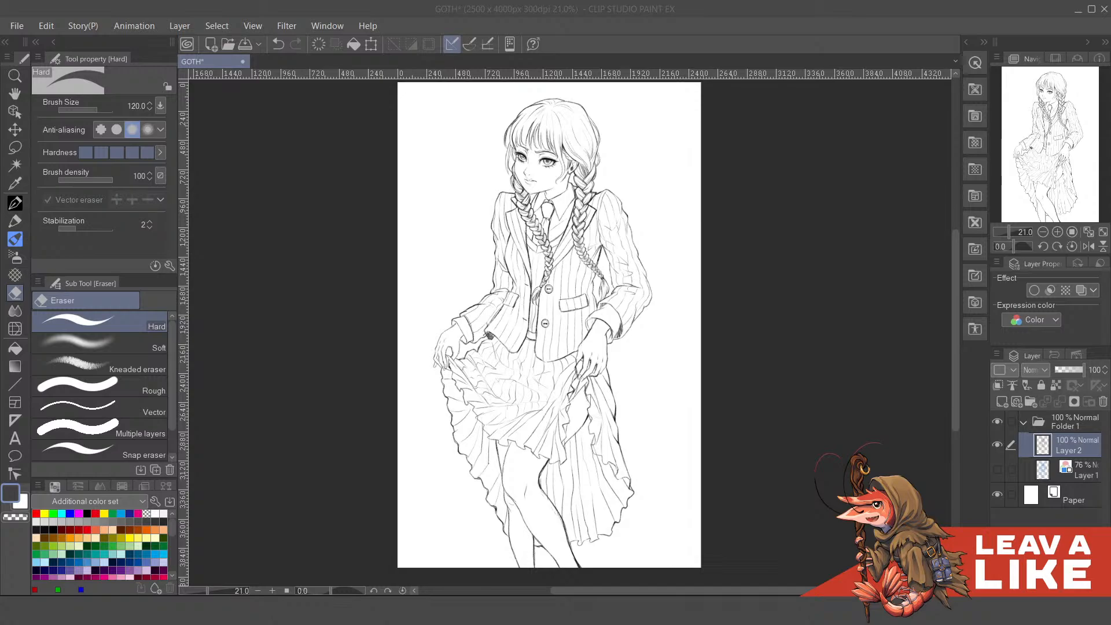
- Examine the inked figure from head to skirt and check the rough sketch layer beneath it
{"action": "left_click", "coordinate": [303, 3]}
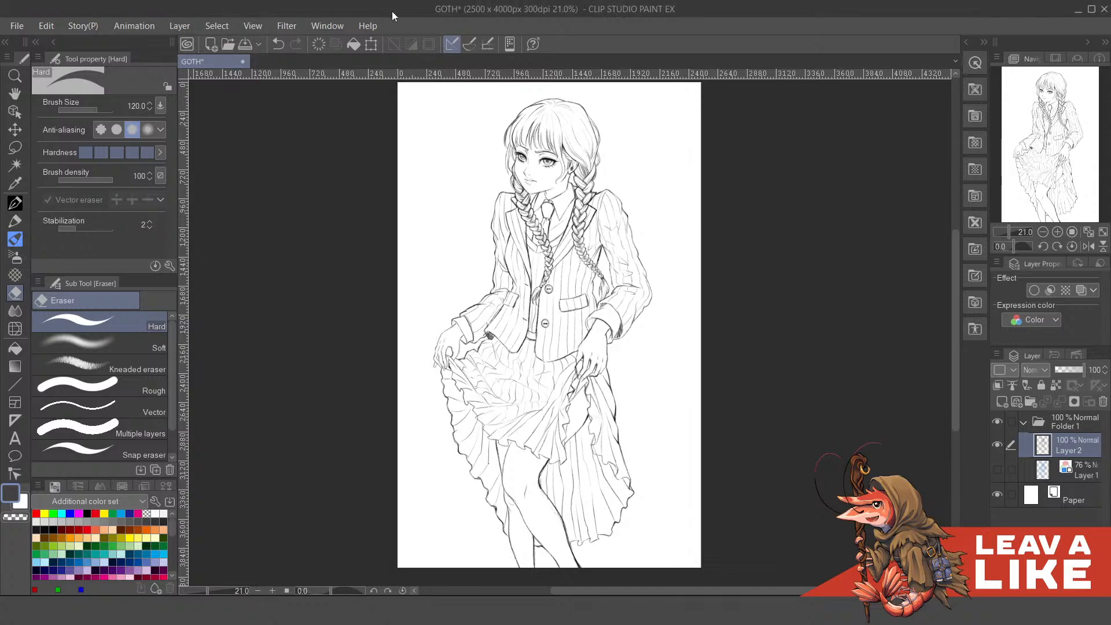
{"action": "scroll", "coordinate": [556, 132], "scroll_direction": "up", "scroll_amount": 2}
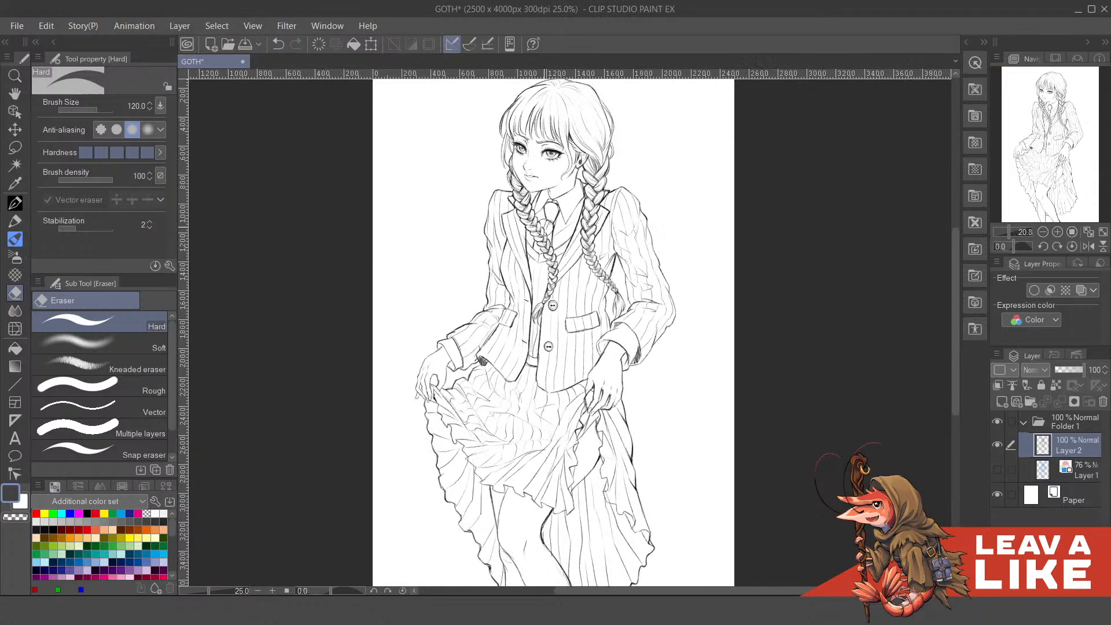
{"action": "left_click_drag", "start_coordinate": [772, 366], "coordinate": [816, 305]}
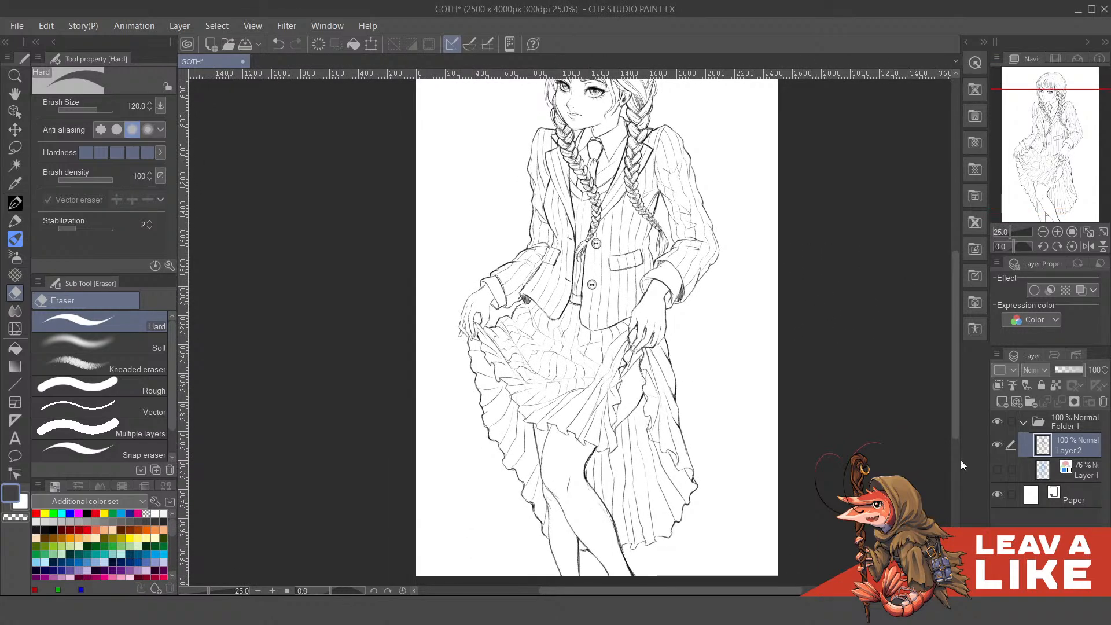
{"action": "left_click_drag", "start_coordinate": [859, 343], "coordinate": [849, 353]}
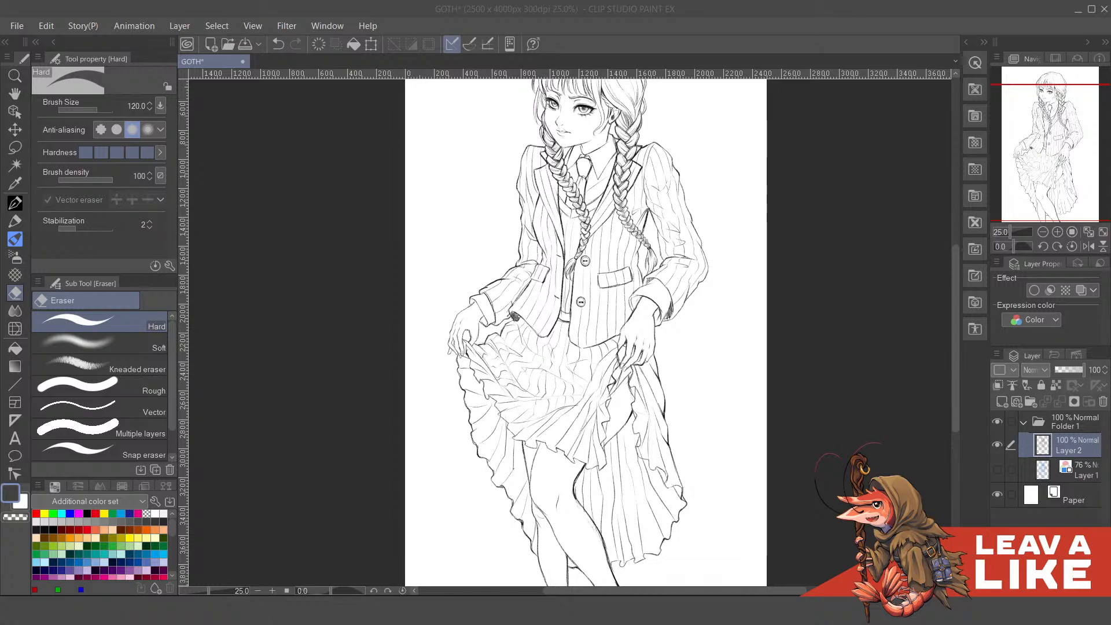
{"action": "mouse_move", "coordinate": [845, 305]}
{"action": "left_mouse_down"}
{"action": "mouse_move", "coordinate": [830, 280]}
{"action": "mouse_move", "coordinate": [856, 345]}
{"action": "left_mouse_up"}
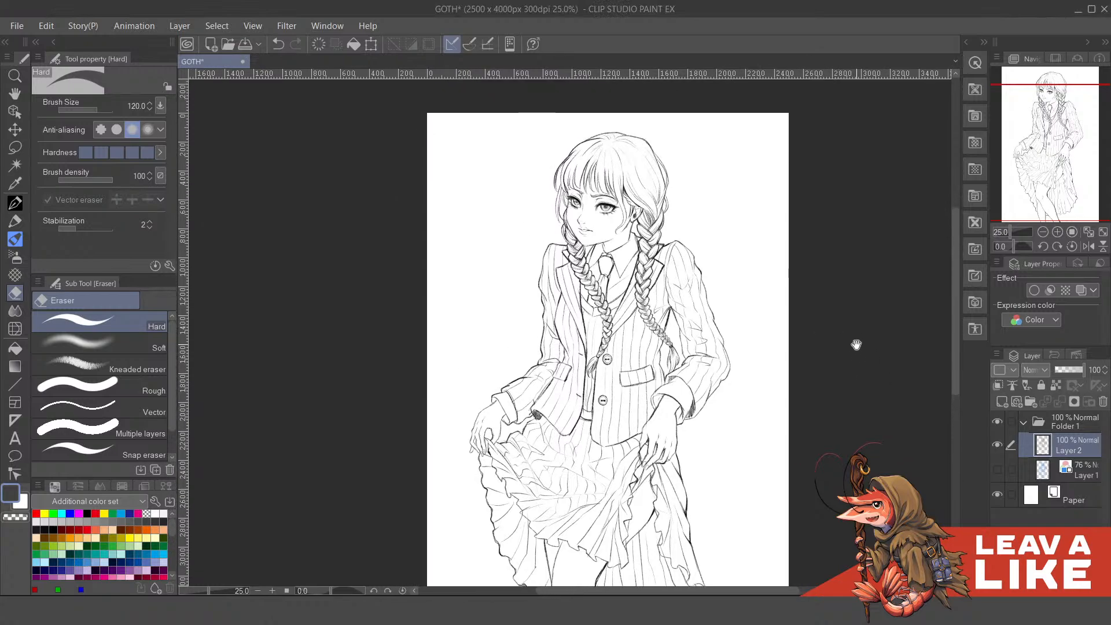
{"action": "scroll", "coordinate": [787, 340], "scroll_direction": "up", "scroll_amount": 1}
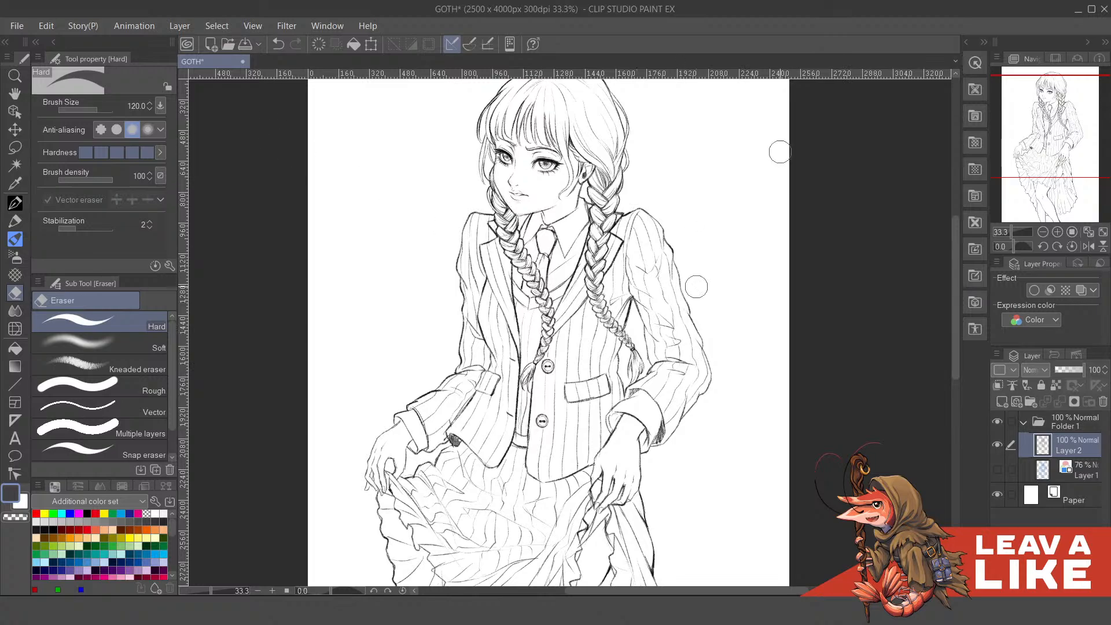
{"action": "left_click_drag", "start_coordinate": [913, 498], "coordinate": [883, 414]}
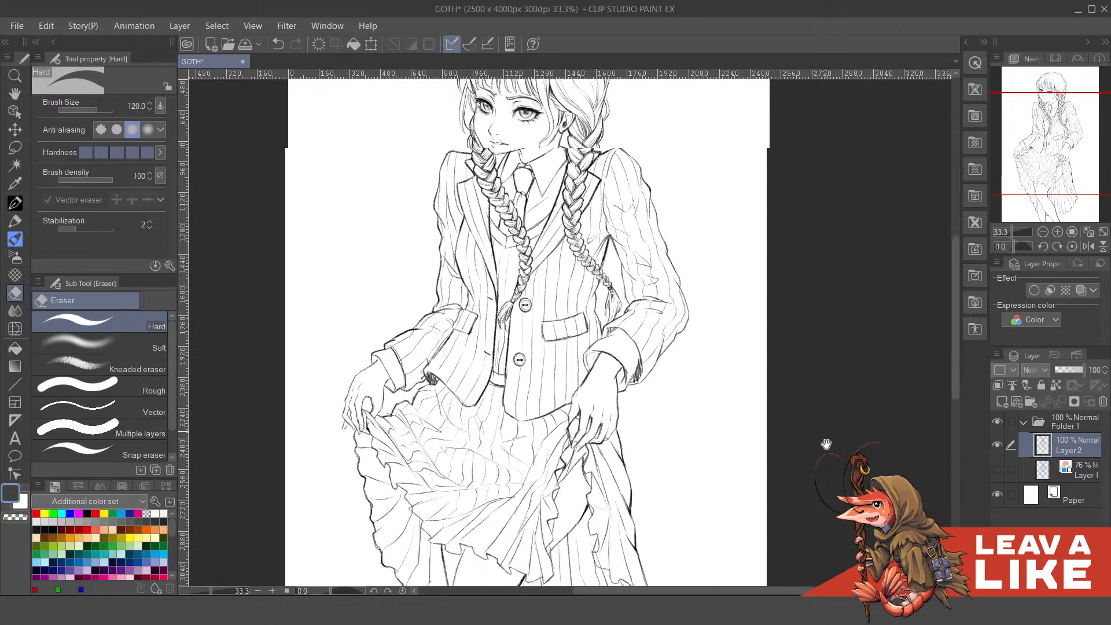
{"action": "left_click", "coordinate": [1042, 474]}
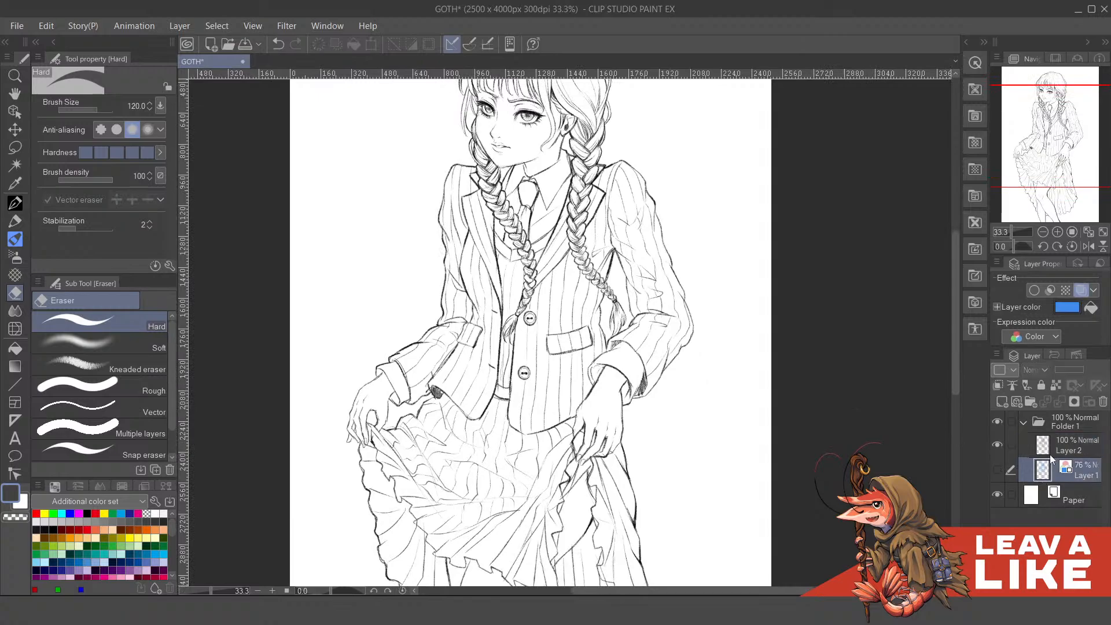
{"action": "left_click", "coordinate": [998, 469]}
{"action": "left_click", "coordinate": [998, 472]}
{"action": "left_click_drag", "start_coordinate": [852, 341], "coordinate": [860, 422]}
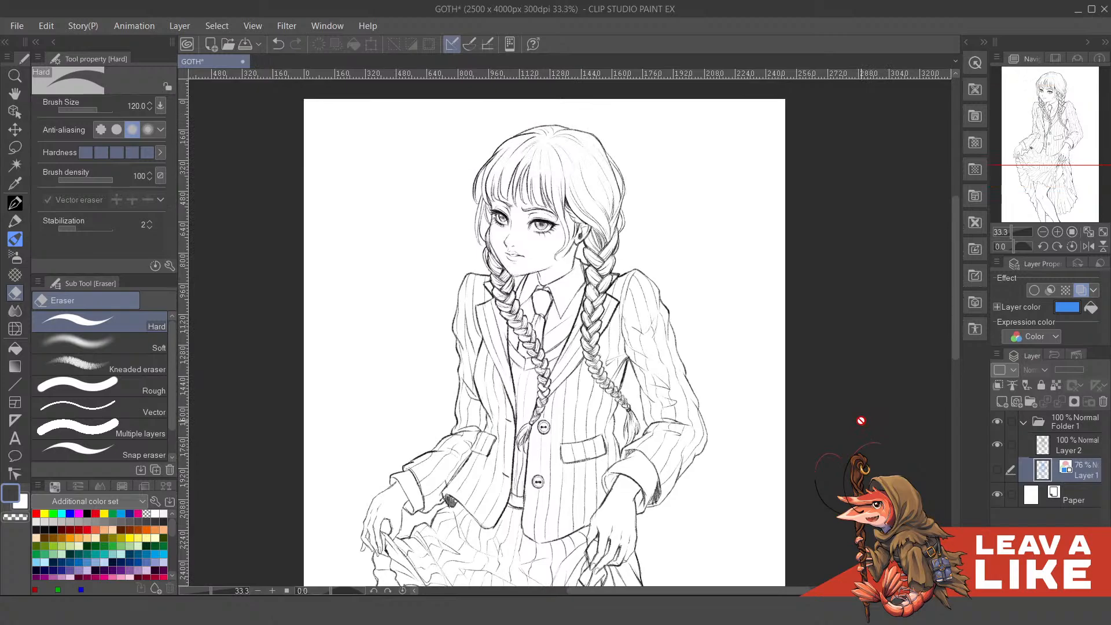
{"action": "left_click_drag", "start_coordinate": [819, 439], "coordinate": [855, 407]}
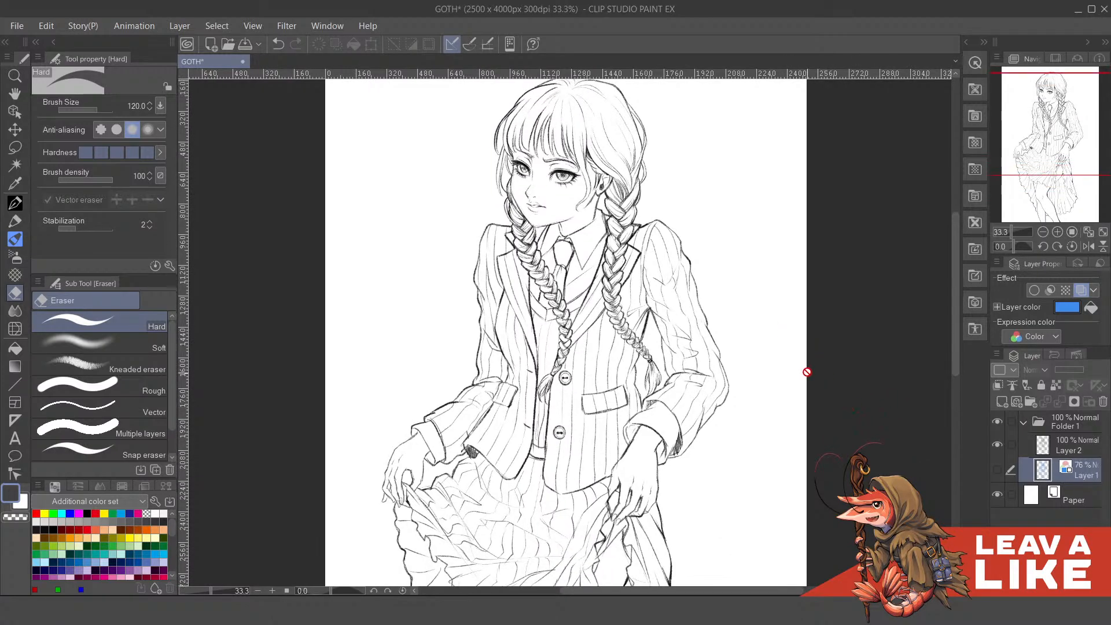
{"action": "left_click_drag", "start_coordinate": [823, 294], "coordinate": [840, 394]}
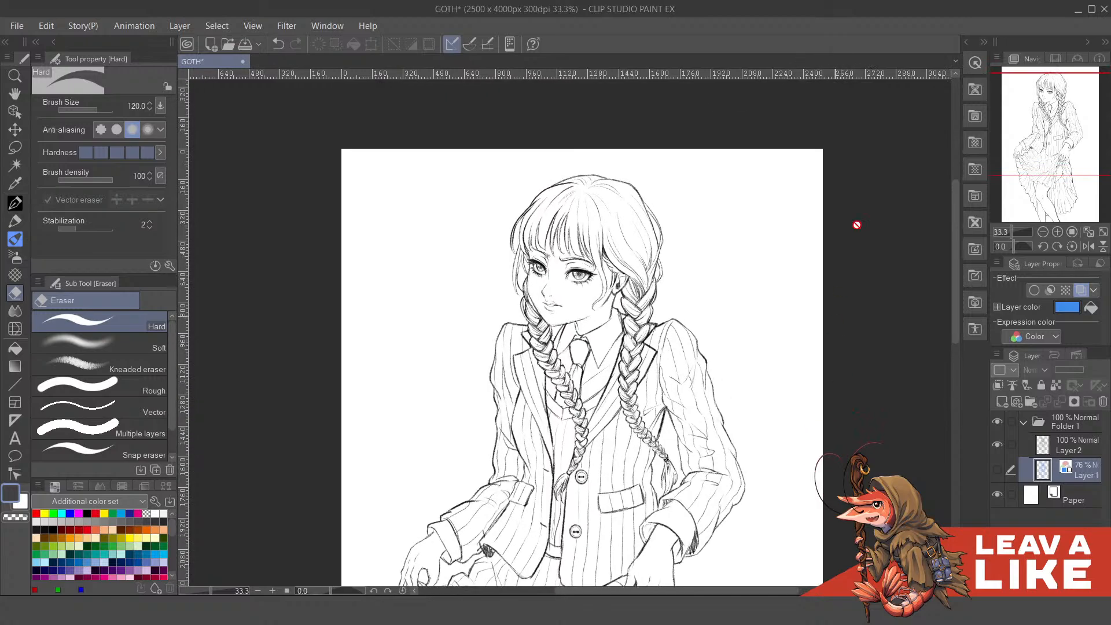
- Rename the inked drawing's layer to Line Art
{"action": "left_click", "coordinate": [1071, 445]}
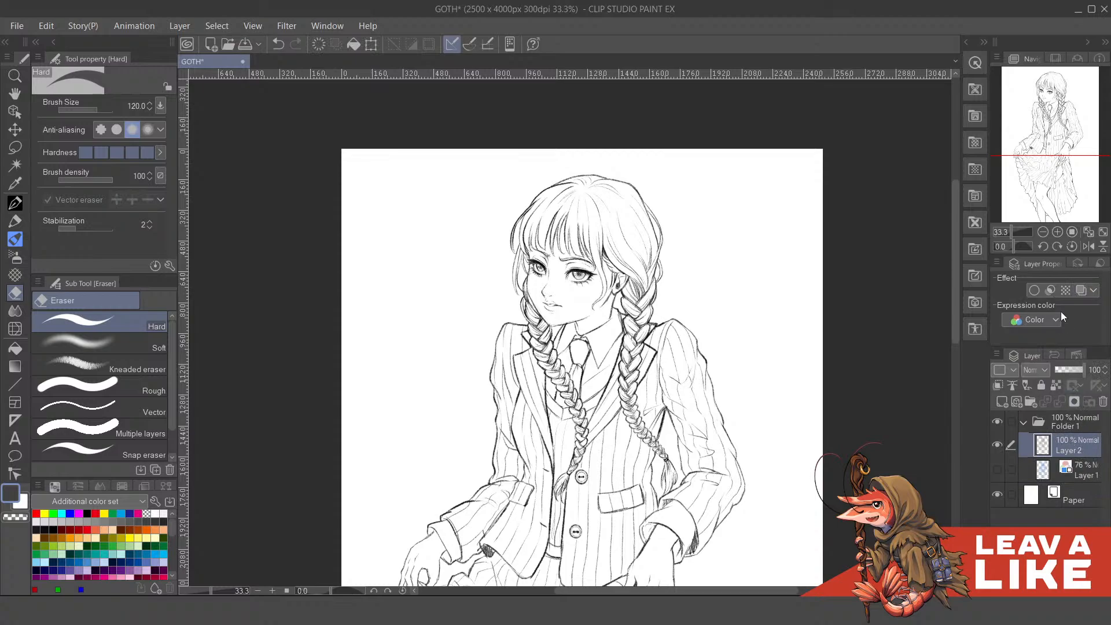
{"action": "double_click", "coordinate": [1065, 450]}
{"action": "type", "text": "Line Art"}
{"action": "key", "text": "Return"}
- Add a folder with a new raster layer inside it below the Line Art layer, and name the folder COLOR
{"action": "left_click", "coordinate": [1081, 463]}
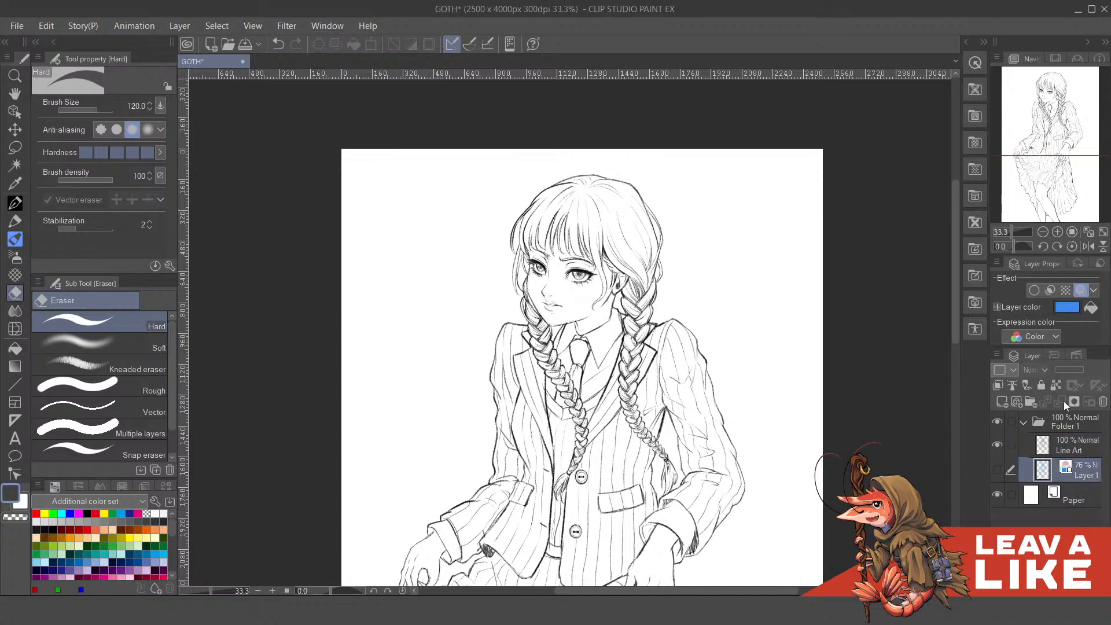
{"action": "left_click", "coordinate": [1032, 400]}
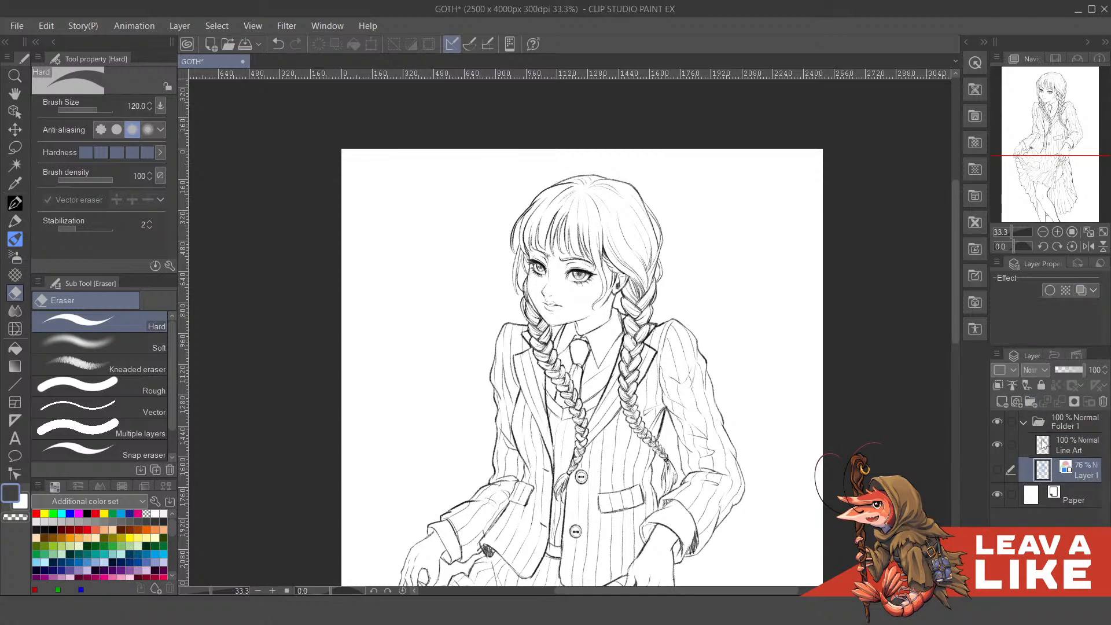
{"action": "left_click", "coordinate": [1003, 402]}
{"action": "double_click", "coordinate": [1081, 471]}
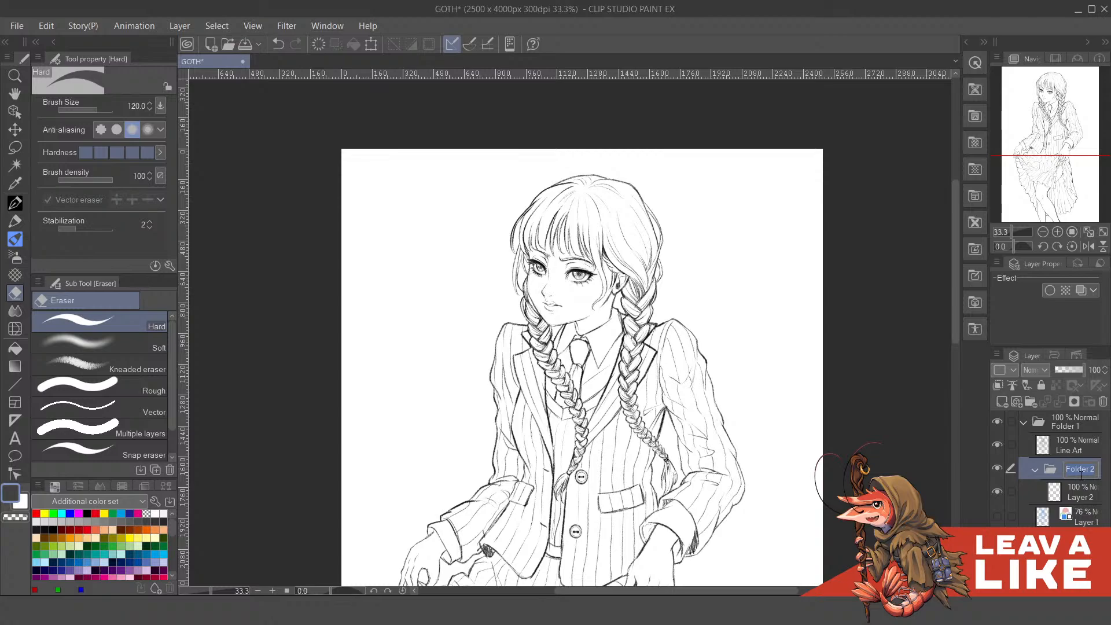
{"action": "type", "text": "Color"}
{"action": "key", "text": "Return"}
{"action": "type", "text": "COLOR"}
- Rename the empty layer inside the COLOR folder to BASE
{"action": "left_click", "coordinate": [1076, 488]}
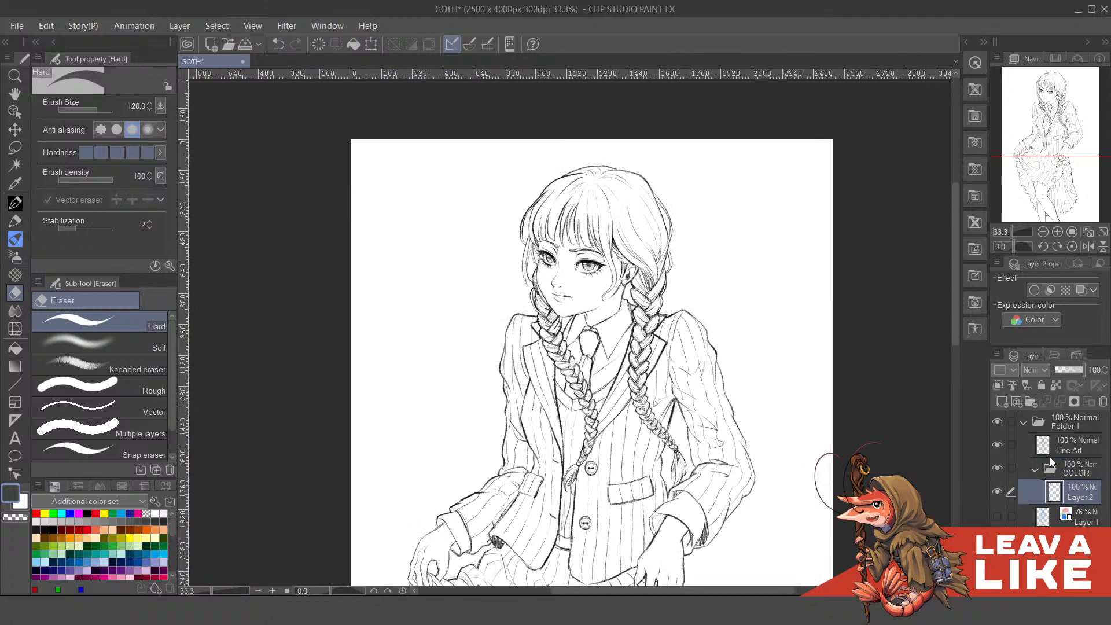
{"action": "key", "text": "ctrl+minus"}
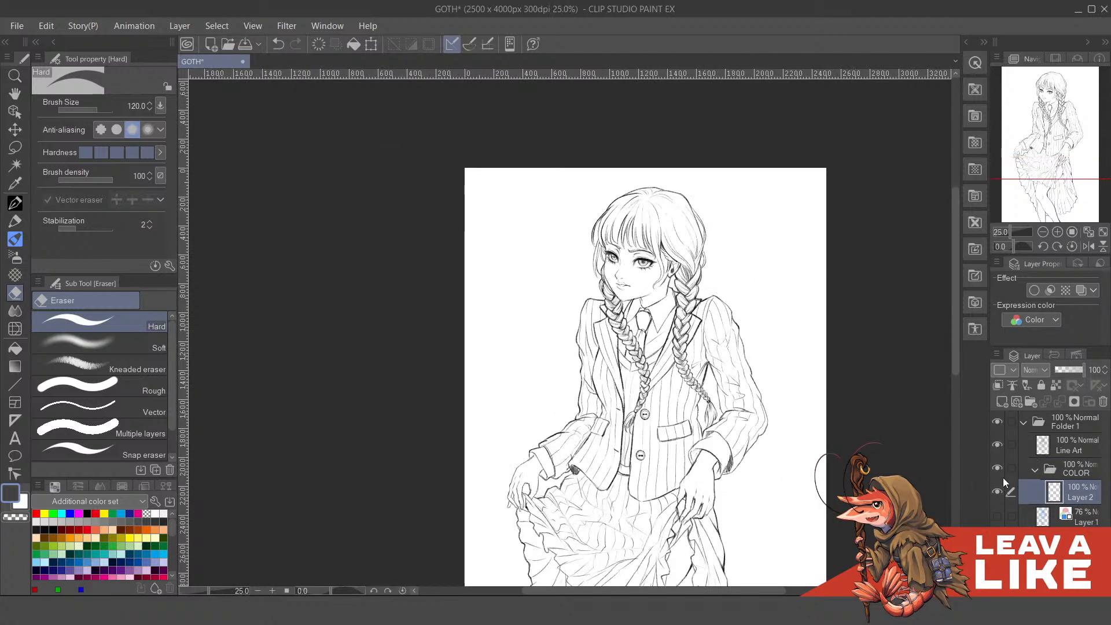
{"action": "type", "text": "BASE"}
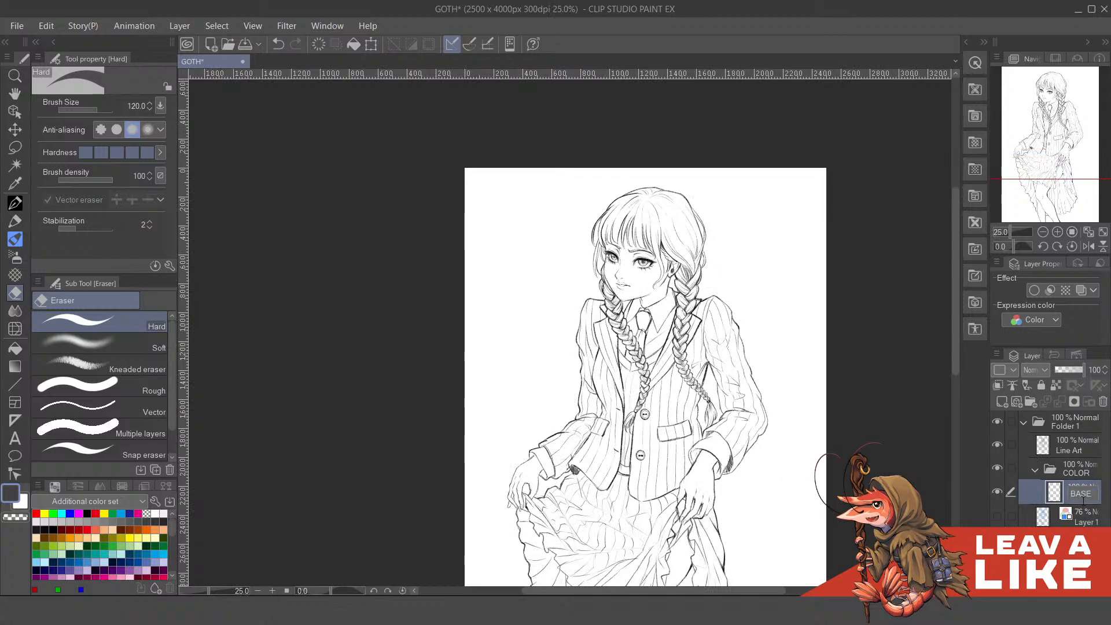
{"action": "key", "text": "Return"}
- Choose a medium gray drawing color and activate the Lasso fill tool for the BASE layer
{"action": "left_click_drag", "start_coordinate": [710, 502], "coordinate": [645, 342]}
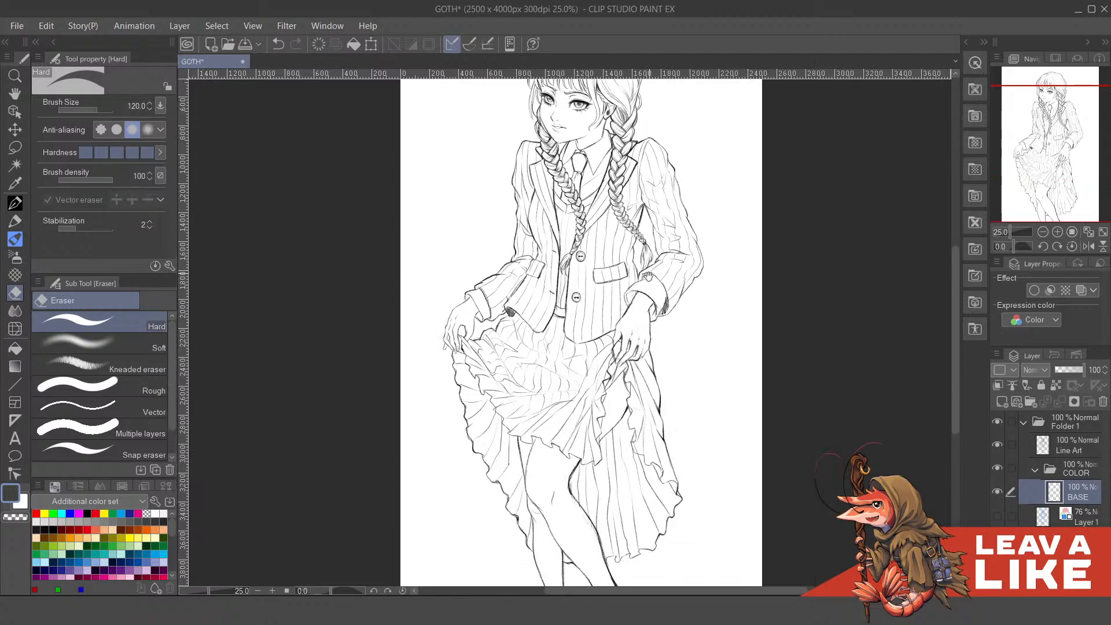
{"action": "scroll", "coordinate": [645, 341], "scroll_direction": "up", "scroll_amount": 3}
{"action": "key", "text": "F3"}
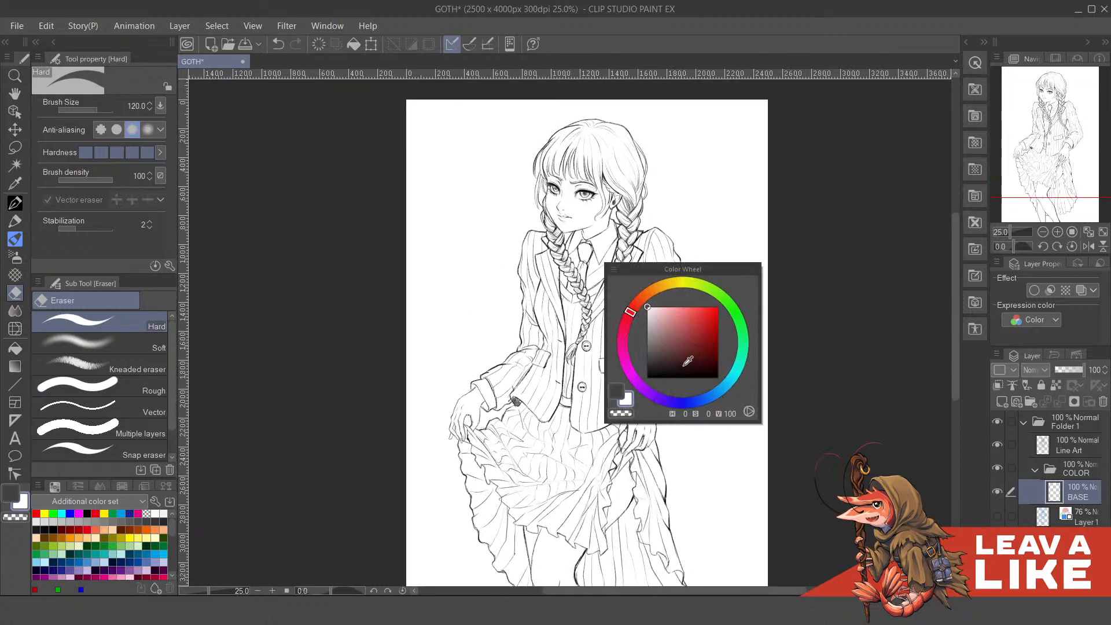
{"action": "left_click", "coordinate": [699, 354], "text": "alt"}
{"action": "left_click_drag", "start_coordinate": [661, 345], "coordinate": [640, 338]}
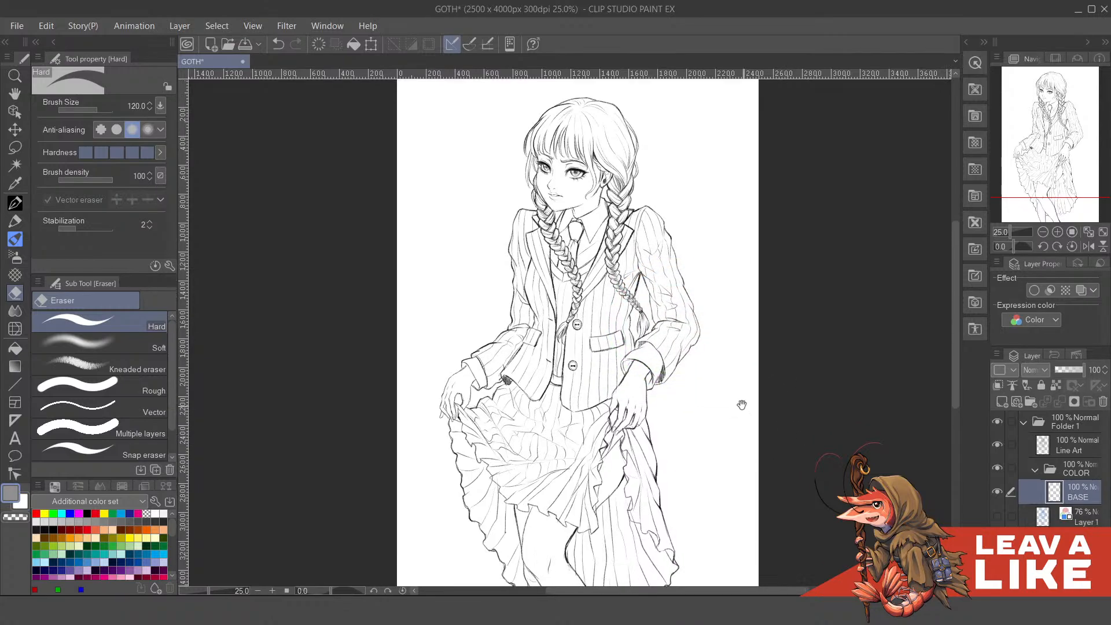
{"action": "scroll", "coordinate": [742, 402], "scroll_direction": "down", "scroll_amount": 1}
{"action": "key", "text": "u"}
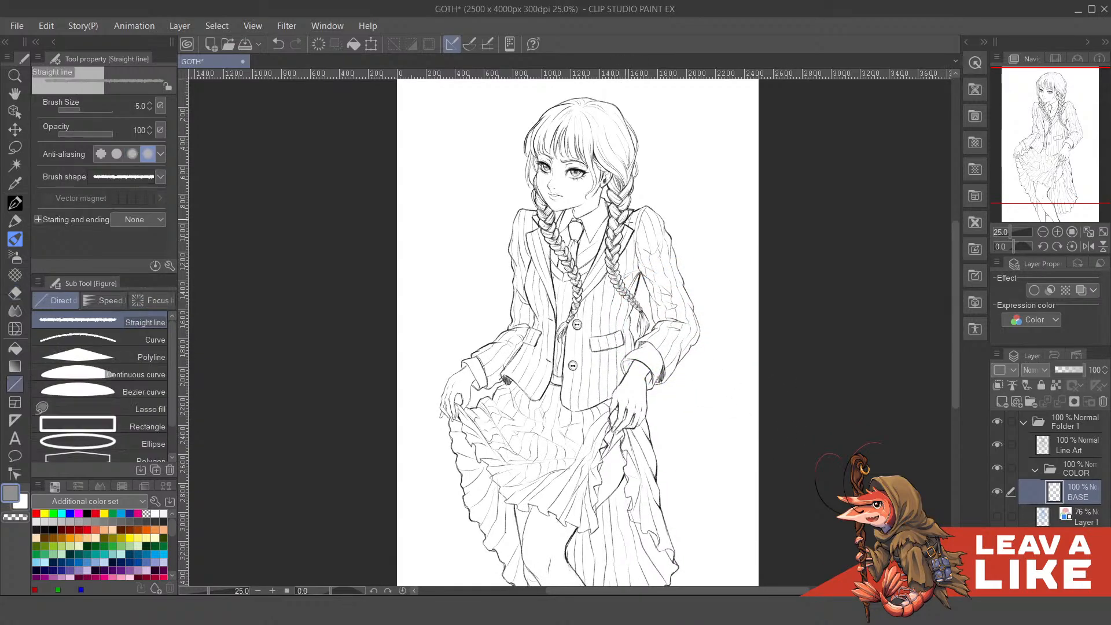
{"action": "left_click", "coordinate": [146, 406]}
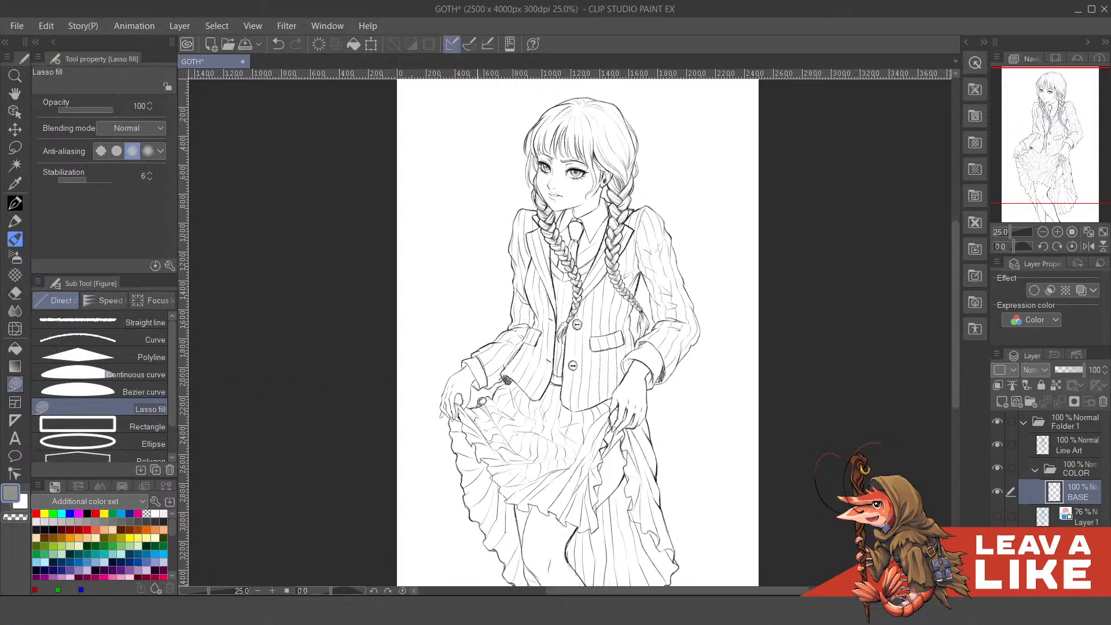
- Fill the skirt-holding hand on the figure's right arm, its wrist and the jacket cuff with flat gray
{"action": "scroll", "coordinate": [464, 422], "scroll_direction": "up", "scroll_amount": 3}
{"action": "scroll", "coordinate": [481, 382], "scroll_direction": "up", "scroll_amount": 2}
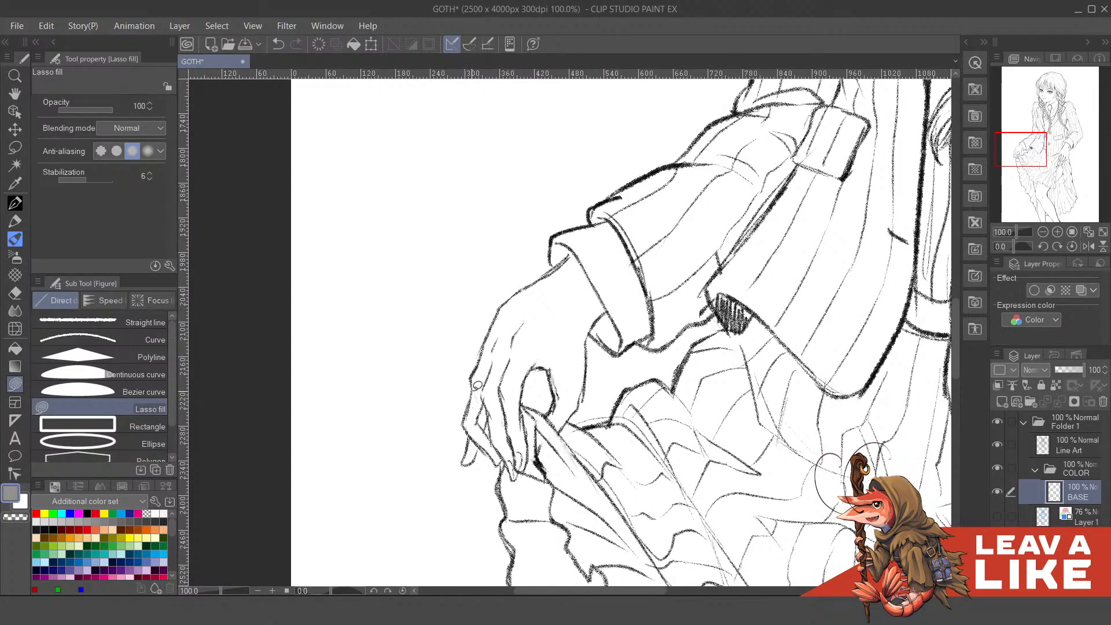
{"action": "mouse_move", "coordinate": [504, 304]}
{"action": "left_mouse_down"}
{"action": "mouse_move", "coordinate": [557, 278]}
{"action": "mouse_move", "coordinate": [552, 356]}
{"action": "mouse_move", "coordinate": [526, 375]}
{"action": "mouse_move", "coordinate": [530, 469]}
{"action": "mouse_move", "coordinate": [484, 441]}
{"action": "mouse_move", "coordinate": [463, 464]}
{"action": "left_mouse_up"}
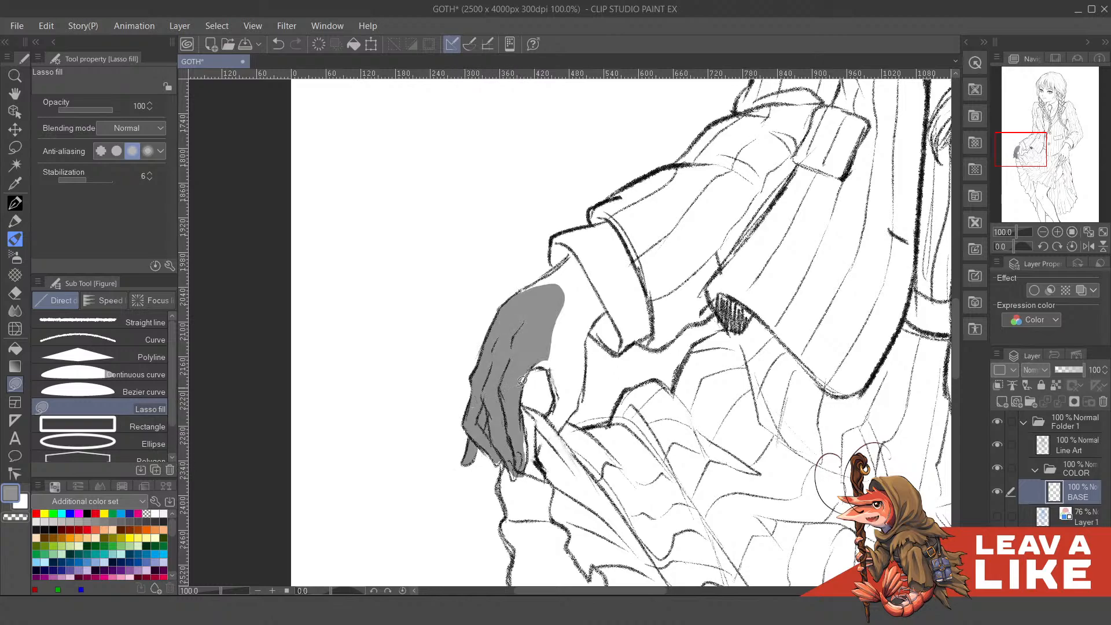
{"action": "left_click_drag", "start_coordinate": [600, 290], "coordinate": [571, 318]}
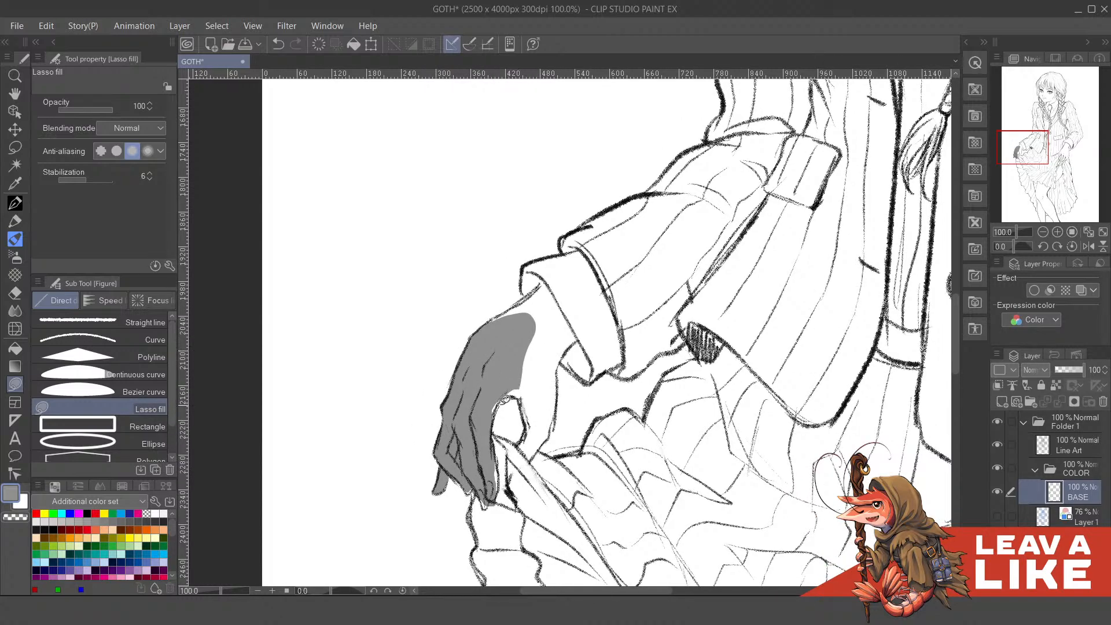
{"action": "mouse_move", "coordinate": [524, 438]}
{"action": "left_mouse_down"}
{"action": "mouse_move", "coordinate": [542, 461]}
{"action": "mouse_move", "coordinate": [564, 361]}
{"action": "mouse_move", "coordinate": [608, 361]}
{"action": "mouse_move", "coordinate": [595, 240]}
{"action": "mouse_move", "coordinate": [509, 310]}
{"action": "mouse_move", "coordinate": [538, 354]}
{"action": "left_mouse_up"}
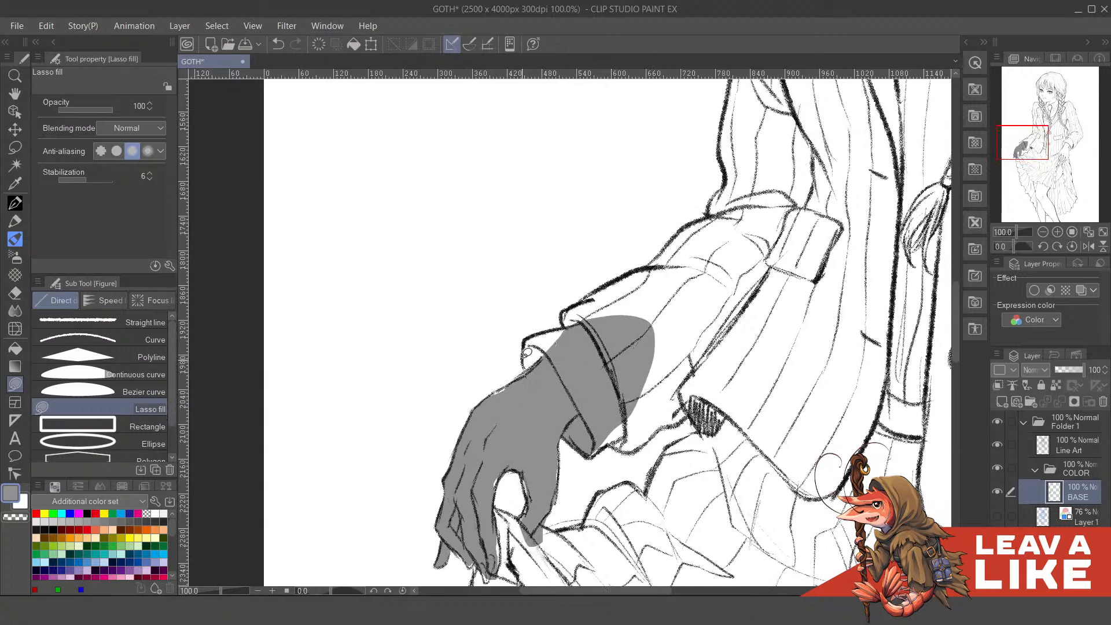
{"action": "mouse_move", "coordinate": [590, 325]}
{"action": "left_mouse_down"}
{"action": "mouse_move", "coordinate": [583, 389]}
{"action": "mouse_move", "coordinate": [528, 340]}
{"action": "left_mouse_up"}
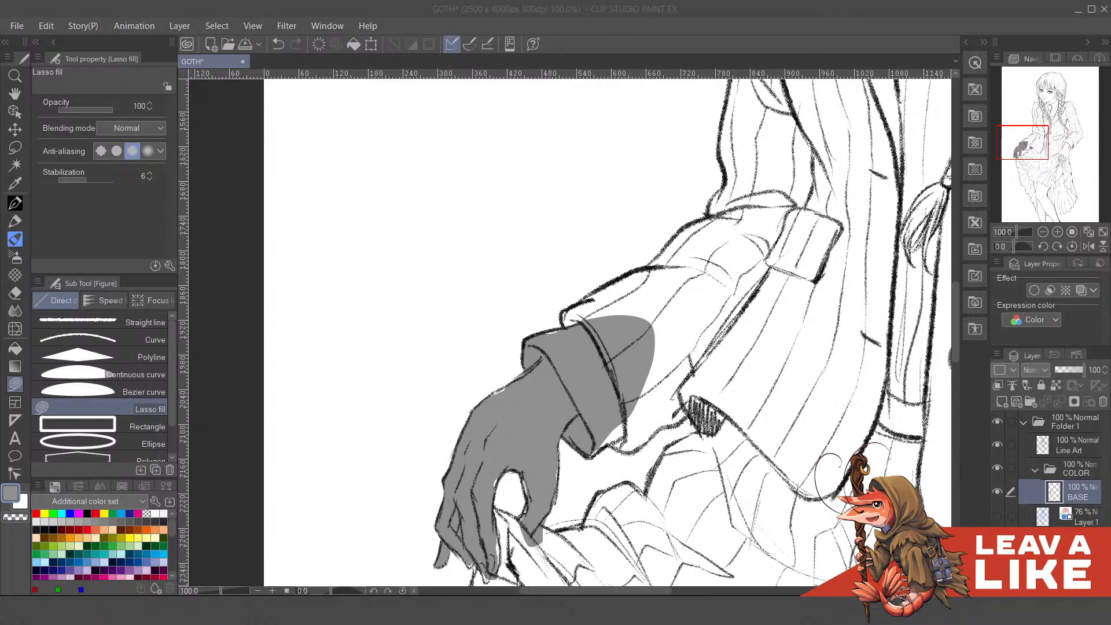
- Extend the gray base along the forearm sleeve from the cuff toward the elbow, undoing one stray fill
{"action": "left_click", "coordinate": [708, 54]}
{"action": "left_click_drag", "start_coordinate": [659, 301], "coordinate": [643, 358]}
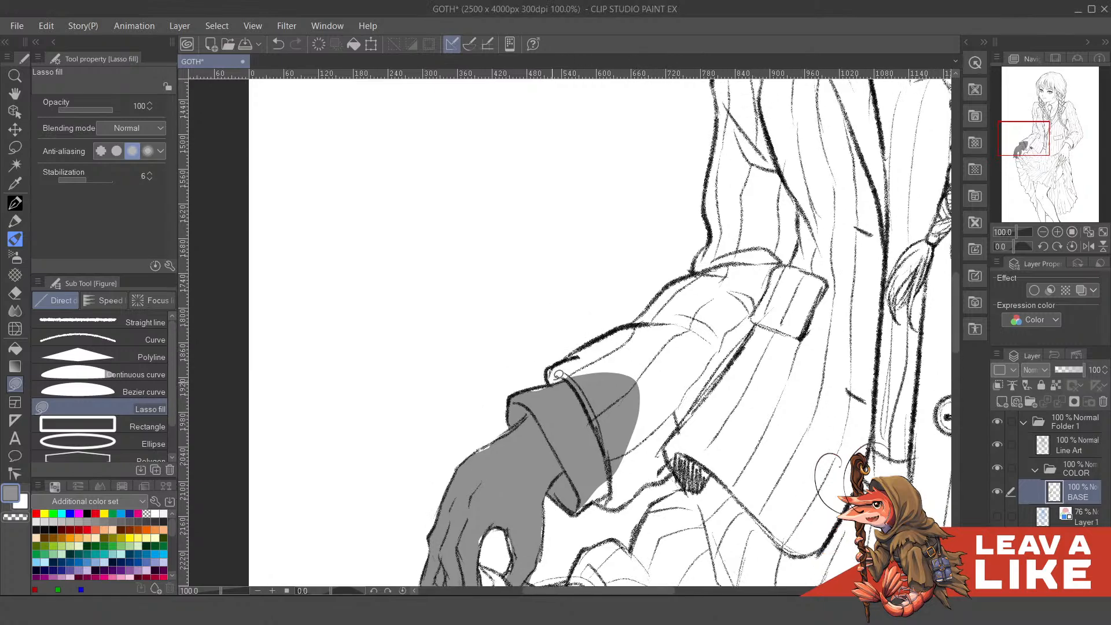
{"action": "mouse_move", "coordinate": [559, 375]}
{"action": "left_mouse_down"}
{"action": "mouse_move", "coordinate": [670, 300]}
{"action": "mouse_move", "coordinate": [656, 426]}
{"action": "mouse_move", "coordinate": [617, 448]}
{"action": "mouse_move", "coordinate": [553, 372]}
{"action": "mouse_move", "coordinate": [560, 366]}
{"action": "left_mouse_up"}
{"action": "left_click_drag", "start_coordinate": [645, 319], "coordinate": [636, 338]}
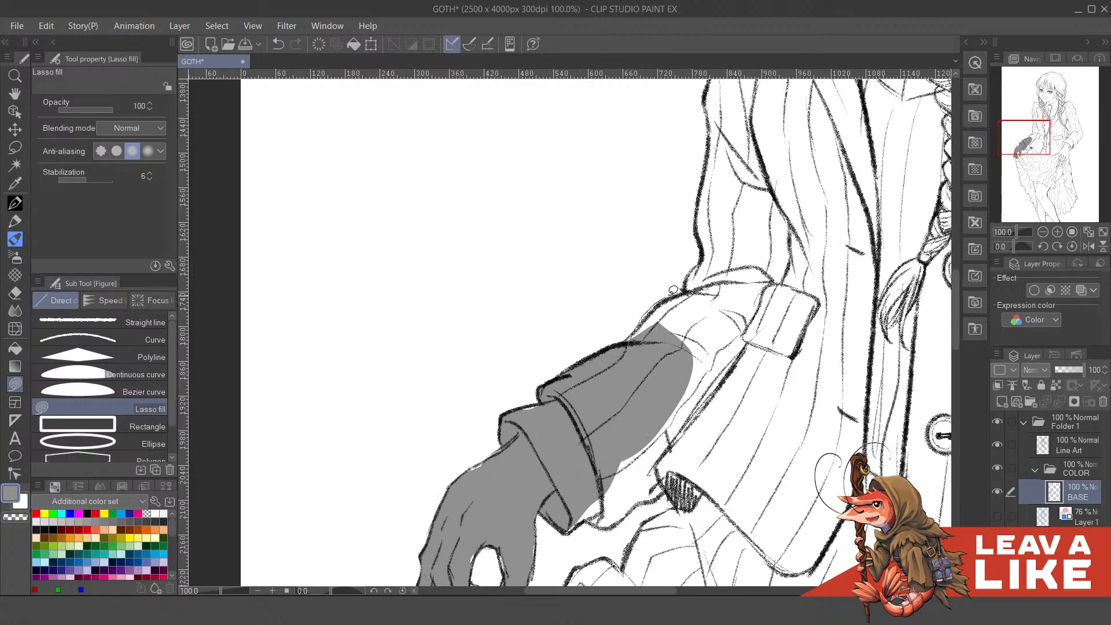
{"action": "left_click_drag", "start_coordinate": [673, 290], "coordinate": [691, 282]}
{"action": "key", "text": "ctrl+z"}
{"action": "mouse_move", "coordinate": [629, 345]}
{"action": "left_mouse_down"}
{"action": "mouse_move", "coordinate": [682, 290]}
{"action": "mouse_move", "coordinate": [755, 311]}
{"action": "mouse_move", "coordinate": [684, 383]}
{"action": "left_mouse_up"}
- Fill the upper sleeve and shoulder of the same arm with gray, up to the lapel and braid
{"action": "left_click_drag", "start_coordinate": [697, 286], "coordinate": [606, 407]}
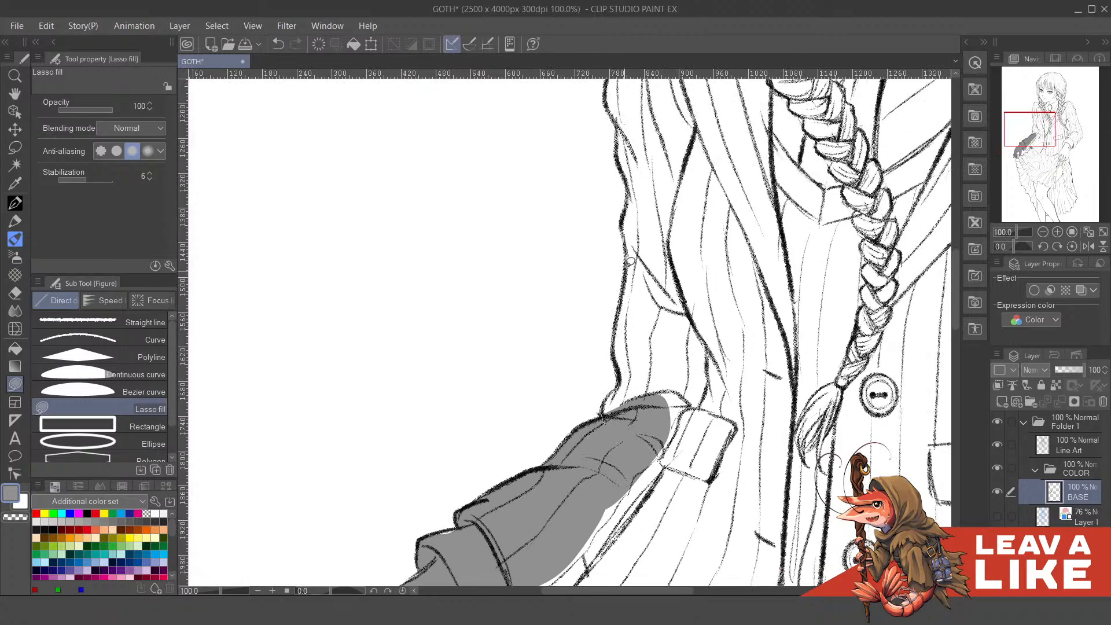
{"action": "mouse_move", "coordinate": [626, 265]}
{"action": "left_mouse_down"}
{"action": "mouse_move", "coordinate": [703, 423]}
{"action": "mouse_move", "coordinate": [648, 421]}
{"action": "left_mouse_up"}
{"action": "mouse_move", "coordinate": [654, 255]}
{"action": "left_mouse_down"}
{"action": "mouse_move", "coordinate": [649, 365]}
{"action": "mouse_move", "coordinate": [617, 331]}
{"action": "mouse_move", "coordinate": [625, 284]}
{"action": "mouse_move", "coordinate": [612, 235]}
{"action": "mouse_move", "coordinate": [736, 440]}
{"action": "mouse_move", "coordinate": [732, 429]}
{"action": "left_mouse_up"}
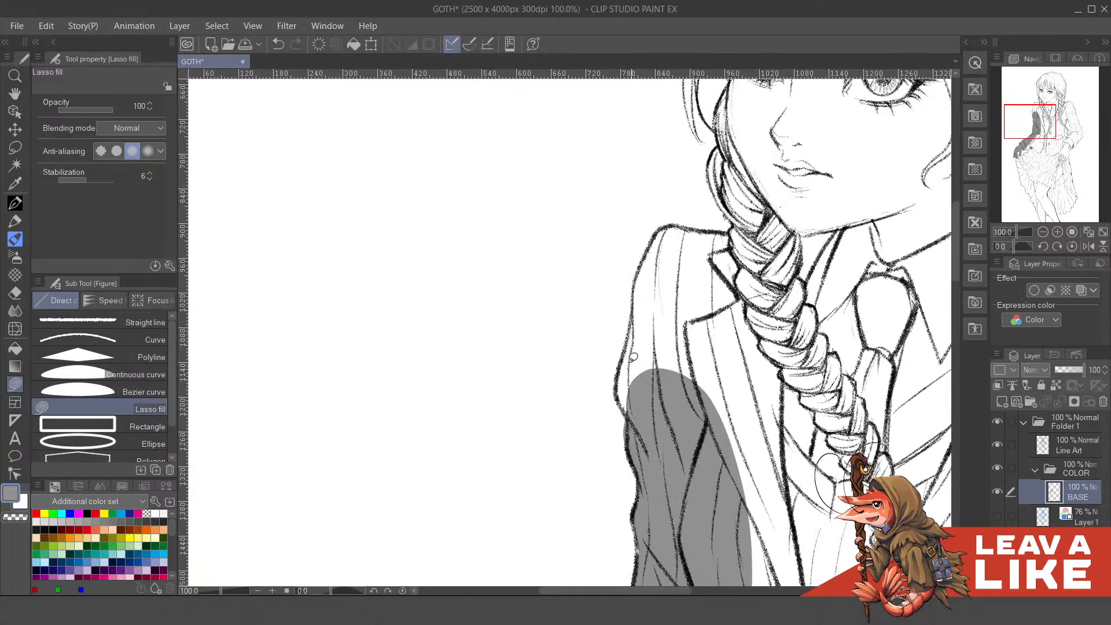
{"action": "mouse_move", "coordinate": [636, 413]}
{"action": "left_mouse_down"}
{"action": "mouse_move", "coordinate": [621, 368]}
{"action": "mouse_move", "coordinate": [642, 288]}
{"action": "mouse_move", "coordinate": [745, 420]}
{"action": "left_mouse_up"}
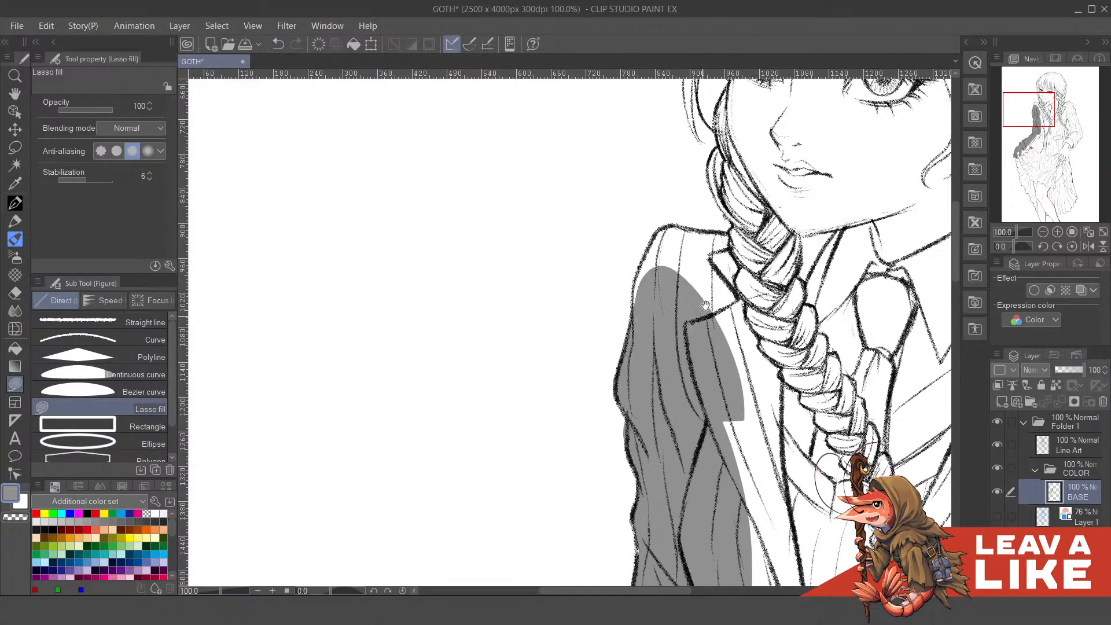
{"action": "left_click_drag", "start_coordinate": [705, 305], "coordinate": [698, 367]}
{"action": "mouse_move", "coordinate": [627, 366]}
{"action": "left_mouse_down"}
{"action": "mouse_move", "coordinate": [656, 291]}
{"action": "mouse_move", "coordinate": [736, 294]}
{"action": "mouse_move", "coordinate": [685, 452]}
{"action": "left_mouse_up"}
{"action": "left_click_drag", "start_coordinate": [779, 278], "coordinate": [731, 324]}
{"action": "key", "text": "c"}
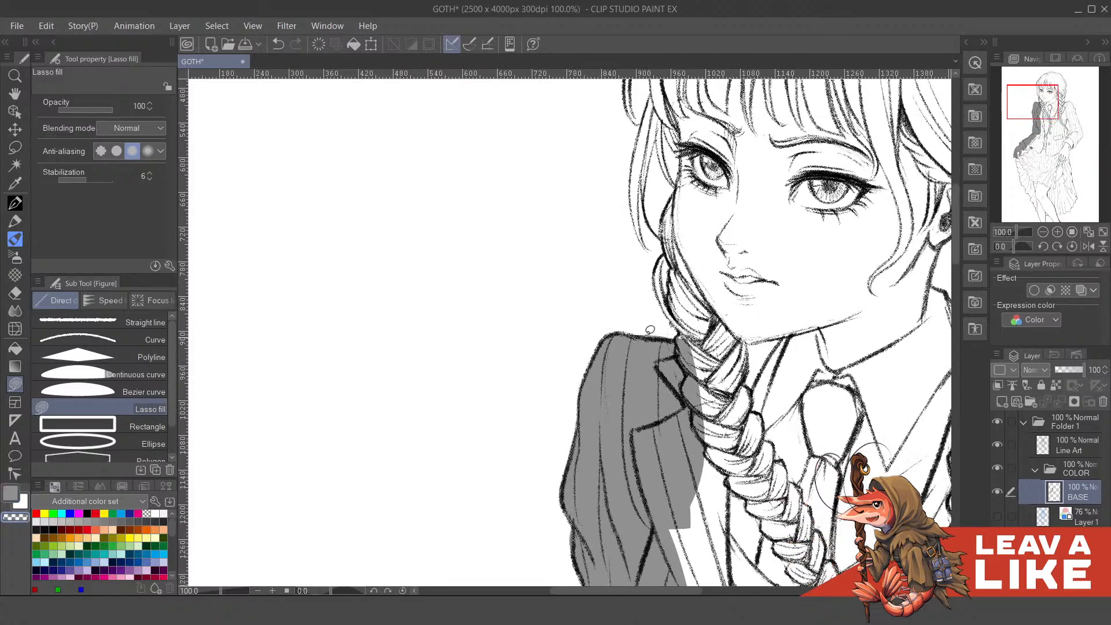
{"action": "key", "text": "c"}
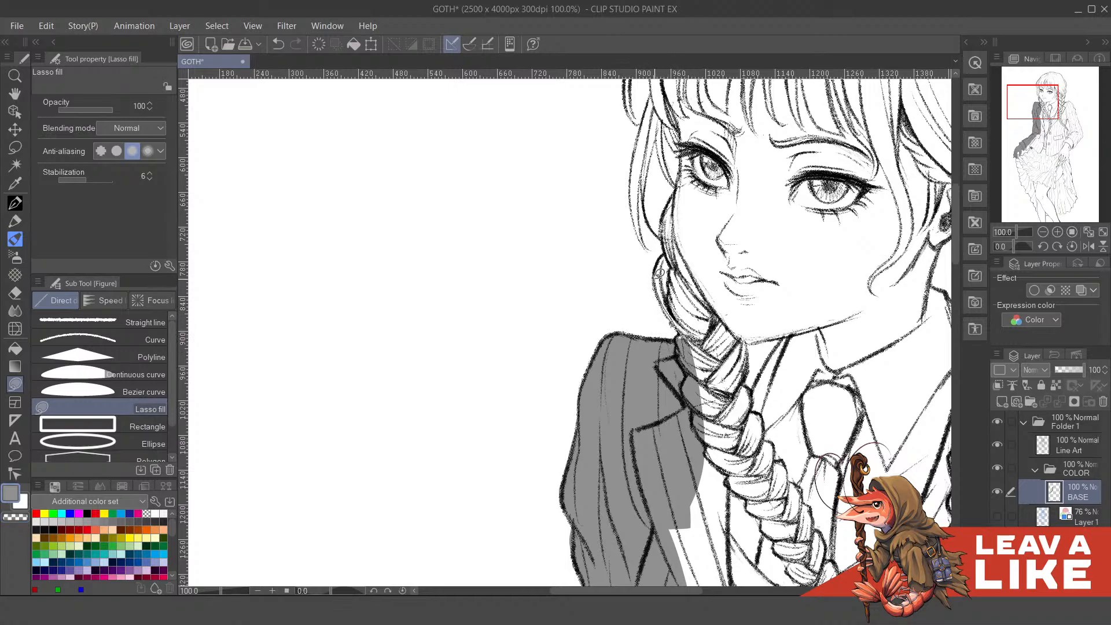
- Fill the top of the braid on the figure's right side with gray, from the shoulder up beside the jaw
{"action": "mouse_move", "coordinate": [659, 273]}
{"action": "left_mouse_down"}
{"action": "mouse_move", "coordinate": [669, 248]}
{"action": "mouse_move", "coordinate": [669, 289]}
{"action": "mouse_move", "coordinate": [706, 365]}
{"action": "left_mouse_up"}
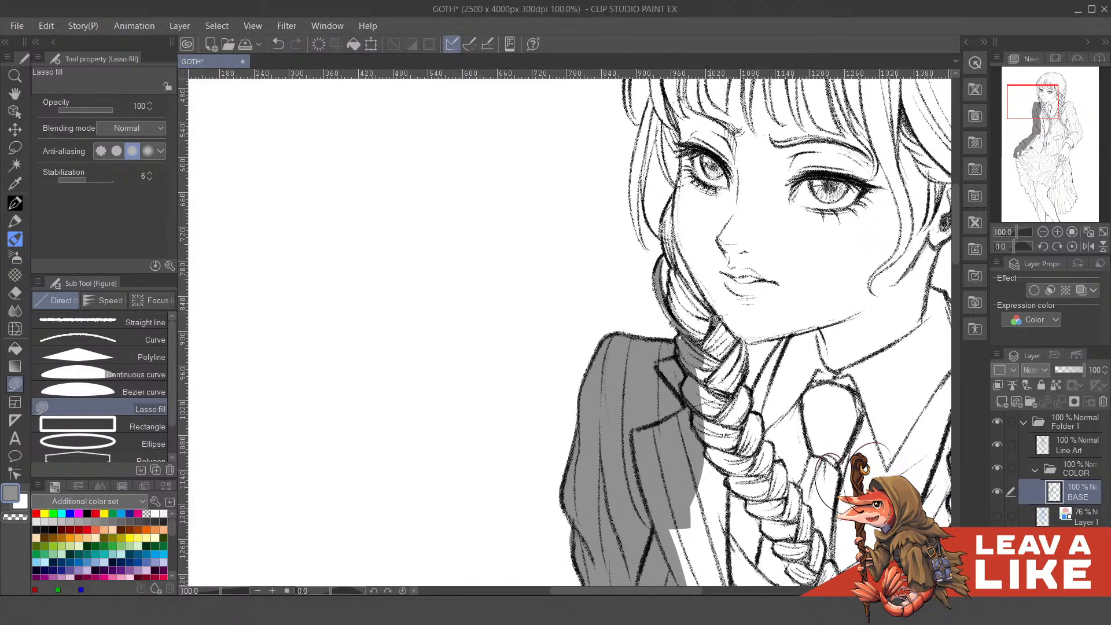
{"action": "scroll", "coordinate": [718, 319], "scroll_direction": "up", "scroll_amount": 3}
{"action": "mouse_move", "coordinate": [664, 411]}
{"action": "left_mouse_down"}
{"action": "mouse_move", "coordinate": [656, 360]}
{"action": "mouse_move", "coordinate": [704, 394]}
{"action": "left_mouse_up"}
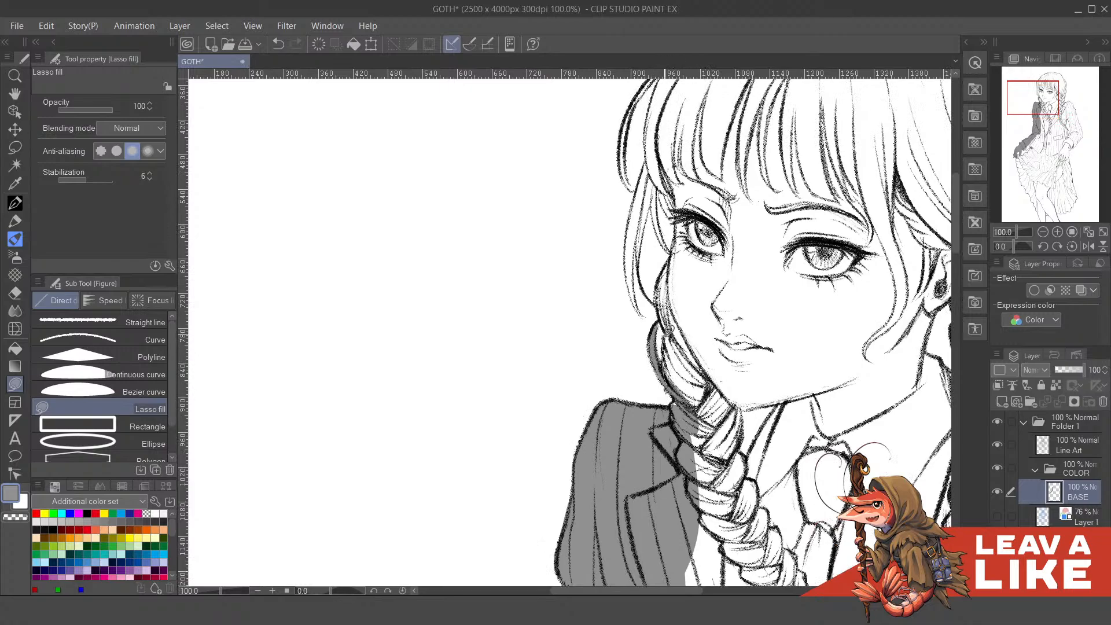
{"action": "left_click_drag", "start_coordinate": [683, 294], "coordinate": [707, 377]}
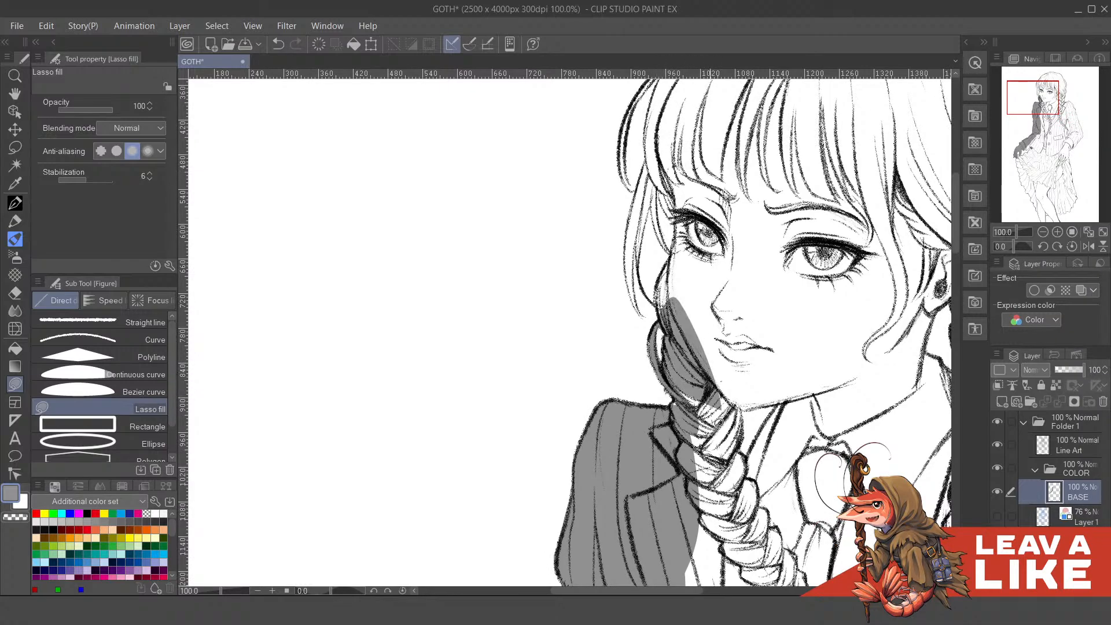
- Extend the gray base over the chin, cheek, eye and lower bangs on the figure's right side of the face
{"action": "mouse_move", "coordinate": [718, 422]}
{"action": "left_mouse_down"}
{"action": "mouse_move", "coordinate": [695, 398]}
{"action": "mouse_move", "coordinate": [716, 298]}
{"action": "left_mouse_up"}
{"action": "mouse_move", "coordinate": [677, 255]}
{"action": "left_mouse_down"}
{"action": "mouse_move", "coordinate": [712, 418]}
{"action": "mouse_move", "coordinate": [658, 411]}
{"action": "left_mouse_up"}
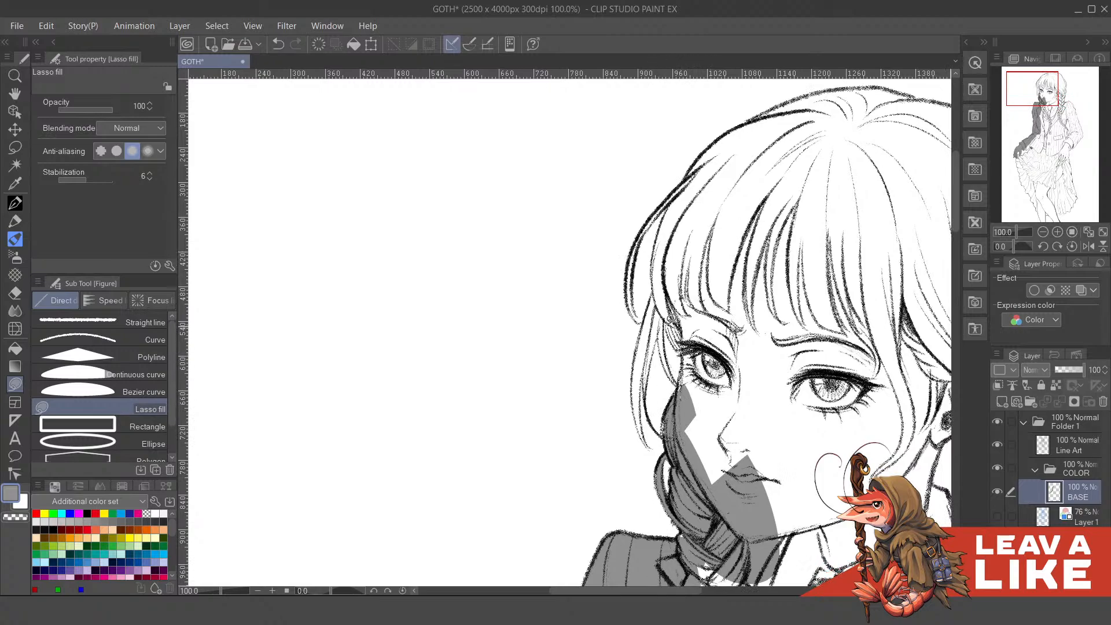
{"action": "mouse_move", "coordinate": [672, 318]}
{"action": "left_mouse_down"}
{"action": "mouse_move", "coordinate": [778, 345]}
{"action": "mouse_move", "coordinate": [674, 347]}
{"action": "left_mouse_up"}
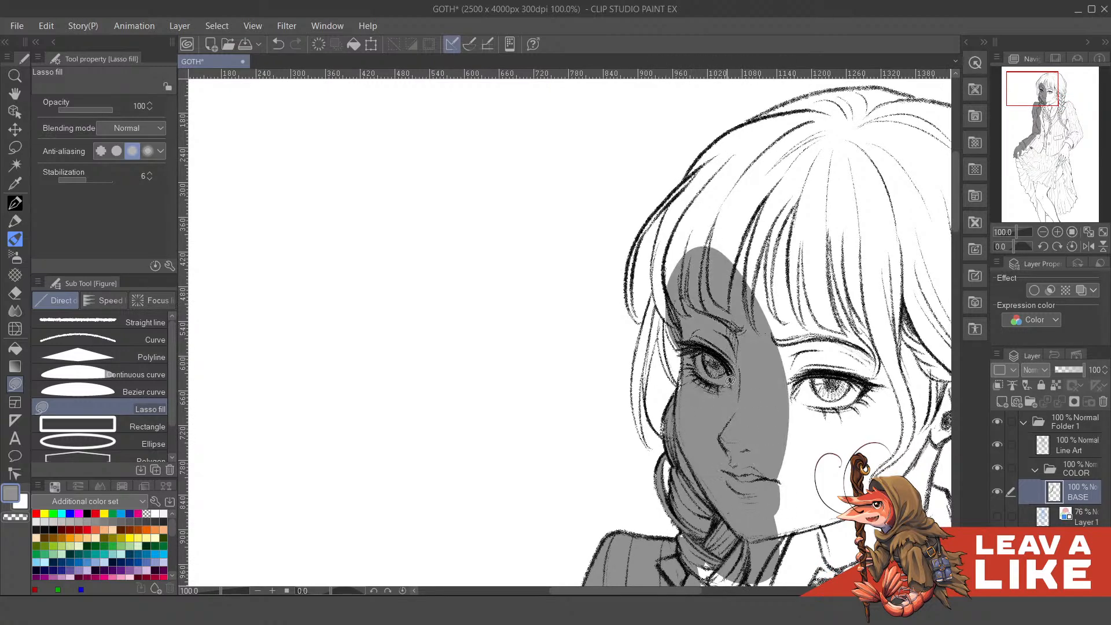
- Fill the thin hair strand and the gap at the temple beside the figure's right eye with gray
{"action": "scroll", "coordinate": [730, 380], "scroll_direction": "up", "scroll_amount": 1}
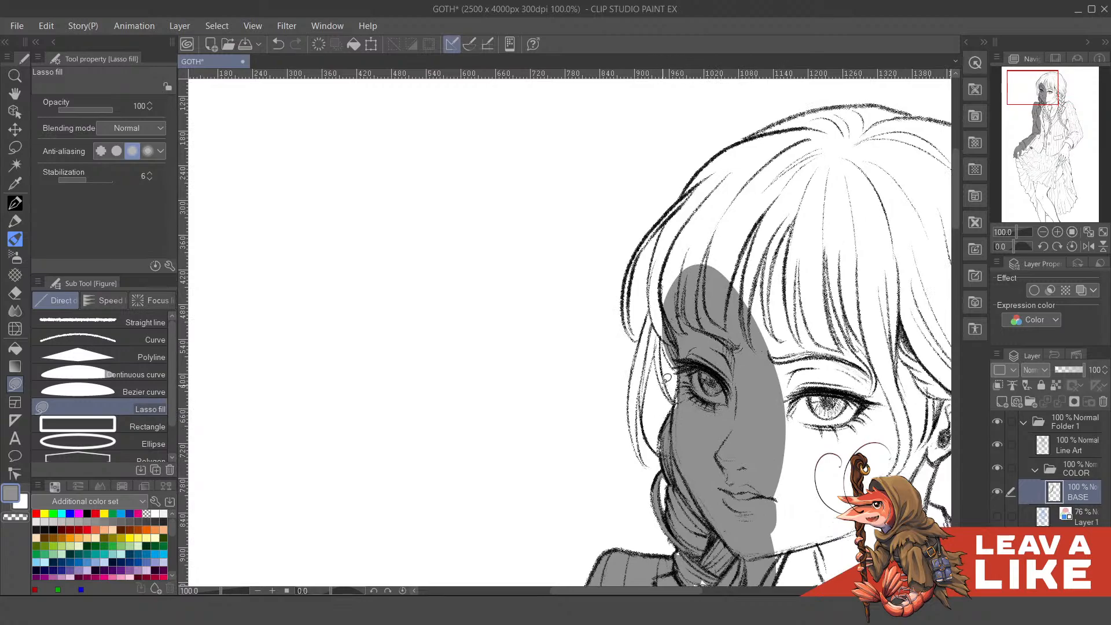
{"action": "mouse_move", "coordinate": [666, 378]}
{"action": "left_mouse_down"}
{"action": "mouse_move", "coordinate": [665, 304]}
{"action": "mouse_move", "coordinate": [663, 371]}
{"action": "left_mouse_up"}
{"action": "left_click_drag", "start_coordinate": [688, 412], "coordinate": [674, 393]}
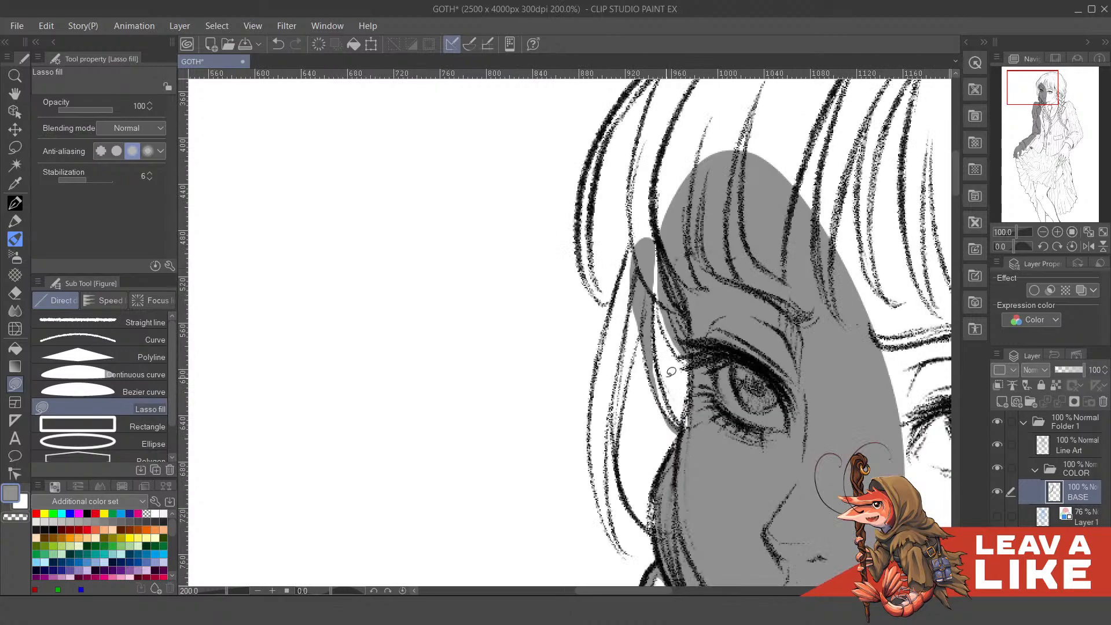
{"action": "scroll", "coordinate": [671, 382], "scroll_direction": "up", "scroll_amount": 2}
{"action": "mouse_move", "coordinate": [654, 289]}
{"action": "left_mouse_down"}
{"action": "mouse_move", "coordinate": [684, 222]}
{"action": "mouse_move", "coordinate": [686, 328]}
{"action": "mouse_move", "coordinate": [680, 306]}
{"action": "mouse_move", "coordinate": [663, 310]}
{"action": "mouse_move", "coordinate": [722, 376]}
{"action": "mouse_move", "coordinate": [715, 349]}
{"action": "mouse_move", "coordinate": [697, 384]}
{"action": "mouse_move", "coordinate": [658, 395]}
{"action": "mouse_move", "coordinate": [653, 333]}
{"action": "mouse_move", "coordinate": [691, 414]}
{"action": "mouse_move", "coordinate": [675, 414]}
{"action": "mouse_move", "coordinate": [657, 374]}
{"action": "mouse_move", "coordinate": [664, 367]}
{"action": "mouse_move", "coordinate": [700, 404]}
{"action": "mouse_move", "coordinate": [692, 393]}
{"action": "mouse_move", "coordinate": [686, 438]}
{"action": "mouse_move", "coordinate": [694, 424]}
{"action": "mouse_move", "coordinate": [659, 391]}
{"action": "mouse_move", "coordinate": [665, 378]}
{"action": "mouse_move", "coordinate": [696, 372]}
{"action": "left_mouse_up"}
{"action": "key", "text": "c"}
{"action": "key", "text": "c"}
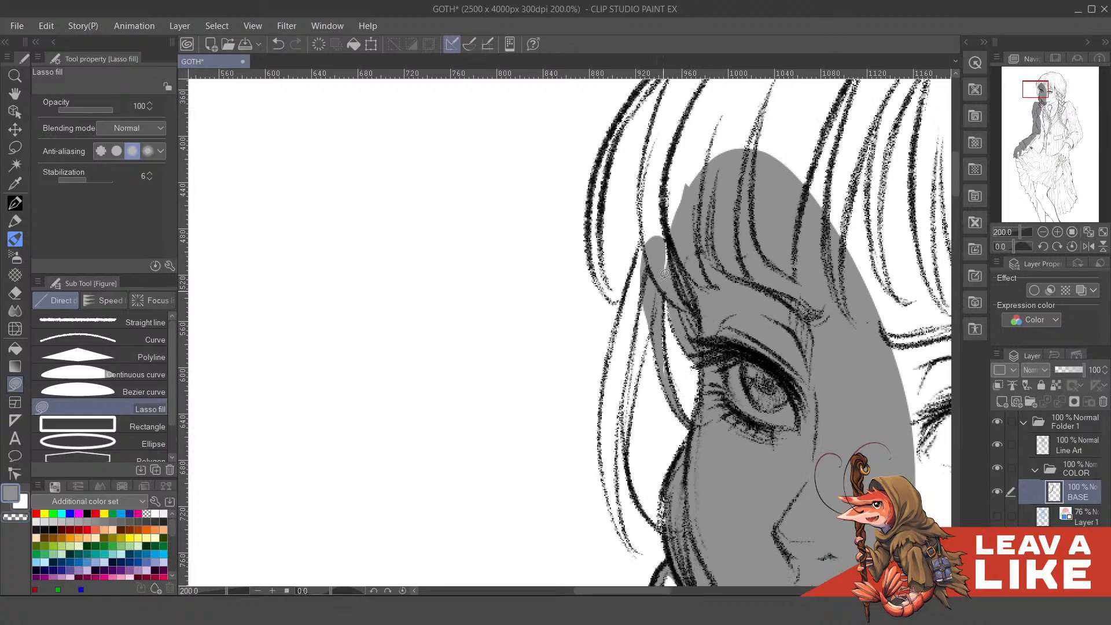
{"action": "left_click_drag", "start_coordinate": [665, 290], "coordinate": [717, 266]}
{"action": "left_click_drag", "start_coordinate": [706, 307], "coordinate": [715, 244]}
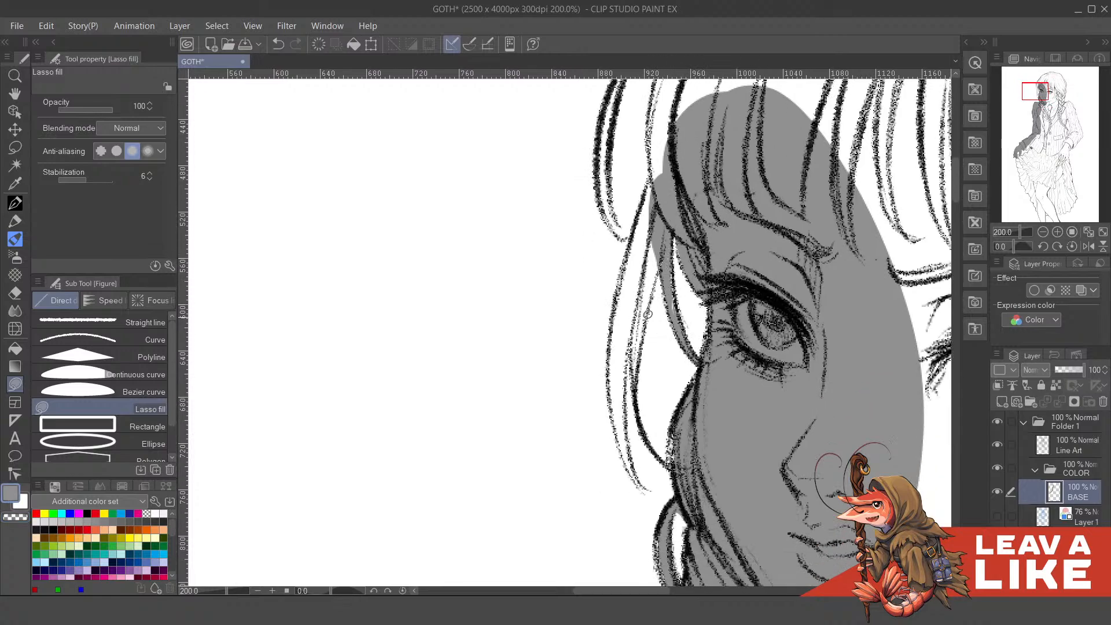
- Fill the outer loose lock hanging beside the face with gray down to its tip, leaving the gap between strands clear
{"action": "left_click_drag", "start_coordinate": [635, 371], "coordinate": [671, 205]}
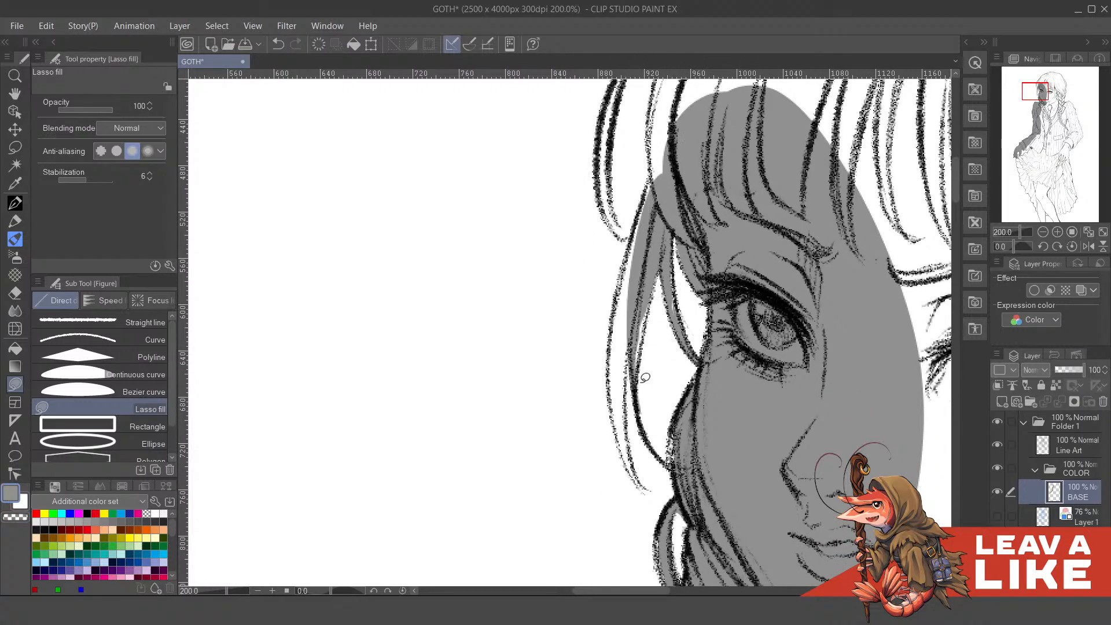
{"action": "left_click_drag", "start_coordinate": [643, 334], "coordinate": [653, 294]}
{"action": "mouse_move", "coordinate": [647, 211]}
{"action": "left_mouse_down"}
{"action": "mouse_move", "coordinate": [612, 371]}
{"action": "mouse_move", "coordinate": [640, 477]}
{"action": "mouse_move", "coordinate": [627, 423]}
{"action": "mouse_move", "coordinate": [651, 231]}
{"action": "left_mouse_up"}
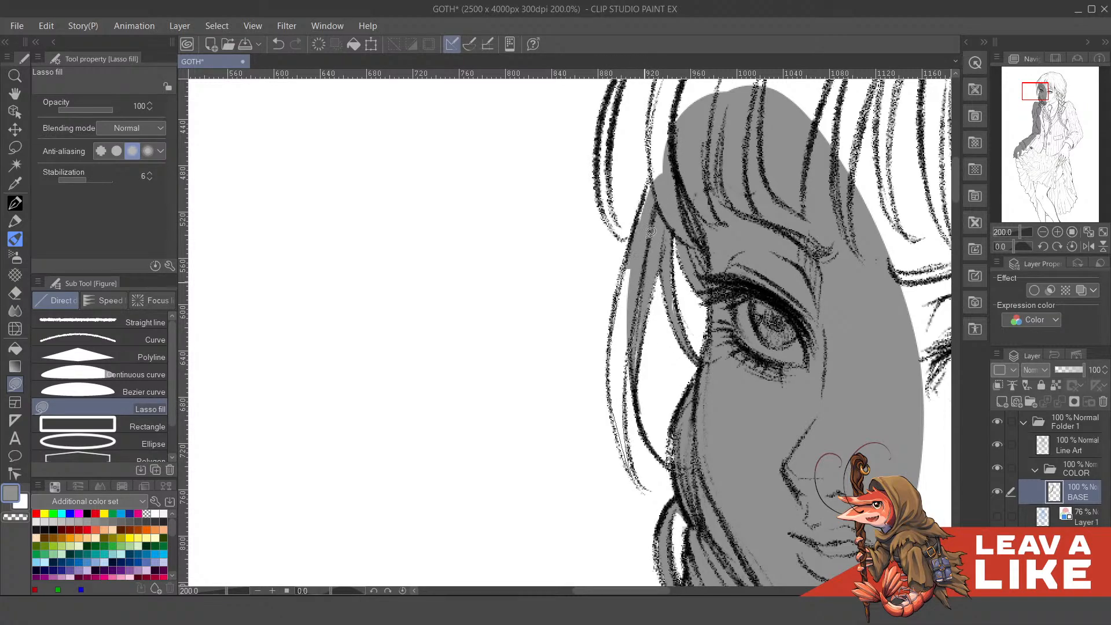
{"action": "mouse_move", "coordinate": [685, 149]}
{"action": "left_mouse_down"}
{"action": "mouse_move", "coordinate": [662, 293]}
{"action": "mouse_move", "coordinate": [694, 137]}
{"action": "left_mouse_up"}
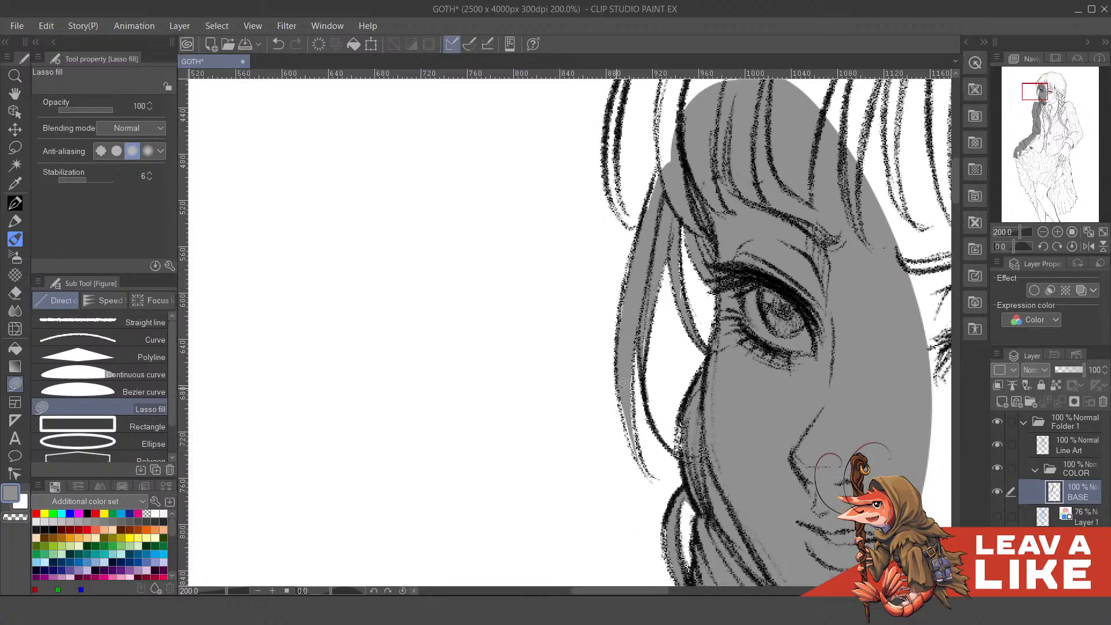
{"action": "left_click_drag", "start_coordinate": [660, 475], "coordinate": [634, 410]}
- Fill the hair above the temple and the outer side lock with gray along the head's contour
{"action": "scroll", "coordinate": [642, 303], "scroll_direction": "up", "scroll_amount": 5}
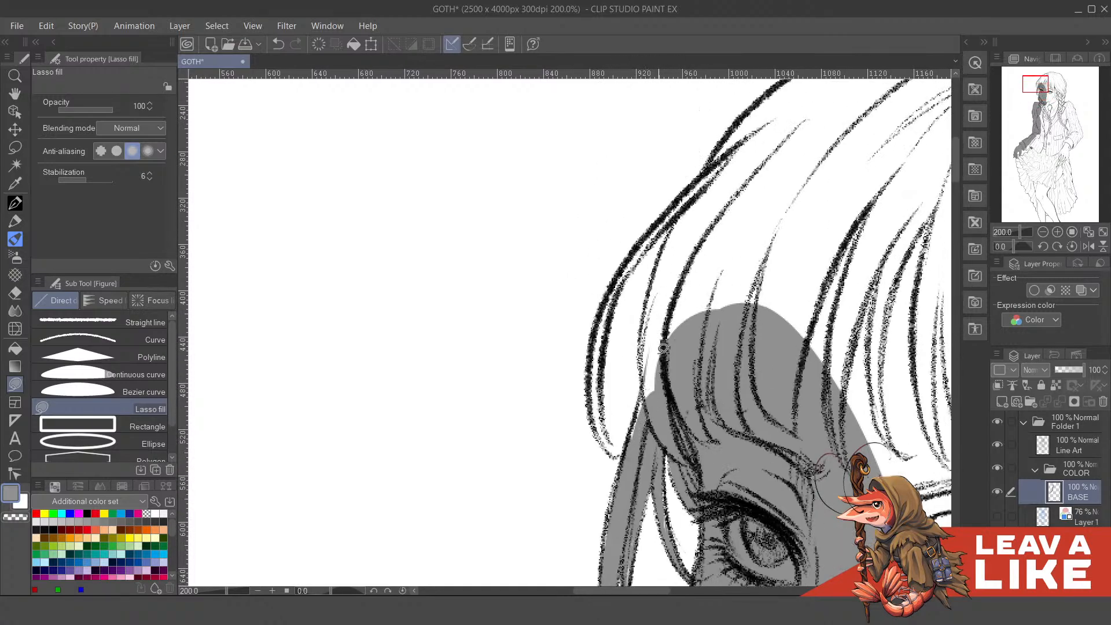
{"action": "mouse_move", "coordinate": [651, 411]}
{"action": "left_mouse_down"}
{"action": "mouse_move", "coordinate": [668, 274]}
{"action": "mouse_move", "coordinate": [646, 325]}
{"action": "mouse_move", "coordinate": [645, 384]}
{"action": "mouse_move", "coordinate": [673, 353]}
{"action": "mouse_move", "coordinate": [687, 415]}
{"action": "left_mouse_up"}
{"action": "scroll", "coordinate": [644, 384], "scroll_direction": "up", "scroll_amount": 1}
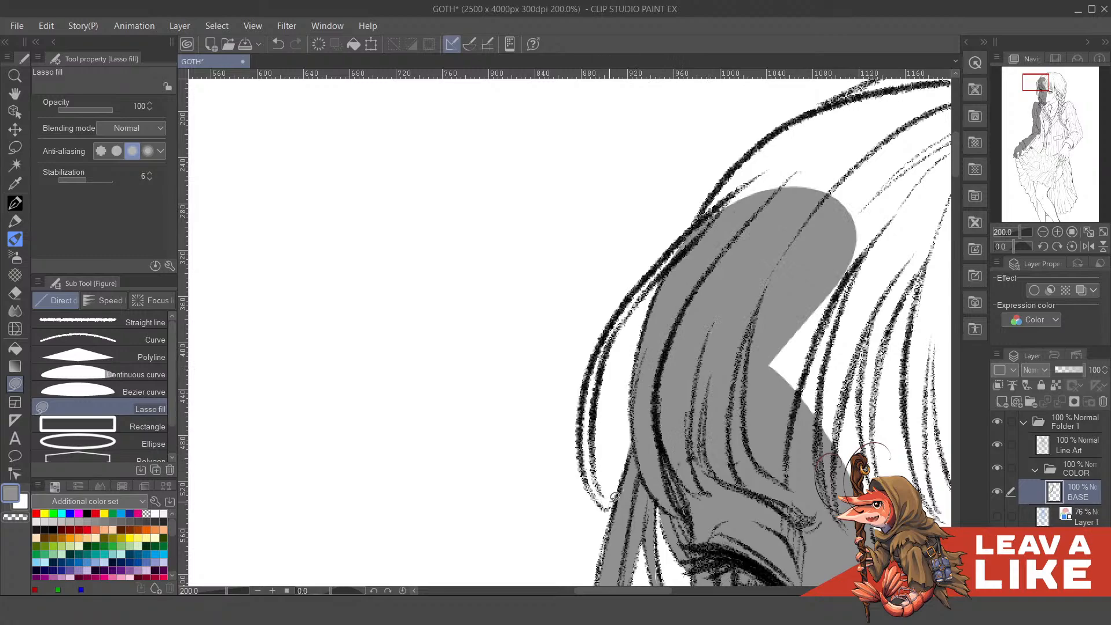
{"action": "mouse_move", "coordinate": [614, 496]}
{"action": "left_mouse_down"}
{"action": "mouse_move", "coordinate": [596, 447]}
{"action": "mouse_move", "coordinate": [613, 343]}
{"action": "left_mouse_up"}
{"action": "mouse_move", "coordinate": [663, 274]}
{"action": "left_mouse_down"}
{"action": "mouse_move", "coordinate": [717, 215]}
{"action": "mouse_move", "coordinate": [648, 271]}
{"action": "mouse_move", "coordinate": [606, 342]}
{"action": "mouse_move", "coordinate": [584, 411]}
{"action": "mouse_move", "coordinate": [601, 493]}
{"action": "mouse_move", "coordinate": [615, 500]}
{"action": "left_mouse_up"}
- Extend the gray base up the side of the hair and across the parting to the crown of the head
{"action": "left_click_drag", "start_coordinate": [825, 227], "coordinate": [683, 356]}
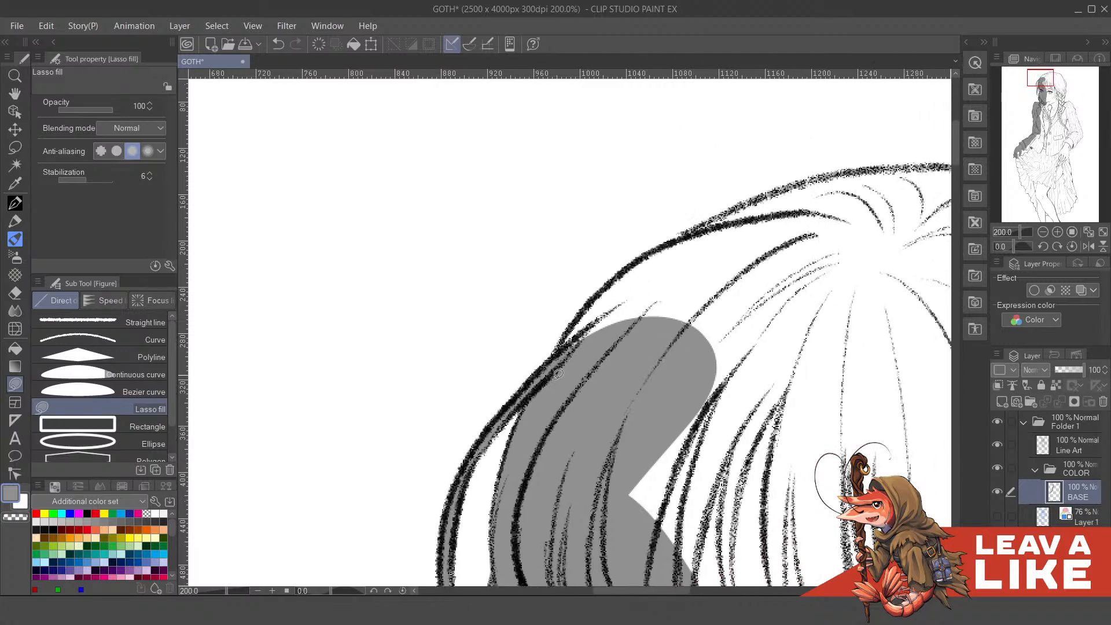
{"action": "left_click_drag", "start_coordinate": [864, 240], "coordinate": [673, 444]}
{"action": "left_click_drag", "start_coordinate": [840, 193], "coordinate": [646, 289]}
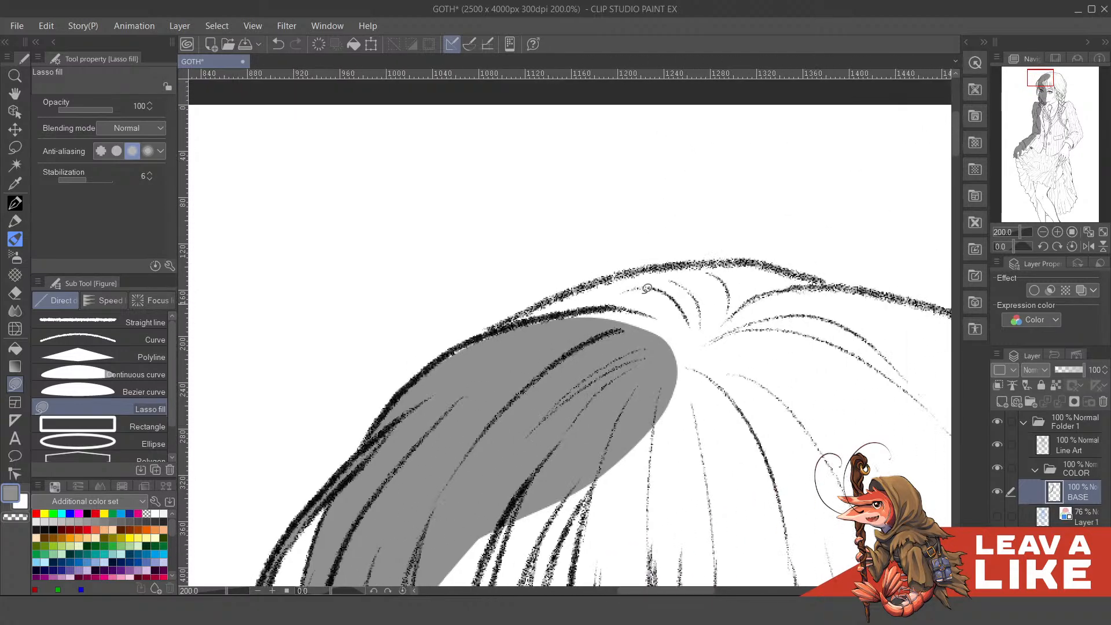
{"action": "mouse_move", "coordinate": [444, 357]}
{"action": "left_mouse_down"}
{"action": "mouse_move", "coordinate": [607, 303]}
{"action": "mouse_move", "coordinate": [730, 377]}
{"action": "mouse_move", "coordinate": [671, 427]}
{"action": "left_mouse_up"}
{"action": "mouse_move", "coordinate": [622, 272]}
{"action": "left_mouse_down"}
{"action": "mouse_move", "coordinate": [719, 259]}
{"action": "mouse_move", "coordinate": [790, 266]}
{"action": "mouse_move", "coordinate": [699, 454]}
{"action": "mouse_move", "coordinate": [665, 466]}
{"action": "left_mouse_up"}
{"action": "left_click_drag", "start_coordinate": [773, 342], "coordinate": [545, 326]}
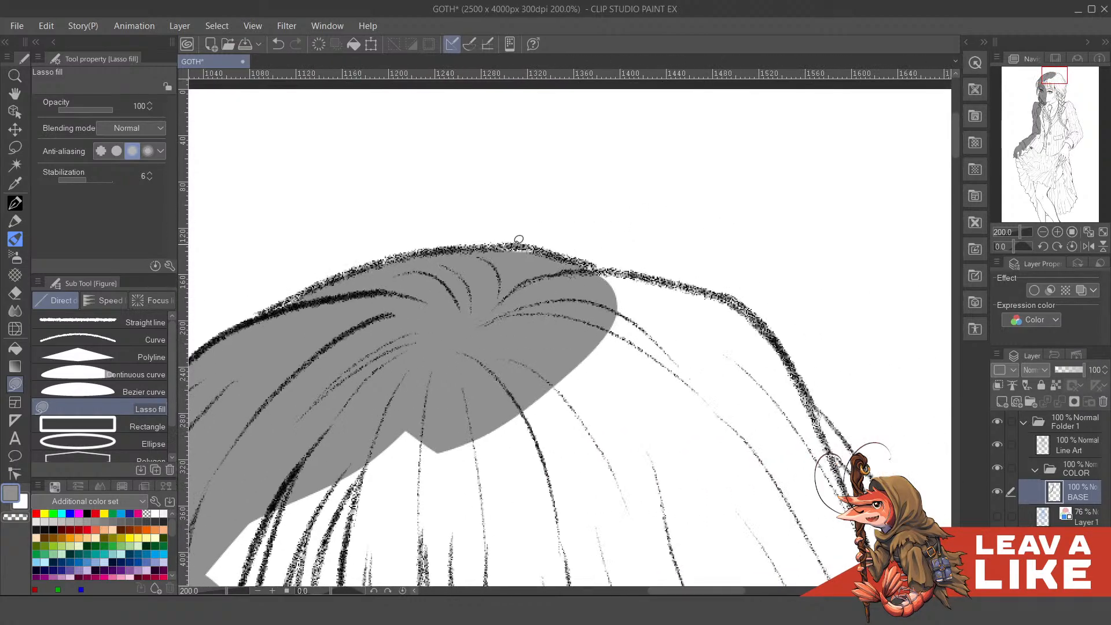
- Fill the hair beyond the crown on the figure's left side with gray, undoing one stray fill
{"action": "mouse_move", "coordinate": [496, 247]}
{"action": "left_mouse_down"}
{"action": "mouse_move", "coordinate": [571, 259]}
{"action": "mouse_move", "coordinate": [638, 344]}
{"action": "left_mouse_up"}
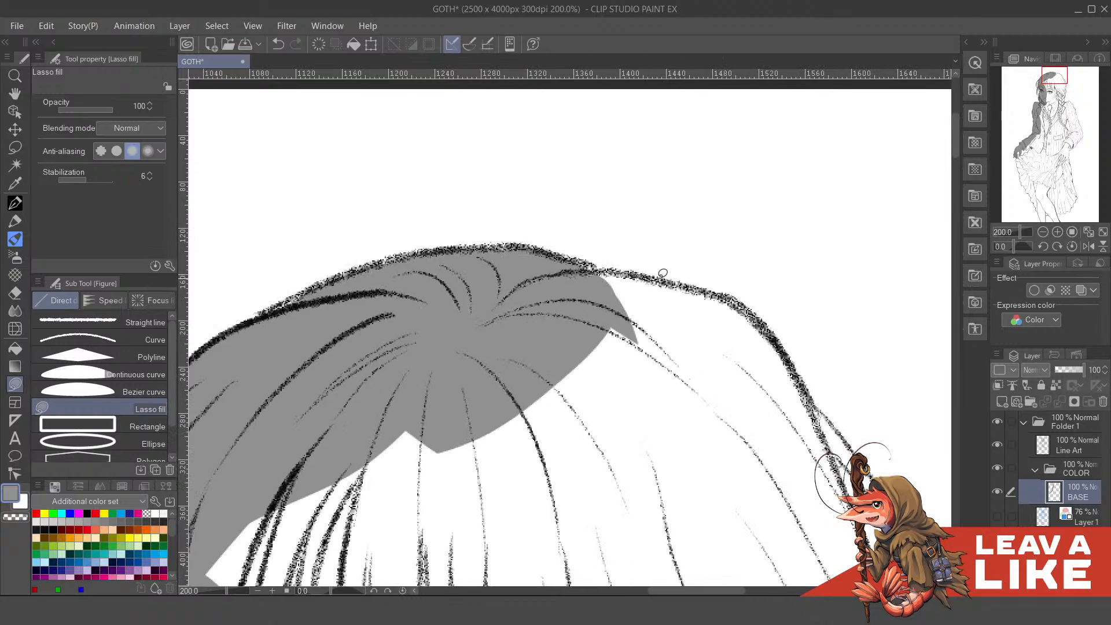
{"action": "mouse_move", "coordinate": [661, 276]}
{"action": "left_mouse_down"}
{"action": "mouse_move", "coordinate": [721, 292]}
{"action": "mouse_move", "coordinate": [790, 347]}
{"action": "mouse_move", "coordinate": [616, 498]}
{"action": "left_mouse_up"}
{"action": "key", "text": "ctrl+z"}
{"action": "left_click_drag", "start_coordinate": [751, 391], "coordinate": [612, 269]}
{"action": "left_click_drag", "start_coordinate": [685, 286], "coordinate": [714, 324]}
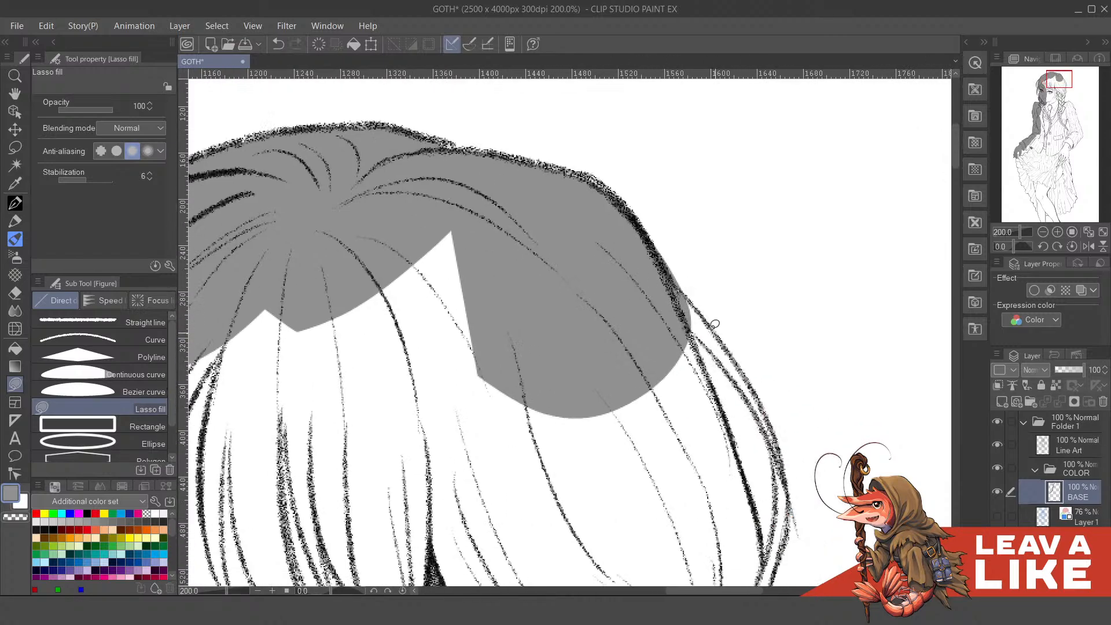
- Fill the narrow outer strand curving down the figure's left side of the head with gray
{"action": "key", "text": "c"}
{"action": "mouse_move", "coordinate": [721, 359]}
{"action": "left_mouse_down"}
{"action": "mouse_move", "coordinate": [666, 330]}
{"action": "mouse_move", "coordinate": [655, 296]}
{"action": "left_mouse_up"}
{"action": "mouse_move", "coordinate": [775, 460]}
{"action": "left_mouse_down"}
{"action": "mouse_move", "coordinate": [741, 421]}
{"action": "mouse_move", "coordinate": [677, 247]}
{"action": "left_mouse_up"}
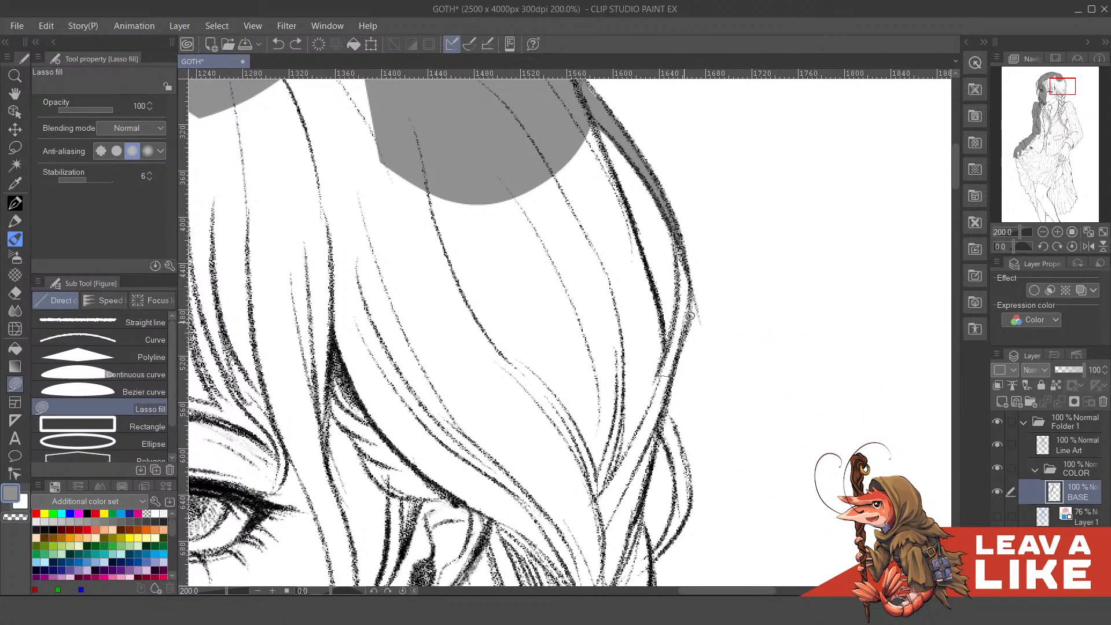
{"action": "left_click_drag", "start_coordinate": [694, 272], "coordinate": [677, 228]}
{"action": "left_click_drag", "start_coordinate": [614, 172], "coordinate": [628, 225]}
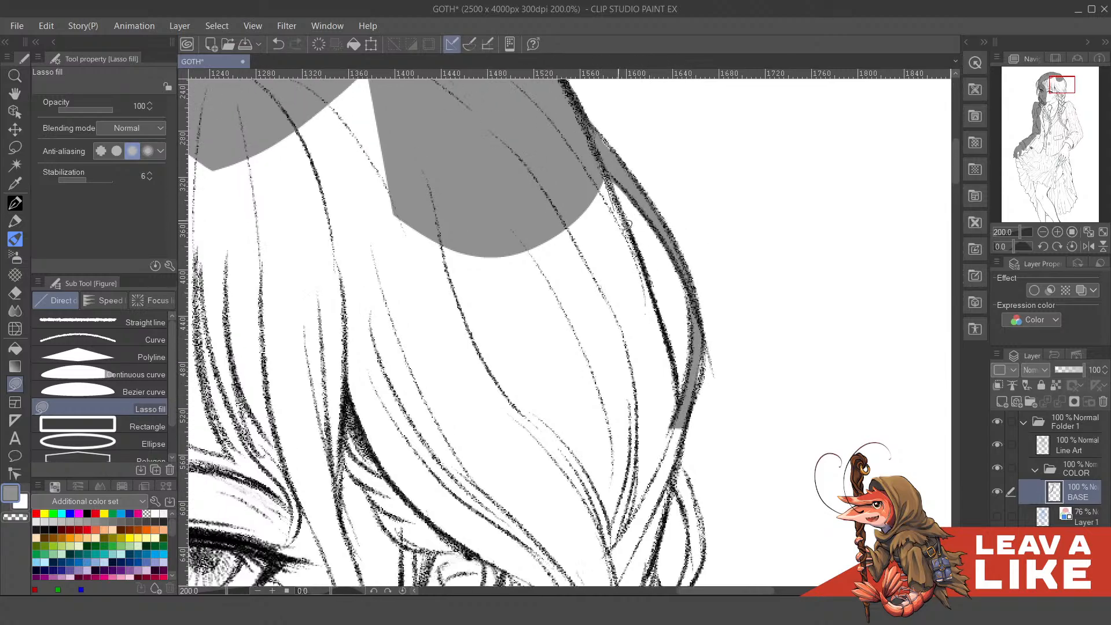
- Fill the hair mass inside the outer strand with gray down toward the braid, undoing one stray fill
{"action": "left_click_drag", "start_coordinate": [604, 172], "coordinate": [653, 311]}
{"action": "key", "text": "ctrl+z"}
{"action": "mouse_move", "coordinate": [606, 168]}
{"action": "left_mouse_down"}
{"action": "mouse_move", "coordinate": [681, 395]}
{"action": "mouse_move", "coordinate": [649, 446]}
{"action": "mouse_move", "coordinate": [481, 209]}
{"action": "left_mouse_up"}
{"action": "scroll", "coordinate": [585, 235], "scroll_direction": "up", "scroll_amount": 3}
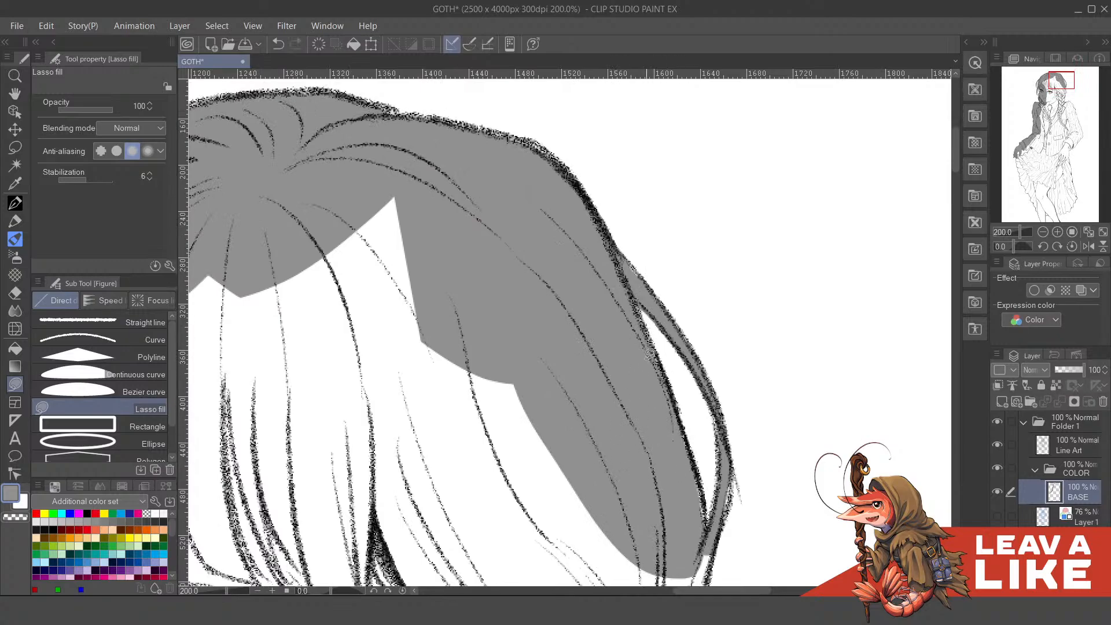
{"action": "left_click_drag", "start_coordinate": [571, 334], "coordinate": [755, 270]}
{"action": "left_click_drag", "start_coordinate": [778, 421], "coordinate": [564, 178]}
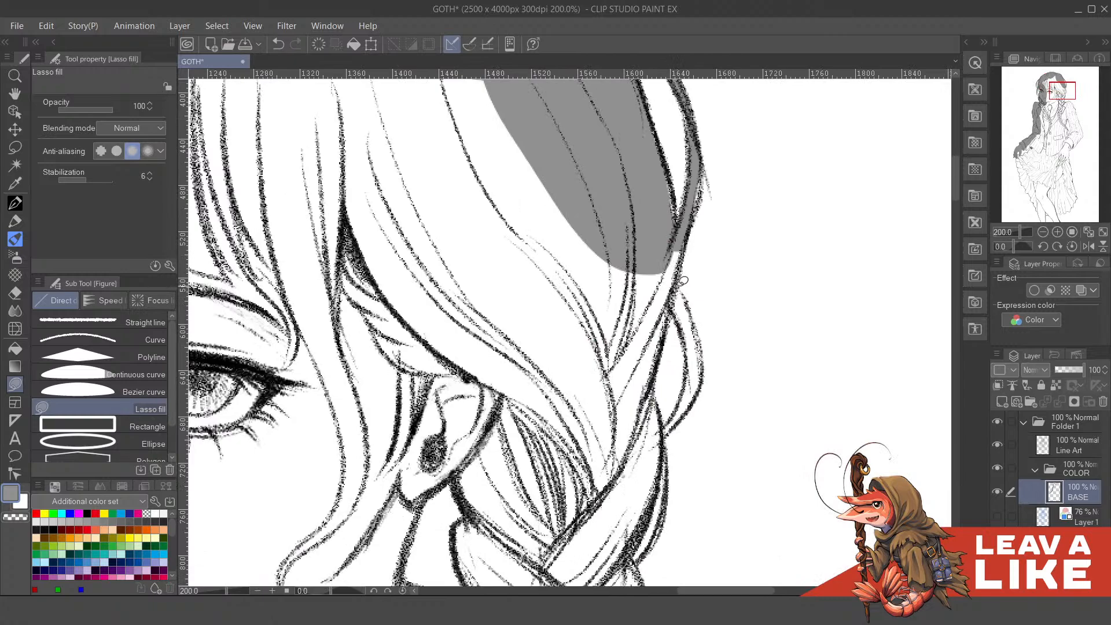
- Fill the loose hair loop and the first plait of the braid behind the figure's left ear with gray
{"action": "mouse_move", "coordinate": [700, 328]}
{"action": "left_mouse_down"}
{"action": "mouse_move", "coordinate": [699, 375]}
{"action": "mouse_move", "coordinate": [683, 324]}
{"action": "mouse_move", "coordinate": [631, 247]}
{"action": "mouse_move", "coordinate": [664, 292]}
{"action": "left_mouse_up"}
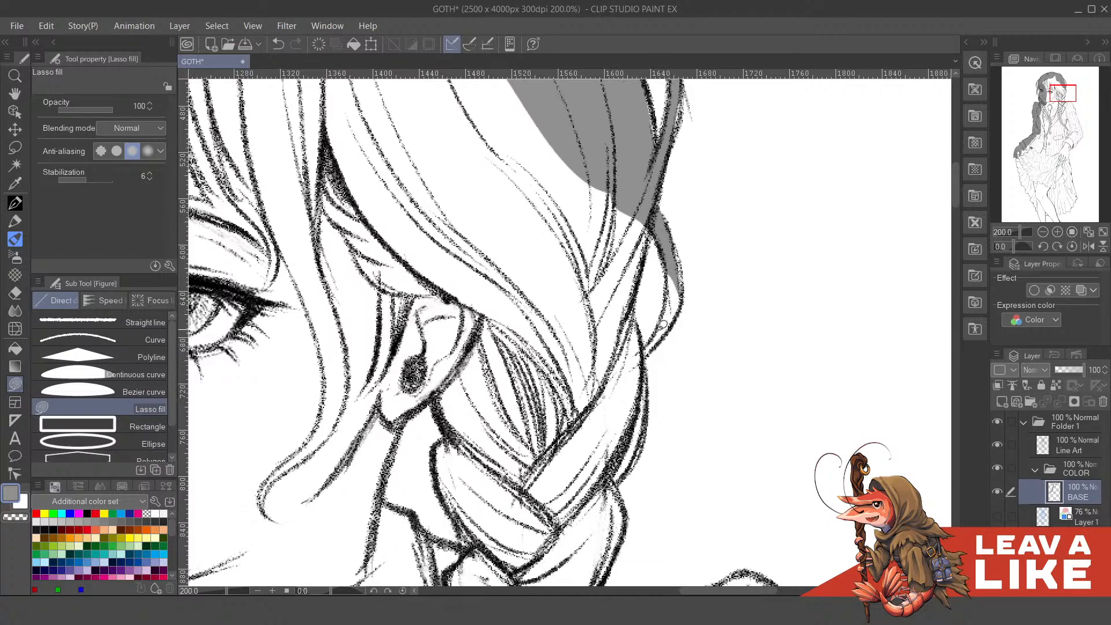
{"action": "mouse_move", "coordinate": [677, 322]}
{"action": "left_mouse_down"}
{"action": "mouse_move", "coordinate": [681, 263]}
{"action": "mouse_move", "coordinate": [685, 301]}
{"action": "left_mouse_up"}
{"action": "mouse_move", "coordinate": [668, 261]}
{"action": "left_mouse_down"}
{"action": "mouse_move", "coordinate": [626, 410]}
{"action": "mouse_move", "coordinate": [566, 335]}
{"action": "mouse_move", "coordinate": [596, 136]}
{"action": "left_mouse_up"}
{"action": "mouse_move", "coordinate": [656, 373]}
{"action": "left_mouse_down"}
{"action": "mouse_move", "coordinate": [636, 276]}
{"action": "mouse_move", "coordinate": [648, 355]}
{"action": "mouse_move", "coordinate": [635, 414]}
{"action": "mouse_move", "coordinate": [530, 405]}
{"action": "mouse_move", "coordinate": [535, 272]}
{"action": "mouse_move", "coordinate": [622, 347]}
{"action": "mouse_move", "coordinate": [613, 297]}
{"action": "left_mouse_up"}
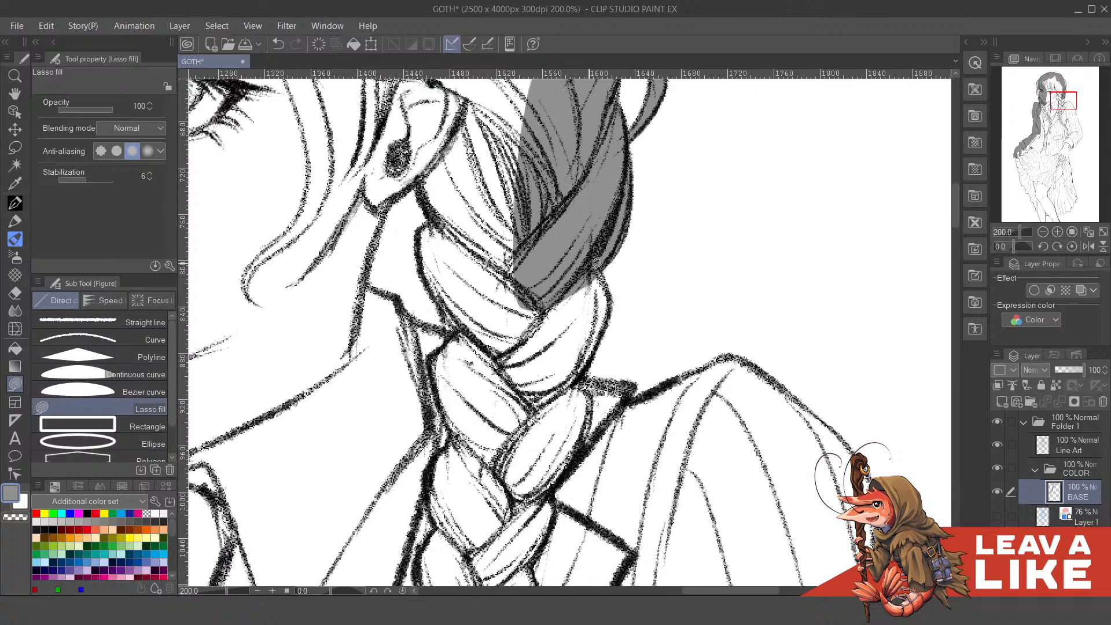
- Continue the gray base down the next plaits of the same braid and over the adjoining jacket collar
{"action": "left_click_drag", "start_coordinate": [589, 261], "coordinate": [613, 310]}
{"action": "mouse_move", "coordinate": [593, 360]}
{"action": "left_mouse_down"}
{"action": "mouse_move", "coordinate": [538, 399]}
{"action": "mouse_move", "coordinate": [506, 226]}
{"action": "mouse_move", "coordinate": [575, 302]}
{"action": "mouse_move", "coordinate": [619, 315]}
{"action": "mouse_move", "coordinate": [616, 344]}
{"action": "mouse_move", "coordinate": [536, 270]}
{"action": "left_mouse_up"}
{"action": "mouse_move", "coordinate": [676, 290]}
{"action": "left_mouse_down"}
{"action": "mouse_move", "coordinate": [635, 259]}
{"action": "mouse_move", "coordinate": [541, 272]}
{"action": "mouse_move", "coordinate": [581, 276]}
{"action": "mouse_move", "coordinate": [576, 304]}
{"action": "mouse_move", "coordinate": [636, 271]}
{"action": "left_mouse_up"}
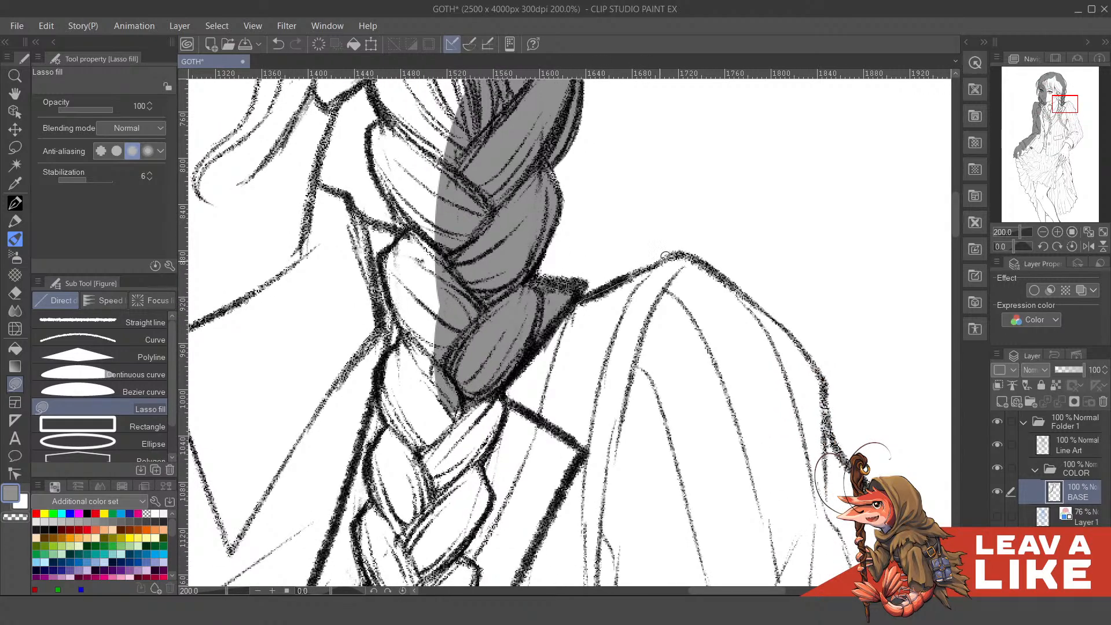
- Fill the figure's left shoulder and the top of its sleeve with gray, from the collar to the first outer fold
{"action": "left_click_drag", "start_coordinate": [733, 290], "coordinate": [421, 405]}
{"action": "left_click_drag", "start_coordinate": [721, 314], "coordinate": [635, 277]}
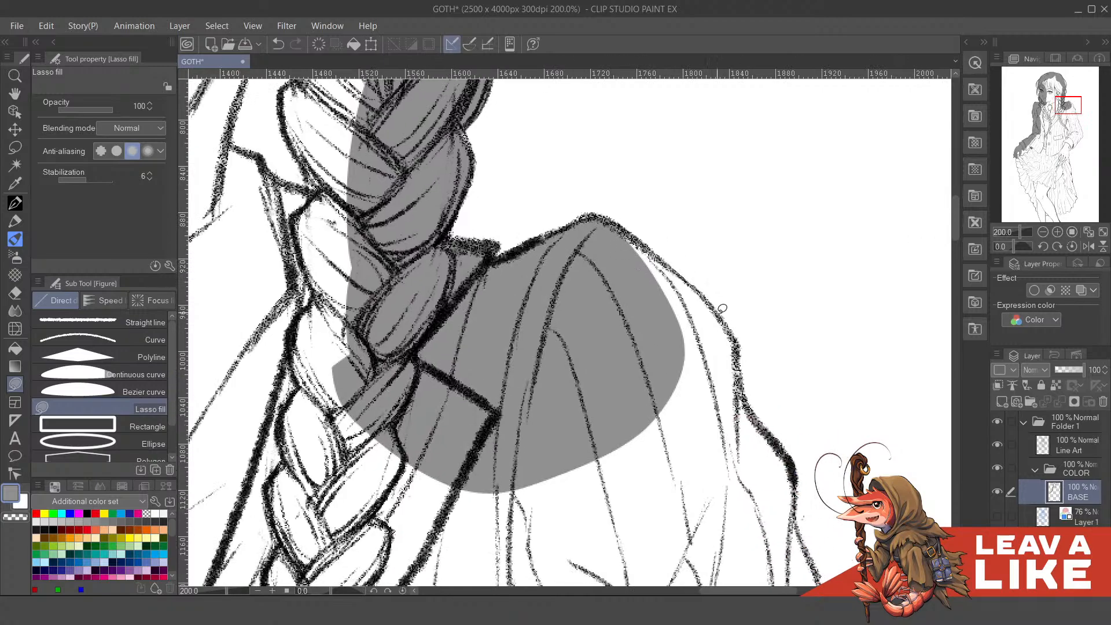
{"action": "left_click_drag", "start_coordinate": [740, 431], "coordinate": [613, 480]}
{"action": "left_click_drag", "start_coordinate": [763, 407], "coordinate": [657, 243]}
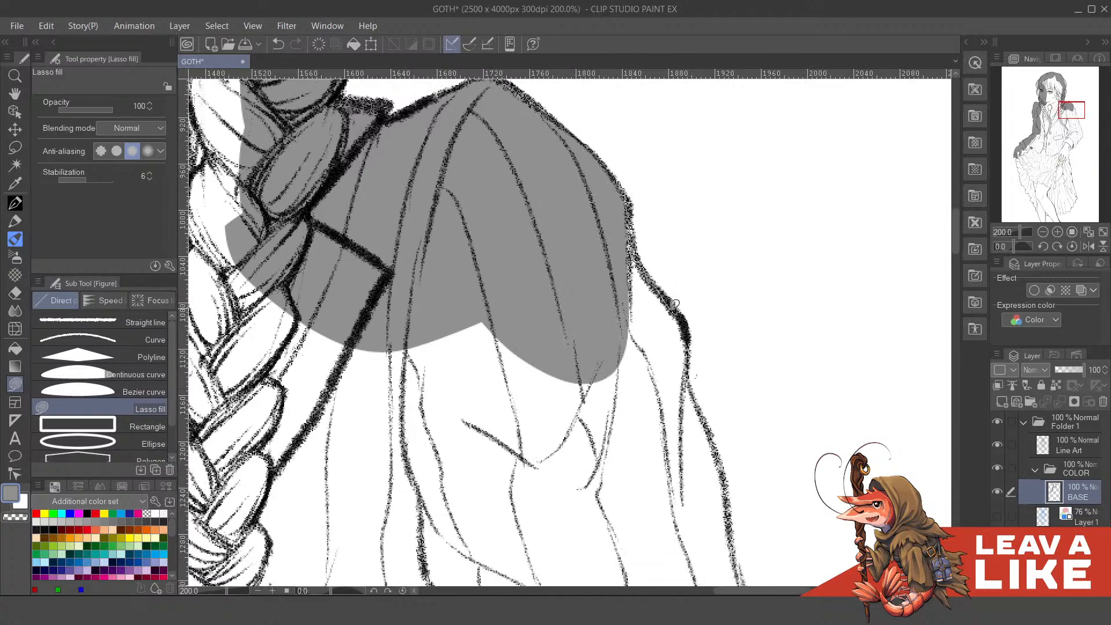
{"action": "mouse_move", "coordinate": [674, 303]}
{"action": "left_mouse_down"}
{"action": "mouse_move", "coordinate": [688, 353]}
{"action": "mouse_move", "coordinate": [573, 344]}
{"action": "mouse_move", "coordinate": [648, 254]}
{"action": "left_mouse_up"}
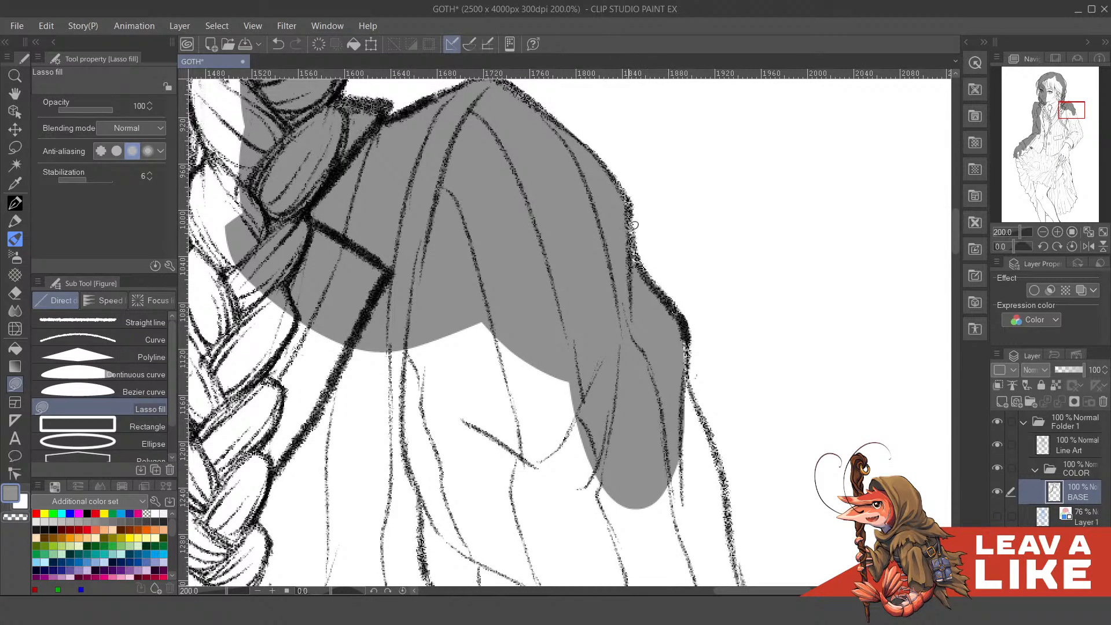
{"action": "left_click_drag", "start_coordinate": [725, 365], "coordinate": [667, 236]}
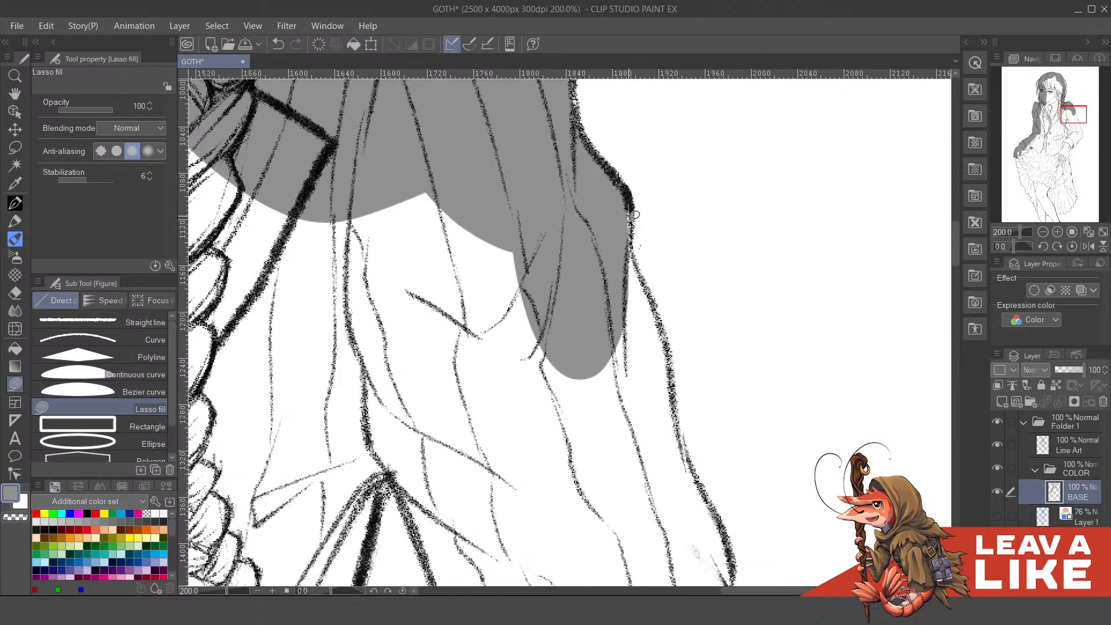
- Extend the gray base down the outer edge of the left upper sleeve to the fold above the elbow
{"action": "mouse_move", "coordinate": [658, 295]}
{"action": "left_mouse_down"}
{"action": "mouse_move", "coordinate": [681, 525]}
{"action": "mouse_move", "coordinate": [579, 324]}
{"action": "left_mouse_up"}
{"action": "left_click_drag", "start_coordinate": [718, 497], "coordinate": [644, 304]}
{"action": "mouse_move", "coordinate": [607, 231]}
{"action": "left_mouse_down"}
{"action": "mouse_move", "coordinate": [646, 347]}
{"action": "mouse_move", "coordinate": [634, 423]}
{"action": "mouse_move", "coordinate": [542, 184]}
{"action": "left_mouse_up"}
{"action": "left_click_drag", "start_coordinate": [671, 386], "coordinate": [609, 277]}
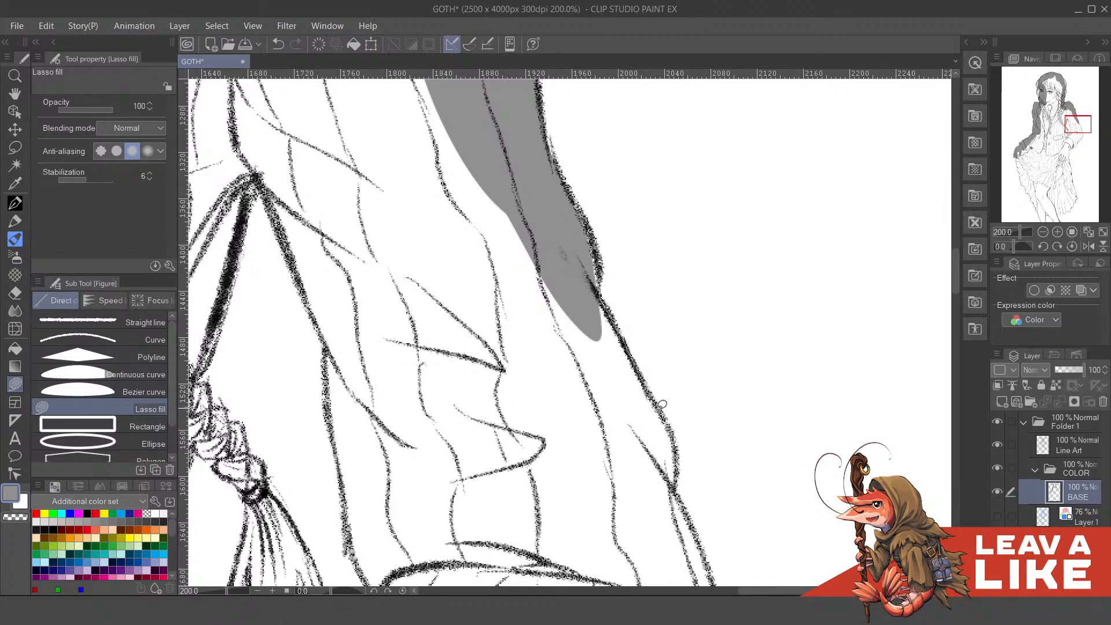
{"action": "left_click_drag", "start_coordinate": [664, 421], "coordinate": [676, 449]}
{"action": "left_click_drag", "start_coordinate": [652, 500], "coordinate": [458, 253]}
{"action": "left_click_drag", "start_coordinate": [649, 405], "coordinate": [612, 255]}
{"action": "left_click_drag", "start_coordinate": [643, 364], "coordinate": [627, 311]}
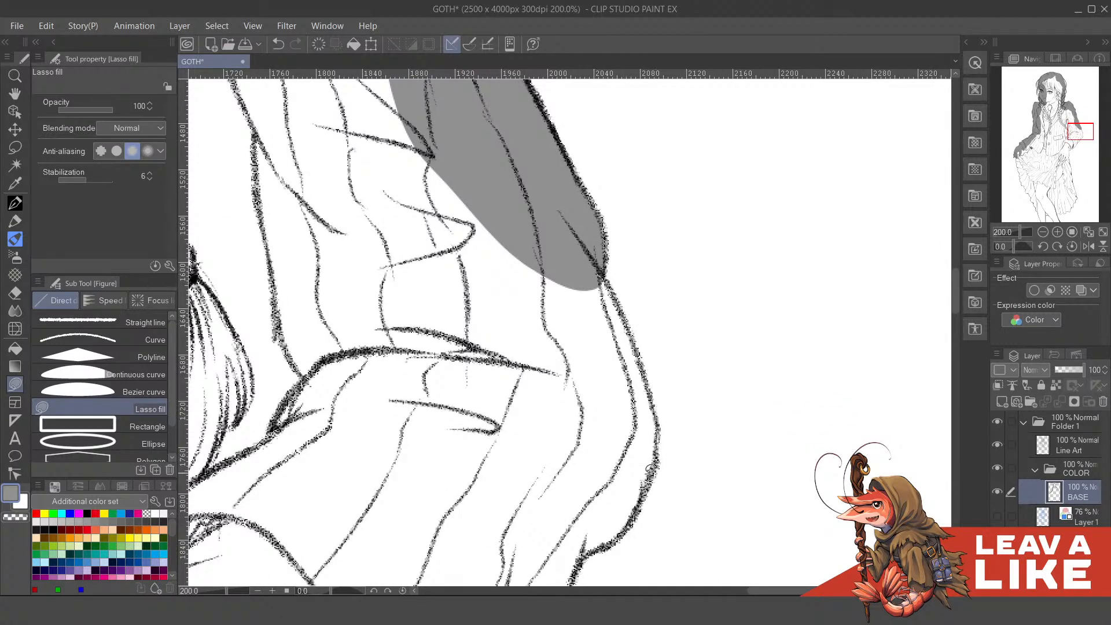
- Fill the rounded elbow of the left sleeve with gray down to the notch below it
{"action": "left_click_drag", "start_coordinate": [649, 468], "coordinate": [635, 283]}
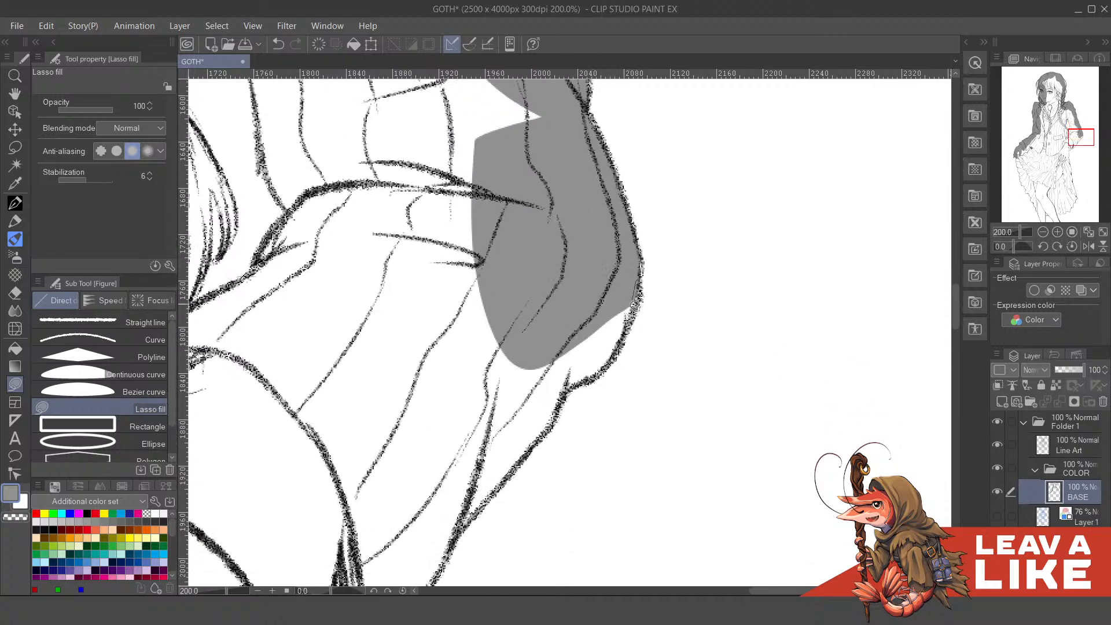
{"action": "left_click_drag", "start_coordinate": [564, 389], "coordinate": [603, 216]}
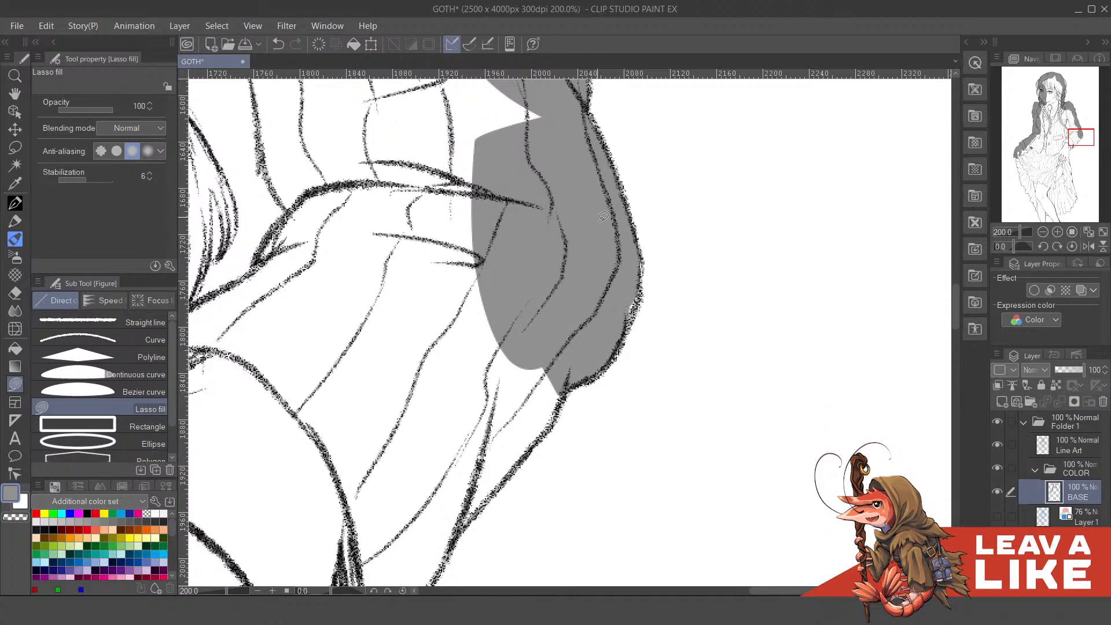
{"action": "left_click_drag", "start_coordinate": [571, 375], "coordinate": [628, 249]}
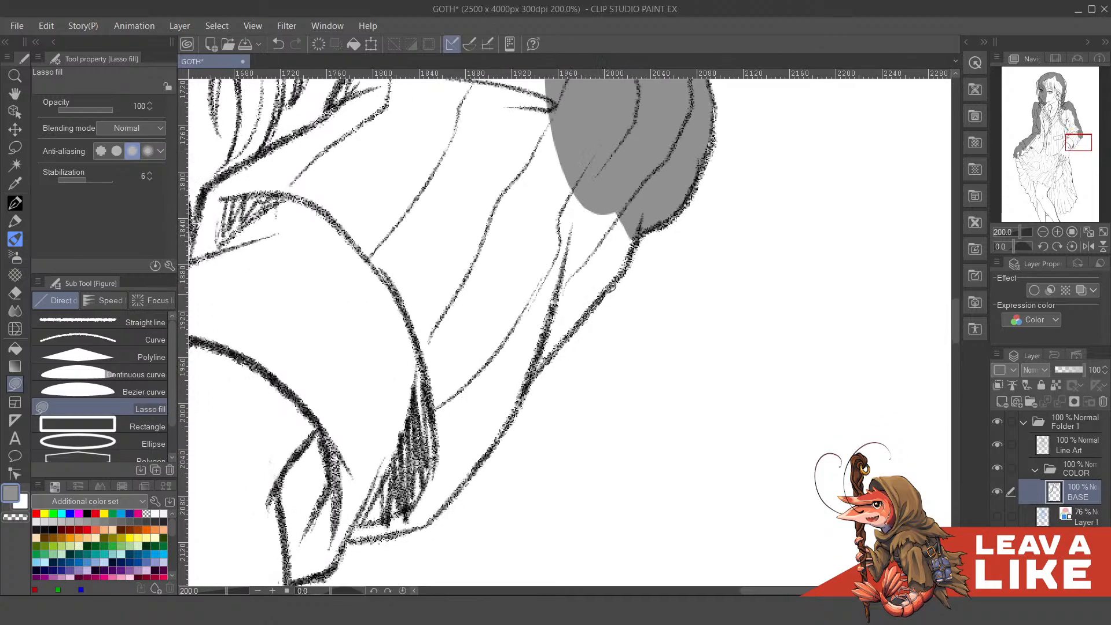
- Fill the left forearm sleeve with gray from the elbow notch down to the cuff and its pointed lower edge
{"action": "left_click_drag", "start_coordinate": [655, 199], "coordinate": [636, 235]}
{"action": "left_click_drag", "start_coordinate": [508, 341], "coordinate": [527, 302]}
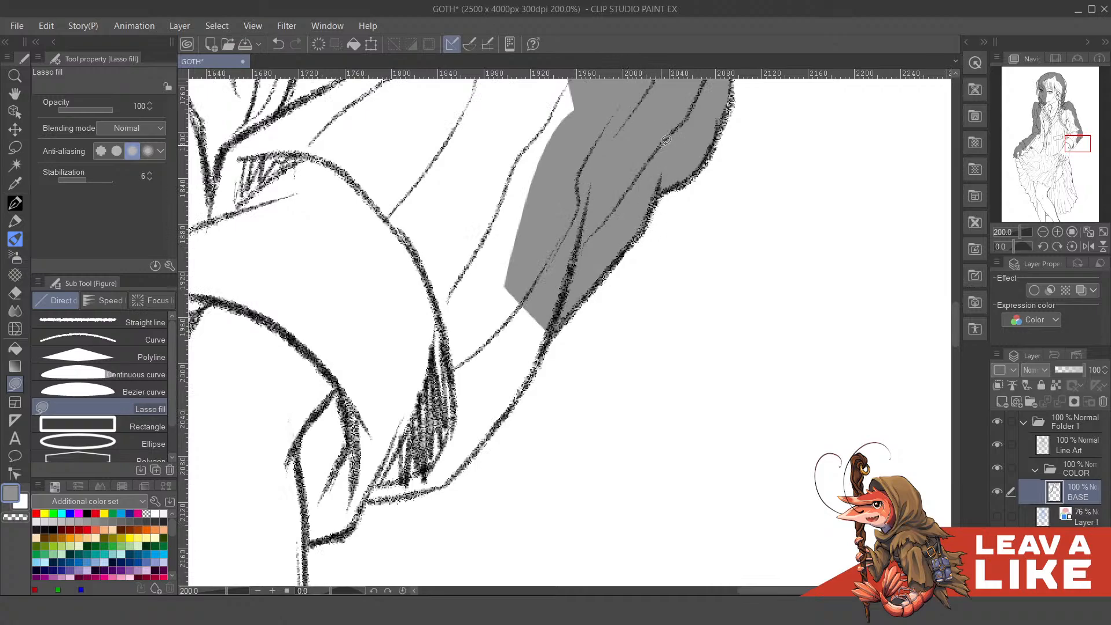
{"action": "mouse_move", "coordinate": [590, 261]}
{"action": "left_mouse_down"}
{"action": "mouse_move", "coordinate": [642, 210]}
{"action": "mouse_move", "coordinate": [566, 359]}
{"action": "mouse_move", "coordinate": [486, 434]}
{"action": "left_mouse_up"}
{"action": "mouse_move", "coordinate": [424, 450]}
{"action": "left_mouse_down"}
{"action": "mouse_move", "coordinate": [700, 35]}
{"action": "mouse_move", "coordinate": [706, 61]}
{"action": "left_mouse_up"}
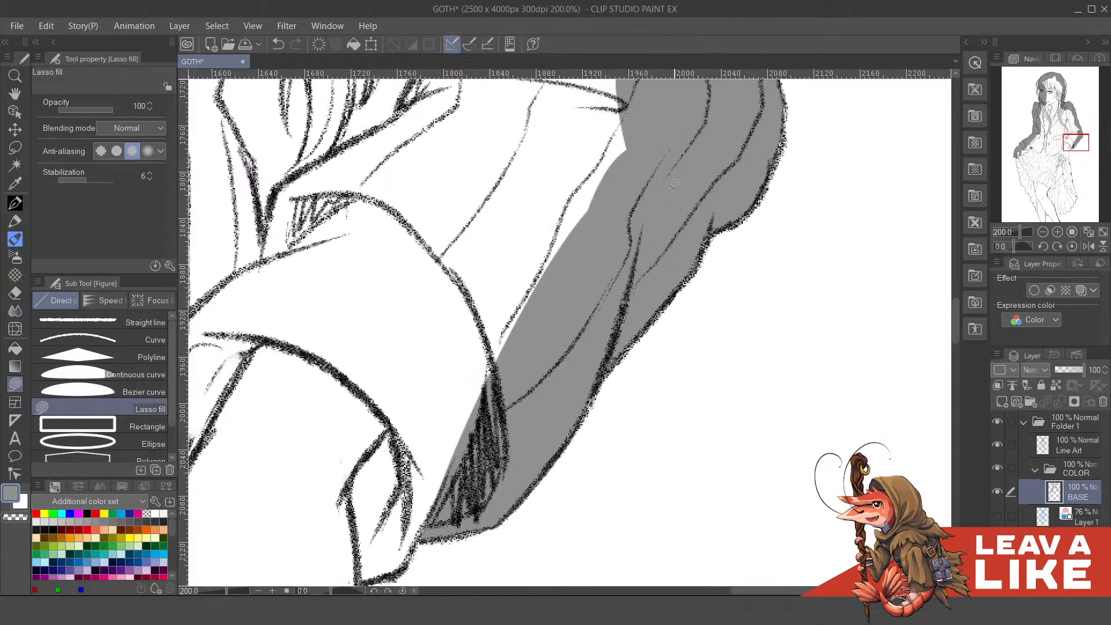
{"action": "mouse_move", "coordinate": [405, 563]}
{"action": "left_mouse_down"}
{"action": "mouse_move", "coordinate": [569, 388]}
{"action": "mouse_move", "coordinate": [614, 313]}
{"action": "mouse_move", "coordinate": [566, 376]}
{"action": "mouse_move", "coordinate": [675, 101]}
{"action": "mouse_move", "coordinate": [678, 236]}
{"action": "left_mouse_up"}
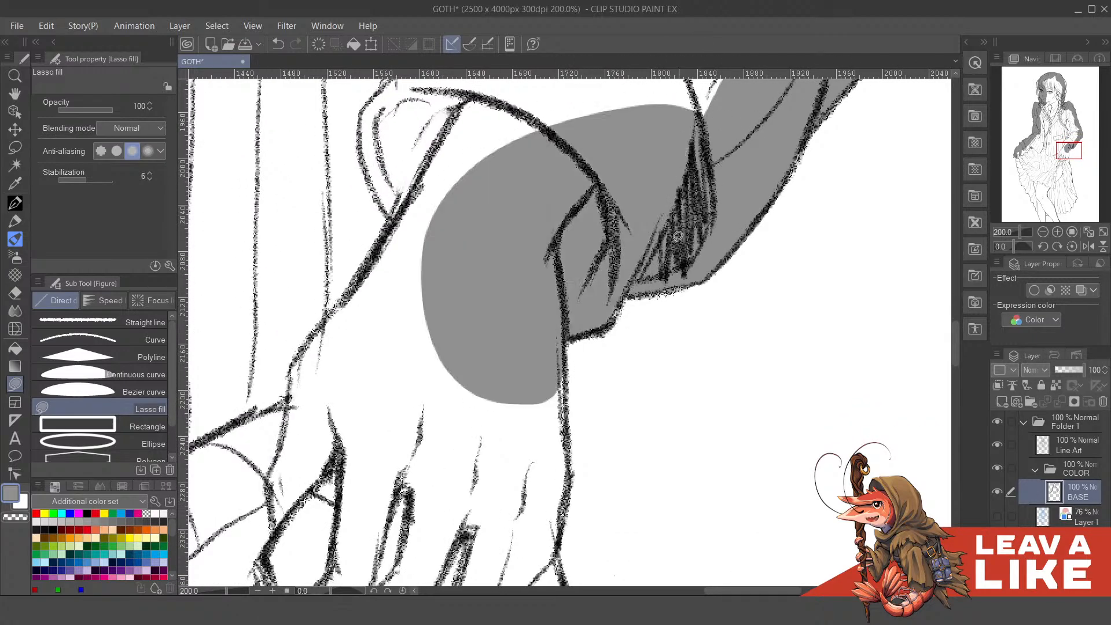
- Extend the gray base from below the left cuff down the skirt's outer edge to the first pinched fold
{"action": "mouse_move", "coordinate": [569, 406]}
{"action": "left_mouse_down"}
{"action": "mouse_move", "coordinate": [611, 223]}
{"action": "mouse_move", "coordinate": [610, 276]}
{"action": "left_mouse_up"}
{"action": "key", "text": "ctrl+z"}
{"action": "left_click_drag", "start_coordinate": [604, 188], "coordinate": [615, 293]}
{"action": "mouse_move", "coordinate": [606, 380]}
{"action": "left_mouse_down"}
{"action": "mouse_move", "coordinate": [464, 155]}
{"action": "mouse_move", "coordinate": [560, 200]}
{"action": "left_mouse_up"}
{"action": "mouse_move", "coordinate": [615, 419]}
{"action": "left_mouse_down"}
{"action": "mouse_move", "coordinate": [582, 295]}
{"action": "mouse_move", "coordinate": [608, 426]}
{"action": "mouse_move", "coordinate": [498, 324]}
{"action": "left_mouse_up"}
{"action": "mouse_move", "coordinate": [619, 475]}
{"action": "left_mouse_down"}
{"action": "mouse_move", "coordinate": [570, 277]}
{"action": "mouse_move", "coordinate": [597, 373]}
{"action": "left_mouse_up"}
{"action": "key", "text": "ctrl+z"}
{"action": "mouse_move", "coordinate": [547, 243]}
{"action": "left_mouse_down"}
{"action": "mouse_move", "coordinate": [605, 394]}
{"action": "mouse_move", "coordinate": [590, 555]}
{"action": "mouse_move", "coordinate": [399, 142]}
{"action": "left_mouse_up"}
{"action": "left_click_drag", "start_coordinate": [616, 541], "coordinate": [565, 276]}
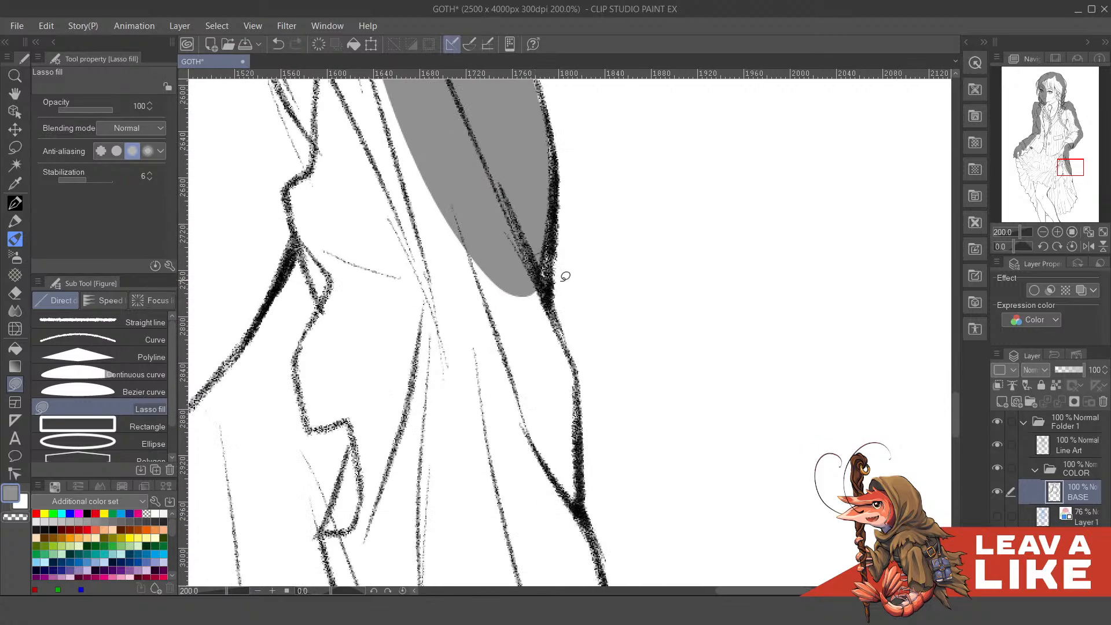
{"action": "left_click_drag", "start_coordinate": [555, 221], "coordinate": [545, 304]}
{"action": "key", "text": "ctrl+z"}
{"action": "left_click_drag", "start_coordinate": [553, 222], "coordinate": [549, 307]}
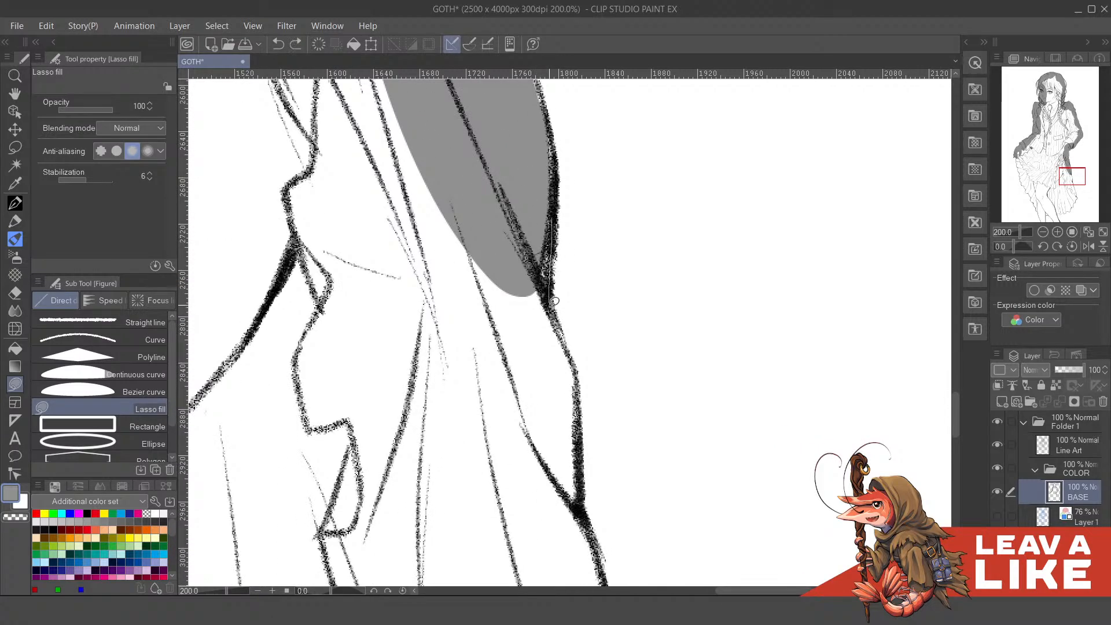
{"action": "key", "text": "ctrl+z"}
- Continue the gray base along the skirt's long outer edge, from the pinched fold to the start of the scalloped hem
{"action": "mouse_move", "coordinate": [553, 231]}
{"action": "left_mouse_down"}
{"action": "mouse_move", "coordinate": [548, 296]}
{"action": "mouse_move", "coordinate": [579, 512]}
{"action": "mouse_move", "coordinate": [426, 186]}
{"action": "left_mouse_up"}
{"action": "mouse_move", "coordinate": [582, 378]}
{"action": "left_mouse_down"}
{"action": "mouse_move", "coordinate": [541, 280]}
{"action": "mouse_move", "coordinate": [543, 373]}
{"action": "mouse_move", "coordinate": [513, 445]}
{"action": "mouse_move", "coordinate": [490, 219]}
{"action": "mouse_move", "coordinate": [587, 507]}
{"action": "mouse_move", "coordinate": [409, 297]}
{"action": "mouse_move", "coordinate": [407, 265]}
{"action": "left_mouse_up"}
{"action": "left_click_drag", "start_coordinate": [536, 398], "coordinate": [516, 342]}
{"action": "mouse_move", "coordinate": [508, 268]}
{"action": "left_mouse_down"}
{"action": "mouse_move", "coordinate": [576, 489]}
{"action": "mouse_move", "coordinate": [500, 324]}
{"action": "mouse_move", "coordinate": [549, 399]}
{"action": "mouse_move", "coordinate": [579, 483]}
{"action": "mouse_move", "coordinate": [489, 457]}
{"action": "mouse_move", "coordinate": [480, 435]}
{"action": "left_mouse_up"}
{"action": "left_click_drag", "start_coordinate": [565, 452], "coordinate": [518, 301]}
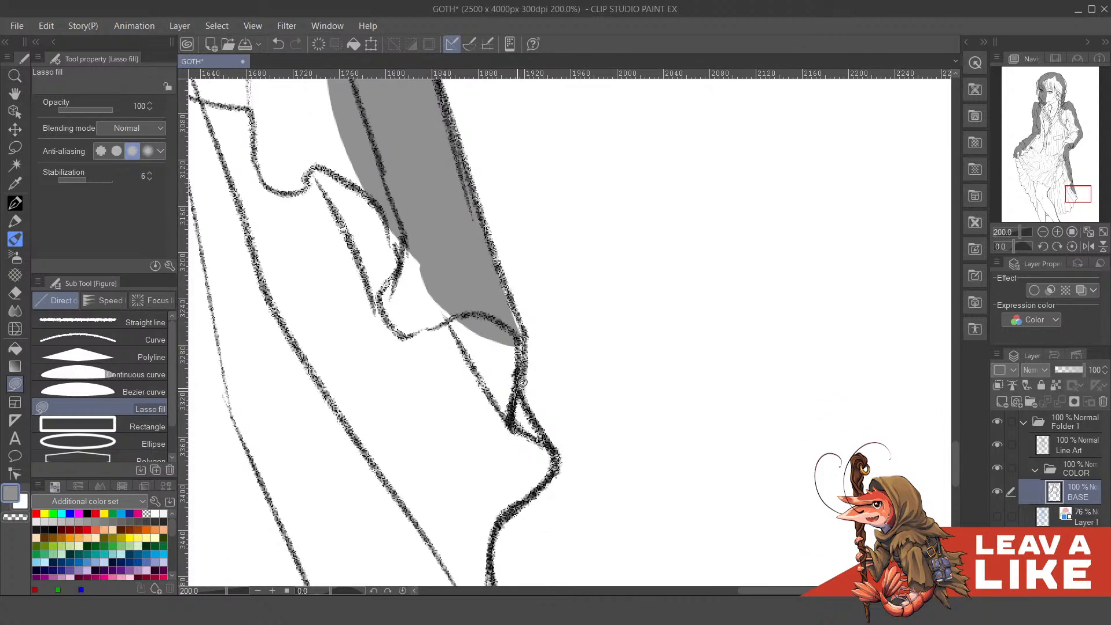
- Fill the skirt's protruding lower corner and the descending scallops of the hem beneath it with gray
{"action": "left_click_drag", "start_coordinate": [522, 382], "coordinate": [541, 420]}
{"action": "mouse_move", "coordinate": [550, 478]}
{"action": "left_mouse_down"}
{"action": "mouse_move", "coordinate": [377, 241]}
{"action": "mouse_move", "coordinate": [493, 278]}
{"action": "mouse_move", "coordinate": [531, 360]}
{"action": "mouse_move", "coordinate": [502, 330]}
{"action": "left_mouse_up"}
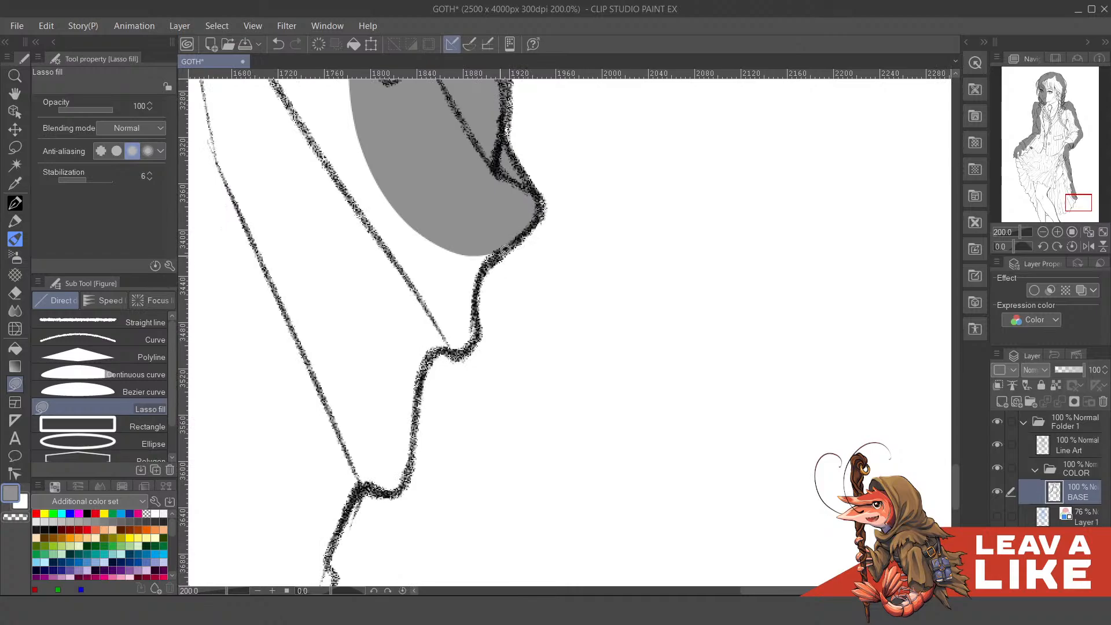
{"action": "mouse_move", "coordinate": [426, 363]}
{"action": "left_mouse_down"}
{"action": "mouse_move", "coordinate": [375, 285]}
{"action": "mouse_move", "coordinate": [492, 93]}
{"action": "left_mouse_up"}
{"action": "left_click_drag", "start_coordinate": [463, 315], "coordinate": [555, 210]}
{"action": "mouse_move", "coordinate": [524, 252]}
{"action": "left_mouse_down"}
{"action": "mouse_move", "coordinate": [496, 384]}
{"action": "mouse_move", "coordinate": [443, 376]}
{"action": "mouse_move", "coordinate": [479, 114]}
{"action": "mouse_move", "coordinate": [499, 130]}
{"action": "left_mouse_up"}
{"action": "mouse_move", "coordinate": [444, 405]}
{"action": "left_mouse_down"}
{"action": "mouse_move", "coordinate": [534, 264]}
{"action": "mouse_move", "coordinate": [512, 313]}
{"action": "left_mouse_up"}
{"action": "mouse_move", "coordinate": [516, 350]}
{"action": "left_mouse_down"}
{"action": "mouse_move", "coordinate": [492, 373]}
{"action": "mouse_move", "coordinate": [442, 358]}
{"action": "mouse_move", "coordinate": [378, 376]}
{"action": "mouse_move", "coordinate": [523, 110]}
{"action": "mouse_move", "coordinate": [534, 128]}
{"action": "left_mouse_up"}
{"action": "left_click_drag", "start_coordinate": [489, 231], "coordinate": [716, 162]}
- Fill the next two hem folds with gray, from the squared pleat to the small rounded scallop
{"action": "key", "text": "c"}
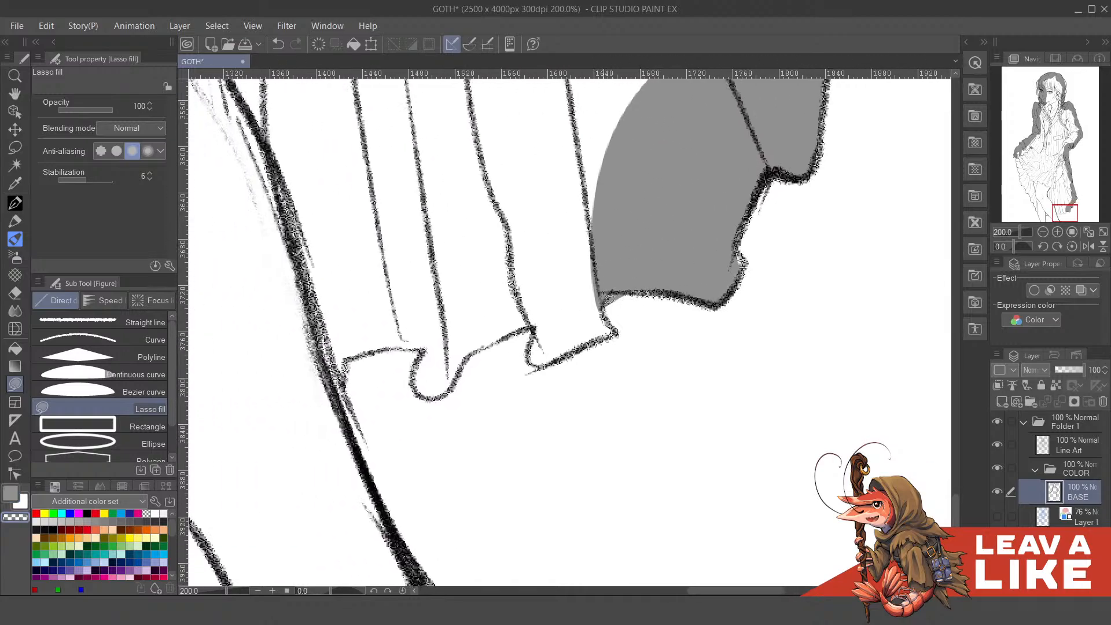
{"action": "key", "text": "c"}
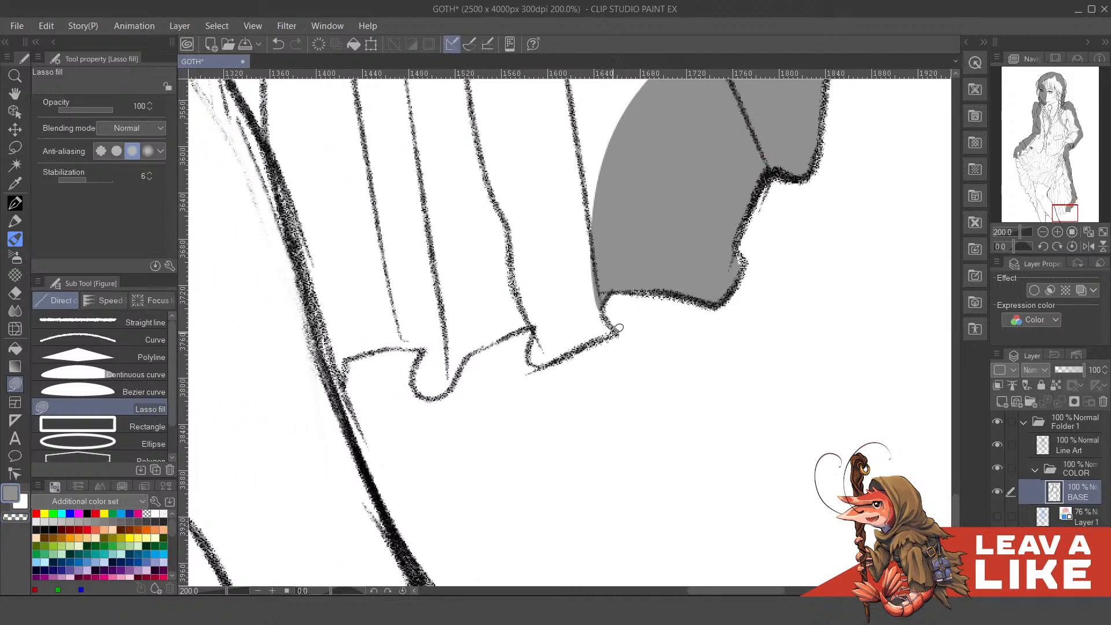
{"action": "mouse_move", "coordinate": [611, 284]}
{"action": "left_mouse_down"}
{"action": "mouse_move", "coordinate": [620, 334]}
{"action": "mouse_move", "coordinate": [566, 354]}
{"action": "mouse_move", "coordinate": [525, 278]}
{"action": "mouse_move", "coordinate": [617, 249]}
{"action": "left_mouse_up"}
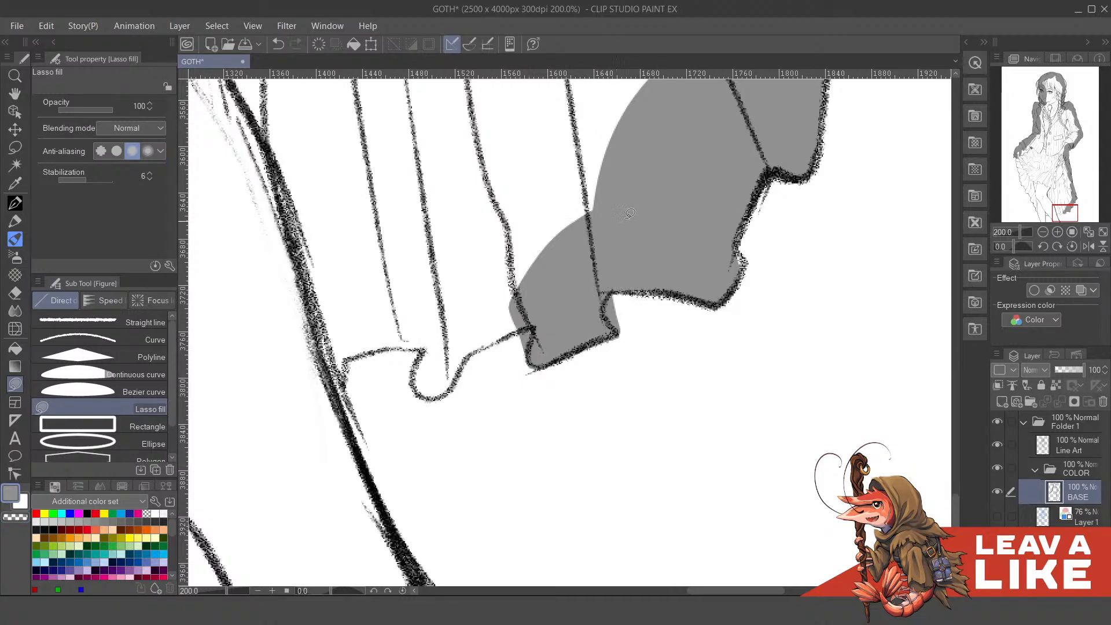
{"action": "left_click_drag", "start_coordinate": [558, 273], "coordinate": [623, 368]}
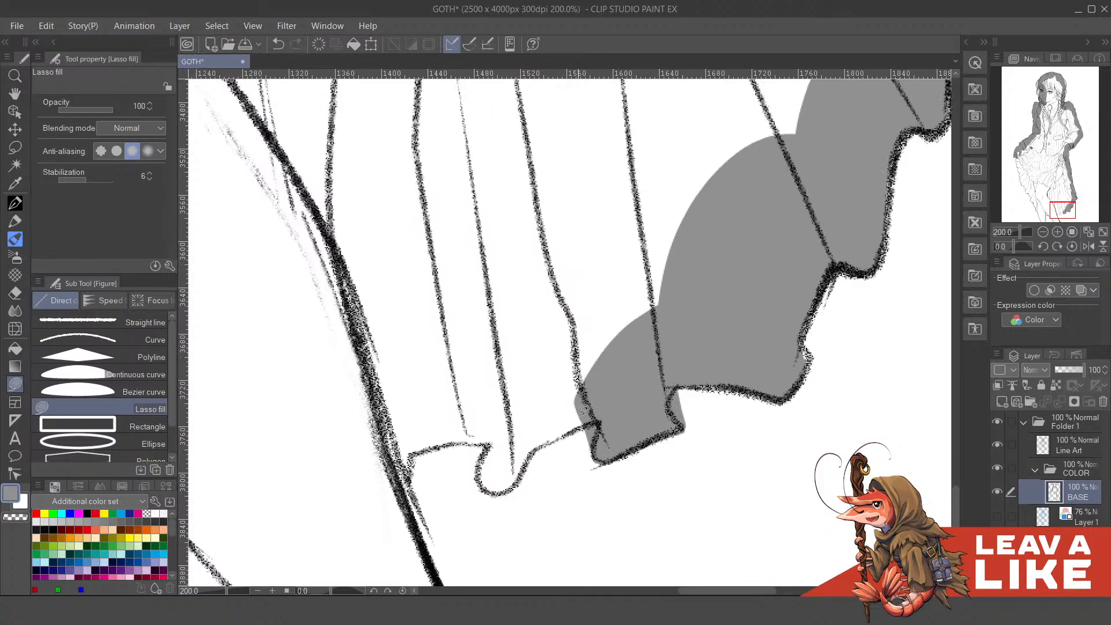
{"action": "left_click_drag", "start_coordinate": [597, 420], "coordinate": [548, 446]}
{"action": "mouse_move", "coordinate": [479, 474]}
{"action": "left_mouse_down"}
{"action": "mouse_move", "coordinate": [461, 323]}
{"action": "mouse_move", "coordinate": [602, 395]}
{"action": "left_mouse_up"}
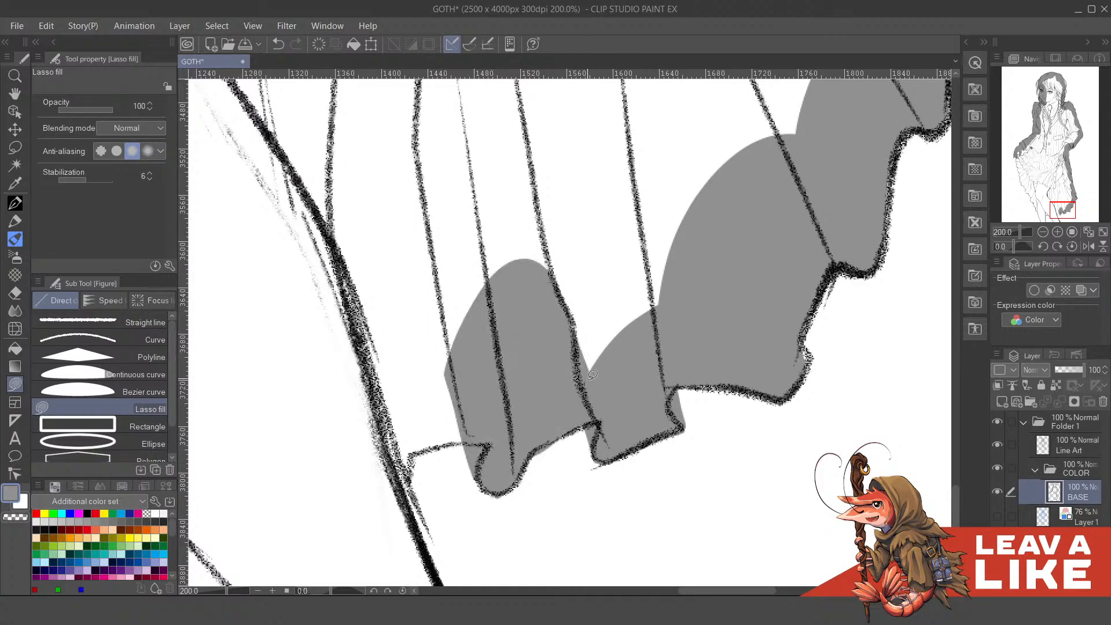
- Erase gray spill beside the rounded scallop and fill the remaining hem section up to the front leg's outline
{"action": "key", "text": "c"}
{"action": "mouse_move", "coordinate": [533, 456]}
{"action": "left_mouse_down"}
{"action": "mouse_move", "coordinate": [564, 435]}
{"action": "mouse_move", "coordinate": [557, 492]}
{"action": "left_mouse_up"}
{"action": "key", "text": "c"}
{"action": "left_click_drag", "start_coordinate": [501, 420], "coordinate": [622, 386]}
{"action": "mouse_move", "coordinate": [532, 421]}
{"action": "left_mouse_down"}
{"action": "mouse_move", "coordinate": [532, 489]}
{"action": "mouse_move", "coordinate": [481, 230]}
{"action": "left_mouse_up"}
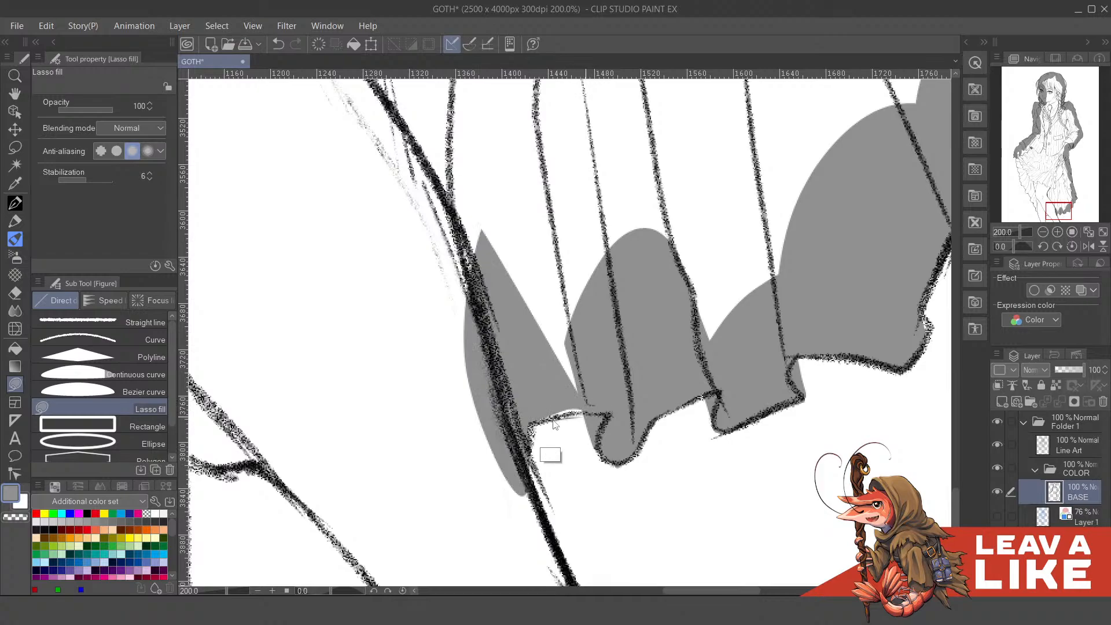
{"action": "mouse_move", "coordinate": [581, 412]}
{"action": "left_mouse_down"}
{"action": "mouse_move", "coordinate": [544, 275]}
{"action": "mouse_move", "coordinate": [510, 273]}
{"action": "left_mouse_up"}
- Fill the front lower leg with gray from the canvas's bottom edge up to where it crosses the rear leg
{"action": "scroll", "coordinate": [615, 203], "scroll_direction": "down", "scroll_amount": 4}
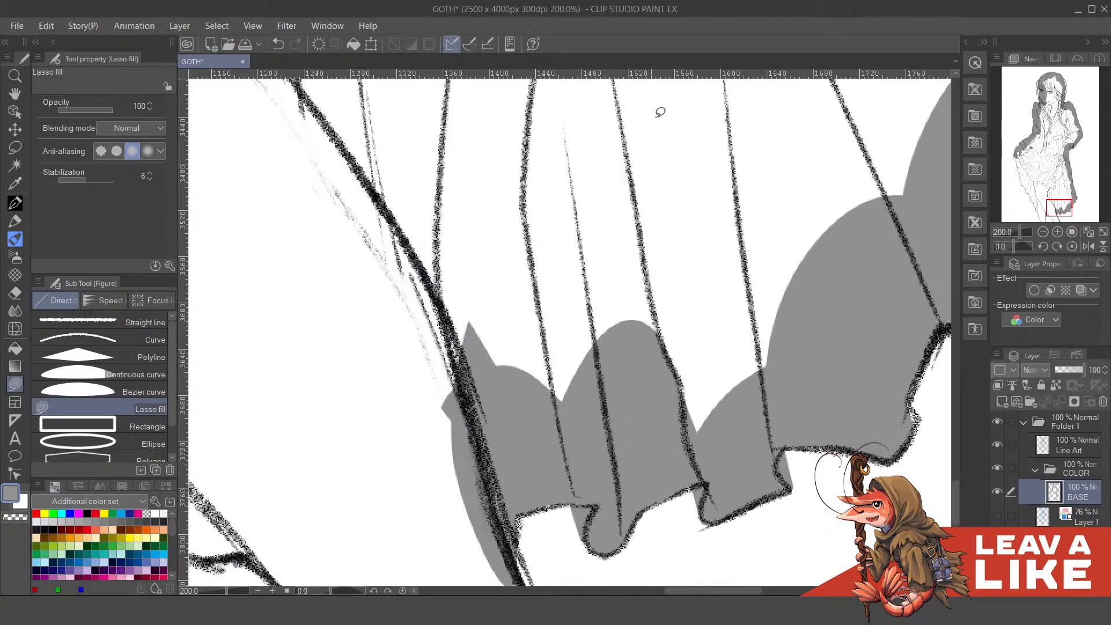
{"action": "scroll", "coordinate": [598, 370], "scroll_direction": "up", "scroll_amount": 4}
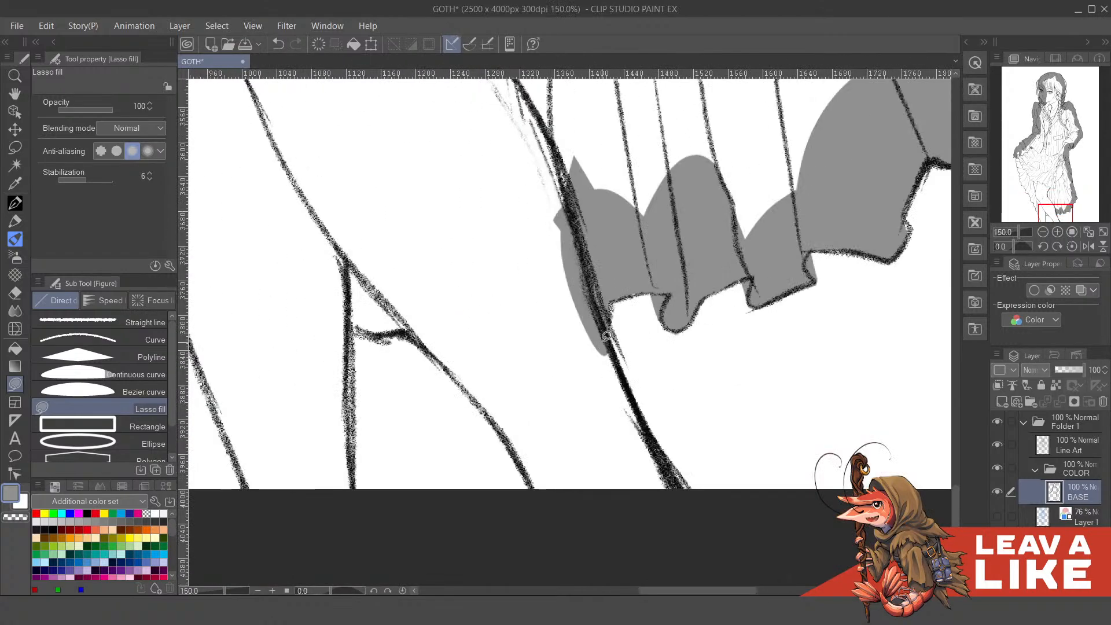
{"action": "mouse_move", "coordinate": [599, 312]}
{"action": "left_mouse_down"}
{"action": "mouse_move", "coordinate": [659, 448]}
{"action": "mouse_move", "coordinate": [712, 531]}
{"action": "mouse_move", "coordinate": [583, 562]}
{"action": "mouse_move", "coordinate": [514, 486]}
{"action": "mouse_move", "coordinate": [536, 479]}
{"action": "mouse_move", "coordinate": [467, 339]}
{"action": "mouse_move", "coordinate": [535, 247]}
{"action": "mouse_move", "coordinate": [590, 296]}
{"action": "left_mouse_up"}
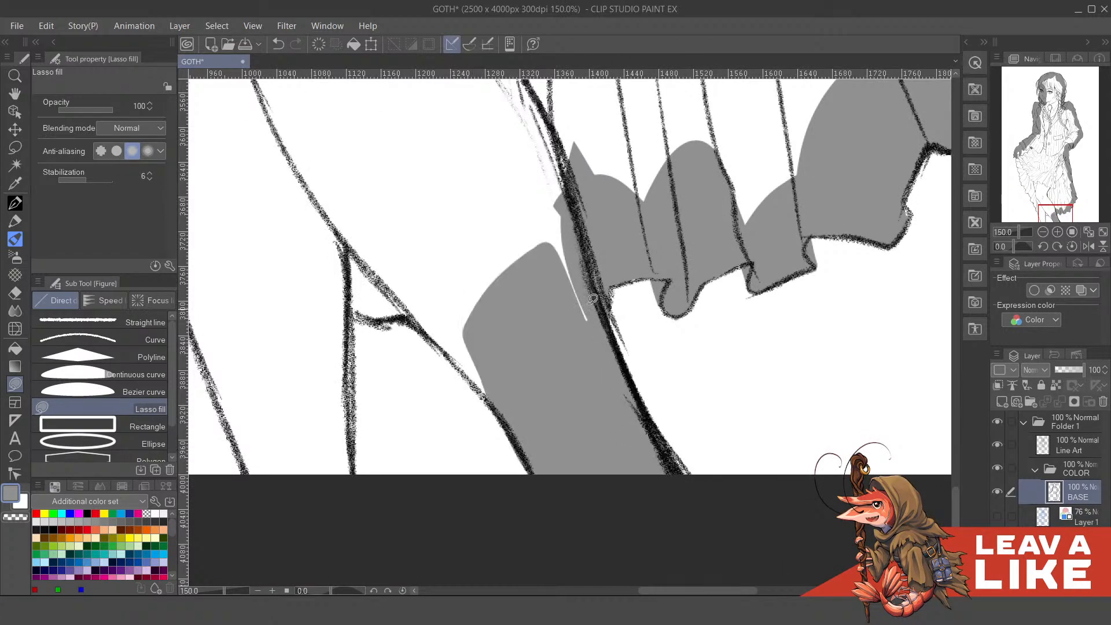
{"action": "mouse_move", "coordinate": [516, 255]}
{"action": "left_mouse_down"}
{"action": "mouse_move", "coordinate": [677, 255]}
{"action": "mouse_move", "coordinate": [702, 267]}
{"action": "left_mouse_up"}
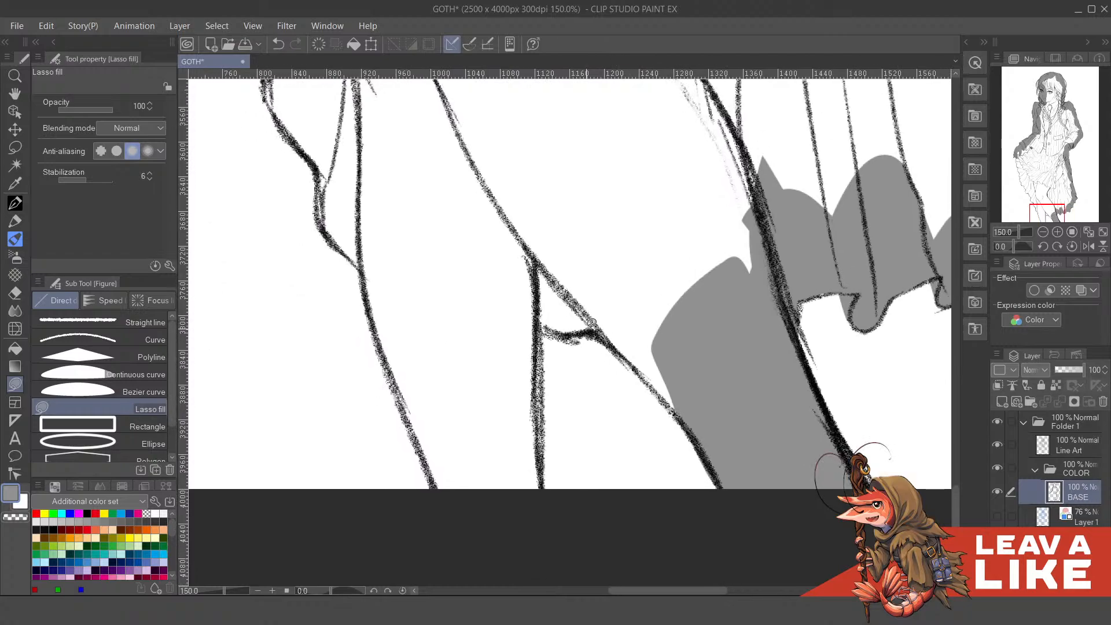
{"action": "mouse_move", "coordinate": [620, 359]}
{"action": "left_mouse_down"}
{"action": "mouse_move", "coordinate": [662, 391]}
{"action": "mouse_move", "coordinate": [535, 239]}
{"action": "mouse_move", "coordinate": [564, 279]}
{"action": "left_mouse_up"}
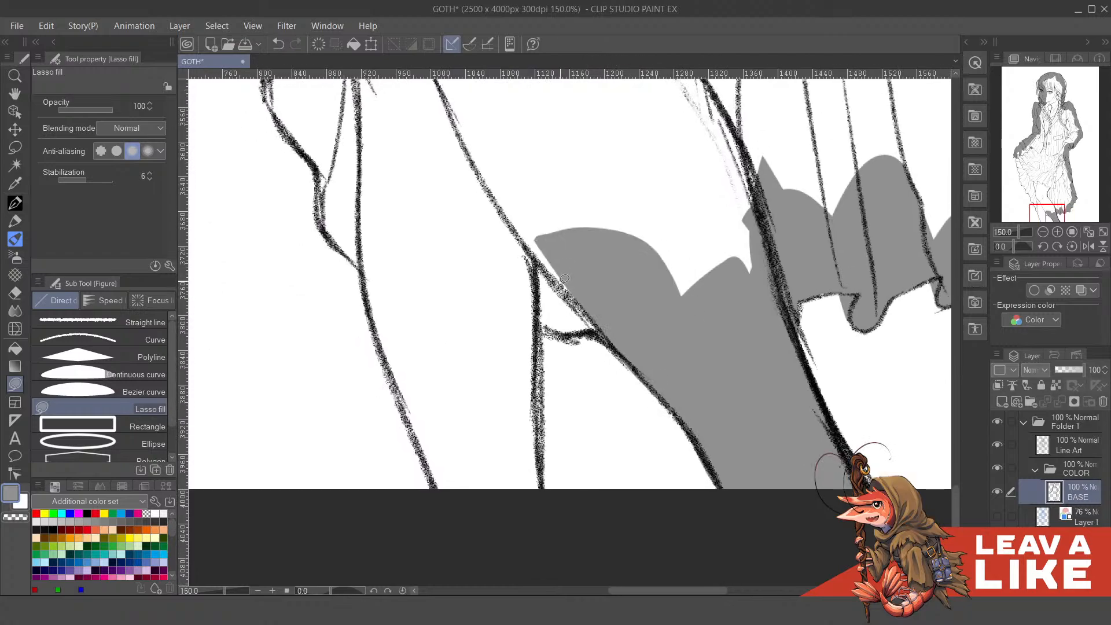
{"action": "mouse_move", "coordinate": [540, 321]}
{"action": "left_mouse_down"}
{"action": "mouse_move", "coordinate": [582, 335]}
{"action": "mouse_move", "coordinate": [631, 320]}
{"action": "mouse_move", "coordinate": [481, 296]}
{"action": "left_mouse_up"}
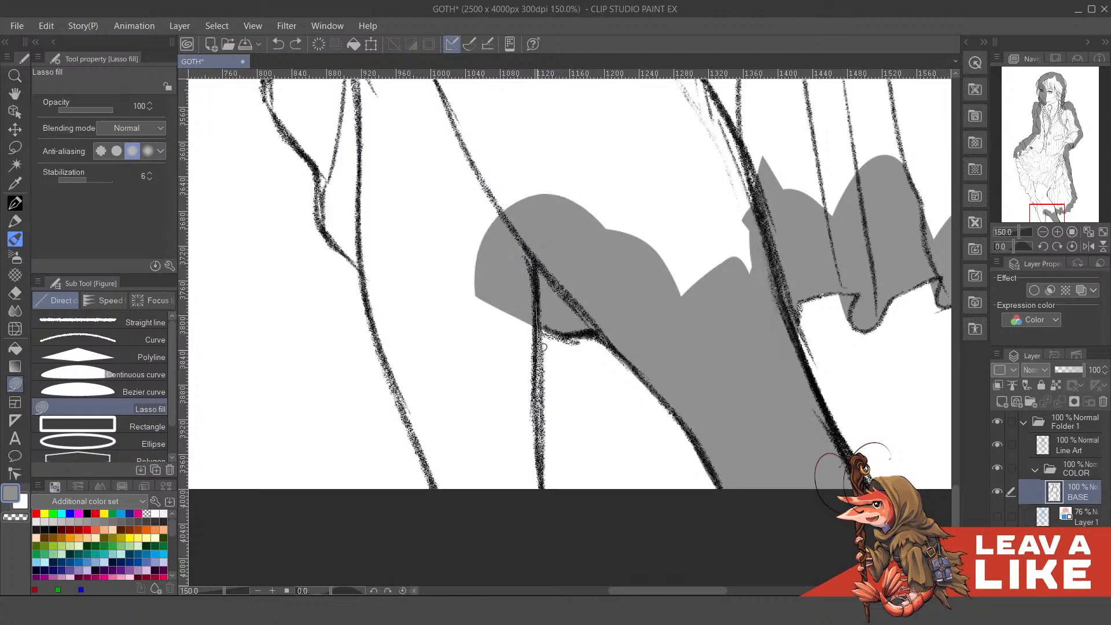
- Fill the rear lower leg with gray from the canvas edge up past the adjoining tip of the skirt hem
{"action": "mouse_move", "coordinate": [541, 429]}
{"action": "left_mouse_down"}
{"action": "mouse_move", "coordinate": [532, 555]}
{"action": "mouse_move", "coordinate": [441, 513]}
{"action": "mouse_move", "coordinate": [394, 351]}
{"action": "mouse_move", "coordinate": [544, 202]}
{"action": "left_mouse_up"}
{"action": "mouse_move", "coordinate": [387, 308]}
{"action": "left_mouse_down"}
{"action": "mouse_move", "coordinate": [545, 357]}
{"action": "mouse_move", "coordinate": [571, 400]}
{"action": "left_mouse_up"}
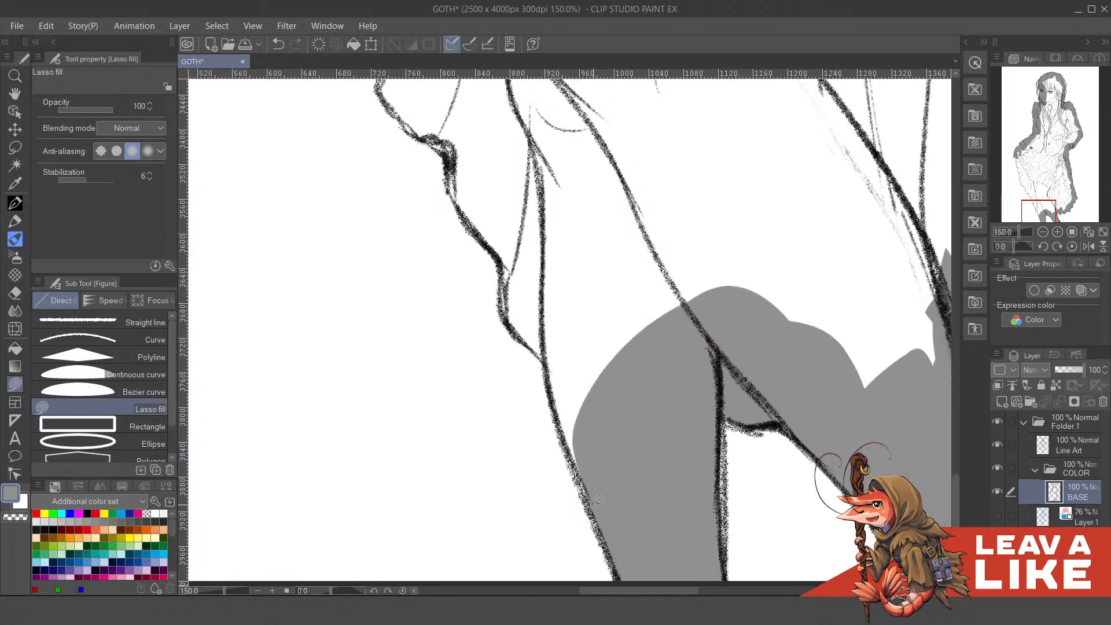
{"action": "mouse_move", "coordinate": [575, 455]}
{"action": "left_mouse_down"}
{"action": "mouse_move", "coordinate": [542, 349]}
{"action": "mouse_move", "coordinate": [508, 316]}
{"action": "mouse_move", "coordinate": [547, 189]}
{"action": "mouse_move", "coordinate": [674, 352]}
{"action": "left_mouse_up"}
{"action": "mouse_move", "coordinate": [501, 274]}
{"action": "left_mouse_down"}
{"action": "mouse_move", "coordinate": [591, 424]}
{"action": "mouse_move", "coordinate": [544, 356]}
{"action": "mouse_move", "coordinate": [528, 307]}
{"action": "mouse_move", "coordinate": [481, 260]}
{"action": "left_mouse_up"}
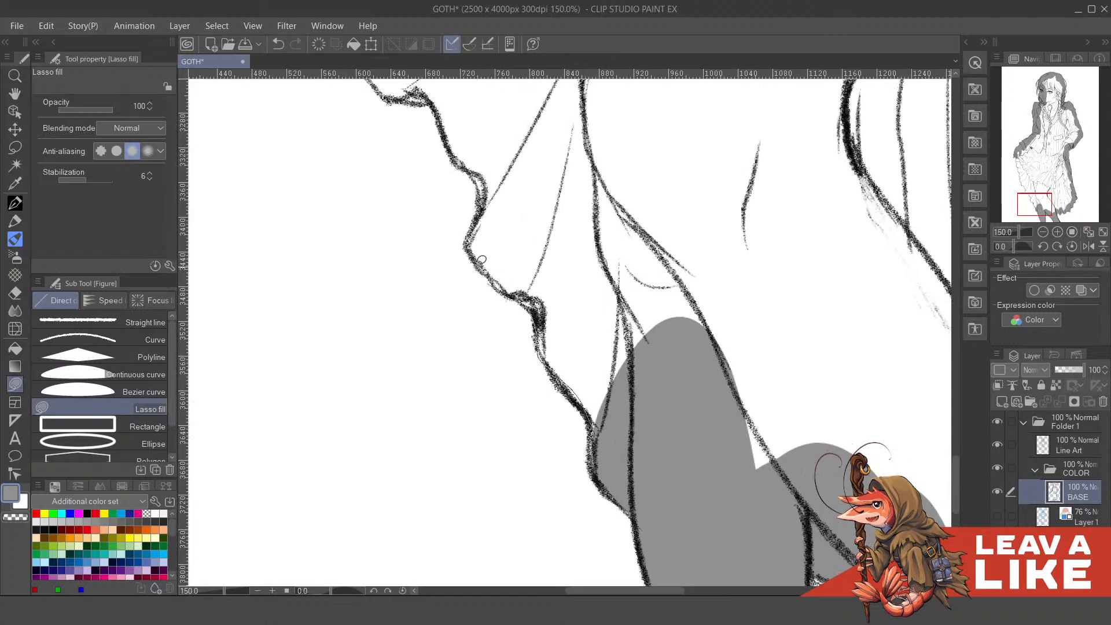
- Extend the gray base up the wavy skirt edge beside the rear leg, covering the lowest ruffles
{"action": "left_click_drag", "start_coordinate": [484, 184], "coordinate": [607, 279]}
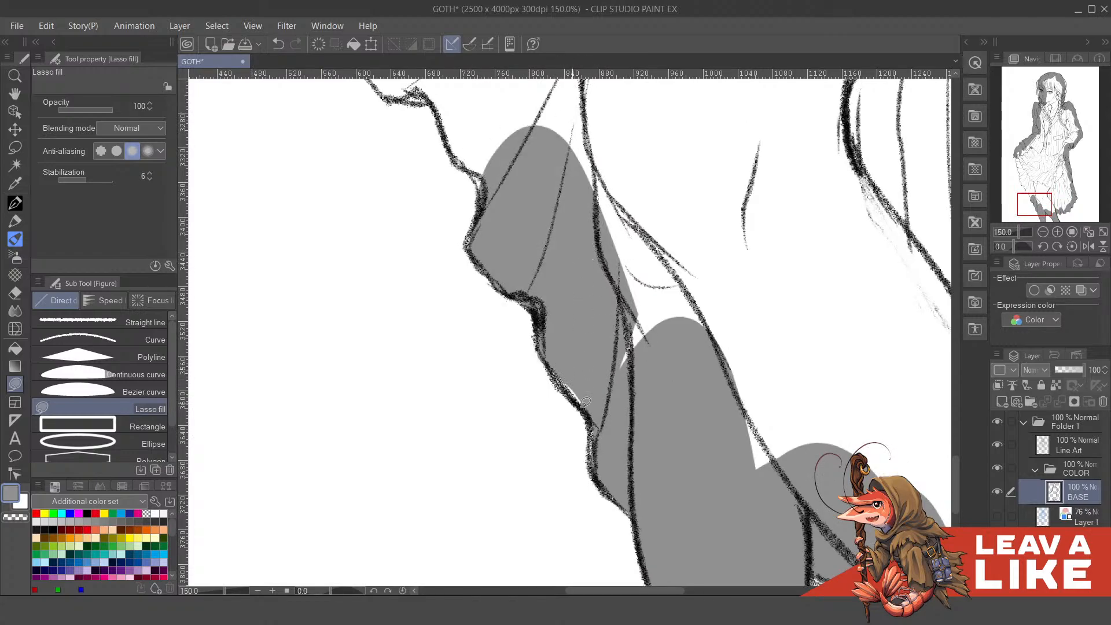
{"action": "left_click_drag", "start_coordinate": [587, 402], "coordinate": [633, 239]}
{"action": "left_click_drag", "start_coordinate": [536, 229], "coordinate": [705, 445]}
{"action": "mouse_move", "coordinate": [504, 210]}
{"action": "left_mouse_down"}
{"action": "mouse_move", "coordinate": [638, 478]}
{"action": "mouse_move", "coordinate": [592, 377]}
{"action": "mouse_move", "coordinate": [530, 355]}
{"action": "mouse_move", "coordinate": [505, 298]}
{"action": "mouse_move", "coordinate": [520, 272]}
{"action": "mouse_move", "coordinate": [670, 181]}
{"action": "mouse_move", "coordinate": [720, 418]}
{"action": "left_mouse_up"}
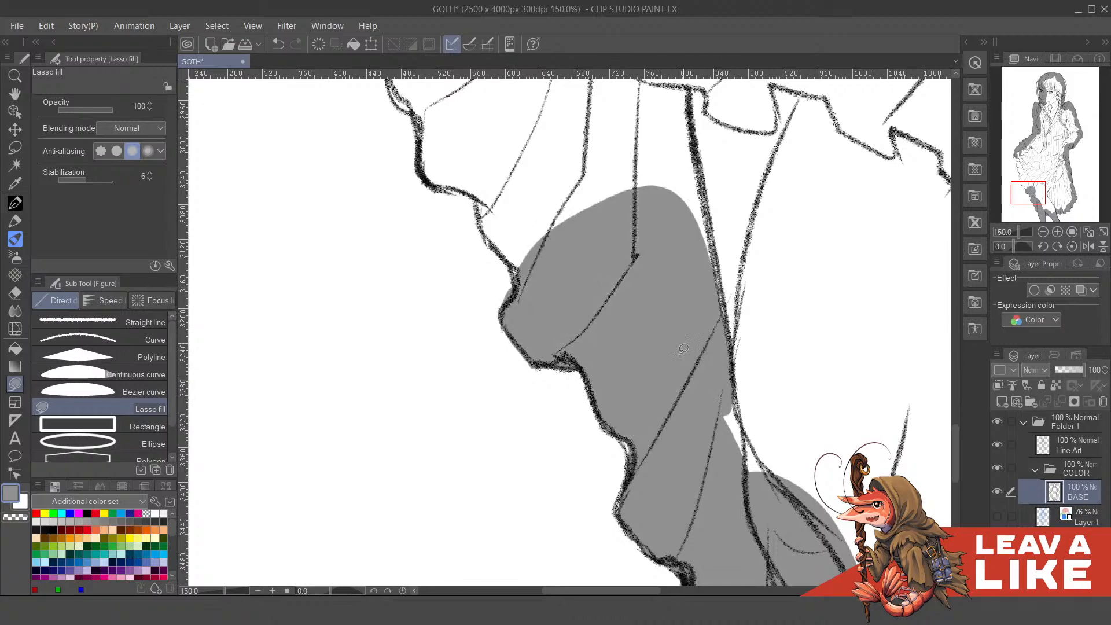
- Fill the next ruffles up the same skirt edge with gray, reaching over the top of the rear leg
{"action": "left_click_drag", "start_coordinate": [575, 293], "coordinate": [628, 423]}
{"action": "key", "text": "c"}
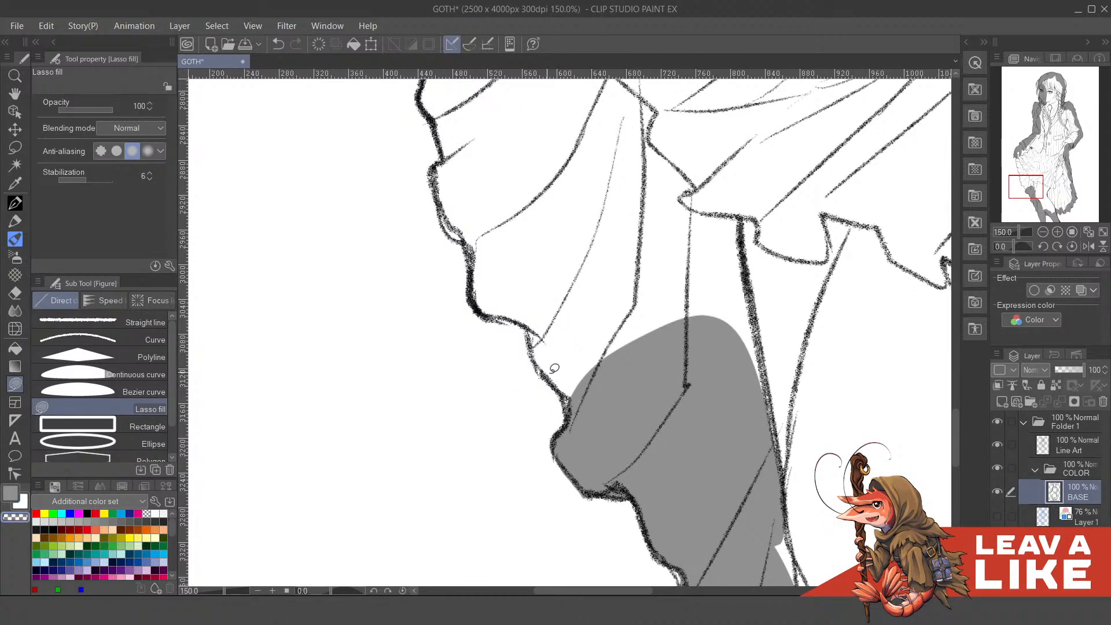
{"action": "key", "text": "c"}
{"action": "mouse_move", "coordinate": [545, 364]}
{"action": "left_mouse_down"}
{"action": "mouse_move", "coordinate": [526, 326]}
{"action": "mouse_move", "coordinate": [687, 313]}
{"action": "mouse_move", "coordinate": [654, 334]}
{"action": "left_mouse_up"}
{"action": "mouse_move", "coordinate": [585, 339]}
{"action": "left_mouse_down"}
{"action": "mouse_move", "coordinate": [614, 431]}
{"action": "mouse_move", "coordinate": [588, 440]}
{"action": "mouse_move", "coordinate": [526, 412]}
{"action": "mouse_move", "coordinate": [520, 349]}
{"action": "mouse_move", "coordinate": [637, 213]}
{"action": "mouse_move", "coordinate": [793, 350]}
{"action": "mouse_move", "coordinate": [742, 464]}
{"action": "left_mouse_up"}
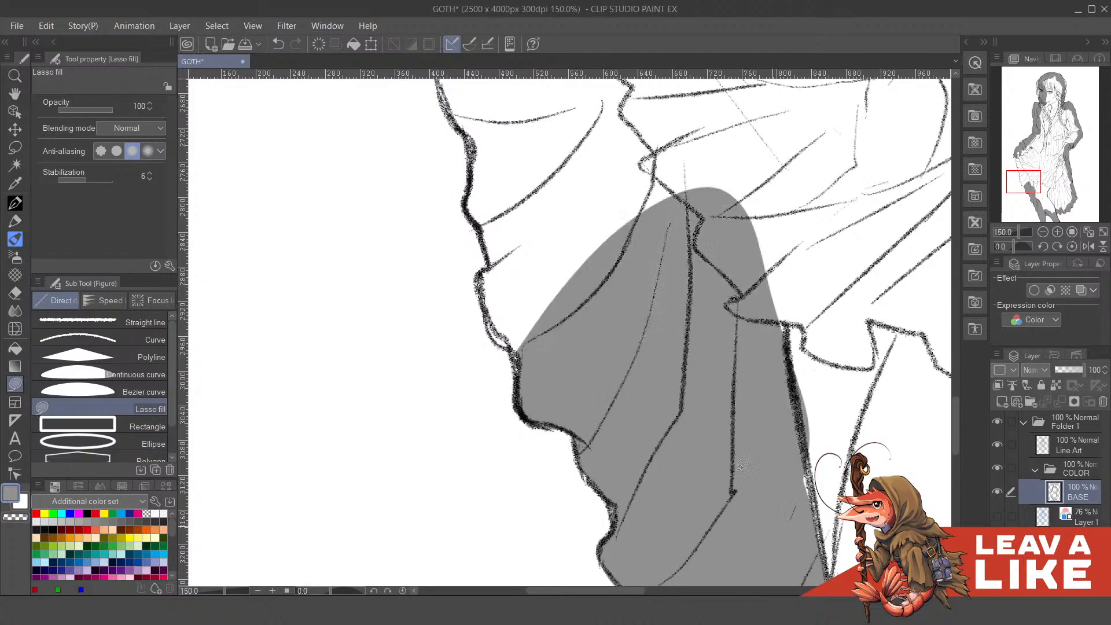
- Continue the gray base up the remaining ruffled skirt edge until it meets the hand gripping the fabric
{"action": "left_click_drag", "start_coordinate": [518, 308], "coordinate": [580, 468]}
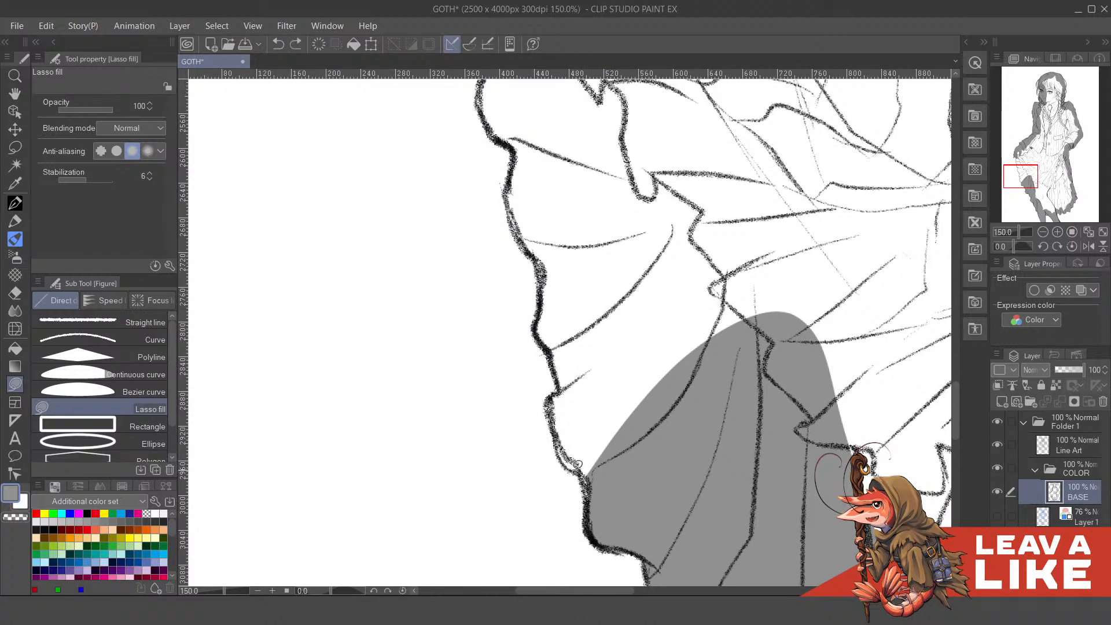
{"action": "mouse_move", "coordinate": [560, 440]}
{"action": "left_mouse_down"}
{"action": "mouse_move", "coordinate": [547, 399]}
{"action": "mouse_move", "coordinate": [697, 250]}
{"action": "mouse_move", "coordinate": [556, 424]}
{"action": "mouse_move", "coordinate": [582, 458]}
{"action": "mouse_move", "coordinate": [550, 275]}
{"action": "mouse_move", "coordinate": [660, 379]}
{"action": "mouse_move", "coordinate": [708, 516]}
{"action": "left_mouse_up"}
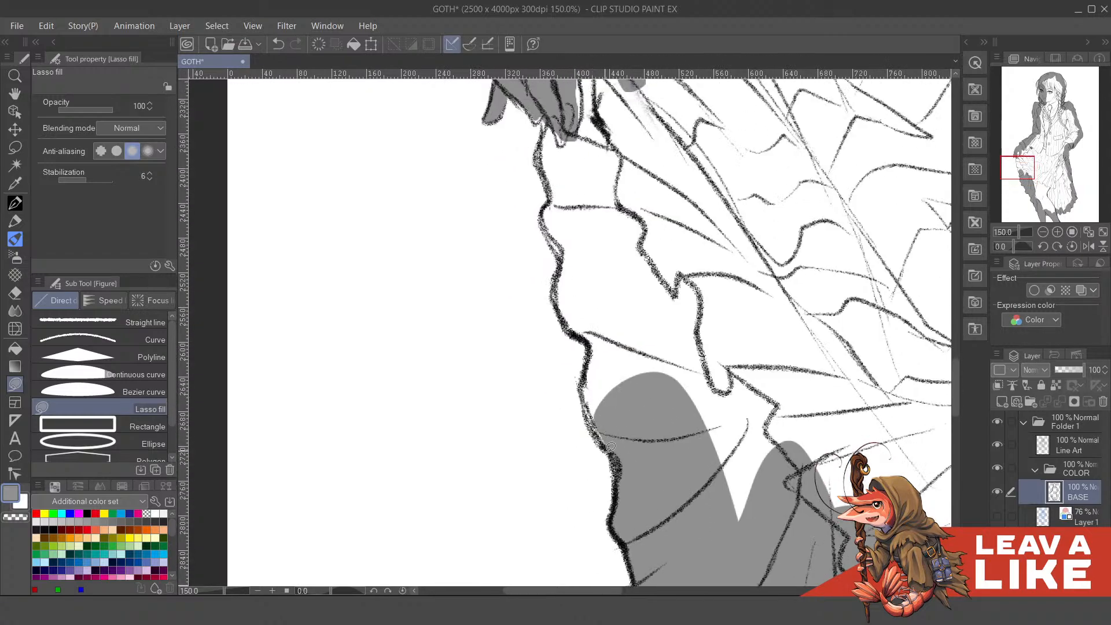
{"action": "mouse_move", "coordinate": [608, 448]}
{"action": "left_mouse_down"}
{"action": "mouse_move", "coordinate": [582, 392]}
{"action": "mouse_move", "coordinate": [593, 342]}
{"action": "mouse_move", "coordinate": [563, 305]}
{"action": "mouse_move", "coordinate": [754, 379]}
{"action": "mouse_move", "coordinate": [756, 457]}
{"action": "left_mouse_up"}
{"action": "mouse_move", "coordinate": [587, 212]}
{"action": "left_mouse_down"}
{"action": "mouse_move", "coordinate": [616, 377]}
{"action": "mouse_move", "coordinate": [605, 412]}
{"action": "mouse_move", "coordinate": [572, 410]}
{"action": "mouse_move", "coordinate": [587, 296]}
{"action": "mouse_move", "coordinate": [645, 266]}
{"action": "mouse_move", "coordinate": [612, 325]}
{"action": "mouse_move", "coordinate": [605, 283]}
{"action": "mouse_move", "coordinate": [609, 306]}
{"action": "mouse_move", "coordinate": [628, 319]}
{"action": "mouse_move", "coordinate": [613, 356]}
{"action": "left_mouse_up"}
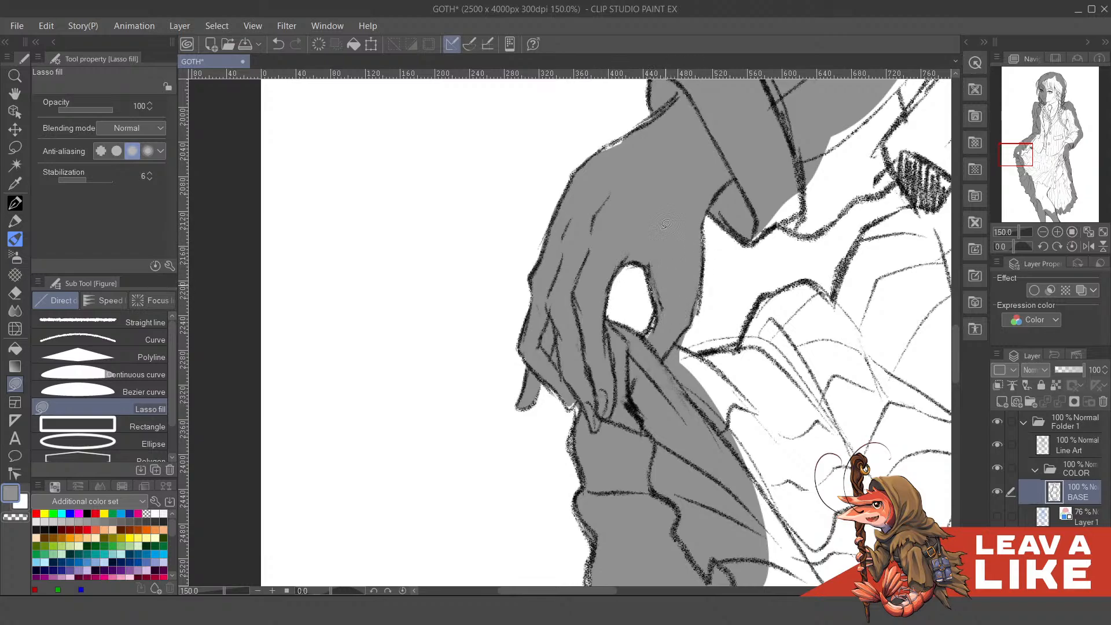
- Erase the gray spilling past the gripping hand's outline and fill the small gap along its wrist
{"action": "key", "text": "c"}
{"action": "left_click_drag", "start_coordinate": [686, 249], "coordinate": [691, 339]}
{"action": "key", "text": "c"}
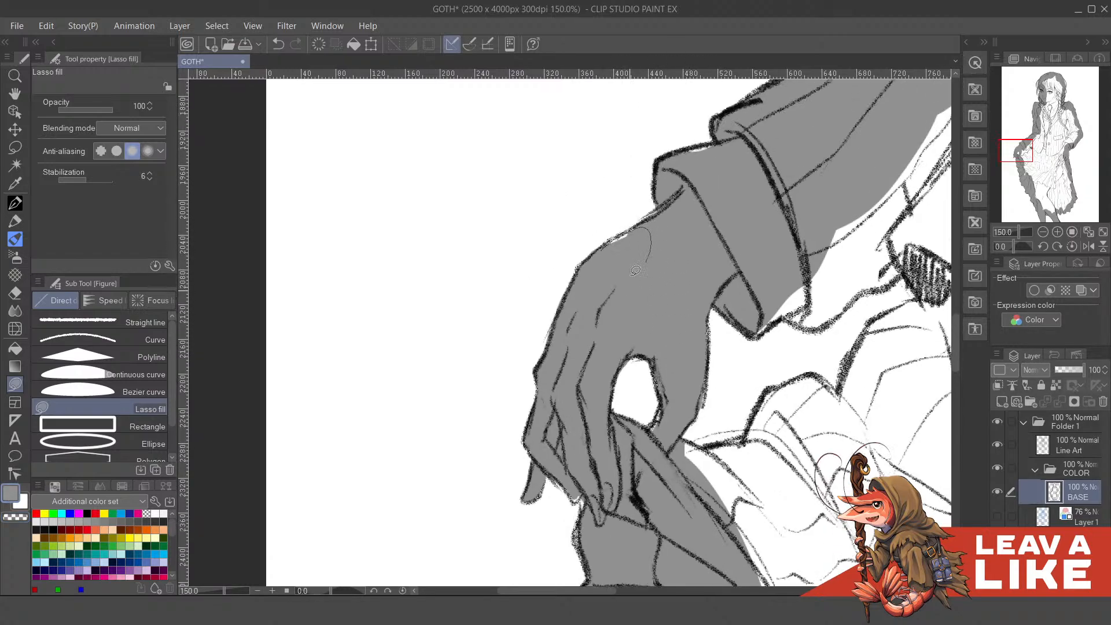
{"action": "left_click_drag", "start_coordinate": [635, 270], "coordinate": [615, 264]}
{"action": "left_click_drag", "start_coordinate": [726, 239], "coordinate": [690, 312]}
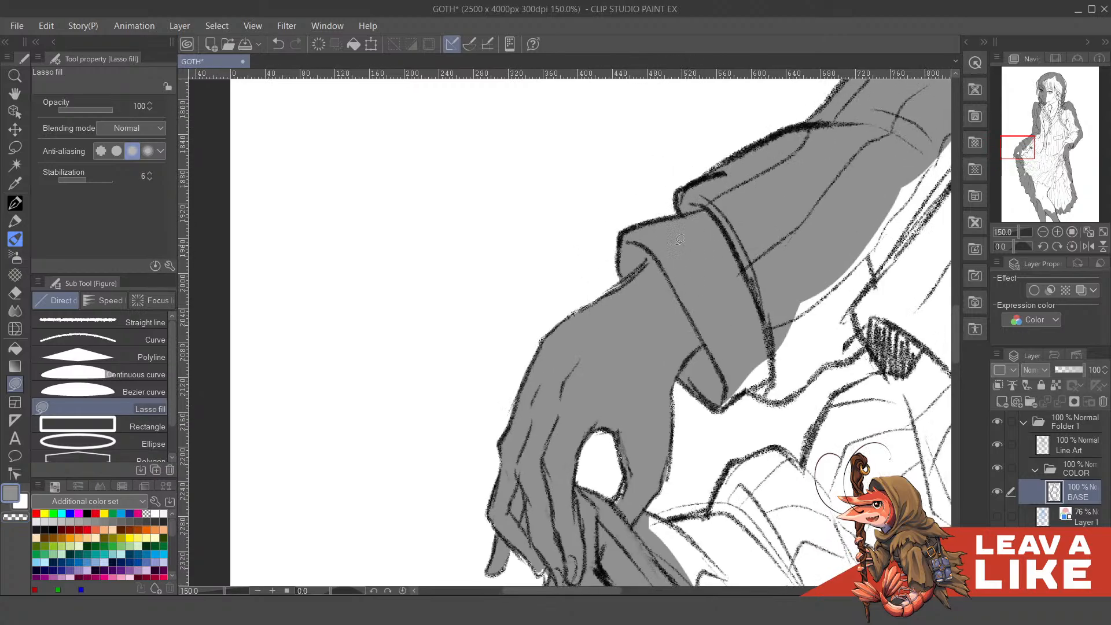
- Fill the skirt's bunched upper folds with gray from the gripping hand to the shaded notch at the waist
{"action": "left_click_drag", "start_coordinate": [681, 239], "coordinate": [656, 280]}
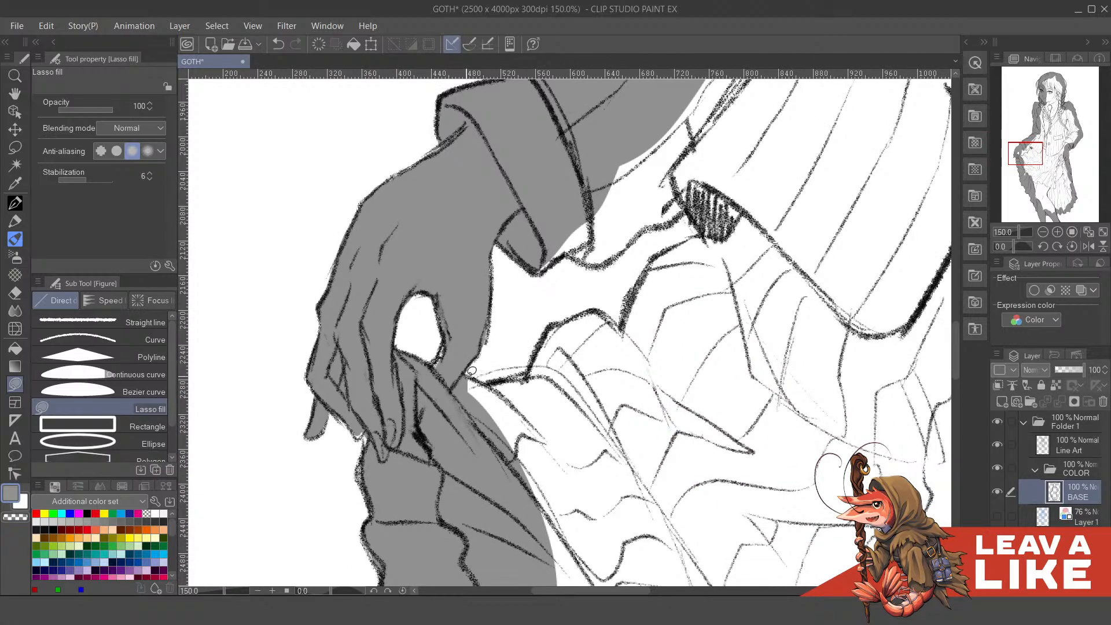
{"action": "mouse_move", "coordinate": [472, 371]}
{"action": "left_mouse_down"}
{"action": "mouse_move", "coordinate": [625, 480]}
{"action": "mouse_move", "coordinate": [556, 515]}
{"action": "left_mouse_up"}
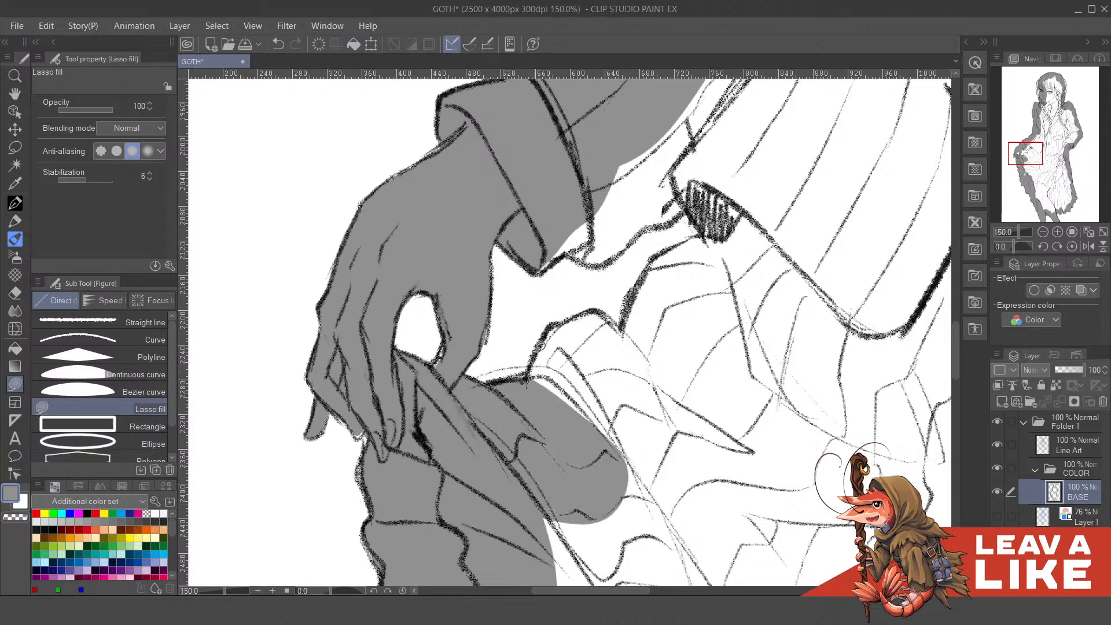
{"action": "mouse_move", "coordinate": [608, 312]}
{"action": "left_mouse_down"}
{"action": "mouse_move", "coordinate": [672, 385]}
{"action": "mouse_move", "coordinate": [691, 427]}
{"action": "mouse_move", "coordinate": [644, 472]}
{"action": "mouse_move", "coordinate": [662, 339]}
{"action": "mouse_move", "coordinate": [609, 366]}
{"action": "left_mouse_up"}
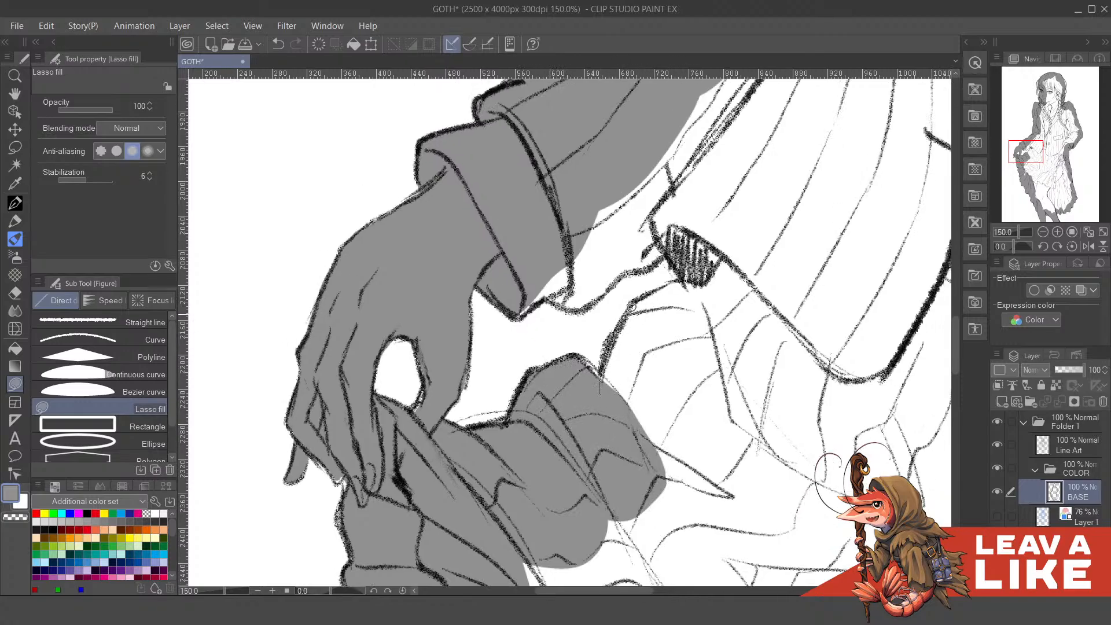
{"action": "mouse_move", "coordinate": [657, 289]}
{"action": "left_mouse_down"}
{"action": "mouse_move", "coordinate": [738, 473]}
{"action": "mouse_move", "coordinate": [620, 347]}
{"action": "left_mouse_up"}
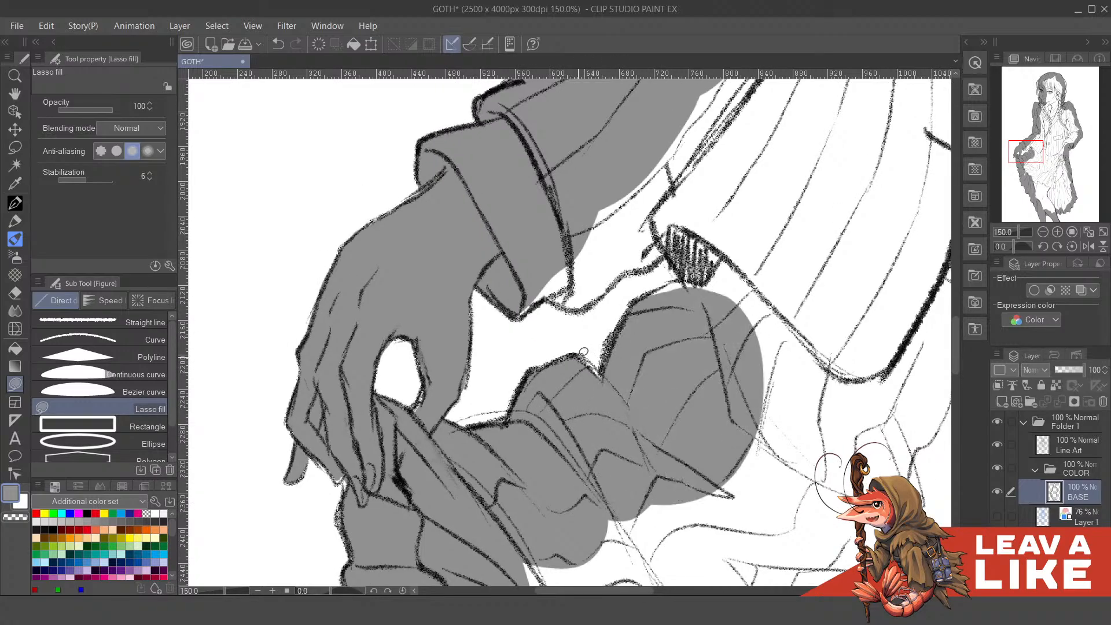
{"action": "scroll", "coordinate": [610, 405], "scroll_direction": "up", "scroll_amount": 3}
{"action": "scroll", "coordinate": [610, 405], "scroll_direction": "right", "scroll_amount": 2}
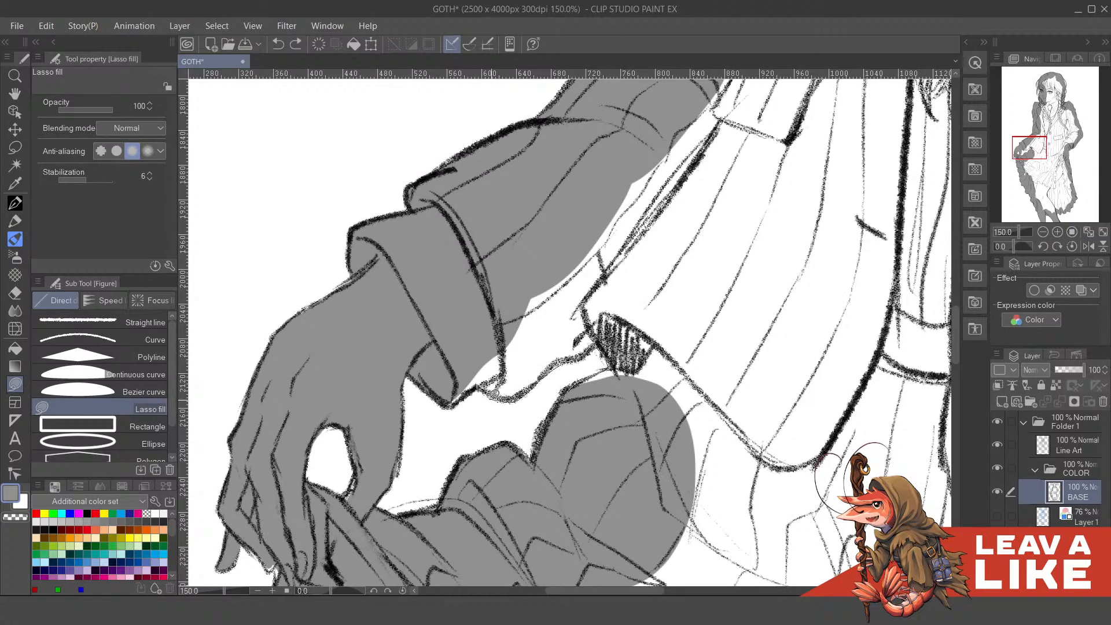
- Fill the sleeve's underside by the cuff and the jacket's hem corner with gray, trimming around the shaded notch to close the border
{"action": "mouse_move", "coordinate": [480, 387]}
{"action": "left_mouse_down"}
{"action": "mouse_move", "coordinate": [460, 394]}
{"action": "mouse_move", "coordinate": [722, 243]}
{"action": "left_mouse_up"}
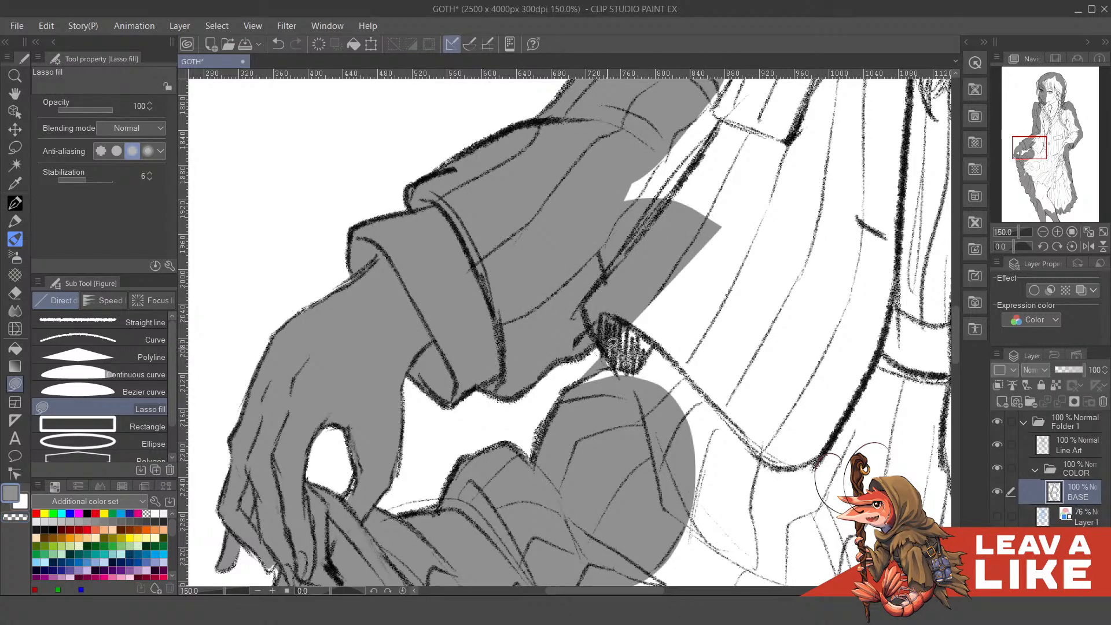
{"action": "key", "text": "c"}
{"action": "mouse_move", "coordinate": [604, 351]}
{"action": "left_mouse_down"}
{"action": "mouse_move", "coordinate": [572, 378]}
{"action": "mouse_move", "coordinate": [617, 363]}
{"action": "mouse_move", "coordinate": [612, 333]}
{"action": "mouse_move", "coordinate": [813, 443]}
{"action": "mouse_move", "coordinate": [683, 537]}
{"action": "left_mouse_up"}
{"action": "key", "text": "c"}
{"action": "left_click_drag", "start_coordinate": [794, 323], "coordinate": [633, 469]}
{"action": "key", "text": "ctrl+minus"}
{"action": "key", "text": "ctrl+minus"}
{"action": "key", "text": "ctrl+minus"}
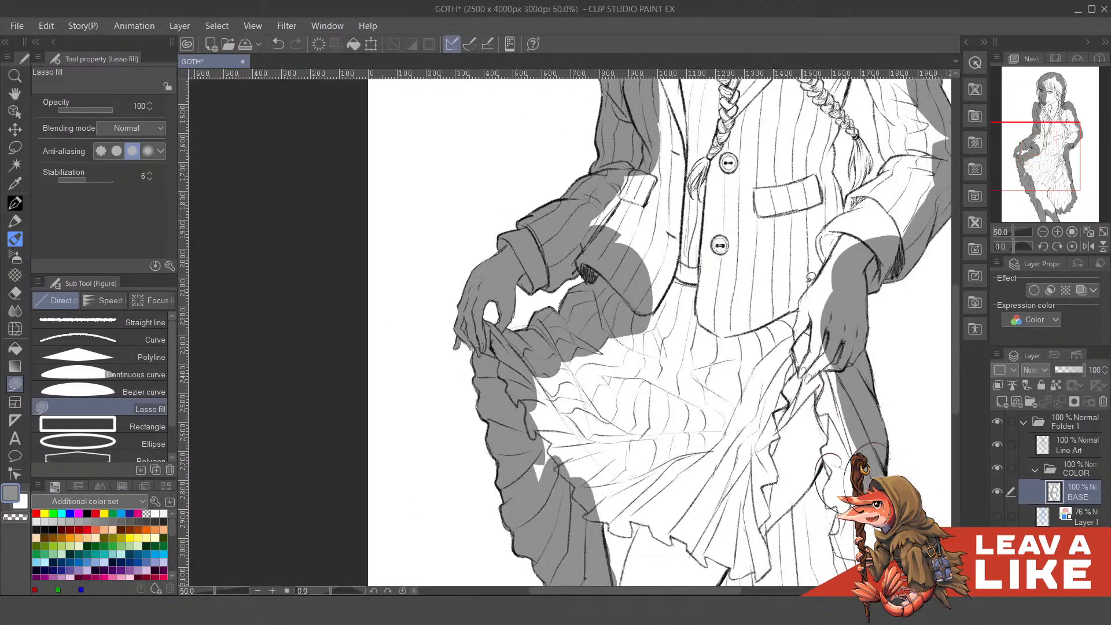
- Hide the Line Art layer and bucket-fill the silhouette's interior with gray, including the small triangular gap in the skirt
{"action": "left_click_drag", "start_coordinate": [793, 299], "coordinate": [631, 105]}
{"action": "left_click_drag", "start_coordinate": [795, 355], "coordinate": [764, 377]}
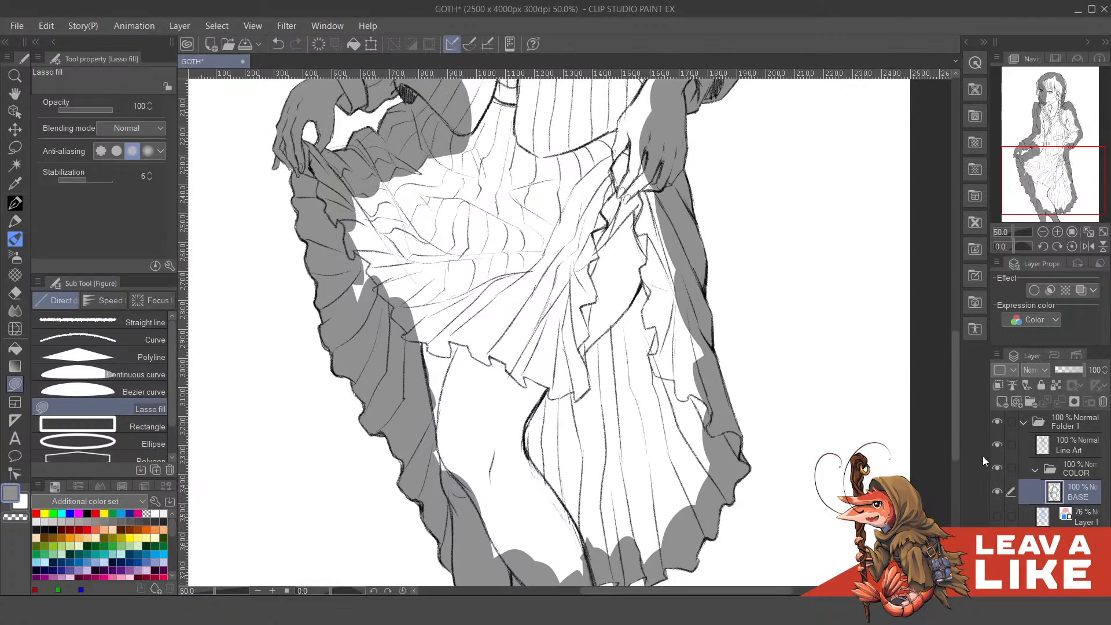
{"action": "left_click", "coordinate": [996, 445]}
{"action": "key", "text": "g"}
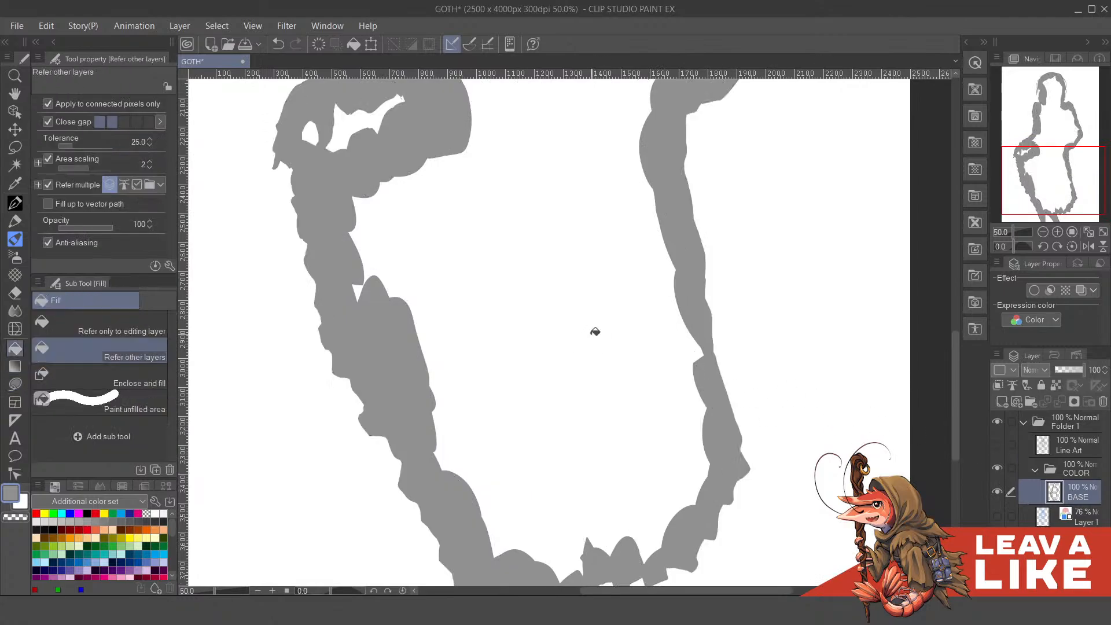
{"action": "left_click", "coordinate": [602, 343]}
{"action": "left_click_drag", "start_coordinate": [442, 320], "coordinate": [531, 430]}
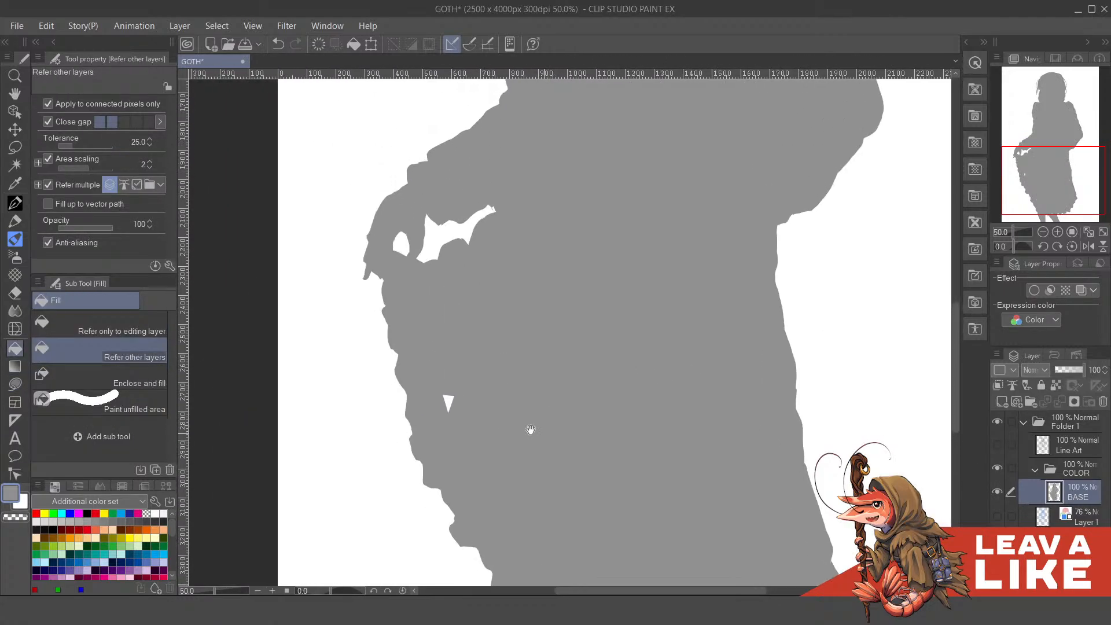
{"action": "left_click", "coordinate": [449, 398]}
- Compare the gray silhouette with the rough sketch by showing Layer 1 briefly and hiding it again
{"action": "left_click_drag", "start_coordinate": [683, 136], "coordinate": [653, 375]}
{"action": "scroll", "coordinate": [697, 268], "scroll_direction": "down", "scroll_amount": 2}
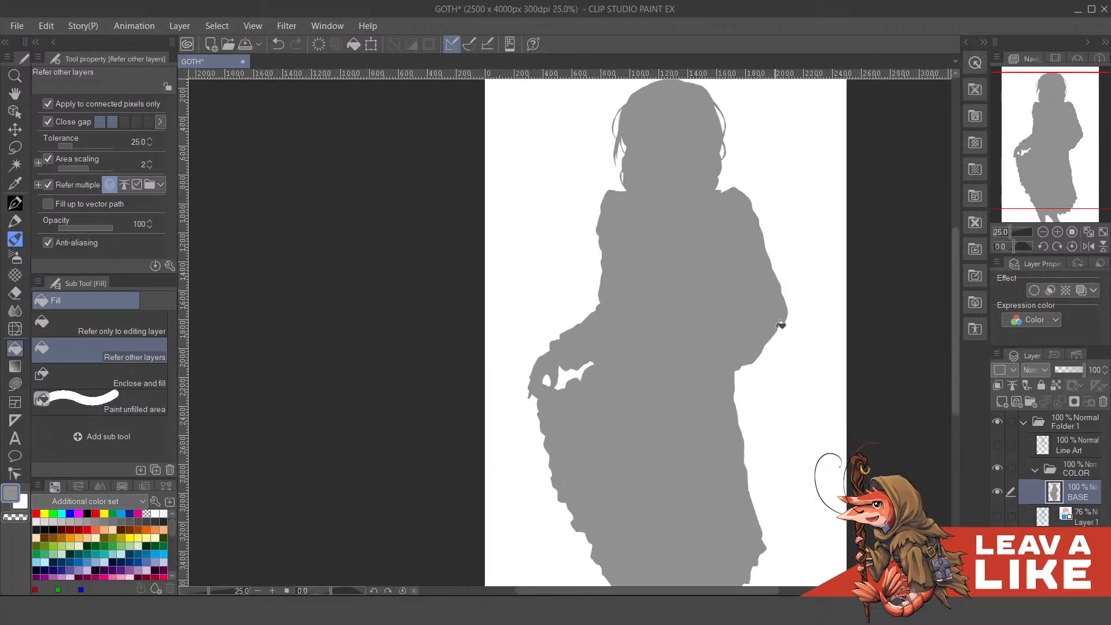
{"action": "left_click_drag", "start_coordinate": [831, 412], "coordinate": [717, 333]}
{"action": "left_click", "coordinate": [997, 516]}
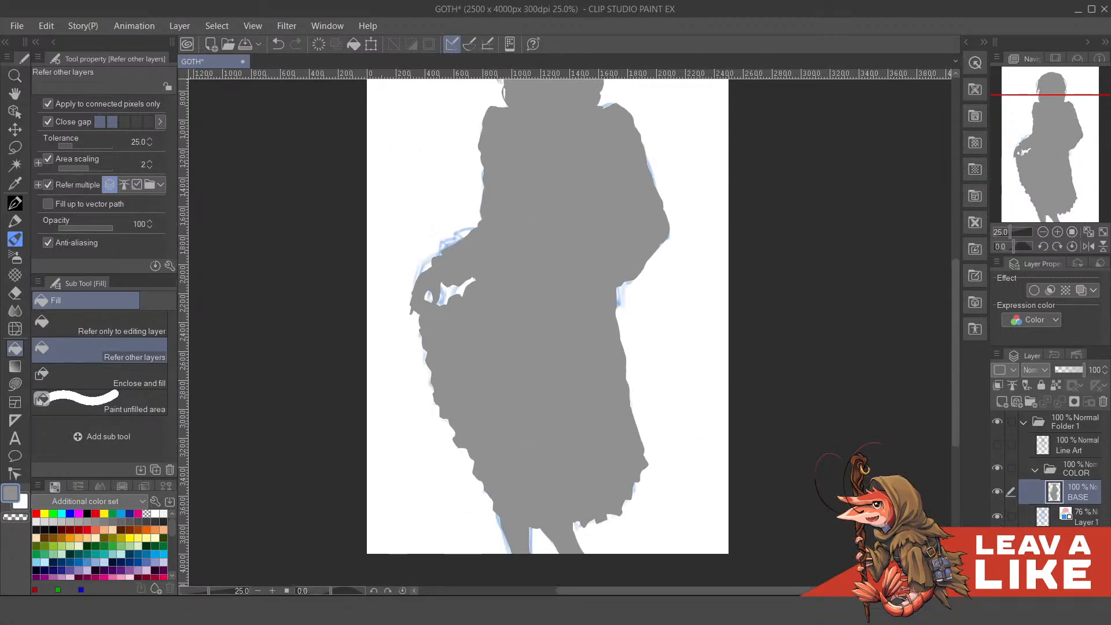
{"action": "left_click", "coordinate": [996, 517]}
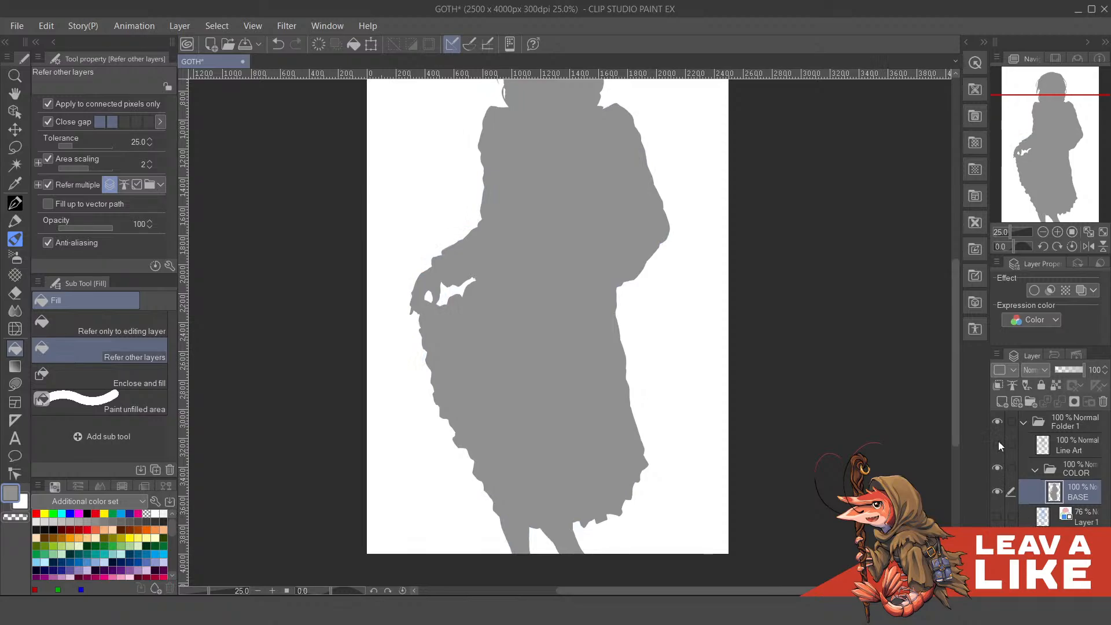
- Show the Line Art layer over the gray base again and save the file
{"action": "left_click", "coordinate": [998, 443]}
{"action": "left_click_drag", "start_coordinate": [770, 299], "coordinate": [792, 429]}
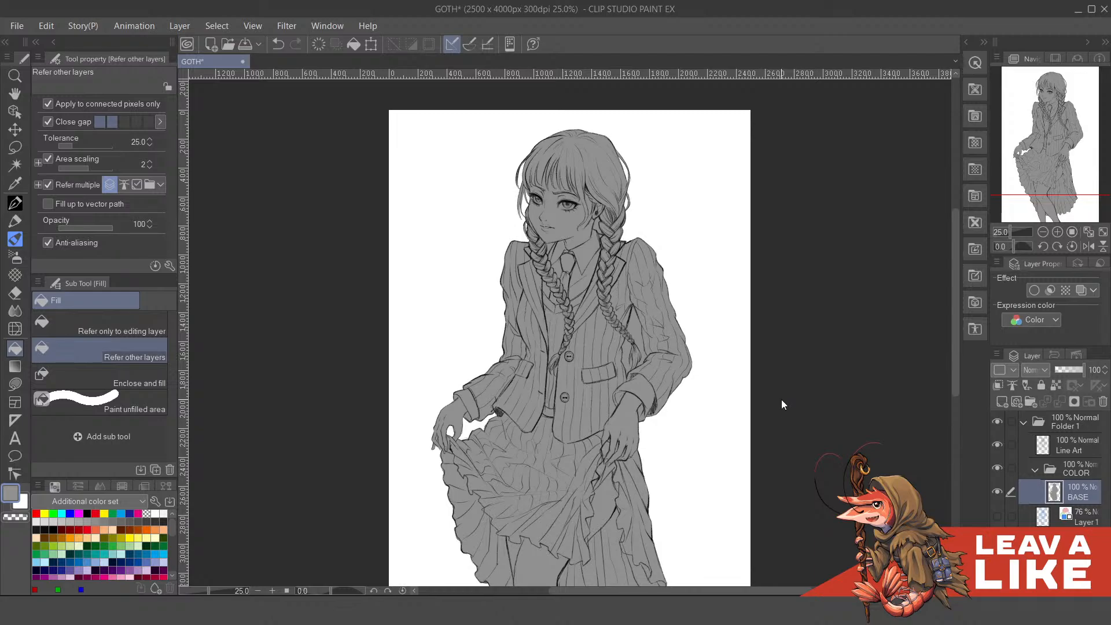
{"action": "key", "text": "ctrl+s"}
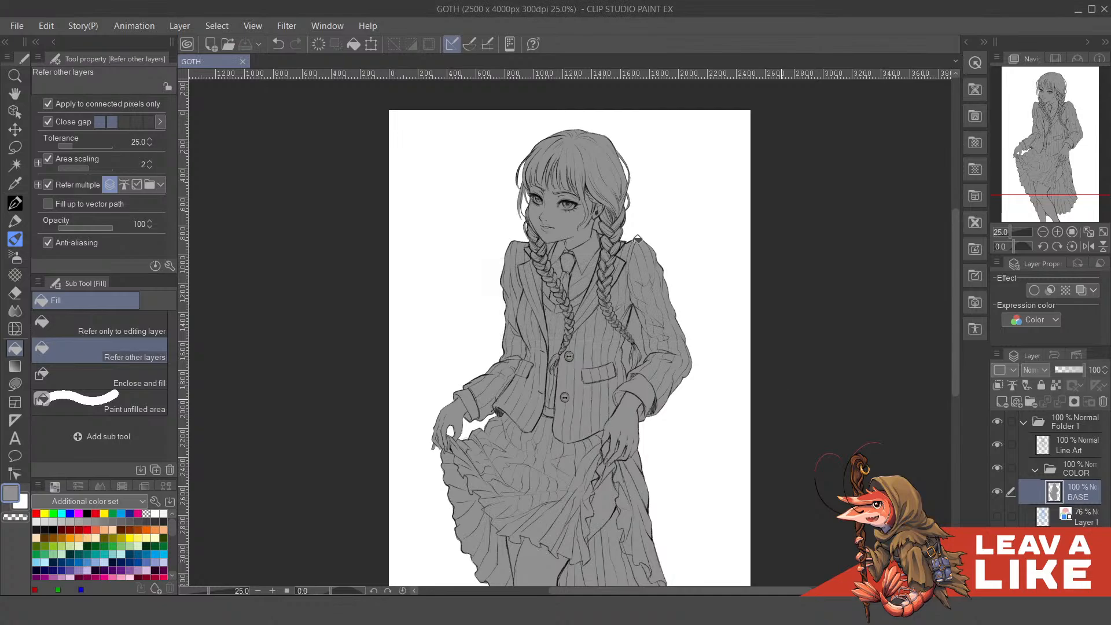
- Erase the gray from the gap between the neck and the braid beneath the ear, using Lasso fill with transparent color
{"action": "scroll", "coordinate": [633, 243], "scroll_direction": "up", "scroll_amount": 5}
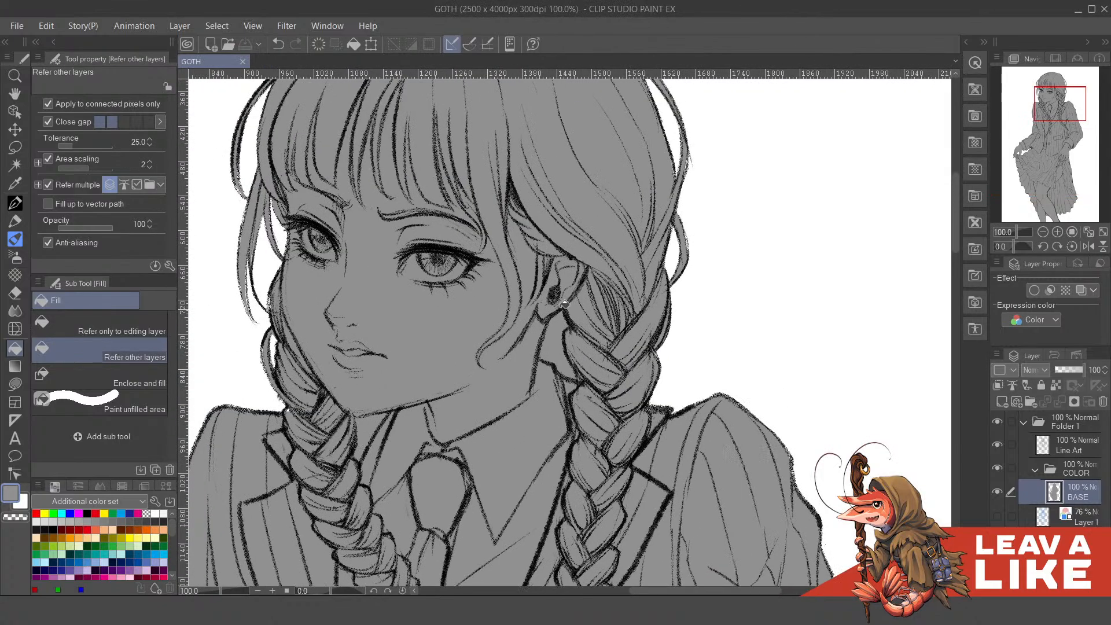
{"action": "key", "text": "p"}
{"action": "scroll", "coordinate": [564, 303], "scroll_direction": "up", "scroll_amount": 1}
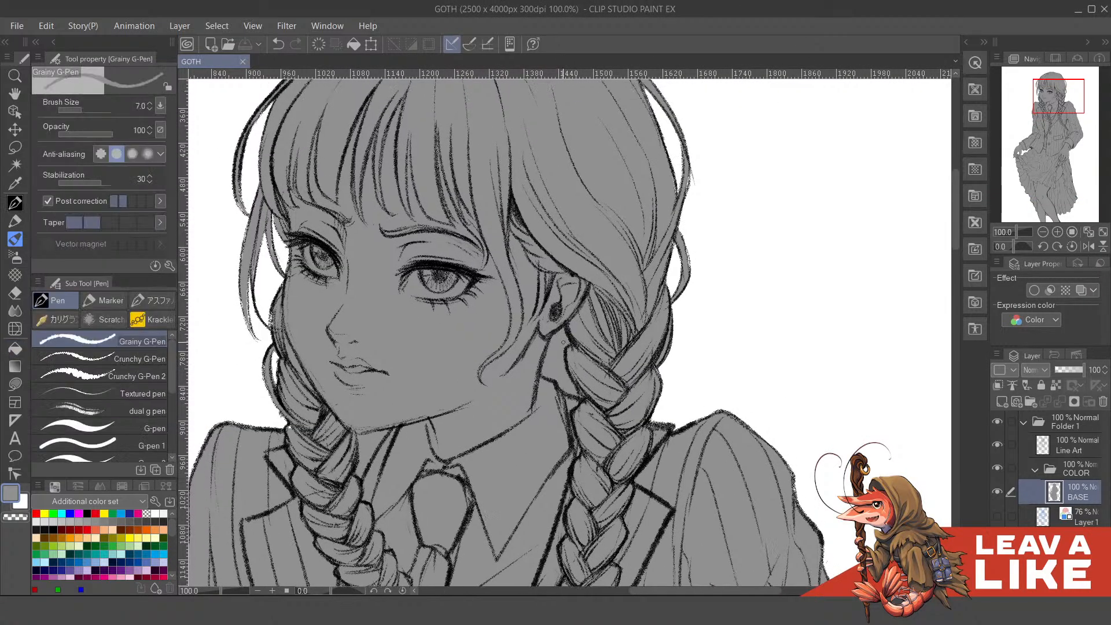
{"action": "key", "text": "u"}
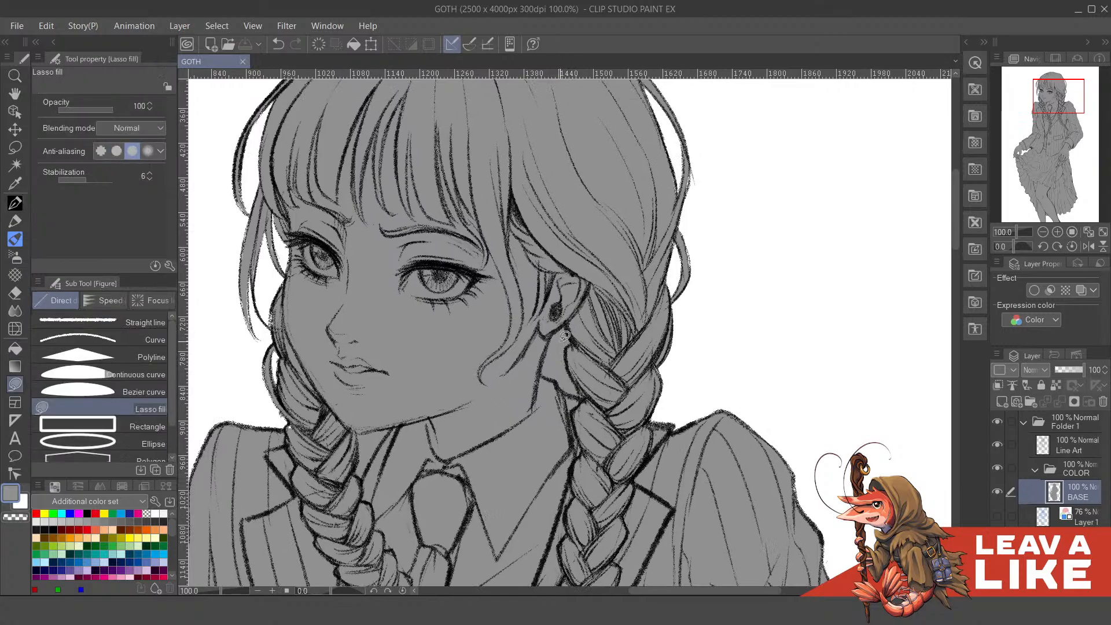
{"action": "key", "text": "c"}
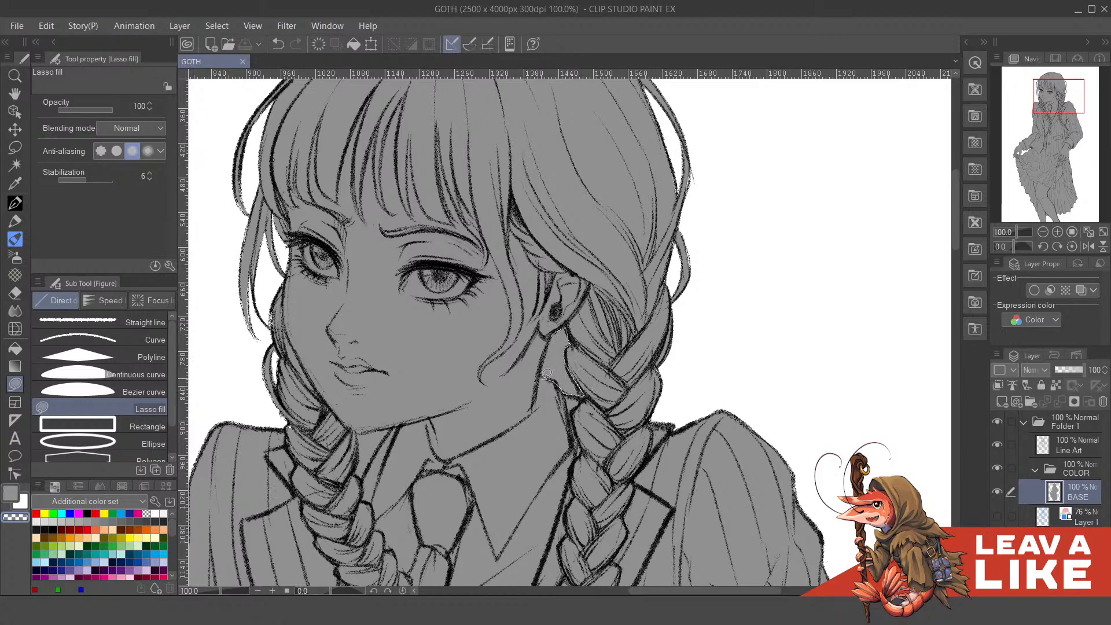
{"action": "left_click_drag", "start_coordinate": [551, 343], "coordinate": [552, 343]}
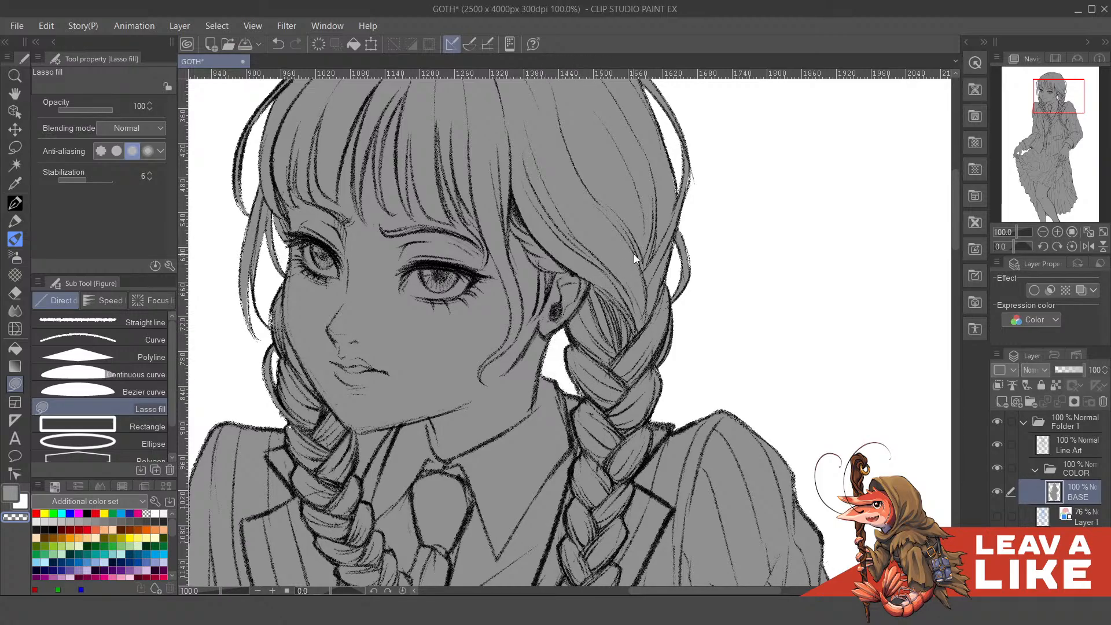
- Erase the gray from the gap between the jacket's waist and the braid's loose end, following the strands of the tassel
{"action": "scroll", "coordinate": [633, 254], "scroll_direction": "down", "scroll_amount": 3}
{"action": "scroll", "coordinate": [759, 99], "scroll_direction": "down", "scroll_amount": 1}
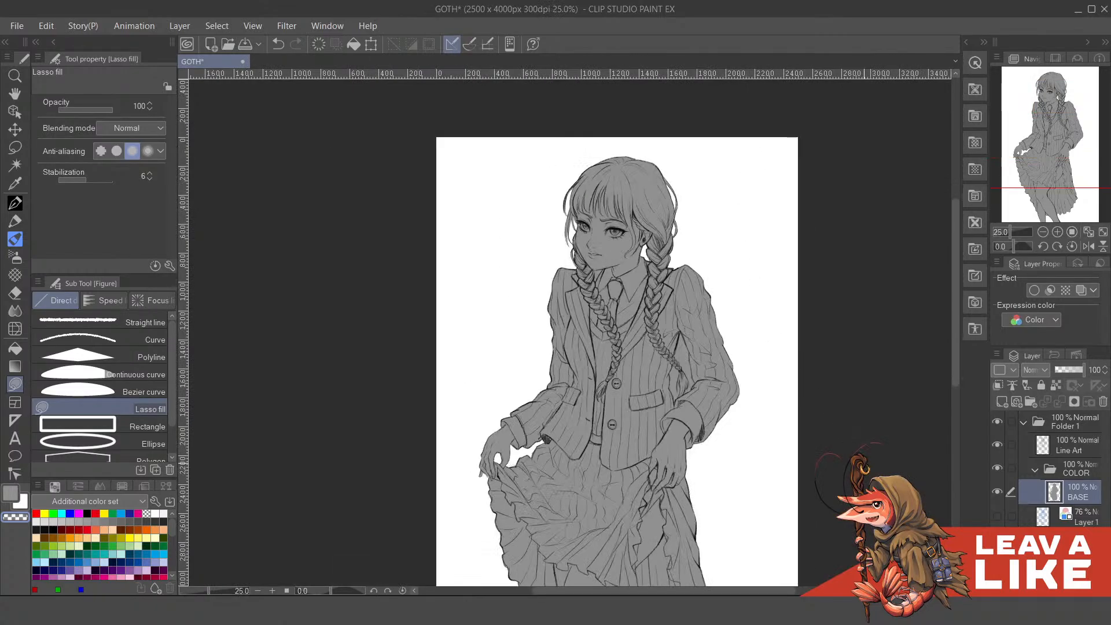
{"action": "left_click_drag", "start_coordinate": [864, 451], "coordinate": [825, 418]}
{"action": "left_click_drag", "start_coordinate": [737, 449], "coordinate": [744, 408]}
{"action": "scroll", "coordinate": [656, 307], "scroll_direction": "up", "scroll_amount": 2}
{"action": "scroll", "coordinate": [657, 312], "scroll_direction": "up", "scroll_amount": 2}
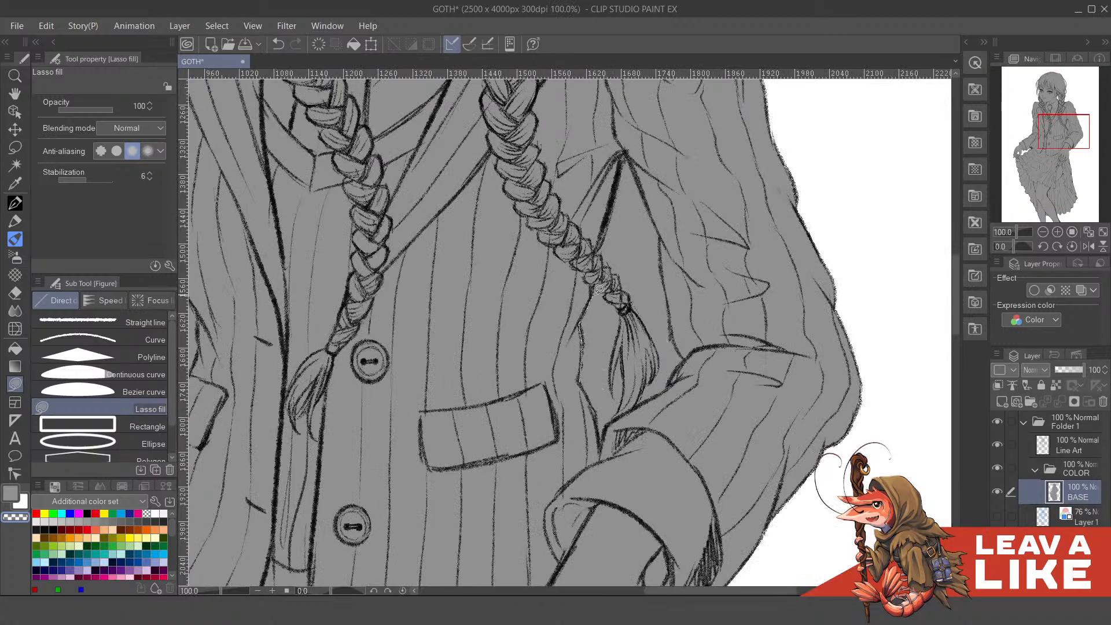
{"action": "left_click_drag", "start_coordinate": [620, 305], "coordinate": [612, 365]}
{"action": "left_click_drag", "start_coordinate": [594, 398], "coordinate": [602, 431]}
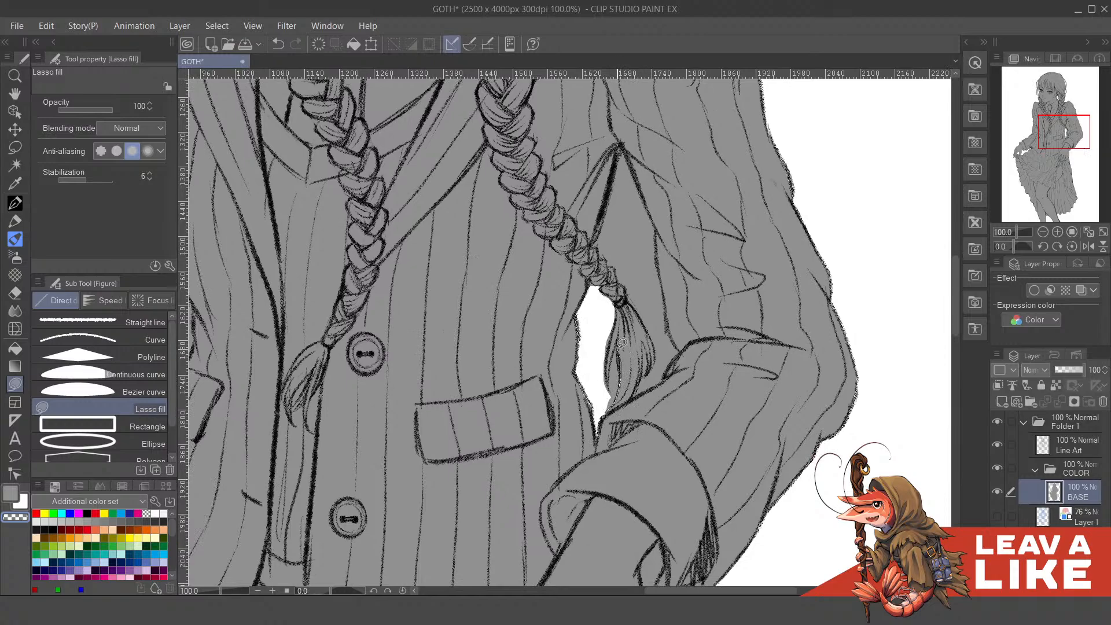
{"action": "left_click_drag", "start_coordinate": [614, 382], "coordinate": [606, 406]}
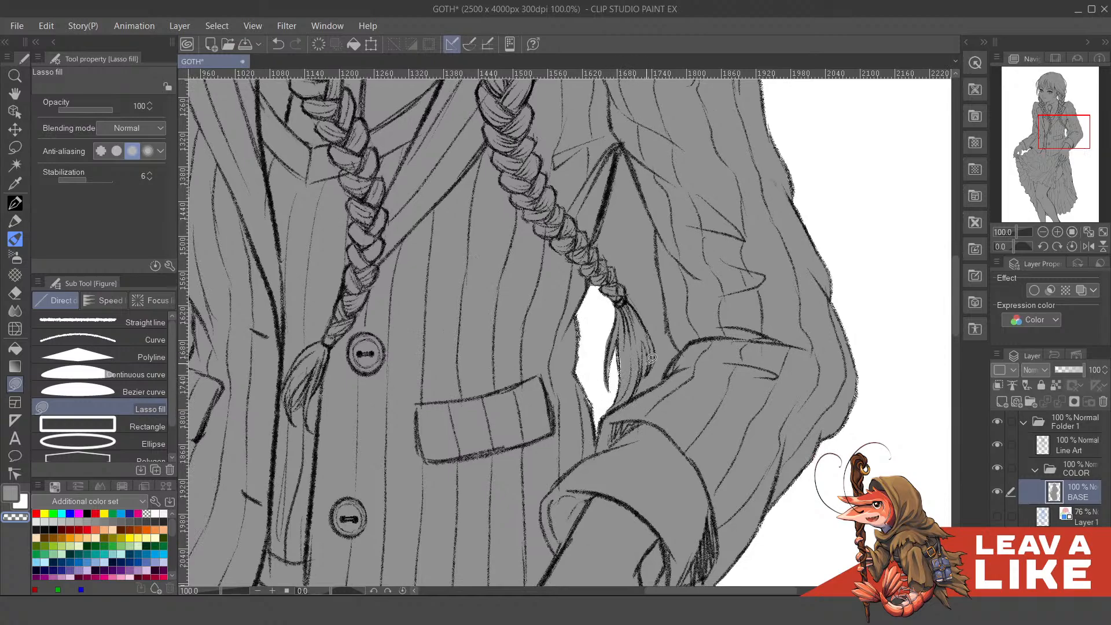
{"action": "key", "text": "x"}
{"action": "left_click_drag", "start_coordinate": [617, 344], "coordinate": [643, 356]}
{"action": "key", "text": "ctrl+z"}
{"action": "key", "text": "x"}
{"action": "left_click_drag", "start_coordinate": [647, 318], "coordinate": [635, 352]}
{"action": "key", "text": "c"}
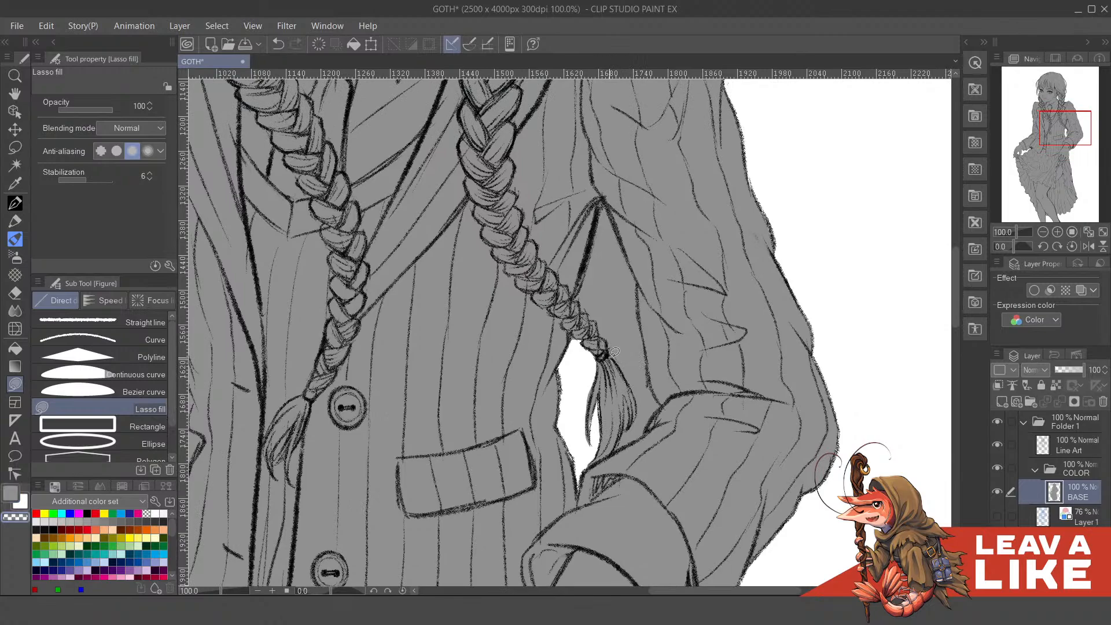
{"action": "left_click_drag", "start_coordinate": [627, 374], "coordinate": [638, 400]}
{"action": "key", "text": "ctrl+z"}
{"action": "key", "text": "ctrl+z"}
- Erase the gray between the braid's loose end and the sleeve, clearing the opening all the way up to the armpit
{"action": "left_click_drag", "start_coordinate": [609, 354], "coordinate": [623, 373]}
{"action": "mouse_move", "coordinate": [640, 416]}
{"action": "left_mouse_down"}
{"action": "mouse_move", "coordinate": [620, 445]}
{"action": "mouse_move", "coordinate": [651, 428]}
{"action": "mouse_move", "coordinate": [665, 402]}
{"action": "mouse_move", "coordinate": [626, 325]}
{"action": "left_mouse_up"}
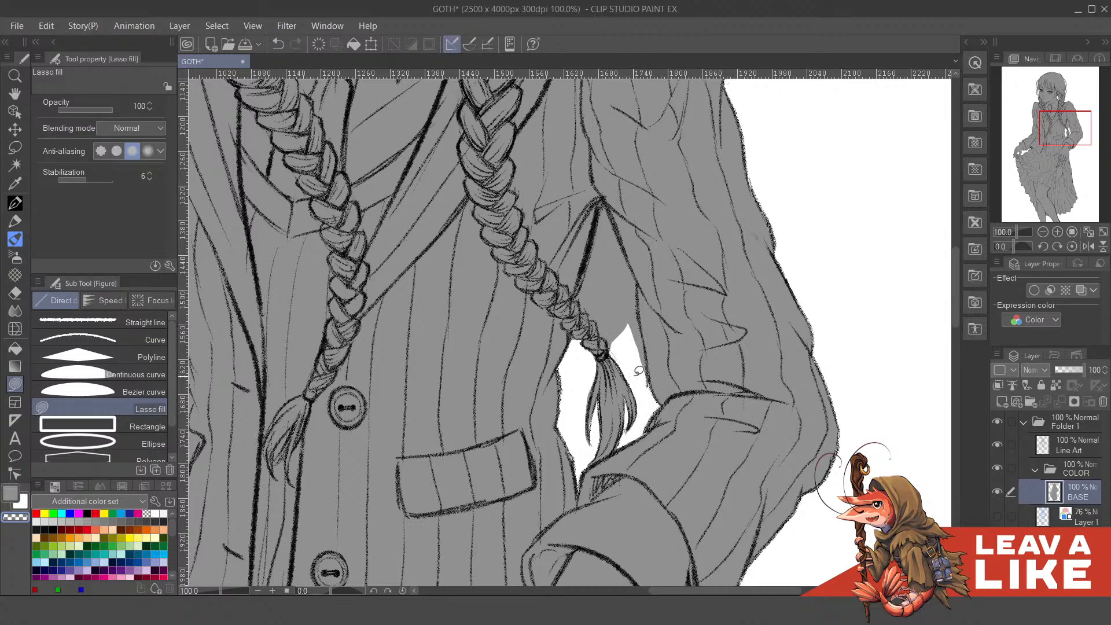
{"action": "left_click_drag", "start_coordinate": [639, 352], "coordinate": [650, 406]}
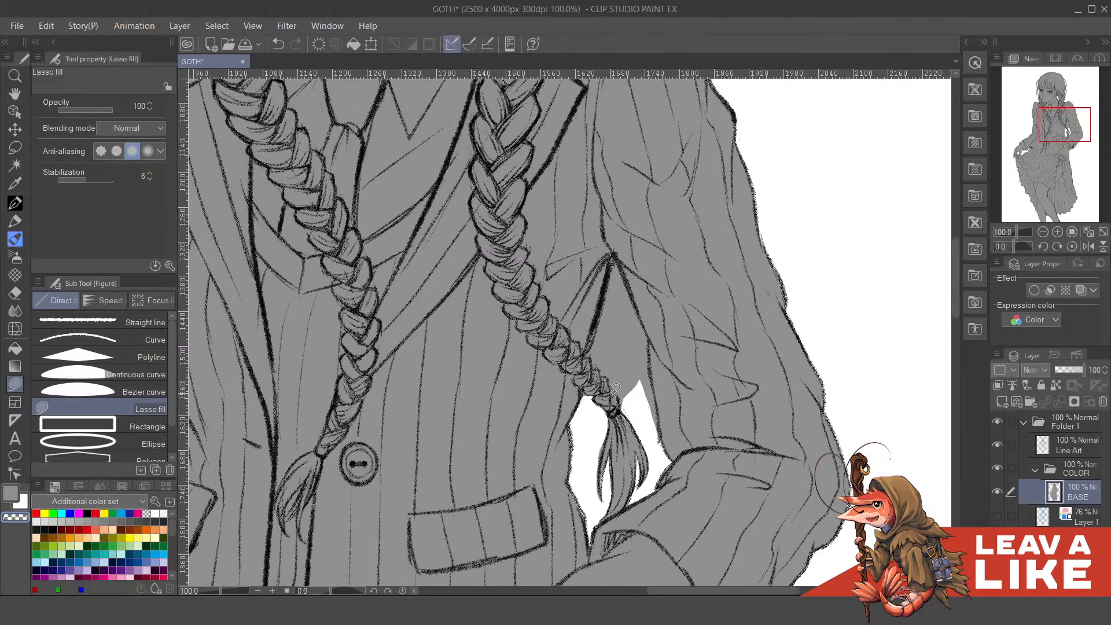
{"action": "mouse_move", "coordinate": [612, 373]}
{"action": "left_mouse_down"}
{"action": "mouse_move", "coordinate": [589, 349]}
{"action": "mouse_move", "coordinate": [620, 253]}
{"action": "mouse_move", "coordinate": [653, 341]}
{"action": "mouse_move", "coordinate": [664, 449]}
{"action": "left_mouse_up"}
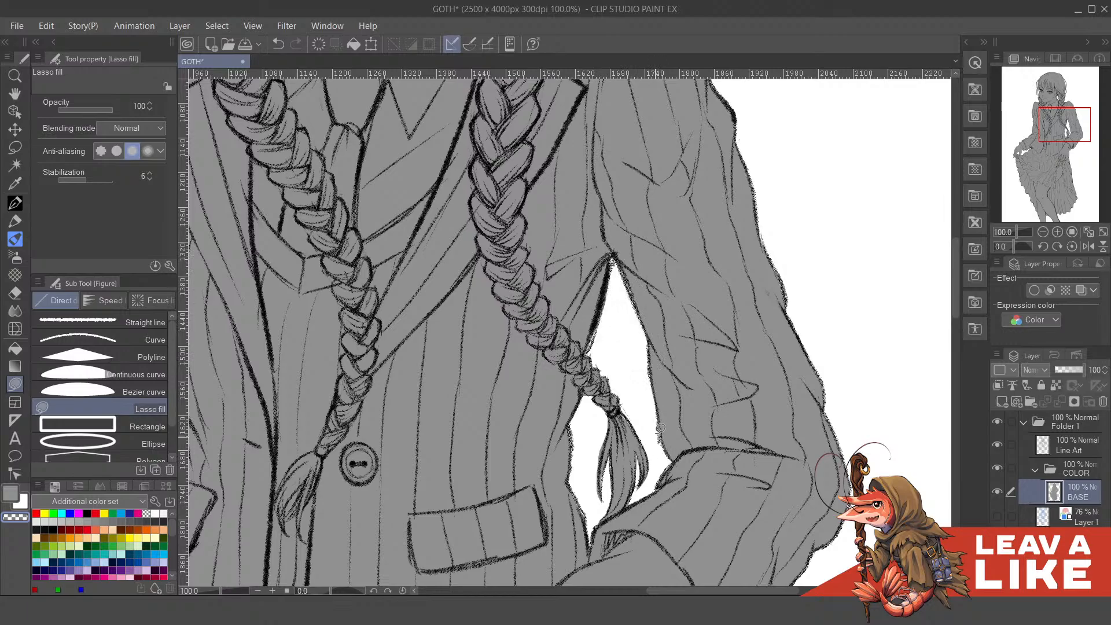
- Inspect the gray base around the head, jacket and whole figure for background gaps that are still filled
{"action": "scroll", "coordinate": [636, 371], "scroll_direction": "down", "scroll_amount": 2}
{"action": "scroll", "coordinate": [708, 201], "scroll_direction": "down", "scroll_amount": 2}
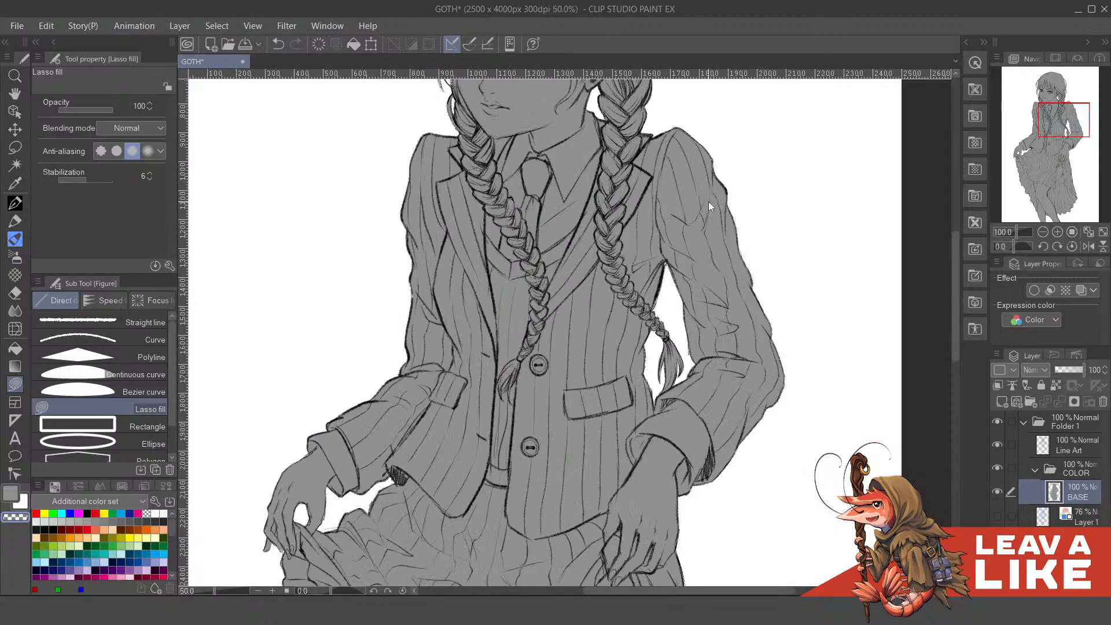
{"action": "left_click_drag", "start_coordinate": [816, 374], "coordinate": [710, 359]}
{"action": "scroll", "coordinate": [659, 267], "scroll_direction": "up", "scroll_amount": 3}
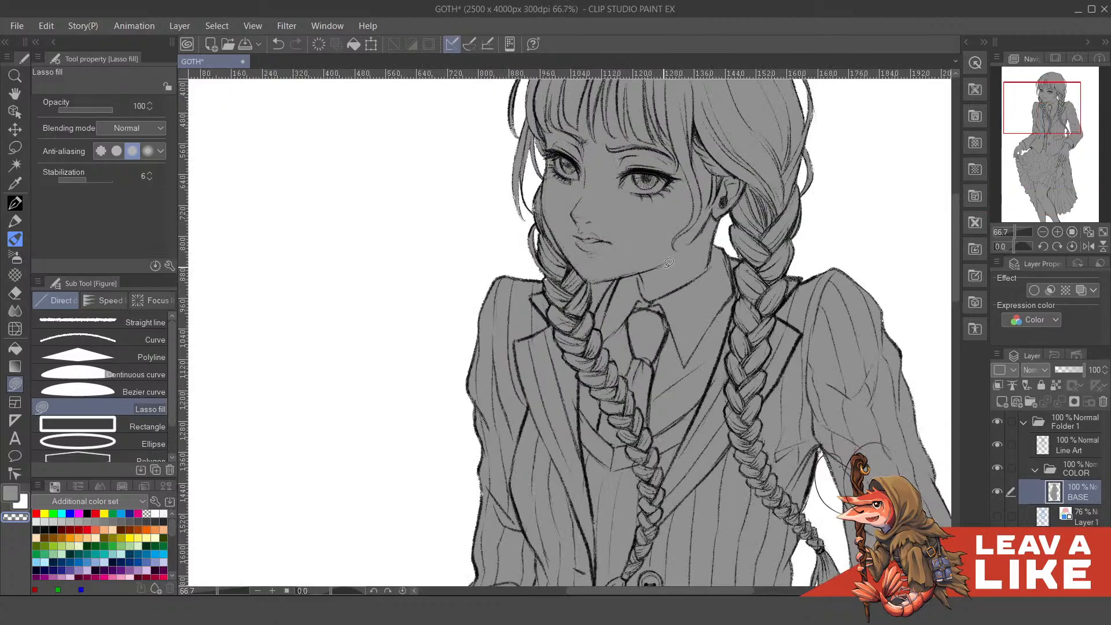
{"action": "scroll", "coordinate": [664, 270], "scroll_direction": "down", "scroll_amount": 3}
{"action": "left_click_drag", "start_coordinate": [819, 405], "coordinate": [788, 369]}
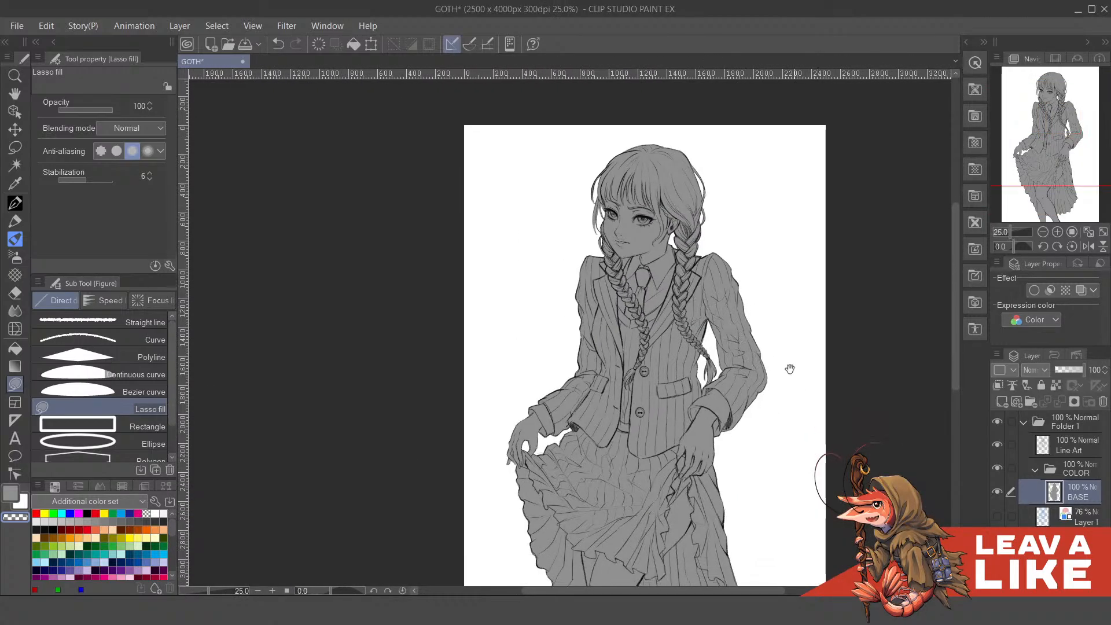
{"action": "scroll", "coordinate": [762, 268], "scroll_direction": "down", "scroll_amount": 4}
{"action": "scroll", "coordinate": [781, 240], "scroll_direction": "up", "scroll_amount": 4}
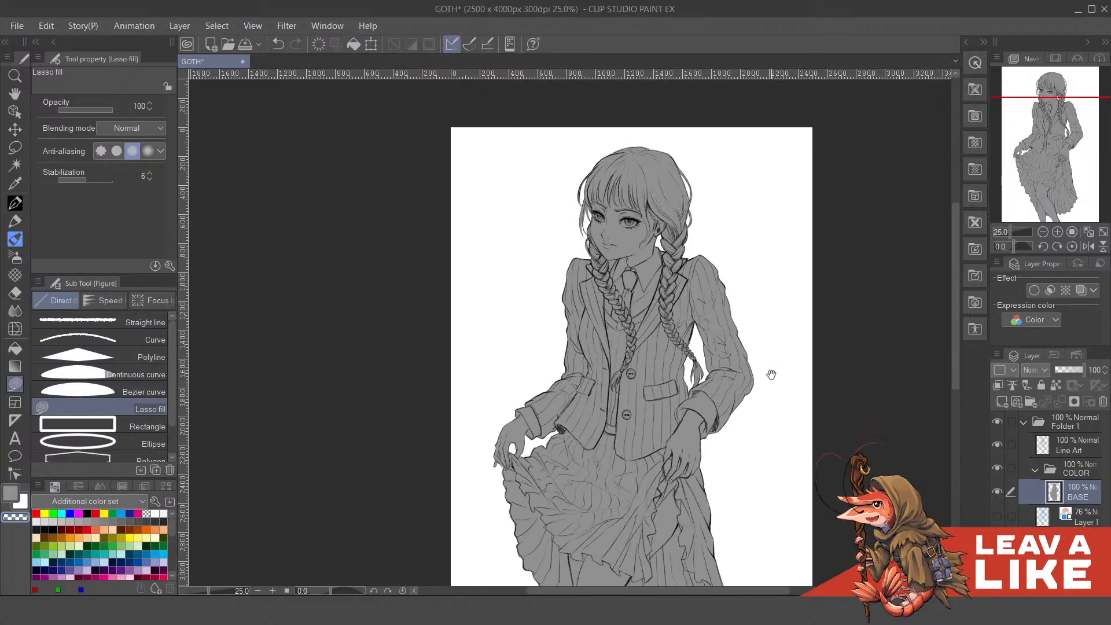
{"action": "left_click_drag", "start_coordinate": [868, 376], "coordinate": [854, 352]}
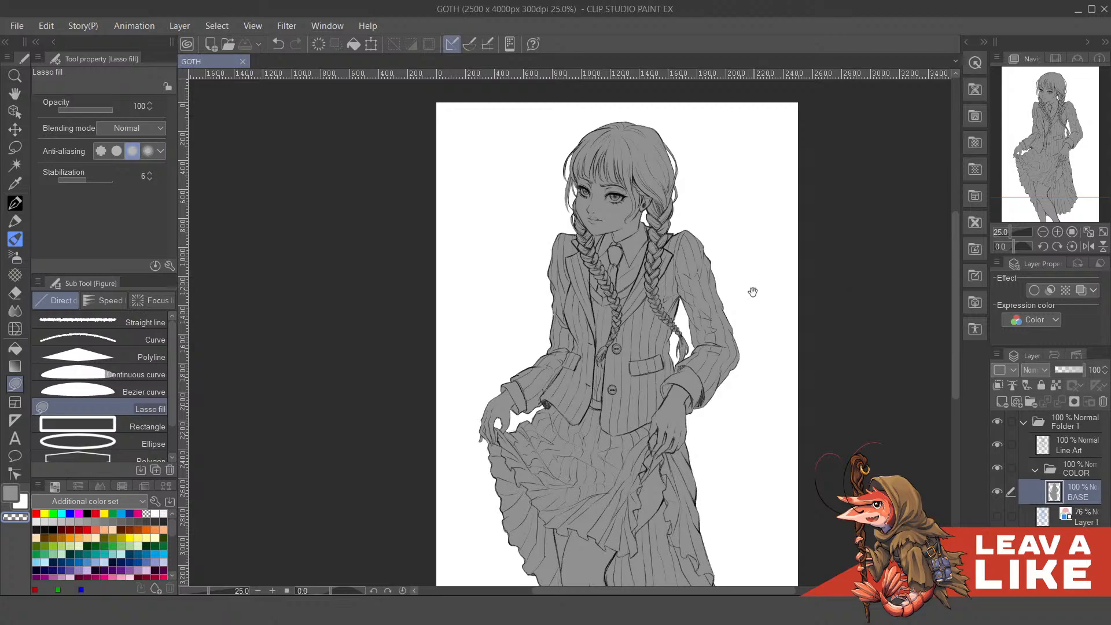
{"action": "scroll", "coordinate": [639, 179], "scroll_direction": "up", "scroll_amount": 2}
{"action": "scroll", "coordinate": [644, 334], "scroll_direction": "up", "scroll_amount": 1}
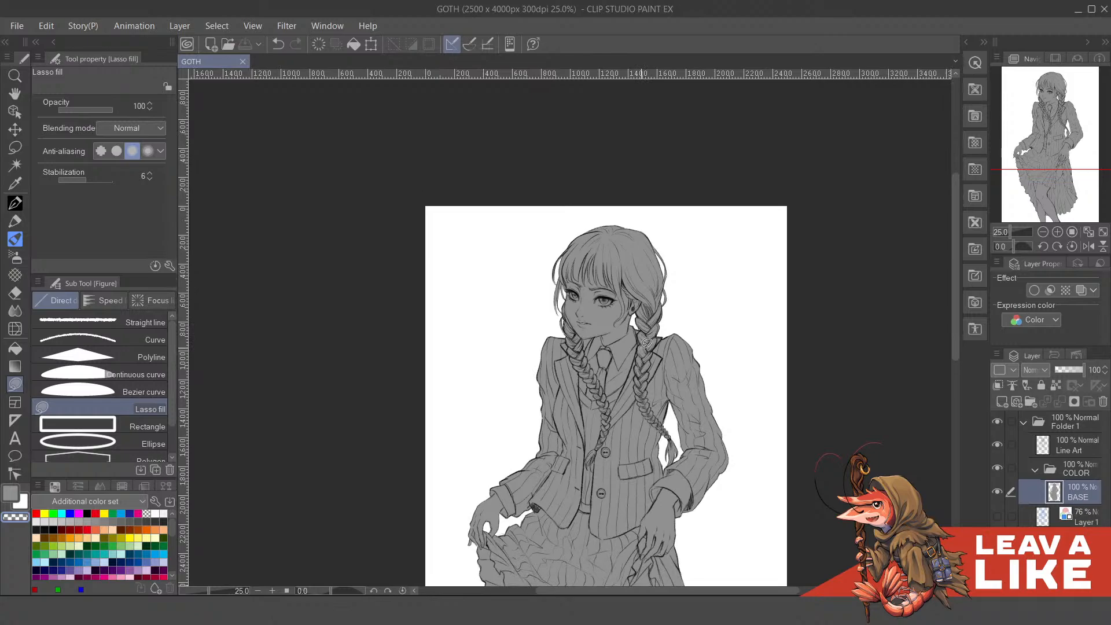
- Lasso-select the outer hair on the left of the face, from the crown along the fringe edge to the eye
{"action": "key", "text": "u"}
{"action": "key", "text": "u"}
{"action": "key", "text": "m"}
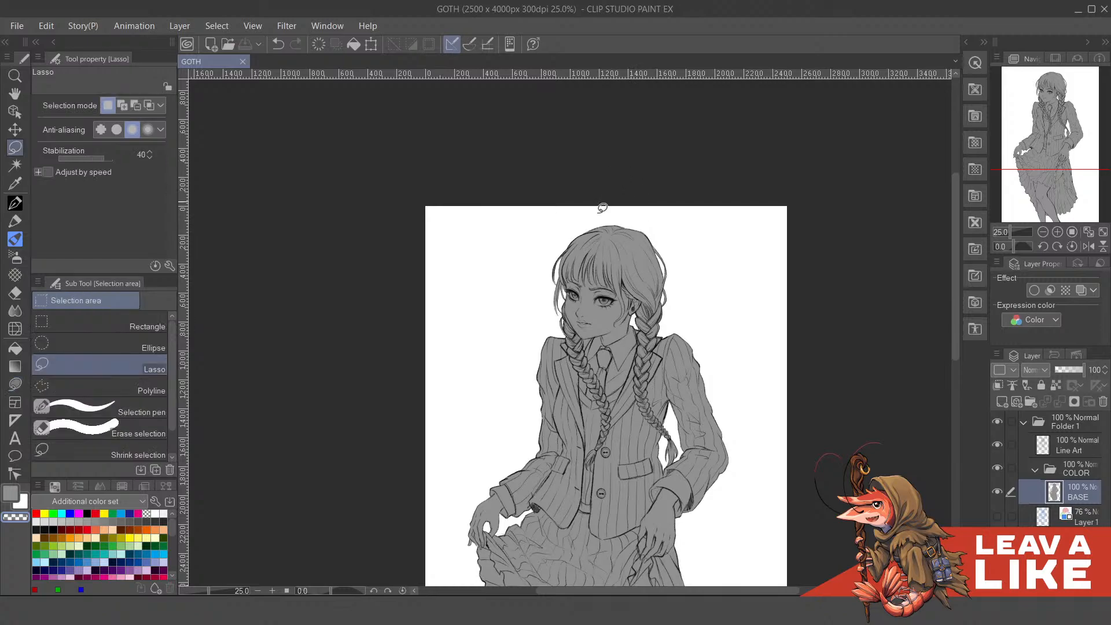
{"action": "scroll", "coordinate": [602, 343], "scroll_direction": "up", "scroll_amount": 4}
{"action": "left_click_drag", "start_coordinate": [574, 291], "coordinate": [611, 409]}
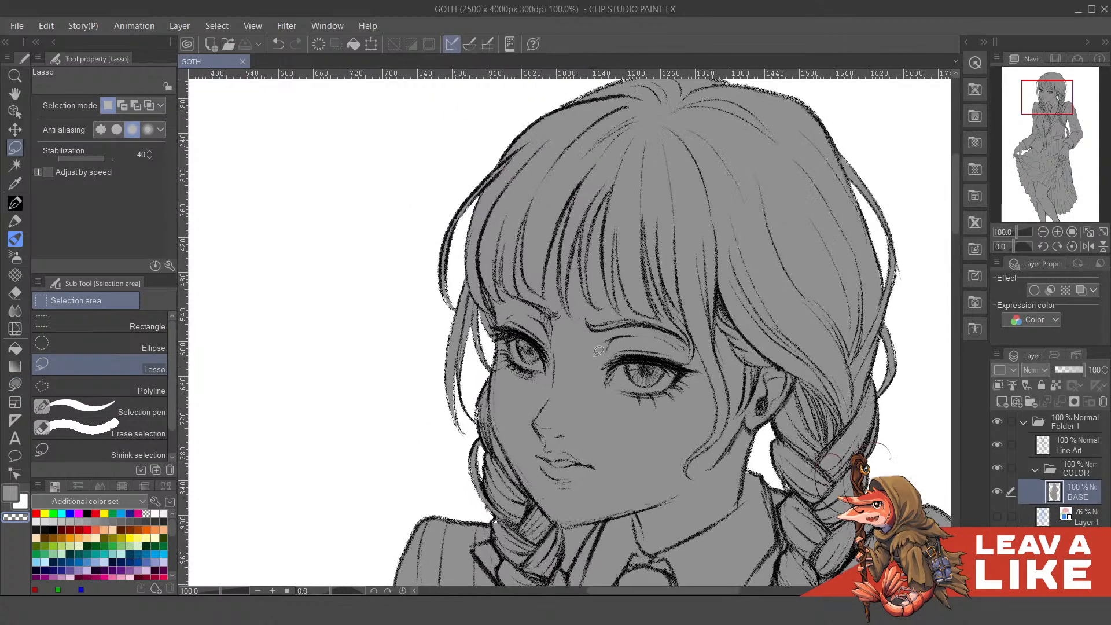
{"action": "mouse_move", "coordinate": [514, 323]}
{"action": "left_mouse_down"}
{"action": "mouse_move", "coordinate": [542, 381]}
{"action": "mouse_move", "coordinate": [579, 310]}
{"action": "mouse_move", "coordinate": [573, 354]}
{"action": "left_mouse_up"}
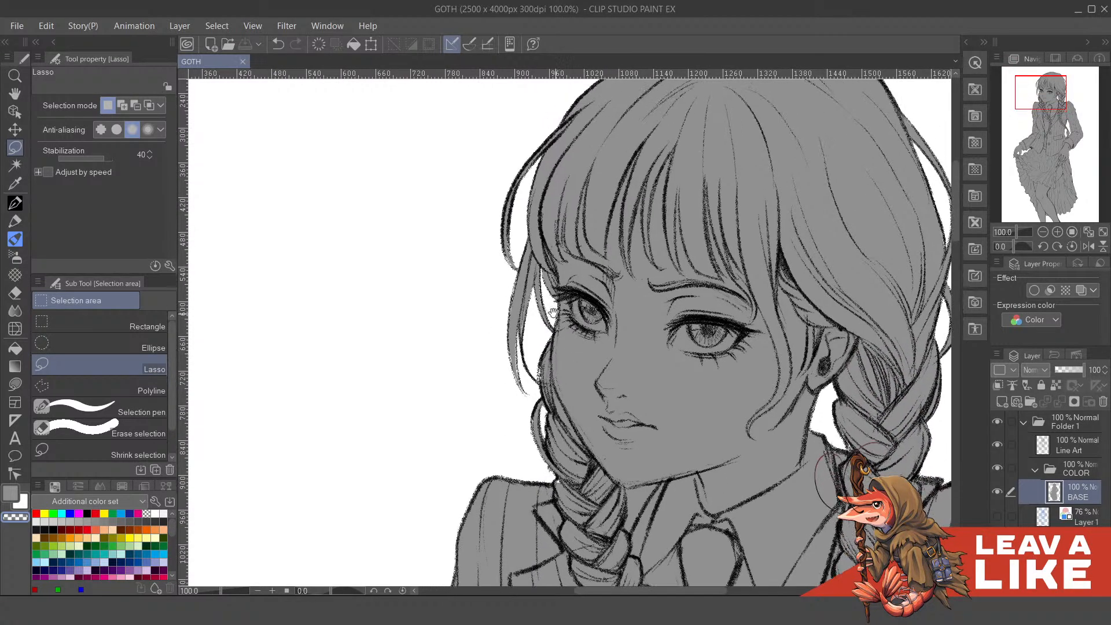
{"action": "left_click_drag", "start_coordinate": [554, 313], "coordinate": [573, 342]}
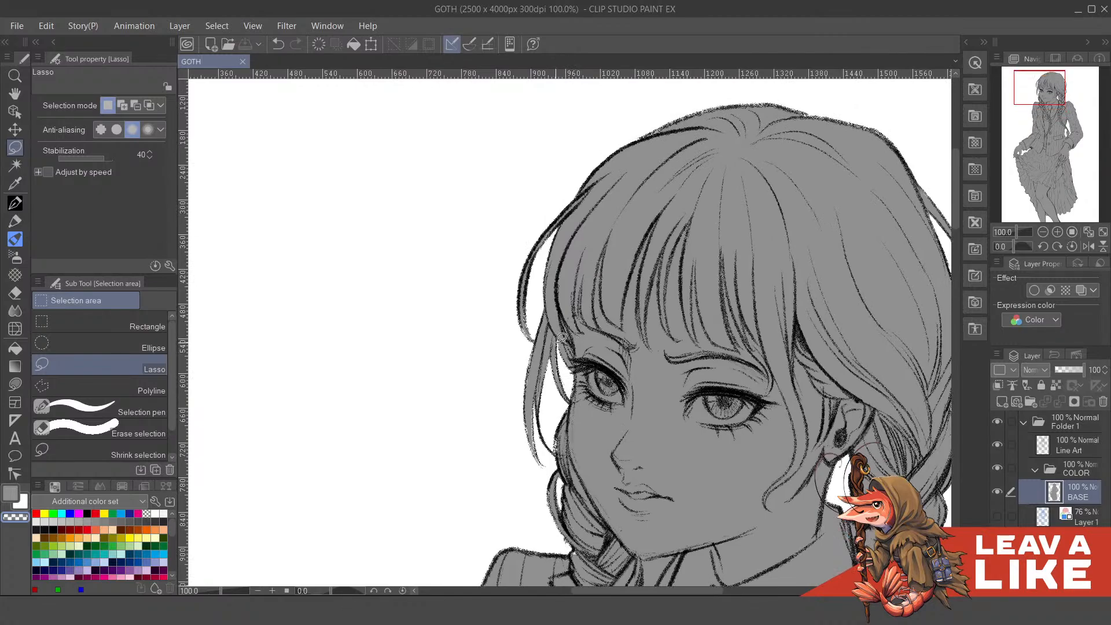
{"action": "left_click", "coordinate": [577, 369]}
{"action": "left_click", "coordinate": [578, 372]}
{"action": "left_click_drag", "start_coordinate": [579, 373], "coordinate": [577, 359]}
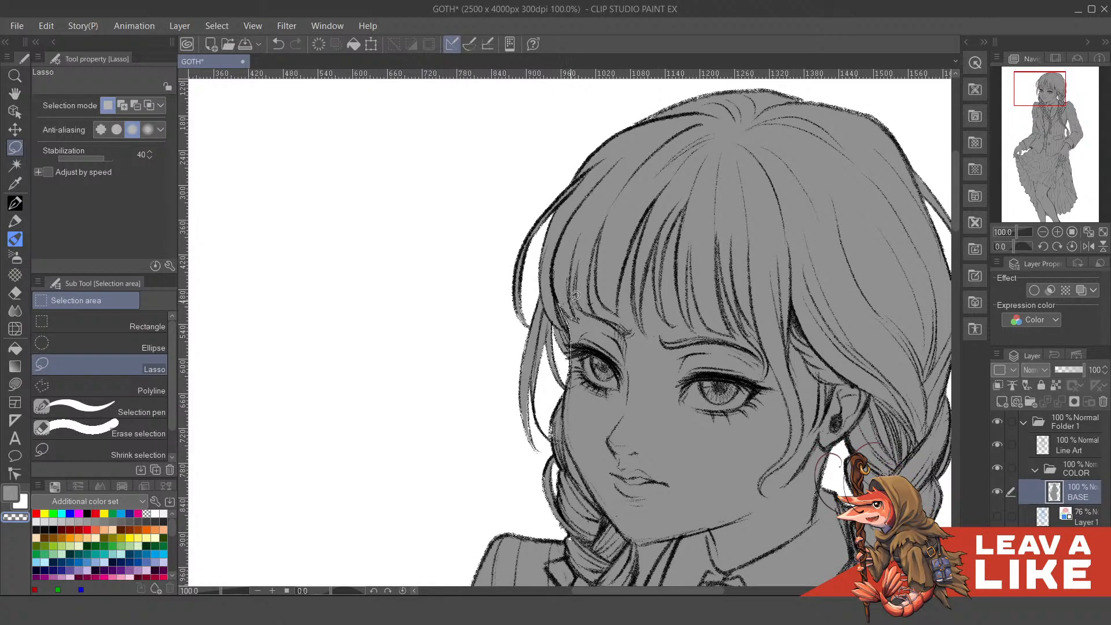
{"action": "mouse_move", "coordinate": [703, 101]}
{"action": "left_mouse_down"}
{"action": "mouse_move", "coordinate": [496, 353]}
{"action": "mouse_move", "coordinate": [503, 384]}
{"action": "mouse_move", "coordinate": [565, 370]}
{"action": "left_mouse_up"}
- Add the side strands and the top of the left braid to the selection, following the cheek and jawline to the chin
{"action": "scroll", "coordinate": [570, 330], "scroll_direction": "down", "scroll_amount": 2}
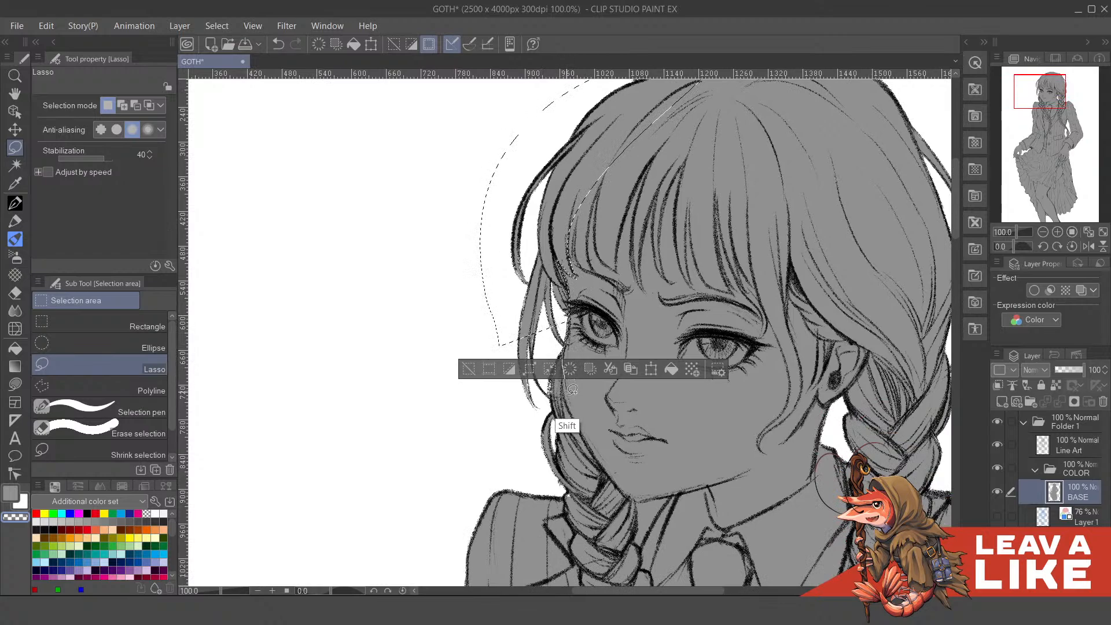
{"action": "key", "text": "ctrl+z"}
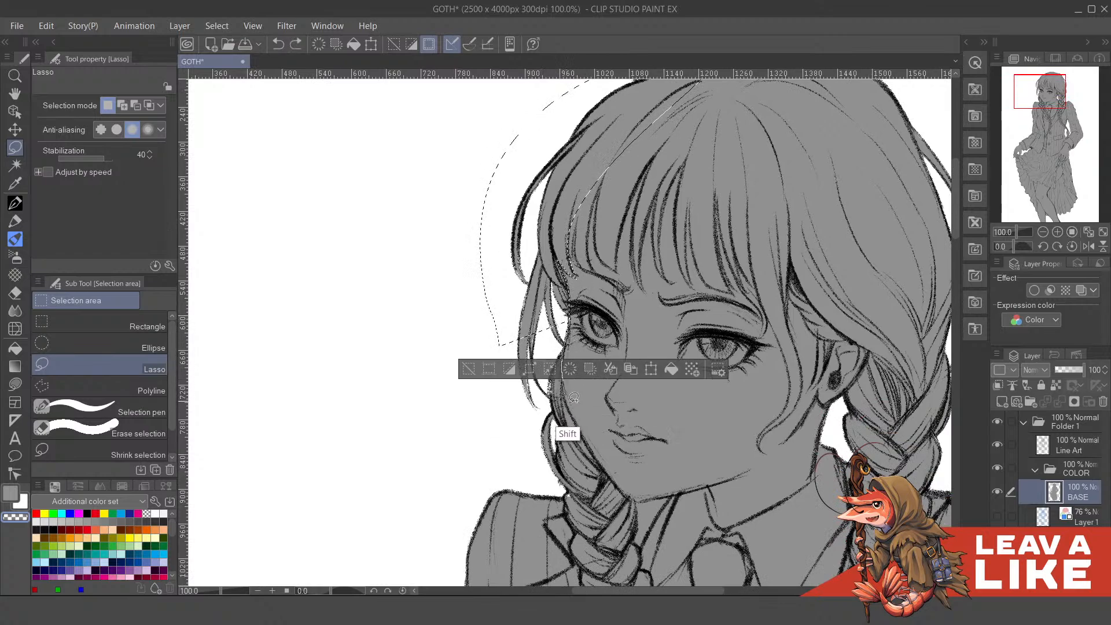
{"action": "mouse_move", "coordinate": [588, 430]}
{"action": "left_mouse_down"}
{"action": "mouse_move", "coordinate": [605, 520]}
{"action": "mouse_move", "coordinate": [466, 317]}
{"action": "mouse_move", "coordinate": [480, 272]}
{"action": "left_mouse_up"}
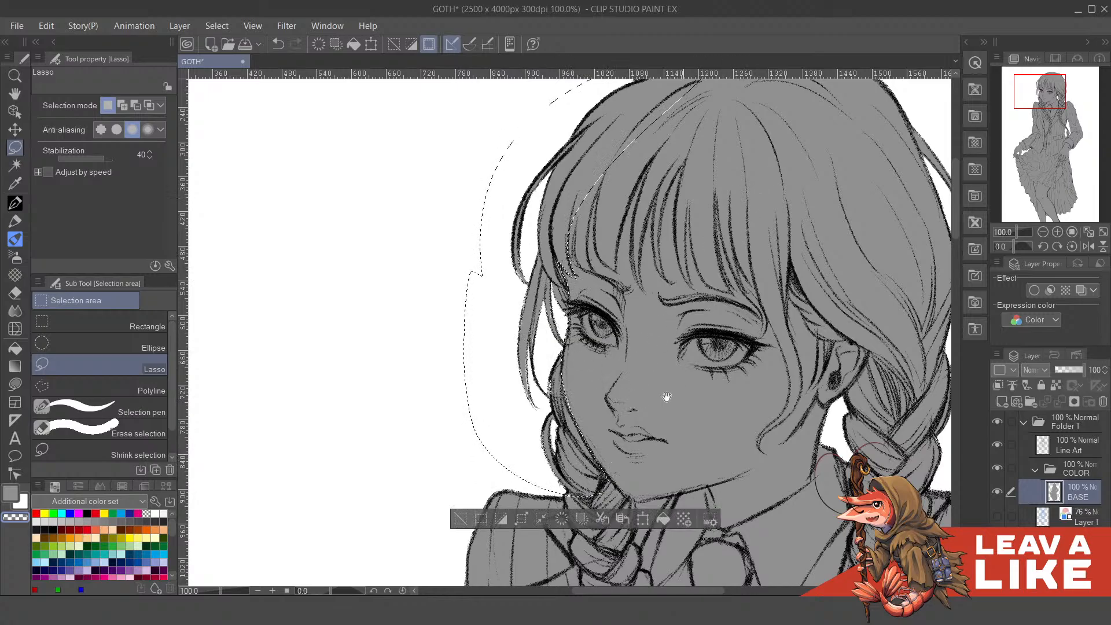
{"action": "scroll", "coordinate": [675, 397], "scroll_direction": "down", "scroll_amount": 5}
{"action": "scroll", "coordinate": [675, 397], "scroll_direction": "right", "scroll_amount": 2}
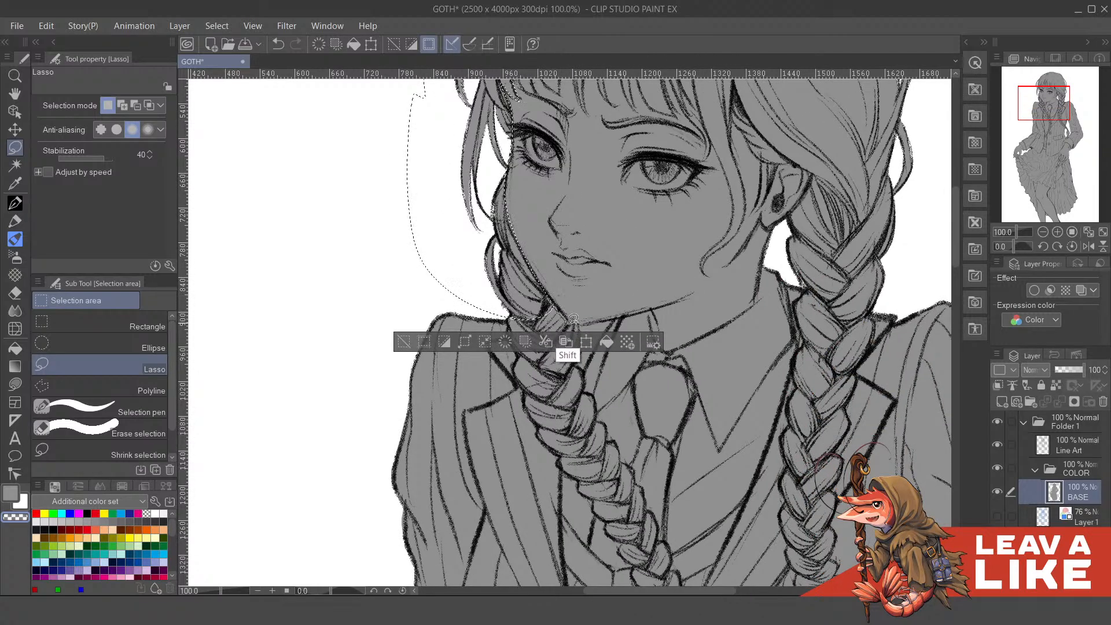
{"action": "left_click", "coordinate": [552, 297]}
{"action": "key", "text": "ctrl+z"}
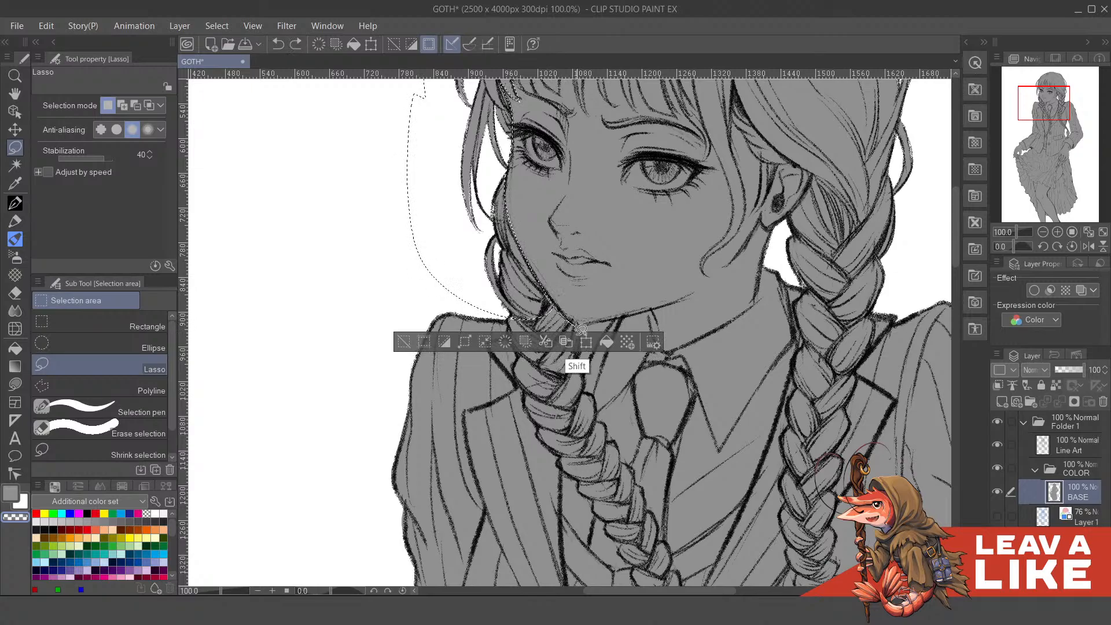
{"action": "mouse_move", "coordinate": [580, 321]}
{"action": "left_mouse_down"}
{"action": "mouse_move", "coordinate": [561, 369]}
{"action": "mouse_move", "coordinate": [535, 366]}
{"action": "left_mouse_up"}
{"action": "left_click_drag", "start_coordinate": [520, 269], "coordinate": [550, 276]}
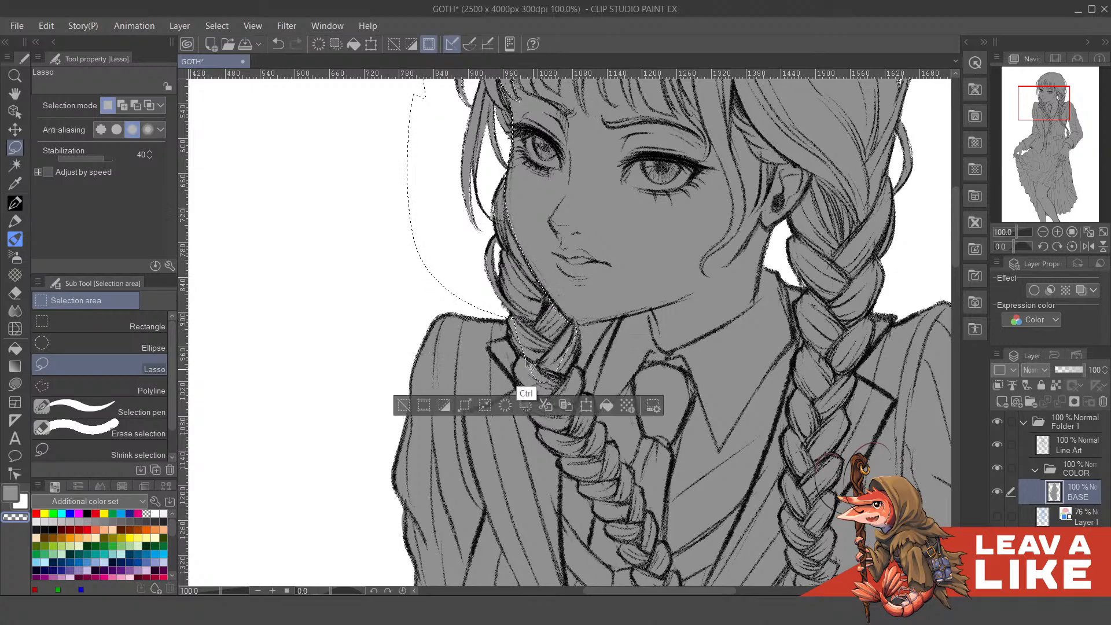
- Add the left braid's upper segments to the selection, tracing both edges from the shoulder over the jacket collar
{"action": "scroll", "coordinate": [528, 366], "scroll_direction": "up", "scroll_amount": 2}
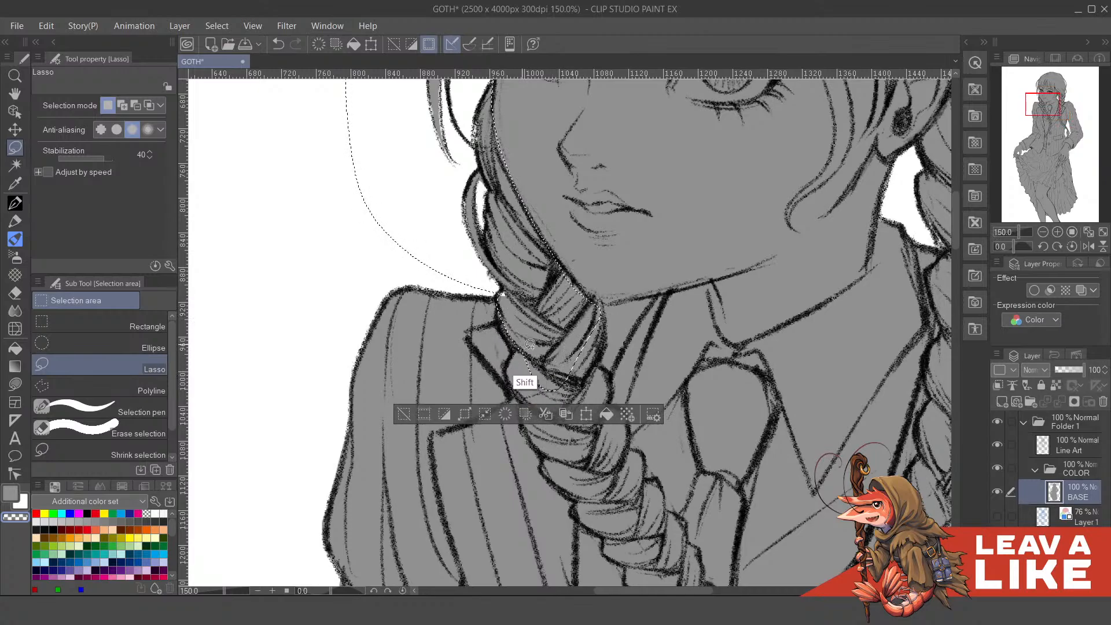
{"action": "left_click_drag", "start_coordinate": [530, 344], "coordinate": [525, 312]}
{"action": "mouse_move", "coordinate": [494, 271]}
{"action": "left_mouse_down"}
{"action": "mouse_move", "coordinate": [523, 370]}
{"action": "mouse_move", "coordinate": [552, 391]}
{"action": "mouse_move", "coordinate": [577, 301]}
{"action": "mouse_move", "coordinate": [598, 313]}
{"action": "mouse_move", "coordinate": [557, 338]}
{"action": "mouse_move", "coordinate": [559, 326]}
{"action": "mouse_move", "coordinate": [595, 327]}
{"action": "mouse_move", "coordinate": [610, 354]}
{"action": "mouse_move", "coordinate": [578, 399]}
{"action": "mouse_move", "coordinate": [602, 403]}
{"action": "mouse_move", "coordinate": [606, 297]}
{"action": "left_mouse_up"}
{"action": "mouse_move", "coordinate": [521, 272]}
{"action": "left_mouse_down"}
{"action": "mouse_move", "coordinate": [533, 321]}
{"action": "mouse_move", "coordinate": [604, 250]}
{"action": "mouse_move", "coordinate": [600, 302]}
{"action": "left_mouse_up"}
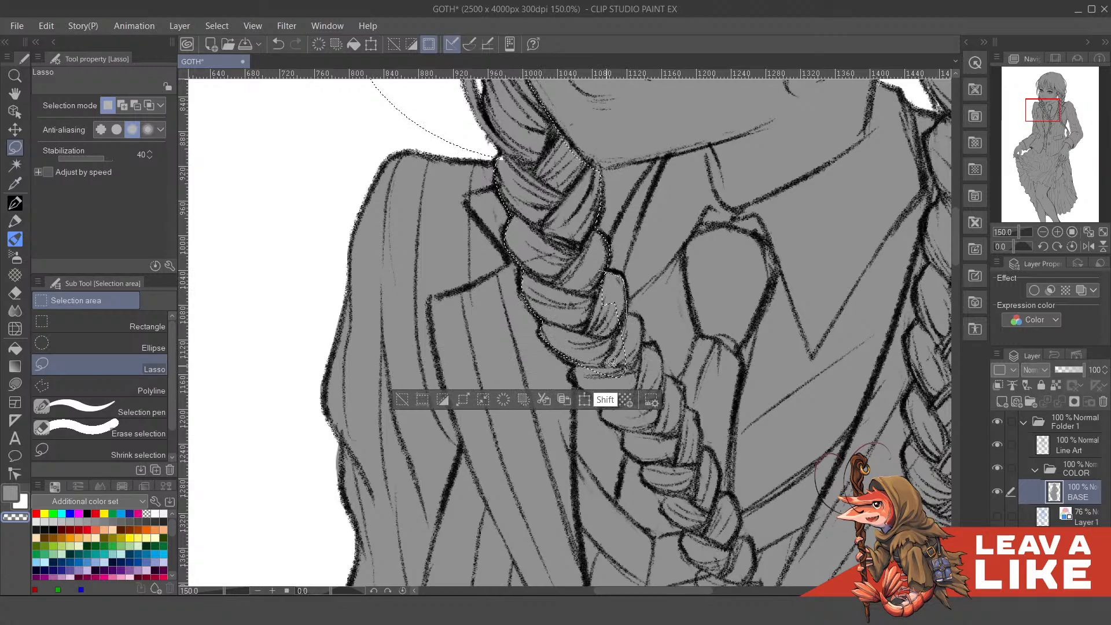
{"action": "left_click_drag", "start_coordinate": [669, 350], "coordinate": [655, 314]}
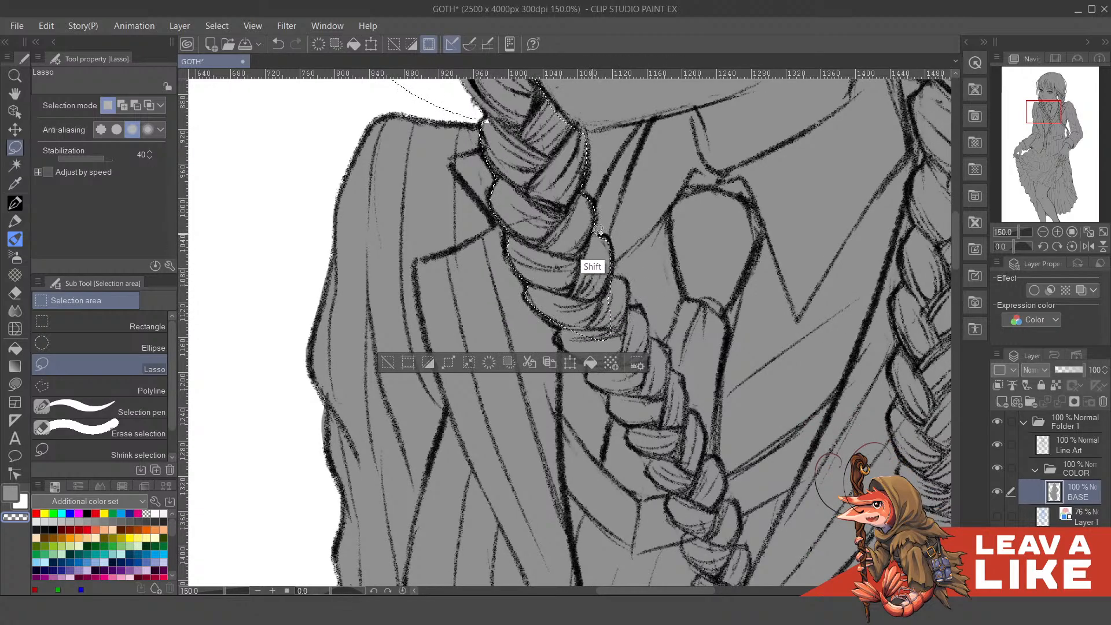
{"action": "mouse_move", "coordinate": [614, 239]}
{"action": "left_mouse_down"}
{"action": "mouse_move", "coordinate": [610, 298]}
{"action": "mouse_move", "coordinate": [630, 277]}
{"action": "left_mouse_up"}
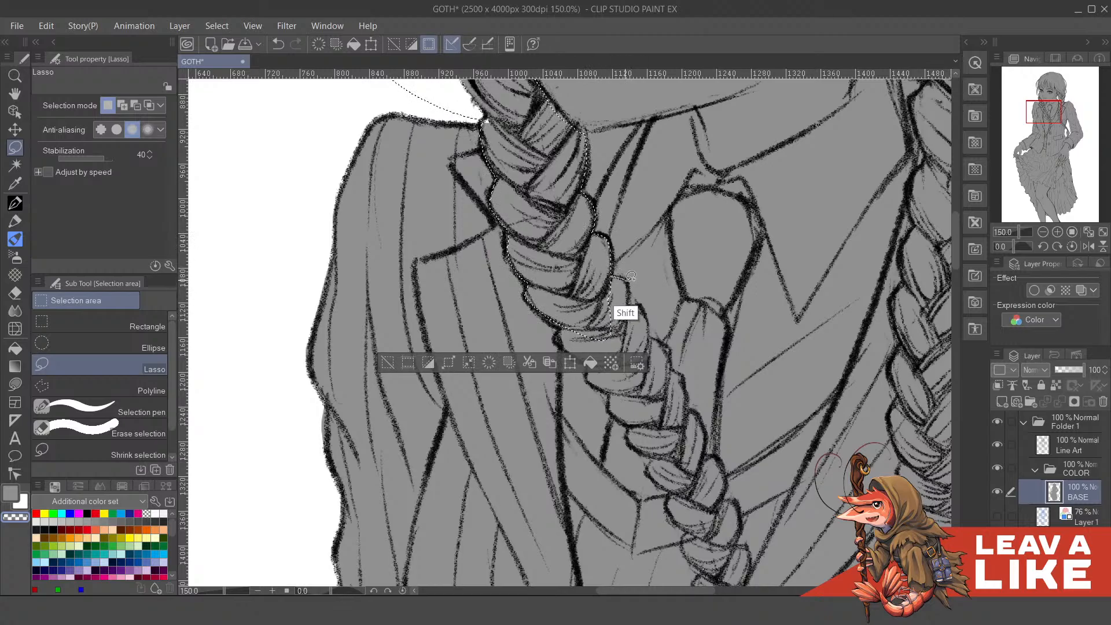
{"action": "left_click_drag", "start_coordinate": [633, 322], "coordinate": [614, 363]}
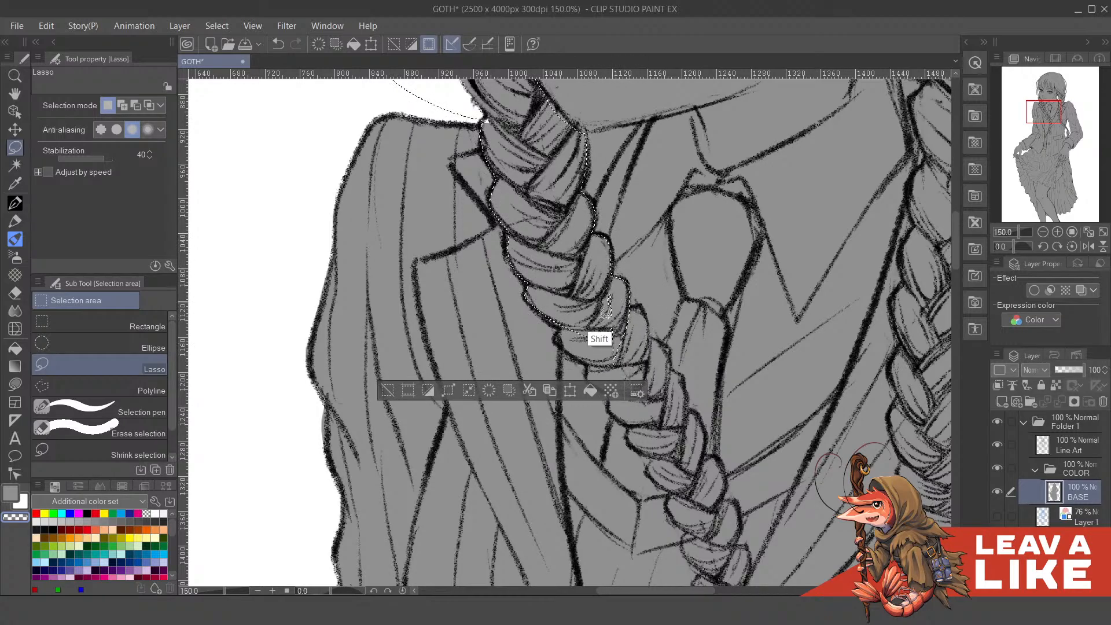
- Extend the selection over the left braid's segments beside the tie knot, keeping to the inked contours
{"action": "scroll", "coordinate": [640, 340], "scroll_direction": "down", "scroll_amount": 1}
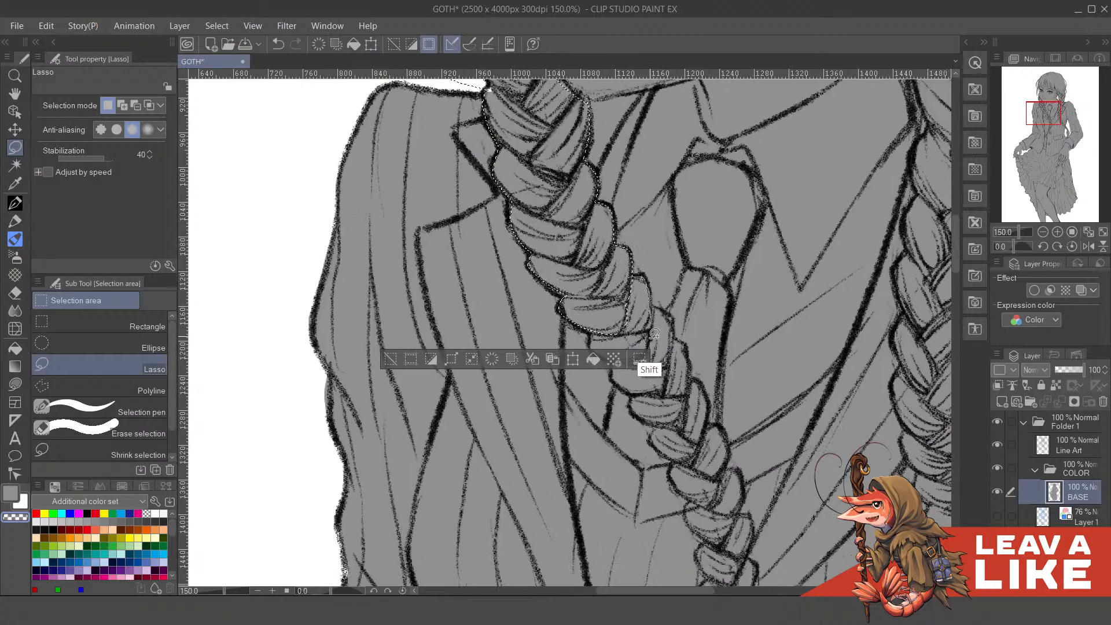
{"action": "scroll", "coordinate": [646, 265], "scroll_direction": "down", "scroll_amount": 1}
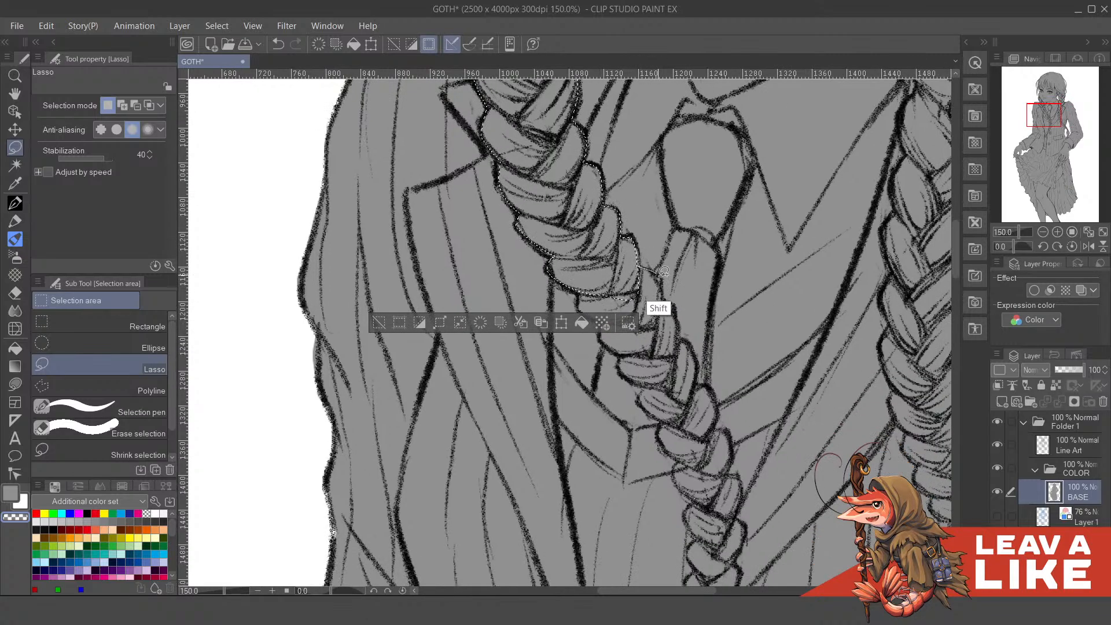
{"action": "mouse_move", "coordinate": [664, 272]}
{"action": "left_mouse_down"}
{"action": "mouse_move", "coordinate": [648, 357]}
{"action": "mouse_move", "coordinate": [635, 270]}
{"action": "left_mouse_up"}
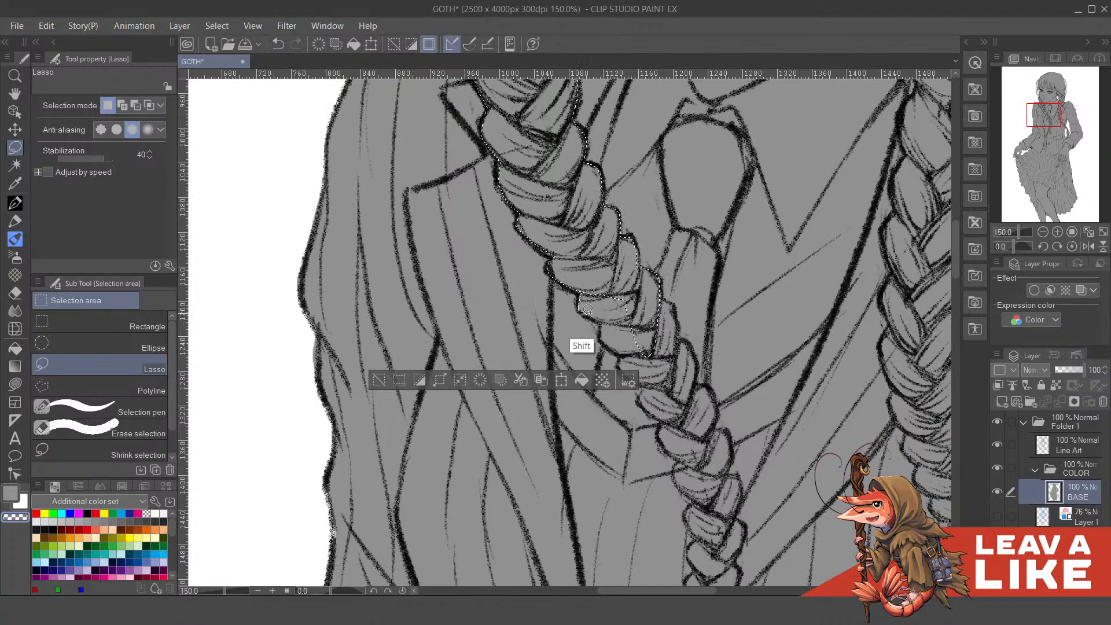
{"action": "mouse_move", "coordinate": [587, 310]}
{"action": "left_mouse_down"}
{"action": "mouse_move", "coordinate": [613, 319]}
{"action": "mouse_move", "coordinate": [662, 307]}
{"action": "left_mouse_up"}
{"action": "scroll", "coordinate": [637, 330], "scroll_direction": "down", "scroll_amount": 1}
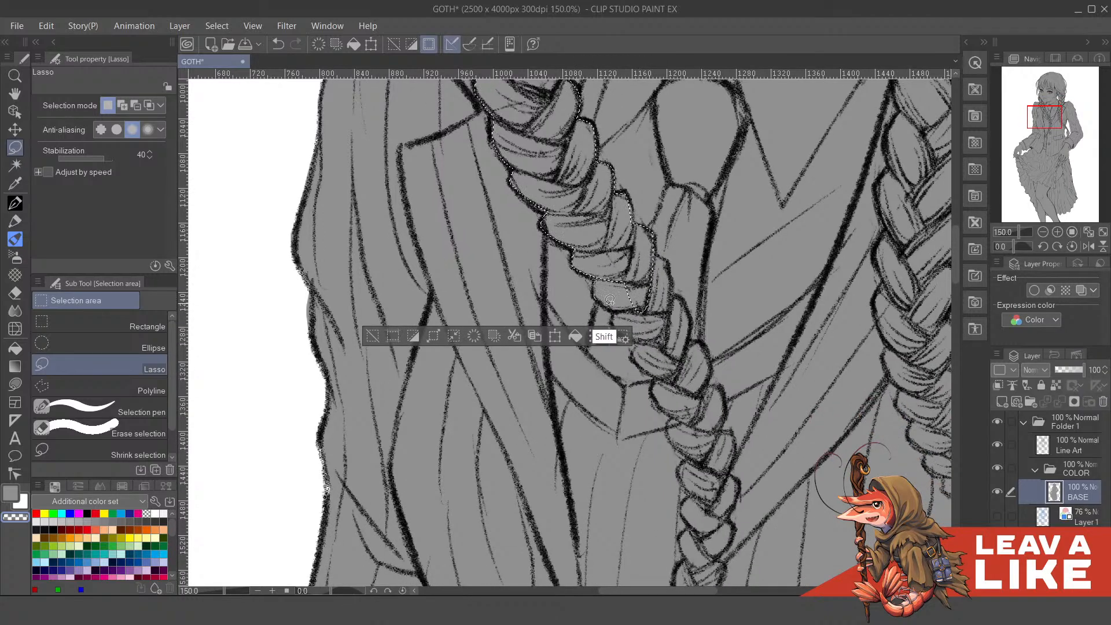
- Add the left braid's middle segments to the selection, down to where the braid crosses the lower part of the tie
{"action": "mouse_move", "coordinate": [671, 342]}
{"action": "left_mouse_down"}
{"action": "mouse_move", "coordinate": [660, 217]}
{"action": "mouse_move", "coordinate": [662, 288]}
{"action": "mouse_move", "coordinate": [636, 279]}
{"action": "mouse_move", "coordinate": [659, 236]}
{"action": "left_mouse_up"}
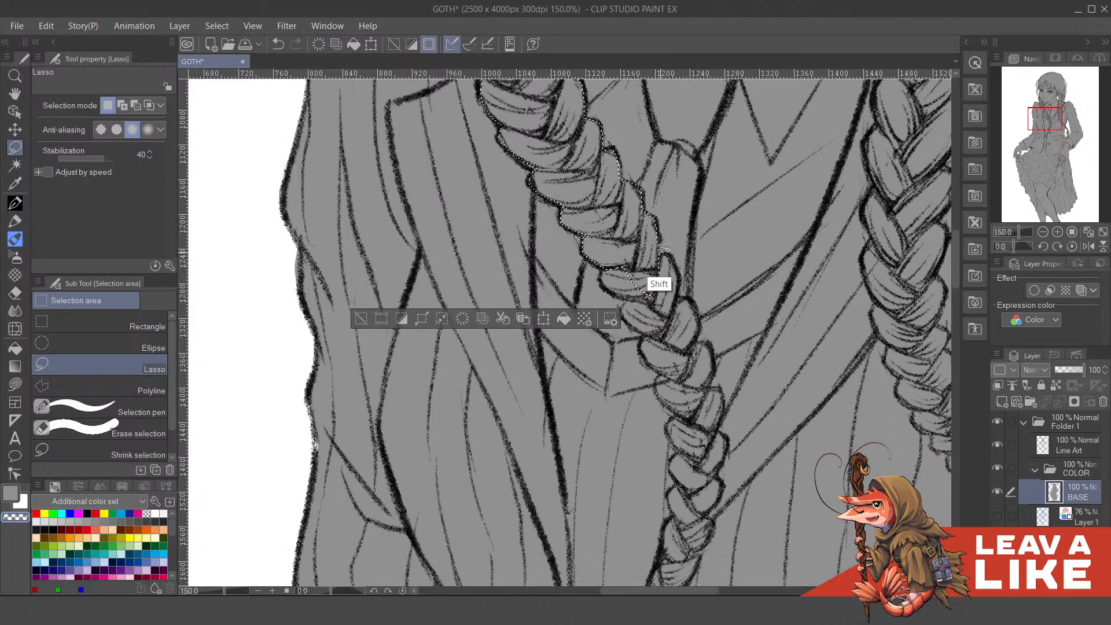
{"action": "left_click_drag", "start_coordinate": [638, 275], "coordinate": [636, 272]}
{"action": "left_click_drag", "start_coordinate": [680, 296], "coordinate": [671, 267]}
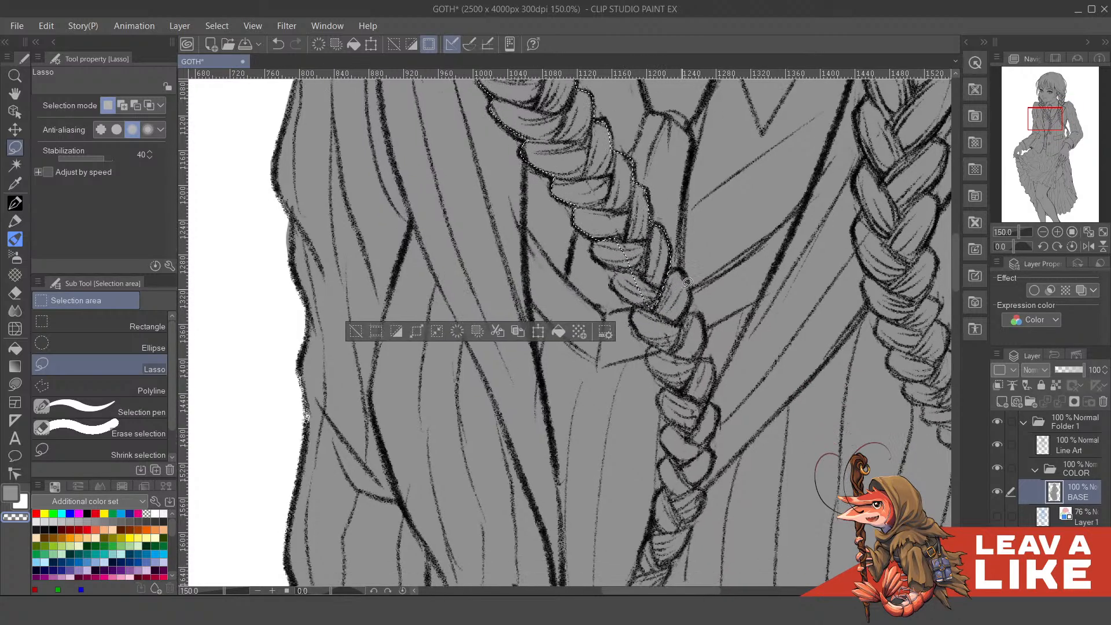
{"action": "left_click_drag", "start_coordinate": [684, 323], "coordinate": [681, 325]}
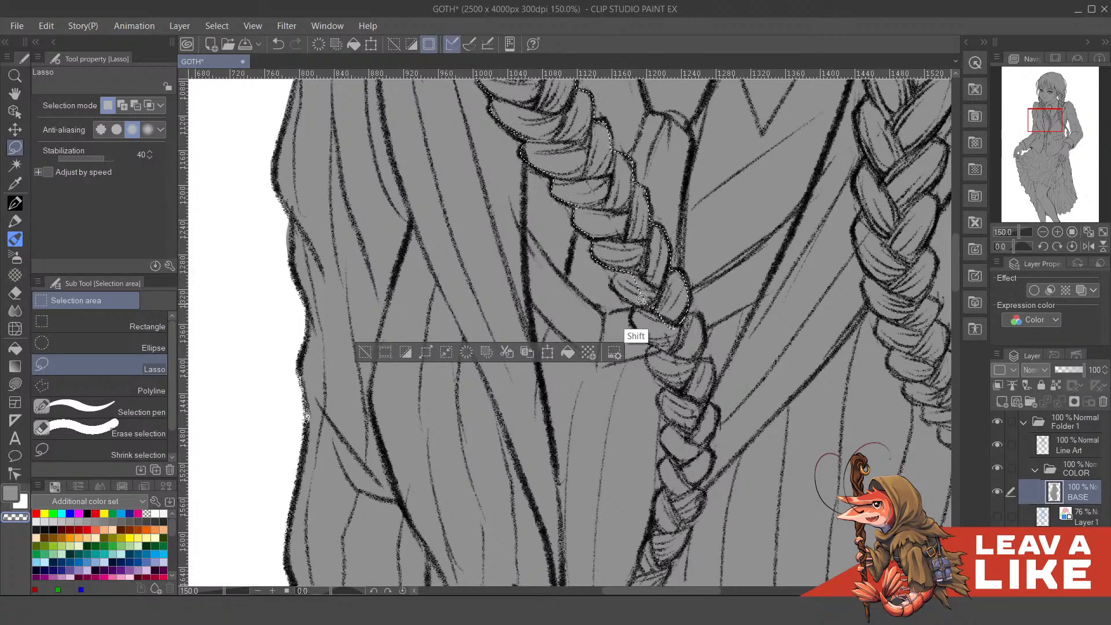
{"action": "left_click_drag", "start_coordinate": [616, 282], "coordinate": [646, 302]}
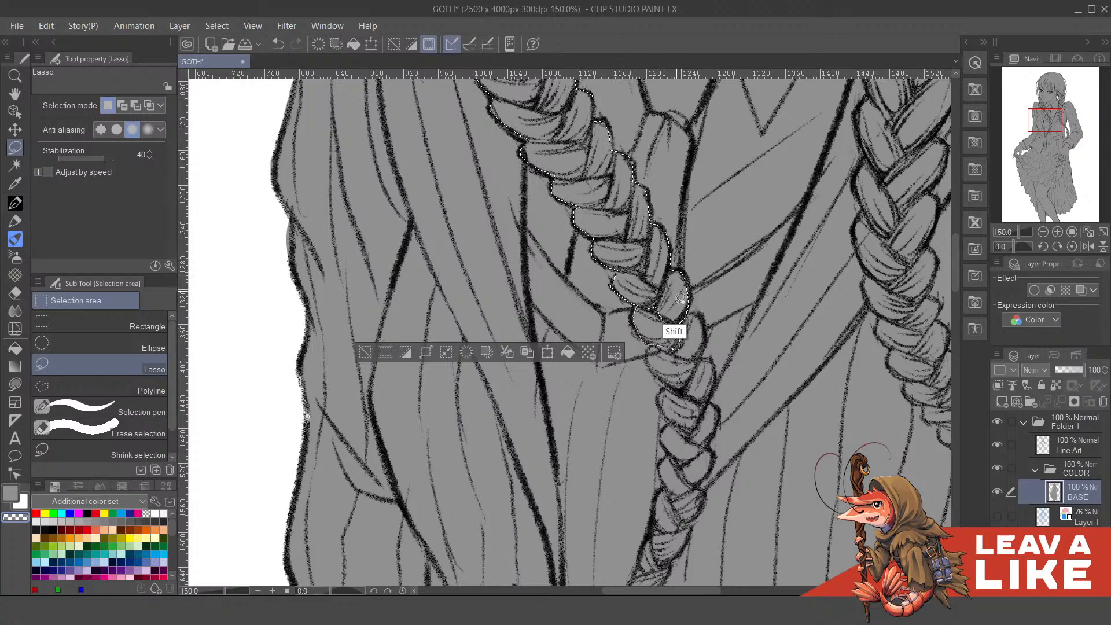
{"action": "left_click_drag", "start_coordinate": [681, 298], "coordinate": [678, 297]}
{"action": "left_click_drag", "start_coordinate": [678, 296], "coordinate": [672, 290]}
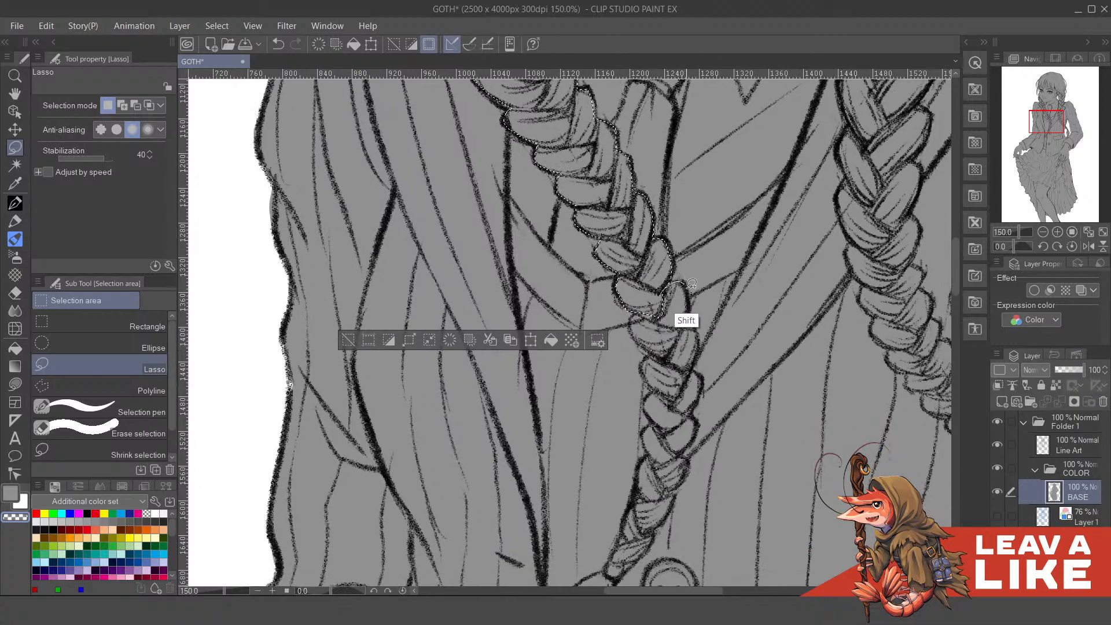
- Add the left braid's narrowing lower segments to the selection, down to just above the upper jacket button
{"action": "mouse_move", "coordinate": [675, 347]}
{"action": "left_mouse_down"}
{"action": "mouse_move", "coordinate": [644, 317]}
{"action": "mouse_move", "coordinate": [652, 304]}
{"action": "mouse_move", "coordinate": [640, 307]}
{"action": "mouse_move", "coordinate": [645, 340]}
{"action": "mouse_move", "coordinate": [665, 356]}
{"action": "mouse_move", "coordinate": [689, 302]}
{"action": "mouse_move", "coordinate": [676, 359]}
{"action": "mouse_move", "coordinate": [660, 351]}
{"action": "mouse_move", "coordinate": [656, 290]}
{"action": "left_mouse_up"}
{"action": "mouse_move", "coordinate": [660, 345]}
{"action": "left_mouse_down"}
{"action": "mouse_move", "coordinate": [641, 289]}
{"action": "mouse_move", "coordinate": [632, 304]}
{"action": "mouse_move", "coordinate": [669, 342]}
{"action": "mouse_move", "coordinate": [673, 283]}
{"action": "mouse_move", "coordinate": [683, 329]}
{"action": "mouse_move", "coordinate": [680, 303]}
{"action": "mouse_move", "coordinate": [693, 320]}
{"action": "mouse_move", "coordinate": [672, 347]}
{"action": "left_mouse_up"}
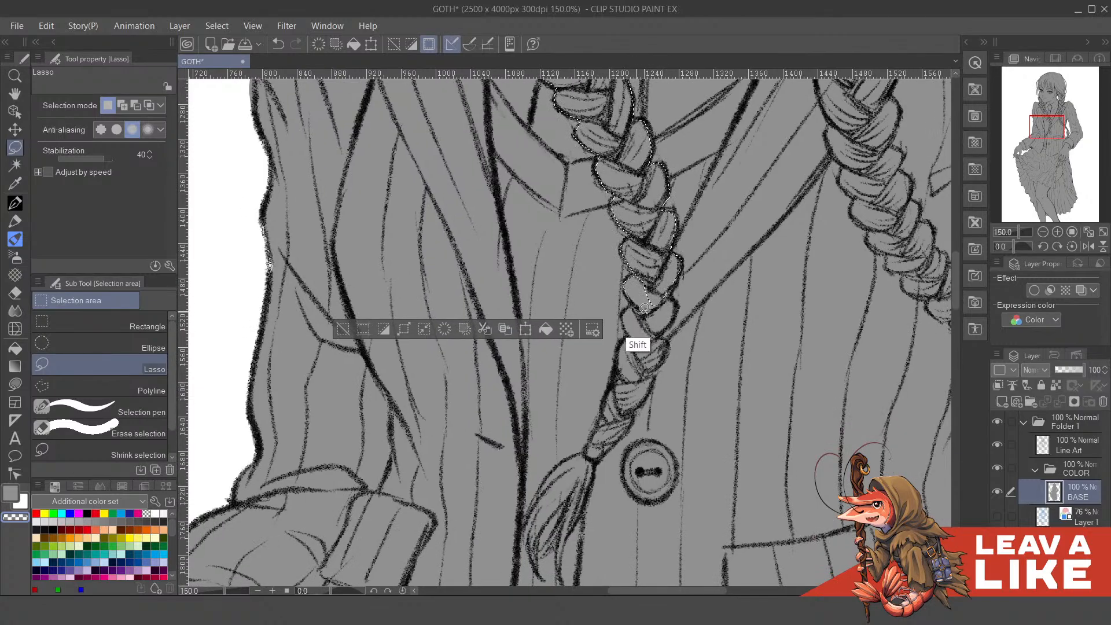
{"action": "left_click_drag", "start_coordinate": [675, 254], "coordinate": [670, 297]}
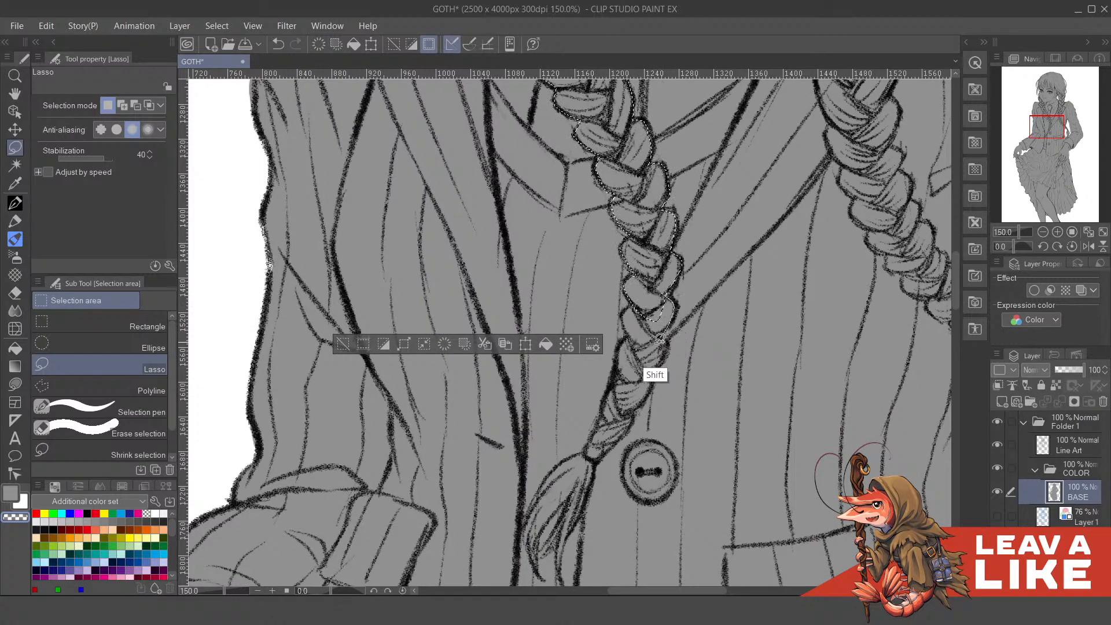
{"action": "mouse_move", "coordinate": [660, 339]}
{"action": "left_mouse_down"}
{"action": "mouse_move", "coordinate": [639, 320]}
{"action": "mouse_move", "coordinate": [657, 331]}
{"action": "mouse_move", "coordinate": [648, 354]}
{"action": "mouse_move", "coordinate": [635, 277]}
{"action": "mouse_move", "coordinate": [628, 294]}
{"action": "mouse_move", "coordinate": [647, 329]}
{"action": "mouse_move", "coordinate": [664, 277]}
{"action": "mouse_move", "coordinate": [665, 331]}
{"action": "mouse_move", "coordinate": [661, 274]}
{"action": "mouse_move", "coordinate": [663, 296]}
{"action": "mouse_move", "coordinate": [629, 324]}
{"action": "mouse_move", "coordinate": [634, 256]}
{"action": "mouse_move", "coordinate": [636, 276]}
{"action": "mouse_move", "coordinate": [617, 292]}
{"action": "mouse_move", "coordinate": [630, 334]}
{"action": "mouse_move", "coordinate": [659, 265]}
{"action": "mouse_move", "coordinate": [648, 326]}
{"action": "mouse_move", "coordinate": [617, 301]}
{"action": "mouse_move", "coordinate": [620, 286]}
{"action": "mouse_move", "coordinate": [624, 326]}
{"action": "mouse_move", "coordinate": [641, 323]}
{"action": "mouse_move", "coordinate": [654, 230]}
{"action": "left_mouse_up"}
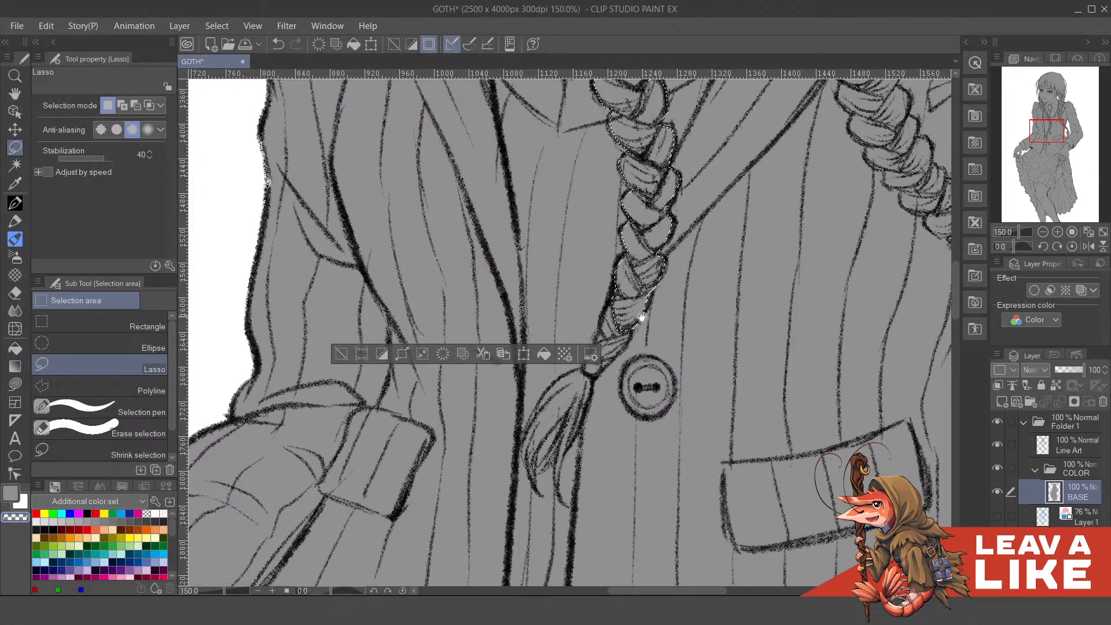
{"action": "mouse_move", "coordinate": [640, 317]}
{"action": "left_mouse_down"}
{"action": "mouse_move", "coordinate": [662, 251]}
{"action": "mouse_move", "coordinate": [638, 296]}
{"action": "mouse_move", "coordinate": [631, 241]}
{"action": "mouse_move", "coordinate": [627, 292]}
{"action": "mouse_move", "coordinate": [646, 264]}
{"action": "left_mouse_up"}
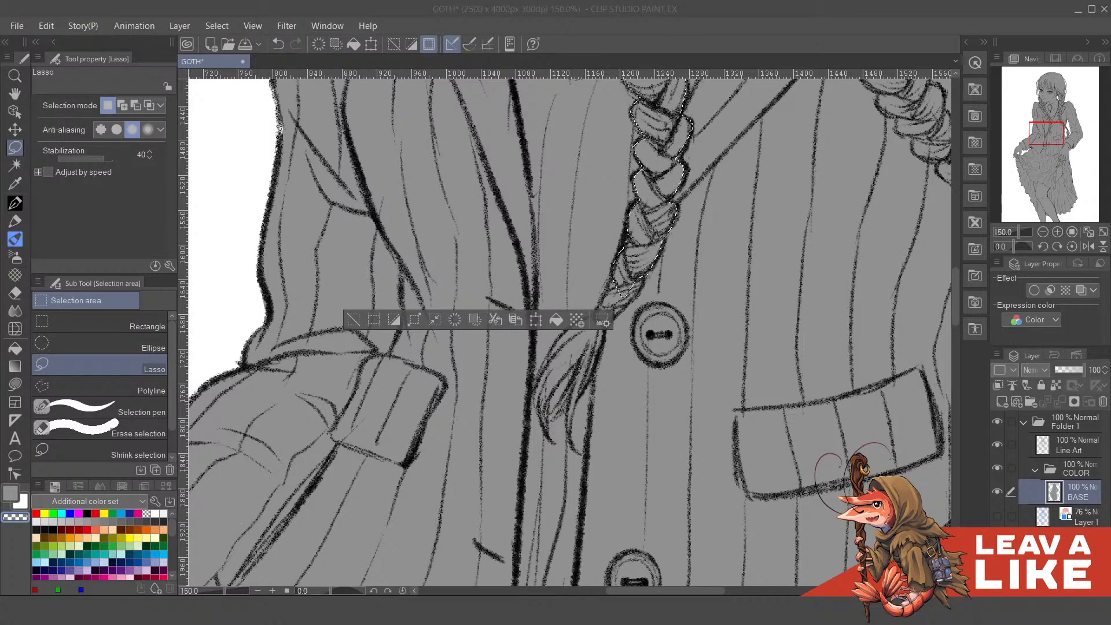
- Complete the left braid's selection with its last segments, the tie-off and the loose tassel strands beside the button
{"action": "left_click", "coordinate": [695, 26]}
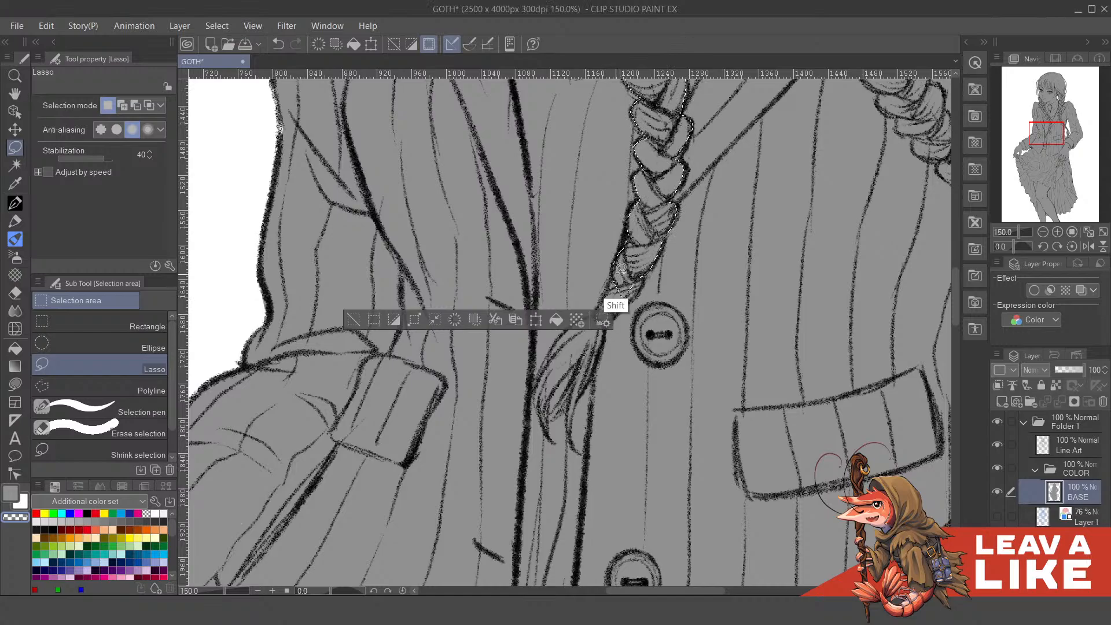
{"action": "mouse_move", "coordinate": [606, 308]}
{"action": "left_mouse_down"}
{"action": "mouse_move", "coordinate": [641, 275]}
{"action": "mouse_move", "coordinate": [641, 253]}
{"action": "mouse_move", "coordinate": [633, 303]}
{"action": "mouse_move", "coordinate": [616, 277]}
{"action": "mouse_move", "coordinate": [610, 296]}
{"action": "mouse_move", "coordinate": [637, 283]}
{"action": "mouse_move", "coordinate": [650, 240]}
{"action": "left_mouse_up"}
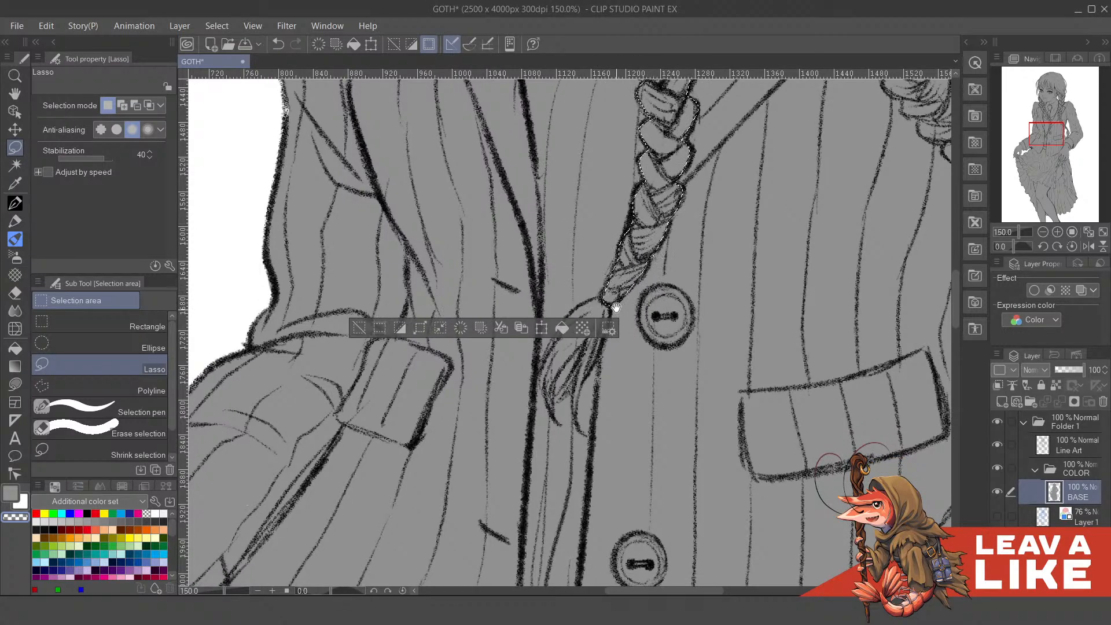
{"action": "mouse_move", "coordinate": [616, 307]}
{"action": "left_mouse_down"}
{"action": "mouse_move", "coordinate": [629, 255]}
{"action": "mouse_move", "coordinate": [596, 300]}
{"action": "left_mouse_up"}
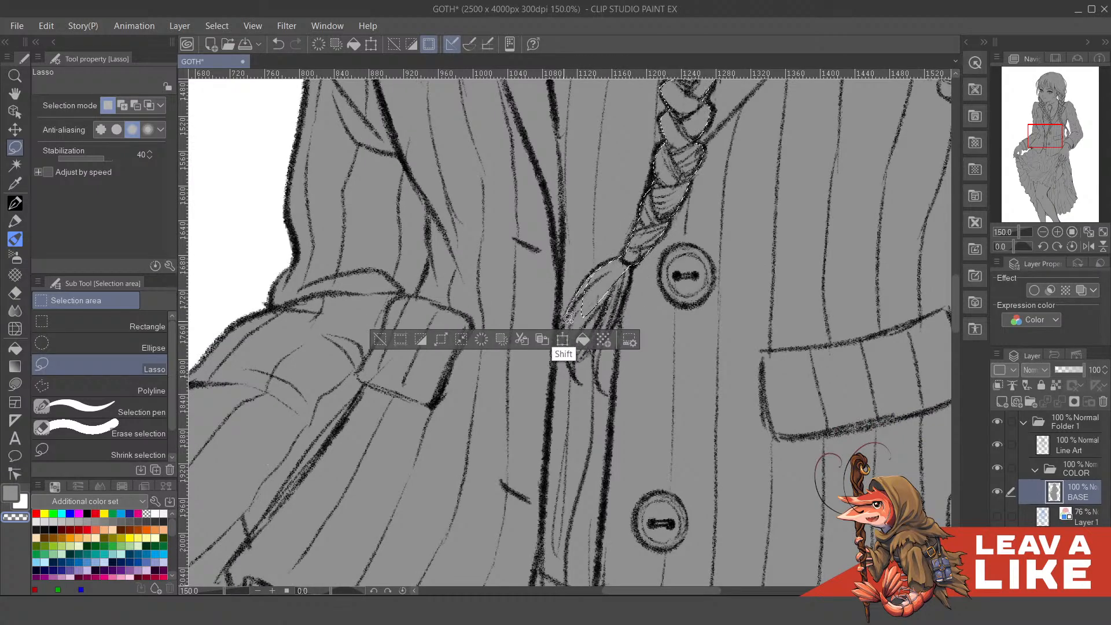
{"action": "mouse_move", "coordinate": [576, 335]}
{"action": "left_mouse_down"}
{"action": "mouse_move", "coordinate": [583, 291]}
{"action": "mouse_move", "coordinate": [640, 205]}
{"action": "left_mouse_up"}
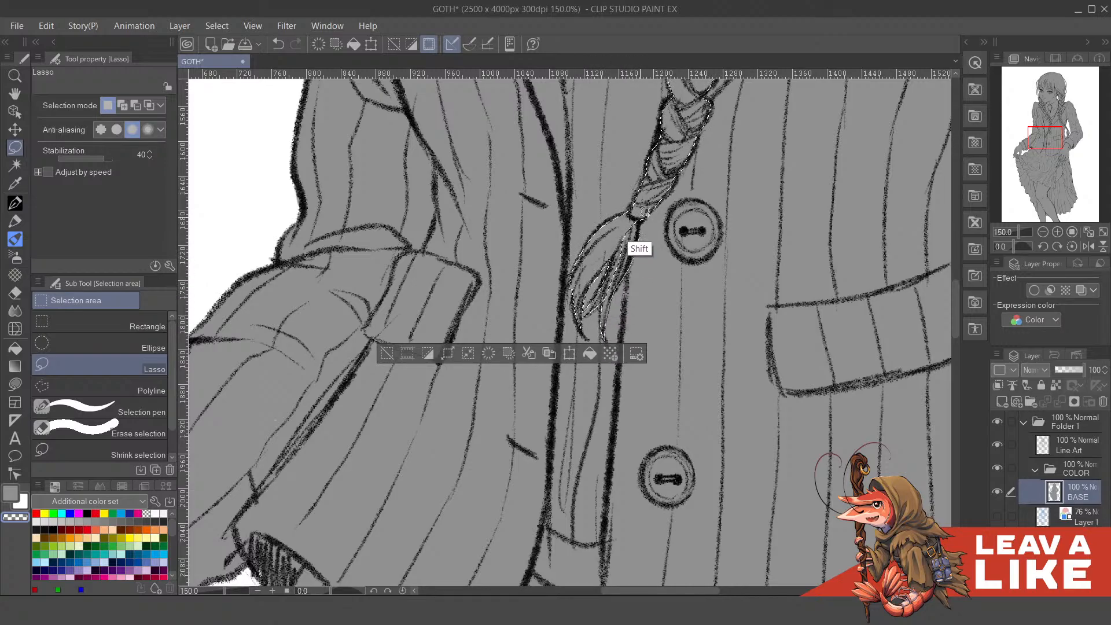
{"action": "left_click_drag", "start_coordinate": [646, 213], "coordinate": [643, 207]}
- Add the hair along the outer left side and across the crown to the outer strands on the right side to the selection
{"action": "left_click_drag", "start_coordinate": [763, 84], "coordinate": [678, 228]}
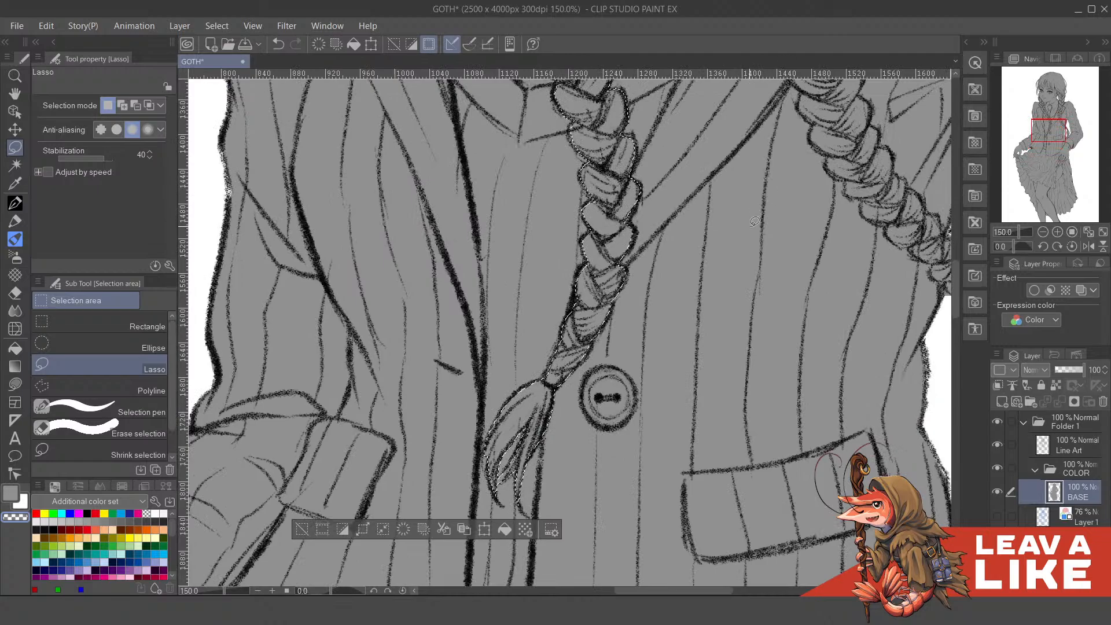
{"action": "left_click_drag", "start_coordinate": [739, 290], "coordinate": [703, 520]}
{"action": "left_click_drag", "start_coordinate": [694, 152], "coordinate": [677, 345]}
{"action": "mouse_move", "coordinate": [700, 294]}
{"action": "left_mouse_down"}
{"action": "mouse_move", "coordinate": [705, 403]}
{"action": "mouse_move", "coordinate": [737, 511]}
{"action": "left_mouse_up"}
{"action": "left_click_drag", "start_coordinate": [625, 180], "coordinate": [663, 358]}
{"action": "mouse_move", "coordinate": [716, 127]}
{"action": "left_mouse_down"}
{"action": "mouse_move", "coordinate": [657, 278]}
{"action": "mouse_move", "coordinate": [610, 293]}
{"action": "left_mouse_up"}
{"action": "mouse_move", "coordinate": [532, 172]}
{"action": "left_mouse_down"}
{"action": "mouse_move", "coordinate": [744, 191]}
{"action": "mouse_move", "coordinate": [706, 459]}
{"action": "mouse_move", "coordinate": [440, 295]}
{"action": "left_mouse_up"}
{"action": "key", "text": "ctrl+z"}
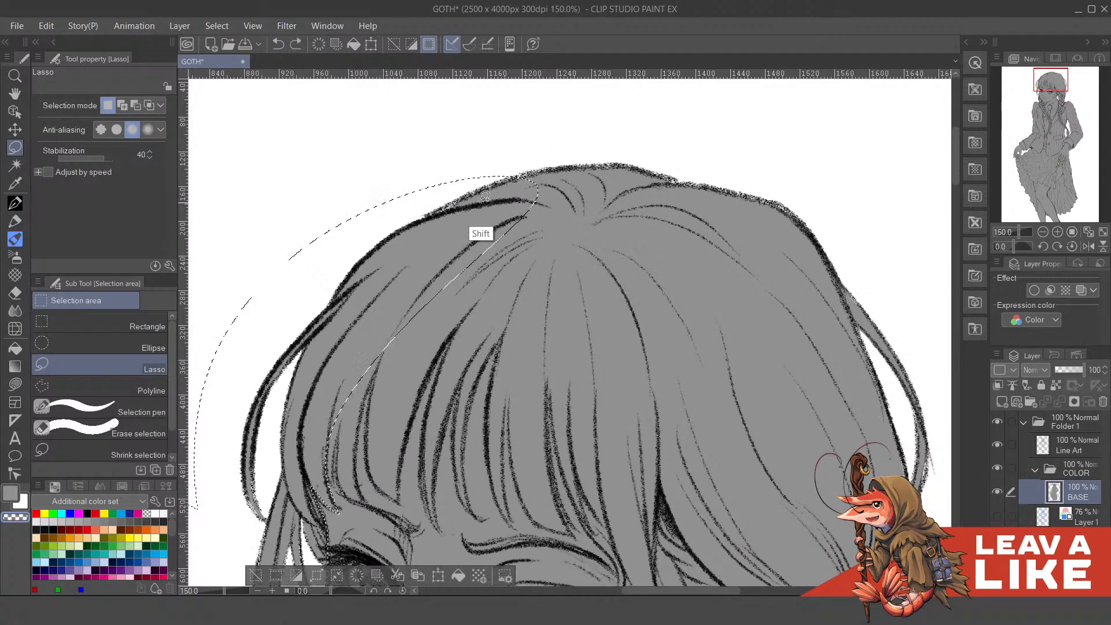
{"action": "mouse_move", "coordinate": [405, 216]}
{"action": "left_mouse_down"}
{"action": "mouse_move", "coordinate": [840, 251]}
{"action": "mouse_move", "coordinate": [558, 337]}
{"action": "mouse_move", "coordinate": [399, 289]}
{"action": "left_mouse_up"}
{"action": "left_click_drag", "start_coordinate": [771, 259], "coordinate": [647, 176]}
{"action": "mouse_move", "coordinate": [595, 105]}
{"action": "left_mouse_down"}
{"action": "mouse_move", "coordinate": [781, 191]}
{"action": "mouse_move", "coordinate": [851, 425]}
{"action": "mouse_move", "coordinate": [757, 481]}
{"action": "mouse_move", "coordinate": [637, 403]}
{"action": "left_mouse_up"}
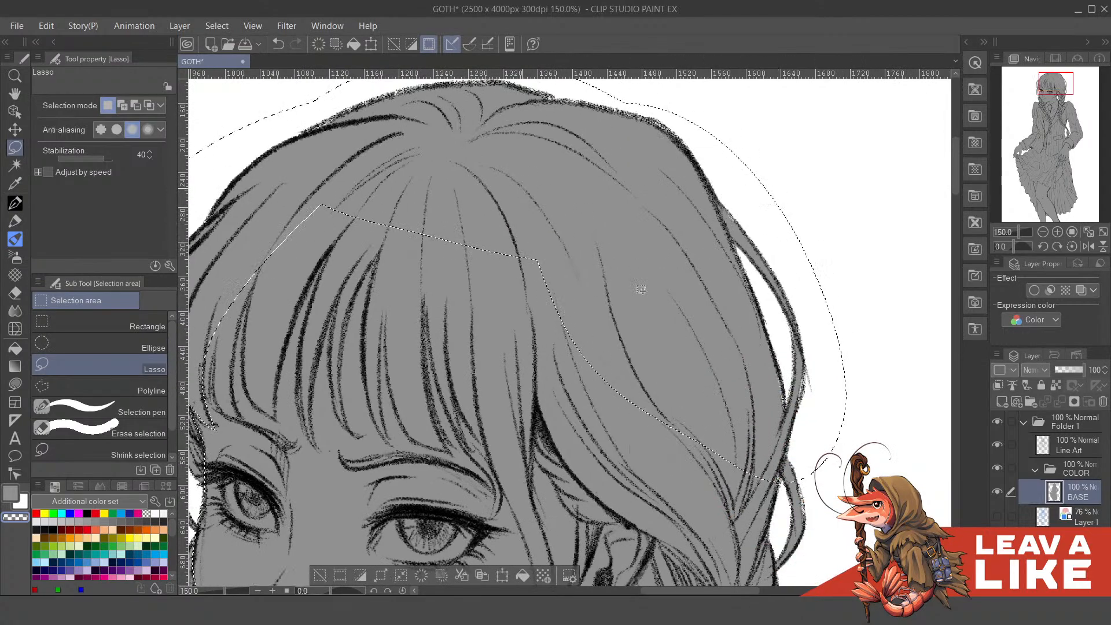
- Extend the selection over the side hair beside the earringed ear, following the ear's contour down to the right braid's first crossing
{"action": "left_click_drag", "start_coordinate": [737, 422], "coordinate": [629, 167]}
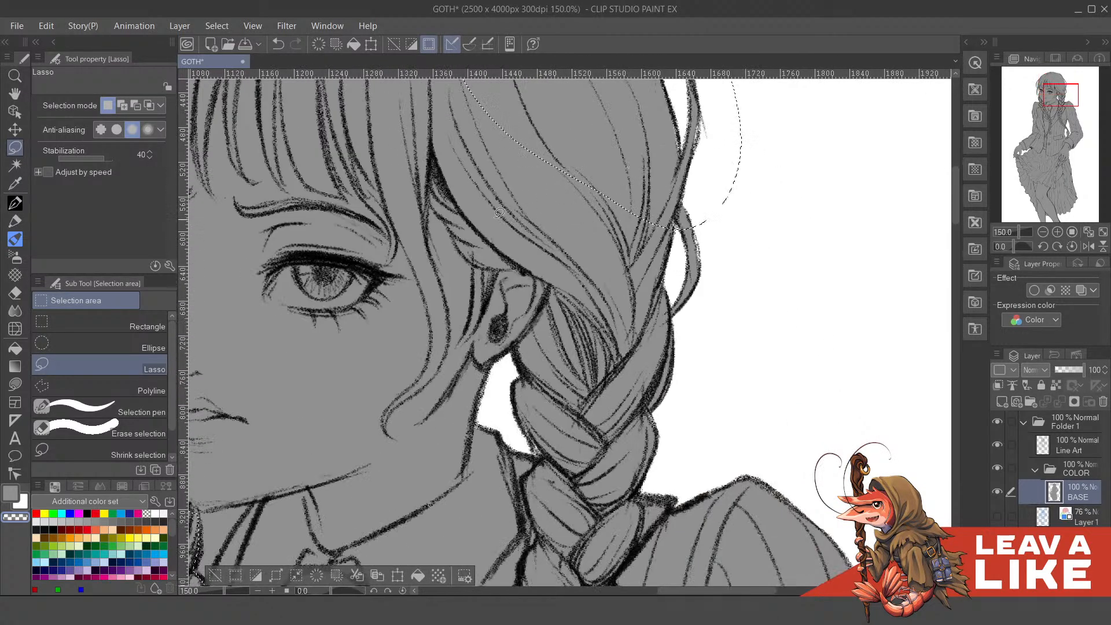
{"action": "left_click_drag", "start_coordinate": [577, 194], "coordinate": [611, 301]}
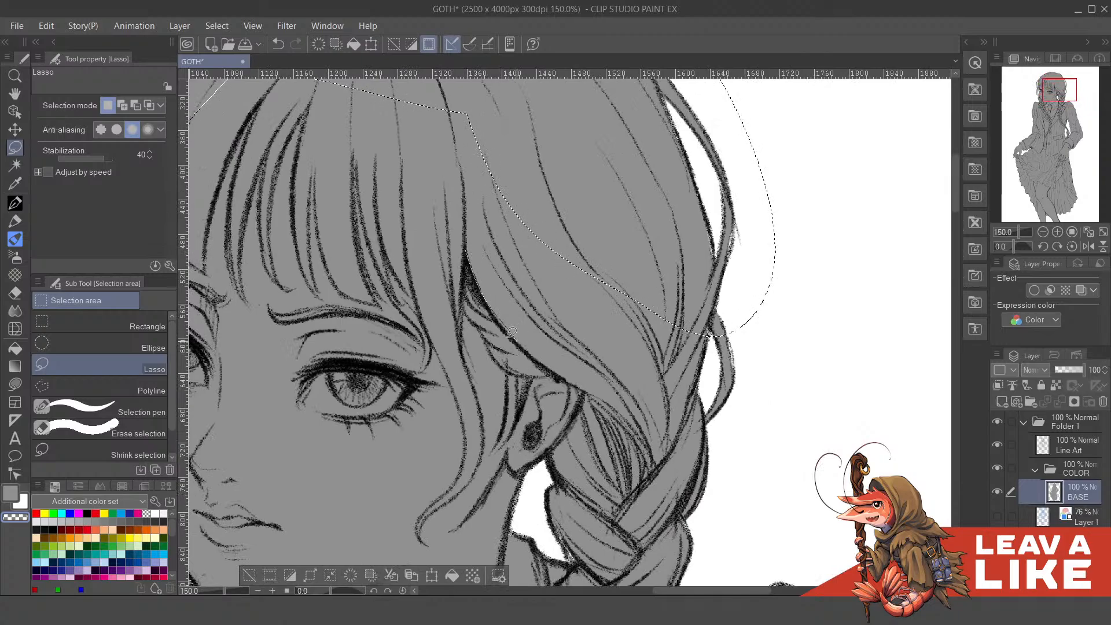
{"action": "mouse_move", "coordinate": [465, 255]}
{"action": "left_mouse_down"}
{"action": "mouse_move", "coordinate": [467, 295]}
{"action": "mouse_move", "coordinate": [511, 368]}
{"action": "mouse_move", "coordinate": [493, 453]}
{"action": "mouse_move", "coordinate": [537, 372]}
{"action": "mouse_move", "coordinate": [586, 393]}
{"action": "mouse_move", "coordinate": [545, 475]}
{"action": "mouse_move", "coordinate": [564, 519]}
{"action": "mouse_move", "coordinate": [805, 479]}
{"action": "mouse_move", "coordinate": [804, 177]}
{"action": "mouse_move", "coordinate": [718, 188]}
{"action": "left_mouse_up"}
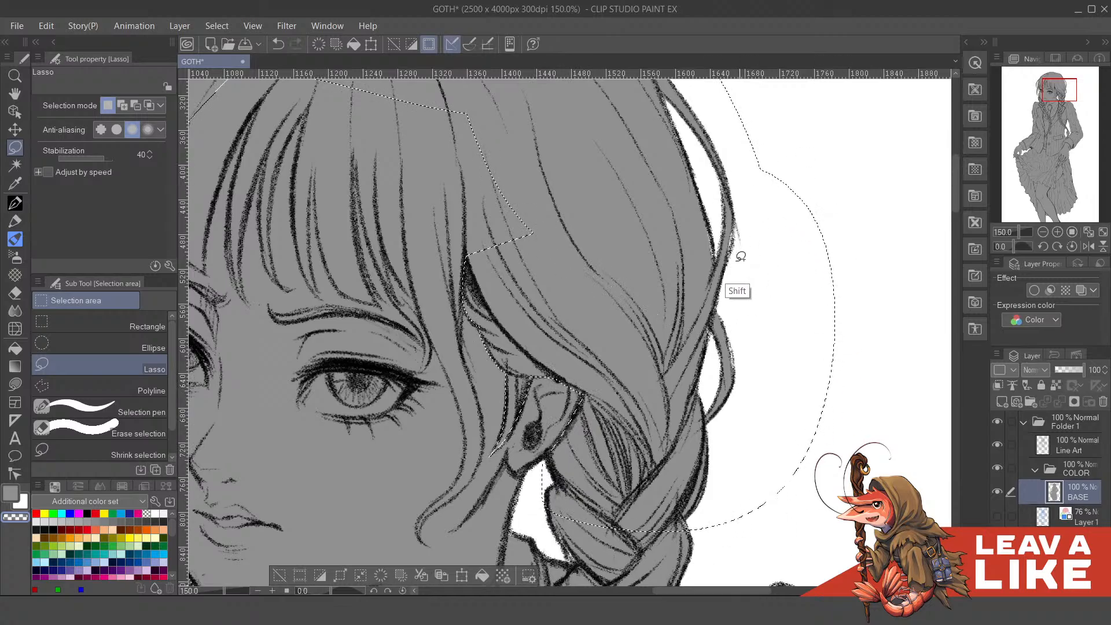
- Add the right braid's upper segments to the selection, from the collar down past the jacket lapel's notch
{"action": "mouse_move", "coordinate": [684, 387]}
{"action": "left_mouse_down"}
{"action": "mouse_move", "coordinate": [648, 246]}
{"action": "mouse_move", "coordinate": [659, 149]}
{"action": "left_mouse_up"}
{"action": "mouse_move", "coordinate": [522, 253]}
{"action": "left_mouse_down"}
{"action": "mouse_move", "coordinate": [543, 312]}
{"action": "mouse_move", "coordinate": [707, 288]}
{"action": "mouse_move", "coordinate": [718, 192]}
{"action": "left_mouse_up"}
{"action": "mouse_move", "coordinate": [572, 333]}
{"action": "left_mouse_down"}
{"action": "mouse_move", "coordinate": [565, 308]}
{"action": "mouse_move", "coordinate": [550, 305]}
{"action": "mouse_move", "coordinate": [530, 328]}
{"action": "mouse_move", "coordinate": [541, 371]}
{"action": "mouse_move", "coordinate": [583, 403]}
{"action": "mouse_move", "coordinate": [608, 312]}
{"action": "mouse_move", "coordinate": [640, 343]}
{"action": "mouse_move", "coordinate": [674, 282]}
{"action": "mouse_move", "coordinate": [670, 317]}
{"action": "mouse_move", "coordinate": [629, 279]}
{"action": "mouse_move", "coordinate": [567, 362]}
{"action": "mouse_move", "coordinate": [534, 278]}
{"action": "mouse_move", "coordinate": [519, 295]}
{"action": "mouse_move", "coordinate": [592, 315]}
{"action": "mouse_move", "coordinate": [607, 264]}
{"action": "mouse_move", "coordinate": [573, 348]}
{"action": "mouse_move", "coordinate": [583, 252]}
{"action": "mouse_move", "coordinate": [531, 276]}
{"action": "mouse_move", "coordinate": [536, 344]}
{"action": "mouse_move", "coordinate": [564, 342]}
{"action": "mouse_move", "coordinate": [604, 255]}
{"action": "mouse_move", "coordinate": [615, 275]}
{"action": "left_mouse_up"}
{"action": "mouse_move", "coordinate": [583, 327]}
{"action": "left_mouse_down"}
{"action": "mouse_move", "coordinate": [522, 353]}
{"action": "mouse_move", "coordinate": [541, 264]}
{"action": "mouse_move", "coordinate": [545, 345]}
{"action": "mouse_move", "coordinate": [534, 258]}
{"action": "mouse_move", "coordinate": [527, 293]}
{"action": "mouse_move", "coordinate": [573, 338]}
{"action": "mouse_move", "coordinate": [567, 299]}
{"action": "mouse_move", "coordinate": [560, 321]}
{"action": "mouse_move", "coordinate": [535, 291]}
{"action": "mouse_move", "coordinate": [537, 267]}
{"action": "left_mouse_up"}
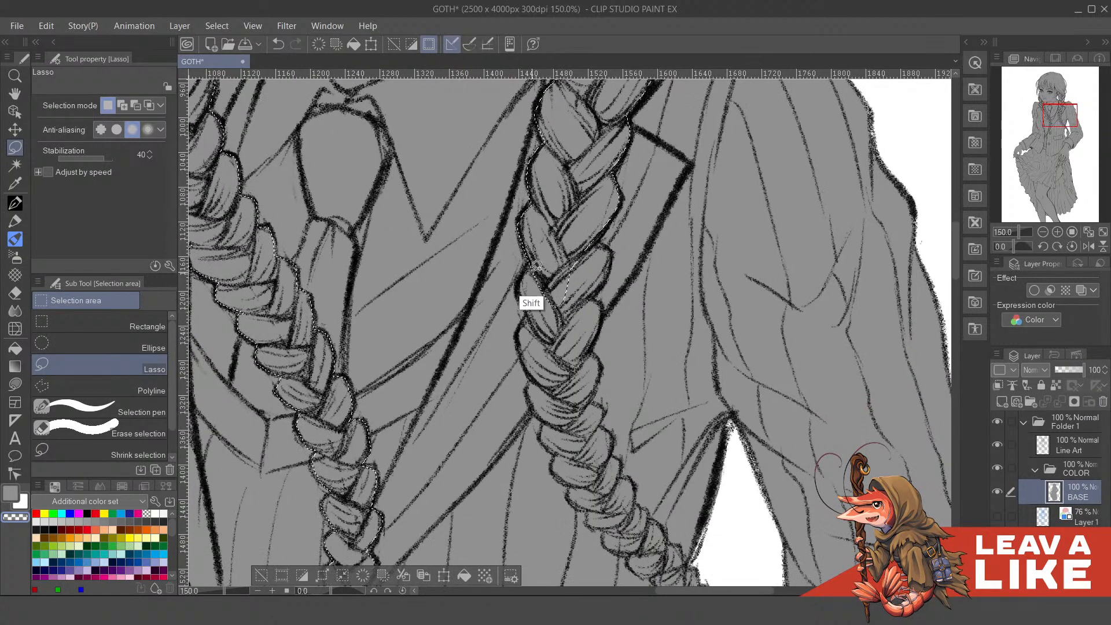
{"action": "mouse_move", "coordinate": [531, 317]}
{"action": "left_mouse_down"}
{"action": "mouse_move", "coordinate": [594, 241]}
{"action": "mouse_move", "coordinate": [595, 327]}
{"action": "mouse_move", "coordinate": [556, 335]}
{"action": "mouse_move", "coordinate": [585, 327]}
{"action": "left_mouse_up"}
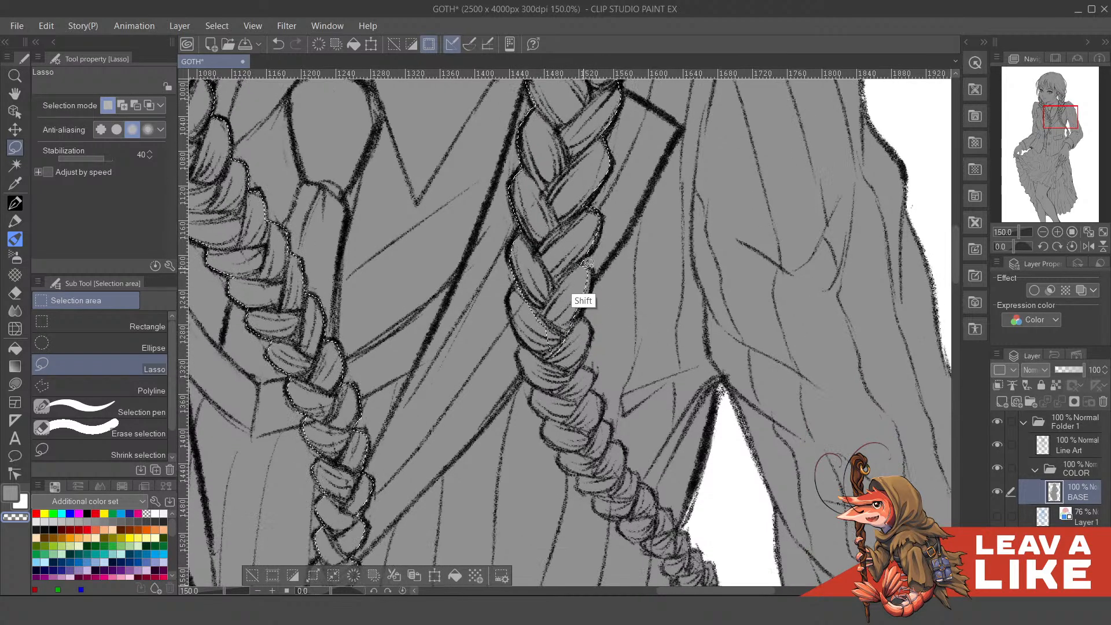
- Add the right braid's middle segments to the selection, following the inked contours toward the gap between sleeve and torso
{"action": "mouse_move", "coordinate": [583, 374]}
{"action": "left_mouse_down"}
{"action": "mouse_move", "coordinate": [529, 271]}
{"action": "mouse_move", "coordinate": [512, 284]}
{"action": "mouse_move", "coordinate": [522, 322]}
{"action": "mouse_move", "coordinate": [568, 360]}
{"action": "mouse_move", "coordinate": [563, 286]}
{"action": "mouse_move", "coordinate": [581, 336]}
{"action": "mouse_move", "coordinate": [565, 307]}
{"action": "mouse_move", "coordinate": [521, 294]}
{"action": "mouse_move", "coordinate": [515, 306]}
{"action": "mouse_move", "coordinate": [547, 351]}
{"action": "mouse_move", "coordinate": [579, 357]}
{"action": "mouse_move", "coordinate": [564, 262]}
{"action": "mouse_move", "coordinate": [589, 276]}
{"action": "left_mouse_up"}
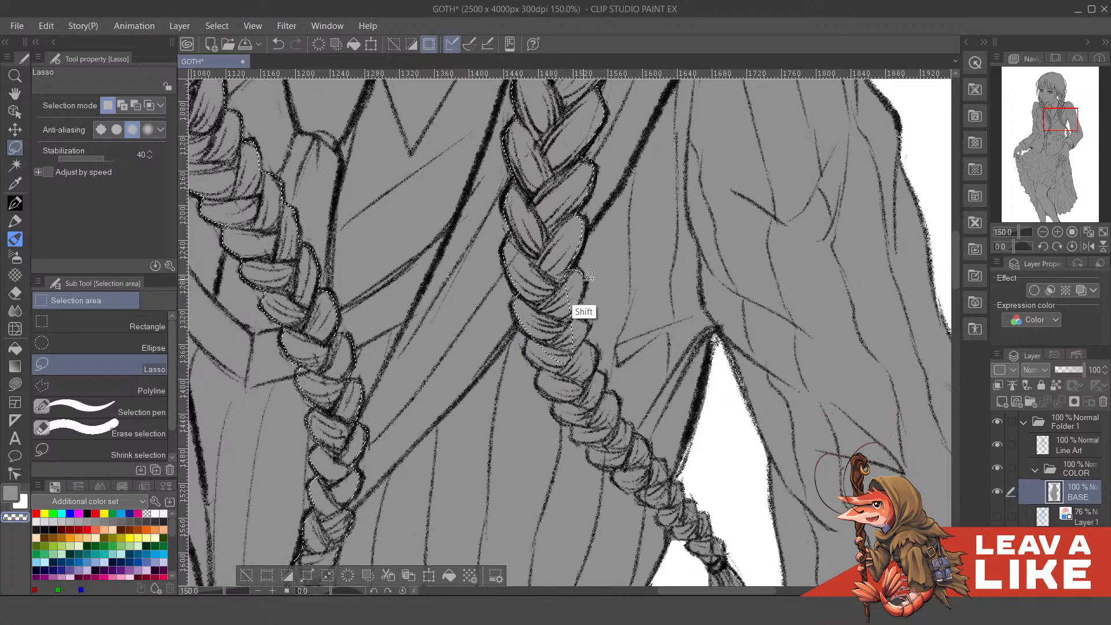
{"action": "left_click_drag", "start_coordinate": [609, 338], "coordinate": [571, 286]}
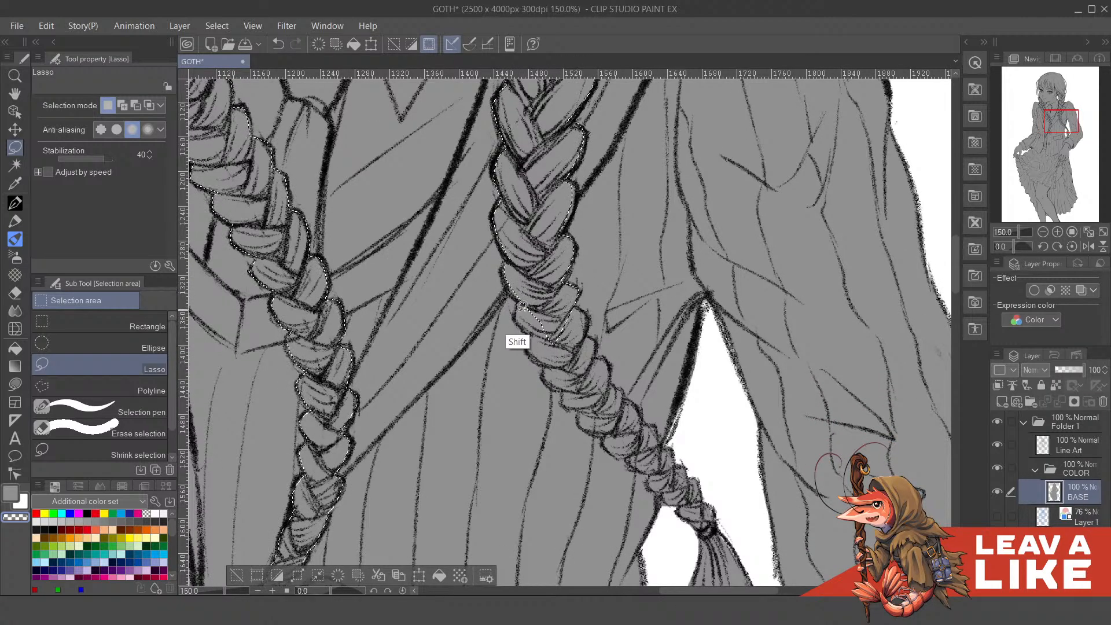
{"action": "left_click_drag", "start_coordinate": [580, 347], "coordinate": [571, 319]}
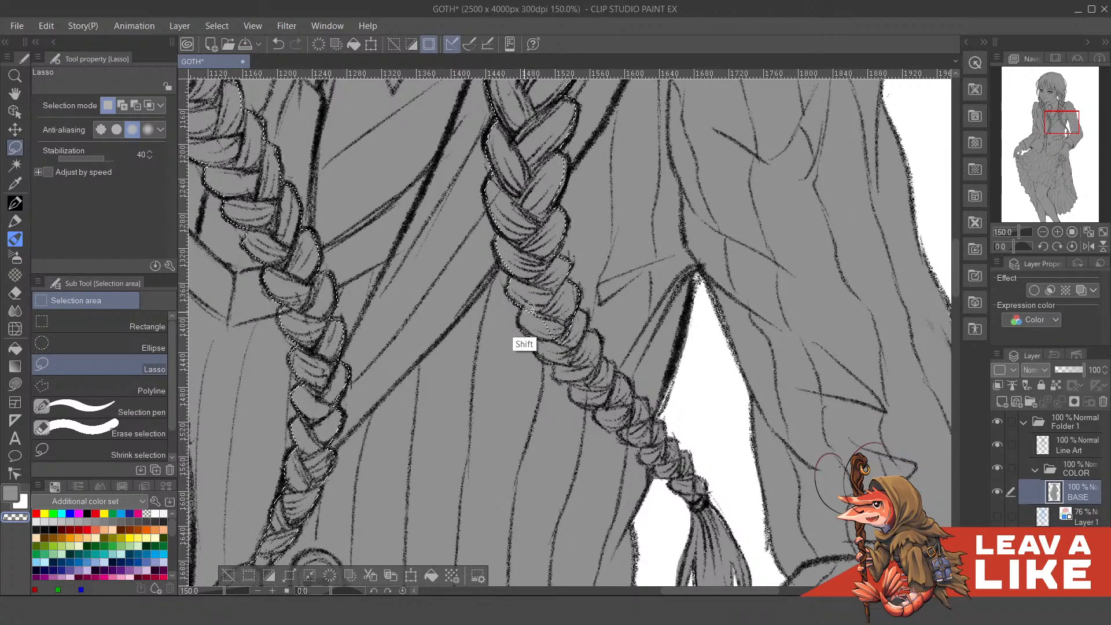
{"action": "left_click_drag", "start_coordinate": [575, 304], "coordinate": [573, 264]}
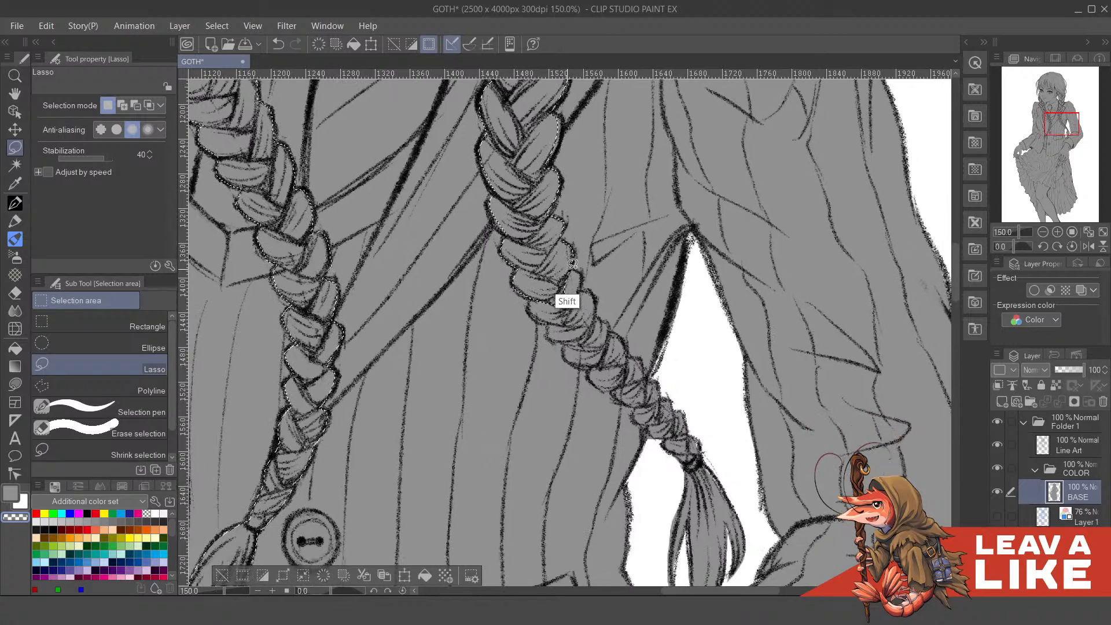
{"action": "mouse_move", "coordinate": [575, 320]}
{"action": "left_mouse_down"}
{"action": "mouse_move", "coordinate": [552, 293]}
{"action": "mouse_move", "coordinate": [567, 300]}
{"action": "mouse_move", "coordinate": [539, 294]}
{"action": "mouse_move", "coordinate": [534, 304]}
{"action": "mouse_move", "coordinate": [583, 326]}
{"action": "mouse_move", "coordinate": [572, 270]}
{"action": "mouse_move", "coordinate": [590, 272]}
{"action": "mouse_move", "coordinate": [592, 317]}
{"action": "mouse_move", "coordinate": [559, 288]}
{"action": "mouse_move", "coordinate": [600, 303]}
{"action": "mouse_move", "coordinate": [552, 277]}
{"action": "mouse_move", "coordinate": [538, 284]}
{"action": "mouse_move", "coordinate": [574, 296]}
{"action": "mouse_move", "coordinate": [584, 269]}
{"action": "mouse_move", "coordinate": [591, 300]}
{"action": "mouse_move", "coordinate": [587, 256]}
{"action": "left_mouse_up"}
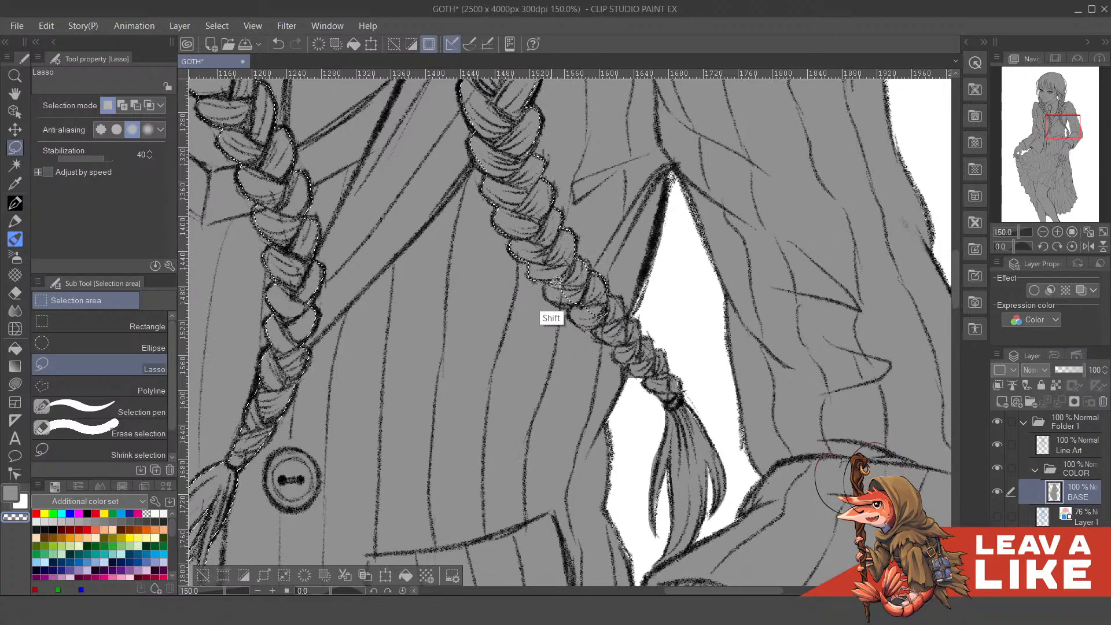
- Add the right braid's narrowing lower segments to the selection, down to its tie-off in the gap beside the sleeve
{"action": "mouse_move", "coordinate": [557, 282]}
{"action": "left_mouse_down"}
{"action": "mouse_move", "coordinate": [578, 301]}
{"action": "mouse_move", "coordinate": [597, 272]}
{"action": "mouse_move", "coordinate": [608, 309]}
{"action": "mouse_move", "coordinate": [593, 270]}
{"action": "mouse_move", "coordinate": [565, 273]}
{"action": "mouse_move", "coordinate": [588, 297]}
{"action": "mouse_move", "coordinate": [607, 257]}
{"action": "left_mouse_up"}
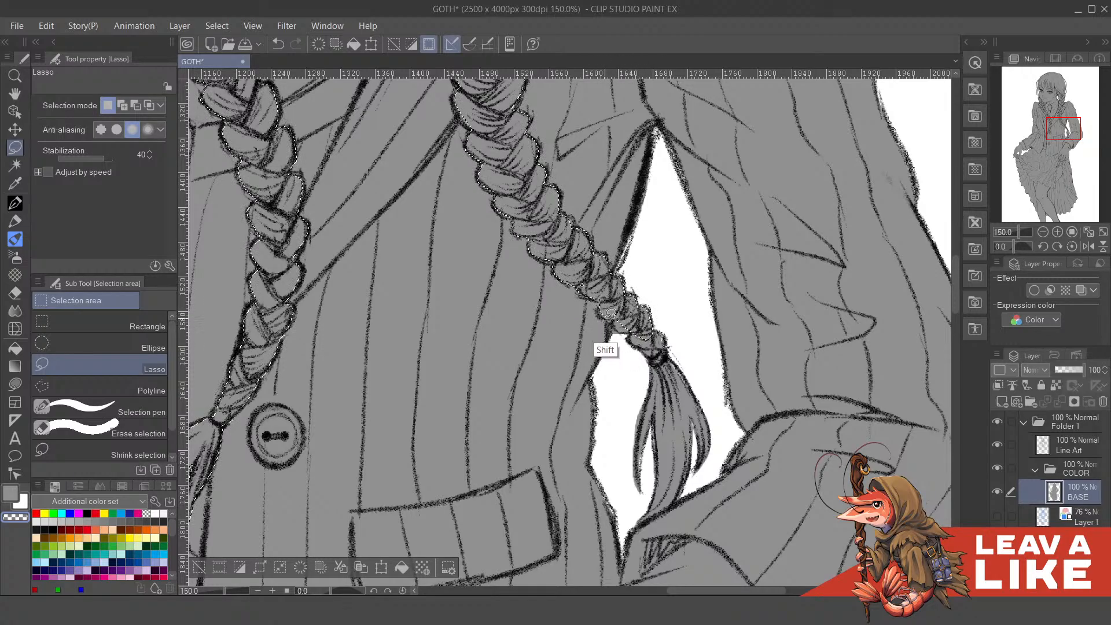
{"action": "left_click_drag", "start_coordinate": [635, 313], "coordinate": [611, 283]}
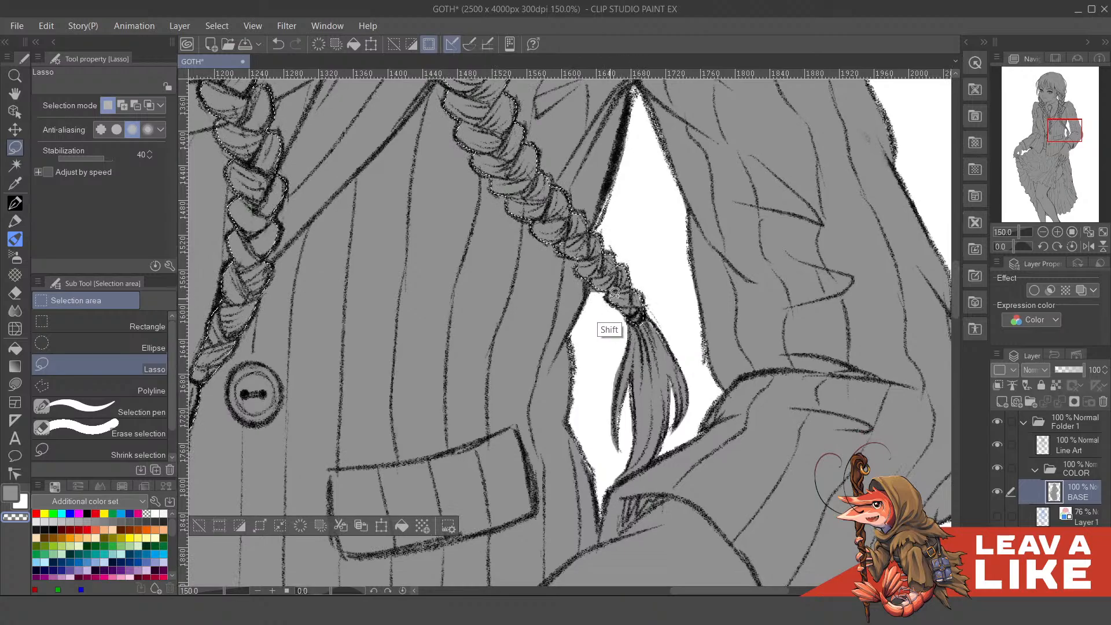
{"action": "mouse_move", "coordinate": [644, 299]}
{"action": "left_mouse_down"}
{"action": "mouse_move", "coordinate": [637, 275]}
{"action": "mouse_move", "coordinate": [663, 322]}
{"action": "mouse_move", "coordinate": [642, 359]}
{"action": "mouse_move", "coordinate": [626, 344]}
{"action": "mouse_move", "coordinate": [619, 296]}
{"action": "left_mouse_up"}
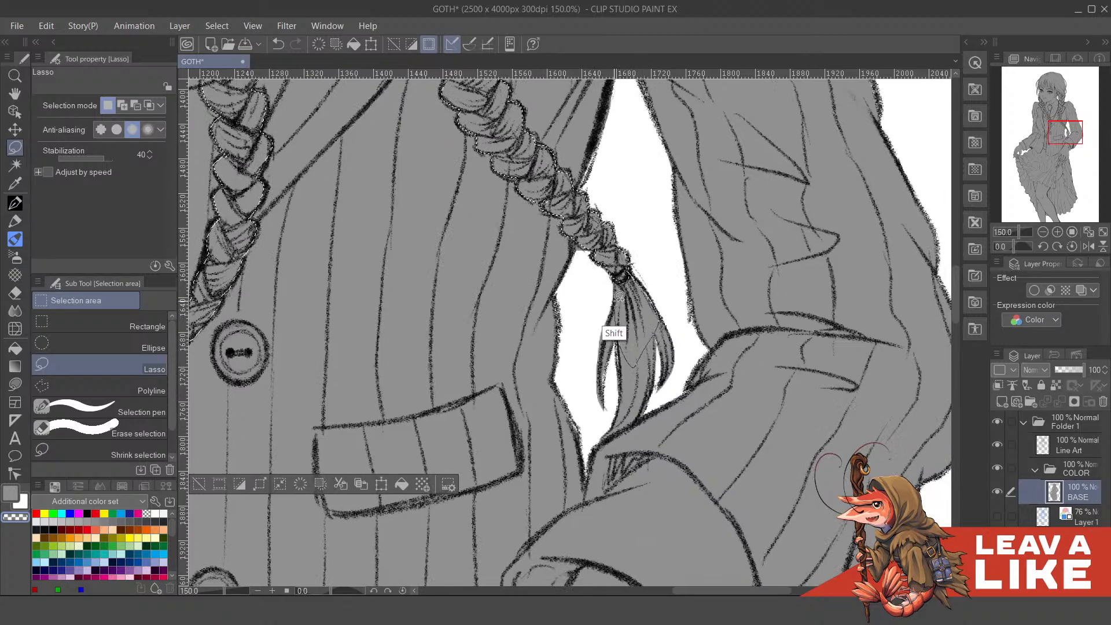
- Complete the right braid's selection with a loose outline around its tassel and the missing edge above the tie-off
{"action": "left_click_drag", "start_coordinate": [626, 343], "coordinate": [623, 307]}
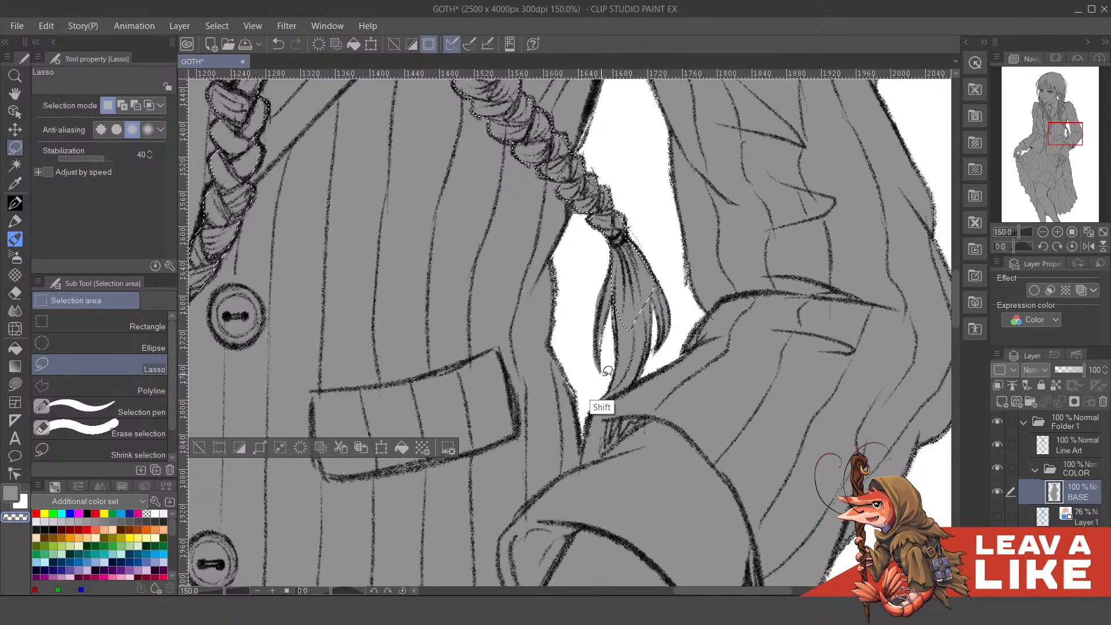
{"action": "mouse_move", "coordinate": [610, 223]}
{"action": "left_mouse_down"}
{"action": "mouse_move", "coordinate": [581, 337]}
{"action": "mouse_move", "coordinate": [595, 402]}
{"action": "mouse_move", "coordinate": [660, 358]}
{"action": "mouse_move", "coordinate": [689, 289]}
{"action": "left_mouse_up"}
{"action": "left_click_drag", "start_coordinate": [644, 191], "coordinate": [646, 193]}
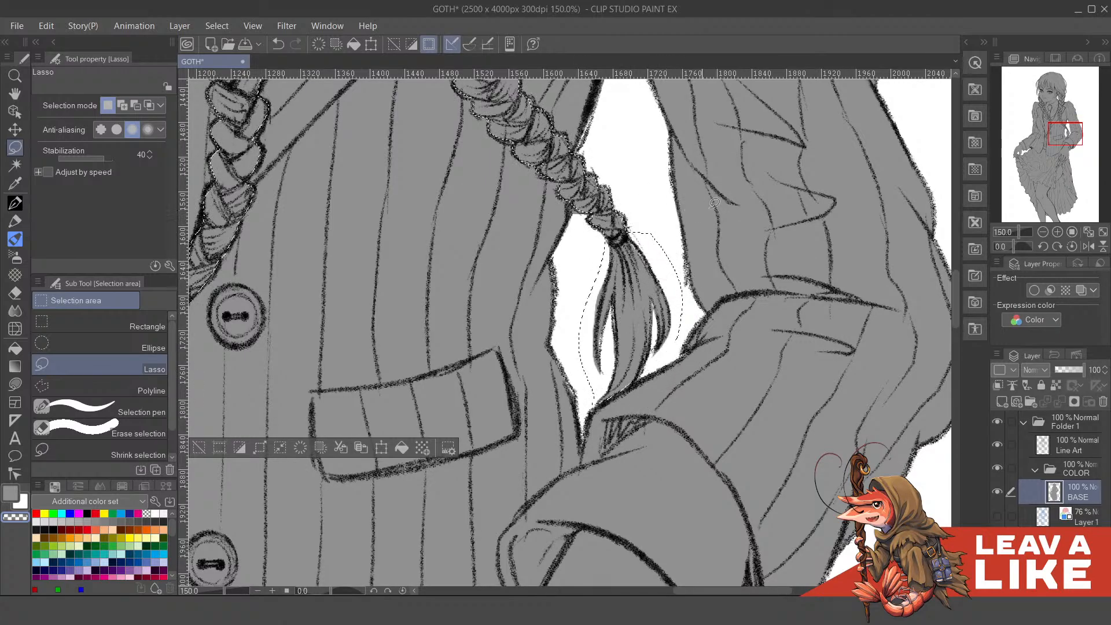
{"action": "left_click_drag", "start_coordinate": [733, 203], "coordinate": [717, 216]}
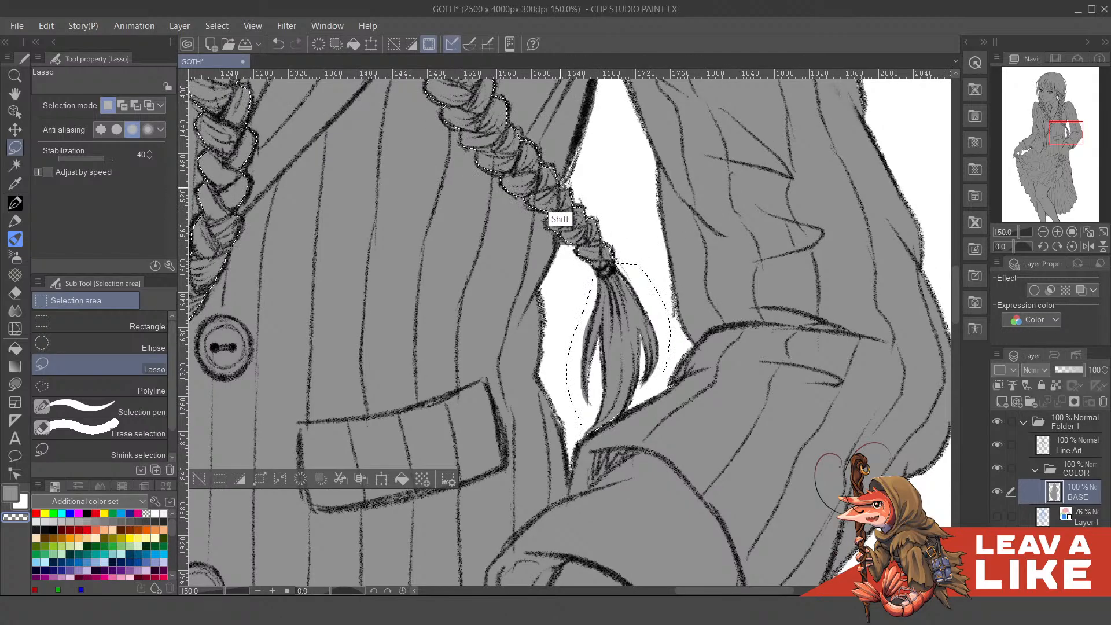
{"action": "left_click_drag", "start_coordinate": [571, 266], "coordinate": [565, 238]}
- Add the loose curved face-framing strand in front of the earringed ear to the selection, from its curled tip upward
{"action": "scroll", "coordinate": [691, 269], "scroll_direction": "down", "scroll_amount": 4}
{"action": "left_click_drag", "start_coordinate": [728, 266], "coordinate": [713, 368]}
{"action": "scroll", "coordinate": [601, 405], "scroll_direction": "up", "scroll_amount": 4}
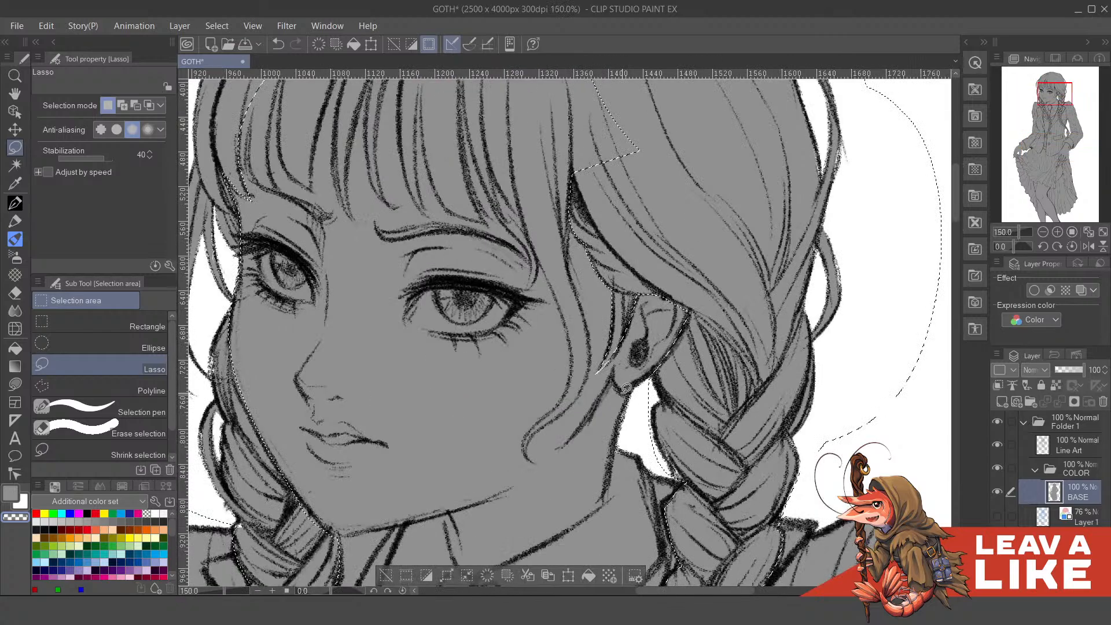
{"action": "key", "text": "shift"}
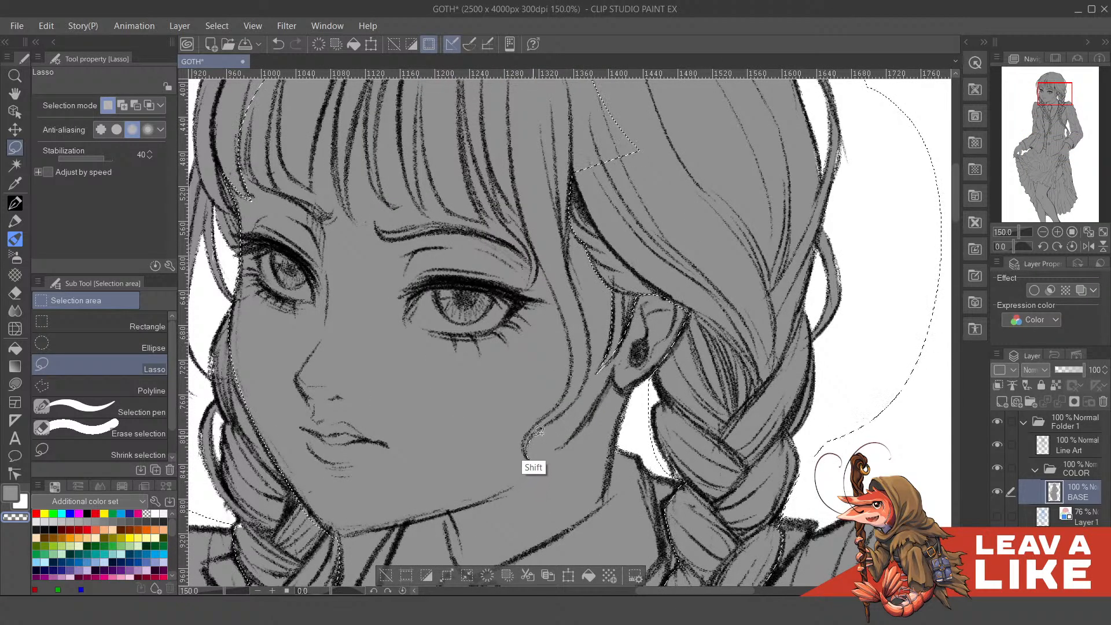
{"action": "key", "text": "shift"}
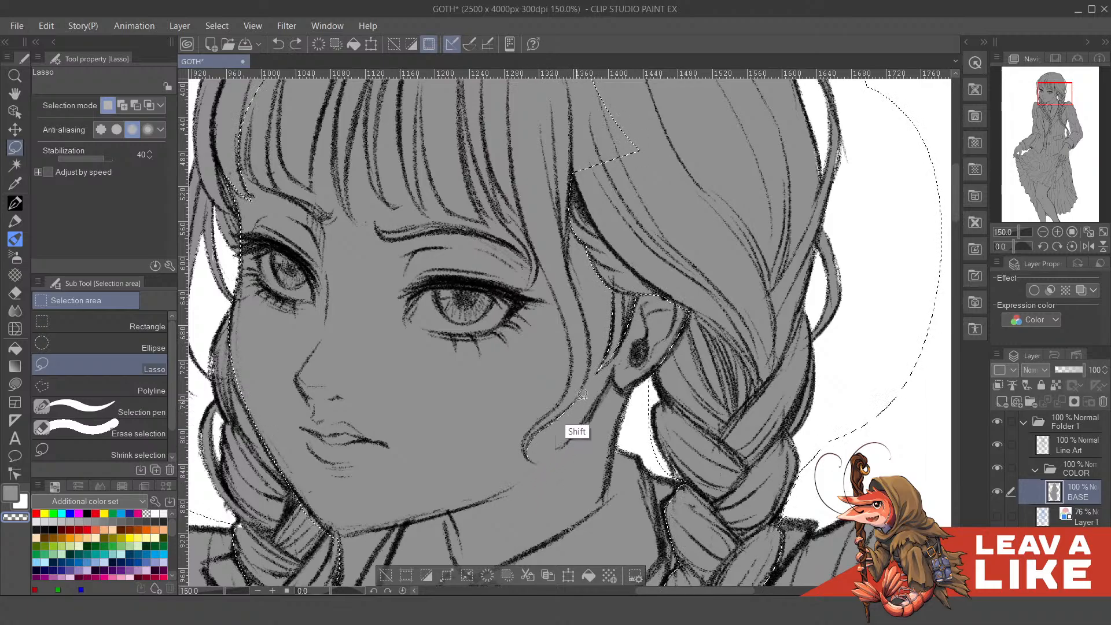
{"action": "mouse_move", "coordinate": [582, 394]}
{"action": "left_mouse_down"}
{"action": "mouse_move", "coordinate": [595, 361]}
{"action": "mouse_move", "coordinate": [585, 338]}
{"action": "mouse_move", "coordinate": [567, 394]}
{"action": "mouse_move", "coordinate": [526, 462]}
{"action": "left_mouse_up"}
{"action": "mouse_move", "coordinate": [571, 309]}
{"action": "left_mouse_down"}
{"action": "mouse_move", "coordinate": [571, 449]}
{"action": "mouse_move", "coordinate": [538, 273]}
{"action": "mouse_move", "coordinate": [569, 335]}
{"action": "mouse_move", "coordinate": [591, 481]}
{"action": "left_mouse_up"}
{"action": "mouse_move", "coordinate": [587, 398]}
{"action": "left_mouse_down"}
{"action": "mouse_move", "coordinate": [570, 431]}
{"action": "mouse_move", "coordinate": [555, 338]}
{"action": "mouse_move", "coordinate": [566, 199]}
{"action": "mouse_move", "coordinate": [548, 268]}
{"action": "mouse_move", "coordinate": [570, 301]}
{"action": "left_mouse_up"}
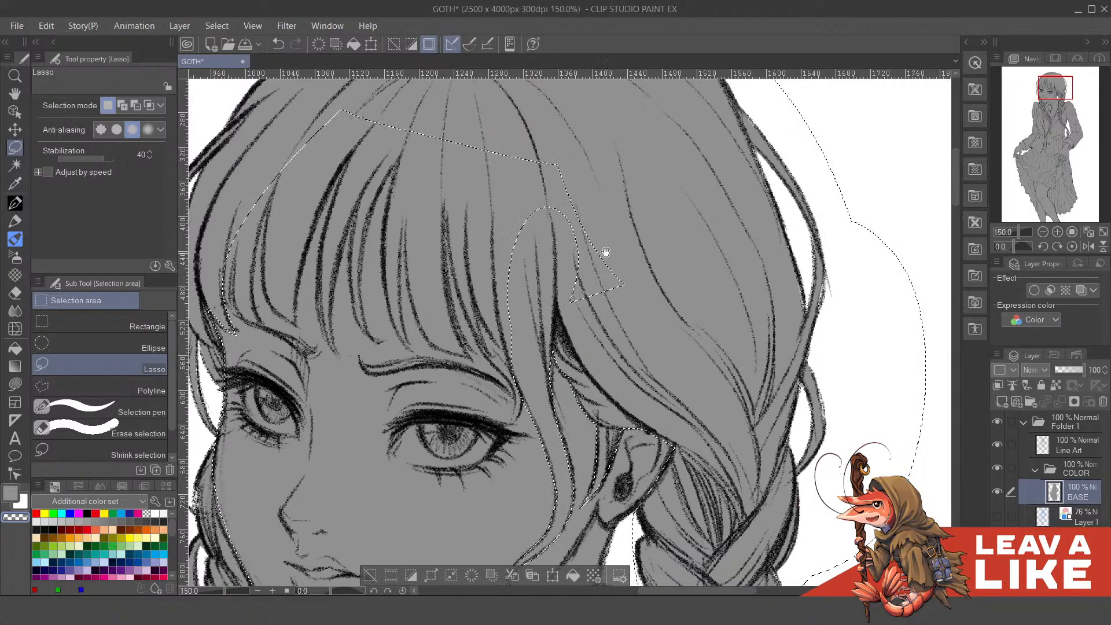
- Extend the selection over the fringe between the face-framing strand and the outer half of the right eyebrow
{"action": "left_click_drag", "start_coordinate": [606, 253], "coordinate": [627, 370]}
{"action": "mouse_move", "coordinate": [553, 411]}
{"action": "left_mouse_down"}
{"action": "mouse_move", "coordinate": [577, 233]}
{"action": "mouse_move", "coordinate": [550, 362]}
{"action": "mouse_move", "coordinate": [617, 268]}
{"action": "mouse_move", "coordinate": [615, 332]}
{"action": "left_mouse_up"}
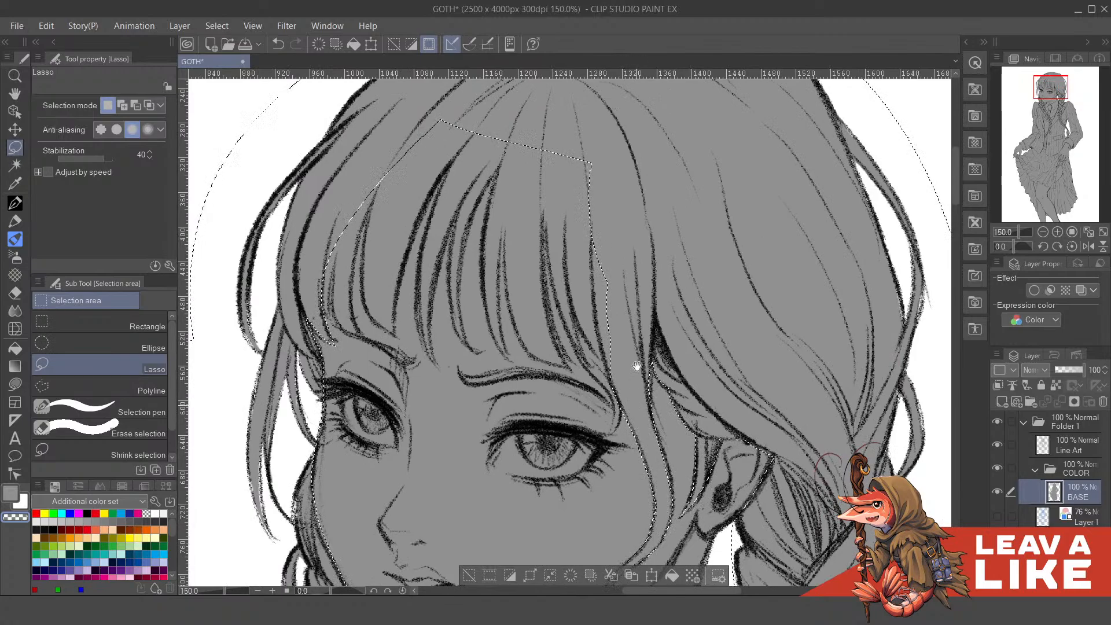
{"action": "mouse_move", "coordinate": [637, 405]}
{"action": "left_mouse_down"}
{"action": "mouse_move", "coordinate": [714, 235]}
{"action": "mouse_move", "coordinate": [703, 367]}
{"action": "mouse_move", "coordinate": [646, 313]}
{"action": "mouse_move", "coordinate": [703, 177]}
{"action": "mouse_move", "coordinate": [689, 377]}
{"action": "left_mouse_up"}
{"action": "left_click_drag", "start_coordinate": [669, 296], "coordinate": [679, 384]}
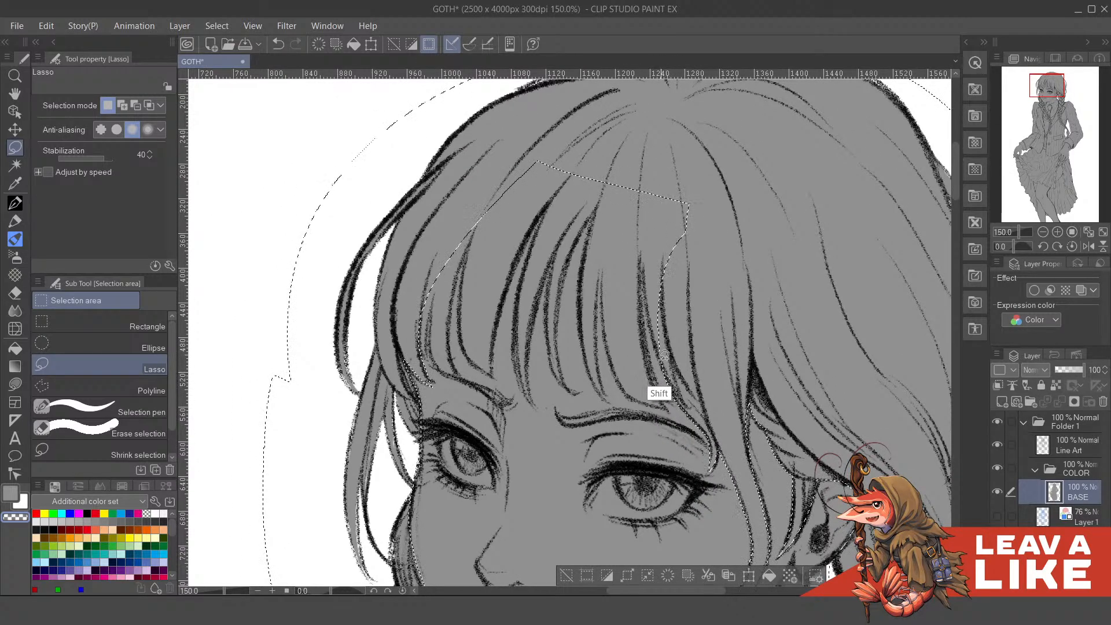
{"action": "key", "text": "ctrl+z"}
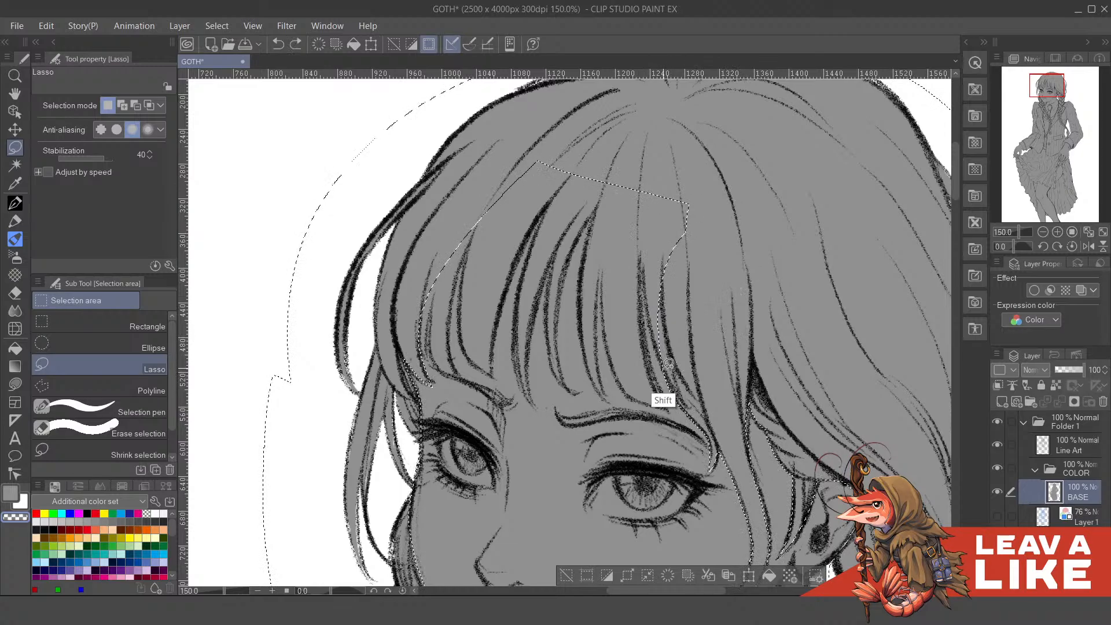
{"action": "left_click_drag", "start_coordinate": [686, 162], "coordinate": [733, 298]}
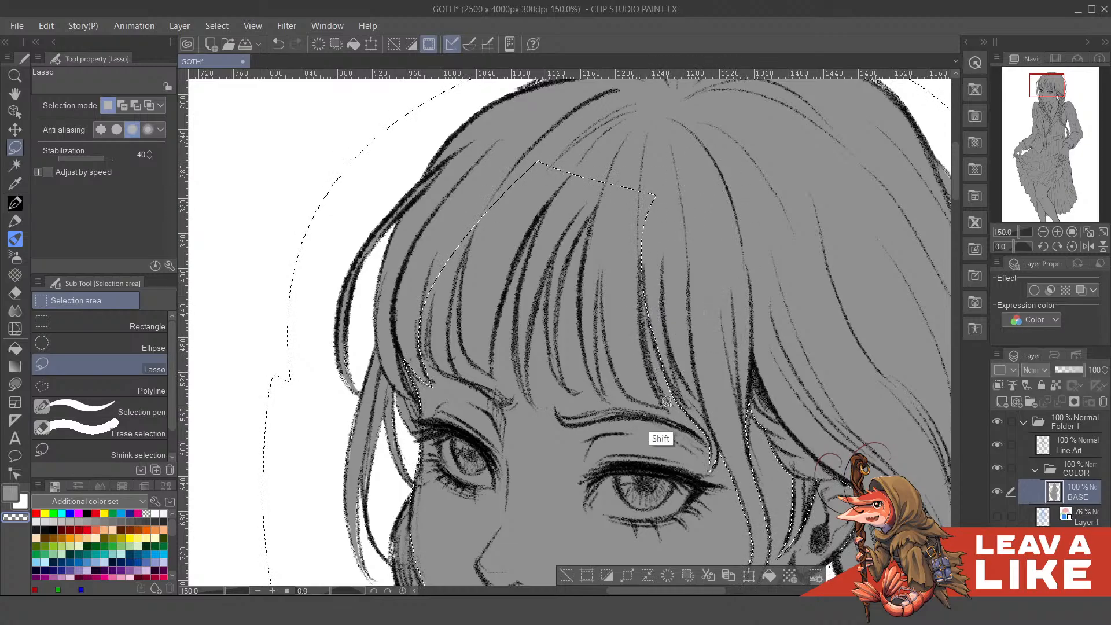
- Add the next fringe section above the middle of the right eyebrow to the selection, following its pointed strand tips
{"action": "mouse_move", "coordinate": [618, 172]}
{"action": "left_mouse_down"}
{"action": "mouse_move", "coordinate": [588, 254]}
{"action": "mouse_move", "coordinate": [605, 269]}
{"action": "left_mouse_up"}
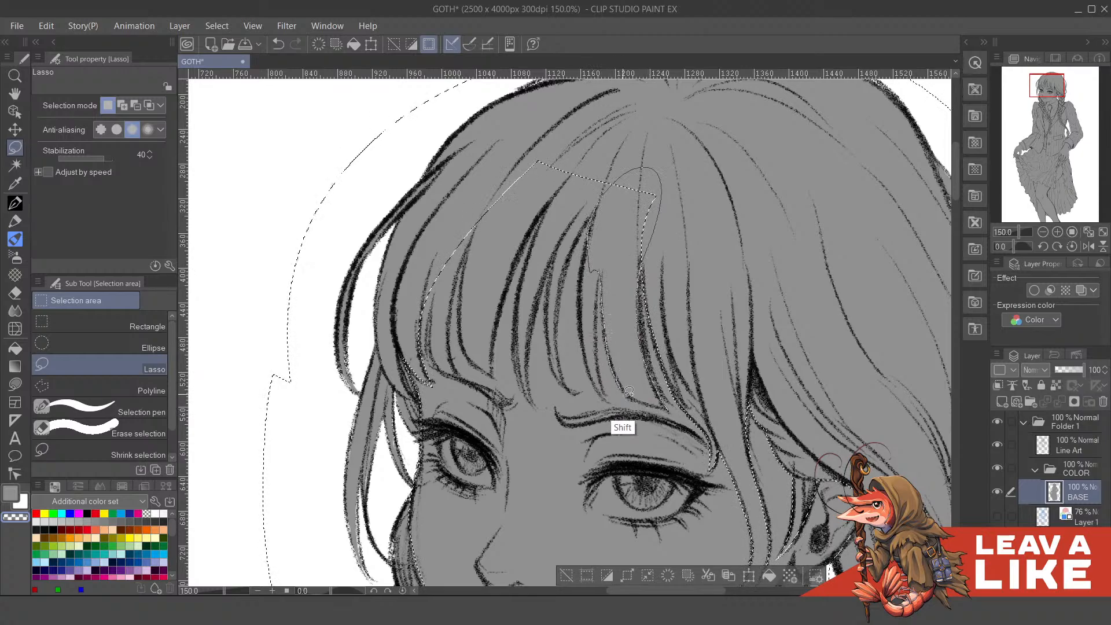
{"action": "left_click_drag", "start_coordinate": [651, 400], "coordinate": [667, 398]}
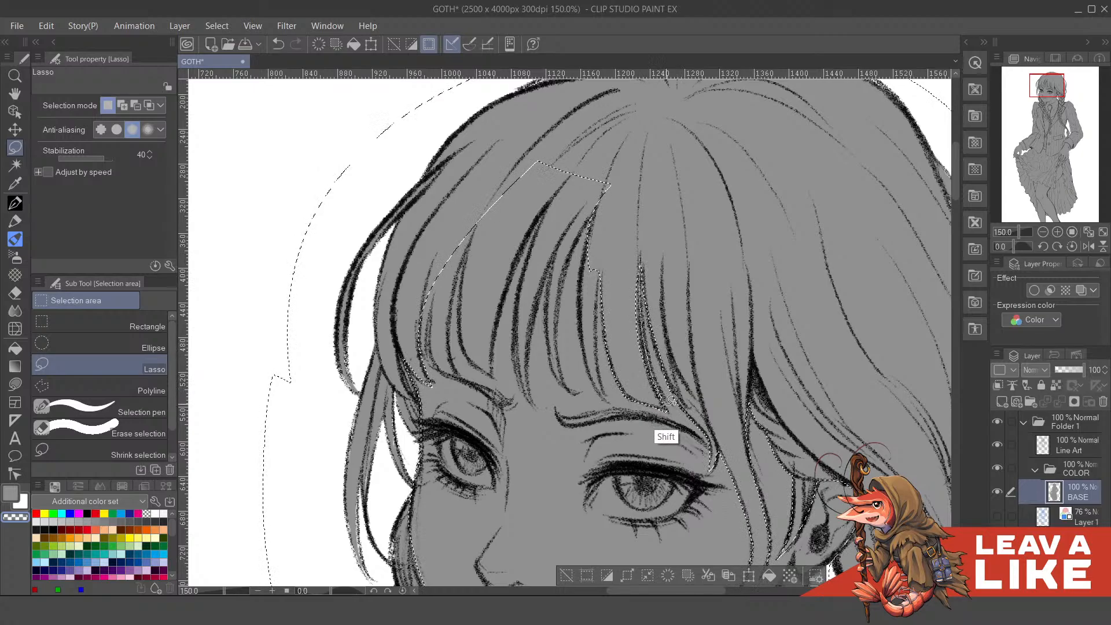
{"action": "left_click_drag", "start_coordinate": [644, 239], "coordinate": [672, 241]}
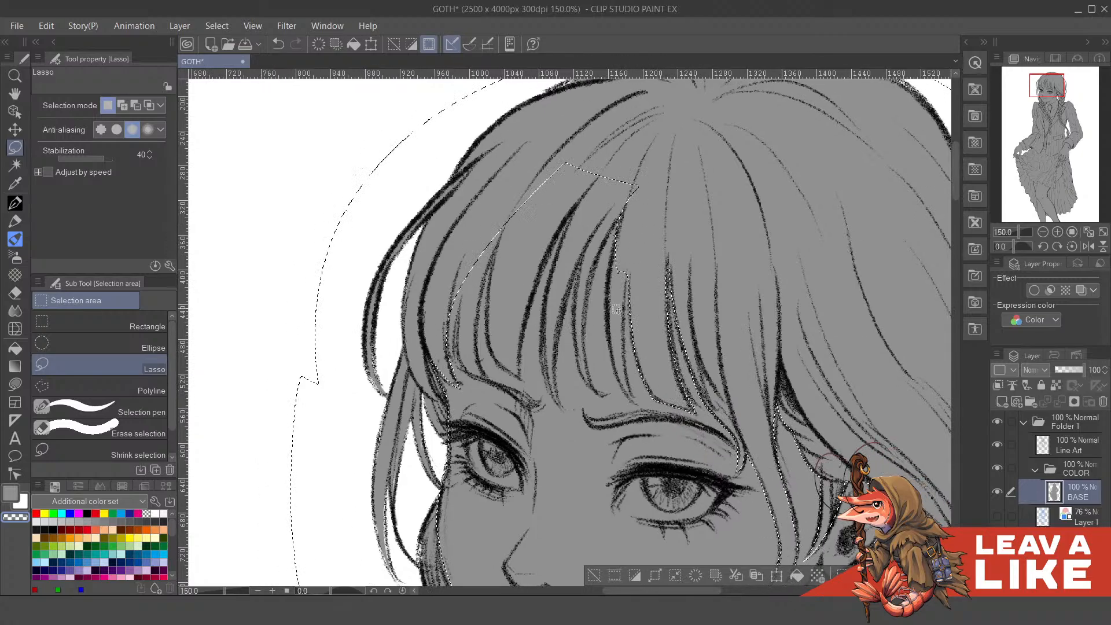
- Add the fringe section above the inner end of the right eyebrow to the selection, following its strand tips
{"action": "left_click_drag", "start_coordinate": [628, 308], "coordinate": [629, 359]}
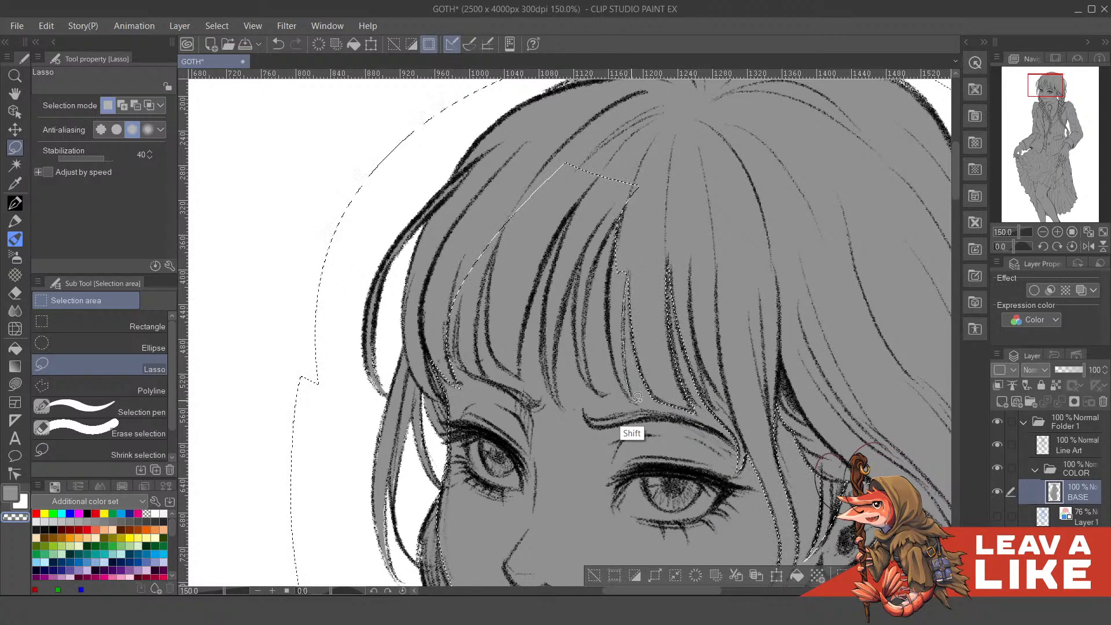
{"action": "left_click_drag", "start_coordinate": [637, 397], "coordinate": [628, 383]}
{"action": "left_click_drag", "start_coordinate": [618, 228], "coordinate": [629, 207]}
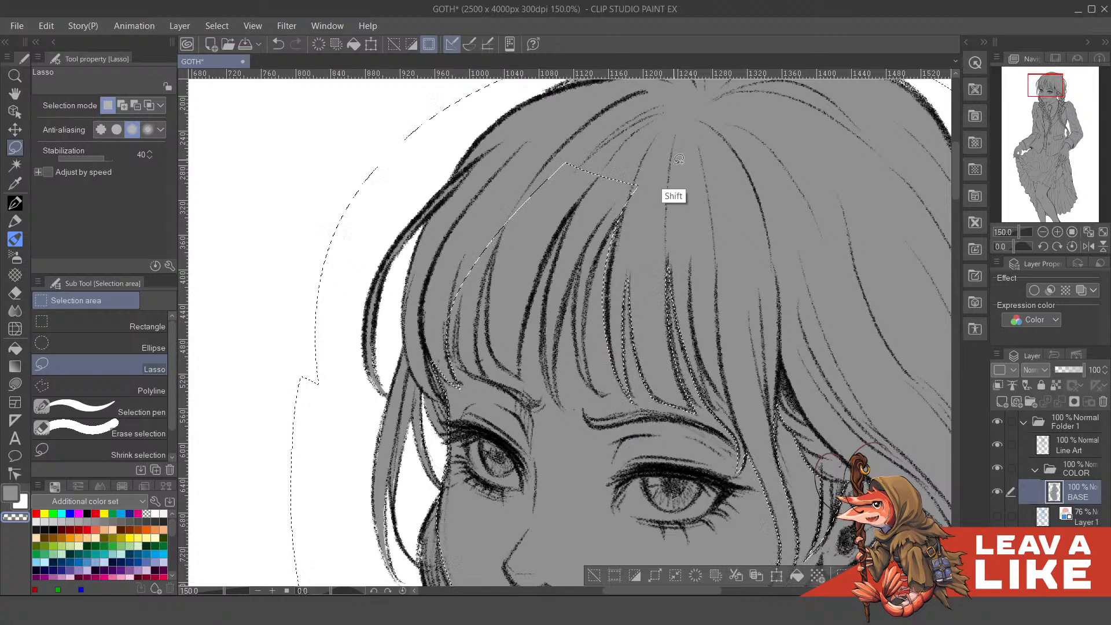
{"action": "left_click_drag", "start_coordinate": [654, 251], "coordinate": [668, 243]}
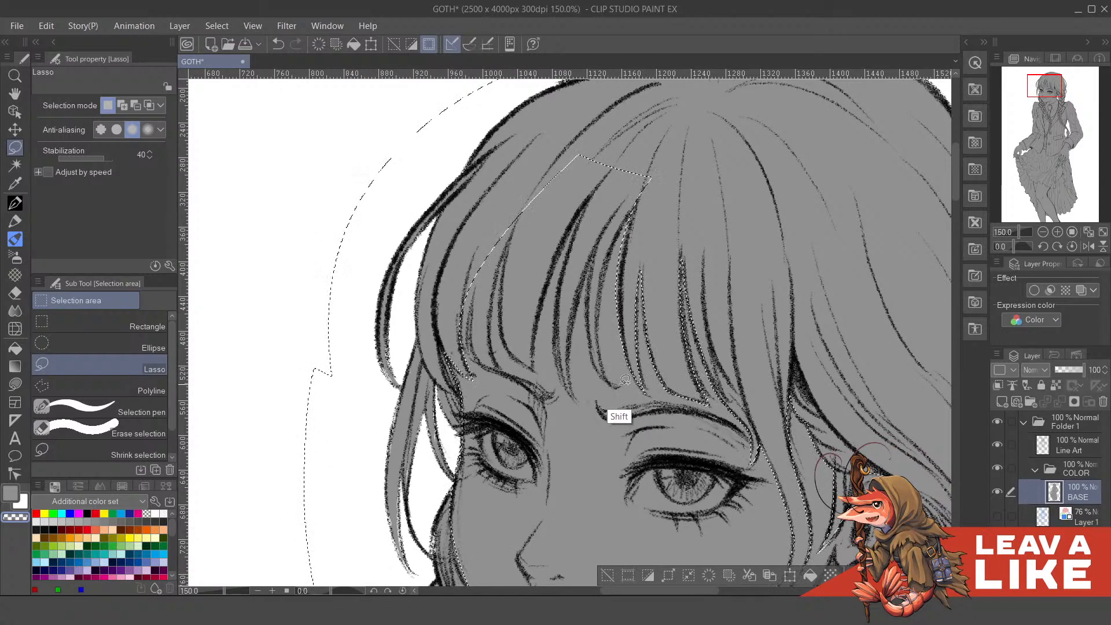
{"action": "left_click_drag", "start_coordinate": [602, 319], "coordinate": [613, 260]}
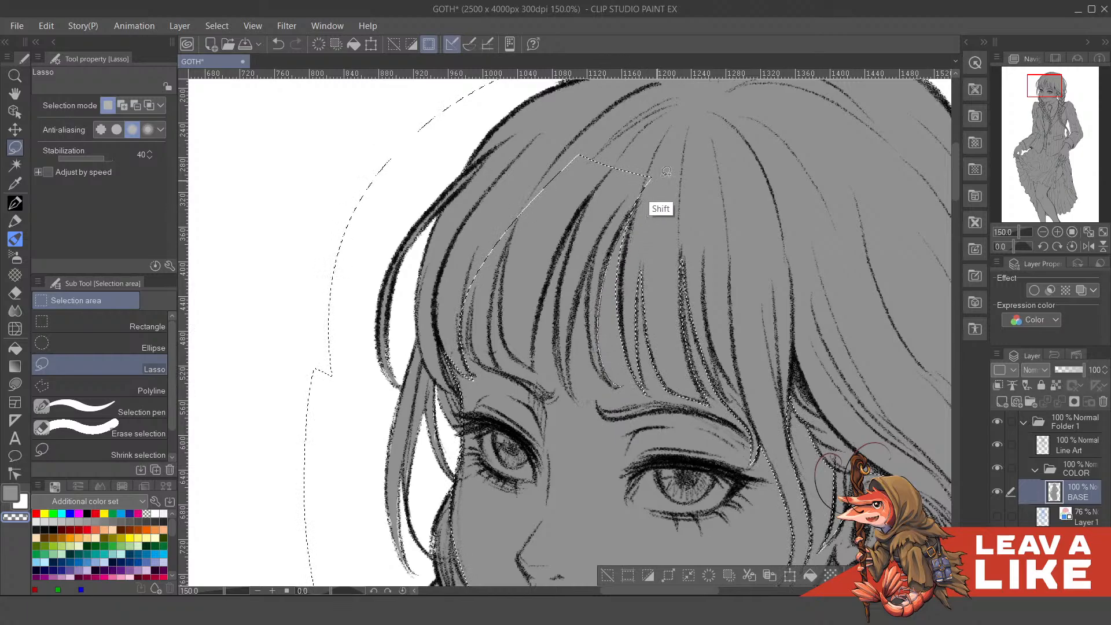
- Extend the selection over the overlapping narrow fringe strands just inside the right eyebrow, from their roots to their tips
{"action": "left_click_drag", "start_coordinate": [625, 175], "coordinate": [596, 264]}
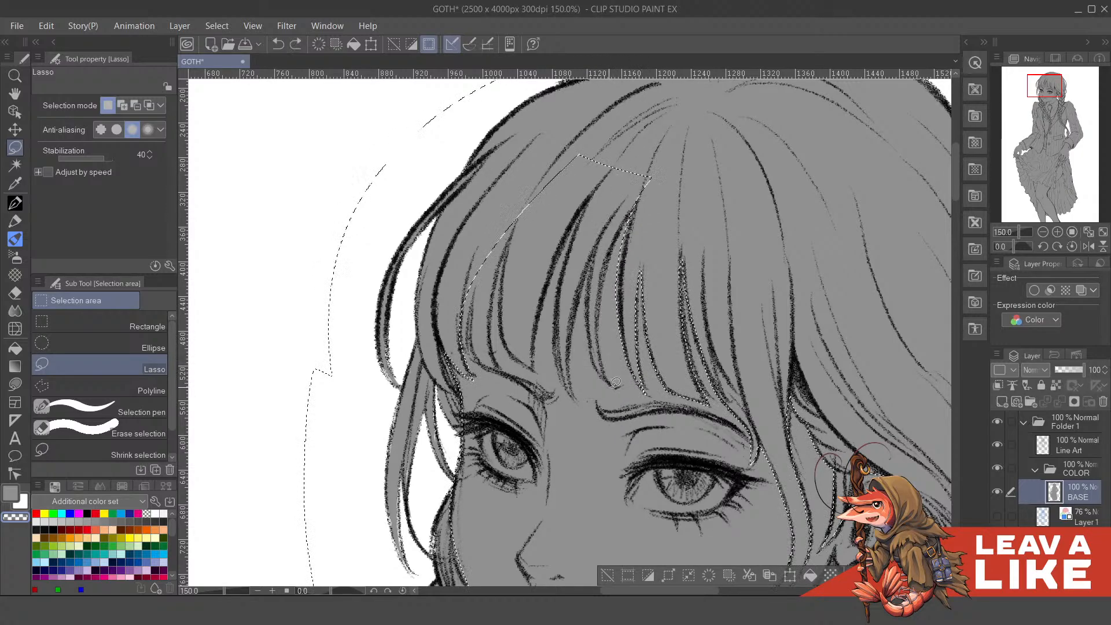
{"action": "key", "text": "shift"}
{"action": "left_click_drag", "start_coordinate": [602, 336], "coordinate": [609, 261]}
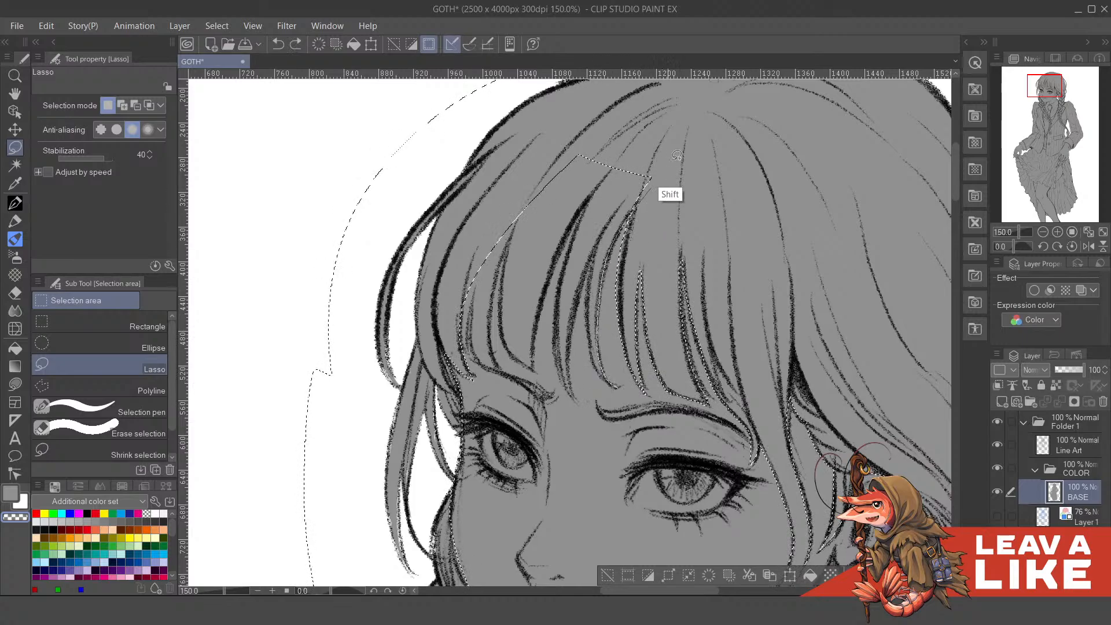
{"action": "left_click_drag", "start_coordinate": [619, 199], "coordinate": [594, 278]}
{"action": "left_click_drag", "start_coordinate": [591, 319], "coordinate": [599, 358]}
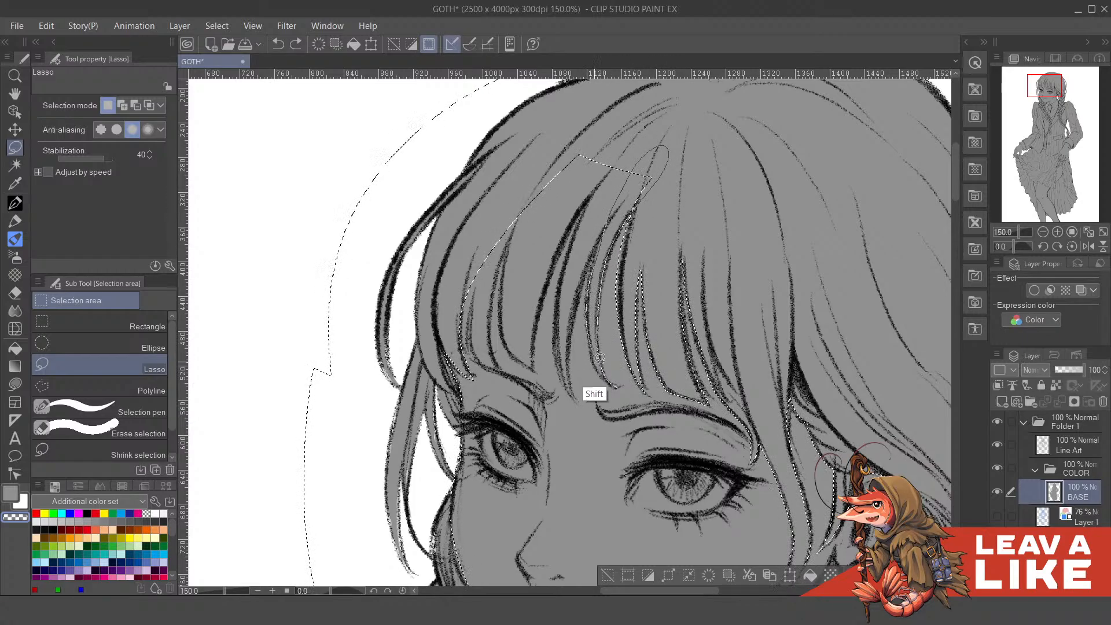
{"action": "left_click_drag", "start_coordinate": [638, 325], "coordinate": [679, 347]}
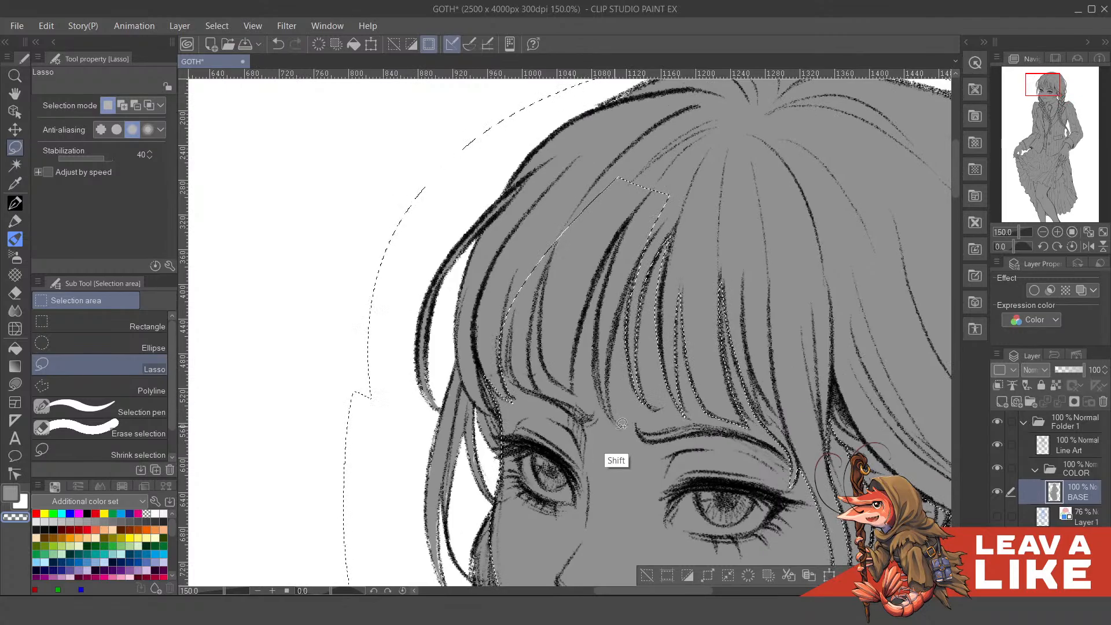
- Add the central fringe between the eyebrows to the selection, working across to the strands above the left eyebrow's inner end
{"action": "mouse_move", "coordinate": [619, 427]}
{"action": "left_mouse_down"}
{"action": "mouse_move", "coordinate": [608, 377]}
{"action": "mouse_move", "coordinate": [687, 150]}
{"action": "mouse_move", "coordinate": [631, 197]}
{"action": "mouse_move", "coordinate": [603, 319]}
{"action": "mouse_move", "coordinate": [617, 416]}
{"action": "mouse_move", "coordinate": [626, 408]}
{"action": "mouse_move", "coordinate": [611, 365]}
{"action": "left_mouse_up"}
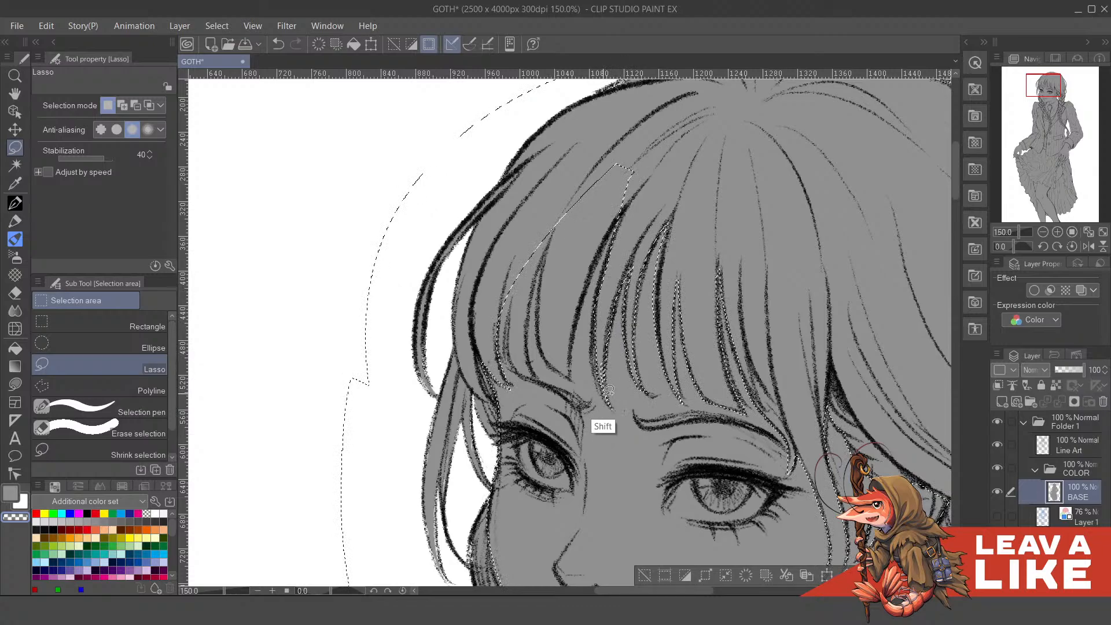
{"action": "mouse_move", "coordinate": [598, 366]}
{"action": "left_mouse_down"}
{"action": "mouse_move", "coordinate": [601, 295]}
{"action": "mouse_move", "coordinate": [649, 226]}
{"action": "mouse_move", "coordinate": [654, 272]}
{"action": "mouse_move", "coordinate": [606, 387]}
{"action": "left_mouse_up"}
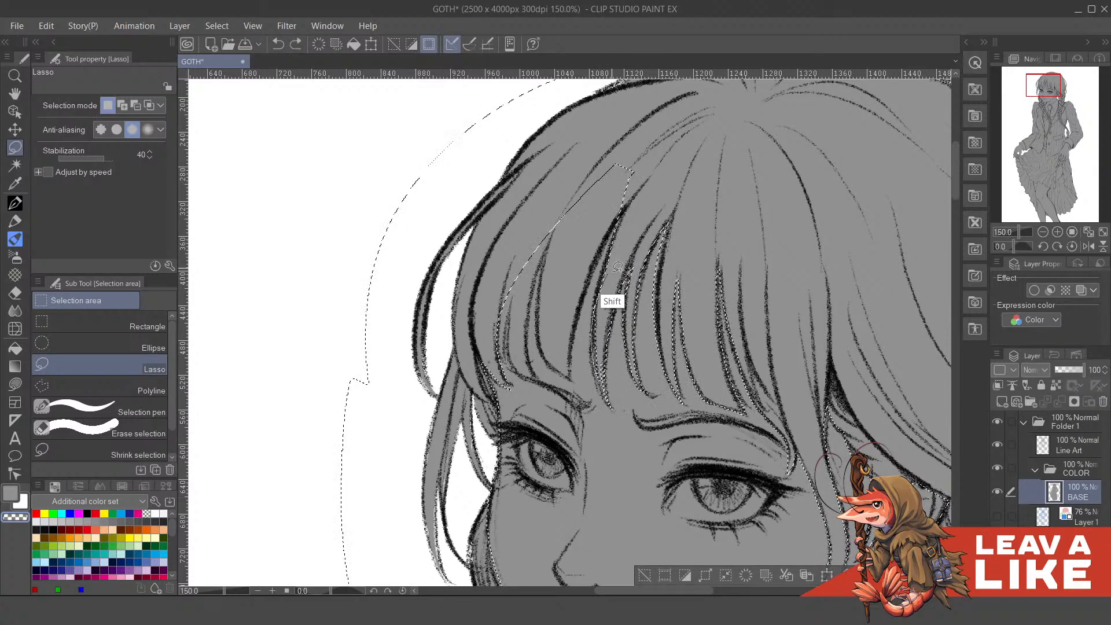
{"action": "scroll", "coordinate": [602, 347], "scroll_direction": "up", "scroll_amount": 2}
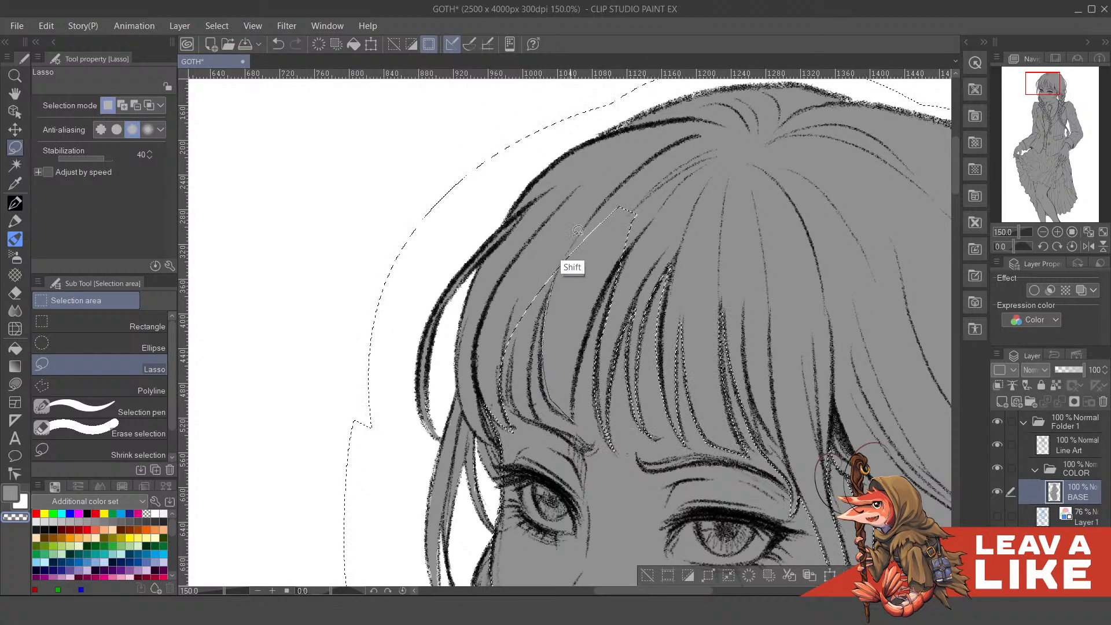
{"action": "mouse_move", "coordinate": [577, 231]}
{"action": "left_mouse_down"}
{"action": "mouse_move", "coordinate": [655, 180]}
{"action": "mouse_move", "coordinate": [665, 216]}
{"action": "left_mouse_up"}
{"action": "left_click_drag", "start_coordinate": [595, 320], "coordinate": [579, 377]}
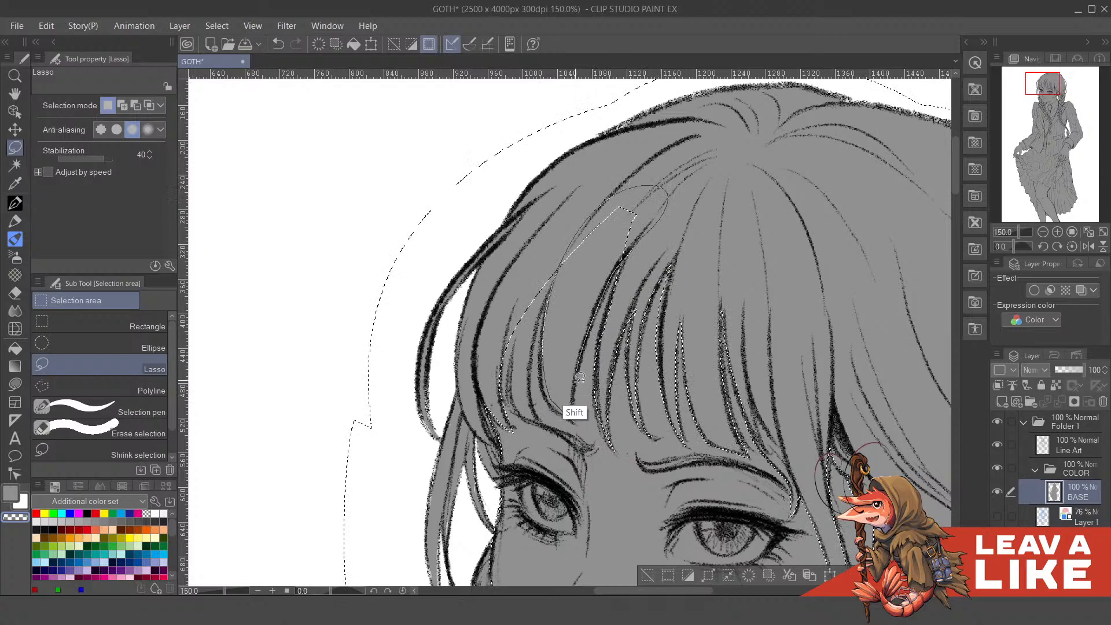
{"action": "left_click_drag", "start_coordinate": [578, 416], "coordinate": [577, 418]}
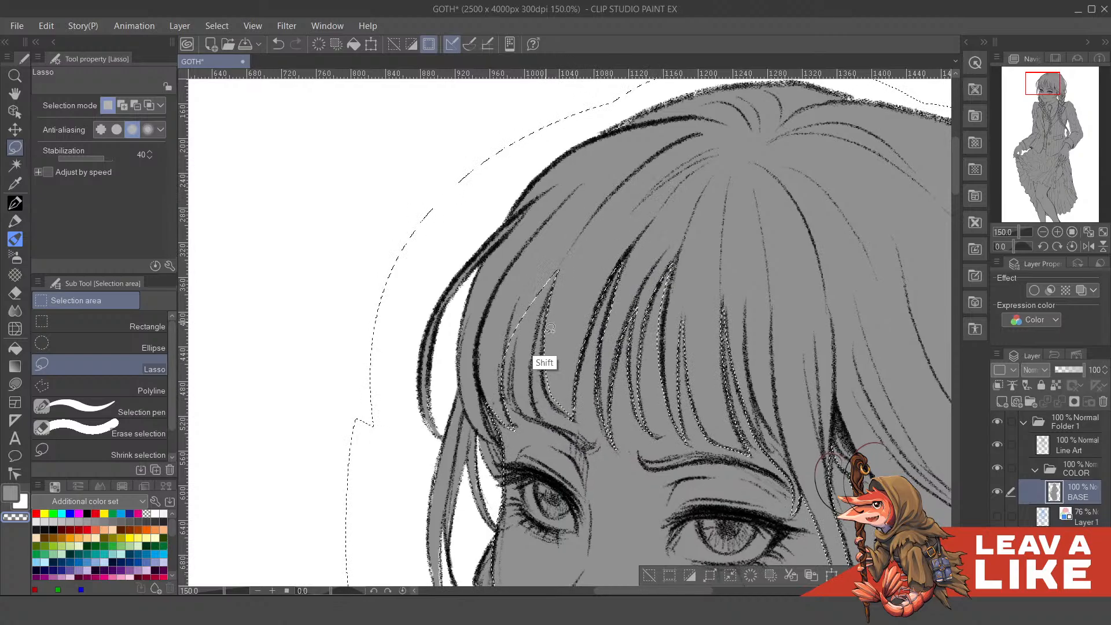
- Complete the fringe selection above the left eyebrow, tracing the remaining strand tips and closing the gap near the temple
{"action": "mouse_move", "coordinate": [549, 328]}
{"action": "left_mouse_down"}
{"action": "mouse_move", "coordinate": [549, 391]}
{"action": "mouse_move", "coordinate": [581, 411]}
{"action": "left_mouse_up"}
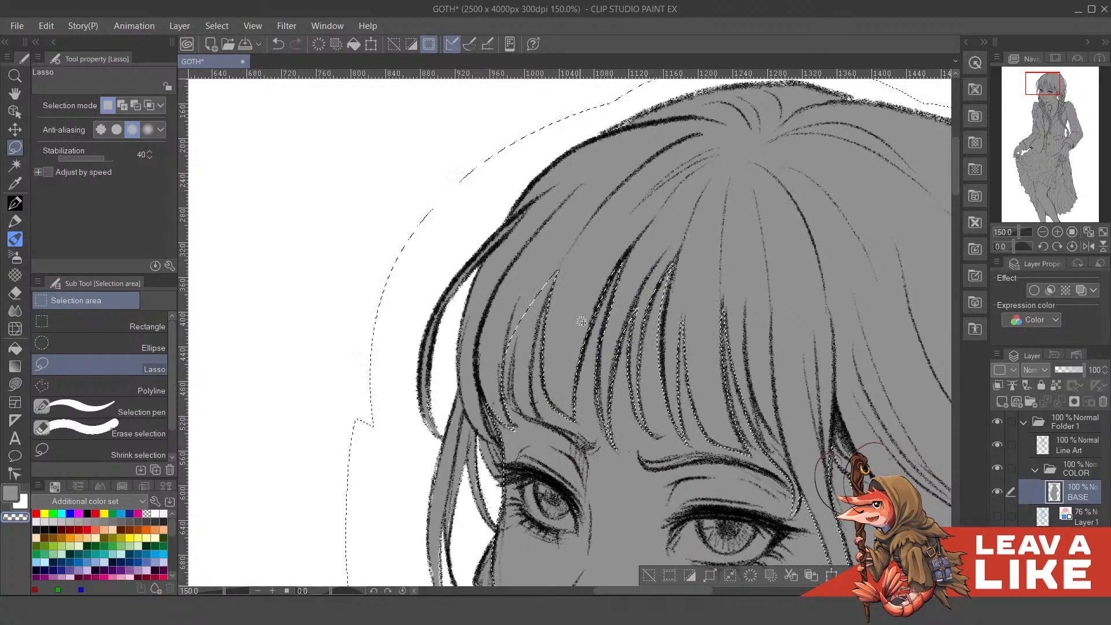
{"action": "left_click_drag", "start_coordinate": [546, 372], "coordinate": [566, 364]}
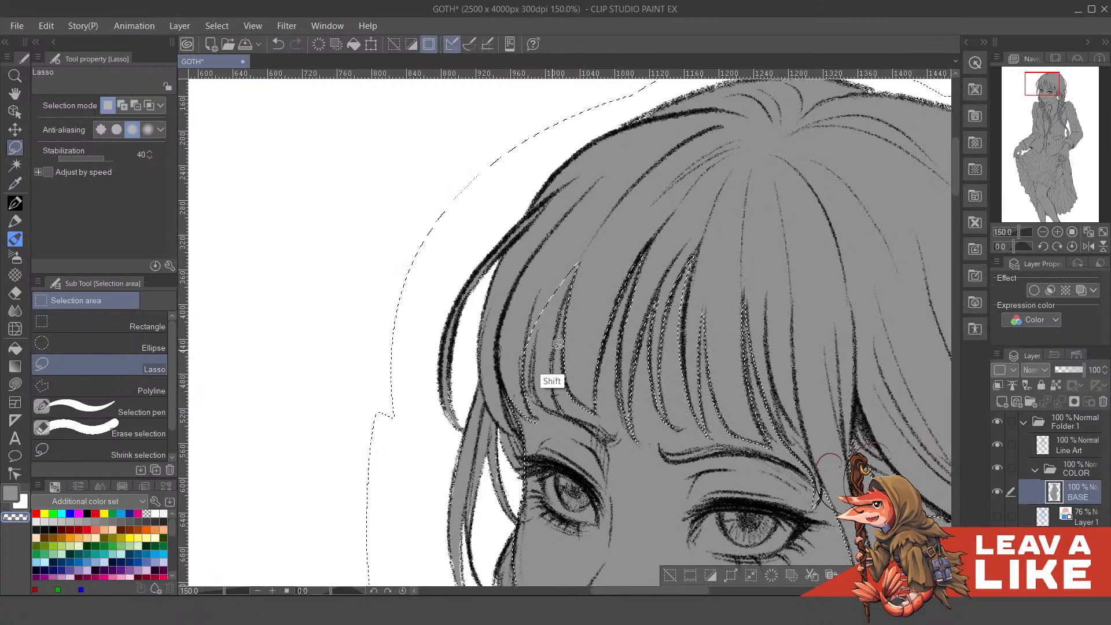
{"action": "mouse_move", "coordinate": [583, 265]}
{"action": "left_mouse_down"}
{"action": "mouse_move", "coordinate": [543, 293]}
{"action": "mouse_move", "coordinate": [533, 397]}
{"action": "mouse_move", "coordinate": [558, 412]}
{"action": "left_mouse_up"}
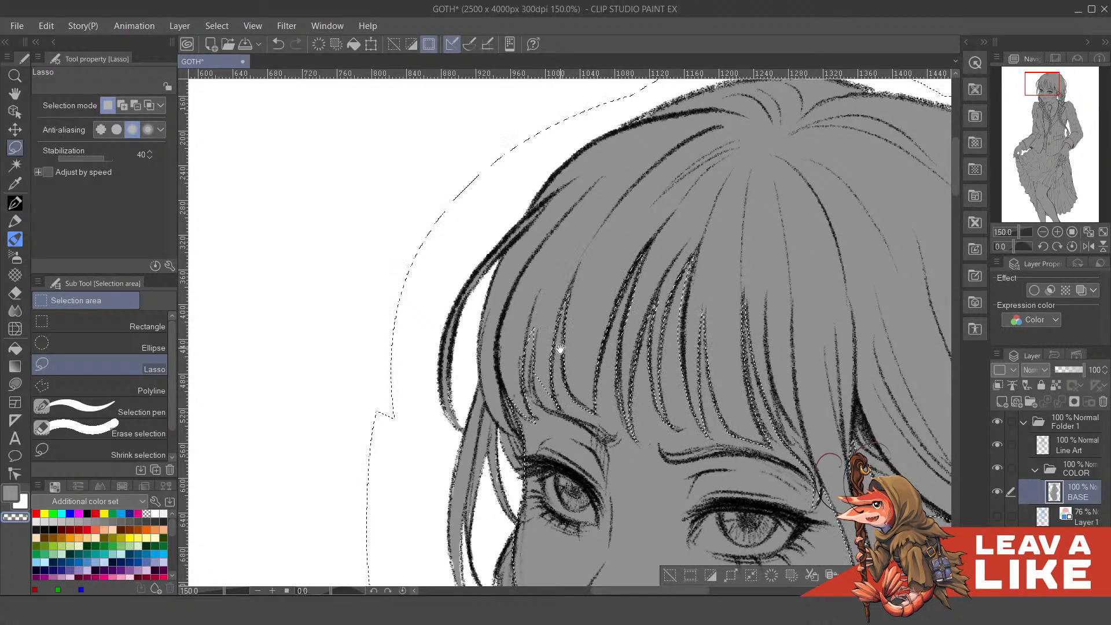
{"action": "mouse_move", "coordinate": [560, 347]}
{"action": "left_mouse_down"}
{"action": "mouse_move", "coordinate": [569, 289]}
{"action": "mouse_move", "coordinate": [569, 362]}
{"action": "left_mouse_up"}
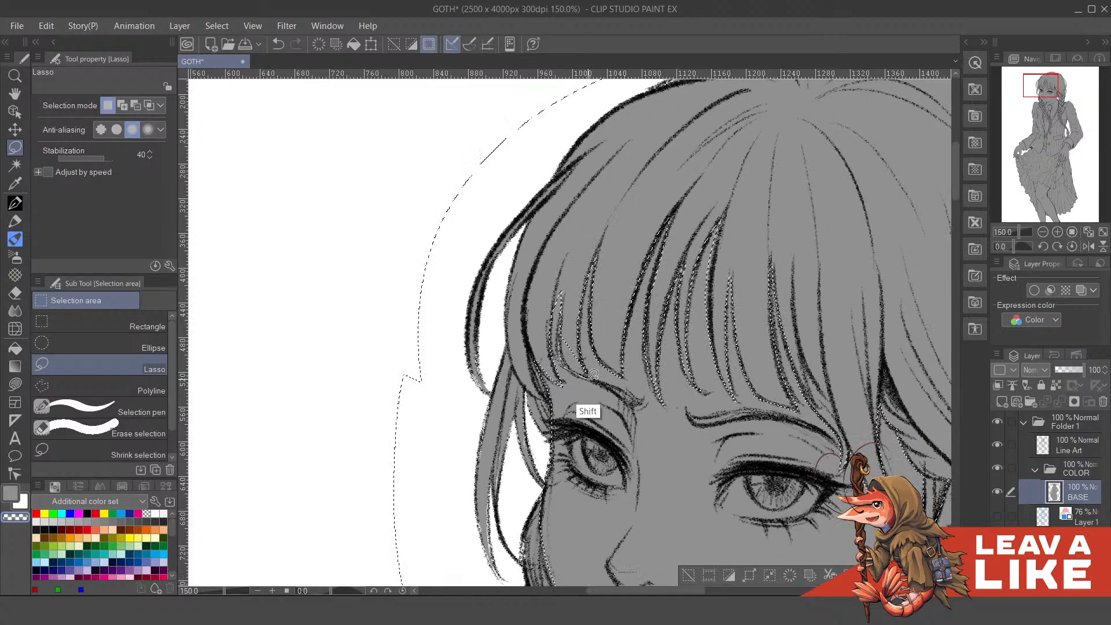
{"action": "mouse_move", "coordinate": [591, 273]}
{"action": "left_mouse_down"}
{"action": "mouse_move", "coordinate": [578, 327]}
{"action": "mouse_move", "coordinate": [584, 358]}
{"action": "mouse_move", "coordinate": [571, 376]}
{"action": "left_mouse_up"}
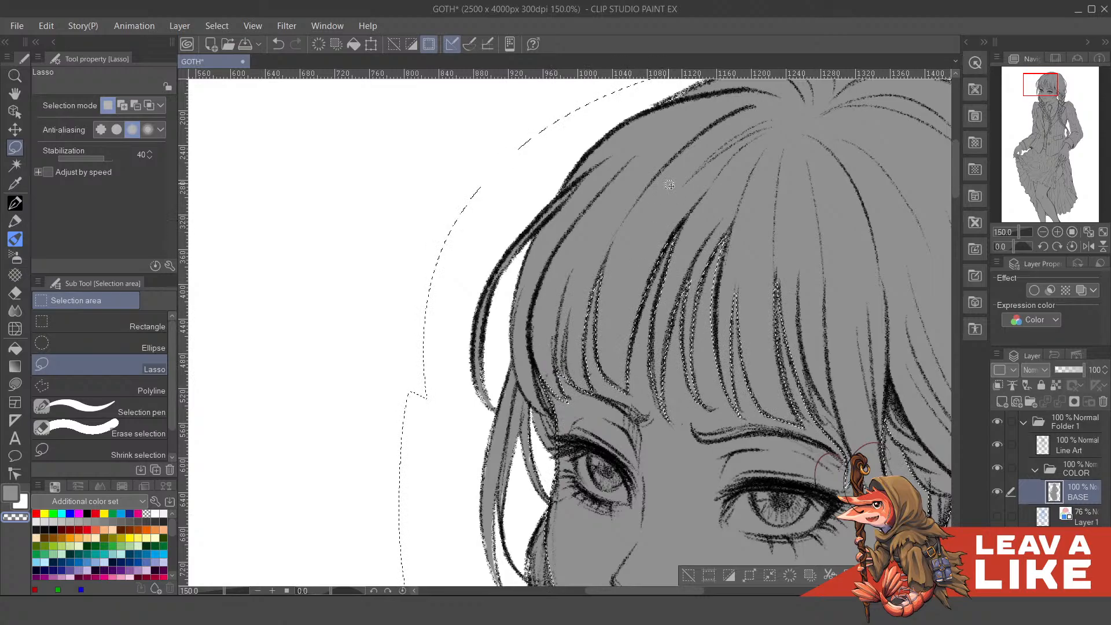
- Copy the selected hair from the BASE layer and paste it onto a new layer
{"action": "scroll", "coordinate": [798, 286], "scroll_direction": "down", "scroll_amount": 3}
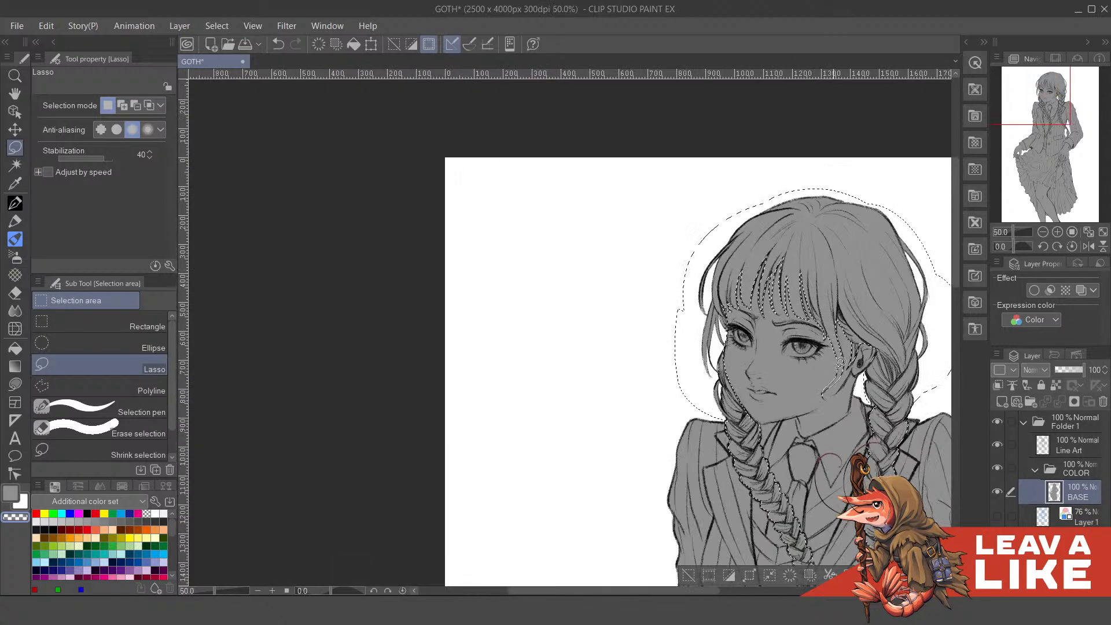
{"action": "left_click_drag", "start_coordinate": [833, 361], "coordinate": [701, 230]}
{"action": "left_click_drag", "start_coordinate": [831, 314], "coordinate": [763, 302]}
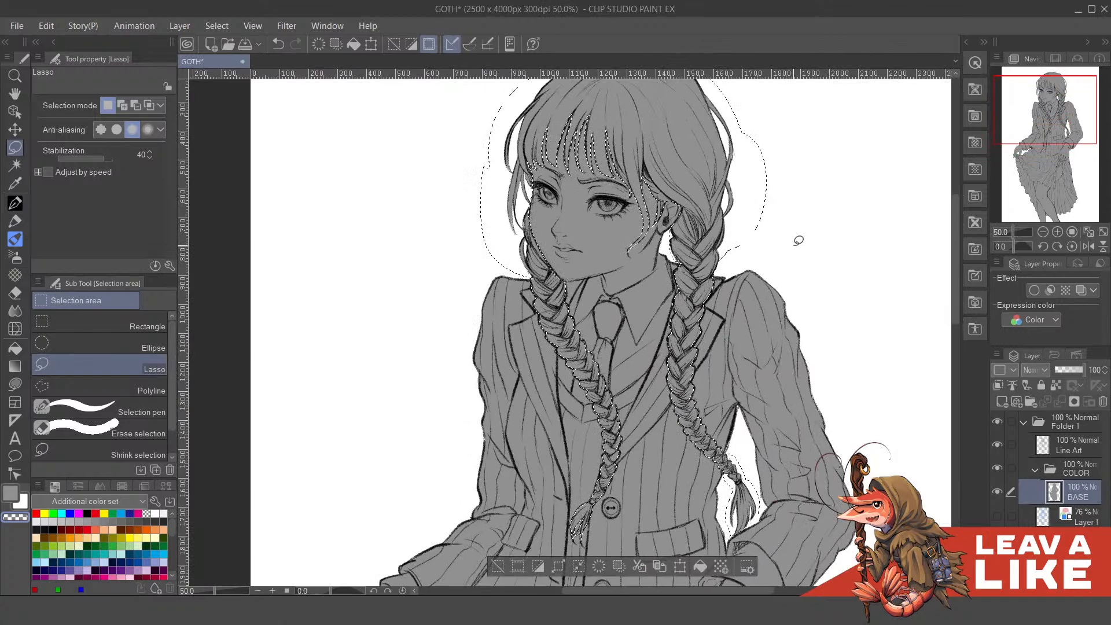
{"action": "key", "text": "ctrl+c"}
{"action": "key", "text": "ctrl+v"}
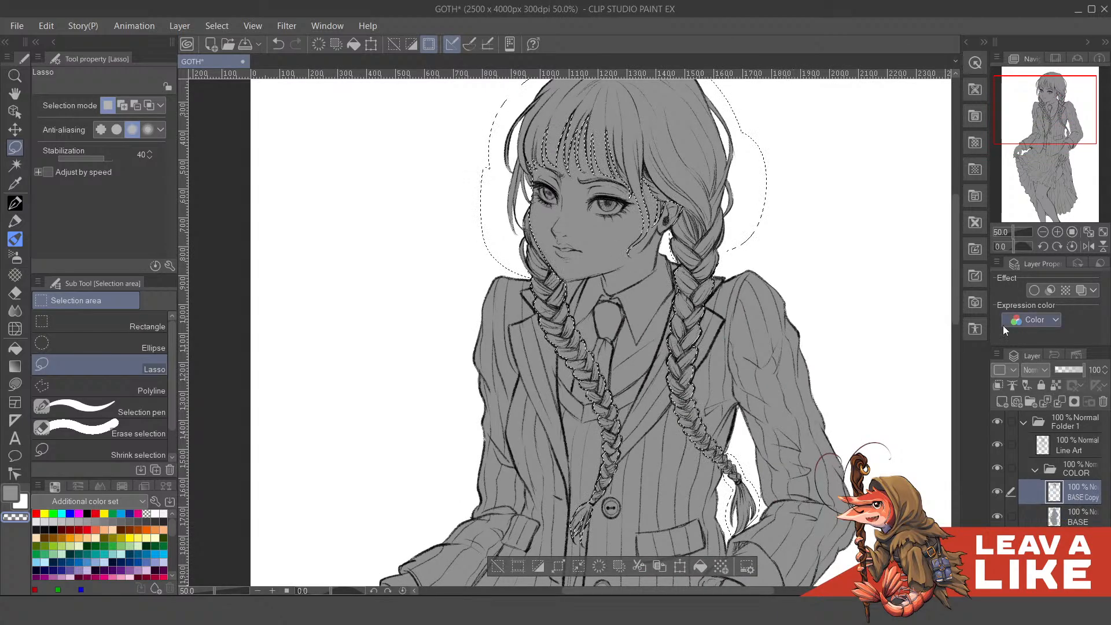
- Put the hair copy in a new folder inside COLOR, clip the folder to the layer below and name it HAIR
{"action": "left_click", "coordinate": [1045, 402]}
{"action": "left_click_drag", "start_coordinate": [1073, 517], "coordinate": [1065, 487]}
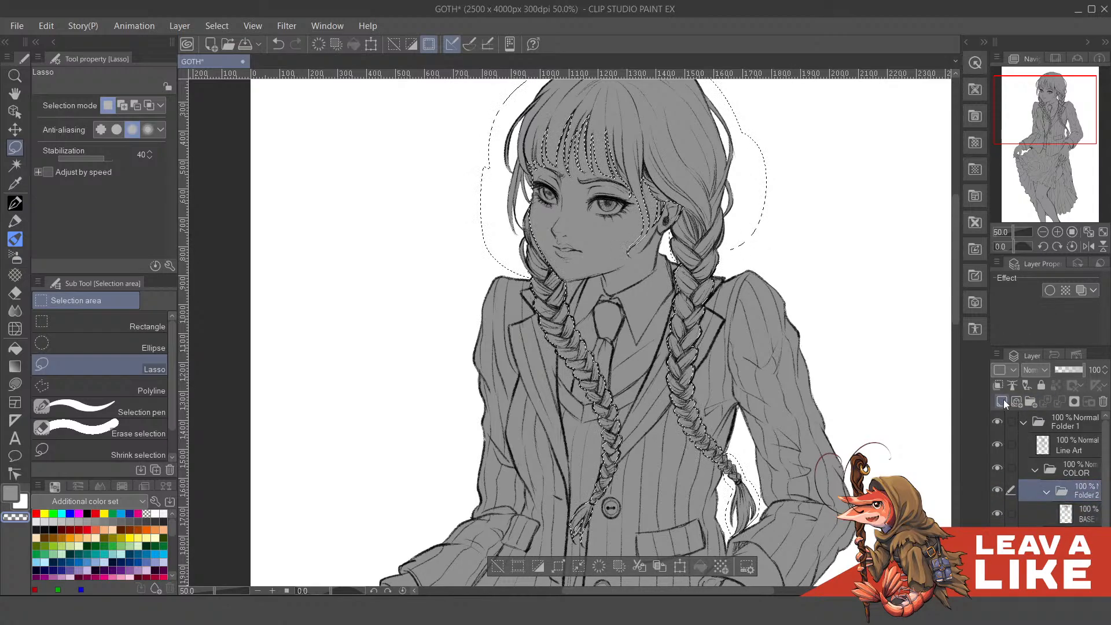
{"action": "left_click", "coordinate": [998, 385]}
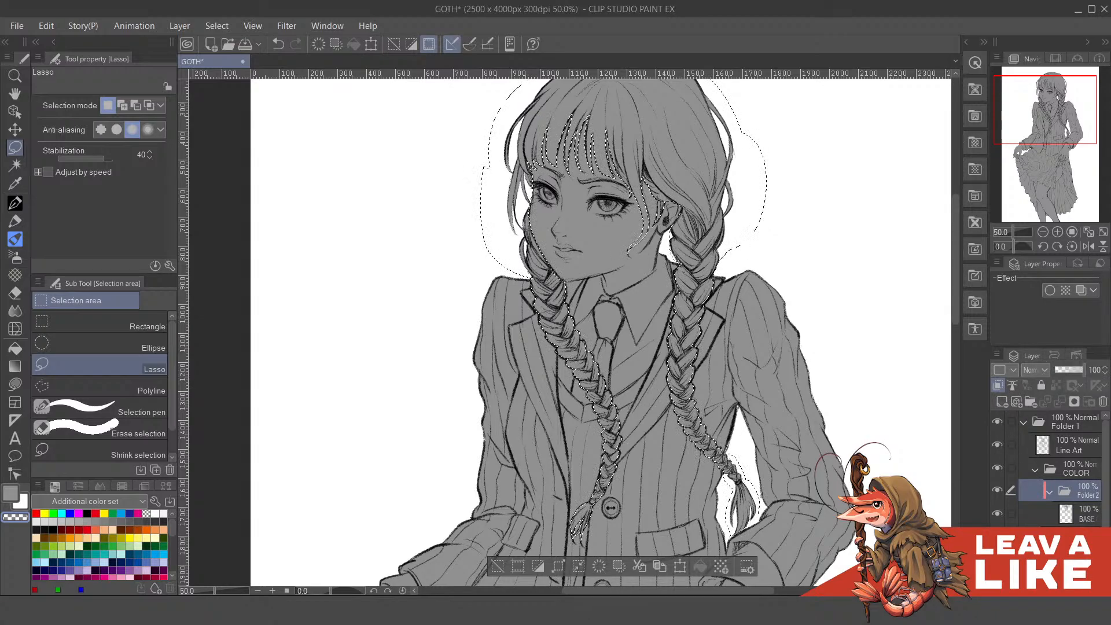
{"action": "double_click", "coordinate": [1089, 497]}
{"action": "type", "text": "HA"}
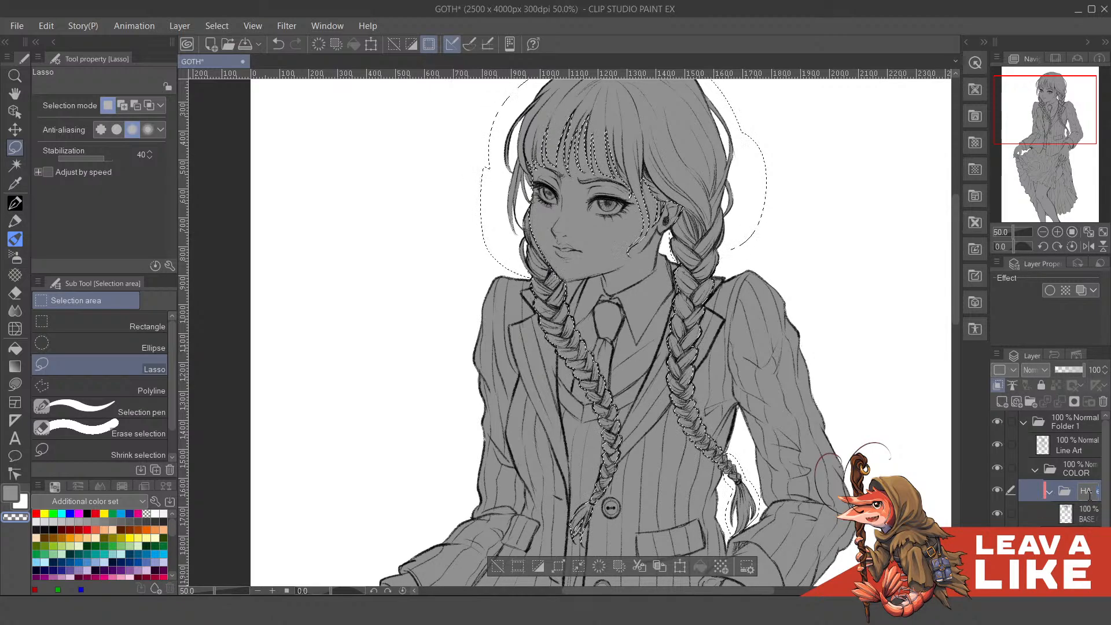
{"action": "type", "text": "IR"}
{"action": "key", "text": "Return"}
- Clear the selection and turn off the HAIR folder's clipping to the layer below
{"action": "key", "text": "ctrl+d"}
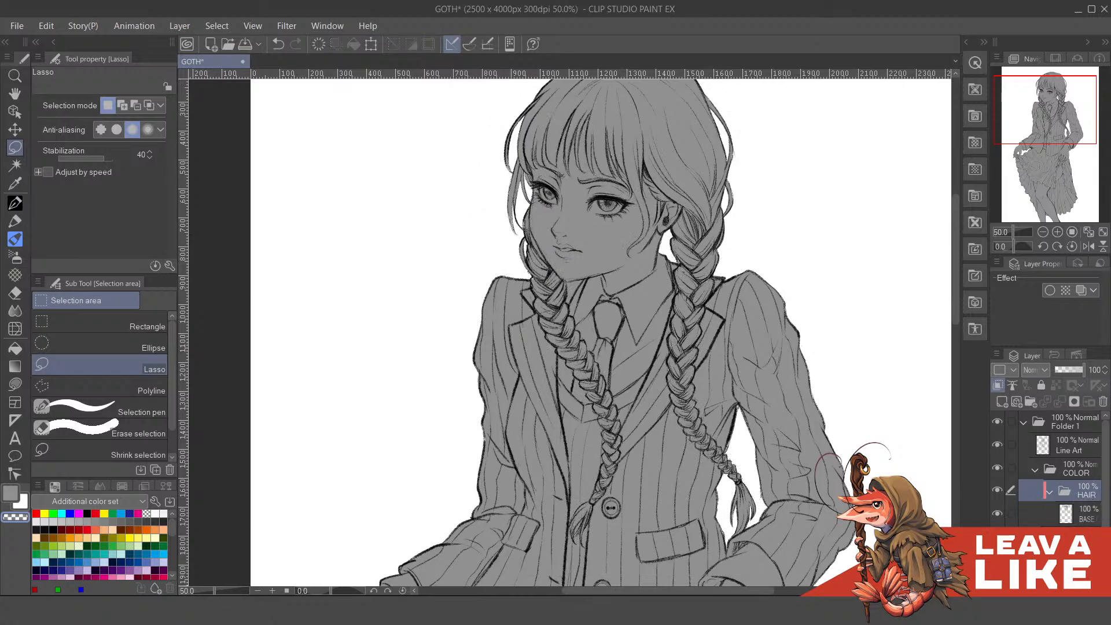
{"action": "left_click", "coordinate": [997, 490]}
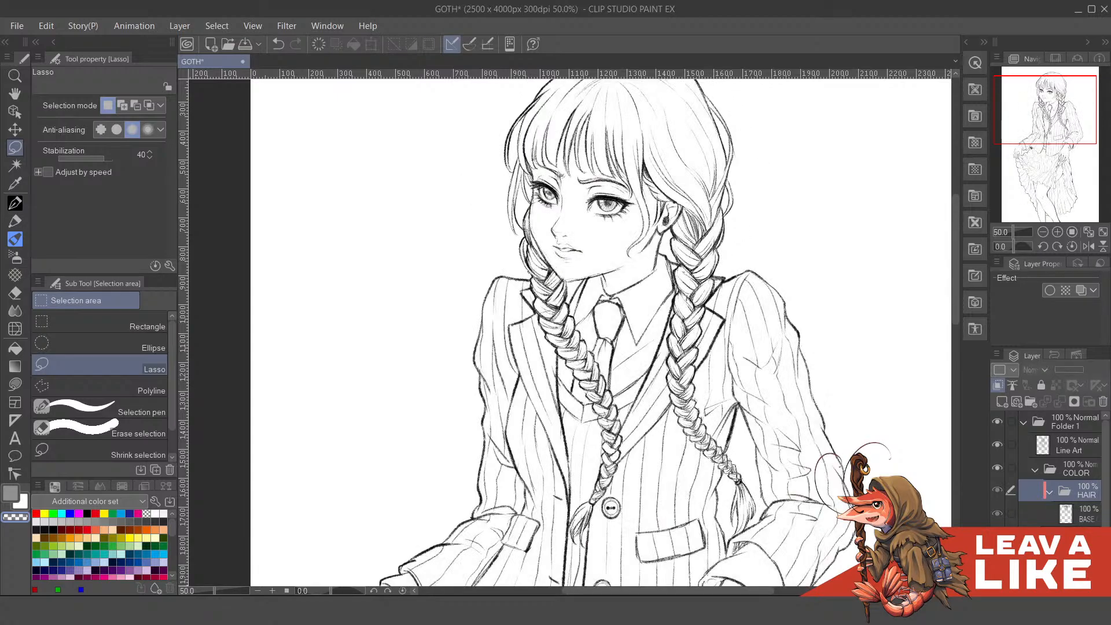
{"action": "left_click", "coordinate": [997, 490]}
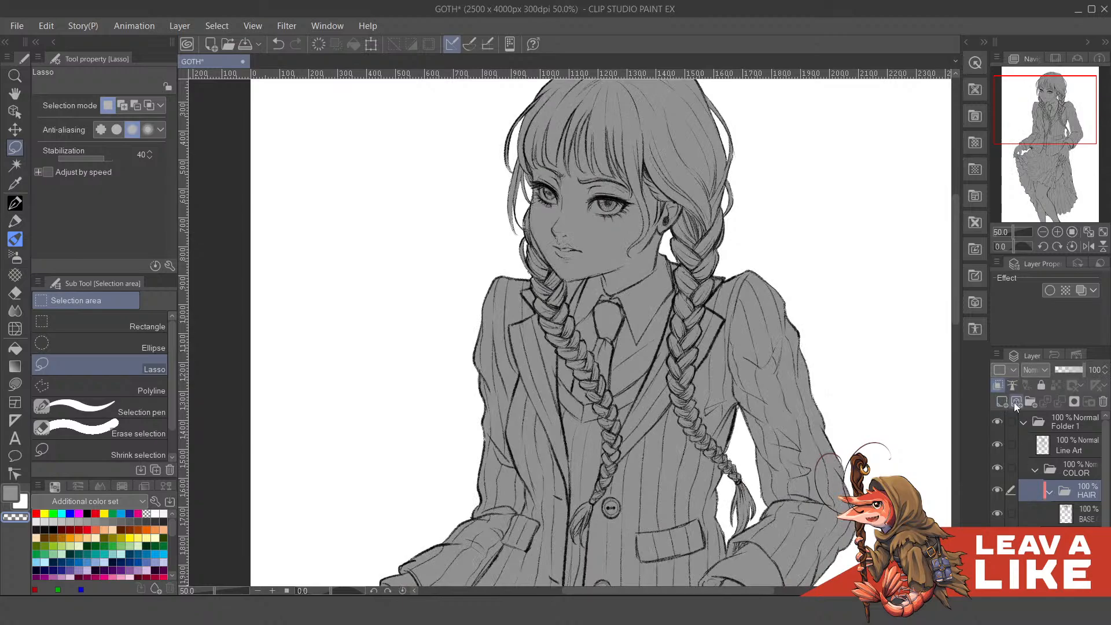
{"action": "left_click", "coordinate": [1007, 385]}
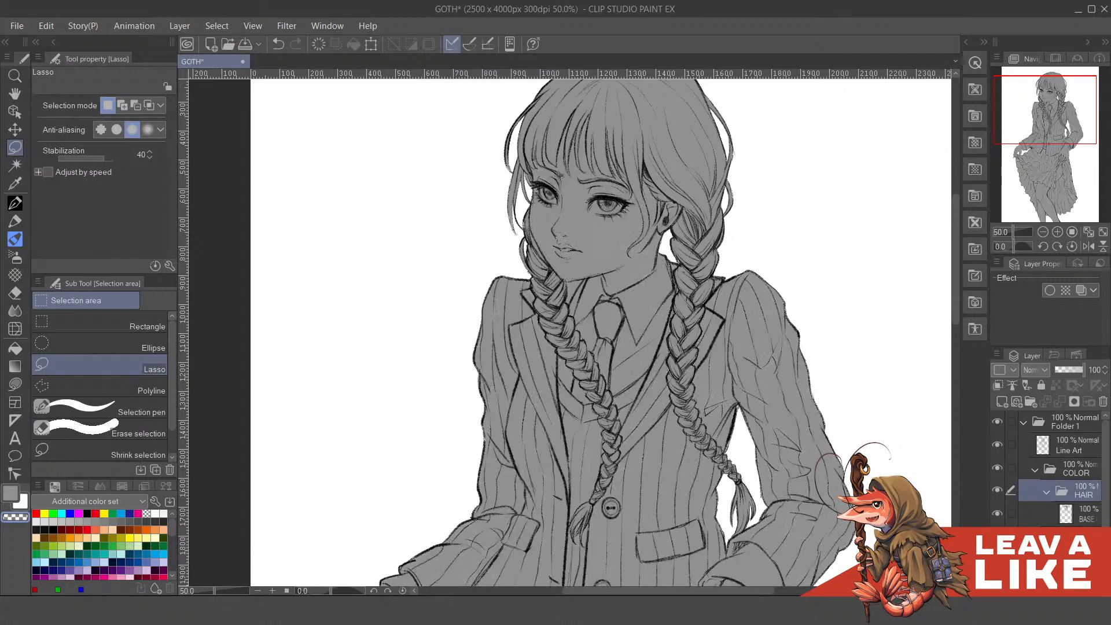
- Start a lasso selection of the face on the gray base, running from the fringe around the ear and along the right jaw
{"action": "scroll", "coordinate": [868, 352], "scroll_direction": "down", "scroll_amount": 3}
{"action": "scroll", "coordinate": [877, 366], "scroll_direction": "up", "scroll_amount": 3}
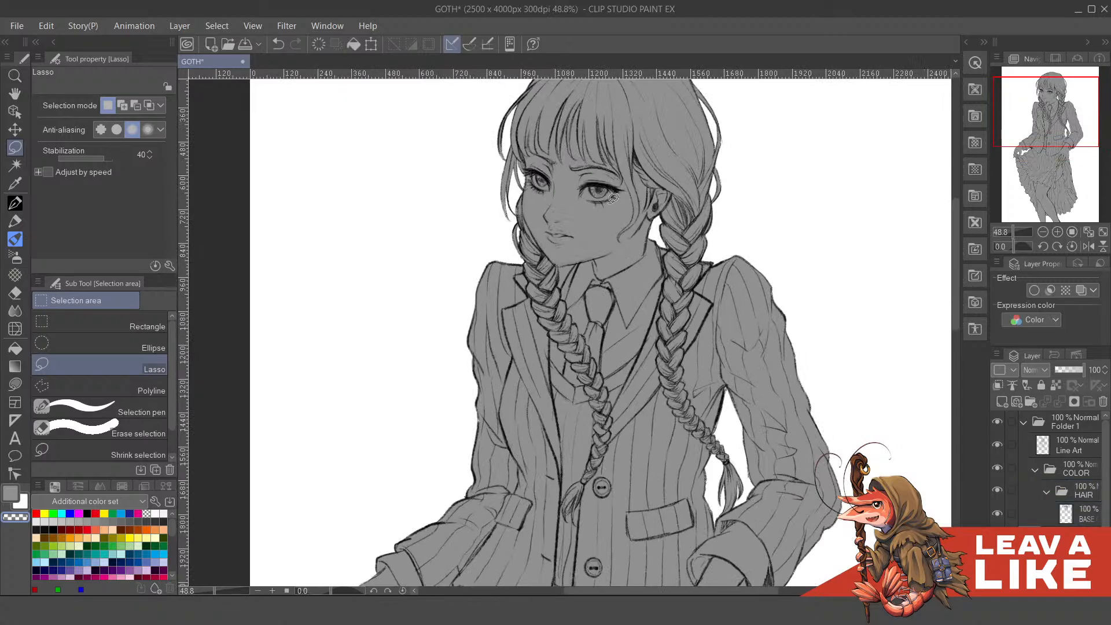
{"action": "scroll", "coordinate": [613, 200], "scroll_direction": "up", "scroll_amount": 2}
{"action": "left_click_drag", "start_coordinate": [617, 202], "coordinate": [621, 212]}
{"action": "scroll", "coordinate": [619, 203], "scroll_direction": "up", "scroll_amount": 3}
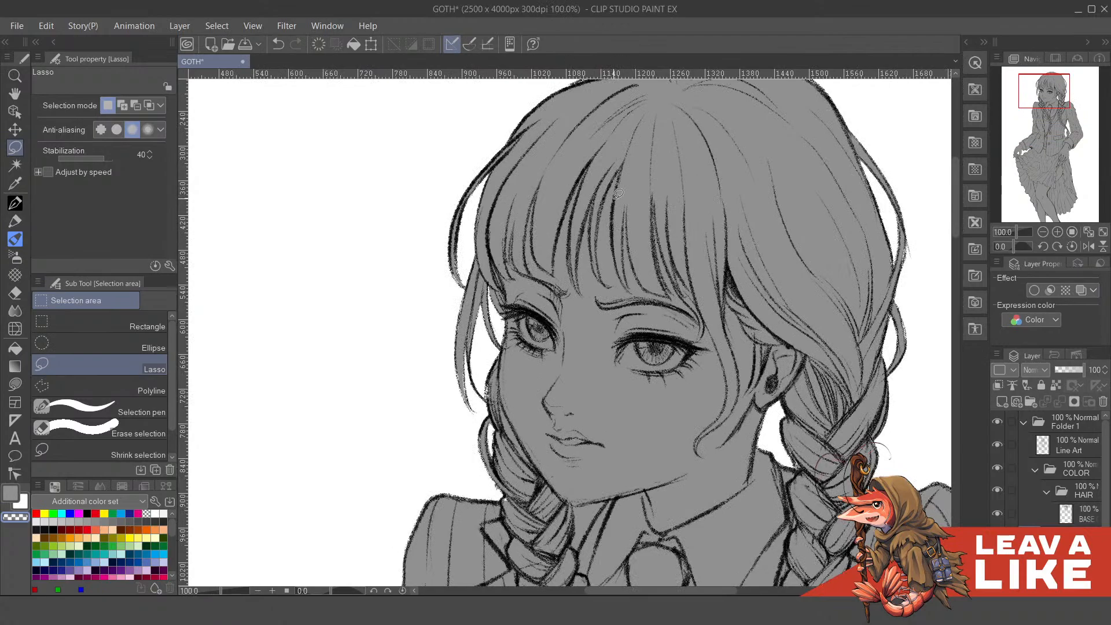
{"action": "scroll", "coordinate": [618, 194], "scroll_direction": "up", "scroll_amount": 1}
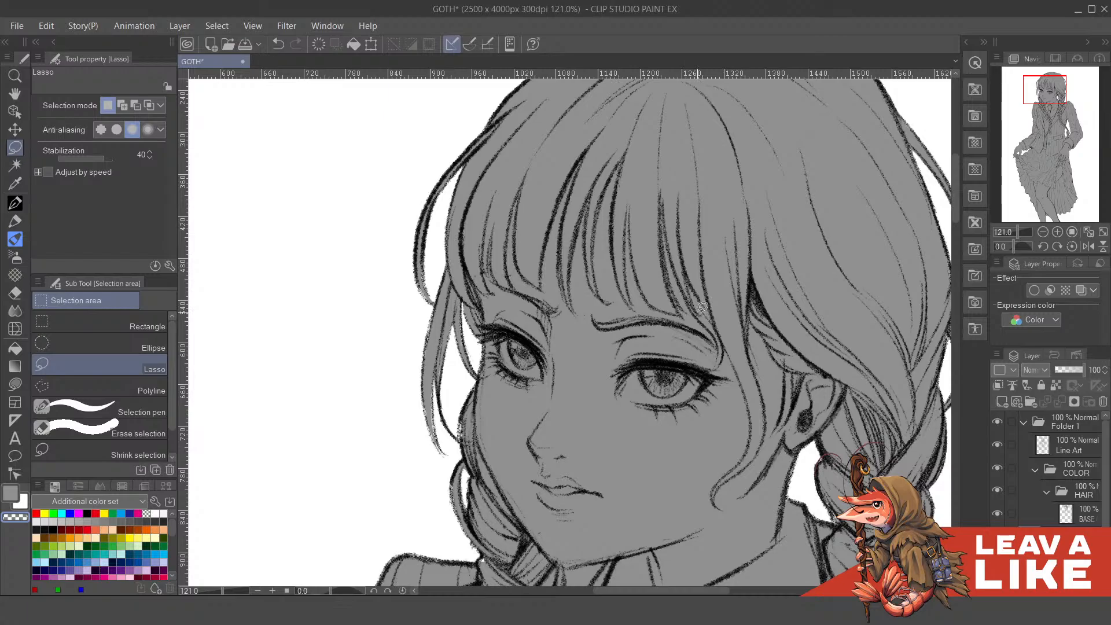
{"action": "left_click_drag", "start_coordinate": [613, 250], "coordinate": [679, 300]}
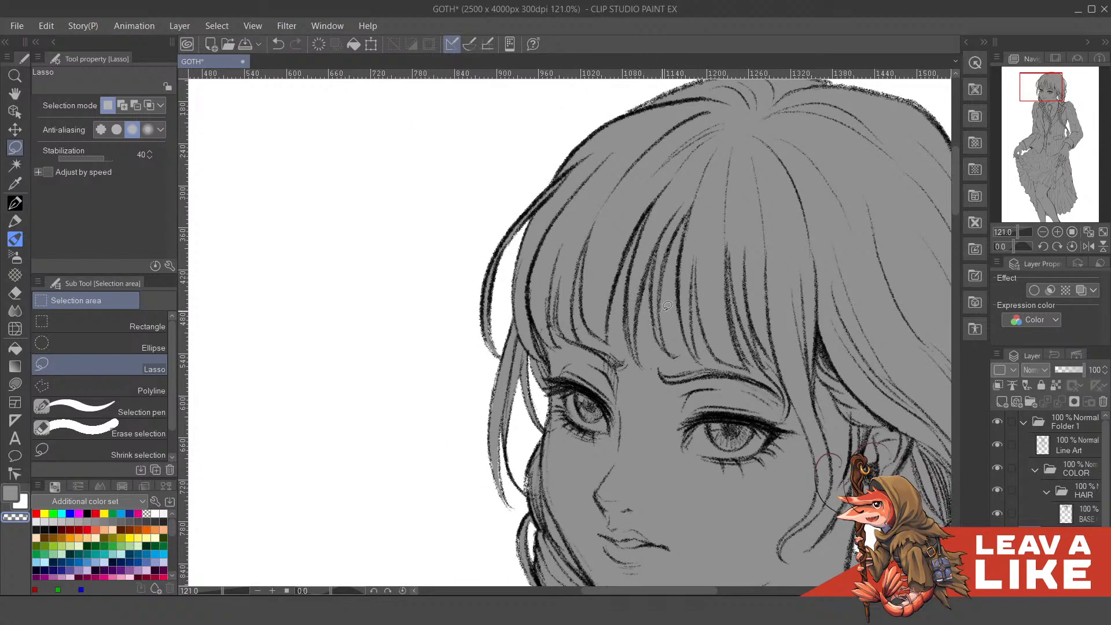
{"action": "mouse_move", "coordinate": [660, 353]}
{"action": "left_mouse_down"}
{"action": "mouse_move", "coordinate": [637, 246]}
{"action": "mouse_move", "coordinate": [634, 324]}
{"action": "mouse_move", "coordinate": [620, 330]}
{"action": "mouse_move", "coordinate": [629, 341]}
{"action": "left_mouse_up"}
{"action": "mouse_move", "coordinate": [548, 406]}
{"action": "left_mouse_down"}
{"action": "mouse_move", "coordinate": [538, 325]}
{"action": "mouse_move", "coordinate": [547, 262]}
{"action": "mouse_move", "coordinate": [599, 209]}
{"action": "mouse_move", "coordinate": [680, 182]}
{"action": "mouse_move", "coordinate": [778, 252]}
{"action": "mouse_move", "coordinate": [853, 407]}
{"action": "mouse_move", "coordinate": [904, 411]}
{"action": "mouse_move", "coordinate": [915, 424]}
{"action": "mouse_move", "coordinate": [837, 558]}
{"action": "mouse_move", "coordinate": [734, 569]}
{"action": "mouse_move", "coordinate": [651, 525]}
{"action": "mouse_move", "coordinate": [613, 435]}
{"action": "mouse_move", "coordinate": [546, 436]}
{"action": "mouse_move", "coordinate": [553, 393]}
{"action": "left_mouse_up"}
{"action": "left_click_drag", "start_coordinate": [609, 430], "coordinate": [655, 222]}
{"action": "mouse_move", "coordinate": [587, 233]}
{"action": "left_mouse_down"}
{"action": "mouse_move", "coordinate": [593, 294]}
{"action": "mouse_move", "coordinate": [615, 331]}
{"action": "left_mouse_up"}
- Undo the last lasso stroke and extend the face selection along the far cheek, chin and jawline
{"action": "key", "text": "ctrl+z"}
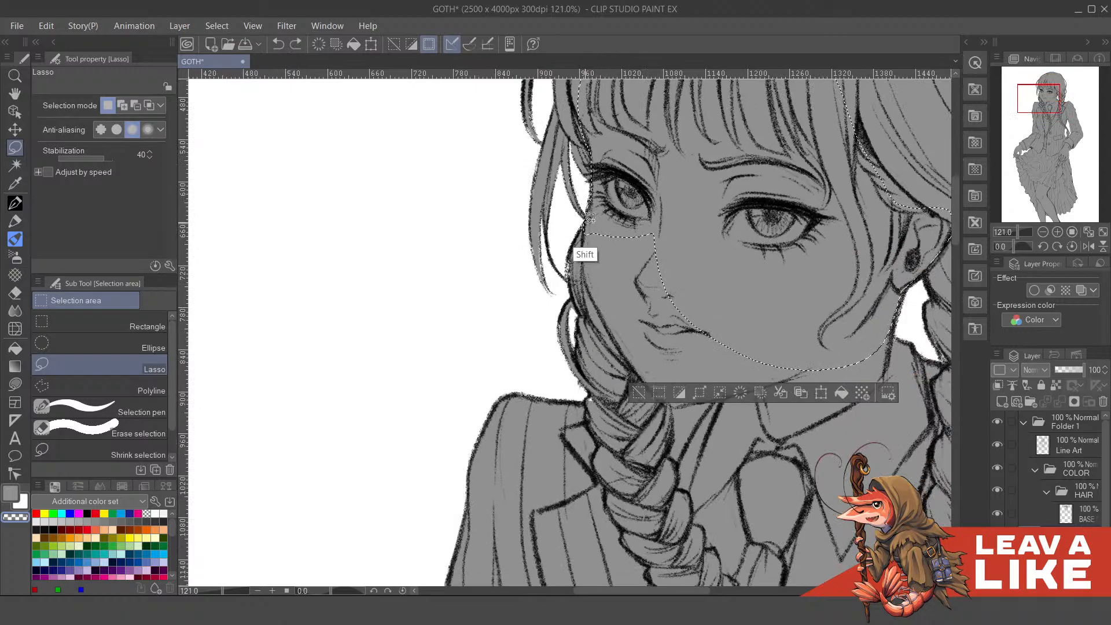
{"action": "mouse_move", "coordinate": [587, 228]}
{"action": "left_mouse_down"}
{"action": "mouse_move", "coordinate": [587, 276]}
{"action": "mouse_move", "coordinate": [639, 349]}
{"action": "mouse_move", "coordinate": [751, 268]}
{"action": "left_mouse_up"}
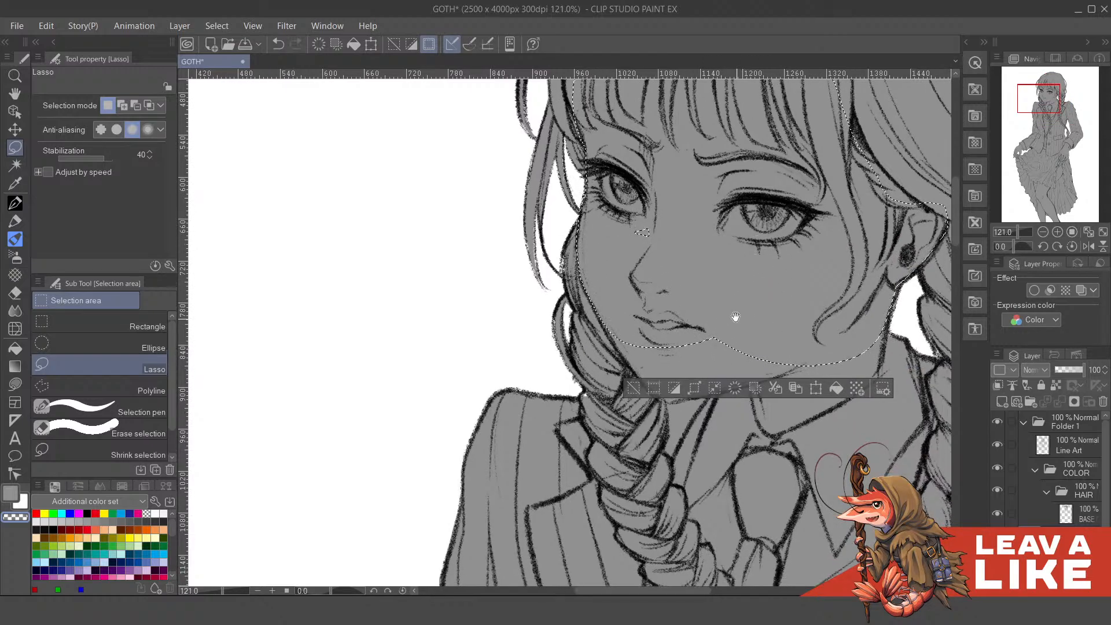
{"action": "mouse_move", "coordinate": [596, 287]}
{"action": "left_mouse_down"}
{"action": "mouse_move", "coordinate": [651, 367]}
{"action": "mouse_move", "coordinate": [675, 369]}
{"action": "mouse_move", "coordinate": [751, 322]}
{"action": "mouse_move", "coordinate": [763, 212]}
{"action": "left_mouse_up"}
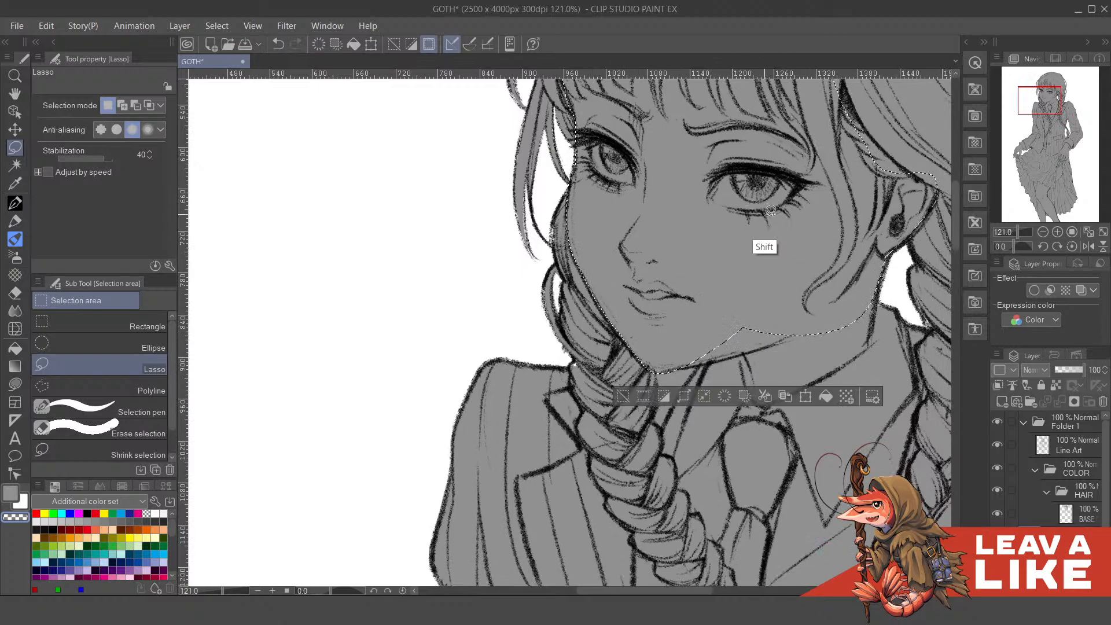
{"action": "mouse_move", "coordinate": [667, 334]}
{"action": "left_mouse_down"}
{"action": "mouse_move", "coordinate": [654, 374]}
{"action": "mouse_move", "coordinate": [751, 337]}
{"action": "mouse_move", "coordinate": [757, 269]}
{"action": "left_mouse_up"}
{"action": "mouse_move", "coordinate": [659, 337]}
{"action": "left_mouse_down"}
{"action": "mouse_move", "coordinate": [816, 293]}
{"action": "mouse_move", "coordinate": [814, 242]}
{"action": "mouse_move", "coordinate": [828, 302]}
{"action": "left_mouse_up"}
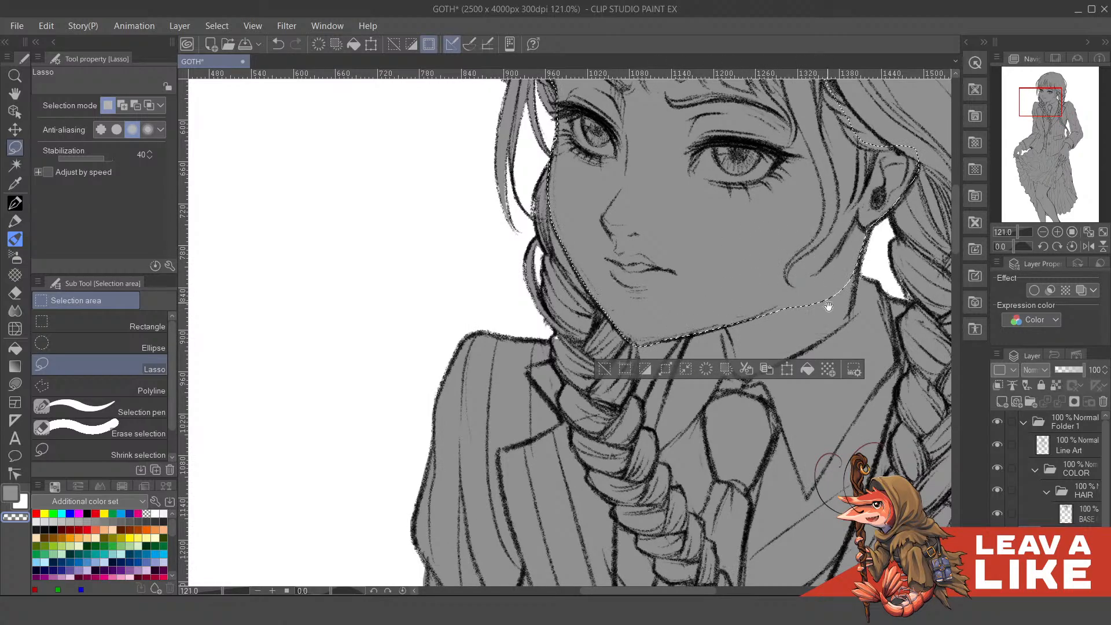
- Add the neck to the selection, following the braid side and the edge of the shirt collar
{"action": "mouse_move", "coordinate": [667, 283]}
{"action": "left_mouse_down"}
{"action": "mouse_move", "coordinate": [683, 329]}
{"action": "mouse_move", "coordinate": [746, 263]}
{"action": "left_mouse_up"}
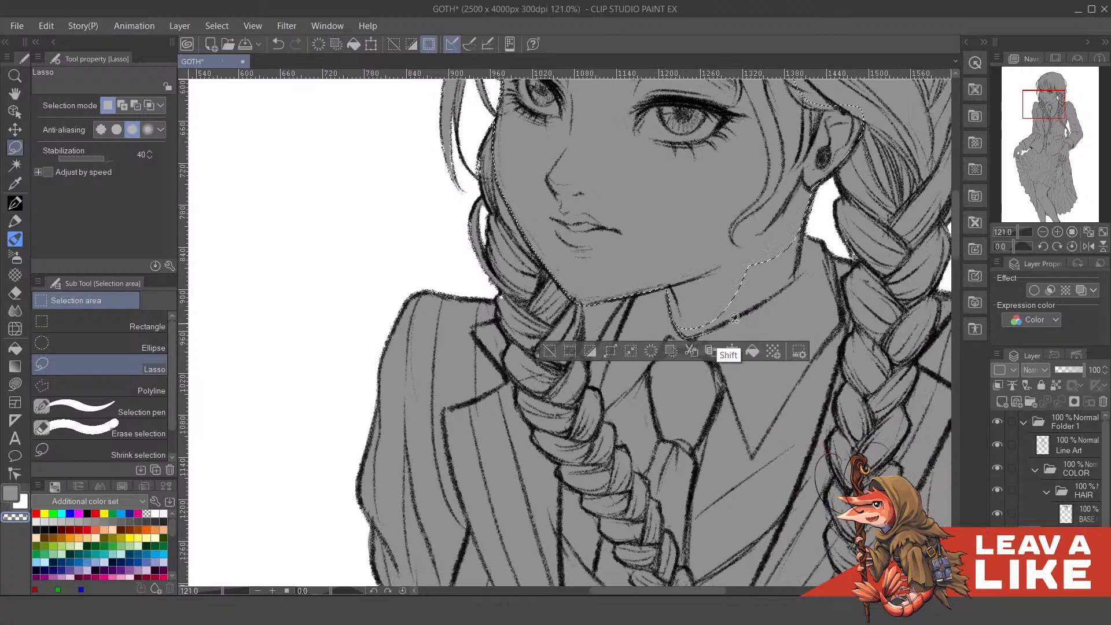
{"action": "mouse_move", "coordinate": [734, 319]}
{"action": "left_mouse_down"}
{"action": "mouse_move", "coordinate": [794, 301]}
{"action": "mouse_move", "coordinate": [797, 191]}
{"action": "left_mouse_up"}
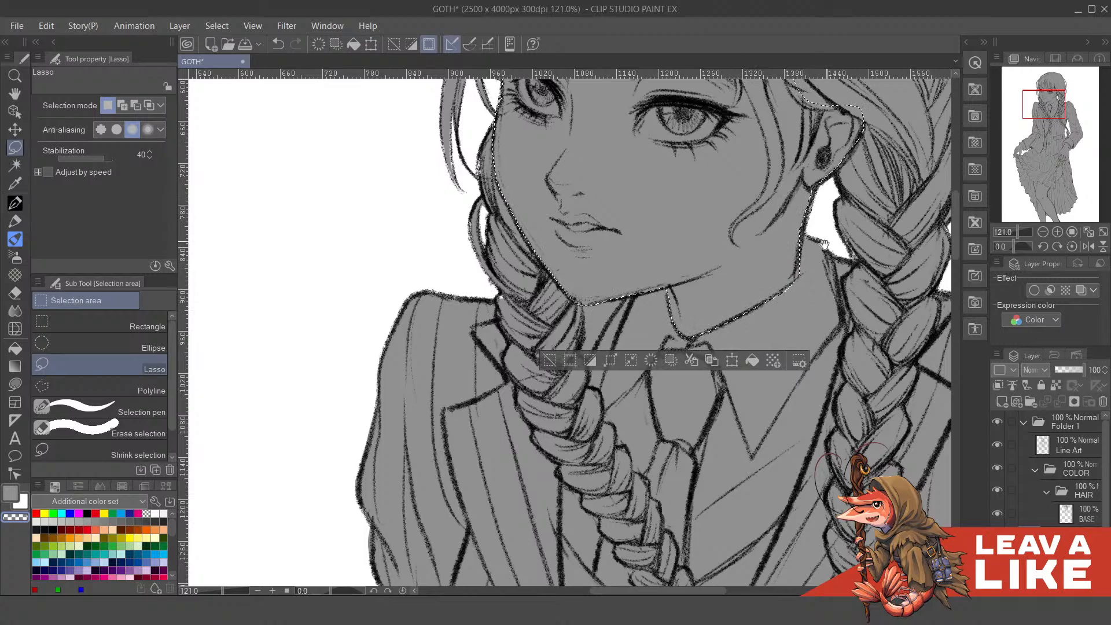
{"action": "left_click_drag", "start_coordinate": [825, 245], "coordinate": [778, 312]}
- Add the index finger of the hand below the breast-pocket-side sleeve to the selection, from its fingertip up to the knuckle
{"action": "mouse_move", "coordinate": [872, 271]}
{"action": "left_mouse_down"}
{"action": "mouse_move", "coordinate": [853, 278]}
{"action": "mouse_move", "coordinate": [832, 117]}
{"action": "left_mouse_up"}
{"action": "left_click_drag", "start_coordinate": [902, 550], "coordinate": [709, 115]}
{"action": "left_click_drag", "start_coordinate": [733, 570], "coordinate": [751, 246]}
{"action": "mouse_move", "coordinate": [675, 340]}
{"action": "left_mouse_down"}
{"action": "mouse_move", "coordinate": [697, 272]}
{"action": "mouse_move", "coordinate": [739, 282]}
{"action": "mouse_move", "coordinate": [738, 369]}
{"action": "left_mouse_up"}
{"action": "mouse_move", "coordinate": [660, 362]}
{"action": "left_mouse_down"}
{"action": "mouse_move", "coordinate": [698, 311]}
{"action": "mouse_move", "coordinate": [704, 325]}
{"action": "left_mouse_up"}
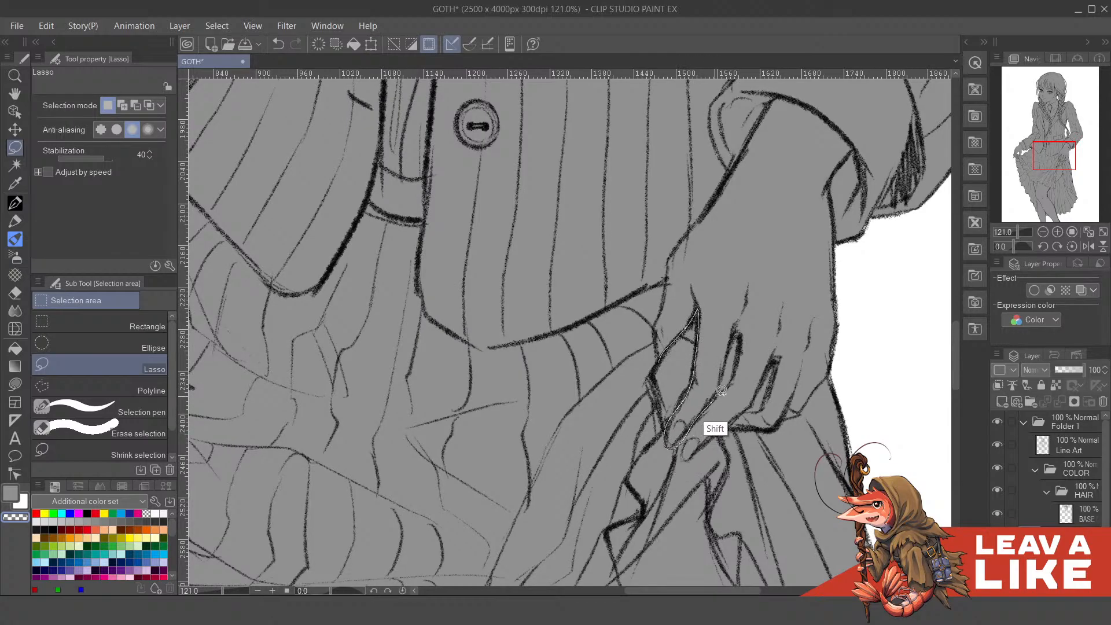
{"action": "mouse_move", "coordinate": [739, 334]}
{"action": "left_mouse_down"}
{"action": "mouse_move", "coordinate": [760, 280]}
{"action": "mouse_move", "coordinate": [695, 257]}
{"action": "left_mouse_up"}
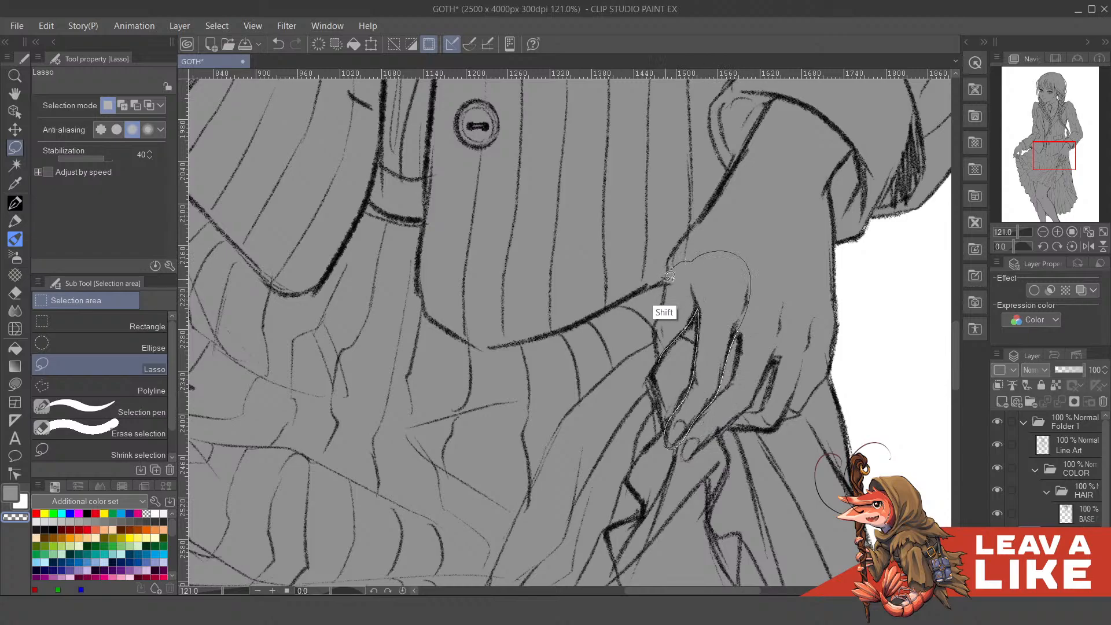
{"action": "left_click_drag", "start_coordinate": [660, 356], "coordinate": [661, 357]}
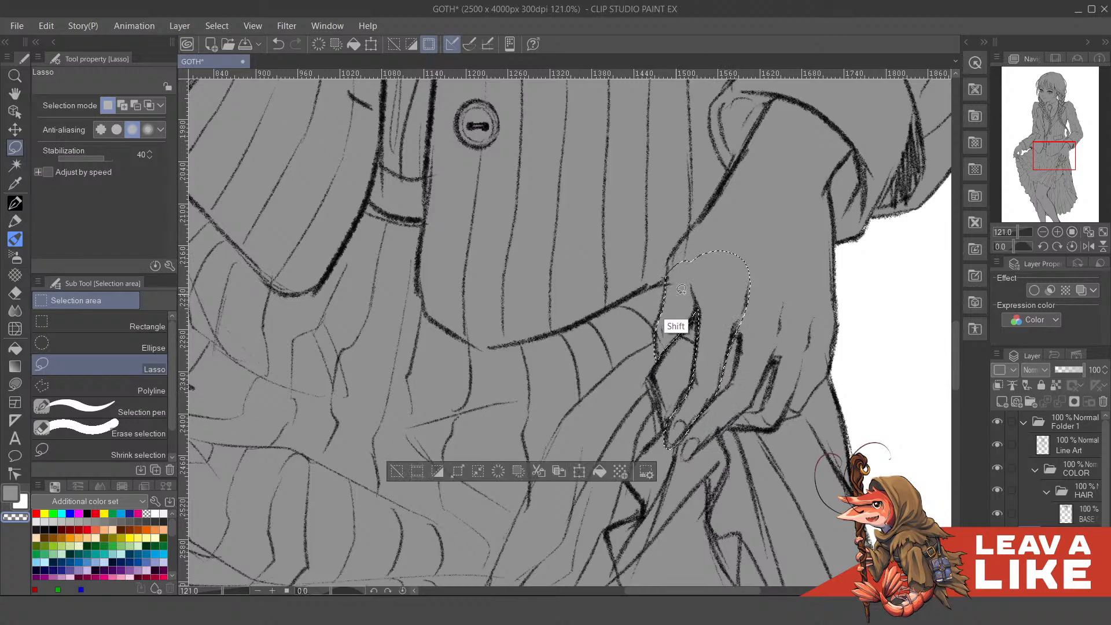
{"action": "left_click_drag", "start_coordinate": [738, 253], "coordinate": [725, 300]}
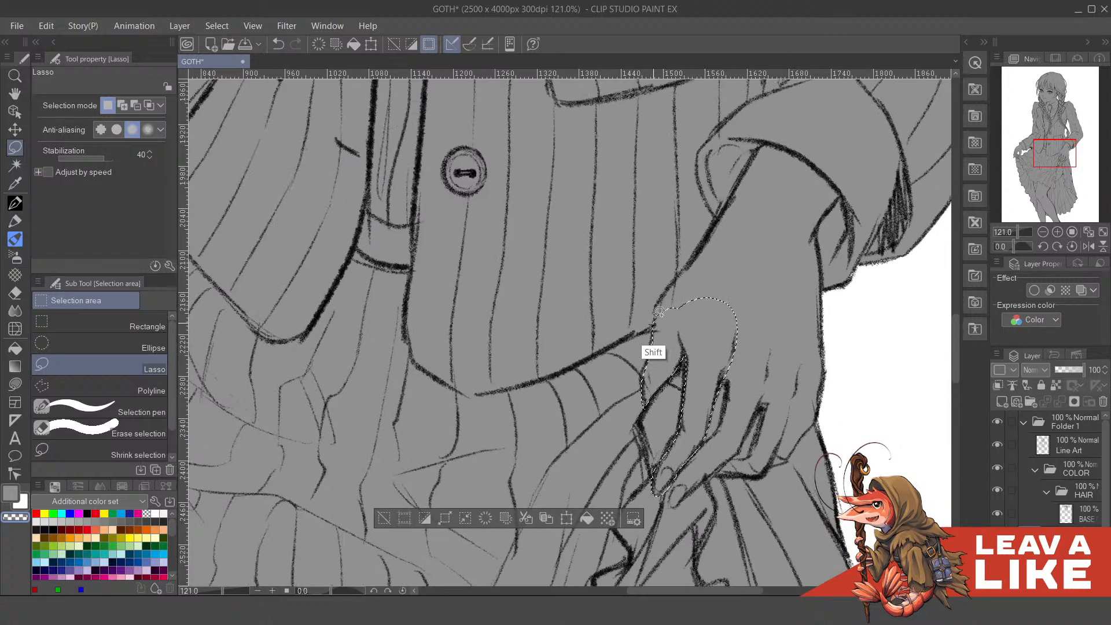
{"action": "mouse_move", "coordinate": [658, 311]}
{"action": "left_mouse_down"}
{"action": "mouse_move", "coordinate": [755, 152]}
{"action": "mouse_move", "coordinate": [788, 139]}
{"action": "mouse_move", "coordinate": [837, 178]}
{"action": "mouse_move", "coordinate": [840, 200]}
{"action": "mouse_move", "coordinate": [820, 228]}
{"action": "mouse_move", "coordinate": [826, 333]}
{"action": "mouse_move", "coordinate": [737, 335]}
{"action": "left_mouse_up"}
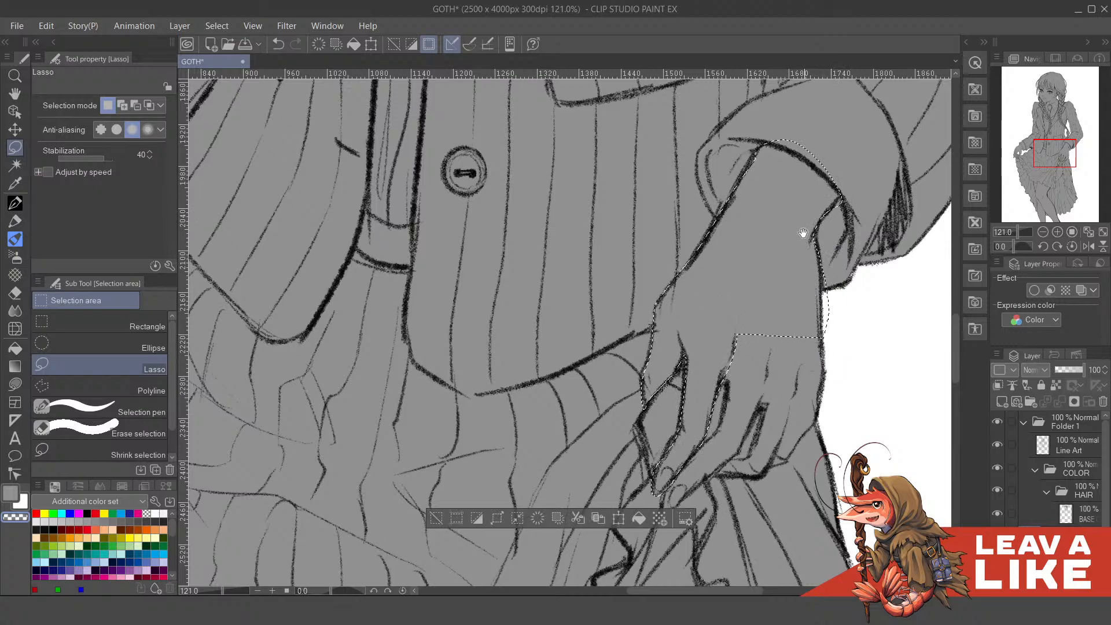
{"action": "left_click_drag", "start_coordinate": [803, 233], "coordinate": [779, 267]}
{"action": "key", "text": "ctrl+z"}
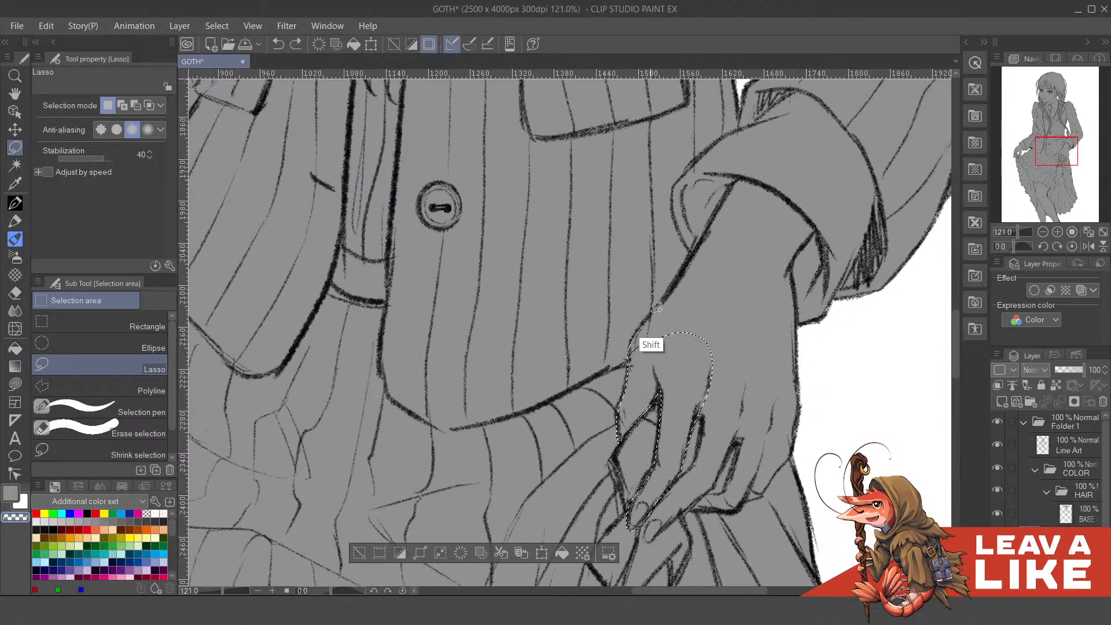
- Extend the same hand's selection along the inner wrist, up to the jacket cuff and around the cuff opening
{"action": "left_click_drag", "start_coordinate": [657, 307], "coordinate": [689, 260]}
{"action": "mouse_move", "coordinate": [718, 205]}
{"action": "left_mouse_down"}
{"action": "mouse_move", "coordinate": [734, 177]}
{"action": "mouse_move", "coordinate": [763, 225]}
{"action": "mouse_move", "coordinate": [703, 405]}
{"action": "left_mouse_up"}
{"action": "mouse_move", "coordinate": [829, 224]}
{"action": "left_mouse_down"}
{"action": "mouse_move", "coordinate": [757, 266]}
{"action": "mouse_move", "coordinate": [716, 331]}
{"action": "mouse_move", "coordinate": [689, 343]}
{"action": "left_mouse_up"}
{"action": "left_click_drag", "start_coordinate": [759, 321], "coordinate": [736, 270]}
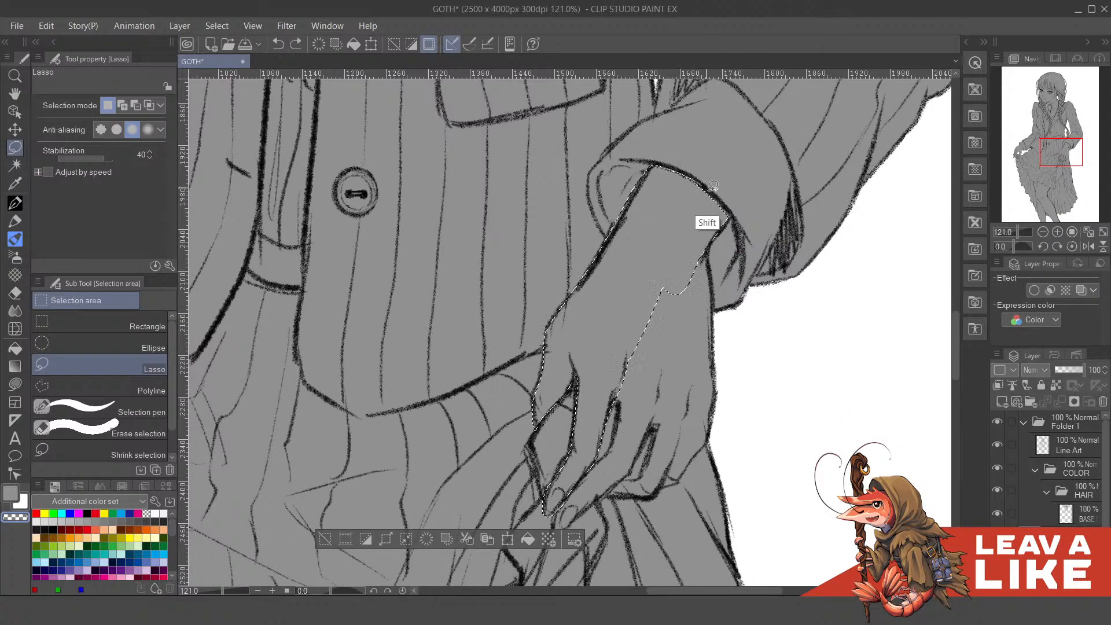
{"action": "mouse_move", "coordinate": [731, 222]}
{"action": "left_mouse_down"}
{"action": "mouse_move", "coordinate": [711, 255]}
{"action": "mouse_move", "coordinate": [703, 351]}
{"action": "mouse_move", "coordinate": [719, 252]}
{"action": "left_mouse_up"}
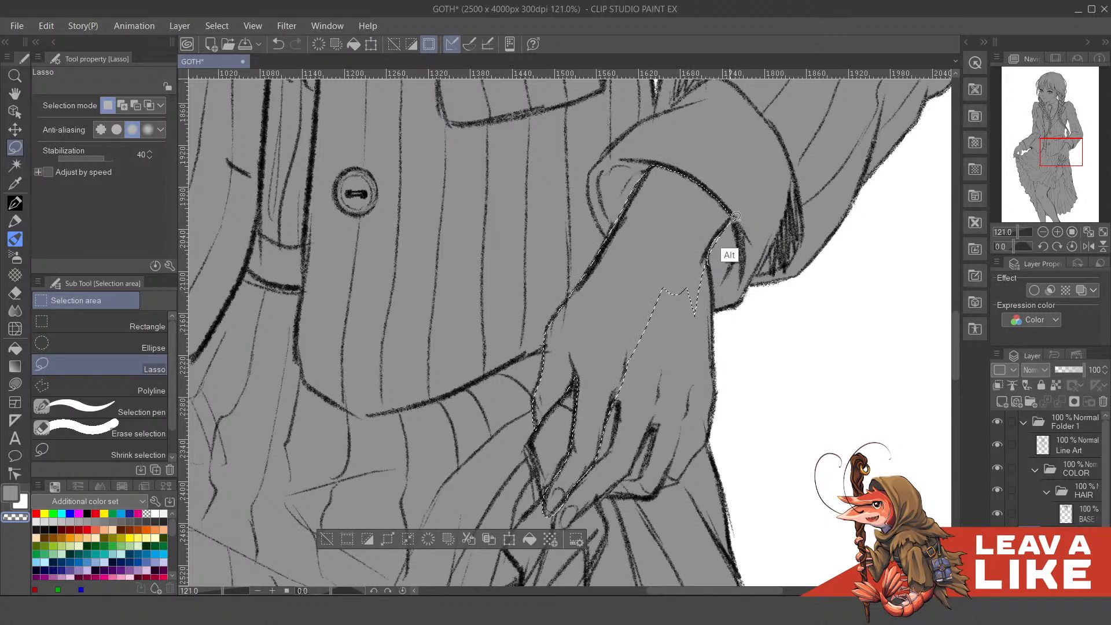
{"action": "scroll", "coordinate": [723, 229], "scroll_direction": "down", "scroll_amount": 1}
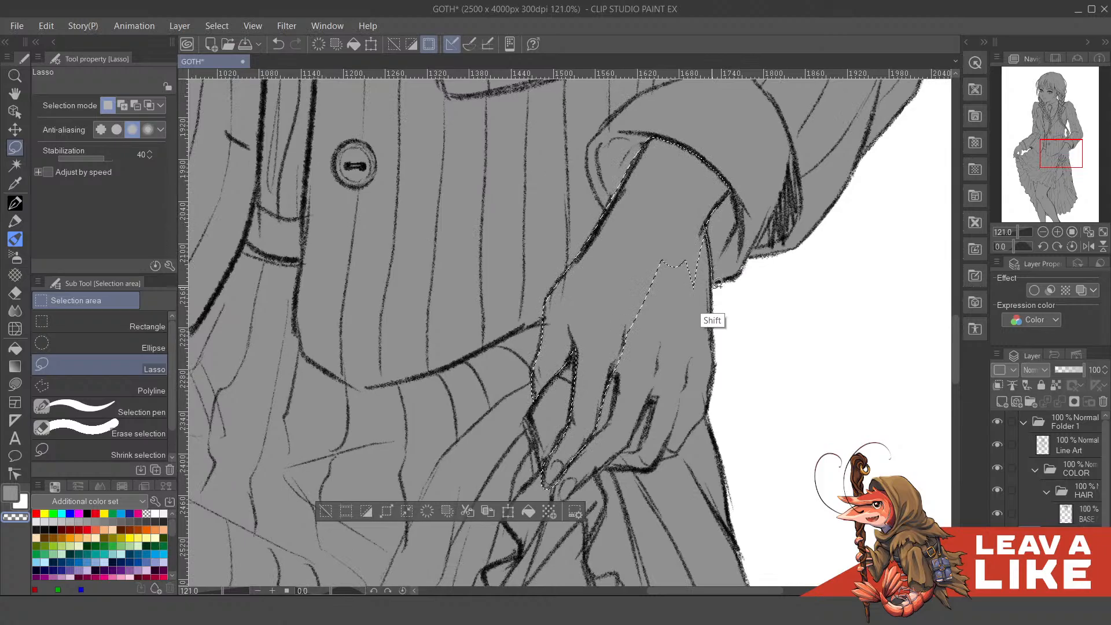
- Add the hand's outer edge, little finger and knuckle area to the selection, following the gaps between the fingers
{"action": "mouse_move", "coordinate": [717, 283]}
{"action": "left_mouse_down"}
{"action": "mouse_move", "coordinate": [710, 380]}
{"action": "mouse_move", "coordinate": [671, 203]}
{"action": "left_mouse_up"}
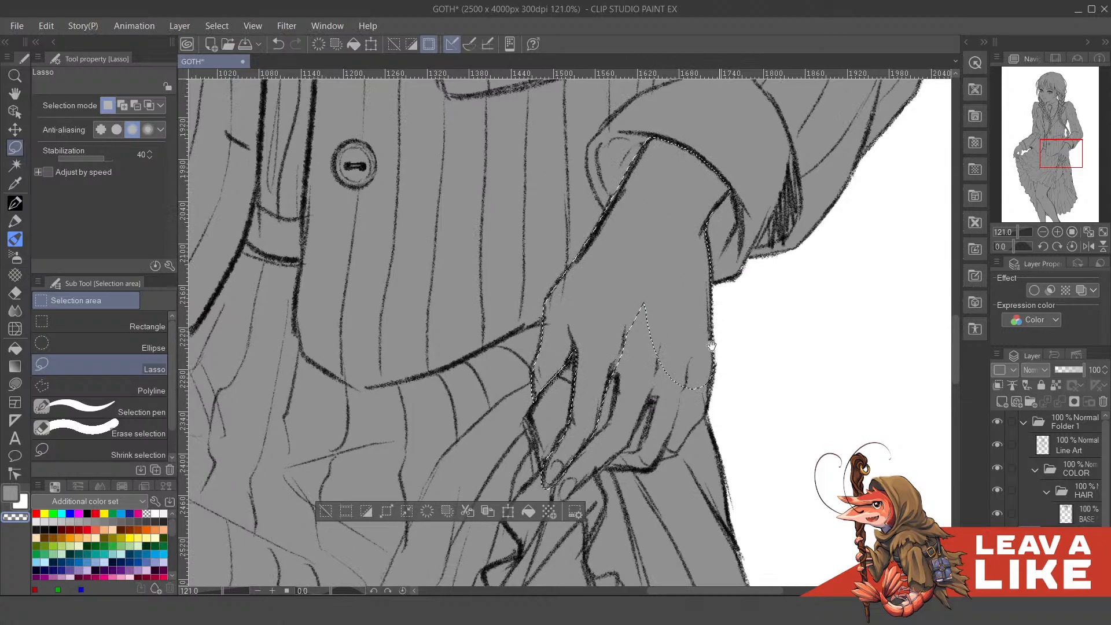
{"action": "left_click_drag", "start_coordinate": [711, 345], "coordinate": [699, 263]}
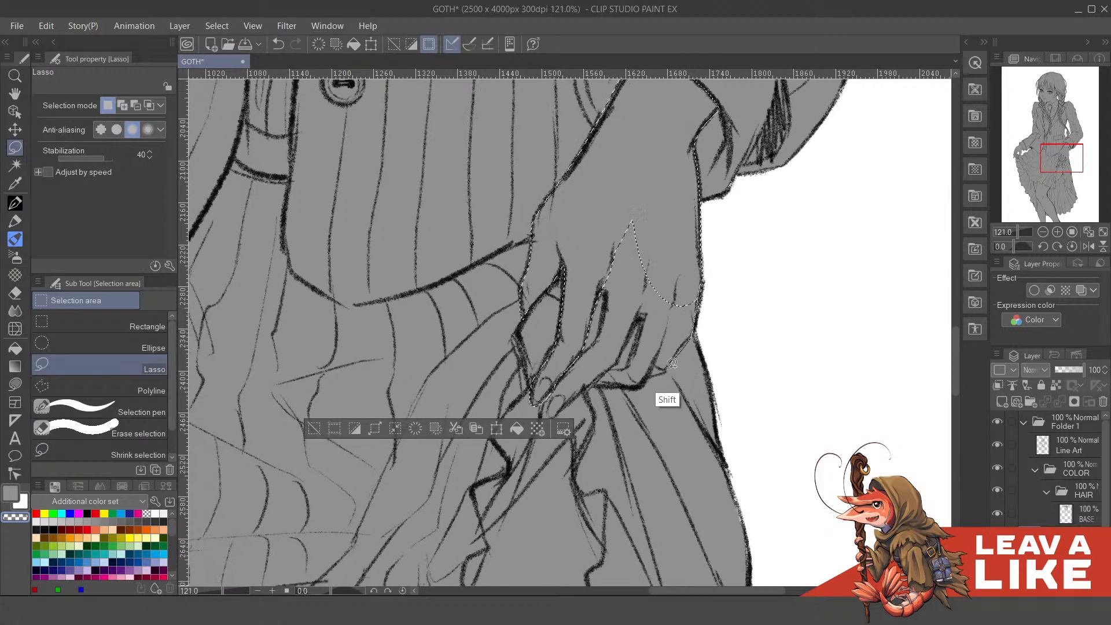
{"action": "mouse_move", "coordinate": [672, 363]}
{"action": "left_mouse_down"}
{"action": "mouse_move", "coordinate": [658, 375]}
{"action": "mouse_move", "coordinate": [642, 354]}
{"action": "left_mouse_up"}
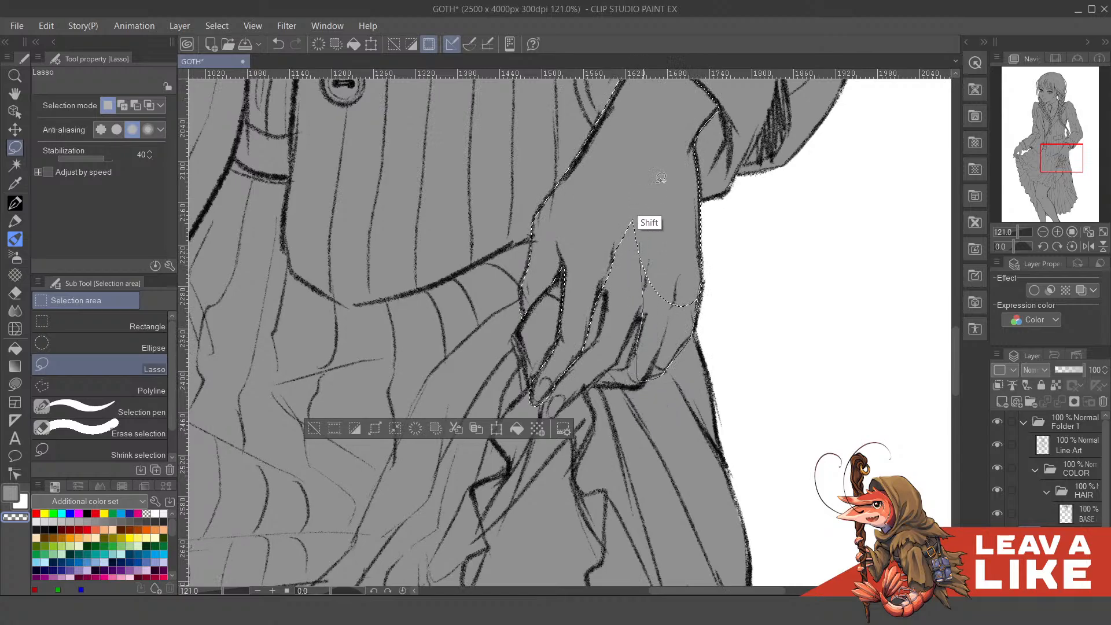
{"action": "left_click_drag", "start_coordinate": [681, 234], "coordinate": [717, 214]}
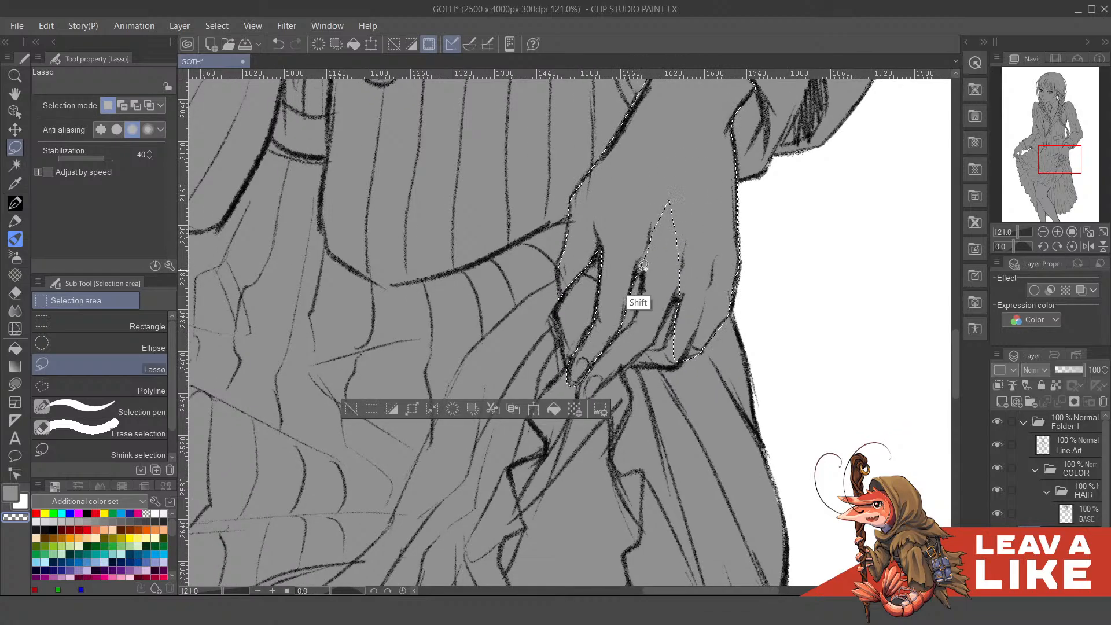
{"action": "mouse_move", "coordinate": [638, 318]}
{"action": "left_mouse_down"}
{"action": "mouse_move", "coordinate": [645, 333]}
{"action": "mouse_move", "coordinate": [665, 331]}
{"action": "mouse_move", "coordinate": [694, 191]}
{"action": "left_mouse_up"}
{"action": "left_click_drag", "start_coordinate": [690, 330], "coordinate": [717, 263]}
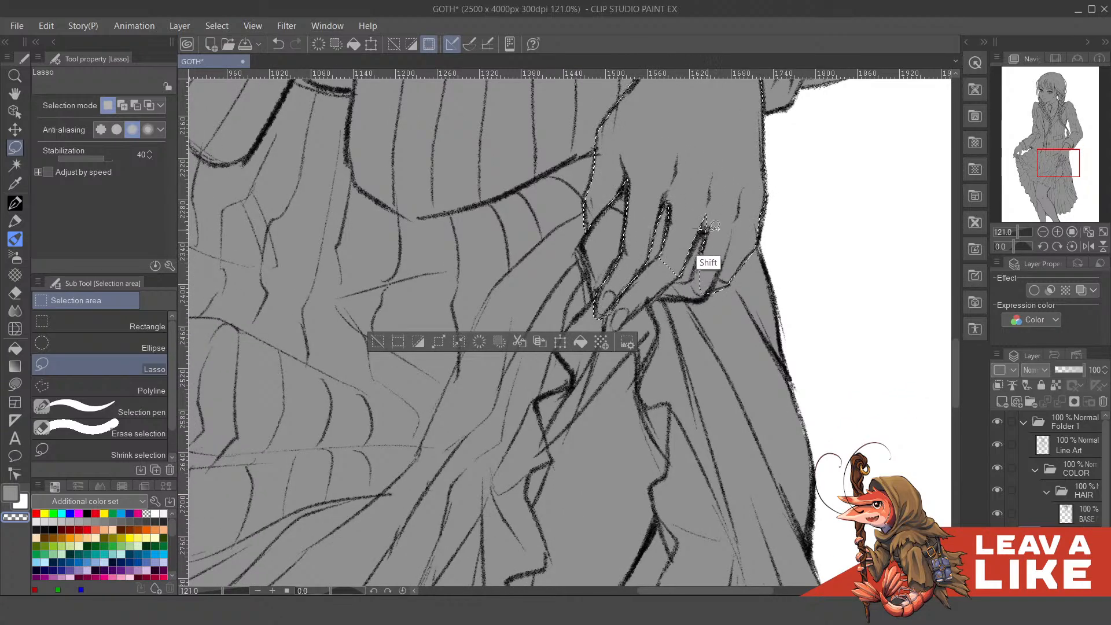
- Complete the hand selection by adding the remaining parts of the middle and ring fingers down to their tips
{"action": "scroll", "coordinate": [731, 215], "scroll_direction": "down", "scroll_amount": 1}
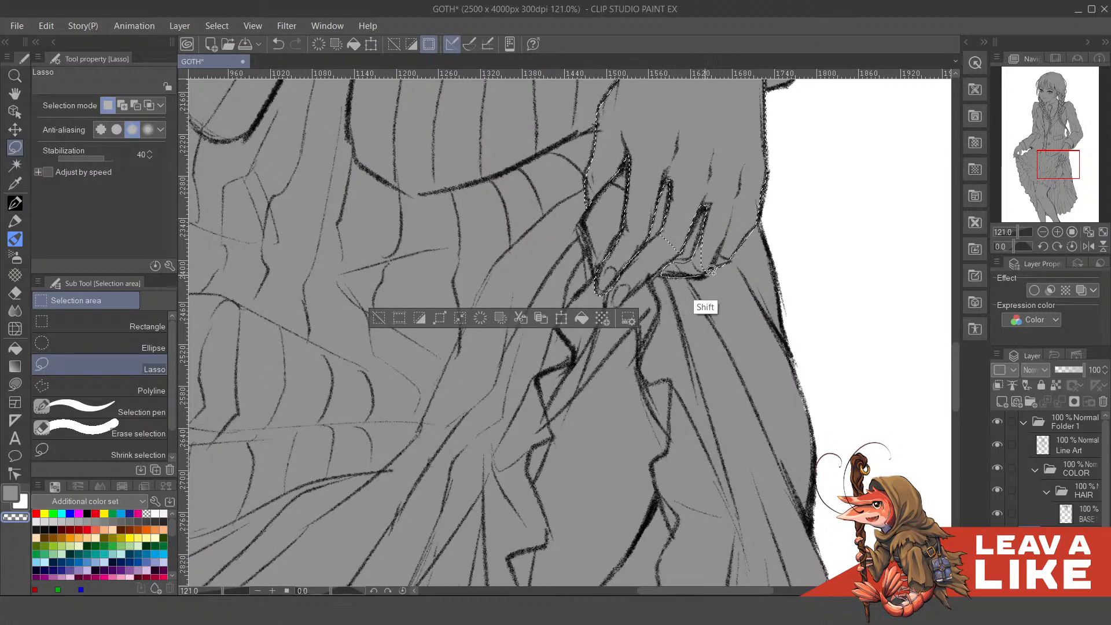
{"action": "left_click_drag", "start_coordinate": [700, 241], "coordinate": [744, 250]}
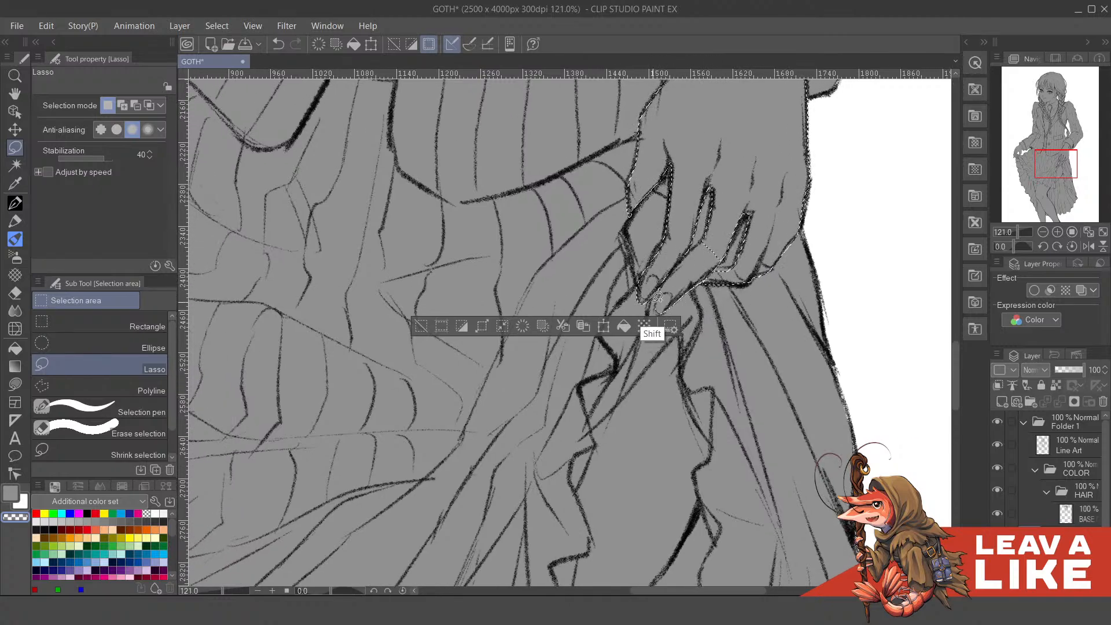
{"action": "left_click_drag", "start_coordinate": [717, 224], "coordinate": [716, 233]}
{"action": "left_click_drag", "start_coordinate": [678, 280], "coordinate": [693, 247]}
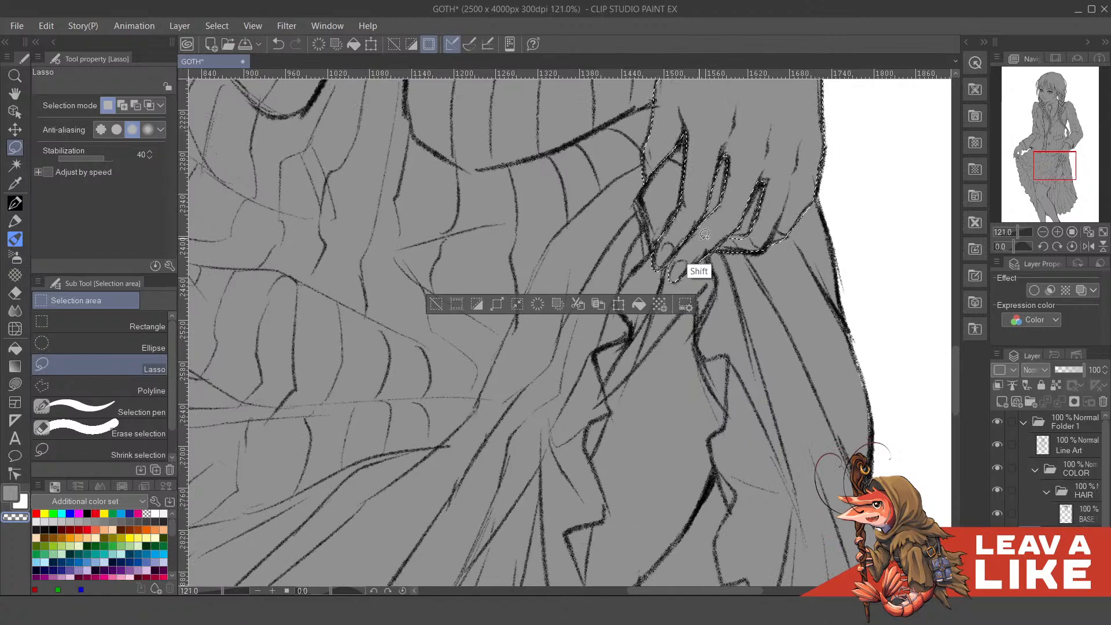
{"action": "left_click_drag", "start_coordinate": [682, 266], "coordinate": [646, 367]}
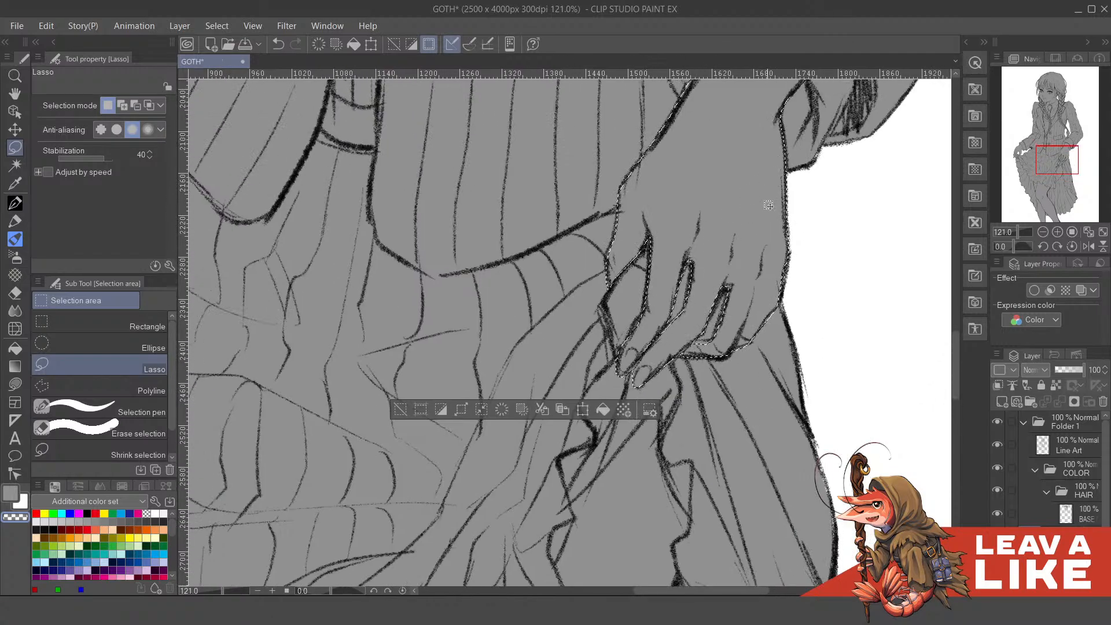
- Add the other hand lifting the skirt to the selection, tracing the cuff edge, thumb and fingertips against the fabric
{"action": "scroll", "coordinate": [767, 205], "scroll_direction": "down", "scroll_amount": 3}
{"action": "left_click_drag", "start_coordinate": [784, 209], "coordinate": [784, 205]}
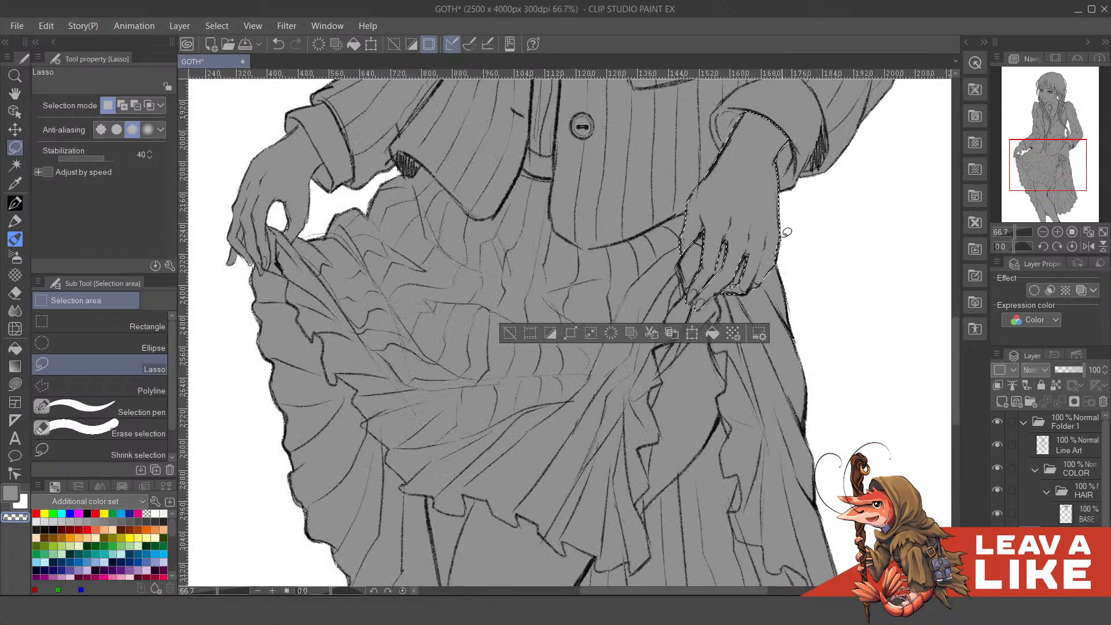
{"action": "left_click_drag", "start_coordinate": [517, 234], "coordinate": [852, 390]}
{"action": "scroll", "coordinate": [617, 360], "scroll_direction": "up", "scroll_amount": 3}
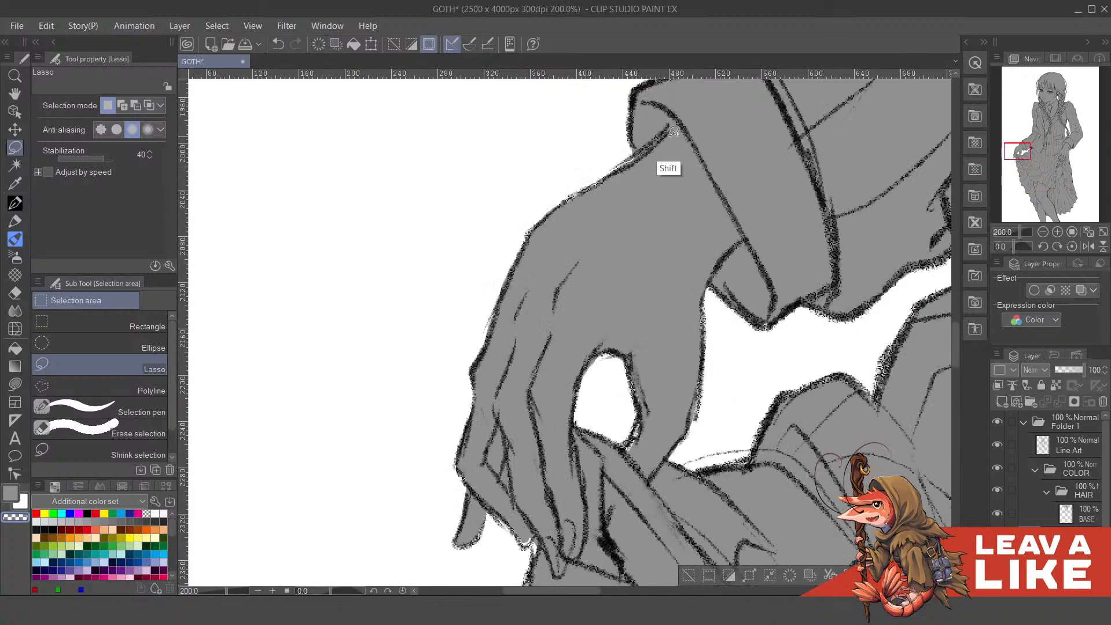
{"action": "mouse_move", "coordinate": [674, 131]}
{"action": "left_mouse_down"}
{"action": "mouse_move", "coordinate": [748, 238]}
{"action": "mouse_move", "coordinate": [708, 308]}
{"action": "mouse_move", "coordinate": [725, 394]}
{"action": "mouse_move", "coordinate": [714, 435]}
{"action": "mouse_move", "coordinate": [682, 458]}
{"action": "mouse_move", "coordinate": [641, 441]}
{"action": "mouse_move", "coordinate": [607, 397]}
{"action": "mouse_move", "coordinate": [529, 378]}
{"action": "mouse_move", "coordinate": [445, 232]}
{"action": "mouse_move", "coordinate": [592, 141]}
{"action": "mouse_move", "coordinate": [616, 161]}
{"action": "mouse_move", "coordinate": [636, 158]}
{"action": "mouse_move", "coordinate": [675, 121]}
{"action": "left_mouse_up"}
{"action": "left_click_drag", "start_coordinate": [524, 343], "coordinate": [612, 201]}
{"action": "mouse_move", "coordinate": [553, 226]}
{"action": "left_mouse_down"}
{"action": "mouse_move", "coordinate": [545, 264]}
{"action": "mouse_move", "coordinate": [534, 439]}
{"action": "mouse_move", "coordinate": [591, 432]}
{"action": "mouse_move", "coordinate": [608, 240]}
{"action": "left_mouse_up"}
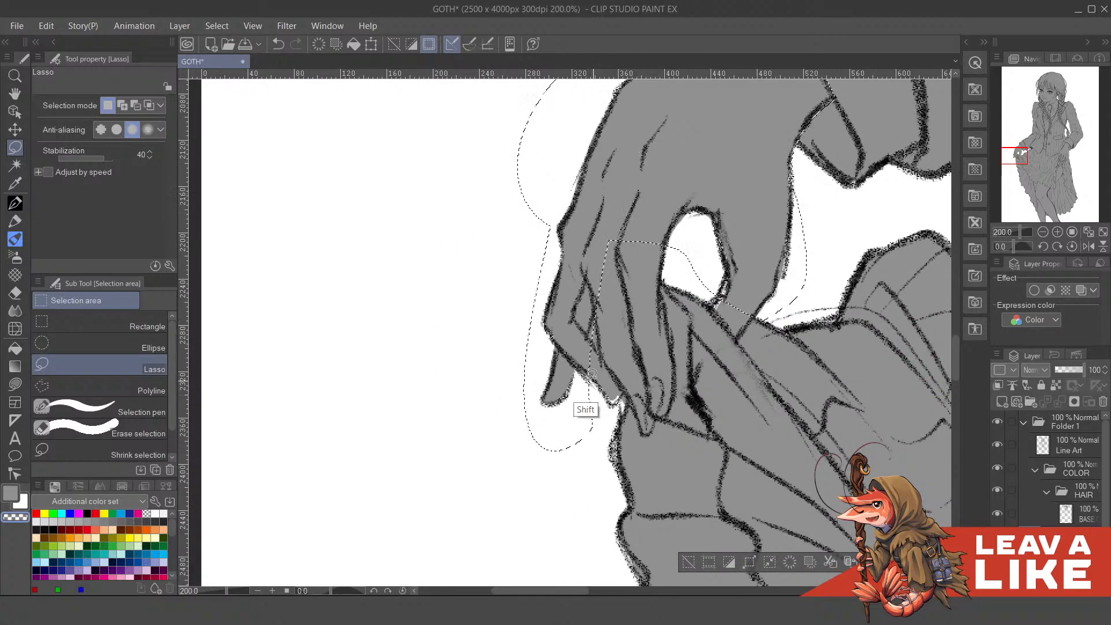
{"action": "mouse_move", "coordinate": [591, 373]}
{"action": "left_mouse_down"}
{"action": "mouse_move", "coordinate": [609, 407]}
{"action": "mouse_move", "coordinate": [622, 399]}
{"action": "mouse_move", "coordinate": [649, 432]}
{"action": "mouse_move", "coordinate": [662, 418]}
{"action": "mouse_move", "coordinate": [678, 366]}
{"action": "mouse_move", "coordinate": [666, 282]}
{"action": "mouse_move", "coordinate": [651, 246]}
{"action": "mouse_move", "coordinate": [636, 242]}
{"action": "left_mouse_up"}
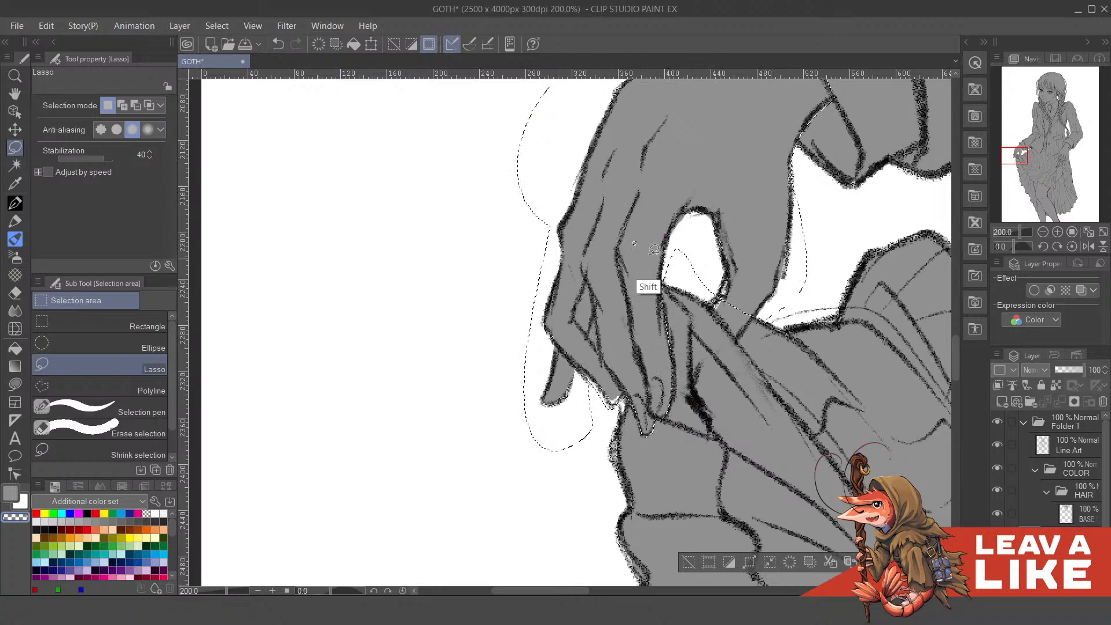
- Clear the selection around the face, neck and both hands
{"action": "scroll", "coordinate": [764, 179], "scroll_direction": "down", "scroll_amount": 2}
{"action": "scroll", "coordinate": [728, 206], "scroll_direction": "up", "scroll_amount": 1}
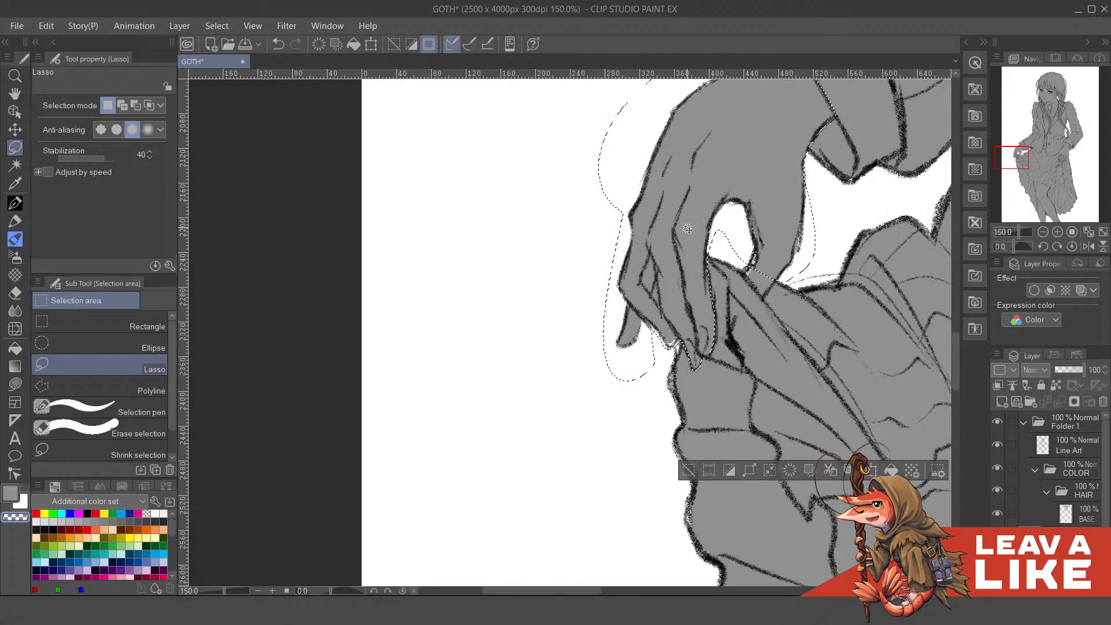
{"action": "scroll", "coordinate": [802, 152], "scroll_direction": "down", "scroll_amount": 2}
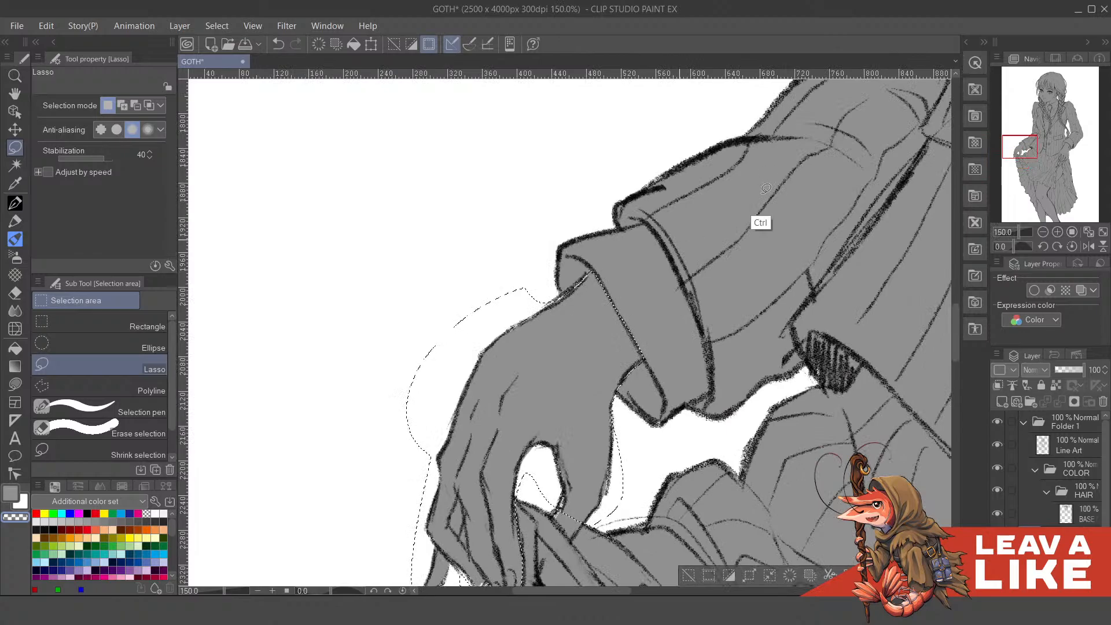
{"action": "scroll", "coordinate": [758, 221], "scroll_direction": "down", "scroll_amount": 3}
{"action": "left_click_drag", "start_coordinate": [828, 250], "coordinate": [719, 320]}
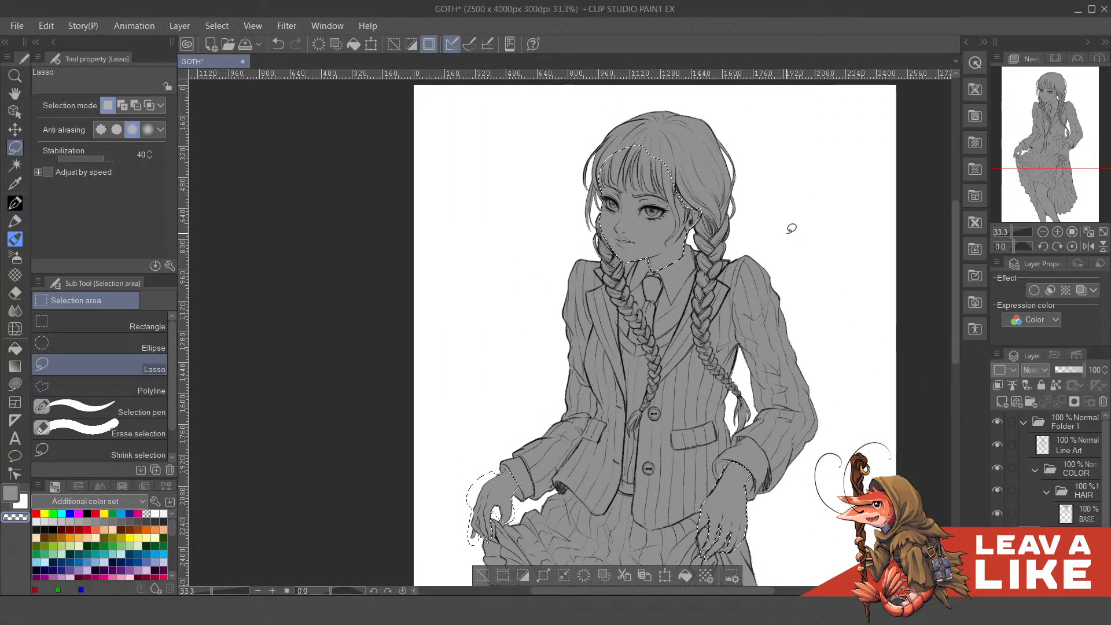
{"action": "key", "text": "ctrl+d"}
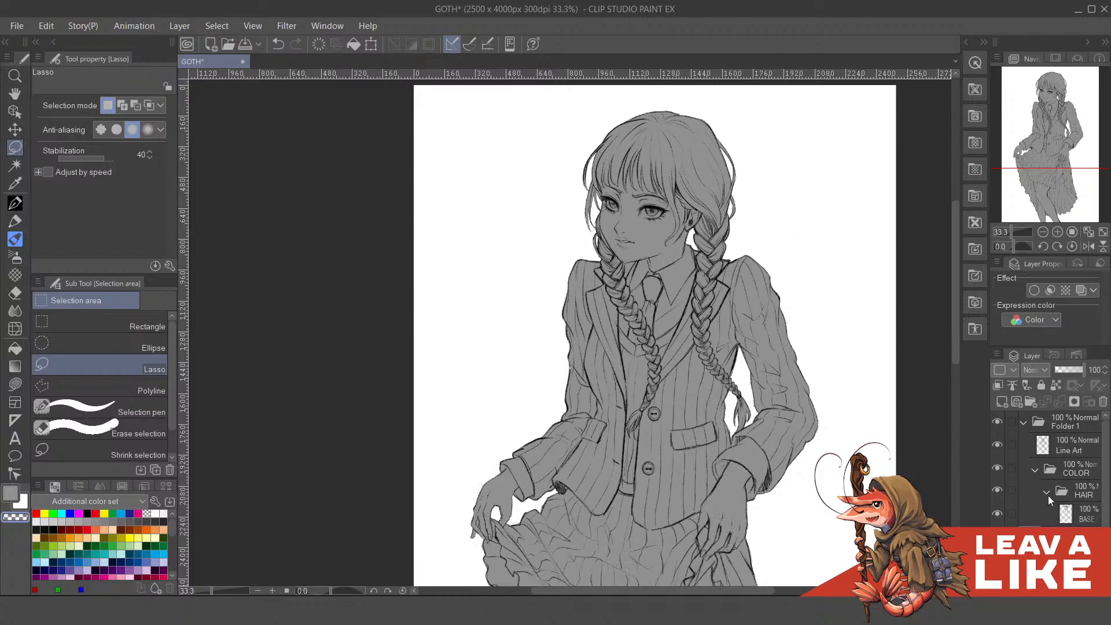
- Put the separated face, neck and hands BASE layer into a new folder below HAIR and name the folder SKIN
{"action": "left_click", "coordinate": [1046, 493]}
{"action": "left_click", "coordinate": [1085, 511]}
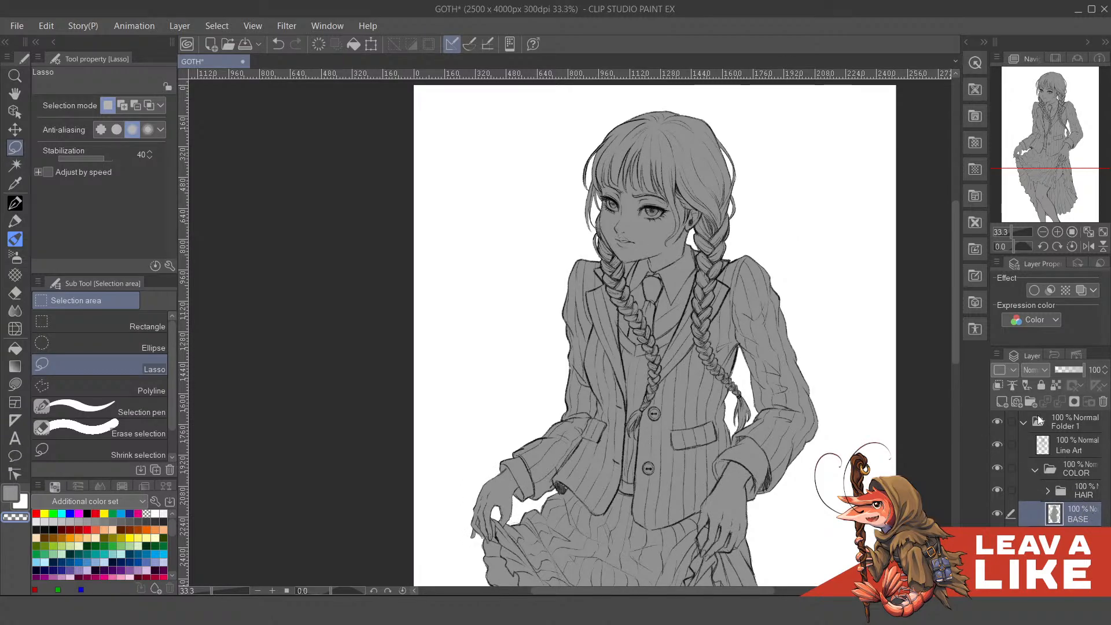
{"action": "left_click", "coordinate": [1030, 400]}
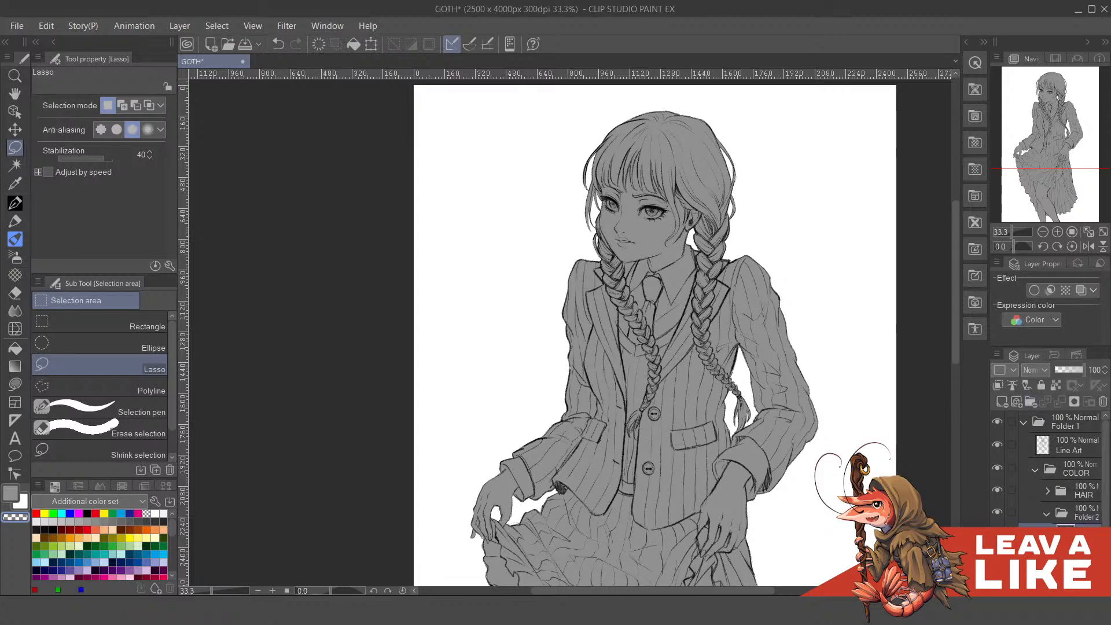
{"action": "double_click", "coordinate": [1087, 517]}
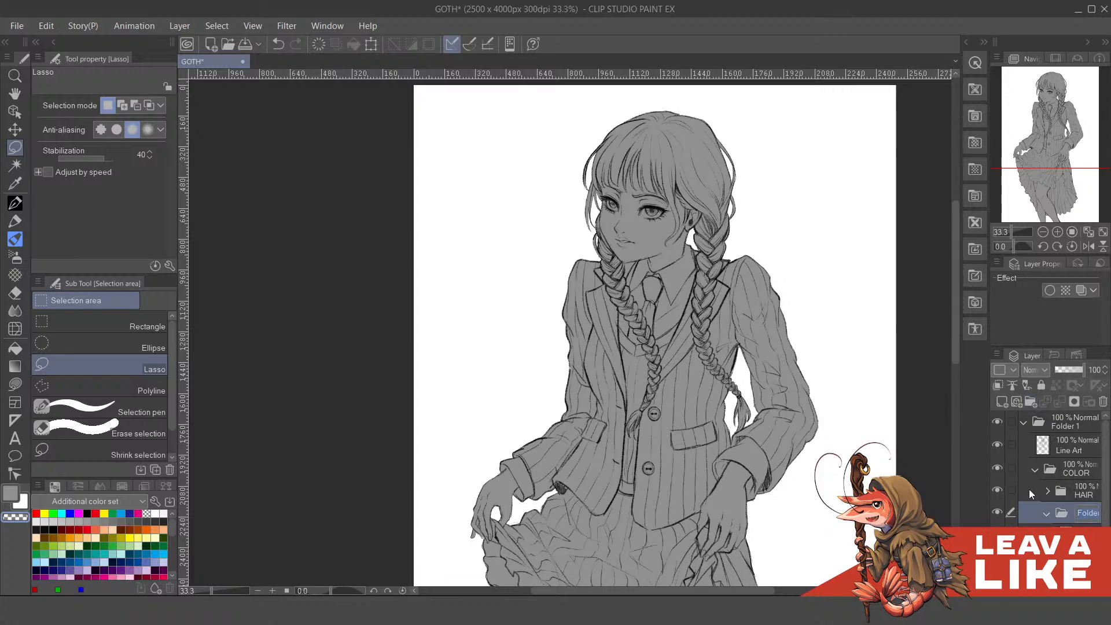
{"action": "type", "text": "s"}
{"action": "key", "text": "BackSpace"}
{"action": "type", "text": "s"}
{"action": "type", "text": "SKIL"}
{"action": "key", "text": "BackSpace"}
{"action": "type", "text": "N"}
{"action": "key", "text": "Return"}
- Hide the remaining base to check the separated hair and skin areas, and examine the bare legs below the skirt
{"action": "left_click", "coordinate": [997, 534]}
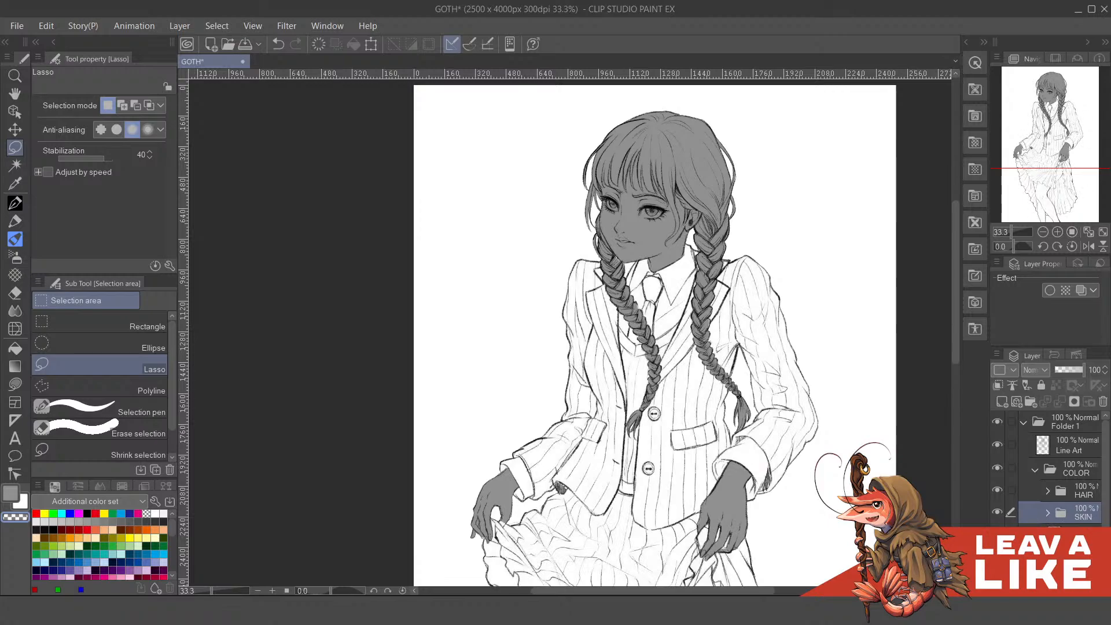
{"action": "scroll", "coordinate": [758, 364], "scroll_direction": "down", "scroll_amount": 4}
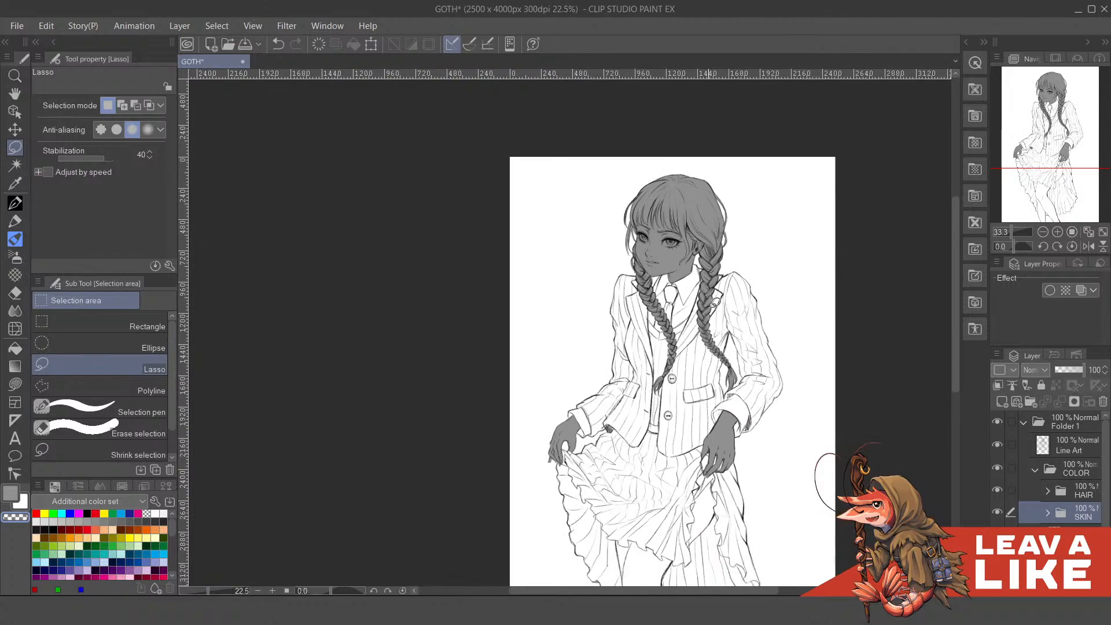
{"action": "scroll", "coordinate": [761, 400], "scroll_direction": "up", "scroll_amount": 2}
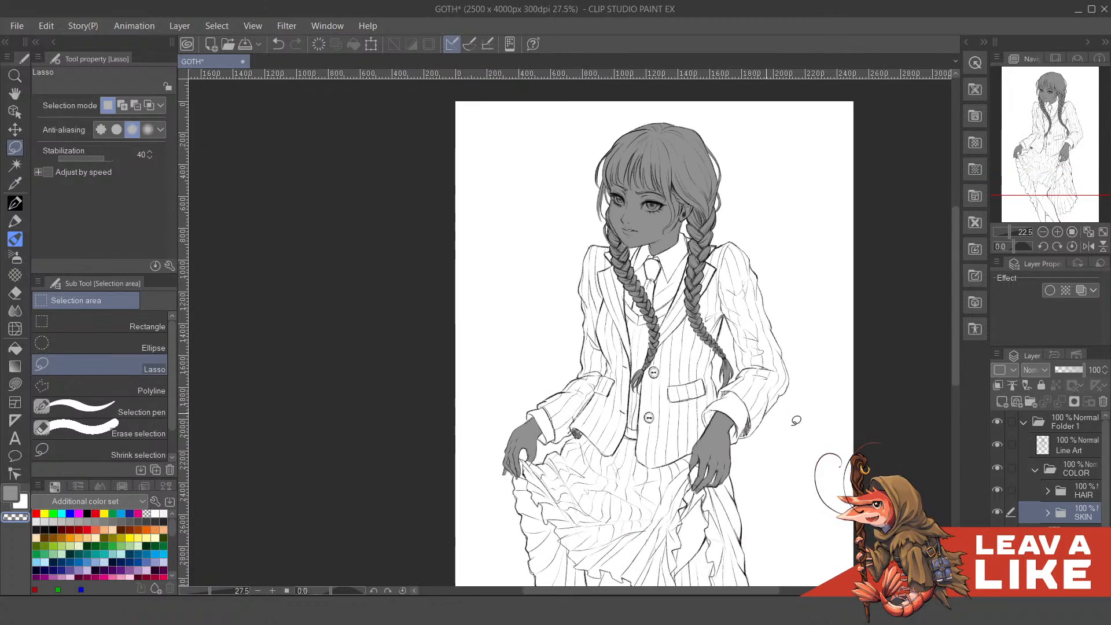
{"action": "left_click", "coordinate": [1046, 514]}
{"action": "scroll", "coordinate": [772, 479], "scroll_direction": "down", "scroll_amount": 2}
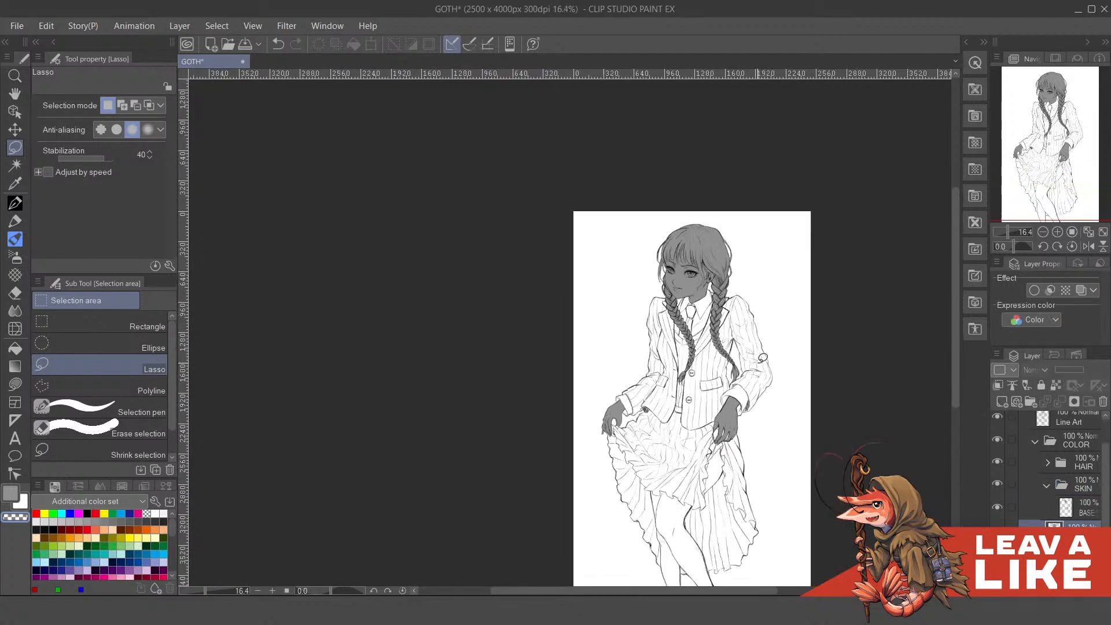
{"action": "scroll", "coordinate": [752, 462], "scroll_direction": "up", "scroll_amount": 3}
{"action": "scroll", "coordinate": [691, 391], "scroll_direction": "up", "scroll_amount": 3}
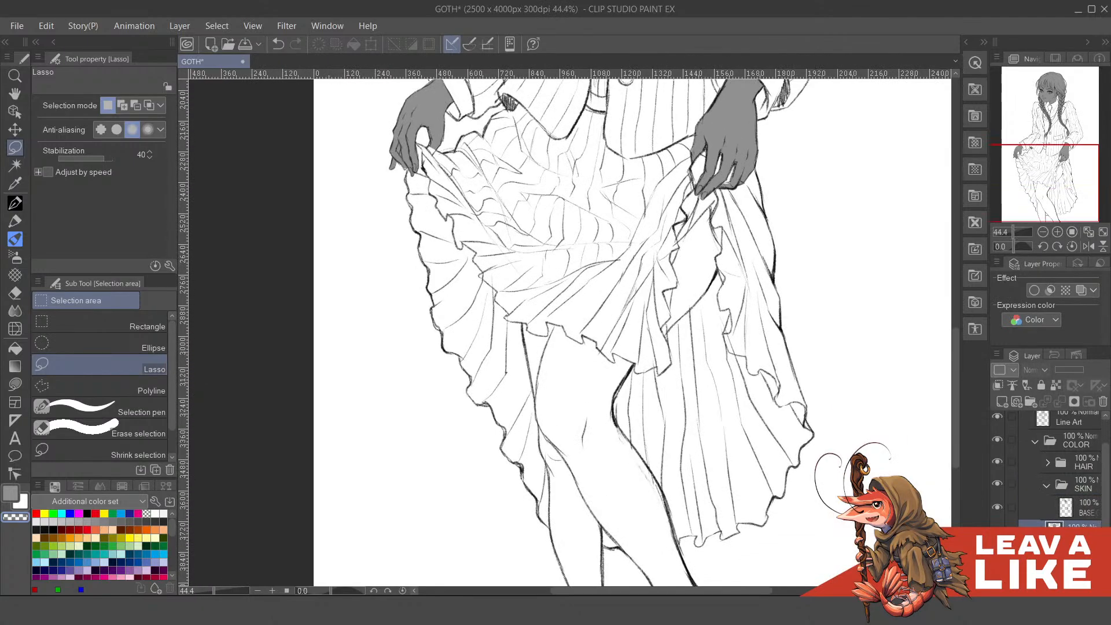
- Lasso the bare thigh visible through the skirt opening on the remaining base, following the ruffled edges and leg contour
{"action": "scroll", "coordinate": [698, 255], "scroll_direction": "up", "scroll_amount": 3}
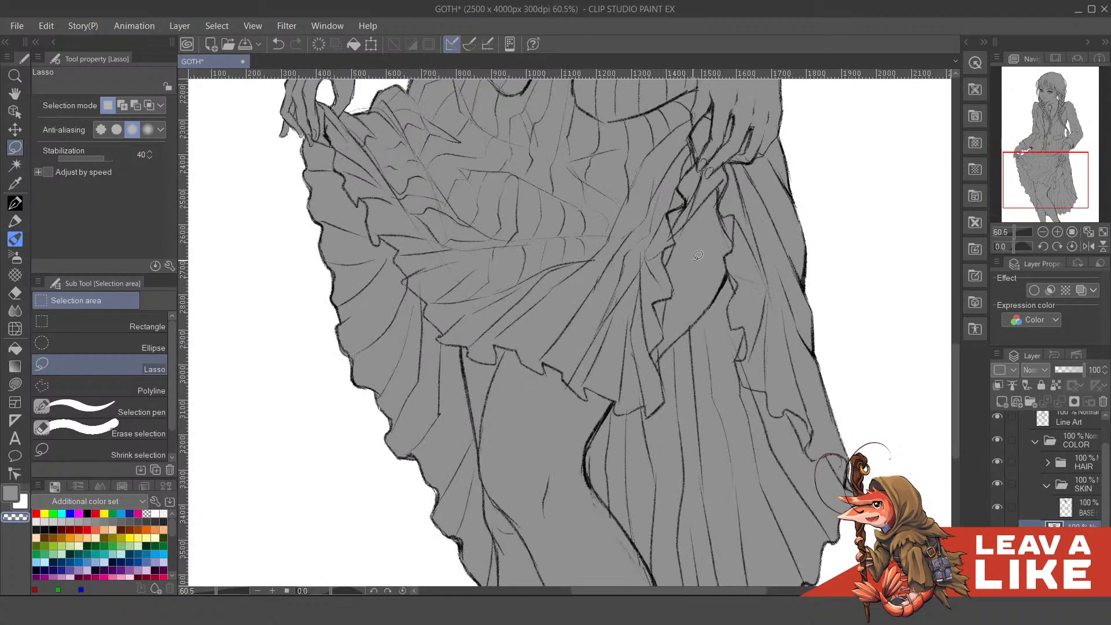
{"action": "scroll", "coordinate": [698, 295], "scroll_direction": "up", "scroll_amount": 3}
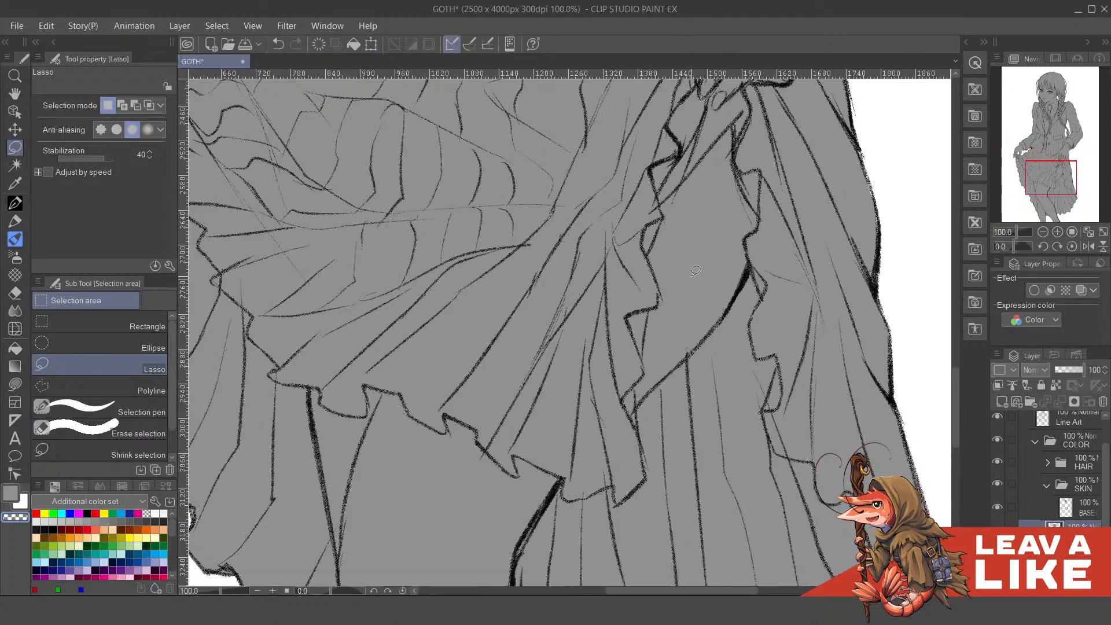
{"action": "scroll", "coordinate": [712, 317], "scroll_direction": "up", "scroll_amount": 1}
{"action": "scroll", "coordinate": [680, 345], "scroll_direction": "up", "scroll_amount": 3}
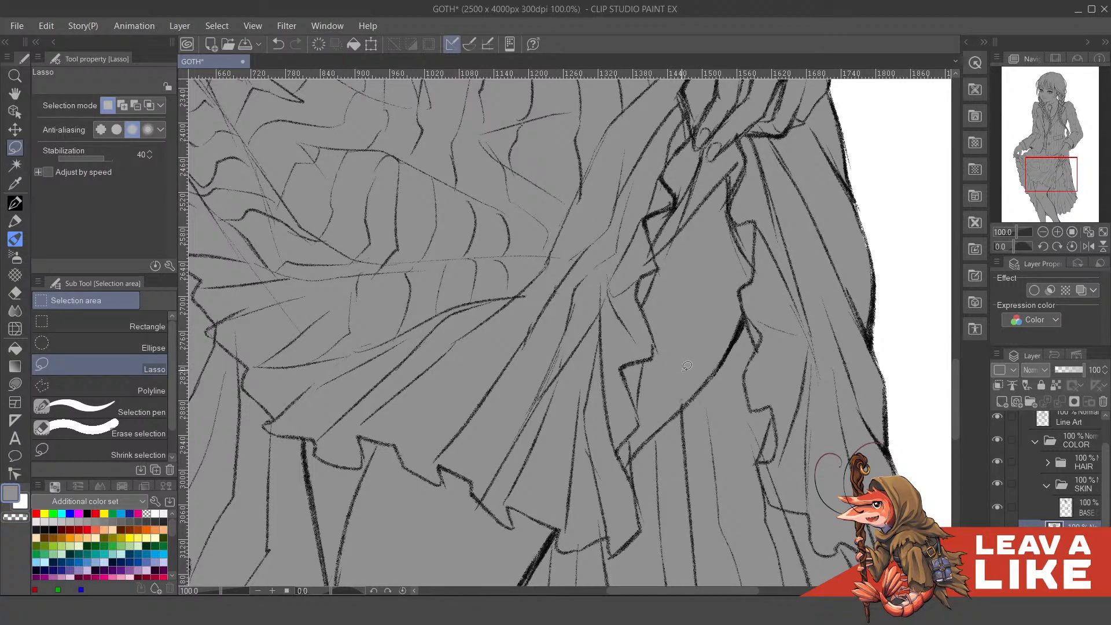
{"action": "scroll", "coordinate": [688, 356], "scroll_direction": "up", "scroll_amount": 2}
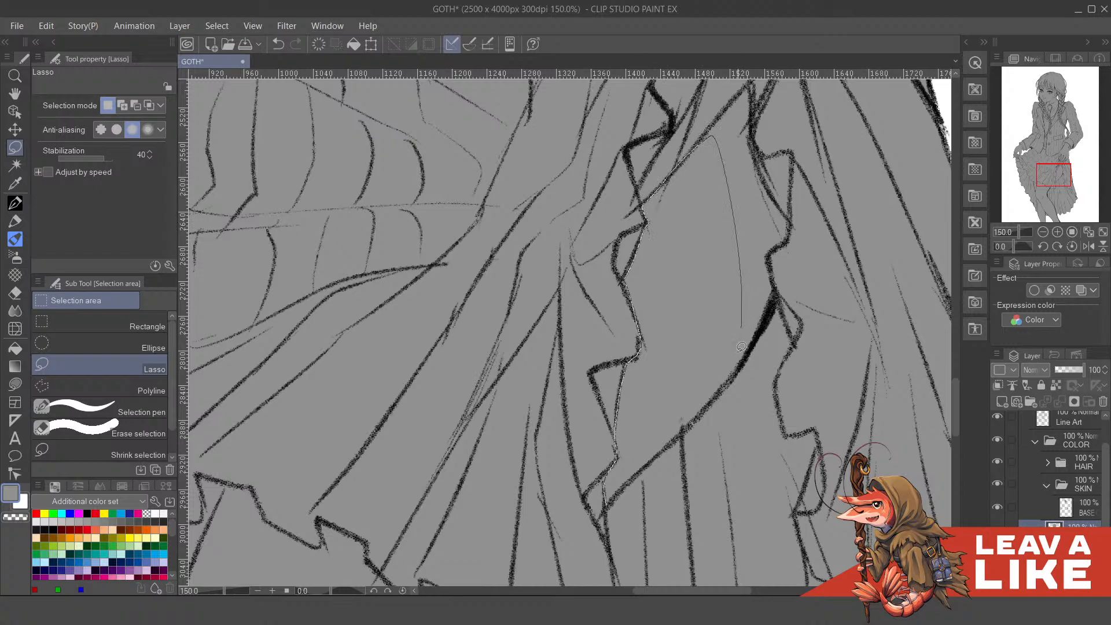
{"action": "left_click_drag", "start_coordinate": [636, 473], "coordinate": [606, 505]}
{"action": "mouse_move", "coordinate": [736, 374]}
{"action": "left_mouse_down"}
{"action": "mouse_move", "coordinate": [675, 416]}
{"action": "mouse_move", "coordinate": [629, 494]}
{"action": "left_mouse_up"}
{"action": "mouse_move", "coordinate": [591, 264]}
{"action": "left_mouse_down"}
{"action": "mouse_move", "coordinate": [643, 202]}
{"action": "mouse_move", "coordinate": [646, 255]}
{"action": "mouse_move", "coordinate": [683, 342]}
{"action": "mouse_move", "coordinate": [660, 435]}
{"action": "mouse_move", "coordinate": [590, 427]}
{"action": "left_mouse_up"}
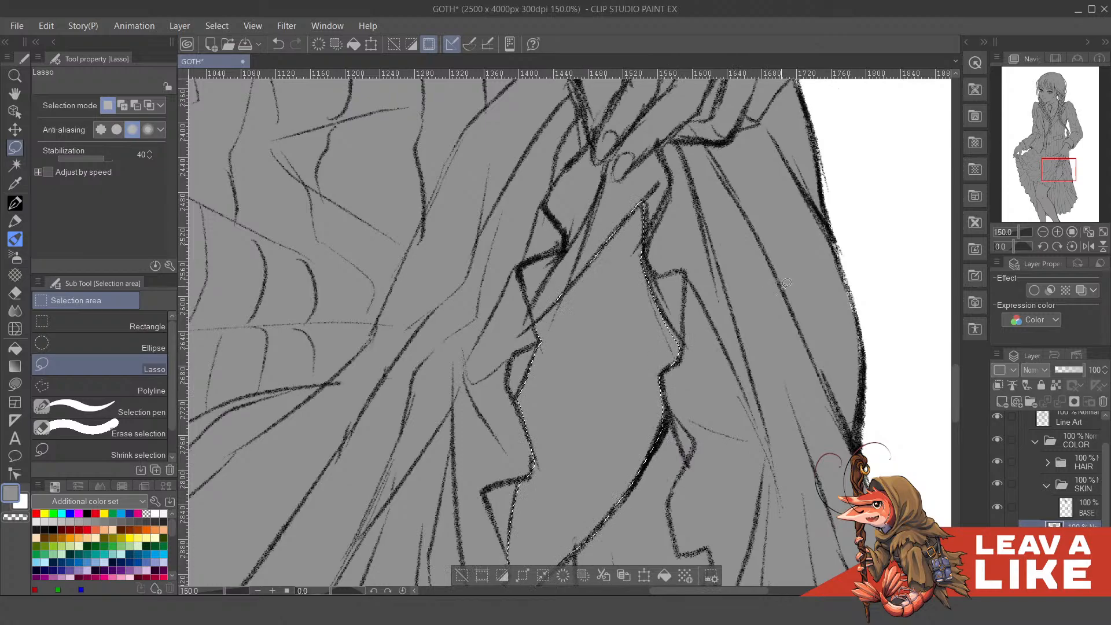
- Refine the thigh selection along the ruffled skirt edge below the hand
{"action": "scroll", "coordinate": [715, 371], "scroll_direction": "up", "scroll_amount": 1}
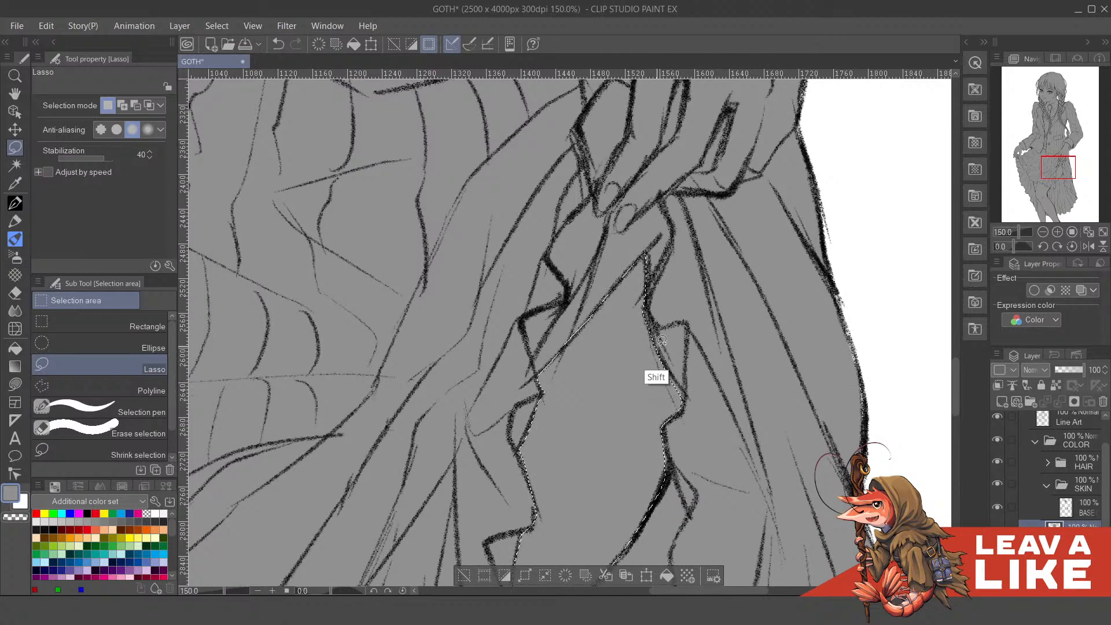
{"action": "left_click_drag", "start_coordinate": [663, 339], "coordinate": [690, 381]}
{"action": "key", "text": "ctrl+z"}
{"action": "mouse_move", "coordinate": [662, 339]}
{"action": "left_mouse_down"}
{"action": "mouse_move", "coordinate": [687, 394]}
{"action": "mouse_move", "coordinate": [646, 378]}
{"action": "left_mouse_up"}
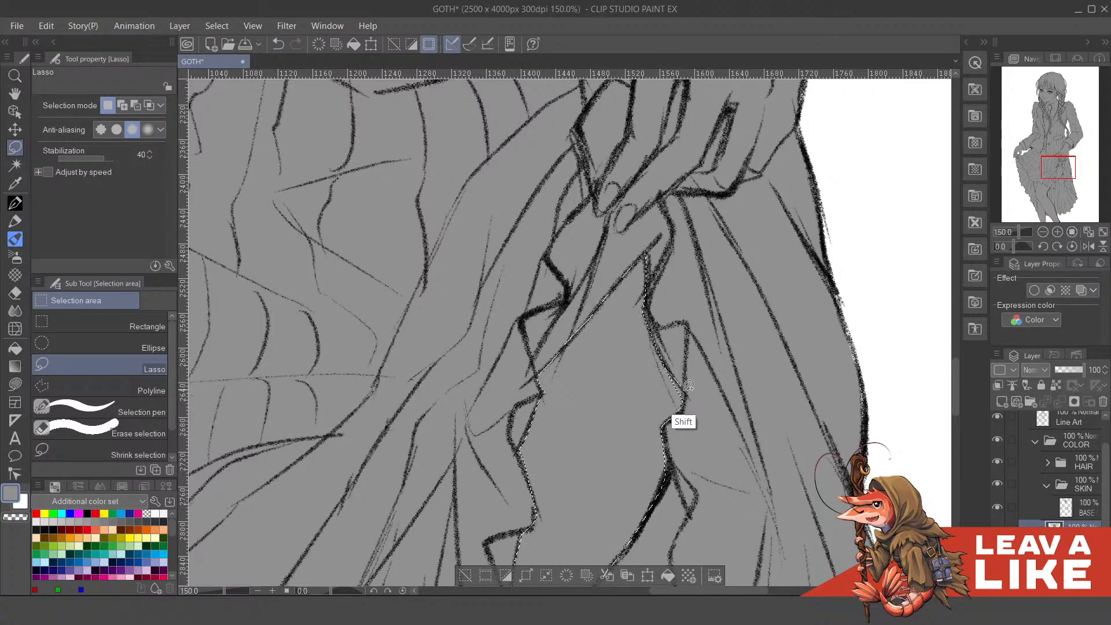
- Add the upper part of the front leg to the selection, tracing the jagged skirt hem above it
{"action": "left_click_drag", "start_coordinate": [705, 405], "coordinate": [764, 156]}
{"action": "left_click_drag", "start_coordinate": [578, 406], "coordinate": [630, 257]}
{"action": "mouse_move", "coordinate": [475, 245]}
{"action": "left_mouse_down"}
{"action": "mouse_move", "coordinate": [487, 215]}
{"action": "mouse_move", "coordinate": [503, 218]}
{"action": "mouse_move", "coordinate": [528, 249]}
{"action": "mouse_move", "coordinate": [571, 273]}
{"action": "mouse_move", "coordinate": [582, 275]}
{"action": "mouse_move", "coordinate": [584, 248]}
{"action": "mouse_move", "coordinate": [609, 259]}
{"action": "mouse_move", "coordinate": [688, 342]}
{"action": "mouse_move", "coordinate": [686, 310]}
{"action": "mouse_move", "coordinate": [753, 348]}
{"action": "mouse_move", "coordinate": [677, 432]}
{"action": "mouse_move", "coordinate": [478, 439]}
{"action": "mouse_move", "coordinate": [432, 385]}
{"action": "mouse_move", "coordinate": [481, 219]}
{"action": "left_mouse_up"}
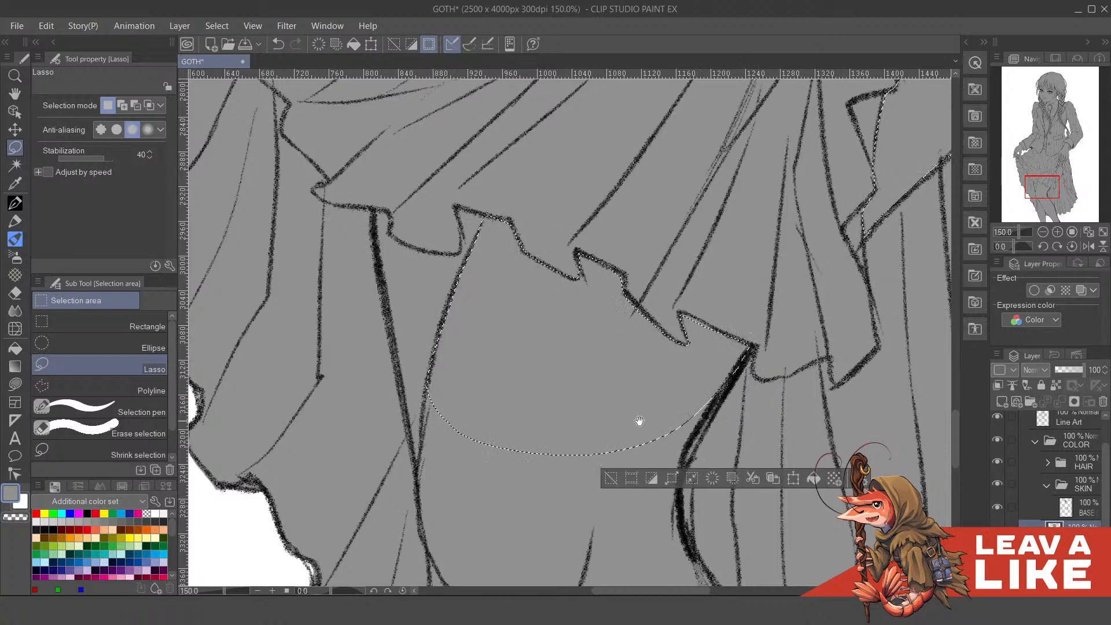
- Extend the leg selection down past the knee, following the outer contours of both legs against the skirt
{"action": "left_click_drag", "start_coordinate": [639, 421], "coordinate": [640, 185]}
{"action": "mouse_move", "coordinate": [692, 122]}
{"action": "left_mouse_down"}
{"action": "mouse_move", "coordinate": [639, 216]}
{"action": "mouse_move", "coordinate": [659, 309]}
{"action": "mouse_move", "coordinate": [620, 412]}
{"action": "mouse_move", "coordinate": [535, 196]}
{"action": "mouse_move", "coordinate": [648, 296]}
{"action": "left_mouse_up"}
{"action": "mouse_move", "coordinate": [485, 200]}
{"action": "left_mouse_down"}
{"action": "mouse_move", "coordinate": [471, 315]}
{"action": "mouse_move", "coordinate": [491, 407]}
{"action": "mouse_move", "coordinate": [521, 448]}
{"action": "mouse_move", "coordinate": [640, 544]}
{"action": "mouse_move", "coordinate": [650, 234]}
{"action": "left_mouse_up"}
{"action": "mouse_move", "coordinate": [562, 498]}
{"action": "left_mouse_down"}
{"action": "mouse_move", "coordinate": [465, 240]}
{"action": "mouse_move", "coordinate": [550, 391]}
{"action": "mouse_move", "coordinate": [609, 474]}
{"action": "mouse_move", "coordinate": [639, 495]}
{"action": "mouse_move", "coordinate": [628, 258]}
{"action": "left_mouse_up"}
{"action": "mouse_move", "coordinate": [446, 218]}
{"action": "left_mouse_down"}
{"action": "mouse_move", "coordinate": [408, 168]}
{"action": "mouse_move", "coordinate": [444, 405]}
{"action": "mouse_move", "coordinate": [663, 429]}
{"action": "mouse_move", "coordinate": [674, 191]}
{"action": "mouse_move", "coordinate": [770, 318]}
{"action": "mouse_move", "coordinate": [604, 230]}
{"action": "mouse_move", "coordinate": [685, 210]}
{"action": "mouse_move", "coordinate": [813, 351]}
{"action": "left_mouse_up"}
{"action": "key", "text": "ctrl+z"}
{"action": "mouse_move", "coordinate": [678, 181]}
{"action": "left_mouse_down"}
{"action": "mouse_move", "coordinate": [741, 248]}
{"action": "mouse_move", "coordinate": [832, 401]}
{"action": "mouse_move", "coordinate": [609, 388]}
{"action": "mouse_move", "coordinate": [642, 289]}
{"action": "left_mouse_up"}
{"action": "left_click_drag", "start_coordinate": [759, 410], "coordinate": [677, 208]}
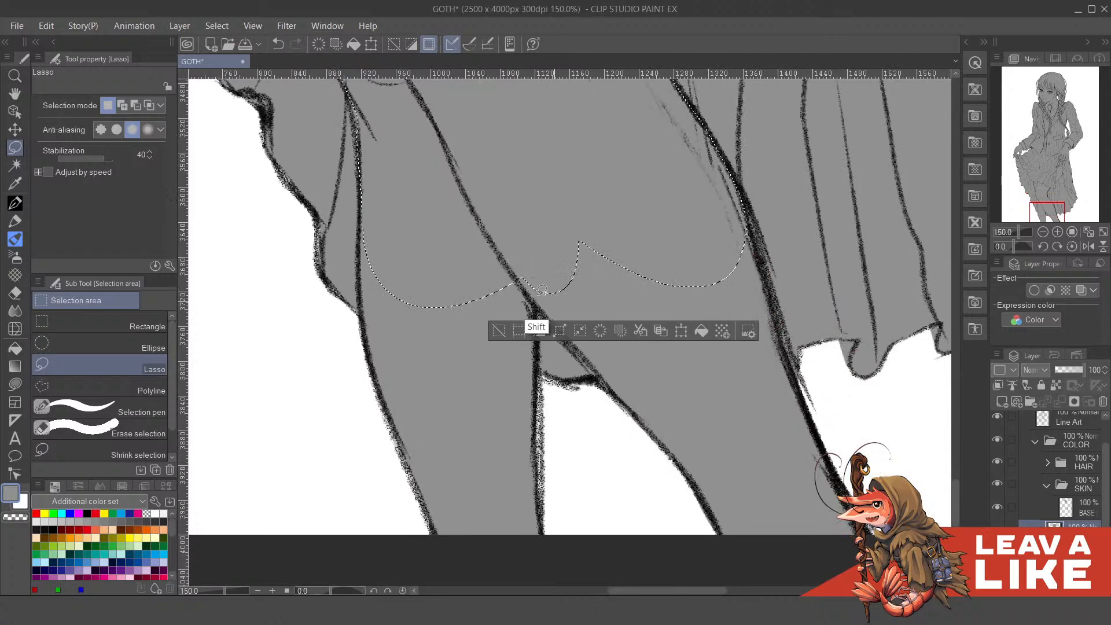
- Add the front leg's calf to the selection down to the canvas edge, following where it crosses the other leg
{"action": "mouse_move", "coordinate": [517, 281]}
{"action": "left_mouse_down"}
{"action": "mouse_move", "coordinate": [649, 416]}
{"action": "mouse_move", "coordinate": [767, 479]}
{"action": "mouse_move", "coordinate": [773, 325]}
{"action": "mouse_move", "coordinate": [753, 252]}
{"action": "mouse_move", "coordinate": [653, 162]}
{"action": "left_mouse_up"}
{"action": "mouse_move", "coordinate": [738, 191]}
{"action": "left_mouse_down"}
{"action": "mouse_move", "coordinate": [811, 412]}
{"action": "mouse_move", "coordinate": [799, 481]}
{"action": "mouse_move", "coordinate": [686, 263]}
{"action": "left_mouse_up"}
{"action": "mouse_move", "coordinate": [813, 407]}
{"action": "left_mouse_down"}
{"action": "mouse_move", "coordinate": [716, 254]}
{"action": "mouse_move", "coordinate": [788, 407]}
{"action": "mouse_move", "coordinate": [772, 468]}
{"action": "mouse_move", "coordinate": [716, 475]}
{"action": "mouse_move", "coordinate": [664, 463]}
{"action": "mouse_move", "coordinate": [539, 346]}
{"action": "mouse_move", "coordinate": [510, 269]}
{"action": "mouse_move", "coordinate": [531, 231]}
{"action": "mouse_move", "coordinate": [669, 209]}
{"action": "mouse_move", "coordinate": [702, 229]}
{"action": "mouse_move", "coordinate": [840, 463]}
{"action": "left_mouse_up"}
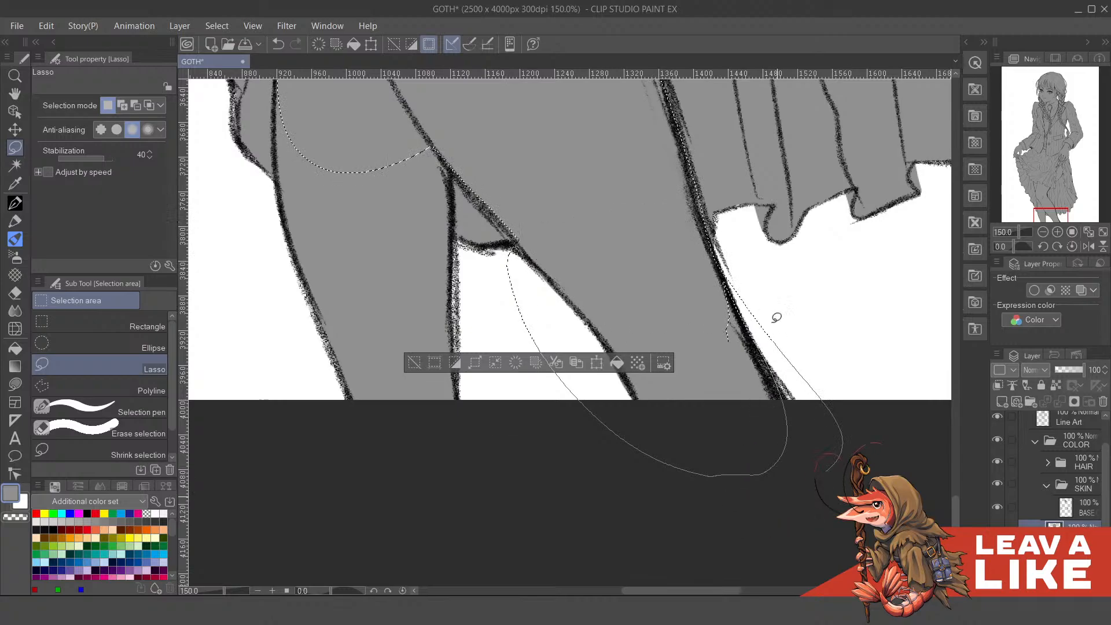
{"action": "mouse_move", "coordinate": [690, 291]}
{"action": "left_mouse_down"}
{"action": "mouse_move", "coordinate": [847, 465]}
{"action": "mouse_move", "coordinate": [717, 387]}
{"action": "left_mouse_up"}
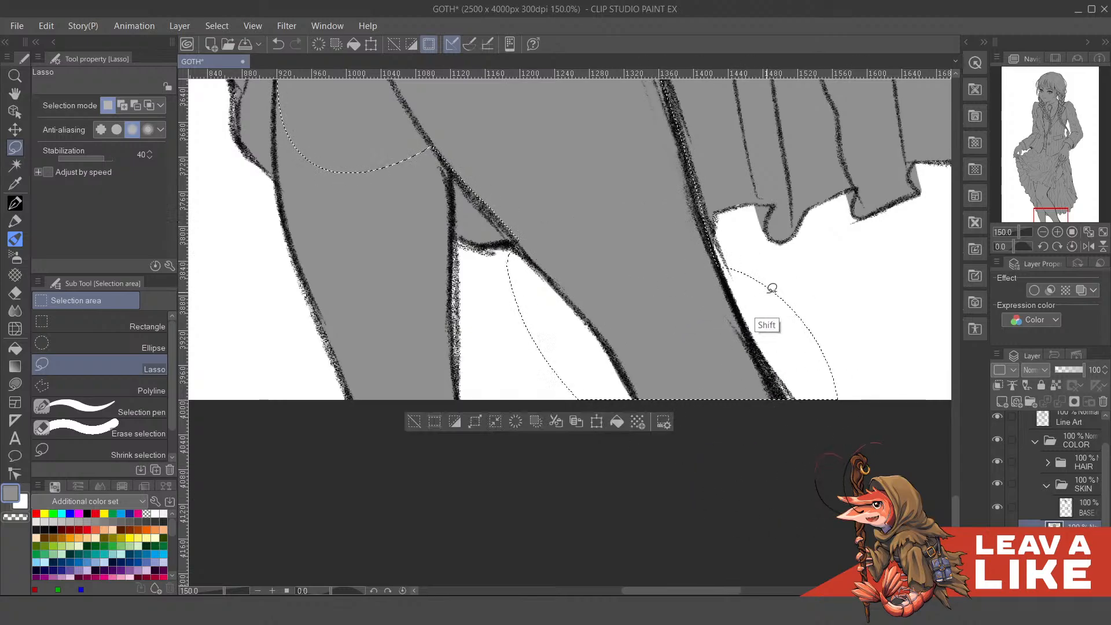
{"action": "left_click_drag", "start_coordinate": [544, 299], "coordinate": [734, 374]}
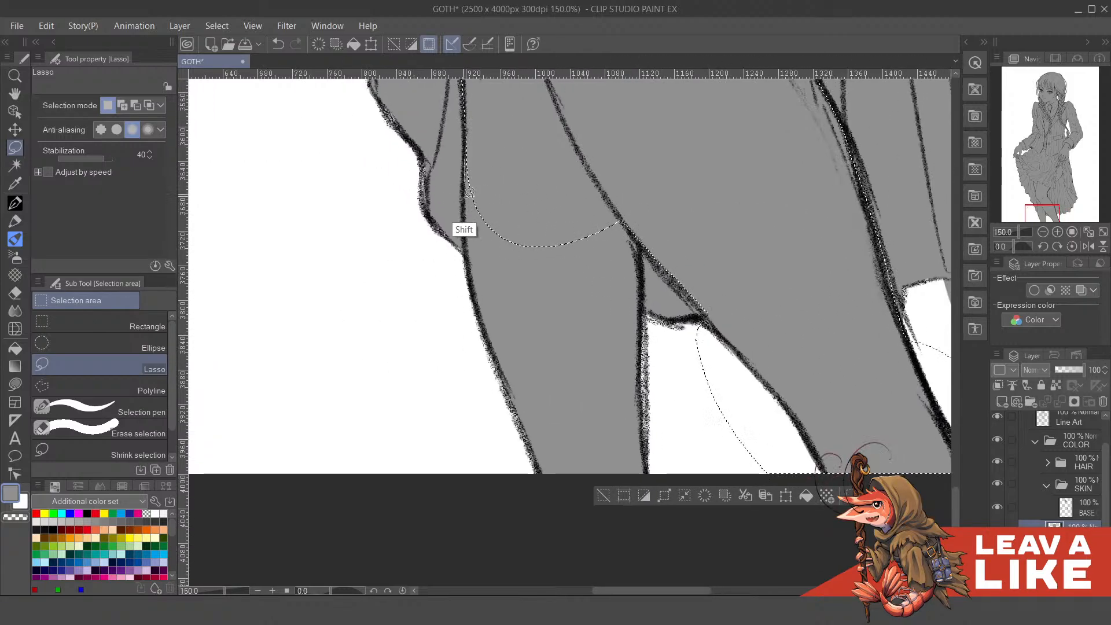
- Add the rear leg's lower part to the selection, from below the skirt to the canvas edge
{"action": "mouse_move", "coordinate": [469, 192]}
{"action": "left_mouse_down"}
{"action": "mouse_move", "coordinate": [480, 358]}
{"action": "mouse_move", "coordinate": [526, 493]}
{"action": "mouse_move", "coordinate": [635, 563]}
{"action": "mouse_move", "coordinate": [724, 487]}
{"action": "mouse_move", "coordinate": [679, 355]}
{"action": "left_mouse_up"}
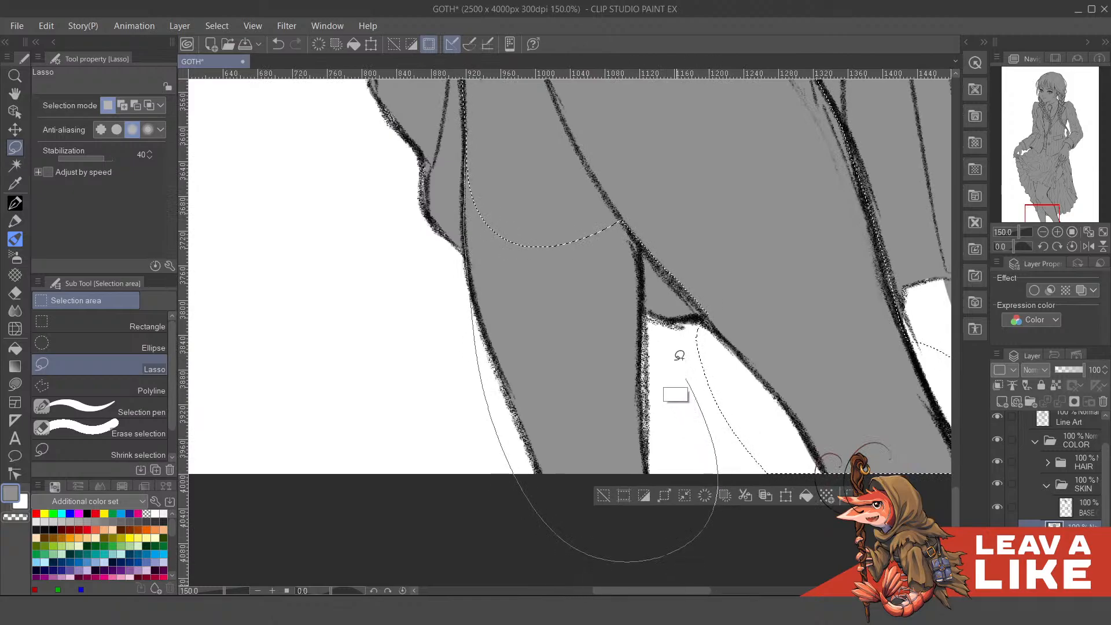
{"action": "left_click_drag", "start_coordinate": [655, 315], "coordinate": [650, 312]}
{"action": "mouse_move", "coordinate": [649, 264]}
{"action": "left_mouse_down"}
{"action": "mouse_move", "coordinate": [646, 224]}
{"action": "mouse_move", "coordinate": [582, 160]}
{"action": "left_mouse_up"}
{"action": "left_click_drag", "start_coordinate": [692, 214], "coordinate": [652, 268]}
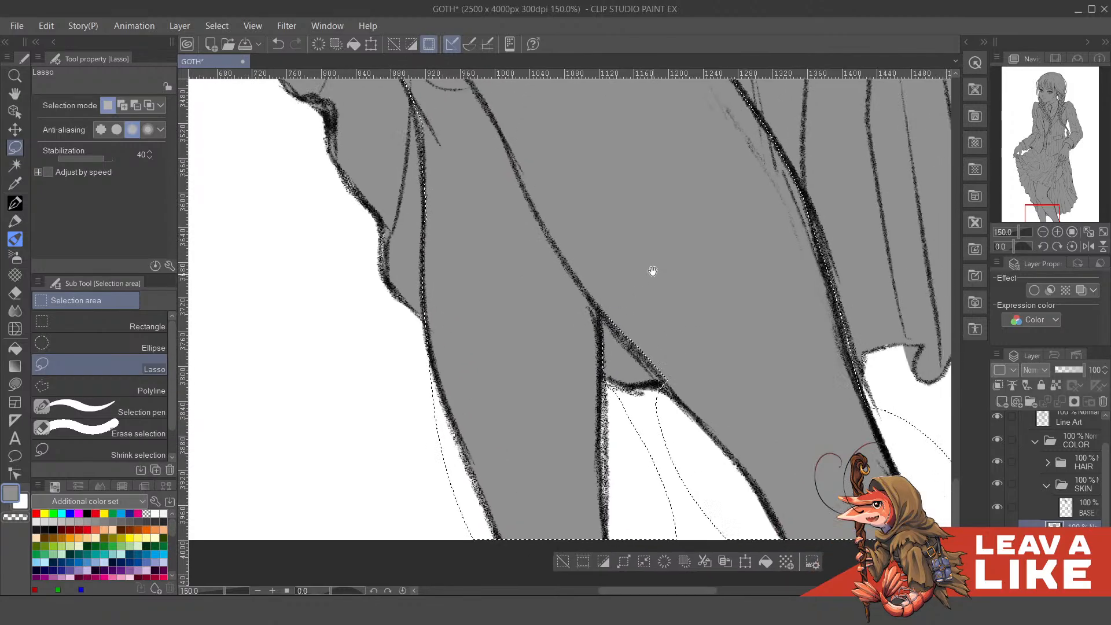
- Add the missed strip of the rear leg between the front thigh and the skirt, up to the hem
{"action": "scroll", "coordinate": [674, 297], "scroll_direction": "down", "scroll_amount": 4}
{"action": "left_click_drag", "start_coordinate": [782, 212], "coordinate": [723, 447]}
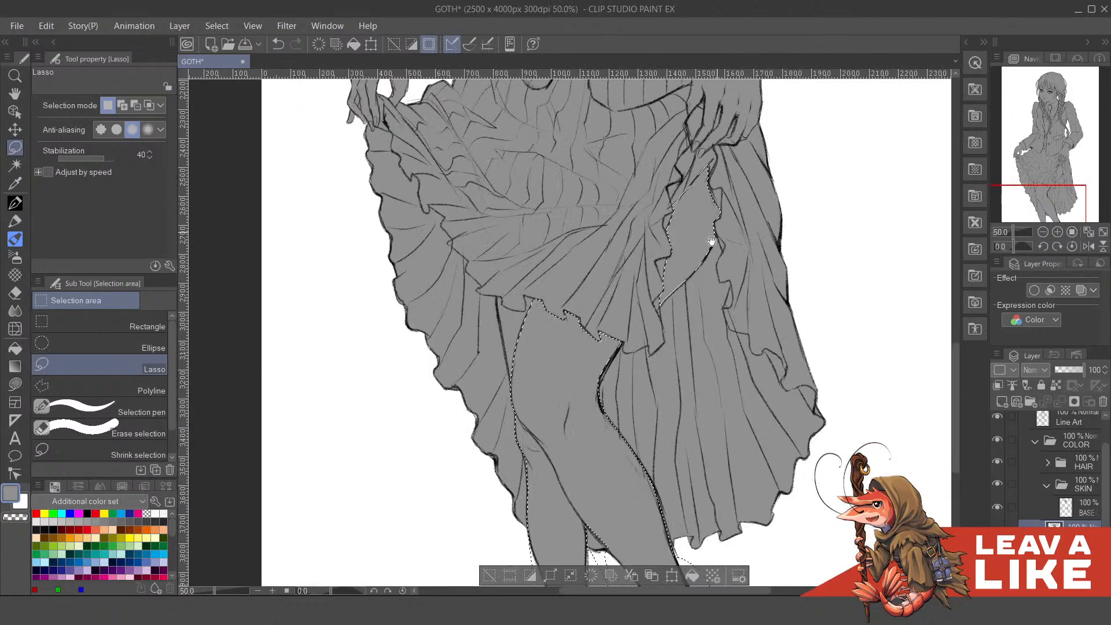
{"action": "left_click_drag", "start_coordinate": [712, 243], "coordinate": [686, 390]}
{"action": "left_click_drag", "start_coordinate": [515, 453], "coordinate": [537, 352]}
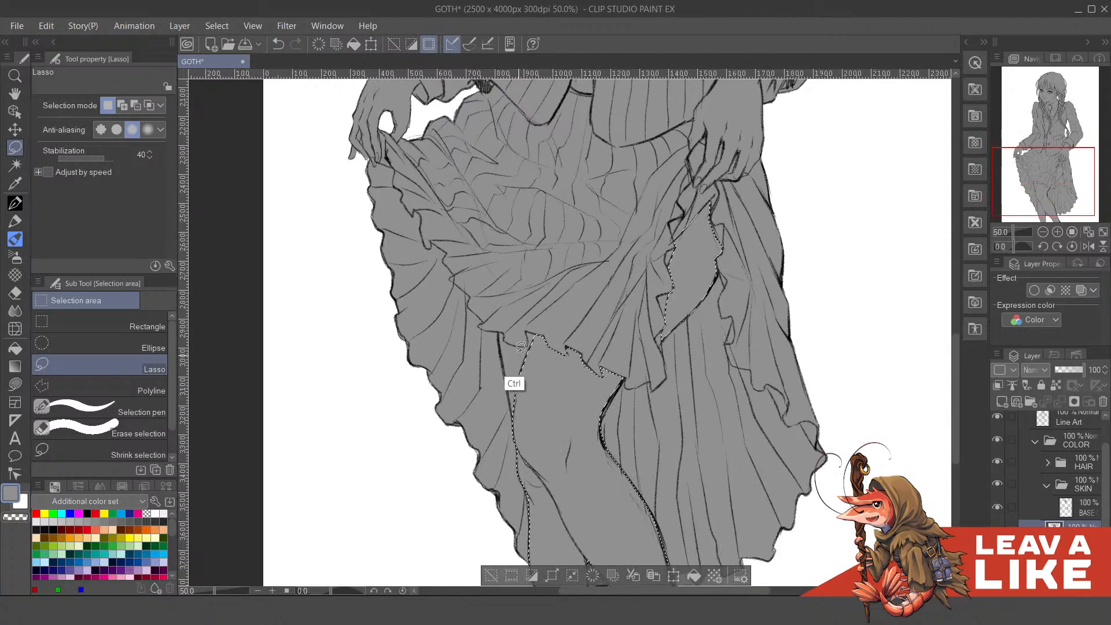
{"action": "scroll", "coordinate": [510, 328], "scroll_direction": "up", "scroll_amount": 4}
{"action": "left_click_drag", "start_coordinate": [466, 286], "coordinate": [490, 310]}
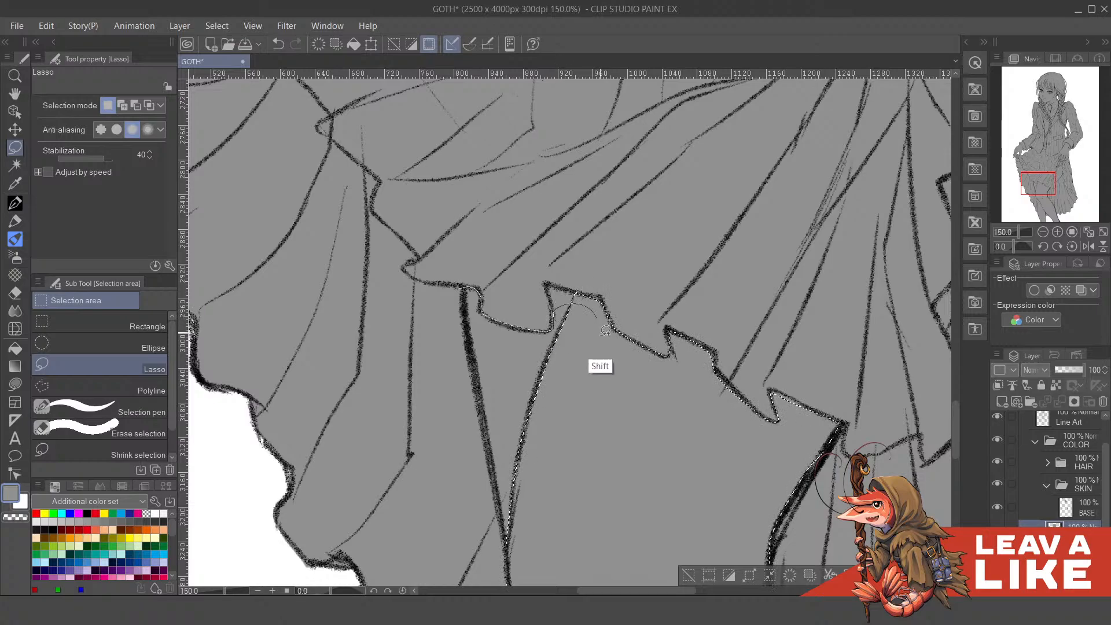
{"action": "mouse_move", "coordinate": [605, 331]}
{"action": "left_mouse_down"}
{"action": "mouse_move", "coordinate": [601, 407]}
{"action": "mouse_move", "coordinate": [557, 461]}
{"action": "mouse_move", "coordinate": [514, 562]}
{"action": "left_mouse_up"}
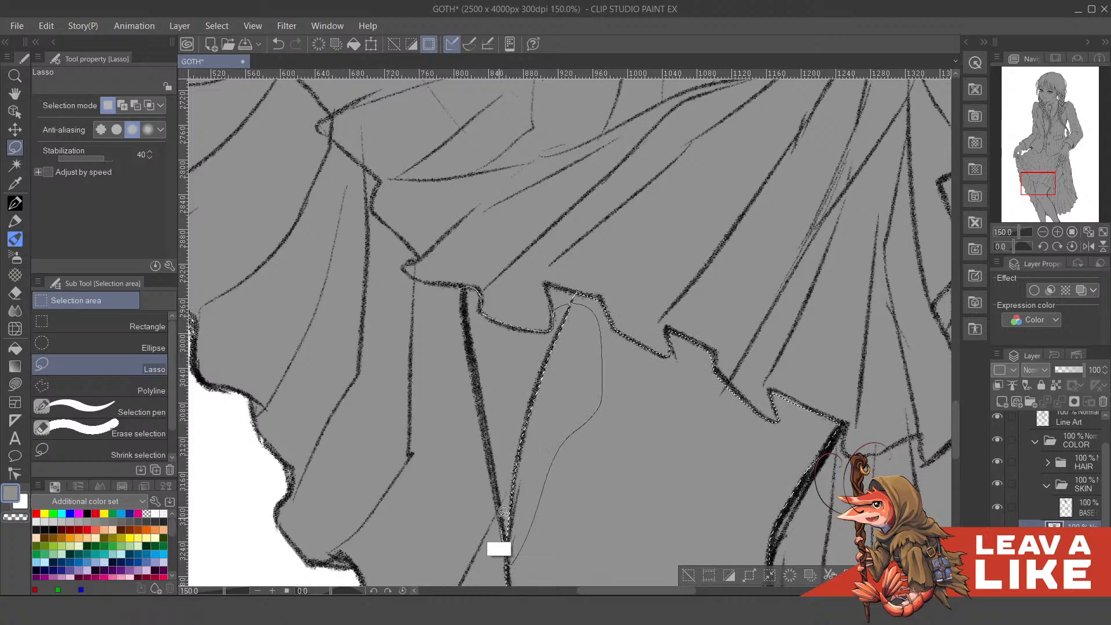
{"action": "left_click_drag", "start_coordinate": [504, 511], "coordinate": [470, 347]}
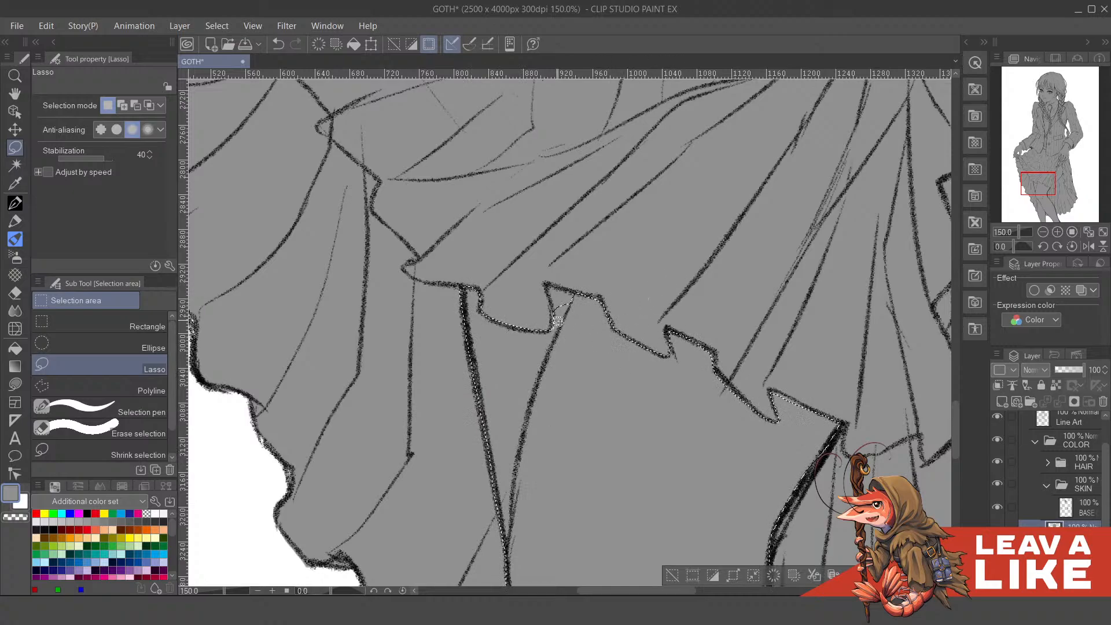
- Separate the selected legs and thigh from the remaining base into the SKIN folder, and clear the selection
{"action": "scroll", "coordinate": [633, 216], "scroll_direction": "down", "scroll_amount": 3}
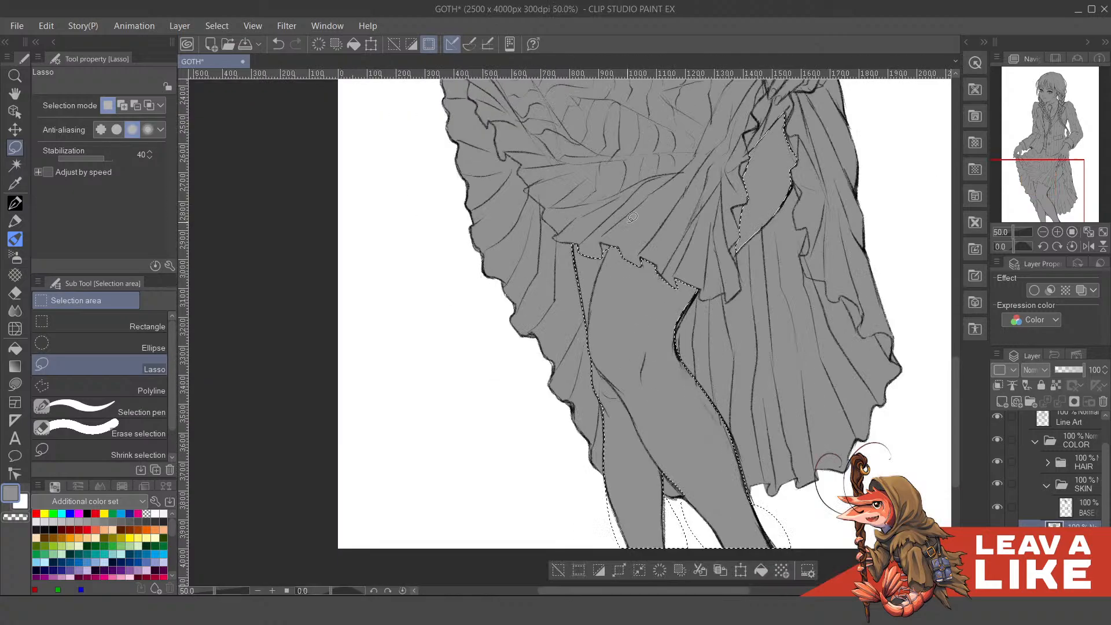
{"action": "left_click_drag", "start_coordinate": [824, 203], "coordinate": [786, 327]}
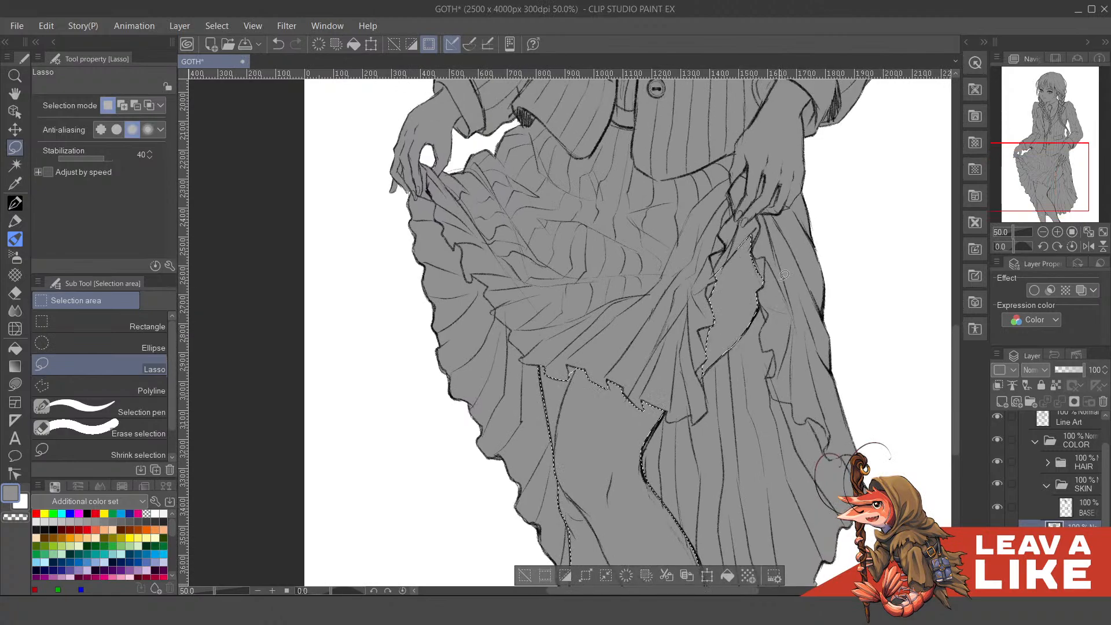
{"action": "scroll", "coordinate": [815, 235], "scroll_direction": "down", "scroll_amount": 1}
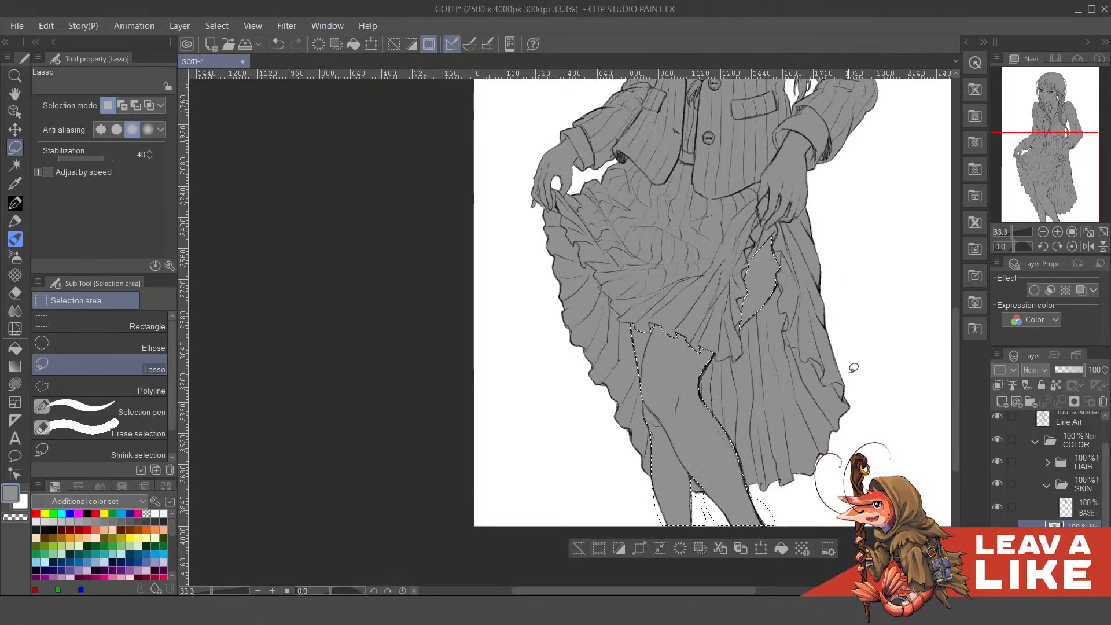
{"action": "left_click", "coordinate": [1047, 485]}
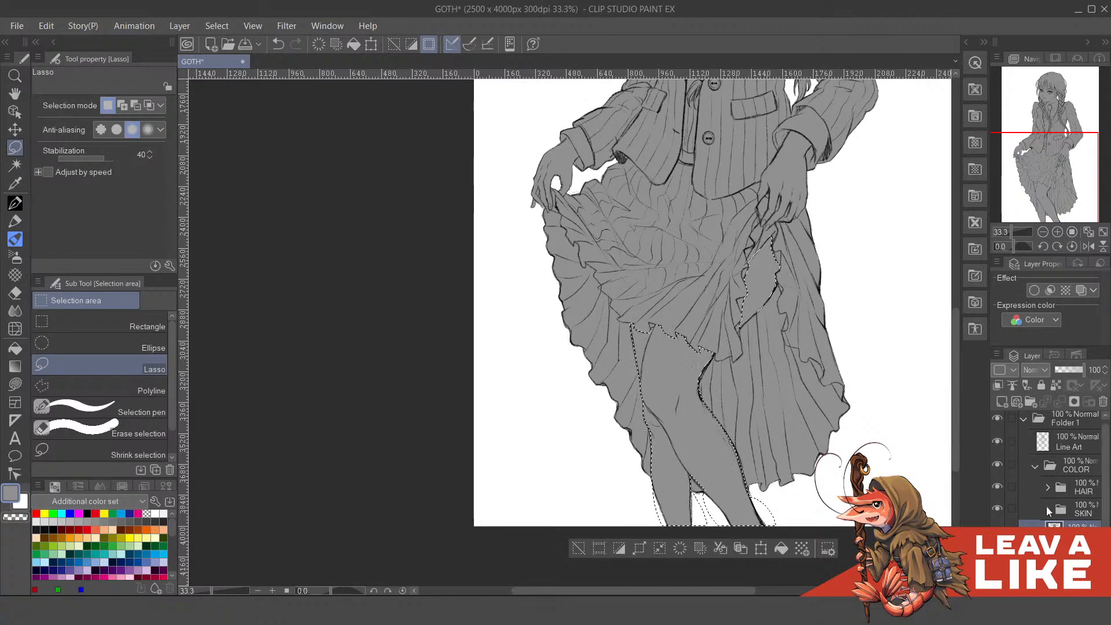
{"action": "left_click", "coordinate": [1059, 522]}
{"action": "key", "text": "ctrl+d"}
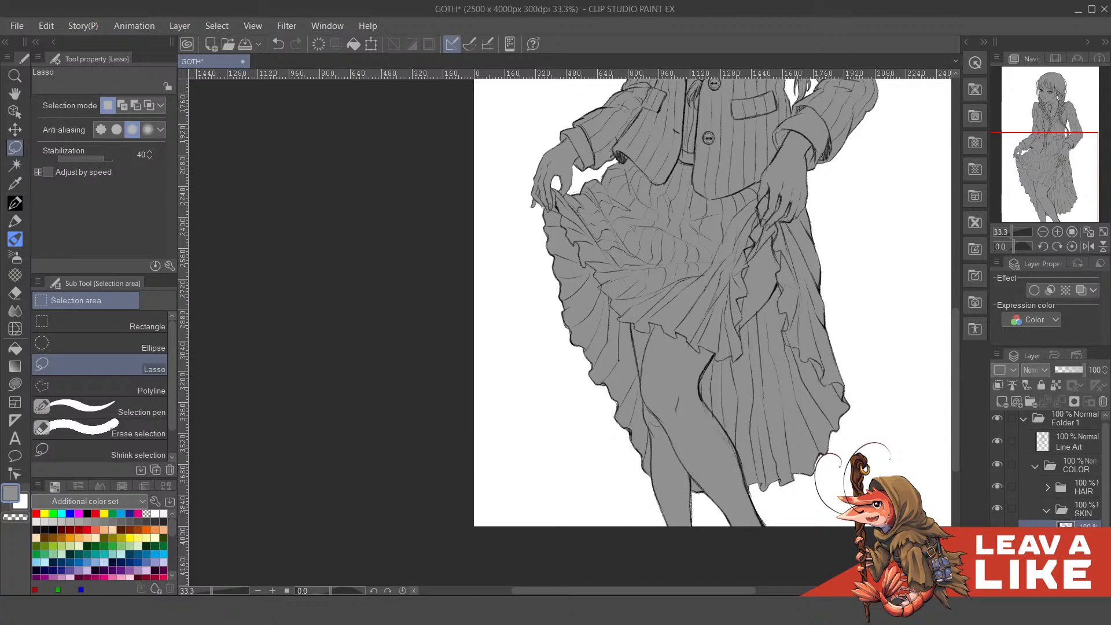
{"action": "left_click", "coordinate": [1070, 553], "text": "shift"}
- Hide the remaining base, check the isolated hair and skin across the whole figure, and save the file
{"action": "left_click", "coordinate": [997, 531]}
{"action": "left_click", "coordinate": [996, 553]}
{"action": "left_click_drag", "start_coordinate": [861, 354], "coordinate": [776, 526]}
{"action": "scroll", "coordinate": [846, 348], "scroll_direction": "down", "scroll_amount": 3}
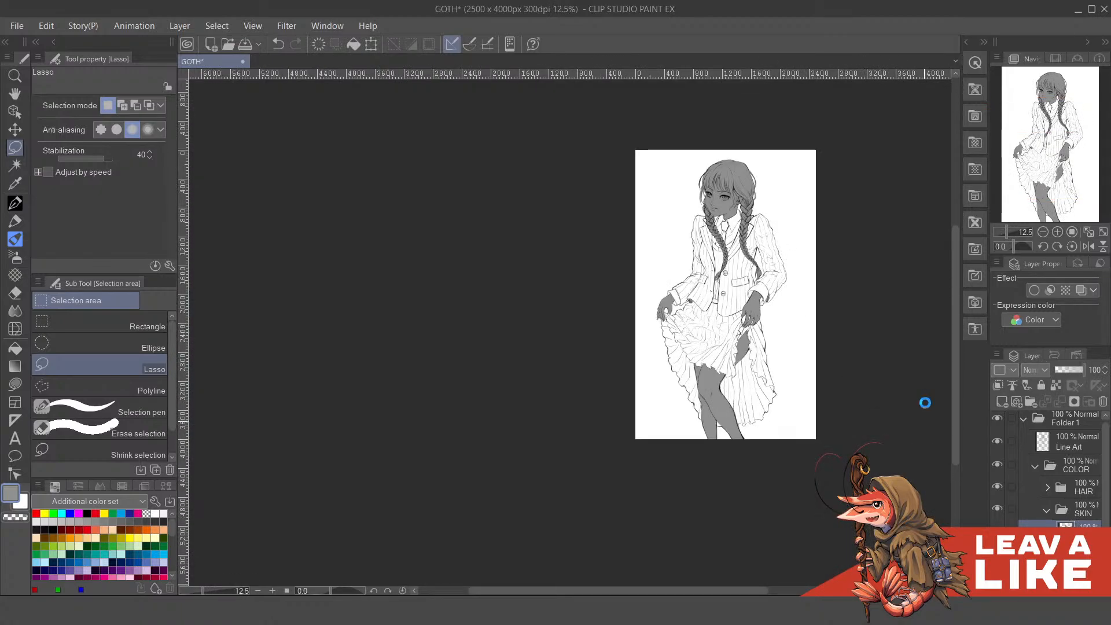
{"action": "key", "text": "ctrl+s"}
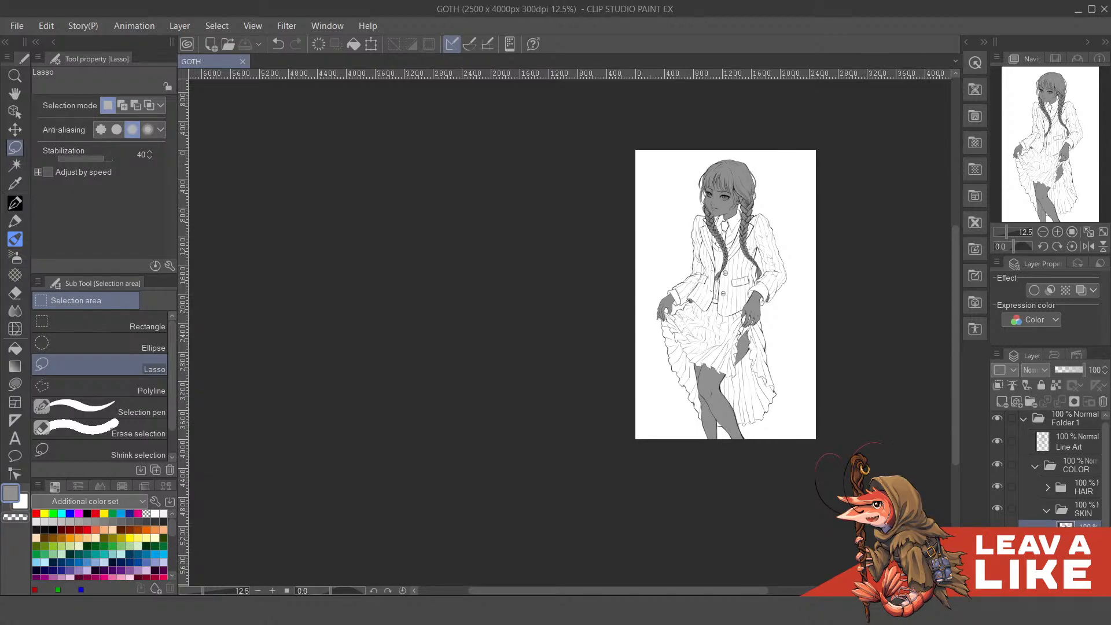
{"action": "scroll", "coordinate": [870, 385], "scroll_direction": "up", "scroll_amount": 2}
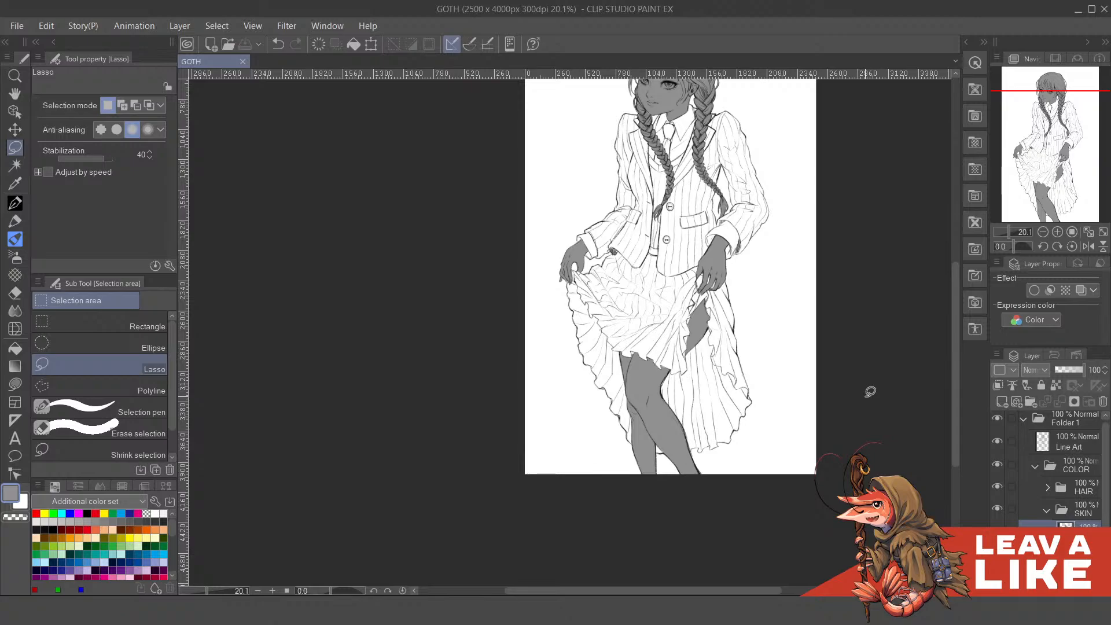
- Show the remaining base again and look over the outfit from the head down to the skirt
{"action": "scroll", "coordinate": [850, 258], "scroll_direction": "up", "scroll_amount": 3}
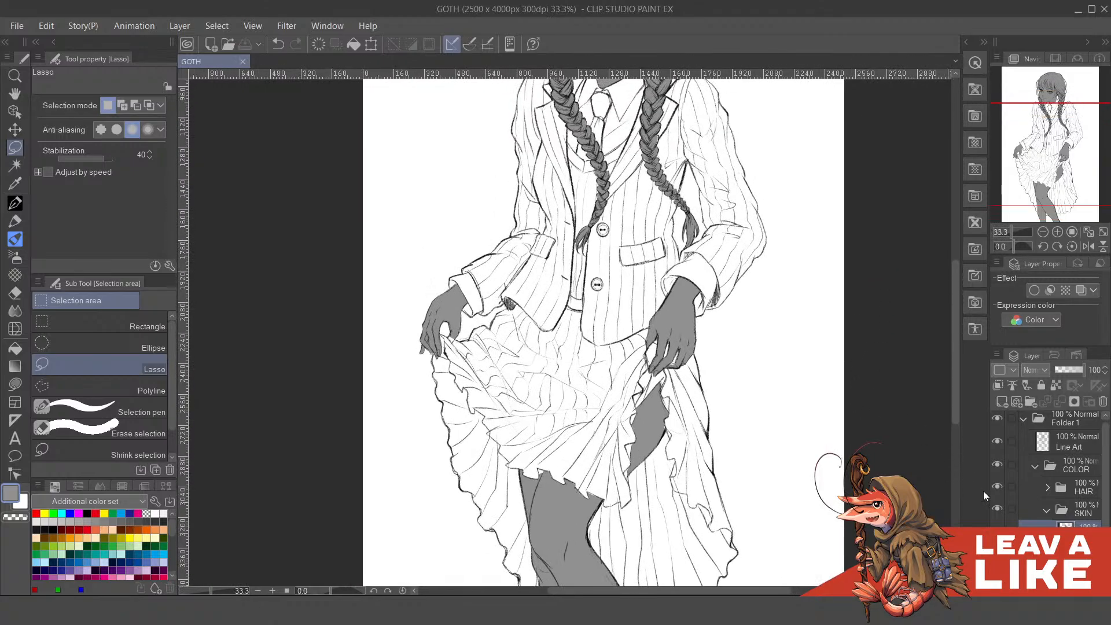
{"action": "key", "text": "alt+BackSpace"}
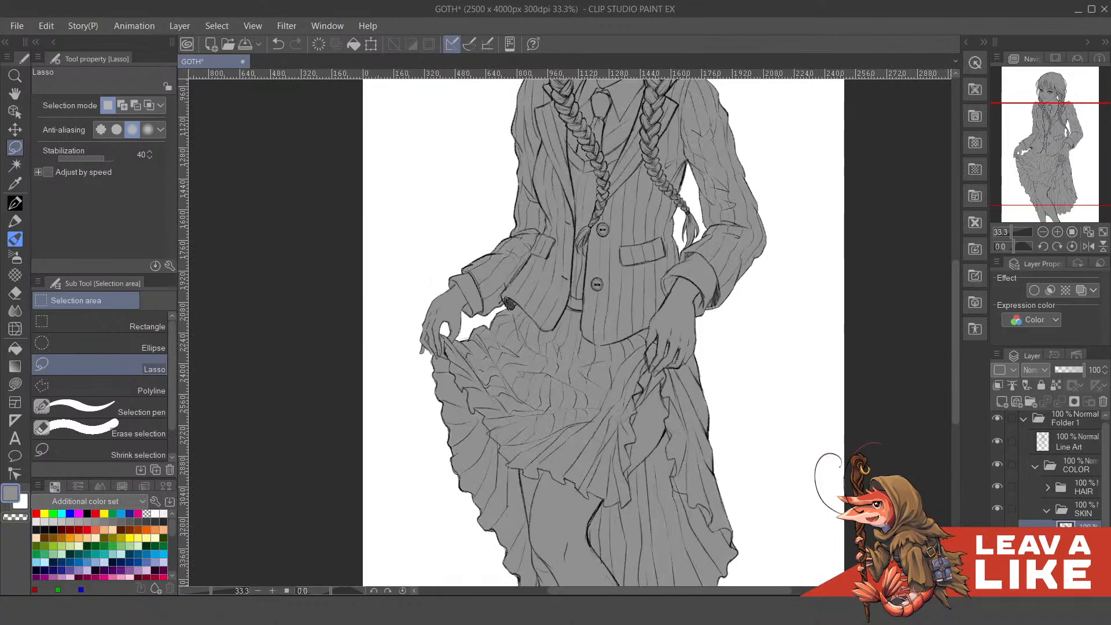
{"action": "left_click_drag", "start_coordinate": [562, 257], "coordinate": [593, 425]}
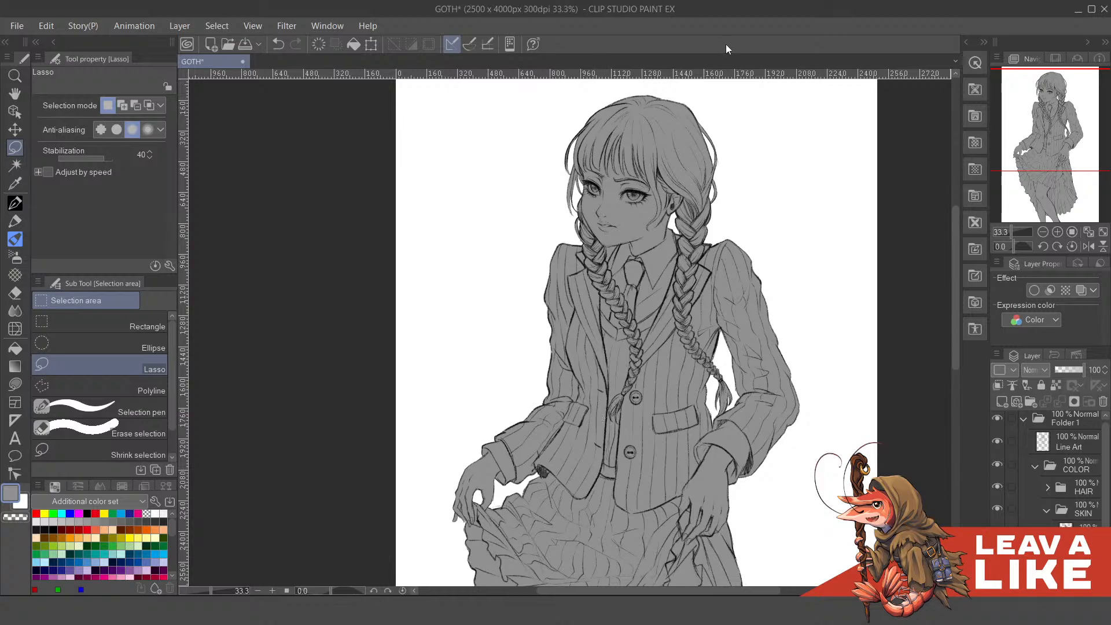
{"action": "scroll", "coordinate": [778, 242], "scroll_direction": "down", "scroll_amount": 5}
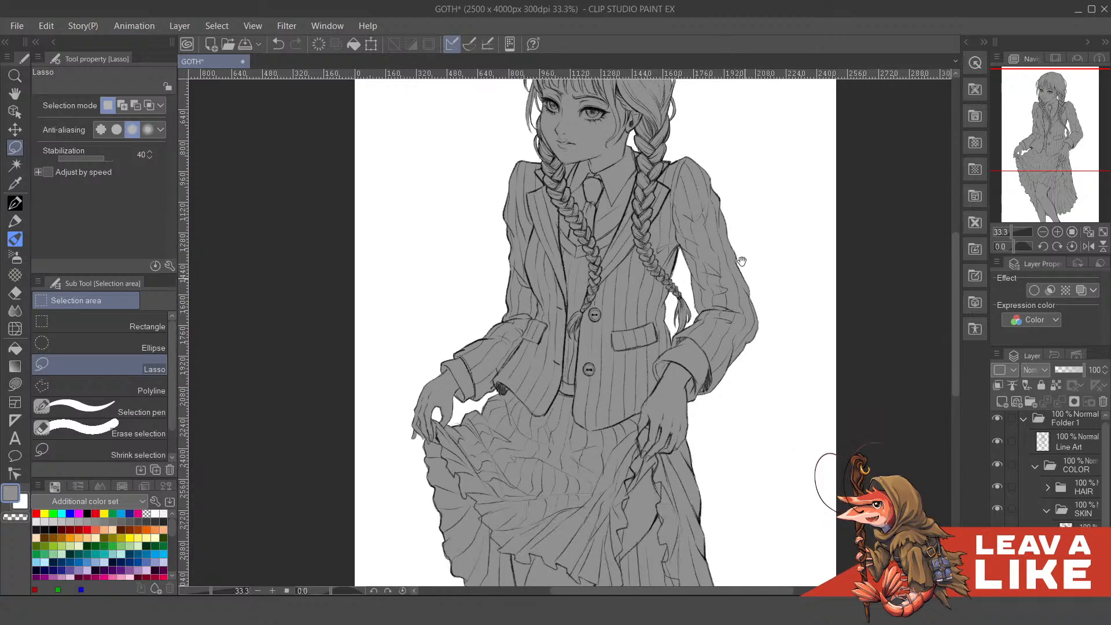
{"action": "scroll", "coordinate": [707, 290], "scroll_direction": "up", "scroll_amount": 2}
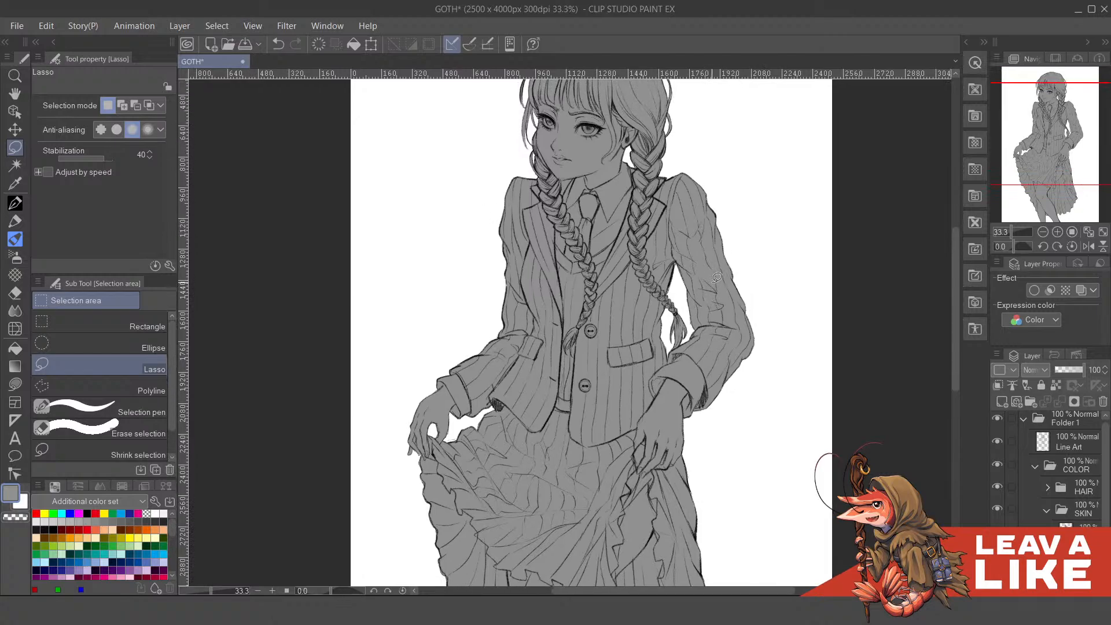
{"action": "mouse_move", "coordinate": [696, 291]}
{"action": "left_mouse_down"}
{"action": "mouse_move", "coordinate": [697, 311]}
{"action": "mouse_move", "coordinate": [704, 293]}
{"action": "left_mouse_up"}
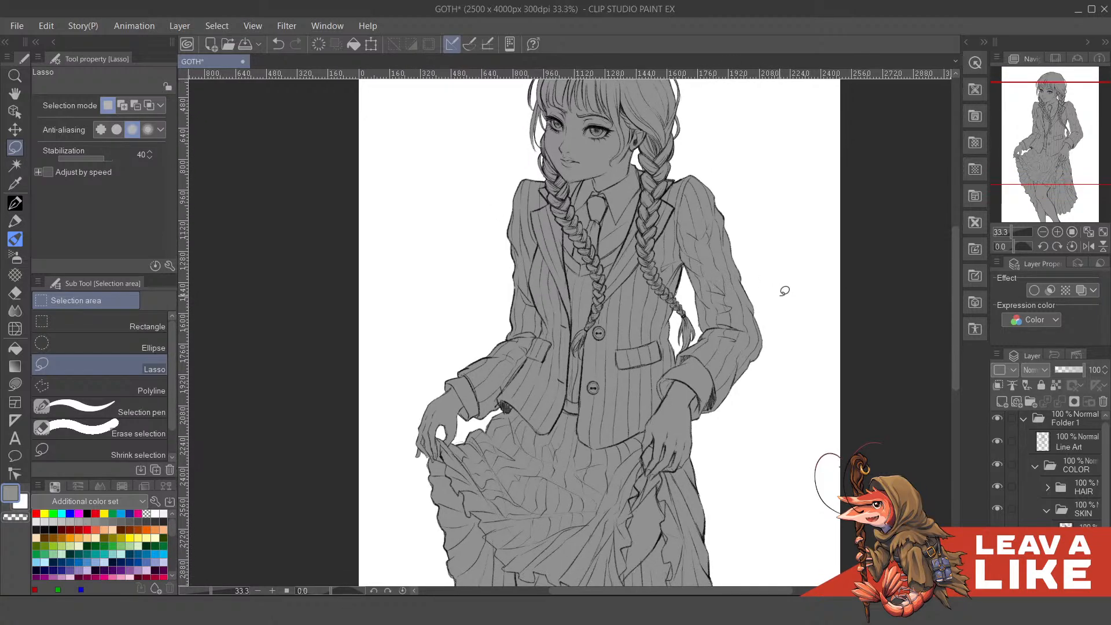
{"action": "left_click_drag", "start_coordinate": [685, 332], "coordinate": [708, 311]}
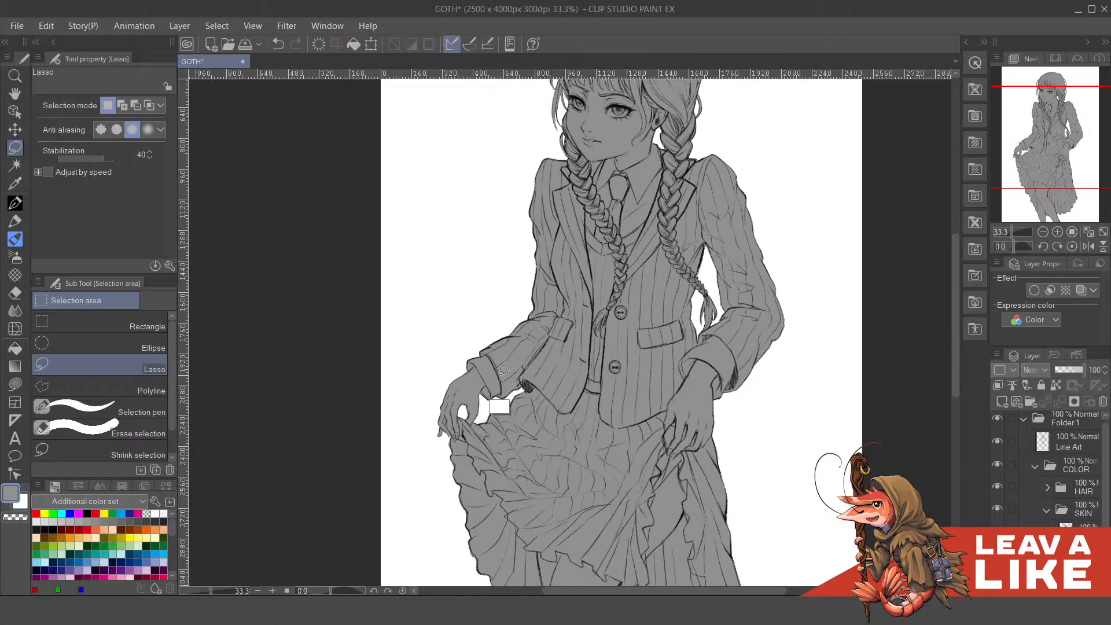
- Lasso the jacket's cuff and lower sleeve on the arm that spreads the skirt out, following the wrist edge
{"action": "scroll", "coordinate": [504, 369], "scroll_direction": "up", "scroll_amount": 2}
{"action": "mouse_move", "coordinate": [509, 348]}
{"action": "left_mouse_down"}
{"action": "mouse_move", "coordinate": [556, 322]}
{"action": "mouse_move", "coordinate": [608, 238]}
{"action": "mouse_move", "coordinate": [615, 283]}
{"action": "left_mouse_up"}
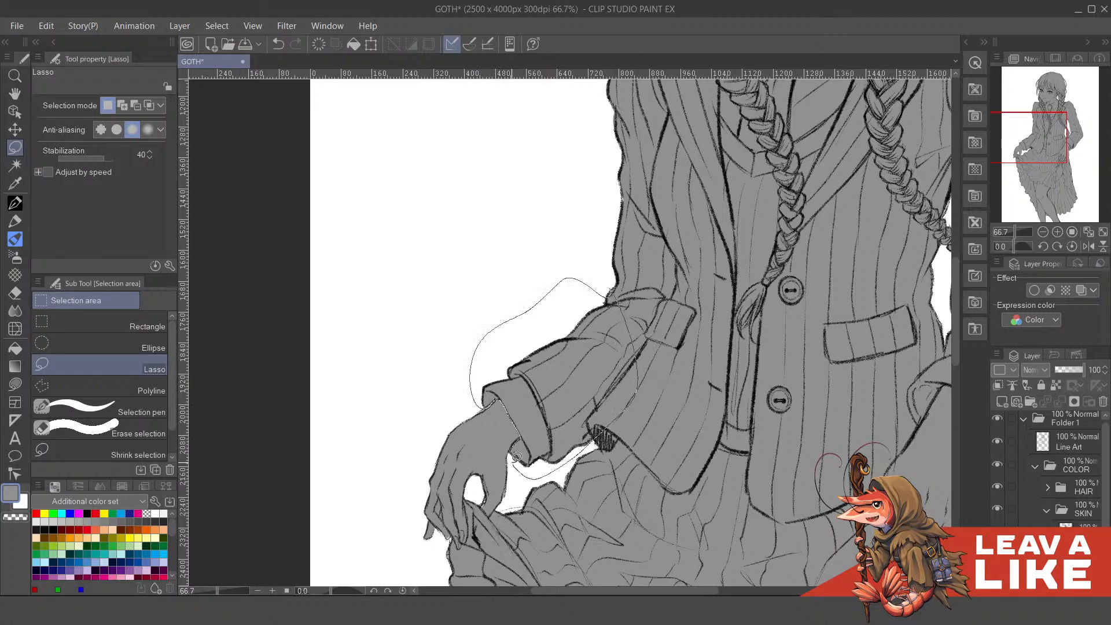
{"action": "left_click_drag", "start_coordinate": [517, 457], "coordinate": [518, 462]}
{"action": "scroll", "coordinate": [527, 422], "scroll_direction": "up", "scroll_amount": 5}
{"action": "scroll", "coordinate": [527, 423], "scroll_direction": "right", "scroll_amount": 2}
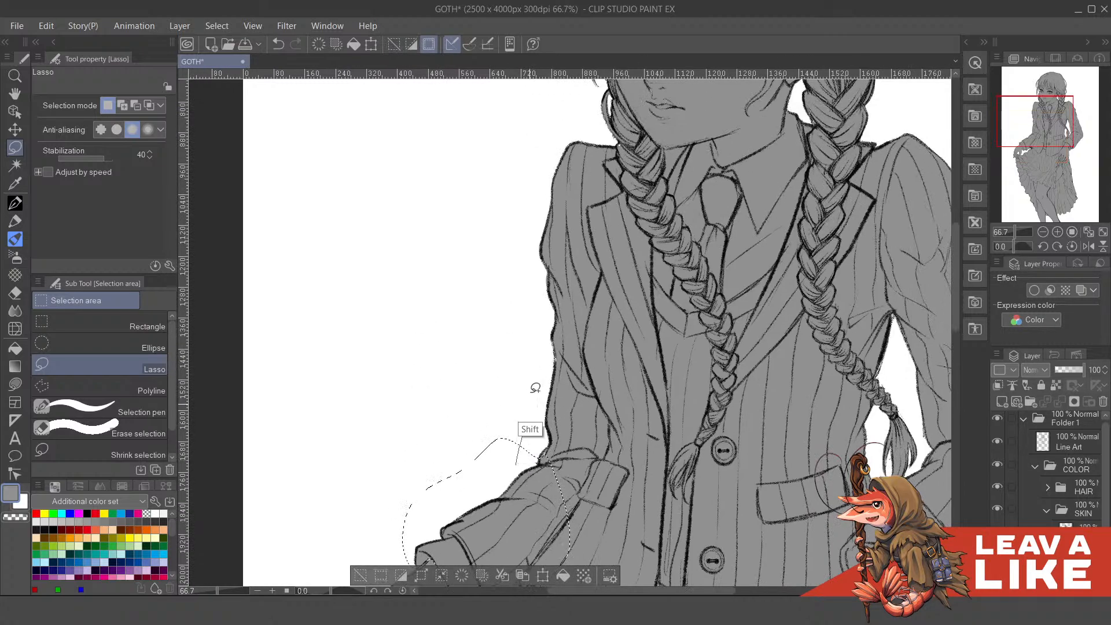
- Add the same arm's upper sleeve and shoulder to the selection, up to the start of the front braid
{"action": "mouse_move", "coordinate": [535, 387]}
{"action": "left_mouse_down"}
{"action": "mouse_move", "coordinate": [544, 154]}
{"action": "mouse_move", "coordinate": [589, 131]}
{"action": "mouse_move", "coordinate": [648, 412]}
{"action": "mouse_move", "coordinate": [602, 536]}
{"action": "left_mouse_up"}
{"action": "scroll", "coordinate": [621, 218], "scroll_direction": "up", "scroll_amount": 4}
{"action": "scroll", "coordinate": [620, 219], "scroll_direction": "right", "scroll_amount": 2}
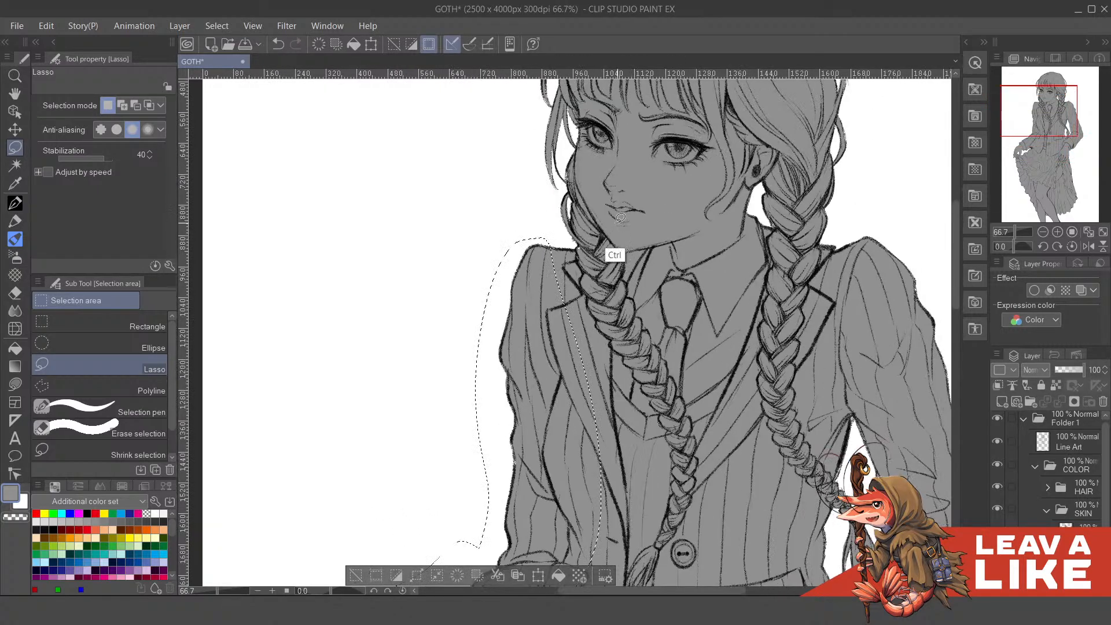
{"action": "scroll", "coordinate": [621, 218], "scroll_direction": "up", "scroll_amount": 3}
{"action": "mouse_move", "coordinate": [457, 259]}
{"action": "left_mouse_down"}
{"action": "mouse_move", "coordinate": [529, 274]}
{"action": "mouse_move", "coordinate": [538, 351]}
{"action": "mouse_move", "coordinate": [574, 450]}
{"action": "mouse_move", "coordinate": [636, 515]}
{"action": "mouse_move", "coordinate": [614, 520]}
{"action": "mouse_move", "coordinate": [453, 347]}
{"action": "left_mouse_up"}
{"action": "mouse_move", "coordinate": [643, 508]}
{"action": "left_mouse_down"}
{"action": "mouse_move", "coordinate": [582, 374]}
{"action": "mouse_move", "coordinate": [549, 359]}
{"action": "left_mouse_up"}
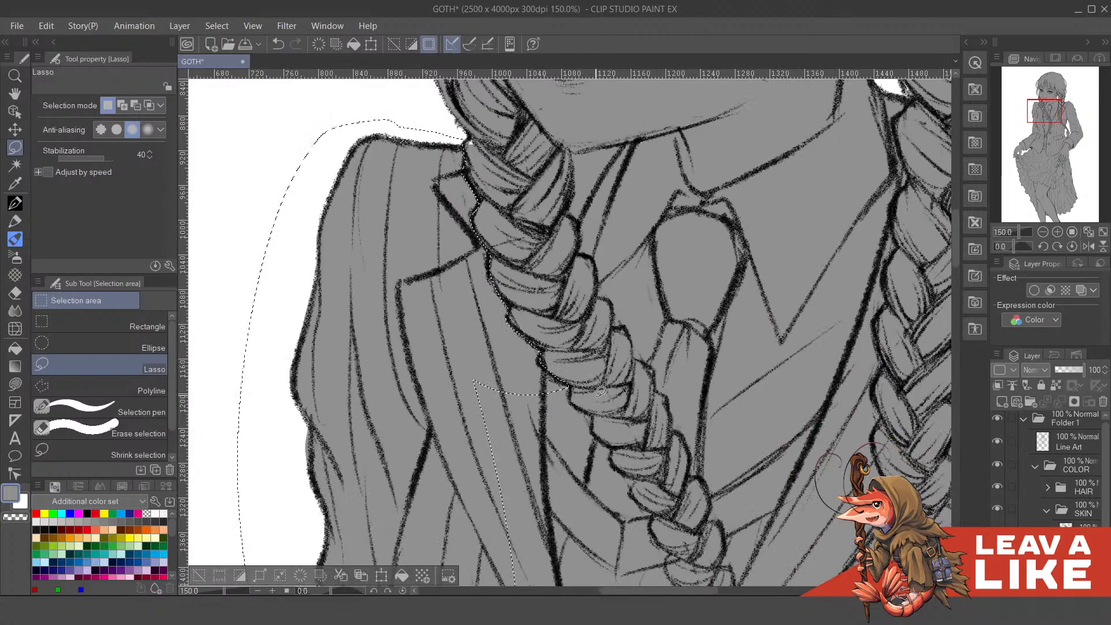
- Extend the selection over the lapel and shirt beside the front braid, following the braid's outer edge down the chest
{"action": "mouse_move", "coordinate": [601, 392]}
{"action": "left_mouse_down"}
{"action": "mouse_move", "coordinate": [570, 371]}
{"action": "mouse_move", "coordinate": [590, 389]}
{"action": "mouse_move", "coordinate": [573, 431]}
{"action": "mouse_move", "coordinate": [449, 334]}
{"action": "mouse_move", "coordinate": [555, 324]}
{"action": "mouse_move", "coordinate": [592, 408]}
{"action": "mouse_move", "coordinate": [570, 445]}
{"action": "mouse_move", "coordinate": [601, 388]}
{"action": "mouse_move", "coordinate": [608, 436]}
{"action": "mouse_move", "coordinate": [581, 351]}
{"action": "mouse_move", "coordinate": [570, 356]}
{"action": "mouse_move", "coordinate": [615, 401]}
{"action": "mouse_move", "coordinate": [591, 498]}
{"action": "mouse_move", "coordinate": [444, 356]}
{"action": "left_mouse_up"}
{"action": "mouse_move", "coordinate": [619, 430]}
{"action": "left_mouse_down"}
{"action": "mouse_move", "coordinate": [577, 310]}
{"action": "mouse_move", "coordinate": [599, 343]}
{"action": "mouse_move", "coordinate": [595, 372]}
{"action": "mouse_move", "coordinate": [499, 366]}
{"action": "mouse_move", "coordinate": [583, 318]}
{"action": "mouse_move", "coordinate": [597, 341]}
{"action": "mouse_move", "coordinate": [586, 417]}
{"action": "mouse_move", "coordinate": [613, 379]}
{"action": "mouse_move", "coordinate": [599, 341]}
{"action": "mouse_move", "coordinate": [616, 378]}
{"action": "mouse_move", "coordinate": [589, 411]}
{"action": "mouse_move", "coordinate": [492, 362]}
{"action": "mouse_move", "coordinate": [605, 328]}
{"action": "left_mouse_up"}
{"action": "key", "text": "alt"}
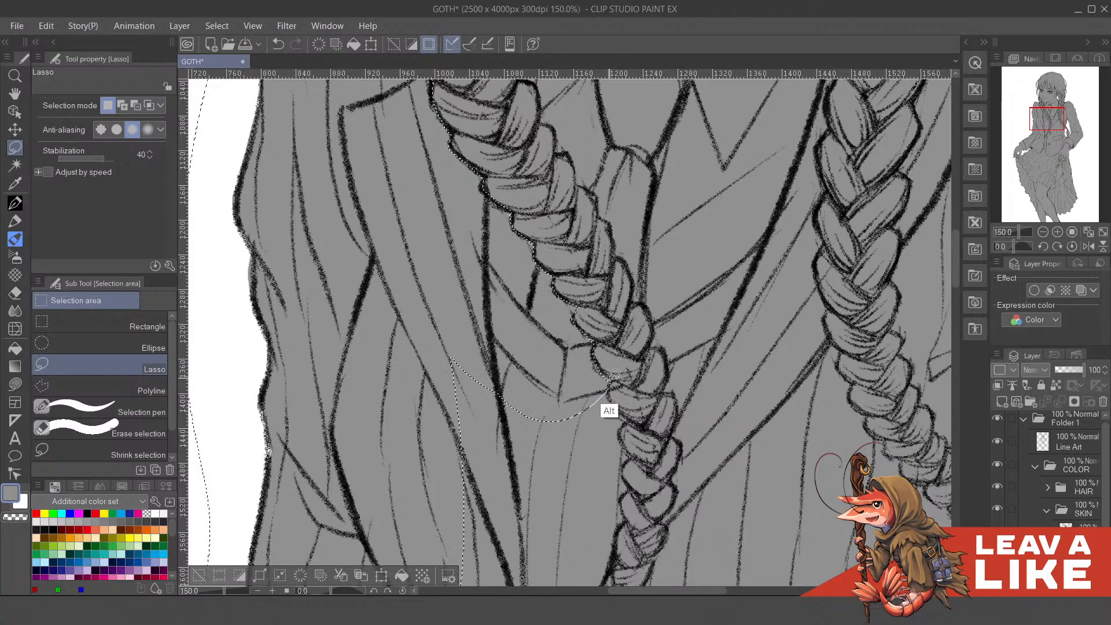
{"action": "mouse_move", "coordinate": [611, 392]}
{"action": "left_mouse_down"}
{"action": "mouse_move", "coordinate": [590, 433]}
{"action": "mouse_move", "coordinate": [485, 304]}
{"action": "left_mouse_up"}
{"action": "left_click_drag", "start_coordinate": [514, 409], "coordinate": [490, 326]}
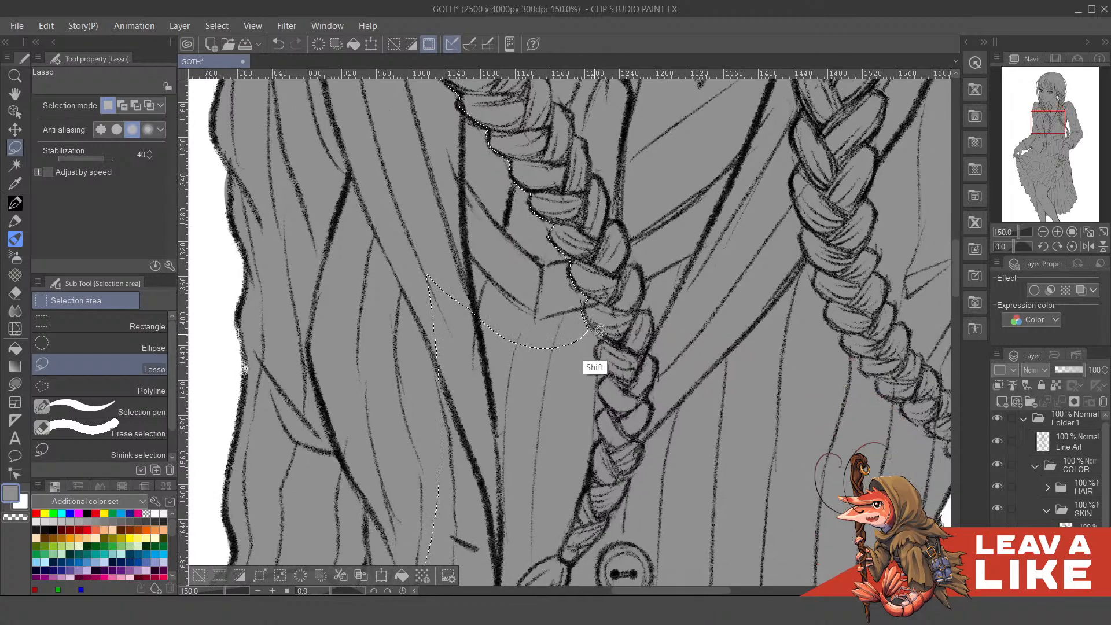
{"action": "mouse_move", "coordinate": [608, 336]}
{"action": "left_mouse_down"}
{"action": "mouse_move", "coordinate": [602, 378]}
{"action": "mouse_move", "coordinate": [448, 374]}
{"action": "mouse_move", "coordinate": [433, 204]}
{"action": "mouse_move", "coordinate": [563, 263]}
{"action": "left_mouse_up"}
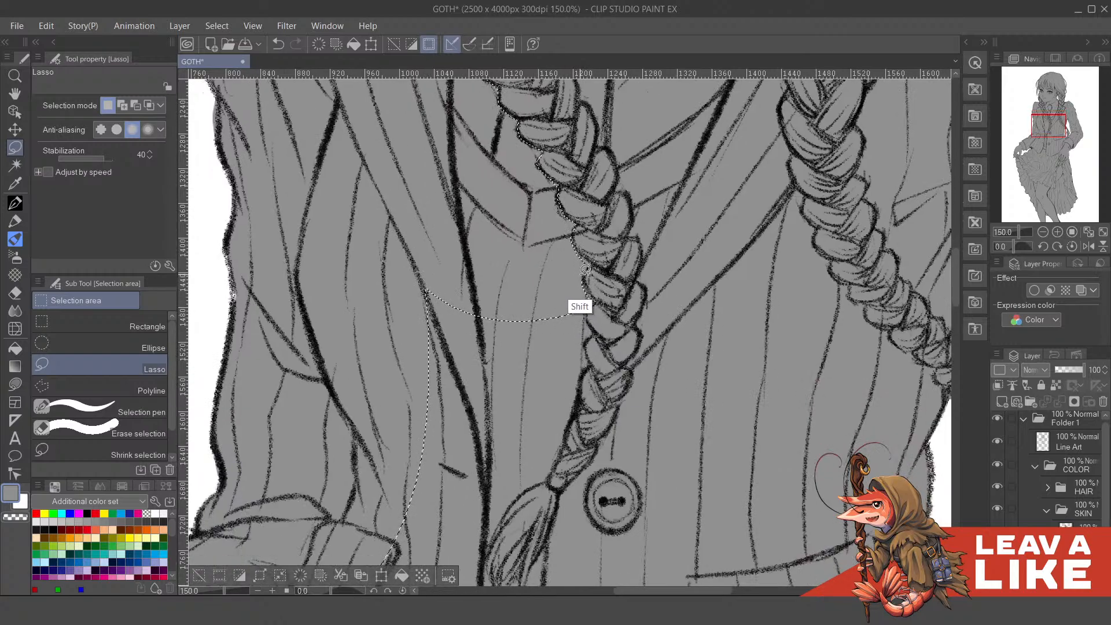
{"action": "mouse_move", "coordinate": [597, 297]}
{"action": "left_mouse_down"}
{"action": "mouse_move", "coordinate": [582, 315]}
{"action": "mouse_move", "coordinate": [586, 402]}
{"action": "mouse_move", "coordinate": [602, 326]}
{"action": "mouse_move", "coordinate": [592, 300]}
{"action": "mouse_move", "coordinate": [589, 347]}
{"action": "left_mouse_up"}
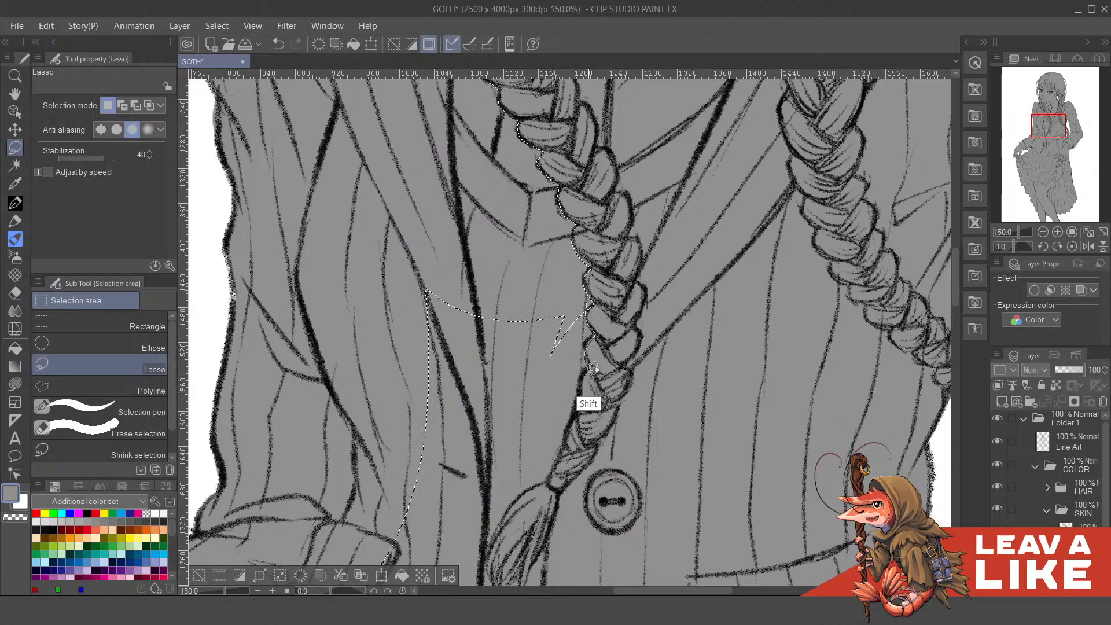
{"action": "mouse_move", "coordinate": [591, 307]}
{"action": "left_mouse_down"}
{"action": "mouse_move", "coordinate": [596, 361]}
{"action": "mouse_move", "coordinate": [373, 327]}
{"action": "mouse_move", "coordinate": [504, 232]}
{"action": "left_mouse_up"}
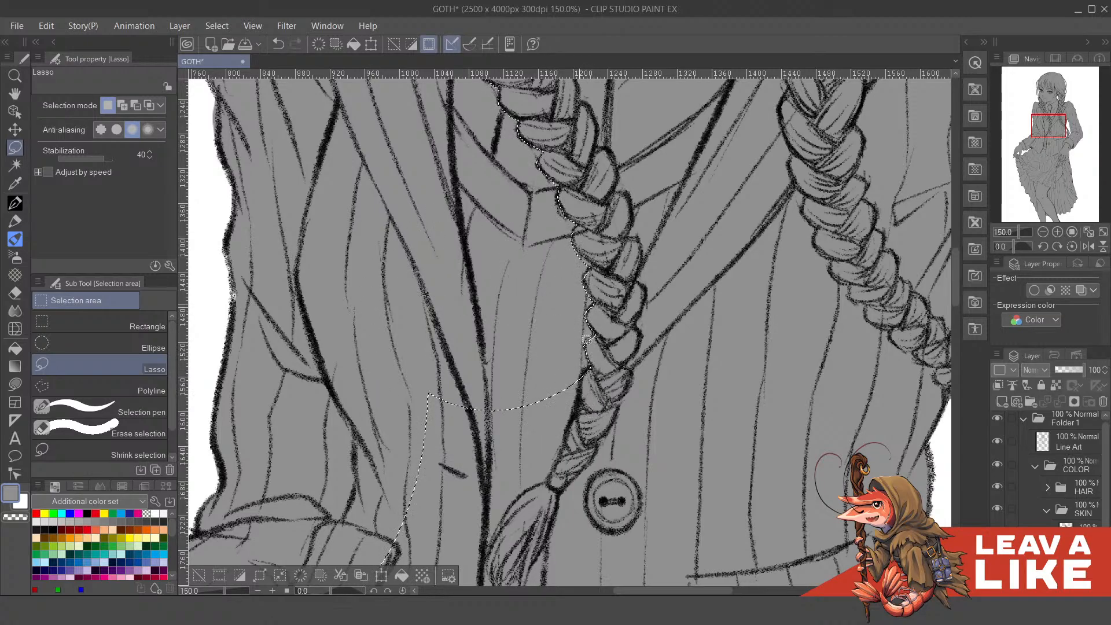
- Add the clothing beside the braid's lower end, tracing its edge to the loose hair tuft
{"action": "scroll", "coordinate": [593, 292], "scroll_direction": "down", "scroll_amount": 3}
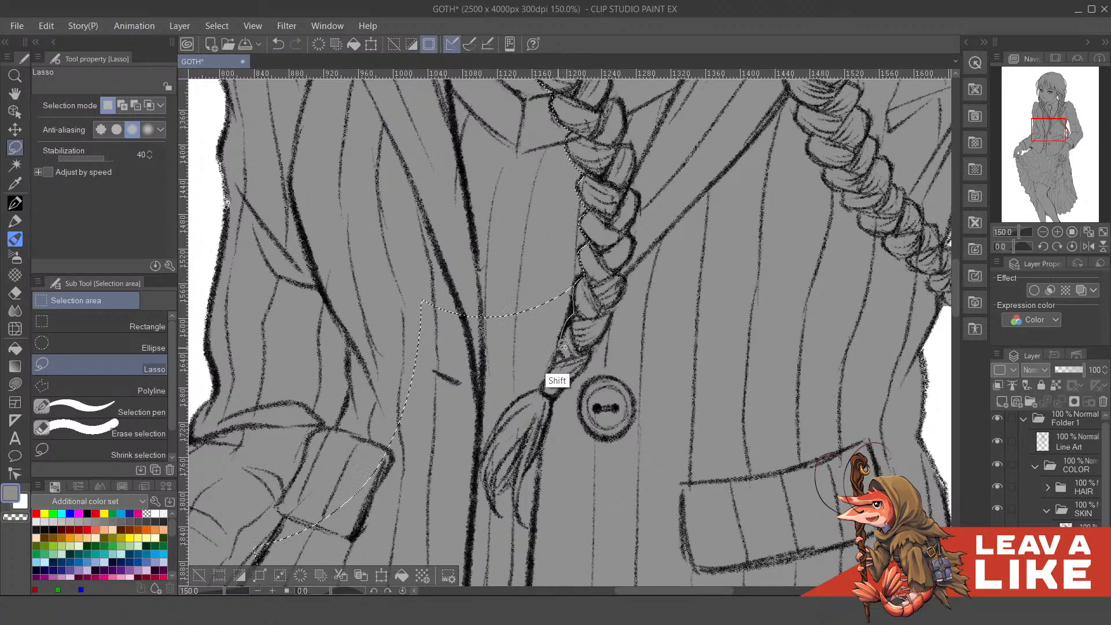
{"action": "mouse_move", "coordinate": [563, 347]}
{"action": "left_mouse_down"}
{"action": "mouse_move", "coordinate": [545, 383]}
{"action": "mouse_move", "coordinate": [378, 364]}
{"action": "mouse_move", "coordinate": [490, 213]}
{"action": "mouse_move", "coordinate": [561, 367]}
{"action": "left_mouse_up"}
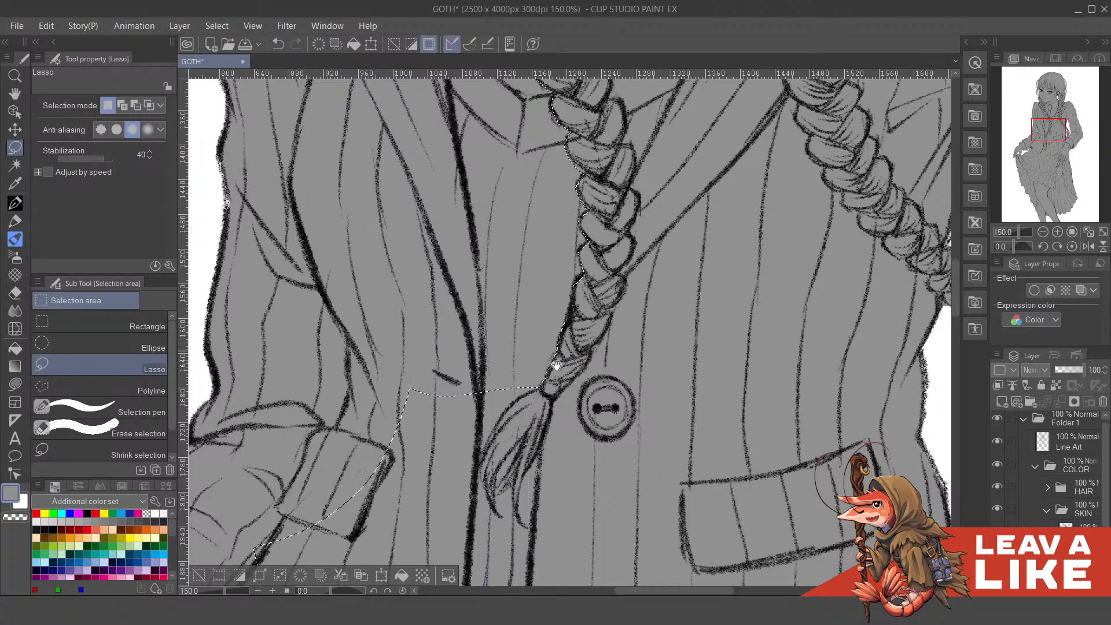
{"action": "scroll", "coordinate": [561, 366], "scroll_direction": "down", "scroll_amount": 4}
{"action": "mouse_move", "coordinate": [564, 255]}
{"action": "left_mouse_down"}
{"action": "mouse_move", "coordinate": [541, 271]}
{"action": "mouse_move", "coordinate": [510, 330]}
{"action": "mouse_move", "coordinate": [529, 182]}
{"action": "left_mouse_up"}
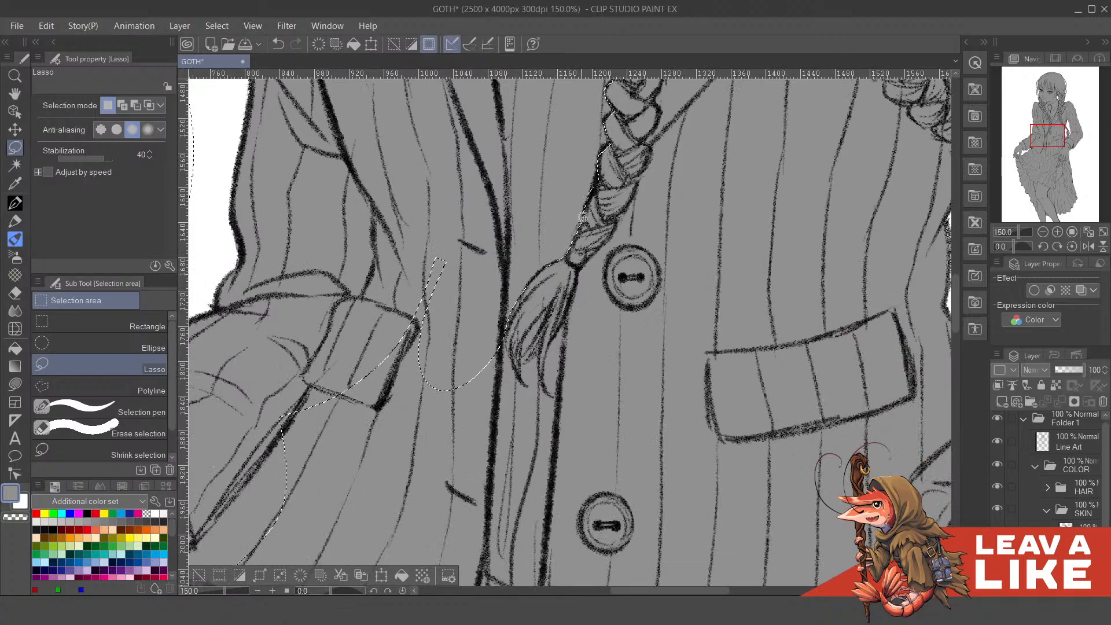
{"action": "left_click_drag", "start_coordinate": [542, 348], "coordinate": [547, 308]}
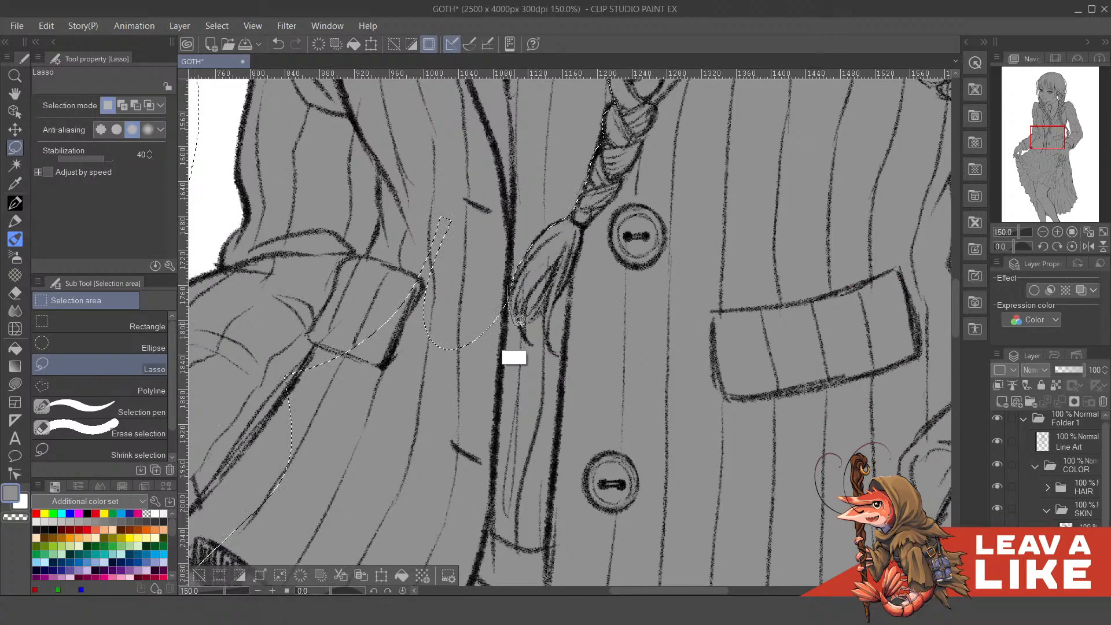
- Extend the selection below the hair tuft, down the jacket front to the waistband and lower hem
{"action": "mouse_move", "coordinate": [509, 282]}
{"action": "left_mouse_down"}
{"action": "mouse_move", "coordinate": [539, 347]}
{"action": "mouse_move", "coordinate": [524, 422]}
{"action": "mouse_move", "coordinate": [392, 337]}
{"action": "mouse_move", "coordinate": [487, 140]}
{"action": "left_mouse_up"}
{"action": "mouse_move", "coordinate": [472, 310]}
{"action": "left_mouse_down"}
{"action": "mouse_move", "coordinate": [481, 268]}
{"action": "mouse_move", "coordinate": [553, 147]}
{"action": "left_mouse_up"}
{"action": "mouse_move", "coordinate": [325, 453]}
{"action": "left_mouse_down"}
{"action": "mouse_move", "coordinate": [275, 422]}
{"action": "mouse_move", "coordinate": [605, 399]}
{"action": "mouse_move", "coordinate": [577, 267]}
{"action": "left_mouse_up"}
{"action": "left_click_drag", "start_coordinate": [612, 327], "coordinate": [678, 122]}
{"action": "left_click_drag", "start_coordinate": [418, 272], "coordinate": [577, 317]}
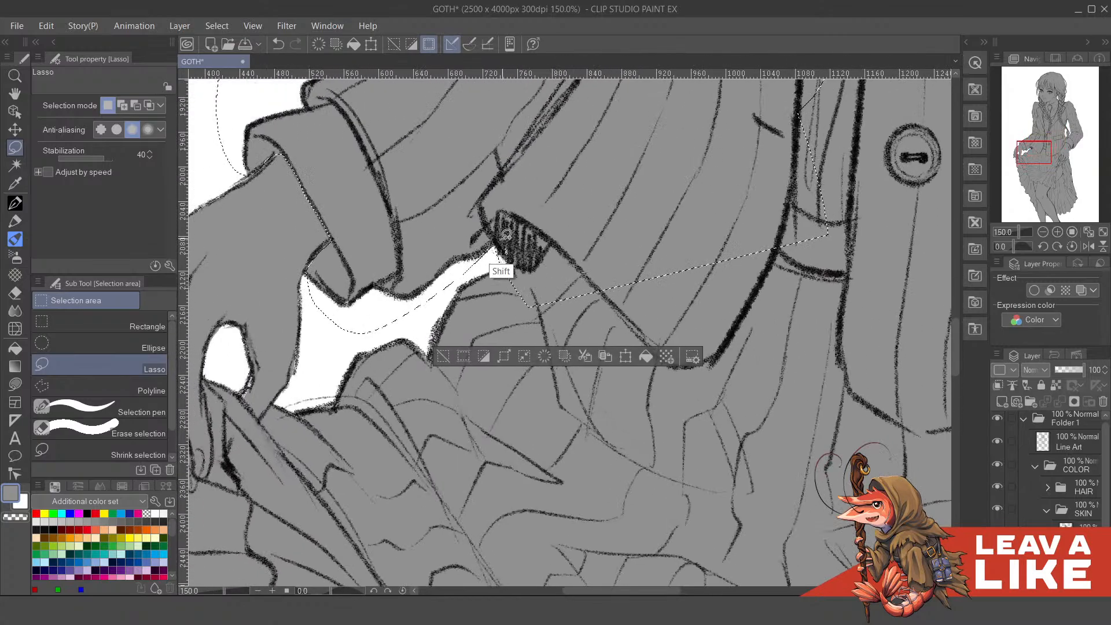
- Add the upper skirt around the hand gripping it, tracing the thumb and fingertips so the hand stays out
{"action": "left_click_drag", "start_coordinate": [506, 236], "coordinate": [722, 150]}
{"action": "mouse_move", "coordinate": [543, 208]}
{"action": "left_mouse_down"}
{"action": "mouse_move", "coordinate": [536, 295]}
{"action": "mouse_move", "coordinate": [494, 313]}
{"action": "mouse_move", "coordinate": [479, 348]}
{"action": "mouse_move", "coordinate": [555, 434]}
{"action": "mouse_move", "coordinate": [781, 327]}
{"action": "mouse_move", "coordinate": [807, 92]}
{"action": "left_mouse_up"}
{"action": "left_click_drag", "start_coordinate": [545, 294], "coordinate": [587, 326]}
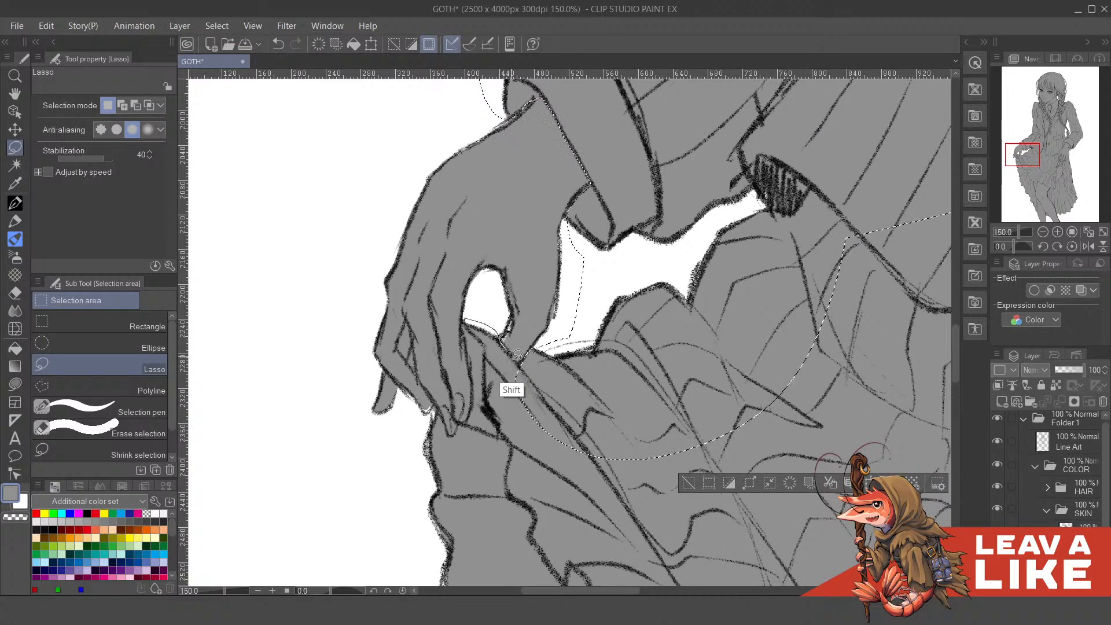
{"action": "mouse_move", "coordinate": [518, 354]}
{"action": "left_mouse_down"}
{"action": "mouse_move", "coordinate": [570, 549]}
{"action": "mouse_move", "coordinate": [496, 483]}
{"action": "mouse_move", "coordinate": [498, 457]}
{"action": "left_mouse_up"}
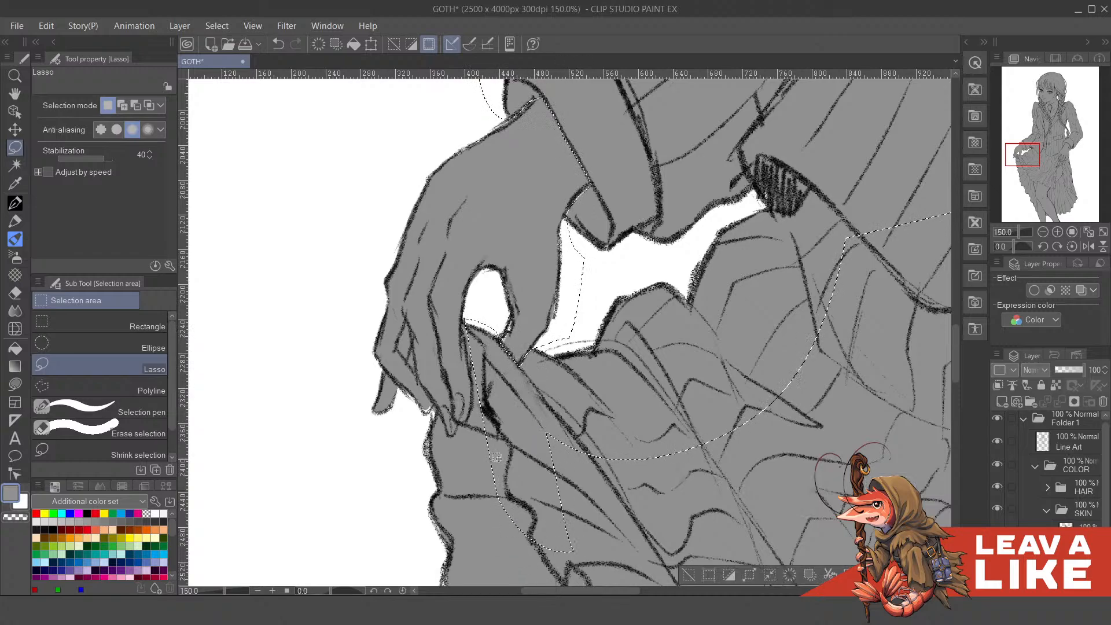
{"action": "left_click_drag", "start_coordinate": [465, 332], "coordinate": [475, 325]}
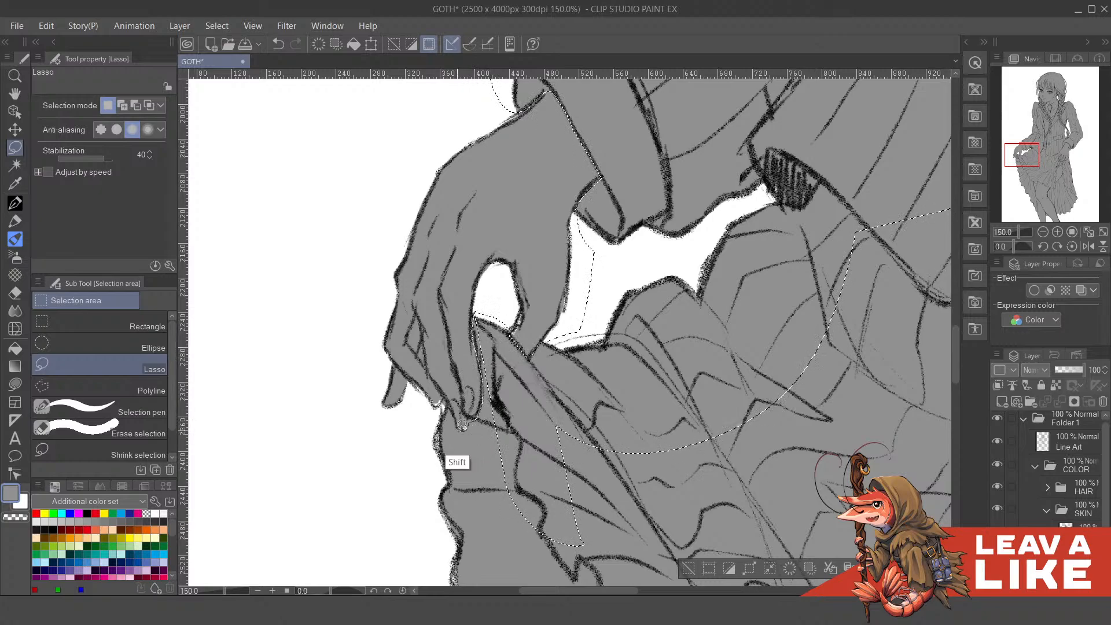
{"action": "mouse_move", "coordinate": [462, 425]}
{"action": "left_mouse_down"}
{"action": "mouse_move", "coordinate": [446, 439]}
{"action": "mouse_move", "coordinate": [414, 530]}
{"action": "mouse_move", "coordinate": [706, 352]}
{"action": "left_mouse_up"}
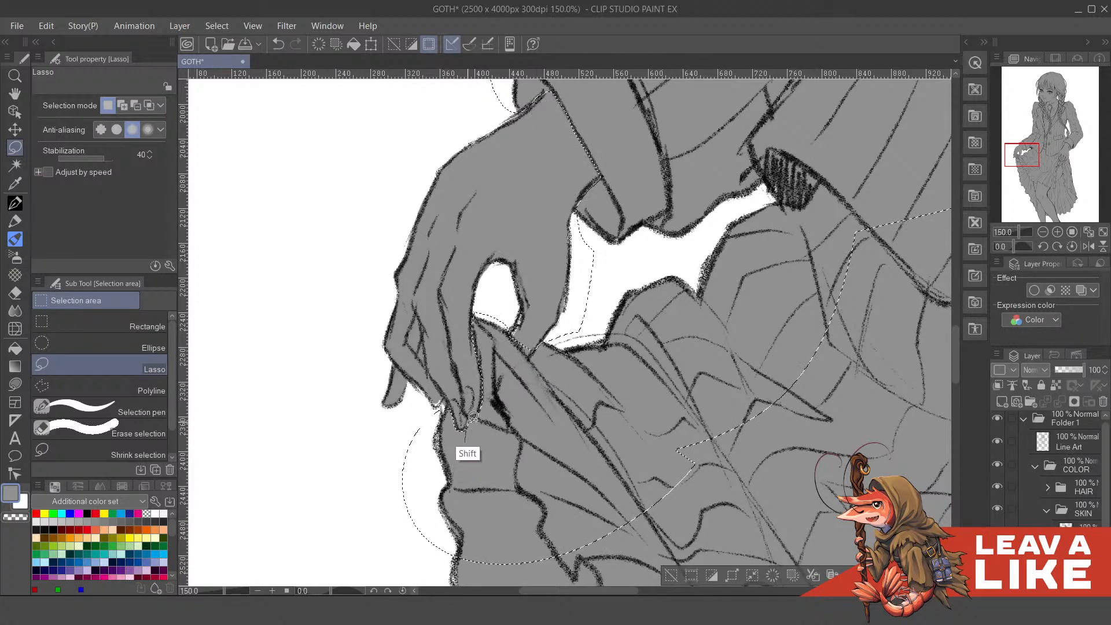
{"action": "mouse_move", "coordinate": [664, 396]}
{"action": "left_mouse_down"}
{"action": "mouse_move", "coordinate": [607, 194]}
{"action": "mouse_move", "coordinate": [611, 150]}
{"action": "left_mouse_up"}
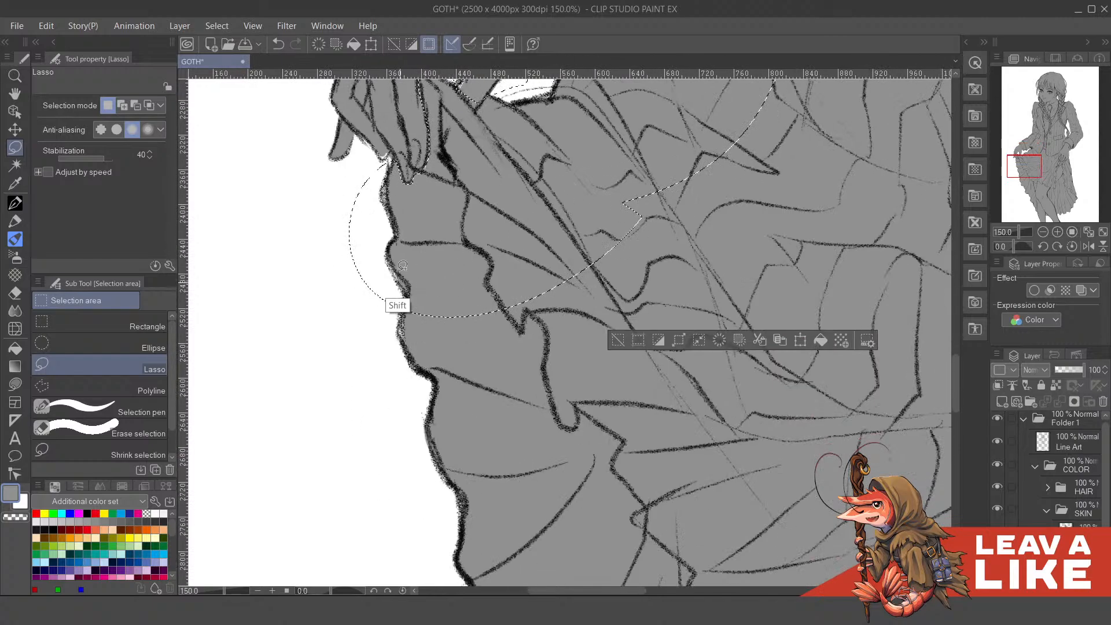
- Extend the selection down the skirt's outer ruffled edge, below the hand that lifts it
{"action": "mouse_move", "coordinate": [402, 266]}
{"action": "left_mouse_down"}
{"action": "mouse_move", "coordinate": [635, 527]}
{"action": "mouse_move", "coordinate": [770, 153]}
{"action": "left_mouse_up"}
{"action": "left_click_drag", "start_coordinate": [620, 432], "coordinate": [621, 161]}
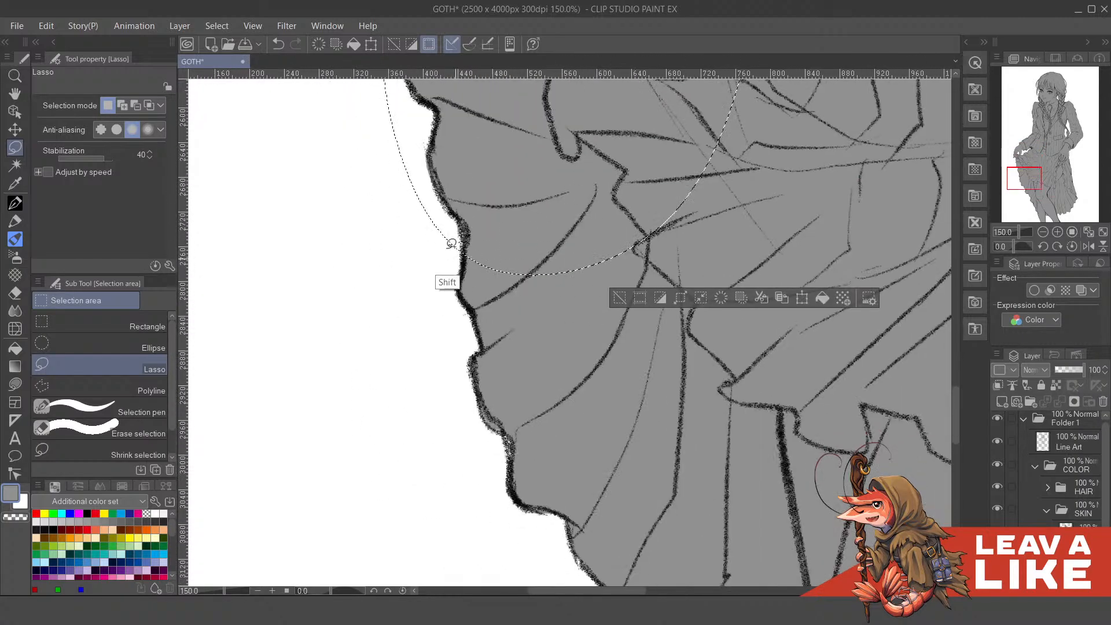
{"action": "mouse_move", "coordinate": [429, 194]}
{"action": "left_mouse_down"}
{"action": "mouse_move", "coordinate": [731, 532]}
{"action": "mouse_move", "coordinate": [761, 105]}
{"action": "left_mouse_up"}
{"action": "left_click_drag", "start_coordinate": [619, 442], "coordinate": [572, 236]}
{"action": "mouse_move", "coordinate": [439, 238]}
{"action": "left_mouse_down"}
{"action": "mouse_move", "coordinate": [455, 339]}
{"action": "mouse_move", "coordinate": [733, 200]}
{"action": "mouse_move", "coordinate": [731, 225]}
{"action": "left_mouse_up"}
{"action": "left_click_drag", "start_coordinate": [691, 447], "coordinate": [638, 262]}
- Add the skirt's lower back panel down to its tip, following the outline of the adjoining lower leg
{"action": "mouse_move", "coordinate": [509, 282]}
{"action": "left_mouse_down"}
{"action": "mouse_move", "coordinate": [545, 315]}
{"action": "mouse_move", "coordinate": [654, 535]}
{"action": "mouse_move", "coordinate": [764, 427]}
{"action": "mouse_move", "coordinate": [760, 370]}
{"action": "left_mouse_up"}
{"action": "mouse_move", "coordinate": [598, 359]}
{"action": "left_mouse_down"}
{"action": "mouse_move", "coordinate": [720, 522]}
{"action": "mouse_move", "coordinate": [730, 510]}
{"action": "mouse_move", "coordinate": [577, 193]}
{"action": "left_mouse_up"}
{"action": "mouse_move", "coordinate": [508, 180]}
{"action": "left_mouse_down"}
{"action": "mouse_move", "coordinate": [528, 285]}
{"action": "mouse_move", "coordinate": [615, 426]}
{"action": "mouse_move", "coordinate": [607, 151]}
{"action": "mouse_move", "coordinate": [519, 121]}
{"action": "left_mouse_up"}
{"action": "mouse_move", "coordinate": [618, 120]}
{"action": "left_mouse_down"}
{"action": "mouse_move", "coordinate": [586, 231]}
{"action": "mouse_move", "coordinate": [588, 357]}
{"action": "mouse_move", "coordinate": [561, 414]}
{"action": "mouse_move", "coordinate": [550, 310]}
{"action": "mouse_move", "coordinate": [609, 379]}
{"action": "mouse_move", "coordinate": [558, 291]}
{"action": "left_mouse_up"}
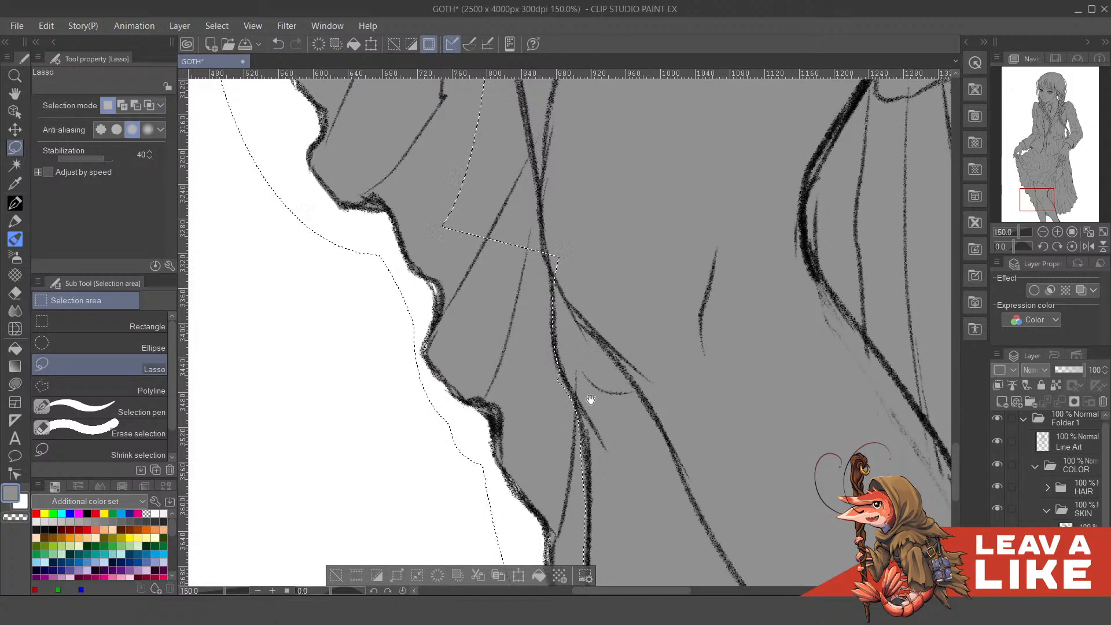
{"action": "left_click_drag", "start_coordinate": [590, 400], "coordinate": [577, 360]}
{"action": "mouse_move", "coordinate": [538, 294]}
{"action": "left_mouse_down"}
{"action": "mouse_move", "coordinate": [570, 386]}
{"action": "mouse_move", "coordinate": [552, 506]}
{"action": "mouse_move", "coordinate": [541, 315]}
{"action": "left_mouse_up"}
{"action": "mouse_move", "coordinate": [568, 403]}
{"action": "left_mouse_down"}
{"action": "mouse_move", "coordinate": [512, 208]}
{"action": "mouse_move", "coordinate": [521, 461]}
{"action": "mouse_move", "coordinate": [515, 417]}
{"action": "left_mouse_up"}
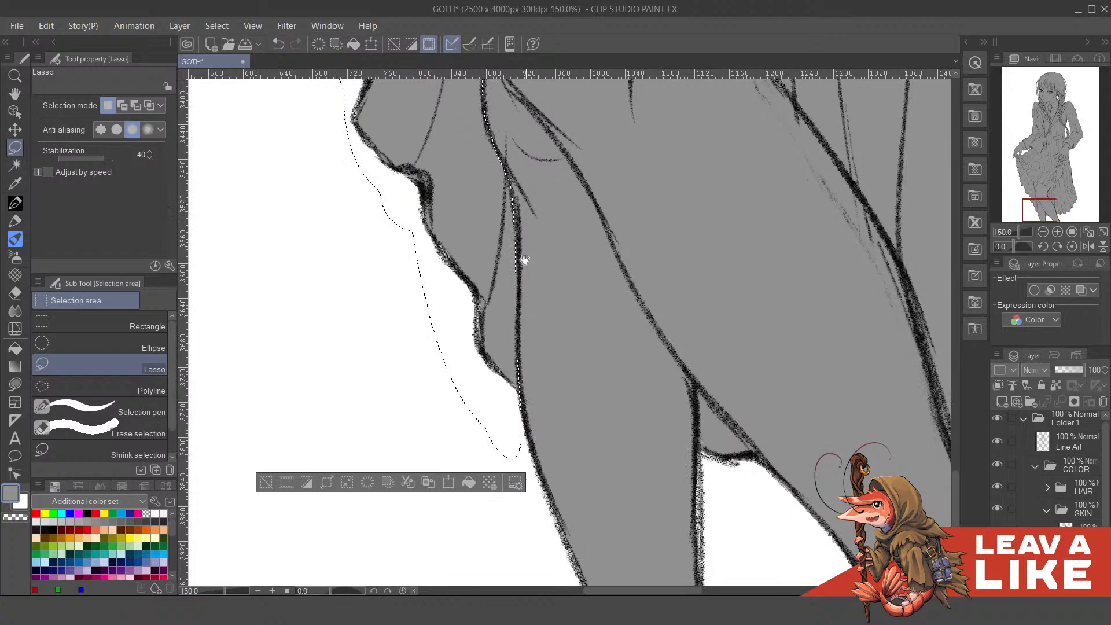
- Refine the selection edge at the knee and add the skirt strip beside the leg up to the front hem
{"action": "left_click_drag", "start_coordinate": [525, 259], "coordinate": [538, 418]}
{"action": "mouse_move", "coordinate": [570, 255]}
{"action": "left_mouse_down"}
{"action": "mouse_move", "coordinate": [554, 307]}
{"action": "mouse_move", "coordinate": [551, 392]}
{"action": "left_mouse_up"}
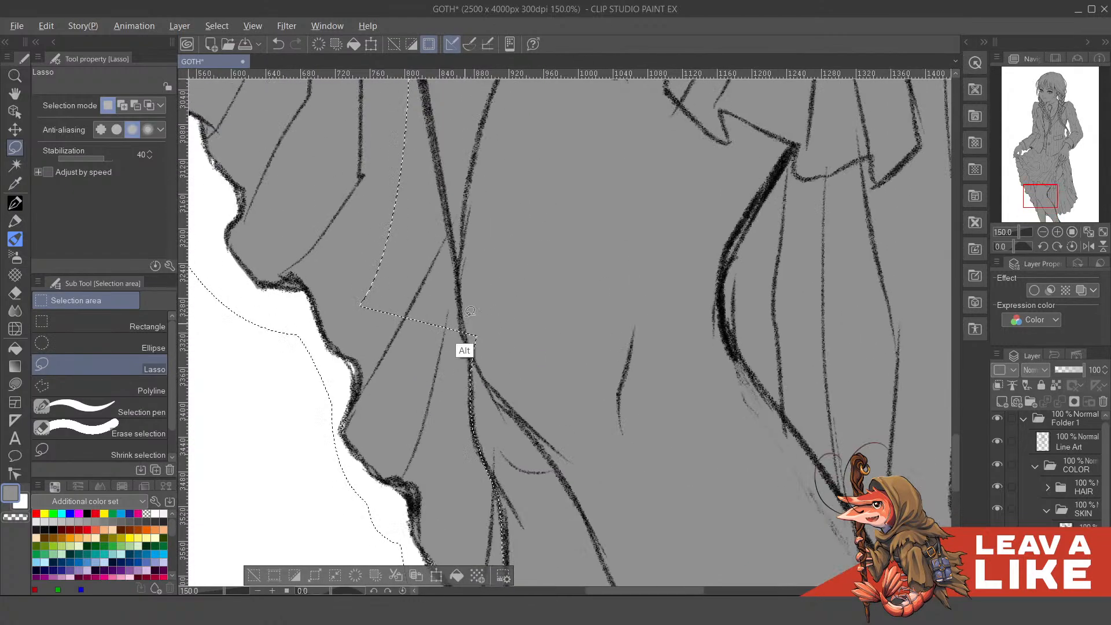
{"action": "mouse_move", "coordinate": [462, 318]}
{"action": "left_mouse_down"}
{"action": "mouse_move", "coordinate": [501, 381]}
{"action": "mouse_move", "coordinate": [495, 365]}
{"action": "left_mouse_up"}
{"action": "mouse_move", "coordinate": [462, 319]}
{"action": "left_mouse_down"}
{"action": "mouse_move", "coordinate": [480, 371]}
{"action": "mouse_move", "coordinate": [502, 349]}
{"action": "left_mouse_up"}
{"action": "left_click_drag", "start_coordinate": [463, 274], "coordinate": [479, 412]}
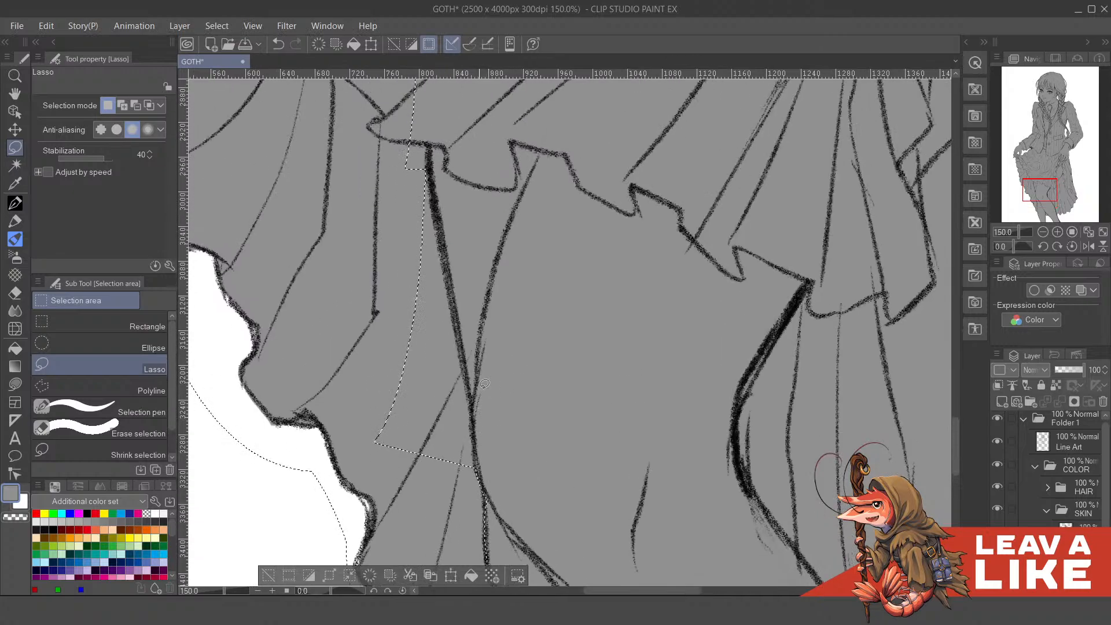
{"action": "scroll", "coordinate": [521, 399], "scroll_direction": "down", "scroll_amount": 2}
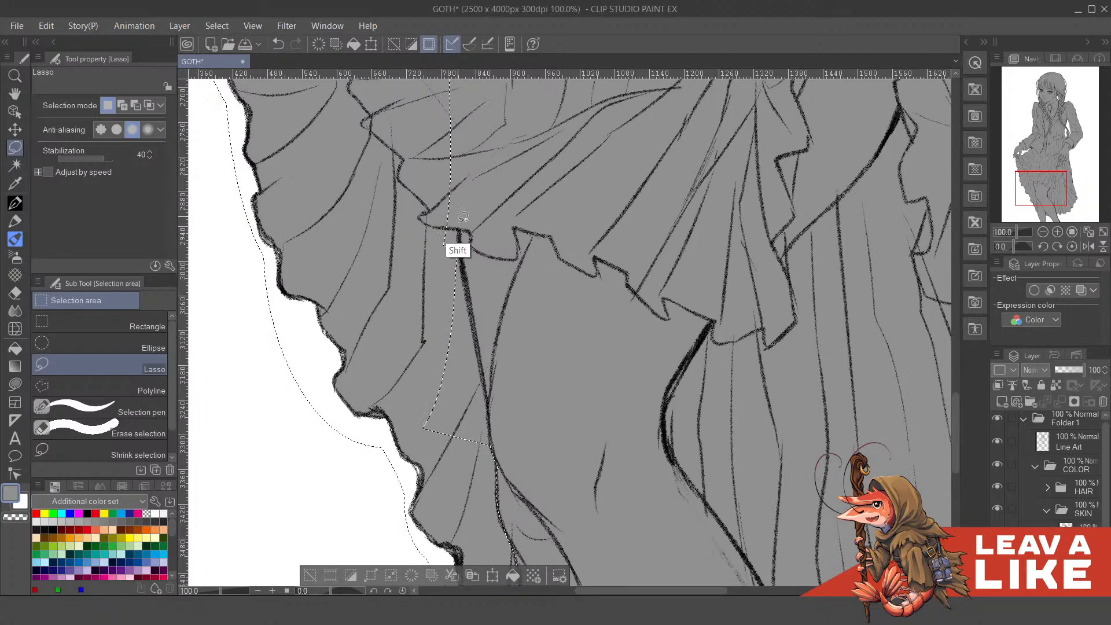
{"action": "left_click_drag", "start_coordinate": [463, 217], "coordinate": [477, 323]}
{"action": "mouse_move", "coordinate": [489, 378]}
{"action": "left_mouse_down"}
{"action": "mouse_move", "coordinate": [494, 422]}
{"action": "mouse_move", "coordinate": [395, 447]}
{"action": "mouse_move", "coordinate": [446, 112]}
{"action": "left_mouse_up"}
{"action": "left_click_drag", "start_coordinate": [503, 165], "coordinate": [499, 348]}
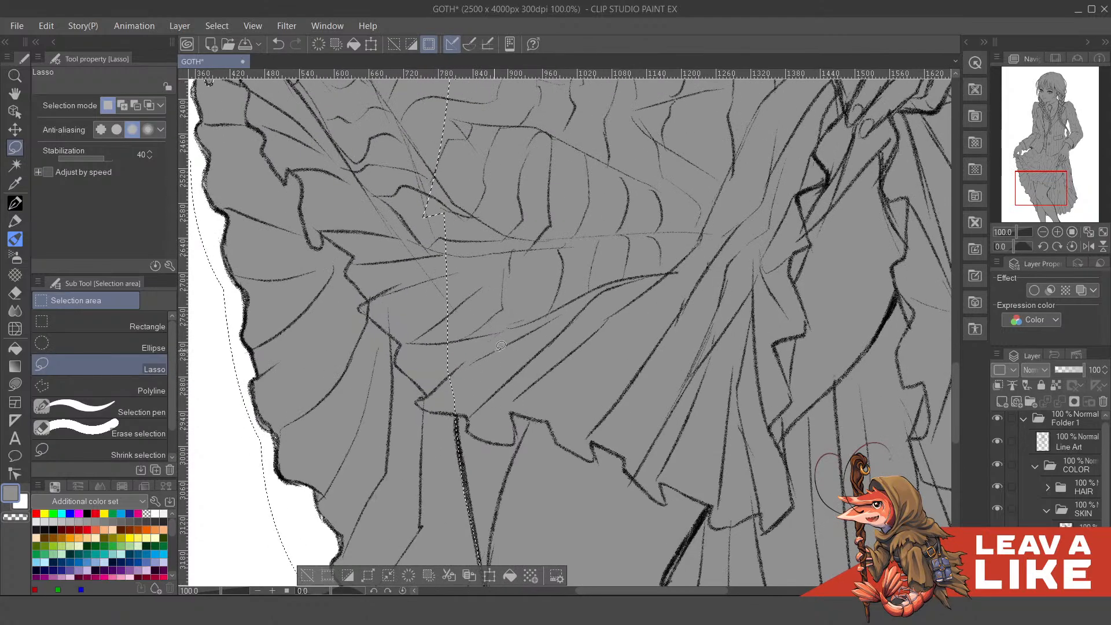
{"action": "scroll", "coordinate": [526, 353], "scroll_direction": "down", "scroll_amount": 2}
{"action": "scroll", "coordinate": [684, 242], "scroll_direction": "down", "scroll_amount": 2}
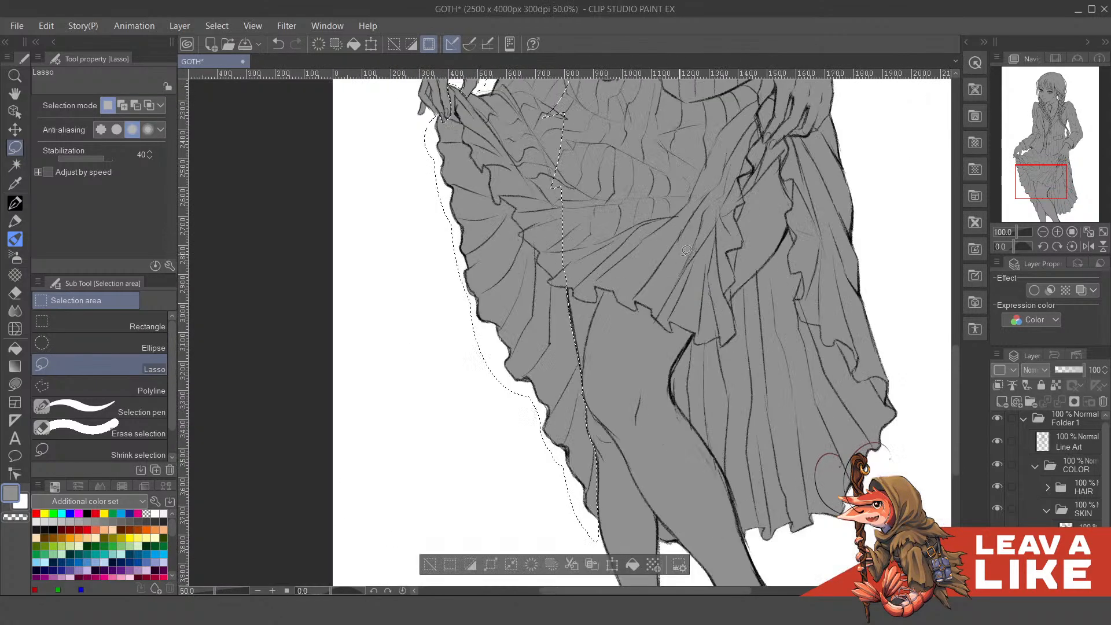
{"action": "left_click_drag", "start_coordinate": [684, 169], "coordinate": [644, 351]}
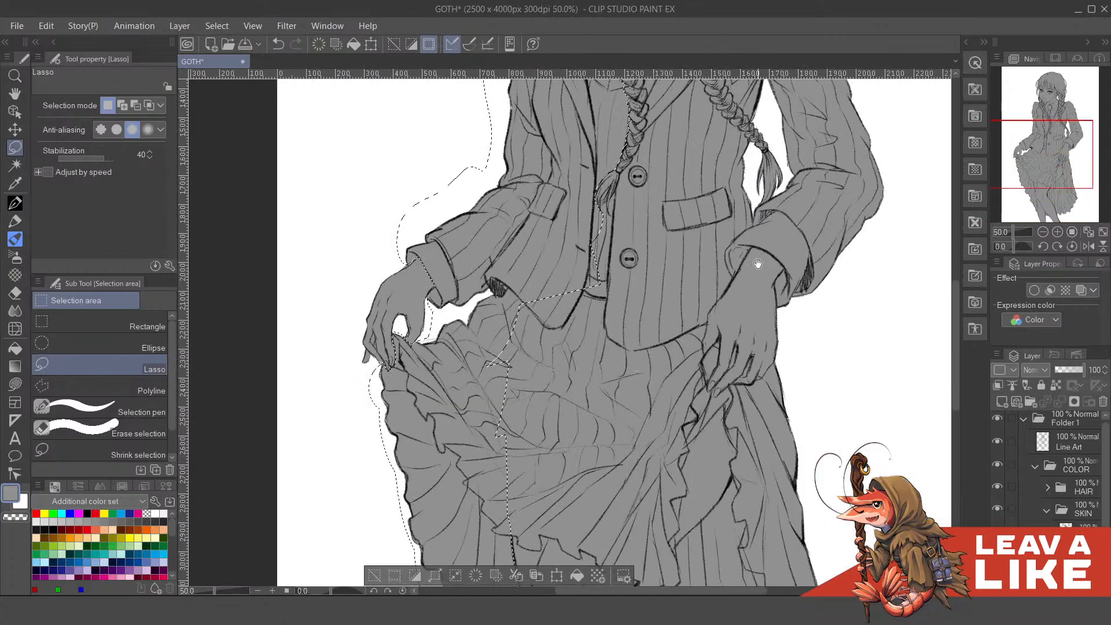
- Extend the clothing selection along the skirt's jagged front hem where it crosses the raised leg's thigh
{"action": "mouse_move", "coordinate": [767, 228]}
{"action": "left_mouse_down"}
{"action": "mouse_move", "coordinate": [755, 447]}
{"action": "mouse_move", "coordinate": [736, 98]}
{"action": "left_mouse_up"}
{"action": "left_click_drag", "start_coordinate": [614, 385], "coordinate": [641, 199]}
{"action": "scroll", "coordinate": [512, 386], "scroll_direction": "up", "scroll_amount": 5}
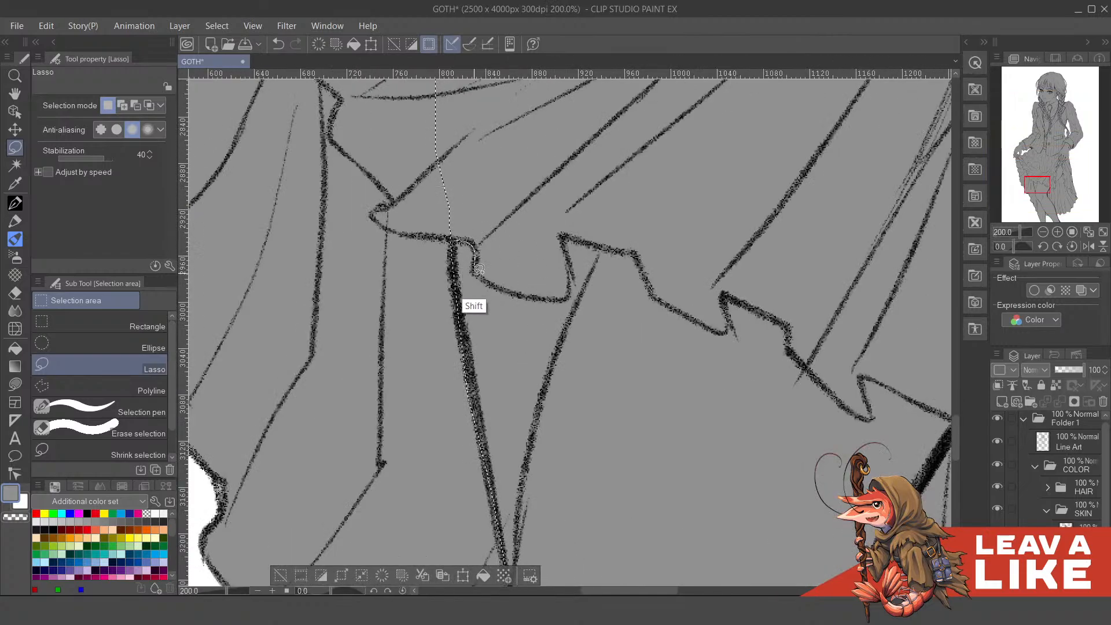
{"action": "mouse_move", "coordinate": [479, 269]}
{"action": "left_mouse_down"}
{"action": "mouse_move", "coordinate": [520, 292]}
{"action": "mouse_move", "coordinate": [571, 294]}
{"action": "mouse_move", "coordinate": [568, 233]}
{"action": "mouse_move", "coordinate": [637, 252]}
{"action": "mouse_move", "coordinate": [721, 170]}
{"action": "mouse_move", "coordinate": [469, 104]}
{"action": "mouse_move", "coordinate": [429, 128]}
{"action": "left_mouse_up"}
{"action": "left_click_drag", "start_coordinate": [738, 236], "coordinate": [633, 278]}
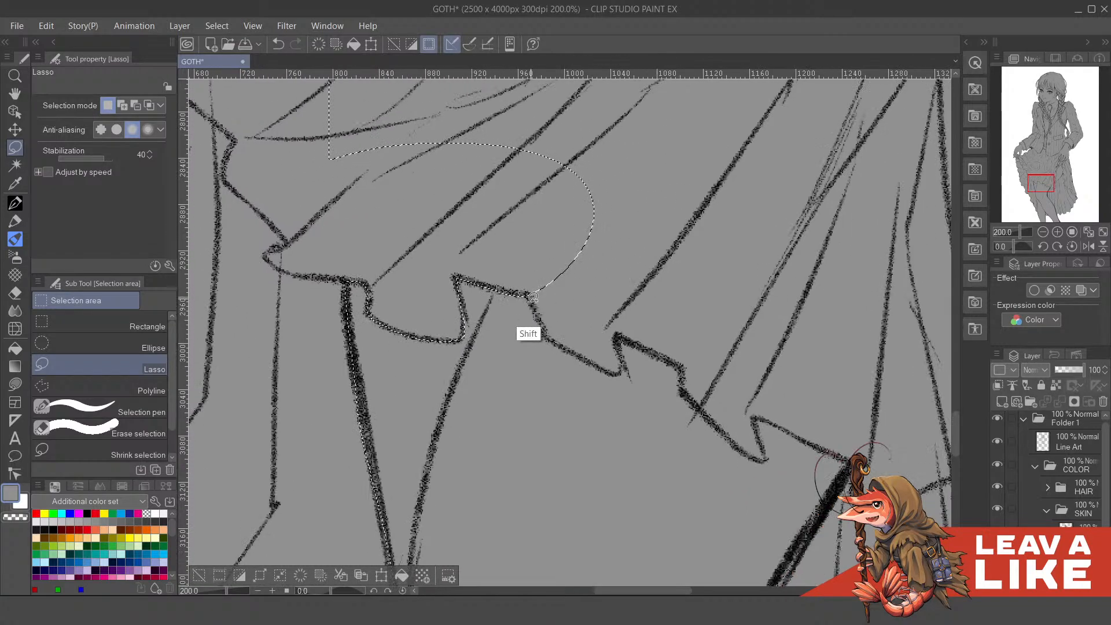
{"action": "mouse_move", "coordinate": [533, 297]}
{"action": "left_mouse_down"}
{"action": "mouse_move", "coordinate": [566, 346]}
{"action": "mouse_move", "coordinate": [622, 369]}
{"action": "mouse_move", "coordinate": [622, 336]}
{"action": "mouse_move", "coordinate": [683, 364]}
{"action": "mouse_move", "coordinate": [737, 446]}
{"action": "mouse_move", "coordinate": [765, 458]}
{"action": "mouse_move", "coordinate": [757, 420]}
{"action": "mouse_move", "coordinate": [769, 405]}
{"action": "mouse_move", "coordinate": [777, 150]}
{"action": "mouse_move", "coordinate": [535, 159]}
{"action": "mouse_move", "coordinate": [813, 247]}
{"action": "mouse_move", "coordinate": [692, 281]}
{"action": "mouse_move", "coordinate": [606, 267]}
{"action": "mouse_move", "coordinate": [539, 335]}
{"action": "mouse_move", "coordinate": [540, 355]}
{"action": "mouse_move", "coordinate": [636, 407]}
{"action": "mouse_move", "coordinate": [640, 449]}
{"action": "mouse_move", "coordinate": [687, 442]}
{"action": "mouse_move", "coordinate": [749, 403]}
{"action": "mouse_move", "coordinate": [674, 169]}
{"action": "mouse_move", "coordinate": [580, 167]}
{"action": "mouse_move", "coordinate": [725, 415]}
{"action": "mouse_move", "coordinate": [653, 171]}
{"action": "mouse_move", "coordinate": [599, 159]}
{"action": "mouse_move", "coordinate": [607, 134]}
{"action": "mouse_move", "coordinate": [522, 256]}
{"action": "mouse_move", "coordinate": [499, 345]}
{"action": "mouse_move", "coordinate": [558, 469]}
{"action": "mouse_move", "coordinate": [732, 542]}
{"action": "mouse_move", "coordinate": [796, 226]}
{"action": "mouse_move", "coordinate": [751, 100]}
{"action": "mouse_move", "coordinate": [730, 108]}
{"action": "left_mouse_up"}
- Add the skirt area behind the legs, following the thigh, knee and calf outline down to the bottom hem
{"action": "scroll", "coordinate": [714, 249], "scroll_direction": "down", "scroll_amount": 2}
{"action": "left_click_drag", "start_coordinate": [729, 315], "coordinate": [650, 271]}
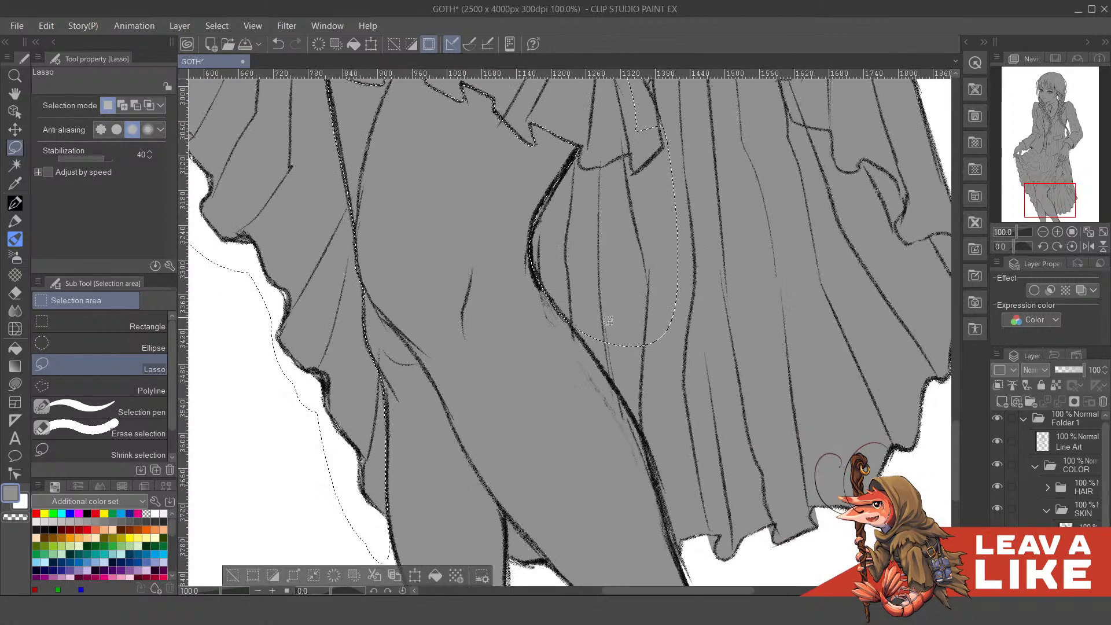
{"action": "scroll", "coordinate": [608, 320], "scroll_direction": "up", "scroll_amount": 1}
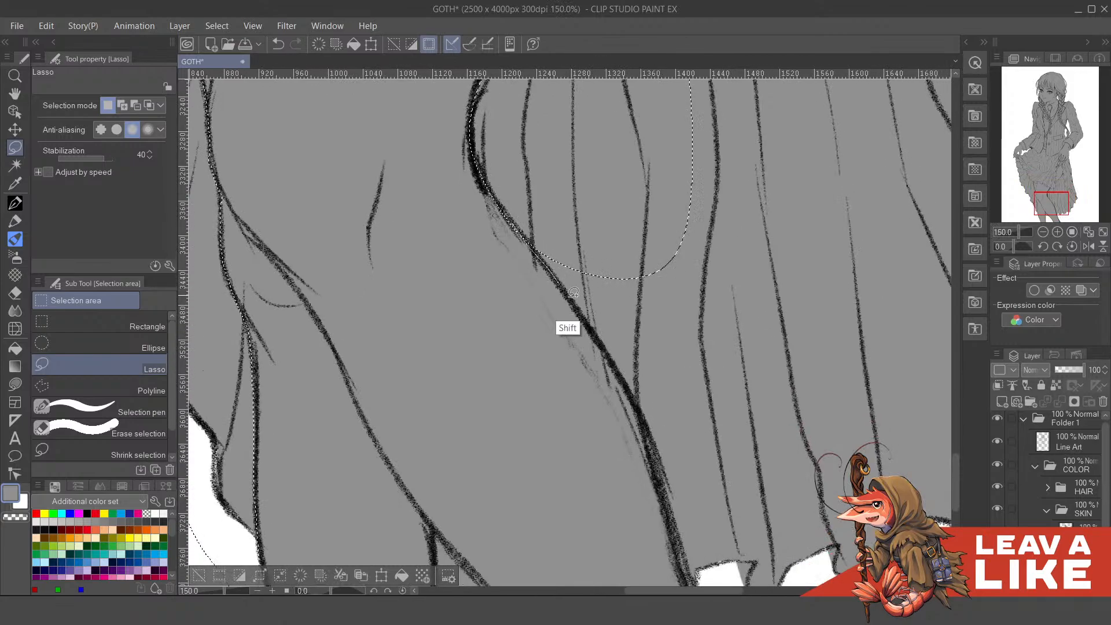
{"action": "mouse_move", "coordinate": [573, 292]}
{"action": "left_mouse_down"}
{"action": "mouse_move", "coordinate": [656, 444]}
{"action": "mouse_move", "coordinate": [752, 164]}
{"action": "mouse_move", "coordinate": [694, 149]}
{"action": "left_mouse_up"}
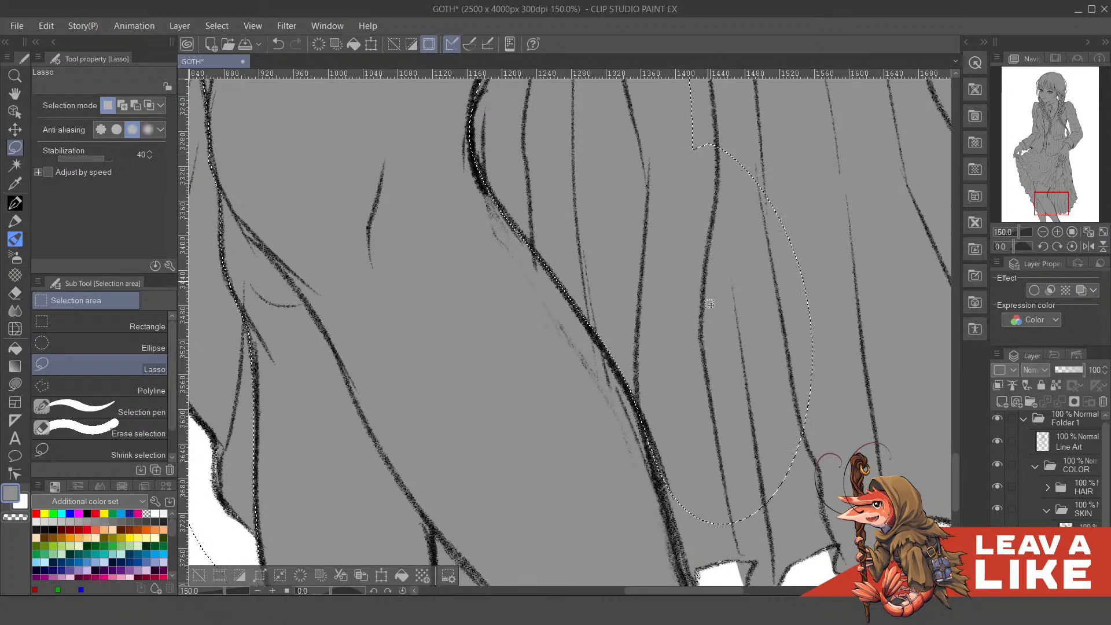
{"action": "left_click_drag", "start_coordinate": [685, 422], "coordinate": [647, 342]}
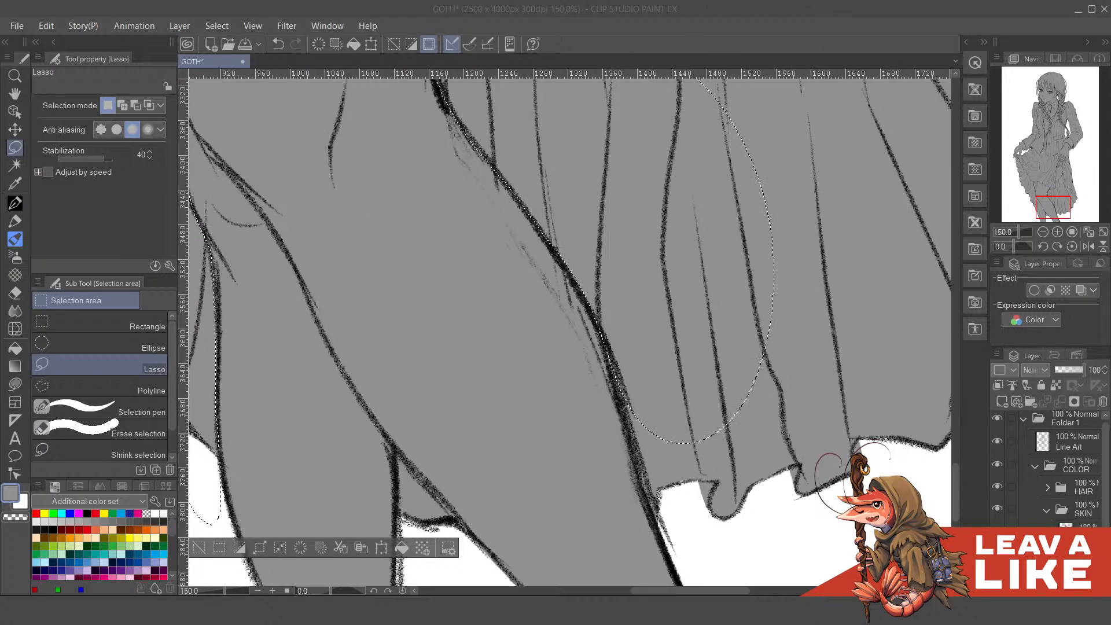
{"action": "left_click", "coordinate": [696, 61]}
{"action": "left_click_drag", "start_coordinate": [655, 386], "coordinate": [580, 308]}
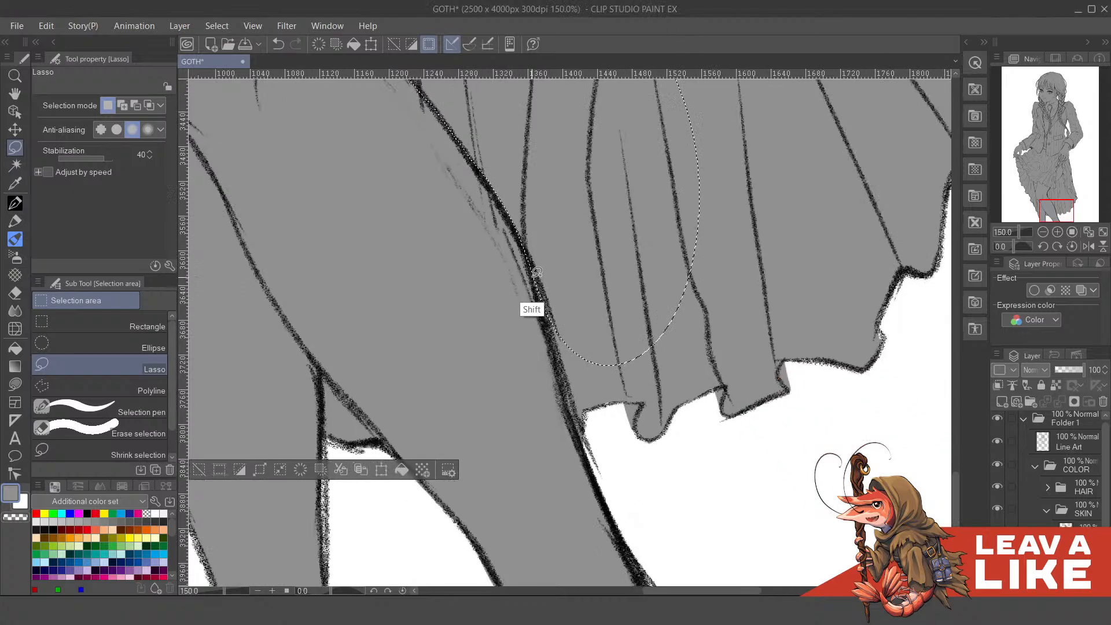
{"action": "mouse_move", "coordinate": [536, 274]}
{"action": "left_mouse_down"}
{"action": "mouse_move", "coordinate": [580, 416]}
{"action": "mouse_move", "coordinate": [610, 468]}
{"action": "mouse_move", "coordinate": [836, 455]}
{"action": "mouse_move", "coordinate": [836, 183]}
{"action": "mouse_move", "coordinate": [717, 127]}
{"action": "left_mouse_up"}
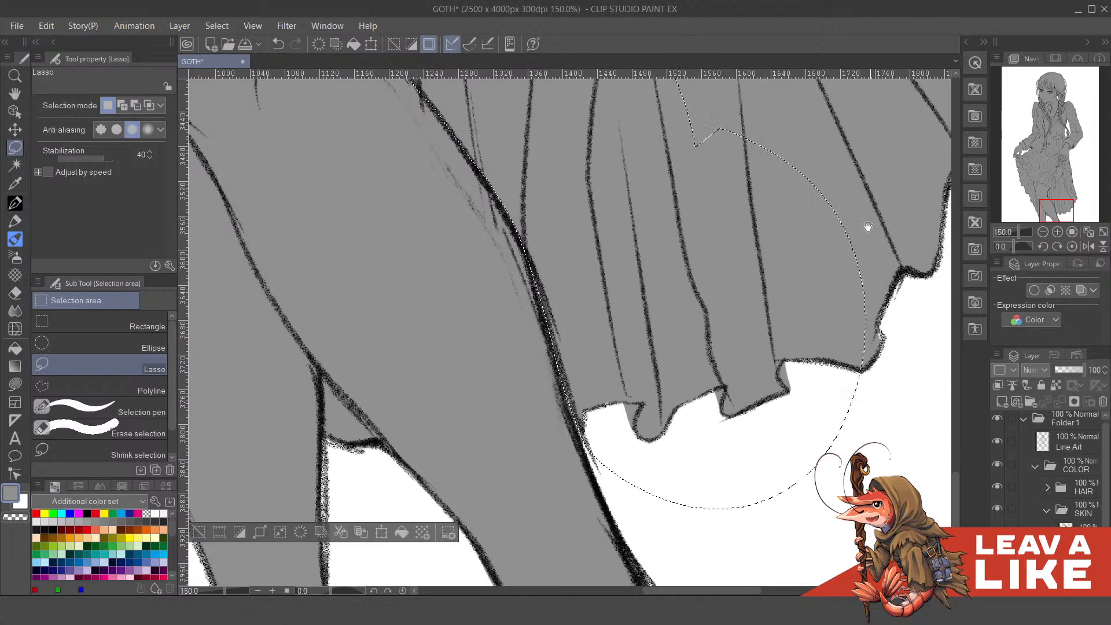
- Add the skirt's trailing lower section around its outer hem and side, filling inward to the front ruffle
{"action": "left_click_drag", "start_coordinate": [868, 228], "coordinate": [626, 272]}
{"action": "mouse_move", "coordinate": [561, 471]}
{"action": "left_mouse_down"}
{"action": "mouse_move", "coordinate": [834, 124]}
{"action": "mouse_move", "coordinate": [541, 185]}
{"action": "left_mouse_up"}
{"action": "mouse_move", "coordinate": [775, 148]}
{"action": "left_mouse_down"}
{"action": "mouse_move", "coordinate": [696, 365]}
{"action": "mouse_move", "coordinate": [701, 408]}
{"action": "mouse_move", "coordinate": [589, 117]}
{"action": "mouse_move", "coordinate": [436, 423]}
{"action": "left_mouse_up"}
{"action": "left_click_drag", "start_coordinate": [700, 229], "coordinate": [713, 309]}
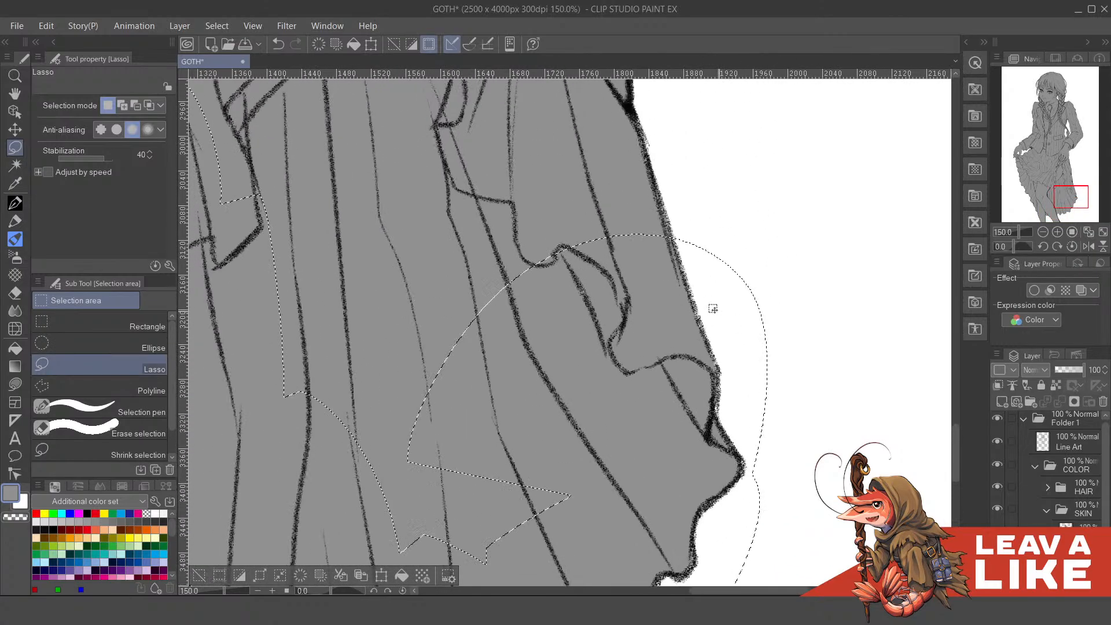
{"action": "key", "text": "ctrl+minus"}
{"action": "key", "text": "ctrl+minus"}
{"action": "left_click_drag", "start_coordinate": [602, 315], "coordinate": [631, 374]}
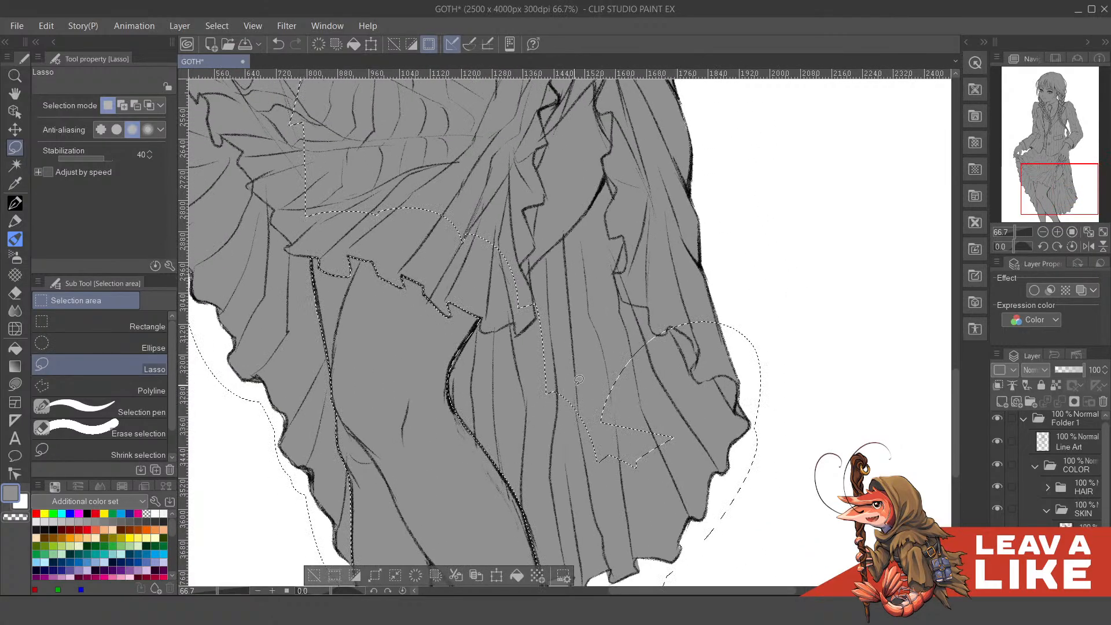
{"action": "mouse_move", "coordinate": [509, 295]}
{"action": "left_mouse_down"}
{"action": "mouse_move", "coordinate": [535, 264]}
{"action": "mouse_move", "coordinate": [787, 359]}
{"action": "mouse_move", "coordinate": [758, 414]}
{"action": "left_mouse_up"}
- Add the front ruffle's inner edge and the skirt below the curved thigh line, leaving the opening between the ruffles out
{"action": "scroll", "coordinate": [596, 367], "scroll_direction": "up", "scroll_amount": 2}
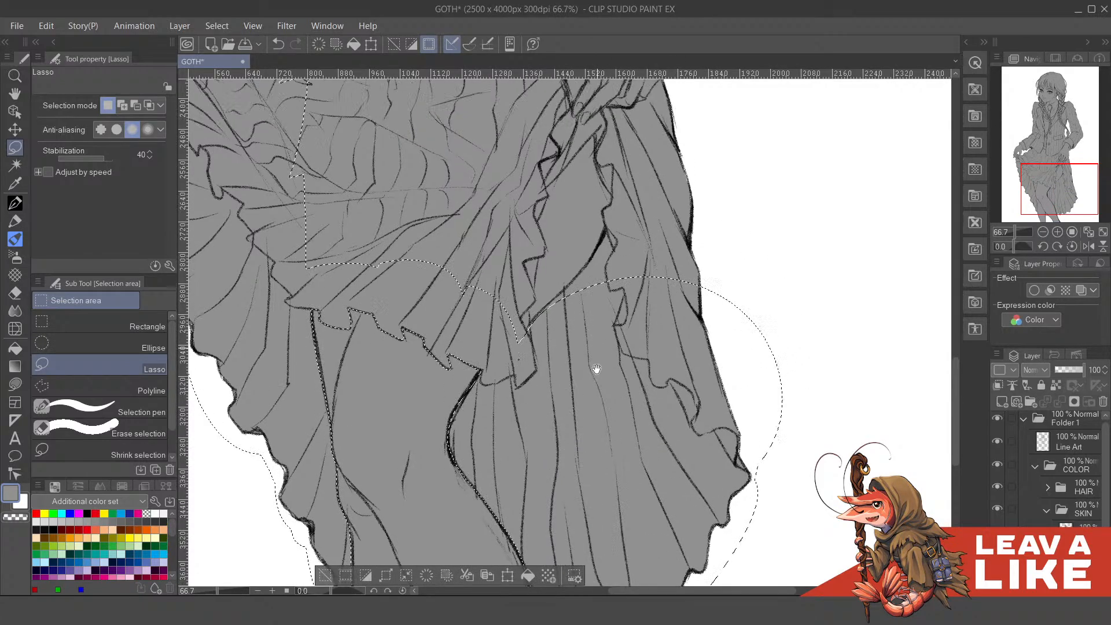
{"action": "scroll", "coordinate": [582, 346], "scroll_direction": "up", "scroll_amount": 4}
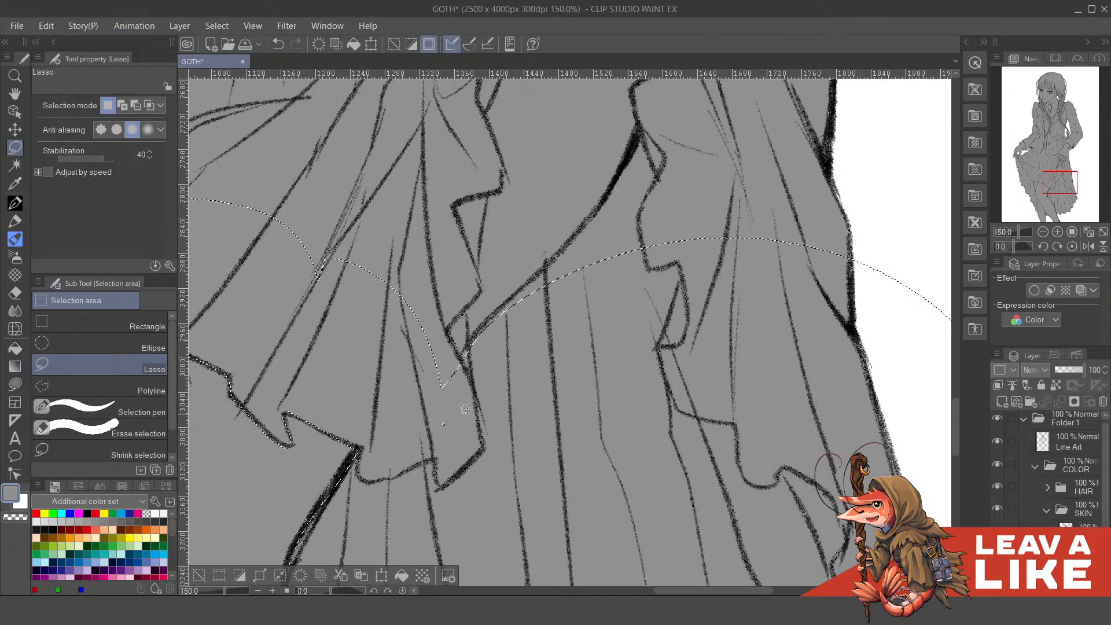
{"action": "scroll", "coordinate": [466, 409], "scroll_direction": "up", "scroll_amount": 2}
{"action": "left_click_drag", "start_coordinate": [489, 440], "coordinate": [496, 484]}
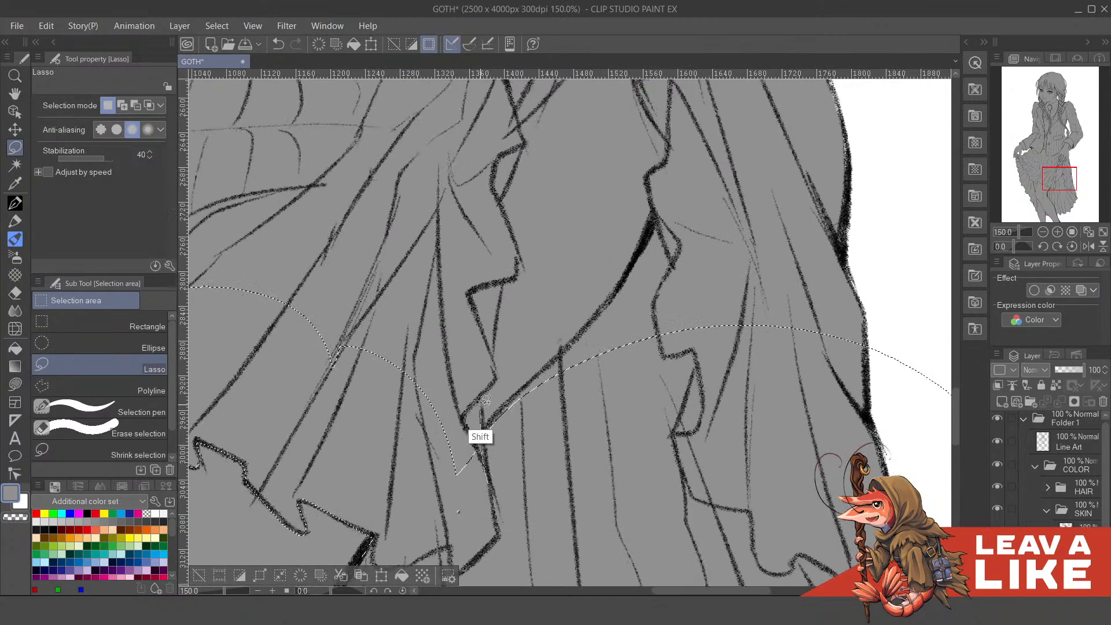
{"action": "left_click_drag", "start_coordinate": [486, 399], "coordinate": [492, 383]}
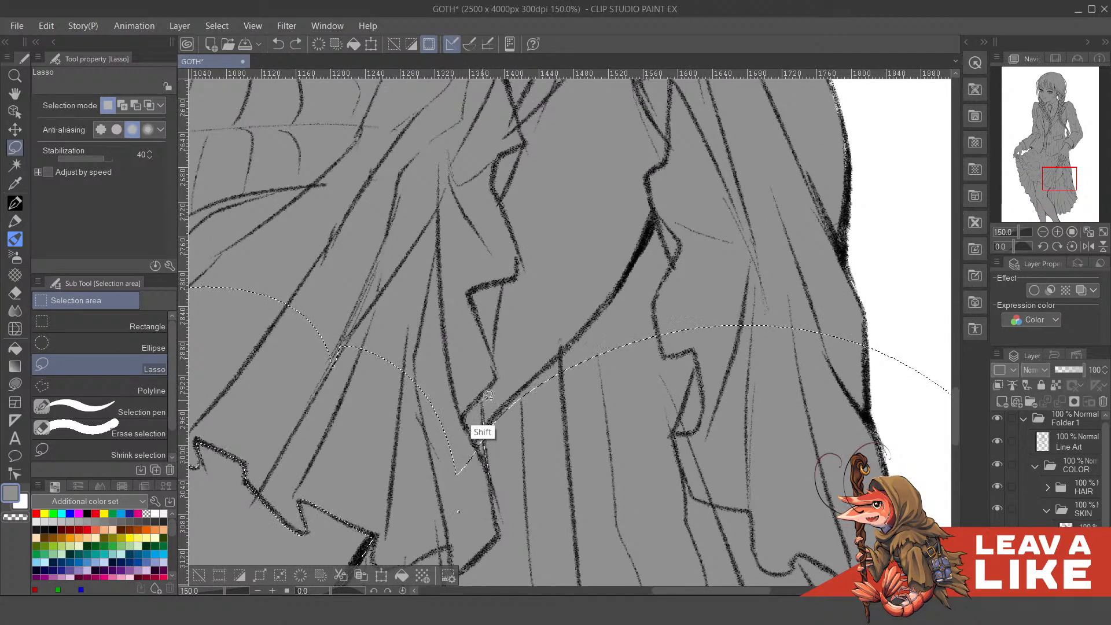
{"action": "mouse_move", "coordinate": [503, 320]}
{"action": "left_mouse_down"}
{"action": "mouse_move", "coordinate": [509, 280]}
{"action": "mouse_move", "coordinate": [525, 266]}
{"action": "mouse_move", "coordinate": [514, 224]}
{"action": "mouse_move", "coordinate": [431, 260]}
{"action": "mouse_move", "coordinate": [422, 511]}
{"action": "mouse_move", "coordinate": [513, 335]}
{"action": "left_mouse_up"}
{"action": "left_click_drag", "start_coordinate": [440, 485], "coordinate": [504, 506]}
{"action": "left_click_drag", "start_coordinate": [515, 279], "coordinate": [513, 240]}
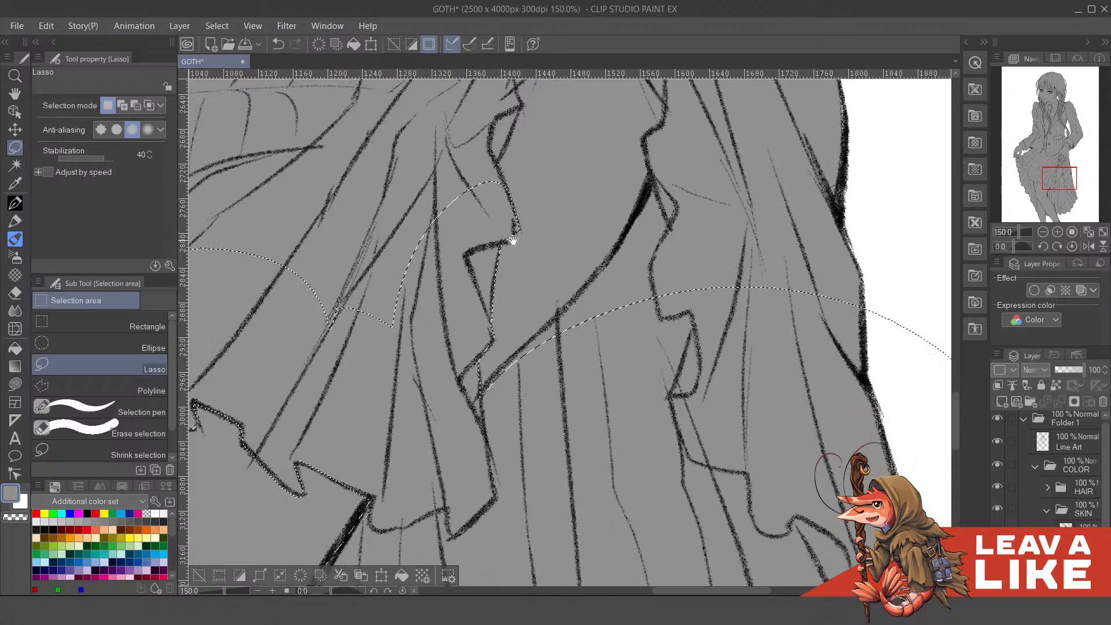
{"action": "mouse_move", "coordinate": [501, 377]}
{"action": "left_mouse_down"}
{"action": "mouse_move", "coordinate": [481, 394]}
{"action": "mouse_move", "coordinate": [615, 247]}
{"action": "mouse_move", "coordinate": [664, 156]}
{"action": "mouse_move", "coordinate": [729, 113]}
{"action": "mouse_move", "coordinate": [819, 169]}
{"action": "mouse_move", "coordinate": [711, 484]}
{"action": "mouse_move", "coordinate": [581, 425]}
{"action": "left_mouse_up"}
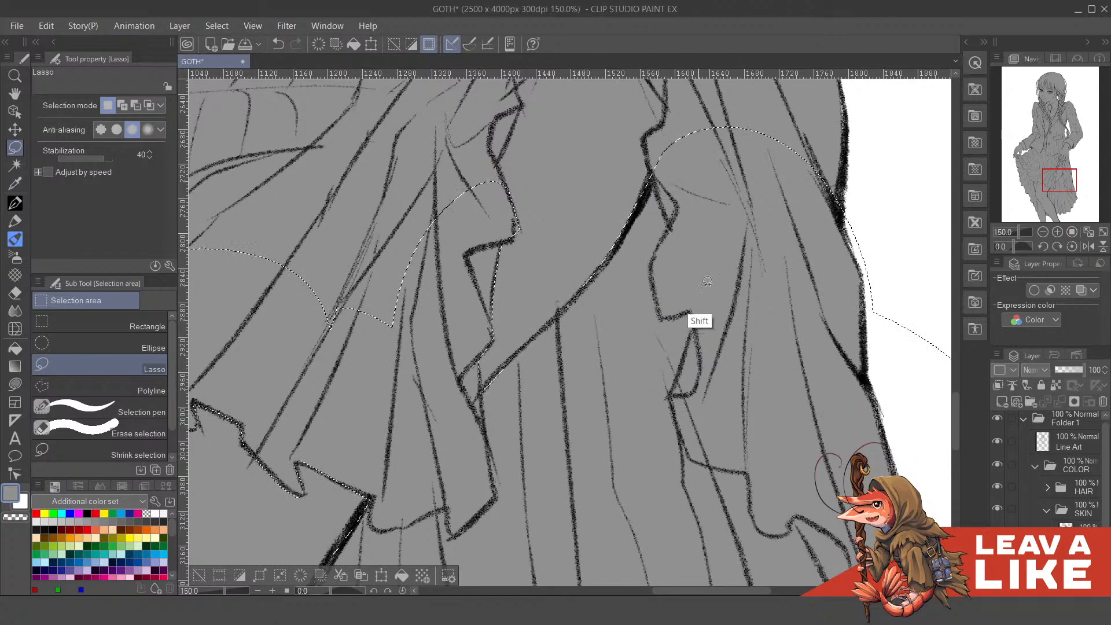
- Extend the selection up the outer skirt panel's ruffled inner edge toward the gripping hand, including the panel's outer side
{"action": "left_click_drag", "start_coordinate": [729, 178], "coordinate": [671, 380]}
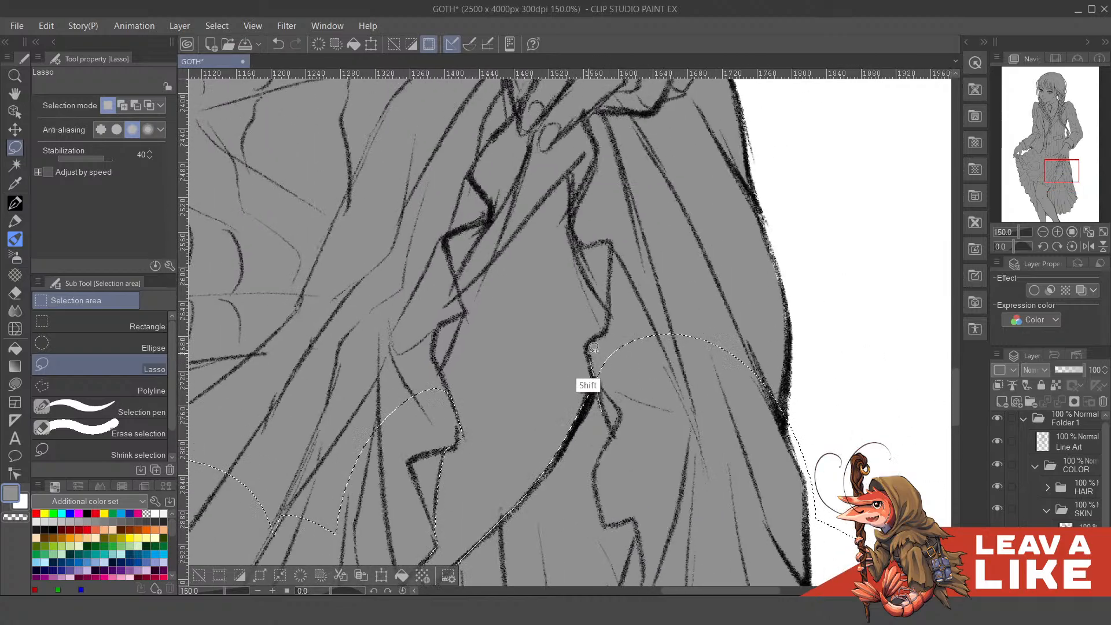
{"action": "left_click_drag", "start_coordinate": [615, 315], "coordinate": [612, 302]}
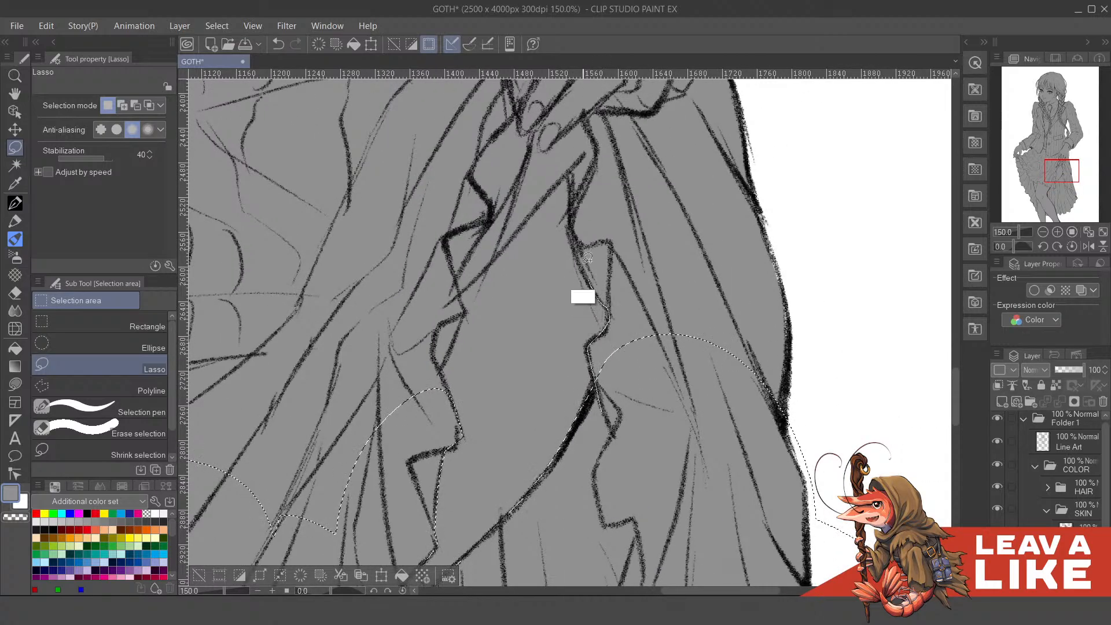
{"action": "mouse_move", "coordinate": [588, 258]}
{"action": "left_mouse_down"}
{"action": "mouse_move", "coordinate": [725, 140]}
{"action": "mouse_move", "coordinate": [897, 405]}
{"action": "mouse_move", "coordinate": [836, 526]}
{"action": "left_mouse_up"}
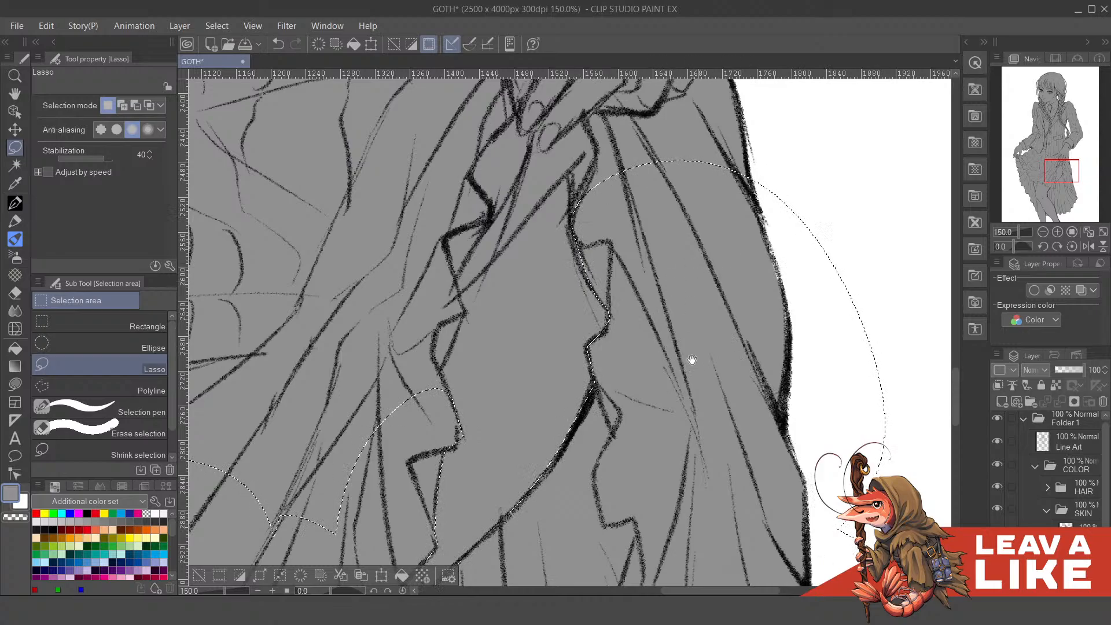
- Extend the selection up the front panel's ruffled edge on the opposite side of the skirt opening
{"action": "mouse_move", "coordinate": [470, 346]}
{"action": "left_mouse_down"}
{"action": "mouse_move", "coordinate": [555, 347]}
{"action": "mouse_move", "coordinate": [634, 375]}
{"action": "mouse_move", "coordinate": [613, 337]}
{"action": "left_mouse_up"}
{"action": "mouse_move", "coordinate": [626, 295]}
{"action": "left_mouse_down"}
{"action": "mouse_move", "coordinate": [612, 259]}
{"action": "mouse_move", "coordinate": [536, 414]}
{"action": "mouse_move", "coordinate": [549, 404]}
{"action": "left_mouse_up"}
{"action": "left_click_drag", "start_coordinate": [670, 292], "coordinate": [648, 345]}
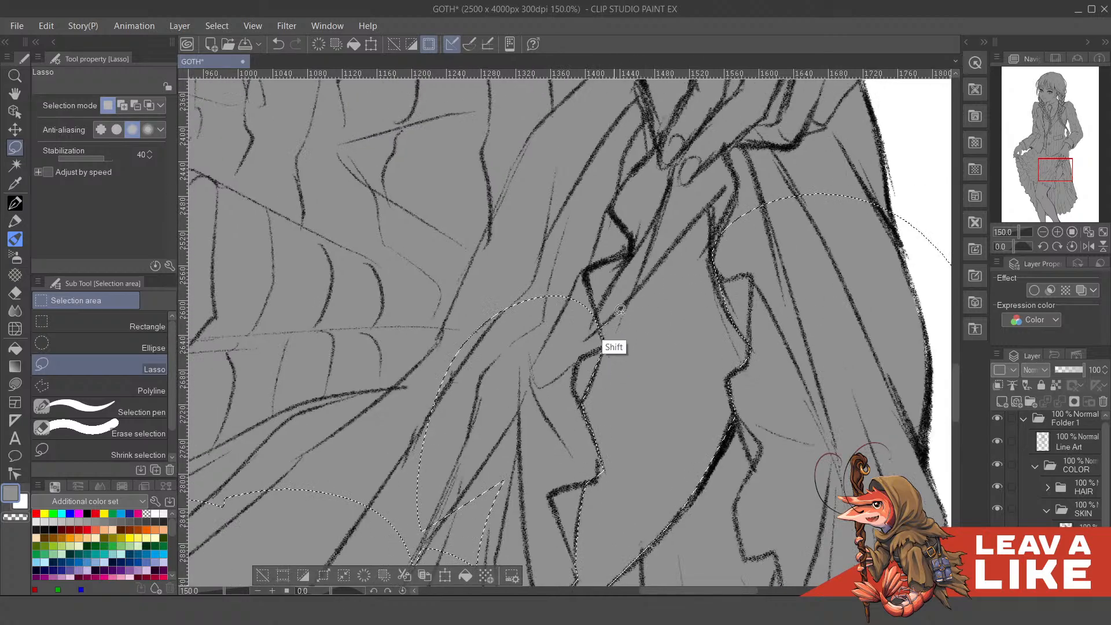
- Add the skirt fabric beneath the gripping hand to the lasso selection, following the fingertips and the hand's lower edge up to the wrist
{"action": "mouse_move", "coordinate": [627, 304]}
{"action": "left_mouse_down"}
{"action": "mouse_move", "coordinate": [710, 202]}
{"action": "mouse_move", "coordinate": [713, 247]}
{"action": "mouse_move", "coordinate": [769, 278]}
{"action": "mouse_move", "coordinate": [762, 160]}
{"action": "mouse_move", "coordinate": [739, 151]}
{"action": "mouse_move", "coordinate": [688, 184]}
{"action": "mouse_move", "coordinate": [644, 189]}
{"action": "mouse_move", "coordinate": [471, 317]}
{"action": "left_mouse_up"}
{"action": "left_click_drag", "start_coordinate": [695, 259], "coordinate": [645, 447]}
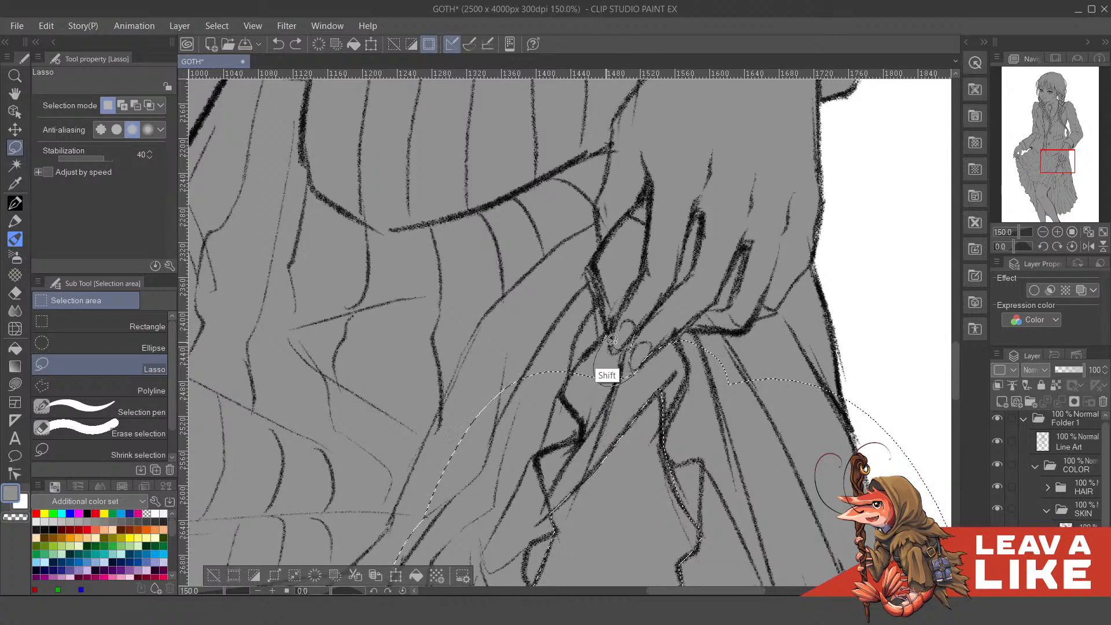
{"action": "left_click_drag", "start_coordinate": [668, 258], "coordinate": [637, 240]}
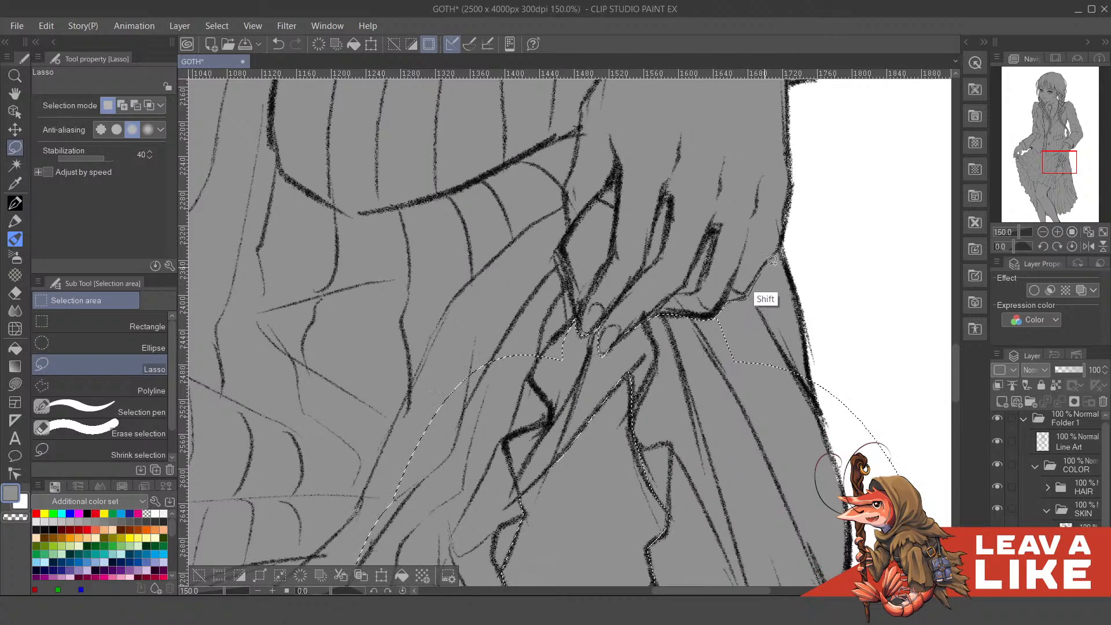
{"action": "left_click_drag", "start_coordinate": [894, 385], "coordinate": [876, 440]}
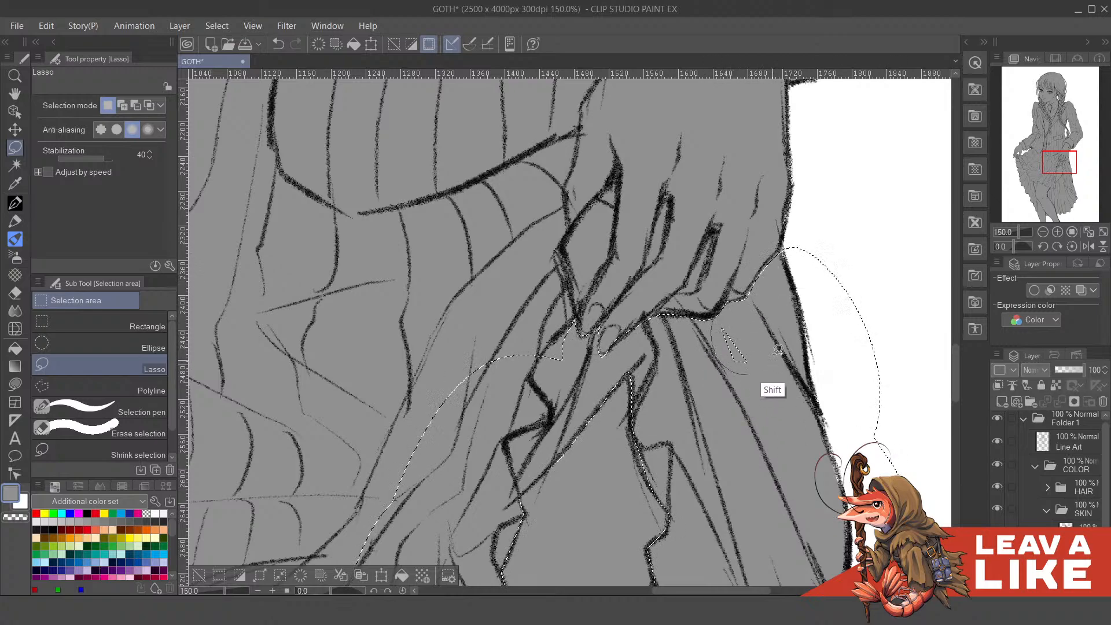
- Add the narrow gaps between the fingers of the gripping hand to the clothing selection
{"action": "left_click_drag", "start_coordinate": [626, 315], "coordinate": [639, 360]}
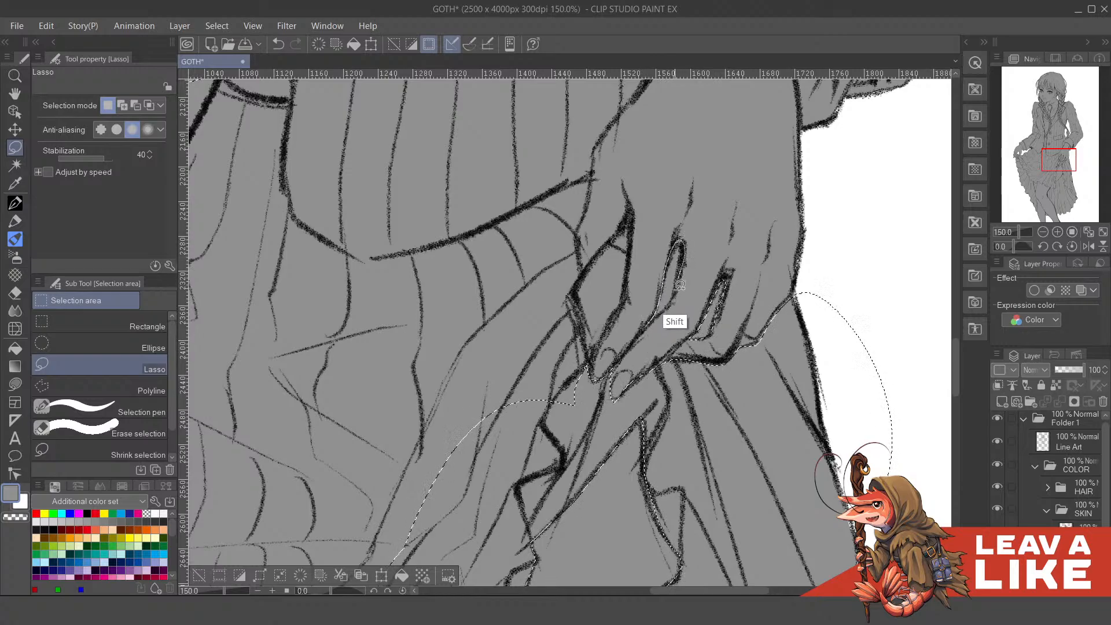
{"action": "scroll", "coordinate": [709, 248], "scroll_direction": "up", "scroll_amount": 1}
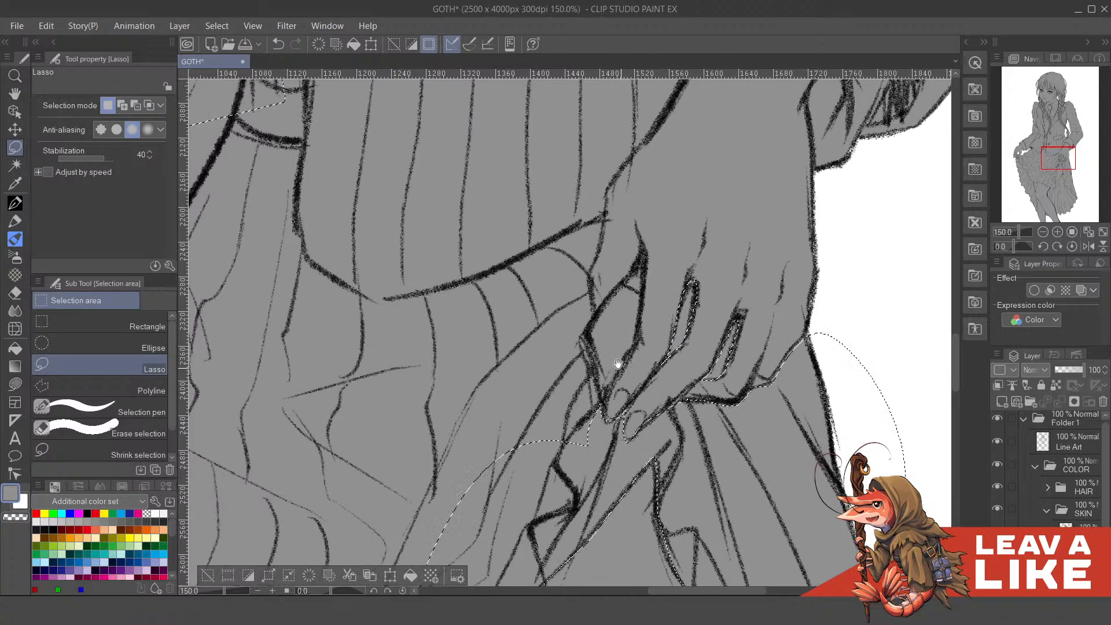
{"action": "scroll", "coordinate": [615, 367], "scroll_direction": "up", "scroll_amount": 1}
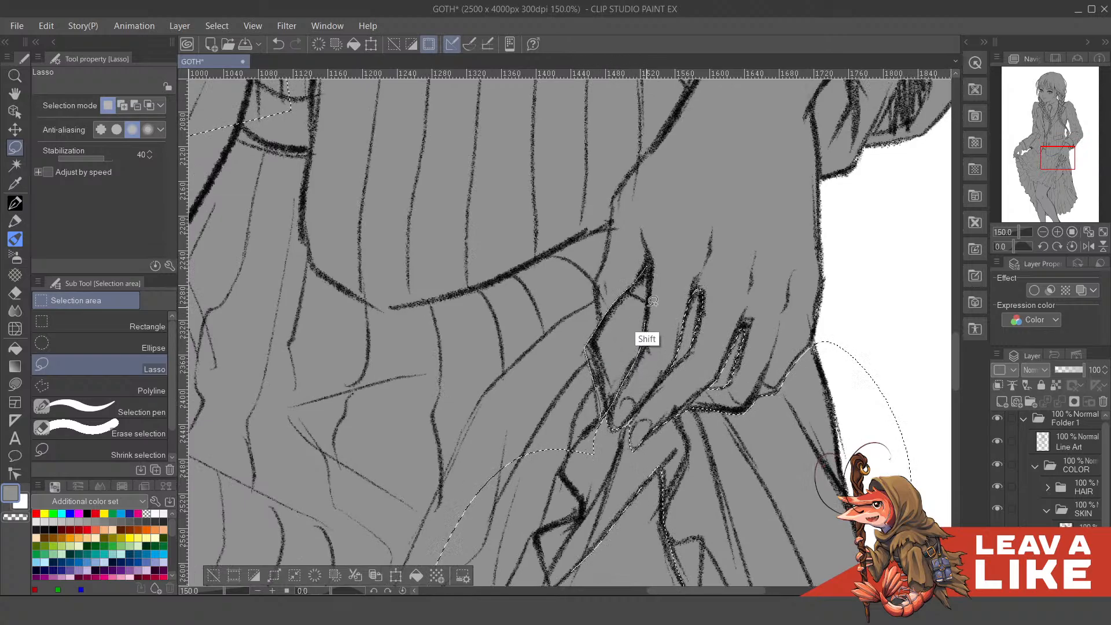
{"action": "mouse_move", "coordinate": [668, 329]}
{"action": "left_mouse_down"}
{"action": "mouse_move", "coordinate": [709, 291]}
{"action": "mouse_move", "coordinate": [740, 284]}
{"action": "left_mouse_up"}
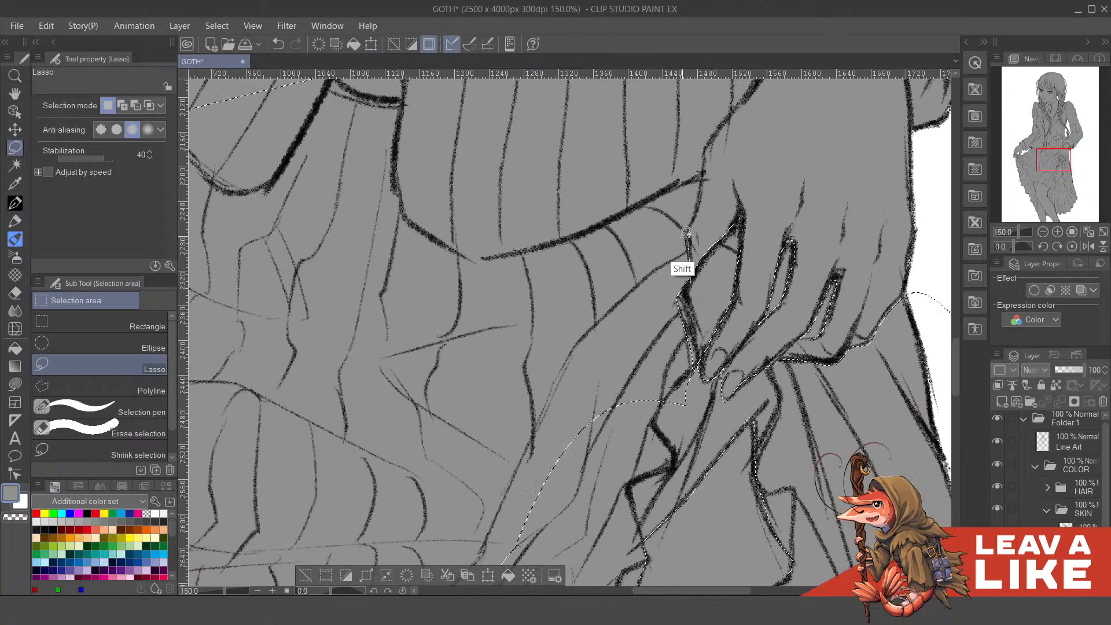
- Extend the selection over the skirt and jacket hem along the thumb side of the hand up to the wrist
{"action": "mouse_move", "coordinate": [683, 256]}
{"action": "left_mouse_down"}
{"action": "mouse_move", "coordinate": [533, 506]}
{"action": "mouse_move", "coordinate": [602, 278]}
{"action": "mouse_move", "coordinate": [684, 306]}
{"action": "left_mouse_up"}
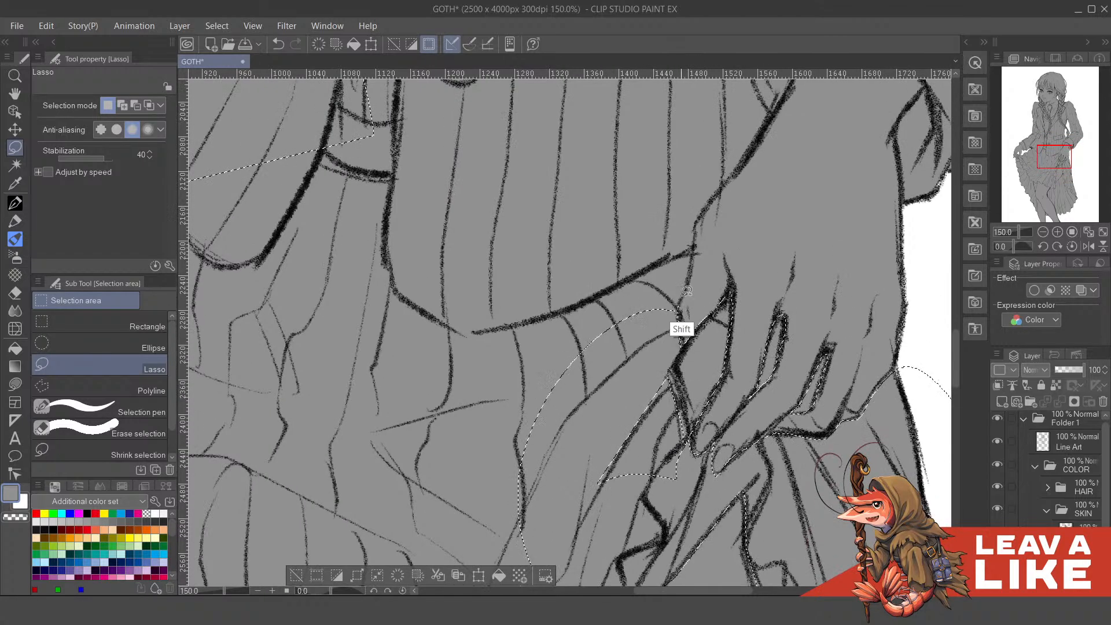
{"action": "mouse_move", "coordinate": [695, 245]}
{"action": "left_mouse_down"}
{"action": "mouse_move", "coordinate": [427, 422]}
{"action": "mouse_move", "coordinate": [682, 305]}
{"action": "left_mouse_up"}
{"action": "scroll", "coordinate": [683, 305], "scroll_direction": "up", "scroll_amount": 3}
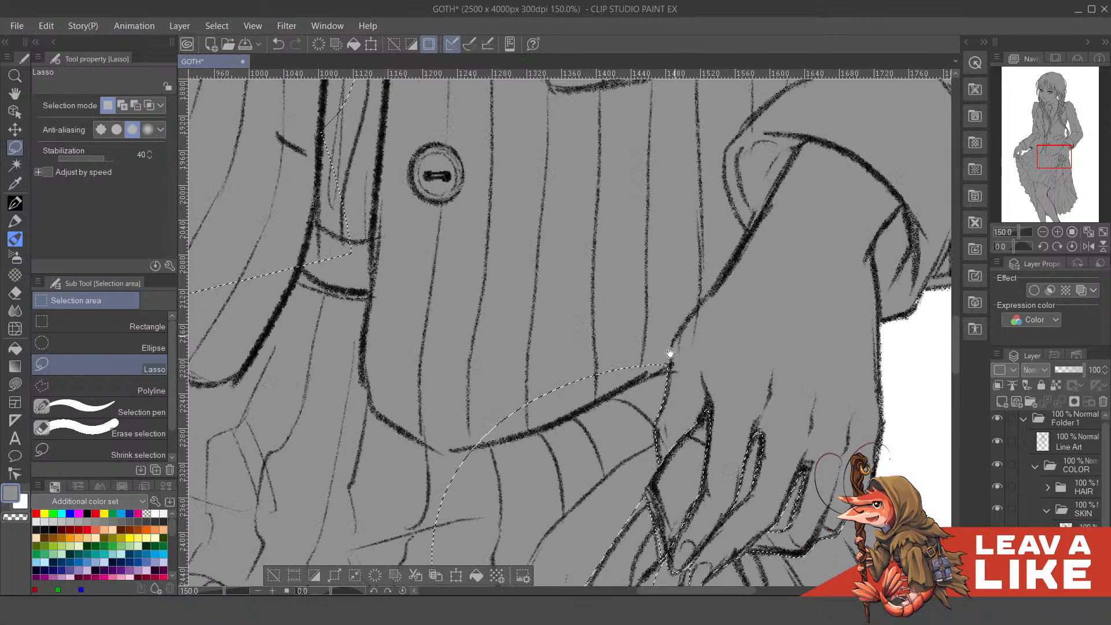
{"action": "mouse_move", "coordinate": [675, 346]}
{"action": "left_mouse_down"}
{"action": "mouse_move", "coordinate": [741, 252]}
{"action": "mouse_move", "coordinate": [730, 194]}
{"action": "mouse_move", "coordinate": [553, 400]}
{"action": "left_mouse_up"}
- Add the jacket area along the forearm's inner edge to the selection, from the wrist up to the sleeve cuff
{"action": "left_click_drag", "start_coordinate": [802, 174], "coordinate": [561, 362]}
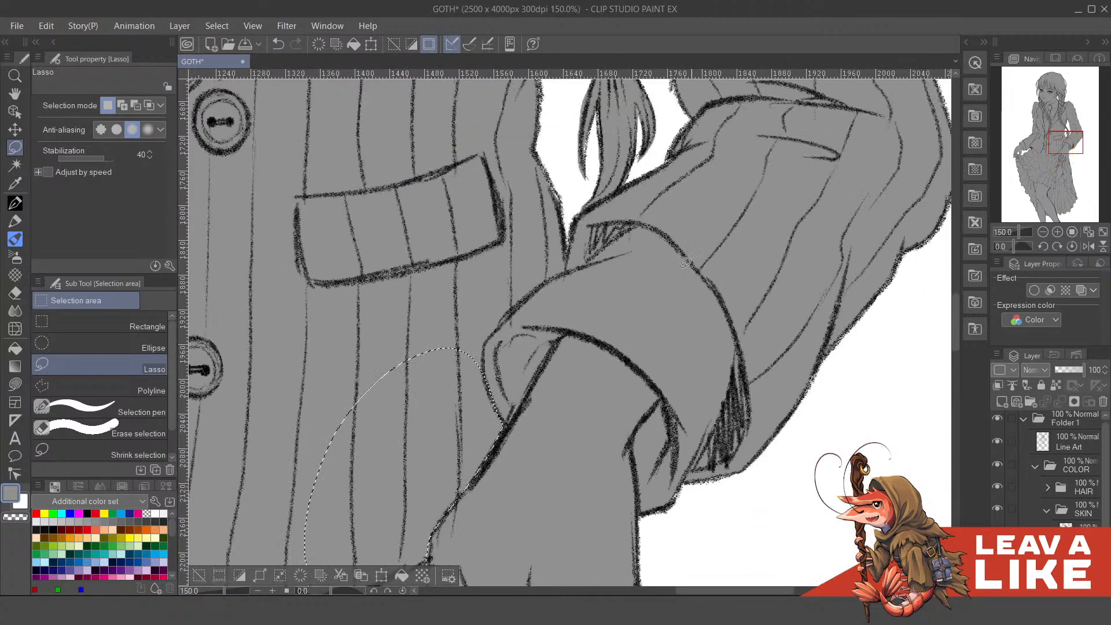
{"action": "left_click_drag", "start_coordinate": [511, 430], "coordinate": [548, 355]}
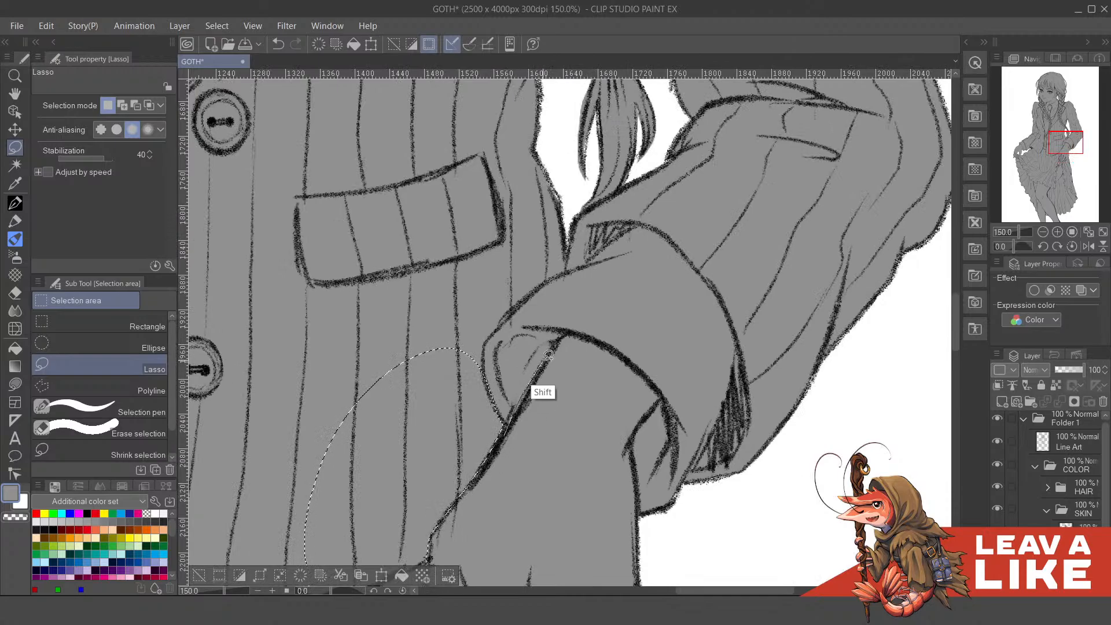
{"action": "mouse_move", "coordinate": [505, 434]}
{"action": "left_mouse_down"}
{"action": "mouse_move", "coordinate": [555, 346]}
{"action": "mouse_move", "coordinate": [578, 331]}
{"action": "mouse_move", "coordinate": [585, 249]}
{"action": "mouse_move", "coordinate": [376, 431]}
{"action": "left_mouse_up"}
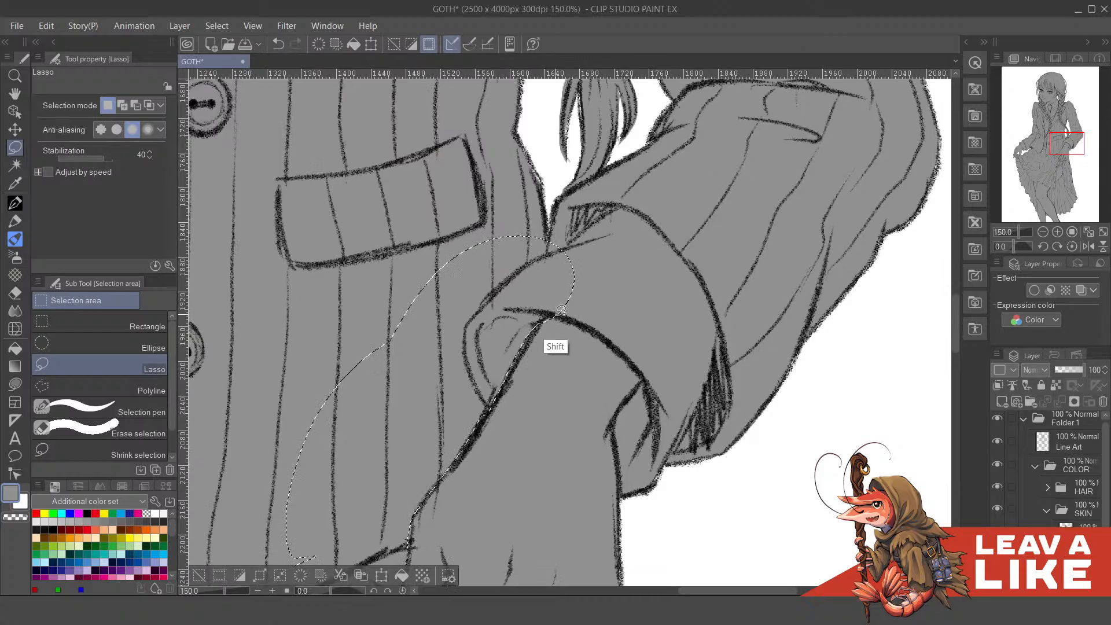
- Add the folded cuff and the jacket's lower sleeve to the selection, tracing the cuff opening around the forearm
{"action": "mouse_move", "coordinate": [576, 316]}
{"action": "left_mouse_down"}
{"action": "mouse_move", "coordinate": [615, 338]}
{"action": "mouse_move", "coordinate": [645, 375]}
{"action": "mouse_move", "coordinate": [616, 423]}
{"action": "mouse_move", "coordinate": [629, 509]}
{"action": "mouse_move", "coordinate": [777, 492]}
{"action": "mouse_move", "coordinate": [773, 222]}
{"action": "mouse_move", "coordinate": [513, 255]}
{"action": "left_mouse_up"}
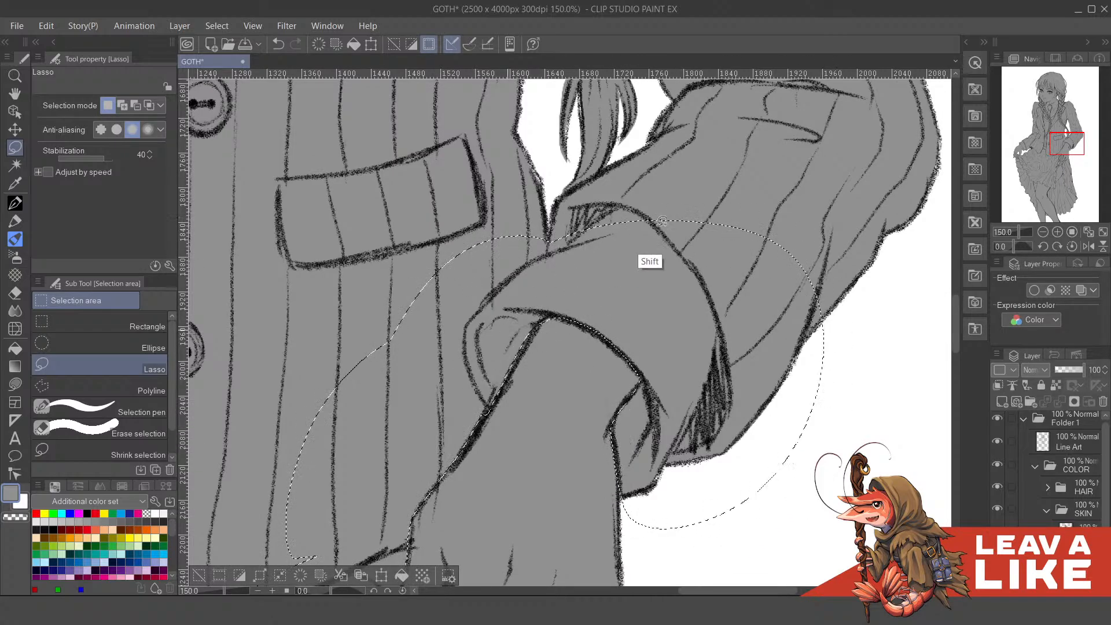
{"action": "left_click_drag", "start_coordinate": [733, 181], "coordinate": [693, 351]}
{"action": "mouse_move", "coordinate": [502, 421]}
{"action": "left_mouse_down"}
{"action": "mouse_move", "coordinate": [520, 347]}
{"action": "mouse_move", "coordinate": [614, 294]}
{"action": "mouse_move", "coordinate": [630, 272]}
{"action": "mouse_move", "coordinate": [917, 361]}
{"action": "mouse_move", "coordinate": [671, 408]}
{"action": "mouse_move", "coordinate": [542, 360]}
{"action": "mouse_move", "coordinate": [525, 350]}
{"action": "mouse_move", "coordinate": [569, 324]}
{"action": "mouse_move", "coordinate": [607, 279]}
{"action": "mouse_move", "coordinate": [618, 184]}
{"action": "mouse_move", "coordinate": [851, 266]}
{"action": "left_mouse_up"}
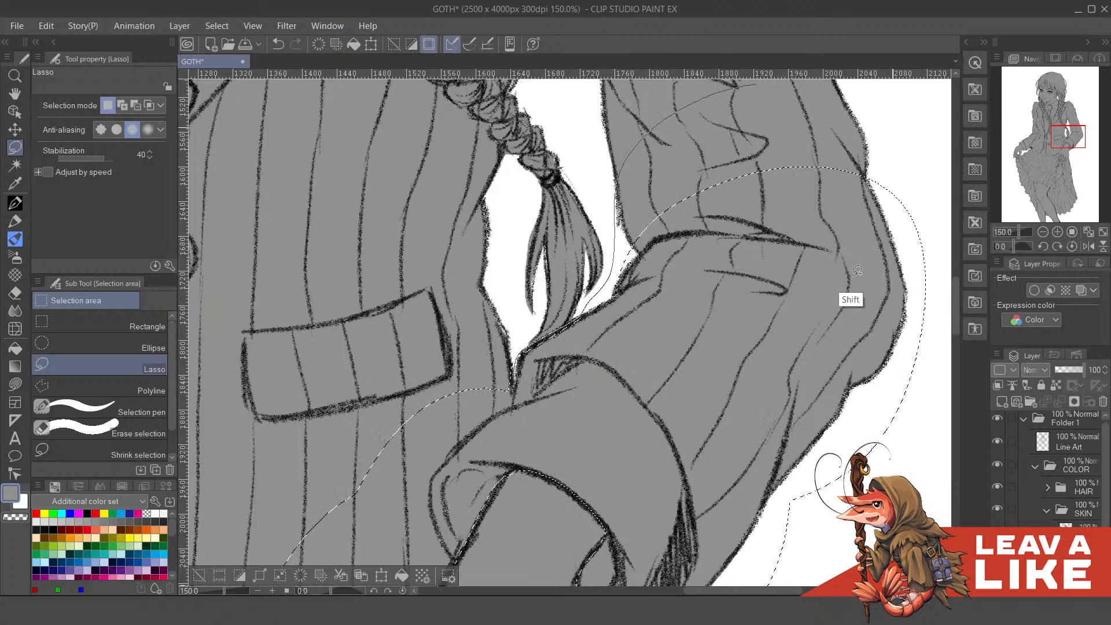
- Extend the selection up the jacket sleeve from the elbow over the upper arm to the shoulder
{"action": "left_click_drag", "start_coordinate": [795, 122], "coordinate": [797, 395]}
{"action": "mouse_move", "coordinate": [621, 511]}
{"action": "left_mouse_down"}
{"action": "mouse_move", "coordinate": [625, 108]}
{"action": "mouse_move", "coordinate": [809, 491]}
{"action": "mouse_move", "coordinate": [795, 454]}
{"action": "left_mouse_up"}
{"action": "left_click_drag", "start_coordinate": [672, 261], "coordinate": [722, 457]}
{"action": "mouse_move", "coordinate": [571, 492]}
{"action": "left_mouse_down"}
{"action": "mouse_move", "coordinate": [549, 187]}
{"action": "mouse_move", "coordinate": [835, 457]}
{"action": "left_mouse_up"}
{"action": "left_click_drag", "start_coordinate": [665, 237], "coordinate": [714, 469]}
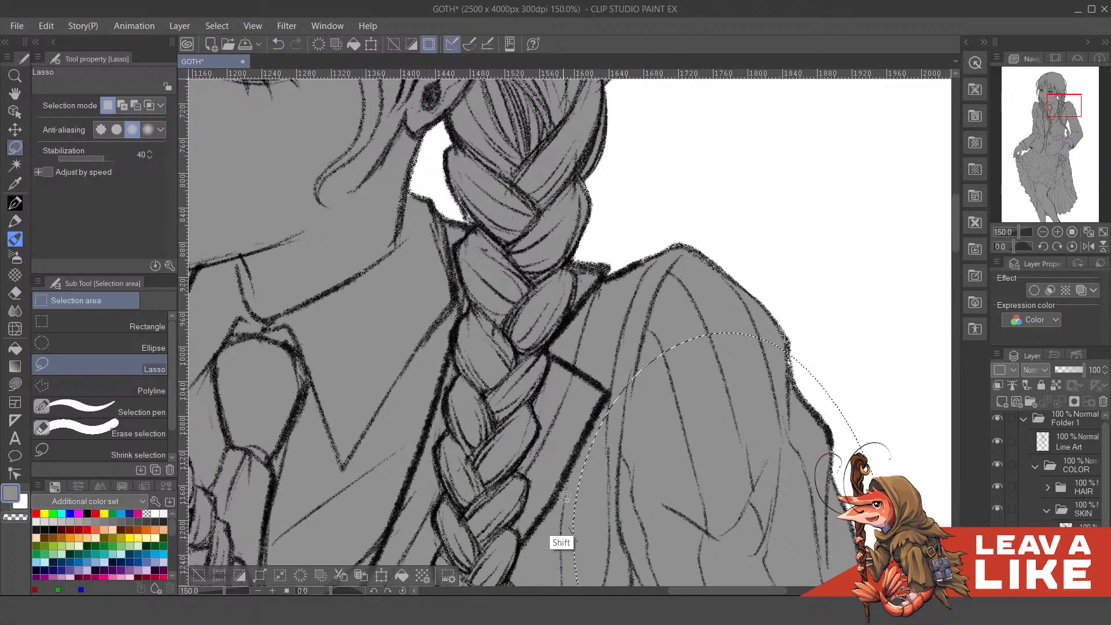
{"action": "mouse_move", "coordinate": [564, 497]}
{"action": "left_mouse_down"}
{"action": "mouse_move", "coordinate": [544, 395]}
{"action": "mouse_move", "coordinate": [600, 269]}
{"action": "mouse_move", "coordinate": [816, 301]}
{"action": "mouse_move", "coordinate": [856, 442]}
{"action": "left_mouse_up"}
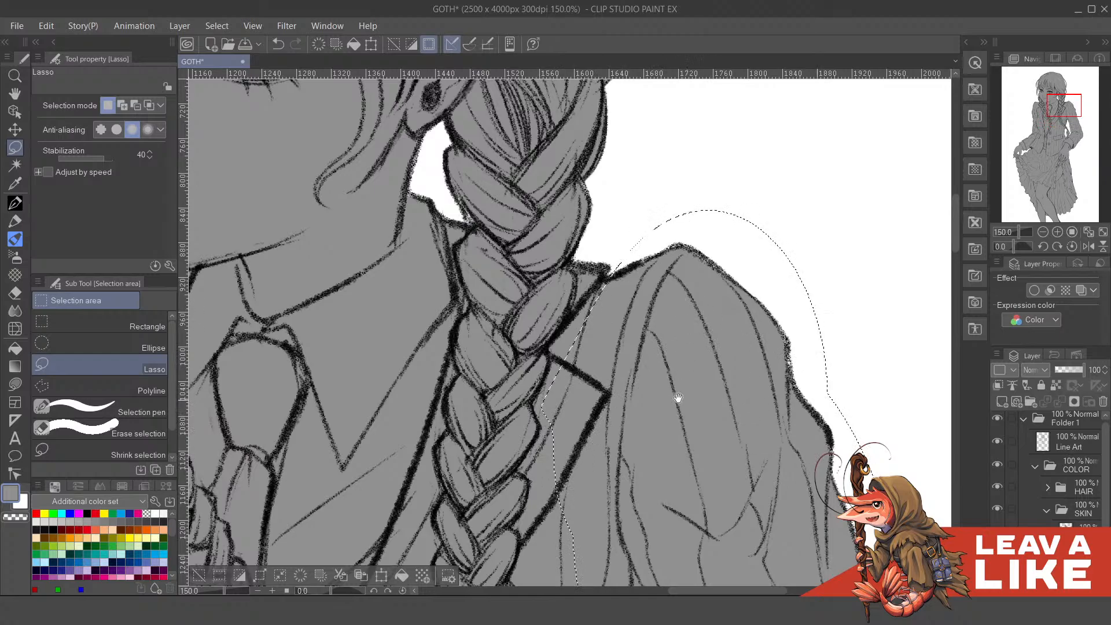
- Add the collar and lapel next to the shoulder to the selection, tracing the upper part of the braid's outer edge
{"action": "scroll", "coordinate": [687, 241], "scroll_direction": "down", "scroll_amount": 5}
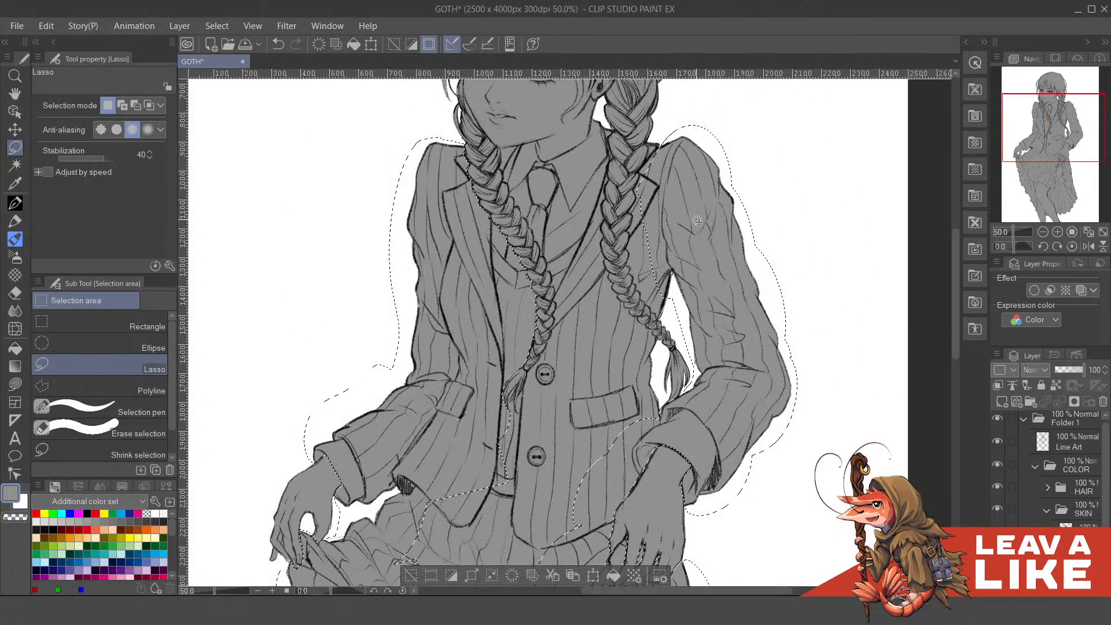
{"action": "key", "text": "minus"}
{"action": "scroll", "coordinate": [652, 185], "scroll_direction": "up", "scroll_amount": 6}
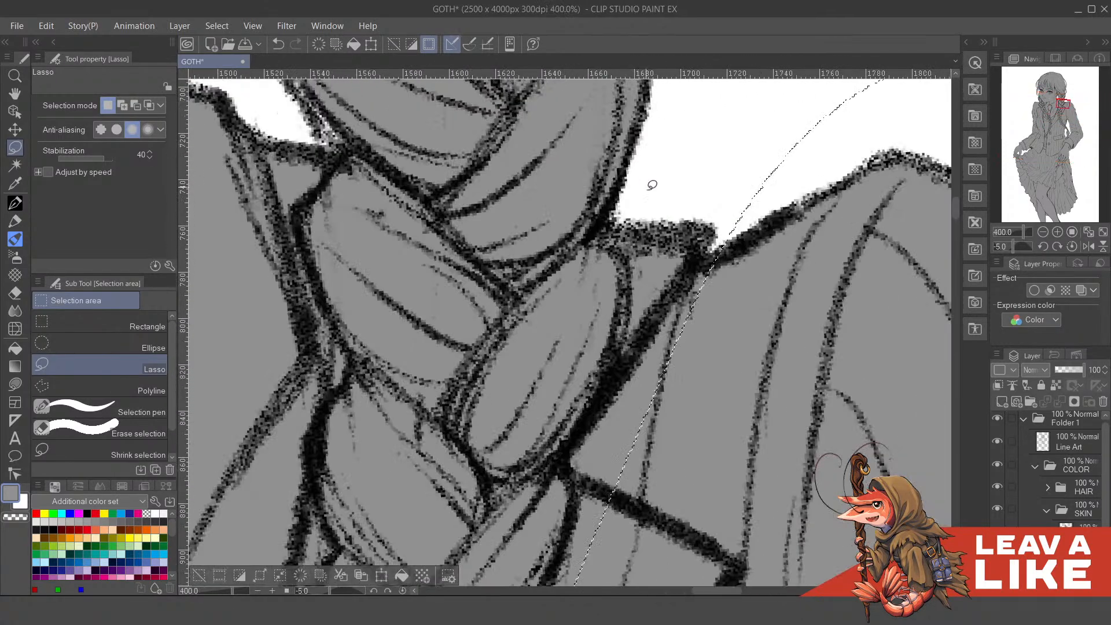
{"action": "mouse_move", "coordinate": [627, 200]}
{"action": "left_mouse_down"}
{"action": "mouse_move", "coordinate": [602, 272]}
{"action": "mouse_move", "coordinate": [625, 324]}
{"action": "mouse_move", "coordinate": [587, 413]}
{"action": "mouse_move", "coordinate": [728, 168]}
{"action": "left_mouse_up"}
{"action": "left_click_drag", "start_coordinate": [637, 165], "coordinate": [637, 169]}
{"action": "left_click_drag", "start_coordinate": [694, 310], "coordinate": [671, 138]}
{"action": "mouse_move", "coordinate": [575, 224]}
{"action": "left_mouse_down"}
{"action": "mouse_move", "coordinate": [546, 286]}
{"action": "mouse_move", "coordinate": [532, 400]}
{"action": "mouse_move", "coordinate": [512, 435]}
{"action": "left_mouse_up"}
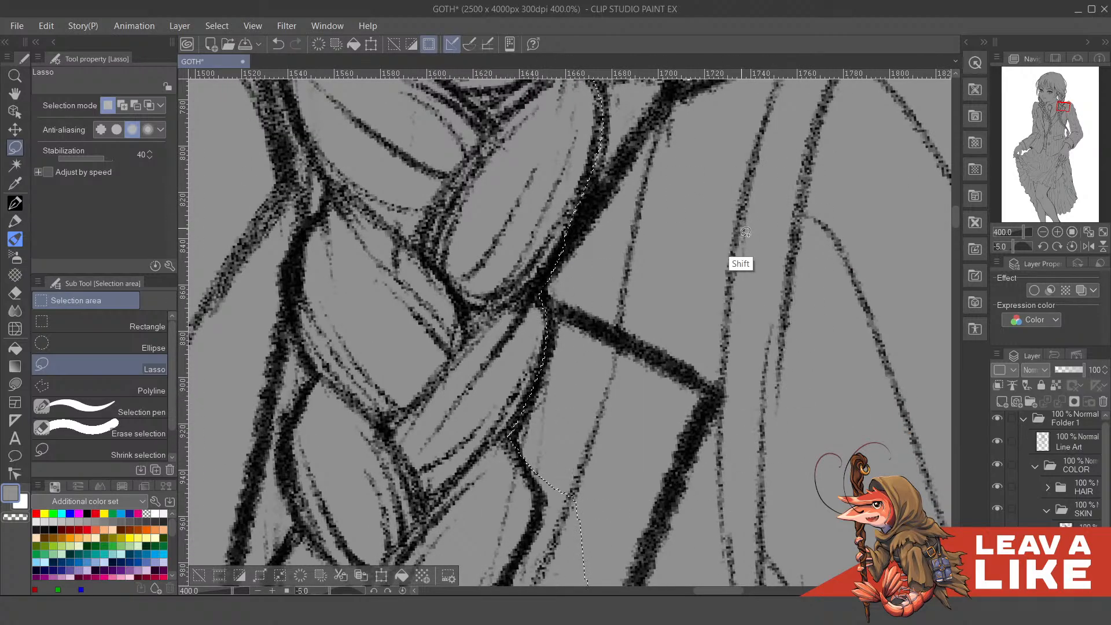
- Extend the selection over the lapel below its notch, following the braid's outer edge downward
{"action": "scroll", "coordinate": [600, 321], "scroll_direction": "down", "scroll_amount": 5}
{"action": "mouse_move", "coordinate": [533, 225]}
{"action": "left_mouse_down"}
{"action": "mouse_move", "coordinate": [561, 307]}
{"action": "mouse_move", "coordinate": [509, 408]}
{"action": "mouse_move", "coordinate": [544, 434]}
{"action": "mouse_move", "coordinate": [617, 418]}
{"action": "left_mouse_up"}
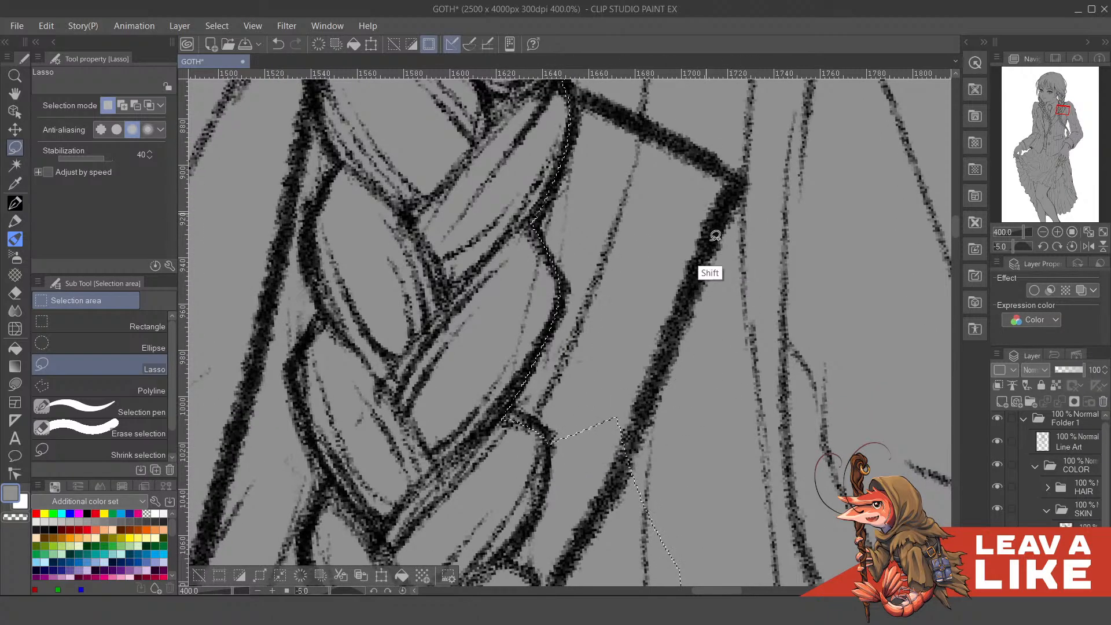
{"action": "scroll", "coordinate": [607, 310], "scroll_direction": "down", "scroll_amount": 4}
{"action": "left_click_drag", "start_coordinate": [530, 237], "coordinate": [568, 308]}
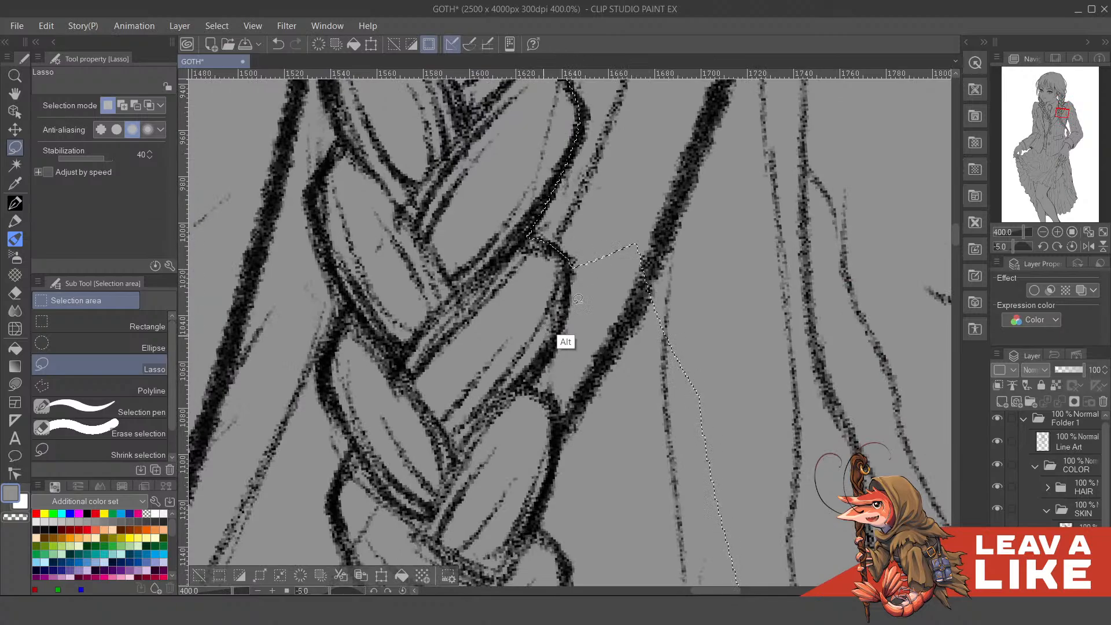
- Add the jacket chest area below the lapel to the selection, following the middle braid segments on their outer side
{"action": "mouse_move", "coordinate": [556, 249]}
{"action": "left_mouse_down"}
{"action": "mouse_move", "coordinate": [567, 265]}
{"action": "mouse_move", "coordinate": [537, 384]}
{"action": "mouse_move", "coordinate": [561, 445]}
{"action": "mouse_move", "coordinate": [688, 376]}
{"action": "left_mouse_up"}
{"action": "left_click_drag", "start_coordinate": [655, 315], "coordinate": [641, 271]}
{"action": "scroll", "coordinate": [642, 272], "scroll_direction": "down", "scroll_amount": 4}
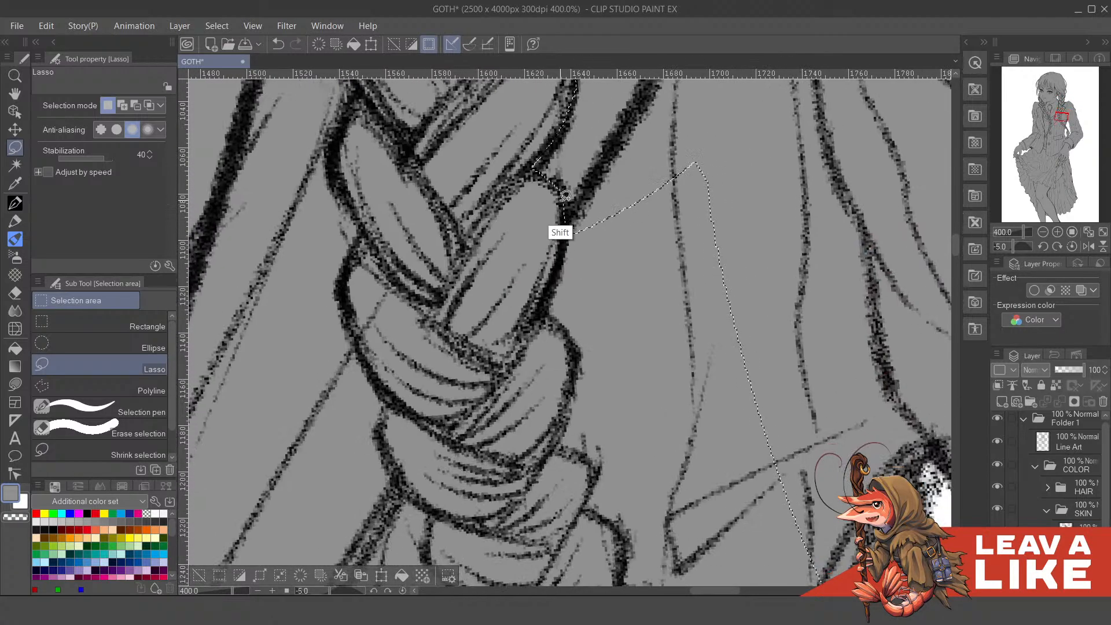
{"action": "mouse_move", "coordinate": [575, 82]}
{"action": "left_mouse_down"}
{"action": "mouse_move", "coordinate": [557, 292]}
{"action": "mouse_move", "coordinate": [581, 357]}
{"action": "mouse_move", "coordinate": [558, 441]}
{"action": "mouse_move", "coordinate": [591, 454]}
{"action": "mouse_move", "coordinate": [588, 504]}
{"action": "mouse_move", "coordinate": [634, 543]}
{"action": "mouse_move", "coordinate": [739, 137]}
{"action": "left_mouse_up"}
{"action": "scroll", "coordinate": [598, 272], "scroll_direction": "down", "scroll_amount": 6}
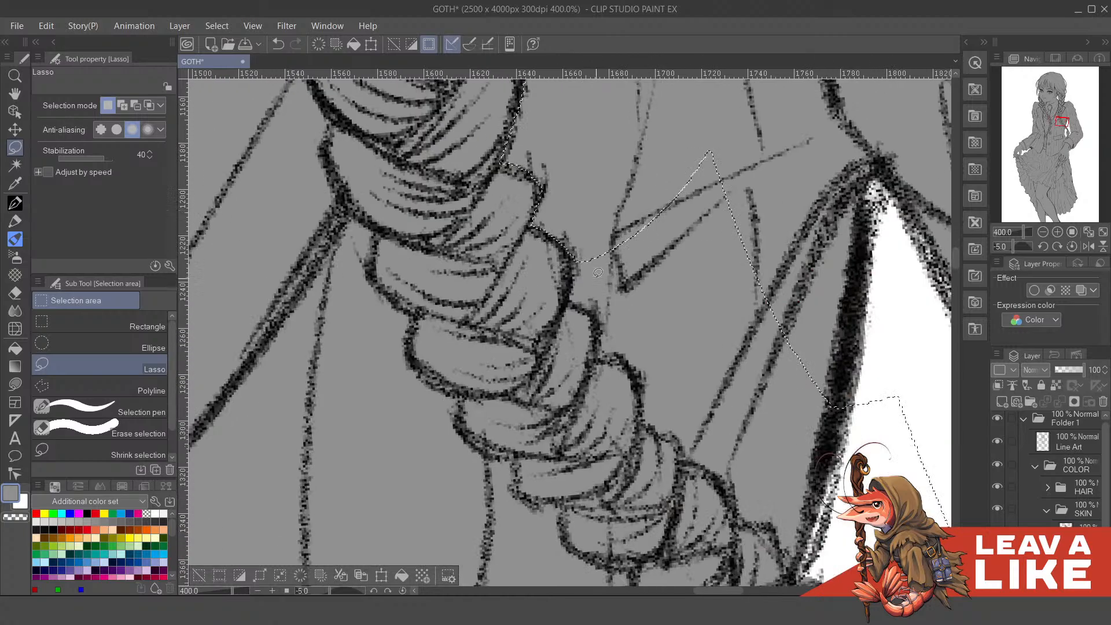
- Add the remaining jacket area between the lower braid and the armpit to the selection, tracing the braid's outer edge
{"action": "mouse_move", "coordinate": [573, 251]}
{"action": "left_mouse_down"}
{"action": "mouse_move", "coordinate": [595, 341]}
{"action": "mouse_move", "coordinate": [642, 395]}
{"action": "mouse_move", "coordinate": [638, 425]}
{"action": "mouse_move", "coordinate": [664, 433]}
{"action": "mouse_move", "coordinate": [740, 515]}
{"action": "mouse_move", "coordinate": [763, 516]}
{"action": "mouse_move", "coordinate": [791, 554]}
{"action": "left_mouse_up"}
{"action": "left_click_drag", "start_coordinate": [899, 233], "coordinate": [845, 238]}
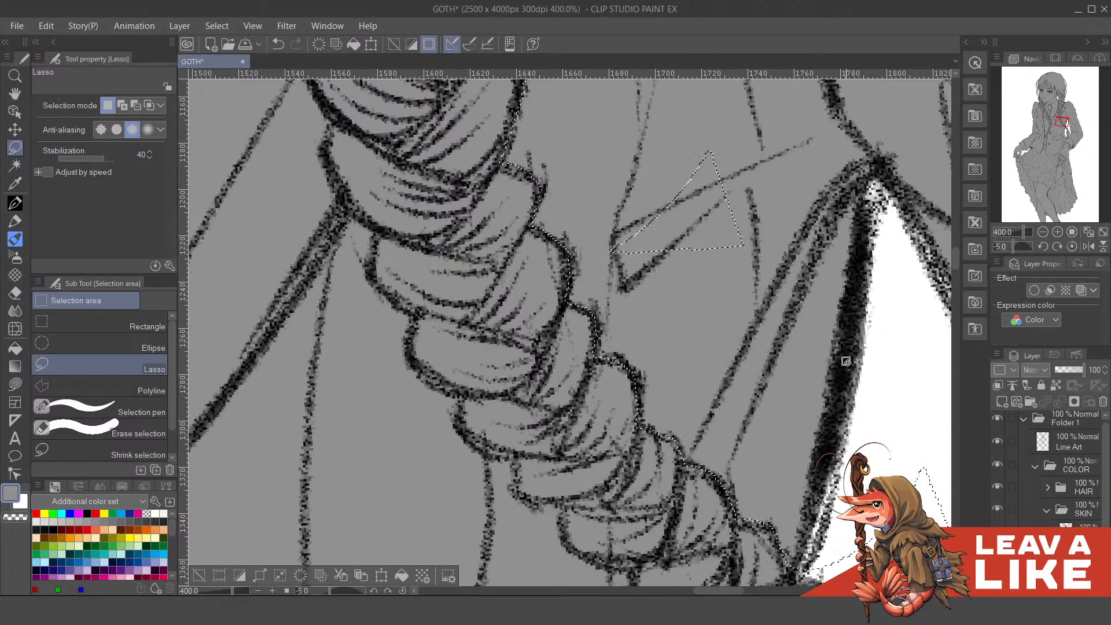
{"action": "mouse_move", "coordinate": [604, 276]}
{"action": "left_mouse_down"}
{"action": "mouse_move", "coordinate": [764, 313]}
{"action": "mouse_move", "coordinate": [753, 329]}
{"action": "left_mouse_up"}
{"action": "left_click_drag", "start_coordinate": [804, 272], "coordinate": [732, 186]}
{"action": "left_click_drag", "start_coordinate": [787, 434], "coordinate": [754, 266]}
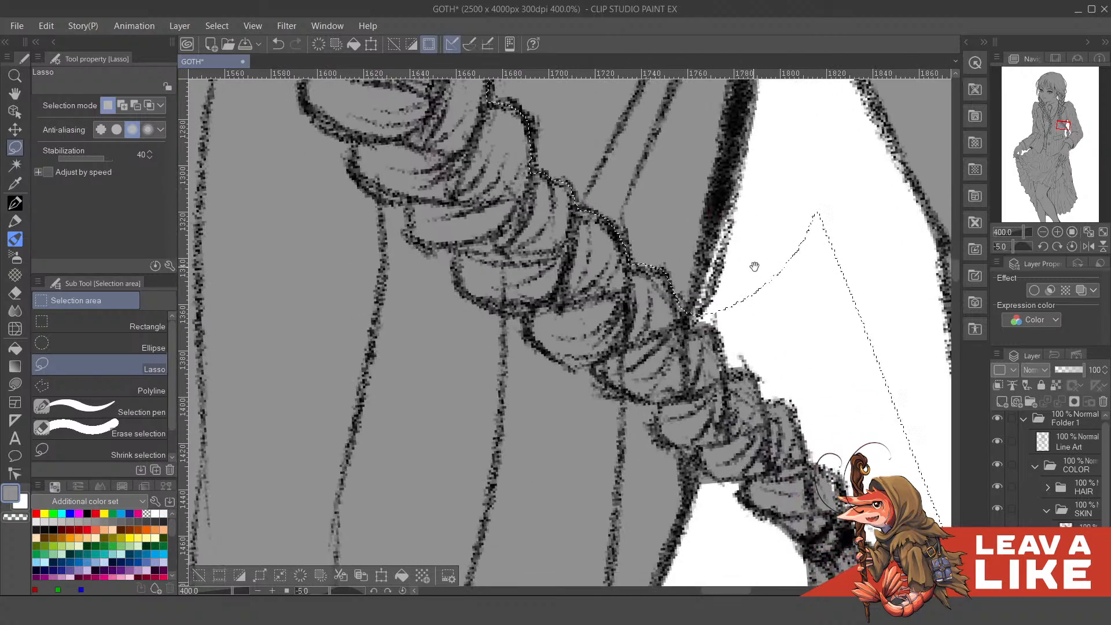
{"action": "left_click_drag", "start_coordinate": [747, 320], "coordinate": [741, 173]}
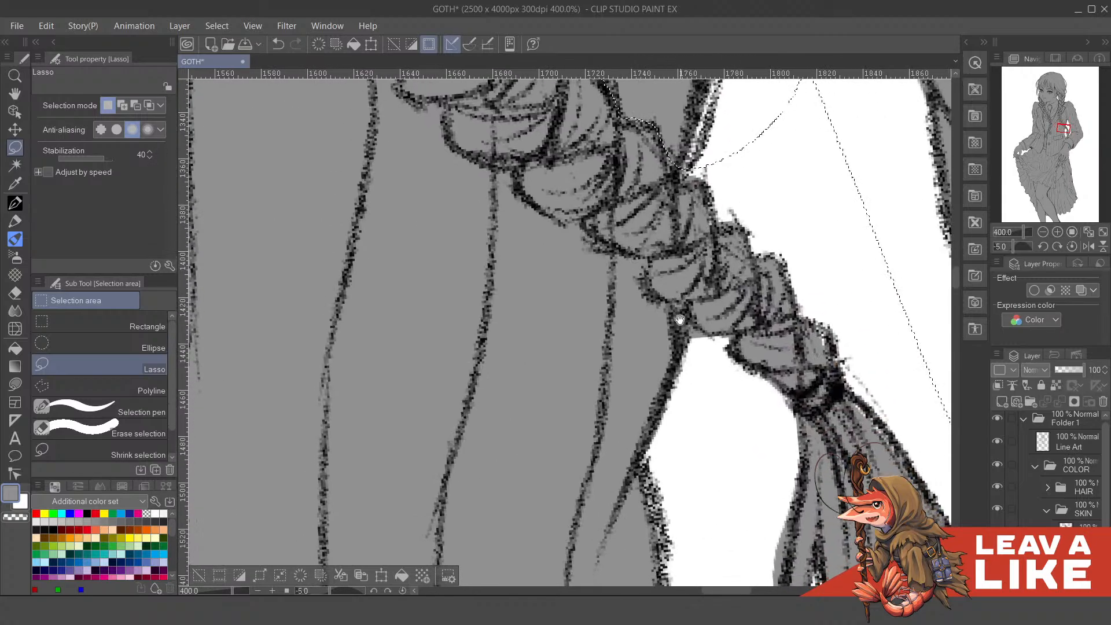
- Add the jacket front beneath the braid's lower end to the selection, tracing the inner edge of its lowest segments
{"action": "mouse_move", "coordinate": [680, 320]}
{"action": "left_mouse_down"}
{"action": "mouse_move", "coordinate": [688, 349]}
{"action": "mouse_move", "coordinate": [625, 276]}
{"action": "left_mouse_up"}
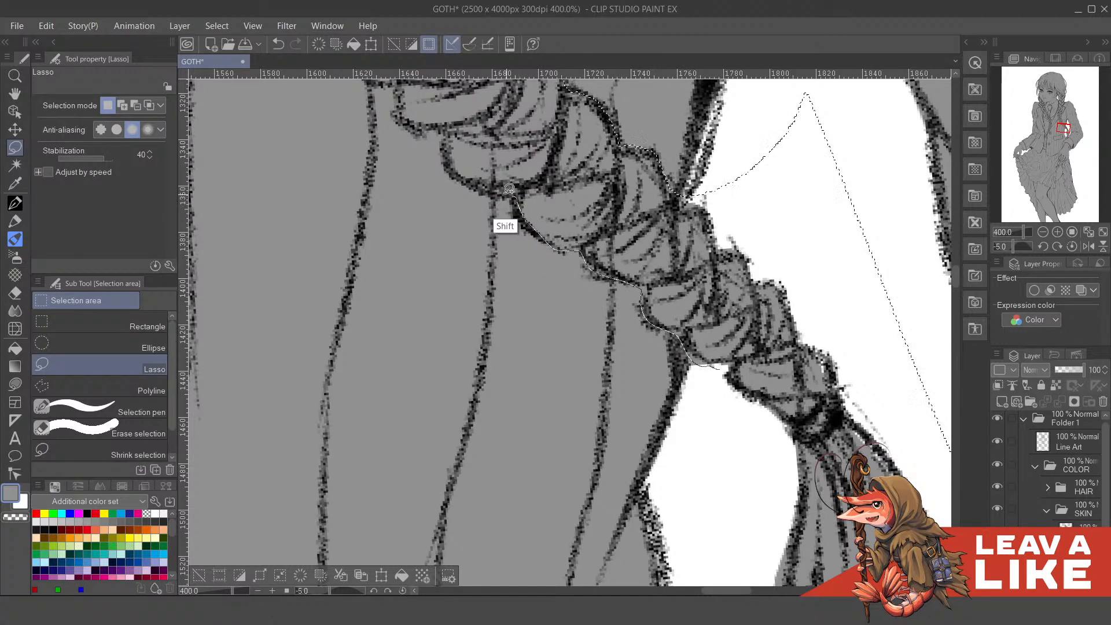
{"action": "mouse_move", "coordinate": [509, 189]}
{"action": "left_mouse_down"}
{"action": "mouse_move", "coordinate": [514, 473]}
{"action": "mouse_move", "coordinate": [699, 548]}
{"action": "left_mouse_up"}
{"action": "mouse_move", "coordinate": [569, 315]}
{"action": "left_mouse_down"}
{"action": "mouse_move", "coordinate": [595, 428]}
{"action": "mouse_move", "coordinate": [595, 403]}
{"action": "mouse_move", "coordinate": [582, 403]}
{"action": "mouse_move", "coordinate": [527, 456]}
{"action": "left_mouse_up"}
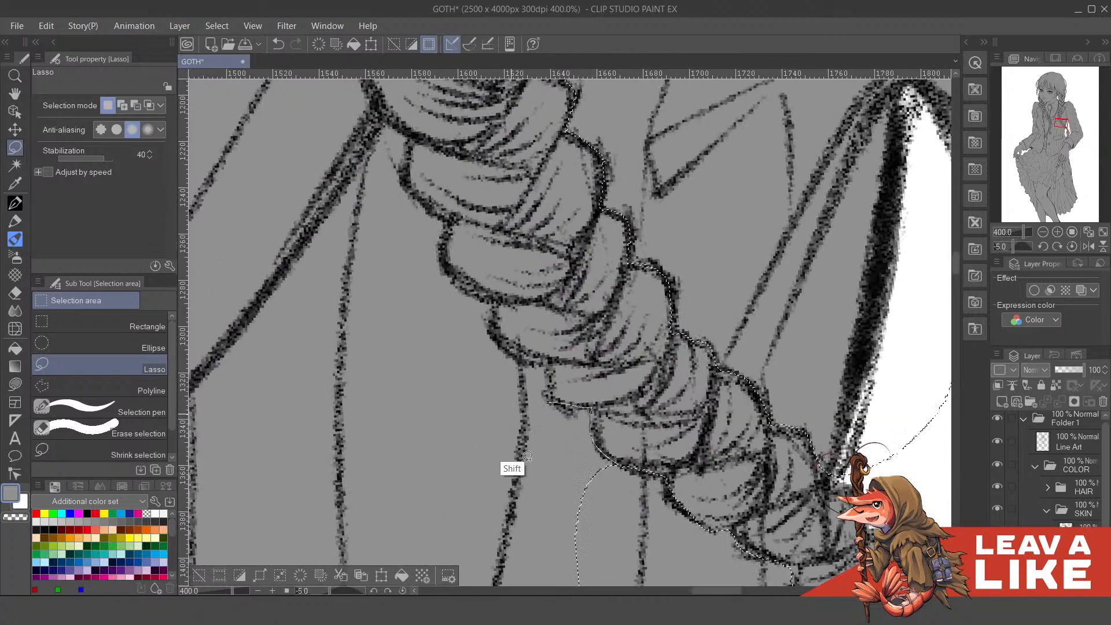
{"action": "left_click_drag", "start_coordinate": [626, 458], "coordinate": [600, 420]}
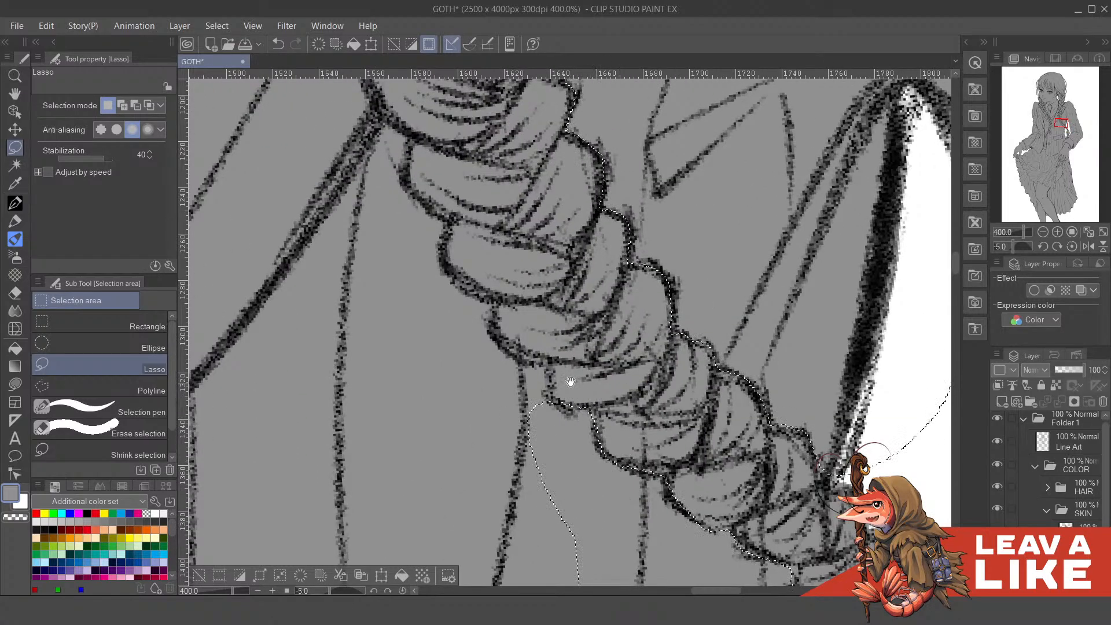
- Extend the jacket-front selection upward along the inner edge of the braid's middle segments to the lapel line
{"action": "mouse_move", "coordinate": [571, 381]}
{"action": "left_mouse_down"}
{"action": "mouse_move", "coordinate": [598, 475]}
{"action": "mouse_move", "coordinate": [584, 430]}
{"action": "mouse_move", "coordinate": [546, 413]}
{"action": "left_mouse_up"}
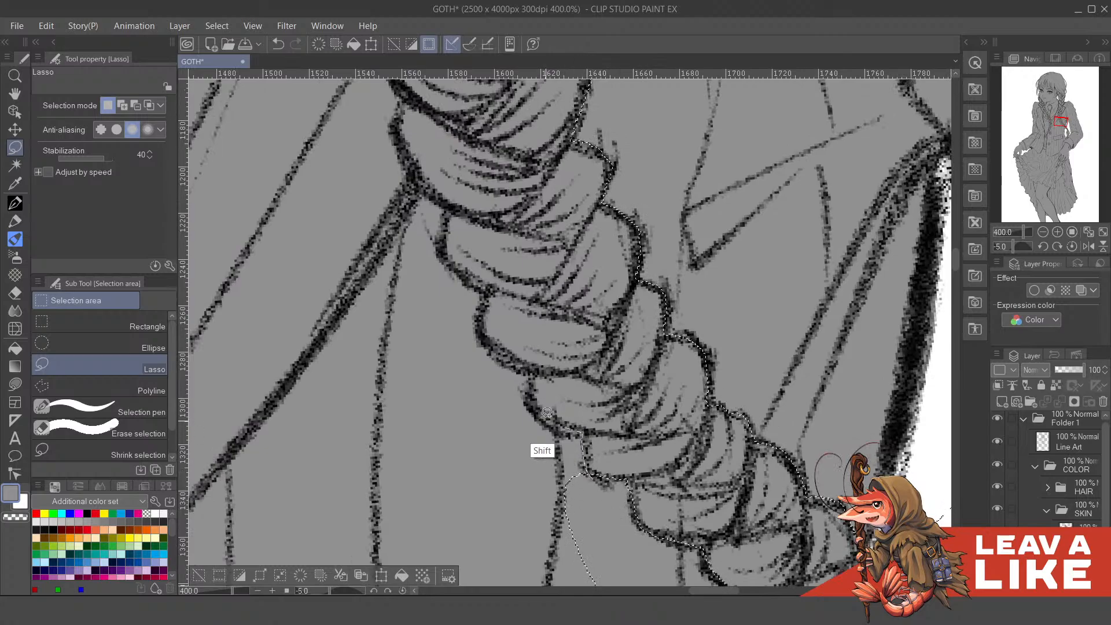
{"action": "mouse_move", "coordinate": [535, 371]}
{"action": "left_mouse_down"}
{"action": "mouse_move", "coordinate": [443, 321]}
{"action": "mouse_move", "coordinate": [541, 537]}
{"action": "left_mouse_up"}
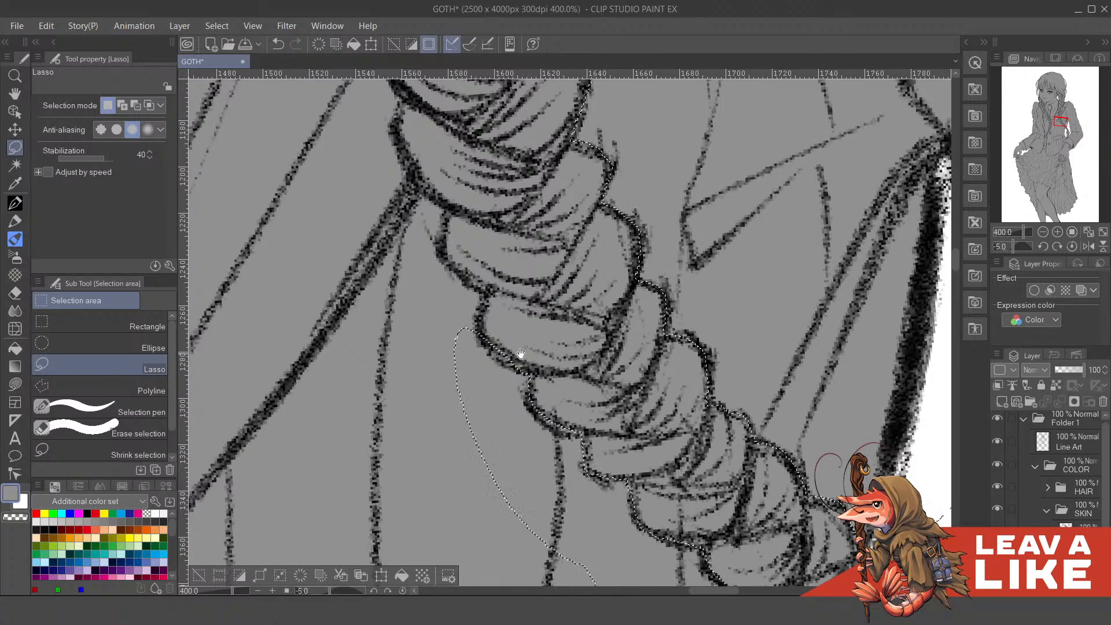
{"action": "left_click_drag", "start_coordinate": [520, 355], "coordinate": [573, 457]}
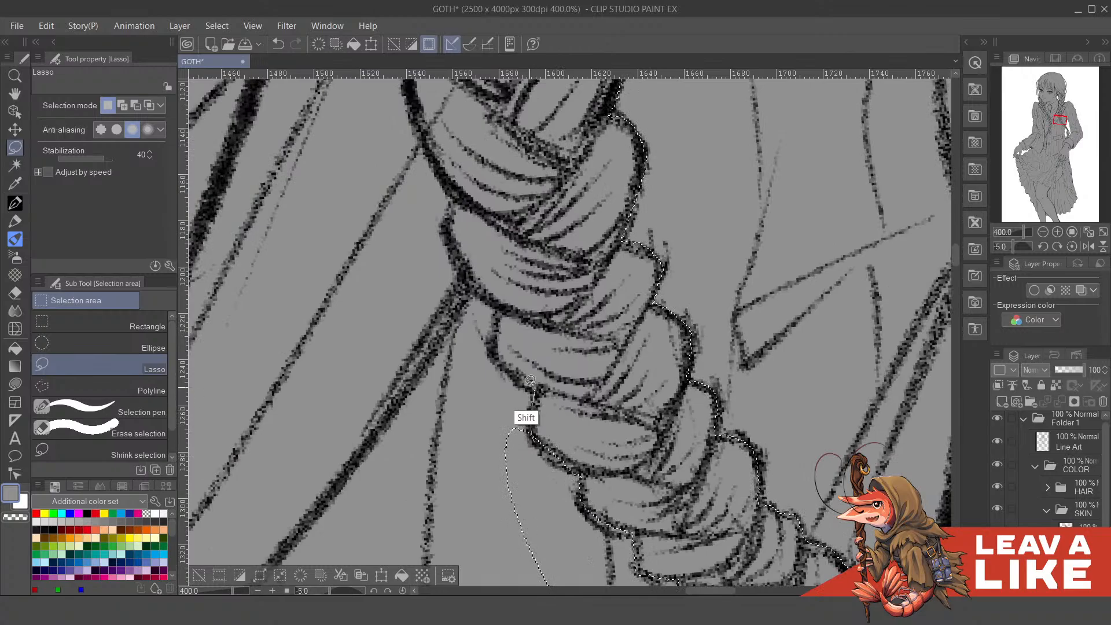
{"action": "mouse_move", "coordinate": [530, 381]}
{"action": "left_mouse_down"}
{"action": "mouse_move", "coordinate": [490, 327]}
{"action": "mouse_move", "coordinate": [505, 339]}
{"action": "mouse_move", "coordinate": [492, 338]}
{"action": "mouse_move", "coordinate": [502, 309]}
{"action": "mouse_move", "coordinate": [445, 243]}
{"action": "mouse_move", "coordinate": [466, 471]}
{"action": "mouse_move", "coordinate": [472, 441]}
{"action": "left_mouse_up"}
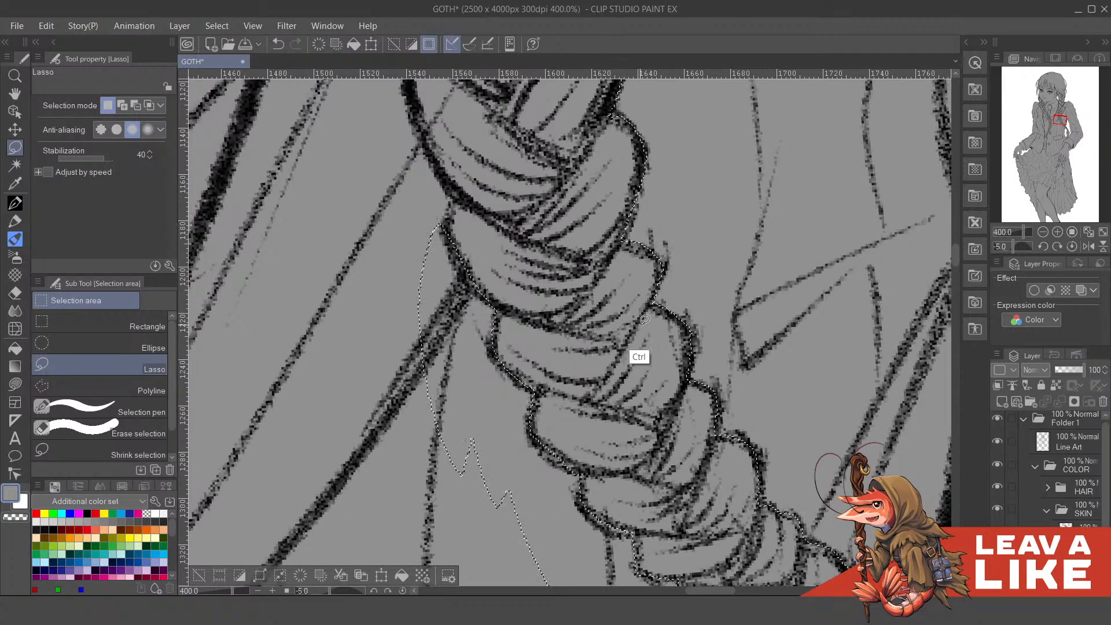
- Extend the jacket selection farther up along the inner edge of the same braid's middle segments and across the lapel
{"action": "key", "text": "ctrl+minus"}
{"action": "key", "text": "ctrl+minus"}
{"action": "key", "text": "ctrl+minus"}
{"action": "key", "text": "minus"}
{"action": "key", "text": "minus"}
{"action": "key", "text": "ctrl+plus"}
{"action": "left_click_drag", "start_coordinate": [557, 260], "coordinate": [610, 429]}
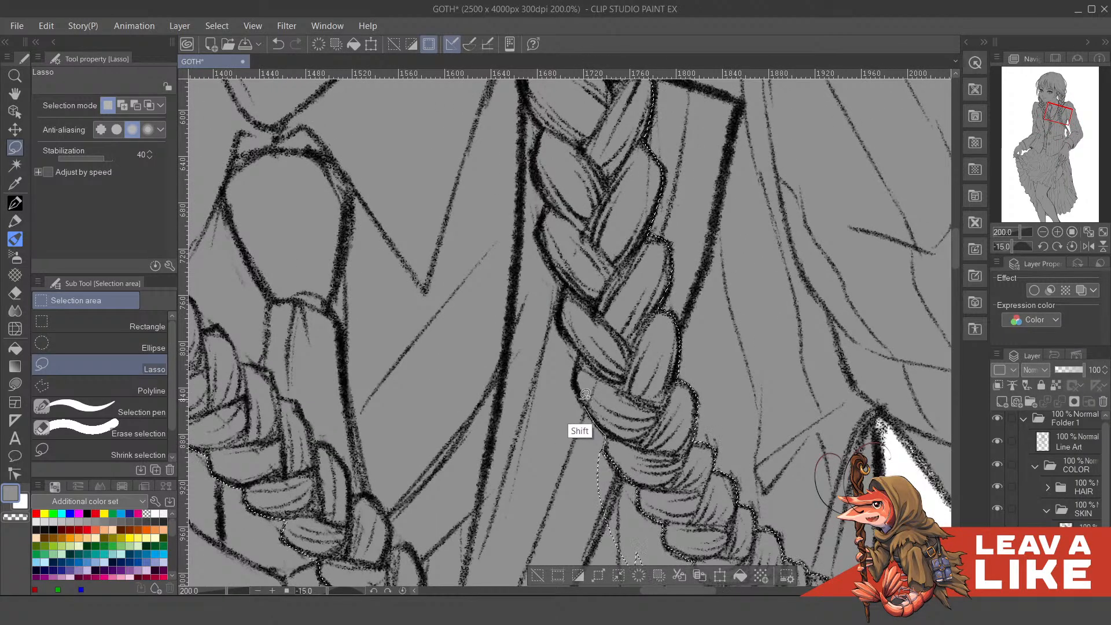
{"action": "mouse_move", "coordinate": [585, 394]}
{"action": "left_mouse_down"}
{"action": "mouse_move", "coordinate": [571, 344]}
{"action": "mouse_move", "coordinate": [473, 354]}
{"action": "mouse_move", "coordinate": [534, 506]}
{"action": "left_mouse_up"}
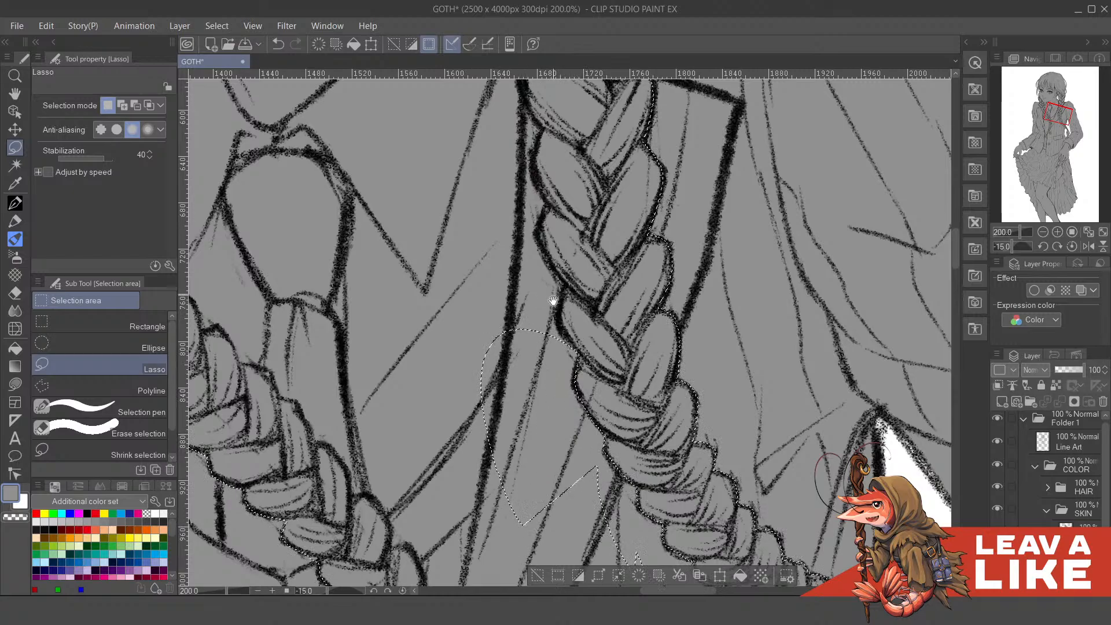
{"action": "left_click_drag", "start_coordinate": [554, 300], "coordinate": [557, 362]}
{"action": "mouse_move", "coordinate": [578, 418]}
{"action": "left_mouse_down"}
{"action": "mouse_move", "coordinate": [552, 296]}
{"action": "mouse_move", "coordinate": [510, 321]}
{"action": "left_mouse_up"}
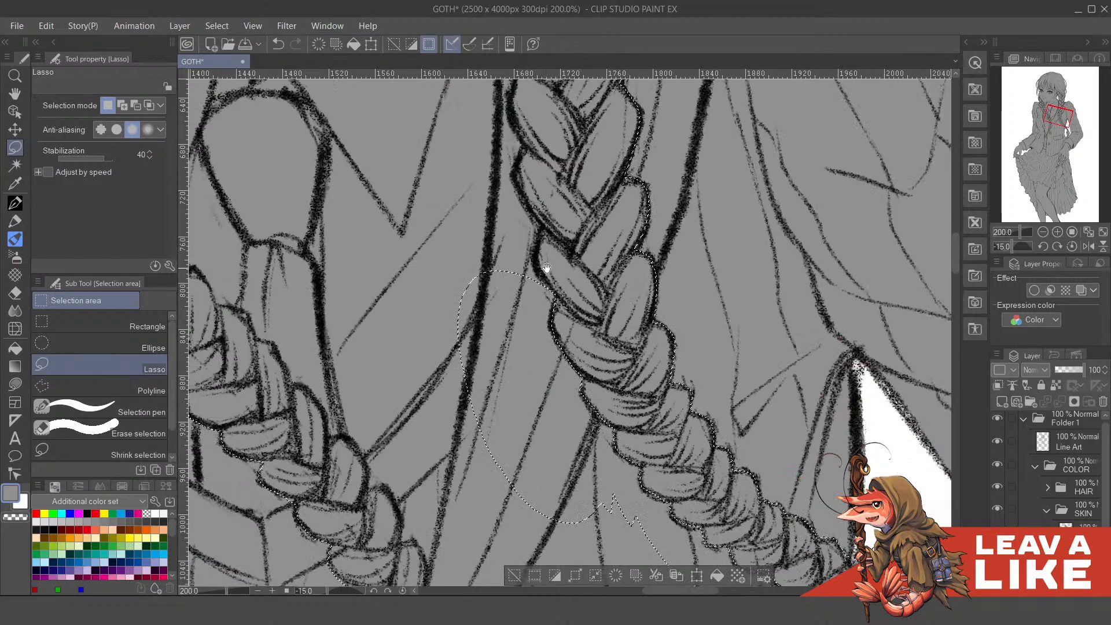
- Add the upper chest and shirt collar to the selection, following the braid's upper segments and the neckline
{"action": "mouse_move", "coordinate": [546, 268]}
{"action": "left_mouse_down"}
{"action": "mouse_move", "coordinate": [579, 400]}
{"action": "mouse_move", "coordinate": [537, 338]}
{"action": "mouse_move", "coordinate": [552, 305]}
{"action": "mouse_move", "coordinate": [462, 349]}
{"action": "mouse_move", "coordinate": [464, 431]}
{"action": "left_mouse_up"}
{"action": "mouse_move", "coordinate": [335, 182]}
{"action": "left_mouse_down"}
{"action": "mouse_move", "coordinate": [399, 347]}
{"action": "mouse_move", "coordinate": [480, 242]}
{"action": "mouse_move", "coordinate": [483, 159]}
{"action": "mouse_move", "coordinate": [544, 162]}
{"action": "mouse_move", "coordinate": [570, 177]}
{"action": "mouse_move", "coordinate": [566, 220]}
{"action": "mouse_move", "coordinate": [595, 283]}
{"action": "mouse_move", "coordinate": [585, 336]}
{"action": "mouse_move", "coordinate": [607, 382]}
{"action": "mouse_move", "coordinate": [613, 457]}
{"action": "mouse_move", "coordinate": [465, 312]}
{"action": "mouse_move", "coordinate": [525, 310]}
{"action": "mouse_move", "coordinate": [499, 367]}
{"action": "mouse_move", "coordinate": [530, 285]}
{"action": "mouse_move", "coordinate": [520, 243]}
{"action": "mouse_move", "coordinate": [576, 342]}
{"action": "left_mouse_up"}
{"action": "mouse_move", "coordinate": [507, 278]}
{"action": "left_mouse_down"}
{"action": "mouse_move", "coordinate": [377, 342]}
{"action": "mouse_move", "coordinate": [502, 278]}
{"action": "mouse_move", "coordinate": [554, 354]}
{"action": "mouse_move", "coordinate": [636, 305]}
{"action": "mouse_move", "coordinate": [704, 314]}
{"action": "mouse_move", "coordinate": [691, 469]}
{"action": "mouse_move", "coordinate": [512, 514]}
{"action": "left_mouse_up"}
{"action": "left_click_drag", "start_coordinate": [581, 345], "coordinate": [659, 334]}
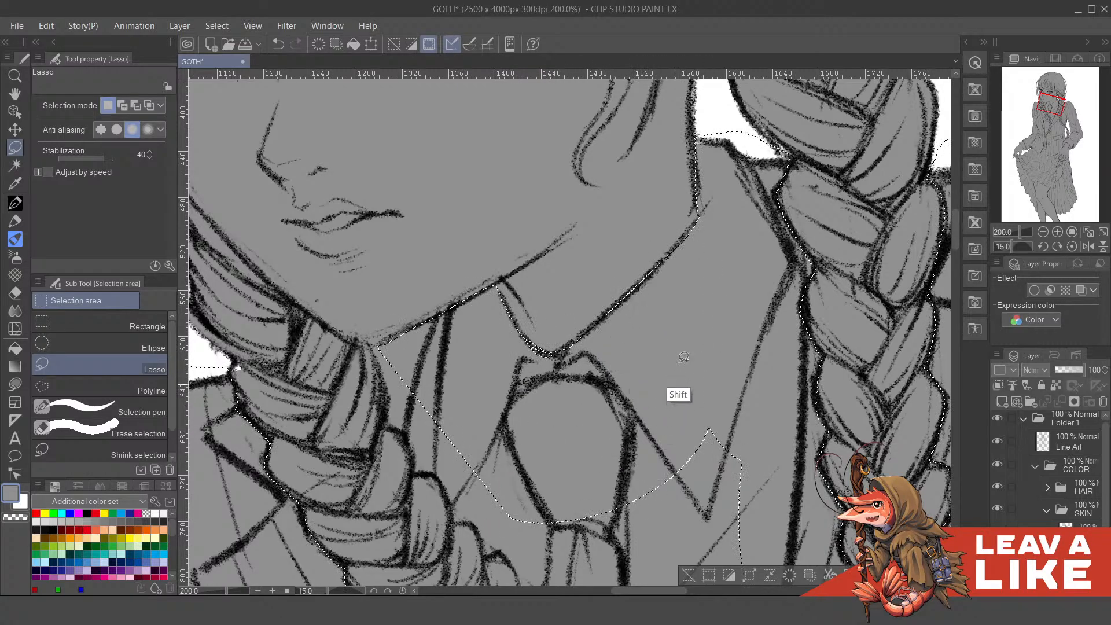
- Add the collar and shirt area beside the opposite braid to the selection, tracing the inner edge of its upper segments
{"action": "left_click_drag", "start_coordinate": [501, 345], "coordinate": [679, 268]}
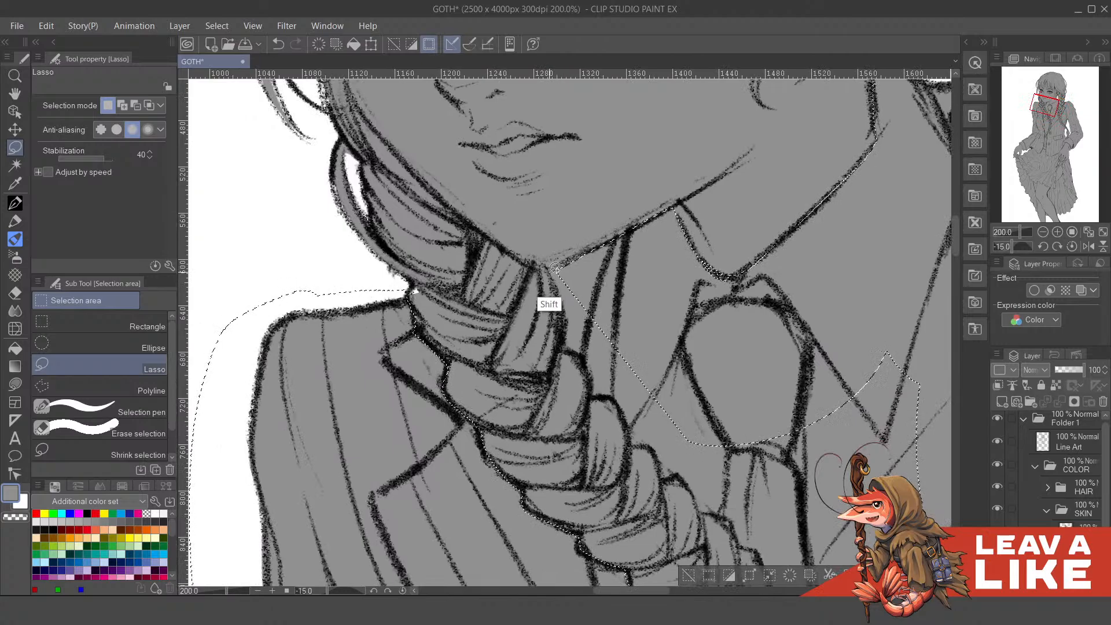
{"action": "mouse_move", "coordinate": [548, 272]}
{"action": "left_mouse_down"}
{"action": "mouse_move", "coordinate": [566, 314]}
{"action": "mouse_move", "coordinate": [562, 348]}
{"action": "mouse_move", "coordinate": [592, 393]}
{"action": "mouse_move", "coordinate": [619, 395]}
{"action": "mouse_move", "coordinate": [667, 474]}
{"action": "mouse_move", "coordinate": [717, 303]}
{"action": "mouse_move", "coordinate": [676, 475]}
{"action": "mouse_move", "coordinate": [602, 352]}
{"action": "mouse_move", "coordinate": [618, 379]}
{"action": "mouse_move", "coordinate": [683, 419]}
{"action": "mouse_move", "coordinate": [705, 464]}
{"action": "mouse_move", "coordinate": [719, 468]}
{"action": "mouse_move", "coordinate": [805, 363]}
{"action": "mouse_move", "coordinate": [764, 254]}
{"action": "left_mouse_up"}
{"action": "mouse_move", "coordinate": [724, 474]}
{"action": "left_mouse_down"}
{"action": "mouse_move", "coordinate": [604, 328]}
{"action": "mouse_move", "coordinate": [651, 385]}
{"action": "mouse_move", "coordinate": [659, 430]}
{"action": "mouse_move", "coordinate": [720, 402]}
{"action": "mouse_move", "coordinate": [741, 131]}
{"action": "mouse_move", "coordinate": [696, 174]}
{"action": "left_mouse_up"}
{"action": "left_click_drag", "start_coordinate": [740, 187], "coordinate": [727, 276]}
{"action": "mouse_move", "coordinate": [656, 250]}
{"action": "left_mouse_down"}
{"action": "mouse_move", "coordinate": [734, 169]}
{"action": "mouse_move", "coordinate": [736, 188]}
{"action": "left_mouse_up"}
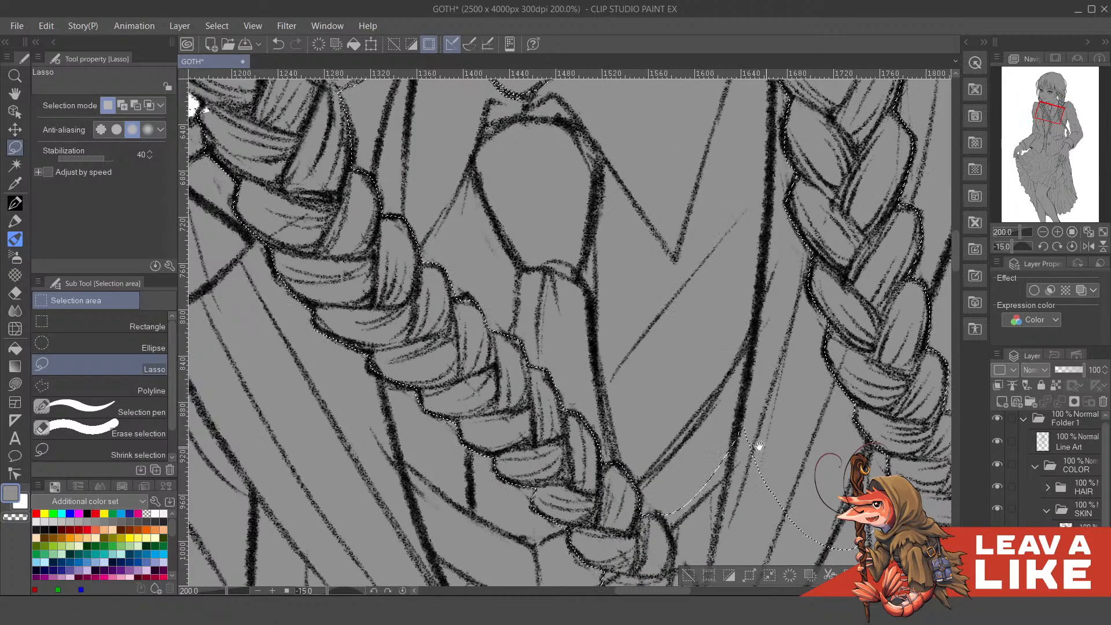
- Continue the selection down the inner edge of the opposite braid's middle segments, including the vest and lapel beside it
{"action": "left_click_drag", "start_coordinate": [757, 454], "coordinate": [644, 188]}
{"action": "mouse_move", "coordinate": [547, 246]}
{"action": "left_mouse_down"}
{"action": "mouse_move", "coordinate": [609, 364]}
{"action": "mouse_move", "coordinate": [701, 116]}
{"action": "mouse_move", "coordinate": [634, 128]}
{"action": "left_mouse_up"}
{"action": "mouse_move", "coordinate": [599, 213]}
{"action": "left_mouse_down"}
{"action": "mouse_move", "coordinate": [644, 136]}
{"action": "mouse_move", "coordinate": [675, 238]}
{"action": "left_mouse_up"}
{"action": "left_click_drag", "start_coordinate": [697, 332], "coordinate": [681, 289]}
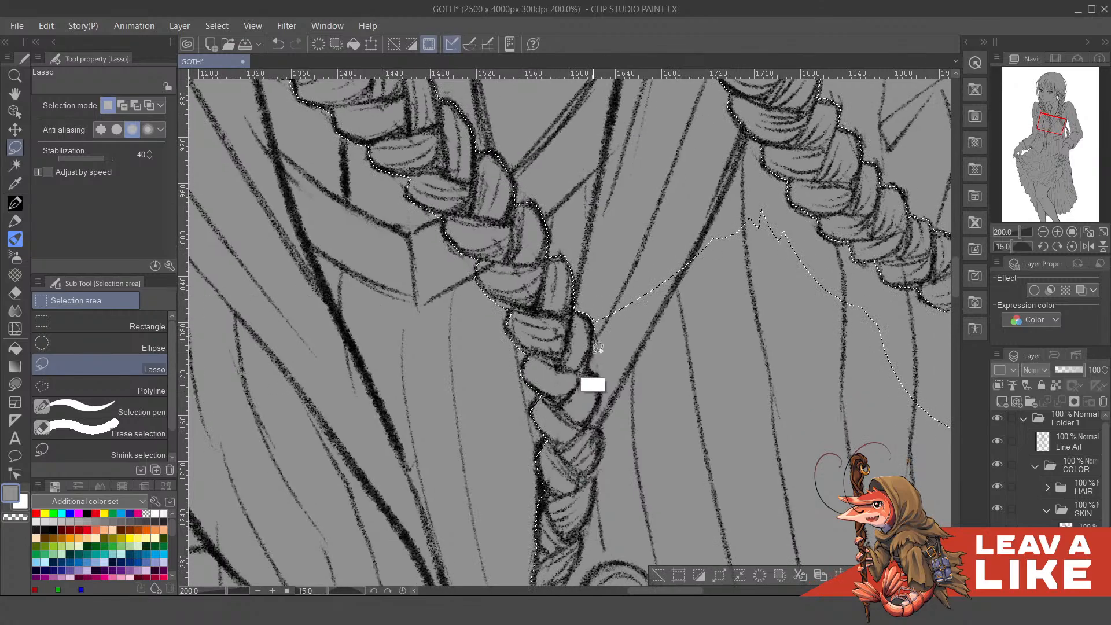
{"action": "mouse_move", "coordinate": [593, 361]}
{"action": "left_mouse_down"}
{"action": "mouse_move", "coordinate": [607, 367]}
{"action": "mouse_move", "coordinate": [736, 216]}
{"action": "mouse_move", "coordinate": [683, 301]}
{"action": "mouse_move", "coordinate": [598, 338]}
{"action": "mouse_move", "coordinate": [616, 378]}
{"action": "mouse_move", "coordinate": [656, 316]}
{"action": "mouse_move", "coordinate": [596, 321]}
{"action": "mouse_move", "coordinate": [602, 342]}
{"action": "mouse_move", "coordinate": [677, 343]}
{"action": "mouse_move", "coordinate": [744, 140]}
{"action": "mouse_move", "coordinate": [737, 318]}
{"action": "mouse_move", "coordinate": [585, 287]}
{"action": "left_mouse_up"}
{"action": "scroll", "coordinate": [625, 319], "scroll_direction": "down", "scroll_amount": 2}
{"action": "scroll", "coordinate": [736, 317], "scroll_direction": "down", "scroll_amount": 3}
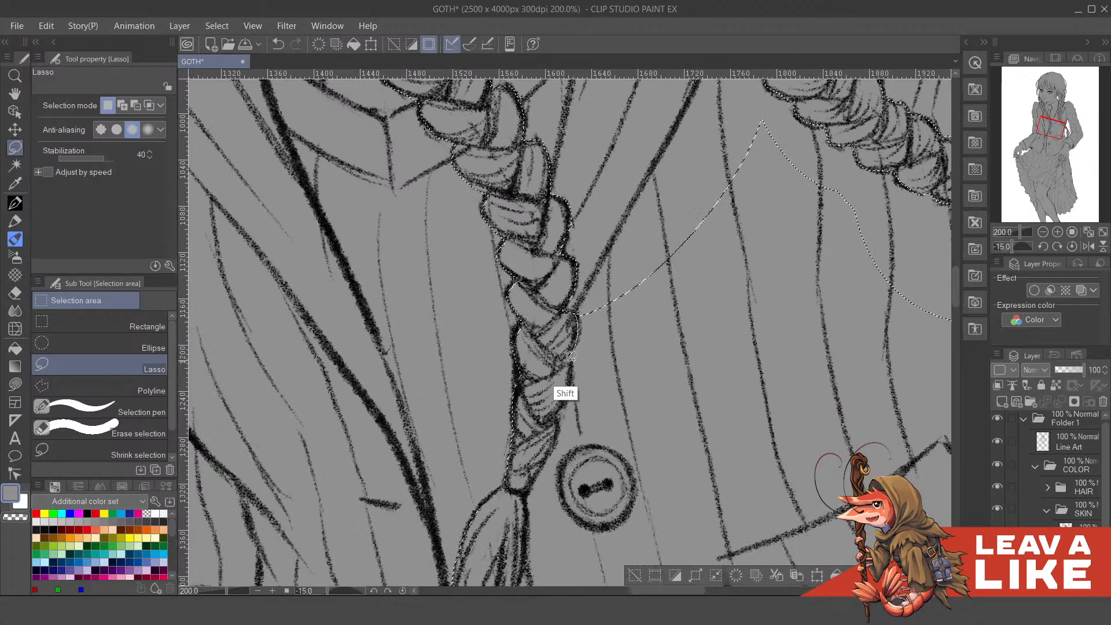
- Add the jacket area above the pocket to the selection, from the braid's lower segments across to the jacket's side
{"action": "mouse_move", "coordinate": [570, 356]}
{"action": "left_mouse_down"}
{"action": "mouse_move", "coordinate": [575, 390]}
{"action": "mouse_move", "coordinate": [826, 276]}
{"action": "mouse_move", "coordinate": [873, 238]}
{"action": "left_mouse_up"}
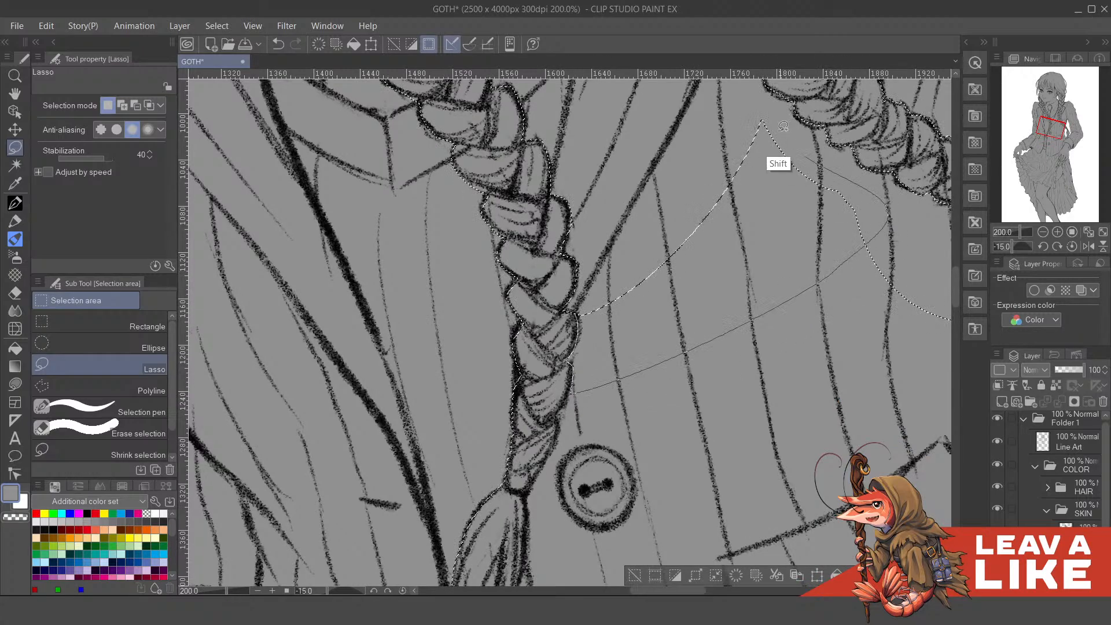
{"action": "mouse_move", "coordinate": [783, 126]}
{"action": "left_mouse_down"}
{"action": "mouse_move", "coordinate": [690, 314]}
{"action": "mouse_move", "coordinate": [781, 283]}
{"action": "left_mouse_up"}
{"action": "mouse_move", "coordinate": [831, 347]}
{"action": "left_mouse_down"}
{"action": "mouse_move", "coordinate": [705, 308]}
{"action": "mouse_move", "coordinate": [713, 237]}
{"action": "left_mouse_up"}
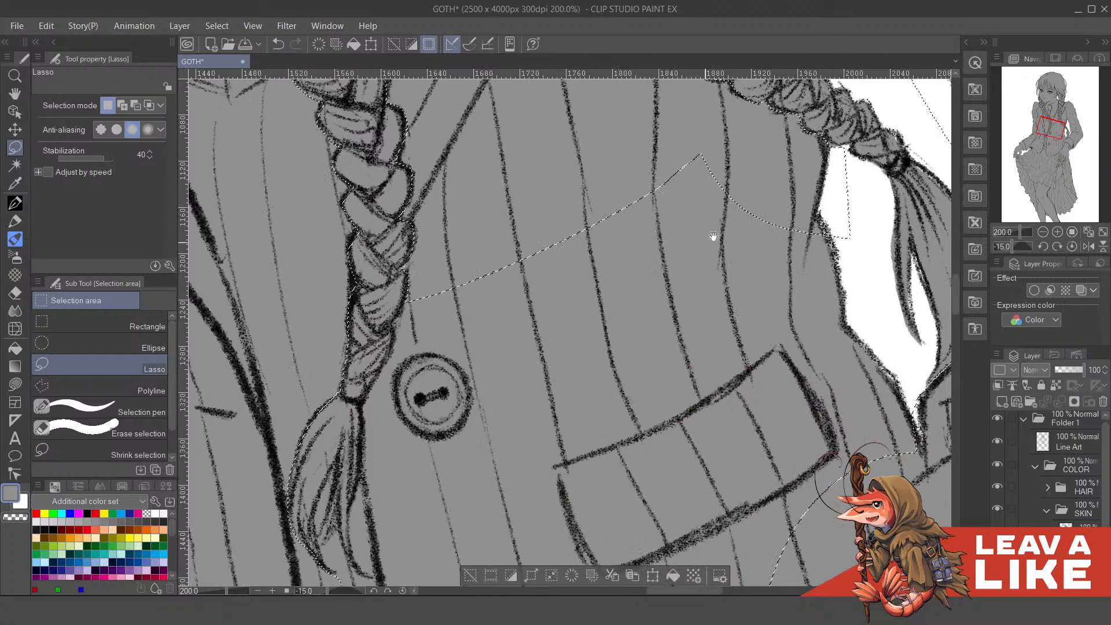
{"action": "key", "text": "shift"}
{"action": "mouse_move", "coordinate": [880, 307]}
{"action": "left_mouse_down"}
{"action": "mouse_move", "coordinate": [677, 384]}
{"action": "mouse_move", "coordinate": [654, 434]}
{"action": "mouse_move", "coordinate": [777, 249]}
{"action": "mouse_move", "coordinate": [804, 303]}
{"action": "mouse_move", "coordinate": [674, 384]}
{"action": "mouse_move", "coordinate": [769, 238]}
{"action": "mouse_move", "coordinate": [793, 268]}
{"action": "mouse_move", "coordinate": [833, 243]}
{"action": "left_mouse_up"}
{"action": "scroll", "coordinate": [607, 249], "scroll_direction": "left", "scroll_amount": 5}
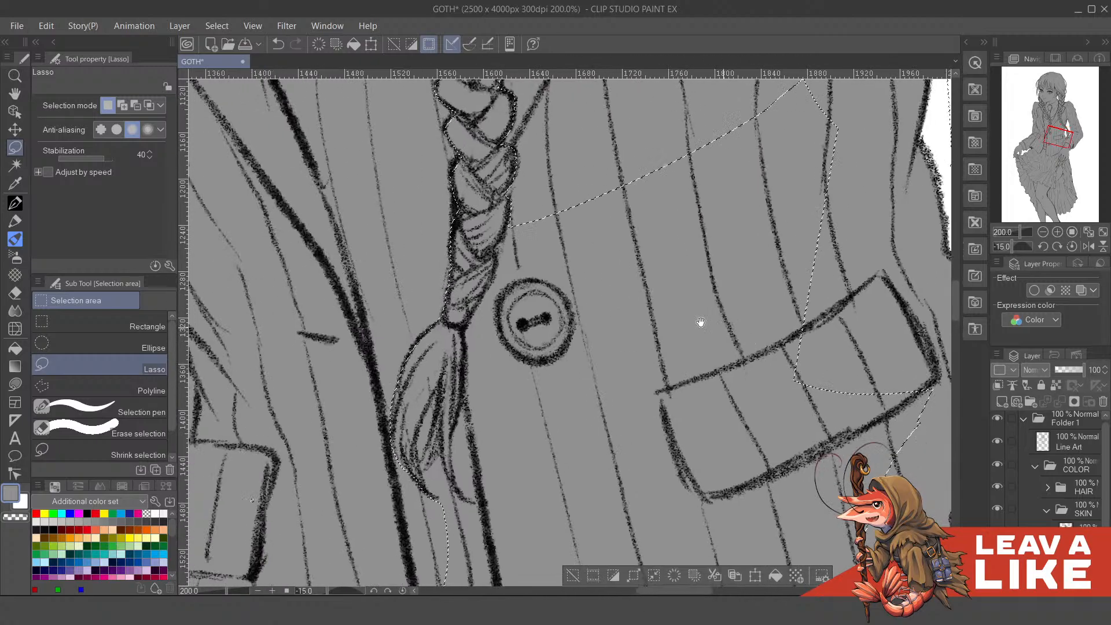
- Add the jacket front around the upper button to the selection, tracing the braid's end to its tassel
{"action": "mouse_move", "coordinate": [550, 216]}
{"action": "left_mouse_down"}
{"action": "mouse_move", "coordinate": [504, 322]}
{"action": "mouse_move", "coordinate": [511, 421]}
{"action": "mouse_move", "coordinate": [827, 166]}
{"action": "mouse_move", "coordinate": [855, 200]}
{"action": "left_mouse_up"}
{"action": "left_click_drag", "start_coordinate": [789, 268], "coordinate": [717, 364]}
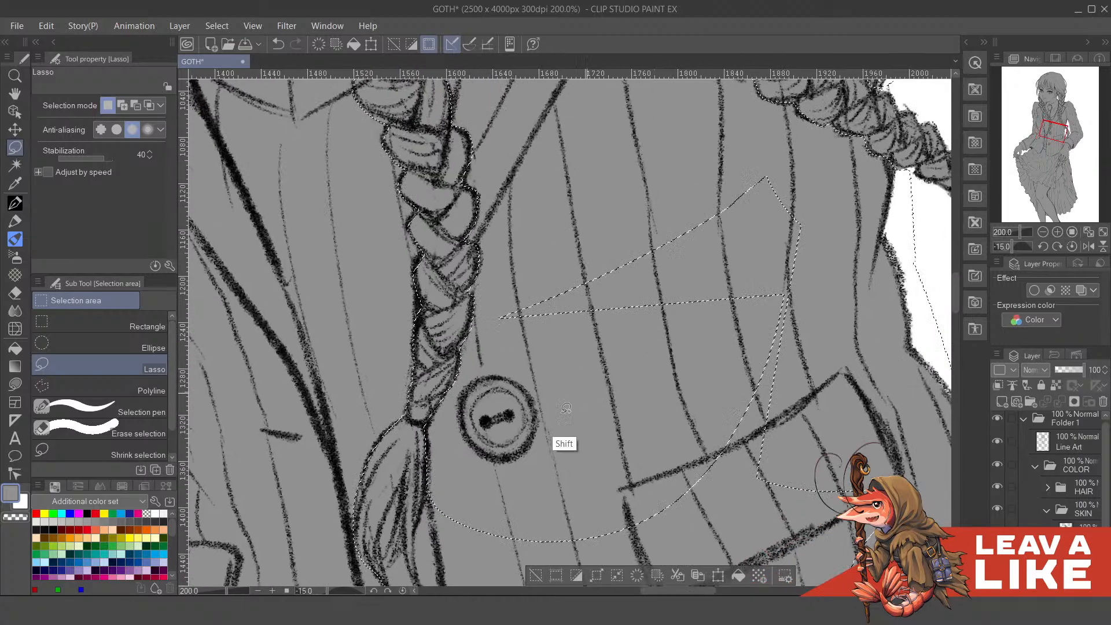
{"action": "mouse_move", "coordinate": [565, 408]}
{"action": "left_mouse_down"}
{"action": "mouse_move", "coordinate": [802, 134]}
{"action": "mouse_move", "coordinate": [809, 371]}
{"action": "mouse_move", "coordinate": [778, 379]}
{"action": "left_mouse_up"}
{"action": "left_click_drag", "start_coordinate": [783, 437], "coordinate": [727, 125]}
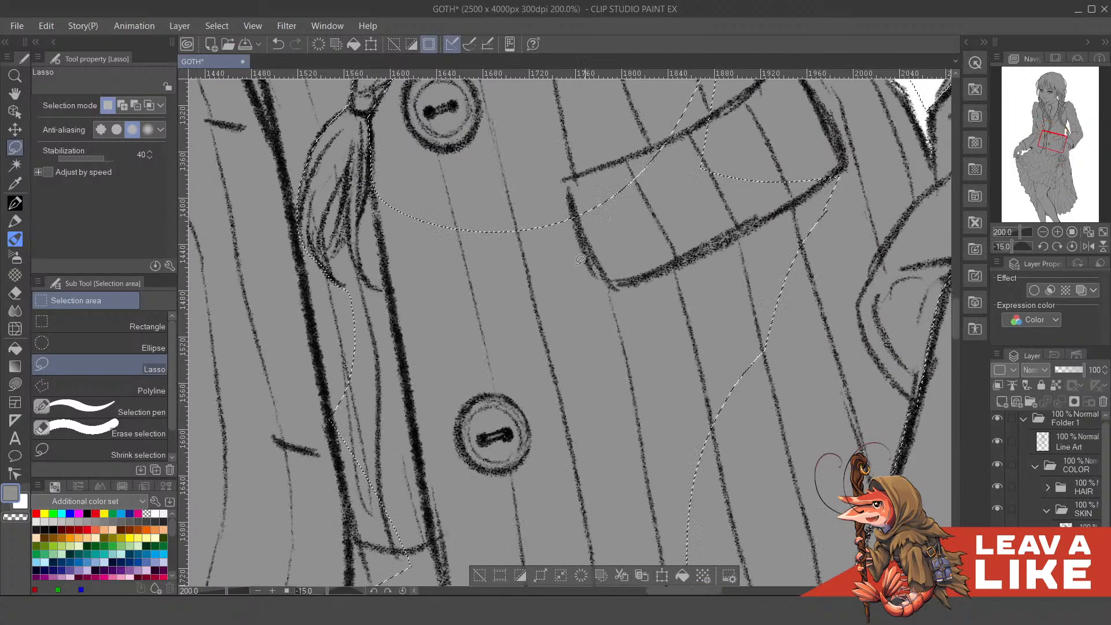
- Add the area around the tassel's tips and the vest strip below it to the selection
{"action": "left_click_drag", "start_coordinate": [371, 240], "coordinate": [553, 307]}
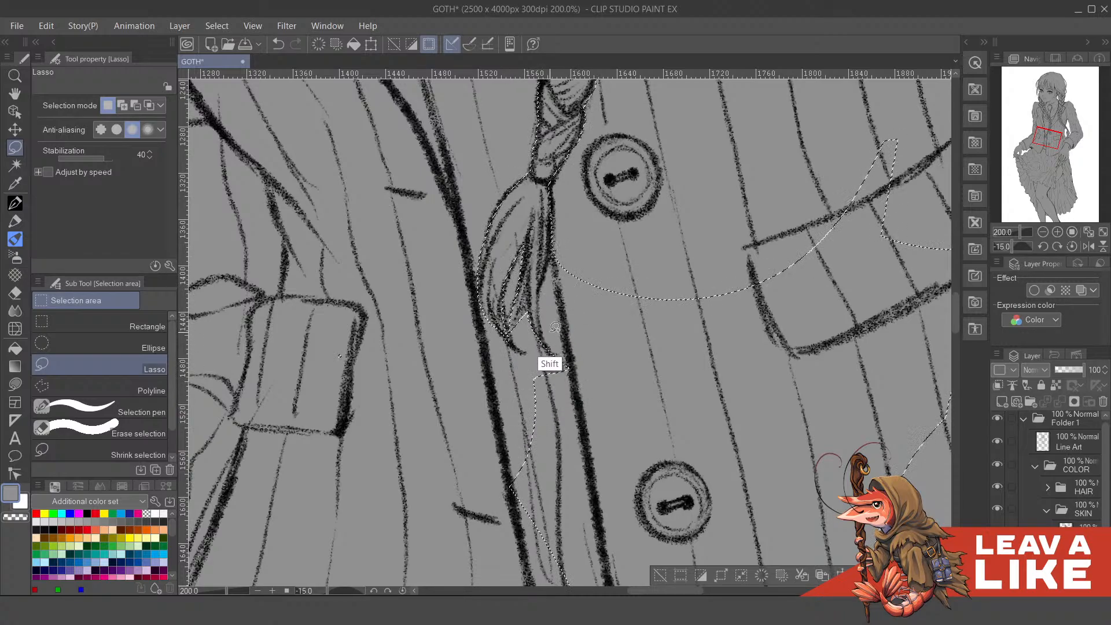
{"action": "mouse_move", "coordinate": [554, 253]}
{"action": "left_mouse_down"}
{"action": "mouse_move", "coordinate": [717, 400]}
{"action": "mouse_move", "coordinate": [656, 364]}
{"action": "mouse_move", "coordinate": [617, 367]}
{"action": "mouse_move", "coordinate": [530, 466]}
{"action": "left_mouse_up"}
{"action": "left_click_drag", "start_coordinate": [528, 364], "coordinate": [462, 196]}
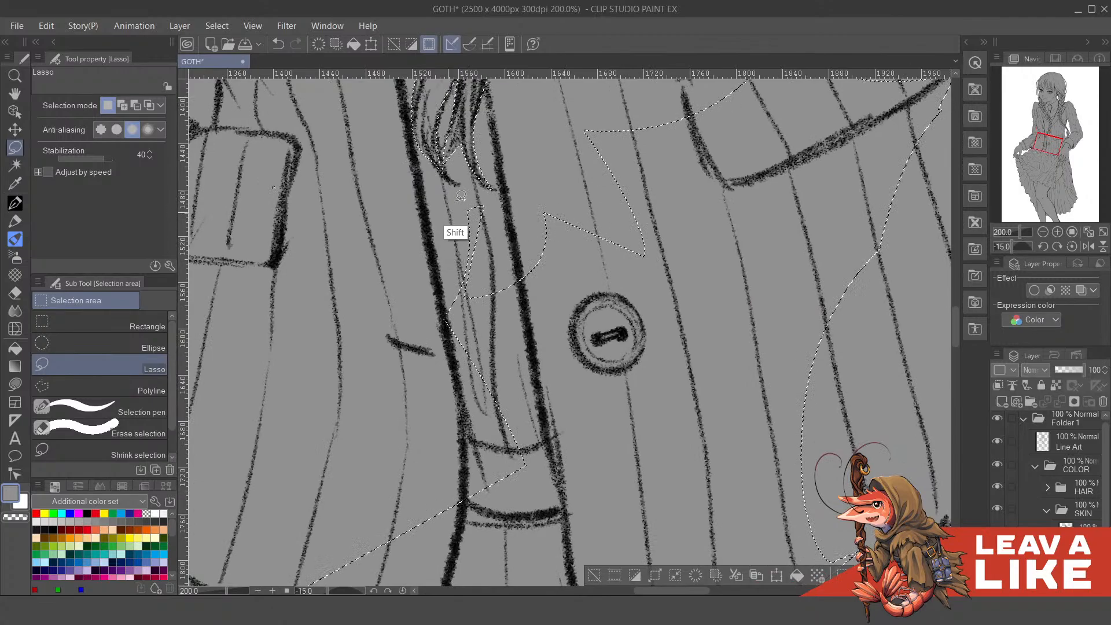
{"action": "mouse_move", "coordinate": [790, 274]}
{"action": "left_mouse_down"}
{"action": "mouse_move", "coordinate": [411, 416]}
{"action": "mouse_move", "coordinate": [408, 403]}
{"action": "left_mouse_up"}
{"action": "left_click_drag", "start_coordinate": [743, 188], "coordinate": [633, 283]}
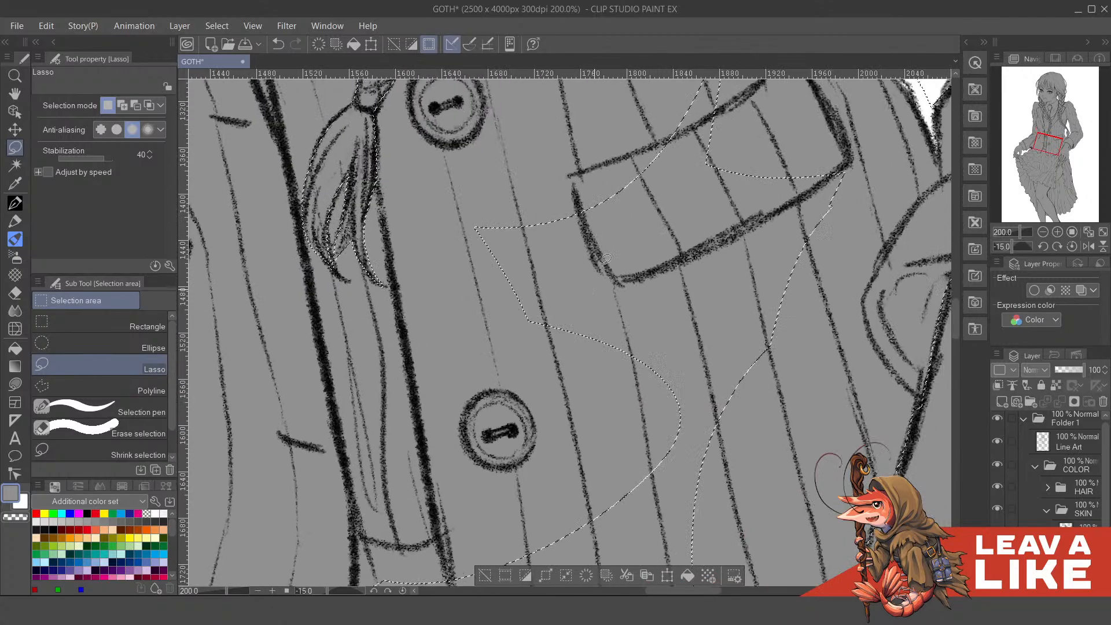
- Add the remaining lower jacket front, from the pocket past the lower button to the hem, to the selection
{"action": "scroll", "coordinate": [663, 149], "scroll_direction": "down", "scroll_amount": 3}
{"action": "left_click_drag", "start_coordinate": [660, 156], "coordinate": [656, 195]}
{"action": "mouse_move", "coordinate": [595, 292]}
{"action": "left_mouse_down"}
{"action": "mouse_move", "coordinate": [600, 232]}
{"action": "mouse_move", "coordinate": [738, 185]}
{"action": "mouse_move", "coordinate": [702, 284]}
{"action": "mouse_move", "coordinate": [692, 367]}
{"action": "mouse_move", "coordinate": [476, 481]}
{"action": "mouse_move", "coordinate": [483, 489]}
{"action": "left_mouse_up"}
{"action": "left_click_drag", "start_coordinate": [670, 388], "coordinate": [658, 372]}
{"action": "left_click_drag", "start_coordinate": [575, 240], "coordinate": [642, 226]}
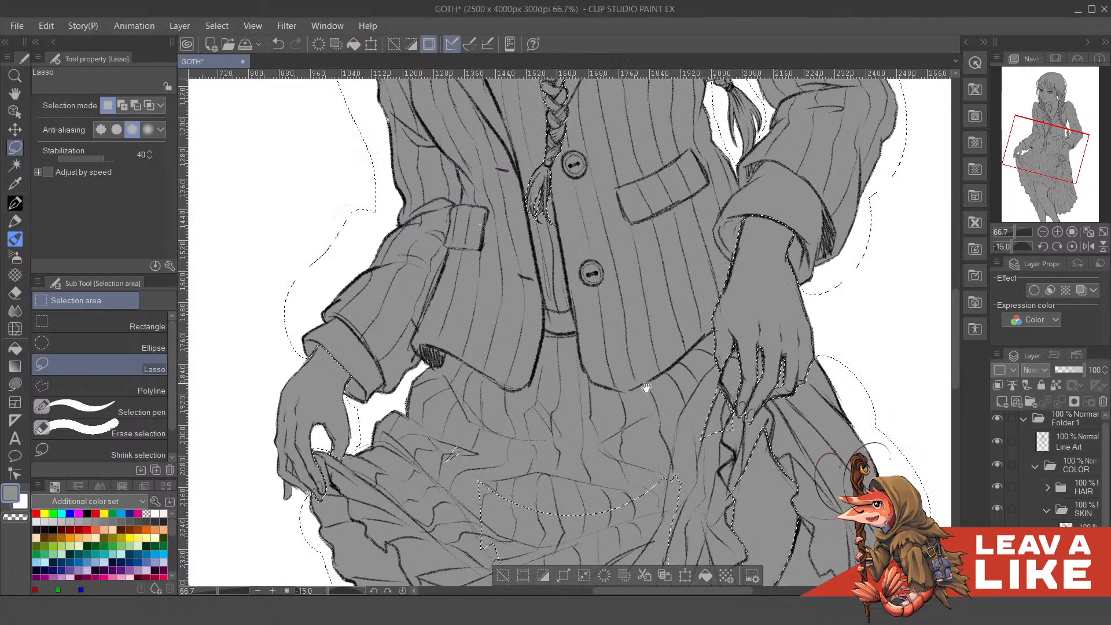
- Fill the unselected areas in the skirt's central folds by adding them to the selection
{"action": "mouse_move", "coordinate": [481, 221]}
{"action": "left_mouse_down"}
{"action": "mouse_move", "coordinate": [506, 209]}
{"action": "mouse_move", "coordinate": [531, 322]}
{"action": "left_mouse_up"}
{"action": "left_click_drag", "start_coordinate": [608, 424], "coordinate": [590, 169]}
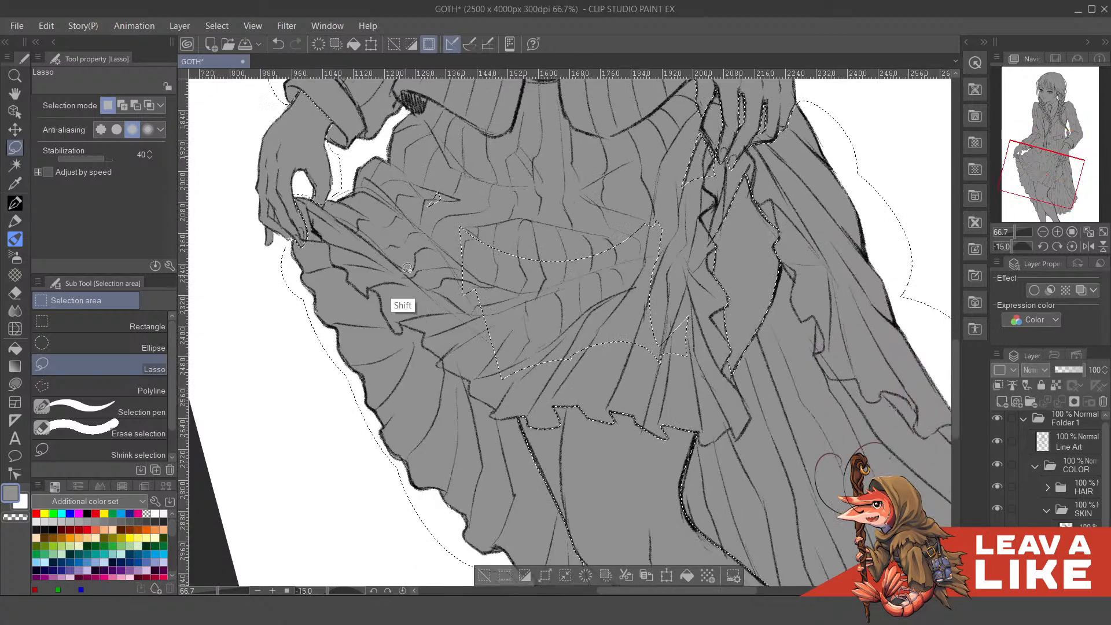
{"action": "mouse_move", "coordinate": [408, 268]}
{"action": "left_mouse_down"}
{"action": "mouse_move", "coordinate": [651, 129]}
{"action": "mouse_move", "coordinate": [672, 135]}
{"action": "left_mouse_up"}
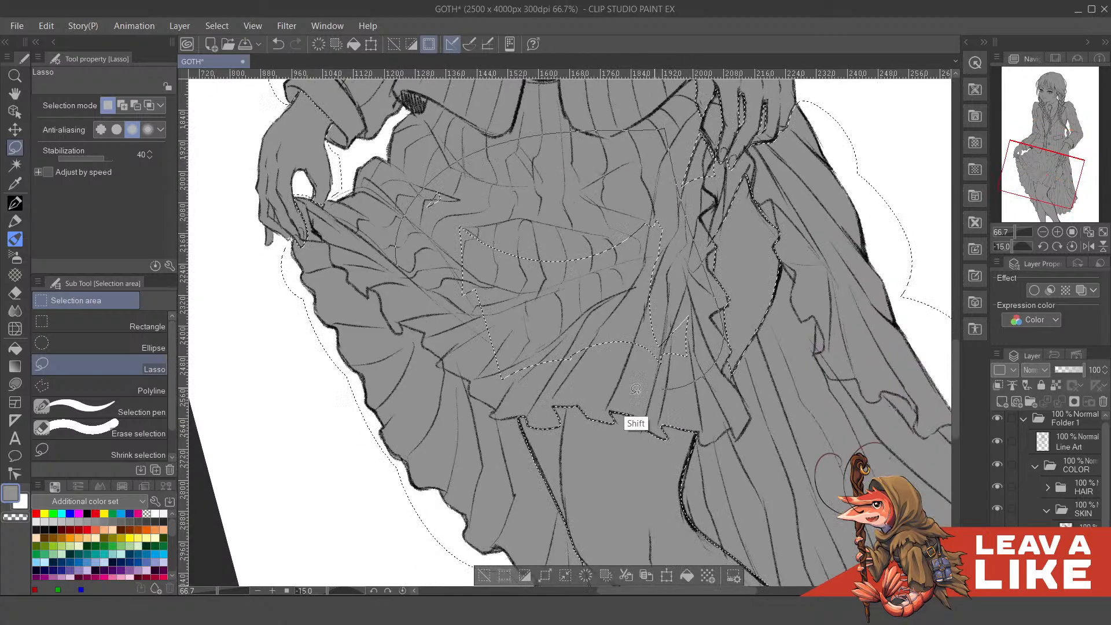
{"action": "mouse_move", "coordinate": [636, 388]}
{"action": "left_mouse_down"}
{"action": "mouse_move", "coordinate": [425, 318]}
{"action": "mouse_move", "coordinate": [409, 275]}
{"action": "left_mouse_up"}
{"action": "left_click_drag", "start_coordinate": [759, 248], "coordinate": [748, 275]}
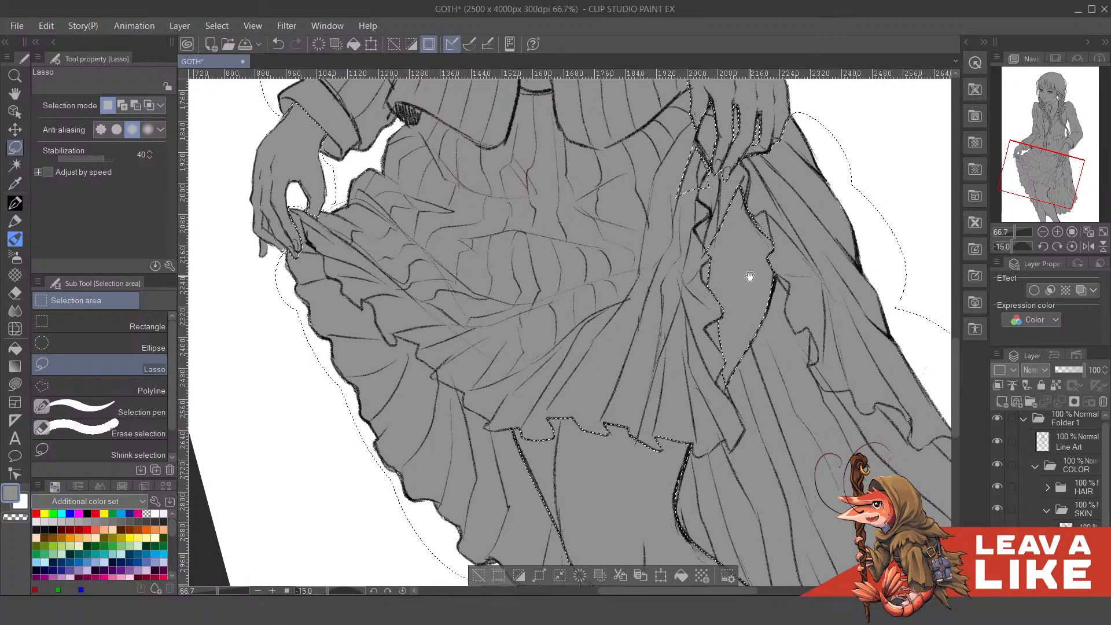
- Add the leftover skirt folds beneath the hand gripping the fabric to the selection
{"action": "scroll", "coordinate": [748, 242], "scroll_direction": "up", "scroll_amount": 1}
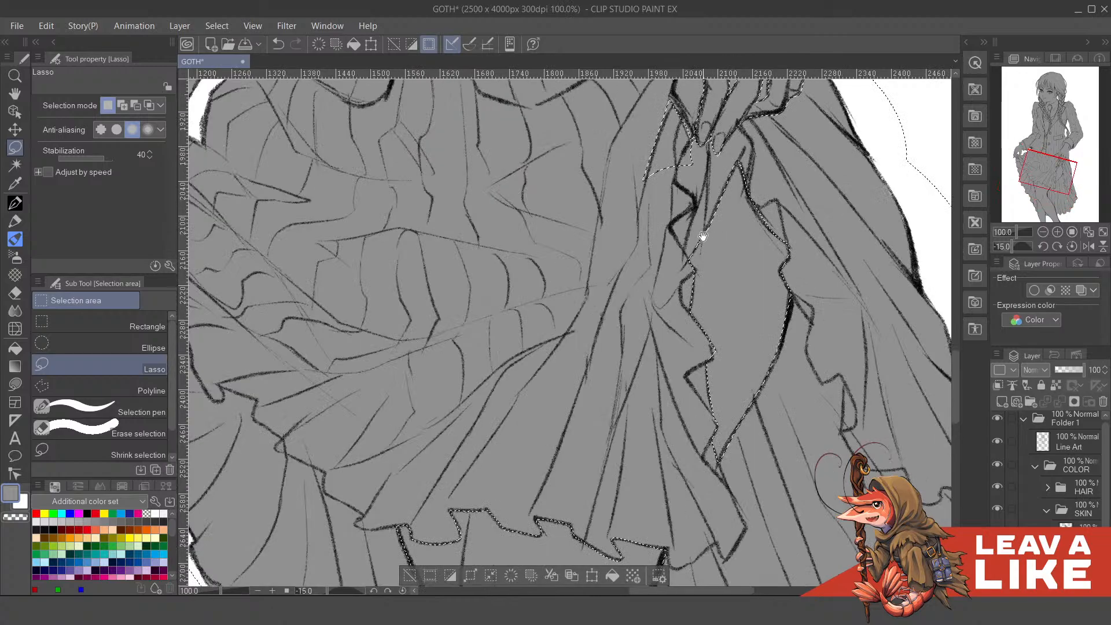
{"action": "left_click_drag", "start_coordinate": [703, 236], "coordinate": [713, 310]}
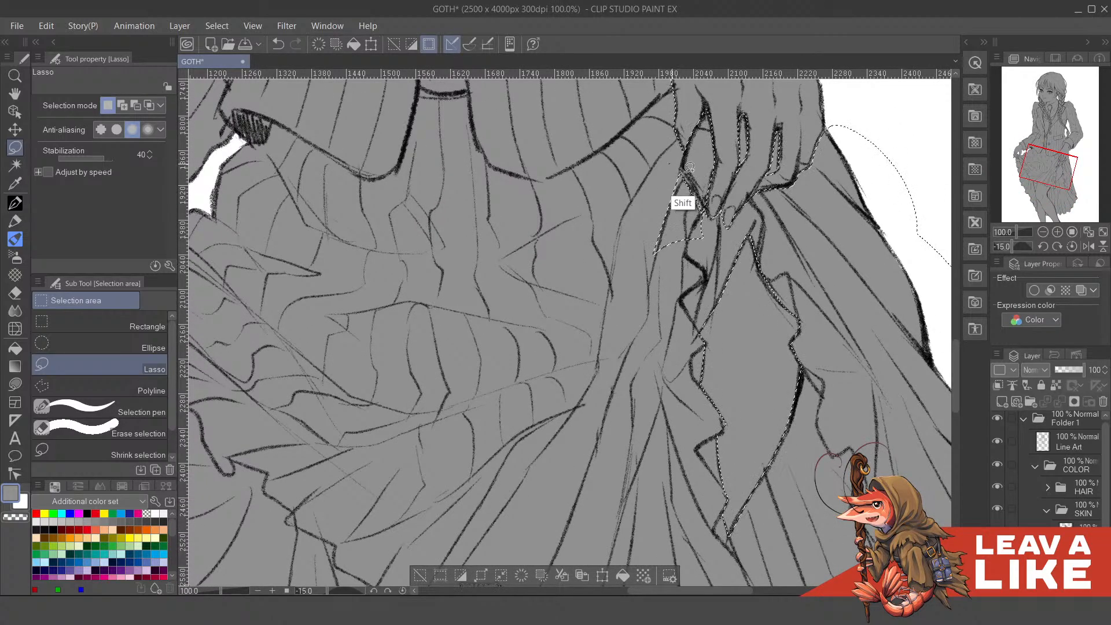
{"action": "left_click_drag", "start_coordinate": [689, 168], "coordinate": [705, 205]}
{"action": "left_click_drag", "start_coordinate": [689, 267], "coordinate": [715, 227]}
{"action": "key", "text": "ctrl+z"}
{"action": "key", "text": "ctrl+z"}
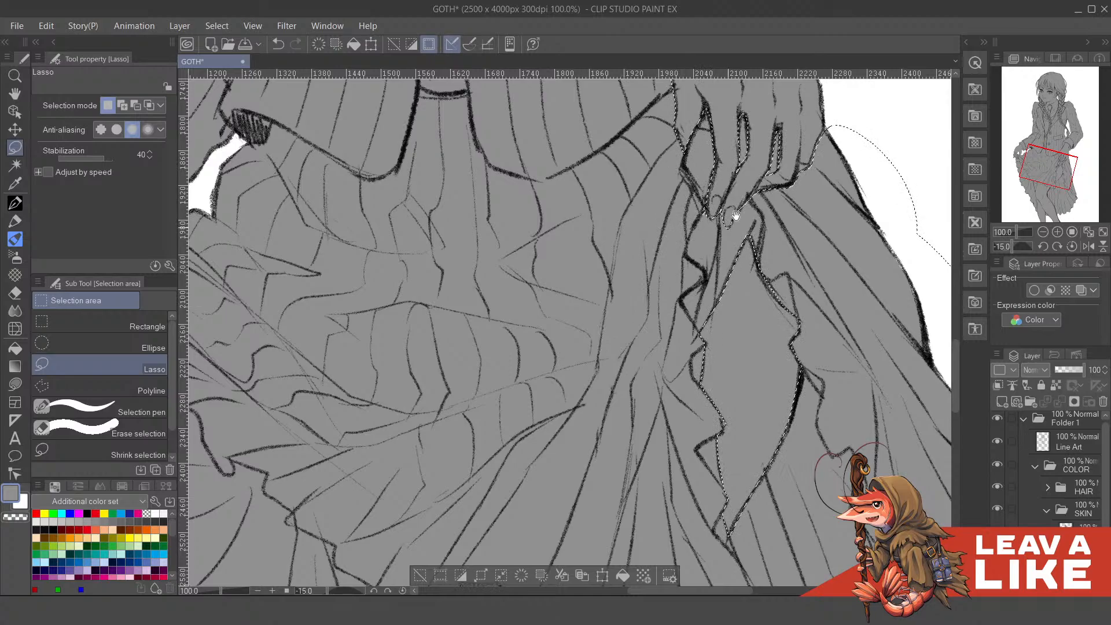
{"action": "left_click_drag", "start_coordinate": [764, 173], "coordinate": [736, 263]}
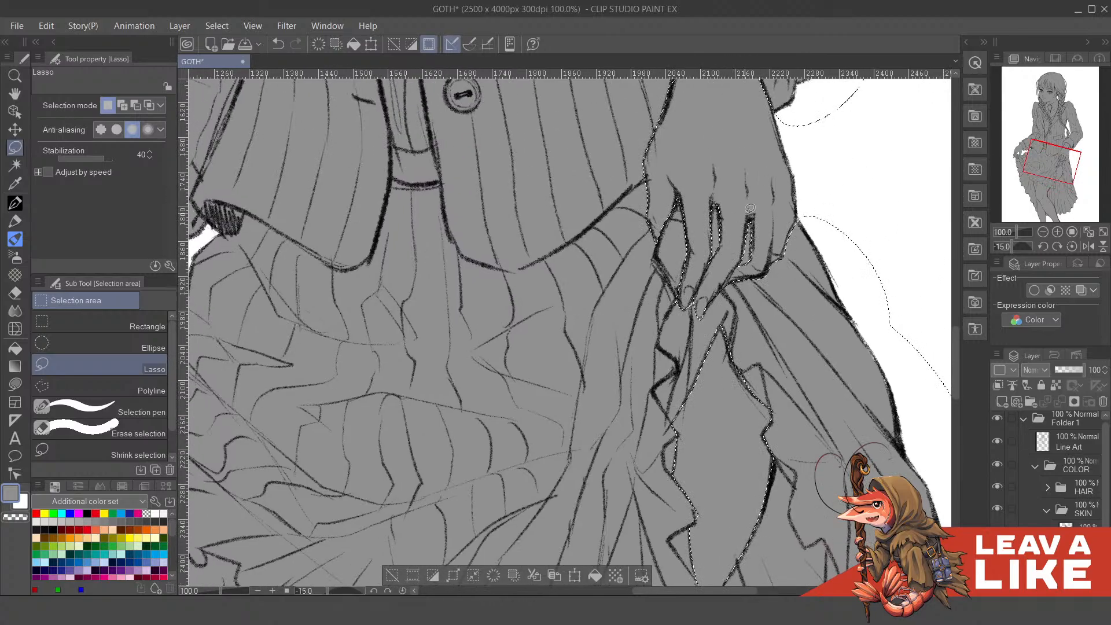
- Reset the canvas rotation to show the full figure upright and clear the clothing selection
{"action": "scroll", "coordinate": [751, 208], "scroll_direction": "down", "scroll_amount": 4}
{"action": "key", "text": "asciicircum"}
{"action": "key", "text": "asciicircum"}
{"action": "key", "text": "asciicircum"}
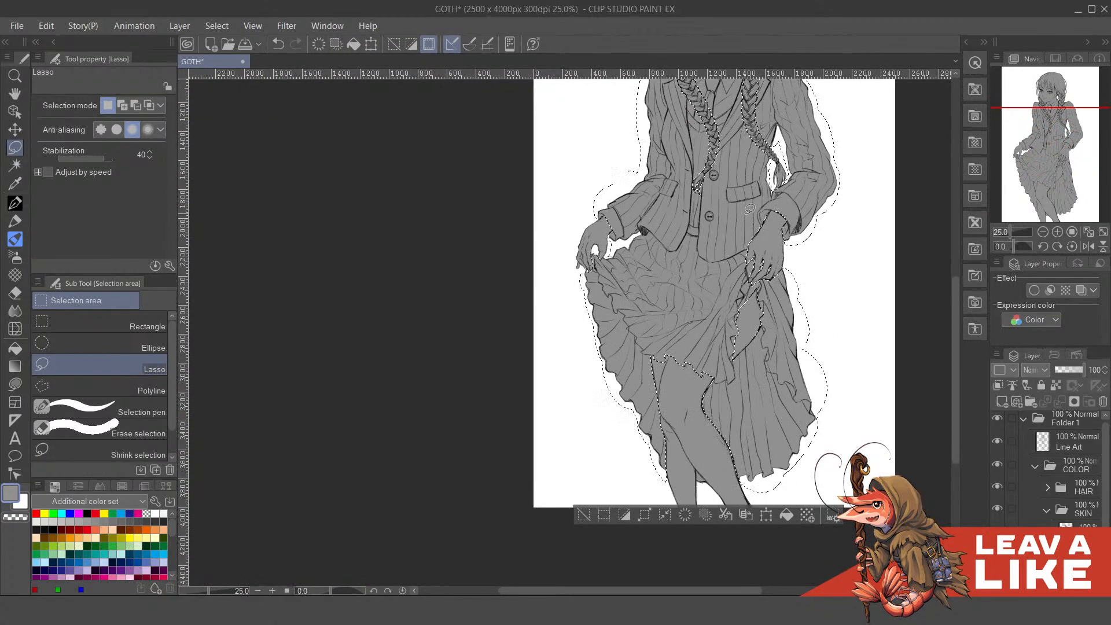
{"action": "left_click_drag", "start_coordinate": [850, 309], "coordinate": [818, 380]}
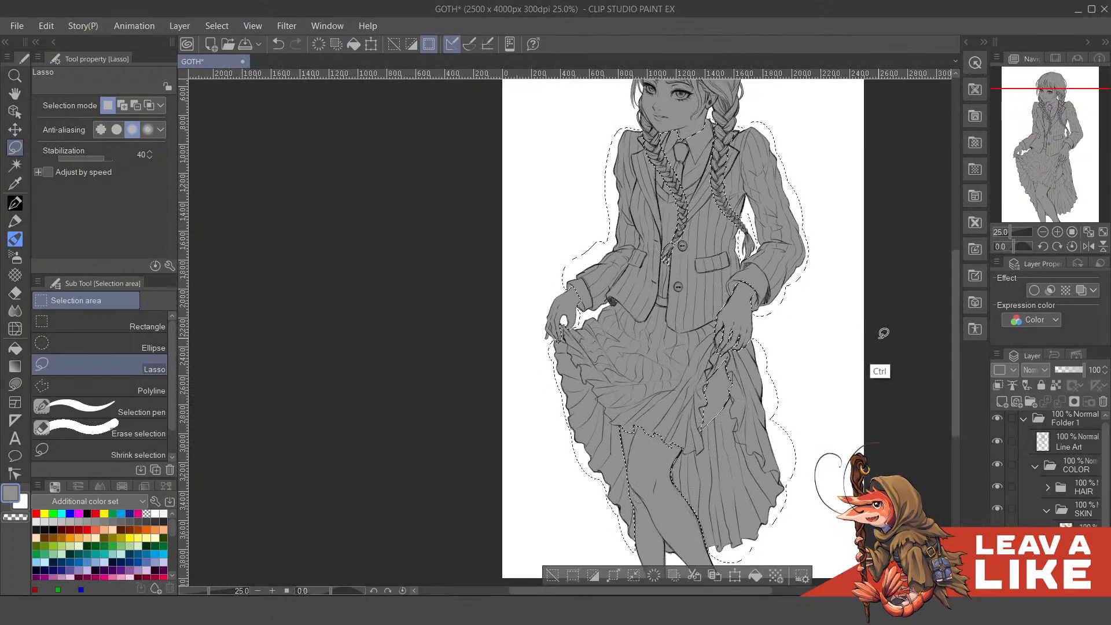
{"action": "key", "text": "ctrl+d"}
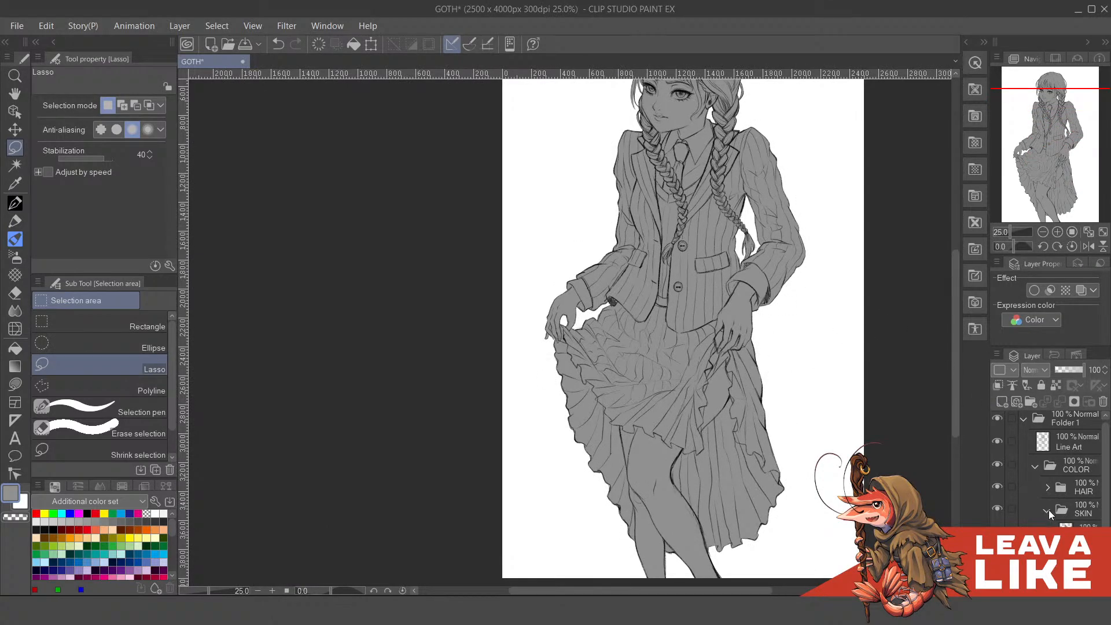
- Create a new layer folder below the collapsed SKIN folder and hide the HAIR and SKIN folders
{"action": "left_click", "coordinate": [1048, 510]}
{"action": "left_click", "coordinate": [1027, 401]}
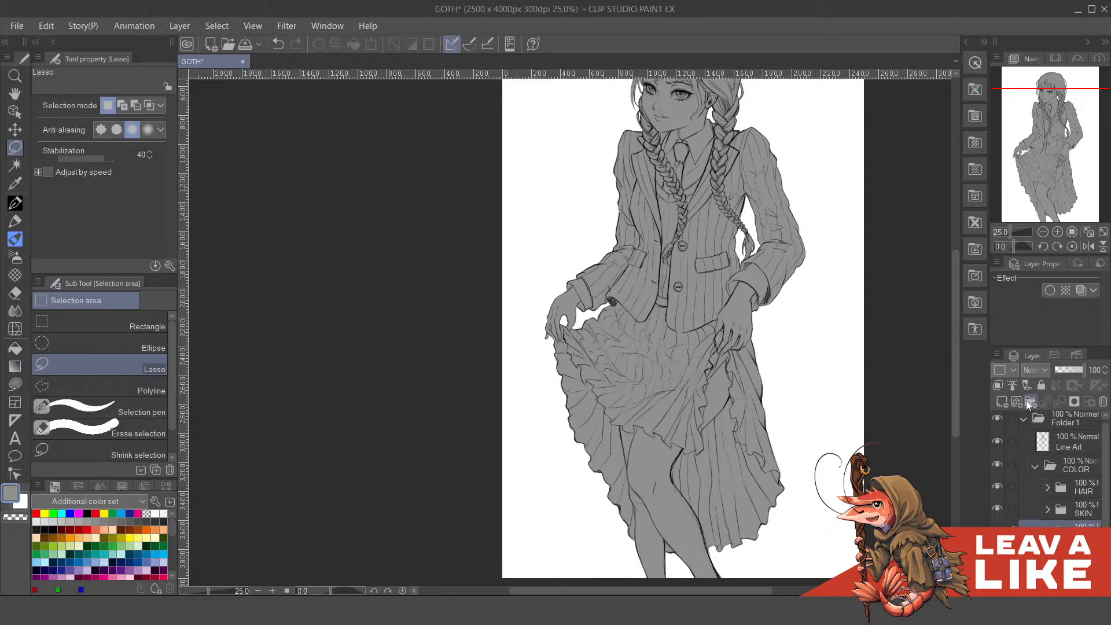
{"action": "left_click", "coordinate": [1070, 553]}
{"action": "left_click", "coordinate": [1061, 525]}
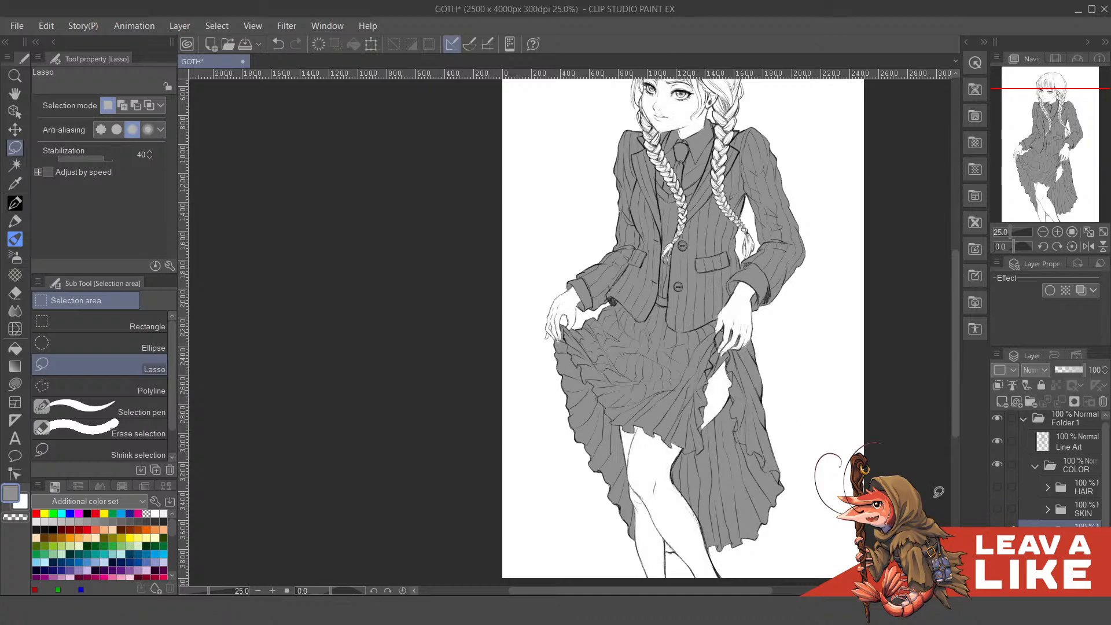
- Check the isolated clothing base on the full figure and save the illustration
{"action": "scroll", "coordinate": [733, 392], "scroll_direction": "down", "scroll_amount": 3}
{"action": "scroll", "coordinate": [734, 392], "scroll_direction": "up", "scroll_amount": 2}
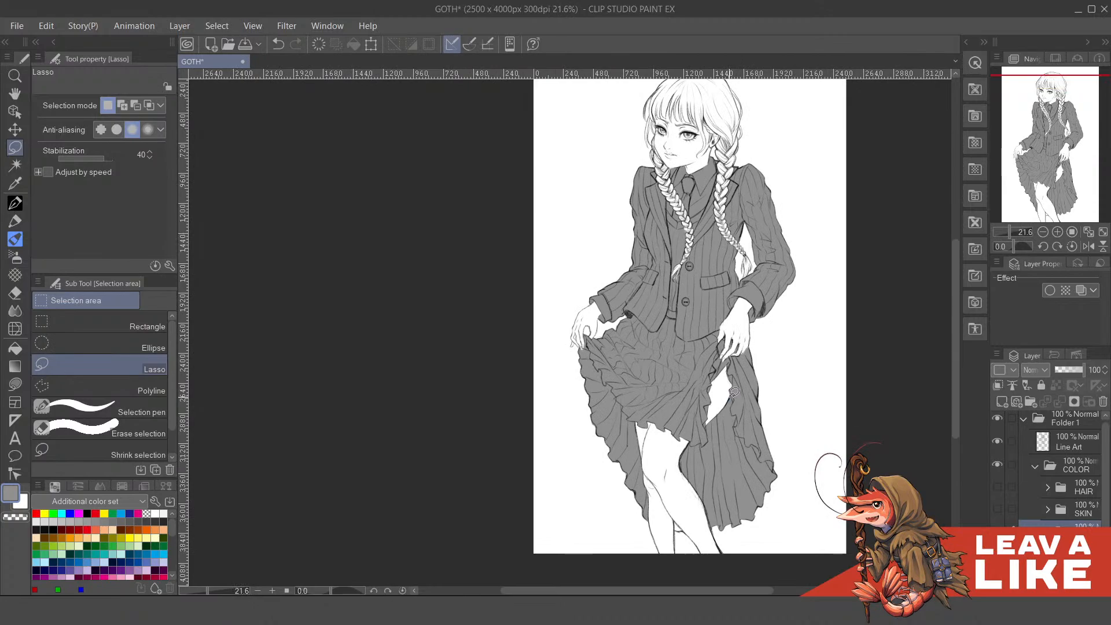
{"action": "key", "text": "ctrl+s"}
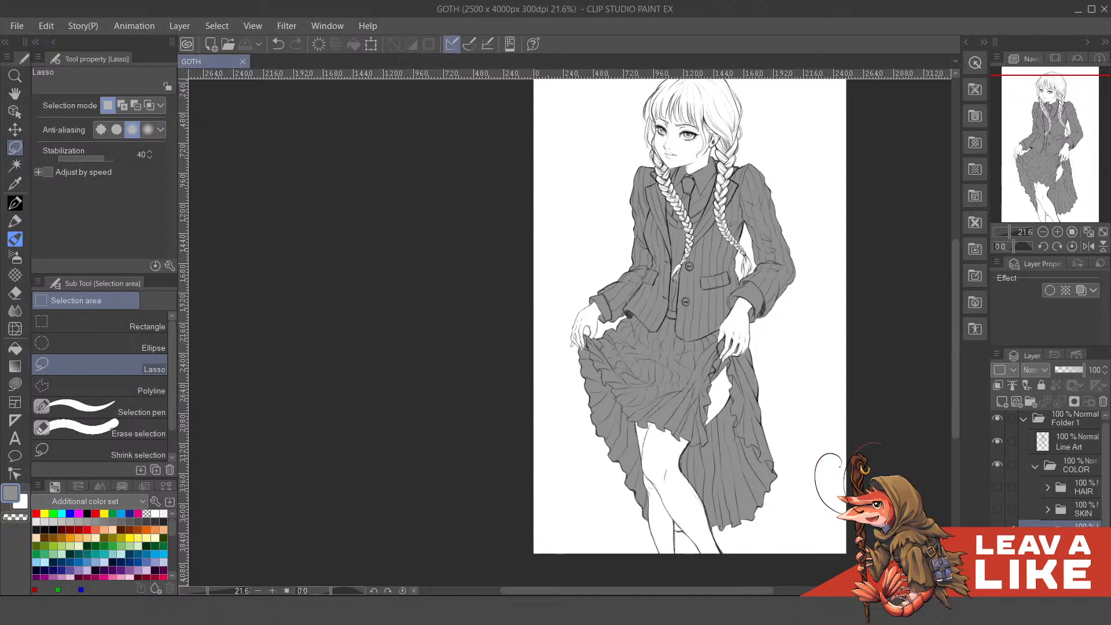
{"action": "left_click_drag", "start_coordinate": [733, 333], "coordinate": [600, 354]}
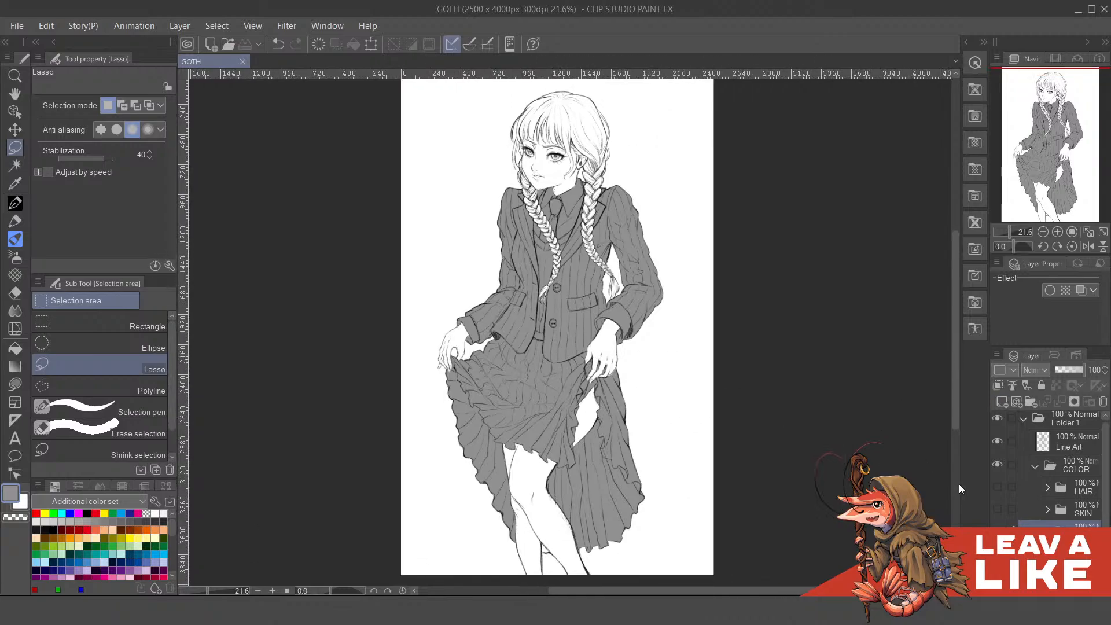
- Show the SKIN and HAIR folders again and save the illustration
{"action": "left_click", "coordinate": [995, 511]}
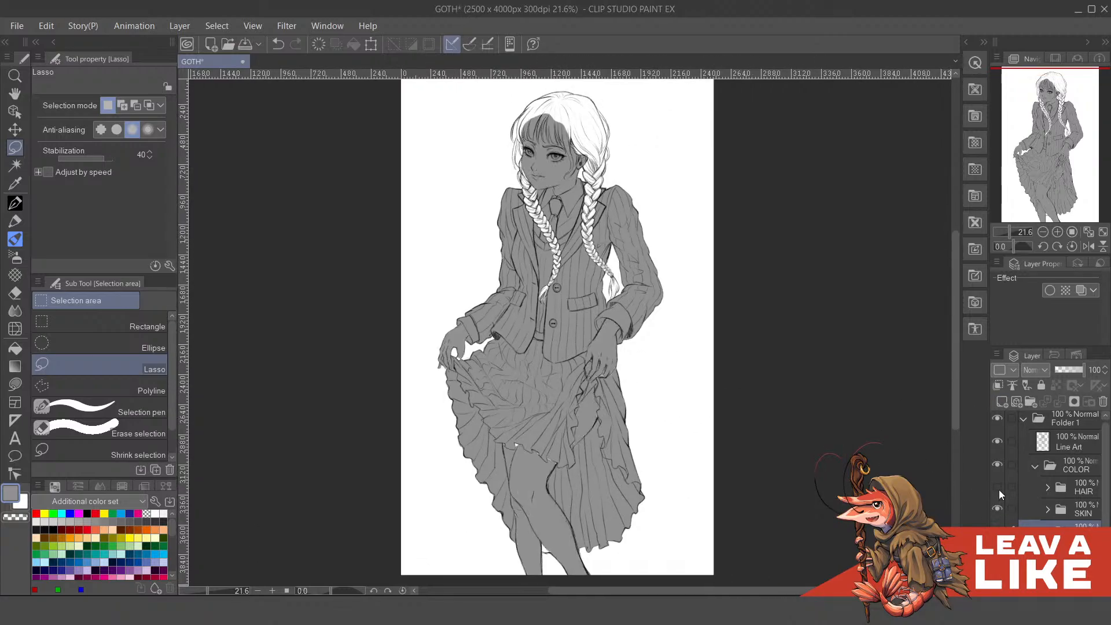
{"action": "left_click", "coordinate": [997, 487]}
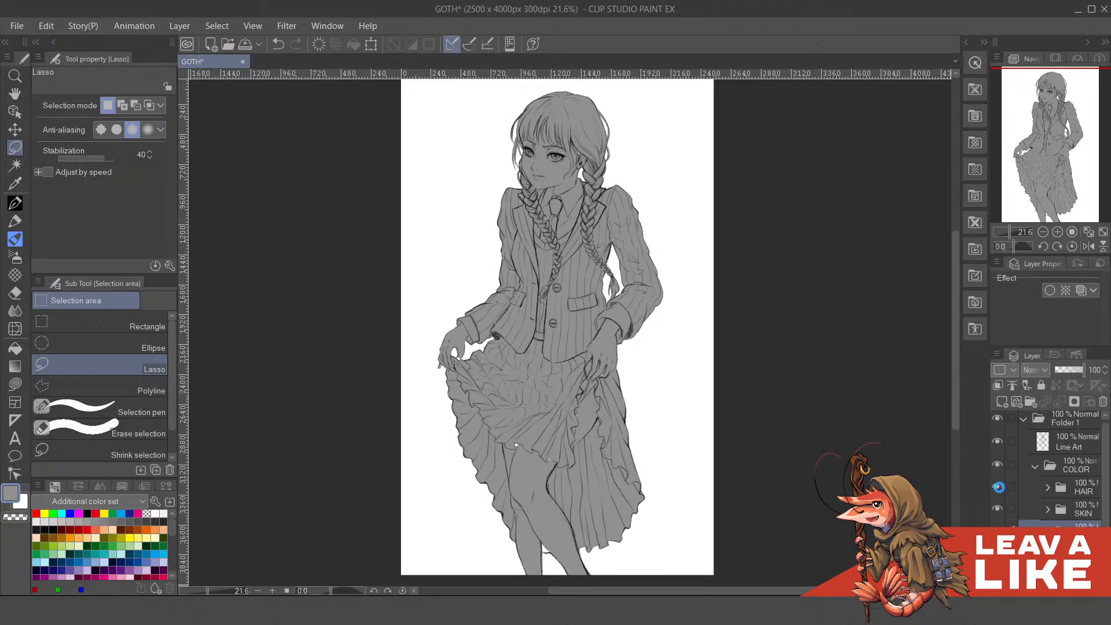
{"action": "key", "text": "ctrl+s"}
{"action": "scroll", "coordinate": [506, 451], "scroll_direction": "up", "scroll_amount": 8}
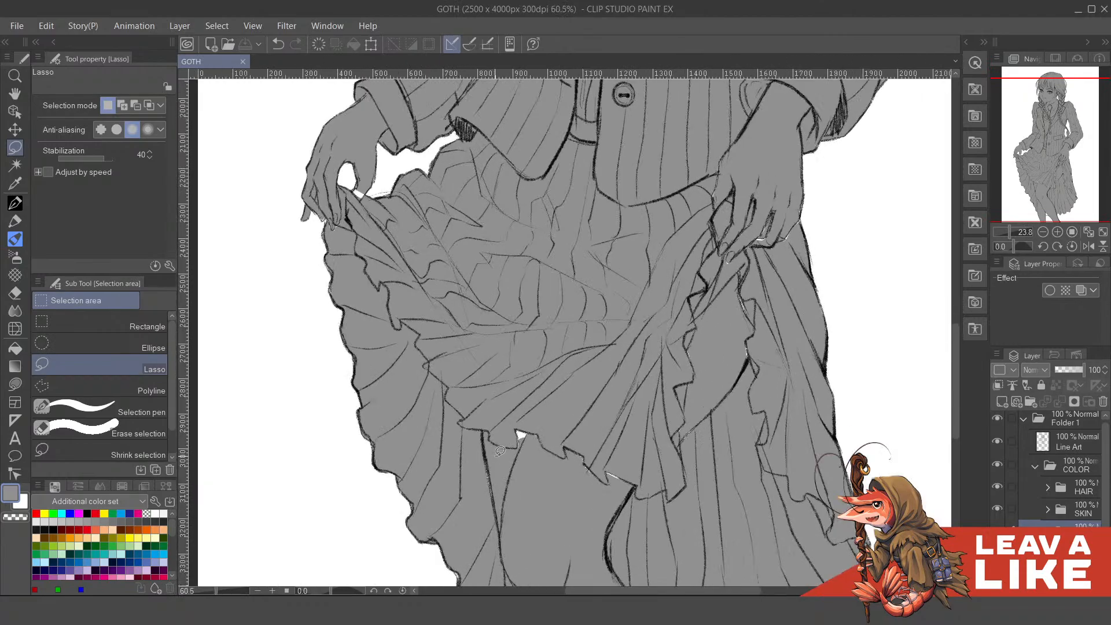
- Expand the SKIN folder, select its base layer, and lasso-fill the white gaps along the skirt hem above the knees
{"action": "scroll", "coordinate": [505, 452], "scroll_direction": "down", "scroll_amount": 6}
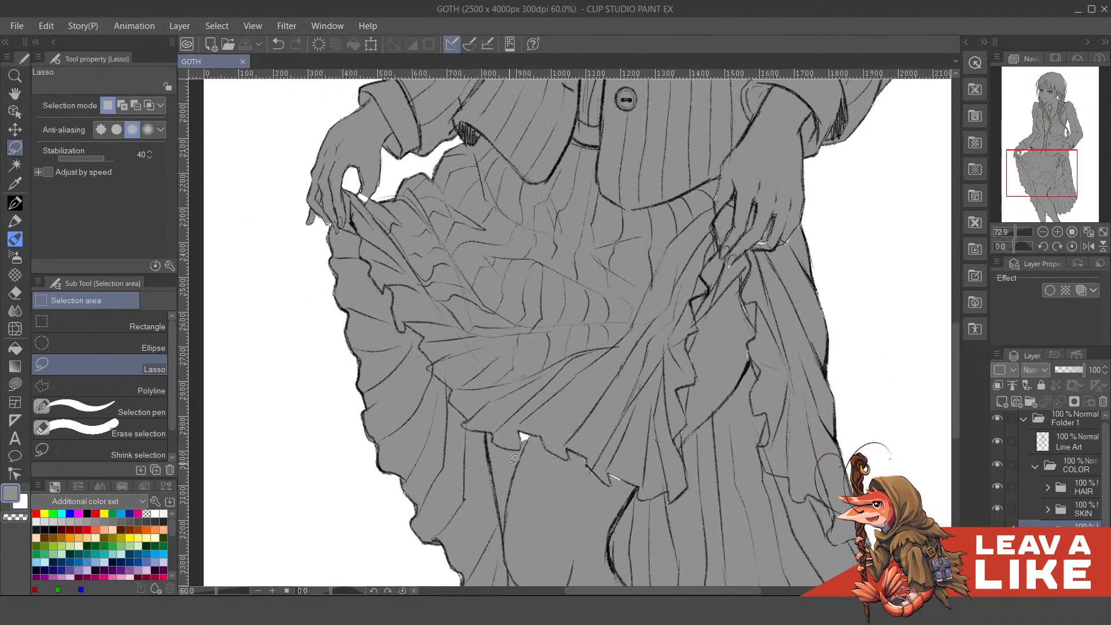
{"action": "scroll", "coordinate": [518, 460], "scroll_direction": "down", "scroll_amount": 2}
{"action": "scroll", "coordinate": [800, 523], "scroll_direction": "up", "scroll_amount": 5}
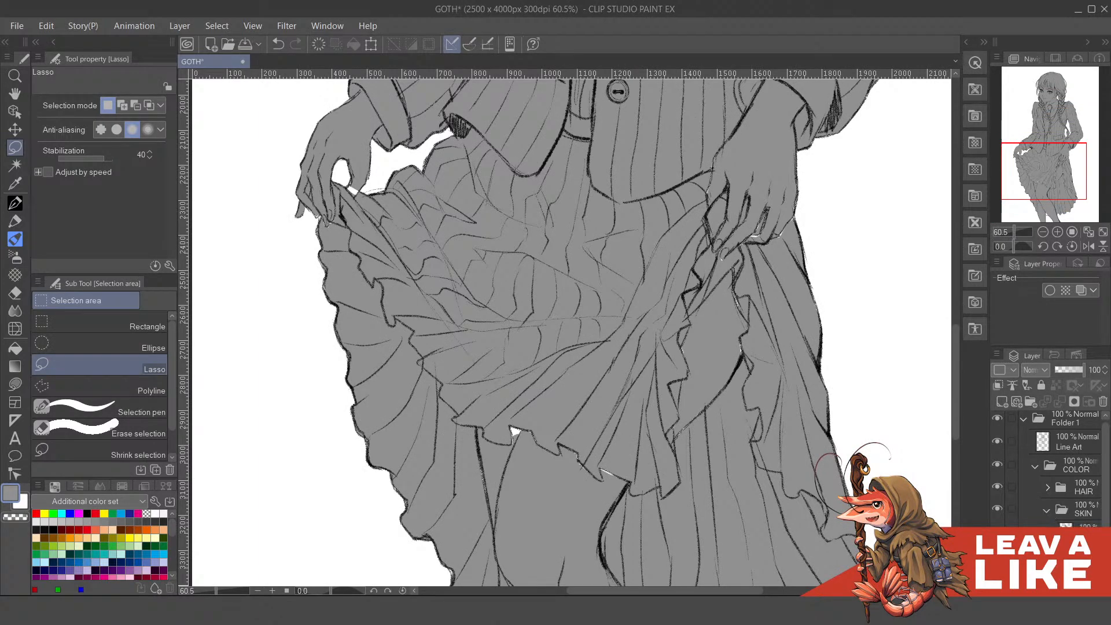
{"action": "left_click", "coordinate": [1048, 510]}
{"action": "left_click_drag", "start_coordinate": [611, 406], "coordinate": [616, 432]}
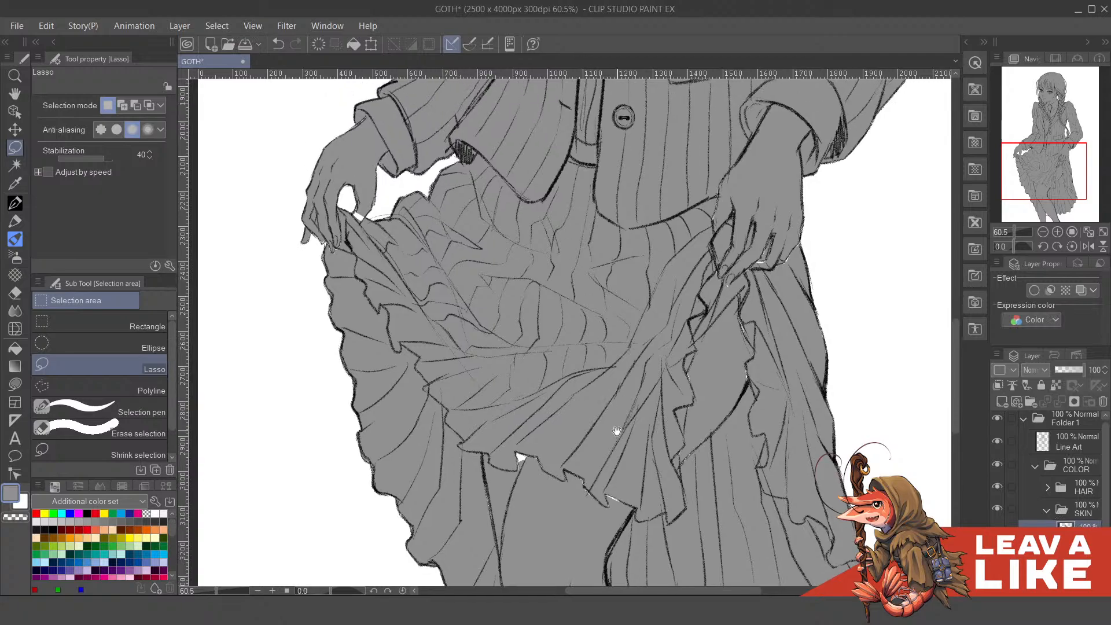
{"action": "mouse_move", "coordinate": [547, 440]}
{"action": "left_mouse_down"}
{"action": "mouse_move", "coordinate": [572, 412]}
{"action": "mouse_move", "coordinate": [647, 463]}
{"action": "mouse_move", "coordinate": [625, 497]}
{"action": "left_mouse_up"}
{"action": "key", "text": "u"}
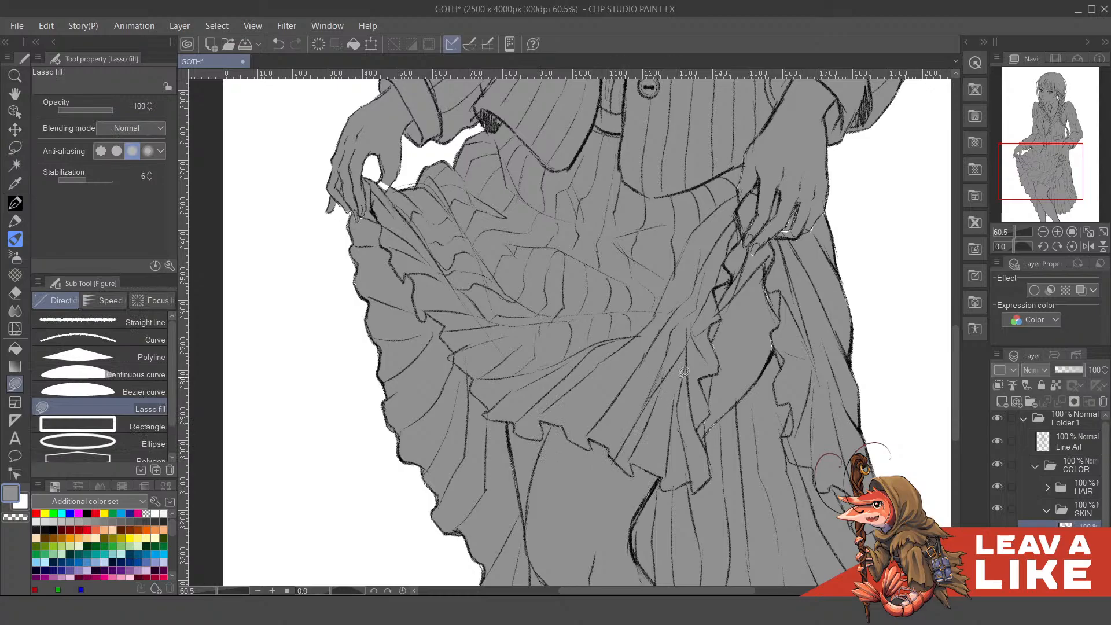
- Lasso-fill the white gaps around the fingers and edge of the hand gathering the skirt below the jacket pocket
{"action": "scroll", "coordinate": [784, 261], "scroll_direction": "up", "scroll_amount": 6}
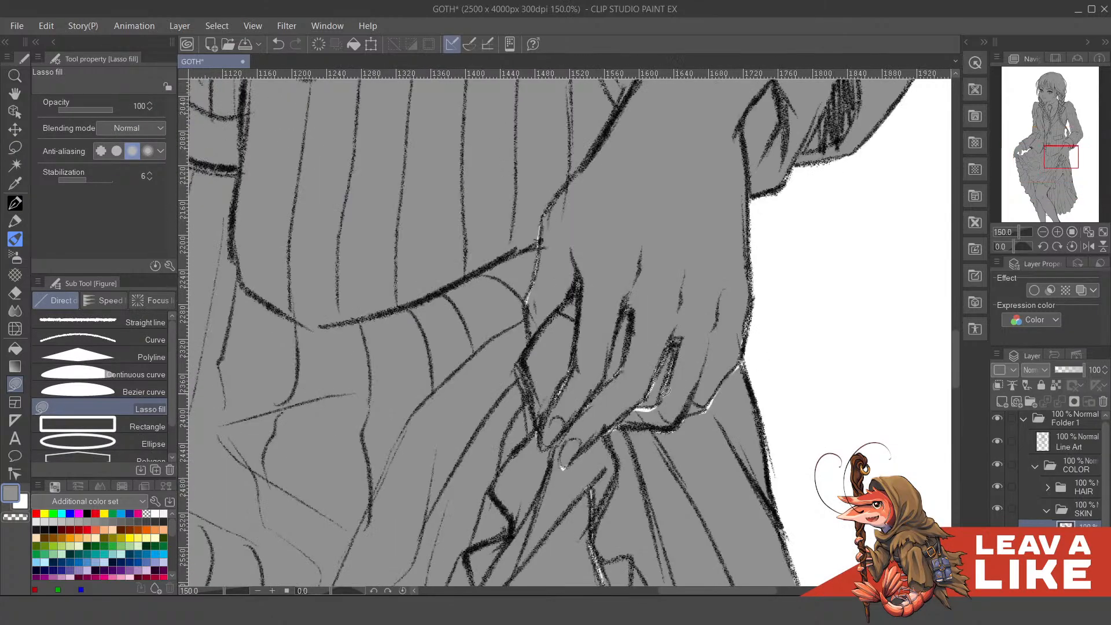
{"action": "mouse_move", "coordinate": [665, 391]}
{"action": "left_mouse_down"}
{"action": "mouse_move", "coordinate": [638, 404]}
{"action": "mouse_move", "coordinate": [671, 399]}
{"action": "left_mouse_up"}
{"action": "left_click_drag", "start_coordinate": [570, 450], "coordinate": [582, 443]}
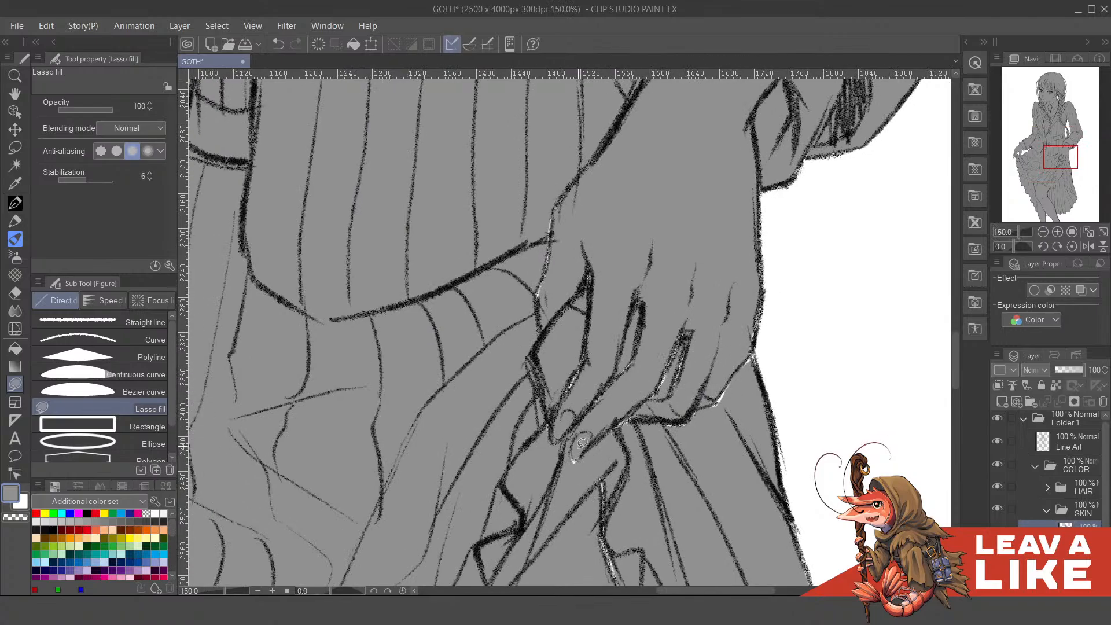
{"action": "key", "text": "ctrl+z"}
{"action": "left_click_drag", "start_coordinate": [626, 361], "coordinate": [668, 492]}
{"action": "left_click_drag", "start_coordinate": [584, 458], "coordinate": [603, 342]}
{"action": "left_click_drag", "start_coordinate": [779, 414], "coordinate": [713, 315]}
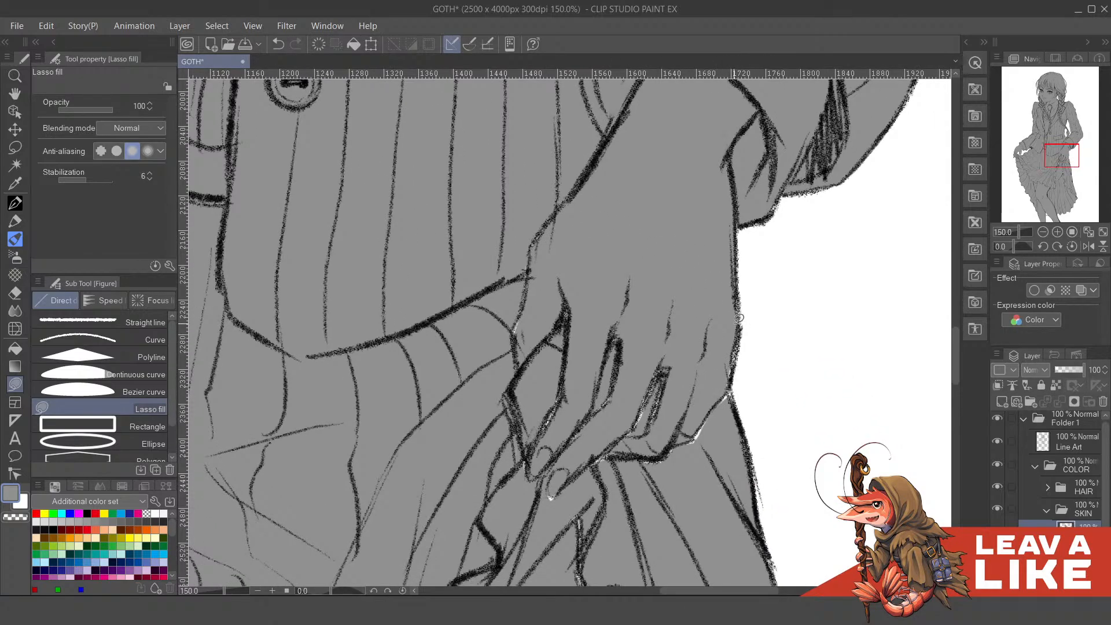
- Collapse the SKIN folder, clip the folder beneath it to the layer below, and toggle the clothing's visibility to check it
{"action": "scroll", "coordinate": [739, 317], "scroll_direction": "down", "scroll_amount": 6}
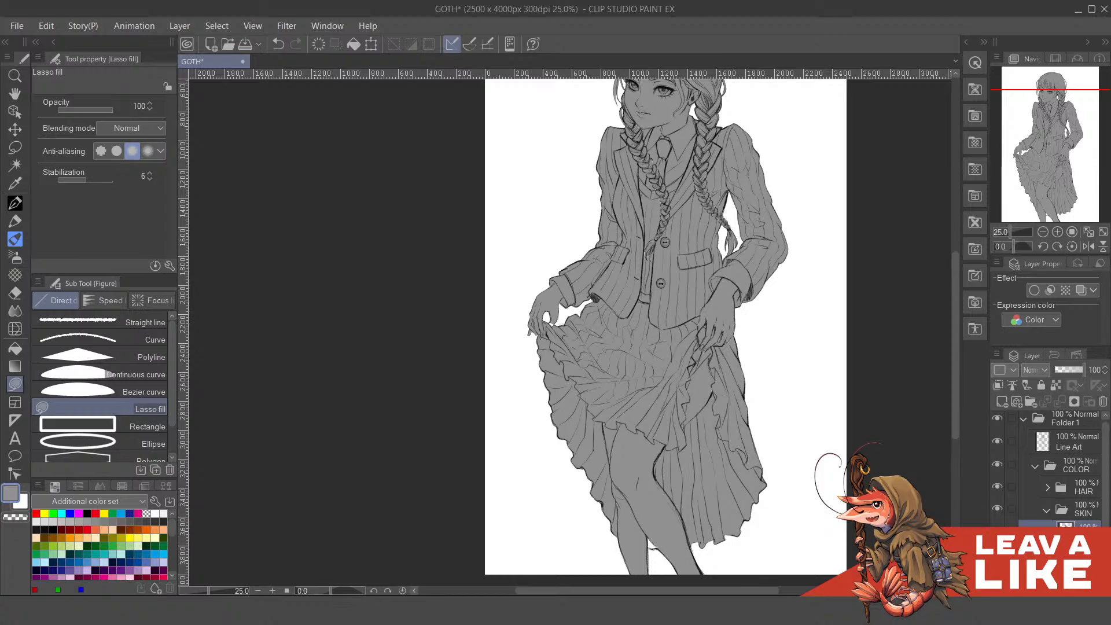
{"action": "scroll", "coordinate": [1059, 492], "scroll_direction": "up", "scroll_amount": 1}
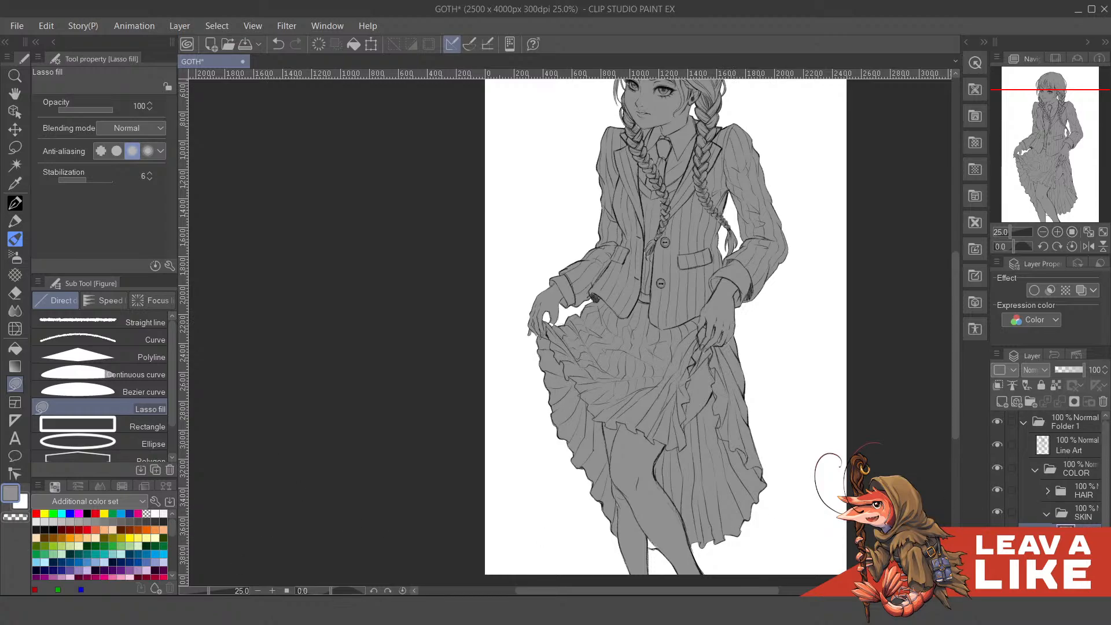
{"action": "left_click", "coordinate": [1046, 513]}
{"action": "left_click", "coordinate": [1070, 533]}
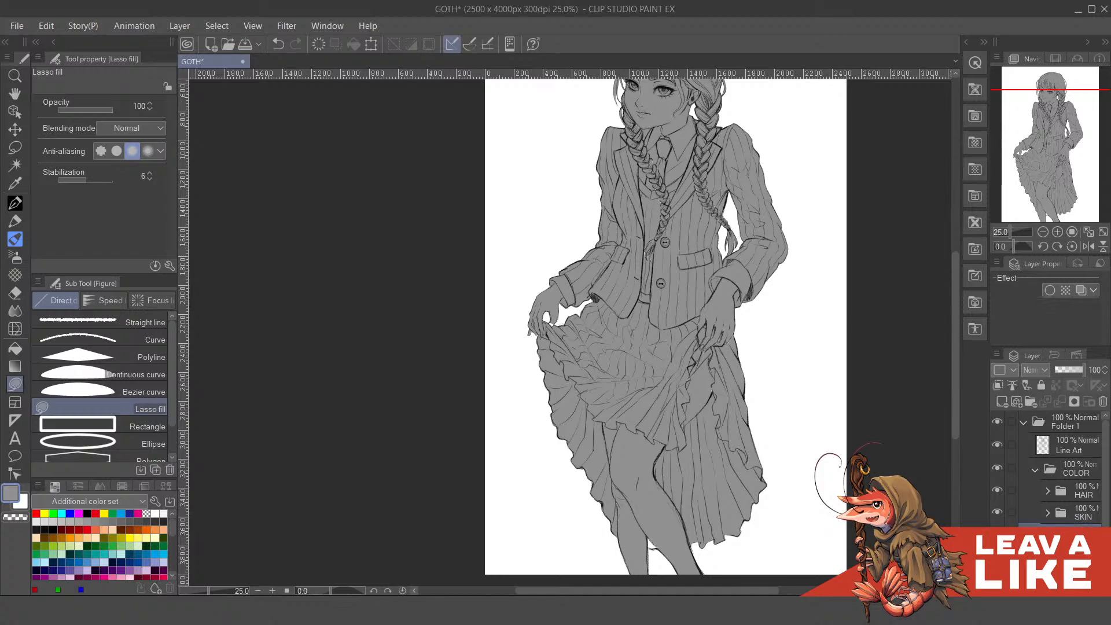
{"action": "left_click", "coordinate": [1004, 390]}
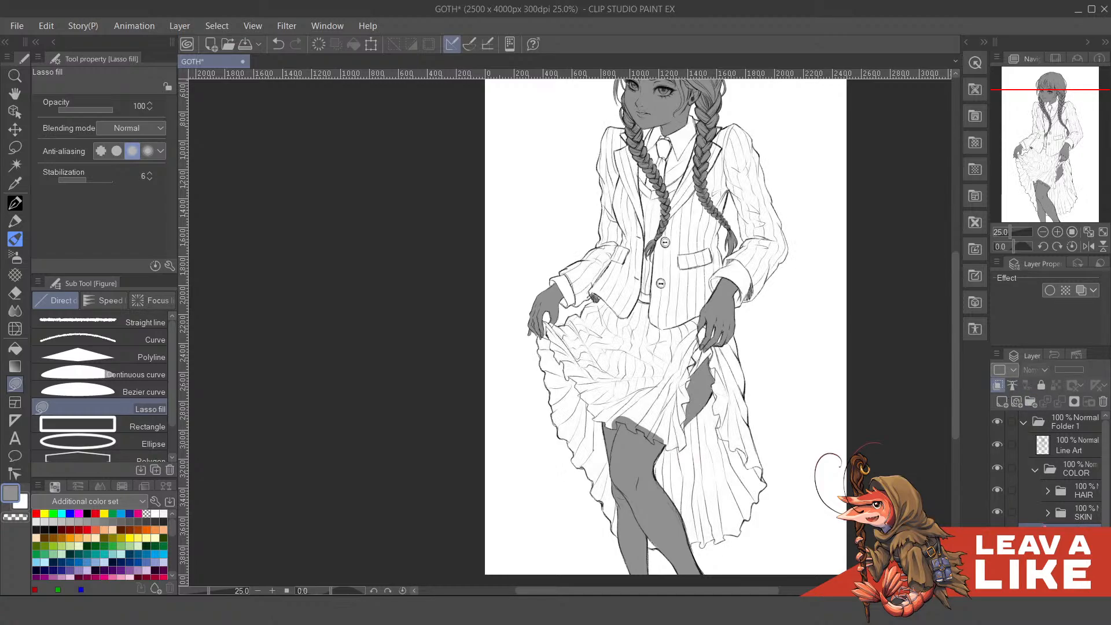
{"action": "left_click", "coordinate": [997, 534]}
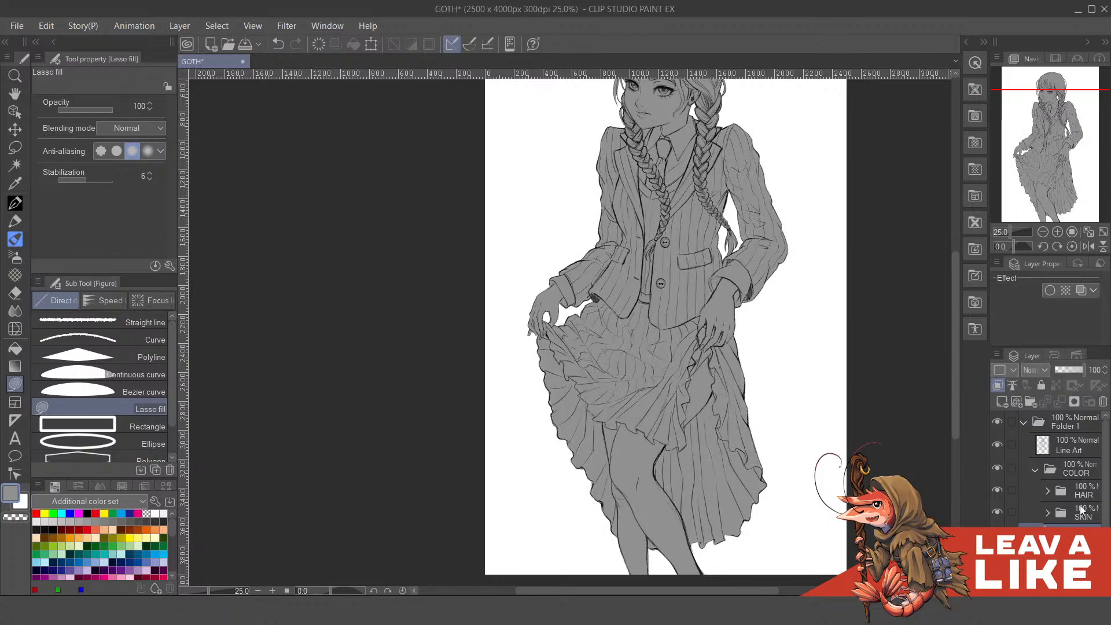
- Try clipping the SKIN and HAIR folders to the layer below, check with the base hidden, and undo the clipping
{"action": "left_click", "coordinate": [1099, 510]}
{"action": "left_click", "coordinate": [1001, 401]}
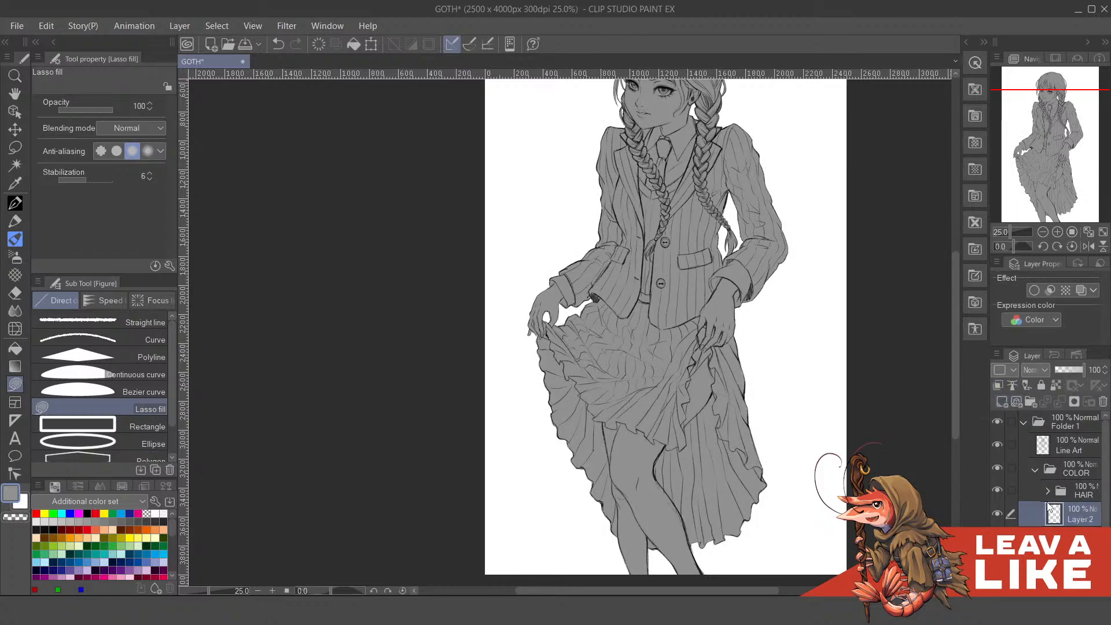
{"action": "key", "text": "ctrl+z"}
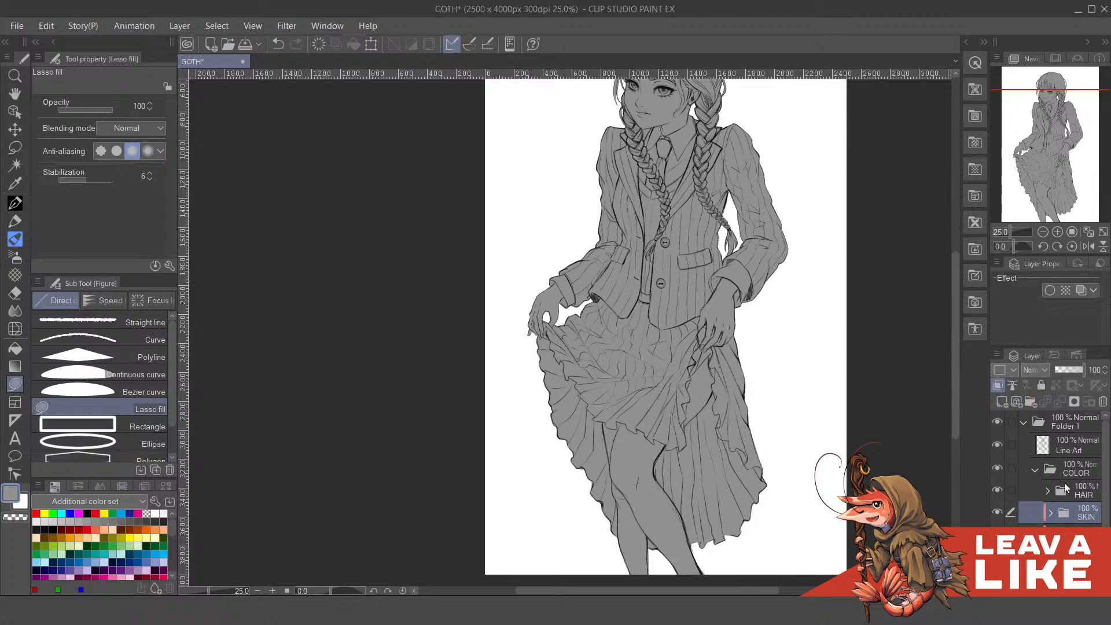
{"action": "left_click", "coordinate": [998, 385]}
{"action": "left_click", "coordinate": [997, 387]}
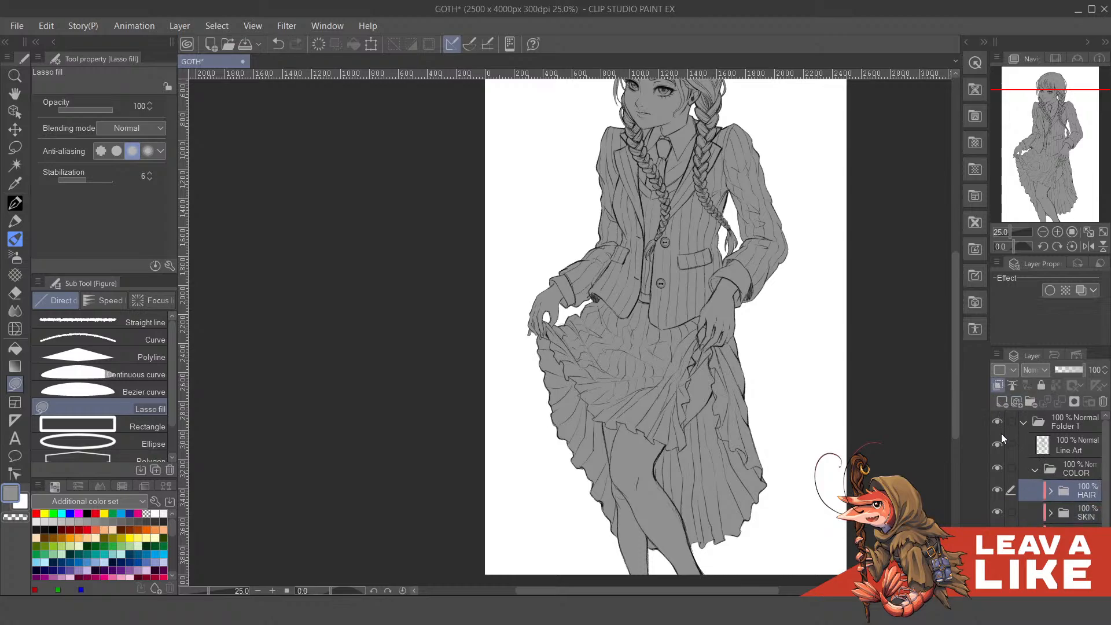
{"action": "scroll", "coordinate": [788, 461], "scroll_direction": "down", "scroll_amount": 1}
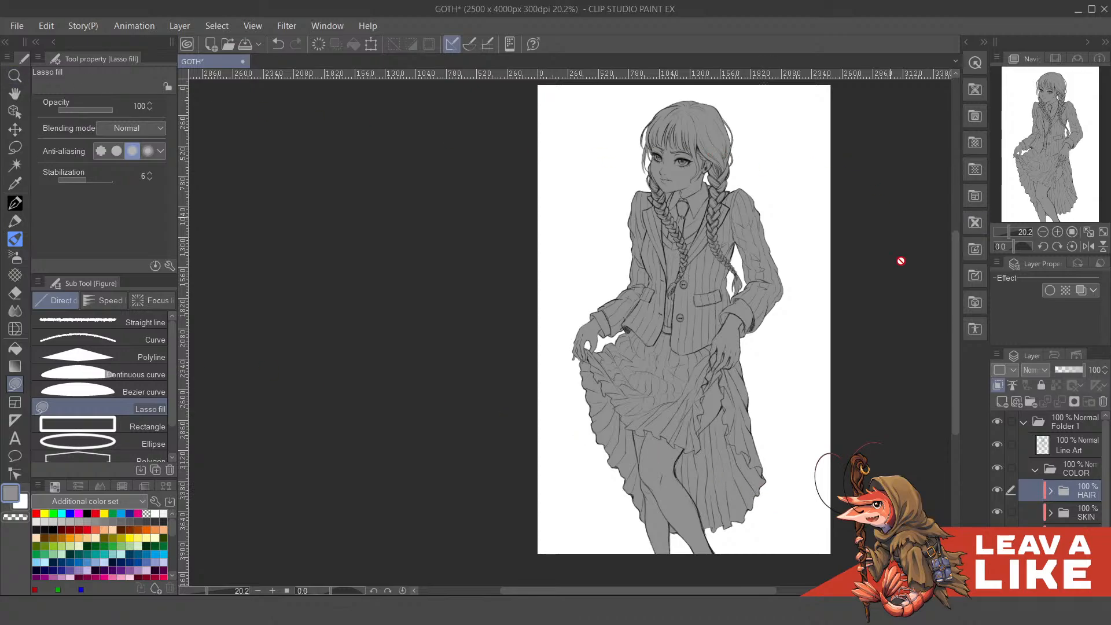
{"action": "left_click", "coordinate": [997, 561]}
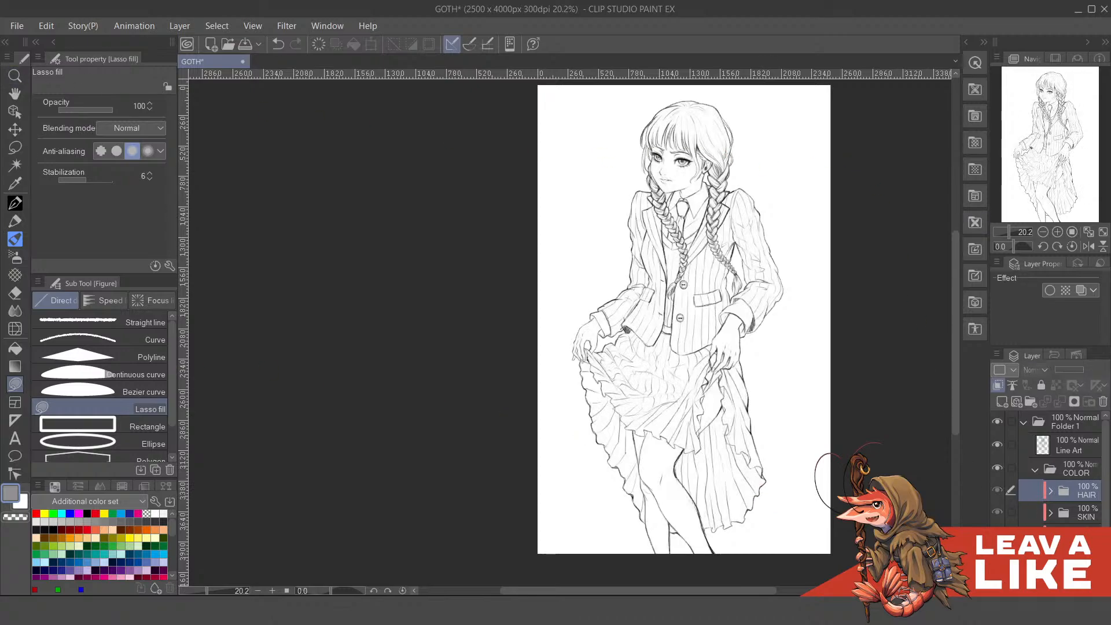
{"action": "key", "text": "ctrl+z"}
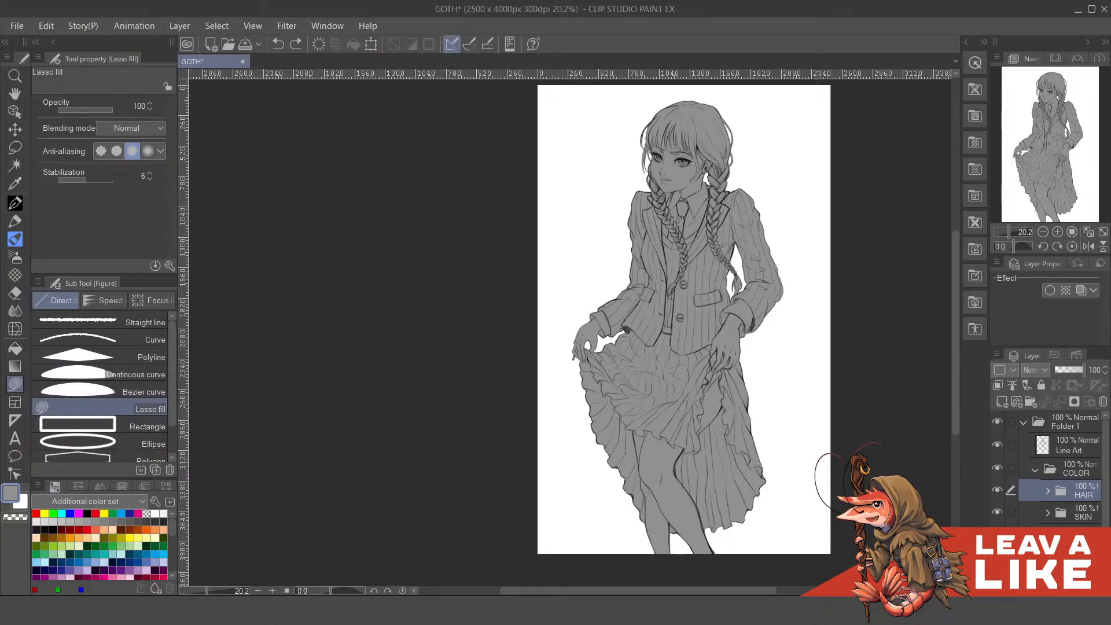
- Hide the palettes to check the filled base on the full figure and save the illustration
{"action": "scroll", "coordinate": [703, 415], "scroll_direction": "up", "scroll_amount": 1}
{"action": "left_click_drag", "start_coordinate": [771, 372], "coordinate": [598, 345]}
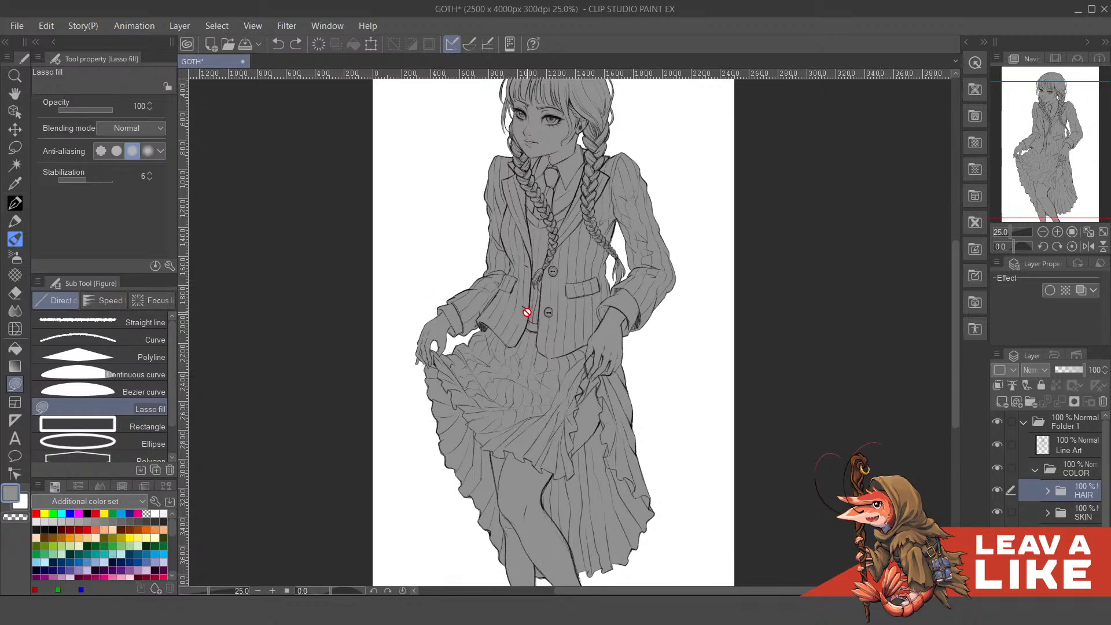
{"action": "key", "text": "Tab"}
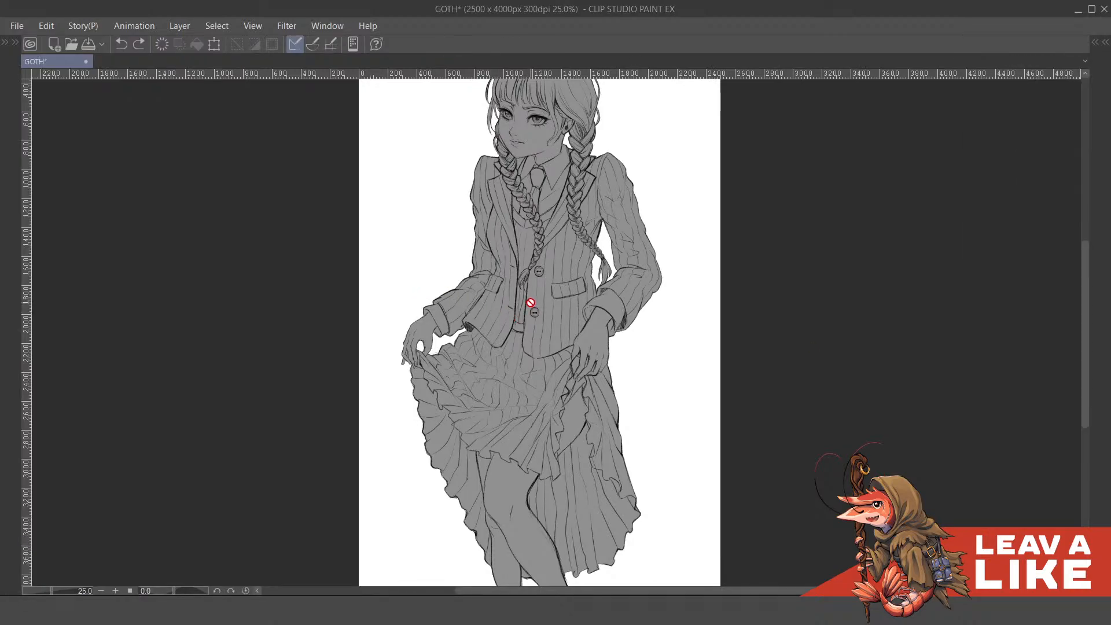
{"action": "scroll", "coordinate": [530, 304], "scroll_direction": "down", "scroll_amount": 1}
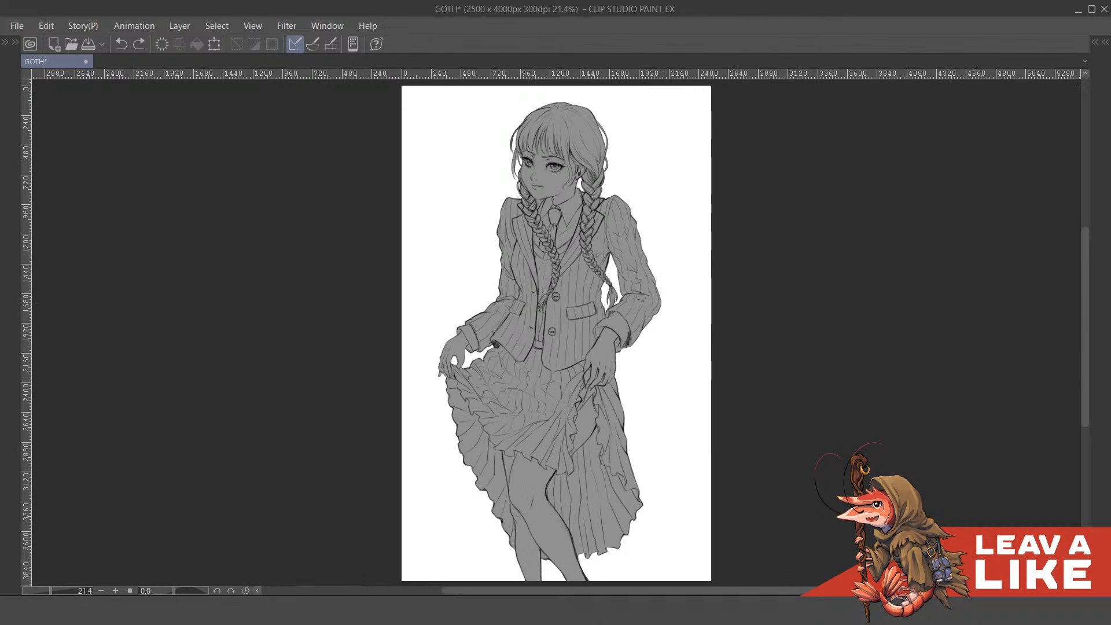
{"action": "key", "text": "ctrl+s"}
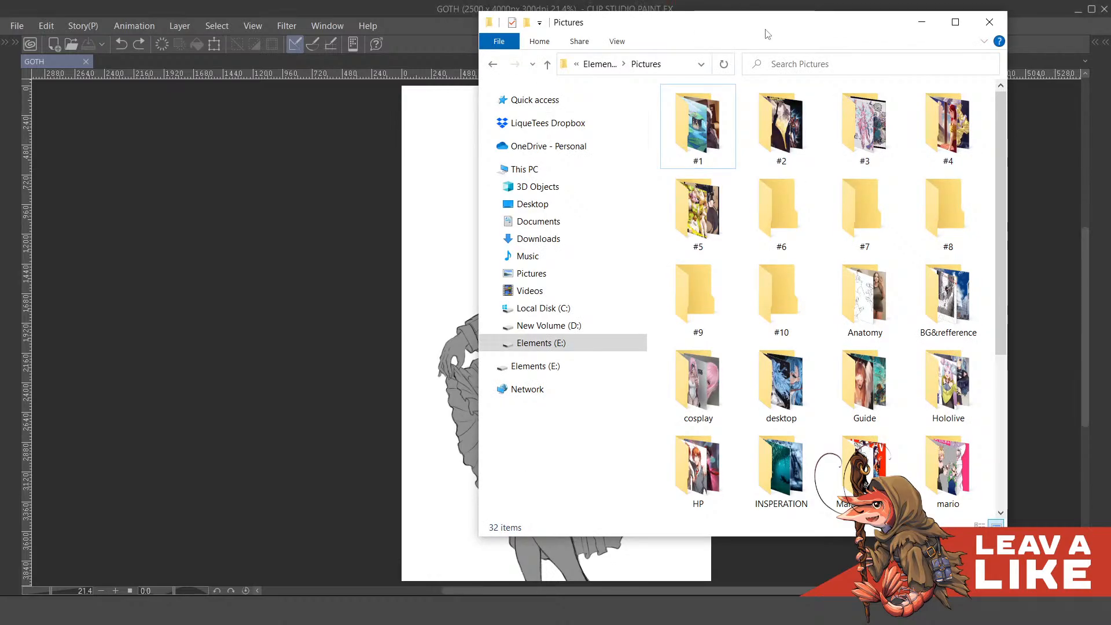
- Move the Pictures folder window aside, switch to the web browser, and bring up the Wednesday Addams results on Pinterest
{"action": "left_click_drag", "start_coordinate": [765, 25], "coordinate": [1110, 142]}
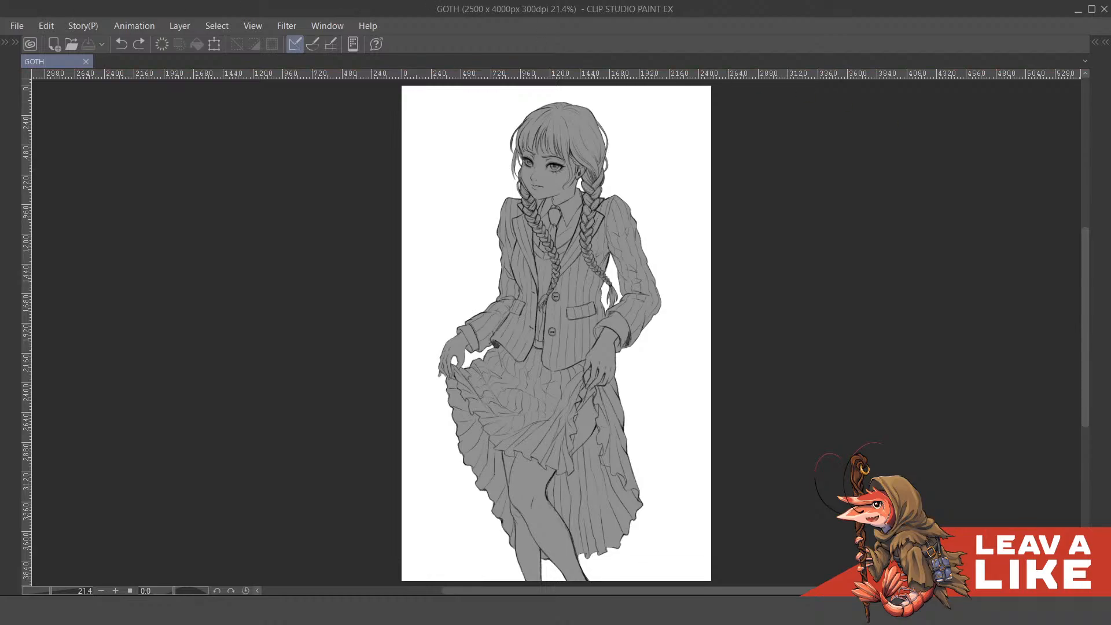
{"action": "key", "text": "alt+Tab"}
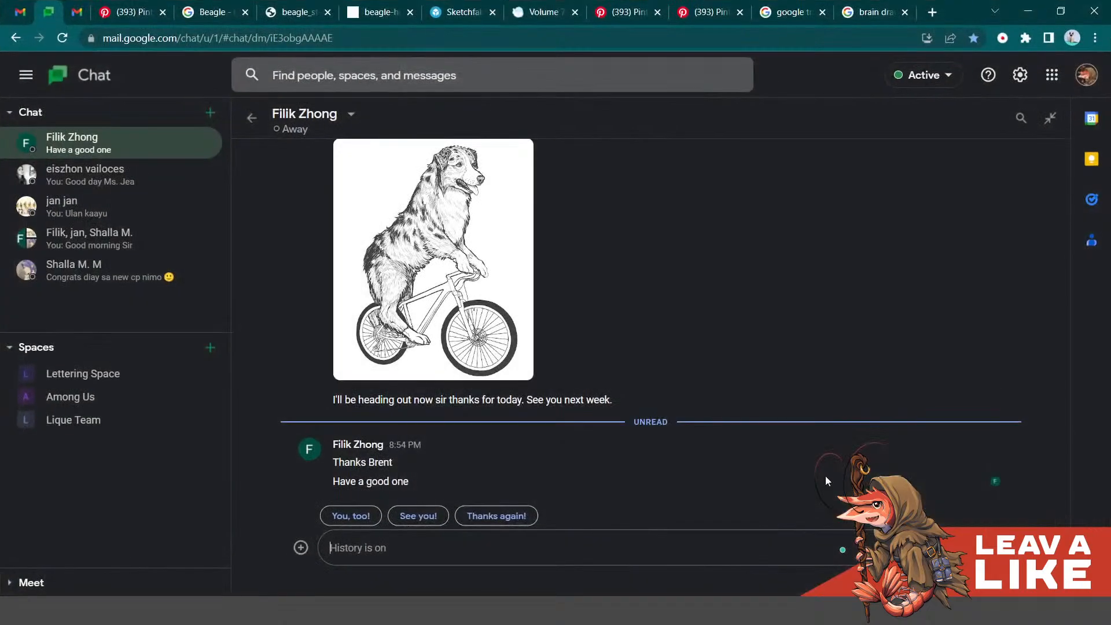
{"action": "left_click", "coordinate": [642, 10]}
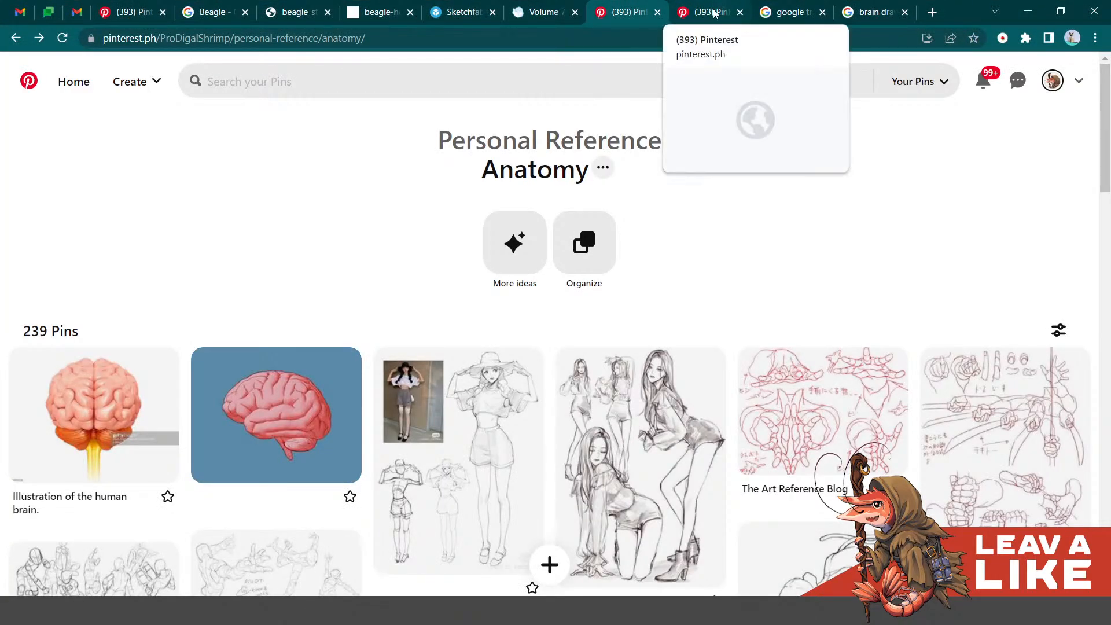
{"action": "left_click", "coordinate": [419, 83]}
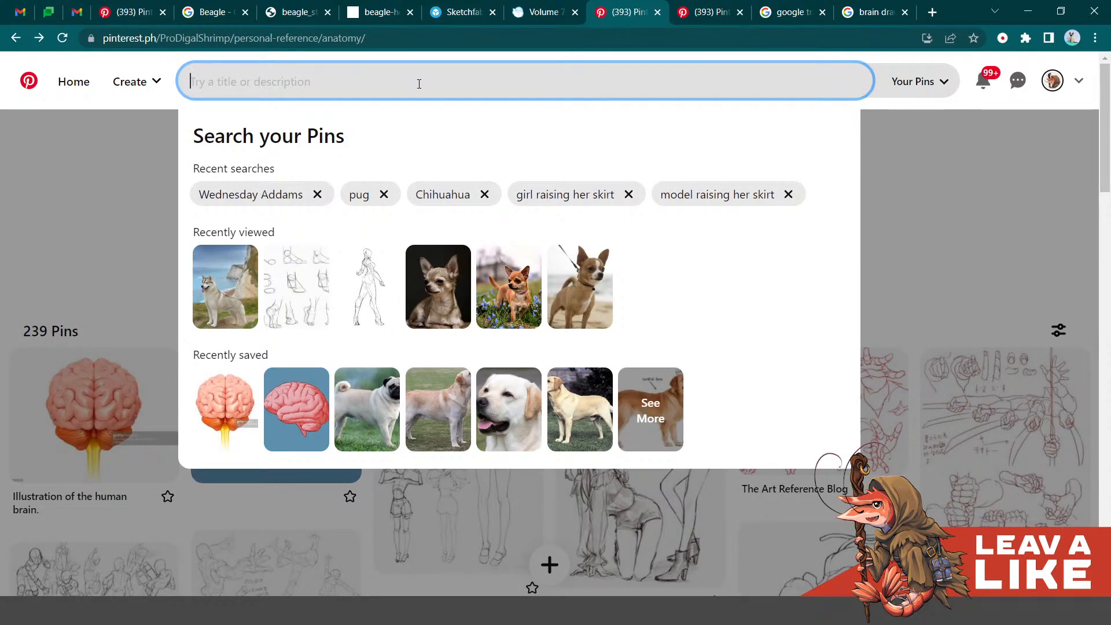
{"action": "type", "text": "W"}
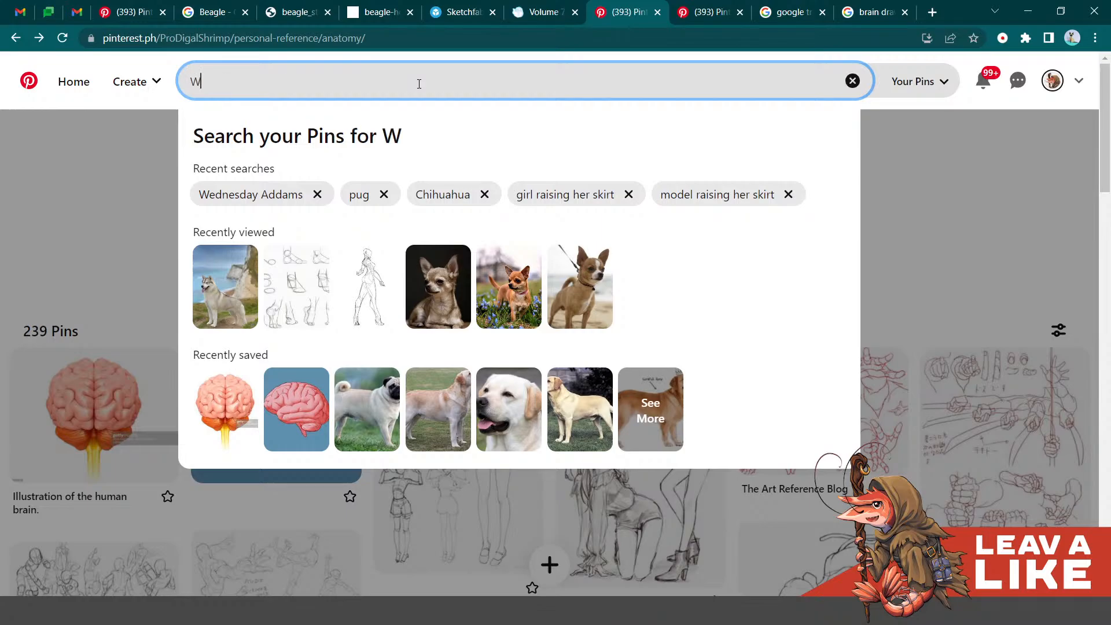
{"action": "key", "text": "ctrl+Tab"}
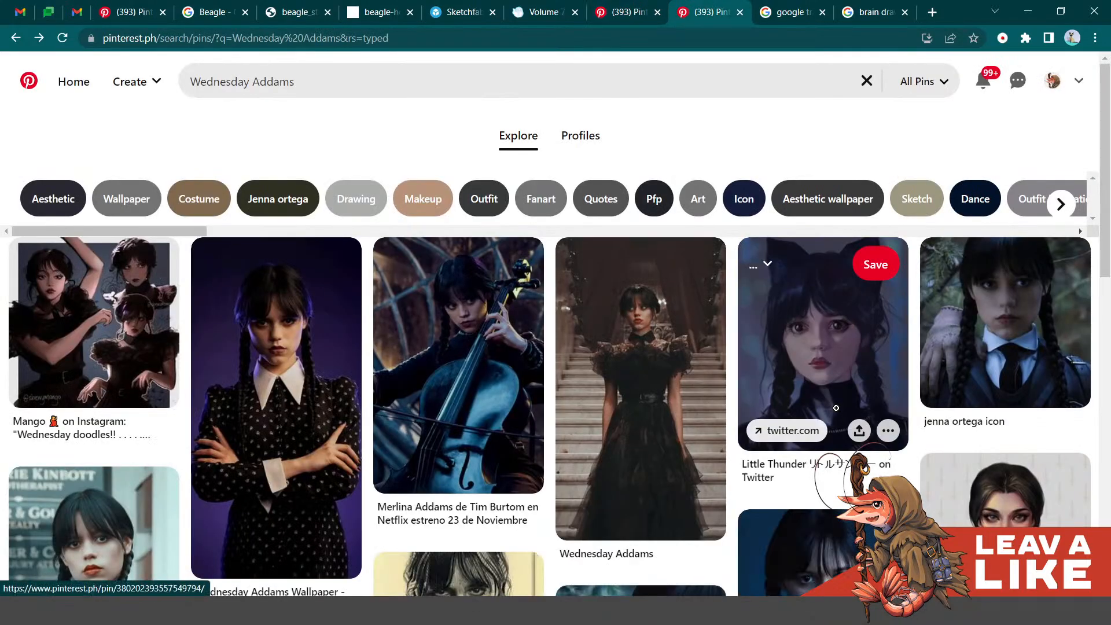
- Look through the Wednesday Addams pins for outfit, hair and colour references
{"action": "scroll", "coordinate": [810, 408], "scroll_direction": "down", "scroll_amount": 6}
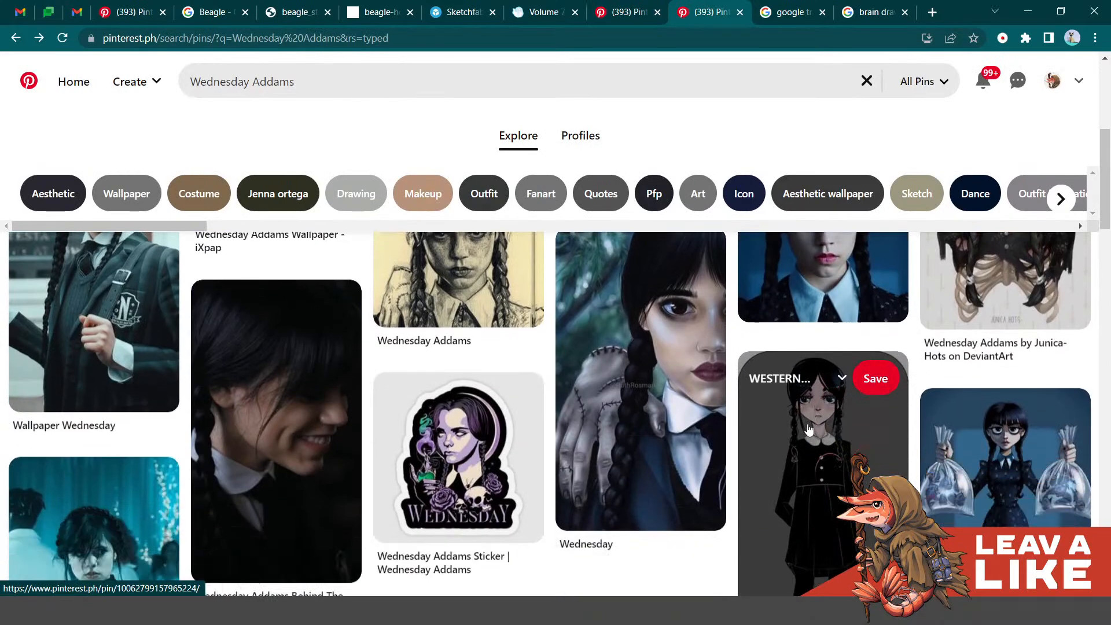
{"action": "scroll", "coordinate": [807, 423], "scroll_direction": "down", "scroll_amount": 3}
{"action": "scroll", "coordinate": [807, 424], "scroll_direction": "down", "scroll_amount": 8}
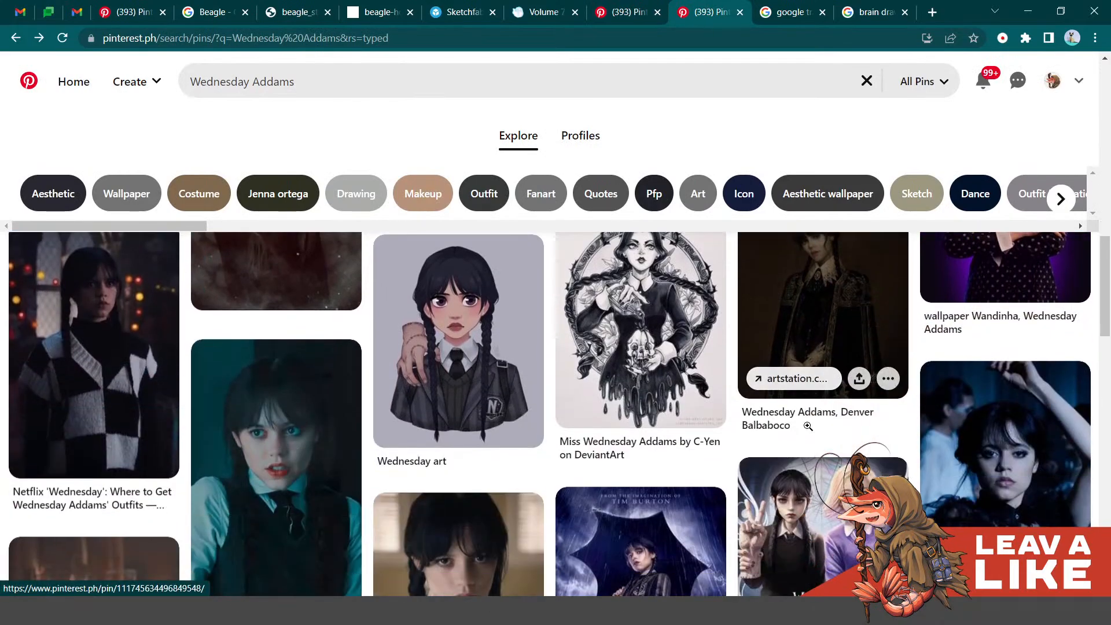
{"action": "scroll", "coordinate": [808, 426], "scroll_direction": "down", "scroll_amount": 4}
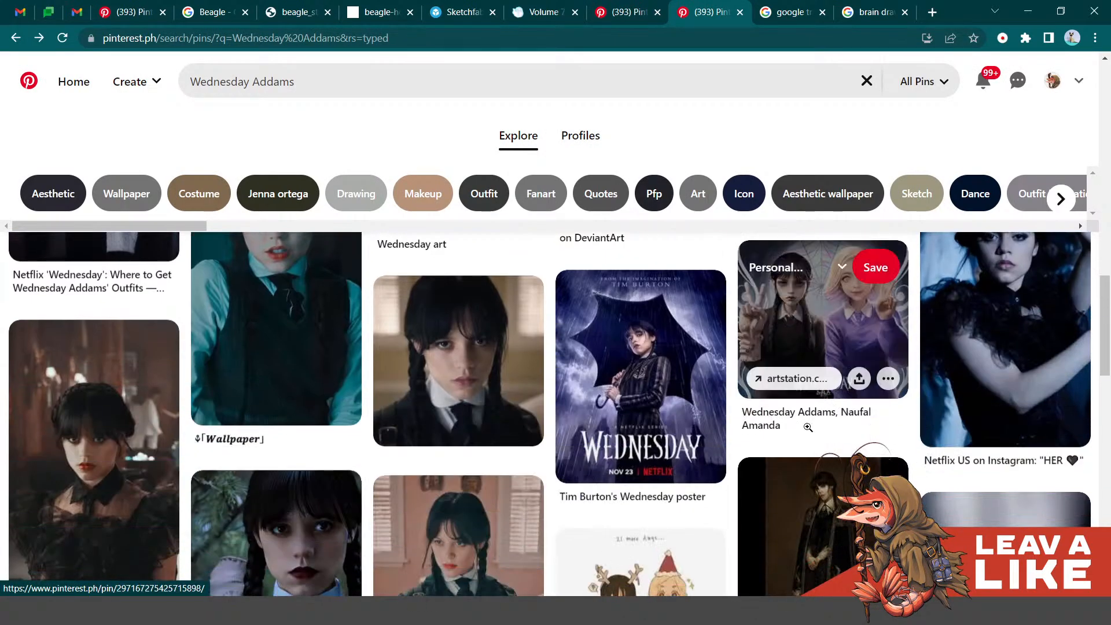
{"action": "scroll", "coordinate": [808, 427], "scroll_direction": "down", "scroll_amount": 4}
{"action": "scroll", "coordinate": [808, 429], "scroll_direction": "down", "scroll_amount": 4}
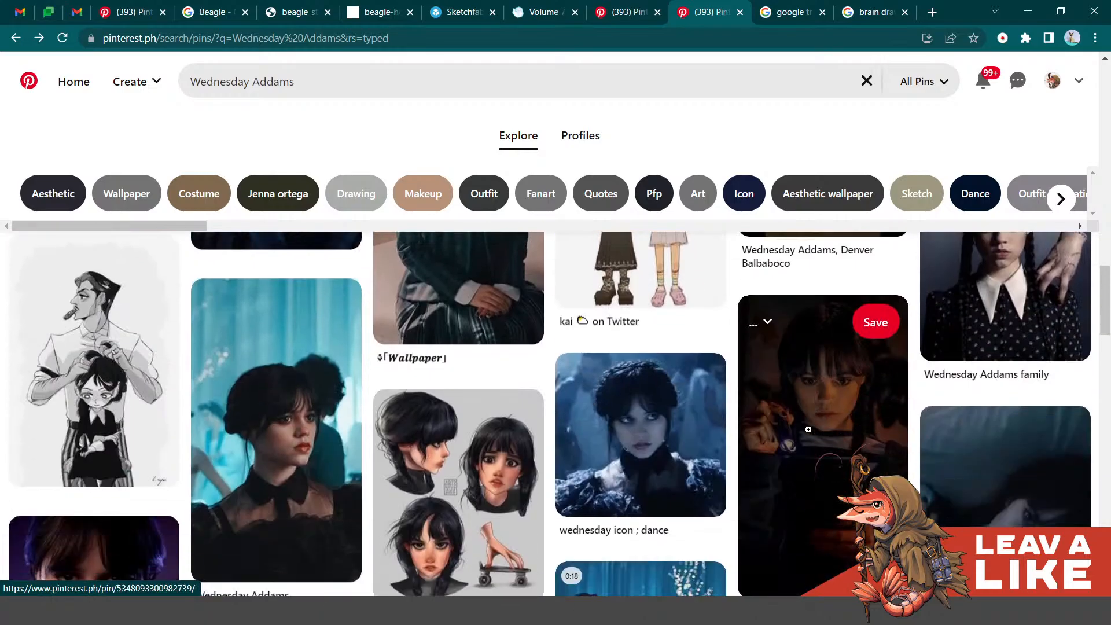
{"action": "scroll", "coordinate": [809, 429], "scroll_direction": "down", "scroll_amount": 4}
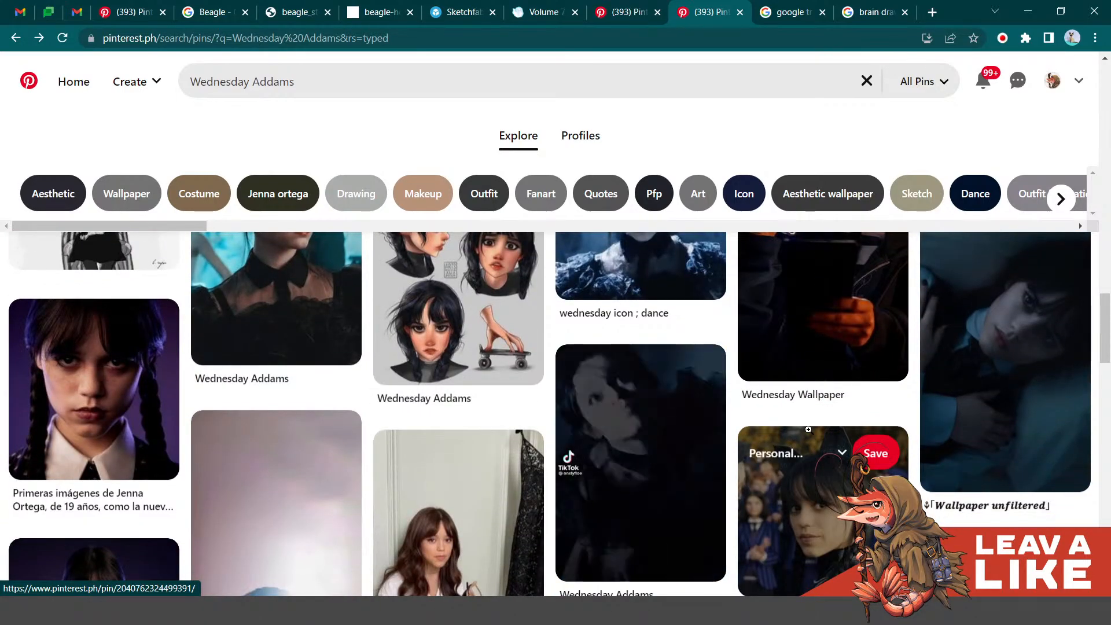
{"action": "scroll", "coordinate": [808, 429], "scroll_direction": "down", "scroll_amount": 5}
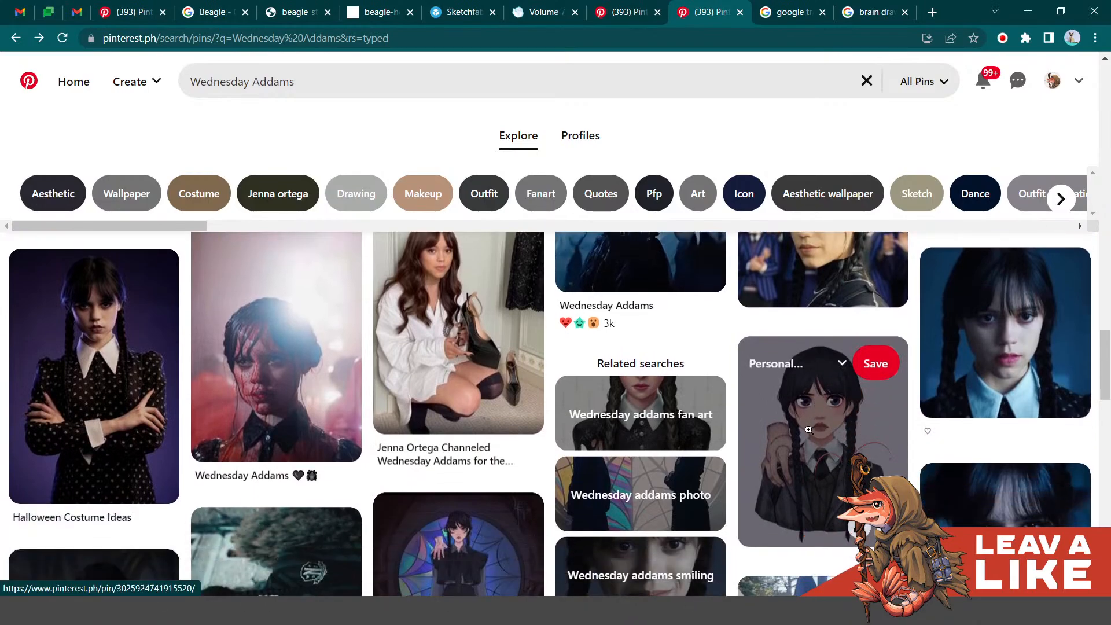
{"action": "scroll", "coordinate": [808, 429], "scroll_direction": "down", "scroll_amount": 4}
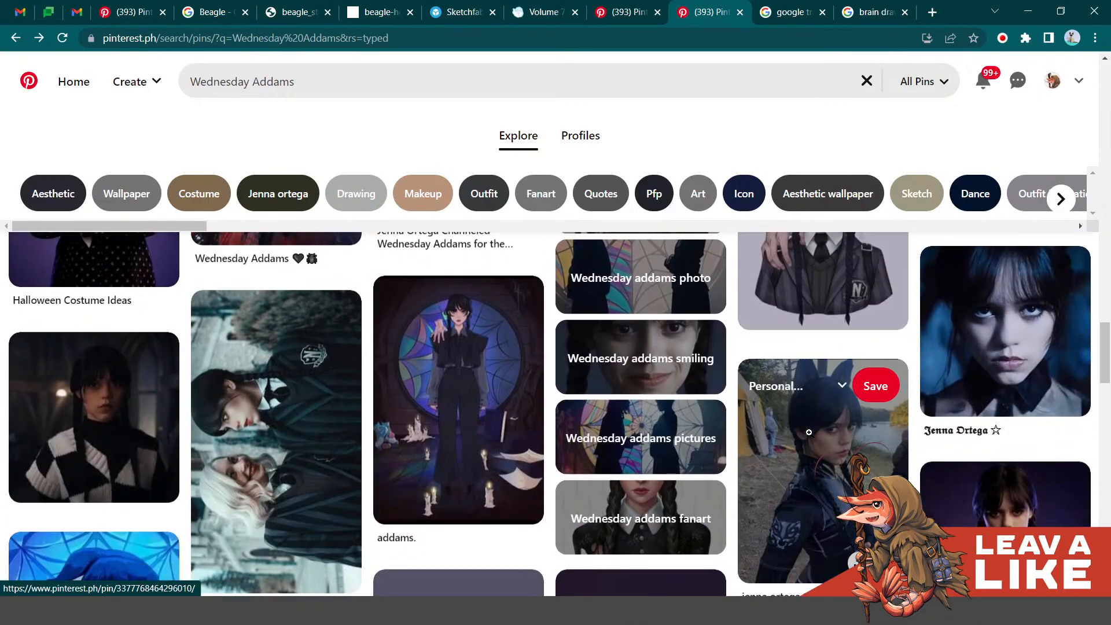
{"action": "scroll", "coordinate": [808, 432], "scroll_direction": "down", "scroll_amount": 15}
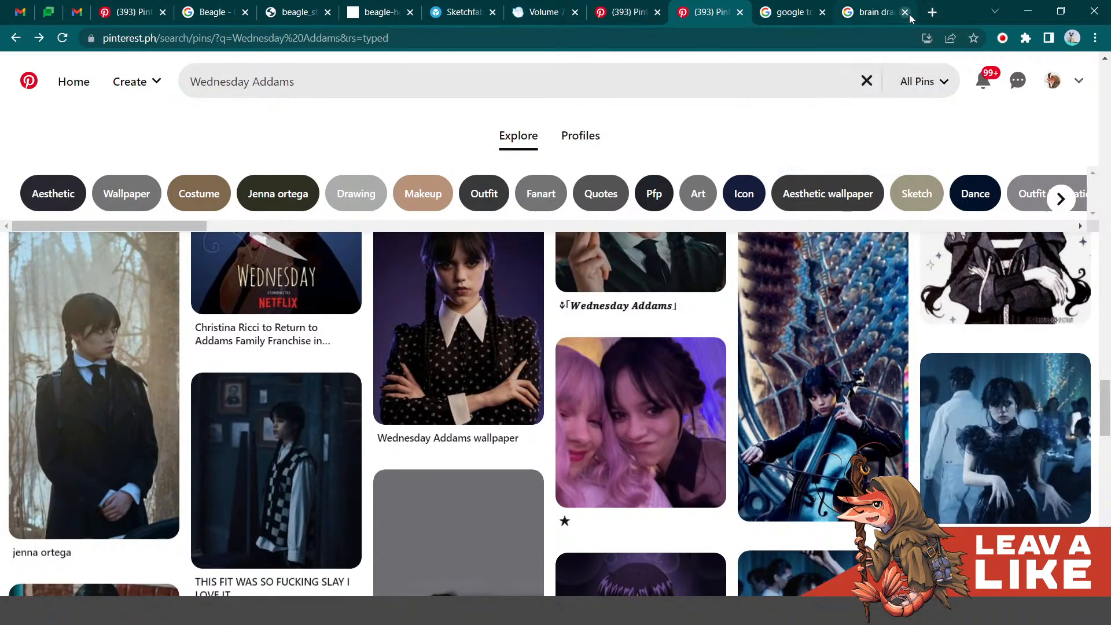
- Place the brain drawing search tab ahead of the google translate tab and search its images for "wednesday addams uniform"
{"action": "left_click", "coordinate": [790, 12]}
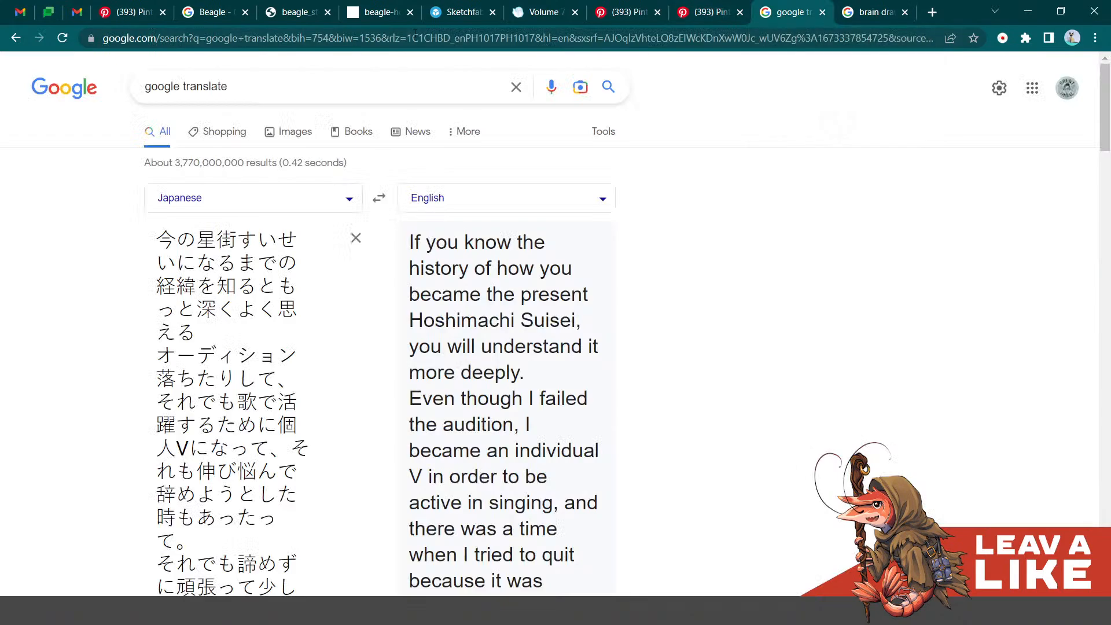
{"action": "left_click", "coordinate": [874, 12]}
{"action": "left_click_drag", "start_coordinate": [873, 12], "coordinate": [793, 12]}
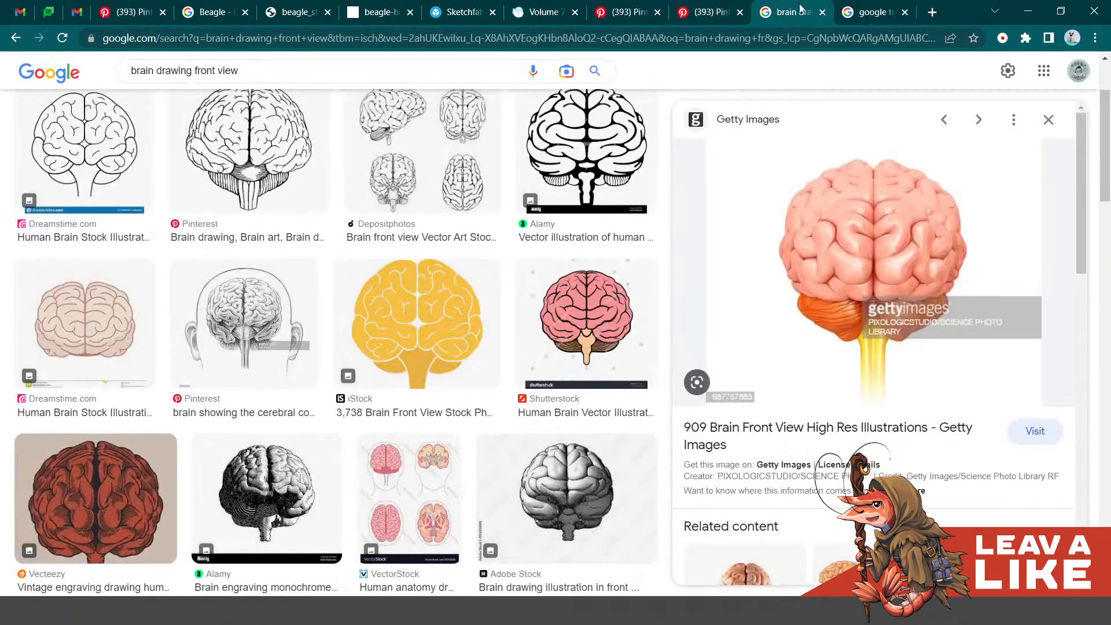
{"action": "left_click", "coordinate": [504, 68]}
{"action": "type", "text": "WE"}
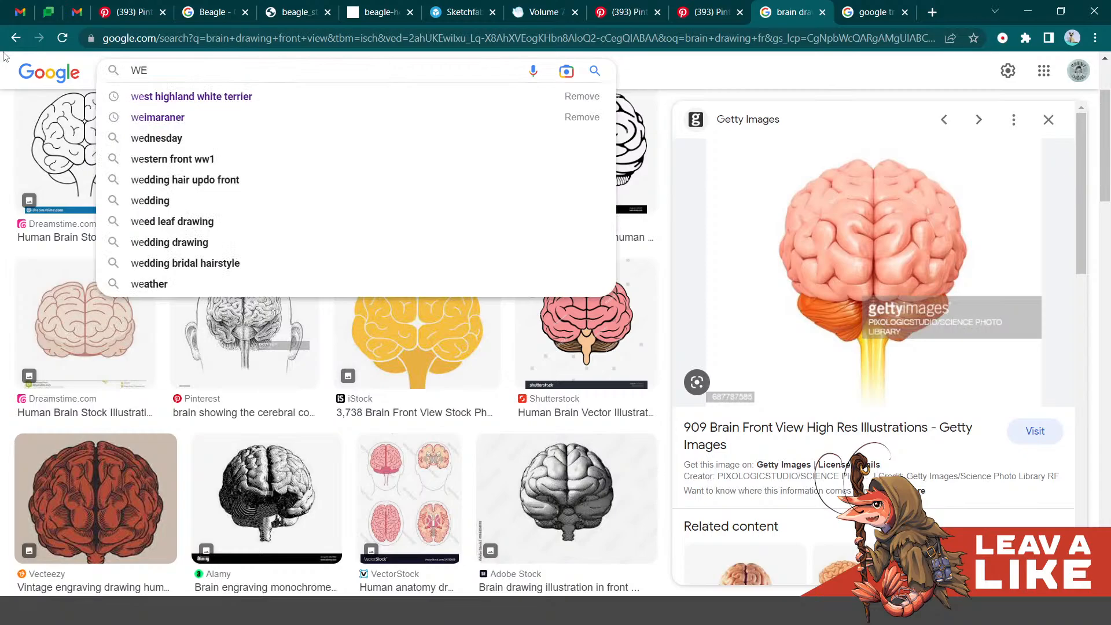
{"action": "type", "text": "D"}
{"action": "key", "text": "Down"}
{"action": "key", "text": "Return"}
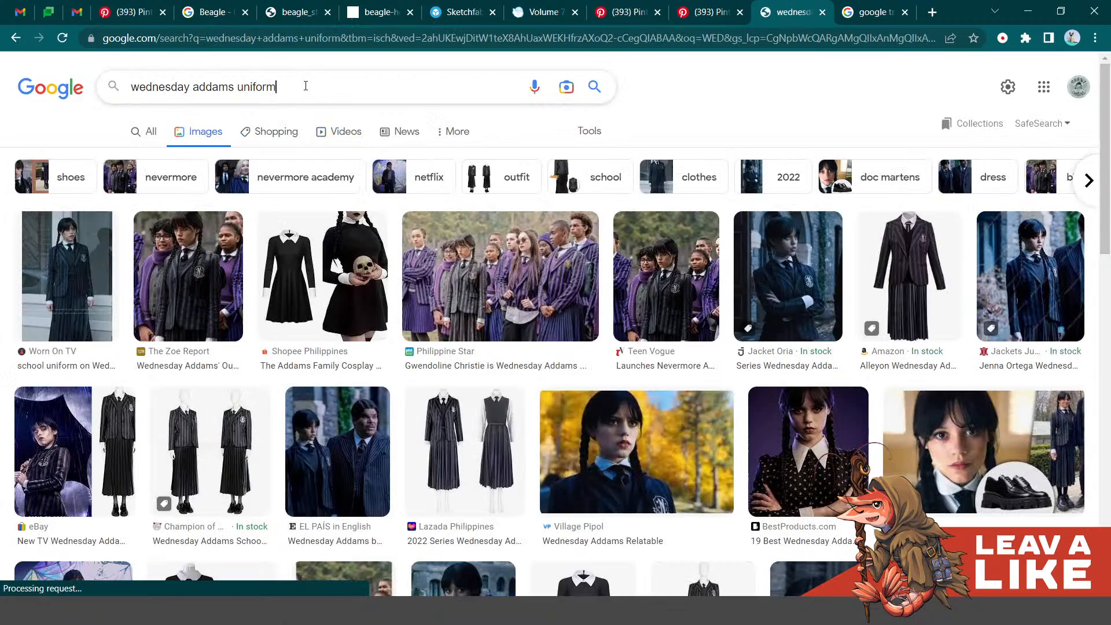
- Change the image search to "wednesday addams RAIN" and look through the results for rainy, dark-lit references
{"action": "double_click", "coordinate": [306, 86]}
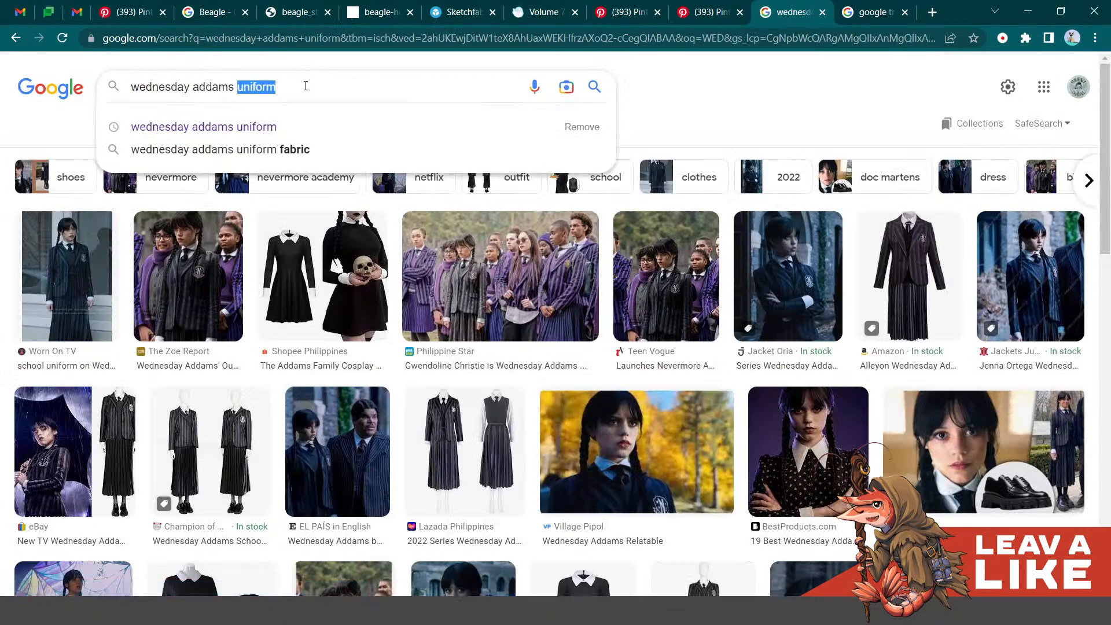
{"action": "key", "text": "BackSpace"}
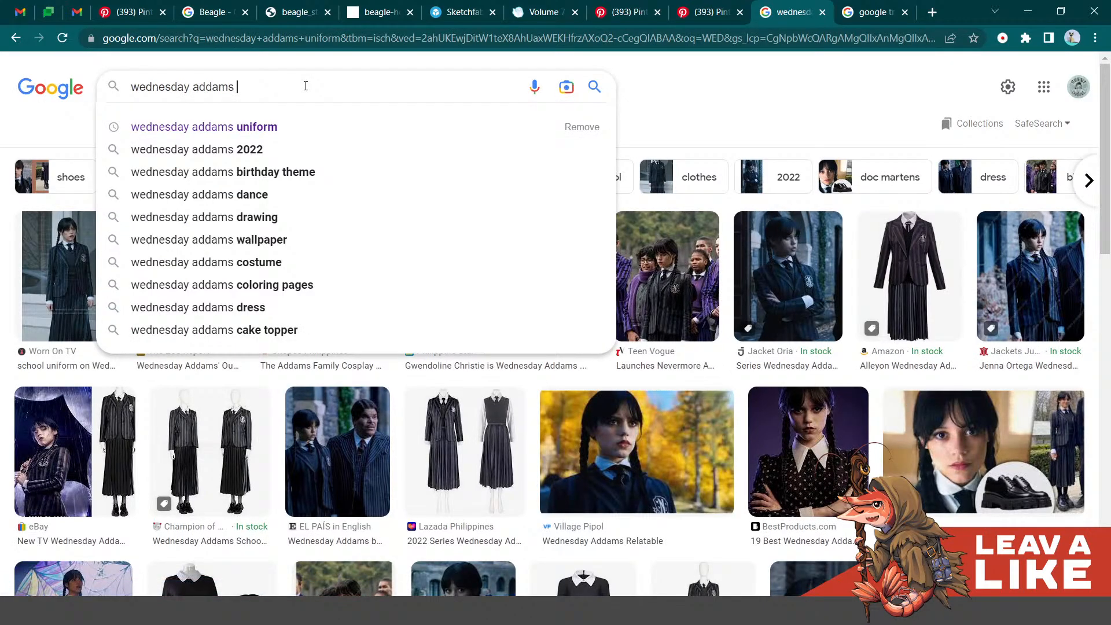
{"action": "type", "text": "RAIN"}
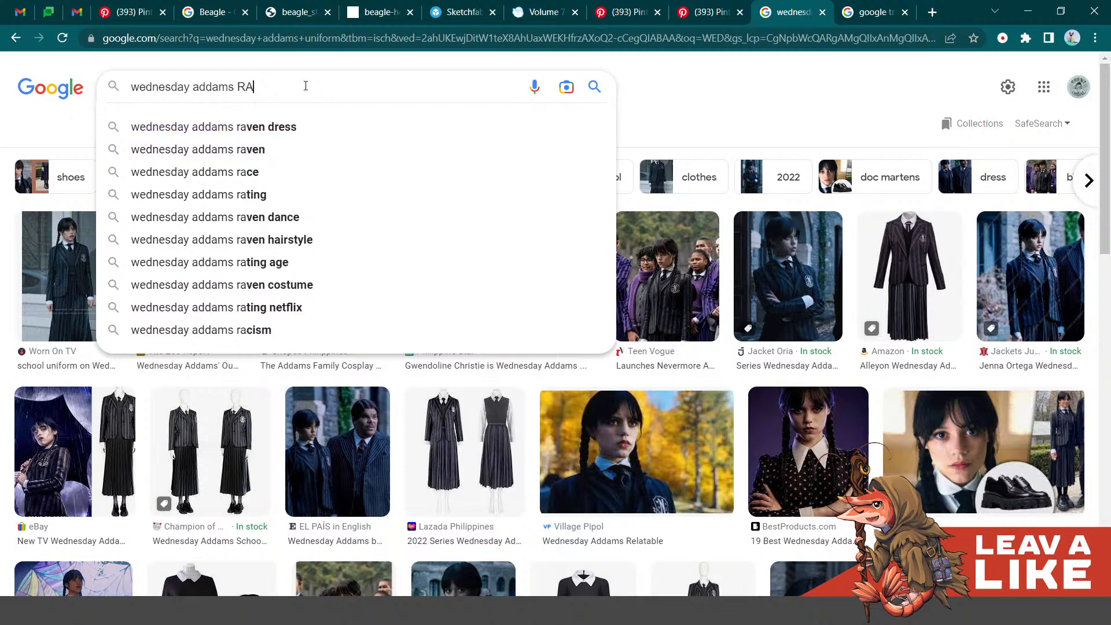
{"action": "key", "text": "Return"}
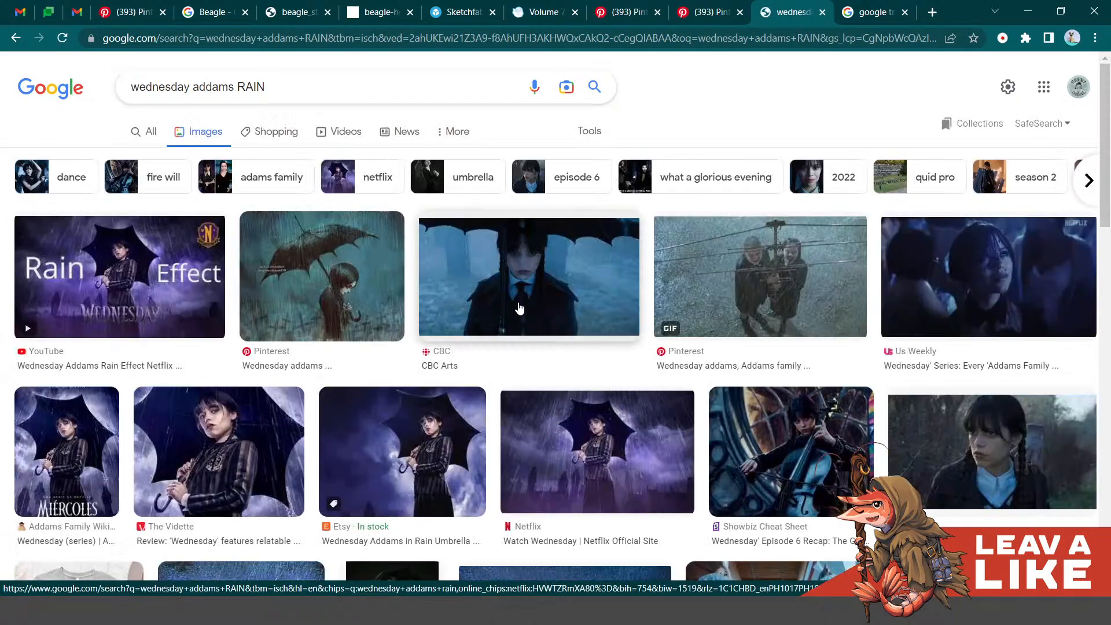
{"action": "scroll", "coordinate": [519, 309], "scroll_direction": "down", "scroll_amount": 1}
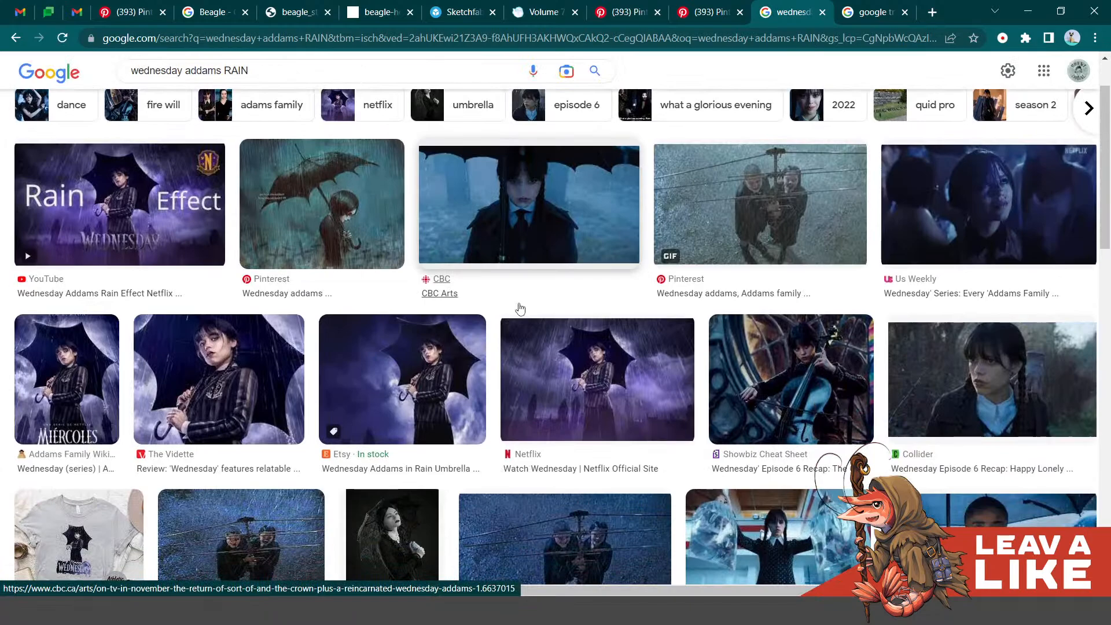
{"action": "scroll", "coordinate": [520, 308], "scroll_direction": "down", "scroll_amount": 5}
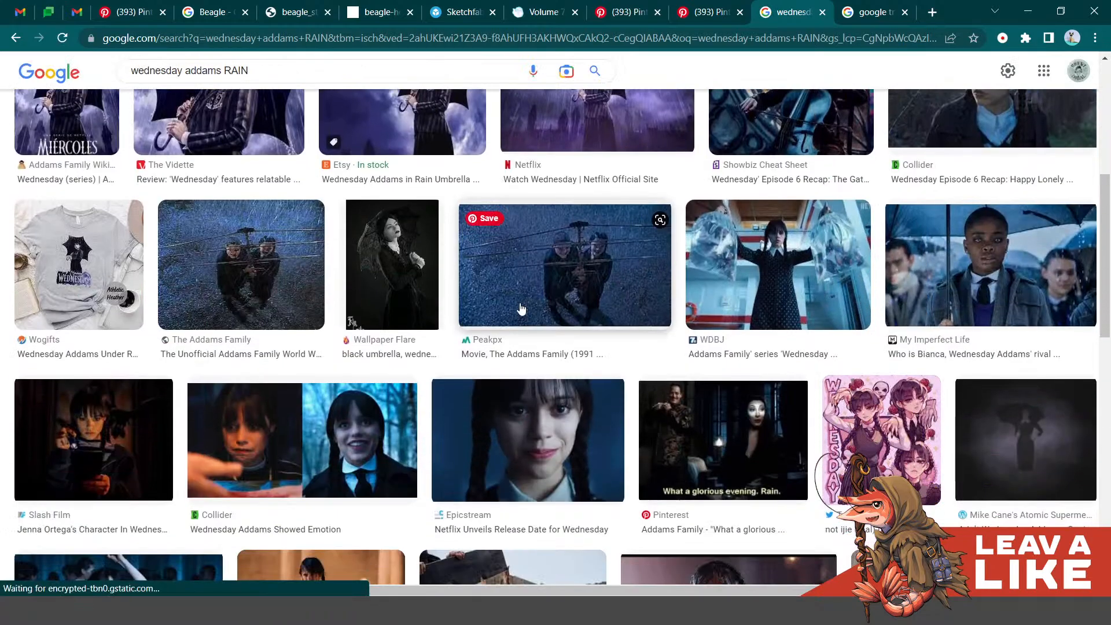
{"action": "scroll", "coordinate": [520, 308], "scroll_direction": "down", "scroll_amount": 4}
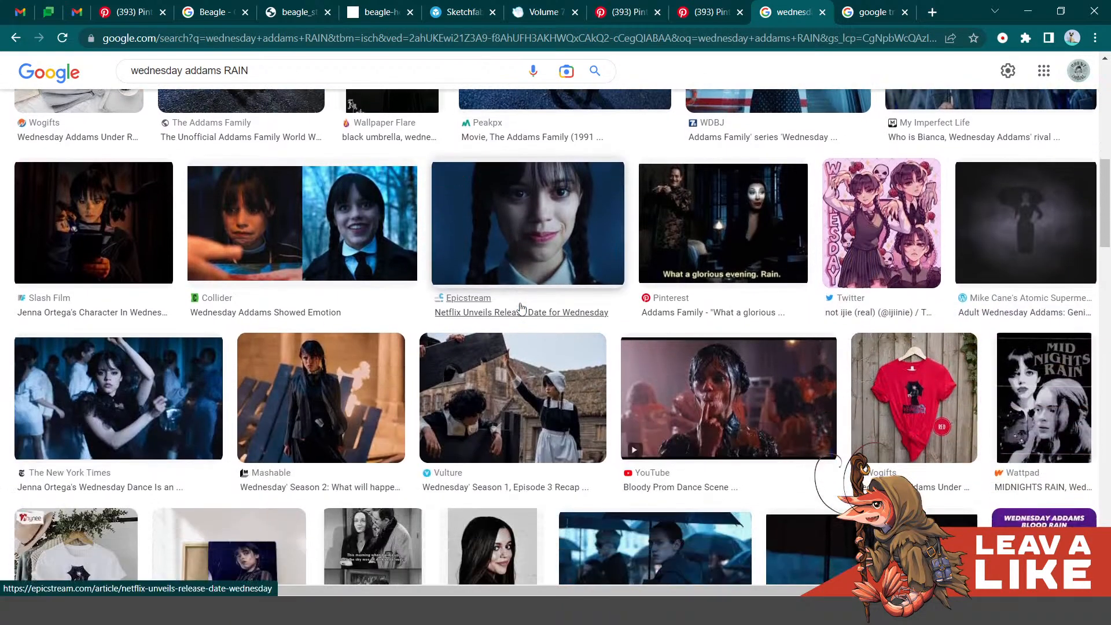
{"action": "scroll", "coordinate": [520, 309], "scroll_direction": "down", "scroll_amount": 2}
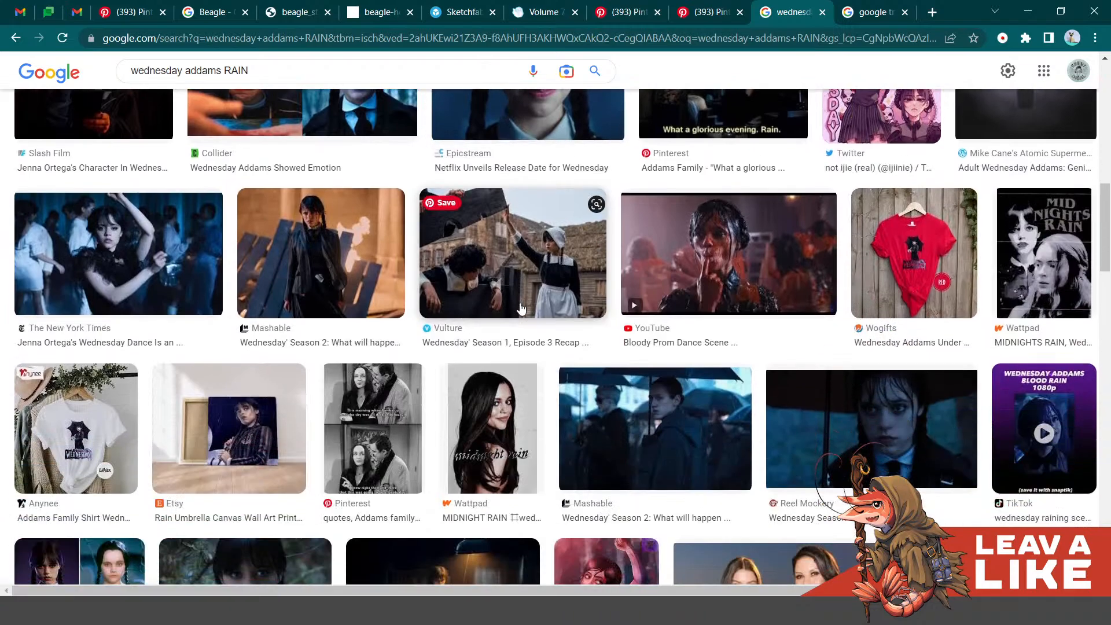
{"action": "scroll", "coordinate": [519, 309], "scroll_direction": "down", "scroll_amount": 5}
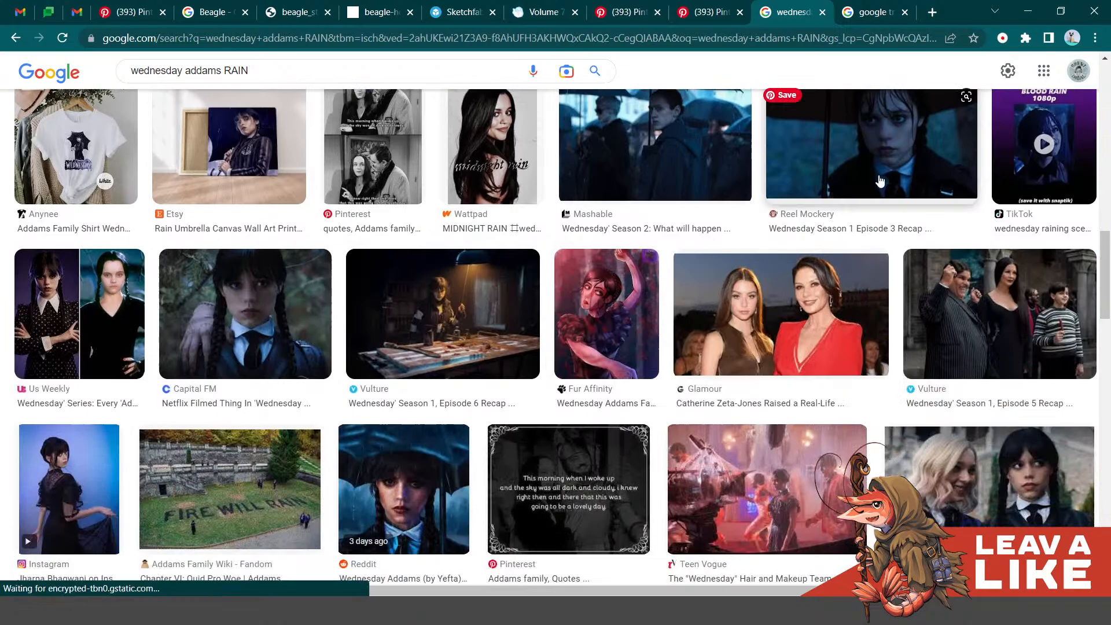
- Preview the Reel Mockery umbrella still, then preview the Netflix umbrella still from its related content
{"action": "left_click", "coordinate": [880, 181]}
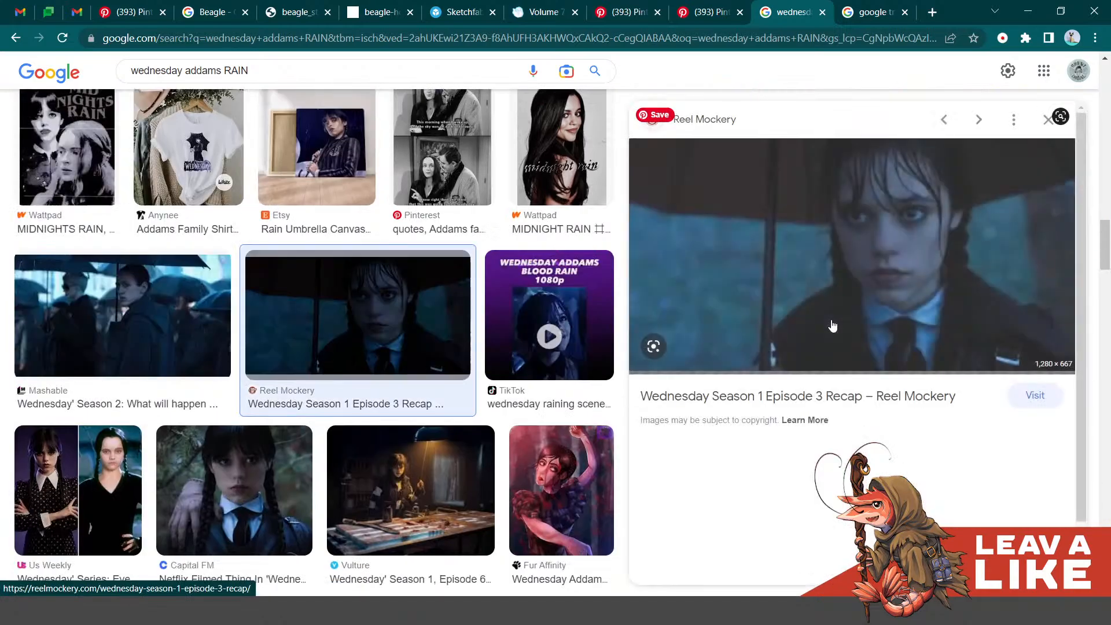
{"action": "scroll", "coordinate": [831, 324], "scroll_direction": "down", "scroll_amount": 5}
{"action": "scroll", "coordinate": [831, 325], "scroll_direction": "down", "scroll_amount": 3}
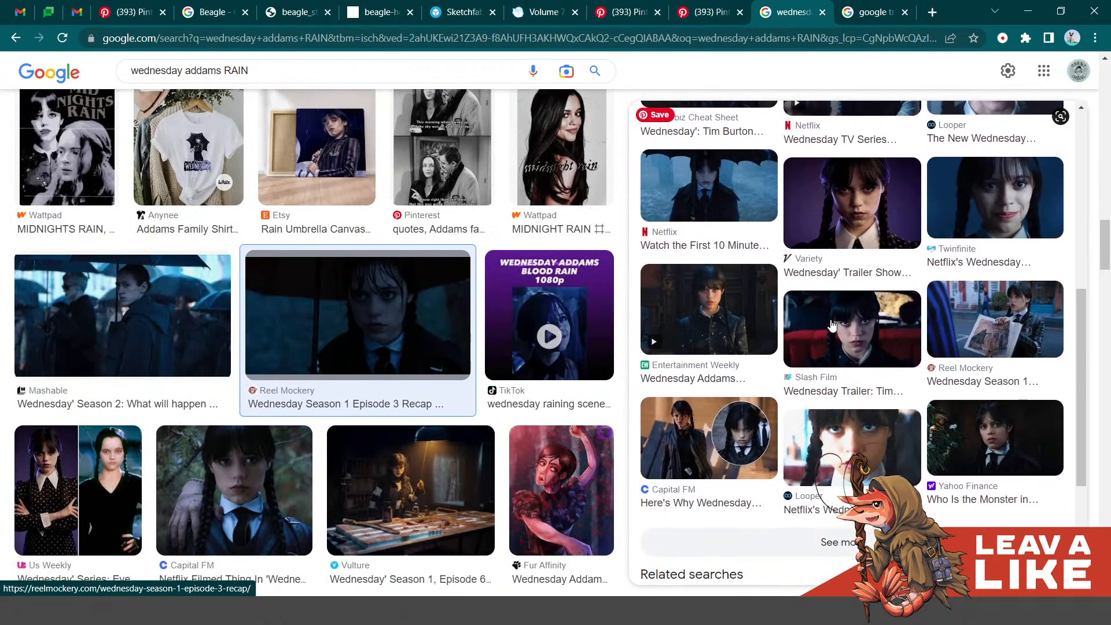
{"action": "left_click", "coordinate": [712, 196]}
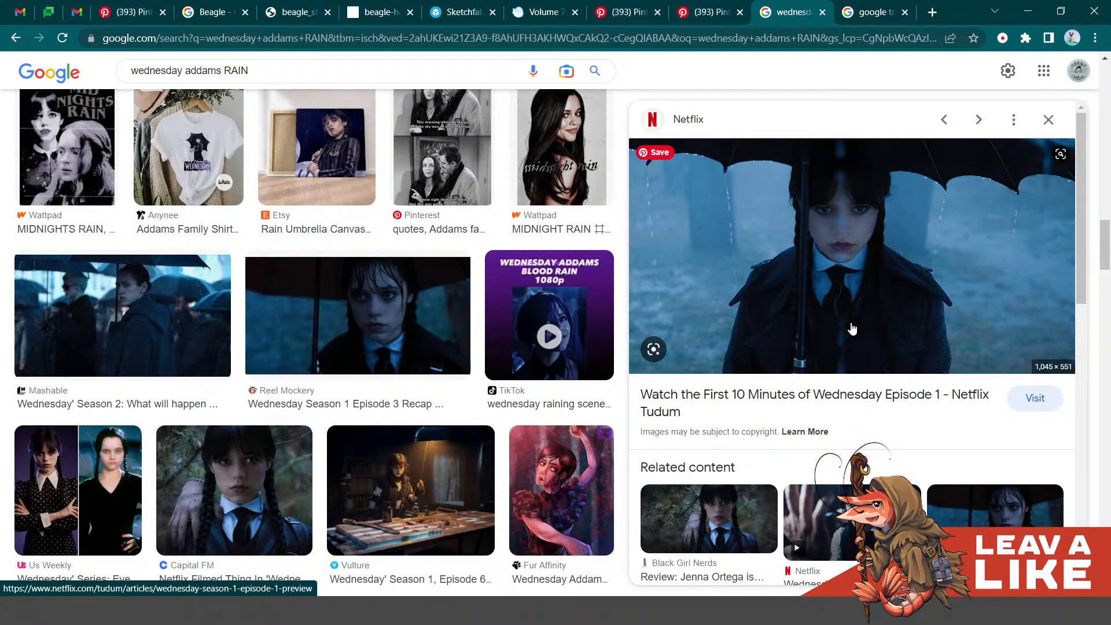
- Check the images related to the Netflix umbrella still and open the still itself in its own browser tab
{"action": "scroll", "coordinate": [852, 328], "scroll_direction": "down", "scroll_amount": 3}
{"action": "scroll", "coordinate": [851, 330], "scroll_direction": "down", "scroll_amount": 5}
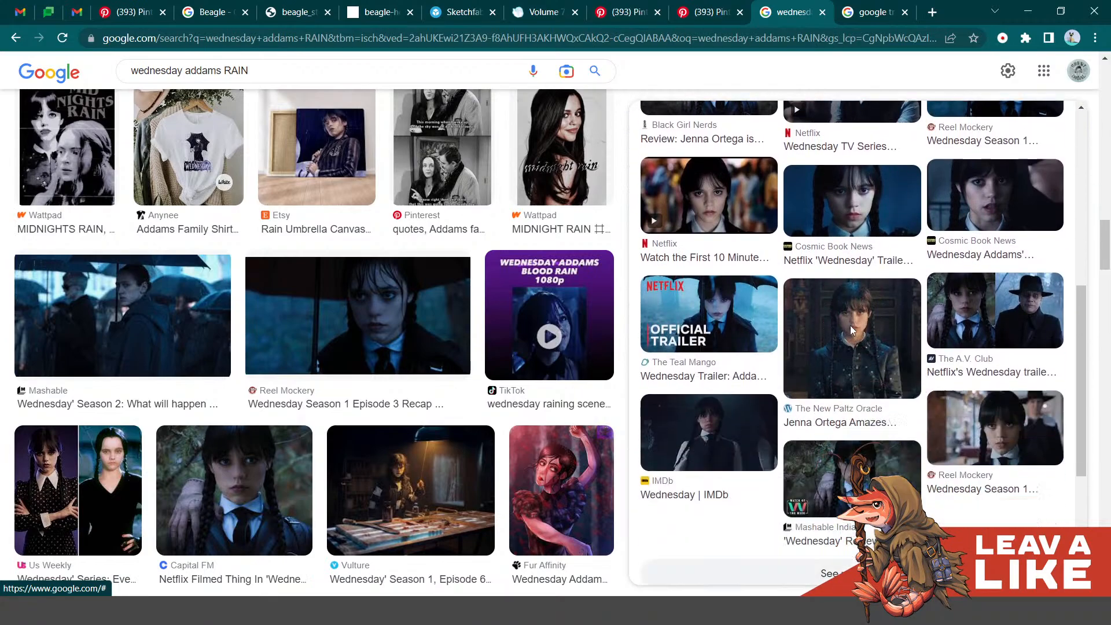
{"action": "scroll", "coordinate": [850, 325], "scroll_direction": "up", "scroll_amount": 8}
{"action": "right_click", "coordinate": [764, 208]}
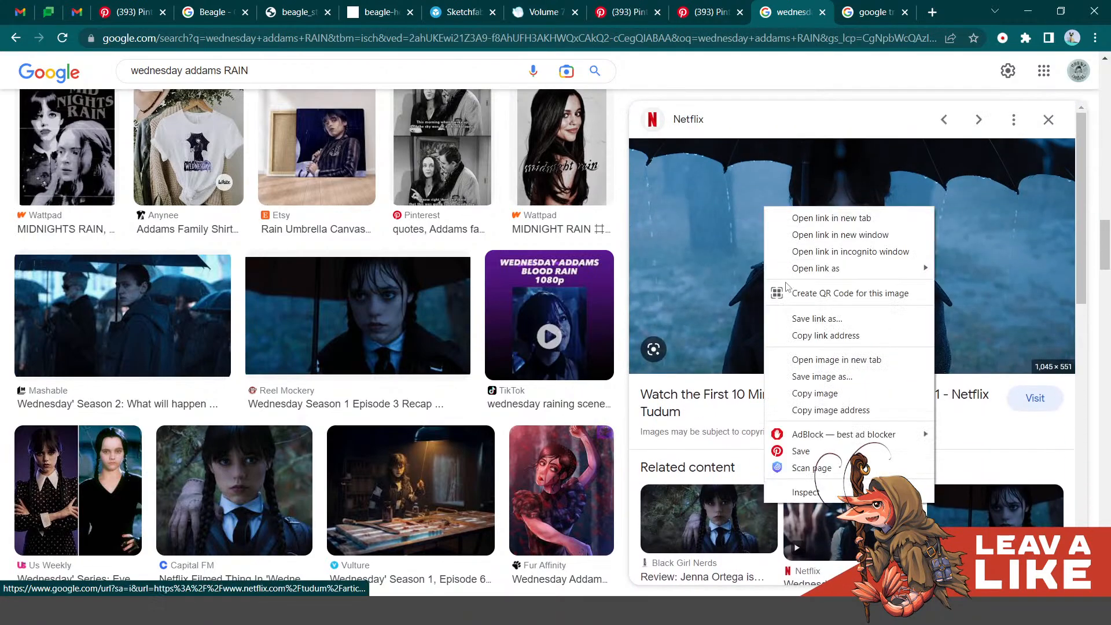
{"action": "left_click", "coordinate": [822, 360]}
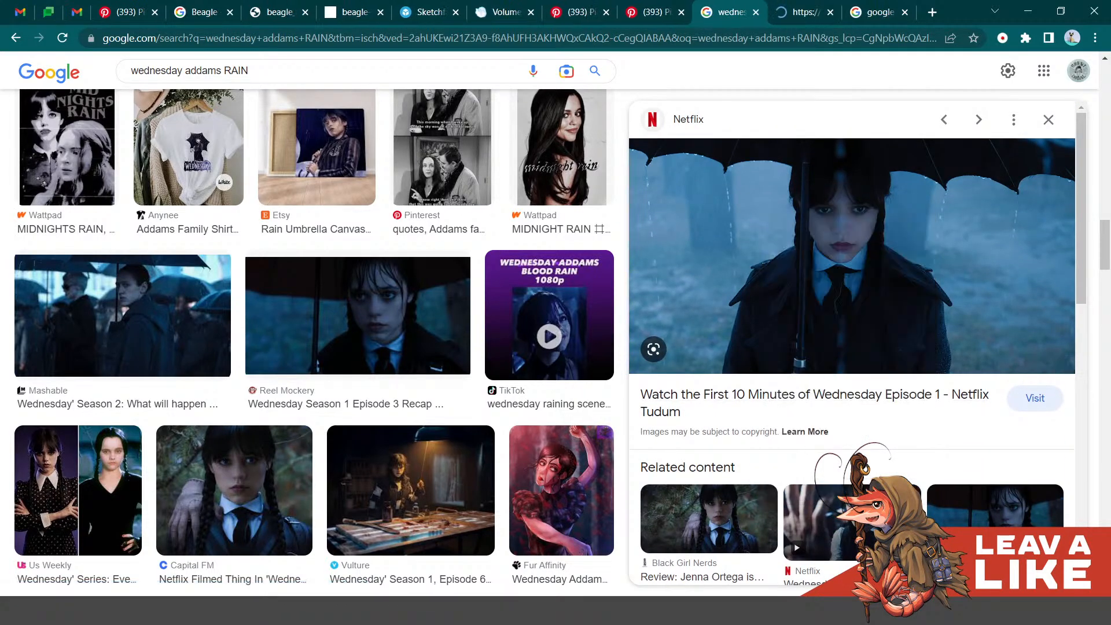
{"action": "left_click", "coordinate": [798, 12]}
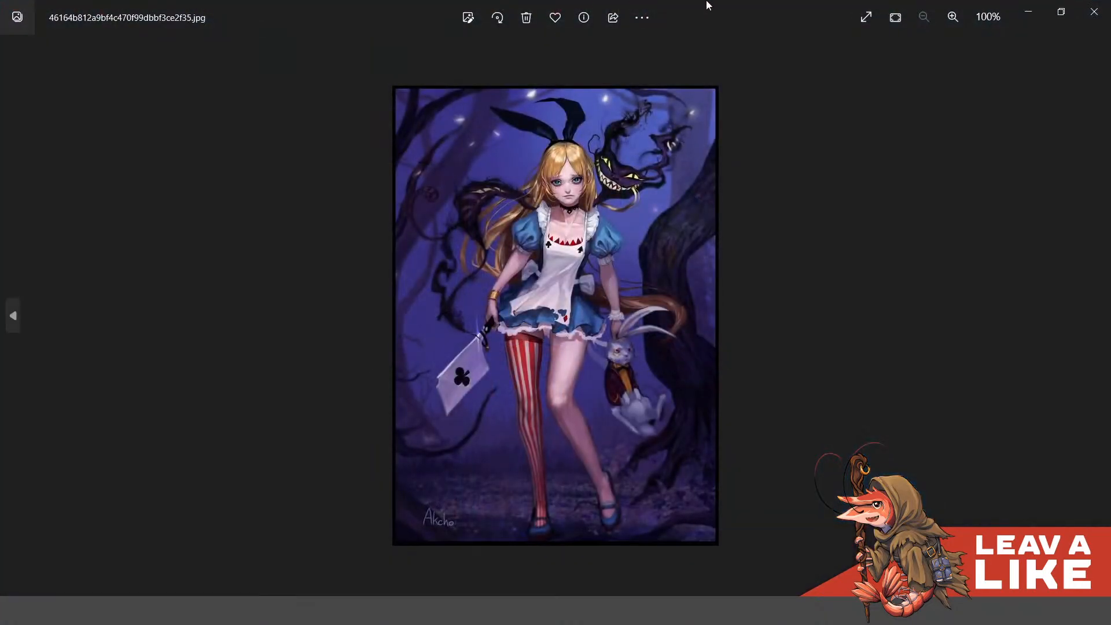
- Move the photo viewer window out of the way, minimise the browser, and return to the GOTH illustration in Clip Studio Paint
{"action": "left_click_drag", "start_coordinate": [710, 3], "coordinate": [1110, 280]}
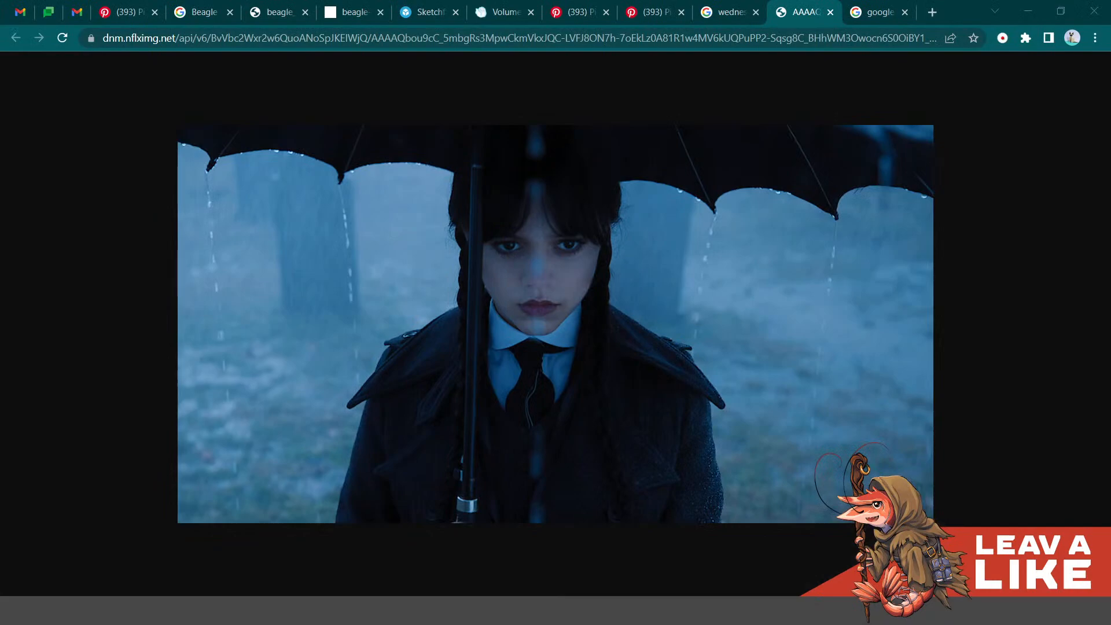
{"action": "left_click", "coordinate": [1028, 11]}
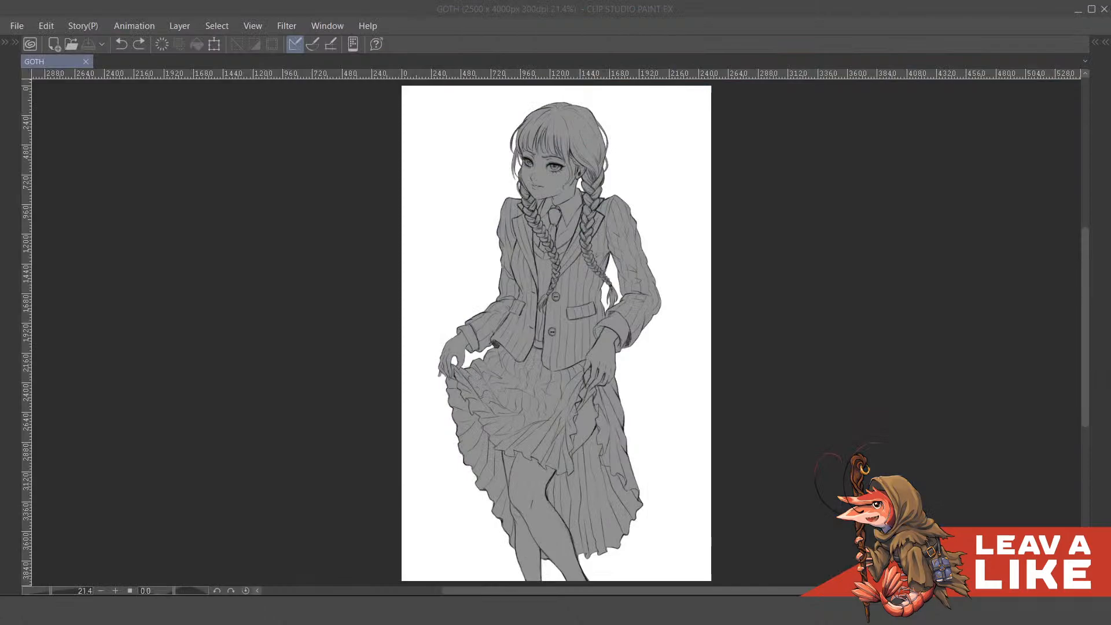
{"action": "left_click", "coordinate": [517, 6]}
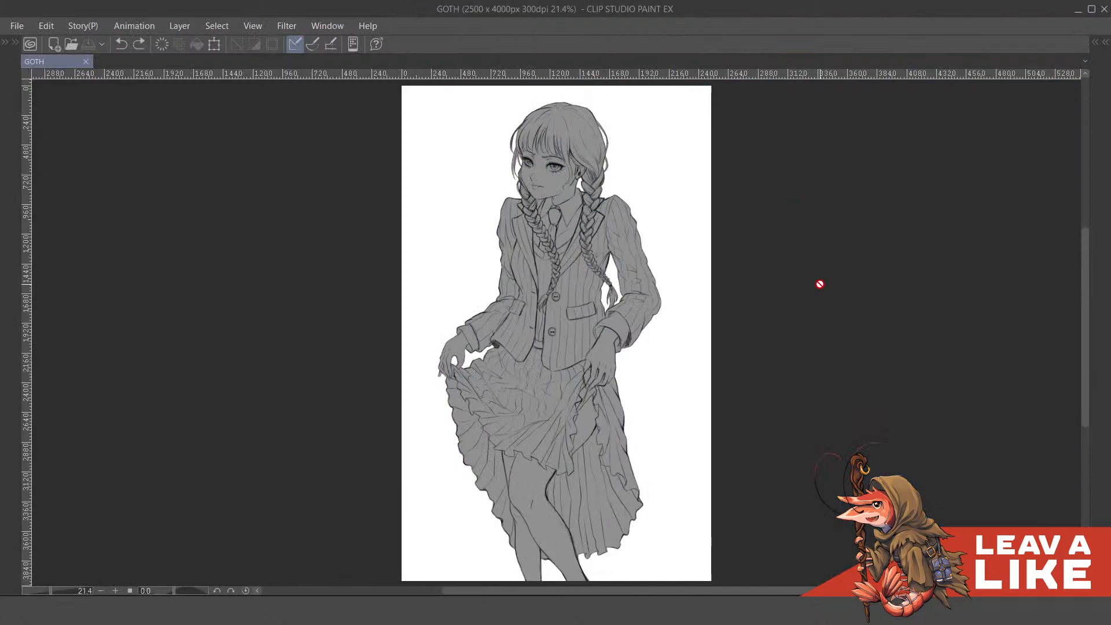
{"action": "scroll", "coordinate": [817, 298], "scroll_direction": "down", "scroll_amount": 1}
{"action": "scroll", "coordinate": [789, 325], "scroll_direction": "up", "scroll_amount": 1}
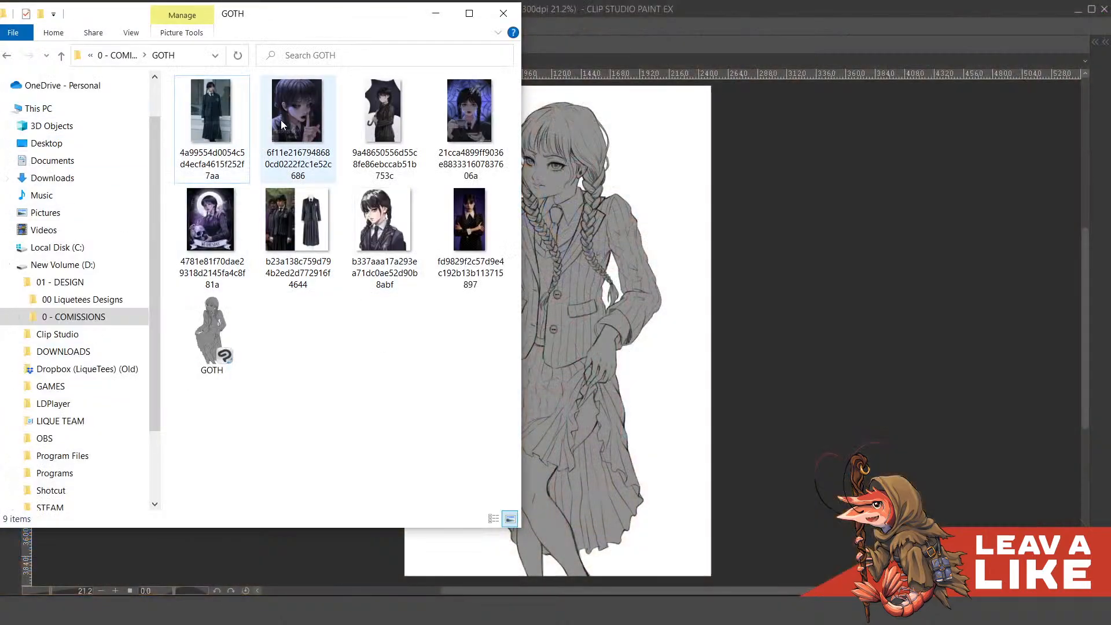
- View the umbrella and striped-uniform reference picture from the GOTH folder at full size, and close it again
{"action": "left_click", "coordinate": [463, 112]}
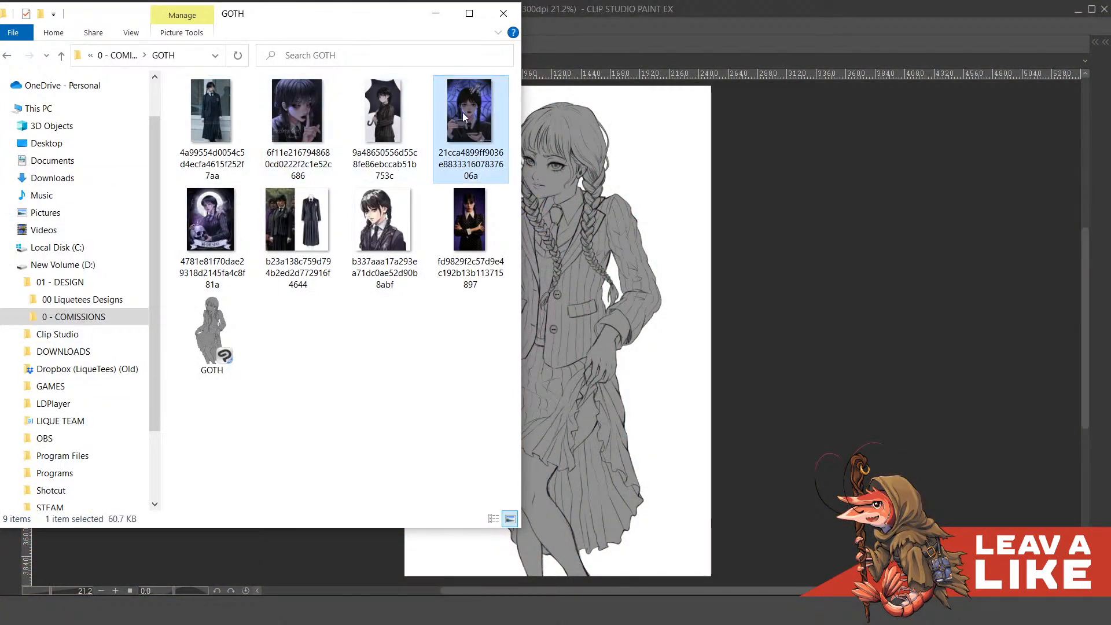
{"action": "double_click", "coordinate": [385, 110]}
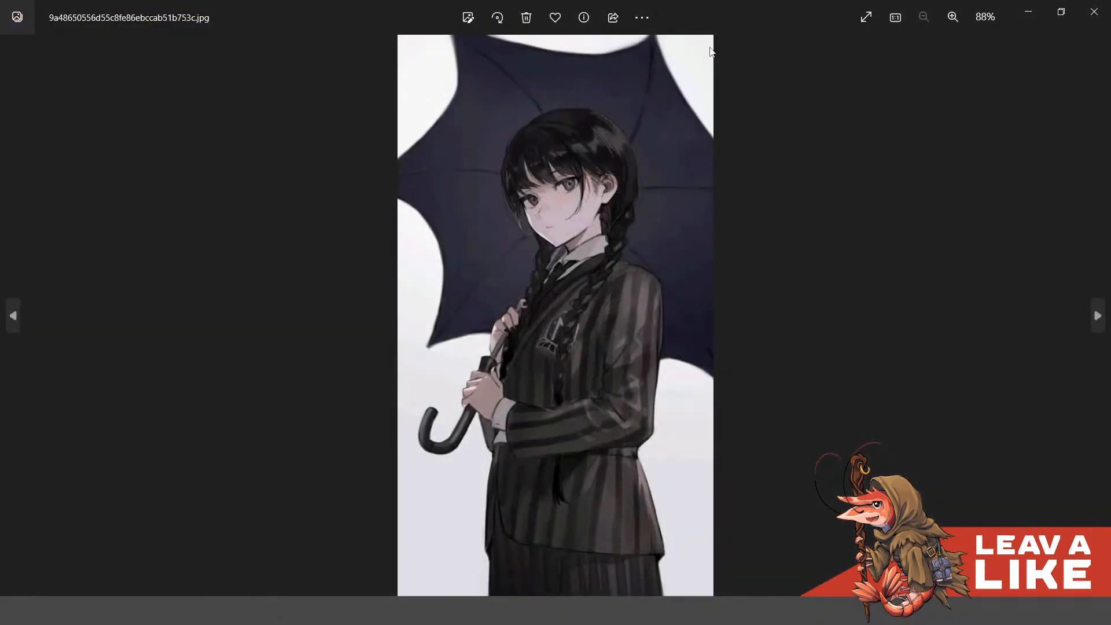
{"action": "key", "text": "Escape"}
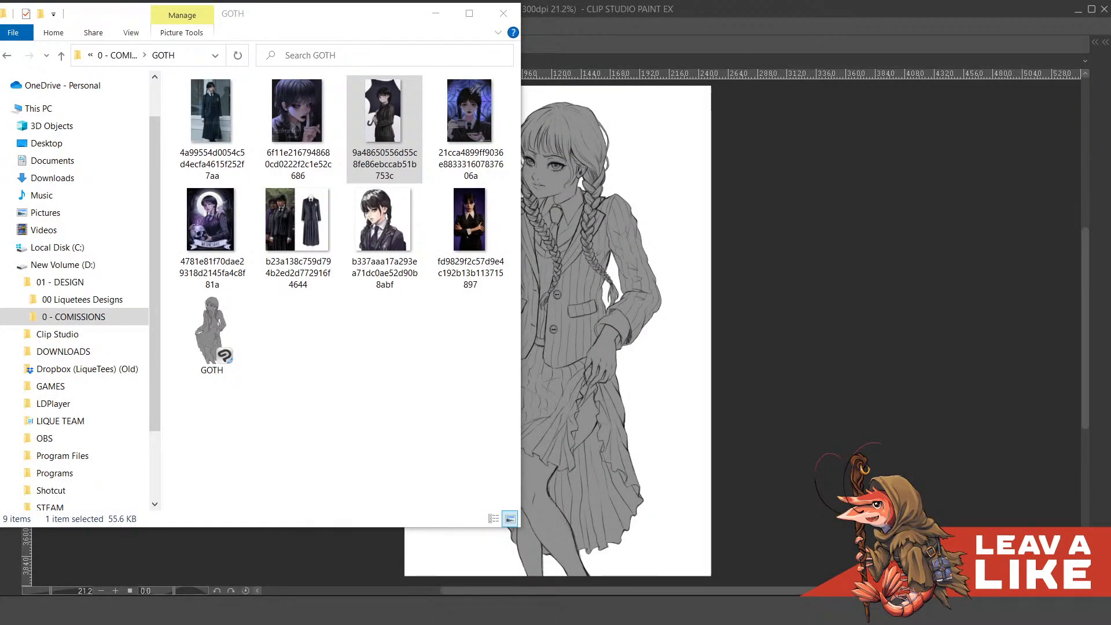
- Return to the GOTH illustration, bring back the hidden palettes, and select the BASE layer inside the HAIR folder
{"action": "left_click", "coordinate": [696, 44]}
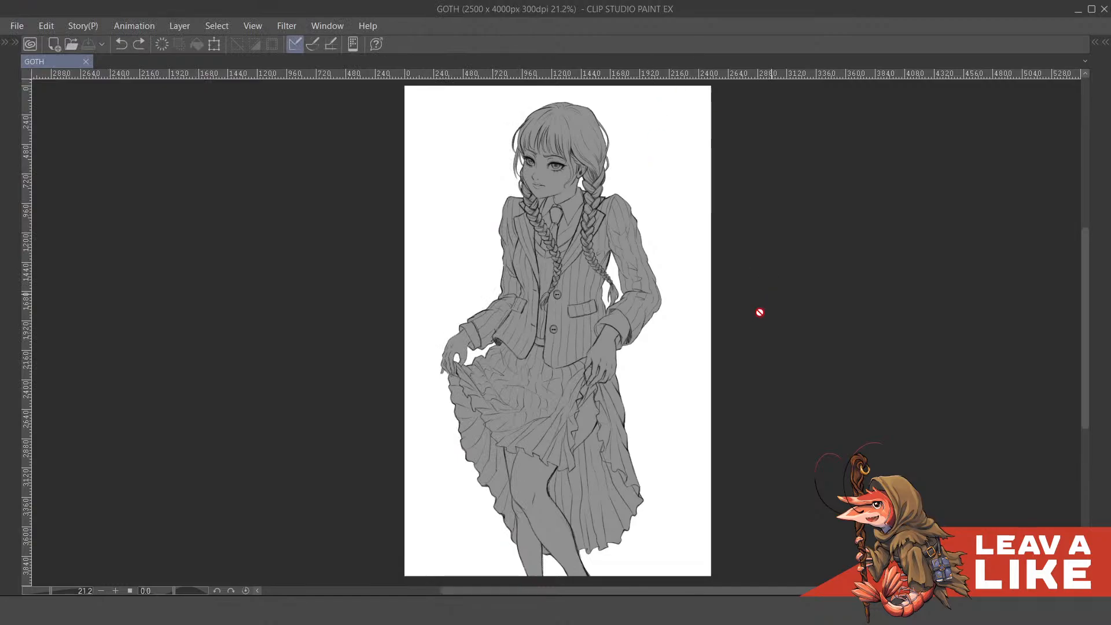
{"action": "key", "text": "Tab"}
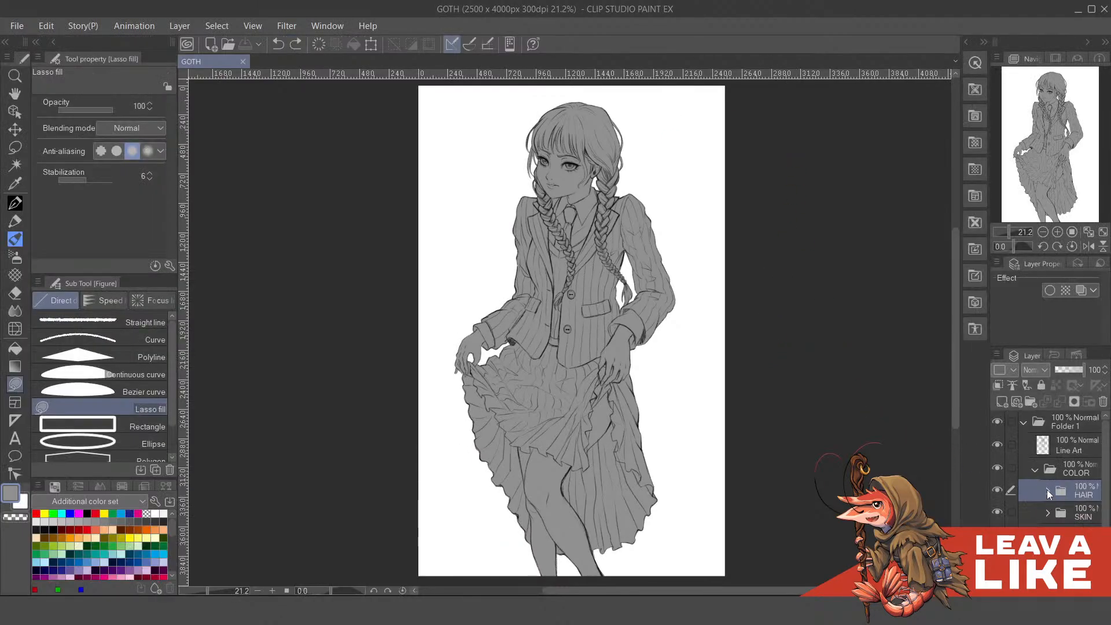
{"action": "scroll", "coordinate": [856, 365], "scroll_direction": "up", "scroll_amount": 3}
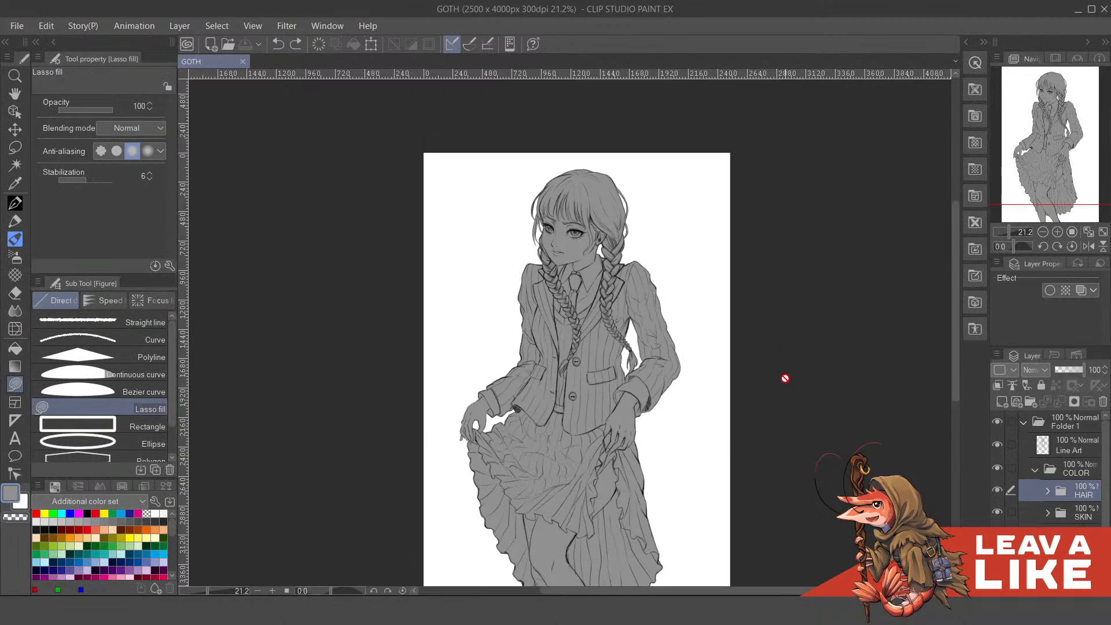
{"action": "scroll", "coordinate": [784, 379], "scroll_direction": "down", "scroll_amount": 2}
{"action": "left_click", "coordinate": [1048, 491]}
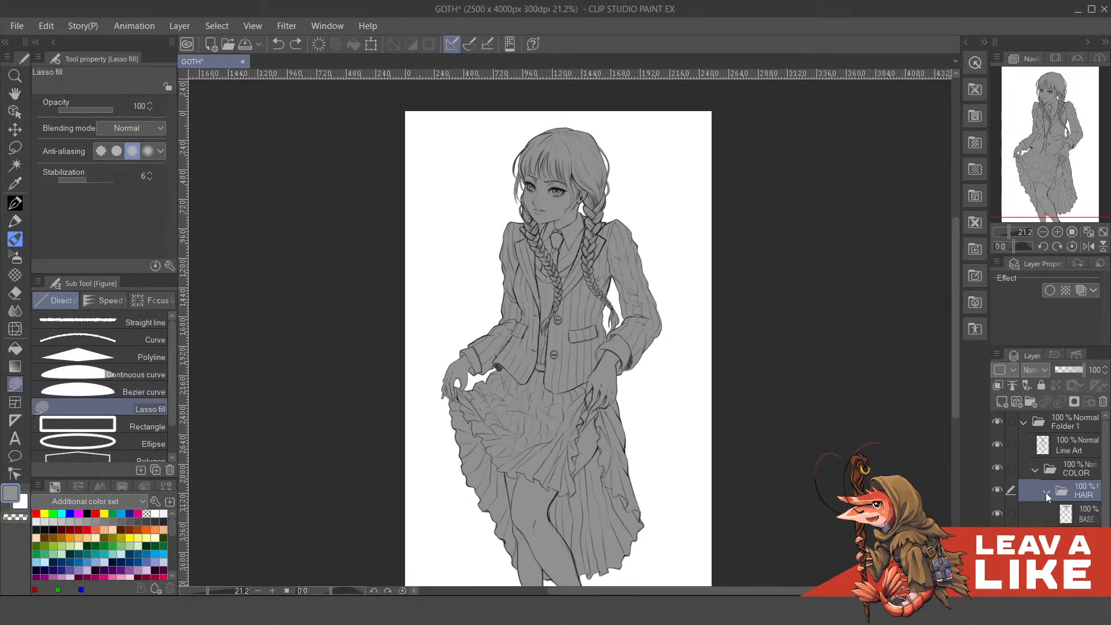
{"action": "left_click", "coordinate": [1033, 512]}
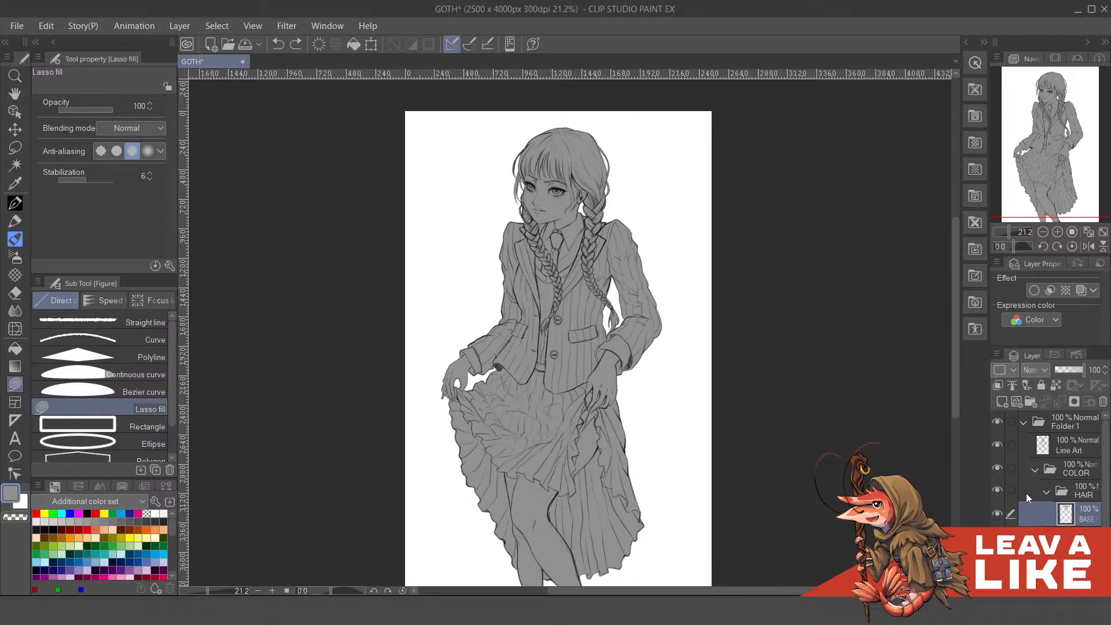
- Look at the greyscale witch reference picture, move its viewer off the canvas area, and return to the GOTH illustration
{"action": "scroll", "coordinate": [798, 446], "scroll_direction": "up", "scroll_amount": 3}
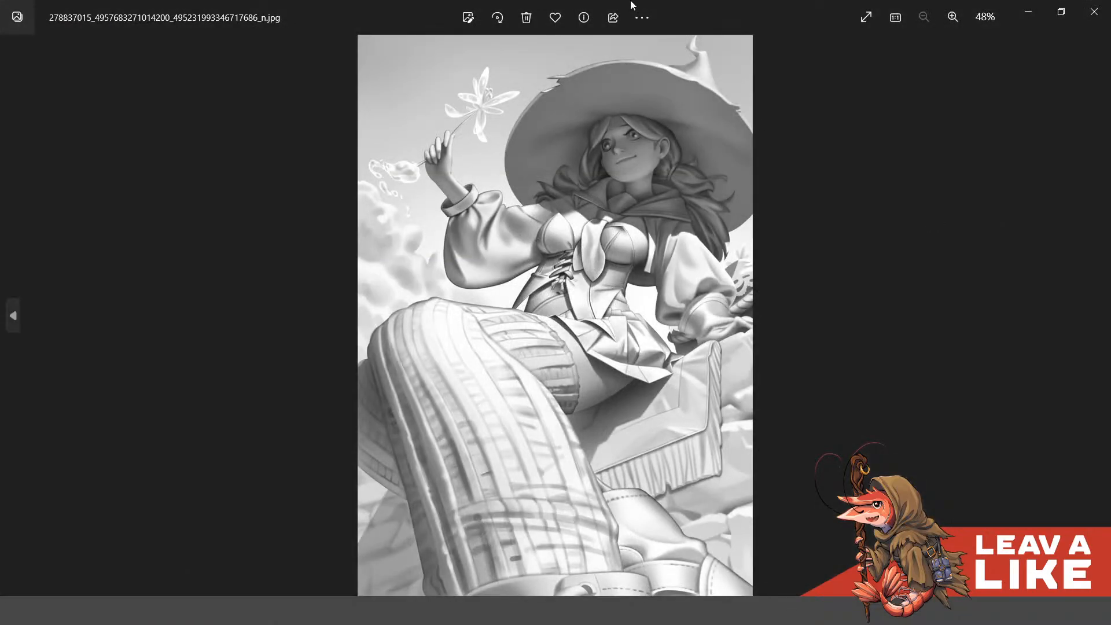
{"action": "left_click_drag", "start_coordinate": [630, 5], "coordinate": [1110, 223]}
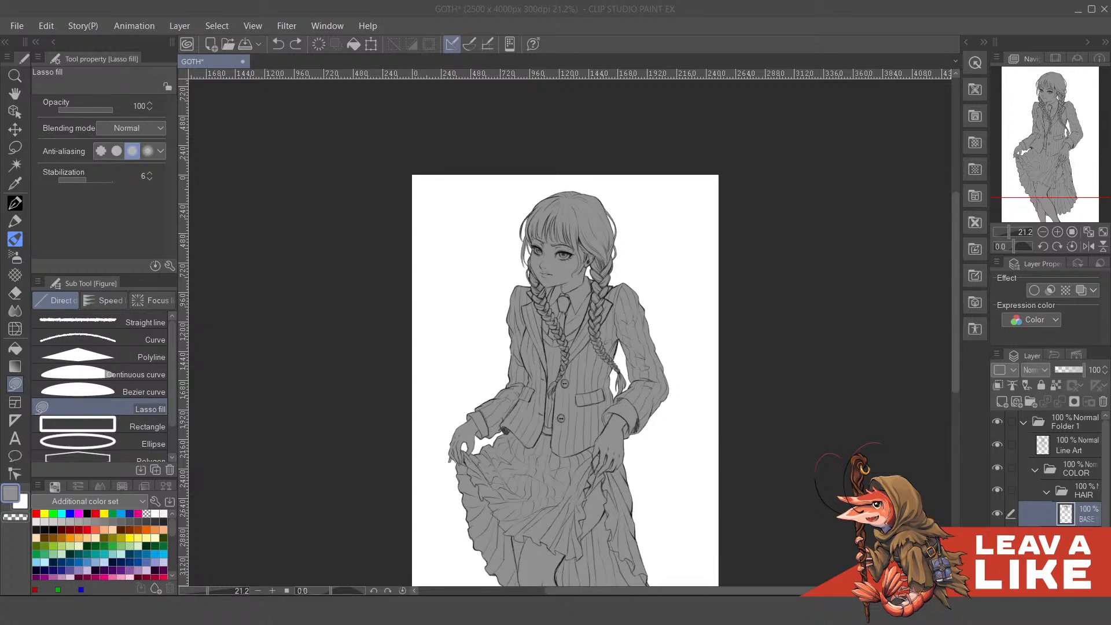
{"action": "left_click", "coordinate": [787, 400]}
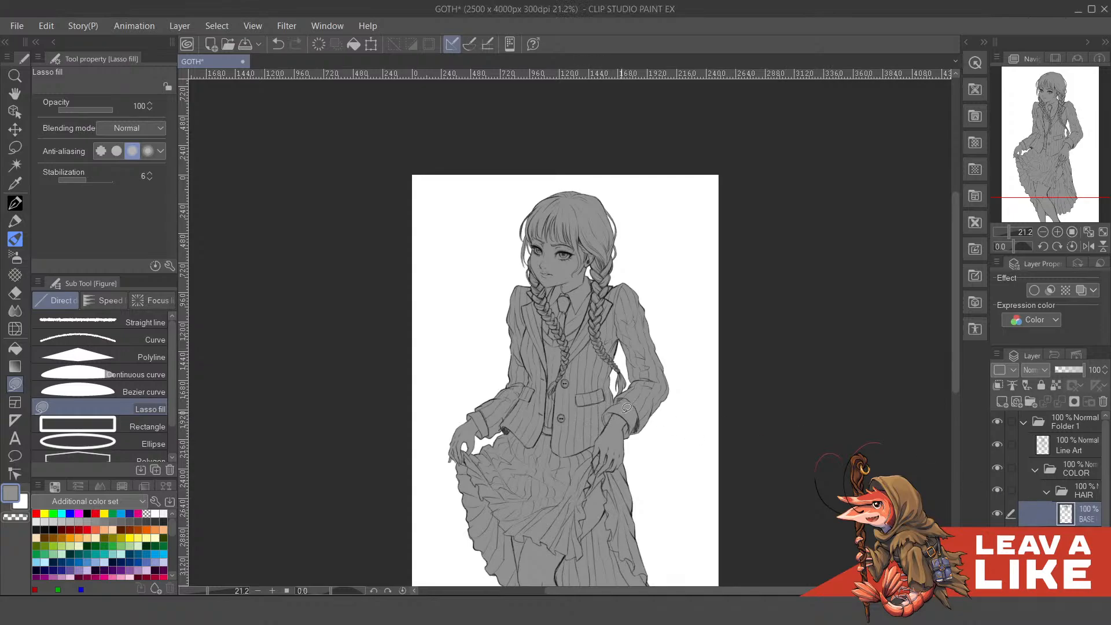
- Collapse the HAIR folder and make the raster layer further down the layer stack active
{"action": "key", "text": "p"}
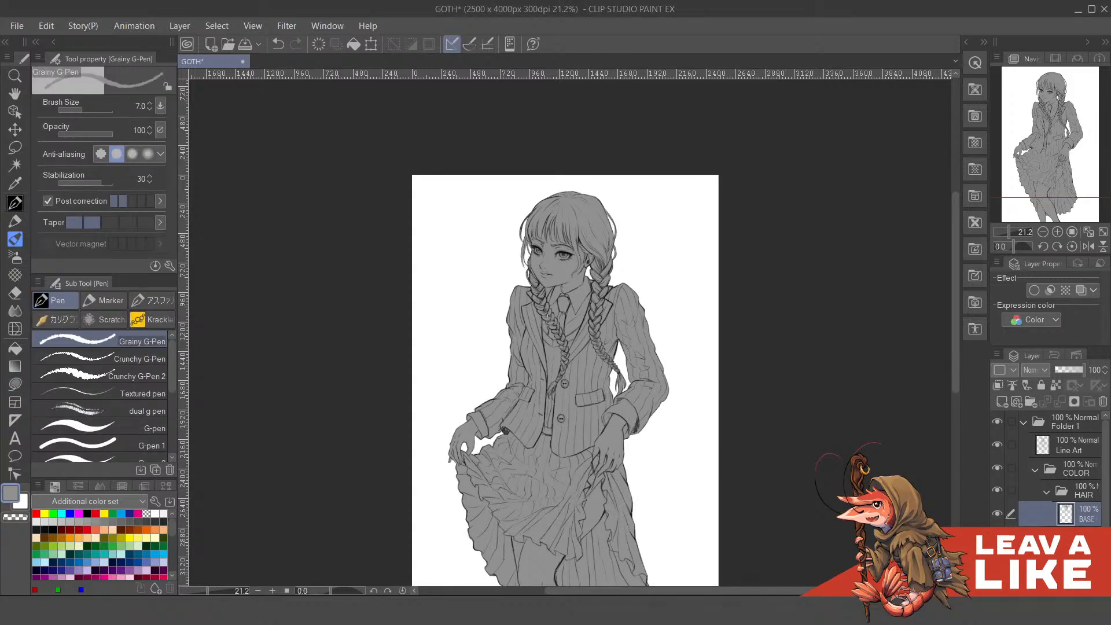
{"action": "scroll", "coordinate": [549, 327], "scroll_direction": "up", "scroll_amount": 2}
{"action": "left_click_drag", "start_coordinate": [556, 381], "coordinate": [598, 423]}
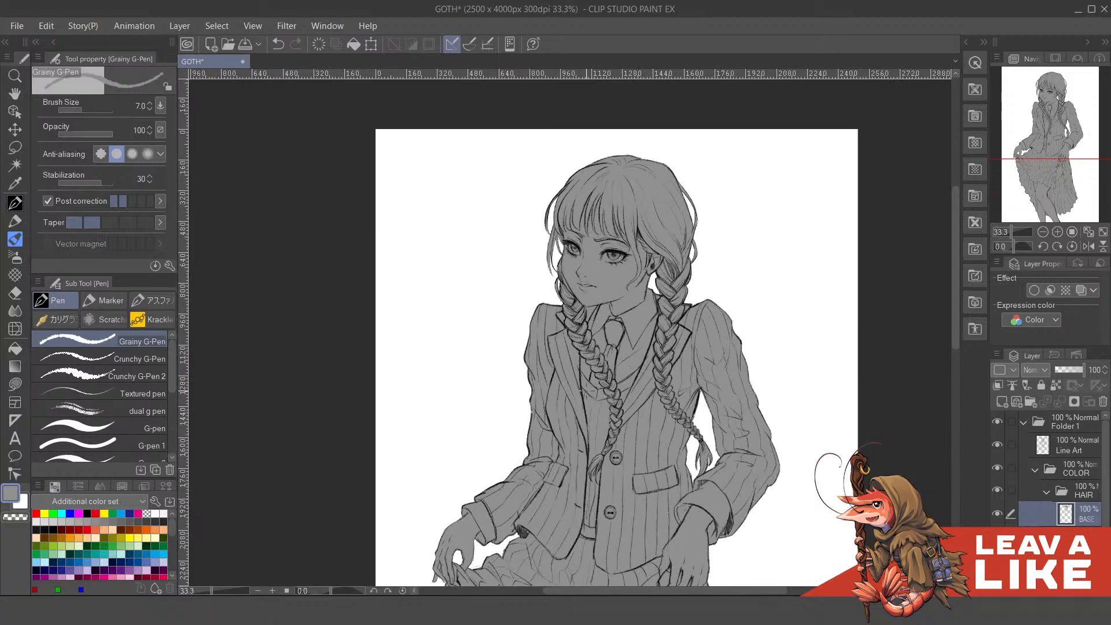
{"action": "left_click_drag", "start_coordinate": [587, 288], "coordinate": [586, 353]}
{"action": "left_click_drag", "start_coordinate": [626, 456], "coordinate": [597, 370]}
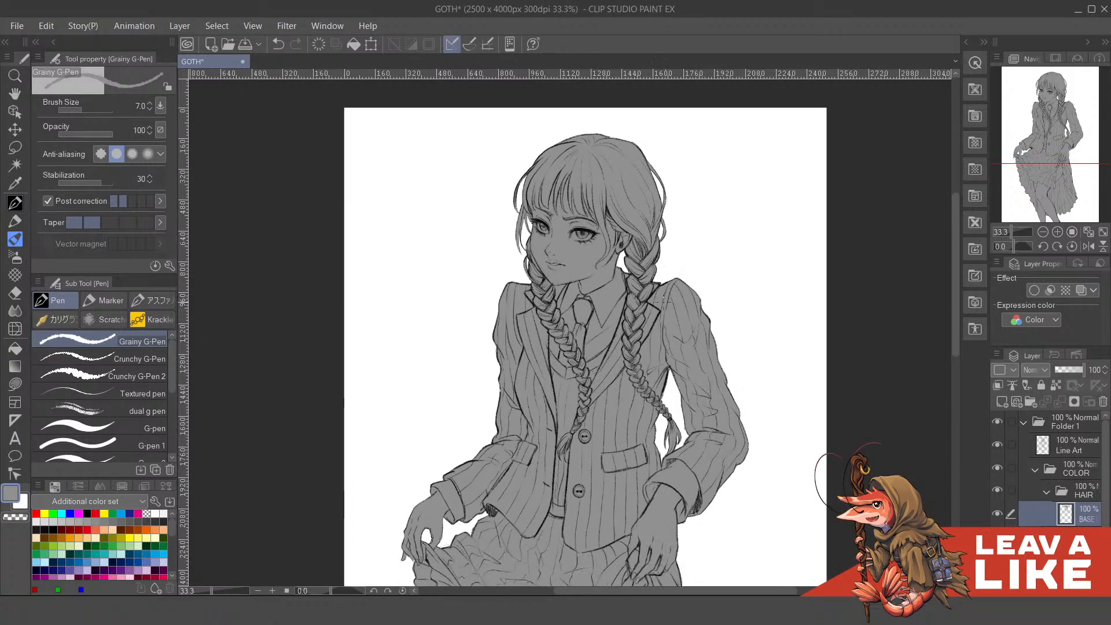
{"action": "left_click_drag", "start_coordinate": [640, 287], "coordinate": [636, 321]}
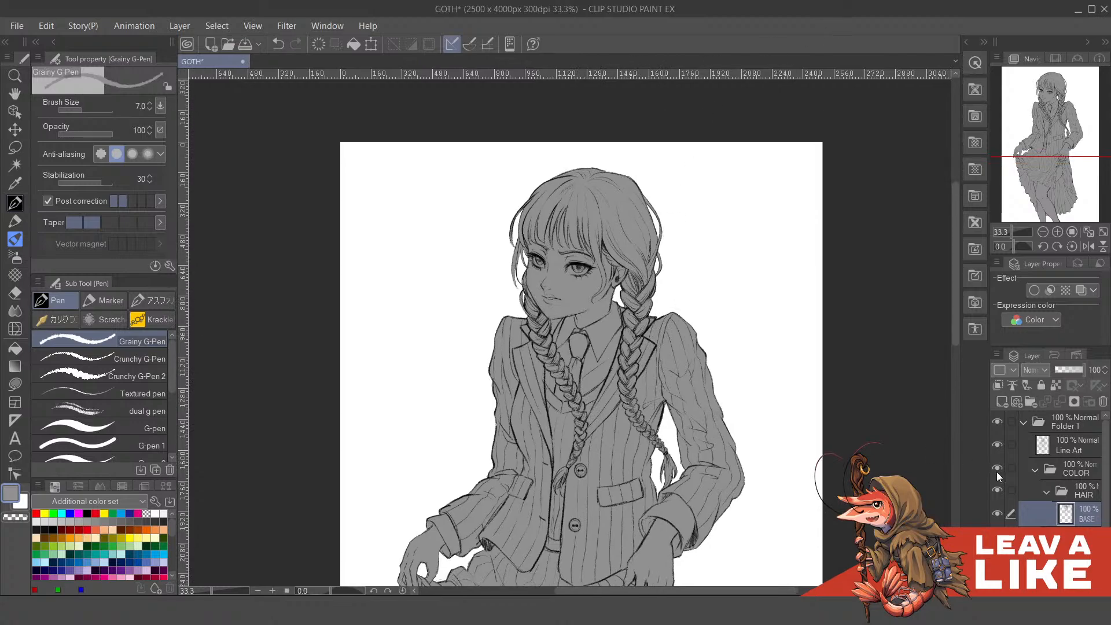
{"action": "left_click", "coordinate": [1047, 492]}
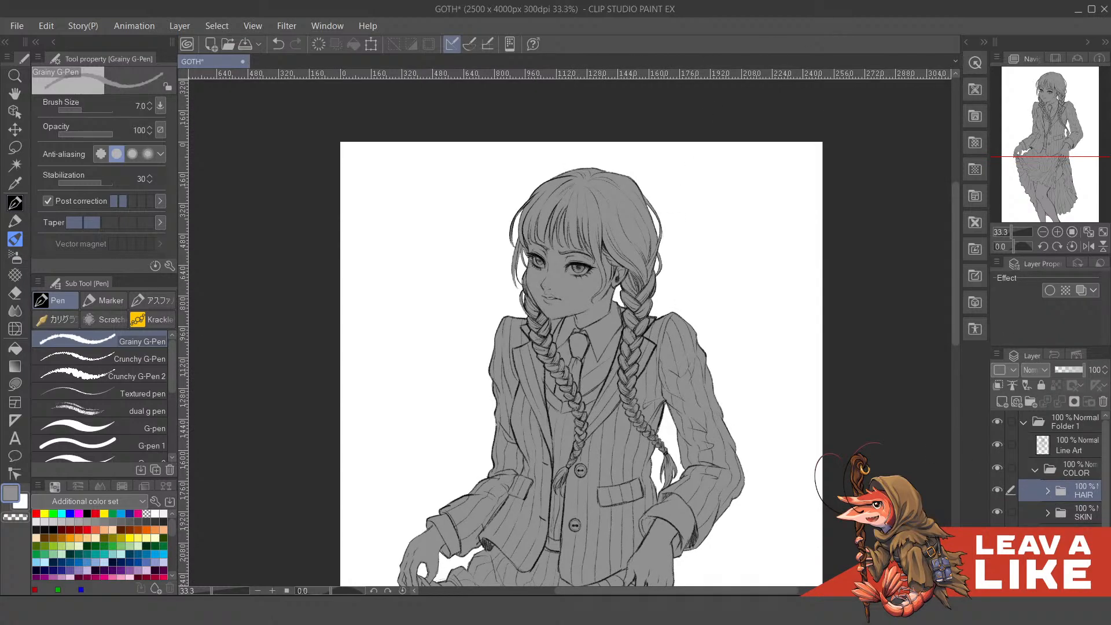
{"action": "left_click", "coordinate": [1075, 555]}
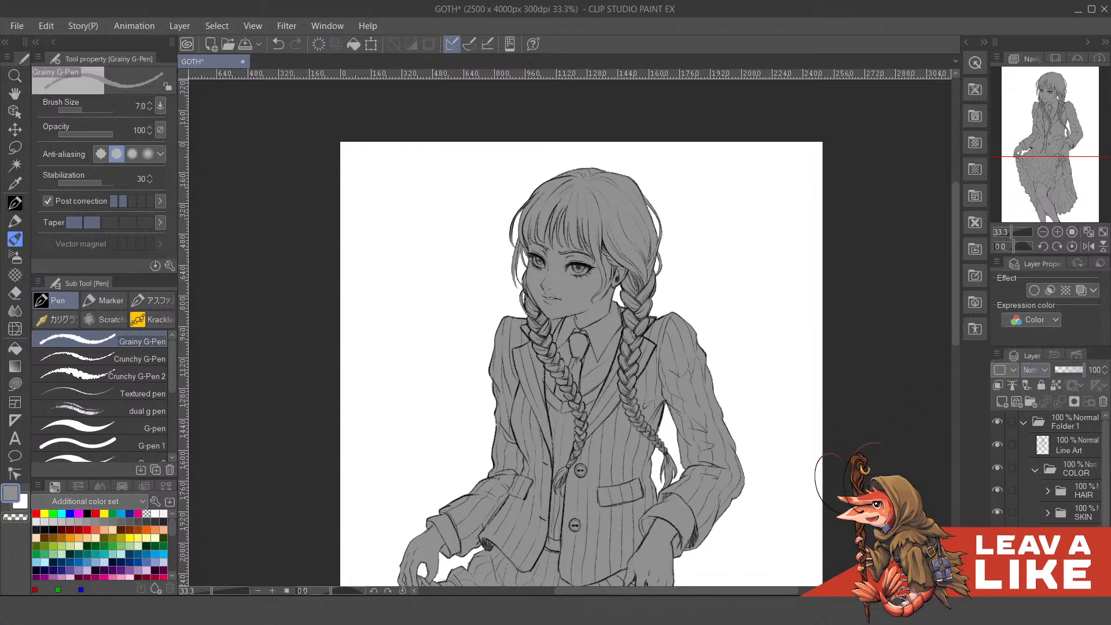
{"action": "left_click", "coordinate": [727, 610]}
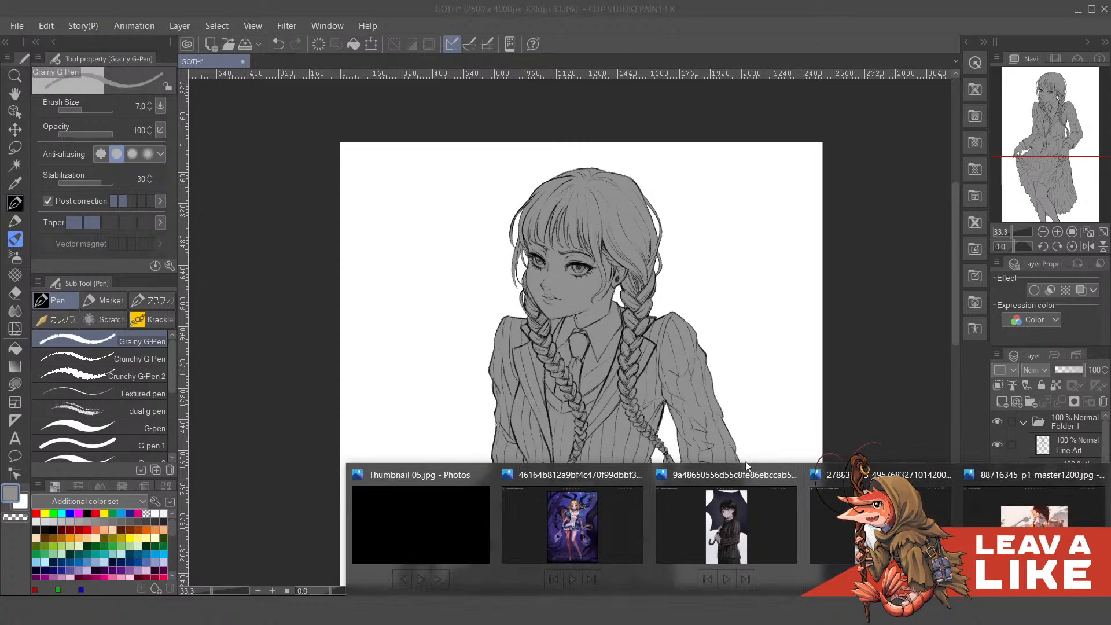
{"action": "left_click", "coordinate": [730, 408]}
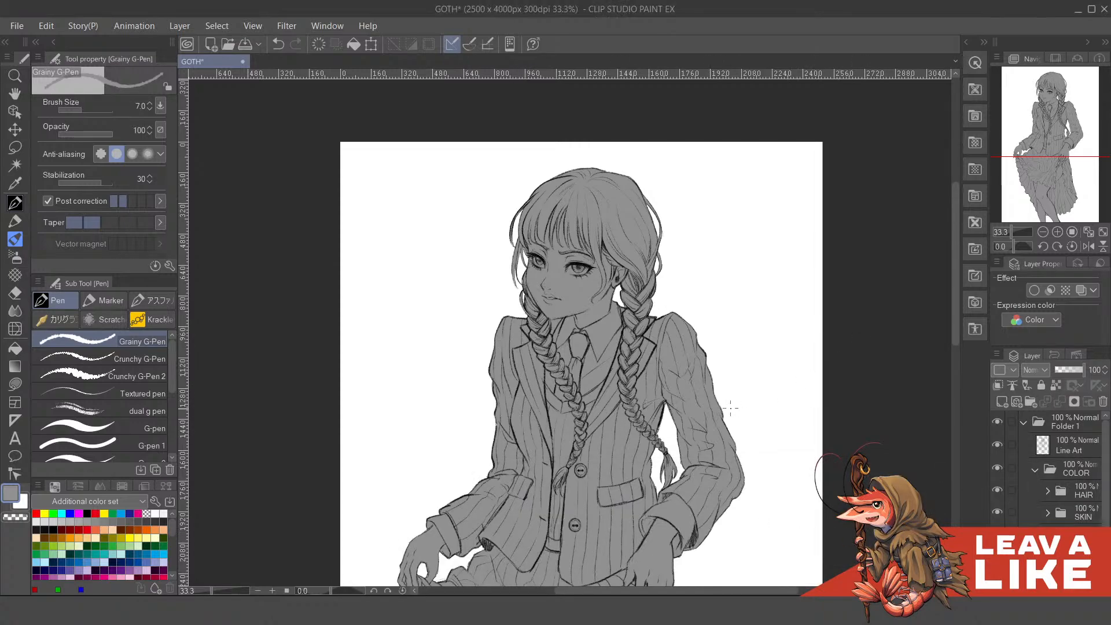
{"action": "scroll", "coordinate": [730, 408], "scroll_direction": "down", "scroll_amount": 3}
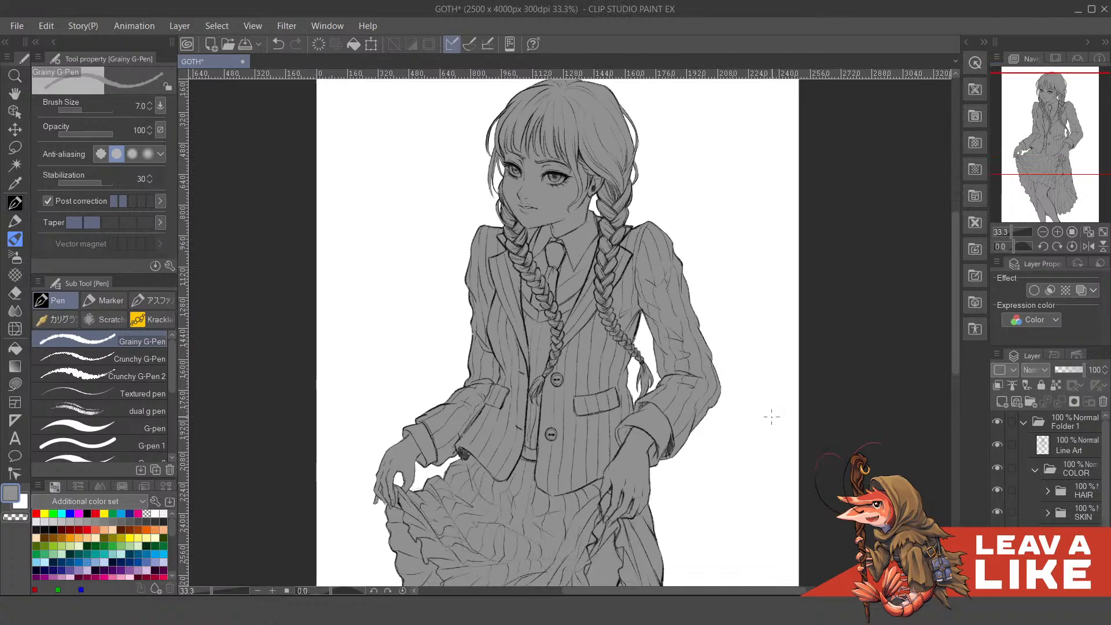
{"action": "scroll", "coordinate": [773, 405], "scroll_direction": "up", "scroll_amount": 1}
{"action": "scroll", "coordinate": [756, 374], "scroll_direction": "up", "scroll_amount": 1}
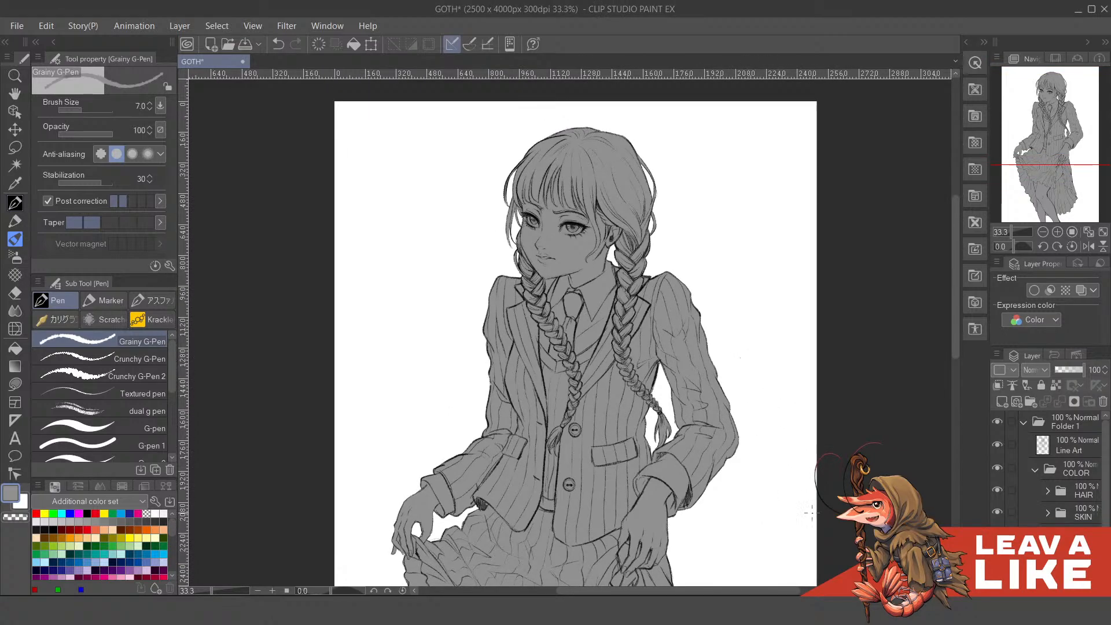
{"action": "scroll", "coordinate": [809, 512], "scroll_direction": "up", "scroll_amount": 2}
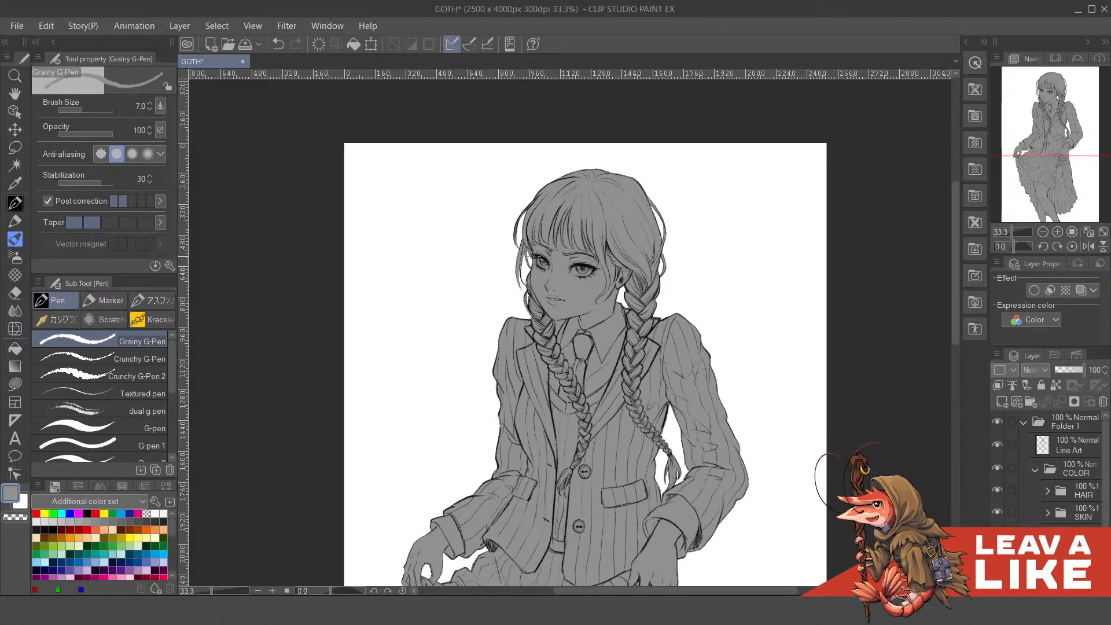
- Choose the 鉛筆R pencil for work on the face, and hide the HAIR and SKIN folders
{"action": "scroll", "coordinate": [608, 327], "scroll_direction": "up", "scroll_amount": 2}
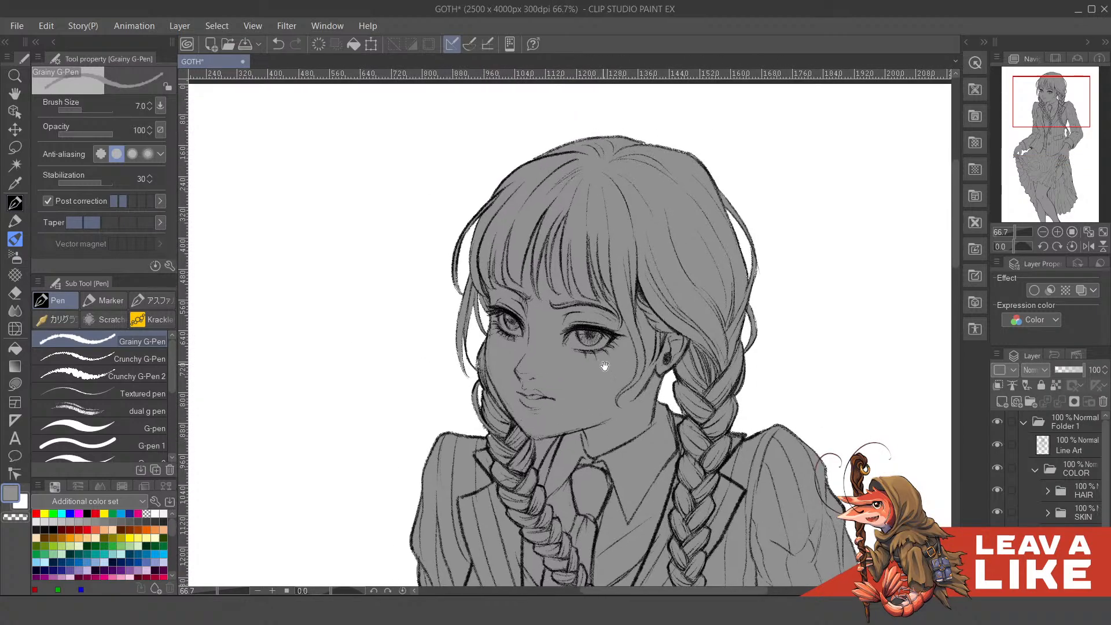
{"action": "left_click_drag", "start_coordinate": [605, 365], "coordinate": [613, 411]}
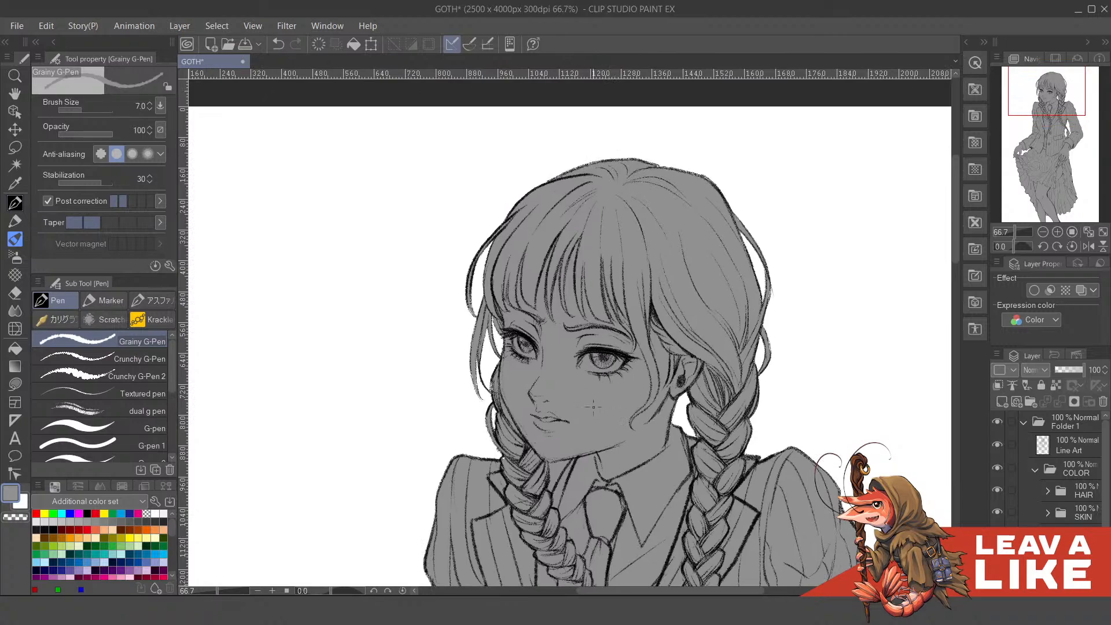
{"action": "key", "text": "p"}
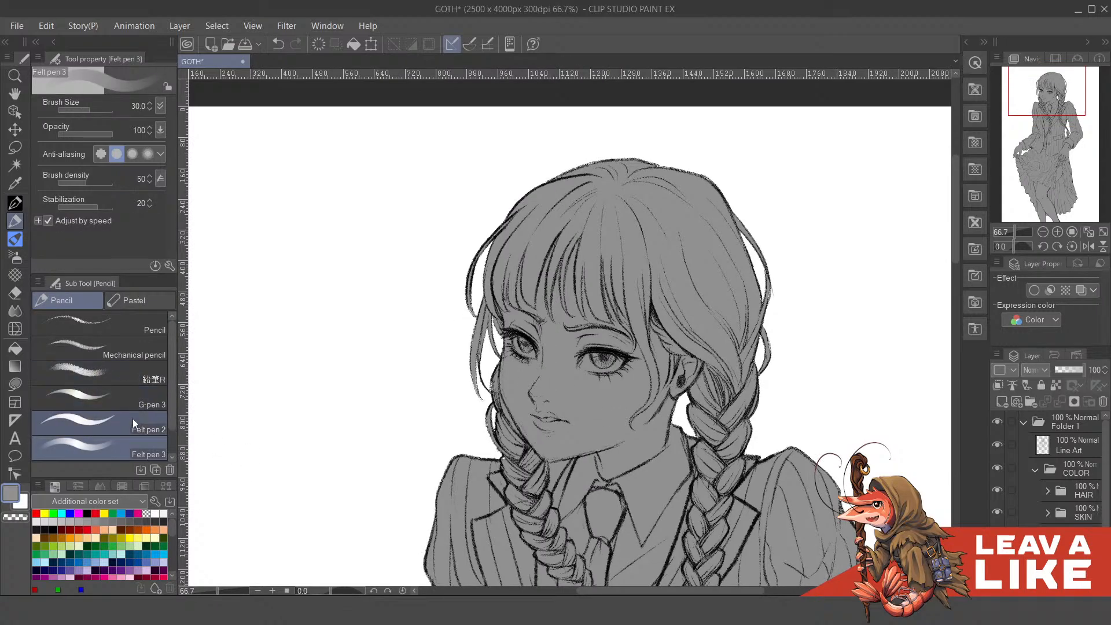
{"action": "left_click", "coordinate": [118, 377]}
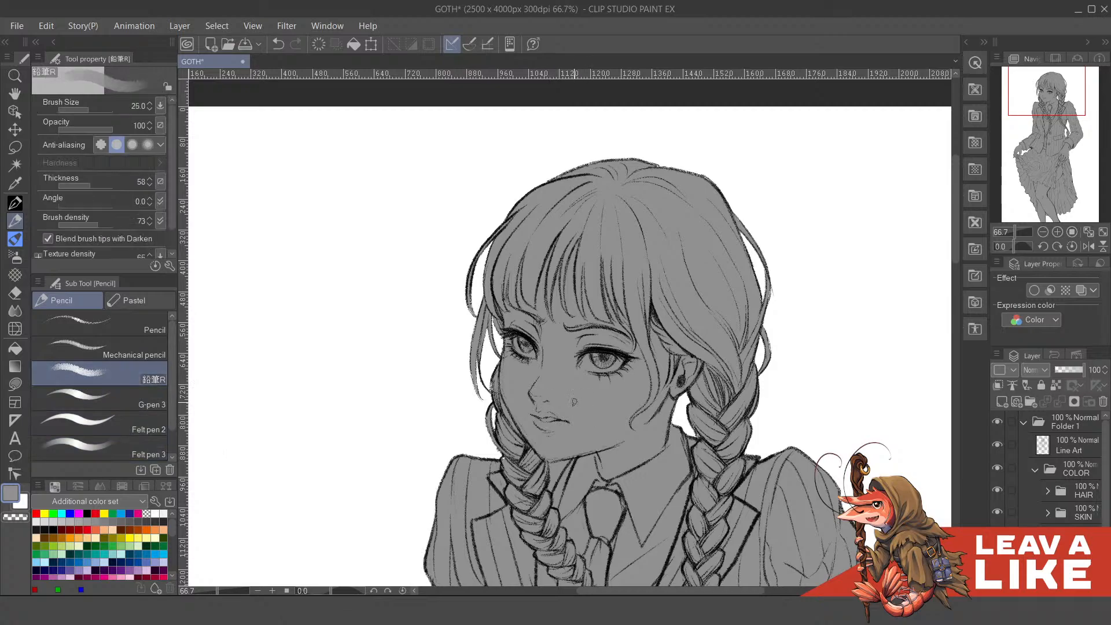
{"action": "key", "text": "x"}
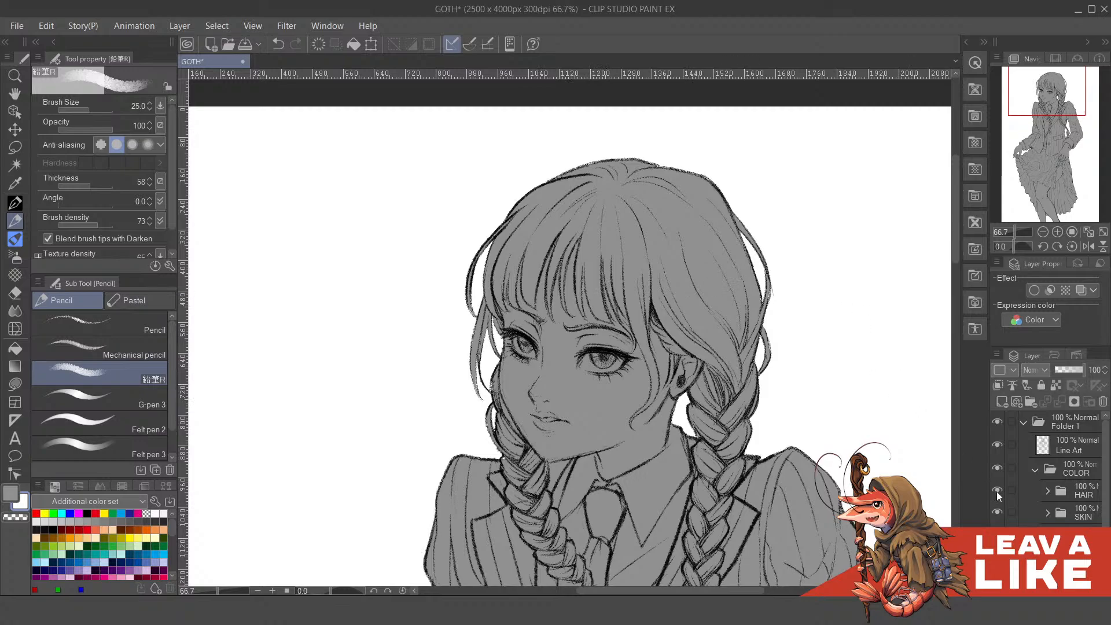
{"action": "left_click", "coordinate": [998, 521]}
{"action": "key", "text": "ctrl+z"}
{"action": "key", "text": "x"}
- Pick a very light grey as the drawing colour and paint a small highlight at the tip of the nose
{"action": "key", "text": "f"}
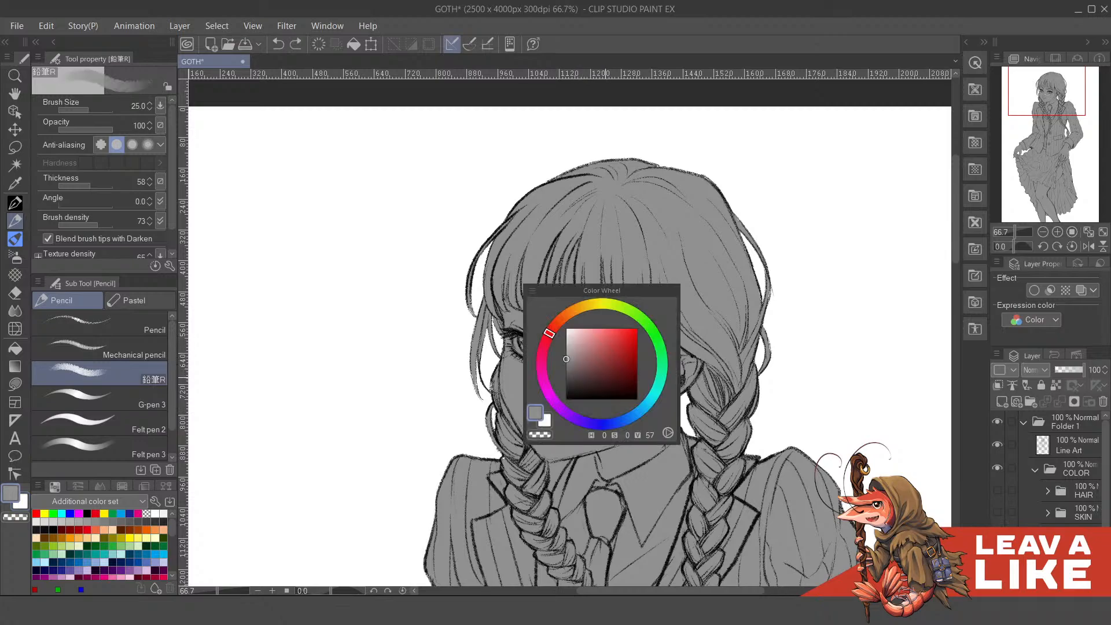
{"action": "left_click", "coordinate": [577, 331]}
{"action": "mouse_move", "coordinate": [585, 414]}
{"action": "left_mouse_down"}
{"action": "mouse_move", "coordinate": [563, 383]}
{"action": "mouse_move", "coordinate": [571, 395]}
{"action": "left_mouse_up"}
{"action": "key", "text": "ctrl+z"}
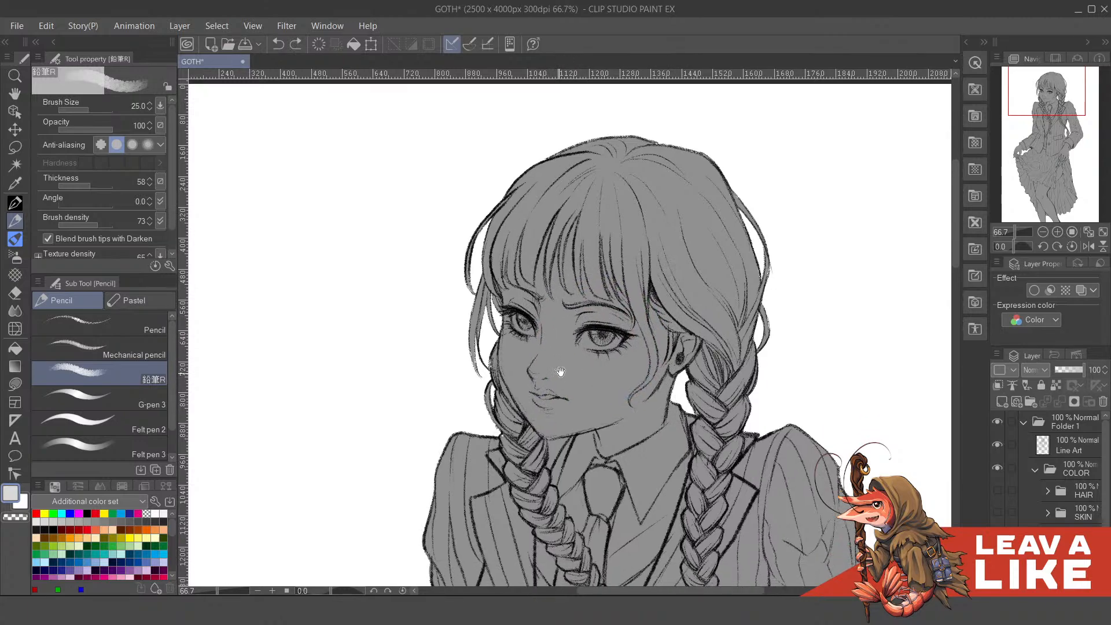
{"action": "scroll", "coordinate": [575, 388], "scroll_direction": "down", "scroll_amount": 1}
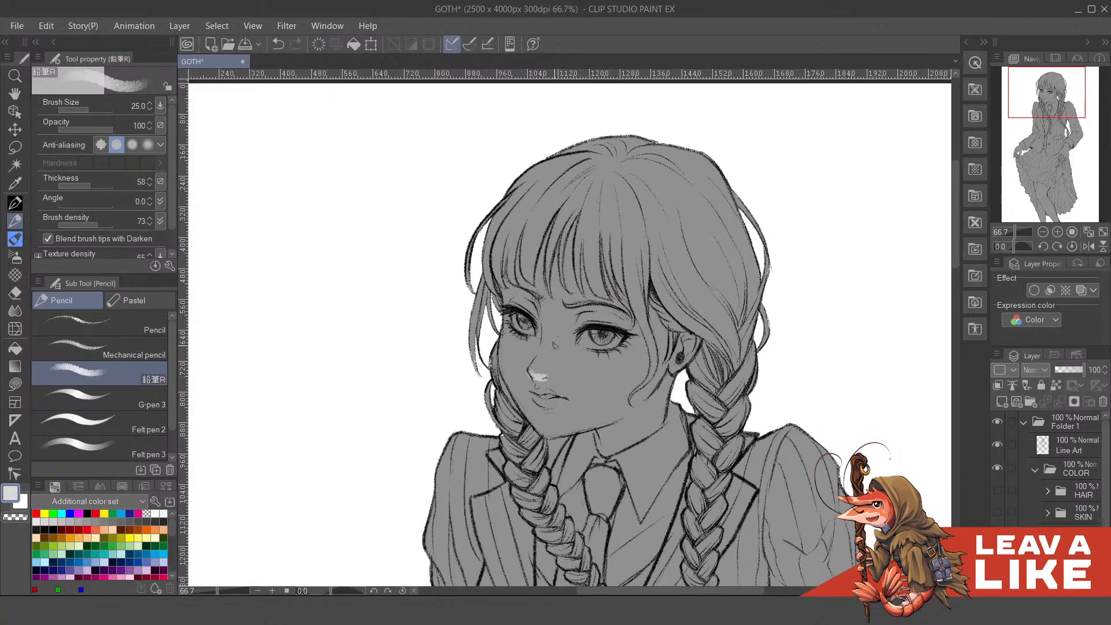
{"action": "mouse_move", "coordinate": [506, 373]}
{"action": "left_mouse_down"}
{"action": "mouse_move", "coordinate": [554, 433]}
{"action": "mouse_move", "coordinate": [624, 411]}
{"action": "left_mouse_up"}
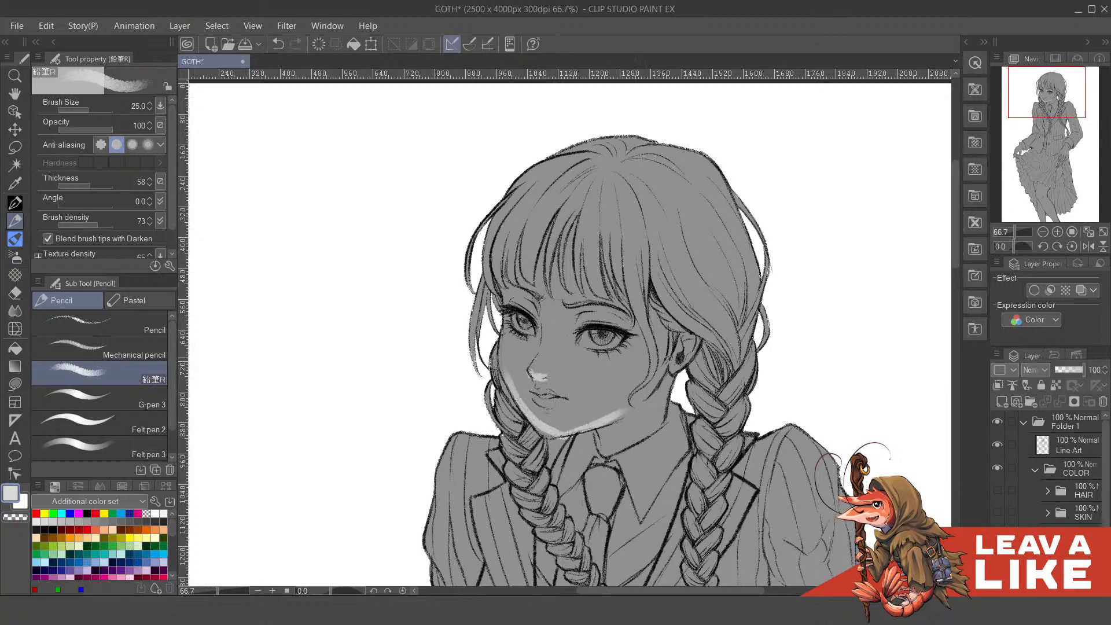
{"action": "left_click_drag", "start_coordinate": [565, 431], "coordinate": [581, 422]}
{"action": "key", "text": "ctrl+z"}
{"action": "key", "text": "ctrl+z"}
{"action": "mouse_move", "coordinate": [501, 374]}
{"action": "left_mouse_down"}
{"action": "mouse_move", "coordinate": [538, 431]}
{"action": "mouse_move", "coordinate": [624, 409]}
{"action": "mouse_move", "coordinate": [627, 362]}
{"action": "left_mouse_up"}
{"action": "key", "text": "ctrl+z"}
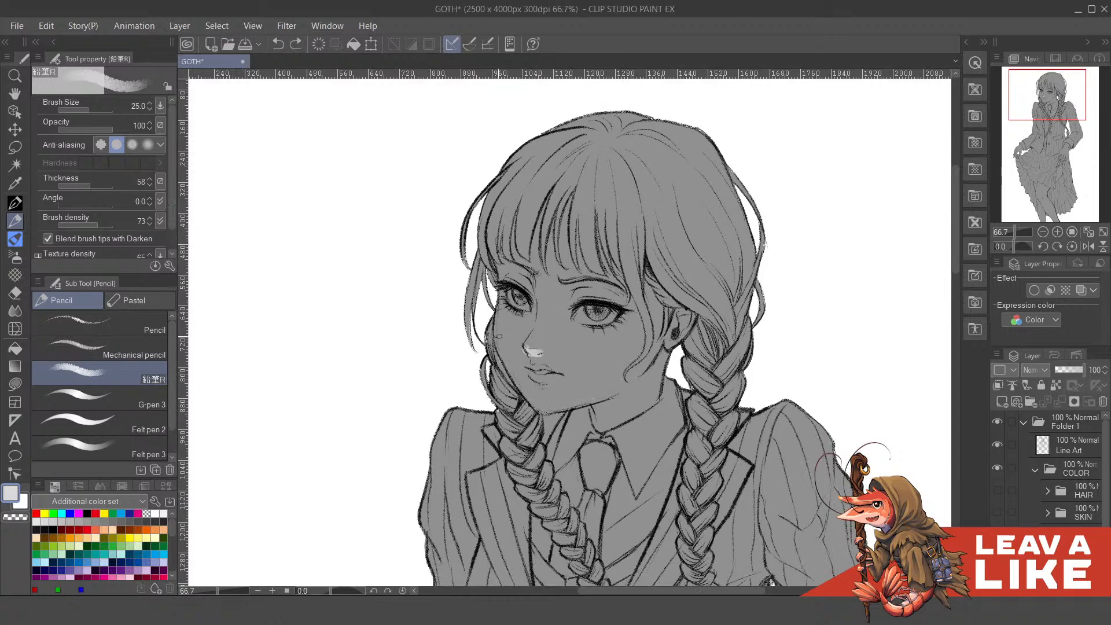
- Paint a light rim of reflected light along the jawline from the cheek around the chin
{"action": "mouse_move", "coordinate": [496, 335]}
{"action": "left_mouse_down"}
{"action": "mouse_move", "coordinate": [525, 394]}
{"action": "mouse_move", "coordinate": [548, 407]}
{"action": "mouse_move", "coordinate": [609, 395]}
{"action": "left_mouse_up"}
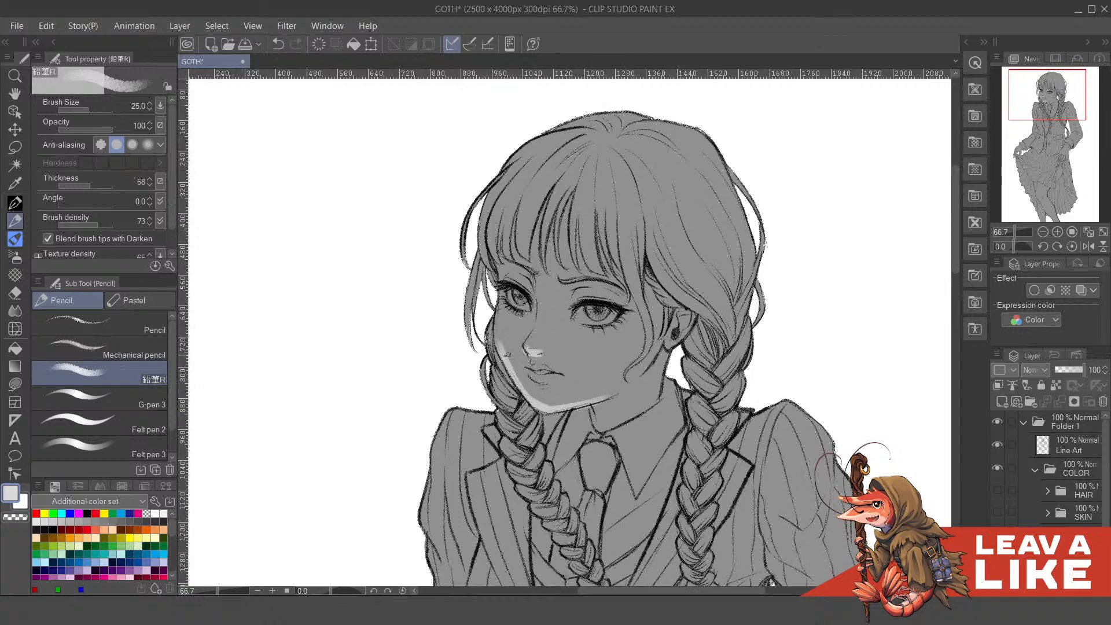
{"action": "mouse_move", "coordinate": [506, 354]}
{"action": "left_mouse_down"}
{"action": "mouse_move", "coordinate": [539, 398]}
{"action": "mouse_move", "coordinate": [577, 403]}
{"action": "left_mouse_up"}
{"action": "left_click_drag", "start_coordinate": [656, 348], "coordinate": [668, 396]}
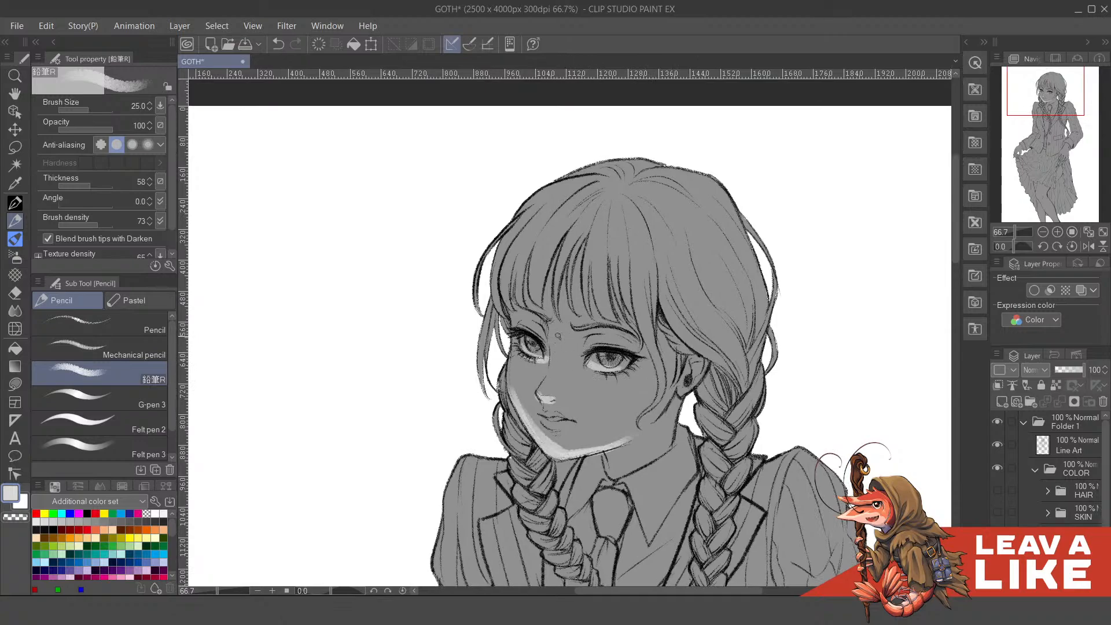
- Lighten the whites of both eyes and add a soft light spot between the eyebrows
{"action": "key", "text": "ctrl+z"}
{"action": "left_click_drag", "start_coordinate": [549, 322], "coordinate": [552, 342]}
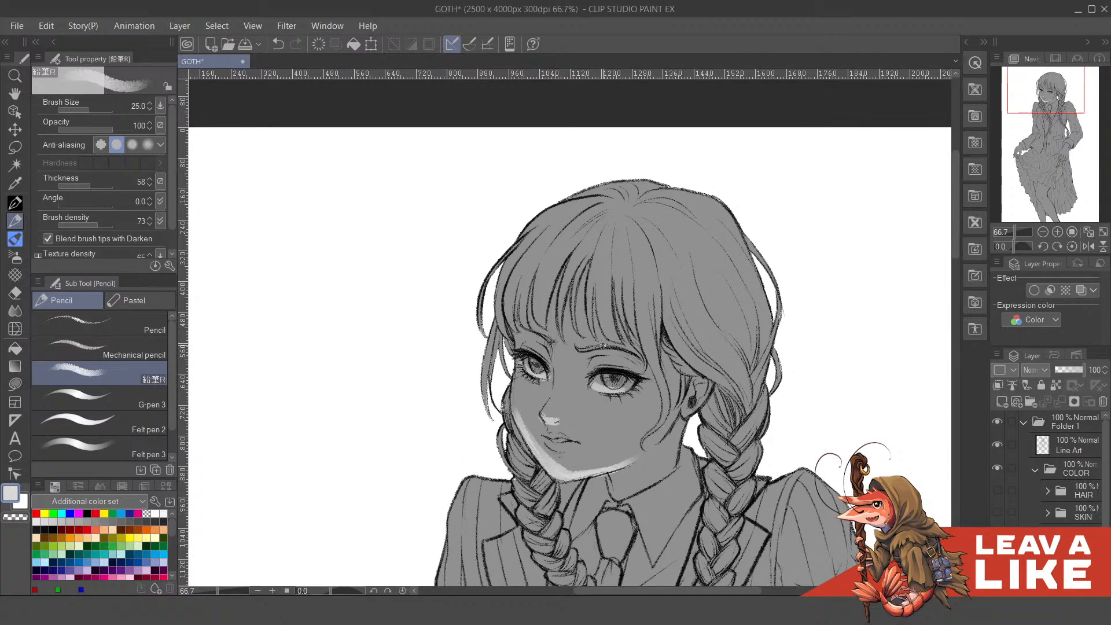
{"action": "mouse_move", "coordinate": [602, 369]}
{"action": "left_mouse_down"}
{"action": "mouse_move", "coordinate": [589, 357]}
{"action": "mouse_move", "coordinate": [590, 372]}
{"action": "mouse_move", "coordinate": [548, 361]}
{"action": "left_mouse_up"}
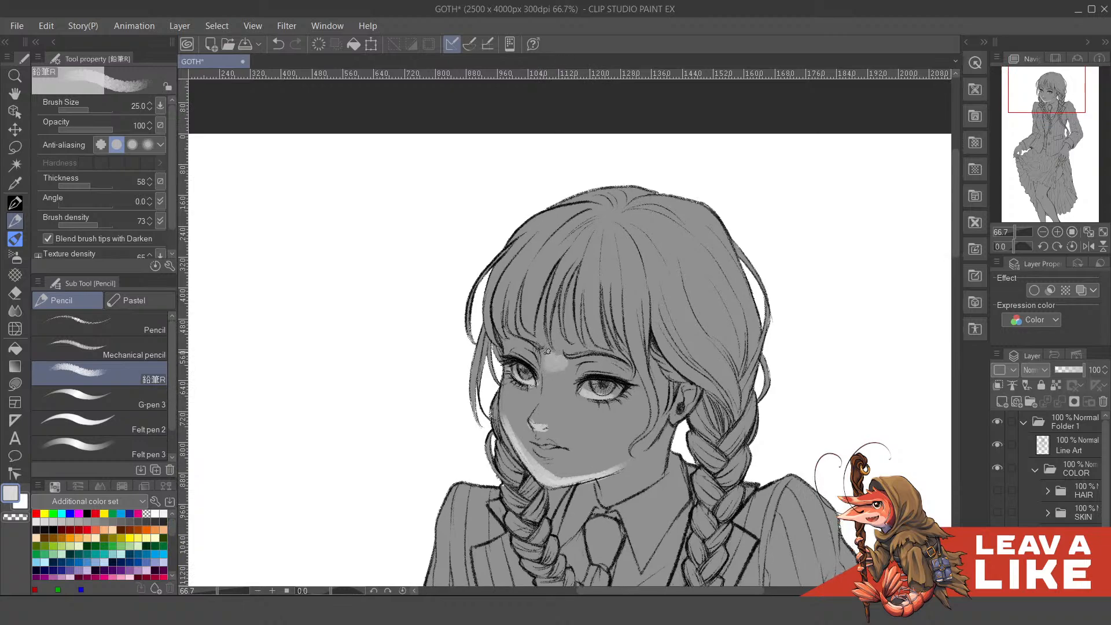
- Paint a light patch on the neck just below the chin, above the shirt collar
{"action": "left_click_drag", "start_coordinate": [656, 375], "coordinate": [637, 350]}
{"action": "left_click_drag", "start_coordinate": [627, 447], "coordinate": [622, 429]}
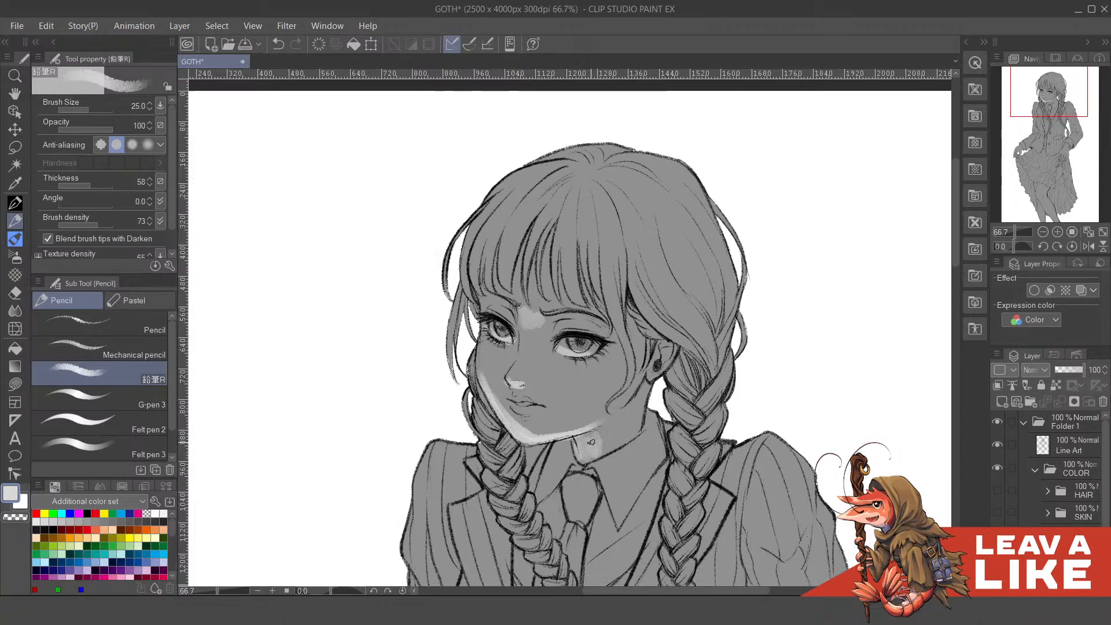
{"action": "left_click_drag", "start_coordinate": [582, 457], "coordinate": [608, 449]}
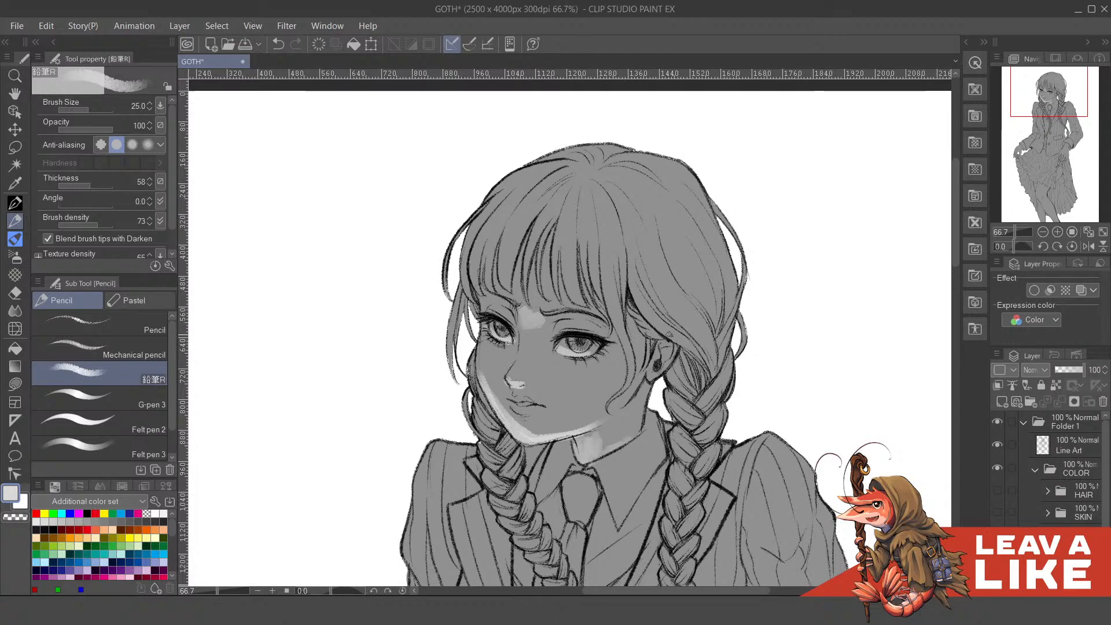
- Pick a near-black as the drawing colour for the pencil brush
{"action": "left_click_drag", "start_coordinate": [661, 407], "coordinate": [654, 306]}
{"action": "mouse_move", "coordinate": [671, 414]}
{"action": "left_mouse_down"}
{"action": "mouse_move", "coordinate": [652, 292]}
{"action": "mouse_move", "coordinate": [660, 402]}
{"action": "left_mouse_up"}
{"action": "left_click_drag", "start_coordinate": [625, 324], "coordinate": [636, 398]}
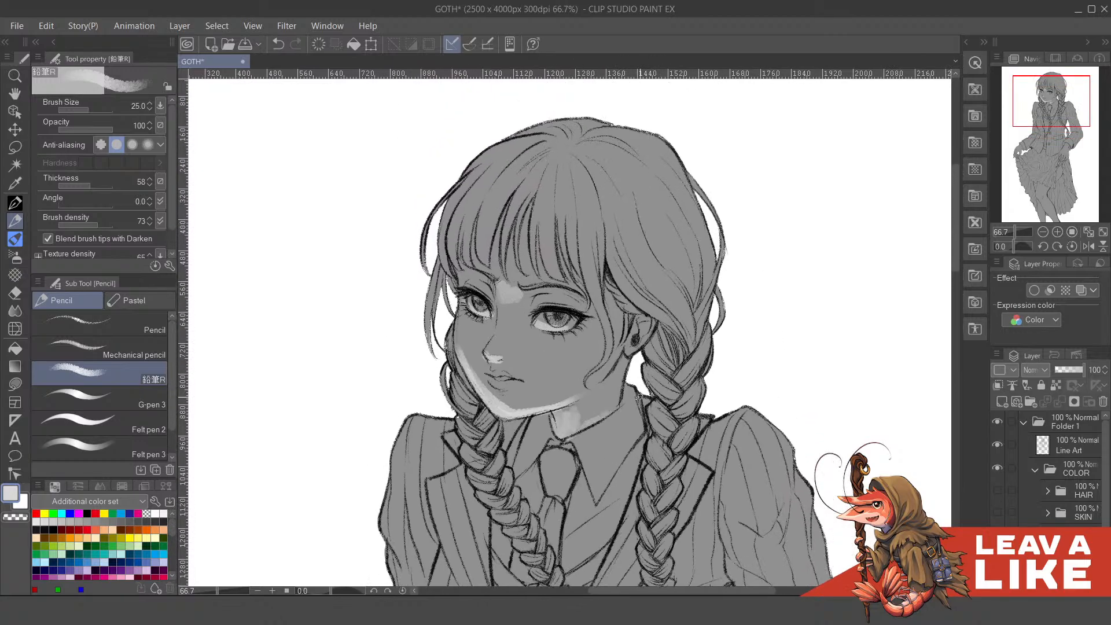
{"action": "key", "text": "c"}
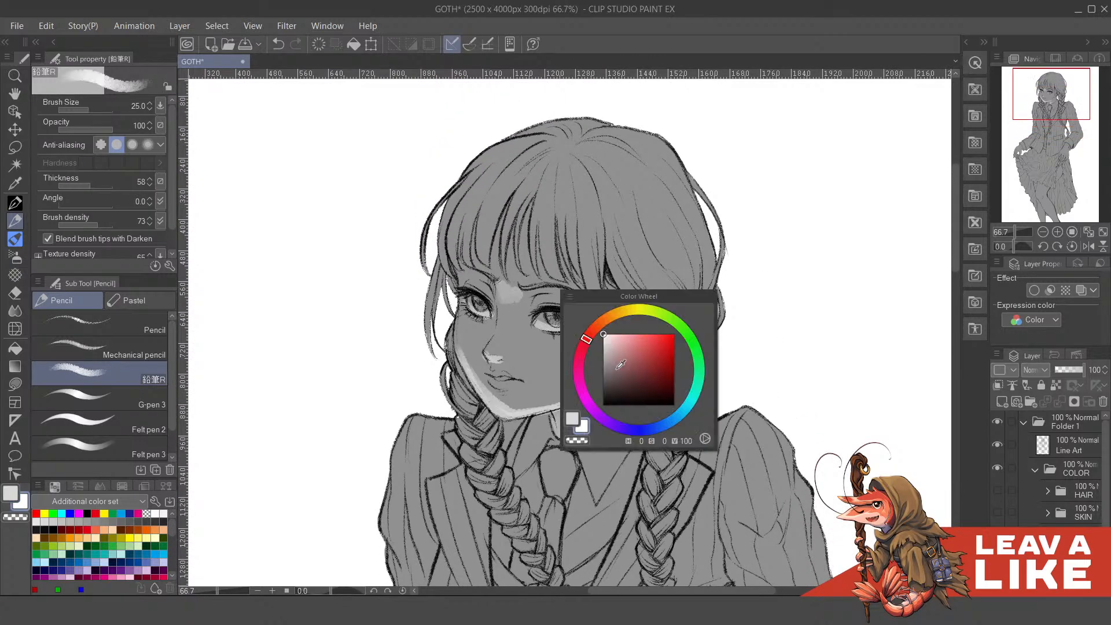
{"action": "left_click", "coordinate": [602, 397]}
{"action": "key", "text": "c"}
{"action": "left_click_drag", "start_coordinate": [629, 198], "coordinate": [638, 278]}
{"action": "left_click_drag", "start_coordinate": [648, 349], "coordinate": [639, 299]}
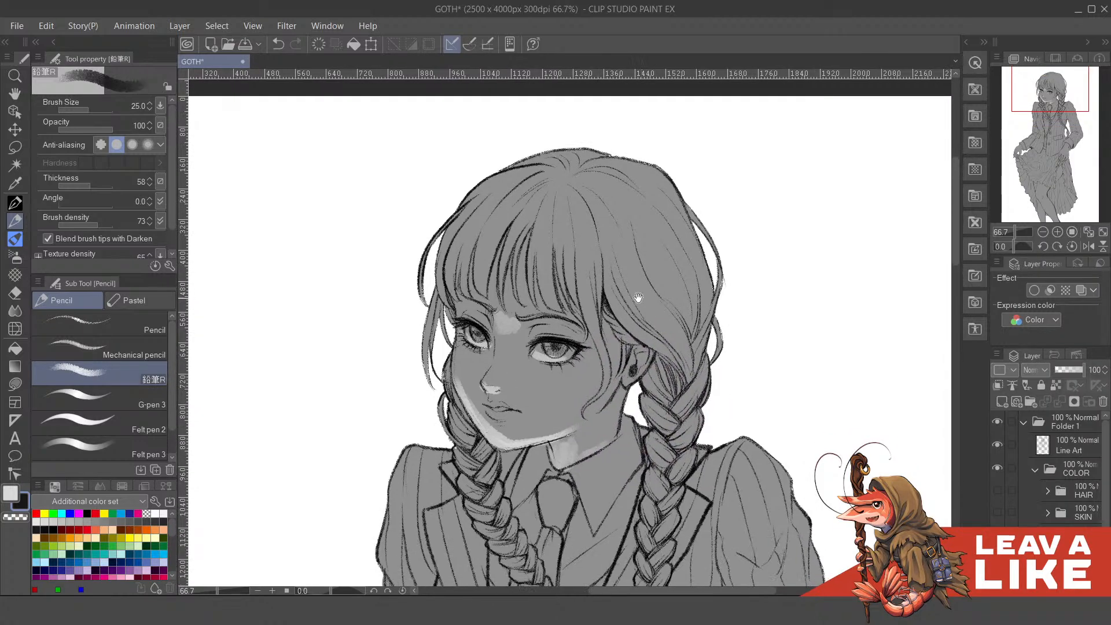
{"action": "left_click_drag", "start_coordinate": [607, 254], "coordinate": [610, 263]}
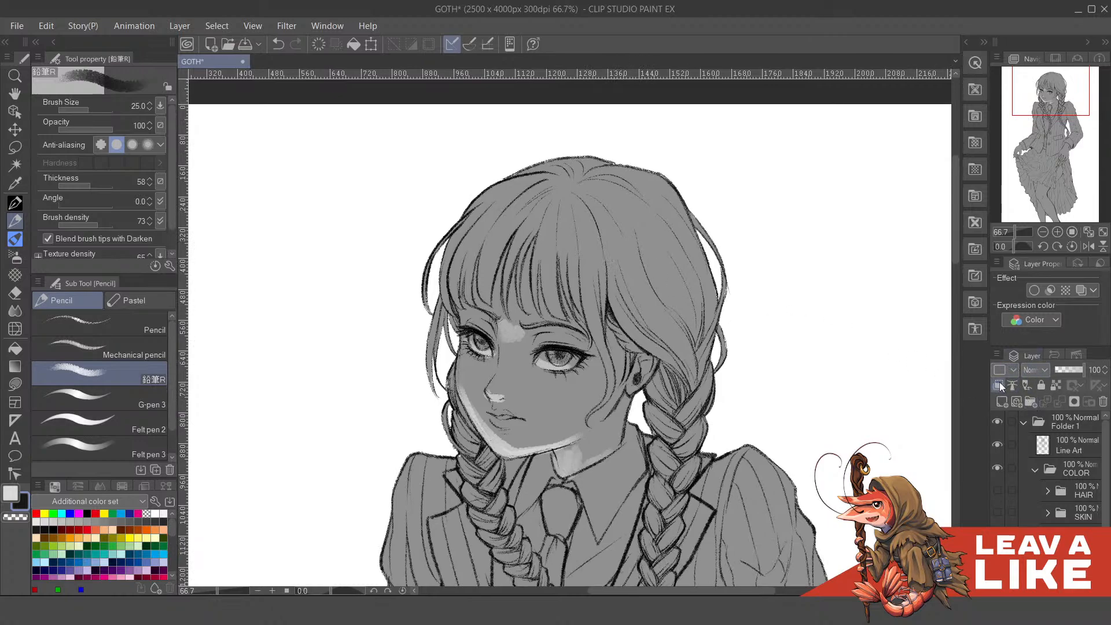
- Lock the layer's transparent pixels and shade the crown and back of the hair dark with a brush size of 170
{"action": "left_click", "coordinate": [1055, 385]}
{"action": "mouse_move", "coordinate": [569, 250]}
{"action": "left_mouse_down"}
{"action": "mouse_move", "coordinate": [595, 199]}
{"action": "mouse_move", "coordinate": [604, 221]}
{"action": "left_mouse_up"}
{"action": "key", "text": "ctrl+z"}
{"action": "mouse_move", "coordinate": [503, 223]}
{"action": "left_mouse_down"}
{"action": "mouse_move", "coordinate": [614, 188]}
{"action": "mouse_move", "coordinate": [496, 180]}
{"action": "mouse_move", "coordinate": [630, 182]}
{"action": "mouse_move", "coordinate": [686, 249]}
{"action": "mouse_move", "coordinate": [504, 205]}
{"action": "mouse_move", "coordinate": [657, 263]}
{"action": "mouse_move", "coordinate": [689, 330]}
{"action": "mouse_move", "coordinate": [541, 232]}
{"action": "mouse_move", "coordinate": [453, 246]}
{"action": "mouse_move", "coordinate": [578, 206]}
{"action": "mouse_move", "coordinate": [714, 342]}
{"action": "mouse_move", "coordinate": [696, 392]}
{"action": "mouse_move", "coordinate": [689, 287]}
{"action": "mouse_move", "coordinate": [710, 402]}
{"action": "left_mouse_up"}
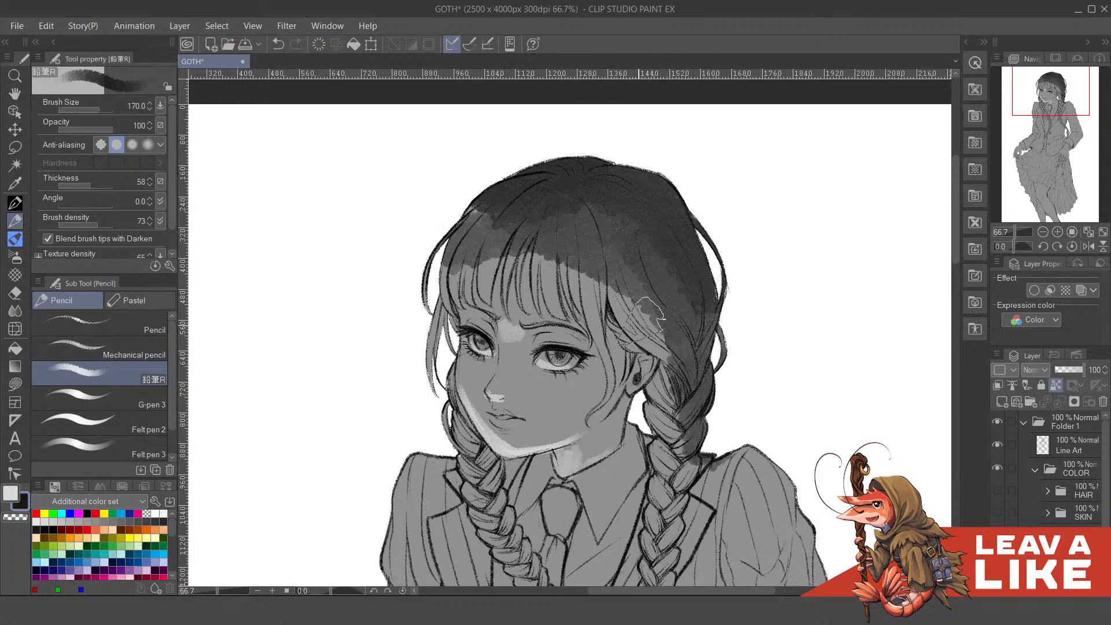
{"action": "mouse_move", "coordinate": [427, 286]}
{"action": "left_mouse_down"}
{"action": "mouse_move", "coordinate": [433, 405]}
{"action": "mouse_move", "coordinate": [440, 370]}
{"action": "mouse_move", "coordinate": [460, 463]}
{"action": "left_mouse_up"}
{"action": "key", "text": "ctrl+z"}
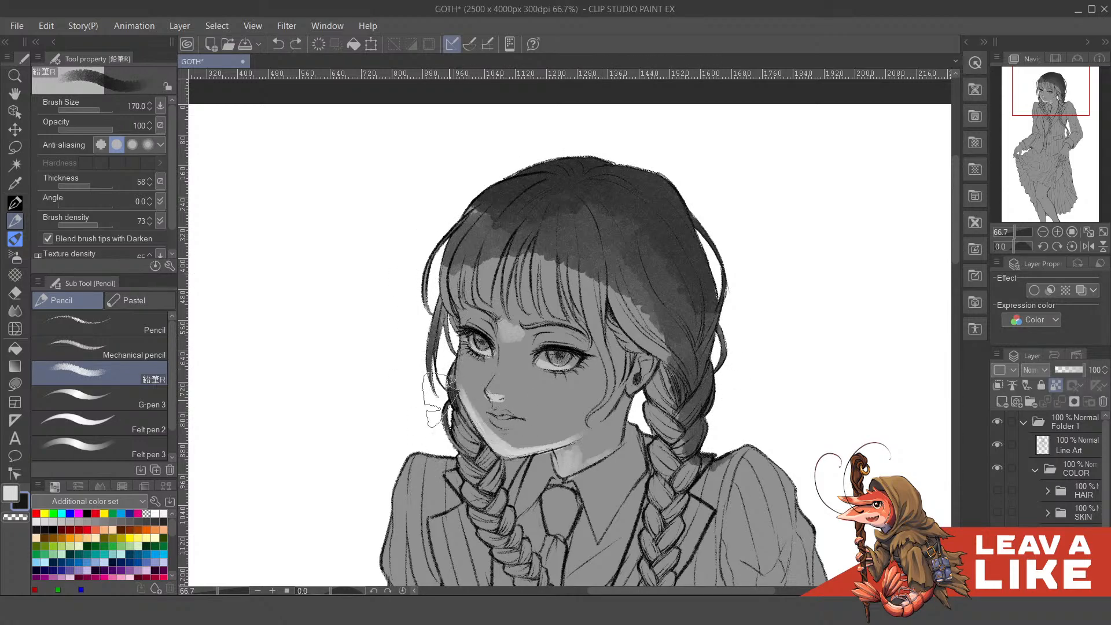
{"action": "left_click_drag", "start_coordinate": [487, 504], "coordinate": [469, 387]}
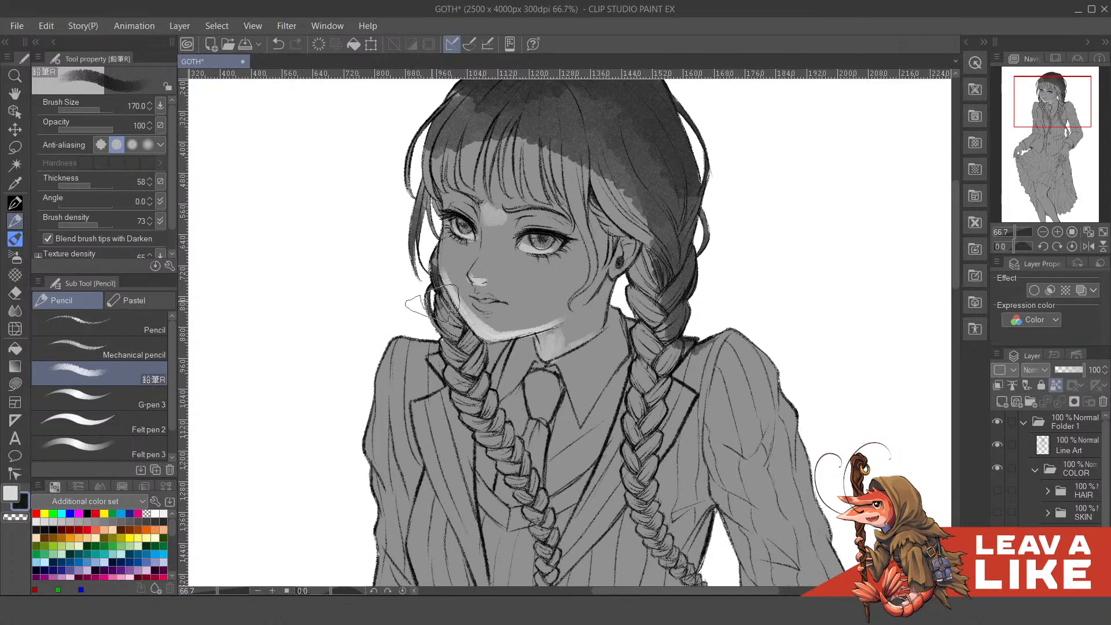
{"action": "left_click_drag", "start_coordinate": [434, 307], "coordinate": [465, 408]}
{"action": "key", "text": "ctrl+z"}
- Select the hair layer's painted area and shade the left braid dark from beside the jaw down toward its tail
{"action": "left_click", "coordinate": [1037, 514], "text": "ctrl"}
{"action": "mouse_move", "coordinate": [430, 288]}
{"action": "left_mouse_down"}
{"action": "mouse_move", "coordinate": [467, 424]}
{"action": "mouse_move", "coordinate": [531, 532]}
{"action": "mouse_move", "coordinate": [517, 483]}
{"action": "left_mouse_up"}
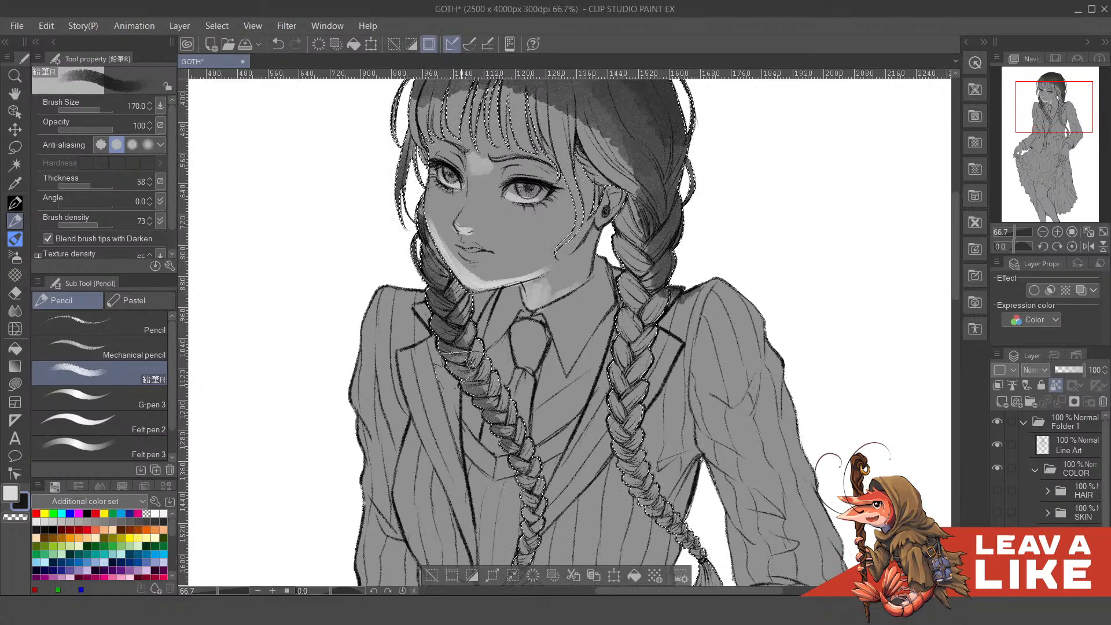
{"action": "key", "text": "ctrl+z"}
{"action": "mouse_move", "coordinate": [439, 261]}
{"action": "left_mouse_down"}
{"action": "mouse_move", "coordinate": [502, 340]}
{"action": "mouse_move", "coordinate": [432, 233]}
{"action": "mouse_move", "coordinate": [473, 287]}
{"action": "left_mouse_up"}
{"action": "key", "text": "ctrl+z"}
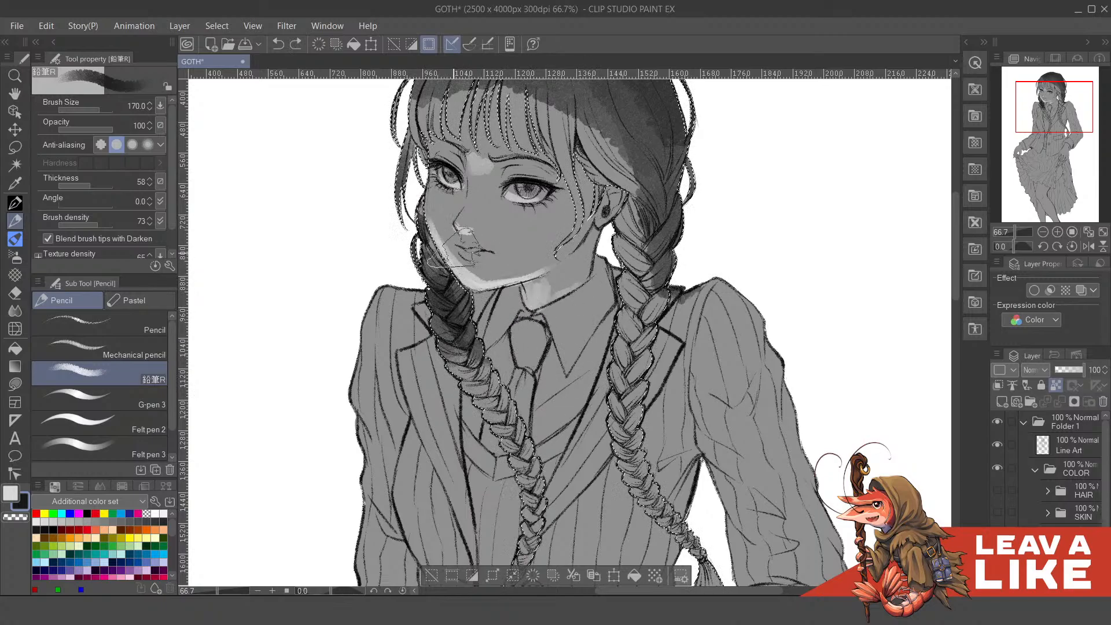
{"action": "left_click_drag", "start_coordinate": [446, 250], "coordinate": [470, 281]}
{"action": "left_click_drag", "start_coordinate": [490, 366], "coordinate": [474, 256]}
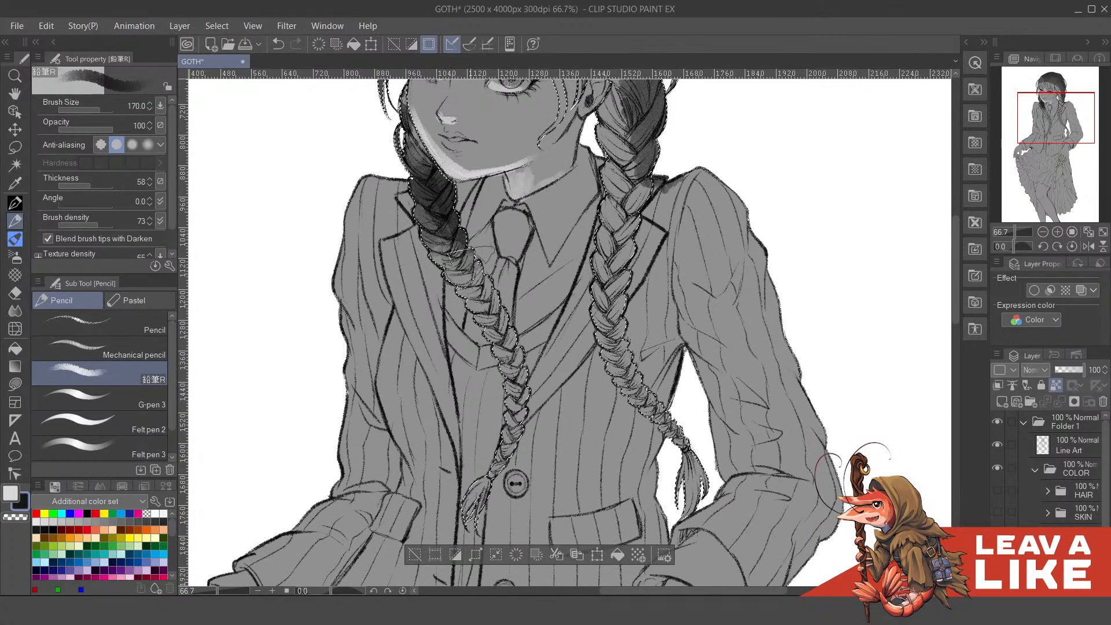
{"action": "key", "text": "ctrl+z"}
{"action": "mouse_move", "coordinate": [526, 381]}
{"action": "left_mouse_down"}
{"action": "mouse_move", "coordinate": [534, 428]}
{"action": "mouse_move", "coordinate": [501, 493]}
{"action": "left_mouse_up"}
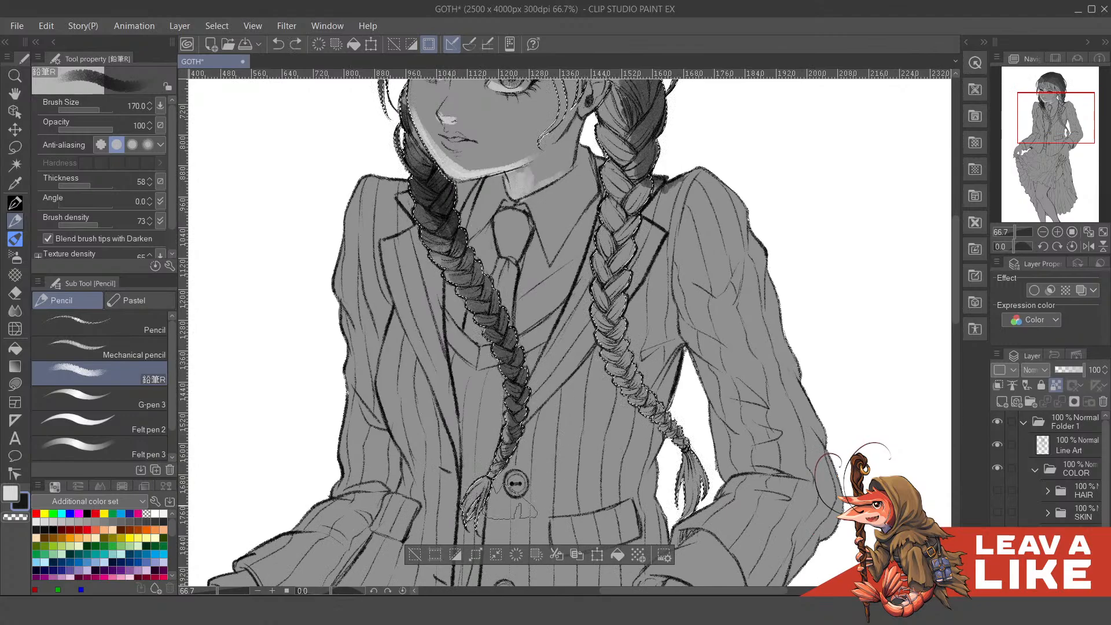
- Shade the right braid dark from below the ear to its loose tip and clear the hair selection
{"action": "left_click_drag", "start_coordinate": [593, 246], "coordinate": [589, 274]}
{"action": "mouse_move", "coordinate": [587, 113]}
{"action": "left_mouse_down"}
{"action": "mouse_move", "coordinate": [602, 125]}
{"action": "mouse_move", "coordinate": [592, 238]}
{"action": "left_mouse_up"}
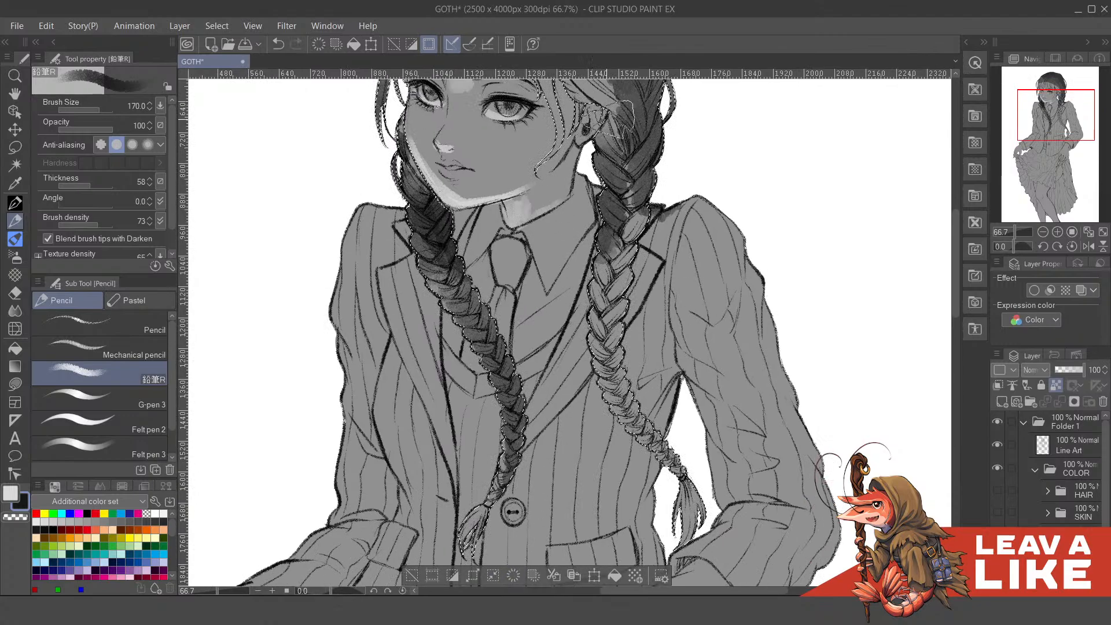
{"action": "mouse_move", "coordinate": [621, 122]}
{"action": "left_mouse_down"}
{"action": "mouse_move", "coordinate": [612, 145]}
{"action": "mouse_move", "coordinate": [614, 174]}
{"action": "mouse_move", "coordinate": [643, 136]}
{"action": "mouse_move", "coordinate": [625, 235]}
{"action": "left_mouse_up"}
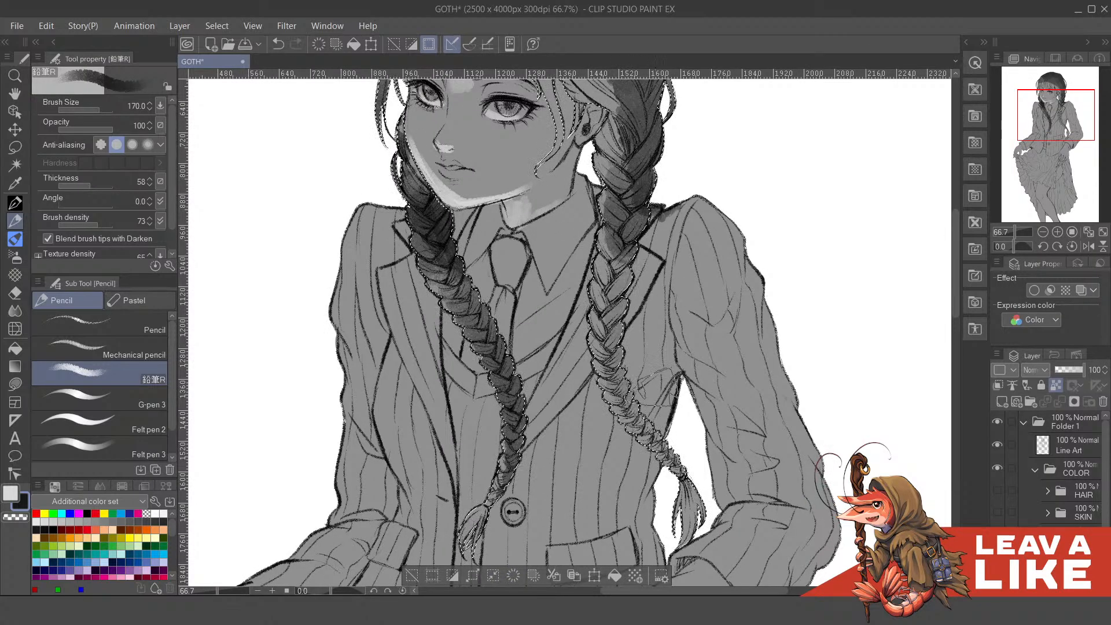
{"action": "mouse_move", "coordinate": [660, 376]}
{"action": "left_mouse_down"}
{"action": "mouse_move", "coordinate": [668, 411]}
{"action": "mouse_move", "coordinate": [628, 315]}
{"action": "mouse_move", "coordinate": [724, 523]}
{"action": "left_mouse_up"}
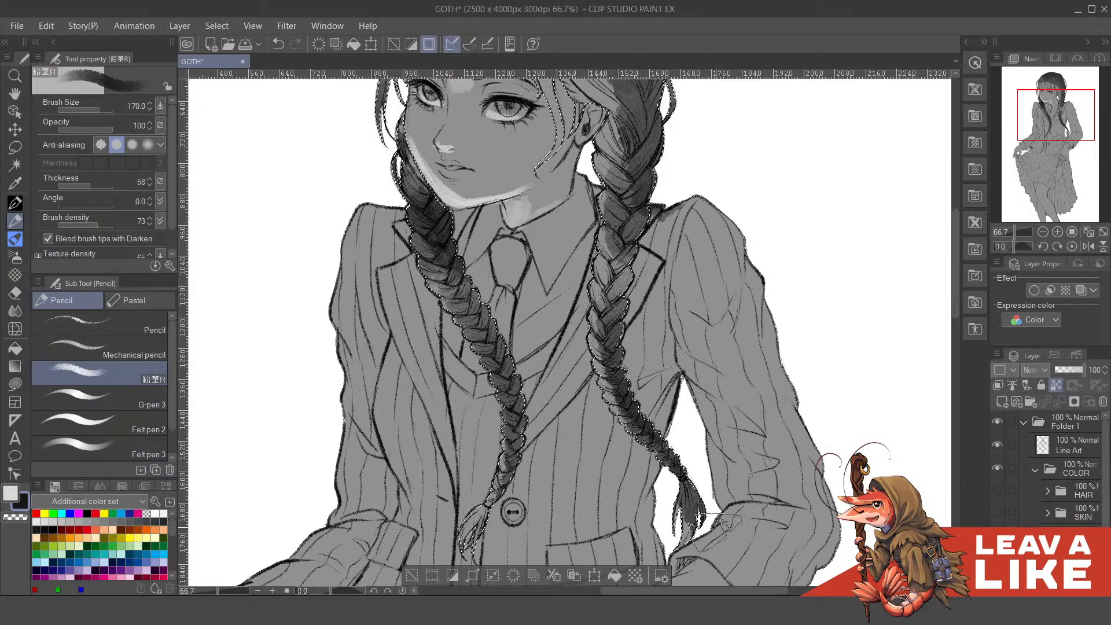
{"action": "mouse_move", "coordinate": [691, 476]}
{"action": "left_mouse_down"}
{"action": "mouse_move", "coordinate": [692, 505]}
{"action": "mouse_move", "coordinate": [663, 436]}
{"action": "left_mouse_up"}
{"action": "key", "text": "ctrl+z"}
{"action": "mouse_move", "coordinate": [647, 379]}
{"action": "left_mouse_down"}
{"action": "mouse_move", "coordinate": [671, 434]}
{"action": "mouse_move", "coordinate": [648, 457]}
{"action": "left_mouse_up"}
{"action": "left_click_drag", "start_coordinate": [660, 405], "coordinate": [643, 469]}
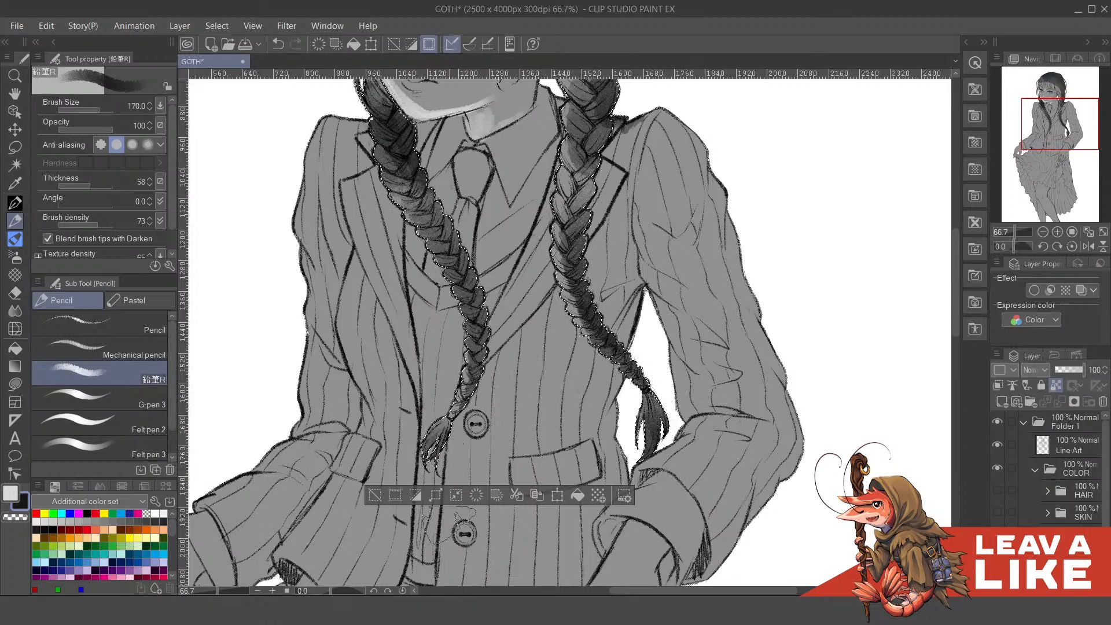
{"action": "scroll", "coordinate": [515, 289], "scroll_direction": "up", "scroll_amount": 4}
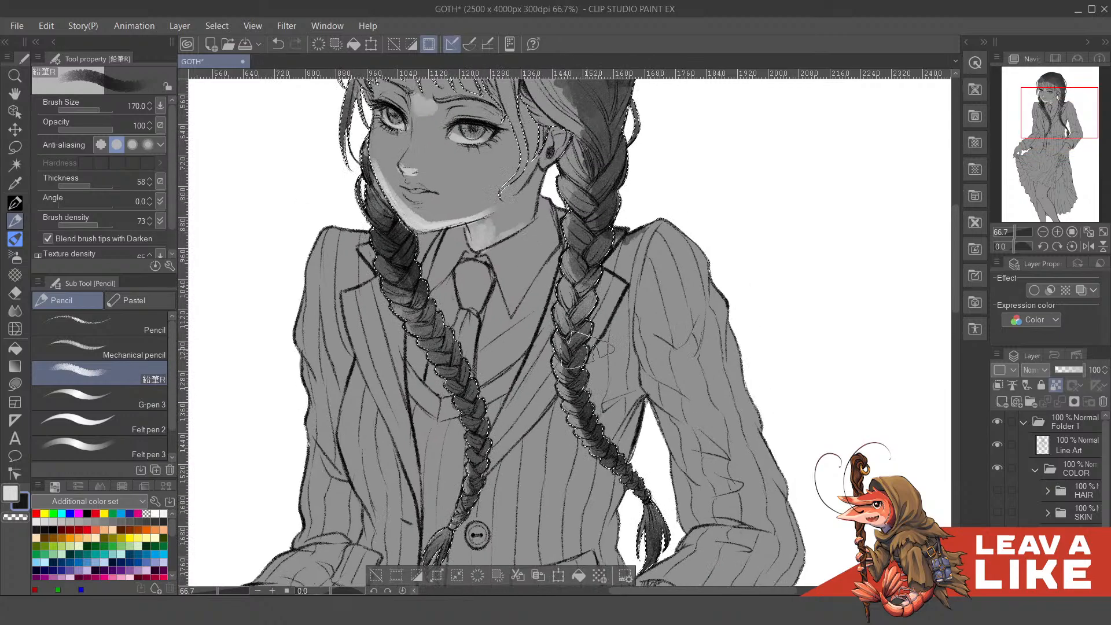
{"action": "scroll", "coordinate": [579, 347], "scroll_direction": "up", "scroll_amount": 6}
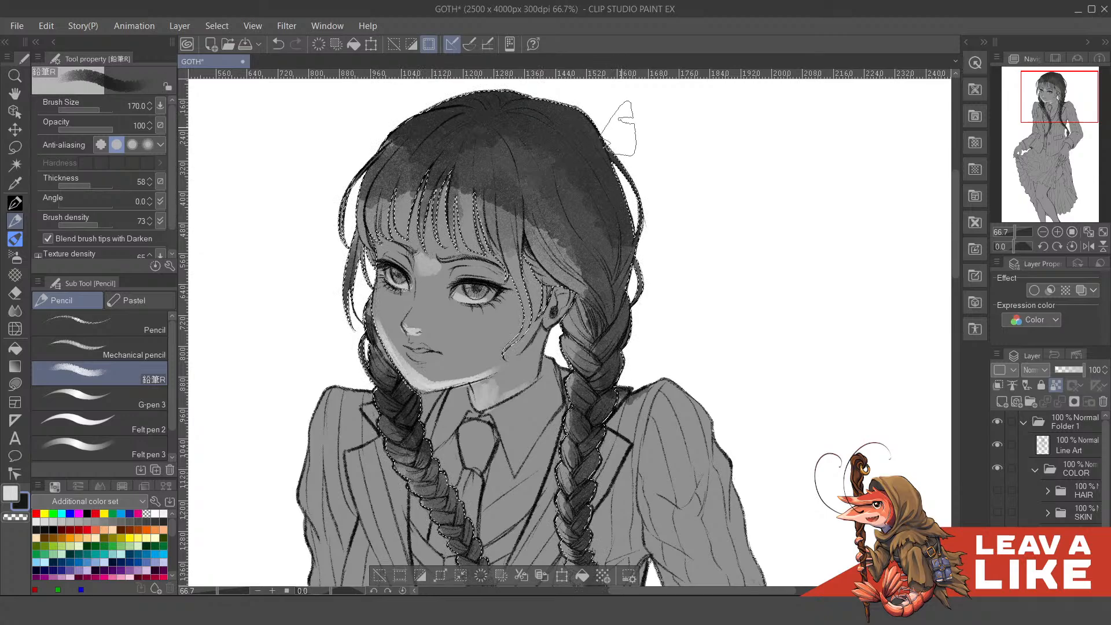
{"action": "scroll", "coordinate": [619, 128], "scroll_direction": "down", "scroll_amount": 1}
{"action": "left_click_drag", "start_coordinate": [641, 269], "coordinate": [664, 303]}
{"action": "left_click_drag", "start_coordinate": [678, 342], "coordinate": [688, 366]}
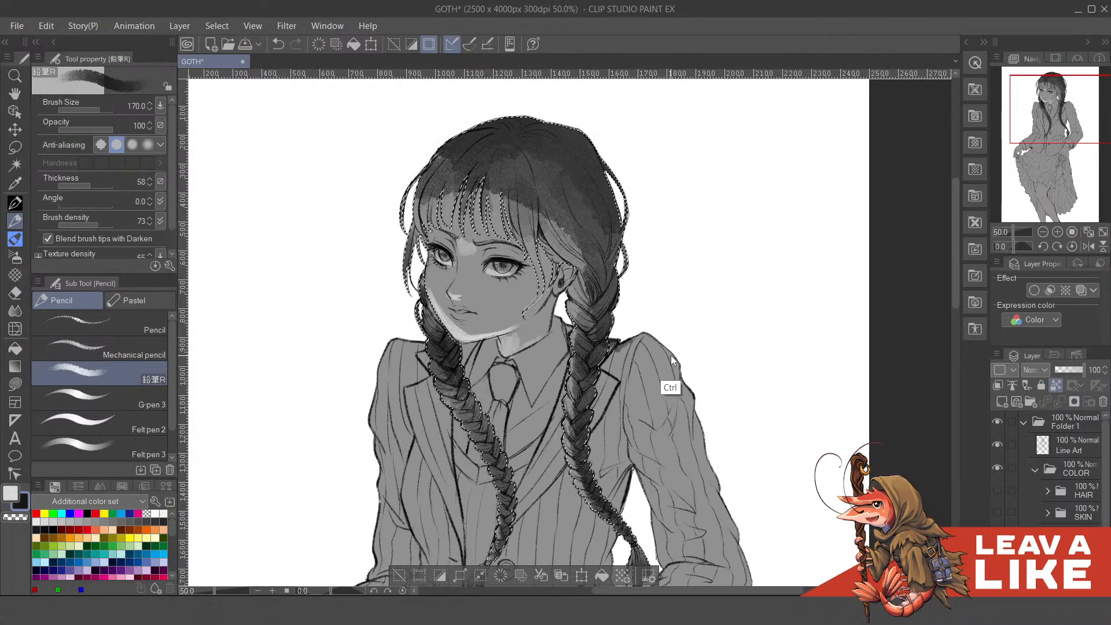
{"action": "key", "text": "ctrl+d"}
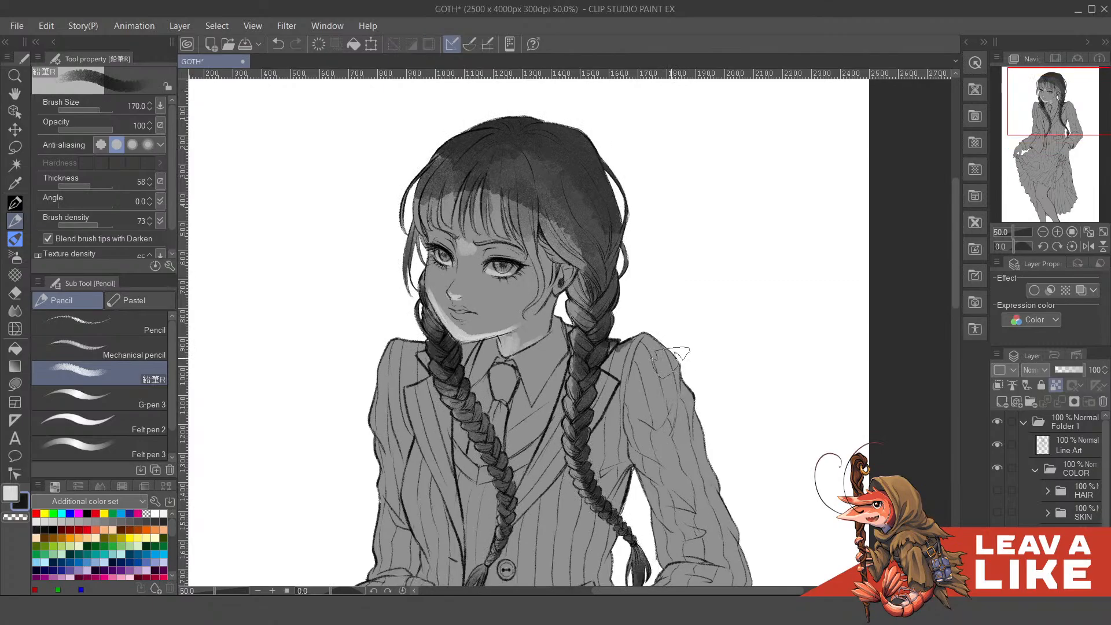
{"action": "scroll", "coordinate": [647, 303], "scroll_direction": "up", "scroll_amount": 2}
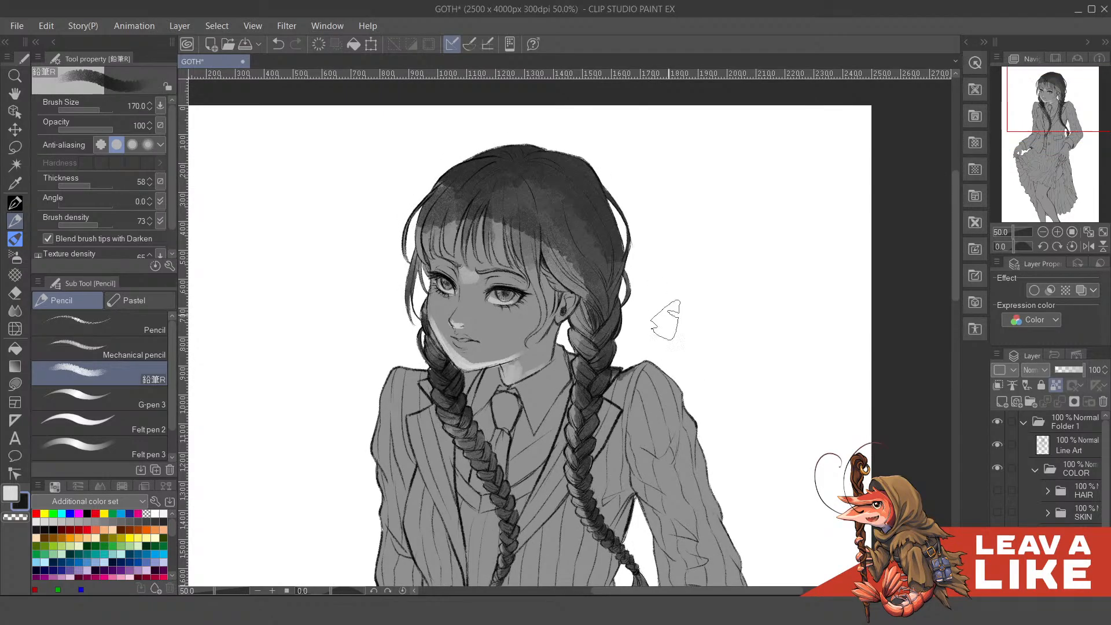
{"action": "left_click_drag", "start_coordinate": [716, 452], "coordinate": [684, 337]}
{"action": "left_click_drag", "start_coordinate": [670, 298], "coordinate": [672, 322]}
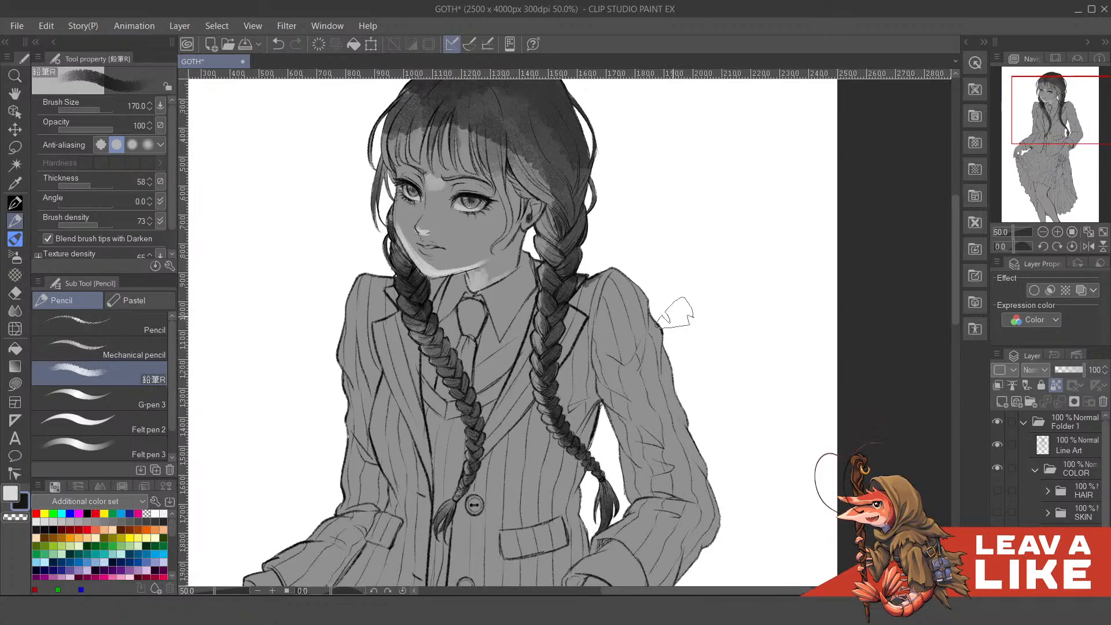
{"action": "left_click_drag", "start_coordinate": [675, 367], "coordinate": [670, 347]}
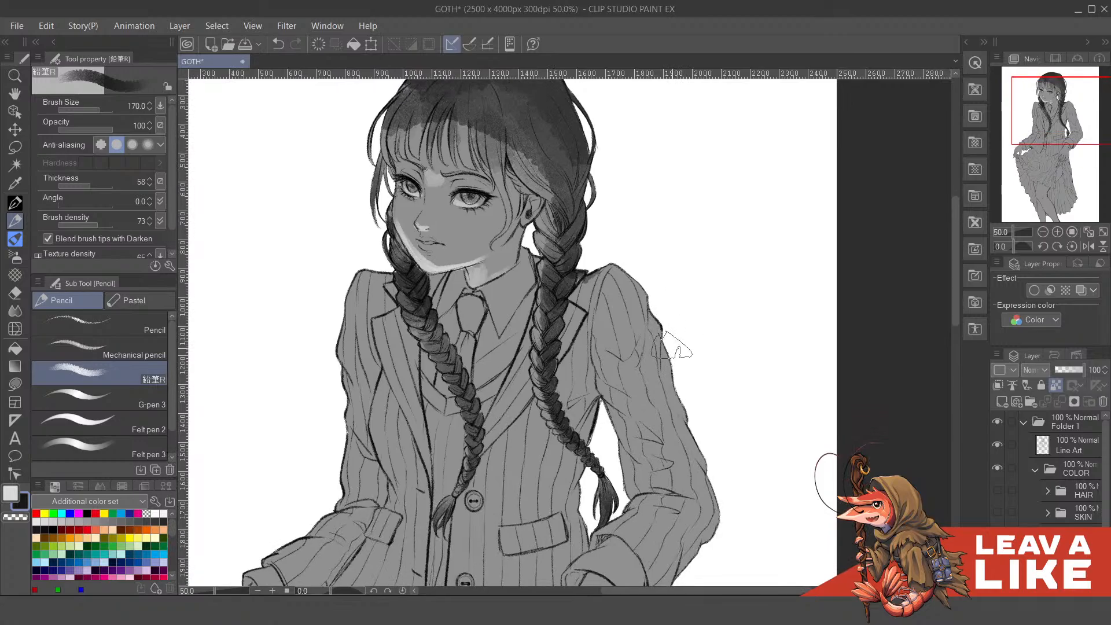
{"action": "left_click_drag", "start_coordinate": [638, 276], "coordinate": [660, 333]}
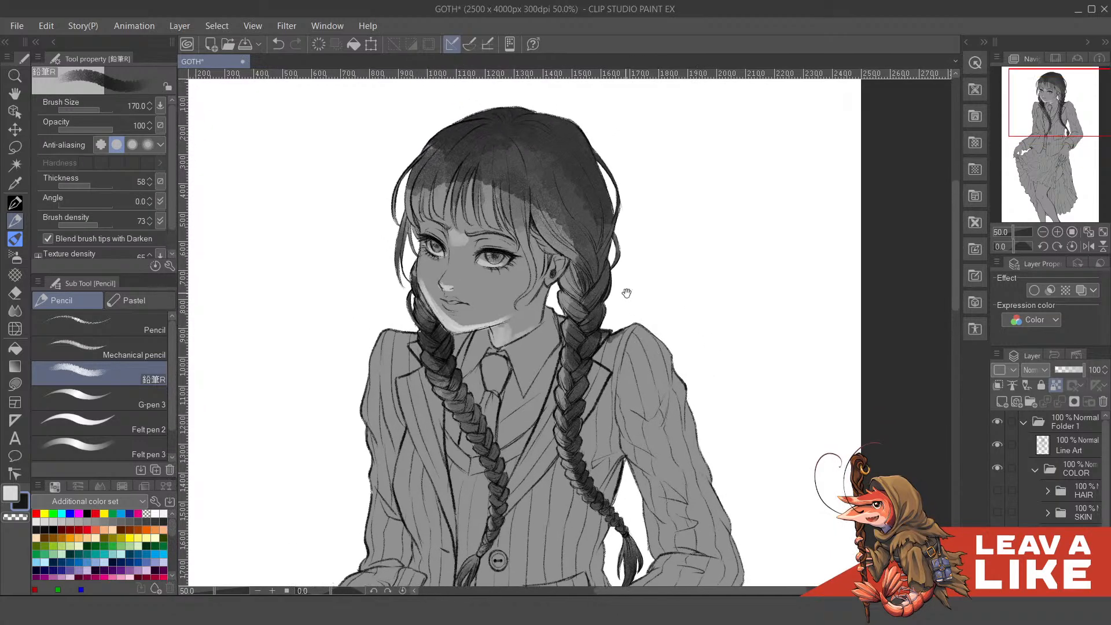
{"action": "left_click_drag", "start_coordinate": [627, 294], "coordinate": [644, 339]}
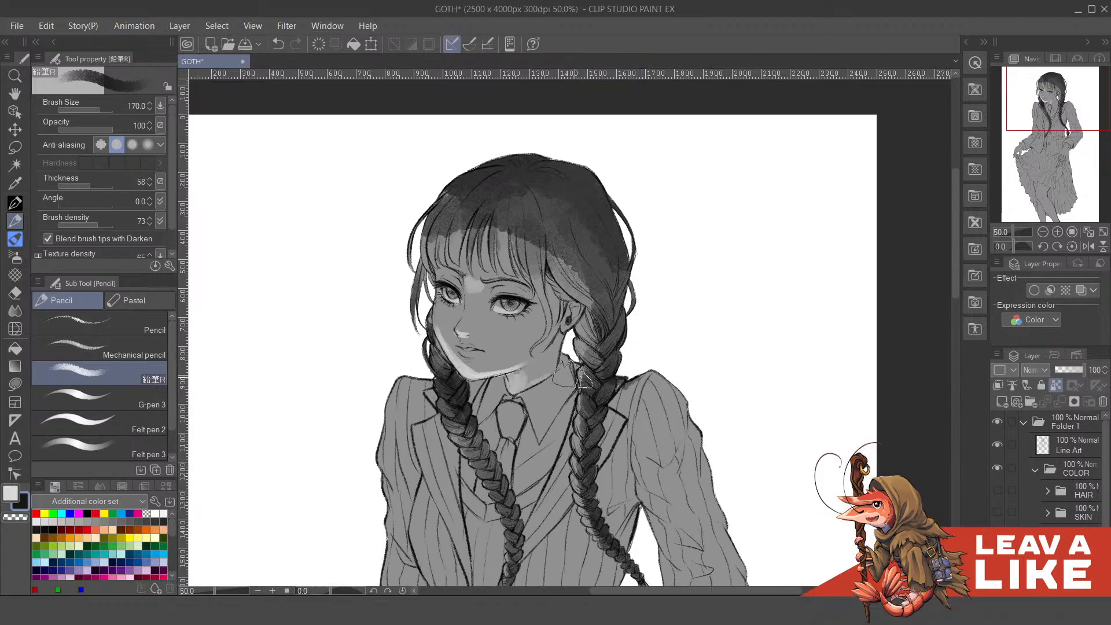
- Switch to the Mechanical pencil brush and enlarge it to size 15
{"action": "left_click", "coordinate": [102, 445]}
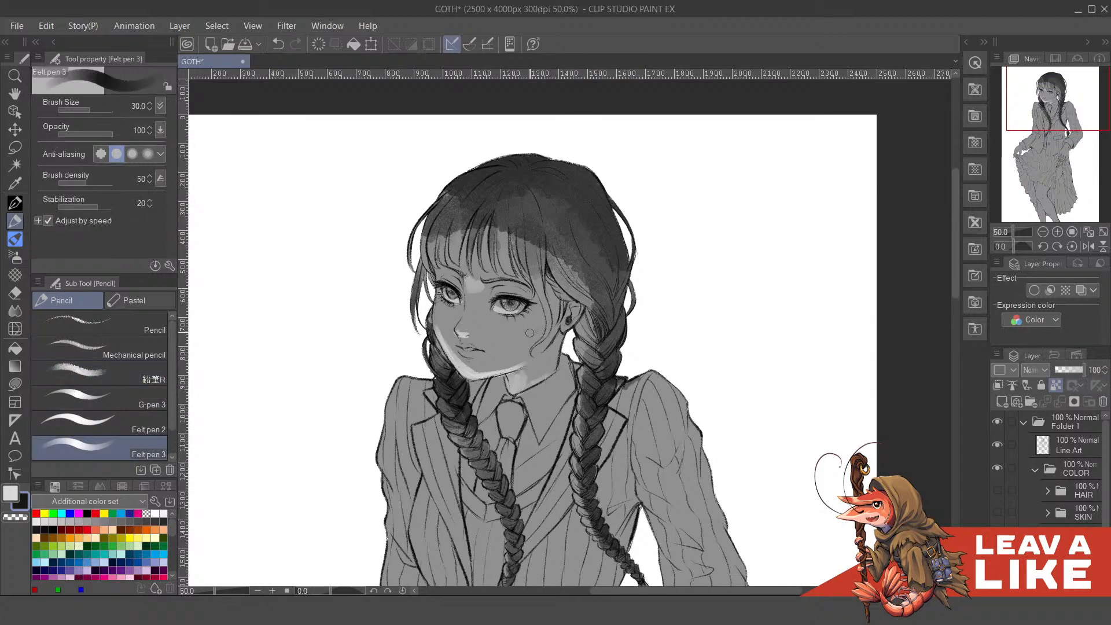
{"action": "left_click", "coordinate": [122, 351]}
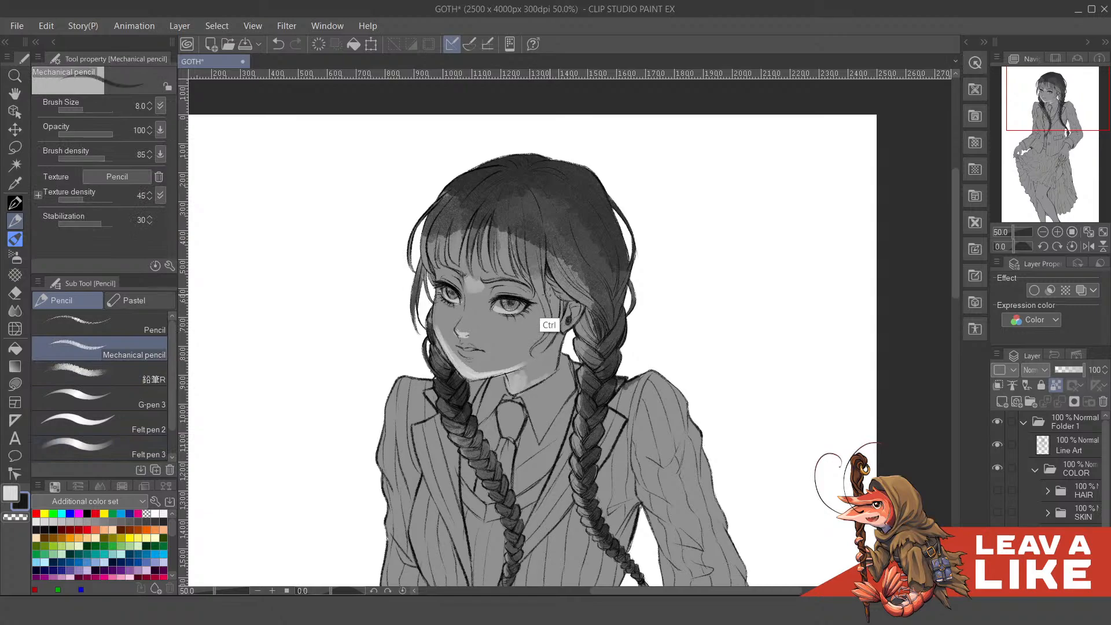
{"action": "scroll", "coordinate": [547, 292], "scroll_direction": "up", "scroll_amount": 2}
{"action": "key", "text": "bracketright"}
{"action": "key", "text": "bracketright"}
{"action": "key", "text": "bracketright"}
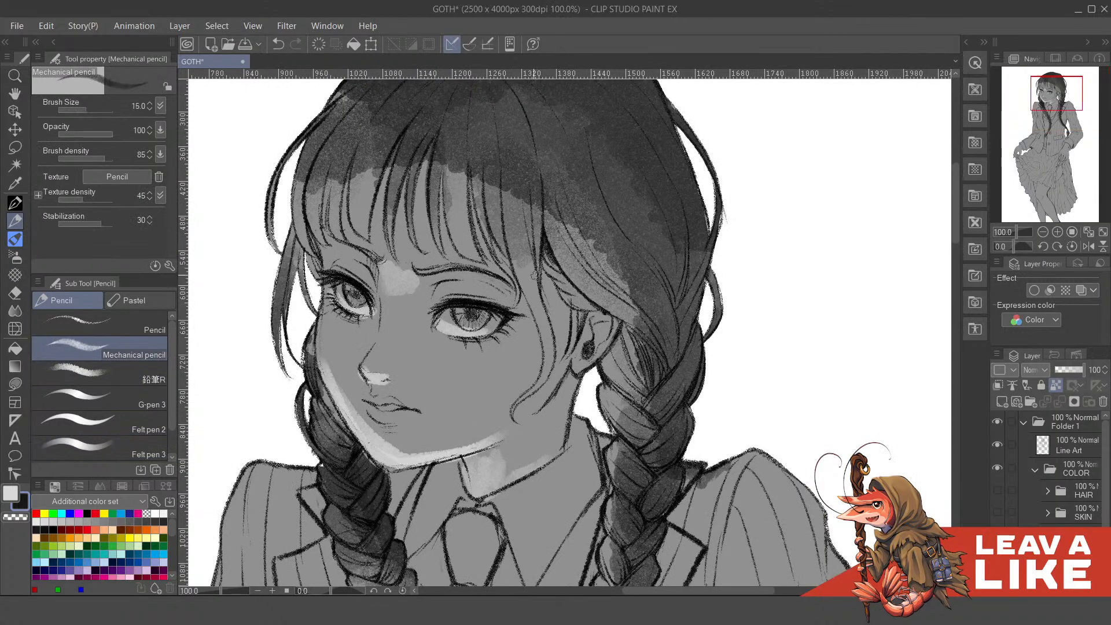
{"action": "left_click_drag", "start_coordinate": [527, 241], "coordinate": [544, 333]}
{"action": "key", "text": "ctrl+z"}
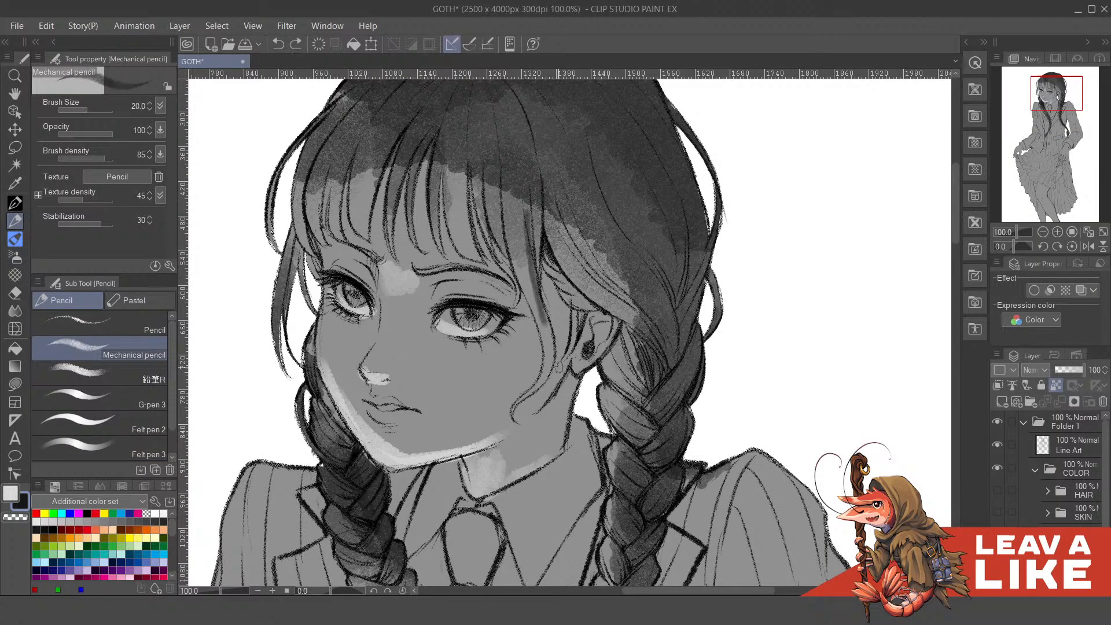
{"action": "key", "text": "ctrl+z"}
{"action": "left_click_drag", "start_coordinate": [529, 263], "coordinate": [551, 366]}
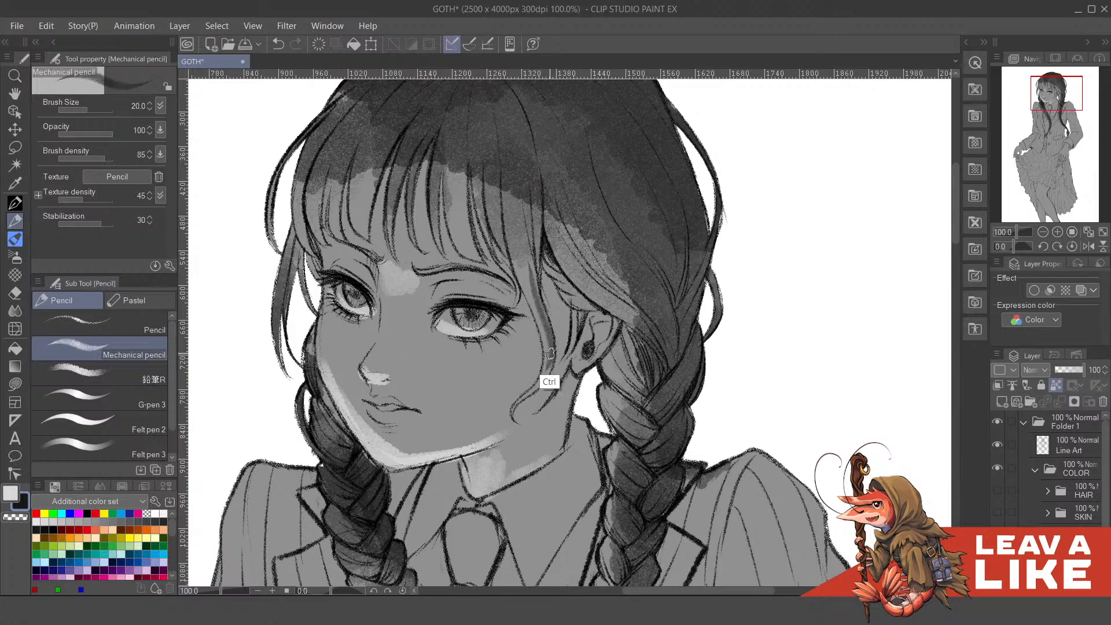
{"action": "key", "text": "ctrl+z"}
{"action": "left_click_drag", "start_coordinate": [529, 253], "coordinate": [549, 354]}
{"action": "key", "text": "ctrl+z"}
{"action": "left_click_drag", "start_coordinate": [548, 280], "coordinate": [546, 303]}
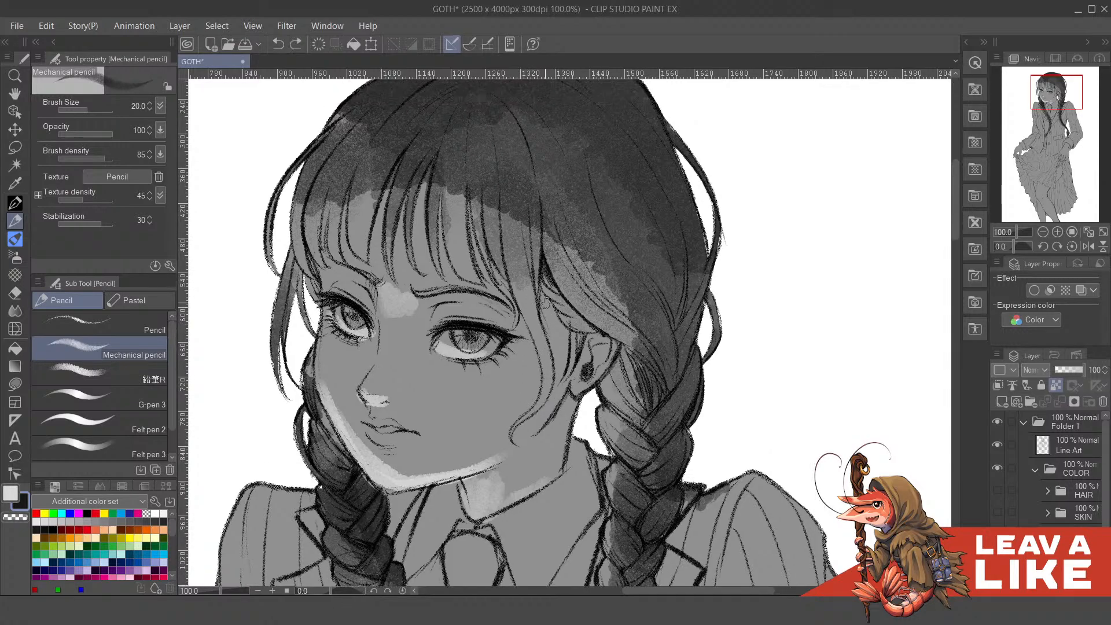
- Darken the long fringe strands beside the temple with the Mechanical pencil and soften them with a sampled mid grey
{"action": "key", "text": "c"}
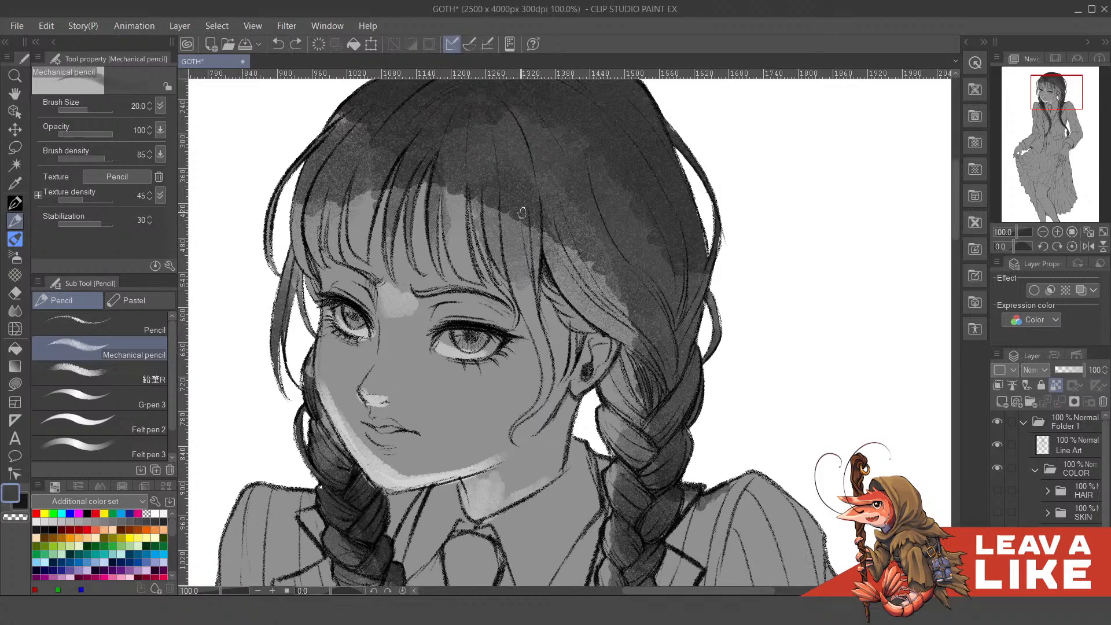
{"action": "left_click_drag", "start_coordinate": [519, 225], "coordinate": [549, 385]}
{"action": "key", "text": "ctrl+z"}
{"action": "key", "text": "ctrl+z"}
{"action": "mouse_move", "coordinate": [535, 280]}
{"action": "left_mouse_down"}
{"action": "mouse_move", "coordinate": [528, 224]}
{"action": "mouse_move", "coordinate": [543, 296]}
{"action": "left_mouse_up"}
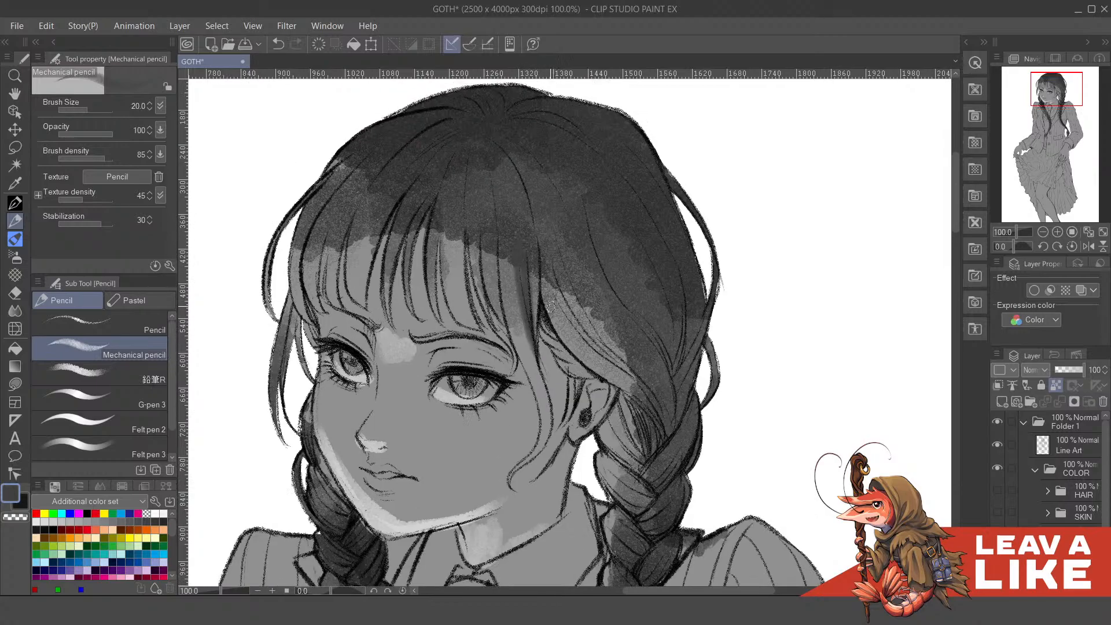
{"action": "mouse_move", "coordinate": [526, 255]}
{"action": "left_mouse_down"}
{"action": "mouse_move", "coordinate": [530, 277]}
{"action": "mouse_move", "coordinate": [500, 239]}
{"action": "mouse_move", "coordinate": [504, 322]}
{"action": "left_mouse_up"}
{"action": "left_click_drag", "start_coordinate": [502, 240], "coordinate": [520, 365]}
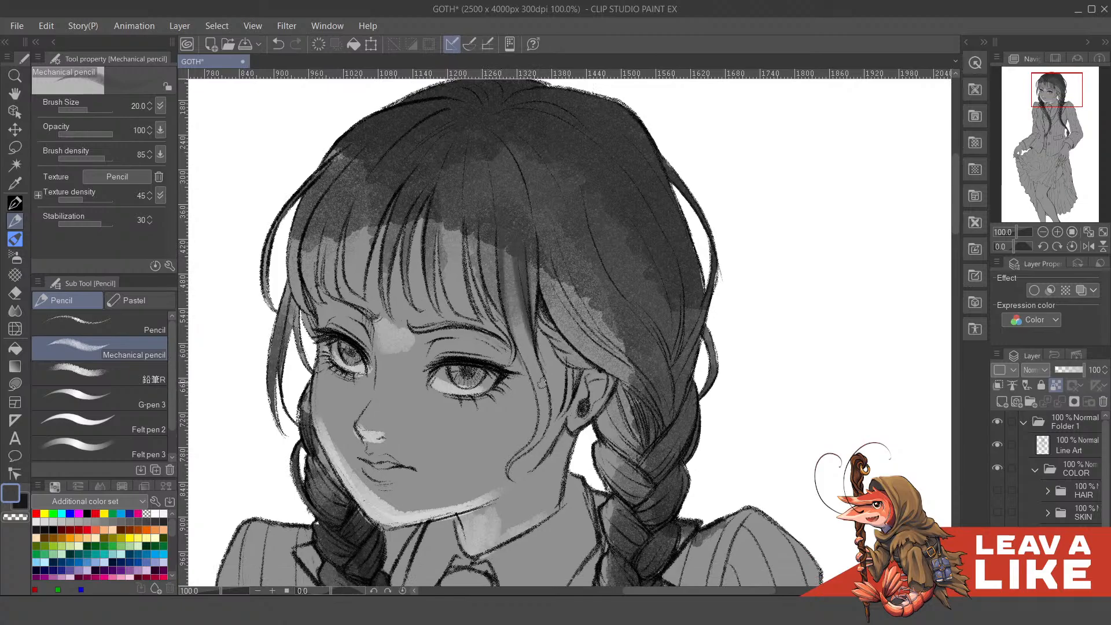
{"action": "left_click", "coordinate": [512, 350], "text": "alt"}
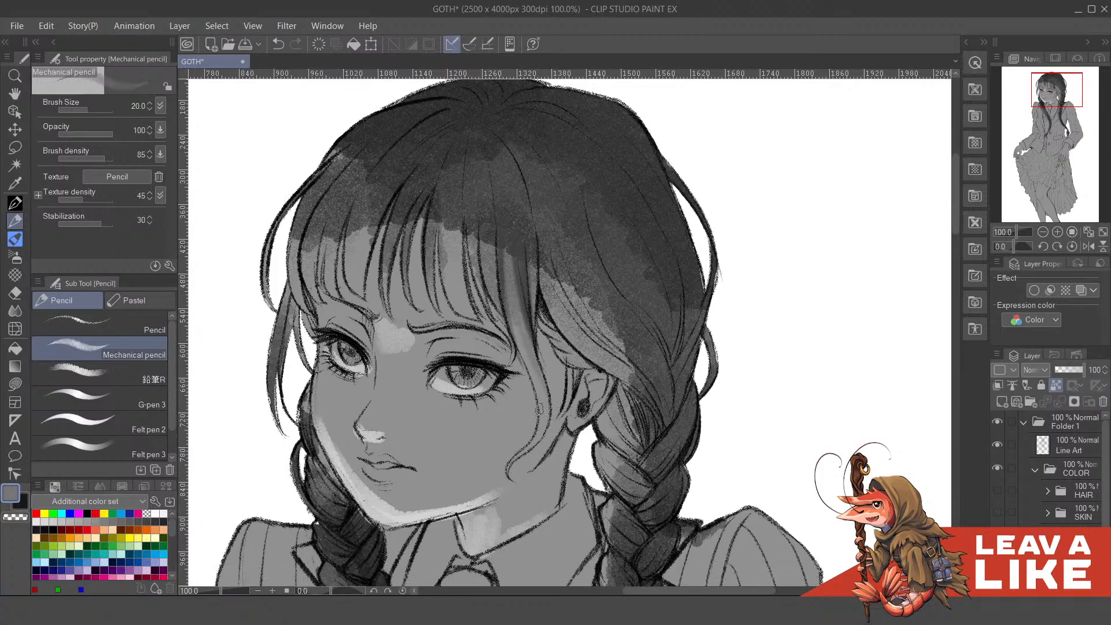
{"action": "mouse_move", "coordinate": [543, 278]}
{"action": "left_mouse_down"}
{"action": "mouse_move", "coordinate": [540, 335]}
{"action": "mouse_move", "coordinate": [548, 282]}
{"action": "left_mouse_up"}
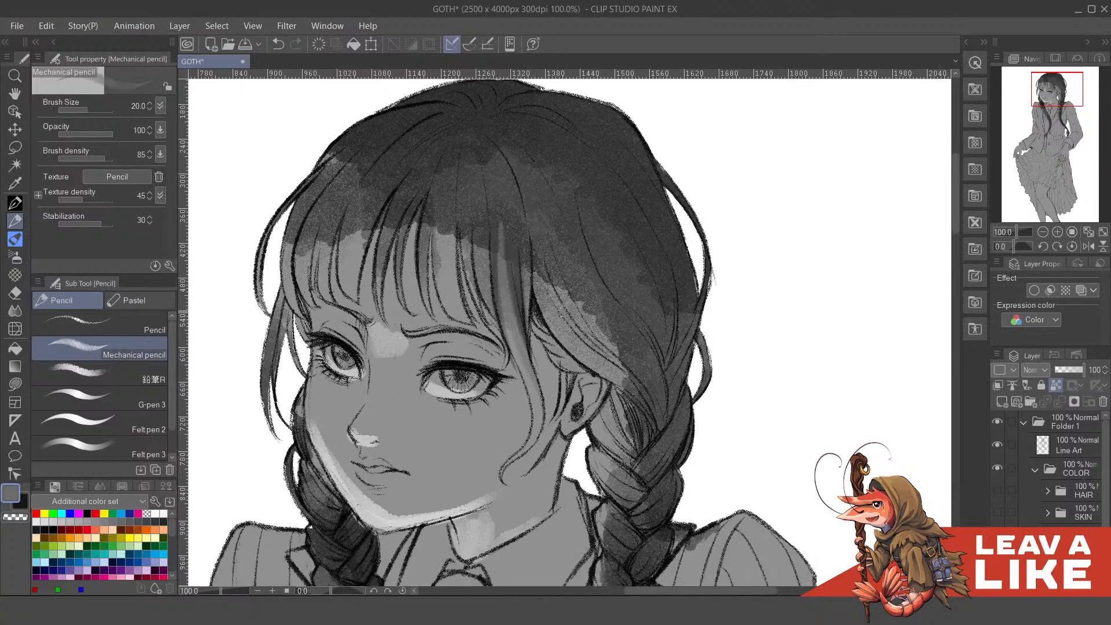
- Mirror the canvas view and examine the face and hair values at a distance and close up
{"action": "key", "text": "h"}
{"action": "key", "text": "ctrl+minus"}
{"action": "key", "text": "ctrl+minus"}
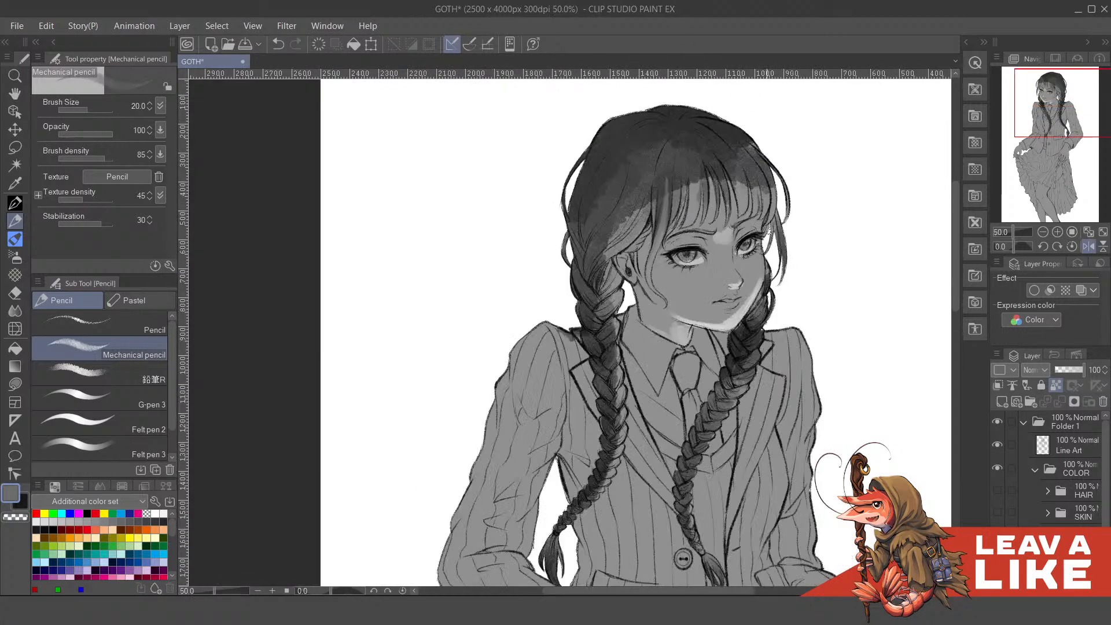
{"action": "left_click_drag", "start_coordinate": [845, 276], "coordinate": [676, 209]}
{"action": "left_click_drag", "start_coordinate": [786, 177], "coordinate": [773, 209]}
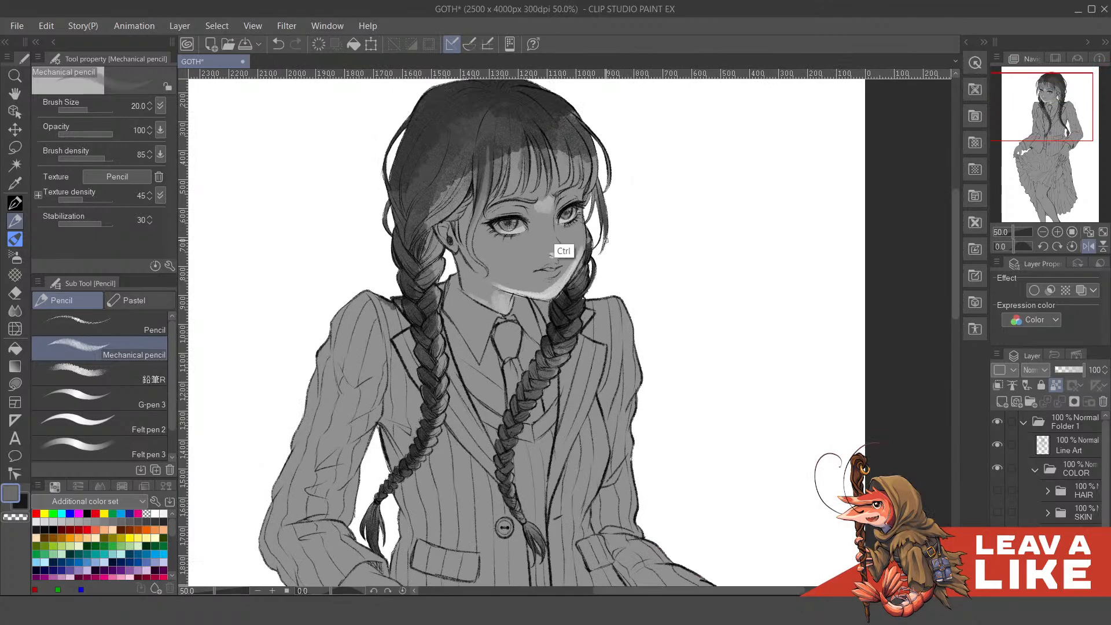
{"action": "key", "text": "ctrl+plus"}
{"action": "key", "text": "ctrl+plus"}
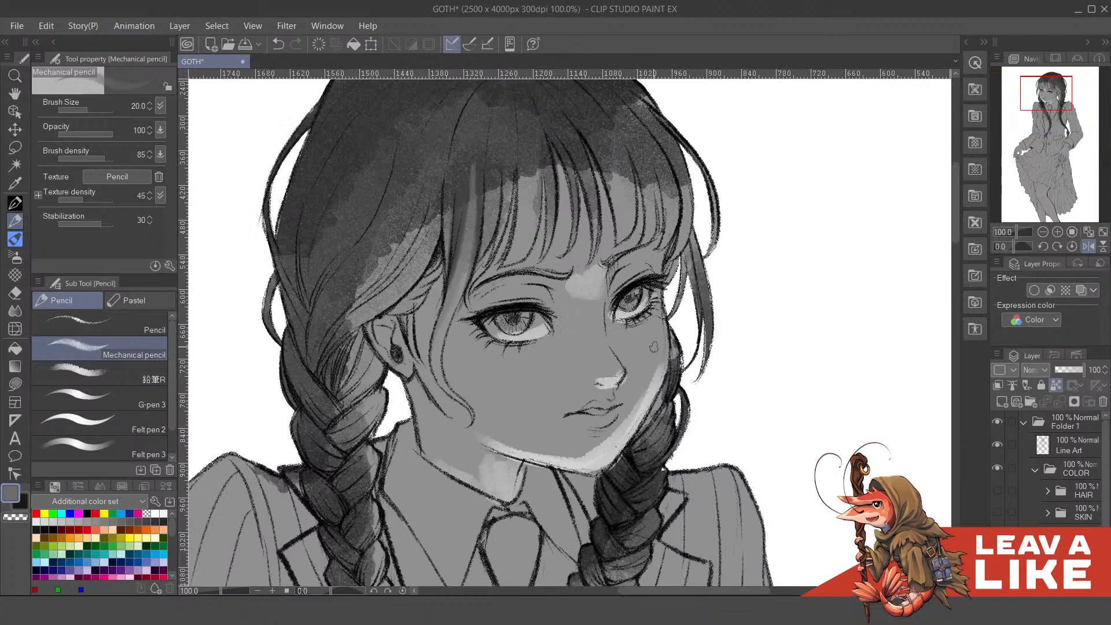
{"action": "left_click_drag", "start_coordinate": [639, 381], "coordinate": [623, 360]}
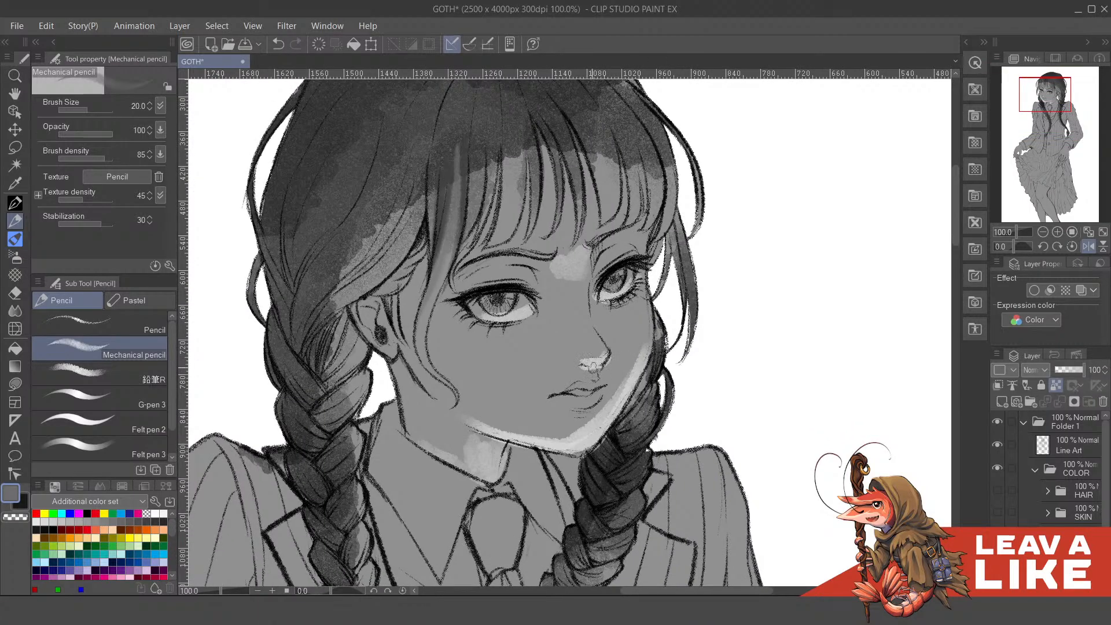
- Sample the light grey of the nose highlight and switch from the pencil to the Soft airbrush
{"action": "left_click", "coordinate": [590, 365], "text": "alt"}
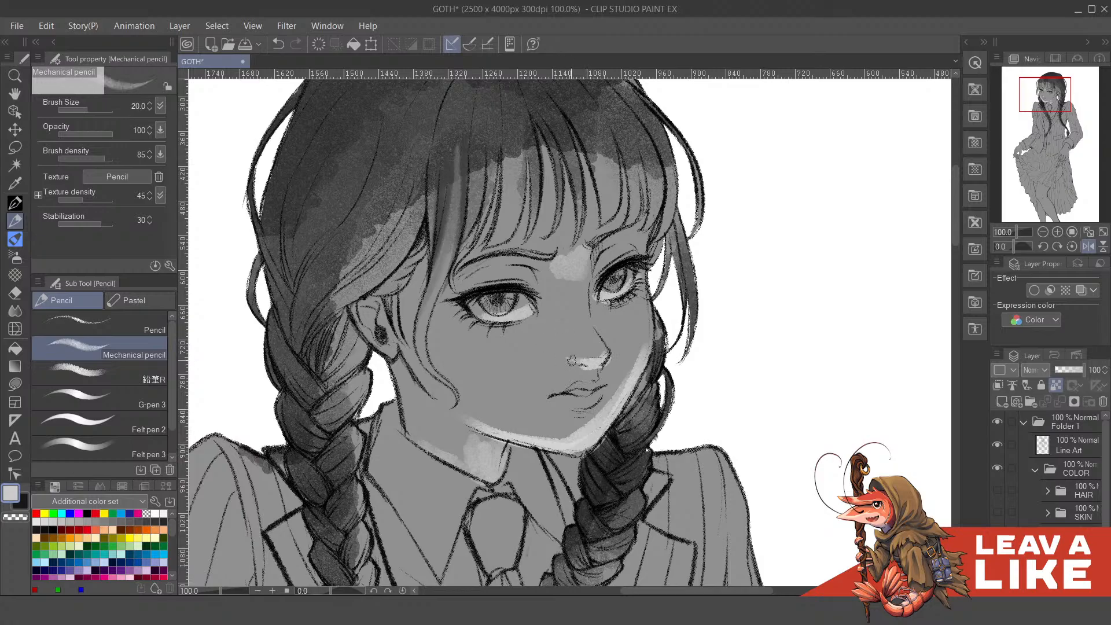
{"action": "key", "text": "ctrl+z"}
{"action": "key", "text": "b"}
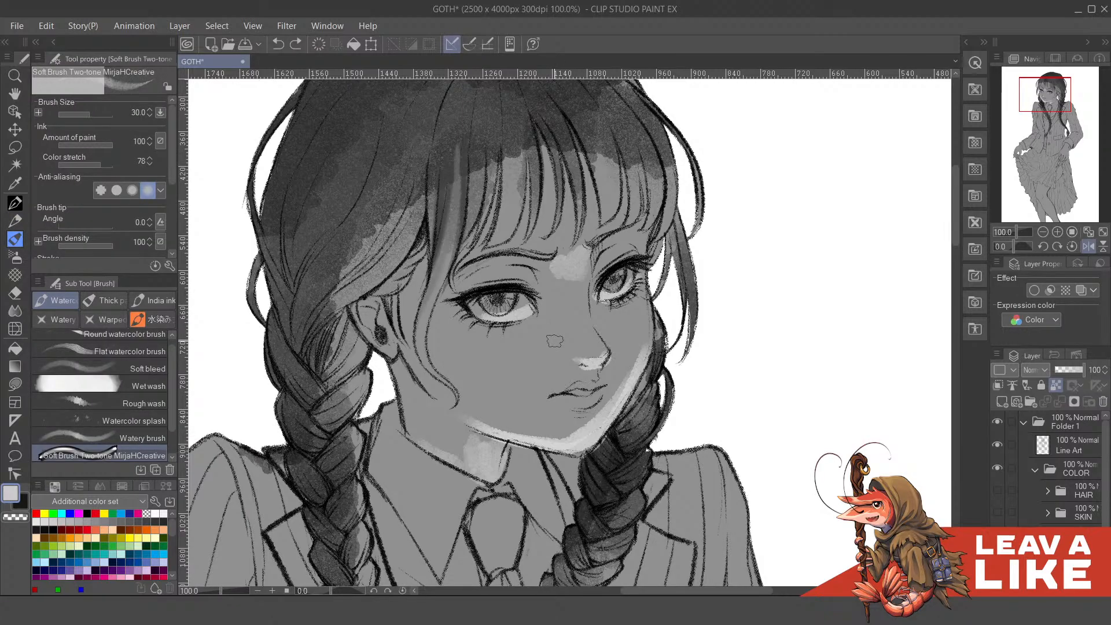
{"action": "scroll", "coordinate": [172, 348], "scroll_direction": "up", "scroll_amount": 1}
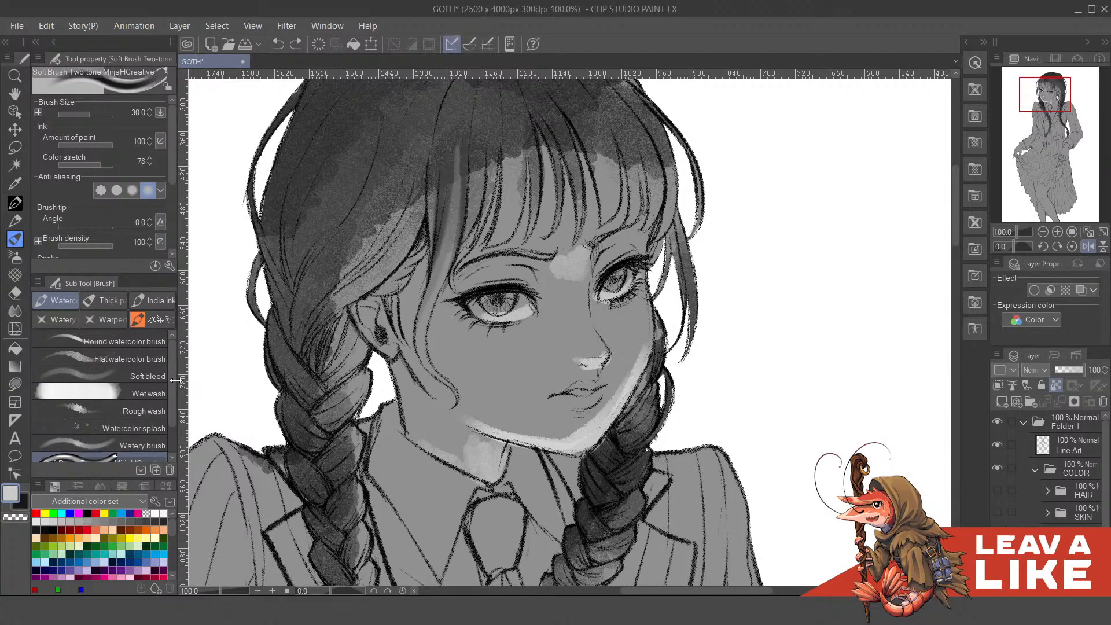
{"action": "key", "text": "b"}
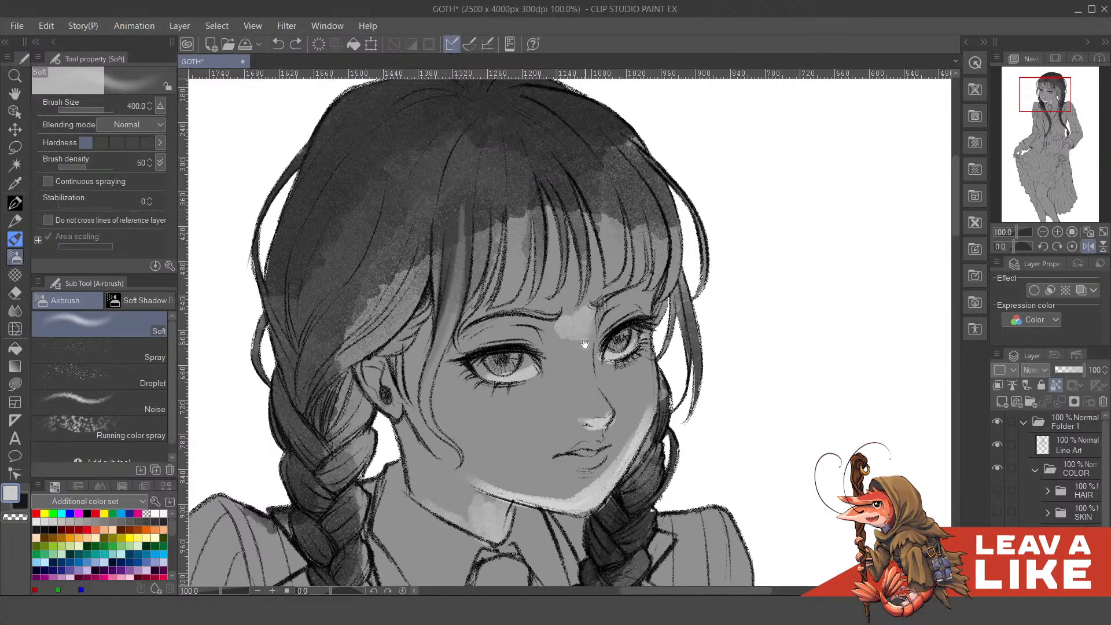
{"action": "scroll", "coordinate": [594, 332], "scroll_direction": "up", "scroll_amount": 2}
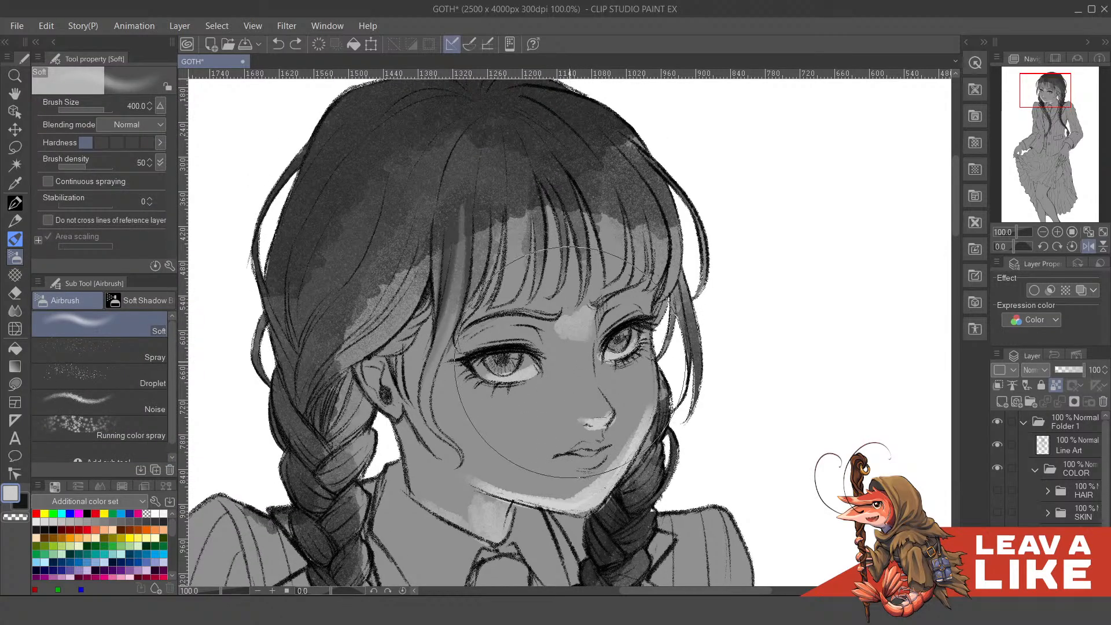
- Set the Soft airbrush size to 30
{"action": "key", "text": "["}
{"action": "key", "text": "["}
{"action": "key", "text": "["}
{"action": "key", "text": "["}
{"action": "key", "text": "["}
{"action": "key", "text": "["}
{"action": "key", "text": "["}
{"action": "key", "text": "["}
{"action": "key", "text": "["}
{"action": "key", "text": "["}
{"action": "key", "text": "["}
{"action": "key", "text": "["}
{"action": "left_click_drag", "start_coordinate": [580, 341], "coordinate": [576, 368]}
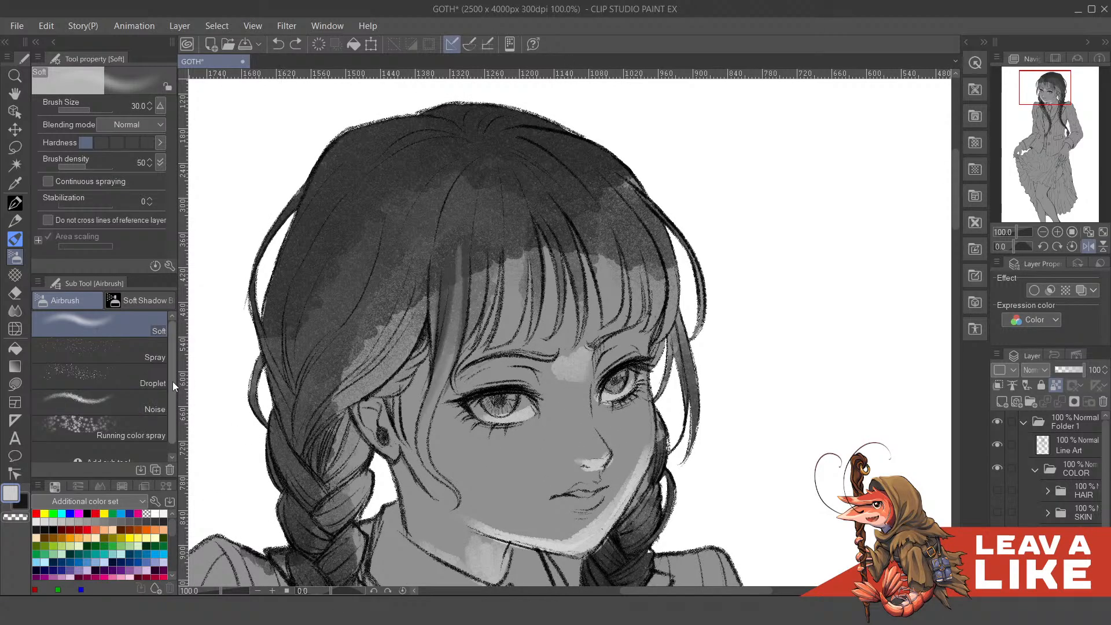
- Switch to the Noise airbrush, test it across the brow, undo the test stroke and reduce the brush size to 40
{"action": "scroll", "coordinate": [173, 381], "scroll_direction": "down", "scroll_amount": 1}
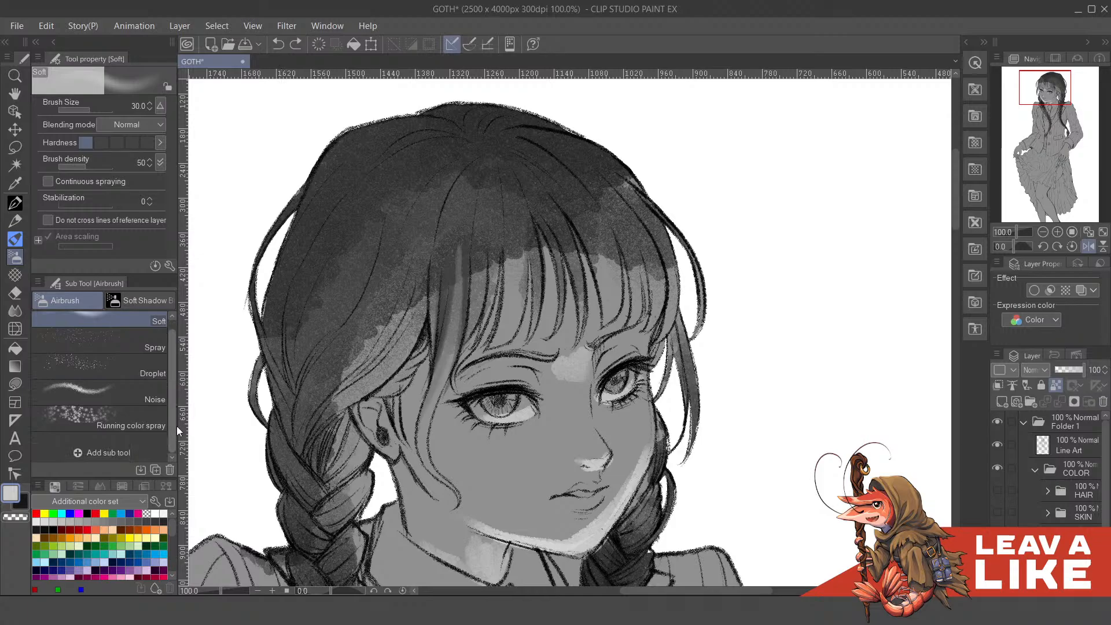
{"action": "left_click", "coordinate": [100, 392]}
{"action": "mouse_move", "coordinate": [537, 357]}
{"action": "left_mouse_down"}
{"action": "mouse_move", "coordinate": [556, 341]}
{"action": "mouse_move", "coordinate": [549, 470]}
{"action": "mouse_move", "coordinate": [587, 373]}
{"action": "left_mouse_up"}
{"action": "key", "text": "ctrl+z"}
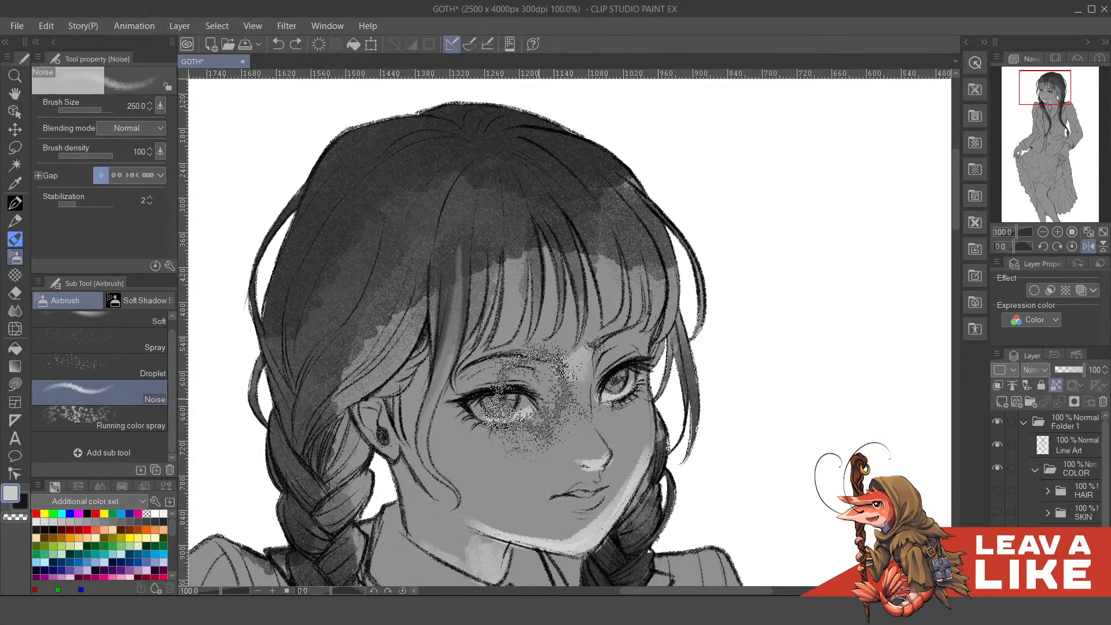
{"action": "key", "text": "bracketleft"}
{"action": "key", "text": "bracketleft"}
{"action": "key", "text": "bracketleft"}
{"action": "key", "text": "bracketleft"}
{"action": "key", "text": "bracketleft"}
{"action": "key", "text": "bracketleft"}
{"action": "key", "text": "bracketleft"}
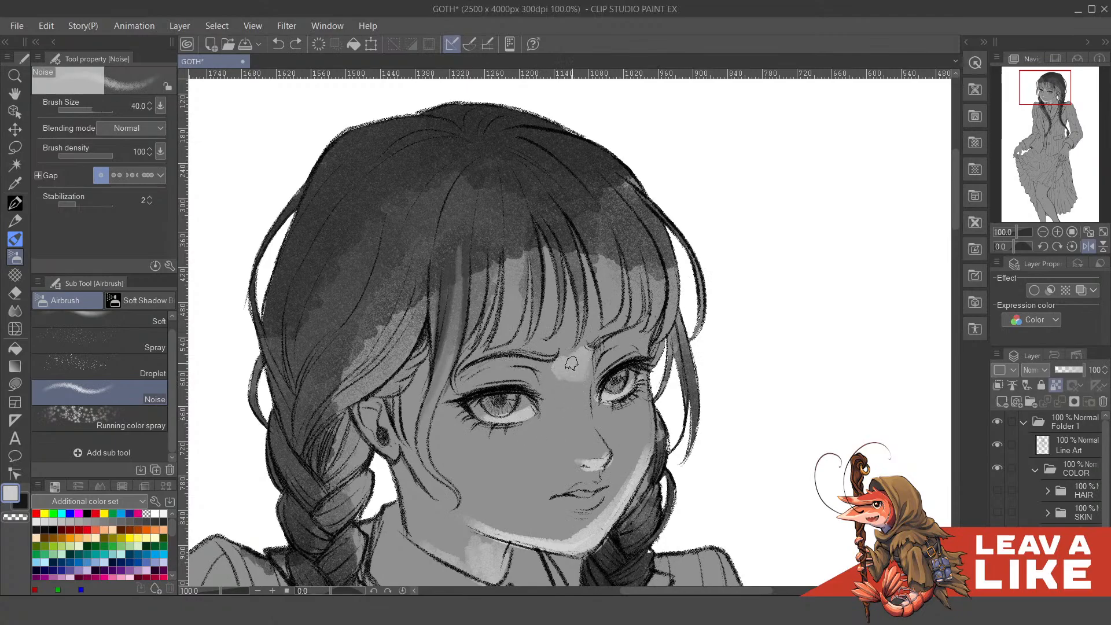
- Blend the highlight between the brows down the nose bridge with a sampled light grey and unmirror the canvas view
{"action": "scroll", "coordinate": [575, 376], "scroll_direction": "up", "scroll_amount": 1}
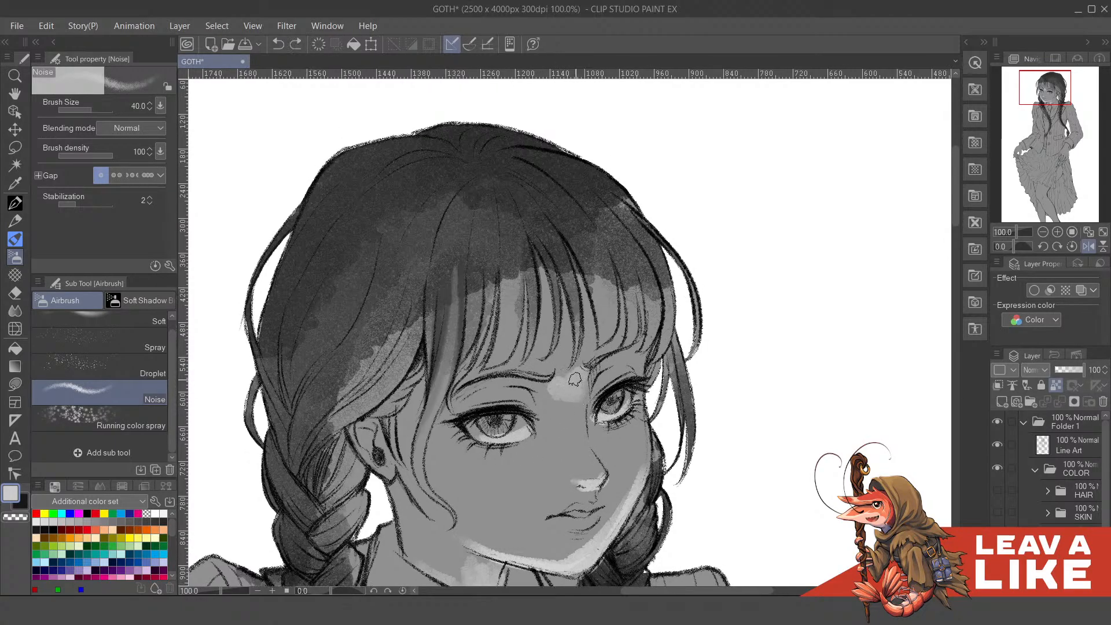
{"action": "key", "text": "alt"}
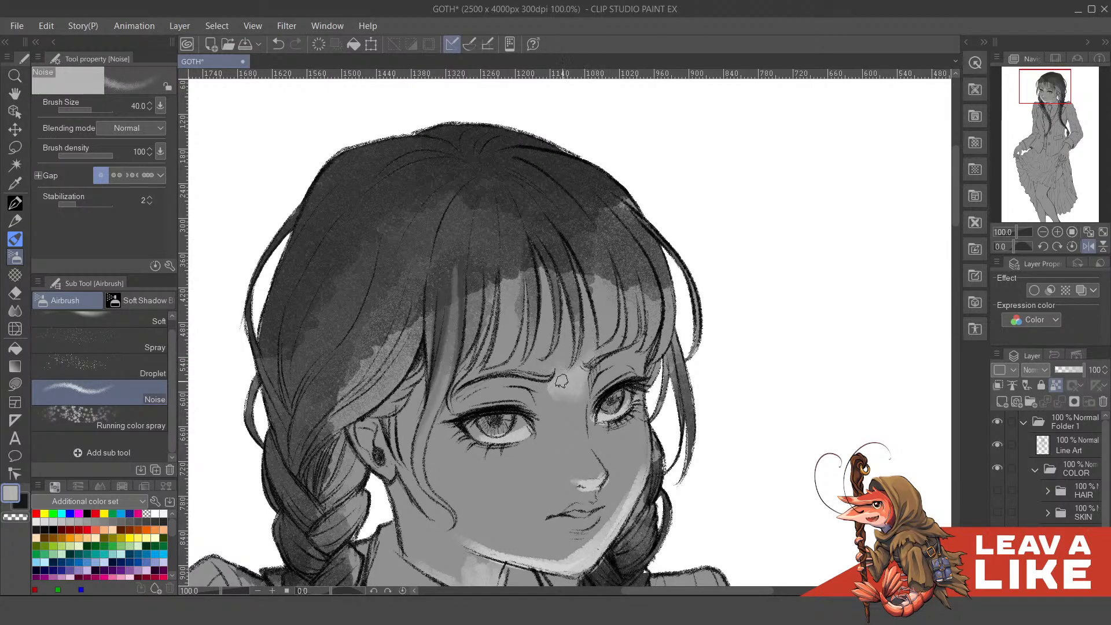
{"action": "left_click_drag", "start_coordinate": [565, 389], "coordinate": [584, 441]}
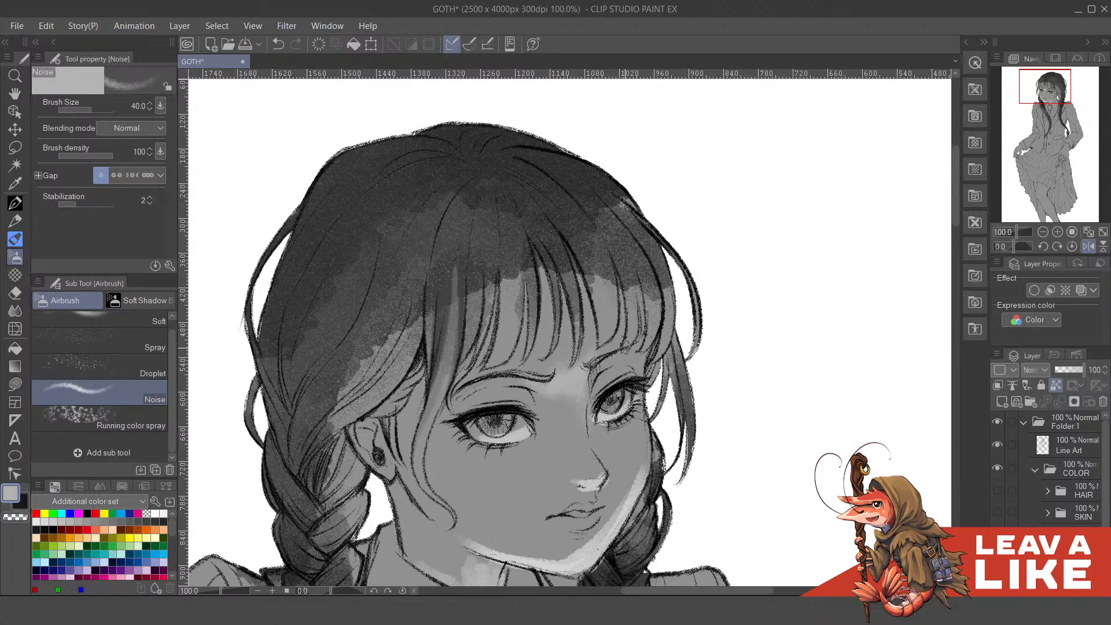
{"action": "key", "text": "h"}
{"action": "mouse_move", "coordinate": [589, 437]}
{"action": "left_mouse_down"}
{"action": "mouse_move", "coordinate": [590, 365]}
{"action": "mouse_move", "coordinate": [572, 382]}
{"action": "left_mouse_up"}
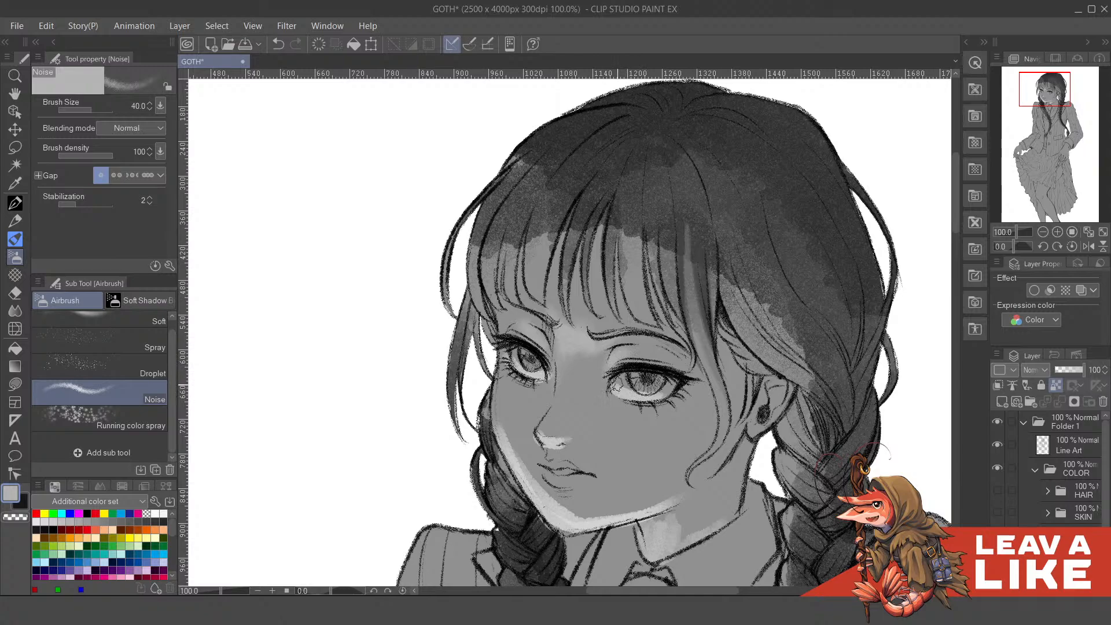
{"action": "left_click_drag", "start_coordinate": [681, 377], "coordinate": [691, 374]}
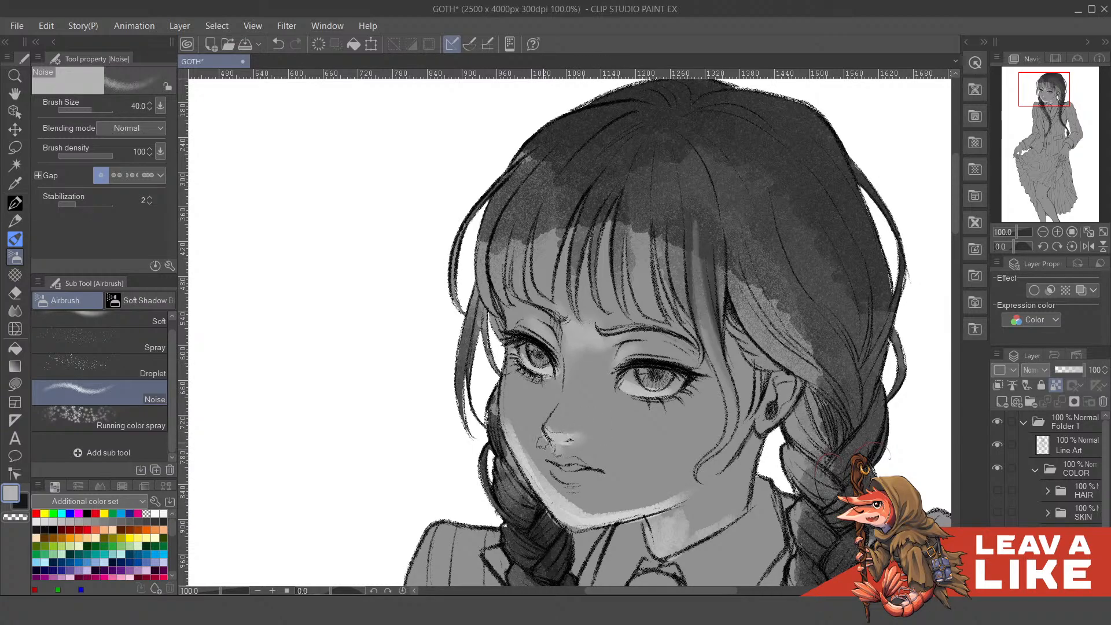
- Soften the inner edge of the rim light along the far cheek and chin with sampled intermediate greys
{"action": "left_click", "coordinate": [530, 426], "text": "alt"}
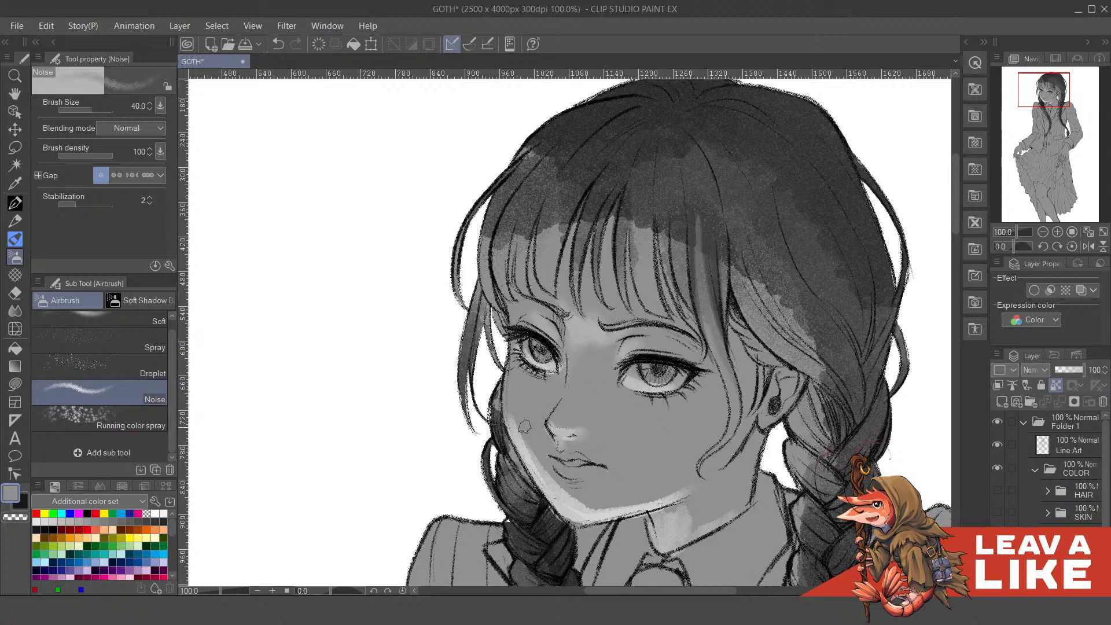
{"action": "mouse_move", "coordinate": [511, 417]}
{"action": "left_mouse_down"}
{"action": "mouse_move", "coordinate": [509, 387]}
{"action": "mouse_move", "coordinate": [550, 471]}
{"action": "left_mouse_up"}
{"action": "left_click", "coordinate": [532, 455], "text": "alt"}
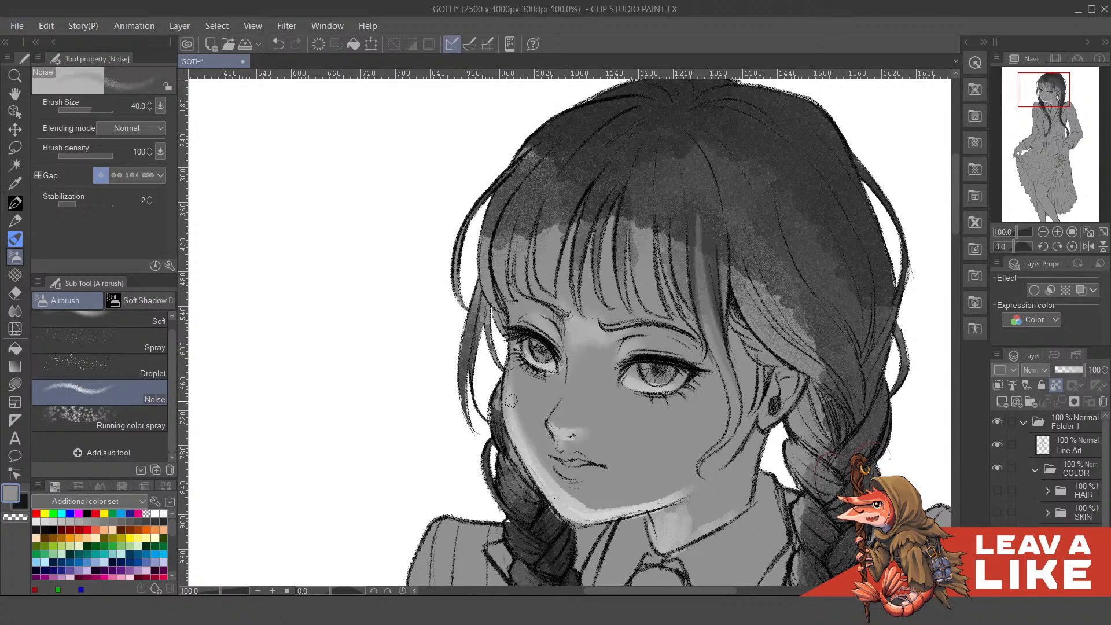
{"action": "left_click_drag", "start_coordinate": [512, 405], "coordinate": [587, 505]}
- Build up the light along the far cheek and jawline with a lighter sampled grey
{"action": "left_click", "coordinate": [539, 470], "text": "alt"}
{"action": "left_click_drag", "start_coordinate": [530, 457], "coordinate": [596, 499]}
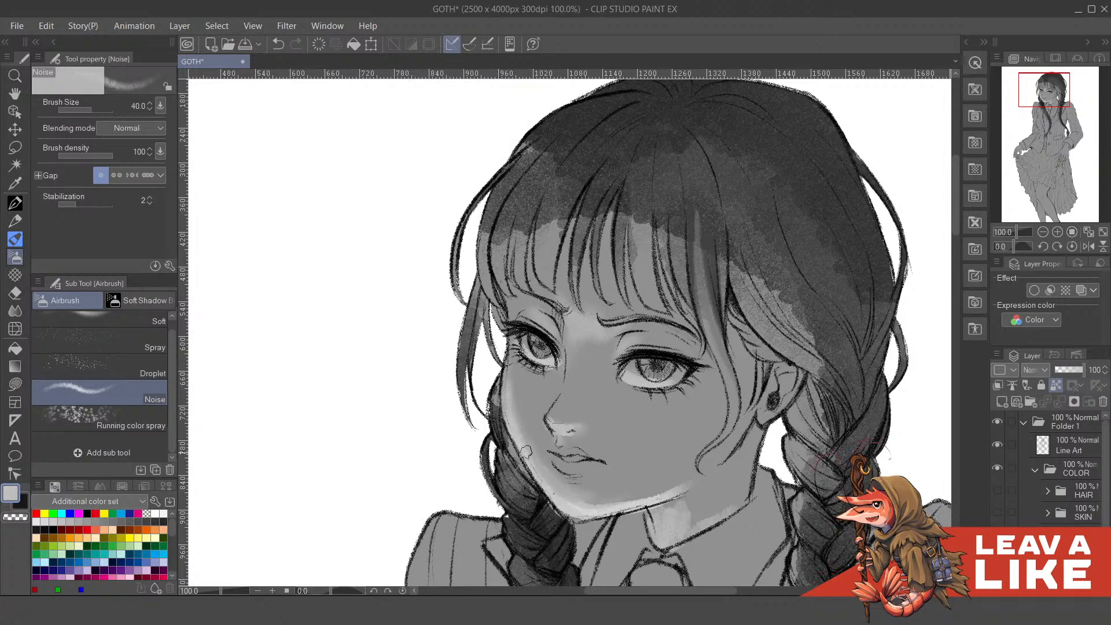
{"action": "mouse_move", "coordinate": [552, 468]}
{"action": "left_mouse_down"}
{"action": "mouse_move", "coordinate": [582, 478]}
{"action": "mouse_move", "coordinate": [589, 500]}
{"action": "mouse_move", "coordinate": [576, 494]}
{"action": "mouse_move", "coordinate": [650, 493]}
{"action": "mouse_move", "coordinate": [558, 517]}
{"action": "left_mouse_up"}
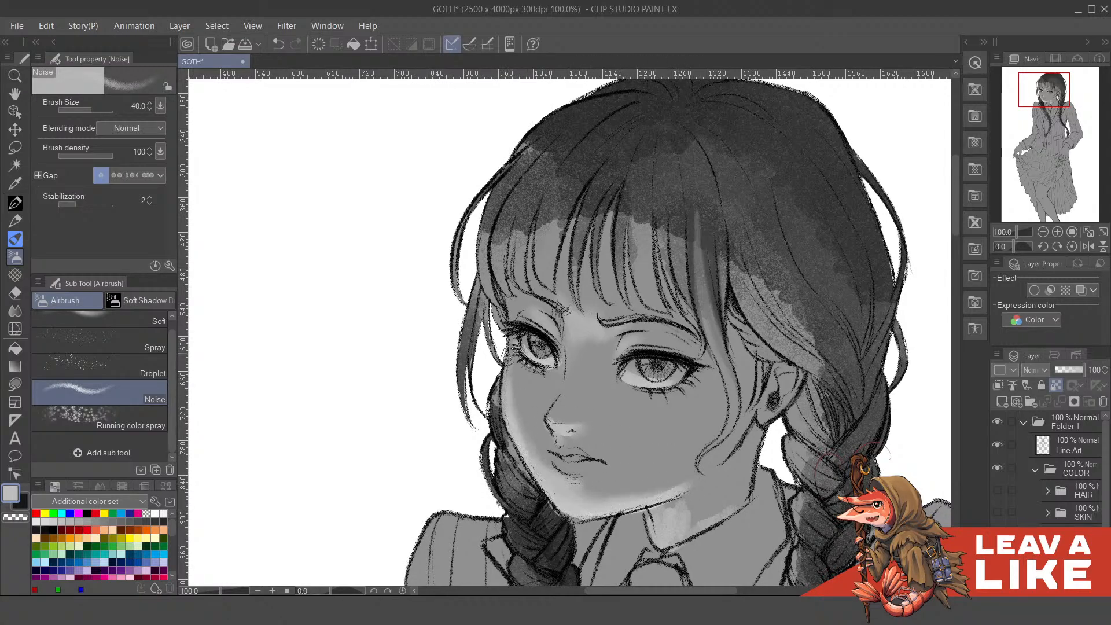
{"action": "left_click_drag", "start_coordinate": [507, 353], "coordinate": [526, 443]}
- Replace the trial strokes under the near eye with a soft cheek highlight, enlarging the Noise airbrush to size 80
{"action": "left_click_drag", "start_coordinate": [607, 407], "coordinate": [595, 415]}
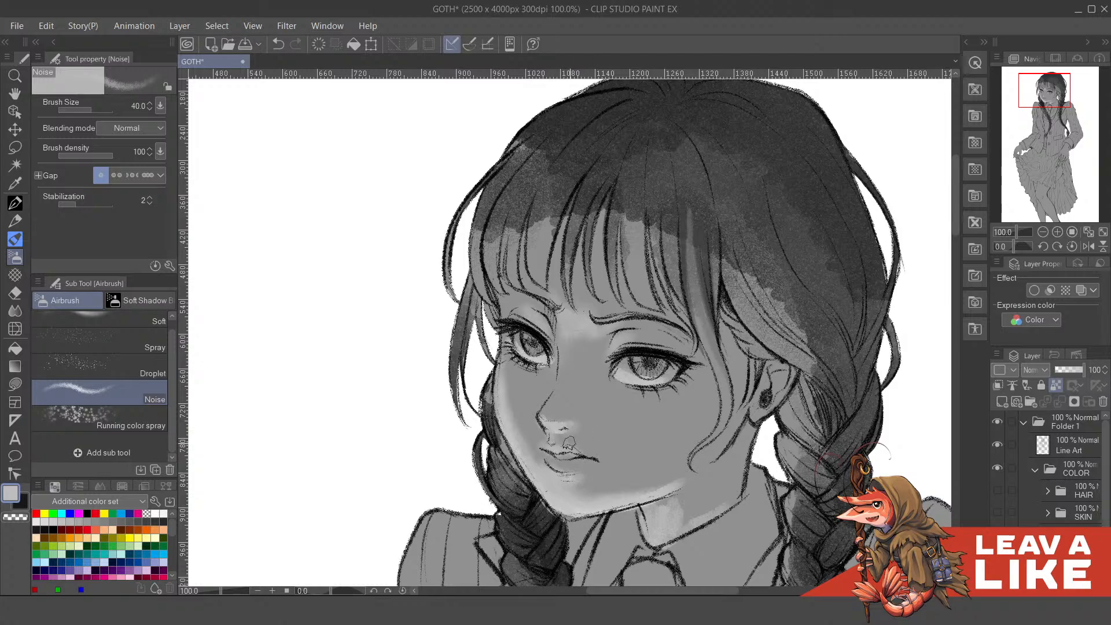
{"action": "mouse_move", "coordinate": [626, 417]}
{"action": "left_mouse_down"}
{"action": "mouse_move", "coordinate": [630, 427]}
{"action": "mouse_move", "coordinate": [614, 408]}
{"action": "left_mouse_up"}
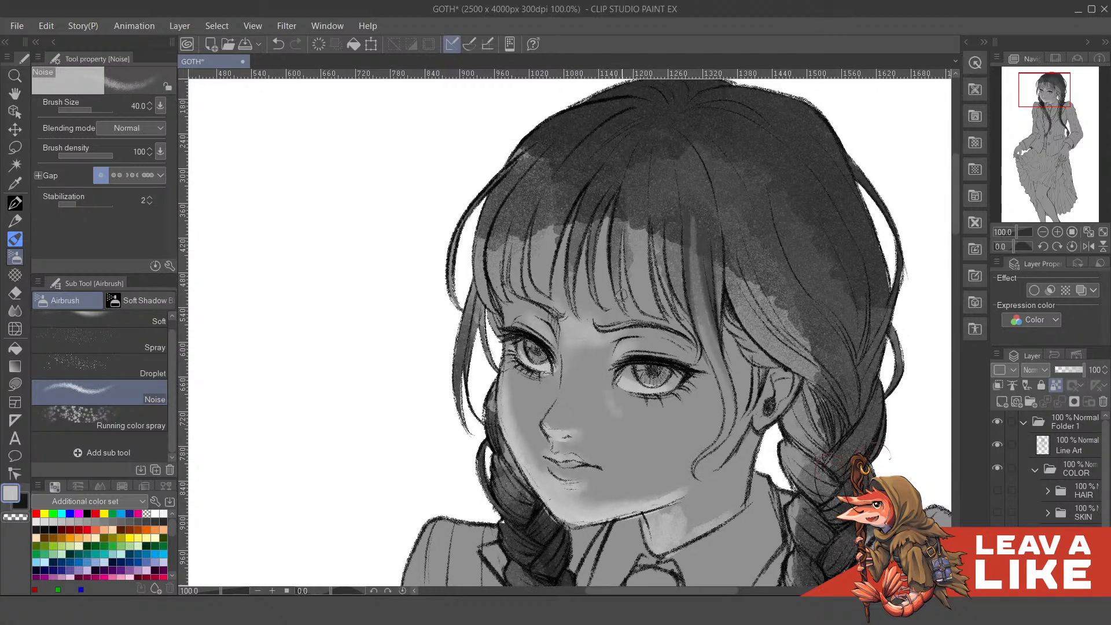
{"action": "key", "text": "ctrl+z"}
{"action": "key", "text": "ctrl+z"}
{"action": "key", "text": "ctrl+z"}
{"action": "mouse_move", "coordinate": [606, 368]}
{"action": "left_mouse_down"}
{"action": "mouse_move", "coordinate": [636, 410]}
{"action": "mouse_move", "coordinate": [607, 394]}
{"action": "left_mouse_up"}
{"action": "key", "text": "bracketright"}
{"action": "key", "text": "bracketright"}
{"action": "key", "text": "bracketright"}
{"action": "key", "text": "bracketright"}
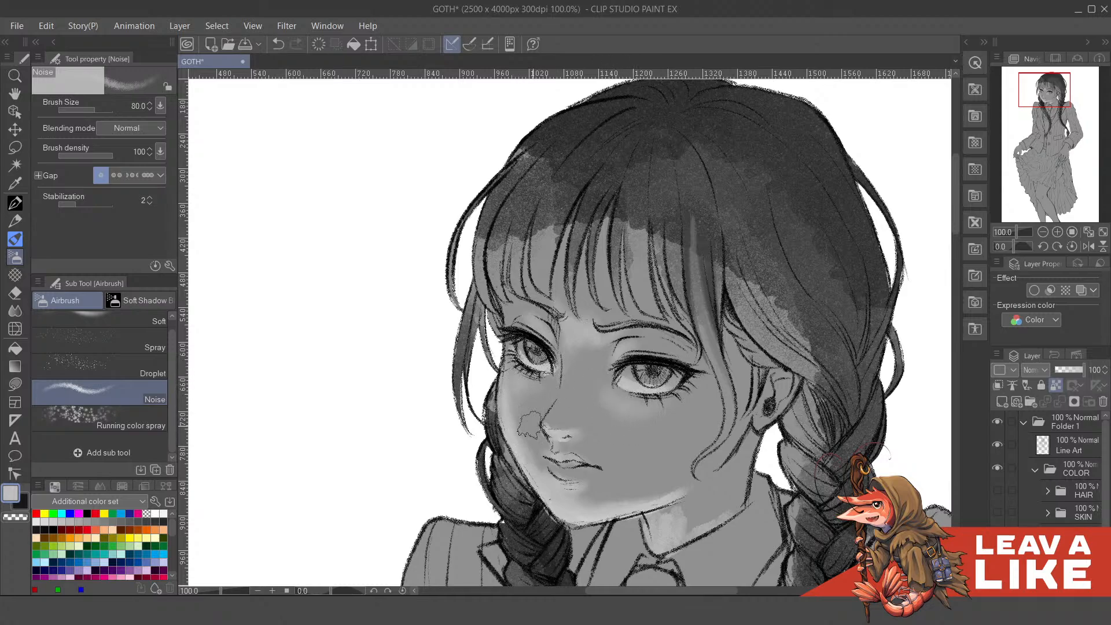
- Mirror the canvas view and airbrush soft light along the rear jaw and upper neck
{"action": "scroll", "coordinate": [665, 109], "scroll_direction": "down", "scroll_amount": 2}
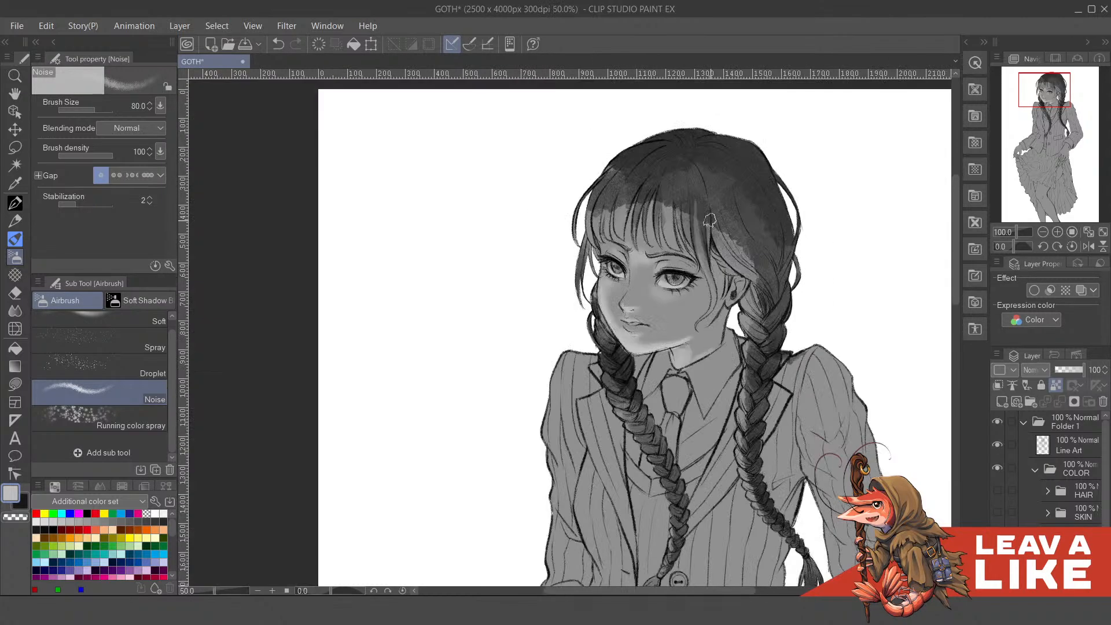
{"action": "key", "text": "h"}
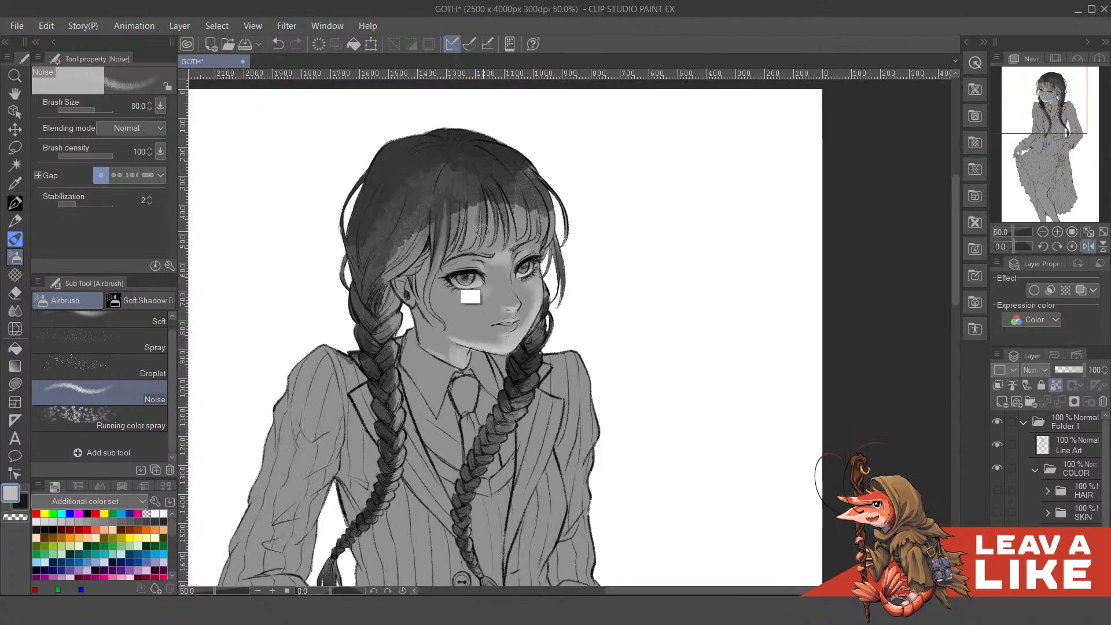
{"action": "scroll", "coordinate": [477, 243], "scroll_direction": "up", "scroll_amount": 1}
{"action": "mouse_move", "coordinate": [435, 373]}
{"action": "left_mouse_down"}
{"action": "mouse_move", "coordinate": [457, 388]}
{"action": "mouse_move", "coordinate": [434, 384]}
{"action": "mouse_move", "coordinate": [458, 397]}
{"action": "mouse_move", "coordinate": [452, 402]}
{"action": "mouse_move", "coordinate": [403, 376]}
{"action": "mouse_move", "coordinate": [446, 393]}
{"action": "mouse_move", "coordinate": [421, 366]}
{"action": "left_mouse_up"}
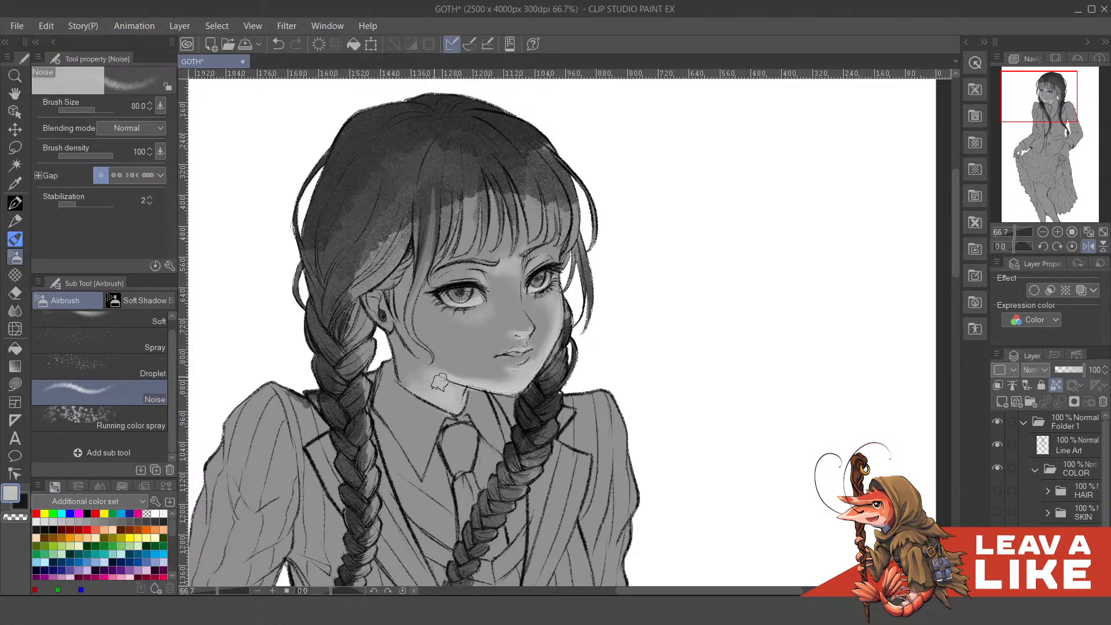
{"action": "key", "text": "ctrl"}
{"action": "scroll", "coordinate": [633, 379], "scroll_direction": "down", "scroll_amount": 2}
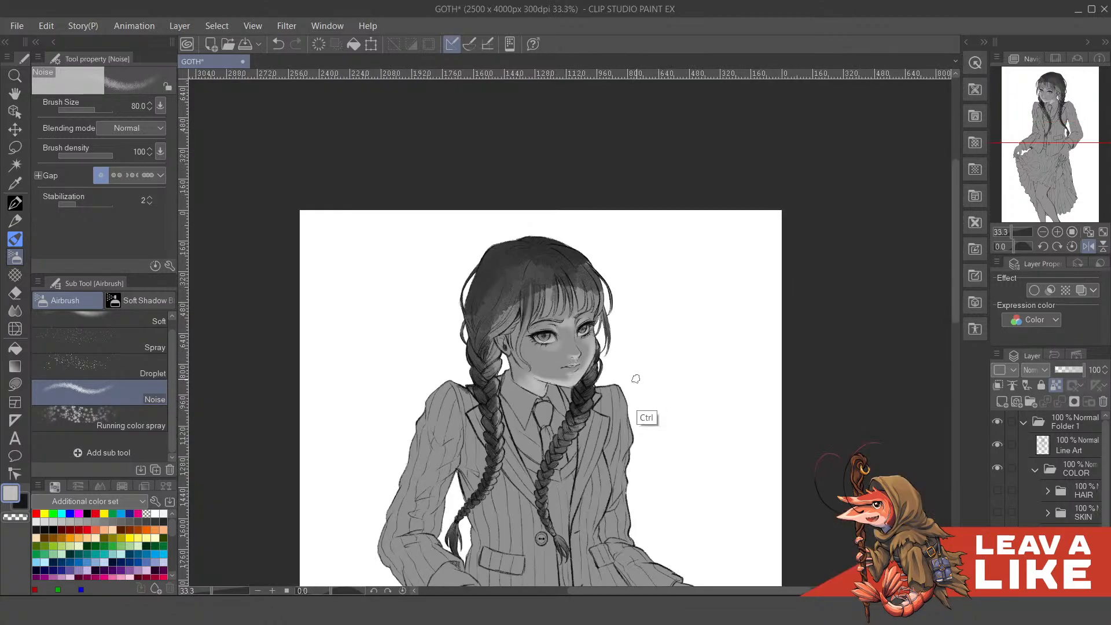
{"action": "scroll", "coordinate": [639, 379], "scroll_direction": "down", "scroll_amount": 1}
{"action": "scroll", "coordinate": [674, 287], "scroll_direction": "down", "scroll_amount": 2}
{"action": "scroll", "coordinate": [683, 296], "scroll_direction": "up", "scroll_amount": 2}
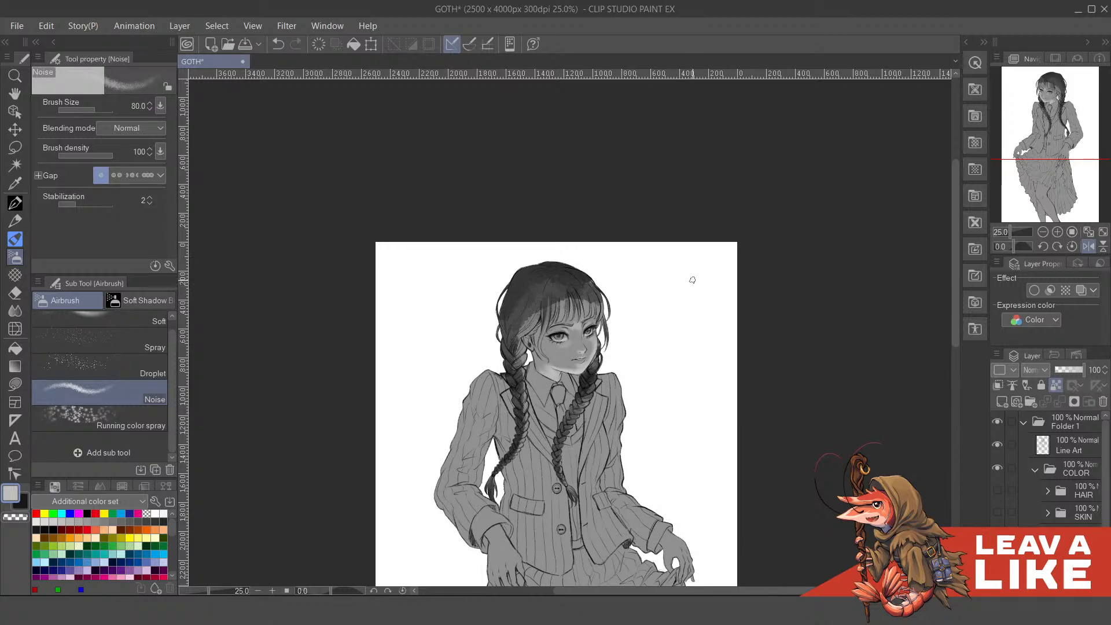
- Save the illustration
{"action": "scroll", "coordinate": [692, 280], "scroll_direction": "down", "scroll_amount": 2}
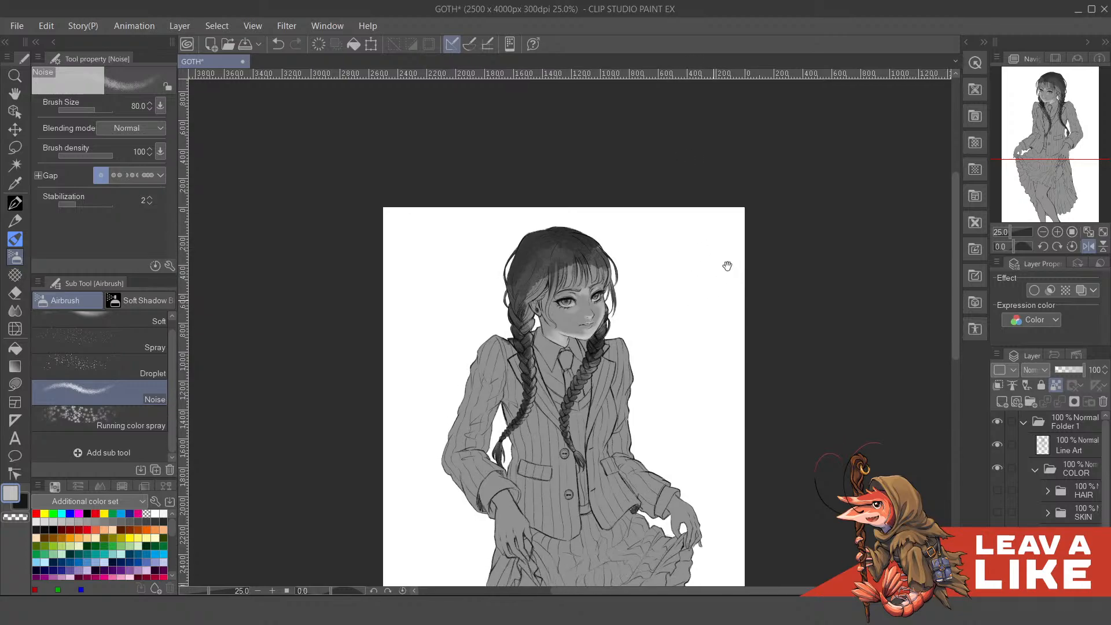
{"action": "left_click_drag", "start_coordinate": [783, 386], "coordinate": [755, 335]}
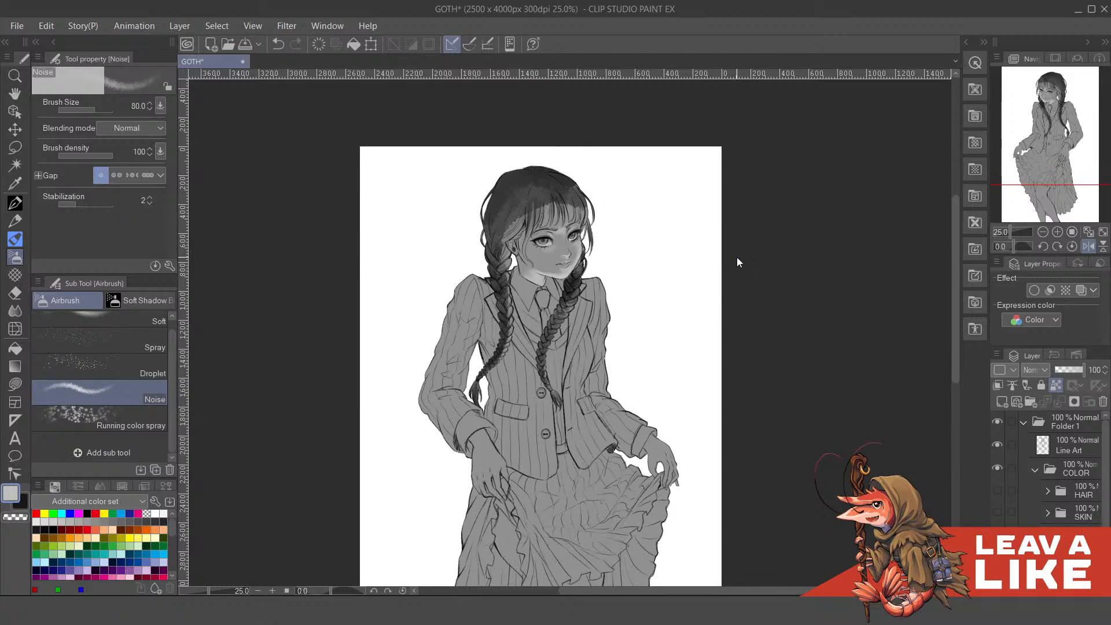
{"action": "key", "text": "ctrl+s"}
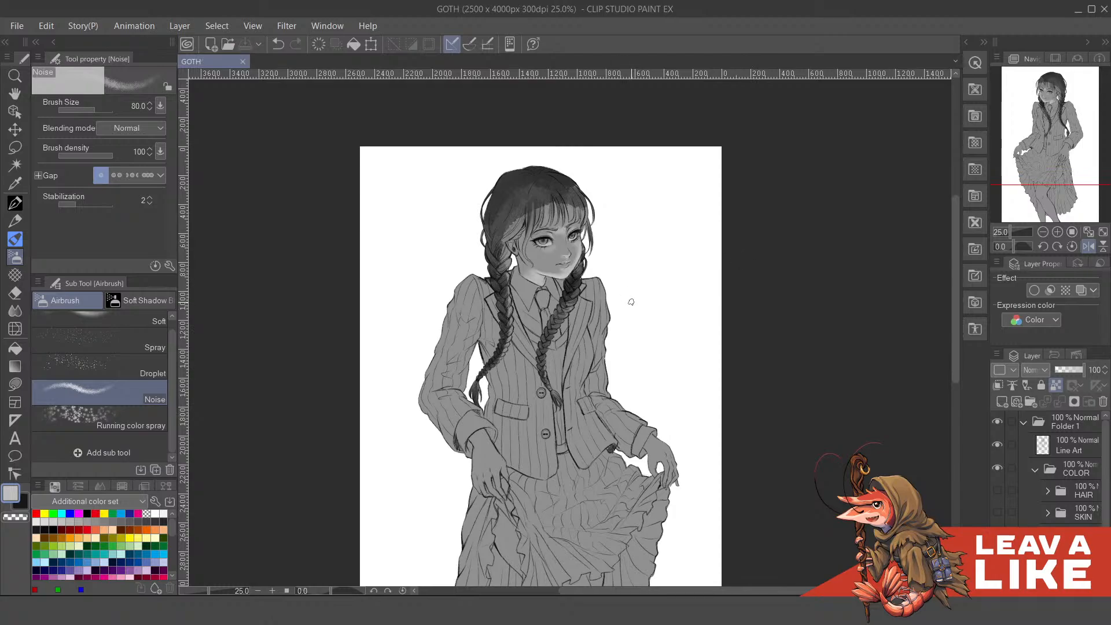
- Soften the tone transition on the far side of the fringe with greys sampled from the hair
{"action": "scroll", "coordinate": [630, 301], "scroll_direction": "up", "scroll_amount": 2}
{"action": "scroll", "coordinate": [597, 259], "scroll_direction": "up", "scroll_amount": 3}
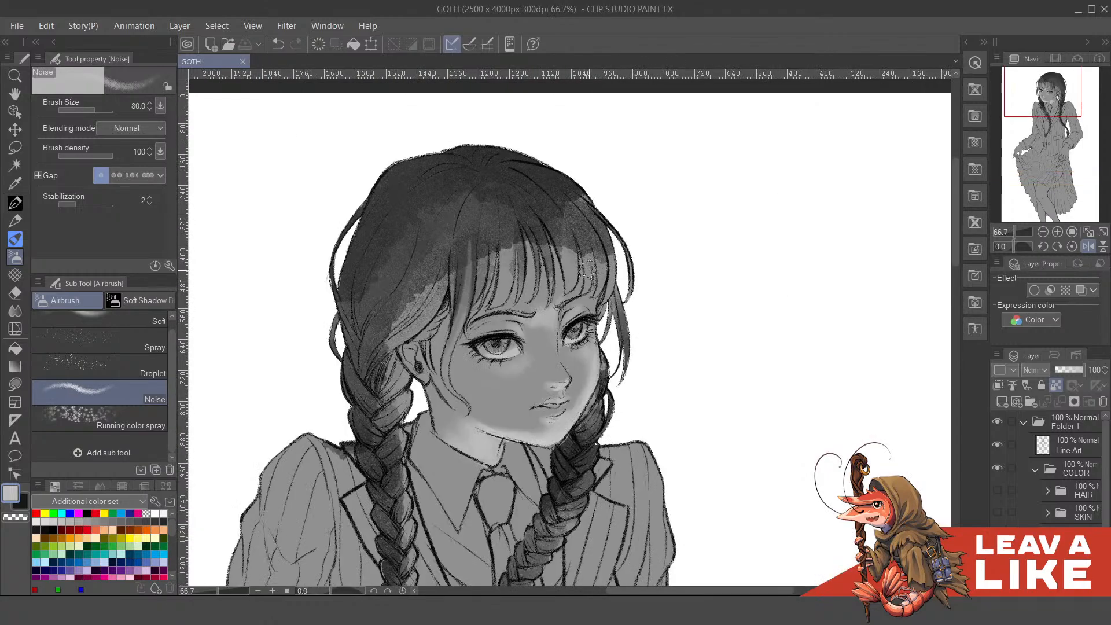
{"action": "left_click_drag", "start_coordinate": [587, 271], "coordinate": [588, 297]}
{"action": "mouse_move", "coordinate": [560, 255]}
{"action": "left_mouse_down"}
{"action": "mouse_move", "coordinate": [556, 332]}
{"action": "mouse_move", "coordinate": [569, 278]}
{"action": "mouse_move", "coordinate": [557, 263]}
{"action": "mouse_move", "coordinate": [571, 309]}
{"action": "mouse_move", "coordinate": [591, 279]}
{"action": "mouse_move", "coordinate": [581, 258]}
{"action": "mouse_move", "coordinate": [557, 260]}
{"action": "mouse_move", "coordinate": [577, 300]}
{"action": "left_mouse_up"}
{"action": "left_click", "coordinate": [579, 286], "text": "alt"}
{"action": "key", "text": "ctrl"}
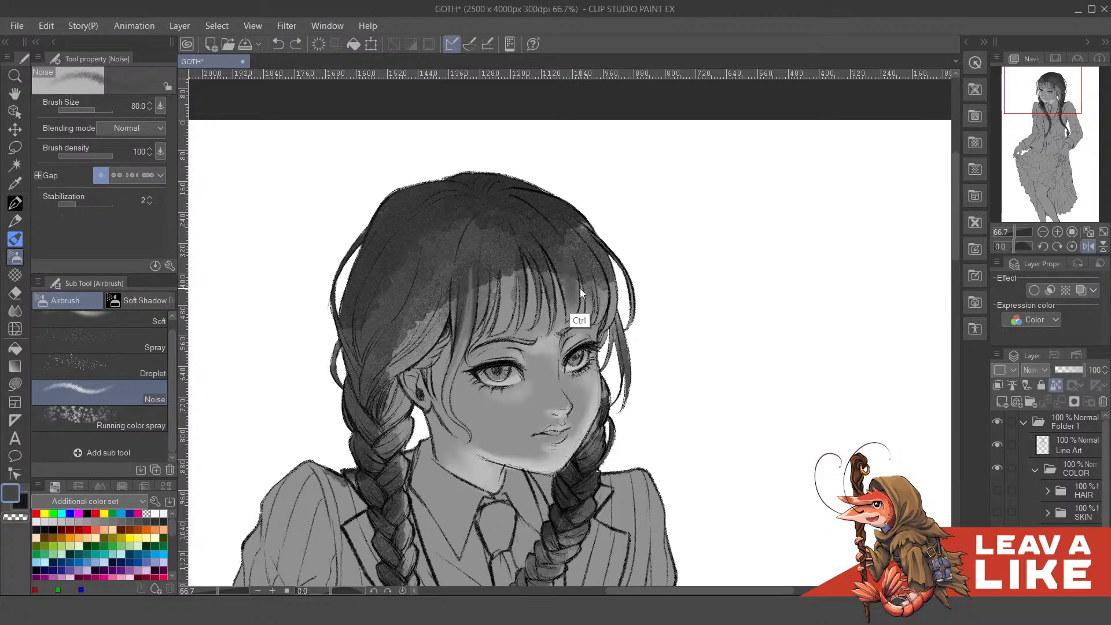
{"action": "left_click", "coordinate": [578, 294], "text": "alt"}
{"action": "mouse_move", "coordinate": [573, 292]}
{"action": "left_mouse_down"}
{"action": "mouse_move", "coordinate": [562, 260]}
{"action": "mouse_move", "coordinate": [562, 305]}
{"action": "mouse_move", "coordinate": [561, 272]}
{"action": "mouse_move", "coordinate": [588, 309]}
{"action": "mouse_move", "coordinate": [589, 287]}
{"action": "mouse_move", "coordinate": [597, 295]}
{"action": "mouse_move", "coordinate": [600, 312]}
{"action": "mouse_move", "coordinate": [601, 280]}
{"action": "left_mouse_up"}
{"action": "left_click", "coordinate": [567, 262], "text": "alt"}
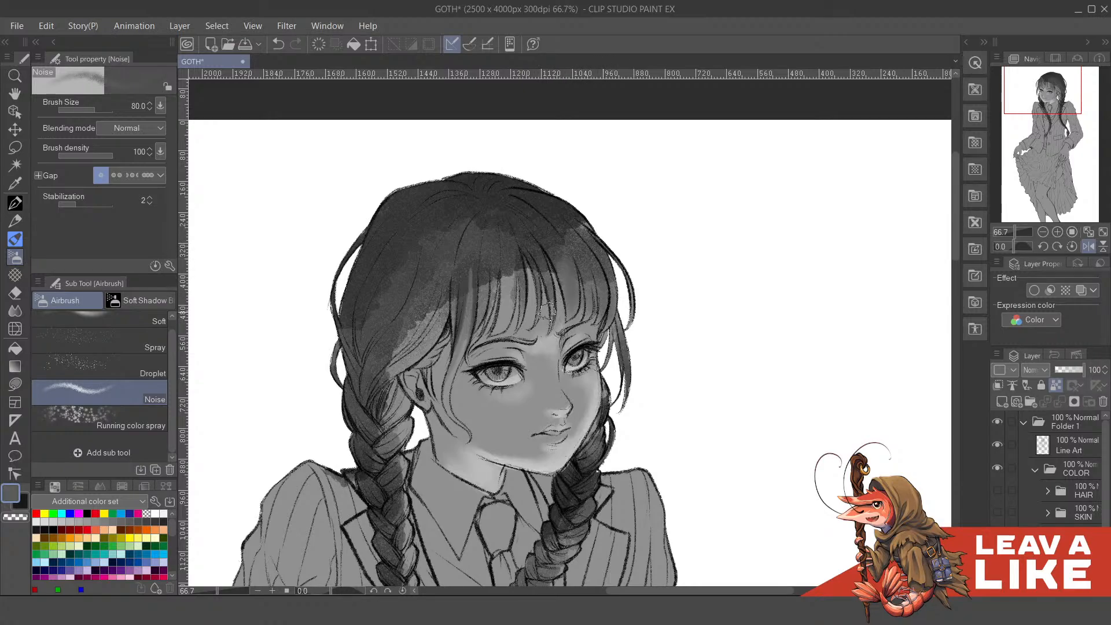
- Airbrush the sampled dark grey over the middle of the fringe and the lighter side hair above the ear
{"action": "mouse_move", "coordinate": [513, 289]}
{"action": "left_mouse_down"}
{"action": "mouse_move", "coordinate": [527, 287]}
{"action": "mouse_move", "coordinate": [522, 261]}
{"action": "mouse_move", "coordinate": [517, 318]}
{"action": "mouse_move", "coordinate": [545, 307]}
{"action": "left_mouse_up"}
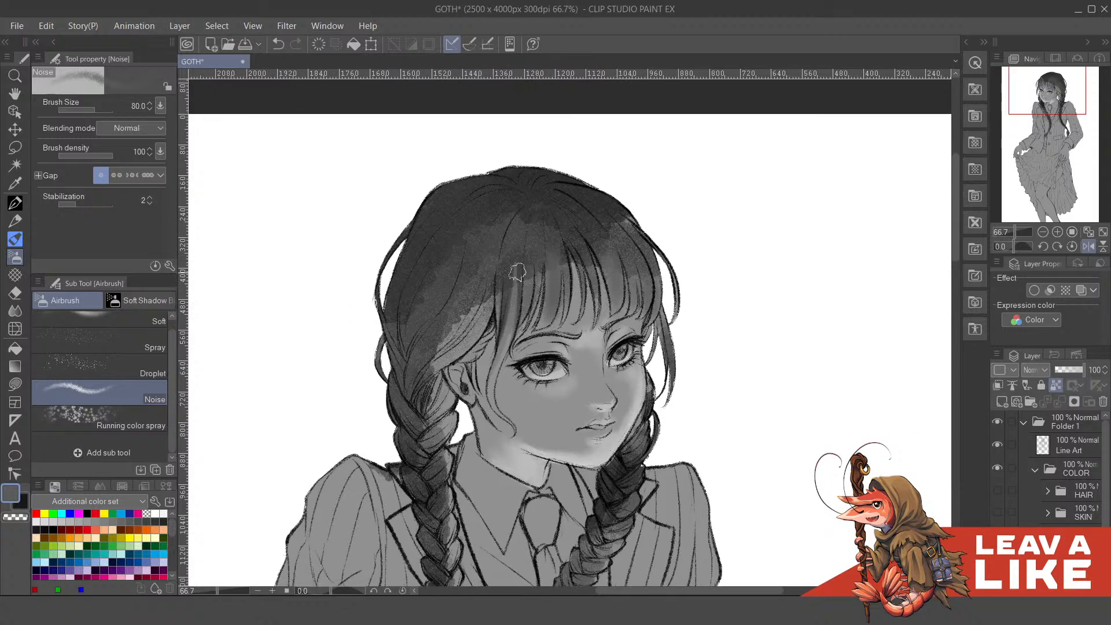
{"action": "left_click_drag", "start_coordinate": [516, 247], "coordinate": [539, 220]}
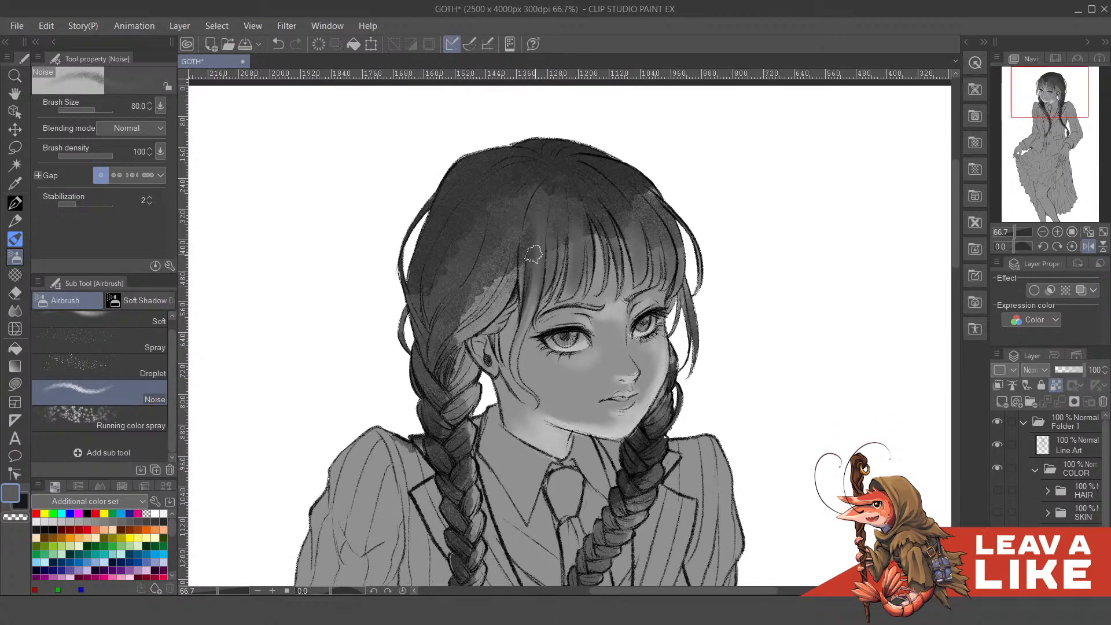
{"action": "left_click_drag", "start_coordinate": [505, 282], "coordinate": [485, 315]}
{"action": "mouse_move", "coordinate": [505, 282]}
{"action": "left_mouse_down"}
{"action": "mouse_move", "coordinate": [455, 326]}
{"action": "mouse_move", "coordinate": [476, 321]}
{"action": "mouse_move", "coordinate": [507, 279]}
{"action": "mouse_move", "coordinate": [443, 350]}
{"action": "mouse_move", "coordinate": [492, 286]}
{"action": "mouse_move", "coordinate": [453, 331]}
{"action": "left_mouse_up"}
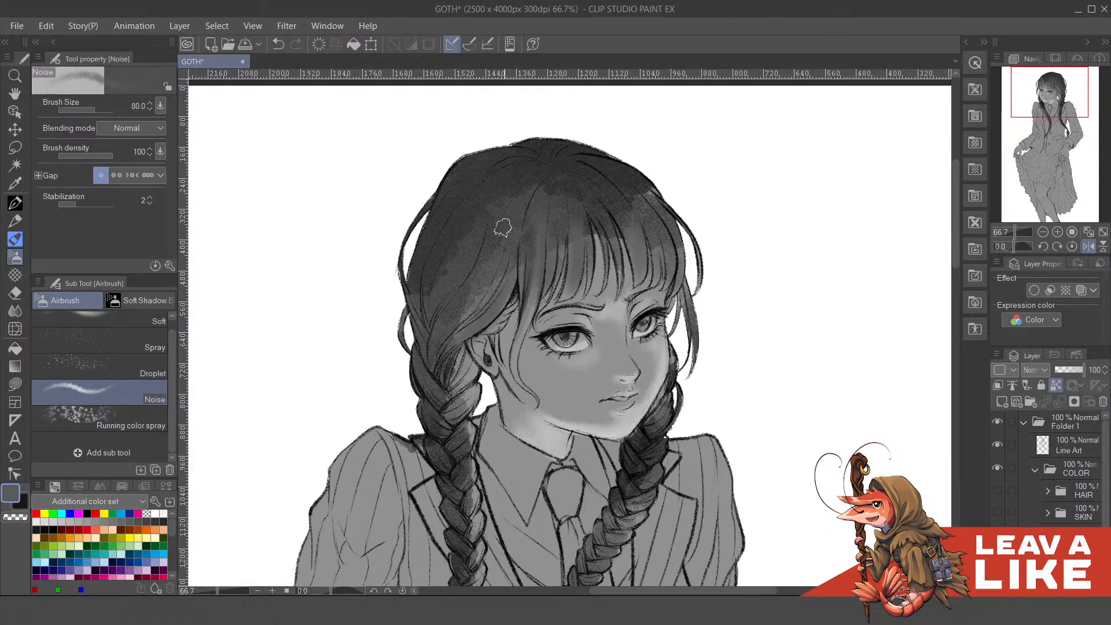
{"action": "mouse_move", "coordinate": [683, 187]}
{"action": "left_mouse_down"}
{"action": "mouse_move", "coordinate": [681, 165]}
{"action": "mouse_move", "coordinate": [666, 266]}
{"action": "left_mouse_up"}
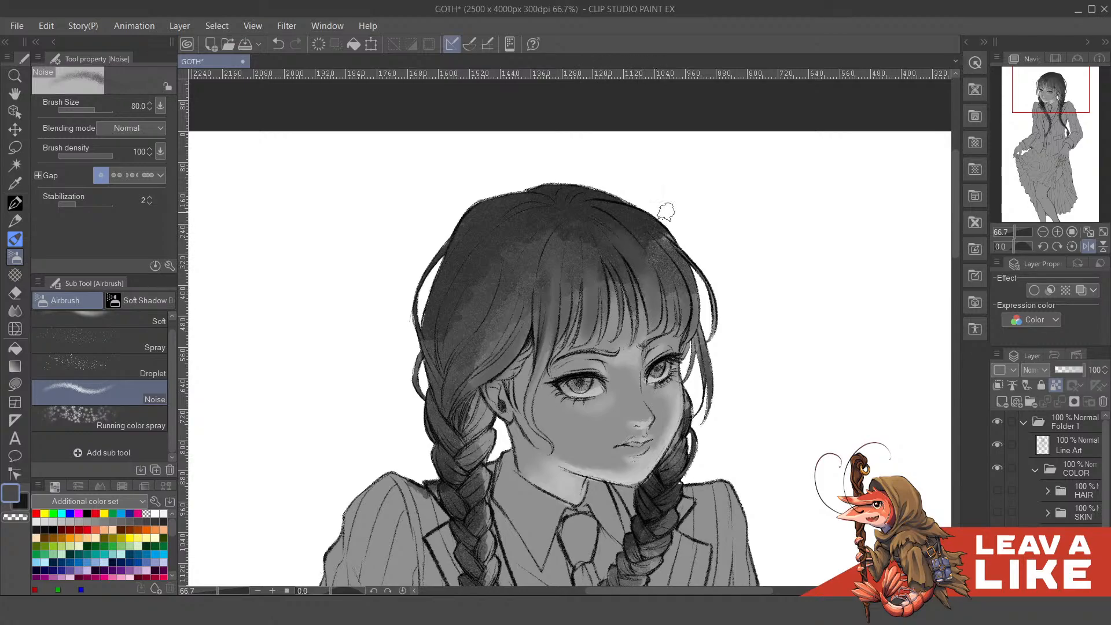
- Mirror the canvas view and even out the dark tones over the fringe and rear hair
{"action": "key", "text": "h"}
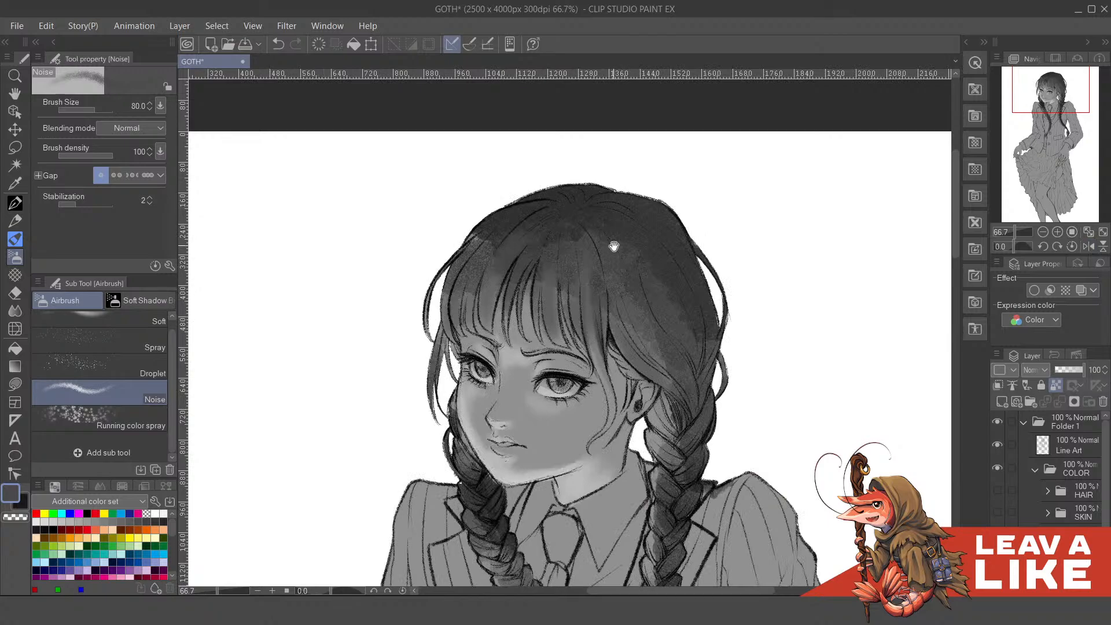
{"action": "scroll", "coordinate": [613, 191], "scroll_direction": "up", "scroll_amount": 1}
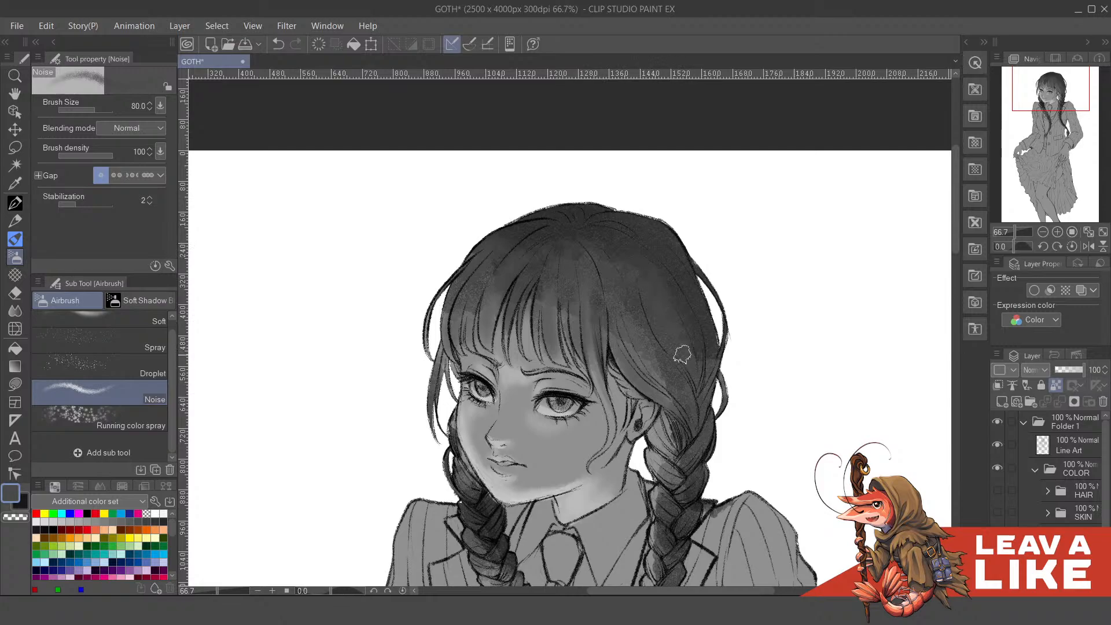
{"action": "left_click_drag", "start_coordinate": [687, 327], "coordinate": [673, 287]}
{"action": "scroll", "coordinate": [663, 308], "scroll_direction": "down", "scroll_amount": 2}
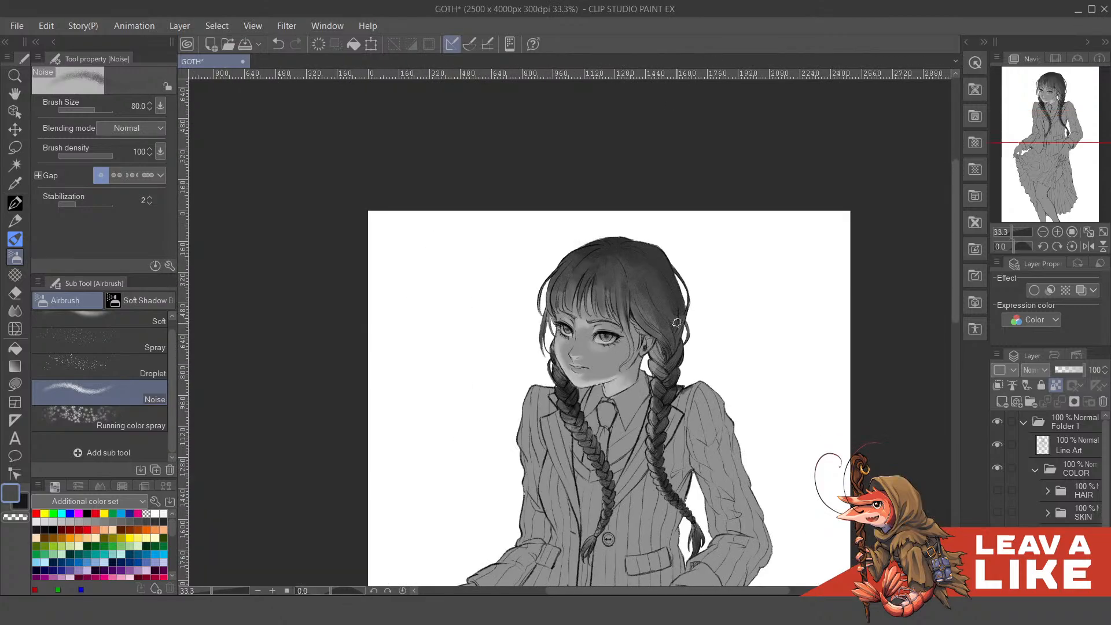
{"action": "scroll", "coordinate": [677, 324], "scroll_direction": "up", "scroll_amount": 2}
{"action": "left_click_drag", "start_coordinate": [611, 296], "coordinate": [624, 309]}
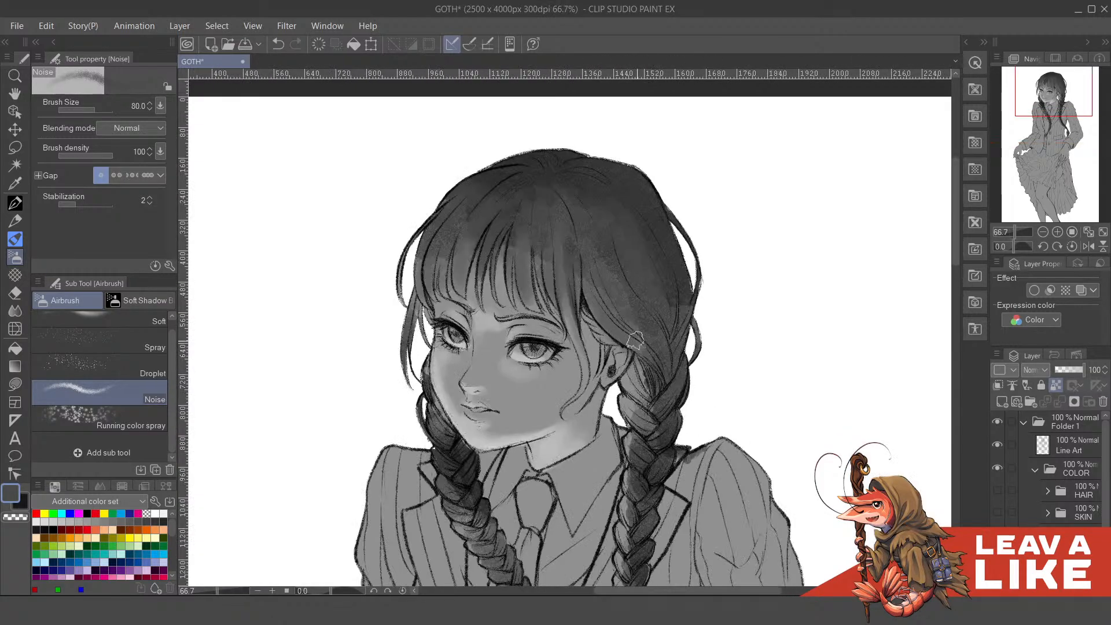
{"action": "left_click_drag", "start_coordinate": [599, 373], "coordinate": [590, 337]}
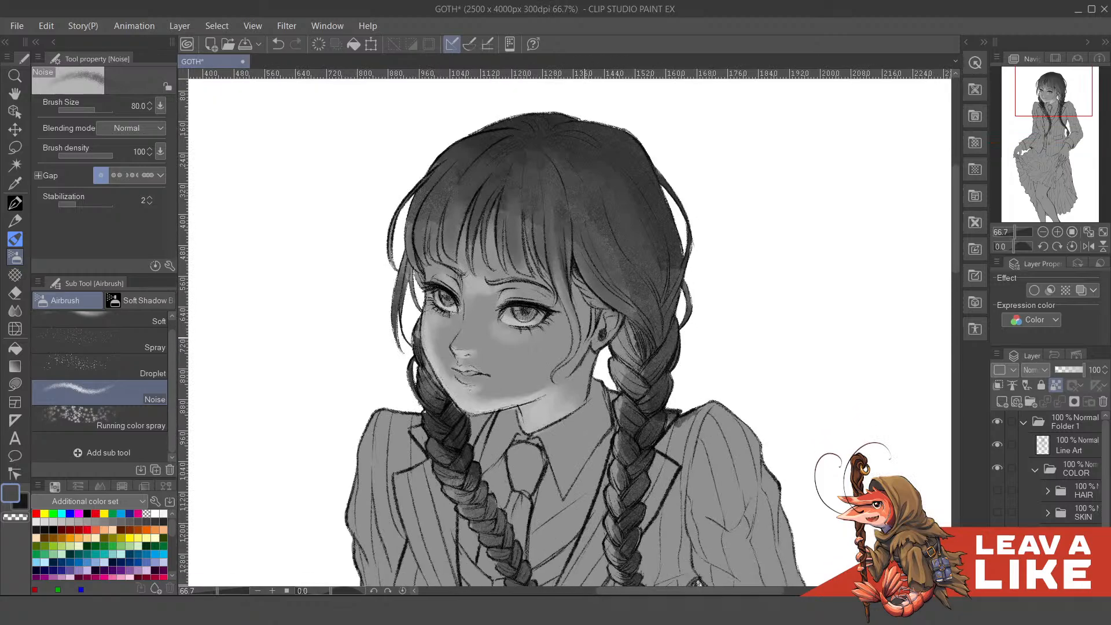
- Reduce the Noise airbrush to size 25 and refine the shading where the side hair meets the near braid
{"action": "key", "text": "bracketleft"}
{"action": "key", "text": "bracketleft"}
{"action": "key", "text": "bracketleft"}
{"action": "left_click_drag", "start_coordinate": [556, 270], "coordinate": [577, 331]}
{"action": "key", "text": "ctrl+z"}
{"action": "left_click_drag", "start_coordinate": [558, 257], "coordinate": [576, 340]}
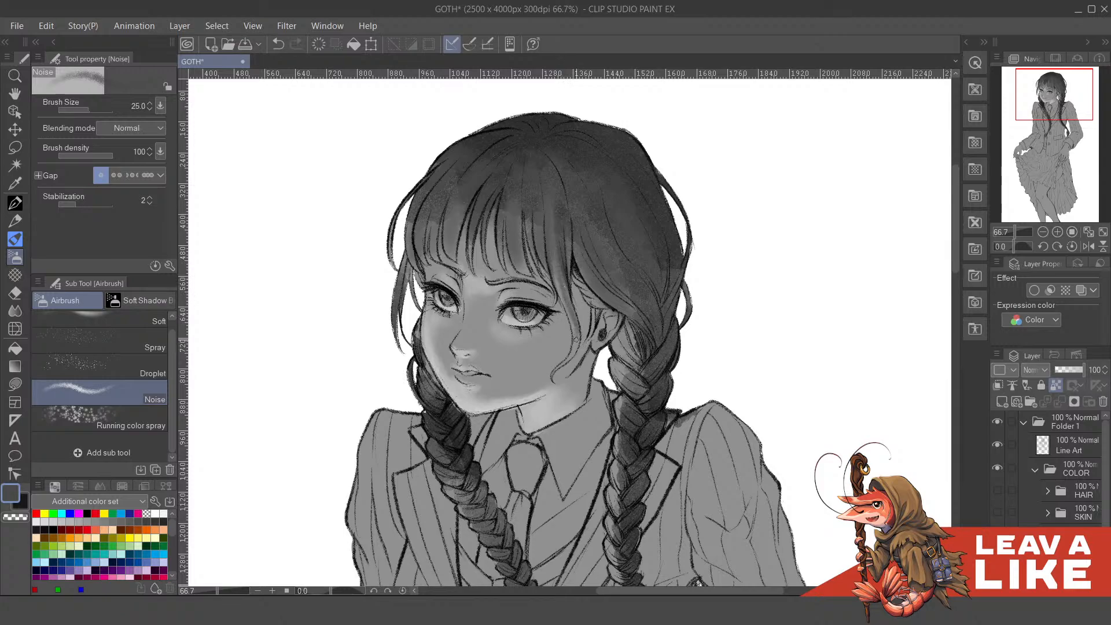
{"action": "key", "text": "ctrl+z"}
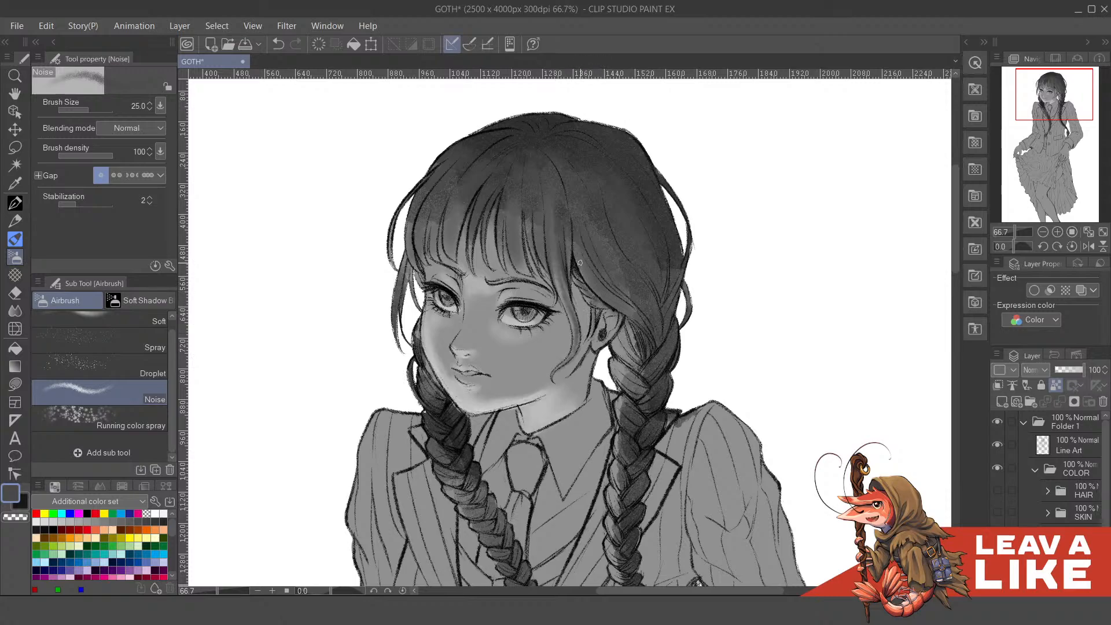
{"action": "left_click_drag", "start_coordinate": [646, 318], "coordinate": [663, 309]}
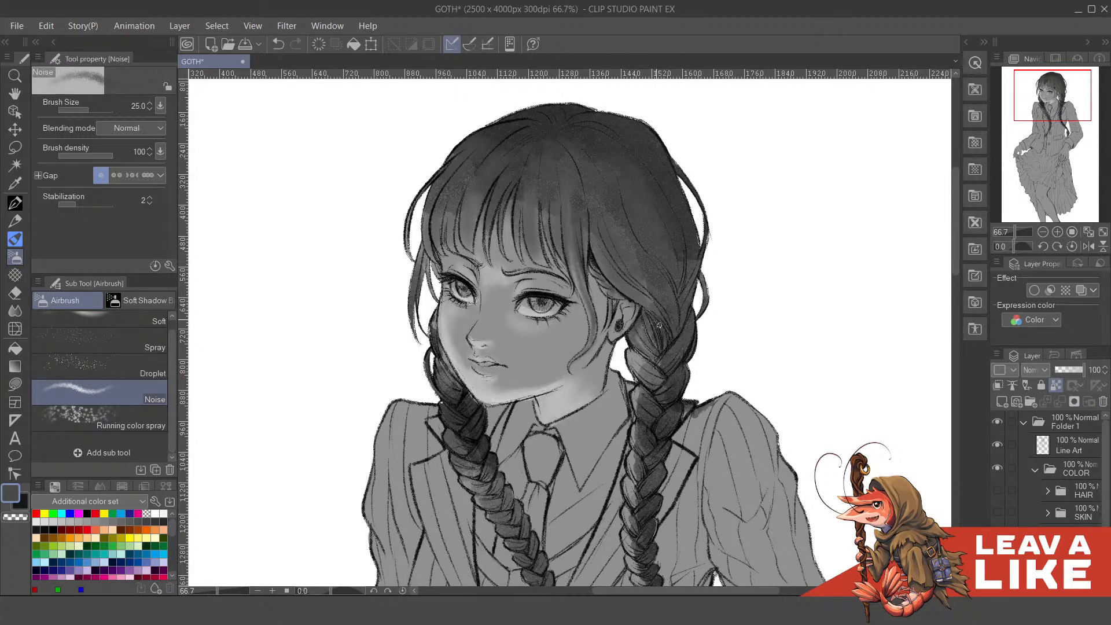
{"action": "left_click_drag", "start_coordinate": [668, 350], "coordinate": [666, 345]}
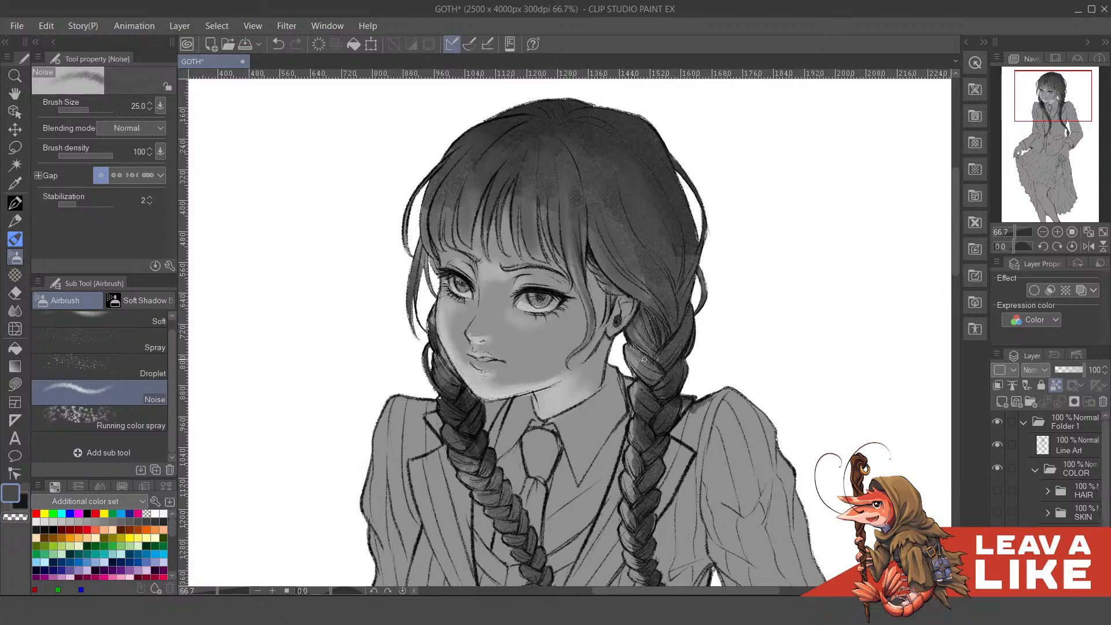
{"action": "mouse_move", "coordinate": [676, 386]}
{"action": "left_mouse_down"}
{"action": "mouse_move", "coordinate": [676, 362]}
{"action": "mouse_move", "coordinate": [635, 361]}
{"action": "left_mouse_up"}
- Sample a lighter grey and airbrush thin highlights on the side hair, upper near braid and fringe
{"action": "left_click", "coordinate": [632, 398], "text": "alt"}
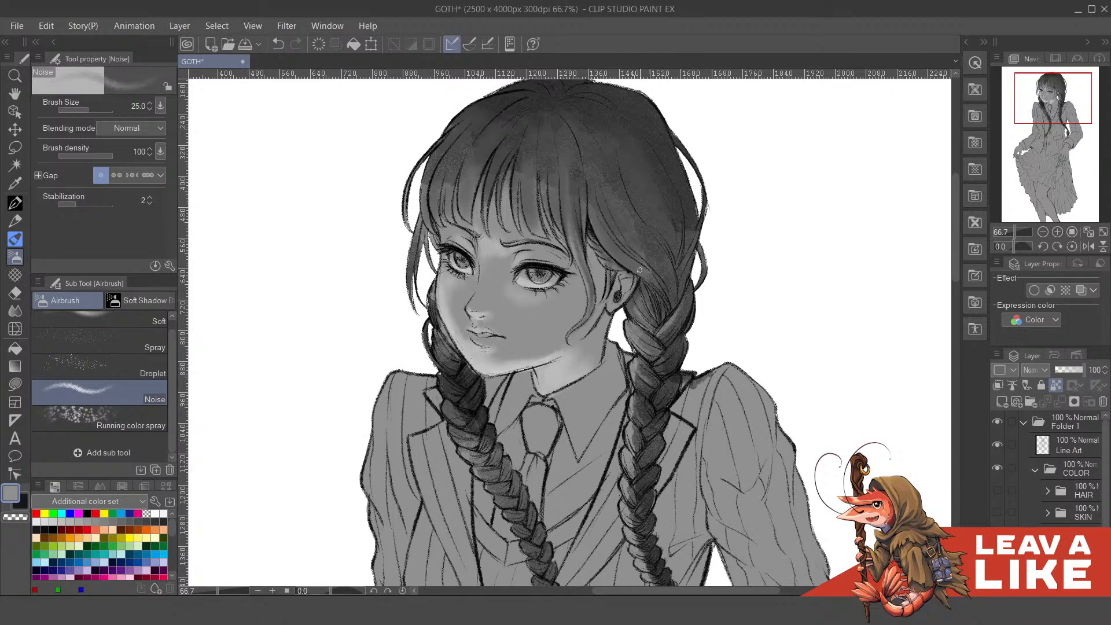
{"action": "mouse_move", "coordinate": [640, 270]}
{"action": "left_mouse_down"}
{"action": "mouse_move", "coordinate": [666, 304]}
{"action": "mouse_move", "coordinate": [678, 352]}
{"action": "left_mouse_up"}
{"action": "left_click_drag", "start_coordinate": [627, 290], "coordinate": [647, 312]}
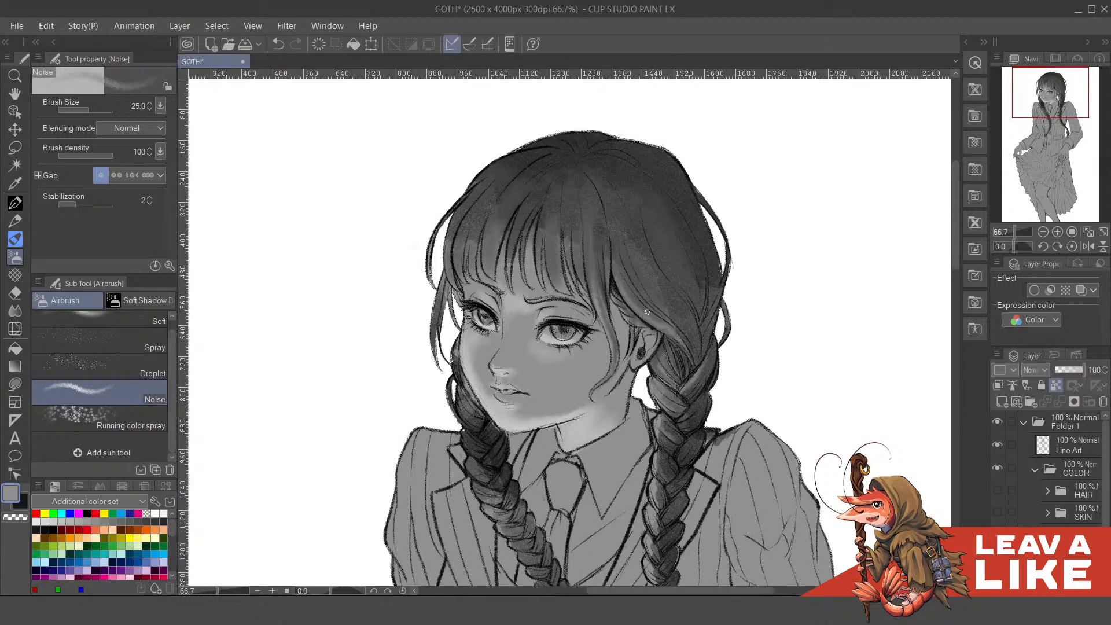
{"action": "left_click_drag", "start_coordinate": [591, 265], "coordinate": [658, 298]}
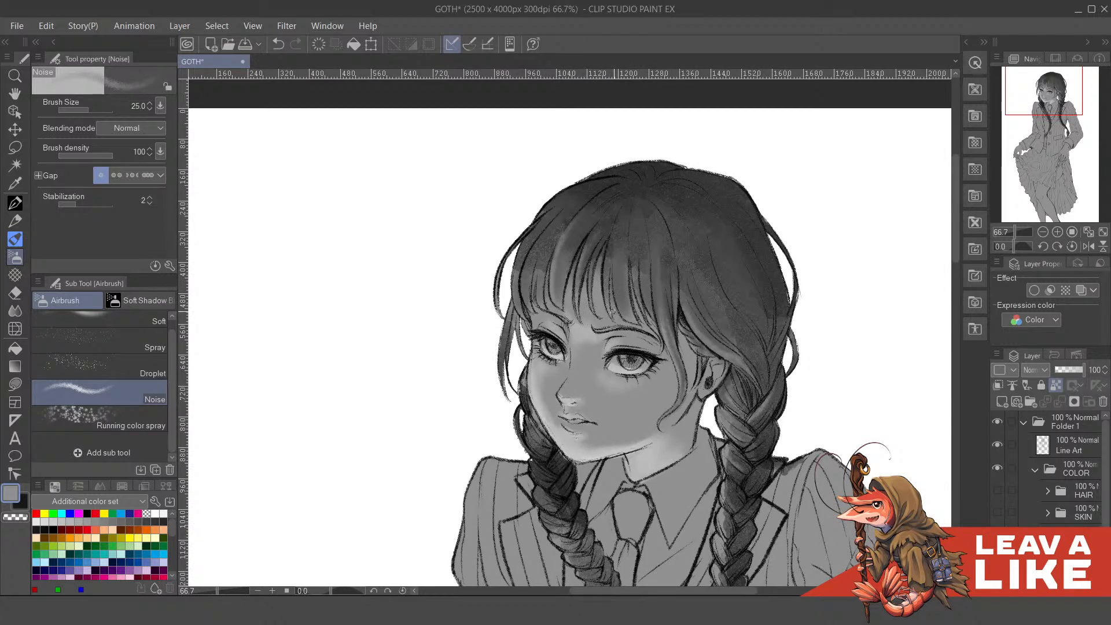
{"action": "left_click_drag", "start_coordinate": [610, 311], "coordinate": [604, 254]}
{"action": "left_click_drag", "start_coordinate": [625, 321], "coordinate": [624, 297]}
{"action": "scroll", "coordinate": [709, 180], "scroll_direction": "down", "scroll_amount": 2}
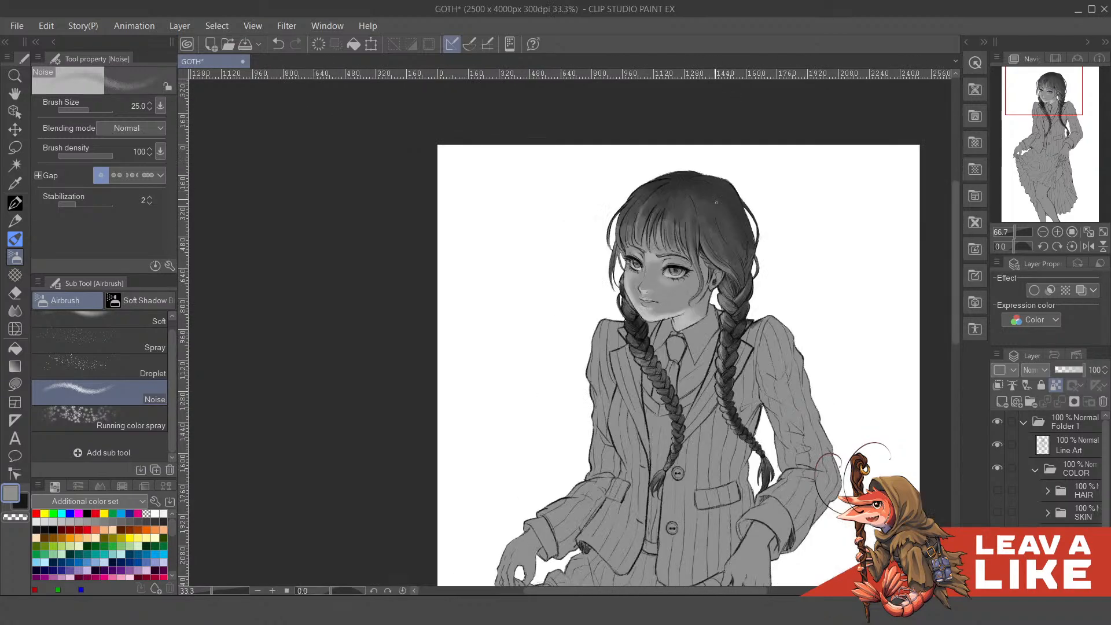
- Mirror the canvas view and airbrush light along the far braid, undoing the unwanted strokes
{"action": "key", "text": "h"}
{"action": "left_click_drag", "start_coordinate": [654, 354], "coordinate": [726, 341]}
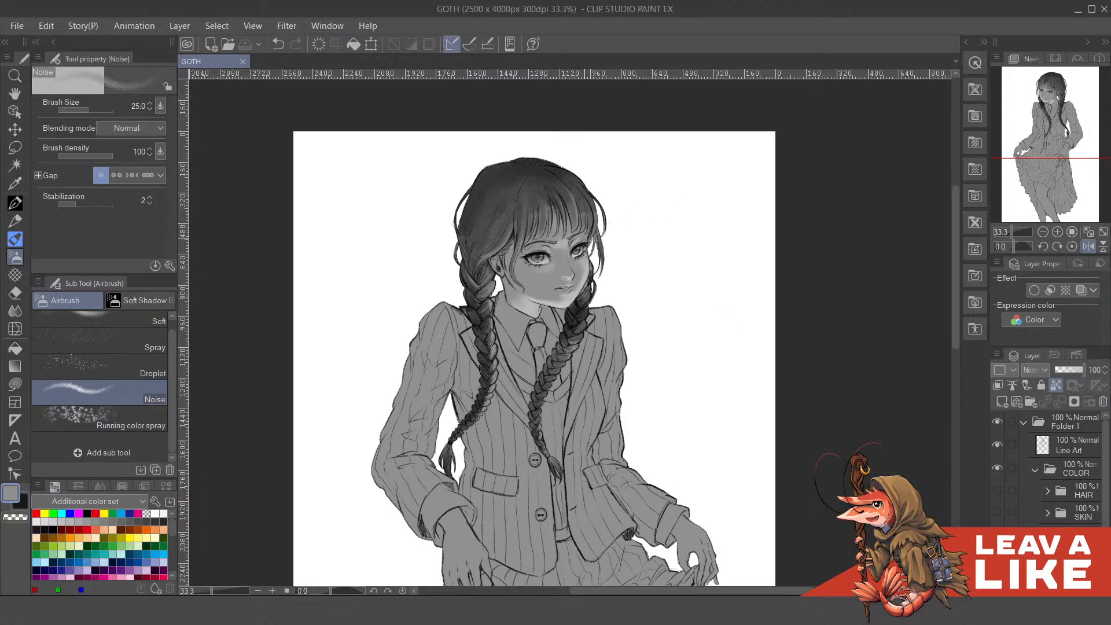
{"action": "scroll", "coordinate": [590, 304], "scroll_direction": "up", "scroll_amount": 2}
{"action": "left_click_drag", "start_coordinate": [619, 308], "coordinate": [620, 331]}
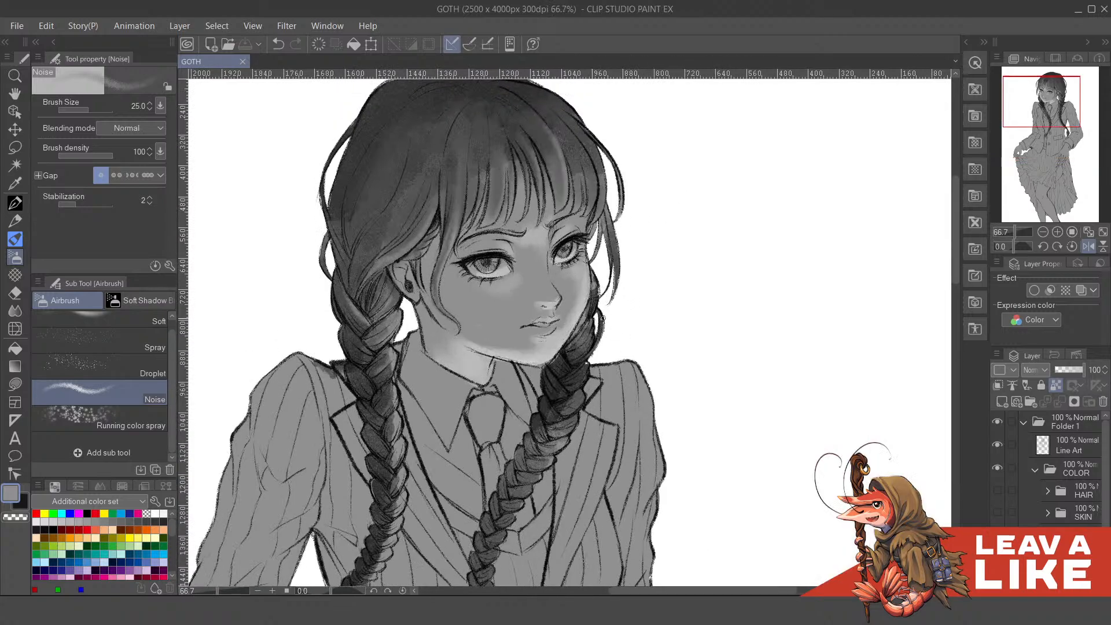
{"action": "left_click_drag", "start_coordinate": [592, 289], "coordinate": [591, 315]}
{"action": "left_click_drag", "start_coordinate": [575, 406], "coordinate": [614, 352]}
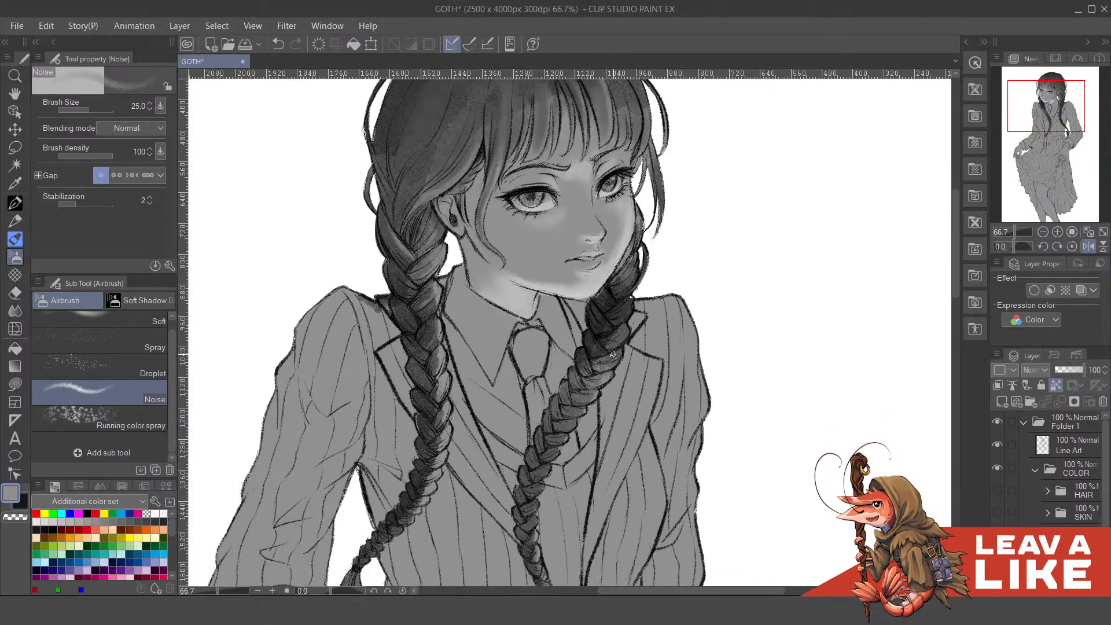
{"action": "left_click_drag", "start_coordinate": [603, 298], "coordinate": [612, 365]}
{"action": "mouse_move", "coordinate": [445, 344]}
{"action": "left_mouse_down"}
{"action": "mouse_move", "coordinate": [568, 350]}
{"action": "mouse_move", "coordinate": [573, 338]}
{"action": "left_mouse_up"}
{"action": "key", "text": "ctrl+z"}
{"action": "key", "text": "ctrl+z"}
{"action": "mouse_move", "coordinate": [574, 376]}
{"action": "left_mouse_down"}
{"action": "mouse_move", "coordinate": [587, 365]}
{"action": "mouse_move", "coordinate": [553, 349]}
{"action": "left_mouse_up"}
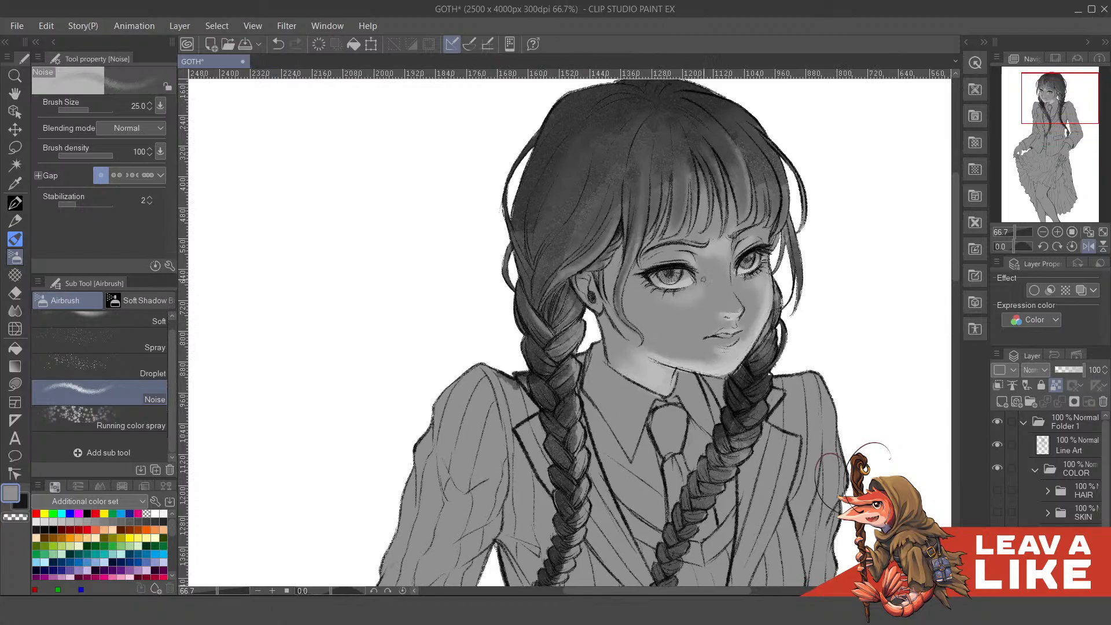
- Sample a near-black tone from the far braid and deepen the shadows along the side and back hair
{"action": "left_click", "coordinate": [733, 432], "text": "alt"}
{"action": "mouse_move", "coordinate": [546, 354]}
{"action": "left_mouse_down"}
{"action": "mouse_move", "coordinate": [572, 324]}
{"action": "mouse_move", "coordinate": [567, 352]}
{"action": "left_mouse_up"}
{"action": "key", "text": "ctrl+z"}
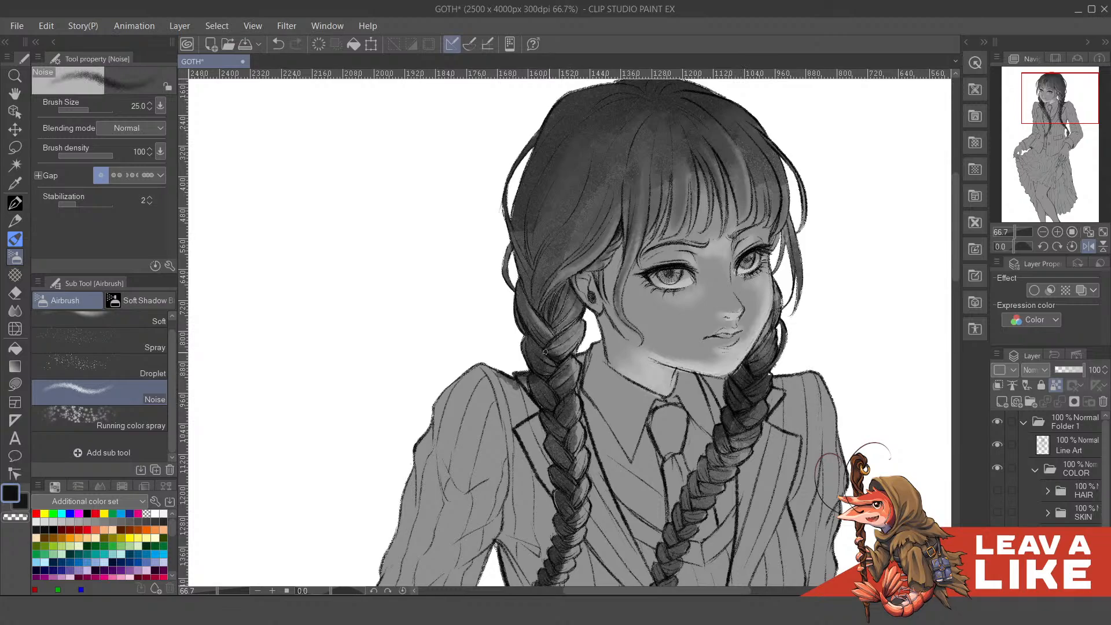
{"action": "mouse_move", "coordinate": [546, 316]}
{"action": "left_mouse_down"}
{"action": "mouse_move", "coordinate": [622, 235]}
{"action": "mouse_move", "coordinate": [630, 246]}
{"action": "mouse_move", "coordinate": [605, 248]}
{"action": "left_mouse_up"}
{"action": "scroll", "coordinate": [628, 267], "scroll_direction": "up", "scroll_amount": 2}
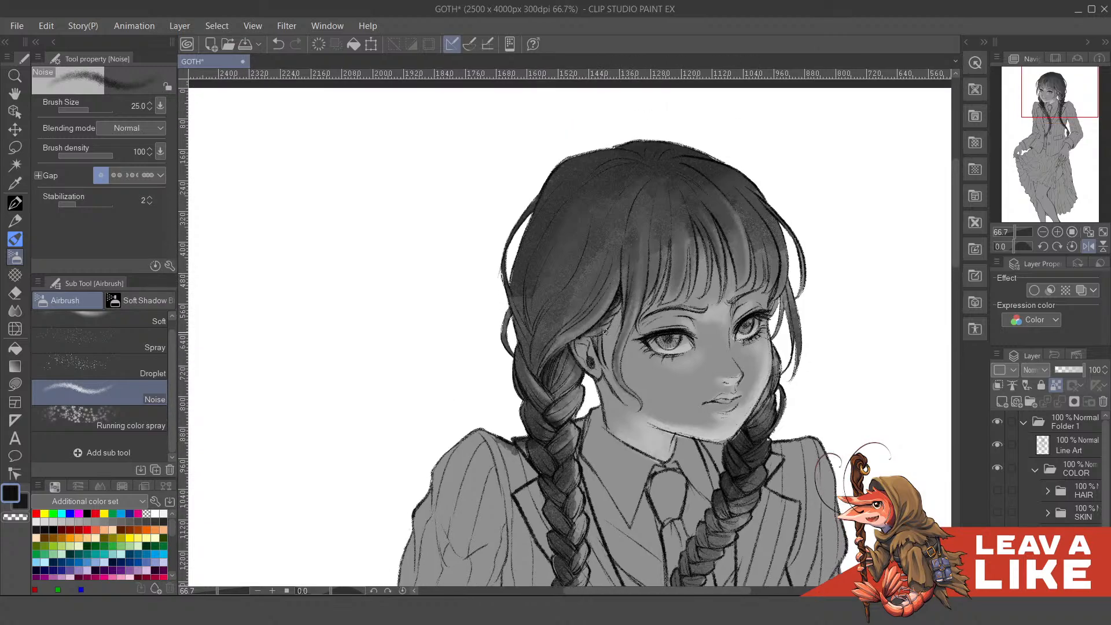
{"action": "left_click_drag", "start_coordinate": [589, 306], "coordinate": [591, 309]}
{"action": "mouse_move", "coordinate": [516, 291]}
{"action": "left_mouse_down"}
{"action": "mouse_move", "coordinate": [536, 340]}
{"action": "mouse_move", "coordinate": [530, 260]}
{"action": "left_mouse_up"}
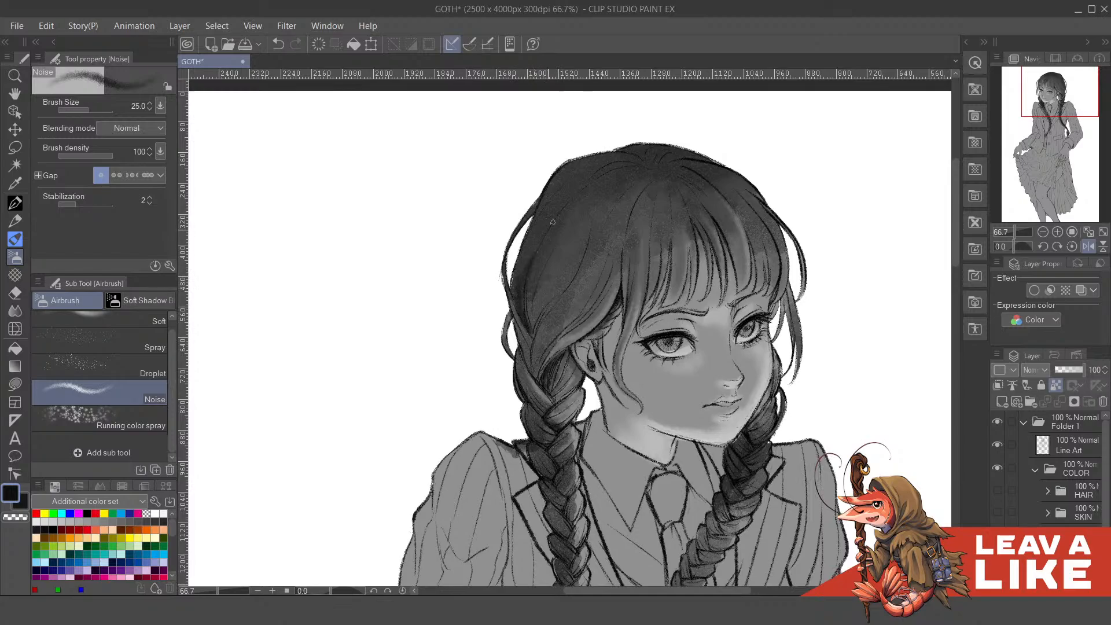
{"action": "mouse_move", "coordinate": [804, 203]}
{"action": "left_mouse_down"}
{"action": "mouse_move", "coordinate": [816, 166]}
{"action": "mouse_move", "coordinate": [824, 184]}
{"action": "left_mouse_up"}
- Darken the root and outer side of the near braid, undoing the unwanted strokes
{"action": "left_click_drag", "start_coordinate": [537, 306], "coordinate": [553, 368]}
{"action": "key", "text": "ctrl+z"}
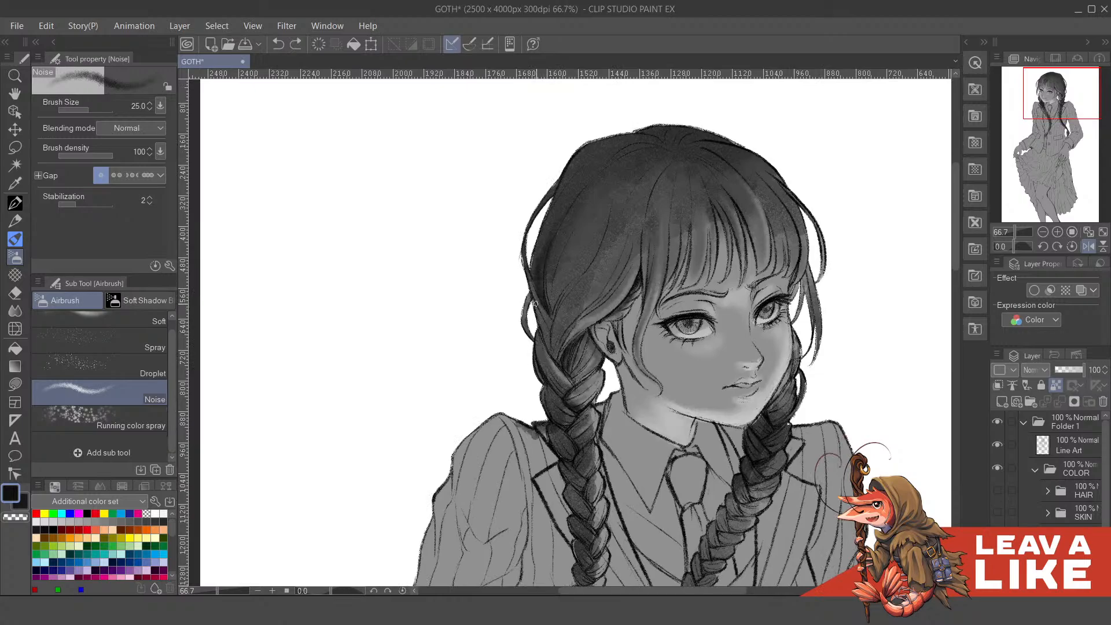
{"action": "mouse_move", "coordinate": [538, 306]}
{"action": "left_mouse_down"}
{"action": "mouse_move", "coordinate": [550, 354]}
{"action": "mouse_move", "coordinate": [602, 362]}
{"action": "left_mouse_up"}
{"action": "mouse_move", "coordinate": [539, 346]}
{"action": "left_mouse_down"}
{"action": "mouse_move", "coordinate": [558, 395]}
{"action": "mouse_move", "coordinate": [600, 365]}
{"action": "mouse_move", "coordinate": [566, 381]}
{"action": "mouse_move", "coordinate": [603, 372]}
{"action": "mouse_move", "coordinate": [574, 373]}
{"action": "mouse_move", "coordinate": [589, 354]}
{"action": "mouse_move", "coordinate": [566, 373]}
{"action": "mouse_move", "coordinate": [598, 343]}
{"action": "mouse_move", "coordinate": [589, 366]}
{"action": "left_mouse_up"}
{"action": "key", "text": "ctrl+z"}
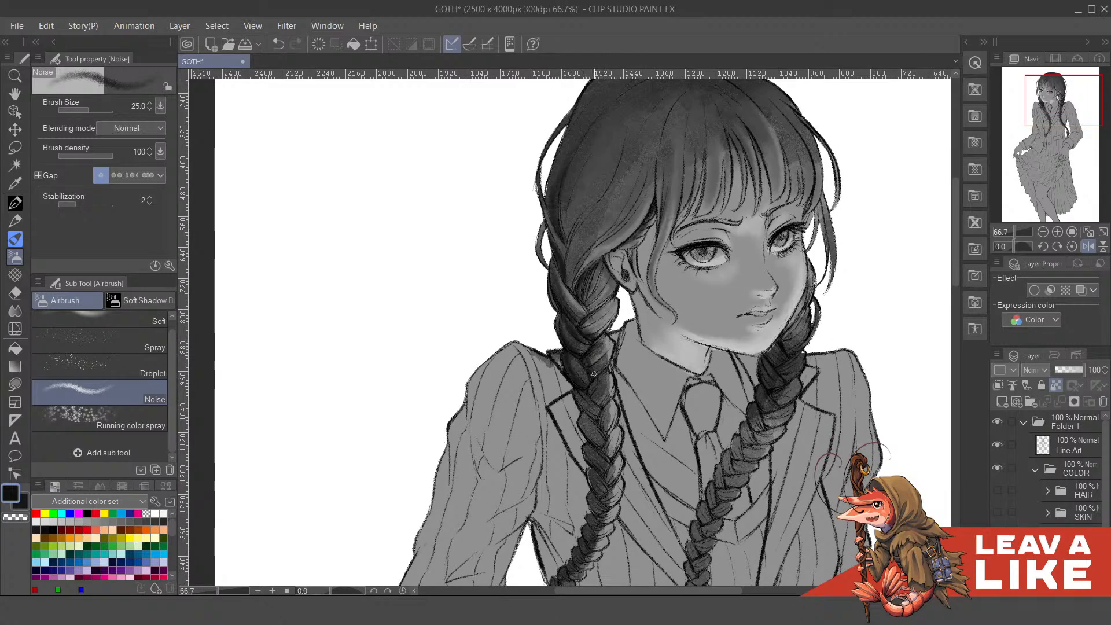
{"action": "key", "text": "ctrl+z"}
- Restore the unmirrored canvas view and airbrush dark strands down the side hair toward the near braid
{"action": "key", "text": "h"}
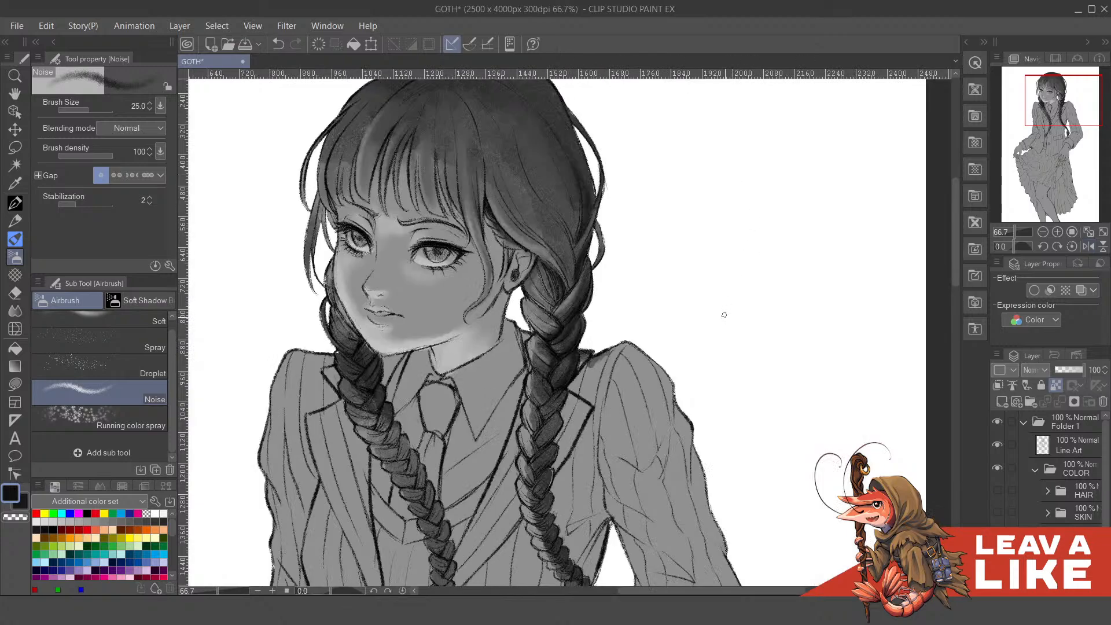
{"action": "scroll", "coordinate": [723, 314], "scroll_direction": "down", "scroll_amount": 2}
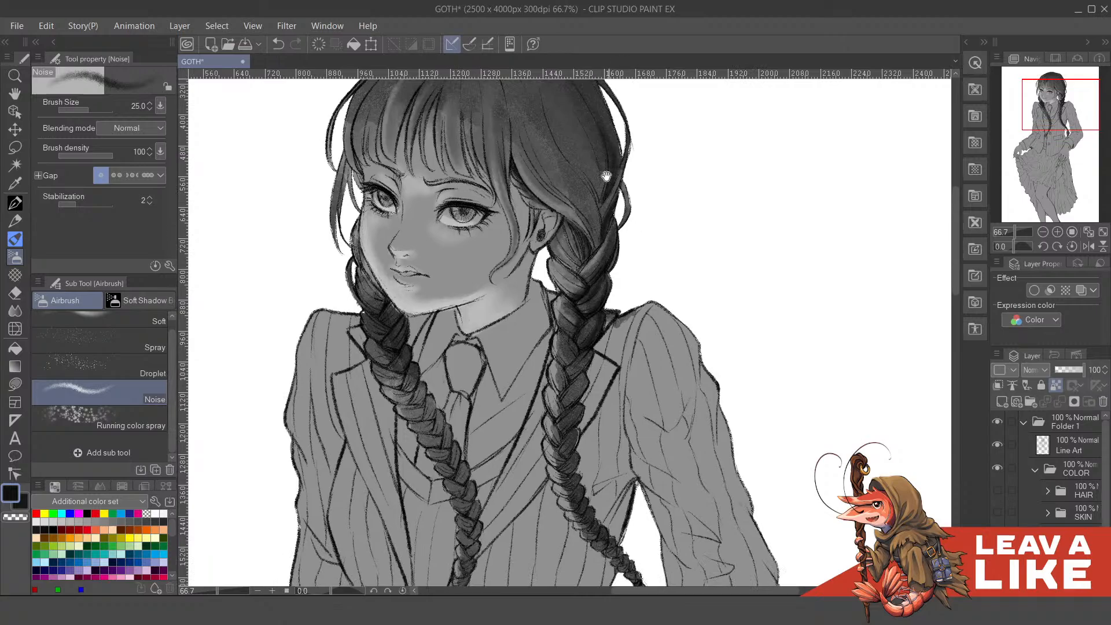
{"action": "scroll", "coordinate": [568, 334], "scroll_direction": "up", "scroll_amount": 5}
{"action": "left_click_drag", "start_coordinate": [542, 290], "coordinate": [588, 382]}
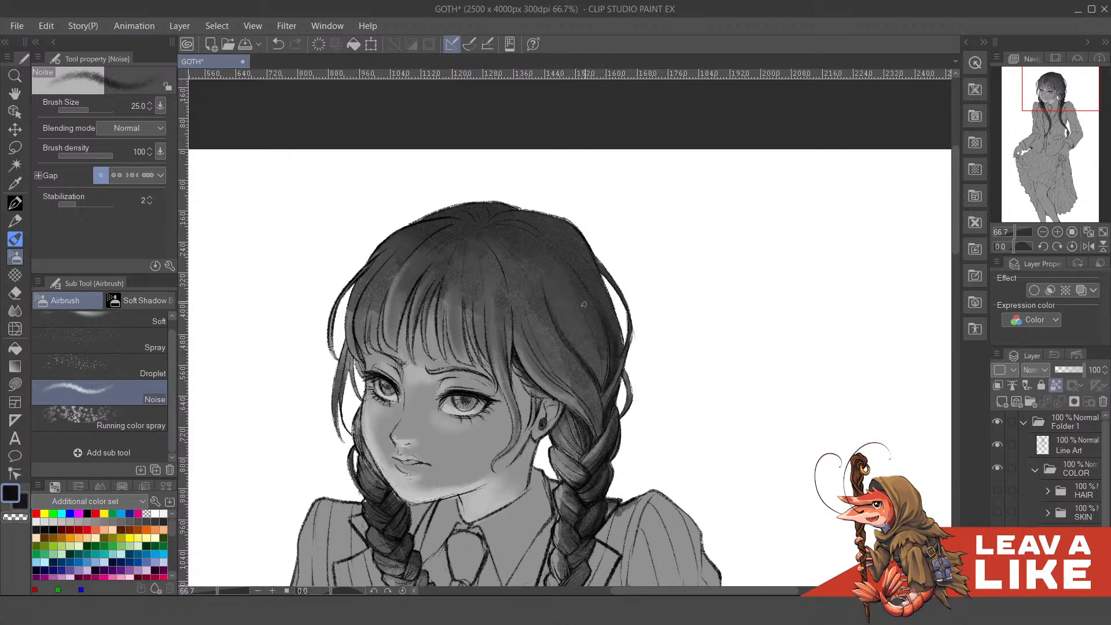
{"action": "left_click_drag", "start_coordinate": [584, 304], "coordinate": [610, 363]}
{"action": "left_click_drag", "start_coordinate": [583, 316], "coordinate": [604, 388]}
{"action": "scroll", "coordinate": [607, 347], "scroll_direction": "up", "scroll_amount": 1}
{"action": "left_click_drag", "start_coordinate": [613, 344], "coordinate": [614, 368]}
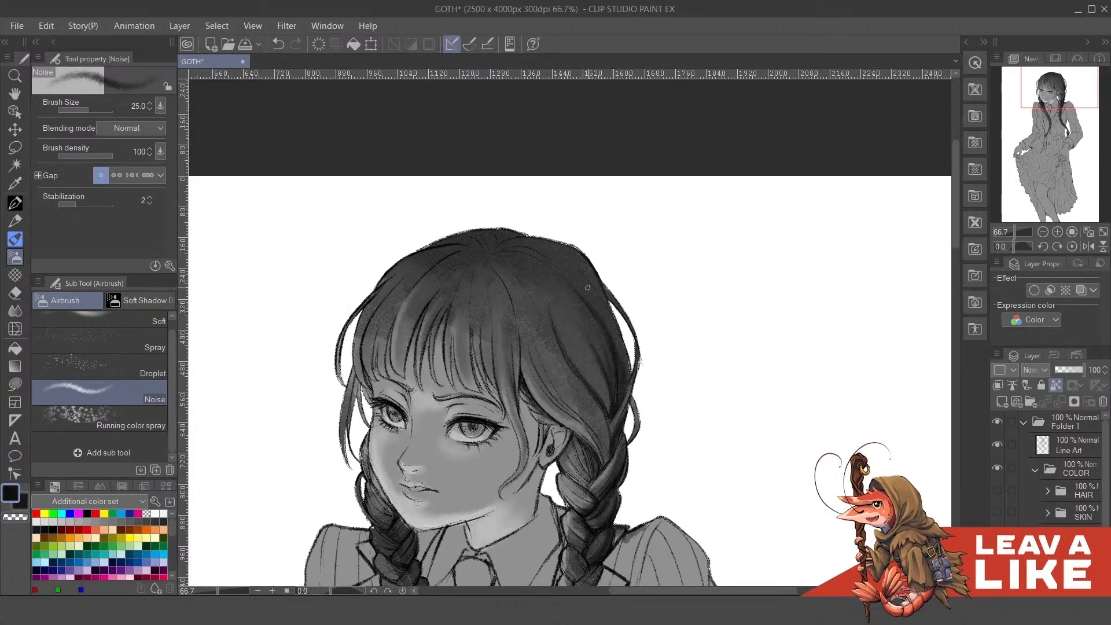
- Deepen the shadow along the upper back edge of the hair, below the crown
{"action": "left_click_drag", "start_coordinate": [606, 308], "coordinate": [618, 354]}
{"action": "scroll", "coordinate": [576, 272], "scroll_direction": "up", "scroll_amount": 1}
{"action": "mouse_move", "coordinate": [557, 282]}
{"action": "left_mouse_down"}
{"action": "mouse_move", "coordinate": [615, 347]}
{"action": "mouse_move", "coordinate": [573, 283]}
{"action": "mouse_move", "coordinate": [619, 330]}
{"action": "mouse_move", "coordinate": [609, 334]}
{"action": "mouse_move", "coordinate": [567, 282]}
{"action": "mouse_move", "coordinate": [618, 341]}
{"action": "mouse_move", "coordinate": [582, 293]}
{"action": "mouse_move", "coordinate": [615, 321]}
{"action": "left_mouse_up"}
{"action": "scroll", "coordinate": [591, 296], "scroll_direction": "down", "scroll_amount": 1}
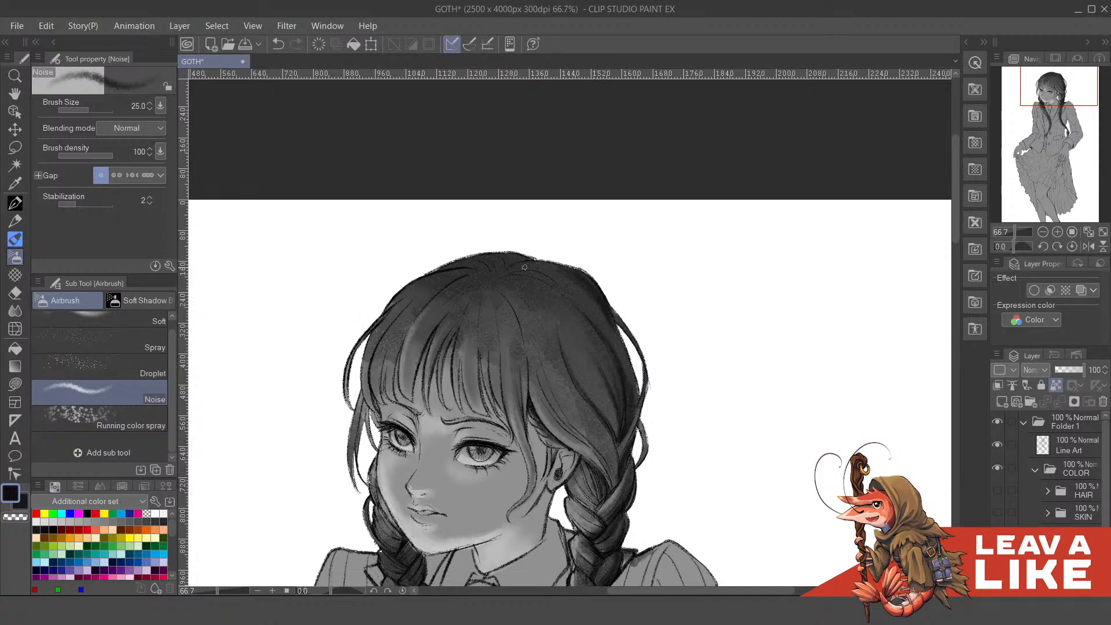
- Airbrush dark strands radiating from the crown, working in both canvas orientations and undoing the unwanted strokes
{"action": "left_click_drag", "start_coordinate": [558, 289], "coordinate": [539, 283]}
{"action": "key", "text": "h"}
{"action": "mouse_move", "coordinate": [583, 287]}
{"action": "left_mouse_down"}
{"action": "mouse_move", "coordinate": [623, 265]}
{"action": "mouse_move", "coordinate": [596, 267]}
{"action": "mouse_move", "coordinate": [639, 265]}
{"action": "mouse_move", "coordinate": [607, 263]}
{"action": "mouse_move", "coordinate": [650, 274]}
{"action": "mouse_move", "coordinate": [643, 254]}
{"action": "mouse_move", "coordinate": [634, 264]}
{"action": "mouse_move", "coordinate": [696, 276]}
{"action": "mouse_move", "coordinate": [664, 271]}
{"action": "mouse_move", "coordinate": [671, 263]}
{"action": "mouse_move", "coordinate": [655, 275]}
{"action": "mouse_move", "coordinate": [706, 274]}
{"action": "mouse_move", "coordinate": [655, 269]}
{"action": "mouse_move", "coordinate": [702, 266]}
{"action": "mouse_move", "coordinate": [642, 279]}
{"action": "mouse_move", "coordinate": [590, 334]}
{"action": "mouse_move", "coordinate": [638, 285]}
{"action": "mouse_move", "coordinate": [624, 278]}
{"action": "mouse_move", "coordinate": [593, 340]}
{"action": "mouse_move", "coordinate": [635, 278]}
{"action": "mouse_move", "coordinate": [570, 338]}
{"action": "mouse_move", "coordinate": [618, 298]}
{"action": "mouse_move", "coordinate": [605, 292]}
{"action": "mouse_move", "coordinate": [581, 334]}
{"action": "mouse_move", "coordinate": [583, 307]}
{"action": "mouse_move", "coordinate": [625, 285]}
{"action": "mouse_move", "coordinate": [565, 329]}
{"action": "mouse_move", "coordinate": [630, 282]}
{"action": "left_mouse_up"}
{"action": "key", "text": "ctrl+z"}
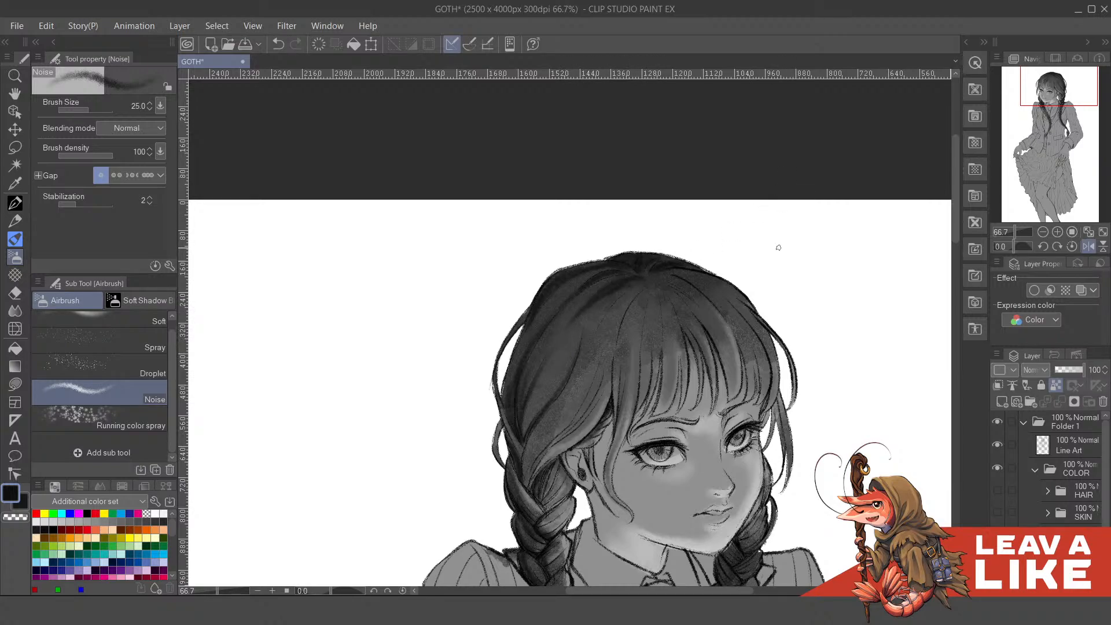
{"action": "key", "text": "h"}
{"action": "mouse_move", "coordinate": [500, 286]}
{"action": "left_mouse_down"}
{"action": "mouse_move", "coordinate": [533, 330]}
{"action": "mouse_move", "coordinate": [566, 316]}
{"action": "mouse_move", "coordinate": [577, 330]}
{"action": "left_mouse_up"}
{"action": "key", "text": "ctrl+z"}
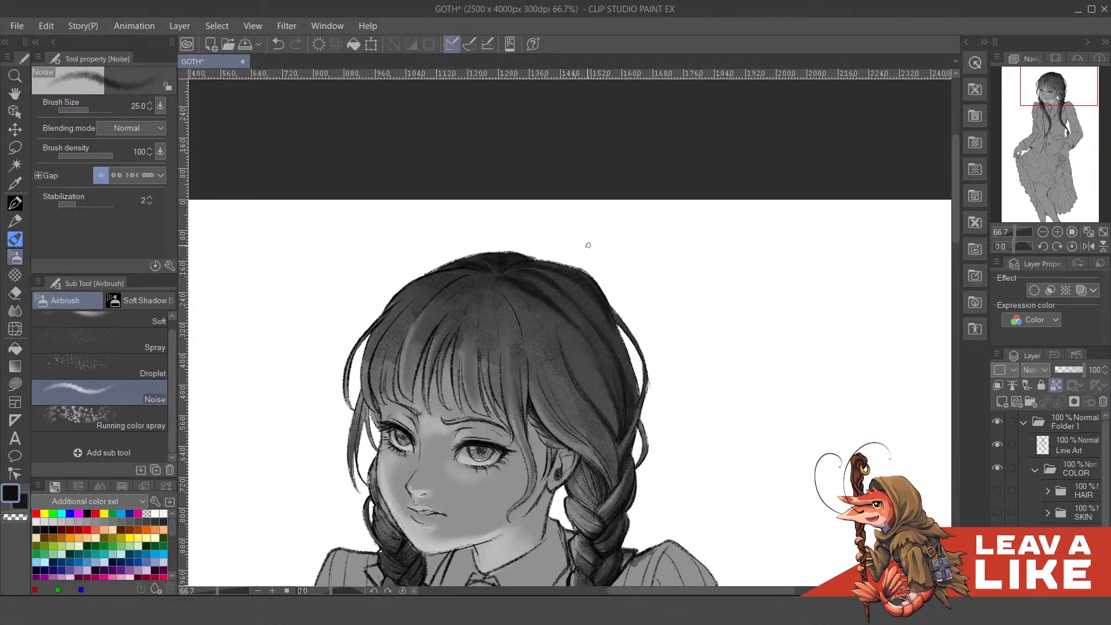
- Airbrush long dark strands down the back and side hair to separate the locks behind the ear
{"action": "scroll", "coordinate": [648, 262], "scroll_direction": "down", "scroll_amount": 2}
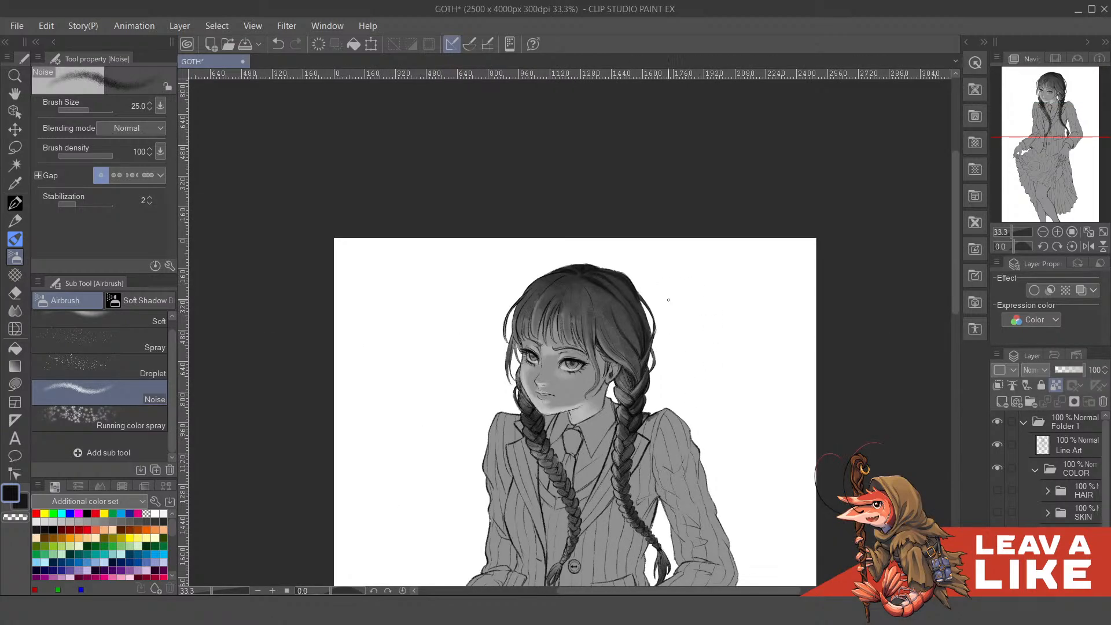
{"action": "key", "text": "asciicircum"}
{"action": "key", "text": "asciicircum"}
{"action": "key", "text": "asciicircum"}
{"action": "key", "text": "asciicircum"}
{"action": "key", "text": "asciicircum"}
{"action": "key", "text": "asciicircum"}
{"action": "scroll", "coordinate": [665, 303], "scroll_direction": "up", "scroll_amount": 2}
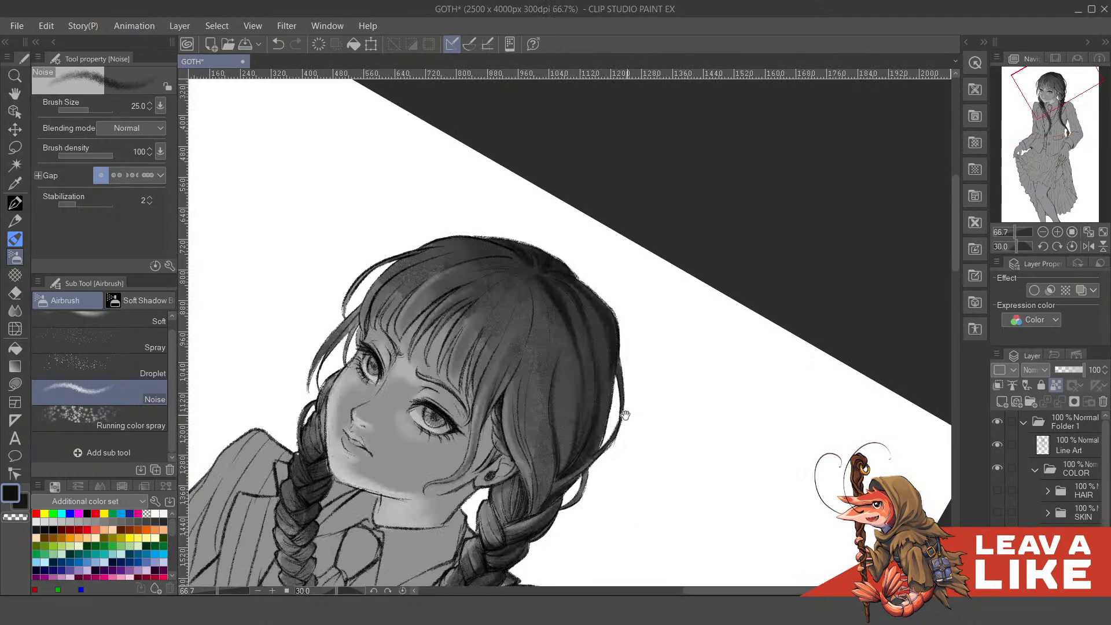
{"action": "mouse_move", "coordinate": [625, 415]}
{"action": "left_mouse_down"}
{"action": "mouse_move", "coordinate": [590, 449]}
{"action": "mouse_move", "coordinate": [604, 396]}
{"action": "left_mouse_up"}
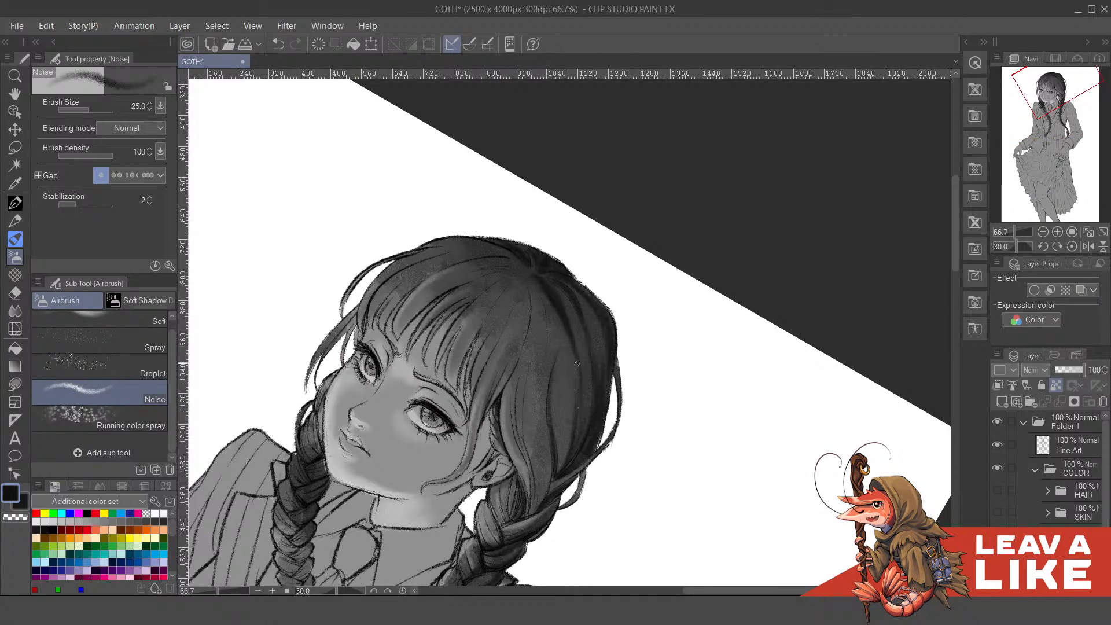
{"action": "mouse_move", "coordinate": [584, 414]}
{"action": "left_mouse_down"}
{"action": "mouse_move", "coordinate": [585, 382]}
{"action": "mouse_move", "coordinate": [581, 442]}
{"action": "left_mouse_up"}
{"action": "left_click_drag", "start_coordinate": [555, 401], "coordinate": [556, 483]}
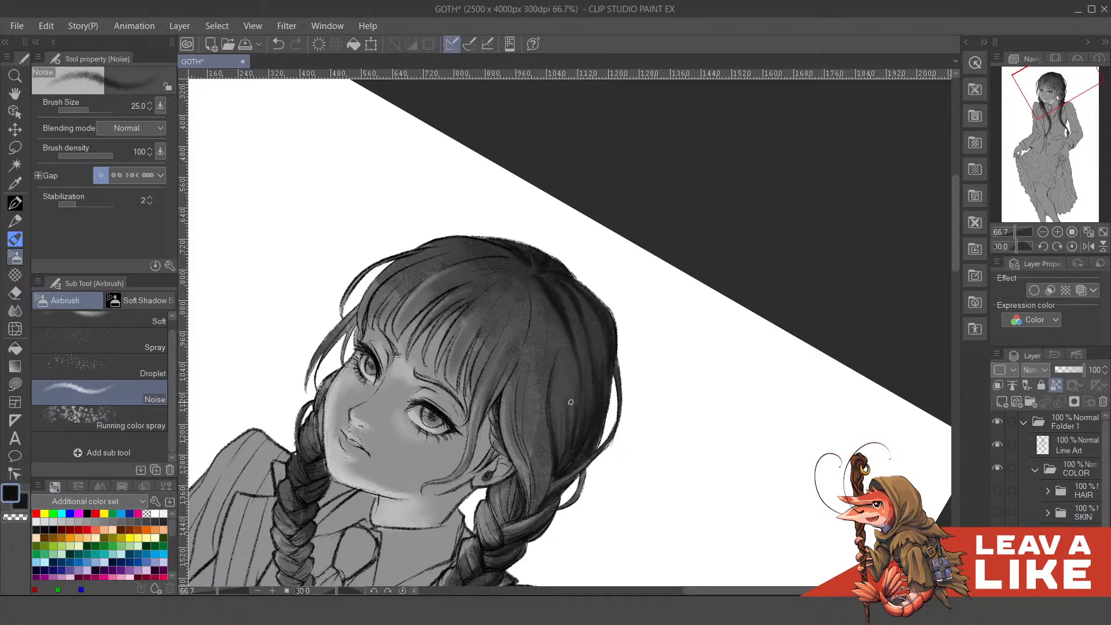
{"action": "mouse_move", "coordinate": [568, 400]}
{"action": "left_mouse_down"}
{"action": "mouse_move", "coordinate": [561, 457]}
{"action": "mouse_move", "coordinate": [605, 396]}
{"action": "mouse_move", "coordinate": [596, 423]}
{"action": "mouse_move", "coordinate": [593, 375]}
{"action": "mouse_move", "coordinate": [589, 439]}
{"action": "mouse_move", "coordinate": [602, 378]}
{"action": "mouse_move", "coordinate": [605, 422]}
{"action": "mouse_move", "coordinate": [581, 373]}
{"action": "mouse_move", "coordinate": [592, 428]}
{"action": "mouse_move", "coordinate": [601, 380]}
{"action": "mouse_move", "coordinate": [591, 428]}
{"action": "left_mouse_up"}
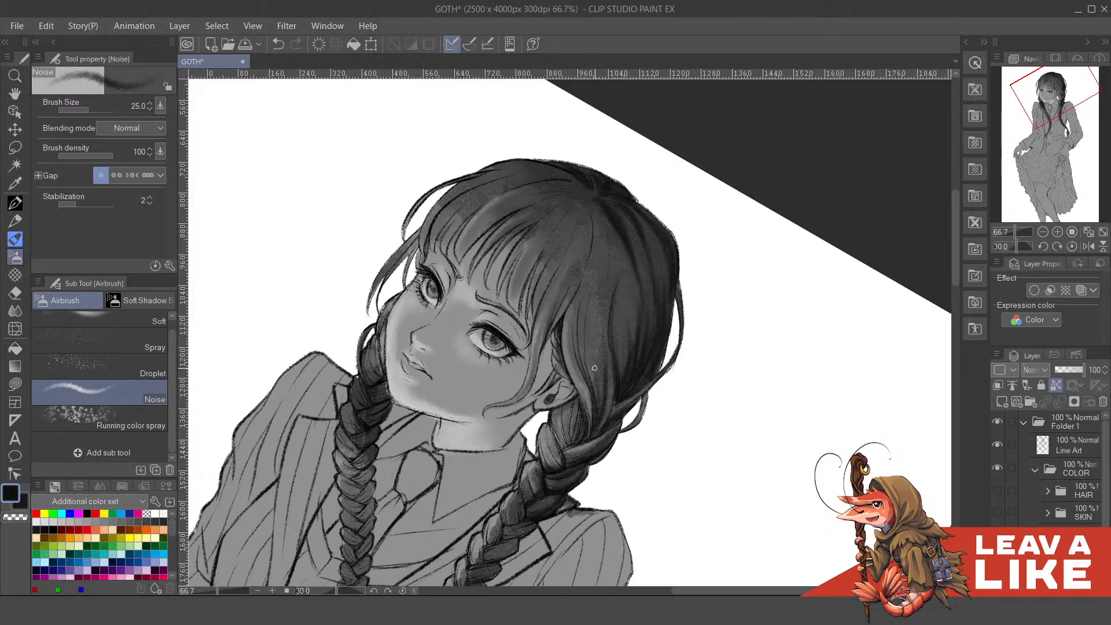
- Darken the lower side hair behind the ear, where it gathers into the near braid
{"action": "mouse_move", "coordinate": [595, 368]}
{"action": "left_mouse_down"}
{"action": "mouse_move", "coordinate": [597, 405]}
{"action": "mouse_move", "coordinate": [585, 377]}
{"action": "mouse_move", "coordinate": [598, 406]}
{"action": "left_mouse_up"}
{"action": "left_click_drag", "start_coordinate": [585, 349], "coordinate": [594, 425]}
{"action": "scroll", "coordinate": [606, 337], "scroll_direction": "down", "scroll_amount": 2}
{"action": "key", "text": "minus"}
{"action": "key", "text": "minus"}
{"action": "key", "text": "minus"}
{"action": "scroll", "coordinate": [799, 281], "scroll_direction": "down", "scroll_amount": 1}
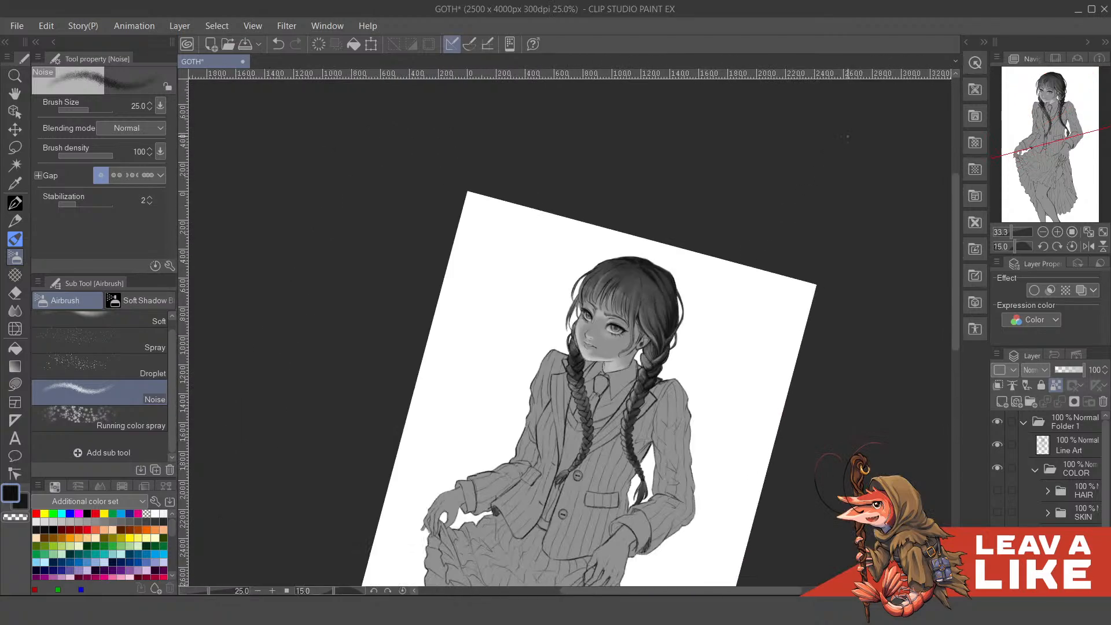
- Darken the strands between the parting and the near ear, undoing the unwanted strokes
{"action": "scroll", "coordinate": [637, 318], "scroll_direction": "up", "scroll_amount": 3}
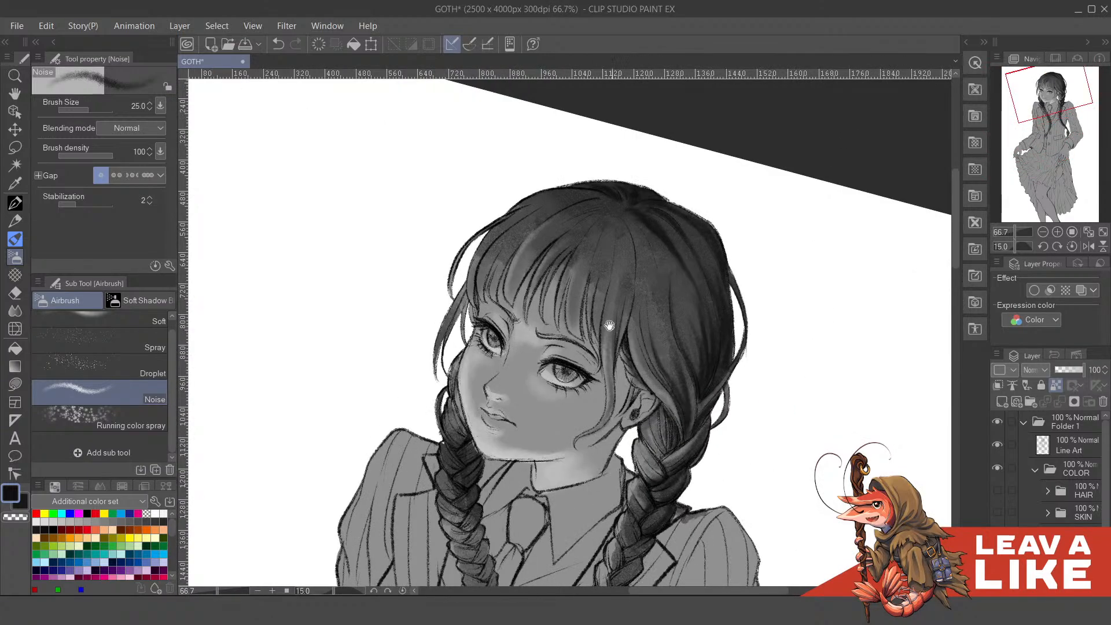
{"action": "left_click_drag", "start_coordinate": [609, 326], "coordinate": [610, 366]}
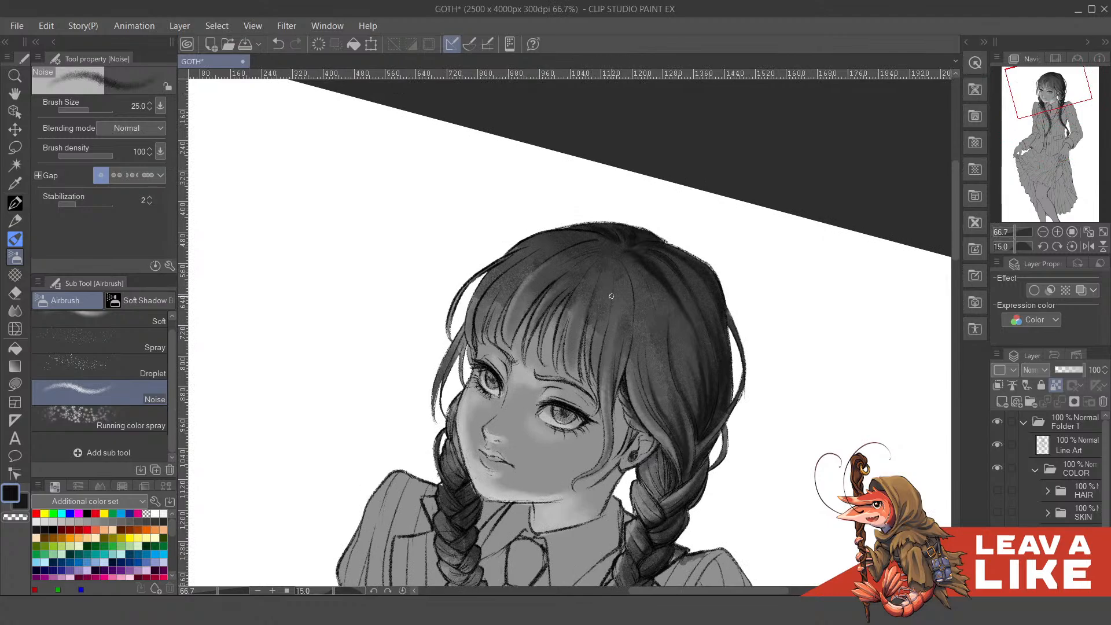
{"action": "left_click_drag", "start_coordinate": [611, 296], "coordinate": [601, 377]}
{"action": "key", "text": "ctrl+z"}
{"action": "mouse_move", "coordinate": [634, 299]}
{"action": "left_mouse_down"}
{"action": "mouse_move", "coordinate": [626, 369]}
{"action": "mouse_move", "coordinate": [640, 397]}
{"action": "left_mouse_up"}
{"action": "key", "text": "ctrl+z"}
{"action": "left_click_drag", "start_coordinate": [633, 342], "coordinate": [641, 399]}
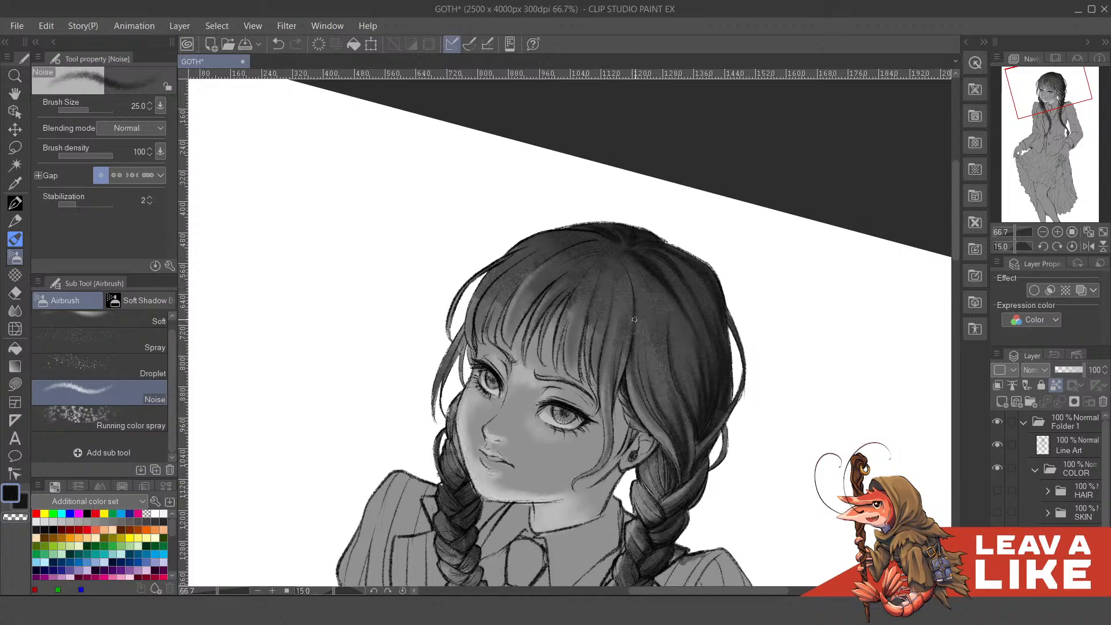
{"action": "left_click_drag", "start_coordinate": [635, 348], "coordinate": [642, 399]}
{"action": "scroll", "coordinate": [665, 313], "scroll_direction": "up", "scroll_amount": 1}
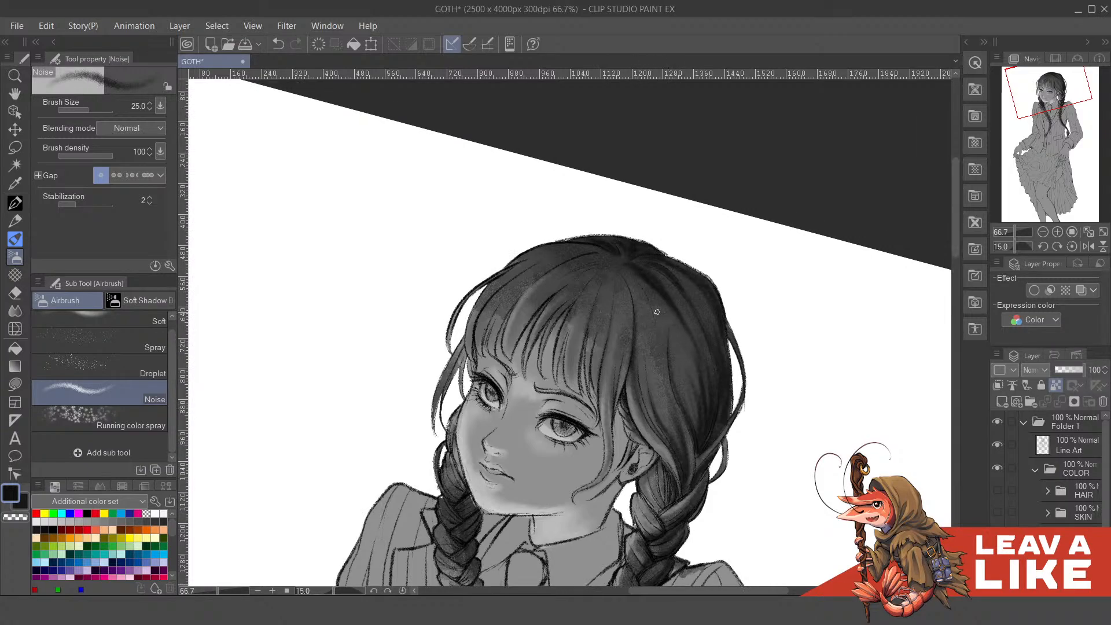
- Airbrush dark strands through the middle of the side hair, redoing the first one
{"action": "mouse_move", "coordinate": [661, 316]}
{"action": "left_mouse_down"}
{"action": "mouse_move", "coordinate": [667, 390]}
{"action": "mouse_move", "coordinate": [668, 341]}
{"action": "mouse_move", "coordinate": [670, 372]}
{"action": "left_mouse_up"}
{"action": "key", "text": "ctrl+z"}
{"action": "left_click_drag", "start_coordinate": [658, 294], "coordinate": [673, 391]}
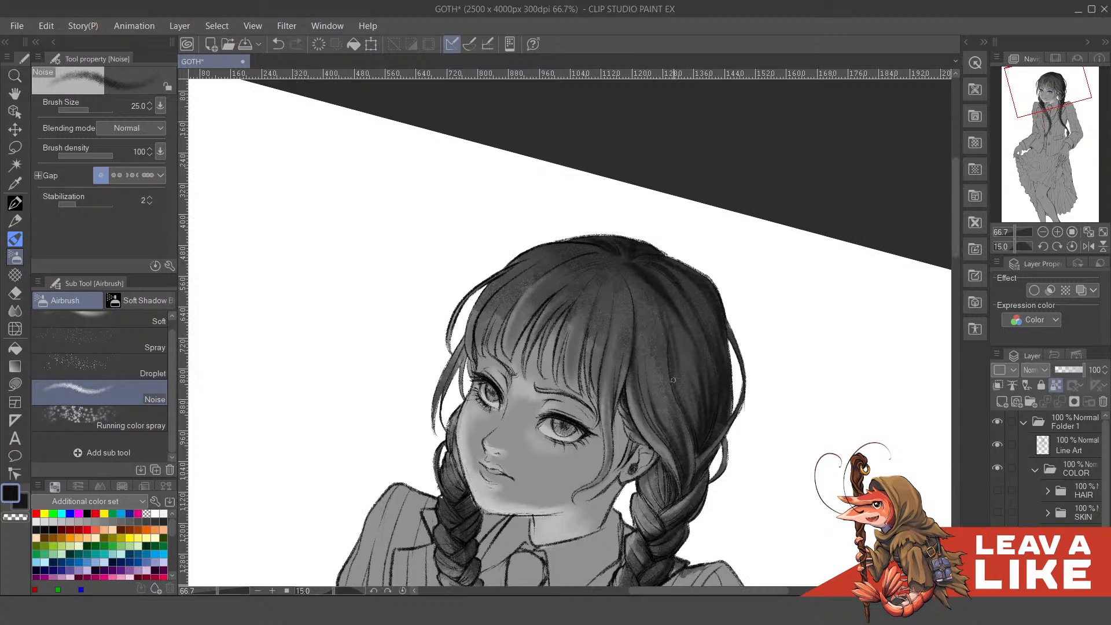
{"action": "left_click_drag", "start_coordinate": [663, 301], "coordinate": [689, 416]}
{"action": "left_click_drag", "start_coordinate": [671, 328], "coordinate": [691, 403]}
{"action": "left_click_drag", "start_coordinate": [684, 365], "coordinate": [689, 391]}
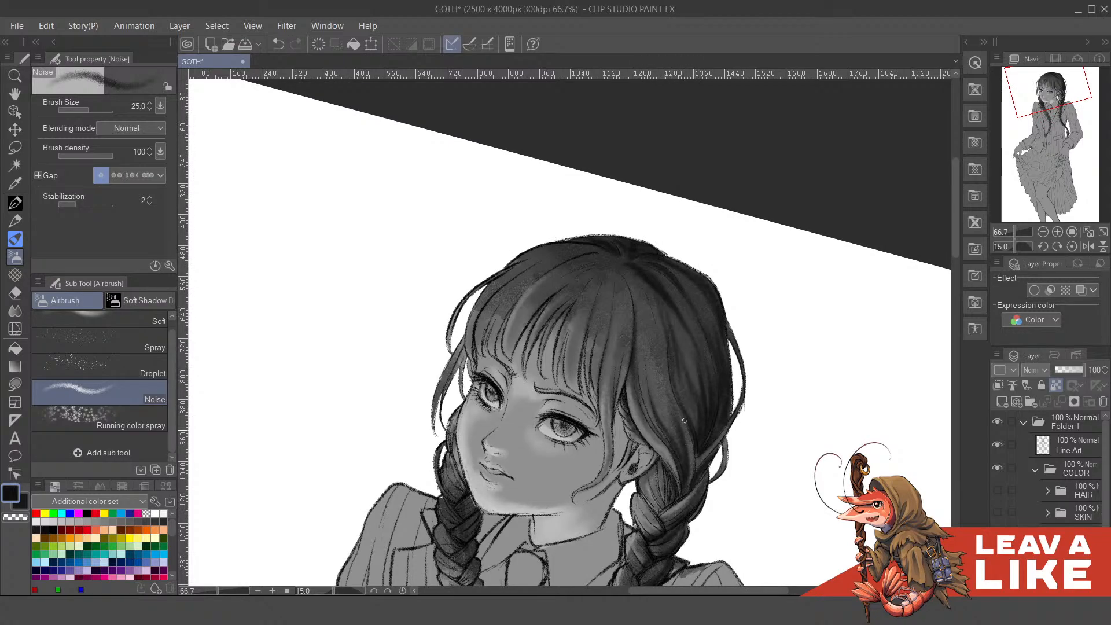
- Mirror the canvas view and darken the back hair up toward the crown
{"action": "key", "text": "h"}
{"action": "mouse_move", "coordinate": [600, 355]}
{"action": "left_mouse_down"}
{"action": "mouse_move", "coordinate": [675, 368]}
{"action": "mouse_move", "coordinate": [683, 384]}
{"action": "left_mouse_up"}
{"action": "left_click_drag", "start_coordinate": [557, 348], "coordinate": [605, 283]}
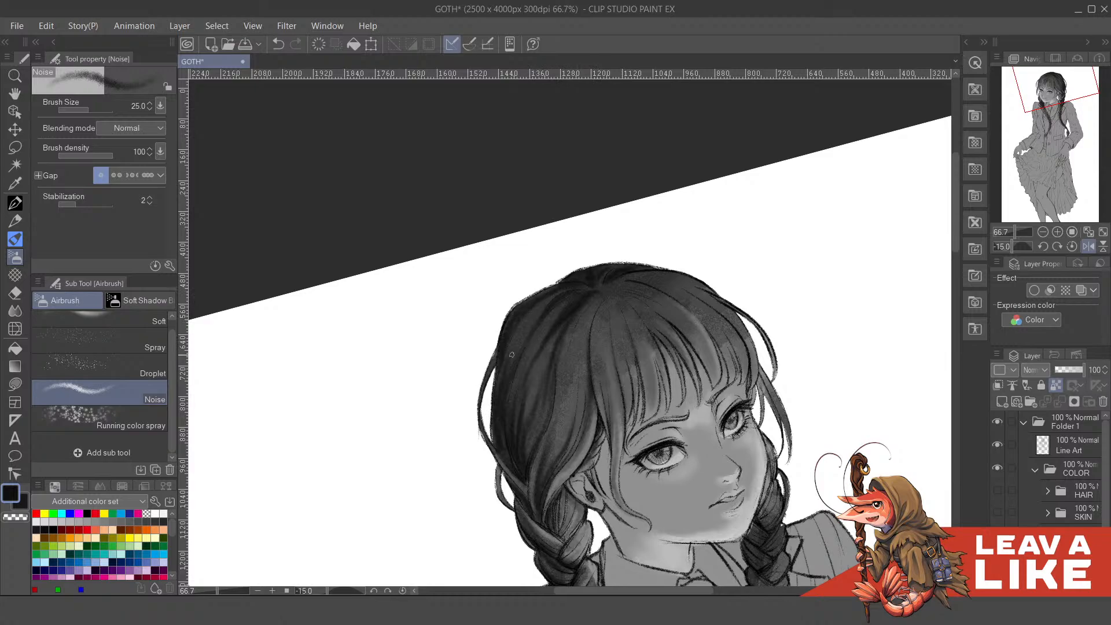
{"action": "scroll", "coordinate": [789, 260], "scroll_direction": "down", "scroll_amount": 1}
{"action": "key", "text": "^"}
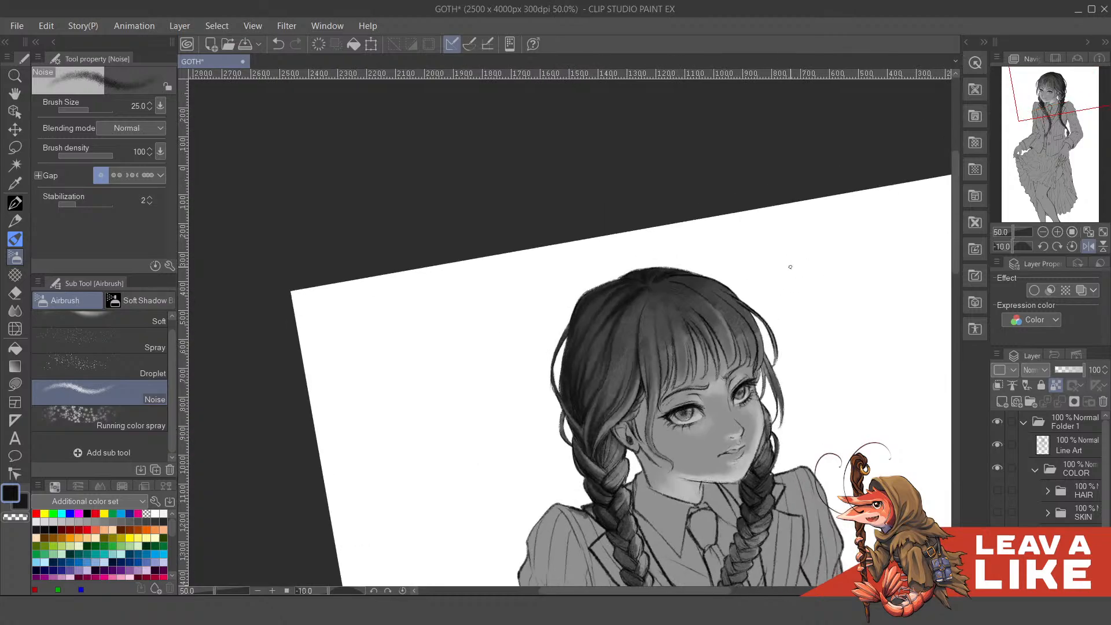
{"action": "scroll", "coordinate": [791, 266], "scroll_direction": "down", "scroll_amount": 1}
{"action": "left_click_drag", "start_coordinate": [827, 374], "coordinate": [794, 327]}
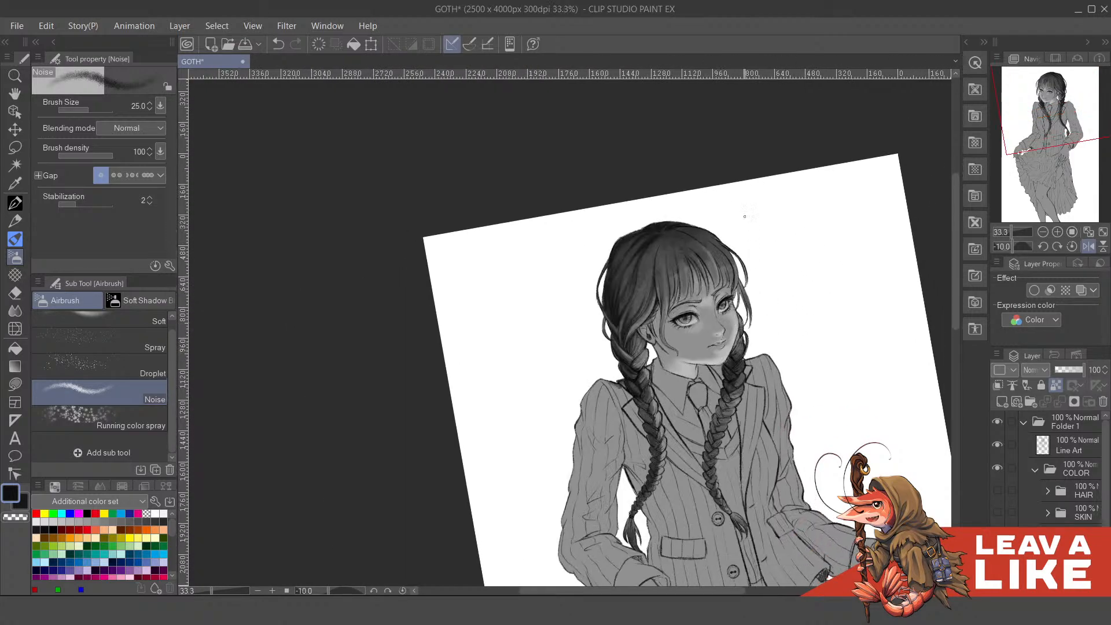
- Airbrush dark strands from the parting down into the near side of the fringe, undoing the unwanted strokes
{"action": "scroll", "coordinate": [681, 289], "scroll_direction": "up", "scroll_amount": 2}
{"action": "left_click_drag", "start_coordinate": [655, 246], "coordinate": [645, 371]}
{"action": "key", "text": "ctrl+z"}
{"action": "left_click_drag", "start_coordinate": [638, 302], "coordinate": [641, 354]}
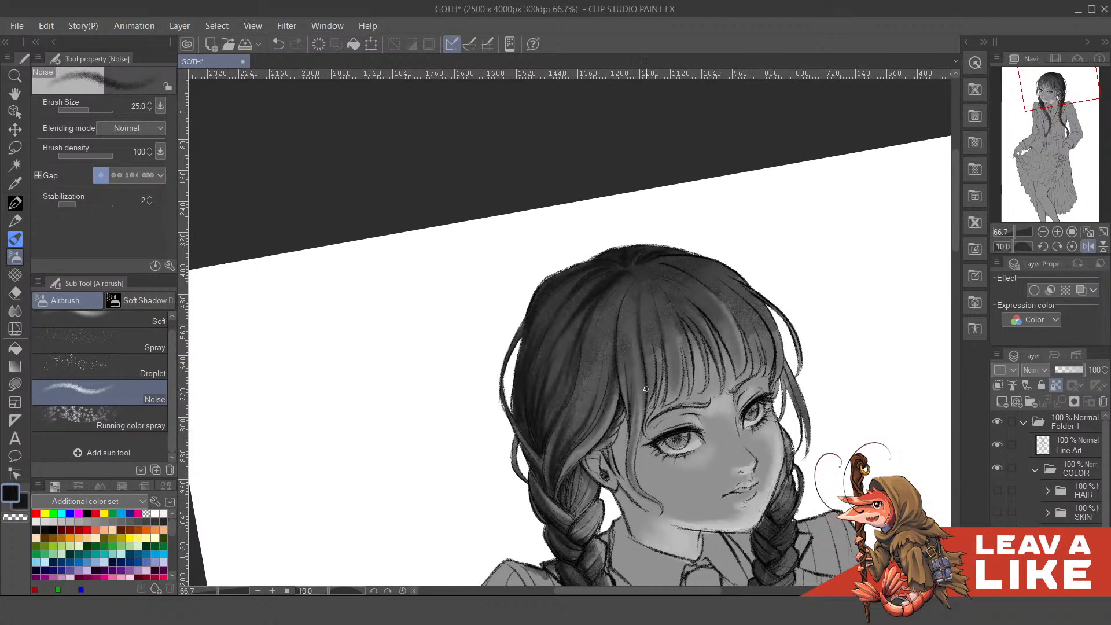
{"action": "left_click_drag", "start_coordinate": [655, 310], "coordinate": [662, 373]}
{"action": "key", "text": "ctrl+z"}
{"action": "left_click_drag", "start_coordinate": [655, 309], "coordinate": [661, 383]}
{"action": "scroll", "coordinate": [712, 352], "scroll_direction": "up", "scroll_amount": 1}
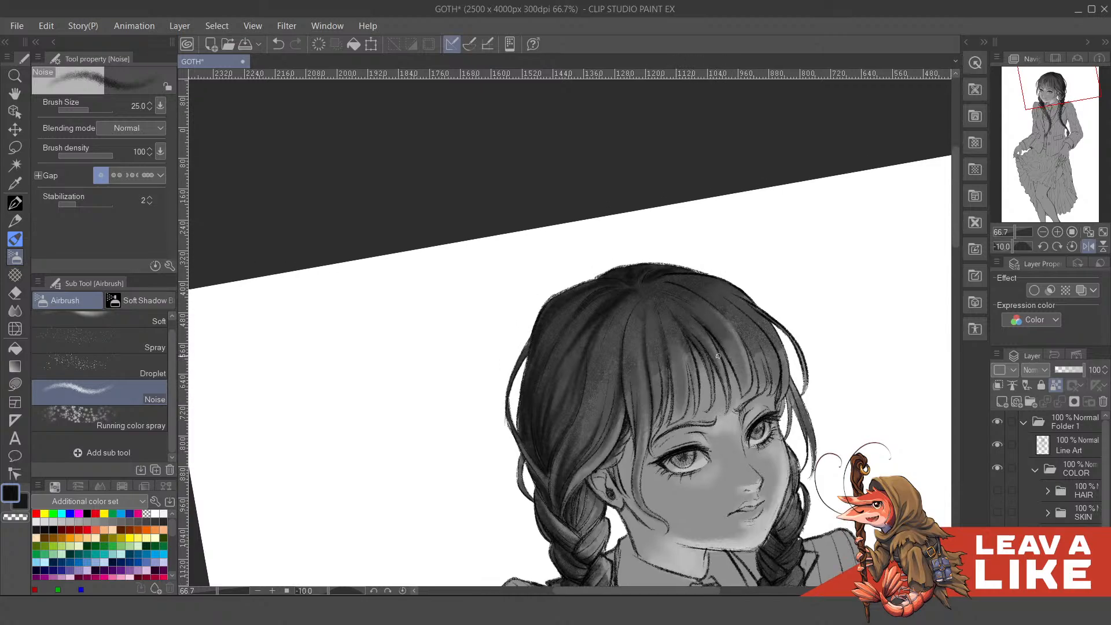
- Darken the far side of the fringe and its roots toward the crown in both canvas orientations, undoing unwanted strokes
{"action": "scroll", "coordinate": [746, 347], "scroll_direction": "up", "scroll_amount": 1}
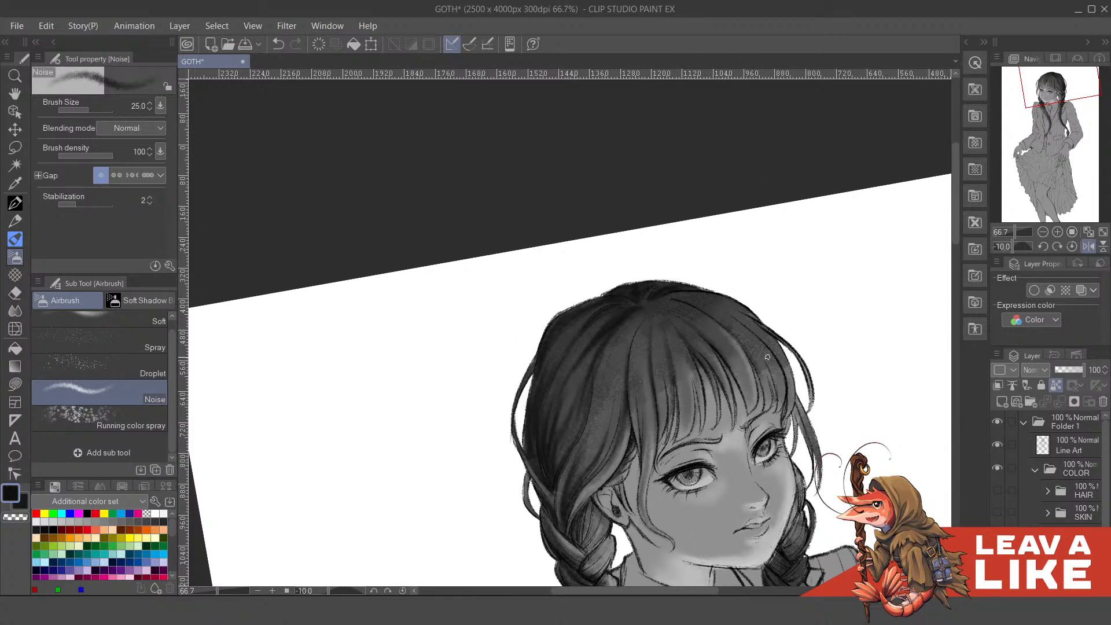
{"action": "left_click_drag", "start_coordinate": [764, 356], "coordinate": [768, 394]}
{"action": "key", "text": "ctrl+z"}
{"action": "left_click_drag", "start_coordinate": [759, 337], "coordinate": [783, 377]}
{"action": "key", "text": "ctrl+z"}
{"action": "key", "text": "h"}
{"action": "left_click_drag", "start_coordinate": [489, 352], "coordinate": [620, 311]}
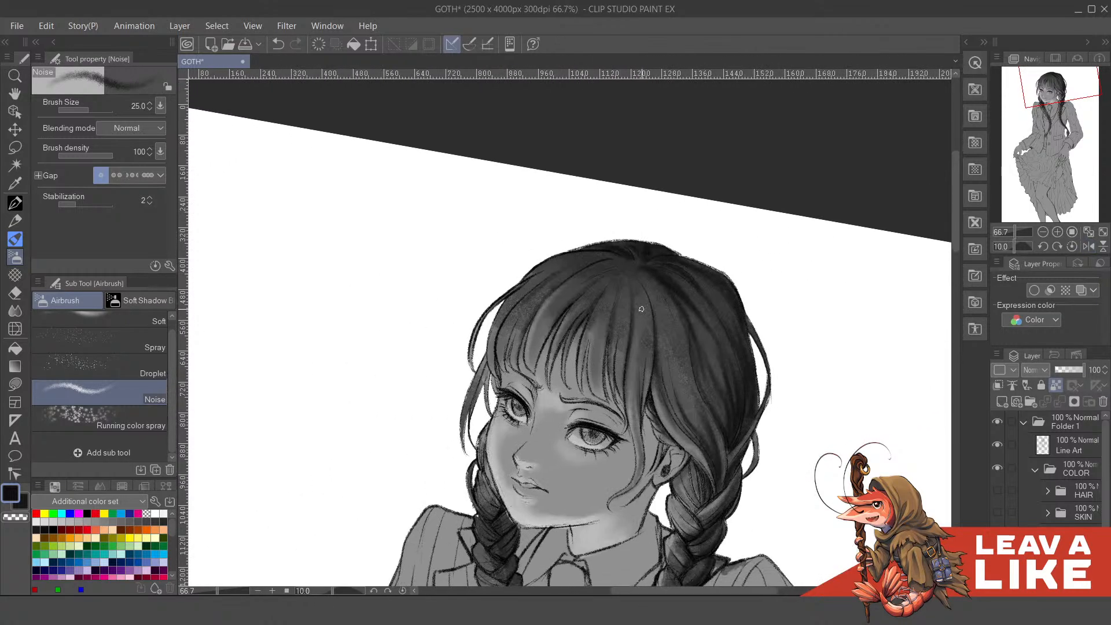
{"action": "left_click_drag", "start_coordinate": [518, 318], "coordinate": [602, 258]}
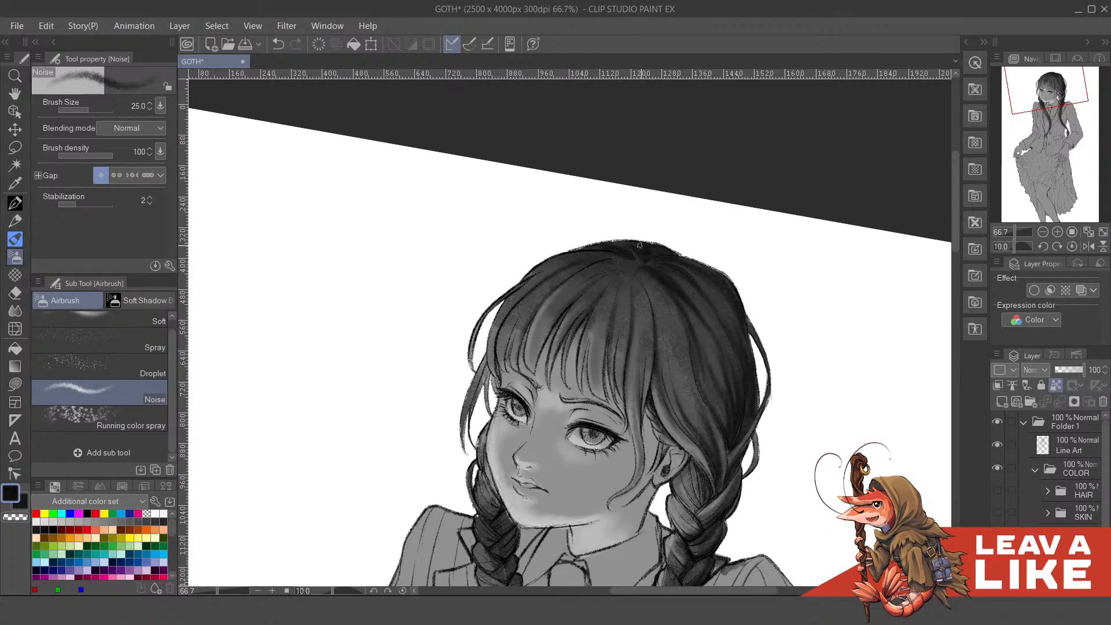
{"action": "scroll", "coordinate": [714, 149], "scroll_direction": "down", "scroll_amount": 2}
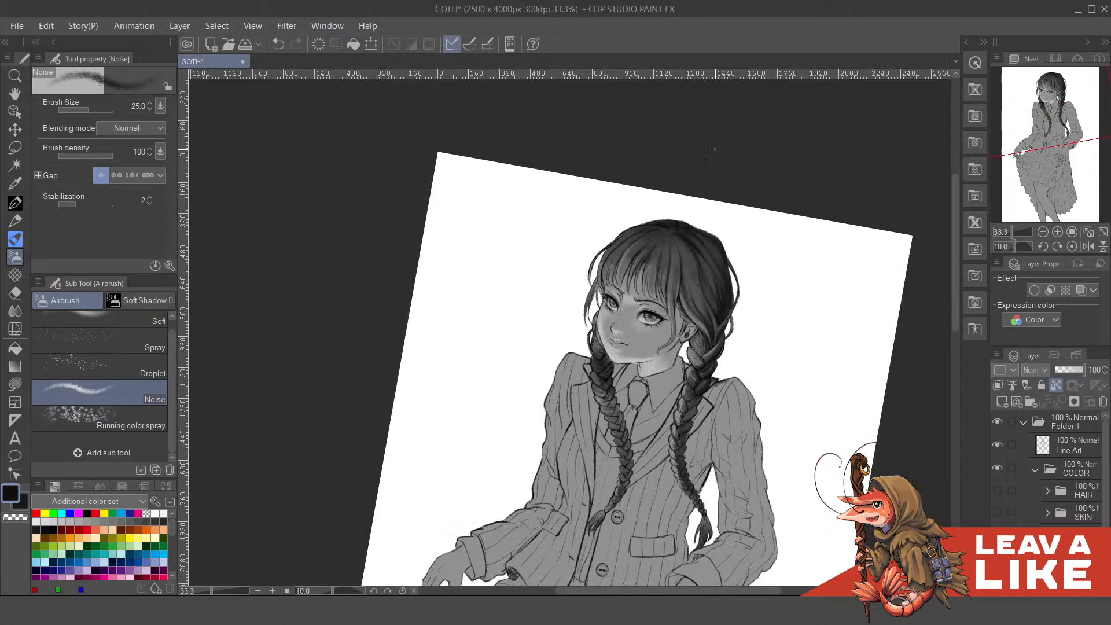
- Sample a lighter grey near the fringe and try a light strand in its centre, undoing it
{"action": "scroll", "coordinate": [644, 253], "scroll_direction": "up", "scroll_amount": 3}
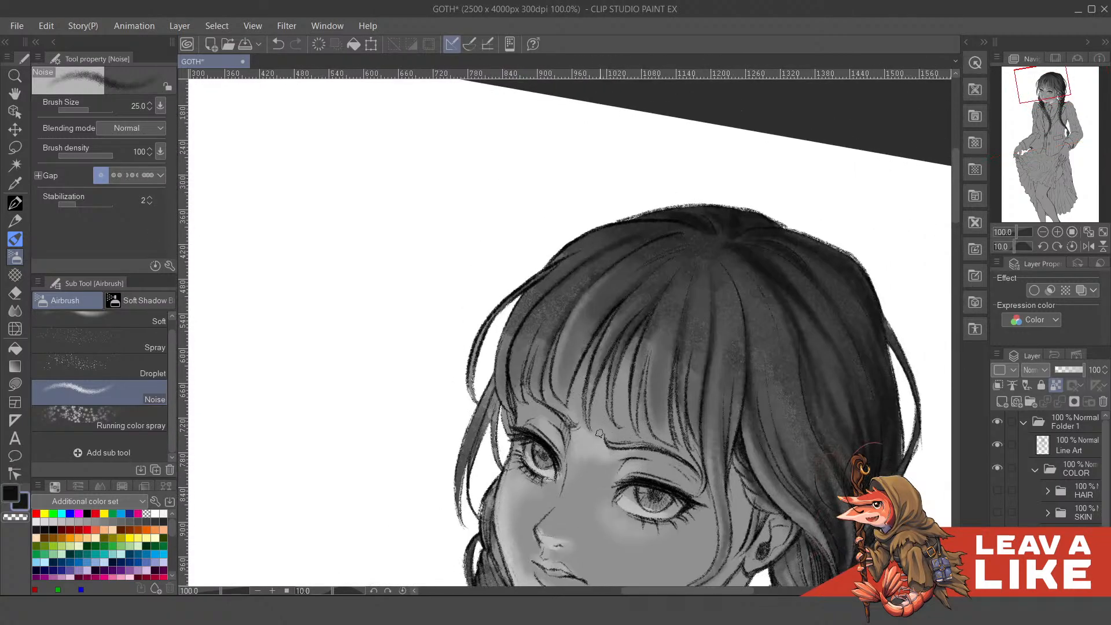
{"action": "key", "text": "x"}
{"action": "left_click", "coordinate": [595, 373], "text": "alt"}
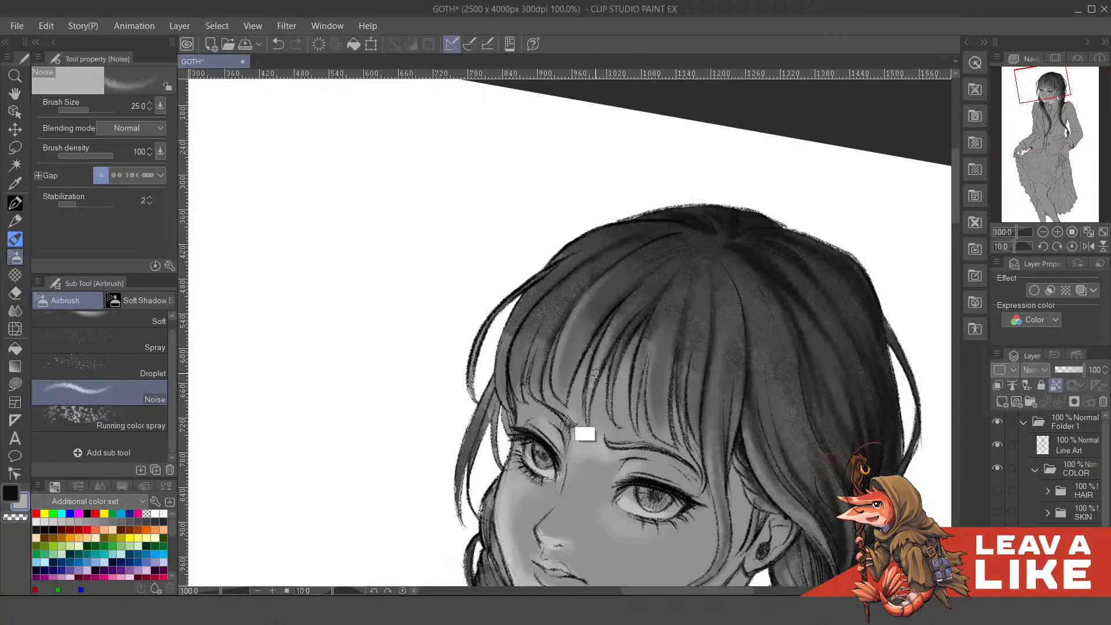
{"action": "left_click_drag", "start_coordinate": [608, 338], "coordinate": [592, 383]}
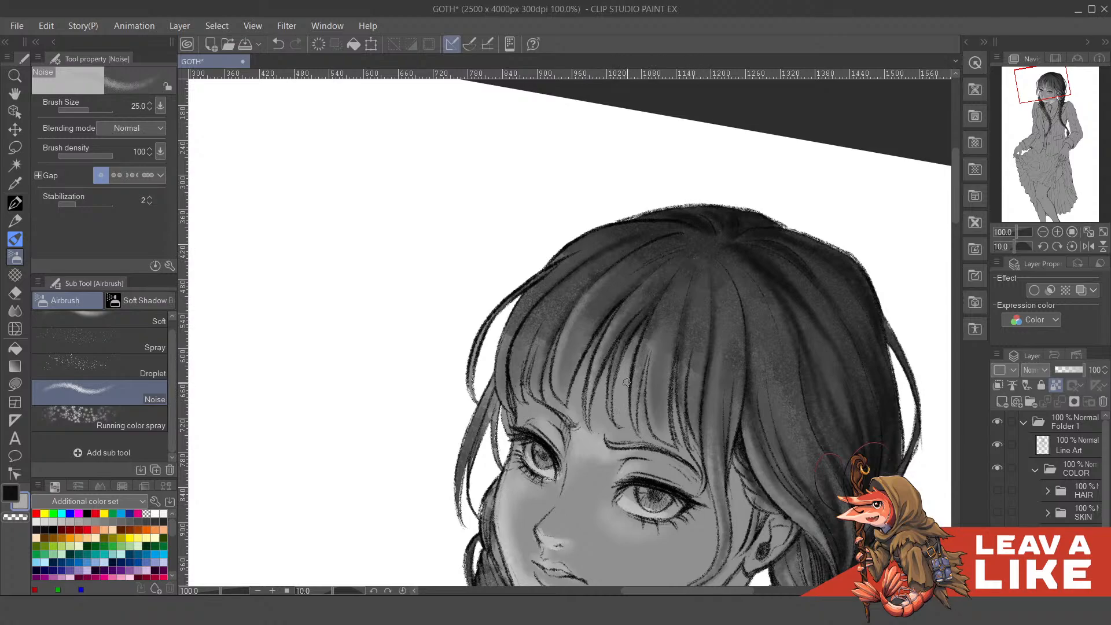
{"action": "key", "text": "ctrl+z"}
- Switch back to the dark tone and airbrush a dark strand in the centre of the fringe
{"action": "key", "text": "x"}
{"action": "left_click_drag", "start_coordinate": [587, 420], "coordinate": [617, 330]}
{"action": "key", "text": "ctrl+z"}
{"action": "key", "text": "ctrl+y"}
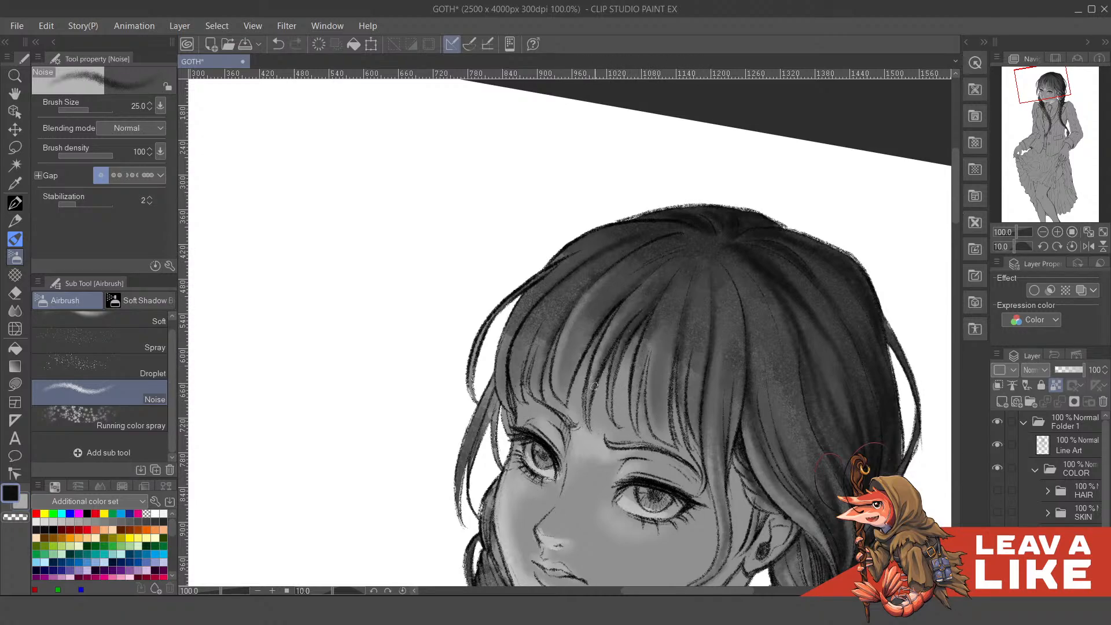
- Switch to the light grey and airbrush thin highlights along the near-side fringe strands, undoing the unwanted strokes
{"action": "key", "text": "x"}
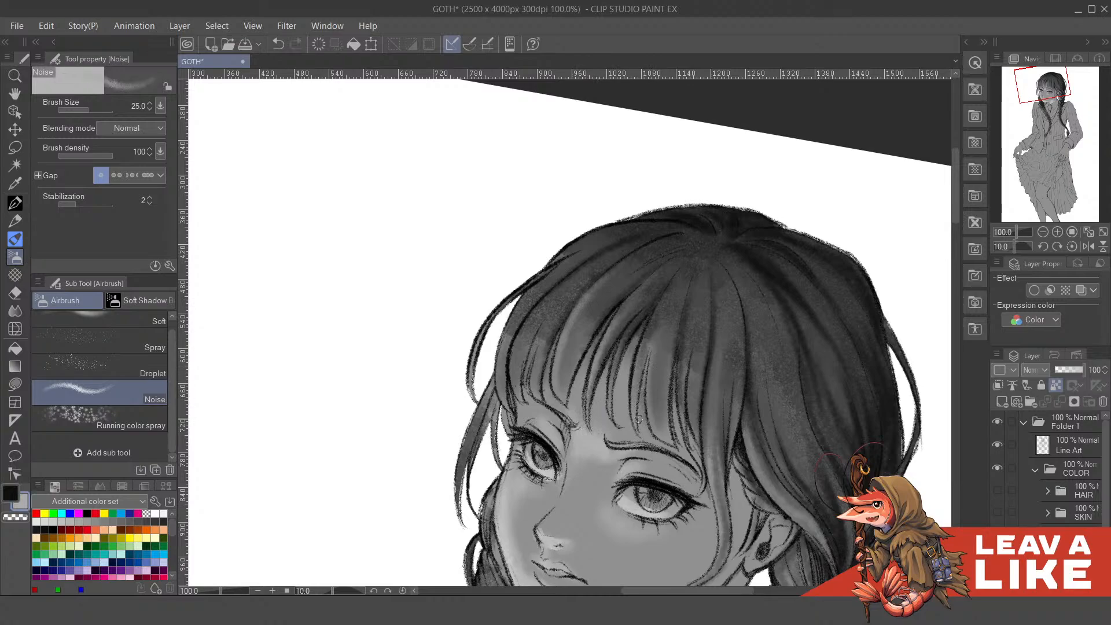
{"action": "left_click_drag", "start_coordinate": [633, 400], "coordinate": [656, 314]}
{"action": "key", "text": "ctrl+z"}
{"action": "left_click_drag", "start_coordinate": [635, 398], "coordinate": [653, 316]}
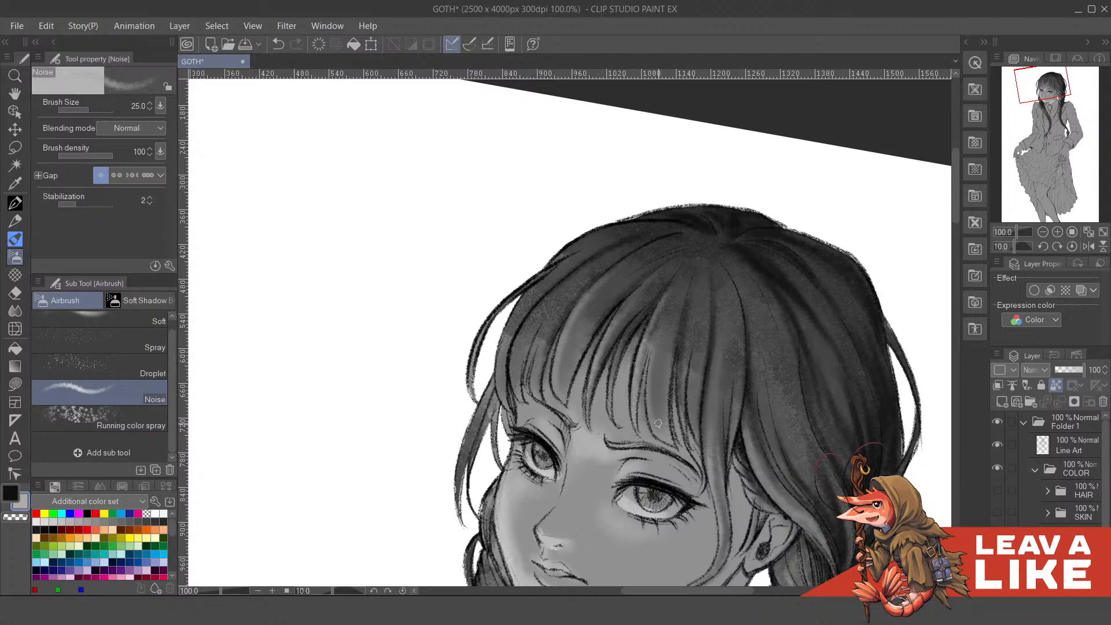
{"action": "mouse_move", "coordinate": [662, 350]}
{"action": "left_mouse_down"}
{"action": "mouse_move", "coordinate": [652, 399]}
{"action": "mouse_move", "coordinate": [665, 314]}
{"action": "left_mouse_up"}
{"action": "key", "text": "ctrl+z"}
{"action": "left_click_drag", "start_coordinate": [692, 406], "coordinate": [687, 388]}
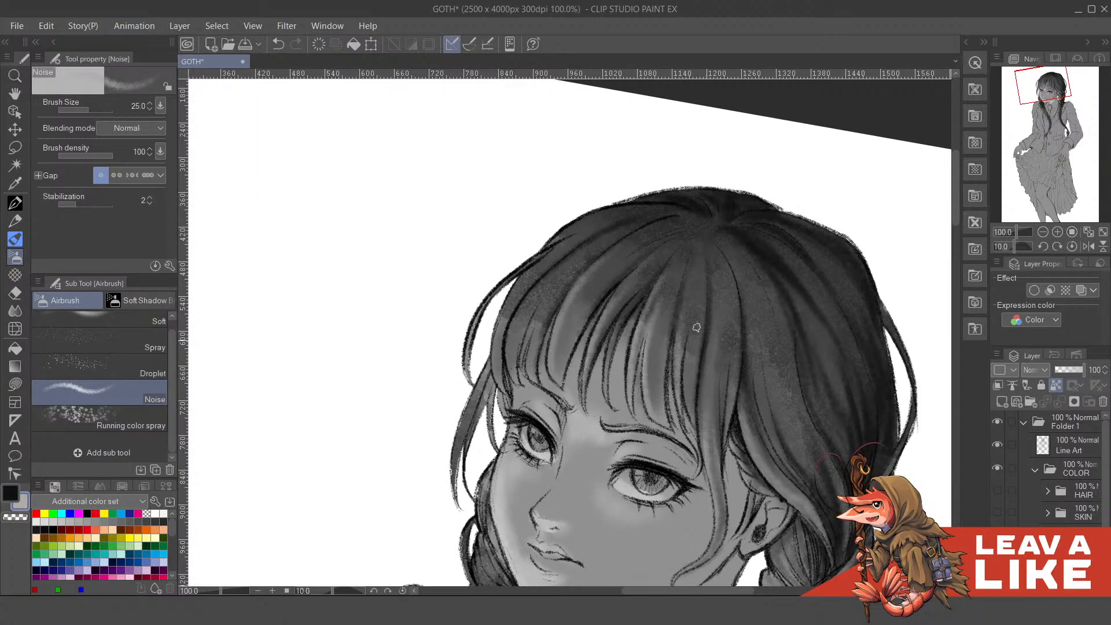
- Airbrush light grey on the fringe strands, switch to the dark tone and darken a strand above the far-side eye
{"action": "left_click_drag", "start_coordinate": [702, 377], "coordinate": [693, 319]}
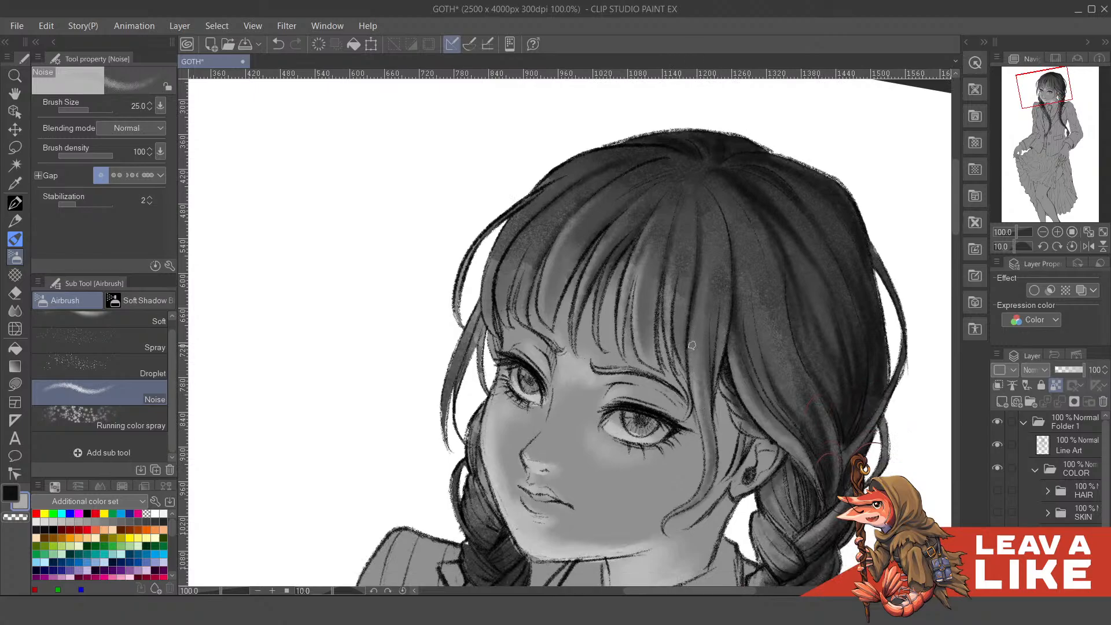
{"action": "left_click_drag", "start_coordinate": [583, 310], "coordinate": [630, 350]}
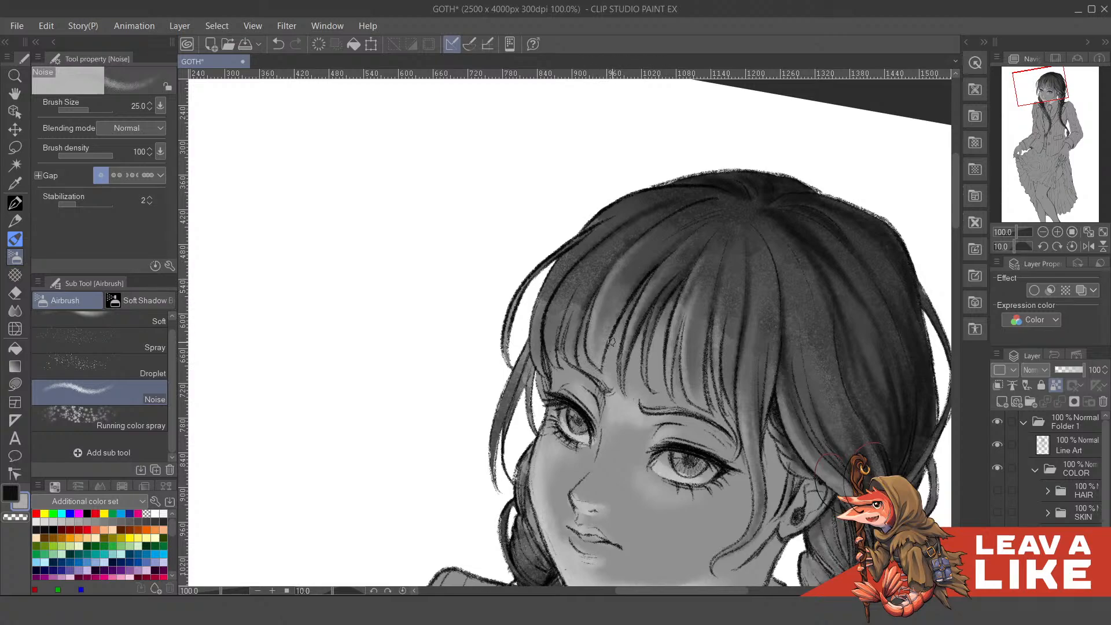
{"action": "key", "text": "x"}
{"action": "left_click_drag", "start_coordinate": [606, 341], "coordinate": [627, 283]}
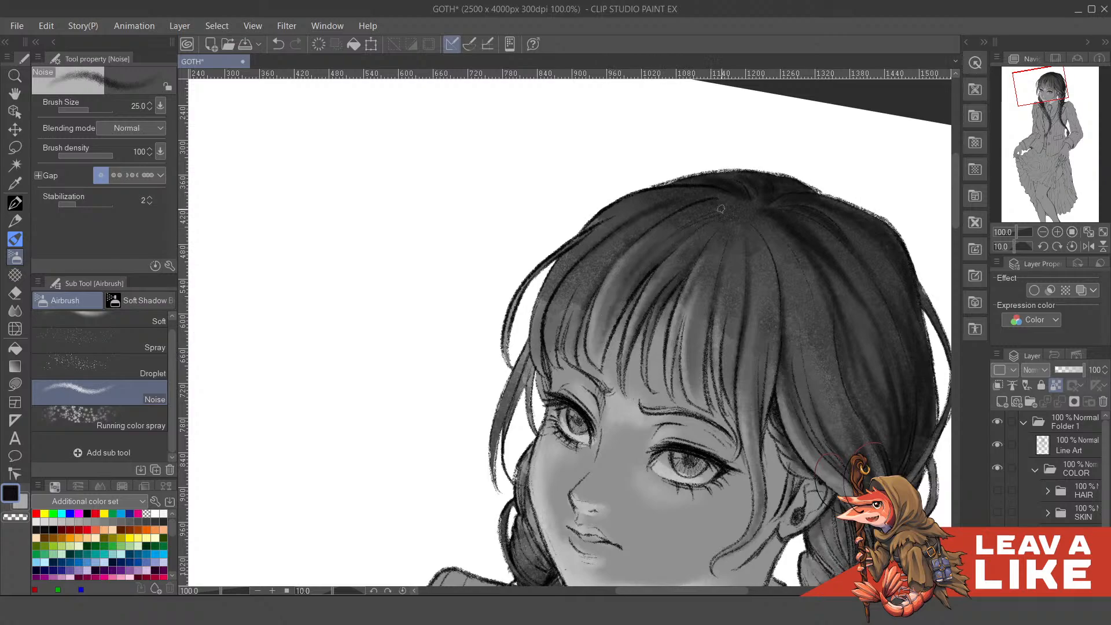
{"action": "scroll", "coordinate": [822, 121], "scroll_direction": "down", "scroll_amount": 2}
{"action": "key", "text": "minus"}
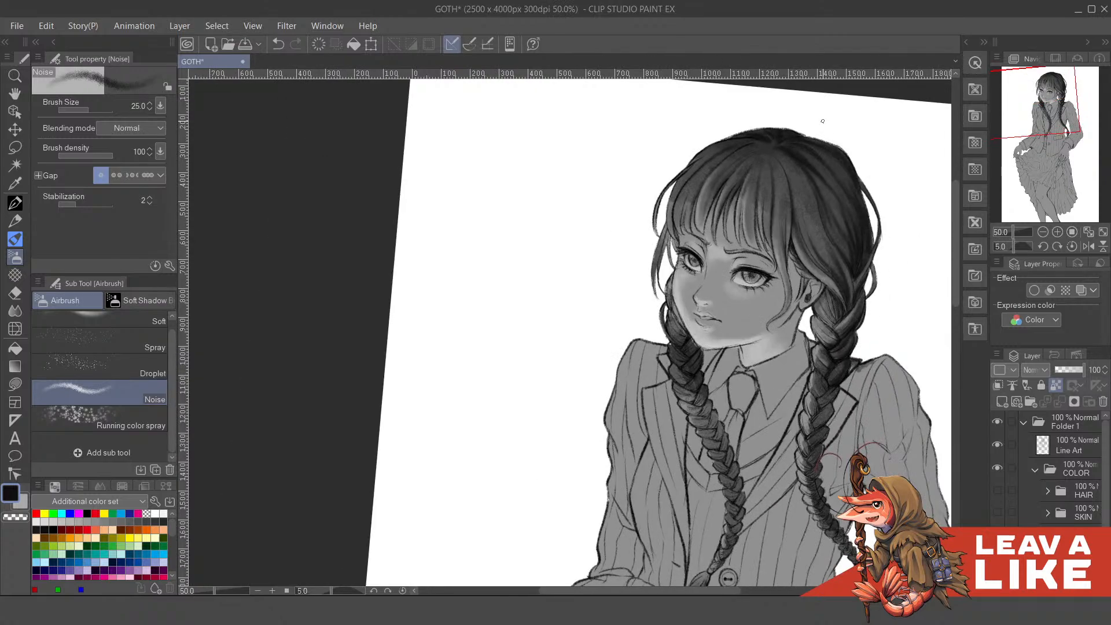
- Try a stroke on the near-side braid beside the shoulder, undo it and reduce the brush size to 17
{"action": "scroll", "coordinate": [822, 121], "scroll_direction": "down", "scroll_amount": 1}
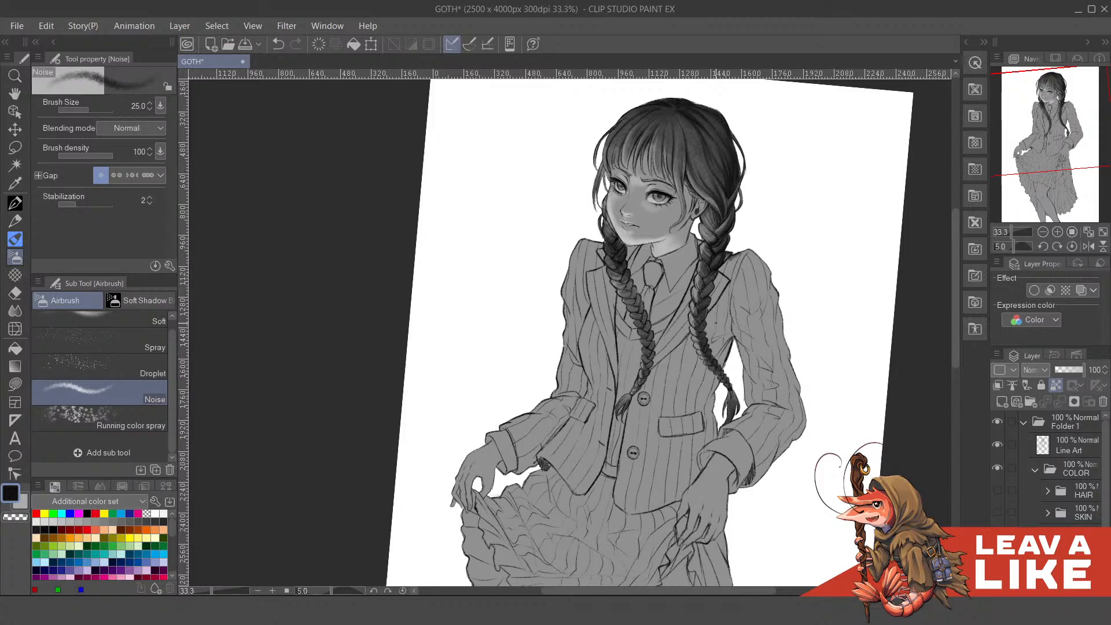
{"action": "scroll", "coordinate": [724, 270], "scroll_direction": "up", "scroll_amount": 2}
{"action": "scroll", "coordinate": [733, 265], "scroll_direction": "up", "scroll_amount": 1}
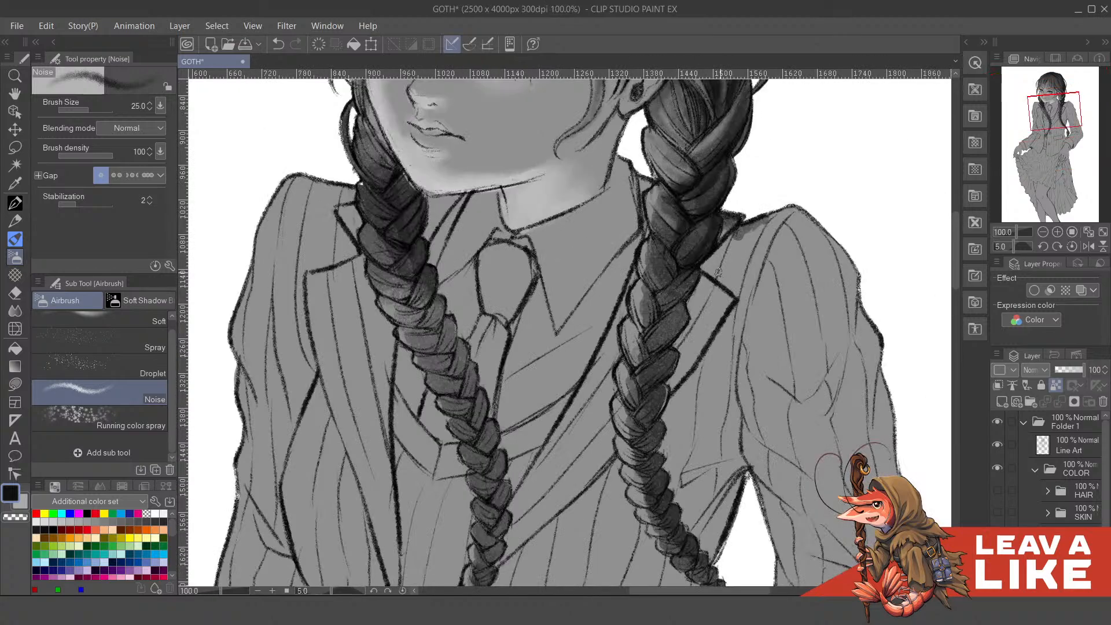
{"action": "mouse_move", "coordinate": [670, 218]}
{"action": "left_mouse_down"}
{"action": "mouse_move", "coordinate": [682, 307]}
{"action": "mouse_move", "coordinate": [667, 294]}
{"action": "mouse_move", "coordinate": [697, 341]}
{"action": "mouse_move", "coordinate": [741, 267]}
{"action": "left_mouse_up"}
{"action": "key", "text": "x"}
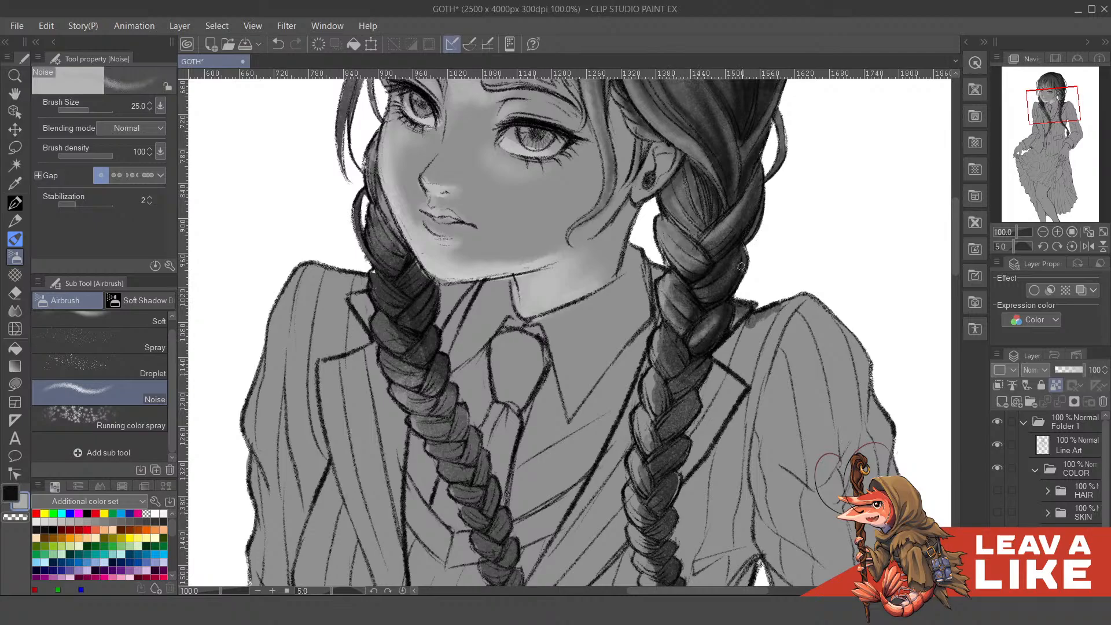
{"action": "mouse_move", "coordinate": [703, 337]}
{"action": "left_mouse_down"}
{"action": "mouse_move", "coordinate": [710, 283]}
{"action": "mouse_move", "coordinate": [717, 294]}
{"action": "left_mouse_up"}
{"action": "key", "text": "ctrl+z"}
{"action": "key", "text": "bracketleft"}
{"action": "key", "text": "bracketleft"}
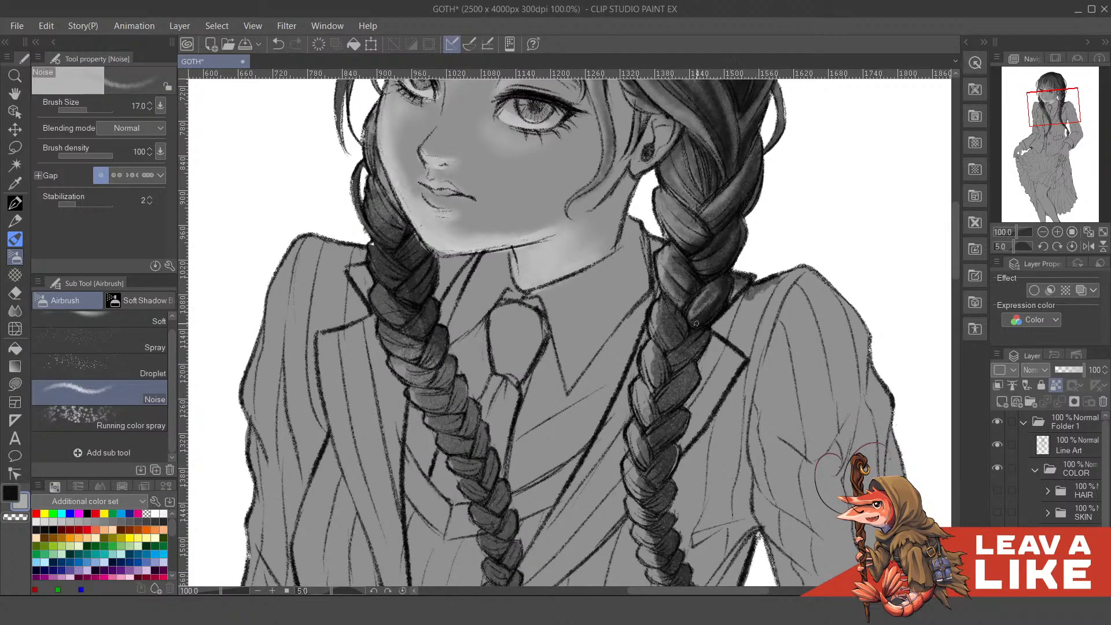
- Airbrush alternating light and dark strokes on the near-side braid's upper segments beside the collar to give them volume
{"action": "mouse_move", "coordinate": [678, 335]}
{"action": "left_mouse_down"}
{"action": "mouse_move", "coordinate": [661, 322]}
{"action": "mouse_move", "coordinate": [682, 347]}
{"action": "left_mouse_up"}
{"action": "mouse_move", "coordinate": [660, 296]}
{"action": "left_mouse_down"}
{"action": "mouse_move", "coordinate": [686, 337]}
{"action": "mouse_move", "coordinate": [657, 313]}
{"action": "mouse_move", "coordinate": [665, 343]}
{"action": "mouse_move", "coordinate": [666, 333]}
{"action": "left_mouse_up"}
{"action": "key", "text": "x"}
{"action": "key", "text": "x"}
{"action": "key", "text": "x"}
{"action": "mouse_move", "coordinate": [668, 359]}
{"action": "left_mouse_down"}
{"action": "mouse_move", "coordinate": [685, 318]}
{"action": "mouse_move", "coordinate": [663, 351]}
{"action": "mouse_move", "coordinate": [685, 305]}
{"action": "mouse_move", "coordinate": [697, 305]}
{"action": "mouse_move", "coordinate": [691, 322]}
{"action": "mouse_move", "coordinate": [661, 337]}
{"action": "mouse_move", "coordinate": [690, 290]}
{"action": "left_mouse_up"}
{"action": "key", "text": "x"}
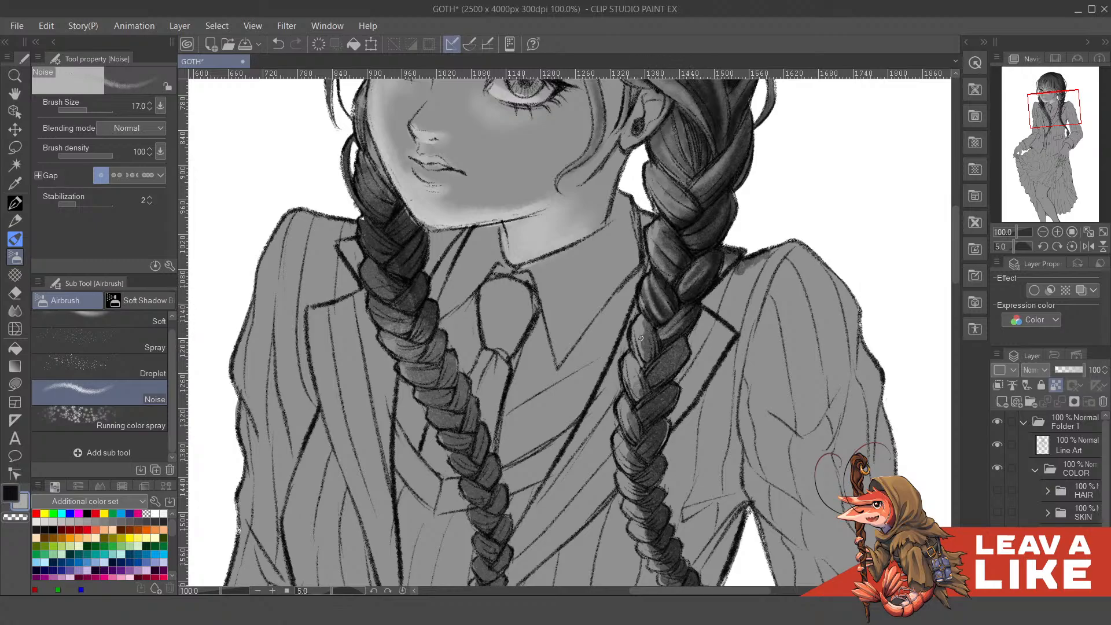
{"action": "key", "text": "x"}
{"action": "mouse_move", "coordinate": [643, 356]}
{"action": "left_mouse_down"}
{"action": "mouse_move", "coordinate": [644, 326]}
{"action": "mouse_move", "coordinate": [657, 348]}
{"action": "mouse_move", "coordinate": [674, 346]}
{"action": "mouse_move", "coordinate": [717, 263]}
{"action": "left_mouse_up"}
{"action": "key", "text": "x"}
- Mirror the canvas and examine the hair, braids and overall figure at different magnifications
{"action": "key", "text": "h"}
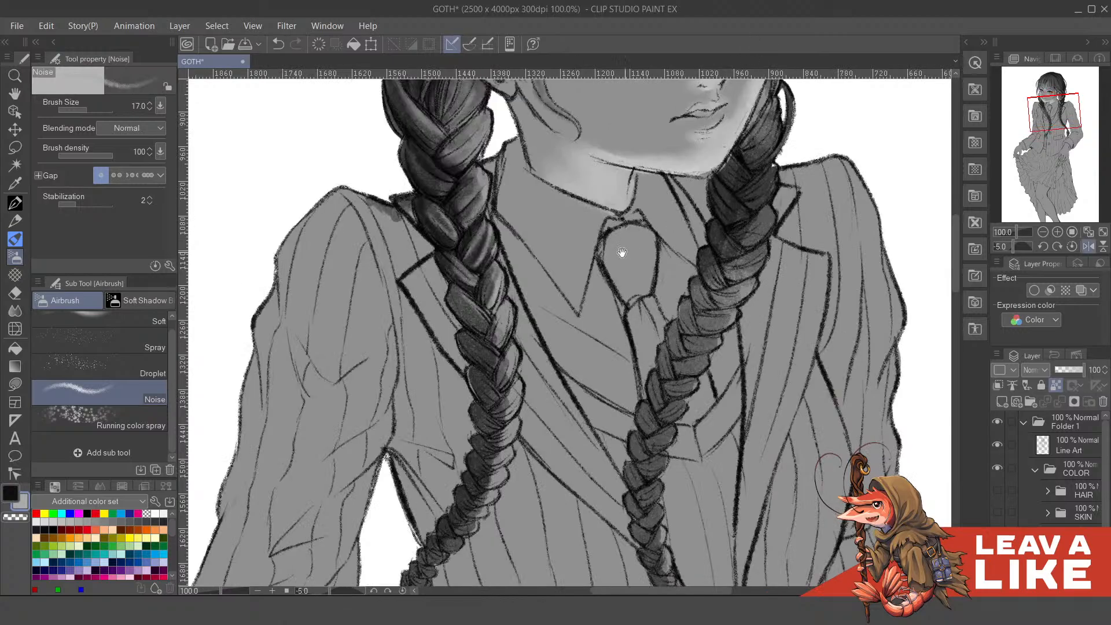
{"action": "left_click_drag", "start_coordinate": [622, 252], "coordinate": [667, 331]}
{"action": "scroll", "coordinate": [746, 171], "scroll_direction": "down", "scroll_amount": 2}
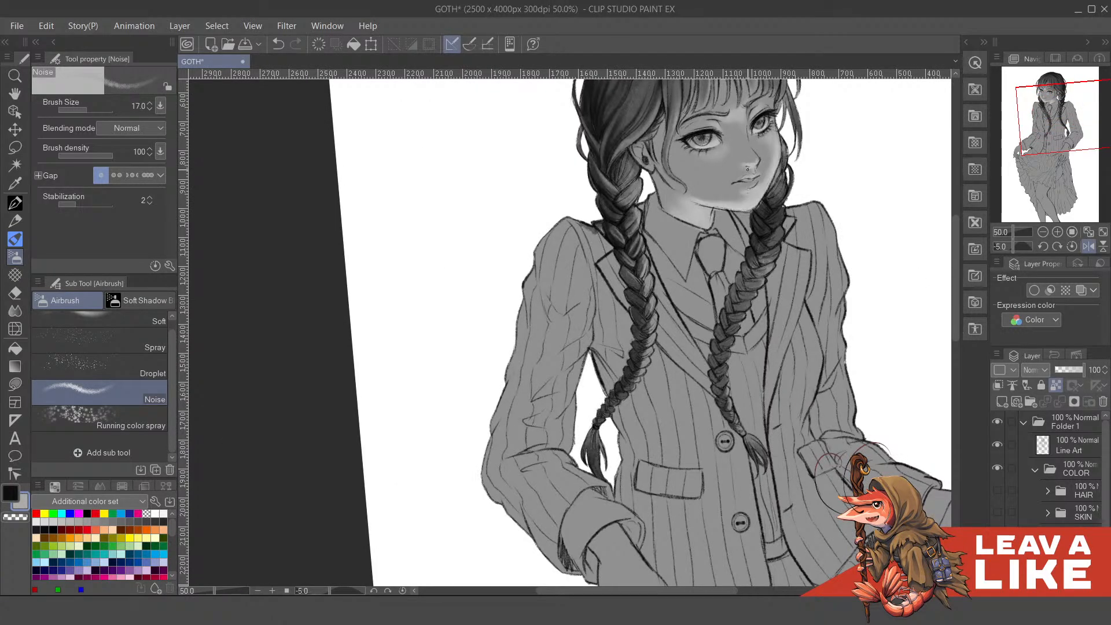
{"action": "left_click_drag", "start_coordinate": [748, 170], "coordinate": [732, 262]}
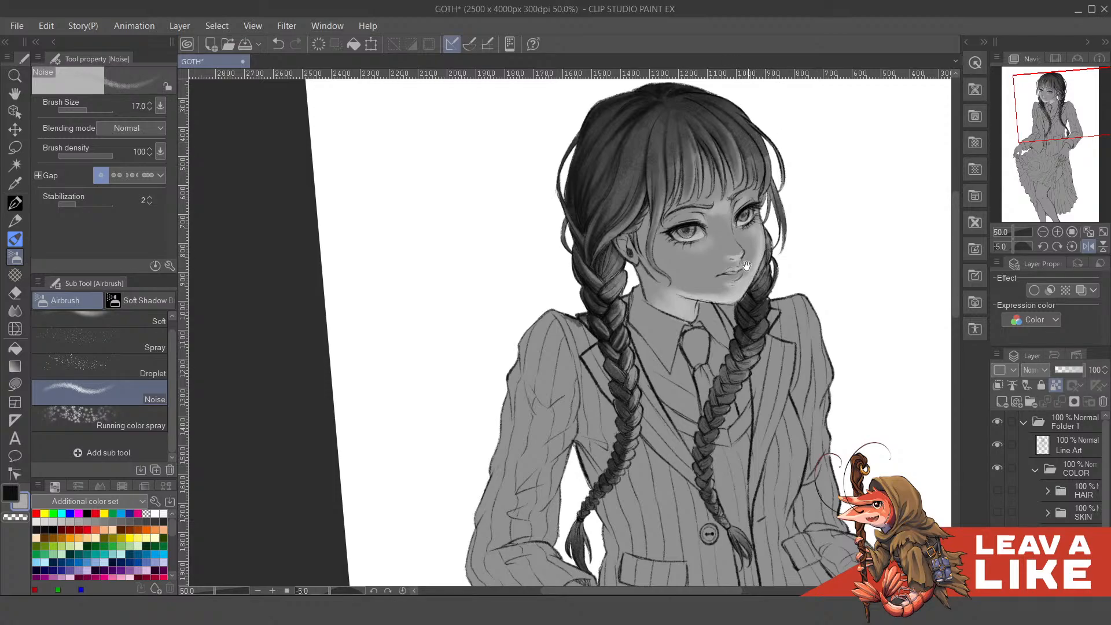
{"action": "left_click_drag", "start_coordinate": [746, 265], "coordinate": [665, 292]}
{"action": "scroll", "coordinate": [627, 196], "scroll_direction": "down", "scroll_amount": 3}
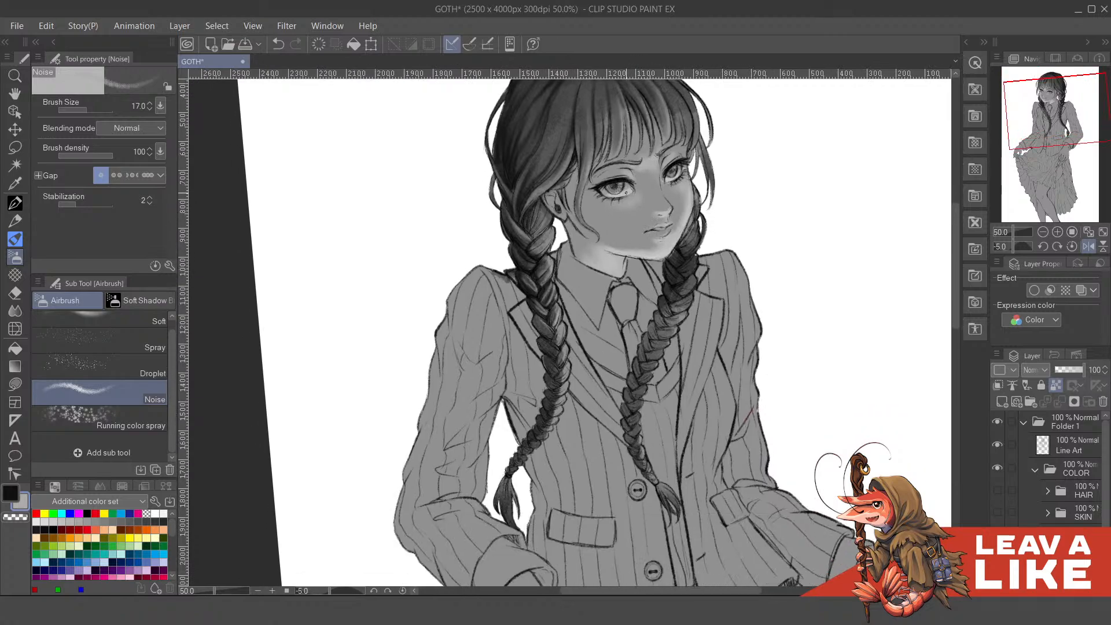
{"action": "scroll", "coordinate": [714, 230], "scroll_direction": "down", "scroll_amount": 1}
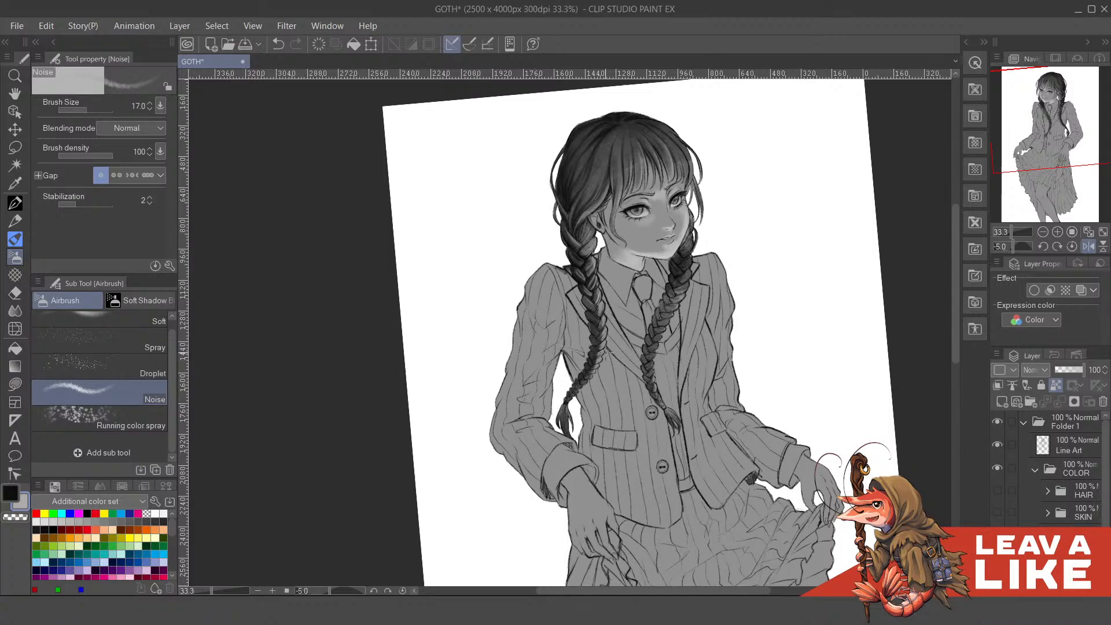
{"action": "scroll", "coordinate": [607, 351], "scroll_direction": "up", "scroll_amount": 2}
{"action": "left_click_drag", "start_coordinate": [607, 349], "coordinate": [610, 361]}
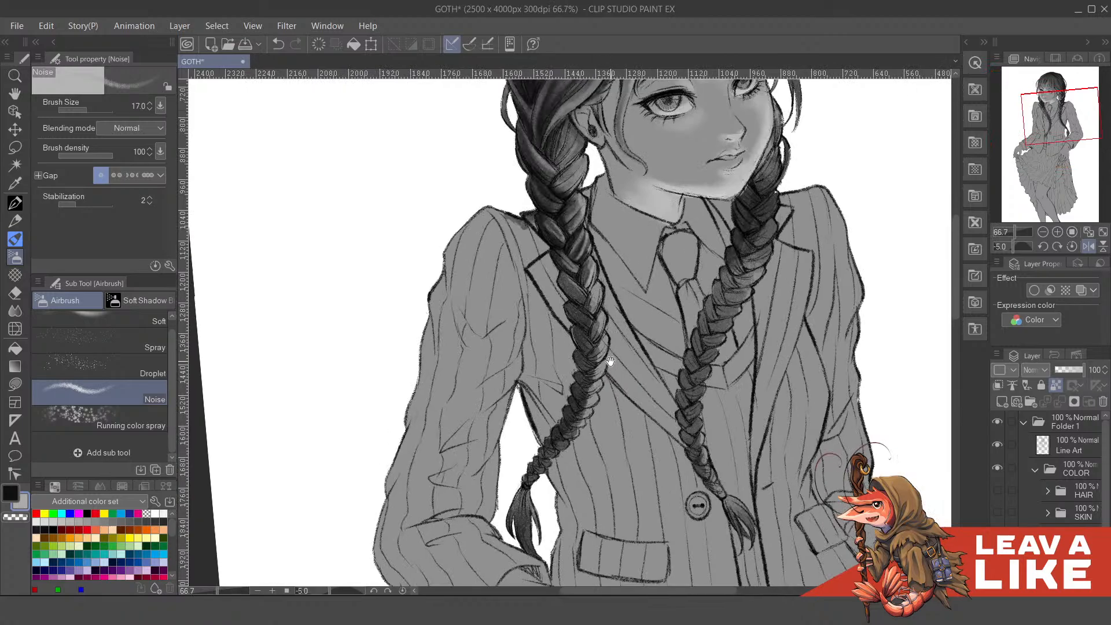
{"action": "scroll", "coordinate": [610, 361], "scroll_direction": "up", "scroll_amount": 3}
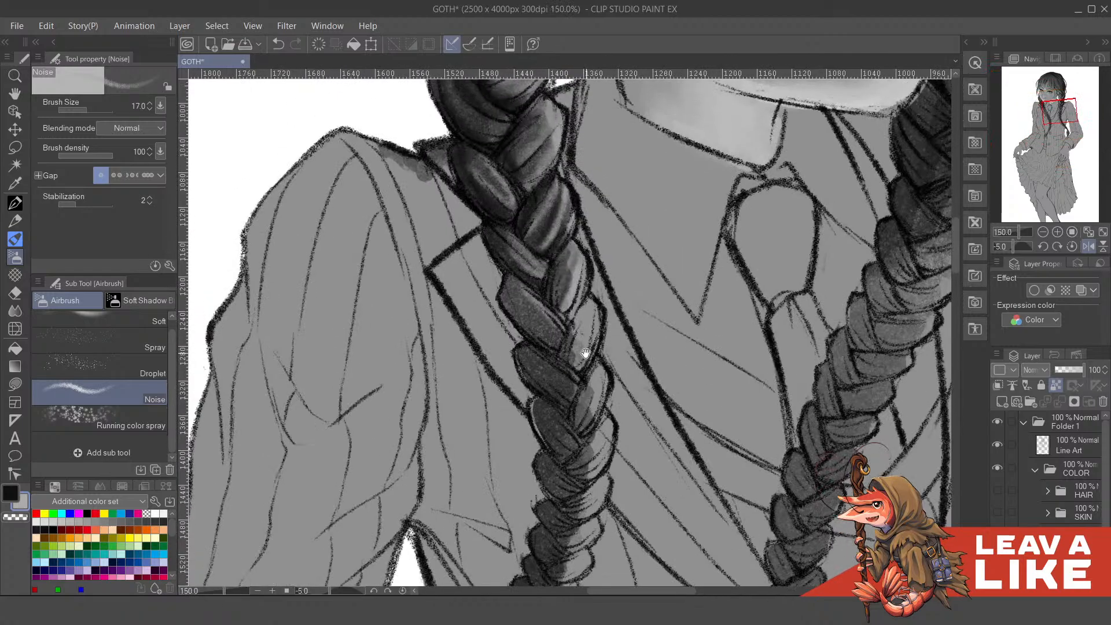
- Switch to the dark tone and shade the overlaps of the near-side braid's middle segments beside the jacket lapel
{"action": "key", "text": "x"}
{"action": "mouse_move", "coordinate": [588, 366]}
{"action": "left_mouse_down"}
{"action": "mouse_move", "coordinate": [592, 395]}
{"action": "mouse_move", "coordinate": [601, 356]}
{"action": "mouse_move", "coordinate": [588, 358]}
{"action": "mouse_move", "coordinate": [576, 396]}
{"action": "mouse_move", "coordinate": [589, 337]}
{"action": "mouse_move", "coordinate": [575, 395]}
{"action": "mouse_move", "coordinate": [603, 346]}
{"action": "mouse_move", "coordinate": [603, 397]}
{"action": "left_mouse_up"}
{"action": "scroll", "coordinate": [596, 376], "scroll_direction": "down", "scroll_amount": 1}
{"action": "scroll", "coordinate": [596, 358], "scroll_direction": "down", "scroll_amount": 1}
{"action": "mouse_move", "coordinate": [593, 316]}
{"action": "left_mouse_down"}
{"action": "mouse_move", "coordinate": [578, 335]}
{"action": "mouse_move", "coordinate": [608, 390]}
{"action": "mouse_move", "coordinate": [582, 362]}
{"action": "mouse_move", "coordinate": [591, 324]}
{"action": "left_mouse_up"}
{"action": "scroll", "coordinate": [585, 342], "scroll_direction": "down", "scroll_amount": 1}
{"action": "mouse_move", "coordinate": [573, 369]}
{"action": "left_mouse_down"}
{"action": "mouse_move", "coordinate": [586, 325]}
{"action": "mouse_move", "coordinate": [569, 388]}
{"action": "mouse_move", "coordinate": [583, 351]}
{"action": "left_mouse_up"}
{"action": "mouse_move", "coordinate": [561, 400]}
{"action": "left_mouse_down"}
{"action": "mouse_move", "coordinate": [591, 362]}
{"action": "mouse_move", "coordinate": [589, 386]}
{"action": "mouse_move", "coordinate": [552, 428]}
{"action": "mouse_move", "coordinate": [591, 373]}
{"action": "left_mouse_up"}
{"action": "left_click_drag", "start_coordinate": [581, 444], "coordinate": [582, 400]}
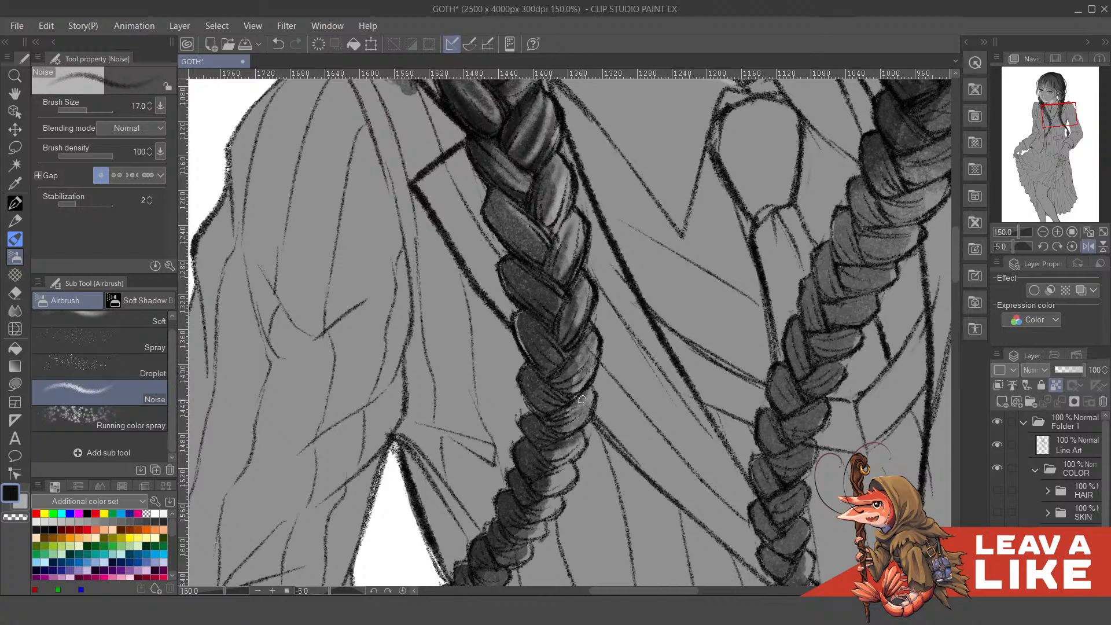
- Darken the edges of the near-side braid's narrowing segments below the armpit
{"action": "scroll", "coordinate": [582, 399], "scroll_direction": "down", "scroll_amount": 1}
{"action": "mouse_move", "coordinate": [559, 443]}
{"action": "left_mouse_down"}
{"action": "mouse_move", "coordinate": [544, 424]}
{"action": "mouse_move", "coordinate": [580, 384]}
{"action": "left_mouse_up"}
{"action": "scroll", "coordinate": [565, 417], "scroll_direction": "down", "scroll_amount": 1}
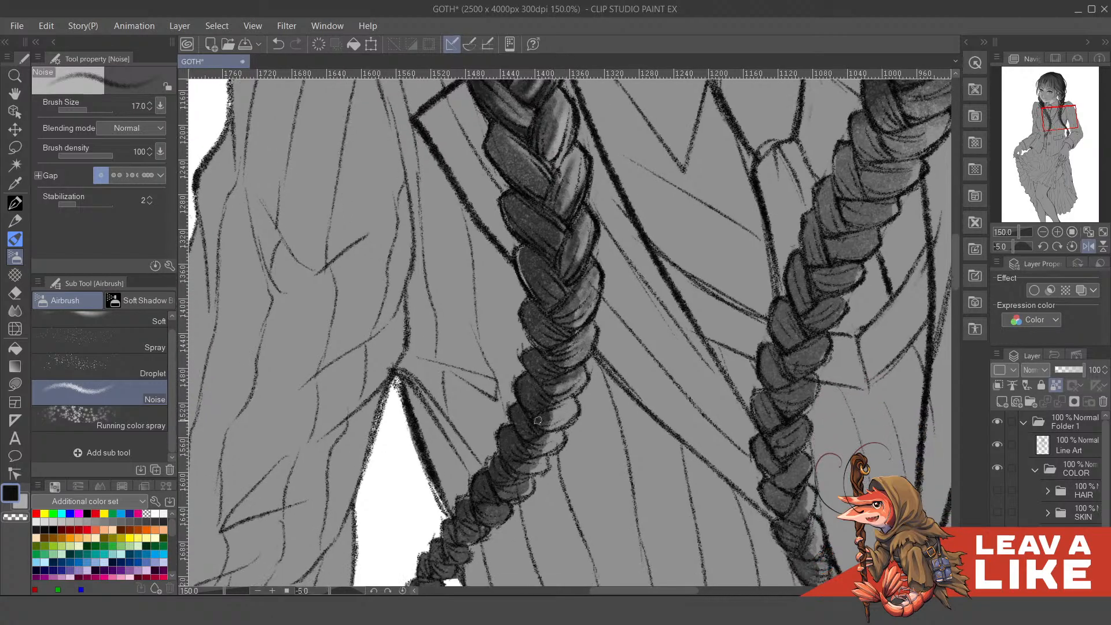
{"action": "mouse_move", "coordinate": [539, 420]}
{"action": "left_mouse_down"}
{"action": "mouse_move", "coordinate": [576, 385]}
{"action": "mouse_move", "coordinate": [557, 413]}
{"action": "mouse_move", "coordinate": [561, 404]}
{"action": "mouse_move", "coordinate": [564, 425]}
{"action": "left_mouse_up"}
{"action": "scroll", "coordinate": [549, 412], "scroll_direction": "down", "scroll_amount": 1}
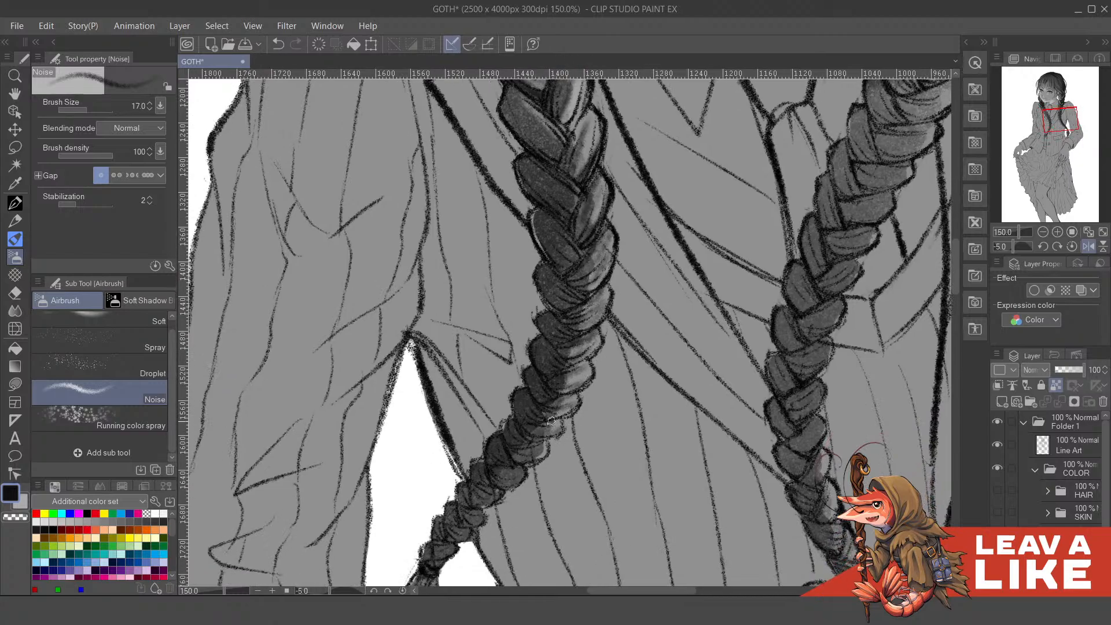
{"action": "left_click_drag", "start_coordinate": [642, 343], "coordinate": [648, 380]}
{"action": "scroll", "coordinate": [706, 225], "scroll_direction": "down", "scroll_amount": 2}
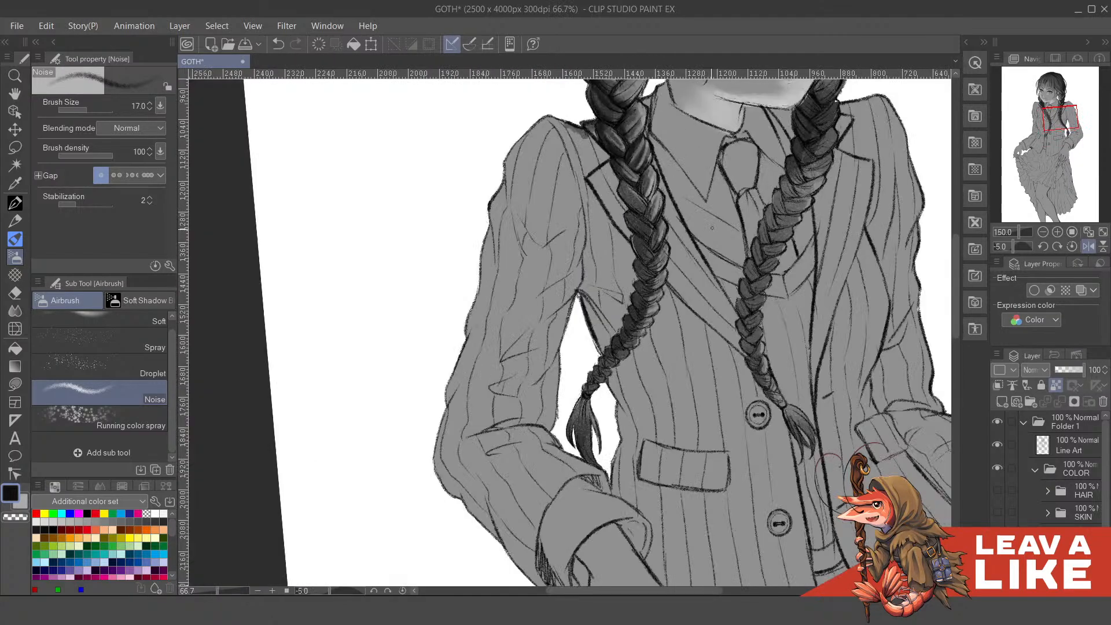
- Restore the unmirrored canvas and airbrush dark edges and light accents on the braid segments beside the lapel point
{"action": "key", "text": "h"}
{"action": "scroll", "coordinate": [458, 178], "scroll_direction": "up", "scroll_amount": 2}
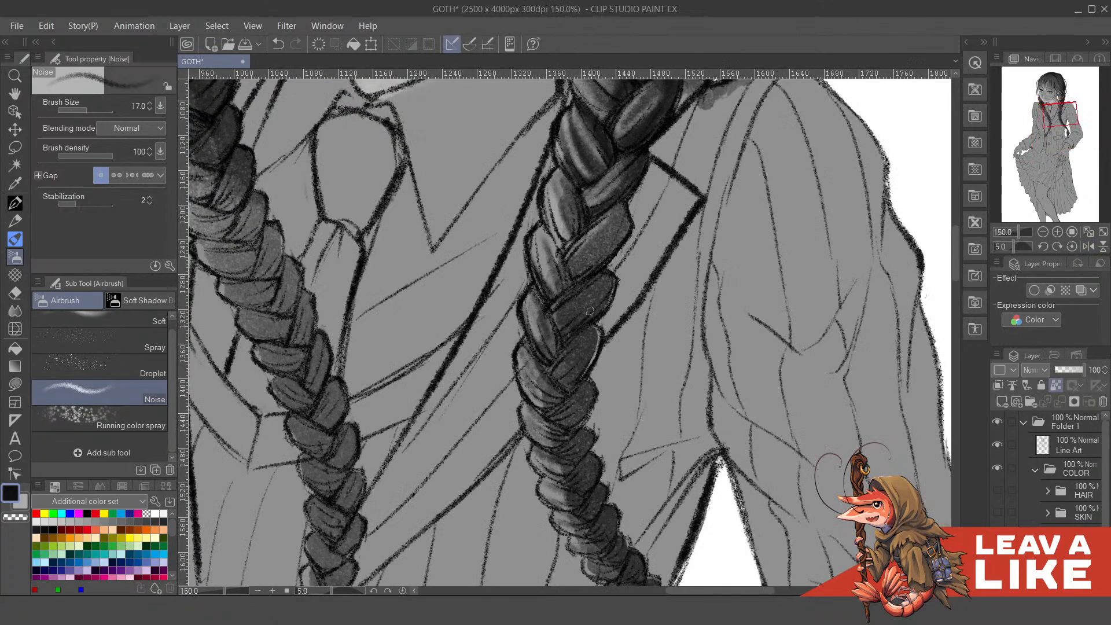
{"action": "mouse_move", "coordinate": [560, 300]}
{"action": "left_mouse_down"}
{"action": "mouse_move", "coordinate": [637, 200]}
{"action": "mouse_move", "coordinate": [578, 300]}
{"action": "mouse_move", "coordinate": [625, 228]}
{"action": "mouse_move", "coordinate": [570, 292]}
{"action": "mouse_move", "coordinate": [664, 173]}
{"action": "mouse_move", "coordinate": [606, 283]}
{"action": "mouse_move", "coordinate": [624, 218]}
{"action": "mouse_move", "coordinate": [575, 256]}
{"action": "mouse_move", "coordinate": [623, 217]}
{"action": "mouse_move", "coordinate": [596, 246]}
{"action": "mouse_move", "coordinate": [626, 226]}
{"action": "mouse_move", "coordinate": [613, 247]}
{"action": "left_mouse_up"}
{"action": "key", "text": "x"}
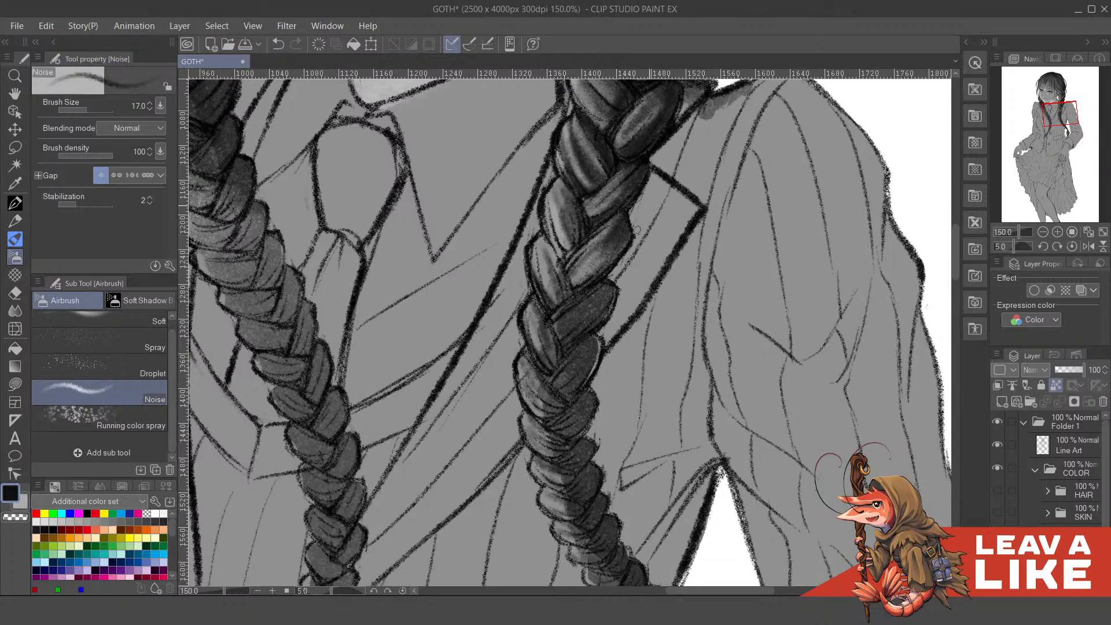
{"action": "mouse_move", "coordinate": [612, 309]}
{"action": "left_mouse_down"}
{"action": "mouse_move", "coordinate": [627, 299]}
{"action": "mouse_move", "coordinate": [608, 304]}
{"action": "mouse_move", "coordinate": [605, 327]}
{"action": "mouse_move", "coordinate": [615, 305]}
{"action": "mouse_move", "coordinate": [578, 327]}
{"action": "left_mouse_up"}
{"action": "key", "text": "x"}
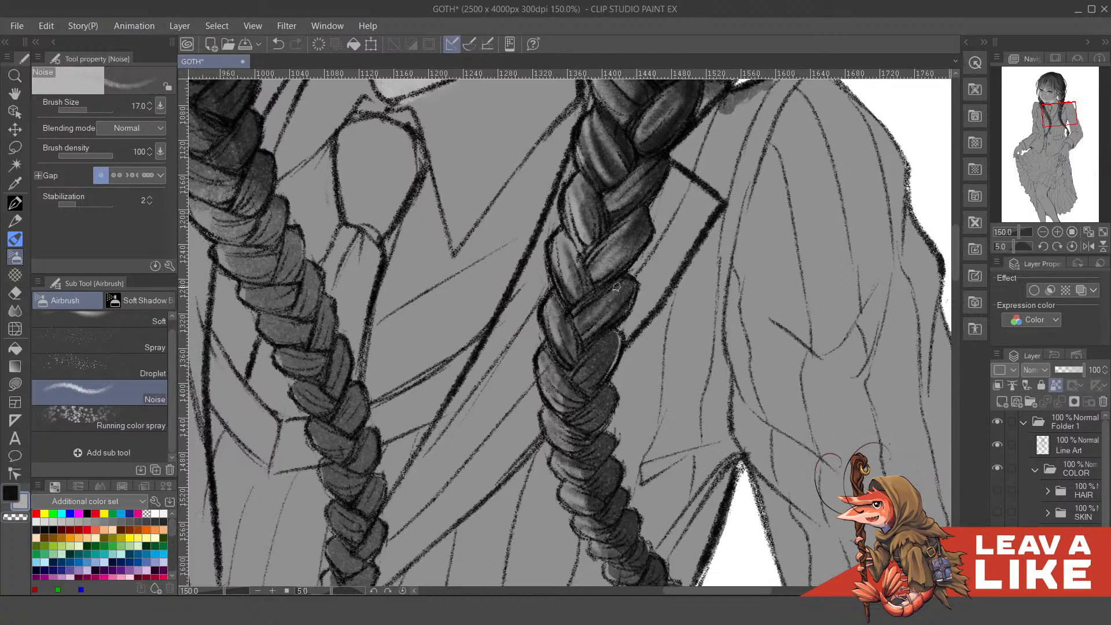
- Model the braid segments just below the lapel point with light and dark strokes, undoing the last two strokes
{"action": "mouse_move", "coordinate": [614, 289]}
{"action": "left_mouse_down"}
{"action": "mouse_move", "coordinate": [574, 327]}
{"action": "mouse_move", "coordinate": [602, 340]}
{"action": "mouse_move", "coordinate": [618, 297]}
{"action": "mouse_move", "coordinate": [634, 314]}
{"action": "mouse_move", "coordinate": [597, 338]}
{"action": "mouse_move", "coordinate": [594, 367]}
{"action": "mouse_move", "coordinate": [587, 330]}
{"action": "mouse_move", "coordinate": [602, 362]}
{"action": "left_mouse_up"}
{"action": "key", "text": "x"}
{"action": "key", "text": "x"}
{"action": "left_click_drag", "start_coordinate": [666, 383], "coordinate": [673, 346]}
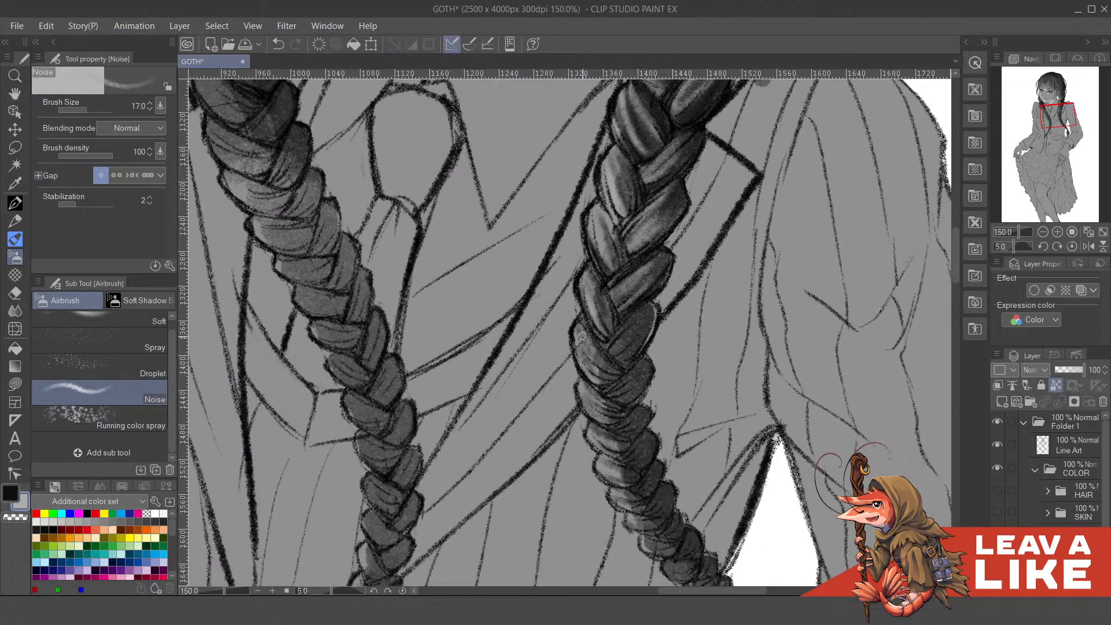
{"action": "mouse_move", "coordinate": [583, 337]}
{"action": "left_mouse_down"}
{"action": "mouse_move", "coordinate": [615, 334]}
{"action": "mouse_move", "coordinate": [591, 364]}
{"action": "mouse_move", "coordinate": [579, 346]}
{"action": "mouse_move", "coordinate": [622, 365]}
{"action": "mouse_move", "coordinate": [584, 355]}
{"action": "mouse_move", "coordinate": [625, 378]}
{"action": "mouse_move", "coordinate": [592, 364]}
{"action": "mouse_move", "coordinate": [658, 323]}
{"action": "mouse_move", "coordinate": [623, 364]}
{"action": "mouse_move", "coordinate": [590, 362]}
{"action": "mouse_move", "coordinate": [603, 351]}
{"action": "mouse_move", "coordinate": [612, 374]}
{"action": "left_mouse_up"}
{"action": "key", "text": "x"}
{"action": "key", "text": "ctrl+z"}
{"action": "key", "text": "ctrl+z"}
- Rework the near-side braid's middle segments with dark shading at the overlaps and edges, alternating between the dark and light tones
{"action": "left_click_drag", "start_coordinate": [590, 362], "coordinate": [617, 375]}
{"action": "mouse_move", "coordinate": [593, 334]}
{"action": "left_mouse_down"}
{"action": "mouse_move", "coordinate": [616, 342]}
{"action": "mouse_move", "coordinate": [610, 350]}
{"action": "mouse_move", "coordinate": [636, 299]}
{"action": "mouse_move", "coordinate": [602, 345]}
{"action": "mouse_move", "coordinate": [645, 294]}
{"action": "mouse_move", "coordinate": [649, 304]}
{"action": "mouse_move", "coordinate": [608, 332]}
{"action": "mouse_move", "coordinate": [646, 302]}
{"action": "mouse_move", "coordinate": [657, 308]}
{"action": "mouse_move", "coordinate": [646, 331]}
{"action": "mouse_move", "coordinate": [655, 304]}
{"action": "mouse_move", "coordinate": [638, 353]}
{"action": "left_mouse_up"}
{"action": "mouse_move", "coordinate": [650, 304]}
{"action": "left_mouse_down"}
{"action": "mouse_move", "coordinate": [633, 332]}
{"action": "mouse_move", "coordinate": [664, 348]}
{"action": "mouse_move", "coordinate": [665, 337]}
{"action": "left_mouse_up"}
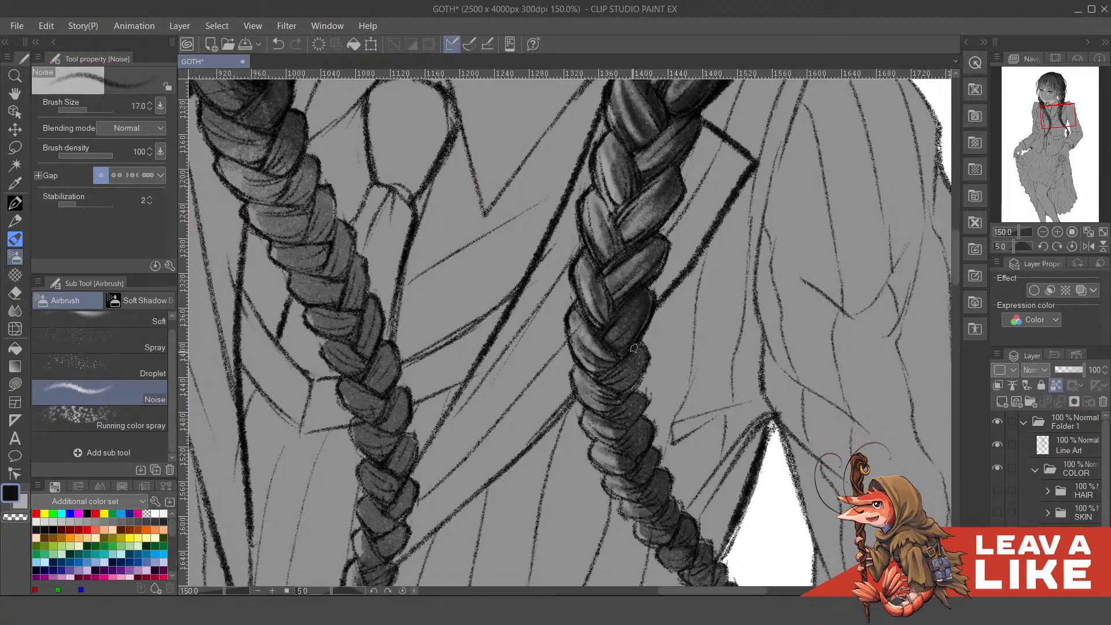
{"action": "mouse_move", "coordinate": [610, 362]}
{"action": "left_mouse_down"}
{"action": "mouse_move", "coordinate": [584, 342]}
{"action": "mouse_move", "coordinate": [626, 351]}
{"action": "mouse_move", "coordinate": [606, 365]}
{"action": "left_mouse_up"}
{"action": "left_click_drag", "start_coordinate": [645, 328], "coordinate": [648, 319]}
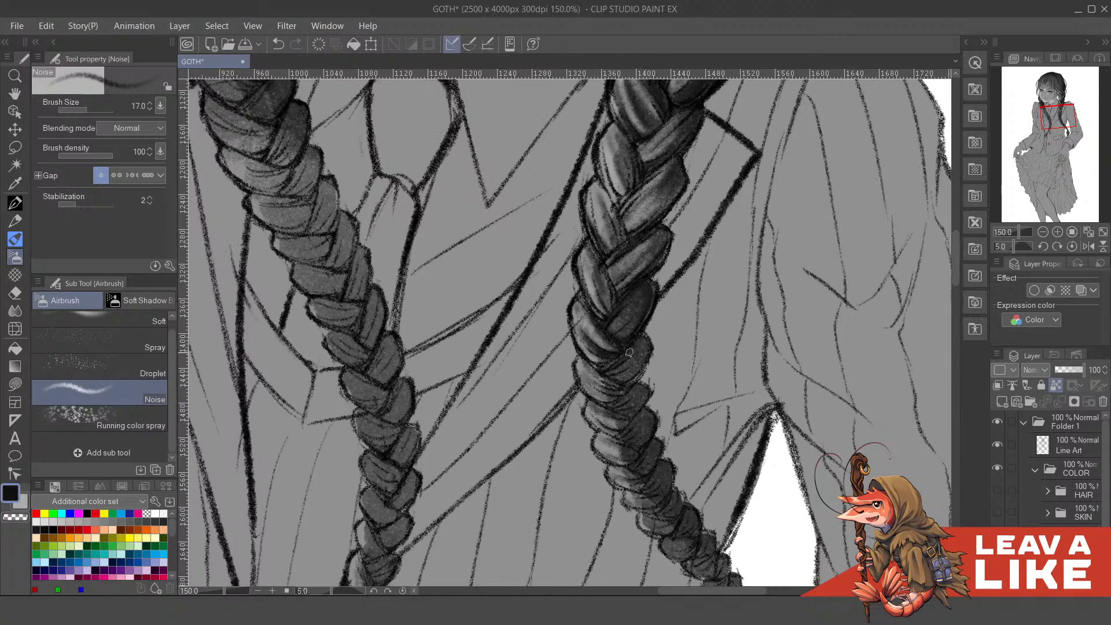
{"action": "mouse_move", "coordinate": [631, 371]}
{"action": "left_mouse_down"}
{"action": "mouse_move", "coordinate": [636, 347]}
{"action": "mouse_move", "coordinate": [617, 378]}
{"action": "mouse_move", "coordinate": [605, 376]}
{"action": "mouse_move", "coordinate": [626, 381]}
{"action": "mouse_move", "coordinate": [643, 357]}
{"action": "mouse_move", "coordinate": [640, 368]}
{"action": "mouse_move", "coordinate": [644, 339]}
{"action": "left_mouse_up"}
{"action": "key", "text": "x"}
{"action": "key", "text": "x"}
{"action": "key", "text": "x"}
{"action": "key", "text": "x"}
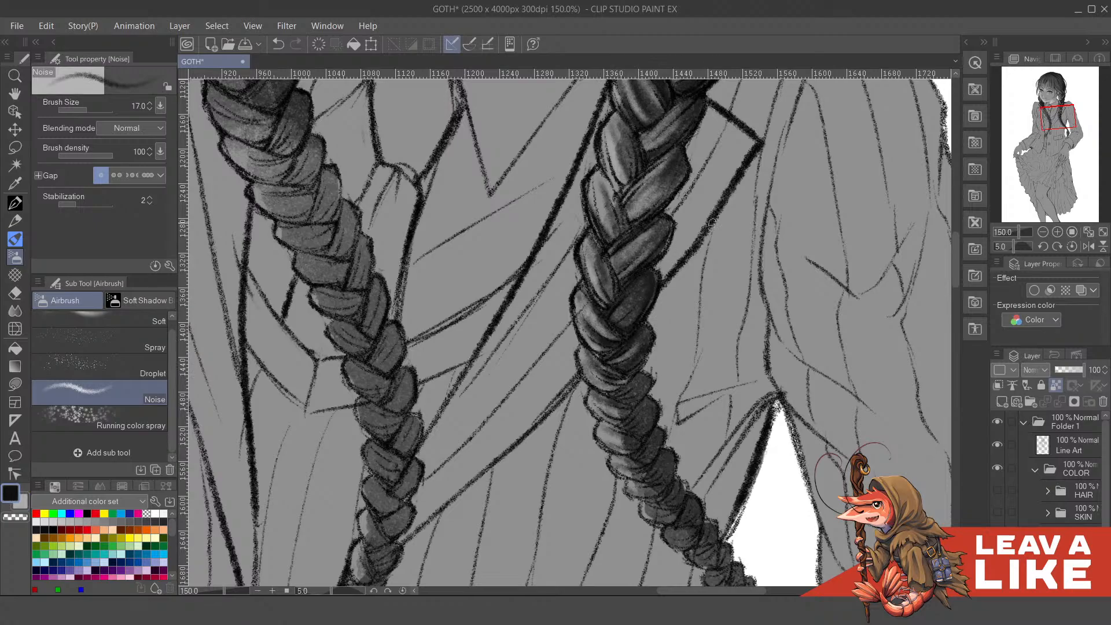
- Mirror the canvas and save the drawing
{"action": "key", "text": "h"}
{"action": "scroll", "coordinate": [719, 228], "scroll_direction": "down", "scroll_amount": 3}
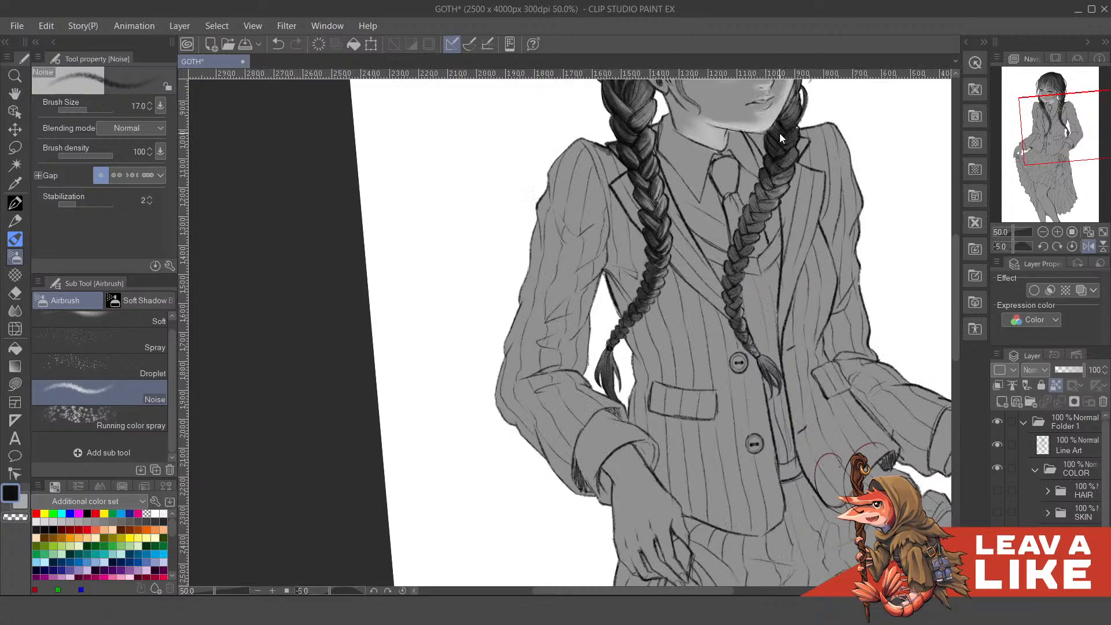
{"action": "key", "text": "ctrl+s"}
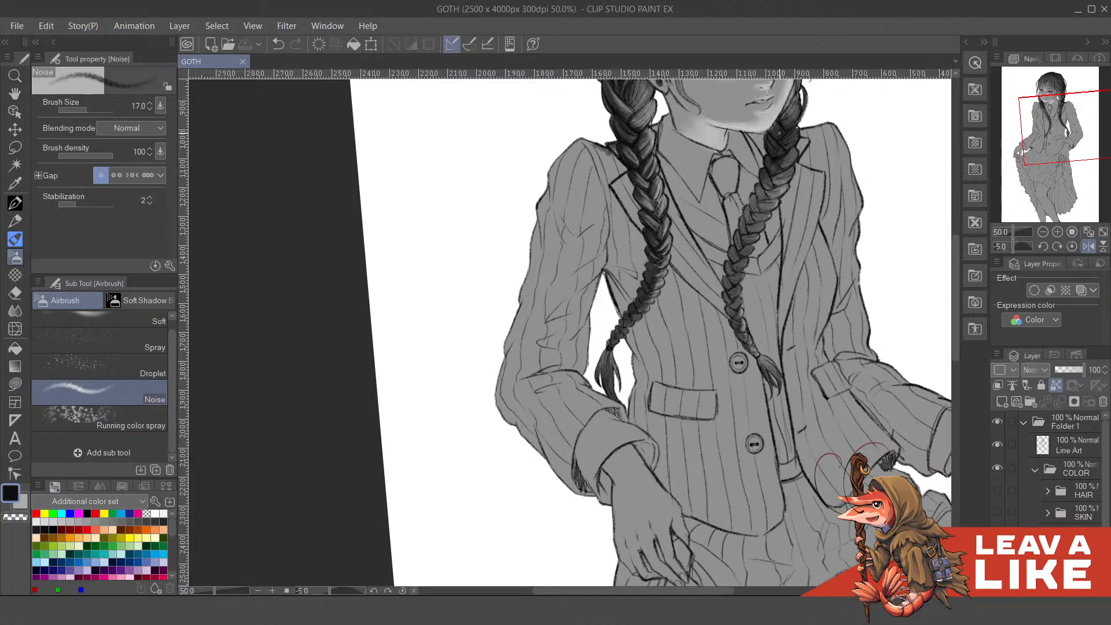
- Airbrush more shading on the near-side braid's lower-middle segments above the armpit gap in the mirrored canvas
{"action": "left_click_drag", "start_coordinate": [835, 91], "coordinate": [683, 266]}
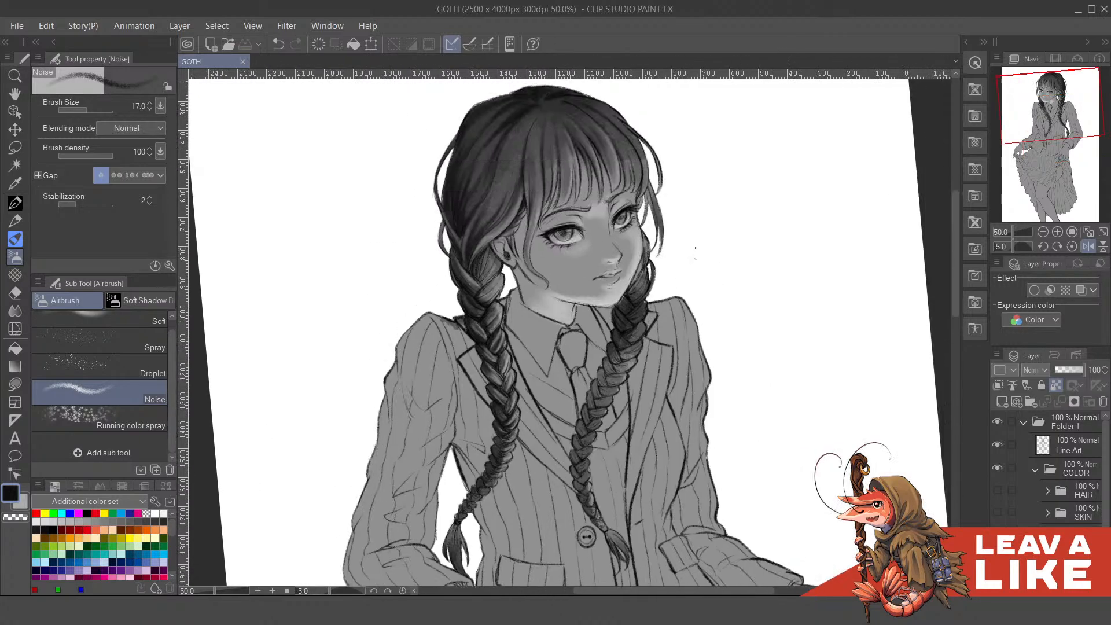
{"action": "left_click_drag", "start_coordinate": [635, 355], "coordinate": [638, 365]}
{"action": "left_click_drag", "start_coordinate": [587, 440], "coordinate": [622, 219]}
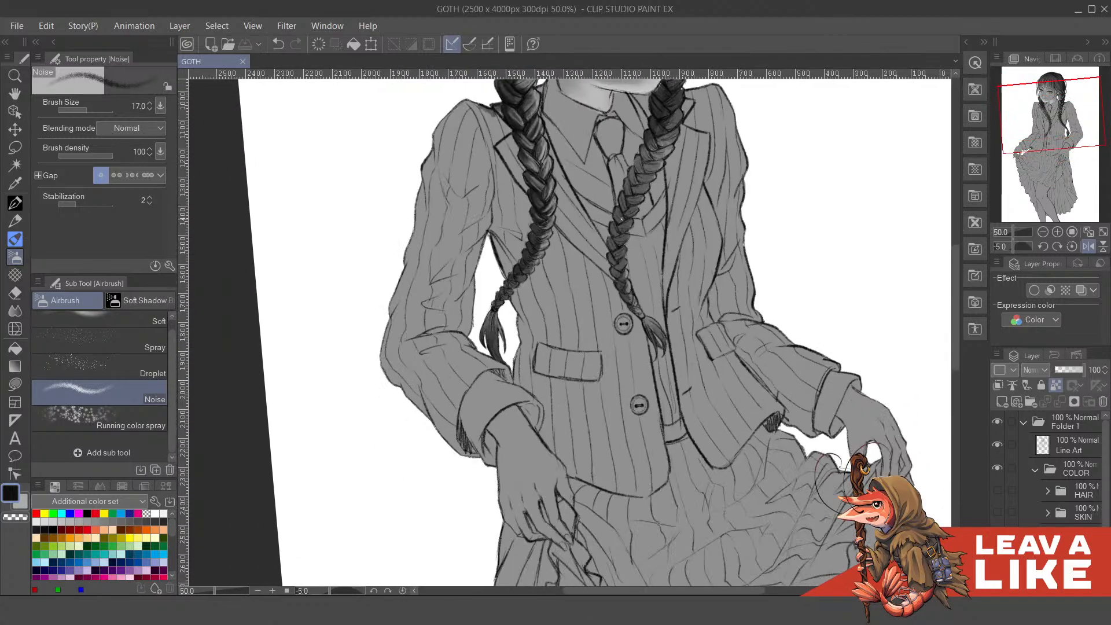
{"action": "scroll", "coordinate": [550, 247], "scroll_direction": "up", "scroll_amount": 2}
{"action": "mouse_move", "coordinate": [550, 247]}
{"action": "left_mouse_down"}
{"action": "mouse_move", "coordinate": [556, 275]}
{"action": "mouse_move", "coordinate": [519, 276]}
{"action": "left_mouse_up"}
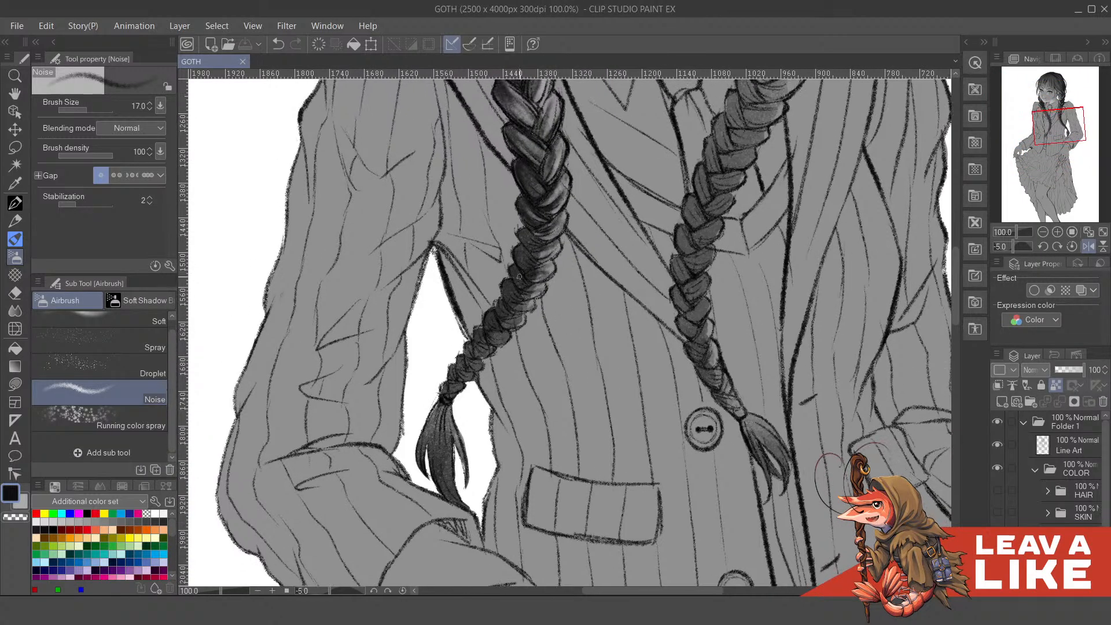
{"action": "mouse_move", "coordinate": [540, 240]}
{"action": "left_mouse_down"}
{"action": "mouse_move", "coordinate": [542, 267]}
{"action": "mouse_move", "coordinate": [530, 256]}
{"action": "mouse_move", "coordinate": [566, 304]}
{"action": "left_mouse_up"}
{"action": "left_click_drag", "start_coordinate": [554, 317], "coordinate": [536, 325]}
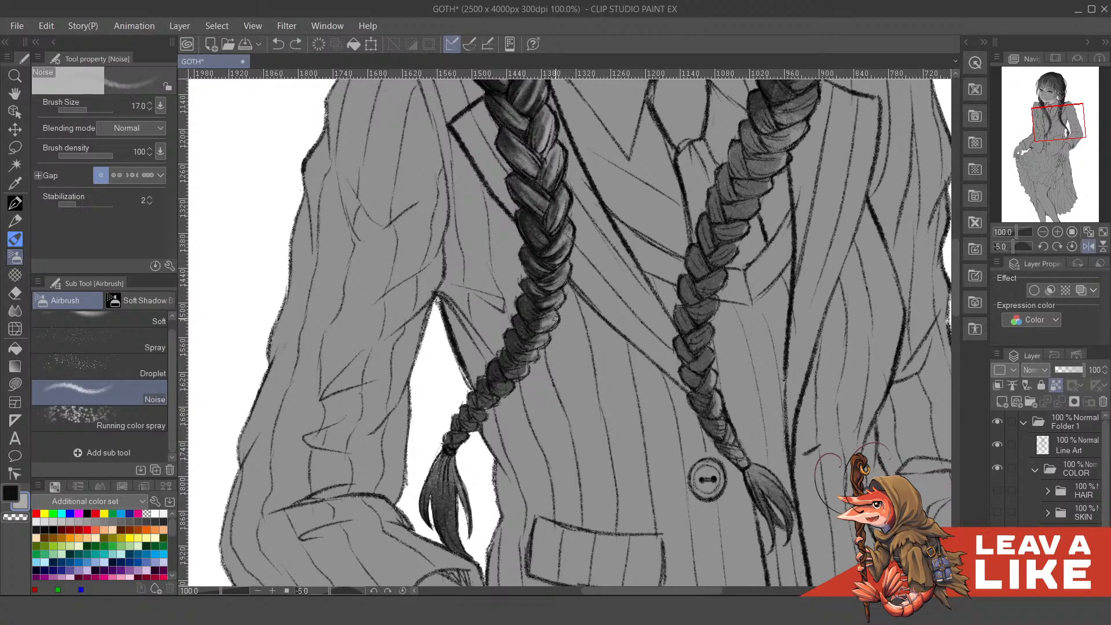
- Try further tonal strokes on the near-side braid's lower-middle segments and undo them
{"action": "key", "text": "x"}
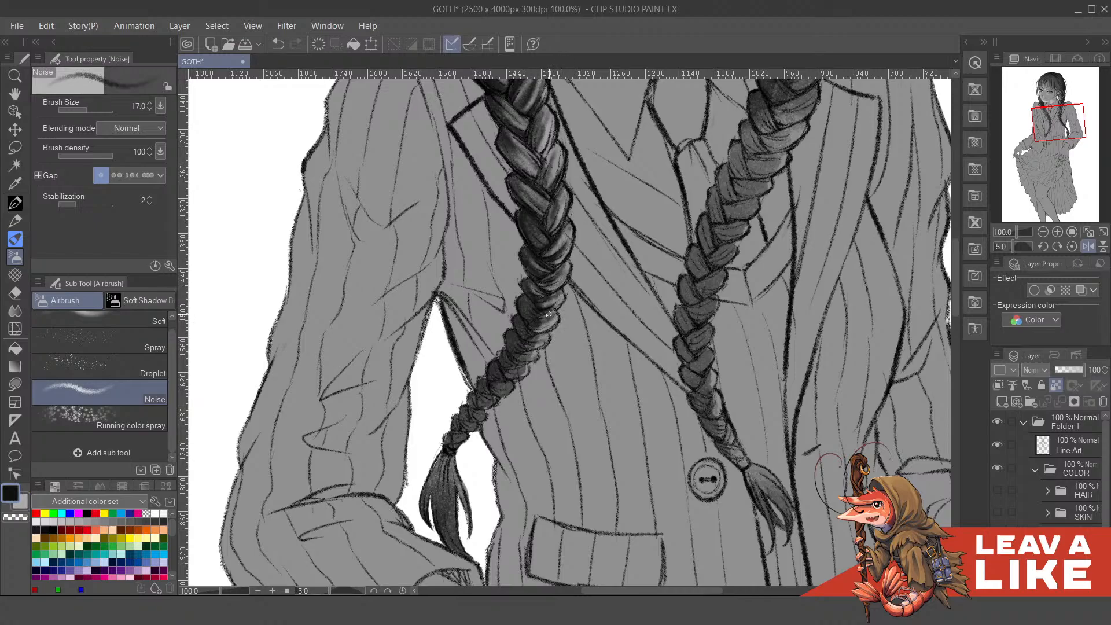
{"action": "key", "text": "x"}
{"action": "left_click_drag", "start_coordinate": [547, 312], "coordinate": [557, 304]}
{"action": "mouse_move", "coordinate": [563, 318]}
{"action": "left_mouse_down"}
{"action": "mouse_move", "coordinate": [539, 302]}
{"action": "mouse_move", "coordinate": [532, 319]}
{"action": "mouse_move", "coordinate": [538, 291]}
{"action": "mouse_move", "coordinate": [587, 282]}
{"action": "left_mouse_up"}
{"action": "key", "text": "ctrl+z"}
{"action": "key", "text": "ctrl+z"}
{"action": "key", "text": "ctrl+z"}
{"action": "key", "text": "x"}
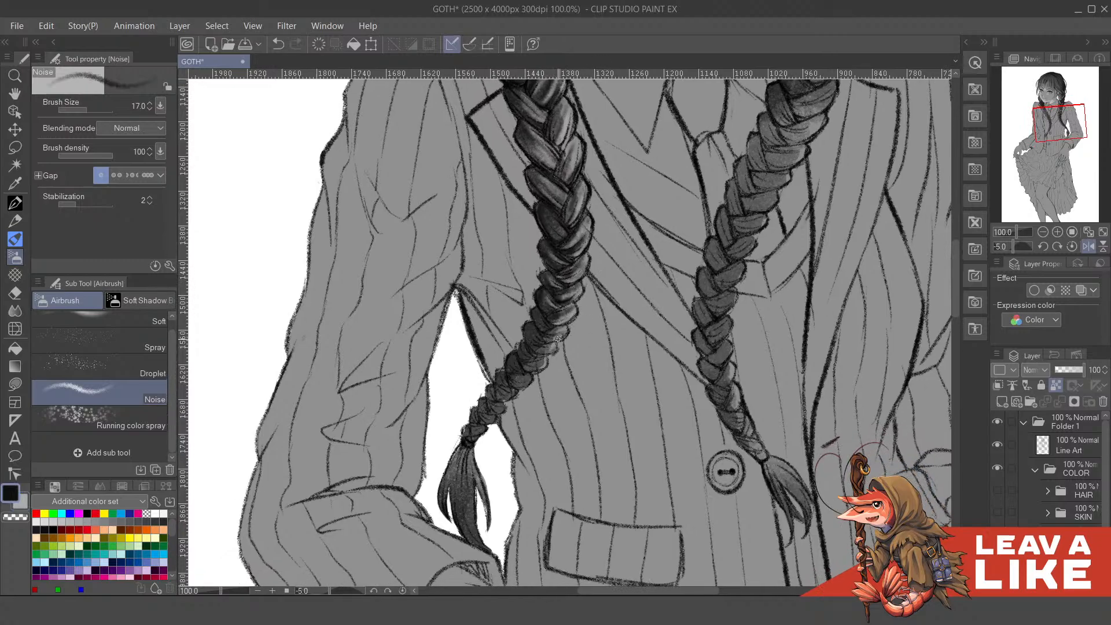
- Airbrush alternating dark and light tones onto the near-side braid's lower-middle segments beside the armpit gap to round them
{"action": "key", "text": "x"}
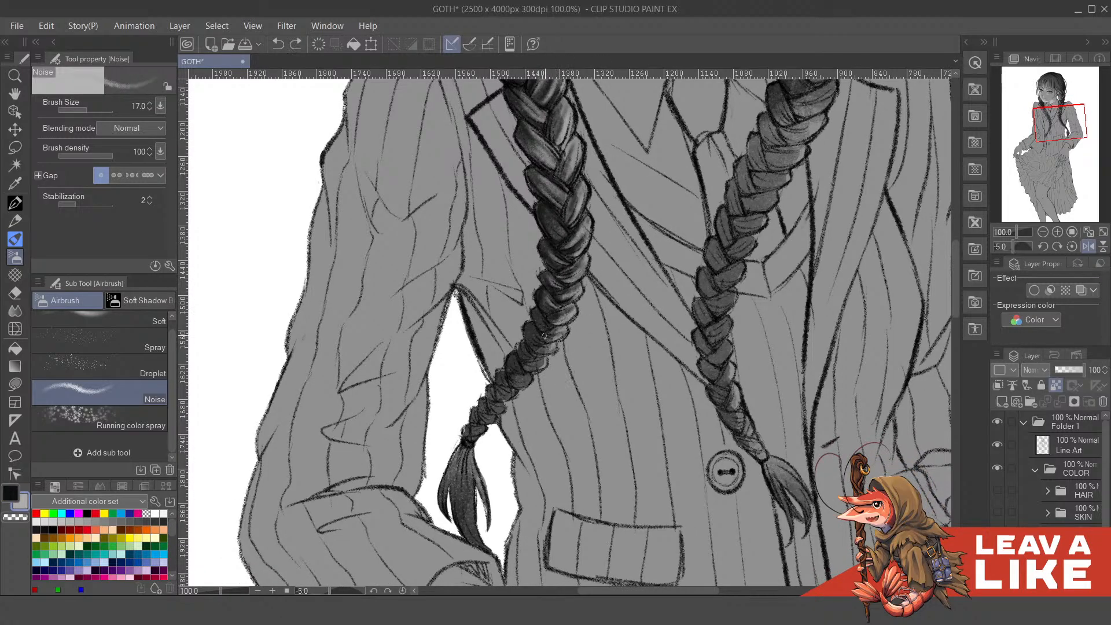
{"action": "key", "text": "x"}
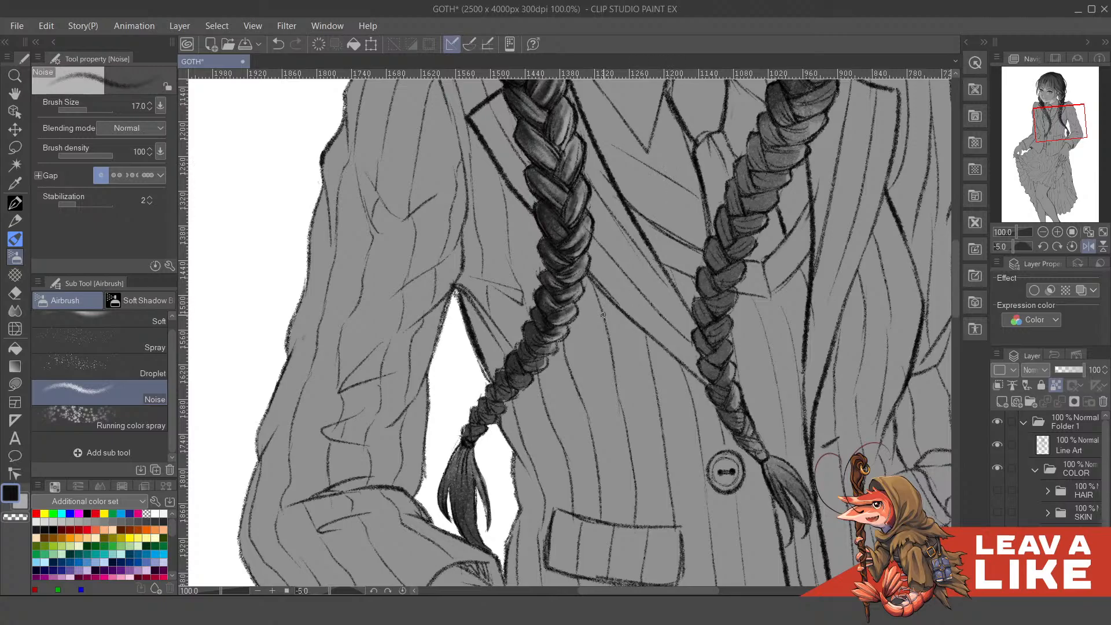
{"action": "scroll", "coordinate": [601, 322], "scroll_direction": "up", "scroll_amount": 2}
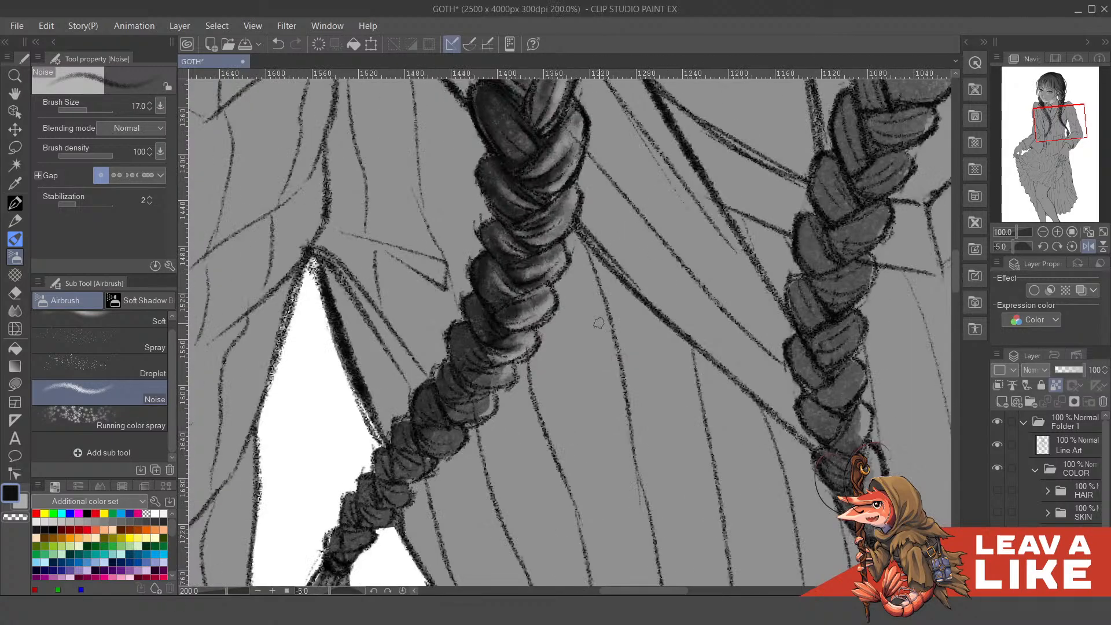
{"action": "left_click_drag", "start_coordinate": [515, 341], "coordinate": [574, 355]}
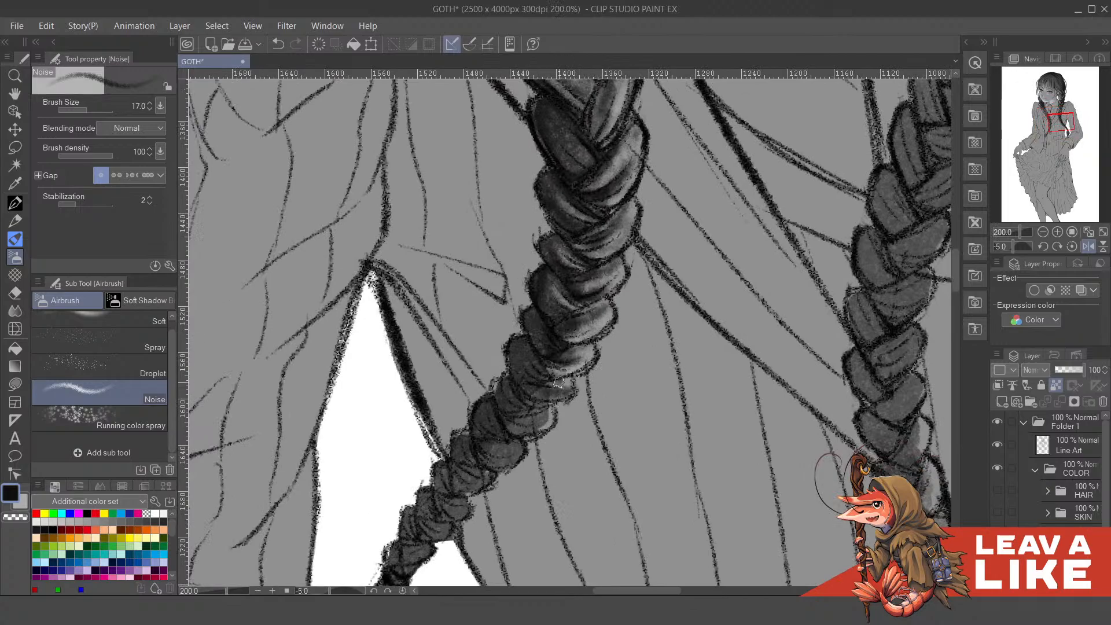
{"action": "key", "text": "x"}
{"action": "left_click_drag", "start_coordinate": [569, 392], "coordinate": [569, 375]}
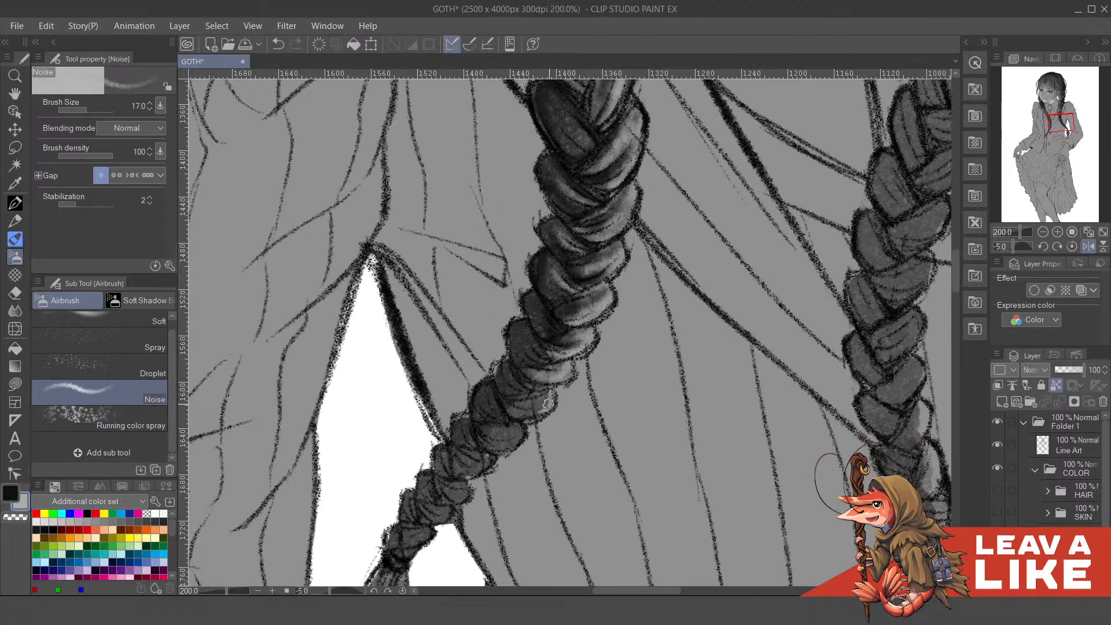
- Add light tones to the near-side braid's narrow lower segments, working down toward the tied end
{"action": "left_click_drag", "start_coordinate": [572, 325], "coordinate": [580, 297]}
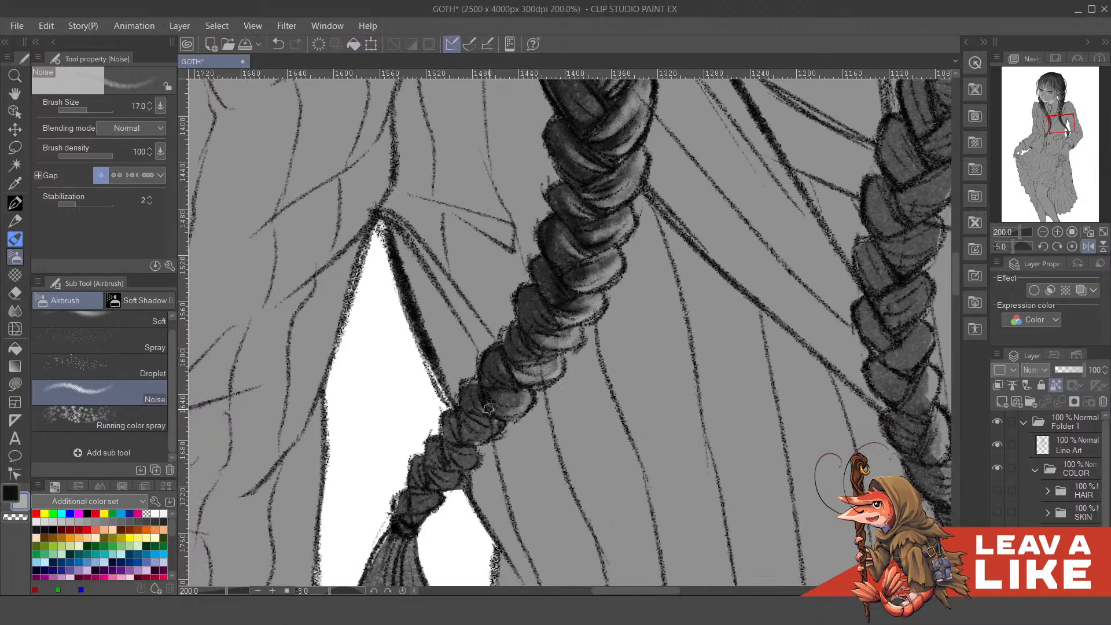
{"action": "left_click_drag", "start_coordinate": [502, 441], "coordinate": [531, 354]}
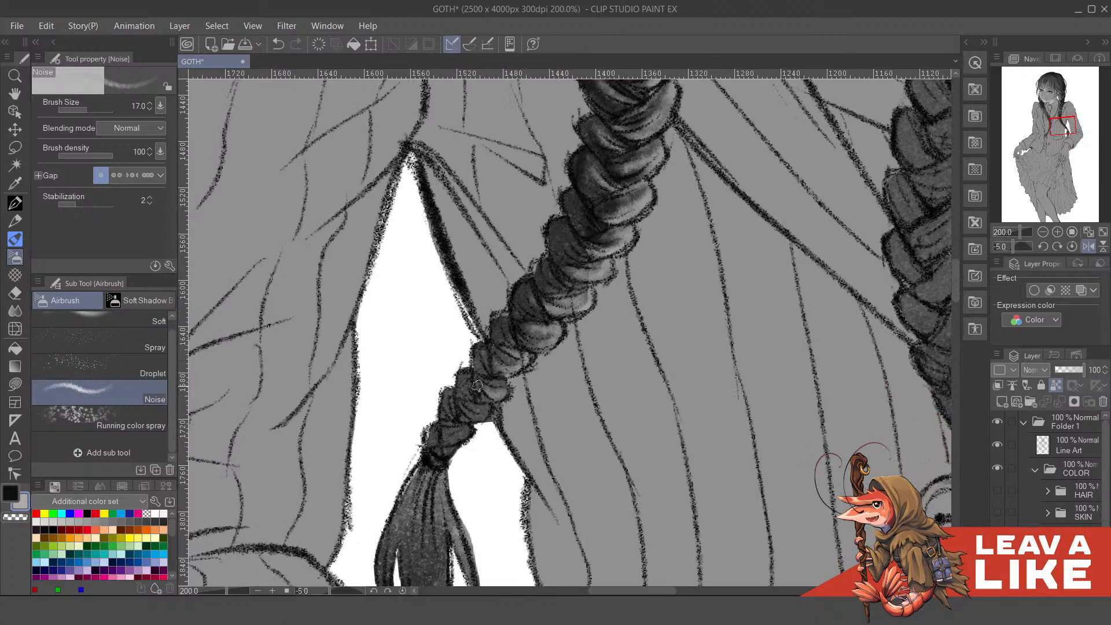
{"action": "left_click_drag", "start_coordinate": [503, 399], "coordinate": [509, 383]}
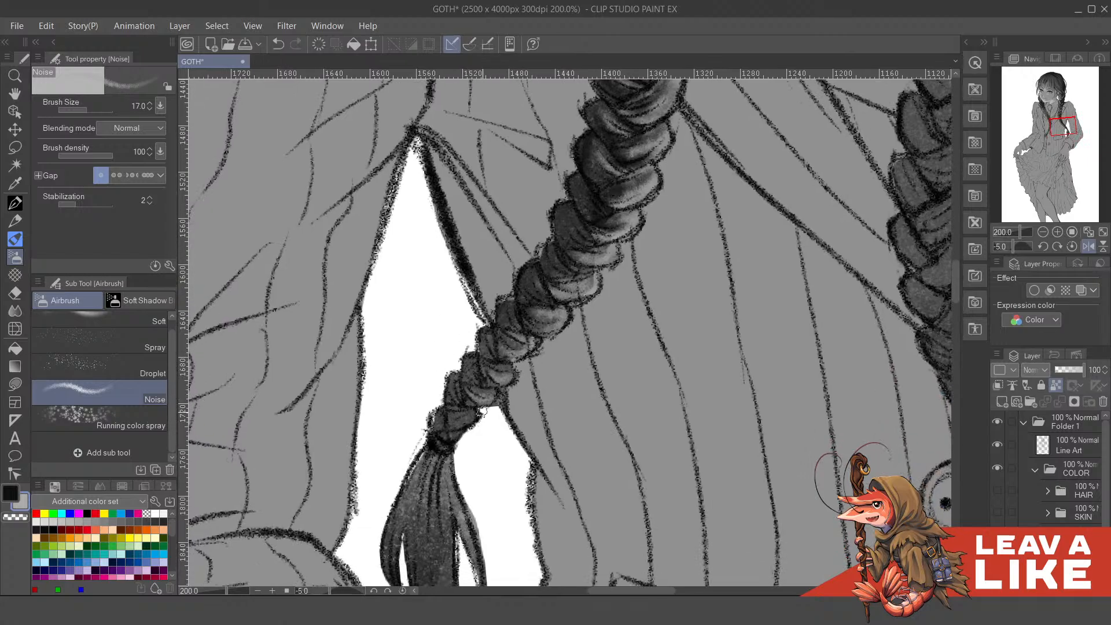
- Brush long light strands along the loose tuft at the near-side braid's end and undo the last stroke
{"action": "mouse_move", "coordinate": [455, 458]}
{"action": "left_mouse_down"}
{"action": "mouse_move", "coordinate": [493, 348]}
{"action": "mouse_move", "coordinate": [494, 399]}
{"action": "mouse_move", "coordinate": [518, 460]}
{"action": "left_mouse_up"}
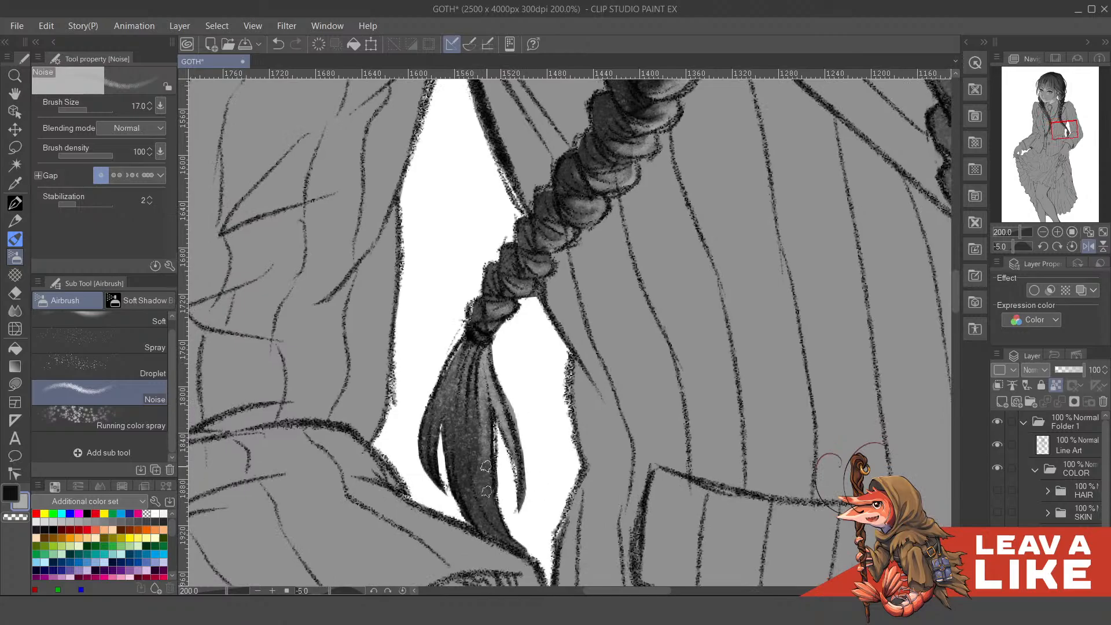
{"action": "left_click_drag", "start_coordinate": [482, 347], "coordinate": [486, 475]}
{"action": "left_click_drag", "start_coordinate": [467, 422], "coordinate": [508, 538]}
{"action": "left_click_drag", "start_coordinate": [500, 500], "coordinate": [496, 478]}
{"action": "left_click_drag", "start_coordinate": [472, 333], "coordinate": [472, 433]}
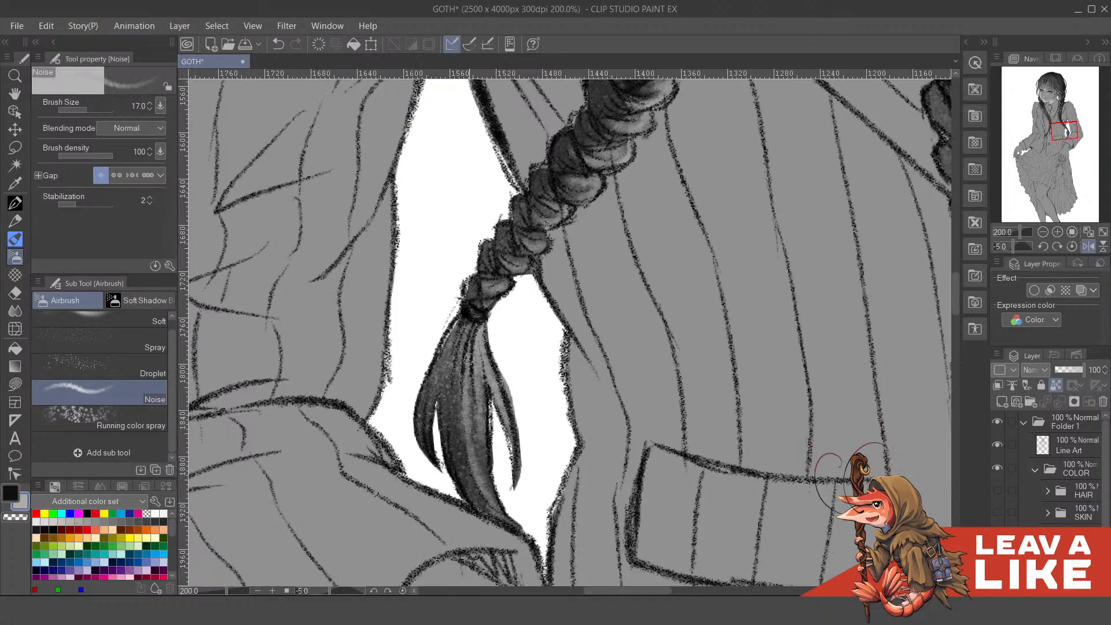
{"action": "key", "text": "ctrl+z"}
- Add dark strokes below the tie on the near-side braid's tuft and undo the last one
{"action": "key", "text": "x"}
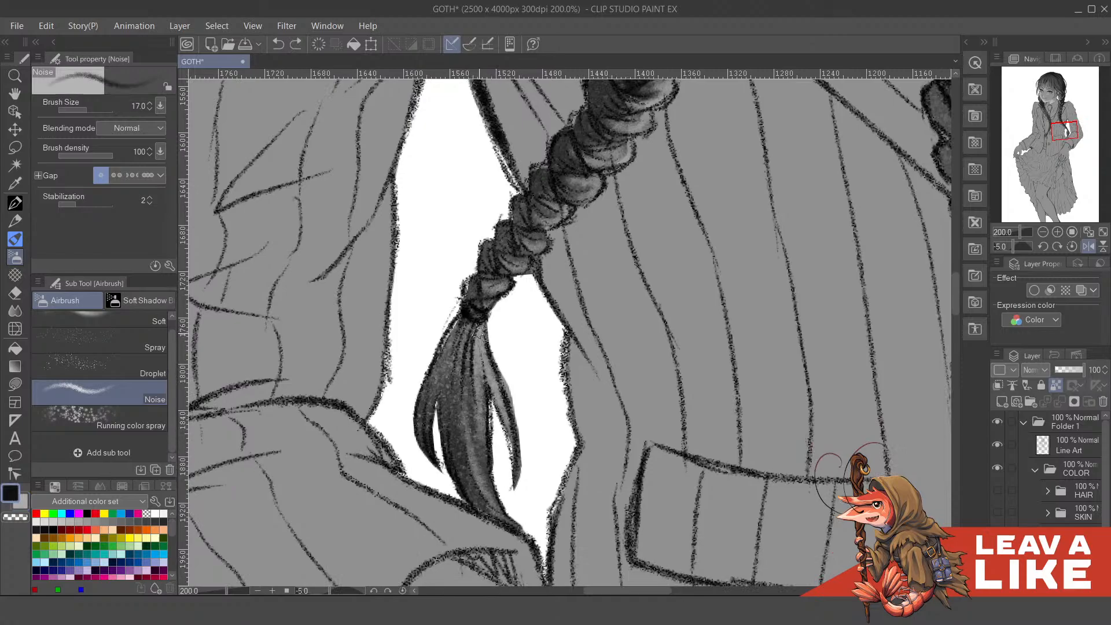
{"action": "left_click_drag", "start_coordinate": [477, 321], "coordinate": [479, 420]}
{"action": "mouse_move", "coordinate": [460, 325]}
{"action": "left_mouse_down"}
{"action": "mouse_move", "coordinate": [445, 408]}
{"action": "mouse_move", "coordinate": [444, 350]}
{"action": "left_mouse_up"}
{"action": "key", "text": "ctrl+z"}
- Deepen the shadows at the overlaps and inner edges of the near-side braid's lower segments with the dark tone
{"action": "scroll", "coordinate": [482, 301], "scroll_direction": "up", "scroll_amount": 3}
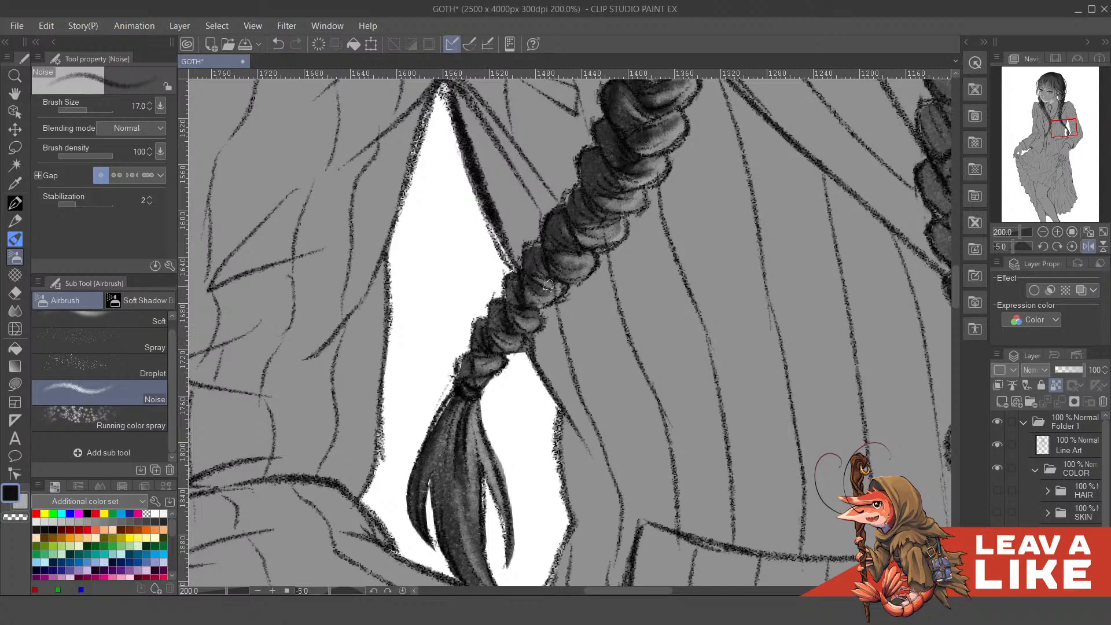
{"action": "scroll", "coordinate": [544, 318], "scroll_direction": "up", "scroll_amount": 3}
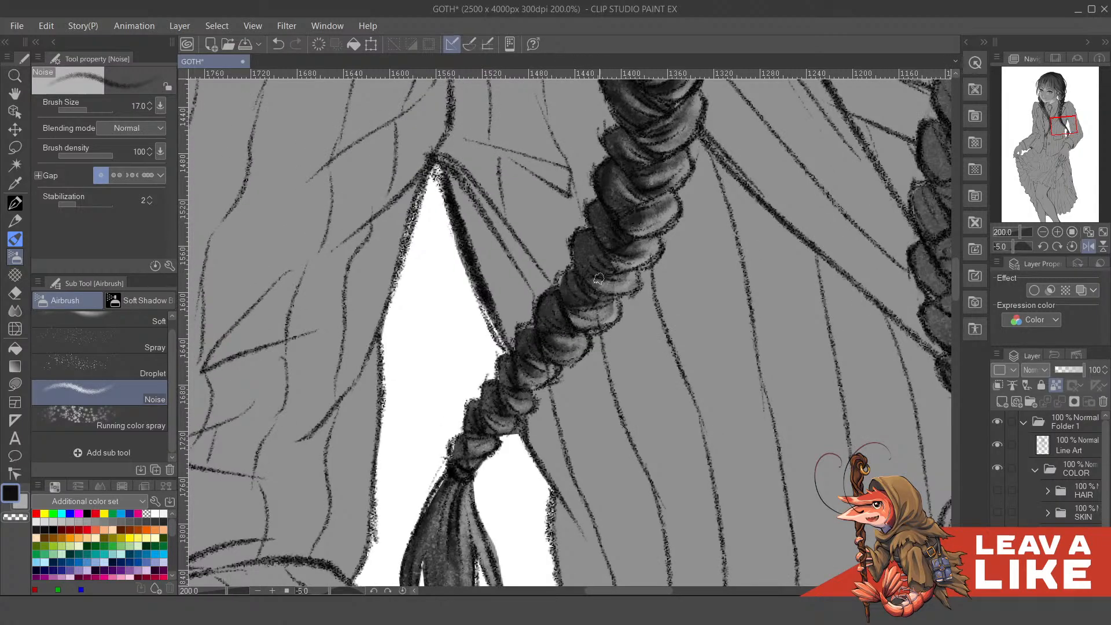
{"action": "scroll", "coordinate": [608, 272], "scroll_direction": "up", "scroll_amount": 2}
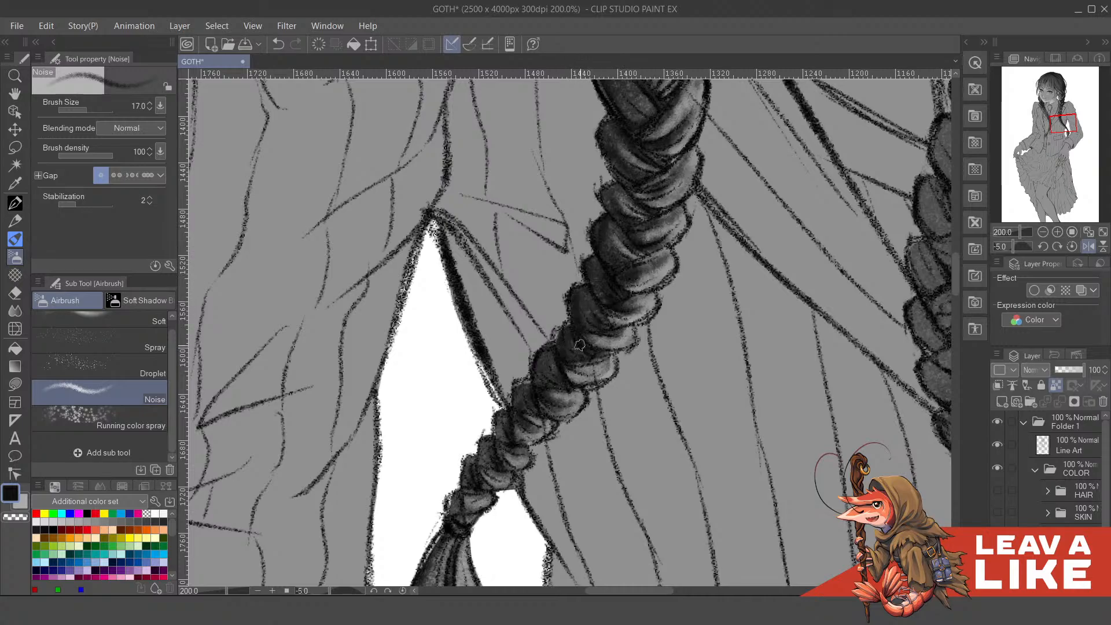
{"action": "scroll", "coordinate": [550, 359], "scroll_direction": "down", "scroll_amount": 1}
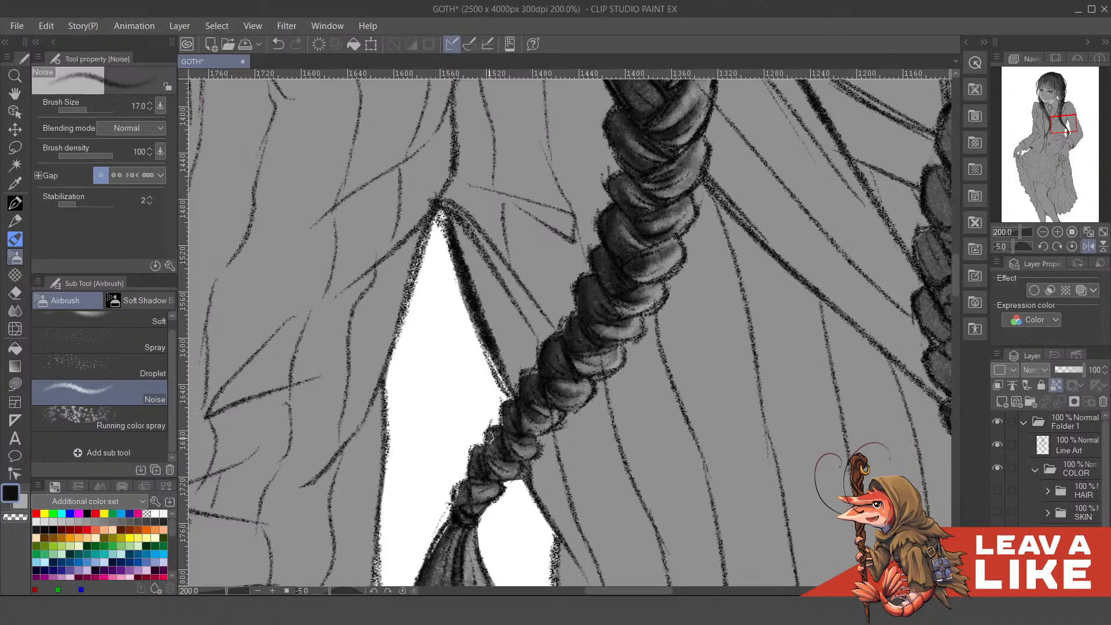
{"action": "scroll", "coordinate": [714, 172], "scroll_direction": "down", "scroll_amount": 3}
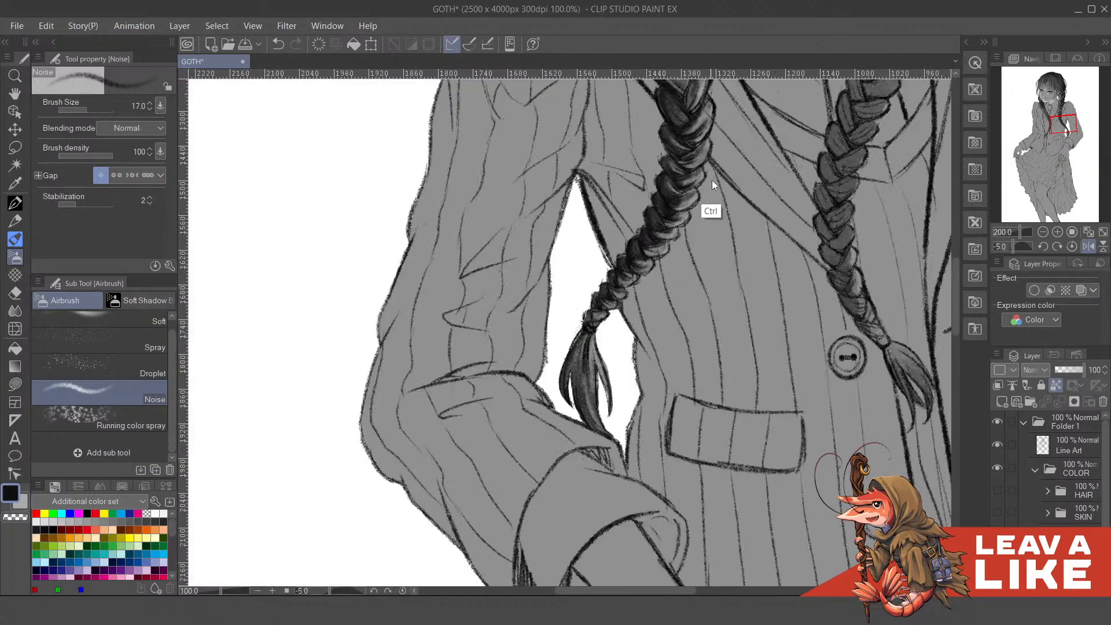
{"action": "left_click_drag", "start_coordinate": [724, 304], "coordinate": [602, 471]}
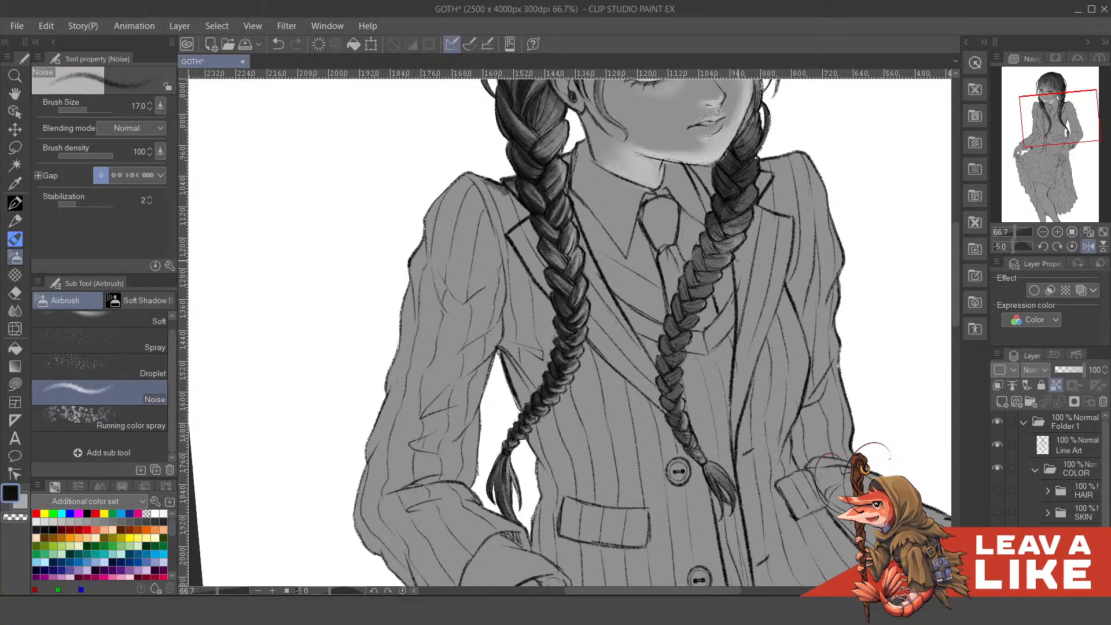
{"action": "left_click_drag", "start_coordinate": [738, 260], "coordinate": [670, 447]}
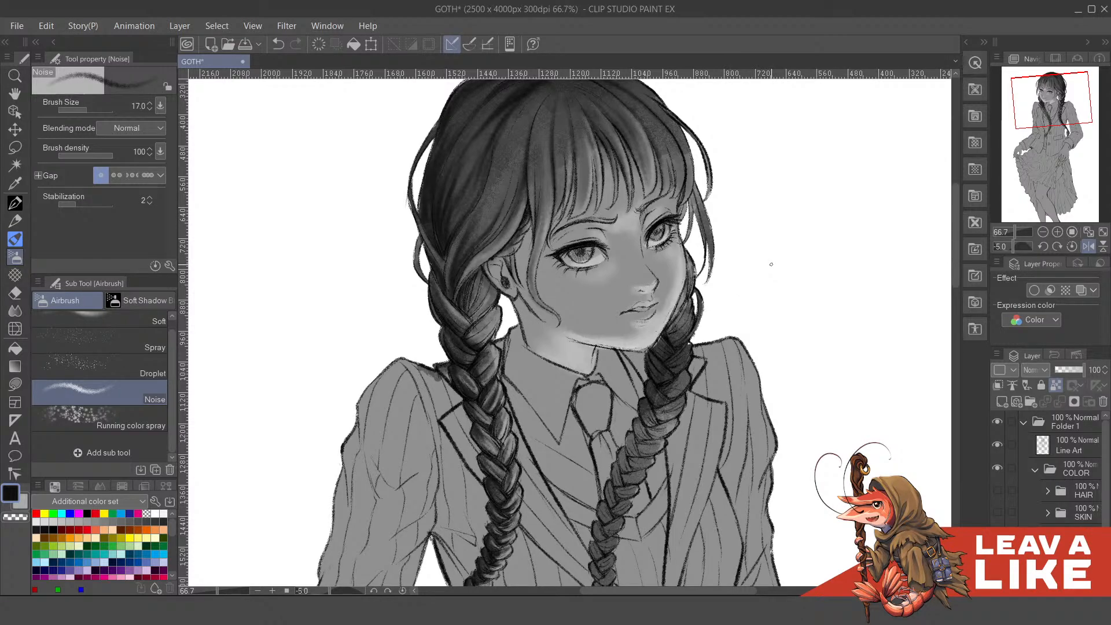
- Flip the canvas view horizontally to check the portrait's head and shoulders in mirror image
{"action": "scroll", "coordinate": [690, 451], "scroll_direction": "down", "scroll_amount": 3}
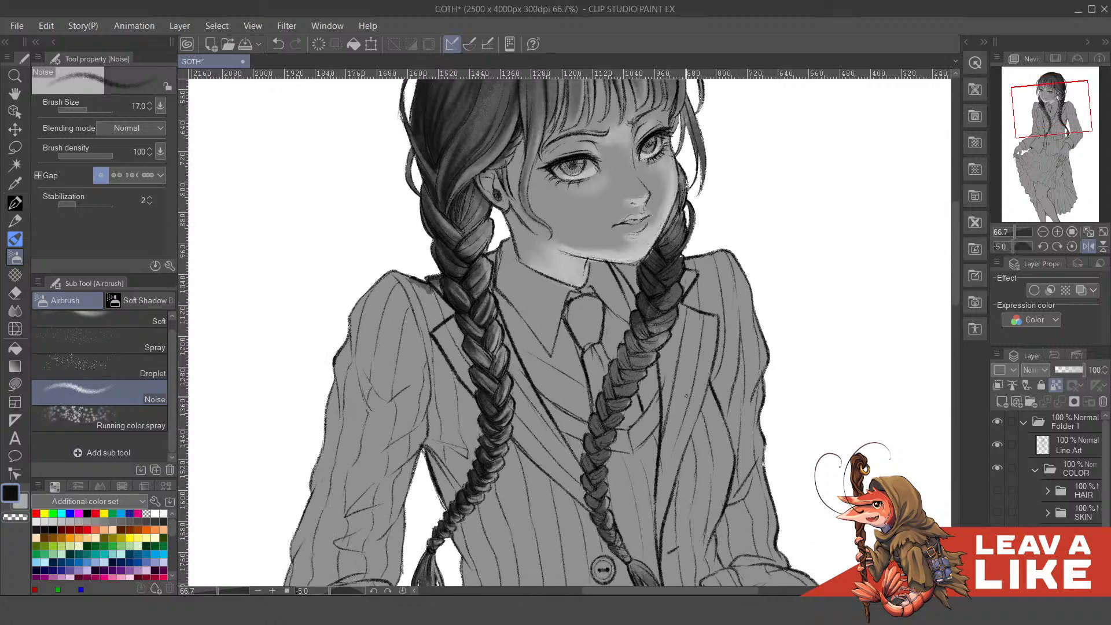
{"action": "scroll", "coordinate": [733, 373], "scroll_direction": "up", "scroll_amount": 3}
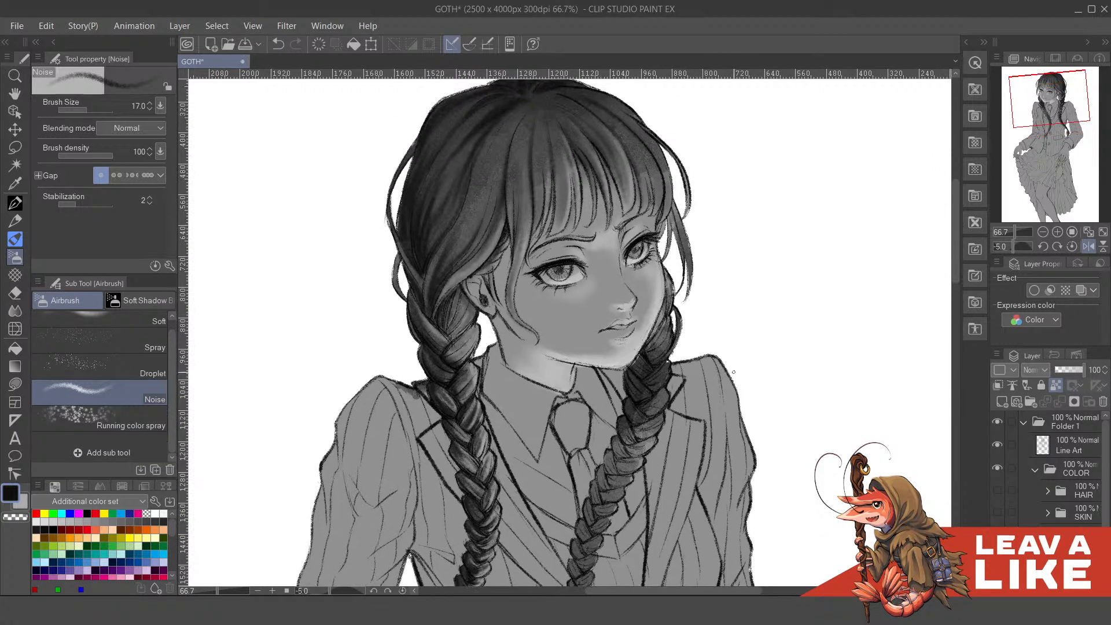
{"action": "scroll", "coordinate": [847, 215], "scroll_direction": "up", "scroll_amount": 3}
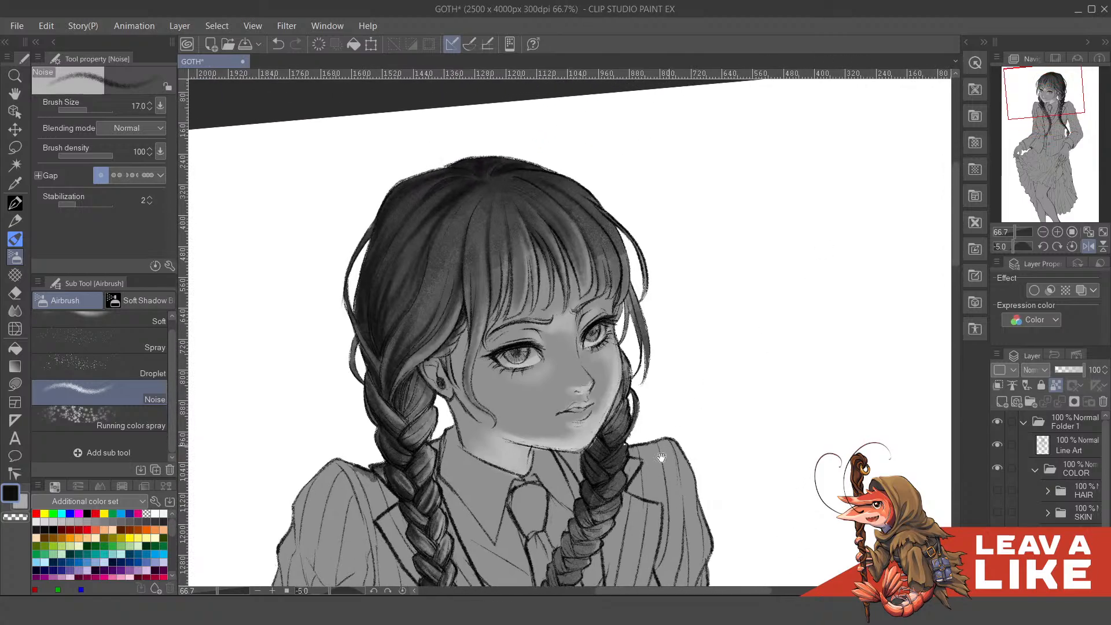
{"action": "left_click_drag", "start_coordinate": [661, 458], "coordinate": [697, 368]}
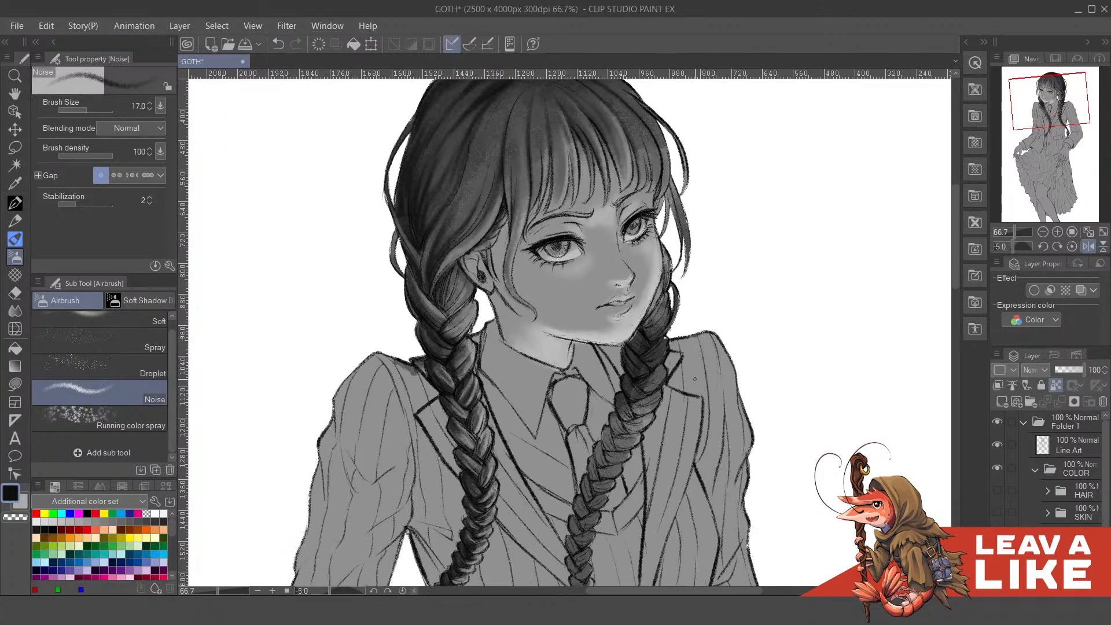
{"action": "scroll", "coordinate": [709, 330], "scroll_direction": "up", "scroll_amount": 1}
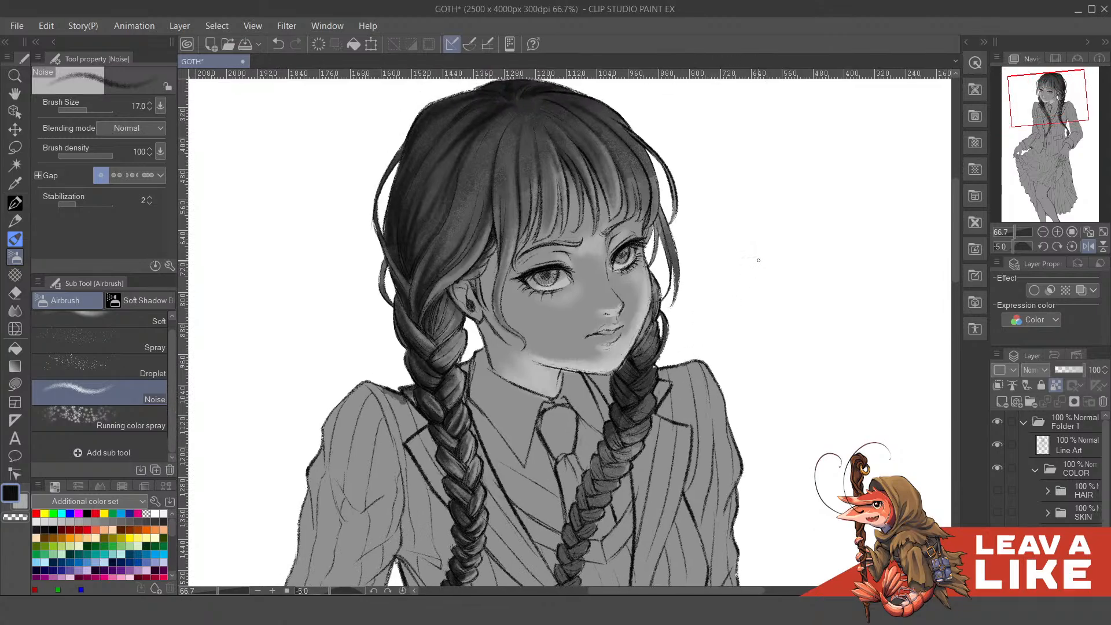
{"action": "key", "text": "h"}
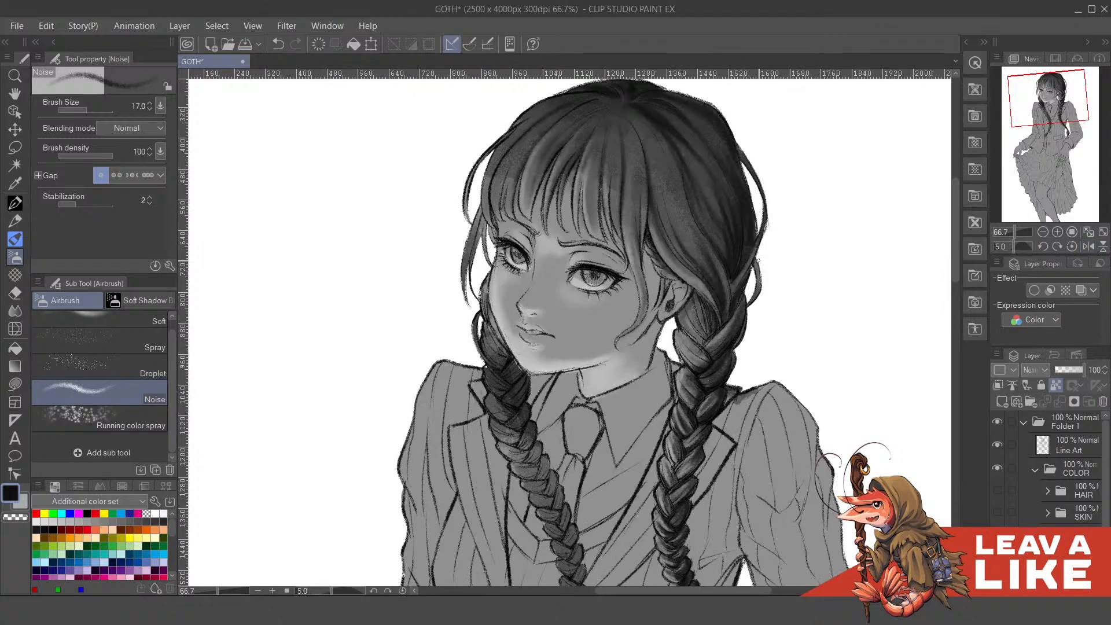
- Brush light strand highlights onto the left braid's upper segments beside the chin and shoulder with the Noise airbrush at size 17
{"action": "scroll", "coordinate": [760, 265], "scroll_direction": "down", "scroll_amount": 1}
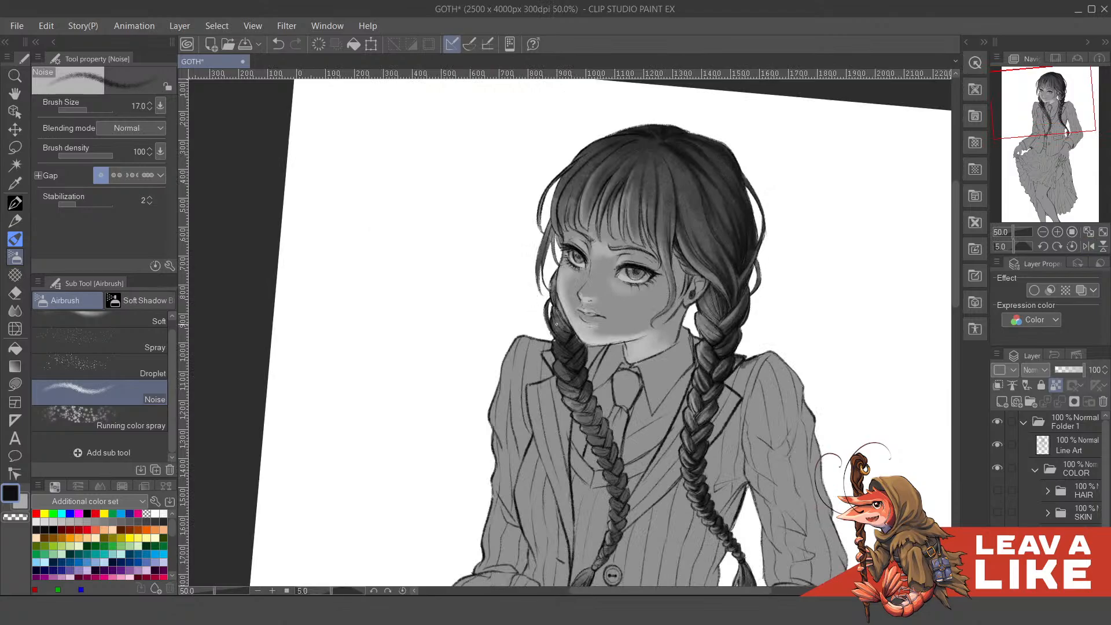
{"action": "scroll", "coordinate": [556, 324], "scroll_direction": "up", "scroll_amount": 3}
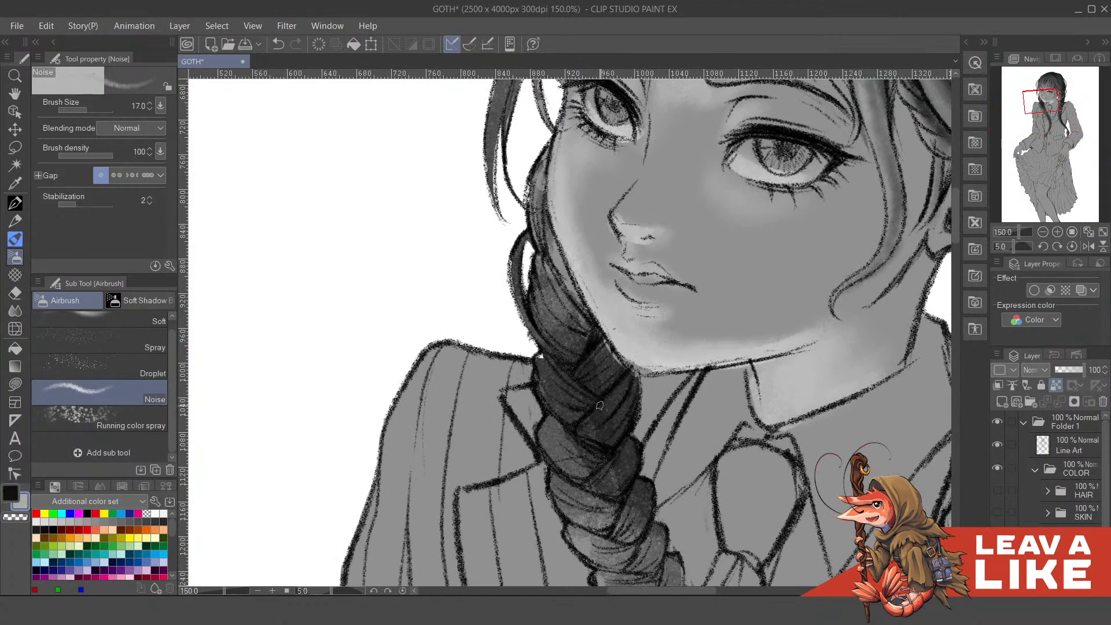
{"action": "mouse_move", "coordinate": [570, 415]}
{"action": "left_mouse_down"}
{"action": "mouse_move", "coordinate": [563, 370]}
{"action": "mouse_move", "coordinate": [573, 404]}
{"action": "left_mouse_up"}
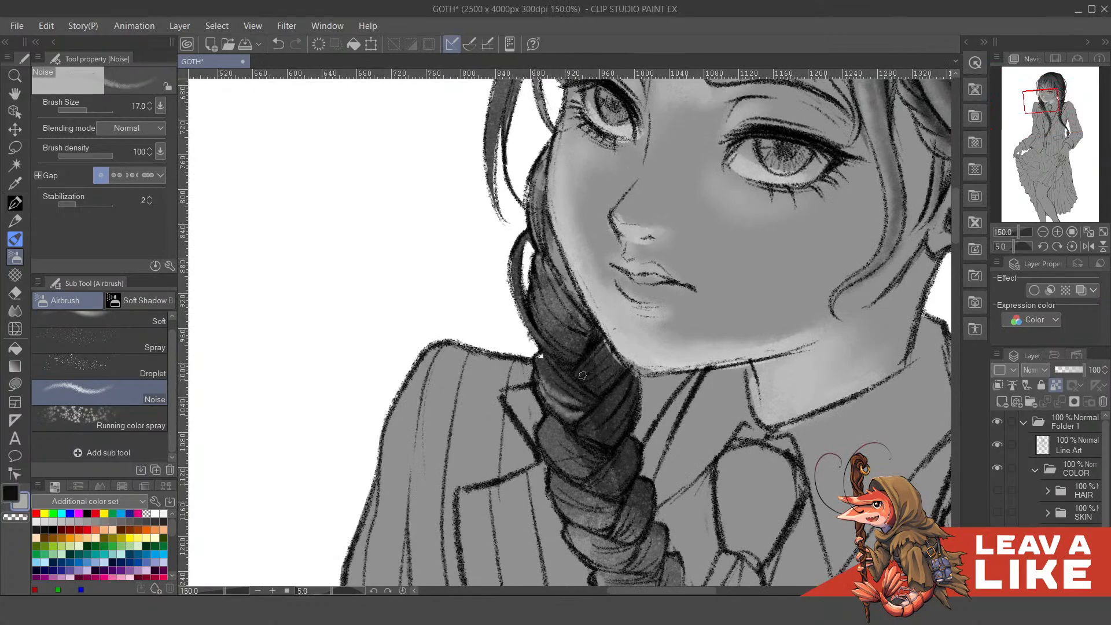
{"action": "mouse_move", "coordinate": [539, 364]}
{"action": "left_mouse_down"}
{"action": "mouse_move", "coordinate": [570, 387]}
{"action": "mouse_move", "coordinate": [595, 382]}
{"action": "mouse_move", "coordinate": [594, 410]}
{"action": "mouse_move", "coordinate": [605, 366]}
{"action": "left_mouse_up"}
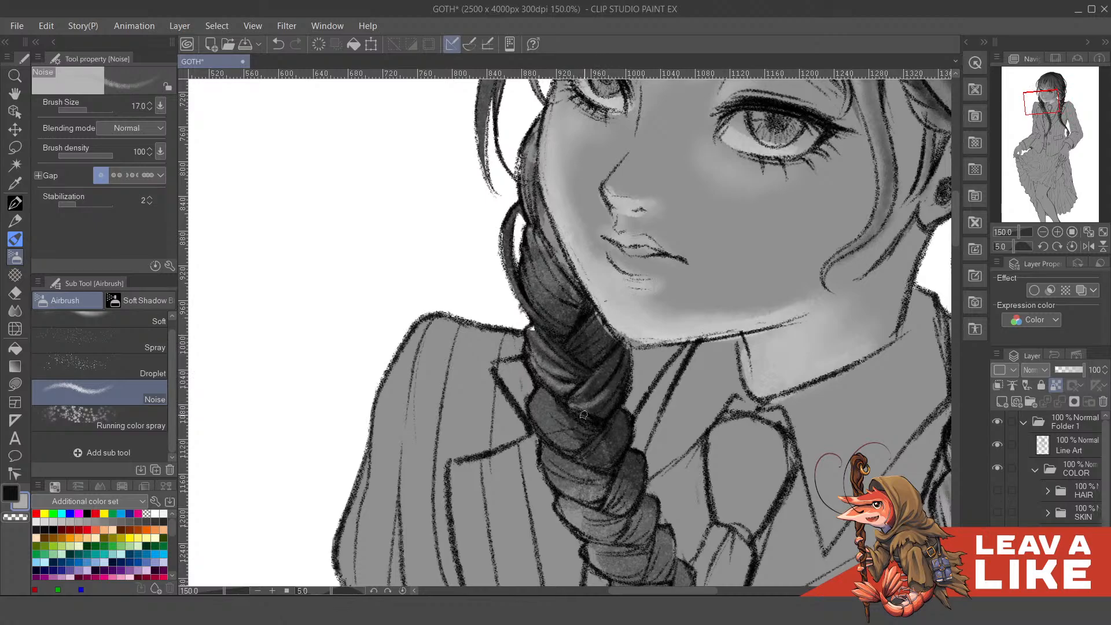
{"action": "left_click_drag", "start_coordinate": [555, 410], "coordinate": [588, 433]}
{"action": "left_click_drag", "start_coordinate": [602, 393], "coordinate": [587, 367]}
{"action": "mouse_move", "coordinate": [522, 390]}
{"action": "left_mouse_down"}
{"action": "mouse_move", "coordinate": [562, 426]}
{"action": "mouse_move", "coordinate": [577, 411]}
{"action": "mouse_move", "coordinate": [570, 446]}
{"action": "mouse_move", "coordinate": [599, 389]}
{"action": "left_mouse_up"}
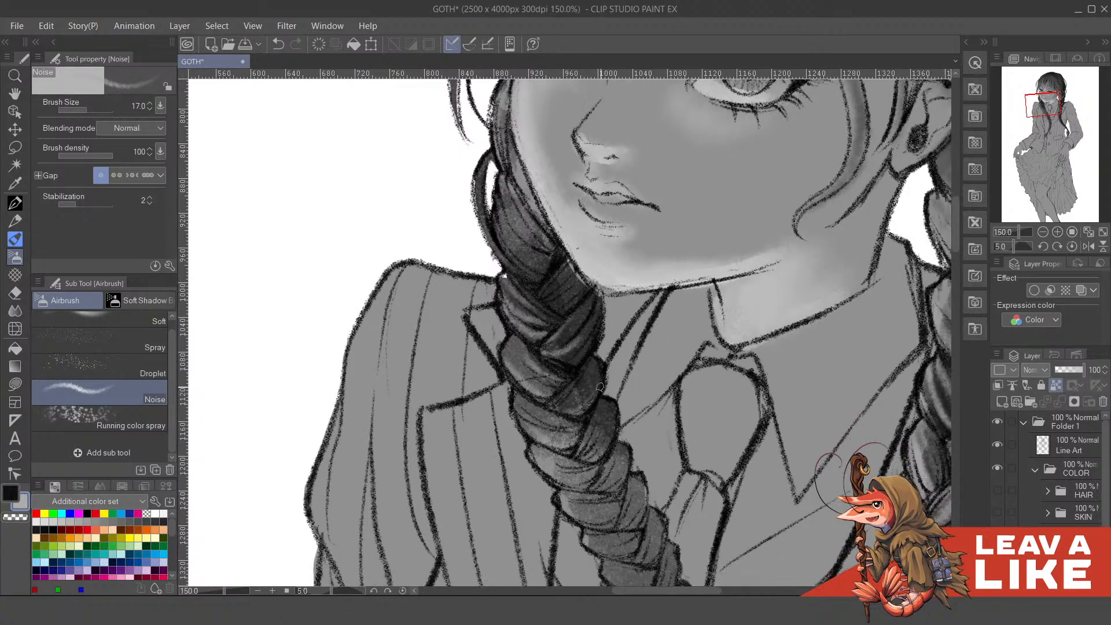
{"action": "left_click_drag", "start_coordinate": [613, 334], "coordinate": [608, 389]}
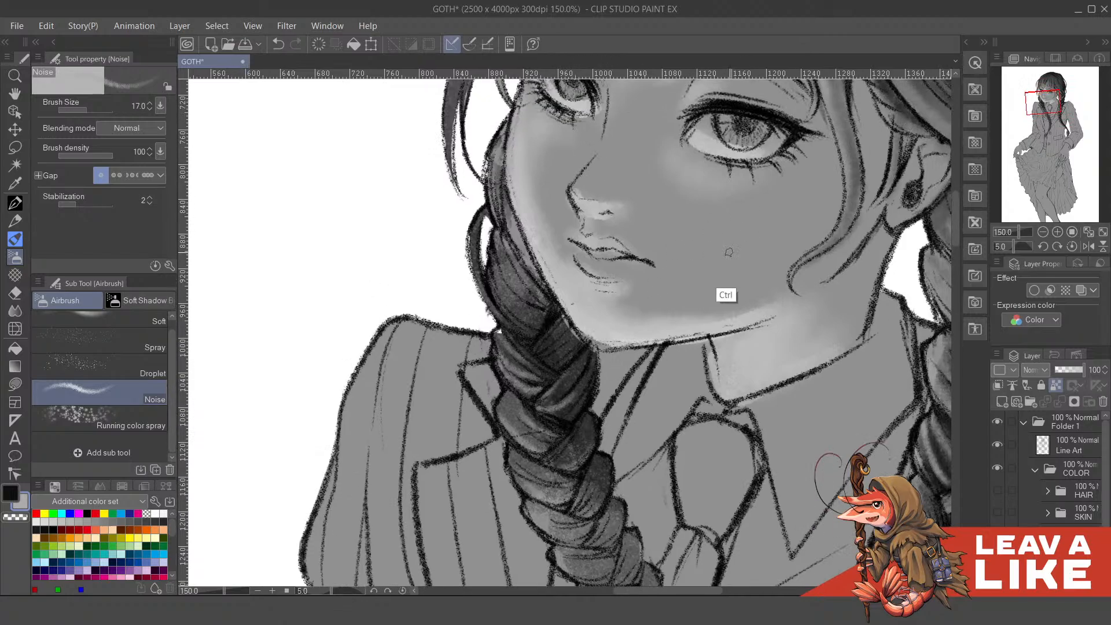
- Reset the canvas rotation to 0 and darken the shadows between the left braid's segments beside the tie knot
{"action": "key", "text": "ctrl+minus"}
{"action": "key", "text": "ctrl+minus"}
{"action": "key", "text": "ctrl+minus"}
{"action": "key", "text": "minus"}
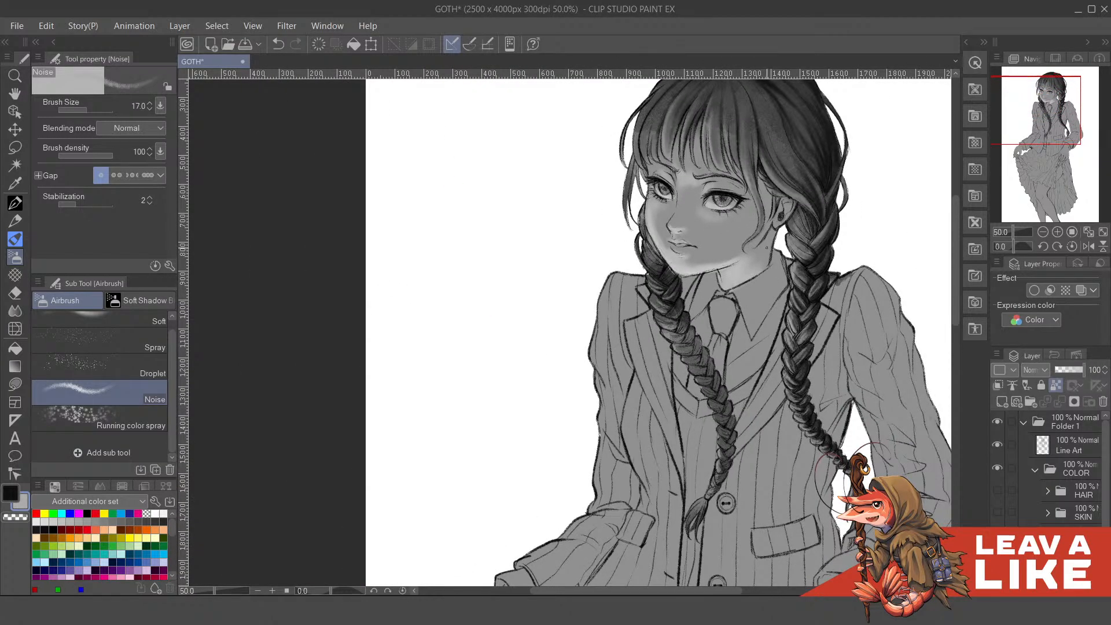
{"action": "key", "text": "ctrl+plus"}
{"action": "key", "text": "ctrl+plus"}
{"action": "left_click_drag", "start_coordinate": [631, 409], "coordinate": [622, 382]}
{"action": "key", "text": "x"}
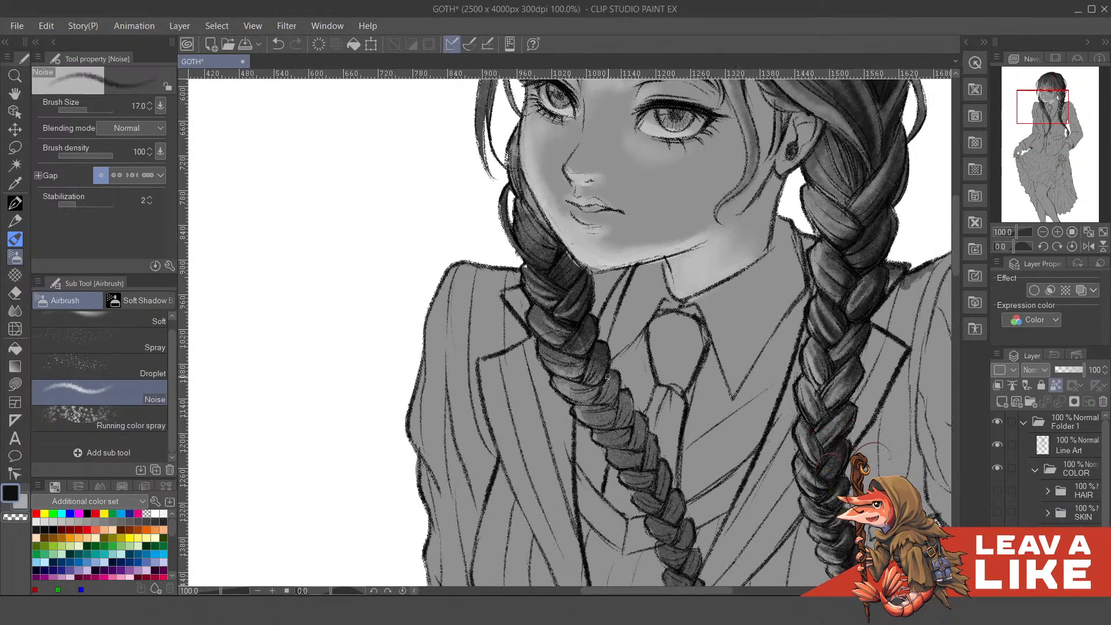
{"action": "key", "text": "ctrl+plus"}
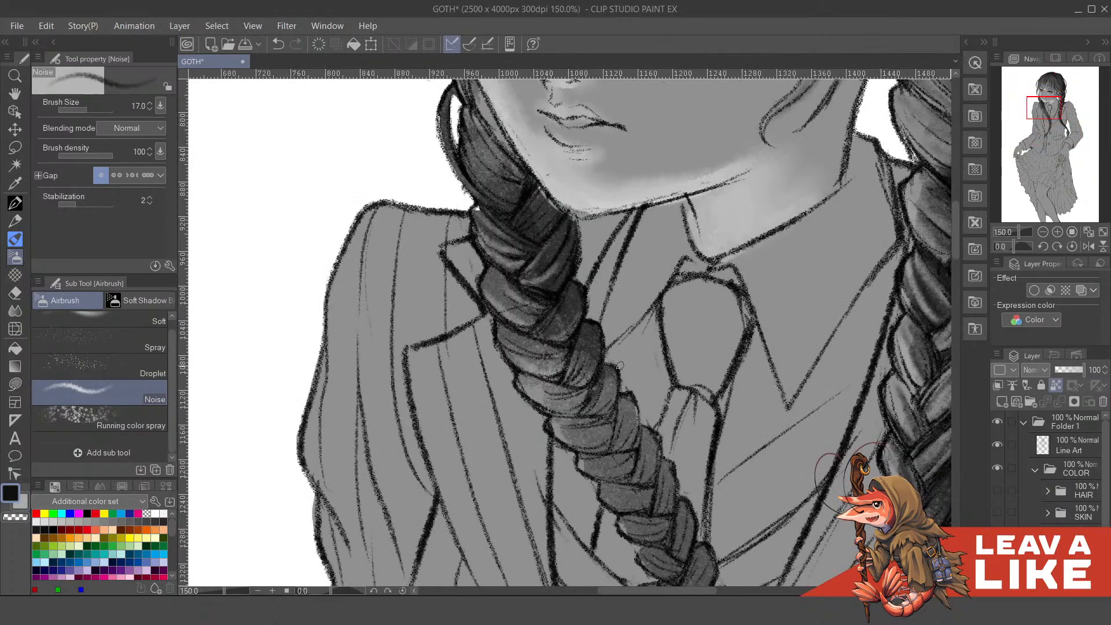
{"action": "mouse_move", "coordinate": [613, 370]}
{"action": "left_mouse_down"}
{"action": "mouse_move", "coordinate": [609, 407]}
{"action": "mouse_move", "coordinate": [609, 364]}
{"action": "mouse_move", "coordinate": [590, 387]}
{"action": "left_mouse_up"}
{"action": "mouse_move", "coordinate": [612, 336]}
{"action": "left_mouse_down"}
{"action": "mouse_move", "coordinate": [608, 382]}
{"action": "mouse_move", "coordinate": [643, 375]}
{"action": "mouse_move", "coordinate": [613, 391]}
{"action": "mouse_move", "coordinate": [631, 408]}
{"action": "mouse_move", "coordinate": [648, 396]}
{"action": "left_mouse_up"}
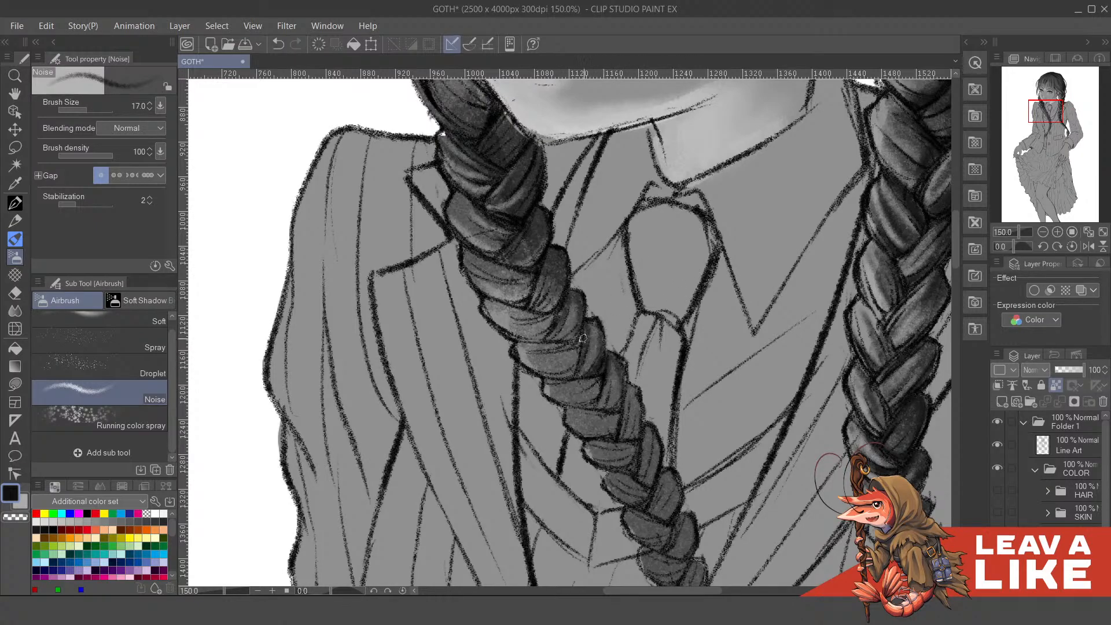
- Shade and highlight the left braid's middle segments over the vest neckline, alternating dark and light colours and undoing stray strokes
{"action": "mouse_move", "coordinate": [583, 339]}
{"action": "left_mouse_down"}
{"action": "mouse_move", "coordinate": [610, 374]}
{"action": "mouse_move", "coordinate": [606, 355]}
{"action": "mouse_move", "coordinate": [621, 404]}
{"action": "mouse_move", "coordinate": [619, 363]}
{"action": "mouse_move", "coordinate": [594, 402]}
{"action": "mouse_move", "coordinate": [615, 408]}
{"action": "mouse_move", "coordinate": [632, 388]}
{"action": "mouse_move", "coordinate": [629, 429]}
{"action": "mouse_move", "coordinate": [622, 421]}
{"action": "mouse_move", "coordinate": [633, 400]}
{"action": "mouse_move", "coordinate": [631, 439]}
{"action": "mouse_move", "coordinate": [642, 430]}
{"action": "mouse_move", "coordinate": [656, 451]}
{"action": "mouse_move", "coordinate": [651, 481]}
{"action": "mouse_move", "coordinate": [629, 376]}
{"action": "mouse_move", "coordinate": [619, 421]}
{"action": "mouse_move", "coordinate": [631, 370]}
{"action": "mouse_move", "coordinate": [649, 416]}
{"action": "mouse_move", "coordinate": [632, 445]}
{"action": "mouse_move", "coordinate": [653, 415]}
{"action": "mouse_move", "coordinate": [656, 450]}
{"action": "mouse_move", "coordinate": [642, 454]}
{"action": "mouse_move", "coordinate": [645, 422]}
{"action": "mouse_move", "coordinate": [617, 451]}
{"action": "mouse_move", "coordinate": [619, 372]}
{"action": "mouse_move", "coordinate": [612, 407]}
{"action": "mouse_move", "coordinate": [634, 412]}
{"action": "mouse_move", "coordinate": [615, 405]}
{"action": "mouse_move", "coordinate": [636, 346]}
{"action": "mouse_move", "coordinate": [641, 383]}
{"action": "mouse_move", "coordinate": [625, 408]}
{"action": "mouse_move", "coordinate": [636, 348]}
{"action": "mouse_move", "coordinate": [600, 390]}
{"action": "left_mouse_up"}
{"action": "key", "text": "ctrl+z"}
{"action": "key", "text": "x"}
{"action": "key", "text": "ctrl+z"}
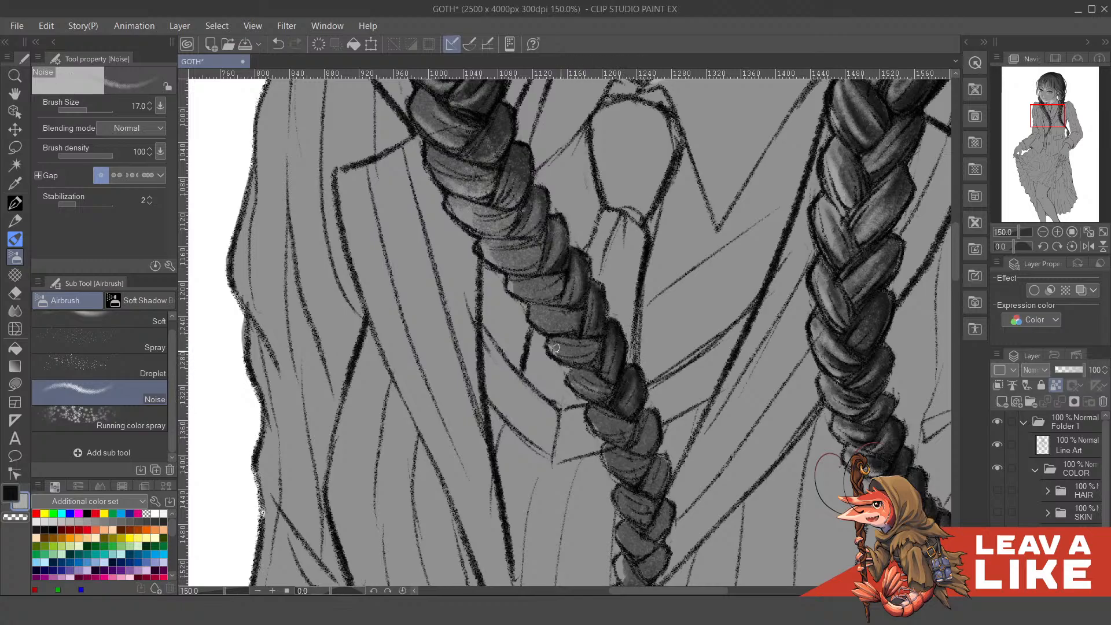
{"action": "left_click_drag", "start_coordinate": [556, 349], "coordinate": [581, 346]}
{"action": "mouse_move", "coordinate": [612, 303]}
{"action": "left_mouse_down"}
{"action": "mouse_move", "coordinate": [637, 371]}
{"action": "mouse_move", "coordinate": [588, 329]}
{"action": "left_mouse_up"}
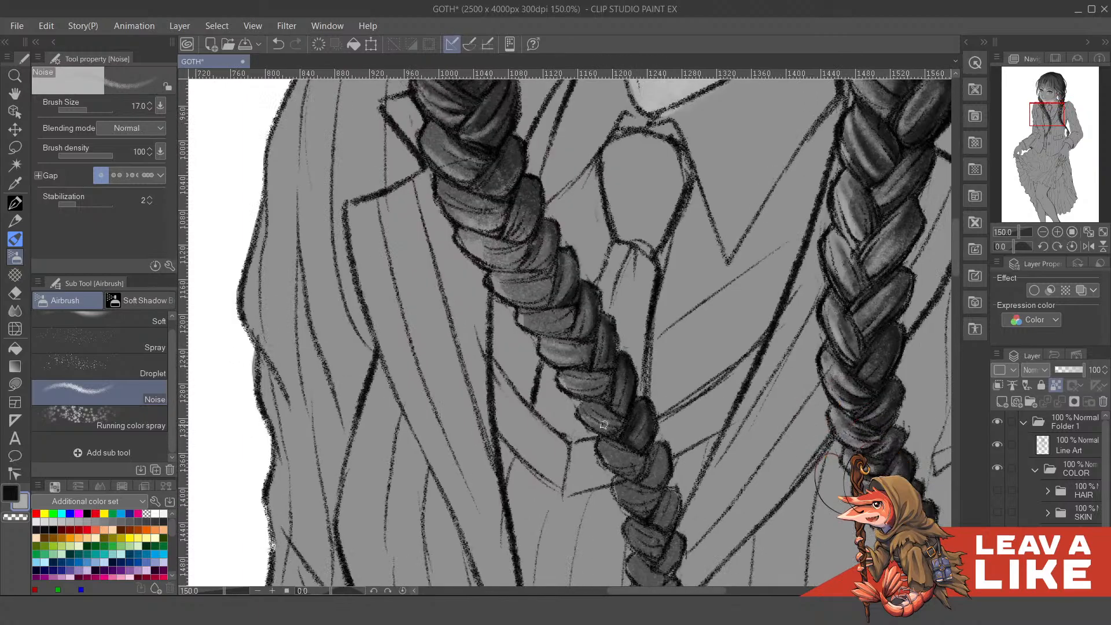
{"action": "key", "text": "ctrl+z"}
{"action": "mouse_move", "coordinate": [582, 430]}
{"action": "left_mouse_down"}
{"action": "mouse_move", "coordinate": [597, 438]}
{"action": "mouse_move", "coordinate": [617, 386]}
{"action": "left_mouse_up"}
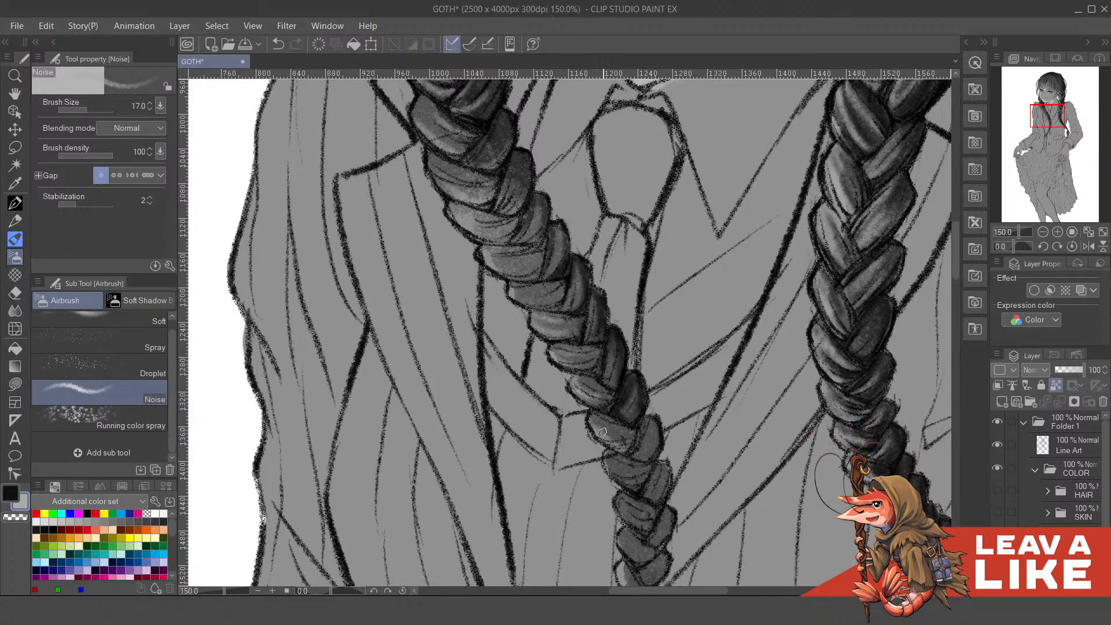
{"action": "scroll", "coordinate": [613, 419], "scroll_direction": "down", "scroll_amount": 2}
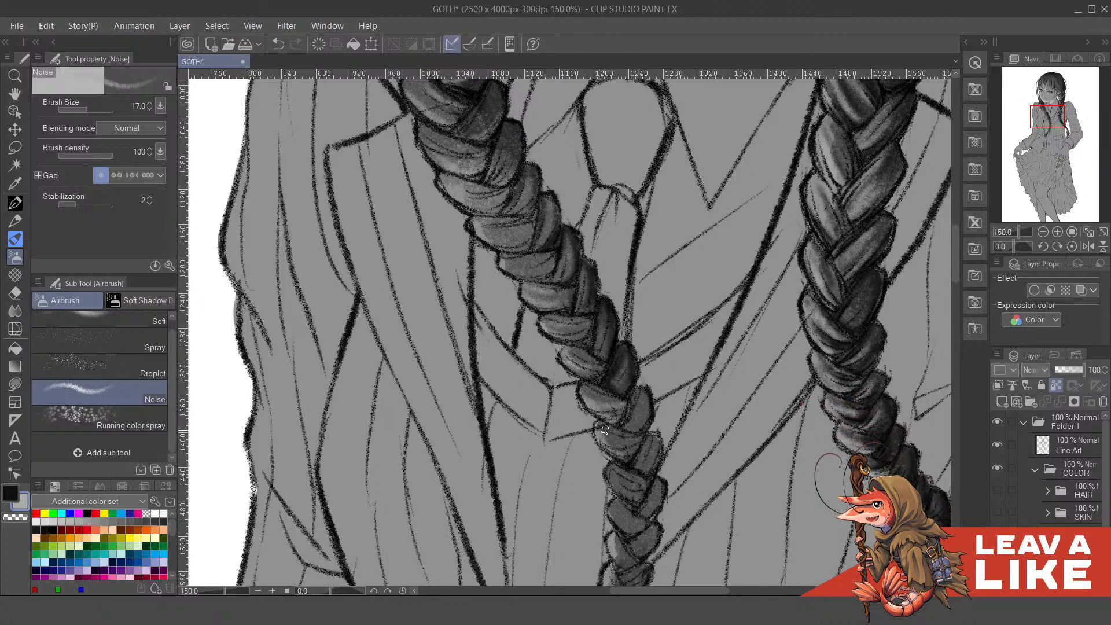
{"action": "scroll", "coordinate": [647, 429], "scroll_direction": "down", "scroll_amount": 2}
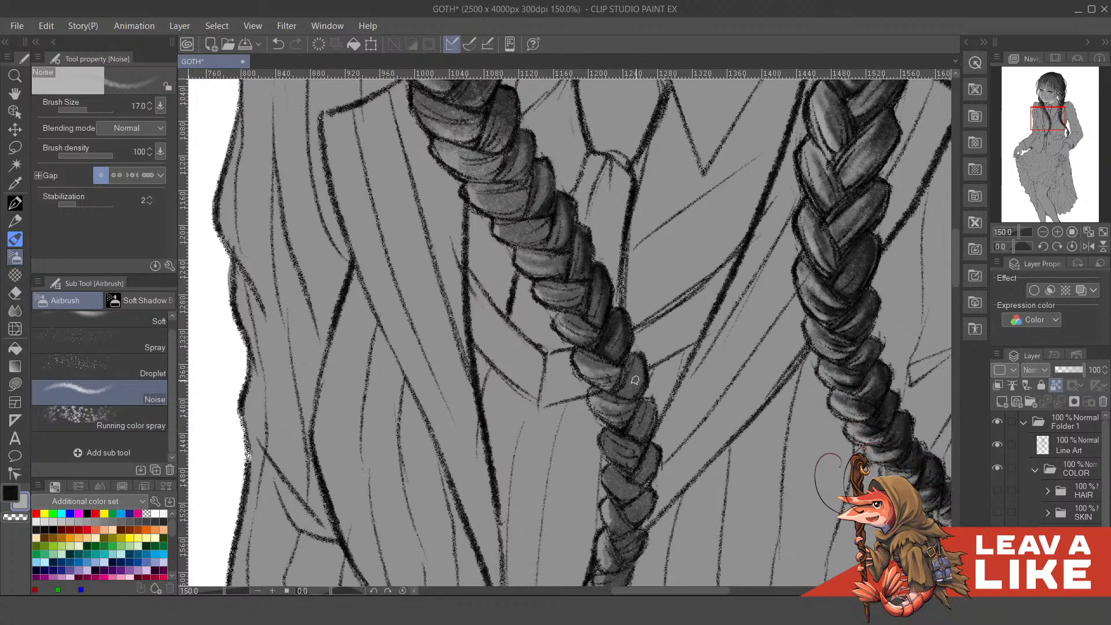
- Paint dark shadows and light strand highlights on the left braid's segments just below the vest neckline
{"action": "key", "text": "x"}
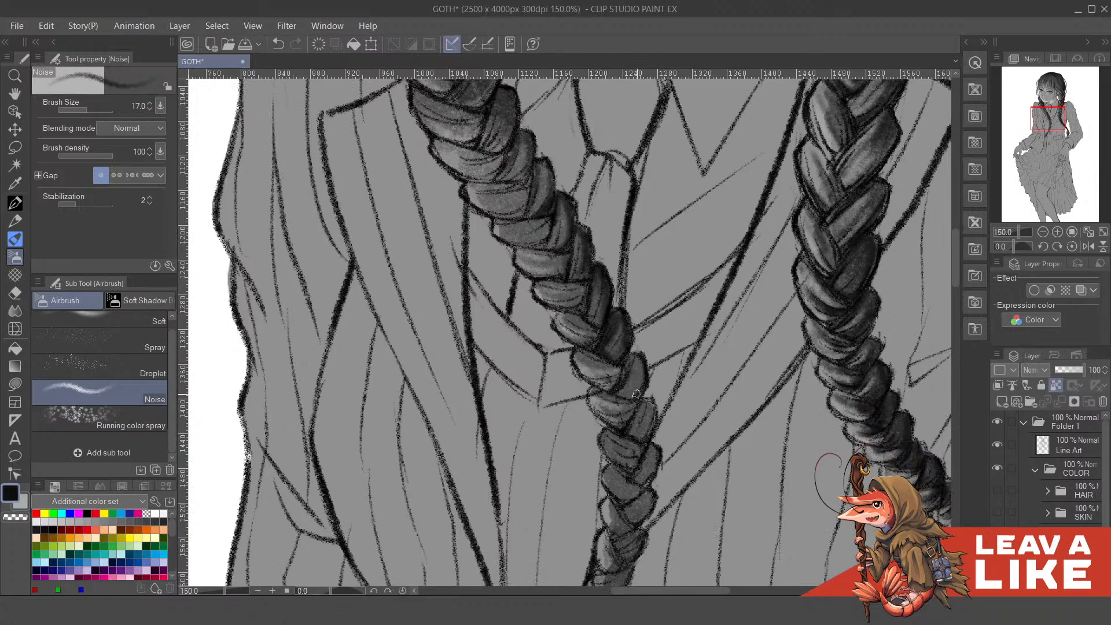
{"action": "left_click_drag", "start_coordinate": [636, 394], "coordinate": [622, 394]}
{"action": "mouse_move", "coordinate": [640, 357]}
{"action": "left_mouse_down"}
{"action": "mouse_move", "coordinate": [673, 340]}
{"action": "mouse_move", "coordinate": [613, 380]}
{"action": "mouse_move", "coordinate": [648, 356]}
{"action": "mouse_move", "coordinate": [624, 360]}
{"action": "mouse_move", "coordinate": [641, 335]}
{"action": "mouse_move", "coordinate": [648, 385]}
{"action": "mouse_move", "coordinate": [630, 401]}
{"action": "mouse_move", "coordinate": [646, 390]}
{"action": "mouse_move", "coordinate": [649, 348]}
{"action": "mouse_move", "coordinate": [649, 375]}
{"action": "mouse_move", "coordinate": [629, 393]}
{"action": "mouse_move", "coordinate": [609, 377]}
{"action": "mouse_move", "coordinate": [625, 397]}
{"action": "left_mouse_up"}
{"action": "scroll", "coordinate": [631, 355], "scroll_direction": "down", "scroll_amount": 2}
{"action": "scroll", "coordinate": [650, 374], "scroll_direction": "down", "scroll_amount": 2}
{"action": "key", "text": "x"}
{"action": "mouse_move", "coordinate": [606, 361]}
{"action": "left_mouse_down"}
{"action": "mouse_move", "coordinate": [634, 375]}
{"action": "mouse_move", "coordinate": [634, 365]}
{"action": "mouse_move", "coordinate": [649, 388]}
{"action": "mouse_move", "coordinate": [632, 395]}
{"action": "mouse_move", "coordinate": [636, 359]}
{"action": "mouse_move", "coordinate": [622, 360]}
{"action": "mouse_move", "coordinate": [654, 356]}
{"action": "mouse_move", "coordinate": [635, 382]}
{"action": "mouse_move", "coordinate": [637, 369]}
{"action": "mouse_move", "coordinate": [629, 412]}
{"action": "left_mouse_up"}
{"action": "key", "text": "x"}
{"action": "key", "text": "ctrl+z"}
{"action": "scroll", "coordinate": [653, 353], "scroll_direction": "down", "scroll_amount": 2}
{"action": "key", "text": "x"}
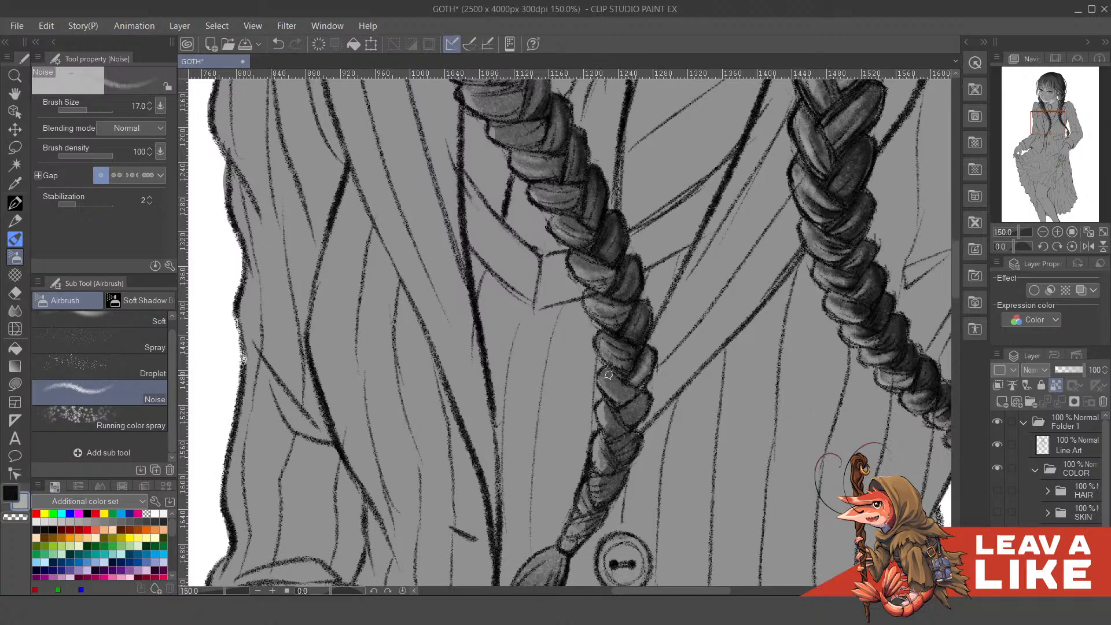
- Shade the narrowing lowest segments of the left braid down to its tie above the jacket button
{"action": "key", "text": "x"}
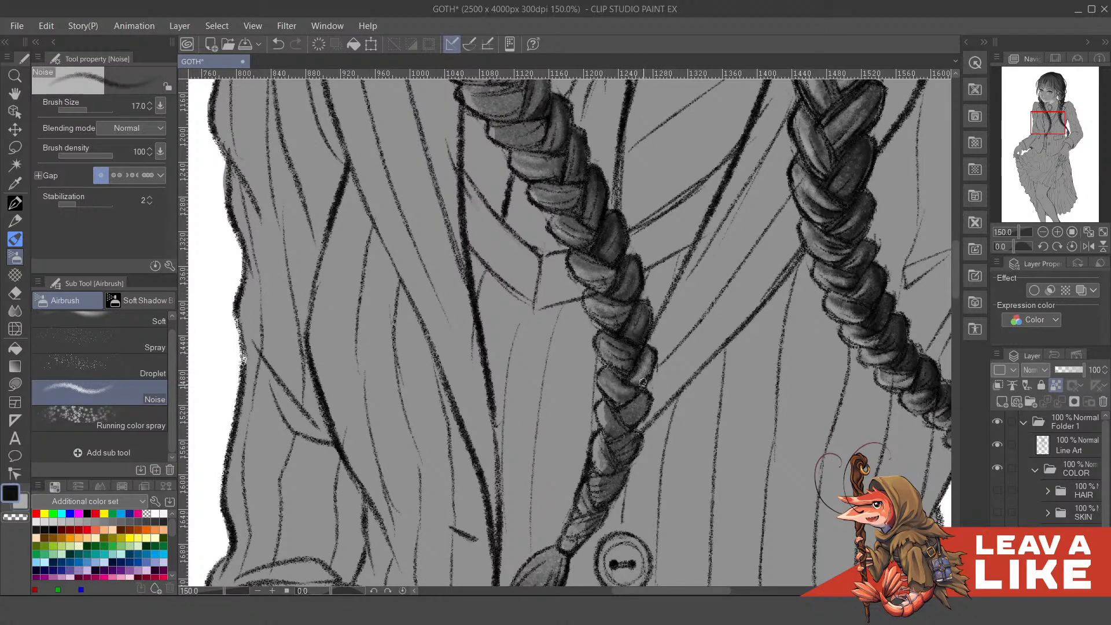
{"action": "scroll", "coordinate": [655, 349], "scroll_direction": "down", "scroll_amount": 1}
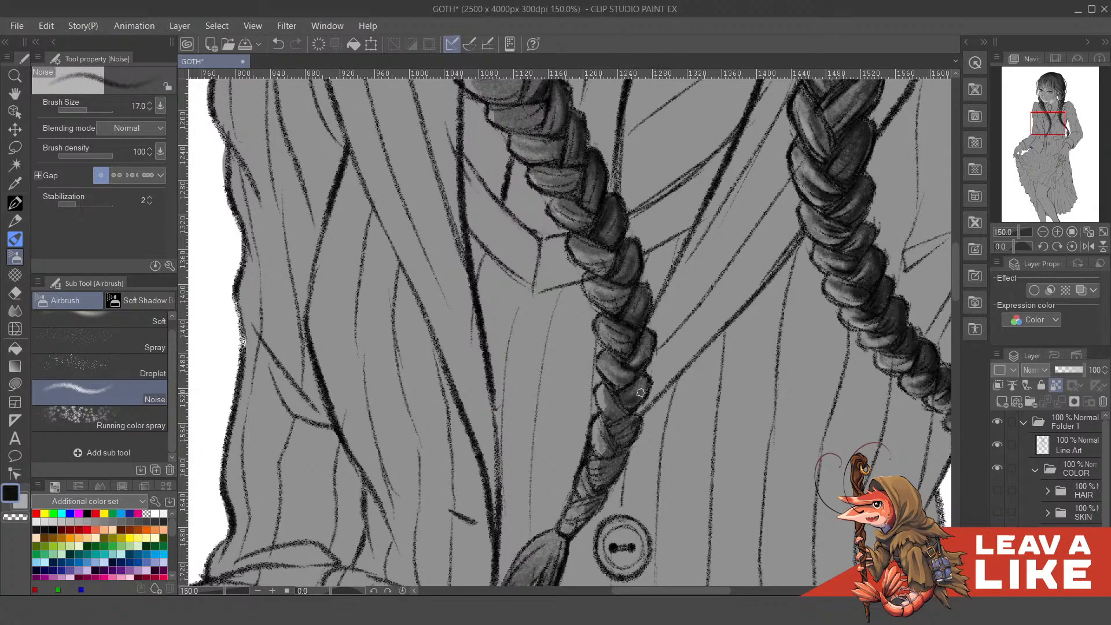
{"action": "scroll", "coordinate": [640, 393], "scroll_direction": "down", "scroll_amount": 1}
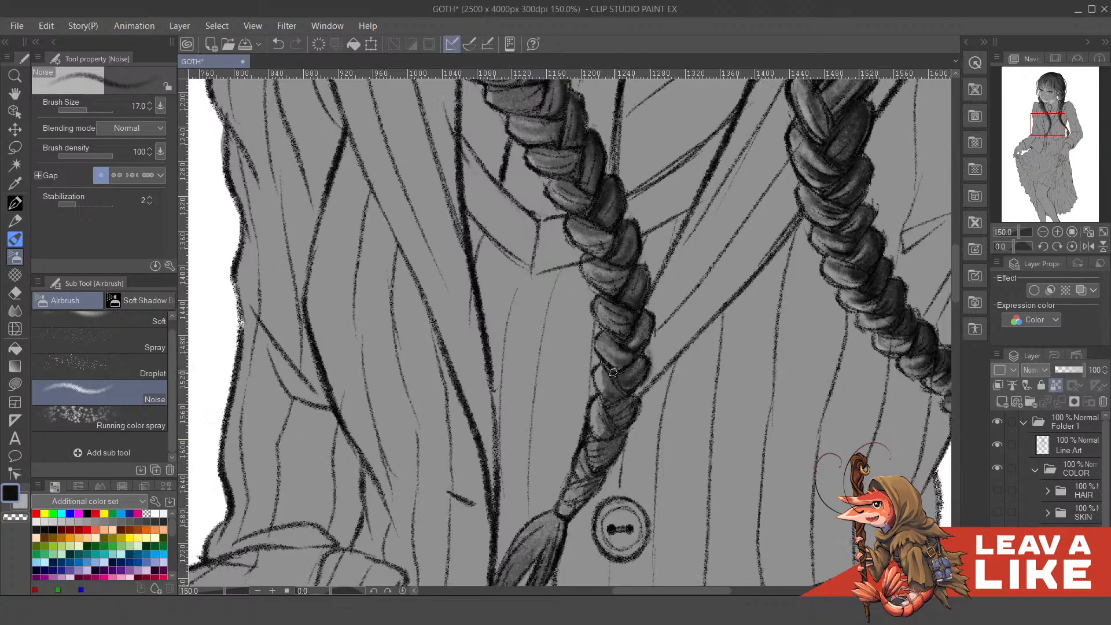
{"action": "key", "text": "x"}
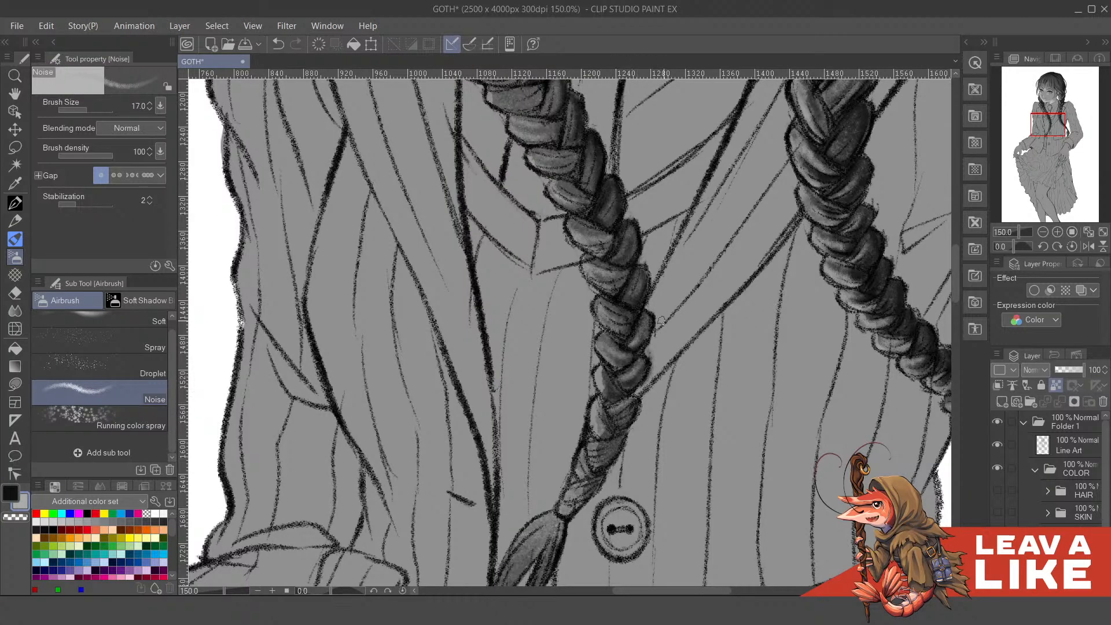
{"action": "scroll", "coordinate": [637, 391], "scroll_direction": "down", "scroll_amount": 2}
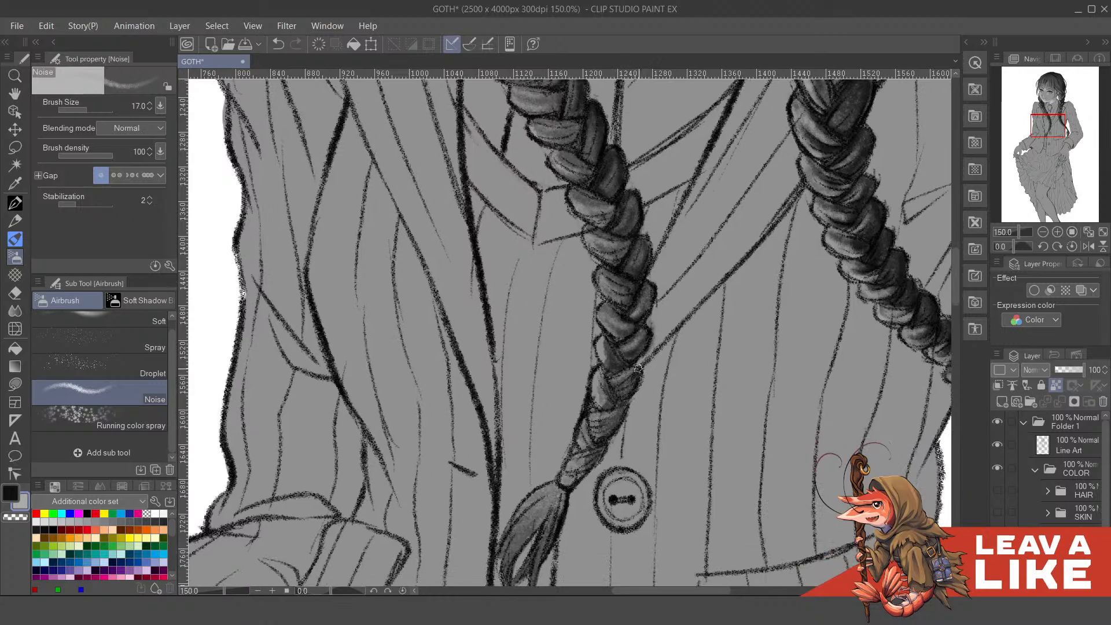
{"action": "key", "text": "x"}
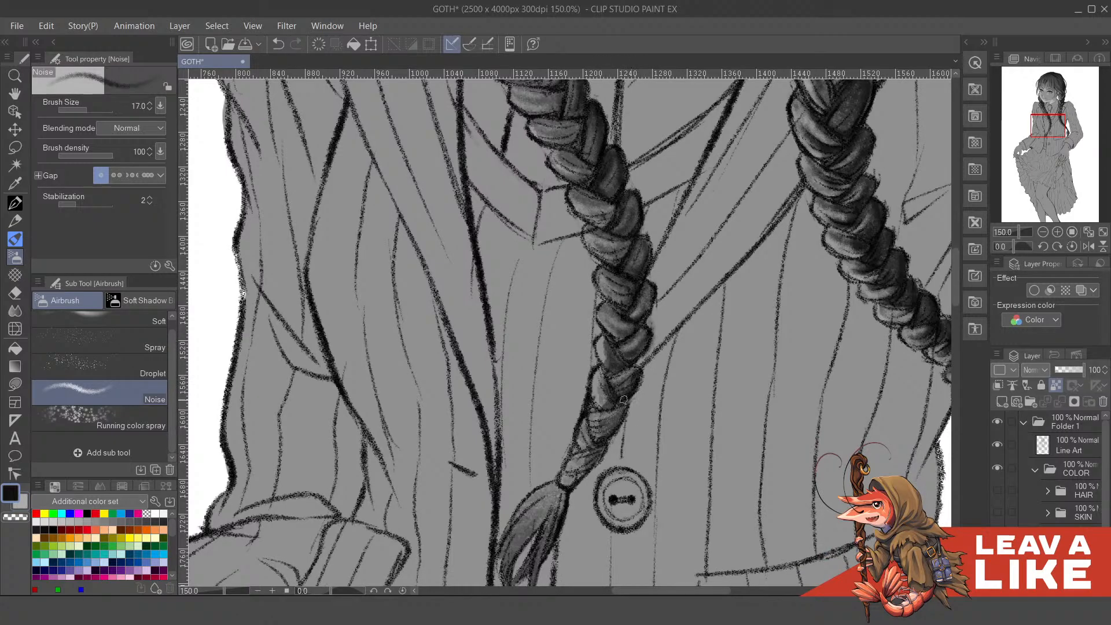
{"action": "mouse_move", "coordinate": [616, 431]}
{"action": "left_mouse_down"}
{"action": "mouse_move", "coordinate": [623, 378]}
{"action": "mouse_move", "coordinate": [631, 428]}
{"action": "mouse_move", "coordinate": [627, 408]}
{"action": "mouse_move", "coordinate": [592, 401]}
{"action": "mouse_move", "coordinate": [607, 423]}
{"action": "mouse_move", "coordinate": [596, 408]}
{"action": "mouse_move", "coordinate": [615, 410]}
{"action": "mouse_move", "coordinate": [591, 433]}
{"action": "mouse_move", "coordinate": [607, 415]}
{"action": "mouse_move", "coordinate": [598, 447]}
{"action": "mouse_move", "coordinate": [581, 453]}
{"action": "mouse_move", "coordinate": [611, 401]}
{"action": "mouse_move", "coordinate": [589, 449]}
{"action": "mouse_move", "coordinate": [566, 458]}
{"action": "mouse_move", "coordinate": [610, 405]}
{"action": "mouse_move", "coordinate": [576, 460]}
{"action": "left_mouse_up"}
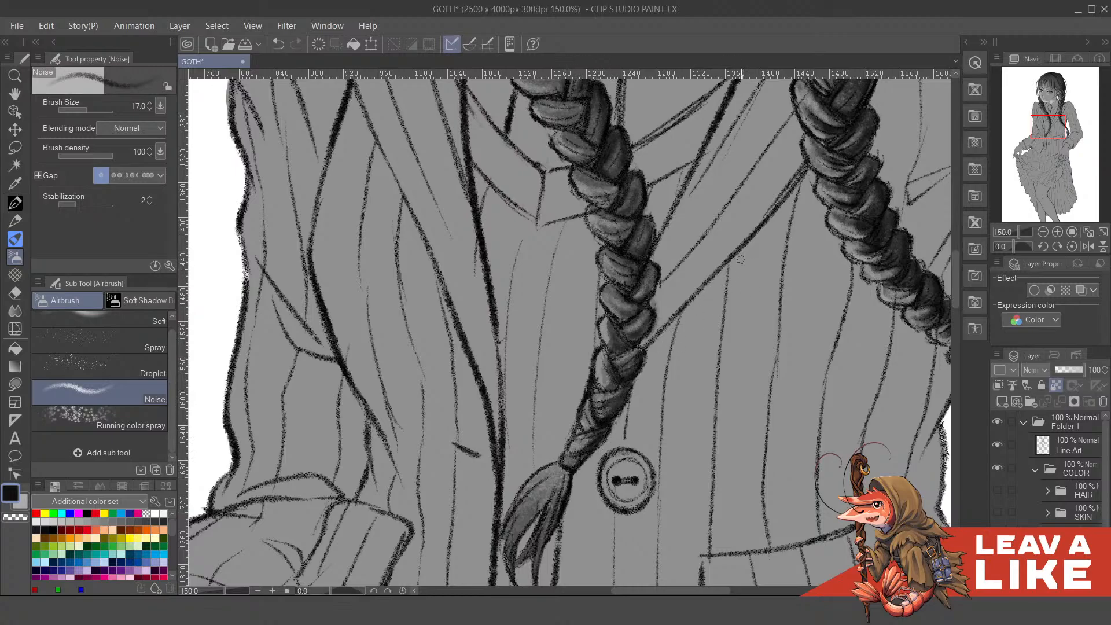
- Add brighter highlights to the left braid's top segments below the jaw, undoing an unwanted stroke
{"action": "scroll", "coordinate": [750, 258], "scroll_direction": "down", "scroll_amount": 2}
{"action": "left_click_drag", "start_coordinate": [787, 243], "coordinate": [650, 427]}
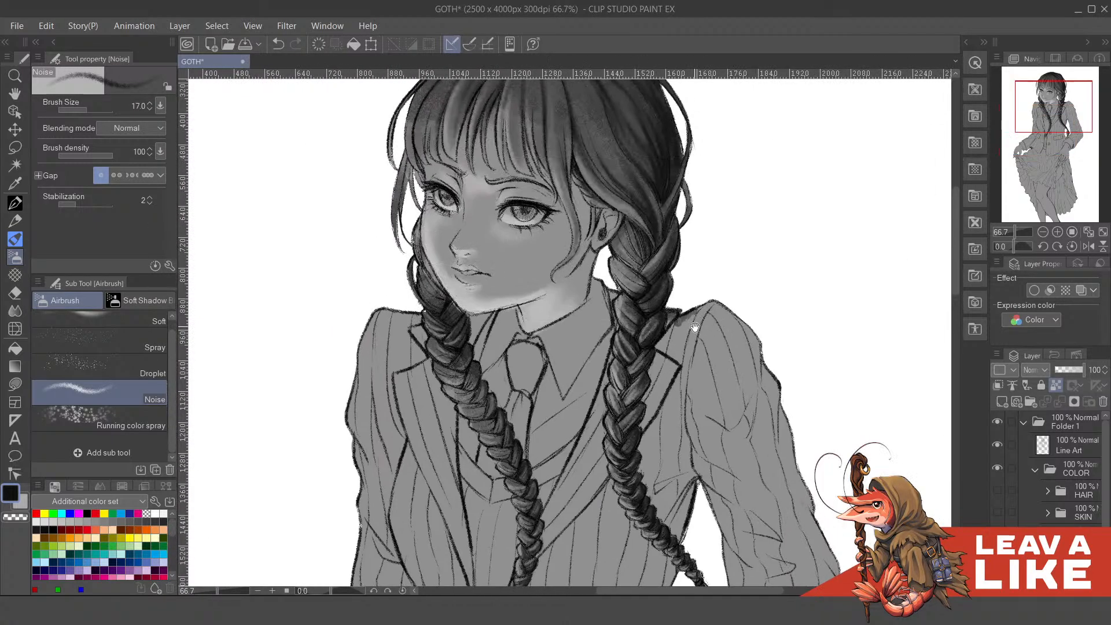
{"action": "left_click_drag", "start_coordinate": [706, 399], "coordinate": [640, 301]}
{"action": "scroll", "coordinate": [445, 287], "scroll_direction": "up", "scroll_amount": 2}
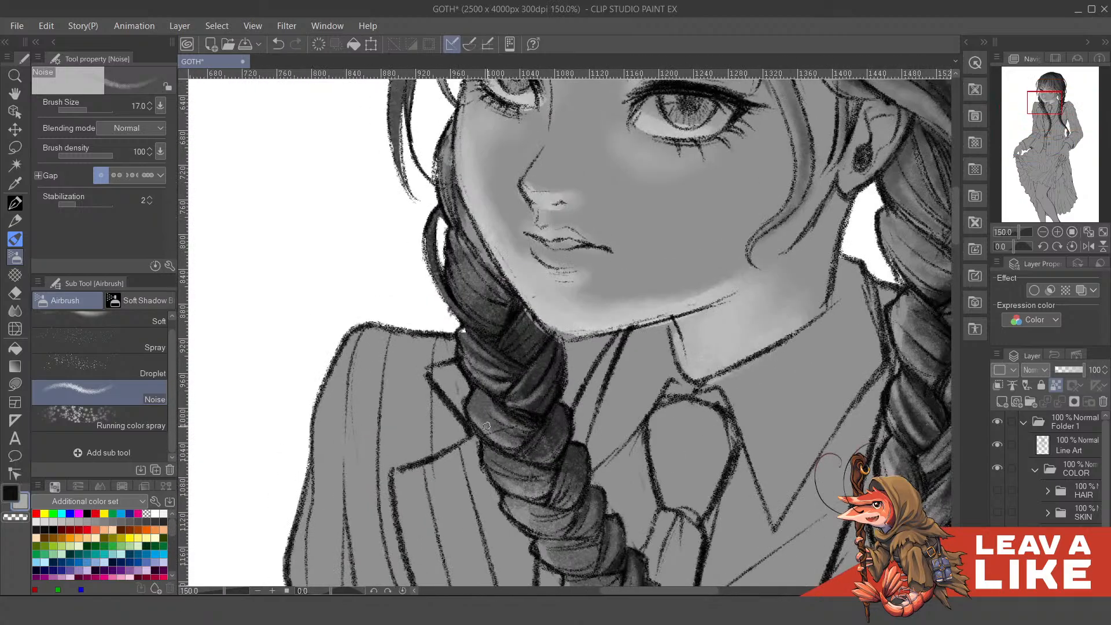
{"action": "mouse_move", "coordinate": [486, 426]}
{"action": "left_mouse_down"}
{"action": "mouse_move", "coordinate": [481, 412]}
{"action": "mouse_move", "coordinate": [528, 377]}
{"action": "mouse_move", "coordinate": [530, 392]}
{"action": "mouse_move", "coordinate": [509, 350]}
{"action": "mouse_move", "coordinate": [521, 310]}
{"action": "mouse_move", "coordinate": [537, 367]}
{"action": "mouse_move", "coordinate": [487, 354]}
{"action": "mouse_move", "coordinate": [500, 321]}
{"action": "mouse_move", "coordinate": [492, 351]}
{"action": "mouse_move", "coordinate": [505, 416]}
{"action": "left_mouse_up"}
{"action": "key", "text": "ctrl+z"}
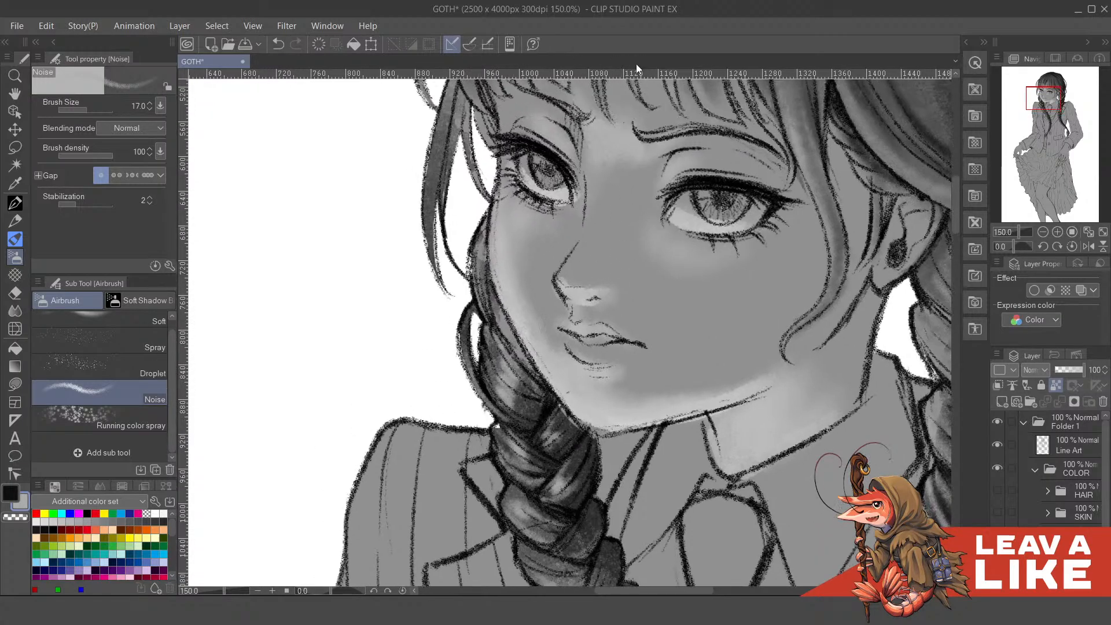
- Sample a grey from the left braid and brush brighter highlights along its middle and lower segments toward the tail
{"action": "scroll", "coordinate": [664, 165], "scroll_direction": "down", "scroll_amount": 2}
{"action": "left_click_drag", "start_coordinate": [832, 352], "coordinate": [669, 296]}
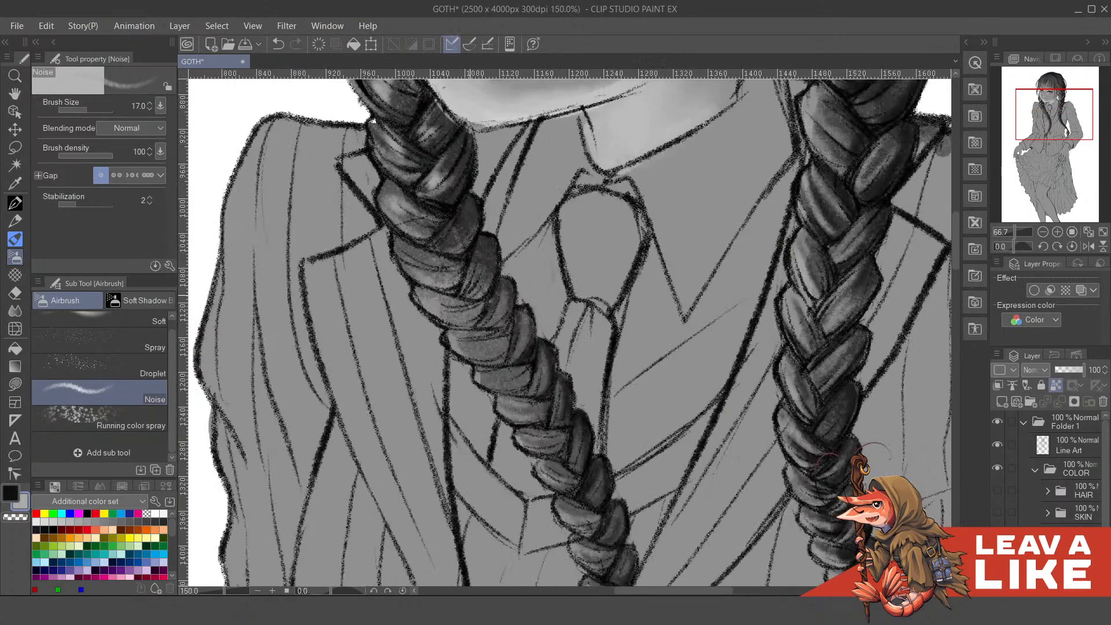
{"action": "scroll", "coordinate": [457, 319], "scroll_direction": "up", "scroll_amount": 2}
{"action": "mouse_move", "coordinate": [483, 343]}
{"action": "left_mouse_down"}
{"action": "mouse_move", "coordinate": [530, 368]}
{"action": "mouse_move", "coordinate": [499, 378]}
{"action": "mouse_move", "coordinate": [534, 379]}
{"action": "mouse_move", "coordinate": [525, 390]}
{"action": "mouse_move", "coordinate": [512, 382]}
{"action": "mouse_move", "coordinate": [527, 392]}
{"action": "mouse_move", "coordinate": [549, 387]}
{"action": "mouse_move", "coordinate": [536, 381]}
{"action": "mouse_move", "coordinate": [549, 427]}
{"action": "left_mouse_up"}
{"action": "left_click", "coordinate": [475, 358], "text": "alt"}
{"action": "mouse_move", "coordinate": [558, 434]}
{"action": "left_mouse_down"}
{"action": "mouse_move", "coordinate": [542, 398]}
{"action": "mouse_move", "coordinate": [549, 427]}
{"action": "left_mouse_up"}
{"action": "mouse_move", "coordinate": [550, 419]}
{"action": "left_mouse_down"}
{"action": "mouse_move", "coordinate": [533, 377]}
{"action": "mouse_move", "coordinate": [543, 438]}
{"action": "mouse_move", "coordinate": [528, 461]}
{"action": "mouse_move", "coordinate": [541, 449]}
{"action": "left_mouse_up"}
{"action": "mouse_move", "coordinate": [541, 449]}
{"action": "left_mouse_down"}
{"action": "mouse_move", "coordinate": [527, 352]}
{"action": "mouse_move", "coordinate": [525, 399]}
{"action": "mouse_move", "coordinate": [510, 381]}
{"action": "left_mouse_up"}
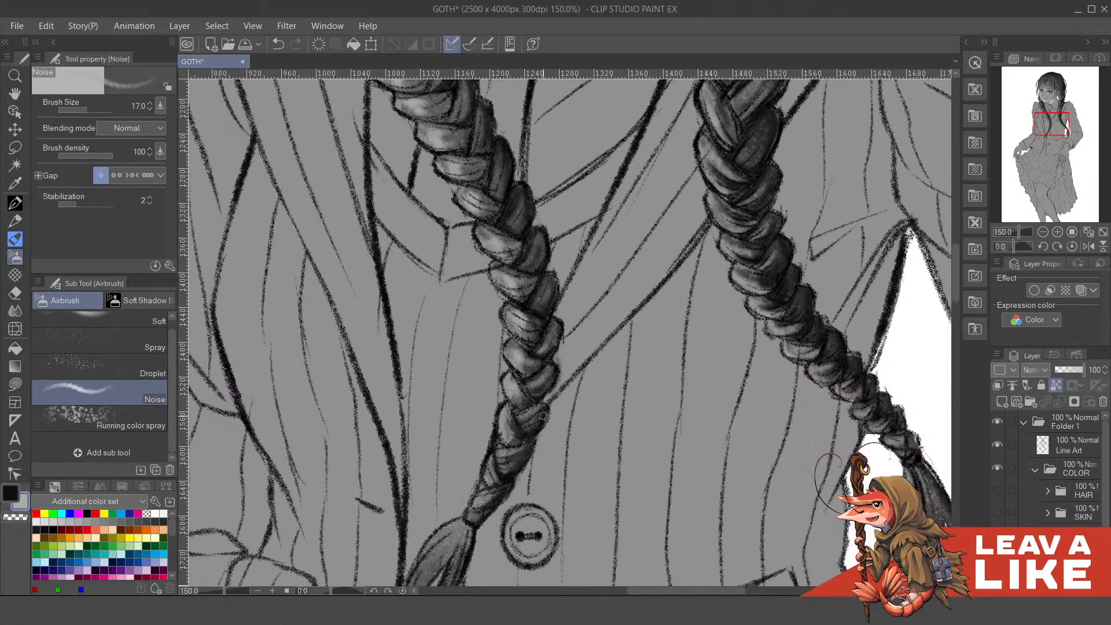
- Try a light highlight on the centre of the fringe with the small Noise brush and undo it
{"action": "key", "text": "ctrl+minus"}
{"action": "key", "text": "ctrl+minus"}
{"action": "left_click_drag", "start_coordinate": [752, 240], "coordinate": [676, 452]}
{"action": "scroll", "coordinate": [638, 198], "scroll_direction": "up", "scroll_amount": 3}
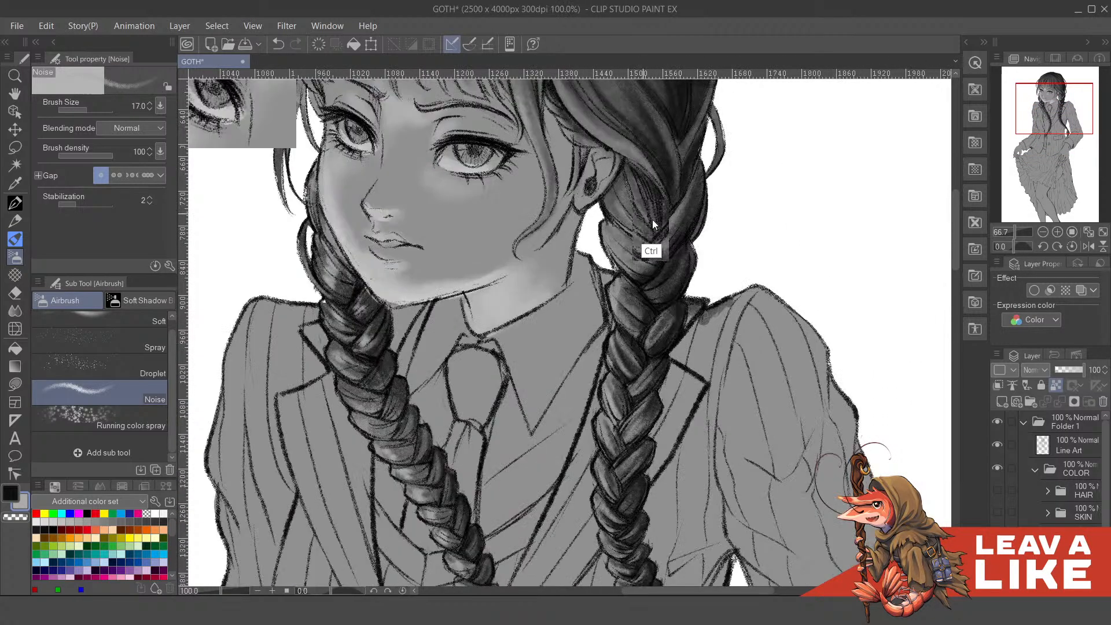
{"action": "mouse_move", "coordinate": [498, 272]}
{"action": "left_mouse_down"}
{"action": "mouse_move", "coordinate": [632, 347]}
{"action": "mouse_move", "coordinate": [626, 281]}
{"action": "mouse_move", "coordinate": [637, 290]}
{"action": "mouse_move", "coordinate": [648, 242]}
{"action": "mouse_move", "coordinate": [692, 375]}
{"action": "left_mouse_up"}
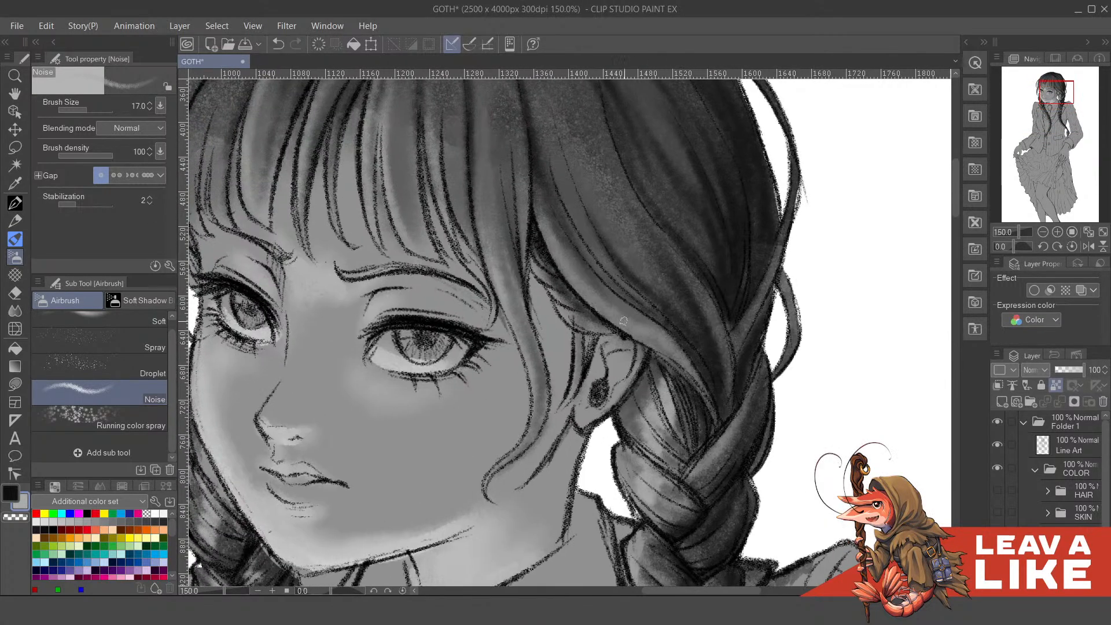
{"action": "scroll", "coordinate": [612, 231], "scroll_direction": "down", "scroll_amount": 2}
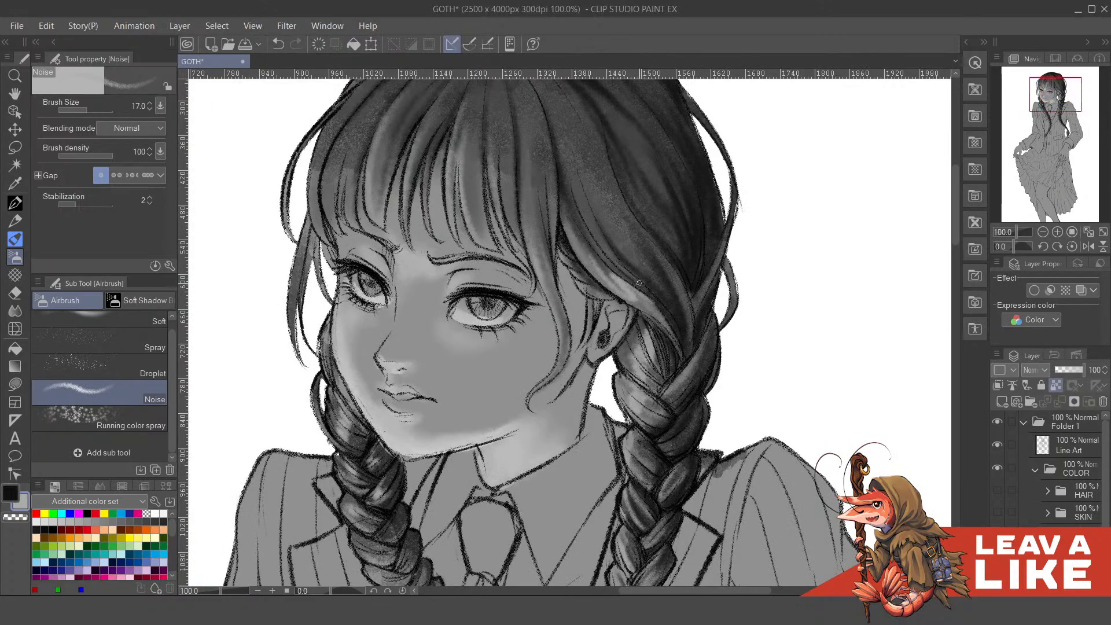
{"action": "mouse_move", "coordinate": [465, 191]}
{"action": "left_mouse_down"}
{"action": "mouse_move", "coordinate": [521, 316]}
{"action": "mouse_move", "coordinate": [514, 252]}
{"action": "mouse_move", "coordinate": [527, 294]}
{"action": "left_mouse_up"}
{"action": "key", "text": "ctrl+z"}
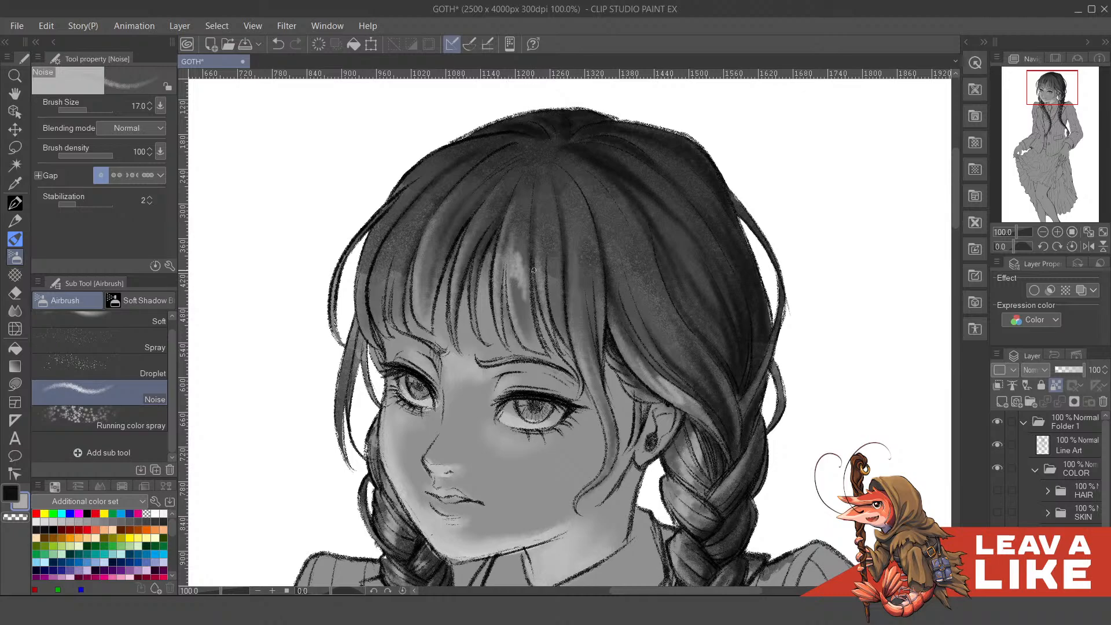
{"action": "key", "text": "ctrl+z"}
- Enlarge the Noise brush to 40 and paint a band of soft highlights across the side hair above the ear
{"action": "key", "text": "bracketright"}
{"action": "key", "text": "bracketright"}
{"action": "key", "text": "bracketright"}
{"action": "key", "text": "bracketright"}
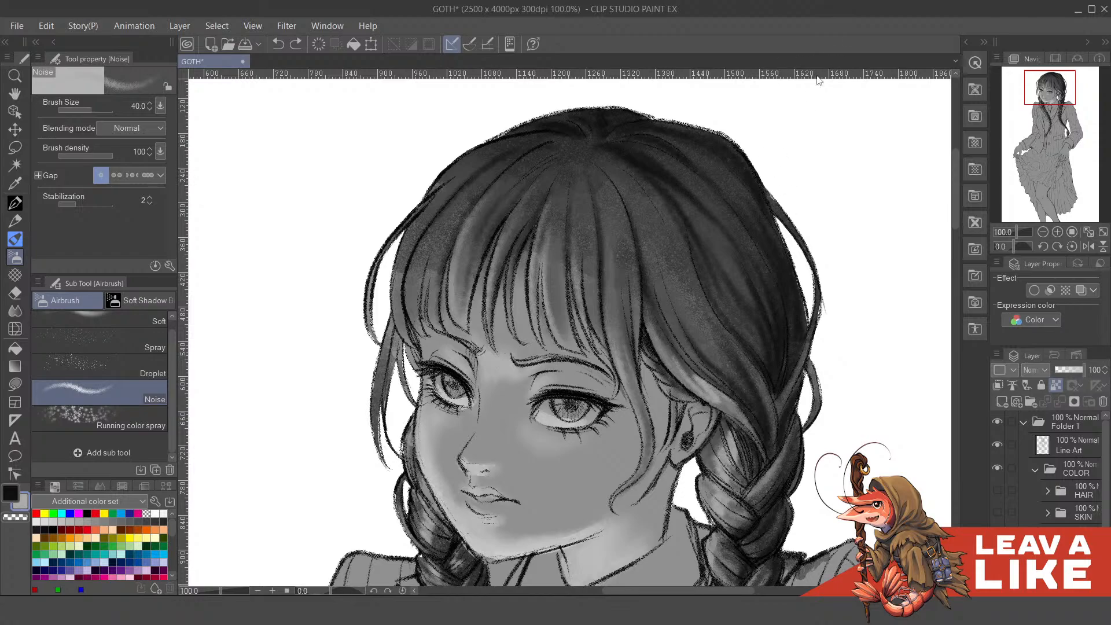
{"action": "left_click_drag", "start_coordinate": [701, 346], "coordinate": [752, 358]}
{"action": "mouse_move", "coordinate": [632, 281]}
{"action": "left_mouse_down"}
{"action": "mouse_move", "coordinate": [680, 277]}
{"action": "mouse_move", "coordinate": [661, 298]}
{"action": "mouse_move", "coordinate": [668, 293]}
{"action": "mouse_move", "coordinate": [686, 338]}
{"action": "mouse_move", "coordinate": [691, 313]}
{"action": "mouse_move", "coordinate": [712, 326]}
{"action": "mouse_move", "coordinate": [712, 304]}
{"action": "mouse_move", "coordinate": [747, 322]}
{"action": "mouse_move", "coordinate": [742, 296]}
{"action": "mouse_move", "coordinate": [796, 338]}
{"action": "mouse_move", "coordinate": [763, 298]}
{"action": "mouse_move", "coordinate": [774, 308]}
{"action": "mouse_move", "coordinate": [770, 299]}
{"action": "mouse_move", "coordinate": [792, 300]}
{"action": "mouse_move", "coordinate": [786, 293]}
{"action": "mouse_move", "coordinate": [800, 310]}
{"action": "mouse_move", "coordinate": [815, 285]}
{"action": "mouse_move", "coordinate": [810, 294]}
{"action": "mouse_move", "coordinate": [794, 269]}
{"action": "mouse_move", "coordinate": [821, 323]}
{"action": "mouse_move", "coordinate": [810, 258]}
{"action": "left_mouse_up"}
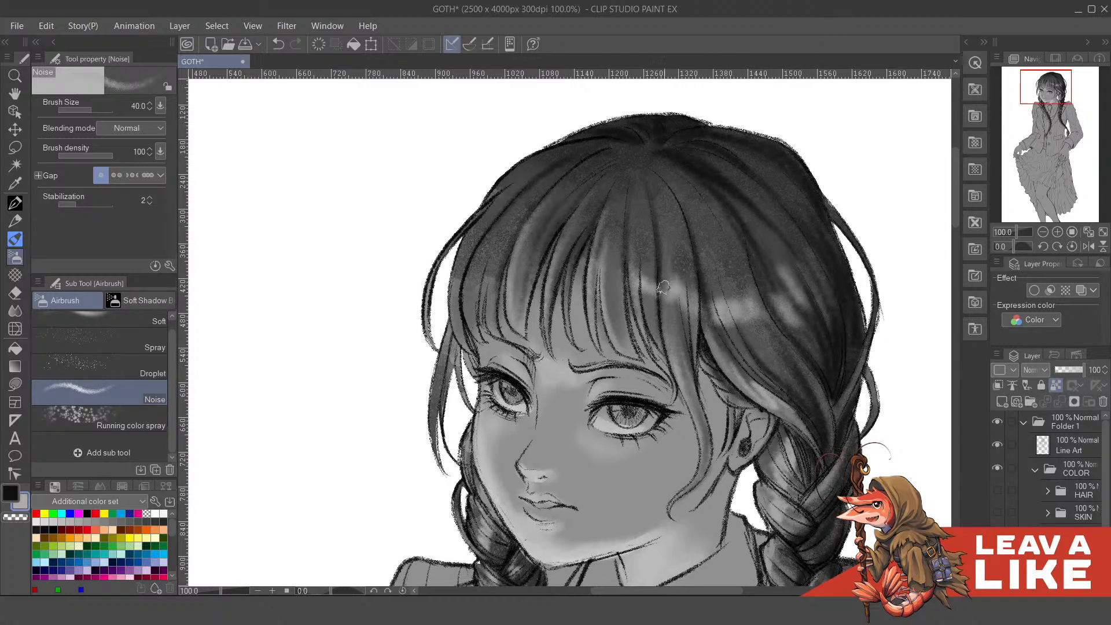
- Continue the highlight band across the central fringe strands below the parting
{"action": "mouse_move", "coordinate": [663, 286]}
{"action": "left_mouse_down"}
{"action": "mouse_move", "coordinate": [686, 360]}
{"action": "mouse_move", "coordinate": [657, 233]}
{"action": "mouse_move", "coordinate": [661, 278]}
{"action": "mouse_move", "coordinate": [647, 315]}
{"action": "mouse_move", "coordinate": [653, 248]}
{"action": "mouse_move", "coordinate": [630, 229]}
{"action": "mouse_move", "coordinate": [634, 270]}
{"action": "mouse_move", "coordinate": [627, 215]}
{"action": "left_mouse_up"}
{"action": "left_click_drag", "start_coordinate": [626, 254], "coordinate": [633, 199]}
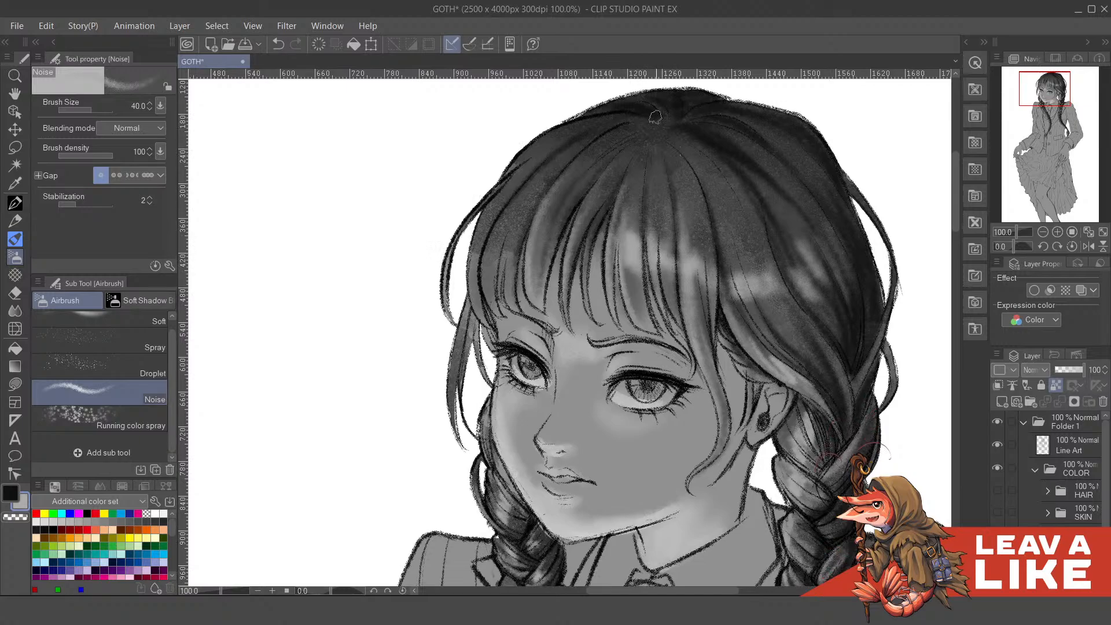
{"action": "left_click_drag", "start_coordinate": [656, 117], "coordinate": [662, 124]}
{"action": "left_click_drag", "start_coordinate": [617, 270], "coordinate": [622, 235]}
{"action": "left_click_drag", "start_coordinate": [672, 97], "coordinate": [676, 118]}
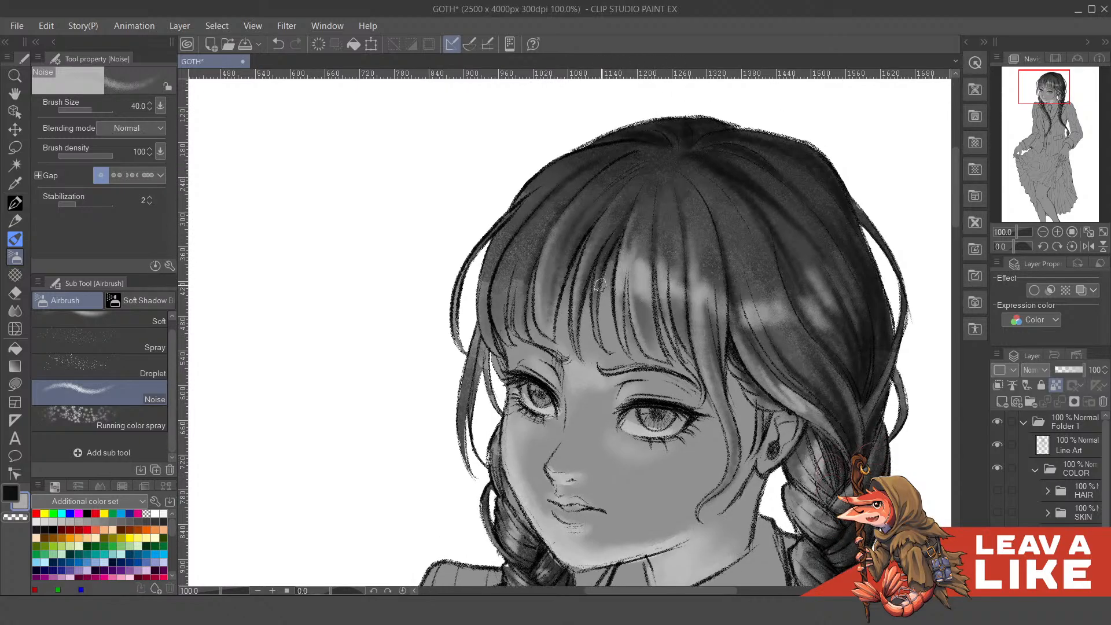
- Undo the last fringe stroke and brush highlights along the remaining fringe strands toward the far temple
{"action": "key", "text": "ctrl+z"}
{"action": "left_click_drag", "start_coordinate": [584, 280], "coordinate": [594, 236]}
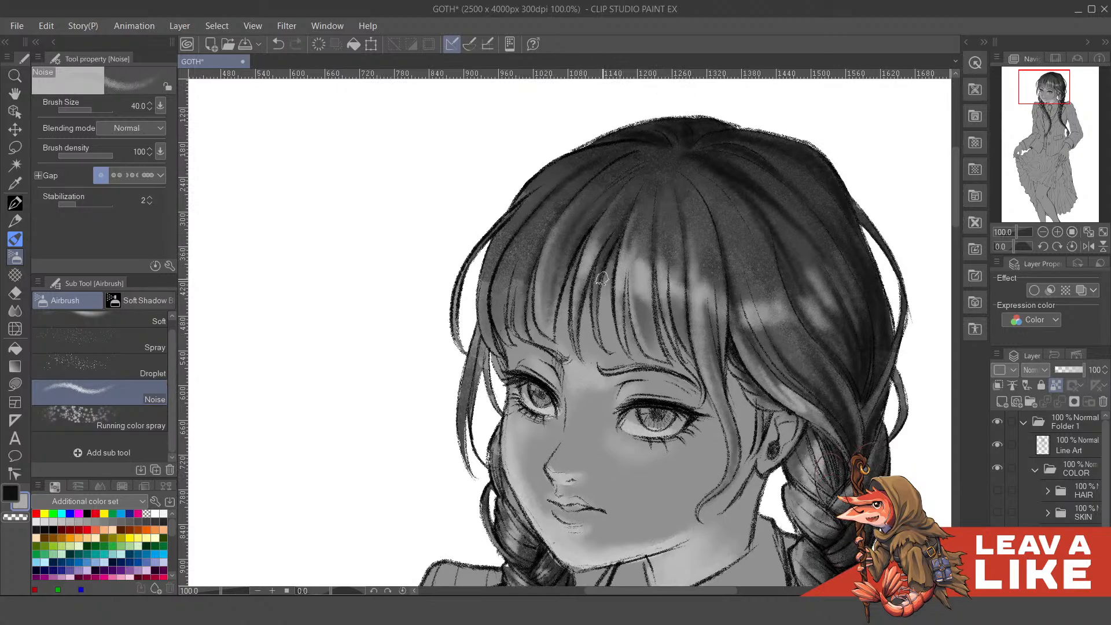
{"action": "mouse_move", "coordinate": [601, 279]}
{"action": "left_mouse_down"}
{"action": "mouse_move", "coordinate": [611, 240]}
{"action": "mouse_move", "coordinate": [667, 237]}
{"action": "left_mouse_up"}
{"action": "left_click_drag", "start_coordinate": [611, 291], "coordinate": [624, 260]}
{"action": "mouse_move", "coordinate": [608, 293]}
{"action": "left_mouse_down"}
{"action": "mouse_move", "coordinate": [613, 241]}
{"action": "mouse_move", "coordinate": [605, 264]}
{"action": "mouse_move", "coordinate": [635, 224]}
{"action": "mouse_move", "coordinate": [618, 270]}
{"action": "mouse_move", "coordinate": [625, 242]}
{"action": "left_mouse_up"}
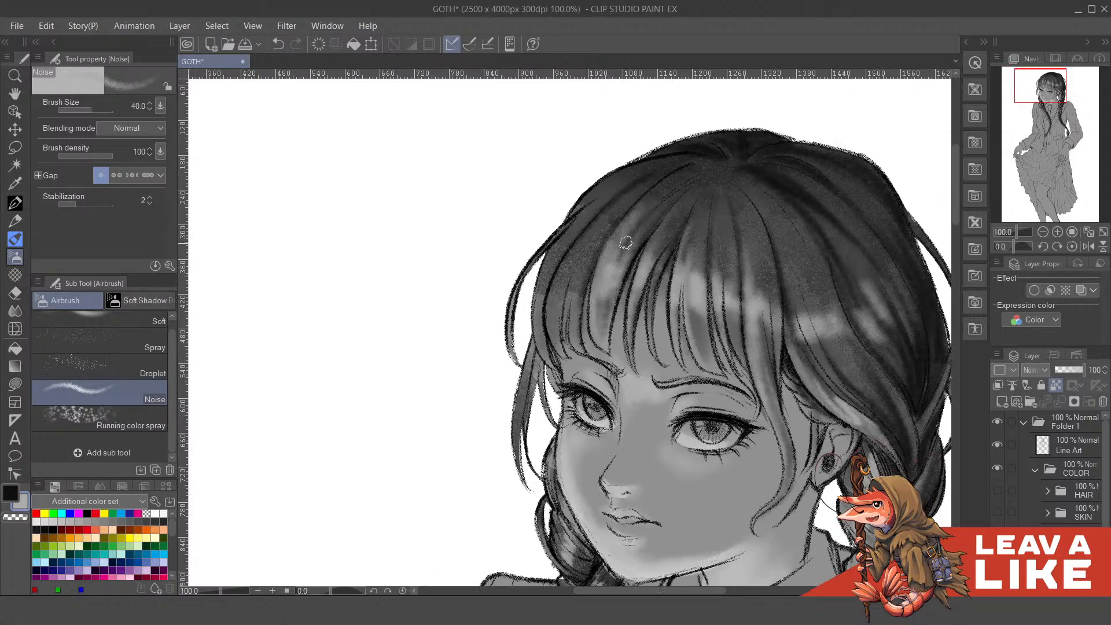
{"action": "mouse_move", "coordinate": [629, 304]}
{"action": "left_mouse_down"}
{"action": "mouse_move", "coordinate": [639, 269]}
{"action": "mouse_move", "coordinate": [602, 243]}
{"action": "mouse_move", "coordinate": [705, 222]}
{"action": "left_mouse_up"}
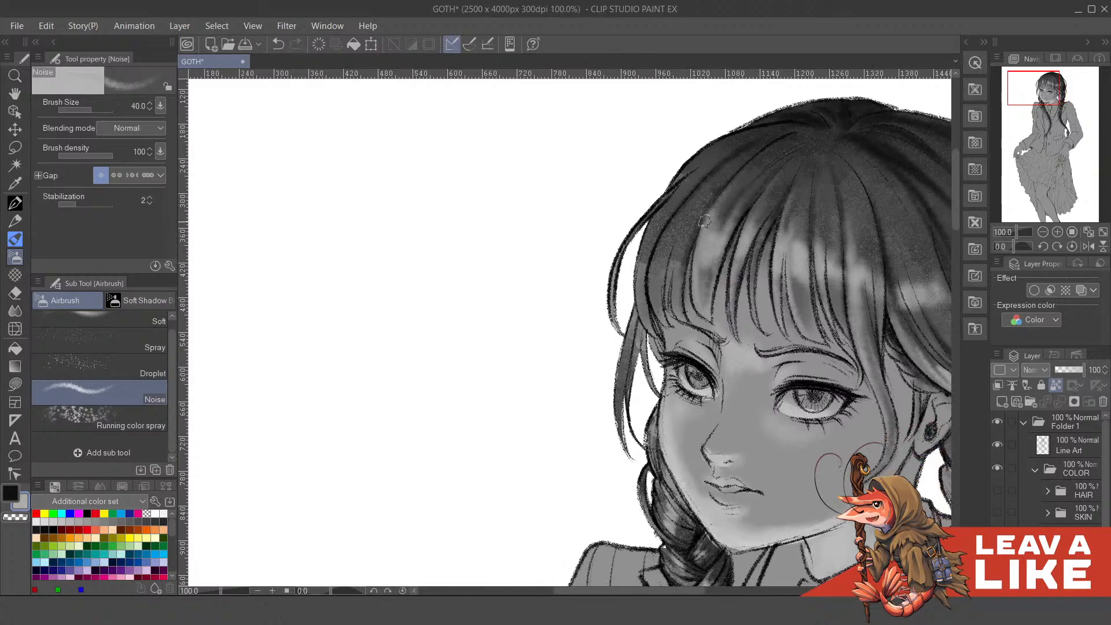
{"action": "left_click_drag", "start_coordinate": [668, 269], "coordinate": [698, 204]}
{"action": "mouse_move", "coordinate": [660, 267]}
{"action": "left_mouse_down"}
{"action": "mouse_move", "coordinate": [669, 242]}
{"action": "mouse_move", "coordinate": [665, 261]}
{"action": "mouse_move", "coordinate": [688, 203]}
{"action": "left_mouse_up"}
{"action": "left_click_drag", "start_coordinate": [648, 255], "coordinate": [652, 231]}
{"action": "left_click_drag", "start_coordinate": [644, 261], "coordinate": [654, 229]}
- Examine the hair highlights and both braids against the whole figure and up close
{"action": "key", "text": "ctrl+minus"}
{"action": "key", "text": "ctrl+minus"}
{"action": "key", "text": "ctrl+minus"}
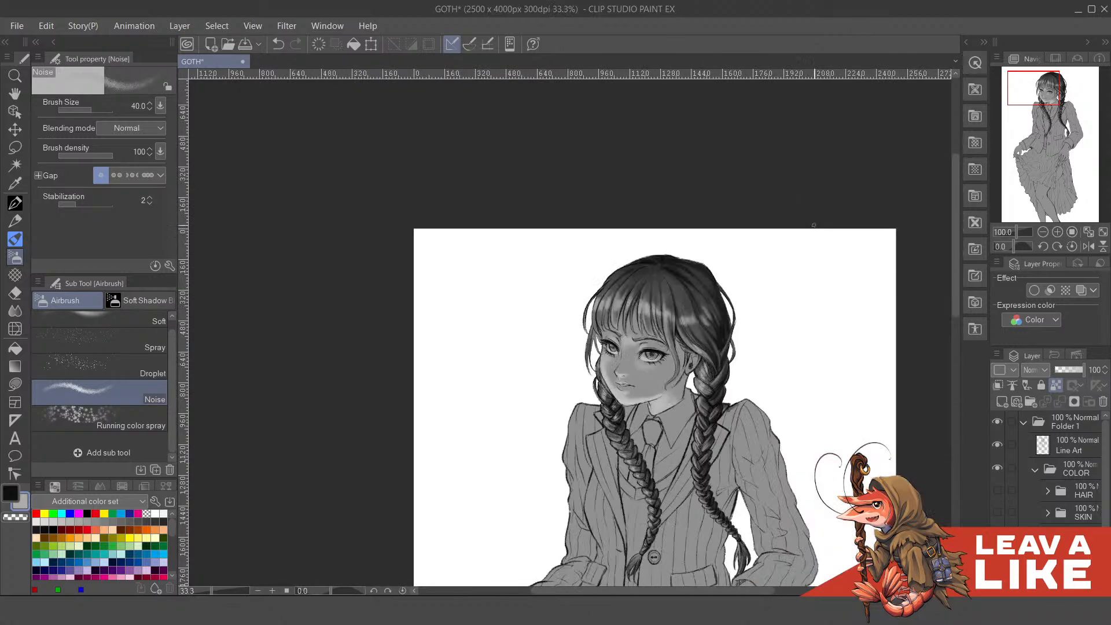
{"action": "left_click_drag", "start_coordinate": [810, 471], "coordinate": [772, 312]}
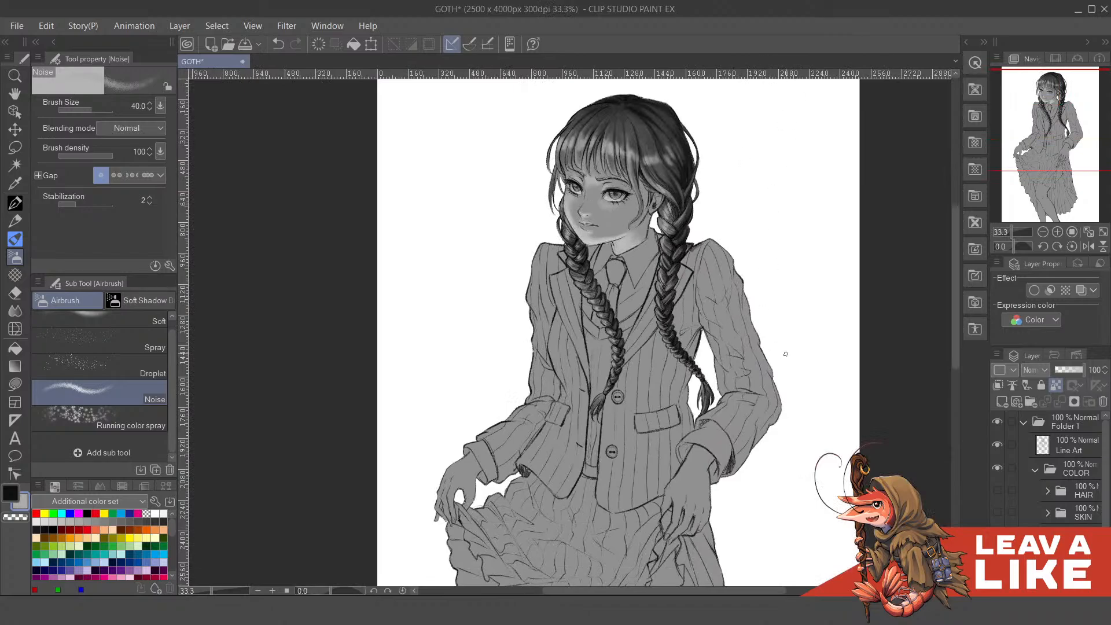
{"action": "scroll", "coordinate": [658, 289], "scroll_direction": "up", "scroll_amount": 2}
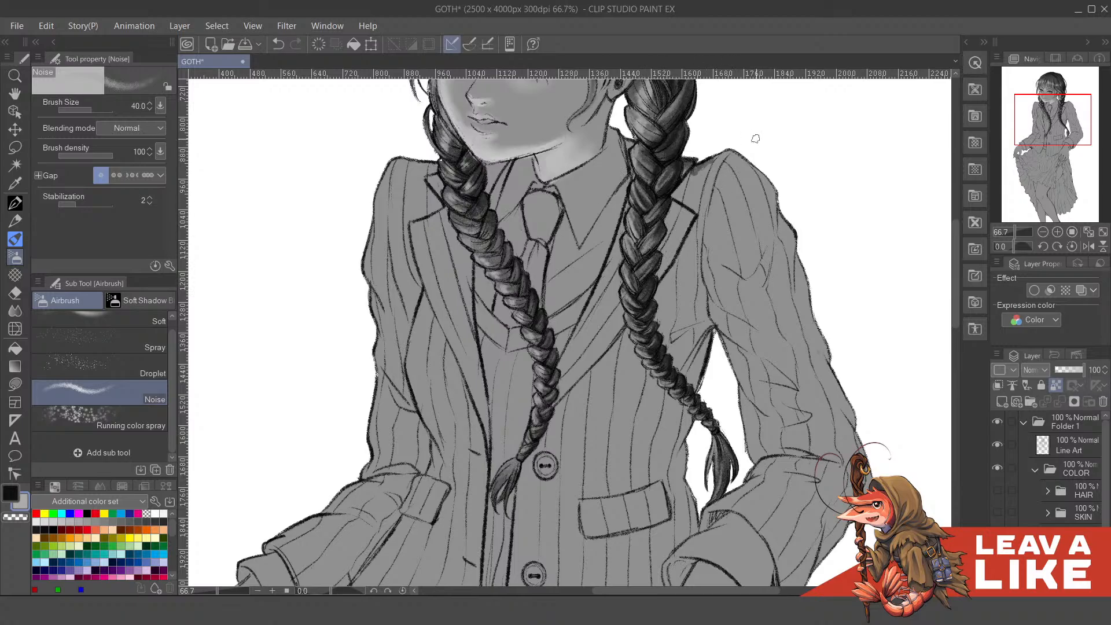
{"action": "scroll", "coordinate": [720, 265], "scroll_direction": "down", "scroll_amount": 2}
{"action": "left_click_drag", "start_coordinate": [693, 356], "coordinate": [636, 348]}
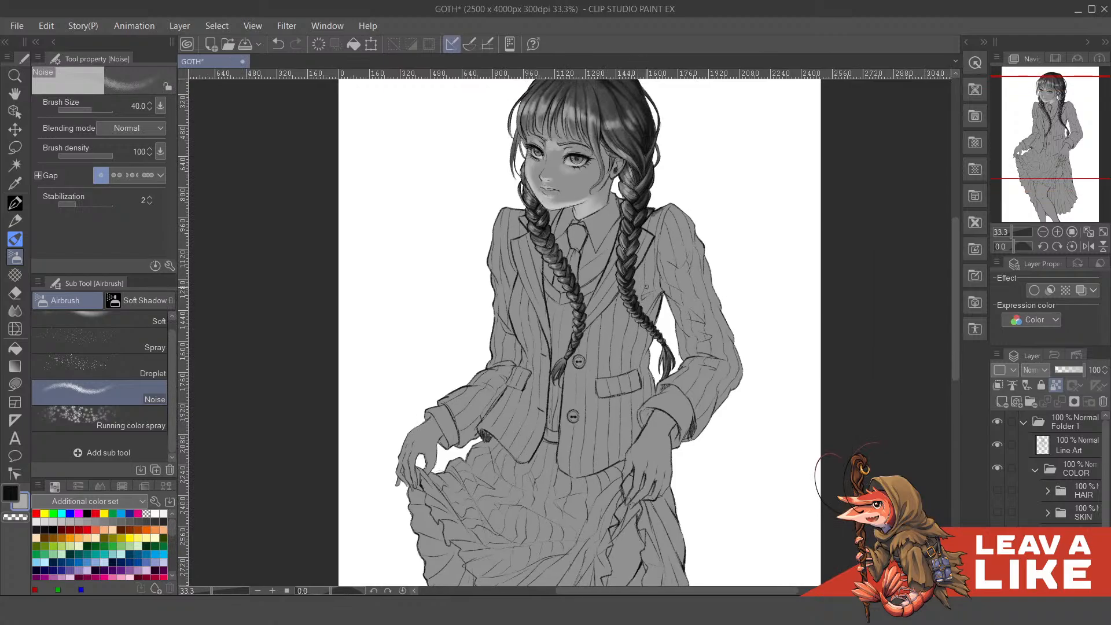
{"action": "scroll", "coordinate": [647, 280], "scroll_direction": "up", "scroll_amount": 2}
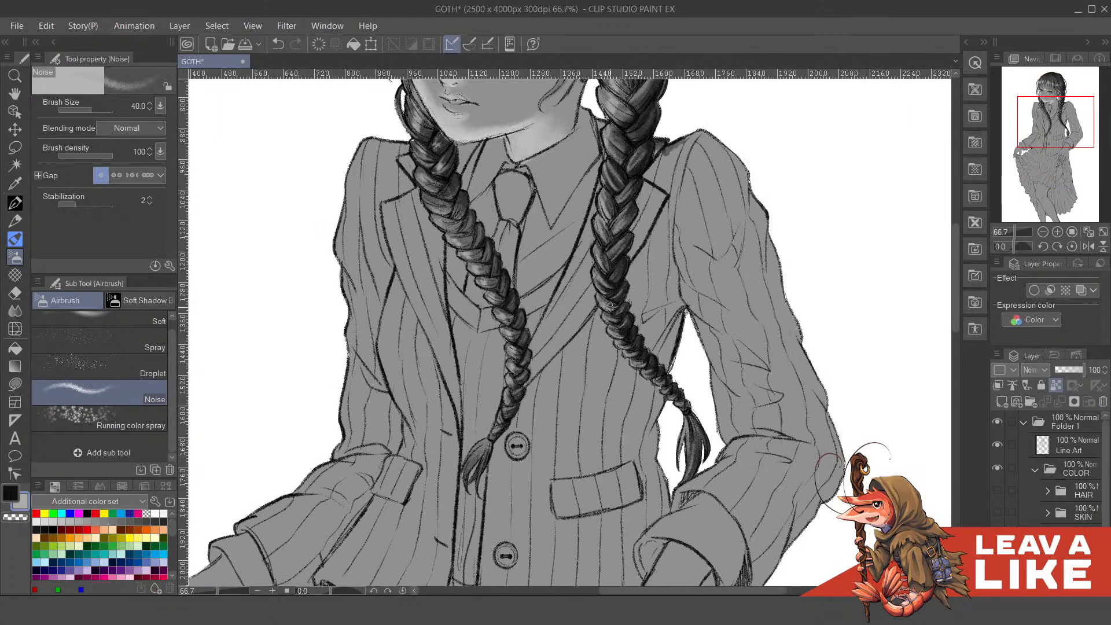
{"action": "scroll", "coordinate": [663, 272], "scroll_direction": "up", "scroll_amount": 1}
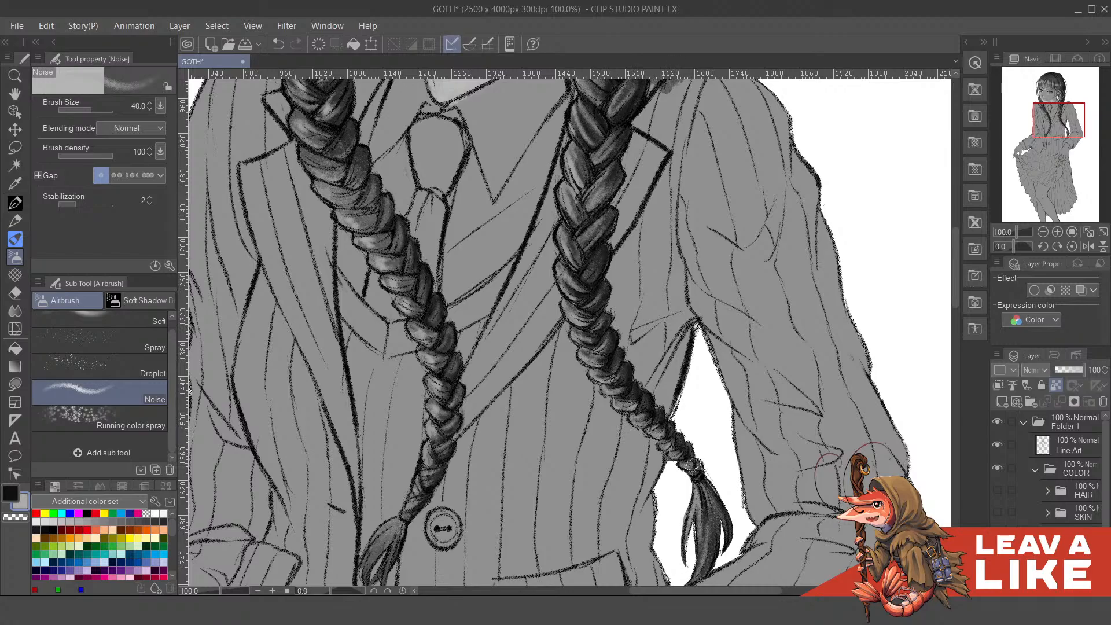
{"action": "scroll", "coordinate": [660, 318], "scroll_direction": "down", "scroll_amount": 2}
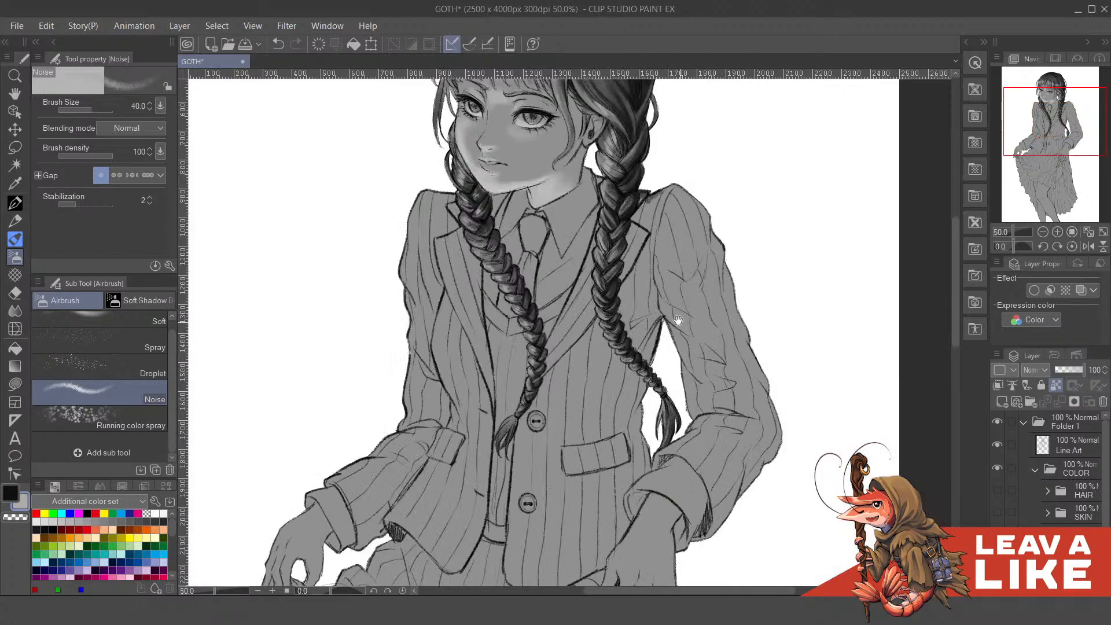
{"action": "left_click_drag", "start_coordinate": [670, 389], "coordinate": [661, 347]}
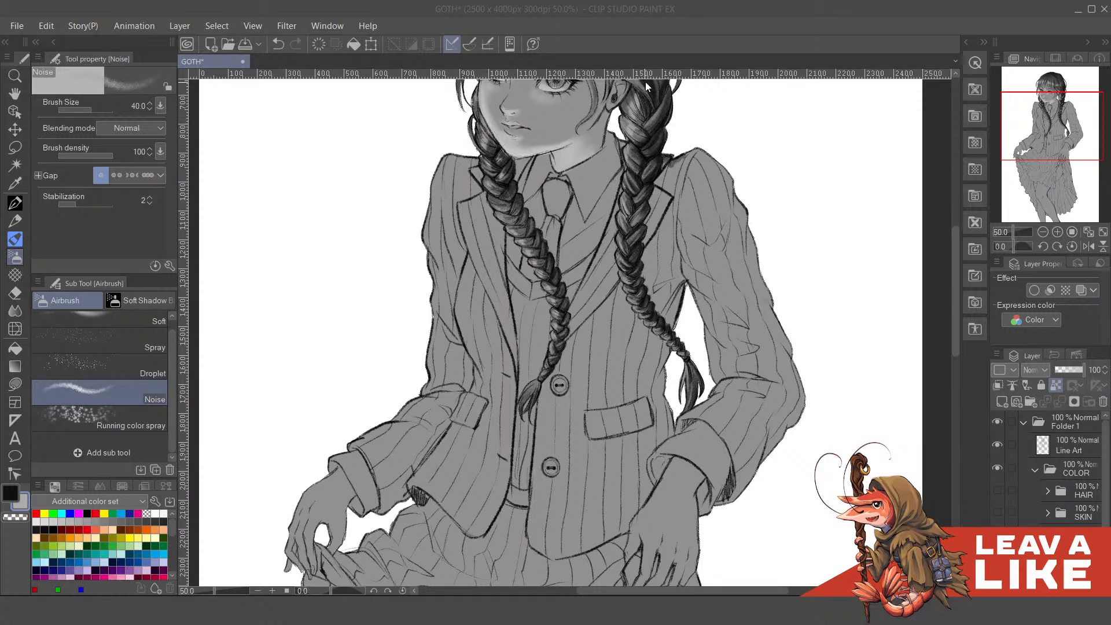
{"action": "left_click_drag", "start_coordinate": [649, 122], "coordinate": [628, 262]}
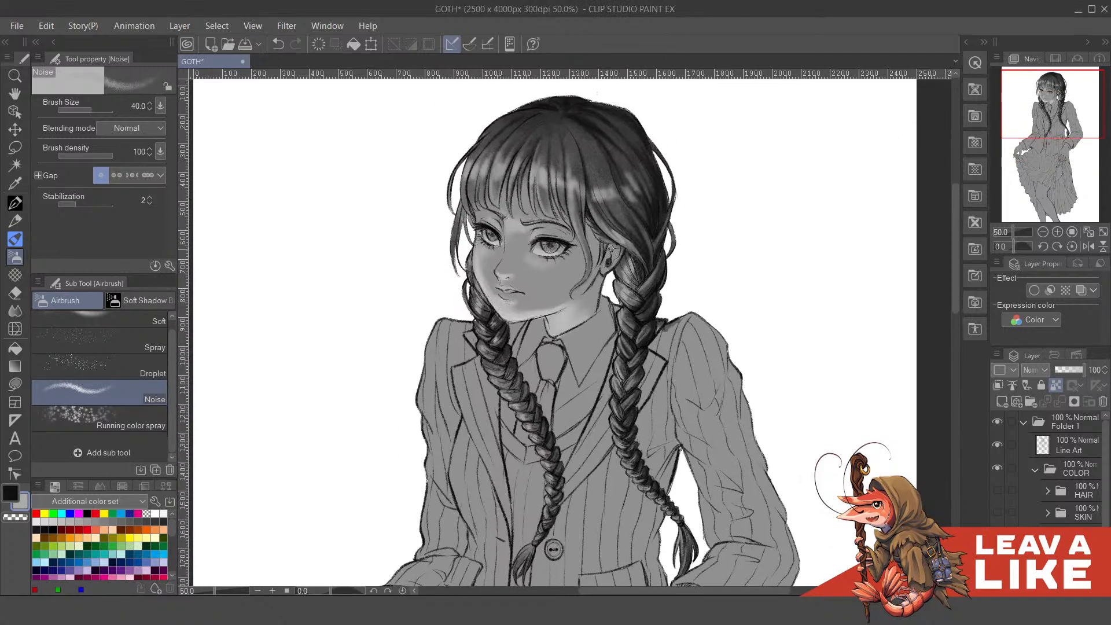
- Focus on the face and switch to the layer used for shading the skin
{"action": "left_click", "coordinate": [542, 290], "text": "ctrl"}
{"action": "left_click", "coordinate": [542, 291], "text": "ctrl"}
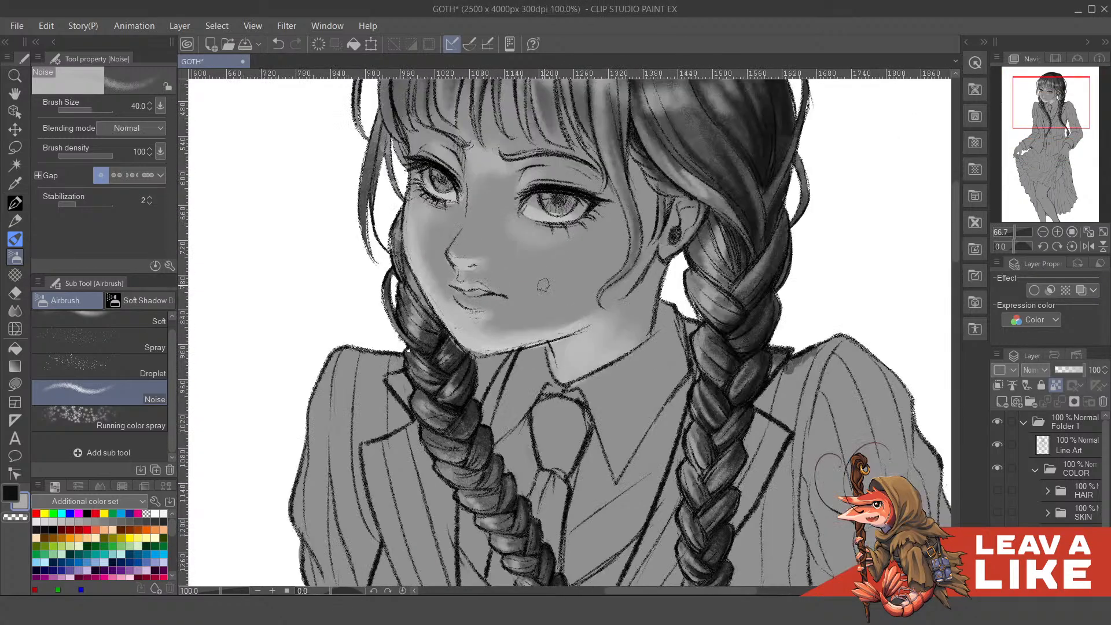
{"action": "left_click_drag", "start_coordinate": [517, 255], "coordinate": [530, 312]}
{"action": "left_click_drag", "start_coordinate": [523, 368], "coordinate": [566, 373]}
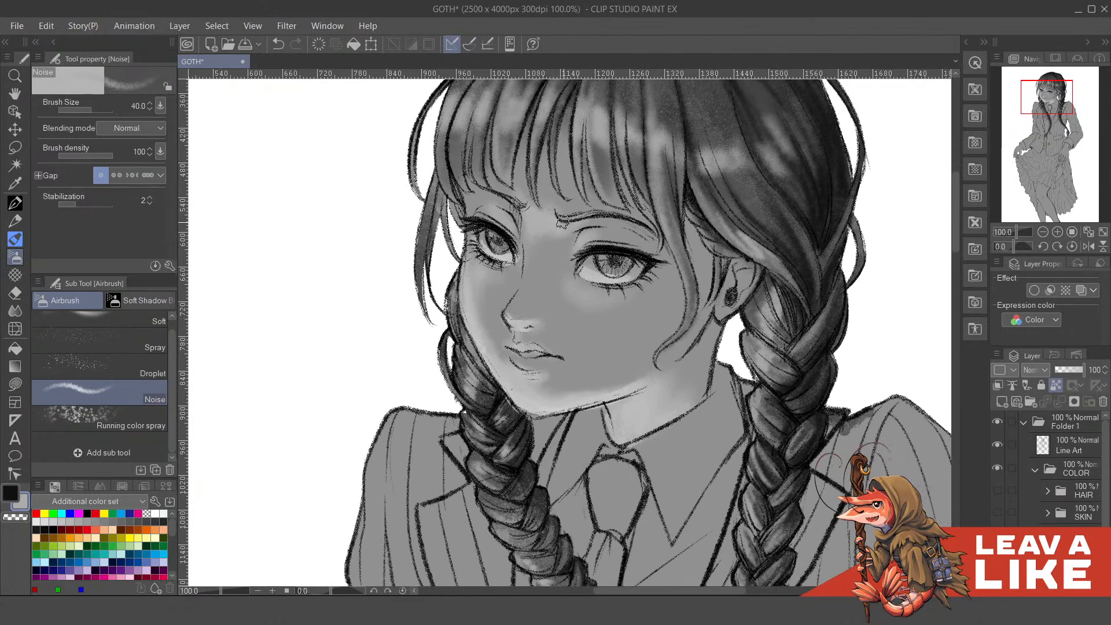
{"action": "left_click", "coordinate": [1050, 454]}
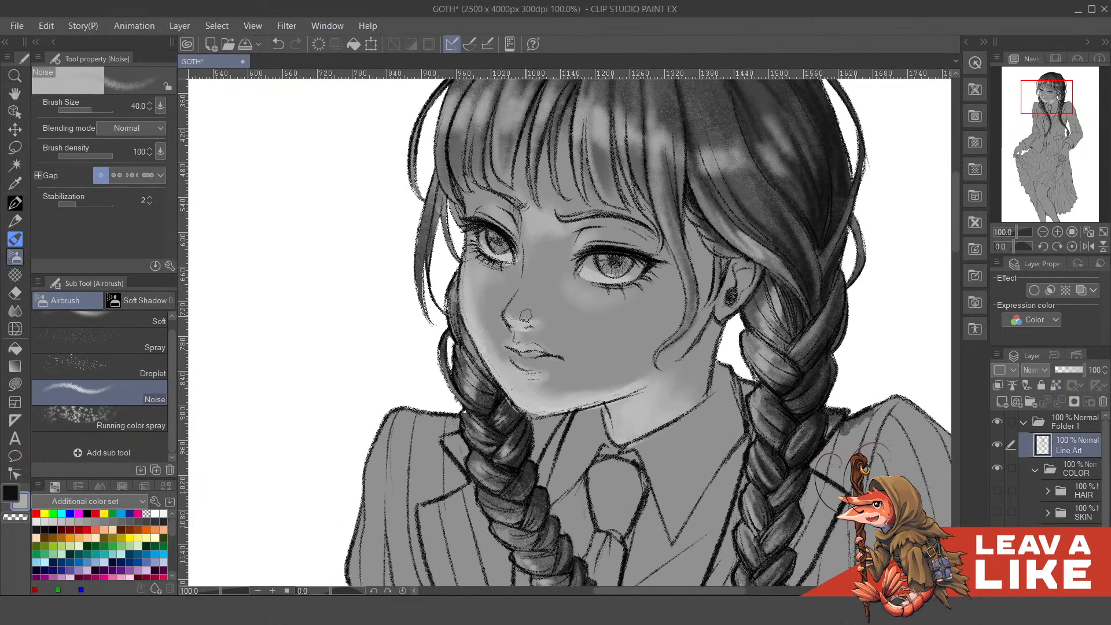
{"action": "key", "text": "c"}
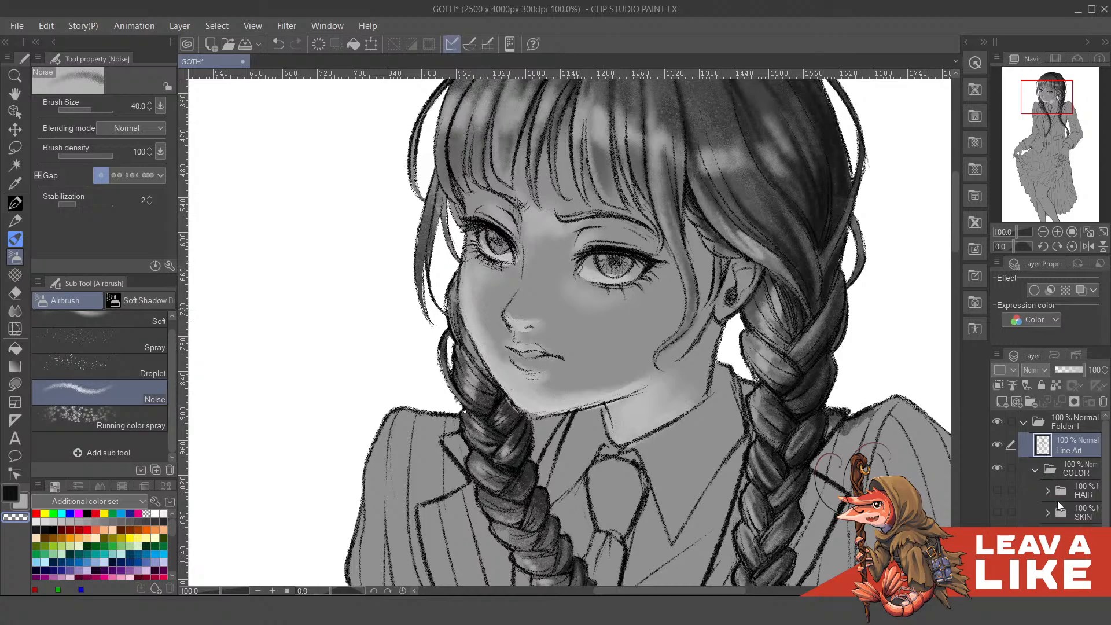
{"action": "left_click", "coordinate": [1074, 536]}
{"action": "left_click", "coordinate": [1074, 556]}
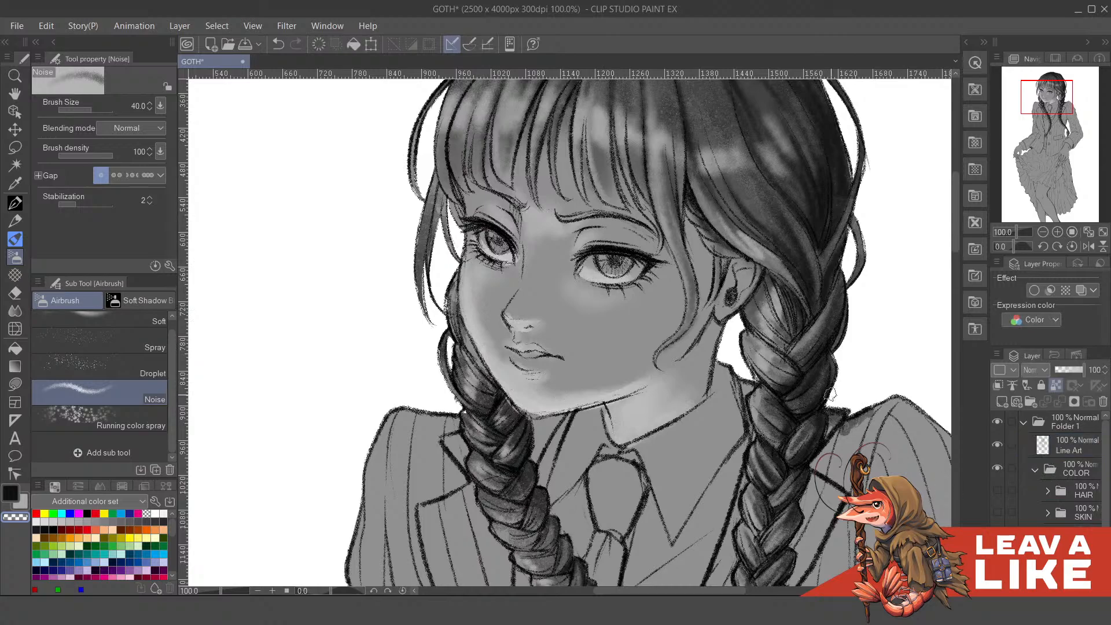
- Reduce the Noise brush to 25, switch to a mid grey and shade the lips, undoing an unwanted stroke
{"action": "left_click_drag", "start_coordinate": [530, 332], "coordinate": [544, 348]}
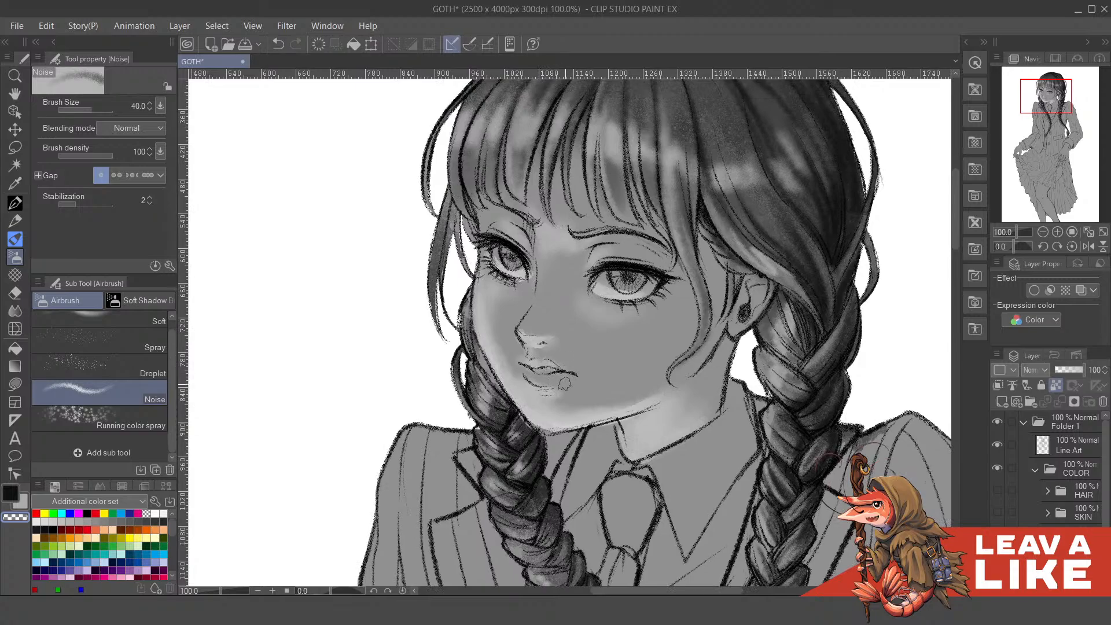
{"action": "key", "text": "bracketleft"}
{"action": "key", "text": "bracketleft"}
{"action": "key", "text": "bracketleft"}
{"action": "left_click_drag", "start_coordinate": [576, 328], "coordinate": [591, 363]}
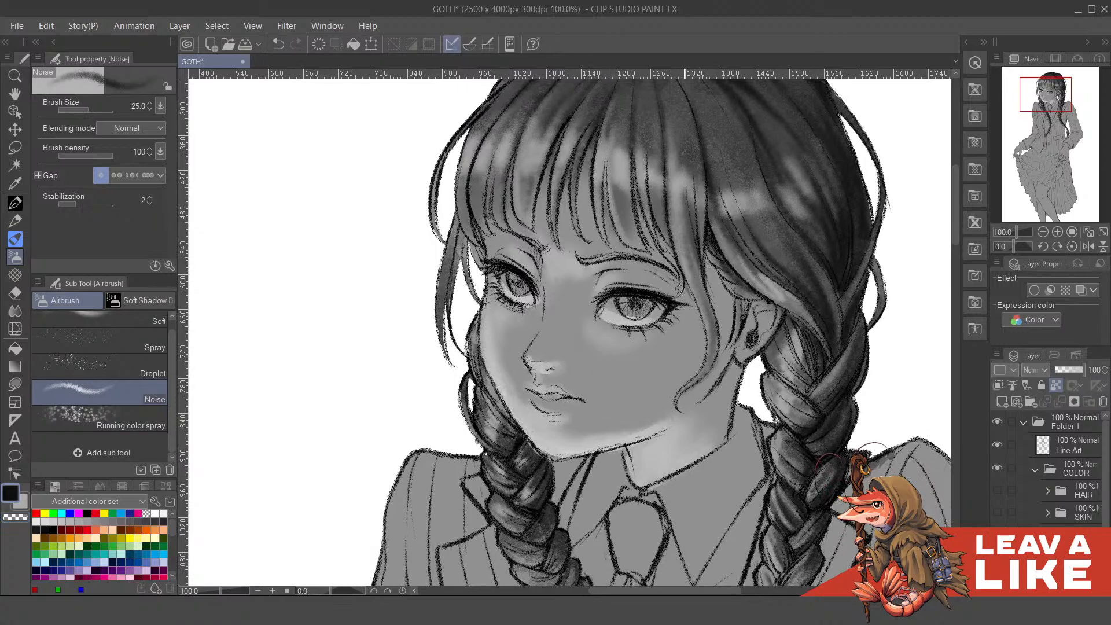
{"action": "key", "text": "c"}
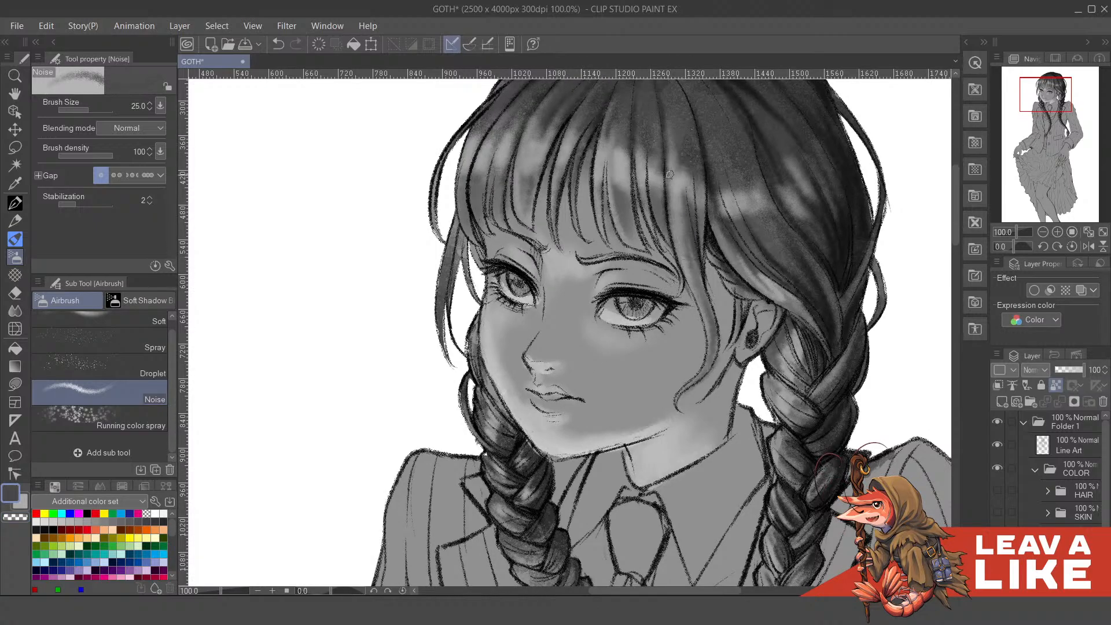
{"action": "mouse_move", "coordinate": [528, 394]}
{"action": "left_mouse_down"}
{"action": "mouse_move", "coordinate": [554, 410]}
{"action": "mouse_move", "coordinate": [593, 403]}
{"action": "mouse_move", "coordinate": [608, 363]}
{"action": "left_mouse_up"}
{"action": "key", "text": "ctrl+z"}
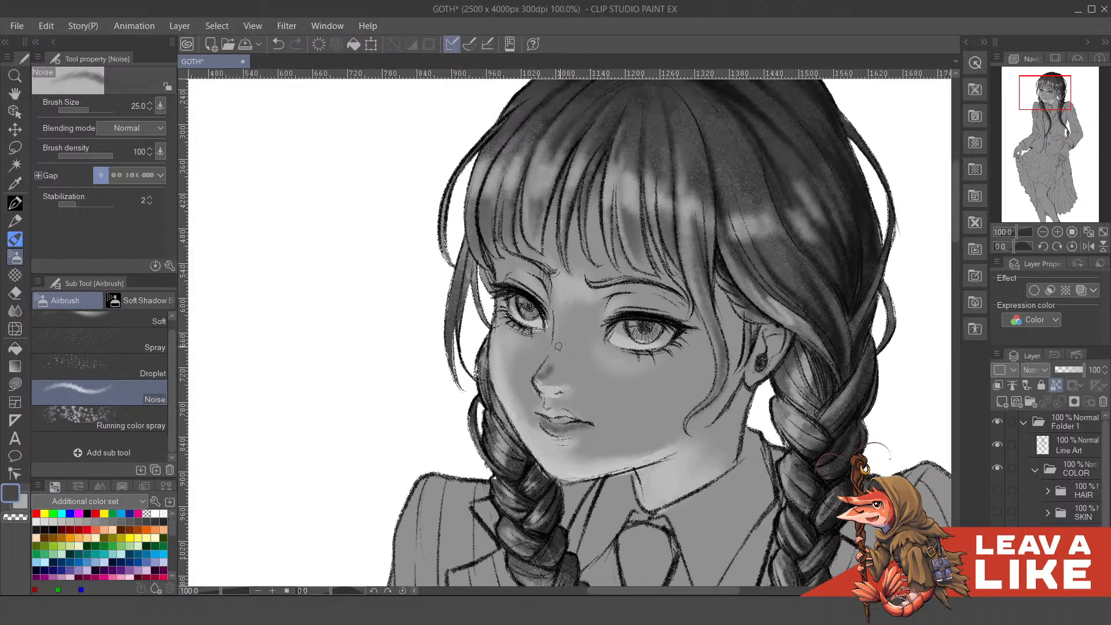
- Undo the previous face stroke and paint a soft grey shadow along the side of the nose
{"action": "key", "text": "ctrl+z"}
{"action": "key", "text": "ctrl+y"}
{"action": "key", "text": "ctrl+z"}
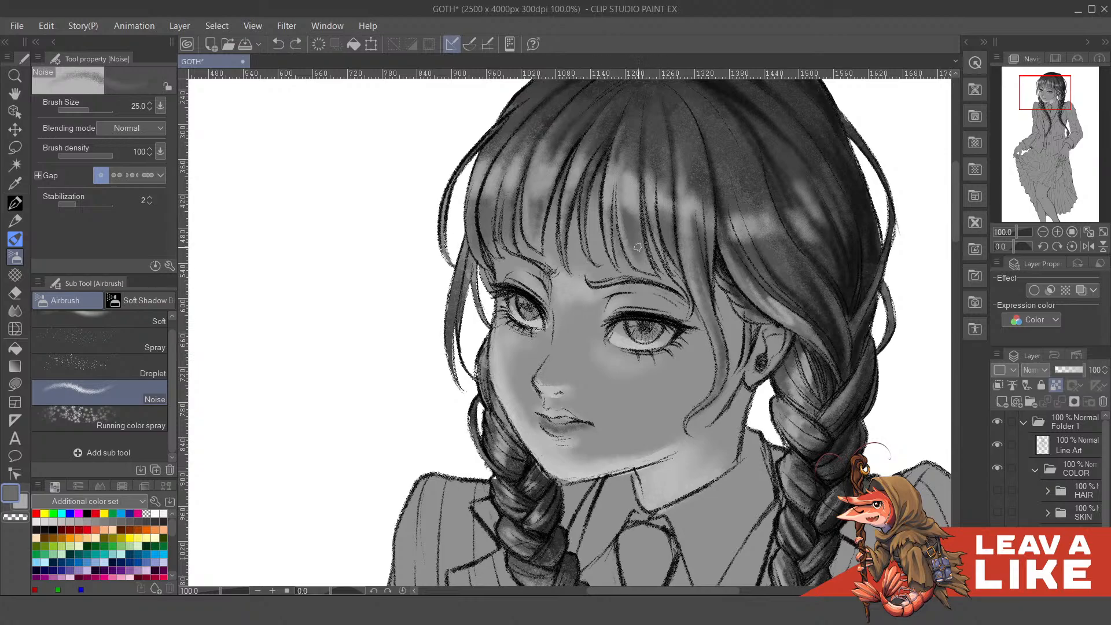
{"action": "left_click_drag", "start_coordinate": [551, 360], "coordinate": [541, 375]}
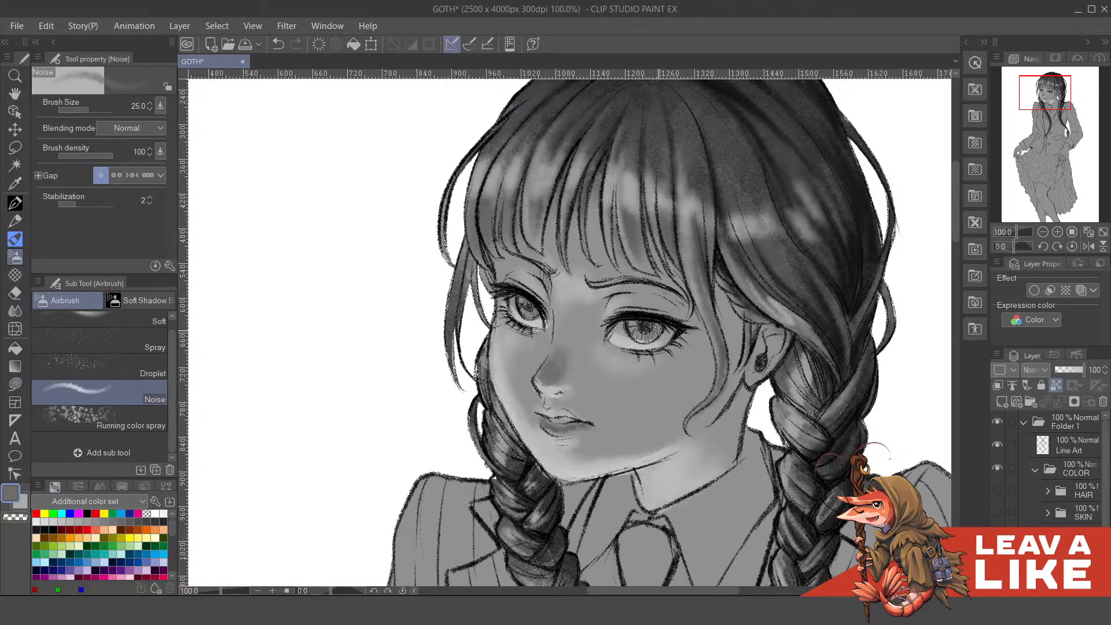
{"action": "left_click_drag", "start_coordinate": [658, 347], "coordinate": [658, 356]}
{"action": "left_click_drag", "start_coordinate": [647, 306], "coordinate": [583, 333]}
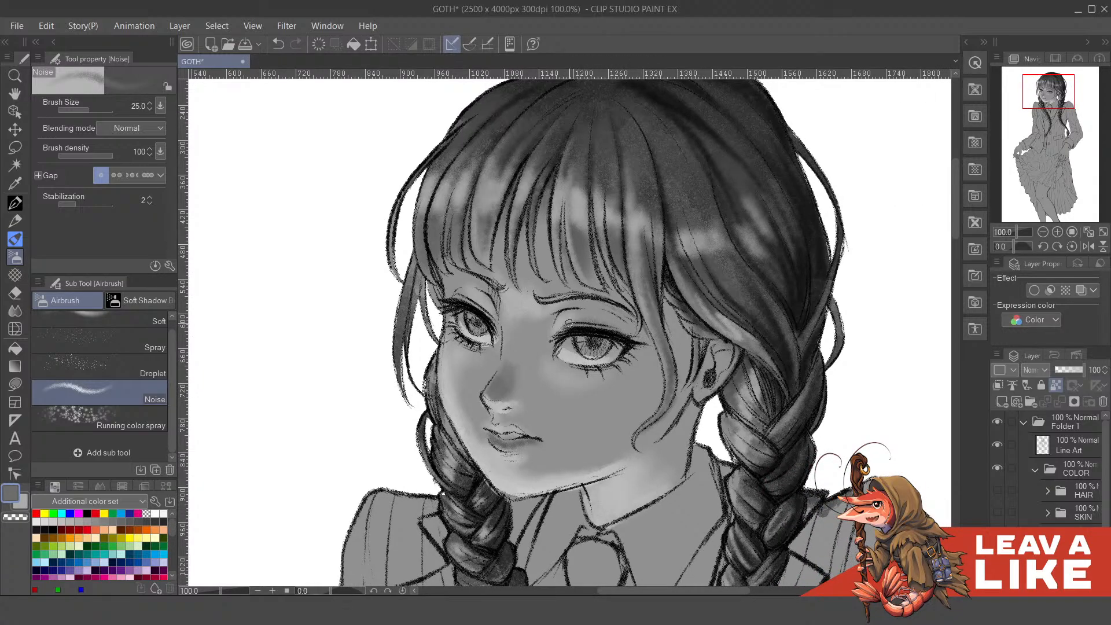
- Shade the upper eyelid of the eye nearest the ear with soft grey, undoing and repainting strokes
{"action": "left_click_drag", "start_coordinate": [576, 319], "coordinate": [637, 327]}
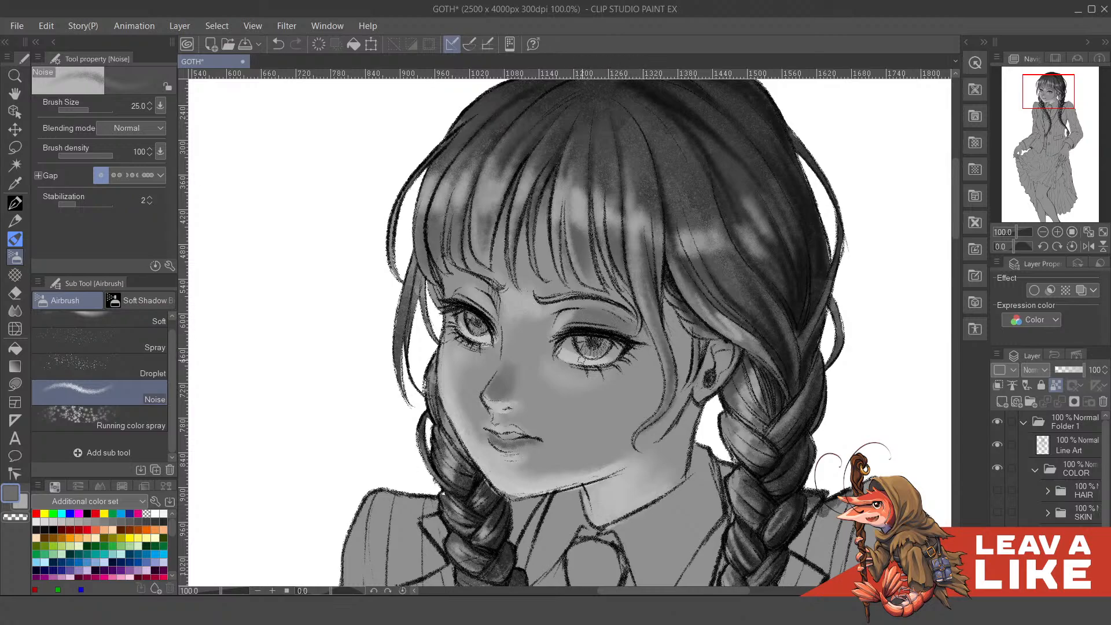
{"action": "mouse_move", "coordinate": [610, 365]}
{"action": "left_mouse_down"}
{"action": "mouse_move", "coordinate": [598, 368]}
{"action": "mouse_move", "coordinate": [635, 341]}
{"action": "left_mouse_up"}
{"action": "left_click_drag", "start_coordinate": [552, 361], "coordinate": [553, 342]}
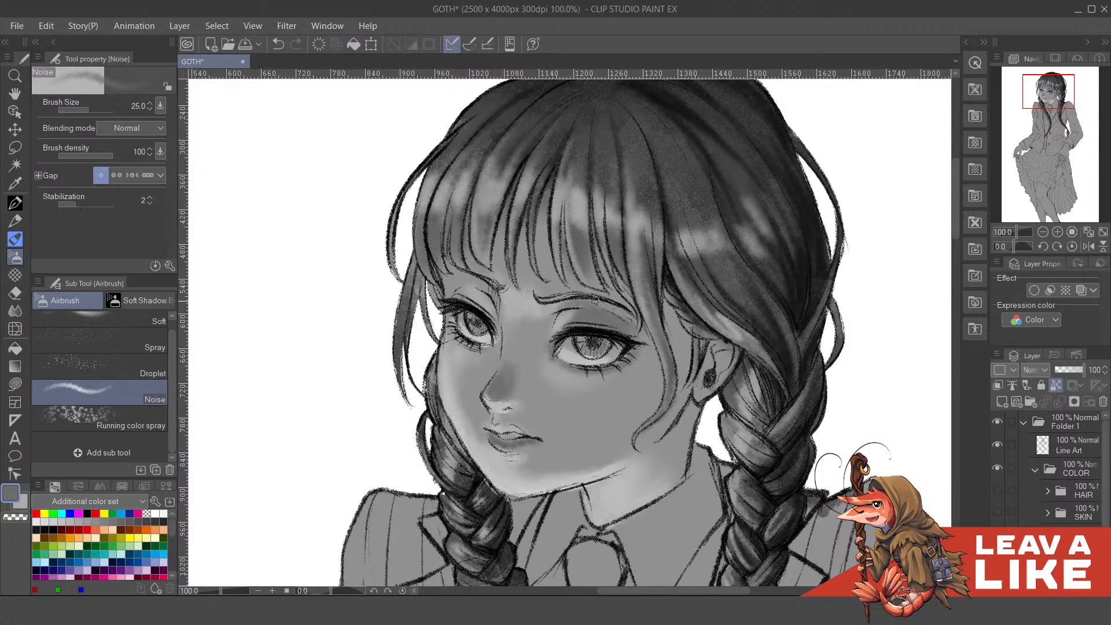
{"action": "key", "text": "ctrl+z"}
{"action": "key", "text": "ctrl+z"}
{"action": "left_click_drag", "start_coordinate": [597, 314], "coordinate": [605, 324]}
{"action": "left_click_drag", "start_coordinate": [632, 332], "coordinate": [637, 339]}
{"action": "mouse_move", "coordinate": [635, 334]}
{"action": "left_mouse_down"}
{"action": "mouse_move", "coordinate": [612, 330]}
{"action": "mouse_move", "coordinate": [653, 360]}
{"action": "left_mouse_up"}
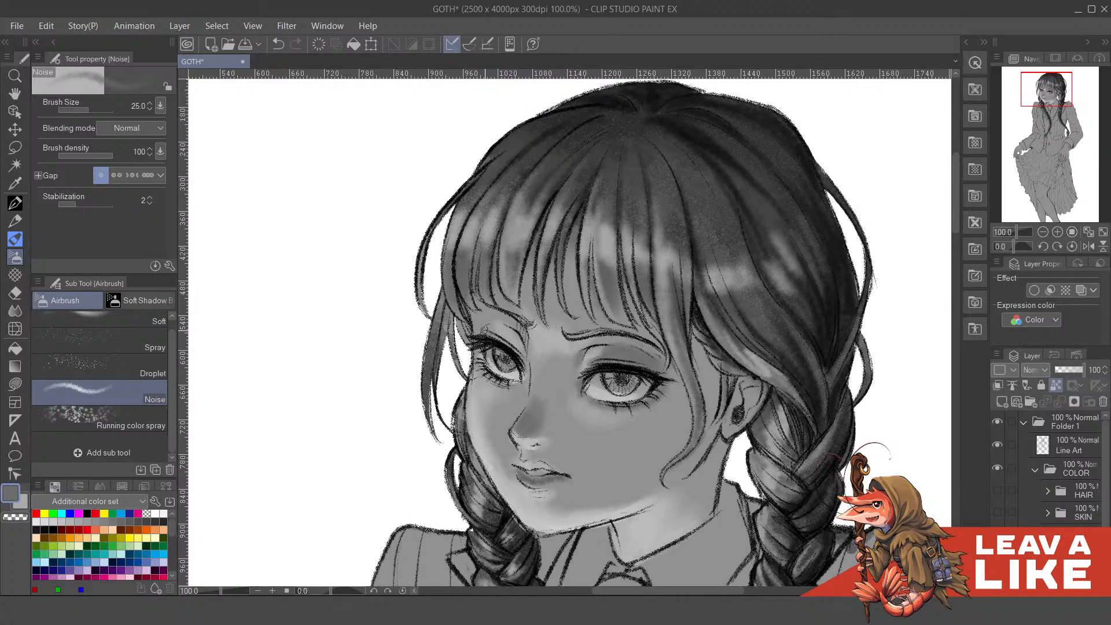
- Darken both upper eyelids with dark greys sampled from the hair, undoing and repainting unwanted strokes
{"action": "mouse_move", "coordinate": [504, 331]}
{"action": "left_mouse_down"}
{"action": "mouse_move", "coordinate": [529, 369]}
{"action": "mouse_move", "coordinate": [502, 319]}
{"action": "mouse_move", "coordinate": [562, 336]}
{"action": "mouse_move", "coordinate": [589, 320]}
{"action": "left_mouse_up"}
{"action": "key", "text": "ctrl+z"}
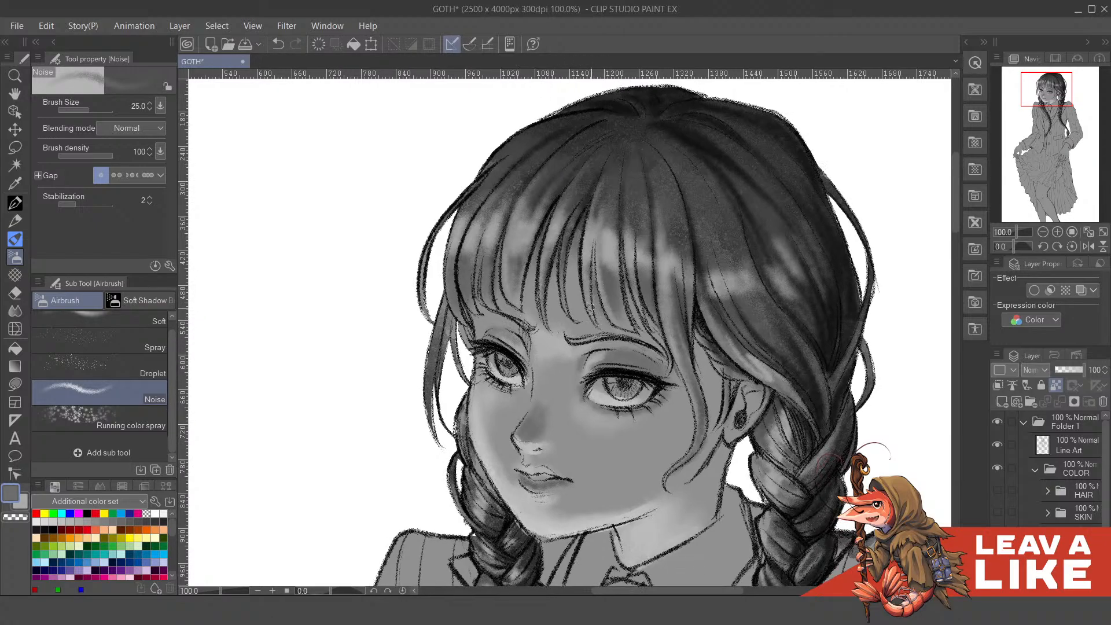
{"action": "left_click_drag", "start_coordinate": [635, 354], "coordinate": [625, 337]}
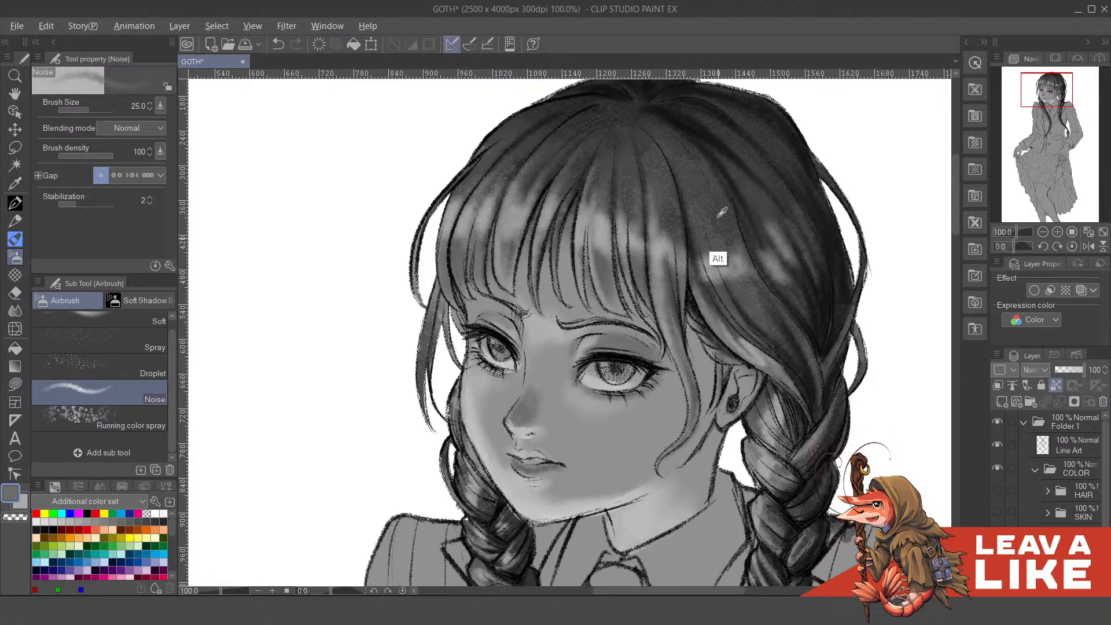
{"action": "left_click", "coordinate": [700, 161], "text": "alt"}
{"action": "mouse_move", "coordinate": [494, 322]}
{"action": "left_mouse_down"}
{"action": "mouse_move", "coordinate": [513, 346]}
{"action": "mouse_move", "coordinate": [483, 319]}
{"action": "mouse_move", "coordinate": [514, 341]}
{"action": "mouse_move", "coordinate": [525, 314]}
{"action": "mouse_move", "coordinate": [520, 365]}
{"action": "mouse_move", "coordinate": [495, 324]}
{"action": "mouse_move", "coordinate": [518, 350]}
{"action": "mouse_move", "coordinate": [625, 354]}
{"action": "mouse_move", "coordinate": [599, 358]}
{"action": "mouse_move", "coordinate": [586, 354]}
{"action": "mouse_move", "coordinate": [629, 350]}
{"action": "mouse_move", "coordinate": [647, 362]}
{"action": "mouse_move", "coordinate": [604, 343]}
{"action": "mouse_move", "coordinate": [658, 362]}
{"action": "mouse_move", "coordinate": [606, 337]}
{"action": "left_mouse_up"}
{"action": "key", "text": "ctrl+z"}
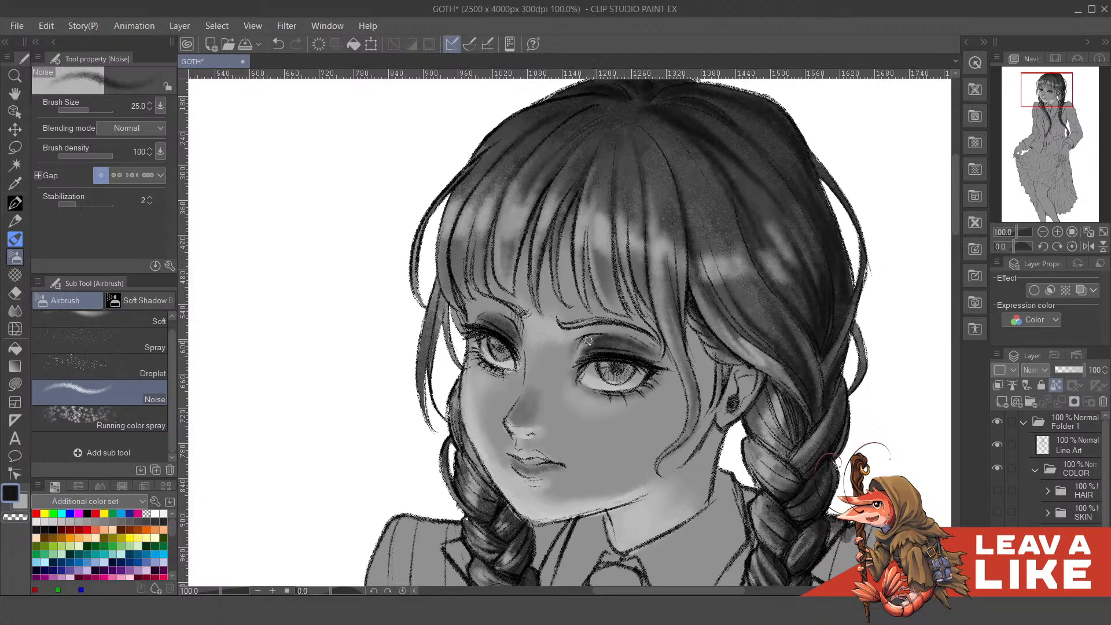
{"action": "key", "text": "ctrl+z"}
{"action": "key", "text": "alt"}
{"action": "left_click", "coordinate": [680, 219], "text": "alt"}
{"action": "mouse_move", "coordinate": [596, 342]}
{"action": "left_mouse_down"}
{"action": "mouse_move", "coordinate": [613, 343]}
{"action": "mouse_move", "coordinate": [590, 355]}
{"action": "mouse_move", "coordinate": [614, 356]}
{"action": "left_mouse_up"}
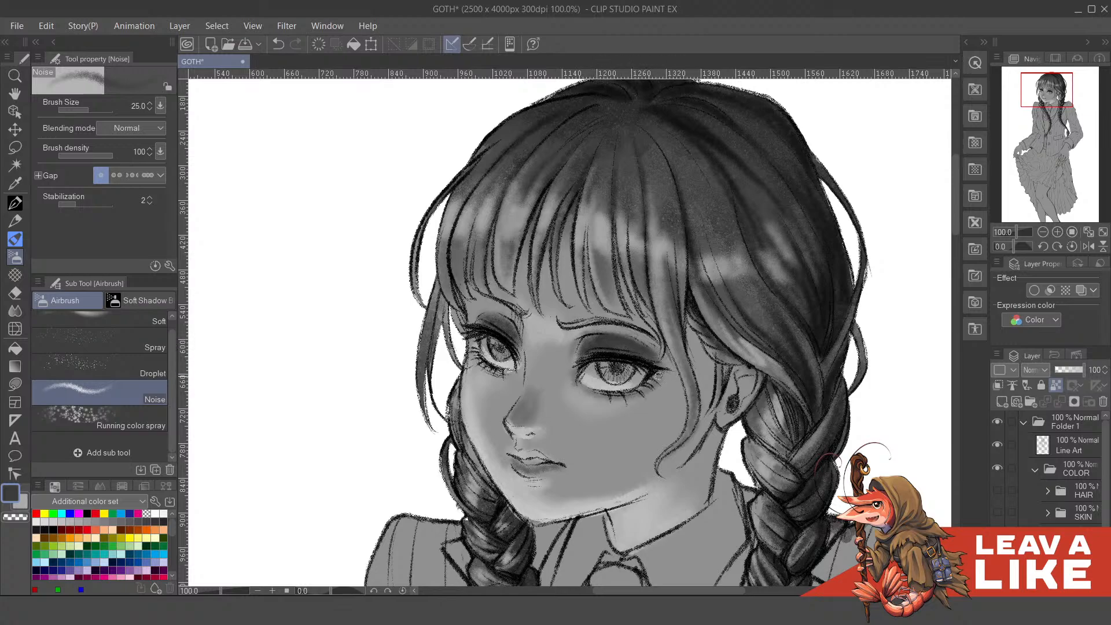
- Shade the skin beneath the eyes with soft dark grey, undoing the stroke under the eye nearest the ear
{"action": "left_click_drag", "start_coordinate": [584, 394], "coordinate": [666, 372]}
{"action": "key", "text": "ctrl+z"}
{"action": "left_click_drag", "start_coordinate": [480, 356], "coordinate": [508, 375]}
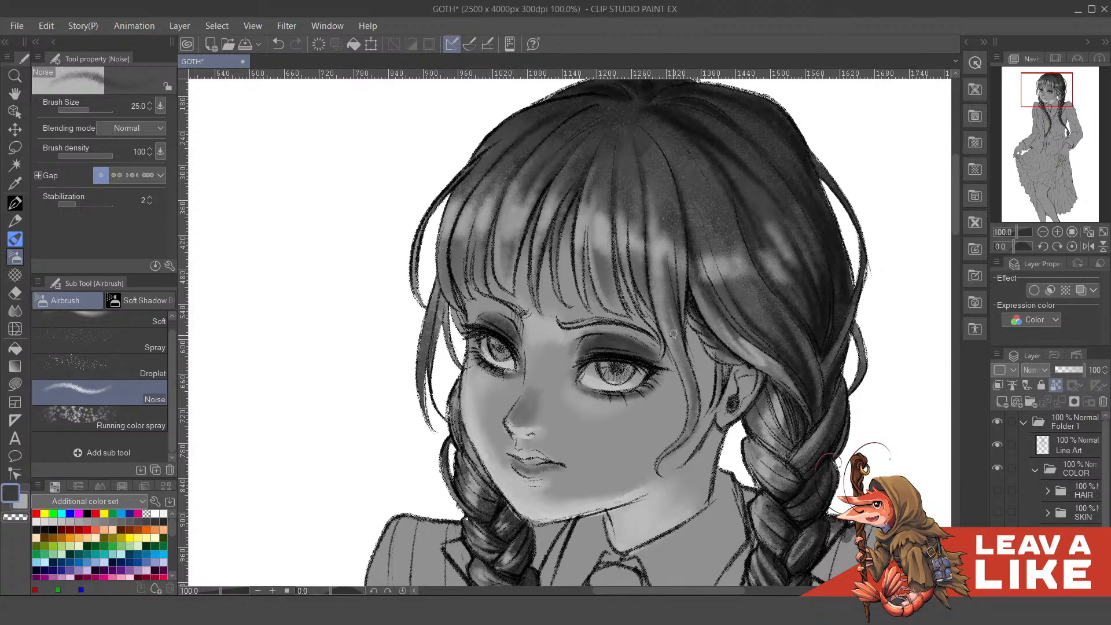
- In a mirrored view, sample a light grey from the face and paint soft highlights on both upper eyelids
{"action": "key", "text": "h"}
{"action": "key", "text": "minus"}
{"action": "key", "text": "minus"}
{"action": "key", "text": "minus"}
{"action": "key", "text": "minus"}
{"action": "key", "text": "minus"}
{"action": "key", "text": "minus"}
{"action": "key", "text": "minus"}
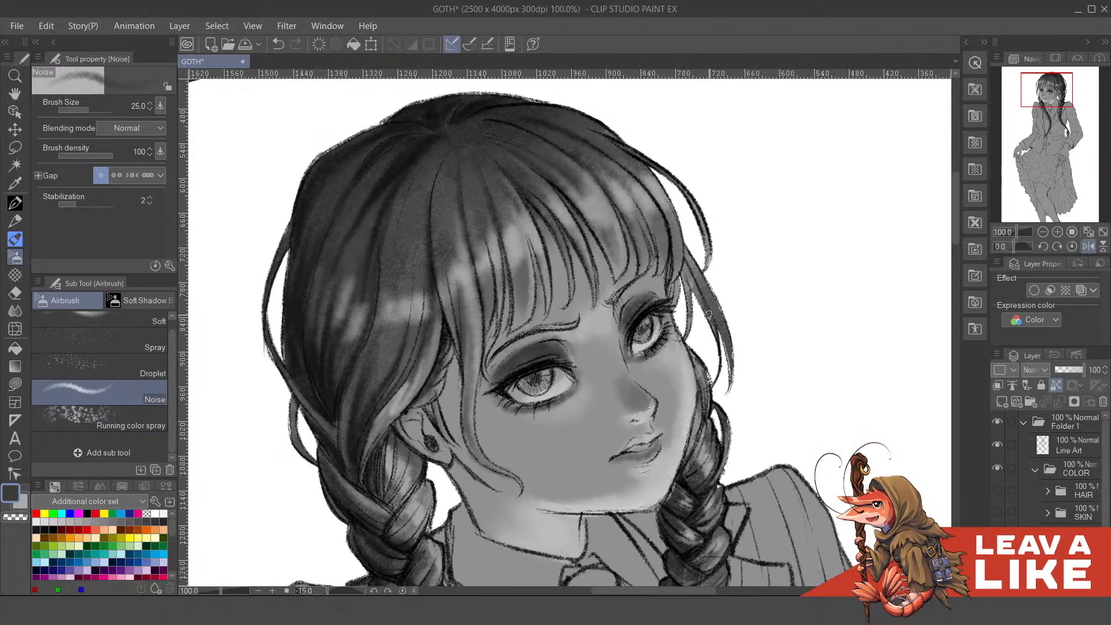
{"action": "scroll", "coordinate": [703, 307], "scroll_direction": "up", "scroll_amount": 1}
{"action": "left_click_drag", "start_coordinate": [604, 374], "coordinate": [694, 310]}
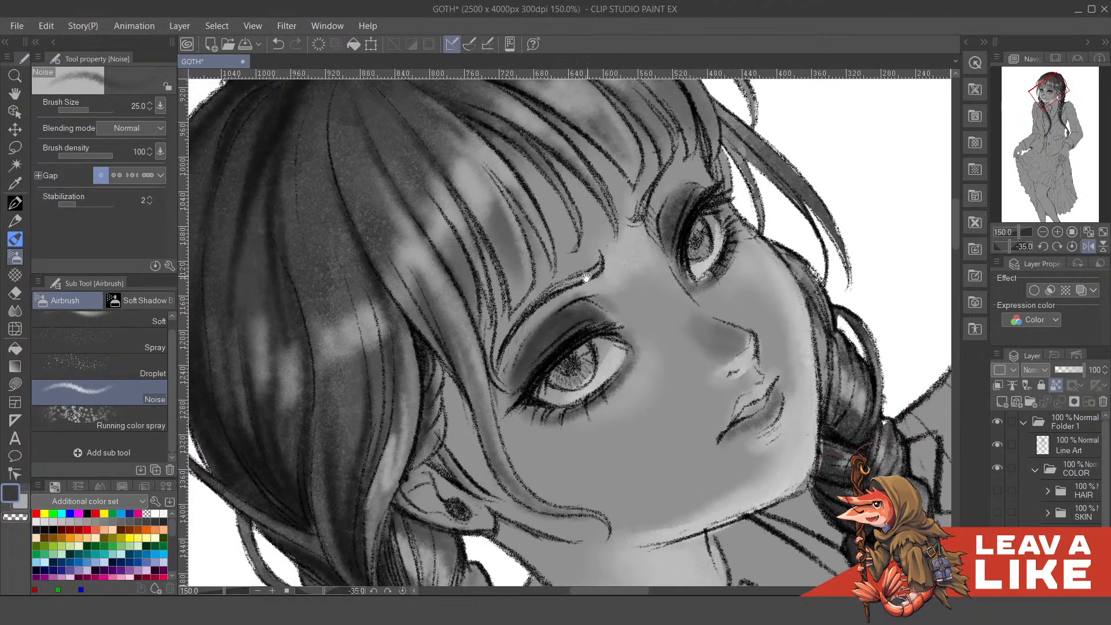
{"action": "left_click_drag", "start_coordinate": [586, 277], "coordinate": [610, 303]}
{"action": "left_click", "coordinate": [663, 284], "text": "alt"}
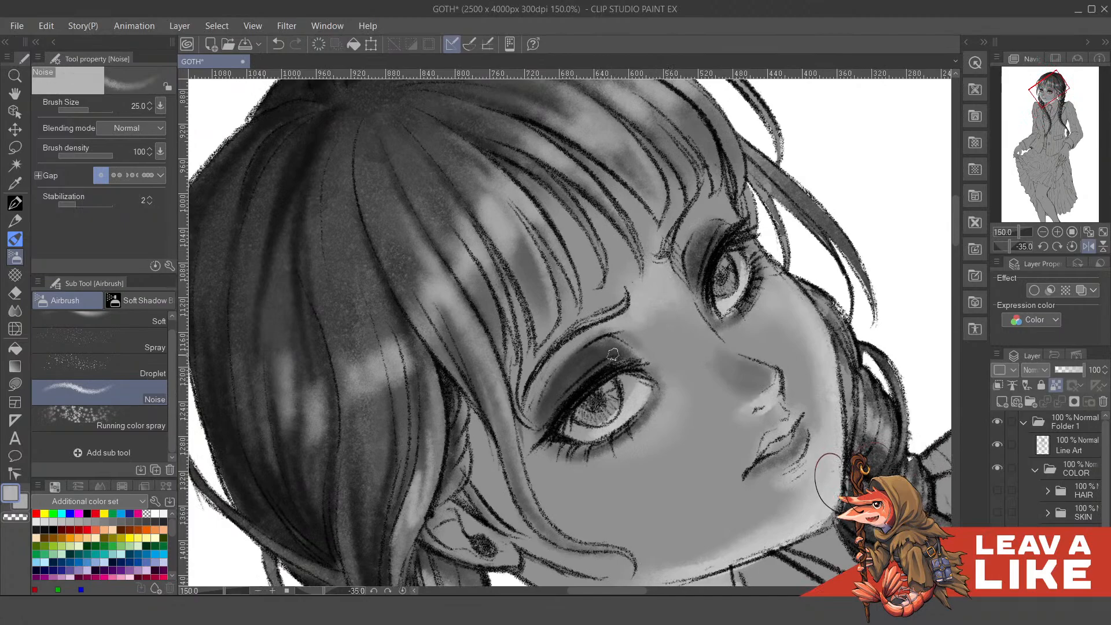
{"action": "left_click_drag", "start_coordinate": [603, 367], "coordinate": [558, 407]}
{"action": "left_click_drag", "start_coordinate": [705, 285], "coordinate": [719, 238]}
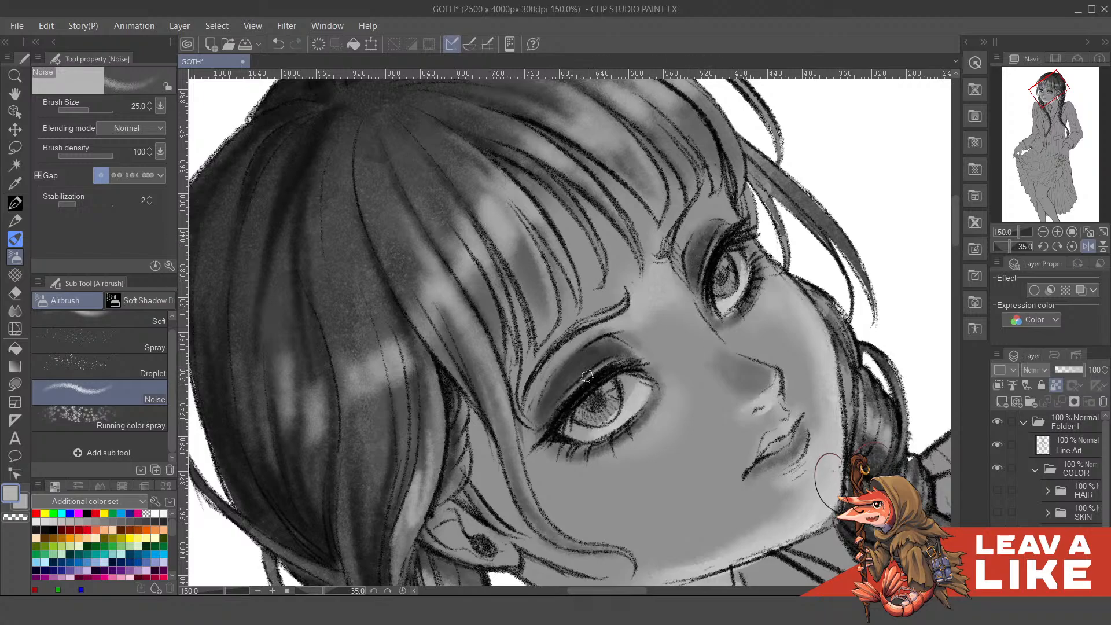
- Build up the light grey eyelid highlights, checking them with the canvas flipped back to its normal orientation
{"action": "mouse_move", "coordinate": [583, 369]}
{"action": "left_mouse_down"}
{"action": "mouse_move", "coordinate": [614, 357]}
{"action": "mouse_move", "coordinate": [608, 346]}
{"action": "mouse_move", "coordinate": [592, 355]}
{"action": "left_mouse_up"}
{"action": "key", "text": "h"}
{"action": "left_click_drag", "start_coordinate": [552, 361], "coordinate": [574, 373]}
{"action": "mouse_move", "coordinate": [467, 281]}
{"action": "left_mouse_down"}
{"action": "mouse_move", "coordinate": [482, 311]}
{"action": "mouse_move", "coordinate": [454, 272]}
{"action": "mouse_move", "coordinate": [448, 283]}
{"action": "mouse_move", "coordinate": [460, 273]}
{"action": "mouse_move", "coordinate": [459, 297]}
{"action": "mouse_move", "coordinate": [440, 271]}
{"action": "mouse_move", "coordinate": [457, 272]}
{"action": "left_mouse_up"}
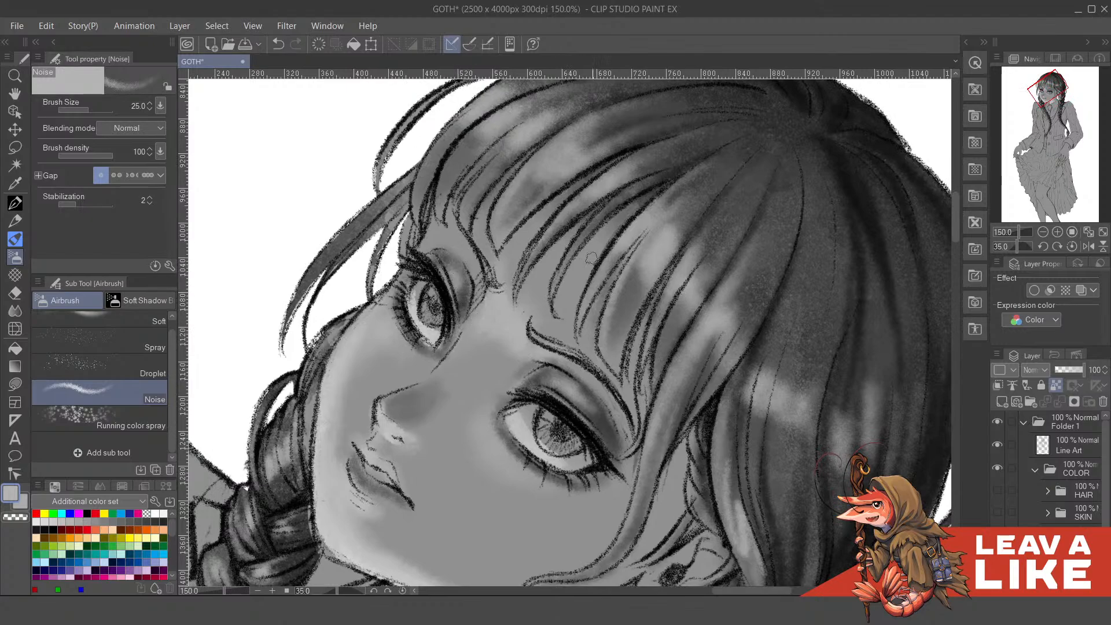
- Blend light grey along the upper edge of the eyelid nearest the ear, after checking the whole head
{"action": "key", "text": "ctrl+minus"}
{"action": "key", "text": "ctrl+minus"}
{"action": "key", "text": "ctrl+minus"}
{"action": "key", "text": "minus"}
{"action": "key", "text": "minus"}
{"action": "key", "text": "minus"}
{"action": "key", "text": "minus"}
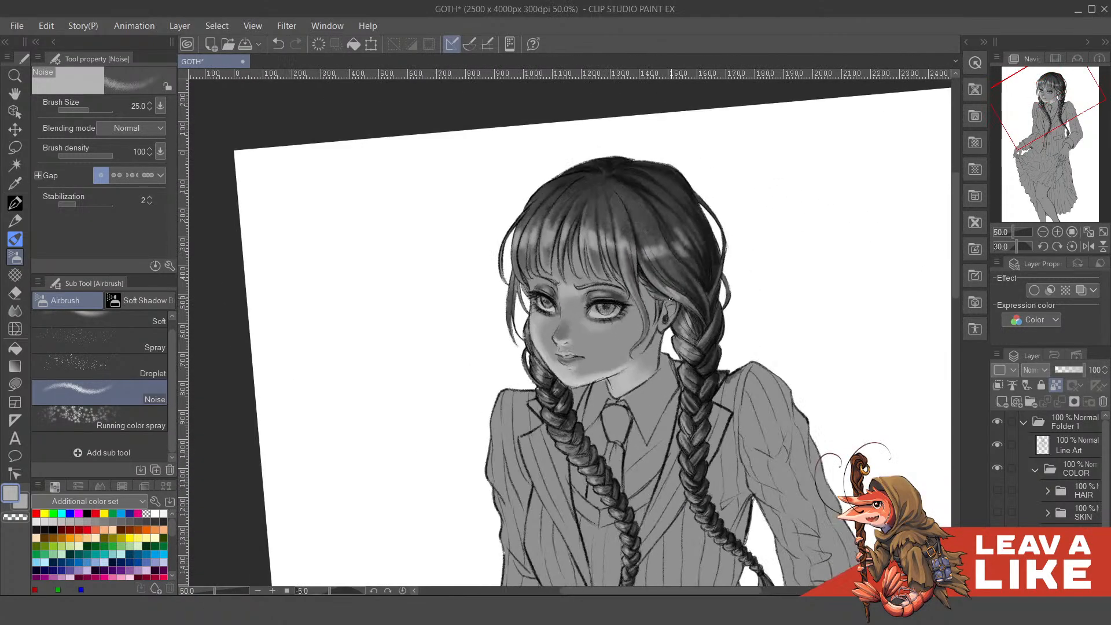
{"action": "key", "text": "ctrl+plus"}
{"action": "key", "text": "ctrl+plus"}
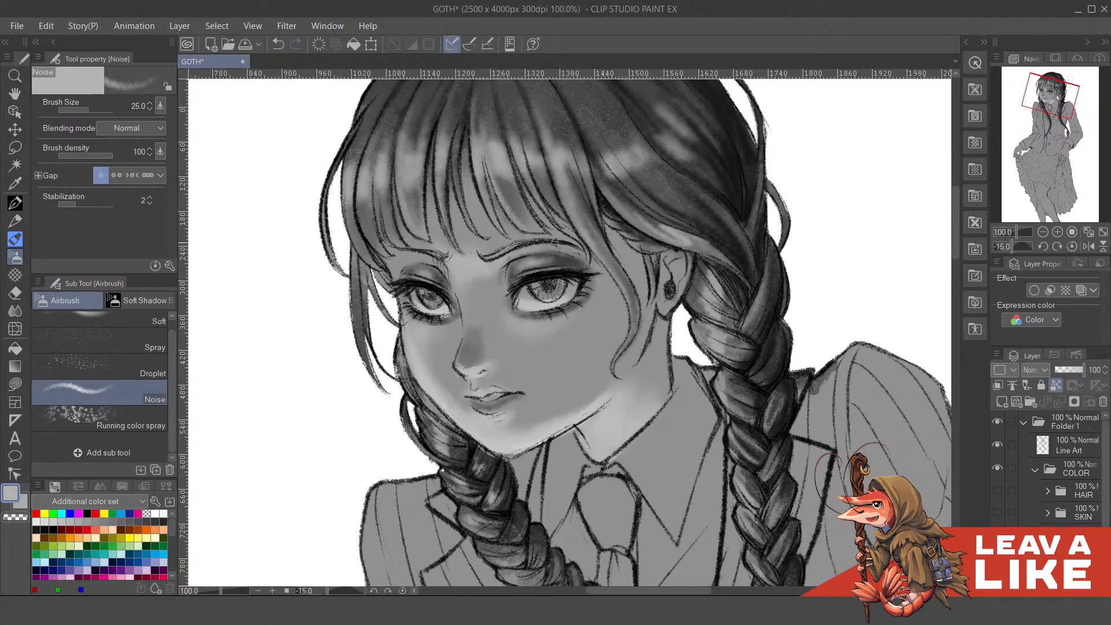
{"action": "left_click_drag", "start_coordinate": [539, 257], "coordinate": [592, 265]}
{"action": "left_click_drag", "start_coordinate": [585, 308], "coordinate": [589, 322]}
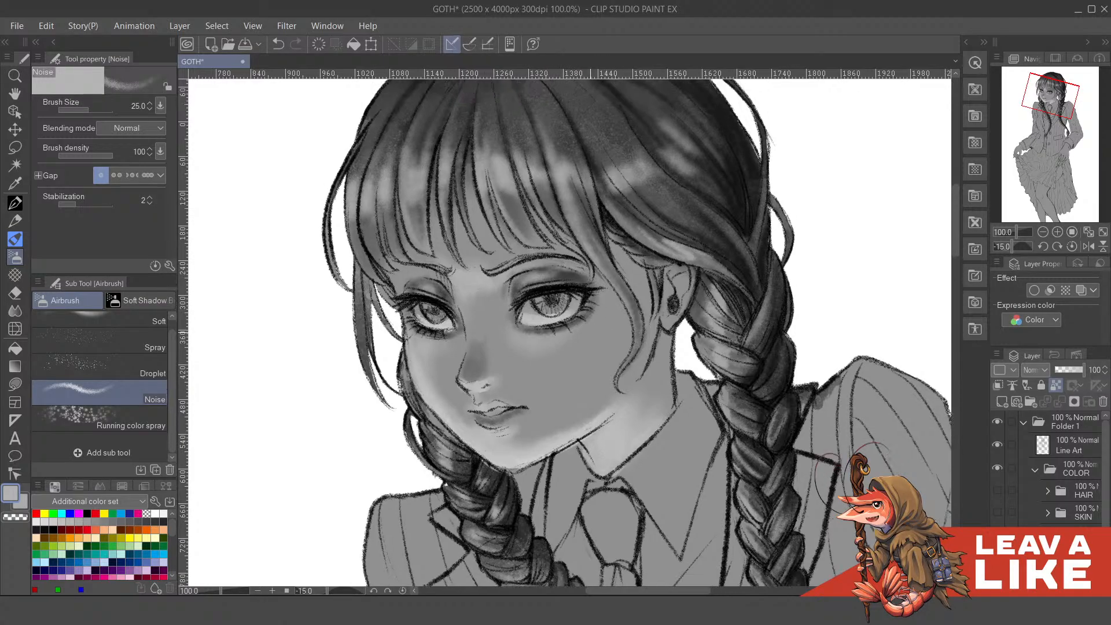
- Sample a dark grey from the hair and shade below the outer corner of the eye nearest the ear
{"action": "left_click", "coordinate": [682, 225], "text": "alt"}
{"action": "left_click", "coordinate": [701, 218], "text": "alt"}
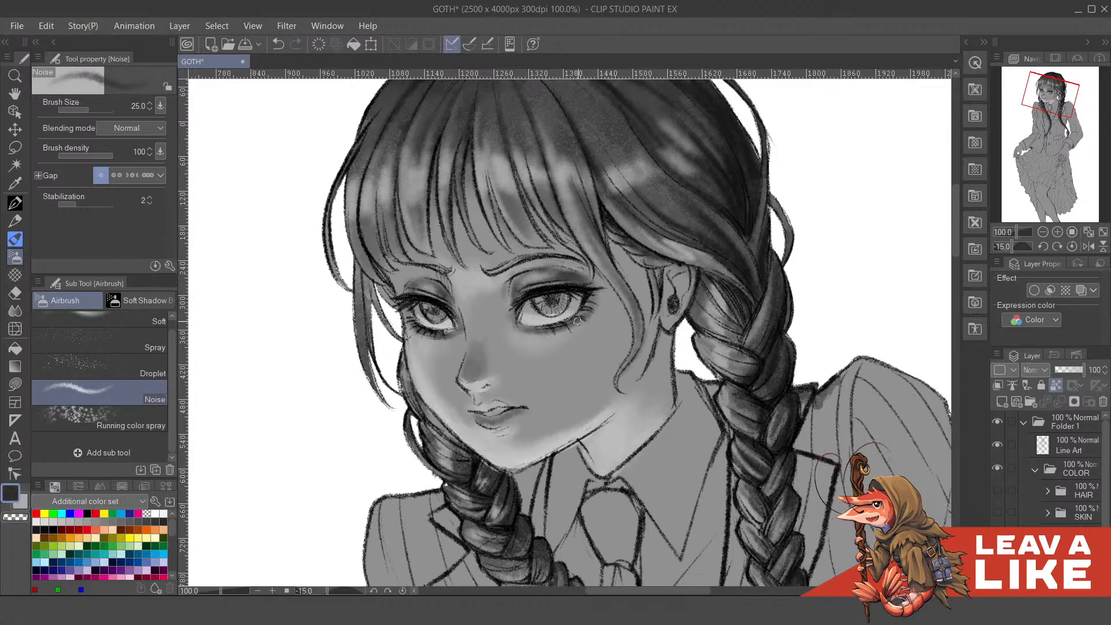
{"action": "mouse_move", "coordinate": [578, 321]}
{"action": "left_mouse_down"}
{"action": "mouse_move", "coordinate": [595, 289]}
{"action": "mouse_move", "coordinate": [605, 308]}
{"action": "left_mouse_up"}
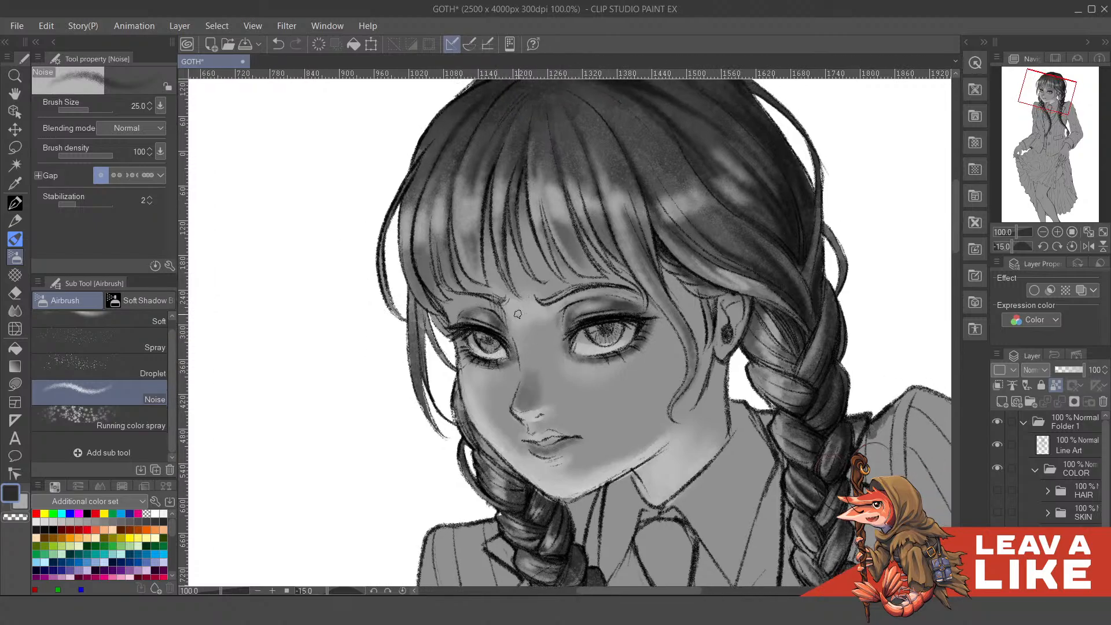
- Shade the inside of the ear with the dark grey Noise brush, undoing an unwanted stroke
{"action": "scroll", "coordinate": [586, 184], "scroll_direction": "down", "scroll_amount": 4}
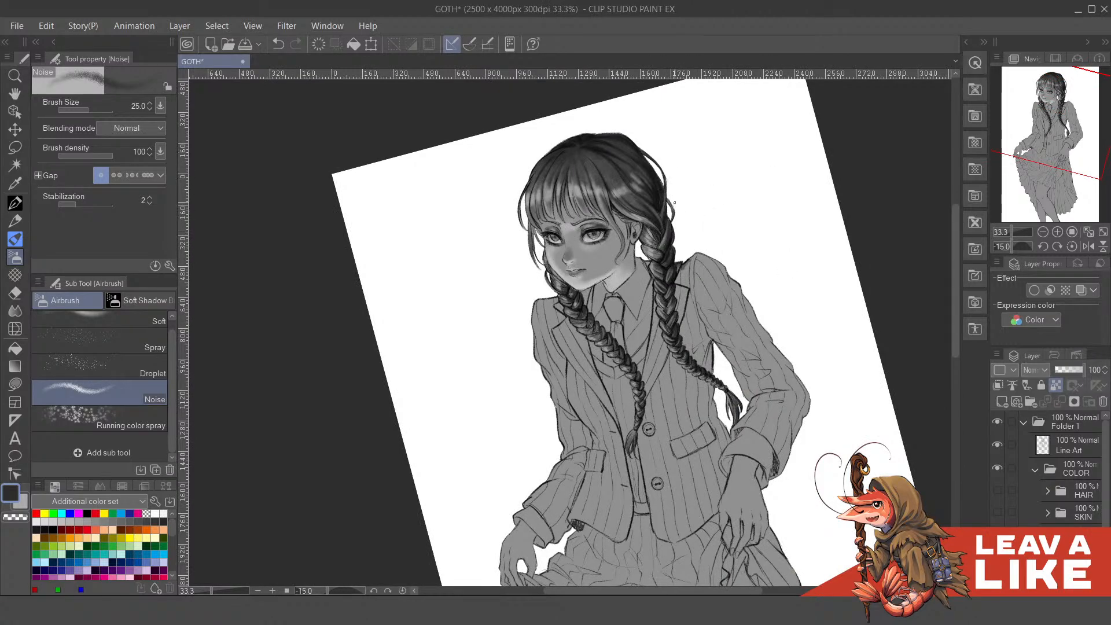
{"action": "left_click_drag", "start_coordinate": [674, 203], "coordinate": [685, 222]}
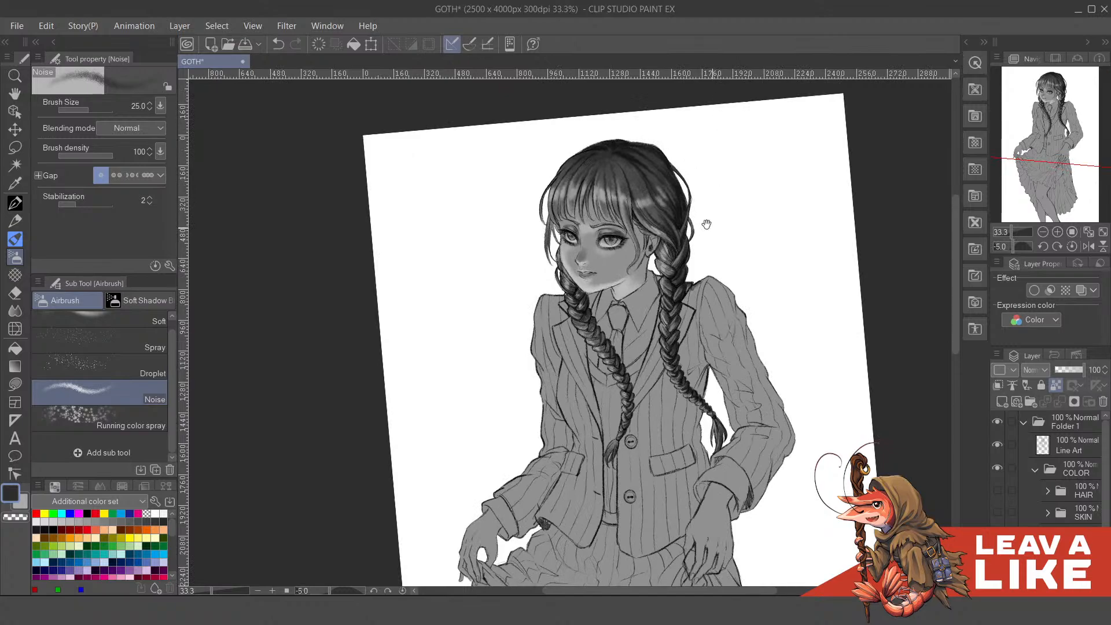
{"action": "scroll", "coordinate": [657, 315], "scroll_direction": "up", "scroll_amount": 4}
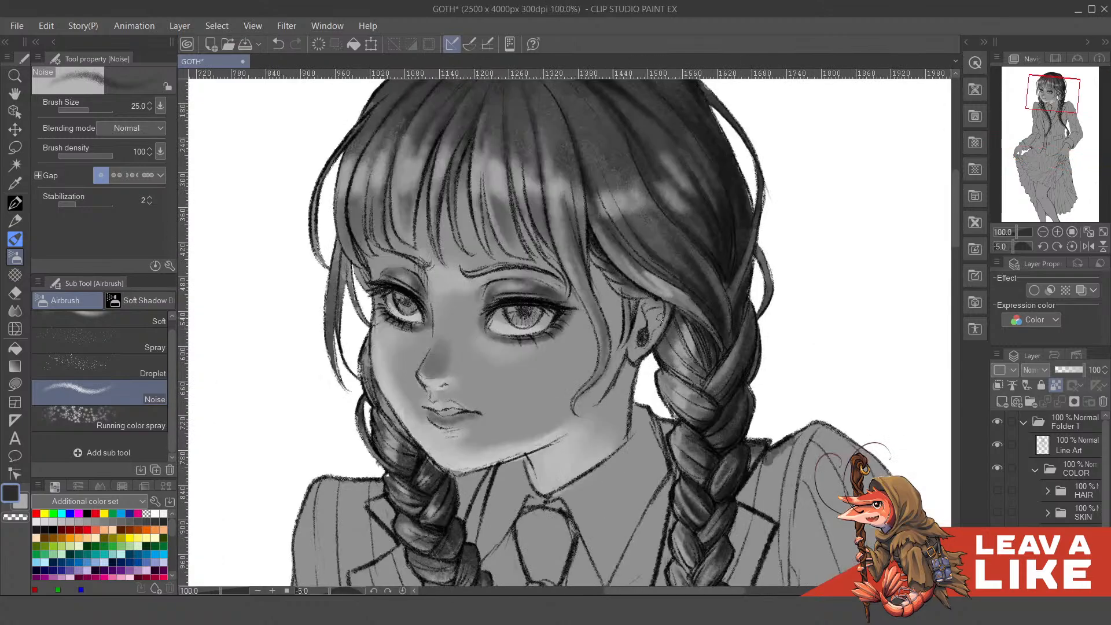
{"action": "mouse_move", "coordinate": [652, 301]}
{"action": "left_mouse_down"}
{"action": "mouse_move", "coordinate": [659, 293]}
{"action": "mouse_move", "coordinate": [644, 300]}
{"action": "mouse_move", "coordinate": [658, 310]}
{"action": "mouse_move", "coordinate": [648, 333]}
{"action": "mouse_move", "coordinate": [652, 322]}
{"action": "left_mouse_up"}
{"action": "key", "text": "ctrl+z"}
{"action": "scroll", "coordinate": [730, 274], "scroll_direction": "down", "scroll_amount": 2}
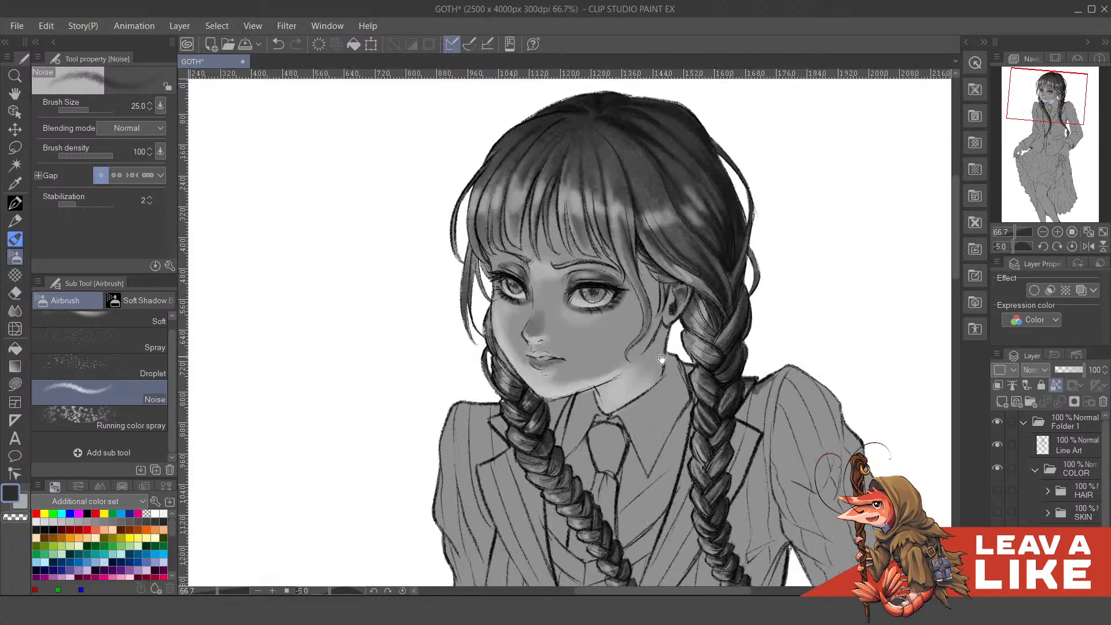
- Paint a grey shadow down the side of the neck below the ear, undoing and retrying strokes
{"action": "left_click_drag", "start_coordinate": [662, 359], "coordinate": [654, 320]}
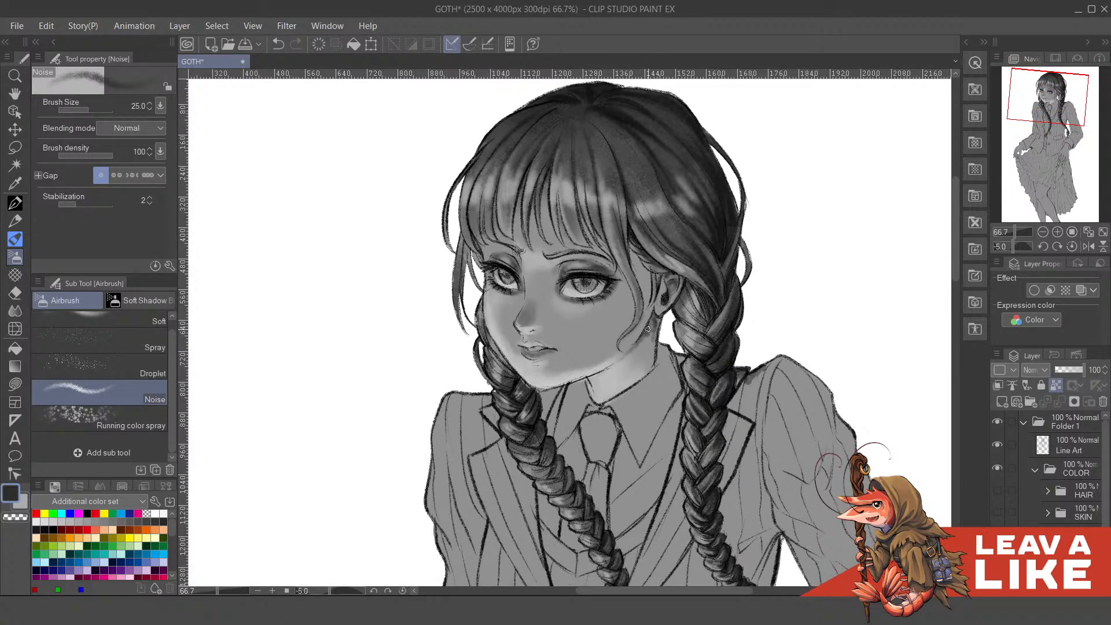
{"action": "key", "text": "ctrl+z"}
{"action": "mouse_move", "coordinate": [657, 342]}
{"action": "left_mouse_down"}
{"action": "mouse_move", "coordinate": [652, 335]}
{"action": "mouse_move", "coordinate": [652, 373]}
{"action": "mouse_move", "coordinate": [648, 321]}
{"action": "left_mouse_up"}
{"action": "key", "text": "ctrl+z"}
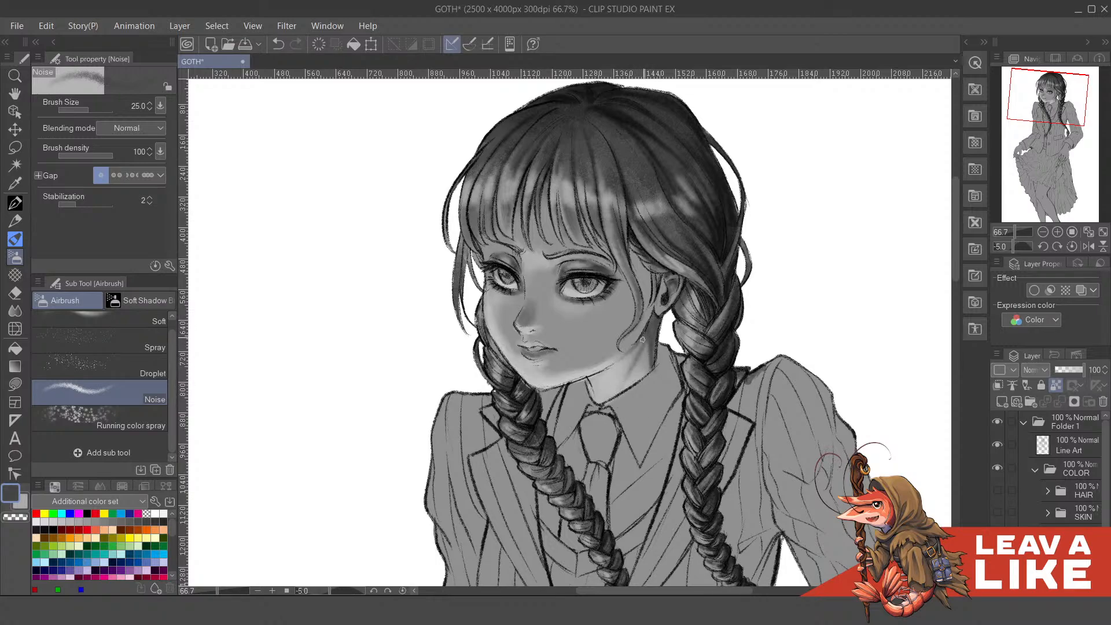
{"action": "key", "text": "ctrl+z"}
{"action": "mouse_move", "coordinate": [629, 379]}
{"action": "left_mouse_down"}
{"action": "mouse_move", "coordinate": [653, 313]}
{"action": "mouse_move", "coordinate": [631, 376]}
{"action": "left_mouse_up"}
{"action": "key", "text": "ctrl+z"}
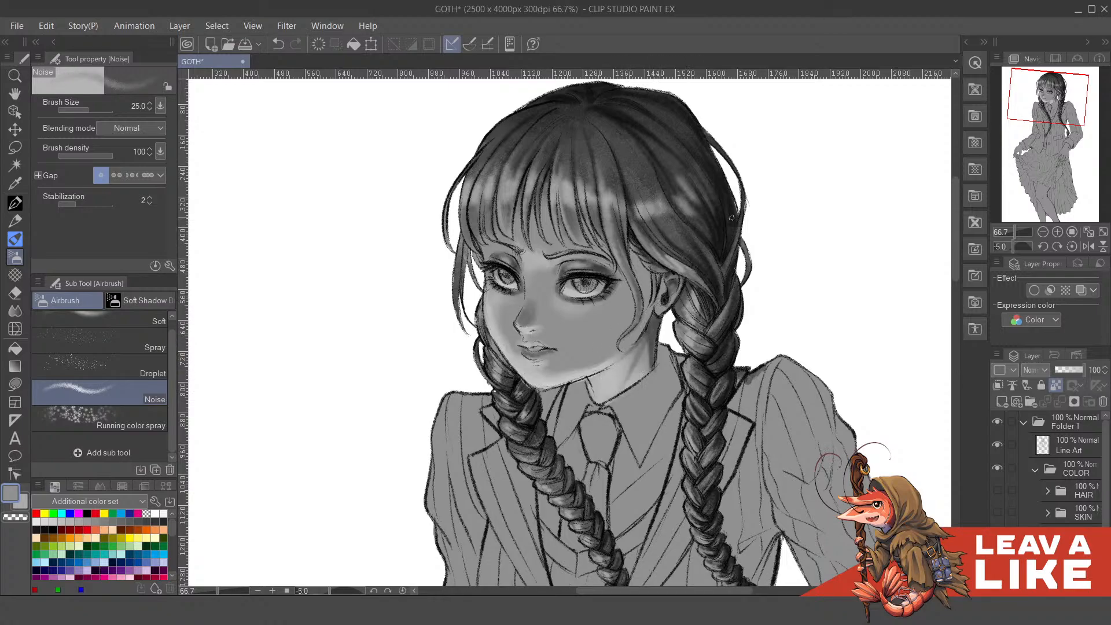
- Mirror the view and paint darker strands through the middle and far side of the bangs, redoing unwanted strokes
{"action": "scroll", "coordinate": [729, 262], "scroll_direction": "down", "scroll_amount": 1}
{"action": "key", "text": "h"}
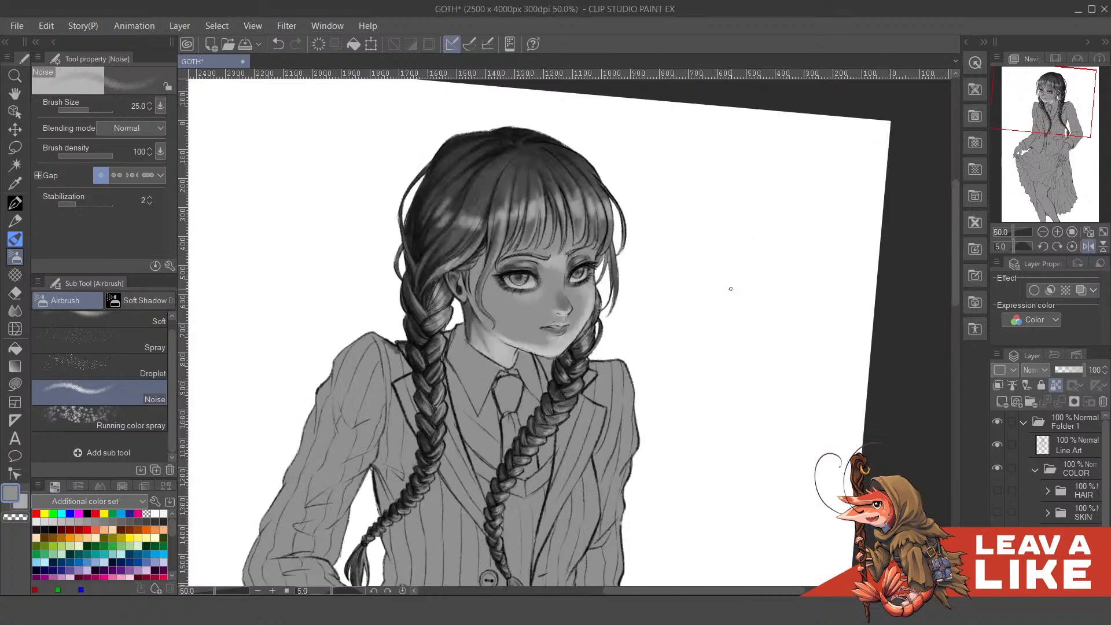
{"action": "left_click_drag", "start_coordinate": [705, 332], "coordinate": [713, 352]}
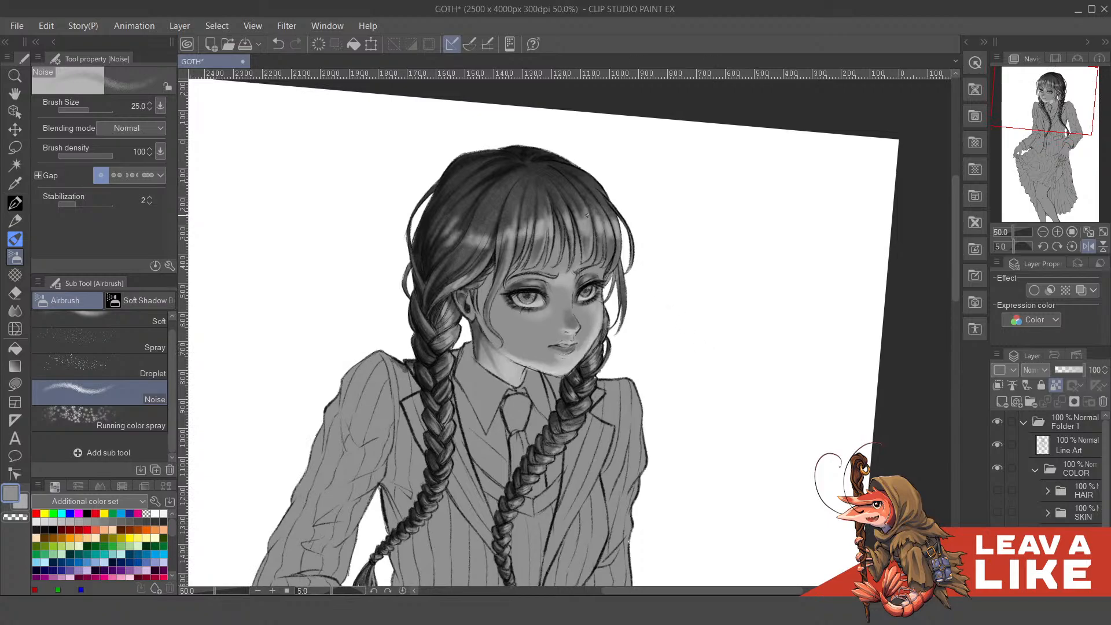
{"action": "scroll", "coordinate": [588, 215], "scroll_direction": "up", "scroll_amount": 2}
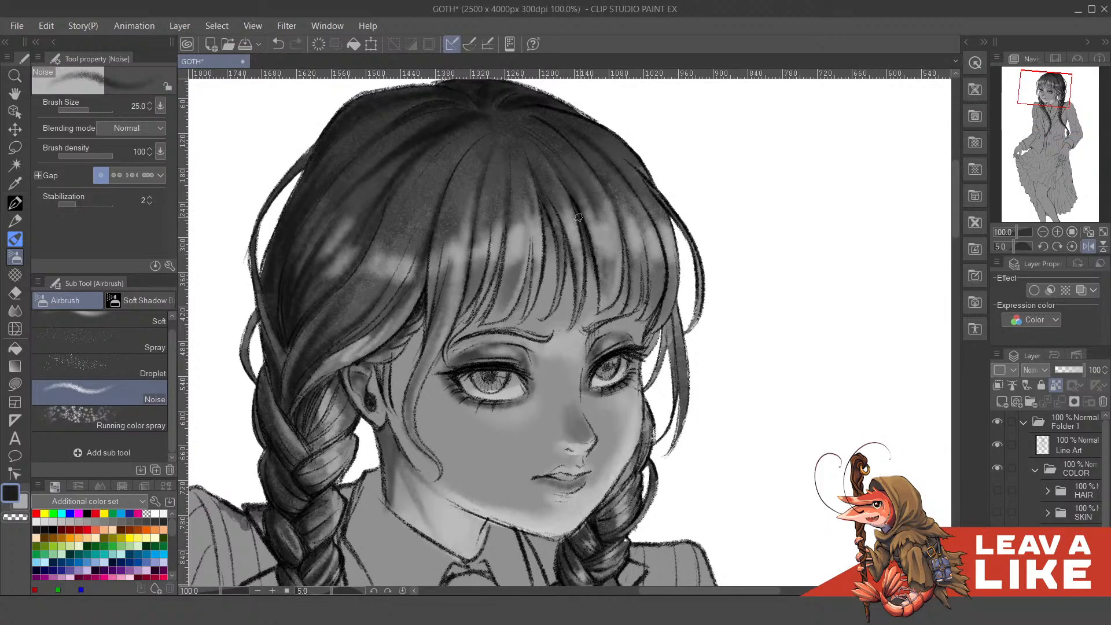
{"action": "left_click_drag", "start_coordinate": [591, 257], "coordinate": [593, 317]}
{"action": "left_click_drag", "start_coordinate": [625, 238], "coordinate": [622, 300]}
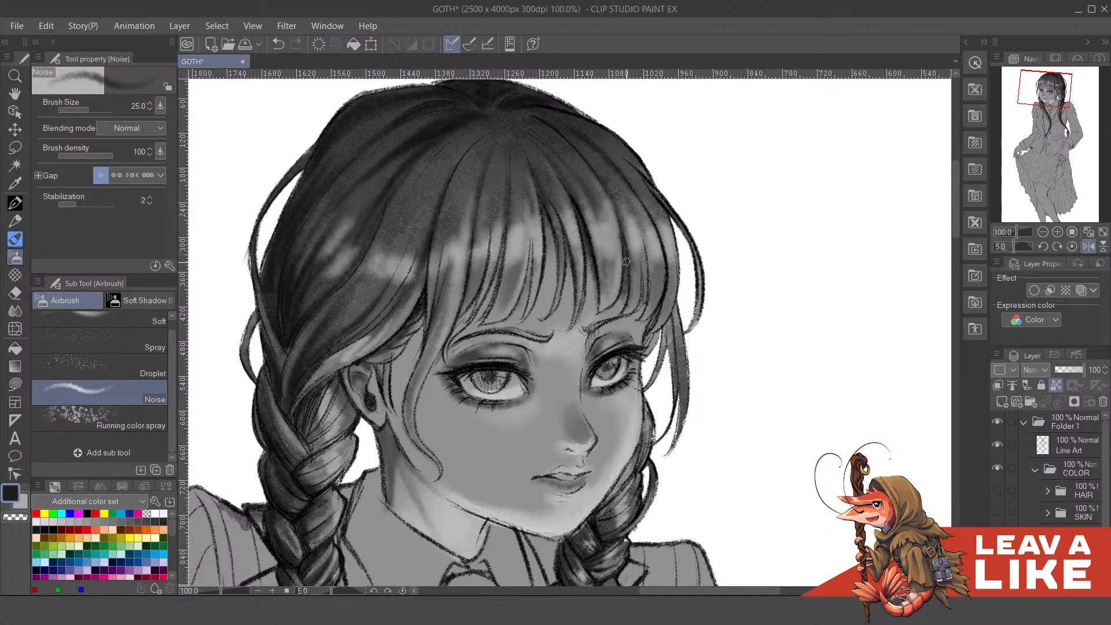
{"action": "left_click_drag", "start_coordinate": [568, 242], "coordinate": [567, 303]}
{"action": "key", "text": "ctrl+z"}
{"action": "left_click_drag", "start_coordinate": [568, 249], "coordinate": [570, 309]}
{"action": "scroll", "coordinate": [559, 291], "scroll_direction": "up", "scroll_amount": 1}
{"action": "left_click_drag", "start_coordinate": [547, 234], "coordinate": [550, 305]}
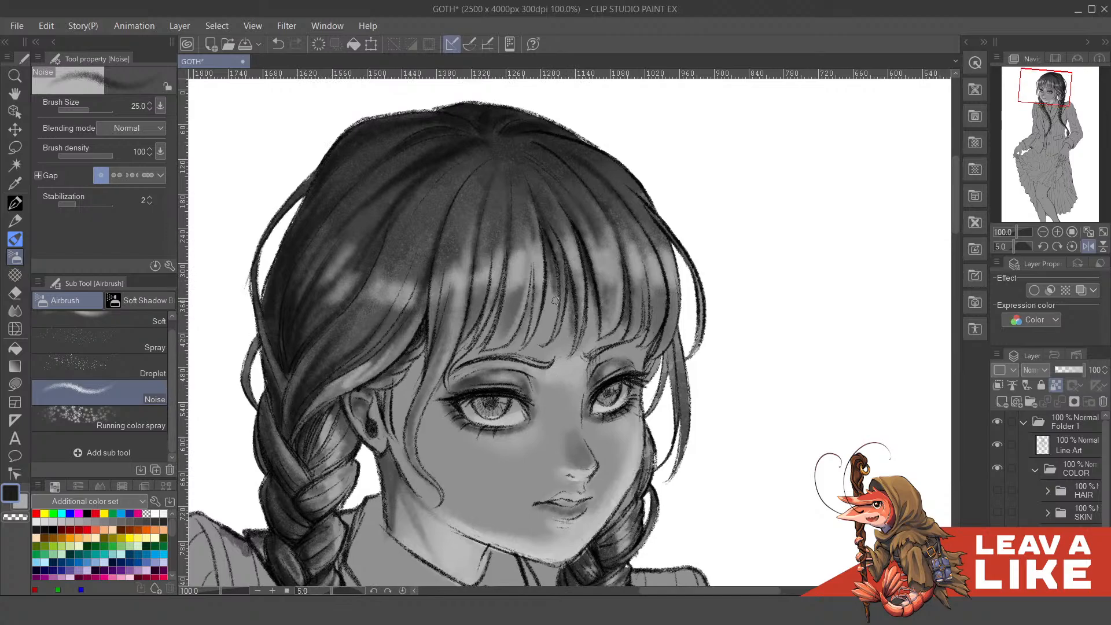
{"action": "key", "text": "ctrl+z"}
{"action": "left_click_drag", "start_coordinate": [544, 240], "coordinate": [555, 322]}
- Reduce the Noise brush size to 17 and paint a thin dark strand in the middle of the bangs
{"action": "left_click_drag", "start_coordinate": [530, 279], "coordinate": [527, 318]}
{"action": "key", "text": "ctrl+z"}
{"action": "key", "text": "bracketleft"}
{"action": "key", "text": "bracketleft"}
{"action": "left_click_drag", "start_coordinate": [531, 268], "coordinate": [518, 349]}
{"action": "key", "text": "ctrl+z"}
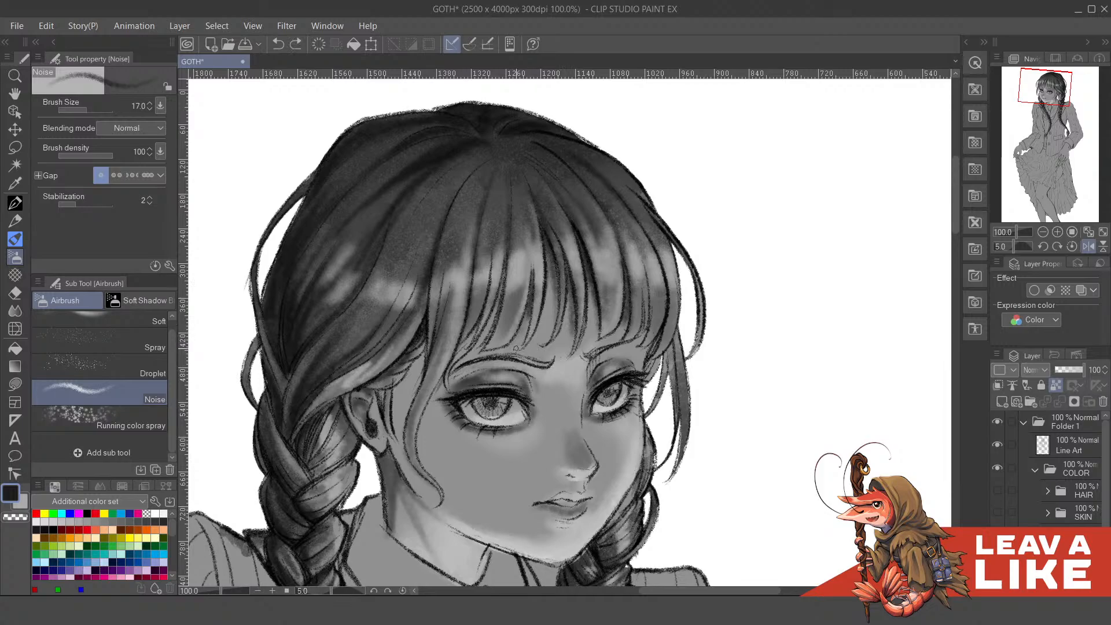
{"action": "left_click_drag", "start_coordinate": [530, 302], "coordinate": [522, 342]}
- Darken the pupils and upper irises of both eyes with near-black Noise brush strokes
{"action": "scroll", "coordinate": [624, 149], "scroll_direction": "down", "scroll_amount": 3}
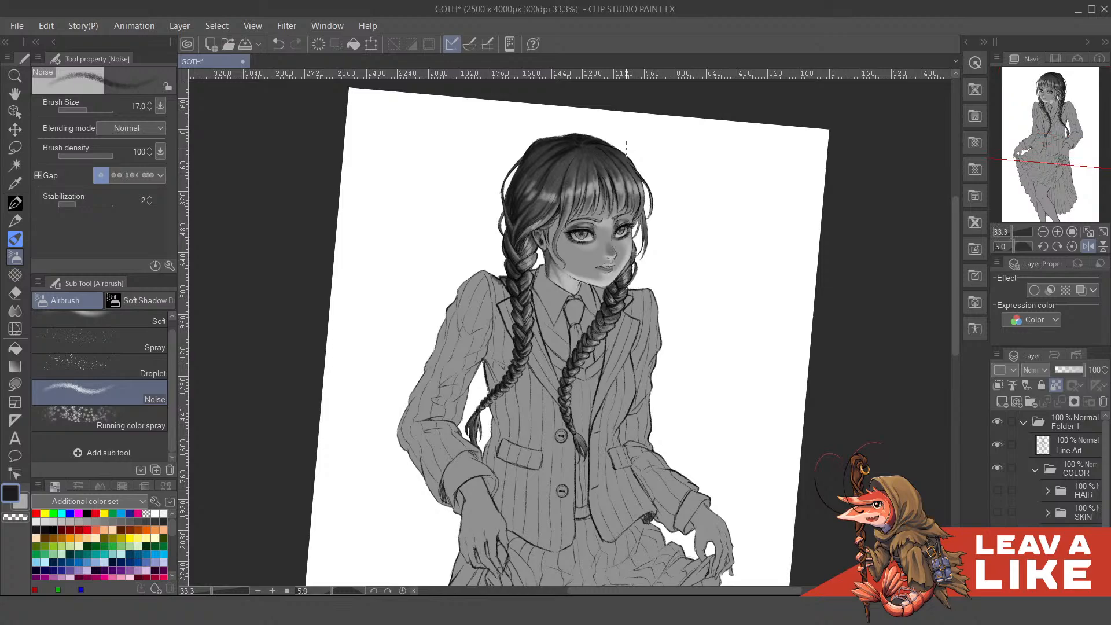
{"action": "scroll", "coordinate": [620, 171], "scroll_direction": "up", "scroll_amount": 3}
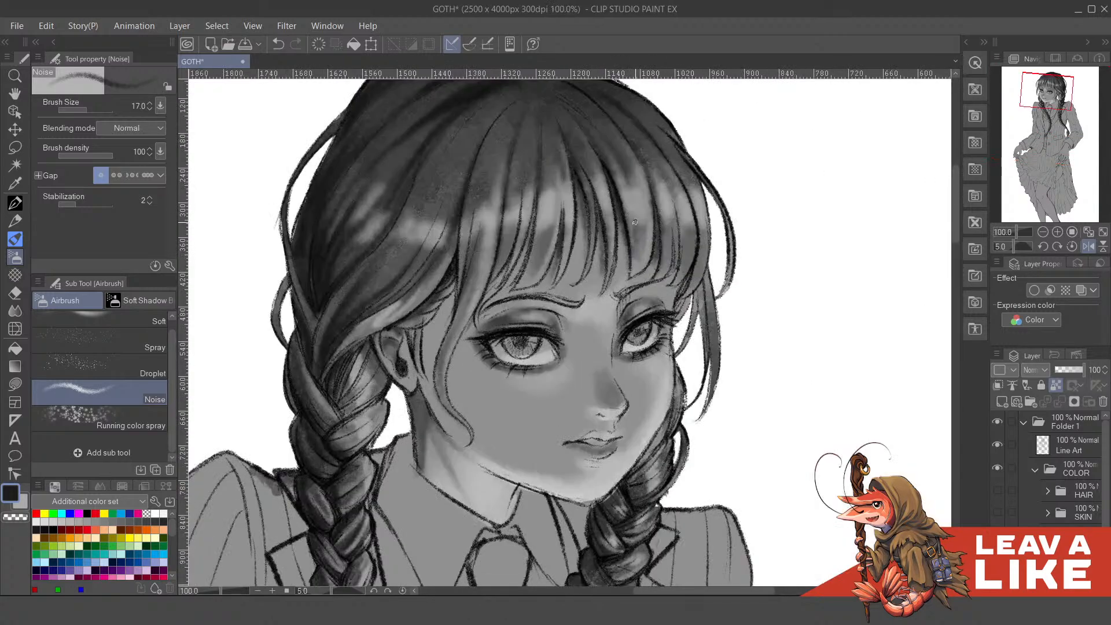
{"action": "scroll", "coordinate": [639, 248], "scroll_direction": "up", "scroll_amount": 2}
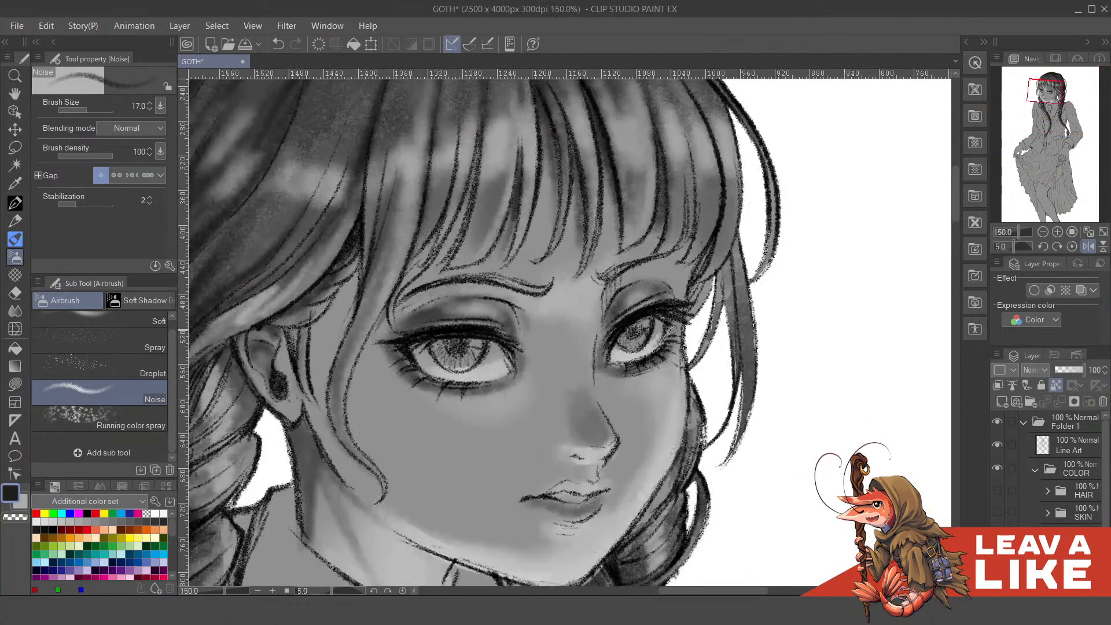
{"action": "left_click_drag", "start_coordinate": [582, 329], "coordinate": [693, 345]}
{"action": "left_click_drag", "start_coordinate": [569, 360], "coordinate": [571, 361]}
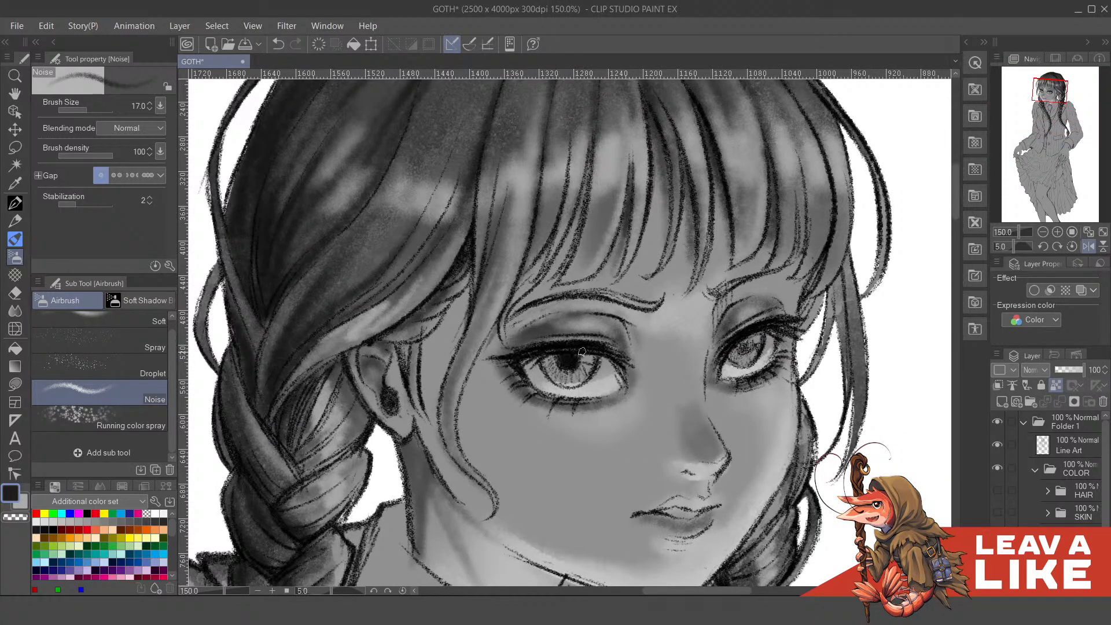
{"action": "mouse_move", "coordinate": [748, 344]}
{"action": "left_mouse_down"}
{"action": "mouse_move", "coordinate": [745, 287]}
{"action": "mouse_move", "coordinate": [732, 351]}
{"action": "mouse_move", "coordinate": [744, 323]}
{"action": "mouse_move", "coordinate": [734, 320]}
{"action": "mouse_move", "coordinate": [744, 352]}
{"action": "left_mouse_up"}
{"action": "left_click_drag", "start_coordinate": [554, 357], "coordinate": [572, 375]}
- Reset the canvas rotation and inspect the face from a distance and up close
{"action": "scroll", "coordinate": [678, 260], "scroll_direction": "down", "scroll_amount": 2}
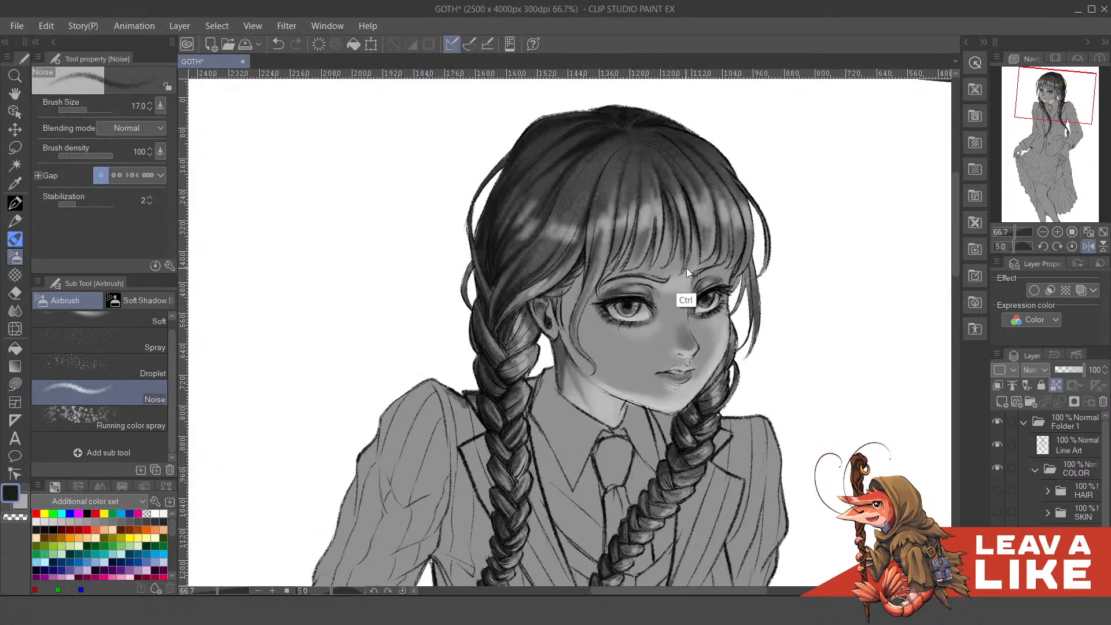
{"action": "scroll", "coordinate": [686, 268], "scroll_direction": "down", "scroll_amount": 1}
{"action": "left_click_drag", "start_coordinate": [833, 370], "coordinate": [777, 319]}
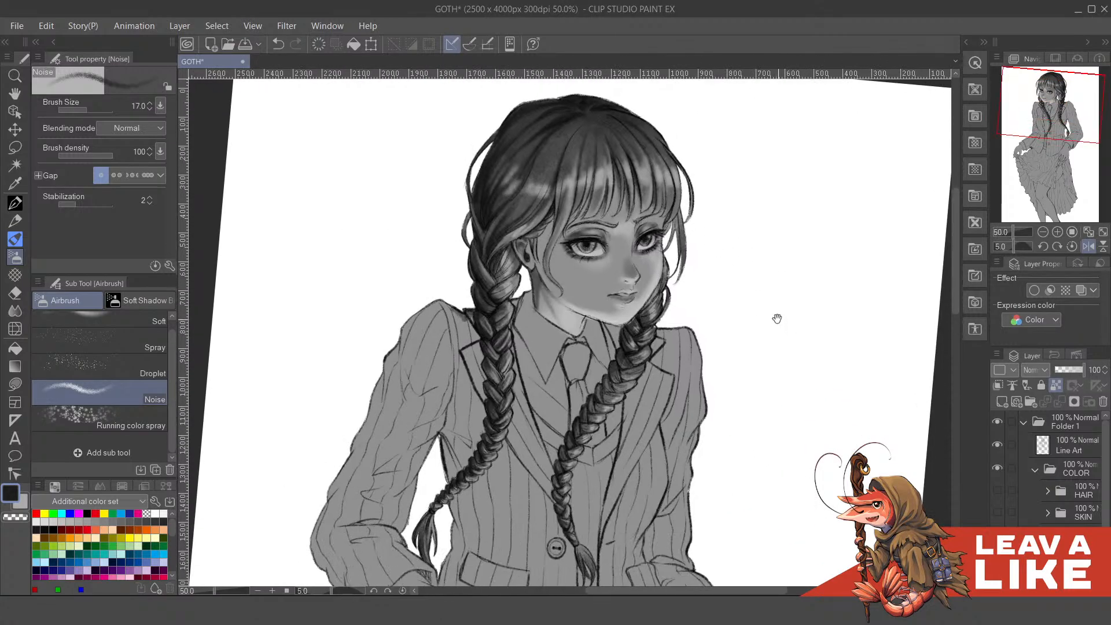
{"action": "key", "text": "ctrl+shift+r"}
{"action": "scroll", "coordinate": [714, 252], "scroll_direction": "up", "scroll_amount": 2}
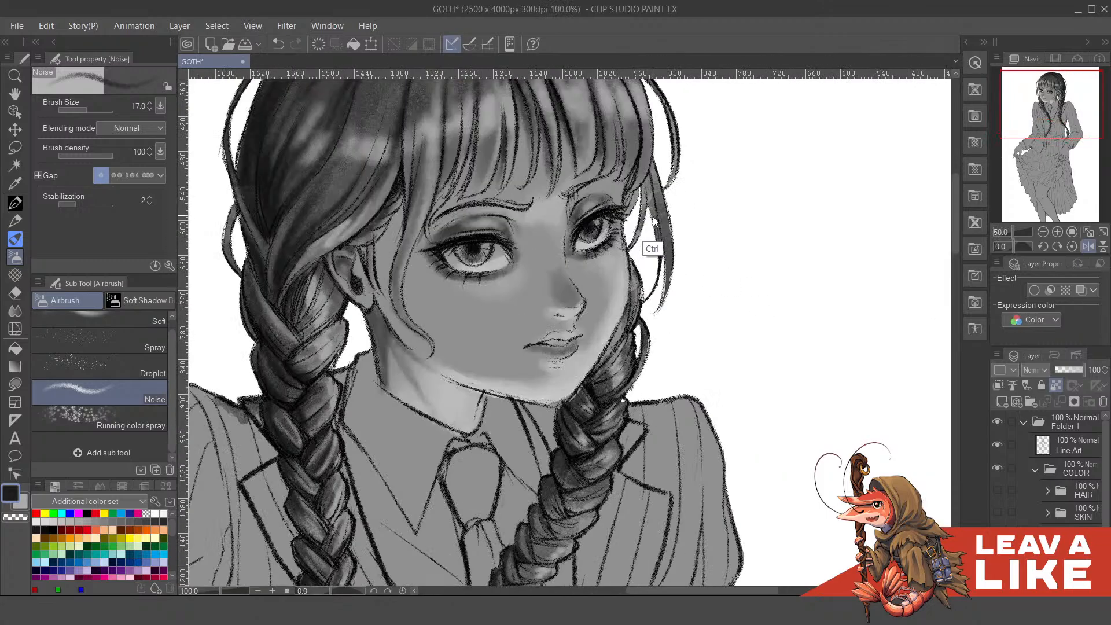
- Thicken and darken the inner end of the near eyebrow with the Noise brush, undoing unwanted strokes
{"action": "scroll", "coordinate": [654, 221], "scroll_direction": "up", "scroll_amount": 1}
{"action": "scroll", "coordinate": [622, 319], "scroll_direction": "up", "scroll_amount": 1}
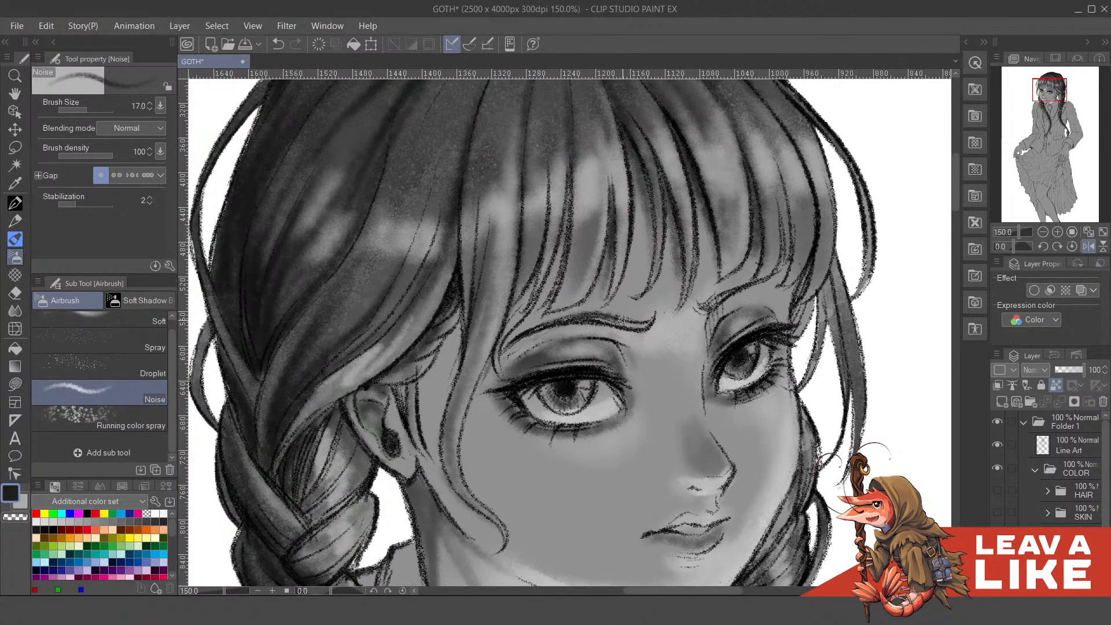
{"action": "mouse_move", "coordinate": [622, 319]}
{"action": "left_mouse_down"}
{"action": "mouse_move", "coordinate": [643, 328]}
{"action": "mouse_move", "coordinate": [654, 317]}
{"action": "left_mouse_up"}
{"action": "key", "text": "ctrl+z"}
{"action": "key", "text": "ctrl+z"}
{"action": "scroll", "coordinate": [796, 216], "scroll_direction": "down", "scroll_amount": 1}
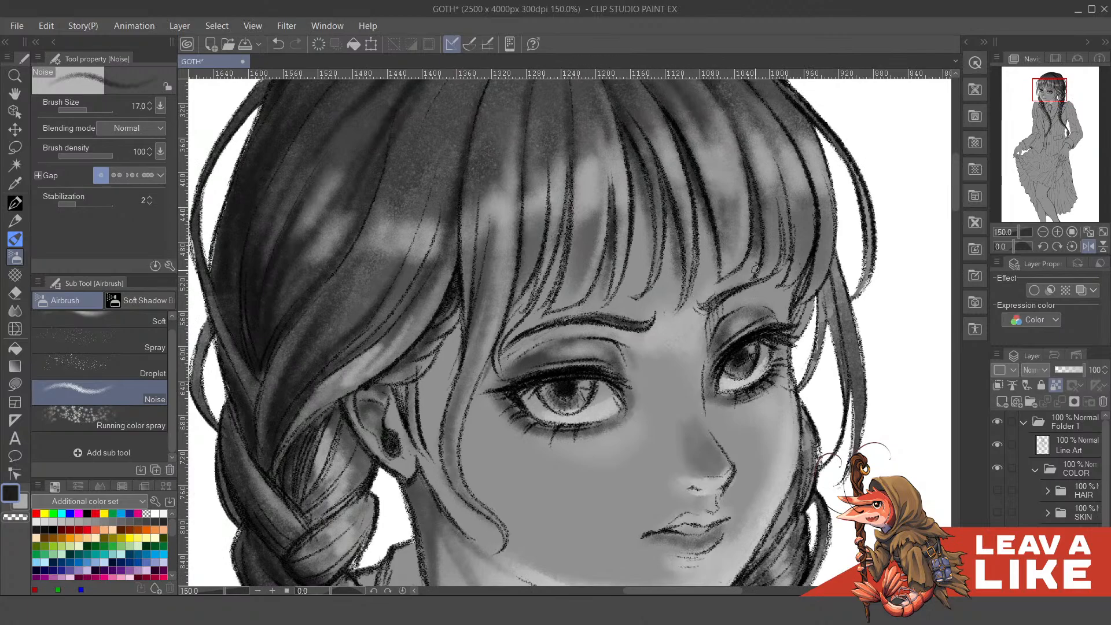
{"action": "scroll", "coordinate": [797, 215], "scroll_direction": "down", "scroll_amount": 2}
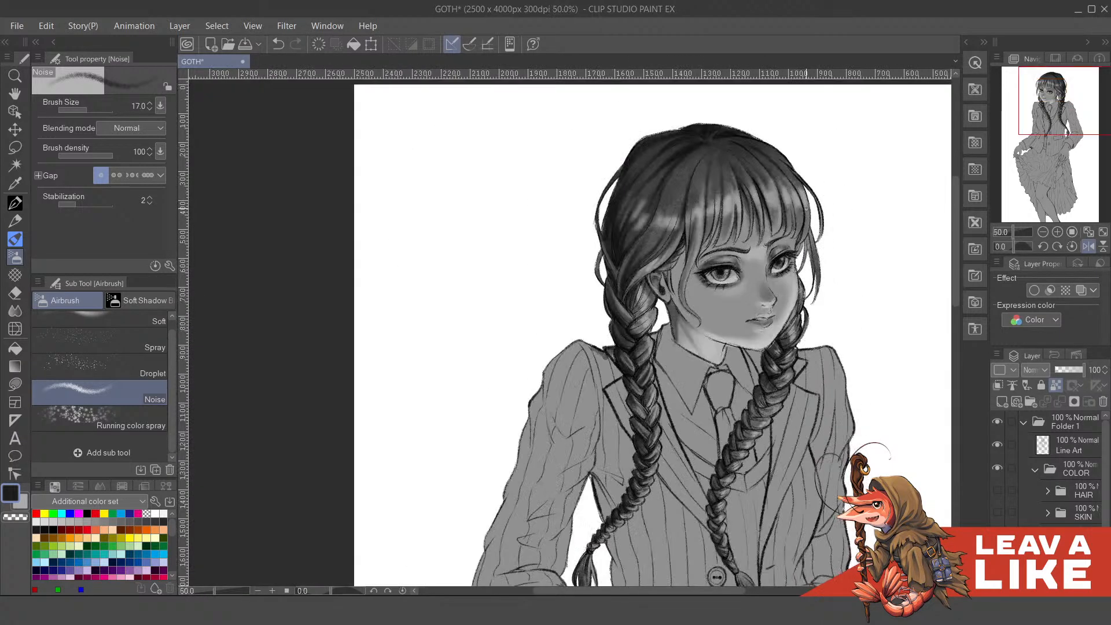
- Mirror the view and darken the long loose strand beside the near cheek, redoing an unwanted stroke
{"action": "key", "text": "h"}
{"action": "mouse_move", "coordinate": [620, 310]}
{"action": "left_mouse_down"}
{"action": "mouse_move", "coordinate": [761, 179]}
{"action": "mouse_move", "coordinate": [767, 273]}
{"action": "left_mouse_up"}
{"action": "scroll", "coordinate": [606, 193], "scroll_direction": "up", "scroll_amount": 1}
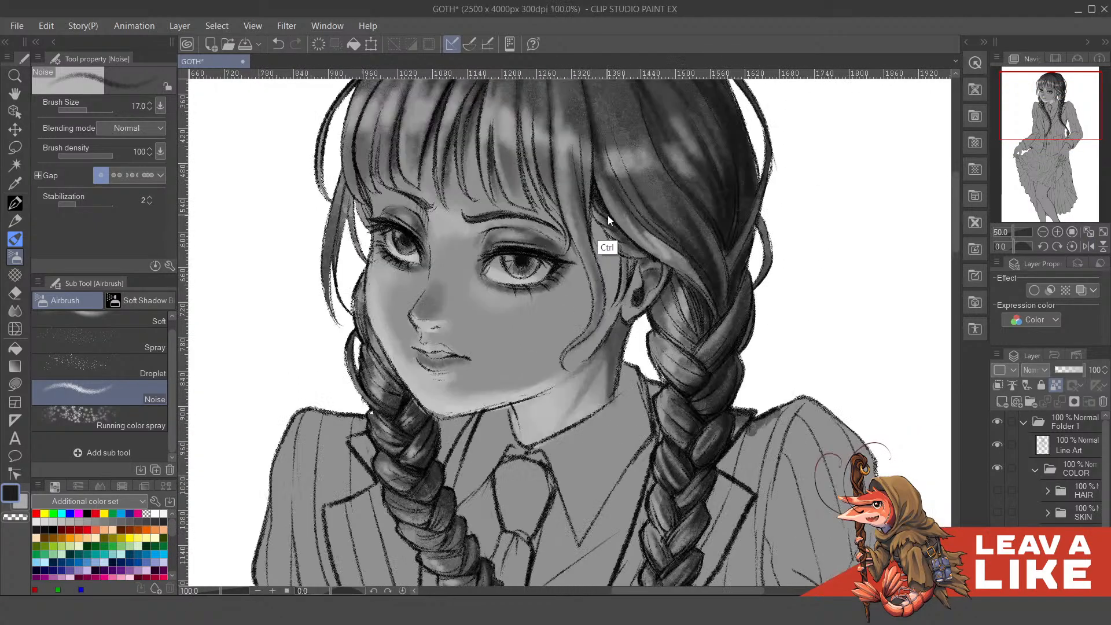
{"action": "scroll", "coordinate": [602, 216], "scroll_direction": "up", "scroll_amount": 1}
{"action": "left_click_drag", "start_coordinate": [580, 234], "coordinate": [607, 336]}
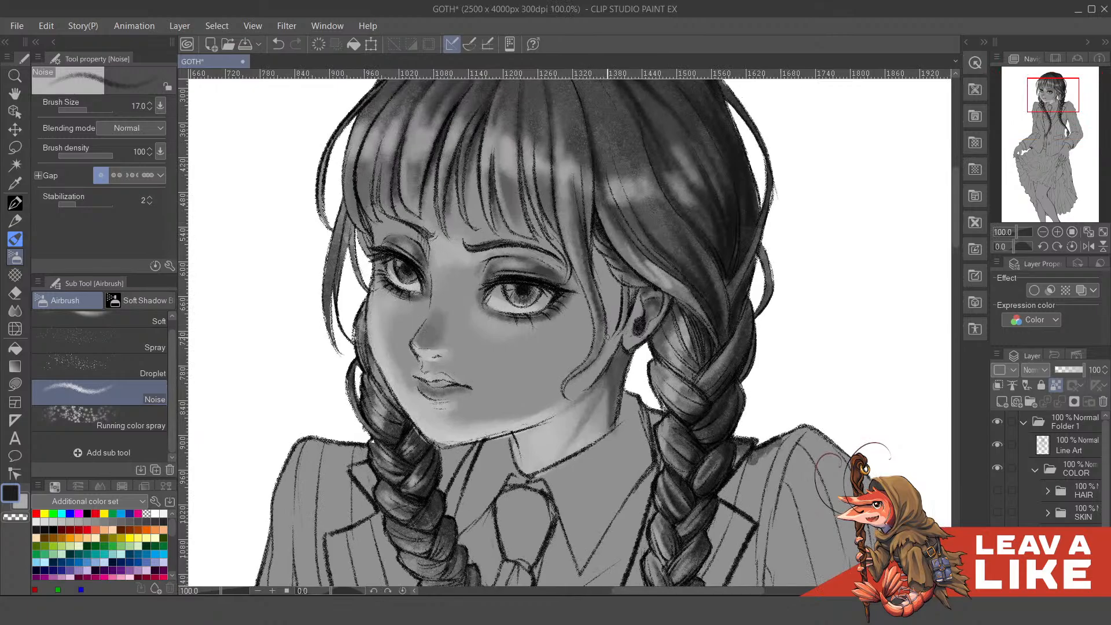
{"action": "left_click_drag", "start_coordinate": [580, 212], "coordinate": [602, 315]}
{"action": "mouse_move", "coordinate": [584, 254]}
{"action": "left_mouse_down"}
{"action": "mouse_move", "coordinate": [605, 336]}
{"action": "mouse_move", "coordinate": [592, 369]}
{"action": "left_mouse_up"}
{"action": "key", "text": "ctrl+z"}
{"action": "left_click_drag", "start_coordinate": [600, 322], "coordinate": [585, 369]}
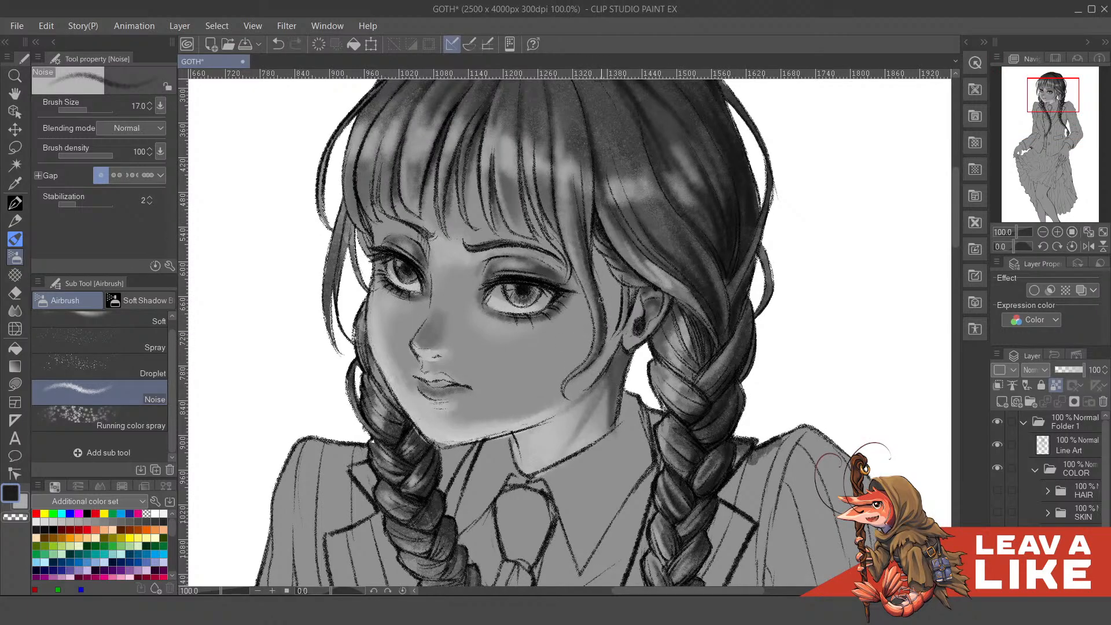
- Paint dark strokes on the fine strands by the ear and through the side hair above it, undoing an unwanted one
{"action": "mouse_move", "coordinate": [639, 285]}
{"action": "left_mouse_down"}
{"action": "mouse_move", "coordinate": [649, 318]}
{"action": "mouse_move", "coordinate": [641, 338]}
{"action": "left_mouse_up"}
{"action": "left_click_drag", "start_coordinate": [645, 319], "coordinate": [642, 336]}
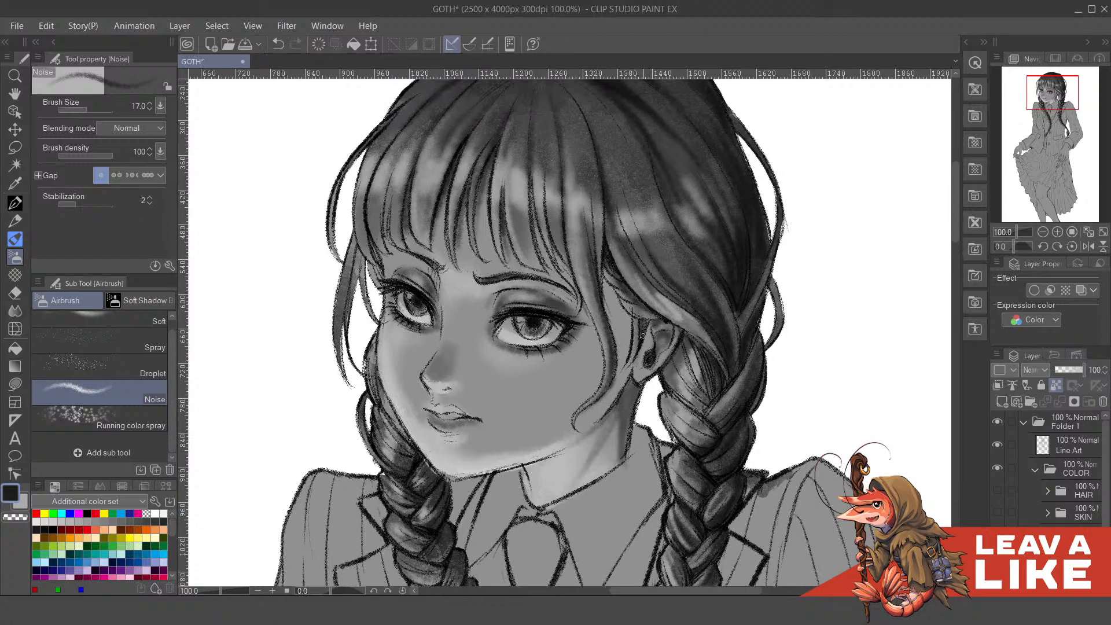
{"action": "mouse_move", "coordinate": [624, 298]}
{"action": "left_mouse_down"}
{"action": "mouse_move", "coordinate": [654, 308]}
{"action": "mouse_move", "coordinate": [634, 304]}
{"action": "mouse_move", "coordinate": [644, 307]}
{"action": "mouse_move", "coordinate": [640, 337]}
{"action": "mouse_move", "coordinate": [638, 309]}
{"action": "left_mouse_up"}
{"action": "key", "text": "ctrl+z"}
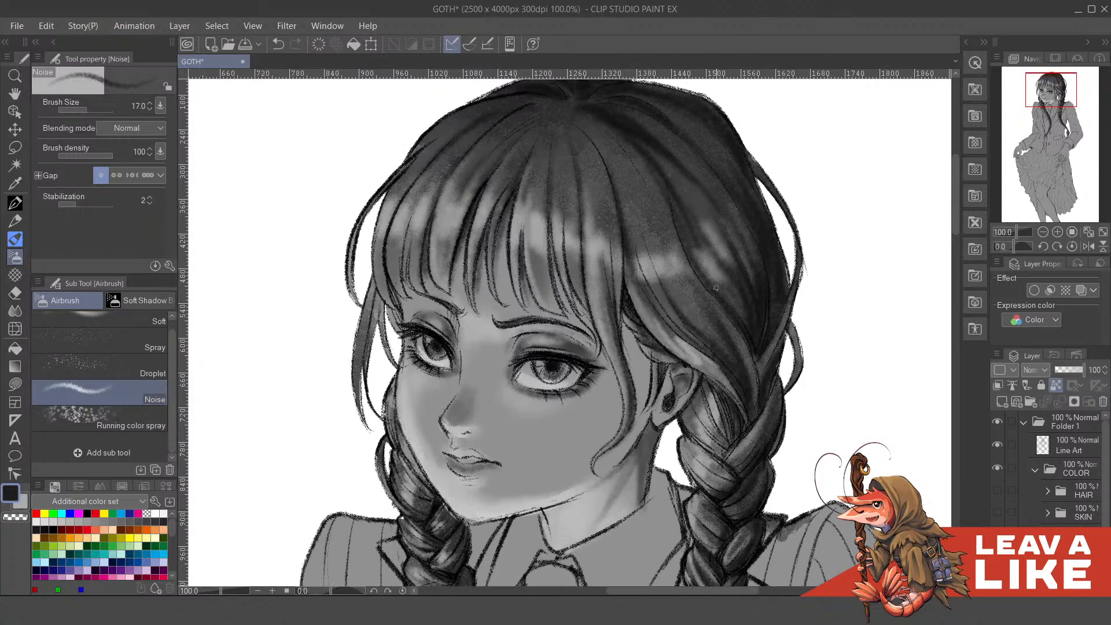
{"action": "mouse_move", "coordinate": [731, 276]}
{"action": "left_mouse_down"}
{"action": "mouse_move", "coordinate": [710, 345]}
{"action": "mouse_move", "coordinate": [739, 371]}
{"action": "left_mouse_up"}
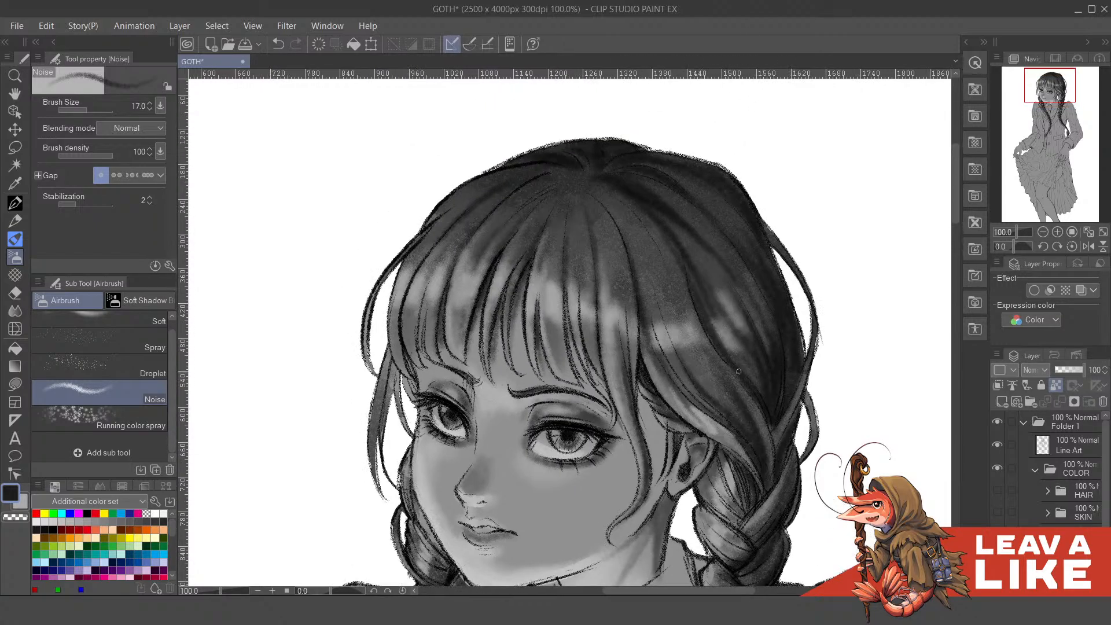
{"action": "left_click_drag", "start_coordinate": [713, 327], "coordinate": [750, 381]}
- Switch to the light grey and paint thin light strands across the side hair's highlight, redoing unwanted strokes
{"action": "key", "text": "x"}
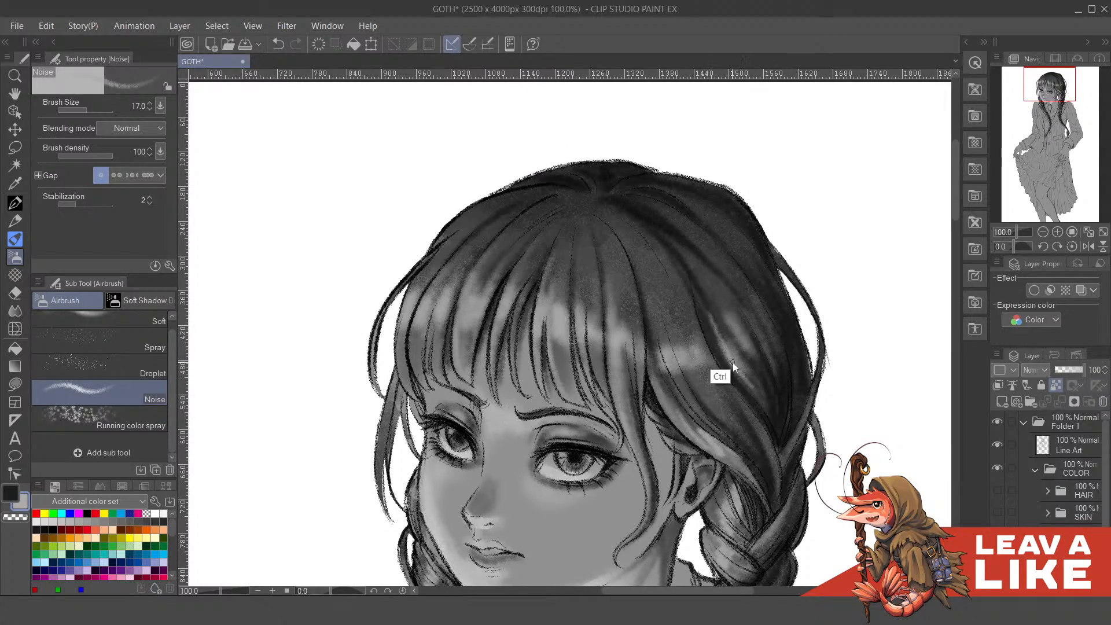
{"action": "key", "text": "ctrl+z"}
{"action": "left_click_drag", "start_coordinate": [716, 331], "coordinate": [757, 399]}
{"action": "left_click_drag", "start_coordinate": [701, 270], "coordinate": [755, 350]}
{"action": "key", "text": "ctrl+z"}
{"action": "key", "text": "ctrl+z"}
{"action": "left_click_drag", "start_coordinate": [710, 303], "coordinate": [761, 371]}
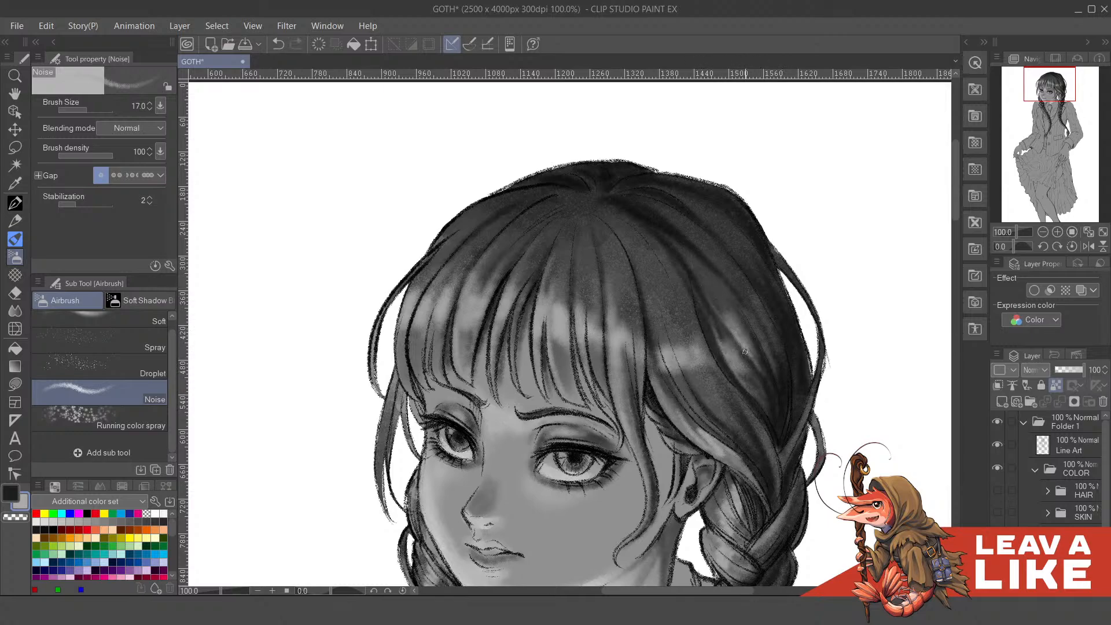
{"action": "left_click_drag", "start_coordinate": [739, 308], "coordinate": [776, 381]}
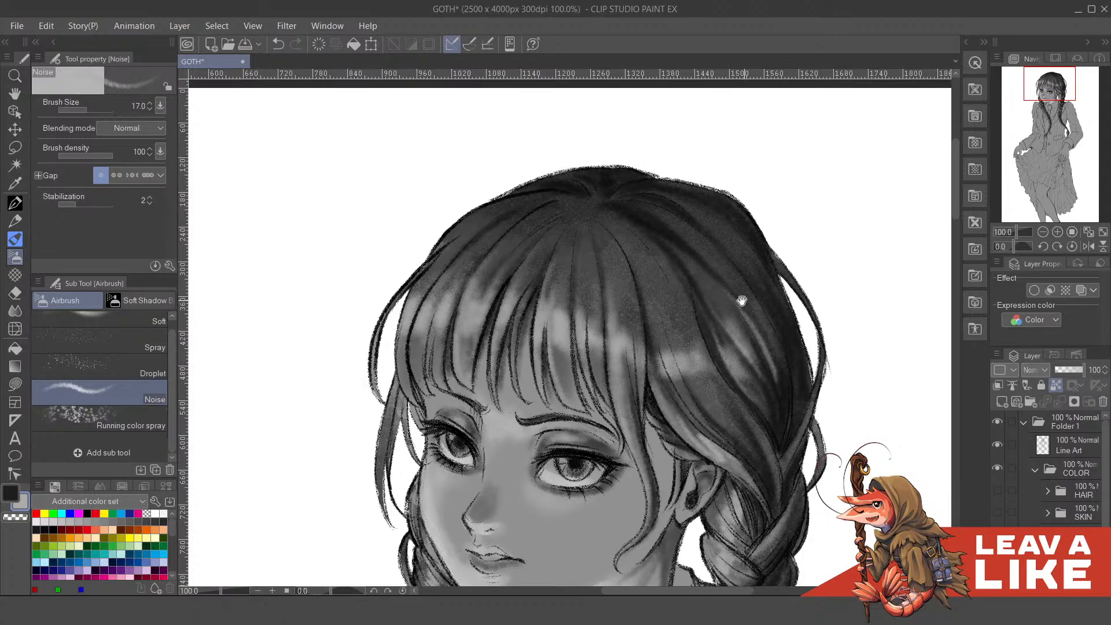
- Paint thin light grey strands through the near end of the bangs, redoing unwanted strokes
{"action": "left_click_drag", "start_coordinate": [742, 300], "coordinate": [741, 306]}
{"action": "mouse_move", "coordinate": [606, 266]}
{"action": "left_mouse_down"}
{"action": "mouse_move", "coordinate": [614, 382]}
{"action": "mouse_move", "coordinate": [627, 346]}
{"action": "left_mouse_up"}
{"action": "key", "text": "ctrl+z"}
{"action": "left_click_drag", "start_coordinate": [631, 280], "coordinate": [634, 376]}
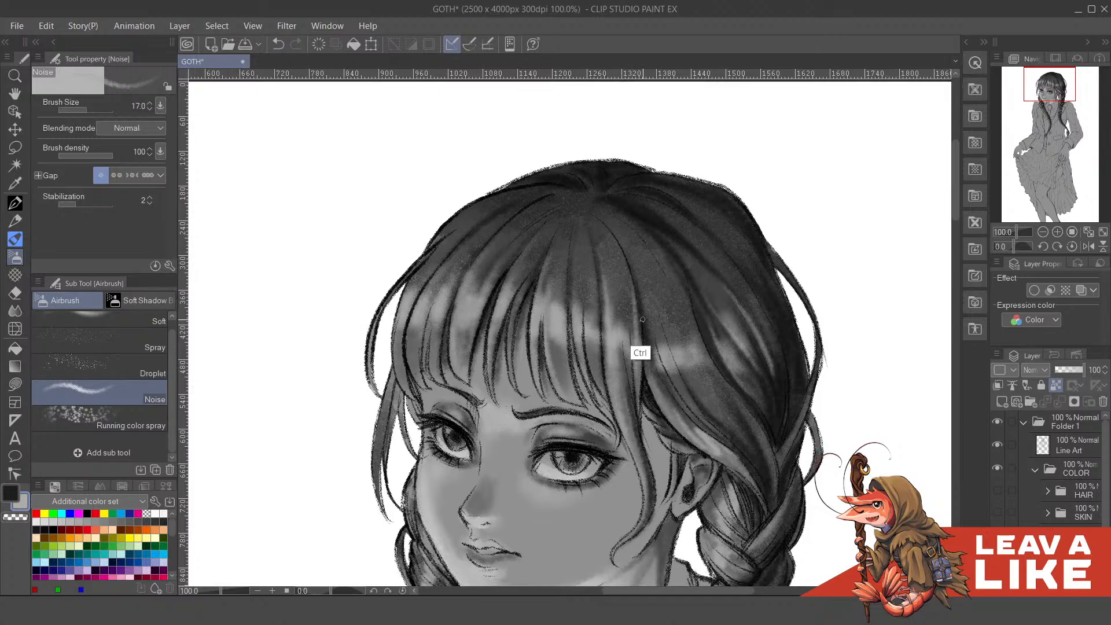
{"action": "key", "text": "ctrl+z"}
{"action": "left_click_drag", "start_coordinate": [634, 324], "coordinate": [636, 350]}
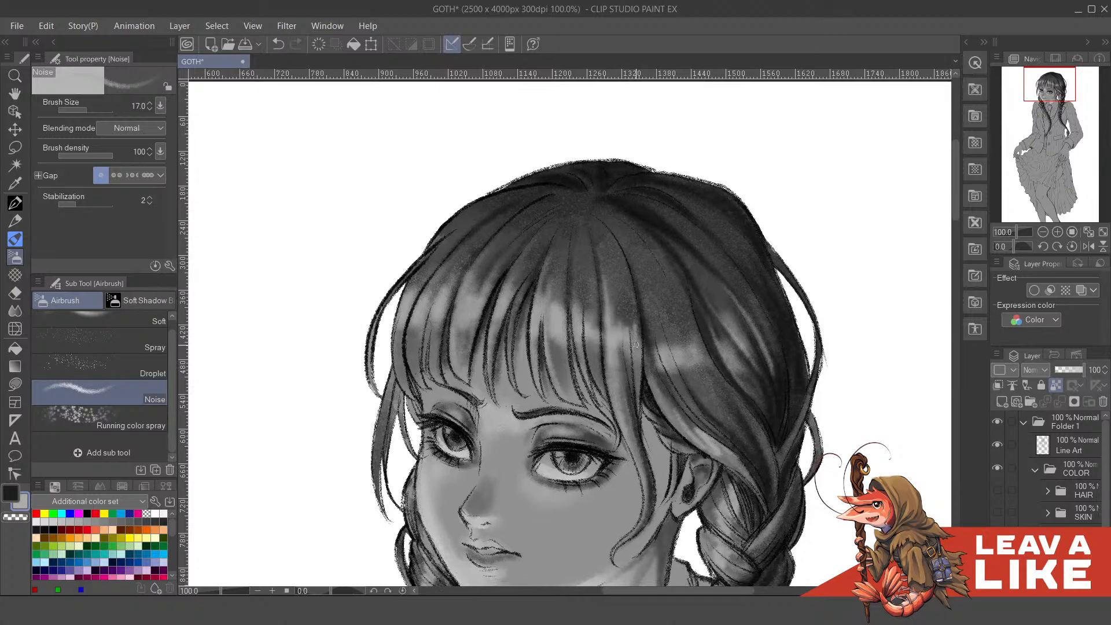
{"action": "left_click_drag", "start_coordinate": [635, 288], "coordinate": [639, 367]}
{"action": "left_click_drag", "start_coordinate": [652, 313], "coordinate": [659, 350]}
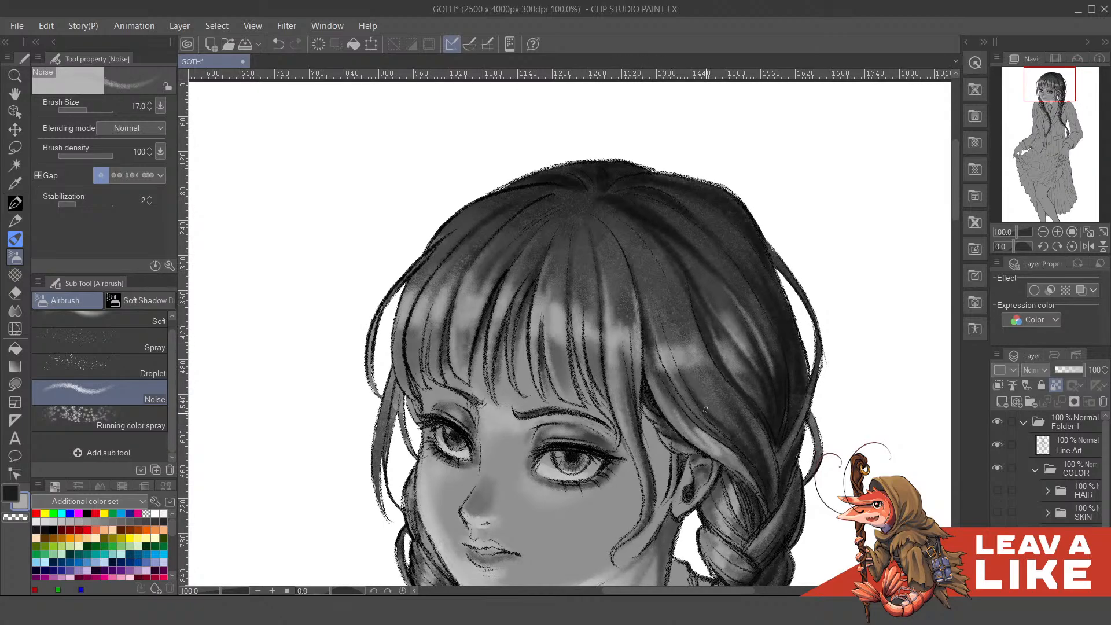
- Add light grey strands to the hair between the bangs and the side section, redoing unwanted strokes
{"action": "left_click_drag", "start_coordinate": [662, 305], "coordinate": [706, 409]}
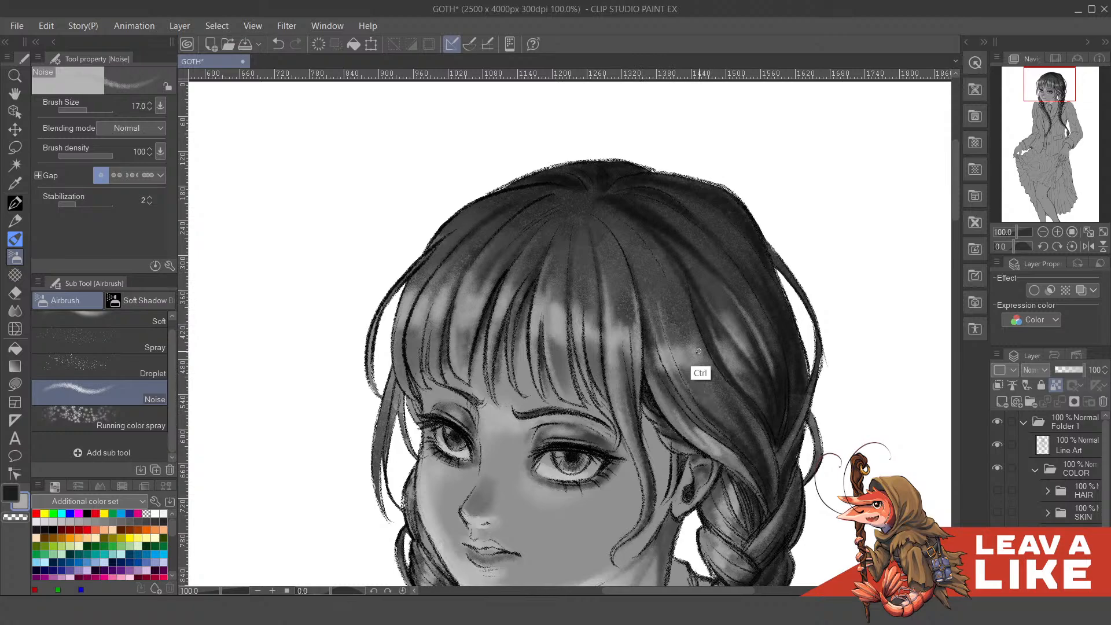
{"action": "key", "text": "ctrl+z"}
{"action": "left_click_drag", "start_coordinate": [688, 303], "coordinate": [745, 409]}
{"action": "key", "text": "ctrl+z"}
{"action": "left_click_drag", "start_coordinate": [687, 294], "coordinate": [718, 376]}
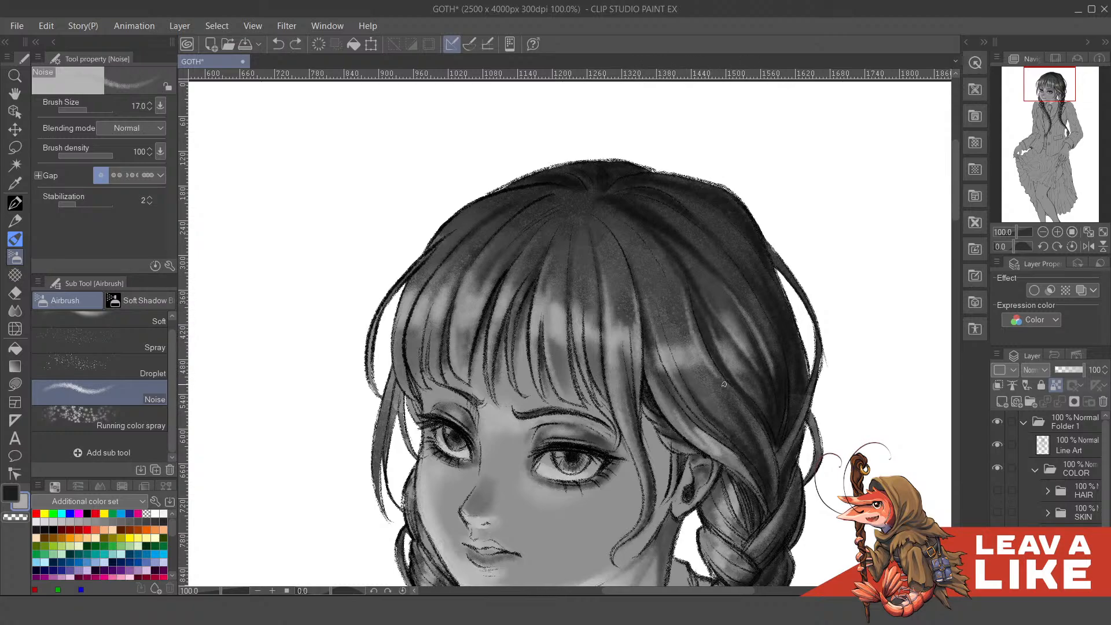
{"action": "left_click_drag", "start_coordinate": [668, 308], "coordinate": [684, 288]}
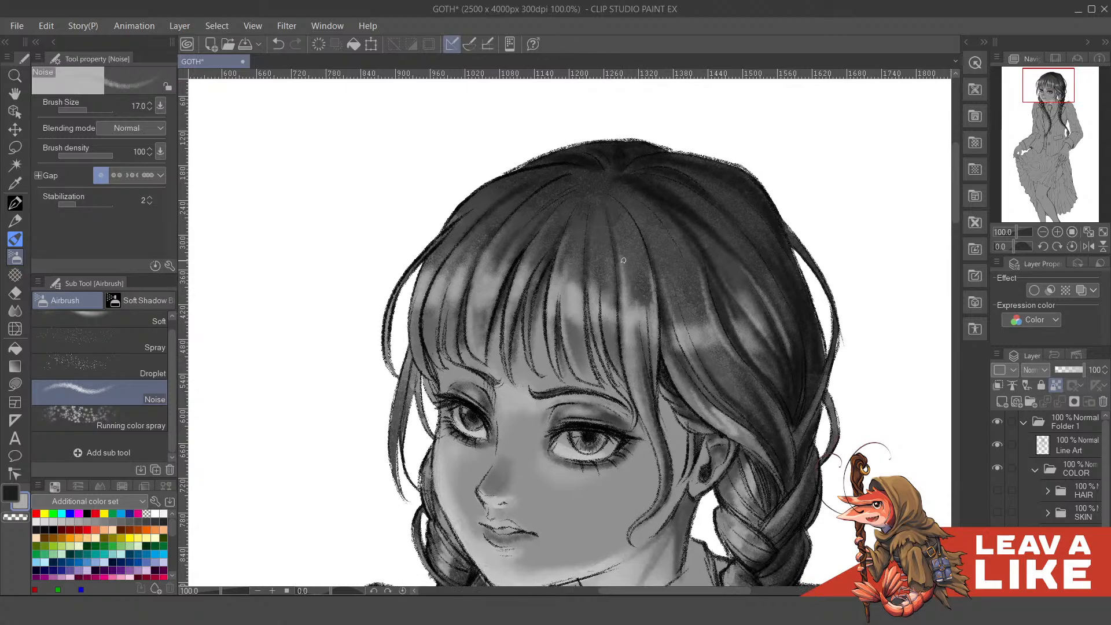
{"action": "left_click_drag", "start_coordinate": [594, 228], "coordinate": [617, 327]}
- Sample a grey beside the mouth and blend the shading on the far cheek beneath the eye
{"action": "scroll", "coordinate": [671, 231], "scroll_direction": "down", "scroll_amount": 2}
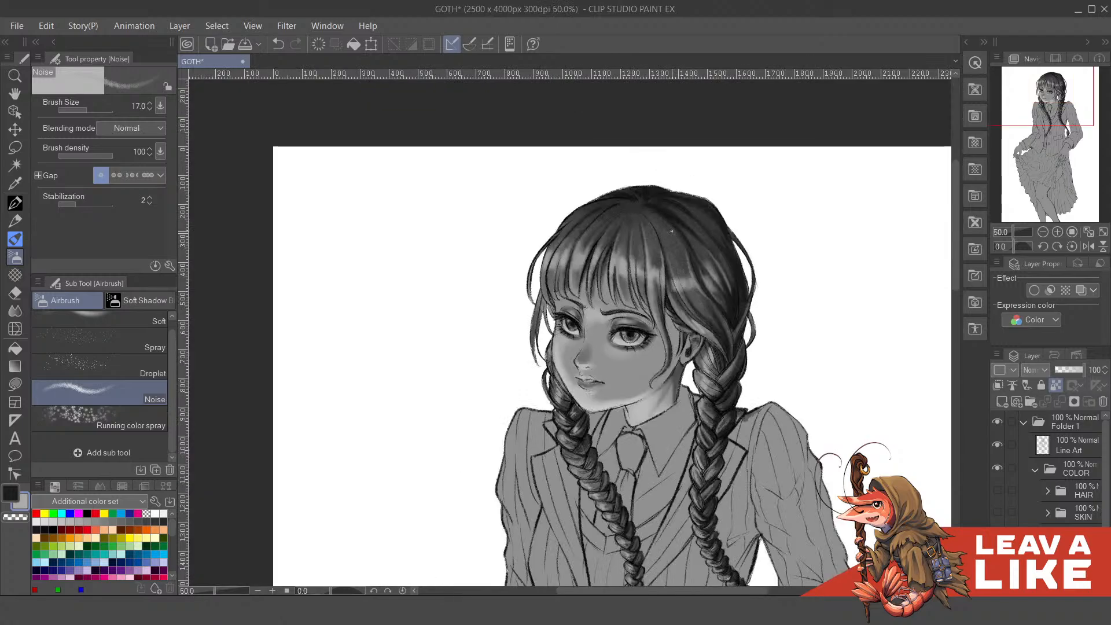
{"action": "left_click_drag", "start_coordinate": [833, 404], "coordinate": [805, 336]}
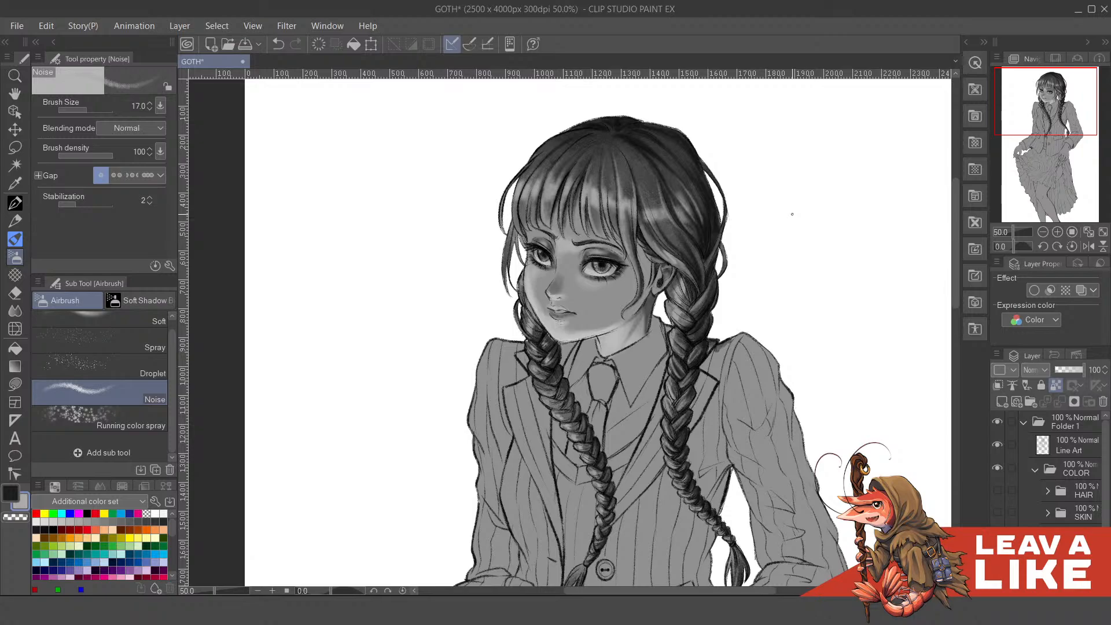
{"action": "scroll", "coordinate": [580, 295], "scroll_direction": "up", "scroll_amount": 4}
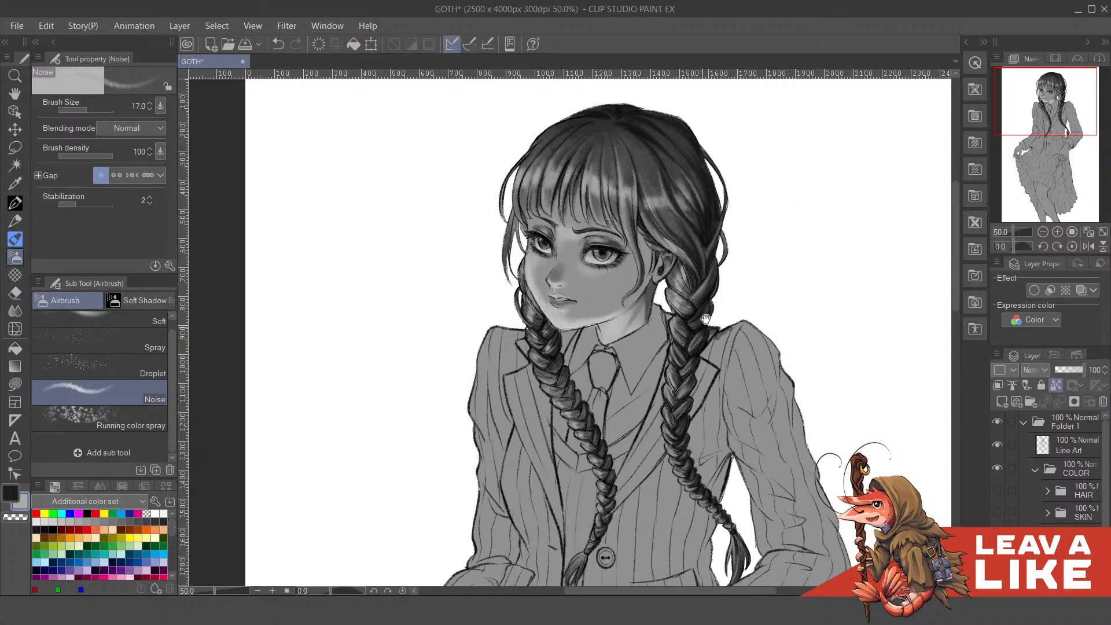
{"action": "scroll", "coordinate": [580, 296], "scroll_direction": "up", "scroll_amount": 2}
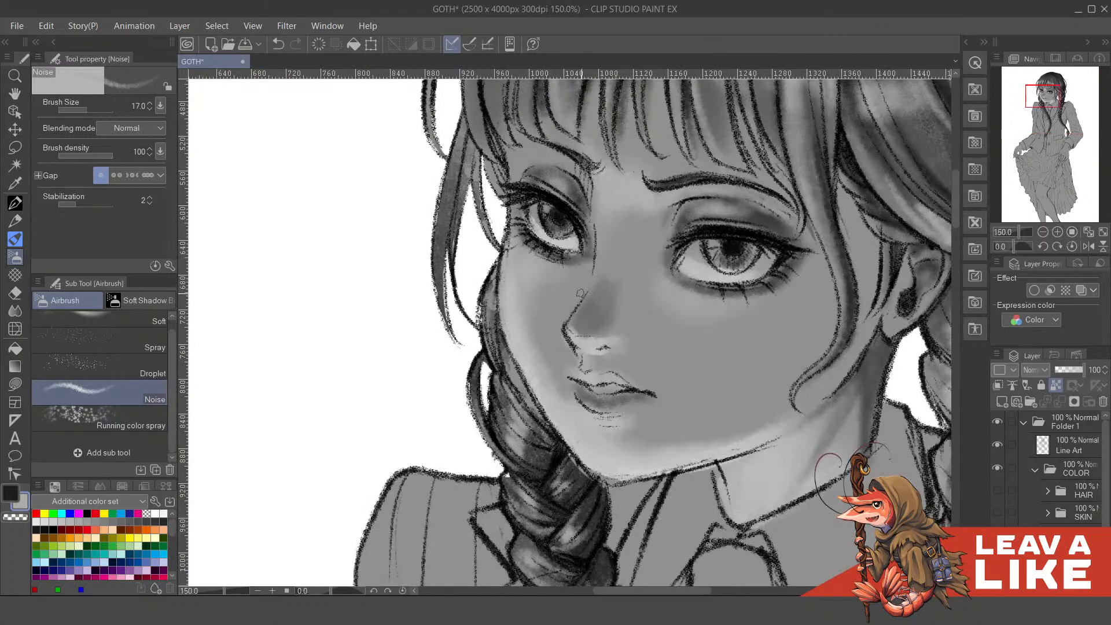
{"action": "left_click", "coordinate": [580, 384], "text": "alt"}
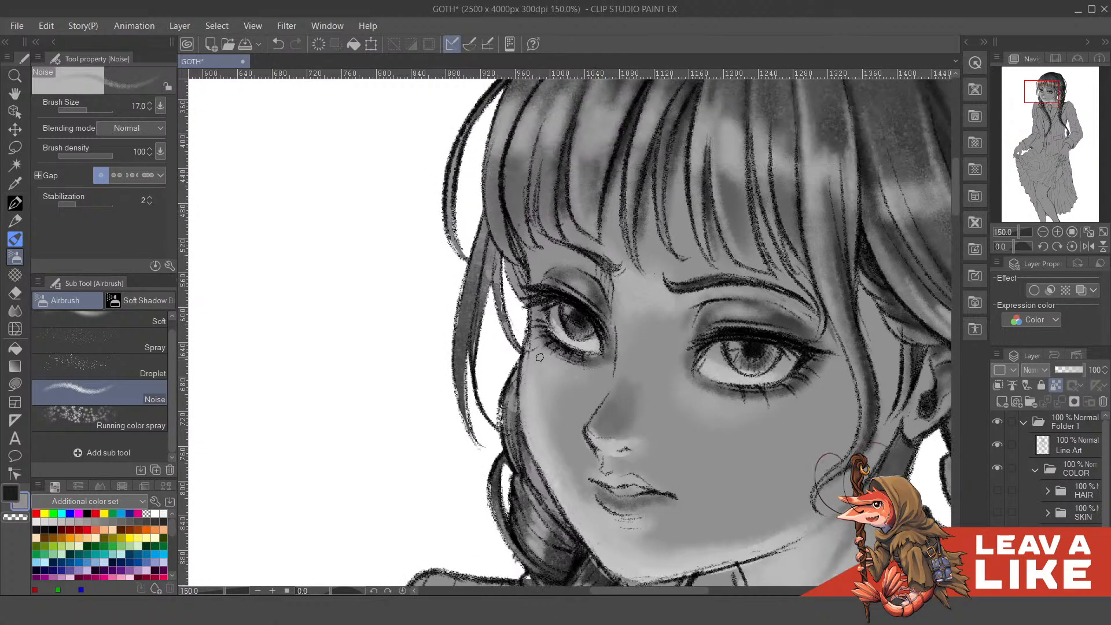
{"action": "mouse_move", "coordinate": [542, 355]}
{"action": "left_mouse_down"}
{"action": "mouse_move", "coordinate": [533, 376]}
{"action": "mouse_move", "coordinate": [548, 416]}
{"action": "left_mouse_up"}
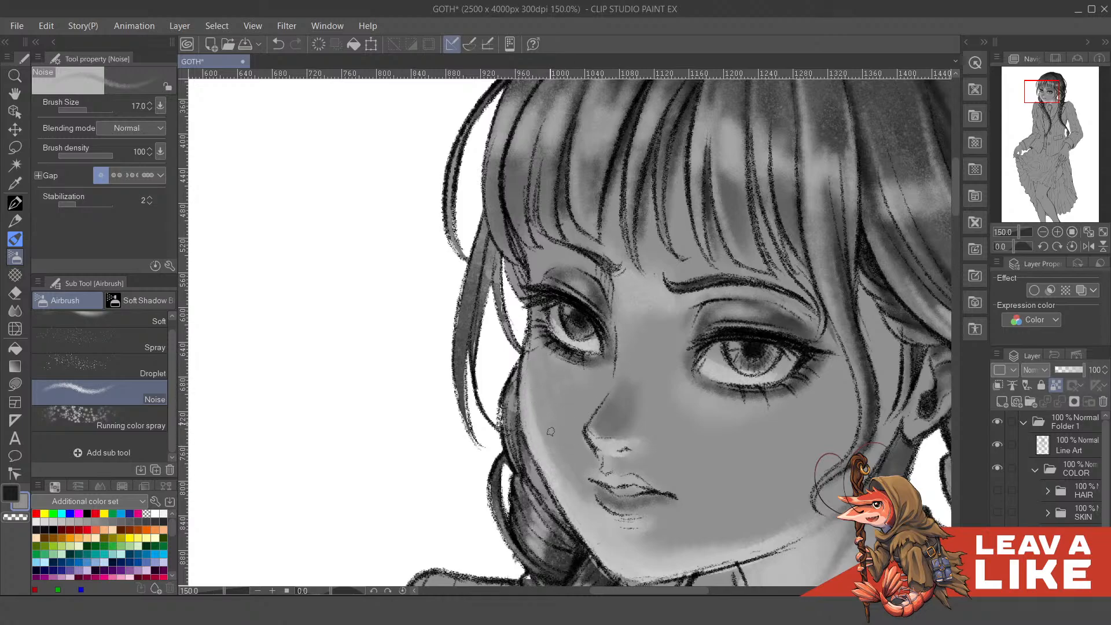
{"action": "left_click_drag", "start_coordinate": [682, 418], "coordinate": [574, 306]}
{"action": "left_click_drag", "start_coordinate": [485, 381], "coordinate": [590, 428]}
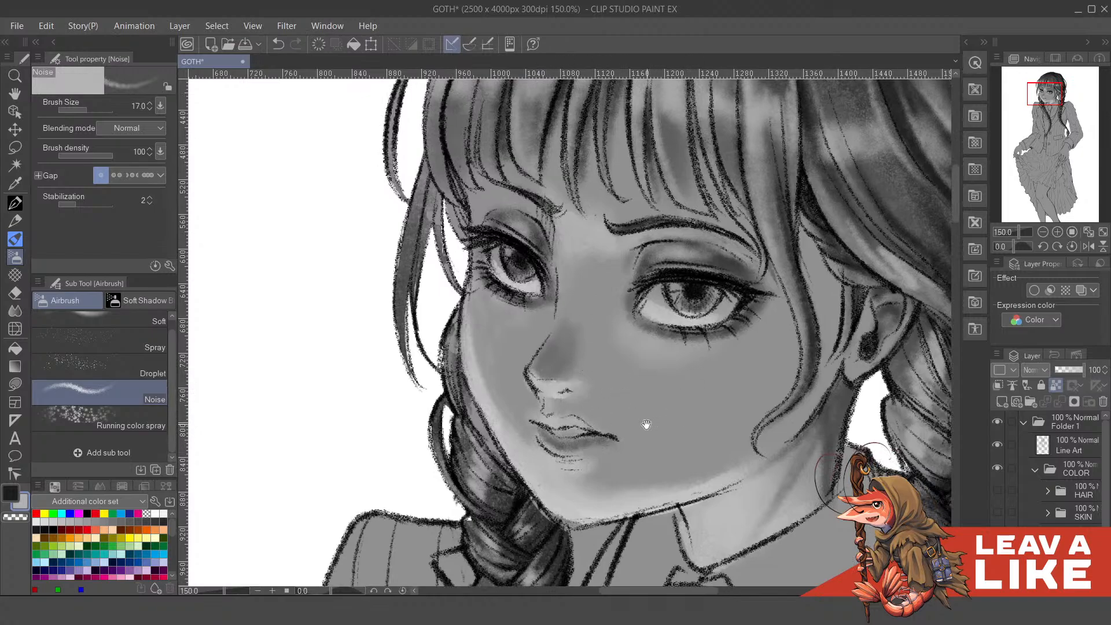
{"action": "left_click_drag", "start_coordinate": [646, 425], "coordinate": [598, 434]}
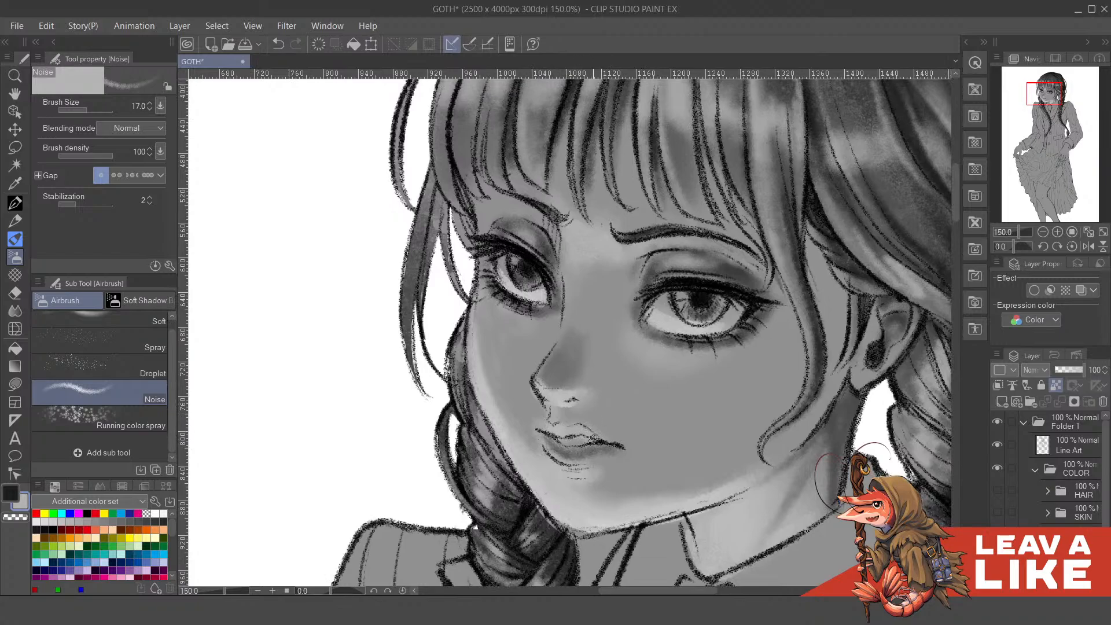
- Sample a darker grey above the upper lip and try a short stroke at the lip's far corner
{"action": "left_click", "coordinate": [555, 415], "text": "alt"}
{"action": "mouse_move", "coordinate": [537, 427]}
{"action": "left_mouse_down"}
{"action": "mouse_move", "coordinate": [557, 398]}
{"action": "mouse_move", "coordinate": [552, 421]}
{"action": "left_mouse_up"}
{"action": "key", "text": "ctrl+z"}
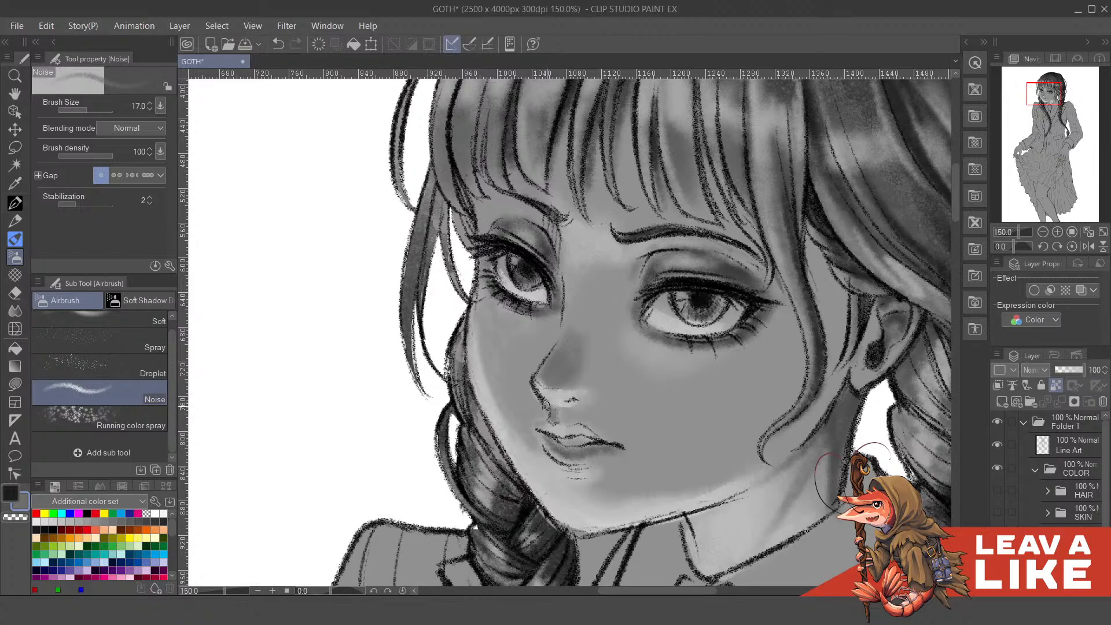
{"action": "left_click_drag", "start_coordinate": [675, 410], "coordinate": [666, 401]}
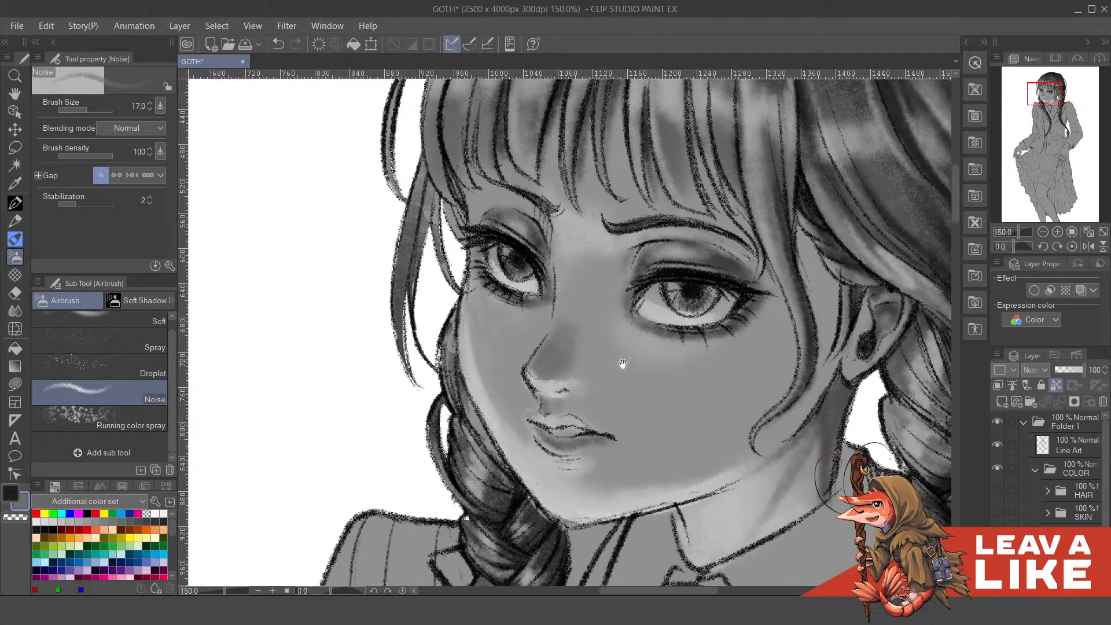
{"action": "left_click_drag", "start_coordinate": [623, 364], "coordinate": [635, 395]}
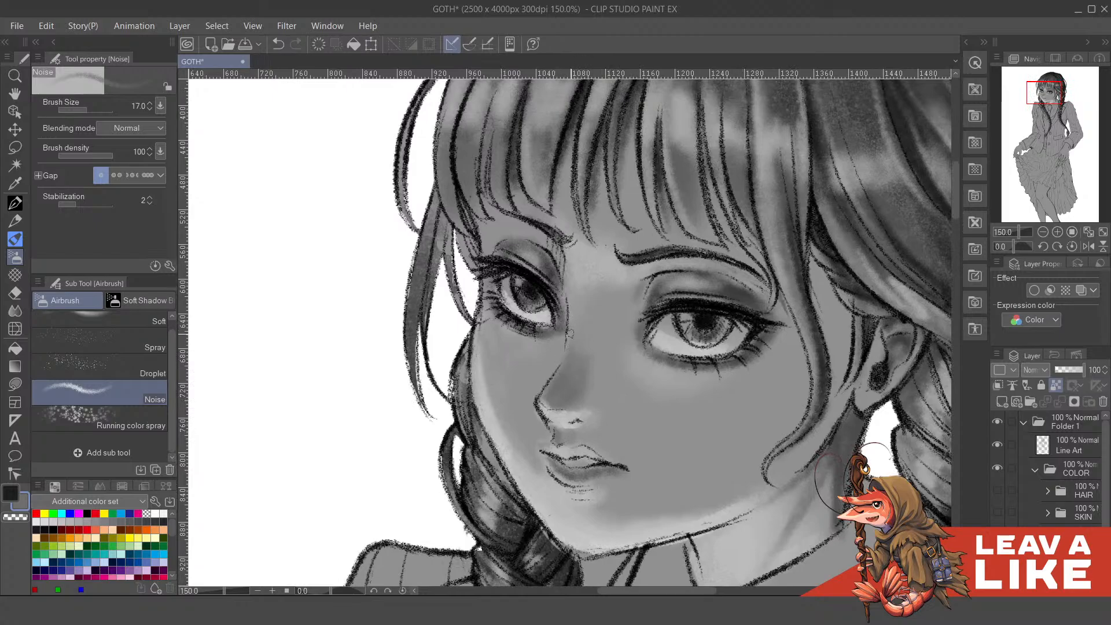
- Flip the canvas view, sample light greys from the chin and neck to lighten the chin beneath the mouth, and enlarge the brush to 50
{"action": "scroll", "coordinate": [729, 205], "scroll_direction": "down", "scroll_amount": 3}
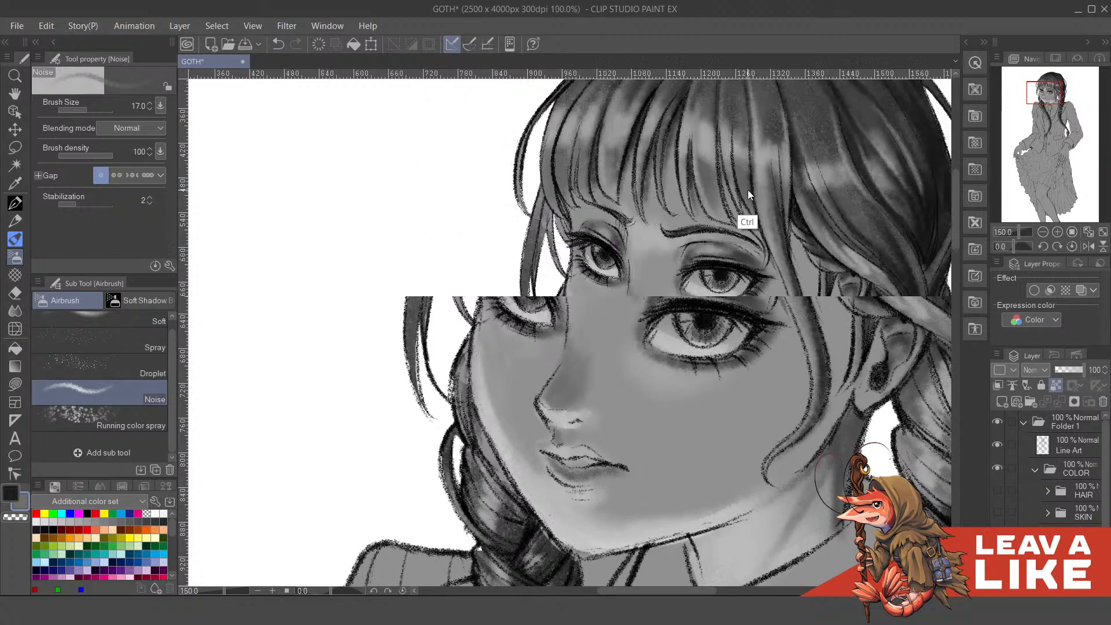
{"action": "key", "text": "h"}
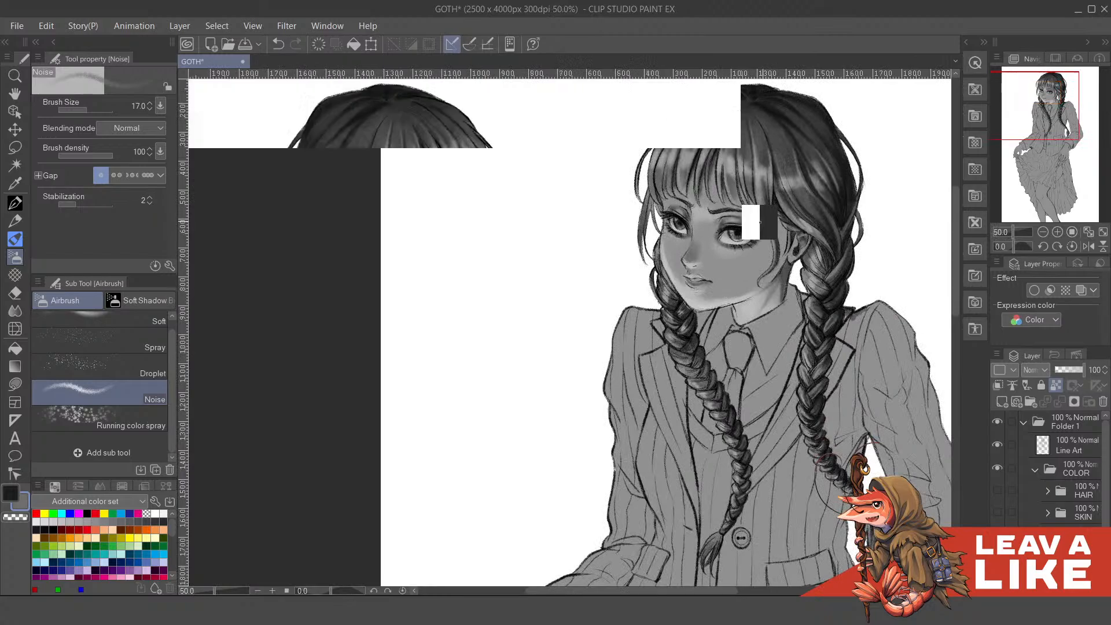
{"action": "scroll", "coordinate": [489, 242], "scroll_direction": "up", "scroll_amount": 3}
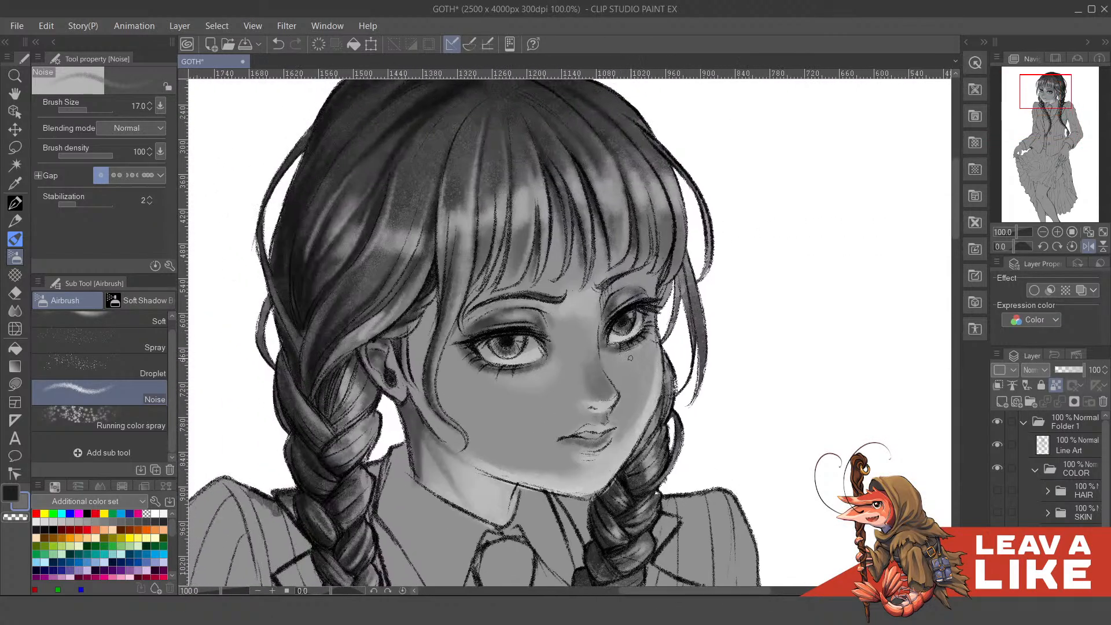
{"action": "left_click_drag", "start_coordinate": [630, 358], "coordinate": [655, 342]}
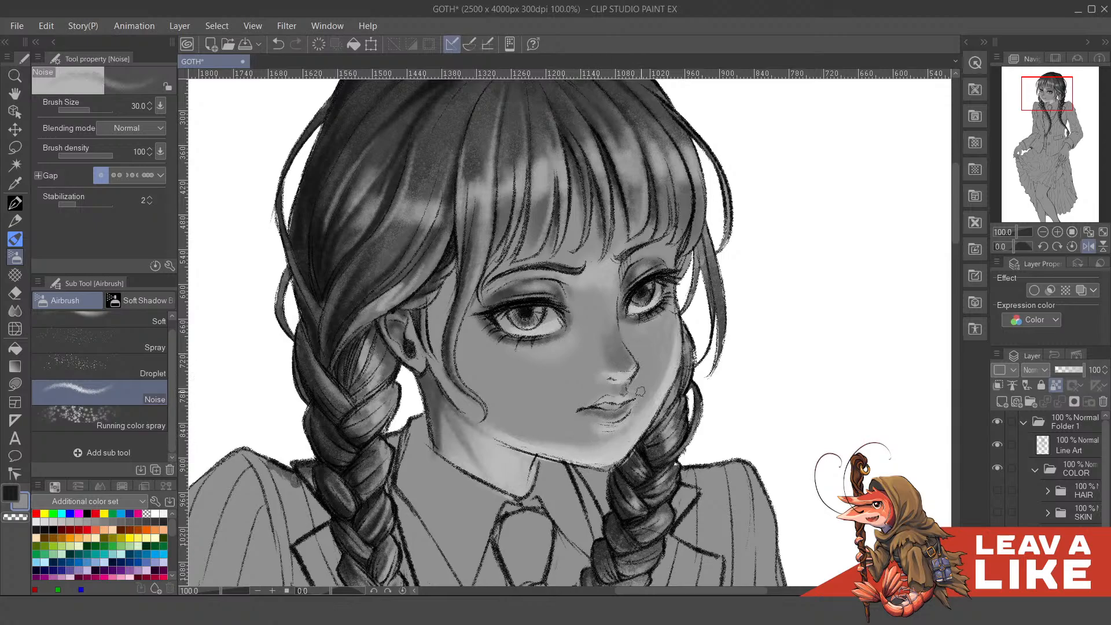
{"action": "left_click", "coordinate": [605, 461], "text": "alt"}
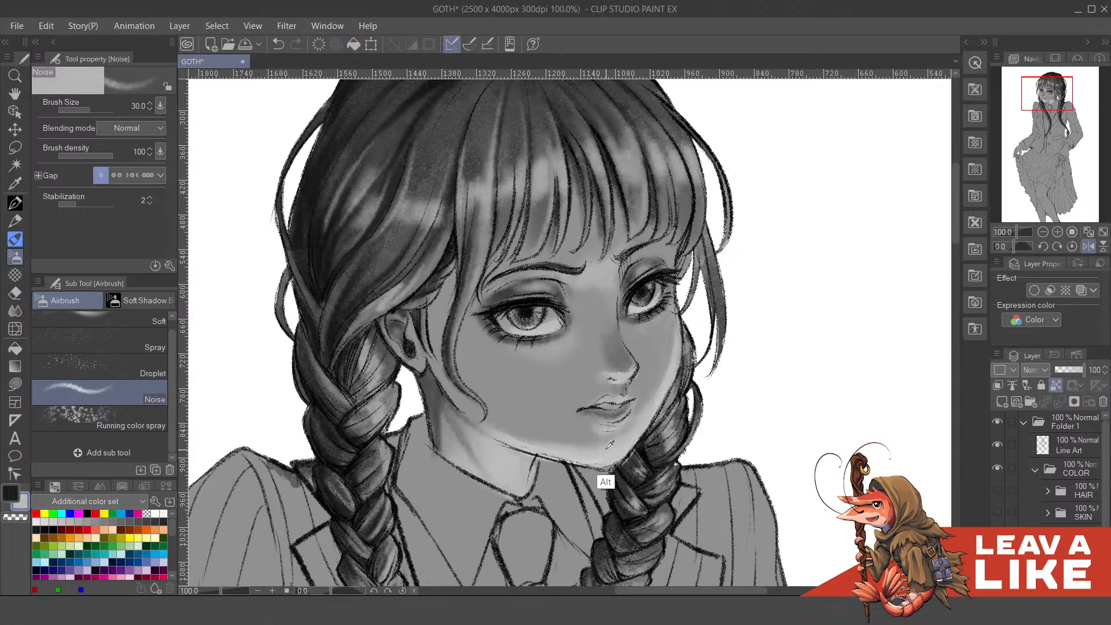
{"action": "left_click", "coordinate": [553, 488], "text": "alt"}
{"action": "left_click_drag", "start_coordinate": [605, 418], "coordinate": [582, 419]}
{"action": "left_click_drag", "start_coordinate": [655, 411], "coordinate": [656, 446]}
{"action": "key", "text": "bracketright"}
{"action": "key", "text": "bracketright"}
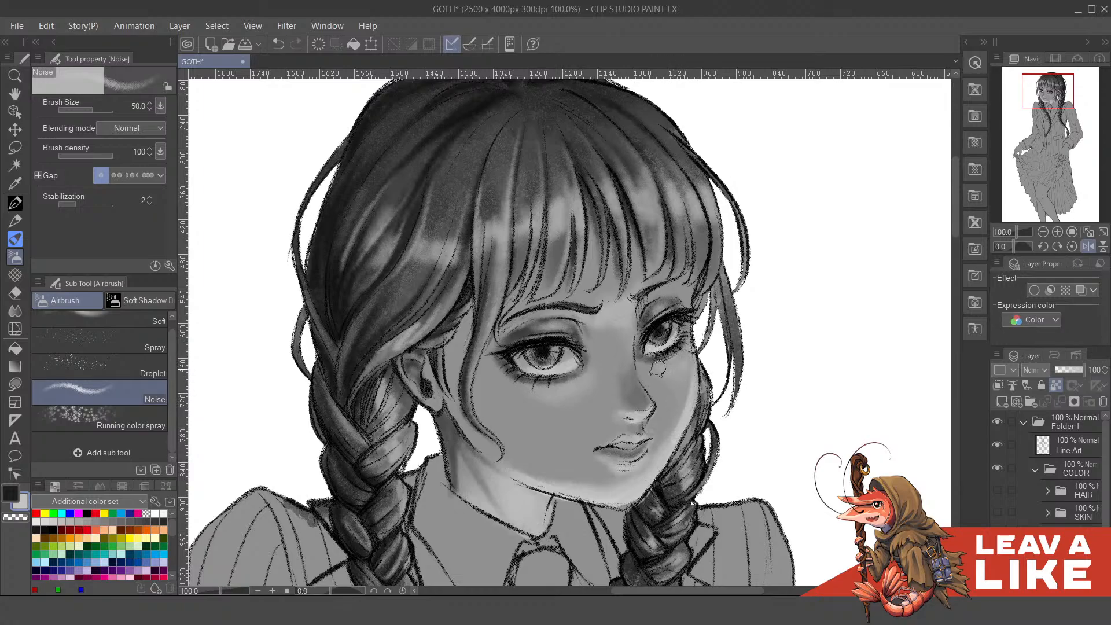
- Load the contents of the clothing's colour layer as a selection around the suit and shirt
{"action": "scroll", "coordinate": [743, 260], "scroll_direction": "down", "scroll_amount": 2}
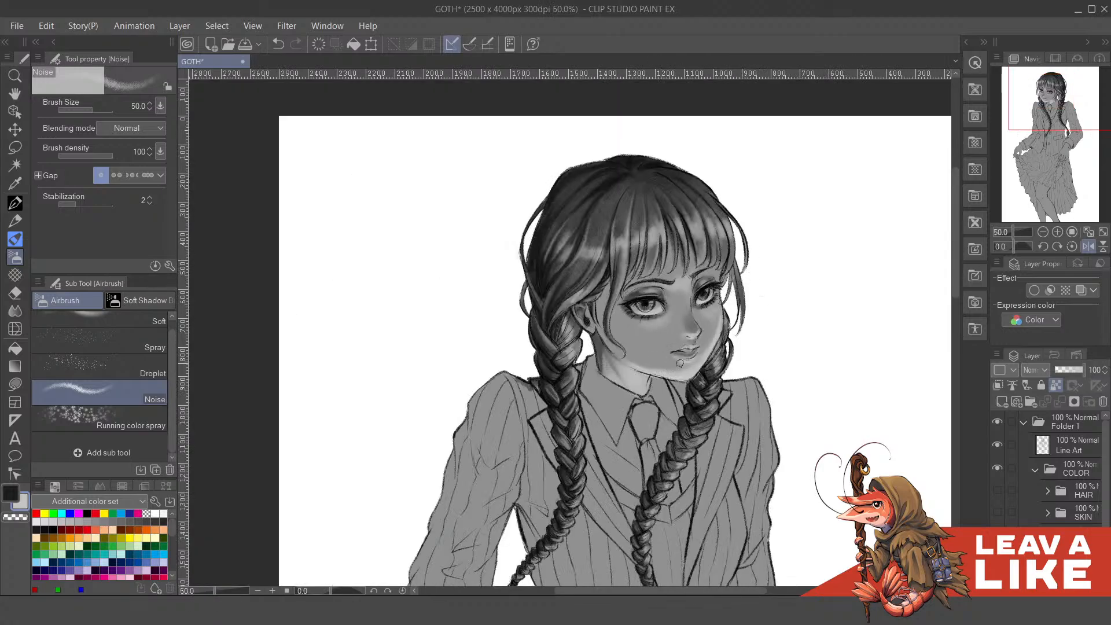
{"action": "scroll", "coordinate": [790, 266], "scroll_direction": "down", "scroll_amount": 1}
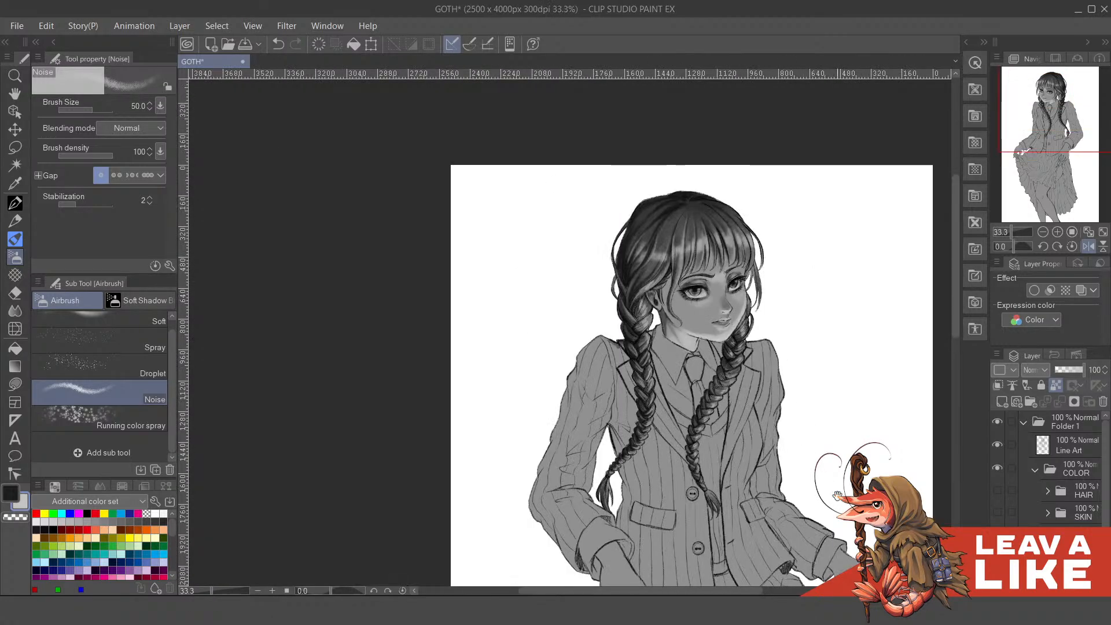
{"action": "left_click_drag", "start_coordinate": [837, 494], "coordinate": [727, 330]}
{"action": "left_click_drag", "start_coordinate": [824, 273], "coordinate": [825, 312]}
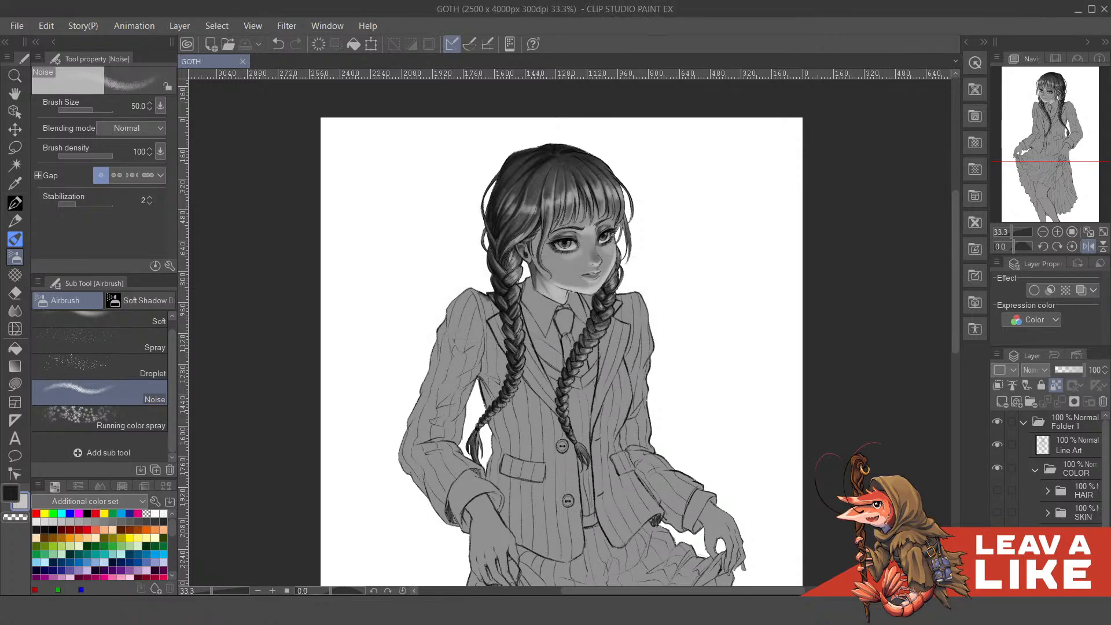
{"action": "left_click_drag", "start_coordinate": [907, 467], "coordinate": [884, 442]}
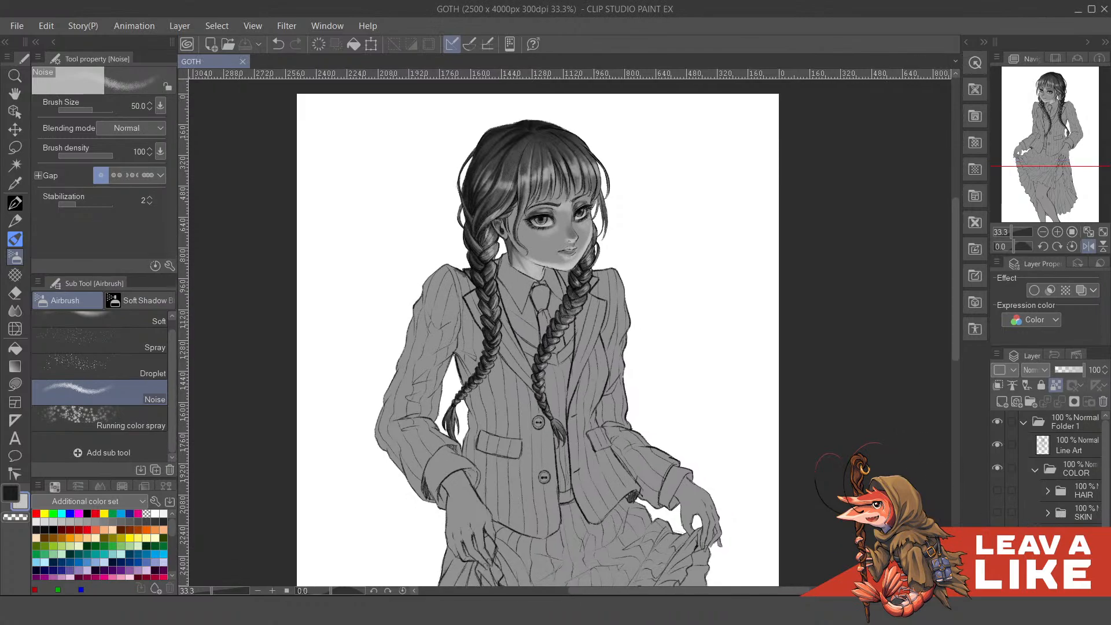
{"action": "left_click", "coordinate": [1060, 538], "text": "ctrl"}
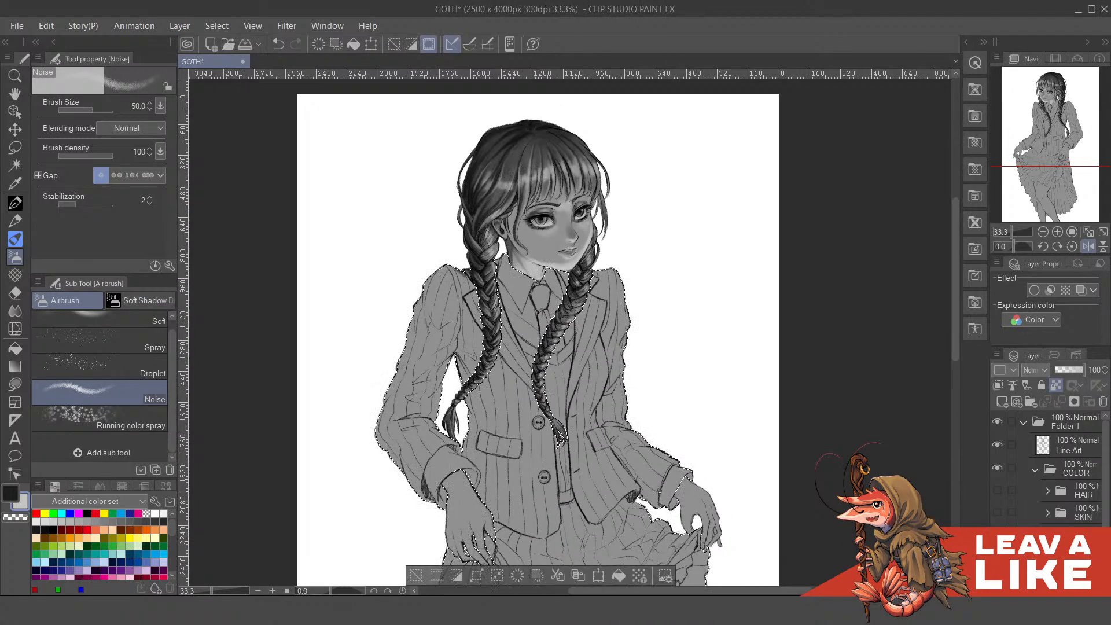
{"action": "left_click_drag", "start_coordinate": [636, 365], "coordinate": [638, 373]}
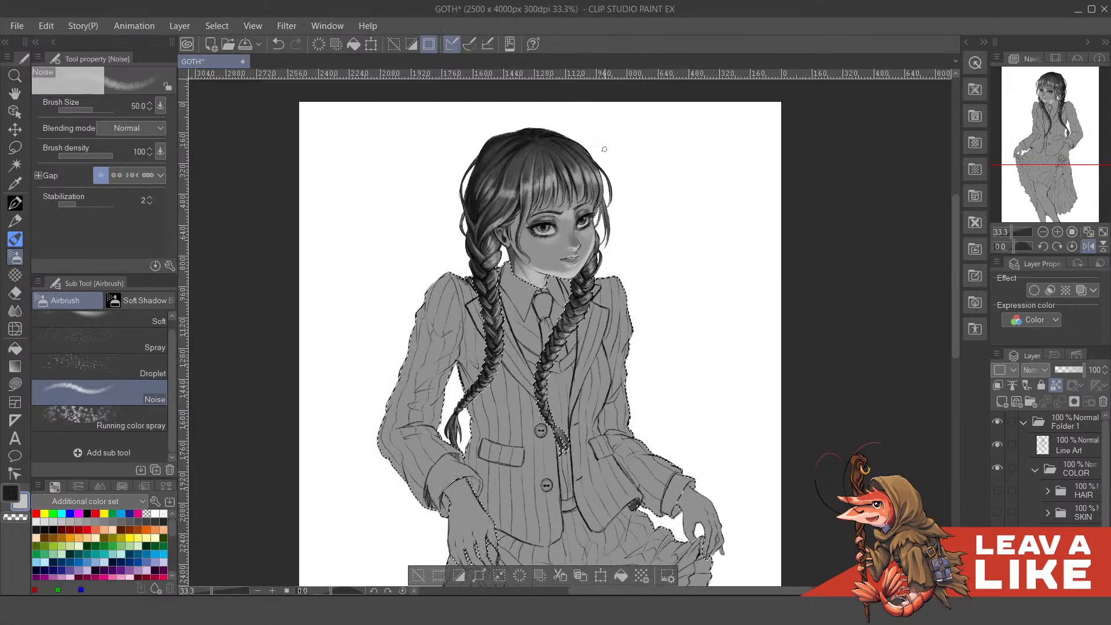
- Paint both sides of the shirt collar light grey with the Noise airbrush at size 50, redoing the first stroke
{"action": "scroll", "coordinate": [551, 279], "scroll_direction": "up", "scroll_amount": 2}
{"action": "scroll", "coordinate": [551, 279], "scroll_direction": "up", "scroll_amount": 1}
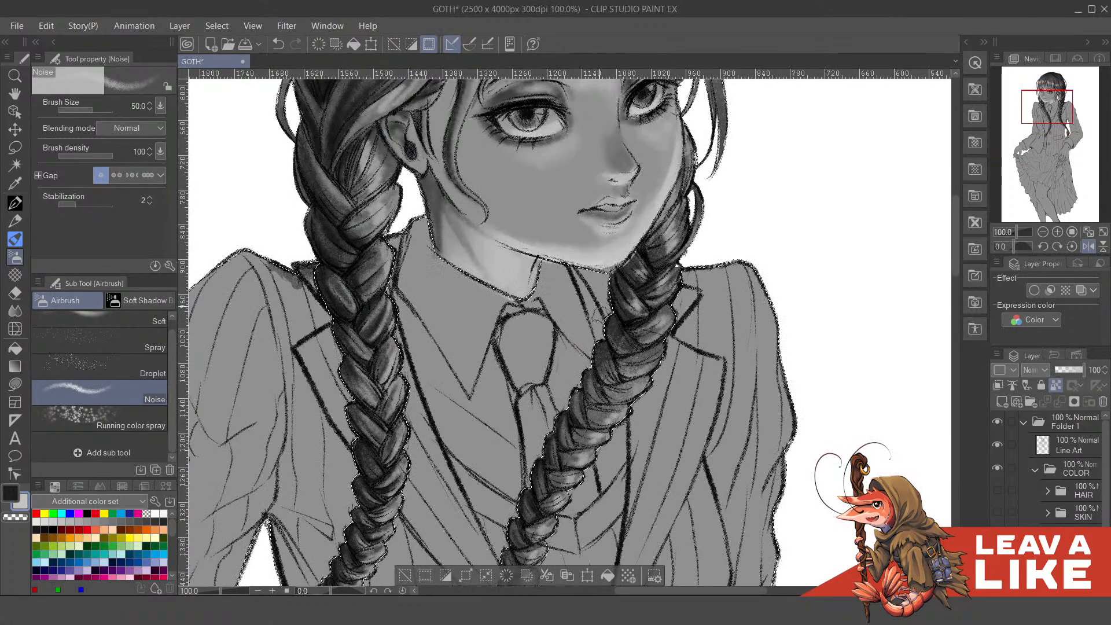
{"action": "scroll", "coordinate": [551, 279], "scroll_direction": "up", "scroll_amount": 1}
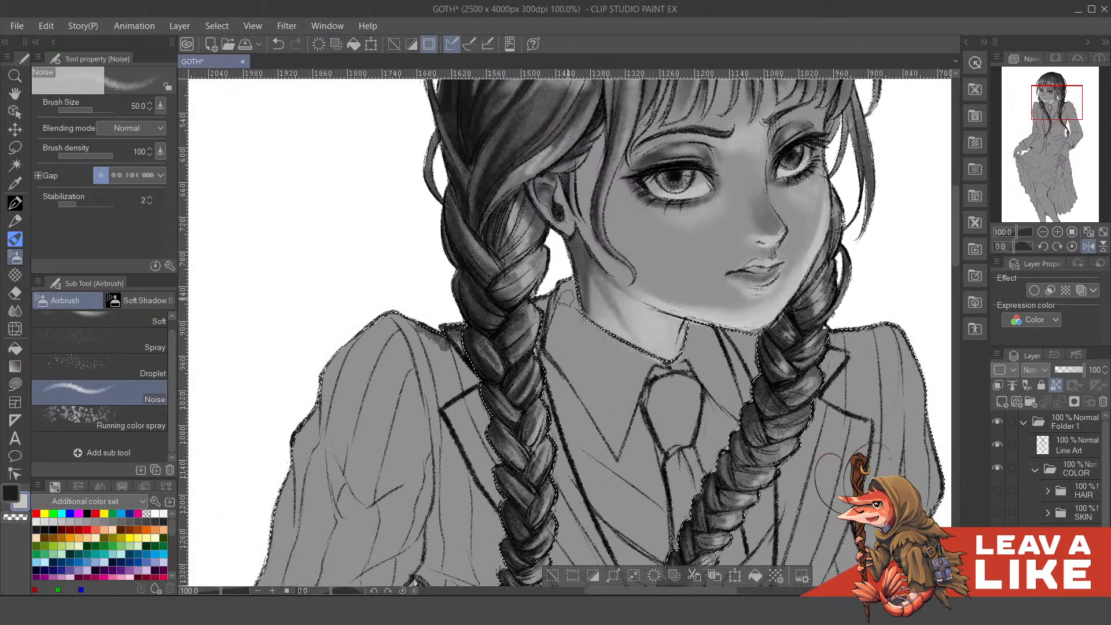
{"action": "left_click_drag", "start_coordinate": [569, 334], "coordinate": [614, 453]}
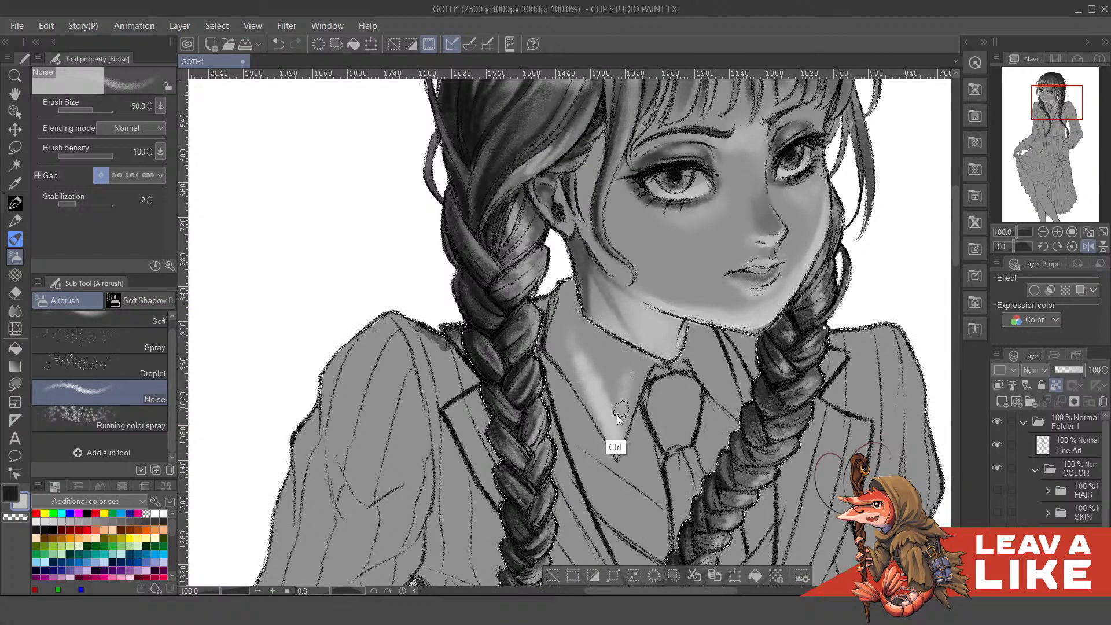
{"action": "key", "text": "ctrl+z"}
{"action": "mouse_move", "coordinate": [595, 406]}
{"action": "left_mouse_down"}
{"action": "mouse_move", "coordinate": [619, 445]}
{"action": "mouse_move", "coordinate": [635, 358]}
{"action": "mouse_move", "coordinate": [629, 389]}
{"action": "mouse_move", "coordinate": [620, 380]}
{"action": "mouse_move", "coordinate": [610, 391]}
{"action": "mouse_move", "coordinate": [611, 347]}
{"action": "mouse_move", "coordinate": [622, 426]}
{"action": "mouse_move", "coordinate": [639, 358]}
{"action": "mouse_move", "coordinate": [636, 393]}
{"action": "mouse_move", "coordinate": [646, 365]}
{"action": "mouse_move", "coordinate": [593, 321]}
{"action": "mouse_move", "coordinate": [627, 364]}
{"action": "mouse_move", "coordinate": [571, 314]}
{"action": "mouse_move", "coordinate": [594, 333]}
{"action": "mouse_move", "coordinate": [612, 427]}
{"action": "mouse_move", "coordinate": [623, 353]}
{"action": "mouse_move", "coordinate": [648, 355]}
{"action": "mouse_move", "coordinate": [600, 347]}
{"action": "mouse_move", "coordinate": [602, 416]}
{"action": "mouse_move", "coordinate": [582, 317]}
{"action": "mouse_move", "coordinate": [592, 397]}
{"action": "mouse_move", "coordinate": [612, 435]}
{"action": "mouse_move", "coordinate": [579, 377]}
{"action": "mouse_move", "coordinate": [595, 380]}
{"action": "mouse_move", "coordinate": [549, 348]}
{"action": "mouse_move", "coordinate": [626, 459]}
{"action": "mouse_move", "coordinate": [698, 365]}
{"action": "mouse_move", "coordinate": [734, 411]}
{"action": "mouse_move", "coordinate": [707, 307]}
{"action": "mouse_move", "coordinate": [717, 392]}
{"action": "mouse_move", "coordinate": [708, 345]}
{"action": "mouse_move", "coordinate": [717, 382]}
{"action": "mouse_move", "coordinate": [687, 353]}
{"action": "mouse_move", "coordinate": [710, 352]}
{"action": "mouse_move", "coordinate": [737, 409]}
{"action": "mouse_move", "coordinate": [689, 349]}
{"action": "mouse_move", "coordinate": [705, 346]}
{"action": "mouse_move", "coordinate": [730, 405]}
{"action": "mouse_move", "coordinate": [698, 360]}
{"action": "mouse_move", "coordinate": [709, 339]}
{"action": "mouse_move", "coordinate": [735, 414]}
{"action": "mouse_move", "coordinate": [702, 332]}
{"action": "left_mouse_up"}
{"action": "key", "text": "ctrl+minus"}
{"action": "key", "text": "ctrl+minus"}
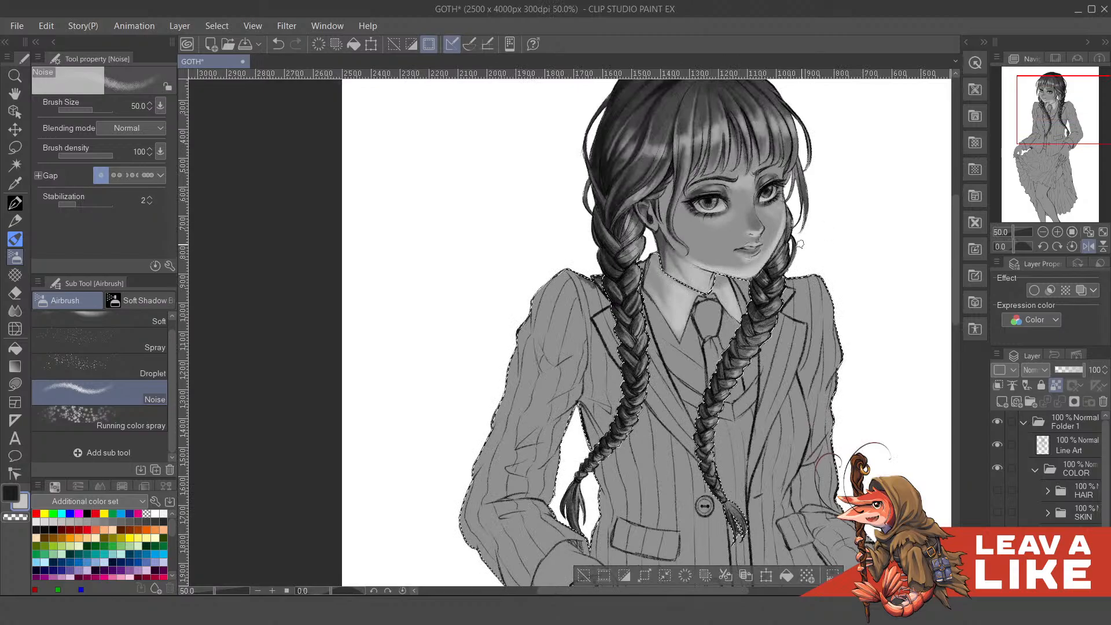
- Flip and tilt the canvas view and paint the tie's knot and upper tail dark grey
{"action": "key", "text": "h"}
{"action": "key", "text": "minus"}
{"action": "key", "text": "ctrl+plus"}
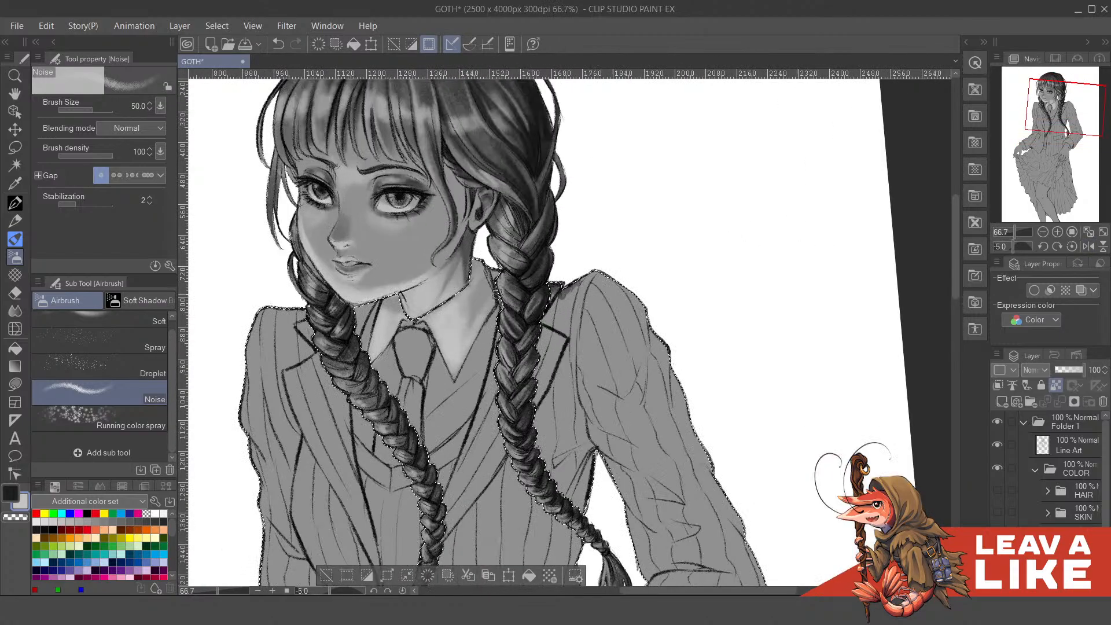
{"action": "left_click_drag", "start_coordinate": [549, 371], "coordinate": [684, 377]}
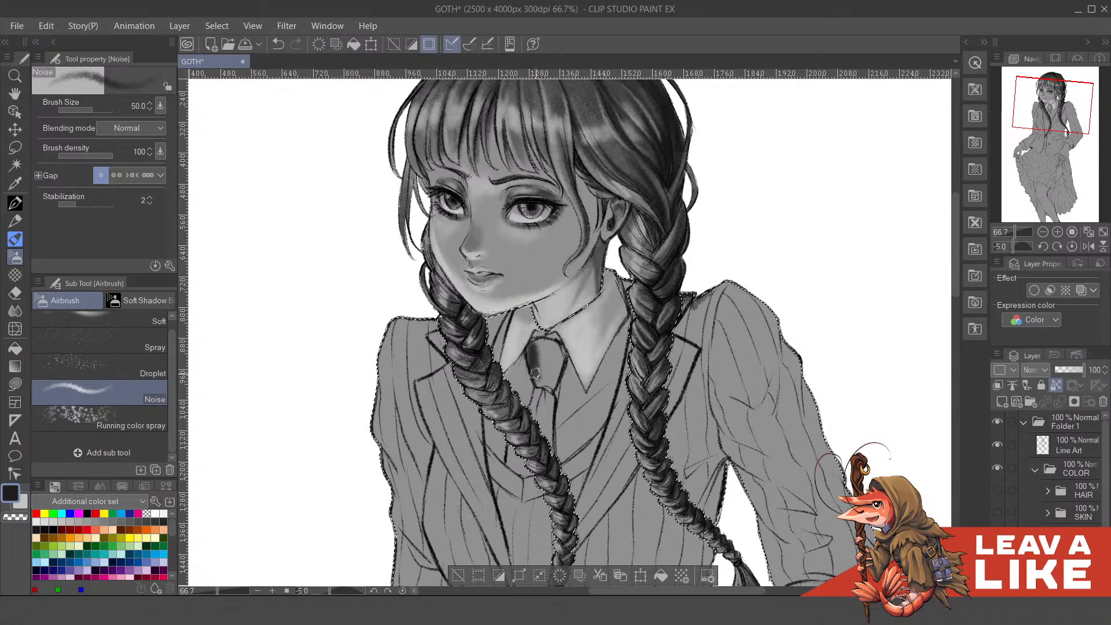
{"action": "left_click_drag", "start_coordinate": [538, 342], "coordinate": [549, 351]}
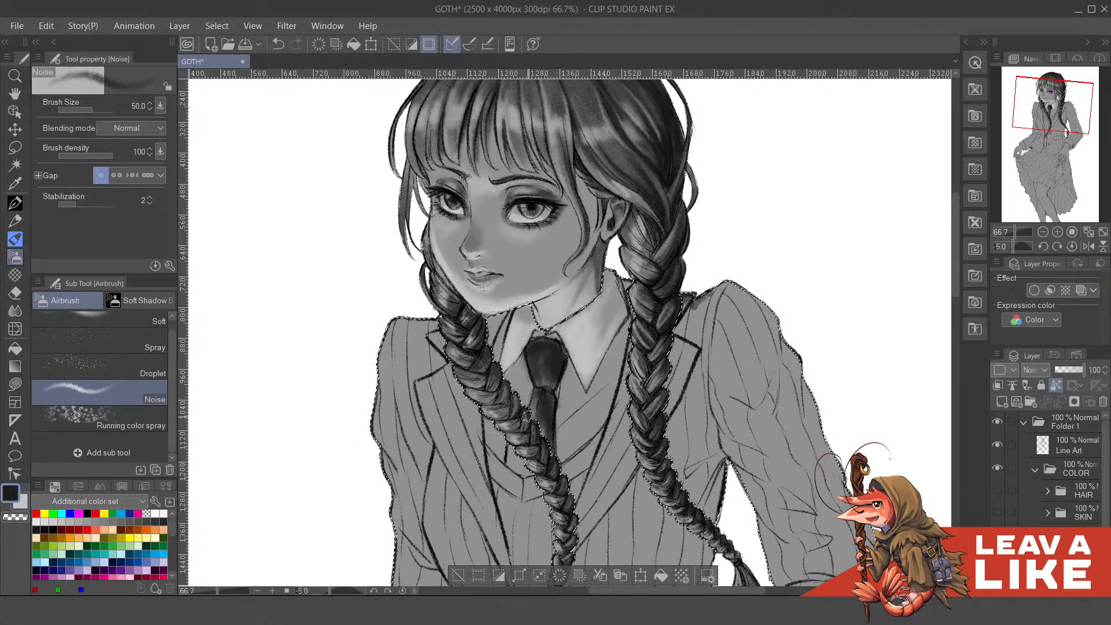
- Try dark strokes around the tie's tail beside the overlapping braid and undo them
{"action": "left_click_drag", "start_coordinate": [553, 440], "coordinate": [553, 409]}
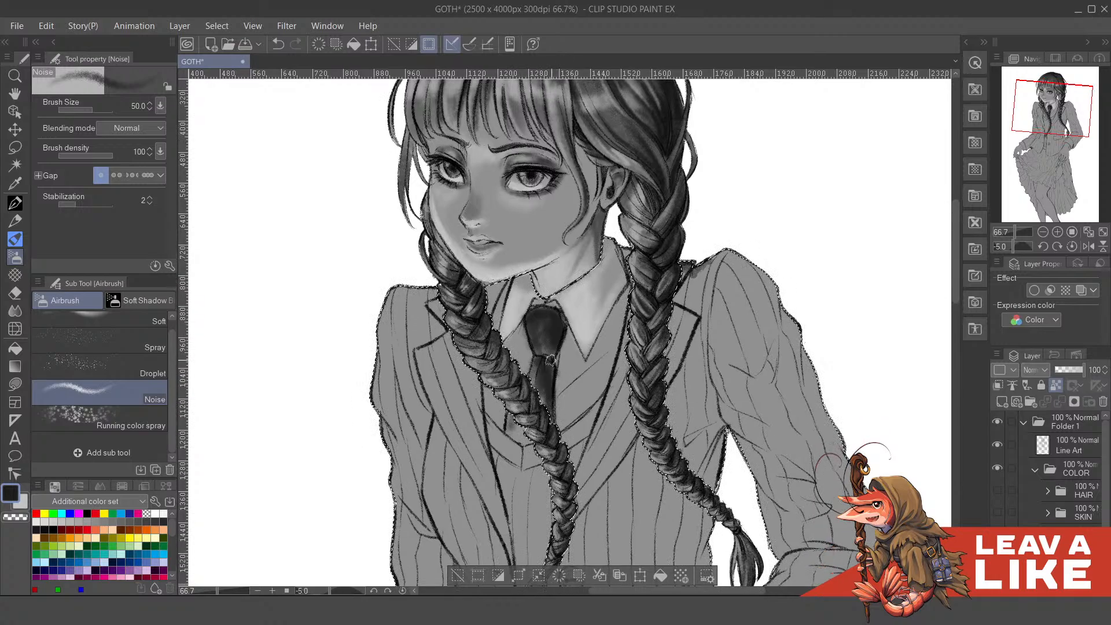
{"action": "key", "text": "ctrl+z"}
{"action": "left_click_drag", "start_coordinate": [530, 419], "coordinate": [526, 441]}
{"action": "key", "text": "ctrl+z"}
{"action": "key", "text": "ctrl+z"}
- Flip and straighten the view, clear the clothing selection, and choose the Pencil at size 10 on the Line Art layer
{"action": "key", "text": "h"}
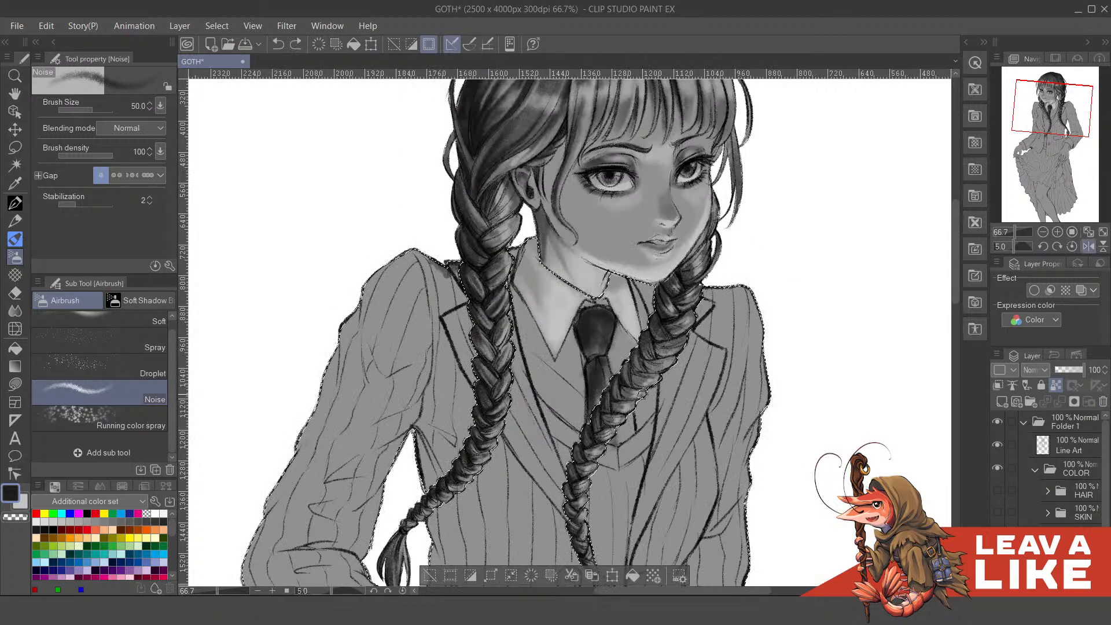
{"action": "key", "text": "asciicircum"}
{"action": "key", "text": "ctrl+plus"}
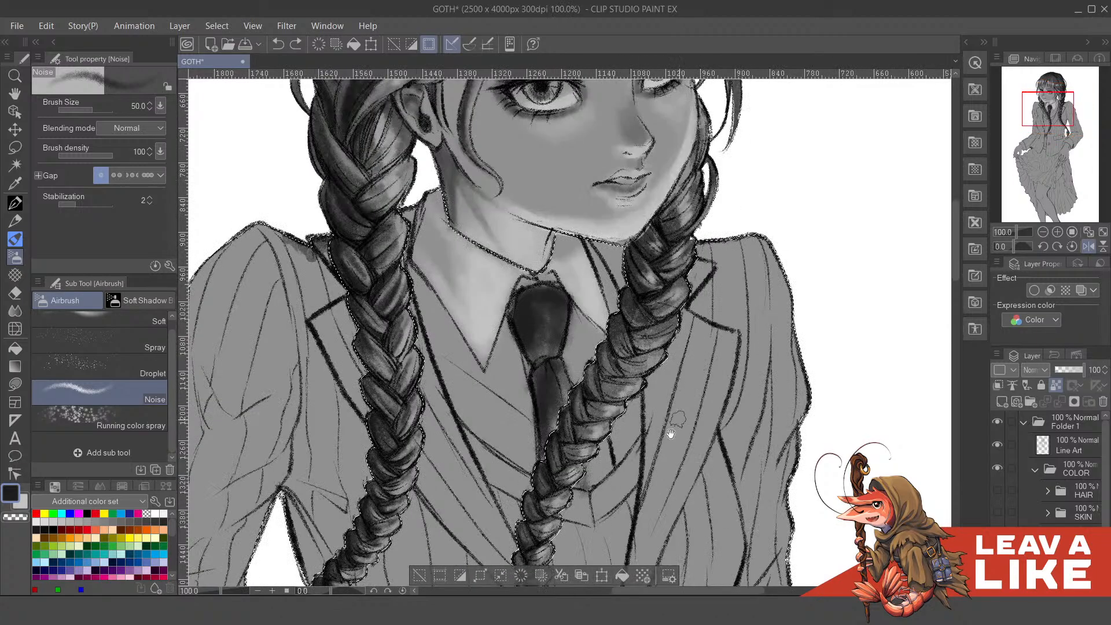
{"action": "scroll", "coordinate": [564, 327], "scroll_direction": "down", "scroll_amount": 1}
{"action": "key", "text": "ctrl+d"}
{"action": "left_click", "coordinate": [1065, 446]}
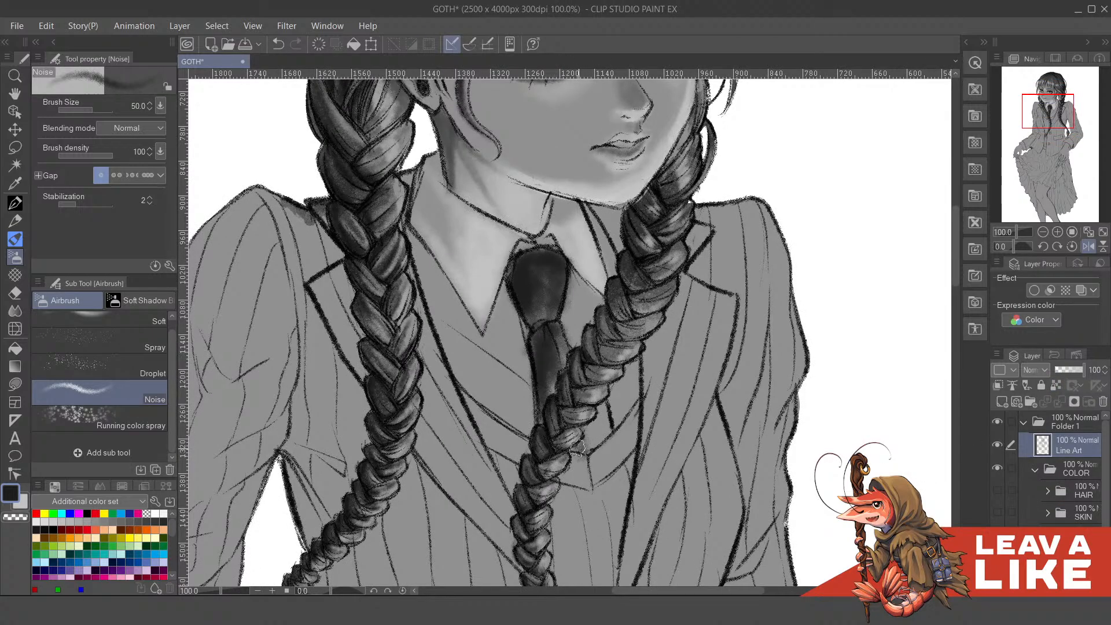
{"action": "key", "text": "p"}
{"action": "left_click_drag", "start_coordinate": [611, 416], "coordinate": [608, 423]}
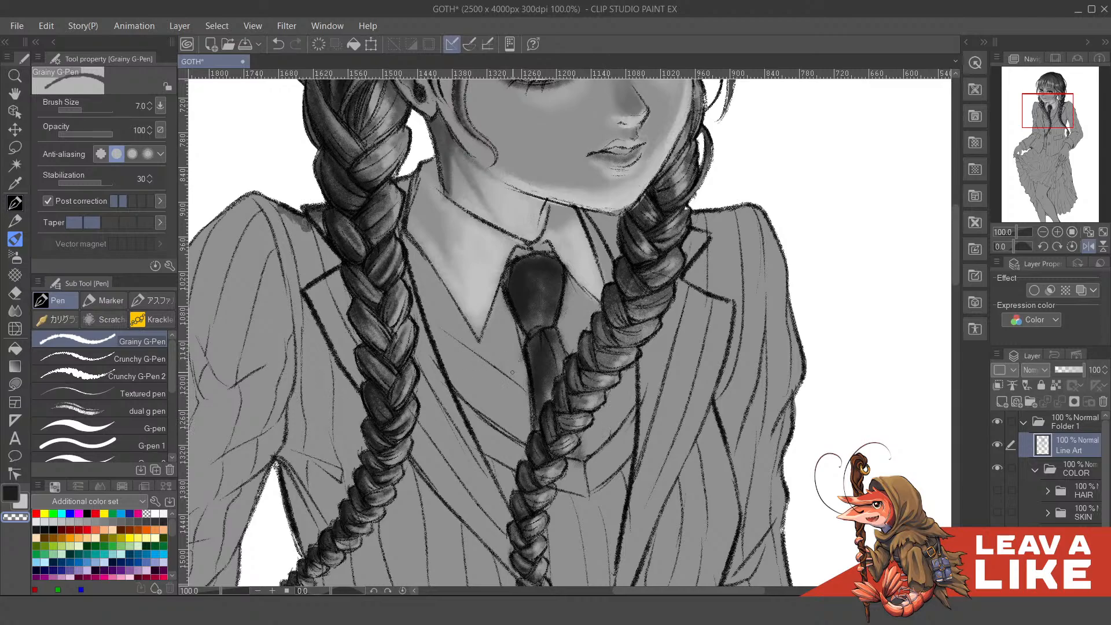
{"action": "key", "text": "p"}
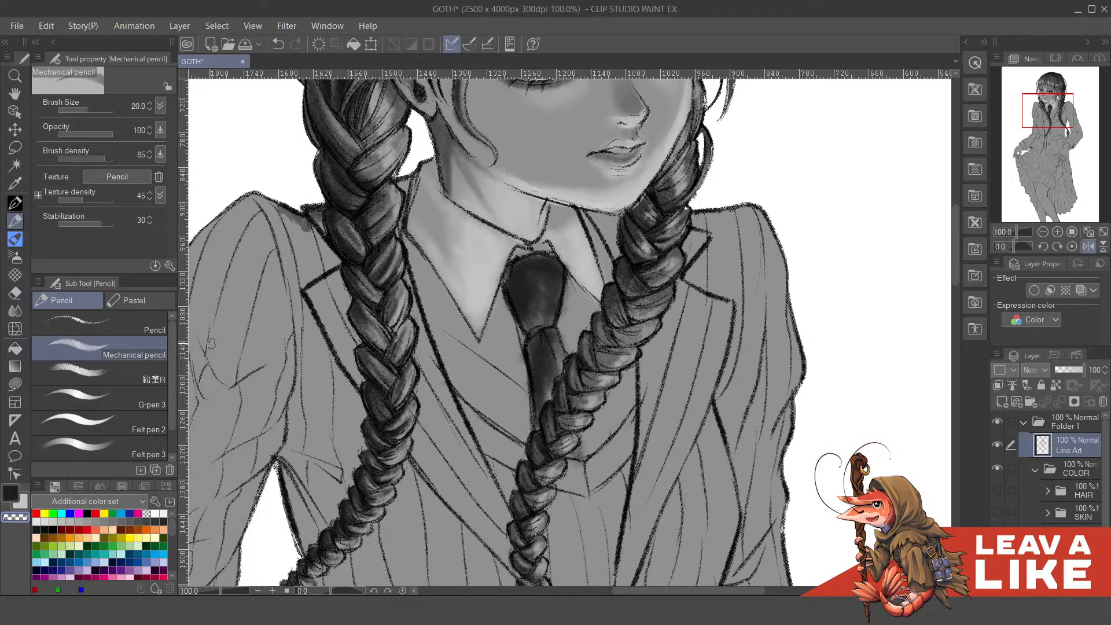
{"action": "left_click", "coordinate": [123, 321]}
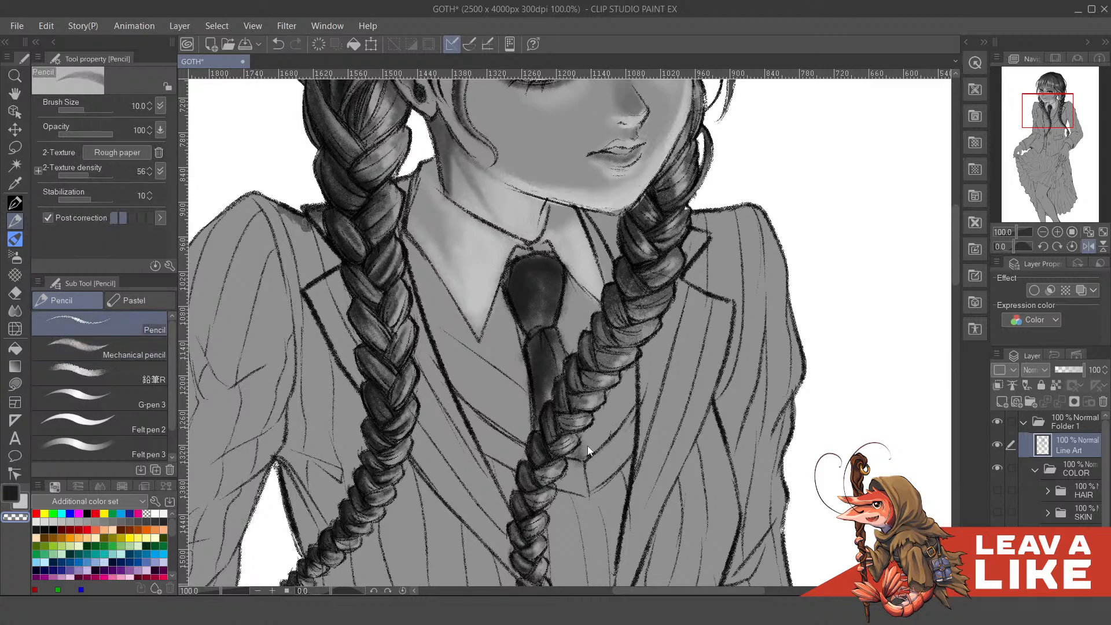
- Draw the outline of the tie's lower tip emerging from behind the braid in dark pencil
{"action": "scroll", "coordinate": [588, 446], "scroll_direction": "up", "scroll_amount": 2}
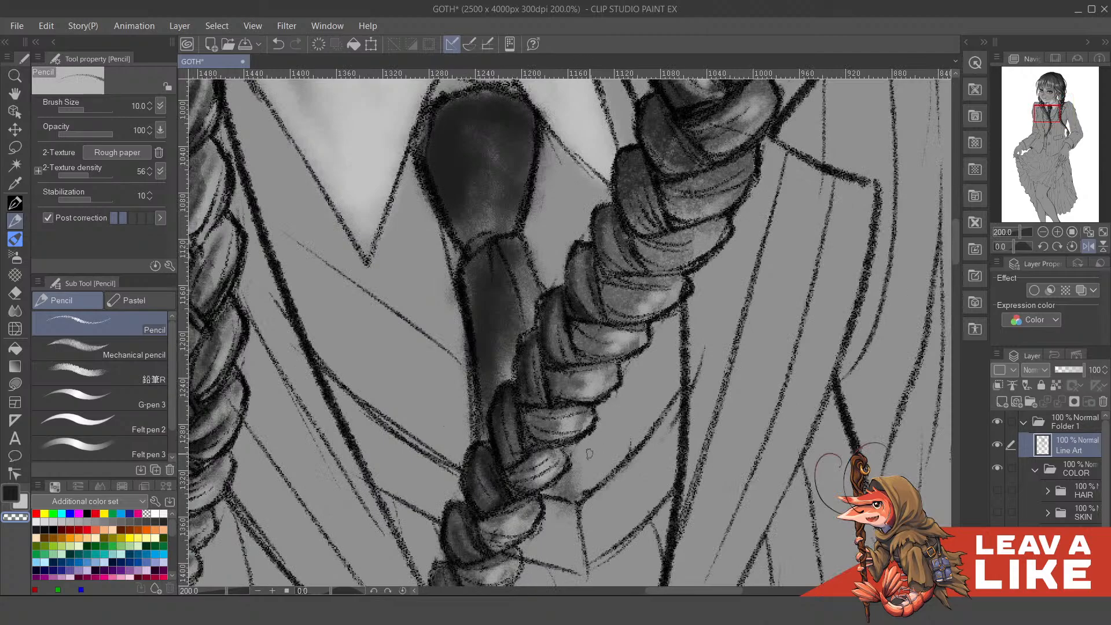
{"action": "key", "text": "c"}
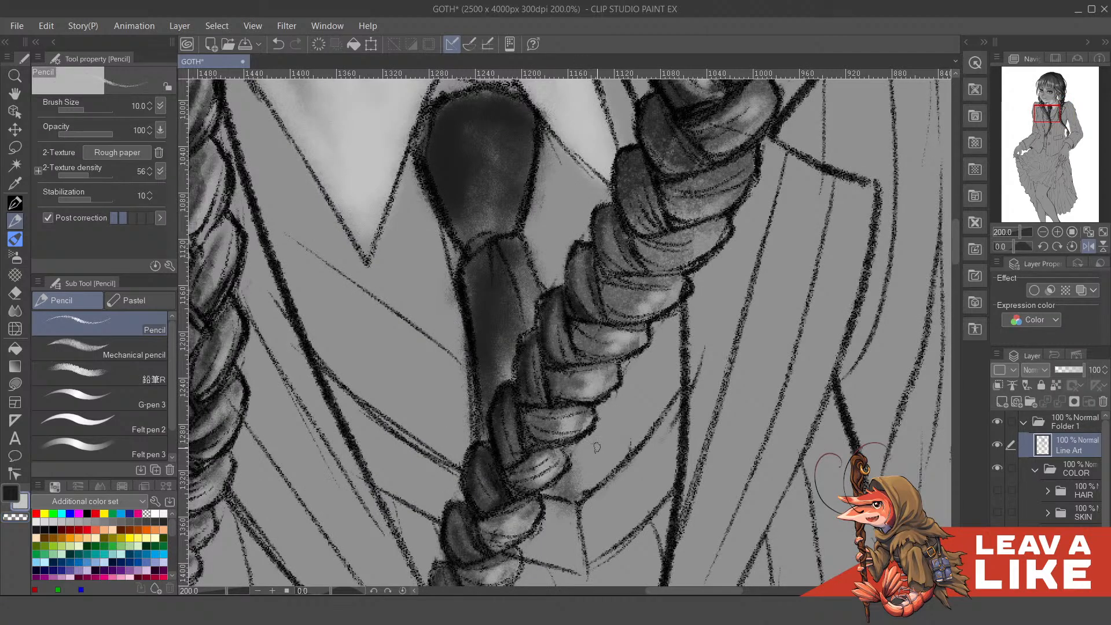
{"action": "left_click_drag", "start_coordinate": [585, 433], "coordinate": [598, 489]}
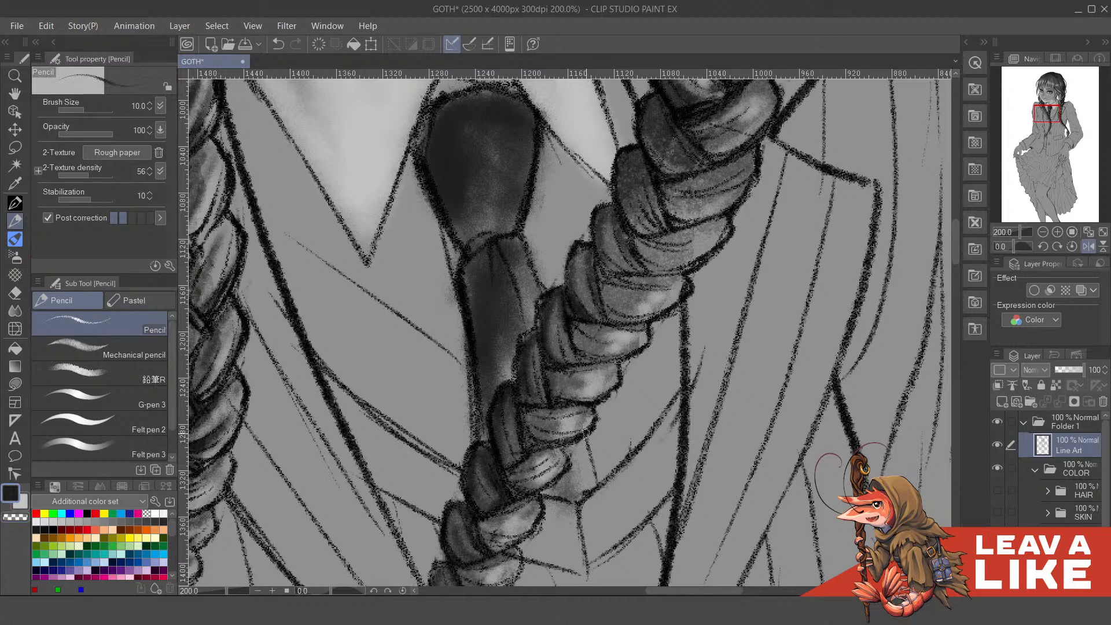
{"action": "mouse_move", "coordinate": [586, 435]}
{"action": "left_mouse_down"}
{"action": "mouse_move", "coordinate": [599, 487]}
{"action": "mouse_move", "coordinate": [595, 466]}
{"action": "left_mouse_up"}
{"action": "scroll", "coordinate": [774, 298], "scroll_direction": "down", "scroll_amount": 5}
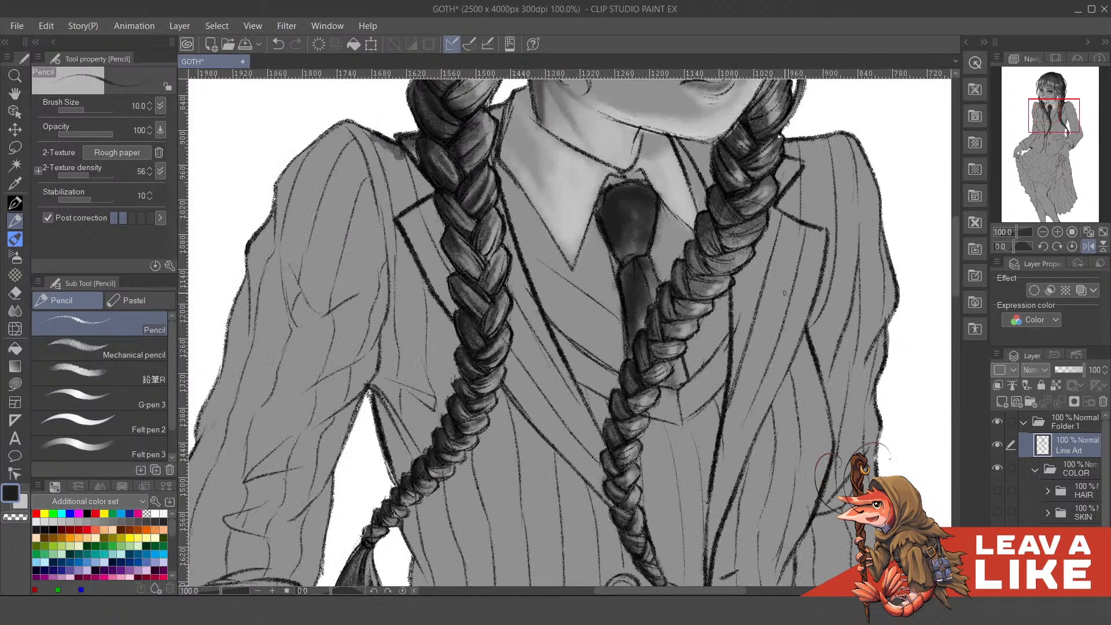
- Reselect the clothing area and deepen the tie's dark grey with the Noise airbrush at size 50
{"action": "scroll", "coordinate": [932, 403], "scroll_direction": "up", "scroll_amount": 1}
{"action": "left_click_drag", "start_coordinate": [838, 243], "coordinate": [841, 443]}
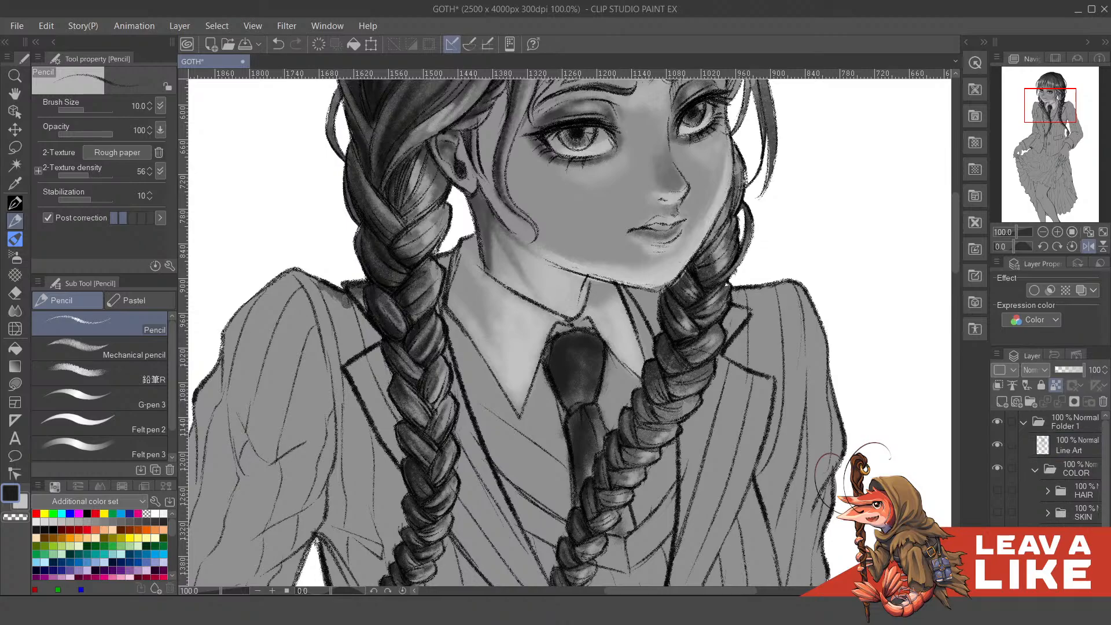
{"action": "left_click_drag", "start_coordinate": [622, 473], "coordinate": [625, 416]}
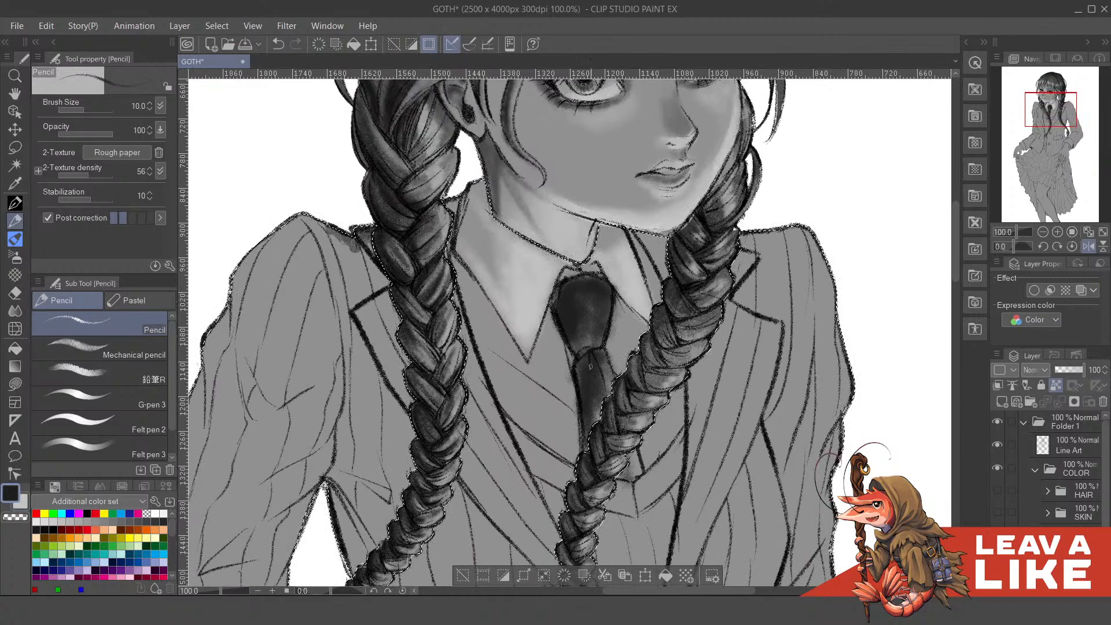
{"action": "key", "text": "p"}
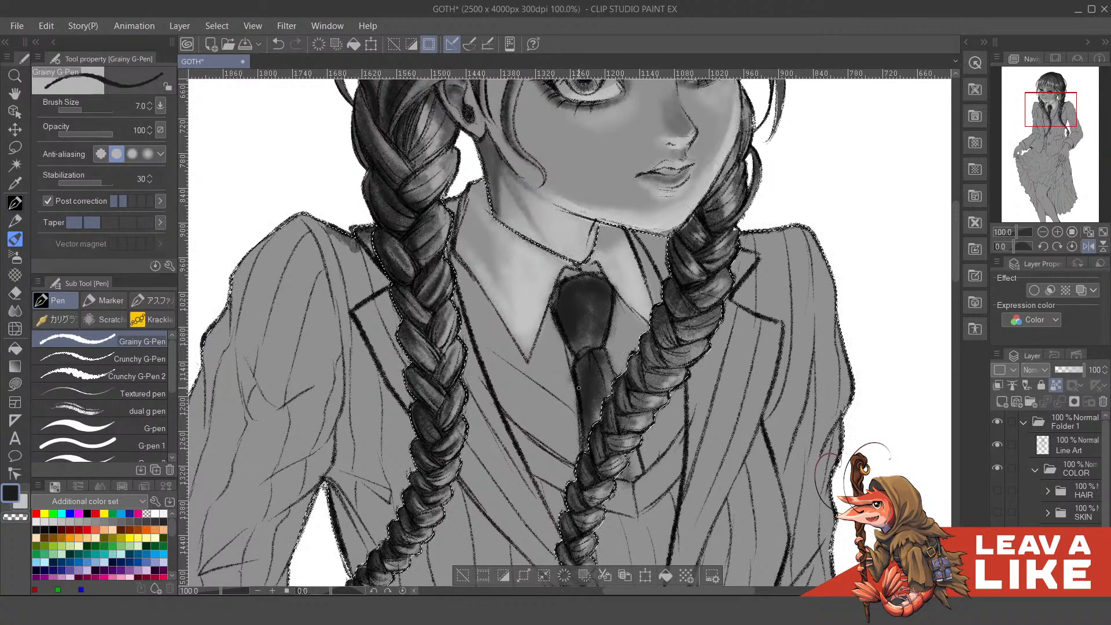
{"action": "key", "text": "b"}
{"action": "key", "text": "b"}
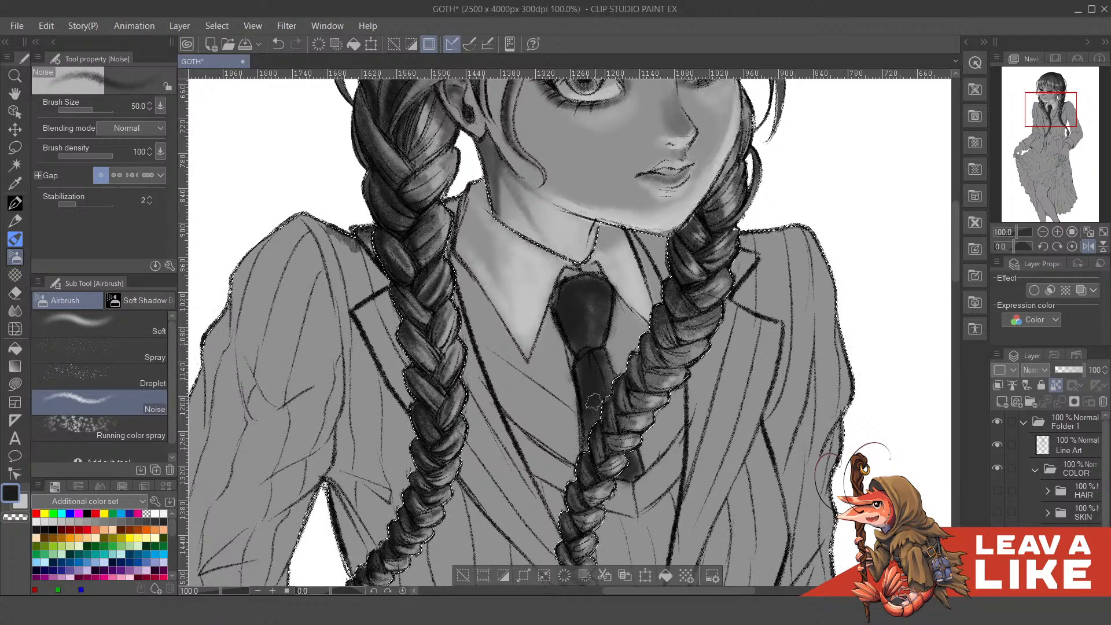
{"action": "left_click_drag", "start_coordinate": [593, 375], "coordinate": [593, 394]}
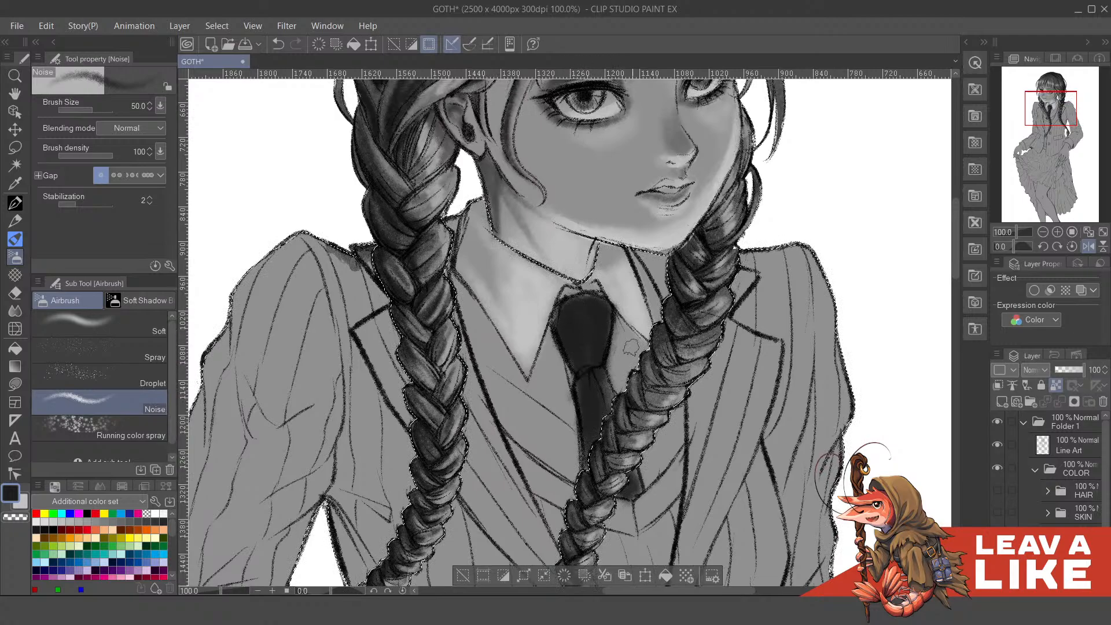
- Deepen the dark shading along the edges of the tie's knot and tail with the Noise airbrush at size 50
{"action": "mouse_move", "coordinate": [648, 305]}
{"action": "left_mouse_down"}
{"action": "mouse_move", "coordinate": [645, 327]}
{"action": "mouse_move", "coordinate": [599, 323]}
{"action": "mouse_move", "coordinate": [553, 342]}
{"action": "mouse_move", "coordinate": [560, 382]}
{"action": "mouse_move", "coordinate": [569, 366]}
{"action": "left_mouse_up"}
{"action": "left_click_drag", "start_coordinate": [556, 324], "coordinate": [572, 372]}
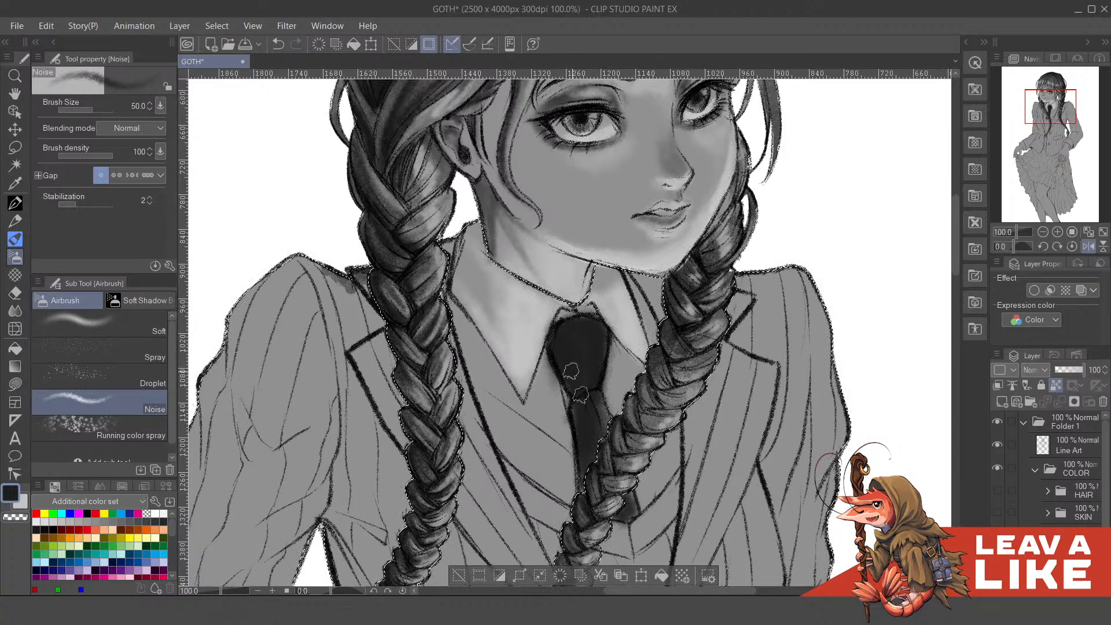
{"action": "left_click_drag", "start_coordinate": [674, 306], "coordinate": [670, 342]}
{"action": "scroll", "coordinate": [712, 319], "scroll_direction": "down", "scroll_amount": 2}
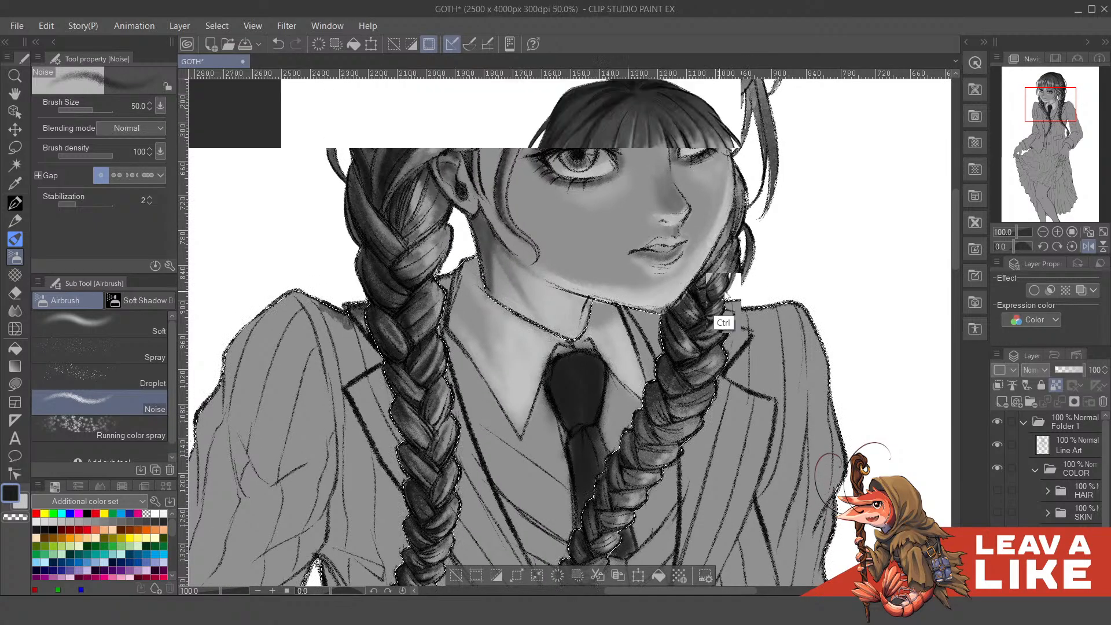
{"action": "scroll", "coordinate": [712, 390], "scroll_direction": "up", "scroll_amount": 2}
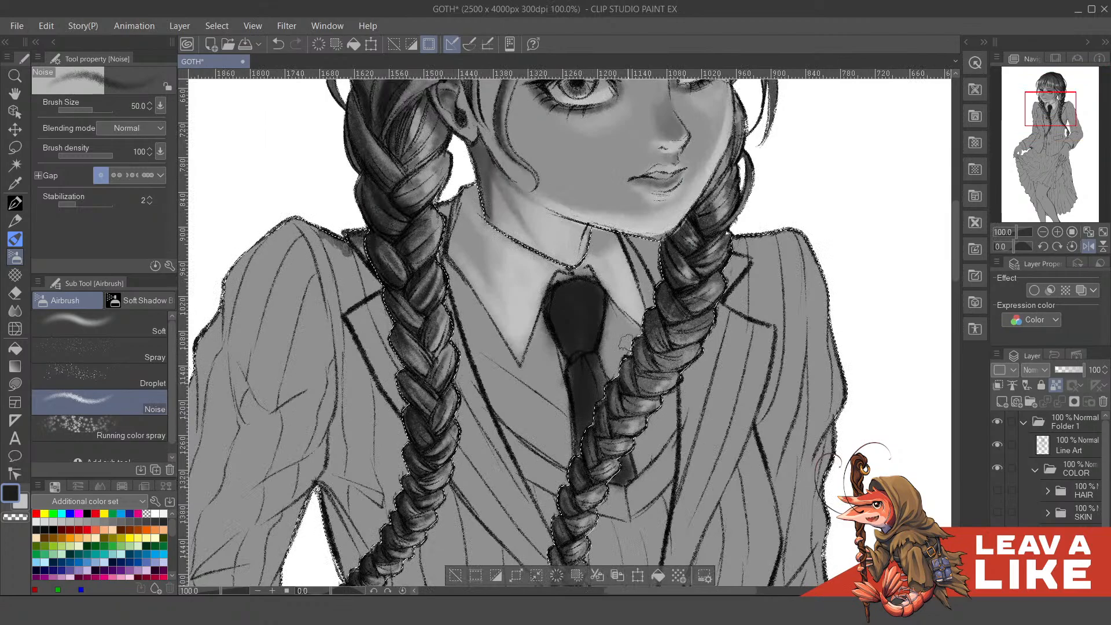
{"action": "left_click_drag", "start_coordinate": [612, 351], "coordinate": [616, 389]}
- Choose a mid grey (S 11, V 39) and airbrush a soft highlight down the middle and lower end of the tie knot
{"action": "key", "text": "F8"}
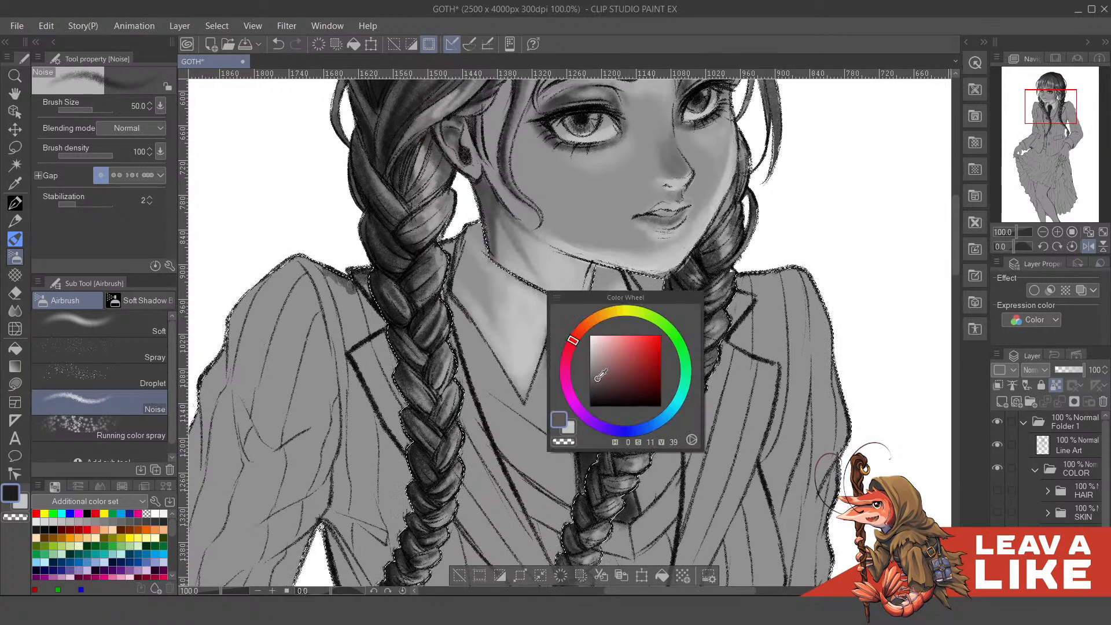
{"action": "left_click", "coordinate": [600, 375]}
{"action": "key", "text": "F8"}
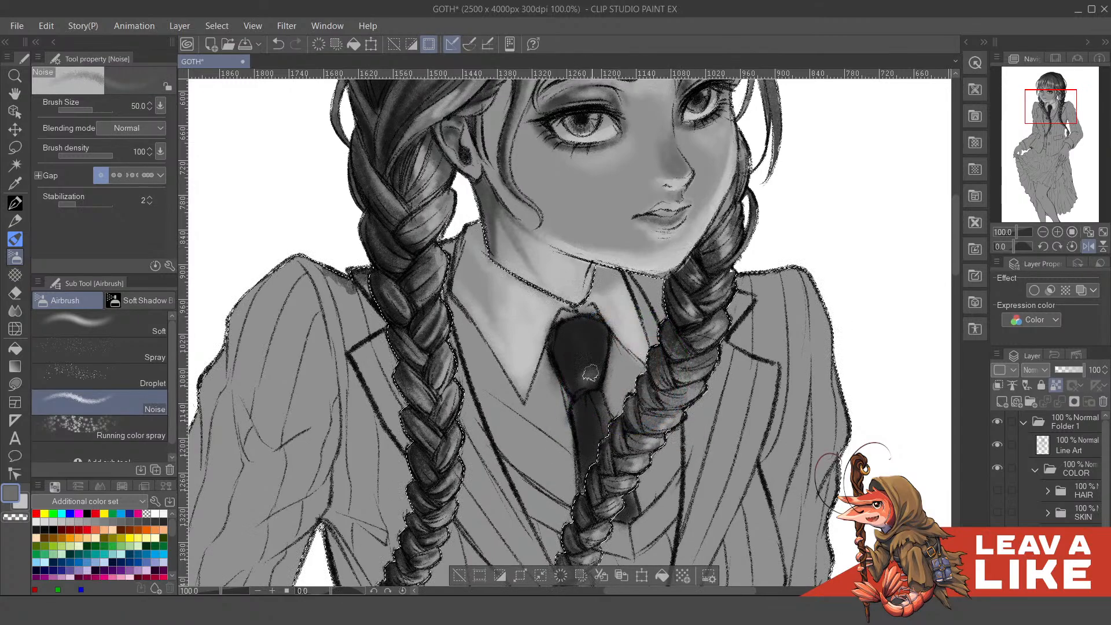
{"action": "mouse_move", "coordinate": [590, 373]}
{"action": "left_mouse_down"}
{"action": "mouse_move", "coordinate": [589, 347]}
{"action": "mouse_move", "coordinate": [592, 380]}
{"action": "mouse_move", "coordinate": [594, 303]}
{"action": "mouse_move", "coordinate": [582, 381]}
{"action": "mouse_move", "coordinate": [586, 296]}
{"action": "mouse_move", "coordinate": [581, 386]}
{"action": "mouse_move", "coordinate": [582, 314]}
{"action": "mouse_move", "coordinate": [588, 367]}
{"action": "left_mouse_up"}
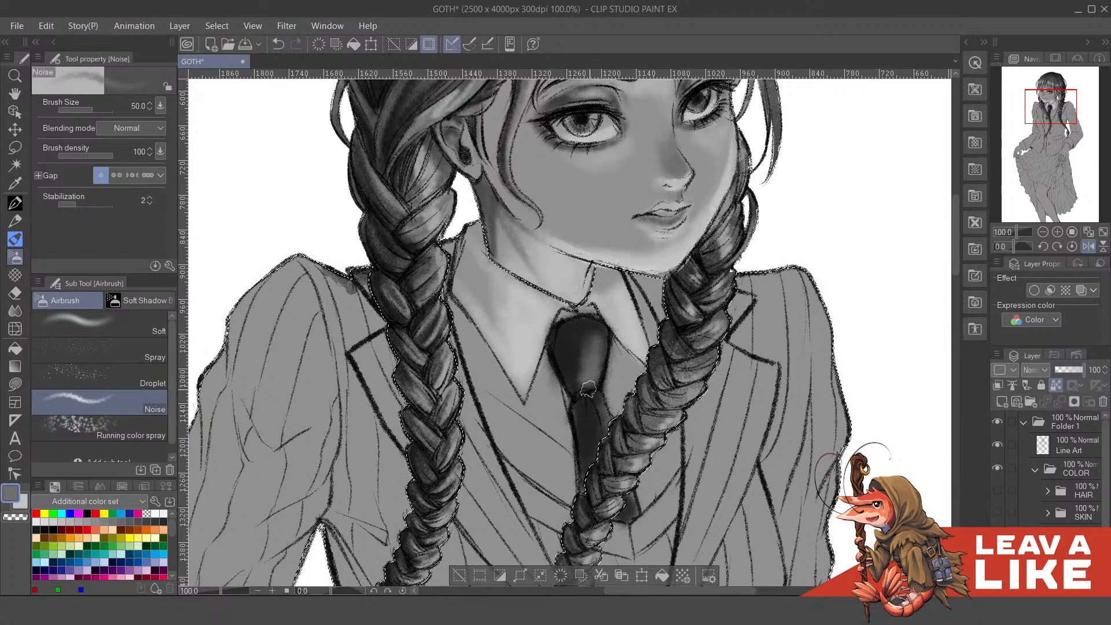
{"action": "left_click_drag", "start_coordinate": [588, 389], "coordinate": [587, 395]}
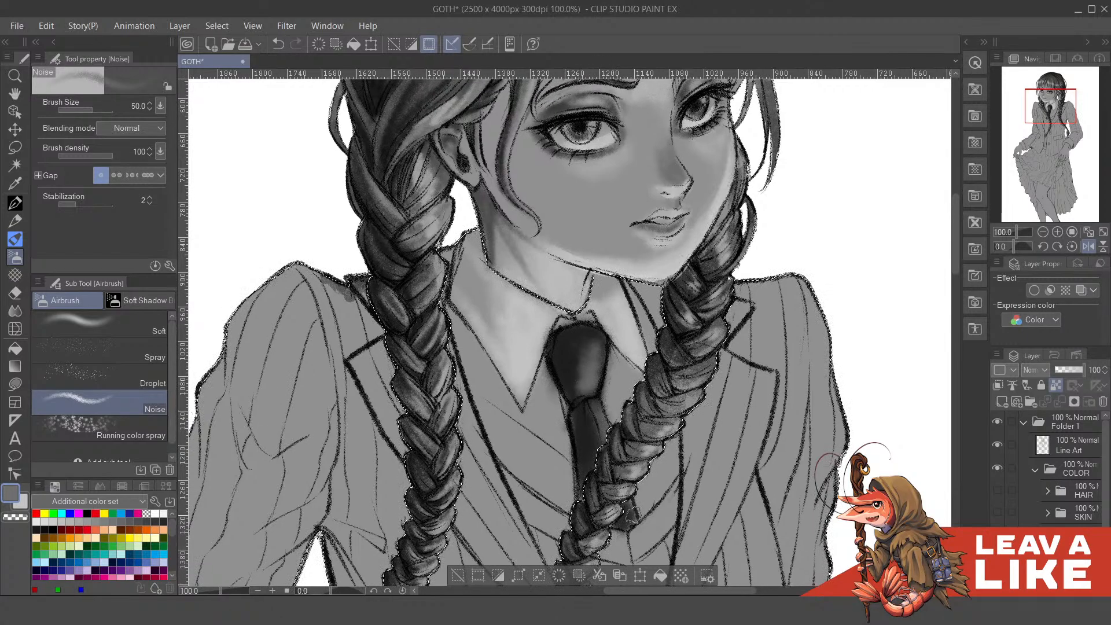
{"action": "left_click_drag", "start_coordinate": [631, 512], "coordinate": [610, 464]}
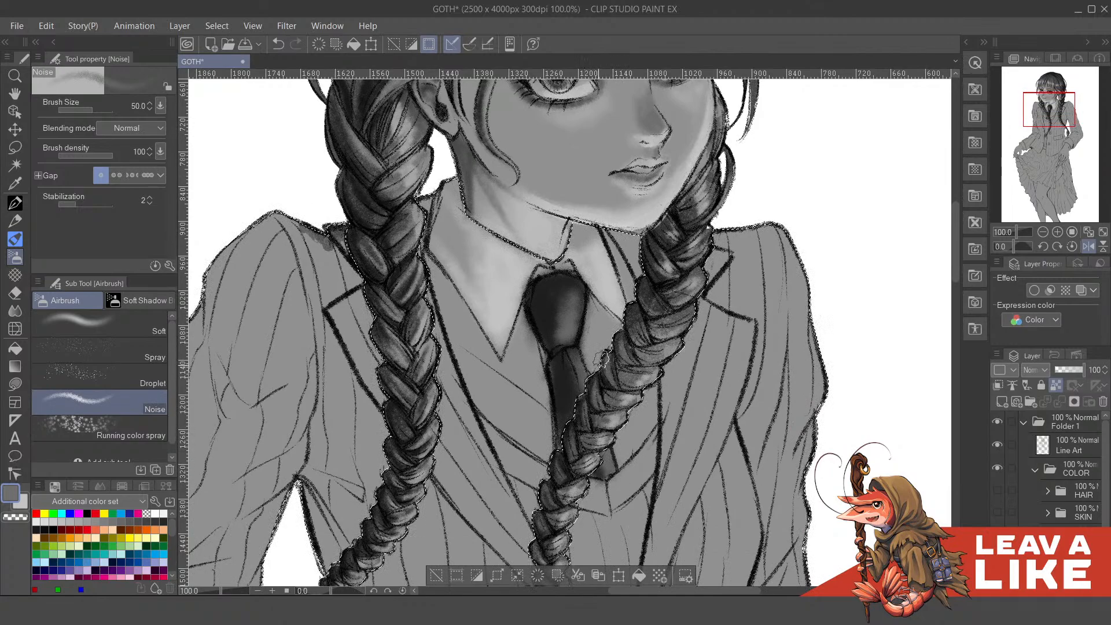
- Clear the selection, check the whole upper figure in a mirrored view, and restore the clothing selection
{"action": "key", "text": "ctrl+d"}
{"action": "scroll", "coordinate": [789, 176], "scroll_direction": "down", "scroll_amount": 2}
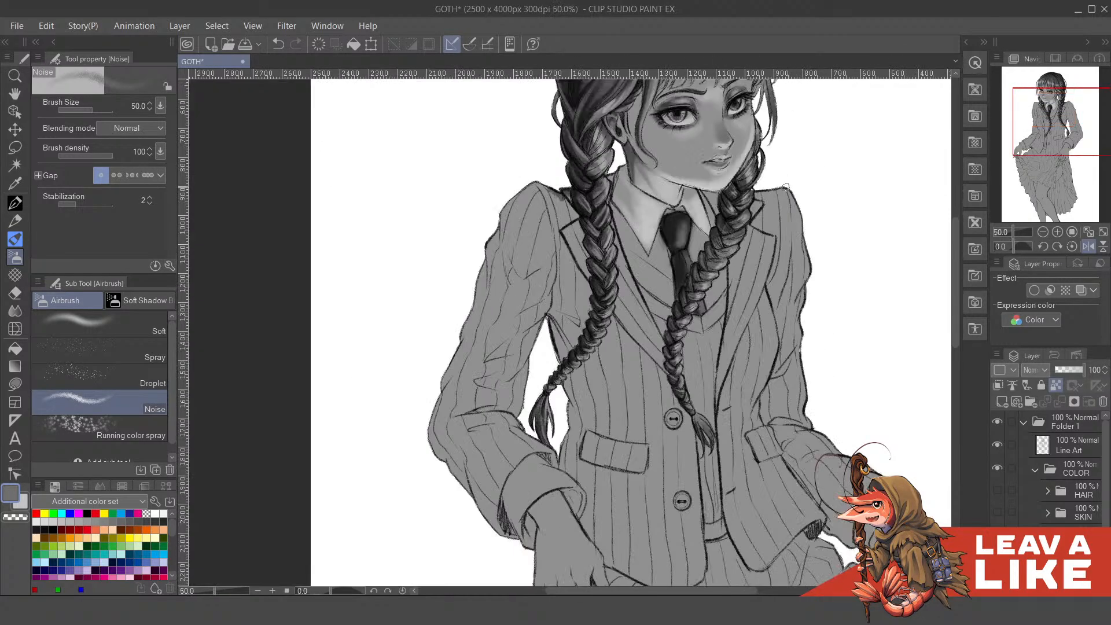
{"action": "key", "text": "h"}
{"action": "mouse_move", "coordinate": [565, 272]}
{"action": "left_mouse_down"}
{"action": "mouse_move", "coordinate": [648, 412]}
{"action": "mouse_move", "coordinate": [633, 387]}
{"action": "mouse_move", "coordinate": [597, 400]}
{"action": "left_mouse_up"}
{"action": "key", "text": "ctrl+z"}
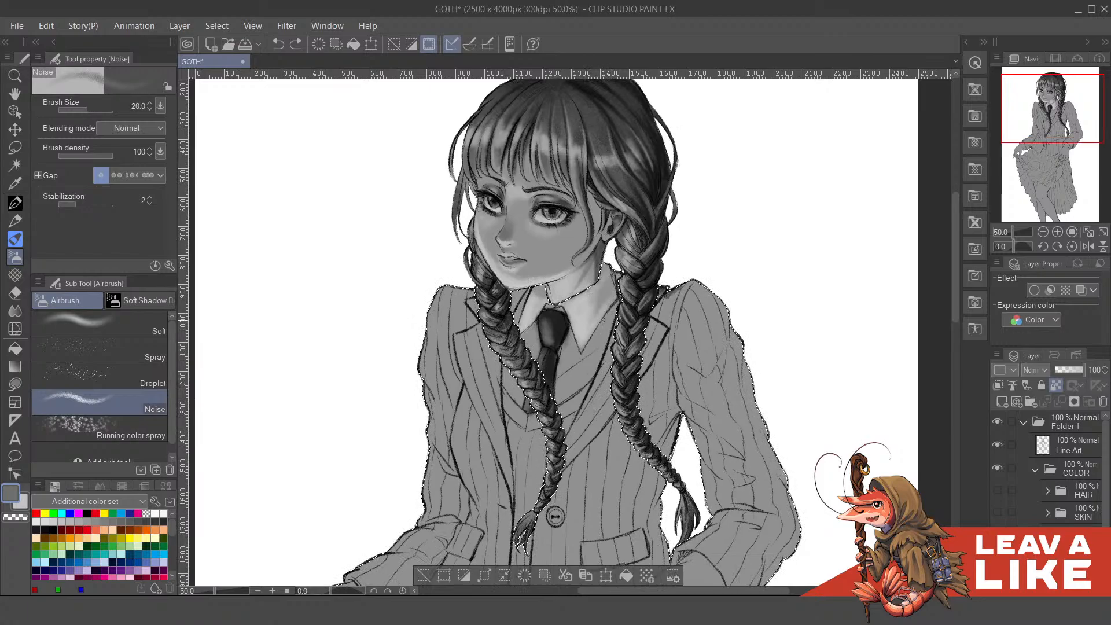
- Reduce the Noise airbrush to size 17 and paint lighter grey along the braid-side edge of the tie knot, undoing unwanted strokes
{"action": "key", "text": "bracketleft"}
{"action": "key", "text": "bracketleft"}
{"action": "key", "text": "bracketleft"}
{"action": "key", "text": "bracketleft"}
{"action": "key", "text": "bracketleft"}
{"action": "scroll", "coordinate": [596, 310], "scroll_direction": "up", "scroll_amount": 3}
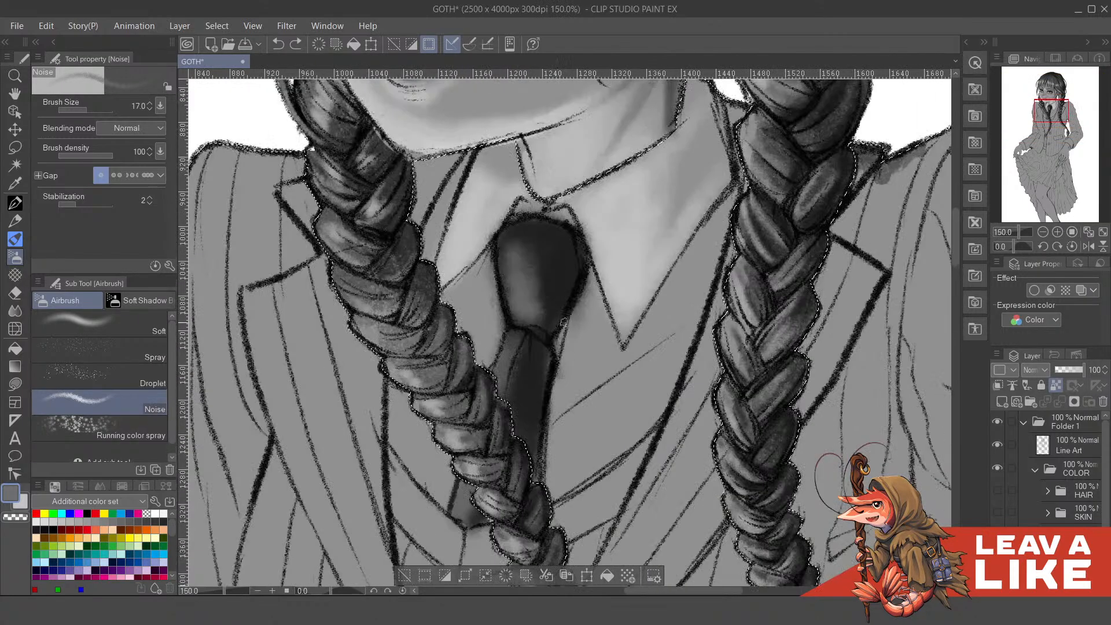
{"action": "mouse_move", "coordinate": [564, 321]}
{"action": "left_mouse_down"}
{"action": "mouse_move", "coordinate": [597, 420]}
{"action": "mouse_move", "coordinate": [581, 417]}
{"action": "mouse_move", "coordinate": [606, 371]}
{"action": "left_mouse_up"}
{"action": "key", "text": "ctrl+z"}
{"action": "mouse_move", "coordinate": [577, 423]}
{"action": "left_mouse_down"}
{"action": "mouse_move", "coordinate": [594, 427]}
{"action": "mouse_move", "coordinate": [580, 422]}
{"action": "left_mouse_up"}
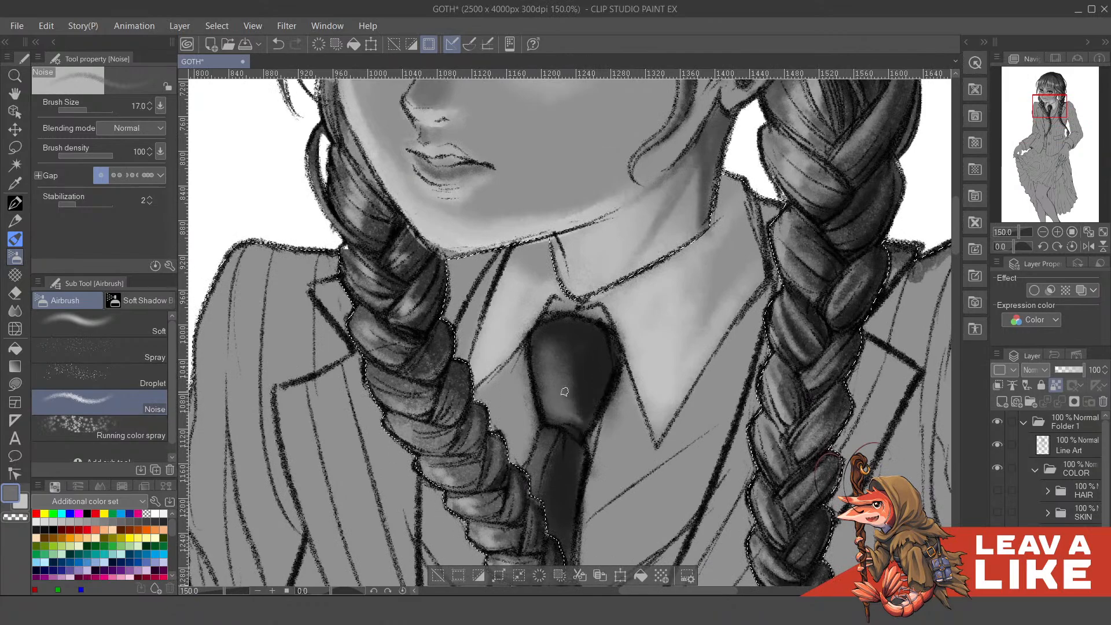
{"action": "left_click_drag", "start_coordinate": [533, 337], "coordinate": [549, 417]}
{"action": "key", "text": "ctrl+z"}
{"action": "left_click_drag", "start_coordinate": [533, 340], "coordinate": [544, 409]}
{"action": "mouse_move", "coordinate": [537, 346]}
{"action": "left_mouse_down"}
{"action": "mouse_move", "coordinate": [549, 421]}
{"action": "mouse_move", "coordinate": [582, 369]}
{"action": "mouse_move", "coordinate": [549, 439]}
{"action": "mouse_move", "coordinate": [578, 393]}
{"action": "mouse_move", "coordinate": [572, 416]}
{"action": "left_mouse_up"}
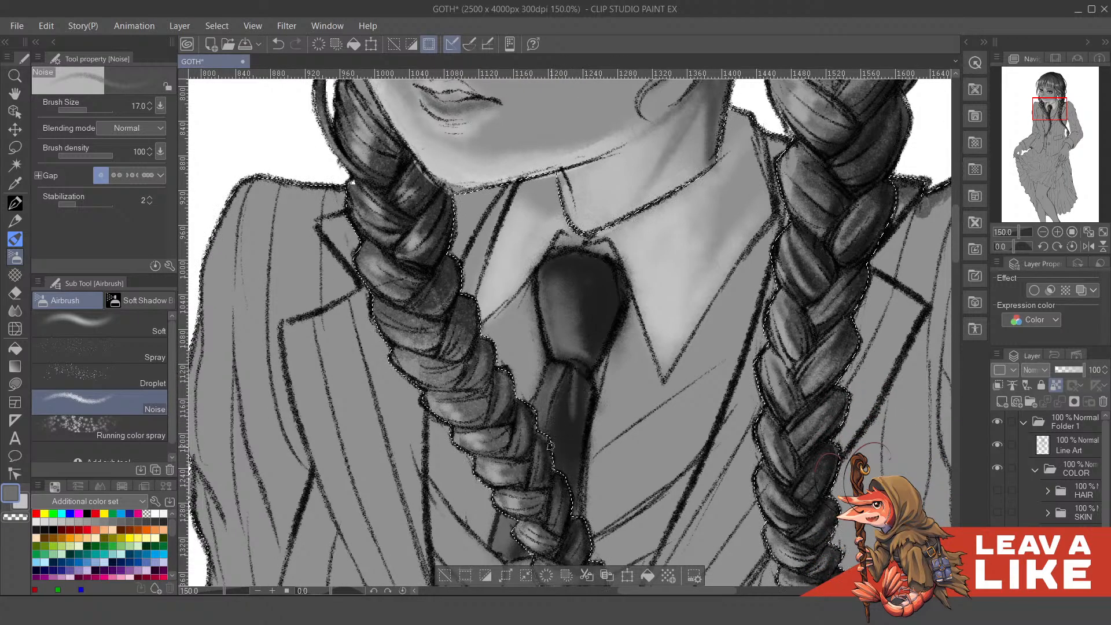
- Paint a narrow grey highlight down the tie's tail below the knot, redoing the first stroke
{"action": "left_click_drag", "start_coordinate": [572, 371], "coordinate": [568, 451]}
{"action": "key", "text": "ctrl+z"}
{"action": "left_click_drag", "start_coordinate": [573, 371], "coordinate": [566, 452]}
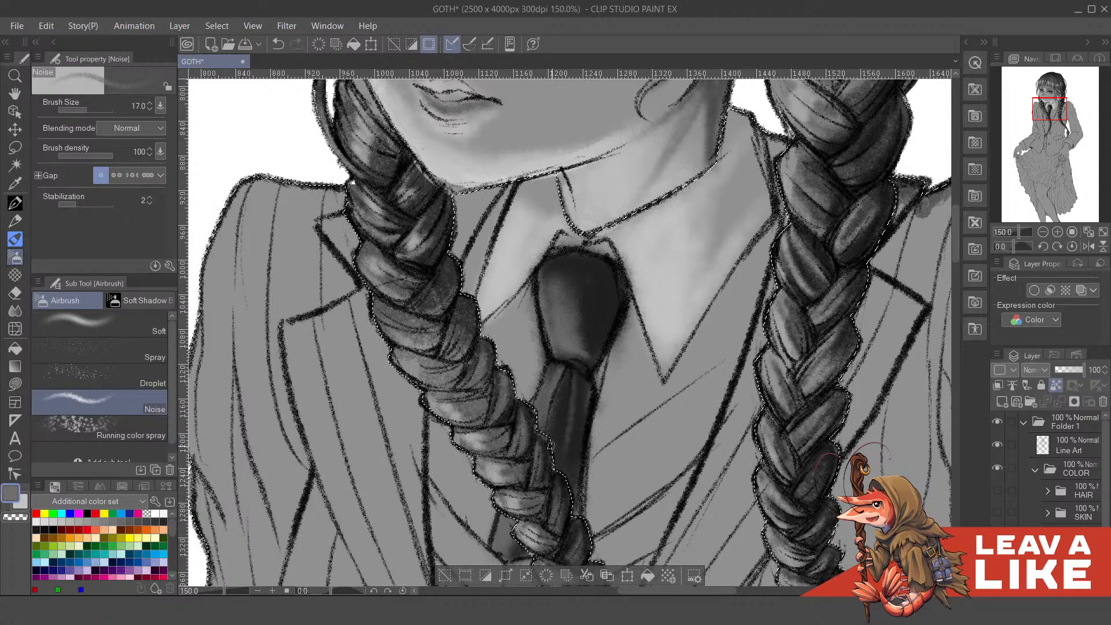
{"action": "scroll", "coordinate": [596, 399], "scroll_direction": "down", "scroll_amount": 3}
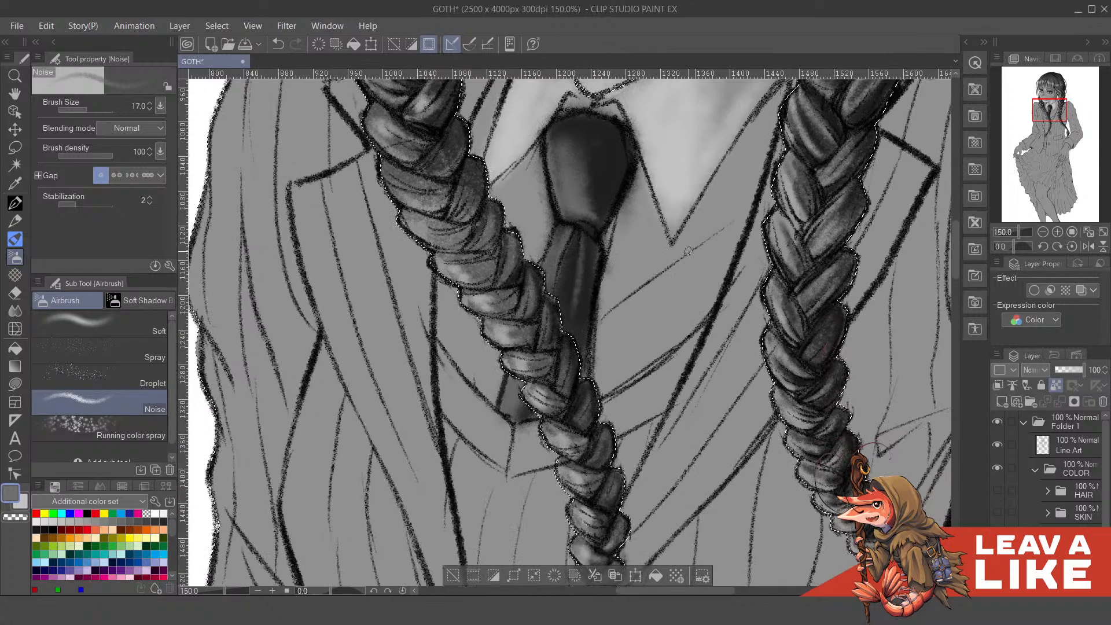
{"action": "scroll", "coordinate": [681, 271], "scroll_direction": "down", "scroll_amount": 4}
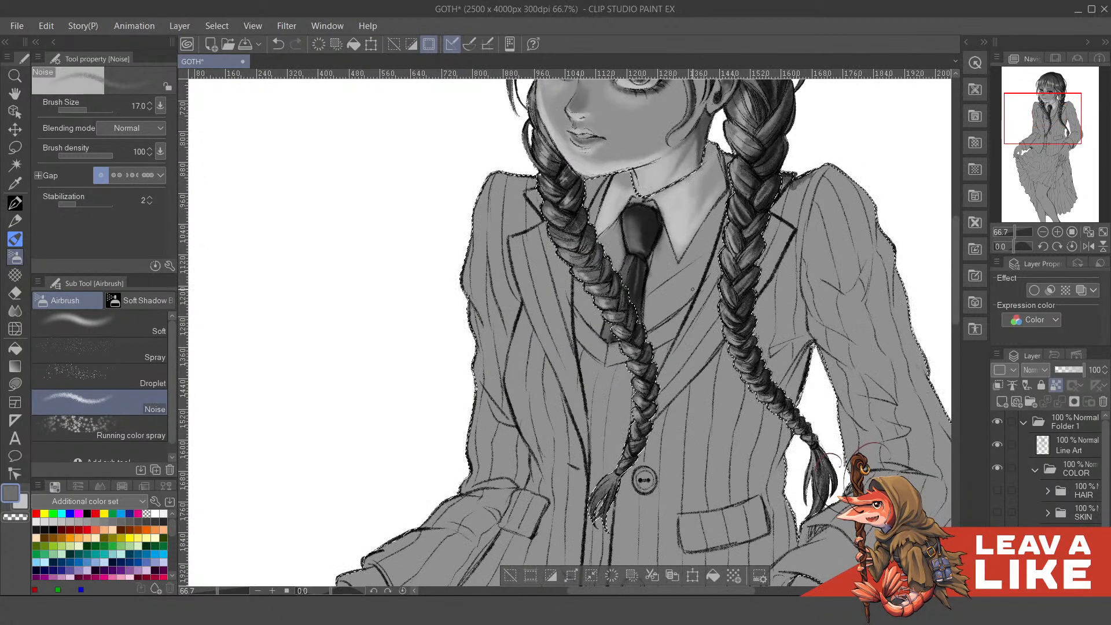
- Switch to a light grey (S 0, V 77) and brighten the outer edge of the large collar flap, undoing unwanted strokes
{"action": "scroll", "coordinate": [694, 313], "scroll_direction": "up", "scroll_amount": 1}
{"action": "scroll", "coordinate": [694, 317], "scroll_direction": "up", "scroll_amount": 2}
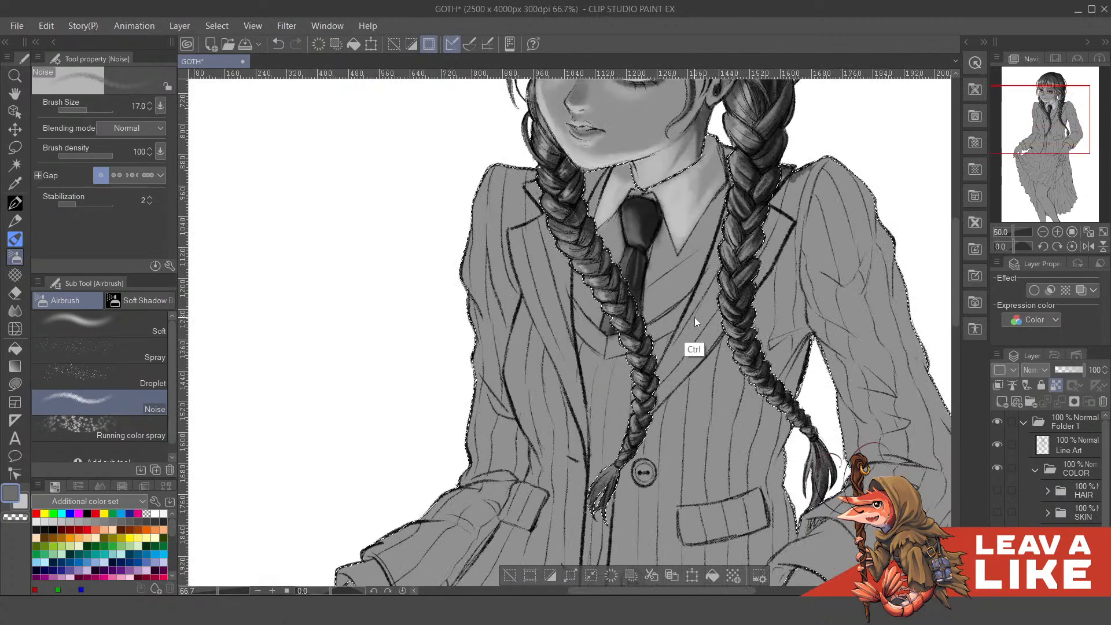
{"action": "scroll", "coordinate": [696, 255], "scroll_direction": "up", "scroll_amount": 3}
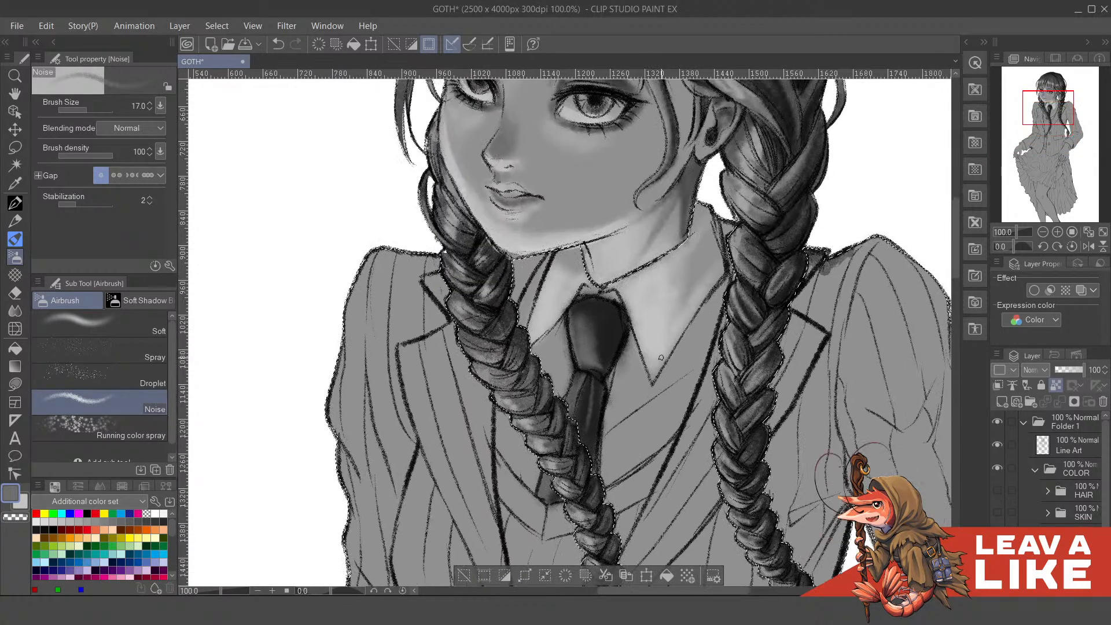
{"action": "scroll", "coordinate": [658, 374], "scroll_direction": "up", "scroll_amount": 2}
{"action": "key", "text": "c"}
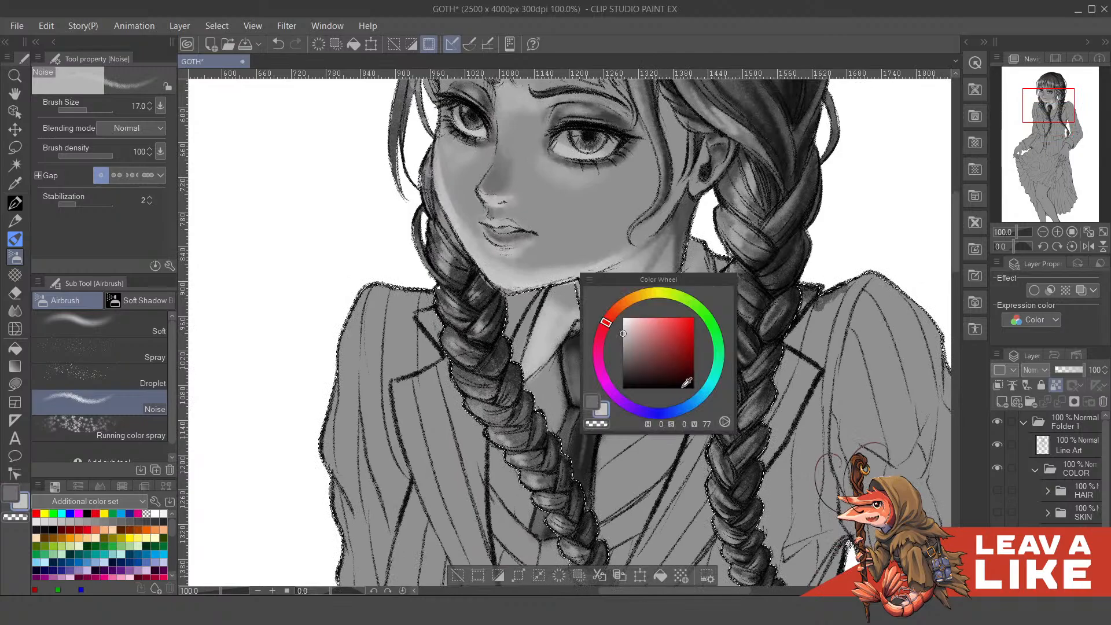
{"action": "key", "text": "c"}
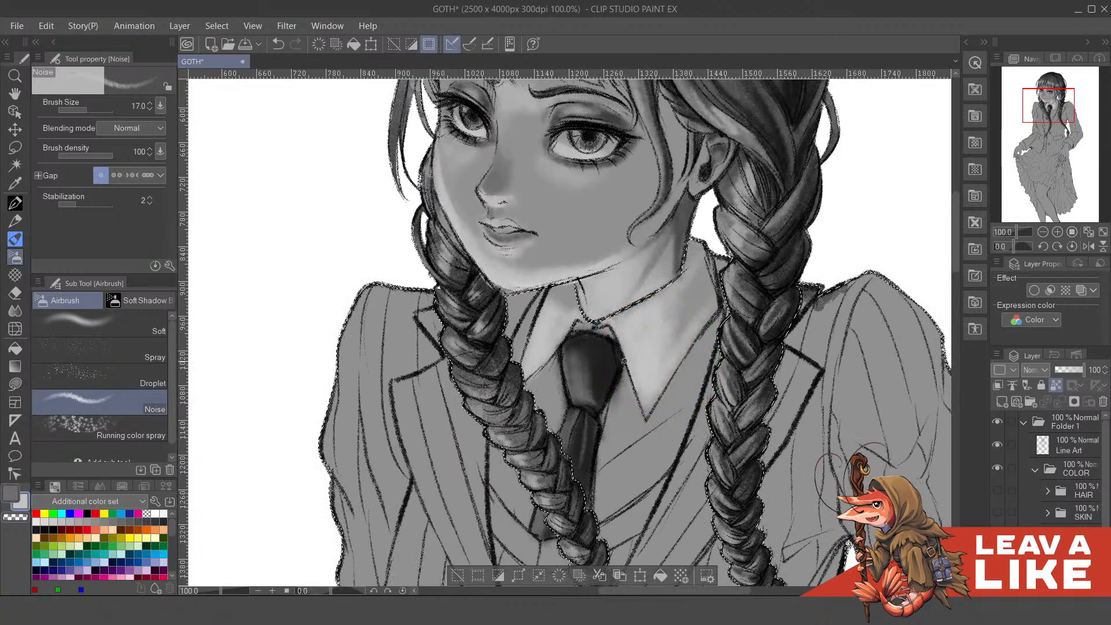
{"action": "key", "text": "ctrl+z"}
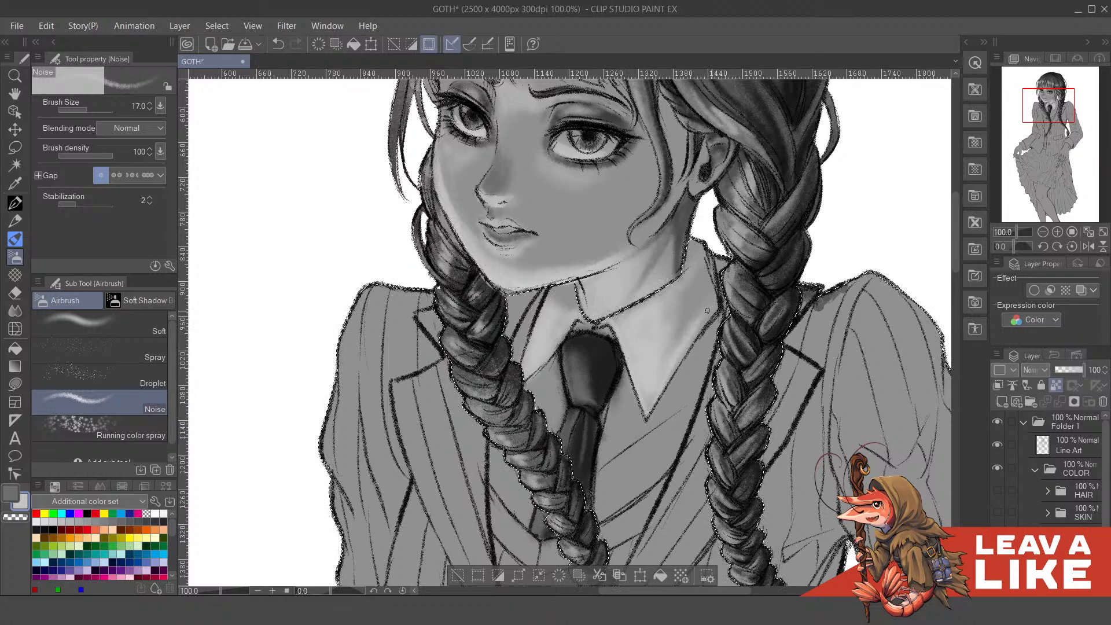
{"action": "key", "text": "ctrl+z"}
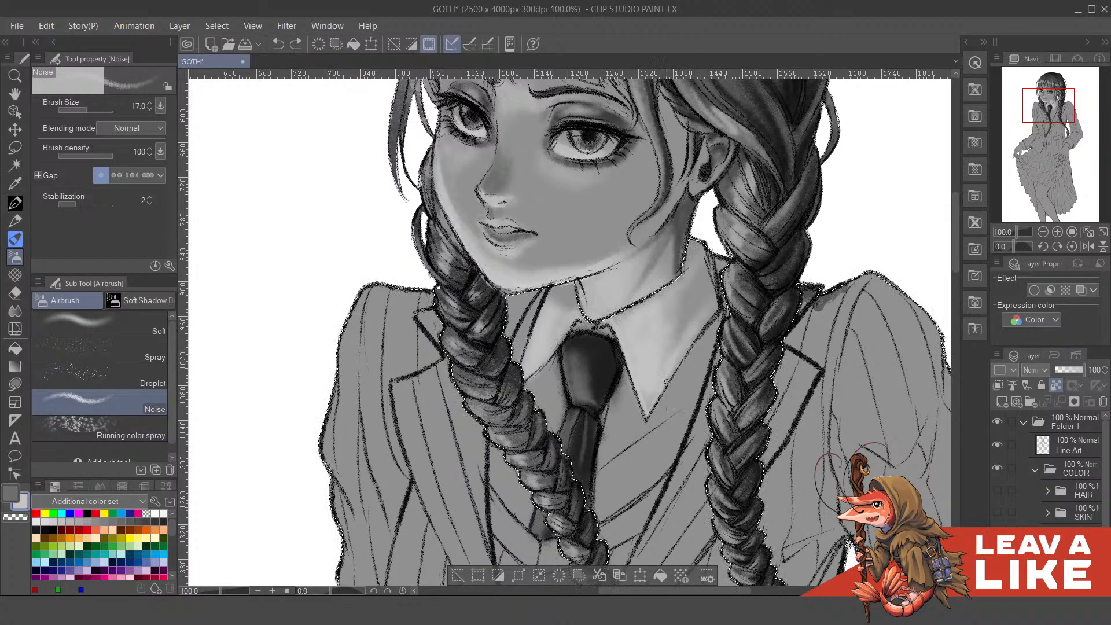
{"action": "left_click_drag", "start_coordinate": [665, 382], "coordinate": [704, 321]}
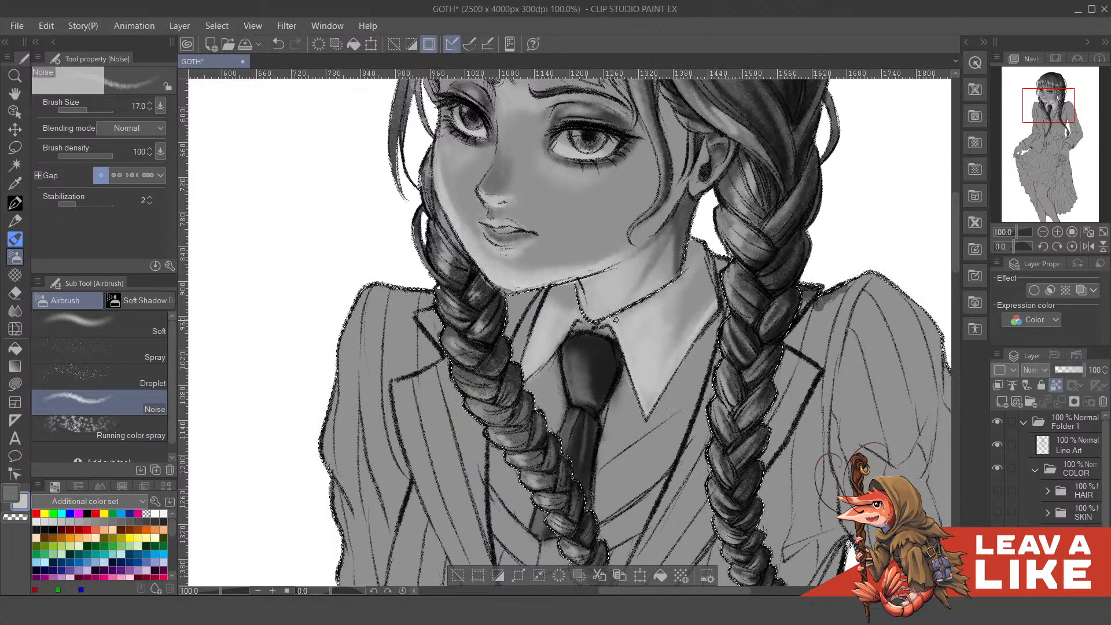
{"action": "key", "text": "ctrl+z"}
{"action": "left_click_drag", "start_coordinate": [706, 281], "coordinate": [714, 304]}
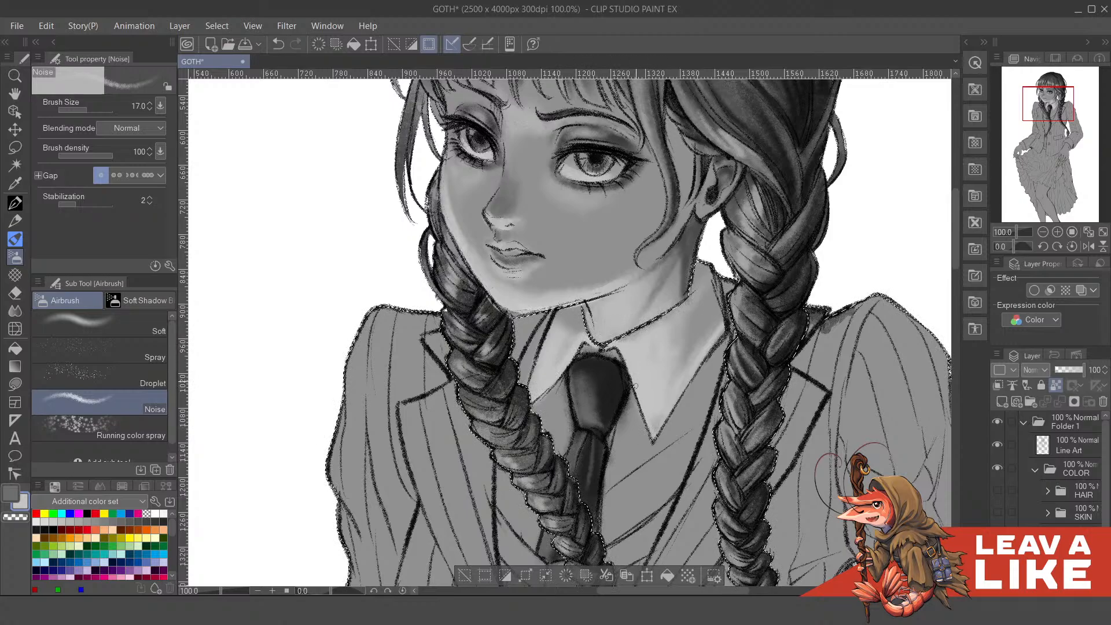
- Enlarge the Noise airbrush to size 40 and lighten the shirt area below the large collar flap, between tie and lapel
{"action": "left_click_drag", "start_coordinate": [657, 273], "coordinate": [682, 284]}
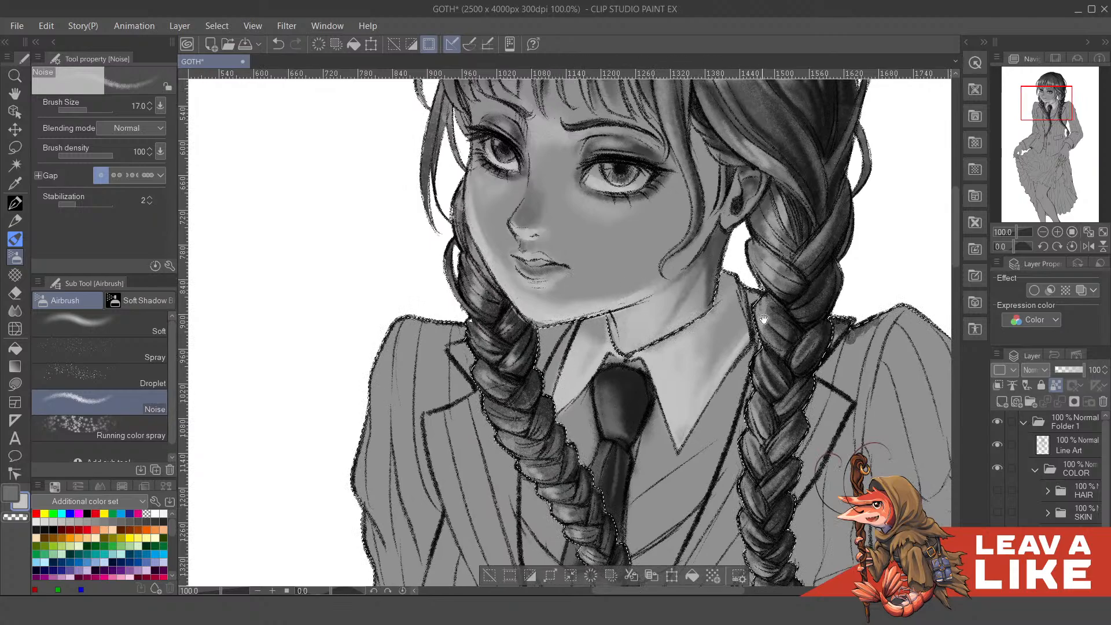
{"action": "left_click_drag", "start_coordinate": [834, 74], "coordinate": [802, 63]}
{"action": "left_click_drag", "start_coordinate": [775, 261], "coordinate": [771, 303]}
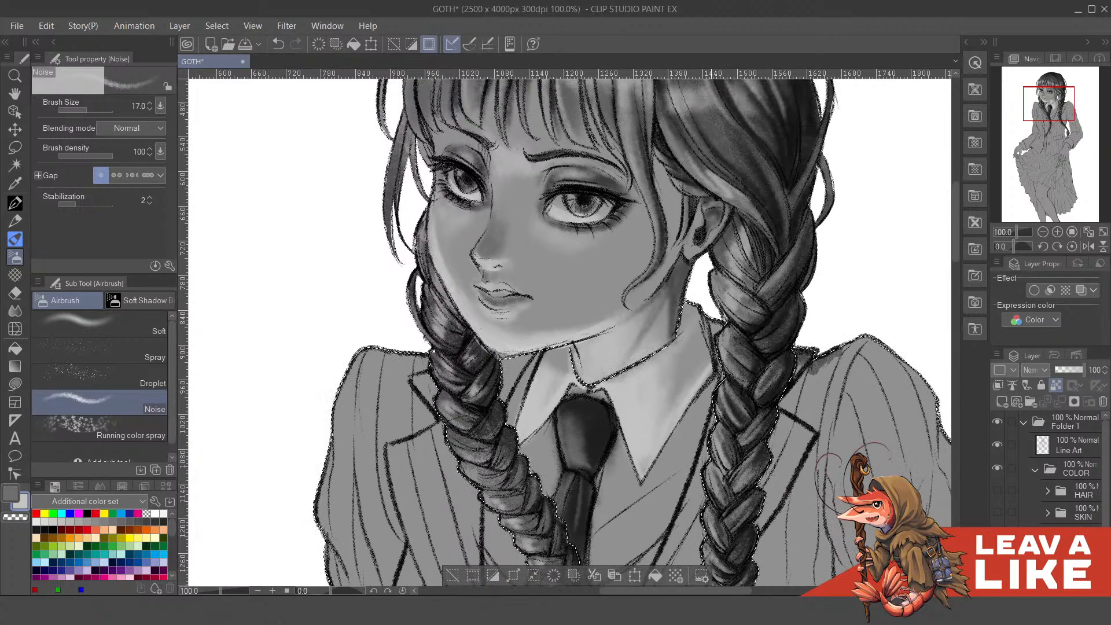
{"action": "left_click_drag", "start_coordinate": [682, 341], "coordinate": [699, 225]}
{"action": "left_click_drag", "start_coordinate": [648, 371], "coordinate": [650, 316]}
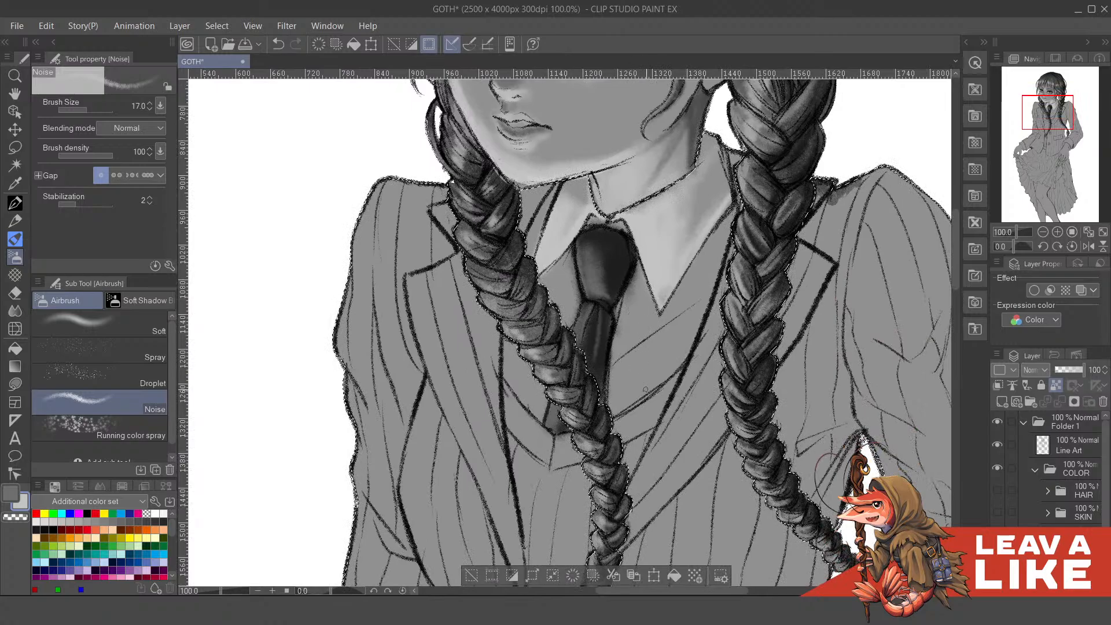
{"action": "key", "text": "bracketright"}
{"action": "key", "text": "bracketright"}
{"action": "key", "text": "bracketright"}
{"action": "key", "text": "bracketright"}
{"action": "left_click_drag", "start_coordinate": [616, 409], "coordinate": [677, 349]}
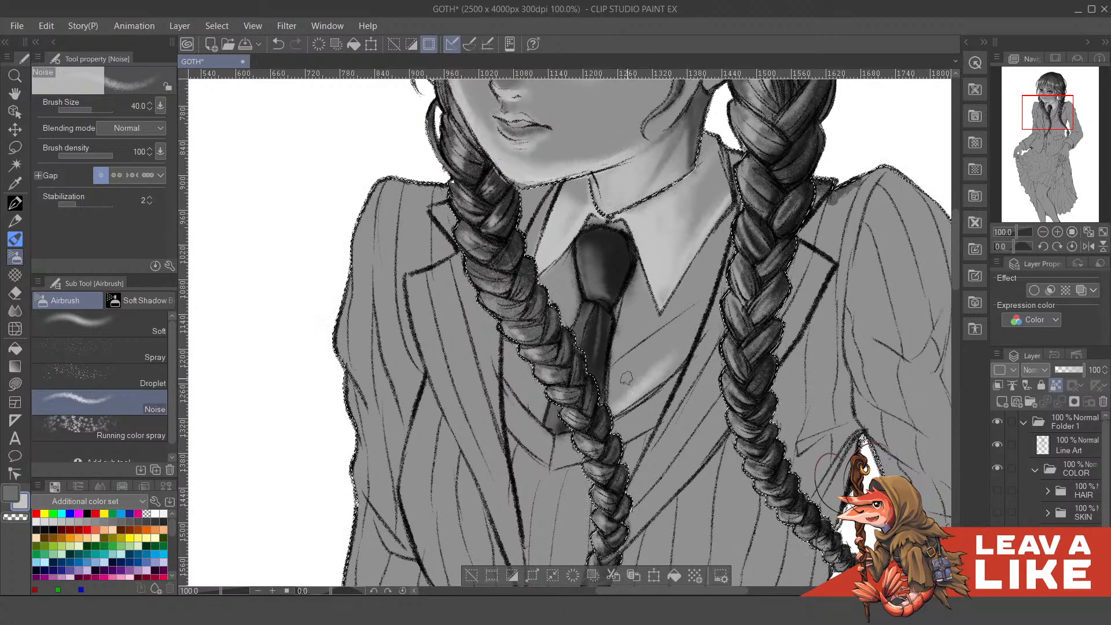
{"action": "left_click_drag", "start_coordinate": [625, 385], "coordinate": [689, 310]}
{"action": "mouse_move", "coordinate": [654, 359]}
{"action": "left_mouse_down"}
{"action": "mouse_move", "coordinate": [633, 364]}
{"action": "mouse_move", "coordinate": [677, 321]}
{"action": "mouse_move", "coordinate": [658, 377]}
{"action": "mouse_move", "coordinate": [686, 324]}
{"action": "mouse_move", "coordinate": [665, 371]}
{"action": "mouse_move", "coordinate": [697, 301]}
{"action": "mouse_move", "coordinate": [622, 363]}
{"action": "mouse_move", "coordinate": [659, 365]}
{"action": "mouse_move", "coordinate": [658, 397]}
{"action": "left_mouse_up"}
{"action": "mouse_move", "coordinate": [621, 342]}
{"action": "left_mouse_down"}
{"action": "mouse_move", "coordinate": [597, 393]}
{"action": "mouse_move", "coordinate": [620, 371]}
{"action": "mouse_move", "coordinate": [622, 341]}
{"action": "left_mouse_up"}
{"action": "key", "text": "ctrl+z"}
{"action": "left_click_drag", "start_coordinate": [604, 379], "coordinate": [670, 331]}
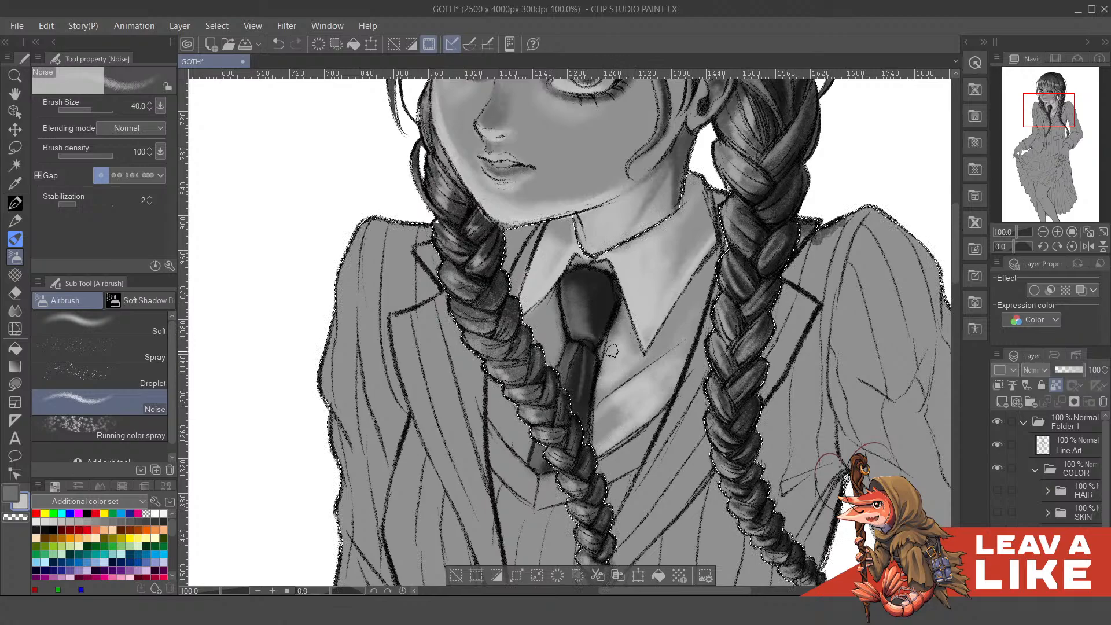
- Lighten the rest of the shirt below the collar and on both sides of the front braid, and review the figure
{"action": "left_click_drag", "start_coordinate": [663, 342], "coordinate": [706, 278]}
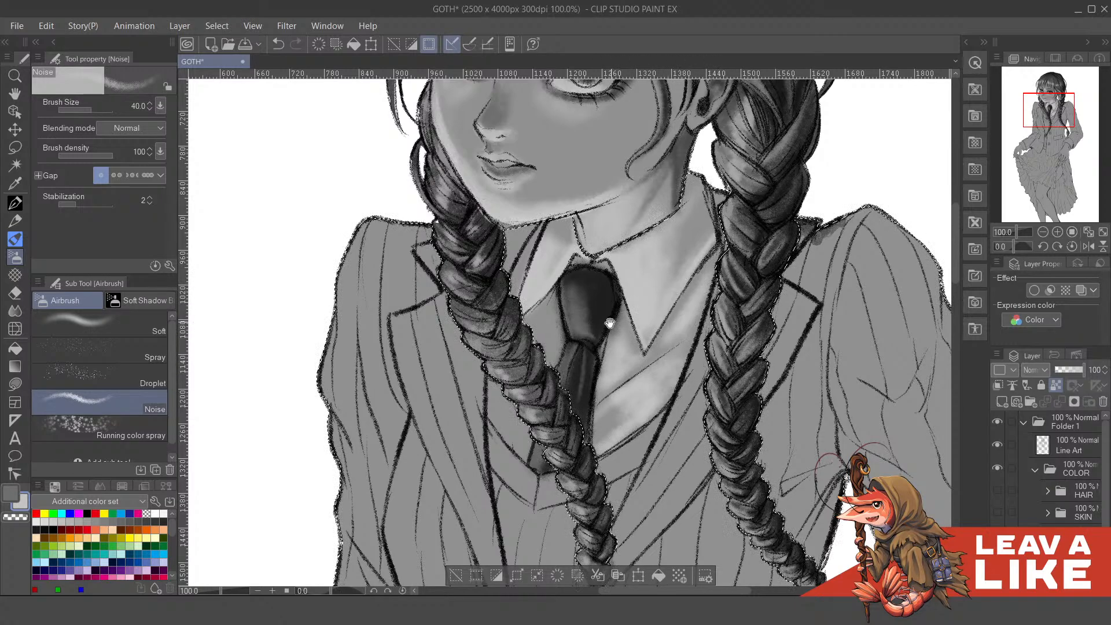
{"action": "left_click_drag", "start_coordinate": [610, 324], "coordinate": [622, 348]}
{"action": "mouse_move", "coordinate": [550, 376]}
{"action": "left_mouse_down"}
{"action": "mouse_move", "coordinate": [554, 350]}
{"action": "mouse_move", "coordinate": [561, 362]}
{"action": "left_mouse_up"}
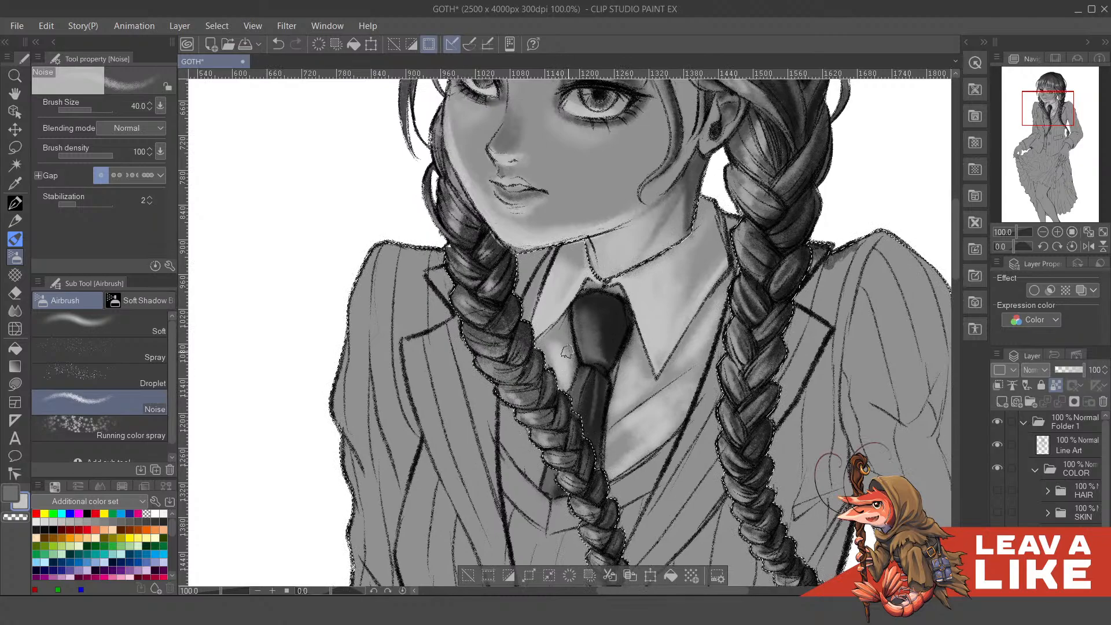
{"action": "left_click_drag", "start_coordinate": [628, 309], "coordinate": [635, 300]}
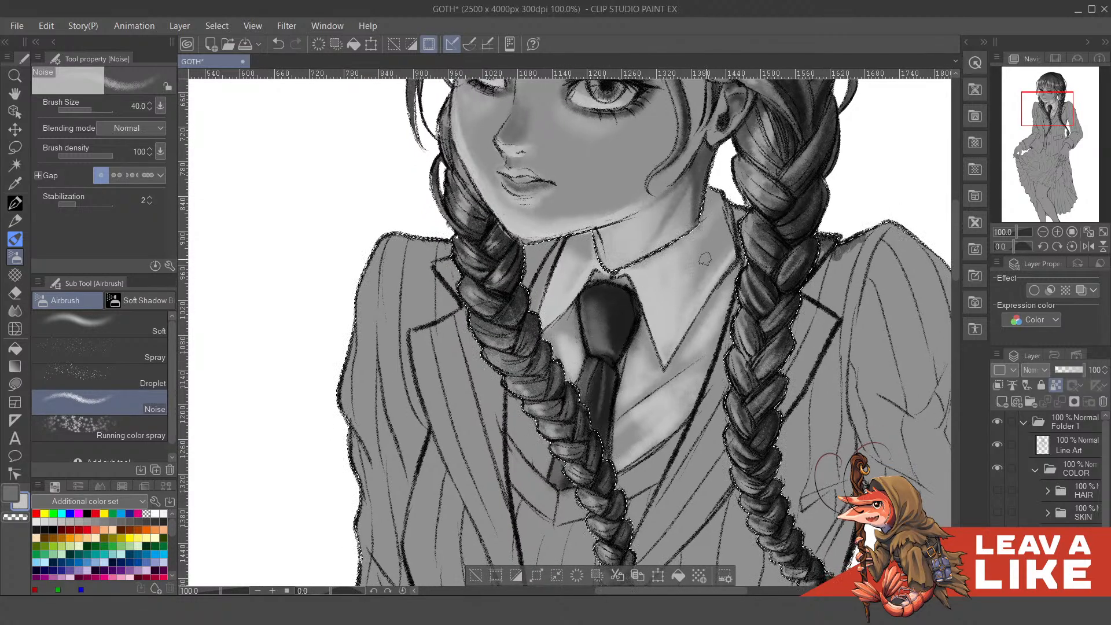
{"action": "mouse_move", "coordinate": [515, 412]}
{"action": "left_mouse_down"}
{"action": "mouse_move", "coordinate": [540, 466]}
{"action": "mouse_move", "coordinate": [517, 435]}
{"action": "left_mouse_up"}
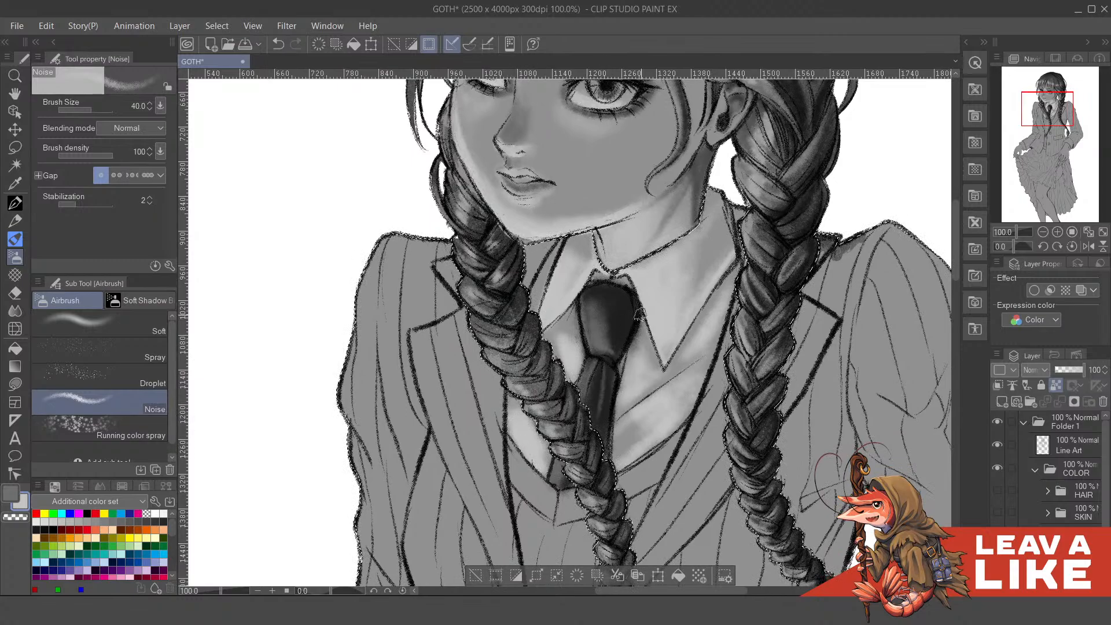
{"action": "scroll", "coordinate": [653, 297], "scroll_direction": "down", "scroll_amount": 2}
{"action": "scroll", "coordinate": [654, 297], "scroll_direction": "down", "scroll_amount": 1}
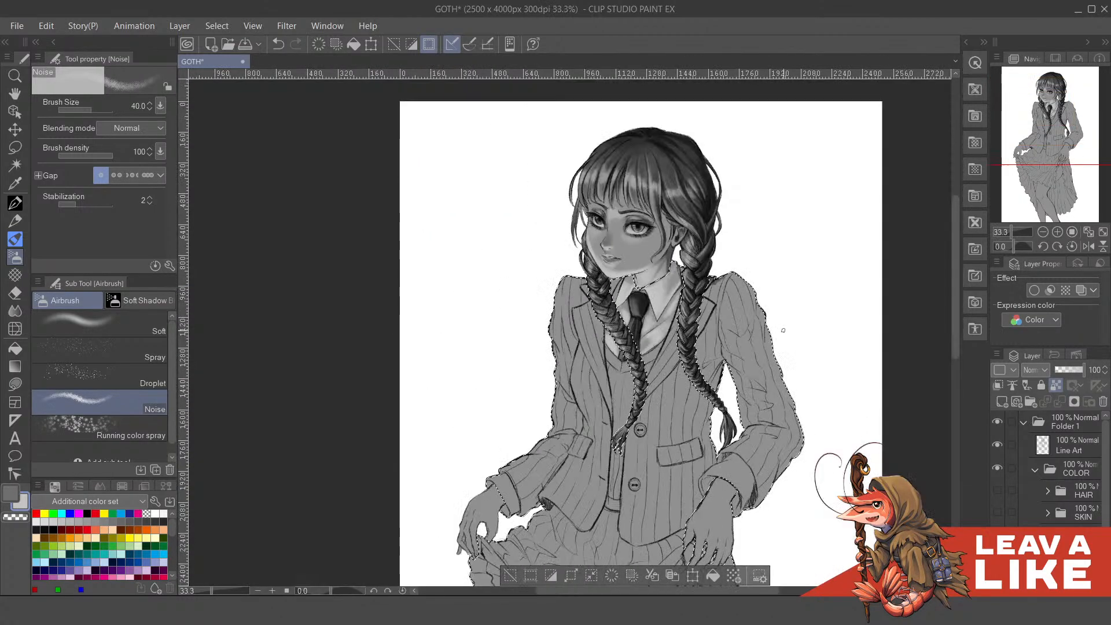
{"action": "scroll", "coordinate": [781, 319], "scroll_direction": "up", "scroll_amount": 1}
{"action": "left_click_drag", "start_coordinate": [758, 216], "coordinate": [776, 254]}
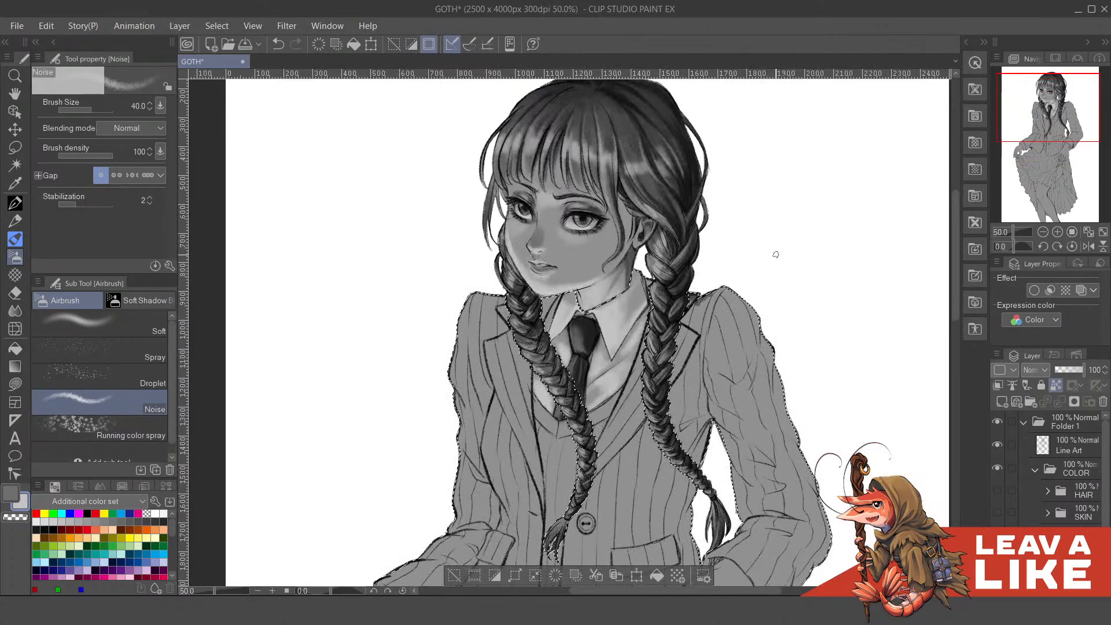
- Undo the deselection so the clothing stays selected, and save the illustration
{"action": "key", "text": "ctrl+d"}
{"action": "left_click_drag", "start_coordinate": [796, 330], "coordinate": [794, 337]}
{"action": "key", "text": "ctrl+z"}
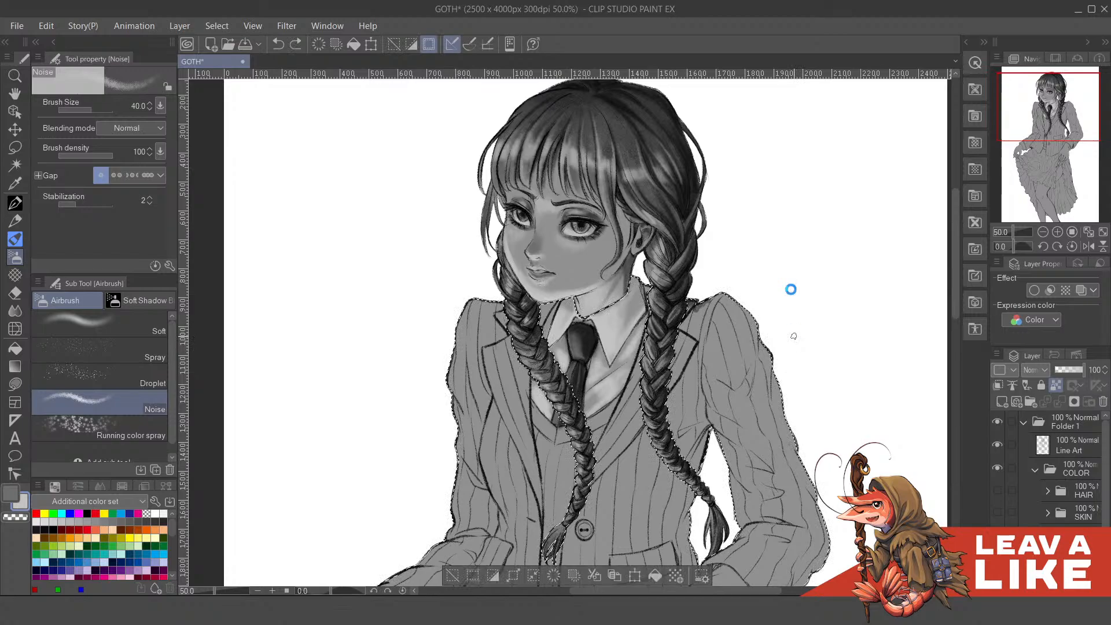
{"action": "key", "text": "ctrl+s"}
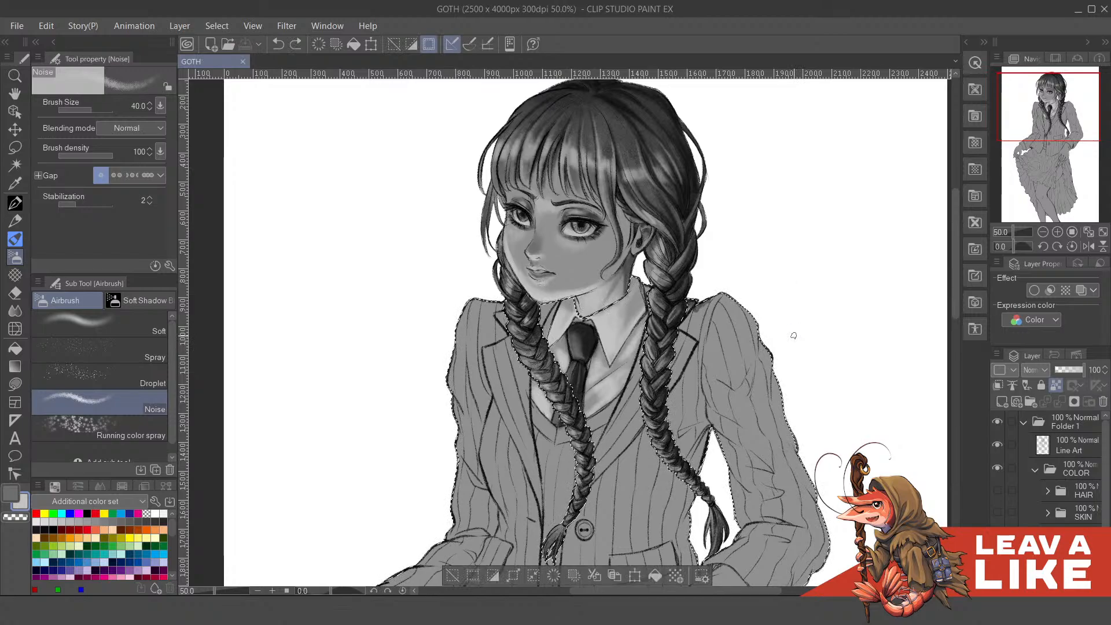
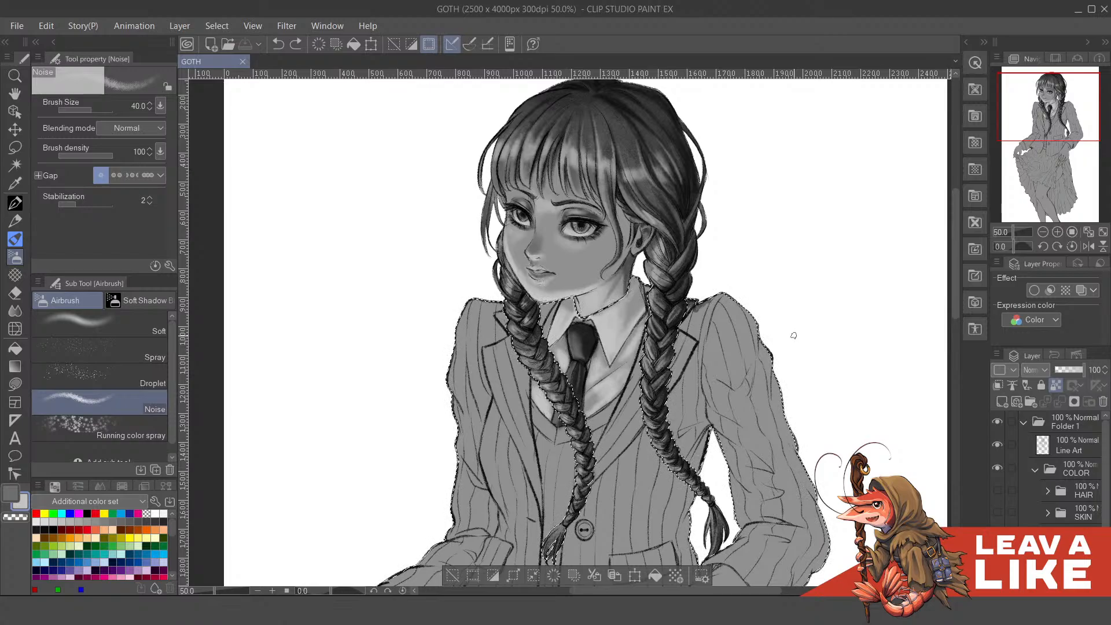
- Review the shaded figure from head to skirt and clear the selection around the clothing
{"action": "left_click_drag", "start_coordinate": [696, 309], "coordinate": [745, 316]}
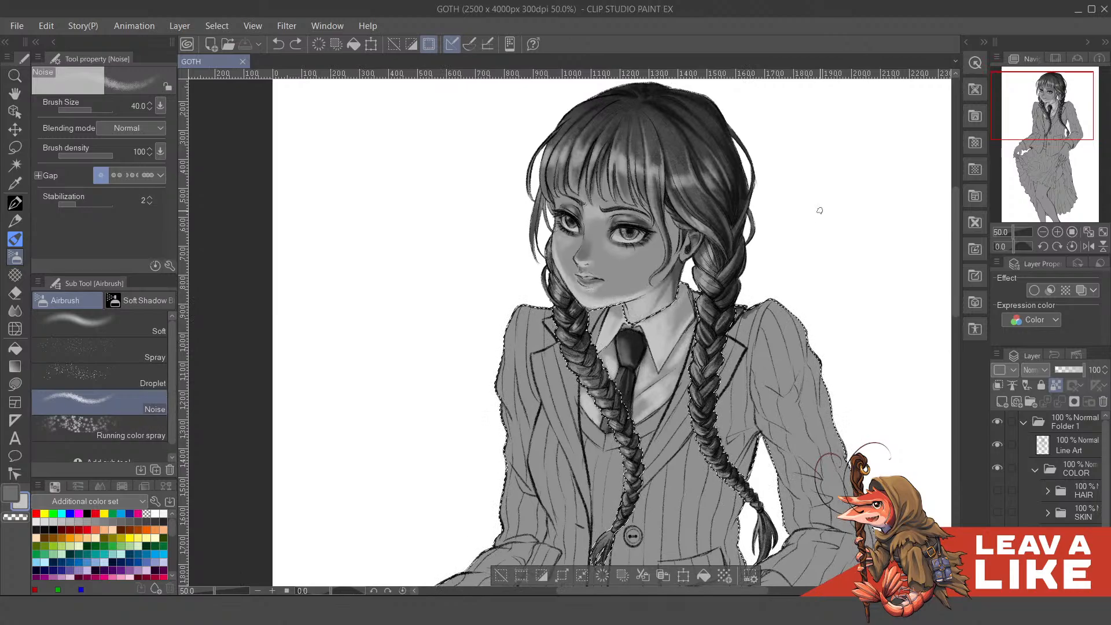
{"action": "left_click_drag", "start_coordinate": [711, 326], "coordinate": [714, 340]}
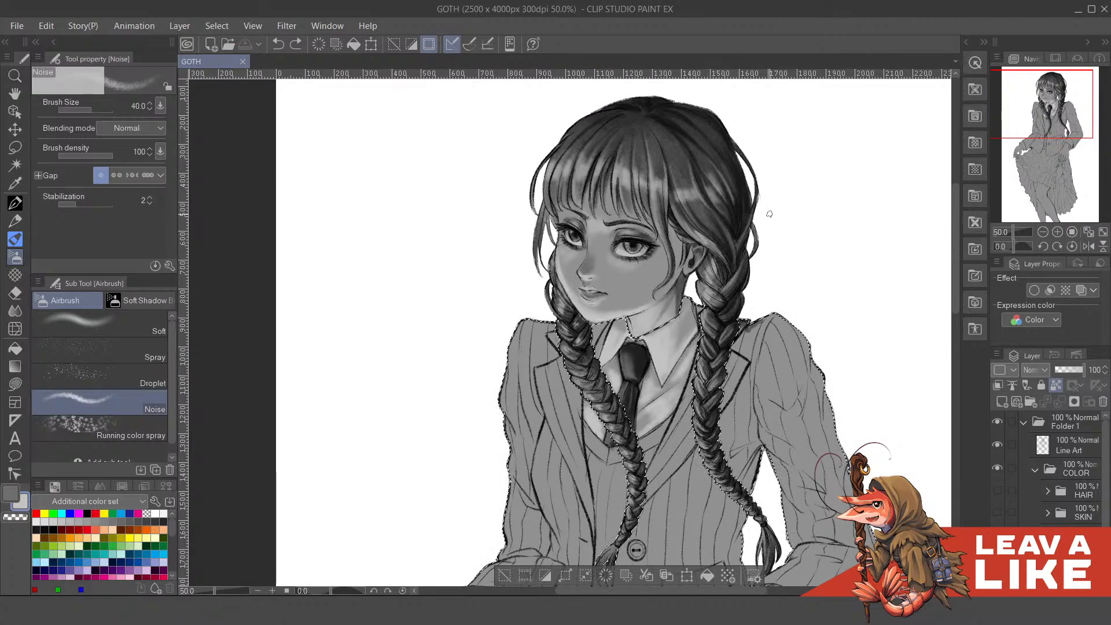
{"action": "left_click_drag", "start_coordinate": [769, 214], "coordinate": [770, 228]}
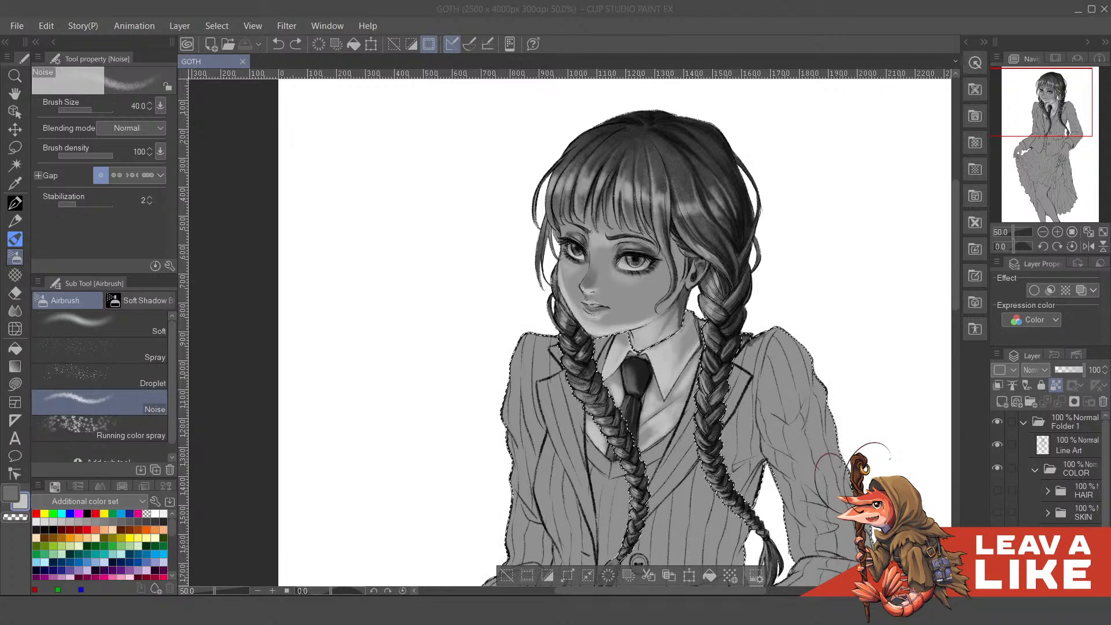
{"action": "left_click", "coordinate": [815, 57]}
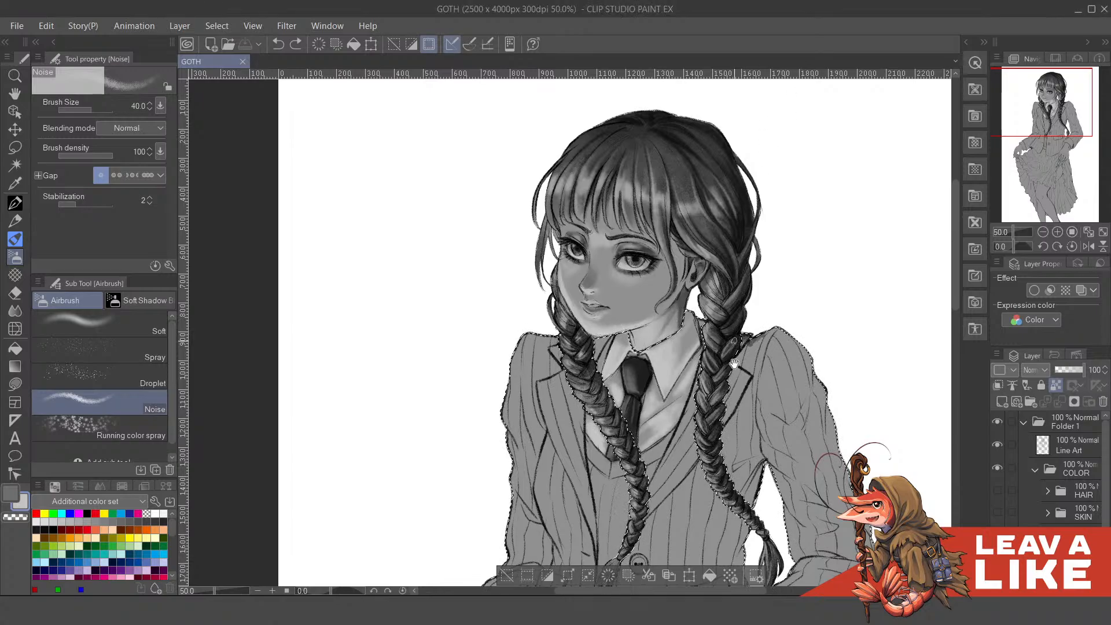
{"action": "left_click_drag", "start_coordinate": [740, 439], "coordinate": [715, 203]}
{"action": "left_click_drag", "start_coordinate": [771, 278], "coordinate": [740, 326]}
{"action": "left_click", "coordinate": [739, 220], "text": "alt"}
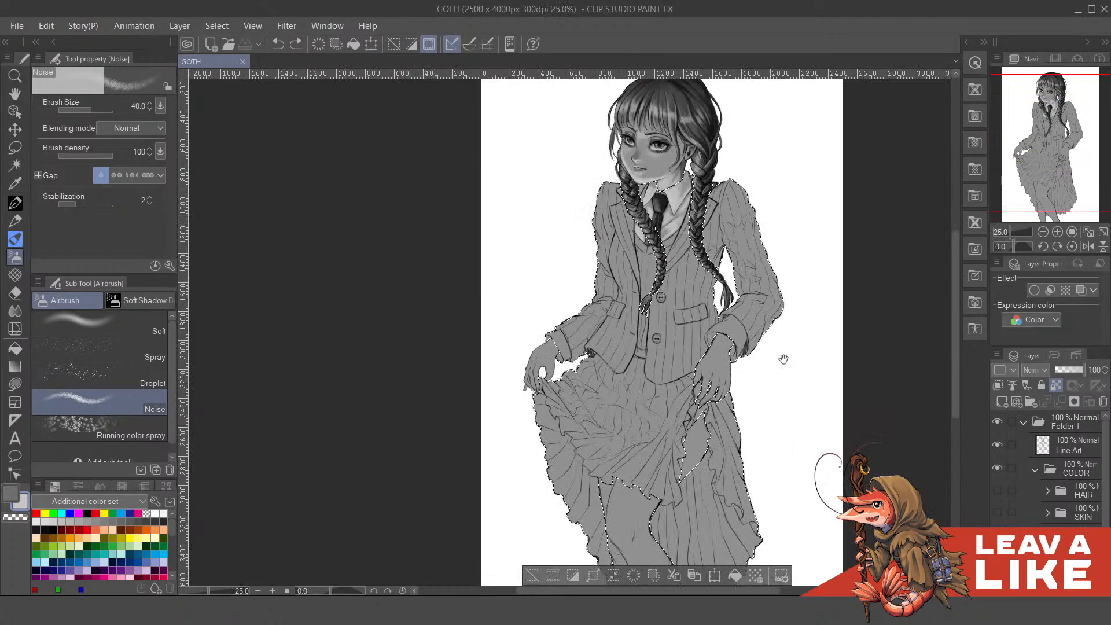
{"action": "key", "text": "ctrl+d"}
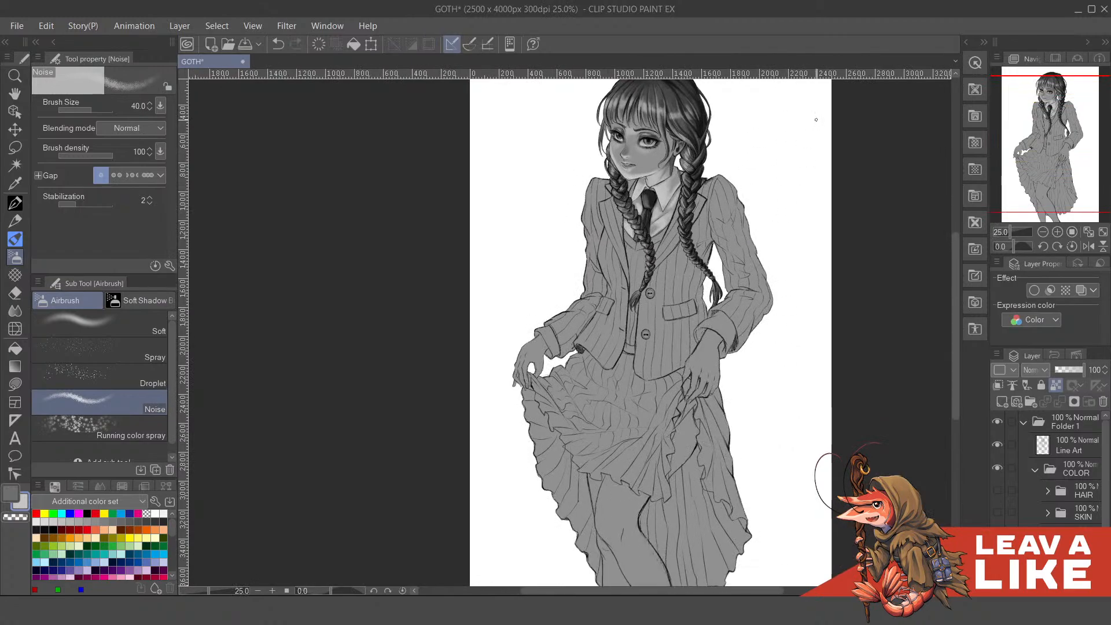
- Switch to the 鉛筆R pencil brush and enlarge it to size 700
{"action": "scroll", "coordinate": [762, 278], "scroll_direction": "down", "scroll_amount": 2}
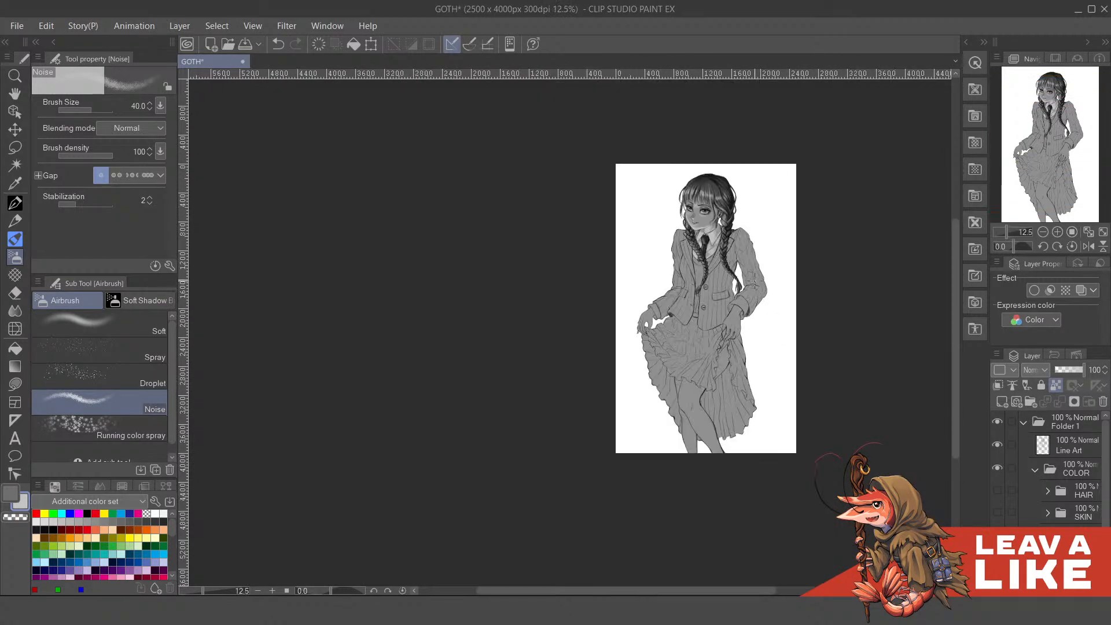
{"action": "left_click_drag", "start_coordinate": [752, 421], "coordinate": [701, 402]}
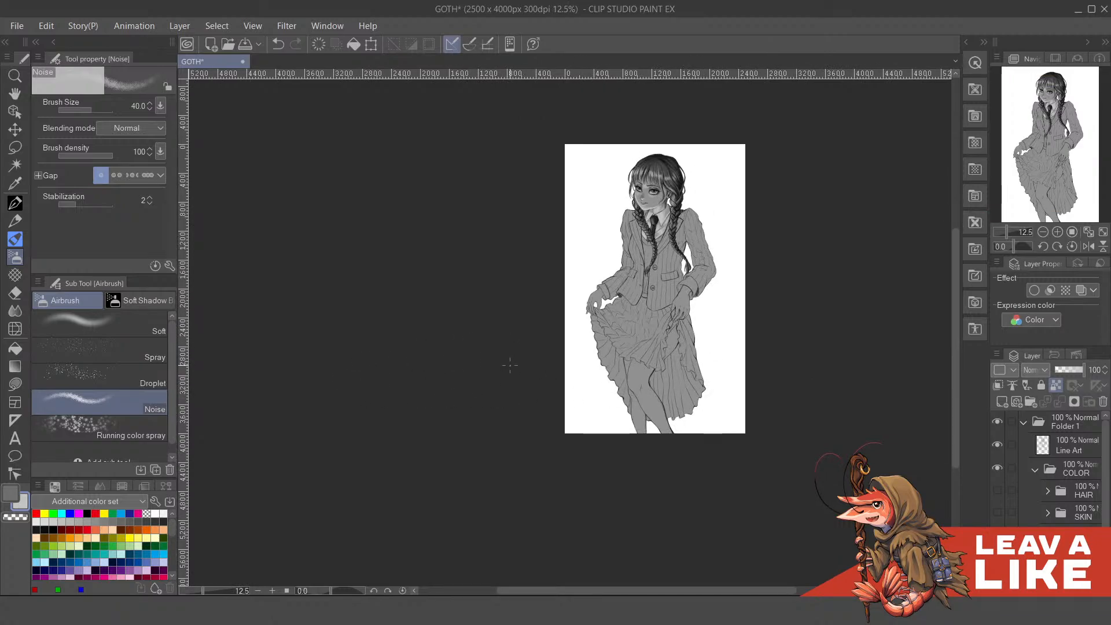
{"action": "key", "text": "p"}
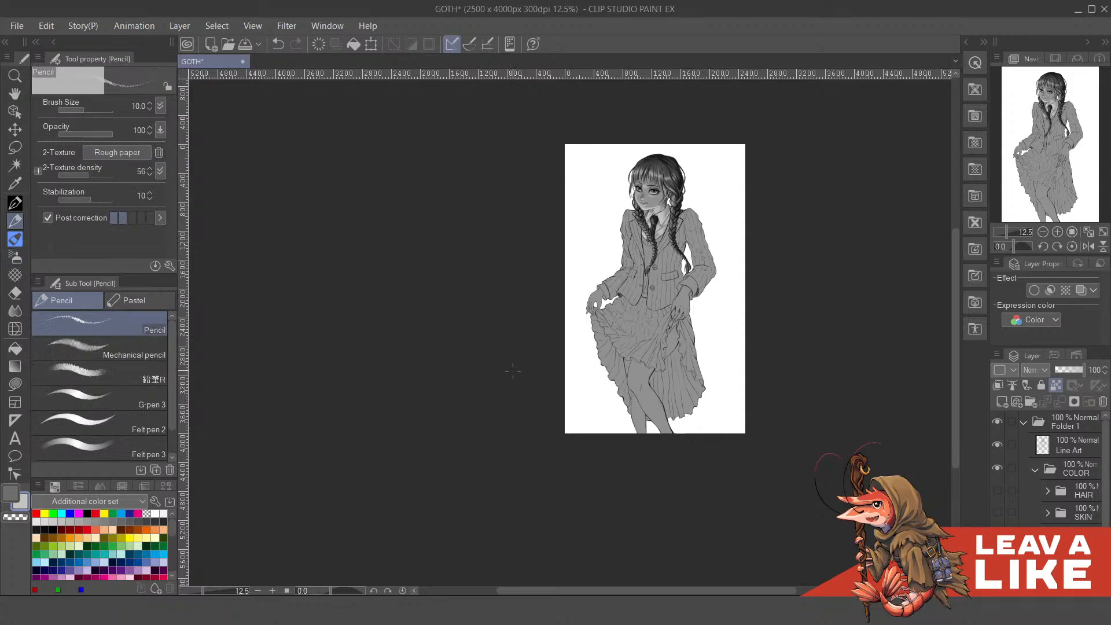
{"action": "left_click", "coordinate": [93, 373]}
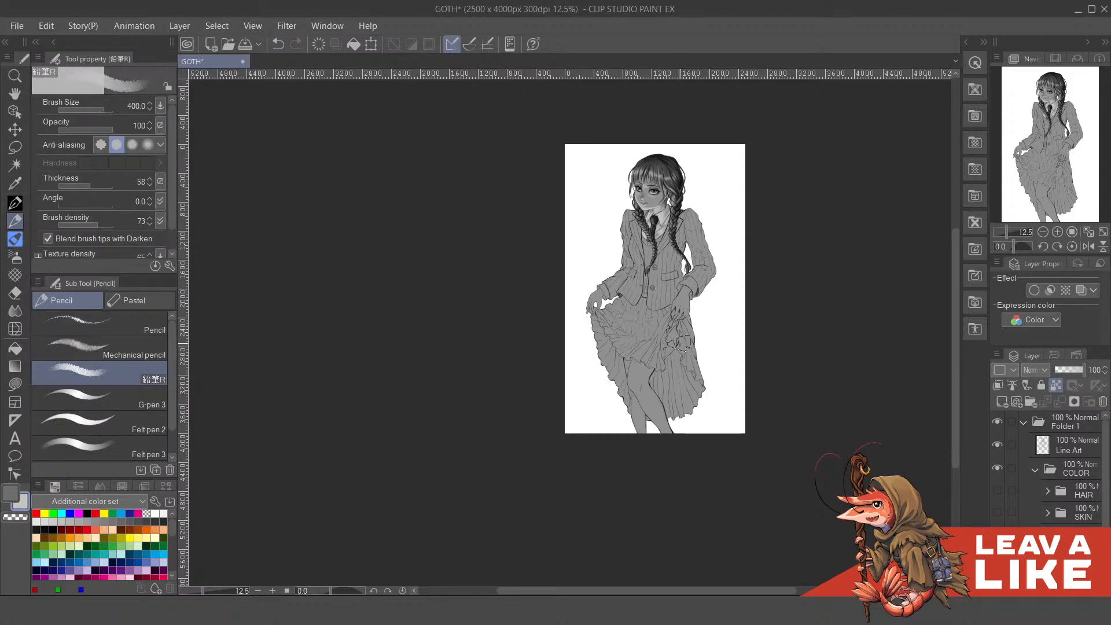
{"action": "key", "text": "bracketright"}
{"action": "key", "text": "bracketright"}
{"action": "key", "text": "bracketright"}
- Lighten the legs and lower skirt with the pencil reduced to size 500, undoing the first attempt, and swap back to the darker colour
{"action": "left_click_drag", "start_coordinate": [694, 417], "coordinate": [688, 441]}
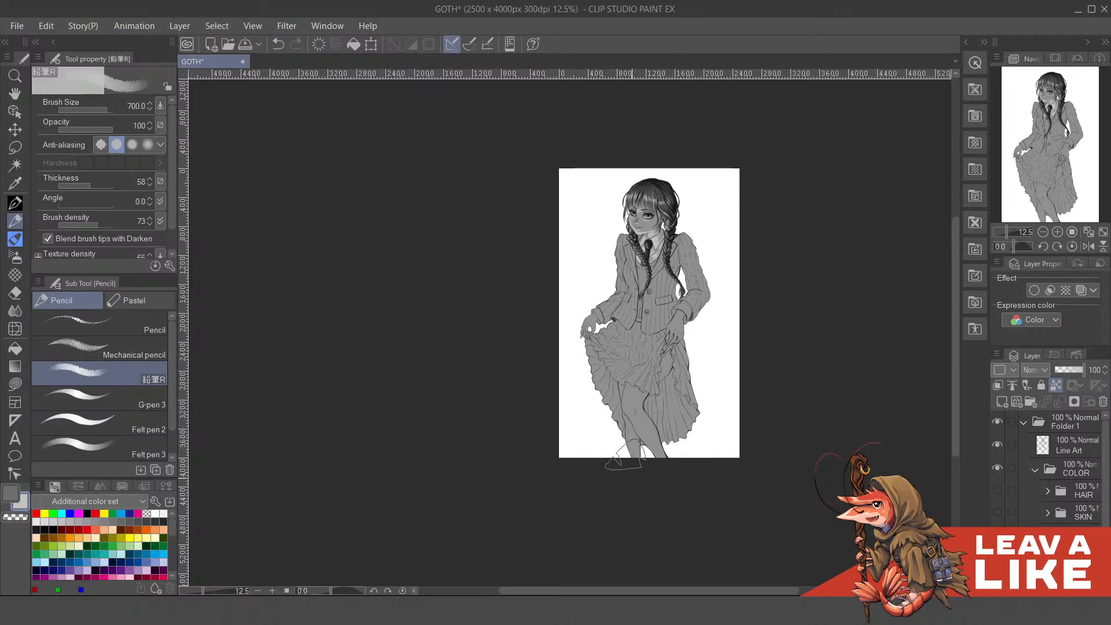
{"action": "left_click_drag", "start_coordinate": [683, 458], "coordinate": [672, 427]}
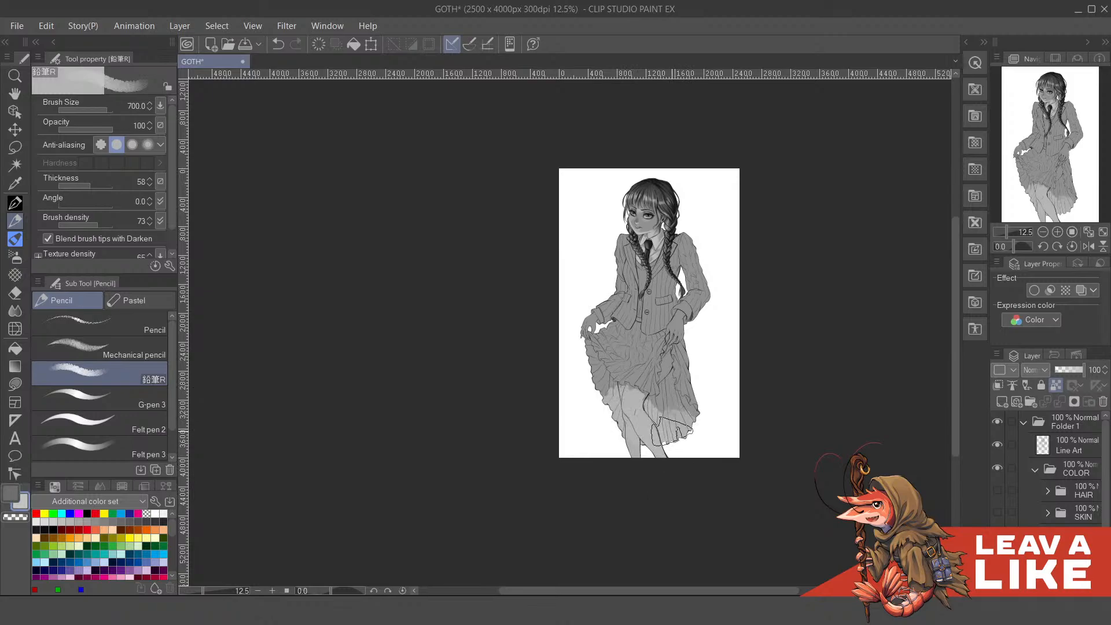
{"action": "key", "text": "ctrl+z"}
{"action": "key", "text": "bracketleft"}
{"action": "key", "text": "bracketleft"}
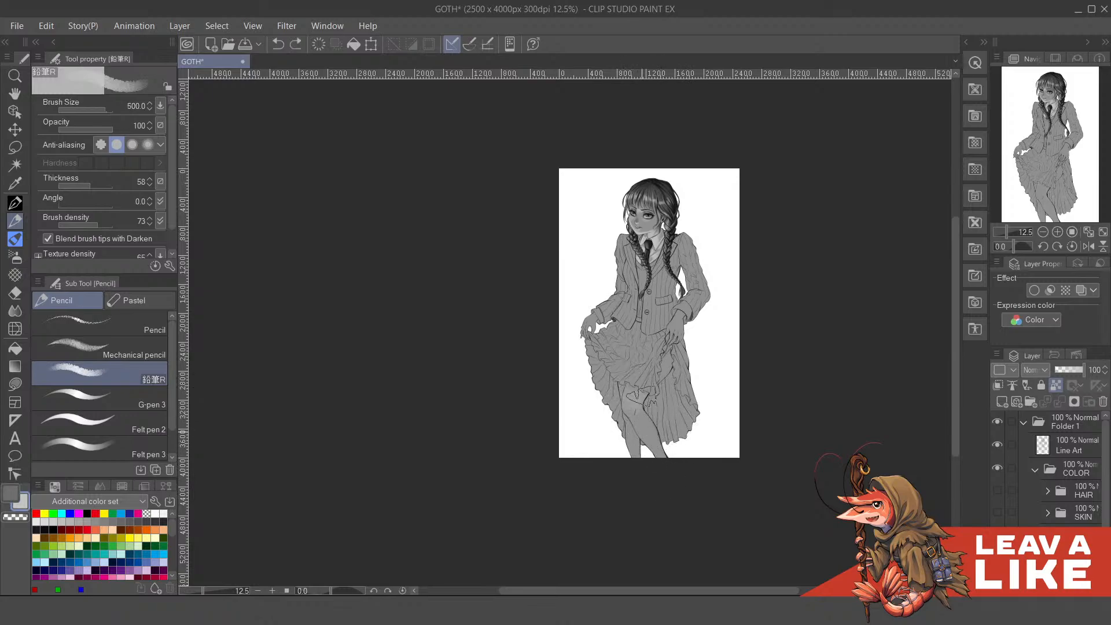
{"action": "mouse_move", "coordinate": [642, 415]}
{"action": "left_mouse_down"}
{"action": "mouse_move", "coordinate": [664, 441]}
{"action": "mouse_move", "coordinate": [679, 430]}
{"action": "mouse_move", "coordinate": [675, 475]}
{"action": "mouse_move", "coordinate": [593, 372]}
{"action": "mouse_move", "coordinate": [614, 399]}
{"action": "mouse_move", "coordinate": [647, 386]}
{"action": "mouse_move", "coordinate": [672, 428]}
{"action": "mouse_move", "coordinate": [669, 406]}
{"action": "left_mouse_up"}
{"action": "key", "text": "x"}
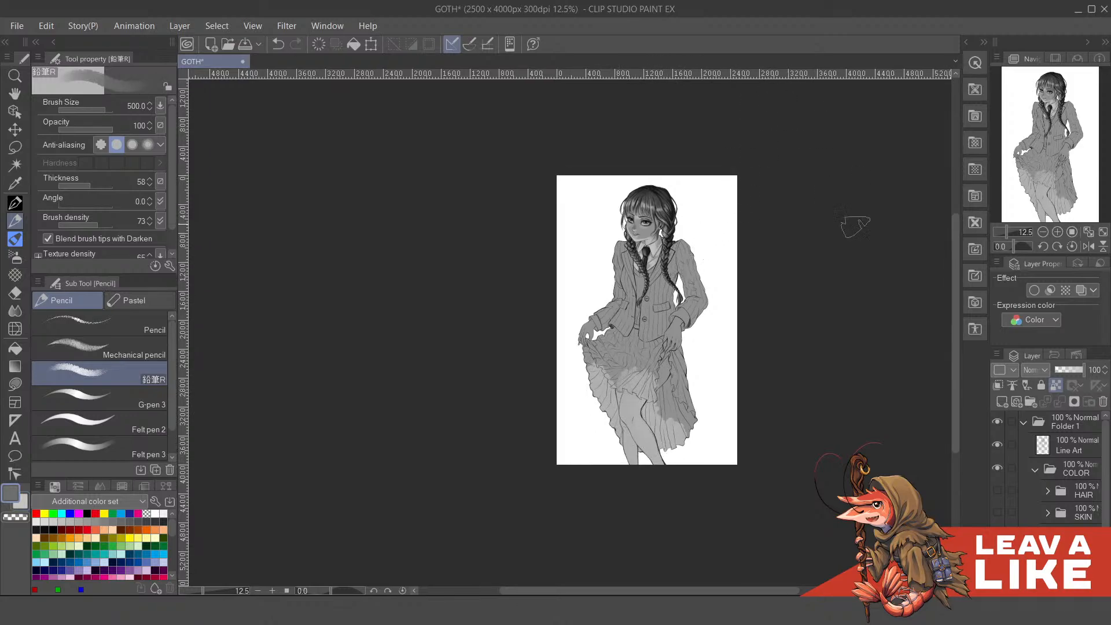
- Select the combined areas of the SKIN and HAIR folders and invert the selection to protect skin and hair
{"action": "scroll", "coordinate": [802, 305], "scroll_direction": "up", "scroll_amount": 2}
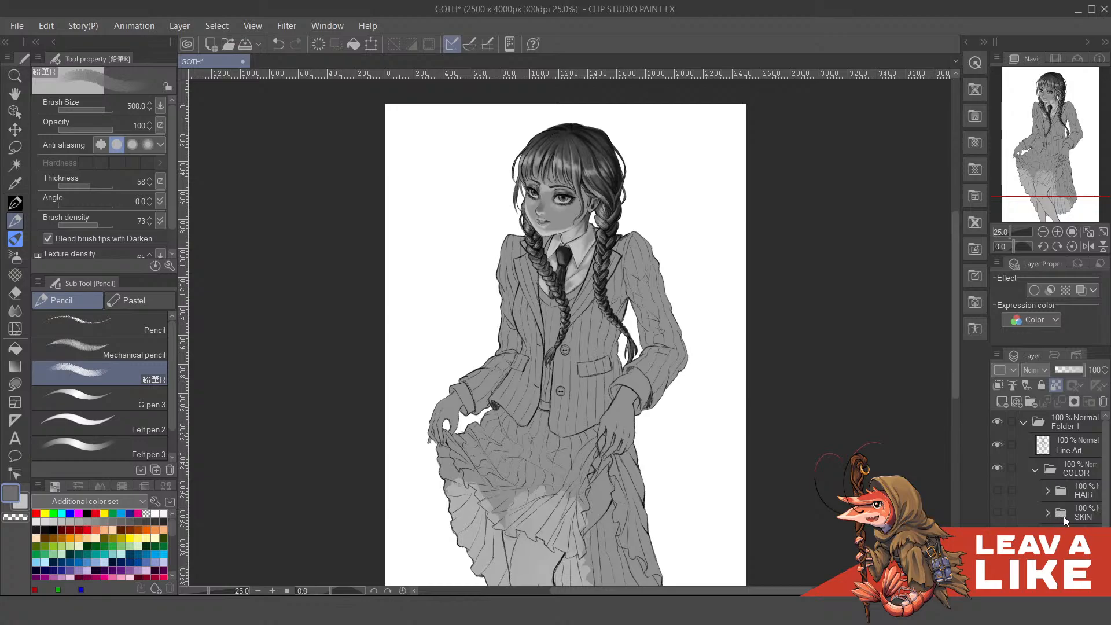
{"action": "left_click", "coordinate": [1061, 513], "text": "ctrl"}
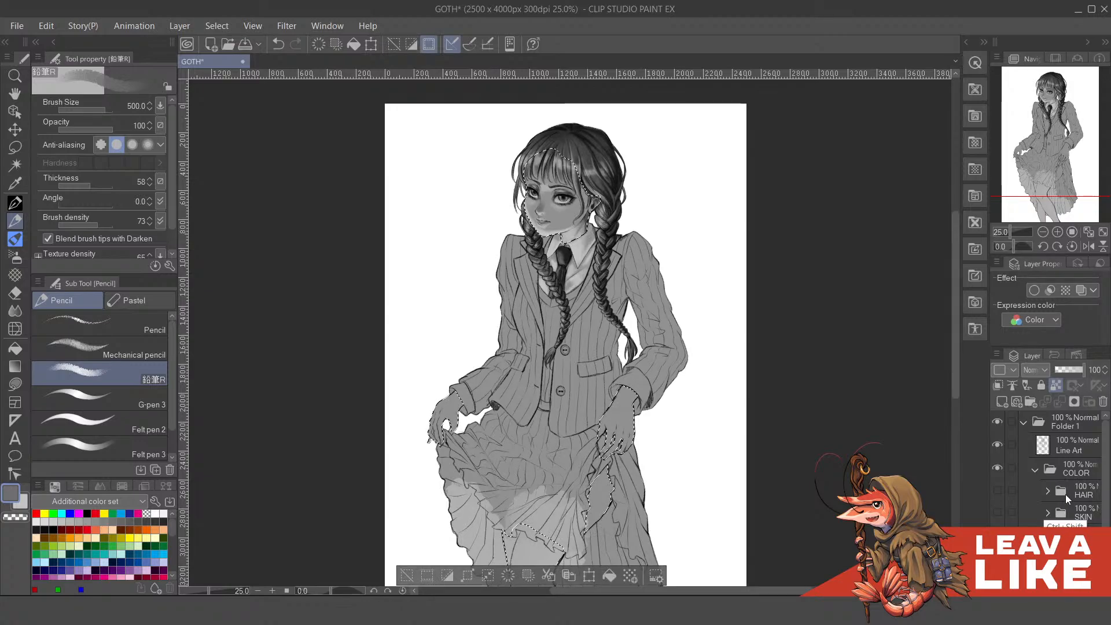
{"action": "left_click", "coordinate": [1062, 490], "text": "ctrl+shift"}
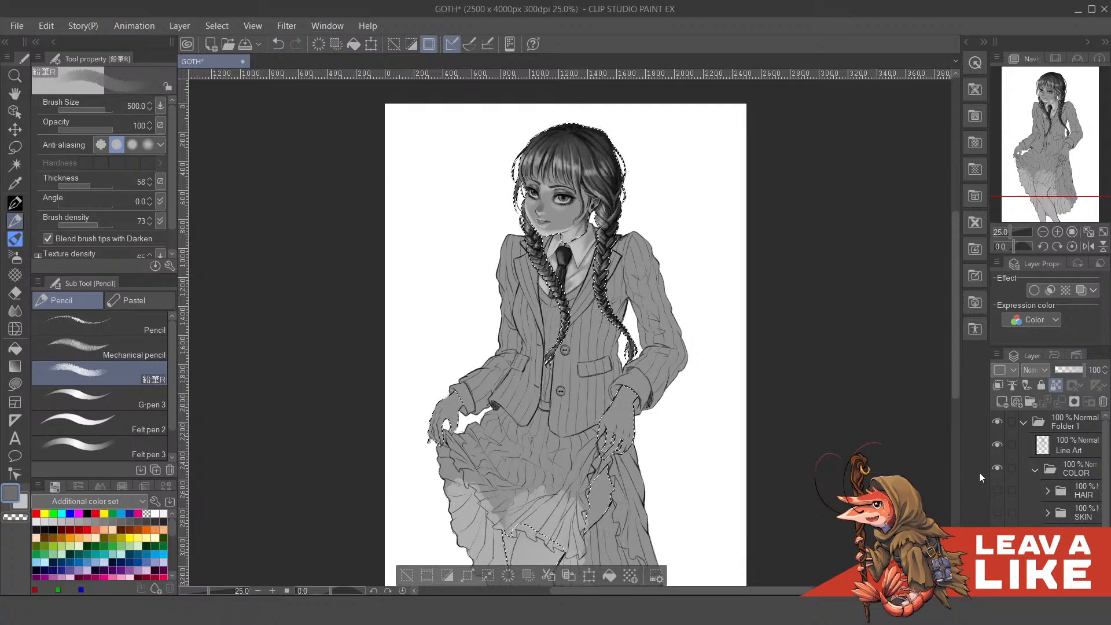
{"action": "left_click_drag", "start_coordinate": [641, 305], "coordinate": [637, 262]}
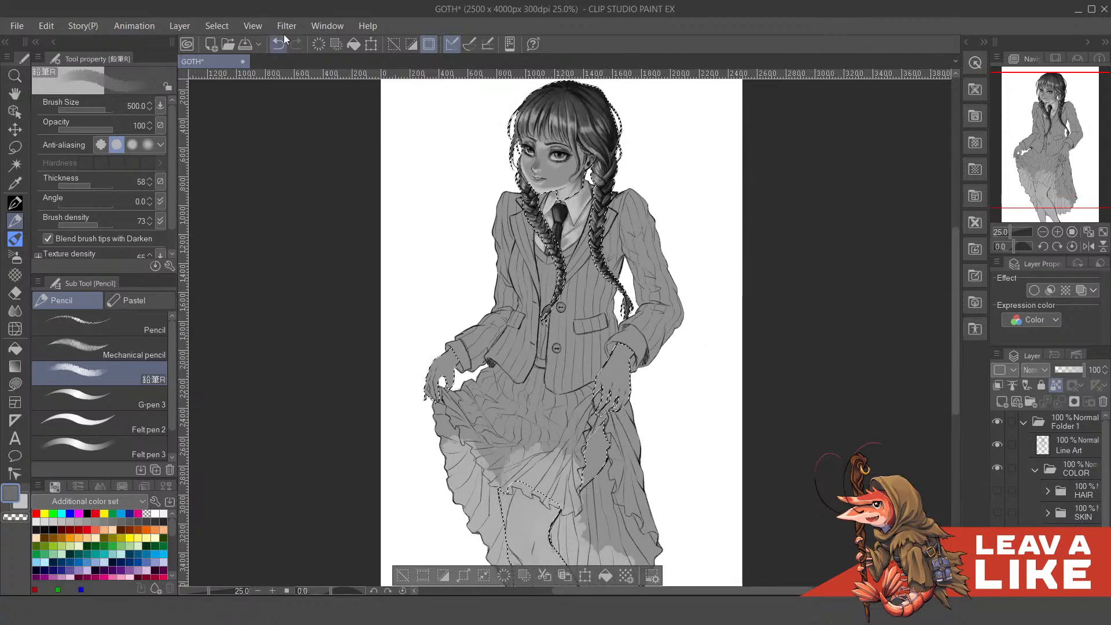
{"action": "left_click", "coordinate": [217, 26]}
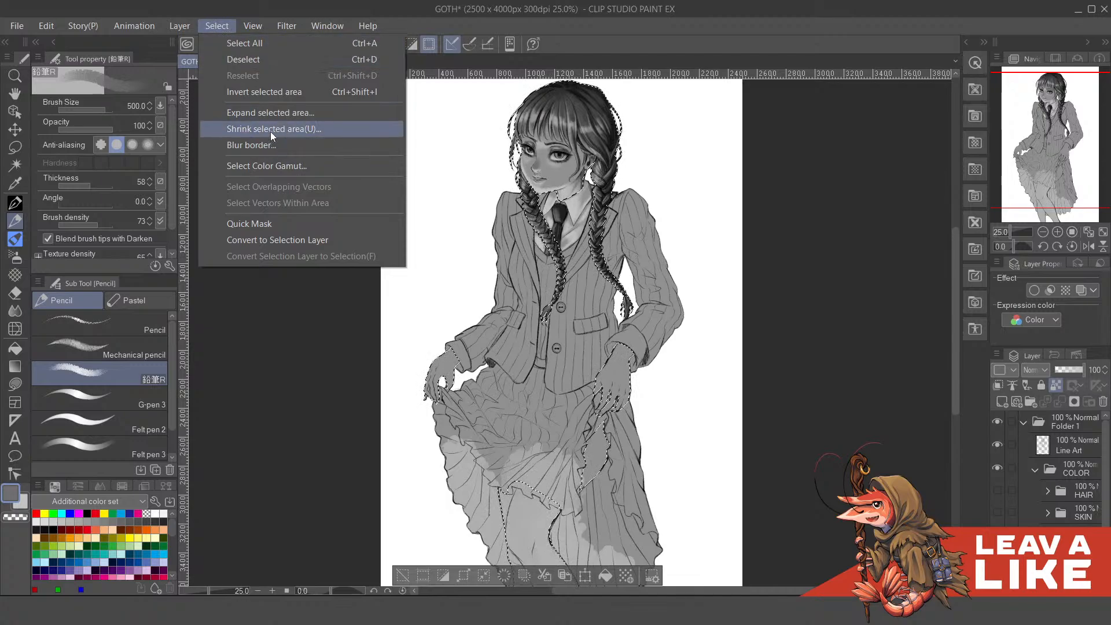
{"action": "left_click", "coordinate": [265, 92]}
{"action": "left_click_drag", "start_coordinate": [591, 309], "coordinate": [595, 344]}
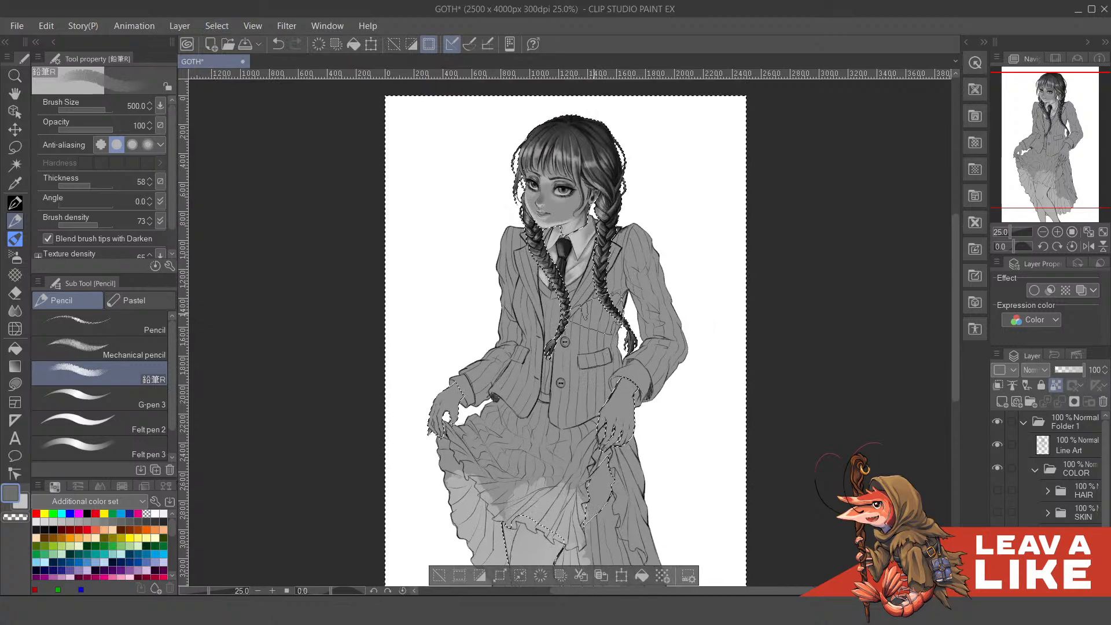
- Pick a dark grey (S 0, V 17) and darken the jacket's shoulders, lapels and sleeves, undoing unwanted strokes
{"action": "key", "text": "c"}
{"action": "left_click", "coordinate": [649, 251]}
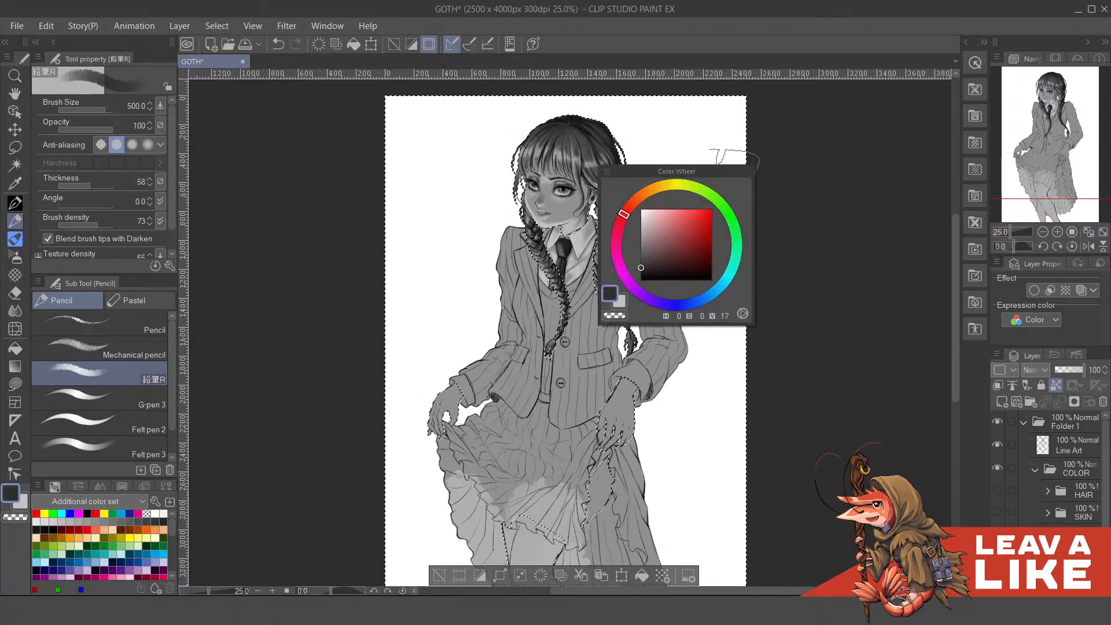
{"action": "mouse_move", "coordinate": [636, 216]}
{"action": "left_mouse_down"}
{"action": "mouse_move", "coordinate": [660, 238]}
{"action": "mouse_move", "coordinate": [666, 296]}
{"action": "mouse_move", "coordinate": [650, 252]}
{"action": "left_mouse_up"}
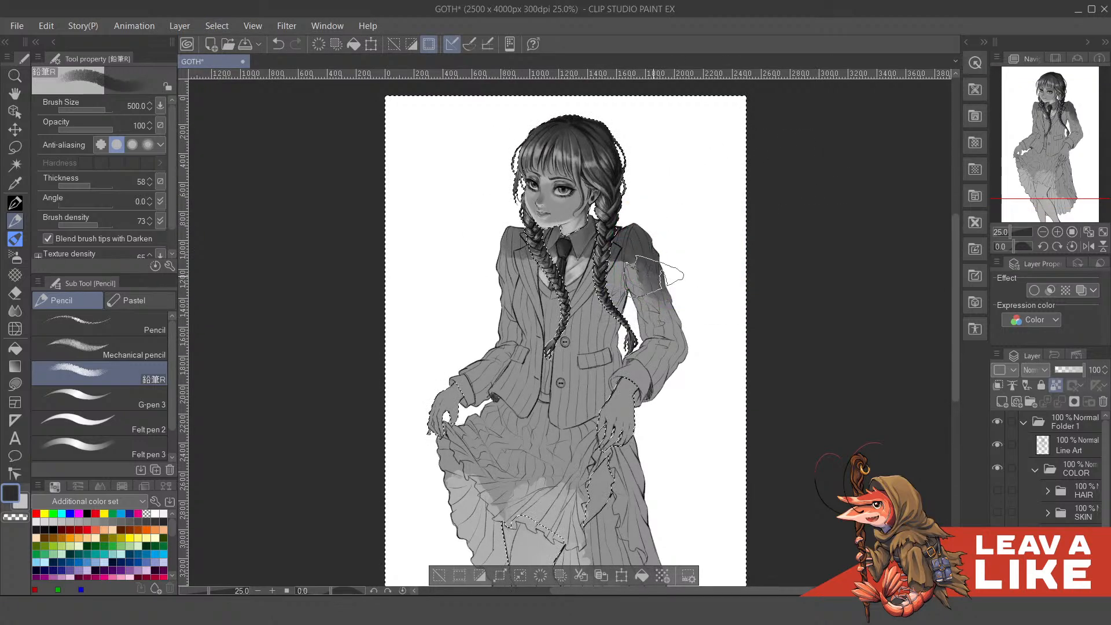
{"action": "key", "text": "ctrl+z"}
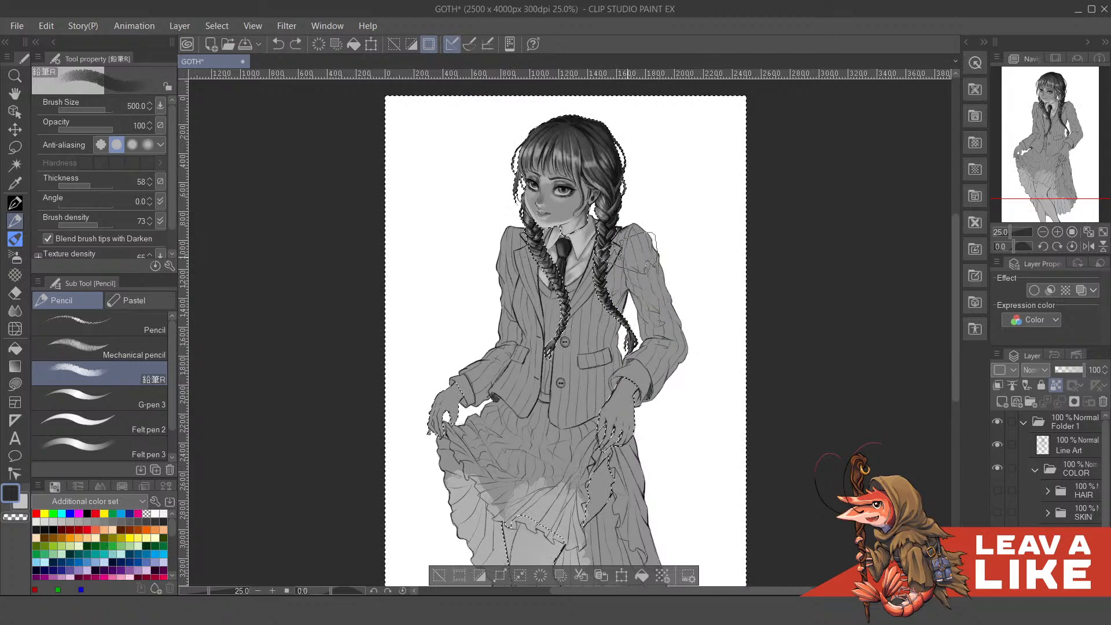
{"action": "left_click_drag", "start_coordinate": [640, 226], "coordinate": [636, 240]}
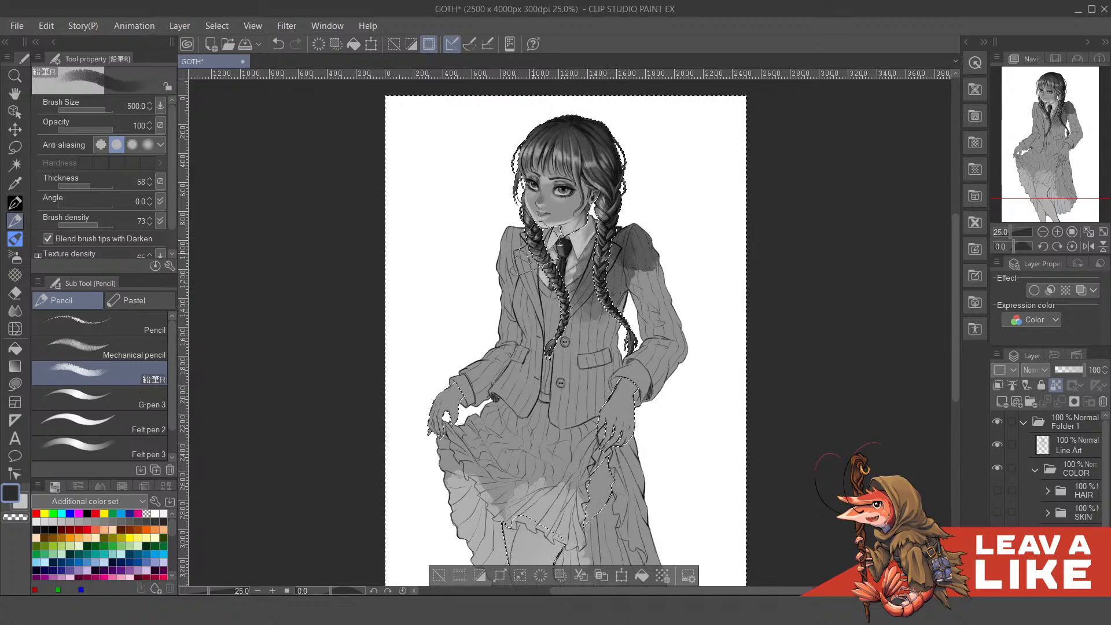
{"action": "mouse_move", "coordinate": [648, 338]}
{"action": "left_mouse_down"}
{"action": "mouse_move", "coordinate": [645, 274]}
{"action": "mouse_move", "coordinate": [678, 353]}
{"action": "mouse_move", "coordinate": [646, 266]}
{"action": "mouse_move", "coordinate": [668, 346]}
{"action": "left_mouse_up"}
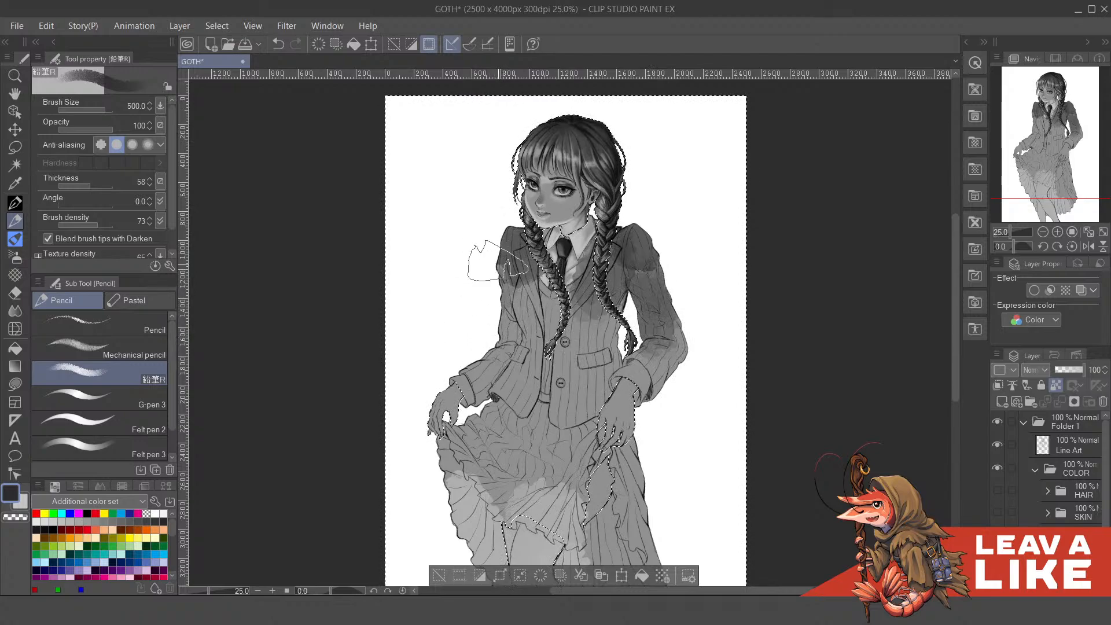
{"action": "key", "text": "ctrl+z"}
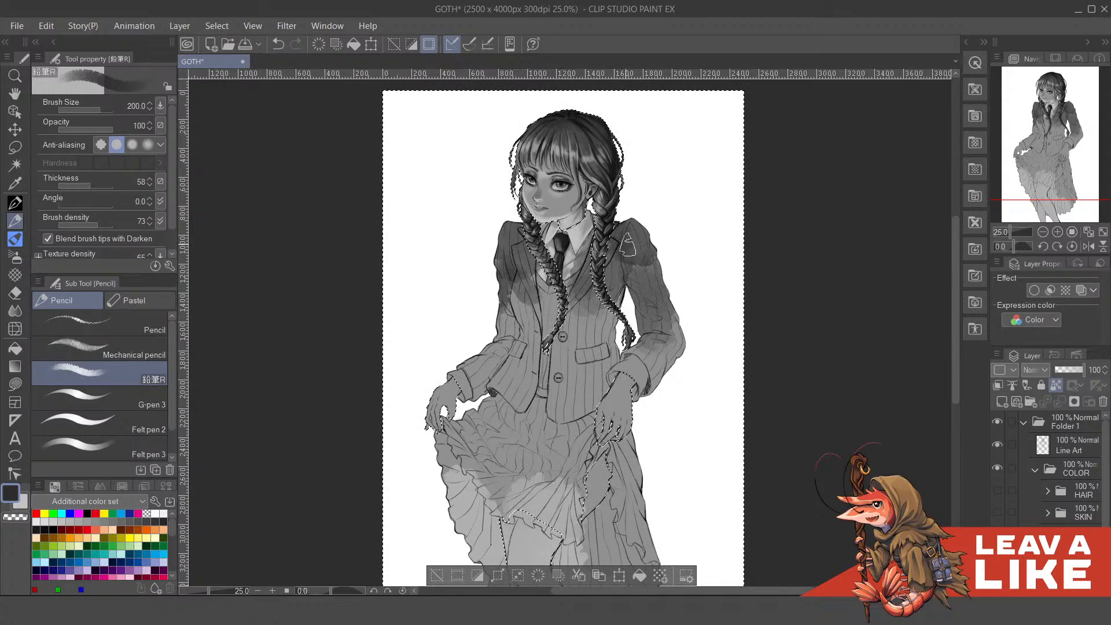
- Darken the upper skirt below the jacket hem and beside the lowered hand with the pencil at size 200
{"action": "scroll", "coordinate": [562, 336], "scroll_direction": "down", "scroll_amount": 3}
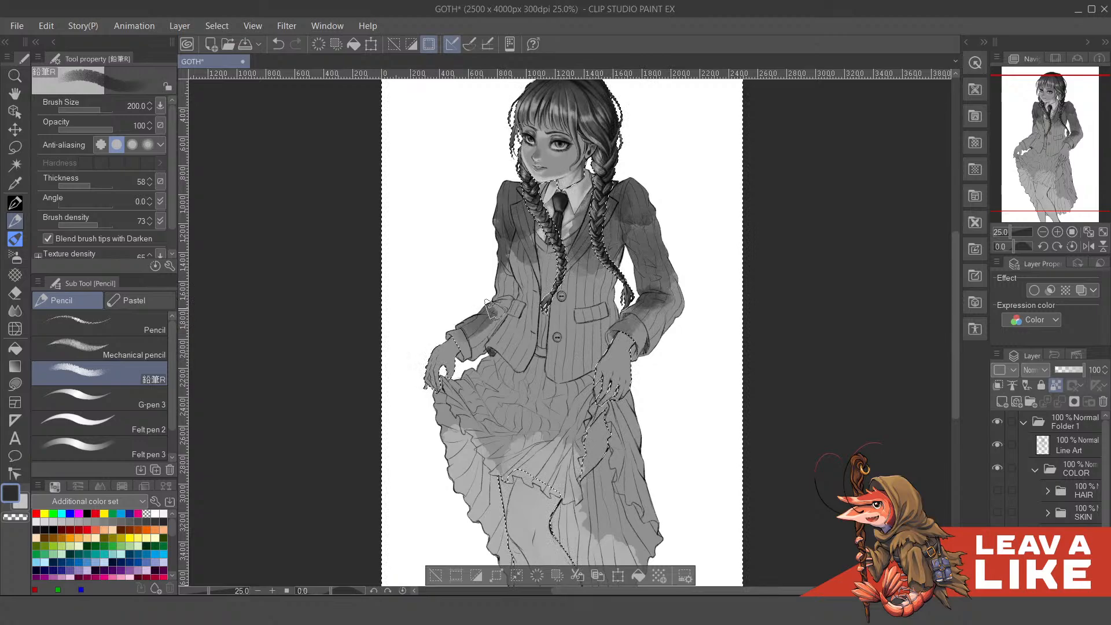
{"action": "scroll", "coordinate": [521, 324], "scroll_direction": "down", "scroll_amount": 2}
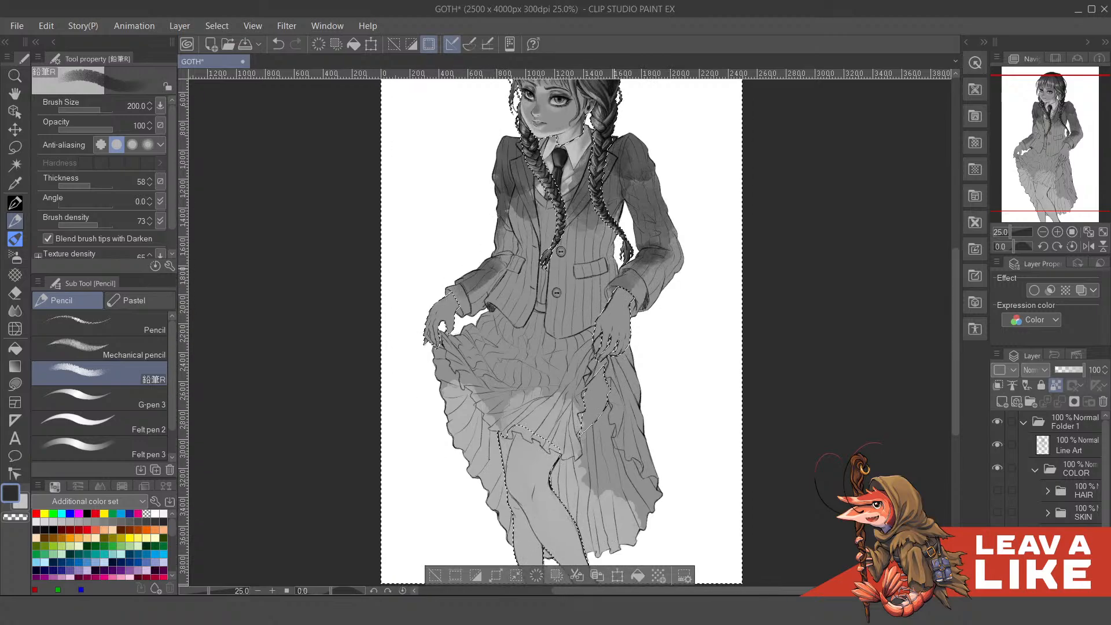
{"action": "mouse_move", "coordinate": [497, 312]}
{"action": "left_mouse_down"}
{"action": "mouse_move", "coordinate": [522, 345]}
{"action": "mouse_move", "coordinate": [585, 334]}
{"action": "mouse_move", "coordinate": [583, 309]}
{"action": "mouse_move", "coordinate": [582, 339]}
{"action": "mouse_move", "coordinate": [482, 352]}
{"action": "mouse_move", "coordinate": [523, 381]}
{"action": "mouse_move", "coordinate": [551, 355]}
{"action": "mouse_move", "coordinate": [488, 382]}
{"action": "mouse_move", "coordinate": [482, 353]}
{"action": "mouse_move", "coordinate": [569, 339]}
{"action": "mouse_move", "coordinate": [522, 346]}
{"action": "mouse_move", "coordinate": [551, 330]}
{"action": "mouse_move", "coordinate": [534, 327]}
{"action": "mouse_move", "coordinate": [546, 295]}
{"action": "mouse_move", "coordinate": [532, 346]}
{"action": "mouse_move", "coordinate": [536, 305]}
{"action": "left_mouse_up"}
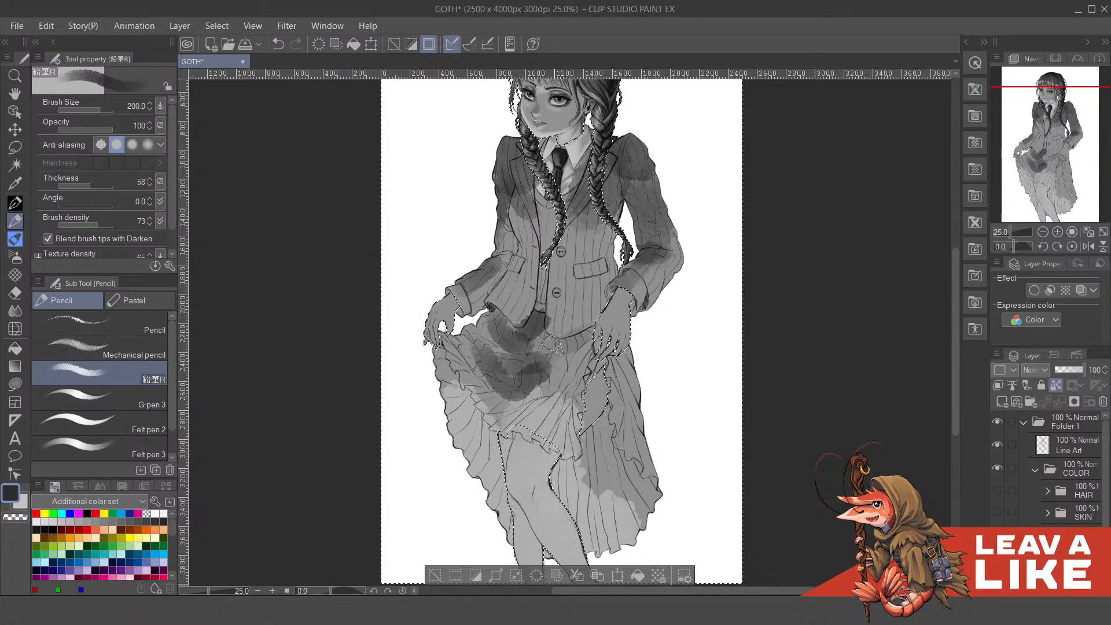
{"action": "left_click_drag", "start_coordinate": [553, 345], "coordinate": [577, 345]}
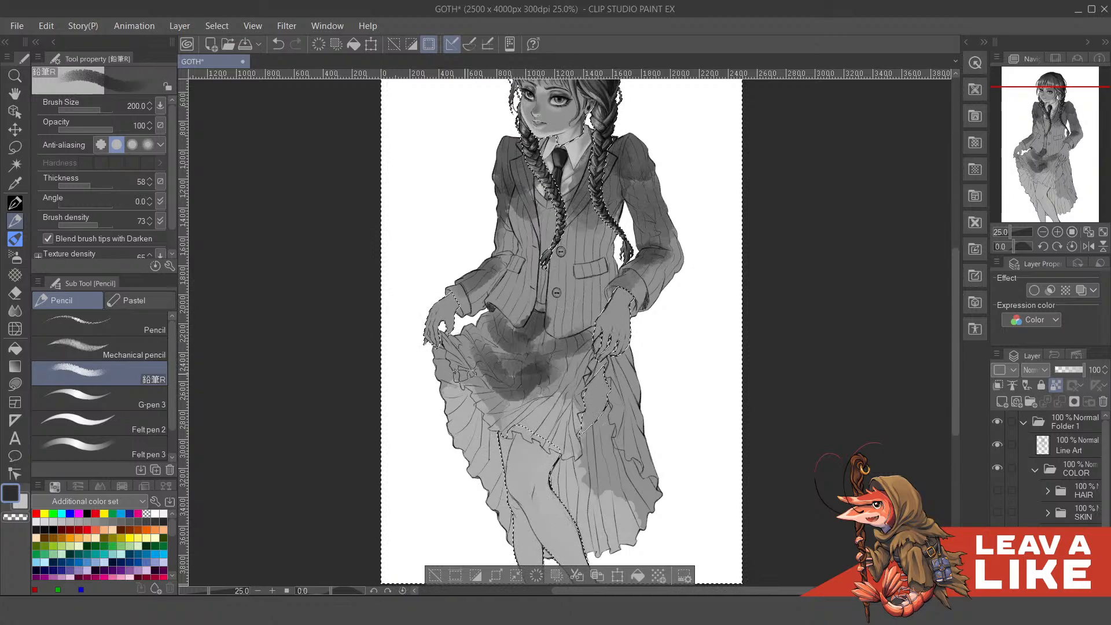
{"action": "mouse_move", "coordinate": [469, 340]}
{"action": "left_mouse_down"}
{"action": "mouse_move", "coordinate": [534, 359]}
{"action": "mouse_move", "coordinate": [523, 369]}
{"action": "mouse_move", "coordinate": [523, 345]}
{"action": "mouse_move", "coordinate": [583, 351]}
{"action": "mouse_move", "coordinate": [545, 332]}
{"action": "left_mouse_up"}
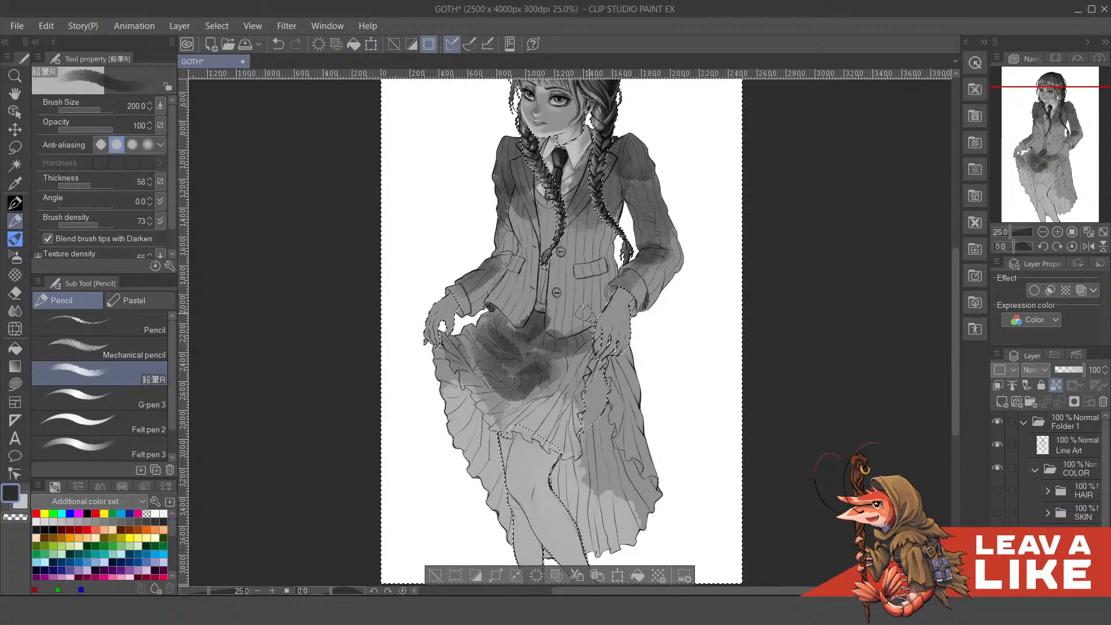
{"action": "left_click_drag", "start_coordinate": [543, 379], "coordinate": [576, 357]}
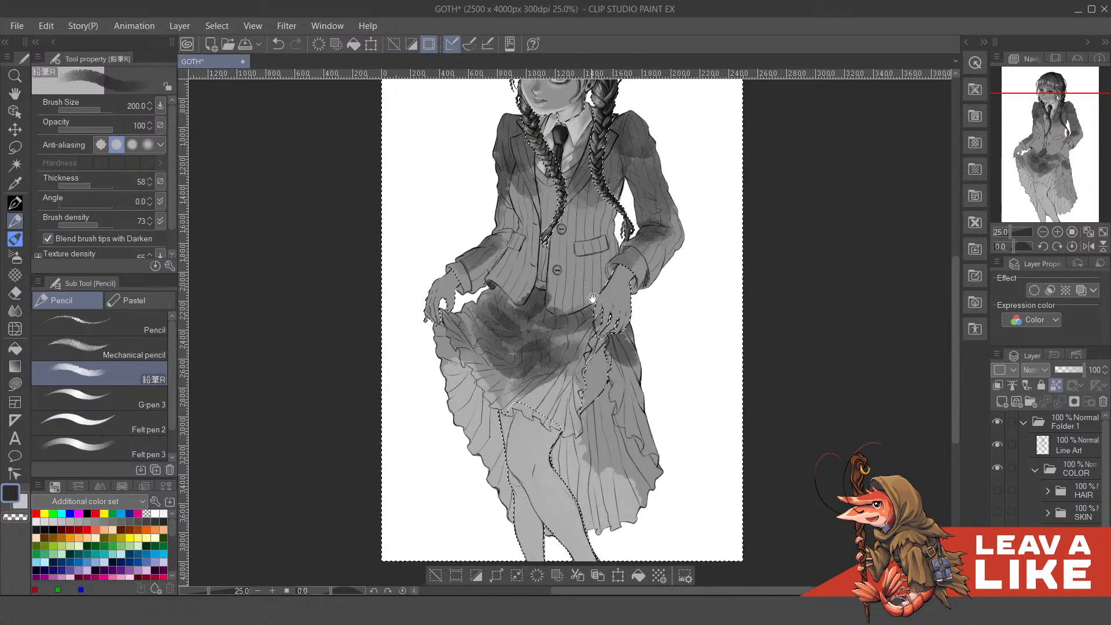
- Darken the skirt below the lowered hand and touch up the jacket front with the pencil at size 200
{"action": "left_click_drag", "start_coordinate": [592, 298], "coordinate": [613, 348]}
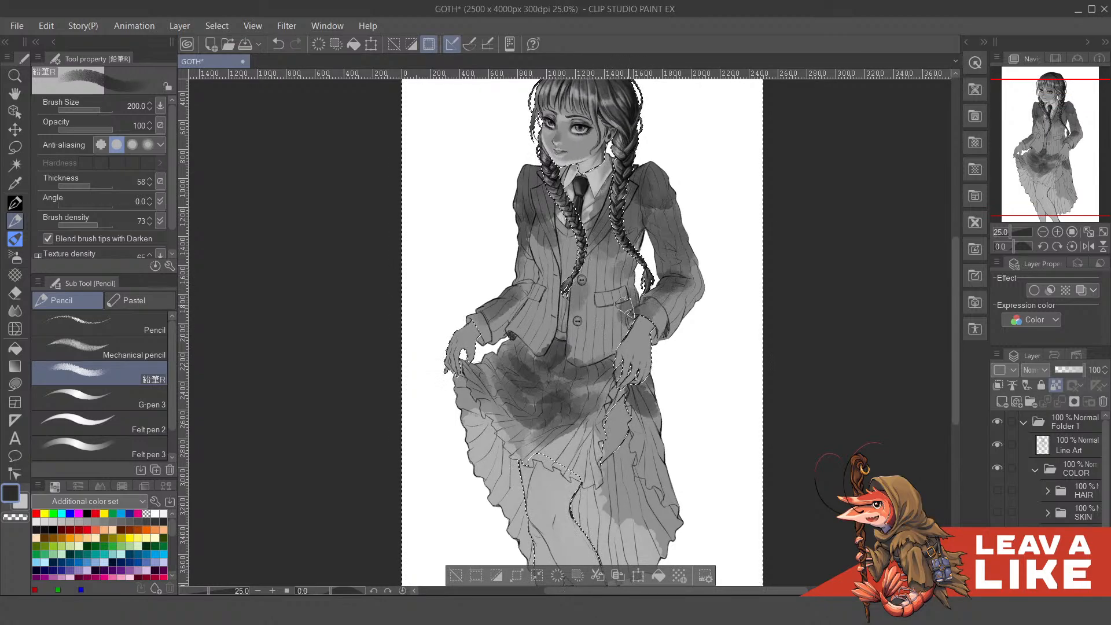
{"action": "mouse_move", "coordinate": [548, 275]}
{"action": "left_mouse_down"}
{"action": "mouse_move", "coordinate": [530, 274]}
{"action": "mouse_move", "coordinate": [537, 267]}
{"action": "left_mouse_up"}
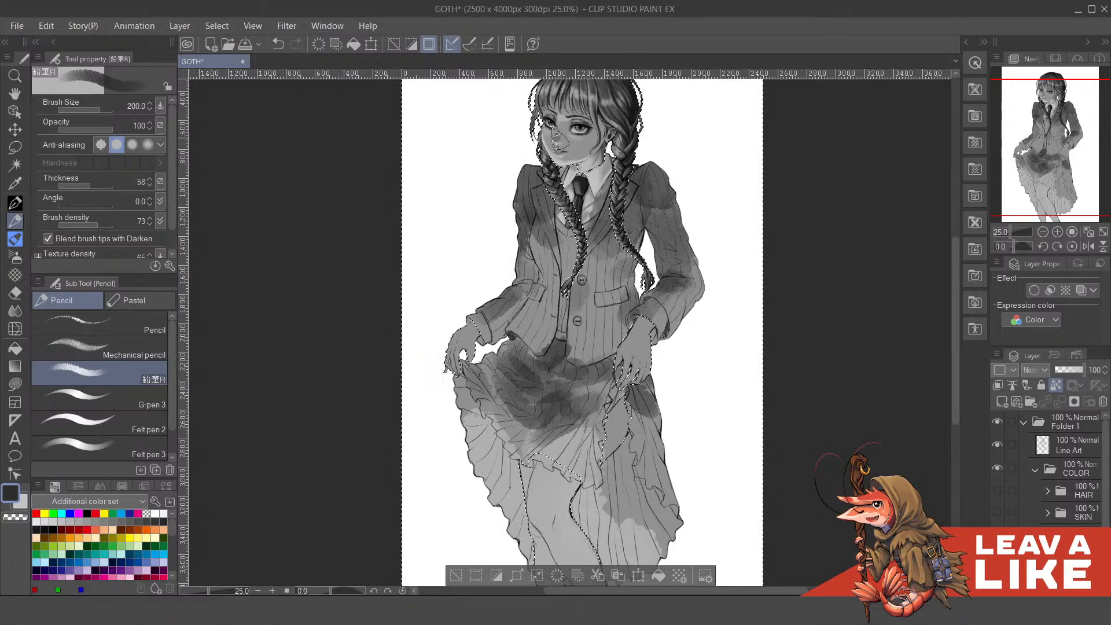
{"action": "left_click_drag", "start_coordinate": [744, 166], "coordinate": [735, 180]}
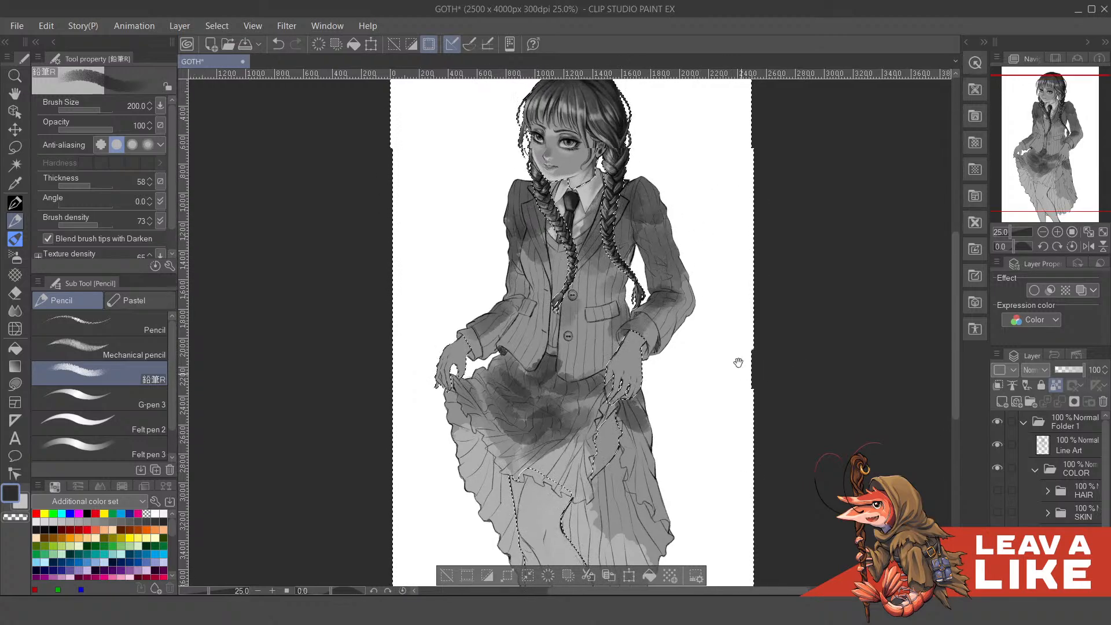
{"action": "left_click_drag", "start_coordinate": [737, 362], "coordinate": [687, 323]}
{"action": "left_click_drag", "start_coordinate": [642, 445], "coordinate": [625, 425]}
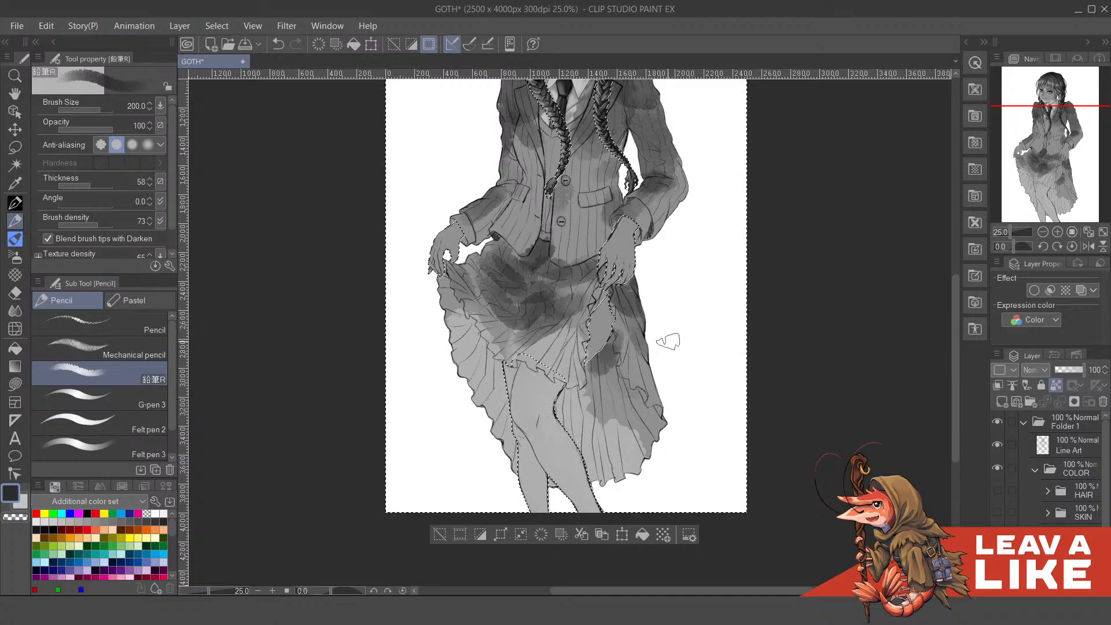
{"action": "scroll", "coordinate": [660, 192], "scroll_direction": "up", "scroll_amount": 1}
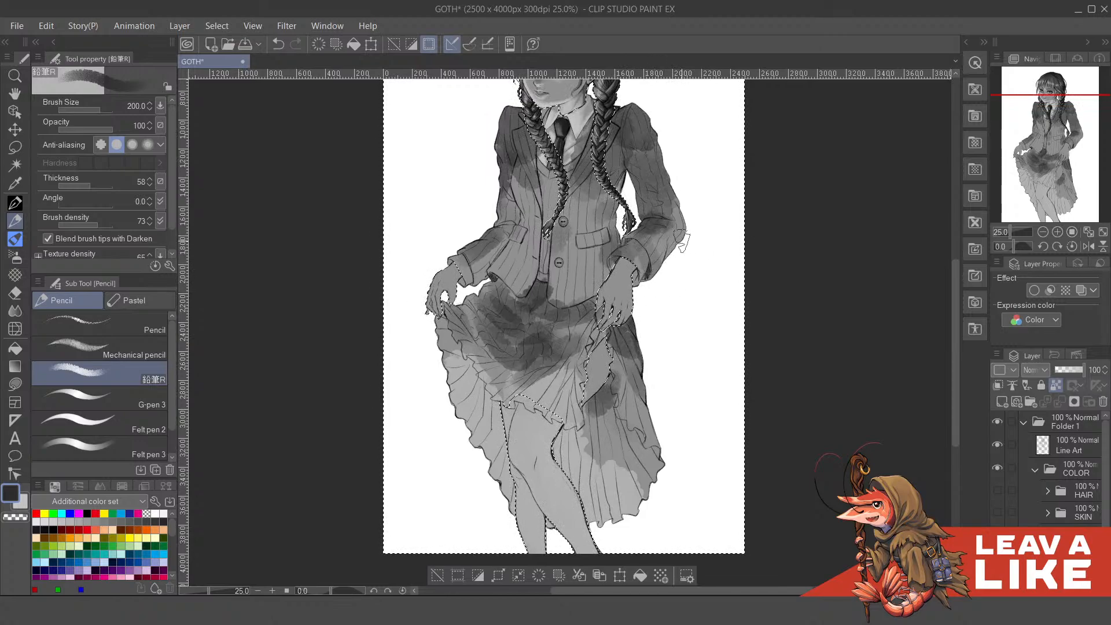
{"action": "key", "text": "ctrl+z"}
{"action": "key", "text": "ctrl+y"}
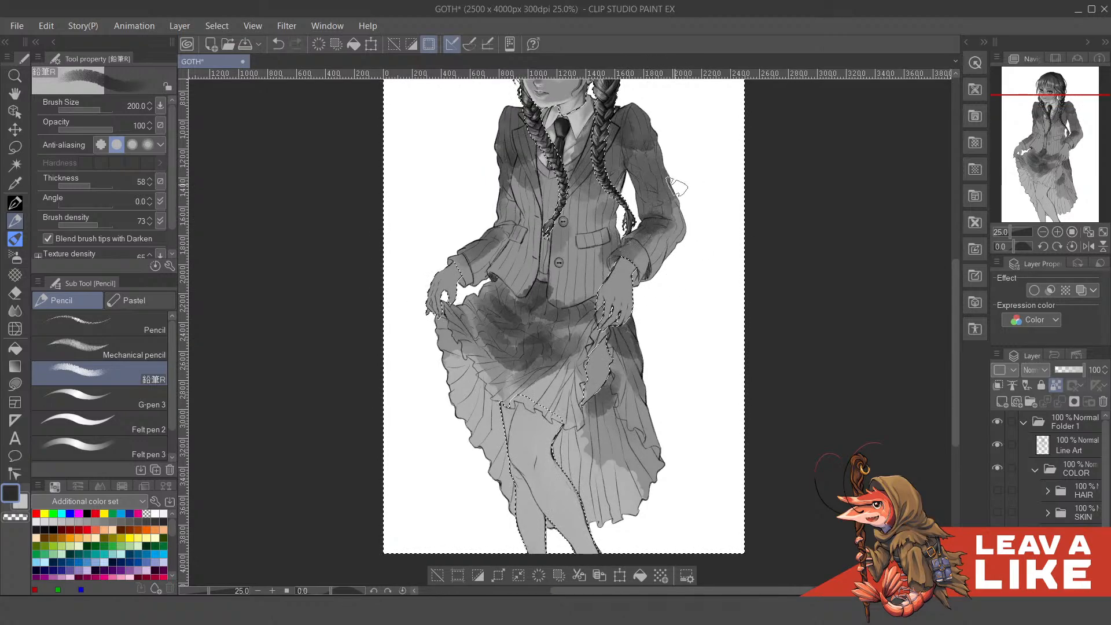
{"action": "scroll", "coordinate": [712, 214], "scroll_direction": "up", "scroll_amount": 1}
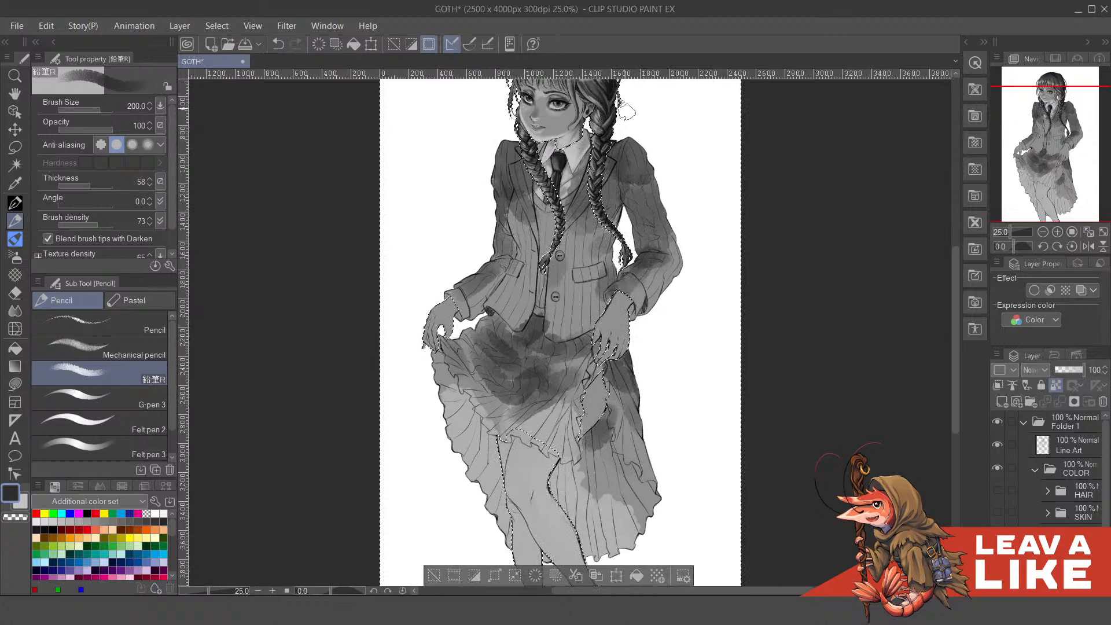
- Clear the selection and lighten the knee and the backs of both hands with the lighter colour
{"action": "key", "text": "ctrl+d"}
{"action": "scroll", "coordinate": [790, 206], "scroll_direction": "down", "scroll_amount": 2}
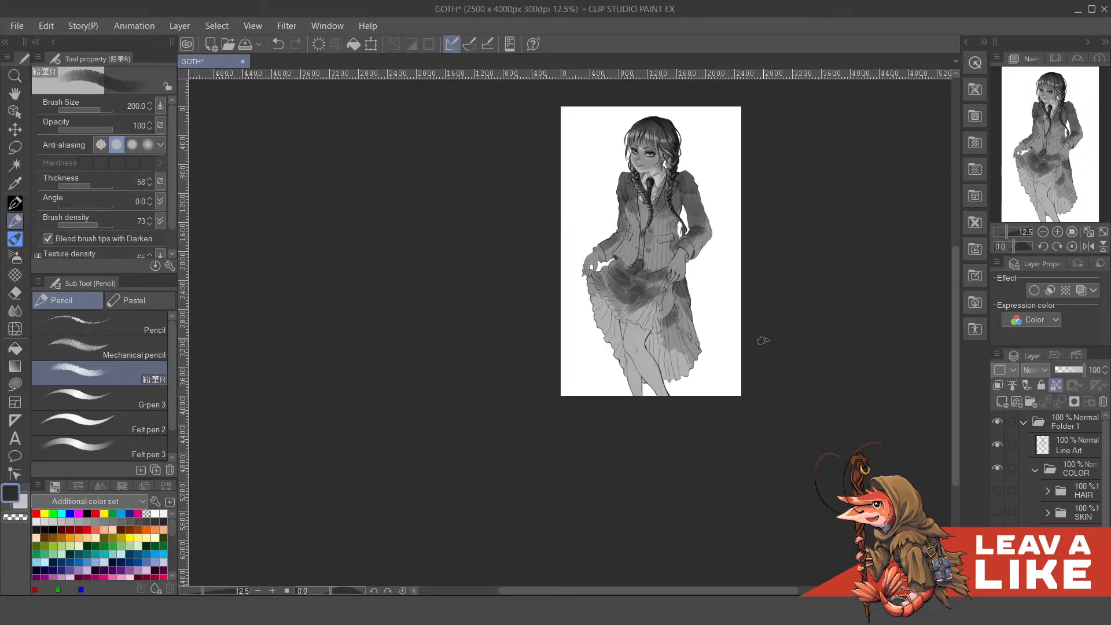
{"action": "scroll", "coordinate": [755, 365], "scroll_direction": "up", "scroll_amount": 2}
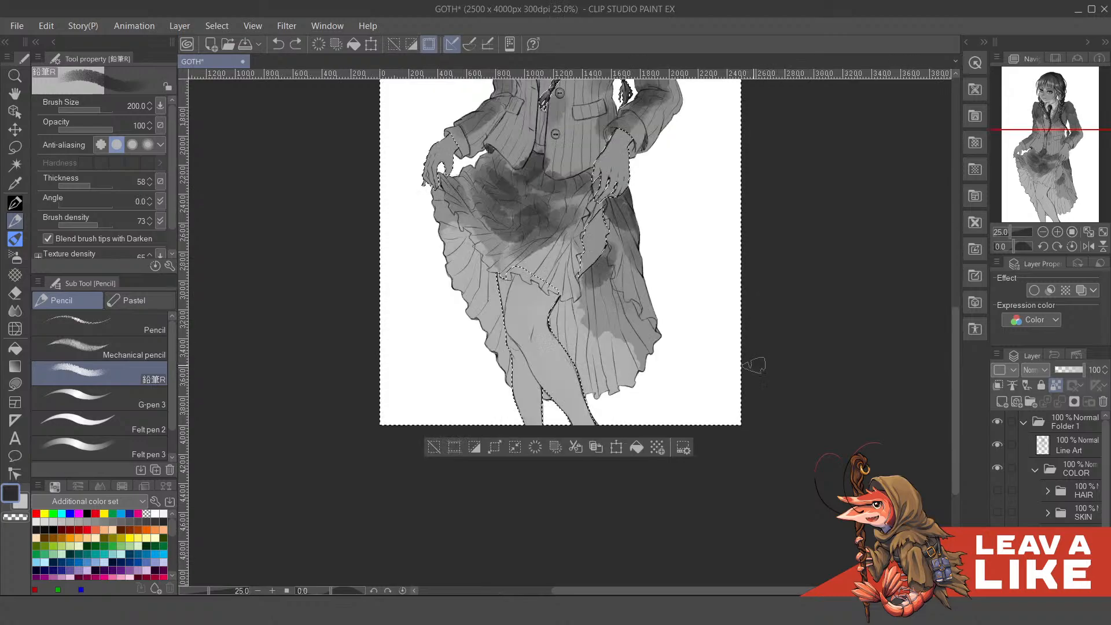
{"action": "left_click_drag", "start_coordinate": [752, 367], "coordinate": [787, 448]}
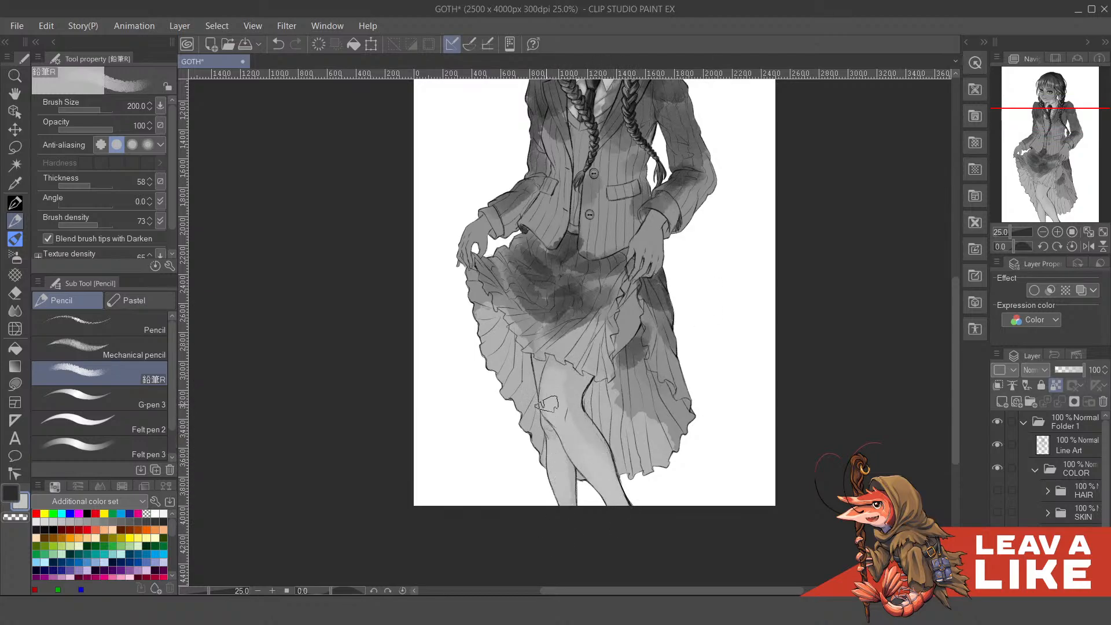
{"action": "left_click_drag", "start_coordinate": [605, 312], "coordinate": [609, 415]}
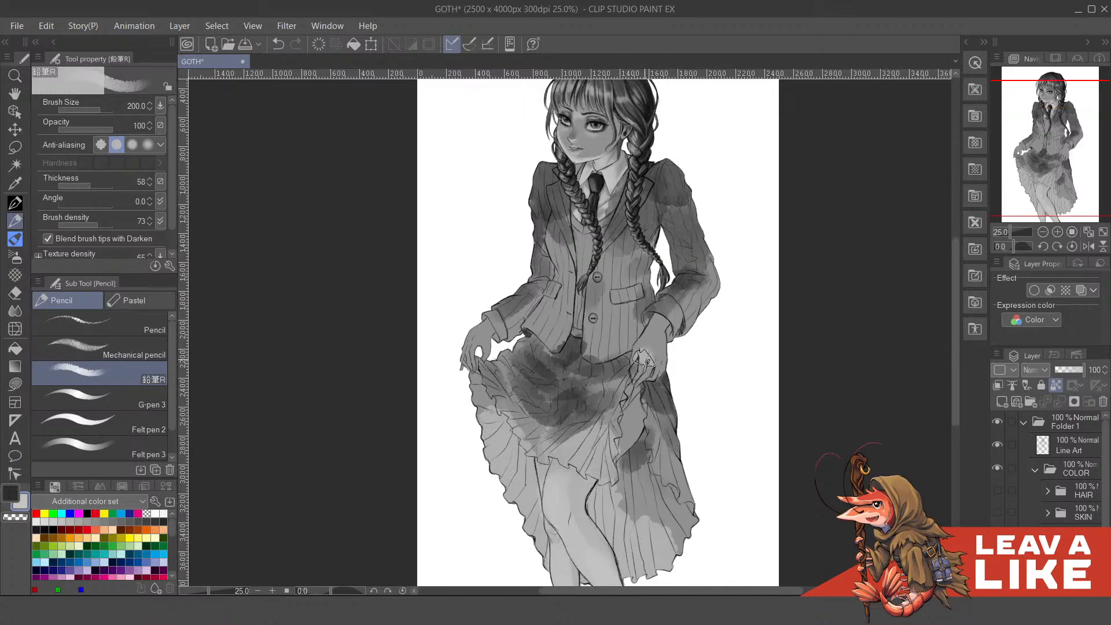
{"action": "left_click_drag", "start_coordinate": [658, 377], "coordinate": [648, 340]}
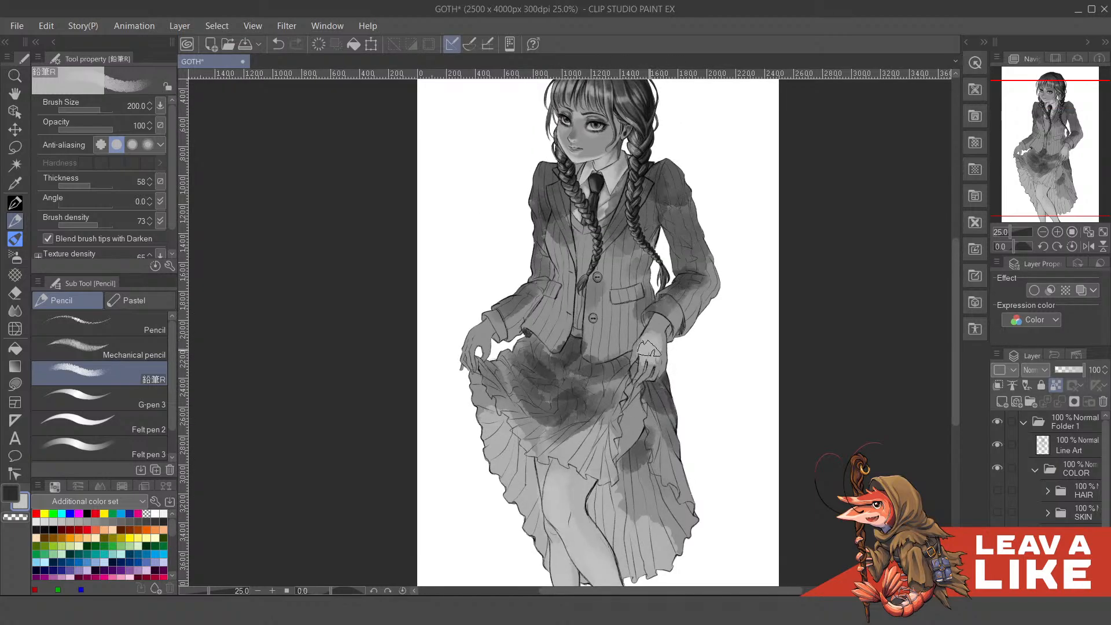
{"action": "mouse_move", "coordinate": [470, 348]}
{"action": "left_mouse_down"}
{"action": "mouse_move", "coordinate": [492, 324]}
{"action": "mouse_move", "coordinate": [485, 335]}
{"action": "left_mouse_up"}
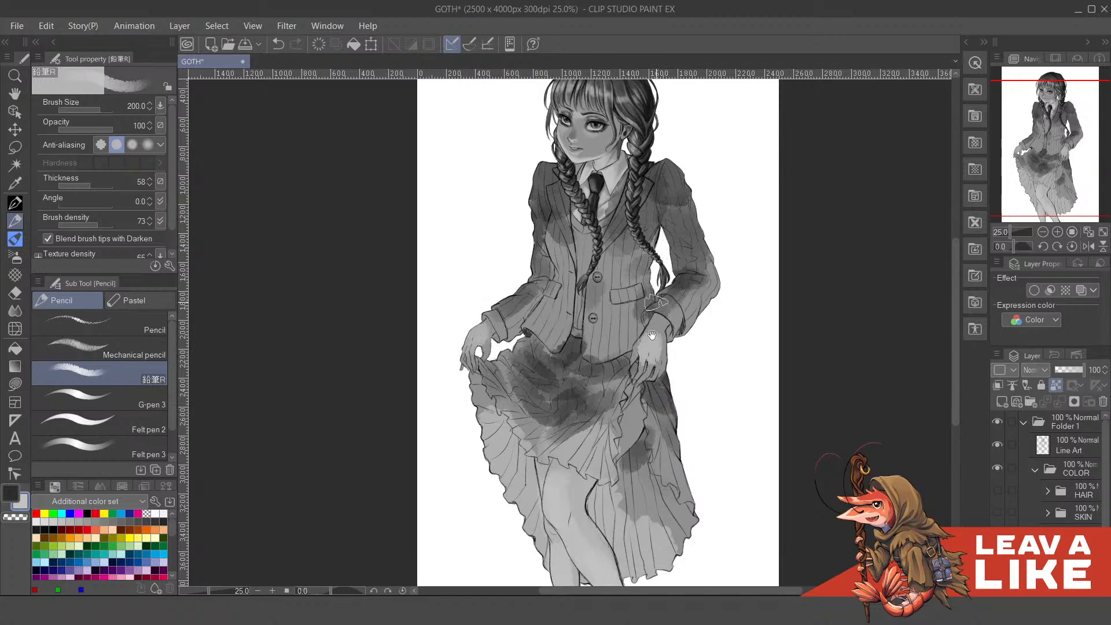
{"action": "left_click_drag", "start_coordinate": [624, 428], "coordinate": [617, 368]}
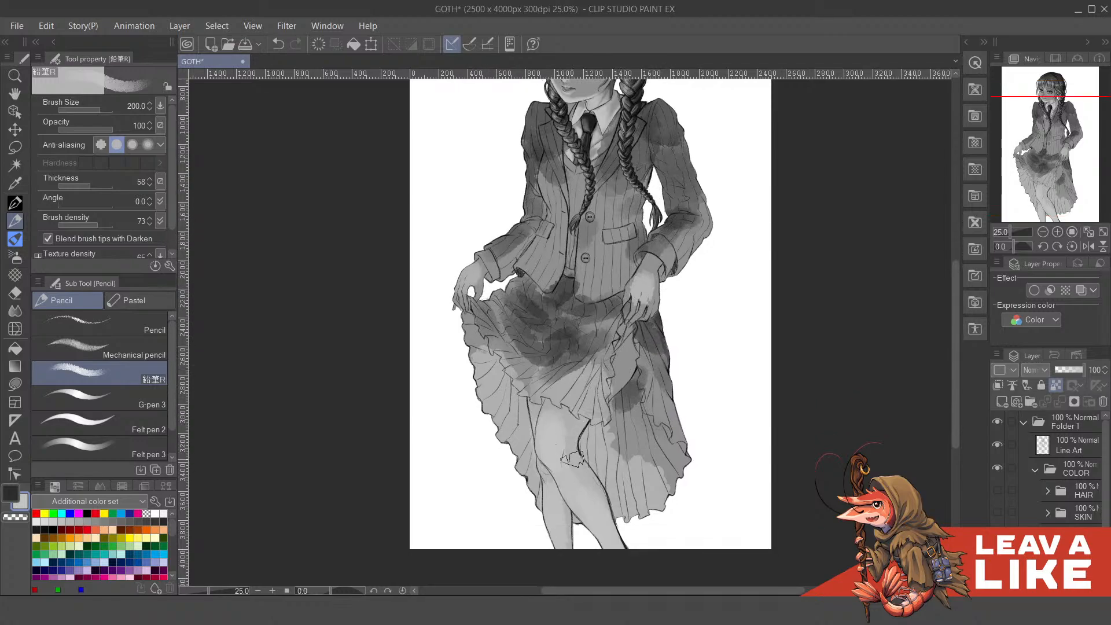
{"action": "right_click", "coordinate": [692, 347]}
{"action": "left_click", "coordinate": [666, 317]}
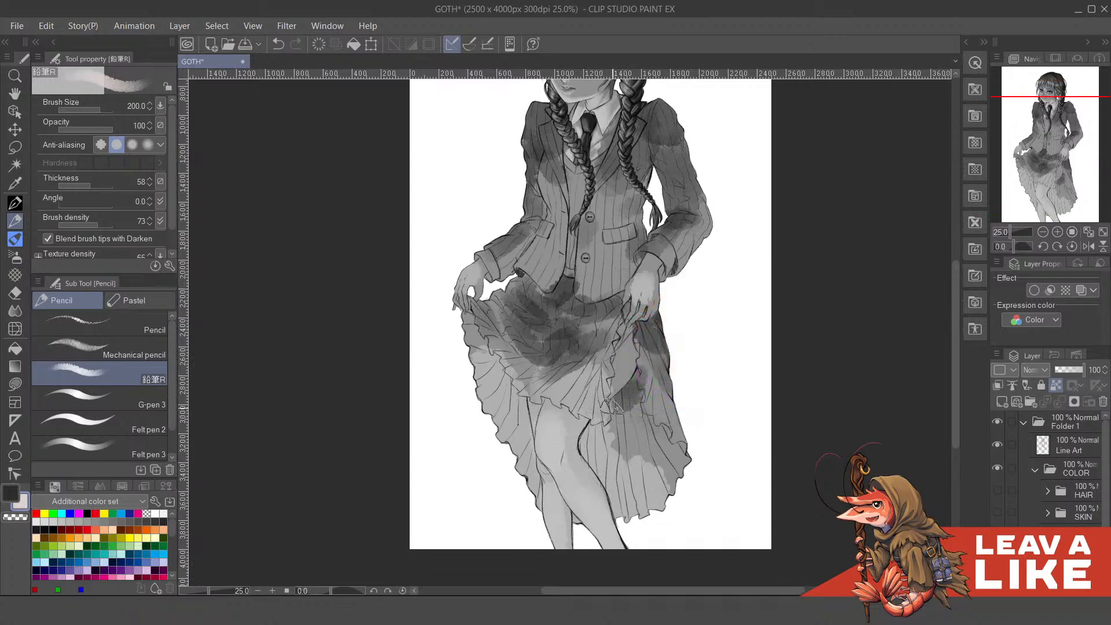
- Lighten the shins with the pencil reduced to size 150, undoing the strokes made at the larger size
{"action": "mouse_move", "coordinate": [553, 431]}
{"action": "left_mouse_down"}
{"action": "mouse_move", "coordinate": [568, 463]}
{"action": "mouse_move", "coordinate": [604, 436]}
{"action": "mouse_move", "coordinate": [590, 488]}
{"action": "mouse_move", "coordinate": [571, 472]}
{"action": "mouse_move", "coordinate": [602, 544]}
{"action": "mouse_move", "coordinate": [603, 511]}
{"action": "mouse_move", "coordinate": [574, 485]}
{"action": "mouse_move", "coordinate": [604, 550]}
{"action": "left_mouse_up"}
{"action": "key", "text": "ctrl+z"}
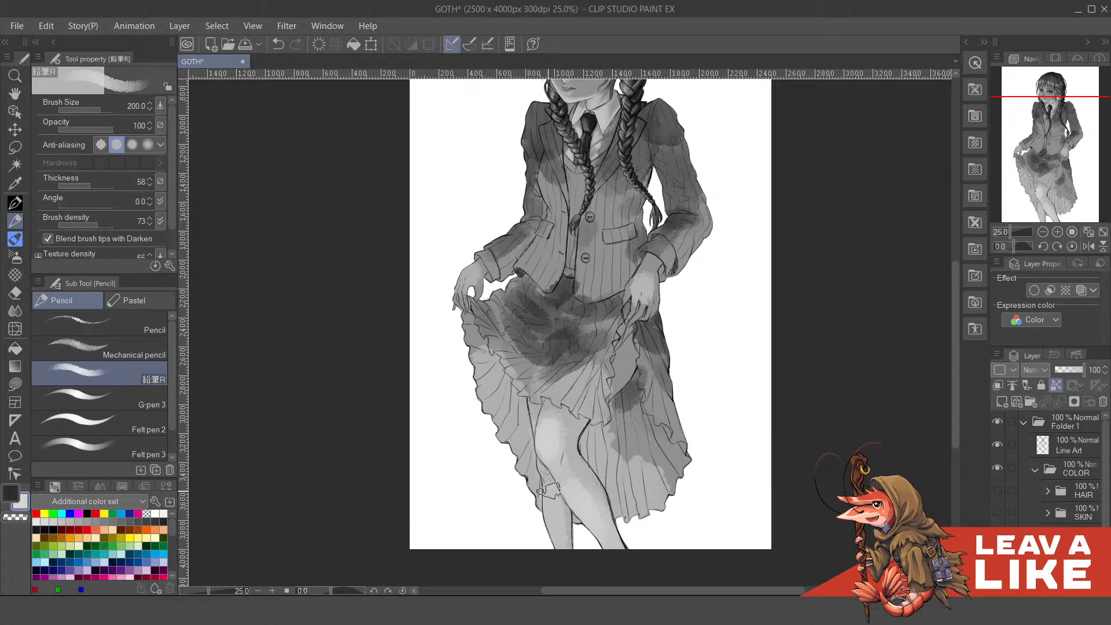
{"action": "left_click_drag", "start_coordinate": [547, 496], "coordinate": [562, 551]}
{"action": "key", "text": "ctrl+z"}
{"action": "key", "text": "bracketleft"}
{"action": "key", "text": "bracketleft"}
{"action": "left_click_drag", "start_coordinate": [548, 498], "coordinate": [575, 567]}
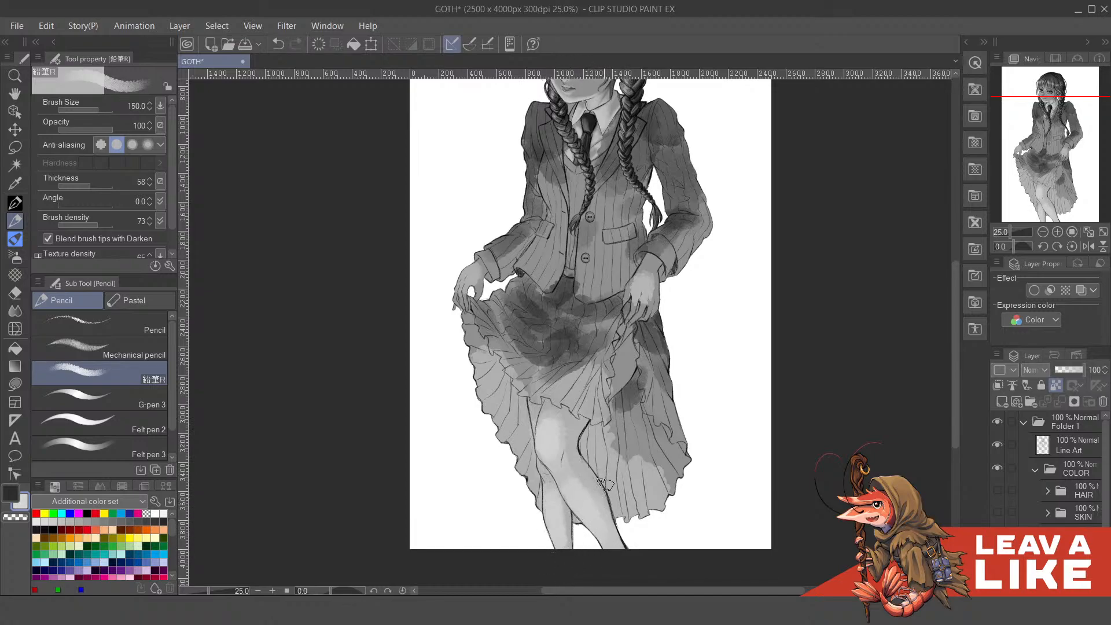
- Review the whole figure and save the illustration
{"action": "scroll", "coordinate": [667, 427], "scroll_direction": "up", "scroll_amount": 1}
{"action": "scroll", "coordinate": [719, 338], "scroll_direction": "down", "scroll_amount": 2}
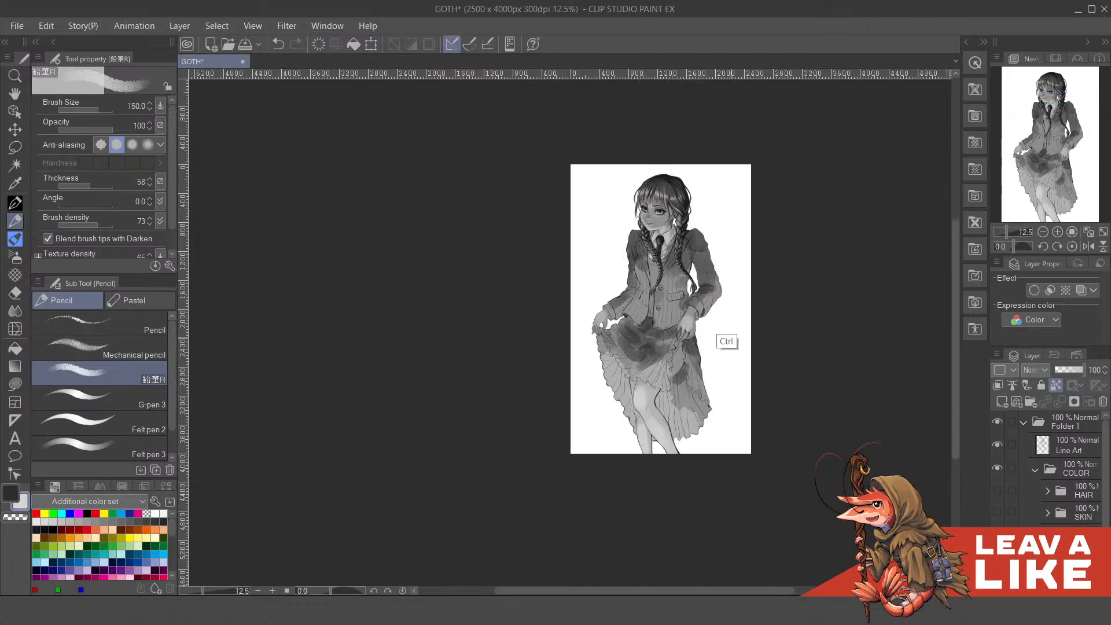
{"action": "scroll", "coordinate": [726, 337], "scroll_direction": "up", "scroll_amount": 2}
{"action": "left_click_drag", "start_coordinate": [746, 234], "coordinate": [759, 362]}
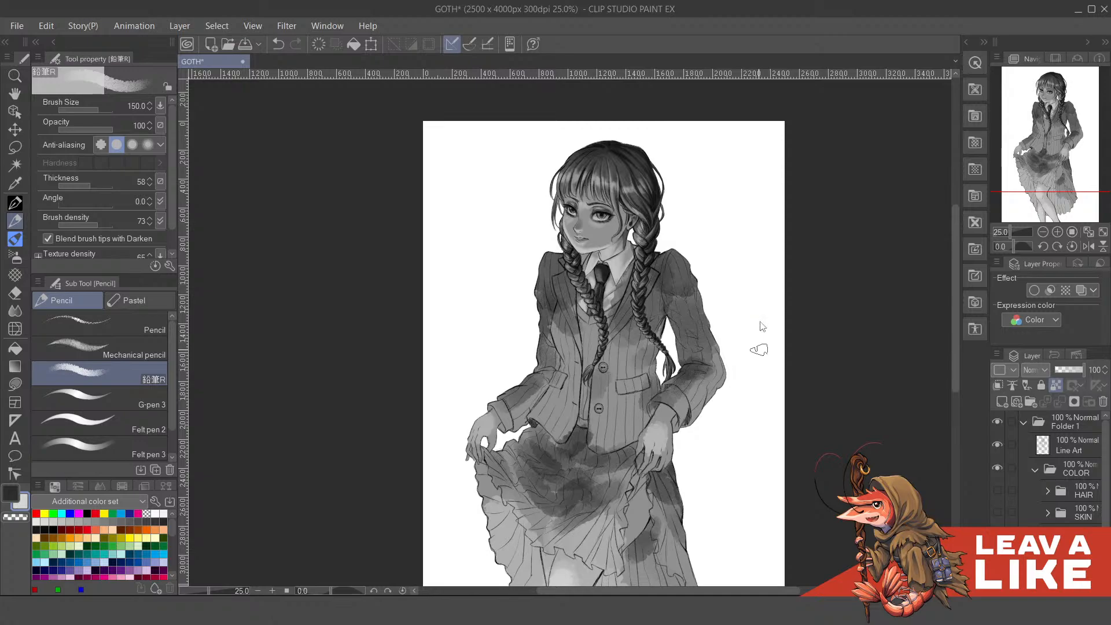
{"action": "key", "text": "ctrl+s"}
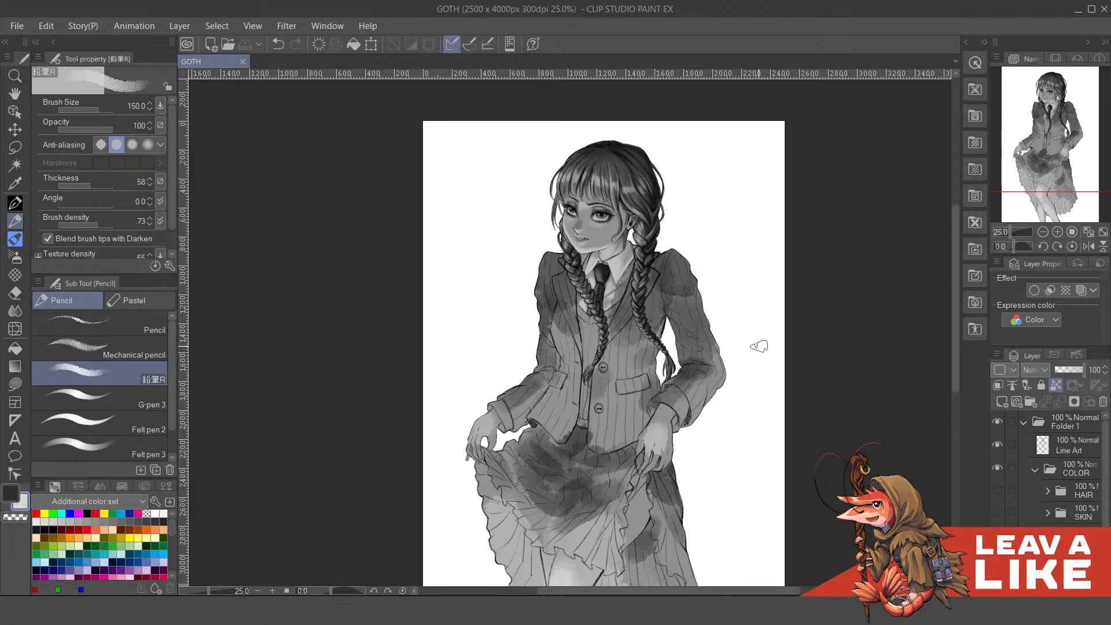
- Paint light highlights along the hair strand above the ear using the Noise airbrush at size 20, undoing the wider size 40 attempts
{"action": "key", "text": "b"}
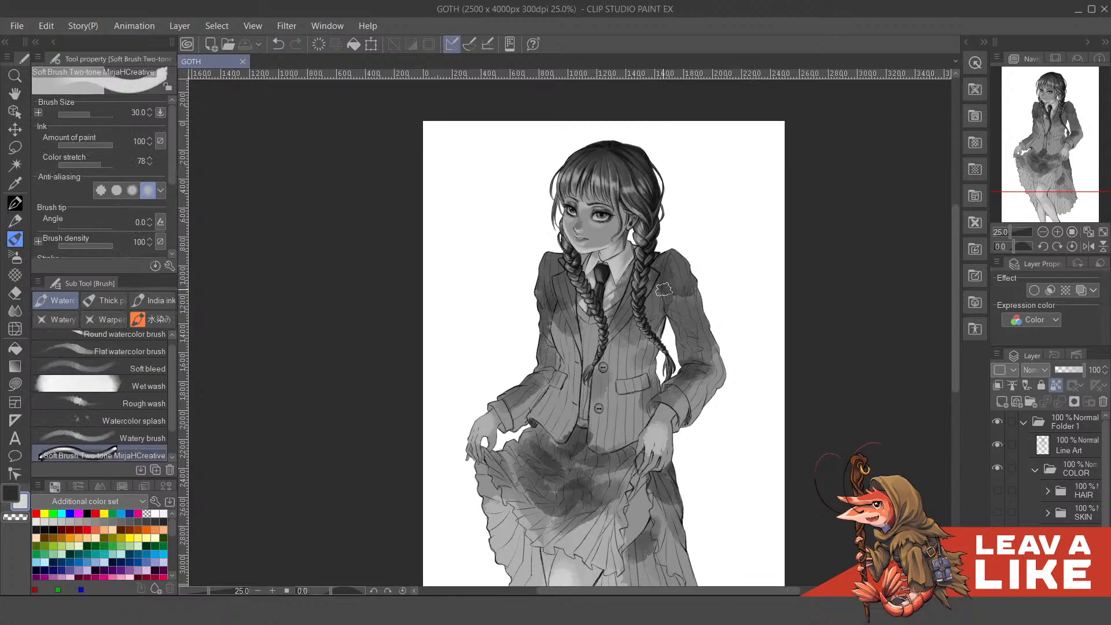
{"action": "key", "text": "b"}
{"action": "left_click_drag", "start_coordinate": [674, 240], "coordinate": [672, 370]}
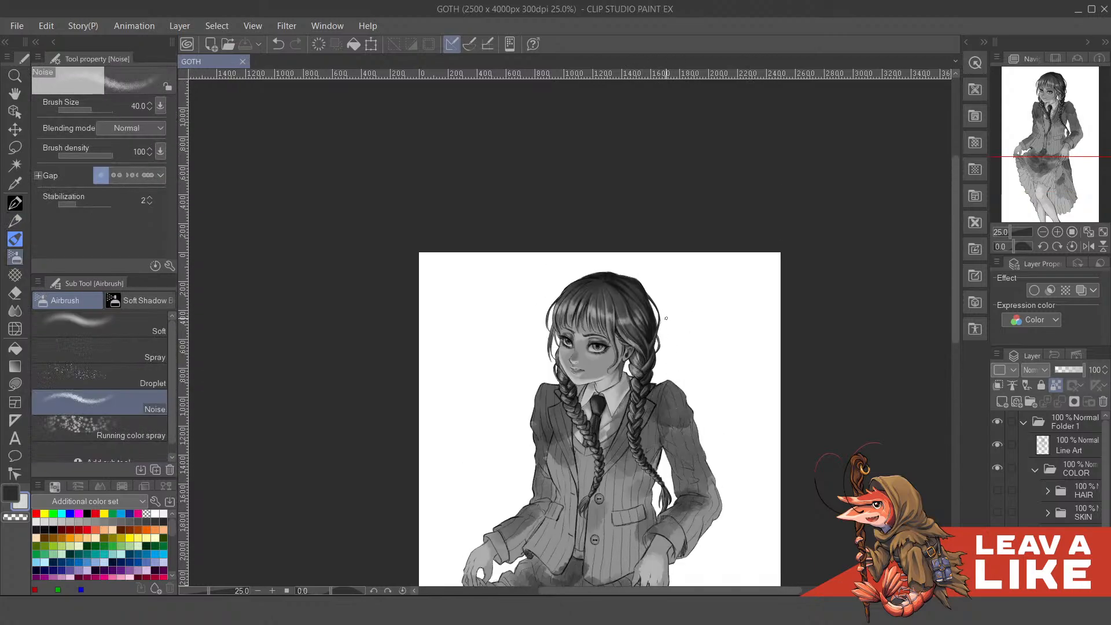
{"action": "scroll", "coordinate": [662, 340], "scroll_direction": "up", "scroll_amount": 4}
{"action": "left_click_drag", "start_coordinate": [572, 365], "coordinate": [610, 425]}
{"action": "left_click_drag", "start_coordinate": [529, 338], "coordinate": [619, 446]}
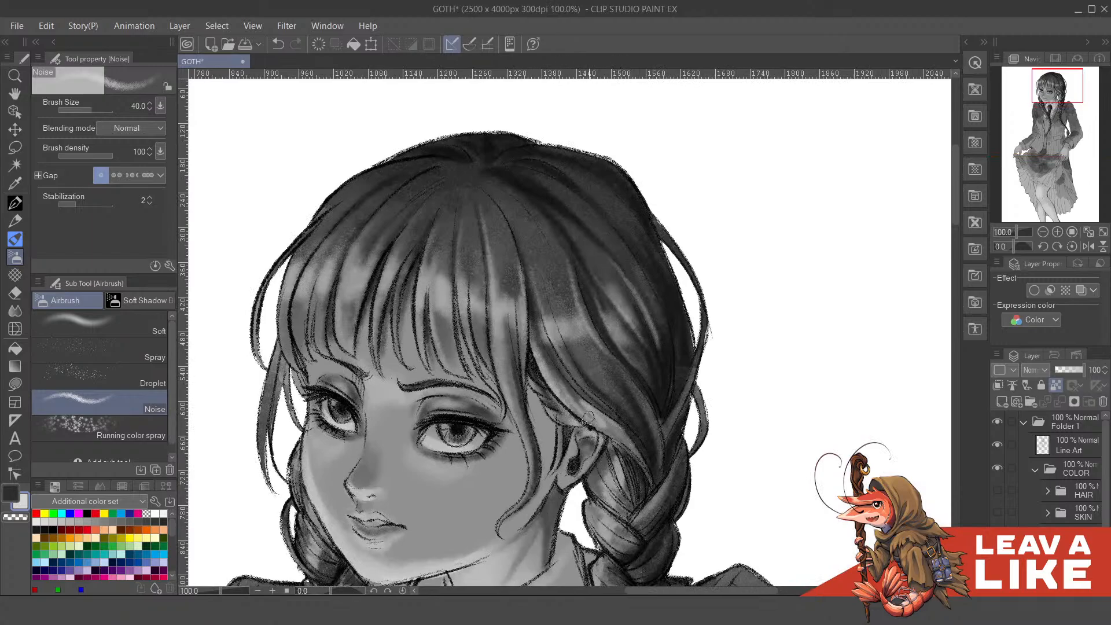
{"action": "key", "text": "ctrl+z"}
{"action": "mouse_move", "coordinate": [531, 340]}
{"action": "left_mouse_down"}
{"action": "mouse_move", "coordinate": [568, 404]}
{"action": "mouse_move", "coordinate": [619, 445]}
{"action": "left_mouse_up"}
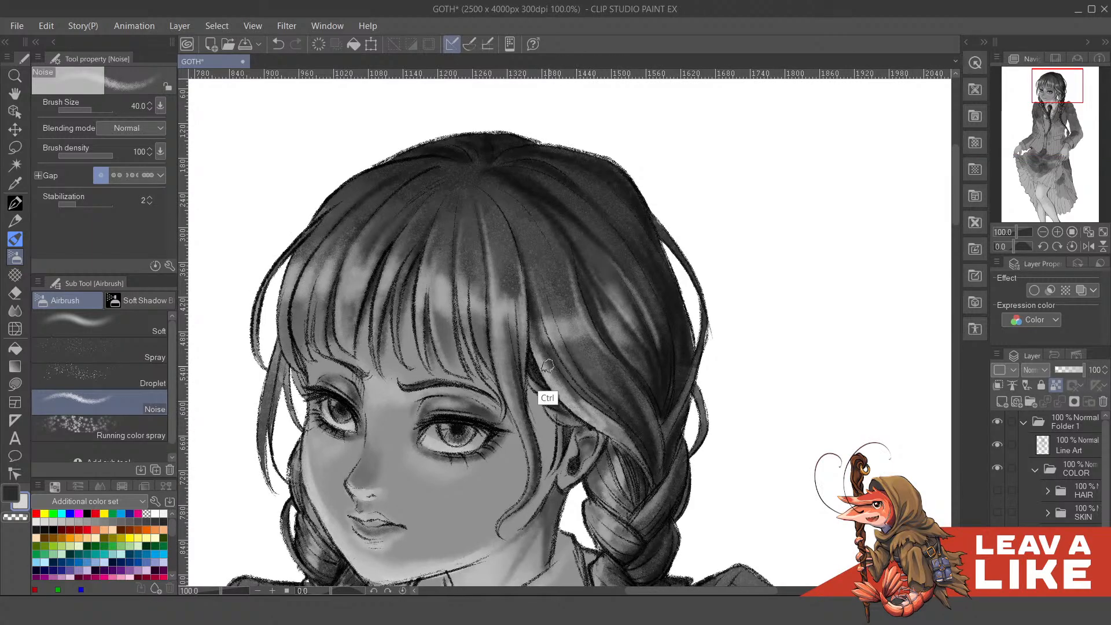
{"action": "key", "text": "ctrl+z"}
{"action": "key", "text": "["}
{"action": "key", "text": "["}
{"action": "left_click_drag", "start_coordinate": [530, 335], "coordinate": [611, 431]}
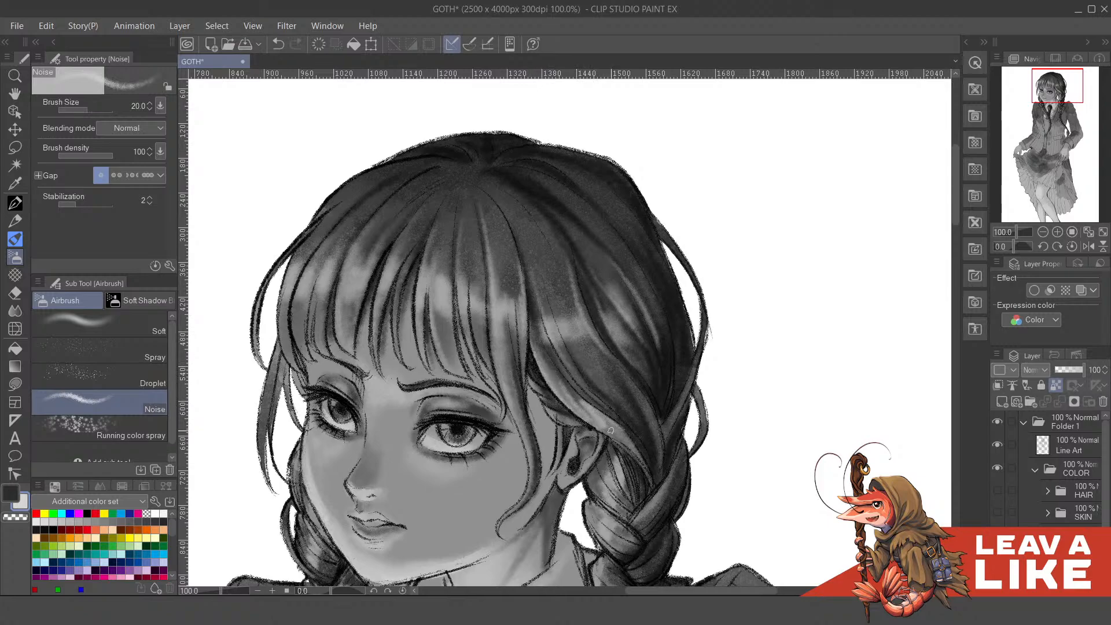
{"action": "left_click_drag", "start_coordinate": [581, 393], "coordinate": [651, 457]}
- Swap to the darker colour and deepen the shadow between the hair strands behind the ear
{"action": "key", "text": "x"}
{"action": "left_click_drag", "start_coordinate": [571, 395], "coordinate": [648, 463]}
{"action": "left_click_drag", "start_coordinate": [588, 413], "coordinate": [664, 488]}
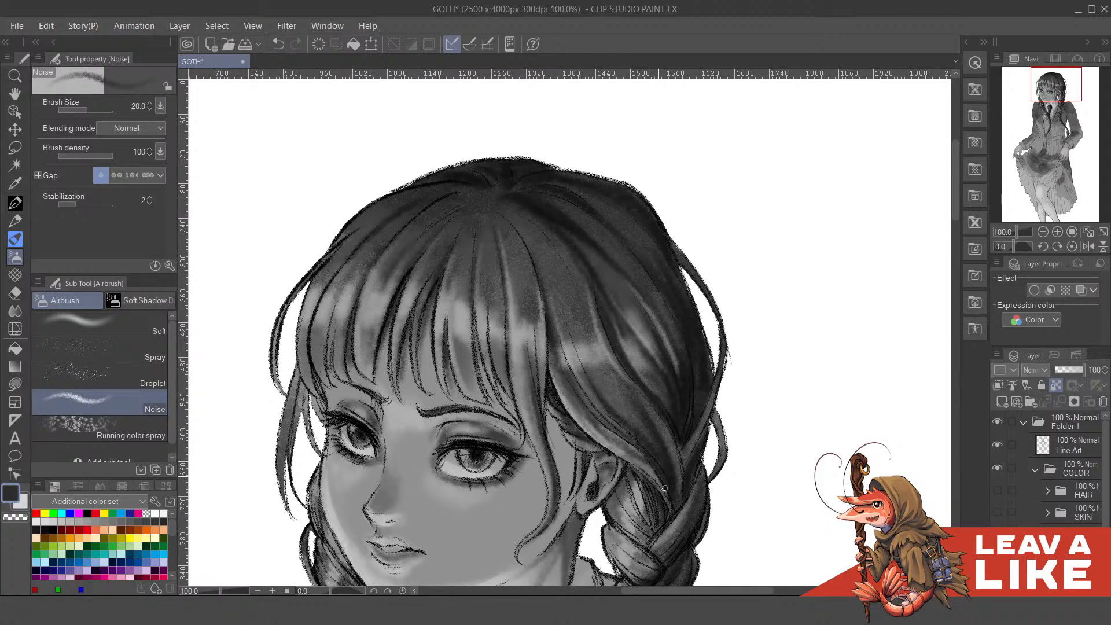
- Swap back to the lighter colour and add thin highlights to the side hair sweeping from the parting toward the braid
{"action": "key", "text": "x"}
{"action": "mouse_move", "coordinate": [566, 371]}
{"action": "left_mouse_down"}
{"action": "mouse_move", "coordinate": [613, 435]}
{"action": "mouse_move", "coordinate": [650, 461]}
{"action": "left_mouse_up"}
{"action": "key", "text": "ctrl+z"}
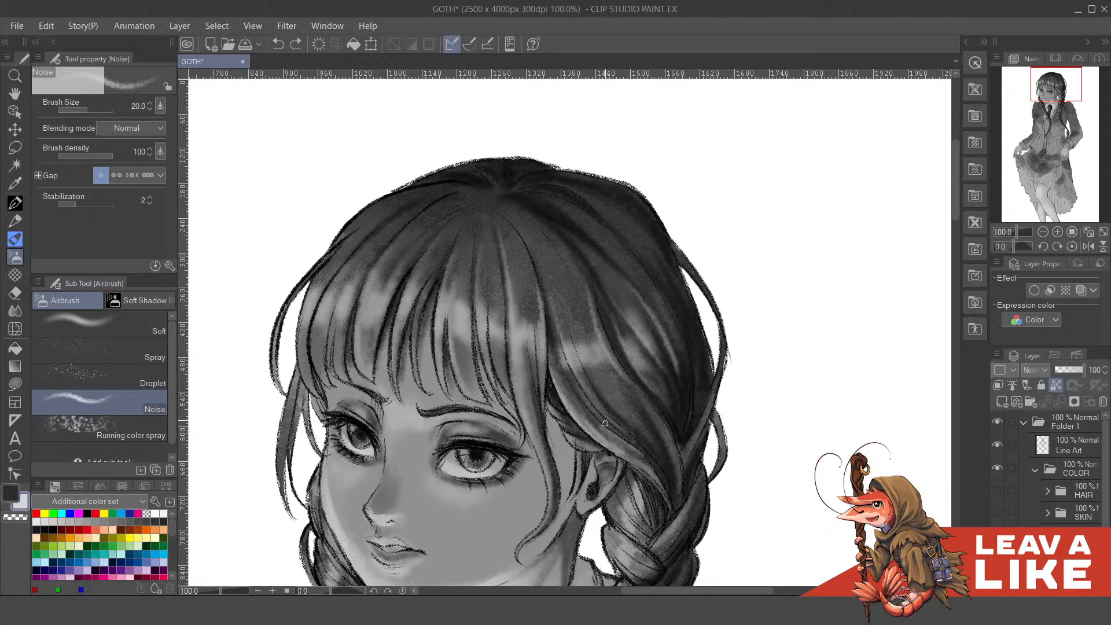
{"action": "key", "text": "ctrl+y"}
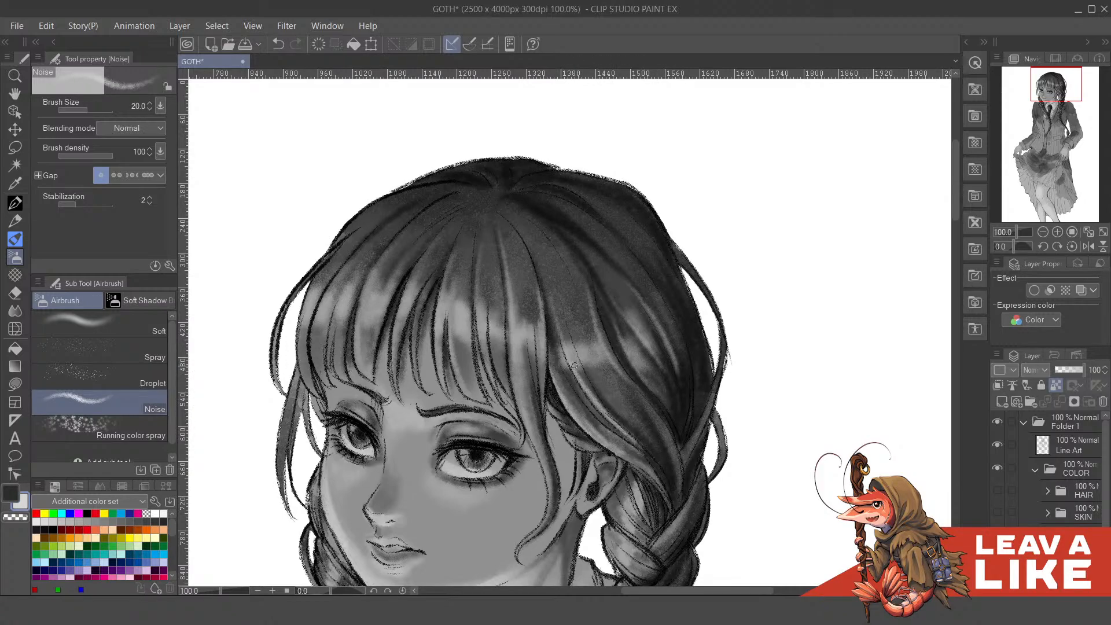
{"action": "left_click_drag", "start_coordinate": [524, 244], "coordinate": [573, 379]}
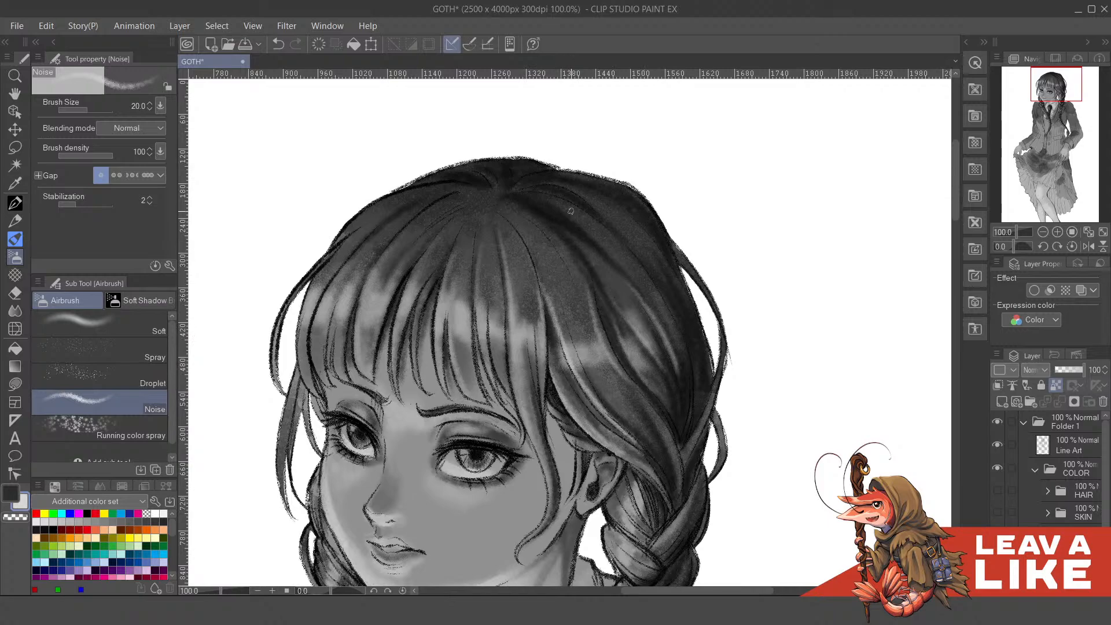
- Undo the last hair highlight and paint thin highlights along the long strand framing the face, undoing unwanted strokes
{"action": "key", "text": "ctrl+minus"}
{"action": "key", "text": "ctrl+minus"}
{"action": "key", "text": "ctrl+minus"}
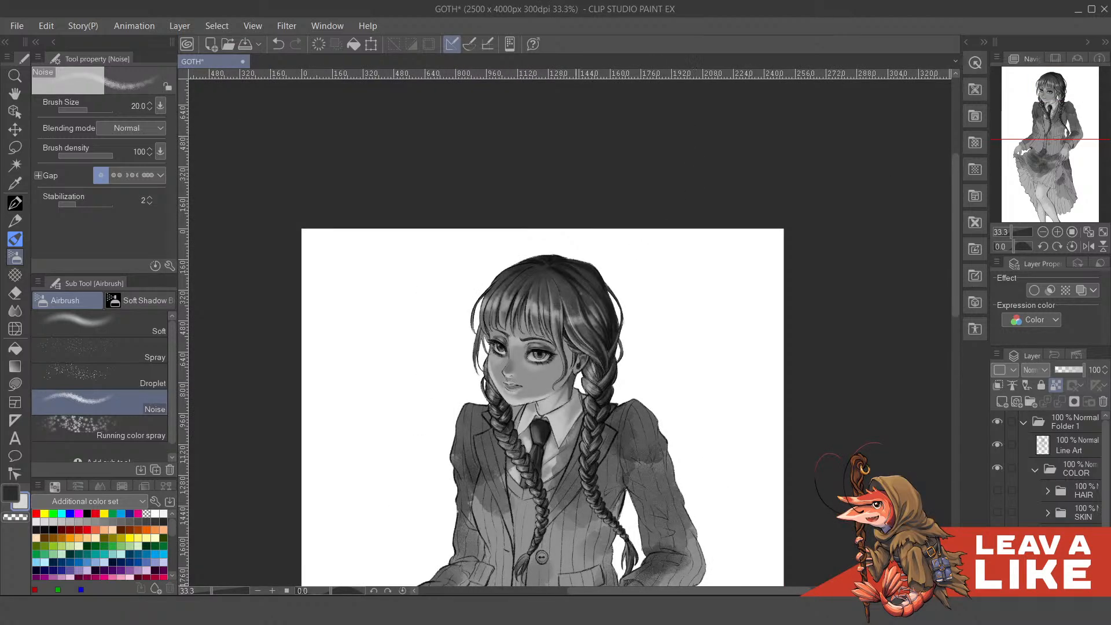
{"action": "scroll", "coordinate": [562, 347], "scroll_direction": "up", "scroll_amount": 3}
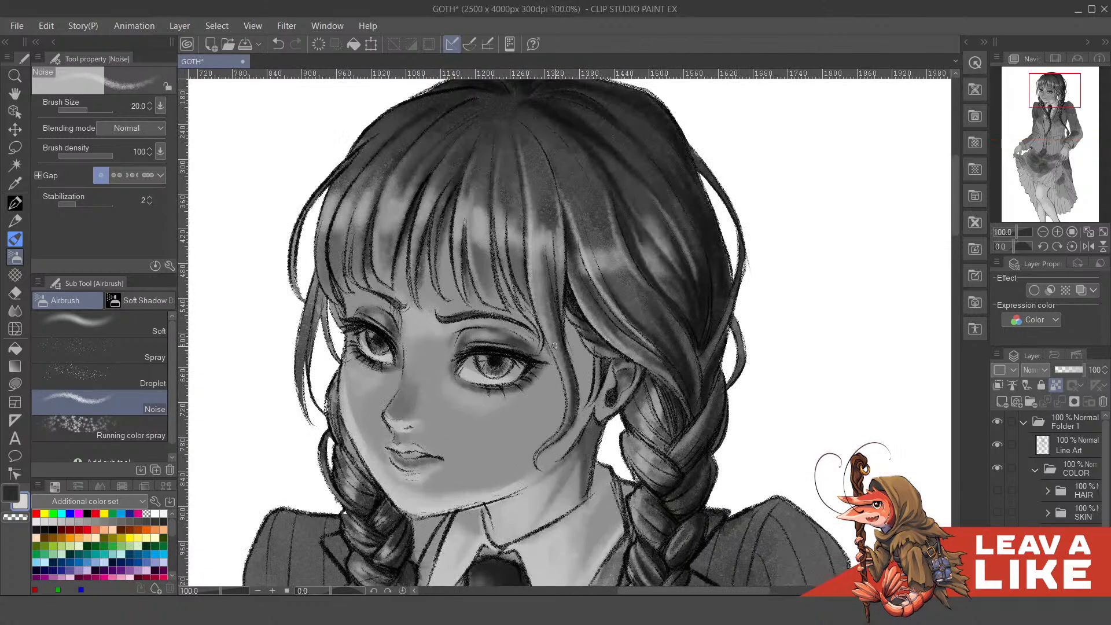
{"action": "key", "text": "ctrl+z"}
{"action": "left_click_drag", "start_coordinate": [532, 255], "coordinate": [560, 369]}
{"action": "key", "text": "ctrl+z"}
{"action": "left_click_drag", "start_coordinate": [533, 258], "coordinate": [561, 379]}
{"action": "key", "text": "ctrl"}
{"action": "left_click_drag", "start_coordinate": [542, 327], "coordinate": [554, 382]}
- Add thin light highlight strokes to the middle strands of the fringe, following the hair up toward the crown
{"action": "mouse_move", "coordinate": [485, 263]}
{"action": "left_mouse_down"}
{"action": "mouse_move", "coordinate": [509, 342]}
{"action": "mouse_move", "coordinate": [488, 215]}
{"action": "left_mouse_up"}
{"action": "left_click_drag", "start_coordinate": [478, 259], "coordinate": [497, 190]}
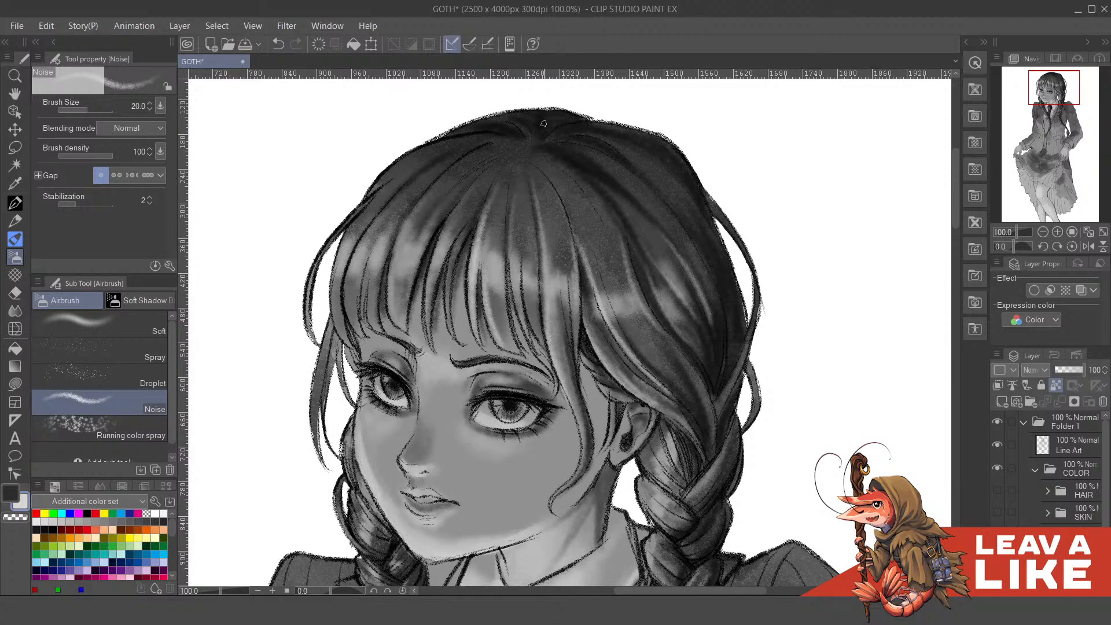
{"action": "mouse_move", "coordinate": [415, 302]}
{"action": "left_mouse_down"}
{"action": "mouse_move", "coordinate": [472, 324]}
{"action": "mouse_move", "coordinate": [518, 225]}
{"action": "left_mouse_up"}
{"action": "left_click_drag", "start_coordinate": [487, 263], "coordinate": [514, 274]}
{"action": "mouse_move", "coordinate": [477, 341]}
{"action": "left_mouse_down"}
{"action": "mouse_move", "coordinate": [513, 223]}
{"action": "mouse_move", "coordinate": [538, 240]}
{"action": "left_mouse_up"}
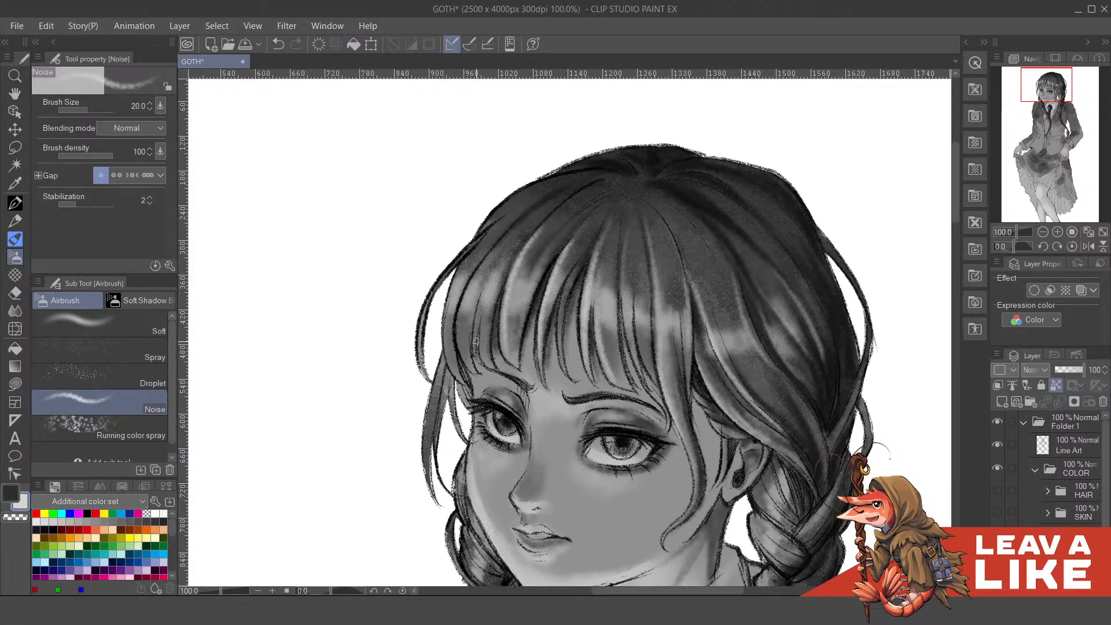
- Paint light highlights on the outer fringe strands above the far eye, undoing and redrawing unsatisfactory strokes
{"action": "left_click_drag", "start_coordinate": [486, 360], "coordinate": [501, 260]}
{"action": "key", "text": "ctrl+z"}
{"action": "left_click_drag", "start_coordinate": [478, 342], "coordinate": [514, 237]}
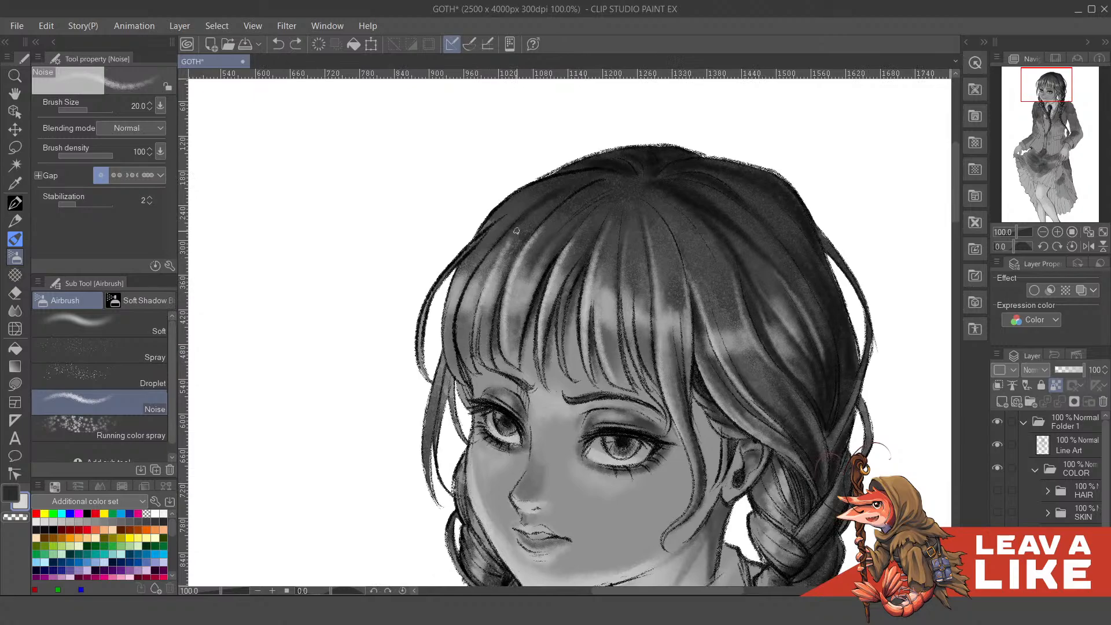
{"action": "key", "text": "ctrl+z"}
{"action": "left_click_drag", "start_coordinate": [478, 326], "coordinate": [507, 254]}
{"action": "mouse_move", "coordinate": [461, 345]}
{"action": "left_mouse_down"}
{"action": "mouse_move", "coordinate": [470, 353]}
{"action": "mouse_move", "coordinate": [501, 260]}
{"action": "left_mouse_up"}
{"action": "key", "text": "ctrl+z"}
{"action": "key", "text": "ctrl+y"}
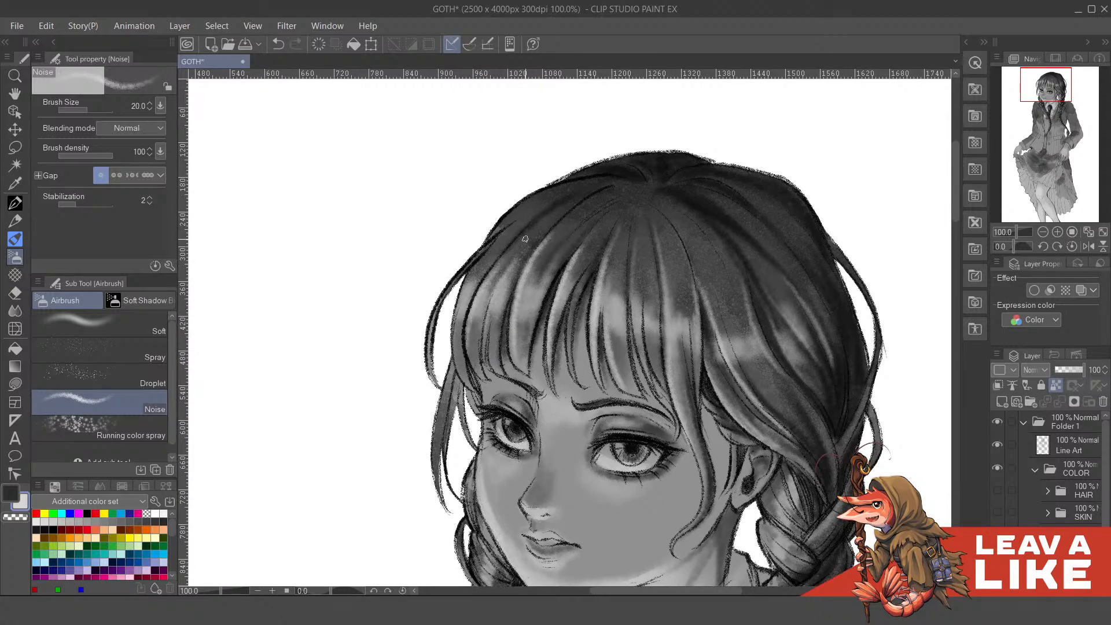
- Paint a thin light highlight along the outermost fringe strand on the far side of the face
{"action": "mouse_move", "coordinate": [460, 356]}
{"action": "left_mouse_down"}
{"action": "mouse_move", "coordinate": [456, 310]}
{"action": "mouse_move", "coordinate": [472, 272]}
{"action": "left_mouse_up"}
{"action": "scroll", "coordinate": [665, 88], "scroll_direction": "down", "scroll_amount": 5}
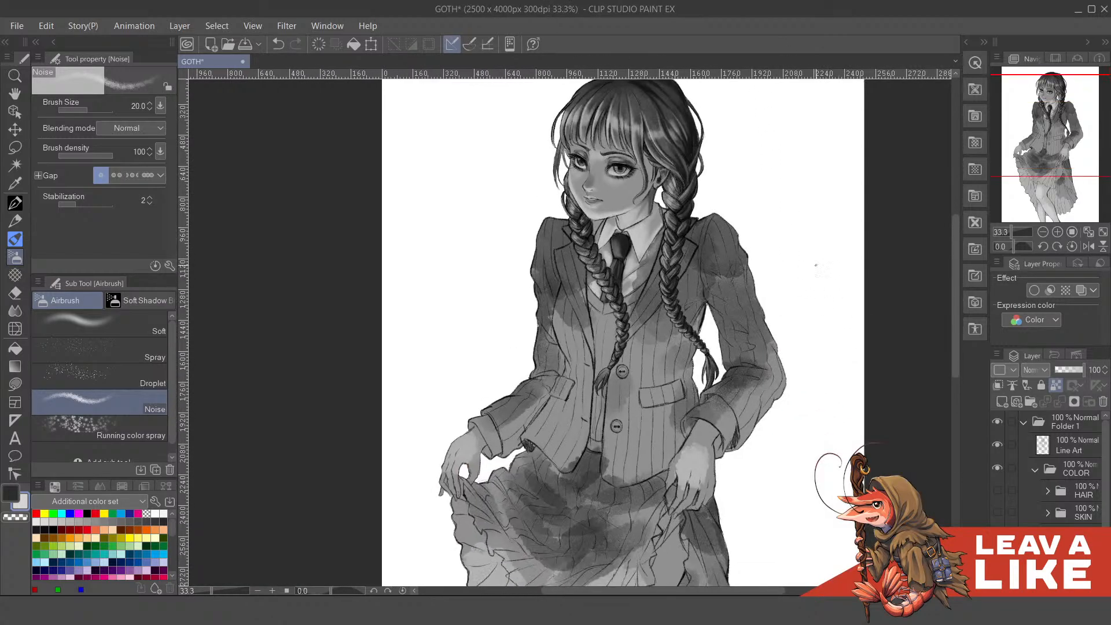
{"action": "mouse_move", "coordinate": [826, 344]}
{"action": "left_mouse_down"}
{"action": "mouse_move", "coordinate": [815, 377]}
{"action": "mouse_move", "coordinate": [816, 364]}
{"action": "mouse_move", "coordinate": [861, 372]}
{"action": "mouse_move", "coordinate": [862, 414]}
{"action": "left_mouse_up"}
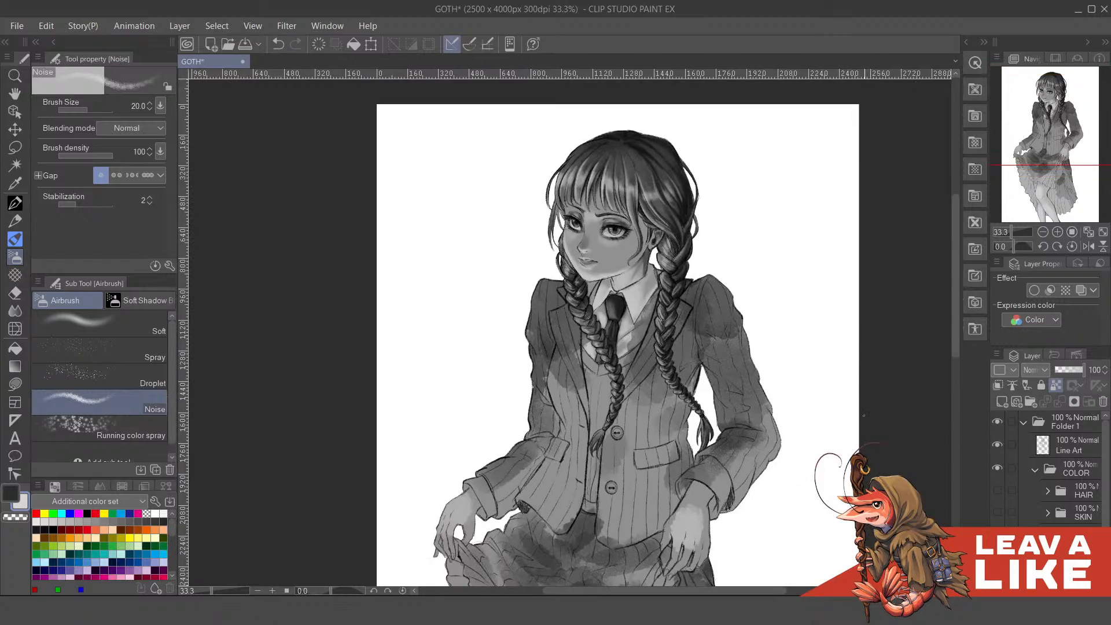
- Brush light tone over the shirt area between tie and lapel, mirror the canvas horizontally, and sample a grey from the artwork
{"action": "scroll", "coordinate": [636, 348], "scroll_direction": "up", "scroll_amount": 4}
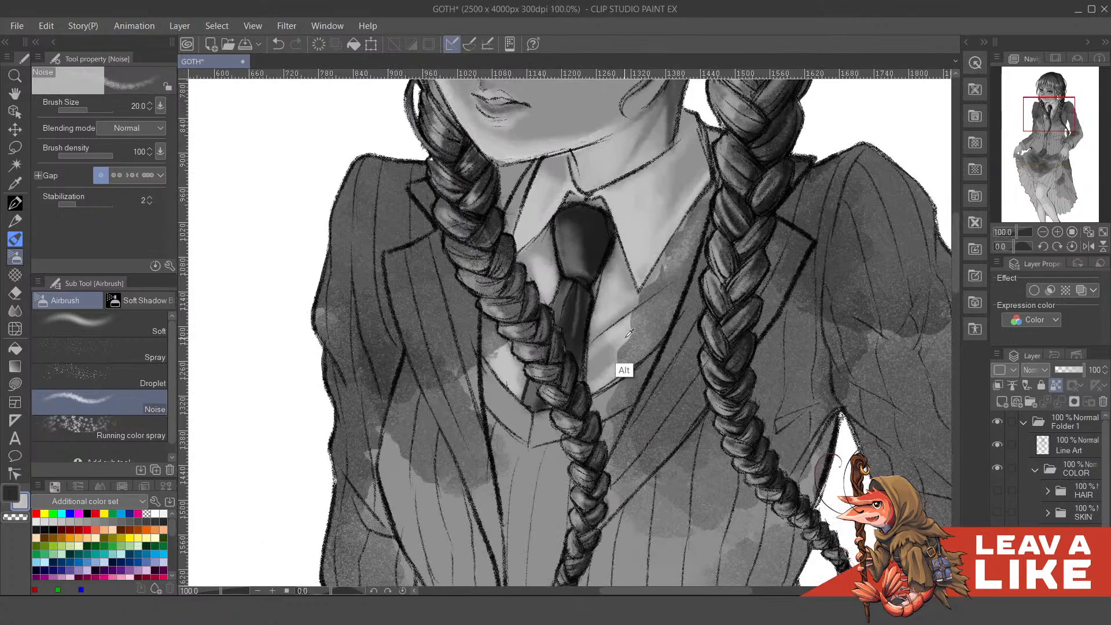
{"action": "mouse_move", "coordinate": [633, 318]}
{"action": "left_mouse_down"}
{"action": "mouse_move", "coordinate": [662, 294]}
{"action": "mouse_move", "coordinate": [618, 330]}
{"action": "mouse_move", "coordinate": [673, 288]}
{"action": "mouse_move", "coordinate": [645, 307]}
{"action": "left_mouse_up"}
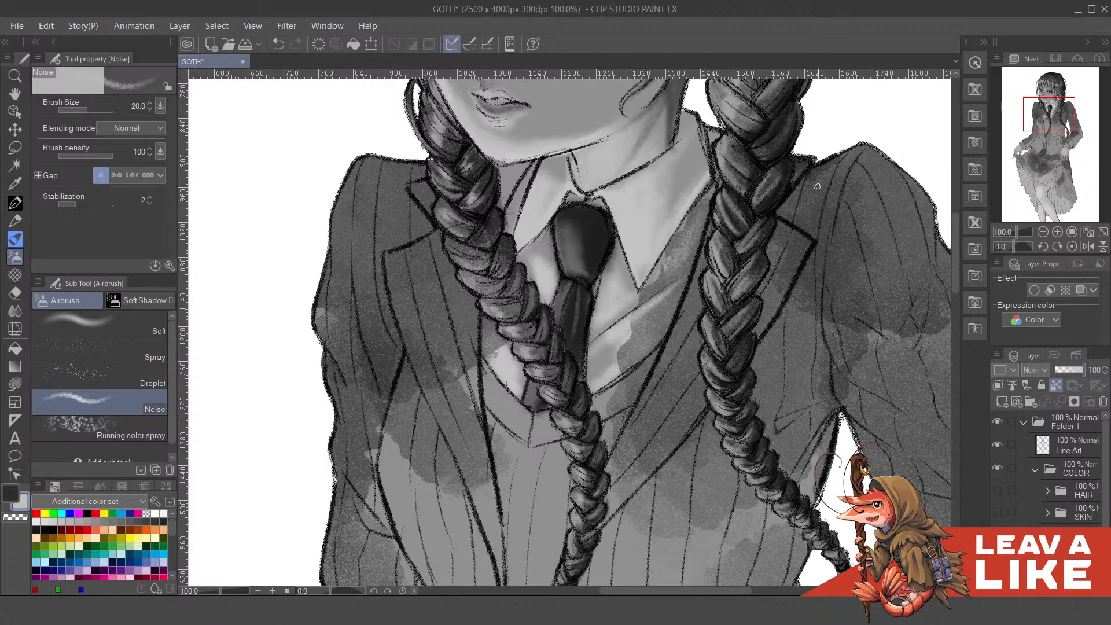
{"action": "key", "text": "h"}
{"action": "mouse_move", "coordinate": [515, 287]}
{"action": "left_mouse_down"}
{"action": "mouse_move", "coordinate": [569, 353]}
{"action": "mouse_move", "coordinate": [523, 336]}
{"action": "mouse_move", "coordinate": [498, 278]}
{"action": "left_mouse_up"}
{"action": "left_click", "coordinate": [568, 368], "text": "alt"}
{"action": "scroll", "coordinate": [653, 206], "scroll_direction": "down", "scroll_amount": 1}
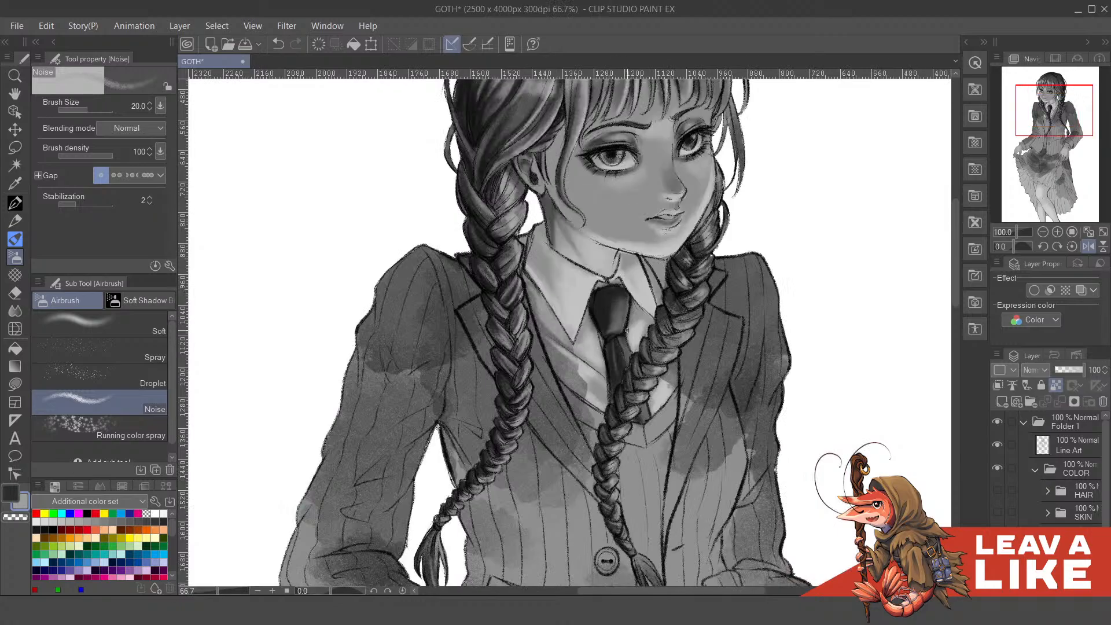
- Undo the last shirt stroke and paint light diagonal folds beside the tie using greys sampled from the shirt
{"action": "scroll", "coordinate": [538, 422], "scroll_direction": "up", "scroll_amount": 3}
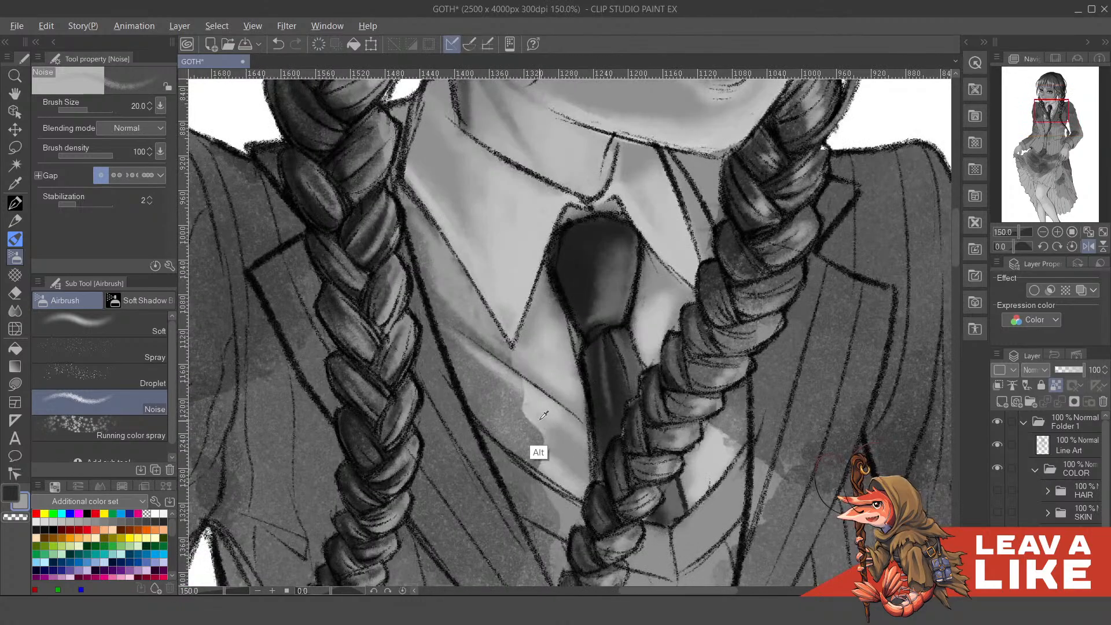
{"action": "key", "text": "alt"}
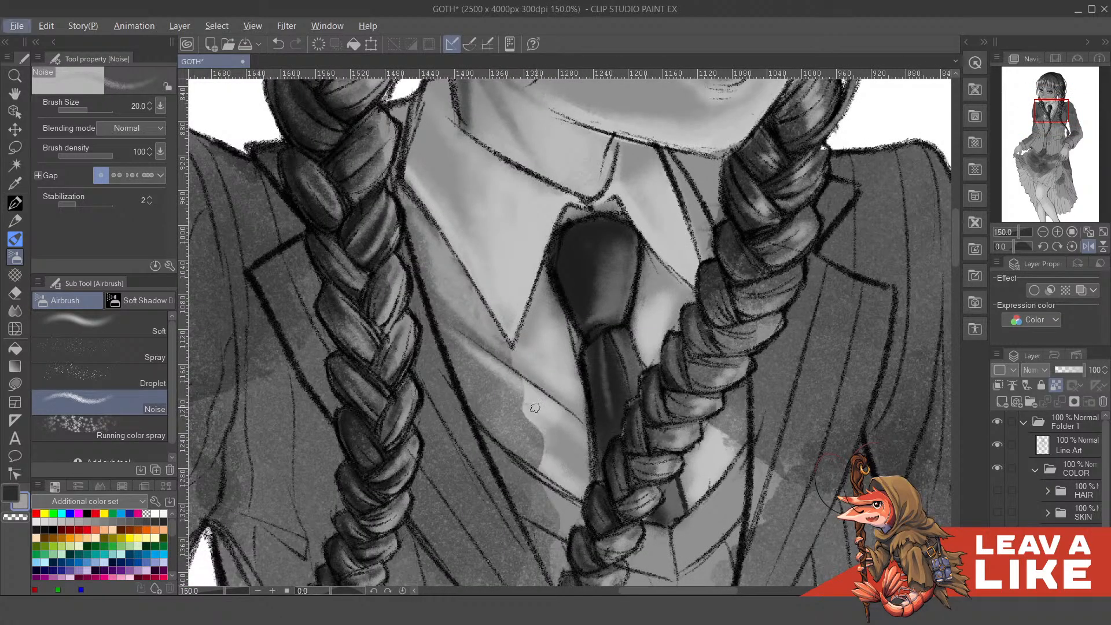
{"action": "key", "text": "ctrl+z"}
{"action": "mouse_move", "coordinate": [494, 383]}
{"action": "left_mouse_down"}
{"action": "mouse_move", "coordinate": [443, 337]}
{"action": "mouse_move", "coordinate": [529, 407]}
{"action": "mouse_move", "coordinate": [553, 303]}
{"action": "mouse_move", "coordinate": [530, 388]}
{"action": "mouse_move", "coordinate": [508, 399]}
{"action": "mouse_move", "coordinate": [571, 446]}
{"action": "left_mouse_up"}
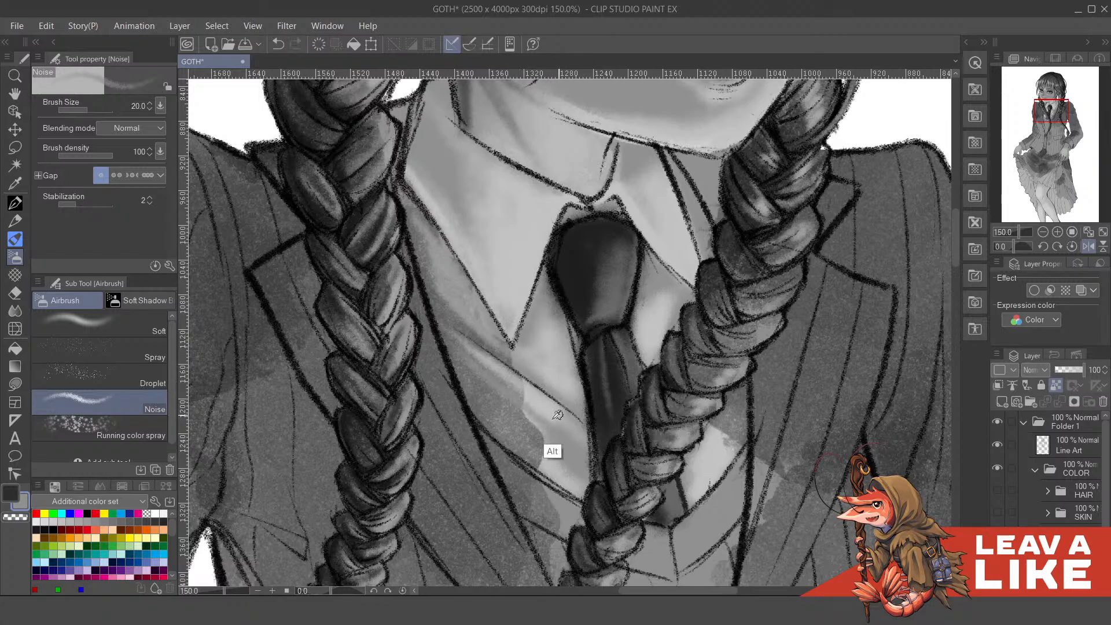
{"action": "left_click", "coordinate": [552, 454], "text": "alt"}
{"action": "left_click_drag", "start_coordinate": [565, 418], "coordinate": [607, 447]}
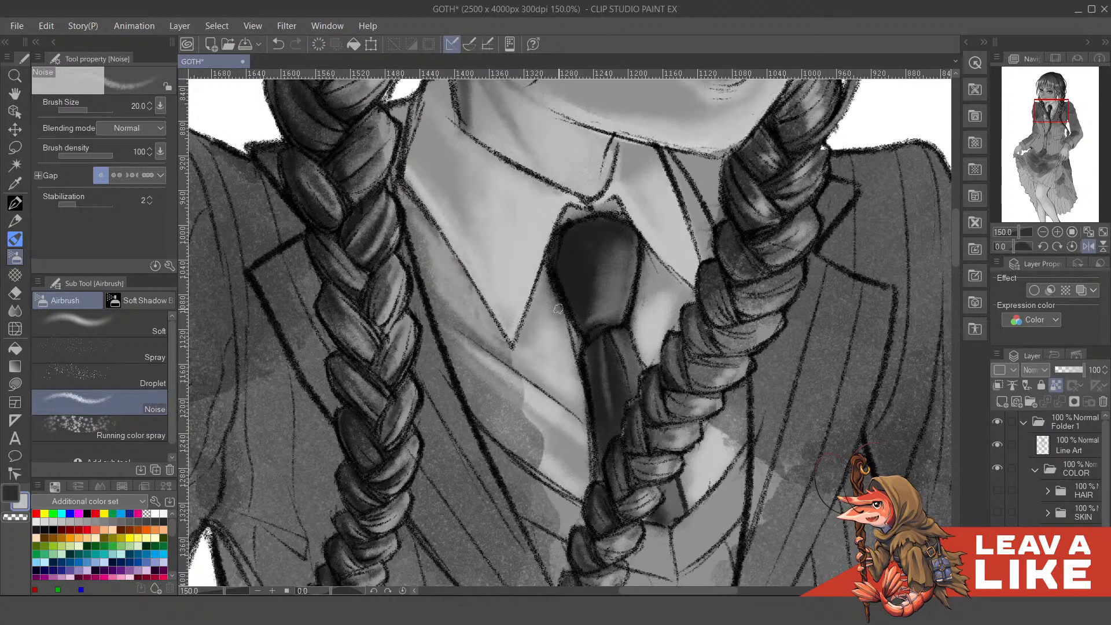
- Lighten the lower diagonal shirt fold near the lapel and blend the edge of the dark patch with a sampled grey
{"action": "left_click_drag", "start_coordinate": [554, 474], "coordinate": [476, 406]}
{"action": "mouse_move", "coordinate": [549, 469]}
{"action": "left_mouse_down"}
{"action": "mouse_move", "coordinate": [486, 414]}
{"action": "mouse_move", "coordinate": [508, 421]}
{"action": "left_mouse_up"}
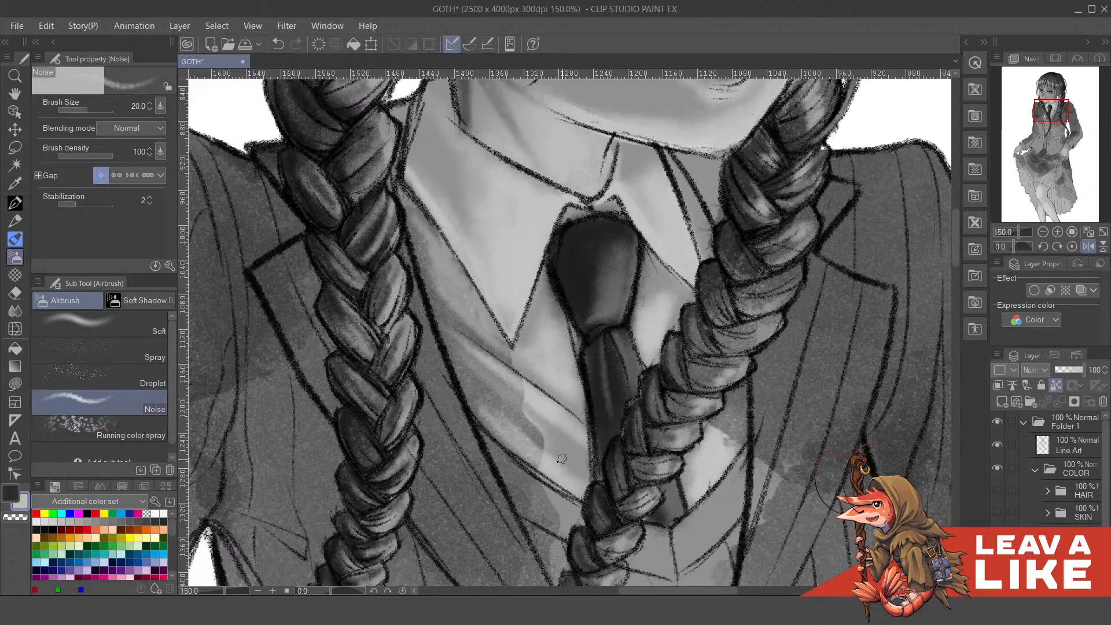
{"action": "left_click", "coordinate": [538, 468], "text": "alt"}
{"action": "mouse_move", "coordinate": [571, 462]}
{"action": "left_mouse_down"}
{"action": "mouse_move", "coordinate": [522, 418]}
{"action": "mouse_move", "coordinate": [552, 451]}
{"action": "left_mouse_up"}
{"action": "scroll", "coordinate": [647, 436], "scroll_direction": "down", "scroll_amount": 2}
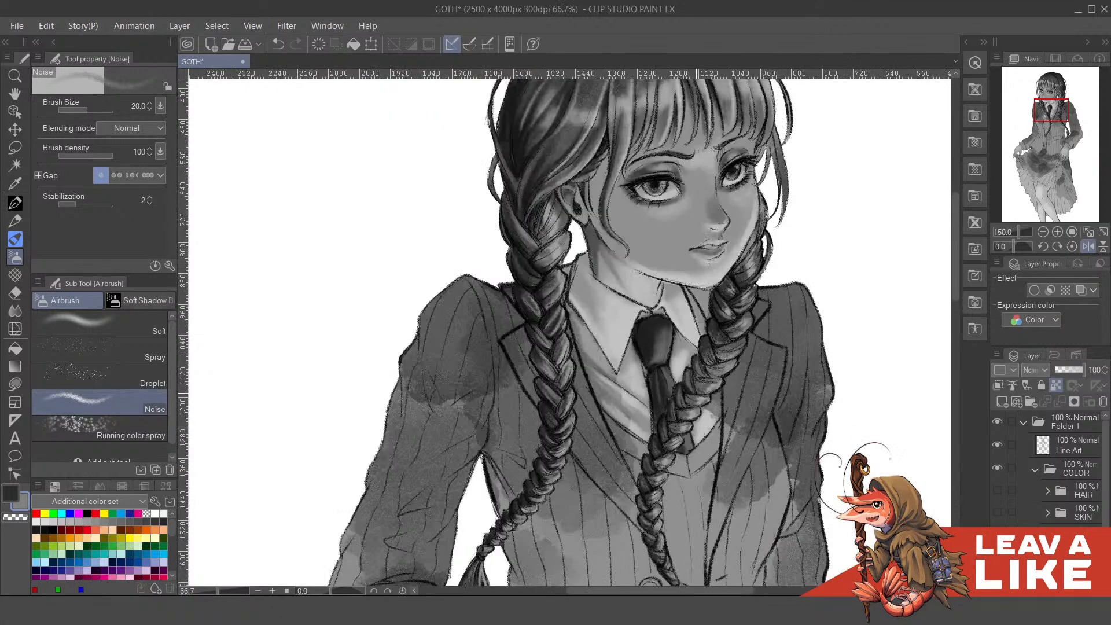
- Mirror the canvas back and touch up the small shirt area beneath the far braid, undoing the last stroke
{"action": "scroll", "coordinate": [611, 470], "scroll_direction": "up", "scroll_amount": 1}
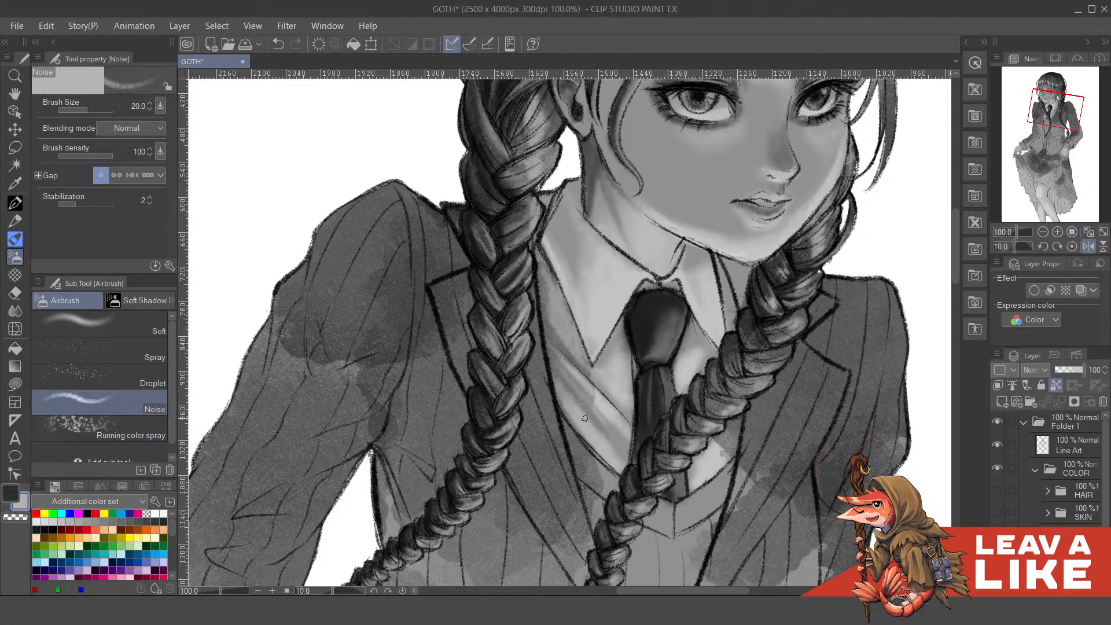
{"action": "scroll", "coordinate": [740, 292], "scroll_direction": "down", "scroll_amount": 2}
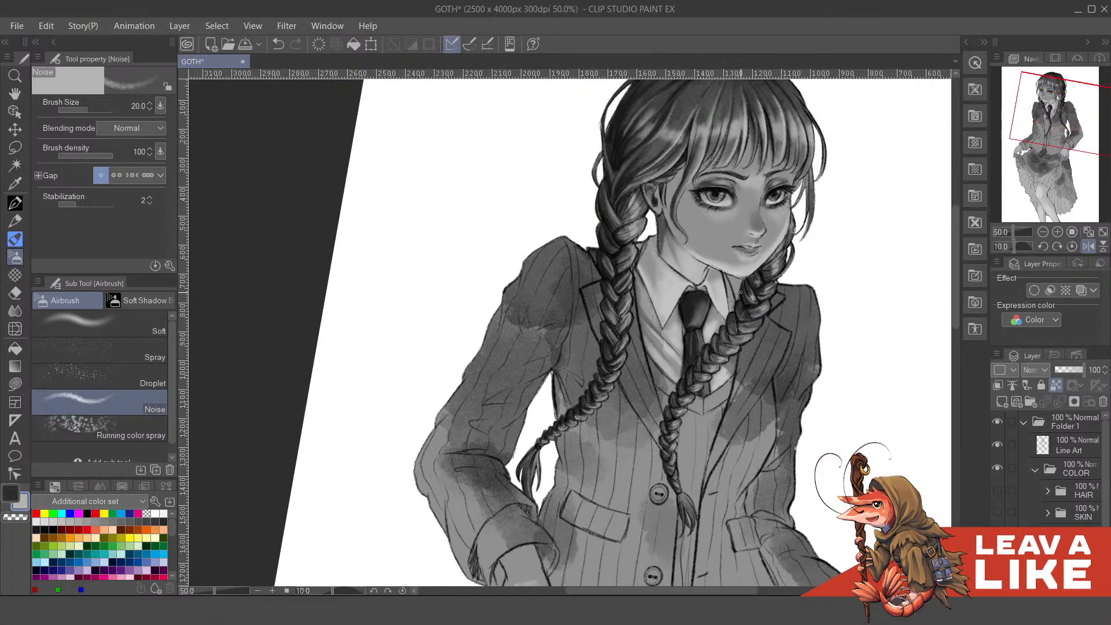
{"action": "key", "text": "h"}
{"action": "scroll", "coordinate": [504, 346], "scroll_direction": "up", "scroll_amount": 2}
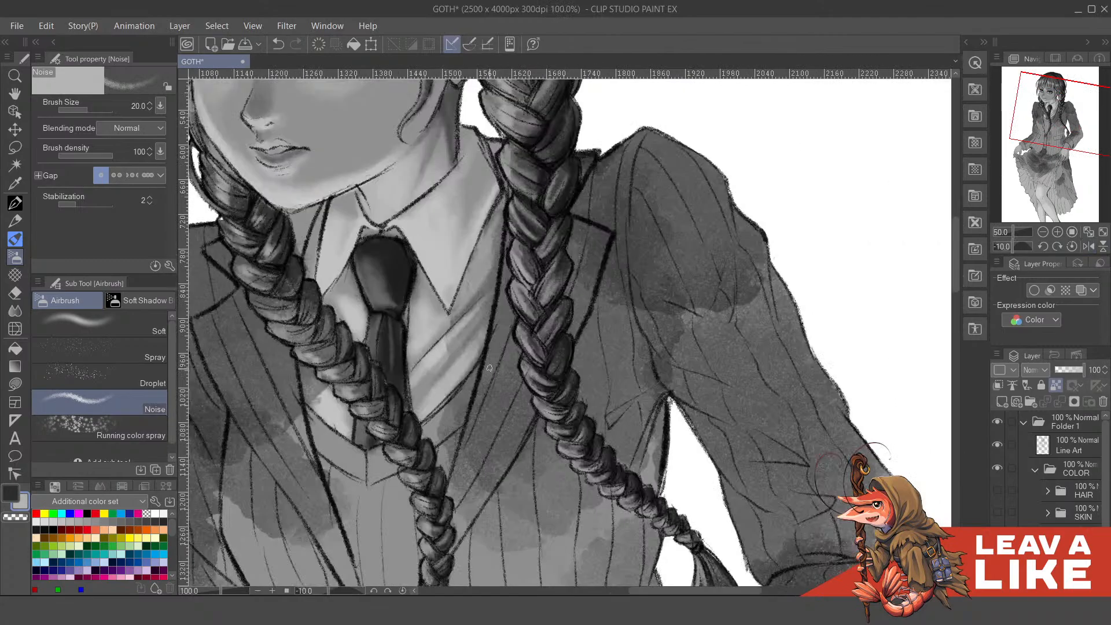
{"action": "mouse_move", "coordinate": [503, 347]}
{"action": "left_mouse_down"}
{"action": "mouse_move", "coordinate": [573, 350]}
{"action": "mouse_move", "coordinate": [570, 388]}
{"action": "mouse_move", "coordinate": [581, 394]}
{"action": "left_mouse_up"}
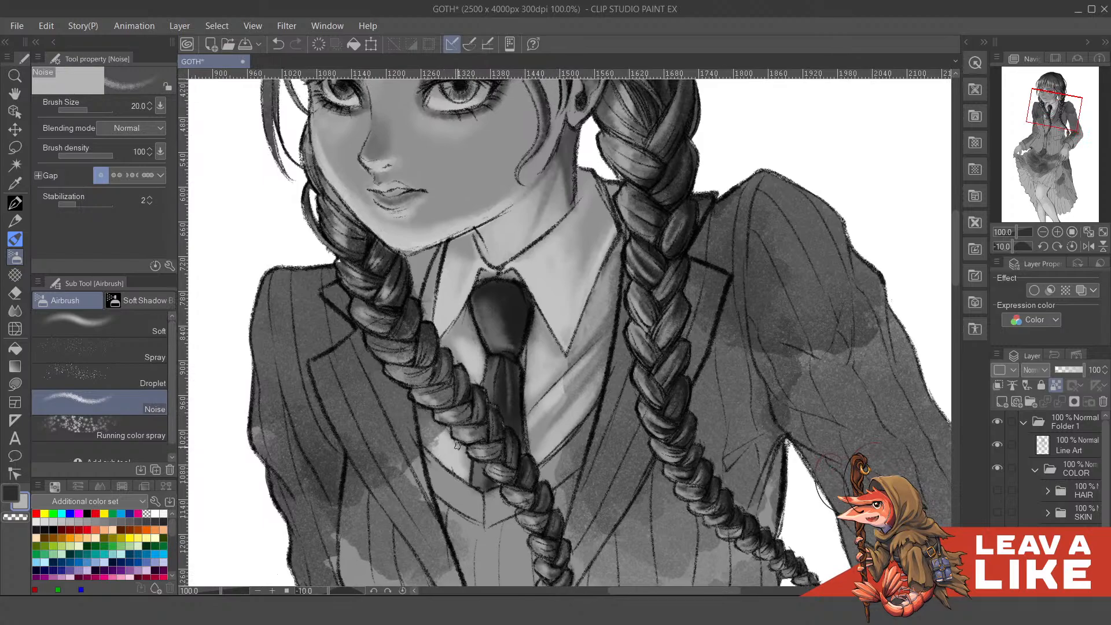
{"action": "mouse_move", "coordinate": [457, 445]}
{"action": "left_mouse_down"}
{"action": "mouse_move", "coordinate": [544, 461]}
{"action": "mouse_move", "coordinate": [514, 451]}
{"action": "mouse_move", "coordinate": [530, 460]}
{"action": "mouse_move", "coordinate": [524, 434]}
{"action": "mouse_move", "coordinate": [521, 457]}
{"action": "mouse_move", "coordinate": [524, 448]}
{"action": "left_mouse_up"}
{"action": "key", "text": "ctrl+z"}
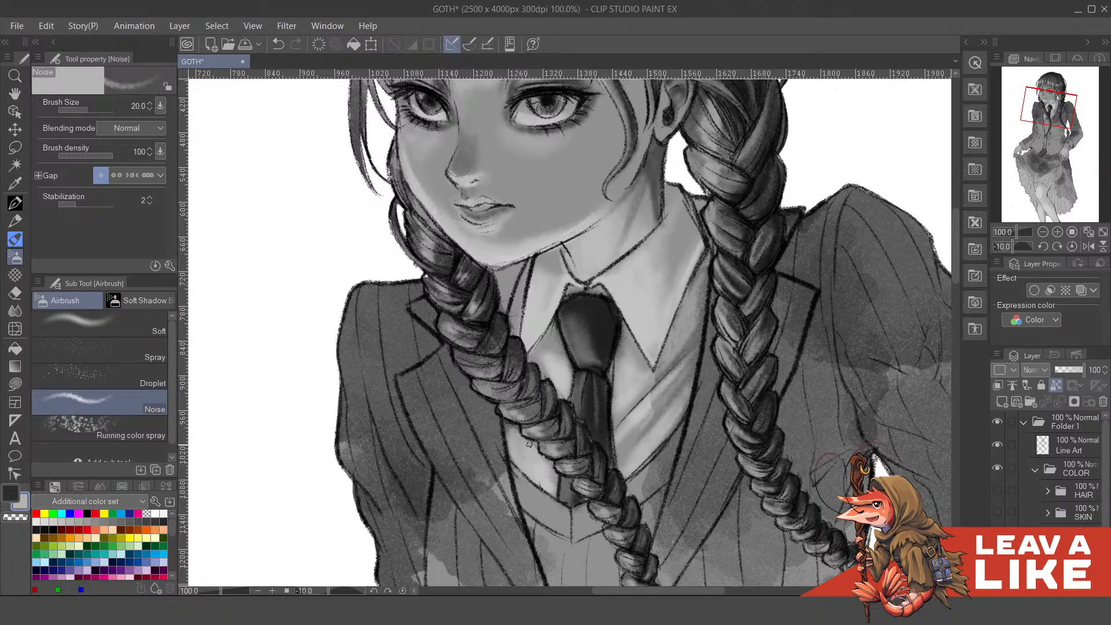
- Add a light stroke to the shirt along the lapel edge below the collar, comparing it with undo and redo
{"action": "scroll", "coordinate": [670, 259], "scroll_direction": "down", "scroll_amount": 3}
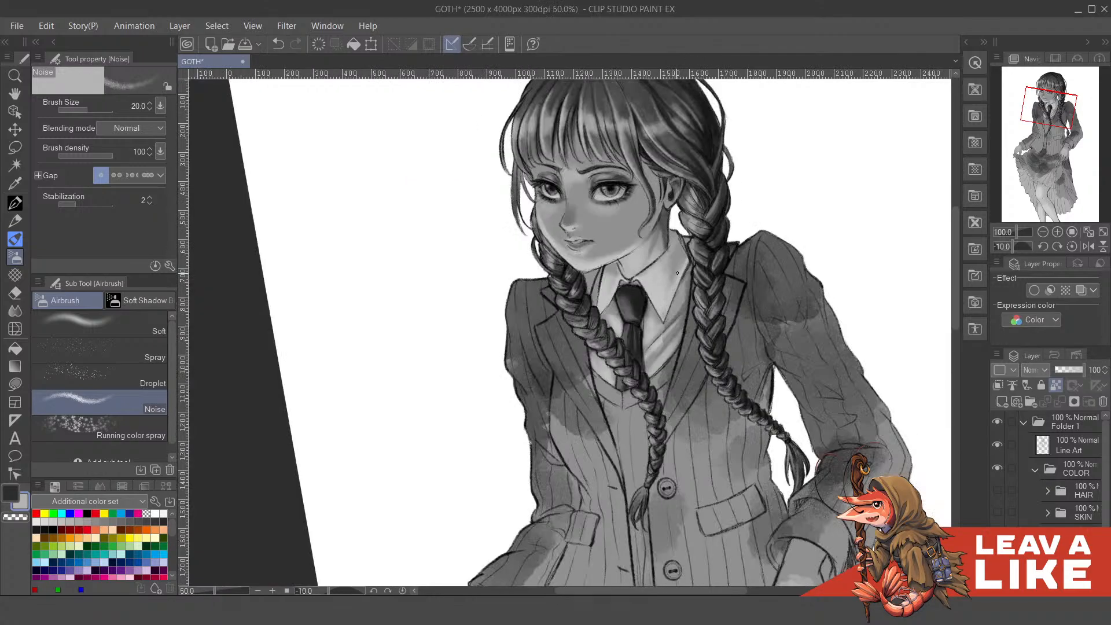
{"action": "scroll", "coordinate": [694, 293], "scroll_direction": "up", "scroll_amount": 3}
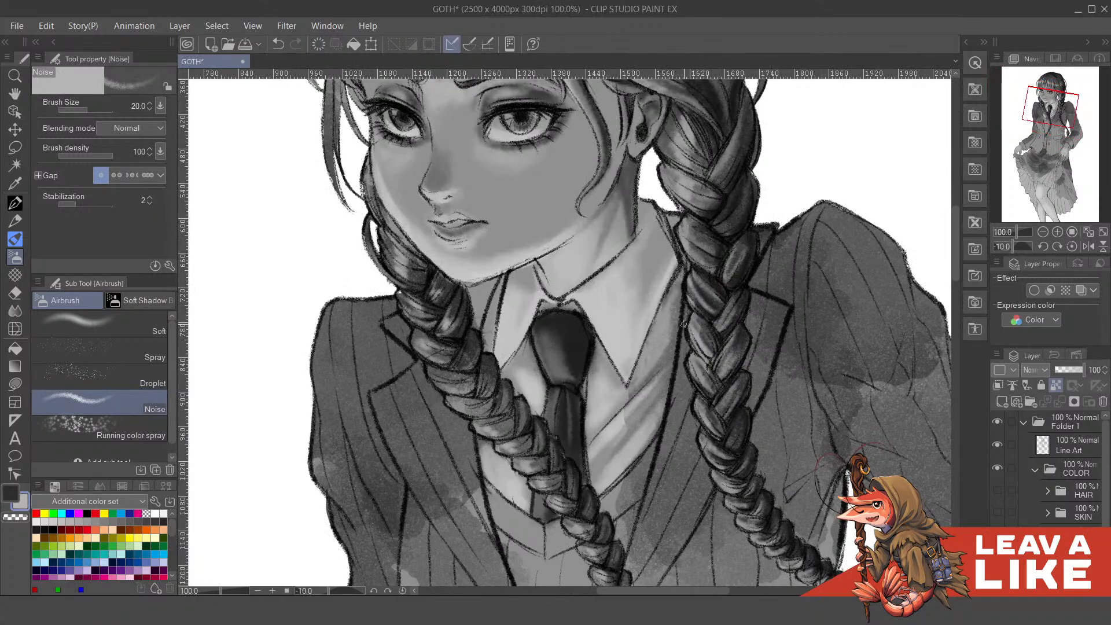
{"action": "mouse_move", "coordinate": [675, 343]}
{"action": "left_mouse_down"}
{"action": "mouse_move", "coordinate": [672, 303]}
{"action": "mouse_move", "coordinate": [661, 311]}
{"action": "mouse_move", "coordinate": [675, 306]}
{"action": "mouse_move", "coordinate": [678, 280]}
{"action": "left_mouse_up"}
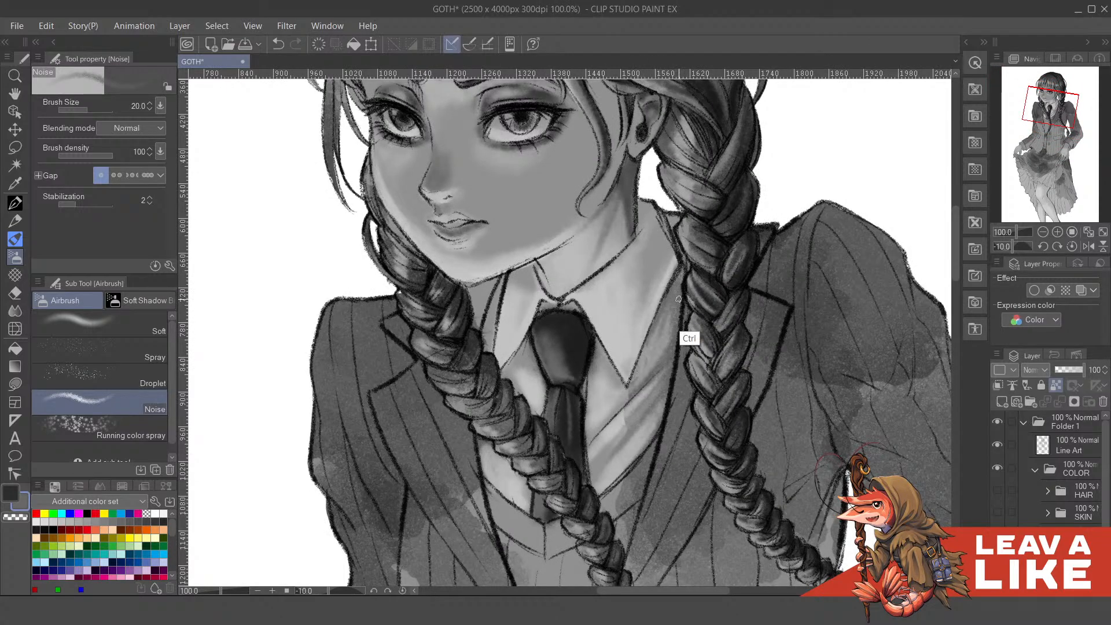
{"action": "key", "text": "ctrl+z"}
{"action": "key", "text": "ctrl+y"}
{"action": "left_click_drag", "start_coordinate": [675, 346], "coordinate": [686, 384]}
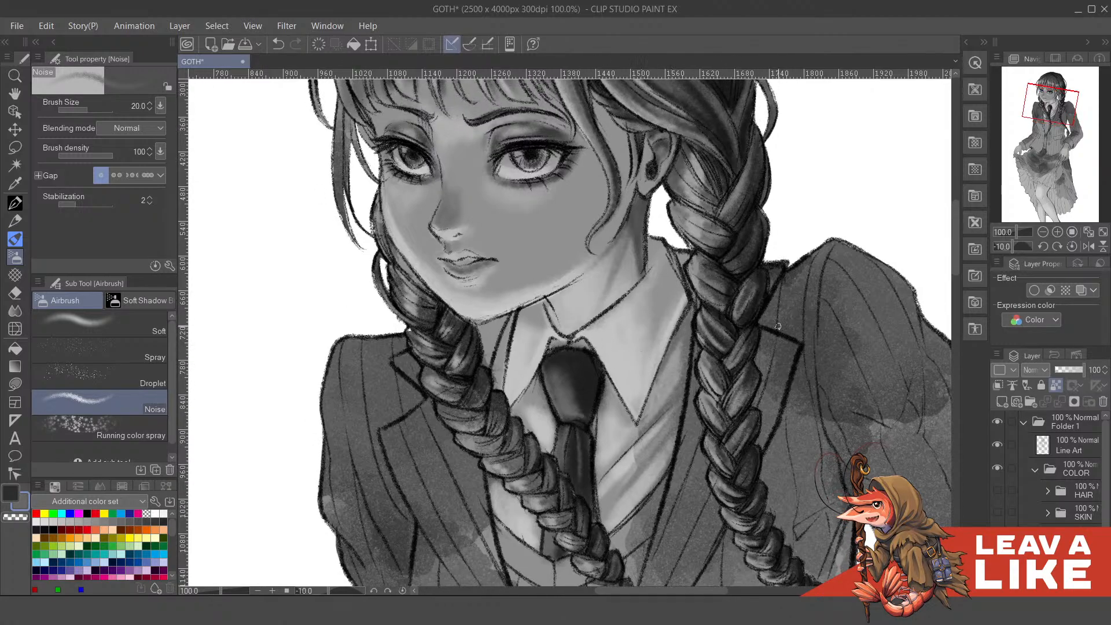
- Paint light strokes along the diagonal shirt folds from the tie up to the lapel, and mirror the canvas horizontally
{"action": "left_click_drag", "start_coordinate": [785, 332], "coordinate": [777, 296]}
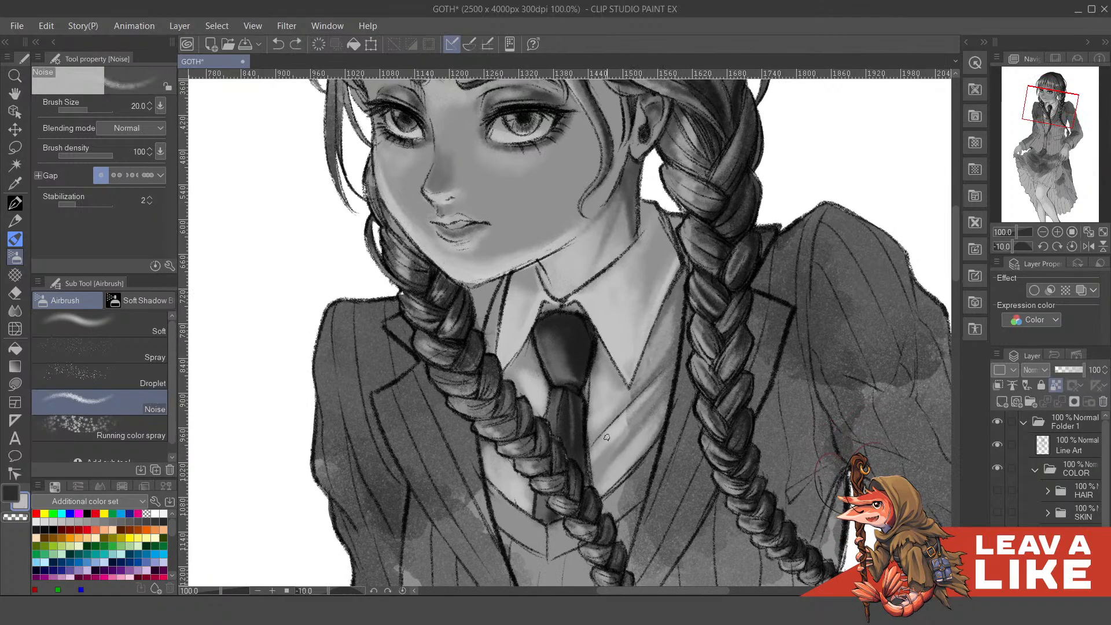
{"action": "mouse_move", "coordinate": [624, 421]}
{"action": "left_mouse_down"}
{"action": "mouse_move", "coordinate": [683, 332]}
{"action": "mouse_move", "coordinate": [664, 373]}
{"action": "left_mouse_up"}
{"action": "left_click_drag", "start_coordinate": [613, 441], "coordinate": [705, 326]}
{"action": "left_click_drag", "start_coordinate": [647, 404], "coordinate": [684, 340]}
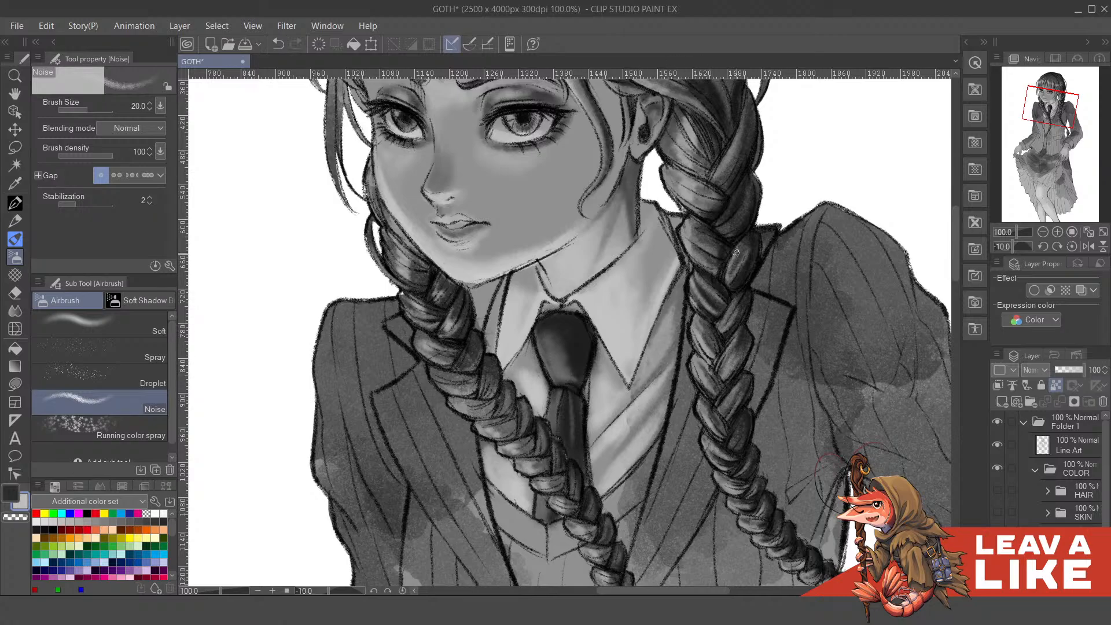
{"action": "scroll", "coordinate": [761, 257], "scroll_direction": "down", "scroll_amount": 3}
{"action": "key", "text": "h"}
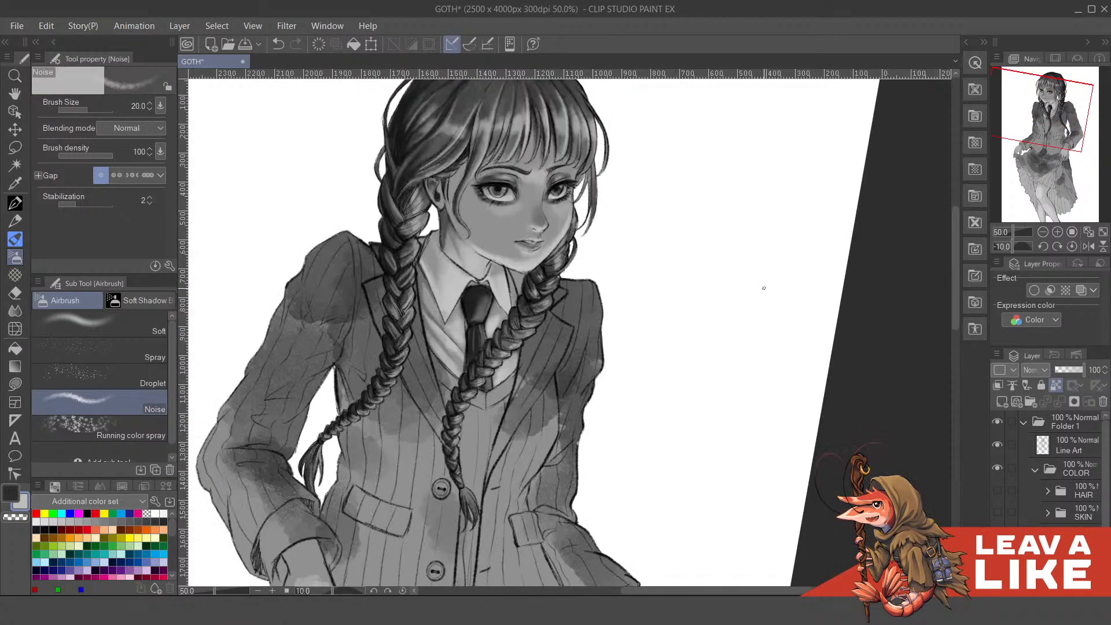
- Try a shirt stroke below the collar and a dark sampled stroke beside the tie knot, undoing both
{"action": "scroll", "coordinate": [453, 281], "scroll_direction": "up", "scroll_amount": 2}
{"action": "left_click_drag", "start_coordinate": [492, 379], "coordinate": [493, 433]}
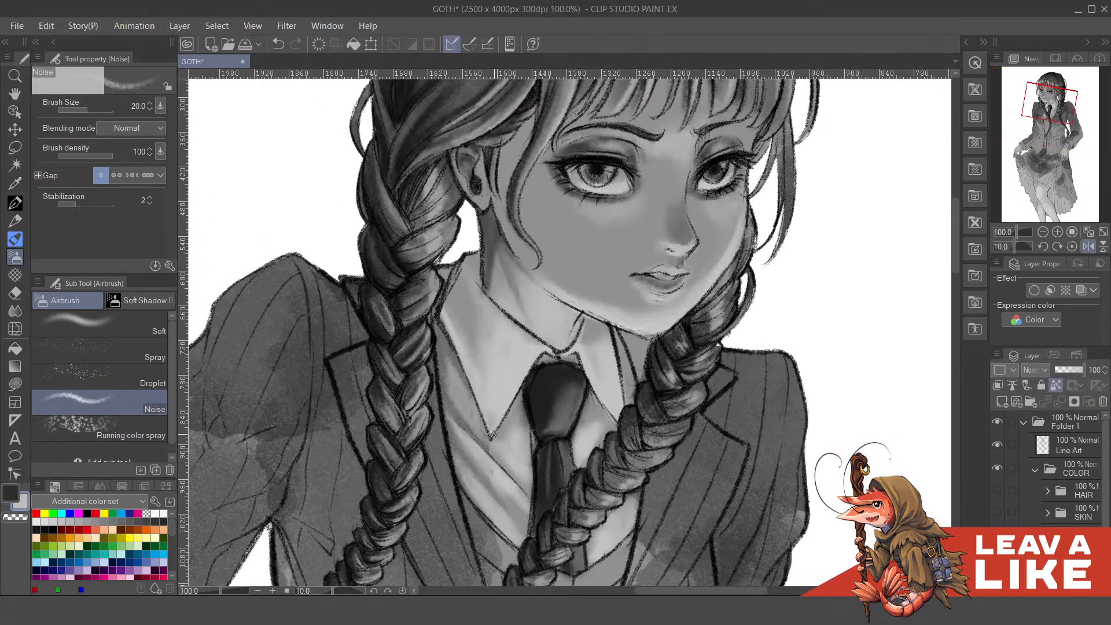
{"action": "key", "text": "ctrl+z"}
{"action": "left_click", "coordinate": [531, 421], "text": "alt"}
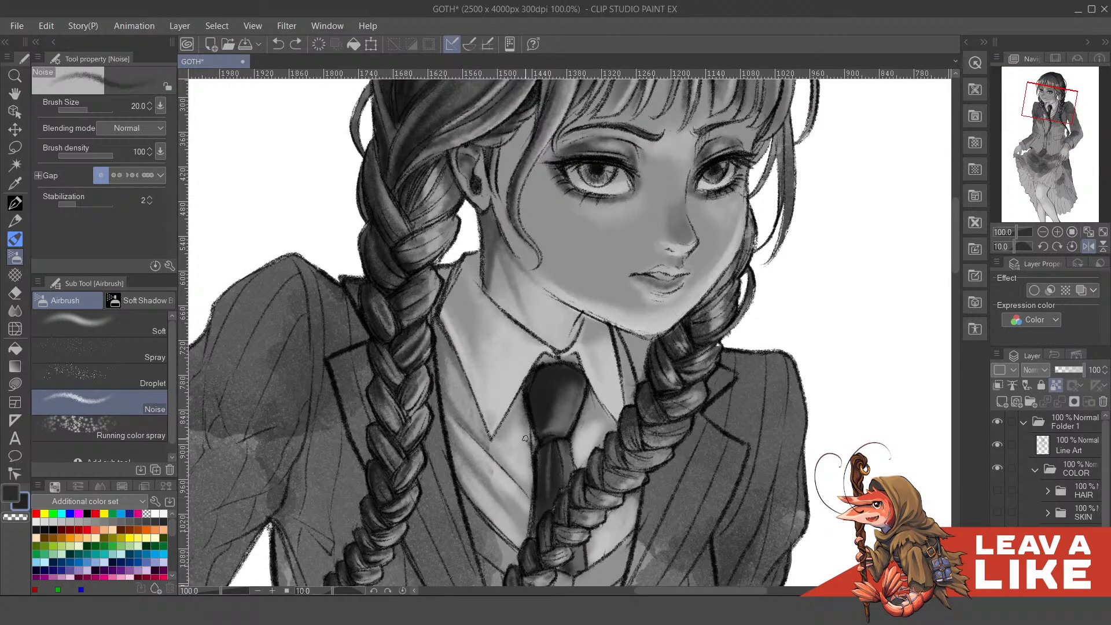
{"action": "mouse_move", "coordinate": [532, 444]}
{"action": "left_mouse_down"}
{"action": "mouse_move", "coordinate": [518, 434]}
{"action": "mouse_move", "coordinate": [526, 443]}
{"action": "mouse_move", "coordinate": [532, 433]}
{"action": "left_mouse_up"}
{"action": "key", "text": "ctrl+z"}
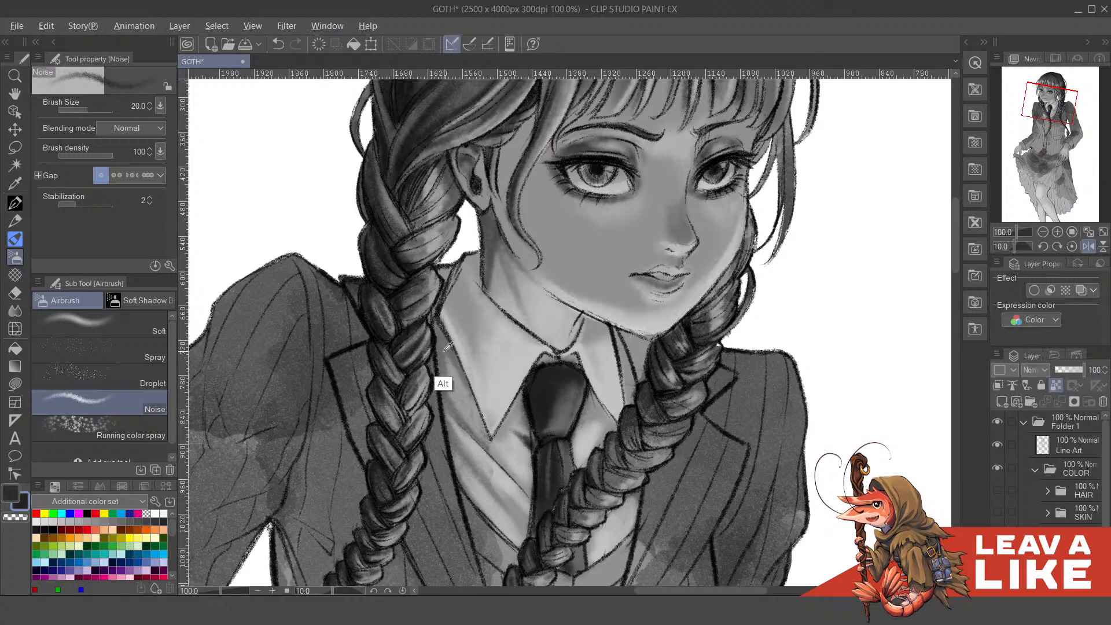
- Sample greys around the collar and tie, touch up the tie knot, and mirror the canvas back
{"action": "left_click", "coordinate": [447, 347], "text": "alt"}
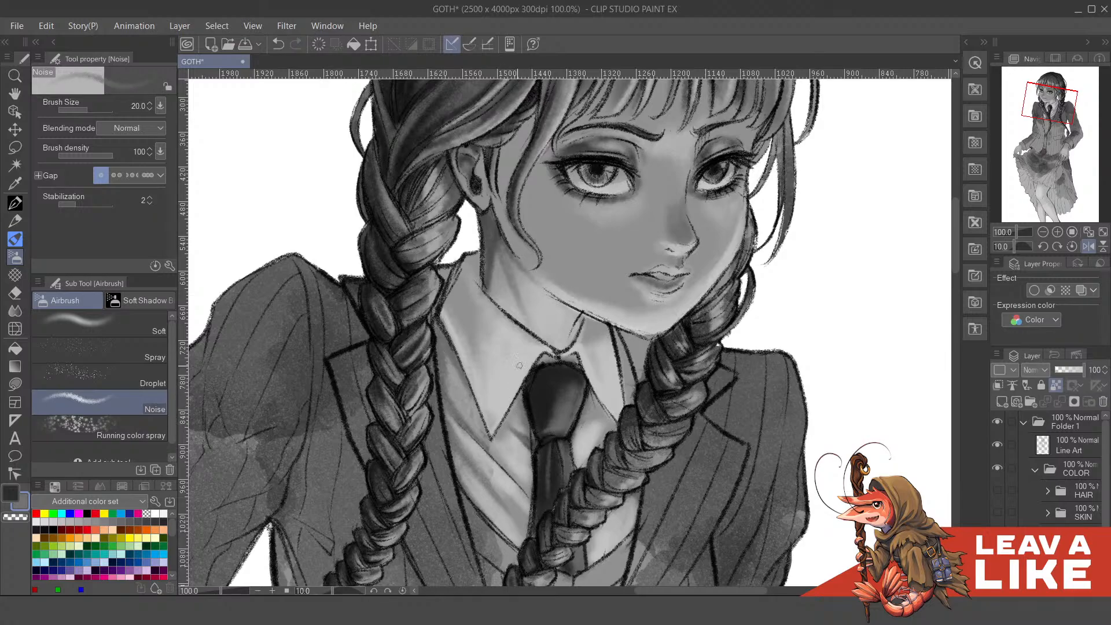
{"action": "left_click", "coordinate": [530, 382], "text": "alt"}
{"action": "key", "text": "alt"}
{"action": "left_click", "coordinate": [557, 426], "text": "alt"}
{"action": "mouse_move", "coordinate": [581, 371]}
{"action": "left_mouse_down"}
{"action": "mouse_move", "coordinate": [546, 371]}
{"action": "mouse_move", "coordinate": [573, 379]}
{"action": "left_mouse_up"}
{"action": "key", "text": "h"}
{"action": "scroll", "coordinate": [677, 286], "scroll_direction": "down", "scroll_amount": 2}
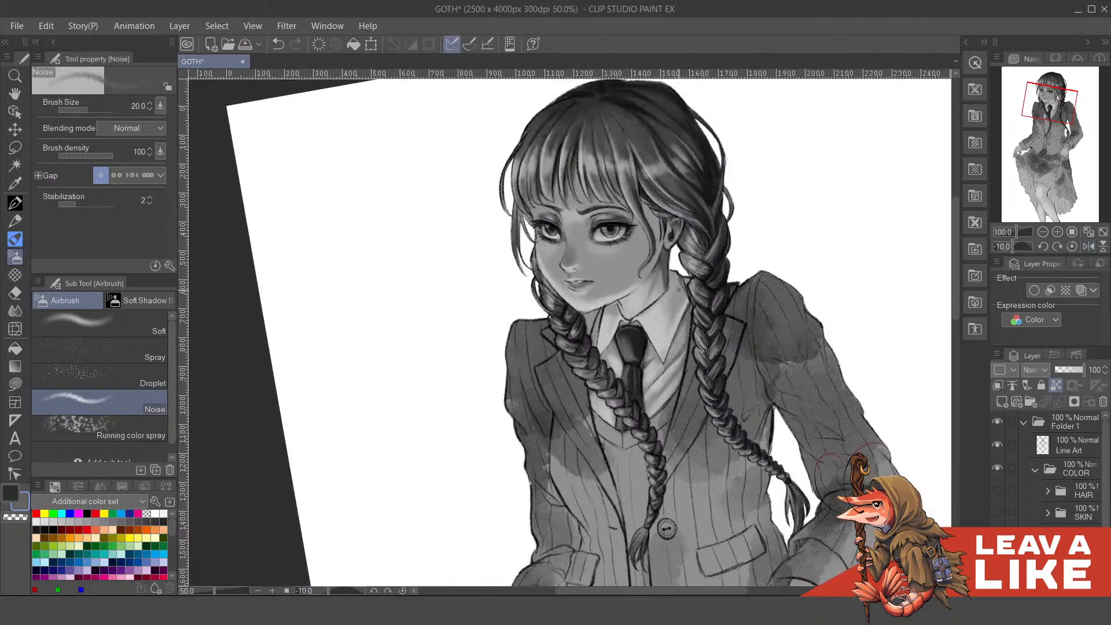
- Rotate the canvas view to -5 degrees and examine the shirt and tie shading against the whole figure
{"action": "key", "text": "asciicircum"}
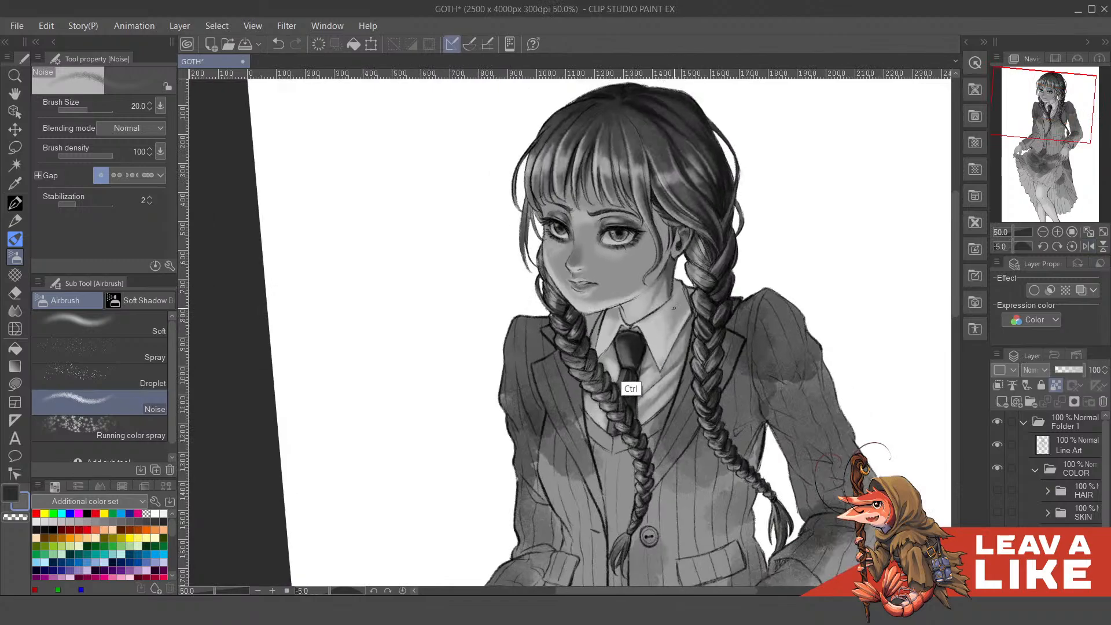
{"action": "scroll", "coordinate": [631, 385], "scroll_direction": "up", "scroll_amount": 2}
{"action": "left_click_drag", "start_coordinate": [596, 498], "coordinate": [579, 455]}
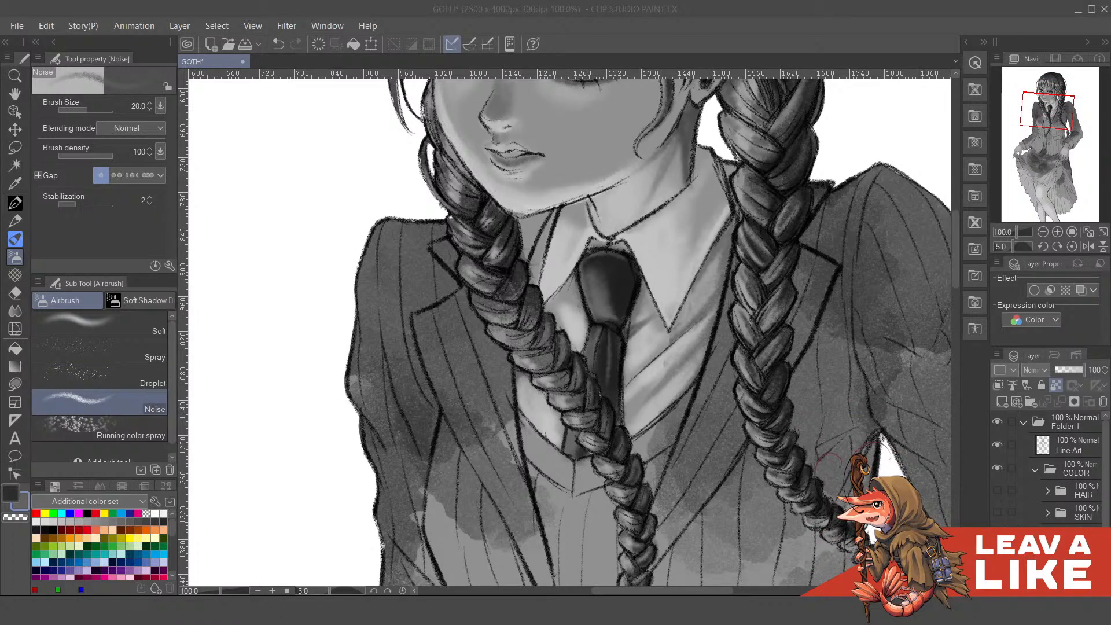
{"action": "left_click", "coordinate": [678, 287]}
{"action": "key", "text": "ctrl+minus"}
{"action": "key", "text": "ctrl+minus"}
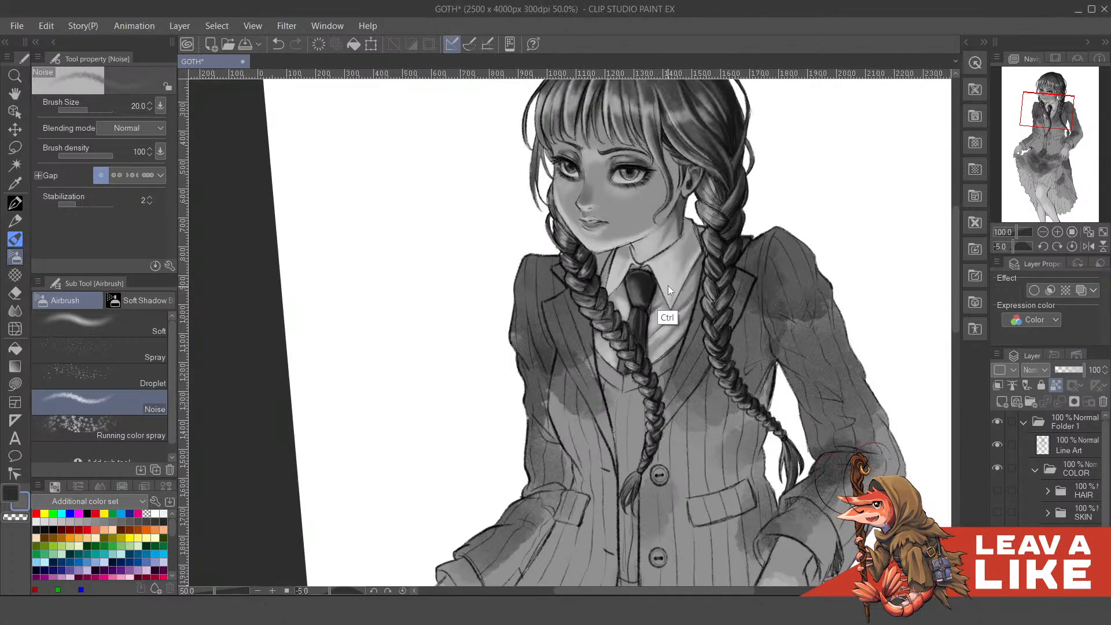
{"action": "key", "text": "ctrl+minus"}
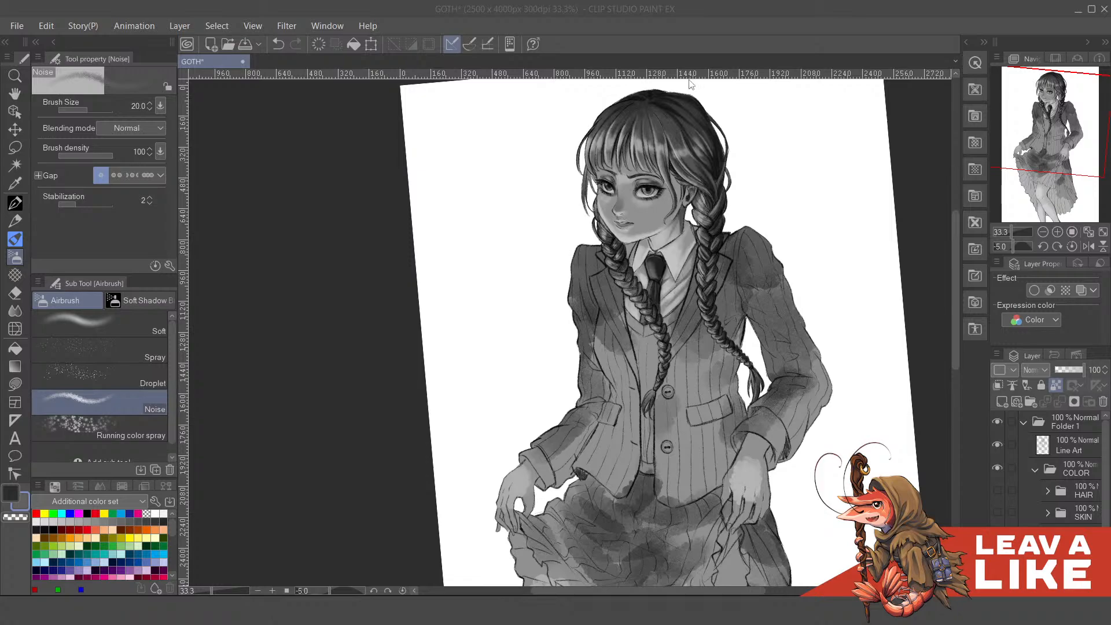
- Undo and redraw light strokes on the shirt fold below the collar point, and swap to the darker colour
{"action": "scroll", "coordinate": [686, 279], "scroll_direction": "up", "scroll_amount": 3}
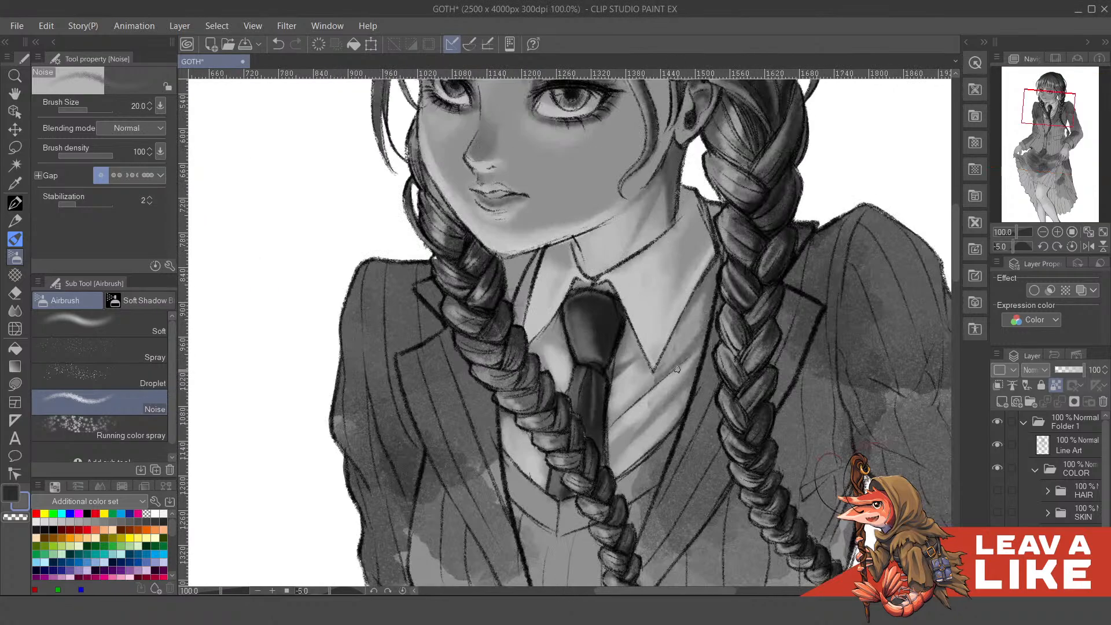
{"action": "left_click_drag", "start_coordinate": [662, 376], "coordinate": [680, 330]}
{"action": "key", "text": "ctrl+z"}
{"action": "left_click_drag", "start_coordinate": [663, 383], "coordinate": [679, 319]}
{"action": "left_click_drag", "start_coordinate": [652, 386], "coordinate": [670, 337]}
{"action": "scroll", "coordinate": [638, 385], "scroll_direction": "down", "scroll_amount": 1}
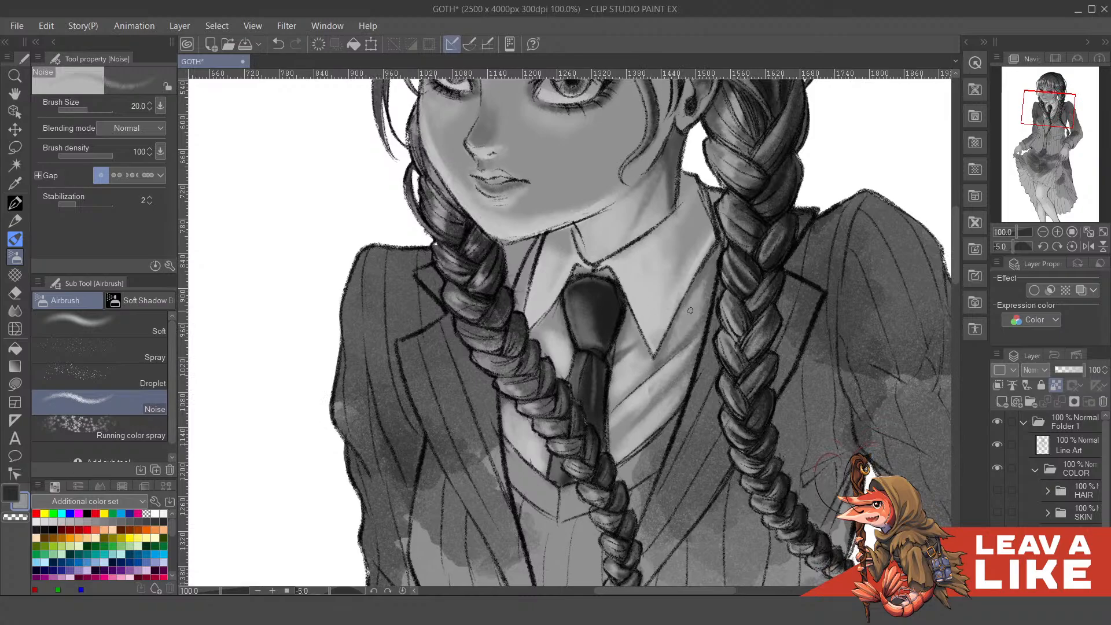
{"action": "key", "text": "x"}
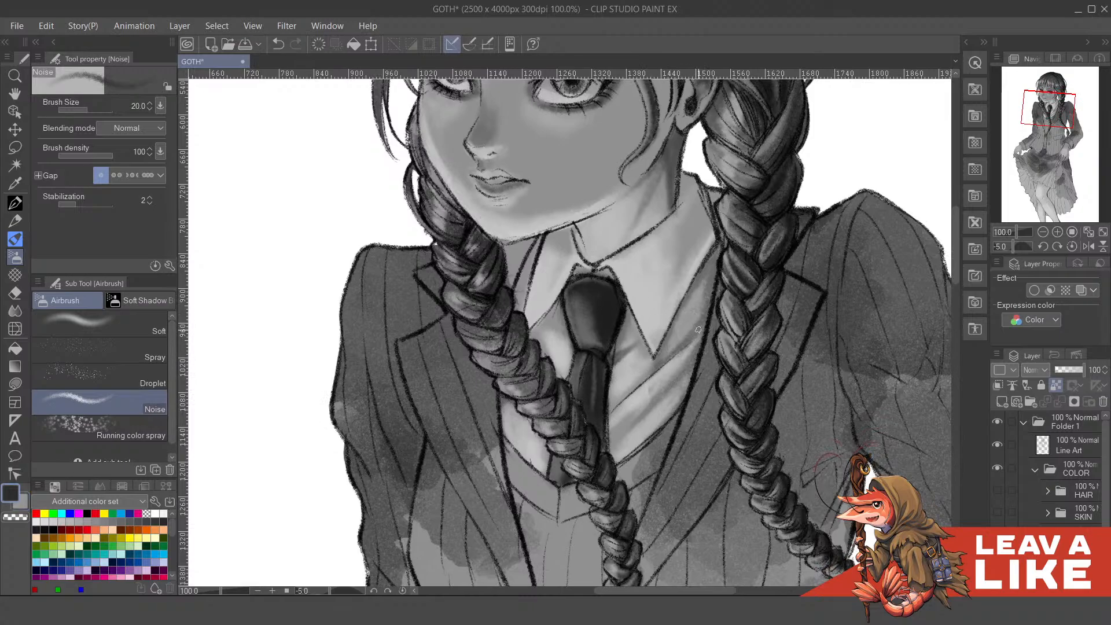
- Swap to the light colour, choose white in the Color Wheel, and paint a highlight on the shirt beside the collar point
{"action": "key", "text": "x"}
{"action": "key", "text": "q"}
{"action": "left_click", "coordinate": [666, 337]}
{"action": "left_click_drag", "start_coordinate": [680, 288], "coordinate": [652, 258]}
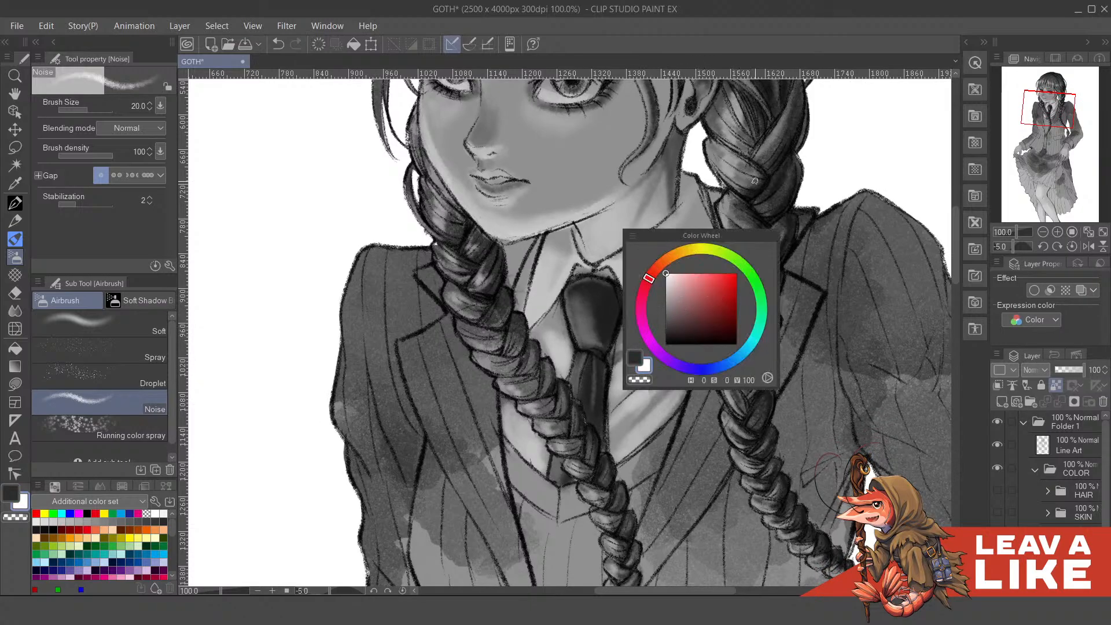
{"action": "key", "text": "q"}
{"action": "left_click_drag", "start_coordinate": [664, 353], "coordinate": [684, 325]}
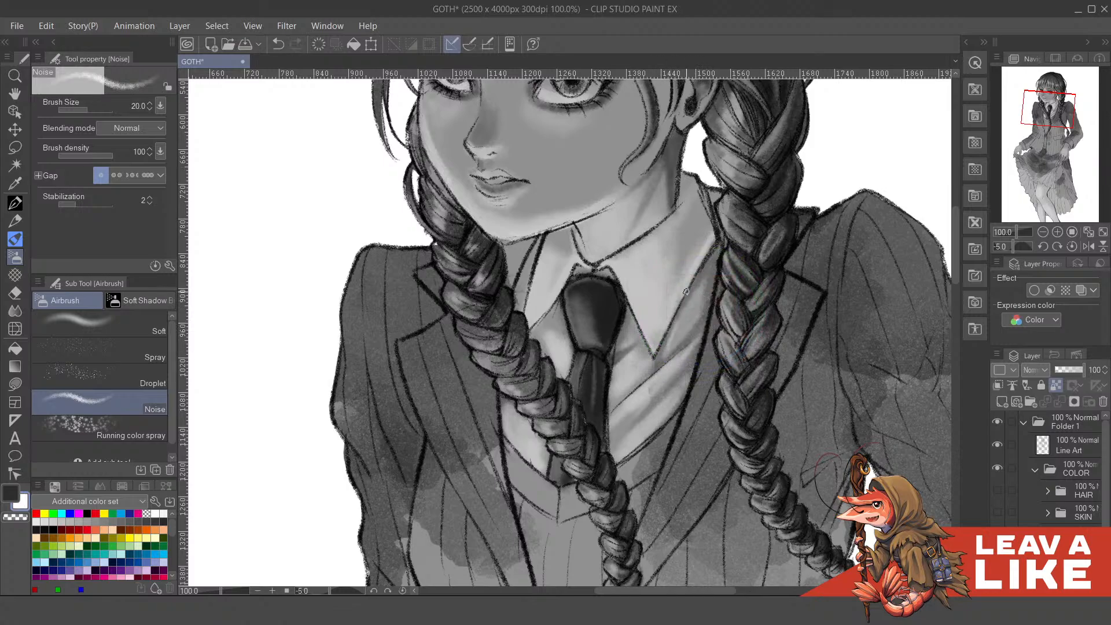
- Paint white highlights along the collar's edges beside the tie knot and around its point, undoing the first stroke
{"action": "left_click_drag", "start_coordinate": [619, 269], "coordinate": [654, 350]}
{"action": "key", "text": "ctrl+z"}
{"action": "mouse_move", "coordinate": [630, 299]}
{"action": "left_mouse_down"}
{"action": "mouse_move", "coordinate": [655, 342]}
{"action": "mouse_move", "coordinate": [687, 266]}
{"action": "mouse_move", "coordinate": [666, 324]}
{"action": "mouse_move", "coordinate": [668, 288]}
{"action": "left_mouse_up"}
{"action": "left_click_drag", "start_coordinate": [647, 337], "coordinate": [651, 326]}
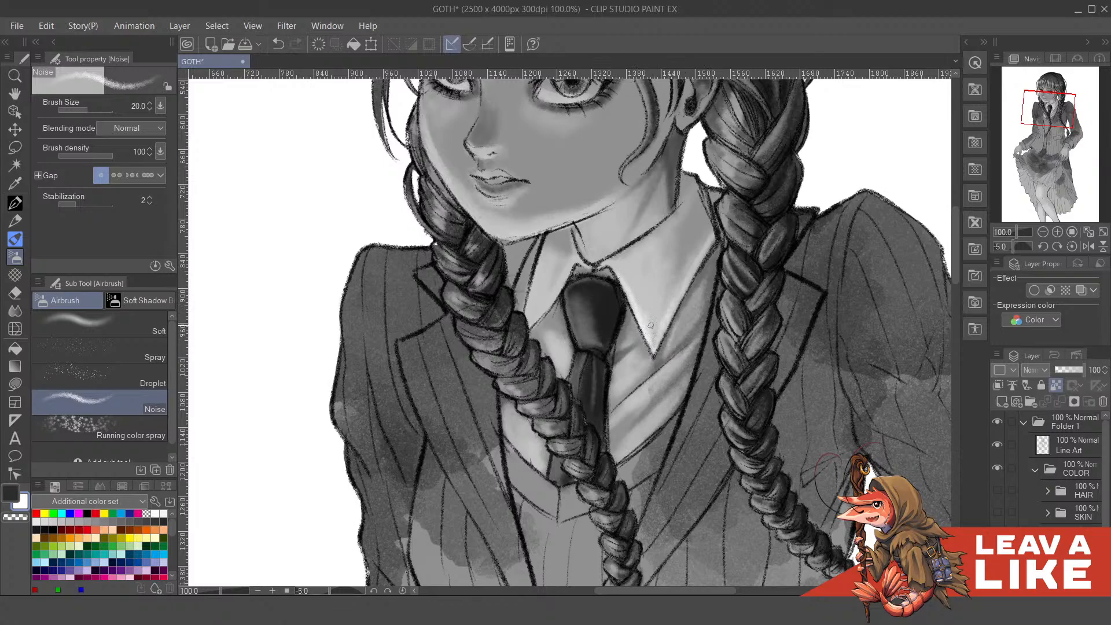
{"action": "left_click_drag", "start_coordinate": [645, 278], "coordinate": [652, 318]}
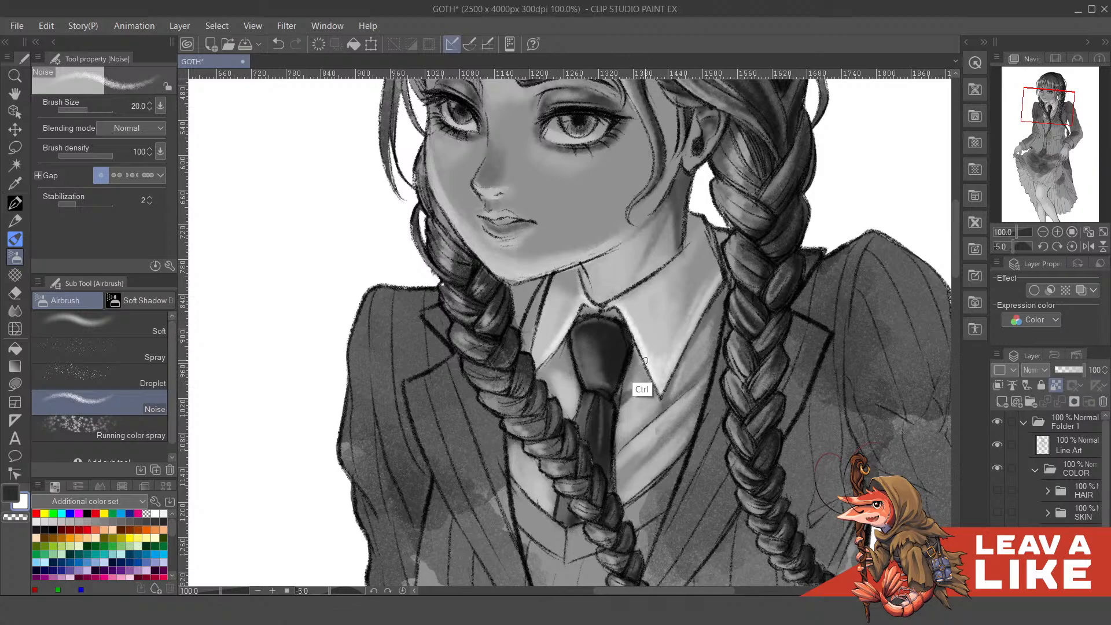
{"action": "left_click_drag", "start_coordinate": [652, 380], "coordinate": [648, 359]}
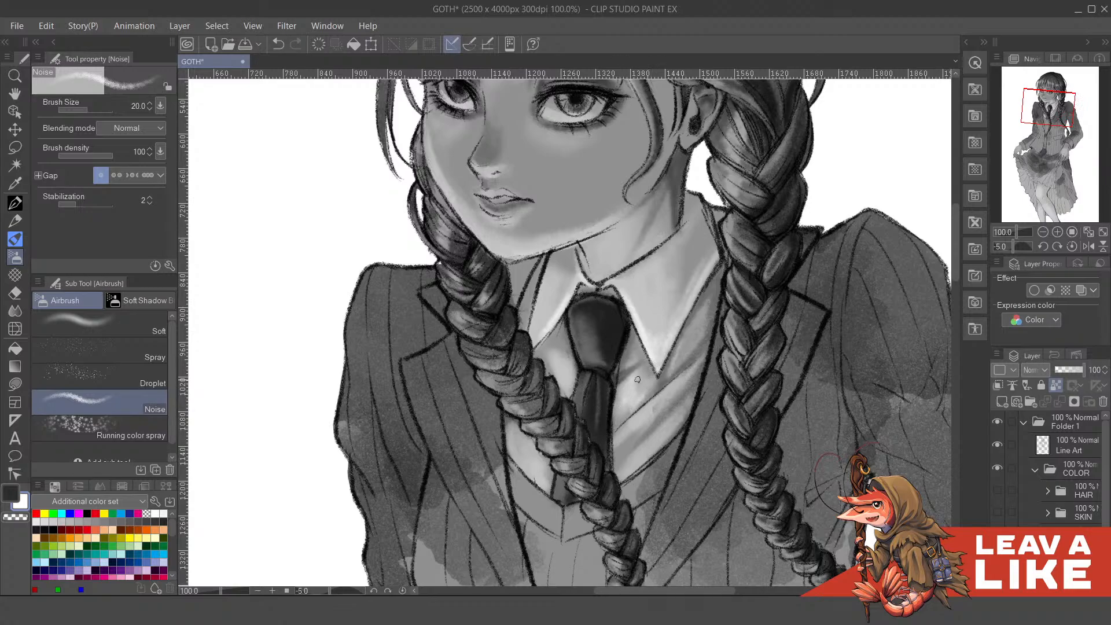
- Brush white highlights along the diagonal shirt folds beside the tie and down to the vest neckline on both sides
{"action": "left_click_drag", "start_coordinate": [642, 415], "coordinate": [716, 324]}
{"action": "left_click_drag", "start_coordinate": [667, 381], "coordinate": [688, 345]}
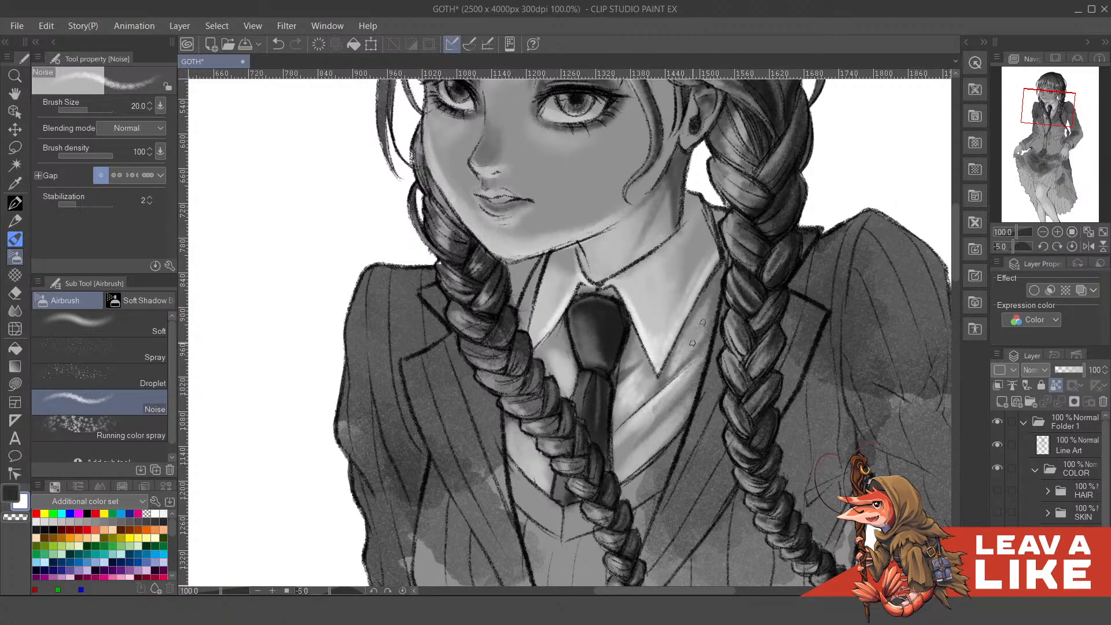
{"action": "left_click_drag", "start_coordinate": [650, 378], "coordinate": [667, 379]}
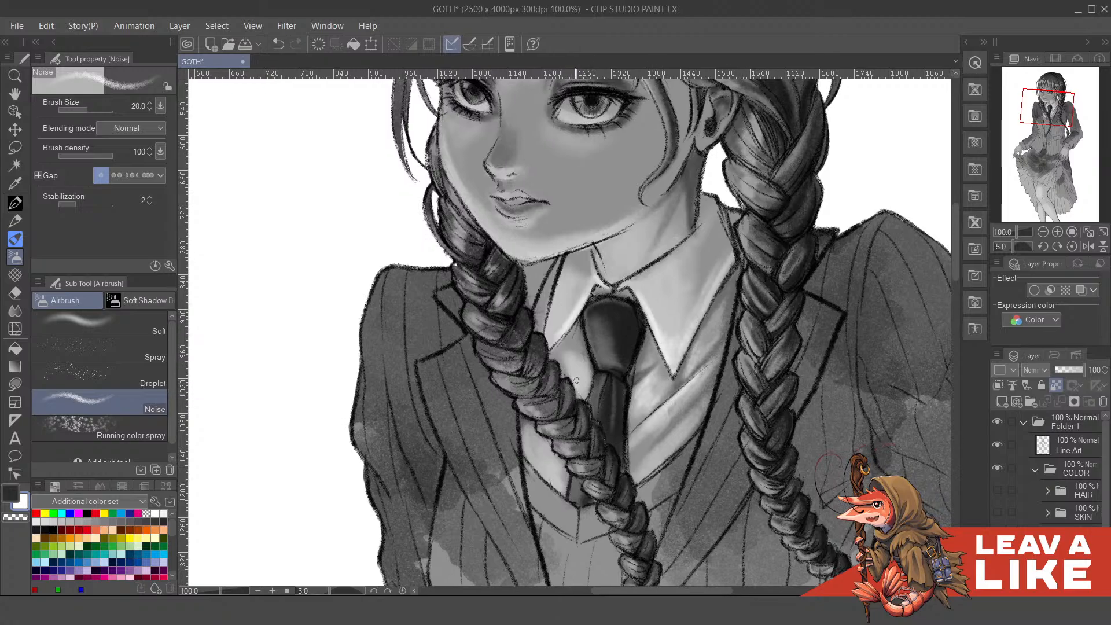
{"action": "scroll", "coordinate": [598, 391], "scroll_direction": "down", "scroll_amount": 1}
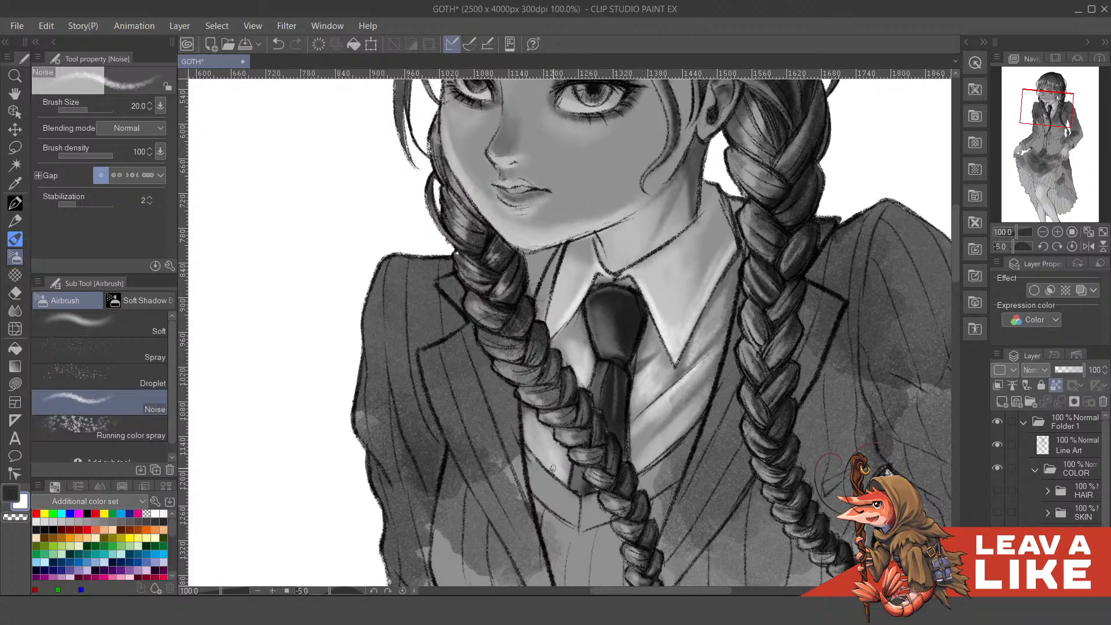
{"action": "mouse_move", "coordinate": [553, 469]}
{"action": "left_mouse_down"}
{"action": "mouse_move", "coordinate": [527, 436]}
{"action": "mouse_move", "coordinate": [561, 445]}
{"action": "left_mouse_up"}
{"action": "left_click_drag", "start_coordinate": [647, 462], "coordinate": [699, 423]}
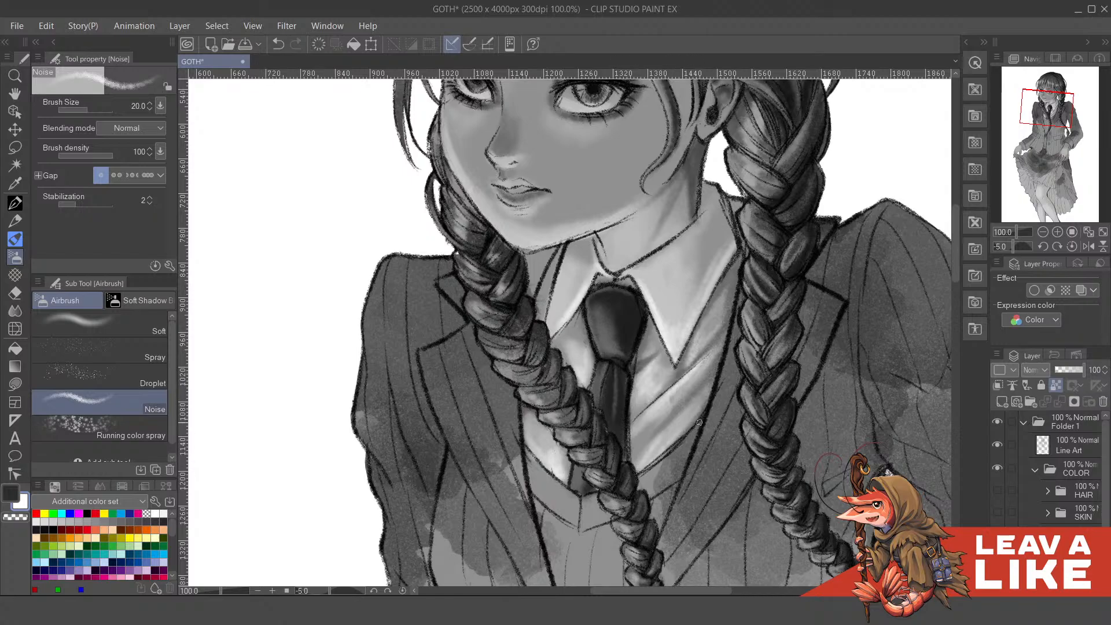
{"action": "left_click_drag", "start_coordinate": [645, 458], "coordinate": [720, 379]}
- Mirror the canvas horizontally and examine the collar, tie and jacket within the wider figure
{"action": "key", "text": "ctrl+minus"}
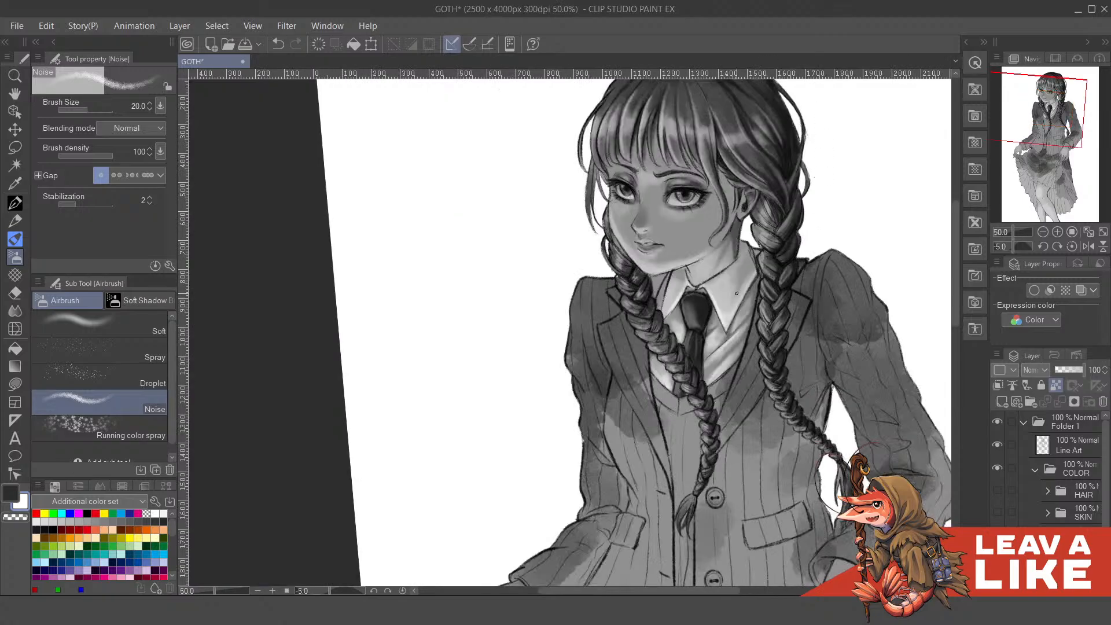
{"action": "key", "text": "h"}
{"action": "left_click_drag", "start_coordinate": [566, 350], "coordinate": [668, 355]}
{"action": "scroll", "coordinate": [660, 350], "scroll_direction": "down", "scroll_amount": 2}
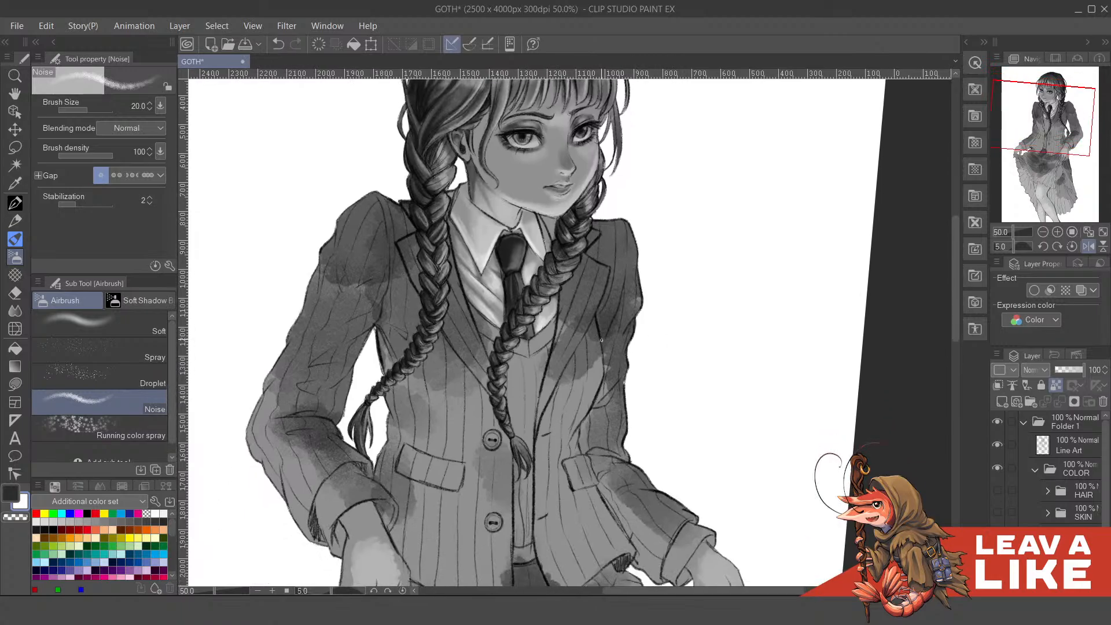
{"action": "scroll", "coordinate": [601, 340], "scroll_direction": "up", "scroll_amount": 1}
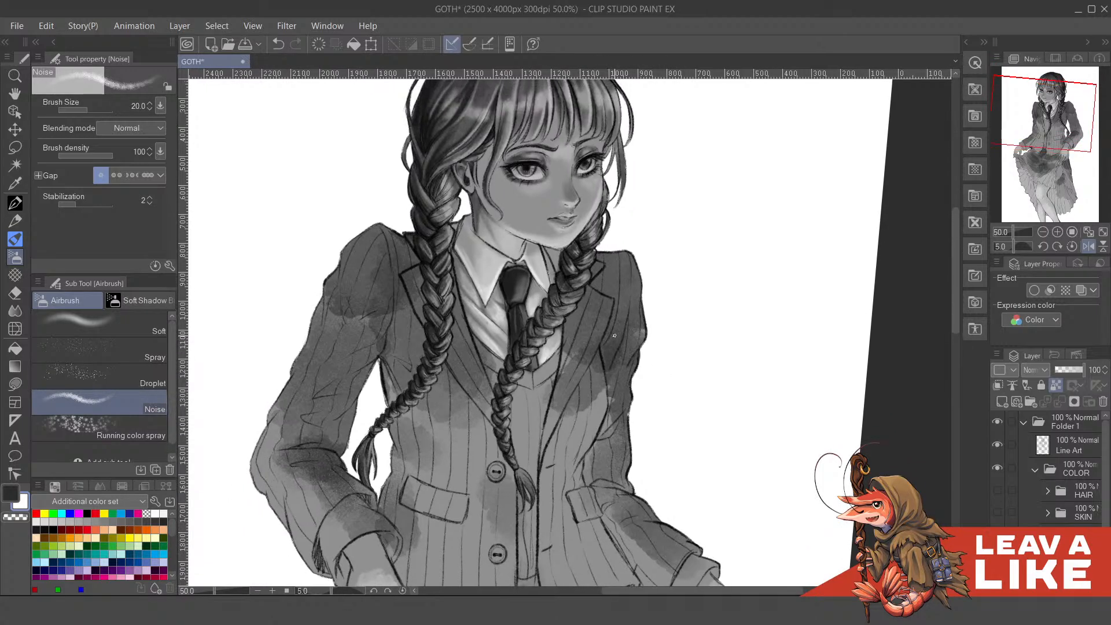
- Try a Gauze cloud stroke at size 500 on the jacket sleeve beside the lapel and undo it
{"action": "key", "text": "b"}
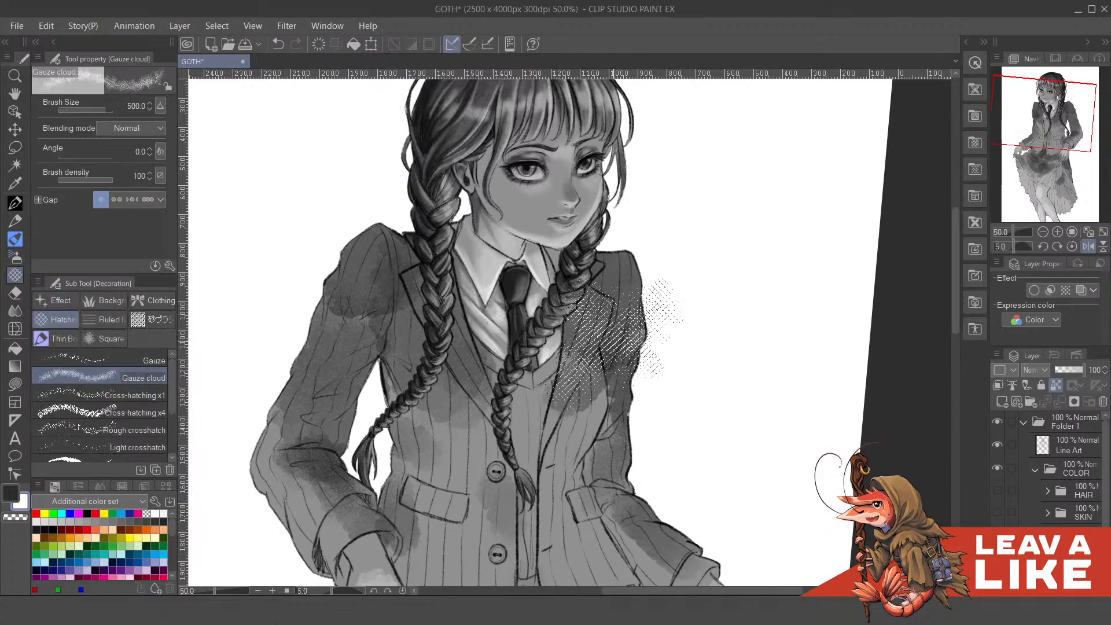
{"action": "key", "text": "b"}
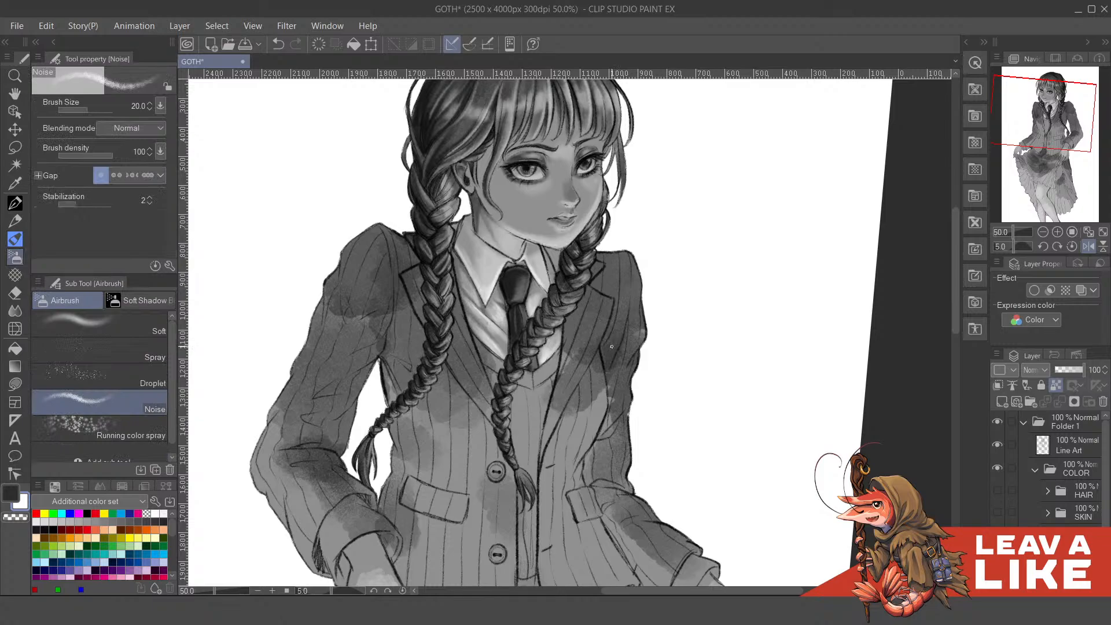
{"action": "key", "text": "b"}
{"action": "left_click_drag", "start_coordinate": [611, 347], "coordinate": [648, 324]}
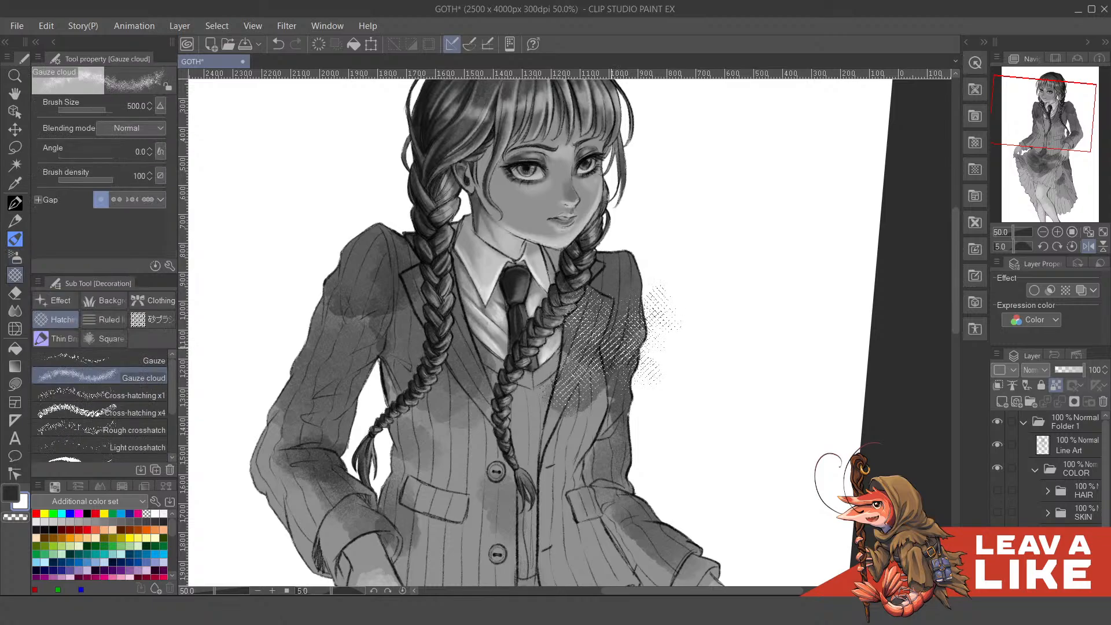
{"action": "key", "text": "ctrl+z"}
{"action": "key", "text": "b"}
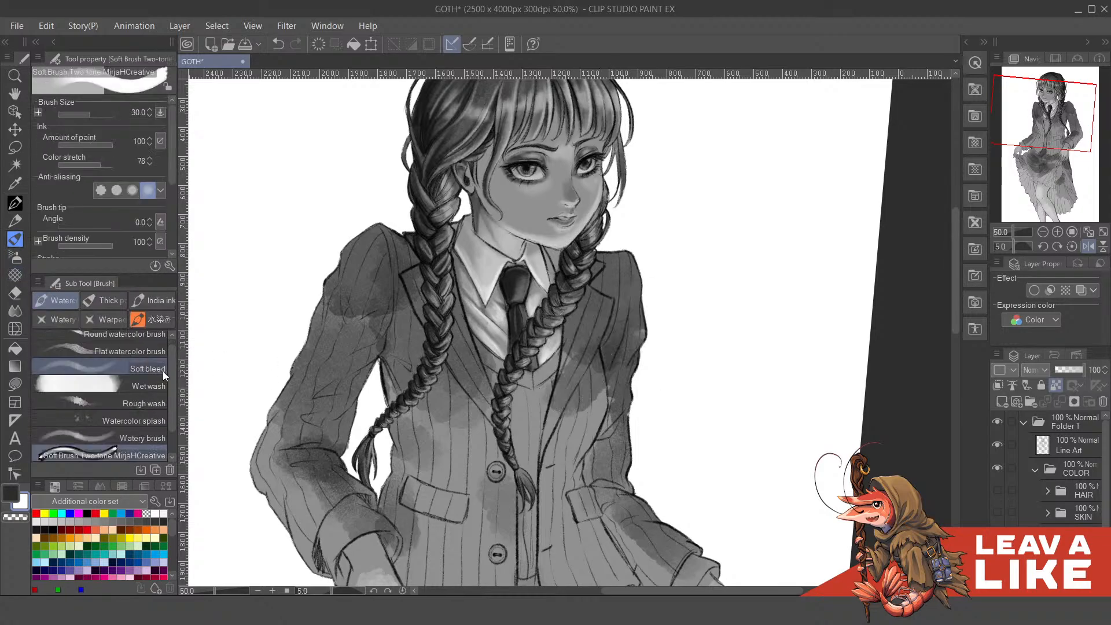
- Choose the Soft bleed watercolor brush after checking the Flat watercolor brush, try two size 17 strokes on the jacket sleeve, and undo them
{"action": "scroll", "coordinate": [169, 358], "scroll_direction": "up", "scroll_amount": 1}
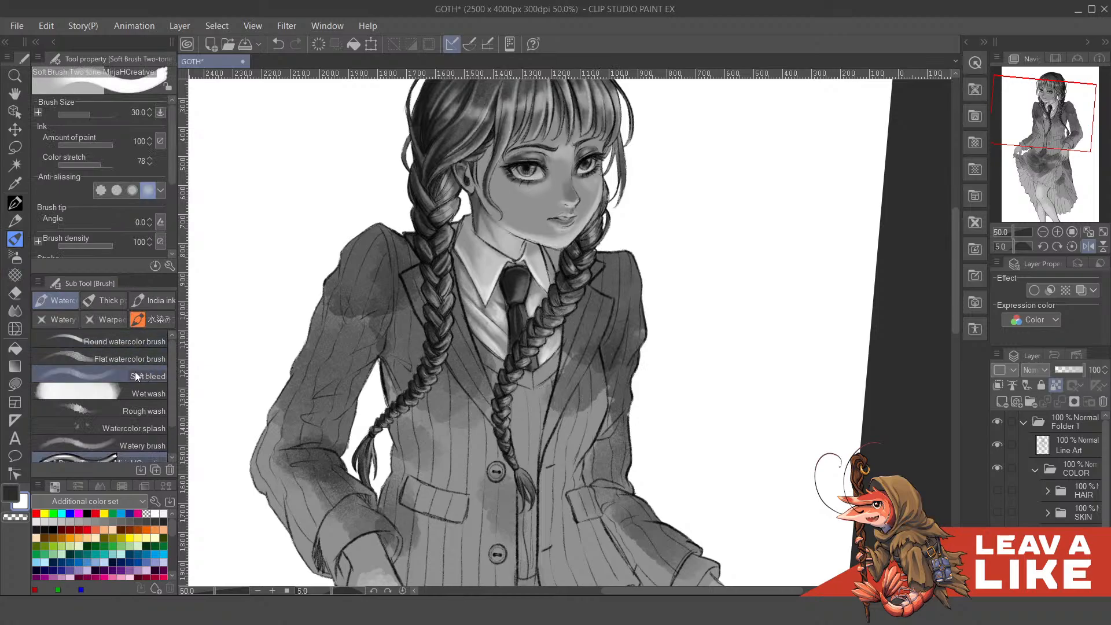
{"action": "left_click", "coordinate": [126, 358]}
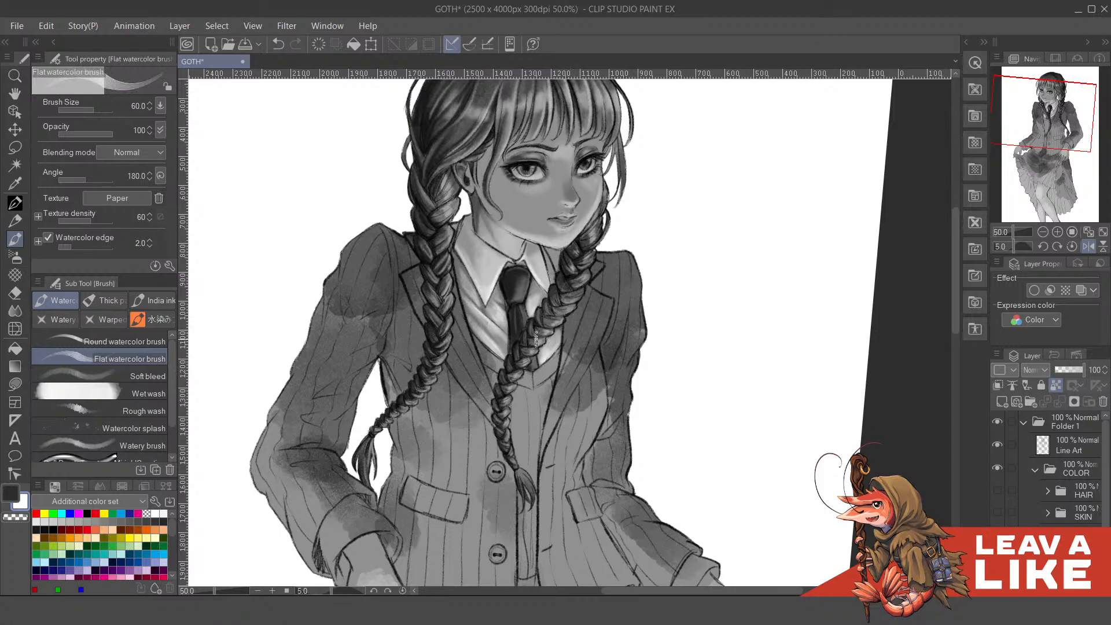
{"action": "left_click", "coordinate": [122, 375]}
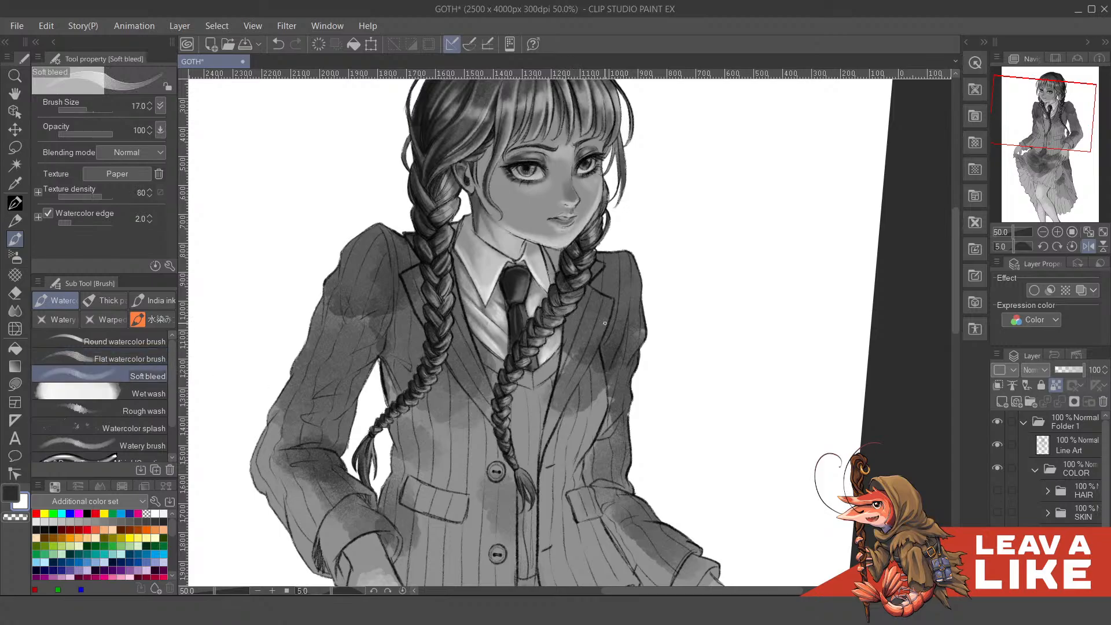
{"action": "scroll", "coordinate": [601, 383], "scroll_direction": "up", "scroll_amount": 3}
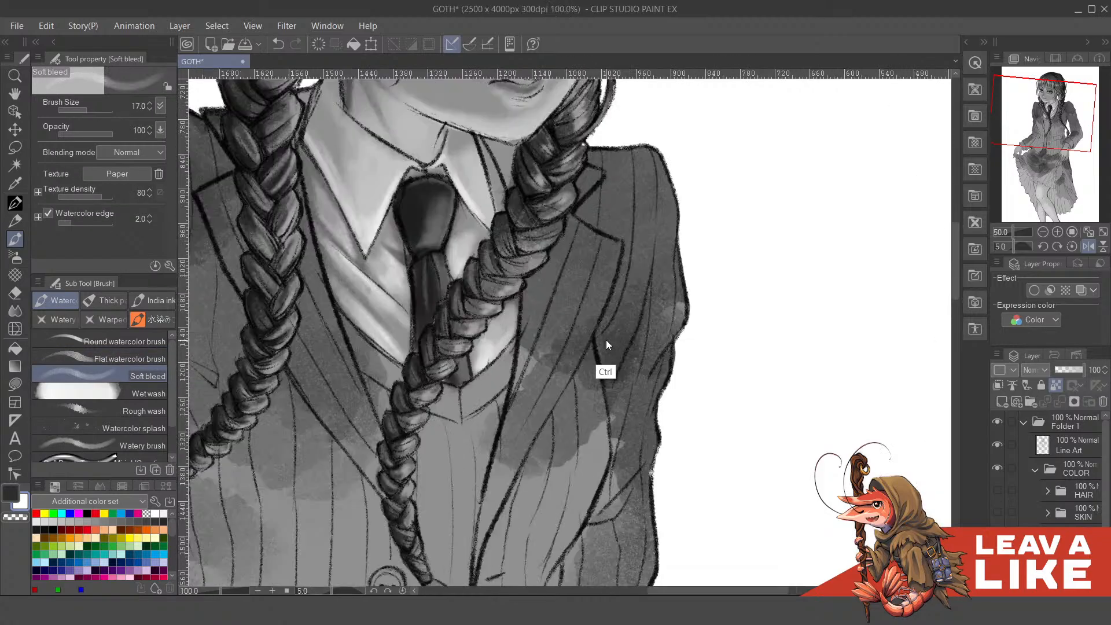
{"action": "left_click_drag", "start_coordinate": [603, 257], "coordinate": [579, 360]}
{"action": "key", "text": "ctrl+z"}
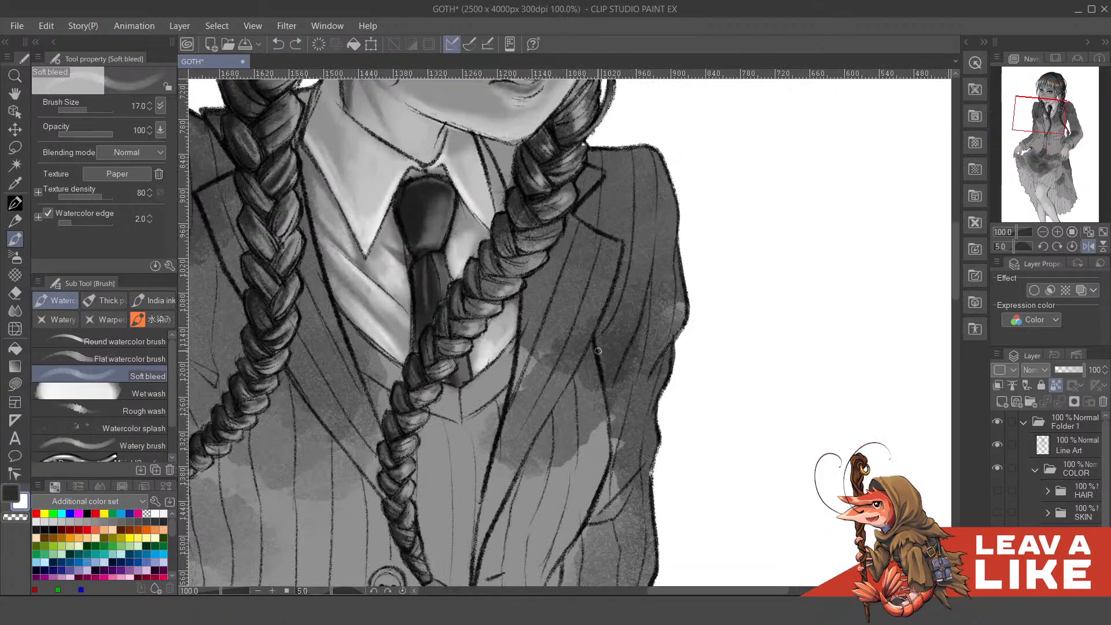
{"action": "mouse_move", "coordinate": [592, 305]}
{"action": "left_mouse_down"}
{"action": "mouse_move", "coordinate": [602, 324]}
{"action": "mouse_move", "coordinate": [633, 324]}
{"action": "mouse_move", "coordinate": [630, 336]}
{"action": "mouse_move", "coordinate": [628, 318]}
{"action": "left_mouse_up"}
{"action": "key", "text": "ctrl+z"}
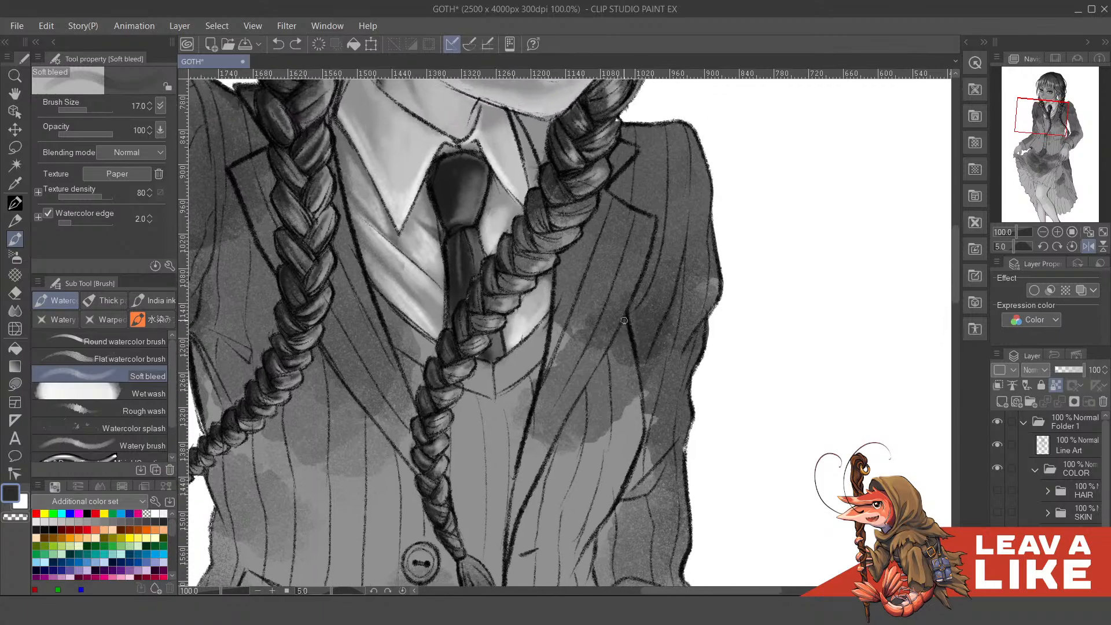
- Enlarge Soft bleed to size 30, try dark sleeve shading with it and the Round mixing brush, and undo the strokes
{"action": "key", "text": "bracketright"}
{"action": "key", "text": "bracketright"}
{"action": "key", "text": "bracketright"}
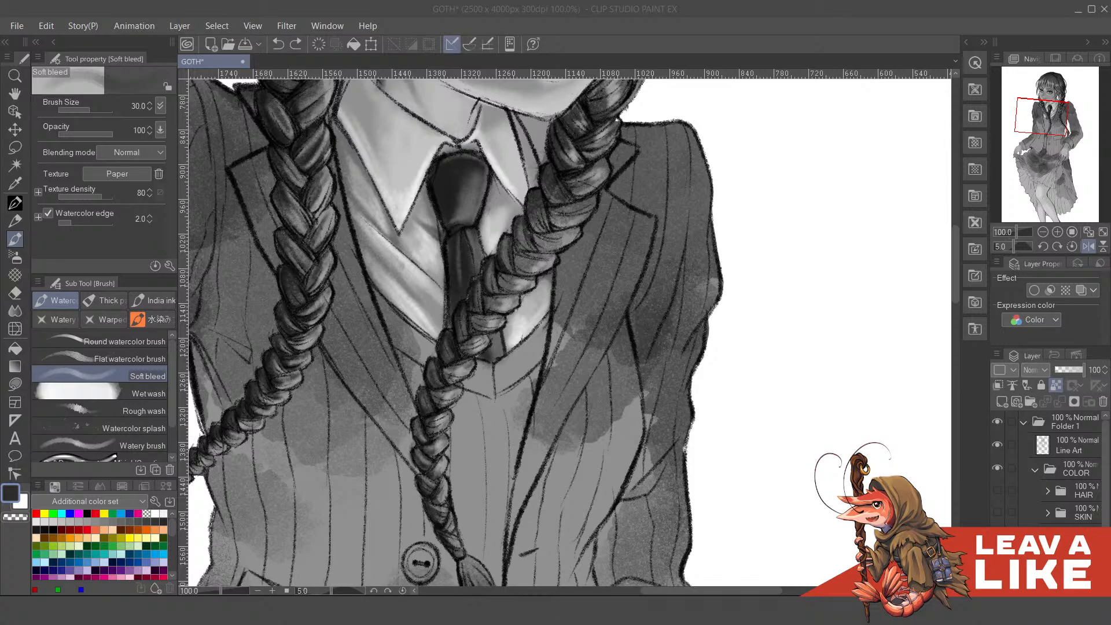
{"action": "left_click", "coordinate": [691, 48]}
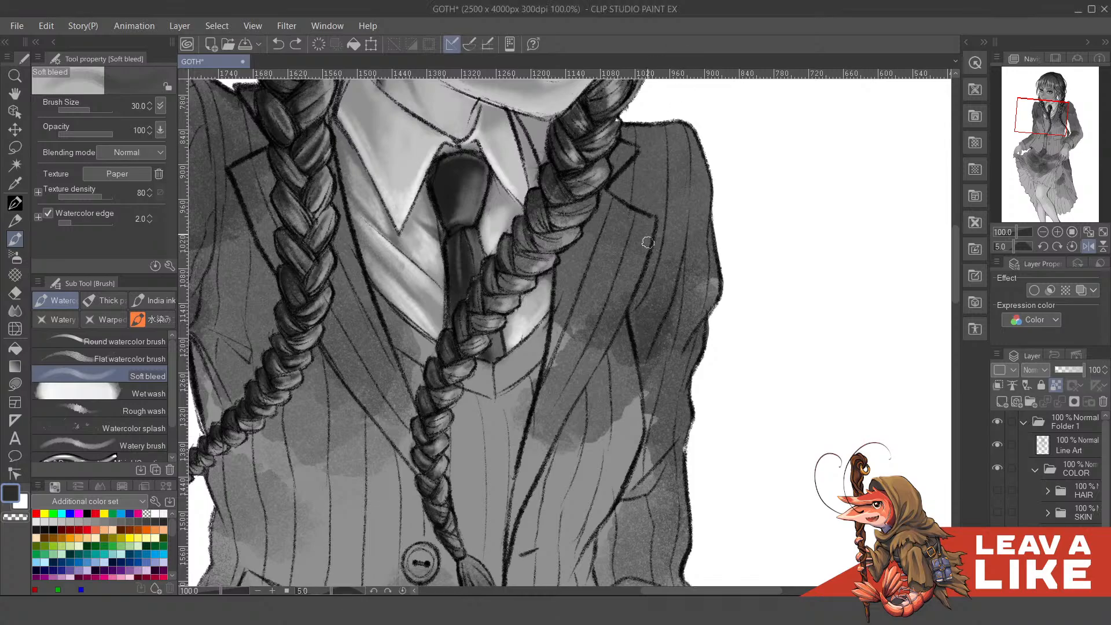
{"action": "left_click_drag", "start_coordinate": [718, 289], "coordinate": [675, 220]}
{"action": "left_click_drag", "start_coordinate": [663, 182], "coordinate": [629, 253]}
{"action": "mouse_move", "coordinate": [639, 123]}
{"action": "left_mouse_down"}
{"action": "mouse_move", "coordinate": [640, 208]}
{"action": "mouse_move", "coordinate": [634, 277]}
{"action": "left_mouse_up"}
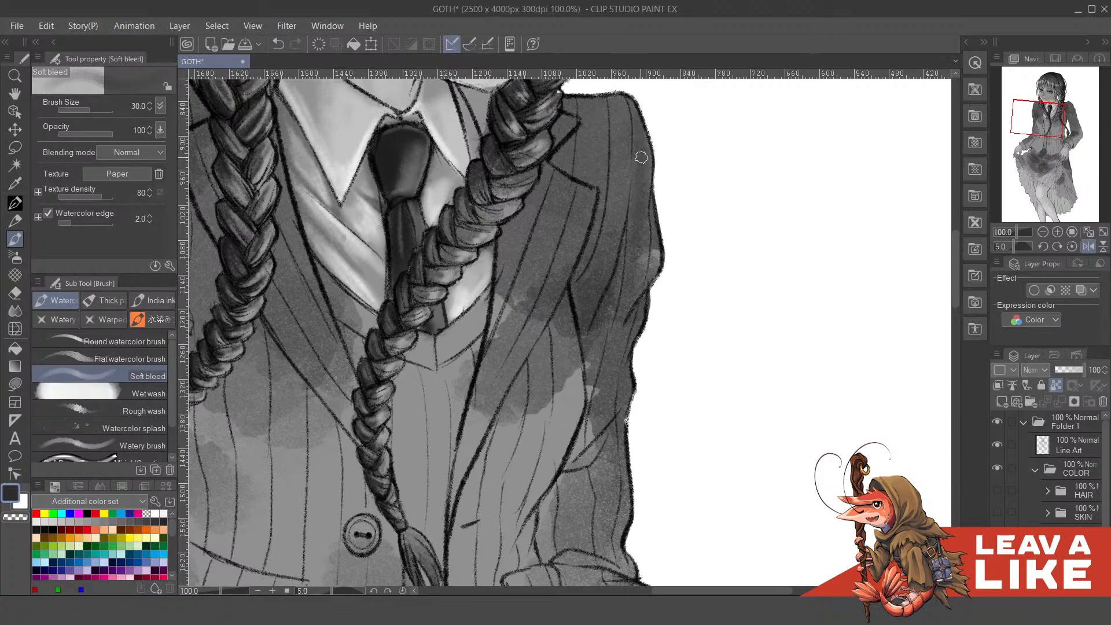
{"action": "key", "text": "ctrl+z"}
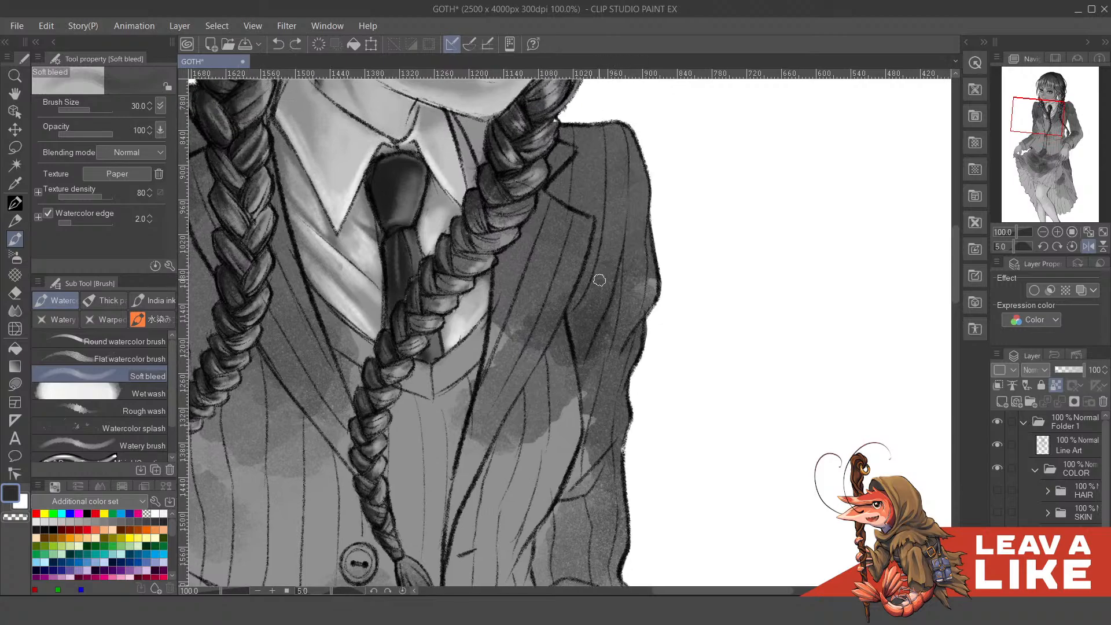
{"action": "left_click", "coordinate": [117, 296]}
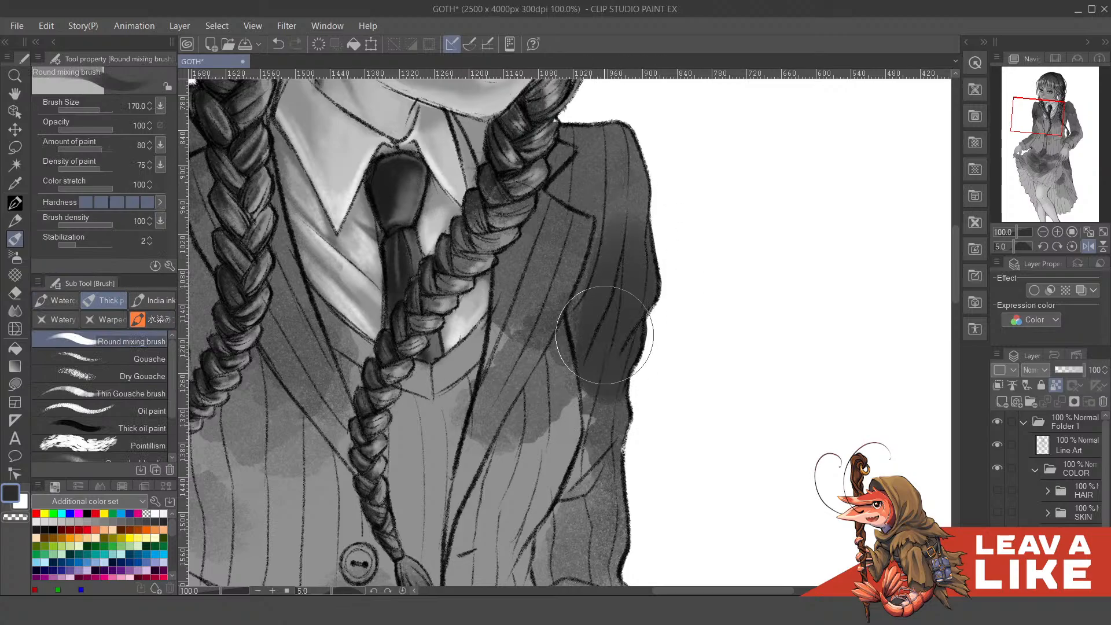
{"action": "left_click", "coordinate": [55, 307]}
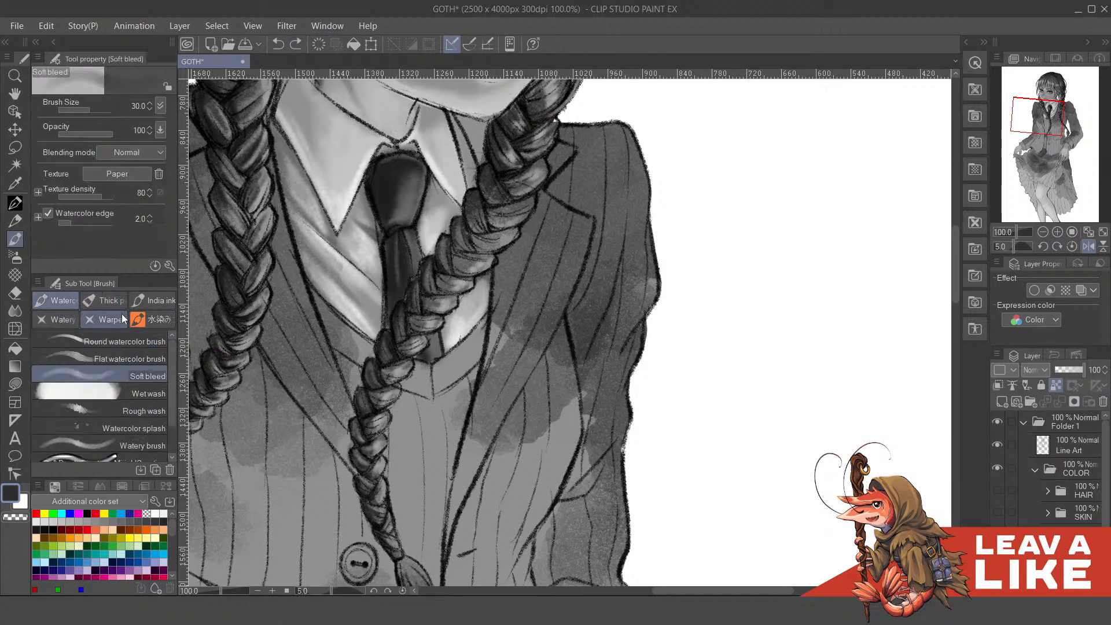
- Switch to the 鉛筆R pencil at size 50 and paint a dark band down the sleeve from shoulder to armpit
{"action": "key", "text": "p"}
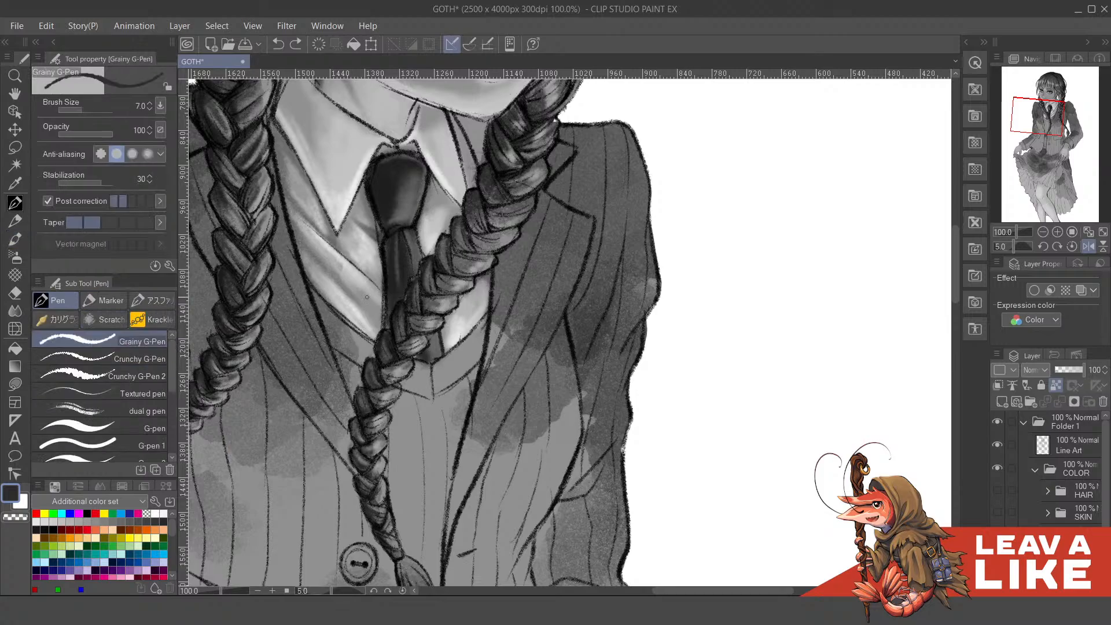
{"action": "key", "text": "p"}
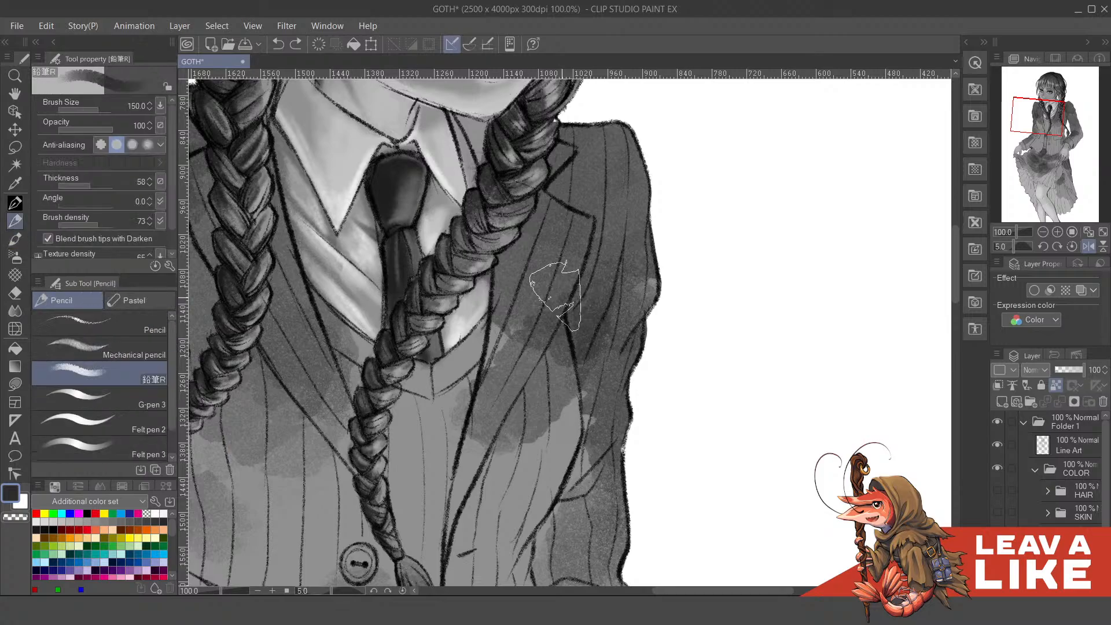
{"action": "key", "text": "bracketleft"}
{"action": "key", "text": "bracketleft"}
{"action": "key", "text": "bracketleft"}
{"action": "key", "text": "bracketleft"}
{"action": "key", "text": "bracketleft"}
{"action": "key", "text": "bracketleft"}
{"action": "left_click_drag", "start_coordinate": [613, 130], "coordinate": [589, 314]}
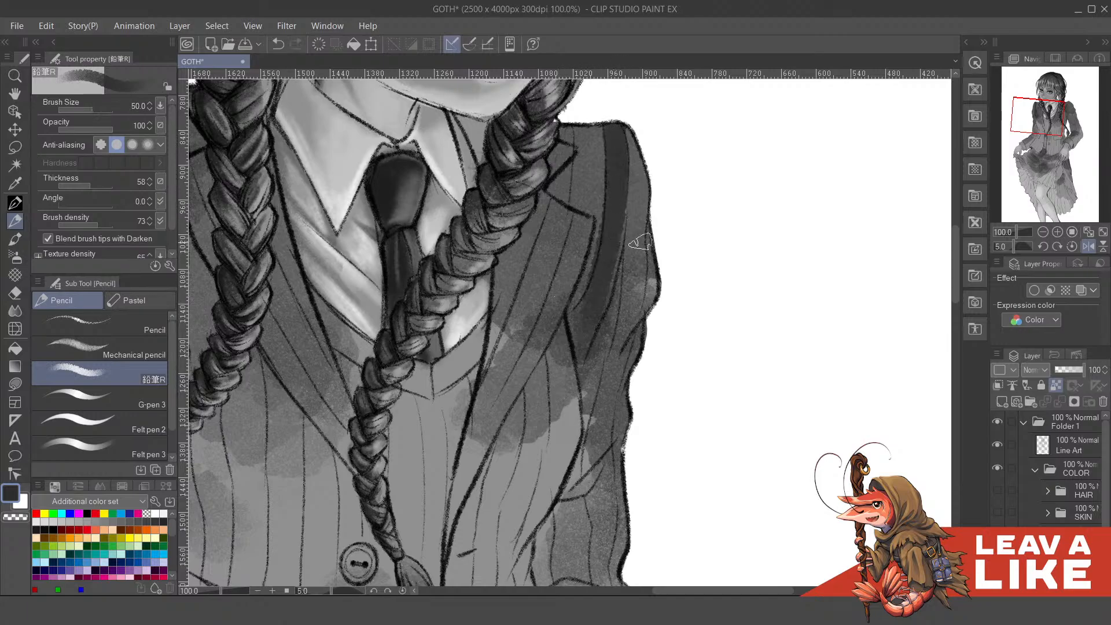
- Shade the sleeve's outer edge and the area below the dark band with the pencil, and mirror the canvas back
{"action": "mouse_move", "coordinate": [644, 294]}
{"action": "left_mouse_down"}
{"action": "mouse_move", "coordinate": [641, 219]}
{"action": "mouse_move", "coordinate": [641, 269]}
{"action": "left_mouse_up"}
{"action": "left_click_drag", "start_coordinate": [641, 199], "coordinate": [640, 278]}
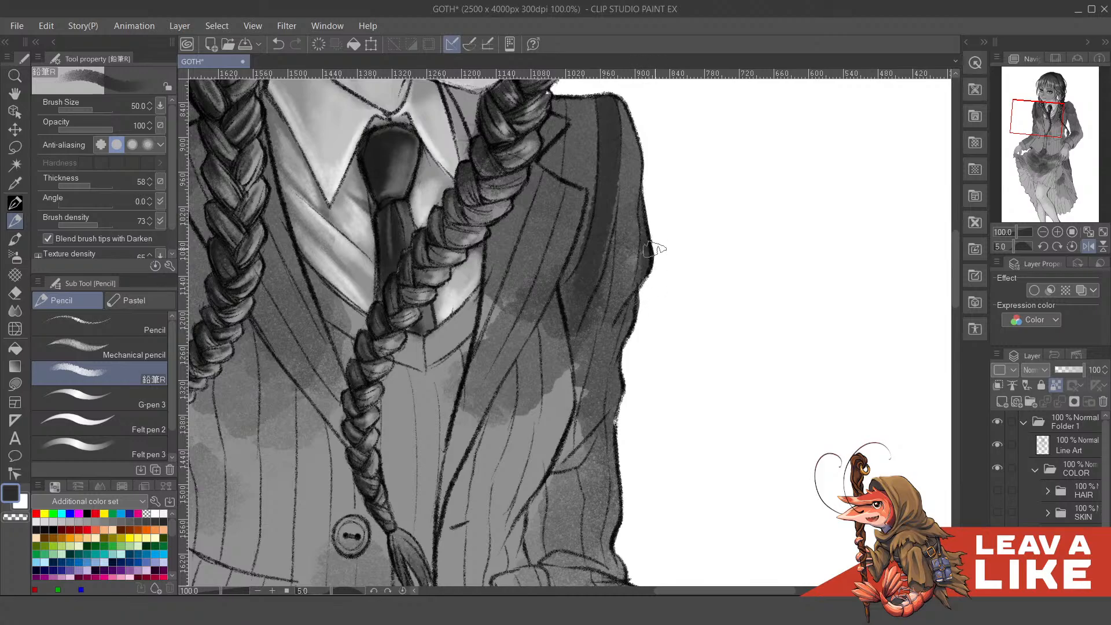
{"action": "mouse_move", "coordinate": [636, 332]}
{"action": "left_mouse_down"}
{"action": "mouse_move", "coordinate": [634, 309]}
{"action": "mouse_move", "coordinate": [611, 382]}
{"action": "left_mouse_up"}
{"action": "left_click_drag", "start_coordinate": [619, 246], "coordinate": [610, 294]}
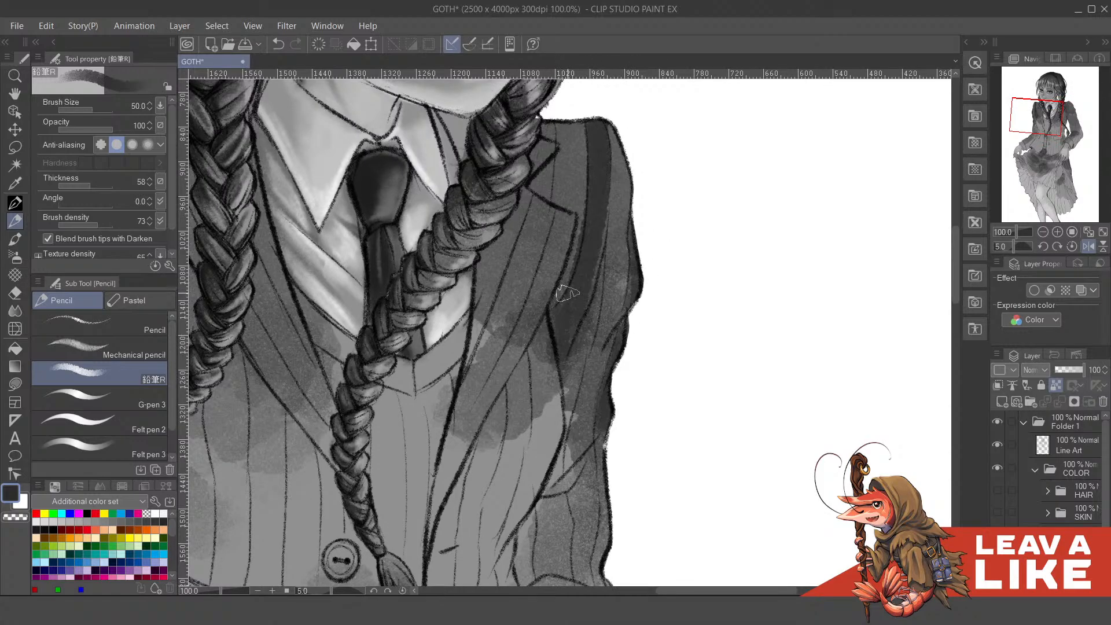
{"action": "scroll", "coordinate": [687, 211], "scroll_direction": "down", "scroll_amount": 3}
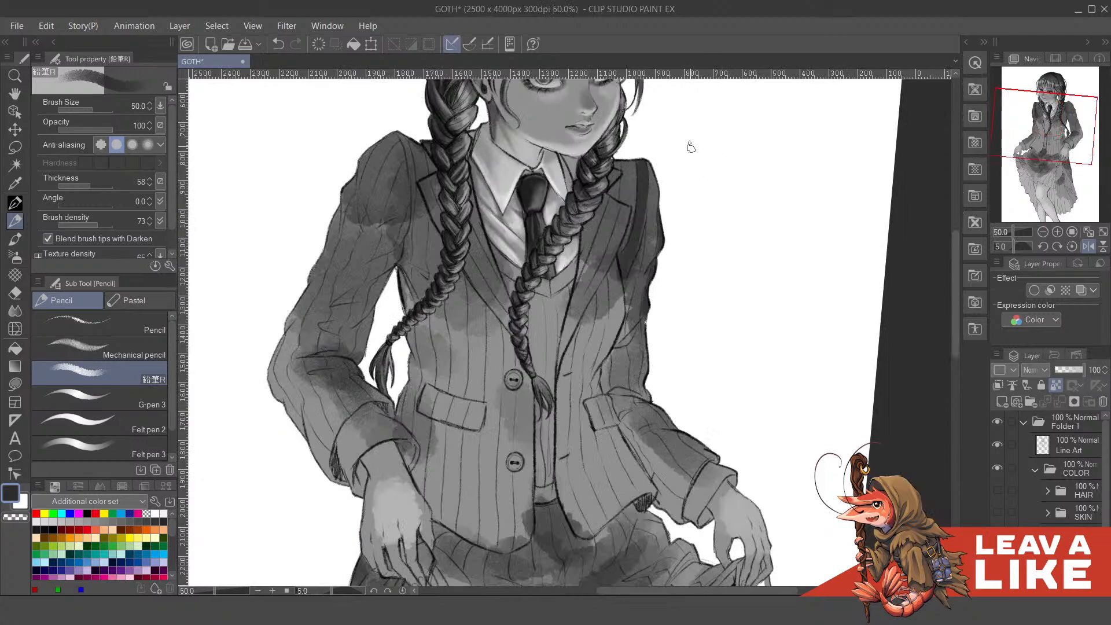
{"action": "key", "text": "h"}
{"action": "scroll", "coordinate": [537, 186], "scroll_direction": "up", "scroll_amount": 2}
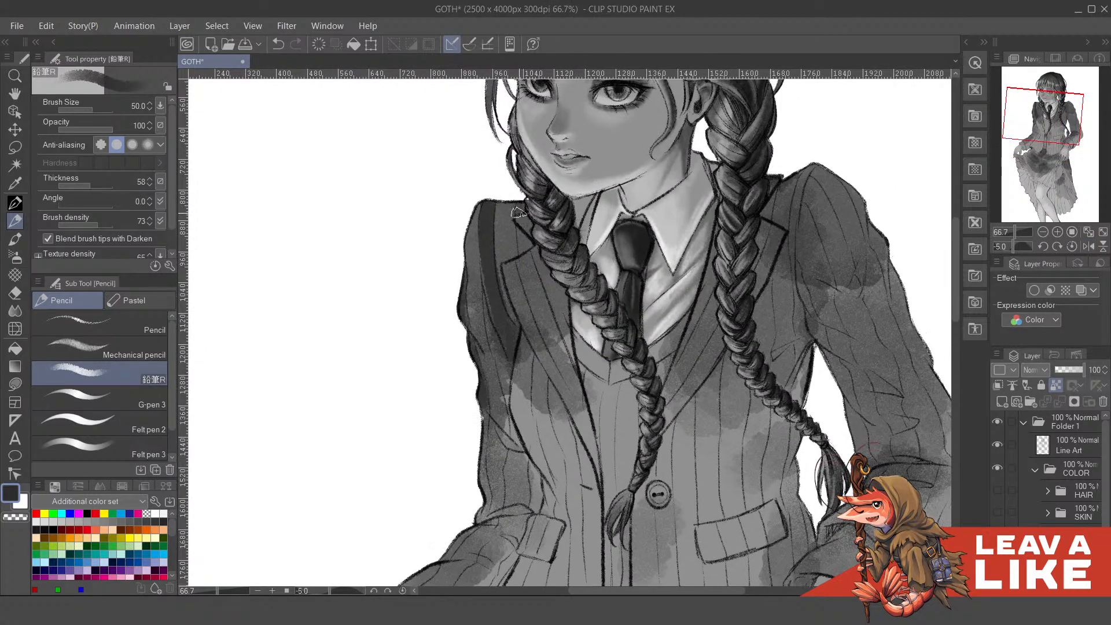
- Undo the size 50 pencil mark by the lapel, reduce the pencil to size 30, and darken the shoulder fabric along the lapel beside the braid
{"action": "left_click_drag", "start_coordinate": [521, 229], "coordinate": [523, 234]}
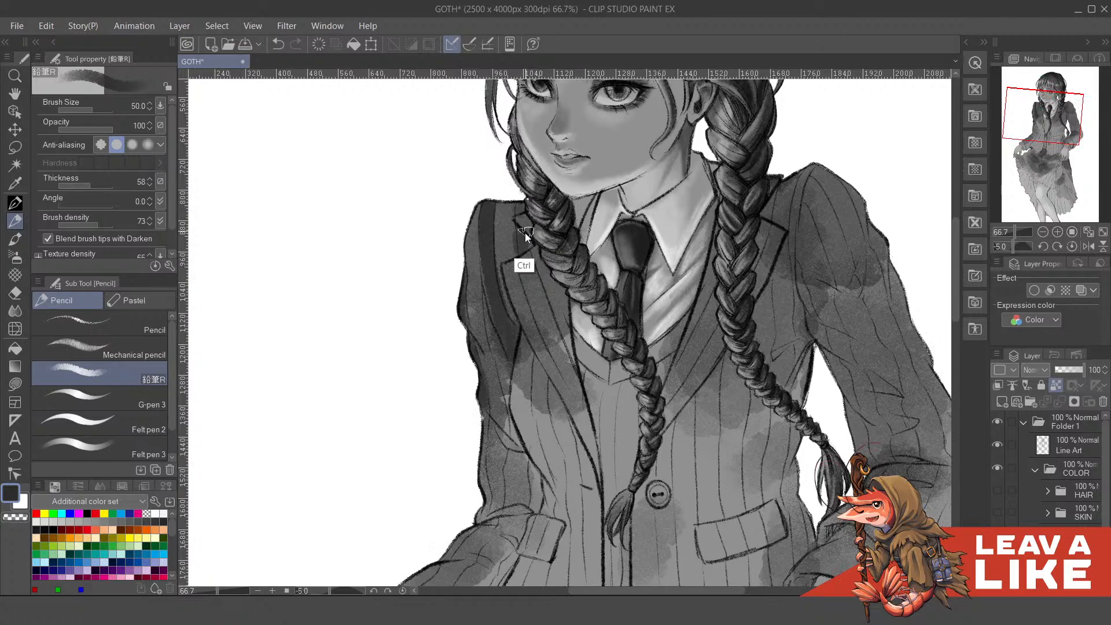
{"action": "key", "text": "ctrl+z"}
{"action": "scroll", "coordinate": [518, 258], "scroll_direction": "up", "scroll_amount": 2}
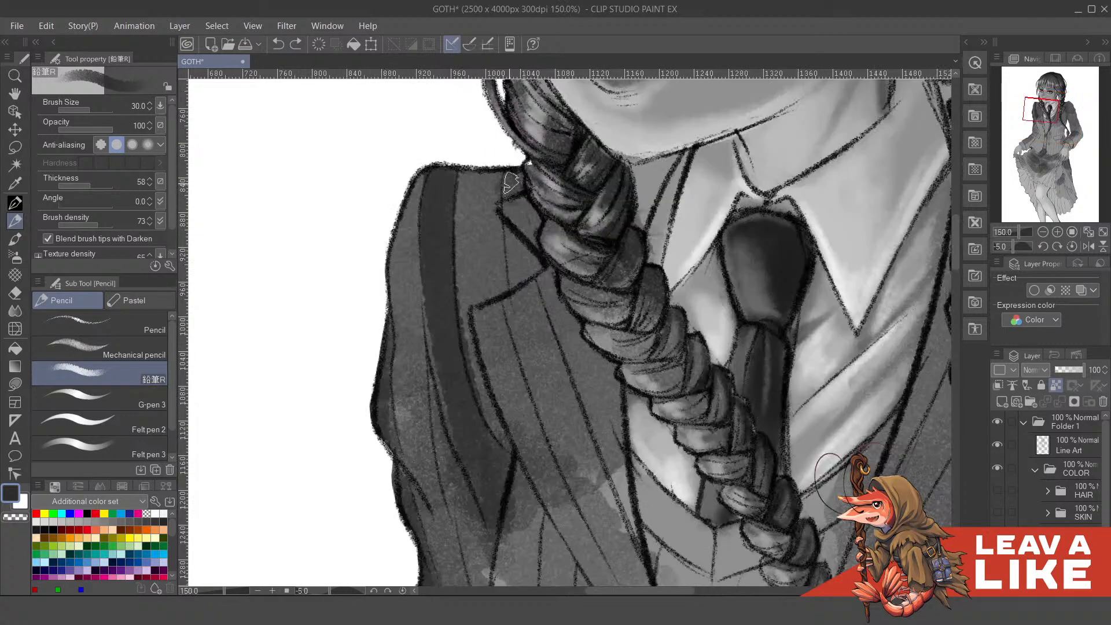
{"action": "left_click_drag", "start_coordinate": [501, 202], "coordinate": [514, 177]}
{"action": "mouse_move", "coordinate": [511, 237]}
{"action": "left_mouse_down"}
{"action": "mouse_move", "coordinate": [520, 272]}
{"action": "mouse_move", "coordinate": [534, 255]}
{"action": "left_mouse_up"}
- Shade the small patch of jacket collar under the chin, between the braid and the shirt collar, with dark pencil strokes
{"action": "left_click_drag", "start_coordinate": [665, 181], "coordinate": [655, 199]}
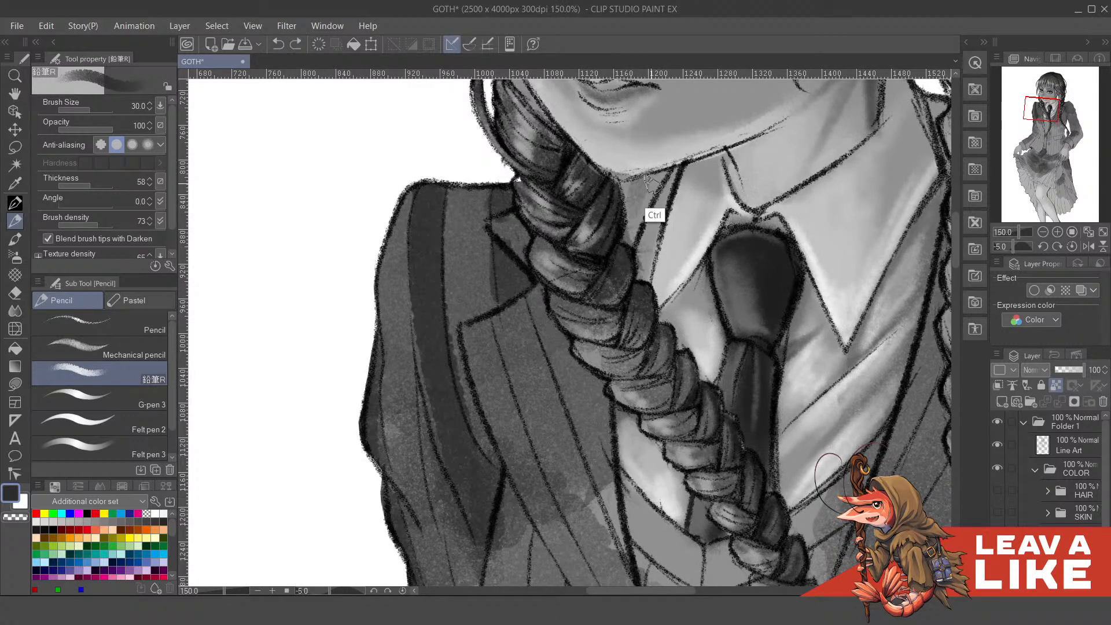
{"action": "mouse_move", "coordinate": [628, 189]}
{"action": "left_mouse_down"}
{"action": "mouse_move", "coordinate": [658, 176]}
{"action": "mouse_move", "coordinate": [638, 232]}
{"action": "left_mouse_up"}
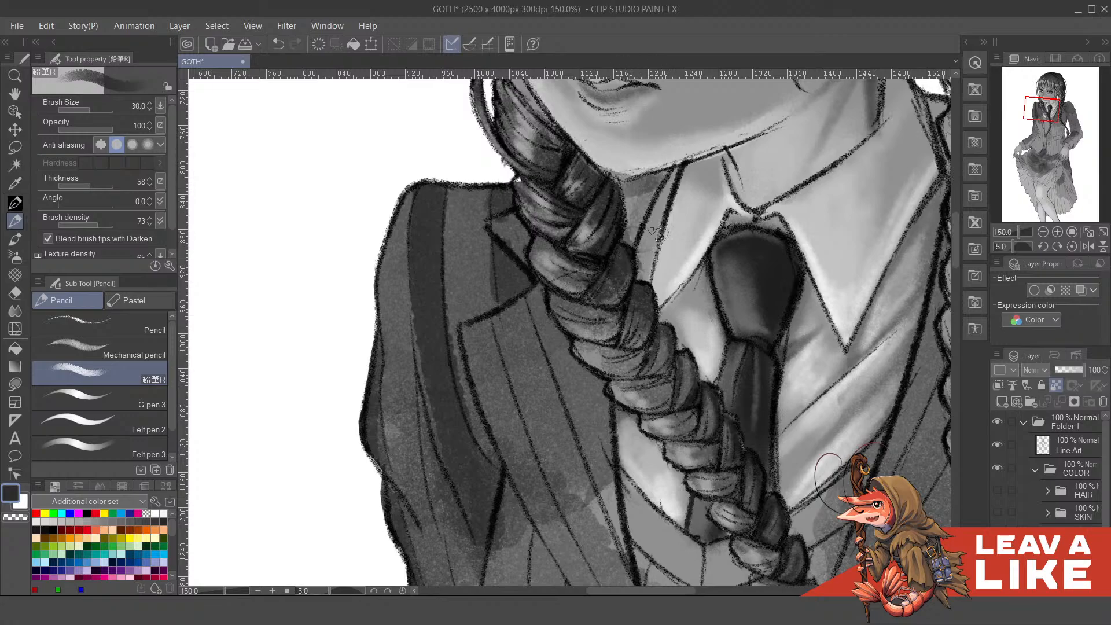
{"action": "left_click_drag", "start_coordinate": [673, 176], "coordinate": [662, 206]}
{"action": "left_click_drag", "start_coordinate": [781, 159], "coordinate": [540, 285]}
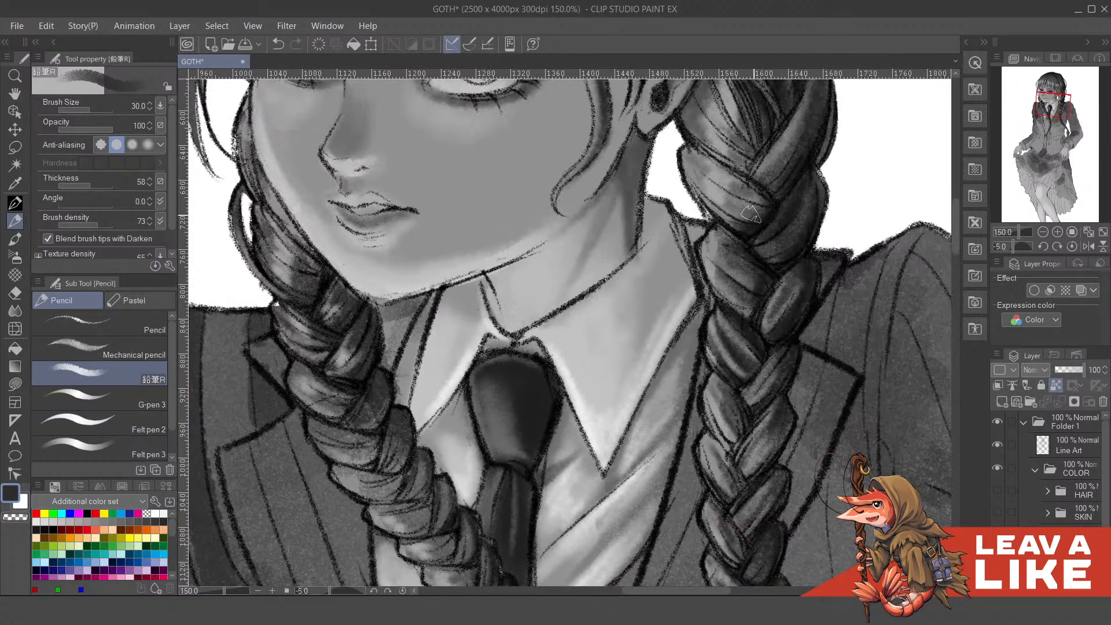
{"action": "scroll", "coordinate": [731, 199], "scroll_direction": "down", "scroll_amount": 3}
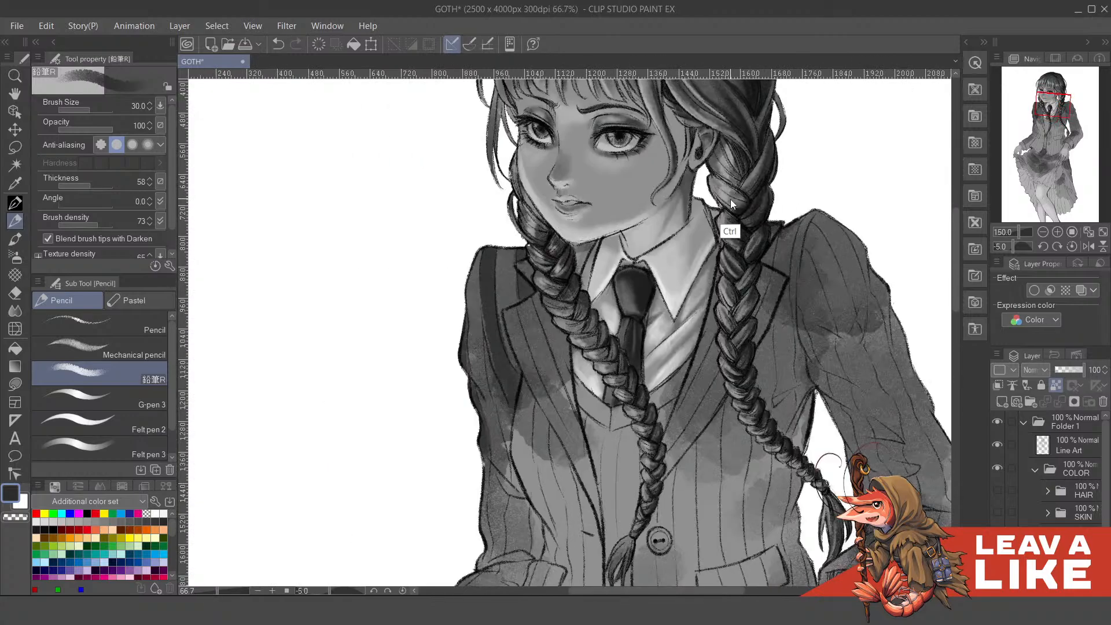
- Paint a dark pencil stripe down the upper arm of the jacket's left-hand sleeve to the elbow
{"action": "scroll", "coordinate": [726, 204], "scroll_direction": "up", "scroll_amount": 1}
{"action": "scroll", "coordinate": [521, 405], "scroll_direction": "down", "scroll_amount": 2}
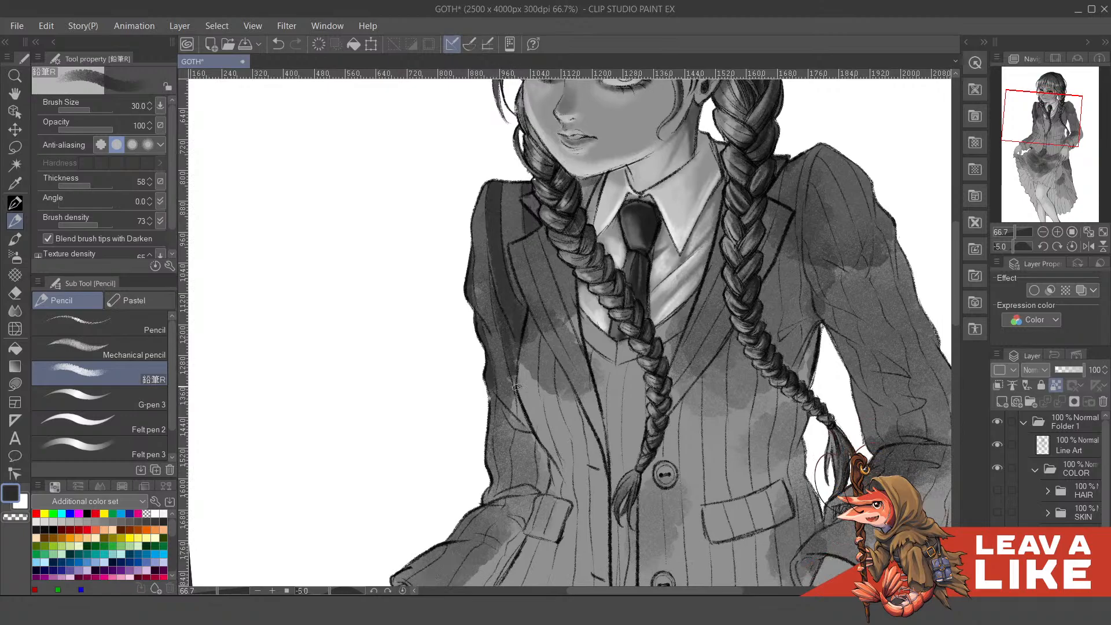
{"action": "scroll", "coordinate": [509, 359], "scroll_direction": "down", "scroll_amount": 1}
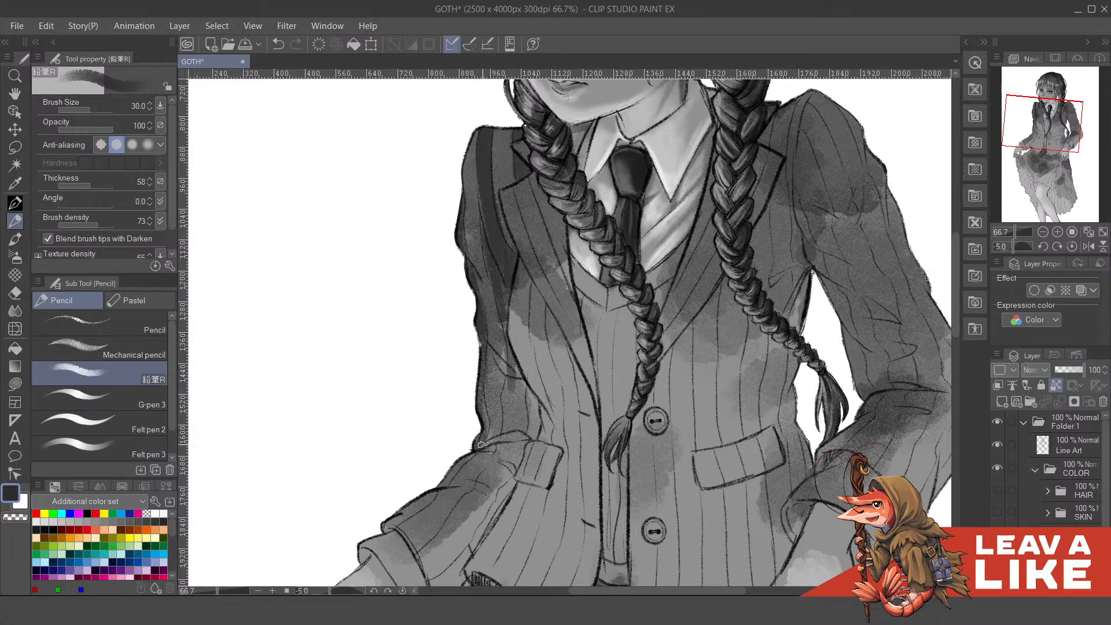
{"action": "mouse_move", "coordinate": [511, 355]}
{"action": "left_mouse_down"}
{"action": "mouse_move", "coordinate": [516, 413]}
{"action": "mouse_move", "coordinate": [519, 398]}
{"action": "mouse_move", "coordinate": [519, 378]}
{"action": "mouse_move", "coordinate": [505, 430]}
{"action": "mouse_move", "coordinate": [521, 385]}
{"action": "mouse_move", "coordinate": [505, 403]}
{"action": "left_mouse_up"}
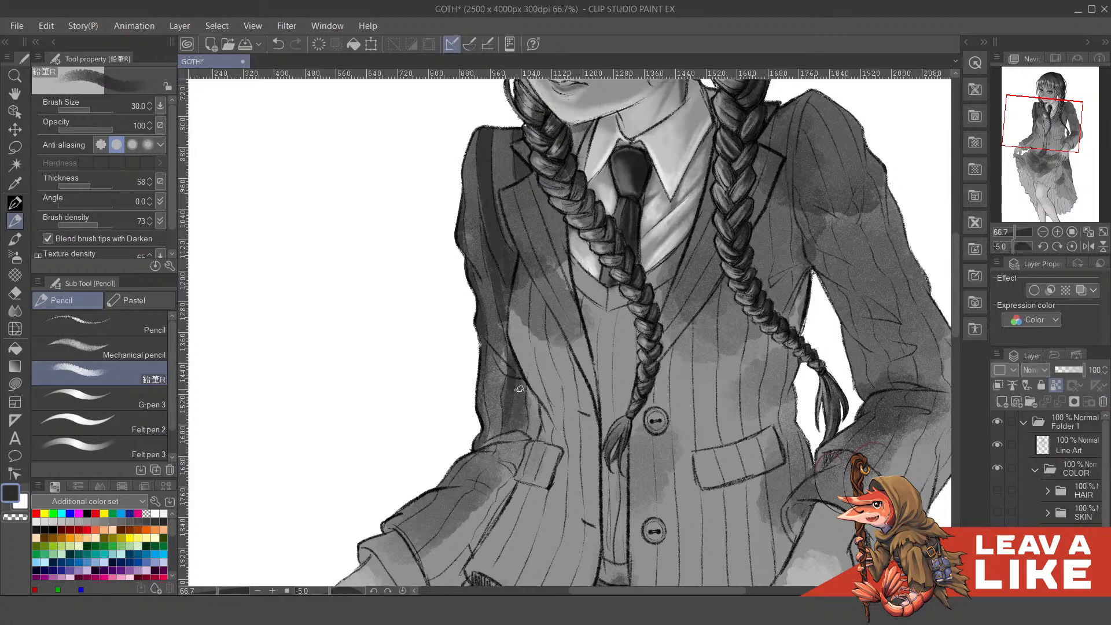
{"action": "mouse_move", "coordinate": [513, 365]}
{"action": "left_mouse_down"}
{"action": "mouse_move", "coordinate": [520, 383]}
{"action": "mouse_move", "coordinate": [508, 343]}
{"action": "left_mouse_up"}
{"action": "scroll", "coordinate": [515, 318], "scroll_direction": "down", "scroll_amount": 4}
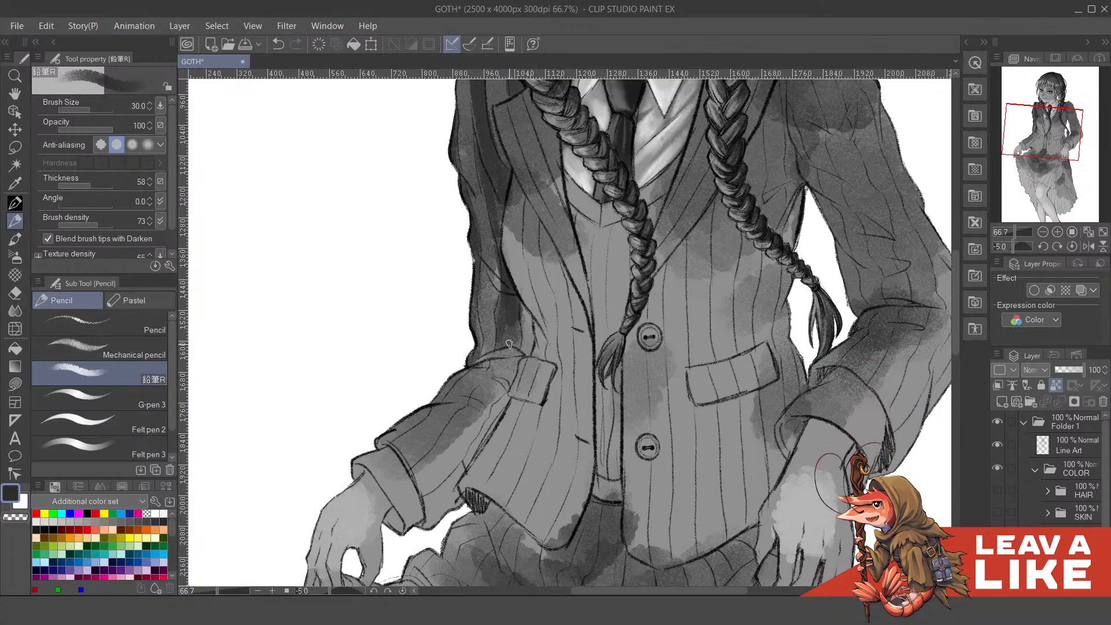
{"action": "mouse_move", "coordinate": [507, 328]}
{"action": "left_mouse_down"}
{"action": "mouse_move", "coordinate": [528, 314]}
{"action": "mouse_move", "coordinate": [533, 333]}
{"action": "left_mouse_up"}
{"action": "left_click_drag", "start_coordinate": [484, 376], "coordinate": [509, 364]}
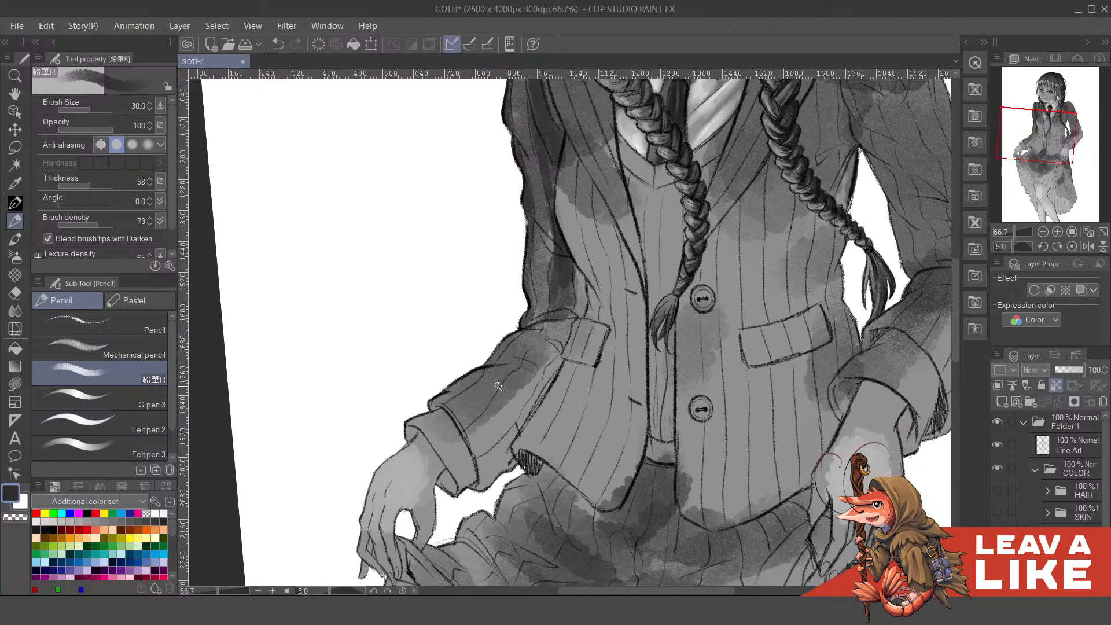
- Paint a dark stripe along the forearm of the left-hand sleeve from elbow to cuff, redoing the first stroke
{"action": "mouse_move", "coordinate": [457, 412]}
{"action": "left_mouse_down"}
{"action": "mouse_move", "coordinate": [564, 299]}
{"action": "mouse_move", "coordinate": [443, 400]}
{"action": "mouse_move", "coordinate": [508, 342]}
{"action": "left_mouse_up"}
{"action": "key", "text": "ctrl+z"}
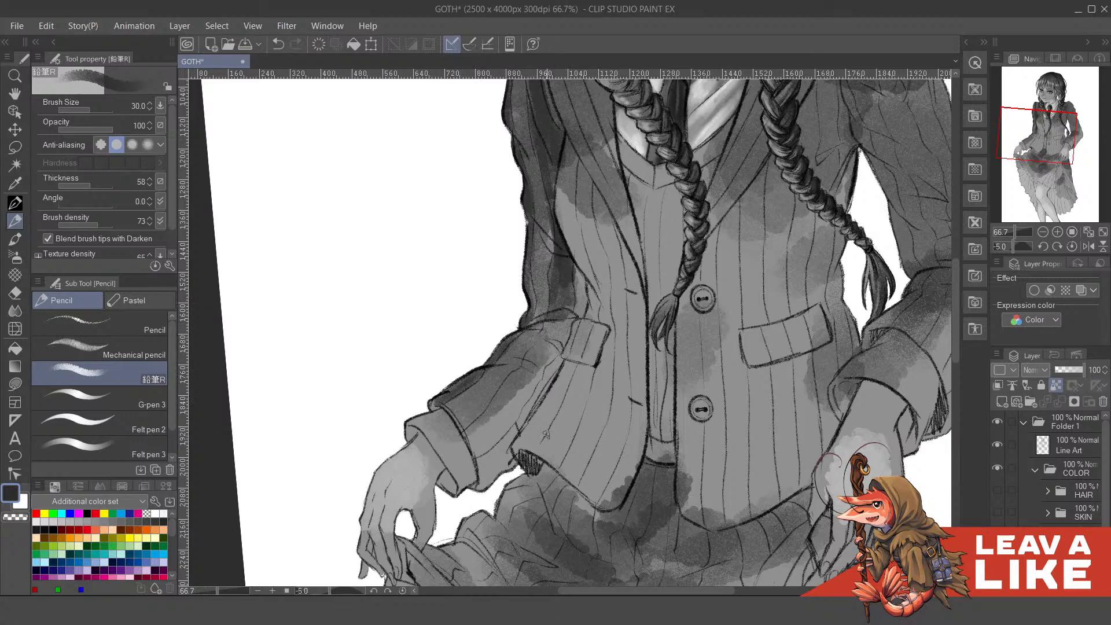
{"action": "mouse_move", "coordinate": [472, 445]}
{"action": "left_mouse_down"}
{"action": "mouse_move", "coordinate": [499, 435]}
{"action": "mouse_move", "coordinate": [520, 372]}
{"action": "mouse_move", "coordinate": [540, 373]}
{"action": "mouse_move", "coordinate": [563, 331]}
{"action": "left_mouse_up"}
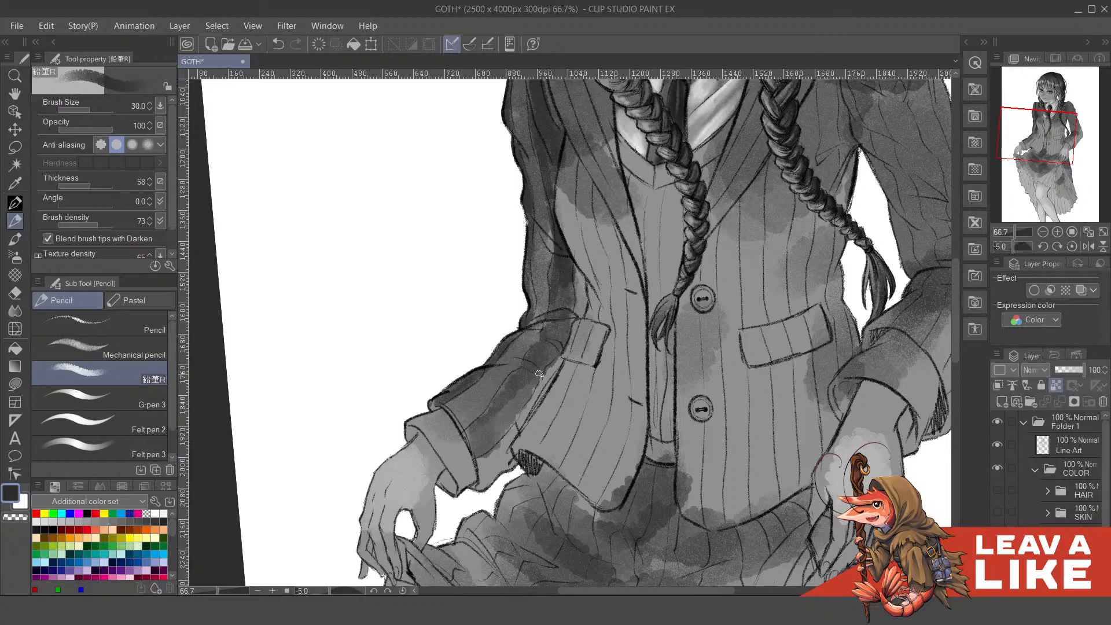
{"action": "left_click_drag", "start_coordinate": [476, 430], "coordinate": [507, 421]}
- Paint dark vertical stripes down the jacket's left-hand lapel, following its outline to the point
{"action": "key", "text": "ctrl+minus"}
{"action": "key", "text": "ctrl+minus"}
{"action": "left_click_drag", "start_coordinate": [778, 174], "coordinate": [682, 348]}
{"action": "key", "text": "ctrl+plus"}
{"action": "key", "text": "ctrl+plus"}
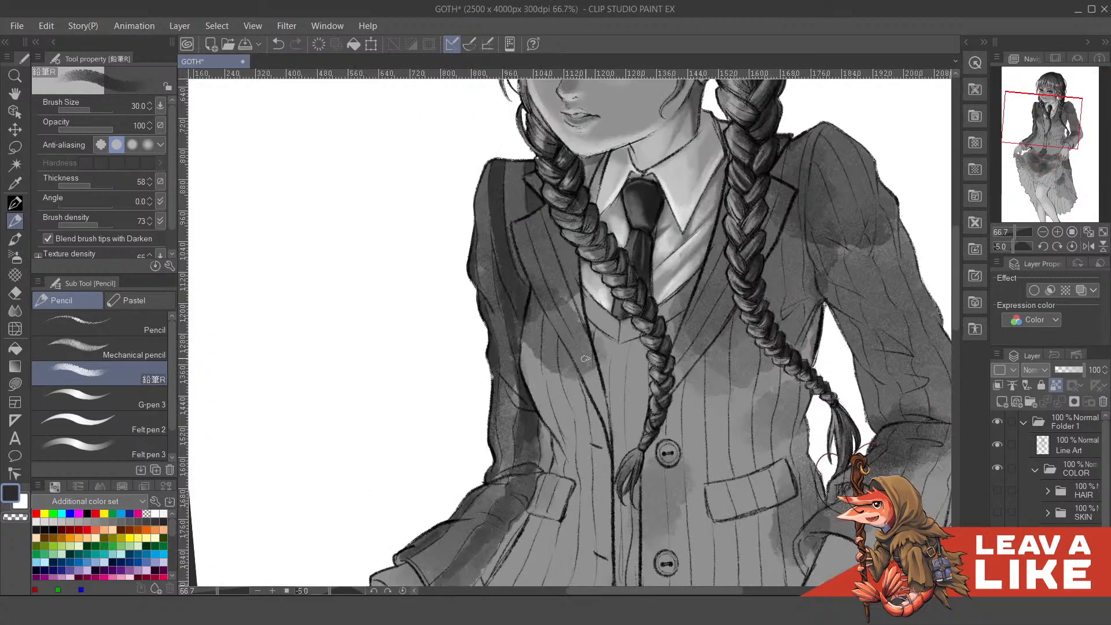
{"action": "left_click_drag", "start_coordinate": [545, 267], "coordinate": [578, 375]}
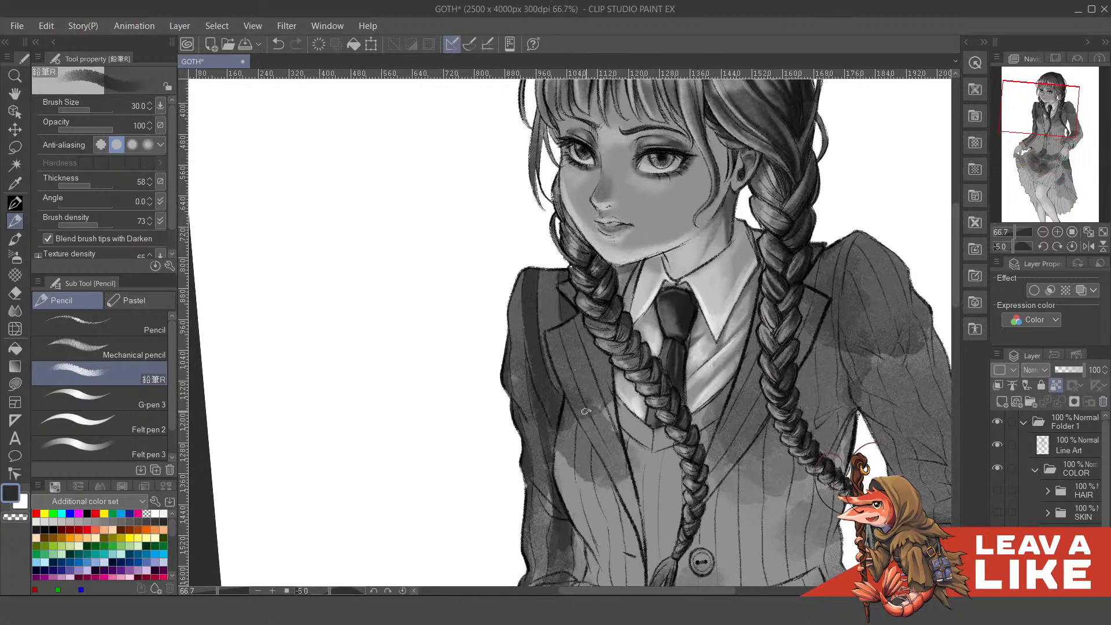
{"action": "left_click_drag", "start_coordinate": [603, 429], "coordinate": [600, 423]}
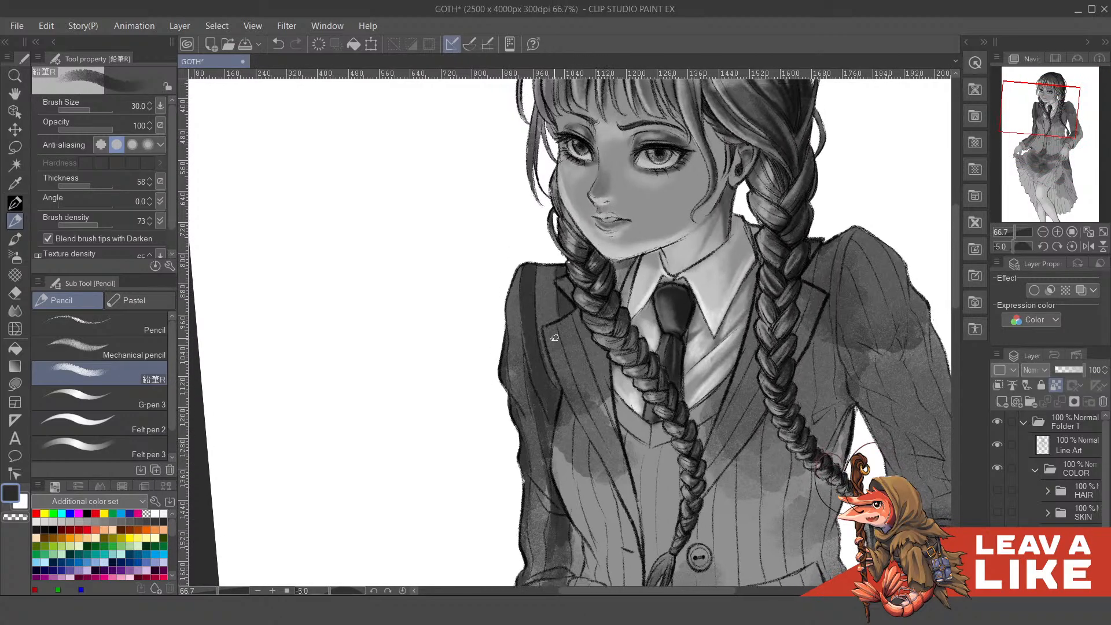
{"action": "left_click_drag", "start_coordinate": [551, 328], "coordinate": [575, 408]}
{"action": "mouse_move", "coordinate": [577, 324]}
{"action": "left_mouse_down"}
{"action": "mouse_move", "coordinate": [617, 442]}
{"action": "mouse_move", "coordinate": [611, 408]}
{"action": "mouse_move", "coordinate": [620, 427]}
{"action": "left_mouse_up"}
{"action": "left_click_drag", "start_coordinate": [584, 342], "coordinate": [613, 420]}
{"action": "left_click_drag", "start_coordinate": [633, 474], "coordinate": [611, 424]}
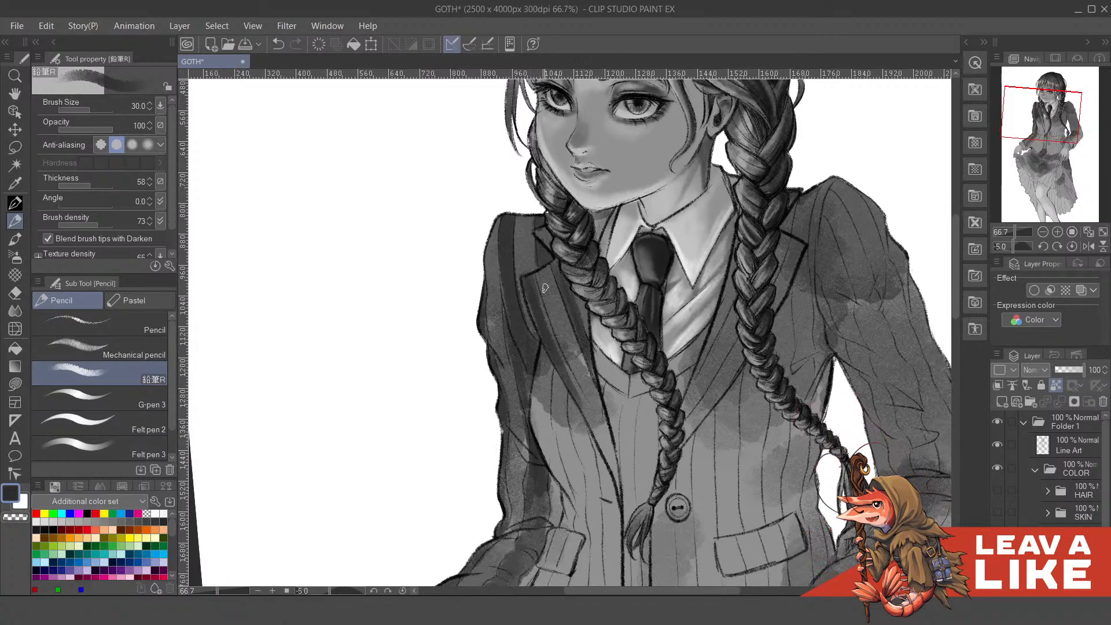
{"action": "left_click_drag", "start_coordinate": [536, 282], "coordinate": [596, 441]}
{"action": "left_click_drag", "start_coordinate": [563, 366], "coordinate": [621, 490]}
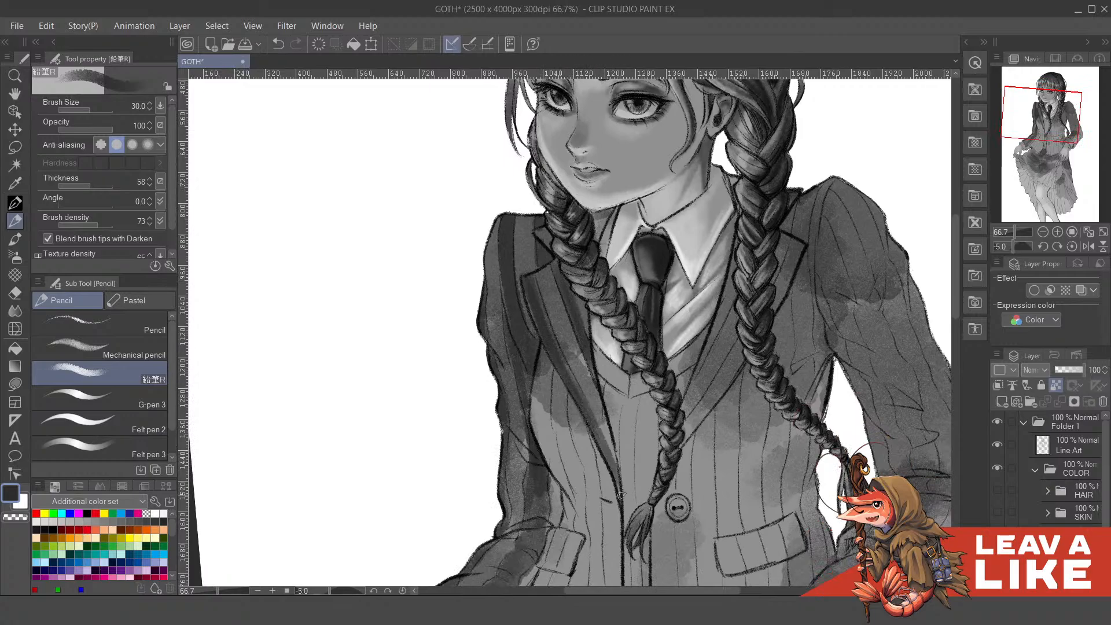
- Paint dark stripes along the jacket's right-hand lapel and undo the last stroke near the collar
{"action": "left_click_drag", "start_coordinate": [710, 354], "coordinate": [694, 332]}
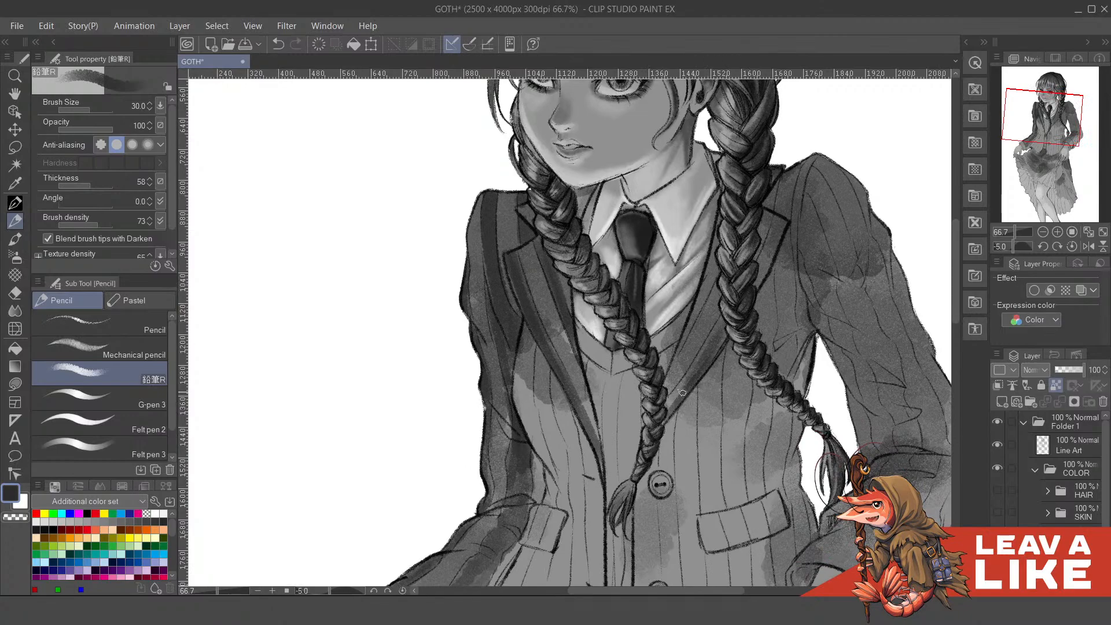
{"action": "left_click_drag", "start_coordinate": [681, 392], "coordinate": [731, 316]}
{"action": "mouse_move", "coordinate": [781, 225]}
{"action": "left_mouse_down"}
{"action": "mouse_move", "coordinate": [752, 293]}
{"action": "mouse_move", "coordinate": [683, 348]}
{"action": "left_mouse_up"}
{"action": "left_click_drag", "start_coordinate": [713, 269], "coordinate": [684, 344]}
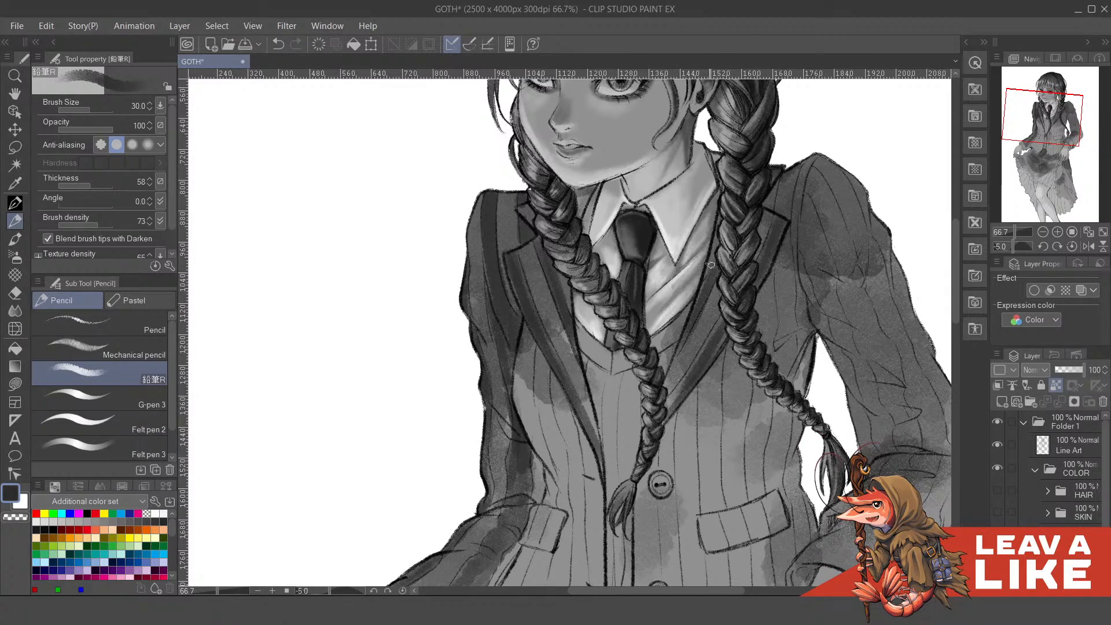
{"action": "left_click_drag", "start_coordinate": [716, 270], "coordinate": [666, 381]}
{"action": "left_click_drag", "start_coordinate": [722, 237], "coordinate": [707, 276]}
{"action": "key", "text": "ctrl+z"}
- Paint a long dark stripe down the left-hand front panel from the lapel to the hem, undoing unwanted strokes
{"action": "scroll", "coordinate": [762, 305], "scroll_direction": "down", "scroll_amount": 2}
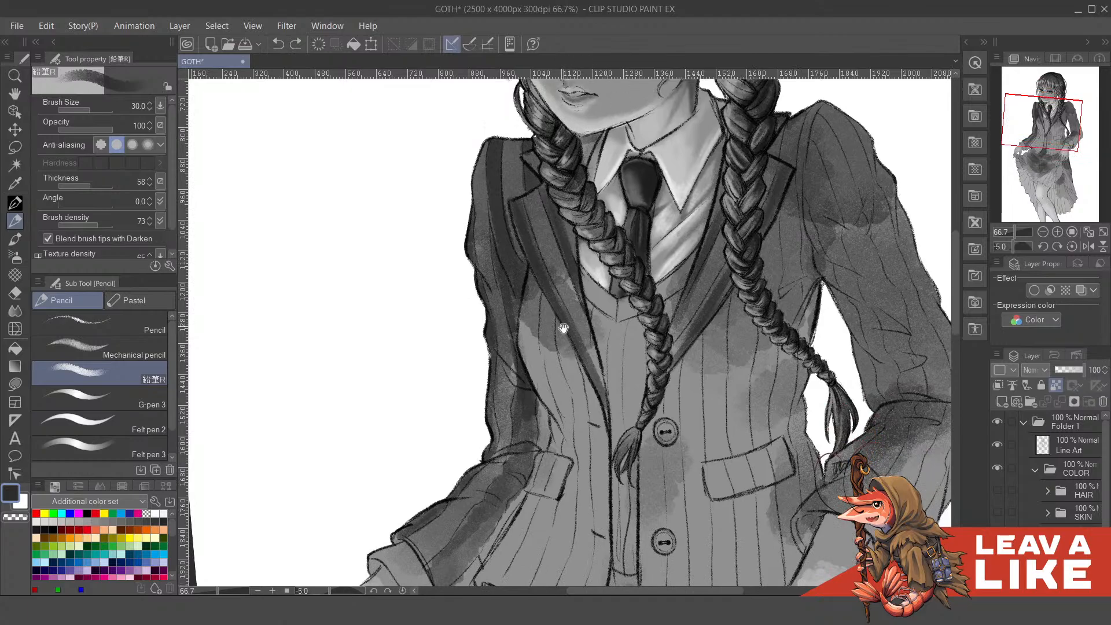
{"action": "left_click_drag", "start_coordinate": [564, 328], "coordinate": [569, 315]}
{"action": "left_click_drag", "start_coordinate": [553, 265], "coordinate": [553, 356]}
{"action": "key", "text": "ctrl+z"}
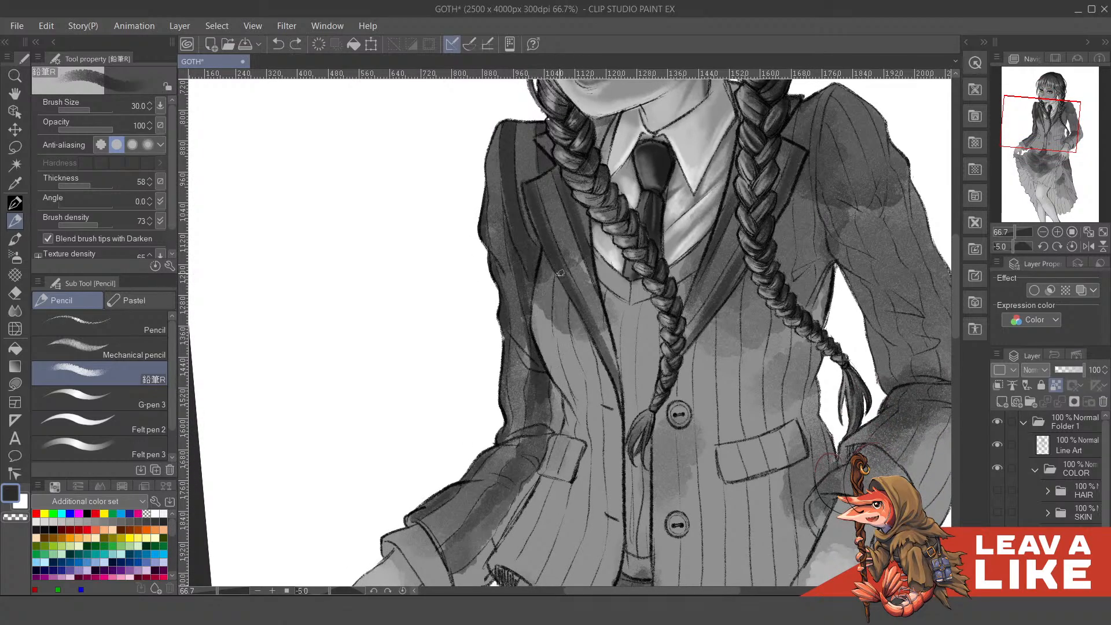
{"action": "left_click_drag", "start_coordinate": [560, 272], "coordinate": [574, 379]}
{"action": "left_click_drag", "start_coordinate": [559, 298], "coordinate": [564, 343]}
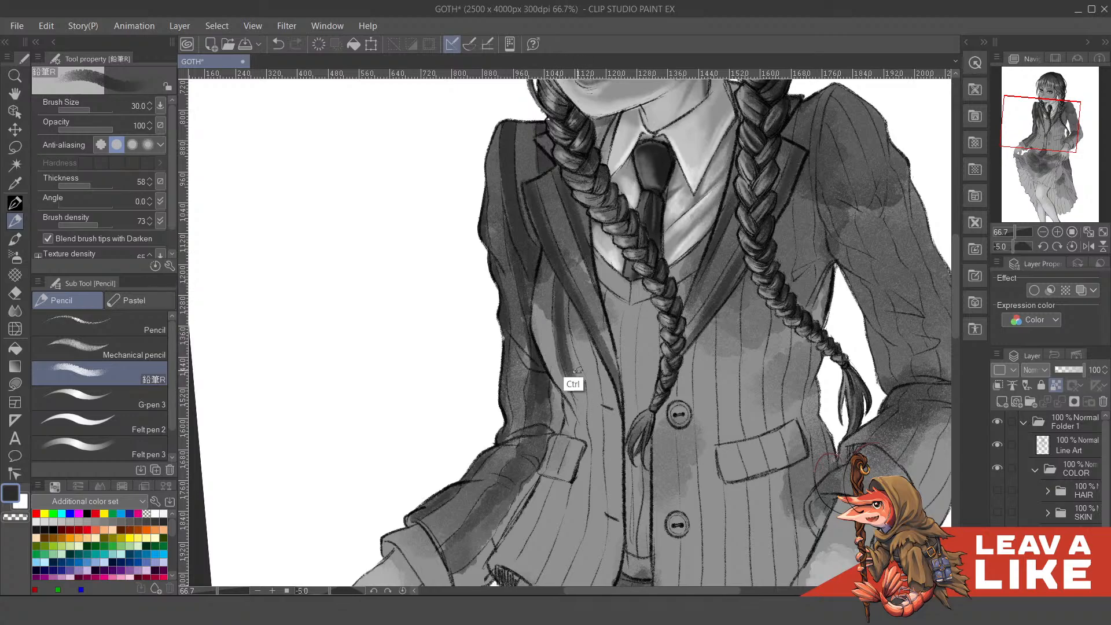
{"action": "key", "text": "ctrl+z"}
{"action": "mouse_move", "coordinate": [564, 297]}
{"action": "left_mouse_down"}
{"action": "mouse_move", "coordinate": [586, 468]}
{"action": "mouse_move", "coordinate": [557, 555]}
{"action": "left_mouse_up"}
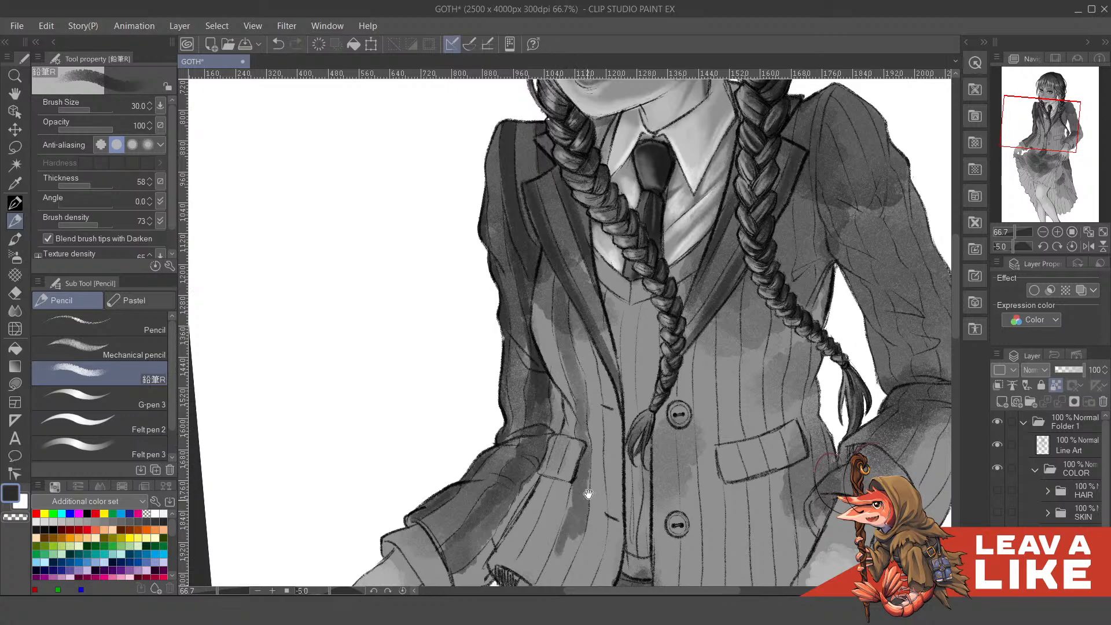
{"action": "scroll", "coordinate": [572, 336], "scroll_direction": "down", "scroll_amount": 5}
{"action": "mouse_move", "coordinate": [574, 334]}
{"action": "left_mouse_down"}
{"action": "mouse_move", "coordinate": [539, 425]}
{"action": "mouse_move", "coordinate": [548, 429]}
{"action": "mouse_move", "coordinate": [579, 366]}
{"action": "left_mouse_up"}
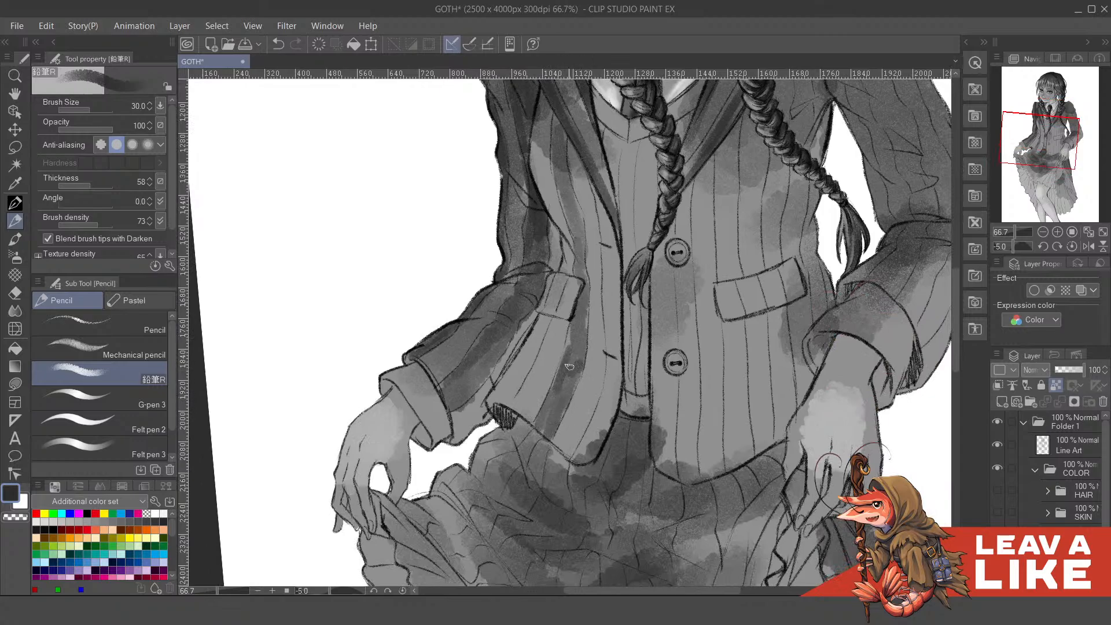
{"action": "left_click_drag", "start_coordinate": [626, 314], "coordinate": [605, 417]}
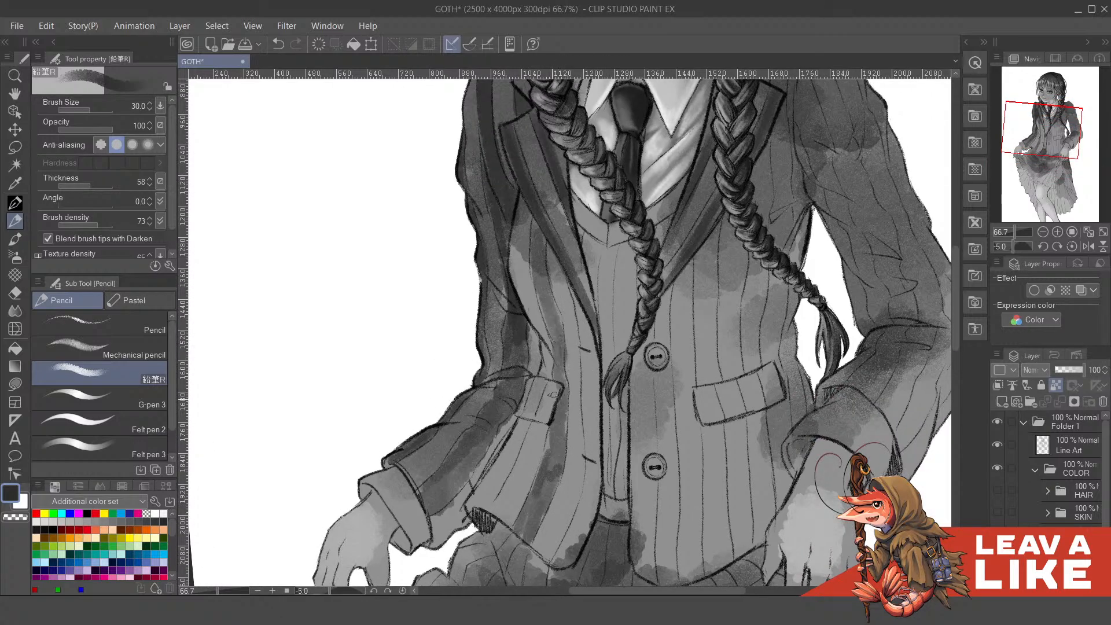
- Darken a stripe across the left-hand pocket flap and continue it down to the jacket hem
{"action": "mouse_move", "coordinate": [554, 328]}
{"action": "left_mouse_down"}
{"action": "mouse_move", "coordinate": [559, 355]}
{"action": "mouse_move", "coordinate": [570, 344]}
{"action": "left_mouse_up"}
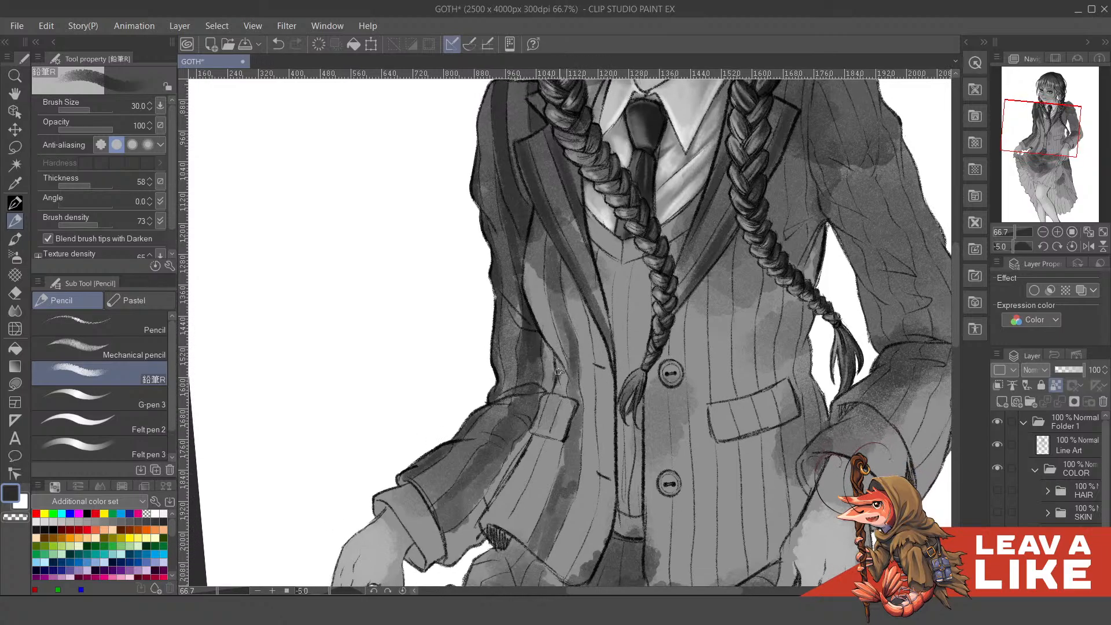
{"action": "key", "text": "ctrl+z"}
{"action": "scroll", "coordinate": [550, 394], "scroll_direction": "down", "scroll_amount": 2}
{"action": "mouse_move", "coordinate": [548, 366]}
{"action": "left_mouse_down"}
{"action": "mouse_move", "coordinate": [538, 404]}
{"action": "mouse_move", "coordinate": [578, 360]}
{"action": "left_mouse_up"}
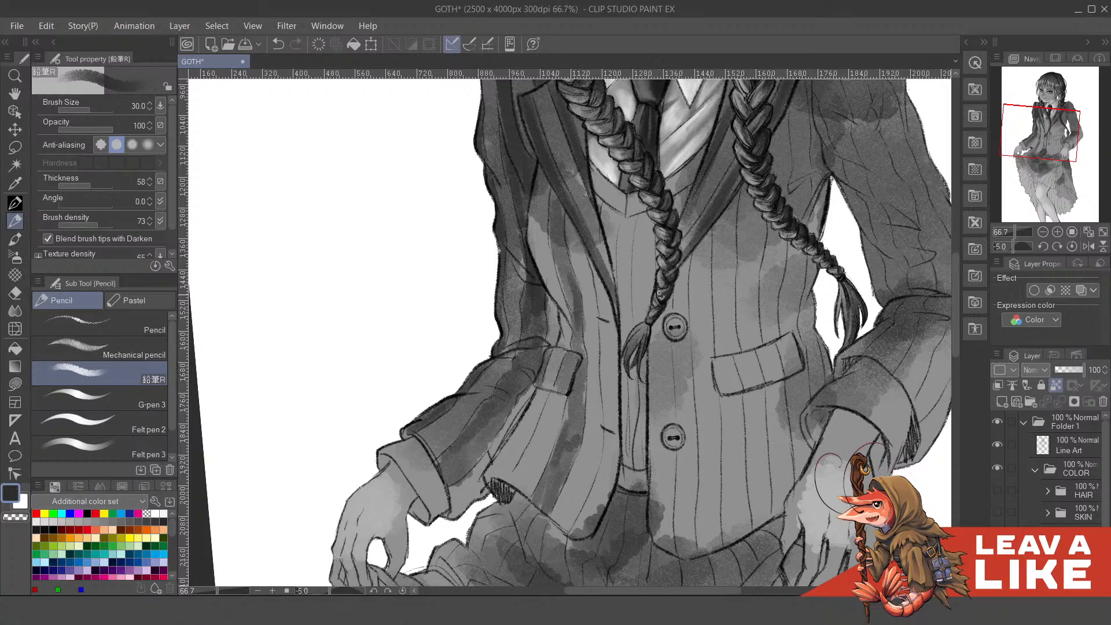
{"action": "key", "text": "ctrl+z"}
{"action": "left_click_drag", "start_coordinate": [545, 379], "coordinate": [543, 391]}
{"action": "mouse_move", "coordinate": [563, 372]}
{"action": "left_mouse_down"}
{"action": "mouse_move", "coordinate": [571, 343]}
{"action": "mouse_move", "coordinate": [514, 441]}
{"action": "mouse_move", "coordinate": [504, 436]}
{"action": "left_mouse_up"}
{"action": "mouse_move", "coordinate": [541, 381]}
{"action": "left_mouse_down"}
{"action": "mouse_move", "coordinate": [526, 399]}
{"action": "mouse_move", "coordinate": [547, 368]}
{"action": "left_mouse_up"}
- Paint a dark stripe along the front opening edge of the left-hand jacket panel
{"action": "left_click_drag", "start_coordinate": [706, 327], "coordinate": [676, 346]}
{"action": "left_click_drag", "start_coordinate": [652, 285], "coordinate": [654, 301]}
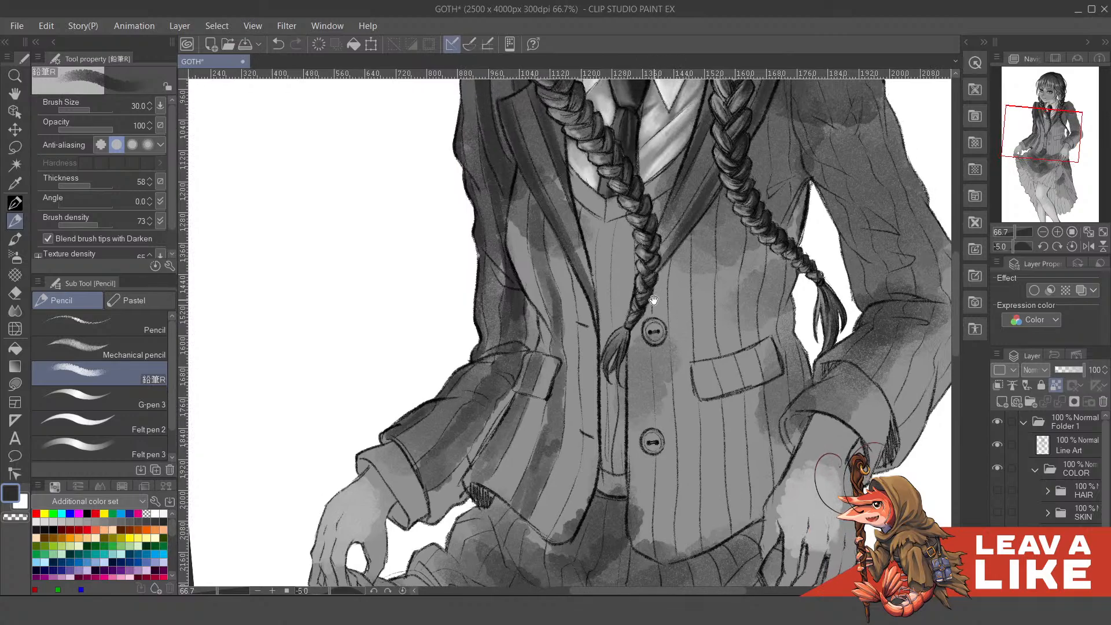
{"action": "mouse_move", "coordinate": [561, 521]}
{"action": "left_mouse_down"}
{"action": "mouse_move", "coordinate": [589, 436]}
{"action": "mouse_move", "coordinate": [577, 276]}
{"action": "mouse_move", "coordinate": [590, 361]}
{"action": "left_mouse_up"}
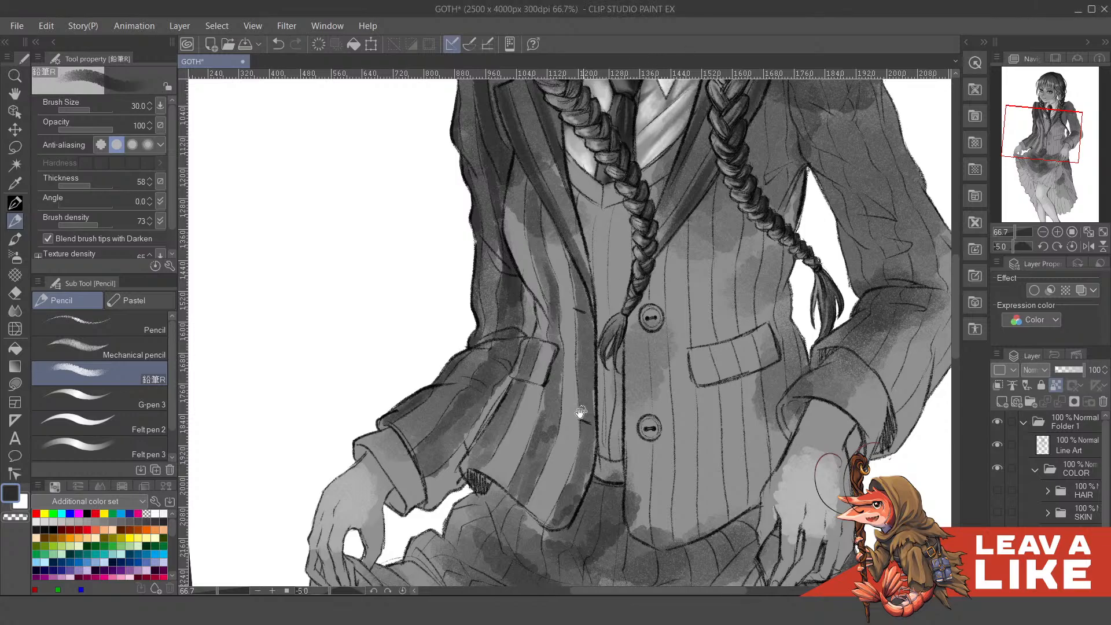
{"action": "left_click_drag", "start_coordinate": [581, 412], "coordinate": [549, 464]}
- Paint dark vertical stripes on the right-hand front panel along the buttons and beside them
{"action": "mouse_move", "coordinate": [627, 373]}
{"action": "left_mouse_down"}
{"action": "mouse_move", "coordinate": [583, 373]}
{"action": "mouse_move", "coordinate": [586, 419]}
{"action": "mouse_move", "coordinate": [588, 367]}
{"action": "mouse_move", "coordinate": [596, 409]}
{"action": "mouse_move", "coordinate": [593, 373]}
{"action": "mouse_move", "coordinate": [579, 401]}
{"action": "mouse_move", "coordinate": [596, 565]}
{"action": "mouse_move", "coordinate": [600, 553]}
{"action": "mouse_move", "coordinate": [598, 521]}
{"action": "mouse_move", "coordinate": [586, 563]}
{"action": "mouse_move", "coordinate": [599, 571]}
{"action": "mouse_move", "coordinate": [585, 463]}
{"action": "mouse_move", "coordinate": [594, 488]}
{"action": "left_mouse_up"}
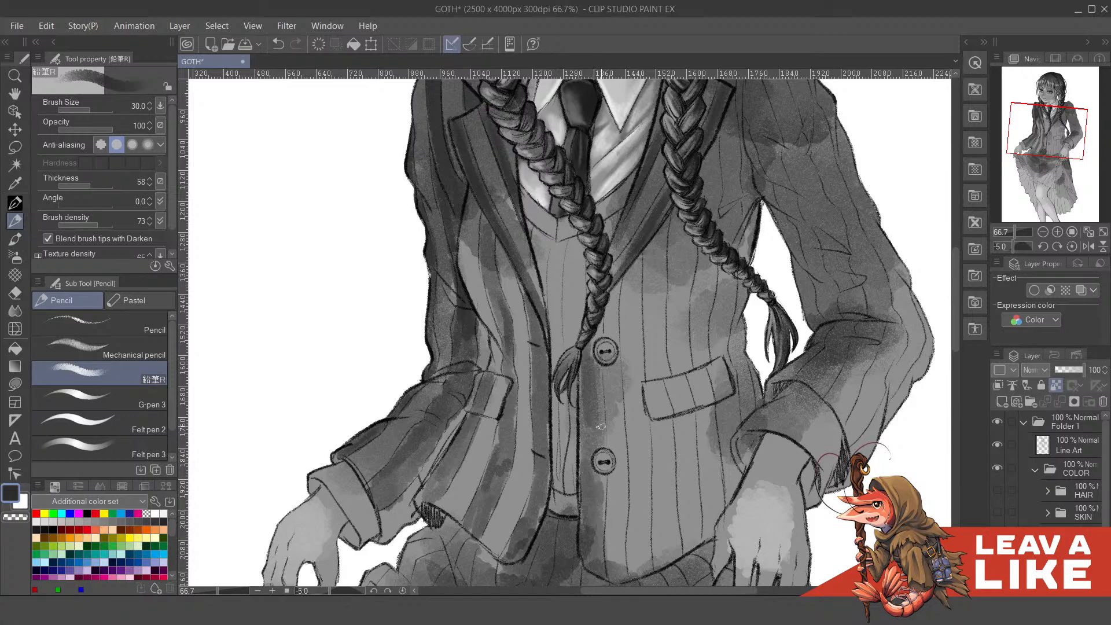
{"action": "mouse_move", "coordinate": [600, 426]}
{"action": "left_mouse_down"}
{"action": "mouse_move", "coordinate": [589, 441]}
{"action": "mouse_move", "coordinate": [593, 523]}
{"action": "left_mouse_up"}
{"action": "mouse_move", "coordinate": [631, 228]}
{"action": "left_mouse_down"}
{"action": "mouse_move", "coordinate": [662, 329]}
{"action": "mouse_move", "coordinate": [625, 296]}
{"action": "mouse_move", "coordinate": [594, 339]}
{"action": "mouse_move", "coordinate": [588, 298]}
{"action": "mouse_move", "coordinate": [607, 394]}
{"action": "mouse_move", "coordinate": [605, 423]}
{"action": "mouse_move", "coordinate": [595, 413]}
{"action": "mouse_move", "coordinate": [604, 550]}
{"action": "mouse_move", "coordinate": [611, 386]}
{"action": "mouse_move", "coordinate": [612, 509]}
{"action": "left_mouse_up"}
{"action": "left_click_drag", "start_coordinate": [640, 374], "coordinate": [623, 377]}
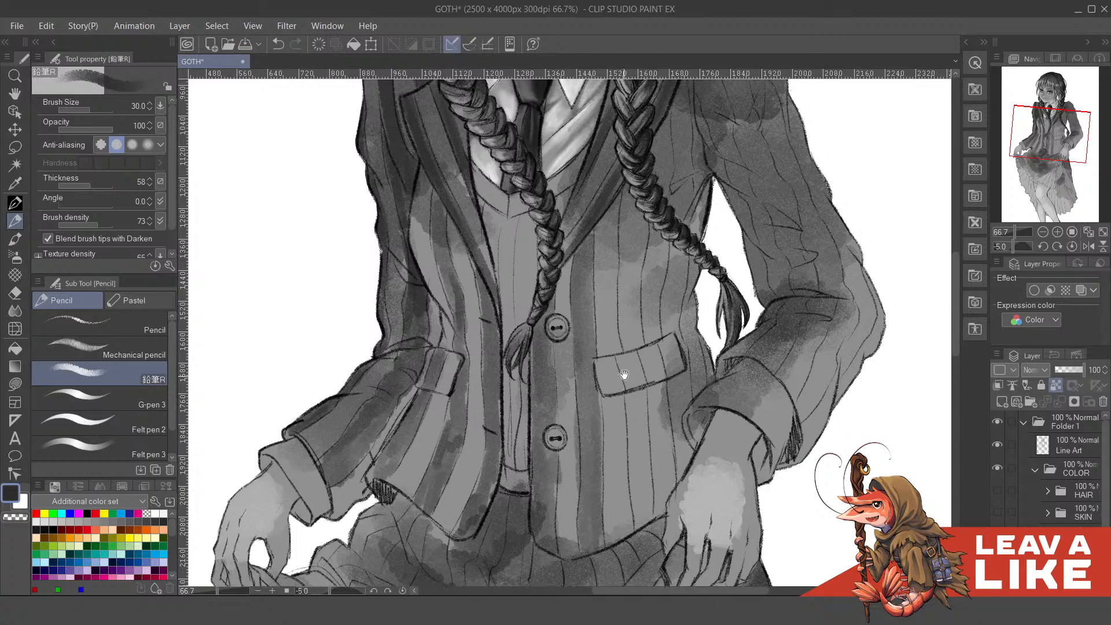
- Paint dark stripes above, across and below the right-hand pocket flap, undoing the last stroke
{"action": "left_click_drag", "start_coordinate": [643, 273], "coordinate": [641, 295]}
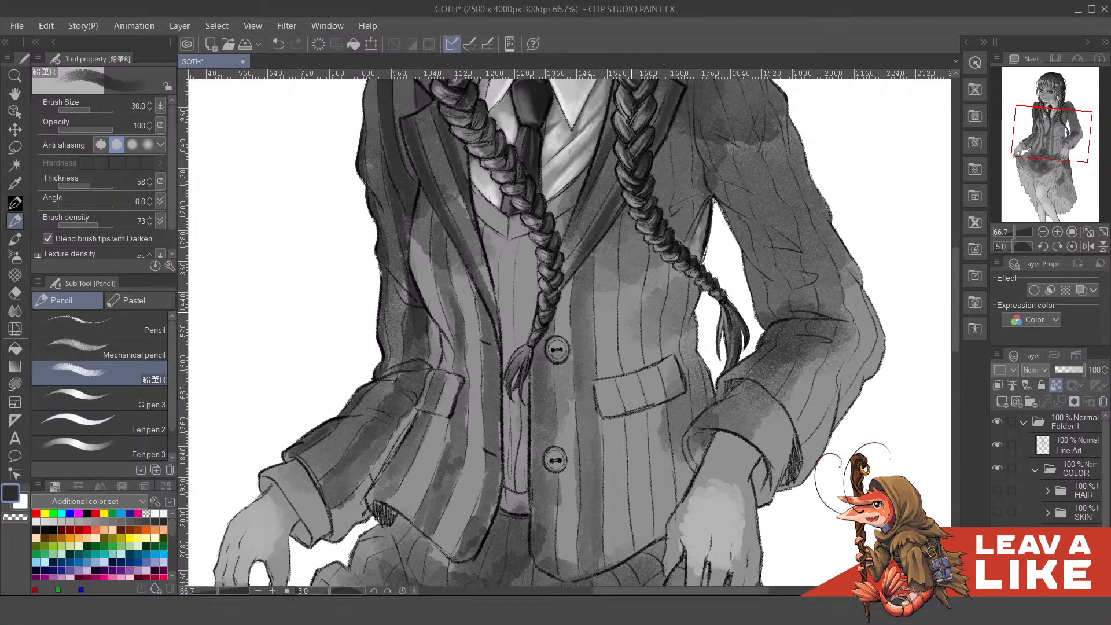
{"action": "mouse_move", "coordinate": [627, 222]}
{"action": "left_mouse_down"}
{"action": "mouse_move", "coordinate": [627, 291]}
{"action": "mouse_move", "coordinate": [638, 240]}
{"action": "mouse_move", "coordinate": [639, 255]}
{"action": "mouse_move", "coordinate": [627, 367]}
{"action": "mouse_move", "coordinate": [623, 312]}
{"action": "mouse_move", "coordinate": [628, 348]}
{"action": "mouse_move", "coordinate": [641, 267]}
{"action": "left_mouse_up"}
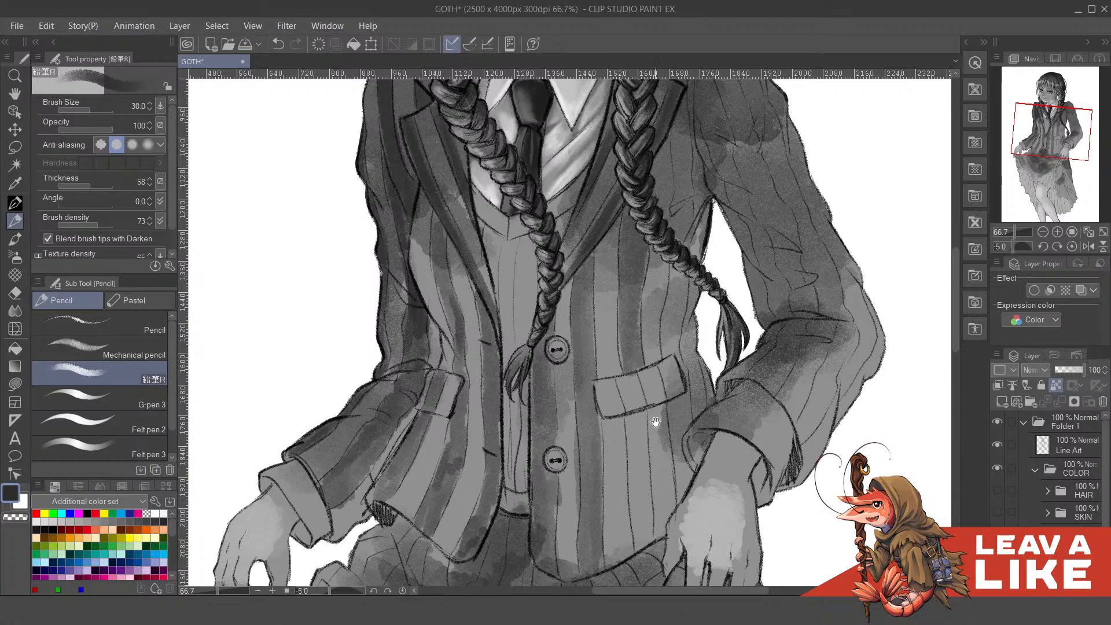
{"action": "mouse_move", "coordinate": [655, 422]}
{"action": "left_mouse_down"}
{"action": "mouse_move", "coordinate": [634, 389]}
{"action": "mouse_move", "coordinate": [622, 414]}
{"action": "mouse_move", "coordinate": [614, 360]}
{"action": "mouse_move", "coordinate": [628, 404]}
{"action": "mouse_move", "coordinate": [628, 381]}
{"action": "mouse_move", "coordinate": [620, 485]}
{"action": "mouse_move", "coordinate": [627, 454]}
{"action": "mouse_move", "coordinate": [633, 461]}
{"action": "mouse_move", "coordinate": [618, 402]}
{"action": "left_mouse_up"}
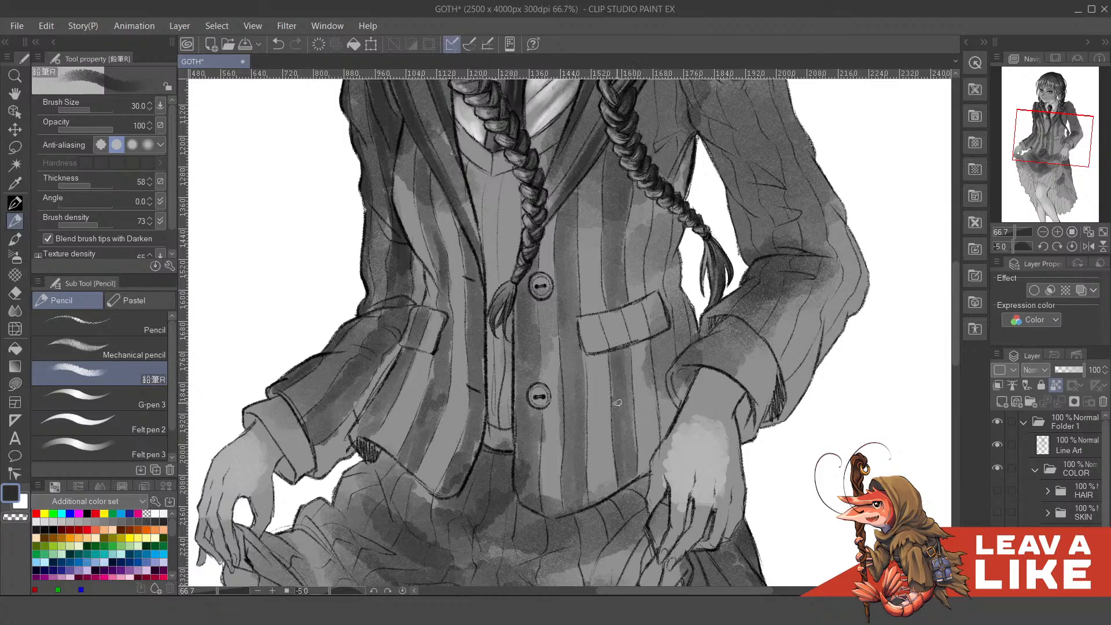
{"action": "mouse_move", "coordinate": [609, 317]}
{"action": "left_mouse_down"}
{"action": "mouse_move", "coordinate": [608, 378]}
{"action": "mouse_move", "coordinate": [621, 378]}
{"action": "mouse_move", "coordinate": [607, 363]}
{"action": "mouse_move", "coordinate": [659, 352]}
{"action": "mouse_move", "coordinate": [633, 349]}
{"action": "mouse_move", "coordinate": [648, 348]}
{"action": "mouse_move", "coordinate": [644, 339]}
{"action": "mouse_move", "coordinate": [652, 355]}
{"action": "mouse_move", "coordinate": [658, 330]}
{"action": "mouse_move", "coordinate": [641, 383]}
{"action": "left_mouse_up"}
{"action": "key", "text": "ctrl+z"}
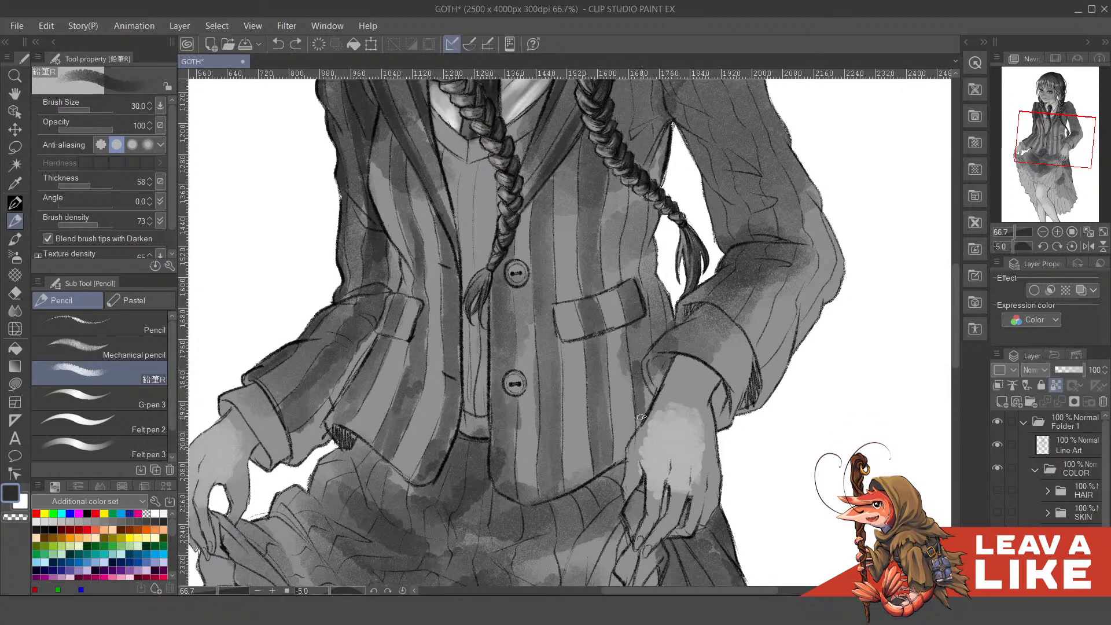
- Paint the remaining dark stripes on the right-hand panel, from beside the lapel down the side to the waist
{"action": "left_click_drag", "start_coordinate": [637, 364], "coordinate": [645, 324]}
{"action": "scroll", "coordinate": [635, 363], "scroll_direction": "up", "scroll_amount": 3}
{"action": "mouse_move", "coordinate": [635, 363]}
{"action": "left_mouse_down"}
{"action": "mouse_move", "coordinate": [636, 331]}
{"action": "mouse_move", "coordinate": [645, 371]}
{"action": "mouse_move", "coordinate": [642, 290]}
{"action": "mouse_move", "coordinate": [651, 328]}
{"action": "left_mouse_up"}
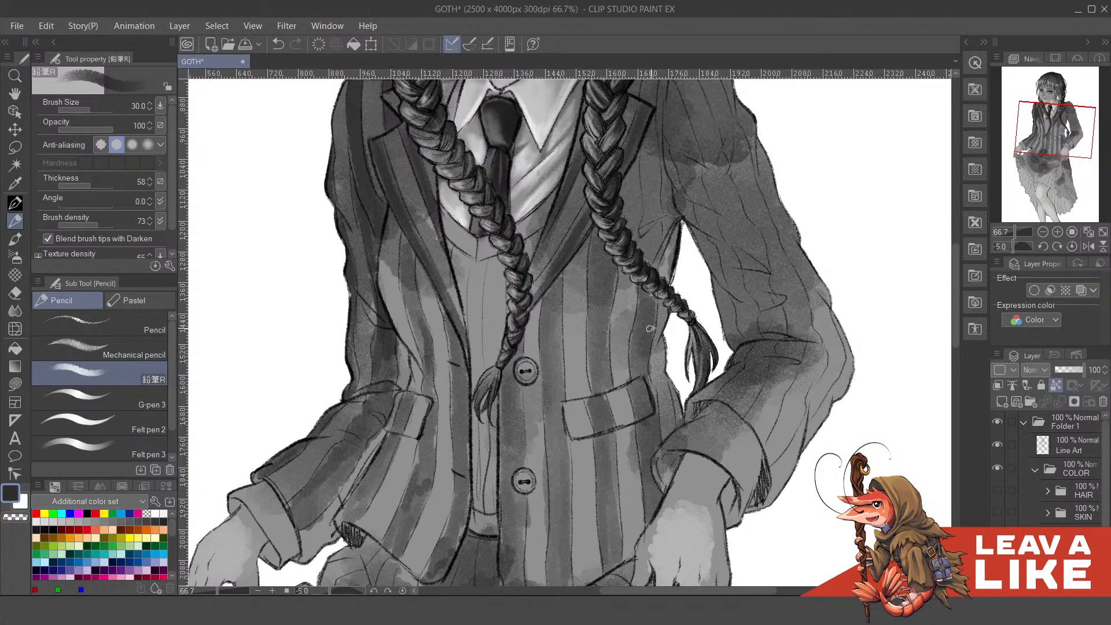
{"action": "mouse_move", "coordinate": [658, 268]}
{"action": "left_mouse_down"}
{"action": "mouse_move", "coordinate": [654, 366]}
{"action": "mouse_move", "coordinate": [642, 243]}
{"action": "mouse_move", "coordinate": [651, 223]}
{"action": "left_mouse_up"}
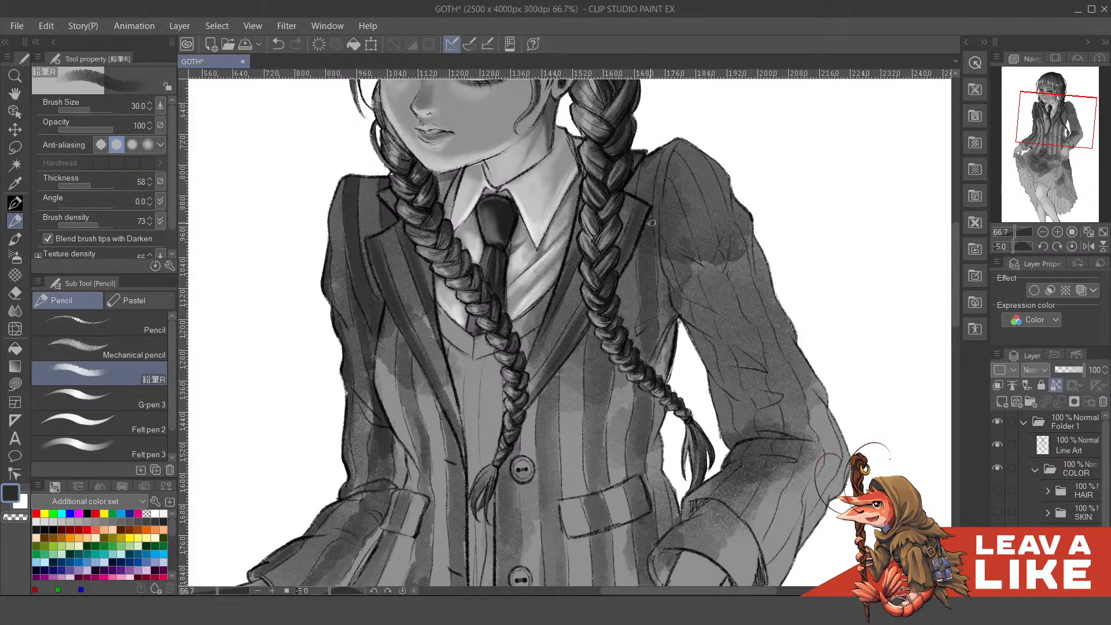
{"action": "mouse_move", "coordinate": [647, 179]}
{"action": "left_mouse_down"}
{"action": "mouse_move", "coordinate": [620, 255]}
{"action": "mouse_move", "coordinate": [591, 113]}
{"action": "left_mouse_up"}
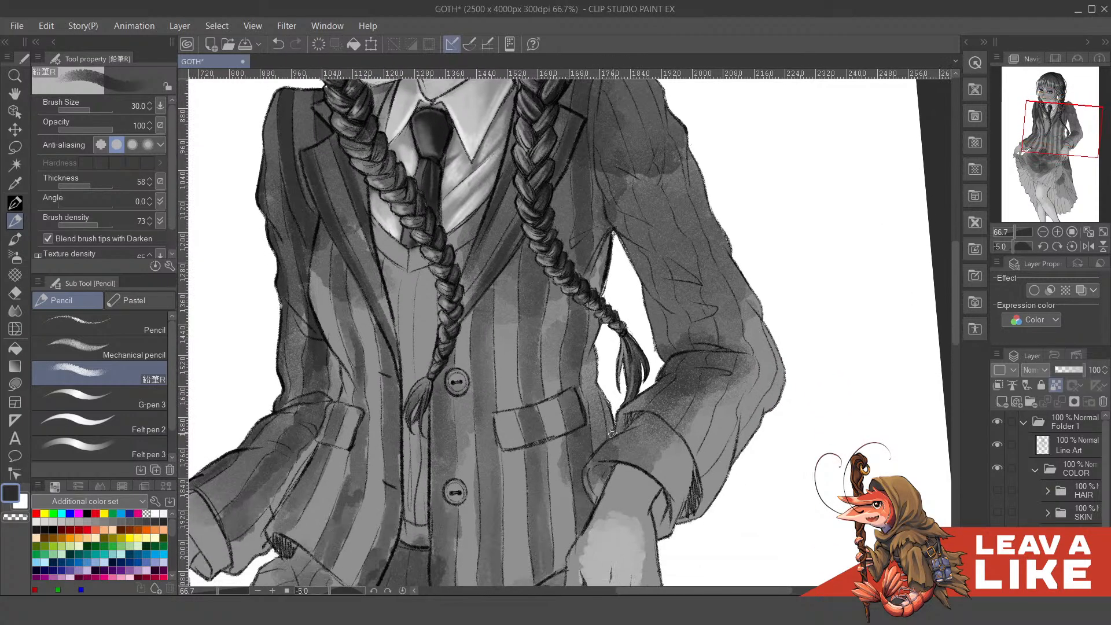
{"action": "left_click_drag", "start_coordinate": [613, 433], "coordinate": [603, 330]}
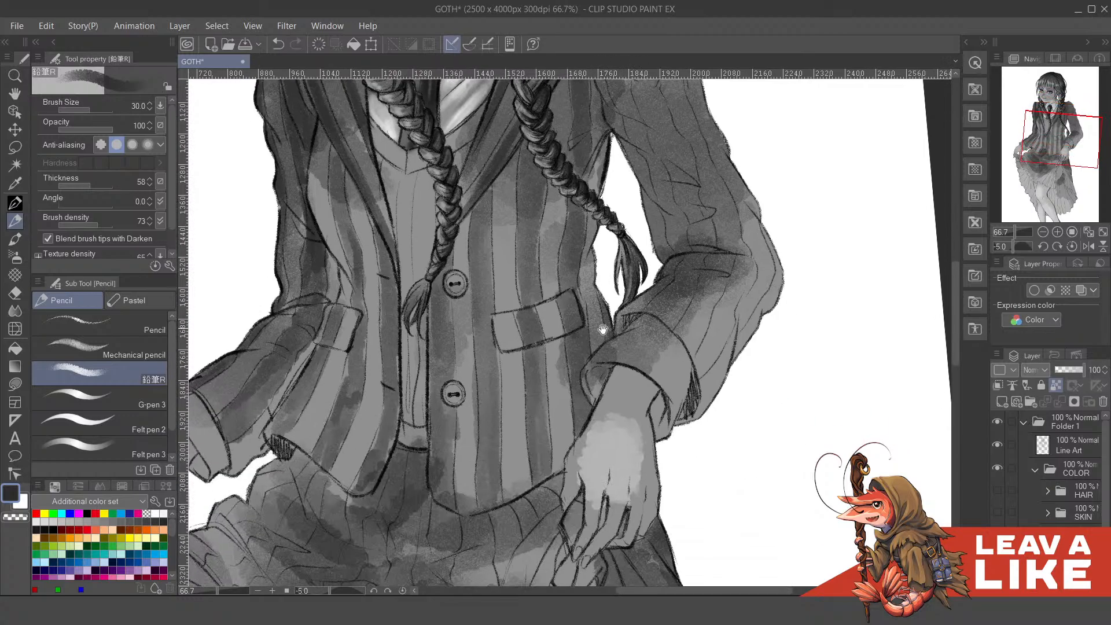
{"action": "scroll", "coordinate": [650, 259], "scroll_direction": "down", "scroll_amount": 3}
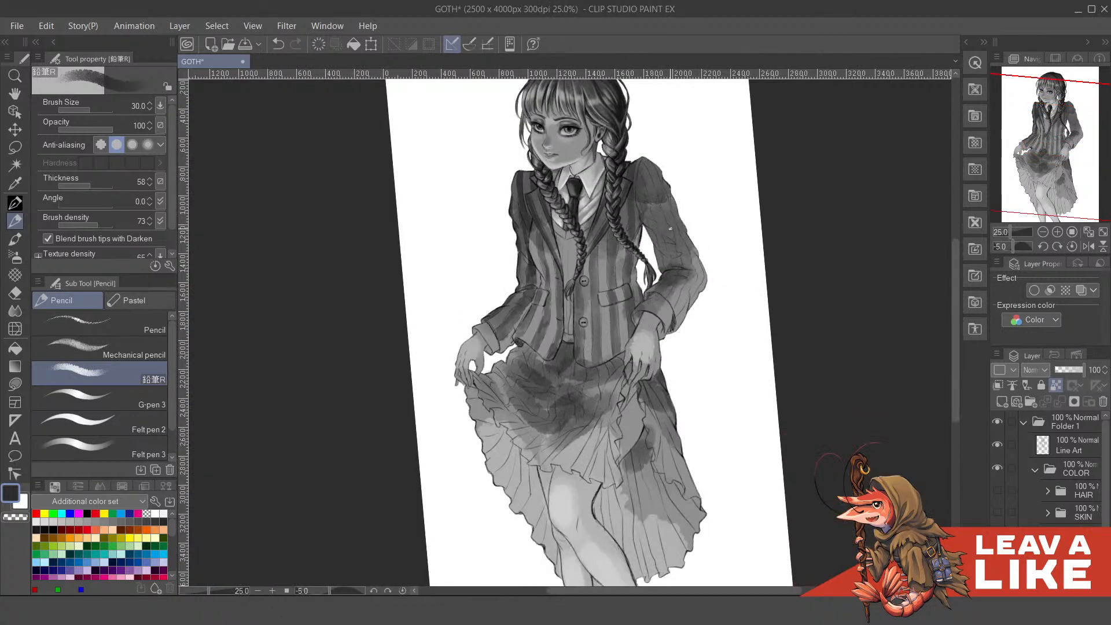
- Mirror the canvas view and paint a dark stripe along the inner edge of the left-hand sleeve, from armpit to elbow
{"action": "key", "text": "h"}
{"action": "left_click_drag", "start_coordinate": [496, 208], "coordinate": [521, 324]}
{"action": "scroll", "coordinate": [526, 286], "scroll_direction": "up", "scroll_amount": 2}
{"action": "key", "text": "minus"}
{"action": "key", "text": "minus"}
{"action": "key", "text": "minus"}
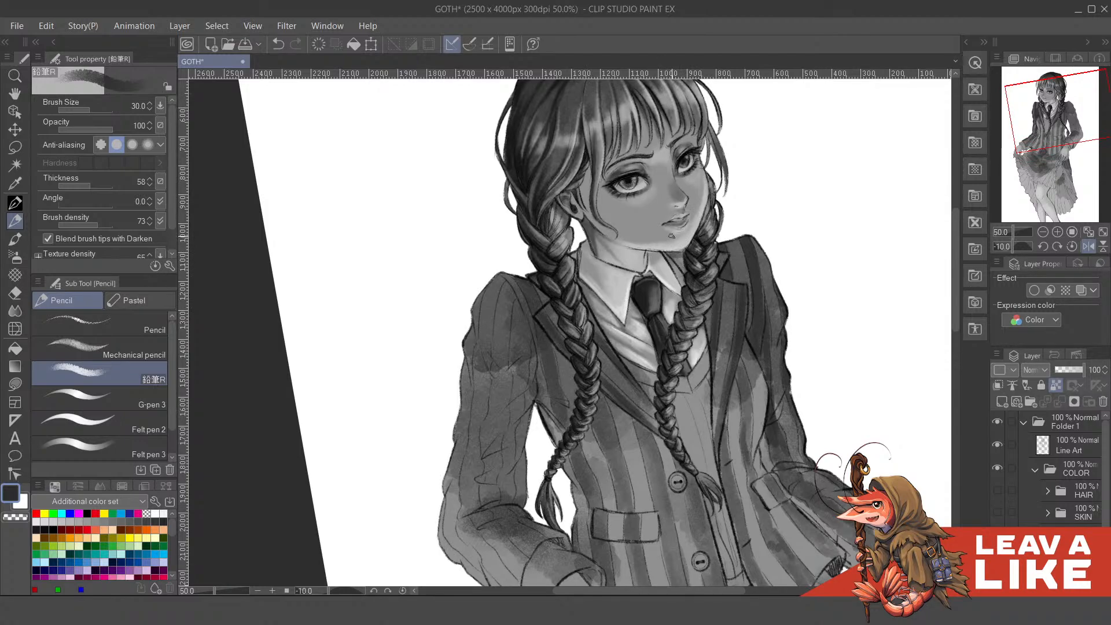
{"action": "scroll", "coordinate": [672, 236], "scroll_direction": "down", "scroll_amount": 1}
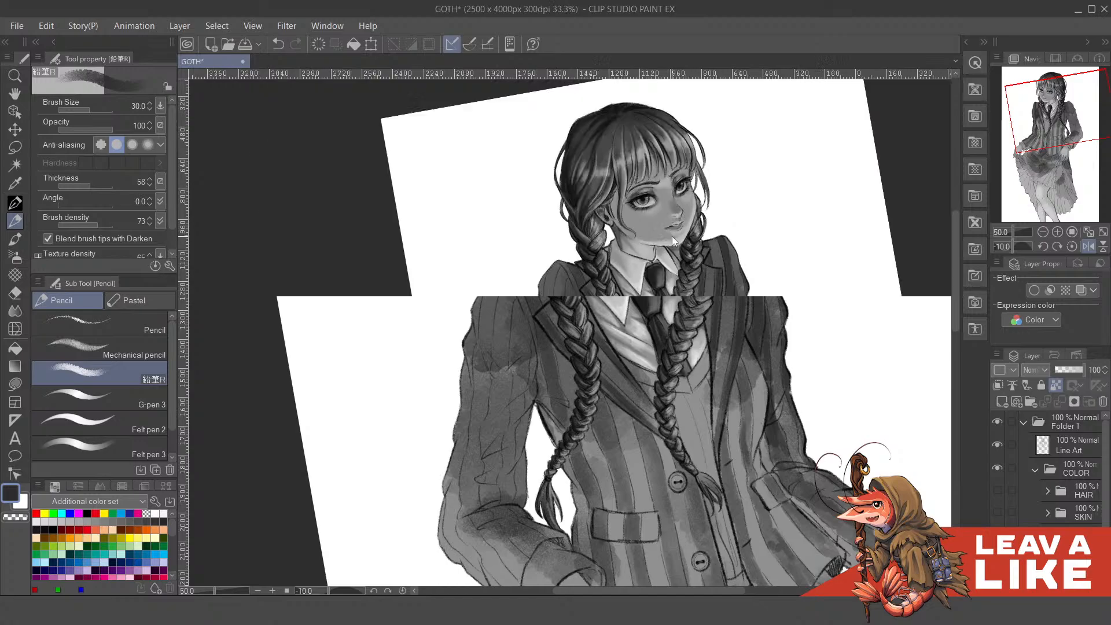
{"action": "key", "text": "asciicircum"}
{"action": "scroll", "coordinate": [627, 322], "scroll_direction": "up", "scroll_amount": 2}
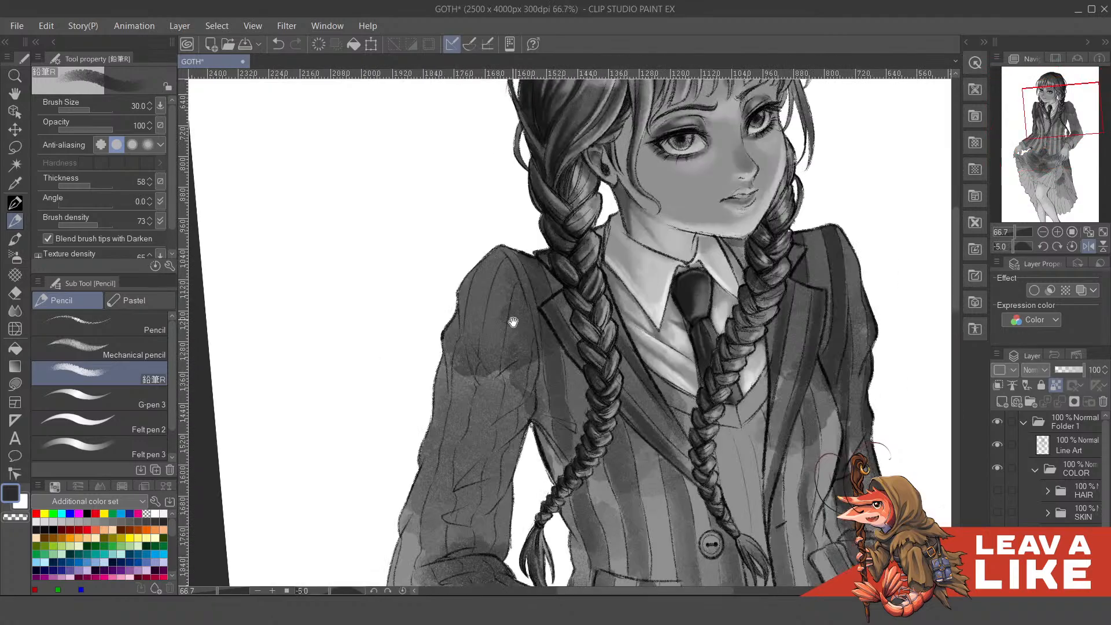
{"action": "left_click_drag", "start_coordinate": [513, 322], "coordinate": [604, 223]}
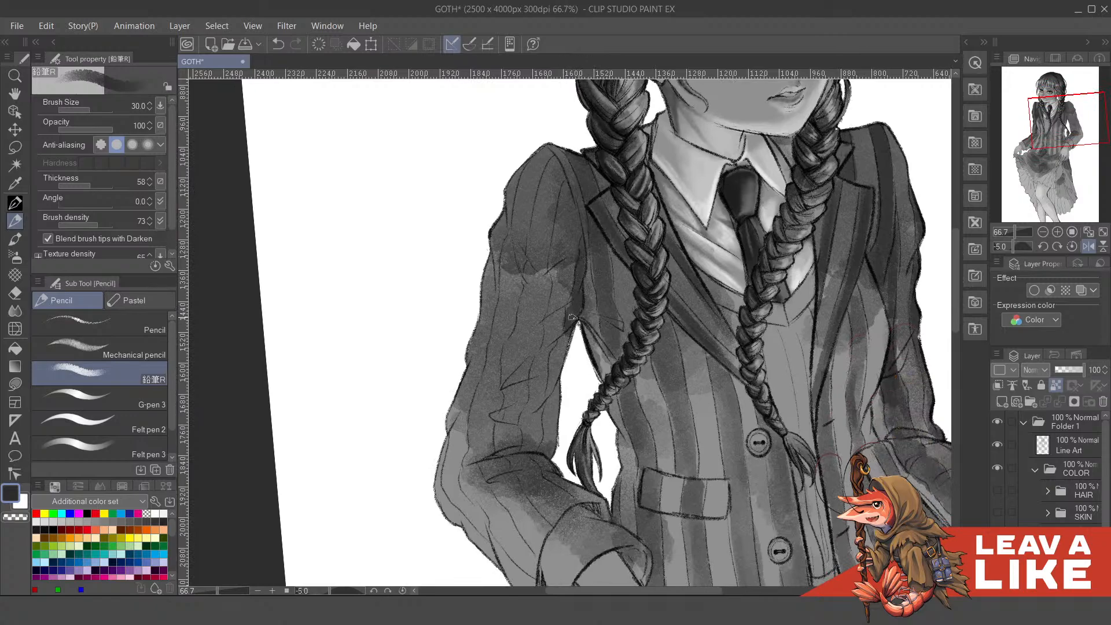
{"action": "left_click_drag", "start_coordinate": [563, 362], "coordinate": [564, 358]}
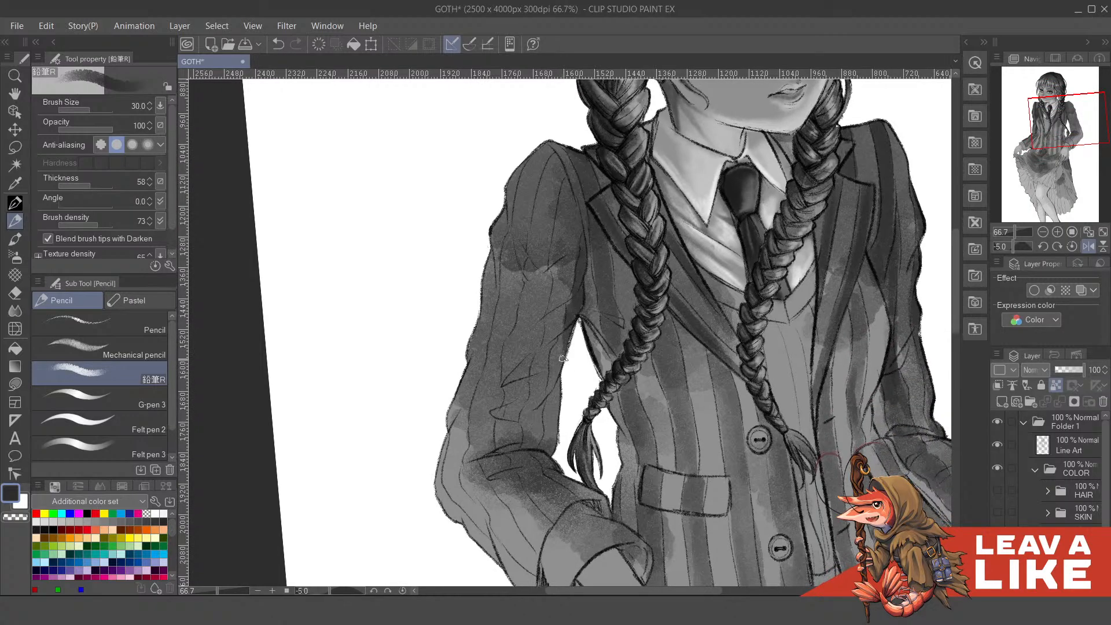
{"action": "mouse_move", "coordinate": [576, 319]}
{"action": "left_mouse_down"}
{"action": "mouse_move", "coordinate": [554, 368]}
{"action": "mouse_move", "coordinate": [545, 457]}
{"action": "left_mouse_up"}
{"action": "mouse_move", "coordinate": [570, 374]}
{"action": "left_mouse_down"}
{"action": "mouse_move", "coordinate": [573, 288]}
{"action": "mouse_move", "coordinate": [539, 370]}
{"action": "left_mouse_up"}
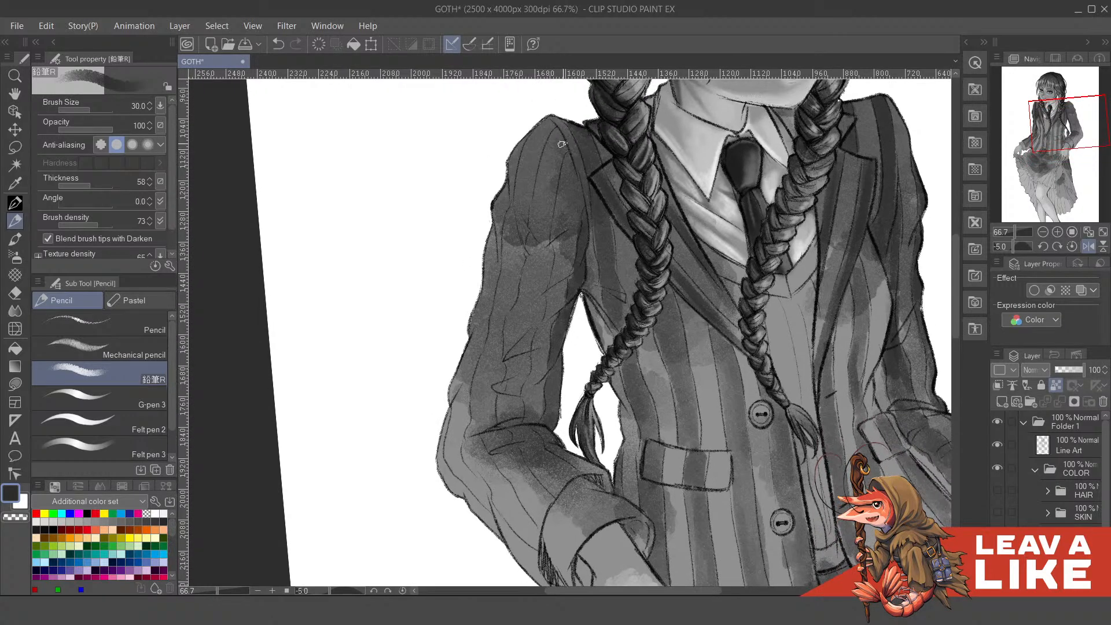
- Paint a dark vertical stripe down the middle of the left-hand upper sleeve, from the shoulder seam to the elbow
{"action": "mouse_move", "coordinate": [561, 145]}
{"action": "left_mouse_down"}
{"action": "mouse_move", "coordinate": [546, 218]}
{"action": "mouse_move", "coordinate": [542, 198]}
{"action": "left_mouse_up"}
{"action": "mouse_move", "coordinate": [553, 136]}
{"action": "left_mouse_down"}
{"action": "mouse_move", "coordinate": [538, 184]}
{"action": "mouse_move", "coordinate": [552, 138]}
{"action": "left_mouse_up"}
{"action": "left_click_drag", "start_coordinate": [540, 185], "coordinate": [541, 278]}
{"action": "left_click_drag", "start_coordinate": [547, 229], "coordinate": [541, 298]}
{"action": "mouse_move", "coordinate": [533, 252]}
{"action": "left_mouse_down"}
{"action": "mouse_move", "coordinate": [528, 334]}
{"action": "mouse_move", "coordinate": [511, 348]}
{"action": "left_mouse_up"}
{"action": "mouse_move", "coordinate": [517, 307]}
{"action": "left_mouse_down"}
{"action": "mouse_move", "coordinate": [506, 365]}
{"action": "mouse_move", "coordinate": [515, 386]}
{"action": "mouse_move", "coordinate": [502, 400]}
{"action": "left_mouse_up"}
{"action": "left_click_drag", "start_coordinate": [530, 357], "coordinate": [514, 402]}
{"action": "mouse_move", "coordinate": [521, 396]}
{"action": "left_mouse_down"}
{"action": "mouse_move", "coordinate": [507, 419]}
{"action": "mouse_move", "coordinate": [516, 425]}
{"action": "mouse_move", "coordinate": [509, 392]}
{"action": "mouse_move", "coordinate": [506, 424]}
{"action": "mouse_move", "coordinate": [521, 413]}
{"action": "mouse_move", "coordinate": [500, 391]}
{"action": "left_mouse_up"}
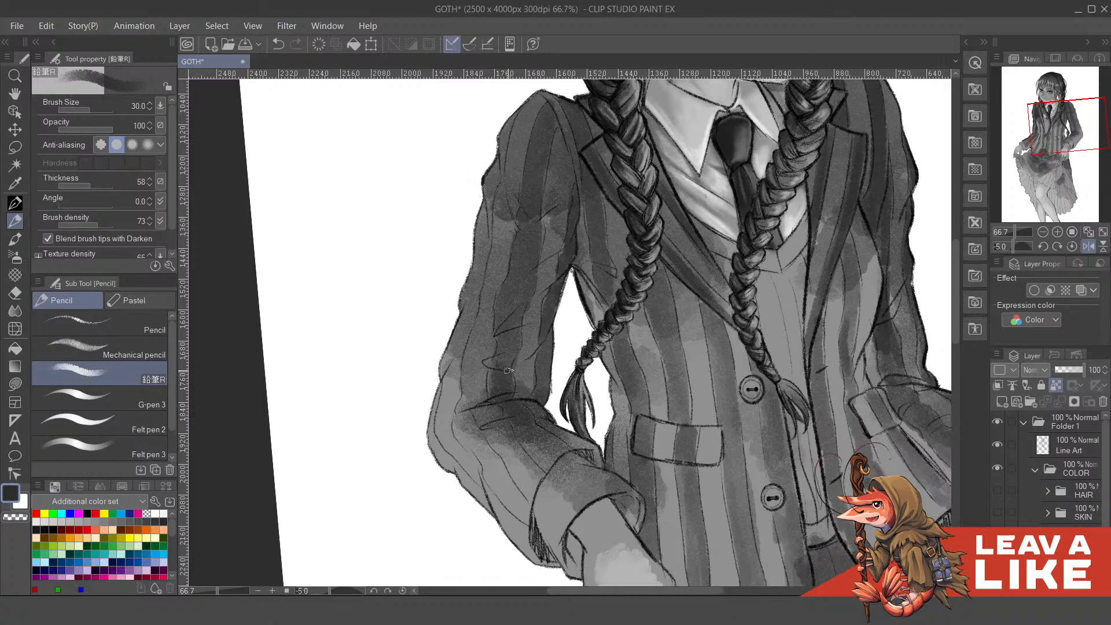
- Paint dark stripes along the upper side of the left-hand forearm, from the elbow creases towards the cuff
{"action": "mouse_move", "coordinate": [533, 427]}
{"action": "left_mouse_down"}
{"action": "mouse_move", "coordinate": [538, 454]}
{"action": "mouse_move", "coordinate": [523, 466]}
{"action": "mouse_move", "coordinate": [541, 468]}
{"action": "mouse_move", "coordinate": [562, 449]}
{"action": "left_mouse_up"}
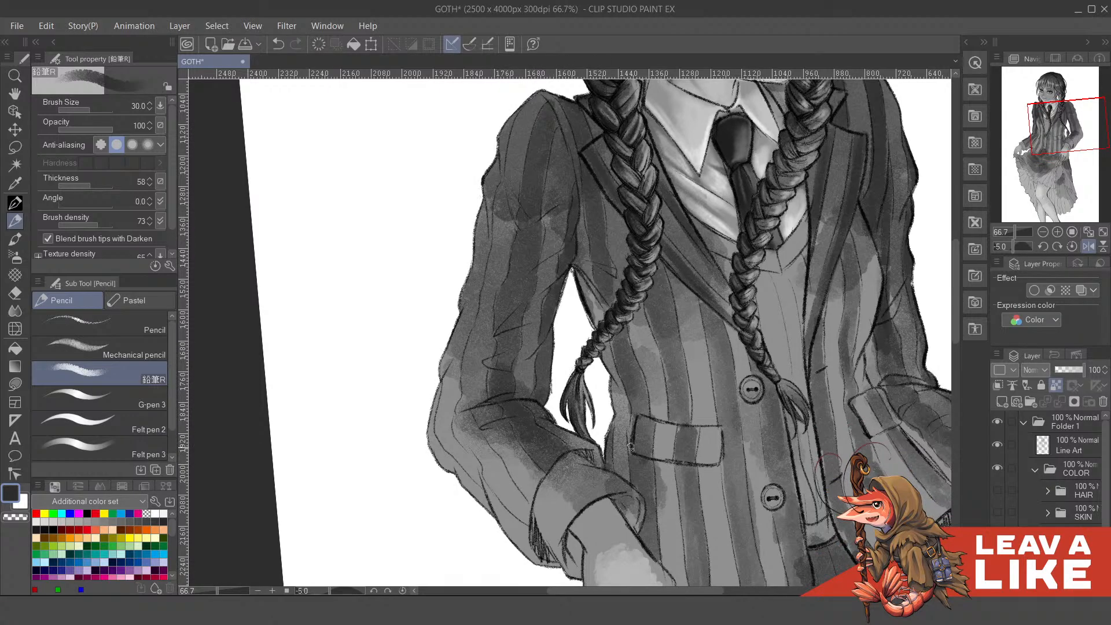
{"action": "left_click_drag", "start_coordinate": [557, 393], "coordinate": [588, 368]}
{"action": "left_click_drag", "start_coordinate": [568, 417], "coordinate": [566, 431]}
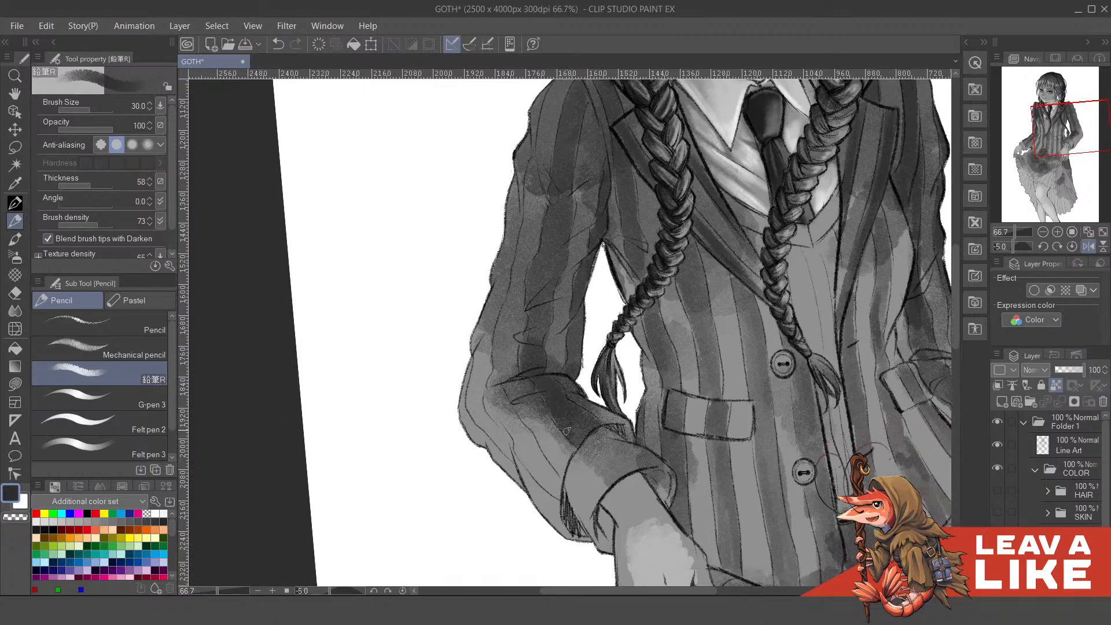
{"action": "mouse_move", "coordinate": [562, 363]}
{"action": "left_mouse_down"}
{"action": "mouse_move", "coordinate": [580, 370]}
{"action": "mouse_move", "coordinate": [584, 393]}
{"action": "left_mouse_up"}
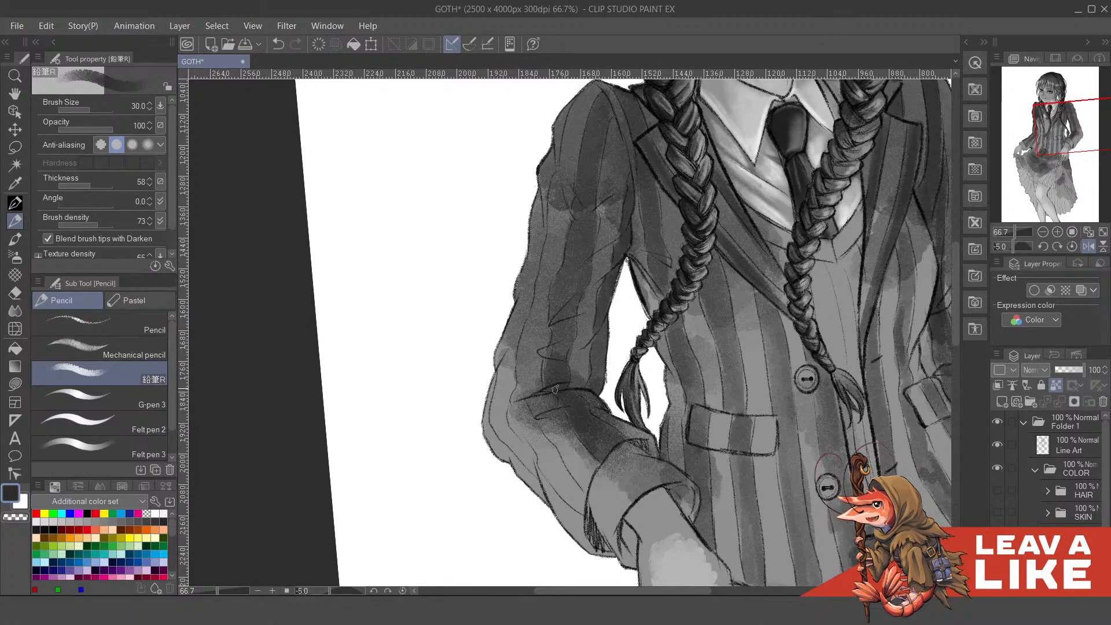
{"action": "mouse_move", "coordinate": [581, 337]}
{"action": "left_mouse_down"}
{"action": "mouse_move", "coordinate": [577, 357]}
{"action": "mouse_move", "coordinate": [552, 344]}
{"action": "left_mouse_up"}
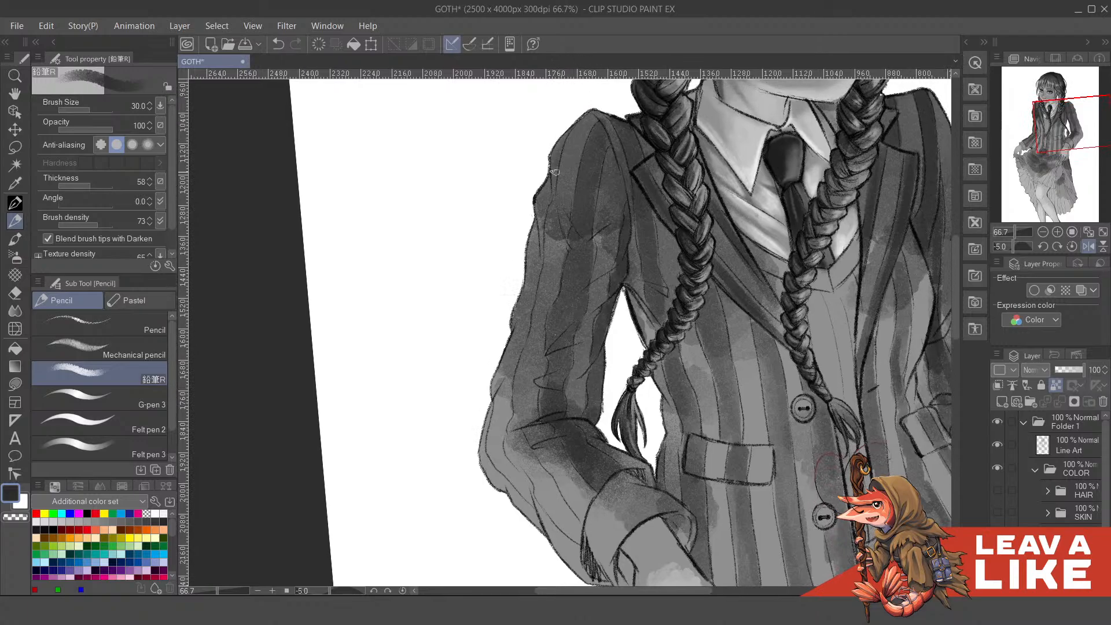
- Try a stripe down the outer upper sleeve, undo it, and paint a dark stripe along the middle of the forearm, redoing its first stroke
{"action": "left_click_drag", "start_coordinate": [555, 172], "coordinate": [503, 412]}
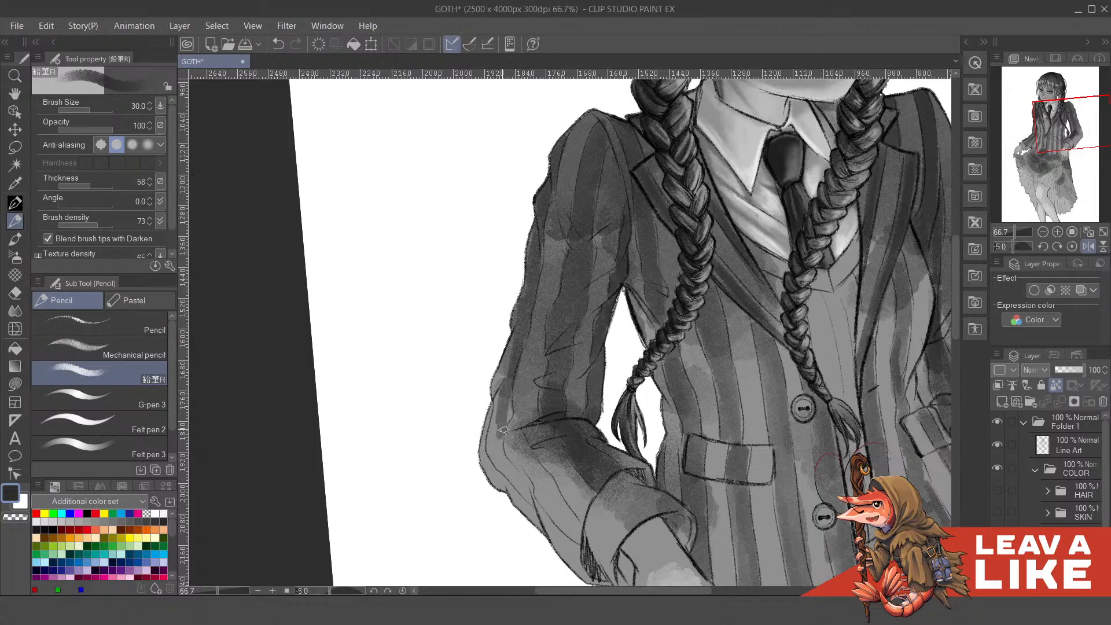
{"action": "key", "text": "ctrl+z"}
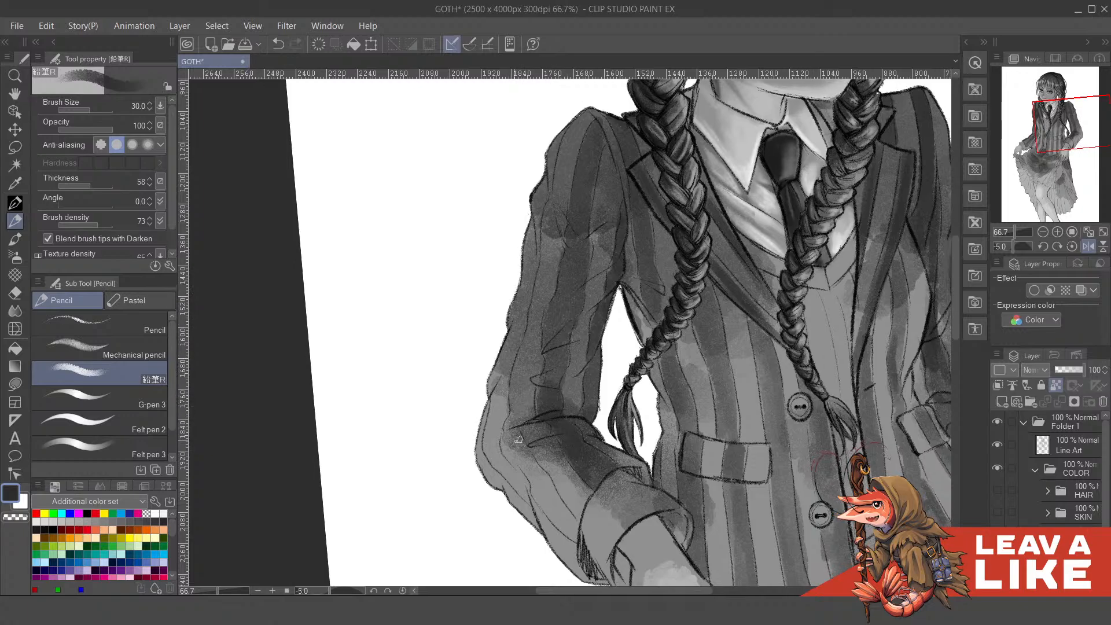
{"action": "left_click_drag", "start_coordinate": [519, 439], "coordinate": [561, 529]}
{"action": "key", "text": "ctrl+z"}
{"action": "mouse_move", "coordinate": [514, 427]}
{"action": "left_mouse_down"}
{"action": "mouse_move", "coordinate": [524, 470]}
{"action": "mouse_move", "coordinate": [512, 464]}
{"action": "mouse_move", "coordinate": [565, 512]}
{"action": "left_mouse_up"}
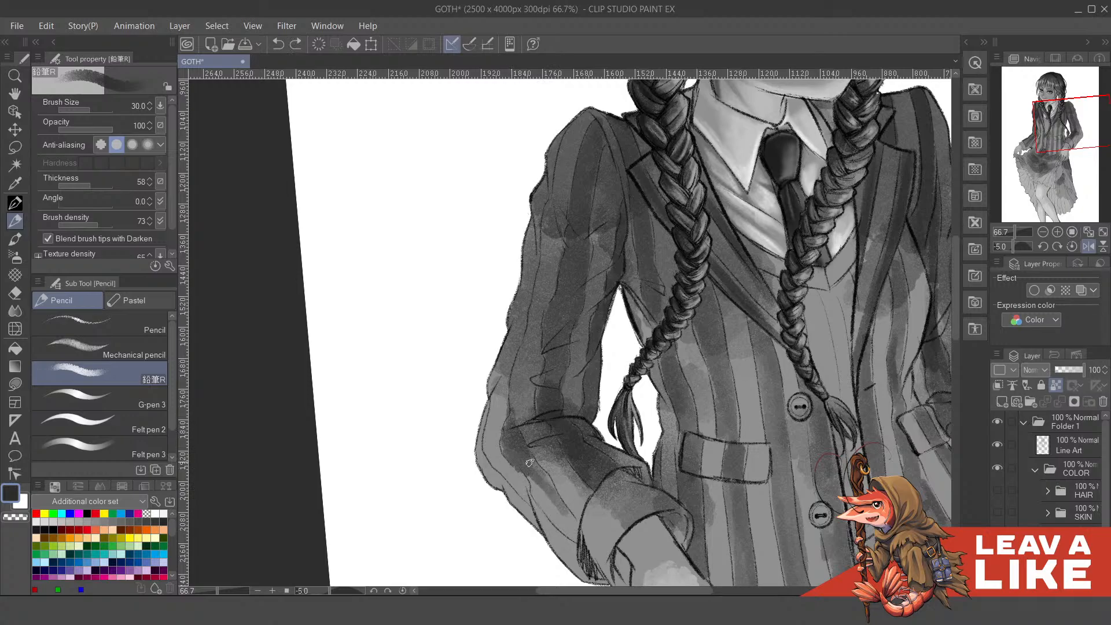
{"action": "mouse_move", "coordinate": [529, 463]}
{"action": "left_mouse_down"}
{"action": "mouse_move", "coordinate": [567, 532]}
{"action": "mouse_move", "coordinate": [558, 510]}
{"action": "mouse_move", "coordinate": [574, 520]}
{"action": "mouse_move", "coordinate": [535, 472]}
{"action": "mouse_move", "coordinate": [565, 526]}
{"action": "left_mouse_up"}
{"action": "left_click_drag", "start_coordinate": [523, 443], "coordinate": [529, 458]}
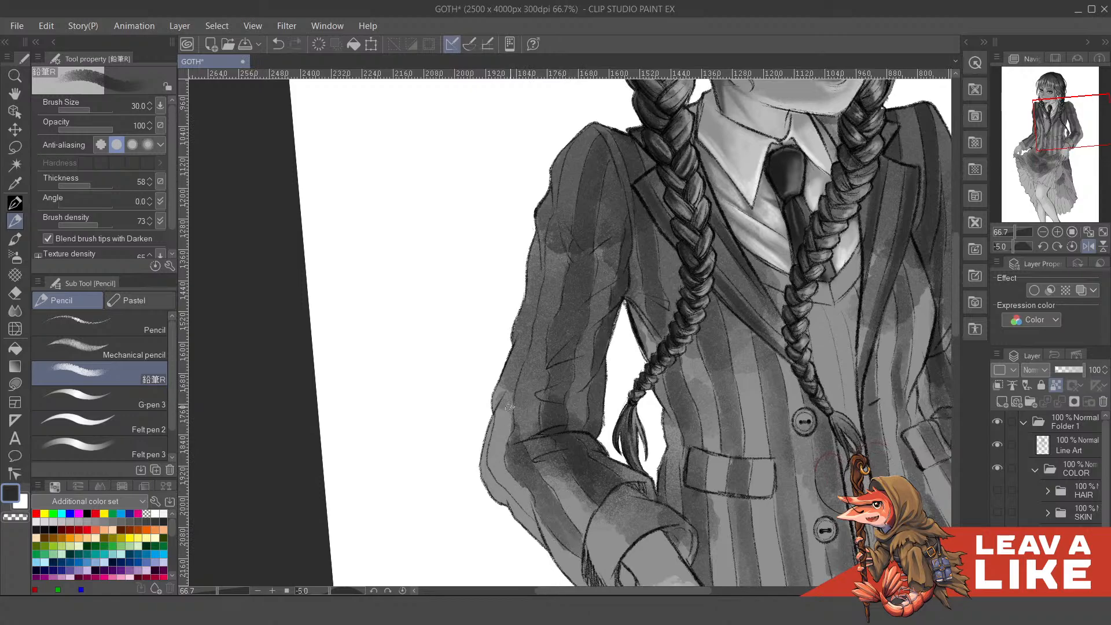
- Paint a dark stripe along the outer edge of the left-hand sleeve, around the elbow and down to the cuff
{"action": "mouse_move", "coordinate": [523, 405]}
{"action": "left_mouse_down"}
{"action": "mouse_move", "coordinate": [531, 332]}
{"action": "mouse_move", "coordinate": [516, 383]}
{"action": "mouse_move", "coordinate": [537, 257]}
{"action": "left_mouse_up"}
{"action": "mouse_move", "coordinate": [520, 314]}
{"action": "left_mouse_down"}
{"action": "mouse_move", "coordinate": [491, 433]}
{"action": "mouse_move", "coordinate": [506, 457]}
{"action": "mouse_move", "coordinate": [495, 469]}
{"action": "mouse_move", "coordinate": [524, 513]}
{"action": "left_mouse_up"}
{"action": "left_click_drag", "start_coordinate": [496, 428], "coordinate": [524, 520]}
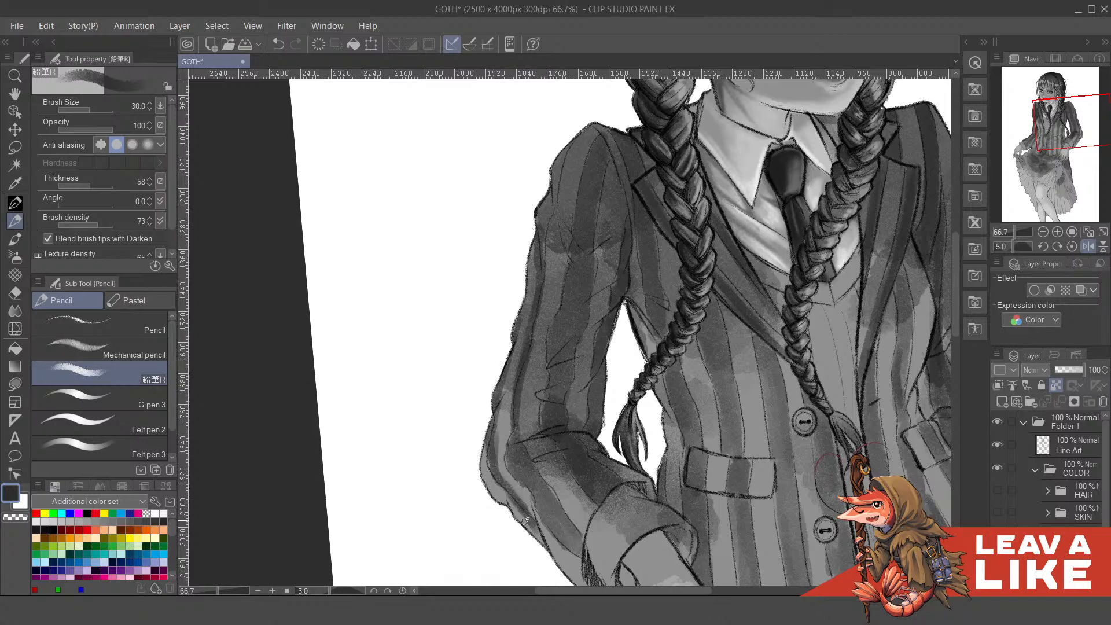
{"action": "scroll", "coordinate": [509, 353], "scroll_direction": "down", "scroll_amount": 3}
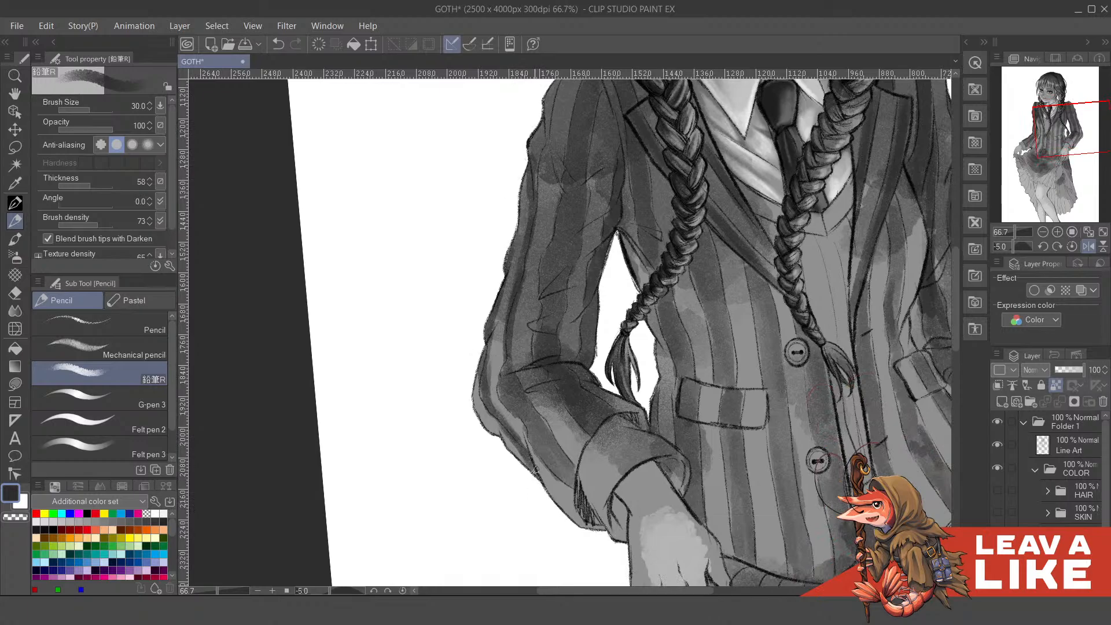
{"action": "left_click_drag", "start_coordinate": [534, 473], "coordinate": [579, 520]}
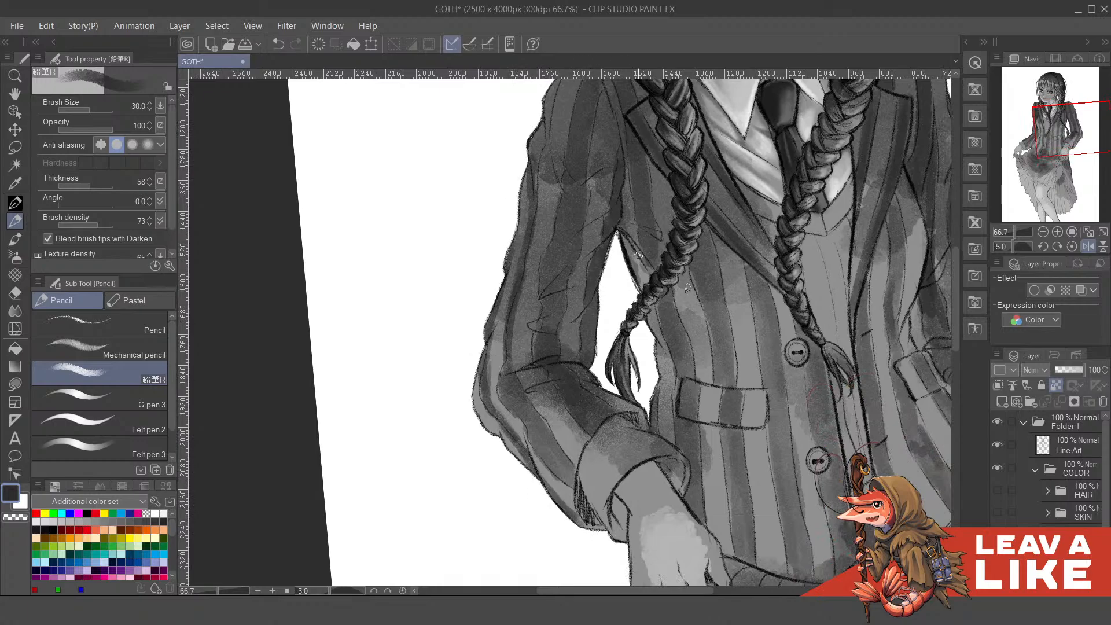
- Paint a dark stripe along the outer edge of the hanging skirt fabric below the left-hand hand
{"action": "key", "text": "ctrl+minus"}
{"action": "key", "text": "ctrl+minus"}
{"action": "left_click_drag", "start_coordinate": [824, 323], "coordinate": [742, 346]}
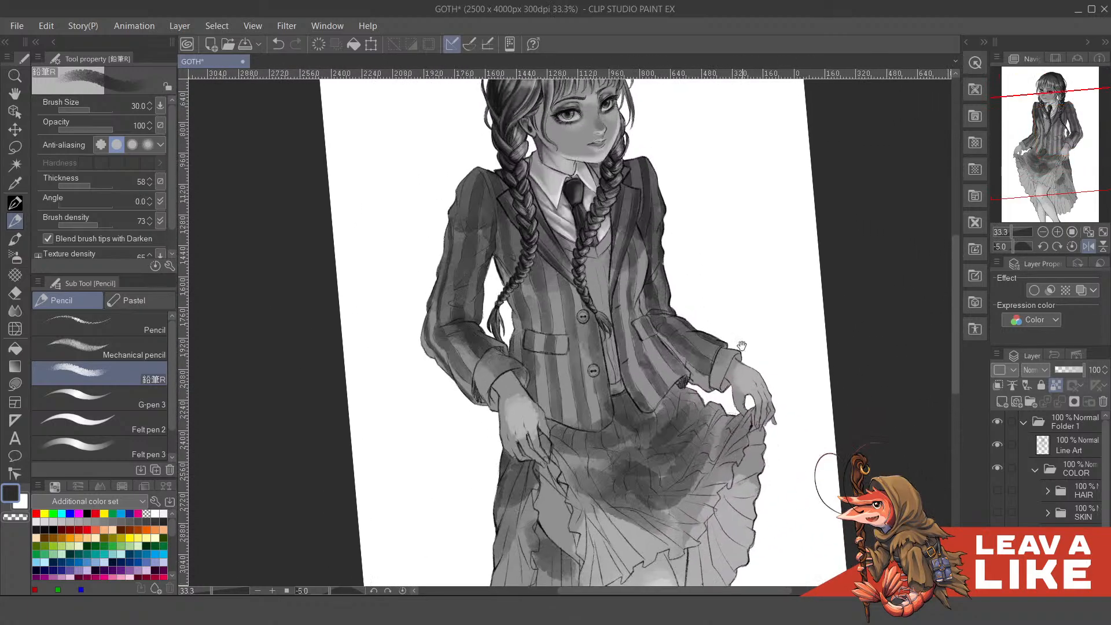
{"action": "key", "text": "ctrl+minus"}
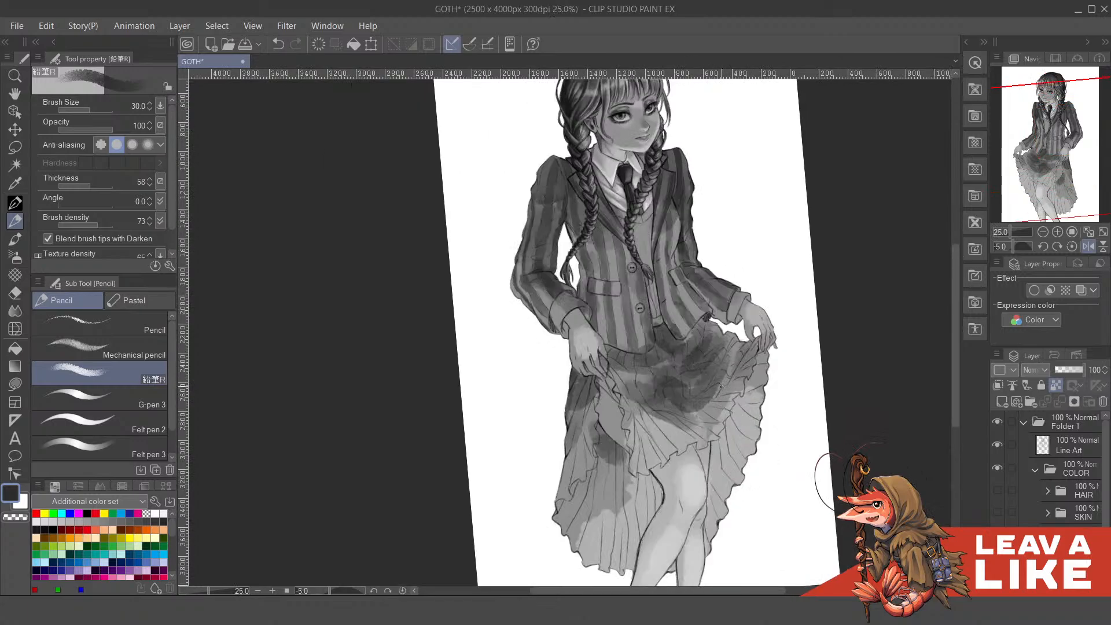
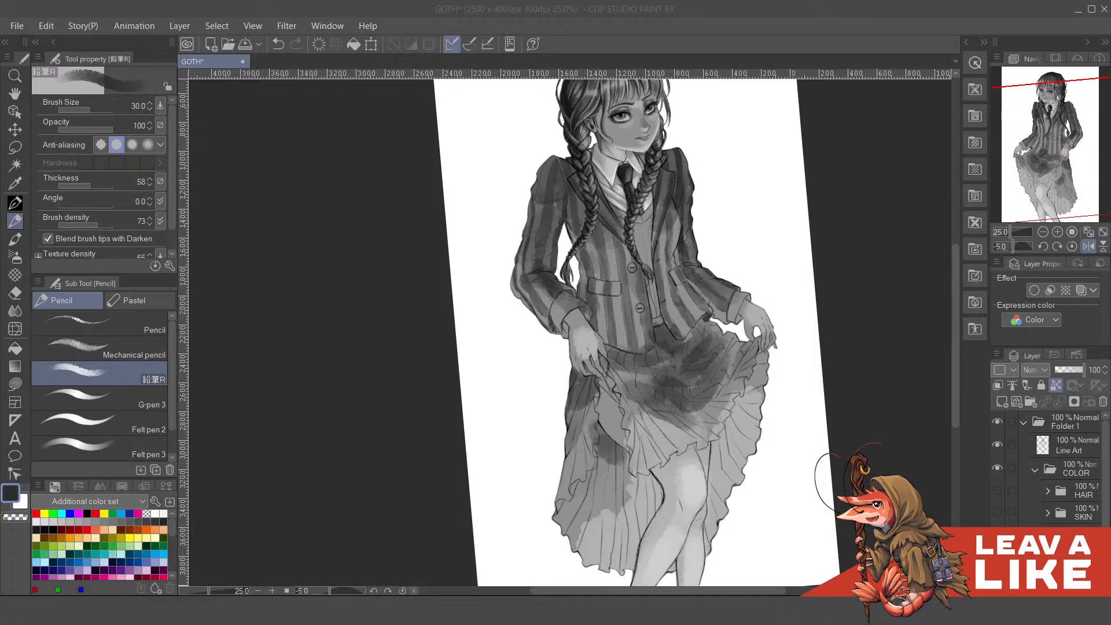
{"action": "left_click", "coordinate": [637, 284], "text": "ctrl"}
{"action": "scroll", "coordinate": [657, 249], "scroll_direction": "up", "scroll_amount": 1}
{"action": "left_click_drag", "start_coordinate": [615, 454], "coordinate": [614, 336]}
{"action": "scroll", "coordinate": [537, 372], "scroll_direction": "up", "scroll_amount": 1}
{"action": "left_click_drag", "start_coordinate": [570, 275], "coordinate": [525, 391]}
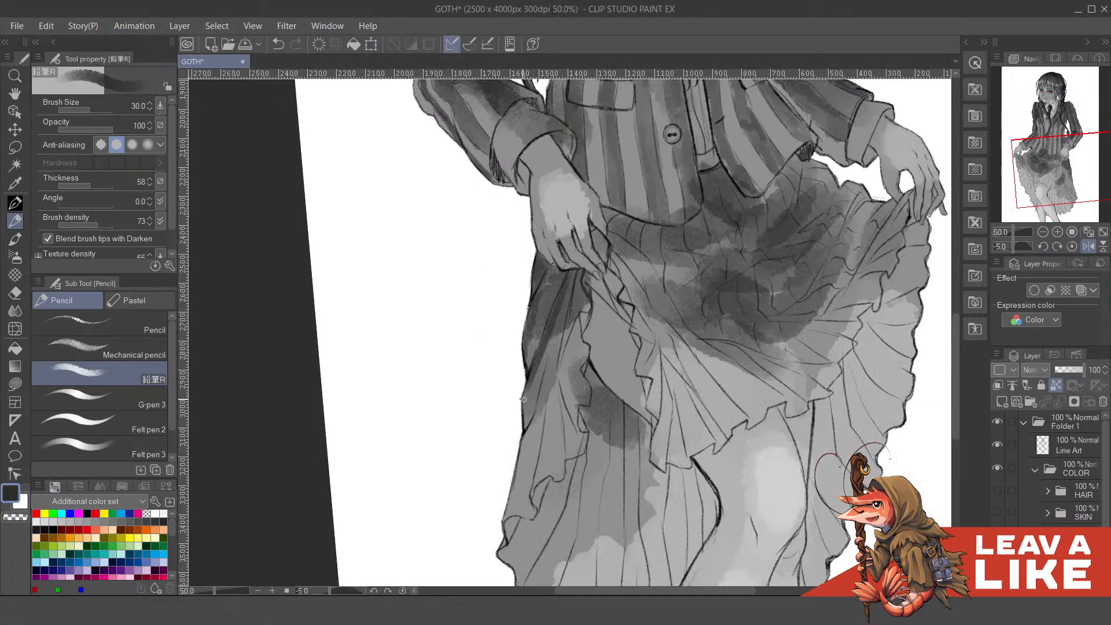
{"action": "left_click_drag", "start_coordinate": [549, 335], "coordinate": [527, 408]}
- Paint long dark stripes following the inner folds of the hanging skirt fabric below the hand, undoing one stroke
{"action": "left_click_drag", "start_coordinate": [569, 283], "coordinate": [541, 436]}
{"action": "left_click_drag", "start_coordinate": [570, 376], "coordinate": [541, 442]}
{"action": "mouse_move", "coordinate": [563, 327]}
{"action": "left_mouse_down"}
{"action": "mouse_move", "coordinate": [533, 504]}
{"action": "mouse_move", "coordinate": [547, 433]}
{"action": "left_mouse_up"}
{"action": "key", "text": "ctrl+z"}
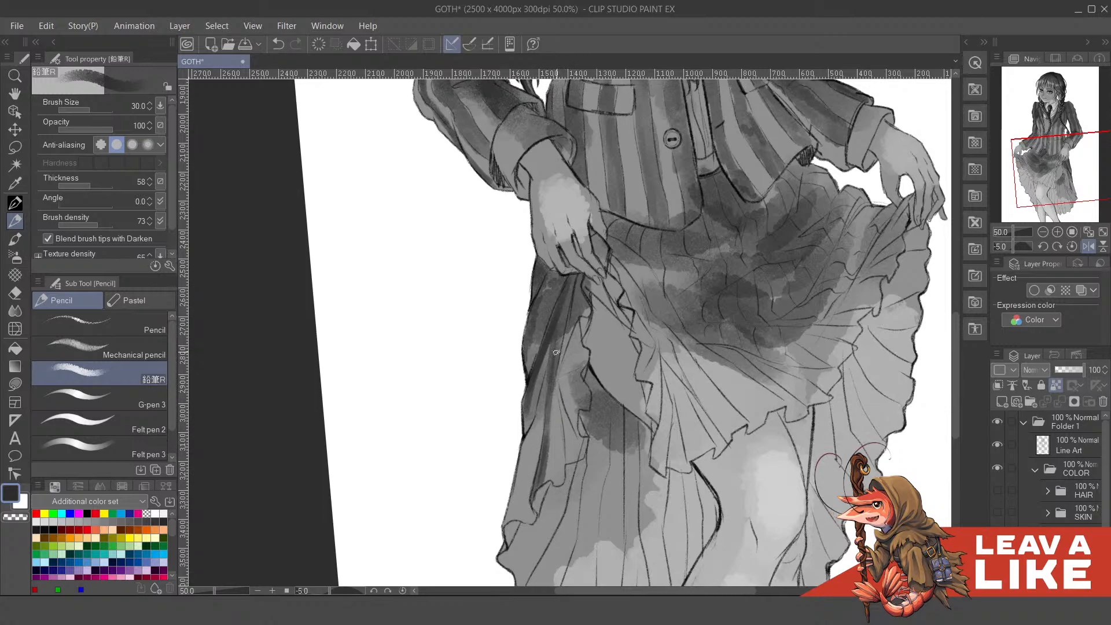
{"action": "mouse_move", "coordinate": [571, 296]}
{"action": "left_mouse_down"}
{"action": "mouse_move", "coordinate": [559, 361]}
{"action": "mouse_move", "coordinate": [571, 329]}
{"action": "left_mouse_up"}
{"action": "left_click_drag", "start_coordinate": [575, 428], "coordinate": [557, 367]}
{"action": "mouse_move", "coordinate": [553, 428]}
{"action": "left_mouse_down"}
{"action": "mouse_move", "coordinate": [580, 337]}
{"action": "mouse_move", "coordinate": [556, 346]}
{"action": "mouse_move", "coordinate": [576, 288]}
{"action": "left_mouse_up"}
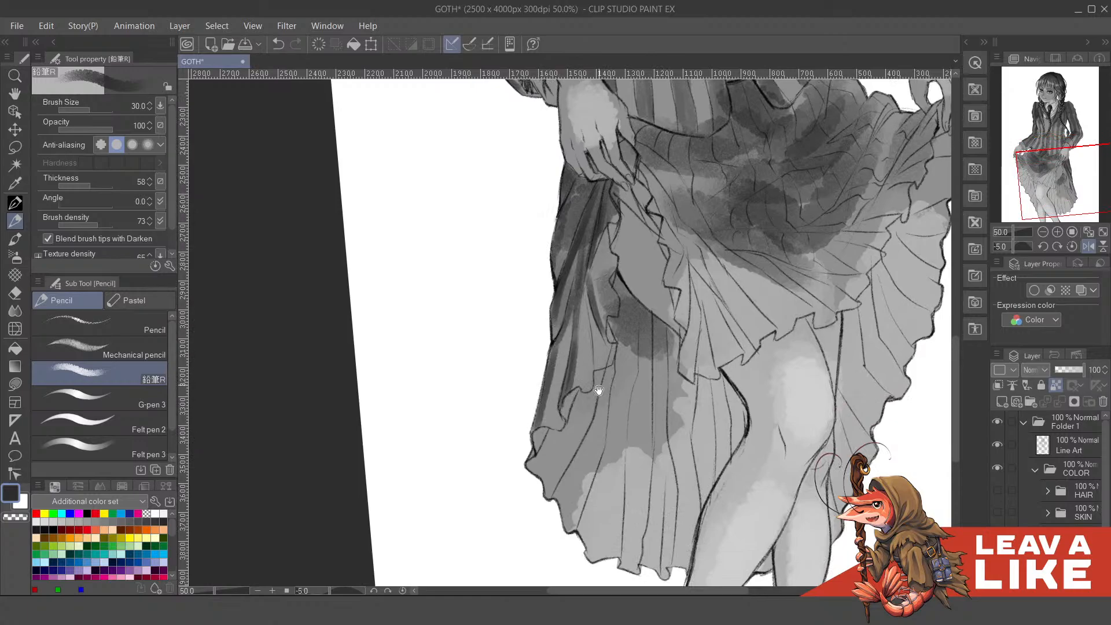
{"action": "left_click_drag", "start_coordinate": [599, 390], "coordinate": [591, 450]}
- Paint short dark stripes on the skirt front below the left-hand jacket hem, undoing and repainting one and sampling the skirt tone
{"action": "left_click_drag", "start_coordinate": [675, 305], "coordinate": [635, 373]}
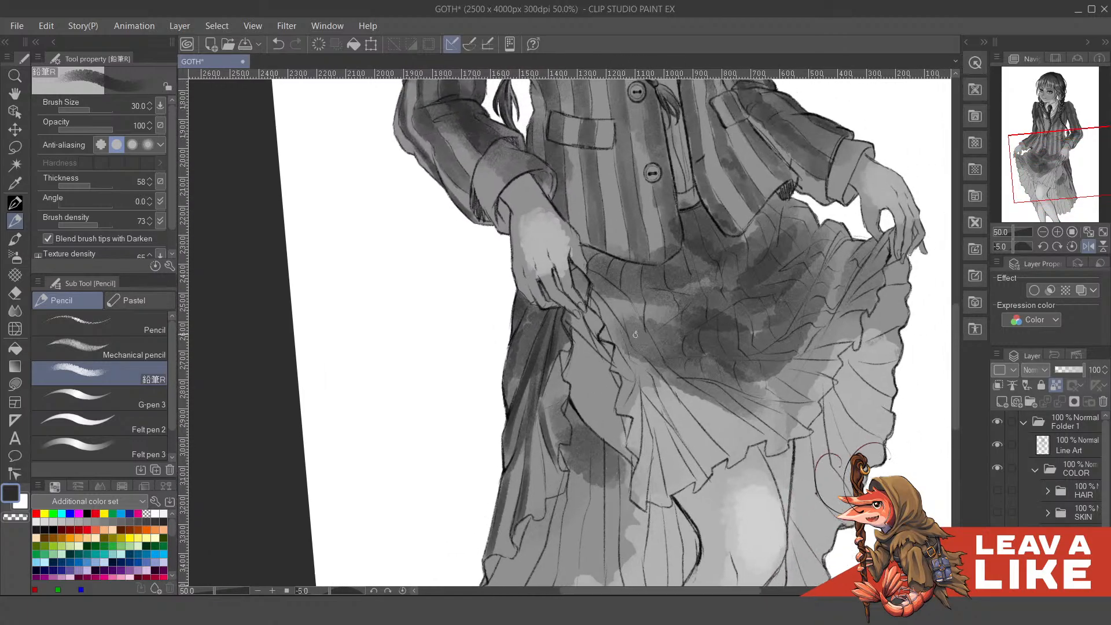
{"action": "left_click_drag", "start_coordinate": [635, 335], "coordinate": [639, 368]}
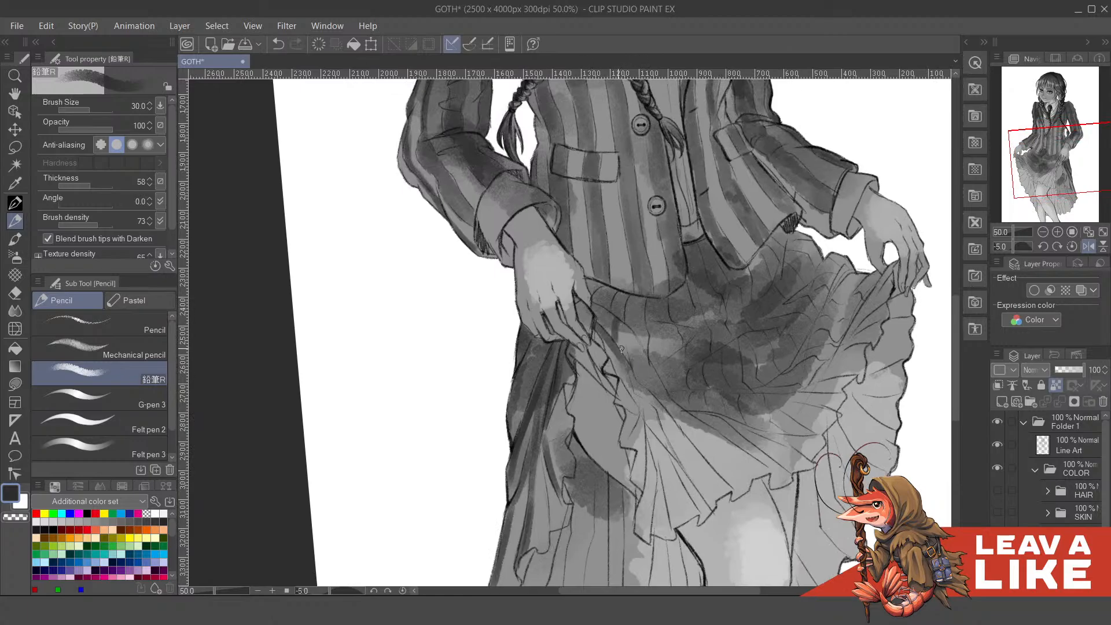
{"action": "mouse_move", "coordinate": [620, 298]}
{"action": "left_mouse_down"}
{"action": "mouse_move", "coordinate": [613, 340]}
{"action": "mouse_move", "coordinate": [608, 319]}
{"action": "mouse_move", "coordinate": [654, 335]}
{"action": "mouse_move", "coordinate": [639, 305]}
{"action": "mouse_move", "coordinate": [645, 333]}
{"action": "left_mouse_up"}
{"action": "key", "text": "ctrl+z"}
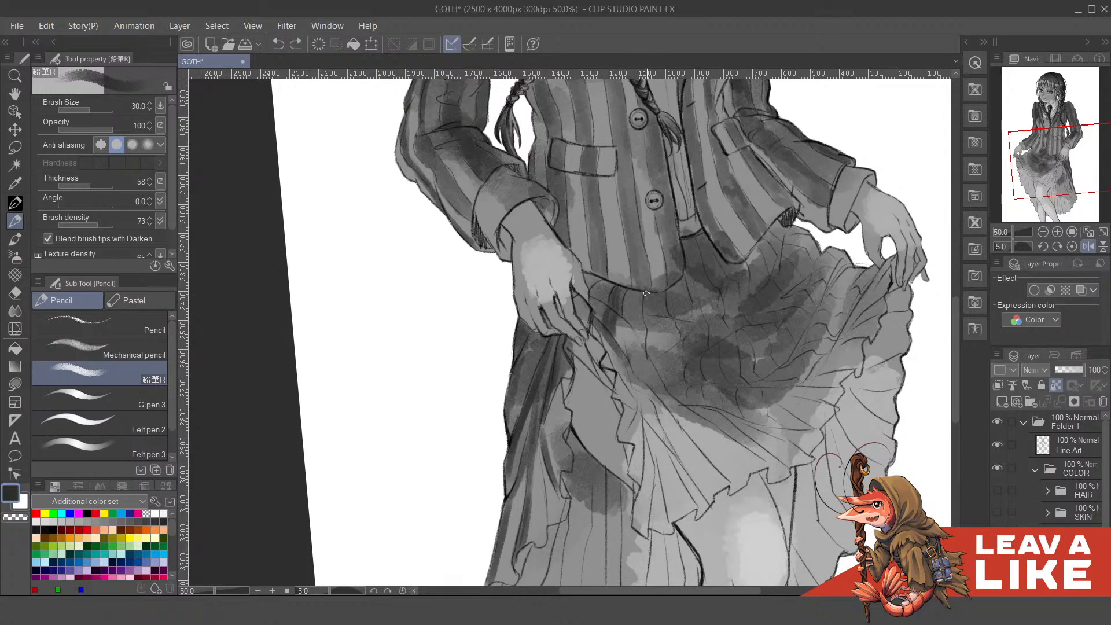
{"action": "mouse_move", "coordinate": [645, 293]}
{"action": "left_mouse_down"}
{"action": "mouse_move", "coordinate": [660, 376]}
{"action": "mouse_move", "coordinate": [663, 331]}
{"action": "mouse_move", "coordinate": [650, 322]}
{"action": "mouse_move", "coordinate": [650, 364]}
{"action": "left_mouse_up"}
{"action": "left_click_drag", "start_coordinate": [649, 291], "coordinate": [651, 322]}
{"action": "left_click", "coordinate": [651, 371], "text": "alt"}
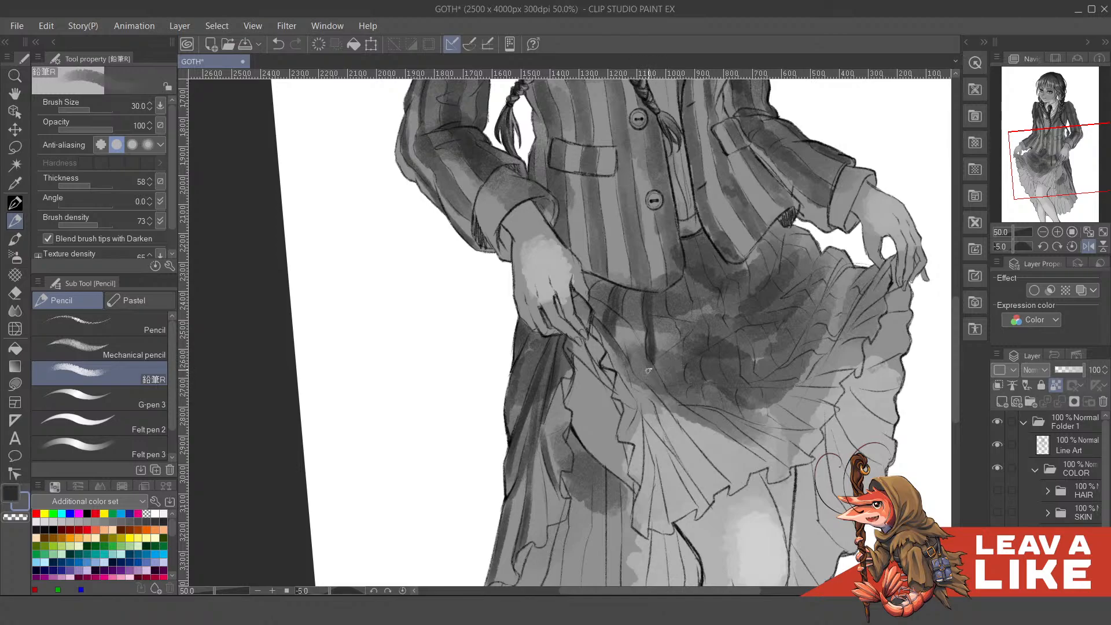
{"action": "left_click", "coordinate": [652, 371], "text": "alt"}
{"action": "mouse_move", "coordinate": [640, 352]}
{"action": "left_mouse_down"}
{"action": "mouse_move", "coordinate": [639, 380]}
{"action": "mouse_move", "coordinate": [631, 334]}
{"action": "mouse_move", "coordinate": [646, 357]}
{"action": "left_mouse_up"}
{"action": "scroll", "coordinate": [656, 375], "scroll_direction": "up", "scroll_amount": 2}
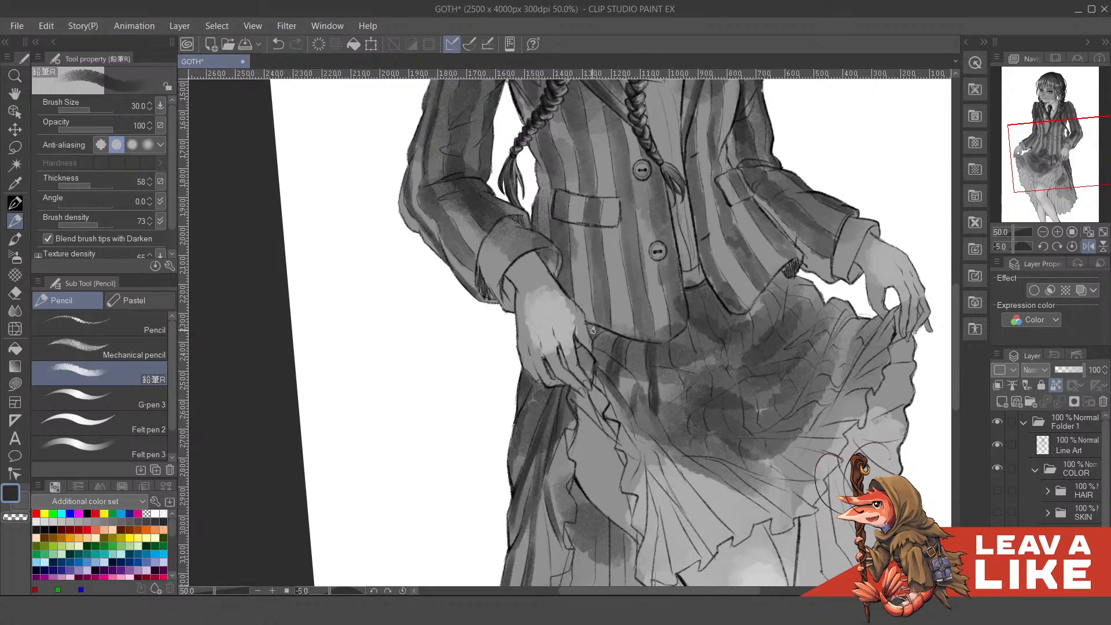
- Paint dark vertical stripes down the middle of the skirt below the jacket opening, undoing the last stroke
{"action": "mouse_move", "coordinate": [690, 307]}
{"action": "left_mouse_down"}
{"action": "mouse_move", "coordinate": [664, 284]}
{"action": "mouse_move", "coordinate": [652, 347]}
{"action": "mouse_move", "coordinate": [665, 388]}
{"action": "left_mouse_up"}
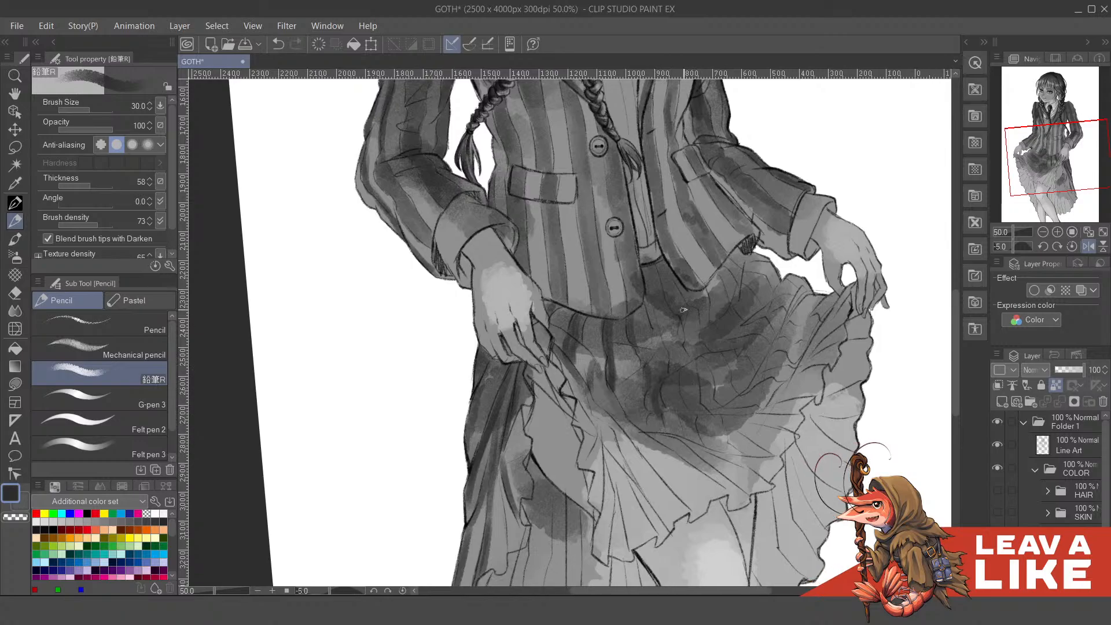
{"action": "mouse_move", "coordinate": [671, 307]}
{"action": "left_mouse_down"}
{"action": "mouse_move", "coordinate": [654, 306]}
{"action": "mouse_move", "coordinate": [660, 376]}
{"action": "left_mouse_up"}
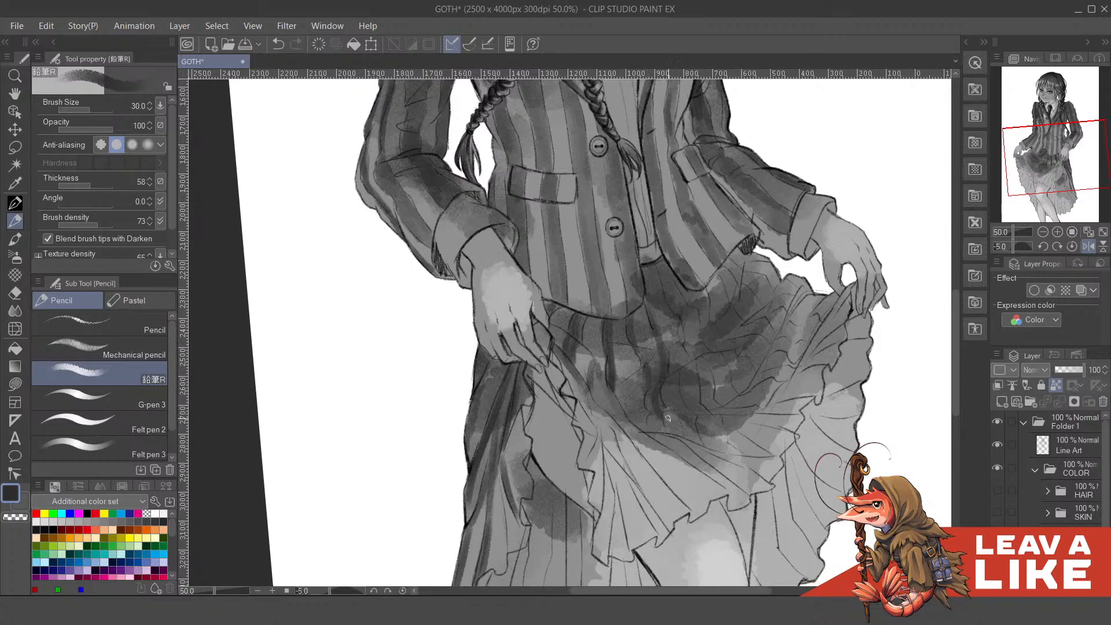
{"action": "scroll", "coordinate": [663, 313], "scroll_direction": "up", "scroll_amount": 1}
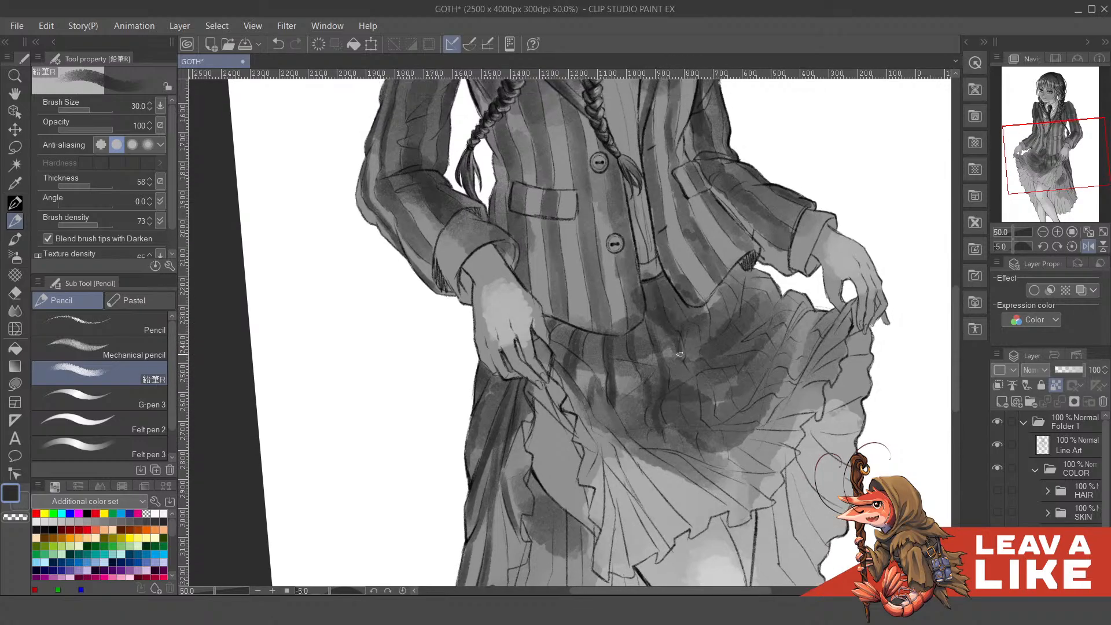
{"action": "mouse_move", "coordinate": [679, 396]}
{"action": "left_mouse_down"}
{"action": "mouse_move", "coordinate": [705, 463]}
{"action": "mouse_move", "coordinate": [695, 458]}
{"action": "left_mouse_up"}
{"action": "key", "text": "ctrl+z"}
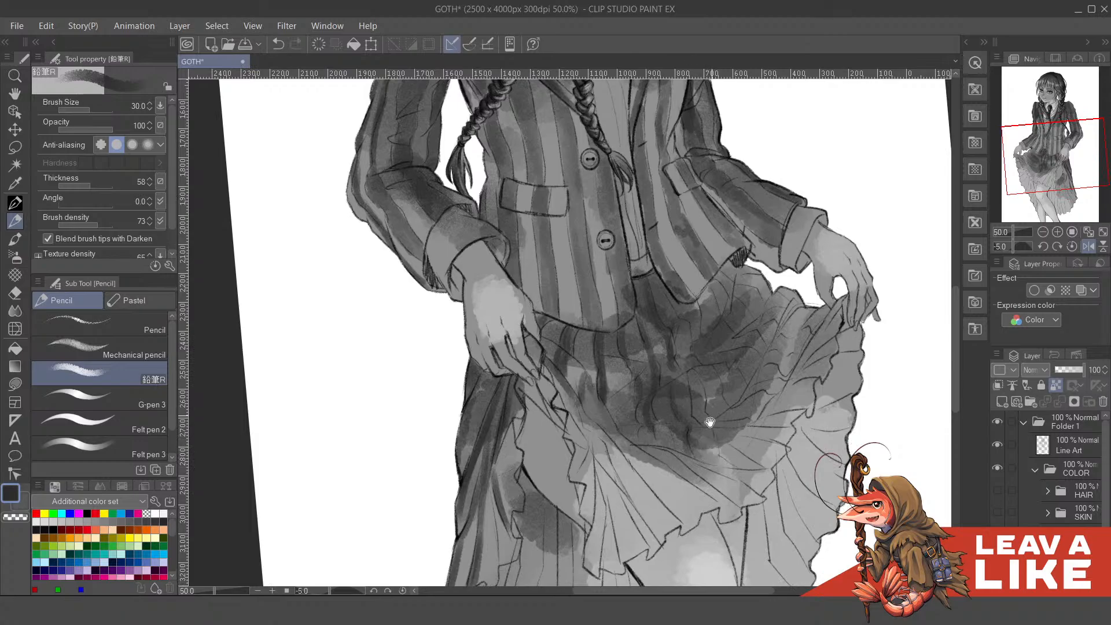
- Paint short dark stripes on the skirt front below the right-hand jacket hem and one along the lower pleats, undoing one stroke
{"action": "left_click_drag", "start_coordinate": [684, 362], "coordinate": [707, 431]}
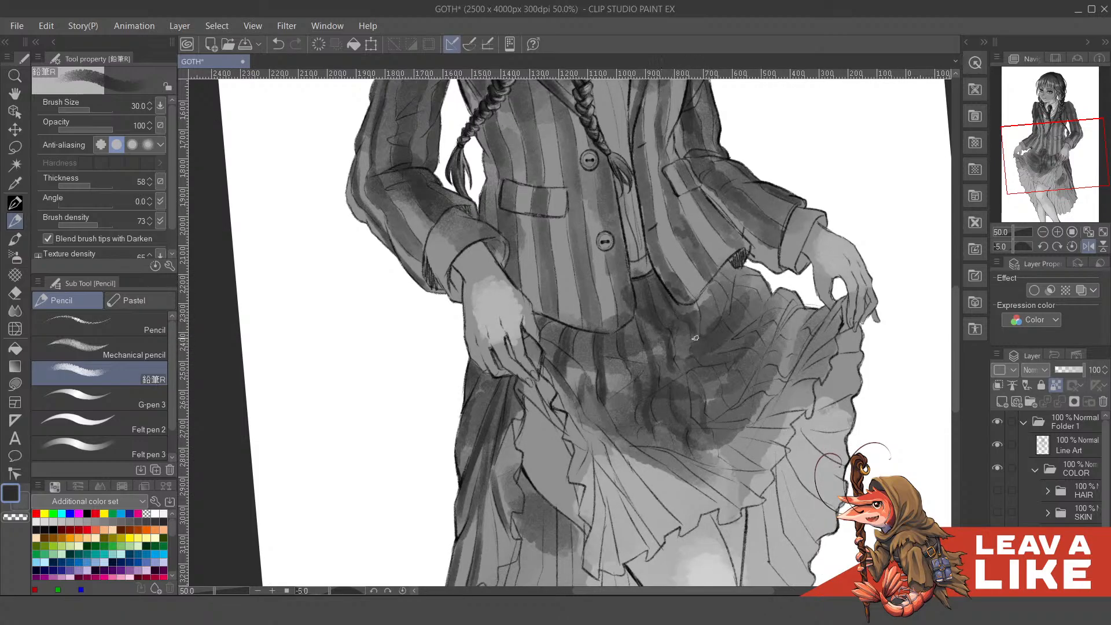
{"action": "left_click_drag", "start_coordinate": [684, 321], "coordinate": [688, 355]}
{"action": "left_click_drag", "start_coordinate": [741, 332], "coordinate": [722, 308]}
{"action": "mouse_move", "coordinate": [690, 347]}
{"action": "left_mouse_down"}
{"action": "mouse_move", "coordinate": [708, 385]}
{"action": "mouse_move", "coordinate": [702, 331]}
{"action": "left_mouse_up"}
{"action": "left_click_drag", "start_coordinate": [658, 364], "coordinate": [719, 370]}
{"action": "key", "text": "ctrl+z"}
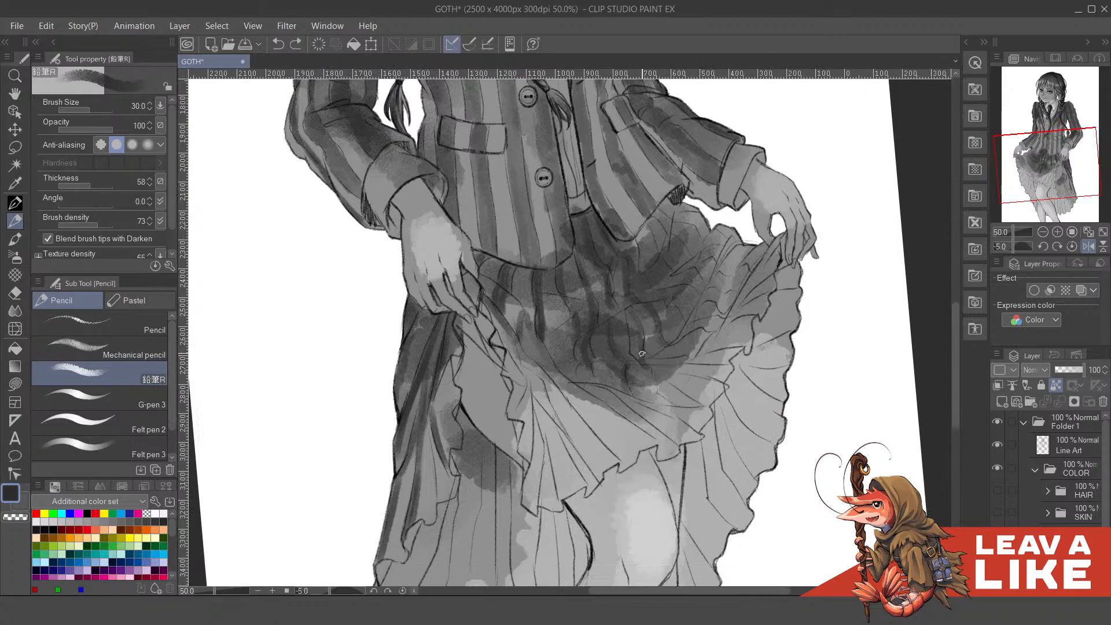
{"action": "mouse_move", "coordinate": [642, 353]}
{"action": "left_mouse_down"}
{"action": "mouse_move", "coordinate": [708, 363]}
{"action": "mouse_move", "coordinate": [734, 346]}
{"action": "mouse_move", "coordinate": [688, 361]}
{"action": "mouse_move", "coordinate": [732, 348]}
{"action": "left_mouse_up"}
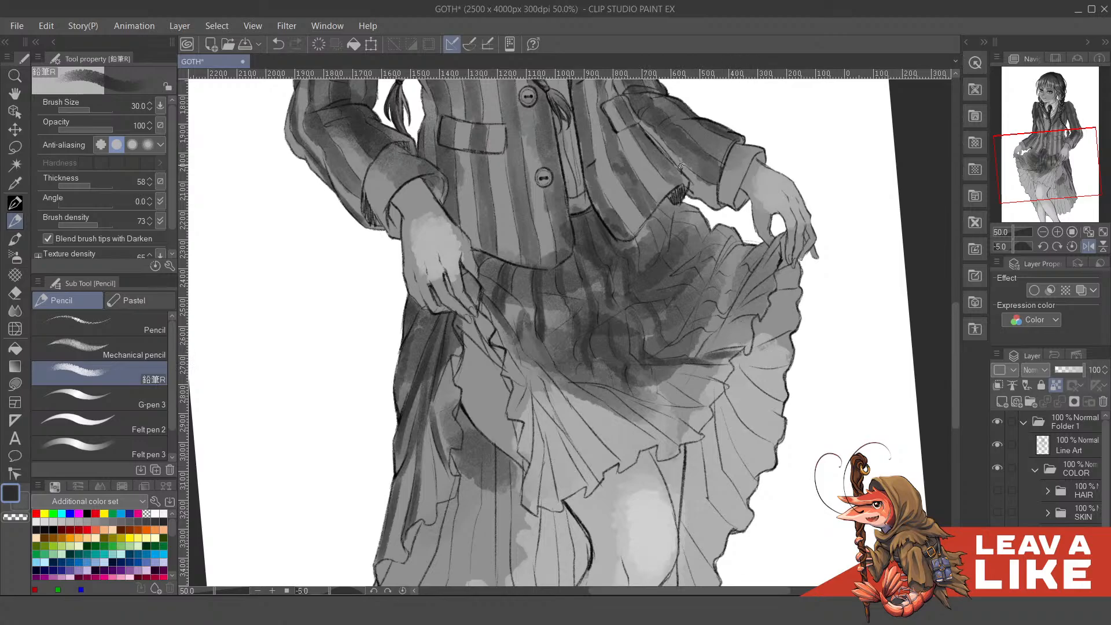
- Paint dark stripes along the skirt's lower pleats near the ruffled hem below the outstretched hand, undoing two strokes
{"action": "key", "text": "h"}
{"action": "mouse_move", "coordinate": [465, 390]}
{"action": "left_mouse_down"}
{"action": "mouse_move", "coordinate": [565, 371]}
{"action": "mouse_move", "coordinate": [528, 364]}
{"action": "mouse_move", "coordinate": [584, 347]}
{"action": "left_mouse_up"}
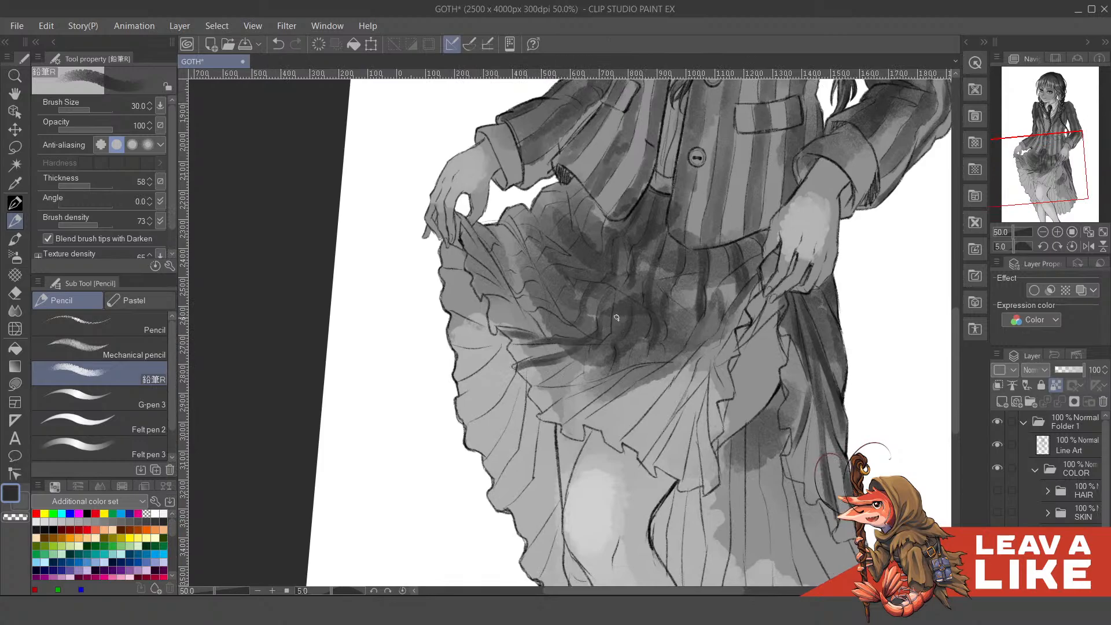
{"action": "mouse_move", "coordinate": [541, 385]}
{"action": "left_mouse_down"}
{"action": "mouse_move", "coordinate": [577, 381]}
{"action": "mouse_move", "coordinate": [606, 334]}
{"action": "mouse_move", "coordinate": [634, 392]}
{"action": "left_mouse_up"}
{"action": "key", "text": "ctrl+z"}
{"action": "left_click_drag", "start_coordinate": [507, 351], "coordinate": [542, 364]}
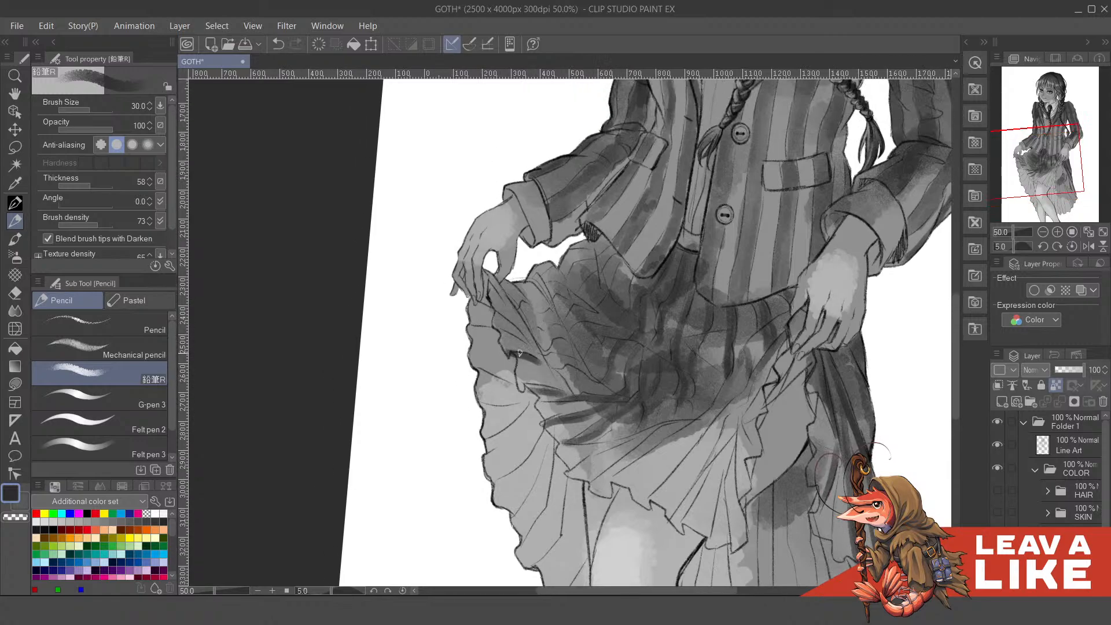
{"action": "left_click_drag", "start_coordinate": [610, 347], "coordinate": [626, 372]}
{"action": "mouse_move", "coordinate": [523, 365]}
{"action": "left_mouse_down"}
{"action": "mouse_move", "coordinate": [620, 389]}
{"action": "mouse_move", "coordinate": [599, 383]}
{"action": "mouse_move", "coordinate": [637, 356]}
{"action": "mouse_move", "coordinate": [621, 359]}
{"action": "mouse_move", "coordinate": [635, 330]}
{"action": "mouse_move", "coordinate": [586, 370]}
{"action": "left_mouse_up"}
{"action": "key", "text": "ctrl+z"}
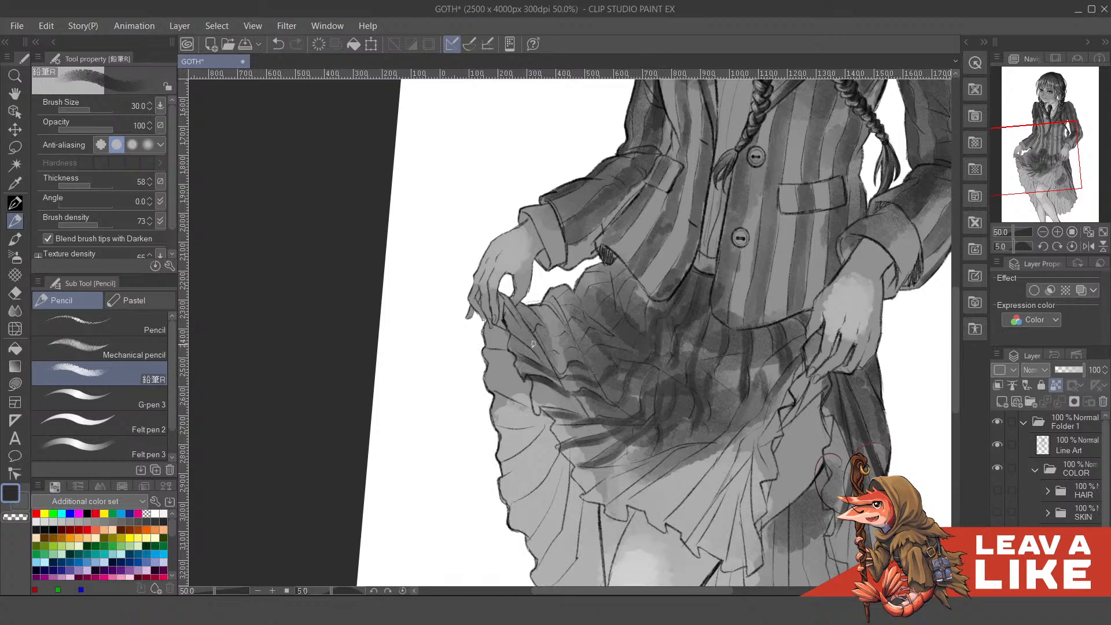
- Paint dark stripes across the gathered folds directly beneath the outstretched hand, undoing several strokes
{"action": "left_click_drag", "start_coordinate": [509, 337], "coordinate": [540, 362]}
{"action": "left_click_drag", "start_coordinate": [508, 317], "coordinate": [537, 350]}
{"action": "mouse_move", "coordinate": [505, 298]}
{"action": "left_mouse_down"}
{"action": "mouse_move", "coordinate": [528, 329]}
{"action": "mouse_move", "coordinate": [572, 350]}
{"action": "mouse_move", "coordinate": [561, 356]}
{"action": "mouse_move", "coordinate": [609, 347]}
{"action": "mouse_move", "coordinate": [610, 328]}
{"action": "mouse_move", "coordinate": [566, 339]}
{"action": "mouse_move", "coordinate": [577, 347]}
{"action": "mouse_move", "coordinate": [537, 324]}
{"action": "mouse_move", "coordinate": [607, 330]}
{"action": "mouse_move", "coordinate": [595, 329]}
{"action": "mouse_move", "coordinate": [571, 285]}
{"action": "mouse_move", "coordinate": [601, 270]}
{"action": "left_mouse_up"}
{"action": "key", "text": "ctrl+z"}
{"action": "key", "text": "ctrl+z"}
{"action": "key", "text": "ctrl+z"}
{"action": "key", "text": "ctrl+z"}
{"action": "left_click_drag", "start_coordinate": [678, 249], "coordinate": [662, 245]}
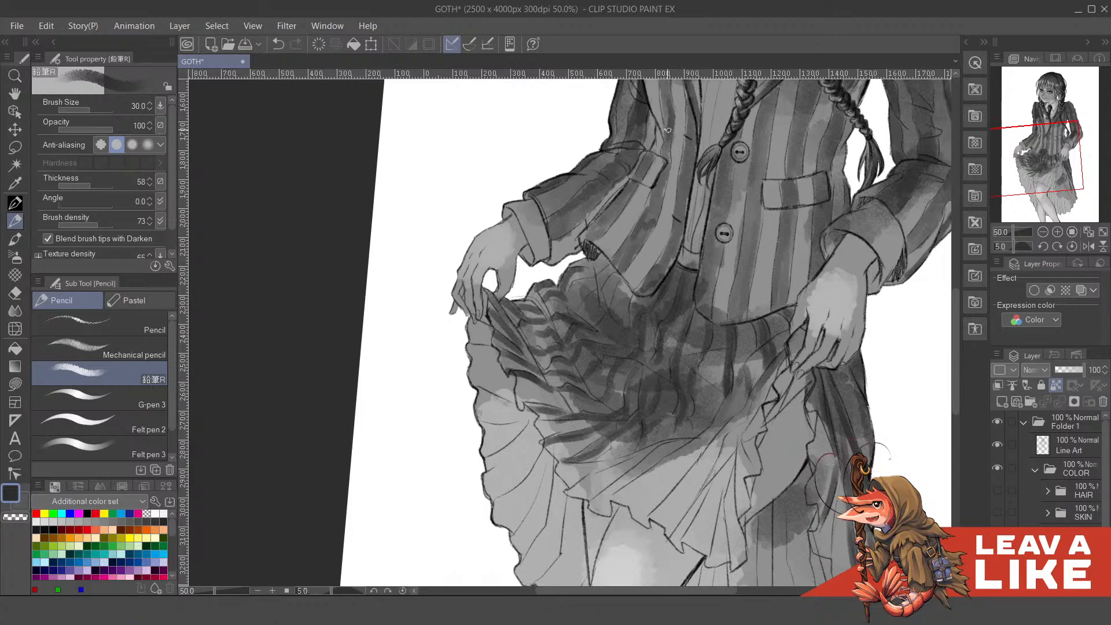
- Paint curved dark stripes on the upper skirt folds between the jacket hem and the outstretched hand
{"action": "scroll", "coordinate": [668, 129], "scroll_direction": "down", "scroll_amount": 4}
{"action": "mouse_move", "coordinate": [689, 172]}
{"action": "left_mouse_down"}
{"action": "mouse_move", "coordinate": [504, 171]}
{"action": "mouse_move", "coordinate": [559, 280]}
{"action": "mouse_move", "coordinate": [589, 295]}
{"action": "mouse_move", "coordinate": [579, 325]}
{"action": "left_mouse_up"}
{"action": "scroll", "coordinate": [571, 303], "scroll_direction": "up", "scroll_amount": 5}
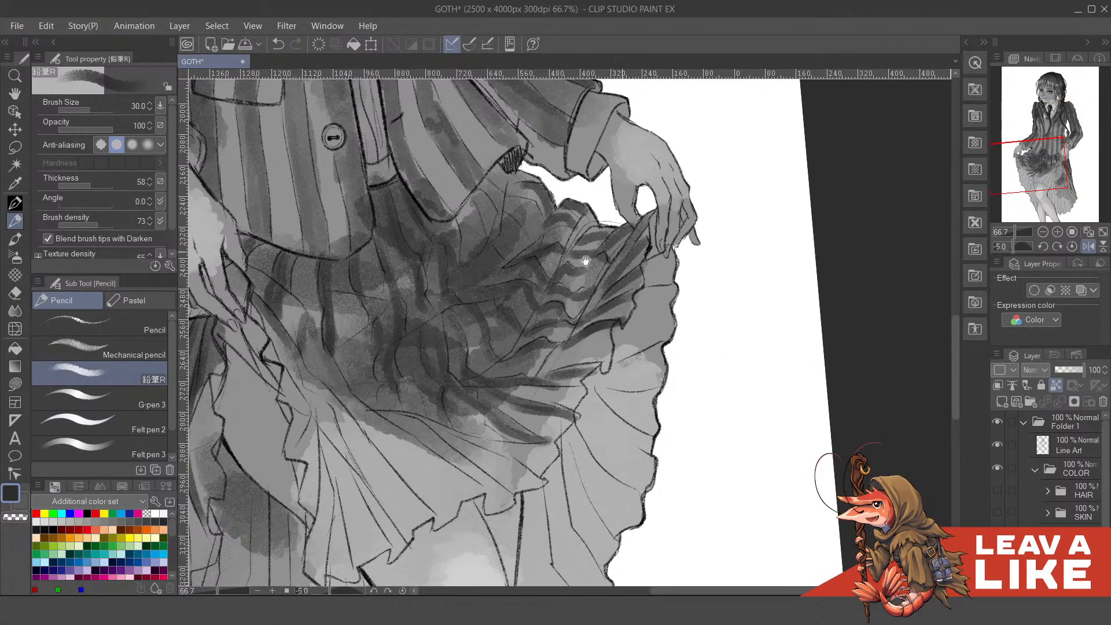
{"action": "mouse_move", "coordinate": [516, 265]}
{"action": "left_mouse_down"}
{"action": "mouse_move", "coordinate": [531, 288]}
{"action": "mouse_move", "coordinate": [506, 275]}
{"action": "mouse_move", "coordinate": [478, 218]}
{"action": "mouse_move", "coordinate": [505, 275]}
{"action": "left_mouse_up"}
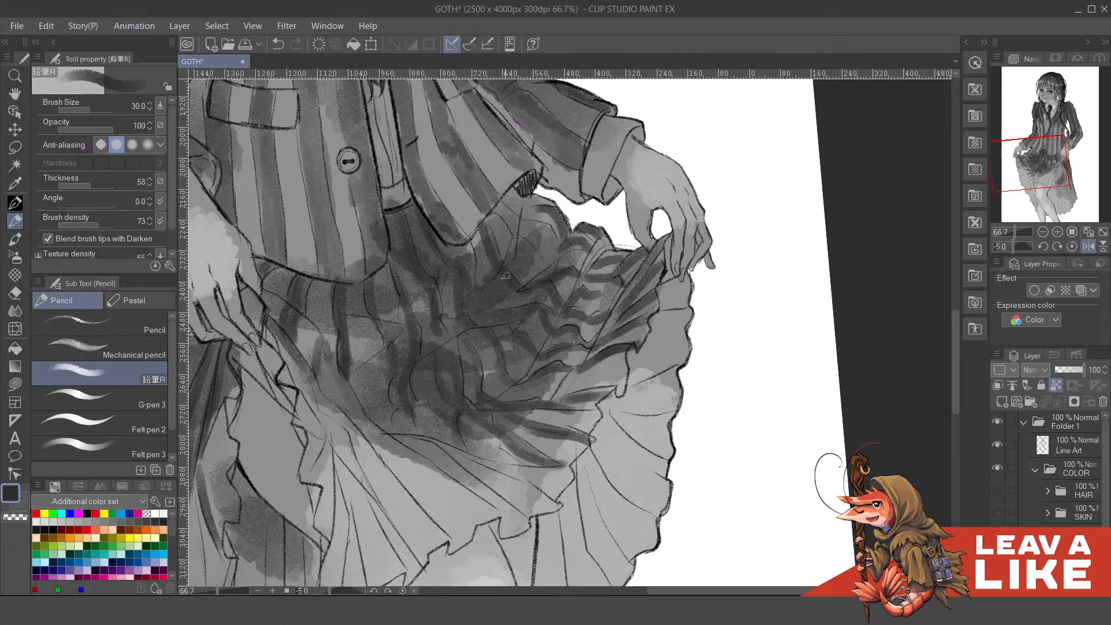
{"action": "left_click_drag", "start_coordinate": [496, 219], "coordinate": [536, 267]}
{"action": "mouse_move", "coordinate": [505, 211]}
{"action": "left_mouse_down"}
{"action": "mouse_move", "coordinate": [562, 248]}
{"action": "mouse_move", "coordinate": [523, 202]}
{"action": "mouse_move", "coordinate": [537, 209]}
{"action": "left_mouse_up"}
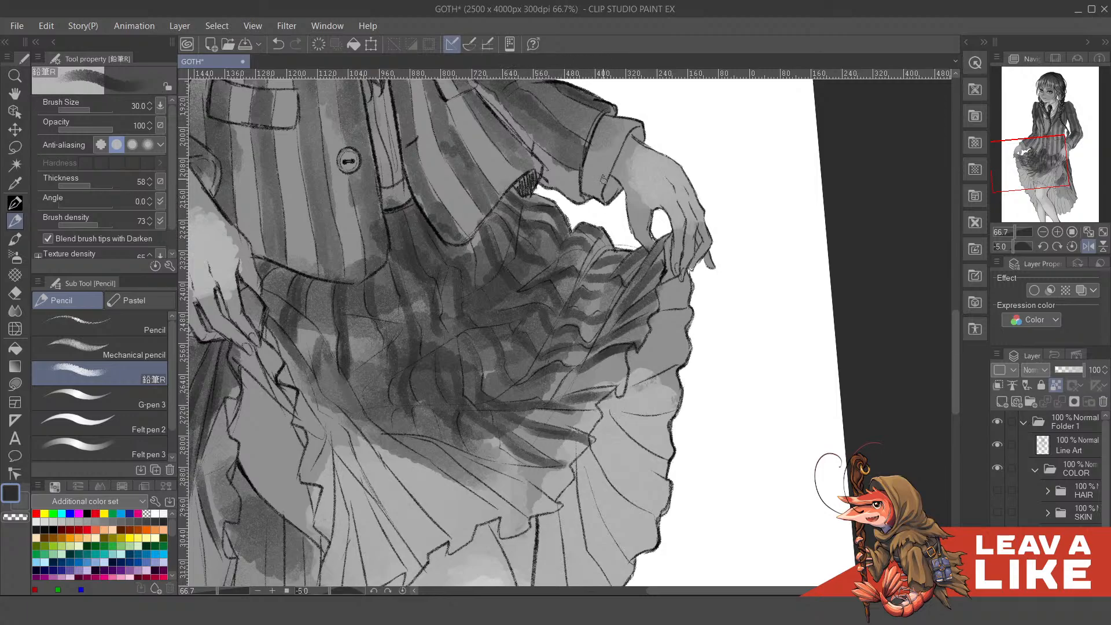
- Add wavy dark stripes through the middle of the skirt front, continuing them toward the lower hem
{"action": "scroll", "coordinate": [626, 195], "scroll_direction": "down", "scroll_amount": 3}
{"action": "scroll", "coordinate": [588, 249], "scroll_direction": "up", "scroll_amount": 2}
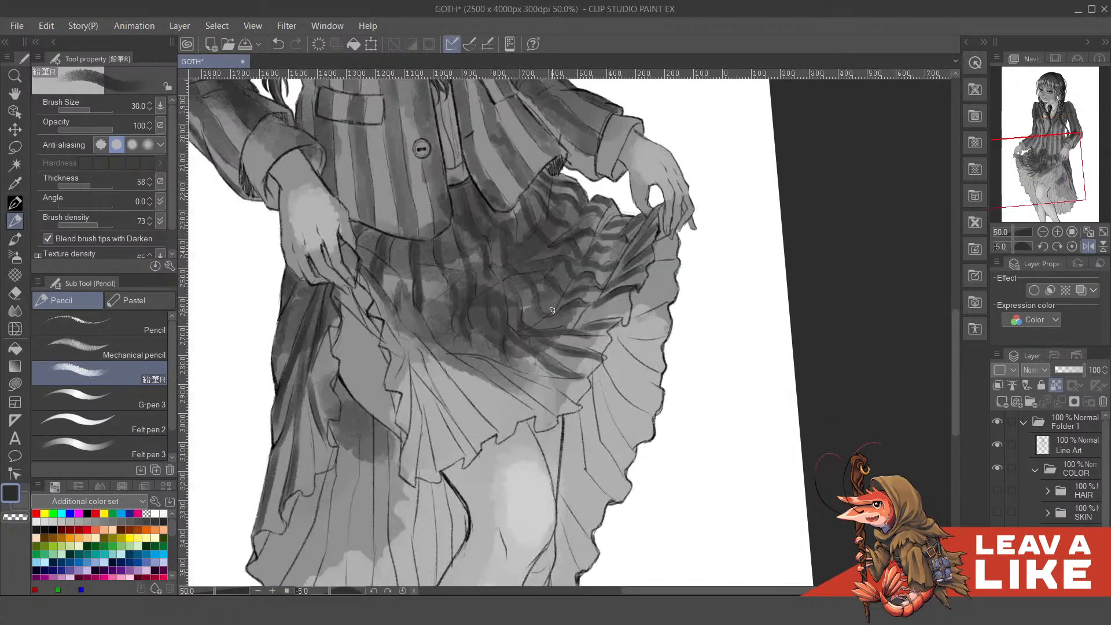
{"action": "left_click_drag", "start_coordinate": [513, 328], "coordinate": [527, 301]}
{"action": "left_click_drag", "start_coordinate": [461, 278], "coordinate": [466, 277]}
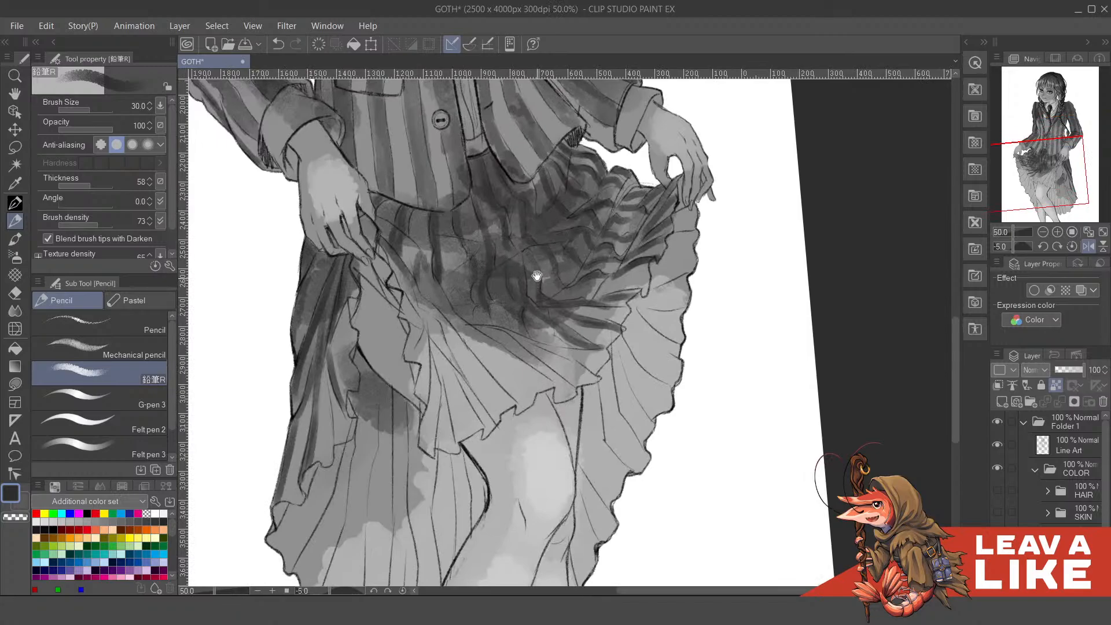
{"action": "mouse_move", "coordinate": [537, 348]}
{"action": "left_mouse_down"}
{"action": "mouse_move", "coordinate": [581, 381]}
{"action": "mouse_move", "coordinate": [506, 335]}
{"action": "mouse_move", "coordinate": [495, 302]}
{"action": "left_mouse_up"}
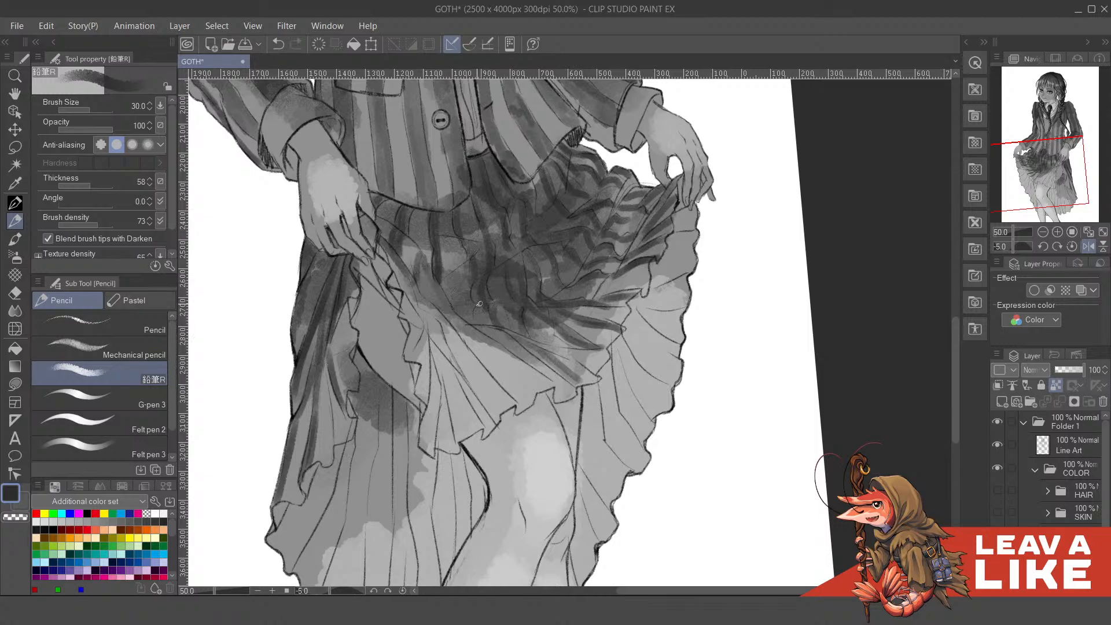
- Paint long diagonal dark stripes from the skirt front down to the ruffled hem above the knee, undoing and repainting strokes
{"action": "left_click_drag", "start_coordinate": [453, 237], "coordinate": [470, 325]}
{"action": "key", "text": "ctrl+z"}
{"action": "mouse_move", "coordinate": [455, 283]}
{"action": "left_mouse_down"}
{"action": "mouse_move", "coordinate": [441, 230]}
{"action": "mouse_move", "coordinate": [456, 296]}
{"action": "mouse_move", "coordinate": [537, 373]}
{"action": "left_mouse_up"}
{"action": "key", "text": "ctrl+z"}
{"action": "left_click_drag", "start_coordinate": [463, 323], "coordinate": [530, 375]}
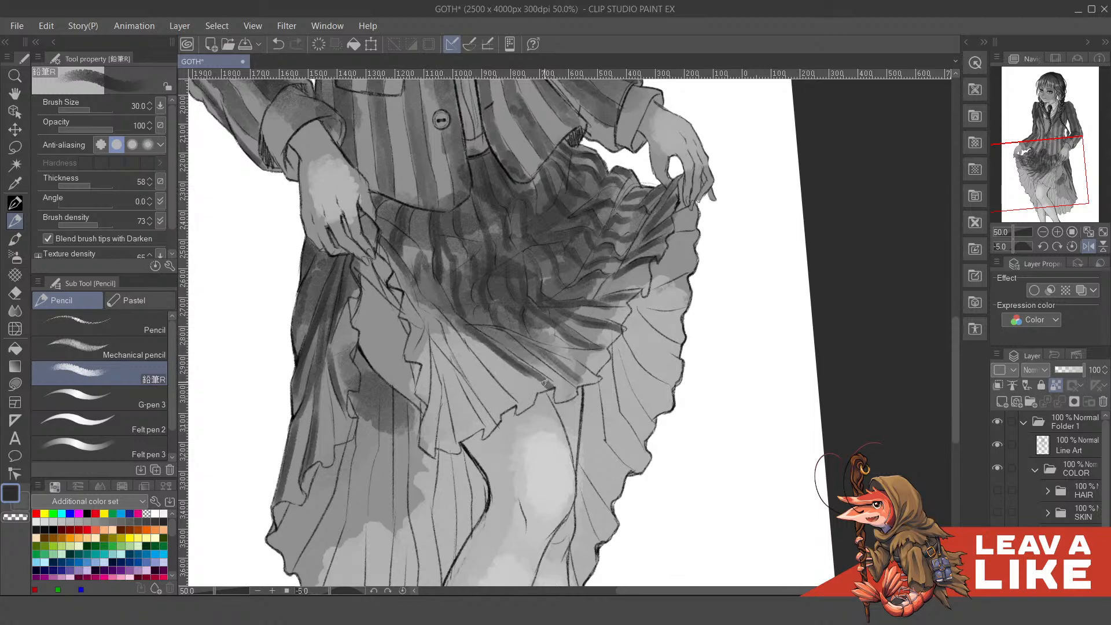
{"action": "key", "text": "ctrl+z"}
{"action": "left_click_drag", "start_coordinate": [431, 275], "coordinate": [499, 360]}
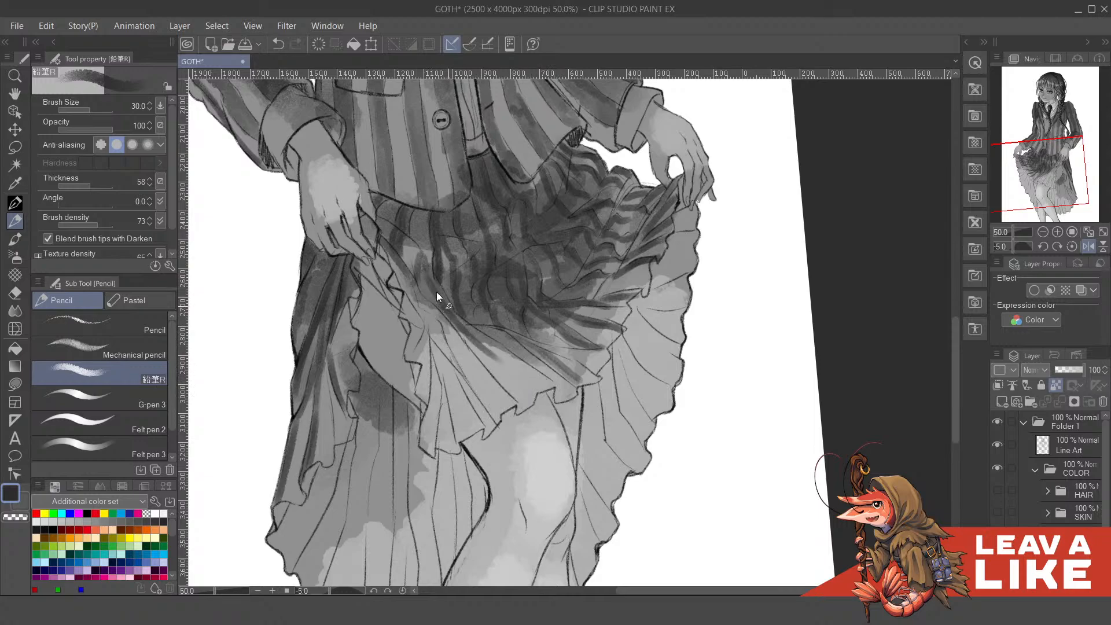
{"action": "key", "text": "ctrl+z"}
{"action": "left_click_drag", "start_coordinate": [427, 271], "coordinate": [550, 389]}
{"action": "left_click_drag", "start_coordinate": [489, 338], "coordinate": [550, 386]}
{"action": "left_click_drag", "start_coordinate": [551, 386], "coordinate": [462, 313]}
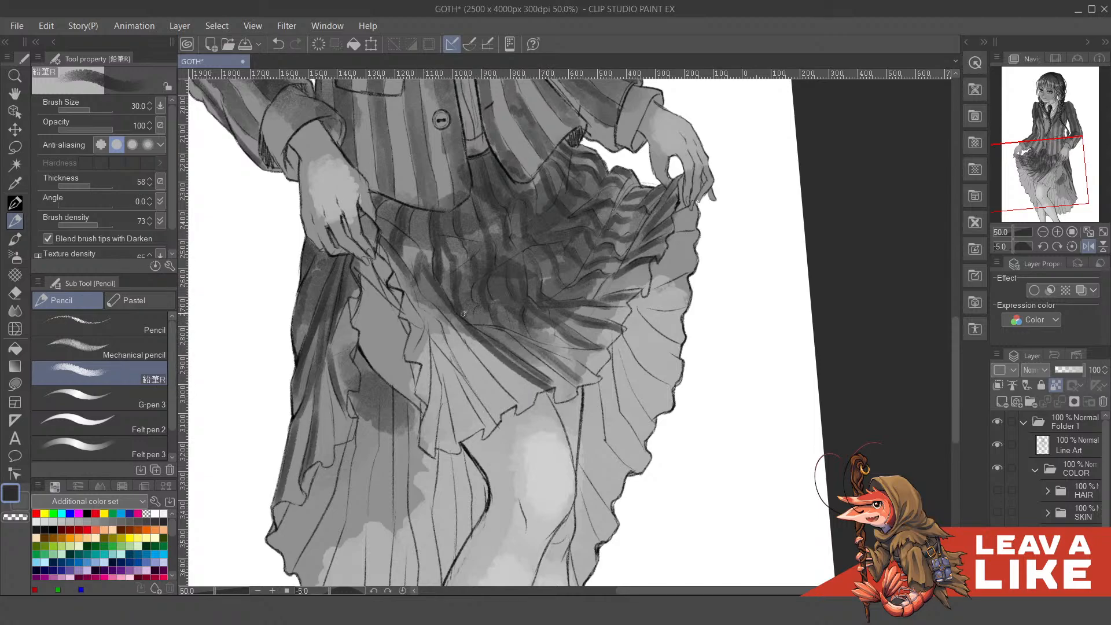
- Paint further dark stripes along neighbouring pleats of the raised front hem, fanning out toward its ruffled edge
{"action": "key", "text": "ctrl"}
{"action": "left_click_drag", "start_coordinate": [469, 324], "coordinate": [558, 389]}
{"action": "left_click_drag", "start_coordinate": [523, 343], "coordinate": [585, 383]}
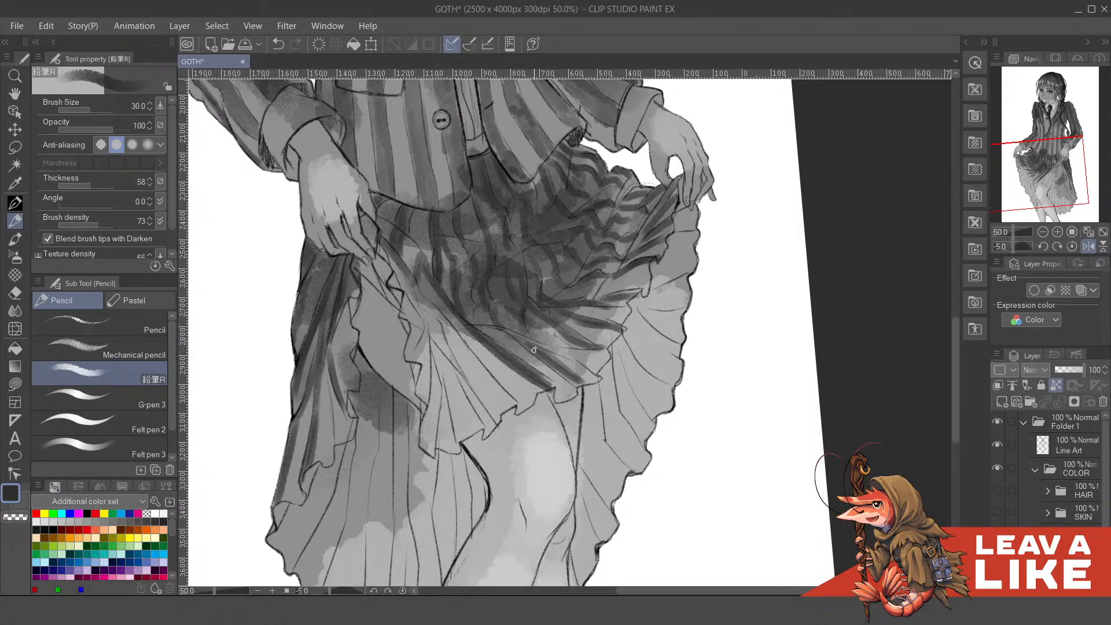
{"action": "mouse_move", "coordinate": [502, 330]}
{"action": "left_mouse_down"}
{"action": "mouse_move", "coordinate": [444, 313]}
{"action": "mouse_move", "coordinate": [495, 381]}
{"action": "left_mouse_up"}
{"action": "left_click_drag", "start_coordinate": [413, 280], "coordinate": [493, 383]}
{"action": "left_click_drag", "start_coordinate": [436, 311], "coordinate": [490, 380]}
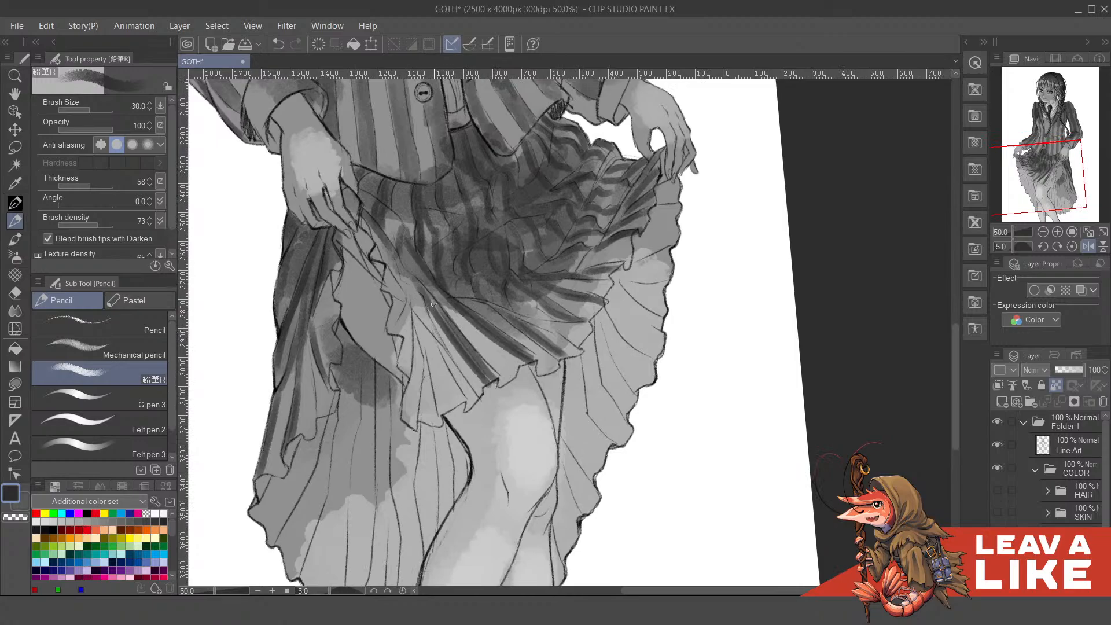
- Paint dark stripes down the hanging pleats of the front hem below the left-hand hand, undoing and repainting one
{"action": "left_click_drag", "start_coordinate": [450, 245], "coordinate": [549, 276]}
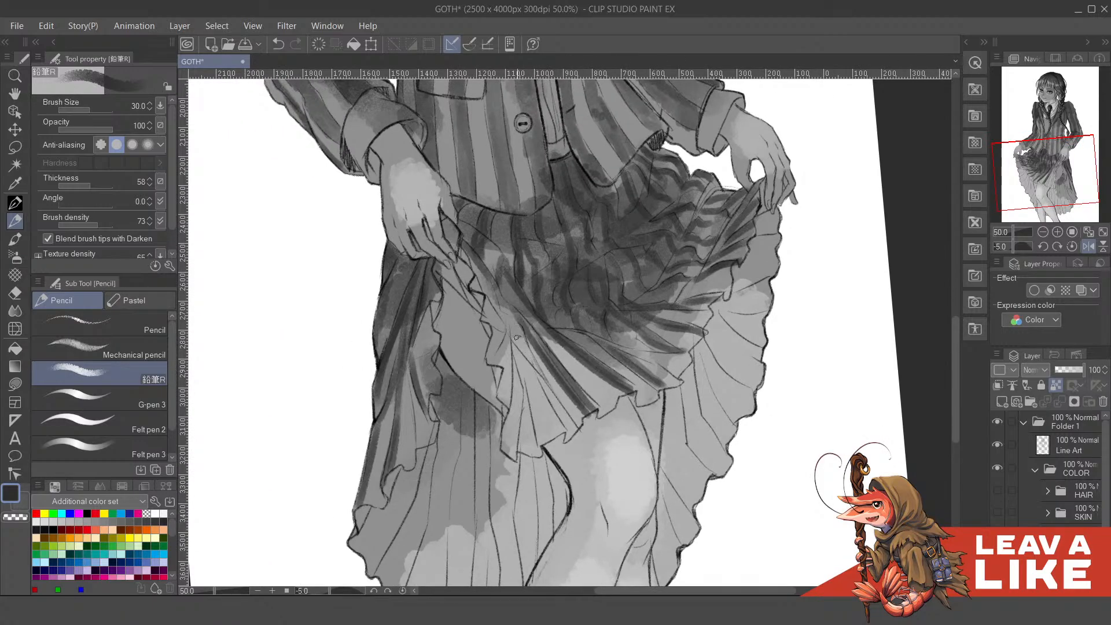
{"action": "left_click_drag", "start_coordinate": [524, 353], "coordinate": [560, 433]}
{"action": "mouse_move", "coordinate": [527, 381]}
{"action": "left_mouse_down"}
{"action": "mouse_move", "coordinate": [550, 442]}
{"action": "mouse_move", "coordinate": [522, 346]}
{"action": "mouse_move", "coordinate": [512, 373]}
{"action": "mouse_move", "coordinate": [520, 445]}
{"action": "left_mouse_up"}
{"action": "key", "text": "ctrl+z"}
{"action": "left_click_drag", "start_coordinate": [522, 386], "coordinate": [526, 446]}
{"action": "left_click_drag", "start_coordinate": [501, 344], "coordinate": [505, 438]}
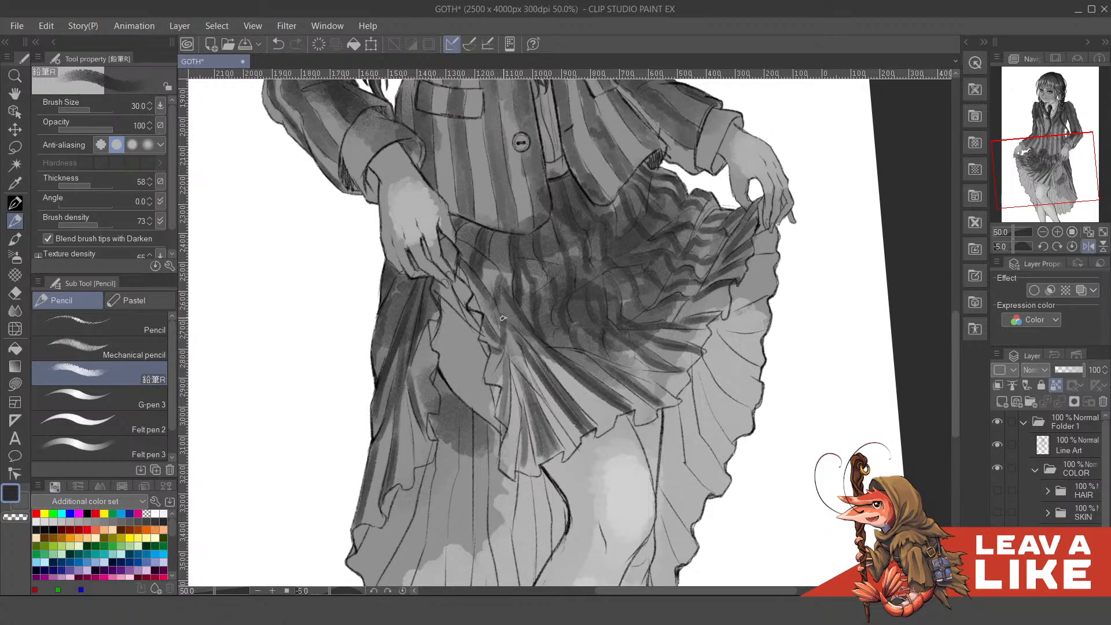
{"action": "scroll", "coordinate": [480, 319], "scroll_direction": "up", "scroll_amount": 2}
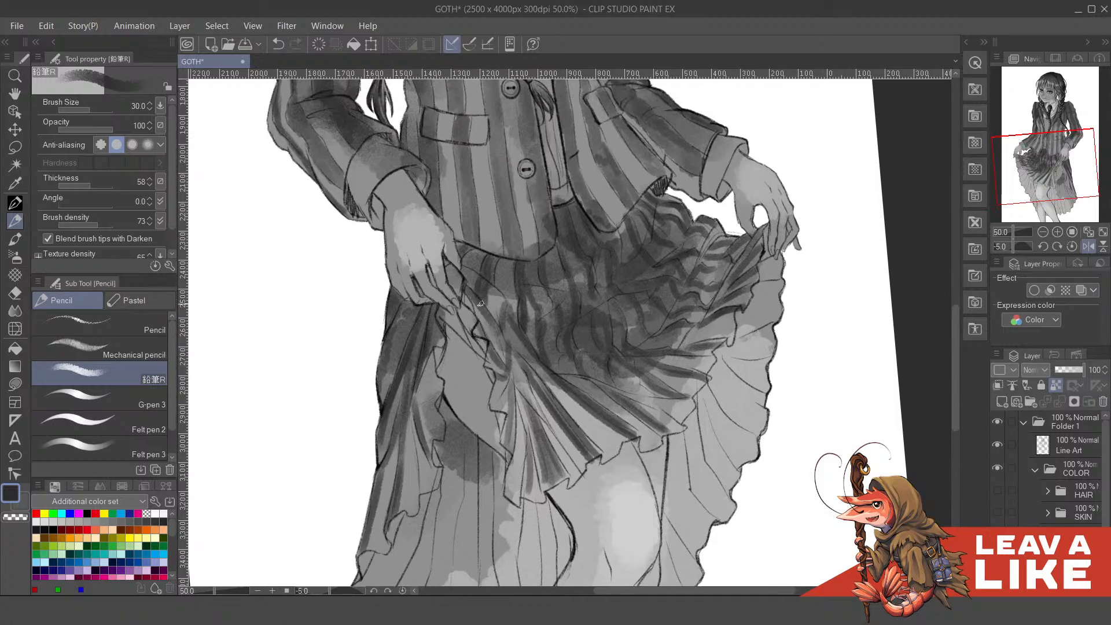
{"action": "mouse_move", "coordinate": [480, 304]}
{"action": "left_mouse_down"}
{"action": "mouse_move", "coordinate": [512, 360]}
{"action": "mouse_move", "coordinate": [564, 341]}
{"action": "left_mouse_up"}
- Set the brush size to 50 and paint dark stripes on the outer pleats of the left-hand rear skirt panel, undoing one stroke
{"action": "scroll", "coordinate": [709, 197], "scroll_direction": "down", "scroll_amount": 2}
{"action": "scroll", "coordinate": [686, 271], "scroll_direction": "up", "scroll_amount": 1}
{"action": "mouse_move", "coordinate": [634, 369]}
{"action": "left_mouse_down"}
{"action": "mouse_move", "coordinate": [606, 343]}
{"action": "mouse_move", "coordinate": [615, 298]}
{"action": "left_mouse_up"}
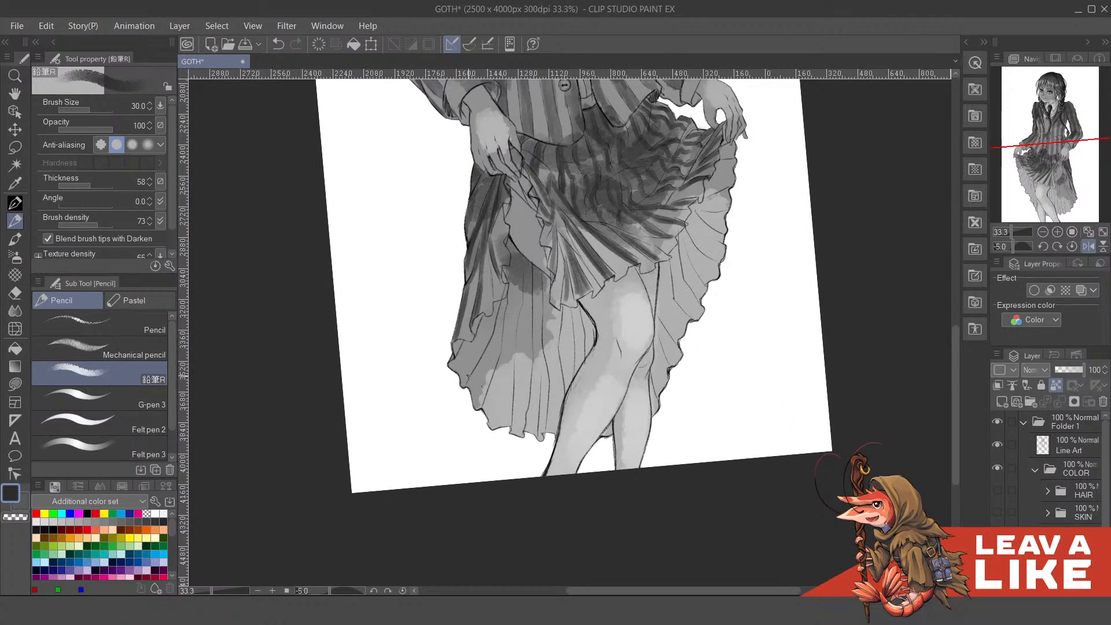
{"action": "key", "text": "bracketright"}
{"action": "mouse_move", "coordinate": [463, 384]}
{"action": "left_mouse_down"}
{"action": "mouse_move", "coordinate": [497, 277]}
{"action": "mouse_move", "coordinate": [491, 360]}
{"action": "mouse_move", "coordinate": [475, 360]}
{"action": "mouse_move", "coordinate": [491, 329]}
{"action": "left_mouse_up"}
{"action": "left_click_drag", "start_coordinate": [473, 412], "coordinate": [497, 338]}
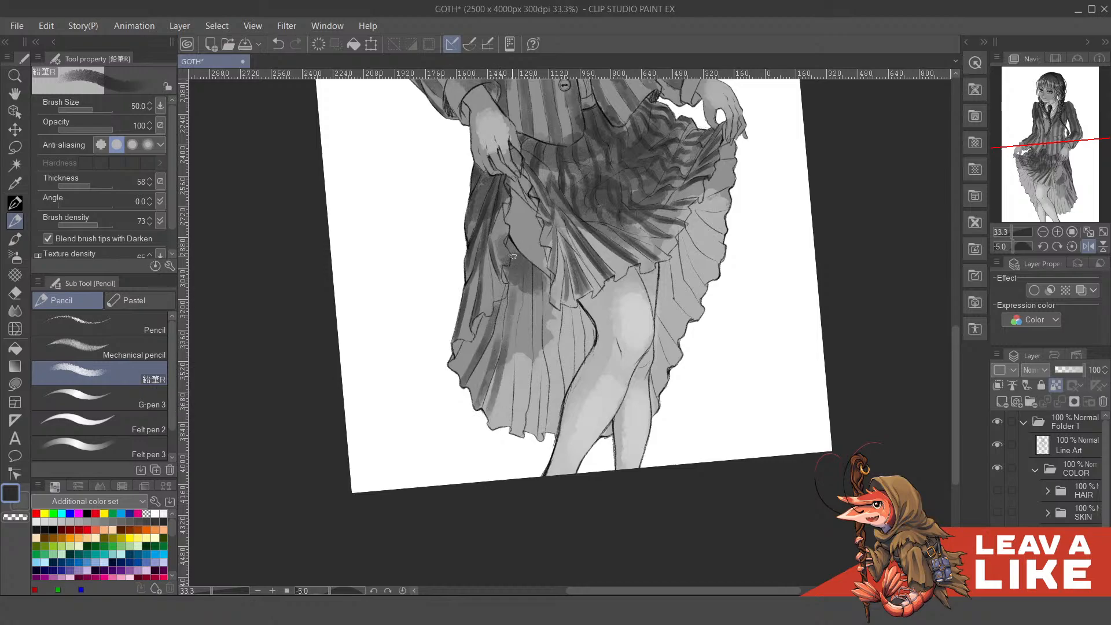
{"action": "key", "text": "ctrl"}
{"action": "key", "text": "ctrl+z"}
{"action": "left_click_drag", "start_coordinate": [491, 408], "coordinate": [513, 309]}
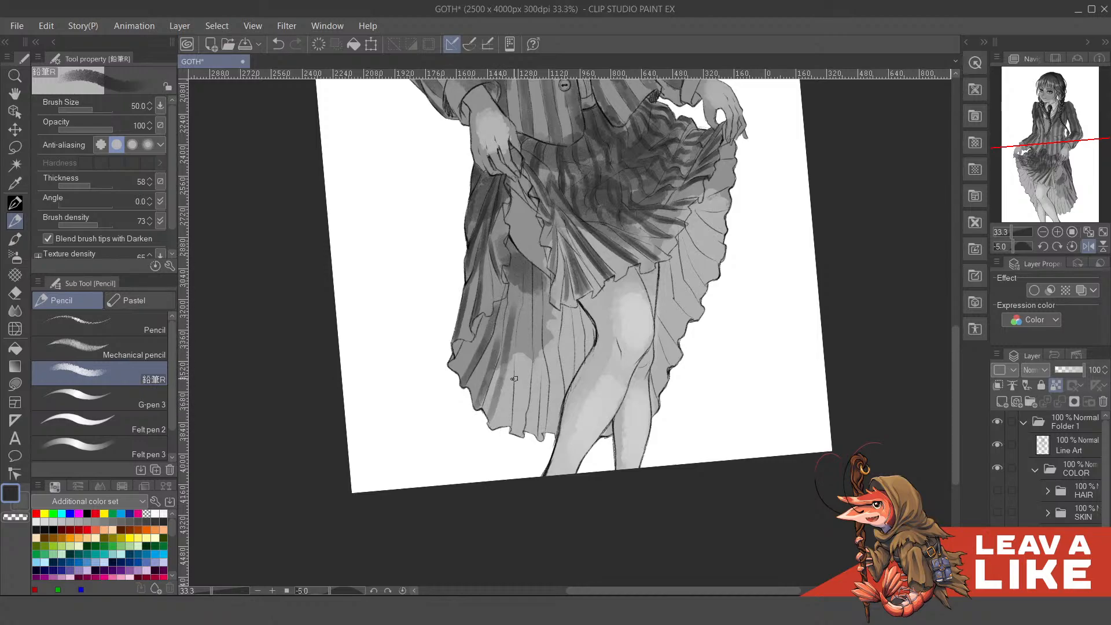
- Paint long vertical dark stripes down the rear skirt panel up to the bent leg, undoing and repainting several strokes
{"action": "left_click_drag", "start_coordinate": [517, 436], "coordinate": [523, 304]}
{"action": "key", "text": "ctrl+z"}
{"action": "left_click_drag", "start_coordinate": [515, 424], "coordinate": [523, 302]}
{"action": "left_click_drag", "start_coordinate": [533, 434], "coordinate": [532, 312]}
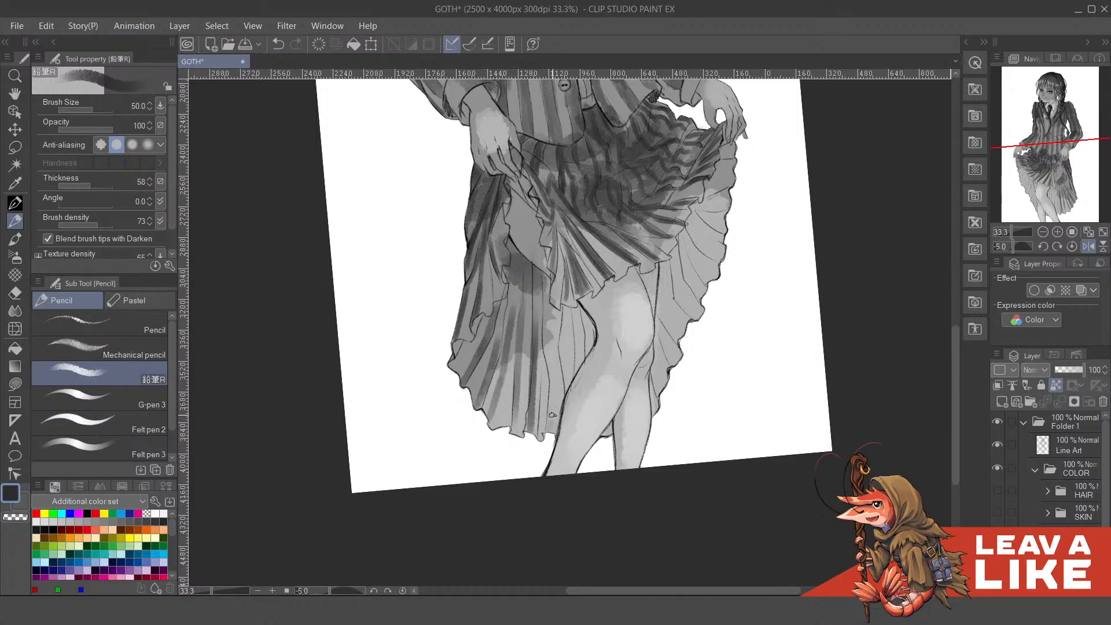
{"action": "mouse_move", "coordinate": [552, 421]}
{"action": "left_mouse_down"}
{"action": "mouse_move", "coordinate": [542, 292]}
{"action": "mouse_move", "coordinate": [559, 387]}
{"action": "left_mouse_up"}
{"action": "key", "text": "ctrl+z"}
{"action": "left_click_drag", "start_coordinate": [558, 304], "coordinate": [568, 373]}
{"action": "key", "text": "ctrl+z"}
{"action": "left_click_drag", "start_coordinate": [575, 302], "coordinate": [576, 365]}
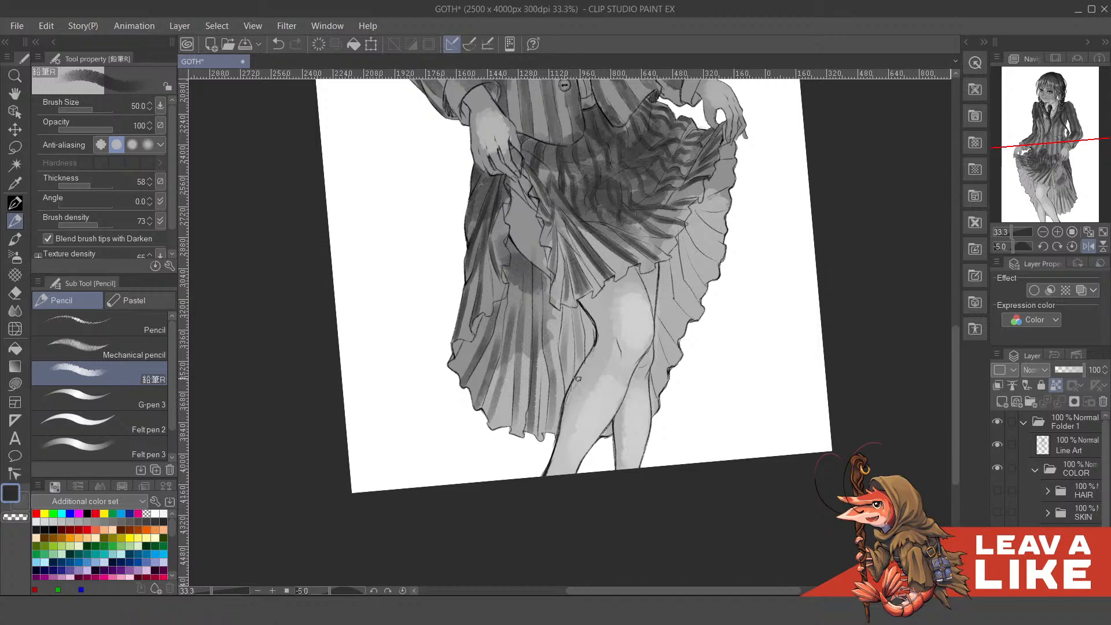
- Paint dark strokes on the rear skirt fabric behind and between the legs, undoing two of them
{"action": "scroll", "coordinate": [593, 346], "scroll_direction": "right", "scroll_amount": 2}
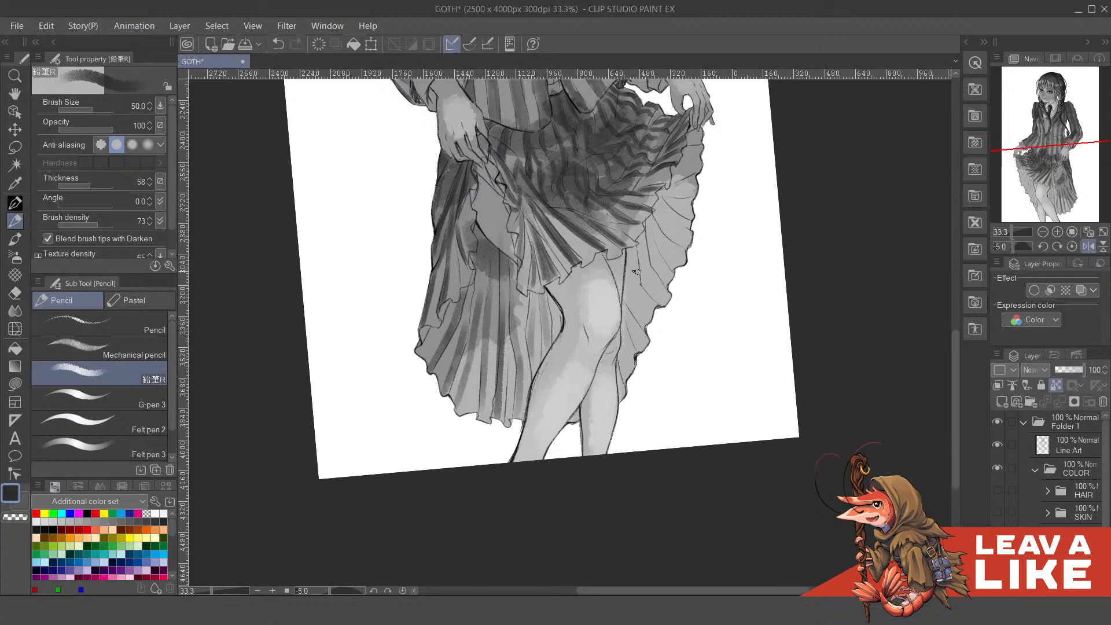
{"action": "left_click_drag", "start_coordinate": [629, 289], "coordinate": [646, 333]}
{"action": "key", "text": "ctrl+z"}
{"action": "left_click_drag", "start_coordinate": [632, 260], "coordinate": [654, 308]}
{"action": "left_click_drag", "start_coordinate": [556, 299], "coordinate": [557, 337]}
{"action": "key", "text": "ctrl+z"}
{"action": "scroll", "coordinate": [565, 330], "scroll_direction": "down", "scroll_amount": 2}
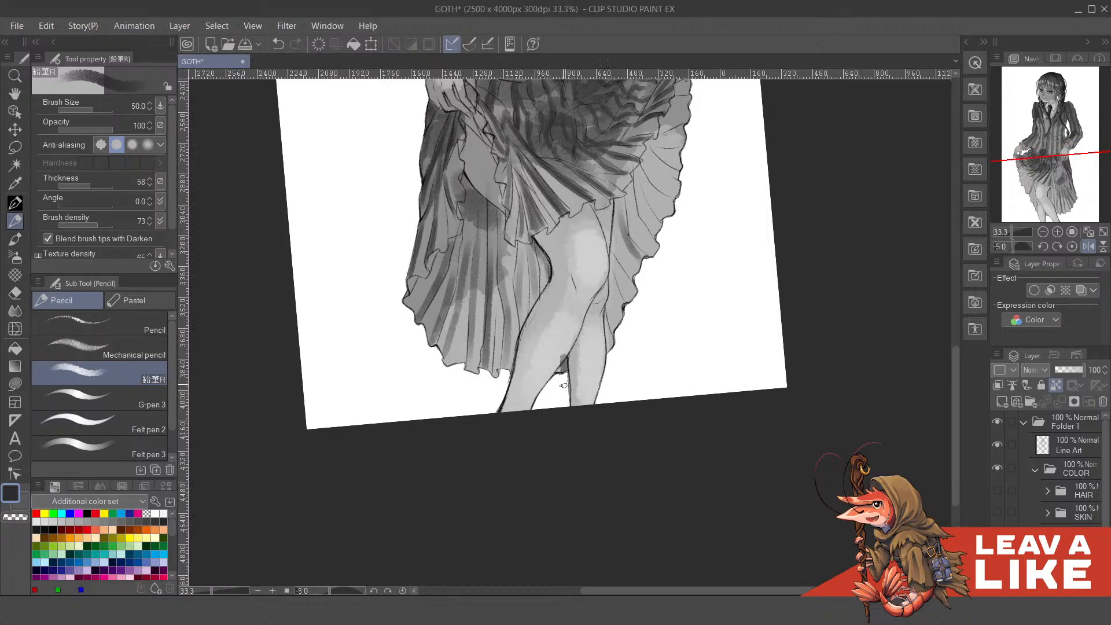
{"action": "scroll", "coordinate": [628, 335], "scroll_direction": "up", "scroll_amount": 1}
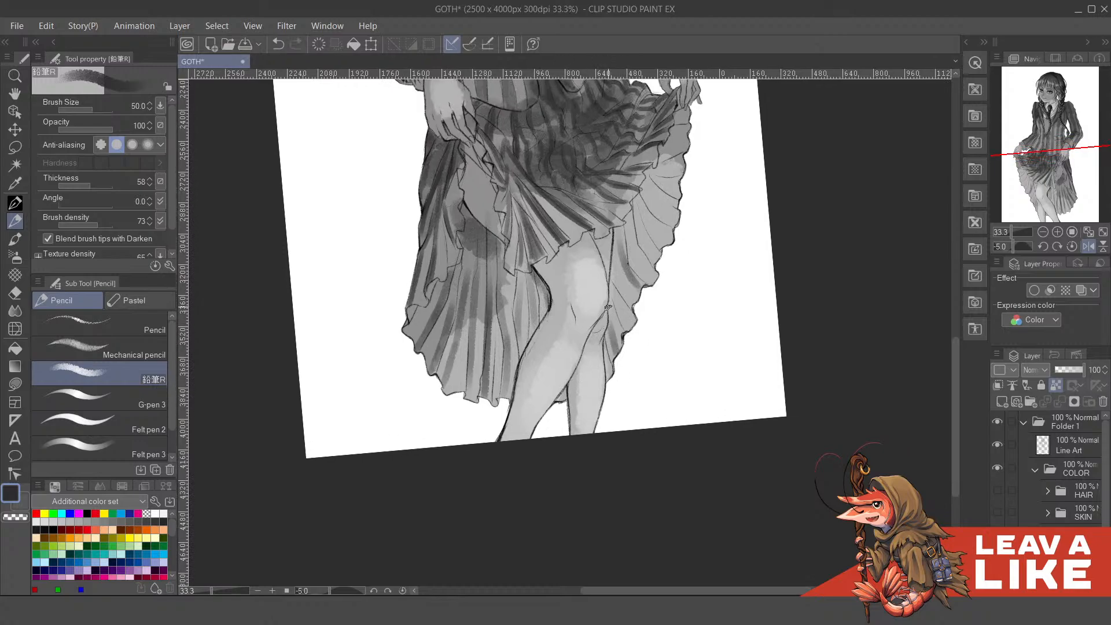
- Paint dark stripes on the right-hand rear skirt panel beside the knee, undoing and repainting the stripe nearest the leg
{"action": "scroll", "coordinate": [633, 286], "scroll_direction": "up", "scroll_amount": 2}
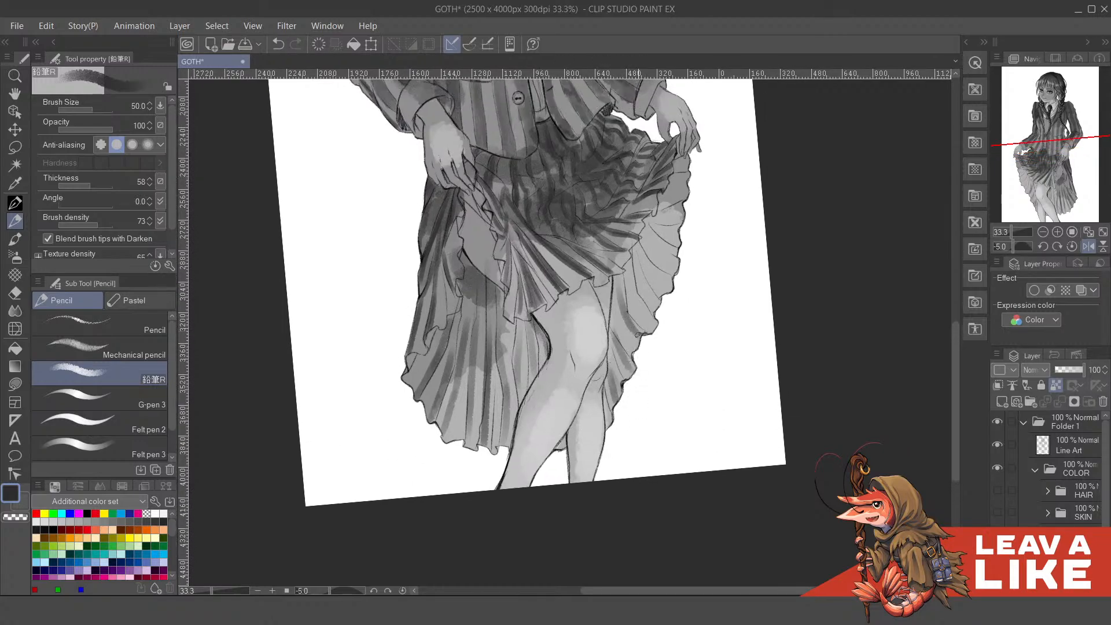
{"action": "scroll", "coordinate": [638, 334], "scroll_direction": "up", "scroll_amount": 1}
{"action": "left_click_drag", "start_coordinate": [618, 307], "coordinate": [629, 351]}
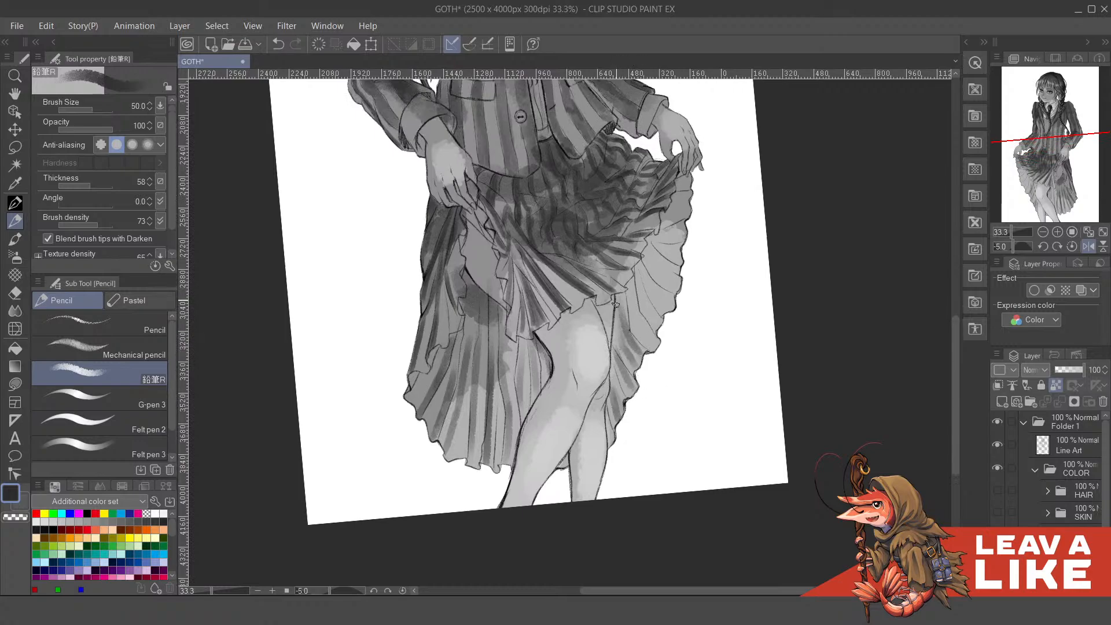
{"action": "key", "text": "ctrl+z"}
{"action": "left_click_drag", "start_coordinate": [616, 309], "coordinate": [628, 357]}
{"action": "key", "text": "ctrl+z"}
{"action": "left_click_drag", "start_coordinate": [614, 305], "coordinate": [624, 344]}
{"action": "scroll", "coordinate": [612, 241], "scroll_direction": "up", "scroll_amount": 2}
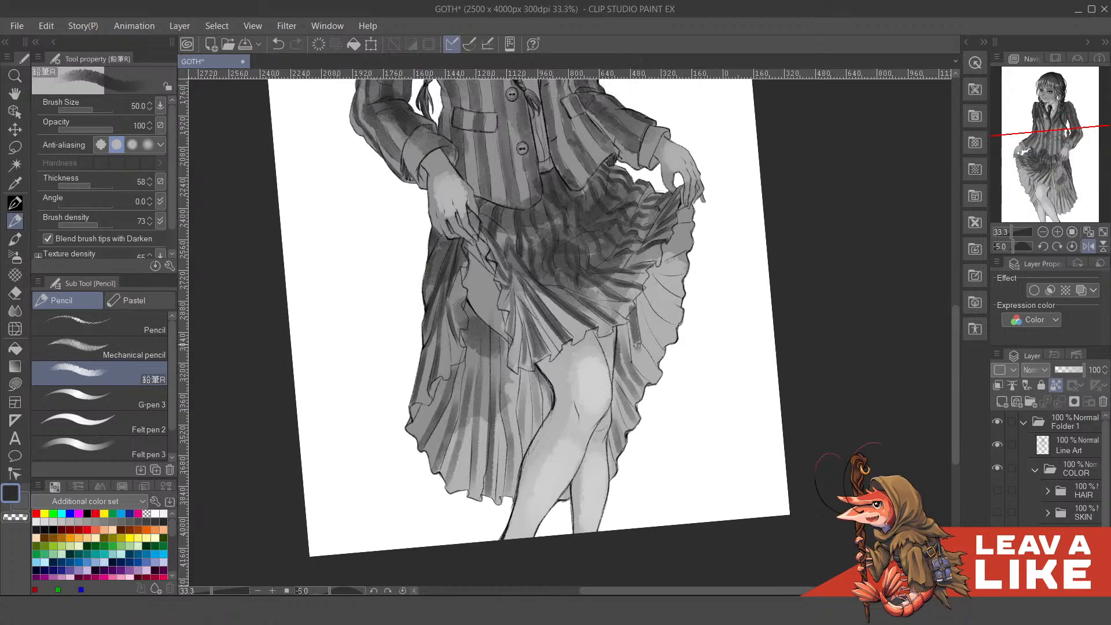
{"action": "mouse_move", "coordinate": [636, 300]}
{"action": "left_mouse_down"}
{"action": "mouse_move", "coordinate": [669, 361]}
{"action": "mouse_move", "coordinate": [644, 308]}
{"action": "mouse_move", "coordinate": [678, 343]}
{"action": "left_mouse_up"}
- Paint dark stripes on the upper part of the rear skirt panel below the outstretched hand, undoing one stroke
{"action": "key", "text": "h"}
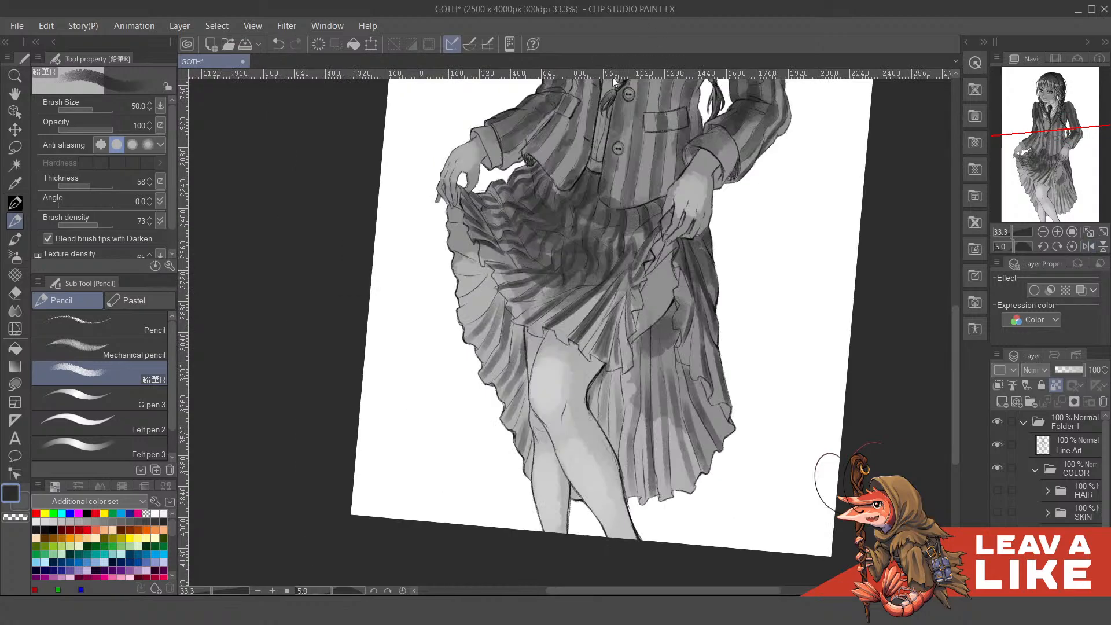
{"action": "left_click_drag", "start_coordinate": [545, 280], "coordinate": [611, 320]}
{"action": "mouse_move", "coordinate": [528, 355]}
{"action": "left_mouse_down"}
{"action": "mouse_move", "coordinate": [569, 327]}
{"action": "mouse_move", "coordinate": [562, 307]}
{"action": "left_mouse_up"}
{"action": "key", "text": "ctrl+z"}
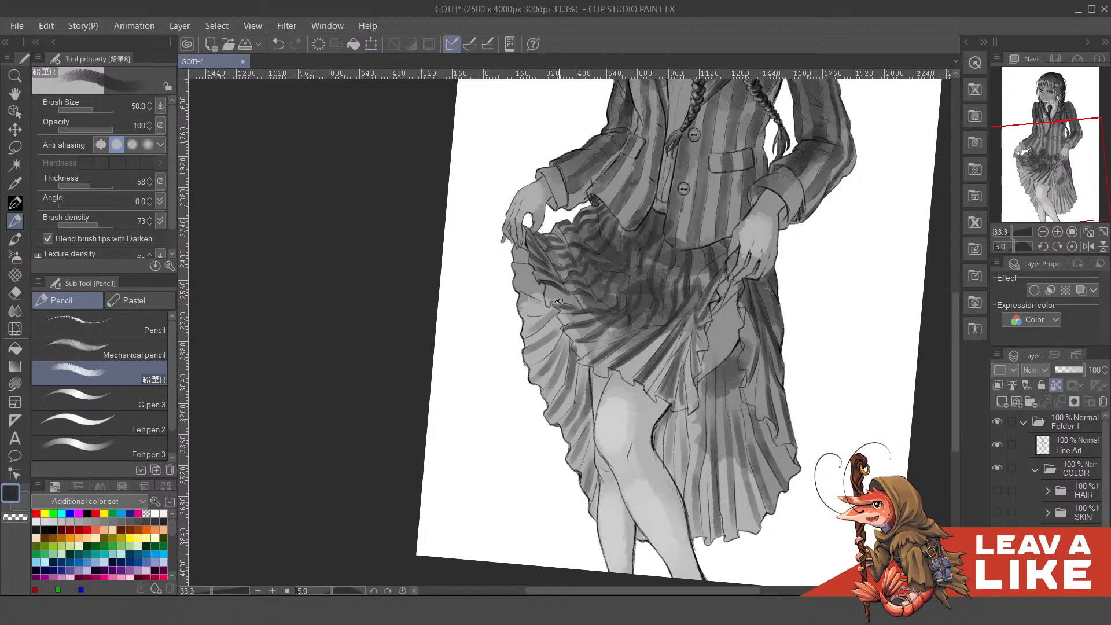
{"action": "left_click_drag", "start_coordinate": [524, 276], "coordinate": [541, 318]}
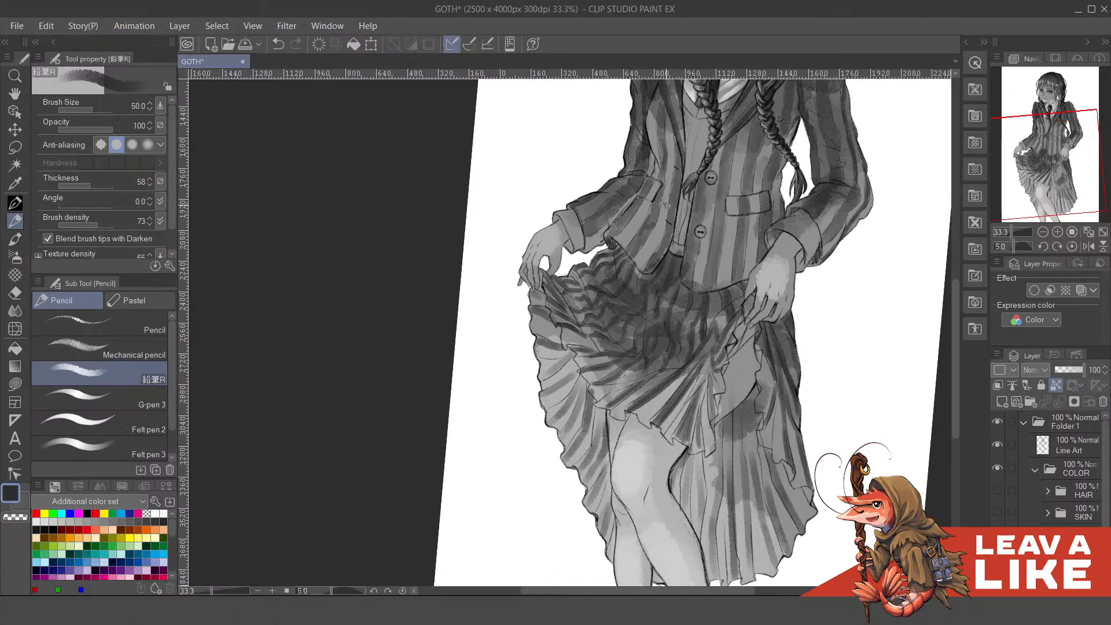
- Mirror the canvas view to check the whole striped outfit and save the illustration
{"action": "scroll", "coordinate": [666, 205], "scroll_direction": "down", "scroll_amount": 3}
{"action": "key", "text": "h"}
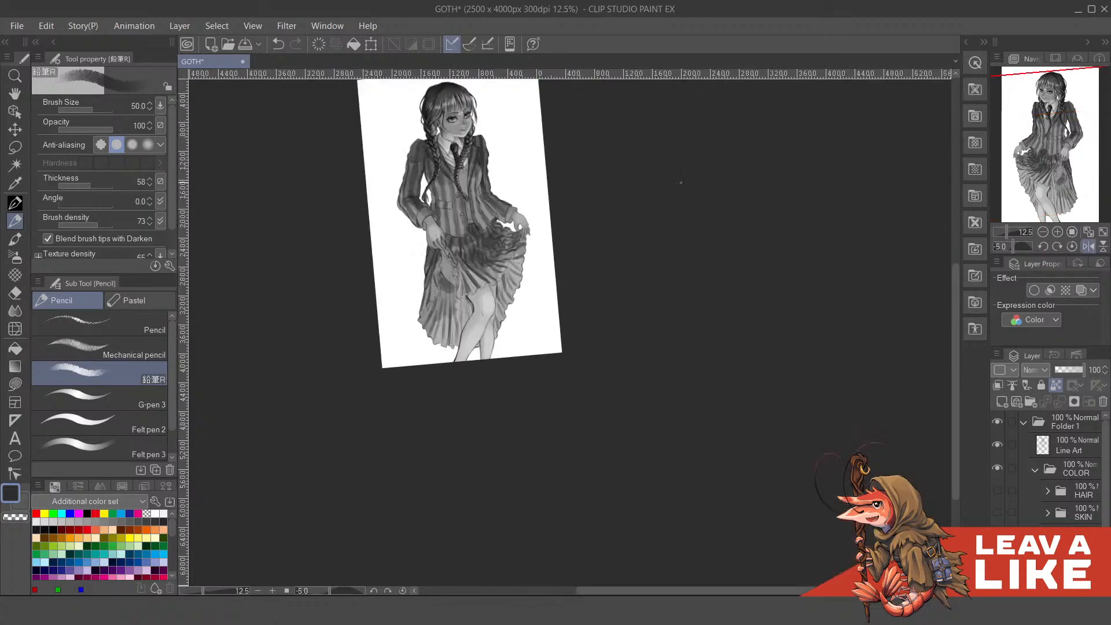
{"action": "scroll", "coordinate": [528, 224], "scroll_direction": "up", "scroll_amount": 4}
{"action": "left_click_drag", "start_coordinate": [466, 287], "coordinate": [616, 421]}
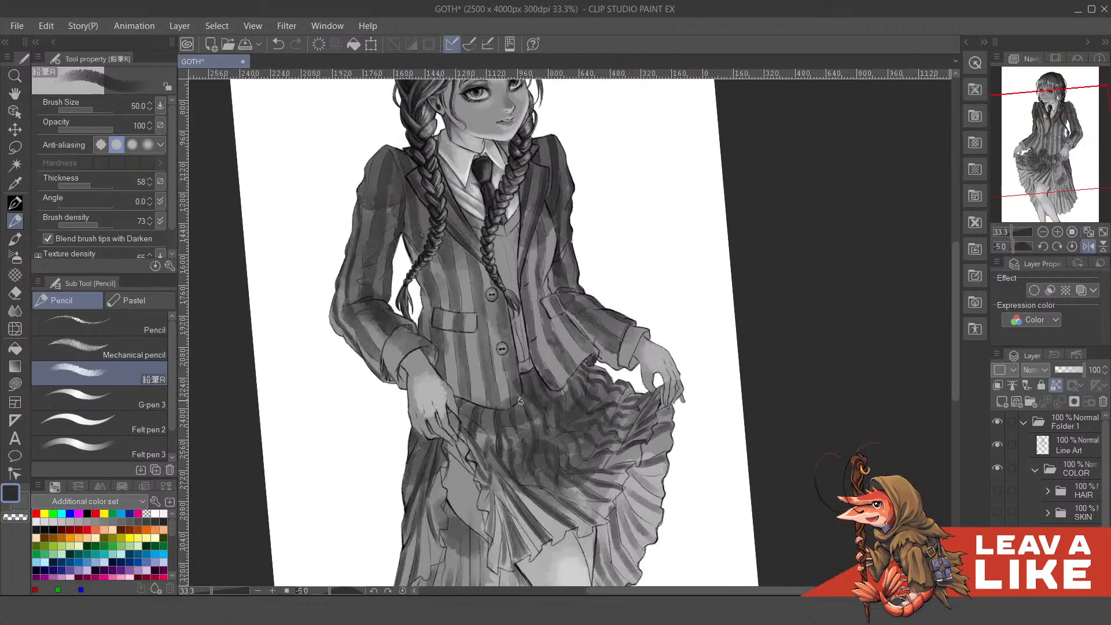
{"action": "scroll", "coordinate": [515, 376], "scroll_direction": "up", "scroll_amount": 1}
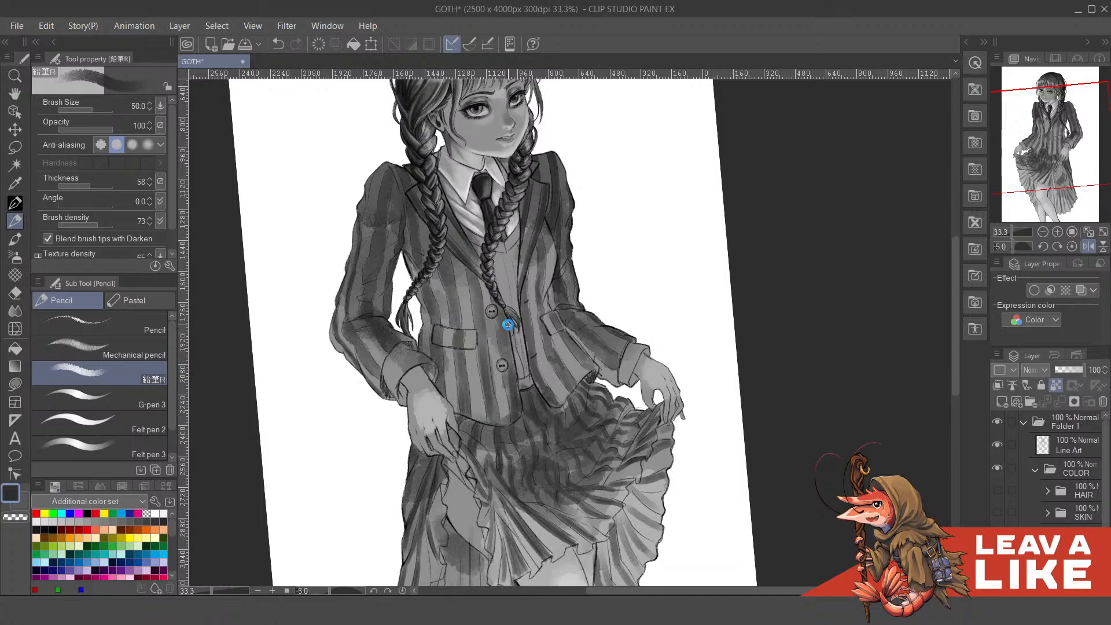
{"action": "key", "text": "ctrl+s"}
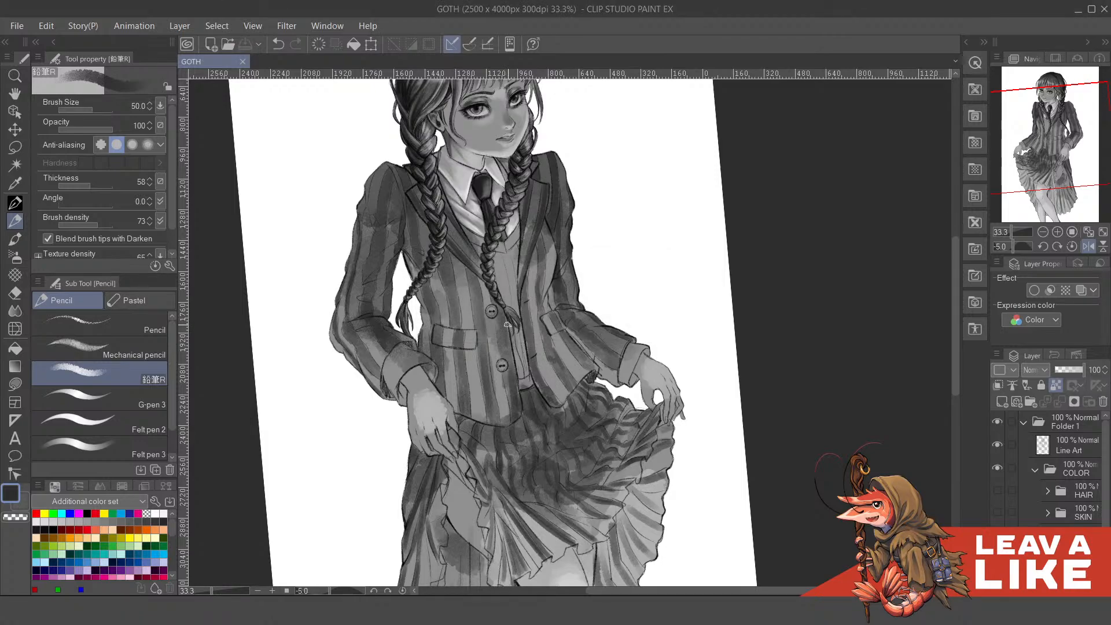
- Retouch the vest and jacket front opening with short dark strokes, undoing one of them
{"action": "scroll", "coordinate": [735, 373], "scroll_direction": "up", "scroll_amount": 1}
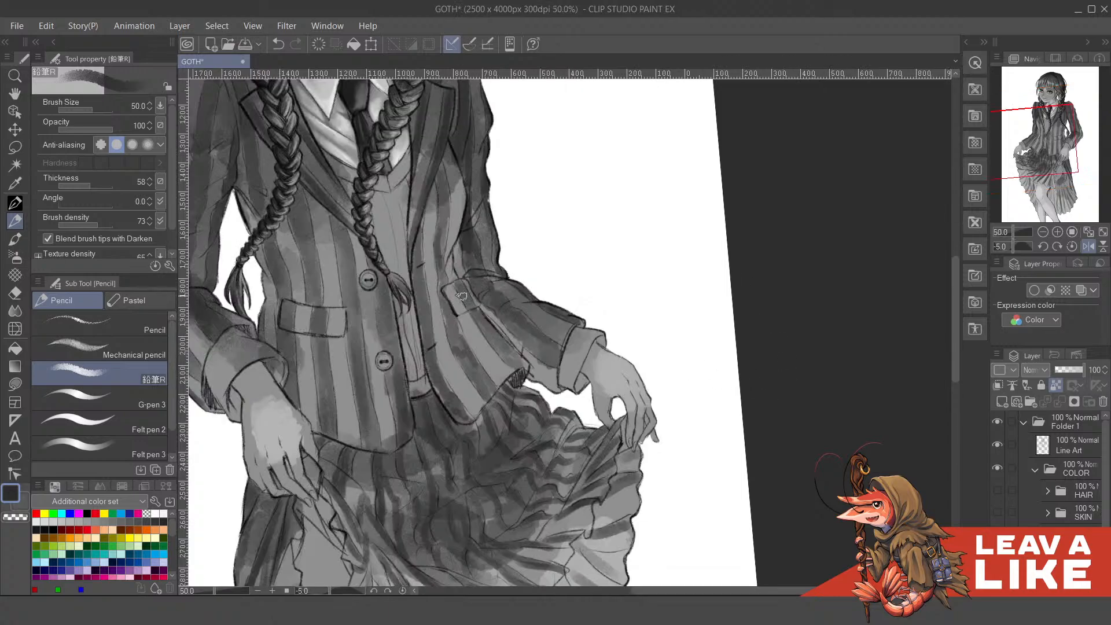
{"action": "mouse_move", "coordinate": [400, 329]}
{"action": "left_mouse_down"}
{"action": "mouse_move", "coordinate": [423, 370]}
{"action": "mouse_move", "coordinate": [493, 381]}
{"action": "mouse_move", "coordinate": [501, 431]}
{"action": "mouse_move", "coordinate": [492, 437]}
{"action": "left_mouse_up"}
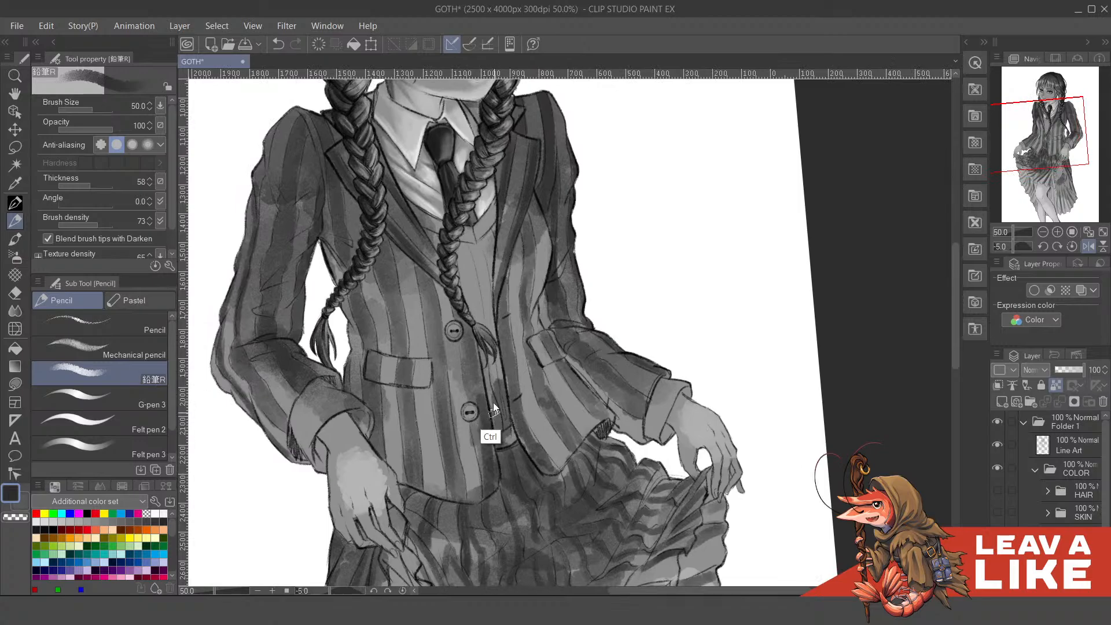
{"action": "key", "text": "ctrl+z"}
{"action": "mouse_move", "coordinate": [492, 396]}
{"action": "left_mouse_down"}
{"action": "mouse_move", "coordinate": [492, 349]}
{"action": "mouse_move", "coordinate": [496, 399]}
{"action": "mouse_move", "coordinate": [505, 383]}
{"action": "mouse_move", "coordinate": [500, 348]}
{"action": "left_mouse_up"}
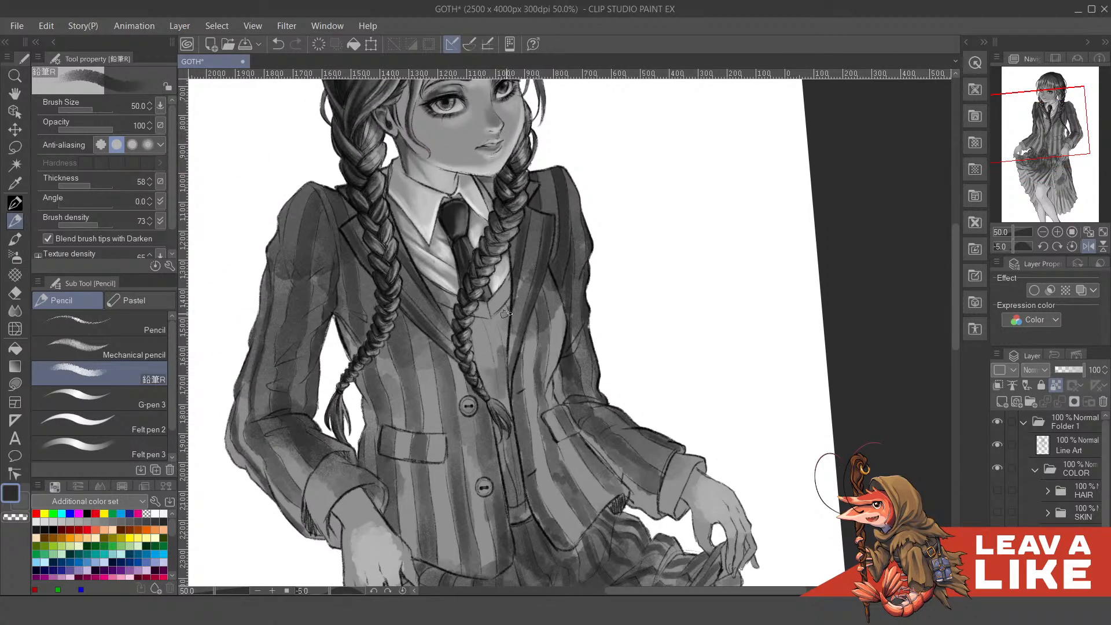
{"action": "scroll", "coordinate": [695, 194], "scroll_direction": "down", "scroll_amount": 2}
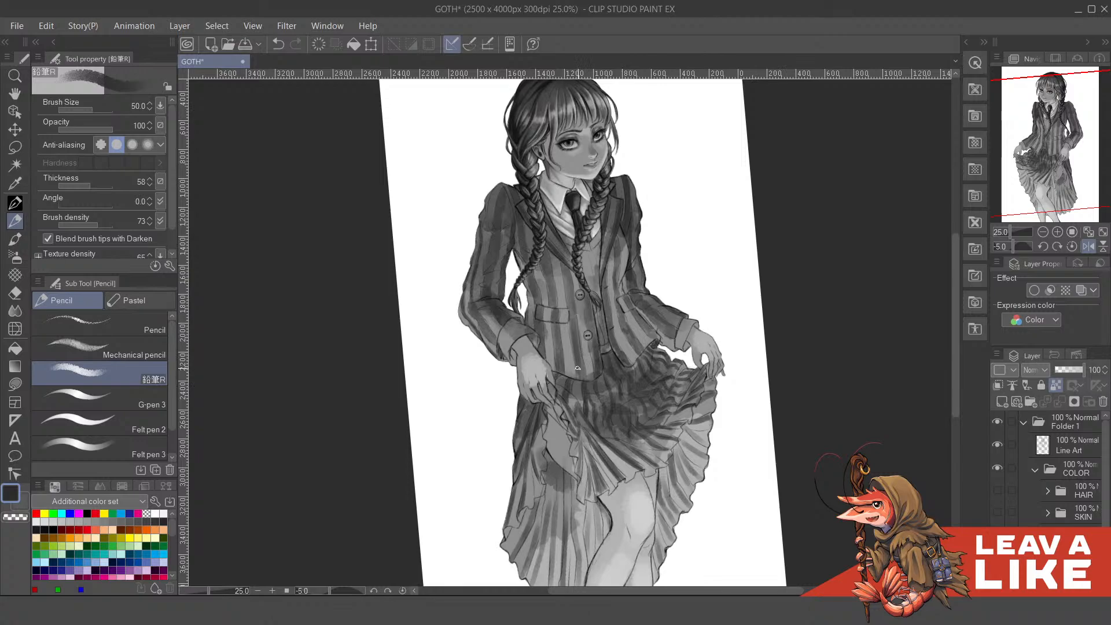
- Paint lighter stripes along the middle folds of the front skirt with a sampled gray and brush size 20, undoing two earlier strokes
{"action": "scroll", "coordinate": [687, 450], "scroll_direction": "up", "scroll_amount": 1}
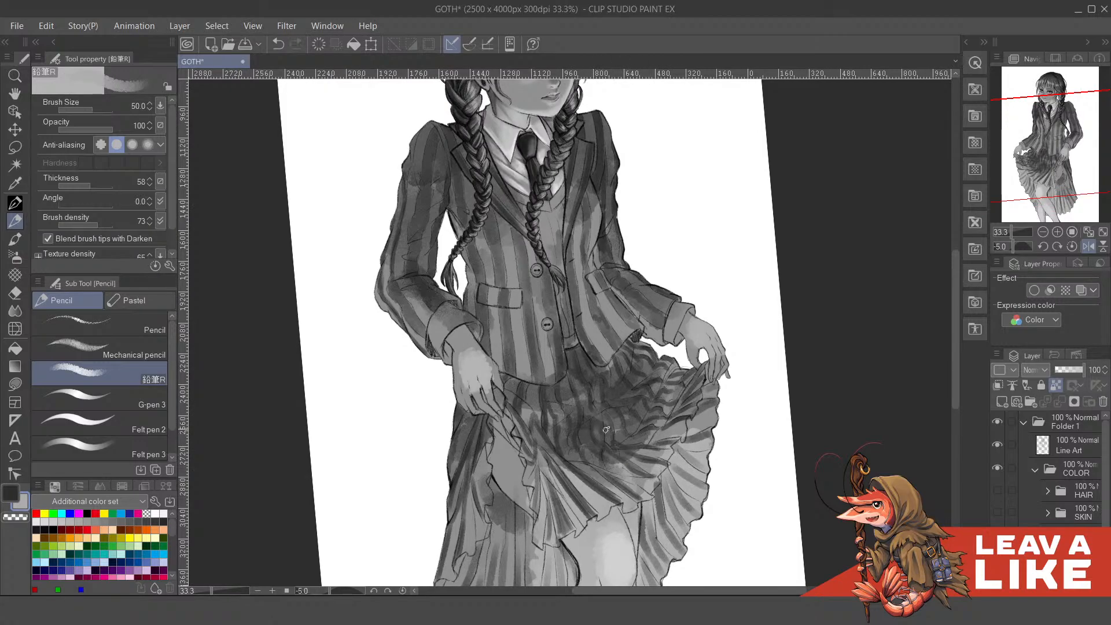
{"action": "scroll", "coordinate": [613, 390], "scroll_direction": "up", "scroll_amount": 1}
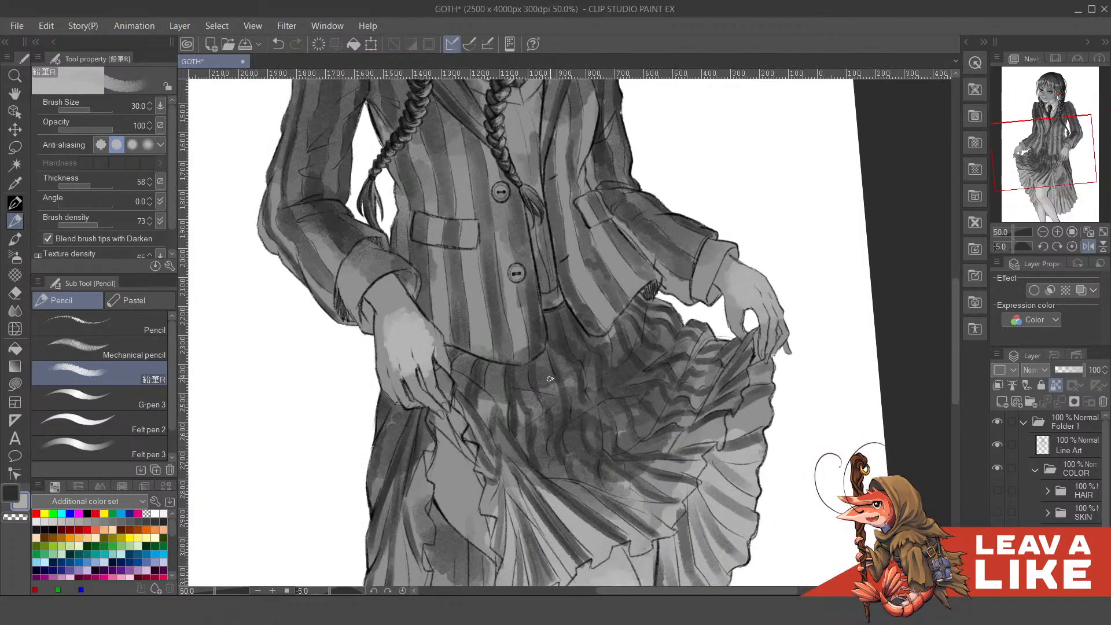
{"action": "key", "text": "ctrl+z"}
{"action": "left_click_drag", "start_coordinate": [619, 356], "coordinate": [612, 320]}
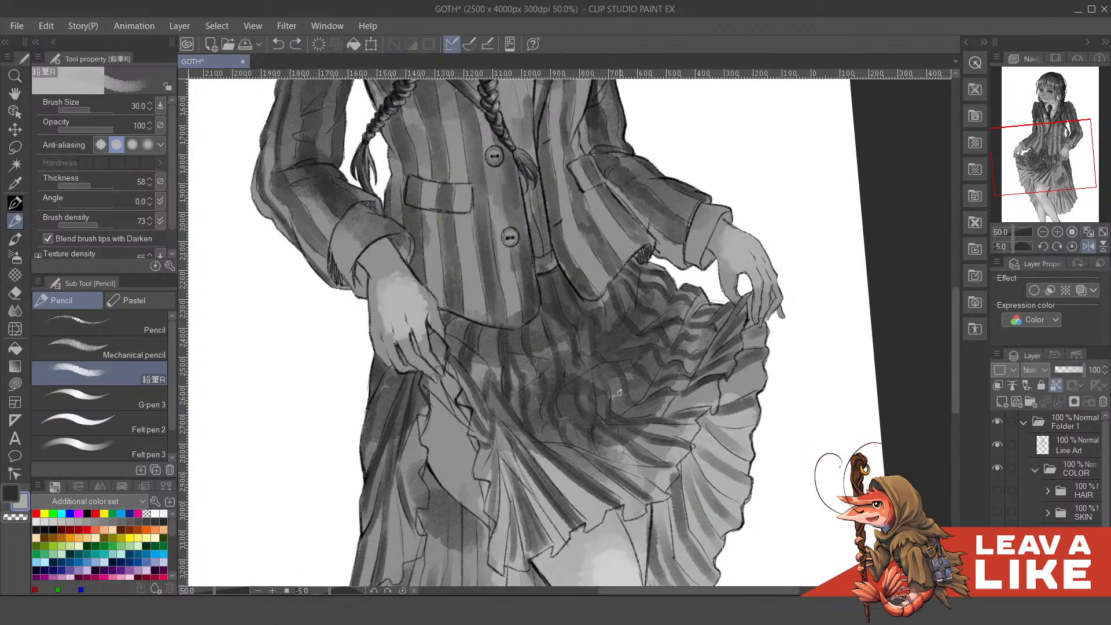
{"action": "mouse_move", "coordinate": [571, 383]}
{"action": "left_mouse_down"}
{"action": "mouse_move", "coordinate": [571, 418]}
{"action": "mouse_move", "coordinate": [588, 426]}
{"action": "mouse_move", "coordinate": [570, 390]}
{"action": "mouse_move", "coordinate": [580, 383]}
{"action": "mouse_move", "coordinate": [578, 408]}
{"action": "left_mouse_up"}
{"action": "key", "text": "ctrl+z"}
{"action": "key", "text": "bracketleft"}
{"action": "left_click", "coordinate": [611, 368], "text": "alt"}
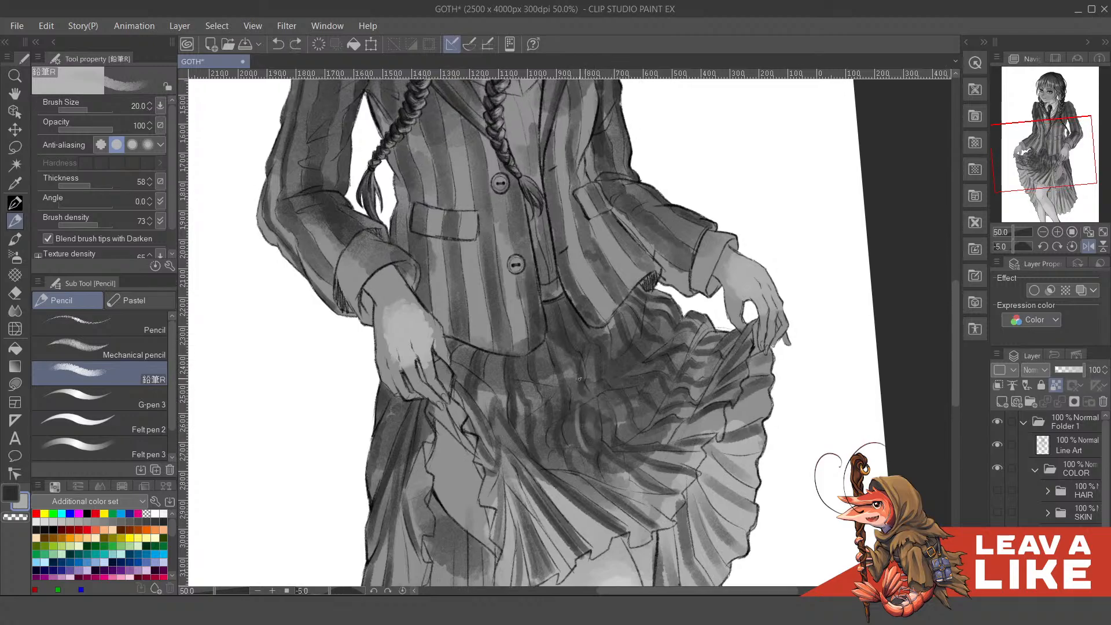
{"action": "mouse_move", "coordinate": [580, 364]}
{"action": "left_mouse_down"}
{"action": "mouse_move", "coordinate": [594, 422]}
{"action": "mouse_move", "coordinate": [619, 397]}
{"action": "mouse_move", "coordinate": [621, 446]}
{"action": "left_mouse_up"}
{"action": "mouse_move", "coordinate": [622, 397]}
{"action": "left_mouse_down"}
{"action": "mouse_move", "coordinate": [628, 424]}
{"action": "mouse_move", "coordinate": [651, 411]}
{"action": "mouse_move", "coordinate": [666, 421]}
{"action": "left_mouse_up"}
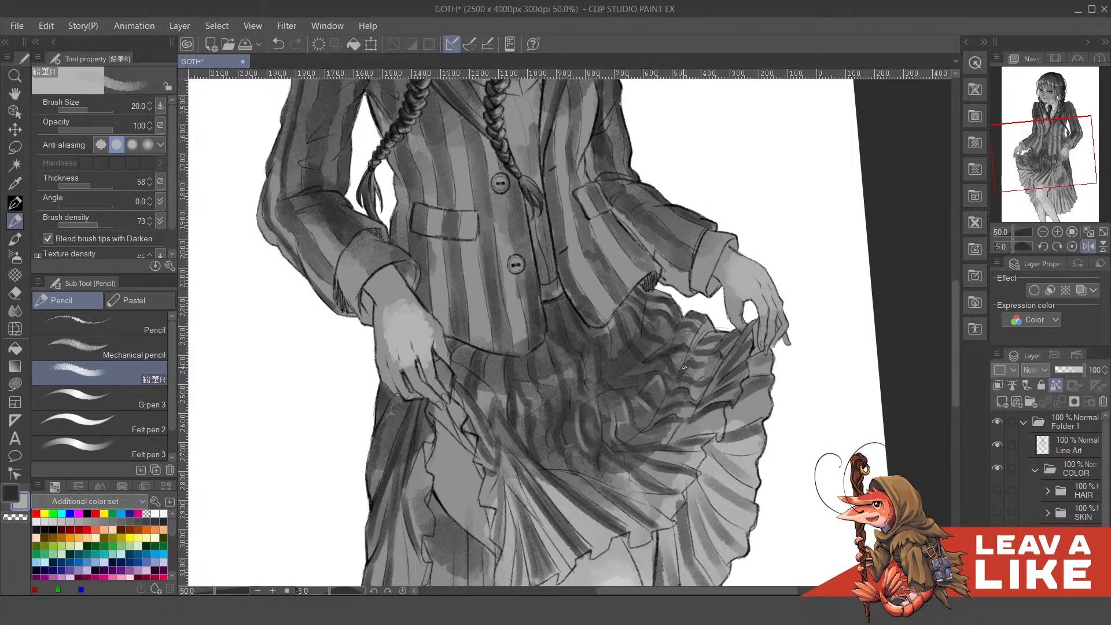
{"action": "left_click_drag", "start_coordinate": [684, 367], "coordinate": [688, 346]}
- Mirror the view and add small lighter strokes to the central and gathered folds of the front skirt
{"action": "key", "text": "h"}
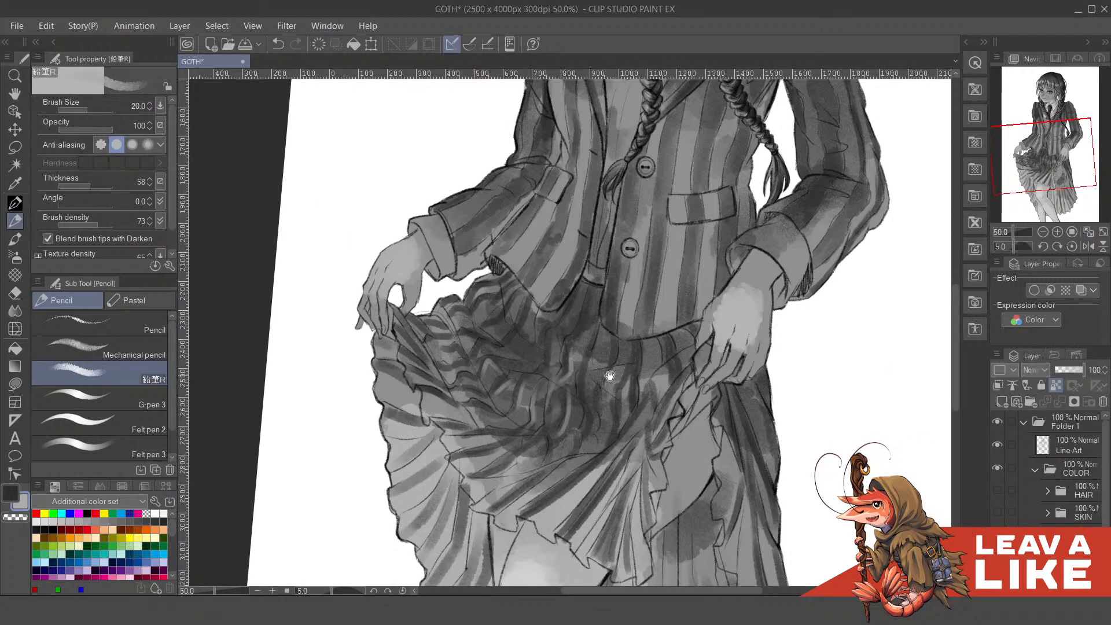
{"action": "left_click_drag", "start_coordinate": [610, 376], "coordinate": [602, 360]}
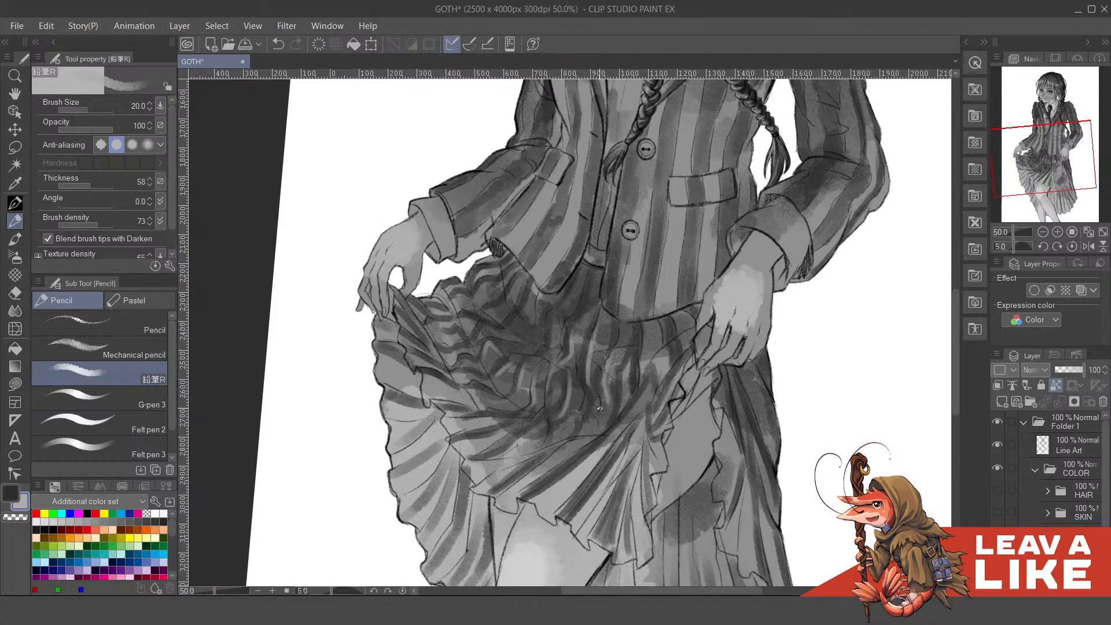
{"action": "left_click_drag", "start_coordinate": [600, 400], "coordinate": [597, 415]}
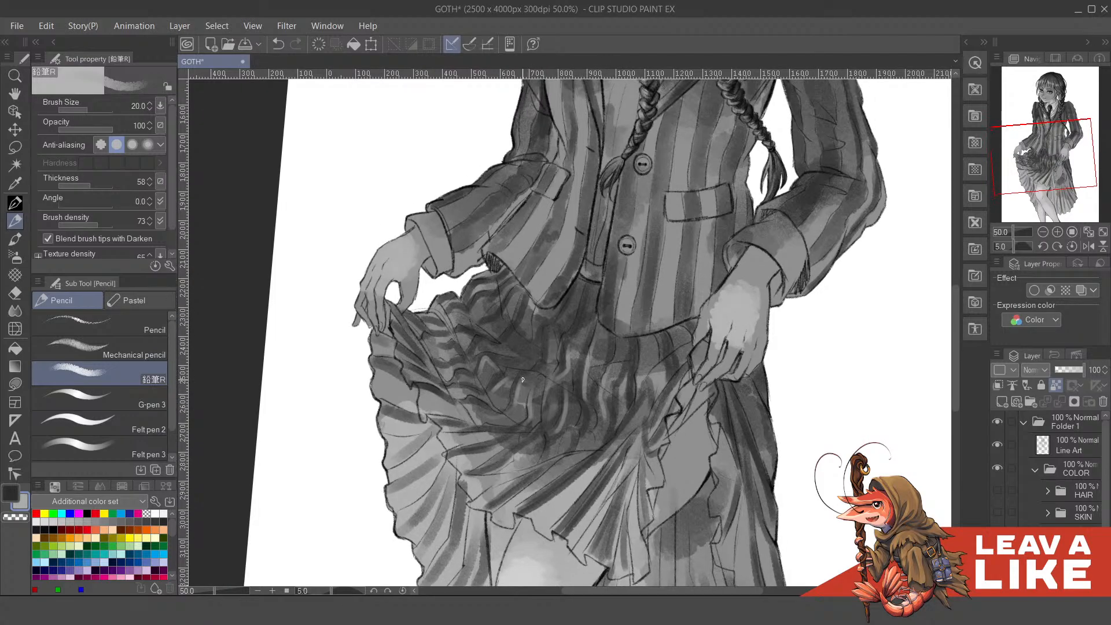
{"action": "left_click_drag", "start_coordinate": [511, 368], "coordinate": [512, 376]}
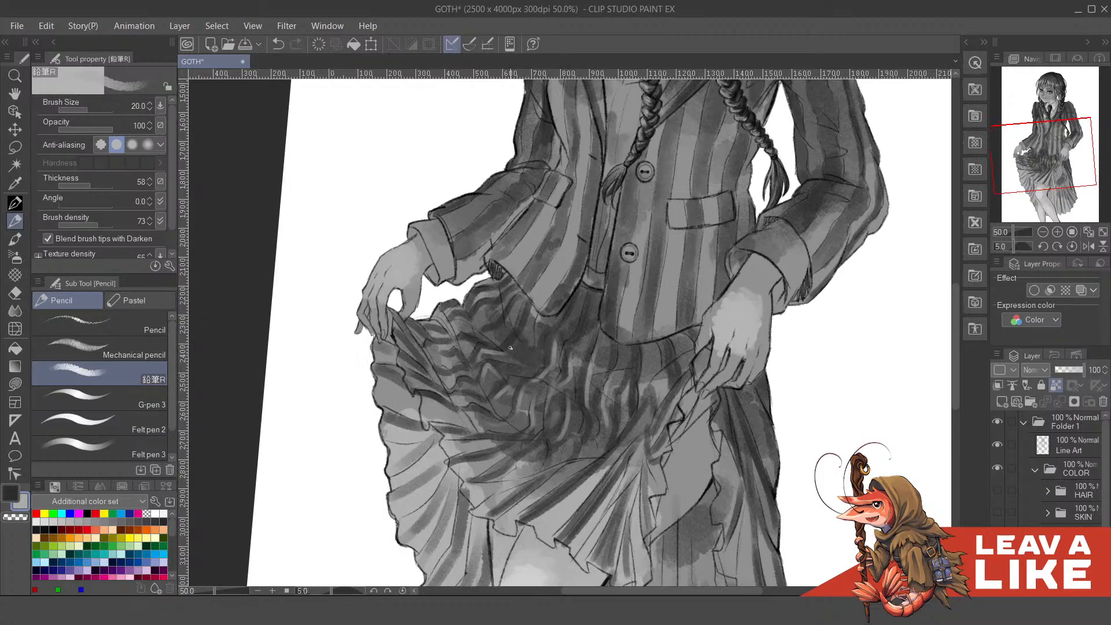
- Paint alternating dark and lighter strokes on the skirt folds just below the open jacket hem, undoing and repainting two of them
{"action": "key", "text": "h"}
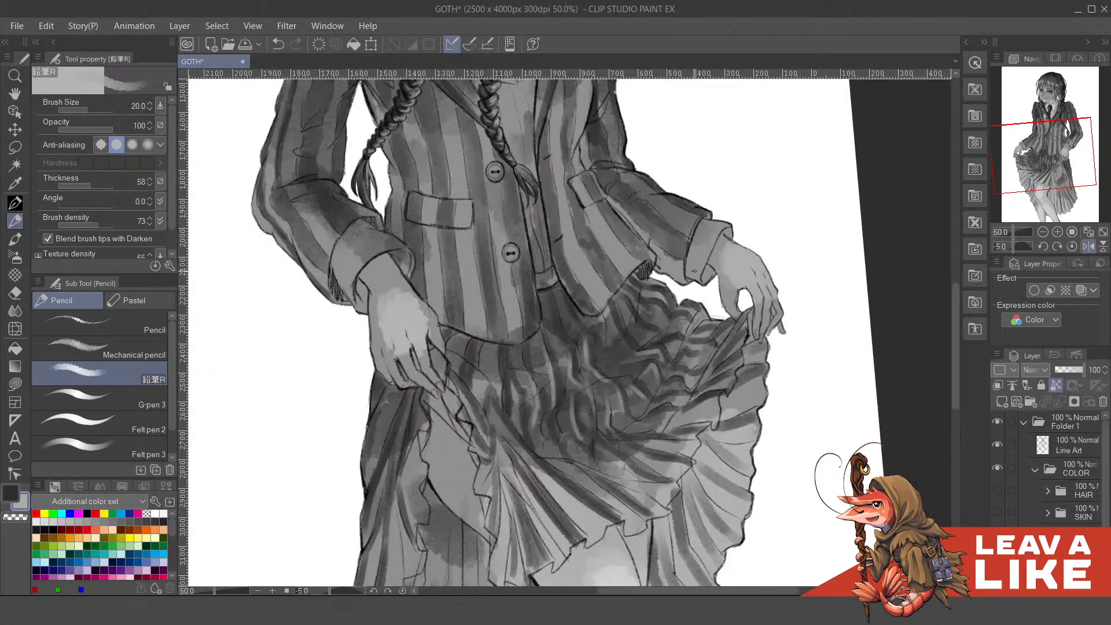
{"action": "left_click_drag", "start_coordinate": [592, 320], "coordinate": [600, 357]}
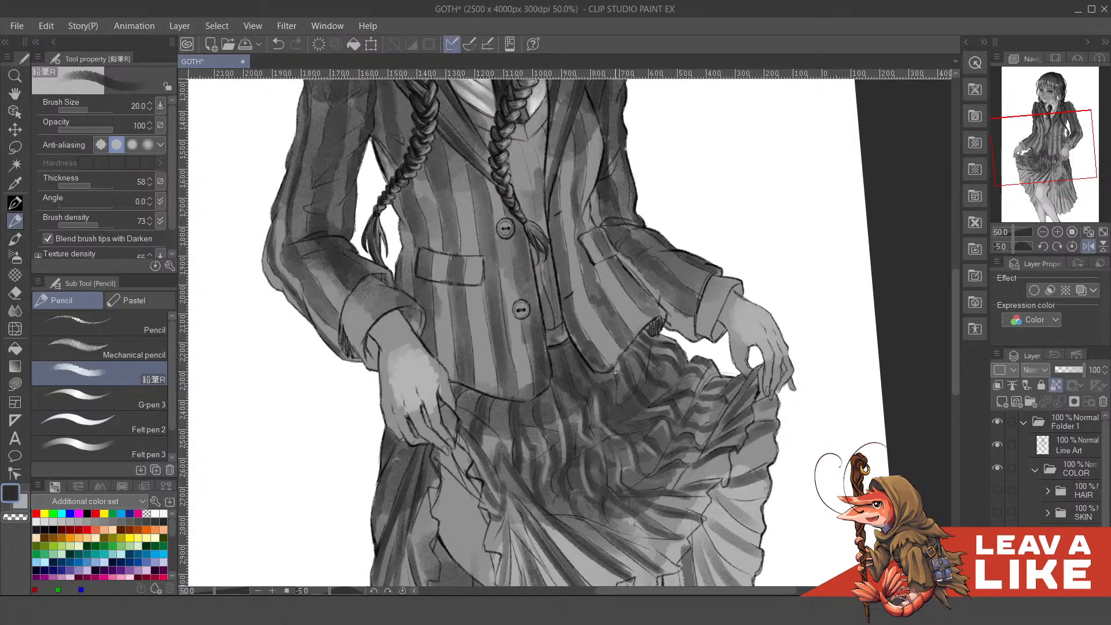
{"action": "left_click_drag", "start_coordinate": [668, 350], "coordinate": [647, 405]}
{"action": "key", "text": "x"}
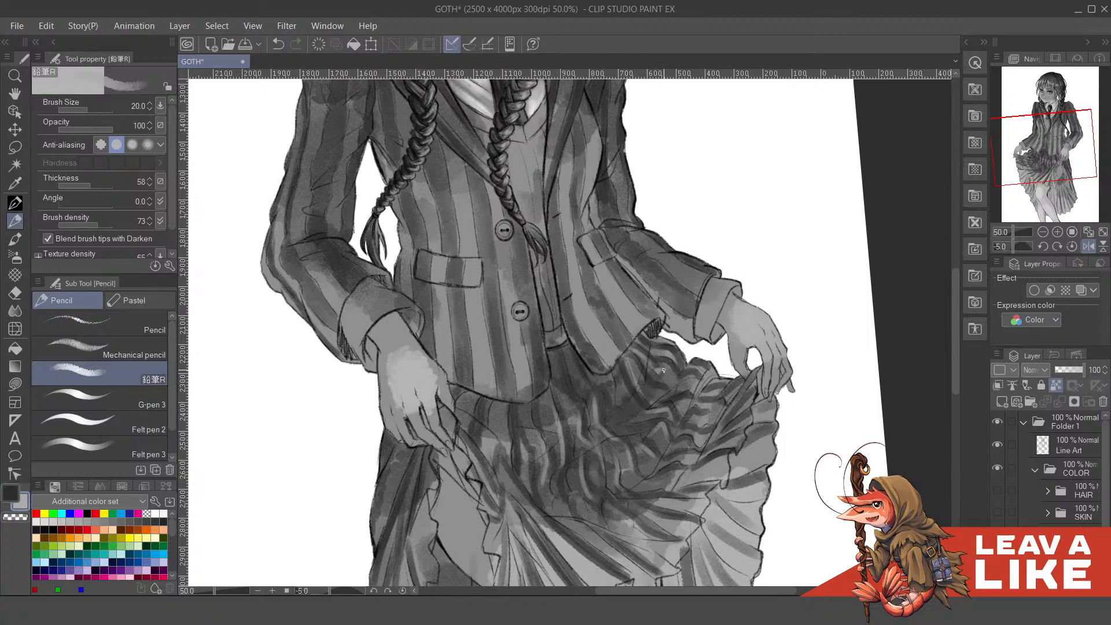
{"action": "key", "text": "ctrl+z"}
{"action": "mouse_move", "coordinate": [661, 364]}
{"action": "left_mouse_down"}
{"action": "mouse_move", "coordinate": [674, 374]}
{"action": "mouse_move", "coordinate": [624, 336]}
{"action": "left_mouse_up"}
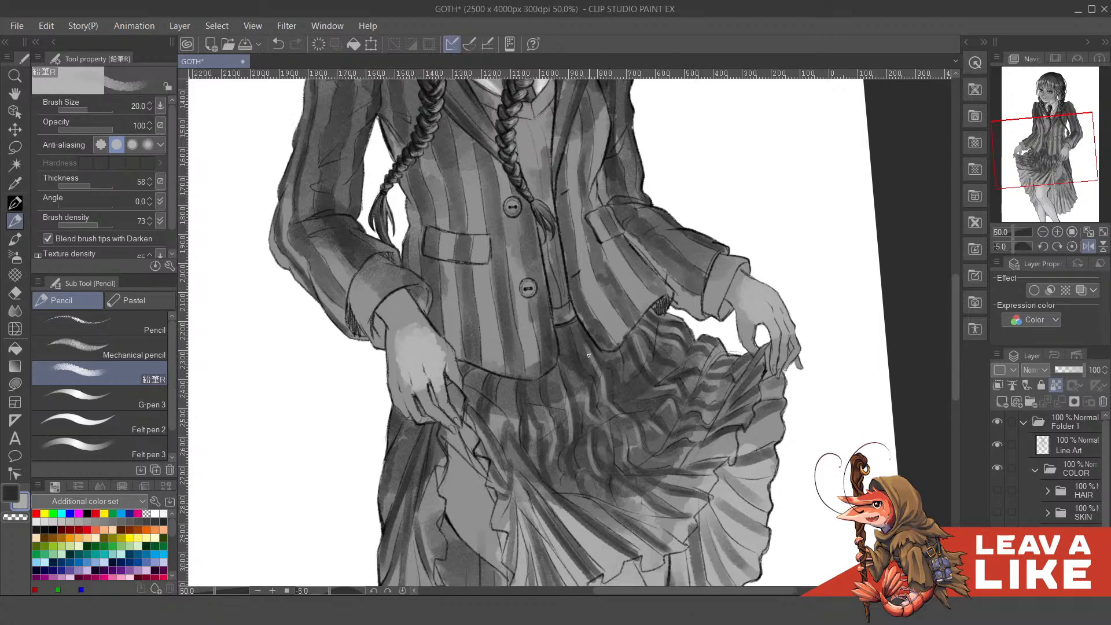
{"action": "key", "text": "ctrl+z"}
{"action": "mouse_move", "coordinate": [592, 360]}
{"action": "left_mouse_down"}
{"action": "mouse_move", "coordinate": [582, 332]}
{"action": "mouse_move", "coordinate": [585, 384]}
{"action": "left_mouse_up"}
- Check the mirrored figure and paint dark strokes on the gathered skirt folds below the jacket's pointed corner
{"action": "scroll", "coordinate": [706, 130], "scroll_direction": "down", "scroll_amount": 2}
{"action": "key", "text": "h"}
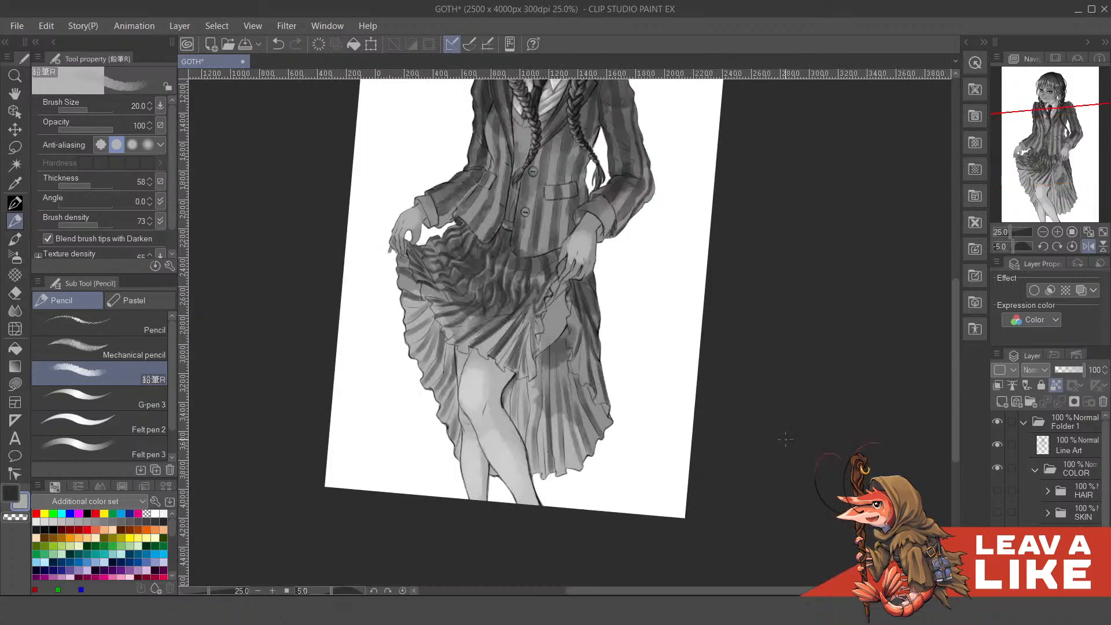
{"action": "left_click_drag", "start_coordinate": [681, 267], "coordinate": [702, 359]}
{"action": "scroll", "coordinate": [447, 255], "scroll_direction": "up", "scroll_amount": 2}
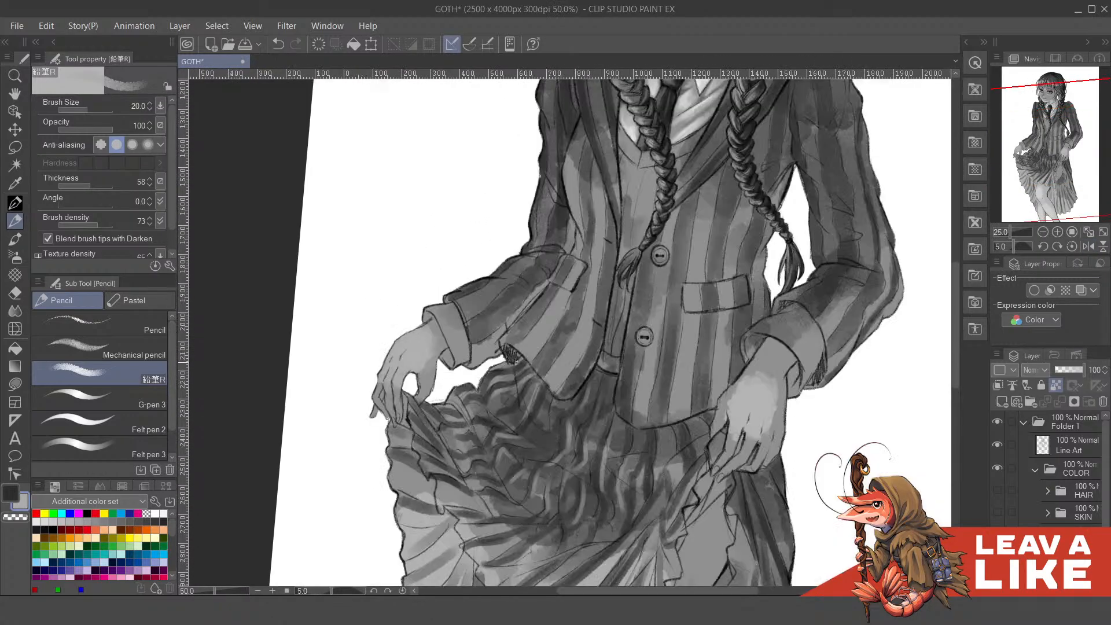
{"action": "key", "text": "x"}
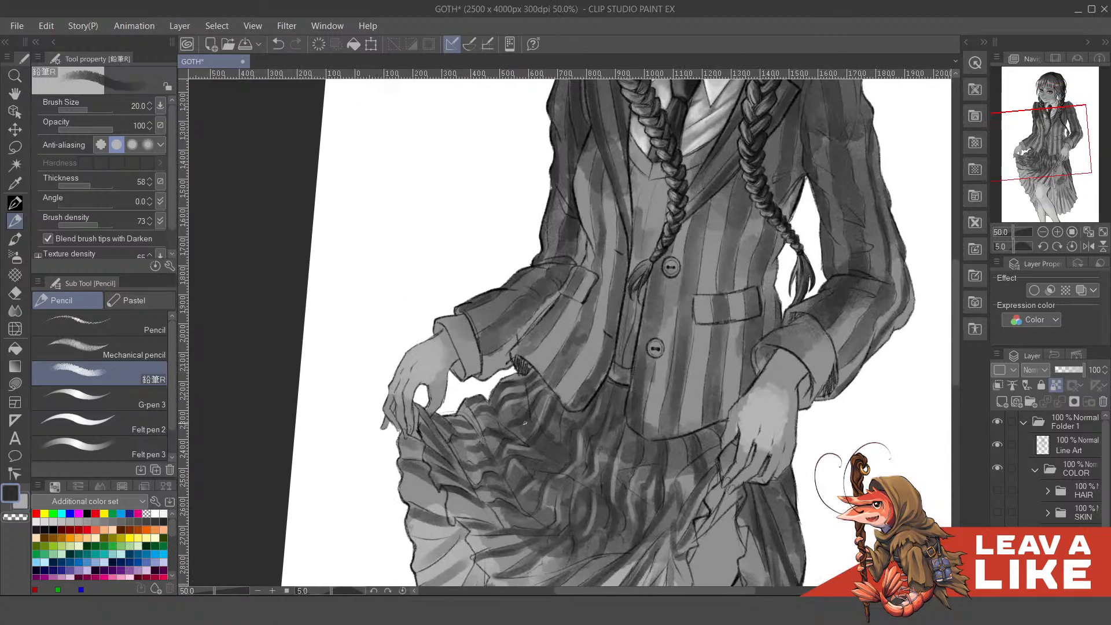
{"action": "mouse_move", "coordinate": [501, 425]}
{"action": "left_mouse_down"}
{"action": "mouse_move", "coordinate": [521, 442]}
{"action": "mouse_move", "coordinate": [536, 415]}
{"action": "left_mouse_up"}
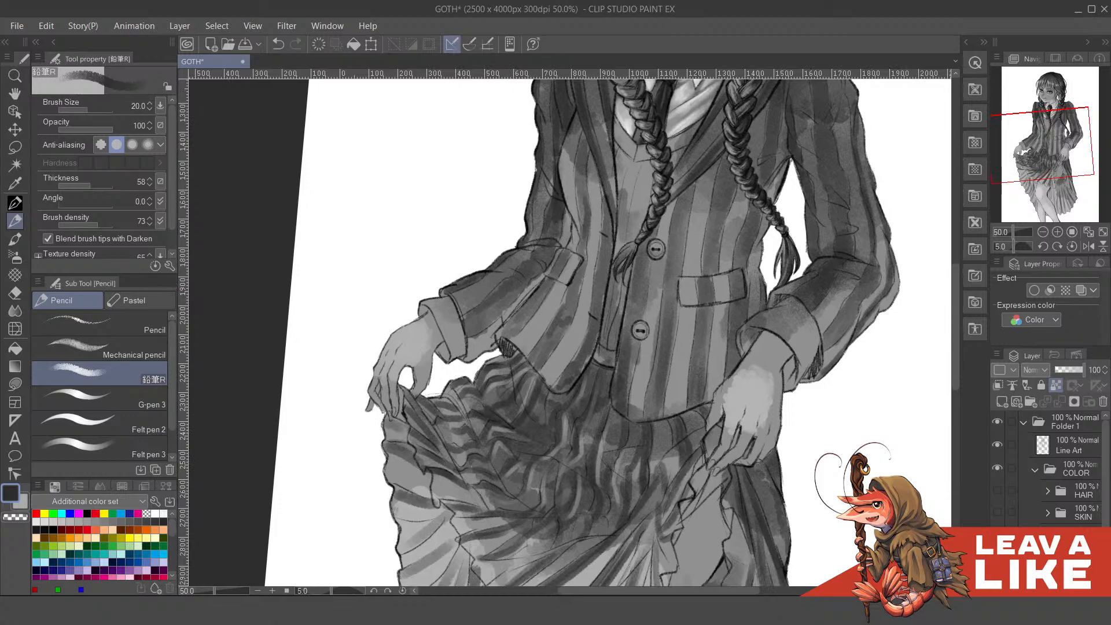
- Paint a dark diagonal fold across the front skirt below the jacket opening, hiding and showing the colouring to compare with the line art
{"action": "left_click", "coordinate": [997, 557]}
{"action": "left_click", "coordinate": [997, 557]}
{"action": "left_click_drag", "start_coordinate": [560, 434], "coordinate": [560, 409]}
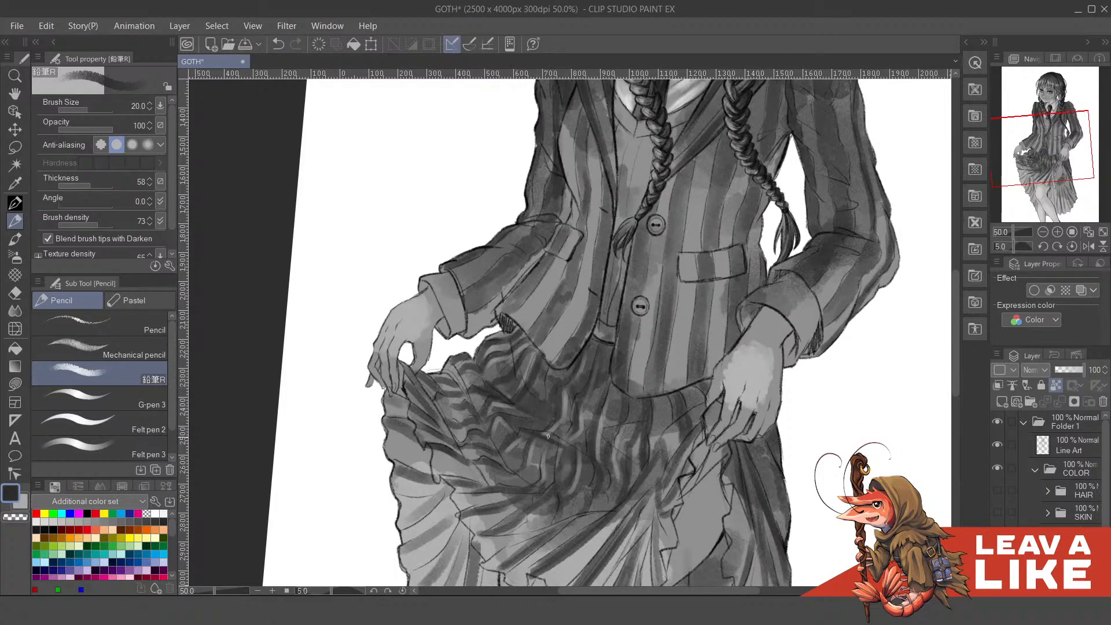
{"action": "left_click_drag", "start_coordinate": [539, 432], "coordinate": [581, 453]}
{"action": "left_click", "coordinate": [997, 557]}
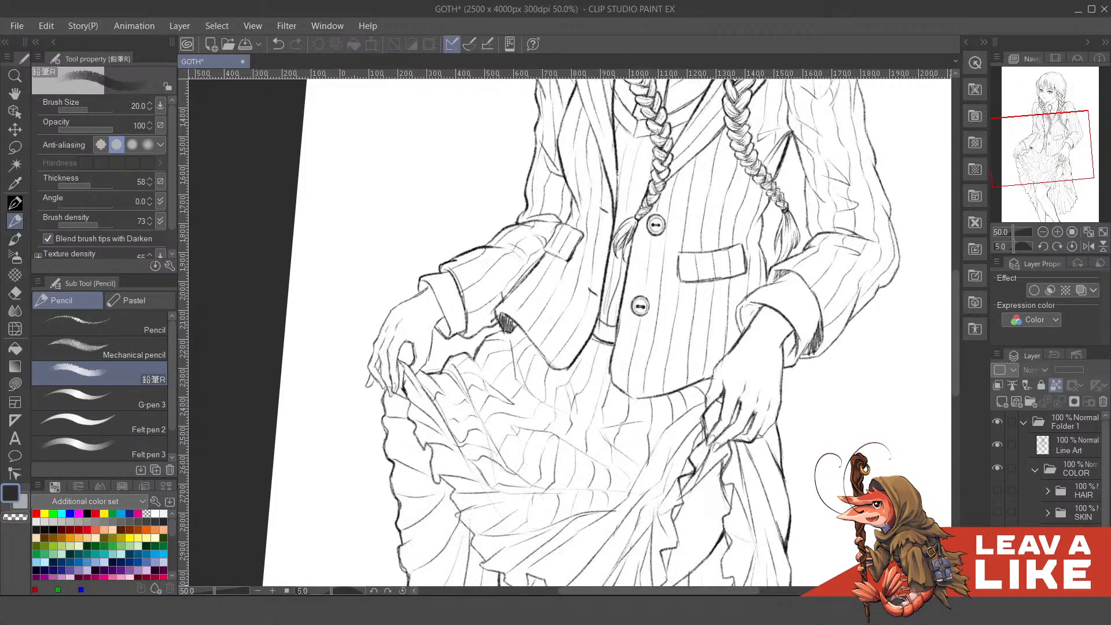
{"action": "left_click", "coordinate": [997, 557]}
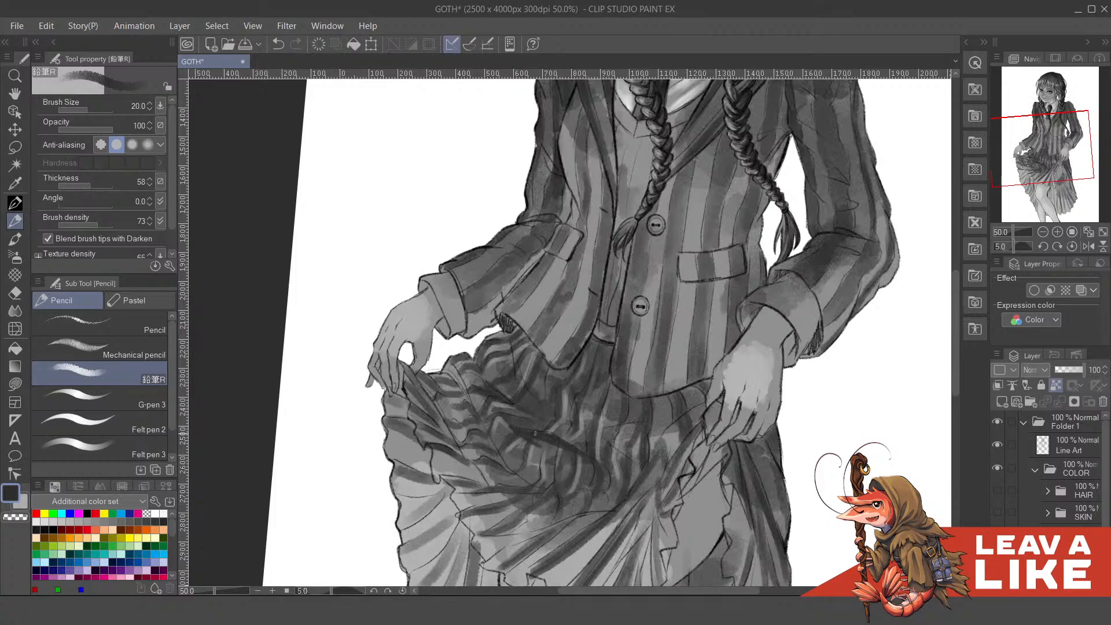
- Darken the stripes in the centre of the front skirt, checking the fold lines with the colouring briefly hidden
{"action": "left_click_drag", "start_coordinate": [643, 425], "coordinate": [646, 430]}
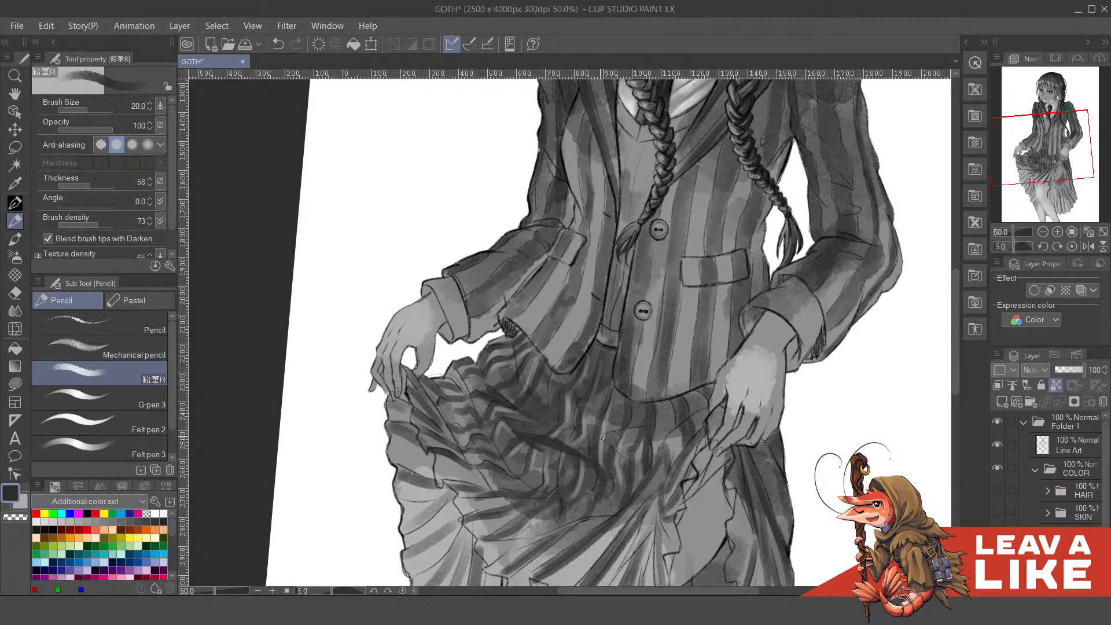
{"action": "left_click", "coordinate": [997, 557]}
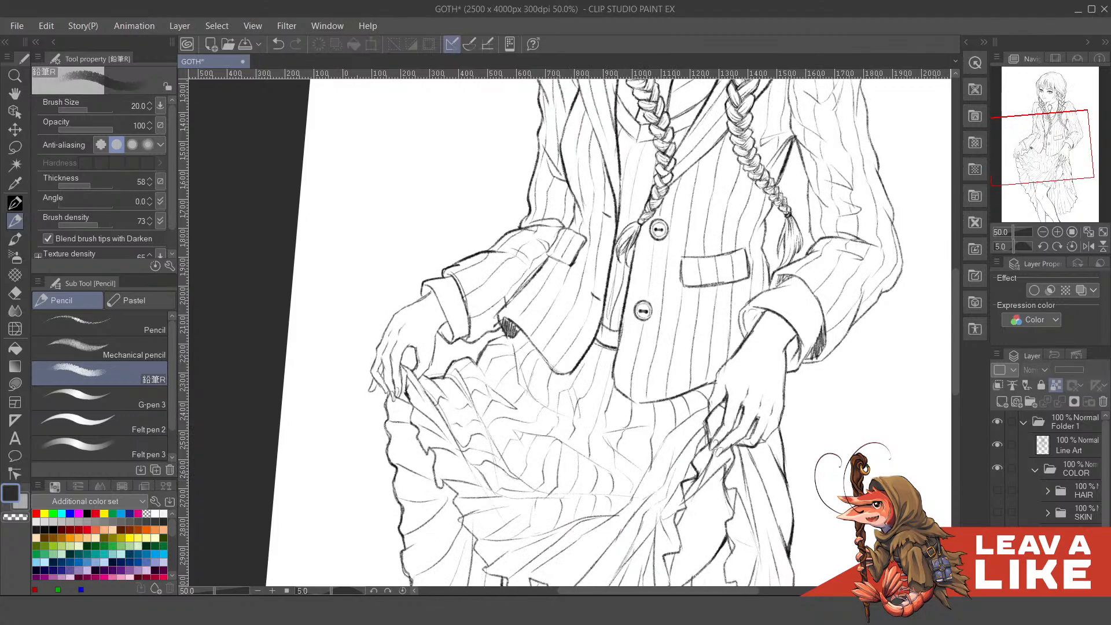
{"action": "left_click", "coordinate": [997, 556]}
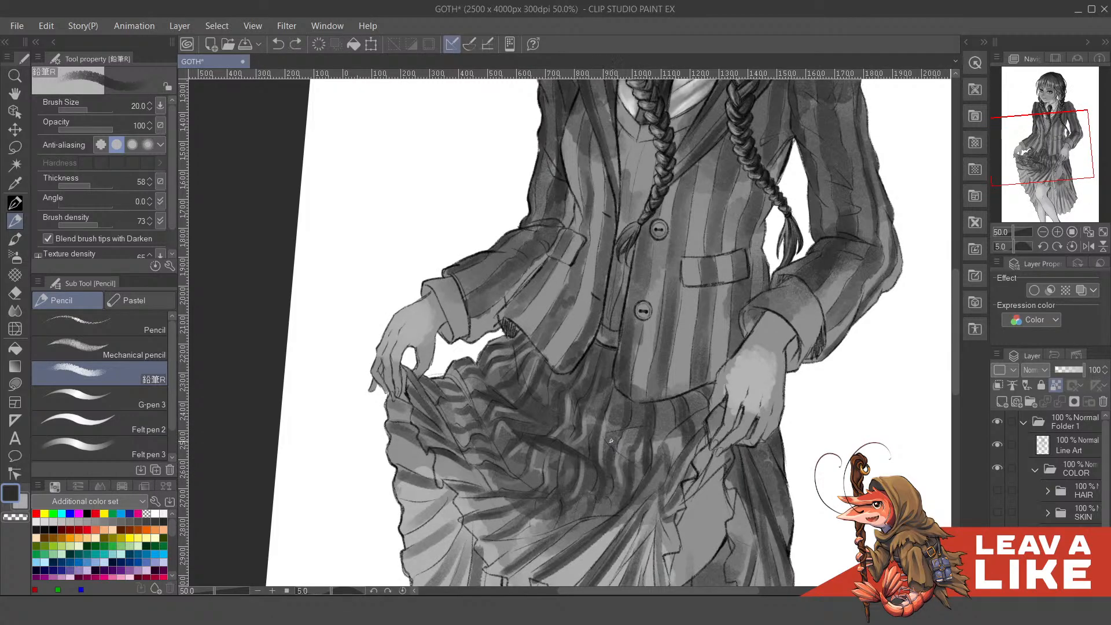
{"action": "mouse_move", "coordinate": [611, 441]}
{"action": "left_mouse_down"}
{"action": "mouse_move", "coordinate": [642, 466]}
{"action": "mouse_move", "coordinate": [650, 455]}
{"action": "left_mouse_up"}
- Mirror the view and paint a dark shadow patch on the skirt under the buttoned jacket hem beside the lower hand
{"action": "key", "text": "h"}
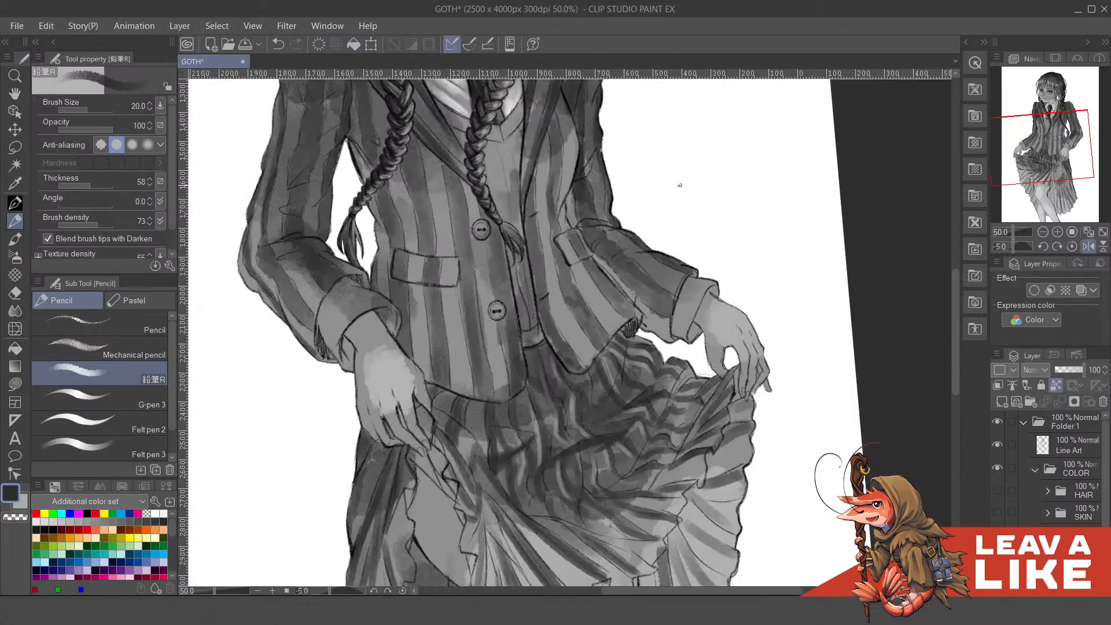
{"action": "key", "text": "ctrl+minus"}
{"action": "left_click", "coordinate": [702, 240], "text": "ctrl"}
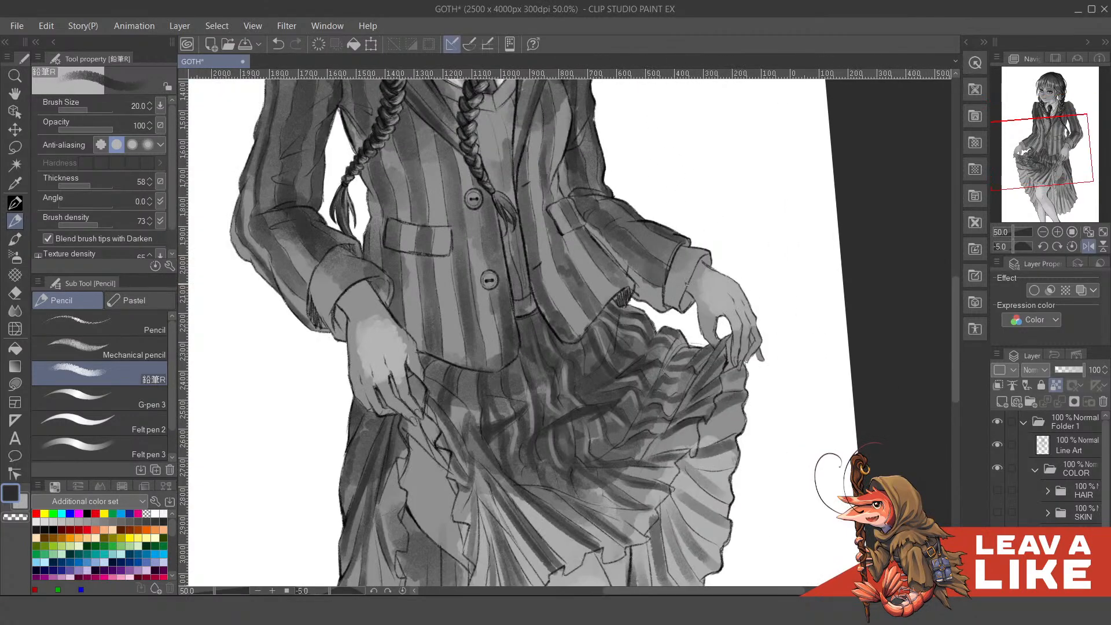
{"action": "mouse_move", "coordinate": [570, 384]}
{"action": "left_mouse_down"}
{"action": "mouse_move", "coordinate": [629, 370]}
{"action": "mouse_move", "coordinate": [585, 389]}
{"action": "mouse_move", "coordinate": [595, 395]}
{"action": "mouse_move", "coordinate": [582, 415]}
{"action": "mouse_move", "coordinate": [602, 425]}
{"action": "mouse_move", "coordinate": [615, 415]}
{"action": "mouse_move", "coordinate": [583, 437]}
{"action": "mouse_move", "coordinate": [555, 405]}
{"action": "left_mouse_up"}
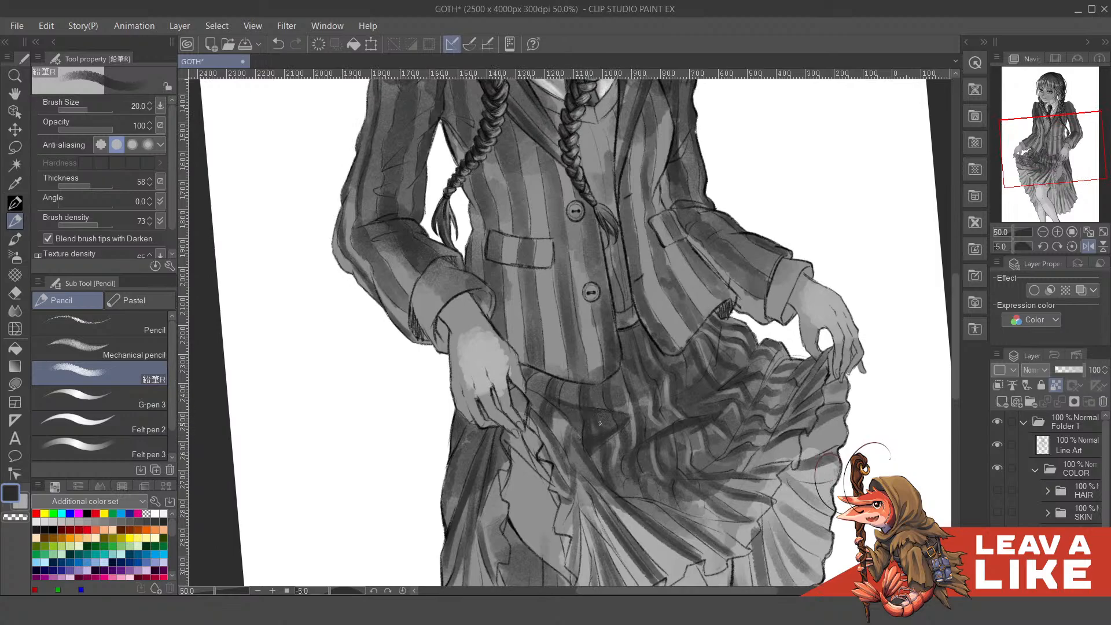
{"action": "scroll", "coordinate": [806, 324], "scroll_direction": "down", "scroll_amount": 2}
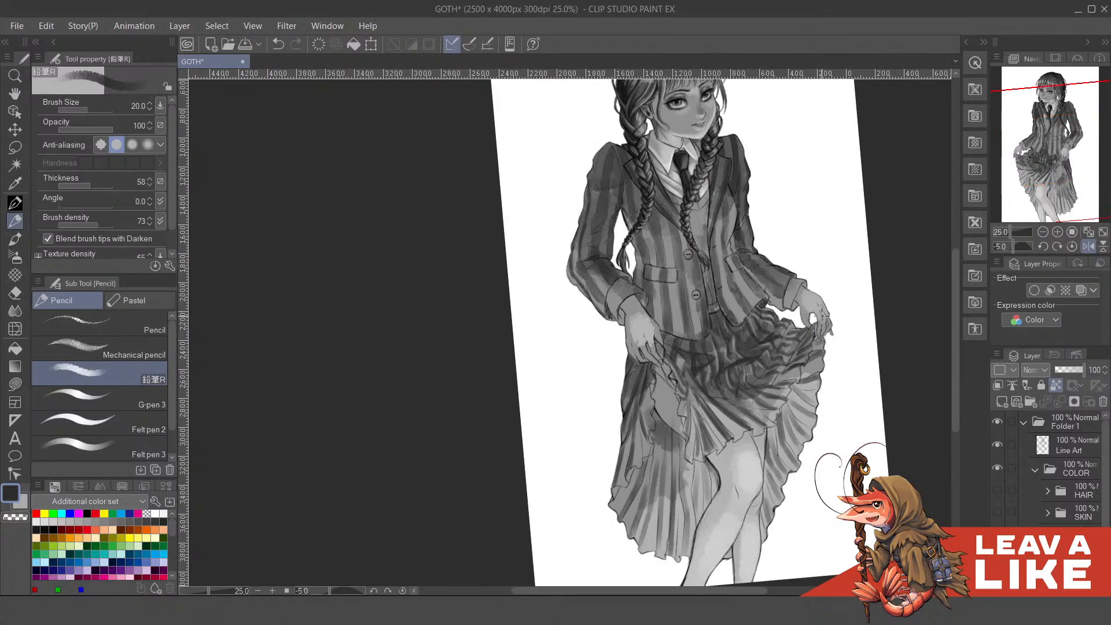
- Paint dark and lighter strokes on the gathered folds of the front skirt, undoing the last light stroke
{"action": "scroll", "coordinate": [819, 357], "scroll_direction": "up", "scroll_amount": 2}
{"action": "left_click_drag", "start_coordinate": [691, 402], "coordinate": [707, 449]}
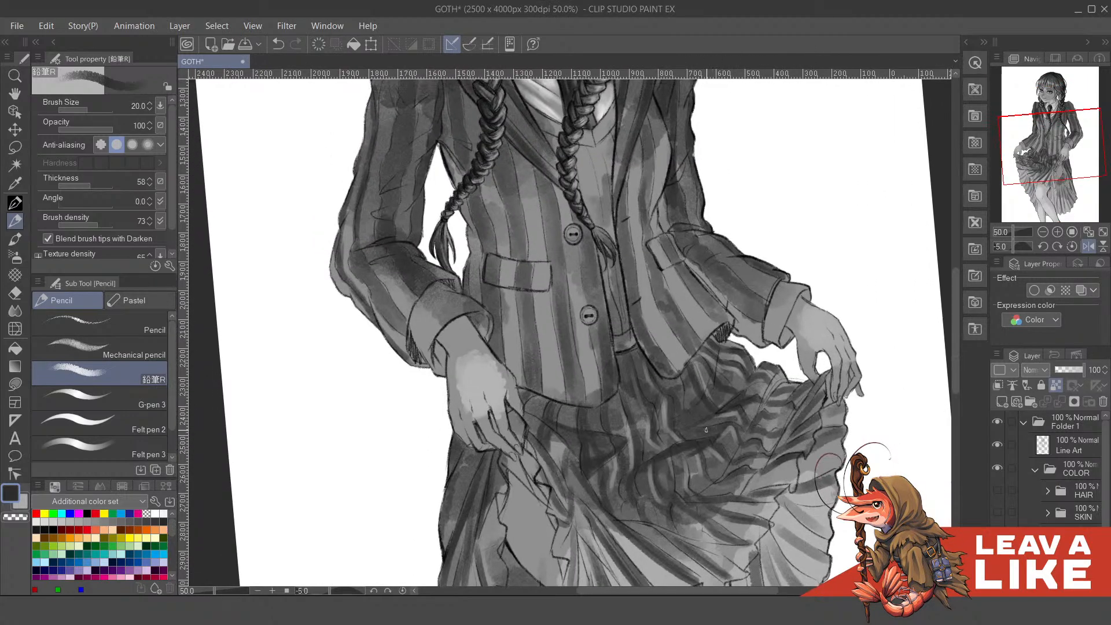
{"action": "key", "text": "x"}
{"action": "left_click_drag", "start_coordinate": [763, 407], "coordinate": [765, 408]}
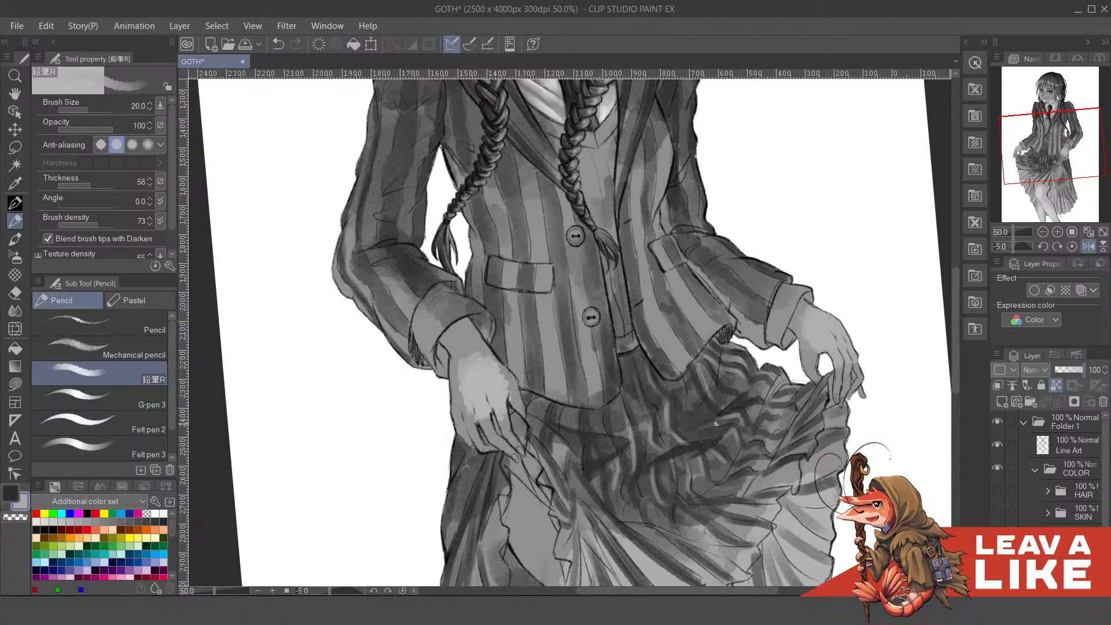
{"action": "left_click_drag", "start_coordinate": [687, 432], "coordinate": [728, 422]}
{"action": "key", "text": "ctrl+z"}
- Add lighter strokes to the skirt folds under the jacket's pointed corner, then try a dark stroke there and undo it
{"action": "mouse_move", "coordinate": [688, 386]}
{"action": "left_mouse_down"}
{"action": "mouse_move", "coordinate": [692, 419]}
{"action": "mouse_move", "coordinate": [713, 425]}
{"action": "left_mouse_up"}
{"action": "mouse_move", "coordinate": [791, 401]}
{"action": "left_mouse_down"}
{"action": "mouse_move", "coordinate": [791, 426]}
{"action": "mouse_move", "coordinate": [783, 410]}
{"action": "left_mouse_up"}
{"action": "key", "text": "x"}
{"action": "mouse_move", "coordinate": [713, 398]}
{"action": "left_mouse_down"}
{"action": "mouse_move", "coordinate": [723, 373]}
{"action": "mouse_move", "coordinate": [693, 412]}
{"action": "left_mouse_up"}
{"action": "key", "text": "ctrl+z"}
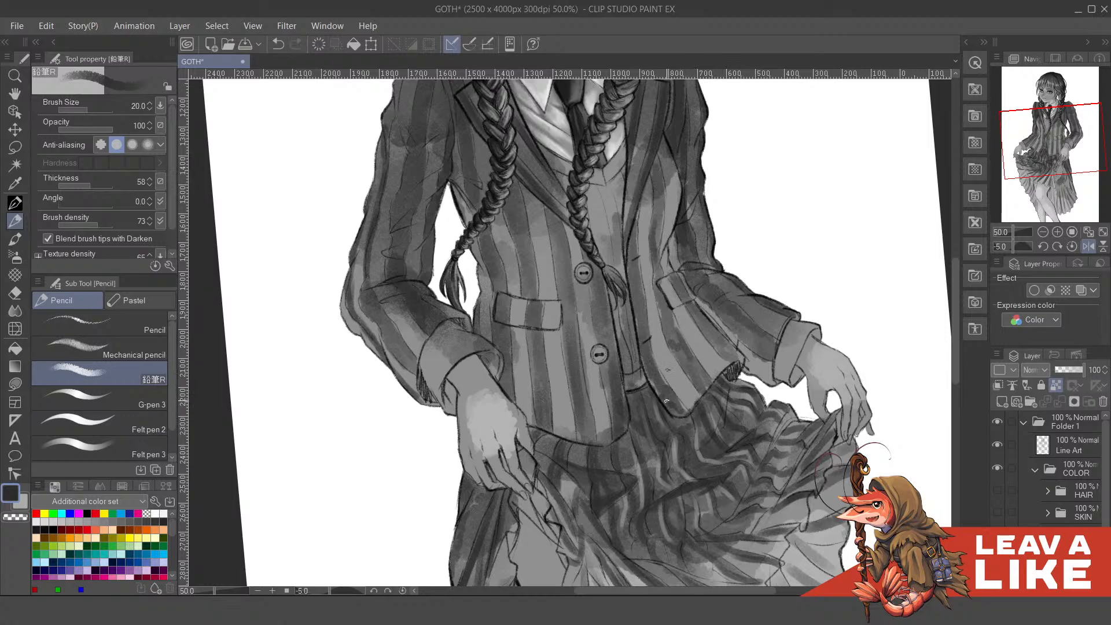
{"action": "scroll", "coordinate": [787, 318], "scroll_direction": "down", "scroll_amount": 2}
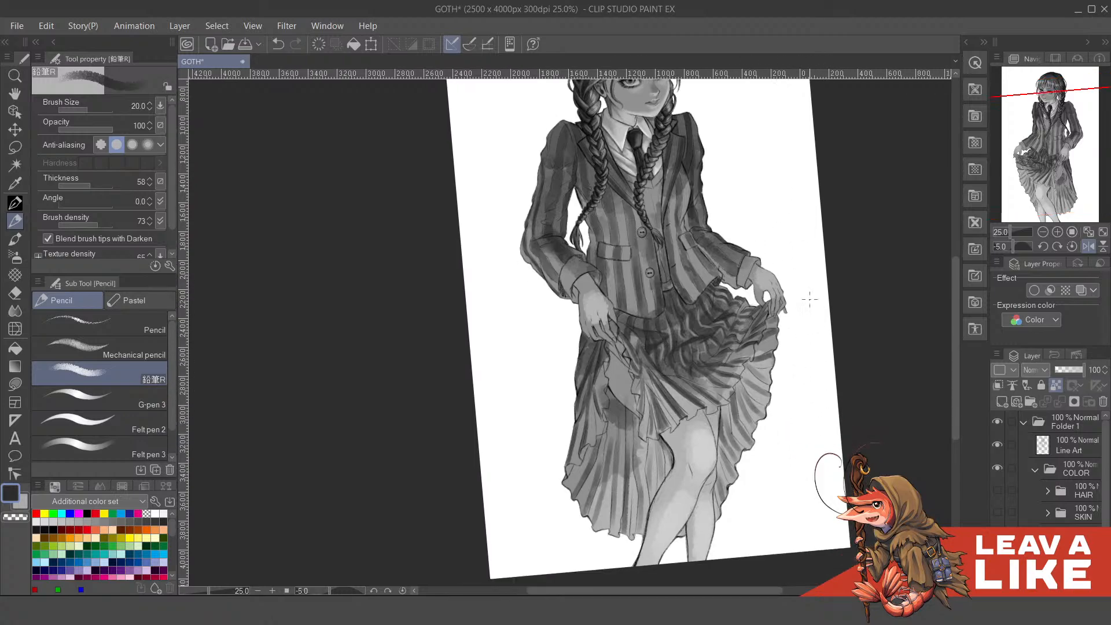
- Darken the centre of the front skirt and paint a light highlight along its diagonal fold, undoing unwanted attempts
{"action": "scroll", "coordinate": [713, 386], "scroll_direction": "up", "scroll_amount": 3}
{"action": "left_click_drag", "start_coordinate": [664, 313], "coordinate": [696, 283]}
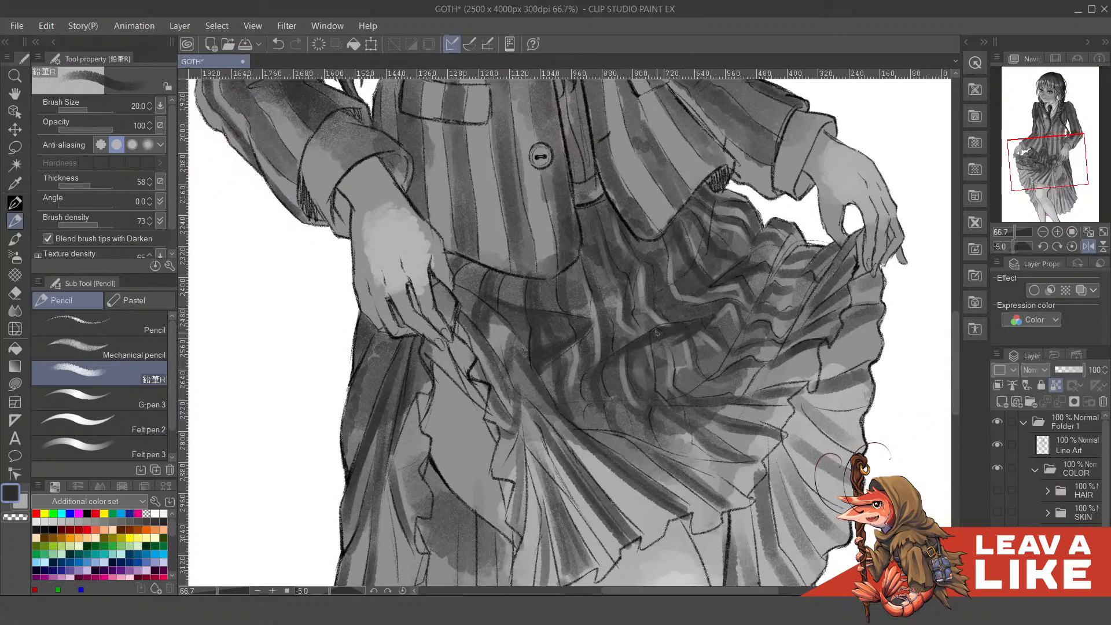
{"action": "key", "text": "x"}
{"action": "left_click_drag", "start_coordinate": [624, 342], "coordinate": [665, 320]}
{"action": "key", "text": "ctrl+z"}
{"action": "key", "text": "ctrl+z"}
{"action": "mouse_move", "coordinate": [639, 373]}
{"action": "left_mouse_down"}
{"action": "mouse_move", "coordinate": [660, 361]}
{"action": "mouse_move", "coordinate": [651, 324]}
{"action": "mouse_move", "coordinate": [729, 301]}
{"action": "mouse_move", "coordinate": [711, 315]}
{"action": "left_mouse_up"}
{"action": "key", "text": "ctrl+minus"}
{"action": "key", "text": "ctrl+minus"}
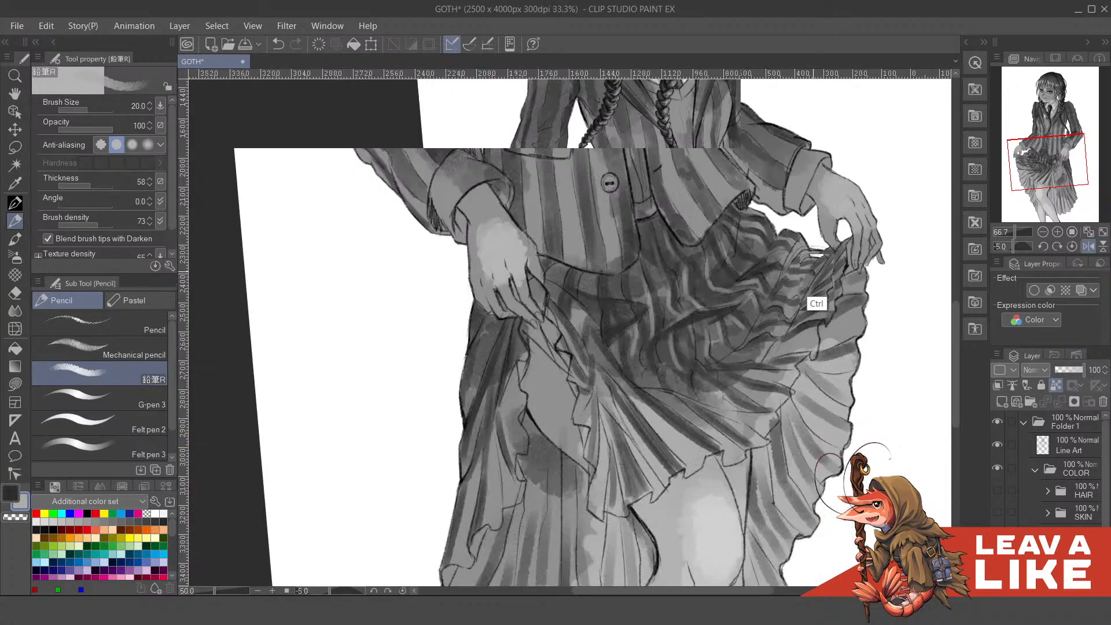
- Mirror the view and extend the light highlight along the diagonal fold towards the lower hand
{"action": "key", "text": "h"}
{"action": "scroll", "coordinate": [451, 216], "scroll_direction": "up", "scroll_amount": 1}
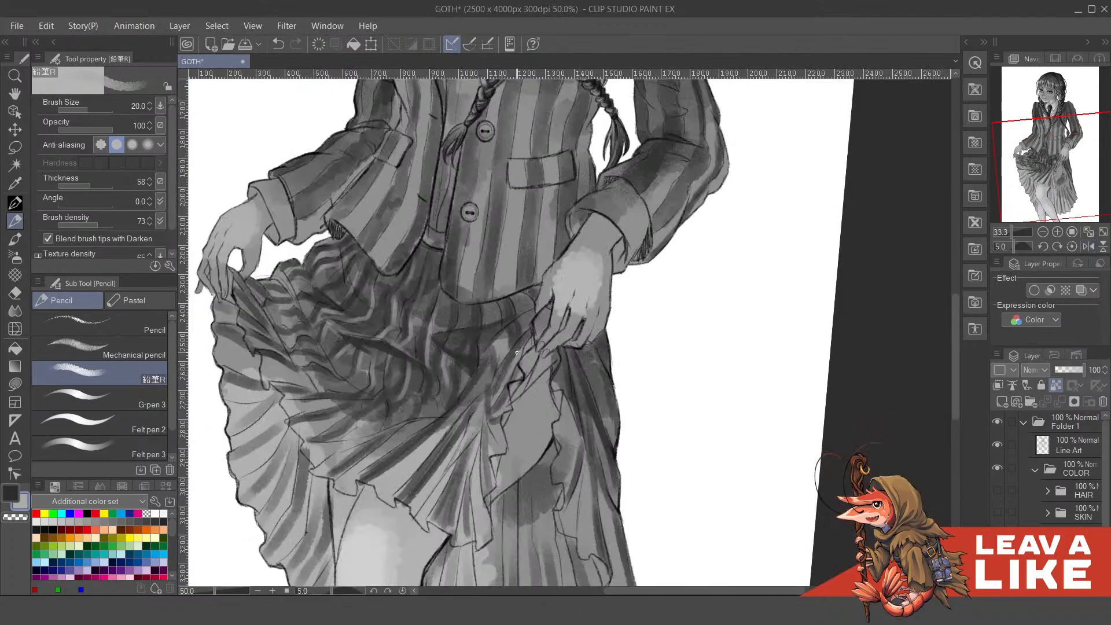
{"action": "left_click_drag", "start_coordinate": [434, 330], "coordinate": [511, 377]}
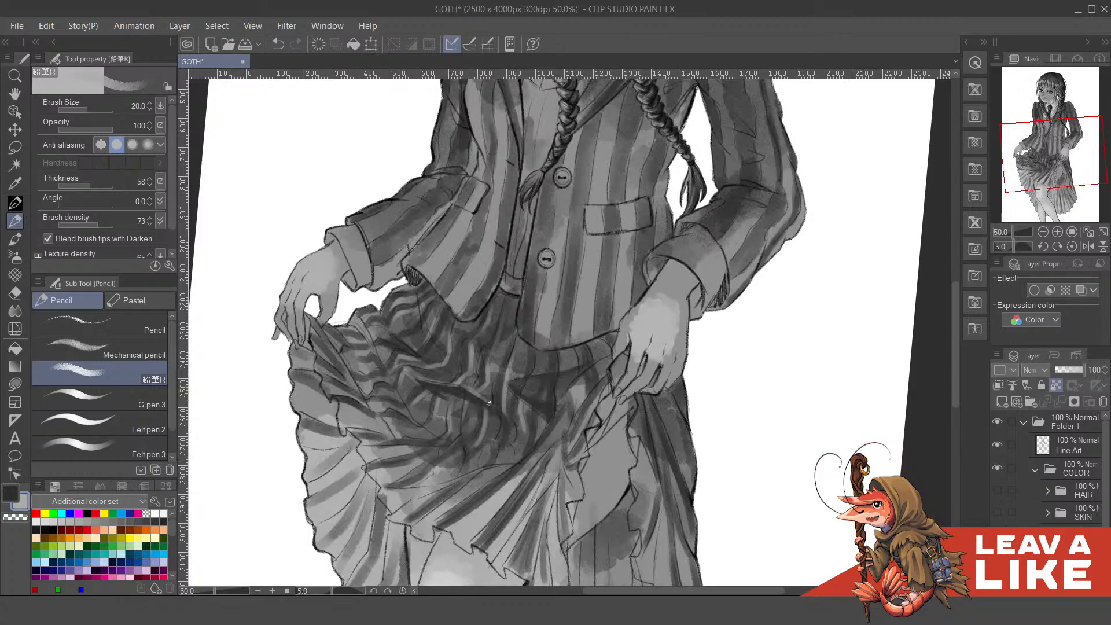
{"action": "mouse_move", "coordinate": [489, 403]}
{"action": "left_mouse_down"}
{"action": "mouse_move", "coordinate": [531, 430]}
{"action": "mouse_move", "coordinate": [518, 422]}
{"action": "mouse_move", "coordinate": [539, 430]}
{"action": "mouse_move", "coordinate": [542, 418]}
{"action": "left_mouse_up"}
{"action": "scroll", "coordinate": [671, 313], "scroll_direction": "down", "scroll_amount": 2}
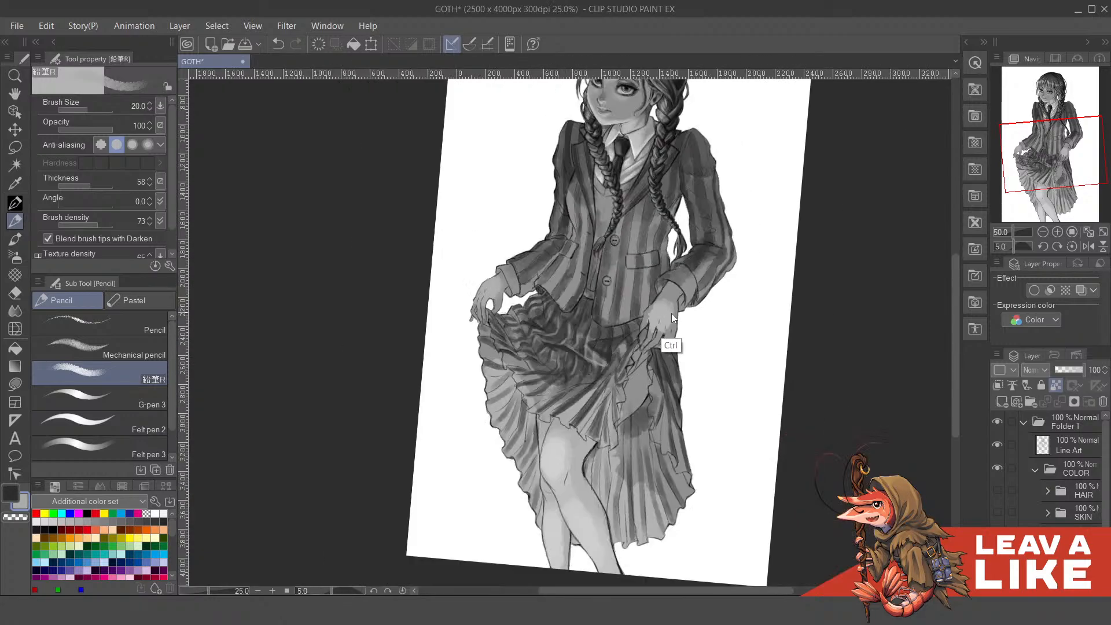
- Rotate the canvas and brush lighter strokes onto the skirt folds beneath the buttoned jacket hem
{"action": "scroll", "coordinate": [633, 324], "scroll_direction": "up", "scroll_amount": 2}
{"action": "left_click_drag", "start_coordinate": [519, 357], "coordinate": [685, 327]}
{"action": "key", "text": "minus"}
{"action": "key", "text": "minus"}
{"action": "key", "text": "minus"}
{"action": "key", "text": "minus"}
{"action": "key", "text": "minus"}
{"action": "key", "text": "minus"}
{"action": "key", "text": "minus"}
{"action": "key", "text": "minus"}
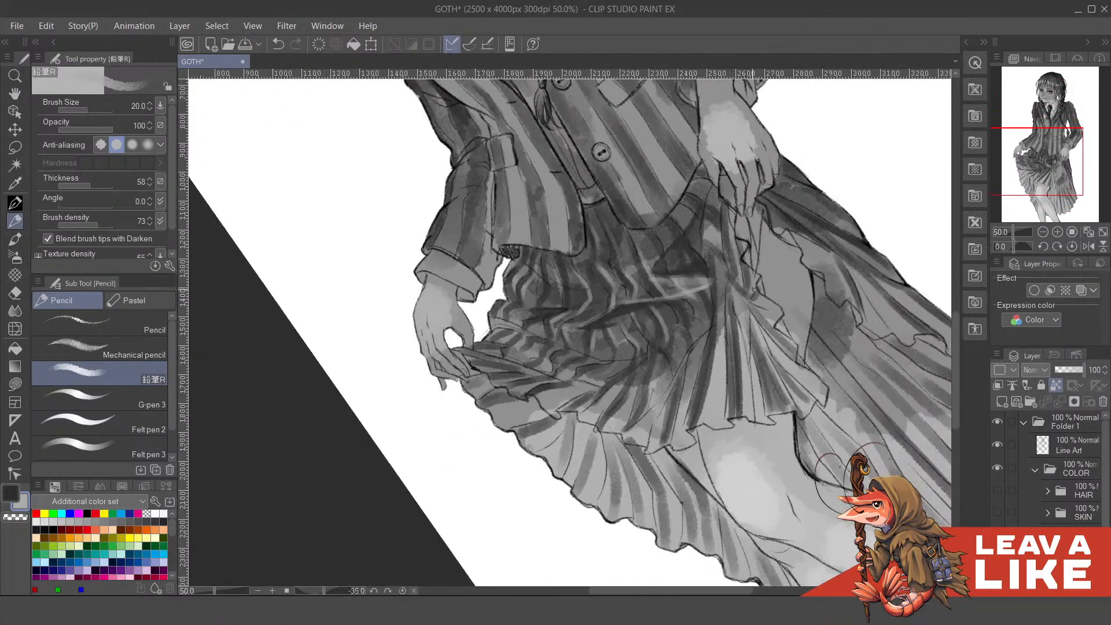
{"action": "left_click_drag", "start_coordinate": [688, 273], "coordinate": [682, 351]}
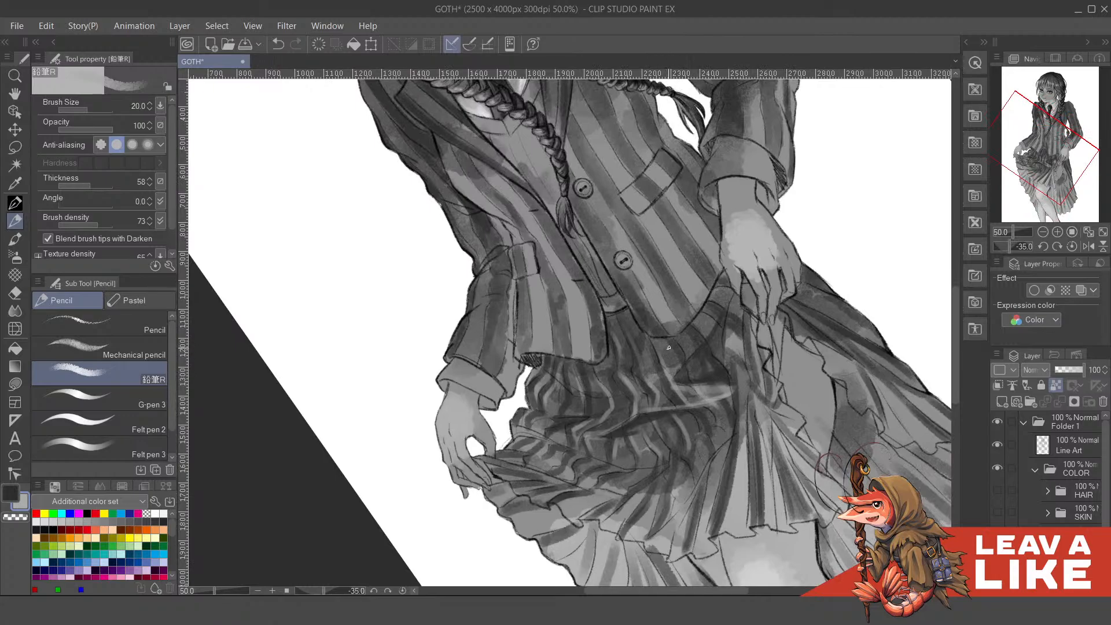
{"action": "left_click_drag", "start_coordinate": [719, 367], "coordinate": [725, 374]}
- Switch to the dark colour and deepen the skirt folds just below the jacket opening
{"action": "key", "text": "x"}
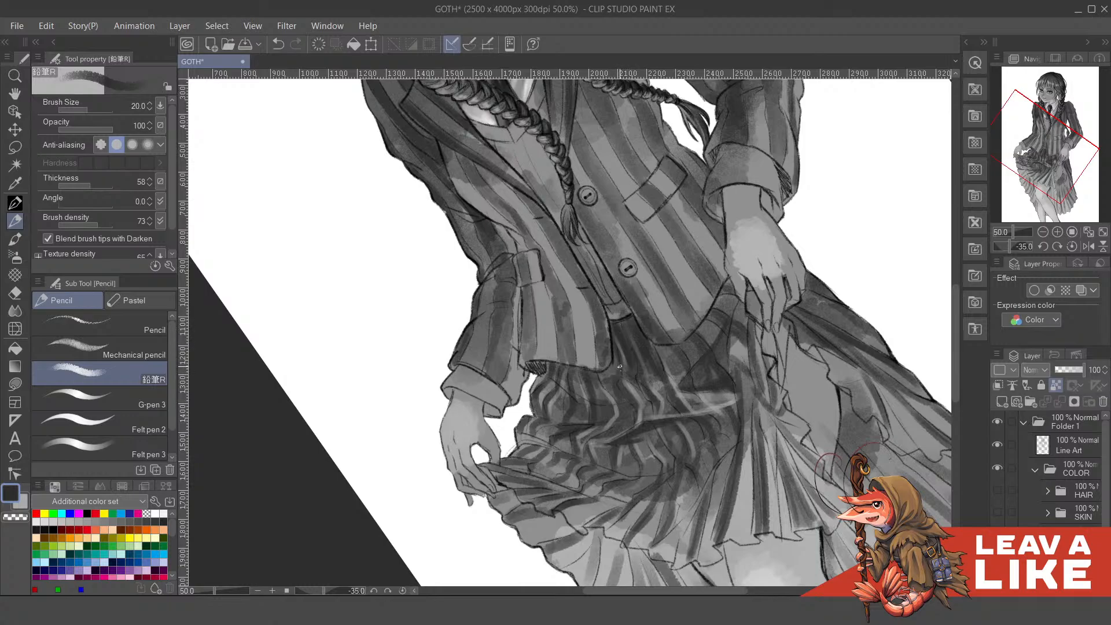
{"action": "left_click_drag", "start_coordinate": [614, 351], "coordinate": [613, 396]}
{"action": "scroll", "coordinate": [694, 206], "scroll_direction": "down", "scroll_amount": 2}
{"action": "key", "text": "asciicircum"}
{"action": "key", "text": "asciicircum"}
{"action": "key", "text": "asciicircum"}
{"action": "key", "text": "asciicircum"}
{"action": "key", "text": "asciicircum"}
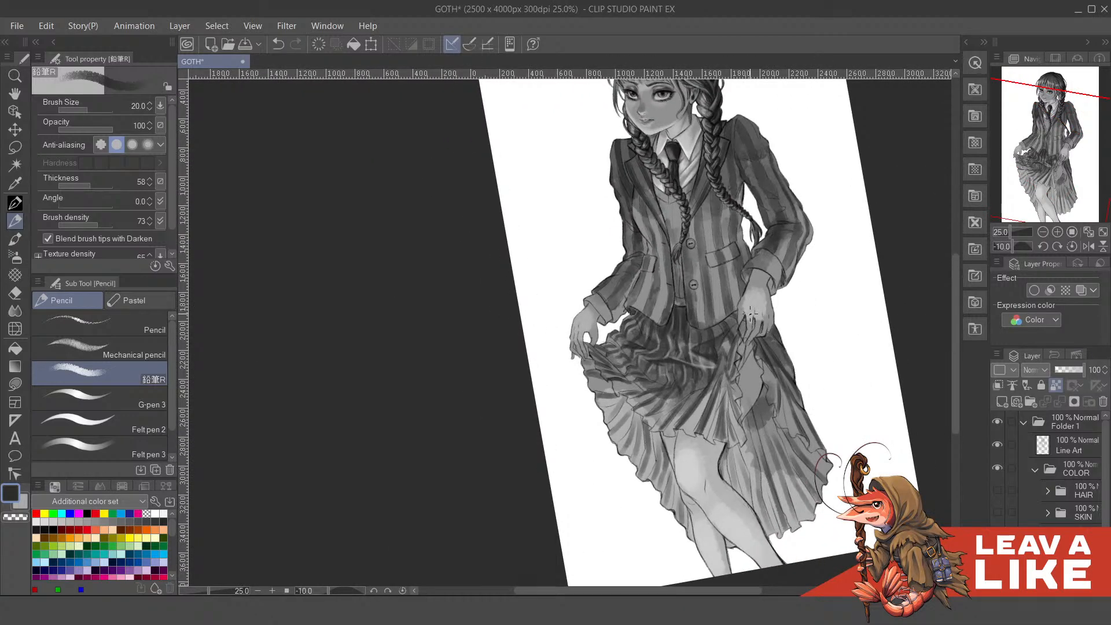
- Compare the last stroke by undoing and redoing it, then paint dark strokes on the gathered folds near the raised hand
{"action": "scroll", "coordinate": [750, 313], "scroll_direction": "up", "scroll_amount": 2}
{"action": "key", "text": "minus"}
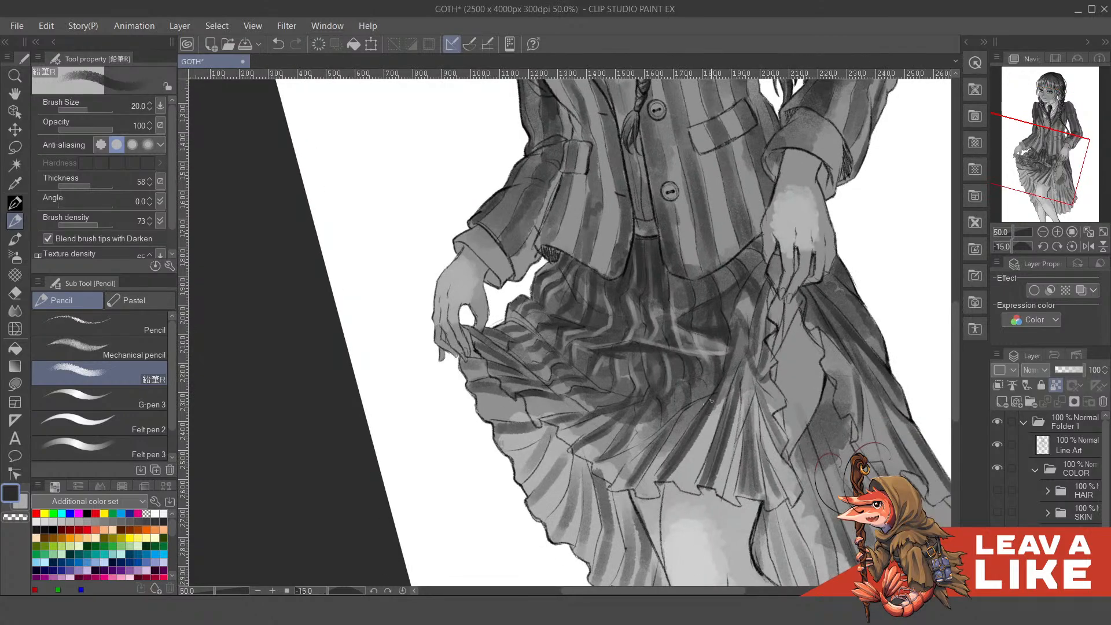
{"action": "scroll", "coordinate": [711, 411], "scroll_direction": "up", "scroll_amount": 1}
{"action": "scroll", "coordinate": [597, 349], "scroll_direction": "up", "scroll_amount": 1}
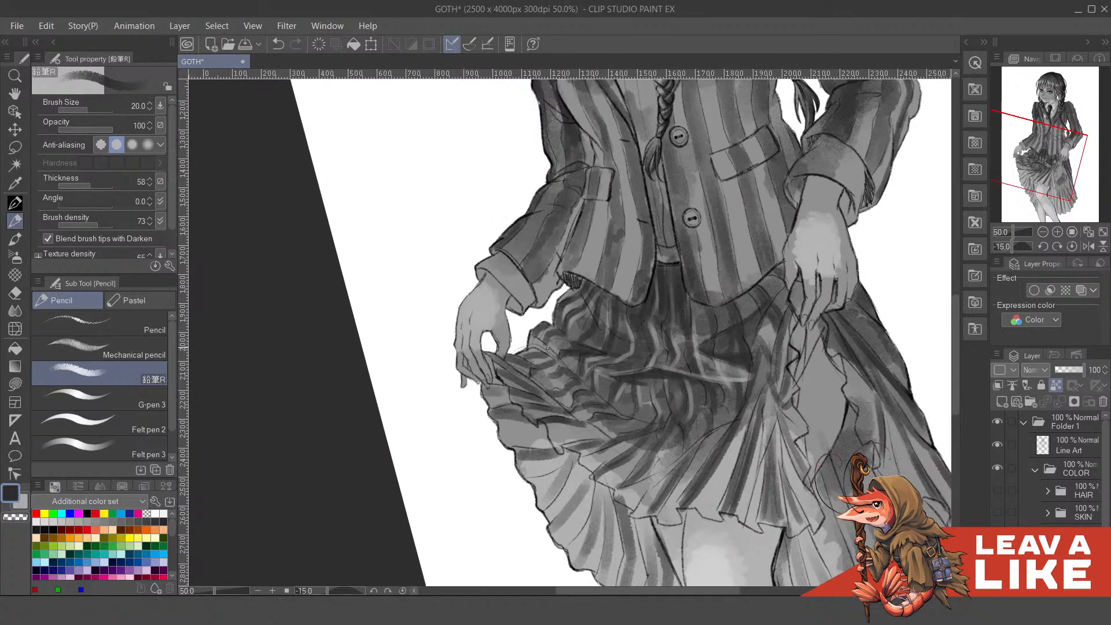
{"action": "key", "text": "ctrl+z"}
{"action": "key", "text": "ctrl"}
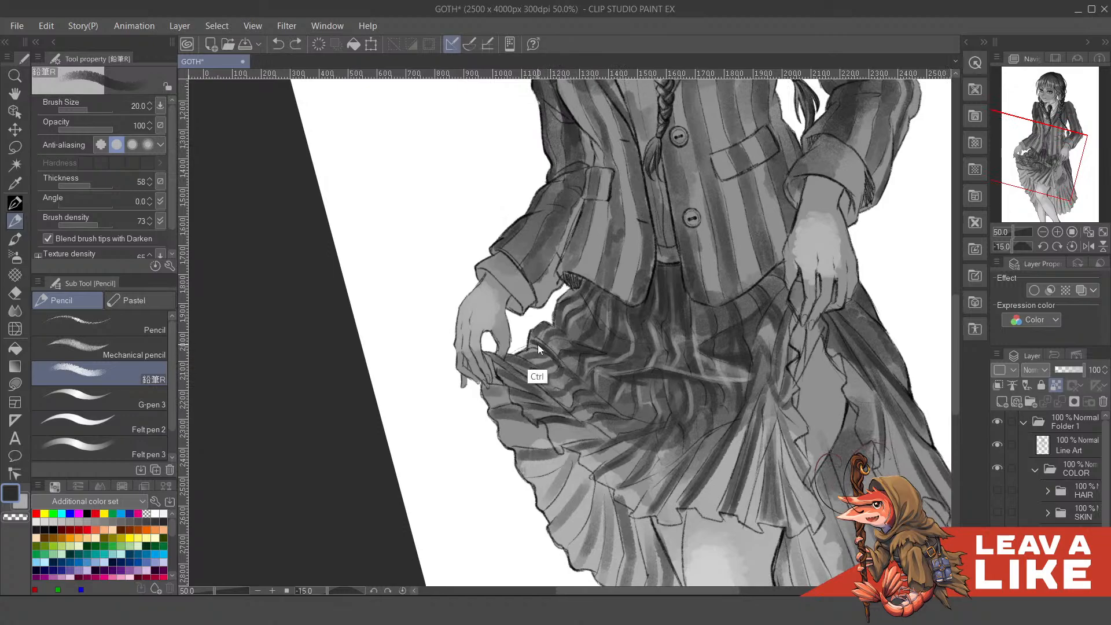
{"action": "key", "text": "ctrl+y"}
{"action": "left_click_drag", "start_coordinate": [532, 342], "coordinate": [636, 421]}
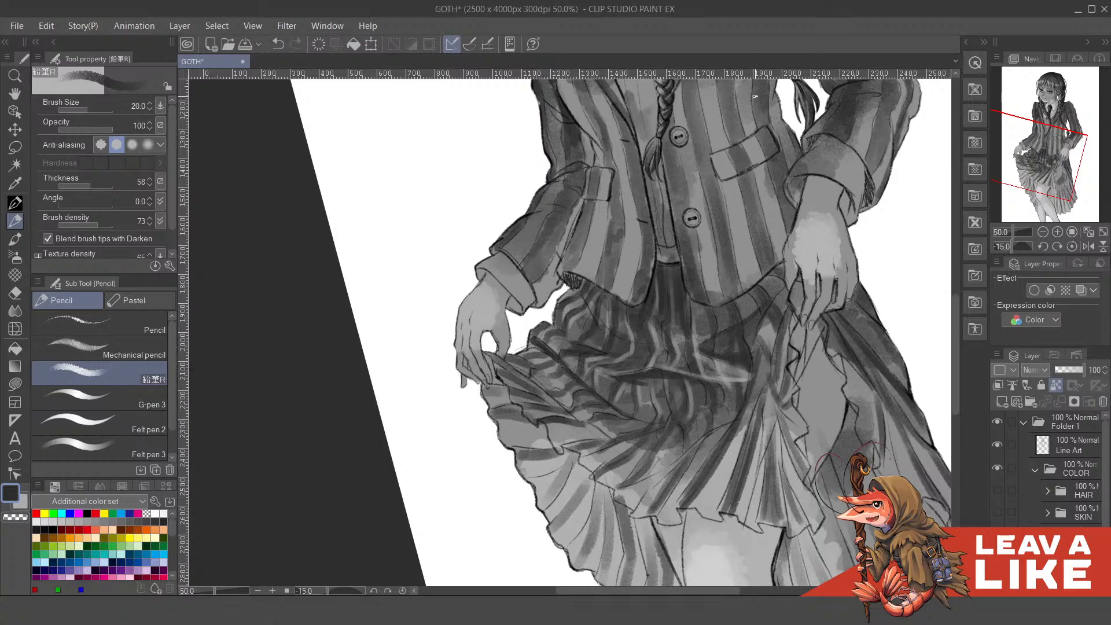
- Mirror and rotate the view, hiding and showing the COLOR folder to compare the skirt folds with the line art
{"action": "key", "text": "h"}
{"action": "scroll", "coordinate": [796, 191], "scroll_direction": "down", "scroll_amount": 1}
{"action": "key", "text": "minus"}
{"action": "key", "text": "minus"}
{"action": "key", "text": "minus"}
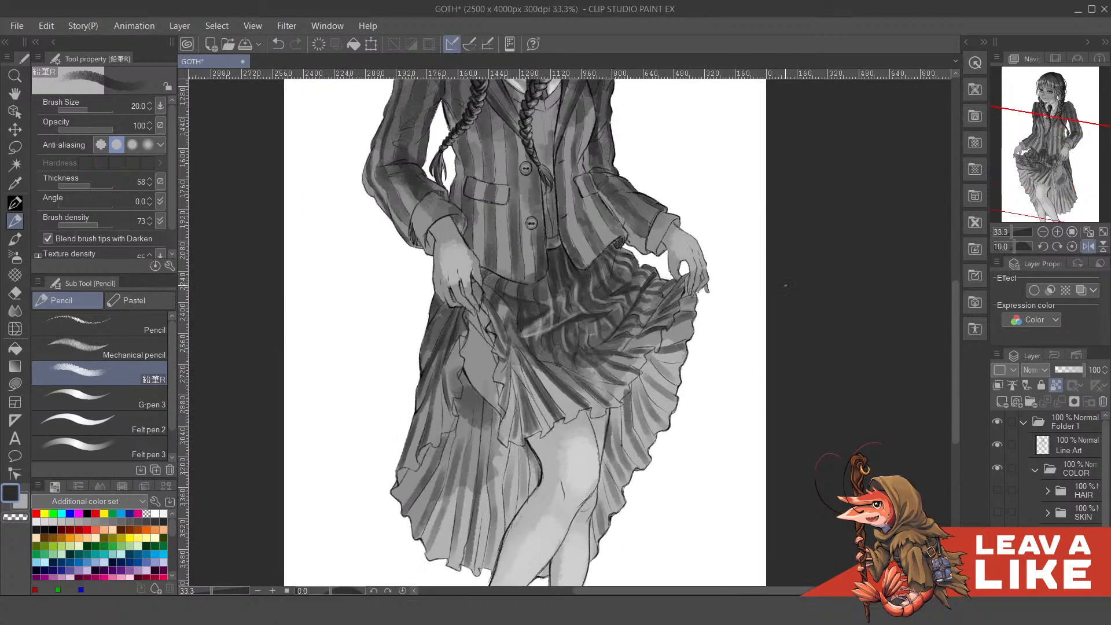
{"action": "scroll", "coordinate": [785, 285], "scroll_direction": "up", "scroll_amount": 1}
{"action": "key", "text": "minus"}
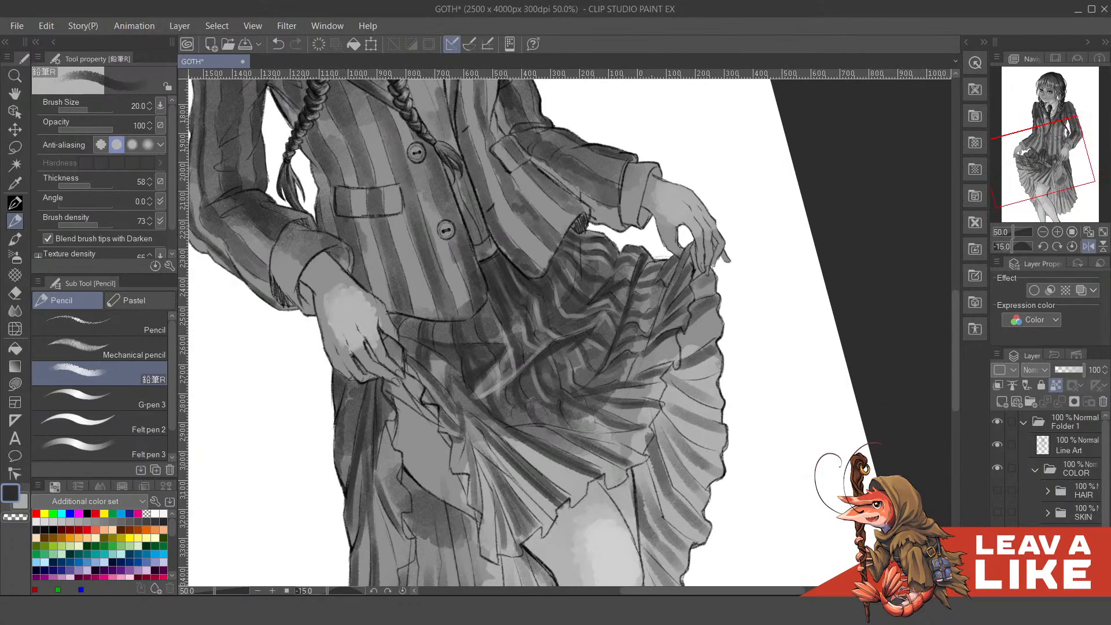
{"action": "left_click", "coordinate": [997, 467]}
{"action": "left_click", "coordinate": [997, 467]}
{"action": "left_click_drag", "start_coordinate": [671, 170], "coordinate": [678, 183]}
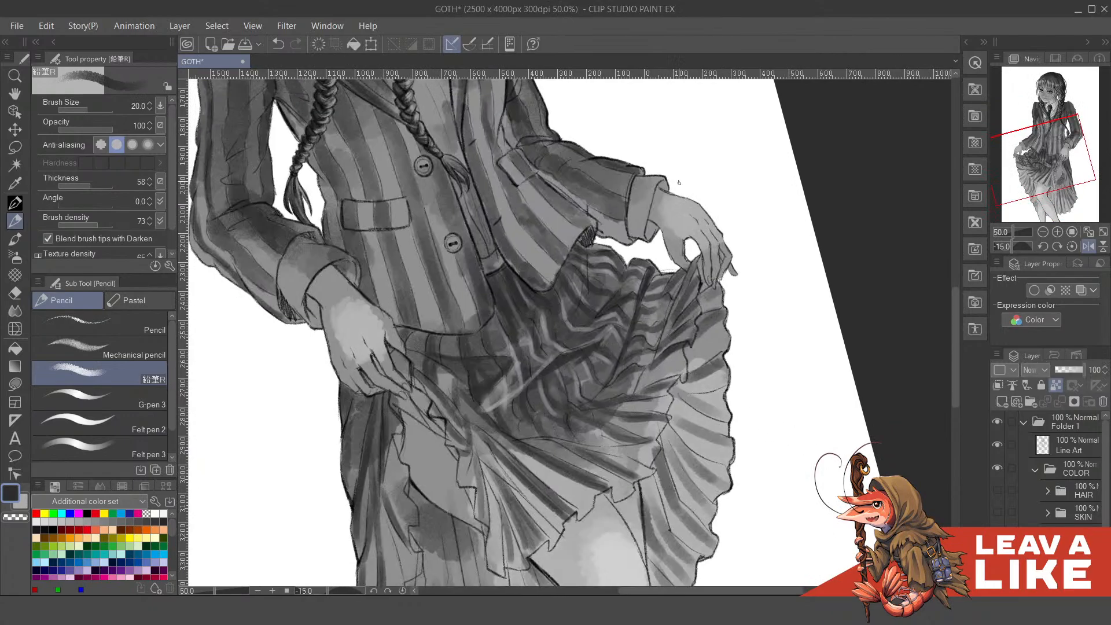
{"action": "left_click", "coordinate": [997, 467]}
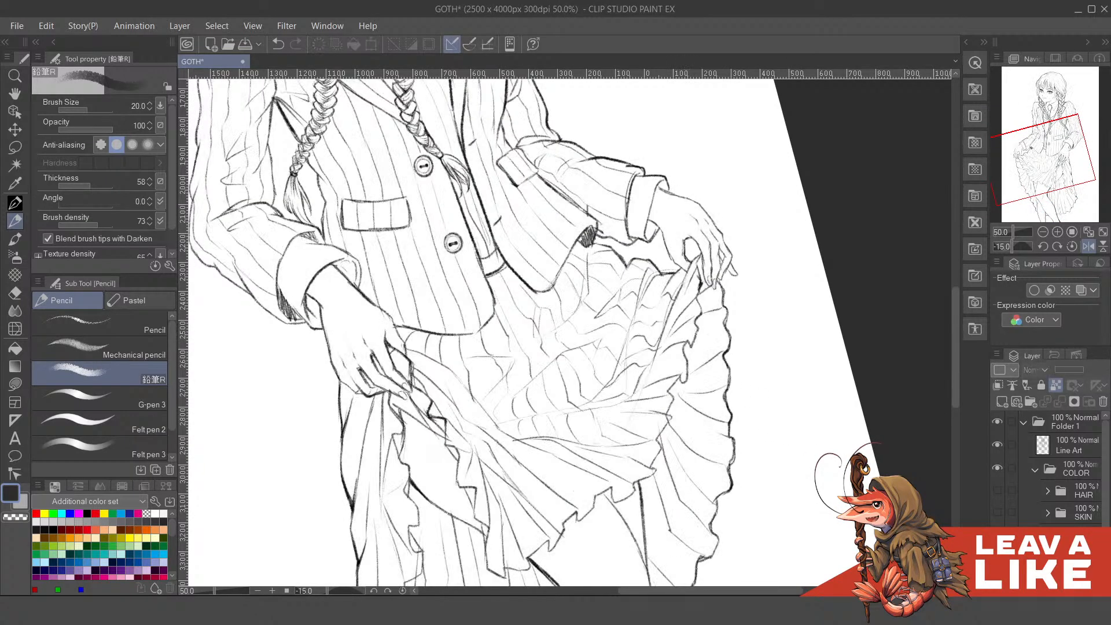
{"action": "left_click", "coordinate": [997, 467]}
- Paint long dark strokes down the gathered pleats beside the hand lifting the skirt
{"action": "left_click_drag", "start_coordinate": [666, 282], "coordinate": [645, 377]}
{"action": "left_click_drag", "start_coordinate": [664, 299], "coordinate": [657, 340]}
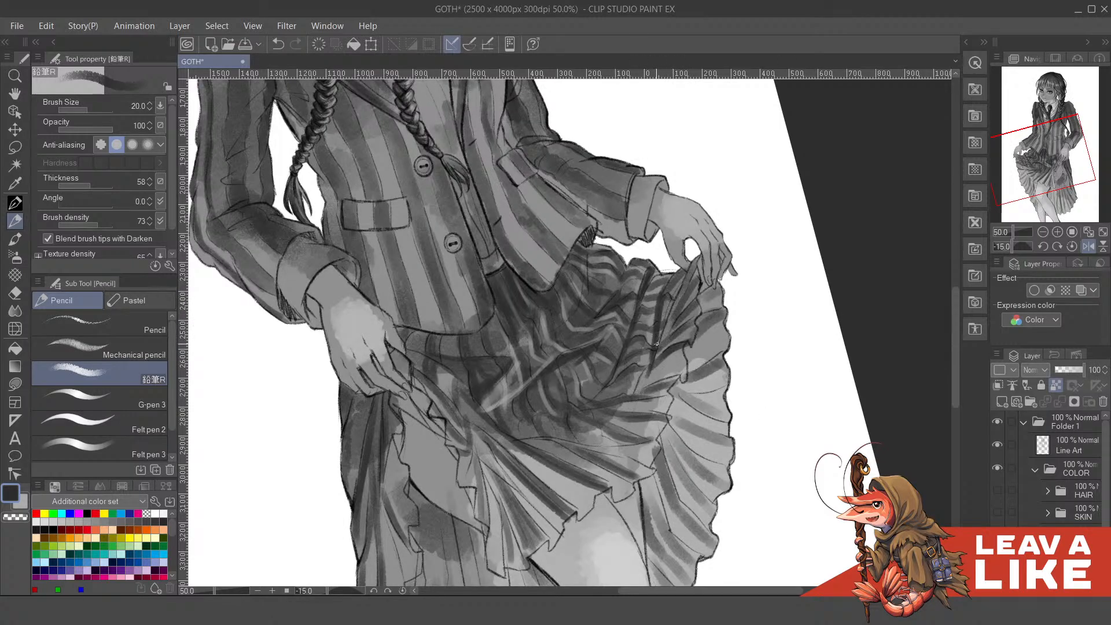
{"action": "left_click_drag", "start_coordinate": [680, 280], "coordinate": [657, 351]}
{"action": "mouse_move", "coordinate": [671, 307]}
{"action": "left_mouse_down"}
{"action": "mouse_move", "coordinate": [656, 360]}
{"action": "mouse_move", "coordinate": [659, 339]}
{"action": "left_mouse_up"}
{"action": "left_click_drag", "start_coordinate": [680, 292], "coordinate": [635, 395]}
- Examine the darkened pleats from a wider view of the figure and again up close
{"action": "scroll", "coordinate": [770, 230], "scroll_direction": "down", "scroll_amount": 2}
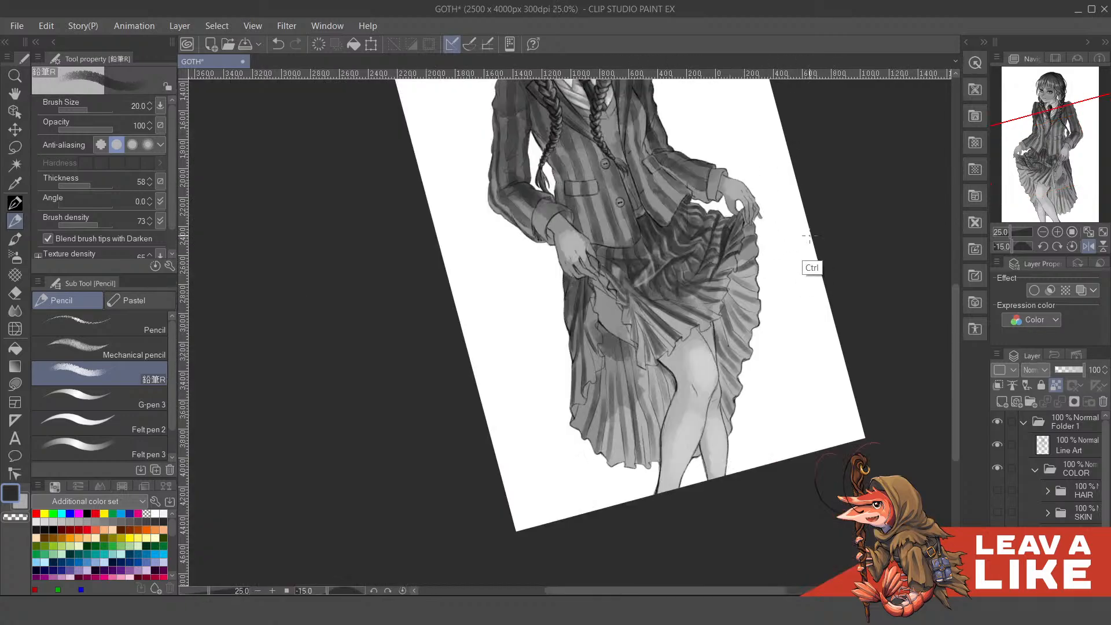
{"action": "scroll", "coordinate": [810, 267], "scroll_direction": "down", "scroll_amount": 2}
{"action": "key", "text": "asciicircum"}
{"action": "scroll", "coordinate": [823, 266], "scroll_direction": "up", "scroll_amount": 2}
{"action": "scroll", "coordinate": [792, 306], "scroll_direction": "up", "scroll_amount": 1}
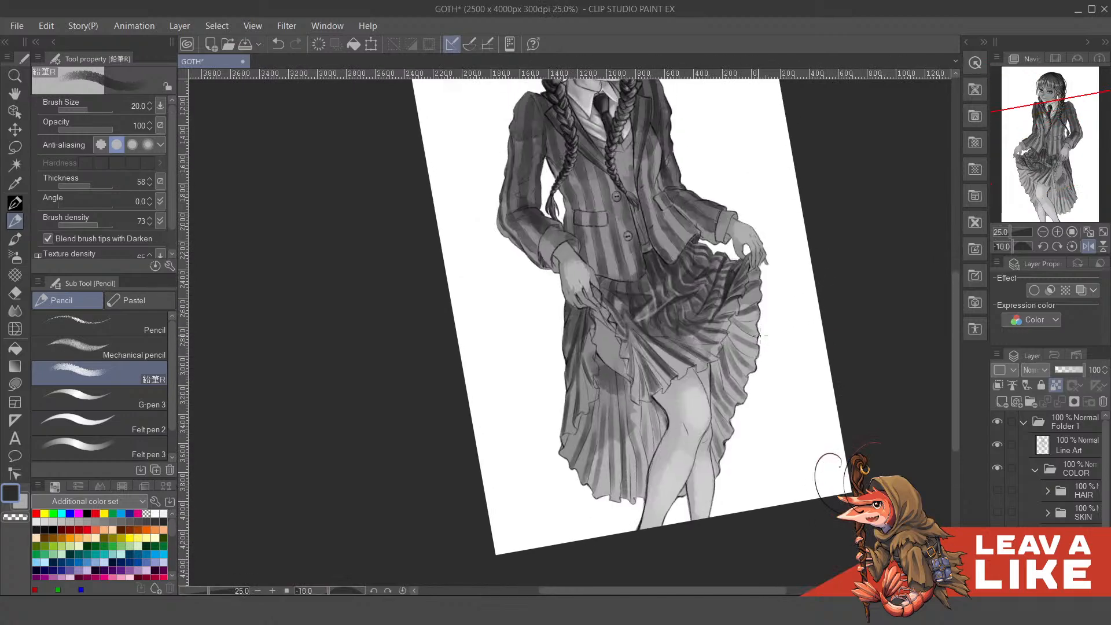
{"action": "scroll", "coordinate": [765, 341], "scroll_direction": "up", "scroll_amount": 1}
{"action": "scroll", "coordinate": [752, 337], "scroll_direction": "up", "scroll_amount": 1}
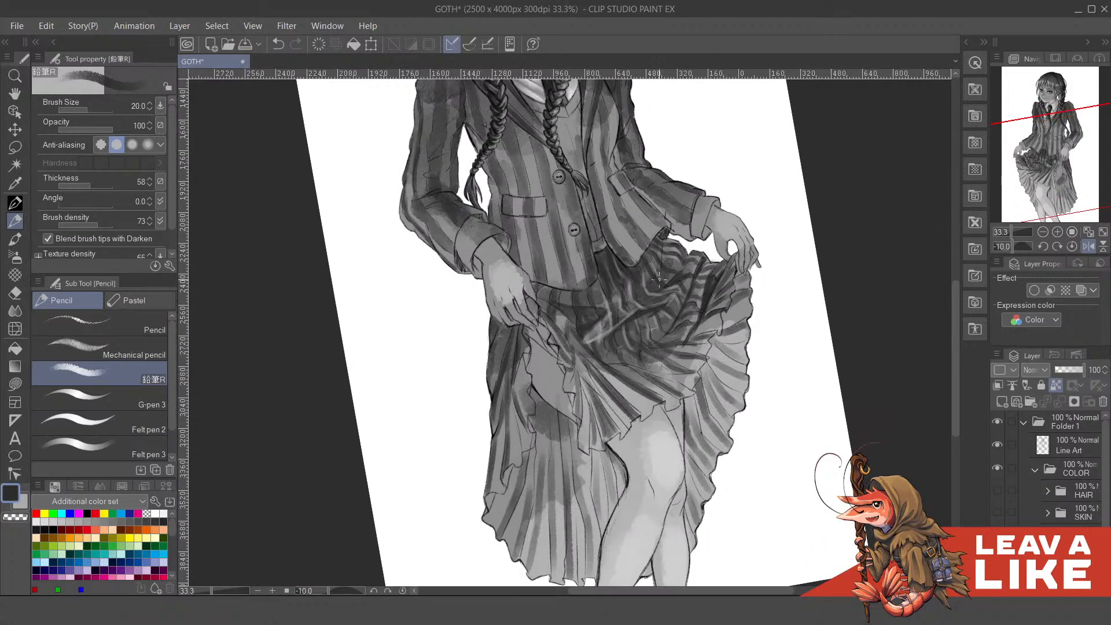
{"action": "key", "text": "asciicircum"}
{"action": "scroll", "coordinate": [684, 319], "scroll_direction": "up", "scroll_amount": 1}
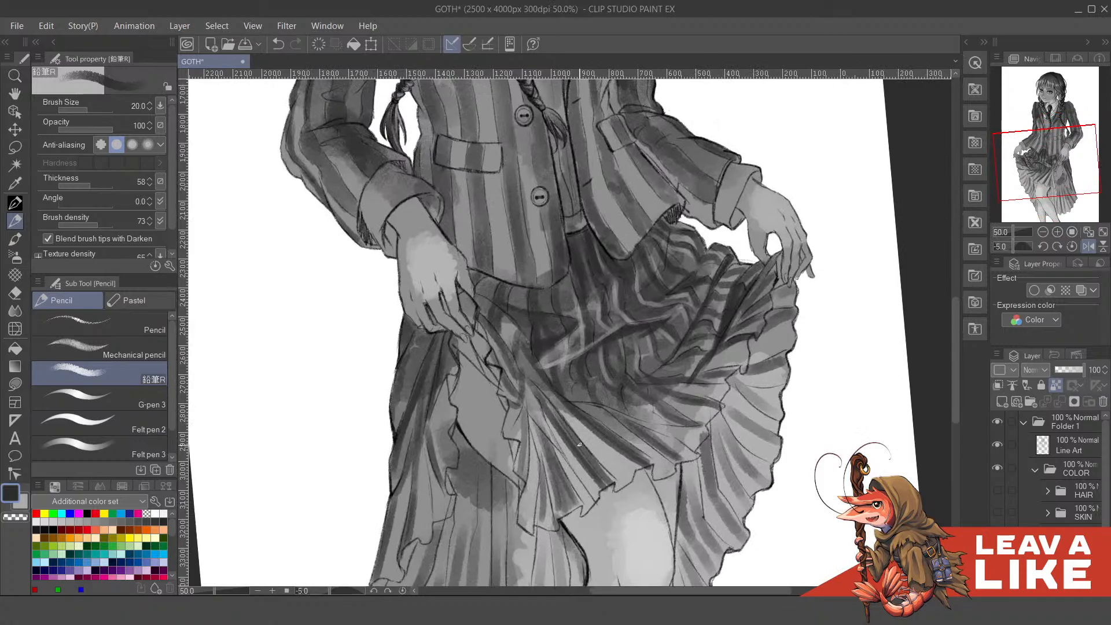
- Set the brush size to 40 and paint dark strokes on the pleats along the front skirt's lower hem, undoing unwanted ones
{"action": "key", "text": "bracketright"}
{"action": "key", "text": "bracketright"}
{"action": "key", "text": "bracketright"}
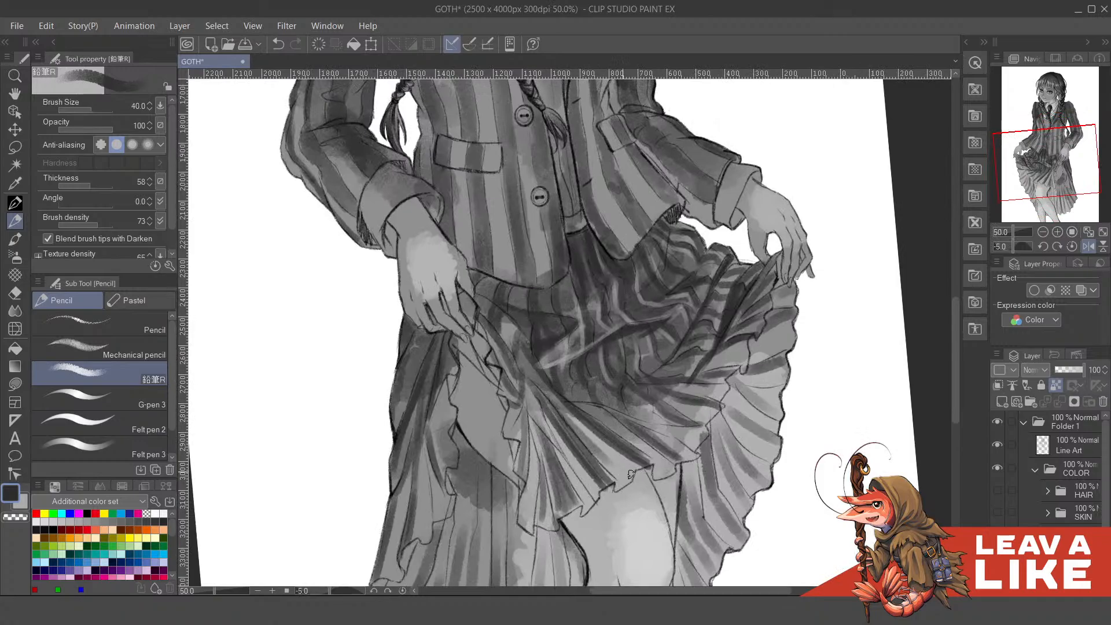
{"action": "mouse_move", "coordinate": [556, 399]}
{"action": "left_mouse_down"}
{"action": "mouse_move", "coordinate": [607, 444]}
{"action": "mouse_move", "coordinate": [668, 468]}
{"action": "left_mouse_up"}
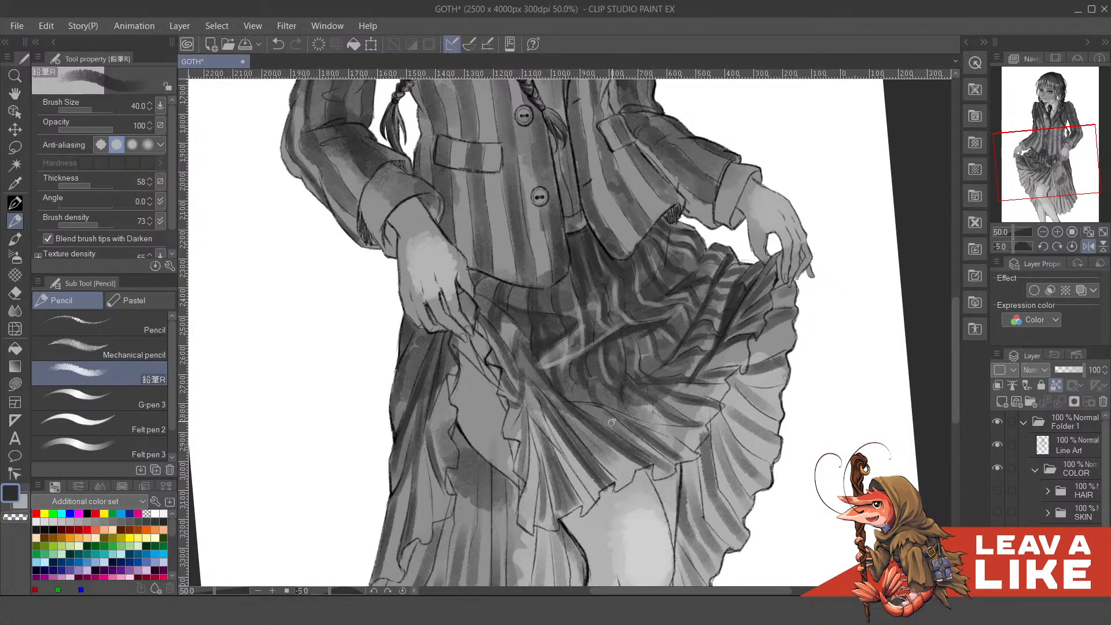
{"action": "key", "text": "ctrl+z"}
{"action": "left_click_drag", "start_coordinate": [623, 432], "coordinate": [668, 468]}
{"action": "left_click_drag", "start_coordinate": [640, 422], "coordinate": [689, 456]}
{"action": "left_click_drag", "start_coordinate": [635, 423], "coordinate": [687, 451]}
{"action": "key", "text": "ctrl+z"}
{"action": "left_click_drag", "start_coordinate": [611, 415], "coordinate": [679, 450]}
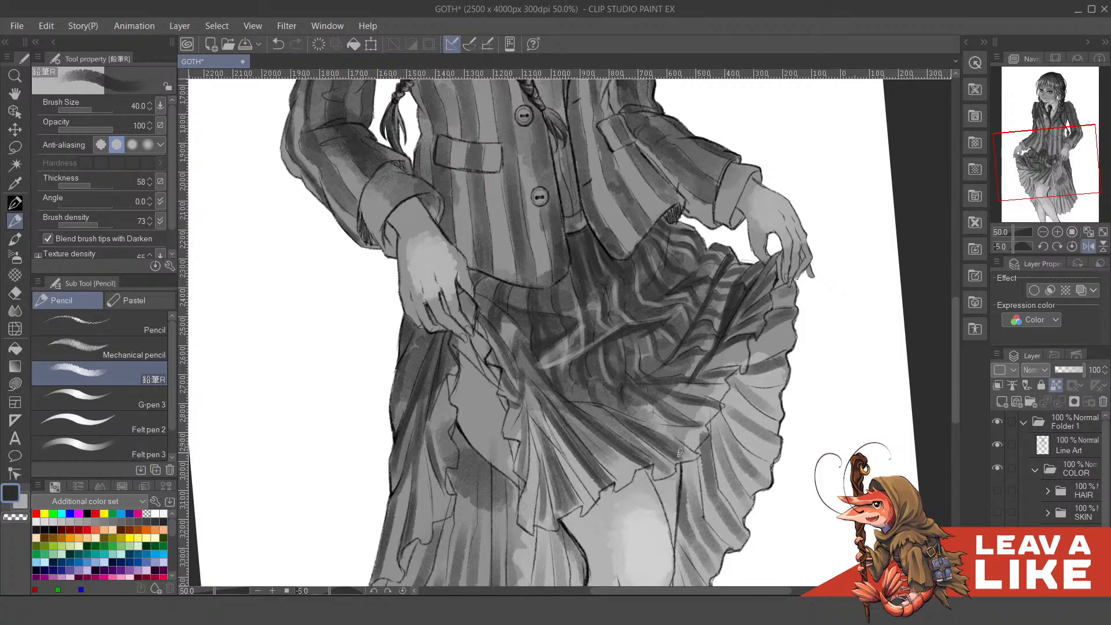
{"action": "key", "text": "ctrl+z"}
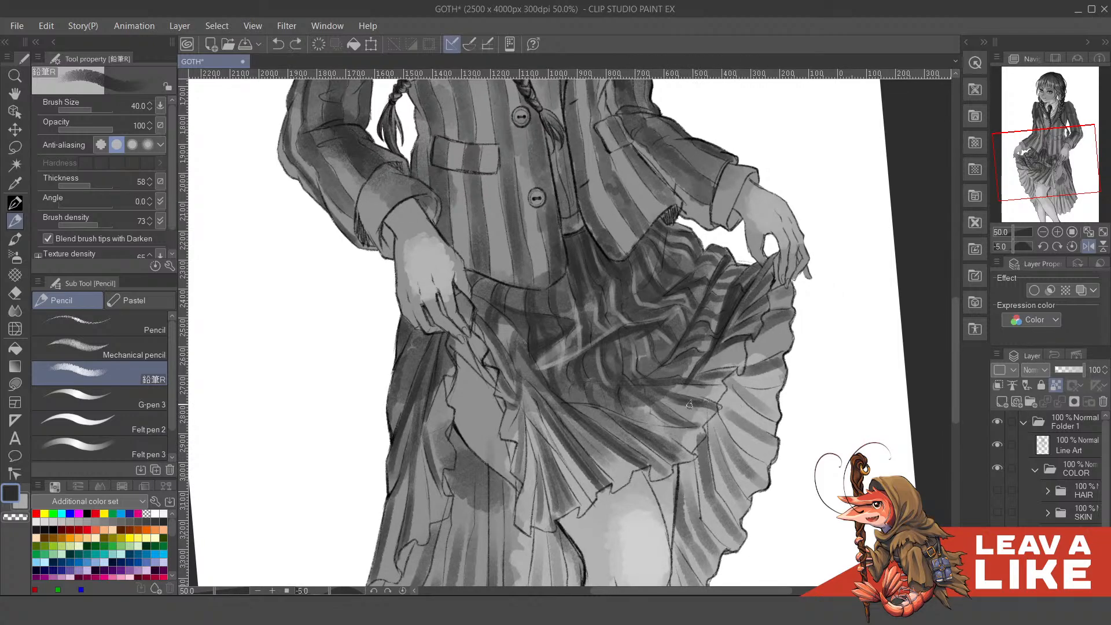
- Darken the shadow under the lifted skirt edge, where the ruffled hem overlaps the back layer below the raised hand
{"action": "mouse_move", "coordinate": [705, 408]}
{"action": "left_mouse_down"}
{"action": "mouse_move", "coordinate": [647, 397]}
{"action": "mouse_move", "coordinate": [698, 400]}
{"action": "mouse_move", "coordinate": [689, 391]}
{"action": "mouse_move", "coordinate": [702, 388]}
{"action": "mouse_move", "coordinate": [724, 398]}
{"action": "mouse_move", "coordinate": [679, 390]}
{"action": "mouse_move", "coordinate": [718, 394]}
{"action": "mouse_move", "coordinate": [707, 387]}
{"action": "mouse_move", "coordinate": [736, 353]}
{"action": "mouse_move", "coordinate": [740, 361]}
{"action": "mouse_move", "coordinate": [751, 335]}
{"action": "mouse_move", "coordinate": [788, 311]}
{"action": "mouse_move", "coordinate": [752, 351]}
{"action": "left_mouse_up"}
{"action": "key", "text": "ctrl+z"}
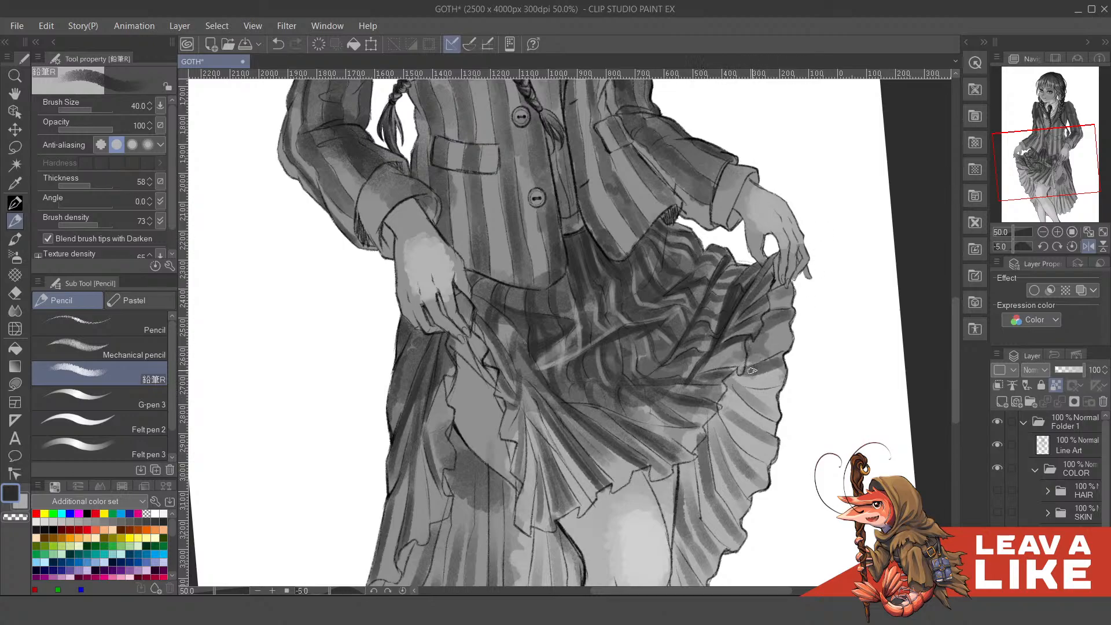
{"action": "left_click_drag", "start_coordinate": [729, 389], "coordinate": [755, 371]}
{"action": "mouse_move", "coordinate": [723, 412]}
{"action": "left_mouse_down"}
{"action": "mouse_move", "coordinate": [679, 493]}
{"action": "mouse_move", "coordinate": [699, 466]}
{"action": "left_mouse_up"}
- Check the whole figure in mirrored view and save the illustration
{"action": "scroll", "coordinate": [720, 321], "scroll_direction": "down", "scroll_amount": 1}
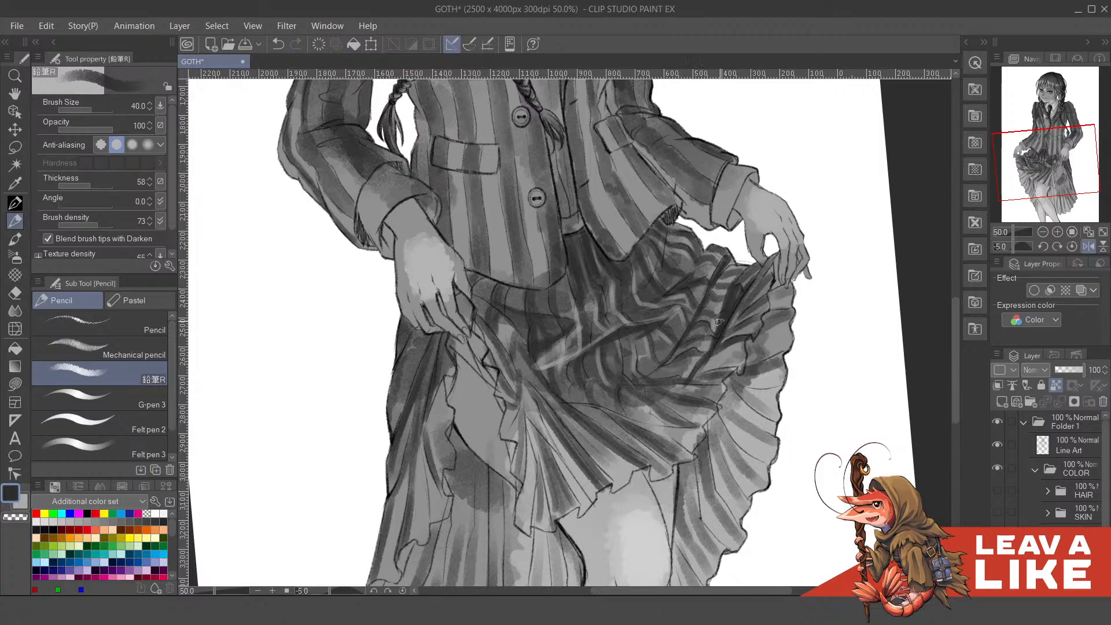
{"action": "scroll", "coordinate": [719, 321], "scroll_direction": "down", "scroll_amount": 1}
{"action": "key", "text": "h"}
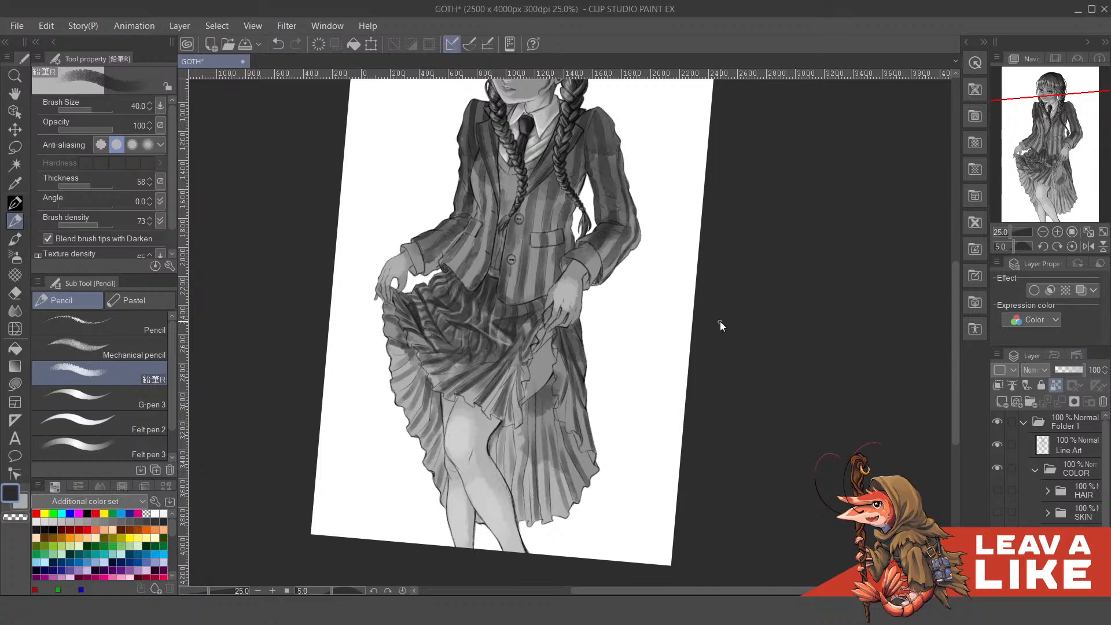
{"action": "key", "text": "ctrl+s"}
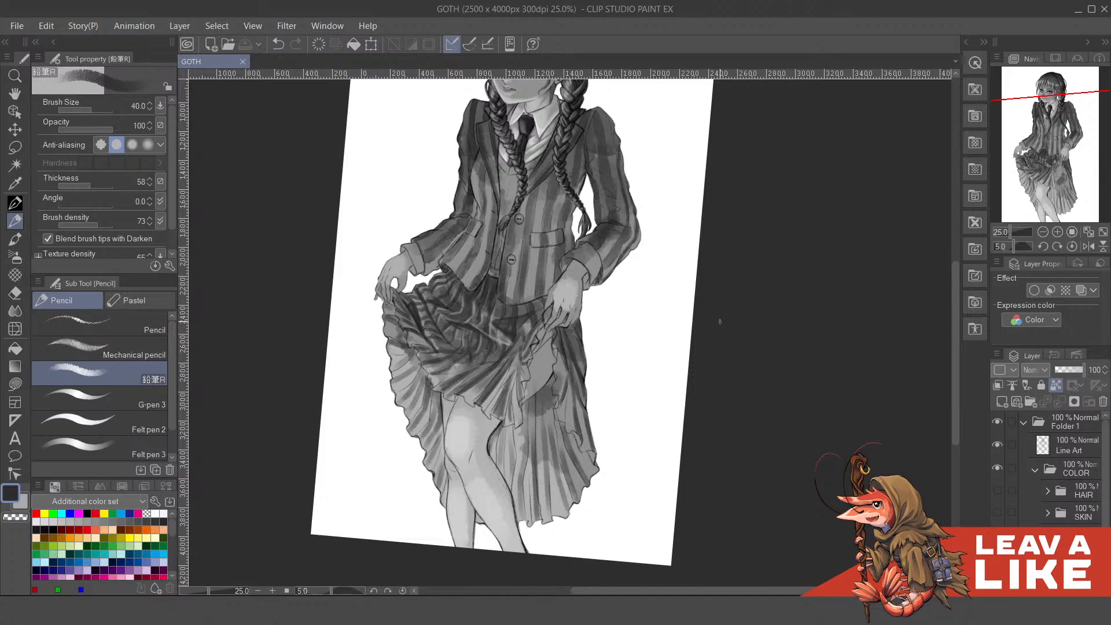
{"action": "left_click_drag", "start_coordinate": [736, 243], "coordinate": [768, 362]}
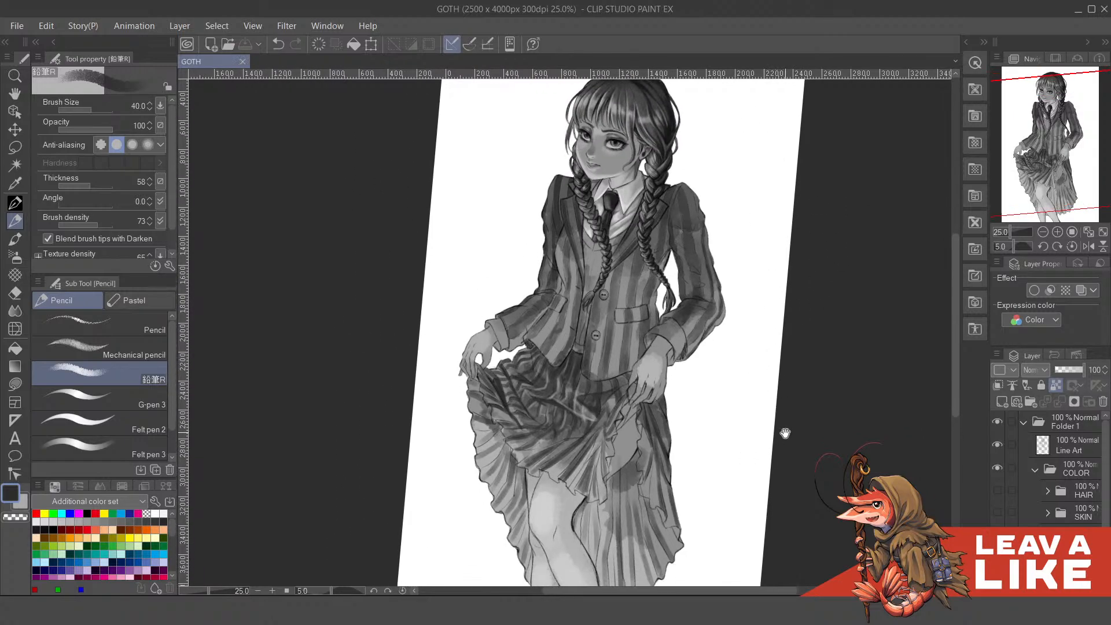
- Add dark strokes beside the ruffled skirt opening below the lowered hand, and switch to the lighter drawing color
{"action": "left_click_drag", "start_coordinate": [785, 433], "coordinate": [765, 391]}
{"action": "left_click_drag", "start_coordinate": [659, 411], "coordinate": [664, 351]}
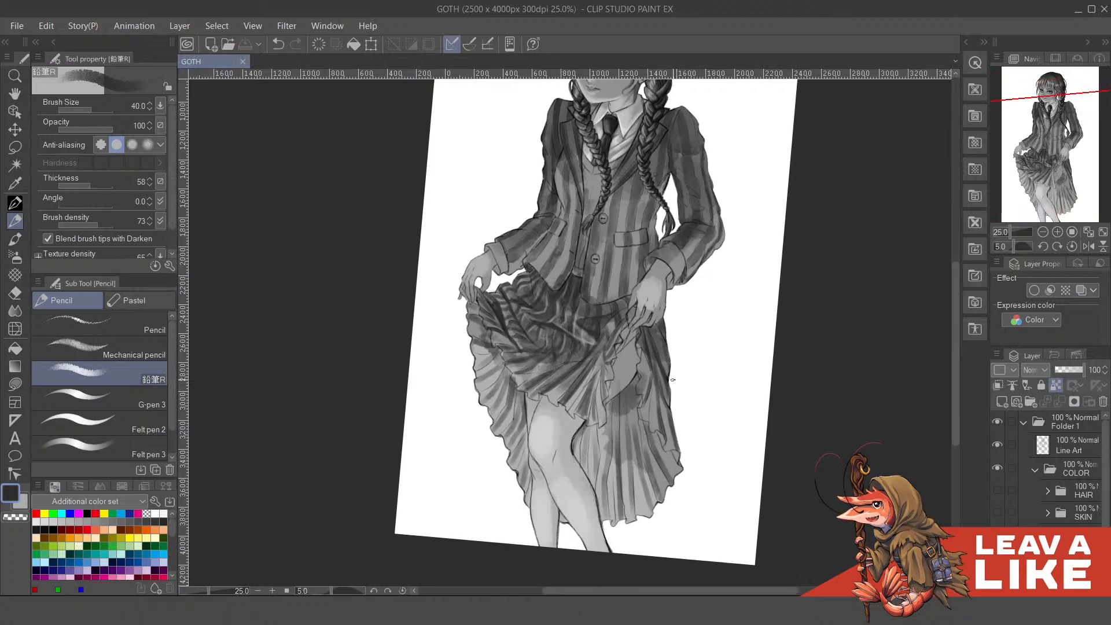
{"action": "key", "text": "minus"}
{"action": "key", "text": "minus"}
{"action": "scroll", "coordinate": [654, 381], "scroll_direction": "up", "scroll_amount": 2}
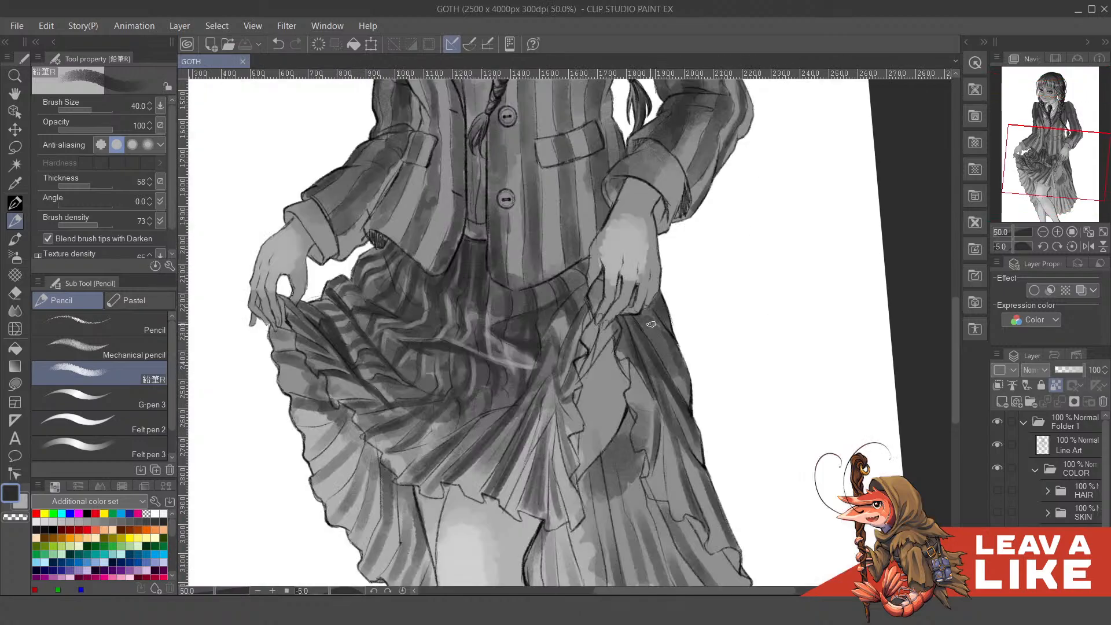
{"action": "mouse_move", "coordinate": [617, 364]}
{"action": "left_mouse_down"}
{"action": "mouse_move", "coordinate": [672, 390]}
{"action": "mouse_move", "coordinate": [649, 396]}
{"action": "mouse_move", "coordinate": [663, 362]}
{"action": "mouse_move", "coordinate": [640, 390]}
{"action": "mouse_move", "coordinate": [653, 346]}
{"action": "mouse_move", "coordinate": [662, 373]}
{"action": "mouse_move", "coordinate": [666, 354]}
{"action": "mouse_move", "coordinate": [656, 384]}
{"action": "mouse_move", "coordinate": [663, 353]}
{"action": "mouse_move", "coordinate": [672, 359]}
{"action": "mouse_move", "coordinate": [631, 409]}
{"action": "left_mouse_up"}
{"action": "key", "text": "x"}
{"action": "scroll", "coordinate": [738, 178], "scroll_direction": "down", "scroll_amount": 1}
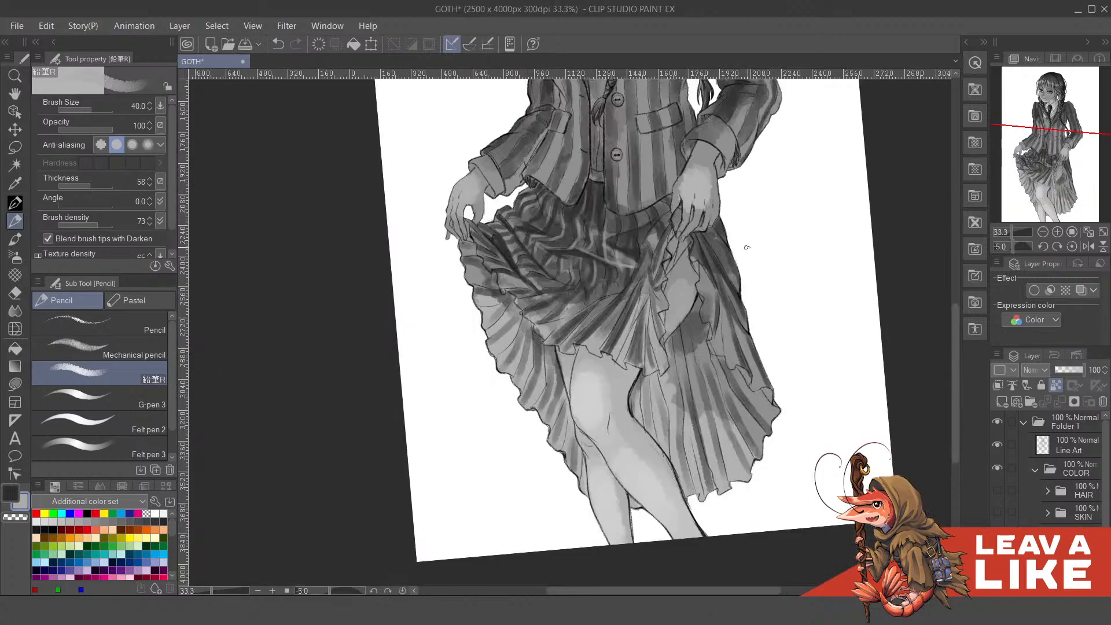
- Mirror the canvas and try a light stroke on the skirt front just below the jacket hem, undoing it
{"action": "key", "text": "h"}
{"action": "left_click_drag", "start_coordinate": [538, 338], "coordinate": [578, 354]}
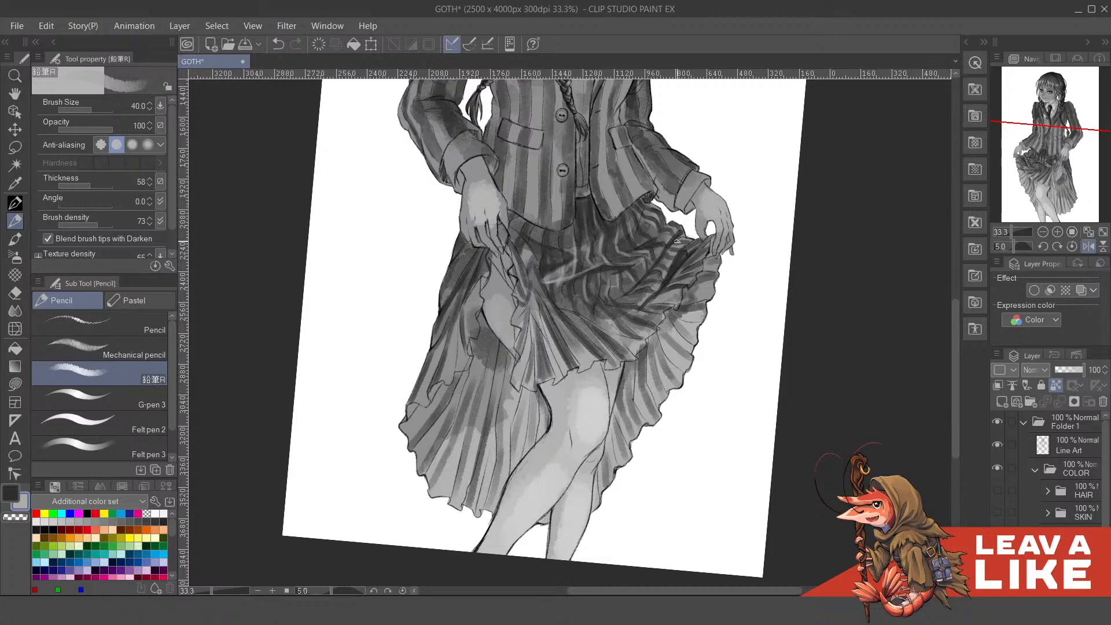
{"action": "scroll", "coordinate": [603, 232], "scroll_direction": "up", "scroll_amount": 2}
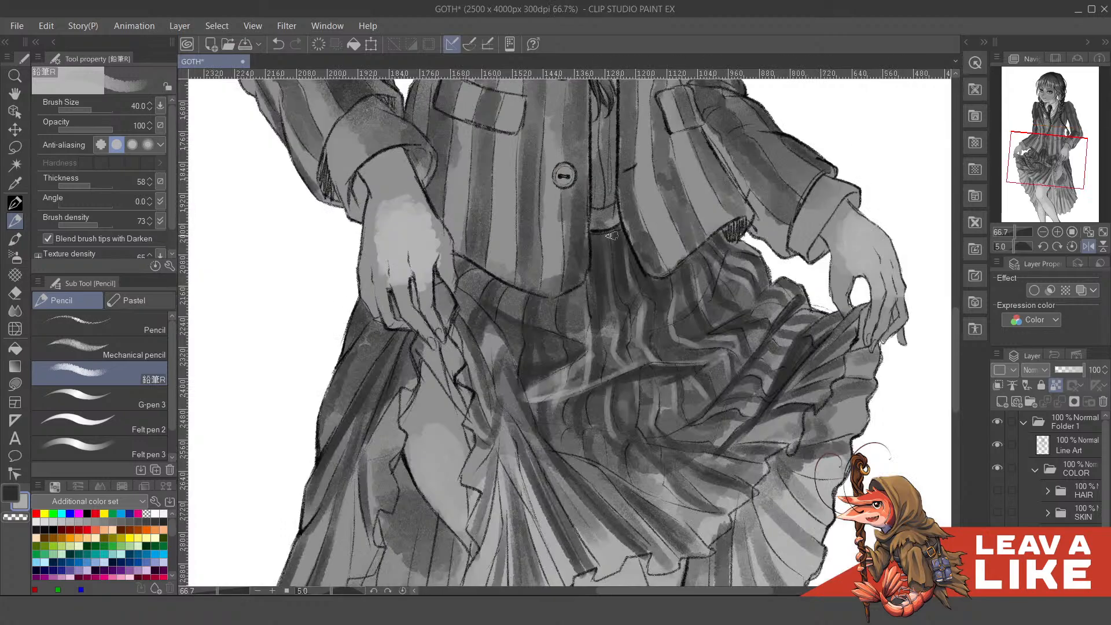
{"action": "mouse_move", "coordinate": [600, 347]}
{"action": "left_mouse_down"}
{"action": "mouse_move", "coordinate": [622, 342]}
{"action": "mouse_move", "coordinate": [577, 315]}
{"action": "left_mouse_up"}
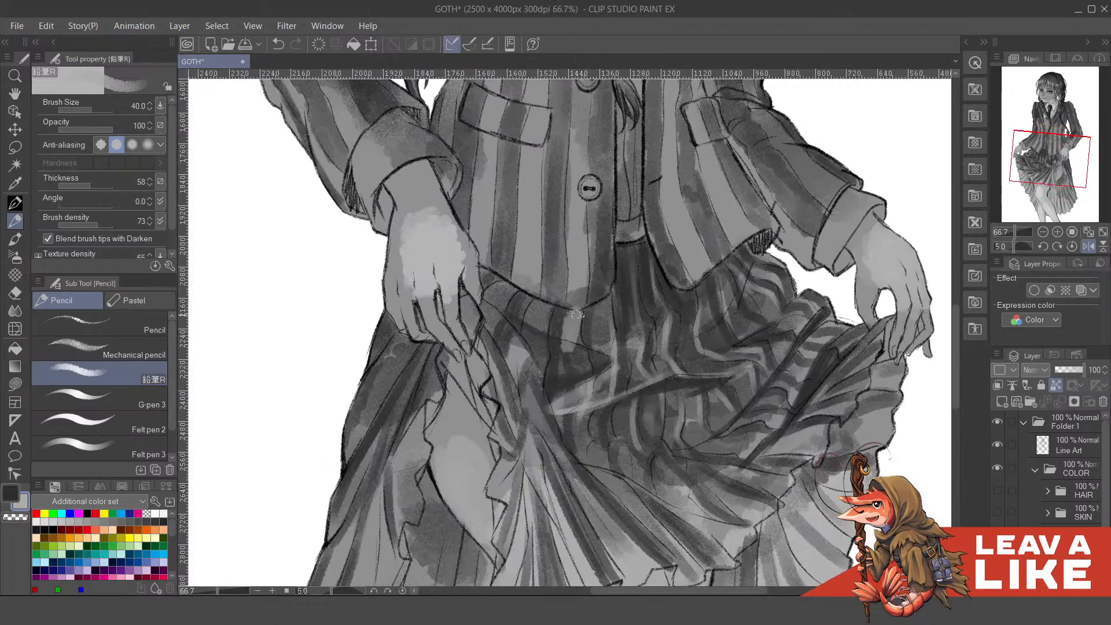
{"action": "key", "text": "ctrl+z"}
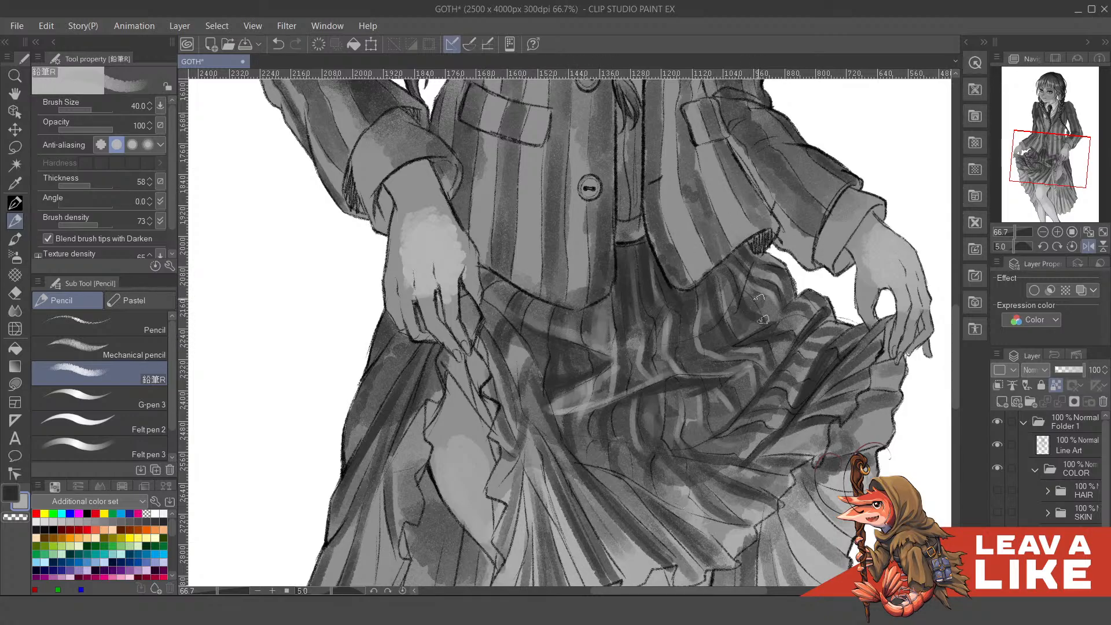
- Examine the mirrored skirt folds at several zoom levels and rotations
{"action": "key", "text": "ctrl+minus"}
{"action": "key", "text": "ctrl+minus"}
{"action": "key", "text": "minus"}
{"action": "key", "text": "minus"}
{"action": "key", "text": "ctrl+minus"}
{"action": "key", "text": "ctrl+plus"}
{"action": "key", "text": "ctrl+plus"}
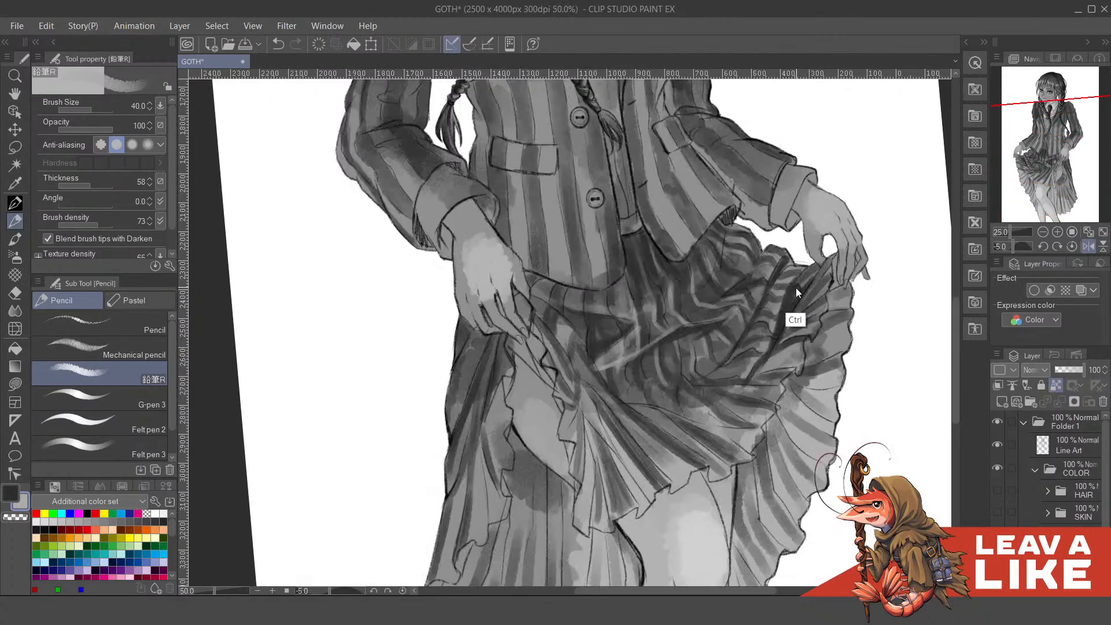
{"action": "key", "text": "ctrl+plus"}
{"action": "scroll", "coordinate": [752, 295], "scroll_direction": "up", "scroll_amount": 1}
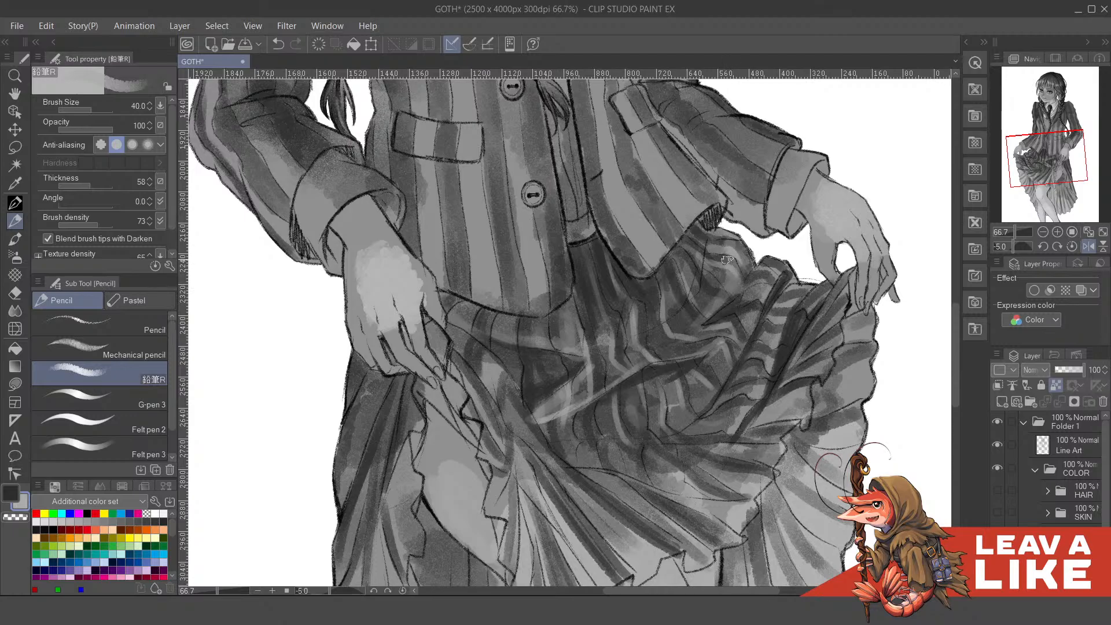
{"action": "scroll", "coordinate": [774, 276], "scroll_direction": "down", "scroll_amount": 3}
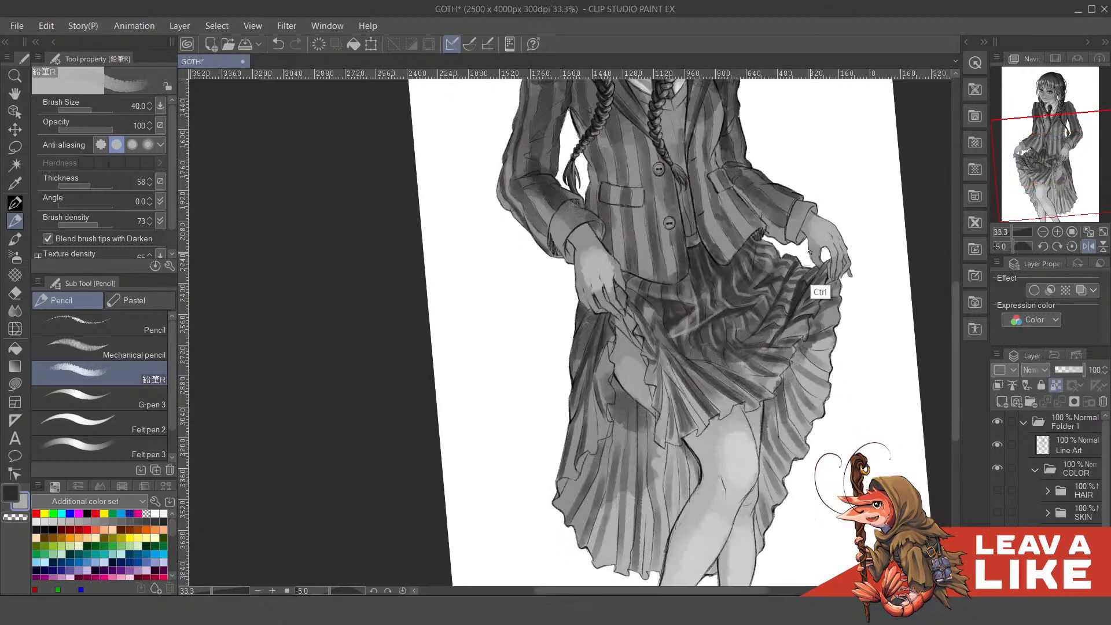
{"action": "scroll", "coordinate": [810, 299], "scroll_direction": "up", "scroll_amount": 2}
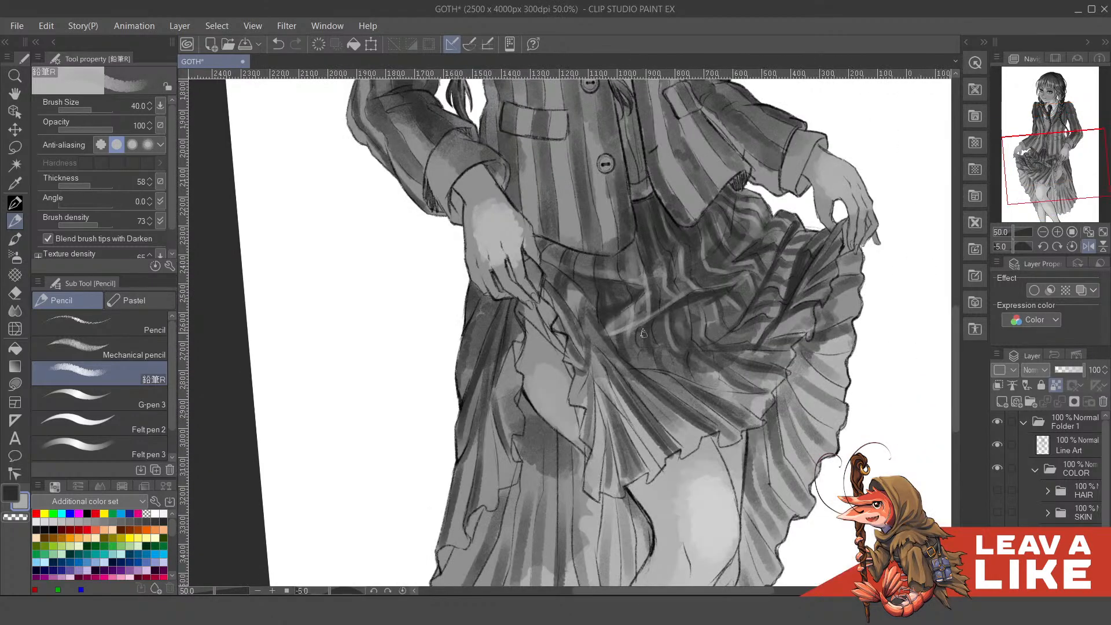
- Paint dark strokes down the ruffled edge and pleats beside the skirt opening, starting below the lowered hand and undoing an unwanted one
{"action": "scroll", "coordinate": [574, 327], "scroll_direction": "up", "scroll_amount": 1}
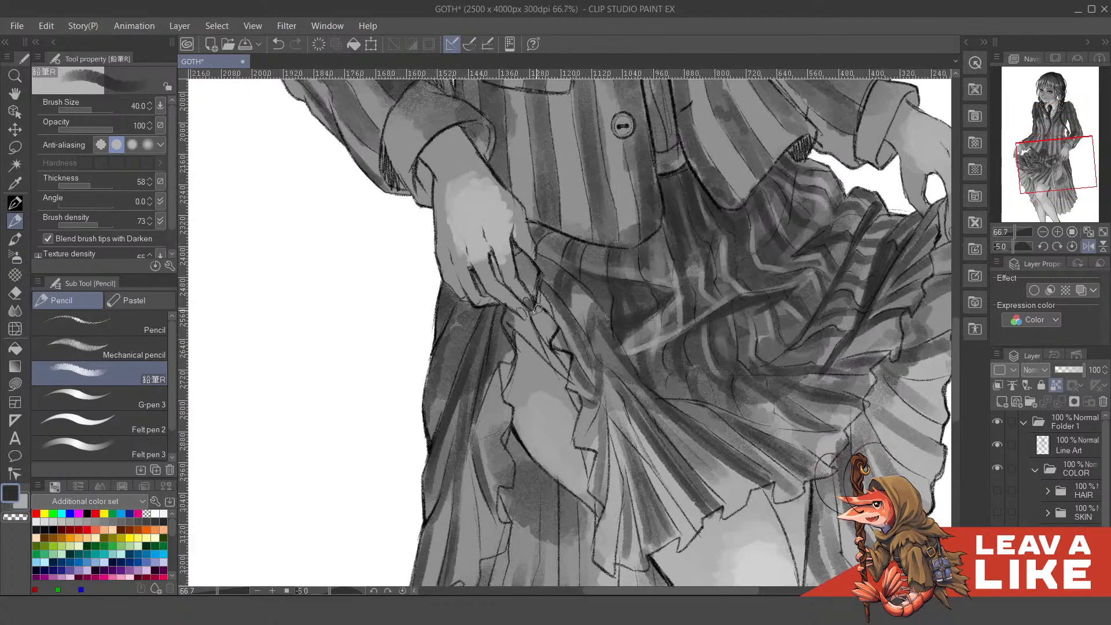
{"action": "mouse_move", "coordinate": [545, 322]}
{"action": "left_mouse_down"}
{"action": "mouse_move", "coordinate": [541, 339]}
{"action": "mouse_move", "coordinate": [555, 332]}
{"action": "mouse_move", "coordinate": [565, 357]}
{"action": "left_mouse_up"}
{"action": "scroll", "coordinate": [565, 357], "scroll_direction": "down", "scroll_amount": 2}
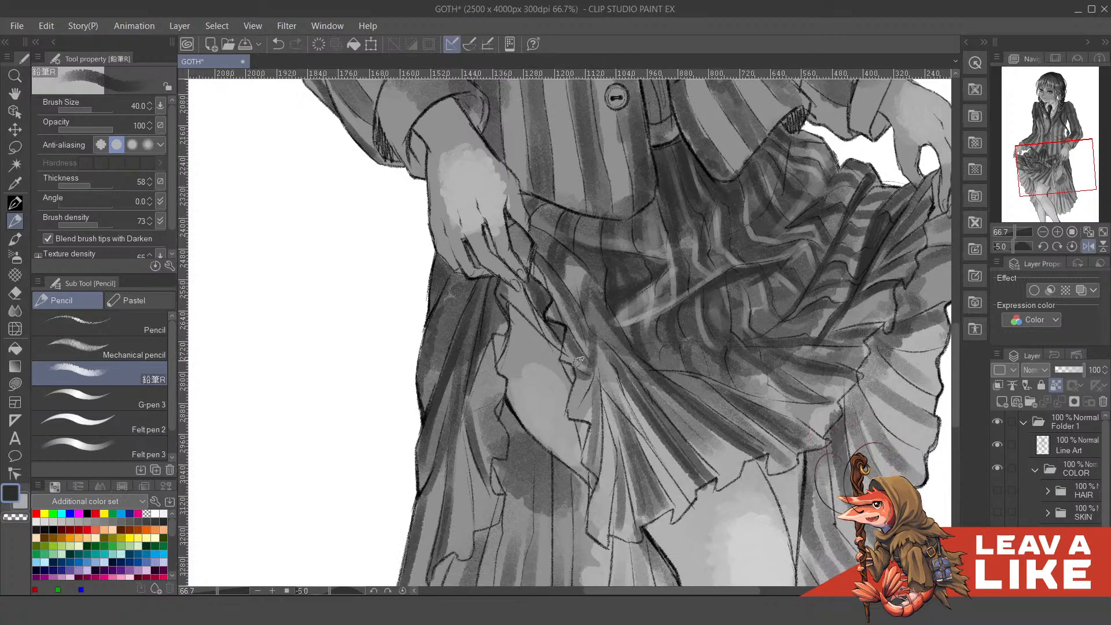
{"action": "scroll", "coordinate": [591, 399], "scroll_direction": "down", "scroll_amount": 3}
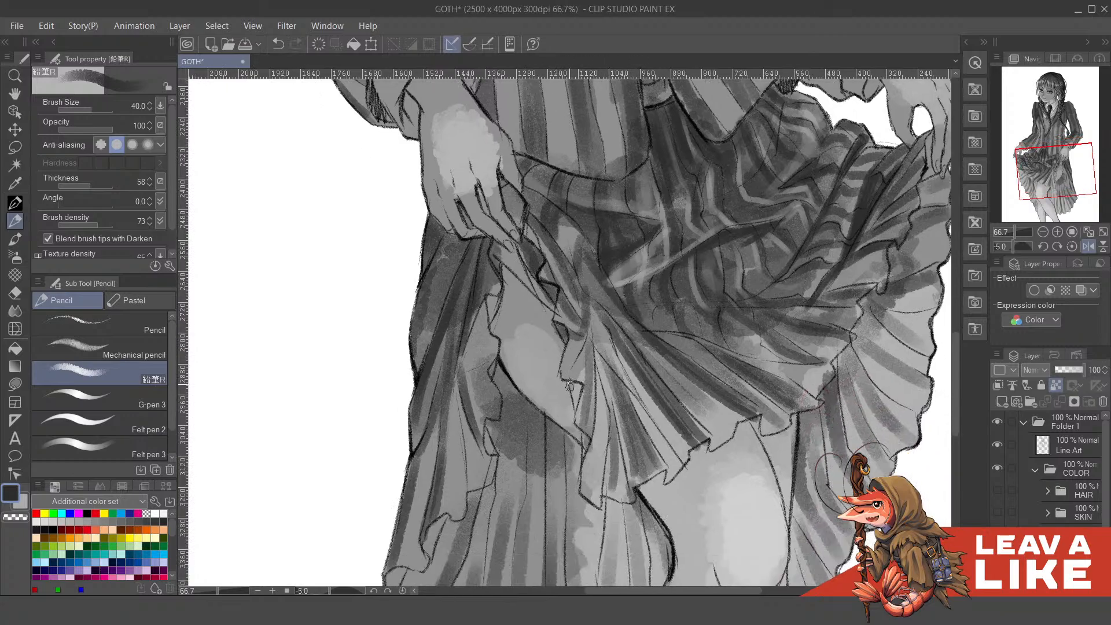
{"action": "key", "text": "ctrl+z"}
{"action": "left_click_drag", "start_coordinate": [577, 385], "coordinate": [576, 407]}
{"action": "scroll", "coordinate": [578, 392], "scroll_direction": "down", "scroll_amount": 2}
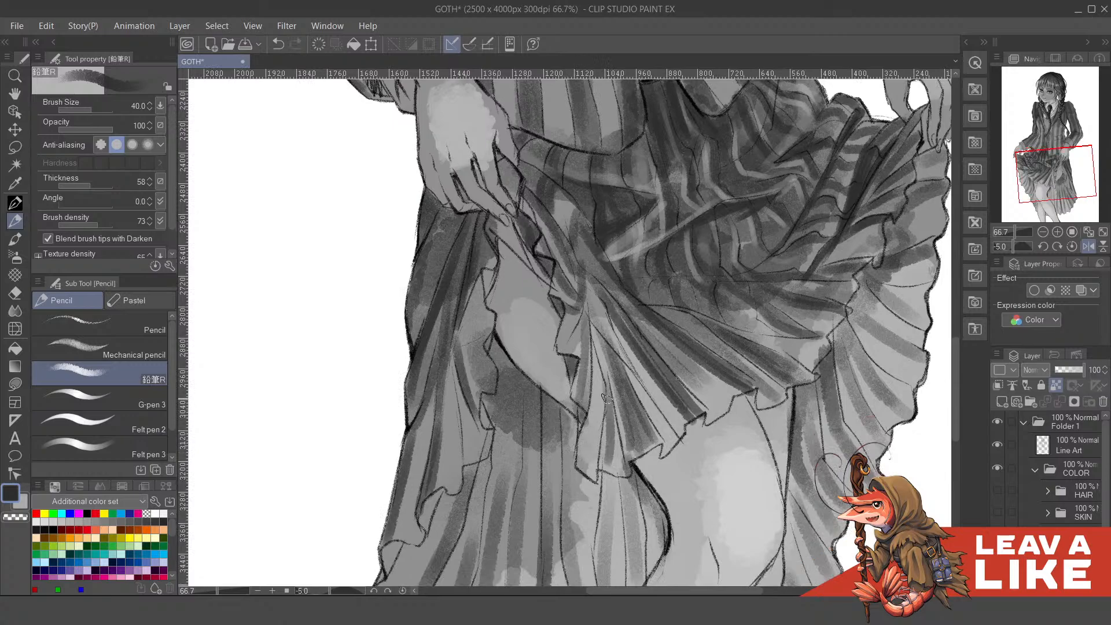
{"action": "scroll", "coordinate": [605, 398], "scroll_direction": "down", "scroll_amount": 1}
{"action": "left_click_drag", "start_coordinate": [595, 333], "coordinate": [577, 455]}
{"action": "mouse_move", "coordinate": [588, 402]}
{"action": "left_mouse_down"}
{"action": "mouse_move", "coordinate": [577, 454]}
{"action": "mouse_move", "coordinate": [594, 367]}
{"action": "mouse_move", "coordinate": [591, 413]}
{"action": "left_mouse_up"}
- Draw thin dark lines along the fanned pleats of the front skirt's lower hem
{"action": "scroll", "coordinate": [657, 380], "scroll_direction": "up", "scroll_amount": 2}
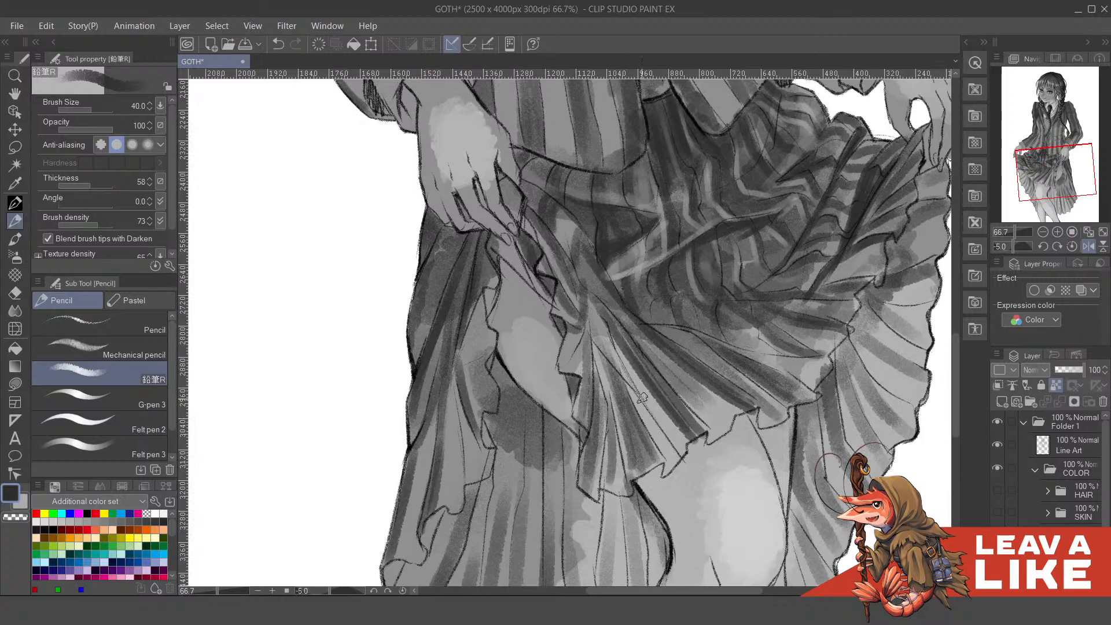
{"action": "left_click_drag", "start_coordinate": [628, 371], "coordinate": [671, 437]}
{"action": "left_click_drag", "start_coordinate": [623, 386], "coordinate": [674, 472]}
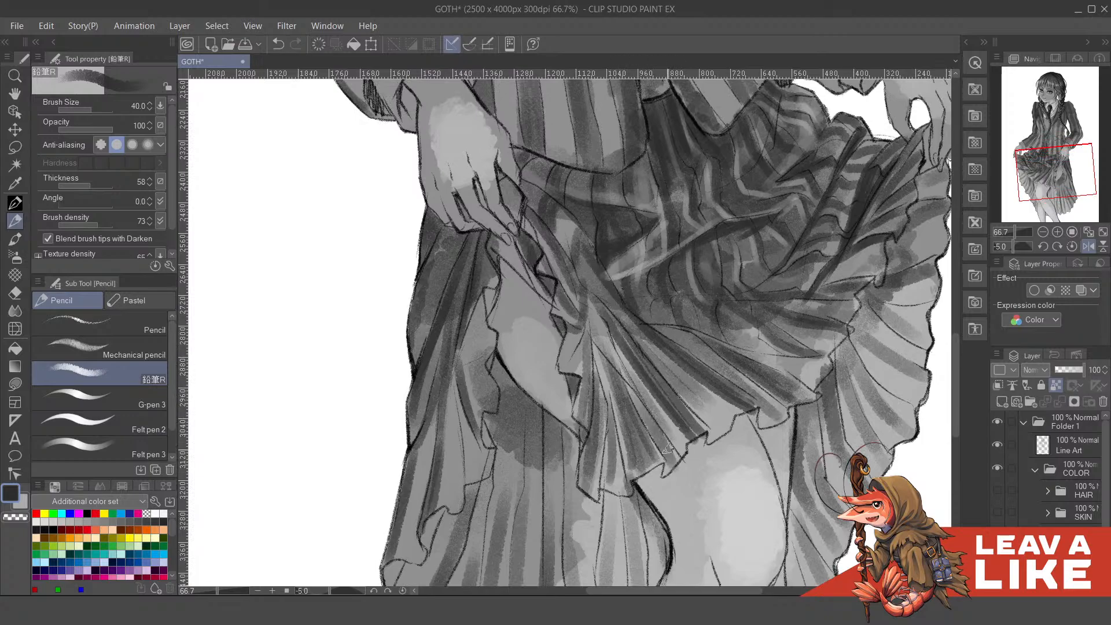
{"action": "left_click_drag", "start_coordinate": [683, 391], "coordinate": [716, 432]}
{"action": "left_click_drag", "start_coordinate": [783, 358], "coordinate": [778, 361]}
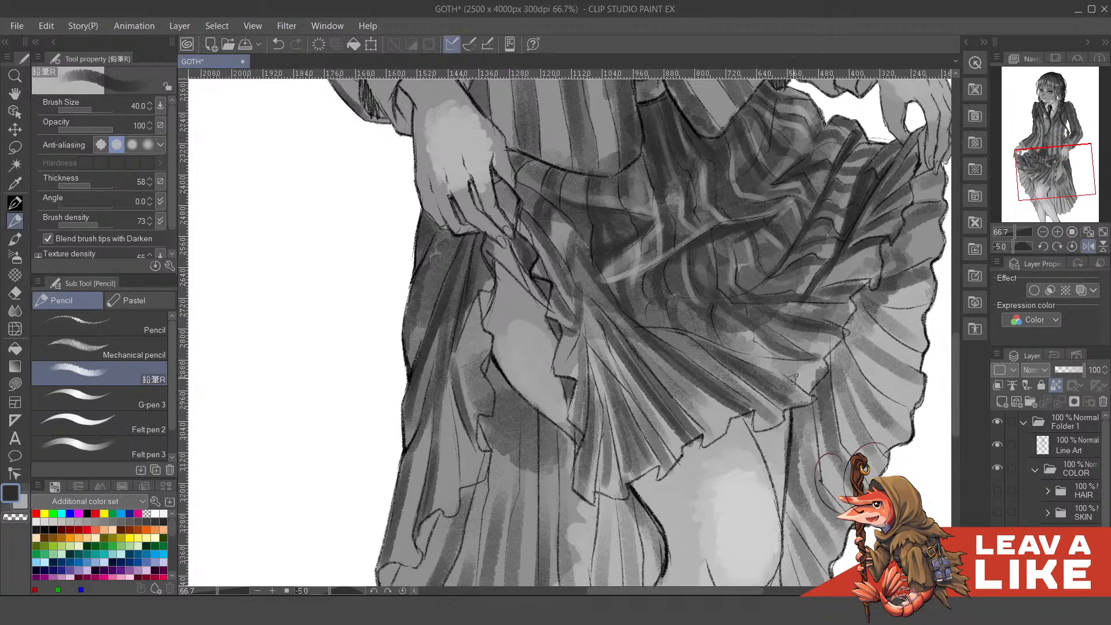
- Shade the front skirt where the hem pleats meet the large fold with dark strokes, undoing the unwanted ones
{"action": "left_click_drag", "start_coordinate": [664, 340], "coordinate": [726, 400]}
{"action": "key", "text": "ctrl+z"}
{"action": "mouse_move", "coordinate": [639, 313]}
{"action": "left_mouse_down"}
{"action": "mouse_move", "coordinate": [669, 327]}
{"action": "mouse_move", "coordinate": [622, 299]}
{"action": "mouse_move", "coordinate": [759, 353]}
{"action": "mouse_move", "coordinate": [737, 340]}
{"action": "mouse_move", "coordinate": [806, 351]}
{"action": "mouse_move", "coordinate": [719, 346]}
{"action": "mouse_move", "coordinate": [803, 355]}
{"action": "mouse_move", "coordinate": [806, 313]}
{"action": "left_mouse_up"}
{"action": "key", "text": "ctrl+z"}
{"action": "mouse_move", "coordinate": [744, 346]}
{"action": "left_mouse_down"}
{"action": "mouse_move", "coordinate": [794, 353]}
{"action": "mouse_move", "coordinate": [770, 347]}
{"action": "left_mouse_up"}
{"action": "mouse_move", "coordinate": [703, 327]}
{"action": "left_mouse_down"}
{"action": "mouse_move", "coordinate": [744, 339]}
{"action": "mouse_move", "coordinate": [793, 321]}
{"action": "mouse_move", "coordinate": [749, 339]}
{"action": "mouse_move", "coordinate": [801, 335]}
{"action": "mouse_move", "coordinate": [789, 334]}
{"action": "mouse_move", "coordinate": [795, 345]}
{"action": "mouse_move", "coordinate": [830, 307]}
{"action": "mouse_move", "coordinate": [779, 350]}
{"action": "mouse_move", "coordinate": [806, 342]}
{"action": "left_mouse_up"}
- Restore the unmirrored view and refine the front skirt's central folds and stripes with the lighter color
{"action": "key", "text": "h"}
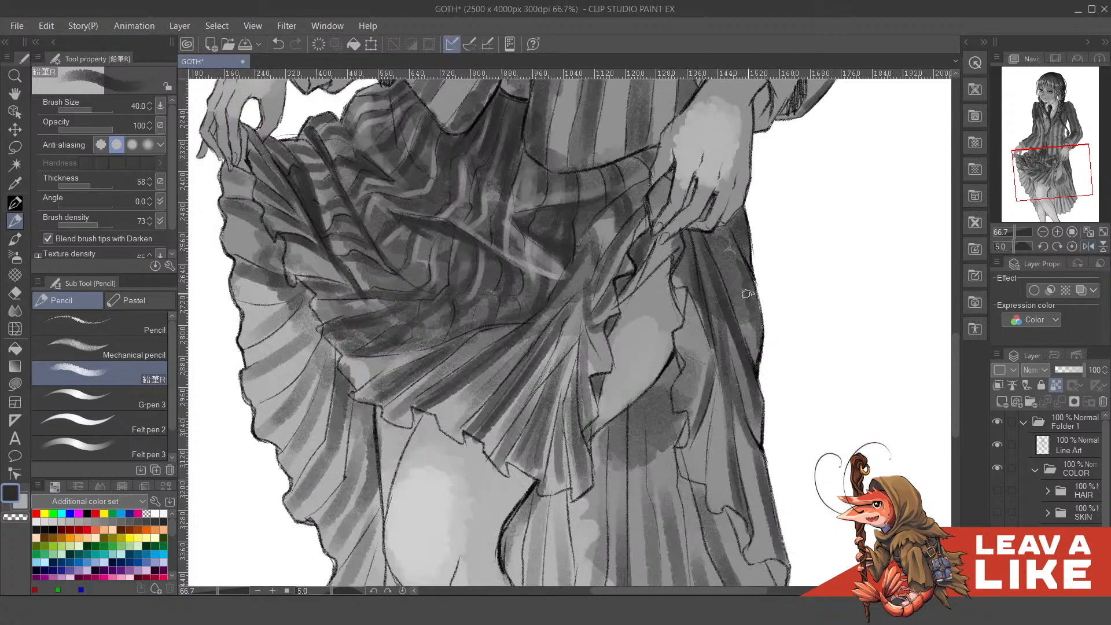
{"action": "key", "text": "ctrl+minus"}
{"action": "key", "text": "ctrl+minus"}
{"action": "key", "text": "ctrl+plus"}
{"action": "key", "text": "ctrl+plus"}
{"action": "left_click_drag", "start_coordinate": [475, 235], "coordinate": [654, 379]}
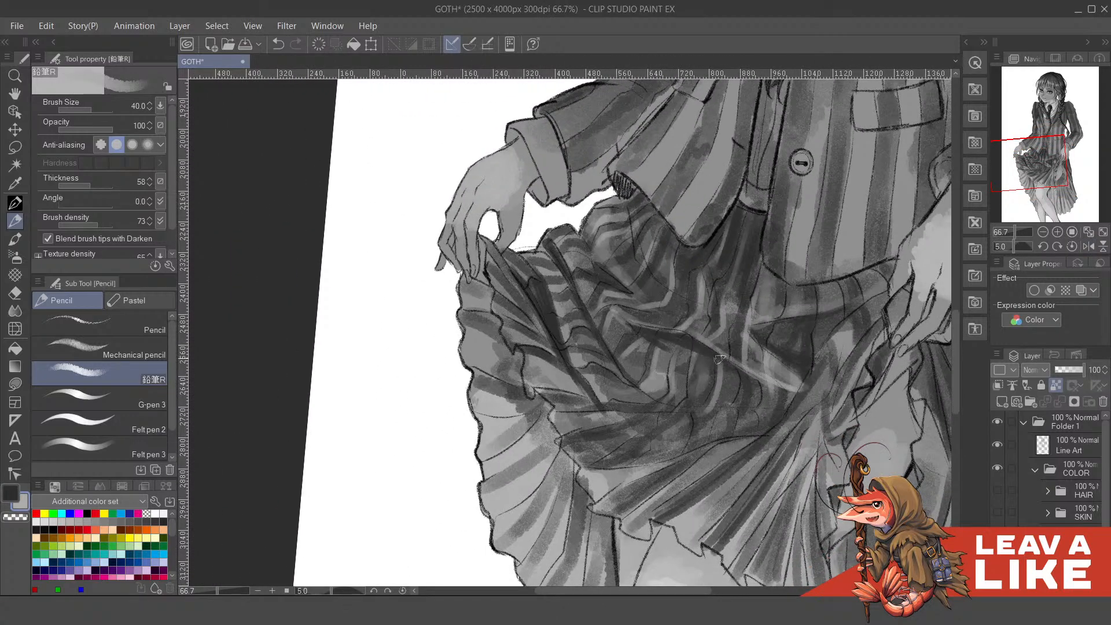
{"action": "left_click_drag", "start_coordinate": [720, 359], "coordinate": [678, 371]}
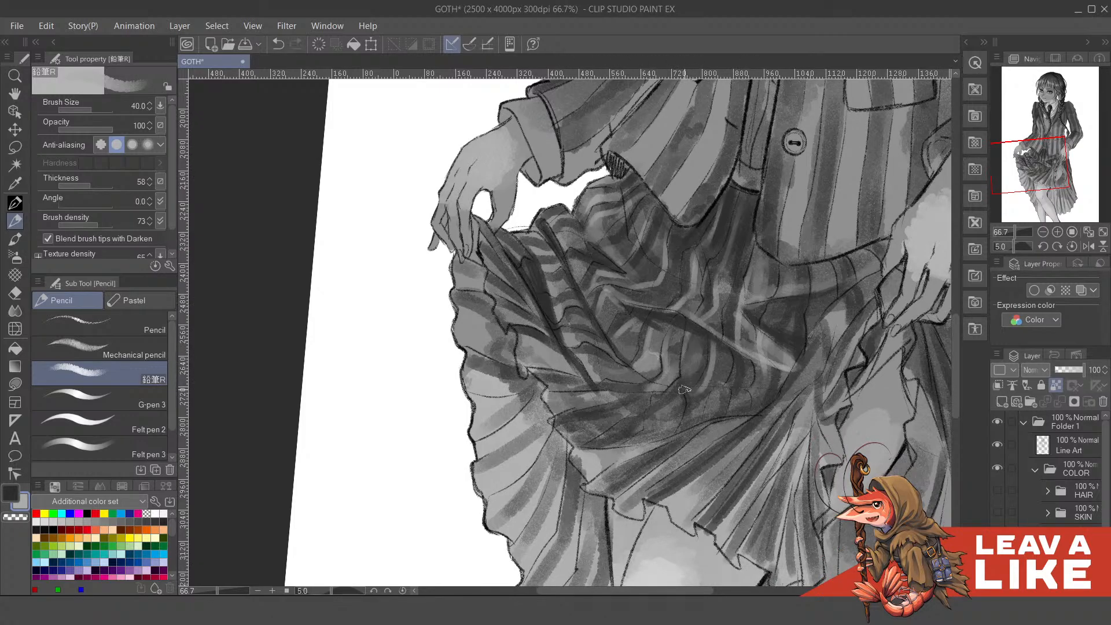
{"action": "scroll", "coordinate": [775, 260], "scroll_direction": "down", "scroll_amount": 3}
{"action": "scroll", "coordinate": [804, 301], "scroll_direction": "up", "scroll_amount": 2}
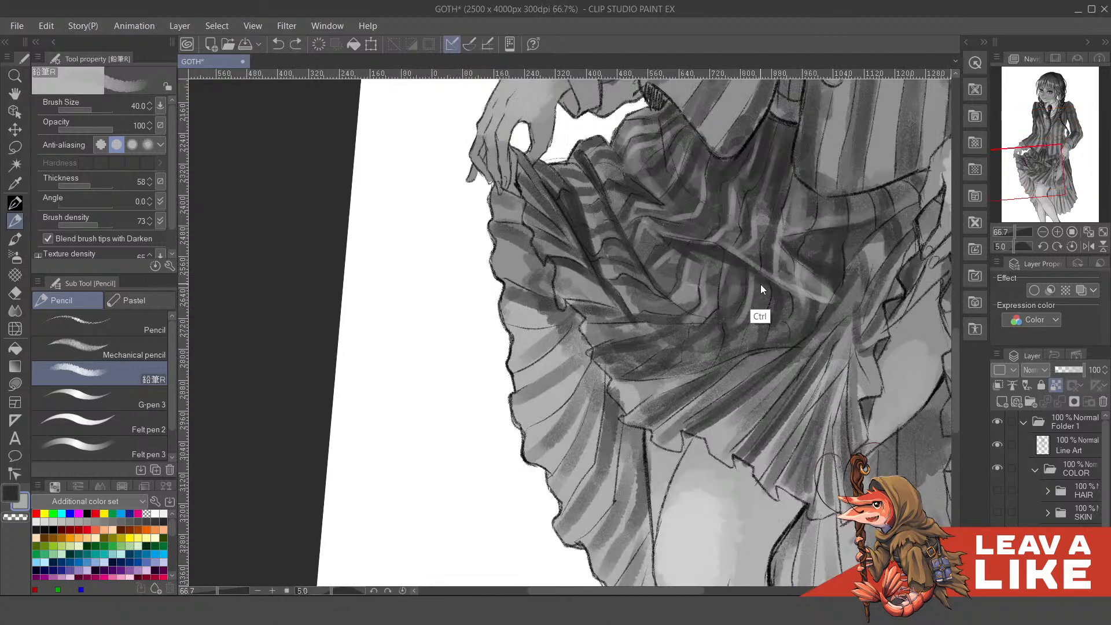
{"action": "scroll", "coordinate": [759, 287], "scroll_direction": "down", "scroll_amount": 1}
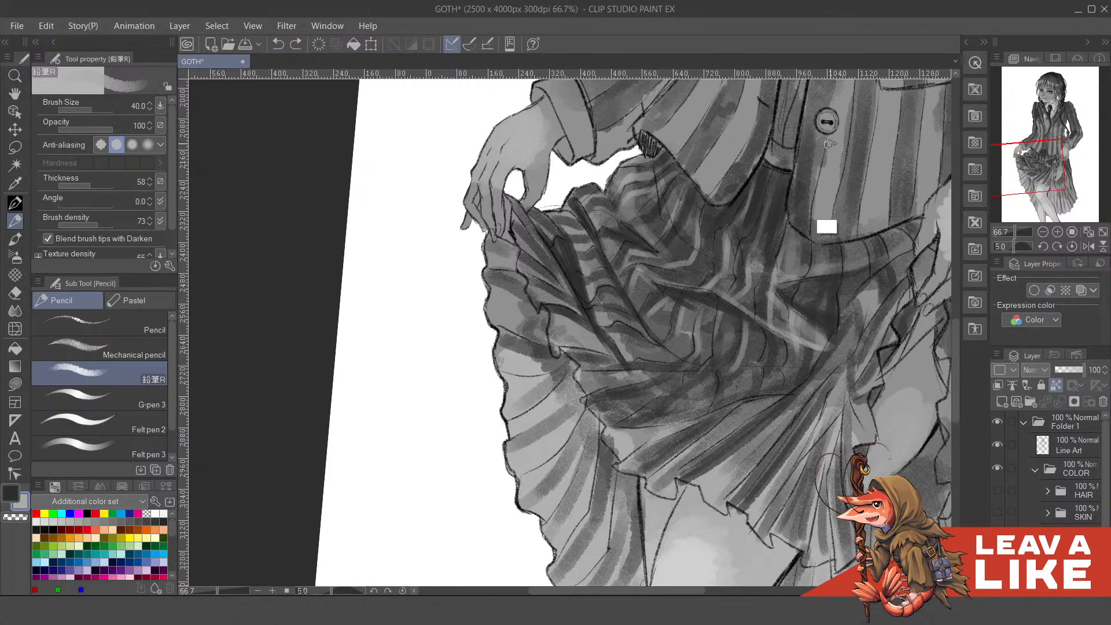
{"action": "scroll", "coordinate": [829, 226], "scroll_direction": "down", "scroll_amount": 1}
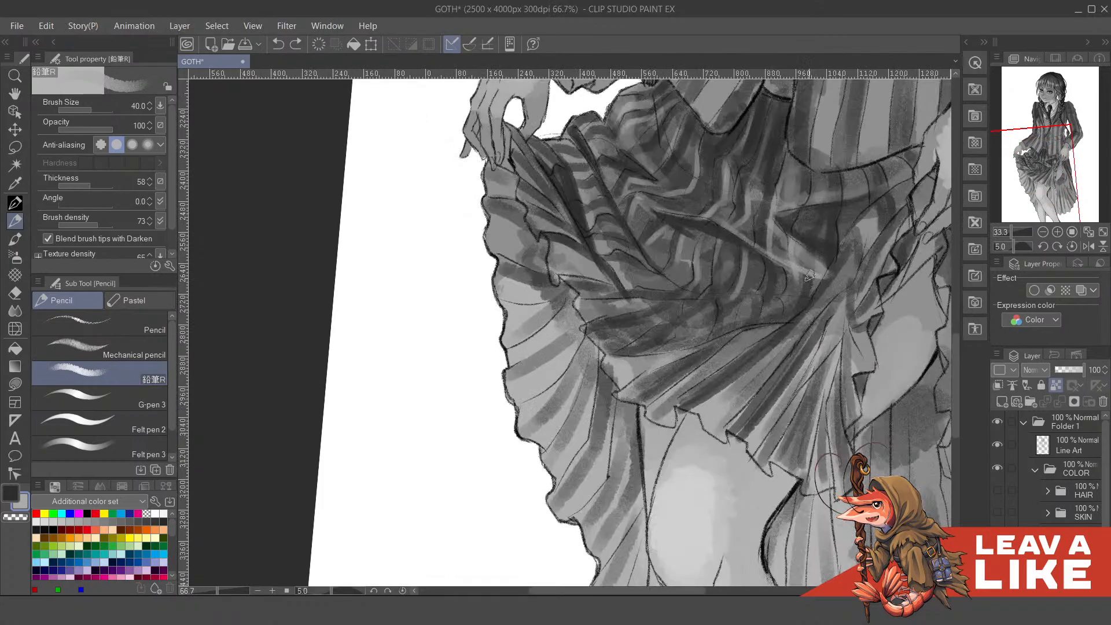
{"action": "scroll", "coordinate": [647, 356], "scroll_direction": "up", "scroll_amount": 2}
{"action": "left_click_drag", "start_coordinate": [646, 356], "coordinate": [643, 395]}
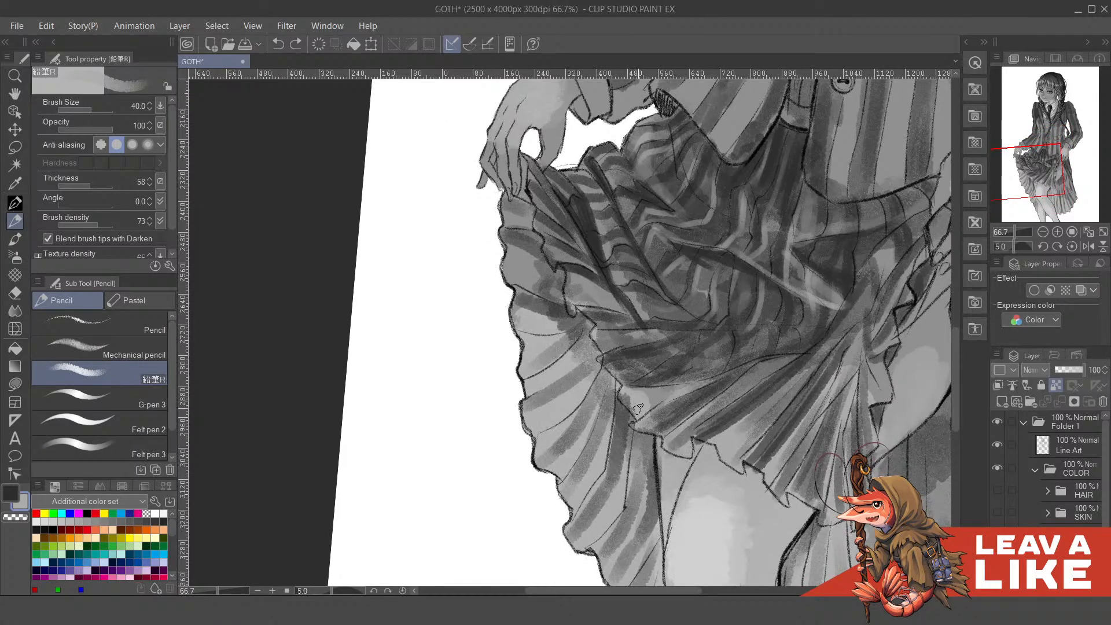
- Shade the pleats along the front skirt's lower hem above the knee with the dark color, undoing the unwanted stroke
{"action": "key", "text": "c"}
{"action": "left_click_drag", "start_coordinate": [630, 405], "coordinate": [694, 395]}
{"action": "left_click_drag", "start_coordinate": [851, 341], "coordinate": [784, 321]}
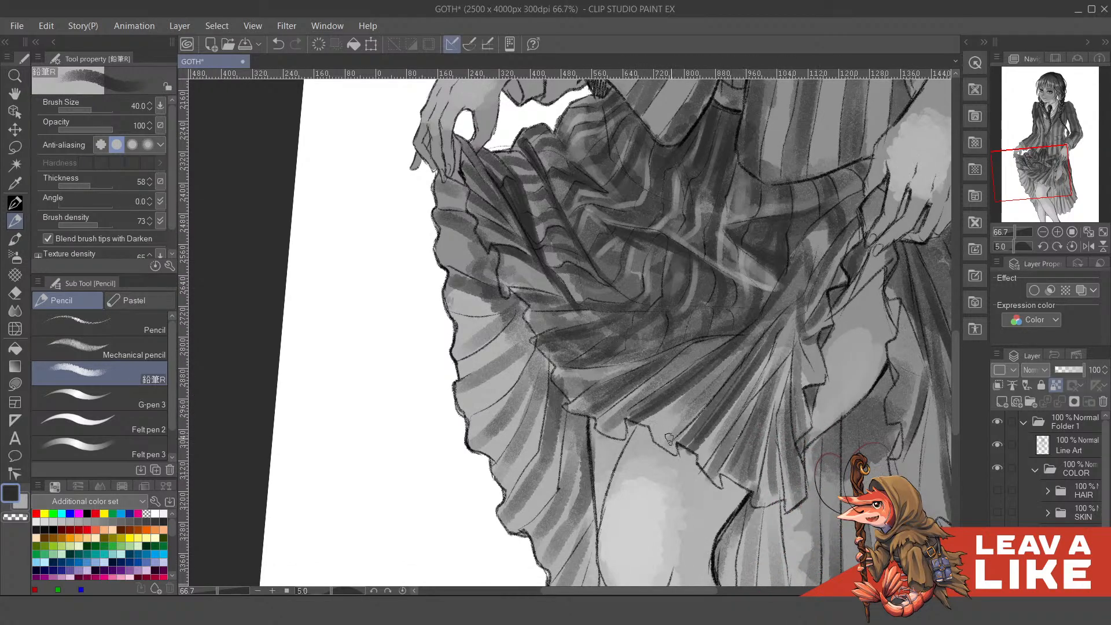
{"action": "key", "text": "ctrl+z"}
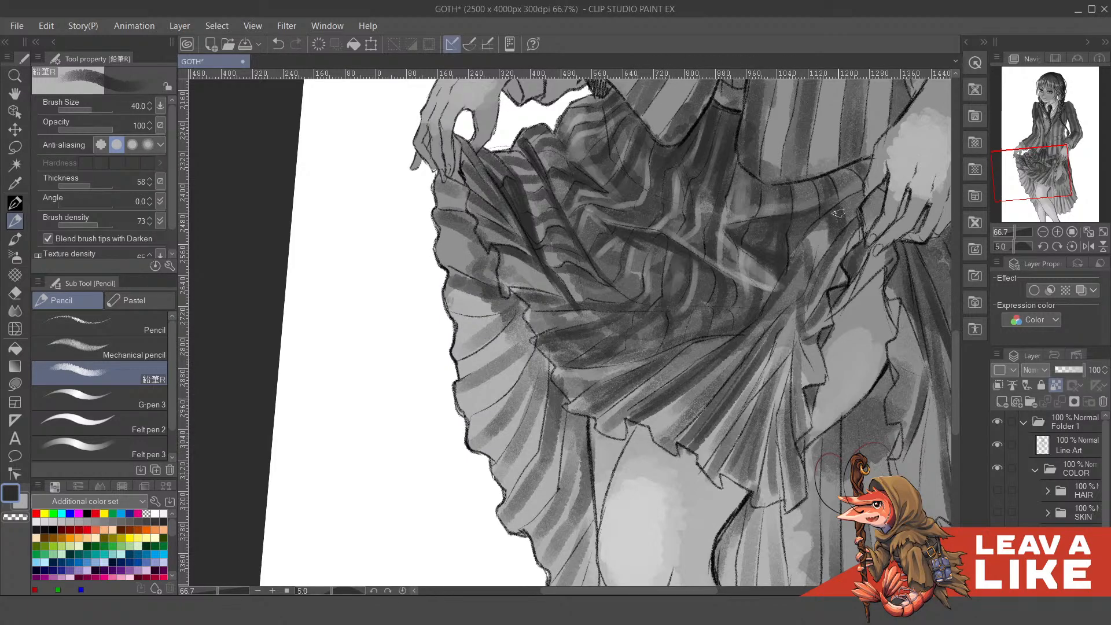
- Darken the inner fold and back skirt layer beneath the lowered hand, and save the illustration
{"action": "mouse_move", "coordinate": [904, 294]}
{"action": "left_mouse_down"}
{"action": "mouse_move", "coordinate": [842, 329]}
{"action": "mouse_move", "coordinate": [811, 317]}
{"action": "mouse_move", "coordinate": [820, 313]}
{"action": "mouse_move", "coordinate": [811, 339]}
{"action": "mouse_move", "coordinate": [766, 315]}
{"action": "mouse_move", "coordinate": [788, 285]}
{"action": "mouse_move", "coordinate": [741, 341]}
{"action": "mouse_move", "coordinate": [806, 278]}
{"action": "mouse_move", "coordinate": [734, 340]}
{"action": "mouse_move", "coordinate": [781, 294]}
{"action": "mouse_move", "coordinate": [762, 297]}
{"action": "mouse_move", "coordinate": [774, 285]}
{"action": "mouse_move", "coordinate": [802, 282]}
{"action": "mouse_move", "coordinate": [808, 350]}
{"action": "left_mouse_up"}
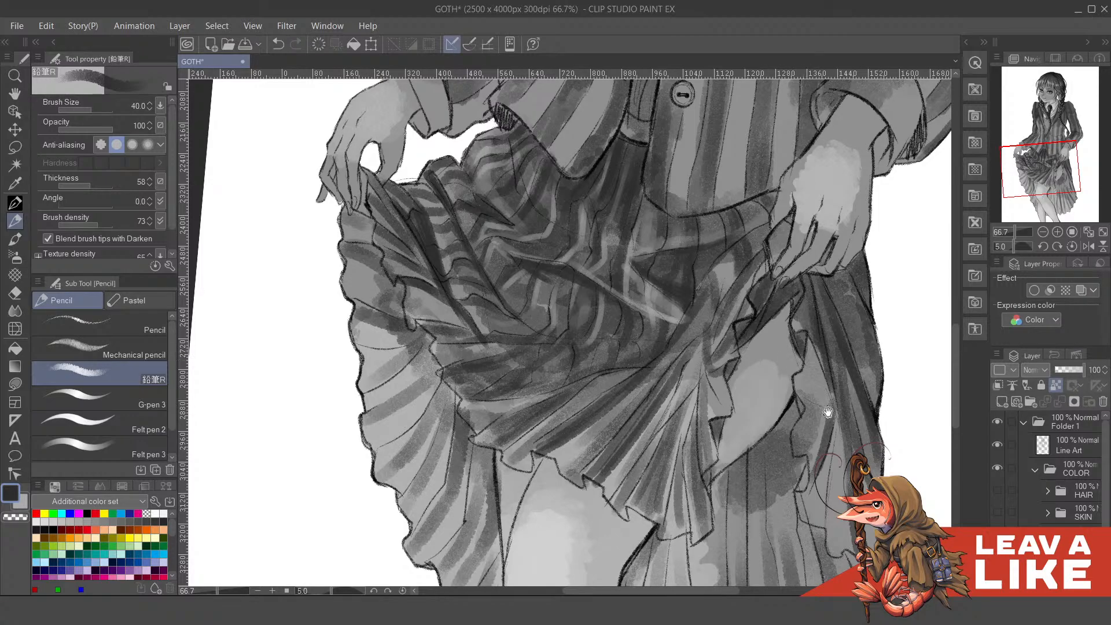
{"action": "left_click_drag", "start_coordinate": [827, 411], "coordinate": [810, 367]}
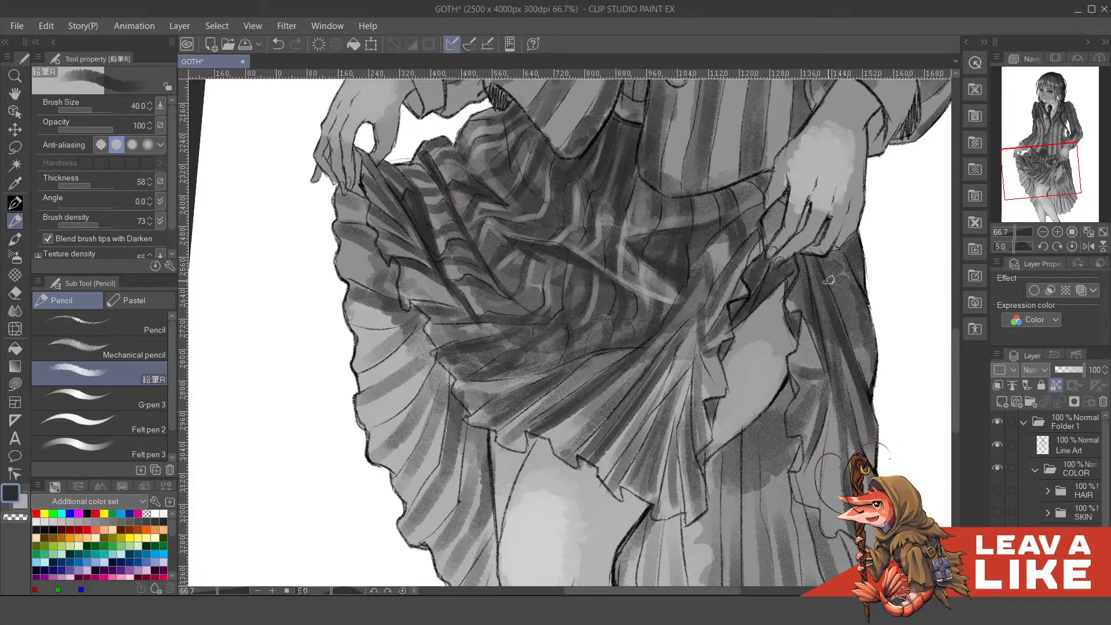
{"action": "key", "text": "ctrl+s"}
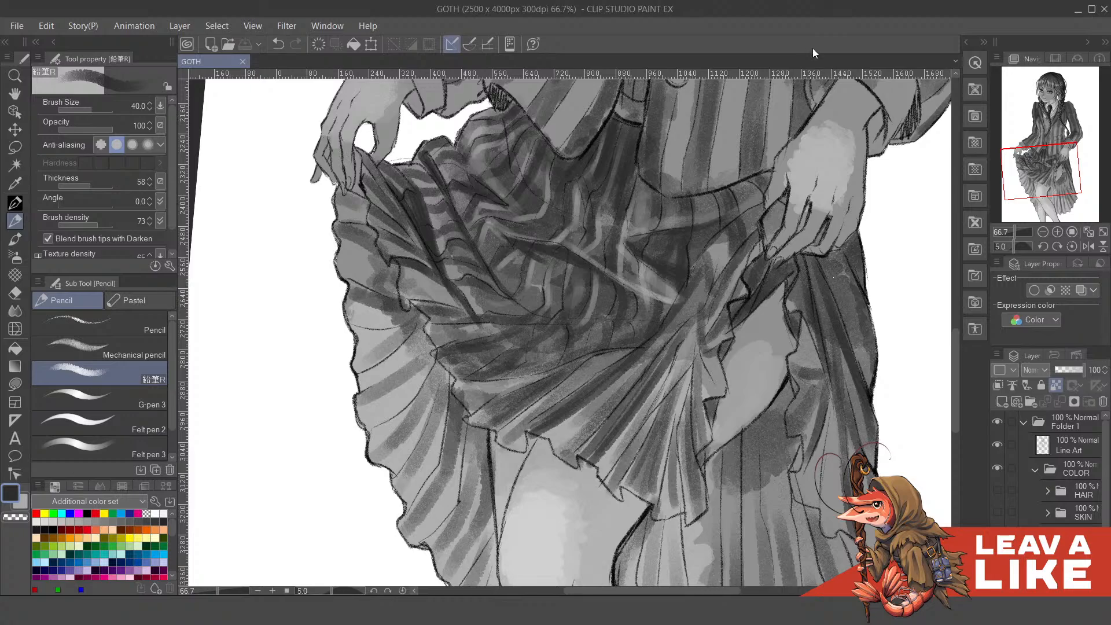
- Paint dark stripes down the pleats of the back skirt layer's ruffled drape beside the exposed thigh
{"action": "mouse_move", "coordinate": [808, 360]}
{"action": "left_mouse_down"}
{"action": "mouse_move", "coordinate": [795, 376]}
{"action": "mouse_move", "coordinate": [806, 393]}
{"action": "mouse_move", "coordinate": [785, 330]}
{"action": "mouse_move", "coordinate": [755, 295]}
{"action": "left_mouse_up"}
{"action": "left_click_drag", "start_coordinate": [794, 358], "coordinate": [787, 334]}
{"action": "left_click_drag", "start_coordinate": [798, 382], "coordinate": [790, 347]}
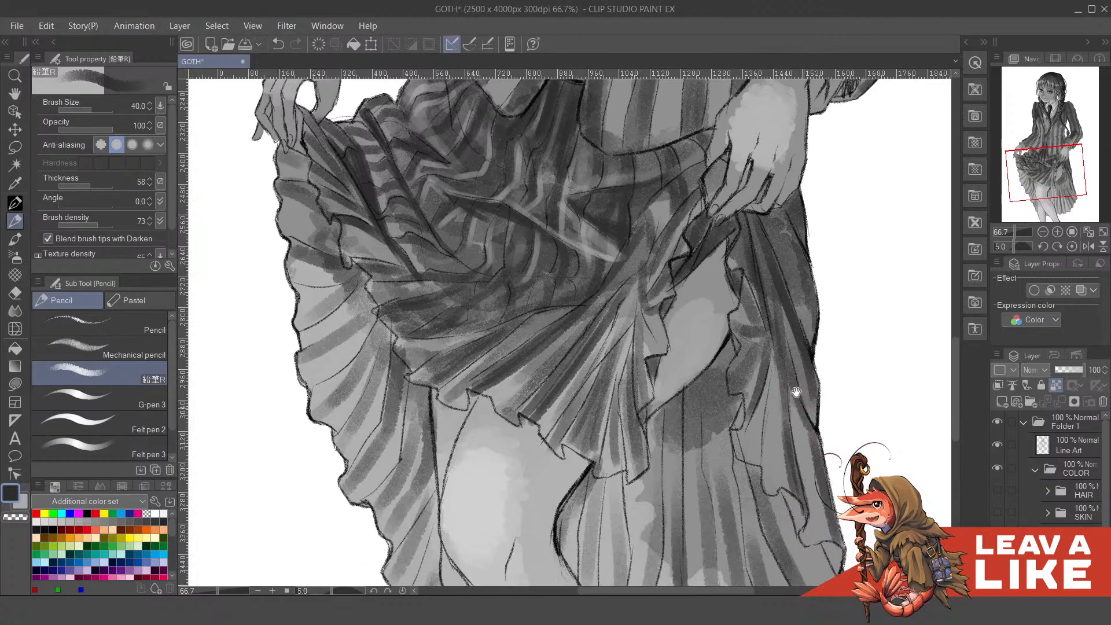
{"action": "left_click_drag", "start_coordinate": [770, 400], "coordinate": [759, 359]}
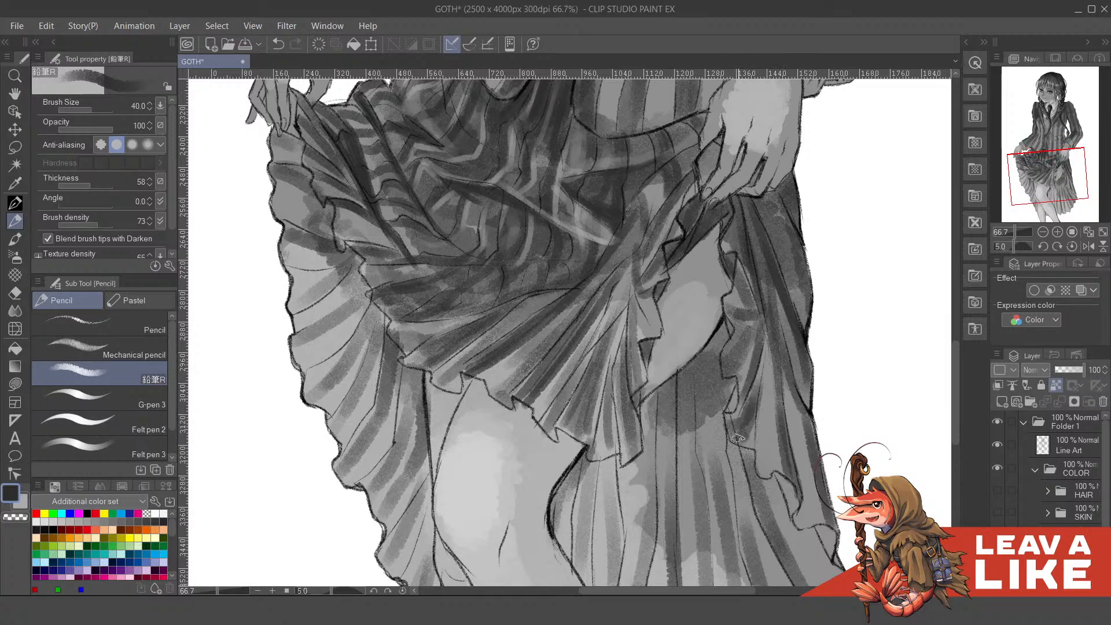
{"action": "mouse_move", "coordinate": [783, 462]}
{"action": "left_mouse_down"}
{"action": "mouse_move", "coordinate": [768, 334]}
{"action": "mouse_move", "coordinate": [784, 427]}
{"action": "left_mouse_up"}
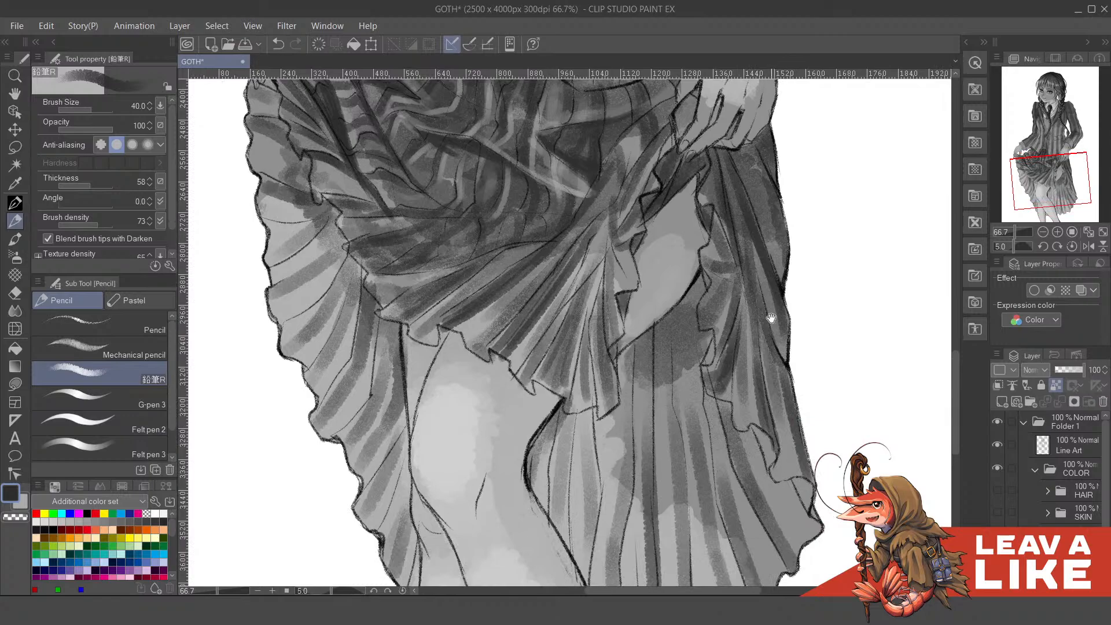
{"action": "scroll", "coordinate": [770, 288], "scroll_direction": "up", "scroll_amount": 2}
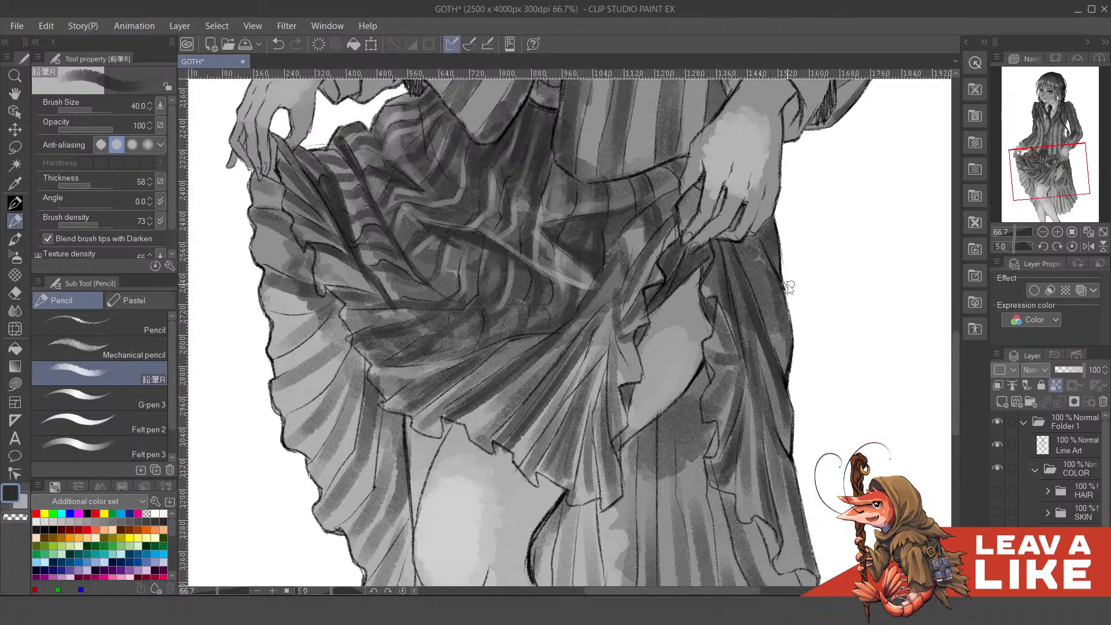
{"action": "scroll", "coordinate": [789, 287], "scroll_direction": "down", "scroll_amount": 3}
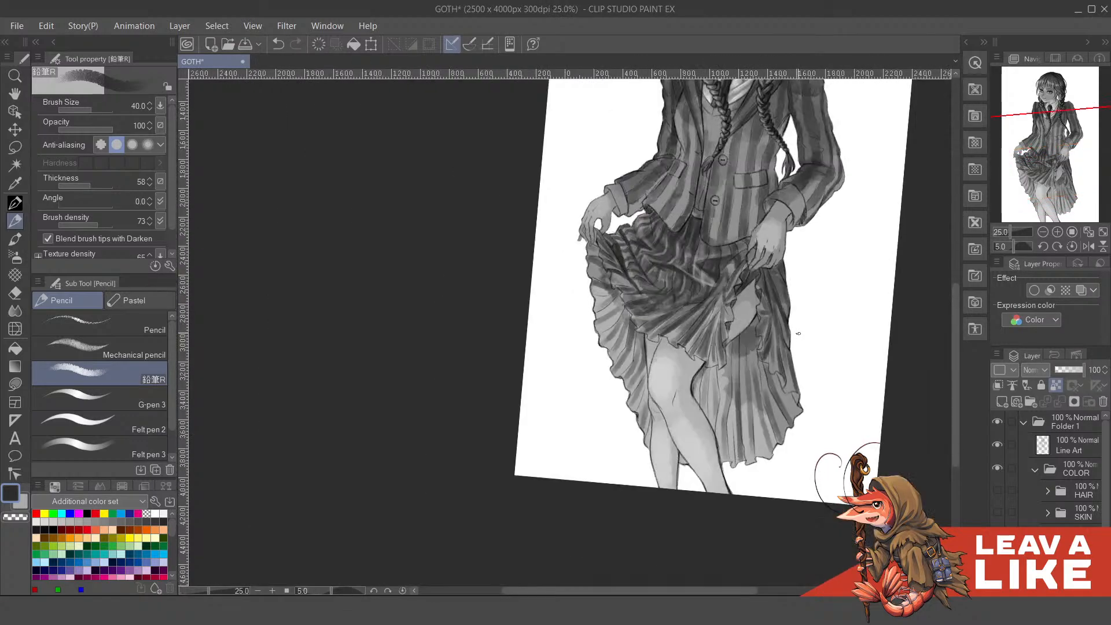
- Paint dark stripes down the pleats of the back skirt panel hanging behind the legs
{"action": "scroll", "coordinate": [731, 401], "scroll_direction": "up", "scroll_amount": 3}
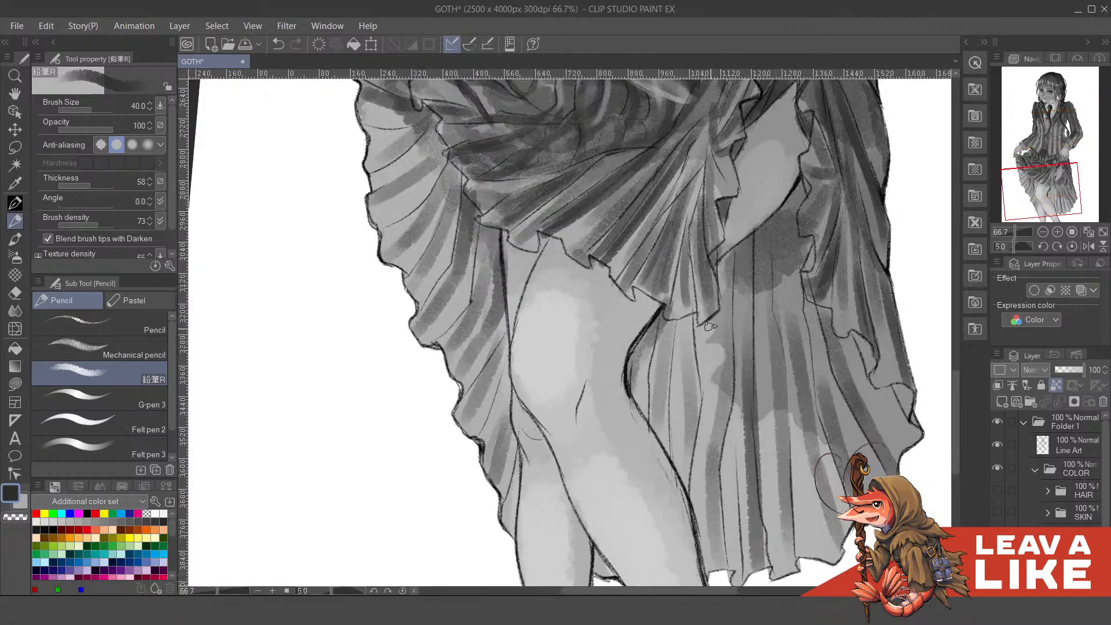
{"action": "scroll", "coordinate": [718, 376], "scroll_direction": "up", "scroll_amount": 1}
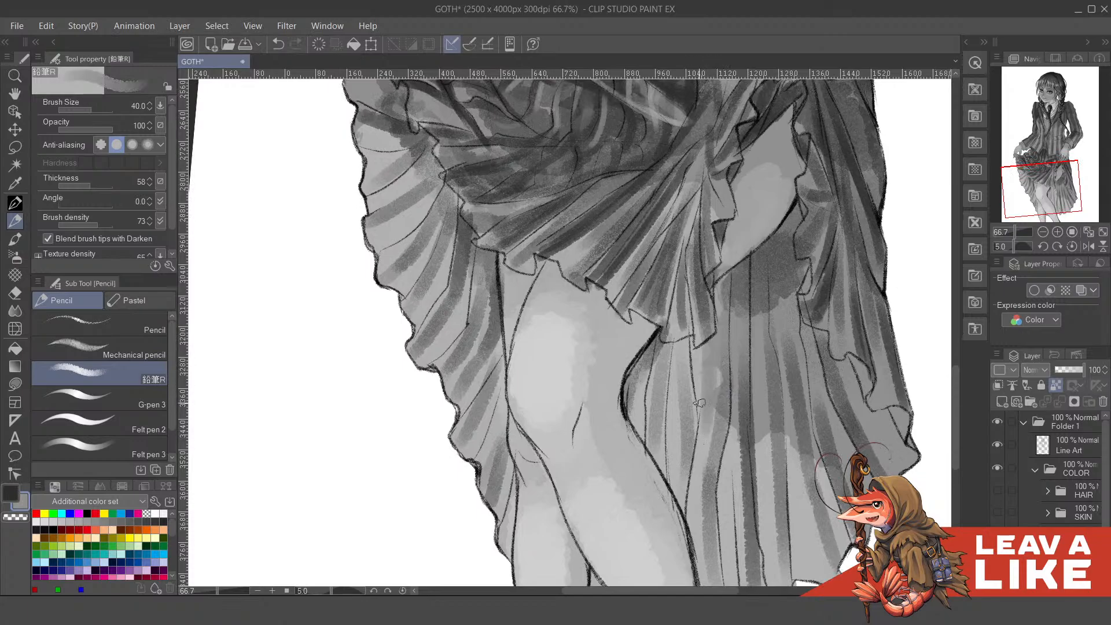
{"action": "left_click_drag", "start_coordinate": [698, 545], "coordinate": [687, 538]}
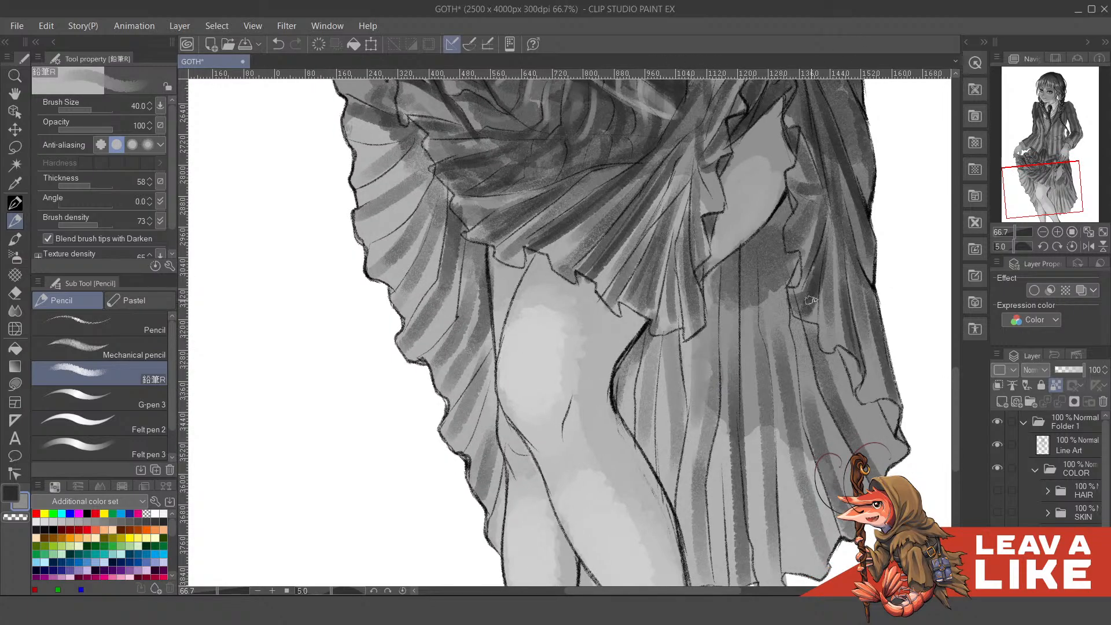
{"action": "scroll", "coordinate": [775, 387], "scroll_direction": "down", "scroll_amount": 2}
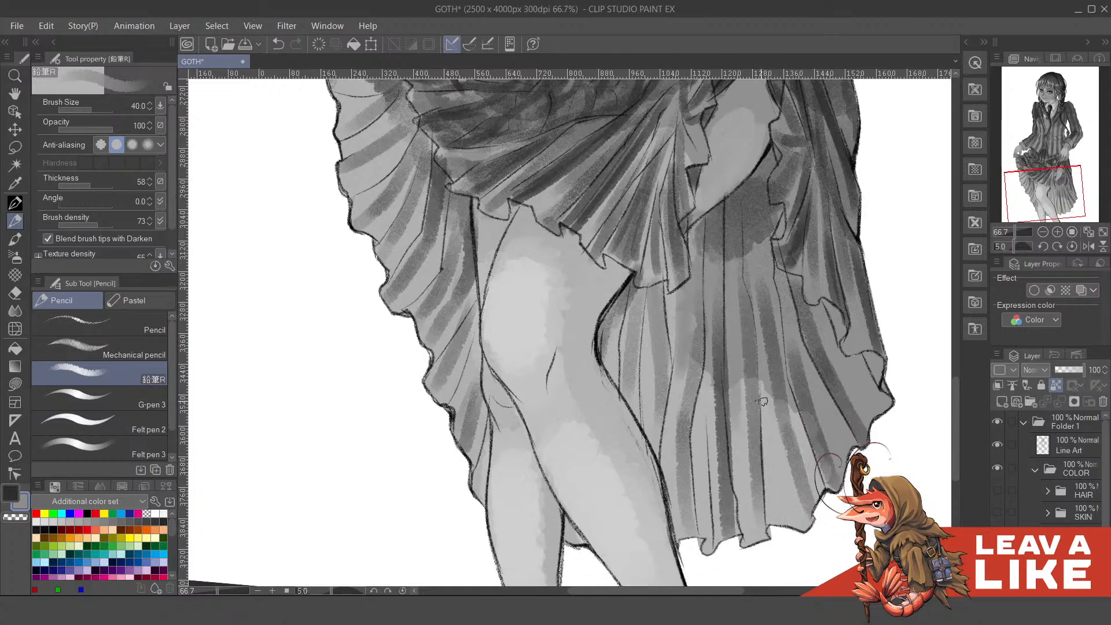
{"action": "left_click_drag", "start_coordinate": [761, 370], "coordinate": [788, 557]}
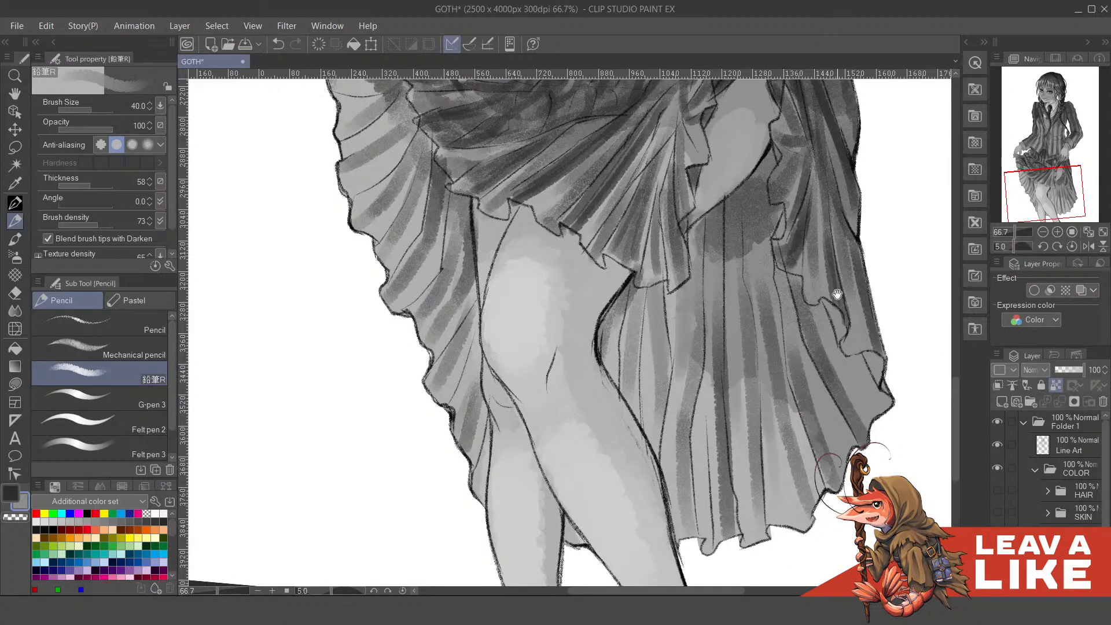
{"action": "scroll", "coordinate": [837, 295], "scroll_direction": "up", "scroll_amount": 3}
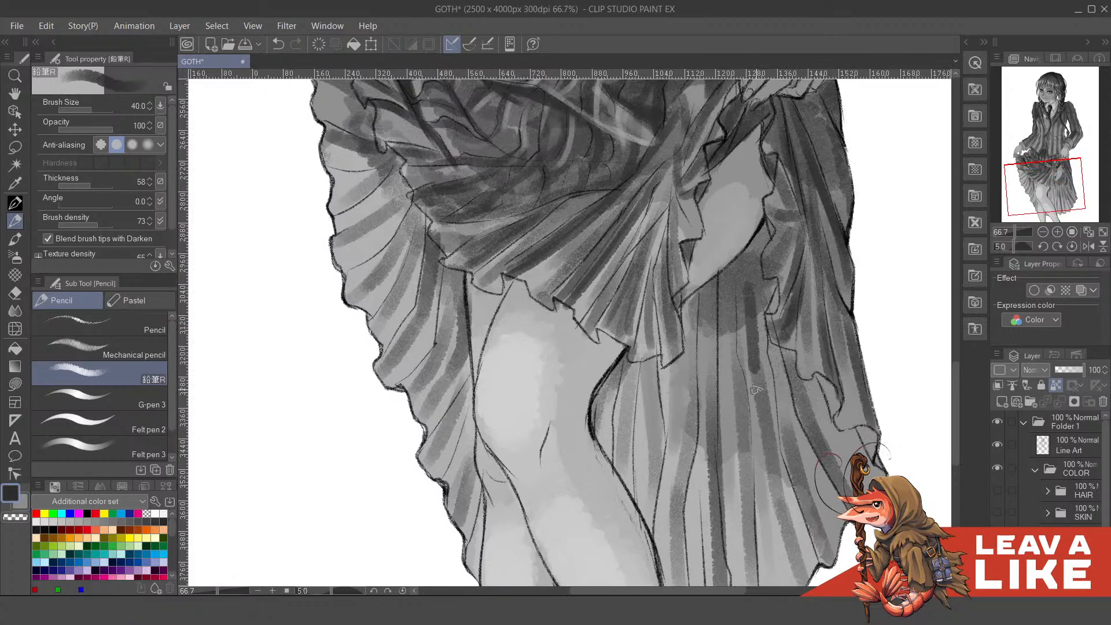
- Sample a skirt tone and shade the back panel's pleats beneath the thigh and front hem, undoing the unwanted strokes
{"action": "scroll", "coordinate": [755, 286], "scroll_direction": "up", "scroll_amount": 2}
{"action": "left_click", "coordinate": [755, 346], "text": "alt"}
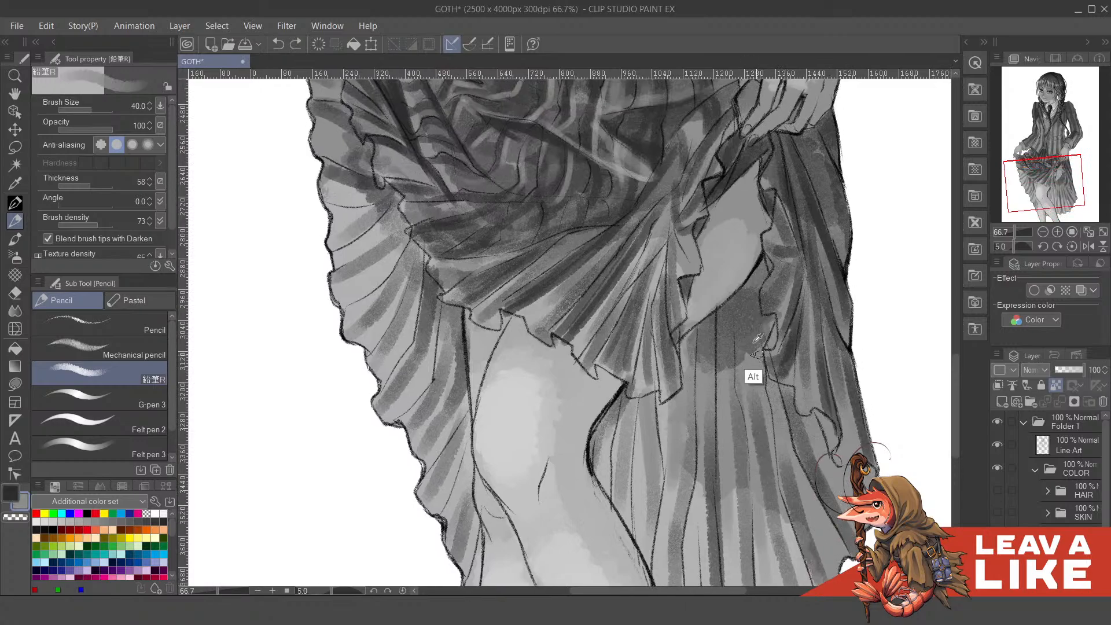
{"action": "mouse_move", "coordinate": [746, 353]}
{"action": "left_mouse_down"}
{"action": "mouse_move", "coordinate": [755, 429]}
{"action": "mouse_move", "coordinate": [758, 398]}
{"action": "left_mouse_up"}
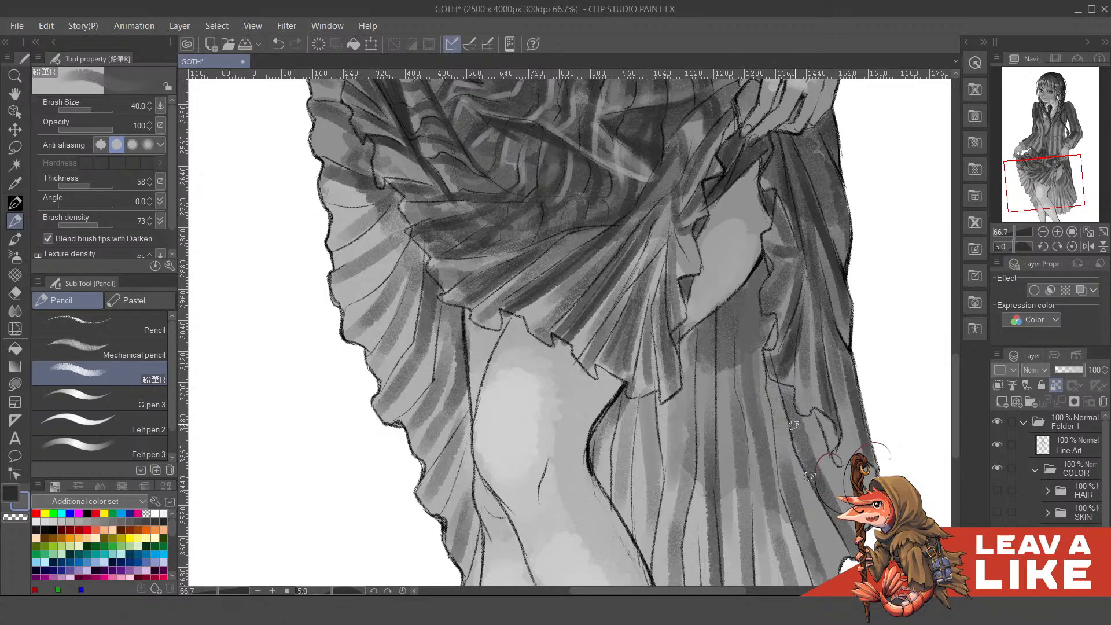
{"action": "mouse_move", "coordinate": [721, 367]}
{"action": "left_mouse_down"}
{"action": "mouse_move", "coordinate": [723, 428]}
{"action": "mouse_move", "coordinate": [732, 426]}
{"action": "left_mouse_up"}
{"action": "mouse_move", "coordinate": [691, 334]}
{"action": "left_mouse_down"}
{"action": "mouse_move", "coordinate": [692, 429]}
{"action": "mouse_move", "coordinate": [685, 352]}
{"action": "mouse_move", "coordinate": [663, 452]}
{"action": "mouse_move", "coordinate": [650, 396]}
{"action": "mouse_move", "coordinate": [653, 449]}
{"action": "left_mouse_up"}
{"action": "key", "text": "ctrl+z"}
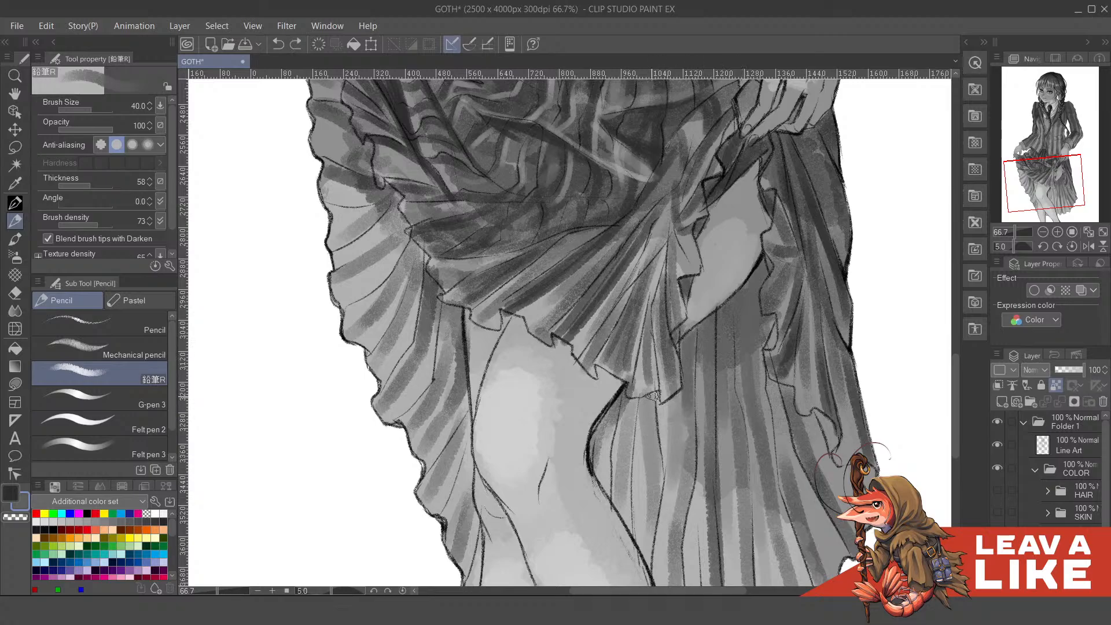
{"action": "left_click_drag", "start_coordinate": [650, 399], "coordinate": [653, 443]}
{"action": "key", "text": "ctrl+z"}
{"action": "left_click_drag", "start_coordinate": [651, 396], "coordinate": [653, 447]}
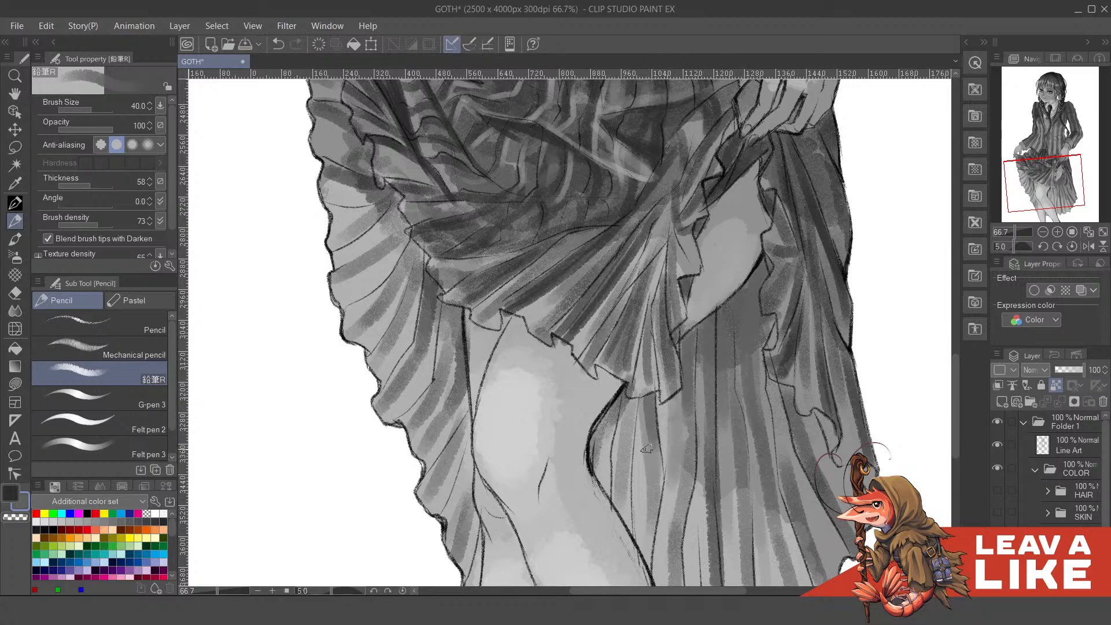
{"action": "left_click_drag", "start_coordinate": [631, 399], "coordinate": [621, 465]}
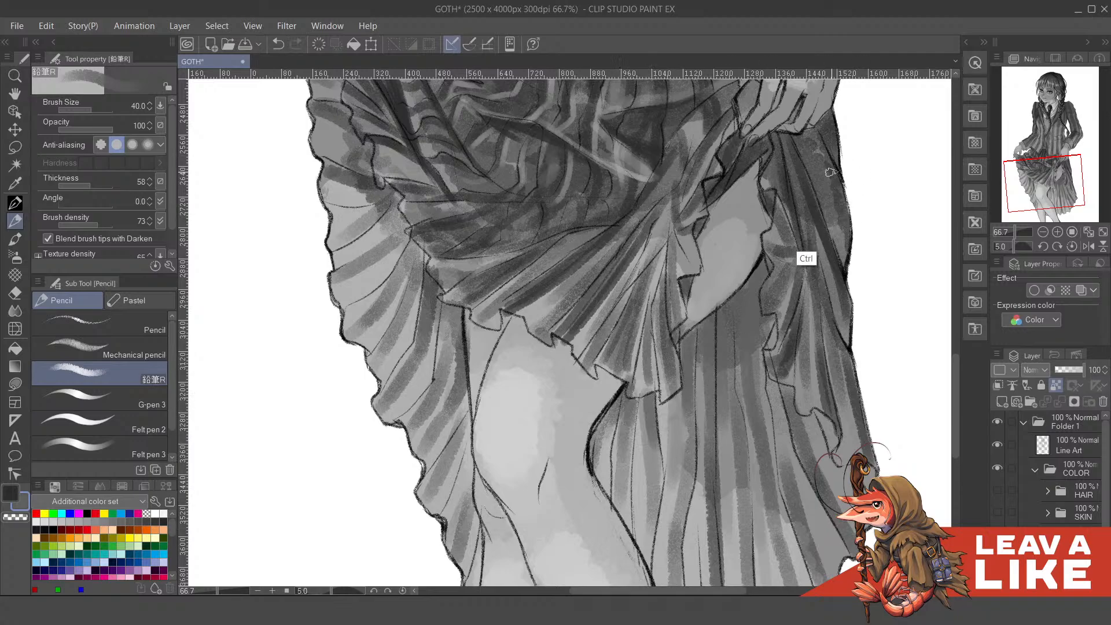
- Mirror the view and deepen the shadow on the back skirt panel directly under the exposed thigh, undoing the unwanted stroke
{"action": "scroll", "coordinate": [802, 248], "scroll_direction": "down", "scroll_amount": 3}
{"action": "key", "text": "h"}
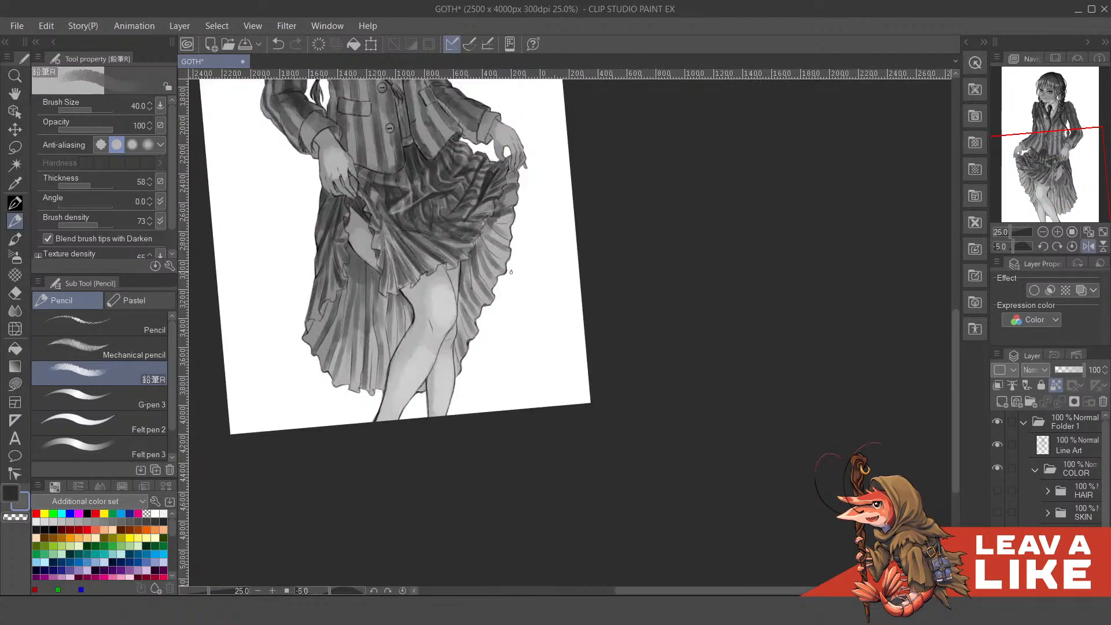
{"action": "scroll", "coordinate": [426, 262], "scroll_direction": "up", "scroll_amount": 2}
{"action": "left_click_drag", "start_coordinate": [437, 354], "coordinate": [667, 461]}
{"action": "key", "text": "x"}
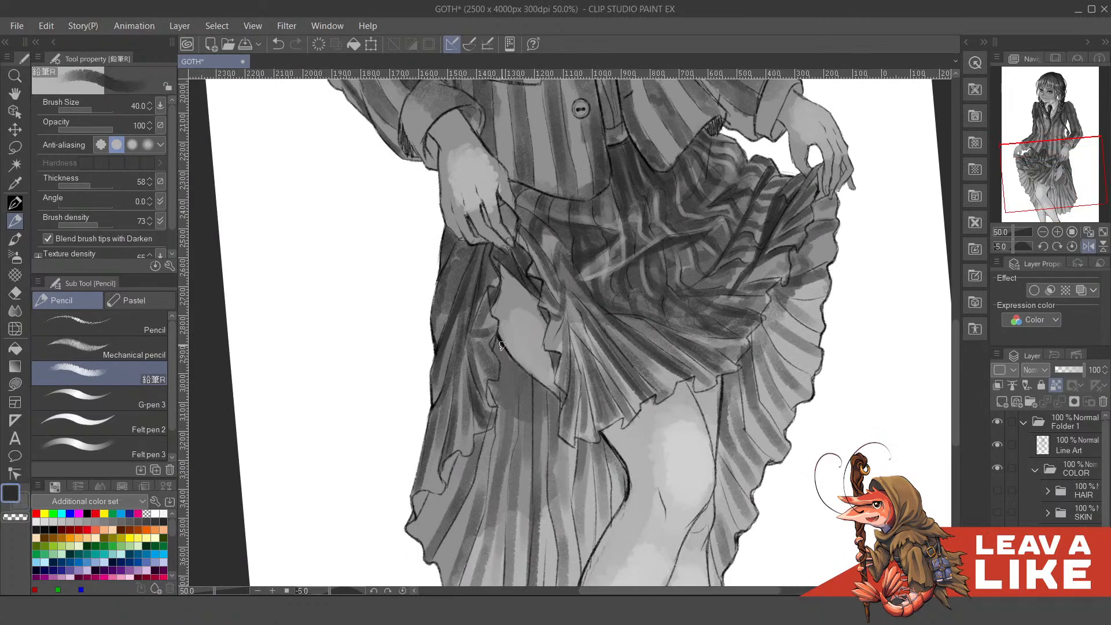
{"action": "left_click_drag", "start_coordinate": [501, 345], "coordinate": [509, 424]}
{"action": "mouse_move", "coordinate": [526, 383]}
{"action": "left_mouse_down"}
{"action": "mouse_move", "coordinate": [523, 464]}
{"action": "mouse_move", "coordinate": [537, 396]}
{"action": "mouse_move", "coordinate": [531, 380]}
{"action": "mouse_move", "coordinate": [534, 507]}
{"action": "left_mouse_up"}
{"action": "left_click_drag", "start_coordinate": [545, 380], "coordinate": [554, 403]}
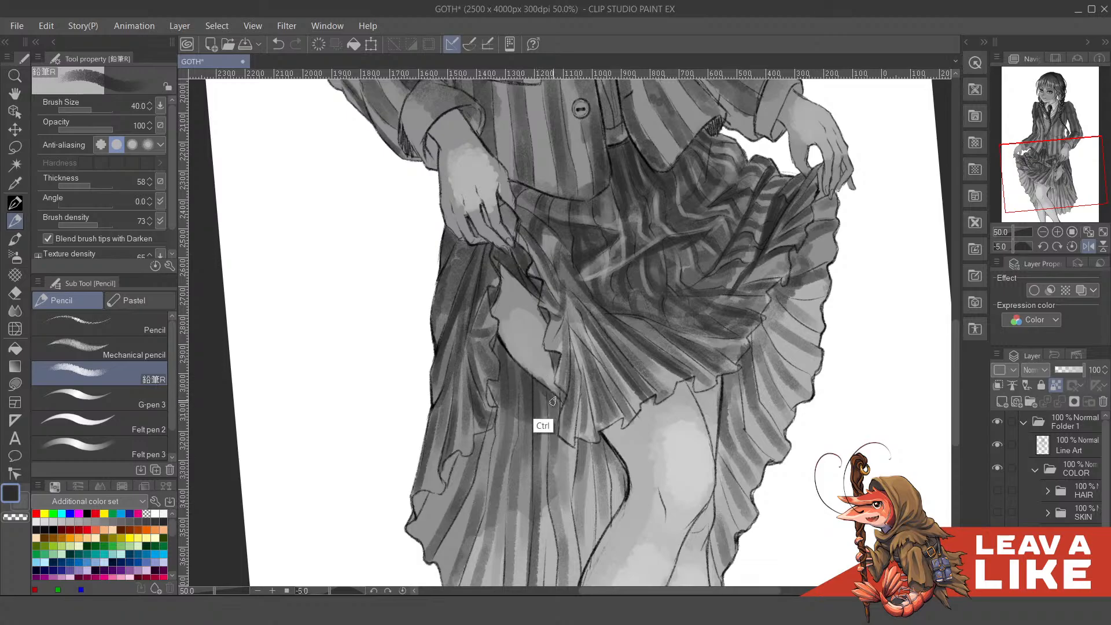
{"action": "key", "text": "ctrl+z"}
{"action": "mouse_move", "coordinate": [503, 349]}
{"action": "left_mouse_down"}
{"action": "mouse_move", "coordinate": [542, 389]}
{"action": "mouse_move", "coordinate": [553, 421]}
{"action": "left_mouse_up"}
- Shade the inner pleats of the lifted skirt side beside the knee and calf, alternating between the two drawing colors
{"action": "mouse_move", "coordinate": [754, 393]}
{"action": "left_mouse_down"}
{"action": "mouse_move", "coordinate": [735, 392]}
{"action": "mouse_move", "coordinate": [722, 431]}
{"action": "left_mouse_up"}
{"action": "key", "text": "x"}
{"action": "mouse_move", "coordinate": [727, 388]}
{"action": "left_mouse_down"}
{"action": "mouse_move", "coordinate": [700, 489]}
{"action": "mouse_move", "coordinate": [701, 540]}
{"action": "left_mouse_up"}
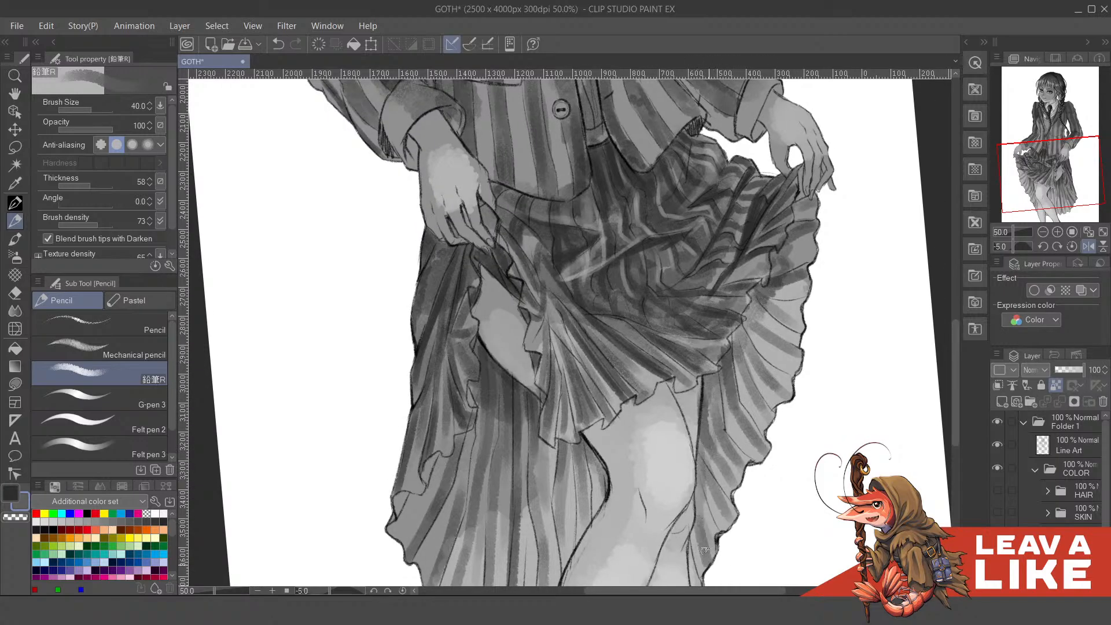
{"action": "mouse_move", "coordinate": [742, 391]}
{"action": "left_mouse_down"}
{"action": "mouse_move", "coordinate": [740, 420]}
{"action": "mouse_move", "coordinate": [719, 439]}
{"action": "mouse_move", "coordinate": [724, 455]}
{"action": "mouse_move", "coordinate": [730, 428]}
{"action": "left_mouse_up"}
{"action": "key", "text": "x"}
{"action": "mouse_move", "coordinate": [729, 370]}
{"action": "left_mouse_down"}
{"action": "mouse_move", "coordinate": [754, 320]}
{"action": "mouse_move", "coordinate": [778, 348]}
{"action": "mouse_move", "coordinate": [793, 272]}
{"action": "left_mouse_up"}
{"action": "key", "text": "x"}
{"action": "mouse_move", "coordinate": [776, 342]}
{"action": "left_mouse_down"}
{"action": "mouse_move", "coordinate": [761, 373]}
{"action": "mouse_move", "coordinate": [768, 354]}
{"action": "left_mouse_up"}
{"action": "scroll", "coordinate": [841, 194], "scroll_direction": "down", "scroll_amount": 2}
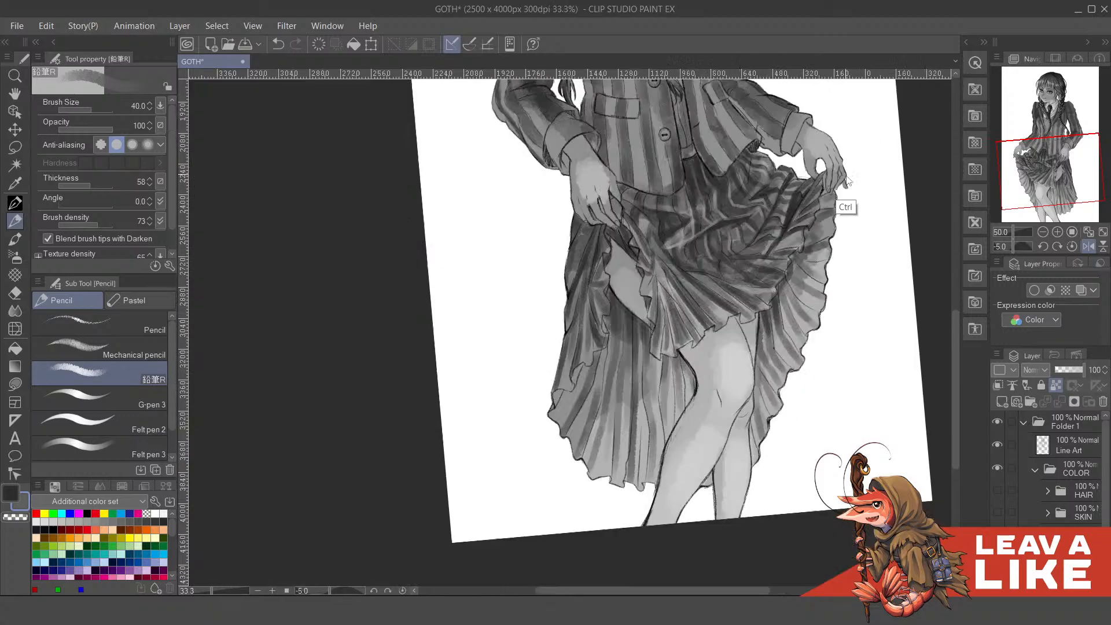
- Restore the unmirrored view and save the illustration
{"action": "key", "text": "h"}
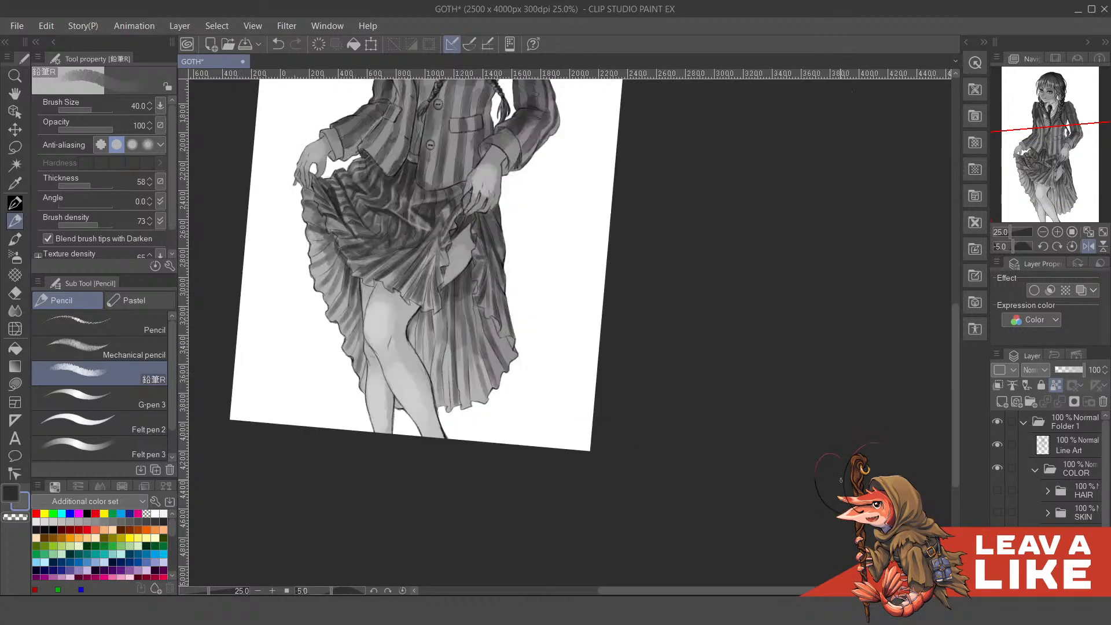
{"action": "left_click_drag", "start_coordinate": [726, 323], "coordinate": [794, 381]}
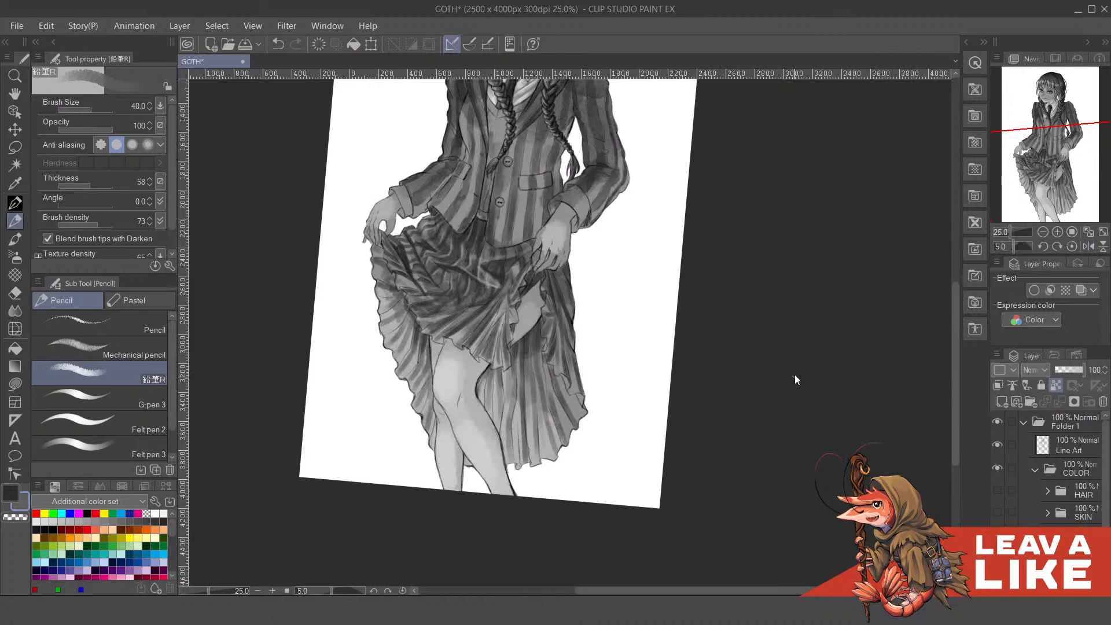
{"action": "key", "text": "ctrl+s"}
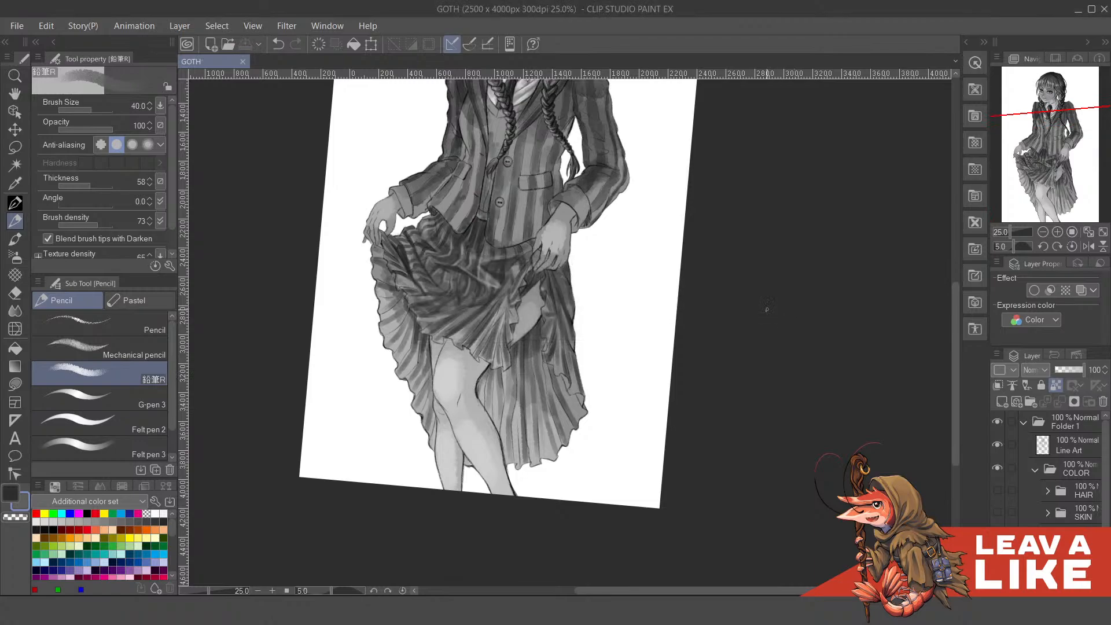
- Sample a tone from the front skirt and shade the lower central folds above the hem, undoing the unwanted stroke
{"action": "scroll", "coordinate": [727, 392], "scroll_direction": "down", "scroll_amount": 1}
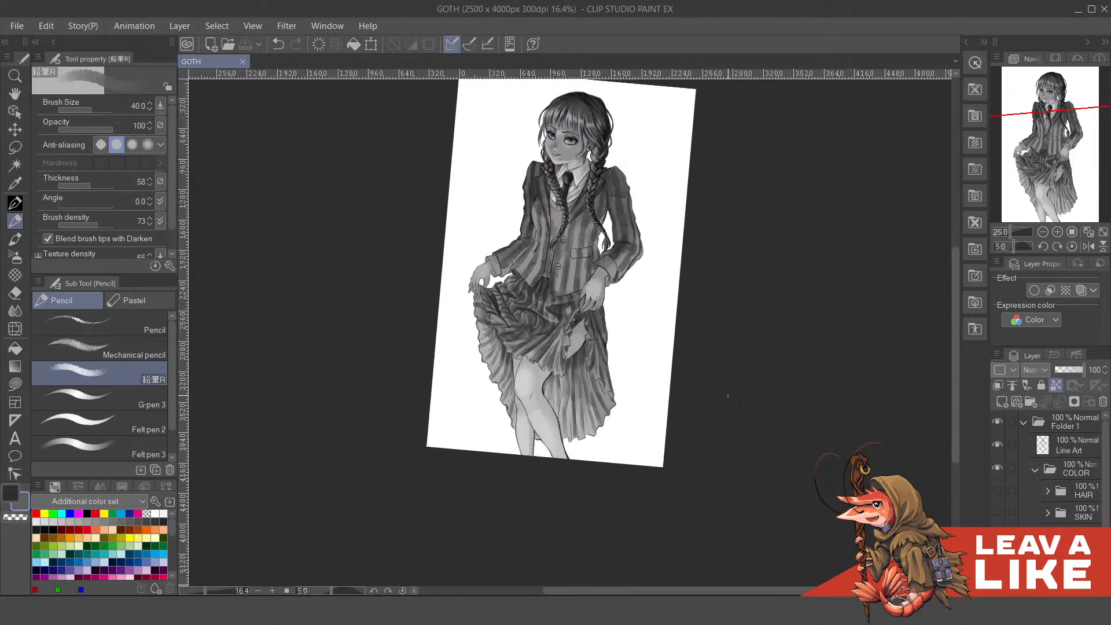
{"action": "left_click_drag", "start_coordinate": [614, 304], "coordinate": [737, 340]}
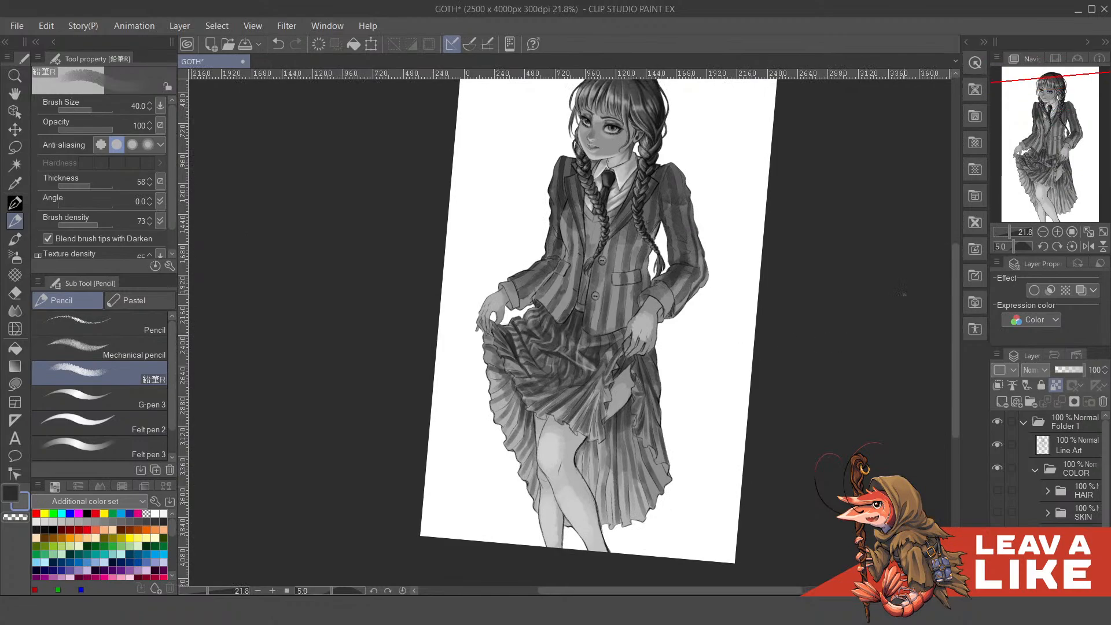
{"action": "scroll", "coordinate": [623, 293], "scroll_direction": "up", "scroll_amount": 2}
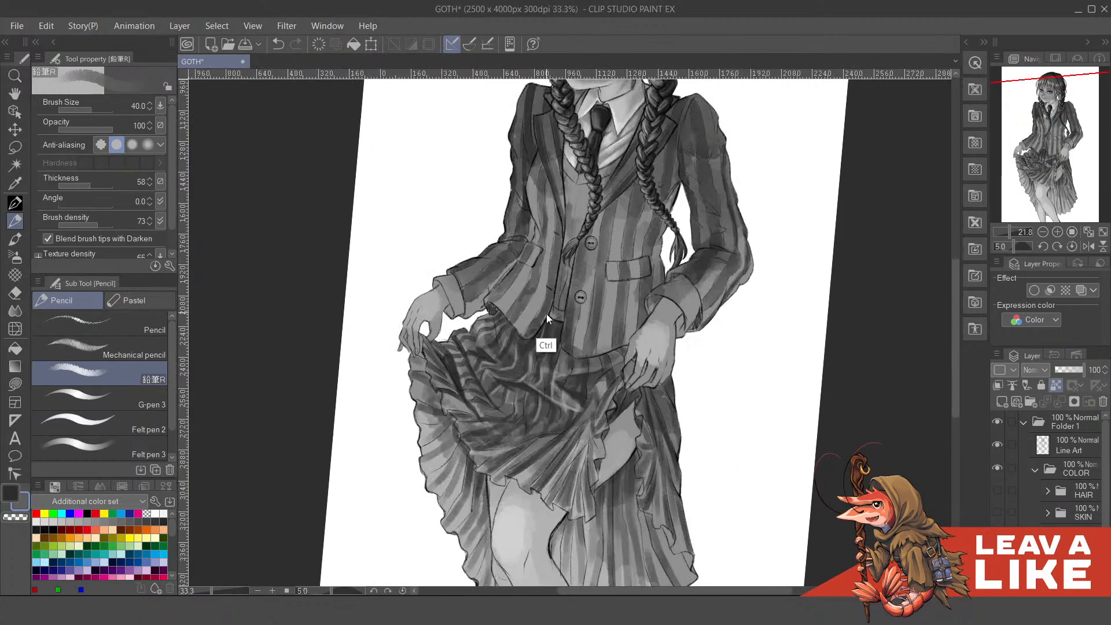
{"action": "scroll", "coordinate": [503, 368], "scroll_direction": "up", "scroll_amount": 1}
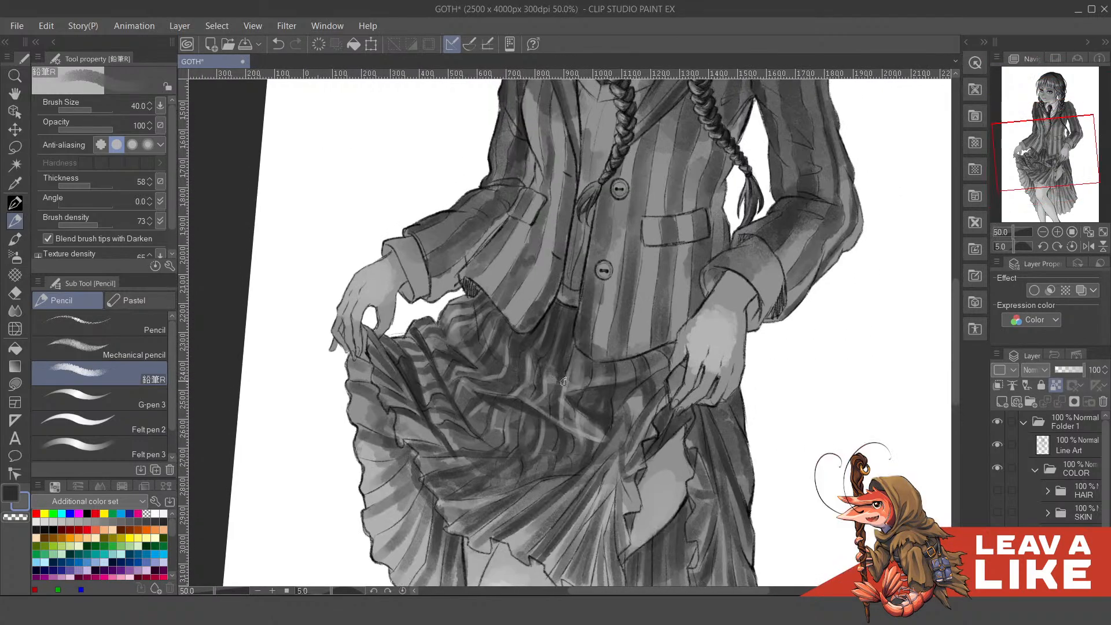
{"action": "key", "text": "alt"}
{"action": "left_click", "coordinate": [461, 321], "text": "alt"}
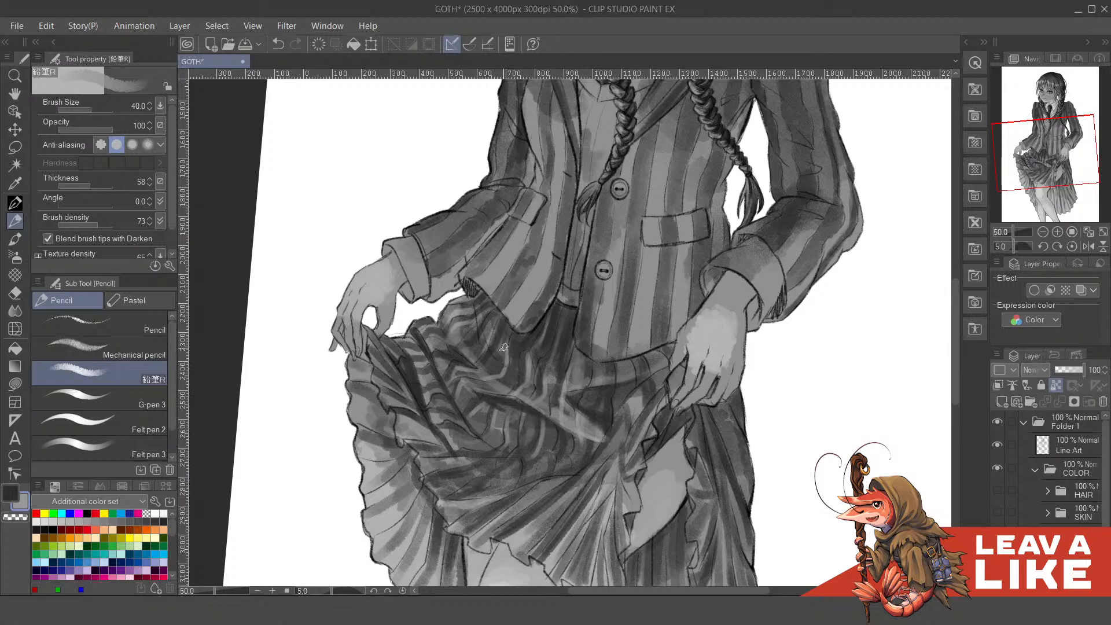
{"action": "scroll", "coordinate": [692, 200], "scroll_direction": "down", "scroll_amount": 2}
{"action": "scroll", "coordinate": [703, 344], "scroll_direction": "up", "scroll_amount": 2}
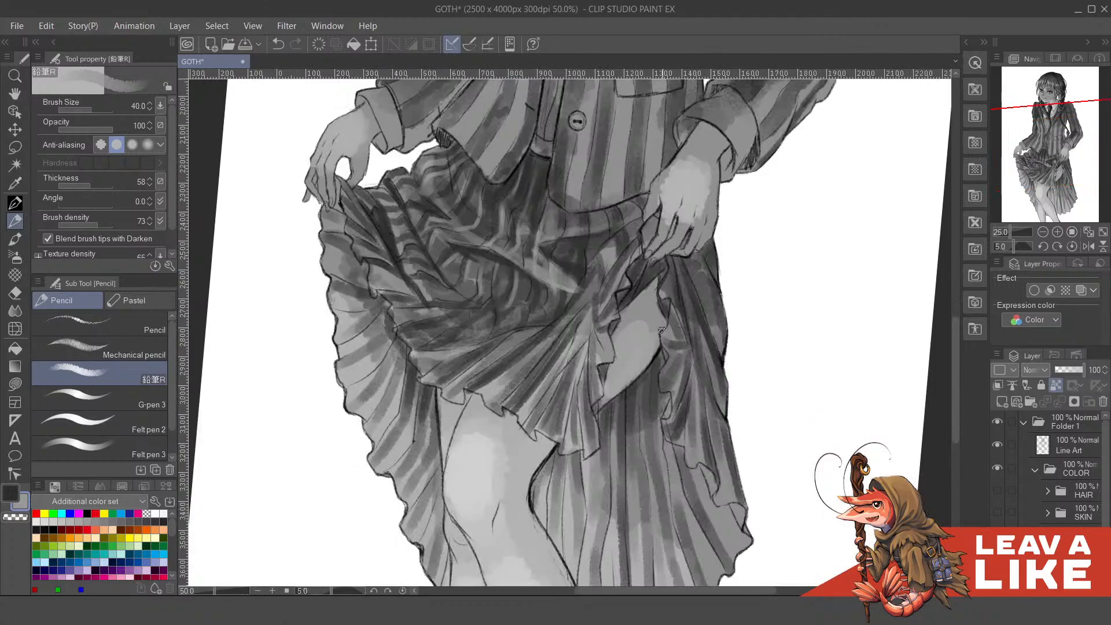
{"action": "left_click_drag", "start_coordinate": [481, 332], "coordinate": [535, 399]}
{"action": "mouse_move", "coordinate": [450, 308]}
{"action": "left_mouse_down"}
{"action": "mouse_move", "coordinate": [508, 383]}
{"action": "mouse_move", "coordinate": [463, 336]}
{"action": "mouse_move", "coordinate": [493, 369]}
{"action": "mouse_move", "coordinate": [564, 393]}
{"action": "mouse_move", "coordinate": [495, 368]}
{"action": "mouse_move", "coordinate": [550, 407]}
{"action": "mouse_move", "coordinate": [486, 416]}
{"action": "mouse_move", "coordinate": [593, 392]}
{"action": "left_mouse_up"}
{"action": "key", "text": "ctrl+z"}
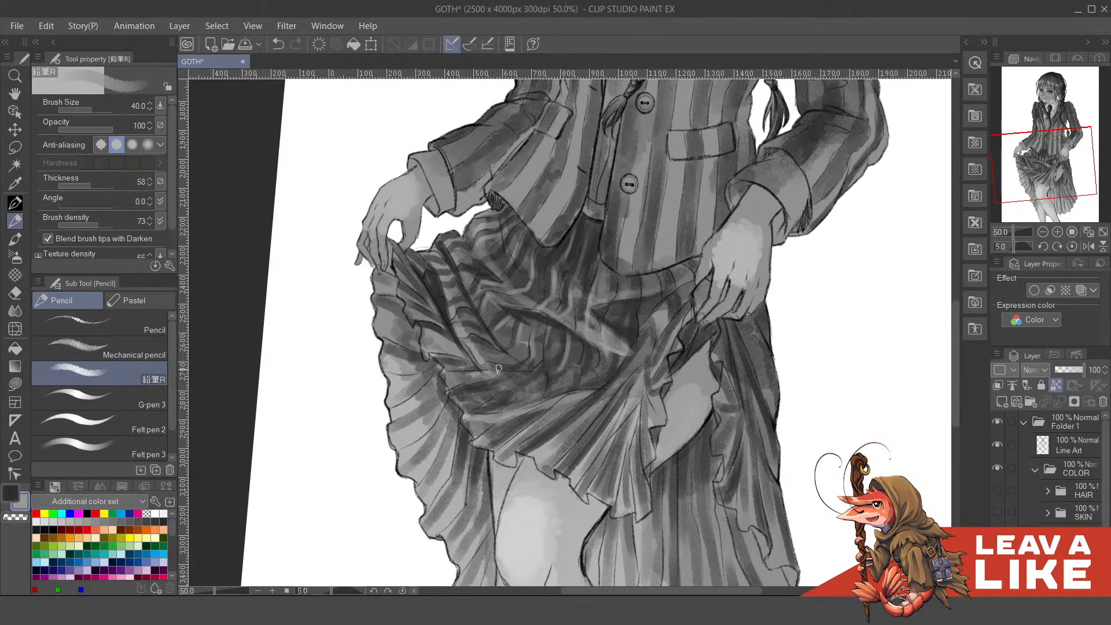
{"action": "left_click_drag", "start_coordinate": [490, 366], "coordinate": [559, 389]}
{"action": "left_click_drag", "start_coordinate": [490, 364], "coordinate": [532, 387]}
- Mirror the view and rework the stripes where the front skirt's central folds meet, undoing the unwanted strokes
{"action": "key", "text": "ctrl+minus"}
{"action": "key", "text": "ctrl+minus"}
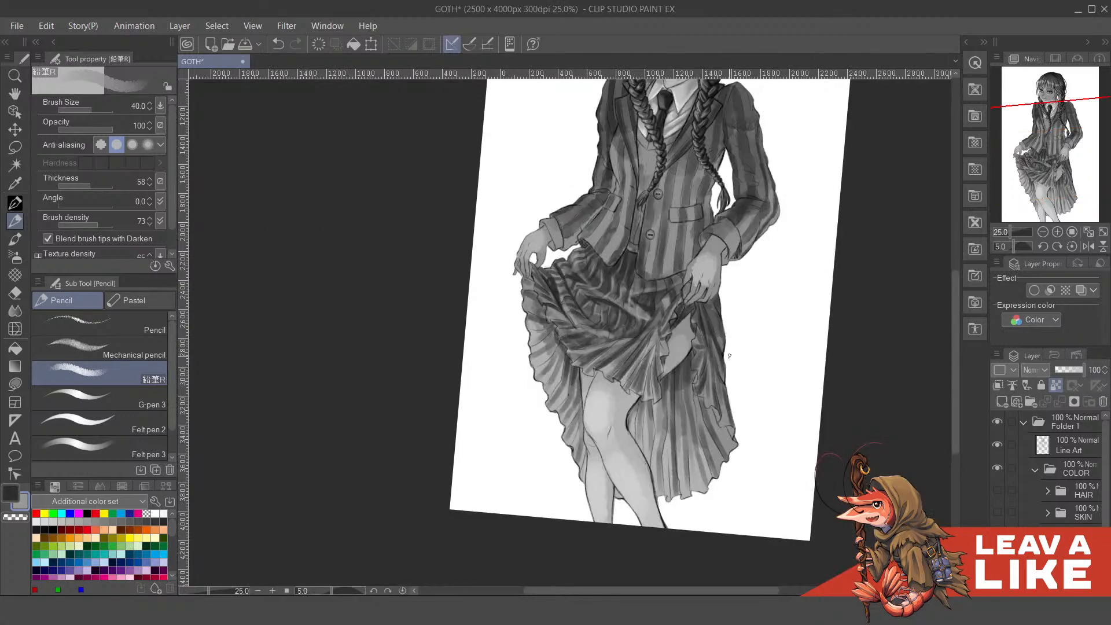
{"action": "key", "text": "h"}
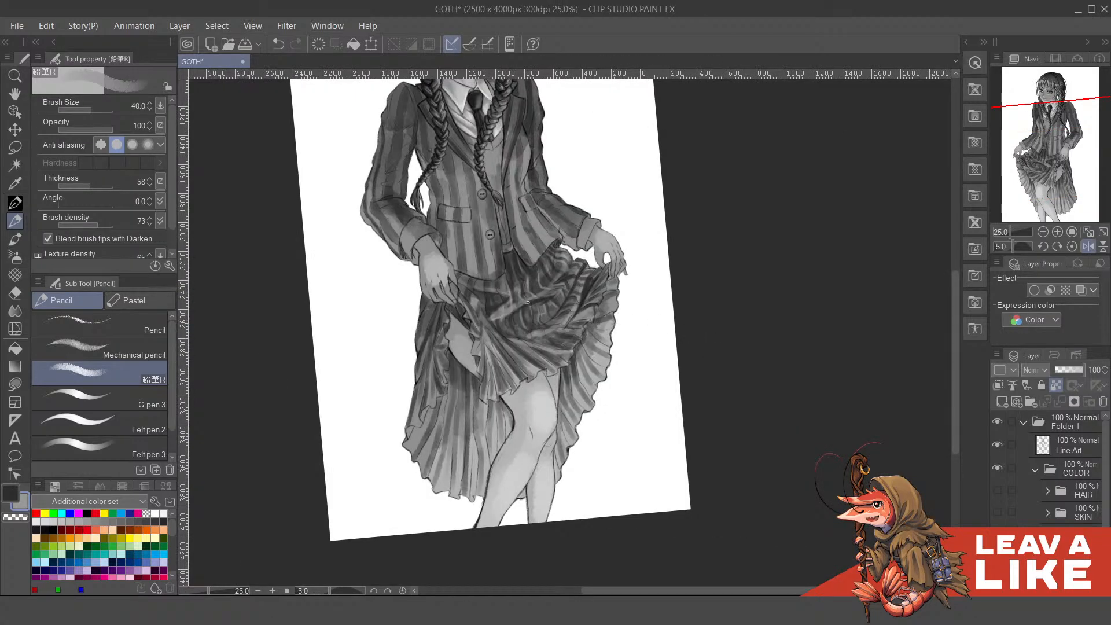
{"action": "key", "text": "ctrl+plus"}
{"action": "key", "text": "ctrl+plus"}
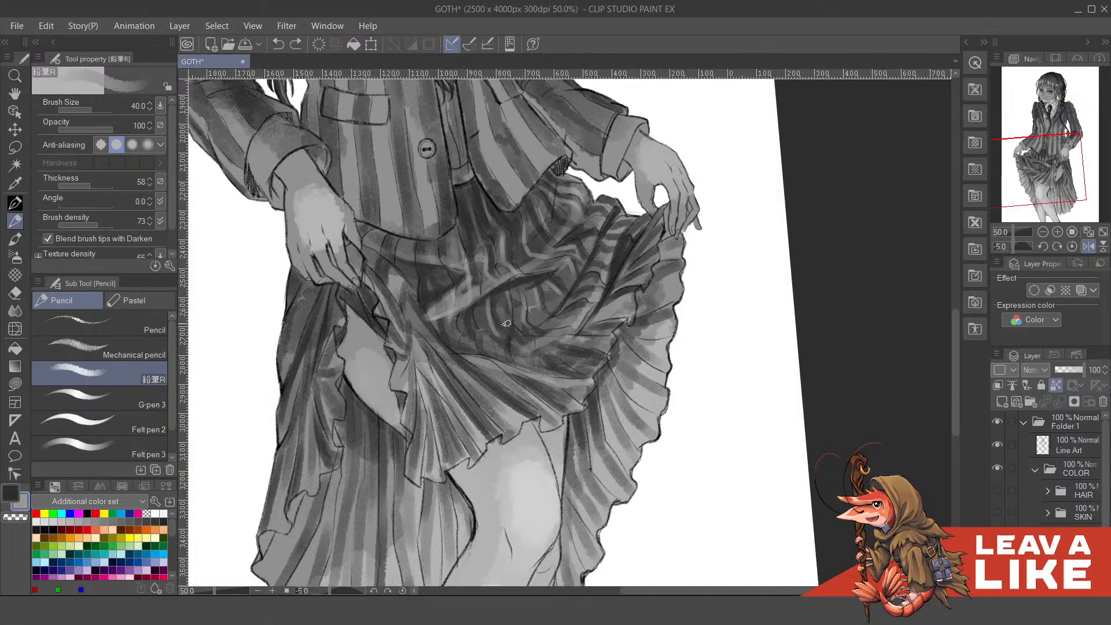
{"action": "mouse_move", "coordinate": [506, 323]}
{"action": "left_mouse_down"}
{"action": "mouse_move", "coordinate": [538, 344]}
{"action": "mouse_move", "coordinate": [580, 349]}
{"action": "left_mouse_up"}
{"action": "key", "text": "ctrl+z"}
{"action": "key", "text": "ctrl+z"}
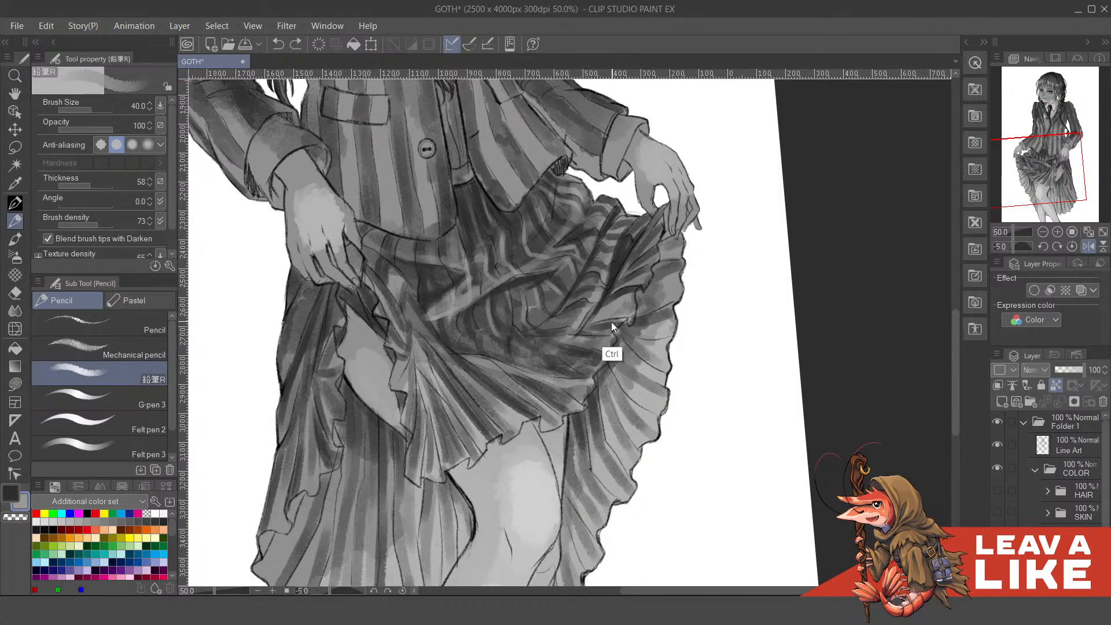
{"action": "left_click_drag", "start_coordinate": [505, 322], "coordinate": [541, 352]}
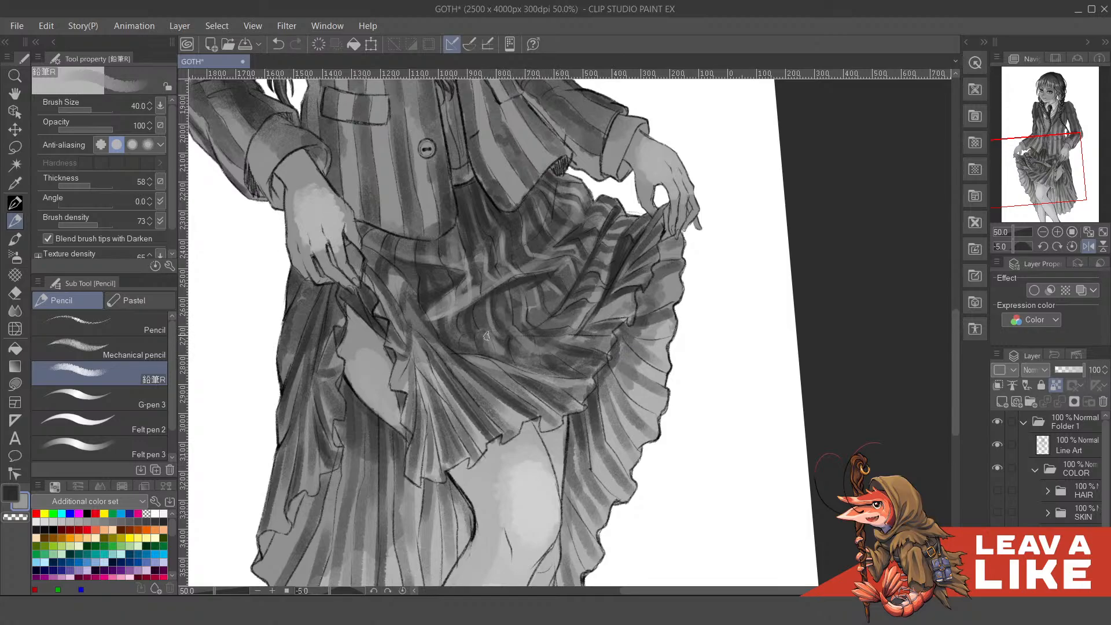
{"action": "mouse_move", "coordinate": [559, 321]}
{"action": "left_mouse_down"}
{"action": "mouse_move", "coordinate": [598, 267]}
{"action": "mouse_move", "coordinate": [600, 294]}
{"action": "left_mouse_up"}
{"action": "key", "text": "ctrl+z"}
{"action": "scroll", "coordinate": [714, 225], "scroll_direction": "down", "scroll_amount": 1}
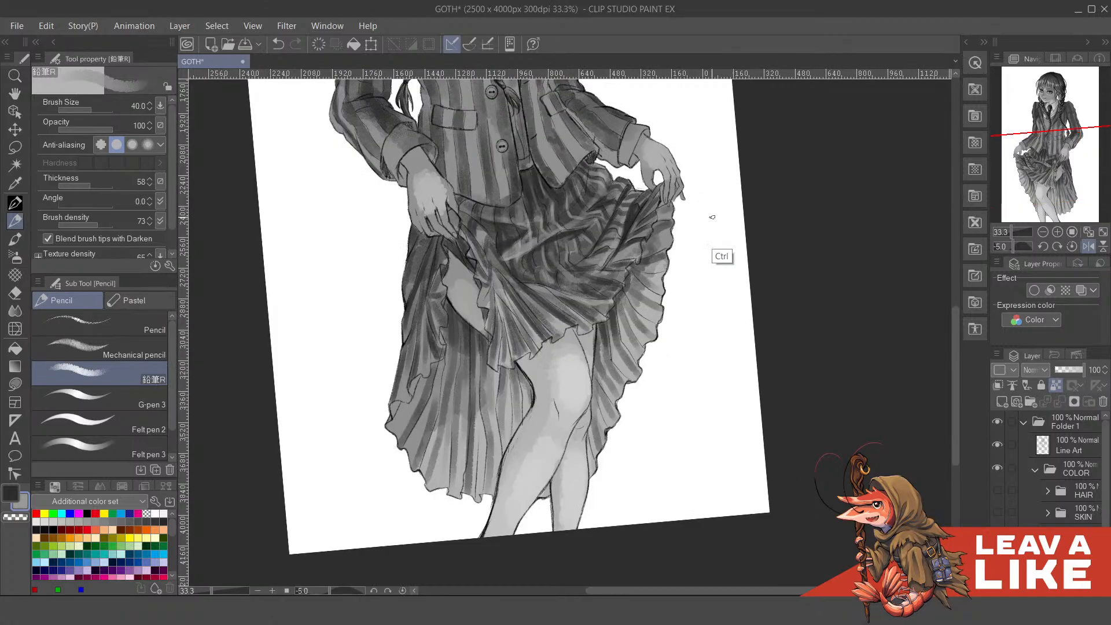
{"action": "scroll", "coordinate": [713, 217], "scroll_direction": "down", "scroll_amount": 1}
{"action": "scroll", "coordinate": [711, 228], "scroll_direction": "up", "scroll_amount": 1}
{"action": "scroll", "coordinate": [579, 348], "scroll_direction": "up", "scroll_amount": 3}
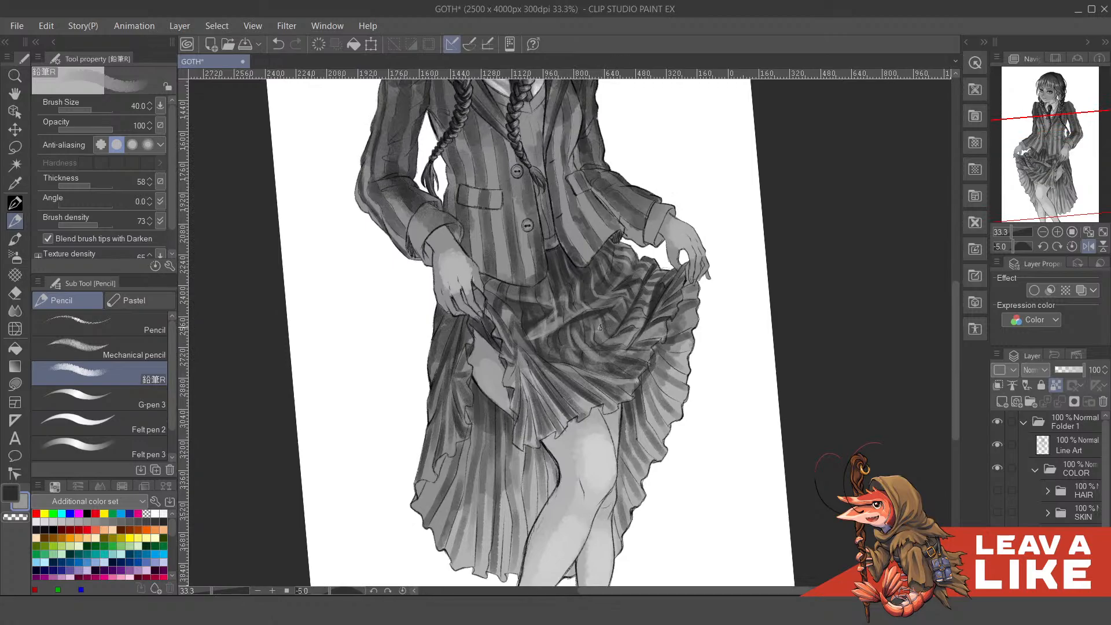
{"action": "scroll", "coordinate": [614, 395], "scroll_direction": "up", "scroll_amount": 1}
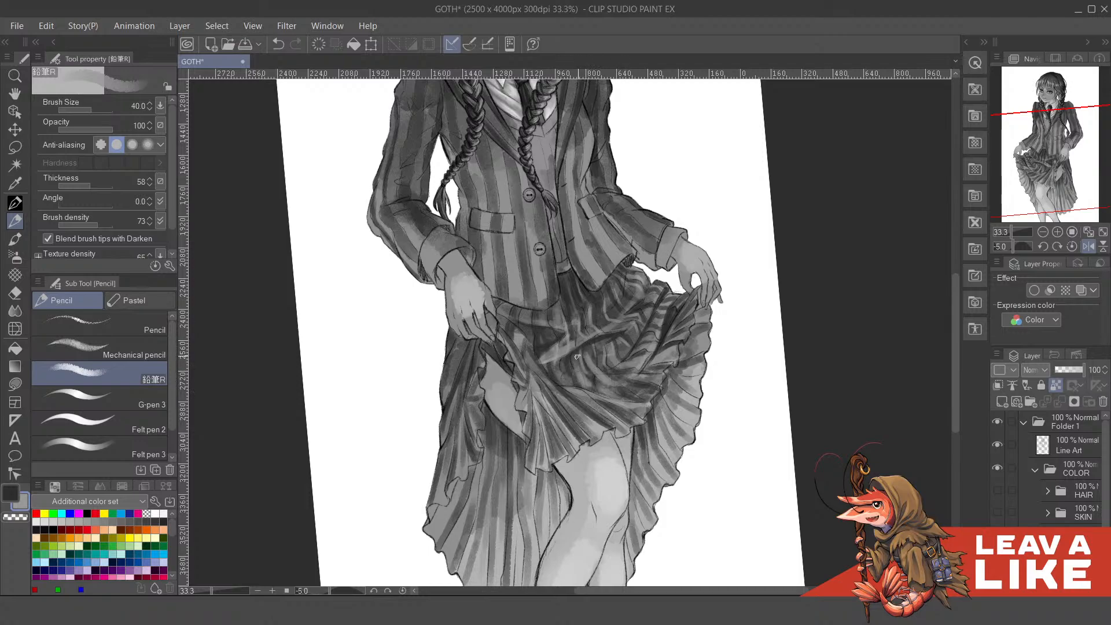
{"action": "scroll", "coordinate": [687, 243], "scroll_direction": "down", "scroll_amount": 1}
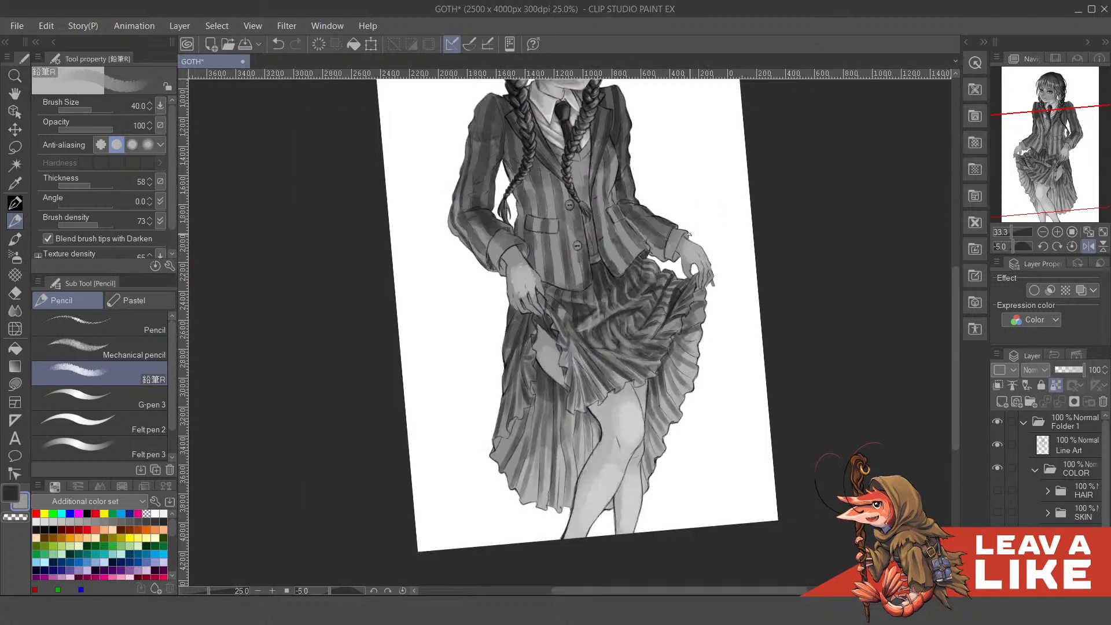
- Return the canvas to its unmirrored orientation, check the skirt up close and save the illustration
{"action": "key", "text": "h"}
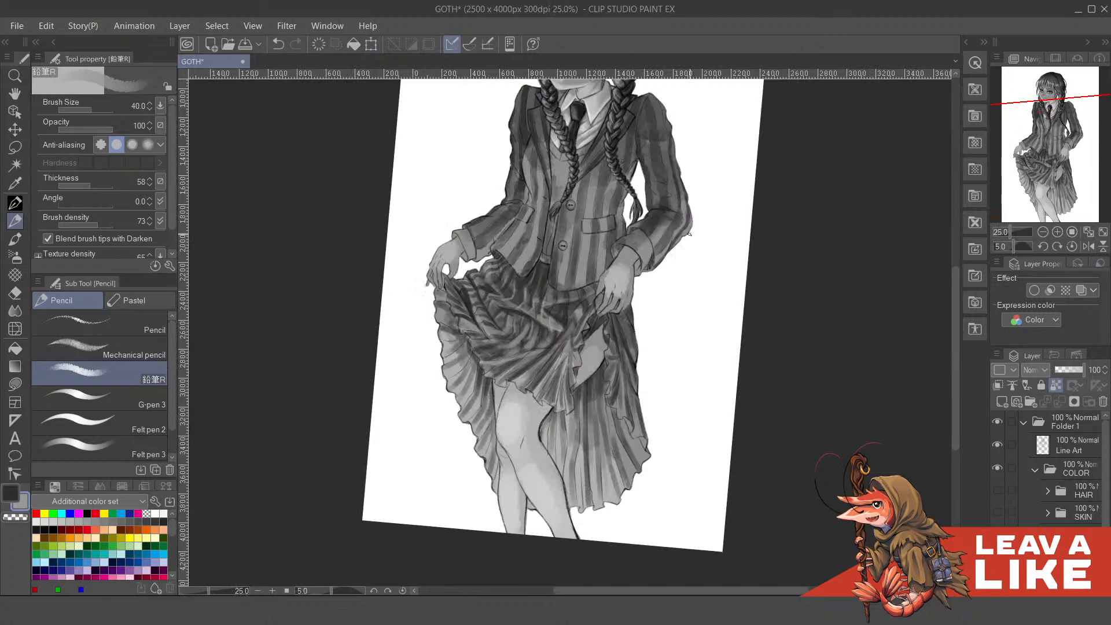
{"action": "scroll", "coordinate": [537, 359], "scroll_direction": "up", "scroll_amount": 2}
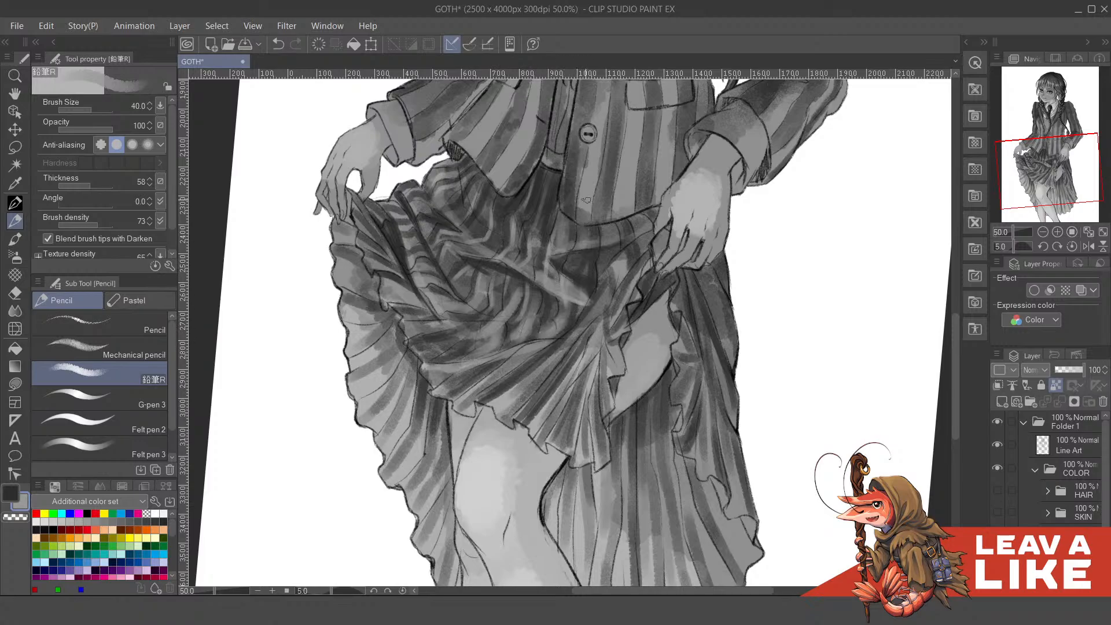
{"action": "scroll", "coordinate": [587, 200], "scroll_direction": "down", "scroll_amount": 2}
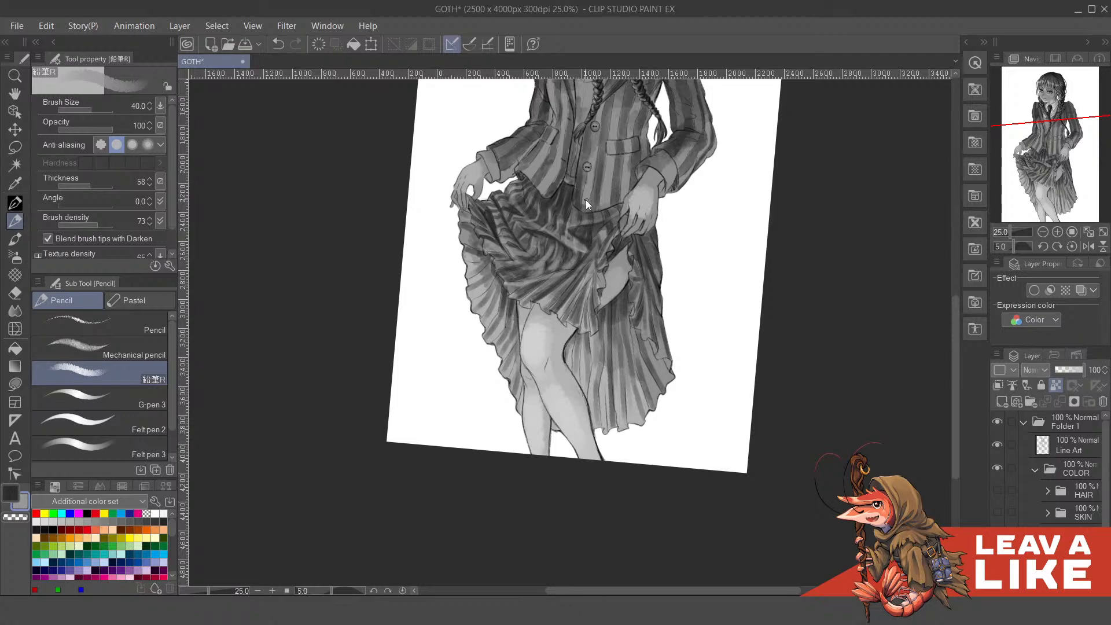
{"action": "key", "text": "ctrl+s"}
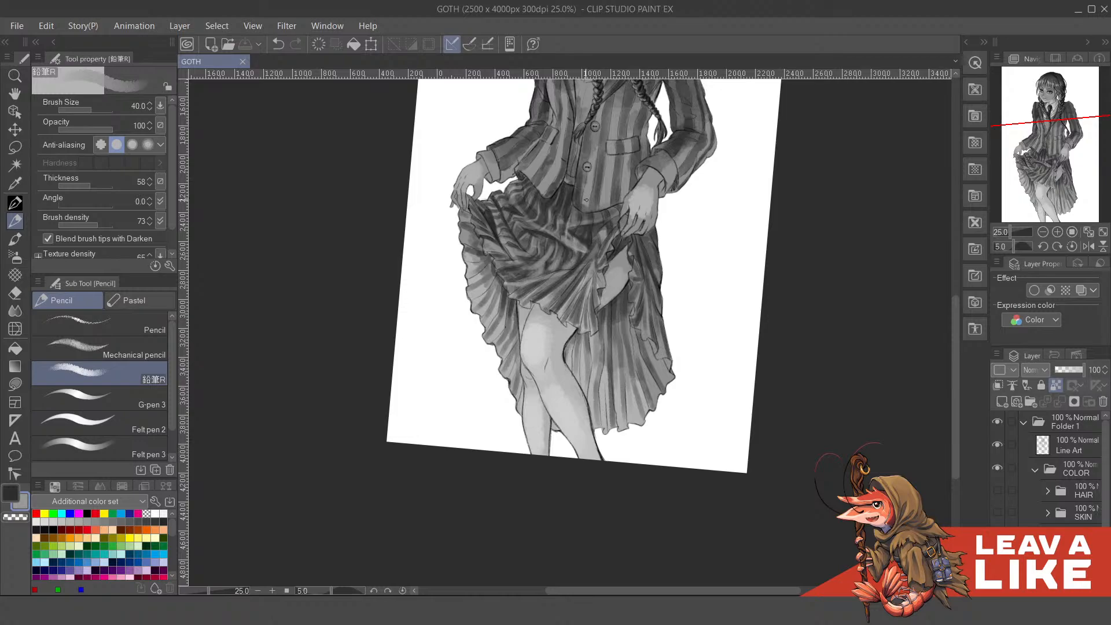
- Reduce the pencil size to 20, choose a near-white tone and highlight the skirt's ruffled edge below the raised hand, undoing the first stroke
{"action": "scroll", "coordinate": [567, 286], "scroll_direction": "up", "scroll_amount": 2}
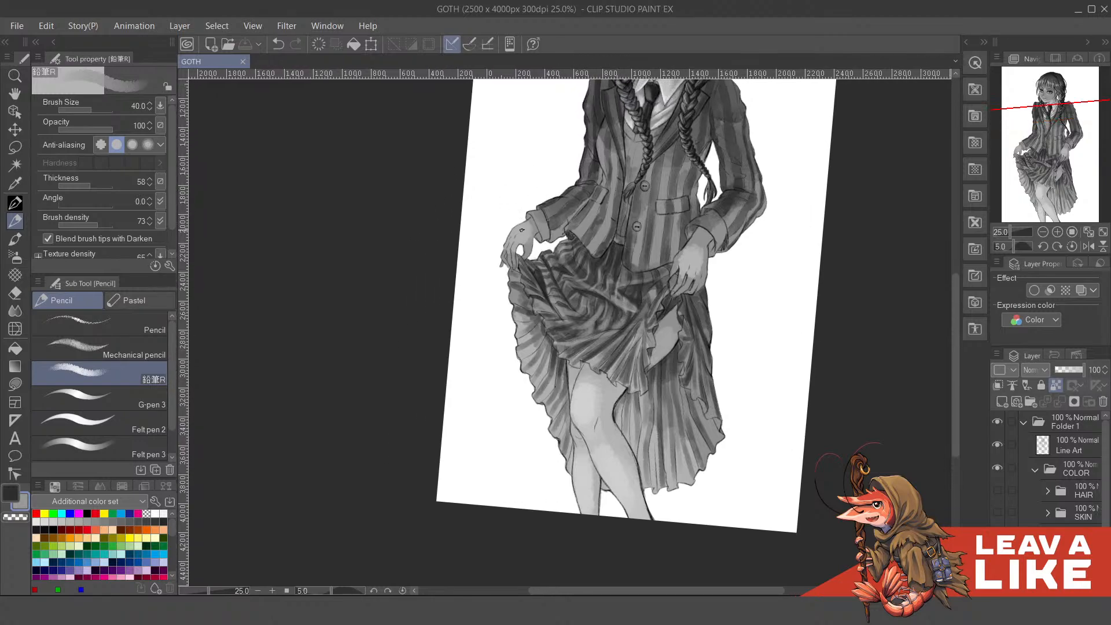
{"action": "scroll", "coordinate": [523, 279], "scroll_direction": "up", "scroll_amount": 3}
{"action": "scroll", "coordinate": [535, 281], "scroll_direction": "up", "scroll_amount": 1}
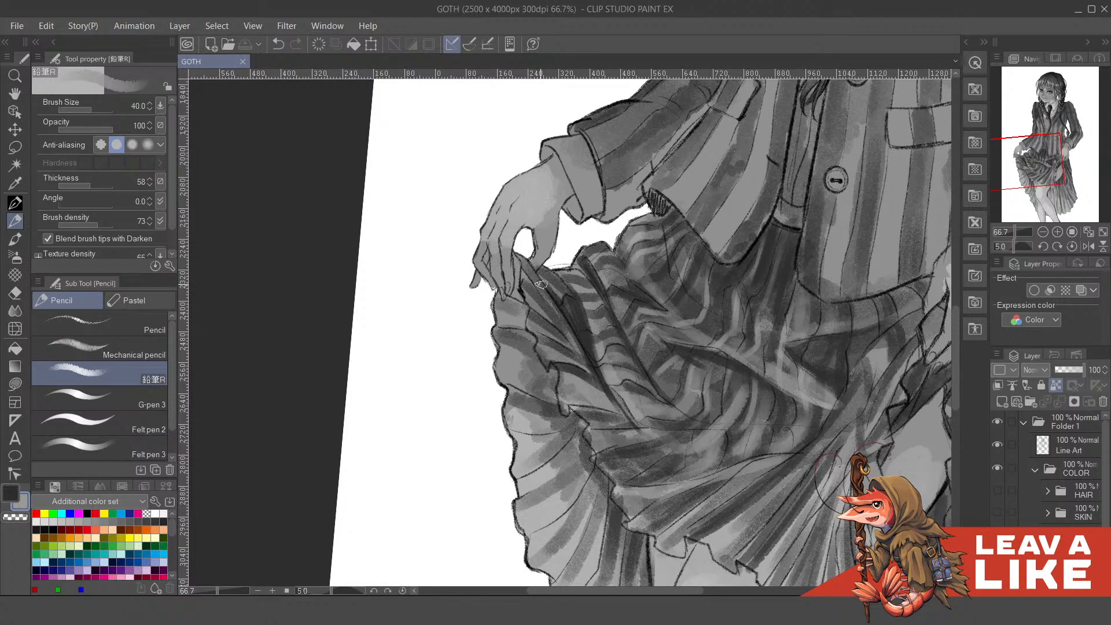
{"action": "key", "text": "["}
{"action": "key", "text": "["}
{"action": "key", "text": "F1"}
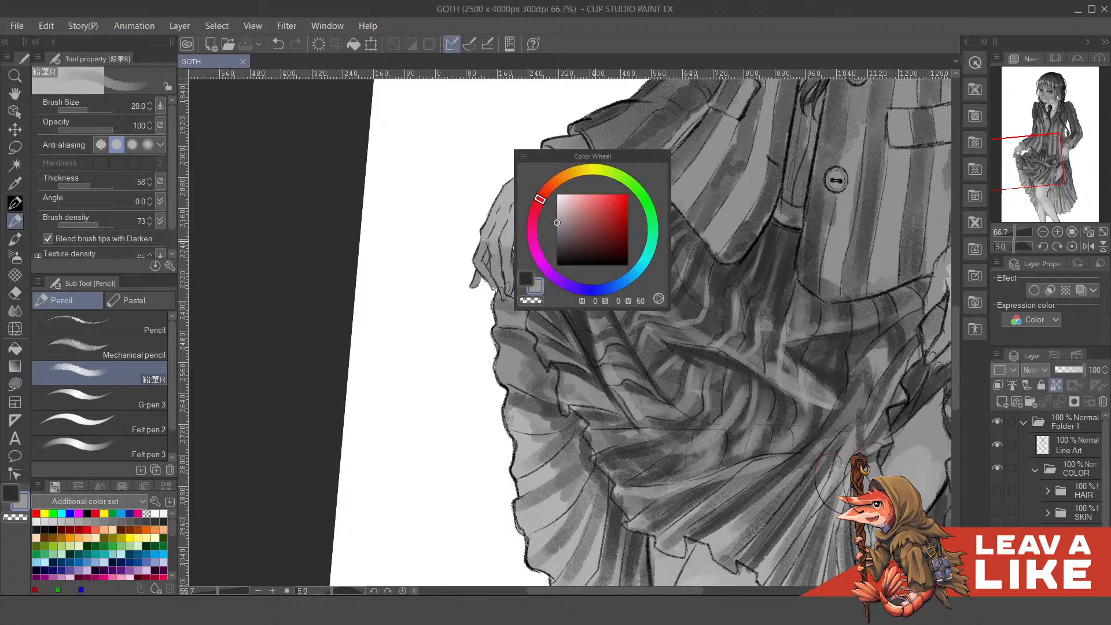
{"action": "left_click", "coordinate": [565, 198]}
{"action": "left_click_drag", "start_coordinate": [524, 250], "coordinate": [533, 334]}
{"action": "key", "text": "ctrl+z"}
{"action": "mouse_move", "coordinate": [524, 283]}
{"action": "left_mouse_down"}
{"action": "mouse_move", "coordinate": [560, 400]}
{"action": "mouse_move", "coordinate": [592, 429]}
{"action": "mouse_move", "coordinate": [582, 416]}
{"action": "mouse_move", "coordinate": [607, 467]}
{"action": "mouse_move", "coordinate": [627, 457]}
{"action": "left_mouse_up"}
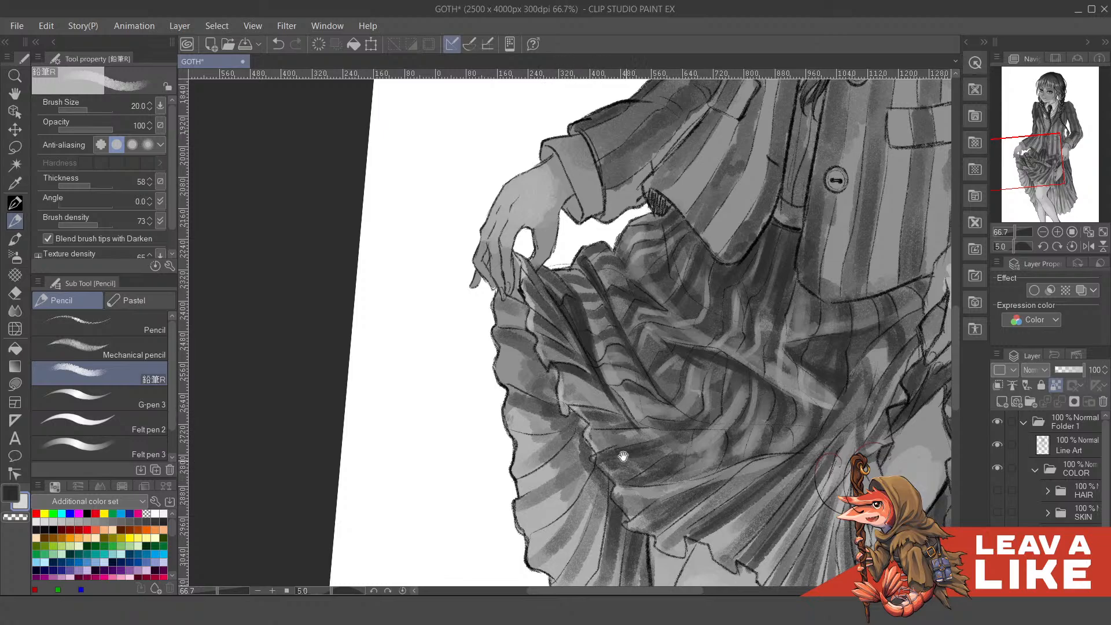
- Continue the light highlights along the front skirt's ruffled hem and lower pleats above the knee
{"action": "scroll", "coordinate": [631, 187], "scroll_direction": "down", "scroll_amount": 1}
{"action": "scroll", "coordinate": [562, 385], "scroll_direction": "up", "scroll_amount": 1}
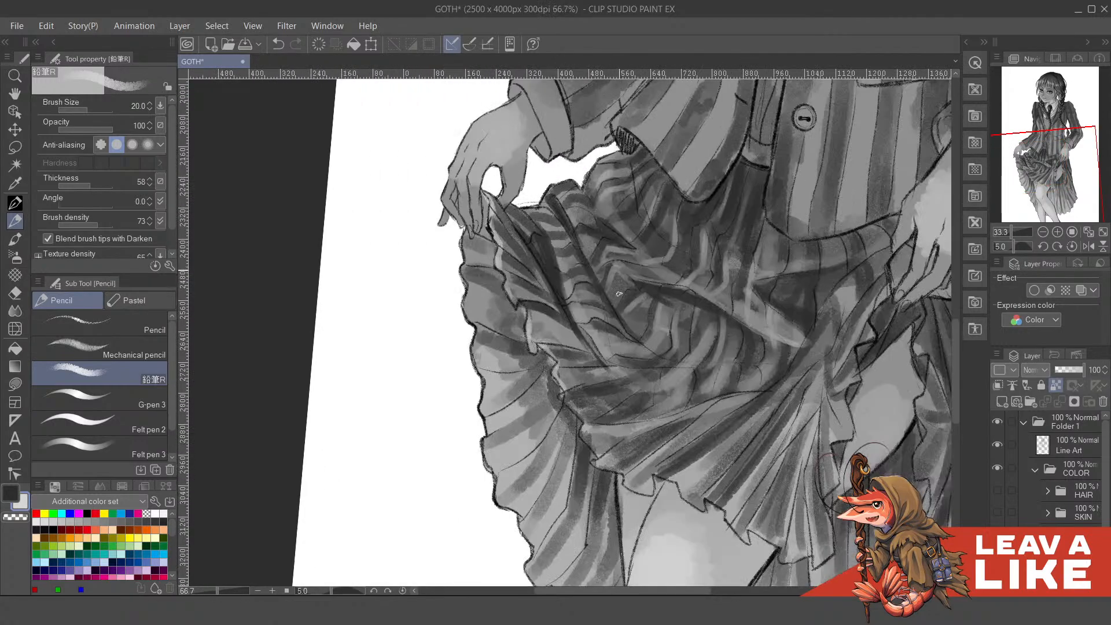
{"action": "mouse_move", "coordinate": [565, 395]}
{"action": "left_mouse_down"}
{"action": "mouse_move", "coordinate": [602, 468]}
{"action": "mouse_move", "coordinate": [597, 461]}
{"action": "mouse_move", "coordinate": [619, 472]}
{"action": "mouse_move", "coordinate": [616, 417]}
{"action": "left_mouse_up"}
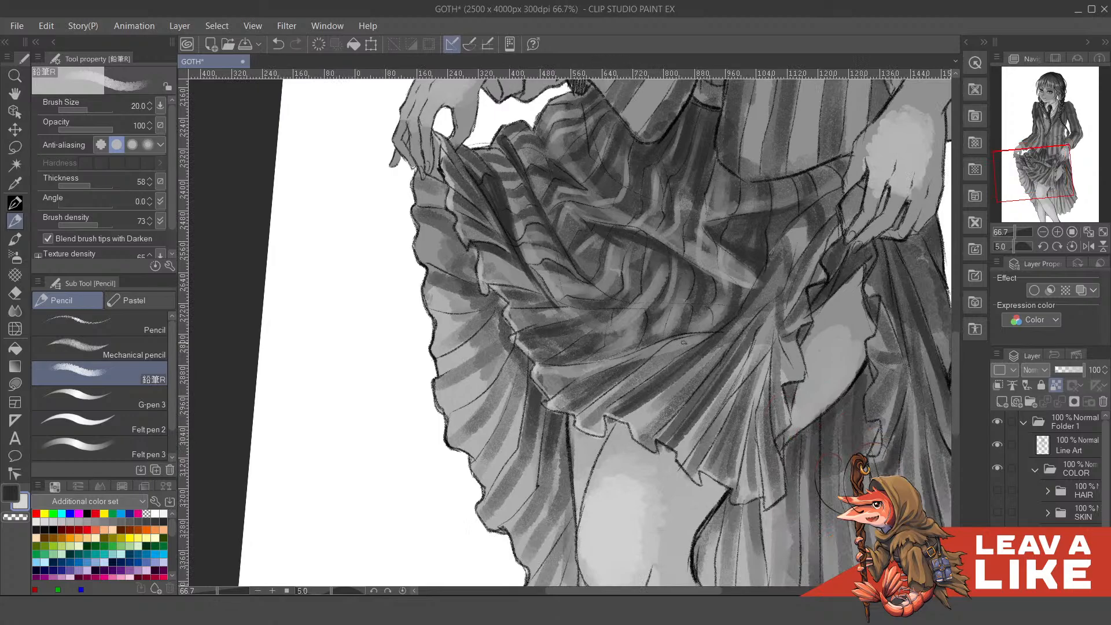
{"action": "left_click_drag", "start_coordinate": [683, 342], "coordinate": [635, 313]}
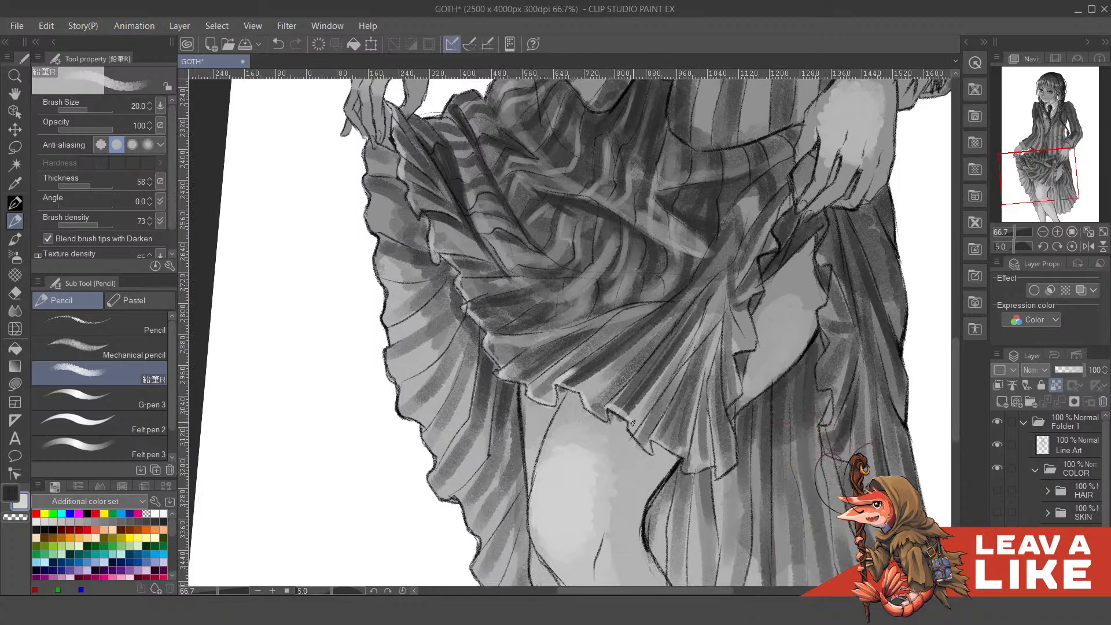
{"action": "scroll", "coordinate": [633, 385], "scroll_direction": "down", "scroll_amount": 2}
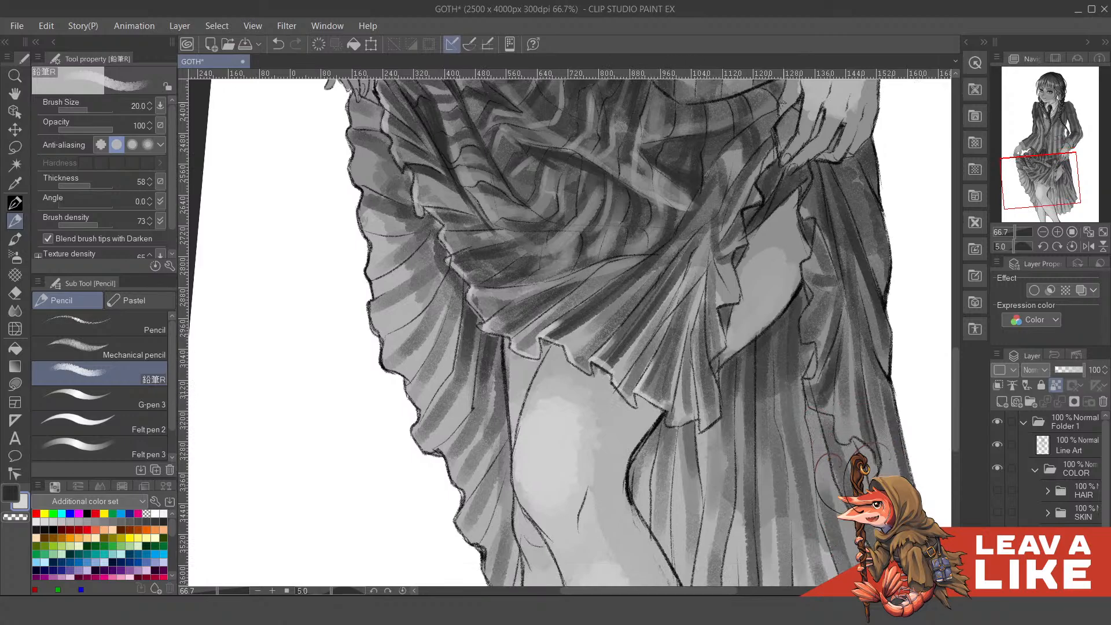
- Sample a tone from the central fold and highlight the gathered fold beneath the gripping hand, undoing the unwanted strokes
{"action": "left_click_drag", "start_coordinate": [778, 115], "coordinate": [709, 289]}
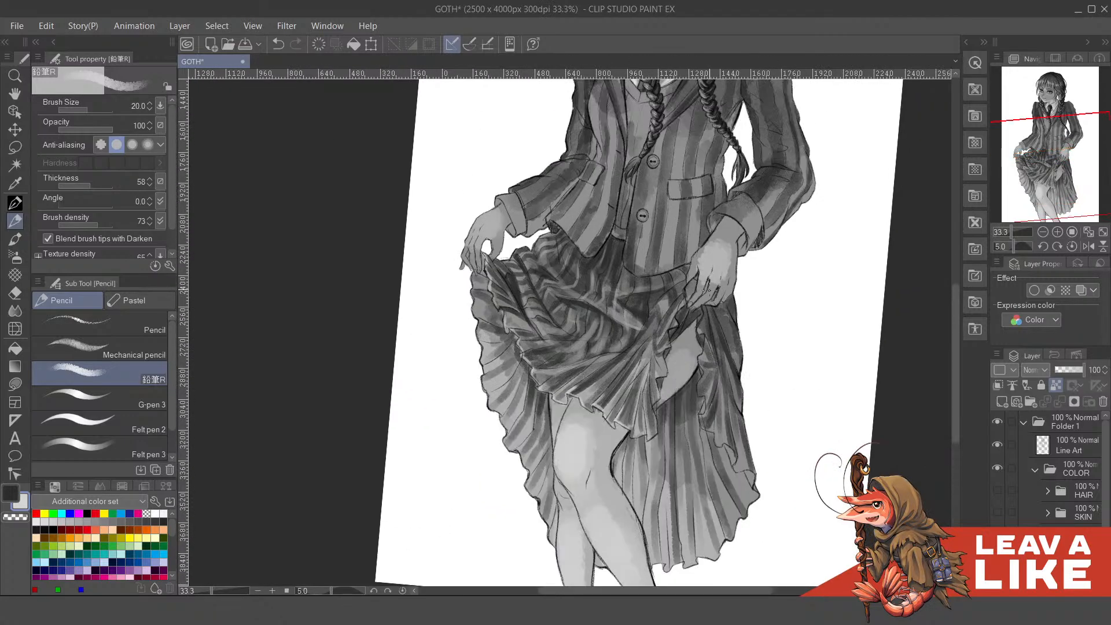
{"action": "mouse_move", "coordinate": [733, 346]}
{"action": "left_mouse_down"}
{"action": "mouse_move", "coordinate": [663, 242]}
{"action": "mouse_move", "coordinate": [564, 327]}
{"action": "left_mouse_up"}
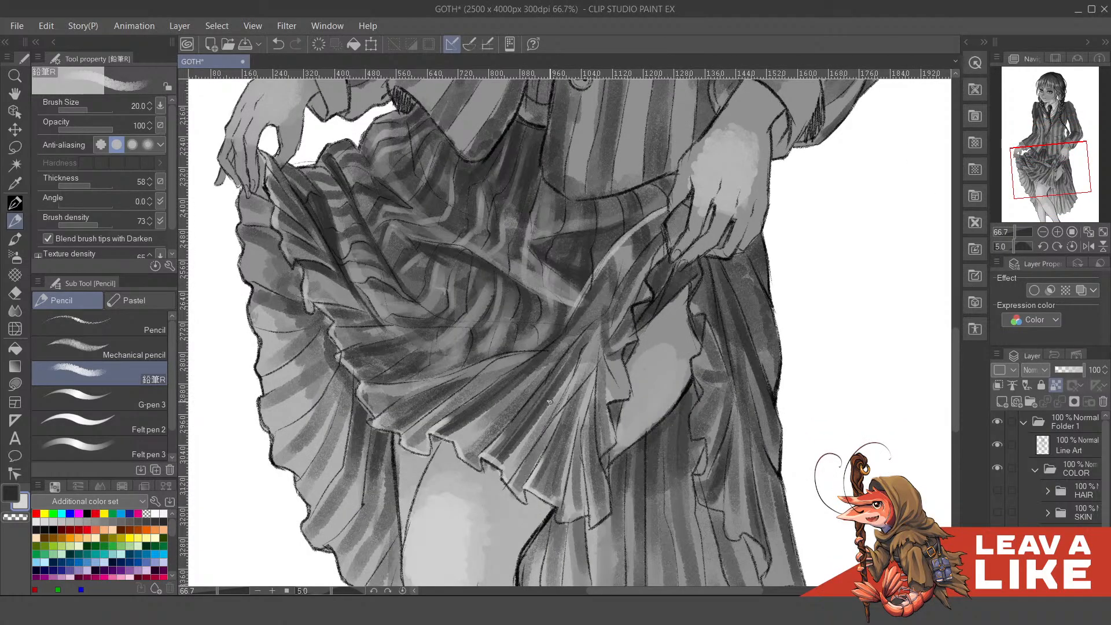
{"action": "key", "text": "ctrl+z"}
{"action": "left_click_drag", "start_coordinate": [641, 247], "coordinate": [637, 273]}
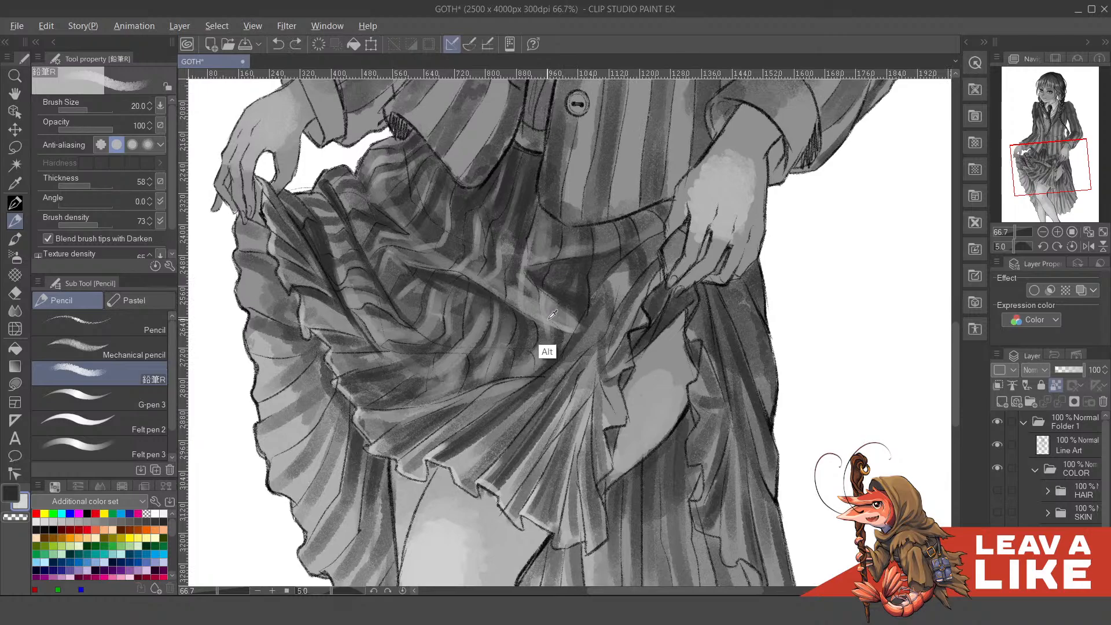
{"action": "left_click", "coordinate": [576, 325], "text": "alt"}
{"action": "left_click_drag", "start_coordinate": [663, 234], "coordinate": [567, 377]}
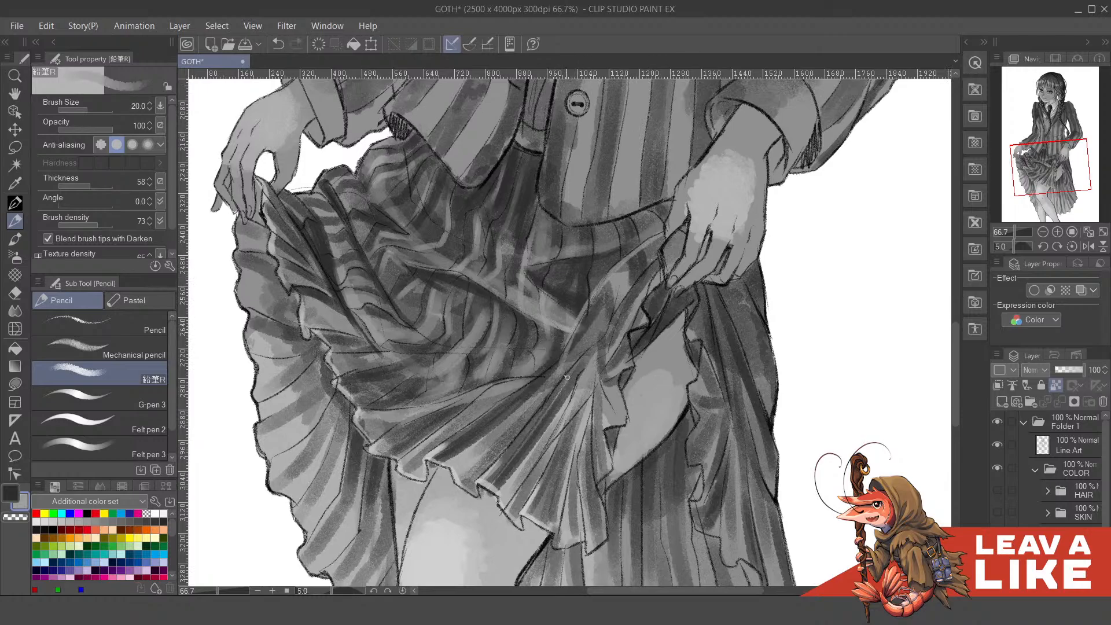
{"action": "key", "text": "ctrl+z"}
{"action": "mouse_move", "coordinate": [664, 233]}
{"action": "left_mouse_down"}
{"action": "mouse_move", "coordinate": [619, 268]}
{"action": "mouse_move", "coordinate": [558, 368]}
{"action": "left_mouse_up"}
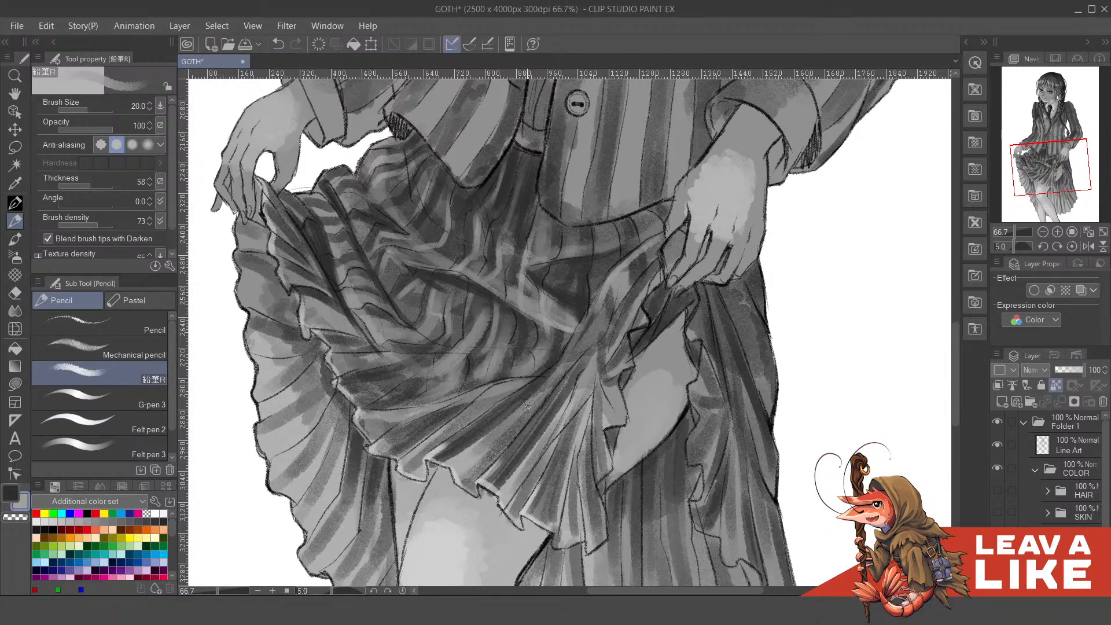
- Undo and repaint the highlight on the gathered fold by the gripping hand until it blends with the neighbouring stripes
{"action": "key", "text": "ctrl+z"}
{"action": "left_click_drag", "start_coordinate": [649, 254], "coordinate": [614, 296]}
{"action": "key", "text": "ctrl+z"}
{"action": "mouse_move", "coordinate": [632, 241]}
{"action": "left_mouse_down"}
{"action": "mouse_move", "coordinate": [641, 281]}
{"action": "mouse_move", "coordinate": [606, 304]}
{"action": "mouse_move", "coordinate": [623, 274]}
{"action": "mouse_move", "coordinate": [560, 299]}
{"action": "left_mouse_up"}
{"action": "key", "text": "ctrl+z"}
{"action": "key", "text": "ctrl+z"}
{"action": "left_click_drag", "start_coordinate": [638, 303], "coordinate": [617, 318]}
{"action": "key", "text": "ctrl+z"}
{"action": "key", "text": "ctrl+z"}
{"action": "left_click_drag", "start_coordinate": [637, 279], "coordinate": [559, 298]}
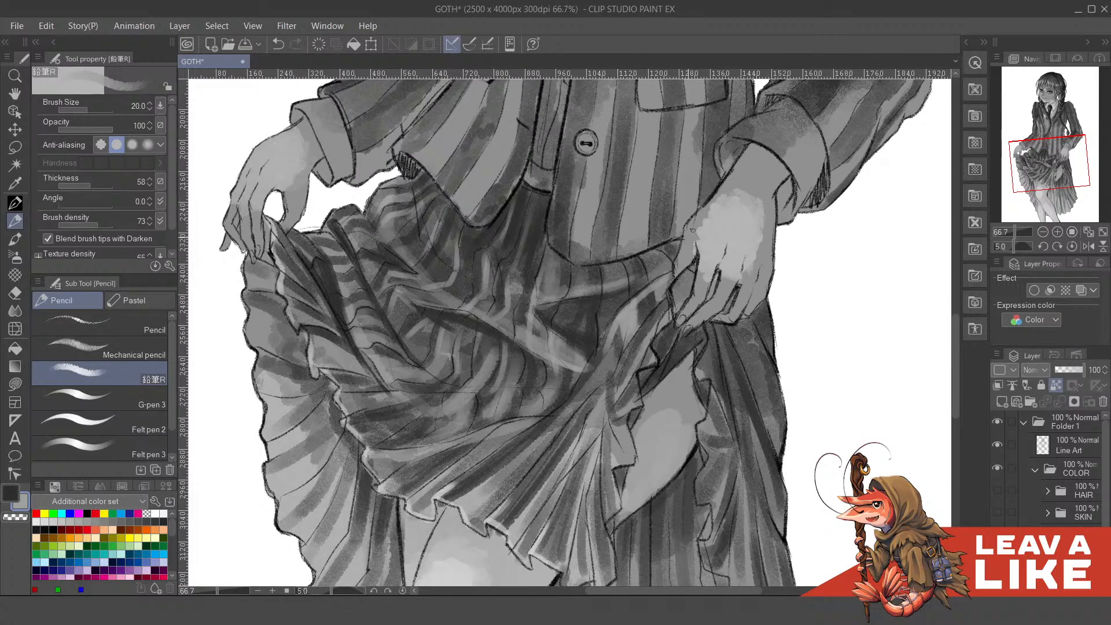
- Add light accents to the front skirt's central folds below the jacket hem
{"action": "left_click_drag", "start_coordinate": [664, 243], "coordinate": [676, 257]}
{"action": "left_click_drag", "start_coordinate": [510, 297], "coordinate": [542, 309]}
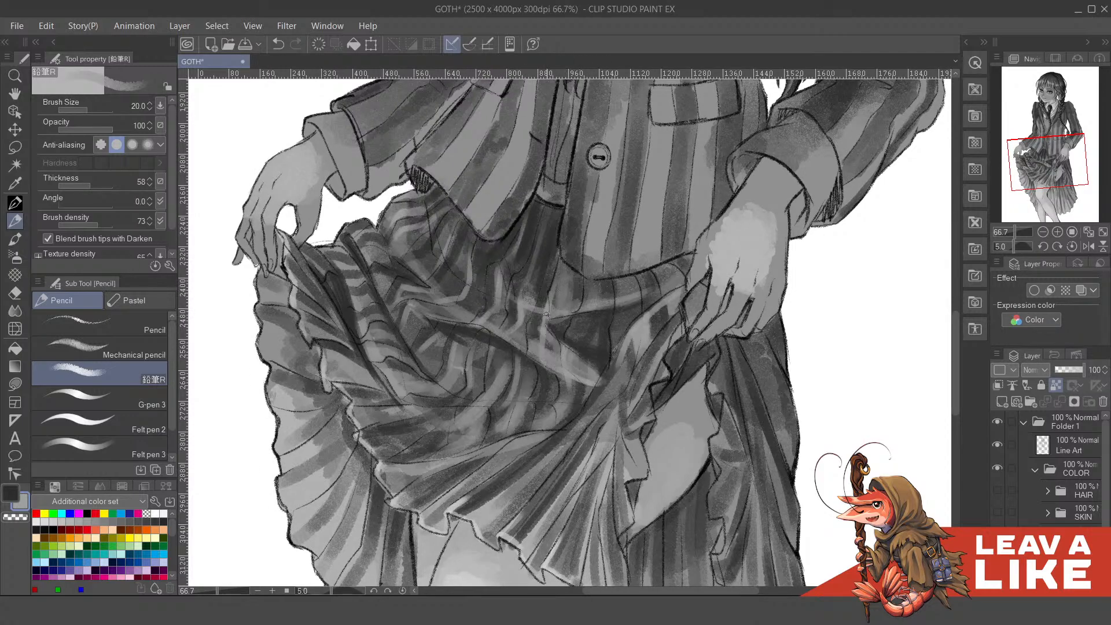
{"action": "scroll", "coordinate": [647, 208], "scroll_direction": "down", "scroll_amount": 2}
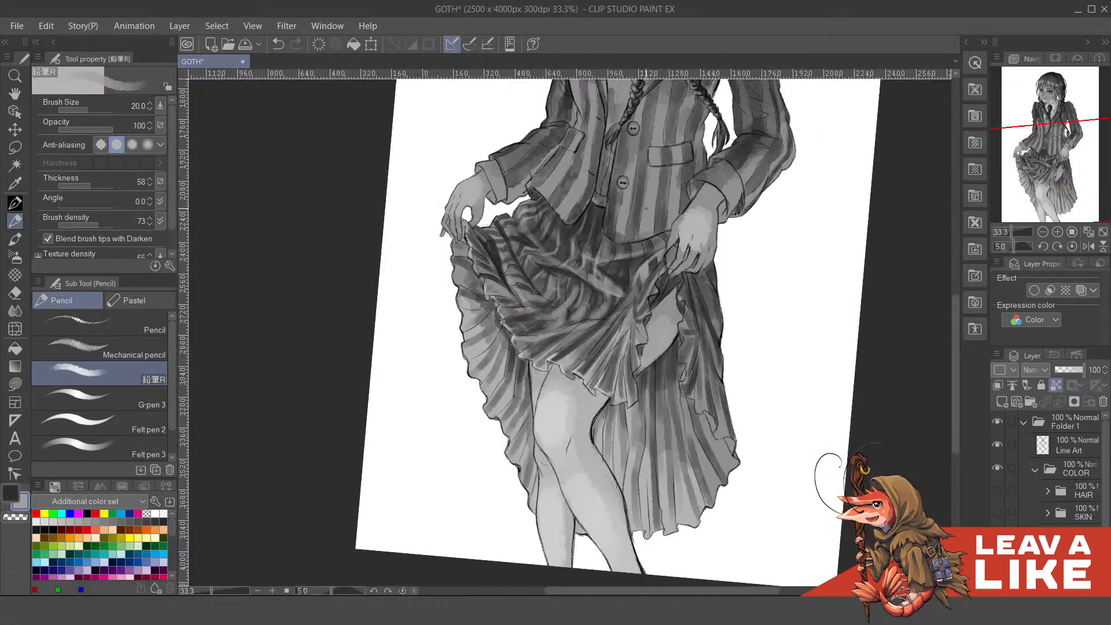
- Mirror the view, touch up the upper front skirt folds, fit the whole figure in view and save the illustration
{"action": "key", "text": "h"}
{"action": "scroll", "coordinate": [664, 155], "scroll_direction": "down", "scroll_amount": 1}
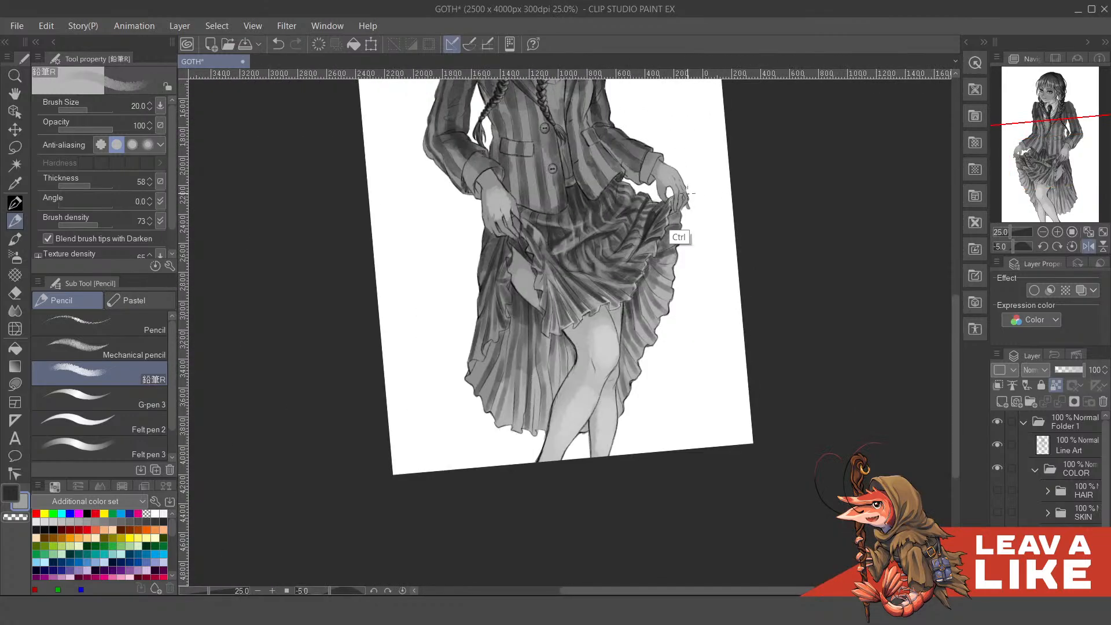
{"action": "scroll", "coordinate": [676, 206], "scroll_direction": "up", "scroll_amount": 2}
{"action": "left_click_drag", "start_coordinate": [524, 221], "coordinate": [550, 169]}
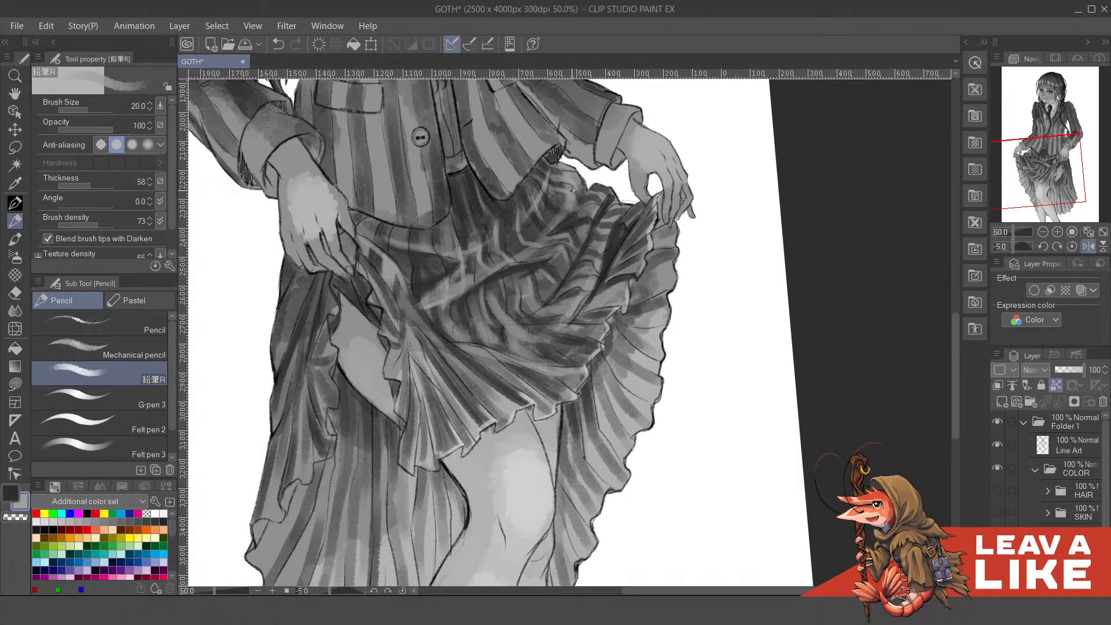
{"action": "left_click_drag", "start_coordinate": [572, 192], "coordinate": [558, 227]}
{"action": "scroll", "coordinate": [566, 184], "scroll_direction": "down", "scroll_amount": 3}
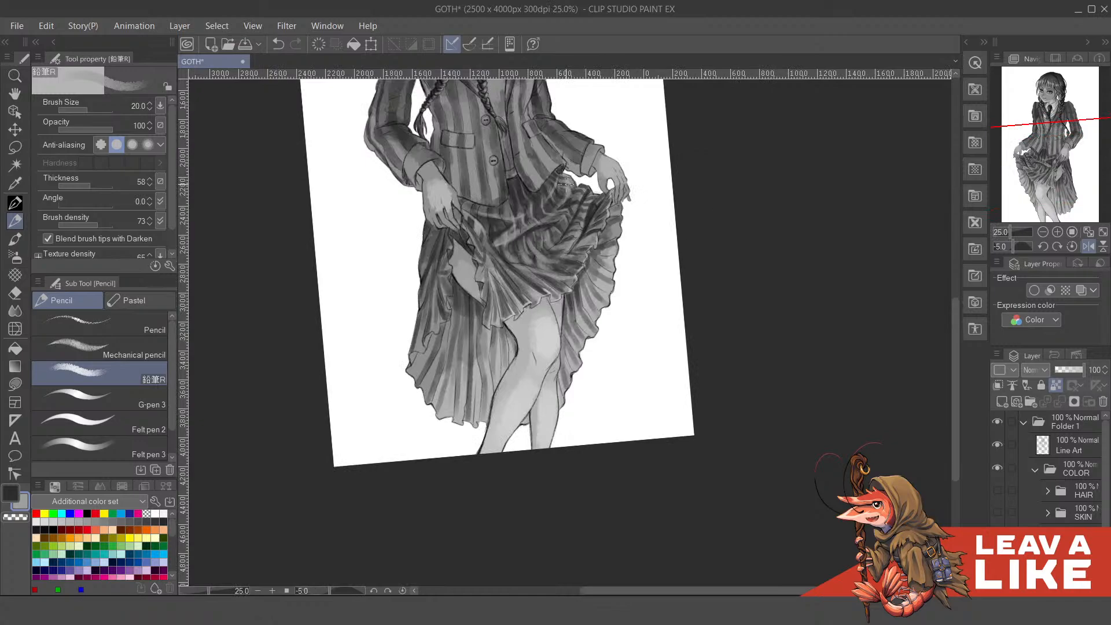
{"action": "key", "text": "ctrl+0"}
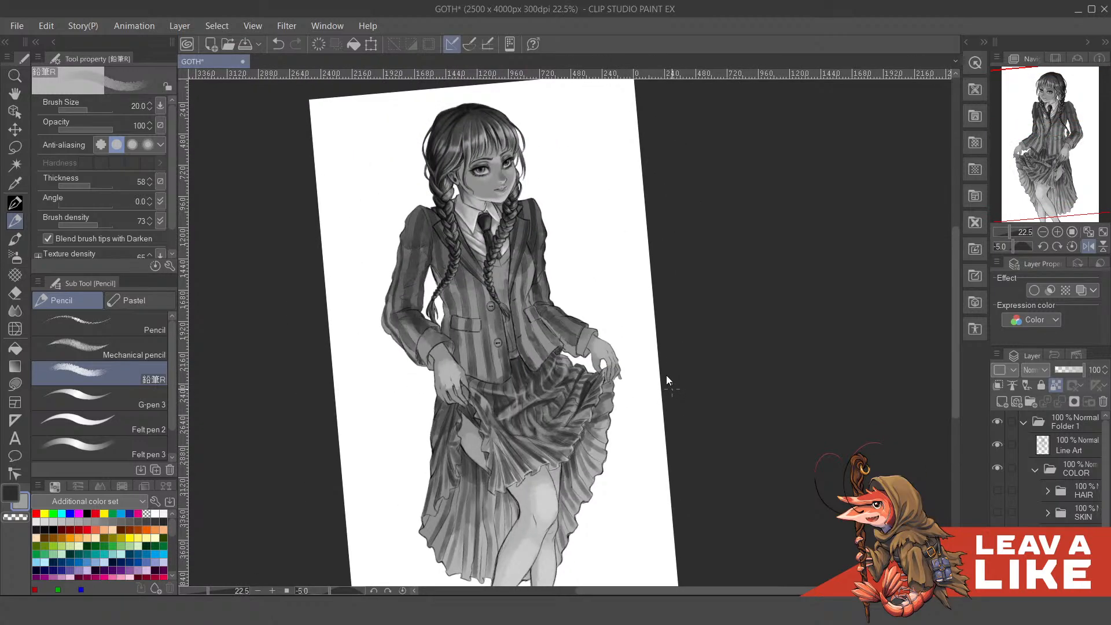
{"action": "key", "text": "ctrl+s"}
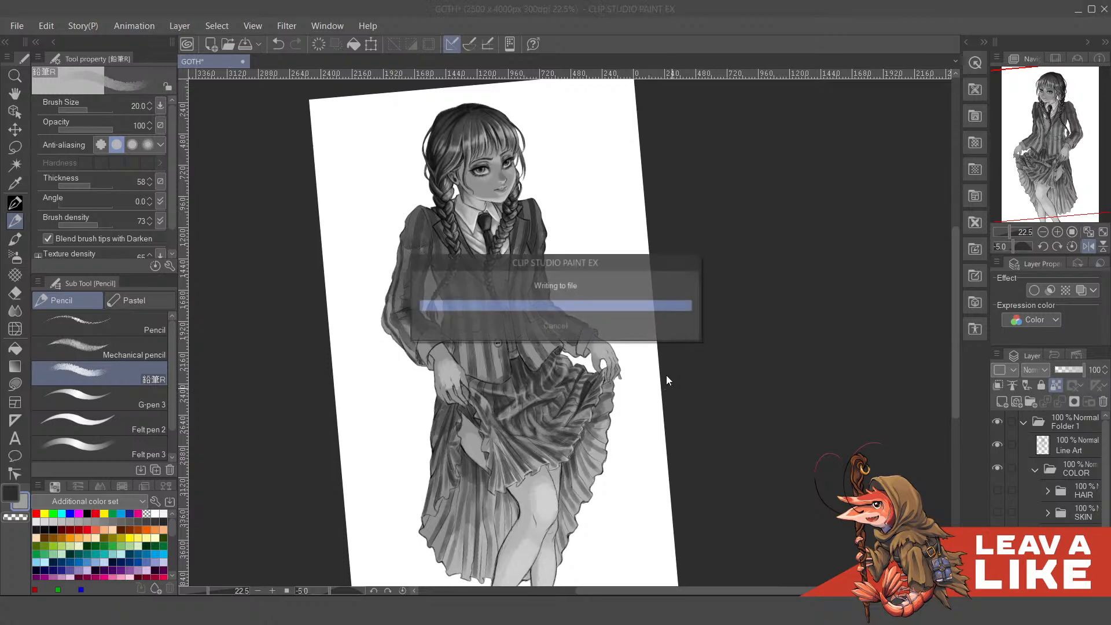
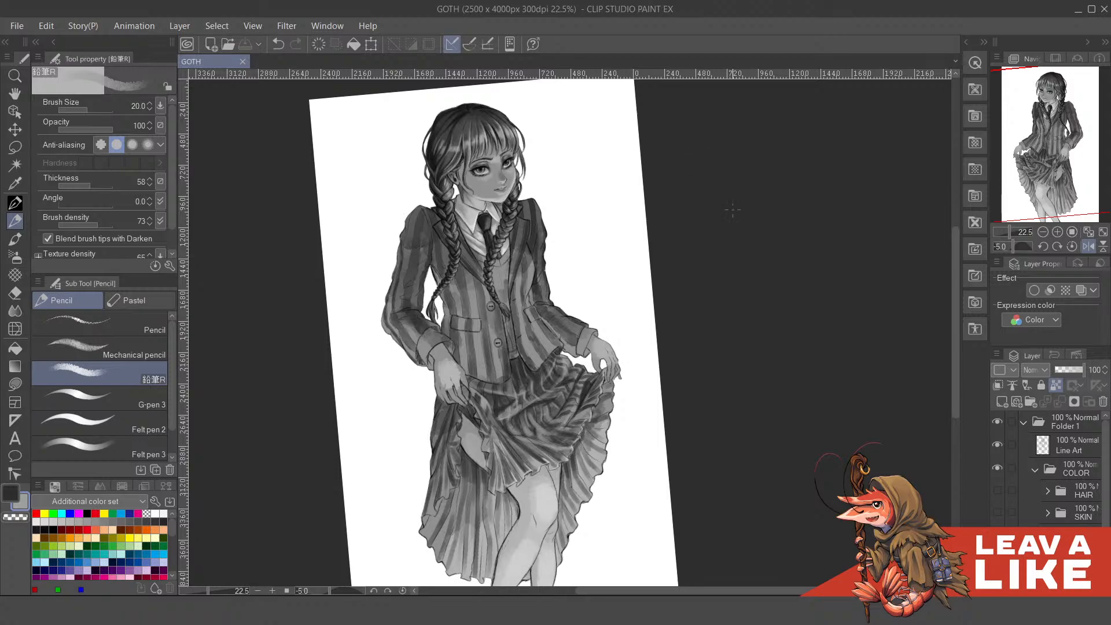
- Reset the canvas rotation, sample a skin tone and brush reflected light onto the lower cheek above the jaw, undoing the unwanted stroke
{"action": "left_click_drag", "start_coordinate": [625, 383], "coordinate": [699, 345]}
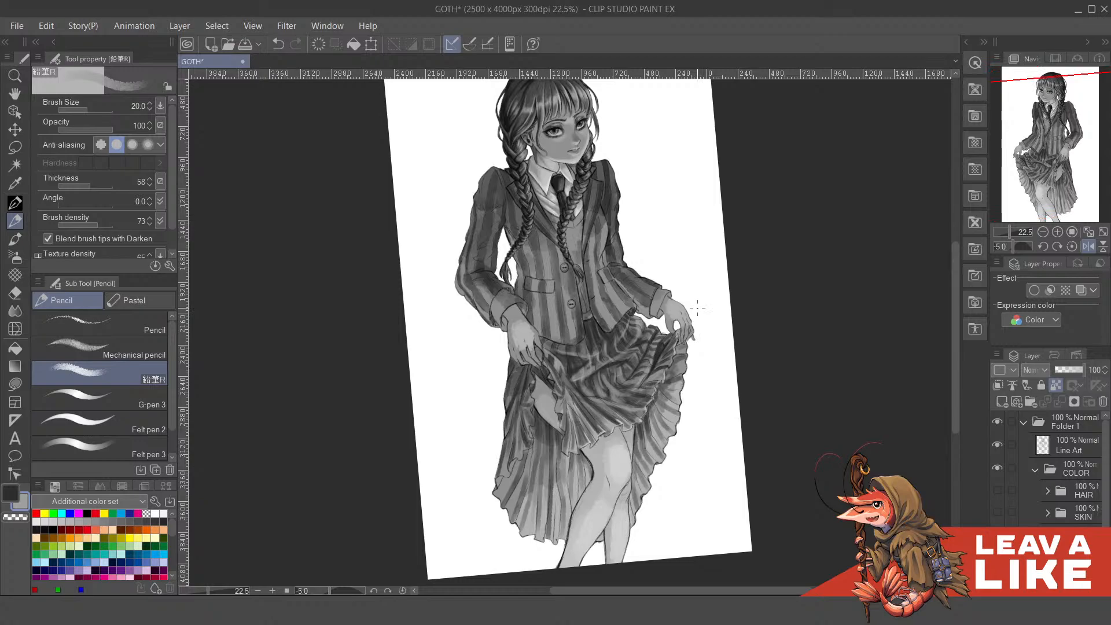
{"action": "left_click_drag", "start_coordinate": [700, 340], "coordinate": [708, 391]}
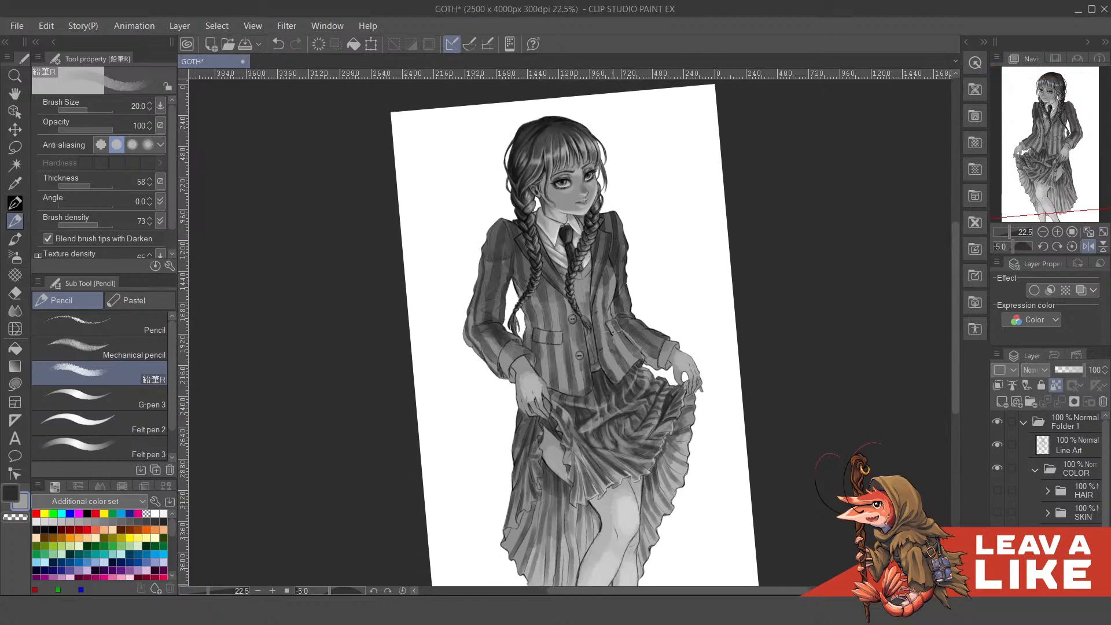
{"action": "key", "text": "asciicircum"}
{"action": "left_click", "coordinate": [561, 380], "text": "ctrl"}
{"action": "left_click", "coordinate": [540, 401], "text": "ctrl"}
{"action": "left_click_drag", "start_coordinate": [533, 360], "coordinate": [565, 491]}
{"action": "mouse_move", "coordinate": [597, 198]}
{"action": "left_mouse_down"}
{"action": "mouse_move", "coordinate": [595, 315]}
{"action": "mouse_move", "coordinate": [642, 307]}
{"action": "left_mouse_up"}
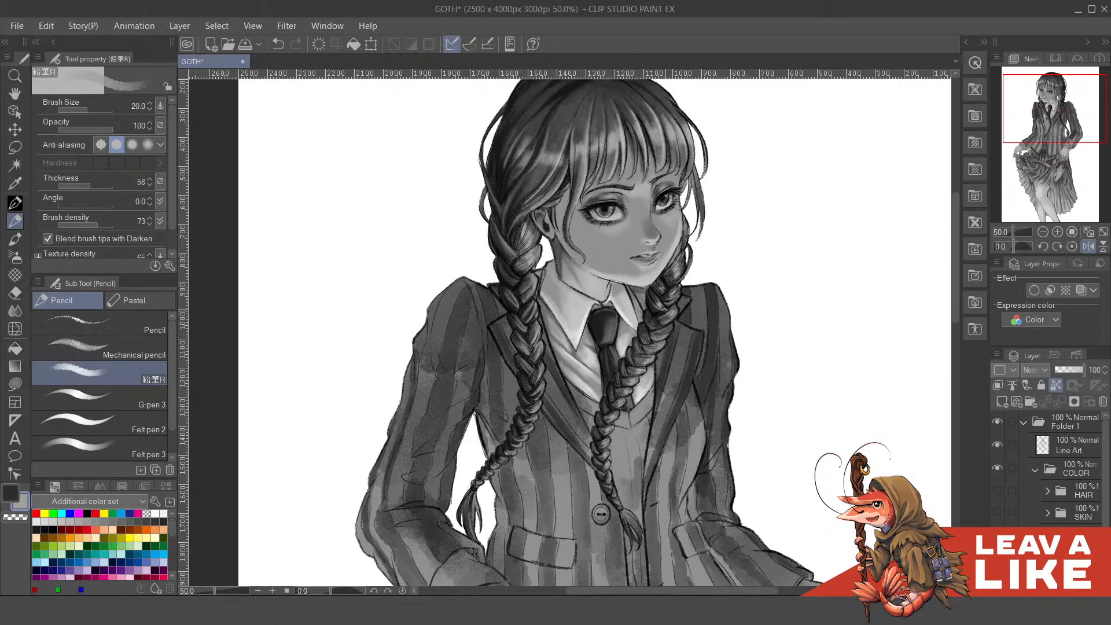
{"action": "left_click", "coordinate": [658, 268], "text": "ctrl"}
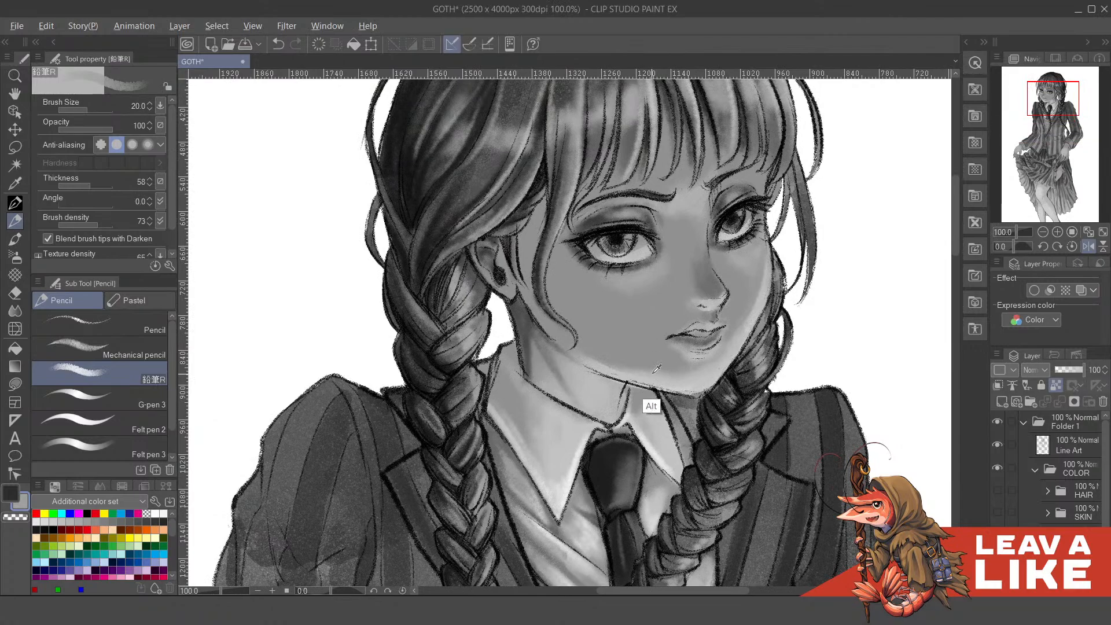
{"action": "key", "text": "ctrl+z"}
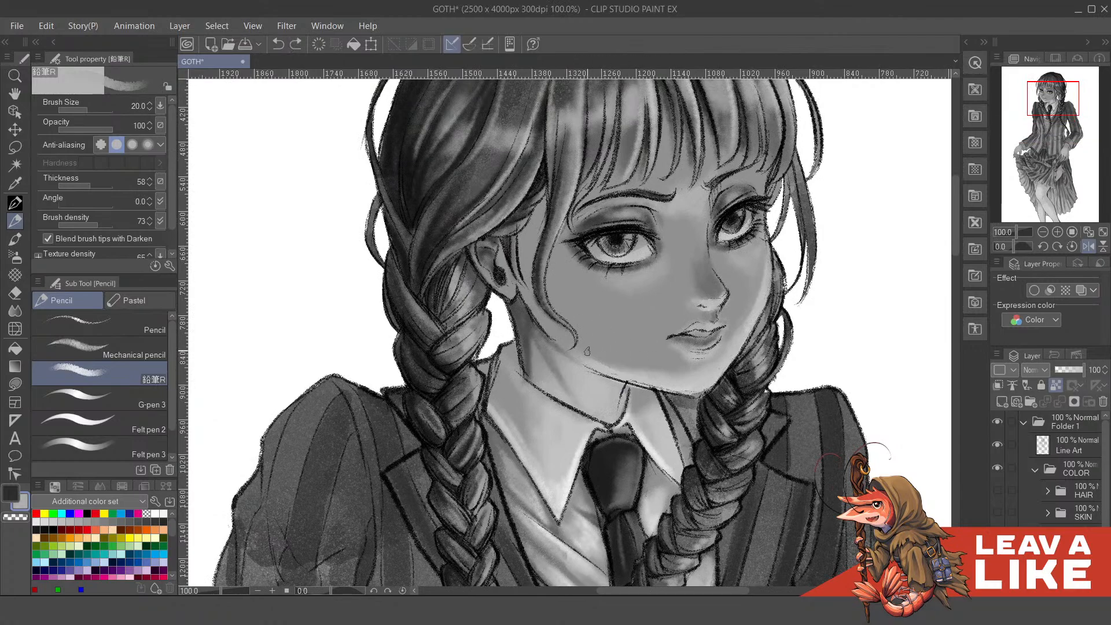
{"action": "mouse_move", "coordinate": [633, 367]}
{"action": "left_mouse_down"}
{"action": "mouse_move", "coordinate": [614, 356]}
{"action": "mouse_move", "coordinate": [638, 355]}
{"action": "left_mouse_up"}
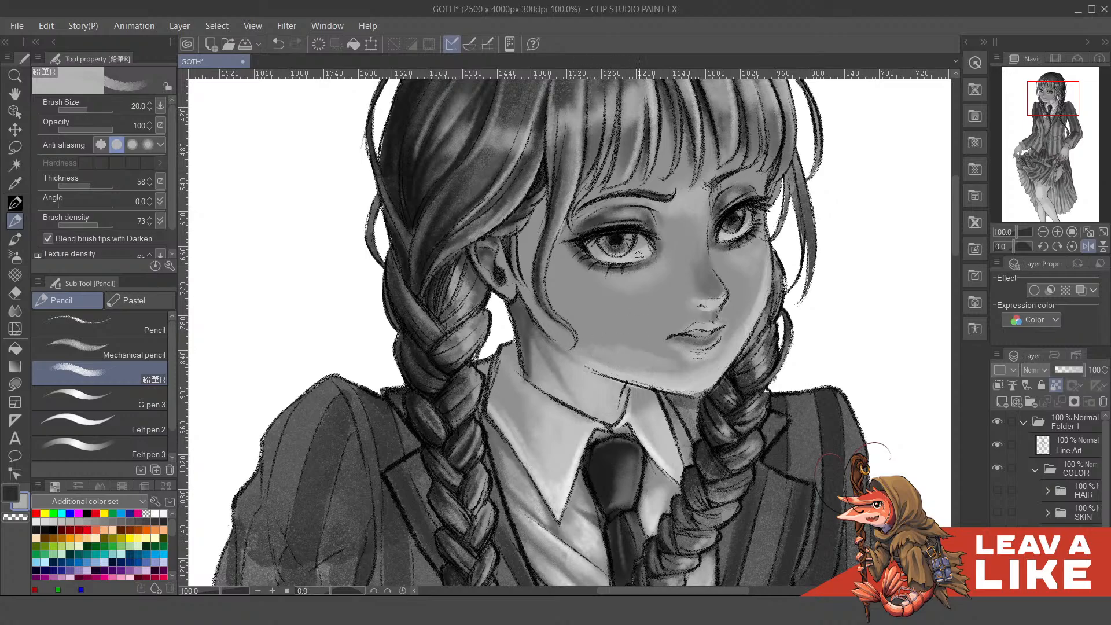
- Switch to the Noise airbrush, undo the test stroke, set the brush size to 70 and blend the lower cheek beside the mouth
{"action": "key", "text": "b"}
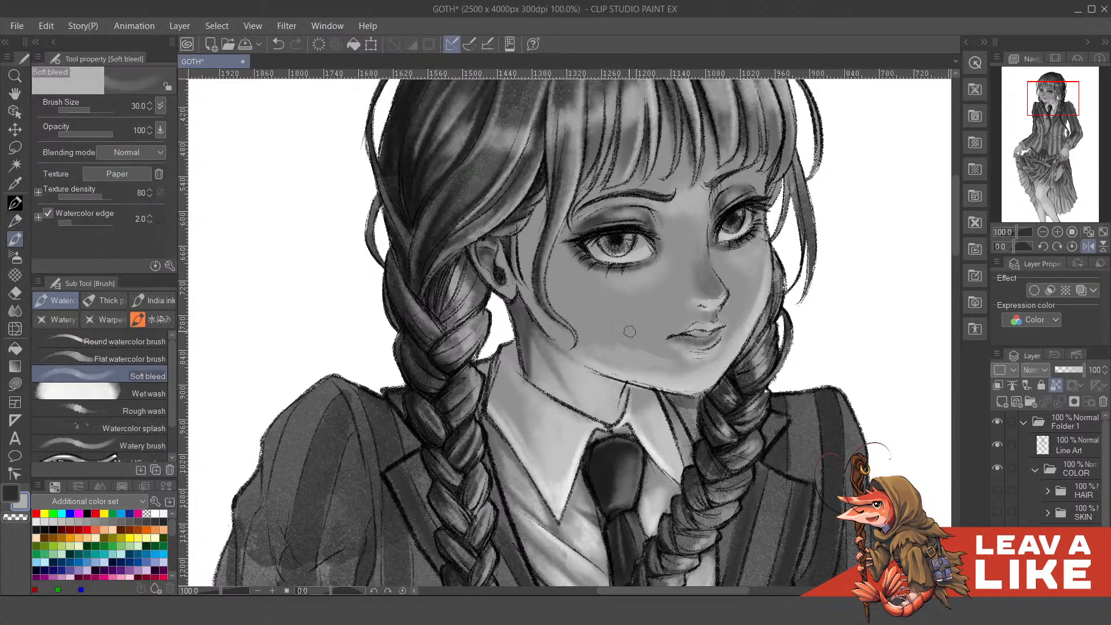
{"action": "key", "text": "b"}
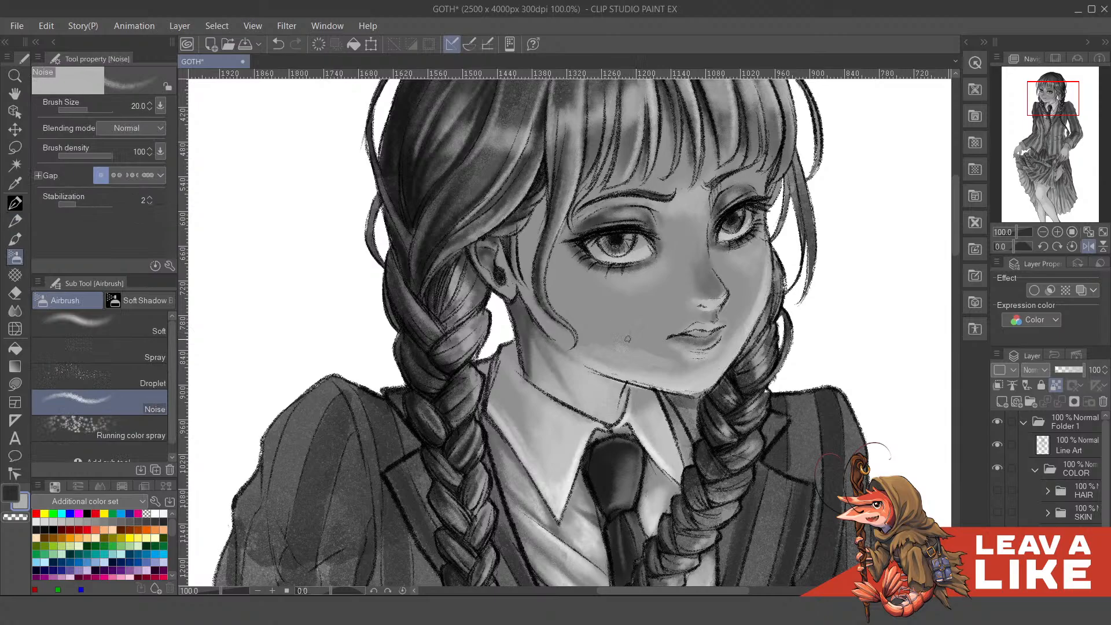
{"action": "left_click_drag", "start_coordinate": [621, 342], "coordinate": [619, 338]}
{"action": "key", "text": "ctrl+z"}
{"action": "key", "text": "bracketright"}
{"action": "key", "text": "bracketright"}
{"action": "key", "text": "bracketright"}
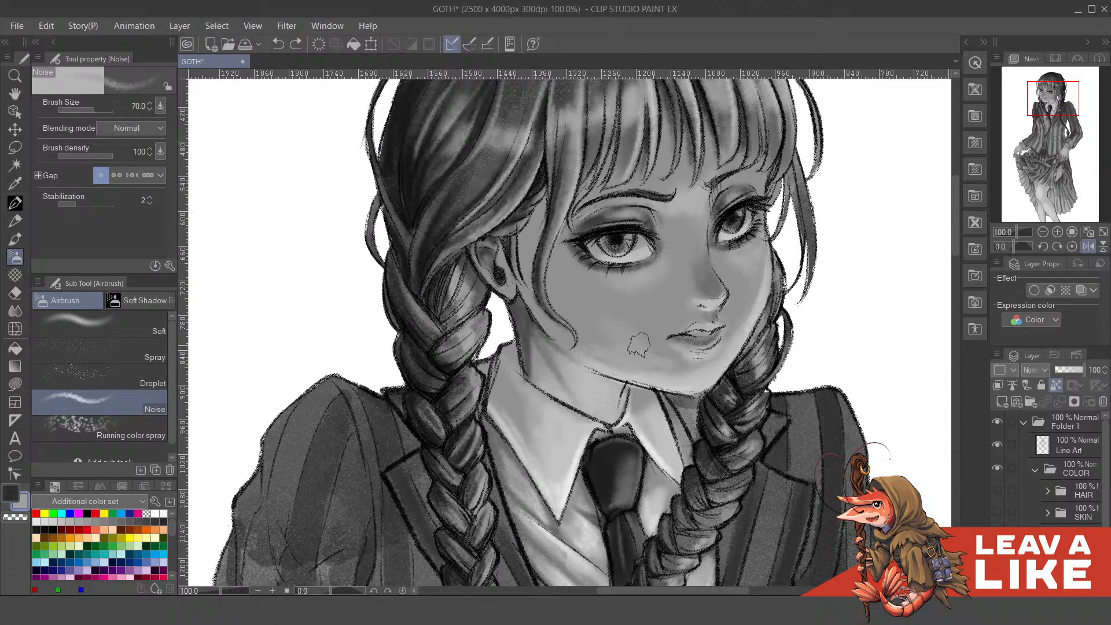
{"action": "mouse_move", "coordinate": [638, 346]}
{"action": "left_mouse_down"}
{"action": "mouse_move", "coordinate": [585, 325]}
{"action": "mouse_move", "coordinate": [600, 347]}
{"action": "mouse_move", "coordinate": [587, 341]}
{"action": "mouse_move", "coordinate": [666, 360]}
{"action": "left_mouse_up"}
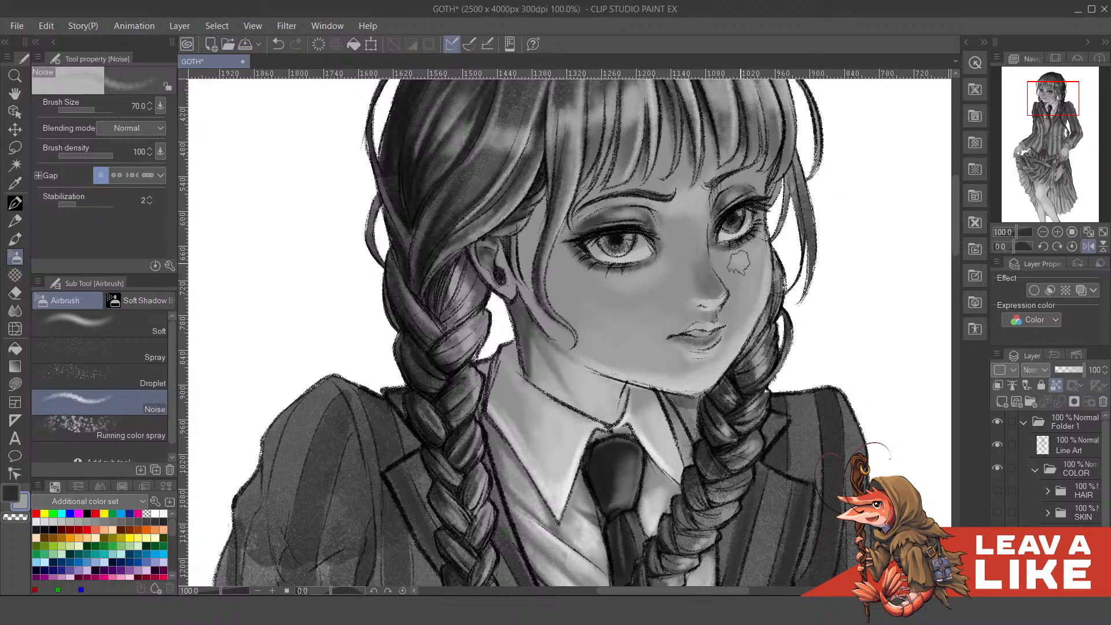
- Flip the mirrored view back, sample the cheek tones and soften the shading between the nose and cheek
{"action": "key", "text": "h"}
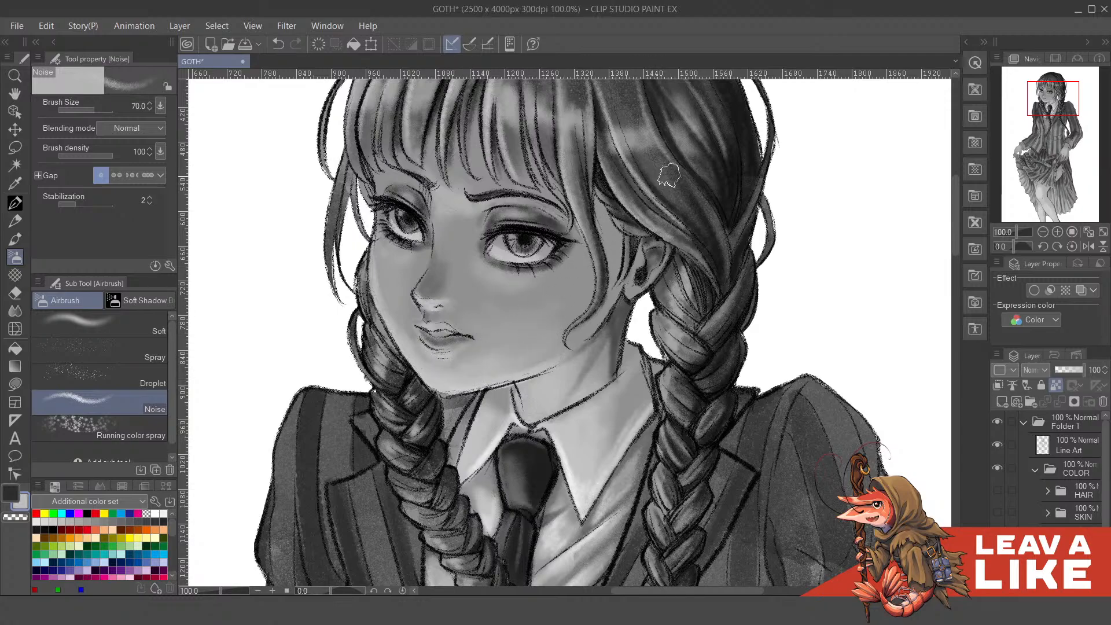
{"action": "scroll", "coordinate": [669, 175], "scroll_direction": "down", "scroll_amount": 4}
{"action": "scroll", "coordinate": [703, 148], "scroll_direction": "down", "scroll_amount": 2}
{"action": "scroll", "coordinate": [619, 219], "scroll_direction": "up", "scroll_amount": 4}
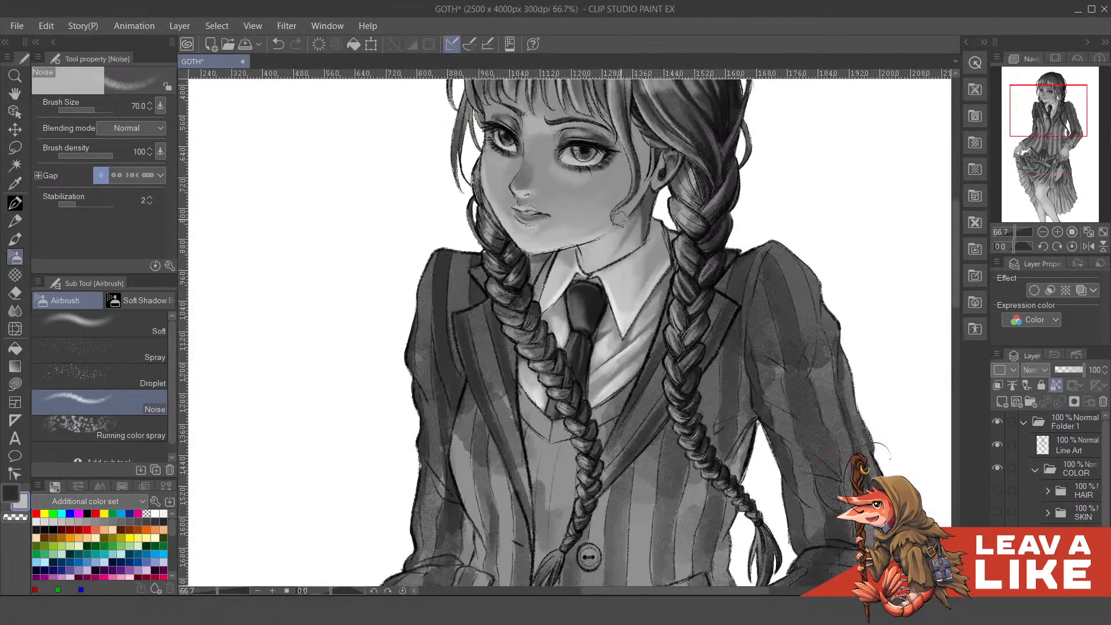
{"action": "left_click_drag", "start_coordinate": [509, 217], "coordinate": [554, 340]}
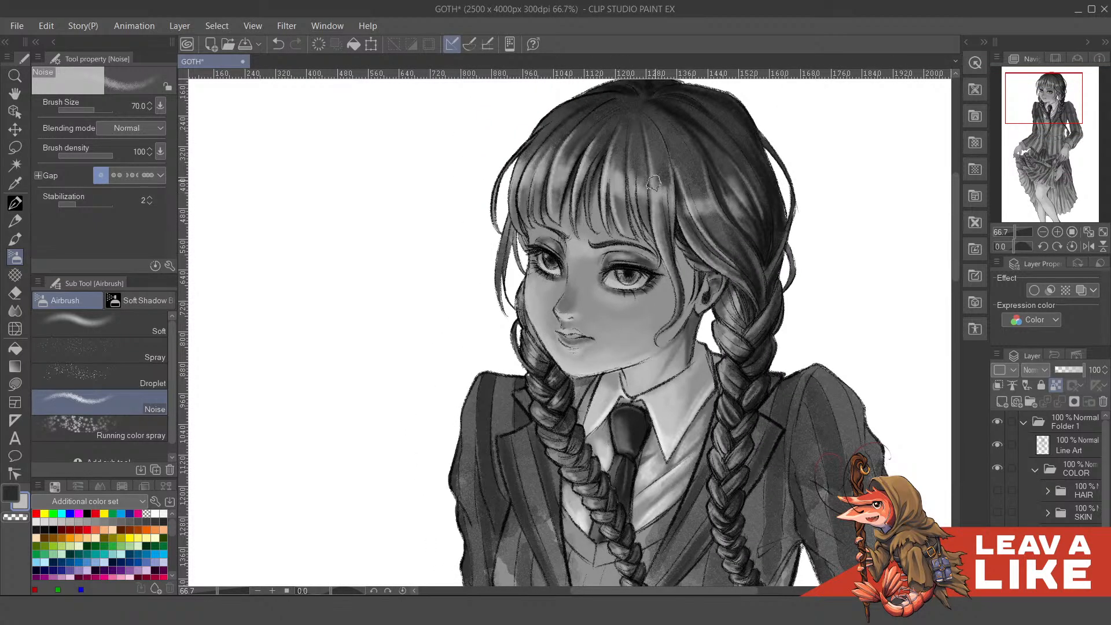
{"action": "scroll", "coordinate": [714, 210], "scroll_direction": "down", "scroll_amount": 3}
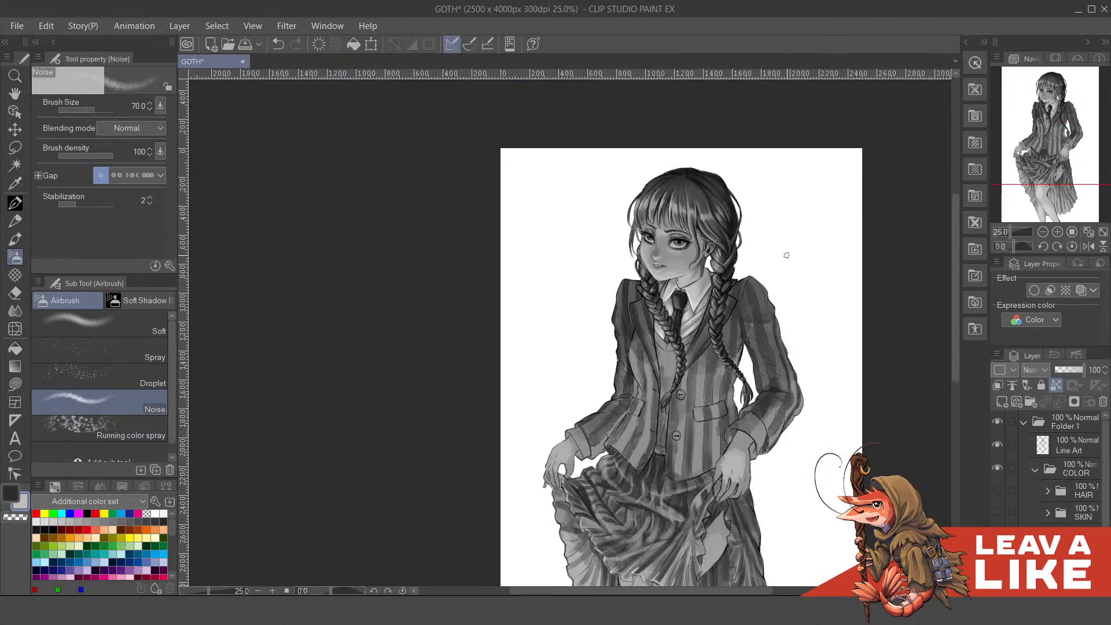
{"action": "scroll", "coordinate": [764, 261], "scroll_direction": "up", "scroll_amount": 3}
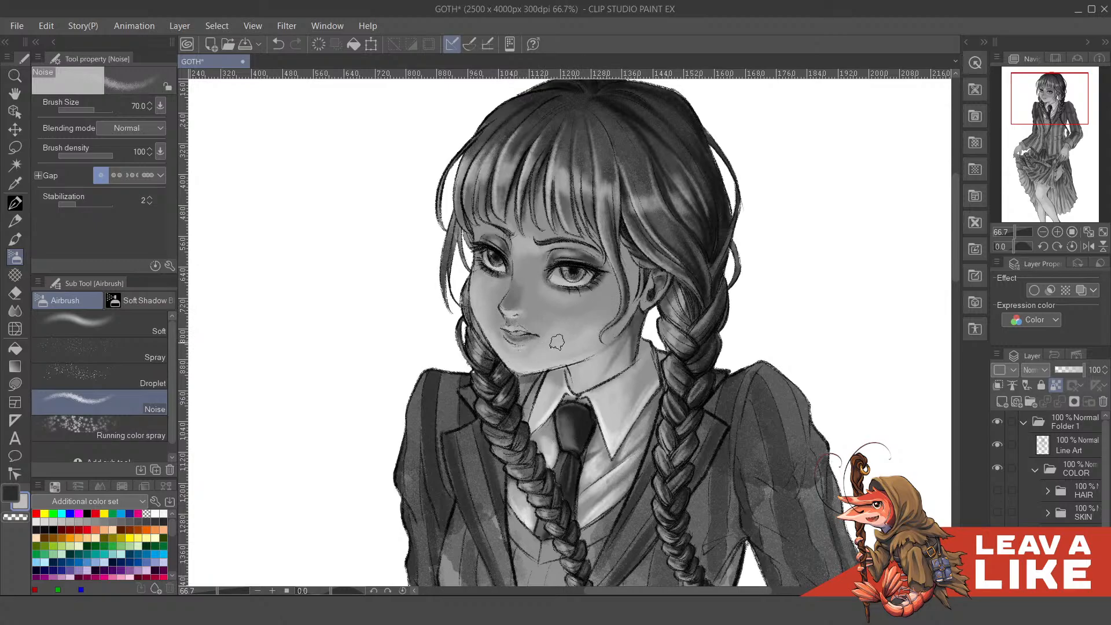
{"action": "scroll", "coordinate": [662, 169], "scroll_direction": "up", "scroll_amount": 3}
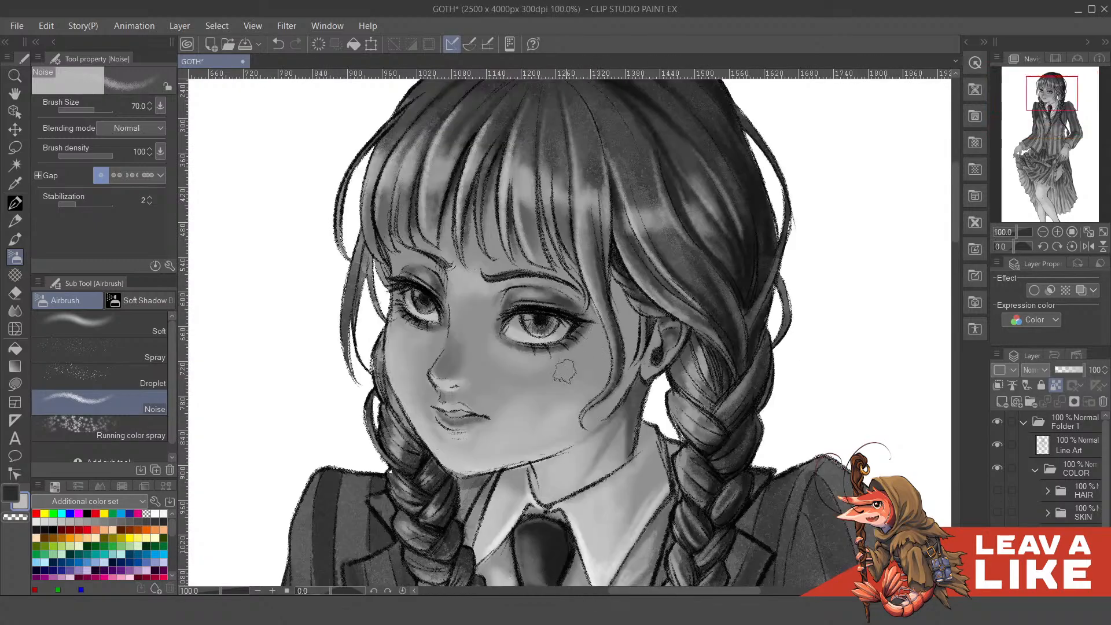
{"action": "key", "text": "alt"}
{"action": "left_click", "coordinate": [490, 383], "text": "alt"}
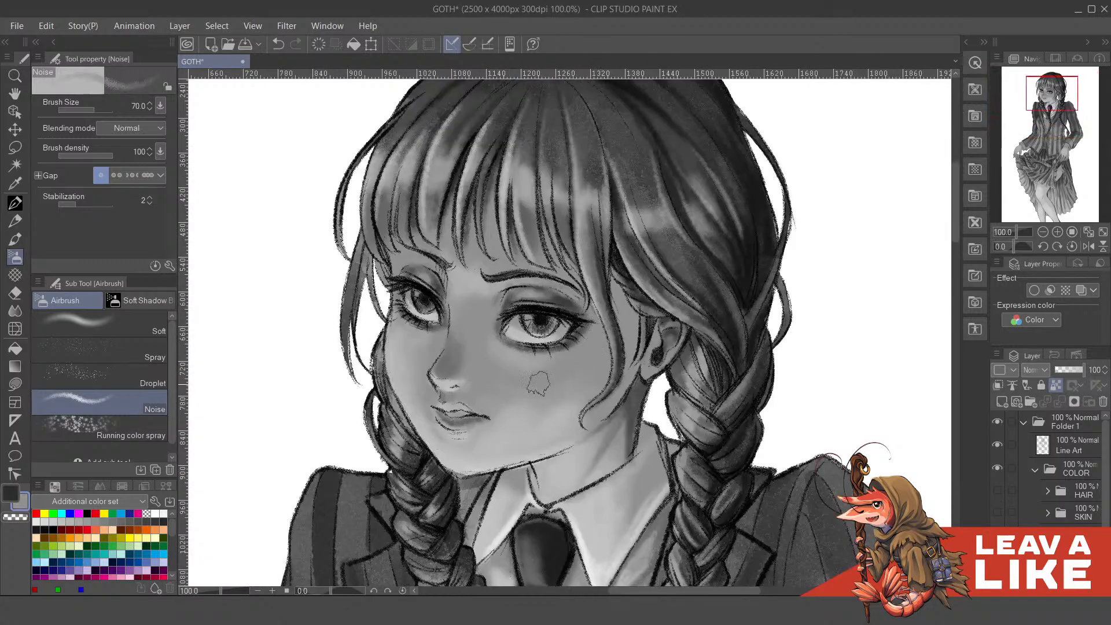
{"action": "left_click", "coordinate": [510, 419], "text": "alt"}
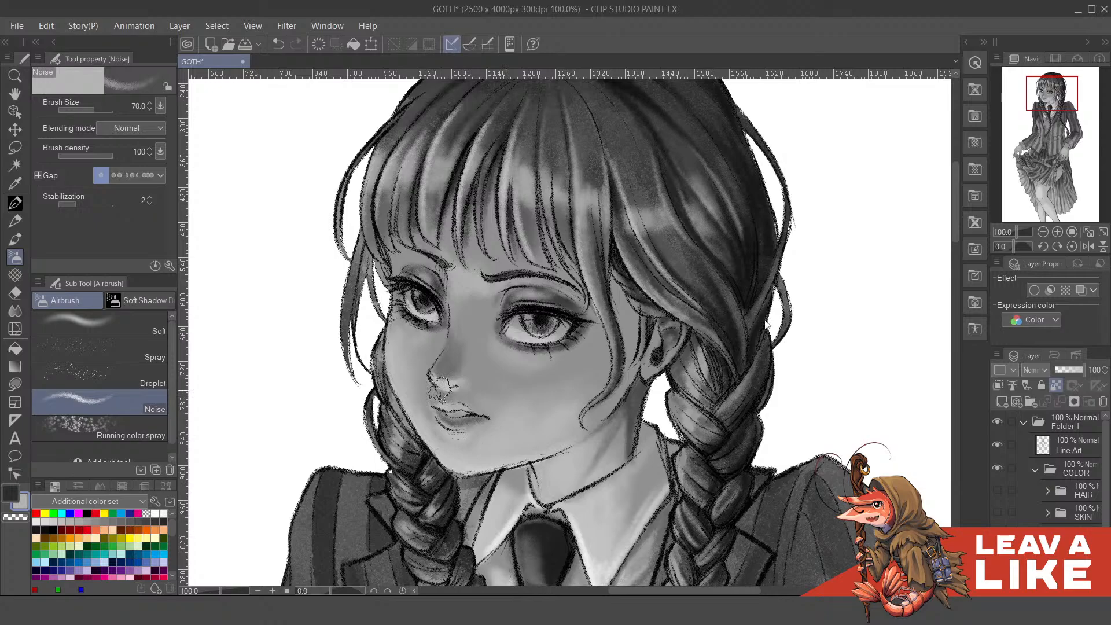
- Bring the head and jacket into view and save the illustration
{"action": "scroll", "coordinate": [692, 354], "scroll_direction": "down", "scroll_amount": 3}
{"action": "left_click_drag", "start_coordinate": [823, 485], "coordinate": [801, 409]}
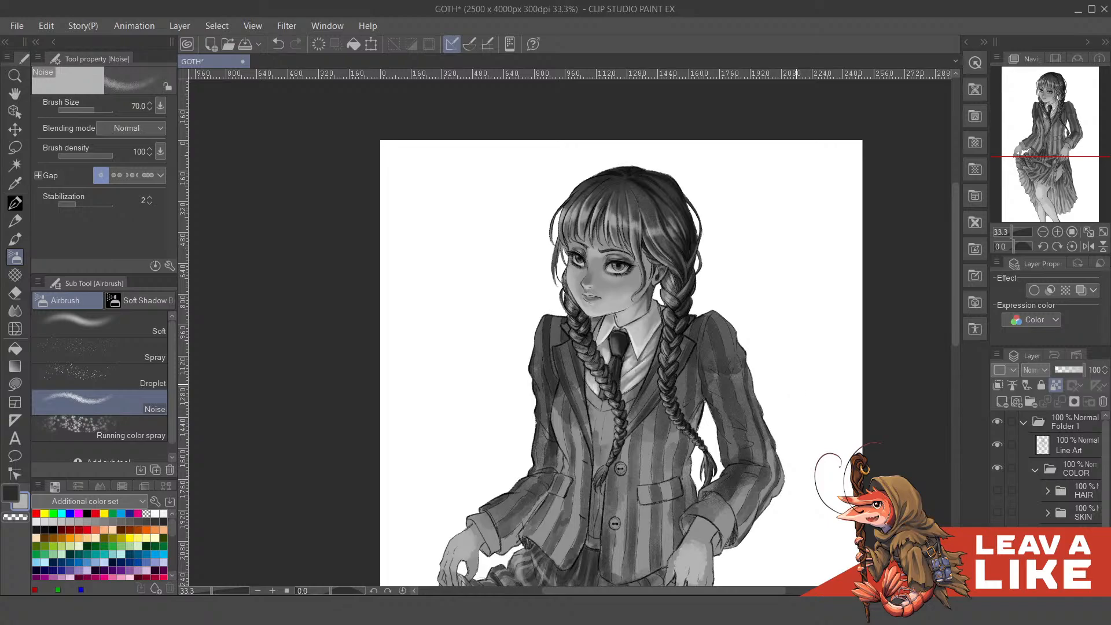
{"action": "key", "text": "ctrl+s"}
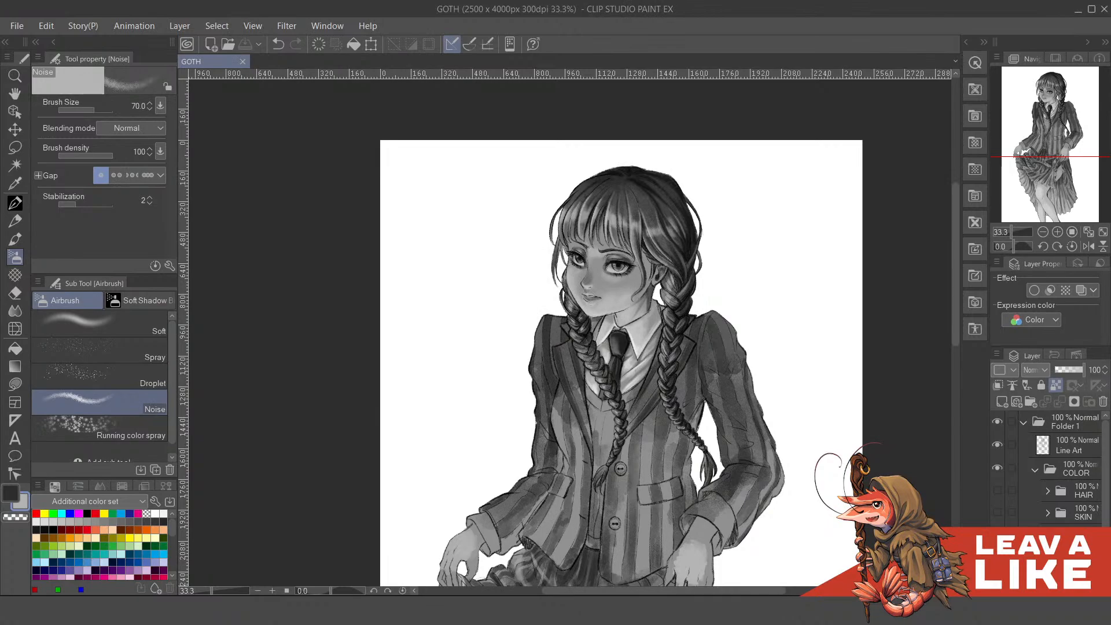
- Reduce the Noise airbrush size to 30 and brush light skin tones onto the fingers of the hand below the pocketed sleeve side
{"action": "scroll", "coordinate": [705, 271], "scroll_direction": "down", "scroll_amount": 2}
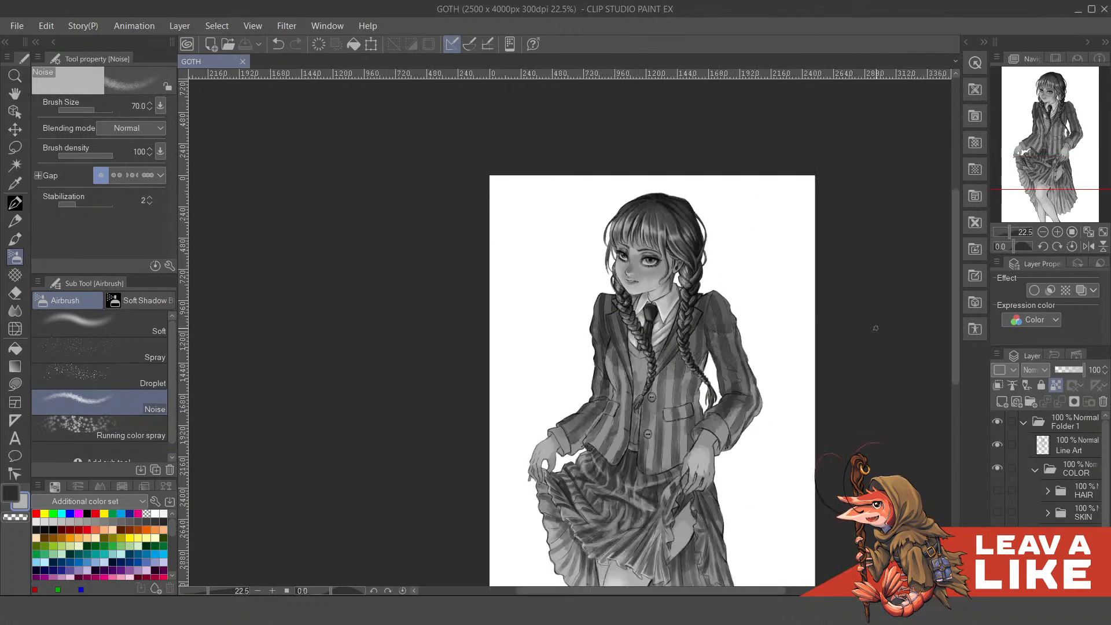
{"action": "left_click_drag", "start_coordinate": [884, 433], "coordinate": [859, 374]}
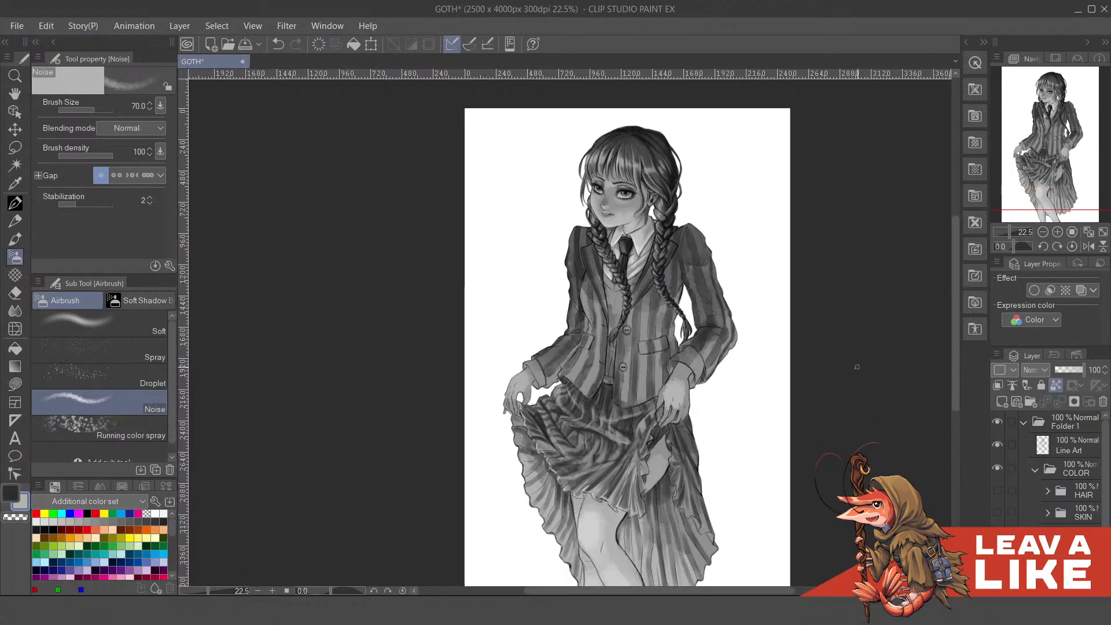
{"action": "left_click_drag", "start_coordinate": [862, 448], "coordinate": [845, 420]}
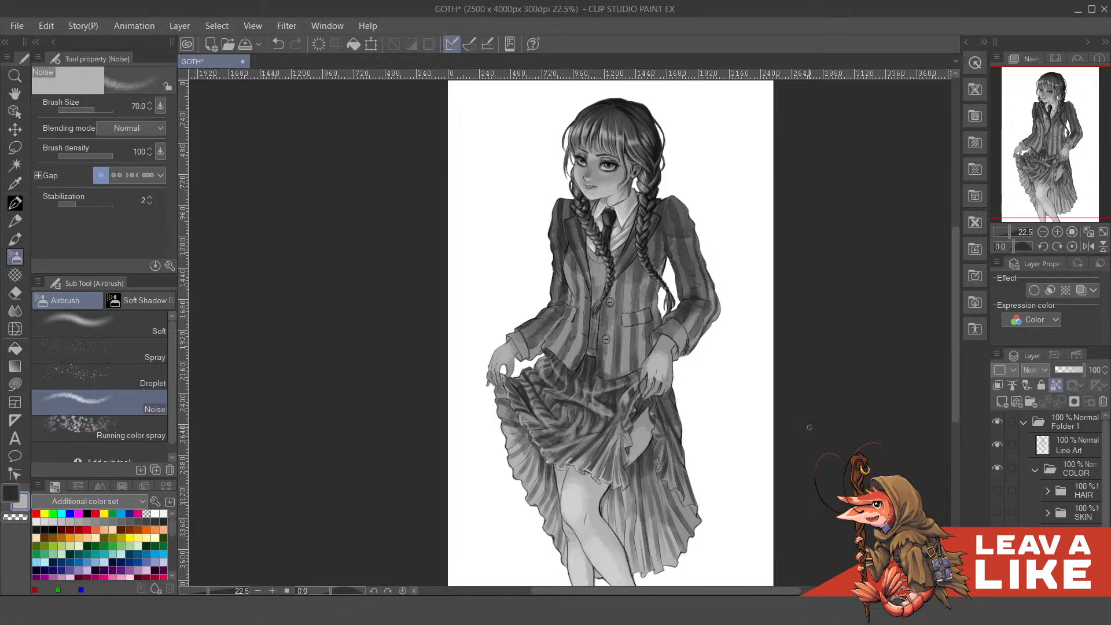
{"action": "scroll", "coordinate": [779, 407], "scroll_direction": "up", "scroll_amount": 4}
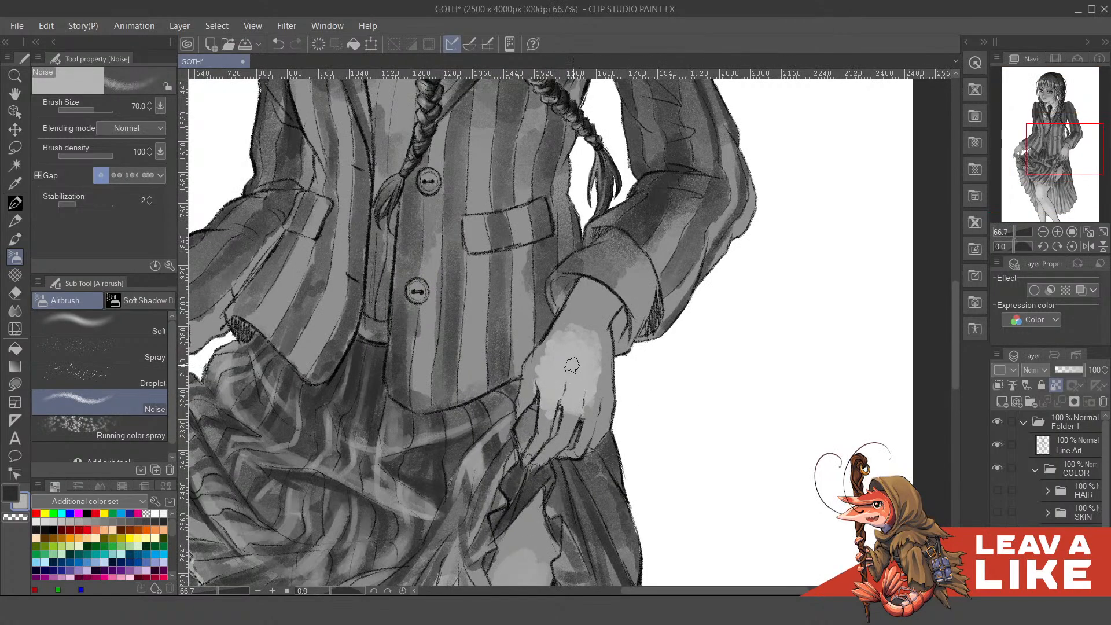
{"action": "left_click_drag", "start_coordinate": [572, 364], "coordinate": [582, 342]}
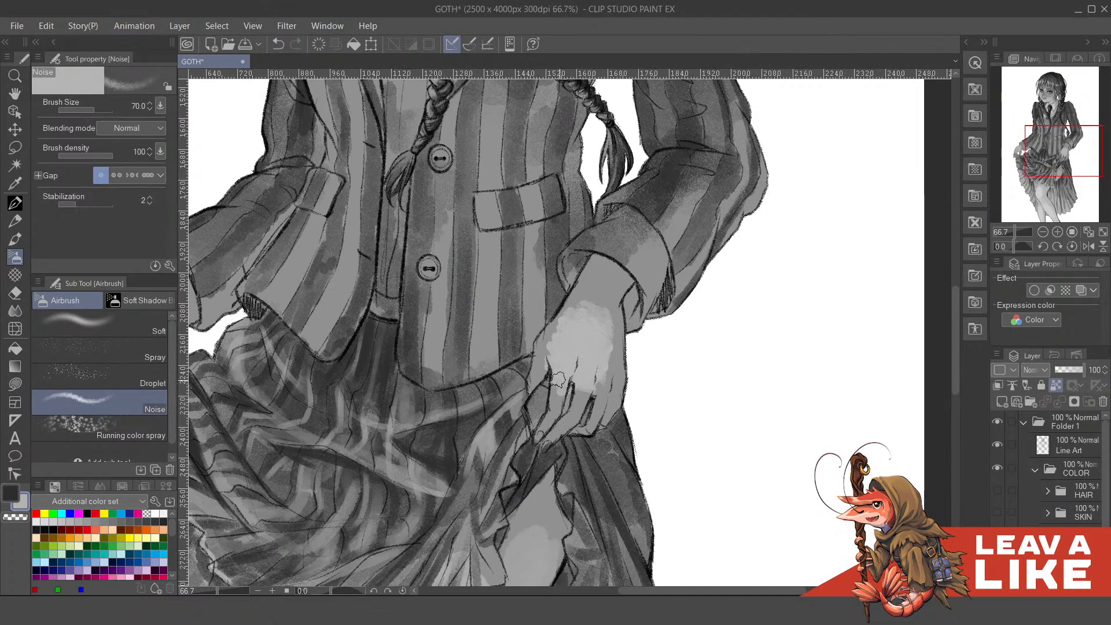
{"action": "key", "text": "bracketleft"}
{"action": "scroll", "coordinate": [551, 415], "scroll_direction": "up", "scroll_amount": 1}
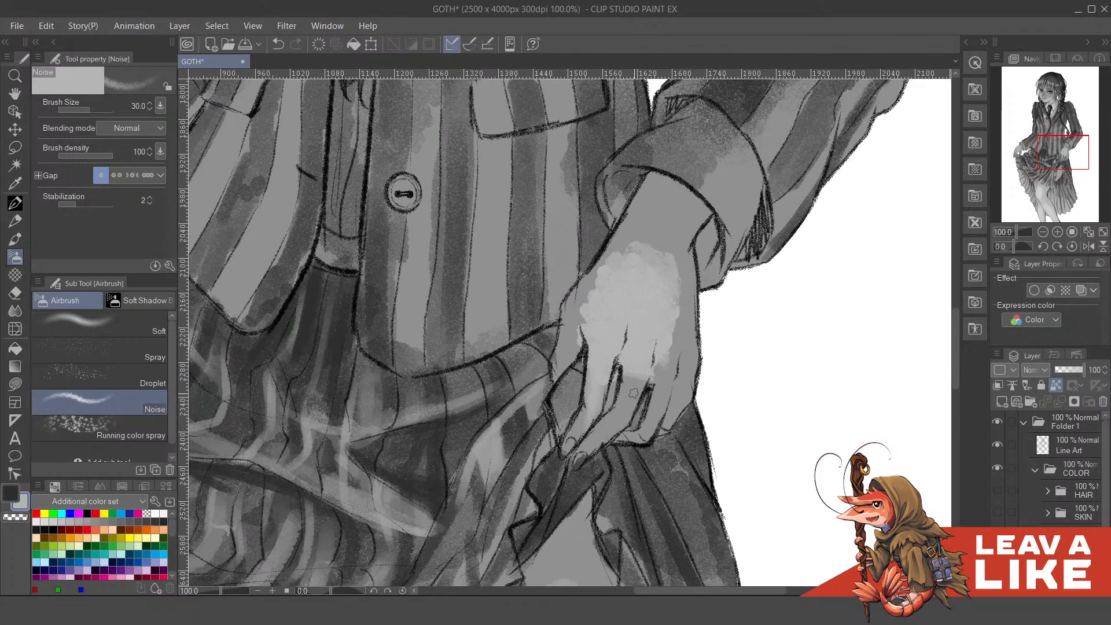
{"action": "mouse_move", "coordinate": [600, 382]}
{"action": "left_mouse_down"}
{"action": "mouse_move", "coordinate": [596, 400]}
{"action": "mouse_move", "coordinate": [613, 380]}
{"action": "mouse_move", "coordinate": [628, 412]}
{"action": "left_mouse_up"}
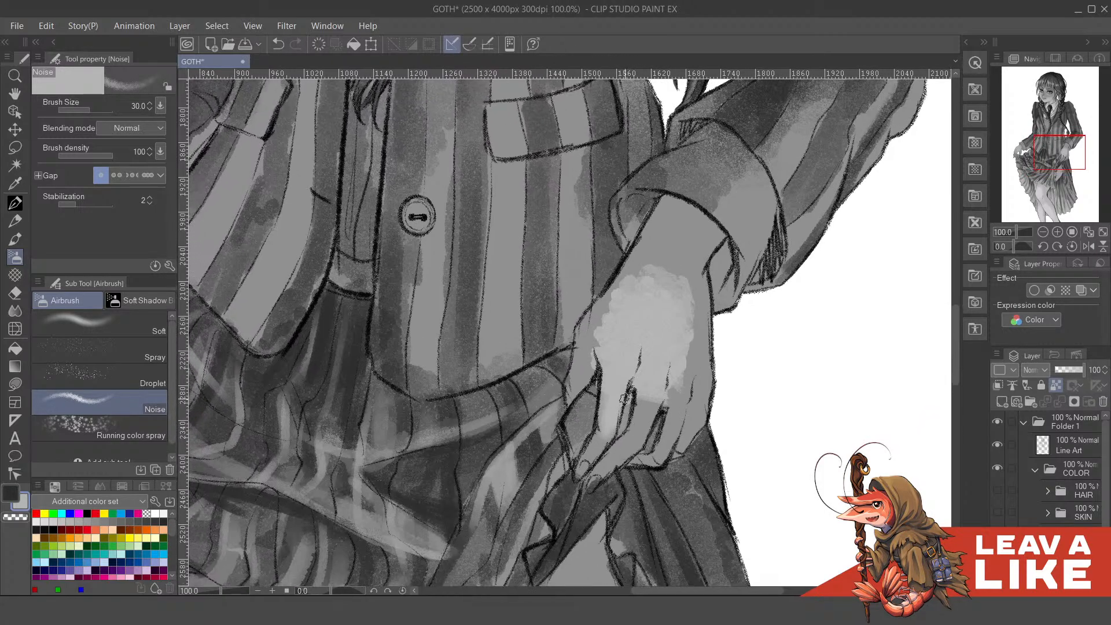
{"action": "left_click_drag", "start_coordinate": [584, 464], "coordinate": [605, 470]}
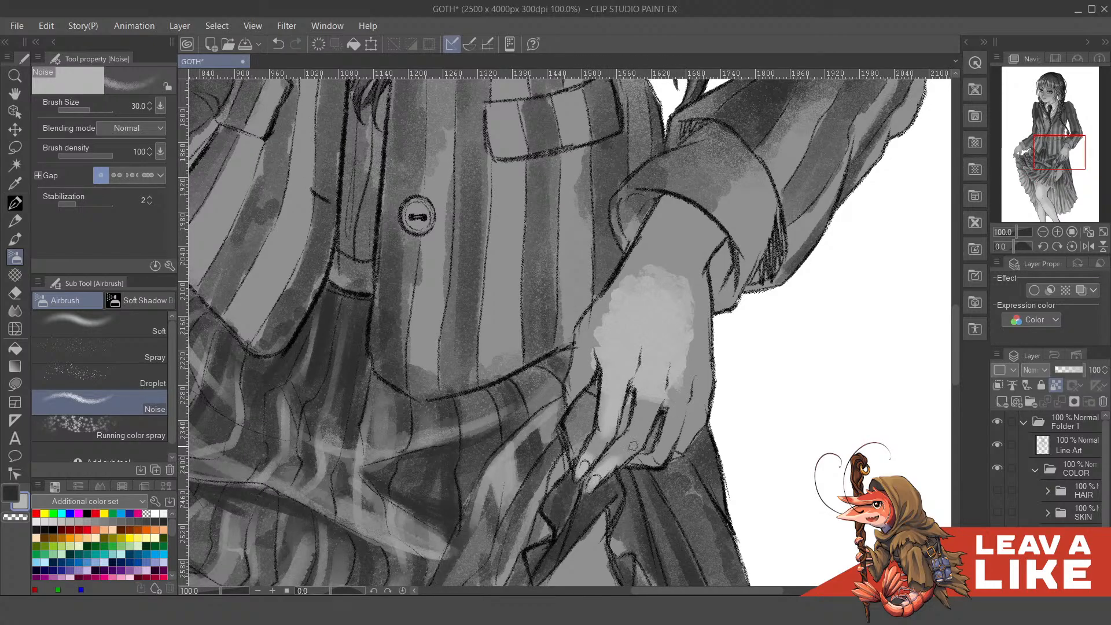
- Undo the last finger highlight and repaint the light along the middle fingers, alternating between the two drawing colours
{"action": "key", "text": "x"}
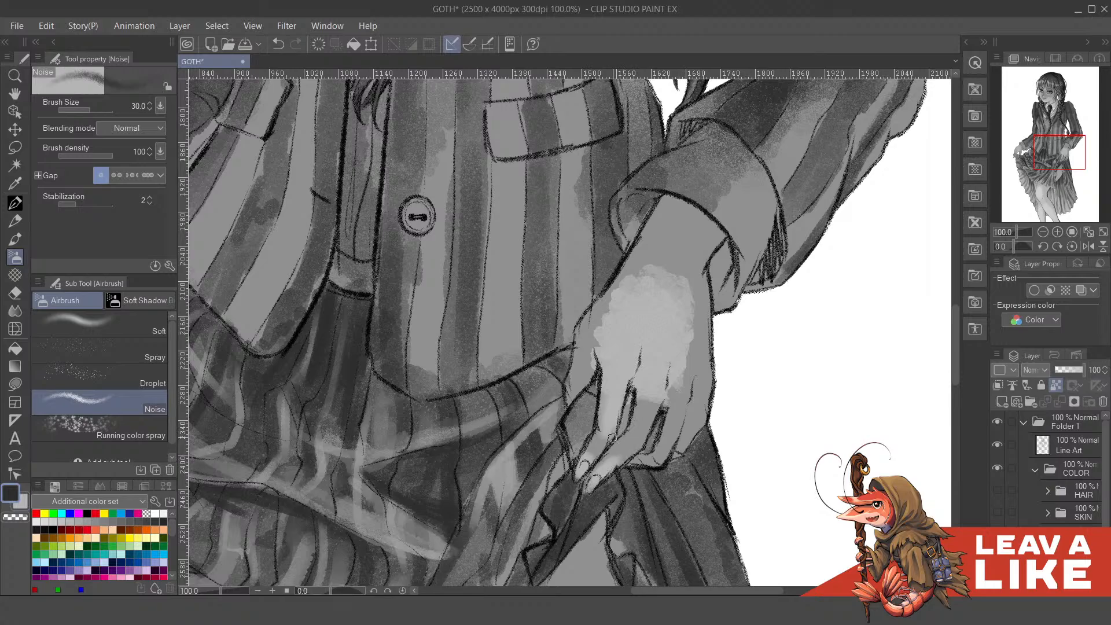
{"action": "key", "text": "x"}
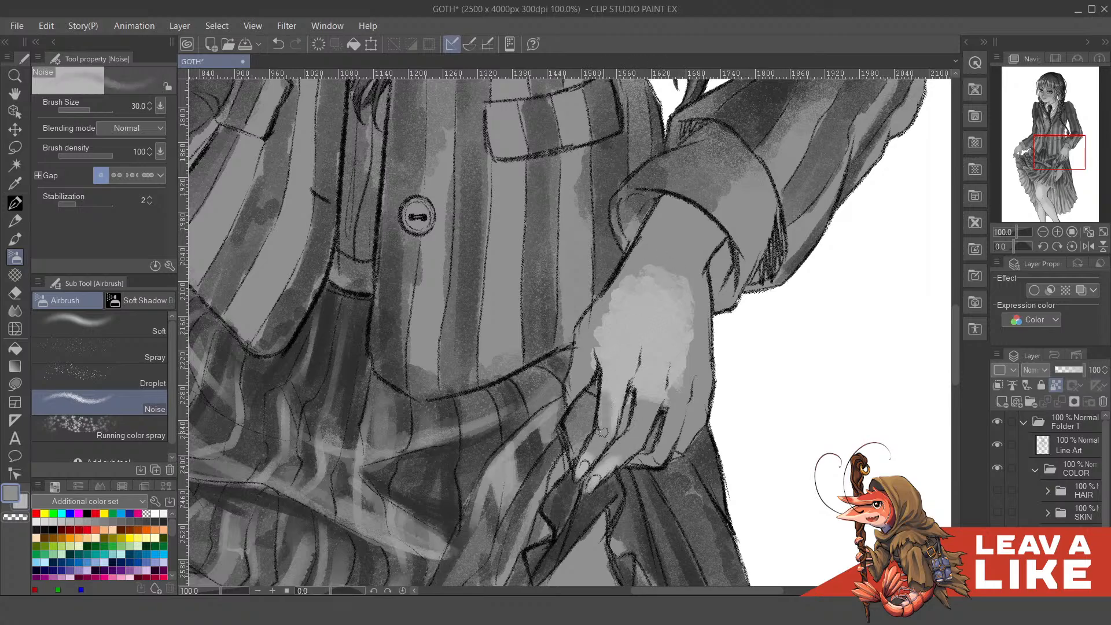
{"action": "key", "text": "ctrl+z"}
{"action": "mouse_move", "coordinate": [663, 413]}
{"action": "left_mouse_down"}
{"action": "mouse_move", "coordinate": [667, 394]}
{"action": "mouse_move", "coordinate": [634, 399]}
{"action": "mouse_move", "coordinate": [611, 430]}
{"action": "left_mouse_up"}
{"action": "key", "text": "x"}
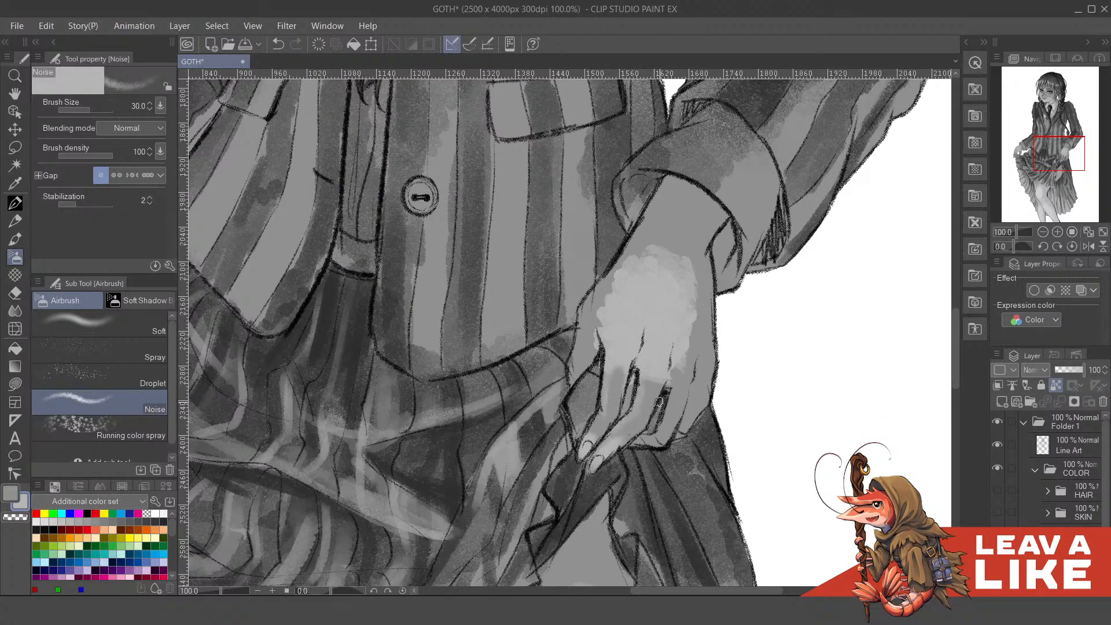
{"action": "key", "text": "x"}
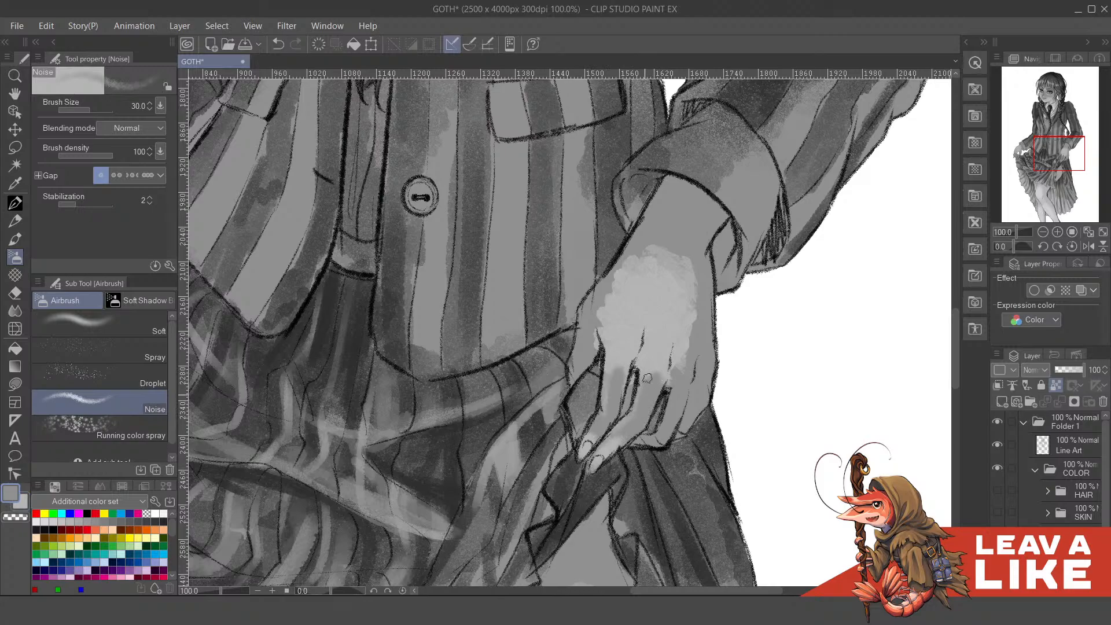
- Shade the ring and little fingers, undo the unwanted stroke and blend the knuckles into the back of the hand
{"action": "left_click_drag", "start_coordinate": [680, 408], "coordinate": [677, 392]}
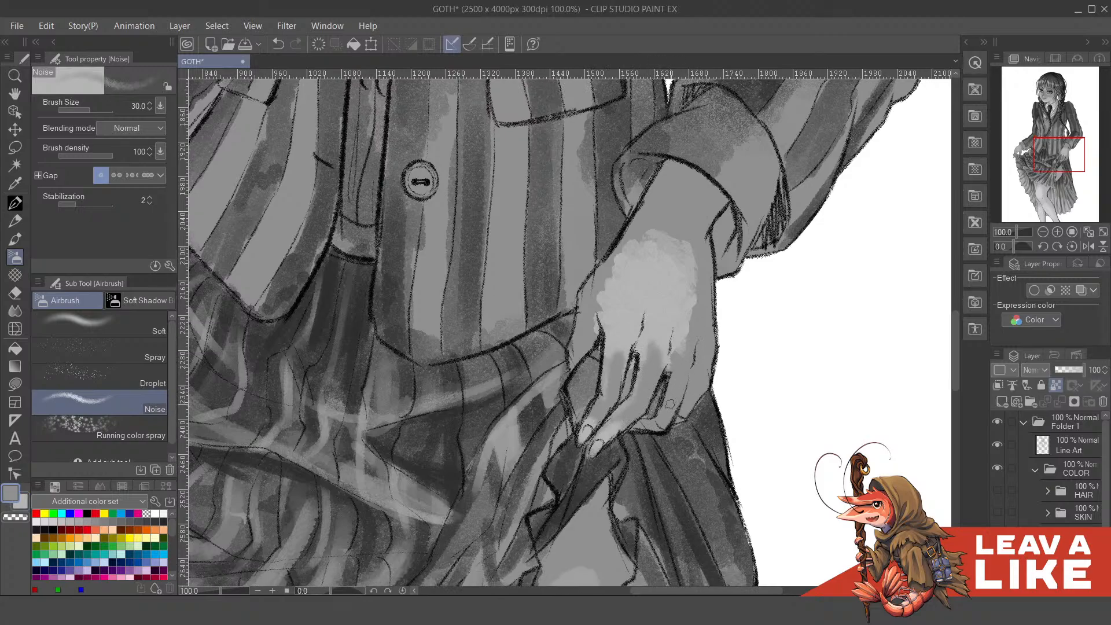
{"action": "key", "text": "x"}
{"action": "left_click_drag", "start_coordinate": [647, 430], "coordinate": [669, 411]}
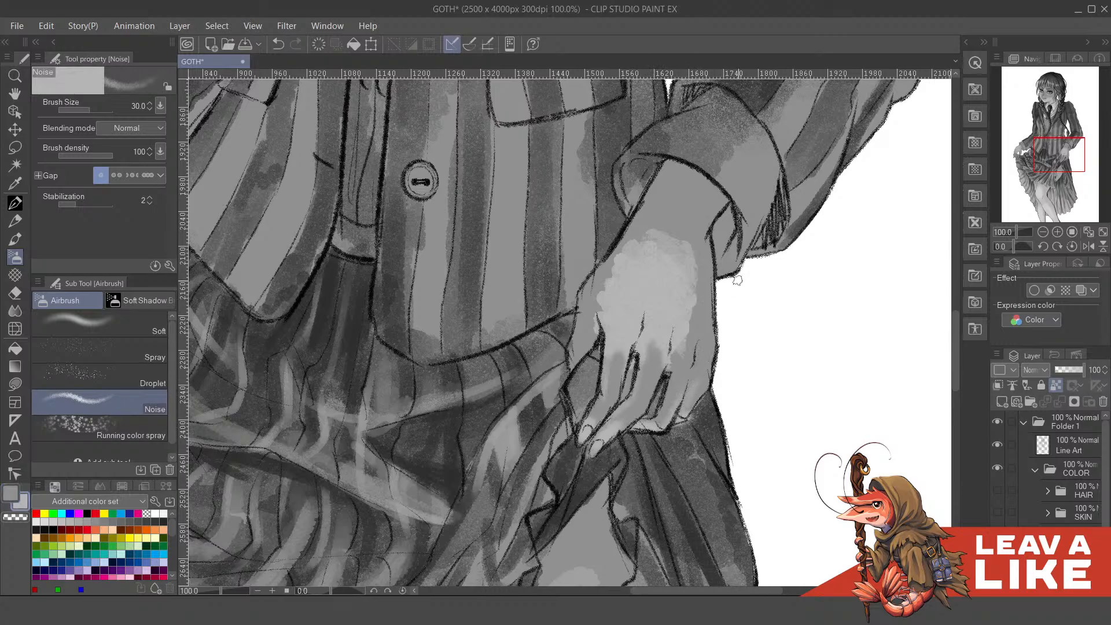
{"action": "key", "text": "ctrl+z"}
{"action": "left_click_drag", "start_coordinate": [642, 353], "coordinate": [654, 384]}
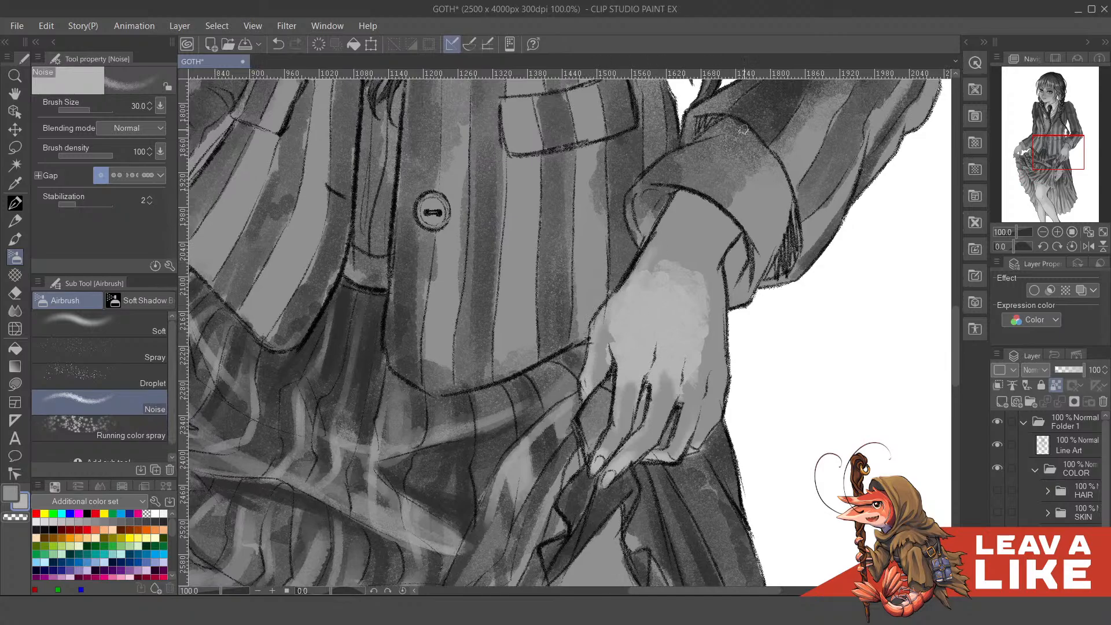
- Mirror the view, sample a skin grey, shade the thumb-side edge of the hand and touch up the outer knuckle
{"action": "key", "text": "h"}
{"action": "left_click", "coordinate": [546, 361], "text": "alt"}
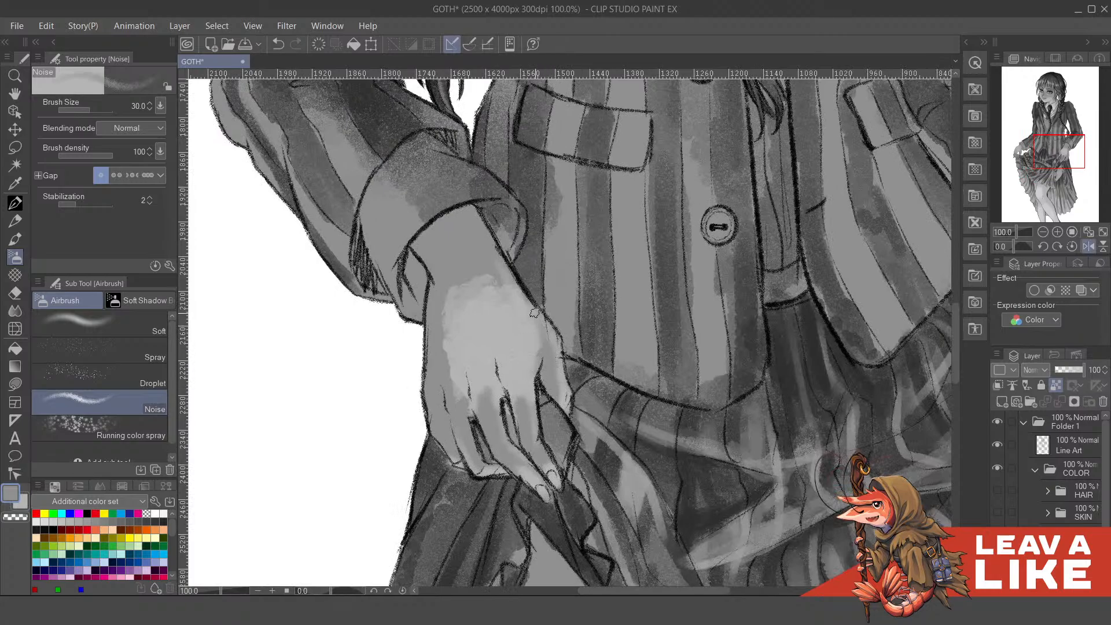
{"action": "mouse_move", "coordinate": [531, 312]}
{"action": "left_mouse_down"}
{"action": "mouse_move", "coordinate": [554, 345]}
{"action": "mouse_move", "coordinate": [564, 322]}
{"action": "left_mouse_up"}
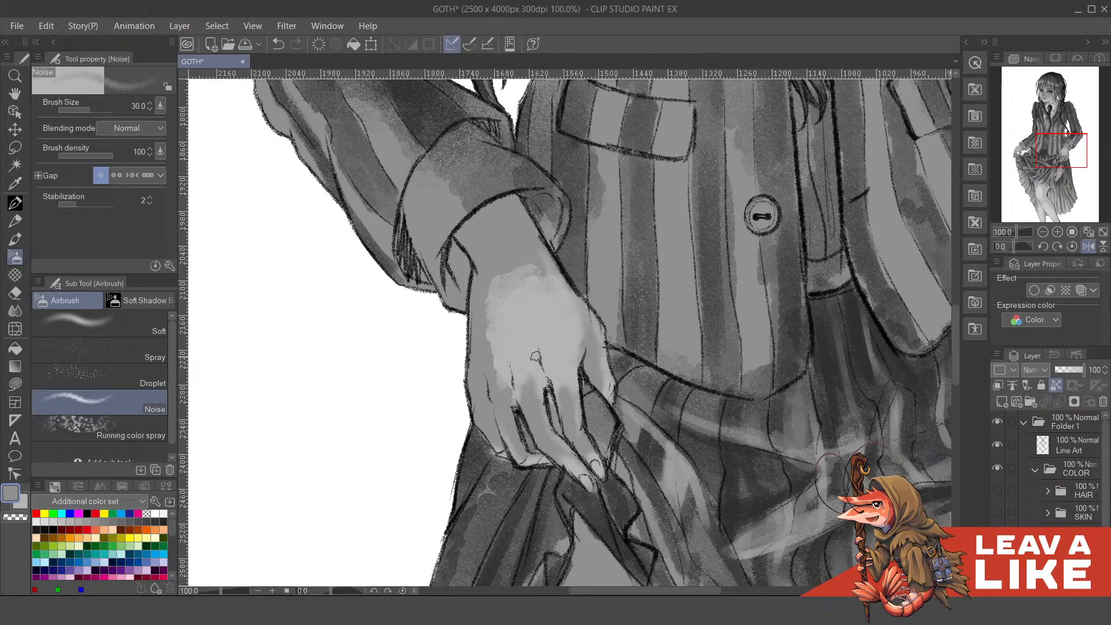
{"action": "key", "text": "x"}
{"action": "left_click_drag", "start_coordinate": [502, 367], "coordinate": [498, 399]}
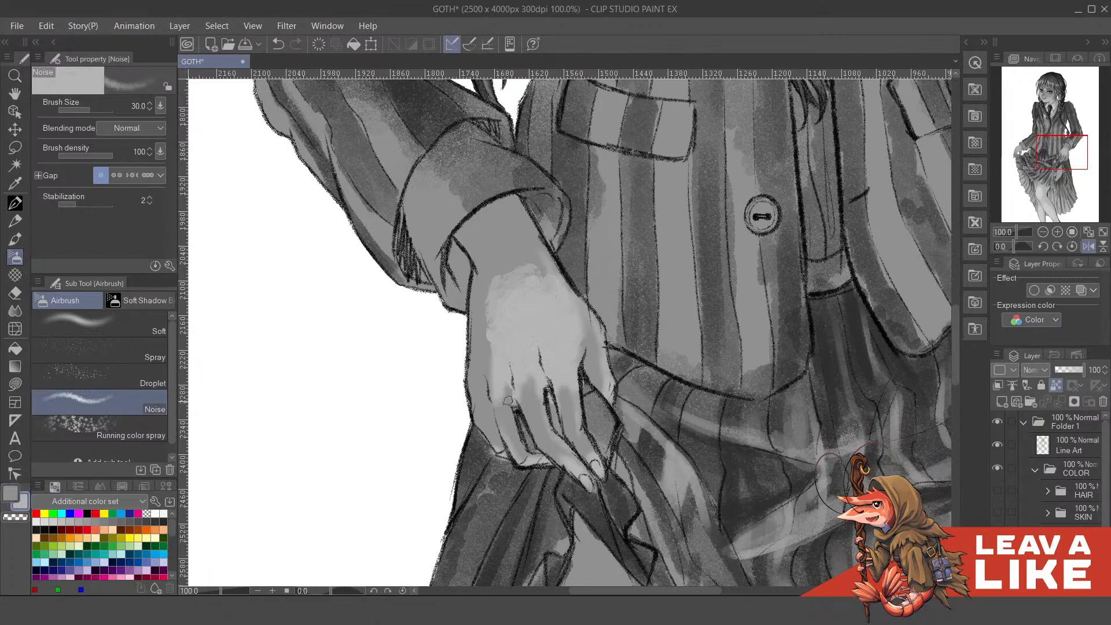
- Blend the tones between the knuckles and along the little-finger side of the hand up toward the wrist
{"action": "key", "text": "x"}
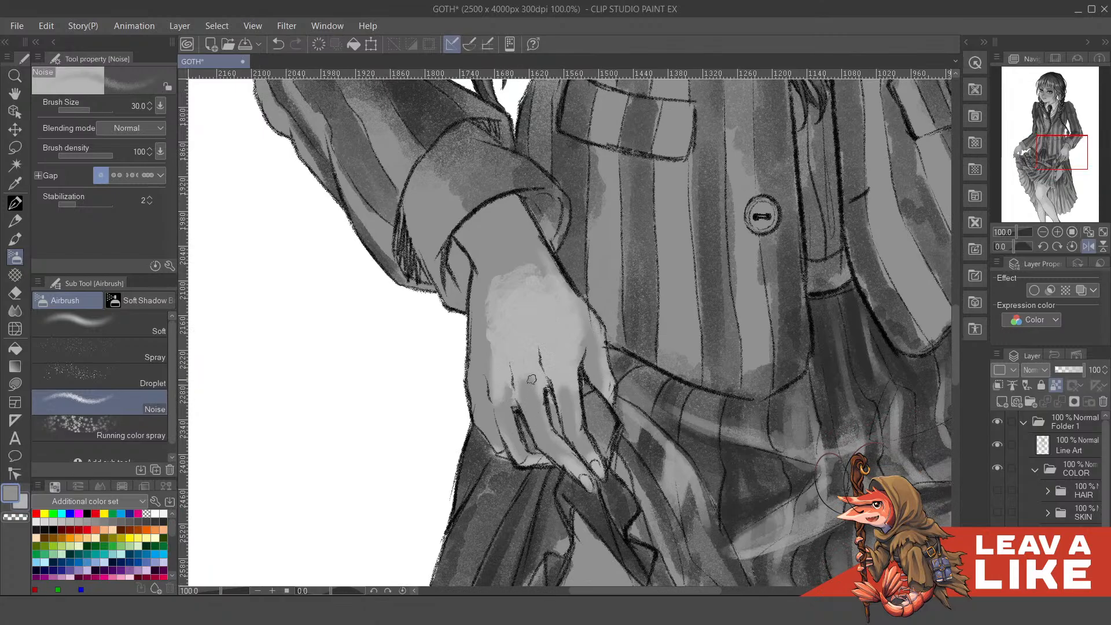
{"action": "mouse_move", "coordinate": [560, 385]}
{"action": "left_mouse_down"}
{"action": "mouse_move", "coordinate": [569, 411]}
{"action": "mouse_move", "coordinate": [533, 380]}
{"action": "mouse_move", "coordinate": [546, 397]}
{"action": "left_mouse_up"}
{"action": "mouse_move", "coordinate": [583, 364]}
{"action": "left_mouse_down"}
{"action": "mouse_move", "coordinate": [636, 347]}
{"action": "mouse_move", "coordinate": [646, 368]}
{"action": "left_mouse_up"}
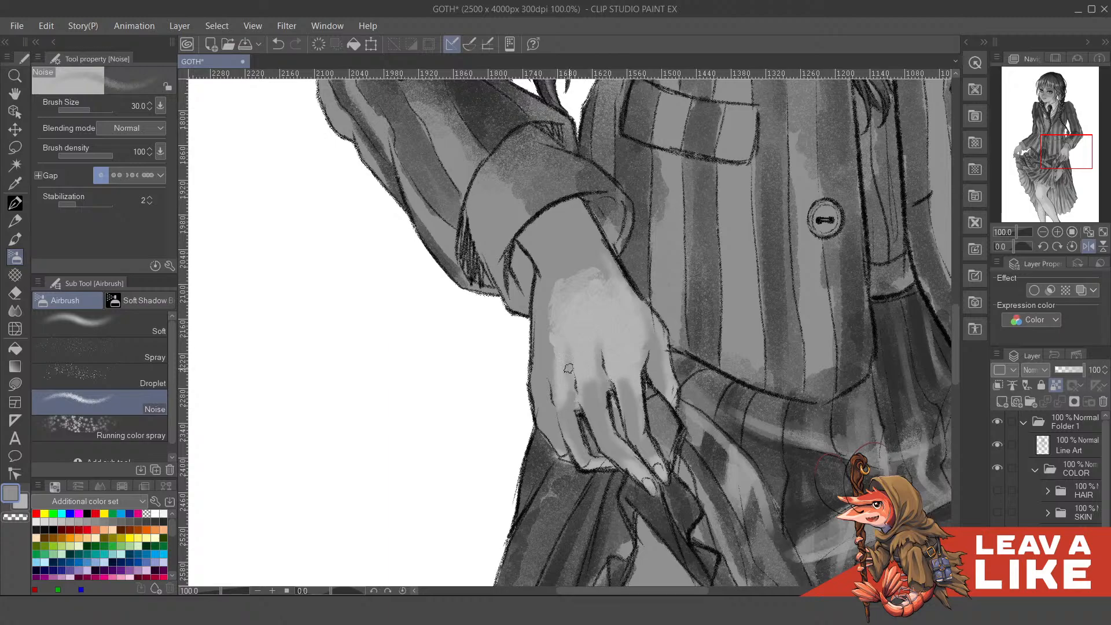
{"action": "mouse_move", "coordinate": [567, 393]}
{"action": "left_mouse_down"}
{"action": "mouse_move", "coordinate": [551, 362]}
{"action": "mouse_move", "coordinate": [535, 399]}
{"action": "mouse_move", "coordinate": [543, 313]}
{"action": "left_mouse_up"}
{"action": "key", "text": "x"}
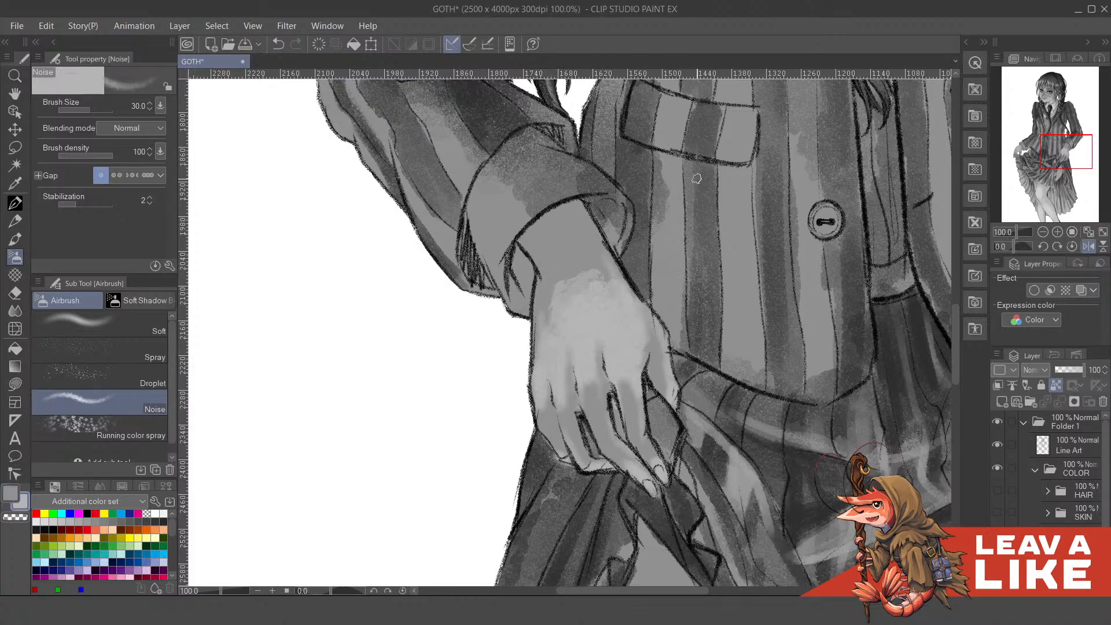
- Restore the unmirrored view, undo the last stroke and repaint the thumb-side edge of the hand up toward the wrist
{"action": "scroll", "coordinate": [696, 179], "scroll_direction": "down", "scroll_amount": 2}
{"action": "key", "text": "h"}
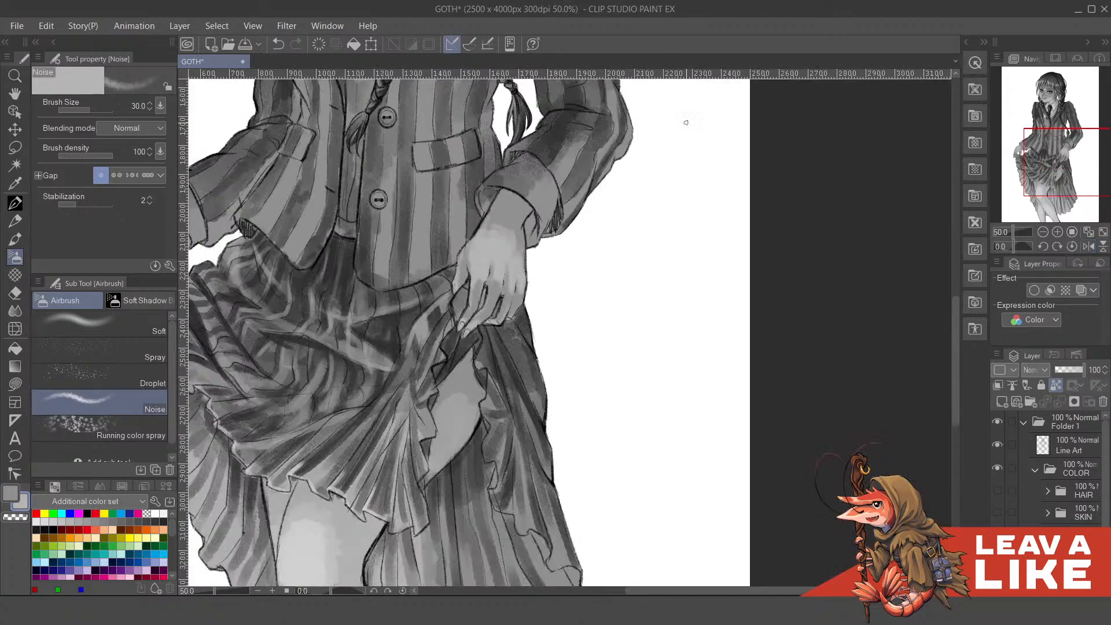
{"action": "left_click_drag", "start_coordinate": [561, 311], "coordinate": [658, 397]}
{"action": "key", "text": "ctrl+plus"}
{"action": "key", "text": "ctrl+plus"}
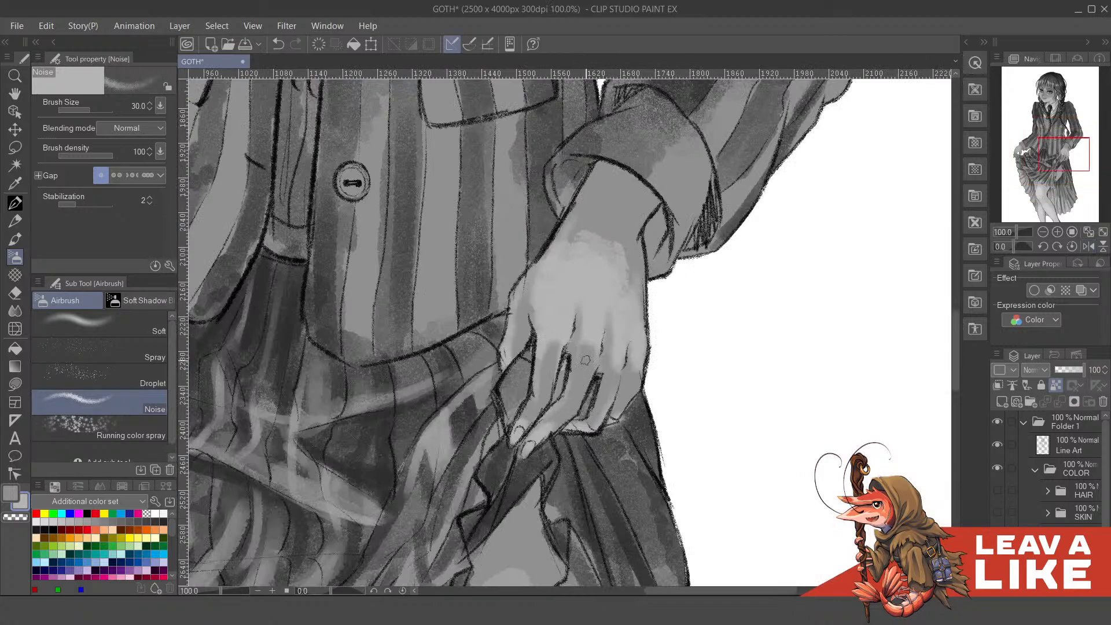
{"action": "left_click_drag", "start_coordinate": [587, 360], "coordinate": [603, 372]}
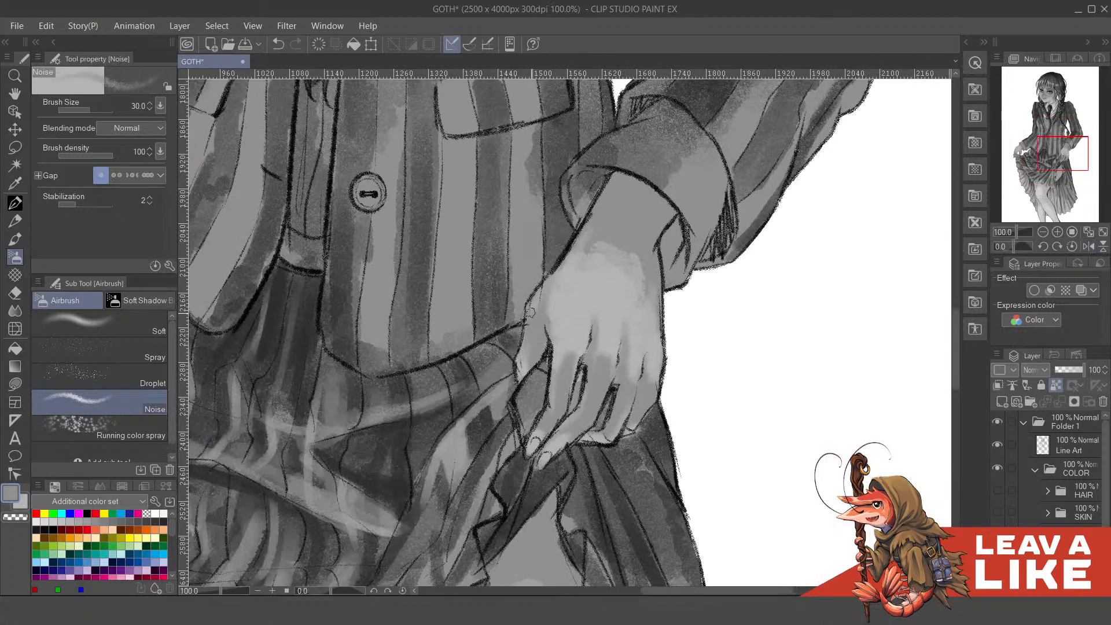
{"action": "key", "text": "ctrl+z"}
{"action": "mouse_move", "coordinate": [521, 359]}
{"action": "left_mouse_down"}
{"action": "mouse_move", "coordinate": [532, 310]}
{"action": "mouse_move", "coordinate": [608, 193]}
{"action": "left_mouse_up"}
{"action": "mouse_move", "coordinate": [601, 239]}
{"action": "left_mouse_down"}
{"action": "mouse_move", "coordinate": [597, 249]}
{"action": "mouse_move", "coordinate": [613, 245]}
{"action": "mouse_move", "coordinate": [609, 324]}
{"action": "mouse_move", "coordinate": [606, 309]}
{"action": "left_mouse_up"}
- Blend the light on the back of the hand into the wrist, alternating between the two drawing colours
{"action": "key", "text": "x"}
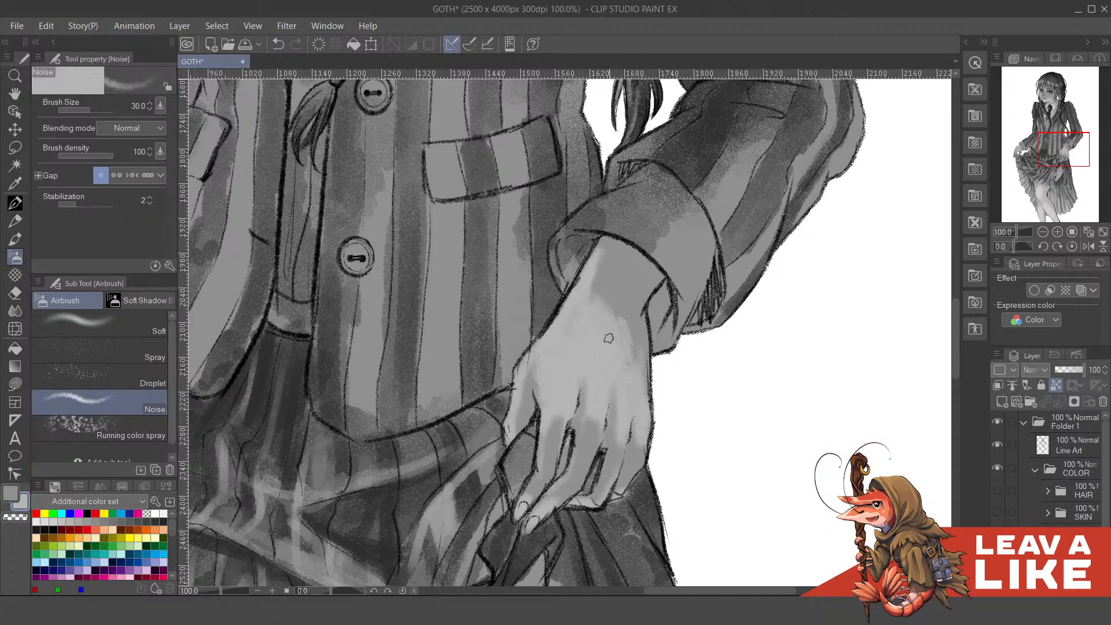
{"action": "left_click_drag", "start_coordinate": [599, 353], "coordinate": [598, 351]}
{"action": "key", "text": "x"}
{"action": "left_click_drag", "start_coordinate": [596, 313], "coordinate": [588, 336]}
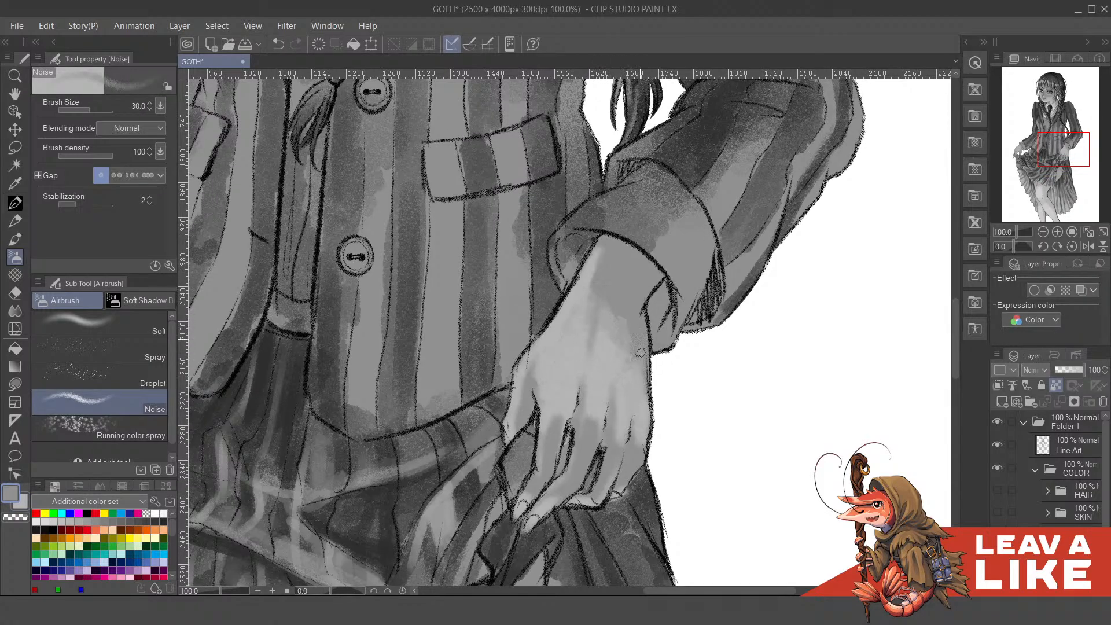
{"action": "key", "text": "x"}
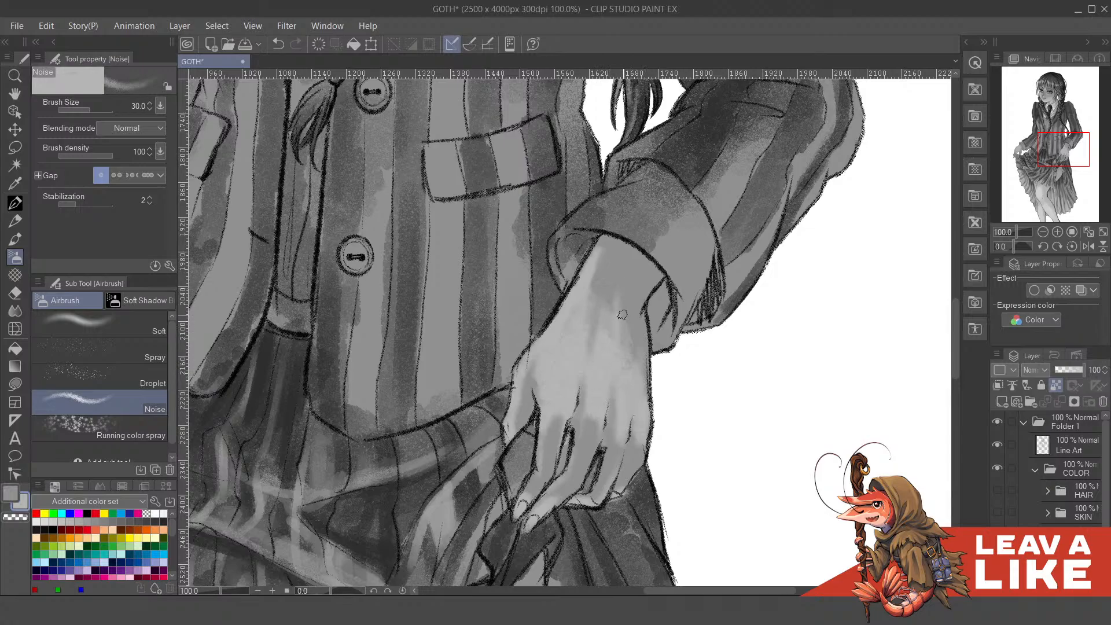
{"action": "key", "text": "x"}
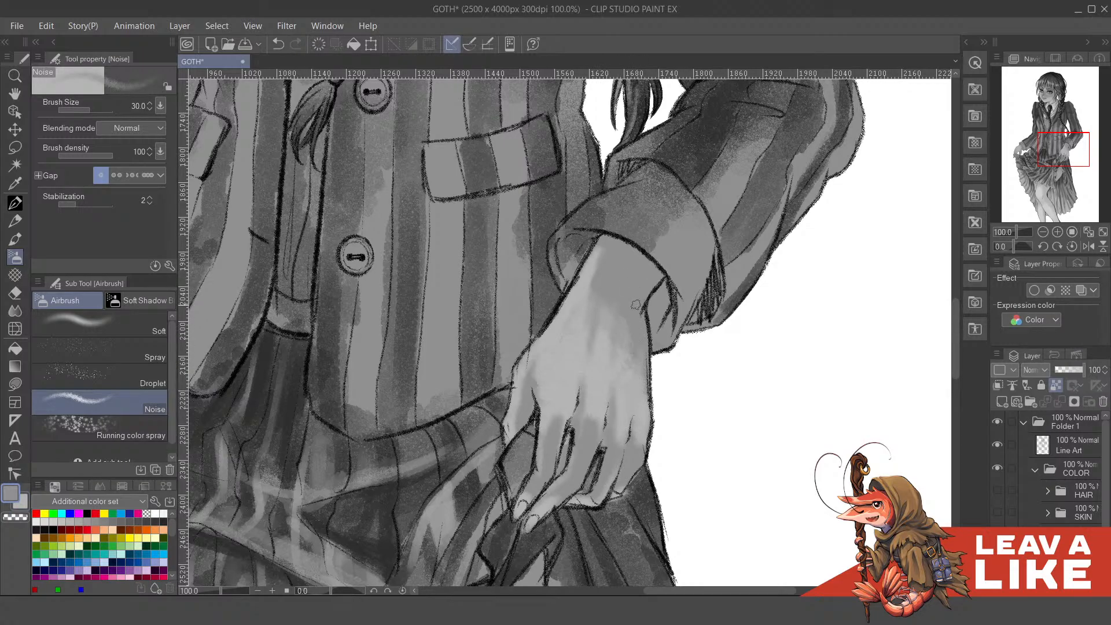
- Mirror the view and shade the other hand, painting along the thumb and blending the light into the wrist
{"action": "scroll", "coordinate": [703, 194], "scroll_direction": "down", "scroll_amount": 3}
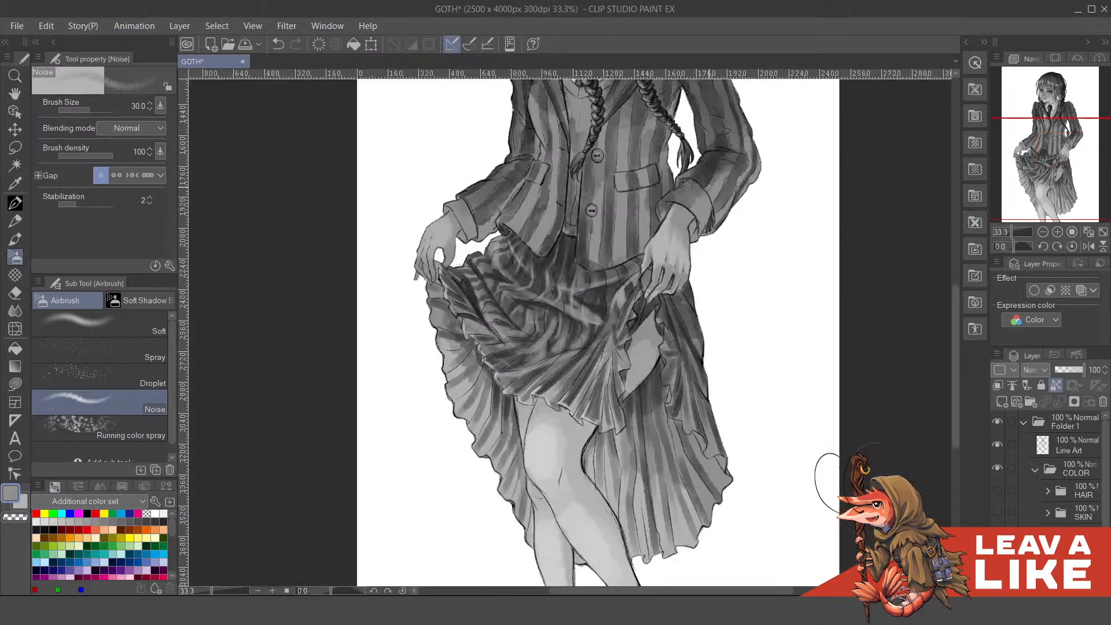
{"action": "key", "text": "h"}
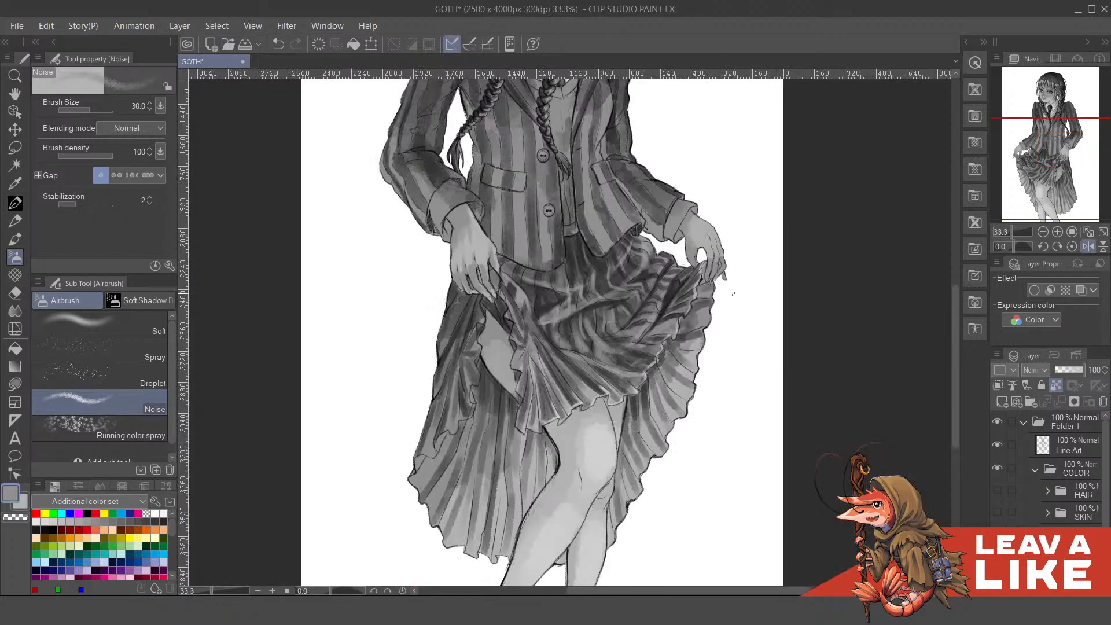
{"action": "scroll", "coordinate": [455, 199], "scroll_direction": "up", "scroll_amount": 3}
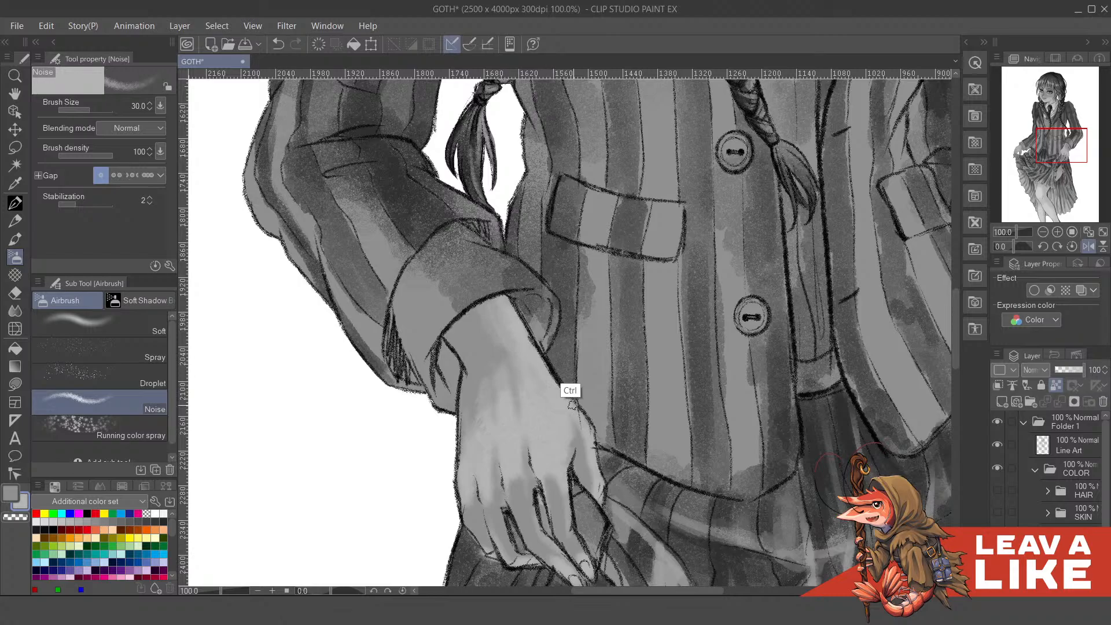
{"action": "scroll", "coordinate": [568, 387], "scroll_direction": "down", "scroll_amount": 3}
{"action": "left_click_drag", "start_coordinate": [825, 327], "coordinate": [631, 293]}
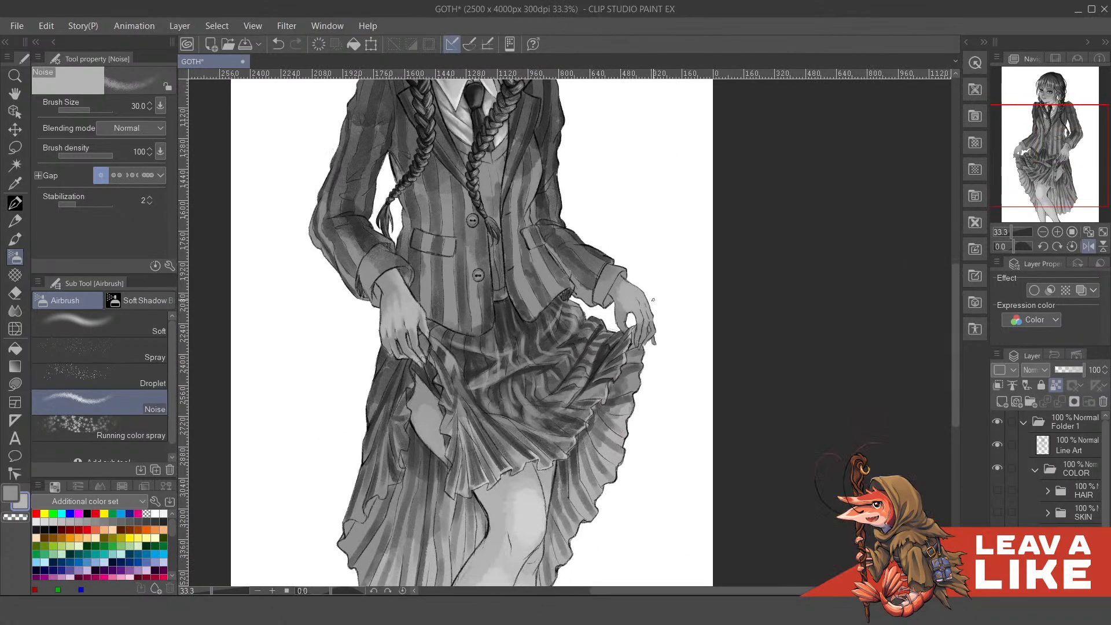
{"action": "scroll", "coordinate": [640, 359], "scroll_direction": "up", "scroll_amount": 3}
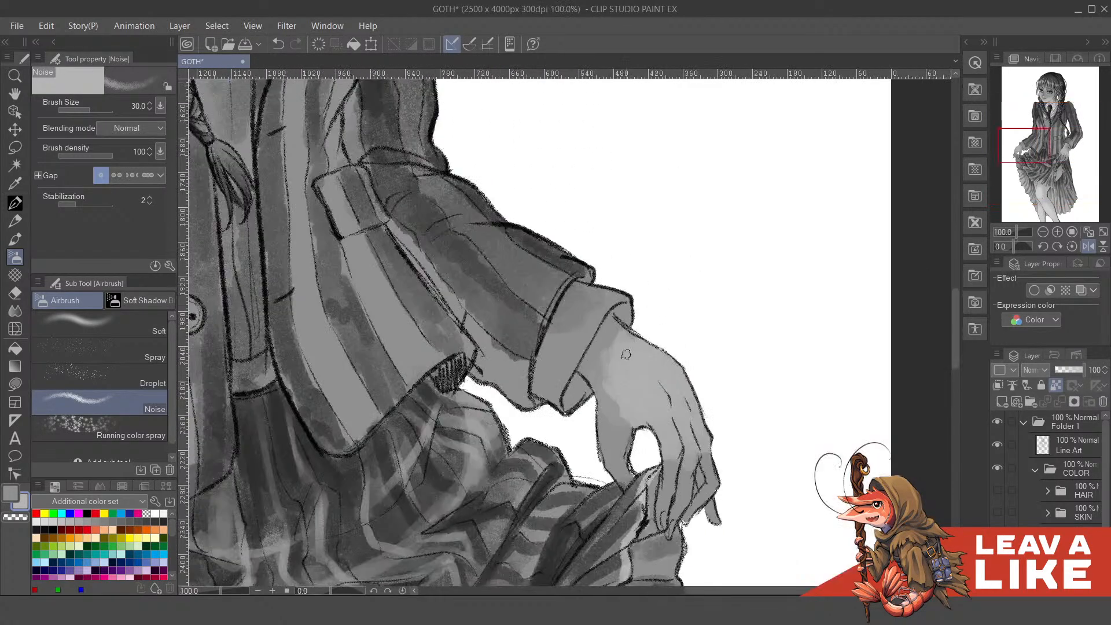
{"action": "scroll", "coordinate": [623, 408], "scroll_direction": "up", "scroll_amount": 2}
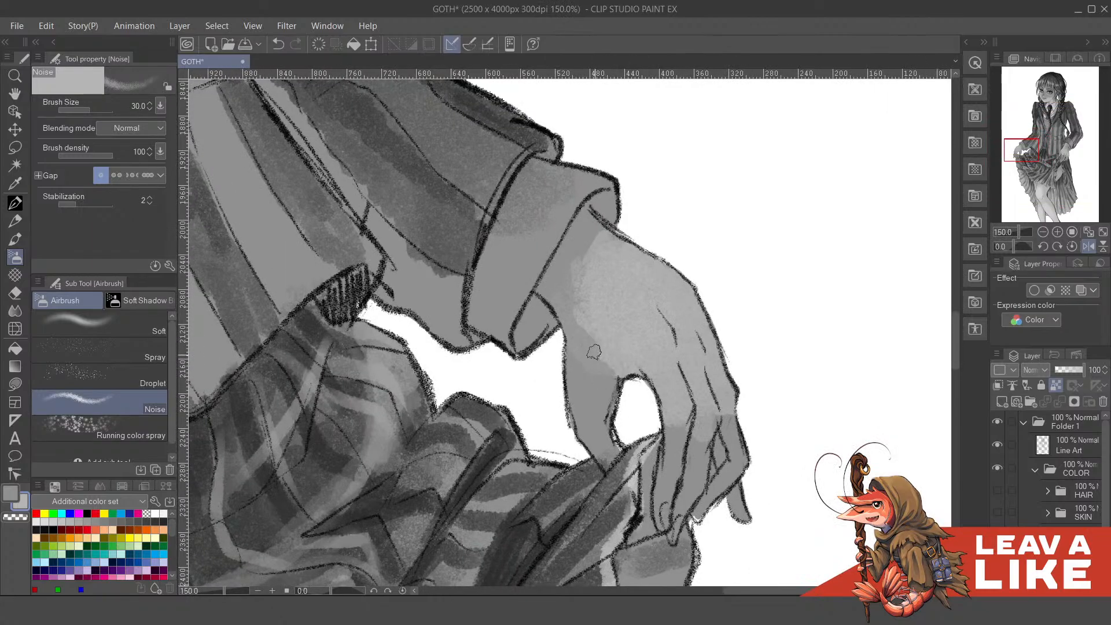
{"action": "mouse_move", "coordinate": [596, 436]}
{"action": "left_mouse_down"}
{"action": "mouse_move", "coordinate": [605, 341]}
{"action": "mouse_move", "coordinate": [599, 365]}
{"action": "mouse_move", "coordinate": [593, 330]}
{"action": "mouse_move", "coordinate": [595, 341]}
{"action": "left_mouse_up"}
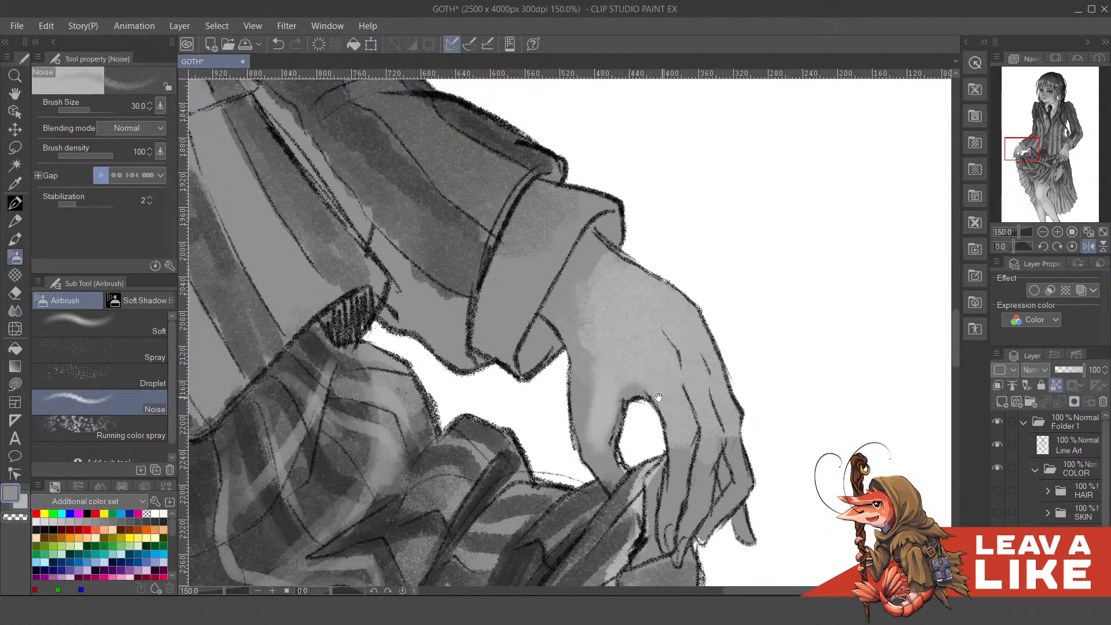
{"action": "left_click_drag", "start_coordinate": [658, 397], "coordinate": [669, 454]}
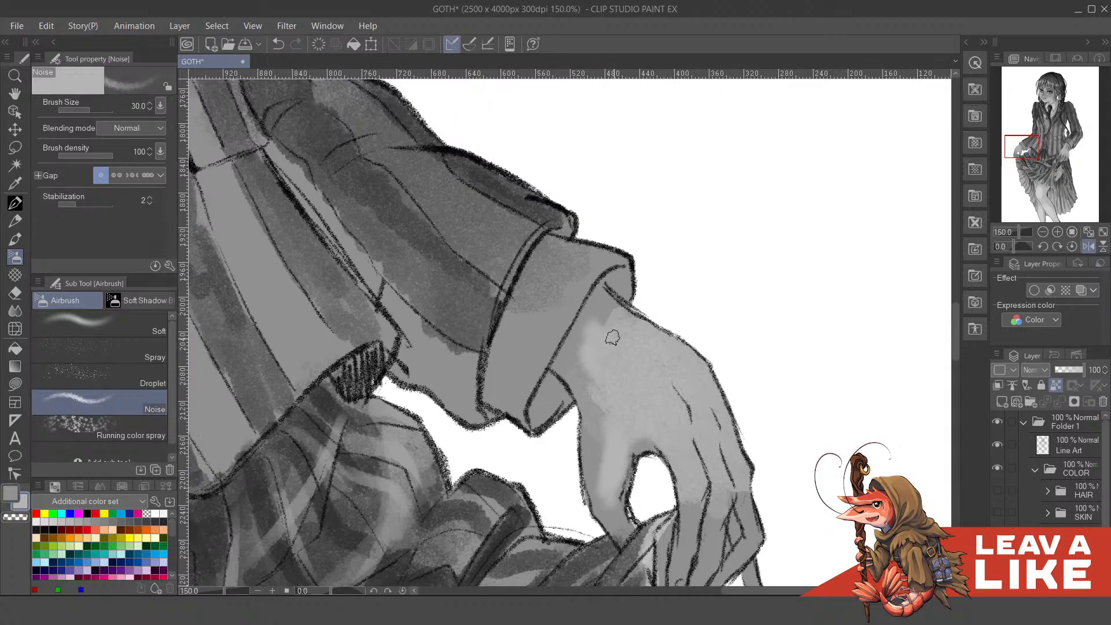
{"action": "mouse_move", "coordinate": [604, 321]}
{"action": "left_mouse_down"}
{"action": "mouse_move", "coordinate": [618, 351]}
{"action": "mouse_move", "coordinate": [596, 302]}
{"action": "mouse_move", "coordinate": [580, 335]}
{"action": "left_mouse_up"}
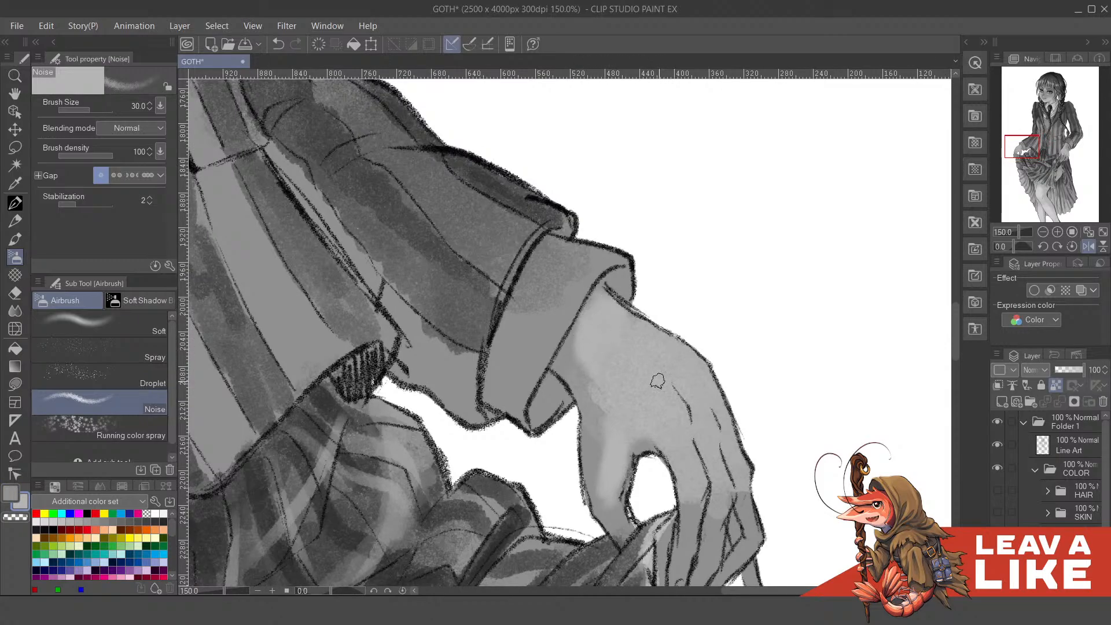
- Shade the fingertips gripping the skirt hem and blend the knuckles with skin greys sampled from the fingers
{"action": "scroll", "coordinate": [645, 246], "scroll_direction": "down", "scroll_amount": 1}
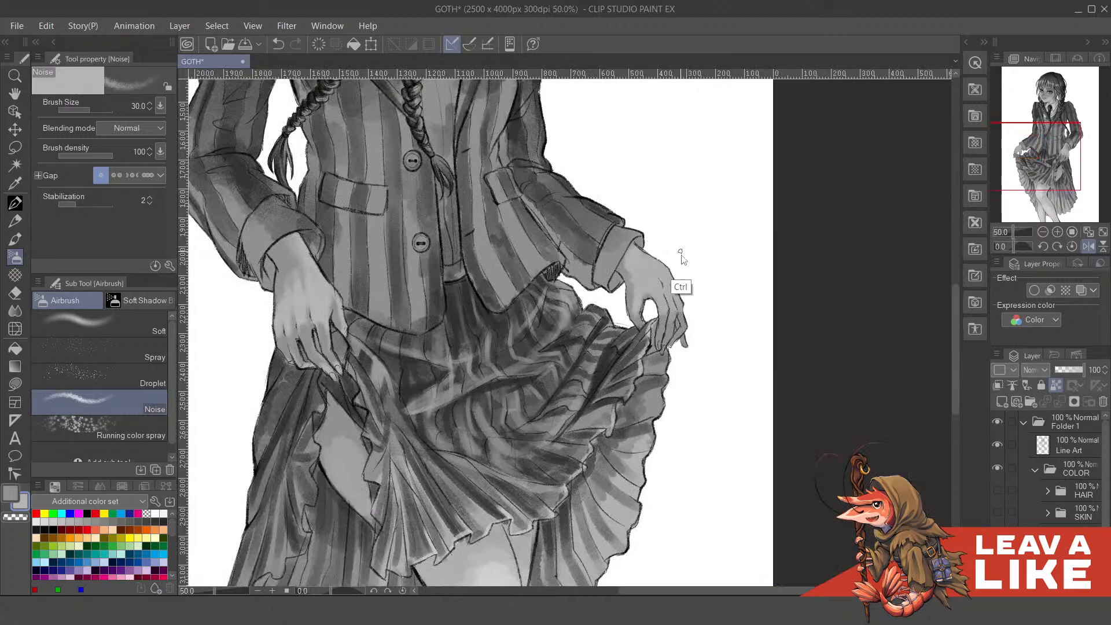
{"action": "scroll", "coordinate": [685, 249], "scroll_direction": "down", "scroll_amount": 1}
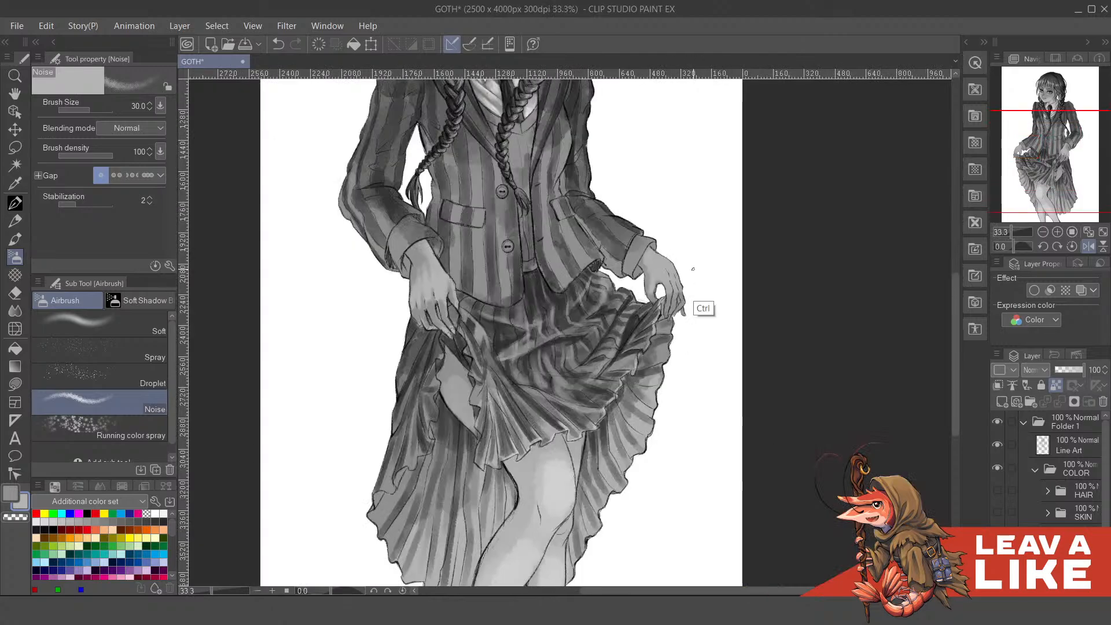
{"action": "scroll", "coordinate": [702, 307], "scroll_direction": "up", "scroll_amount": 3}
{"action": "key", "text": "x"}
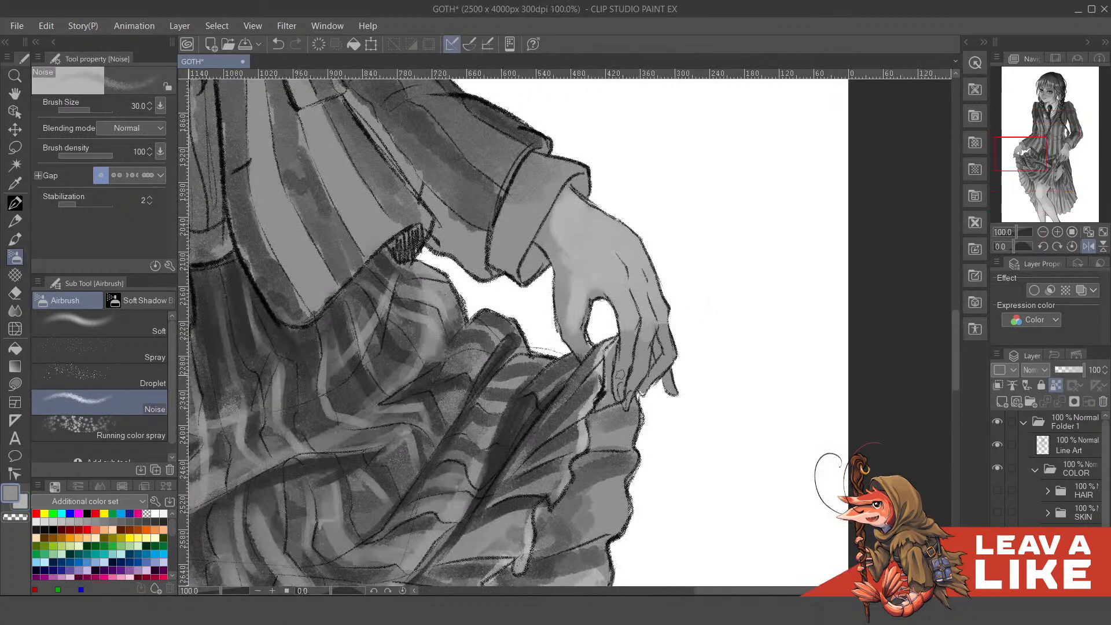
{"action": "mouse_move", "coordinate": [620, 396]}
{"action": "left_mouse_down"}
{"action": "mouse_move", "coordinate": [619, 379]}
{"action": "mouse_move", "coordinate": [636, 405]}
{"action": "mouse_move", "coordinate": [668, 383]}
{"action": "left_mouse_up"}
{"action": "key", "text": "x"}
{"action": "scroll", "coordinate": [687, 305], "scroll_direction": "up", "scroll_amount": 2}
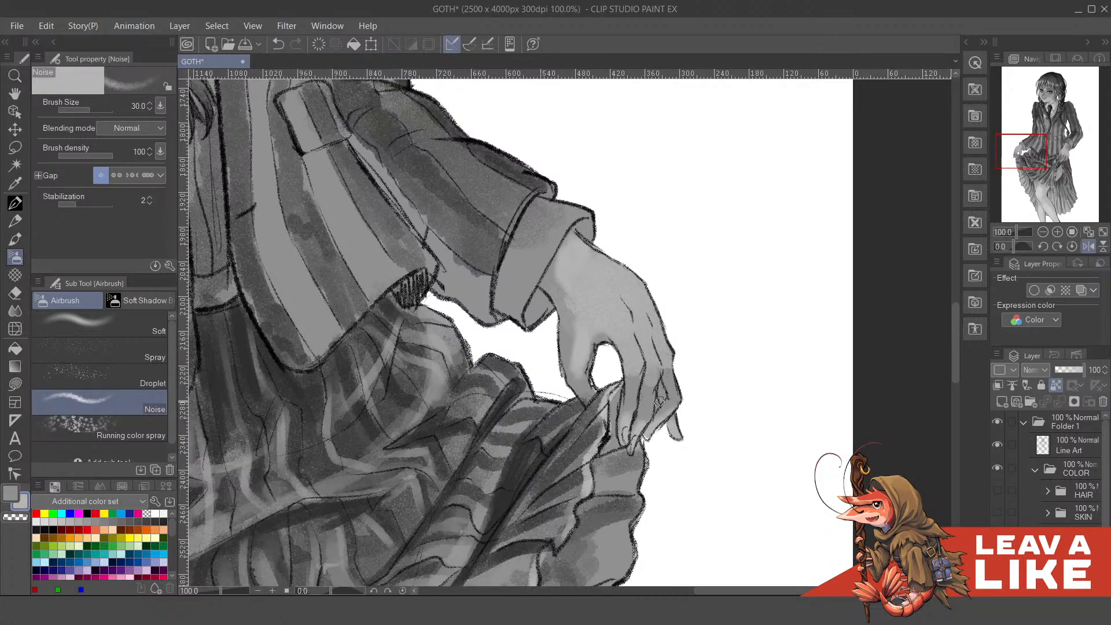
{"action": "scroll", "coordinate": [657, 382], "scroll_direction": "up", "scroll_amount": 1}
{"action": "left_click", "coordinate": [656, 371], "text": "alt"}
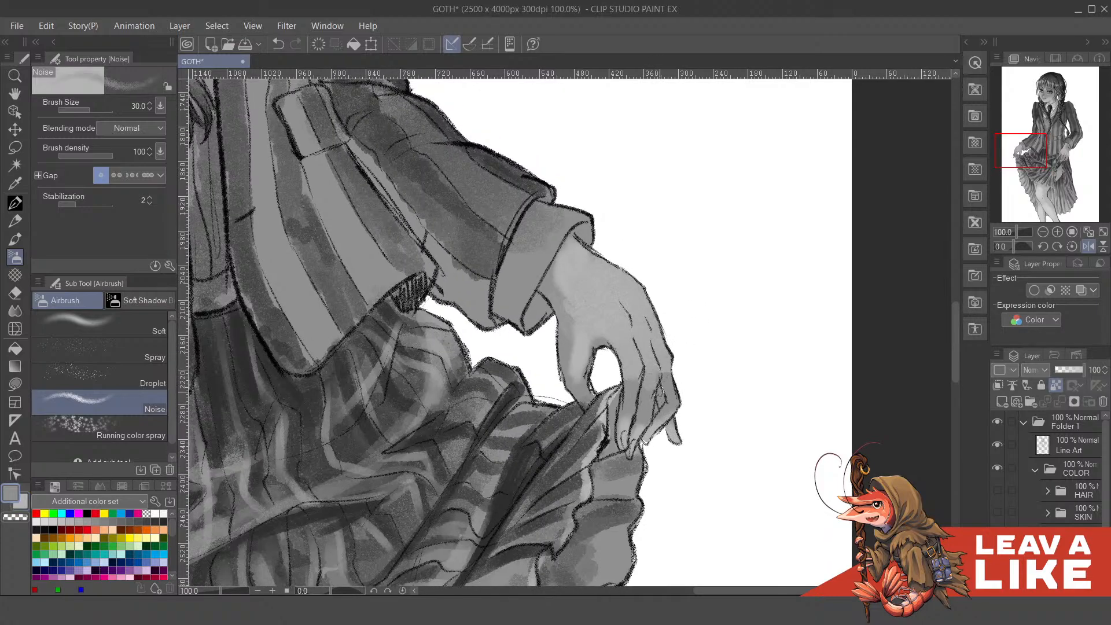
{"action": "left_click", "coordinate": [653, 362], "text": "alt"}
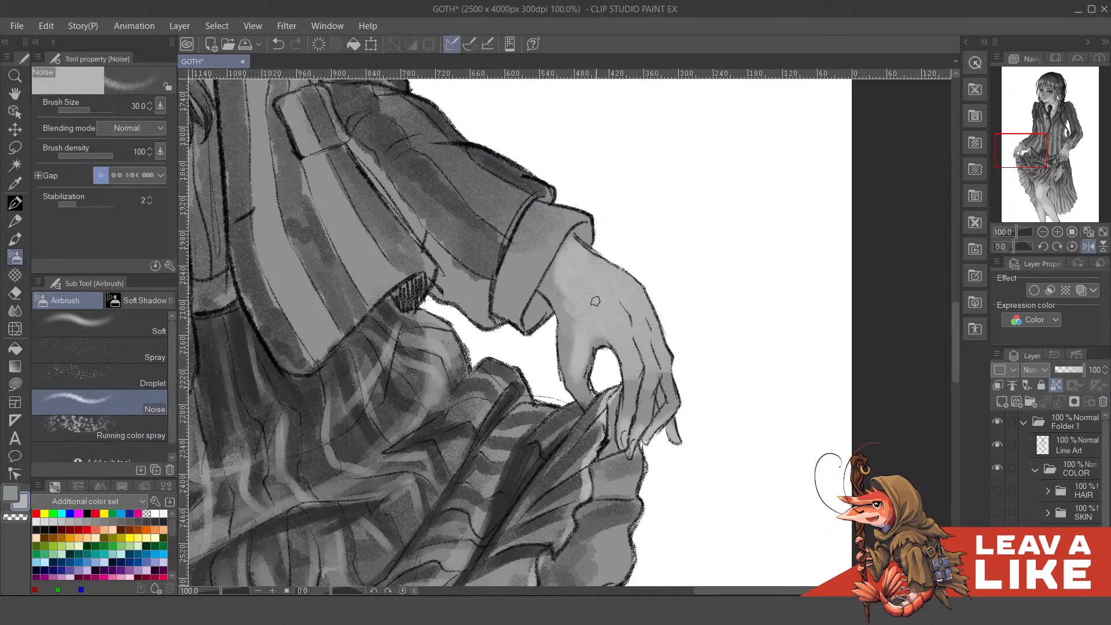
- Lighten the folded jacket cuff above the hand that lifts the skirt
{"action": "scroll", "coordinate": [541, 300], "scroll_direction": "up", "scroll_amount": 2}
{"action": "mouse_move", "coordinate": [531, 329]}
{"action": "left_mouse_down"}
{"action": "mouse_move", "coordinate": [540, 367]}
{"action": "mouse_move", "coordinate": [549, 337]}
{"action": "mouse_move", "coordinate": [524, 333]}
{"action": "mouse_move", "coordinate": [519, 353]}
{"action": "mouse_move", "coordinate": [538, 368]}
{"action": "mouse_move", "coordinate": [524, 330]}
{"action": "mouse_move", "coordinate": [541, 297]}
{"action": "mouse_move", "coordinate": [549, 325]}
{"action": "mouse_move", "coordinate": [590, 275]}
{"action": "mouse_move", "coordinate": [538, 323]}
{"action": "mouse_move", "coordinate": [528, 318]}
{"action": "mouse_move", "coordinate": [546, 269]}
{"action": "left_mouse_up"}
{"action": "key", "text": "ctrl+minus"}
{"action": "key", "text": "ctrl+minus"}
{"action": "key", "text": "ctrl+minus"}
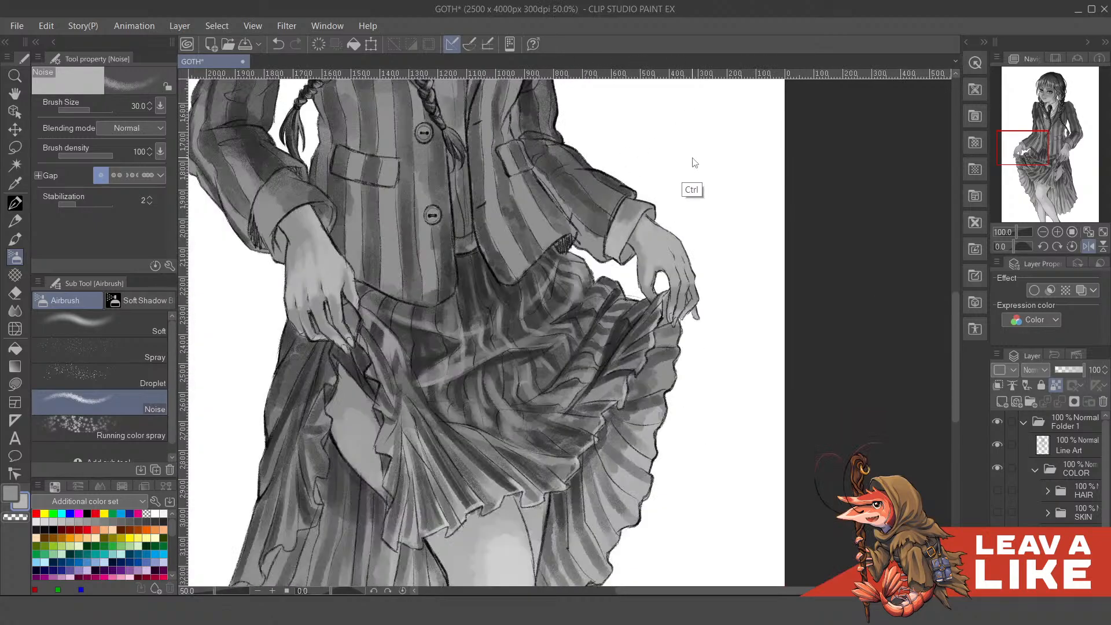
{"action": "key", "text": "ctrl+plus"}
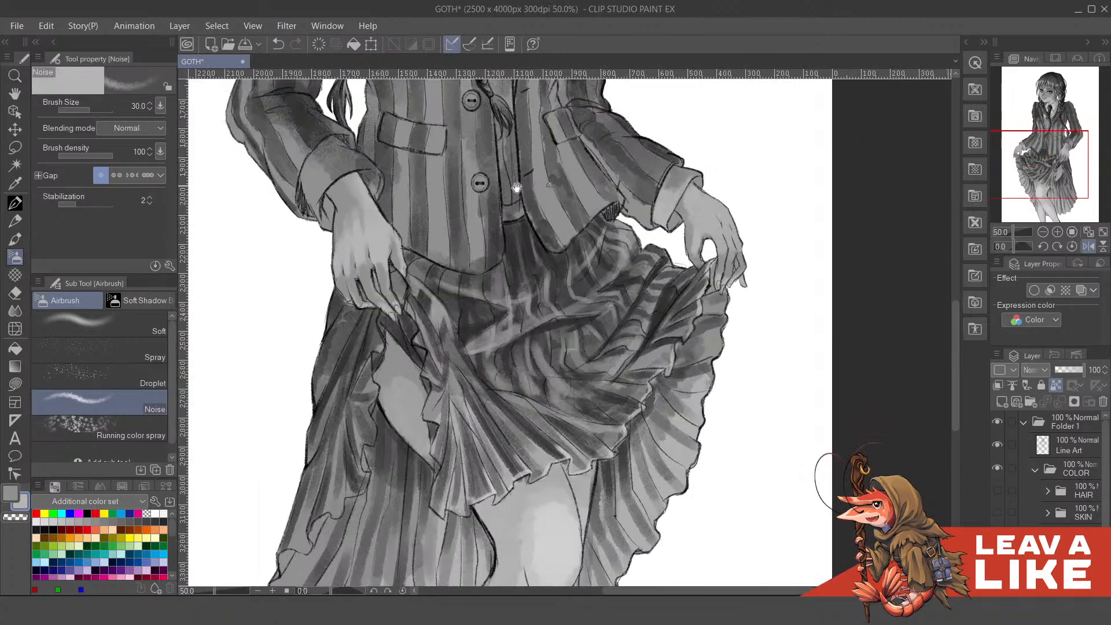
- Lighten the cuff on the opposite sleeve with the airbrush, undoing the unwanted strokes
{"action": "left_click_drag", "start_coordinate": [516, 188], "coordinate": [711, 369]}
{"action": "mouse_move", "coordinate": [517, 372]}
{"action": "left_mouse_down"}
{"action": "mouse_move", "coordinate": [566, 348]}
{"action": "mouse_move", "coordinate": [540, 351]}
{"action": "mouse_move", "coordinate": [526, 361]}
{"action": "mouse_move", "coordinate": [573, 361]}
{"action": "left_mouse_up"}
{"action": "key", "text": "ctrl+z"}
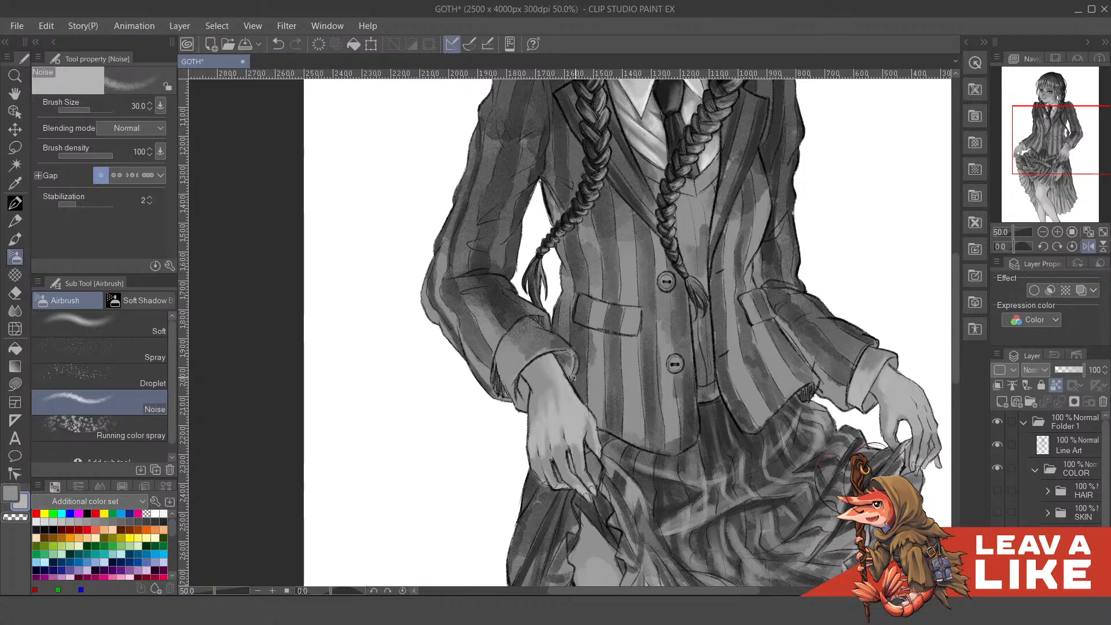
{"action": "mouse_move", "coordinate": [508, 385]}
{"action": "left_mouse_down"}
{"action": "mouse_move", "coordinate": [515, 347]}
{"action": "mouse_move", "coordinate": [524, 352]}
{"action": "left_mouse_up"}
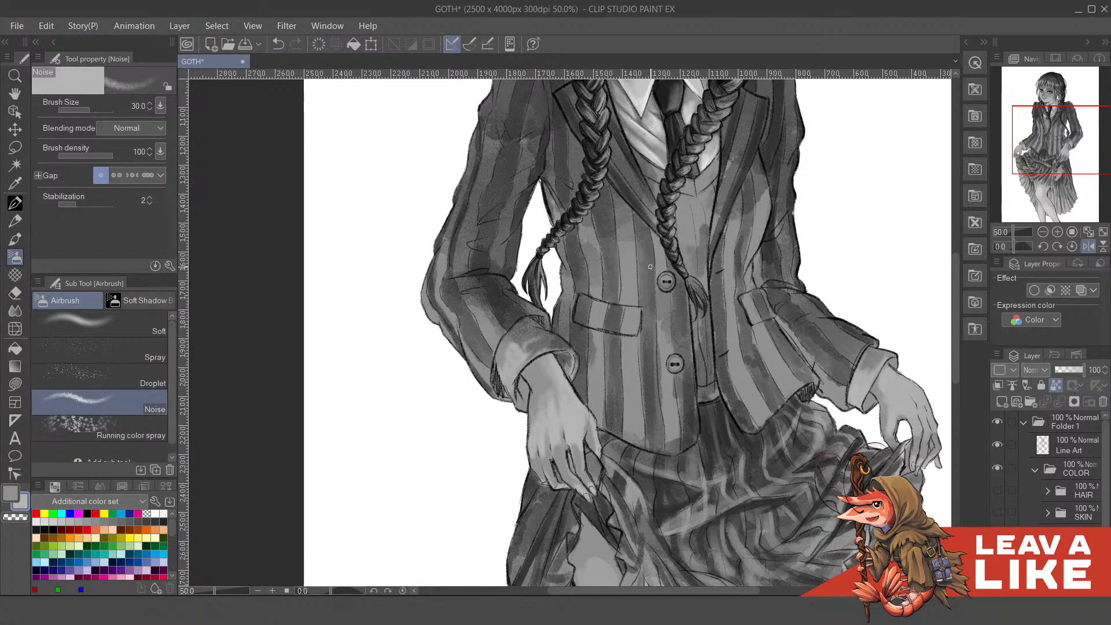
{"action": "left_click_drag", "start_coordinate": [608, 302], "coordinate": [613, 319]}
{"action": "key", "text": "ctrl+z"}
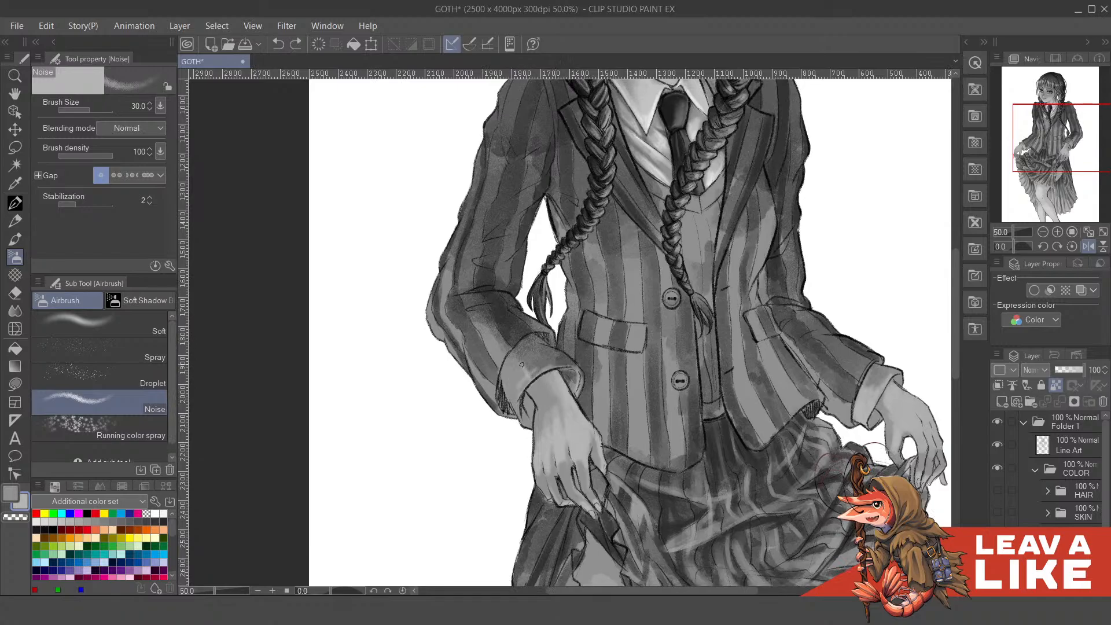
{"action": "left_click_drag", "start_coordinate": [521, 365], "coordinate": [516, 411]}
- Flip the view back and examine the whole figure, comparing the hands, cuffs, jacket and face
{"action": "scroll", "coordinate": [698, 146], "scroll_direction": "down", "scroll_amount": 1}
{"action": "key", "text": "h"}
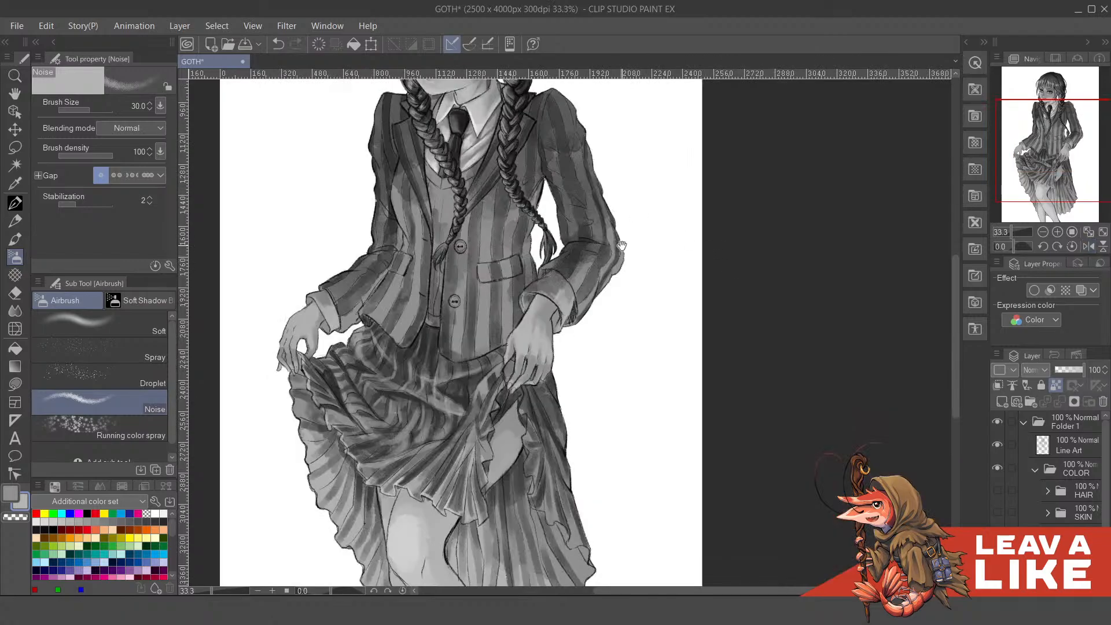
{"action": "left_click_drag", "start_coordinate": [579, 258], "coordinate": [744, 243]}
{"action": "scroll", "coordinate": [570, 264], "scroll_direction": "up", "scroll_amount": 2}
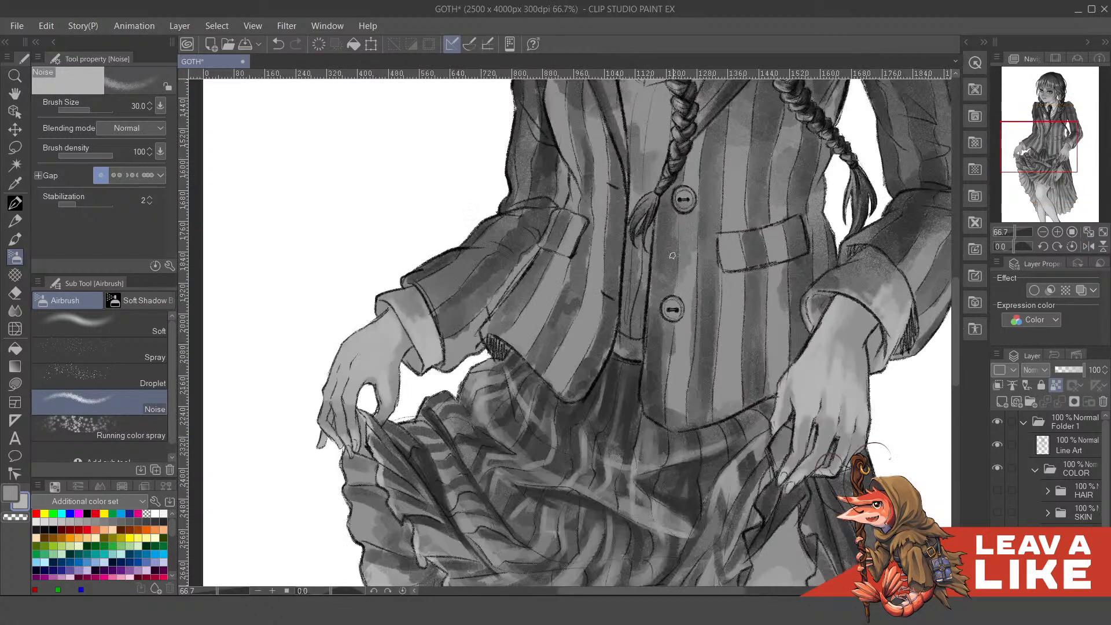
{"action": "left_click_drag", "start_coordinate": [673, 255], "coordinate": [626, 217]}
{"action": "left_click_drag", "start_coordinate": [724, 311], "coordinate": [698, 400]}
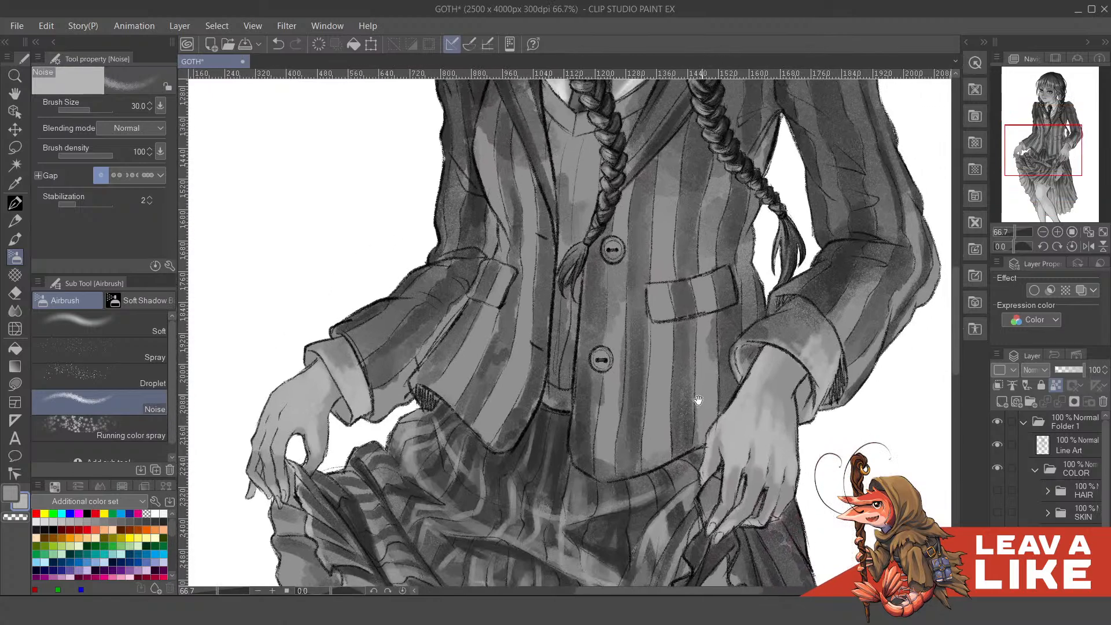
{"action": "left_click_drag", "start_coordinate": [694, 273], "coordinate": [681, 525]}
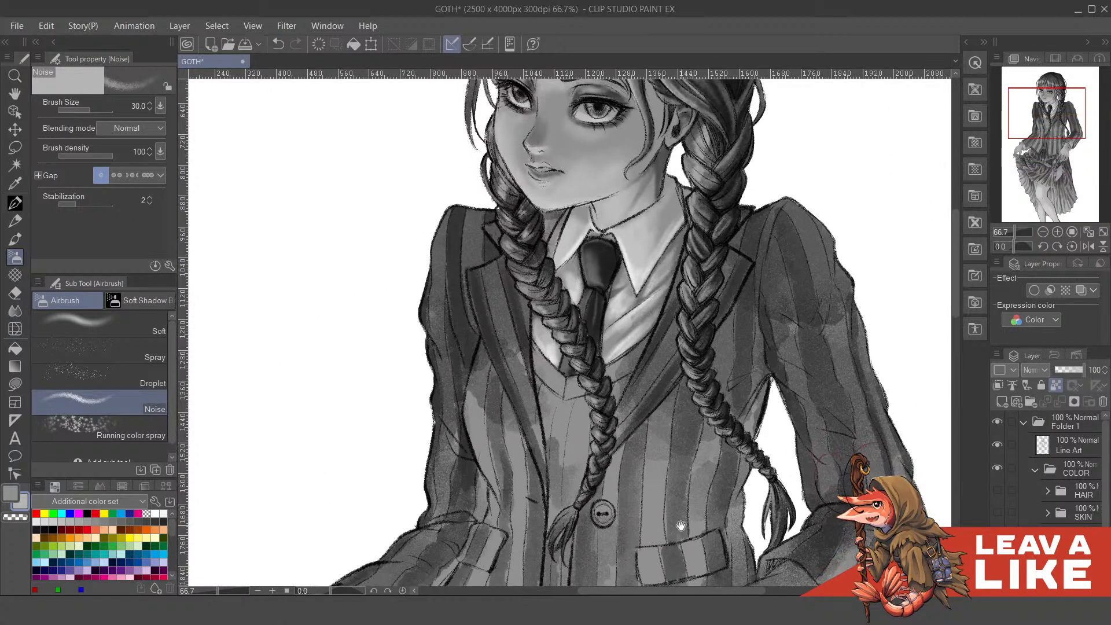
{"action": "scroll", "coordinate": [703, 482], "scroll_direction": "down", "scroll_amount": 2}
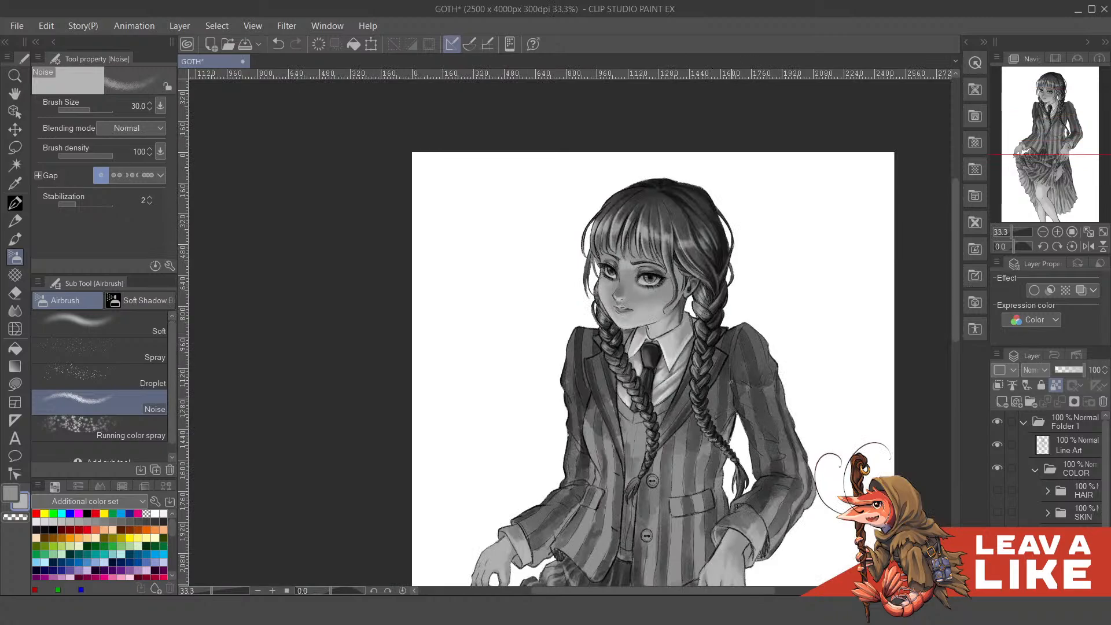
{"action": "left_click_drag", "start_coordinate": [730, 382], "coordinate": [750, 237]}
{"action": "left_click_drag", "start_coordinate": [759, 482], "coordinate": [702, 464]}
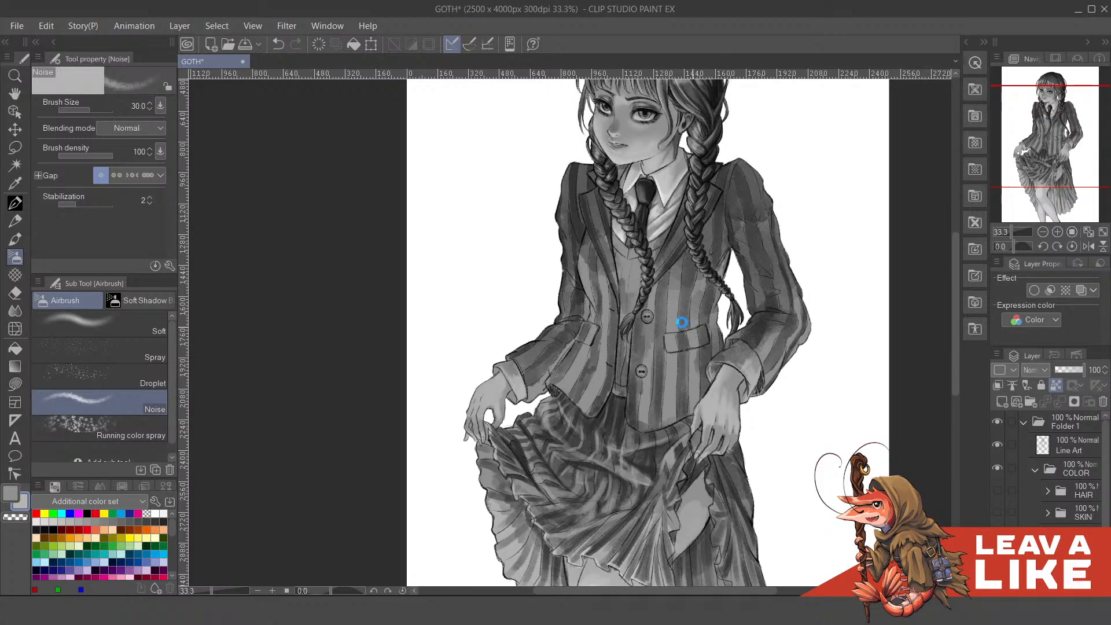
- Save the illustration
{"action": "key", "text": "ctrl+s"}
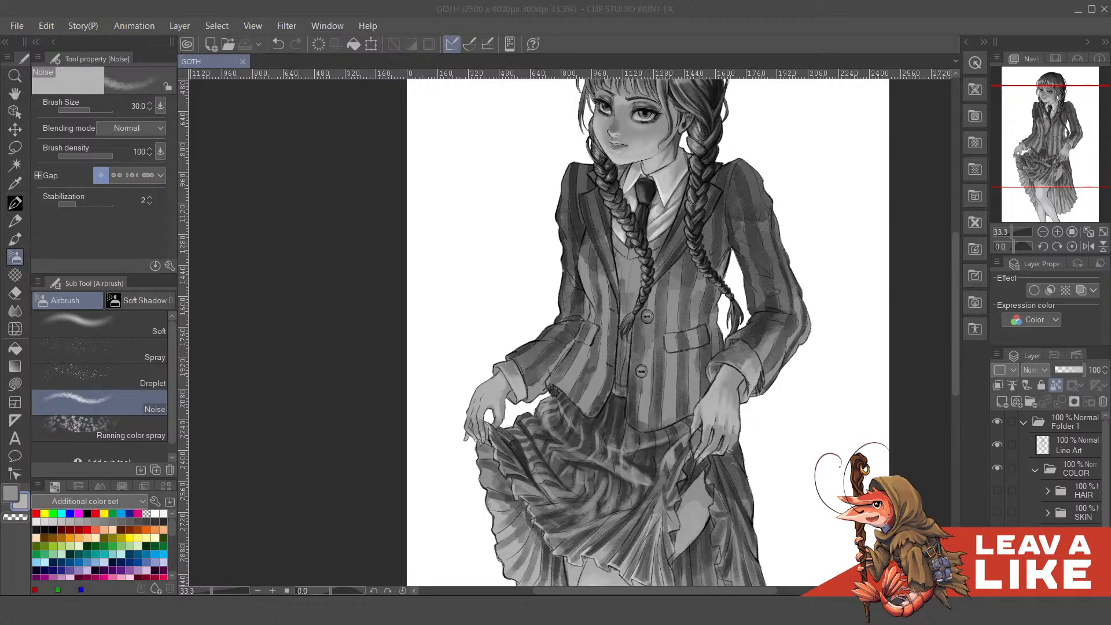
{"action": "left_click_drag", "start_coordinate": [689, 285], "coordinate": [723, 292]}
{"action": "scroll", "coordinate": [591, 384], "scroll_direction": "up", "scroll_amount": 3}
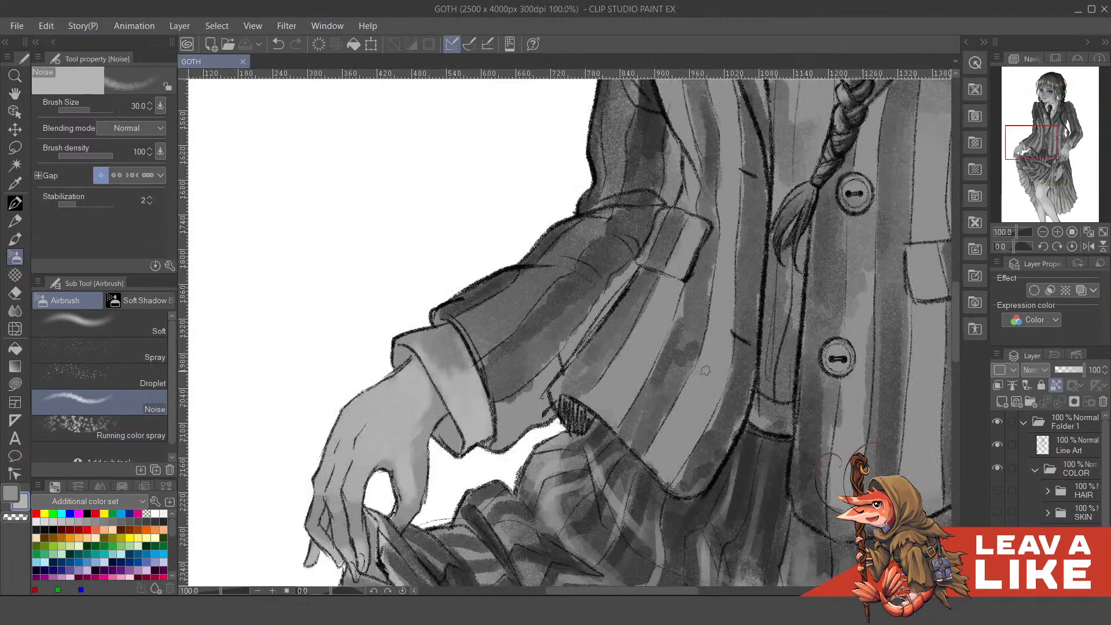
- Try darkening the sleeve's lower edge beside the cuff with the Soft bleed brush, using dark grey sampled from the upper sleeve
{"action": "left_click_drag", "start_coordinate": [732, 380], "coordinate": [727, 381]}
{"action": "left_click_drag", "start_coordinate": [591, 393], "coordinate": [601, 416]}
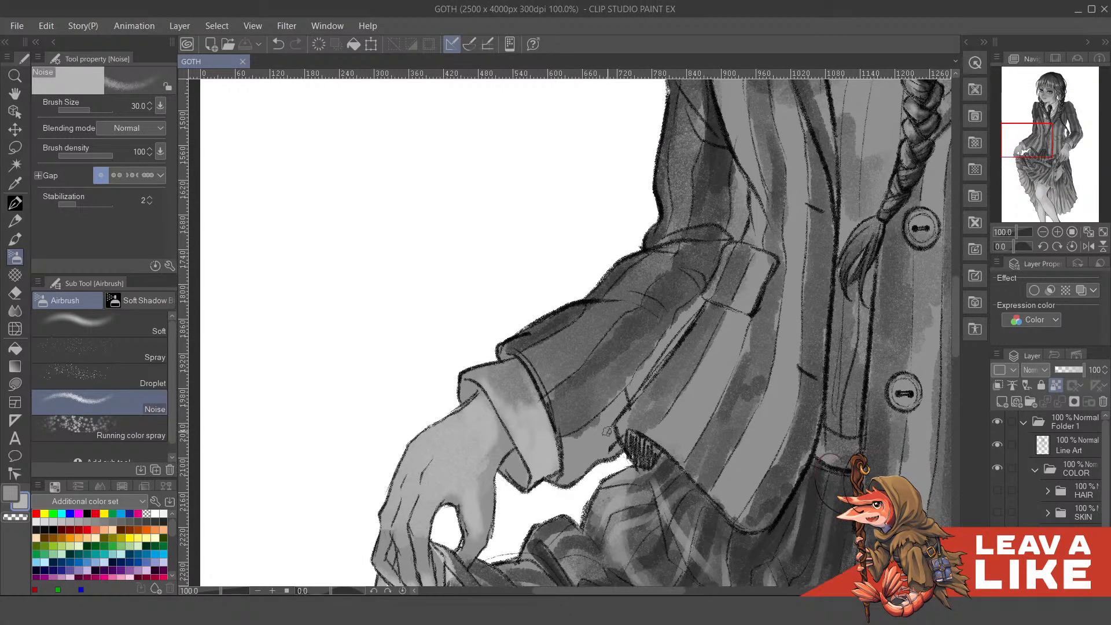
{"action": "key", "text": "b"}
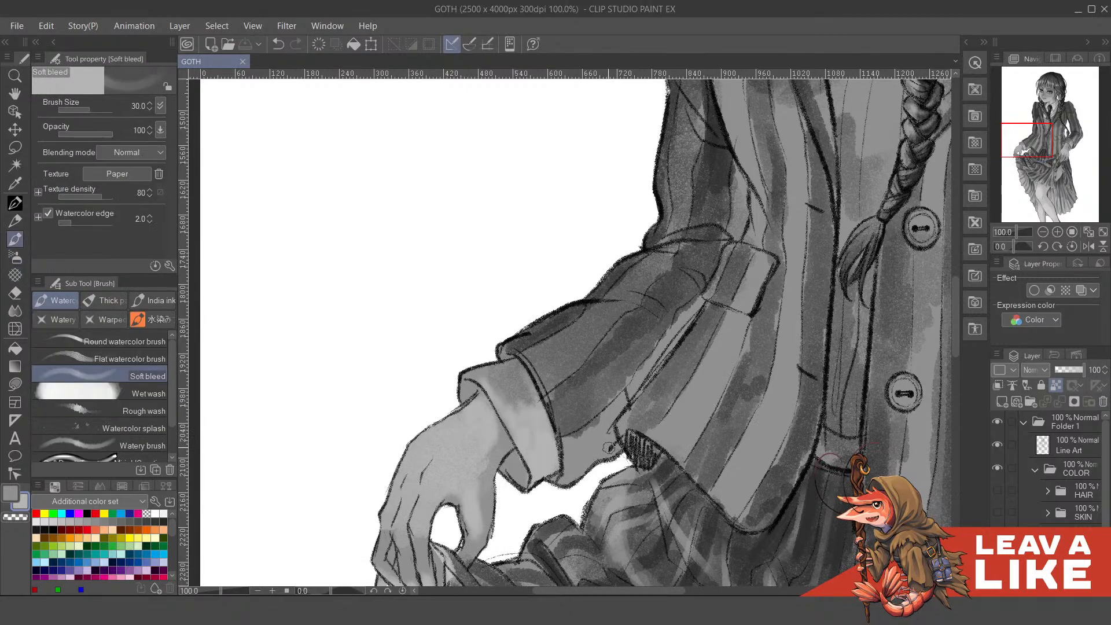
{"action": "scroll", "coordinate": [599, 454], "scroll_direction": "down", "scroll_amount": 1}
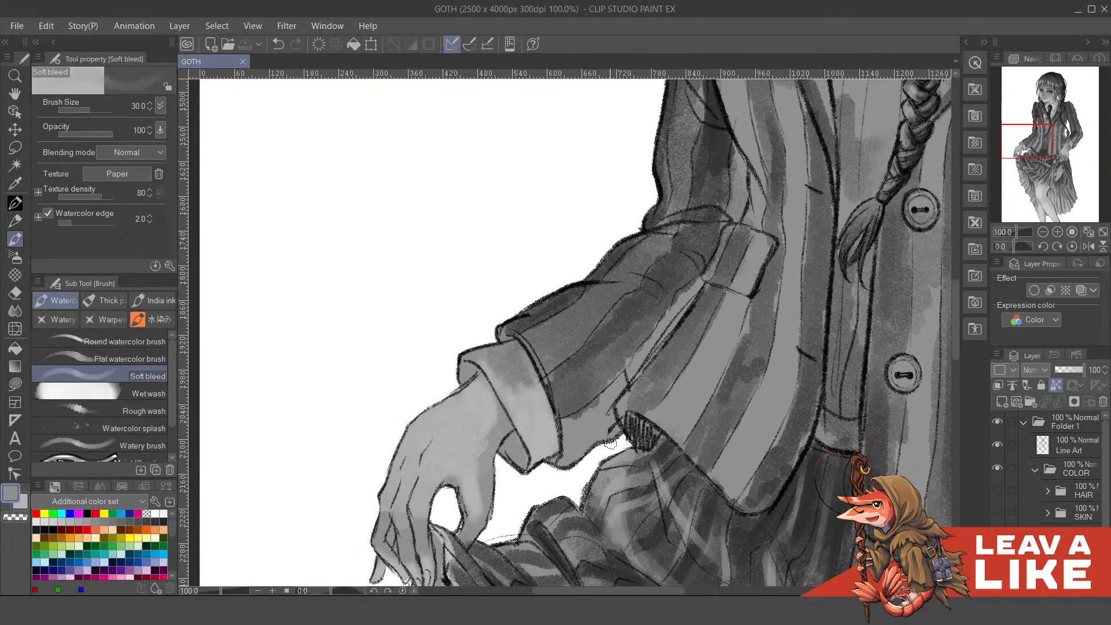
{"action": "left_click", "coordinate": [717, 153], "text": "alt"}
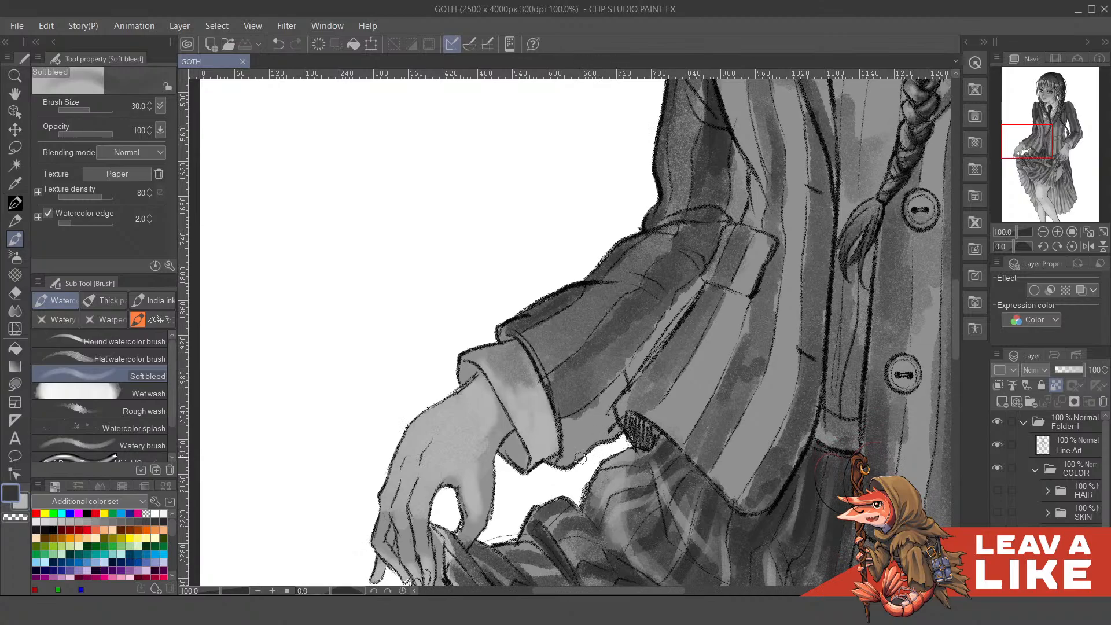
{"action": "left_click_drag", "start_coordinate": [573, 460], "coordinate": [613, 421]}
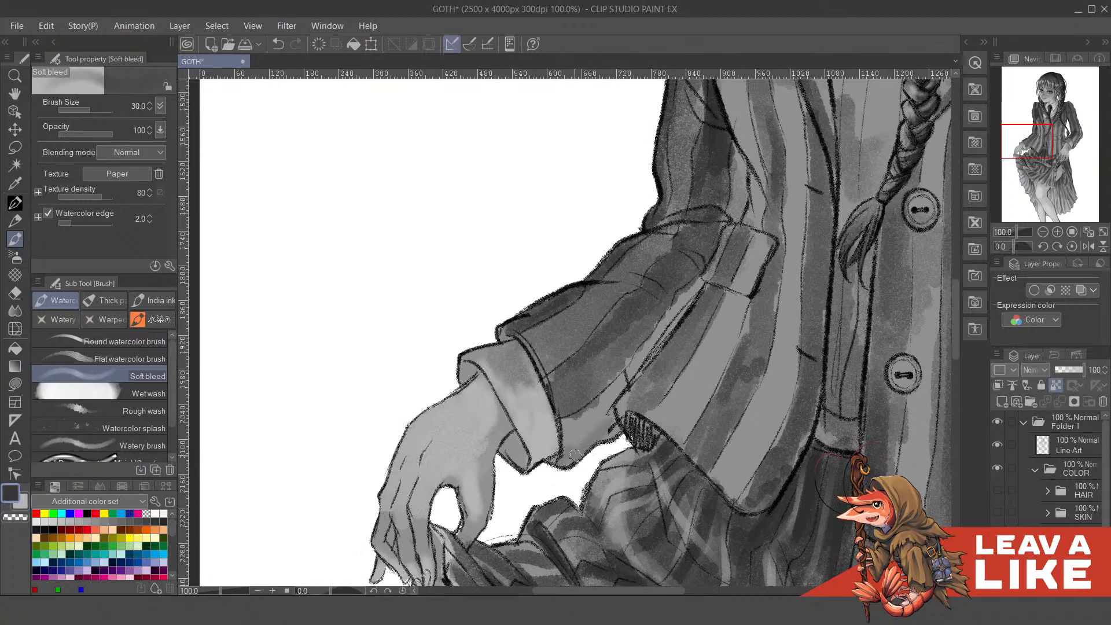
{"action": "key", "text": "ctrl+z"}
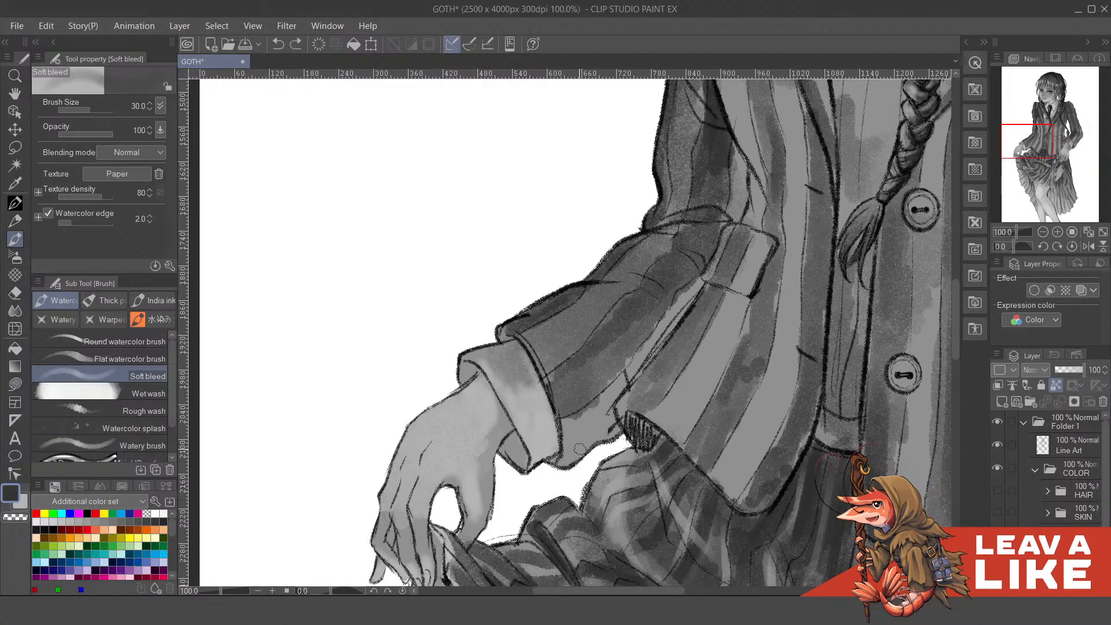
- Retouch the underside of the sleeve beside the jacket hem with the 鉛筆R pencil at size 20, using a grey sampled from the sleeve
{"action": "key", "text": "p"}
{"action": "key", "text": "p"}
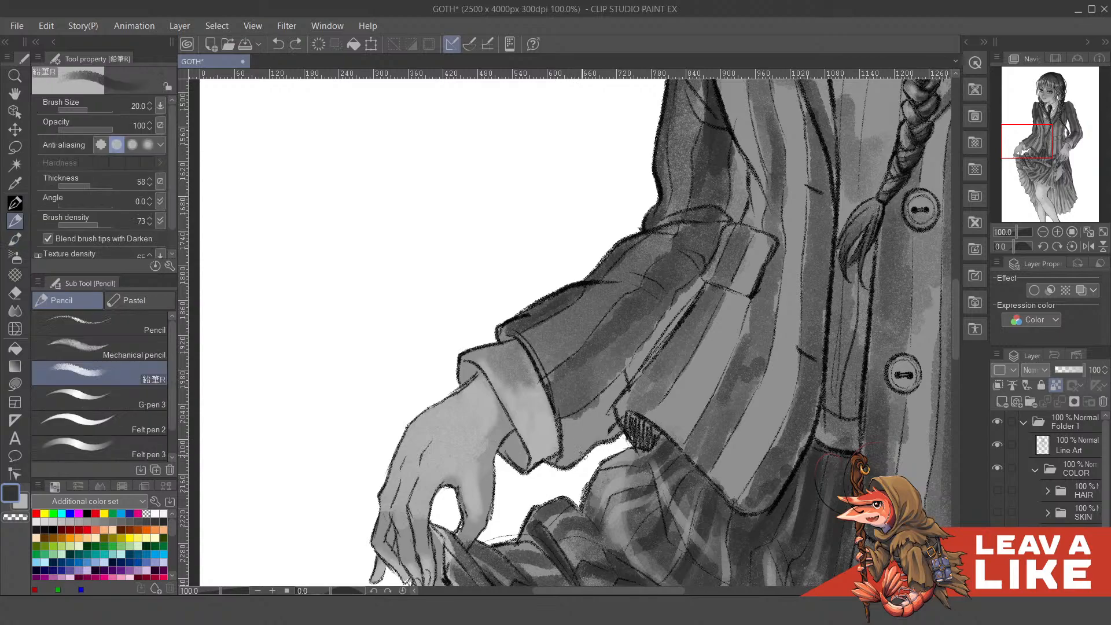
{"action": "left_click_drag", "start_coordinate": [560, 461], "coordinate": [590, 446]}
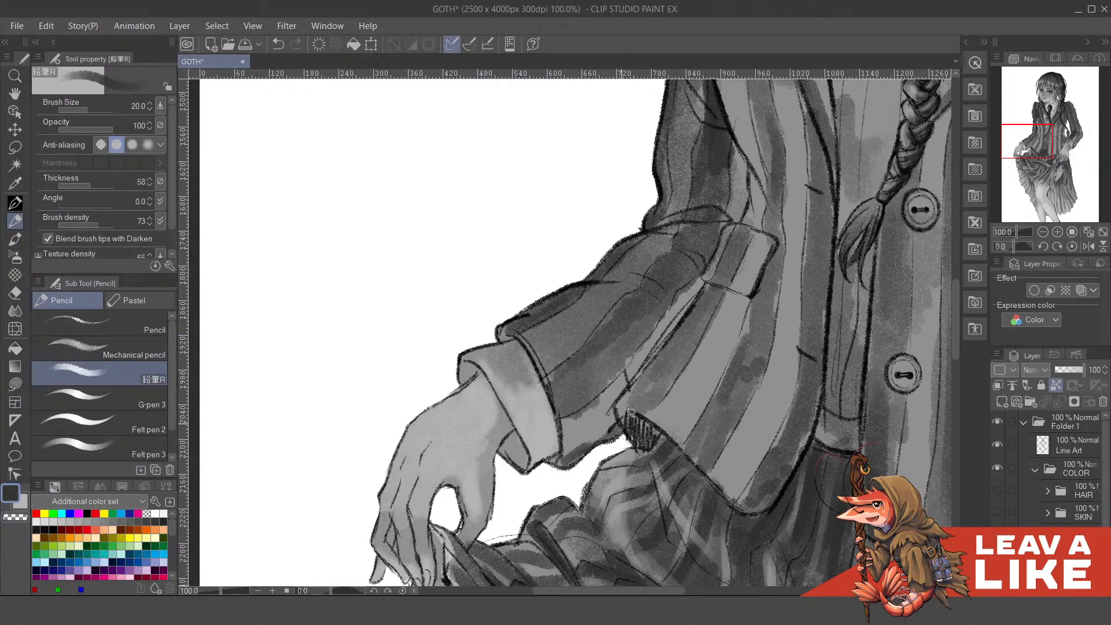
{"action": "left_click_drag", "start_coordinate": [729, 285], "coordinate": [703, 324]}
{"action": "key", "text": "ctrl+z"}
{"action": "left_click", "coordinate": [568, 442], "text": "alt"}
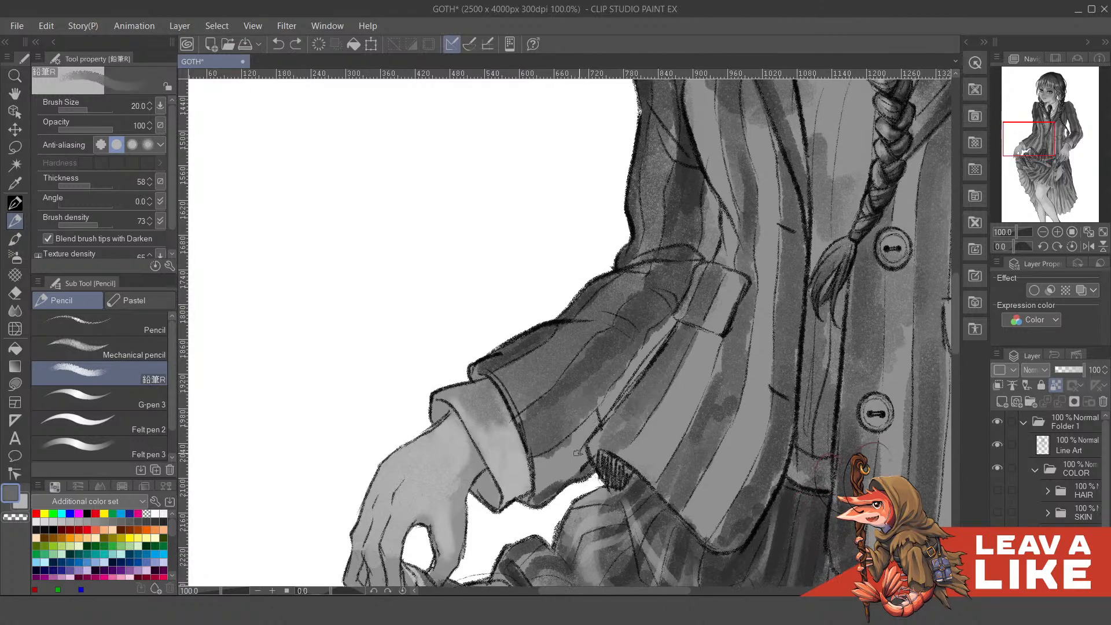
{"action": "mouse_move", "coordinate": [590, 466]}
{"action": "left_mouse_down"}
{"action": "mouse_move", "coordinate": [542, 498]}
{"action": "mouse_move", "coordinate": [594, 463]}
{"action": "mouse_move", "coordinate": [596, 416]}
{"action": "left_mouse_up"}
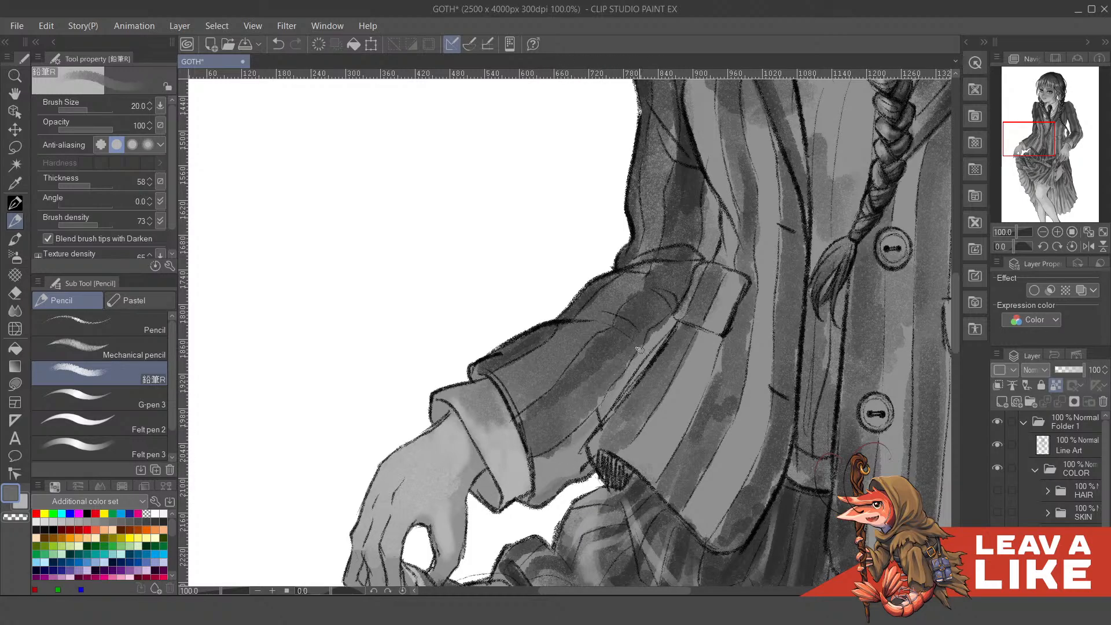
- Lighten the cuff on the character's left wrist with the pencil enlarged to size 70, using a light grey sampled from the cuff
{"action": "scroll", "coordinate": [751, 183], "scroll_direction": "down", "scroll_amount": 3}
{"action": "left_click_drag", "start_coordinate": [845, 308], "coordinate": [666, 401]}
{"action": "scroll", "coordinate": [744, 390], "scroll_direction": "up", "scroll_amount": 3}
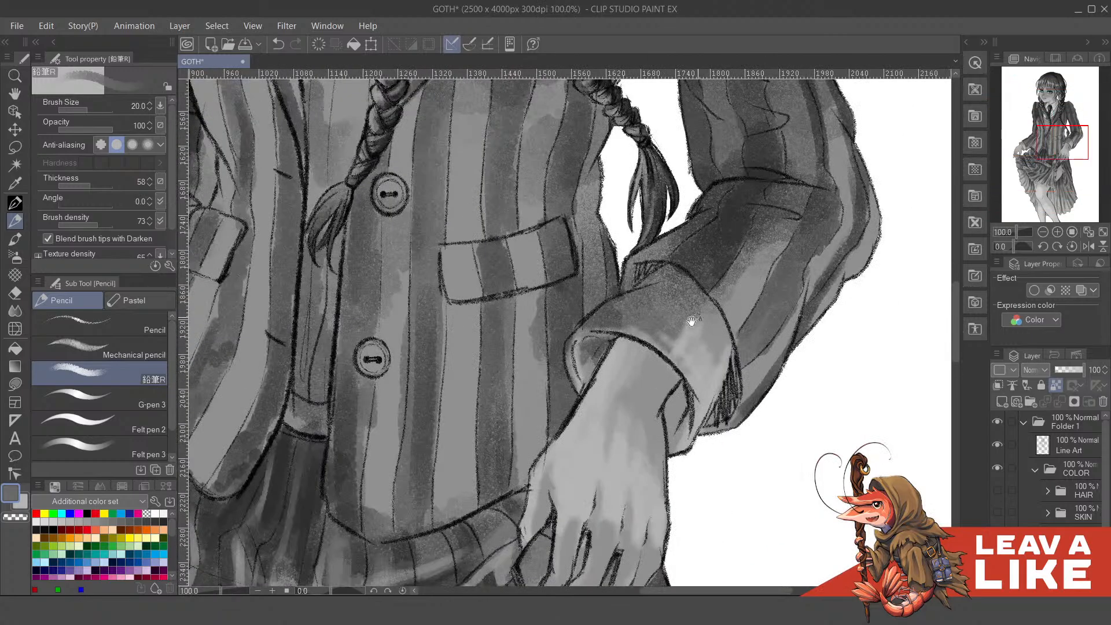
{"action": "left_click_drag", "start_coordinate": [695, 353], "coordinate": [717, 389]}
{"action": "key", "text": "alt"}
{"action": "key", "text": "bracketright"}
{"action": "key", "text": "bracketright"}
{"action": "key", "text": "bracketright"}
{"action": "key", "text": "bracketright"}
{"action": "key", "text": "bracketright"}
{"action": "key", "text": "bracketright"}
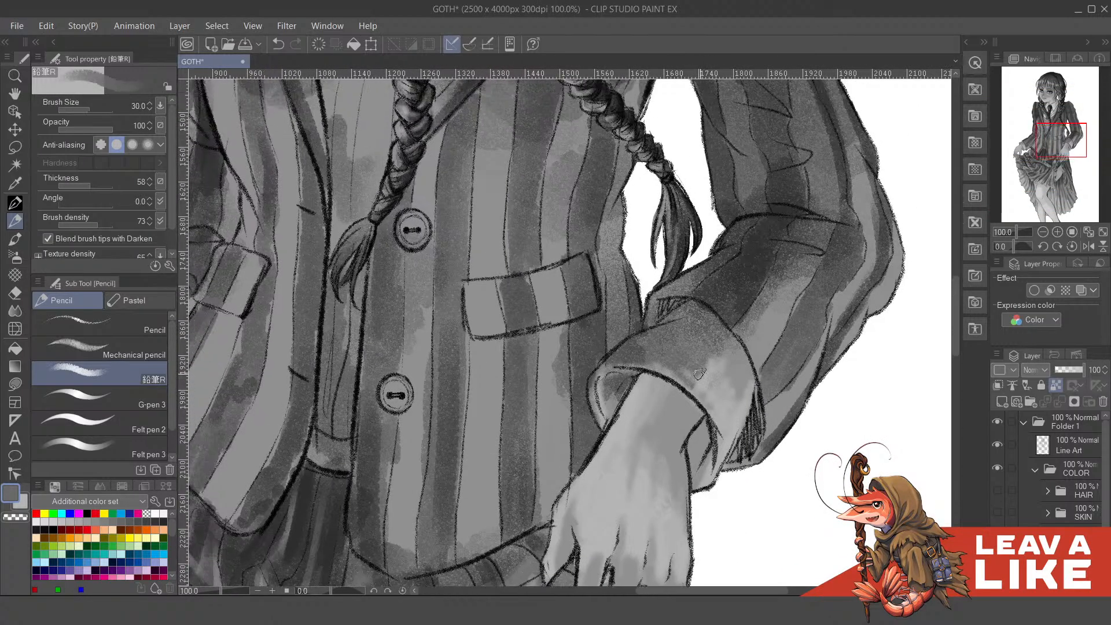
{"action": "mouse_move", "coordinate": [649, 350]}
{"action": "left_mouse_down"}
{"action": "mouse_move", "coordinate": [705, 382]}
{"action": "mouse_move", "coordinate": [654, 355]}
{"action": "mouse_move", "coordinate": [689, 357]}
{"action": "mouse_move", "coordinate": [711, 389]}
{"action": "mouse_move", "coordinate": [644, 350]}
{"action": "mouse_move", "coordinate": [664, 352]}
{"action": "mouse_move", "coordinate": [625, 360]}
{"action": "mouse_move", "coordinate": [691, 338]}
{"action": "mouse_move", "coordinate": [647, 351]}
{"action": "mouse_move", "coordinate": [710, 369]}
{"action": "mouse_move", "coordinate": [659, 340]}
{"action": "mouse_move", "coordinate": [714, 354]}
{"action": "mouse_move", "coordinate": [676, 342]}
{"action": "mouse_move", "coordinate": [699, 347]}
{"action": "mouse_move", "coordinate": [701, 366]}
{"action": "mouse_move", "coordinate": [643, 355]}
{"action": "mouse_move", "coordinate": [664, 349]}
{"action": "mouse_move", "coordinate": [606, 392]}
{"action": "mouse_move", "coordinate": [682, 319]}
{"action": "mouse_move", "coordinate": [714, 363]}
{"action": "mouse_move", "coordinate": [721, 406]}
{"action": "mouse_move", "coordinate": [693, 352]}
{"action": "mouse_move", "coordinate": [717, 404]}
{"action": "mouse_move", "coordinate": [687, 366]}
{"action": "mouse_move", "coordinate": [614, 361]}
{"action": "left_mouse_up"}
{"action": "key", "text": "ctrl+z"}
{"action": "left_click", "coordinate": [711, 427], "text": "alt"}
{"action": "key", "text": "ctrl+z"}
{"action": "key", "text": "ctrl+z"}
{"action": "key", "text": "ctrl+z"}
{"action": "scroll", "coordinate": [735, 213], "scroll_direction": "down", "scroll_amount": 4}
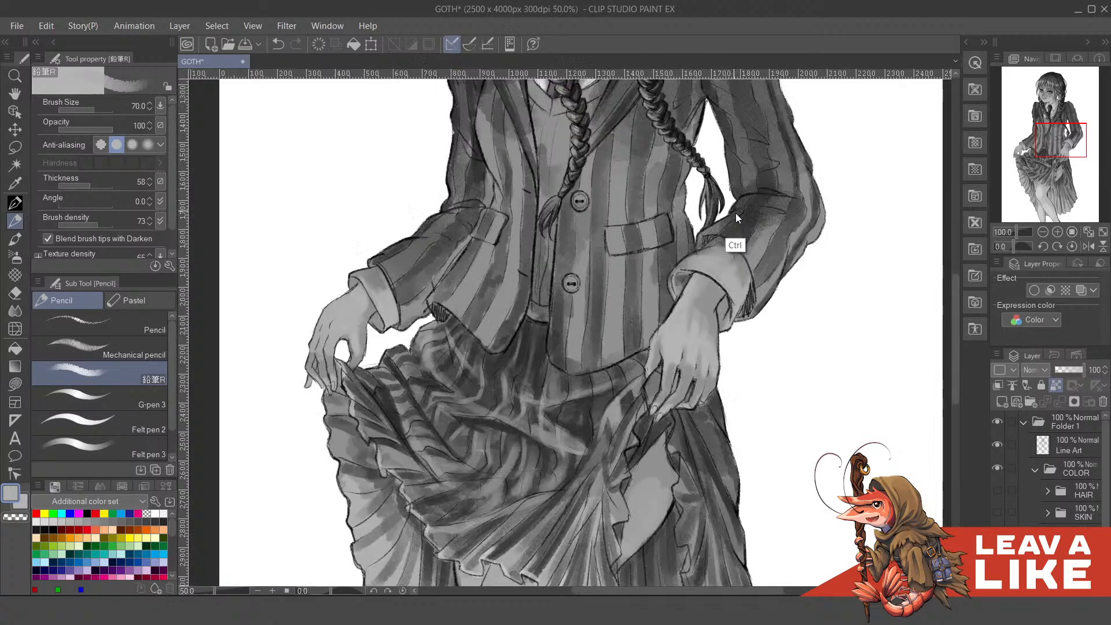
- Examine the shading of both sleeves, cuffs and hands across the jacket and upper skirt
{"action": "scroll", "coordinate": [741, 231], "scroll_direction": "up", "scroll_amount": 2}
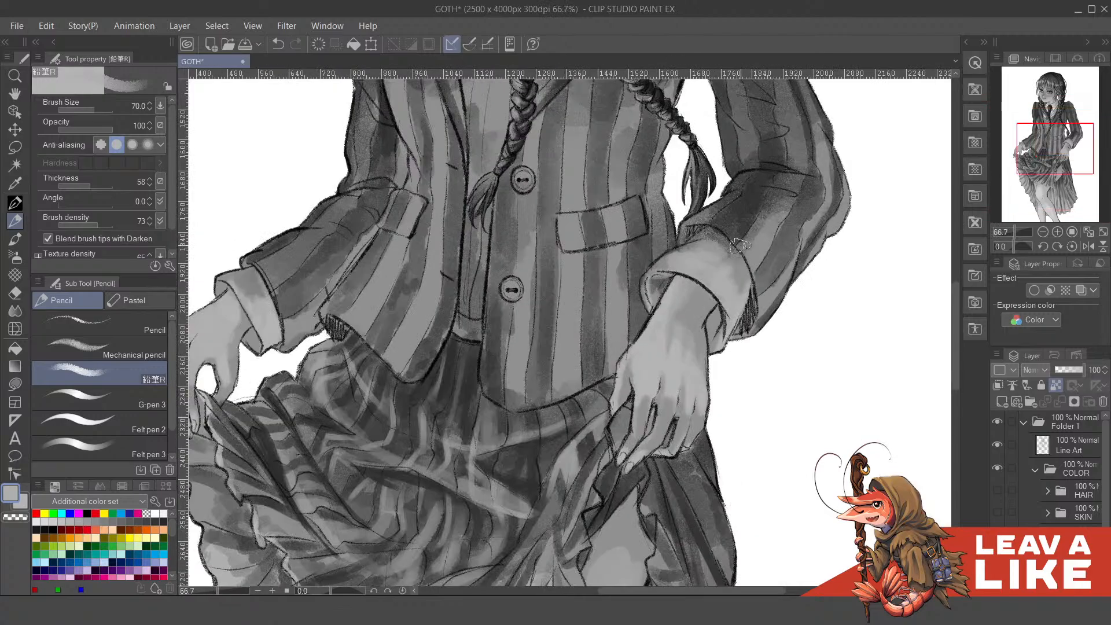
{"action": "left_click_drag", "start_coordinate": [246, 322], "coordinate": [440, 377]}
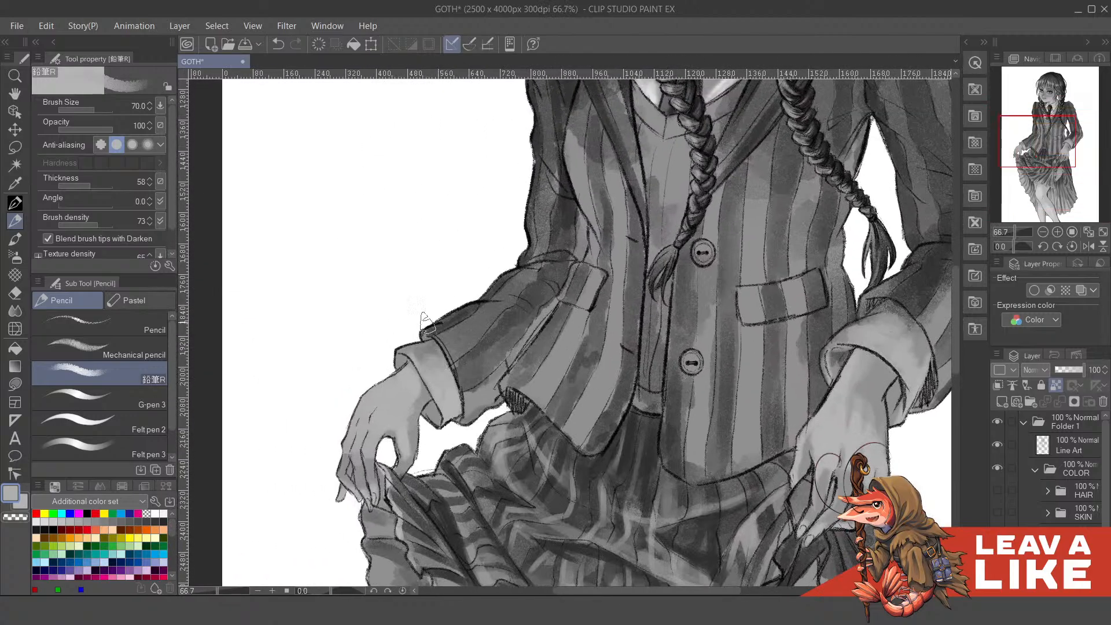
{"action": "left_click_drag", "start_coordinate": [813, 363], "coordinate": [715, 320]}
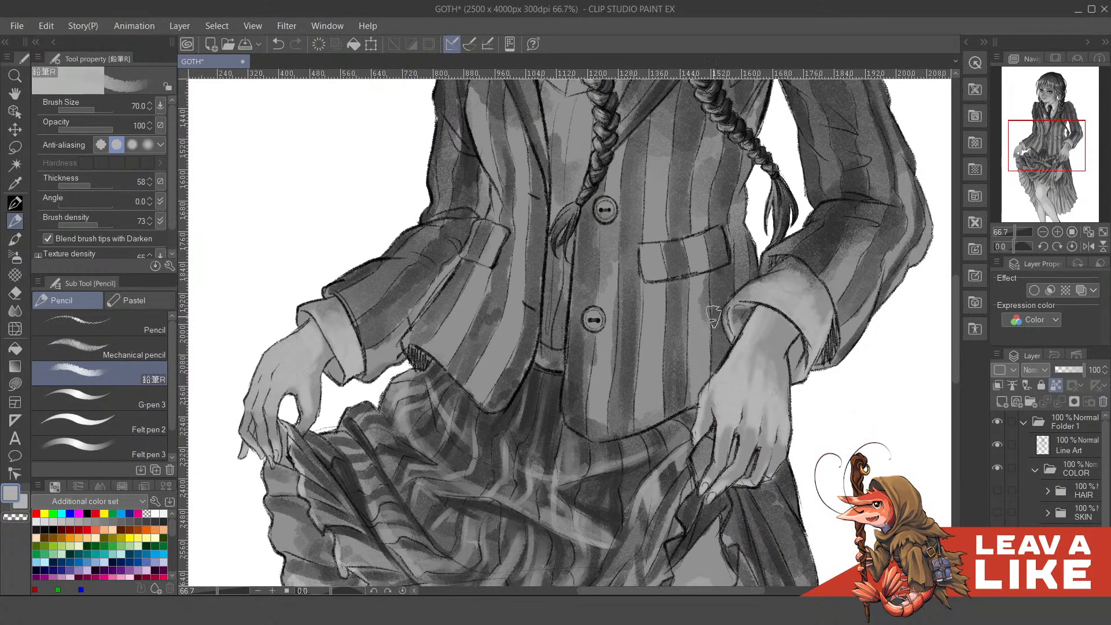
{"action": "left_click_drag", "start_coordinate": [324, 317], "coordinate": [456, 402]}
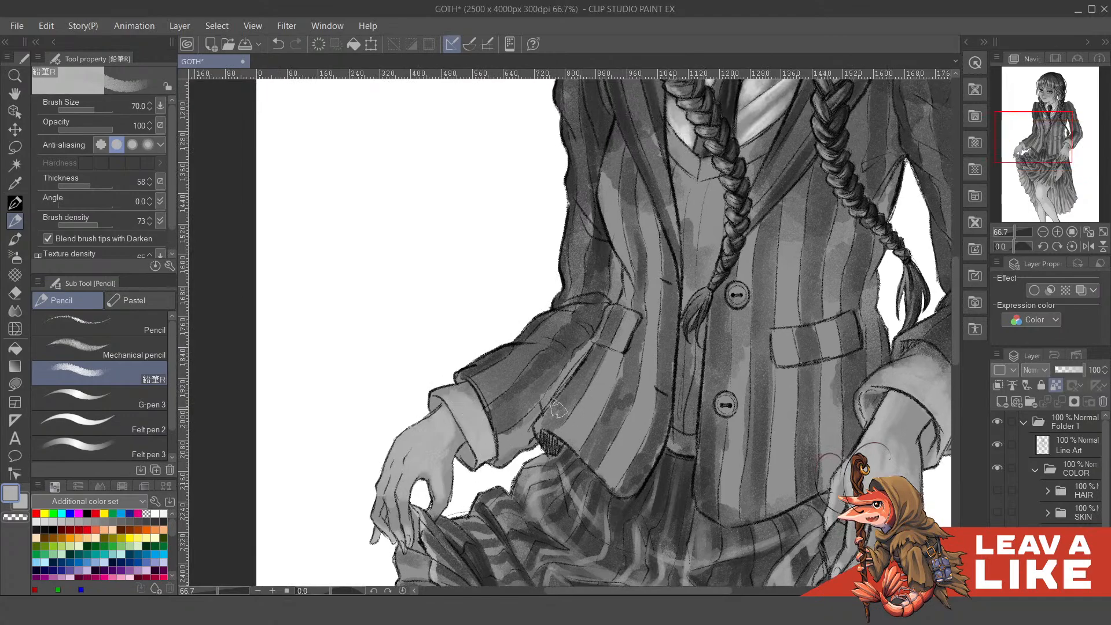
{"action": "left_click_drag", "start_coordinate": [768, 321], "coordinate": [735, 283]}
{"action": "left_click_drag", "start_coordinate": [775, 331], "coordinate": [760, 320]}
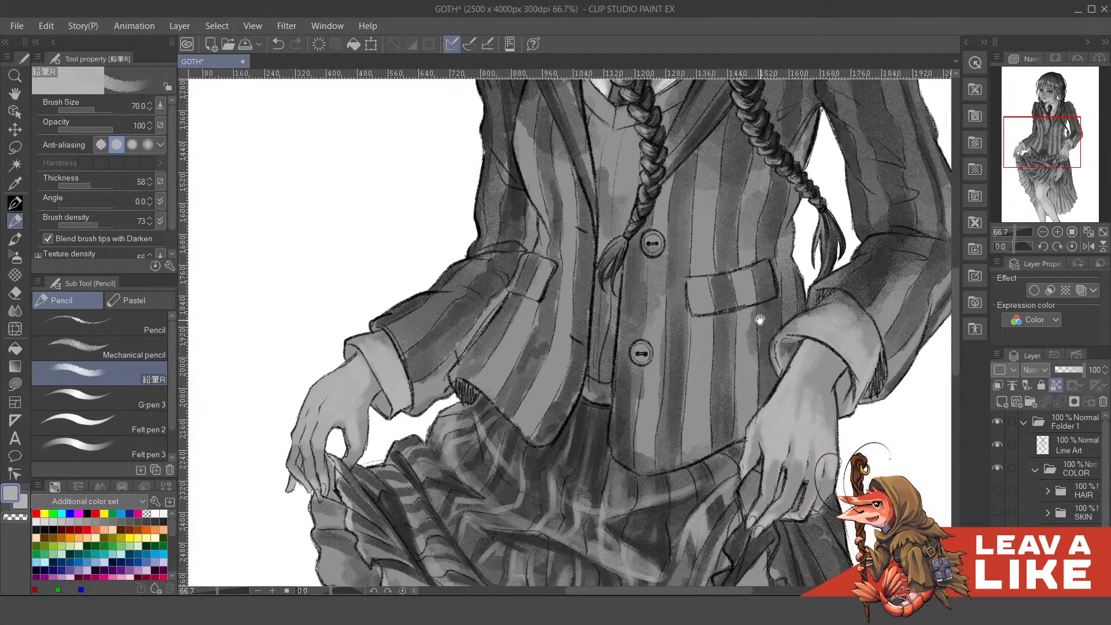
{"action": "left_click_drag", "start_coordinate": [485, 403], "coordinate": [569, 370]}
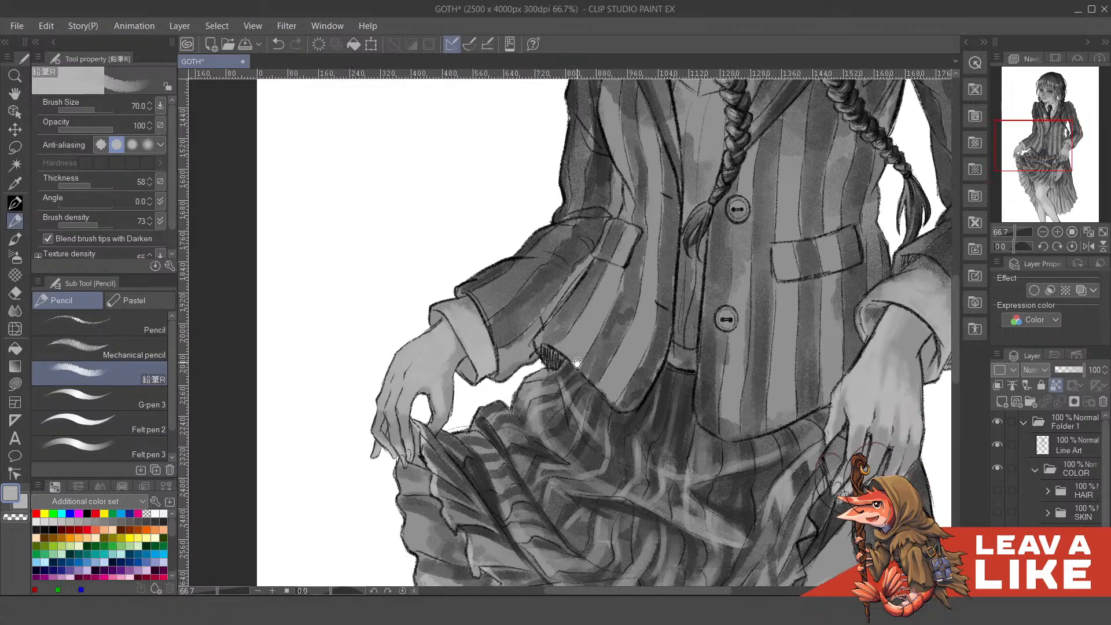
{"action": "left_click_drag", "start_coordinate": [516, 397], "coordinate": [579, 366]}
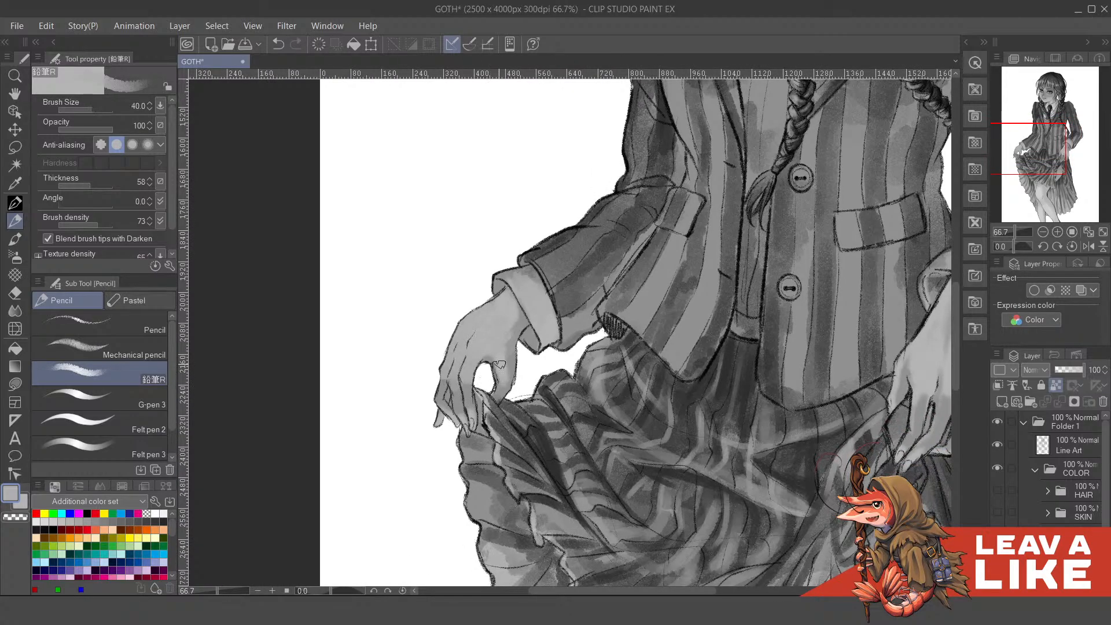
- Reduce the pencil size to 17 and draw near-white highlights along the back and finger bones of the character's right hand
{"action": "key", "text": "bracketleft"}
{"action": "key", "text": "bracketleft"}
{"action": "key", "text": "bracketleft"}
{"action": "key", "text": "bracketleft"}
{"action": "key", "text": "bracketleft"}
{"action": "key", "text": "bracketleft"}
{"action": "key", "text": "bracketleft"}
{"action": "scroll", "coordinate": [522, 298], "scroll_direction": "up", "scroll_amount": 1}
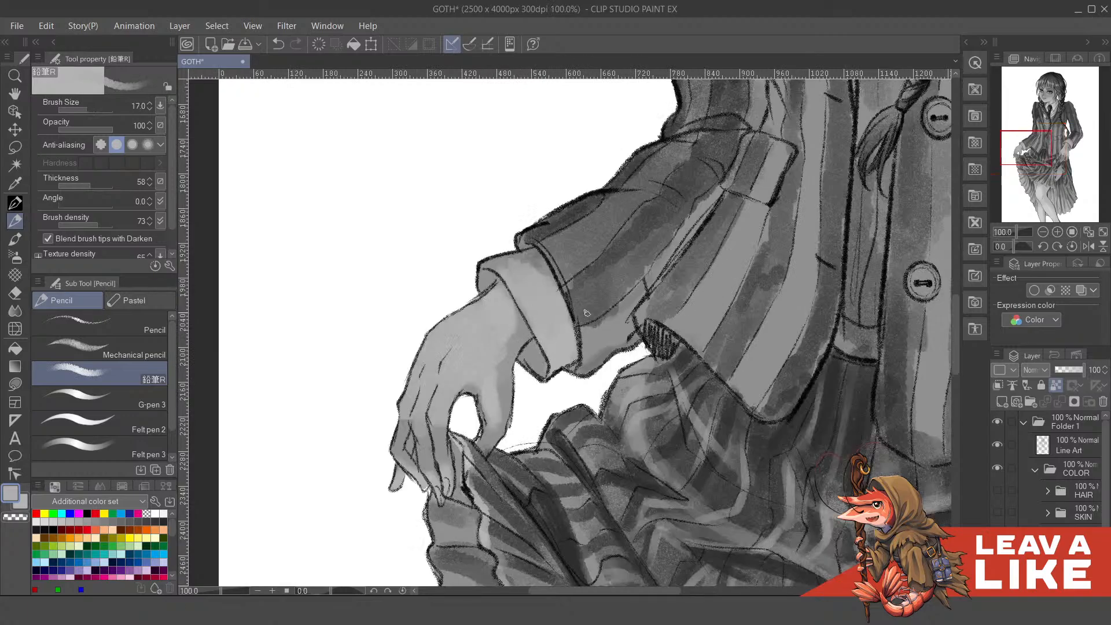
{"action": "key", "text": "c"}
{"action": "left_click_drag", "start_coordinate": [576, 265], "coordinate": [559, 264]}
{"action": "key", "text": "c"}
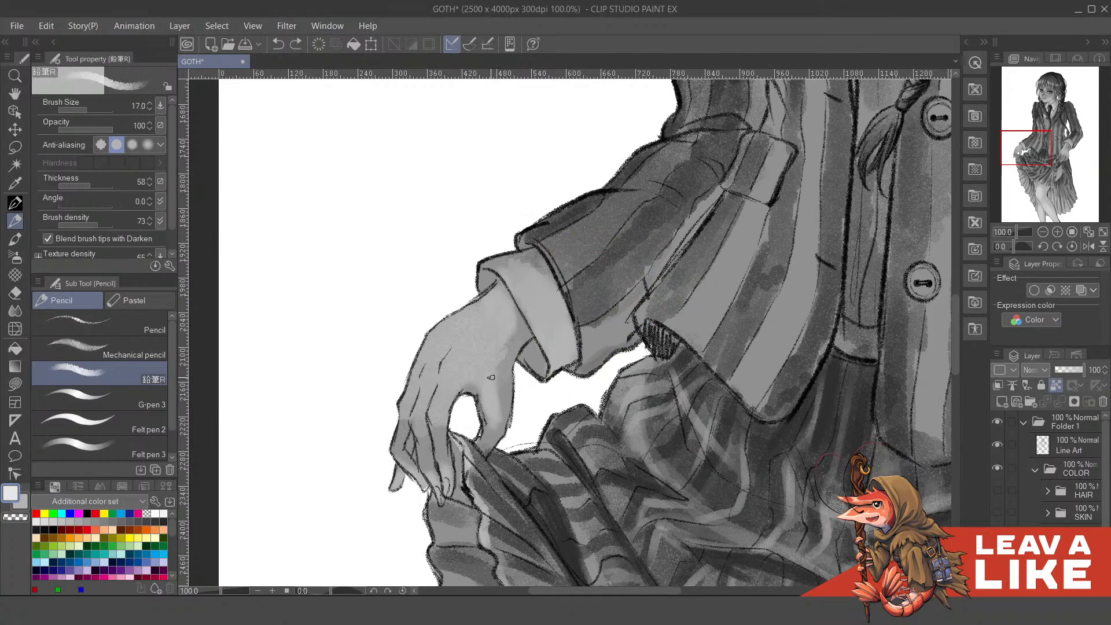
{"action": "left_click_drag", "start_coordinate": [491, 379], "coordinate": [501, 338]}
{"action": "key", "text": "ctrl+z"}
{"action": "mouse_move", "coordinate": [441, 375]}
{"action": "left_mouse_down"}
{"action": "mouse_move", "coordinate": [467, 336]}
{"action": "mouse_move", "coordinate": [516, 329]}
{"action": "left_mouse_up"}
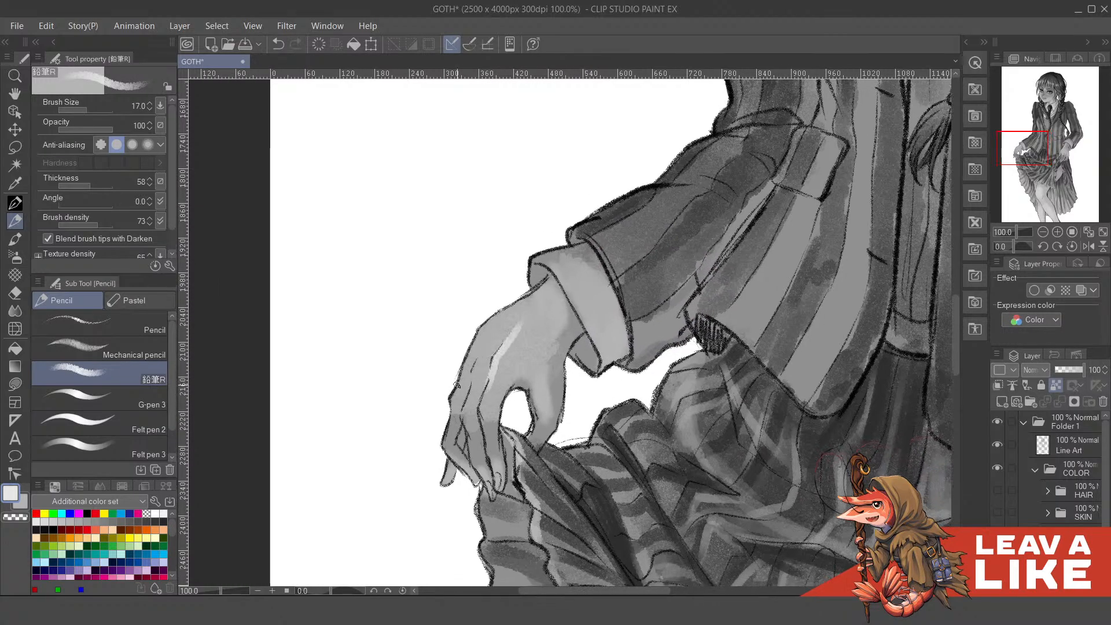
{"action": "mouse_move", "coordinate": [457, 383]}
{"action": "left_mouse_down"}
{"action": "mouse_move", "coordinate": [489, 325]}
{"action": "mouse_move", "coordinate": [546, 284]}
{"action": "left_mouse_up"}
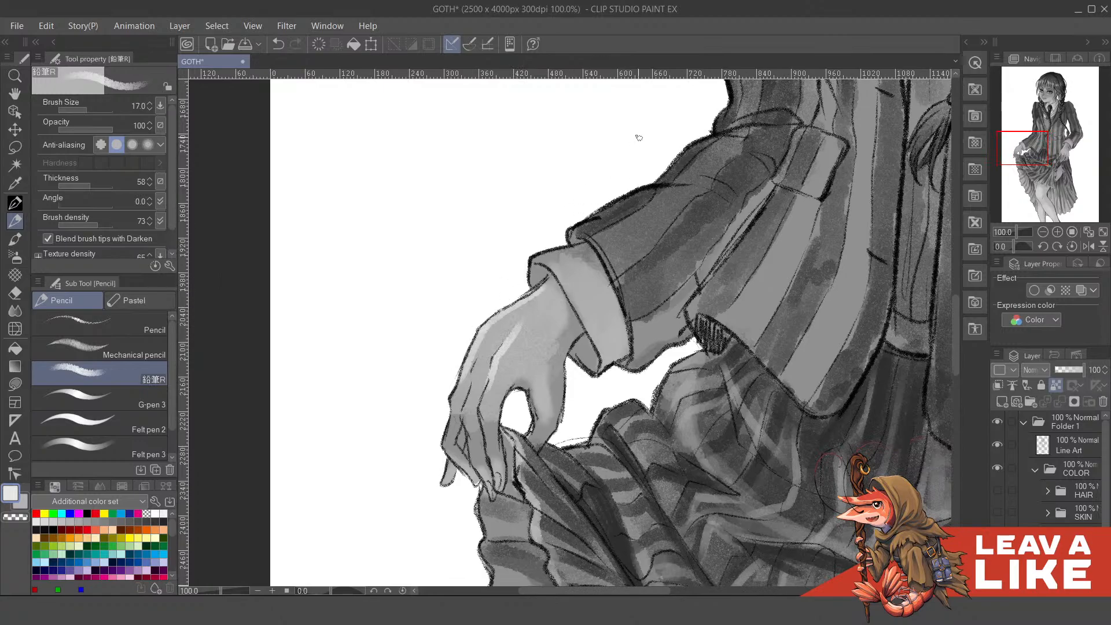
- Add a light highlight along the thumb of the character's right hand, undoing the unwanted strokes
{"action": "scroll", "coordinate": [639, 137], "scroll_direction": "down", "scroll_amount": 2}
{"action": "key", "text": "minus"}
{"action": "scroll", "coordinate": [608, 198], "scroll_direction": "up", "scroll_amount": 2}
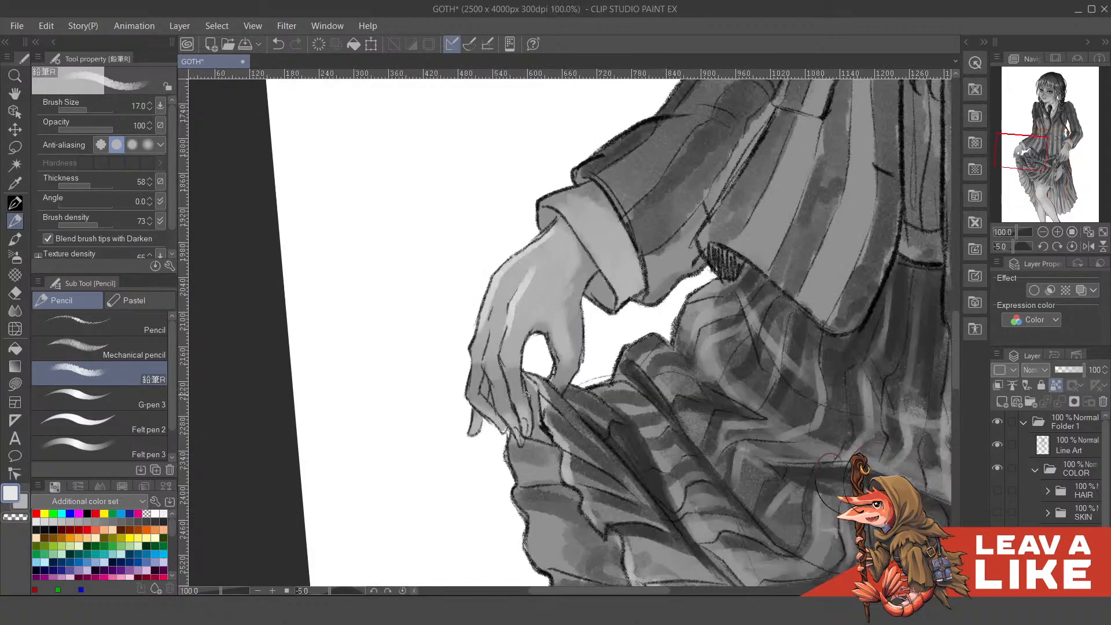
{"action": "left_click_drag", "start_coordinate": [523, 420], "coordinate": [525, 450]}
{"action": "key", "text": "ctrl+z"}
{"action": "mouse_move", "coordinate": [514, 395]}
{"action": "left_mouse_down"}
{"action": "mouse_move", "coordinate": [566, 376]}
{"action": "mouse_move", "coordinate": [549, 306]}
{"action": "mouse_move", "coordinate": [564, 336]}
{"action": "left_mouse_up"}
{"action": "key", "text": "ctrl+z"}
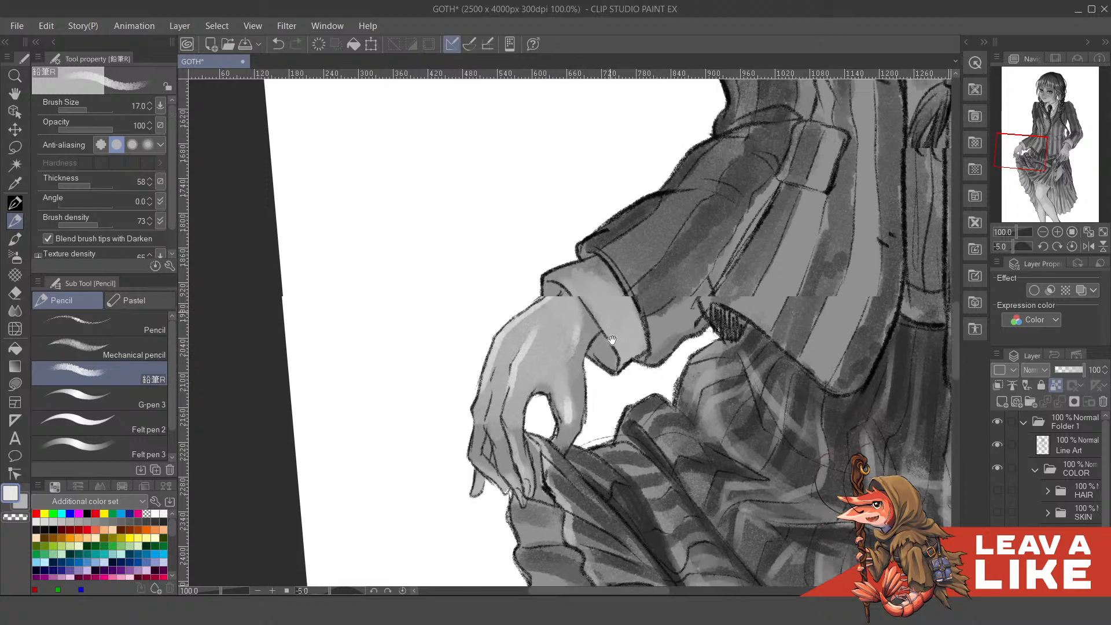
{"action": "scroll", "coordinate": [598, 228], "scroll_direction": "up", "scroll_amount": 5}
{"action": "key", "text": "ctrl+z"}
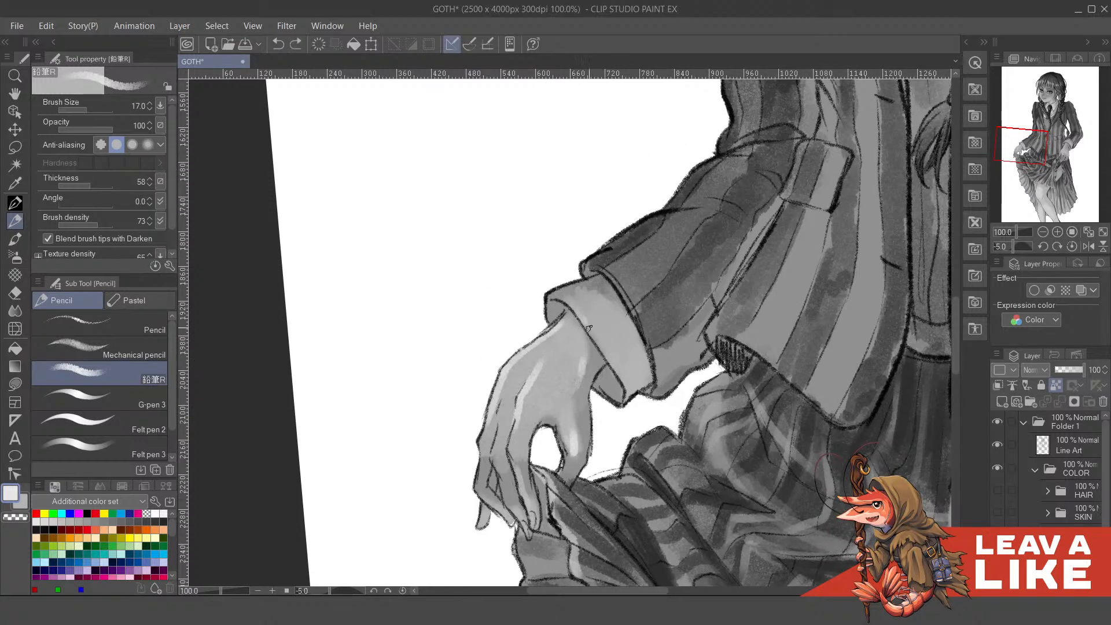
- Brighten the folded cuff of the character's right sleeve with near-white pencil strokes
{"action": "left_click_drag", "start_coordinate": [584, 321], "coordinate": [630, 394]}
{"action": "mouse_move", "coordinate": [607, 351]}
{"action": "left_mouse_down"}
{"action": "mouse_move", "coordinate": [642, 341]}
{"action": "mouse_move", "coordinate": [635, 316]}
{"action": "left_mouse_up"}
{"action": "left_click_drag", "start_coordinate": [761, 333], "coordinate": [712, 432]}
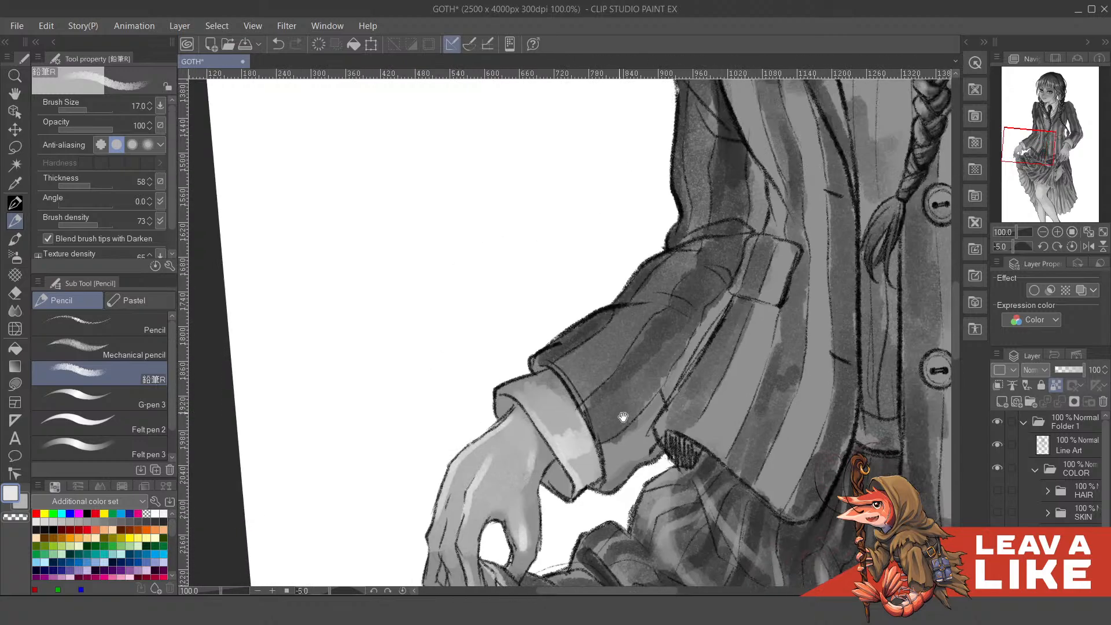
{"action": "left_click_drag", "start_coordinate": [503, 395], "coordinate": [523, 401]}
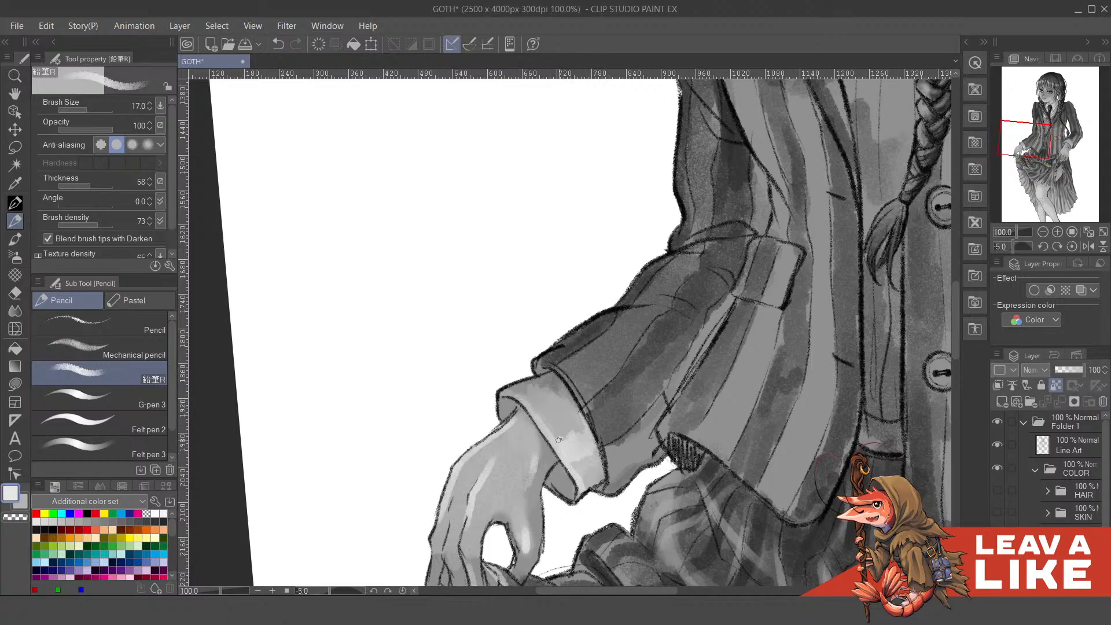
{"action": "mouse_move", "coordinate": [576, 438]}
{"action": "left_mouse_down"}
{"action": "mouse_move", "coordinate": [564, 407]}
{"action": "mouse_move", "coordinate": [592, 434]}
{"action": "left_mouse_up"}
- Paint a near-white highlight on the back of the character's left hand, on the side nearest the jacket
{"action": "left_click_drag", "start_coordinate": [746, 421], "coordinate": [617, 302]}
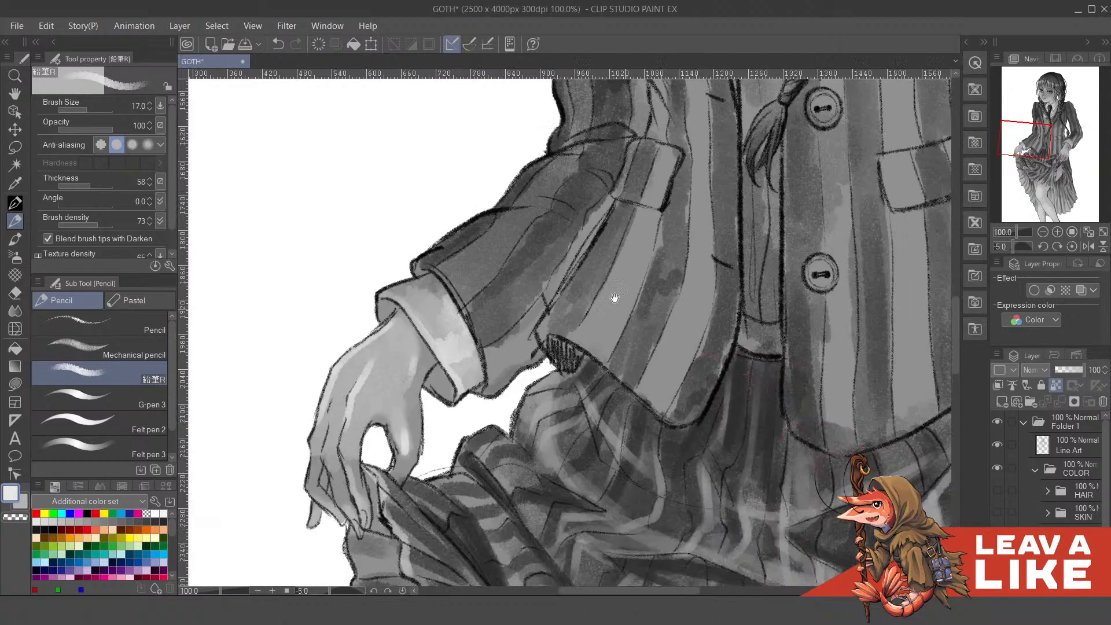
{"action": "left_click_drag", "start_coordinate": [817, 324], "coordinate": [612, 215]}
{"action": "left_click_drag", "start_coordinate": [806, 133], "coordinate": [657, 114]}
{"action": "left_click_drag", "start_coordinate": [618, 274], "coordinate": [670, 170]}
{"action": "mouse_move", "coordinate": [656, 222]}
{"action": "left_mouse_down"}
{"action": "mouse_move", "coordinate": [637, 272]}
{"action": "mouse_move", "coordinate": [651, 277]}
{"action": "mouse_move", "coordinate": [653, 229]}
{"action": "mouse_move", "coordinate": [656, 286]}
{"action": "mouse_move", "coordinate": [637, 292]}
{"action": "mouse_move", "coordinate": [634, 265]}
{"action": "mouse_move", "coordinate": [651, 272]}
{"action": "left_mouse_up"}
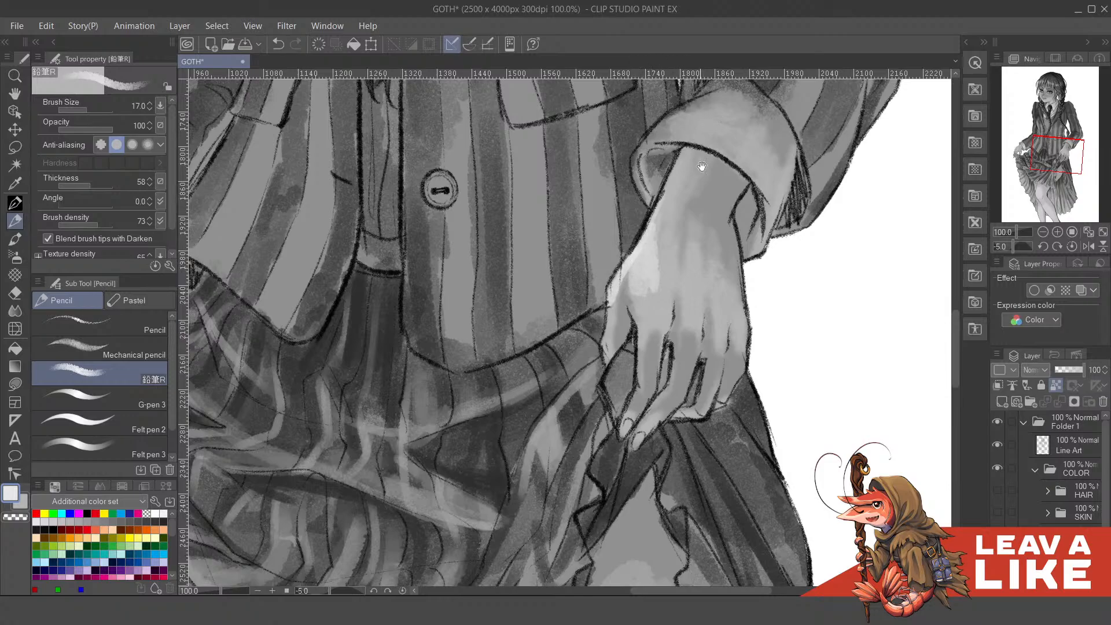
{"action": "left_click_drag", "start_coordinate": [702, 167], "coordinate": [665, 233]}
{"action": "left_click_drag", "start_coordinate": [641, 335], "coordinate": [637, 411]}
{"action": "key", "text": "ctrl+z"}
{"action": "key", "text": "ctrl+z"}
{"action": "mouse_move", "coordinate": [608, 368]}
{"action": "left_mouse_down"}
{"action": "mouse_move", "coordinate": [634, 366]}
{"action": "mouse_move", "coordinate": [628, 393]}
{"action": "mouse_move", "coordinate": [622, 362]}
{"action": "mouse_move", "coordinate": [627, 405]}
{"action": "left_mouse_up"}
{"action": "key", "text": "ctrl+z"}
{"action": "key", "text": "ctrl+z"}
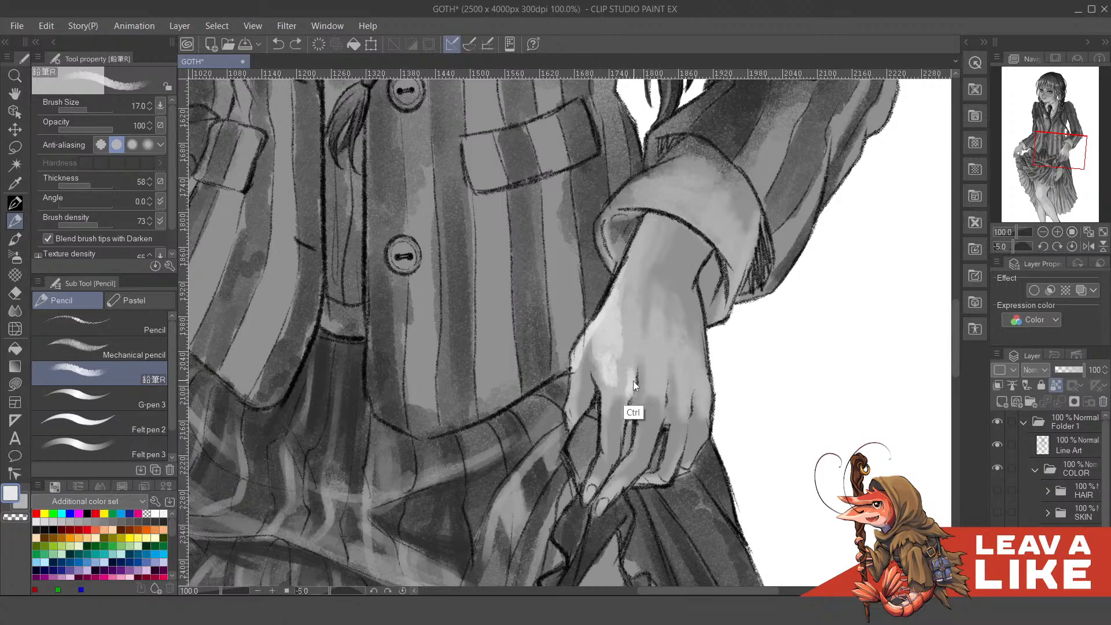
- Mirror the canvas view and paint short near-white highlights on the knuckles of the character's left hand
{"action": "scroll", "coordinate": [687, 236], "scroll_direction": "down", "scroll_amount": 2}
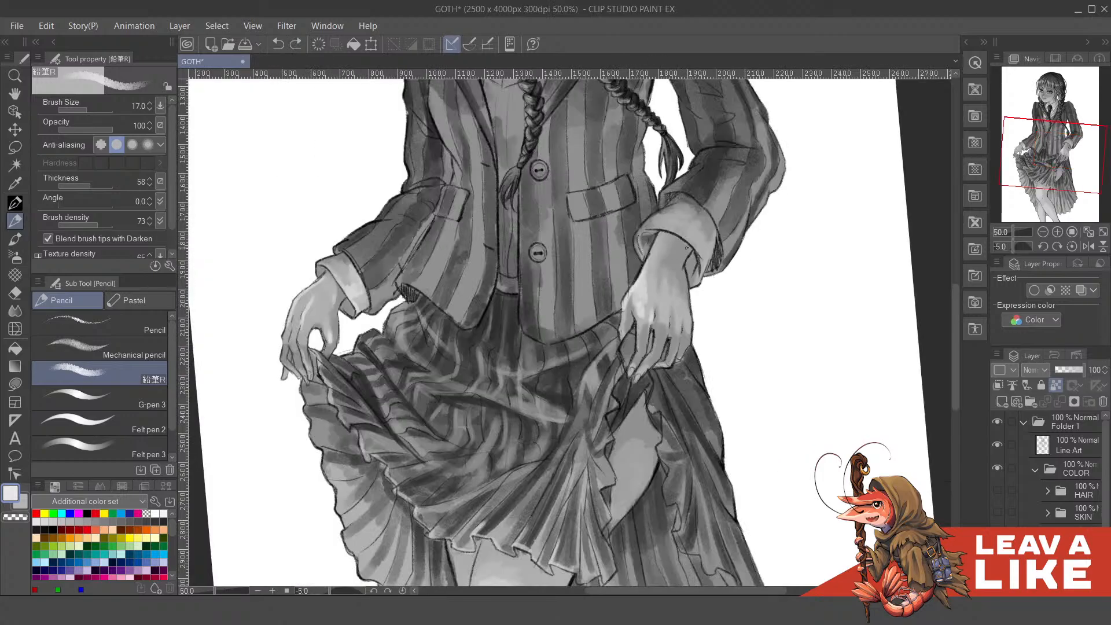
{"action": "key", "text": "h"}
{"action": "scroll", "coordinate": [459, 281], "scroll_direction": "up", "scroll_amount": 2}
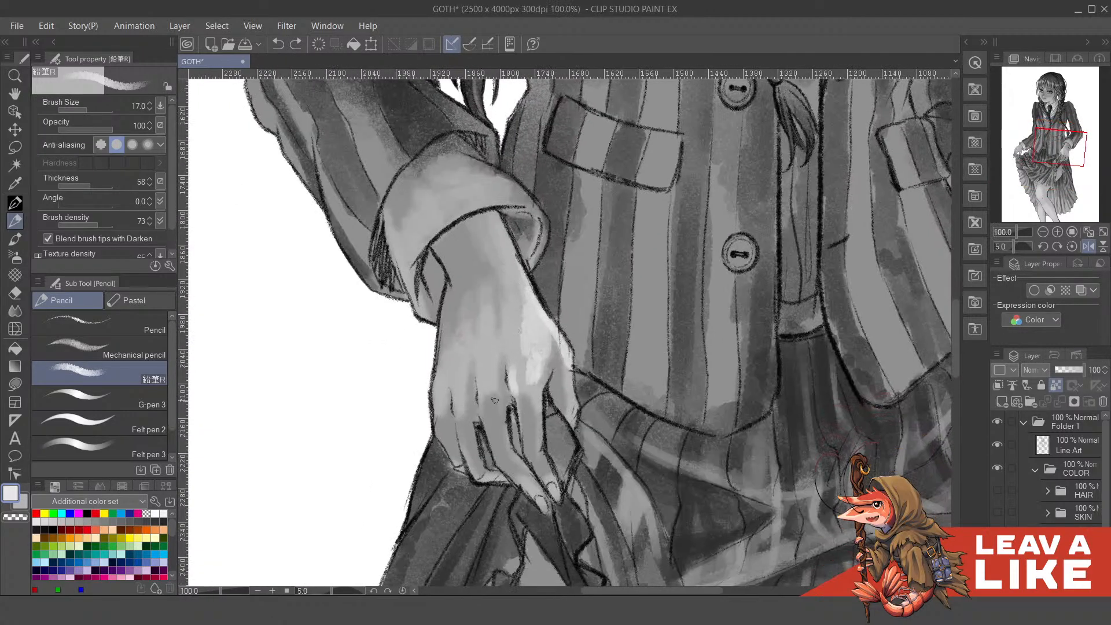
{"action": "mouse_move", "coordinate": [484, 397]}
{"action": "left_mouse_down"}
{"action": "mouse_move", "coordinate": [487, 347]}
{"action": "mouse_move", "coordinate": [484, 408]}
{"action": "left_mouse_up"}
{"action": "key", "text": "ctrl"}
{"action": "key", "text": "ctrl+z"}
{"action": "mouse_move", "coordinate": [495, 357]}
{"action": "left_mouse_down"}
{"action": "mouse_move", "coordinate": [505, 365]}
{"action": "mouse_move", "coordinate": [469, 430]}
{"action": "left_mouse_up"}
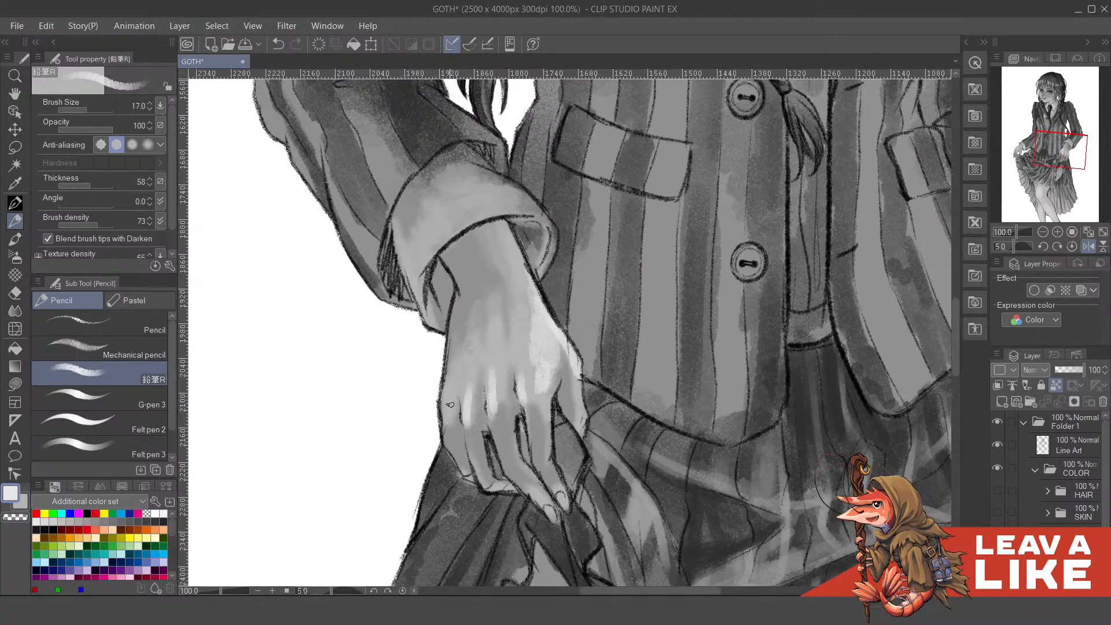
- Draw a highlight along the edge of the character's left wrist below the cuff, and return the canvas to its unmirrored, unrotated orientation
{"action": "left_click_drag", "start_coordinate": [693, 248], "coordinate": [669, 290]}
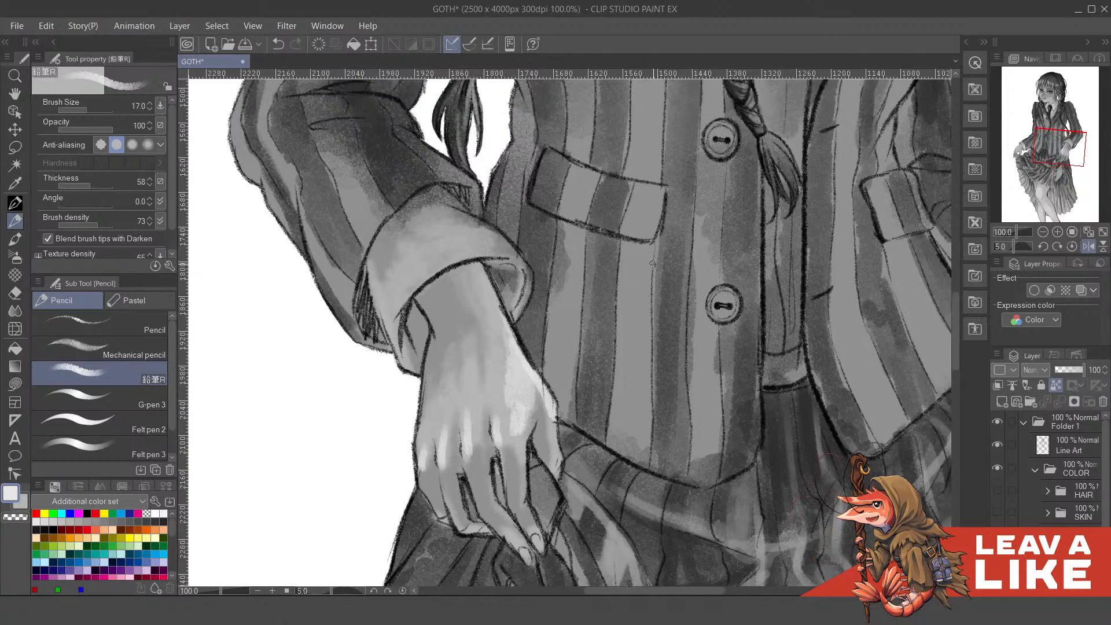
{"action": "left_click_drag", "start_coordinate": [477, 267], "coordinate": [503, 335]}
{"action": "key", "text": "ctrl+minus"}
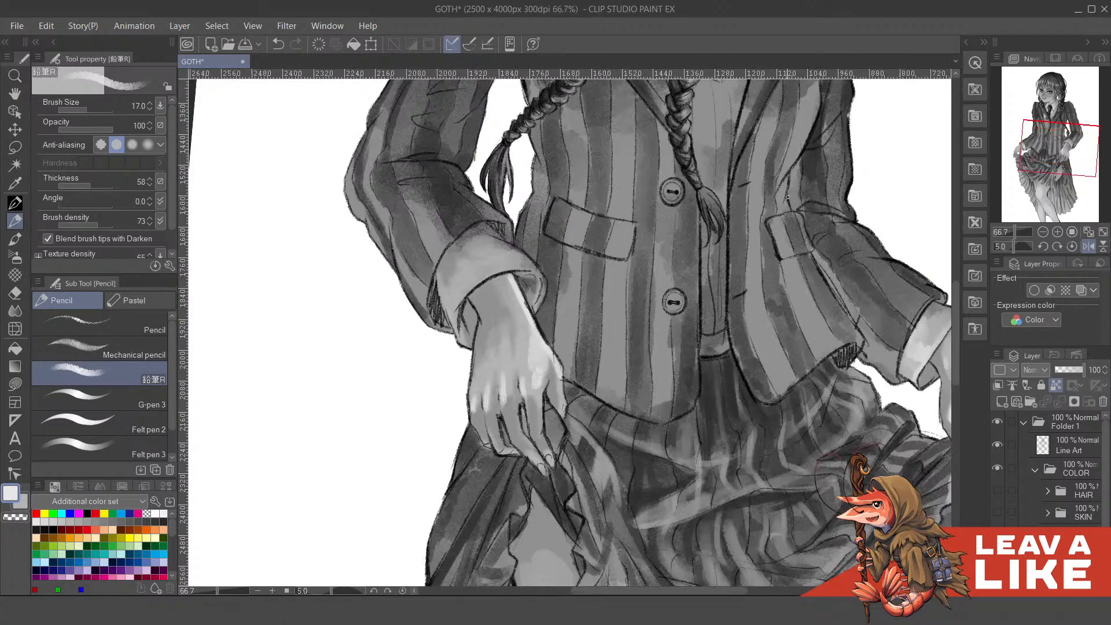
{"action": "mouse_move", "coordinate": [943, 355]}
{"action": "left_mouse_down"}
{"action": "mouse_move", "coordinate": [814, 341]}
{"action": "mouse_move", "coordinate": [741, 354]}
{"action": "mouse_move", "coordinate": [770, 363]}
{"action": "left_mouse_up"}
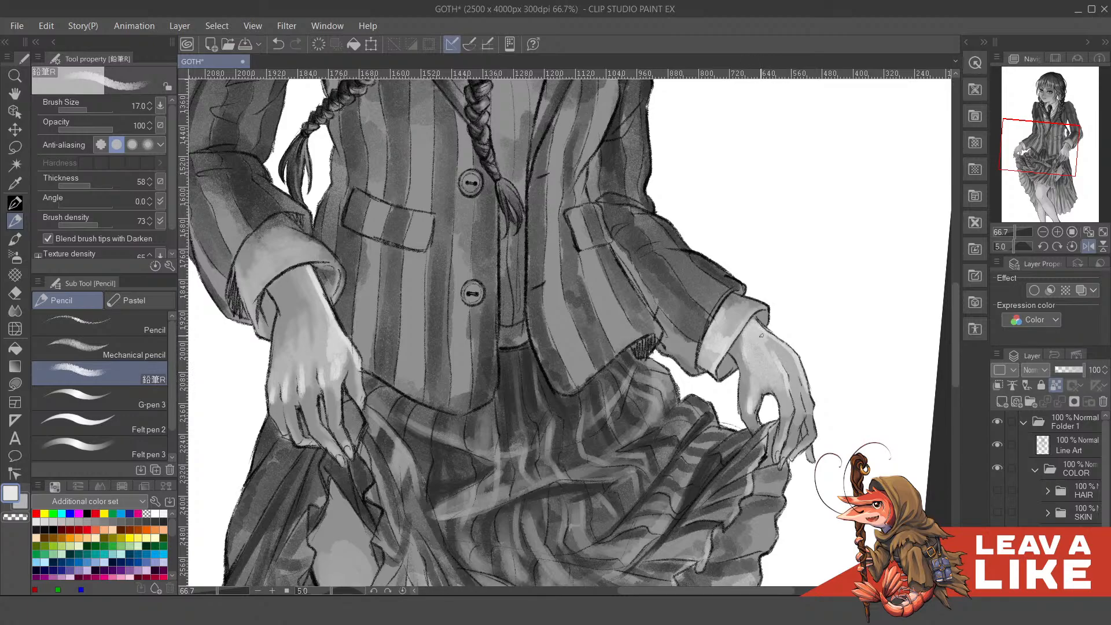
{"action": "scroll", "coordinate": [772, 310], "scroll_direction": "down", "scroll_amount": 1}
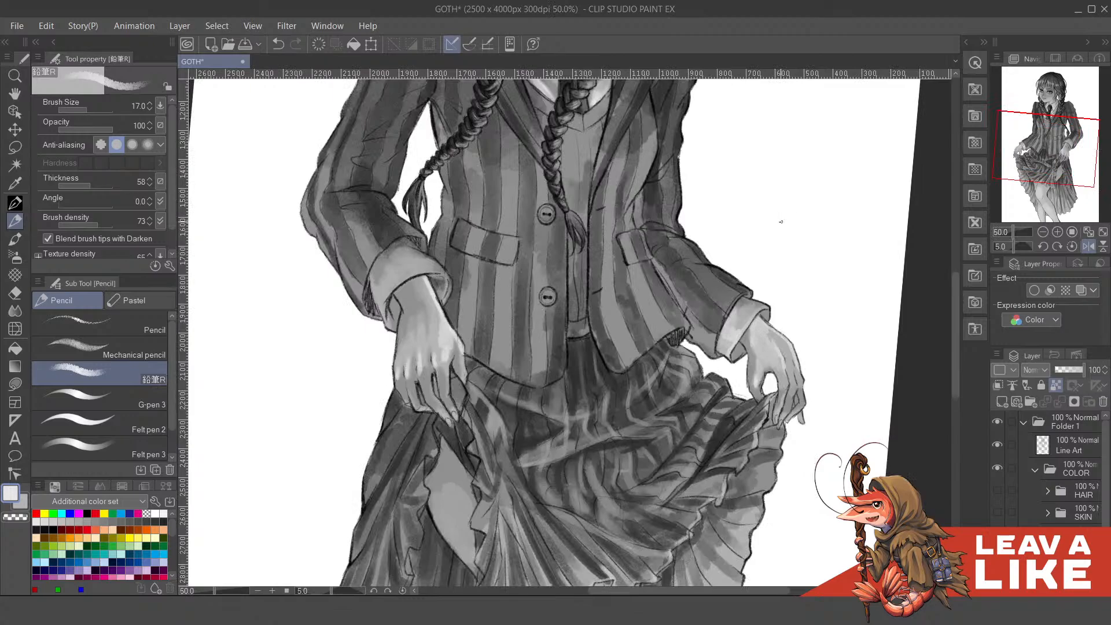
{"action": "key", "text": "h"}
{"action": "scroll", "coordinate": [781, 222], "scroll_direction": "down", "scroll_amount": 1}
{"action": "key", "text": "asciicircum"}
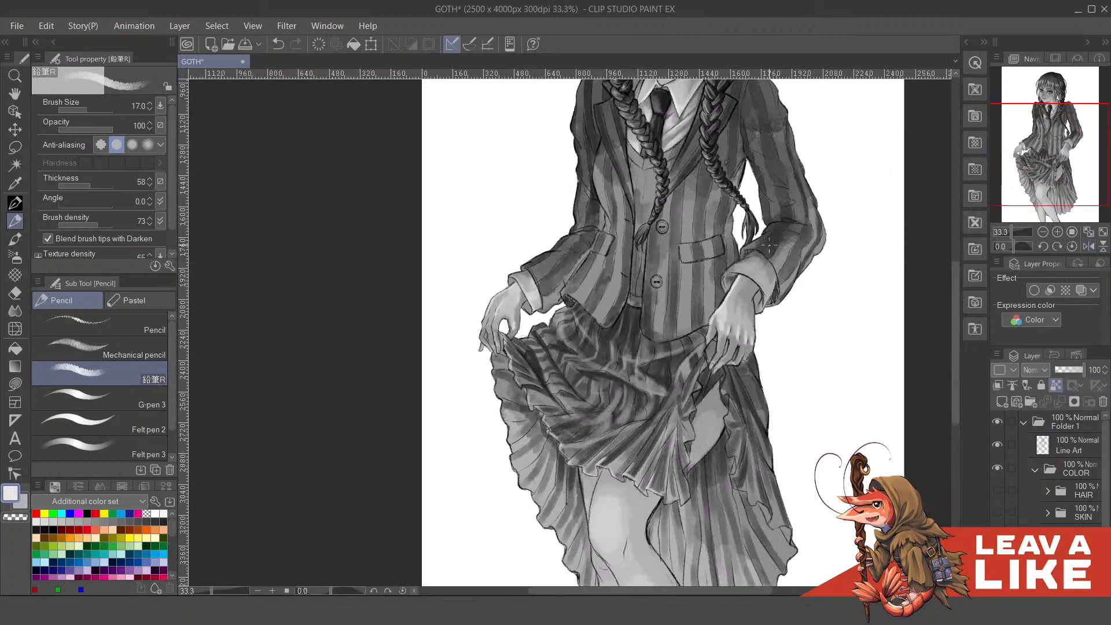
{"action": "left_click_drag", "start_coordinate": [773, 284], "coordinate": [732, 363]}
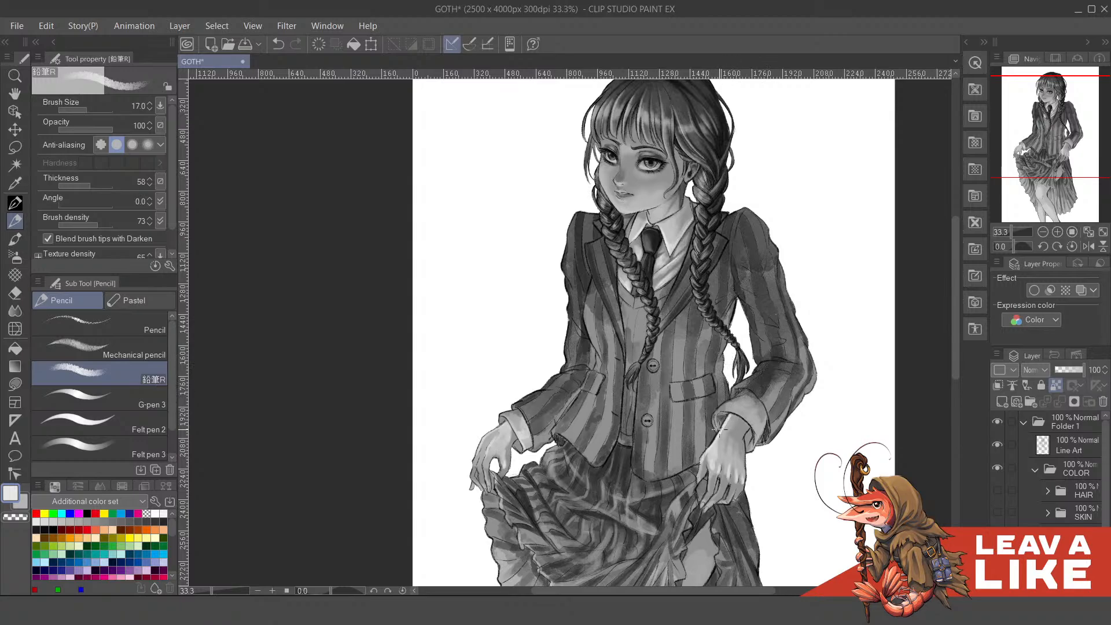
- Examine the shading on both hands, the sleeves, the jacket and the upper skirt at close and overall range
{"action": "left_click_drag", "start_coordinate": [717, 428], "coordinate": [752, 341]}
{"action": "scroll", "coordinate": [523, 324], "scroll_direction": "up", "scroll_amount": 3}
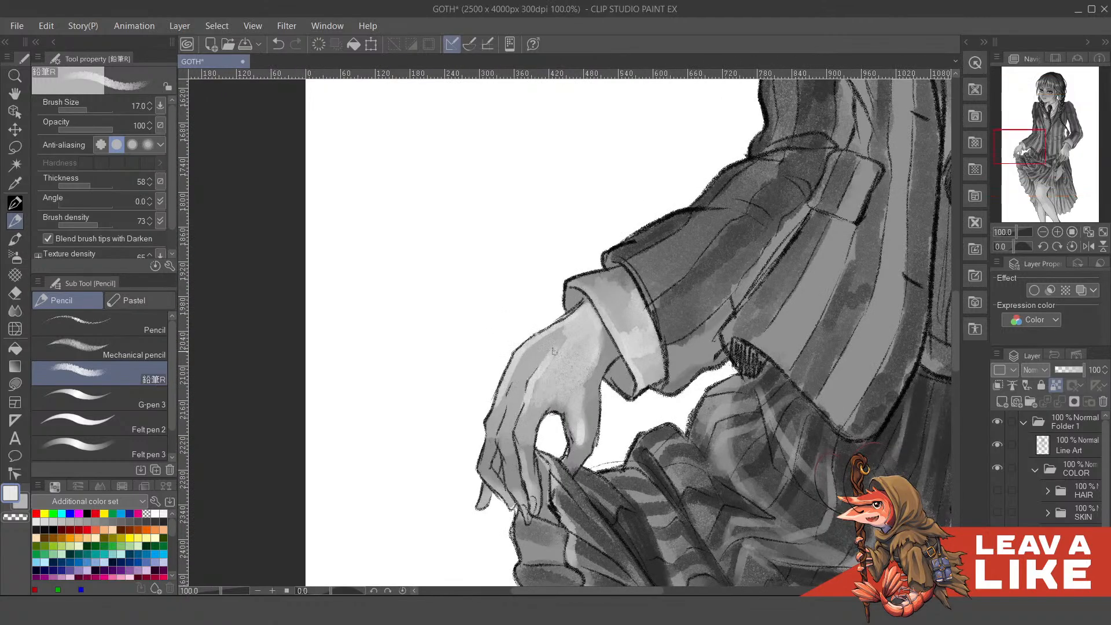
{"action": "scroll", "coordinate": [675, 288], "scroll_direction": "down", "scroll_amount": 2}
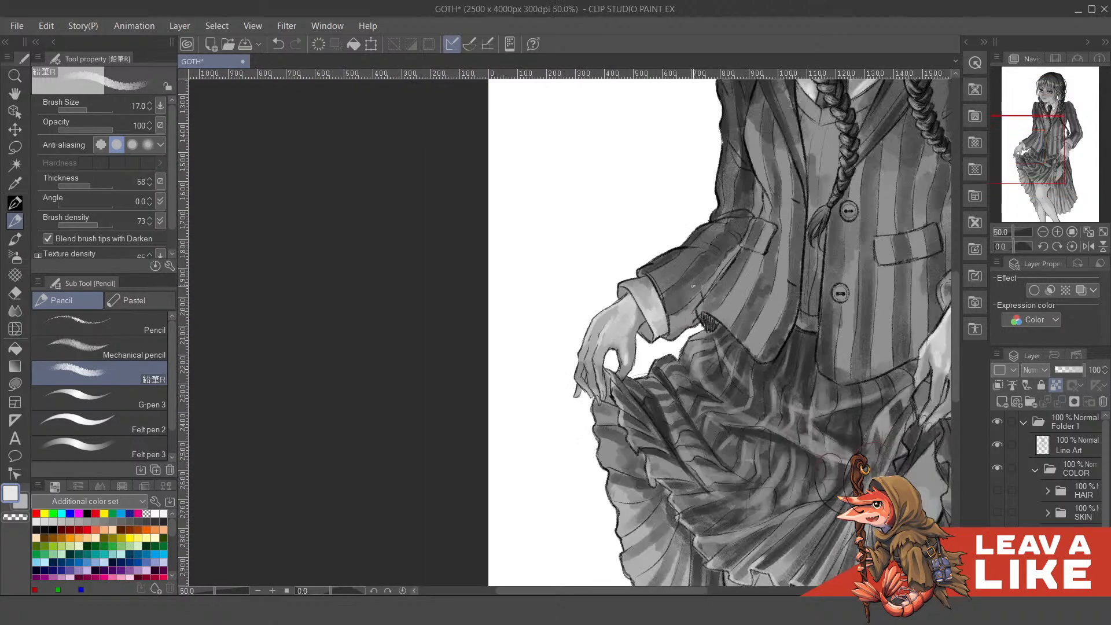
{"action": "left_click_drag", "start_coordinate": [822, 373], "coordinate": [585, 512]}
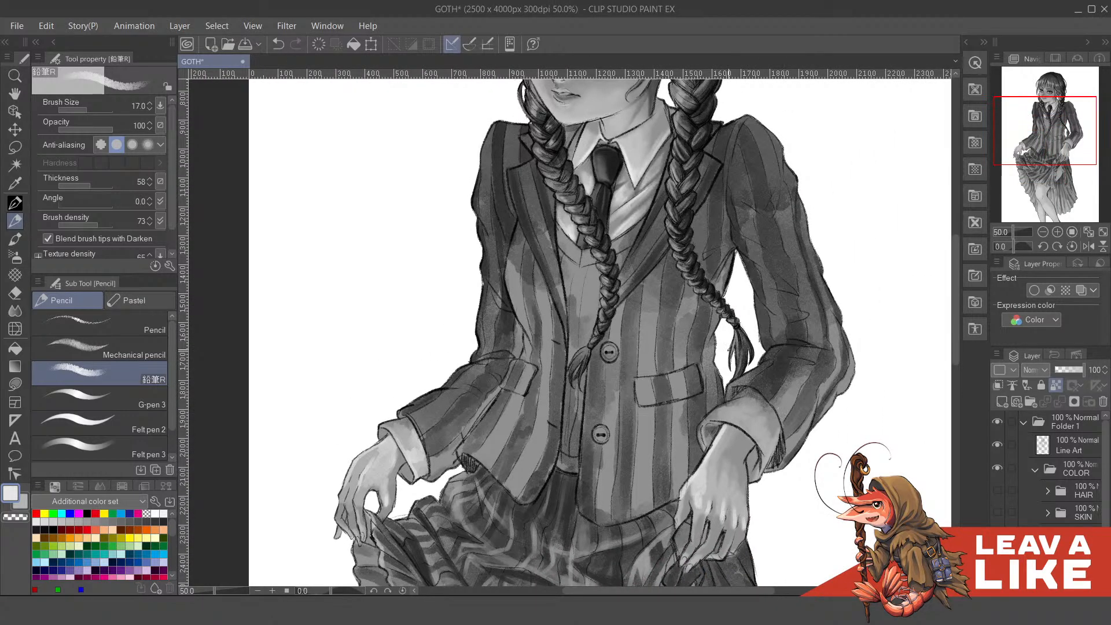
{"action": "left_click_drag", "start_coordinate": [783, 311], "coordinate": [759, 382]}
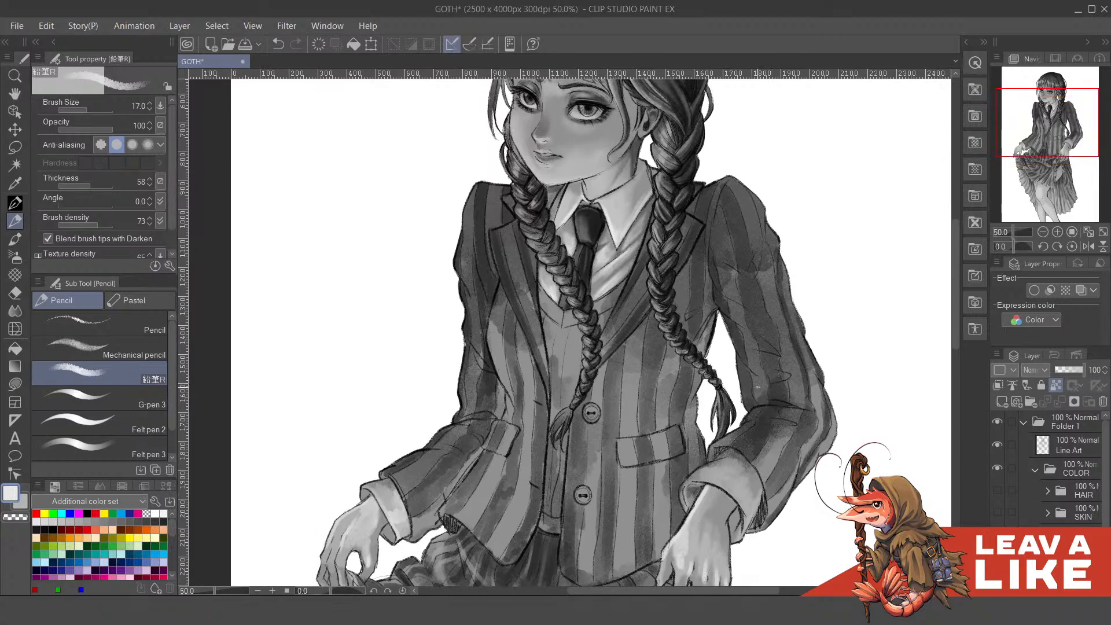
{"action": "left_click_drag", "start_coordinate": [654, 534], "coordinate": [653, 500]}
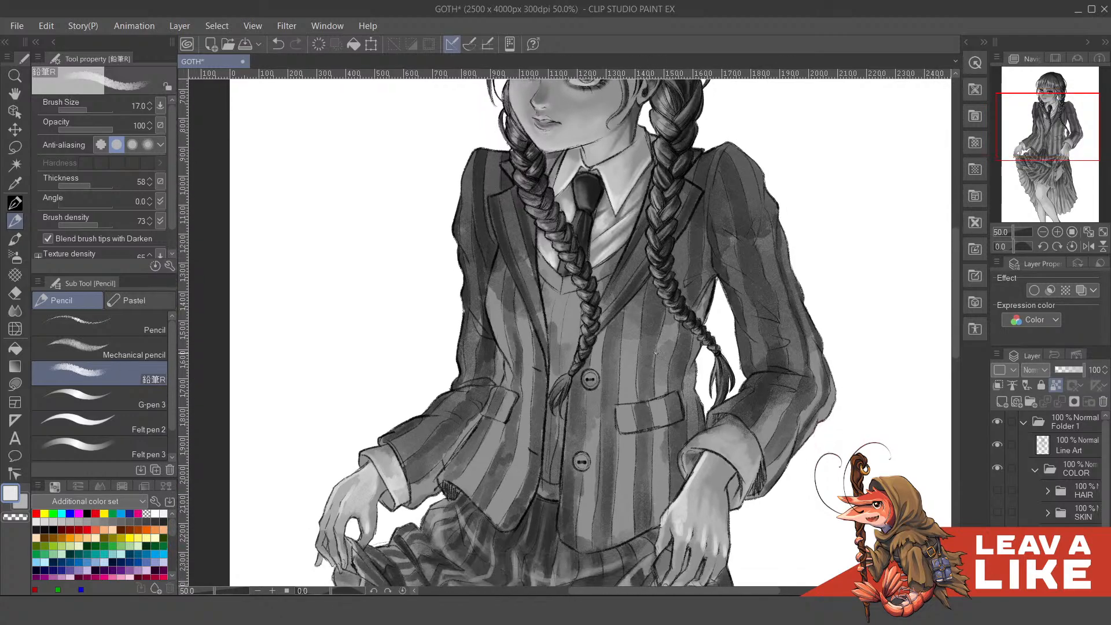
{"action": "left_click_drag", "start_coordinate": [755, 387], "coordinate": [745, 316]}
{"action": "left_click_drag", "start_coordinate": [647, 393], "coordinate": [647, 359]}
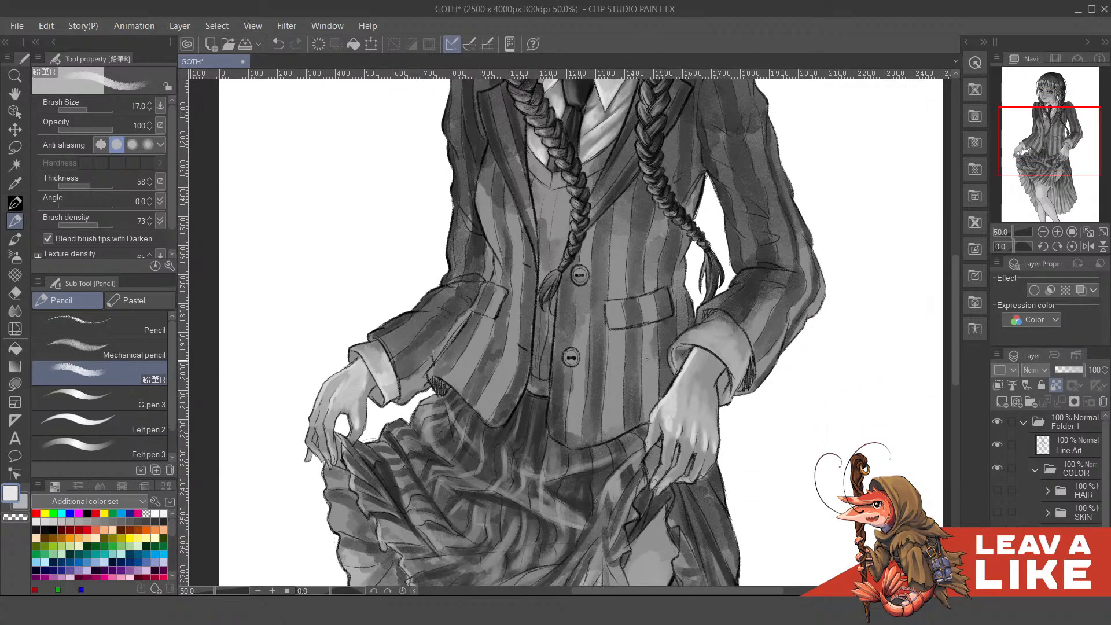
- Switch to the Noise airbrush and soften the near-white highlights on the wrist and back of the character's left hand
{"action": "key", "text": "b"}
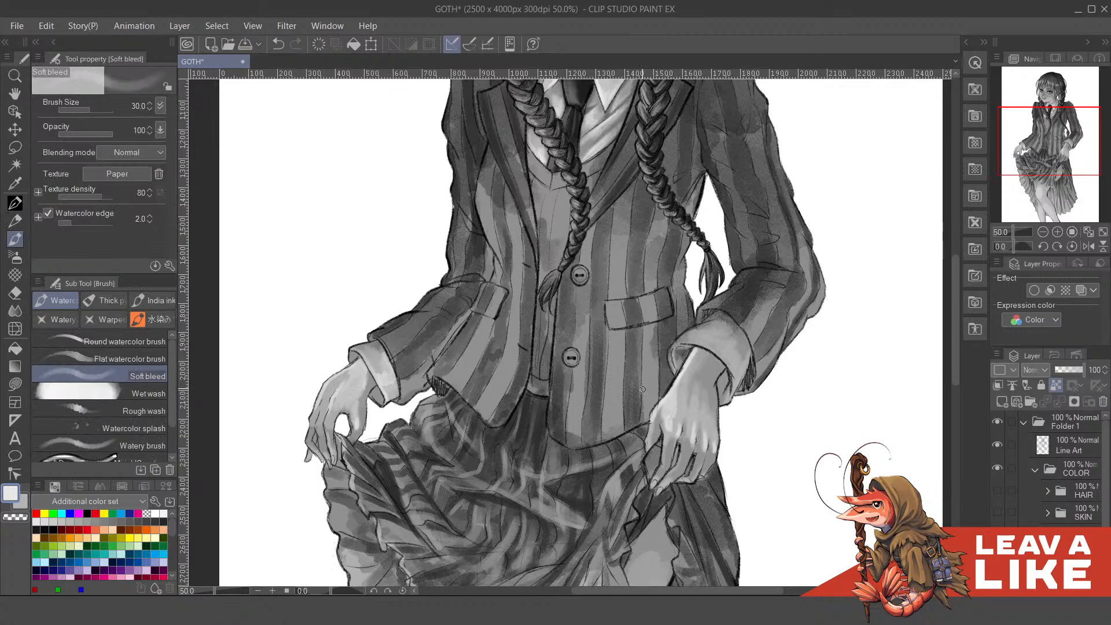
{"action": "key", "text": "b"}
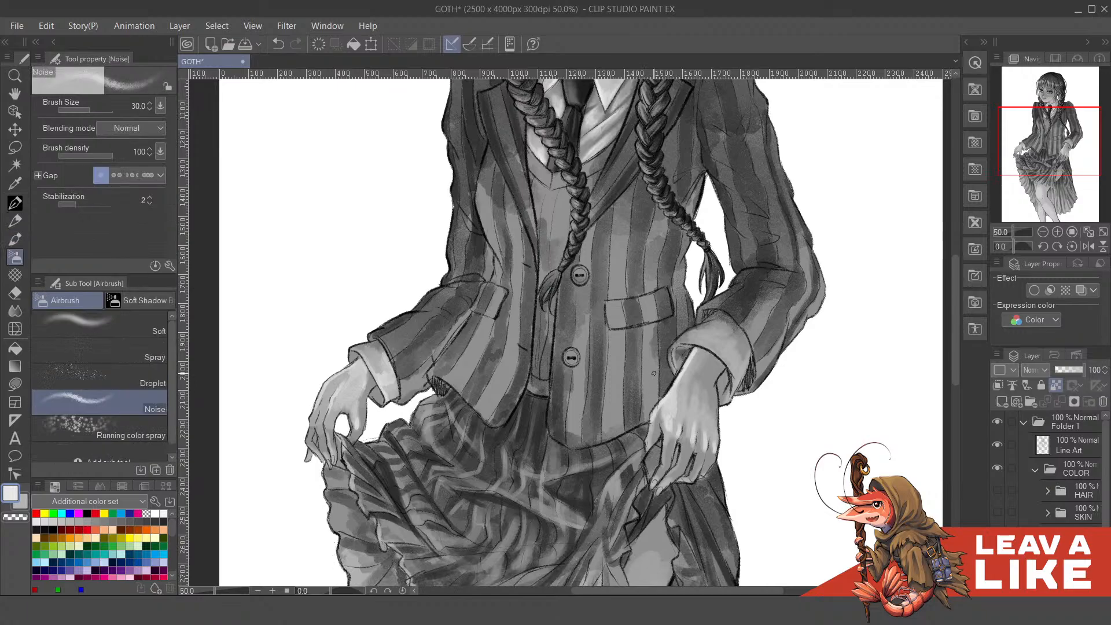
{"action": "scroll", "coordinate": [653, 374], "scroll_direction": "up", "scroll_amount": 4}
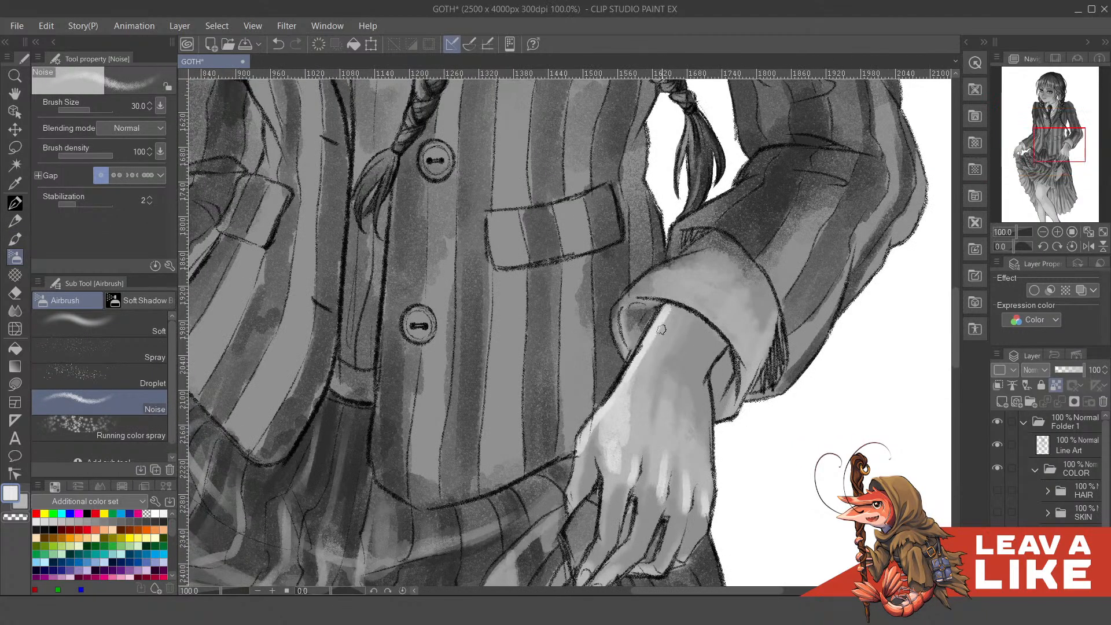
{"action": "mouse_move", "coordinate": [661, 329]}
{"action": "left_mouse_down"}
{"action": "mouse_move", "coordinate": [627, 417]}
{"action": "mouse_move", "coordinate": [668, 313]}
{"action": "mouse_move", "coordinate": [647, 383]}
{"action": "left_mouse_up"}
{"action": "mouse_move", "coordinate": [625, 461]}
{"action": "left_mouse_down"}
{"action": "mouse_move", "coordinate": [637, 381]}
{"action": "mouse_move", "coordinate": [616, 444]}
{"action": "left_mouse_up"}
{"action": "left_click_drag", "start_coordinate": [618, 403], "coordinate": [611, 484]}
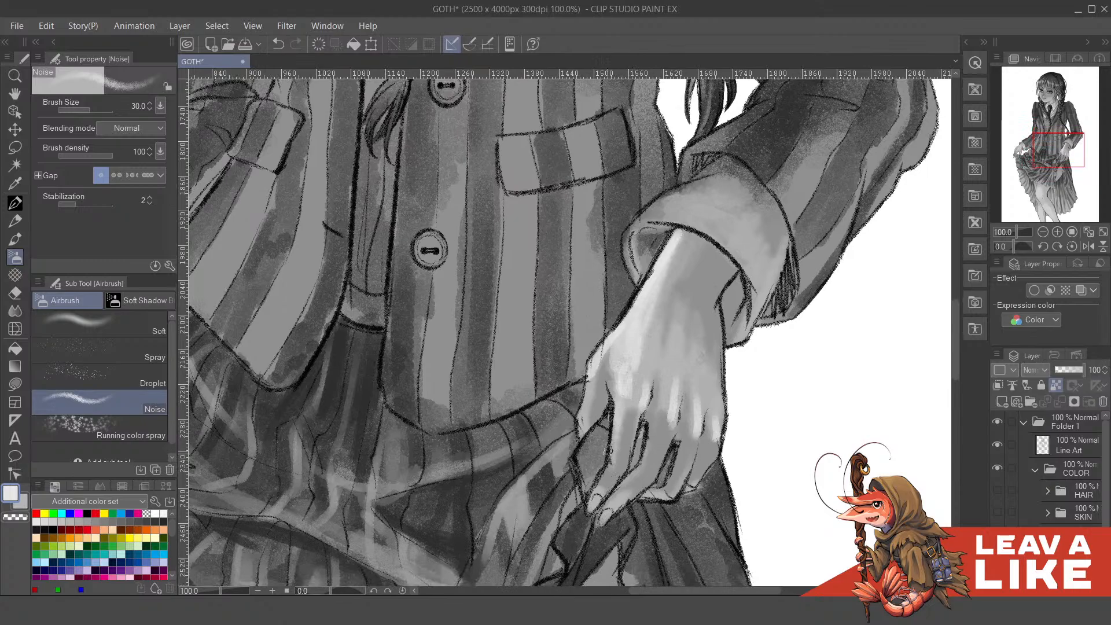
{"action": "left_click_drag", "start_coordinate": [652, 388], "coordinate": [644, 397]}
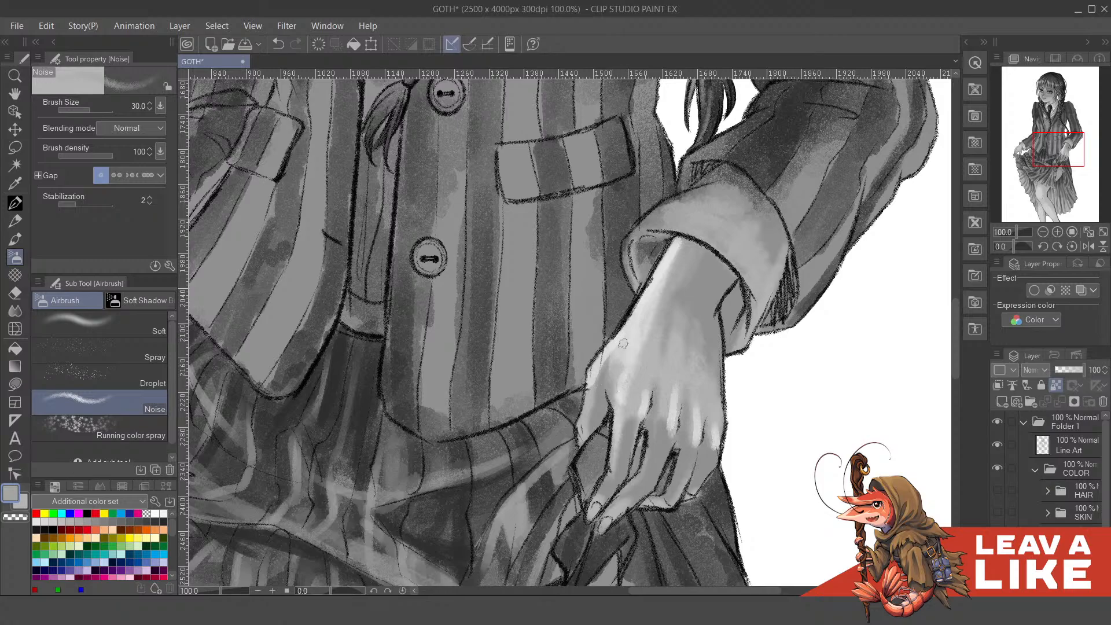
{"action": "left_click", "coordinate": [599, 375], "text": "alt"}
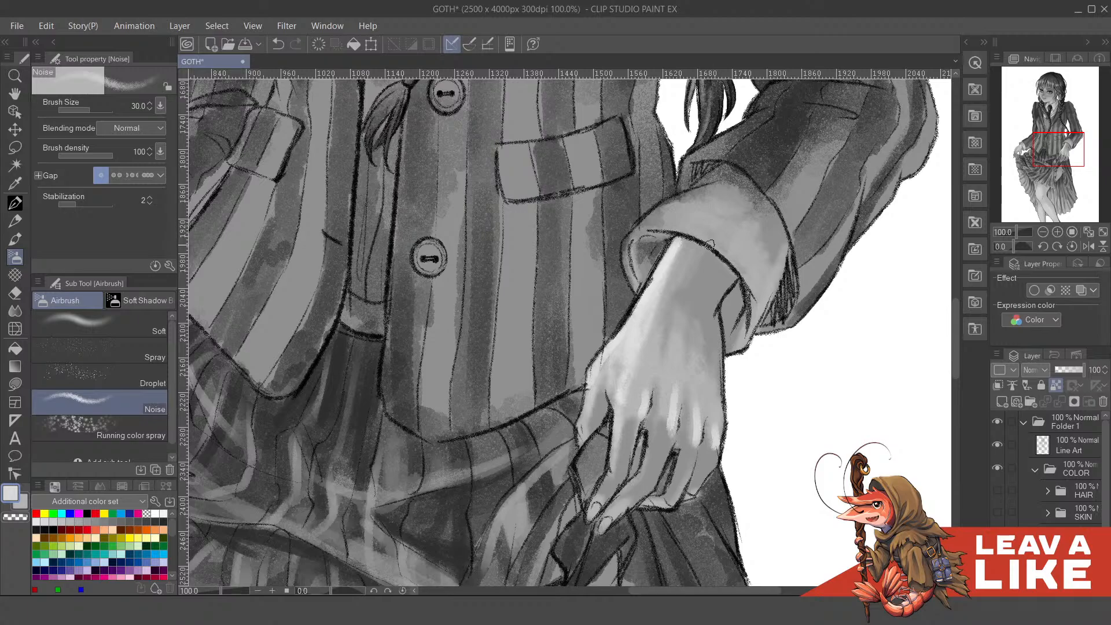
- Mirror the canvas view and blend the highlight across the back of the character's left hand with greys sampled from the skin
{"action": "key", "text": "h"}
{"action": "left_click_drag", "start_coordinate": [521, 349], "coordinate": [540, 381]}
{"action": "left_click", "coordinate": [544, 401], "text": "alt"}
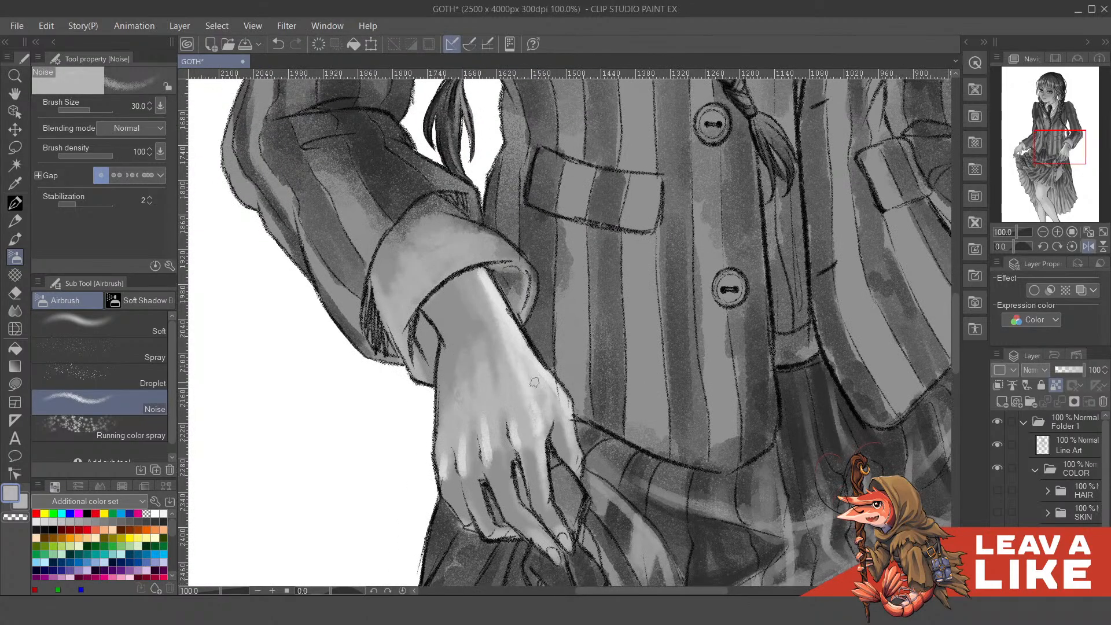
{"action": "left_click", "coordinate": [515, 374], "text": "alt"}
{"action": "mouse_move", "coordinate": [530, 362]}
{"action": "left_mouse_down"}
{"action": "mouse_move", "coordinate": [564, 402]}
{"action": "mouse_move", "coordinate": [562, 424]}
{"action": "mouse_move", "coordinate": [526, 368]}
{"action": "mouse_move", "coordinate": [533, 406]}
{"action": "mouse_move", "coordinate": [492, 336]}
{"action": "mouse_move", "coordinate": [479, 343]}
{"action": "mouse_move", "coordinate": [490, 373]}
{"action": "left_mouse_up"}
{"action": "left_click", "coordinate": [525, 375], "text": "alt"}
{"action": "left_click", "coordinate": [497, 324], "text": "alt"}
- Undo the last wrist stroke and blend the left wrist's highlight below the cuff with sampled light greys
{"action": "key", "text": "ctrl+z"}
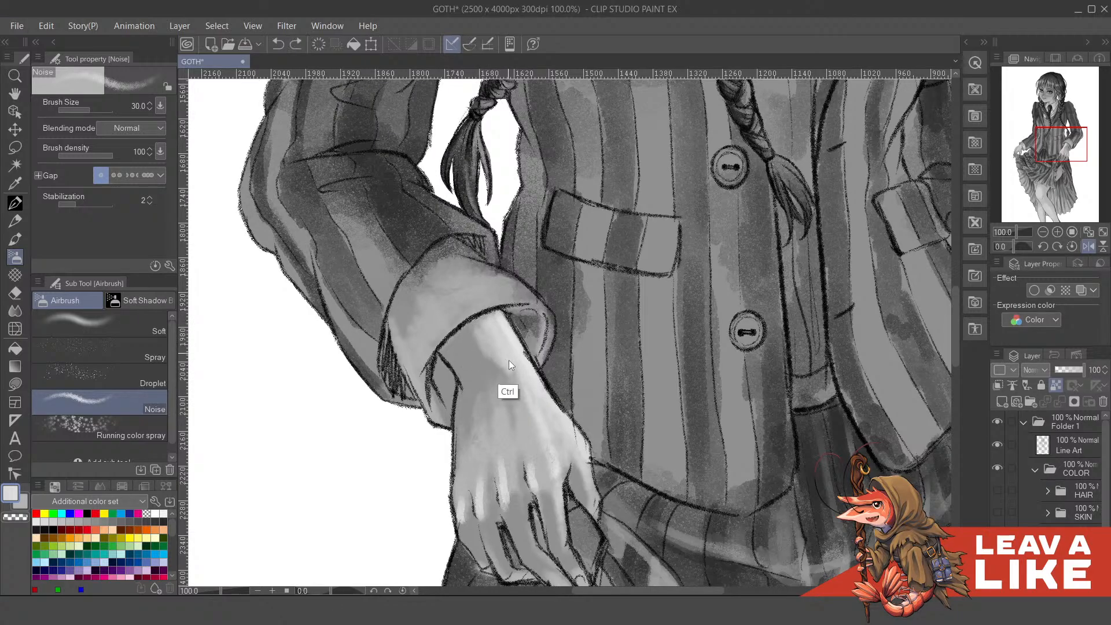
{"action": "left_click", "coordinate": [512, 434], "text": "alt"}
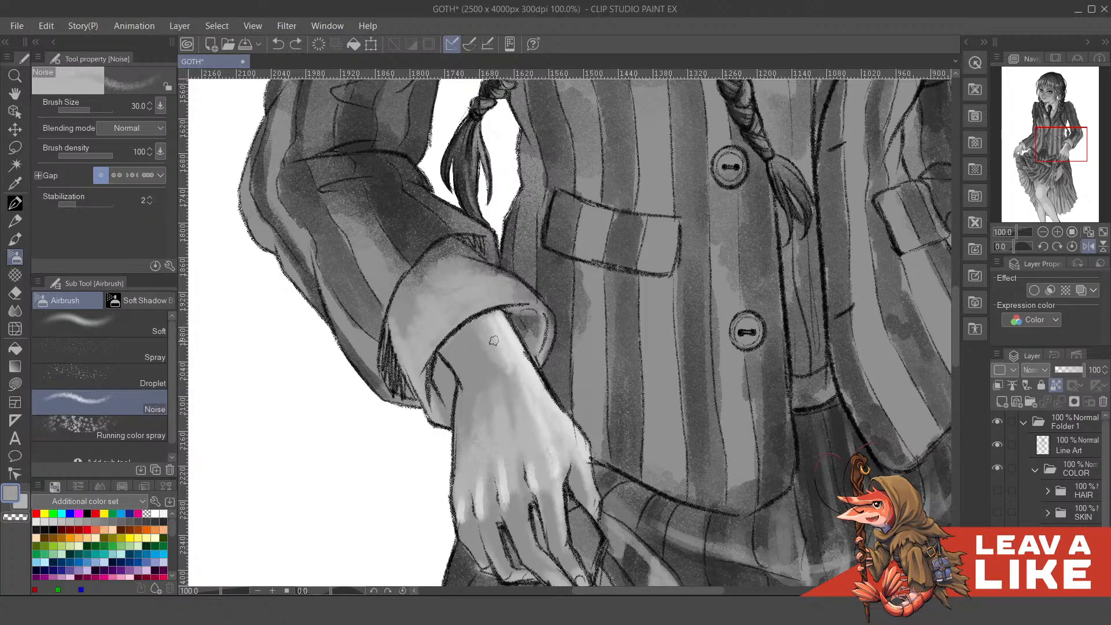
{"action": "left_click_drag", "start_coordinate": [489, 358], "coordinate": [507, 348]}
{"action": "left_click", "coordinate": [499, 368], "text": "alt"}
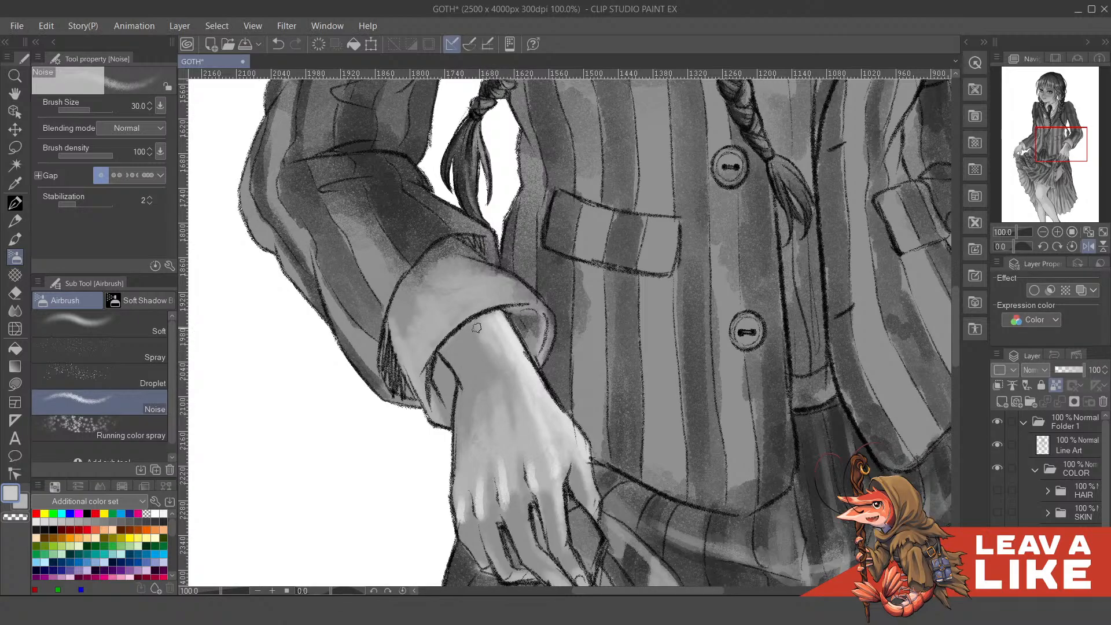
{"action": "scroll", "coordinate": [641, 255], "scroll_direction": "down", "scroll_amount": 1}
{"action": "scroll", "coordinate": [641, 255], "scroll_direction": "down", "scroll_amount": 1}
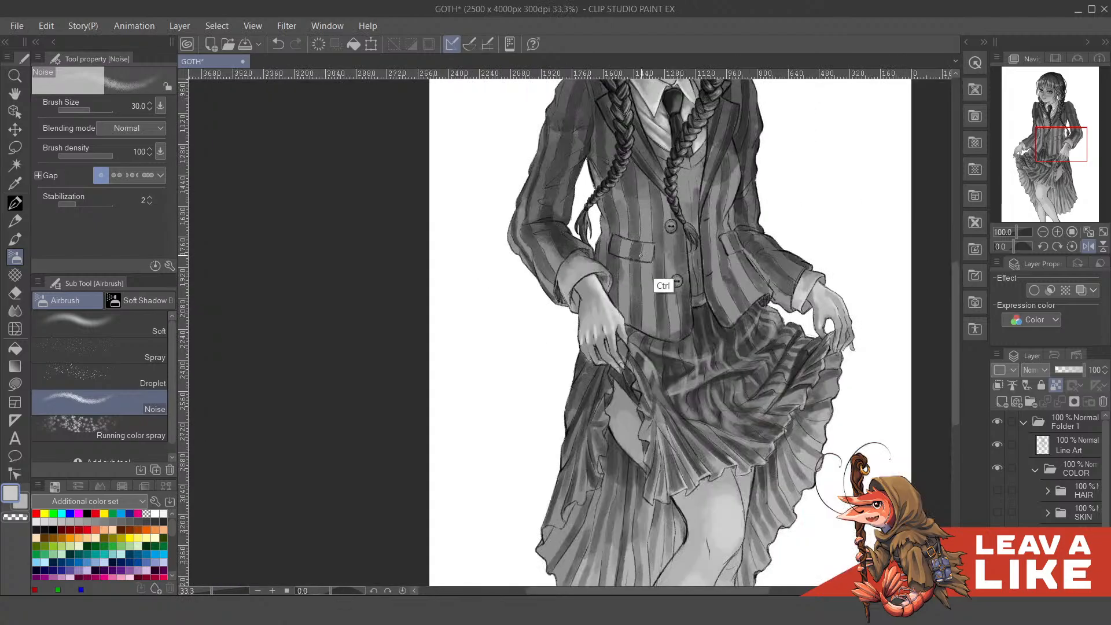
- Undo the last finger stroke and soften the knuckle highlights of the character's left hand with a sampled near-white
{"action": "scroll", "coordinate": [662, 263], "scroll_direction": "up", "scroll_amount": 2}
{"action": "left_click_drag", "start_coordinate": [552, 453], "coordinate": [545, 410]}
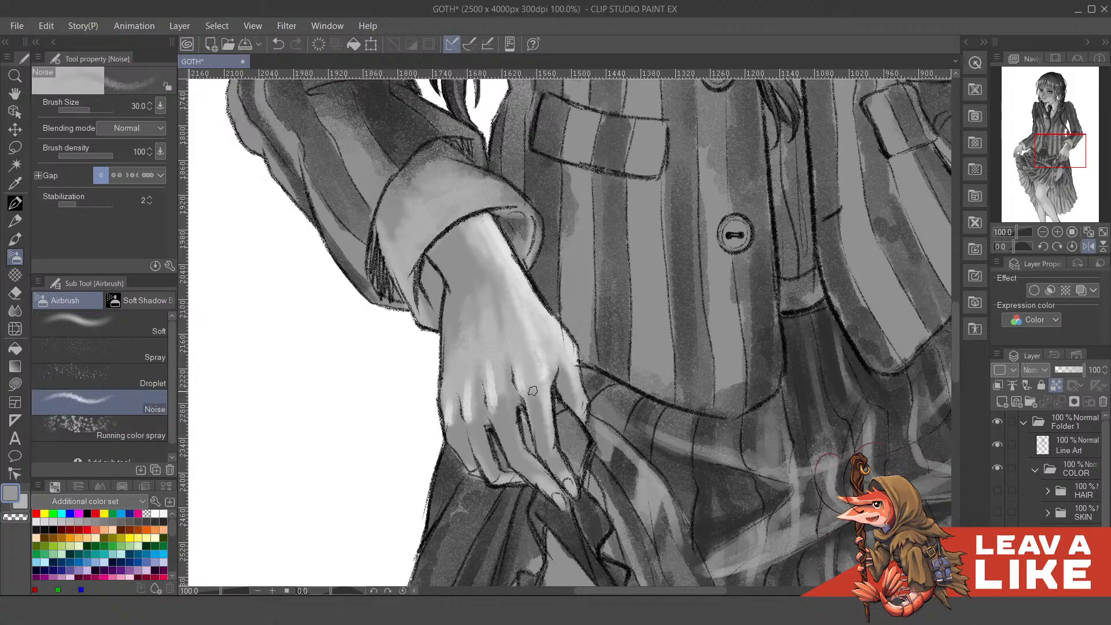
{"action": "key", "text": "ctrl+z"}
{"action": "left_click", "coordinate": [526, 387], "text": "alt"}
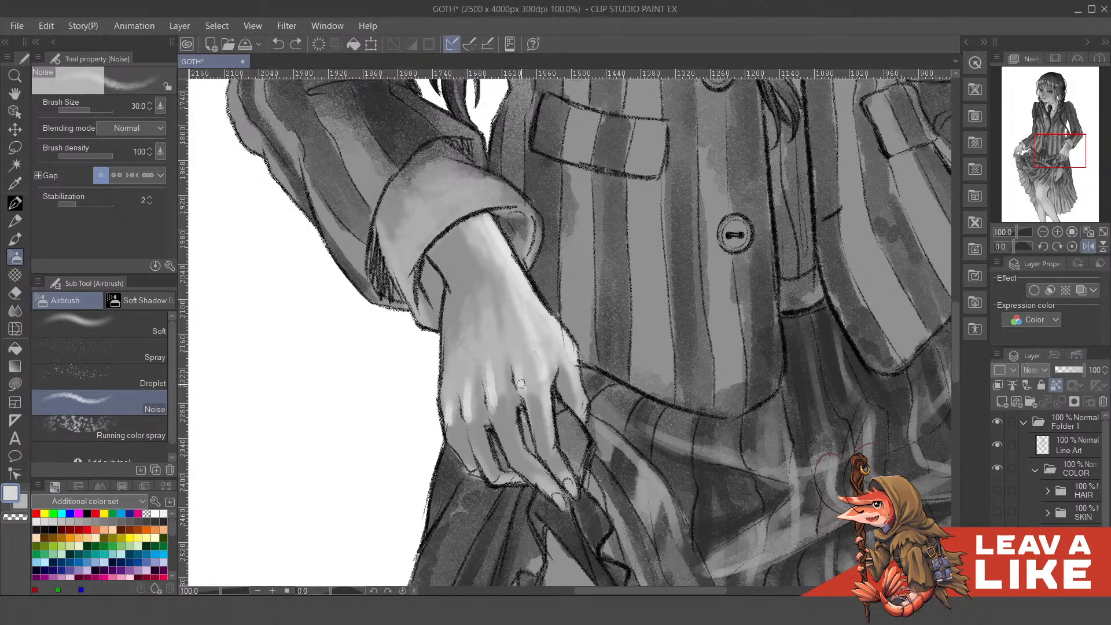
{"action": "left_click_drag", "start_coordinate": [523, 382], "coordinate": [545, 420]}
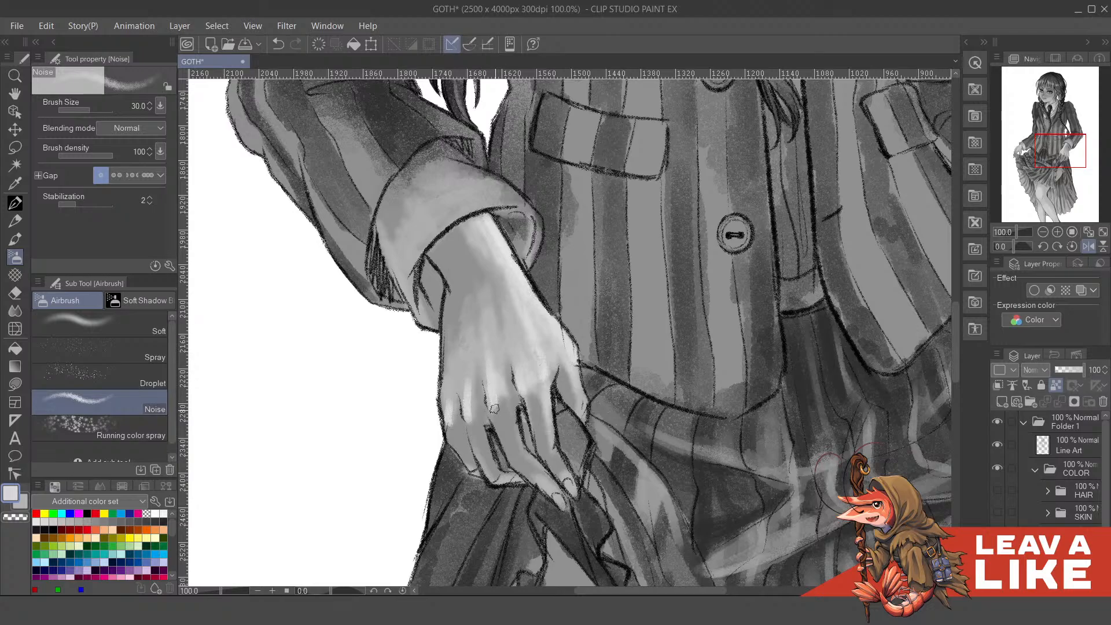
{"action": "left_click_drag", "start_coordinate": [505, 414], "coordinate": [507, 406]}
{"action": "left_click_drag", "start_coordinate": [498, 219], "coordinate": [548, 295]}
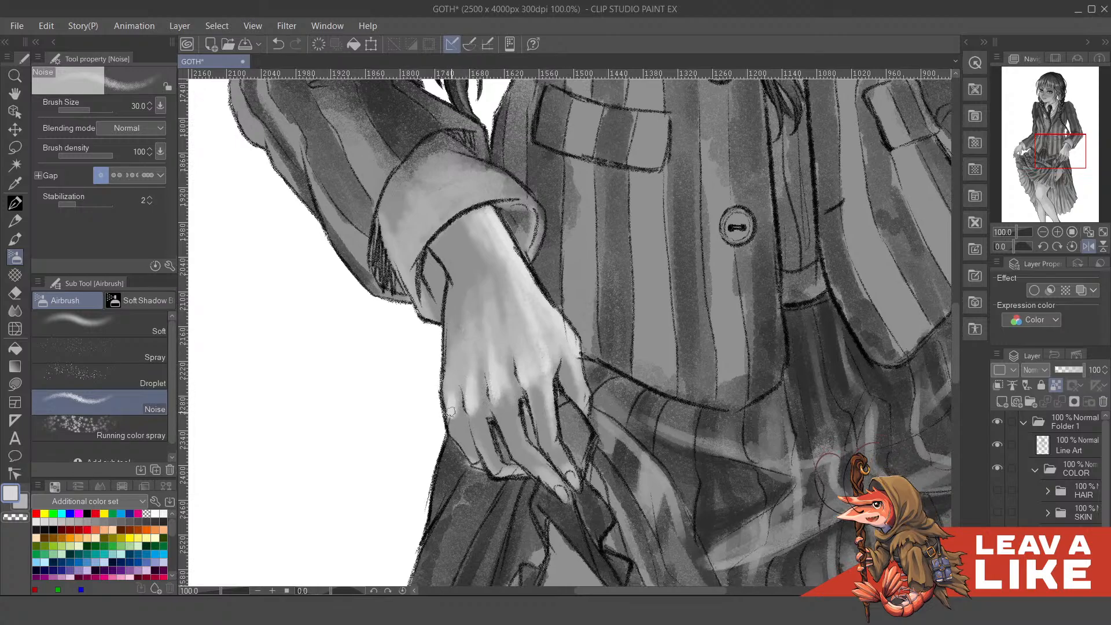
{"action": "scroll", "coordinate": [688, 179], "scroll_direction": "down", "scroll_amount": 2}
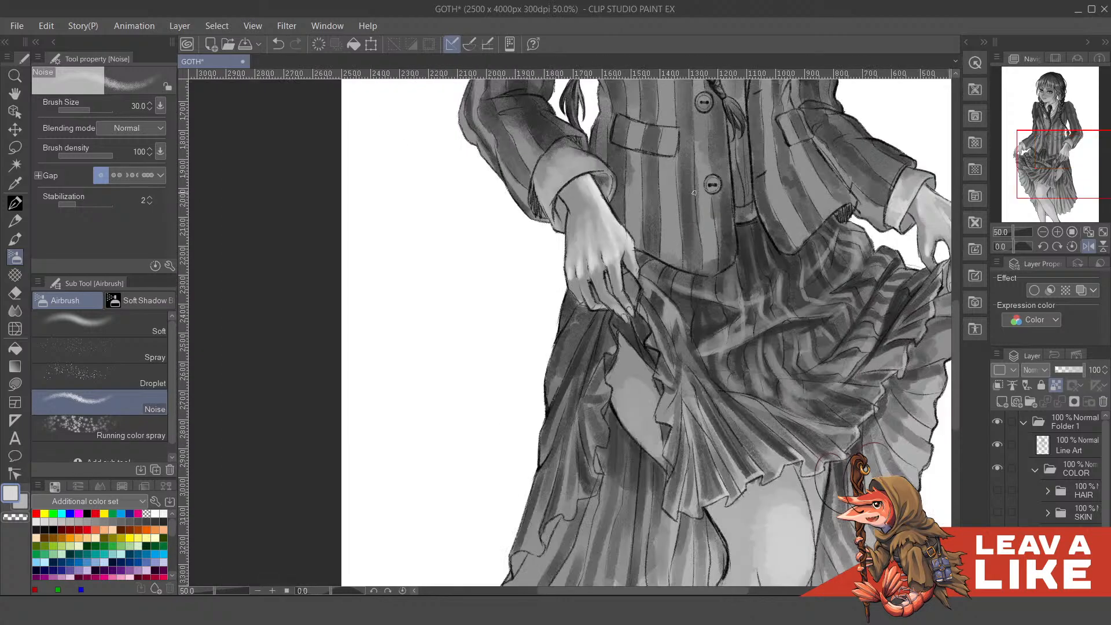
- Reduce the airbrush size to 17 and try light grey strokes on the fingers of the left hand, undoing the last one
{"action": "scroll", "coordinate": [726, 183], "scroll_direction": "up", "scroll_amount": 2}
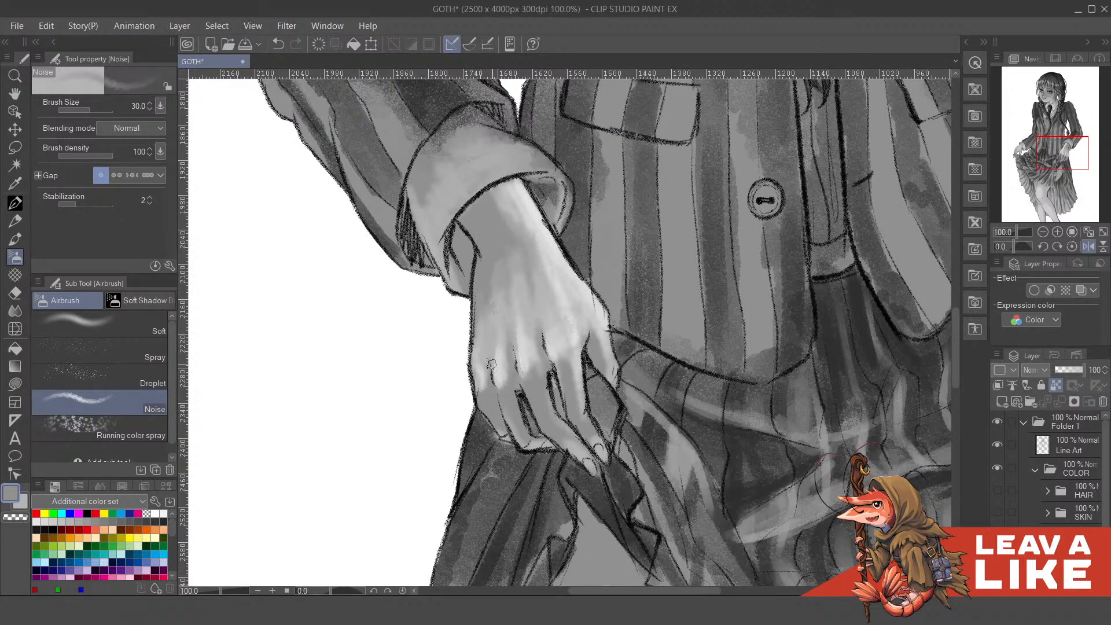
{"action": "left_click_drag", "start_coordinate": [507, 425], "coordinate": [507, 434]}
{"action": "key", "text": "bracketleft"}
{"action": "key", "text": "bracketleft"}
{"action": "key", "text": "bracketleft"}
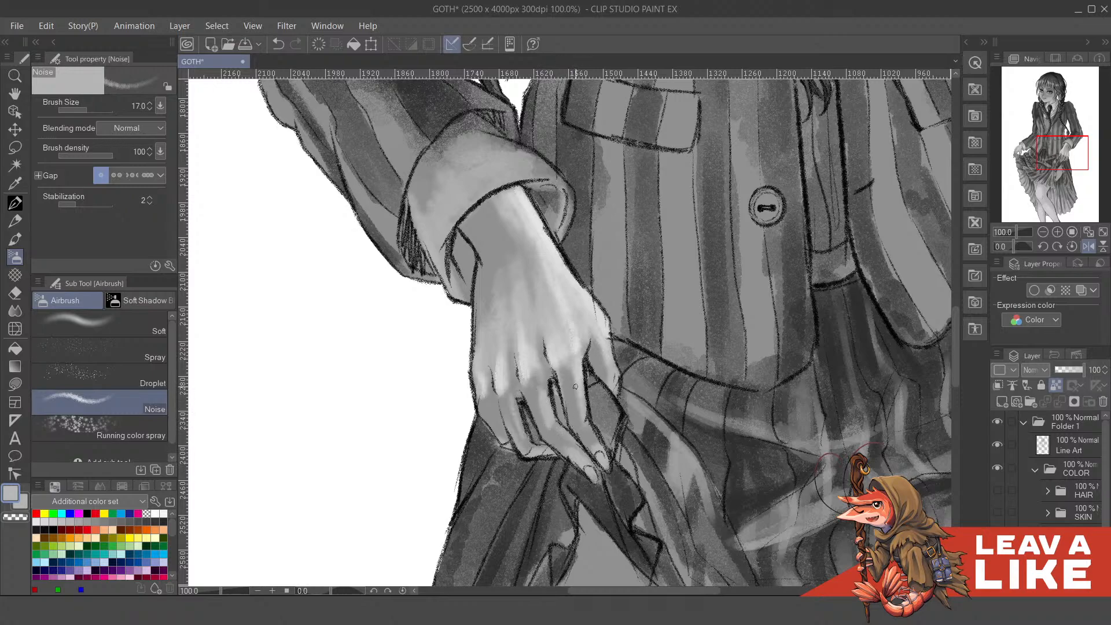
{"action": "left_click_drag", "start_coordinate": [596, 450], "coordinate": [585, 419]}
{"action": "key", "text": "ctrl+z"}
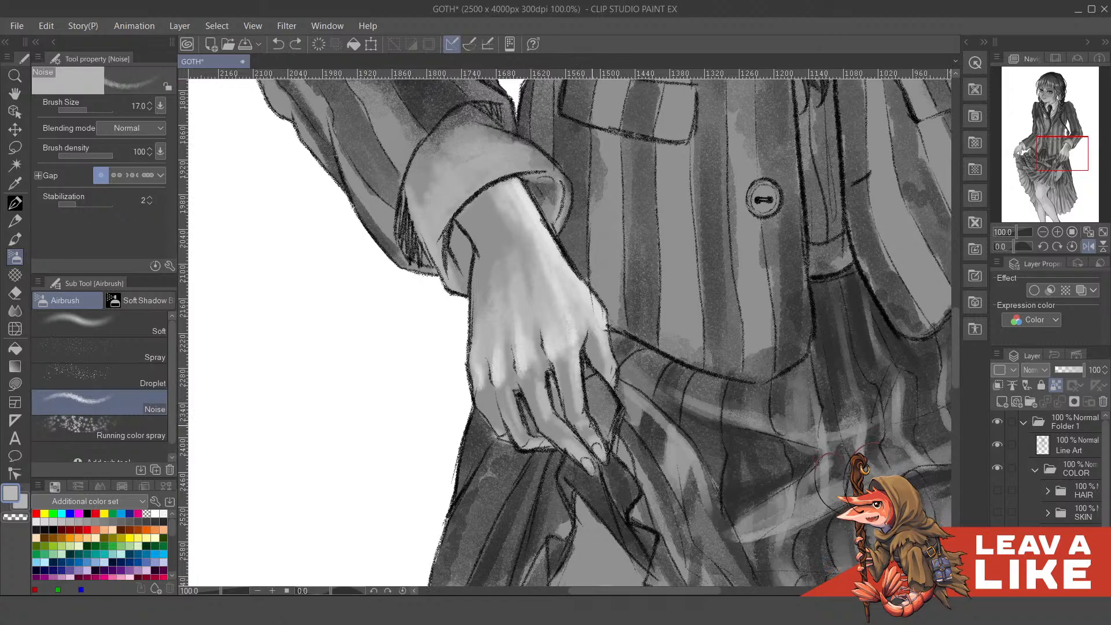
- Smooth the tones on the index finger, back of the hand and wrist of the character's left arm with light grey
{"action": "left_click_drag", "start_coordinate": [603, 366], "coordinate": [609, 394]}
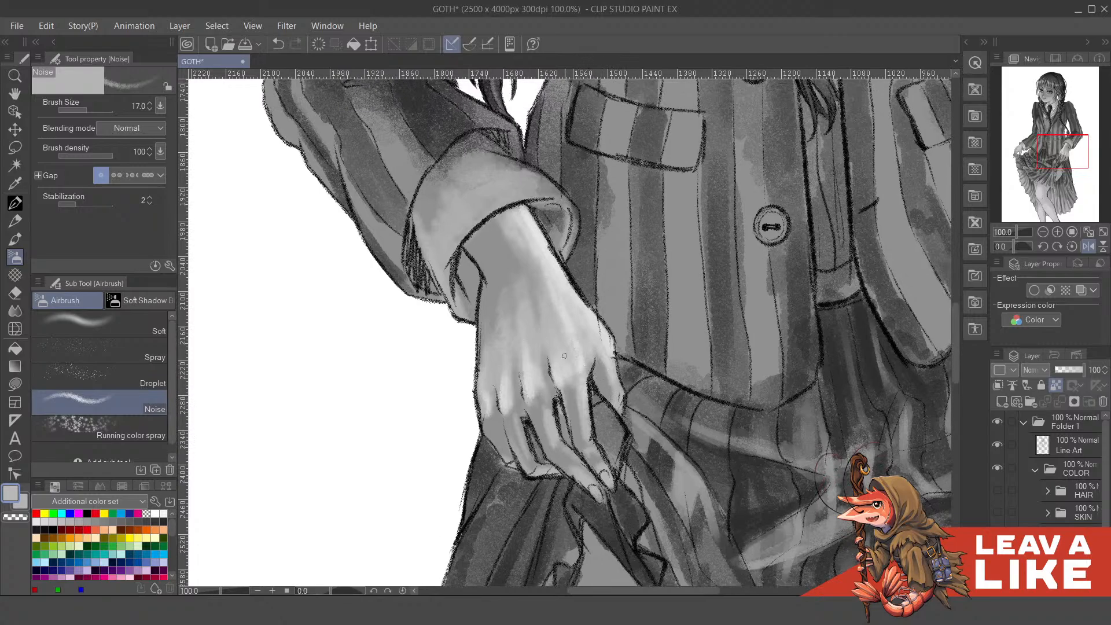
{"action": "left_click_drag", "start_coordinate": [484, 259], "coordinate": [520, 384]}
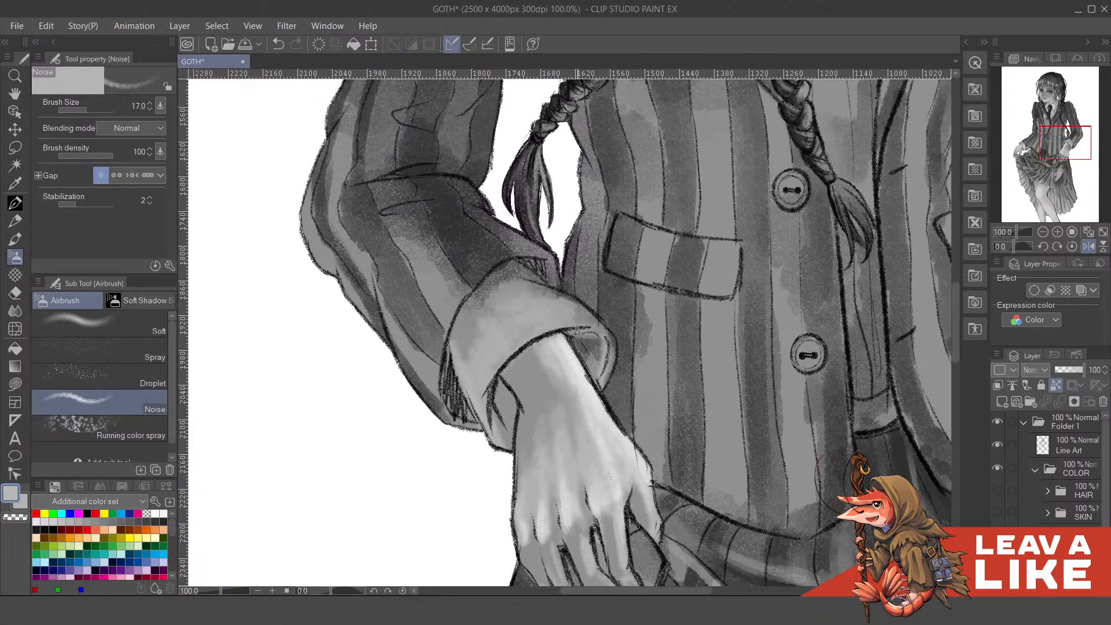
{"action": "left_click_drag", "start_coordinate": [591, 416], "coordinate": [572, 340]}
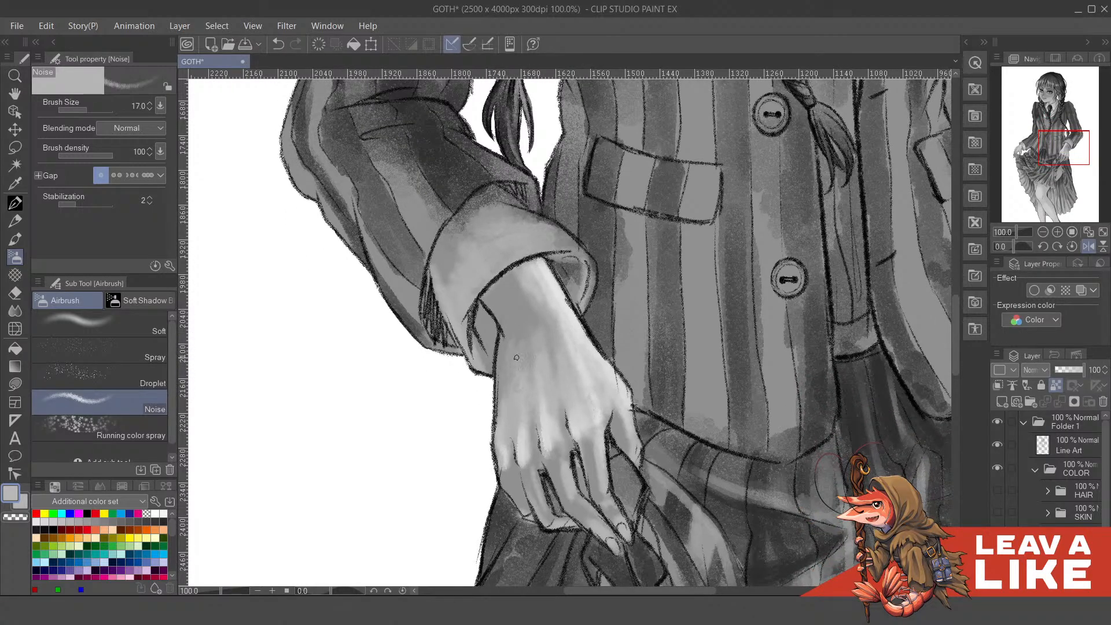
{"action": "left_click_drag", "start_coordinate": [533, 320], "coordinate": [543, 371]}
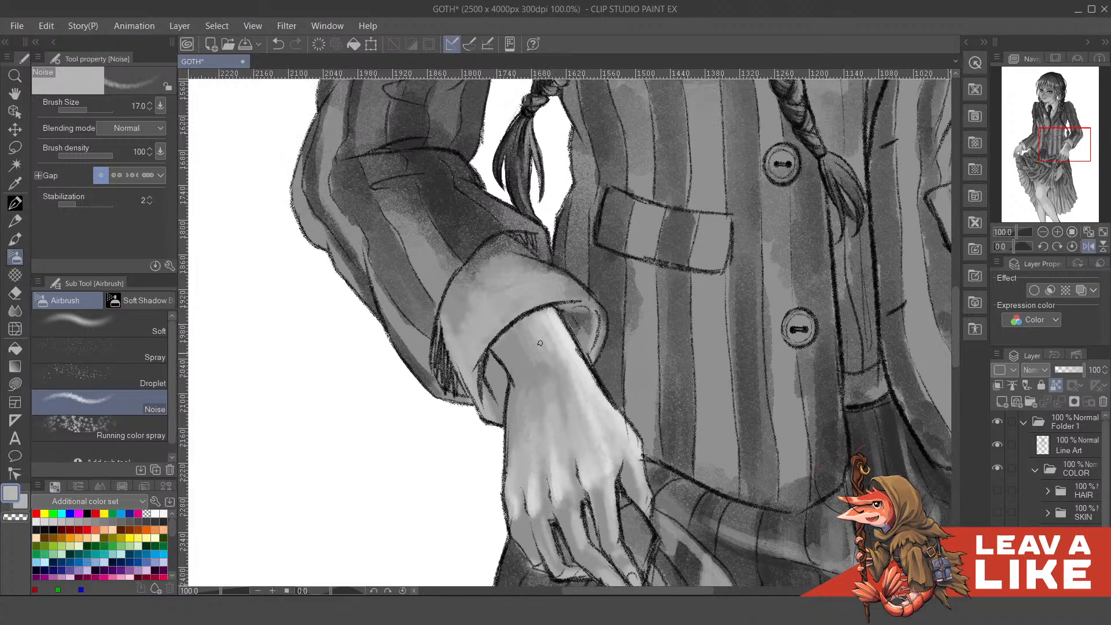
{"action": "scroll", "coordinate": [599, 317], "scroll_direction": "down", "scroll_amount": 3}
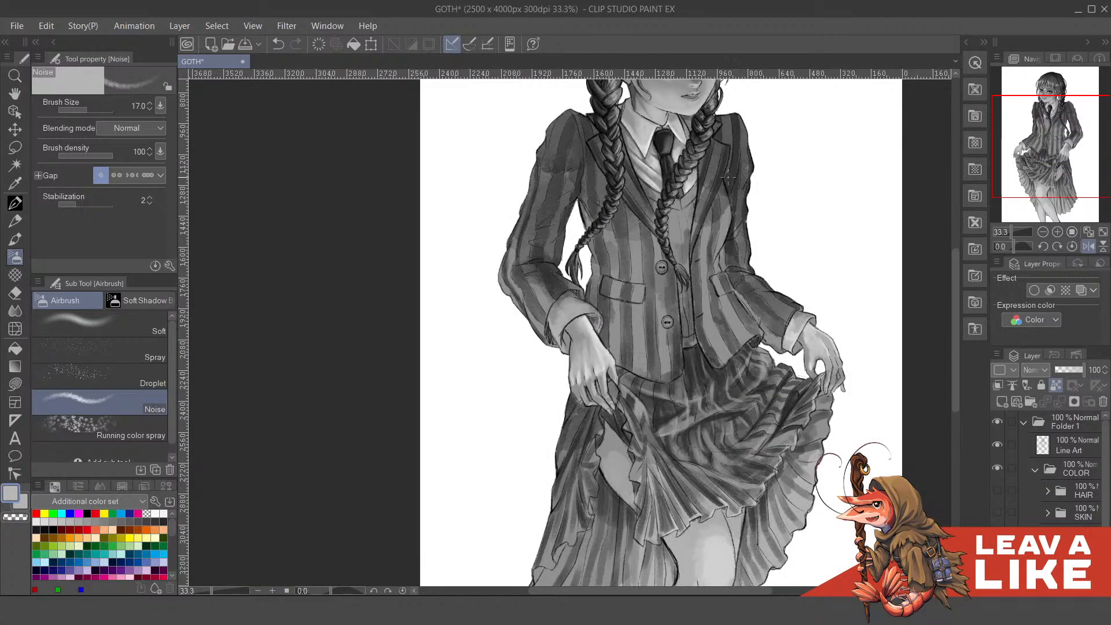
{"action": "scroll", "coordinate": [606, 335], "scroll_direction": "up", "scroll_amount": 3}
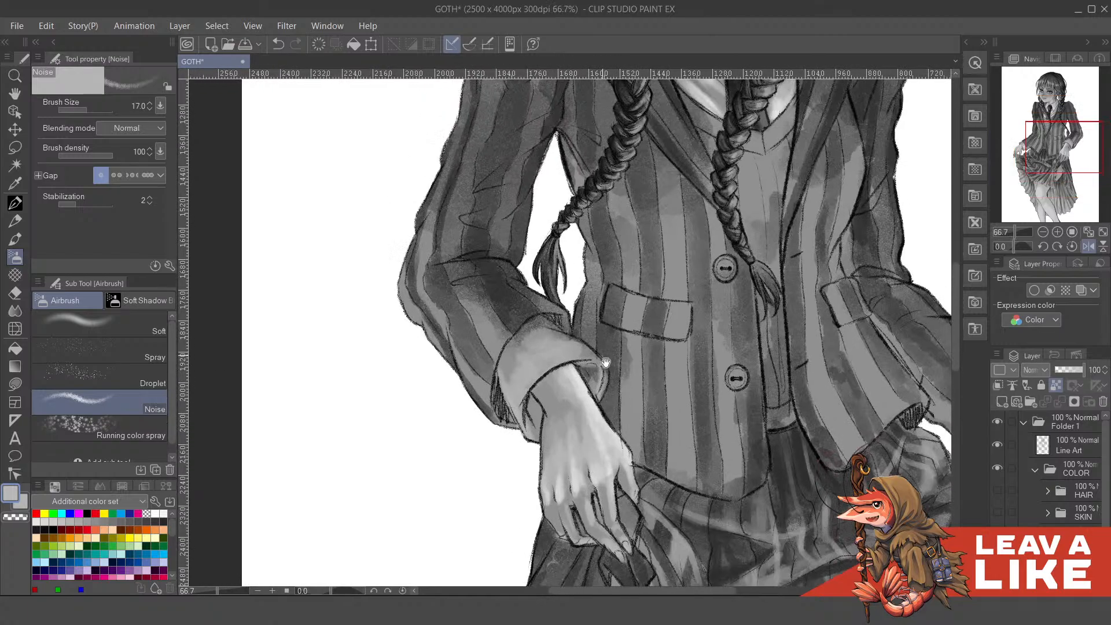
{"action": "left_click_drag", "start_coordinate": [606, 363], "coordinate": [608, 367]}
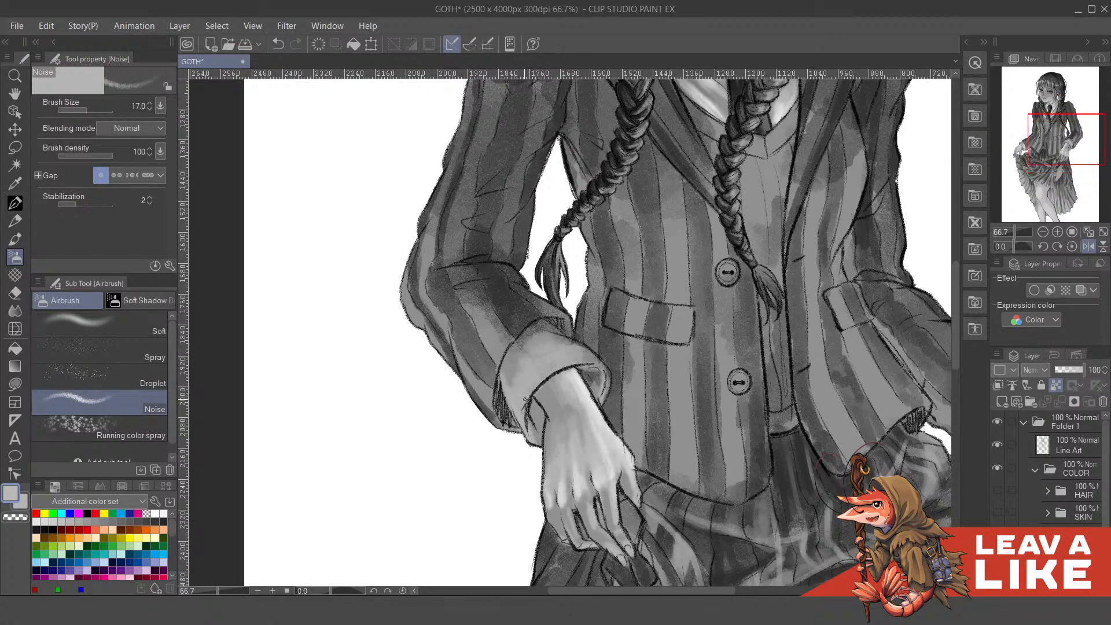
- Undo the last near-white stroke around the left sleeve's cuff and return the canvas to its unmirrored orientation
{"action": "mouse_move", "coordinate": [578, 308]}
{"action": "left_mouse_down"}
{"action": "mouse_move", "coordinate": [627, 350]}
{"action": "mouse_move", "coordinate": [575, 288]}
{"action": "mouse_move", "coordinate": [613, 395]}
{"action": "mouse_move", "coordinate": [581, 368]}
{"action": "mouse_move", "coordinate": [617, 394]}
{"action": "left_mouse_up"}
{"action": "key", "text": "c"}
{"action": "left_click", "coordinate": [586, 304]}
{"action": "key", "text": "c"}
{"action": "key", "text": "ctrl+z"}
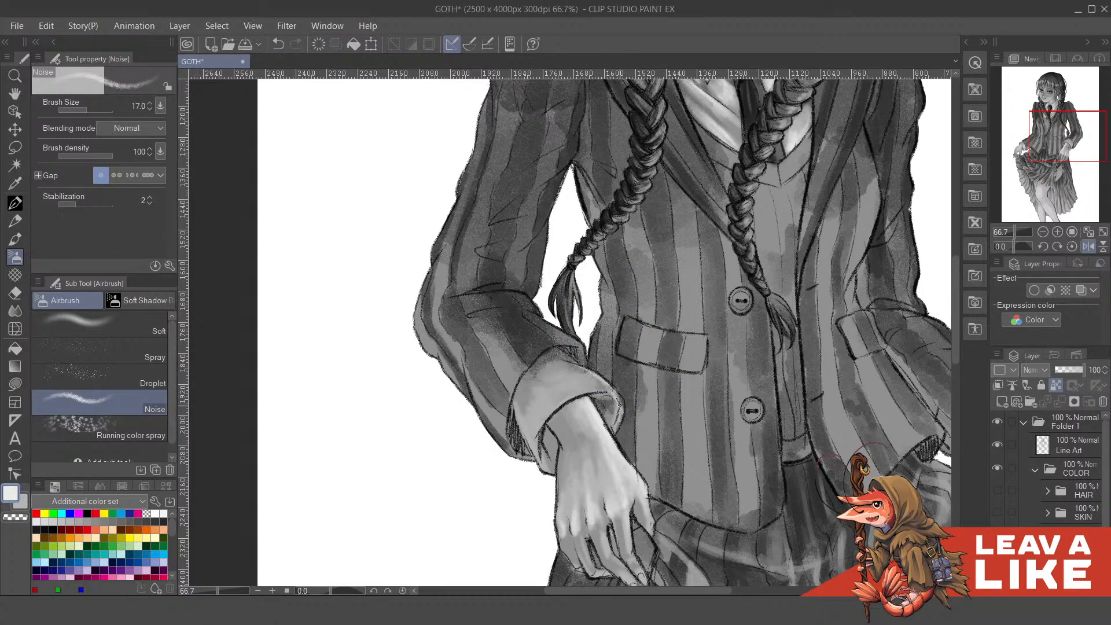
{"action": "key", "text": "h"}
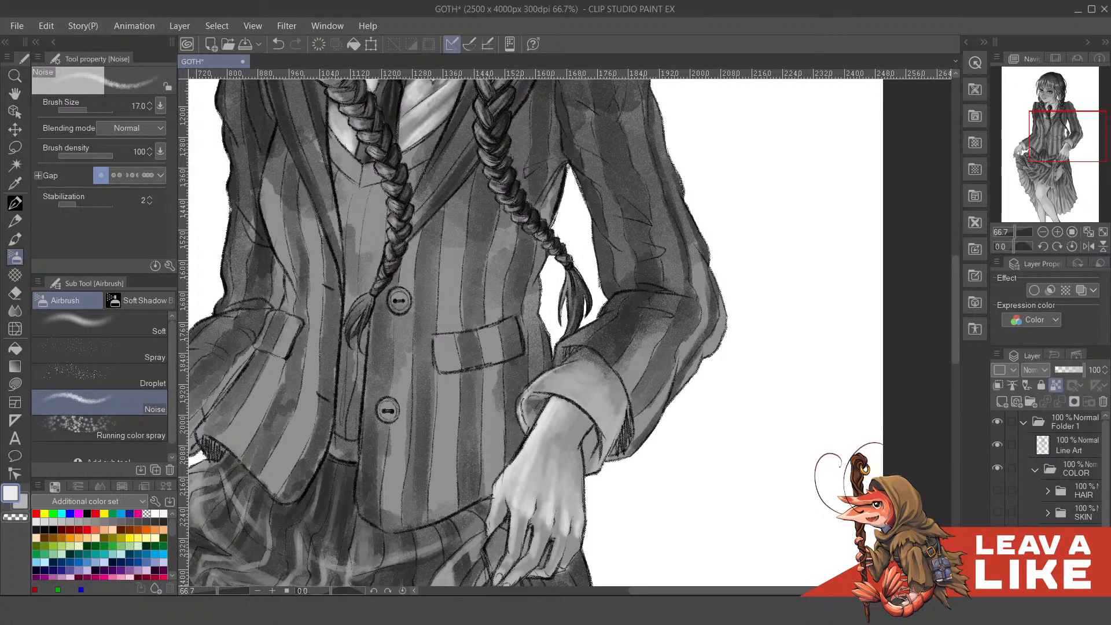
{"action": "key", "text": "c"}
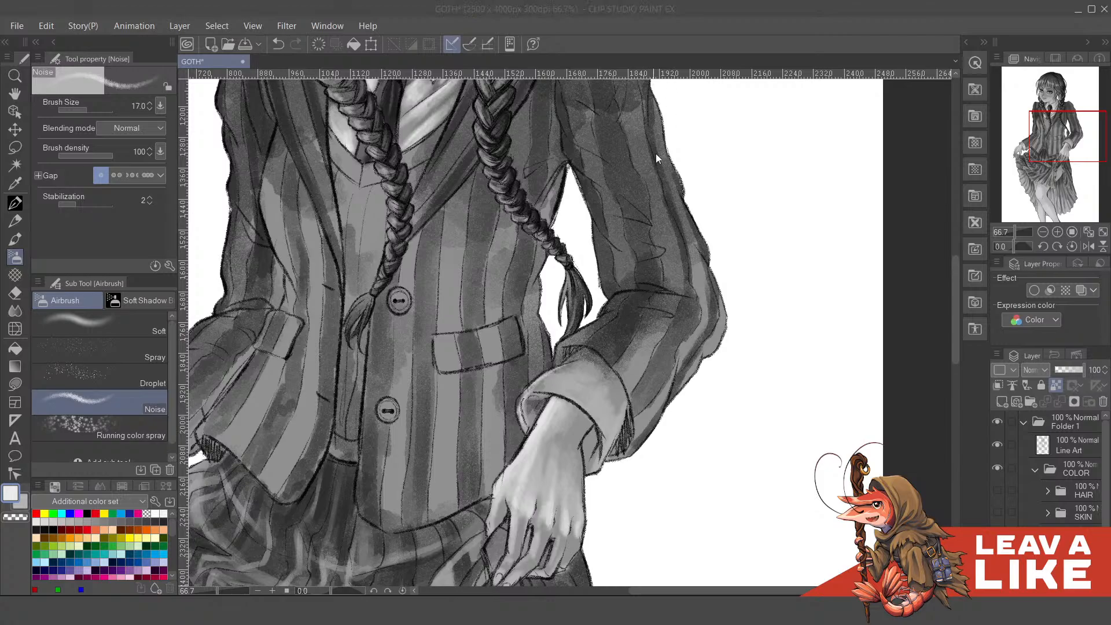
- Undo a trial stroke across the left sleeve's cuff and touch up its inner rim and lower edge with near-white
{"action": "left_click", "coordinate": [682, 11]}
{"action": "left_click_drag", "start_coordinate": [641, 222], "coordinate": [618, 287]}
{"action": "left_click_drag", "start_coordinate": [619, 369], "coordinate": [624, 317]}
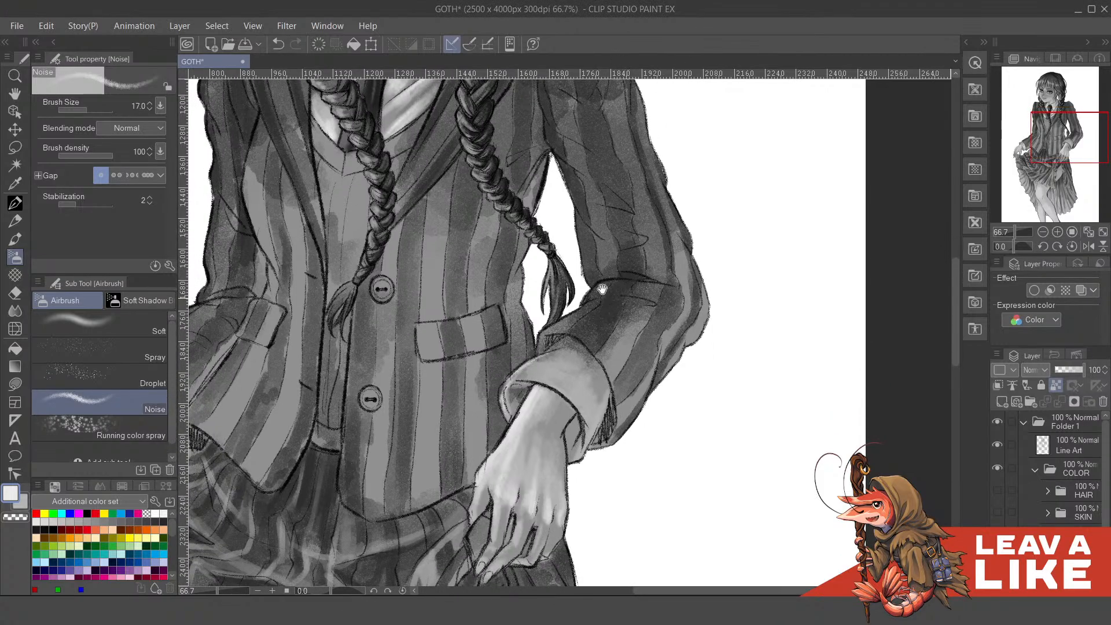
{"action": "key", "text": "ctrl+minus"}
{"action": "key", "text": "ctrl+minus"}
{"action": "key", "text": "ctrl+plus"}
{"action": "key", "text": "ctrl+plus"}
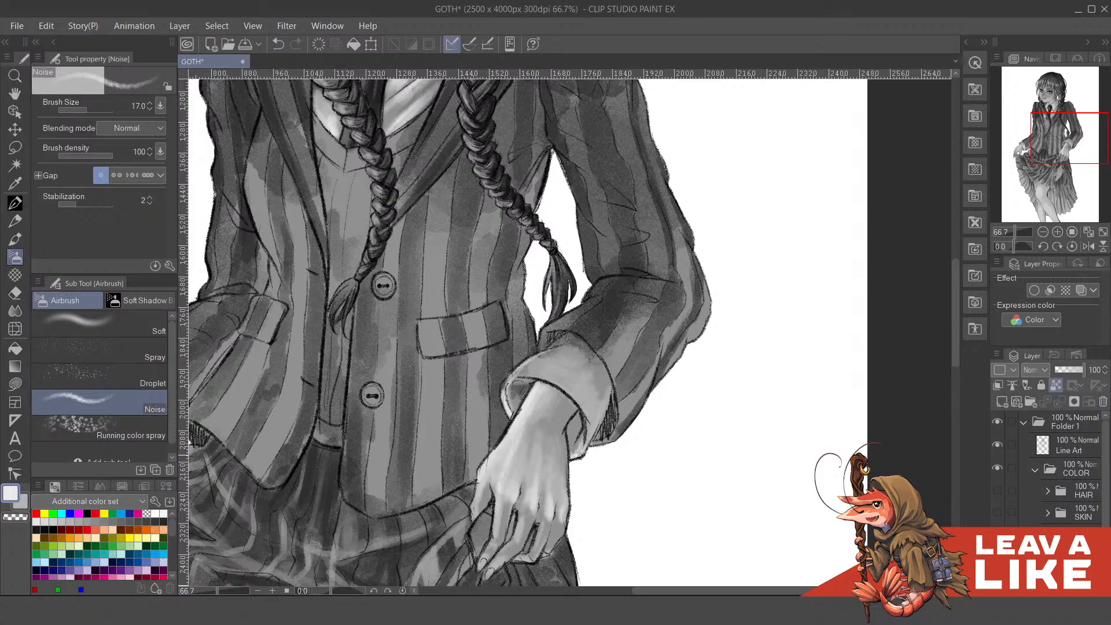
{"action": "left_click_drag", "start_coordinate": [522, 376], "coordinate": [576, 400]}
{"action": "key", "text": "ctrl+z"}
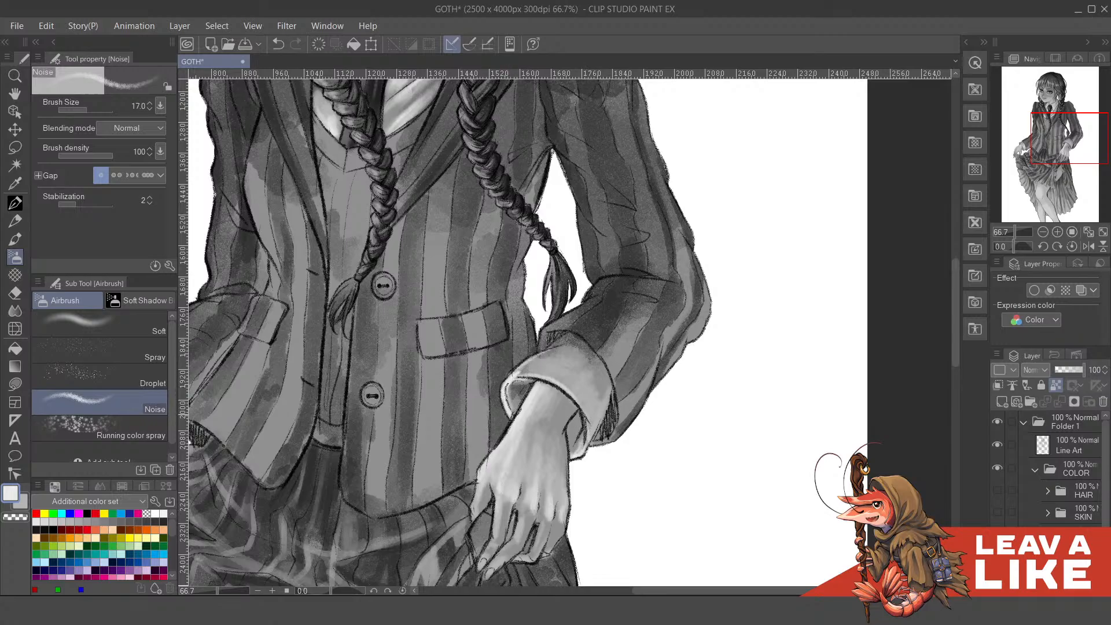
{"action": "left_click_drag", "start_coordinate": [513, 400], "coordinate": [511, 380]}
{"action": "left_click_drag", "start_coordinate": [575, 453], "coordinate": [570, 434]}
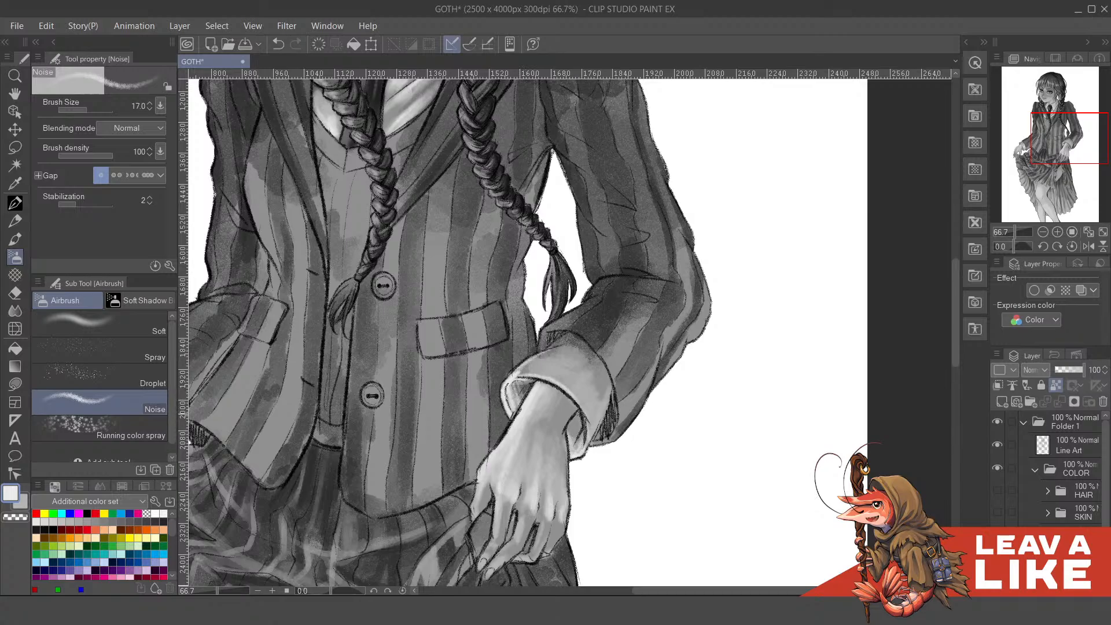
- Mirror the canvas and lighten the inside of the left sleeve's cuff beside the wrist with near-white
{"action": "scroll", "coordinate": [637, 186], "scroll_direction": "down", "scroll_amount": 3}
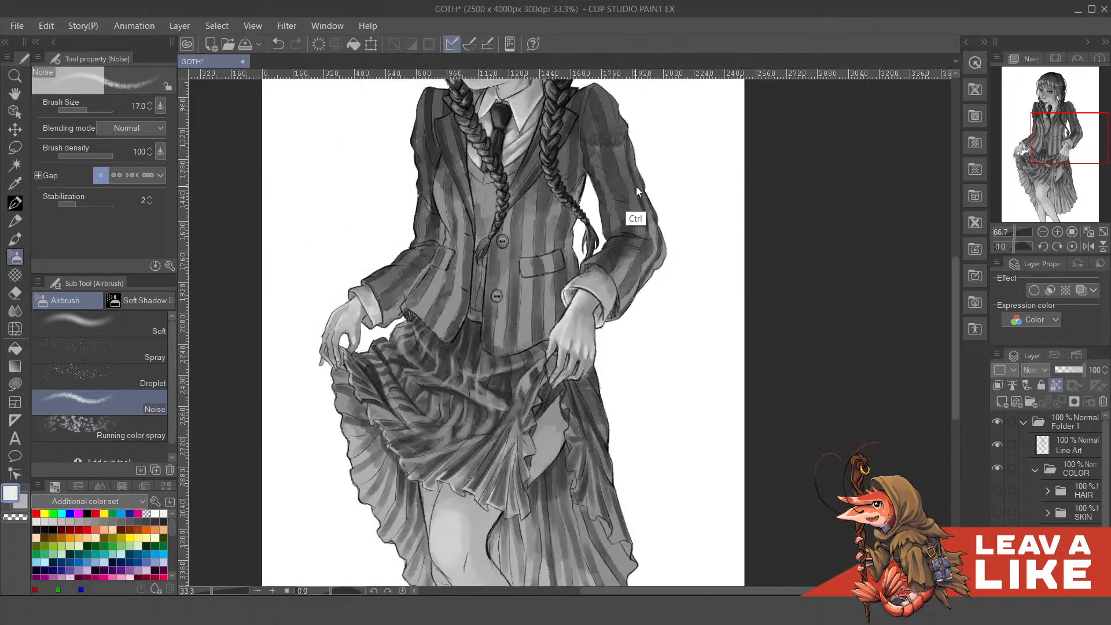
{"action": "left_click", "coordinate": [1089, 246]}
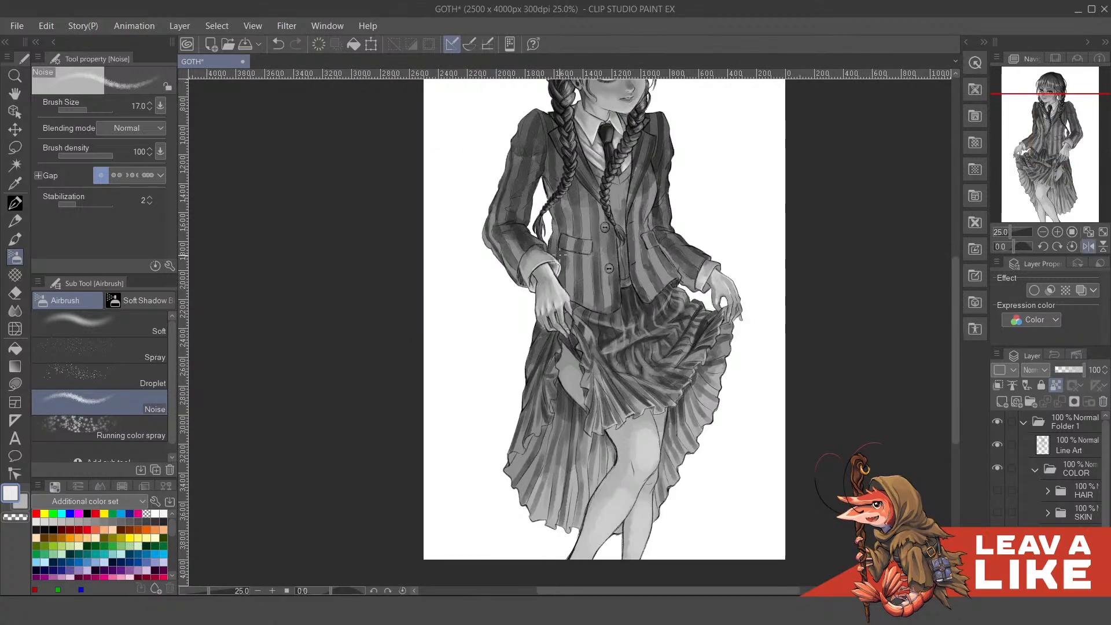
{"action": "scroll", "coordinate": [545, 249], "scroll_direction": "up", "scroll_amount": 3}
{"action": "scroll", "coordinate": [581, 311], "scroll_direction": "up", "scroll_amount": 2}
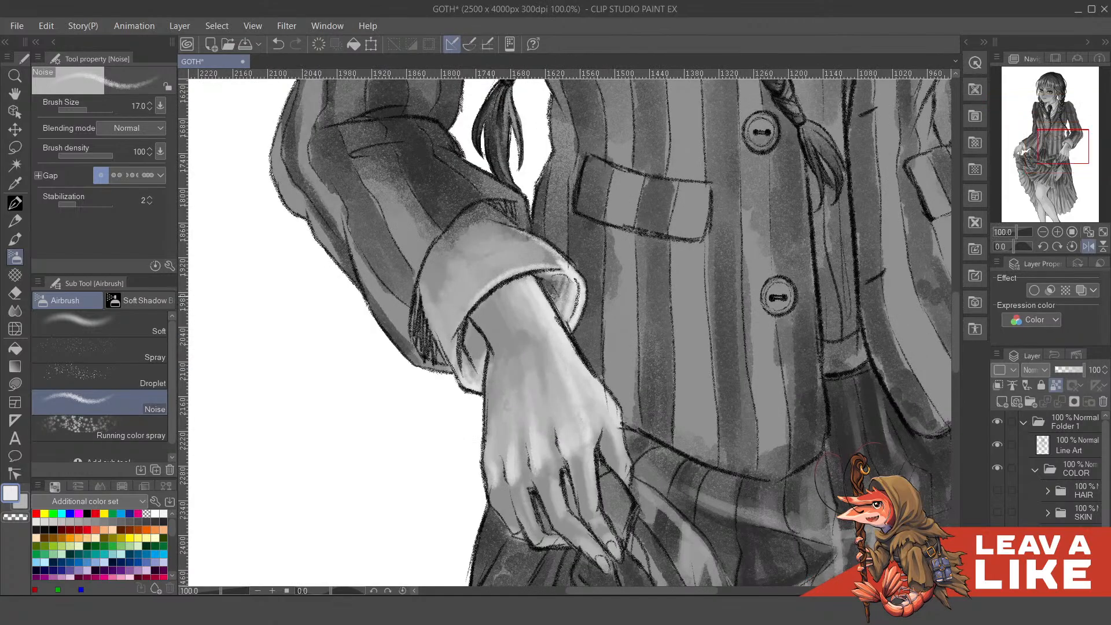
{"action": "mouse_move", "coordinate": [562, 321]}
{"action": "left_mouse_down"}
{"action": "mouse_move", "coordinate": [571, 298]}
{"action": "mouse_move", "coordinate": [567, 273]}
{"action": "left_mouse_up"}
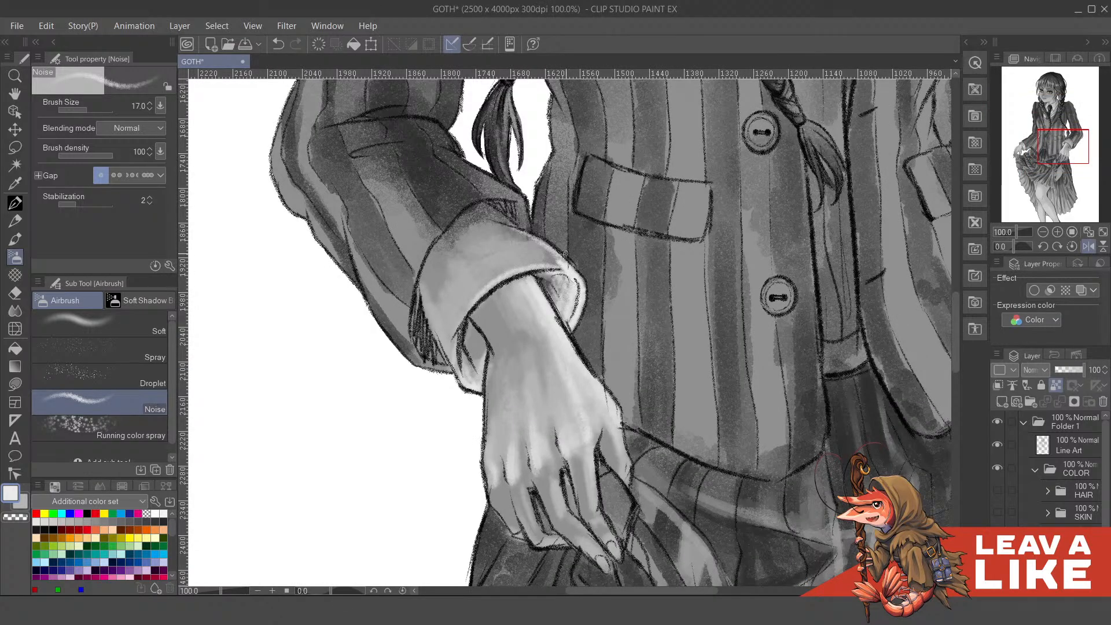
- Tilt the canvas by 5 degrees, raise the airbrush size to 70 and highlight the upper part of the left sleeve's cuff
{"action": "scroll", "coordinate": [565, 255], "scroll_direction": "down", "scroll_amount": 2}
{"action": "key", "text": "asciicircum"}
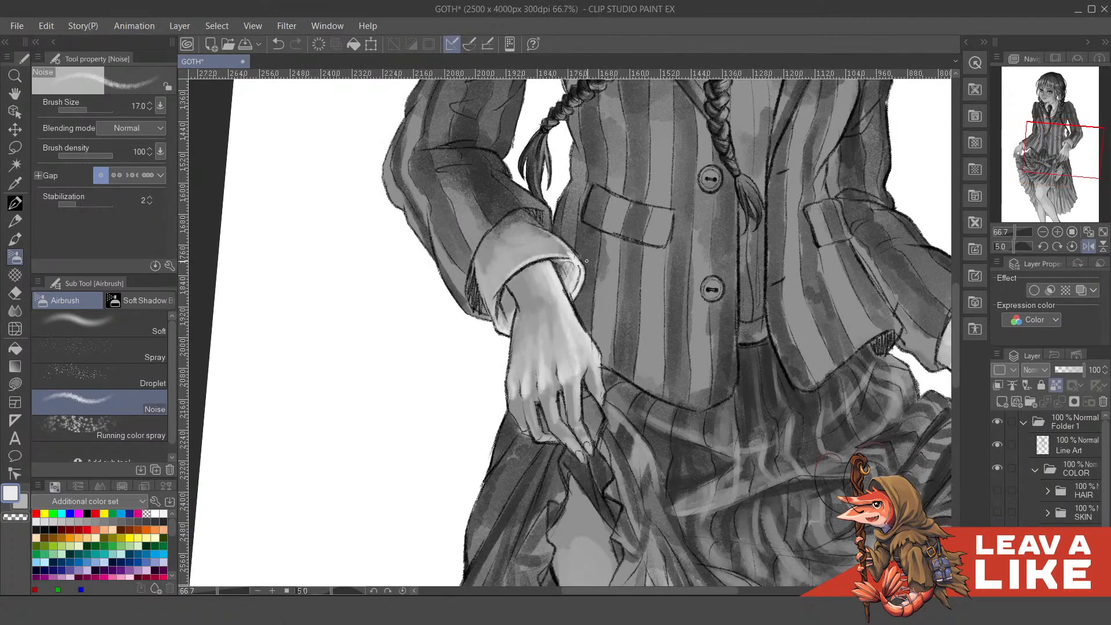
{"action": "scroll", "coordinate": [587, 261], "scroll_direction": "up", "scroll_amount": 3}
{"action": "key", "text": "bracketright"}
{"action": "key", "text": "bracketright"}
{"action": "key", "text": "bracketright"}
{"action": "key", "text": "bracketright"}
{"action": "key", "text": "bracketright"}
{"action": "key", "text": "bracketright"}
{"action": "key", "text": "bracketright"}
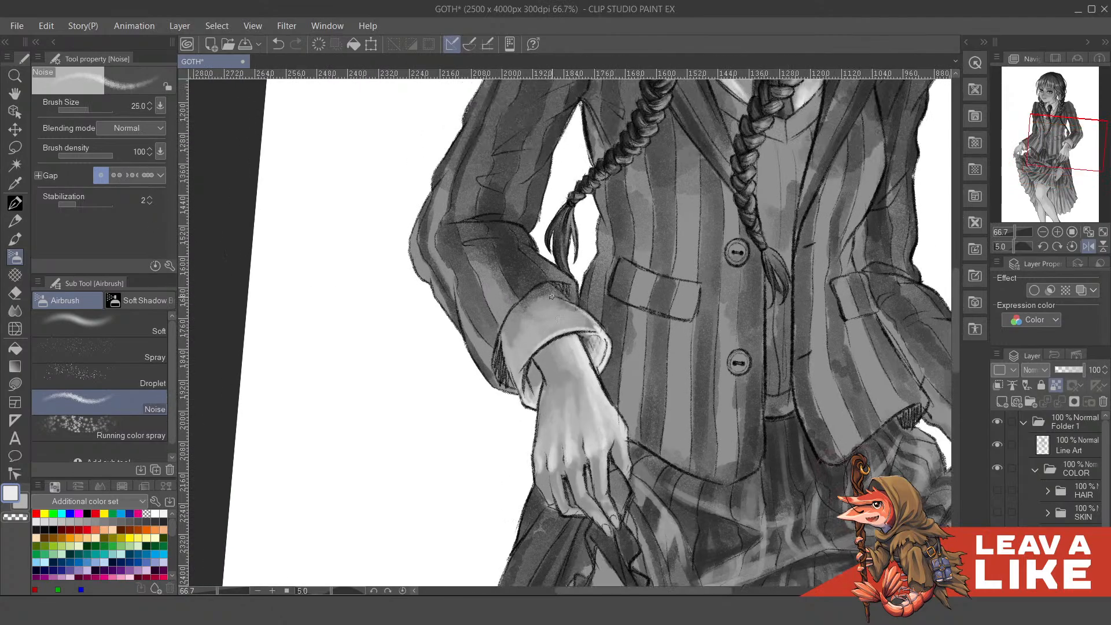
{"action": "mouse_move", "coordinate": [551, 324]}
{"action": "left_mouse_down"}
{"action": "mouse_move", "coordinate": [582, 316]}
{"action": "mouse_move", "coordinate": [553, 306]}
{"action": "mouse_move", "coordinate": [601, 335]}
{"action": "mouse_move", "coordinate": [566, 275]}
{"action": "left_mouse_up"}
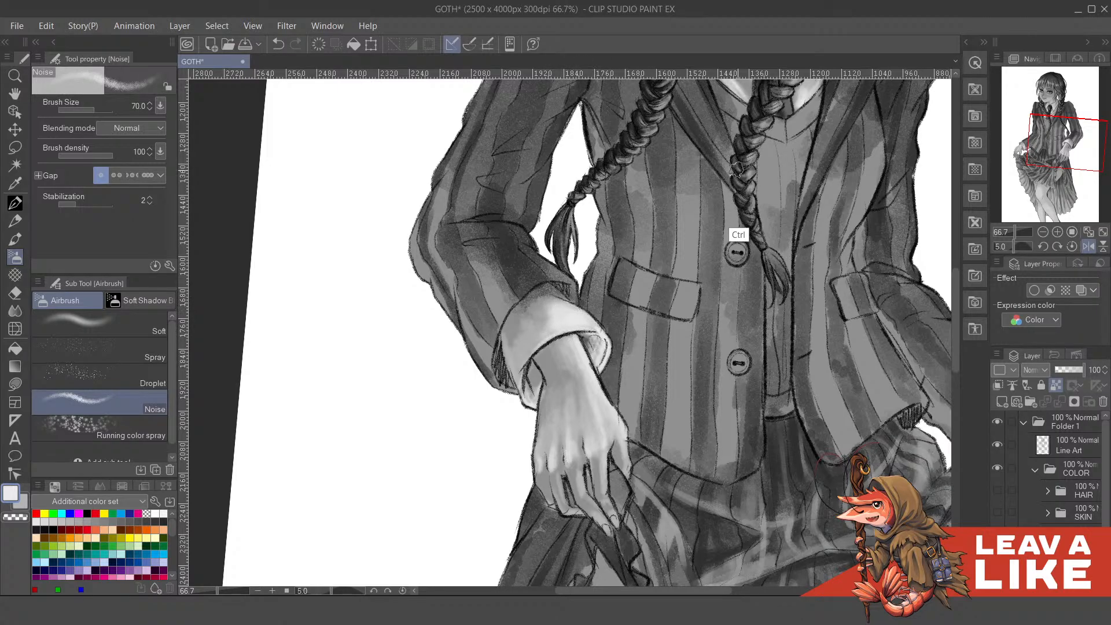
- Brighten the cuff of the character's right sleeve and the back of the right hand with broad near-white strokes
{"action": "scroll", "coordinate": [566, 275], "scroll_direction": "down", "scroll_amount": 1}
{"action": "left_click_drag", "start_coordinate": [936, 269], "coordinate": [692, 263]}
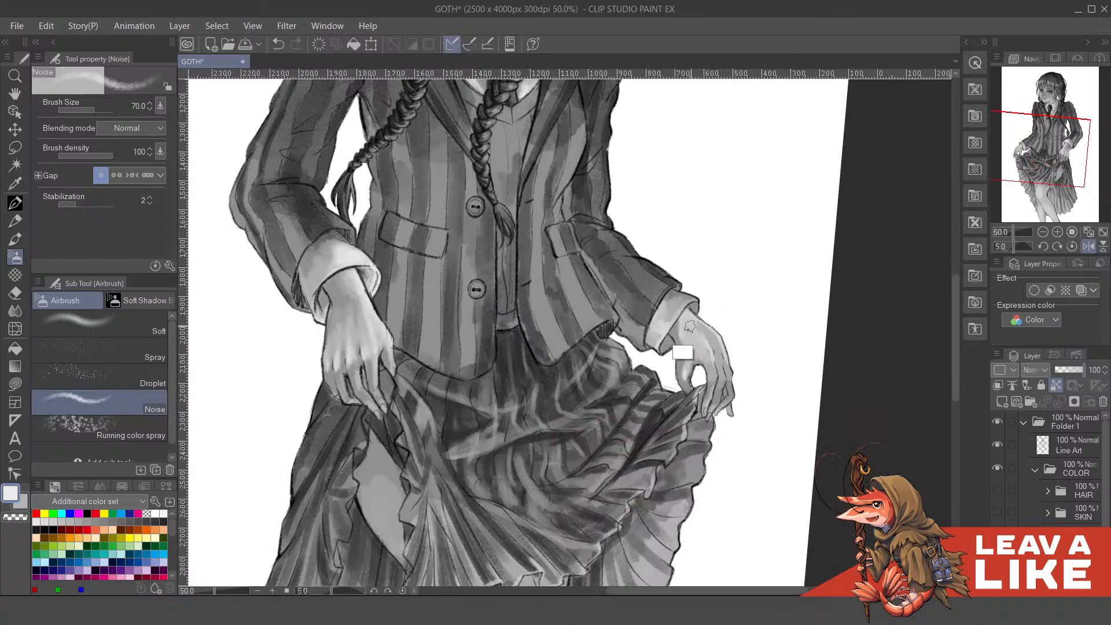
{"action": "scroll", "coordinate": [688, 342], "scroll_direction": "up", "scroll_amount": 2}
{"action": "mouse_move", "coordinate": [639, 323]}
{"action": "left_mouse_down"}
{"action": "mouse_move", "coordinate": [655, 264]}
{"action": "mouse_move", "coordinate": [631, 304]}
{"action": "mouse_move", "coordinate": [648, 315]}
{"action": "mouse_move", "coordinate": [630, 303]}
{"action": "mouse_move", "coordinate": [650, 264]}
{"action": "mouse_move", "coordinate": [631, 330]}
{"action": "left_mouse_up"}
{"action": "mouse_move", "coordinate": [707, 271]}
{"action": "left_mouse_down"}
{"action": "mouse_move", "coordinate": [695, 325]}
{"action": "mouse_move", "coordinate": [671, 327]}
{"action": "mouse_move", "coordinate": [691, 393]}
{"action": "mouse_move", "coordinate": [670, 317]}
{"action": "mouse_move", "coordinate": [699, 386]}
{"action": "mouse_move", "coordinate": [677, 312]}
{"action": "mouse_move", "coordinate": [739, 421]}
{"action": "mouse_move", "coordinate": [678, 321]}
{"action": "mouse_move", "coordinate": [666, 319]}
{"action": "mouse_move", "coordinate": [711, 363]}
{"action": "left_mouse_up"}
{"action": "scroll", "coordinate": [712, 363], "scroll_direction": "down", "scroll_amount": 2}
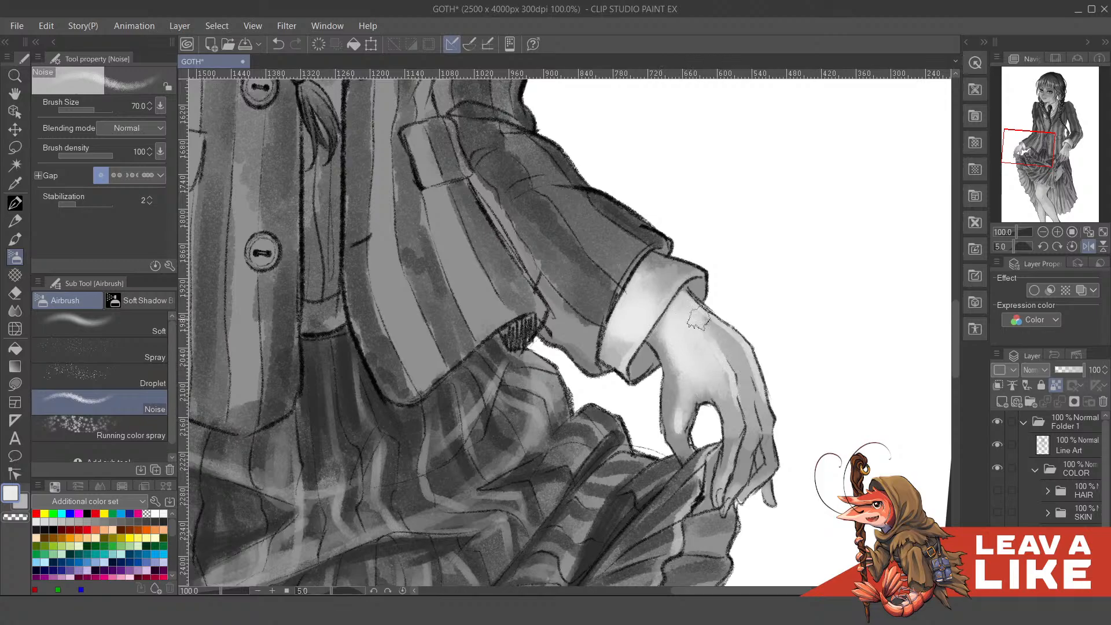
- Examine the overall balance of light and shading across the whole figure
{"action": "scroll", "coordinate": [746, 266], "scroll_direction": "down", "scroll_amount": 1}
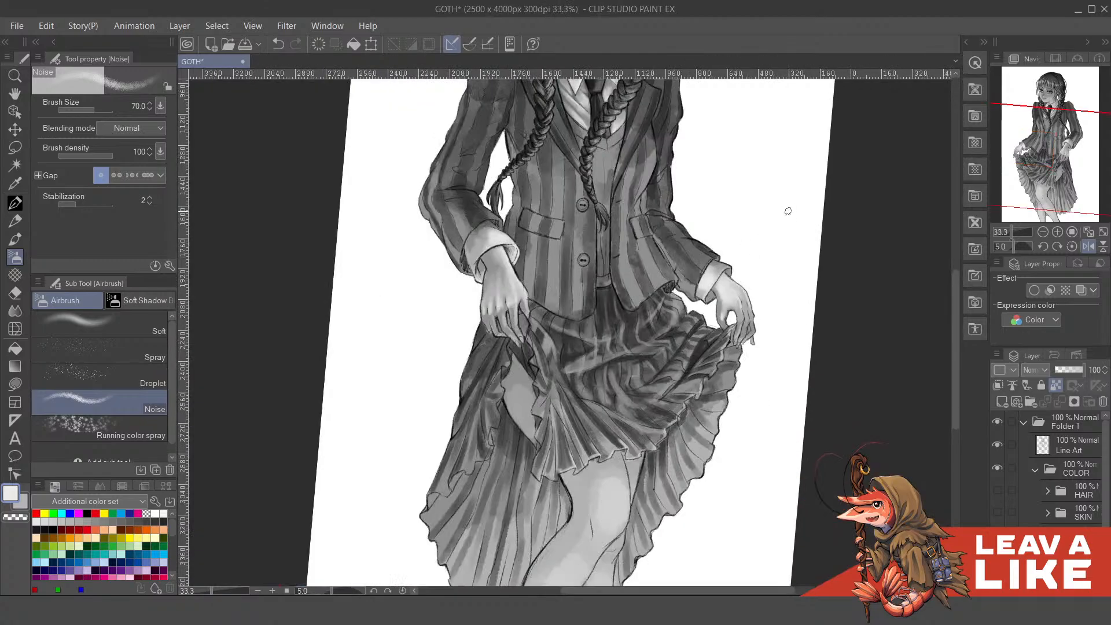
{"action": "scroll", "coordinate": [790, 268], "scroll_direction": "up", "scroll_amount": 5}
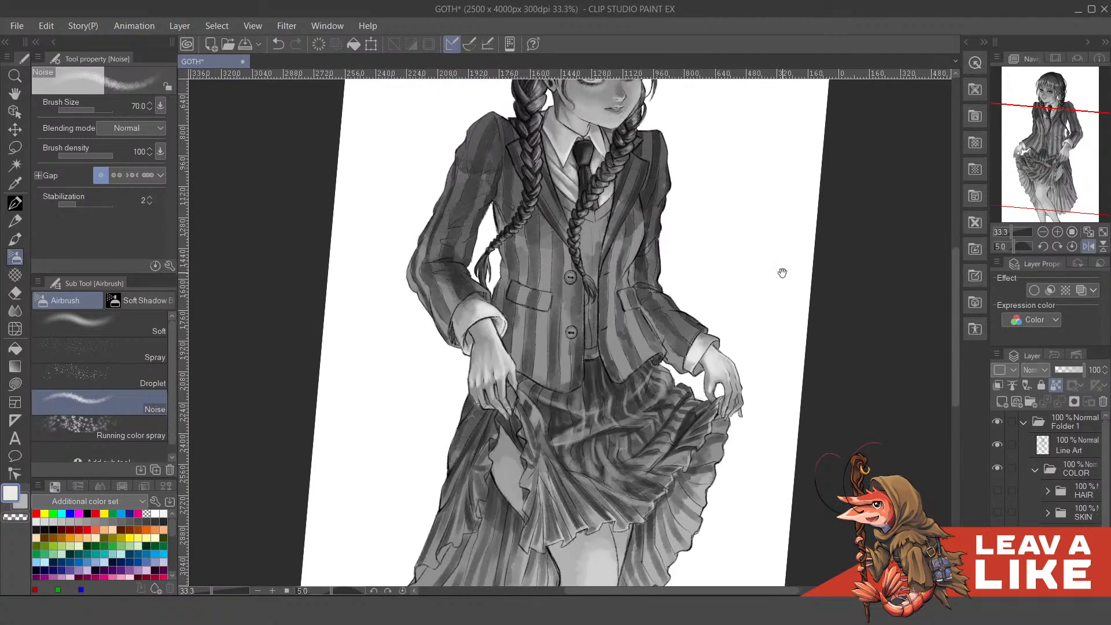
{"action": "left_click_drag", "start_coordinate": [770, 333], "coordinate": [761, 370]}
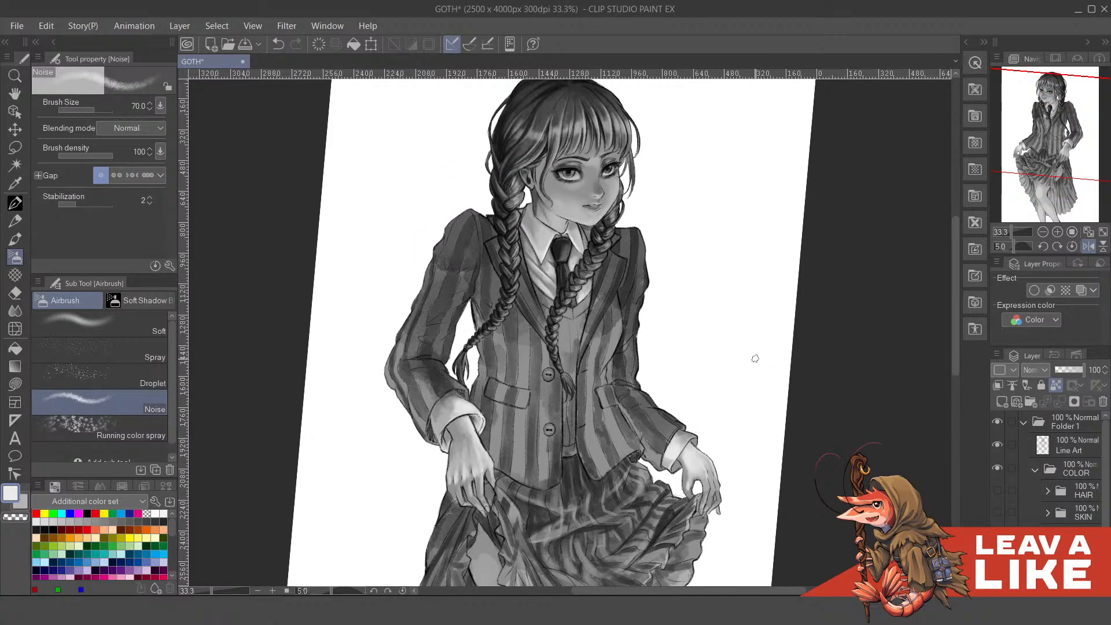
{"action": "scroll", "coordinate": [749, 376], "scroll_direction": "down", "scroll_amount": 4}
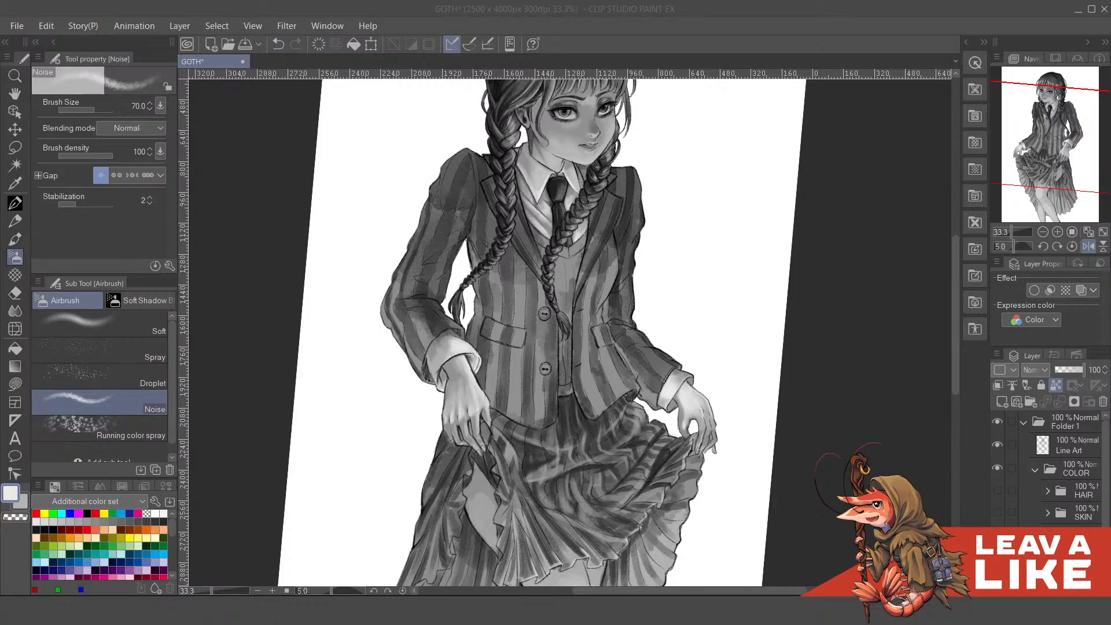
{"action": "left_click", "coordinate": [846, 241]}
{"action": "scroll", "coordinate": [852, 257], "scroll_direction": "down", "scroll_amount": 3}
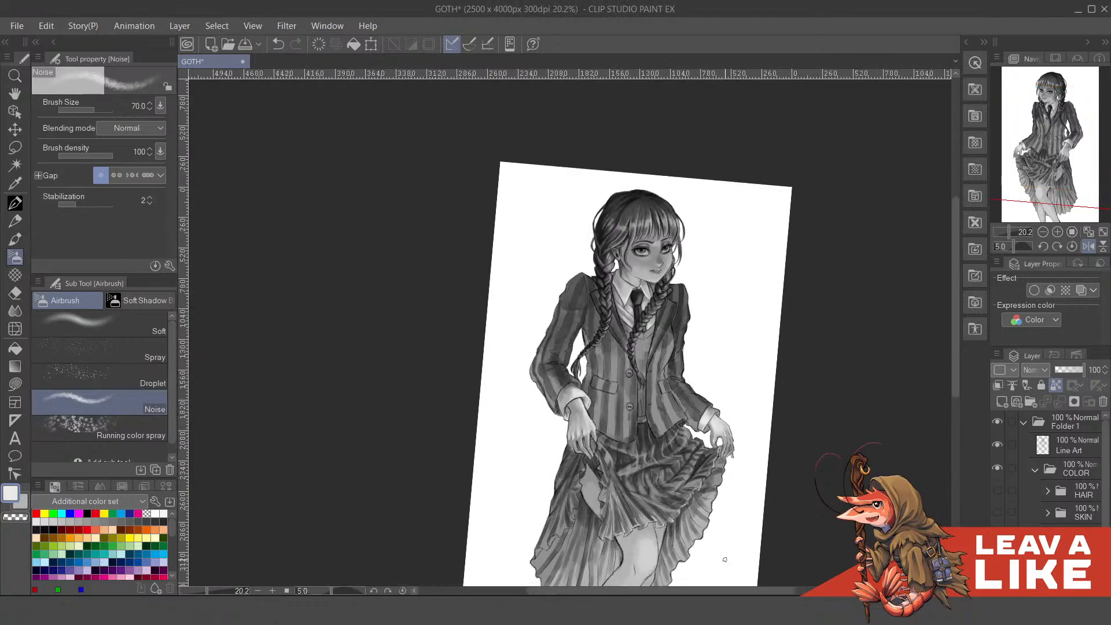
{"action": "scroll", "coordinate": [579, 362], "scroll_direction": "up", "scroll_amount": 2}
{"action": "scroll", "coordinate": [579, 363], "scroll_direction": "down", "scroll_amount": 2}
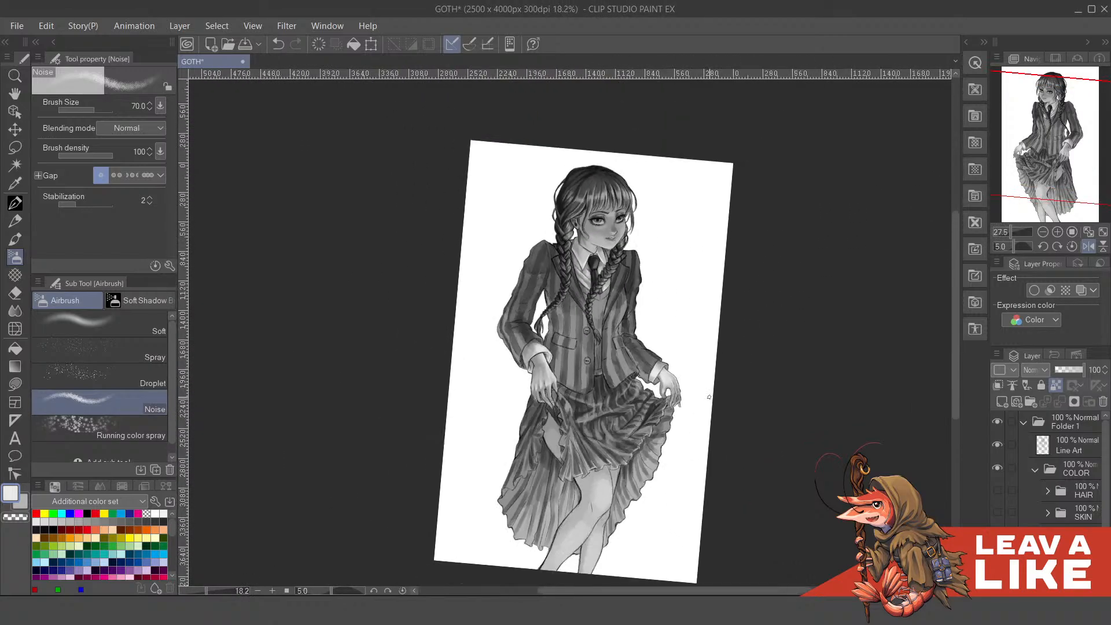
- Return the canvas to its upright, unmirrored orientation and highlight the skirt fold below the right hand with the airbrush at size 80, redoing the first strokes
{"action": "key", "text": "h"}
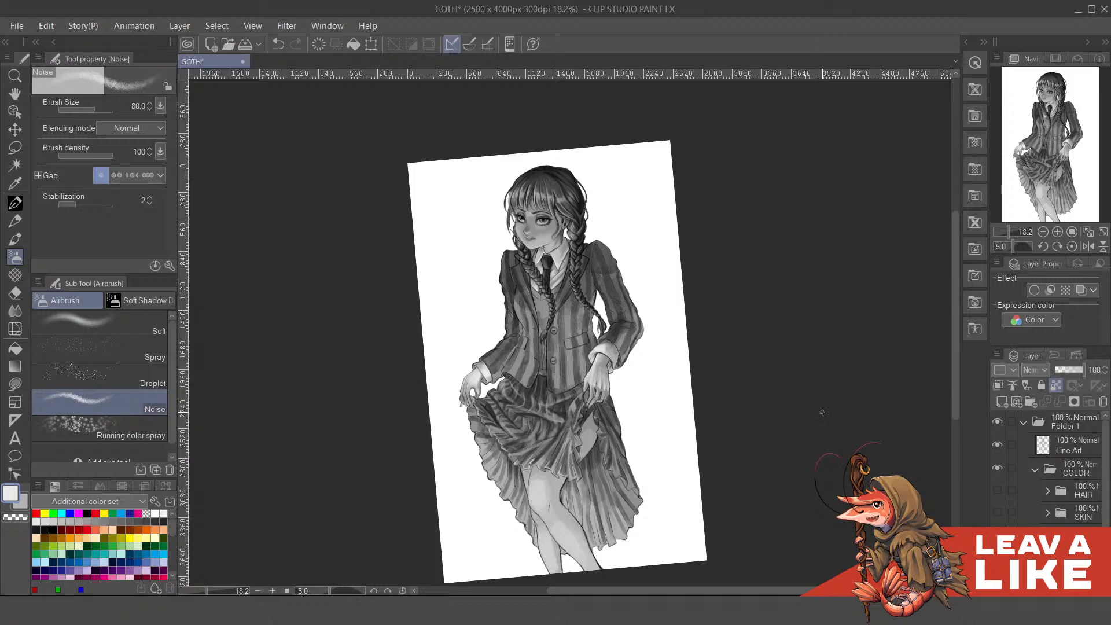
{"action": "key", "text": "asciicircum"}
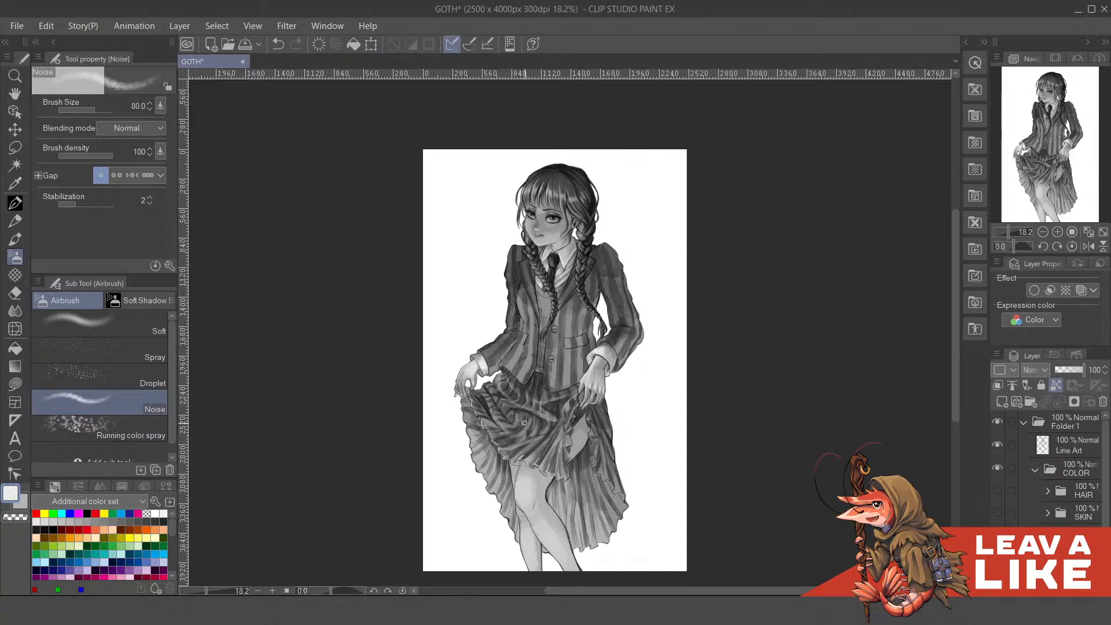
{"action": "scroll", "coordinate": [508, 416], "scroll_direction": "up", "scroll_amount": 7}
{"action": "left_click_drag", "start_coordinate": [495, 416], "coordinate": [507, 442]}
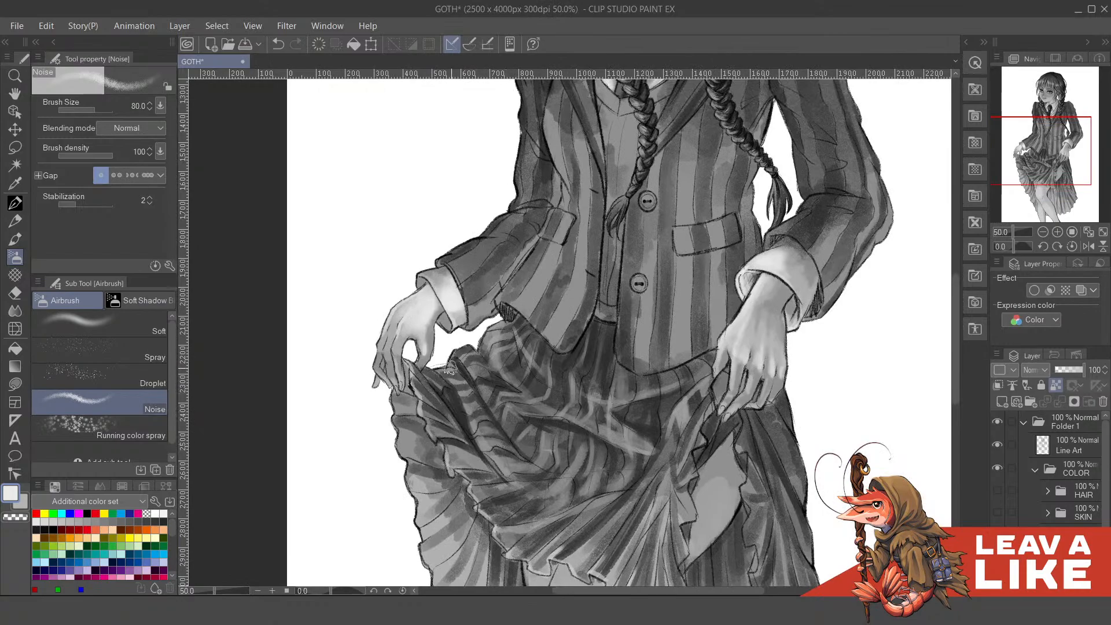
{"action": "left_click_drag", "start_coordinate": [452, 368], "coordinate": [530, 487]}
{"action": "left_click_drag", "start_coordinate": [507, 439], "coordinate": [512, 452]}
{"action": "key", "text": "ctrl+z"}
{"action": "key", "text": "ctrl+z"}
{"action": "left_click_drag", "start_coordinate": [456, 382], "coordinate": [530, 486]}
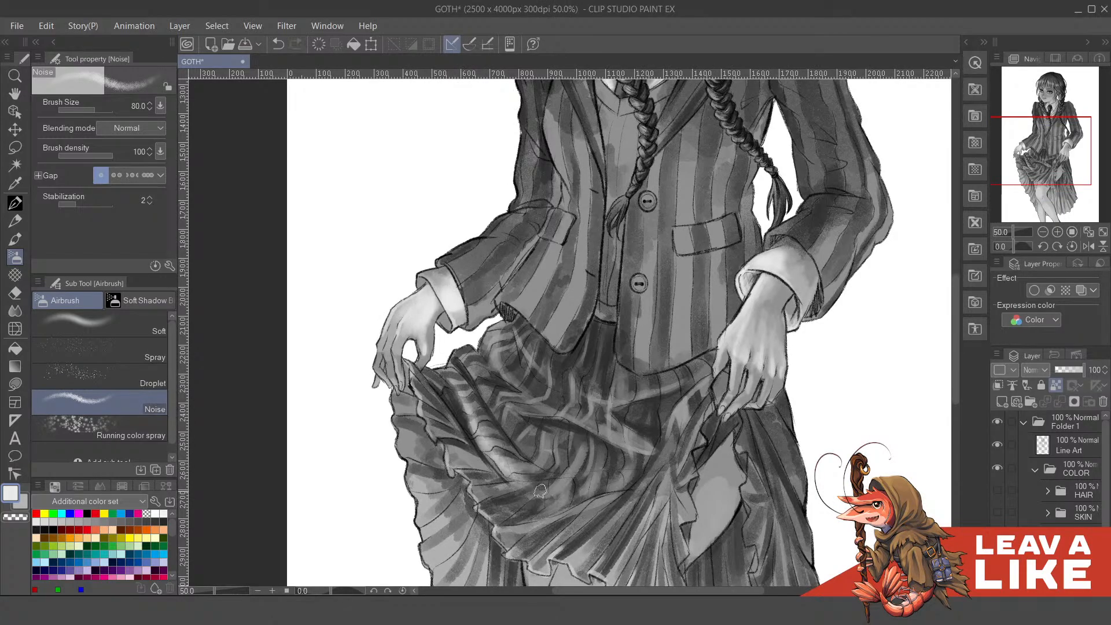
- Add near-white highlights across the upper skirt folds below the jacket hem, from the right side toward the left hand
{"action": "left_click_drag", "start_coordinate": [490, 357], "coordinate": [551, 393]}
{"action": "mouse_move", "coordinate": [502, 334]}
{"action": "left_mouse_down"}
{"action": "mouse_move", "coordinate": [482, 360]}
{"action": "mouse_move", "coordinate": [487, 343]}
{"action": "mouse_move", "coordinate": [546, 416]}
{"action": "mouse_move", "coordinate": [524, 382]}
{"action": "mouse_move", "coordinate": [608, 423]}
{"action": "mouse_move", "coordinate": [574, 416]}
{"action": "mouse_move", "coordinate": [598, 420]}
{"action": "left_mouse_up"}
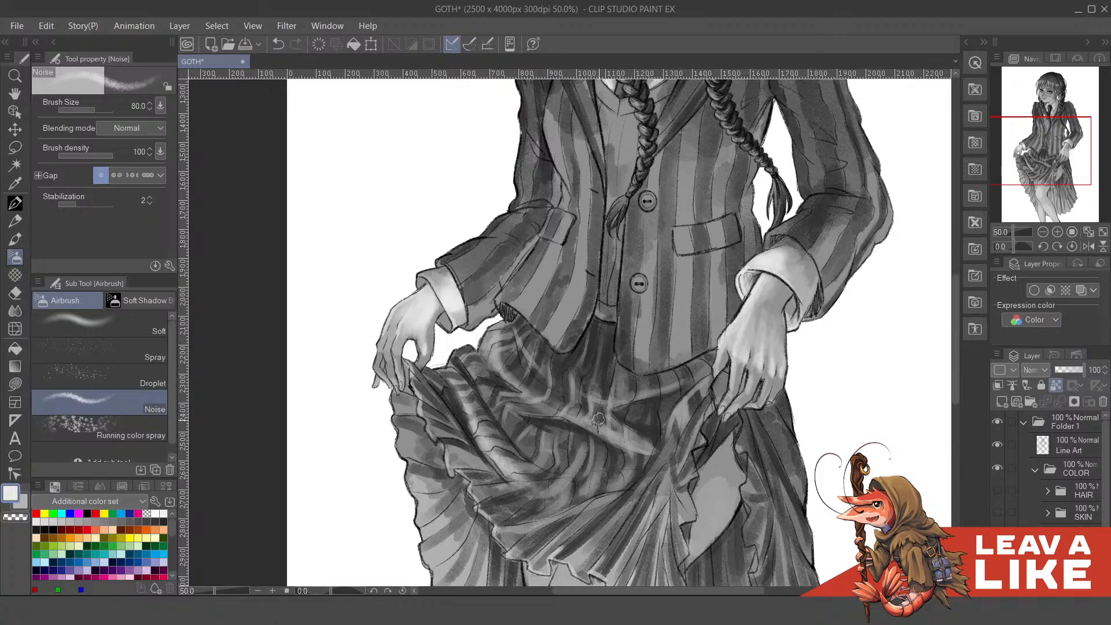
{"action": "mouse_move", "coordinate": [538, 369]}
{"action": "left_mouse_down"}
{"action": "mouse_move", "coordinate": [642, 388]}
{"action": "mouse_move", "coordinate": [581, 377]}
{"action": "mouse_move", "coordinate": [622, 370]}
{"action": "mouse_move", "coordinate": [593, 391]}
{"action": "mouse_move", "coordinate": [606, 381]}
{"action": "mouse_move", "coordinate": [620, 393]}
{"action": "mouse_move", "coordinate": [640, 351]}
{"action": "mouse_move", "coordinate": [613, 390]}
{"action": "mouse_move", "coordinate": [549, 351]}
{"action": "mouse_move", "coordinate": [576, 379]}
{"action": "mouse_move", "coordinate": [677, 367]}
{"action": "left_mouse_up"}
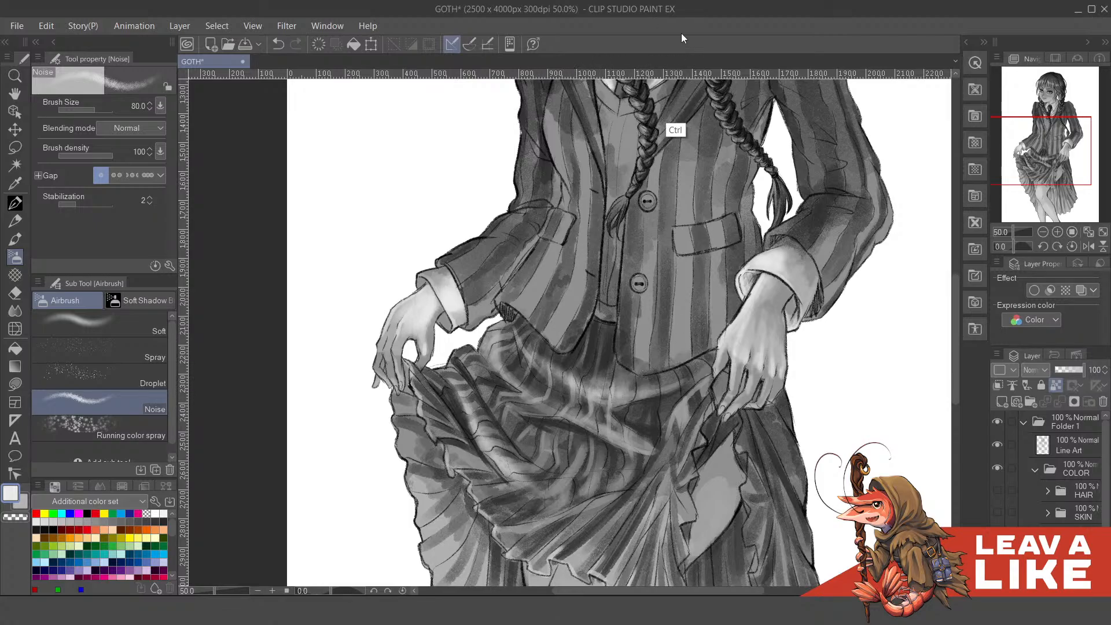
{"action": "scroll", "coordinate": [622, 222], "scroll_direction": "down", "scroll_amount": 2}
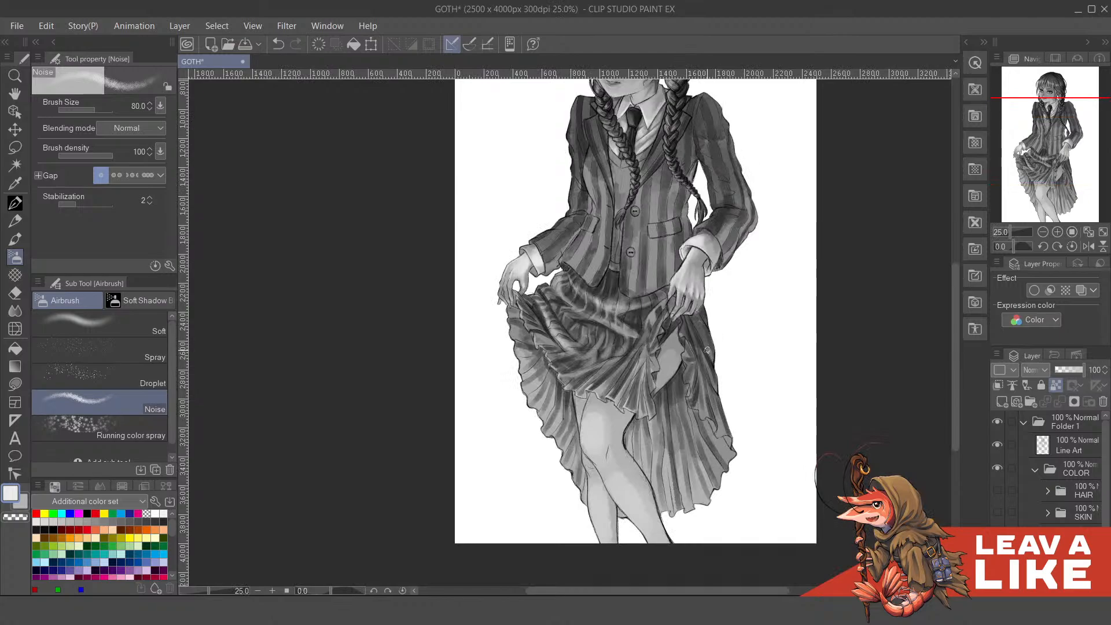
{"action": "scroll", "coordinate": [615, 390], "scroll_direction": "up", "scroll_amount": 2}
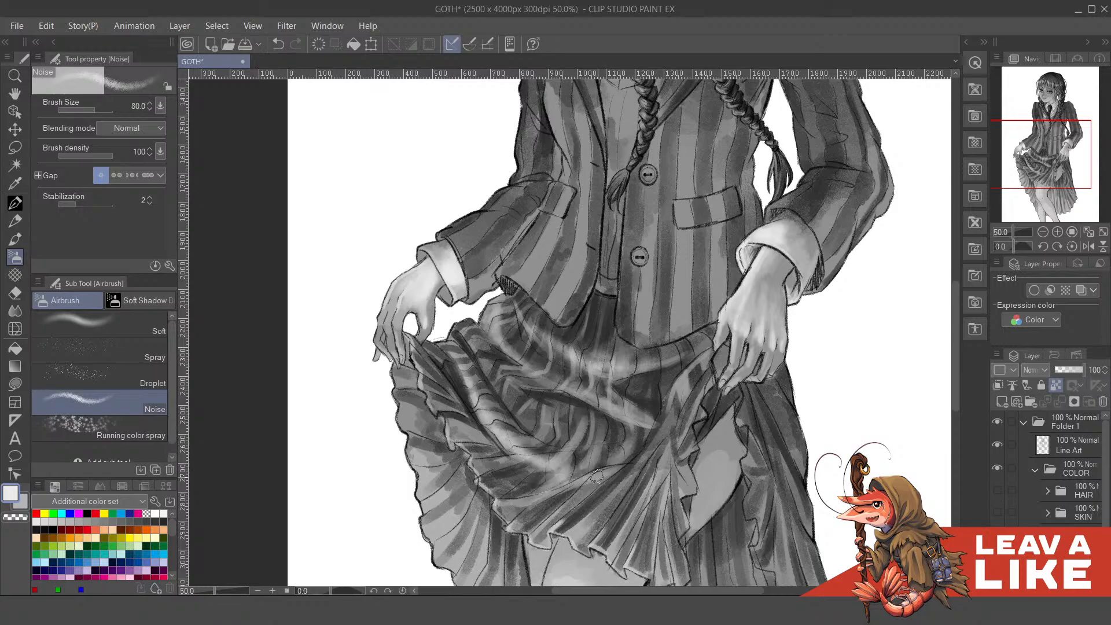
- Try a near-white highlight on the skirt fold beside the left hand and undo the last strokes
{"action": "mouse_move", "coordinate": [638, 463]}
{"action": "left_mouse_down"}
{"action": "mouse_move", "coordinate": [674, 434]}
{"action": "mouse_move", "coordinate": [728, 337]}
{"action": "mouse_move", "coordinate": [699, 359]}
{"action": "left_mouse_up"}
{"action": "key", "text": "ctrl+z"}
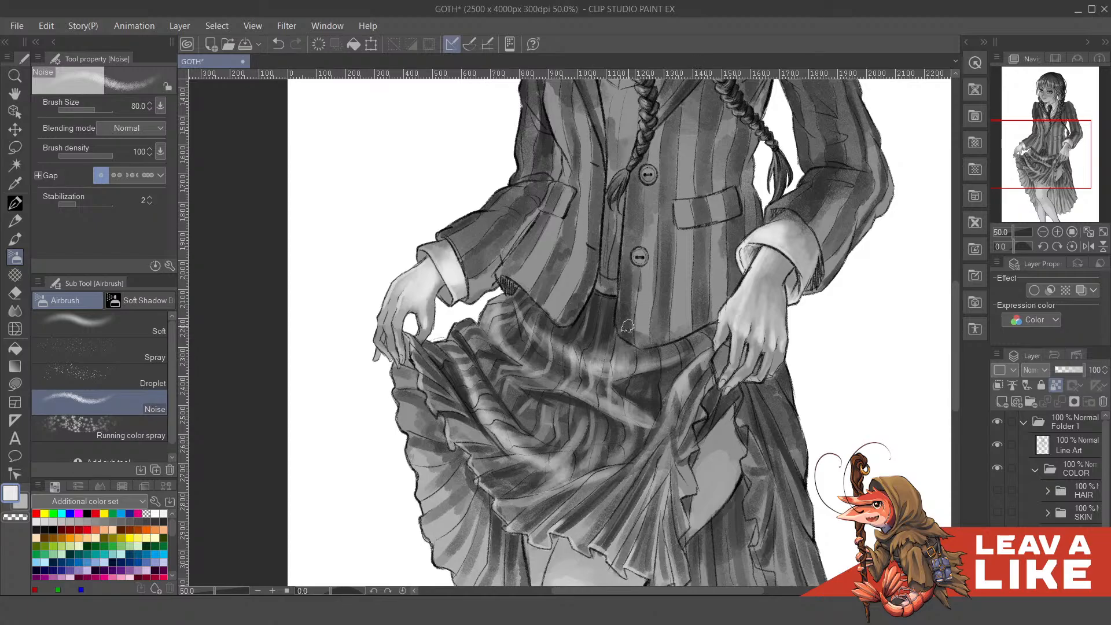
{"action": "key", "text": "ctrl+z"}
{"action": "left_click_drag", "start_coordinate": [585, 315], "coordinate": [584, 380]}
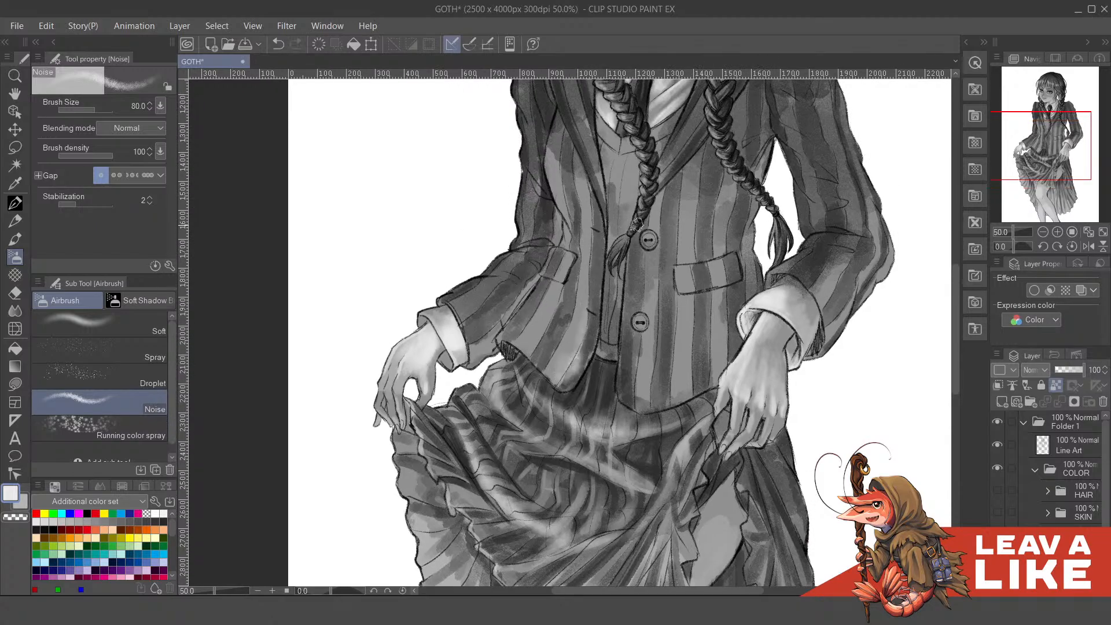
{"action": "left_click_drag", "start_coordinate": [637, 225], "coordinate": [601, 325]}
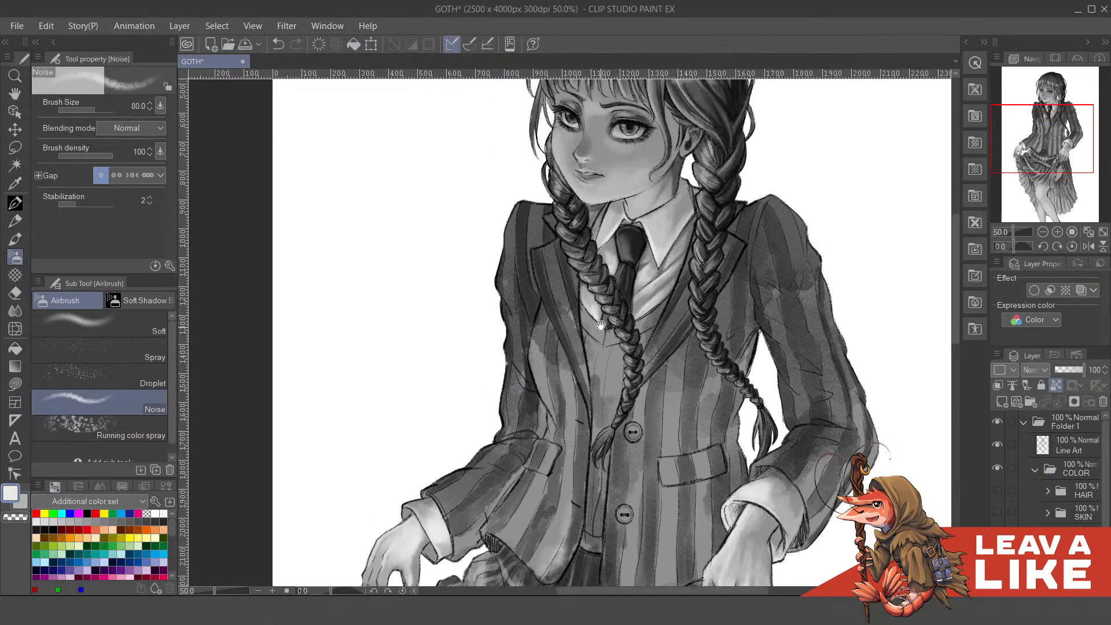
{"action": "left_click_drag", "start_coordinate": [432, 519], "coordinate": [480, 447]}
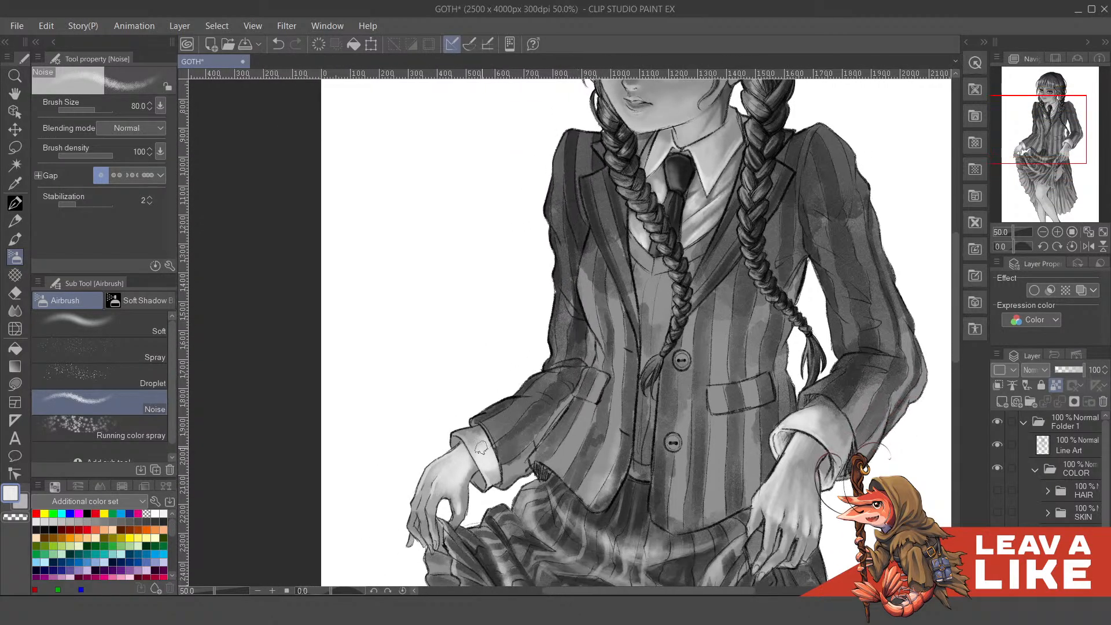
{"action": "key", "text": "ctrl+z"}
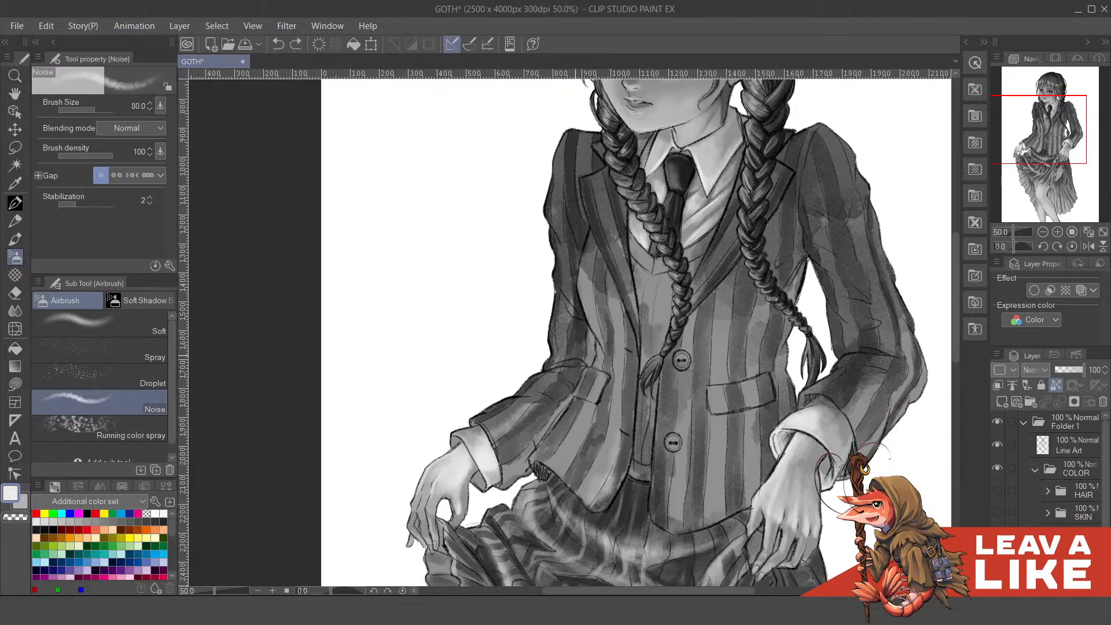
- Lighten the lower right sleeve and the jacket front around the buttons with near-white strokes, undoing the stroke near the pocket
{"action": "mouse_move", "coordinate": [506, 436]}
{"action": "left_mouse_down"}
{"action": "mouse_move", "coordinate": [538, 405]}
{"action": "mouse_move", "coordinate": [512, 428]}
{"action": "mouse_move", "coordinate": [504, 411]}
{"action": "mouse_move", "coordinate": [546, 372]}
{"action": "left_mouse_up"}
{"action": "mouse_move", "coordinate": [674, 385]}
{"action": "left_mouse_down"}
{"action": "mouse_move", "coordinate": [623, 356]}
{"action": "mouse_move", "coordinate": [596, 312]}
{"action": "mouse_move", "coordinate": [607, 365]}
{"action": "left_mouse_up"}
{"action": "key", "text": "ctrl+z"}
{"action": "mouse_move", "coordinate": [605, 309]}
{"action": "left_mouse_down"}
{"action": "mouse_move", "coordinate": [605, 364]}
{"action": "mouse_move", "coordinate": [636, 403]}
{"action": "left_mouse_up"}
{"action": "scroll", "coordinate": [643, 268], "scroll_direction": "down", "scroll_amount": 2}
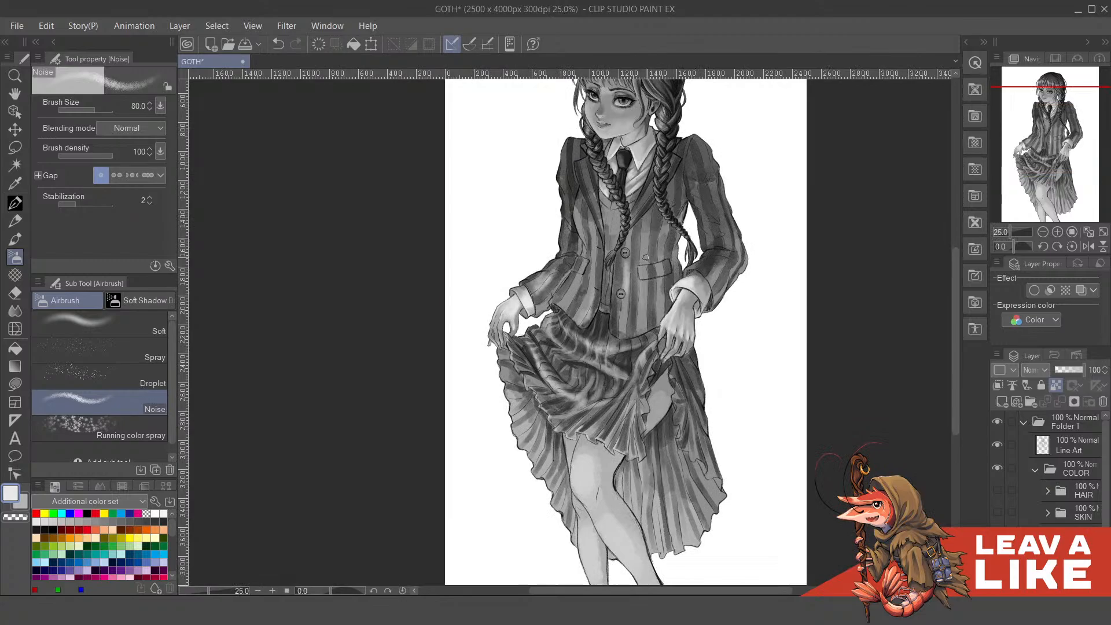
{"action": "scroll", "coordinate": [632, 254], "scroll_direction": "up", "scroll_amount": 2}
{"action": "left_click_drag", "start_coordinate": [647, 301], "coordinate": [657, 383]}
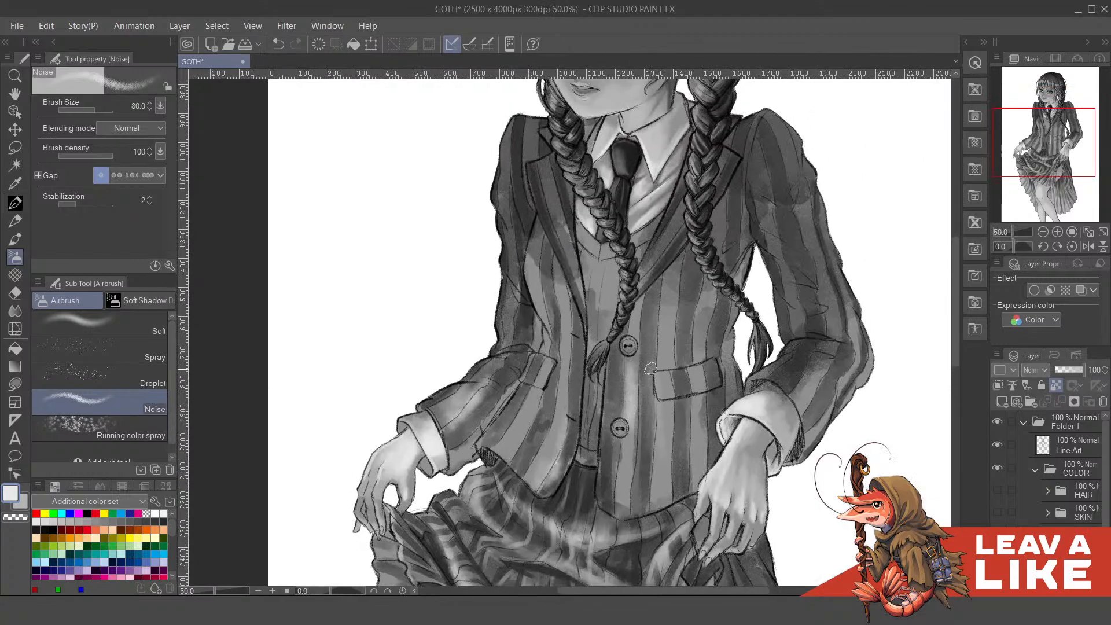
- Switch to the dark drawing color and darken the jacket's upper button
{"action": "key", "text": "x"}
{"action": "right_click", "coordinate": [649, 345]}
{"action": "mouse_move", "coordinate": [645, 343]}
{"action": "left_mouse_down"}
{"action": "mouse_move", "coordinate": [613, 375]}
{"action": "mouse_move", "coordinate": [628, 344]}
{"action": "left_mouse_up"}
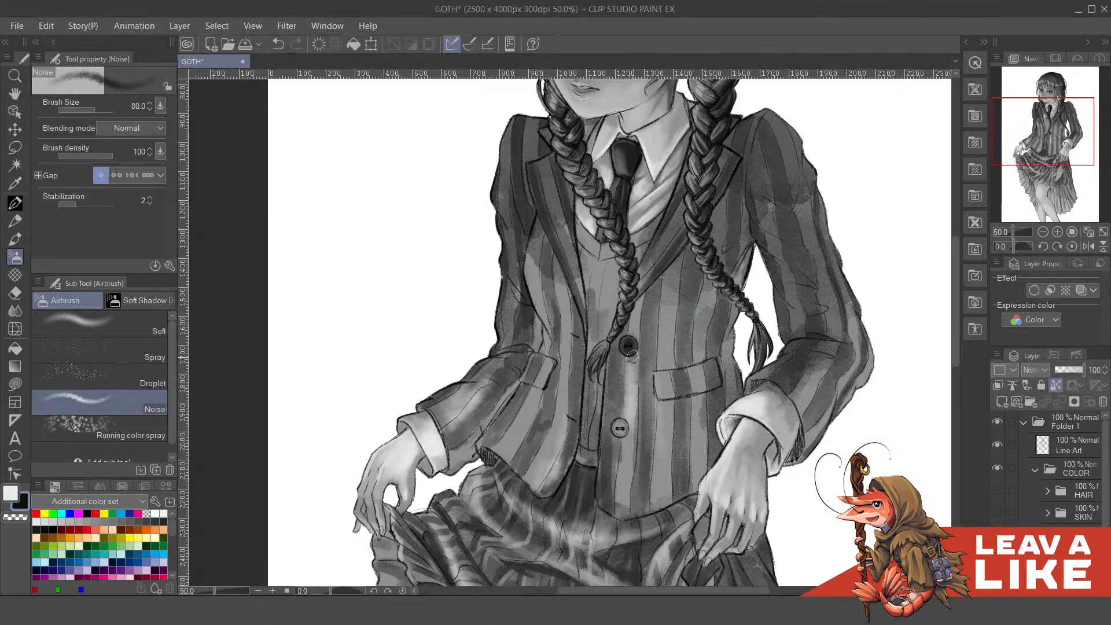
- Darken the jacket's lower button, sample a dark tone from the jacket and shade the chest area beside the right braid
{"action": "left_click_drag", "start_coordinate": [622, 428], "coordinate": [619, 422]}
{"action": "left_click_drag", "start_coordinate": [714, 320], "coordinate": [688, 391]}
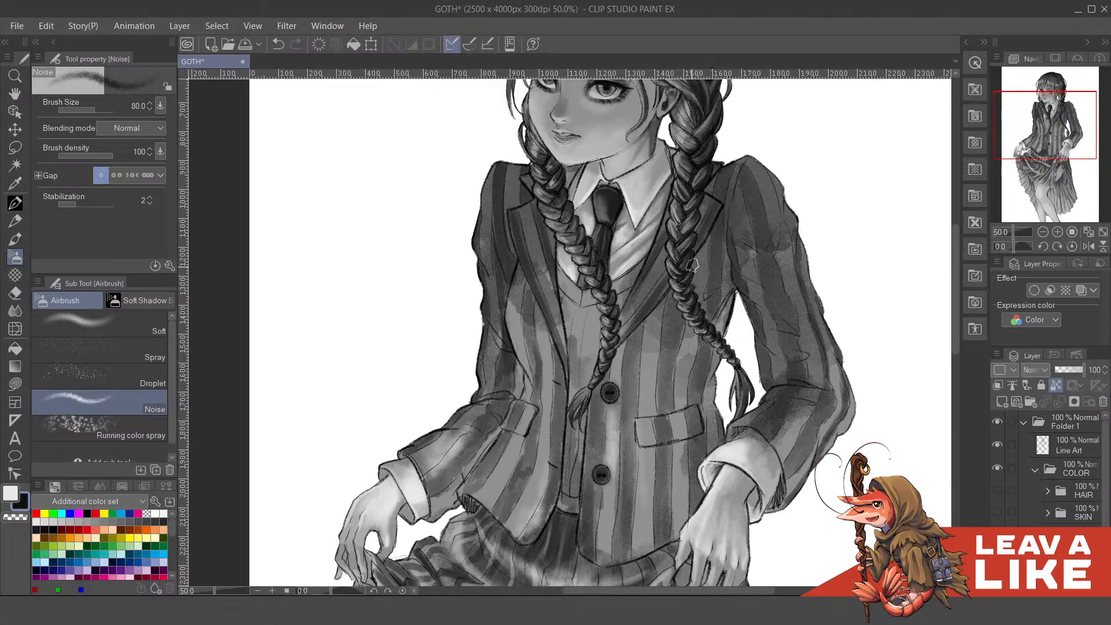
{"action": "left_click", "coordinate": [729, 223], "text": "alt"}
{"action": "mouse_move", "coordinate": [717, 229]}
{"action": "left_mouse_down"}
{"action": "mouse_move", "coordinate": [698, 265]}
{"action": "mouse_move", "coordinate": [740, 285]}
{"action": "mouse_move", "coordinate": [757, 311]}
{"action": "mouse_move", "coordinate": [735, 302]}
{"action": "mouse_move", "coordinate": [746, 322]}
{"action": "mouse_move", "coordinate": [729, 307]}
{"action": "left_mouse_up"}
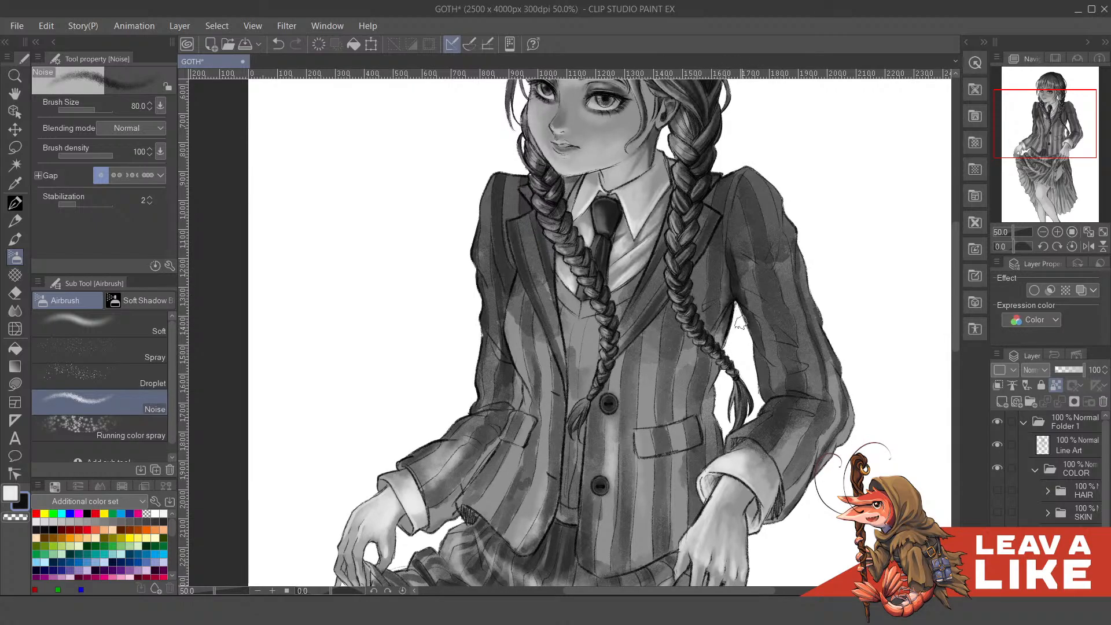
- Shade the right upper sleeve and both jacket shoulders with dark Noise airbrush strokes
{"action": "left_click_drag", "start_coordinate": [820, 296], "coordinate": [771, 371]}
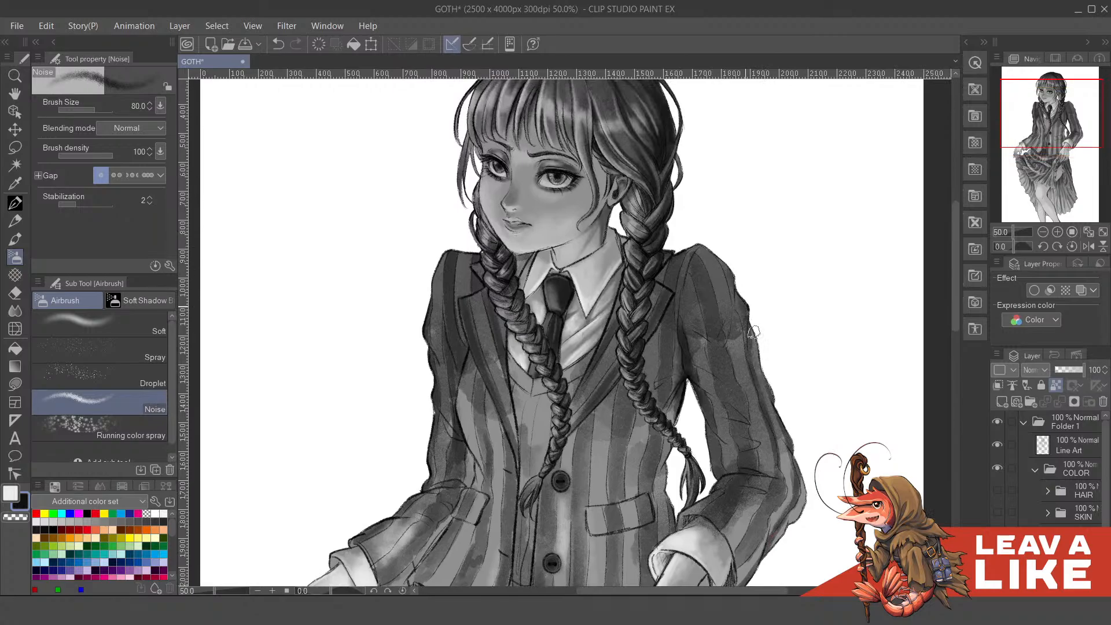
{"action": "left_click_drag", "start_coordinate": [753, 334], "coordinate": [756, 363]}
{"action": "left_click_drag", "start_coordinate": [725, 264], "coordinate": [733, 296]}
{"action": "mouse_move", "coordinate": [704, 245]}
{"action": "left_mouse_down"}
{"action": "mouse_move", "coordinate": [720, 276]}
{"action": "mouse_move", "coordinate": [681, 249]}
{"action": "mouse_move", "coordinate": [702, 244]}
{"action": "mouse_move", "coordinate": [663, 303]}
{"action": "mouse_move", "coordinate": [689, 250]}
{"action": "mouse_move", "coordinate": [677, 277]}
{"action": "mouse_move", "coordinate": [704, 242]}
{"action": "left_mouse_up"}
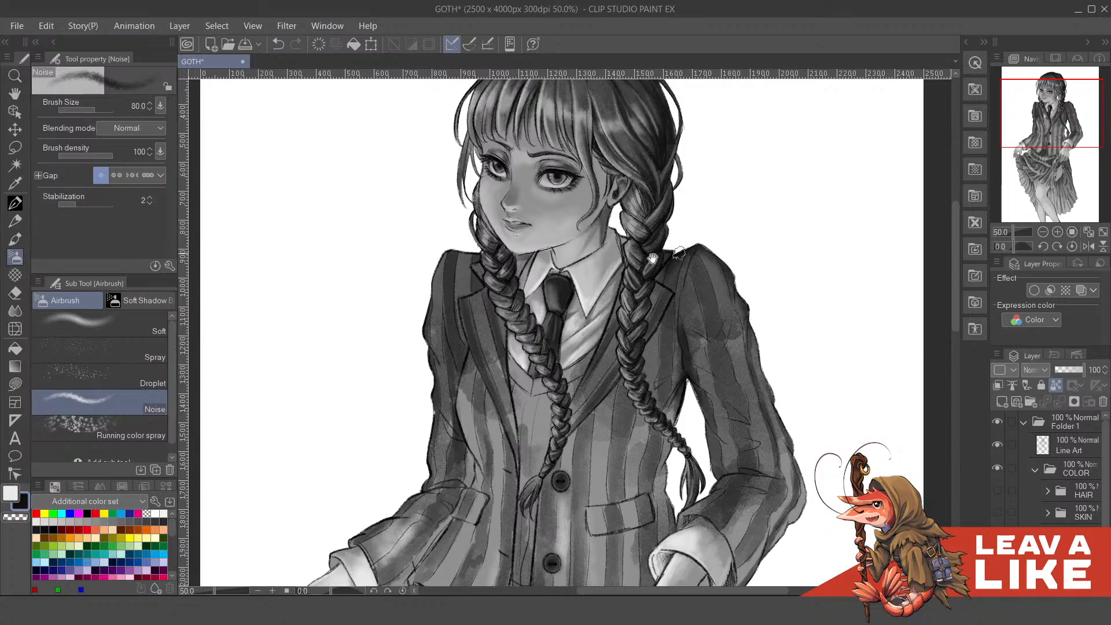
{"action": "mouse_move", "coordinate": [486, 246]}
{"action": "left_mouse_down"}
{"action": "mouse_move", "coordinate": [559, 277]}
{"action": "mouse_move", "coordinate": [514, 332]}
{"action": "mouse_move", "coordinate": [546, 289]}
{"action": "mouse_move", "coordinate": [500, 332]}
{"action": "left_mouse_up"}
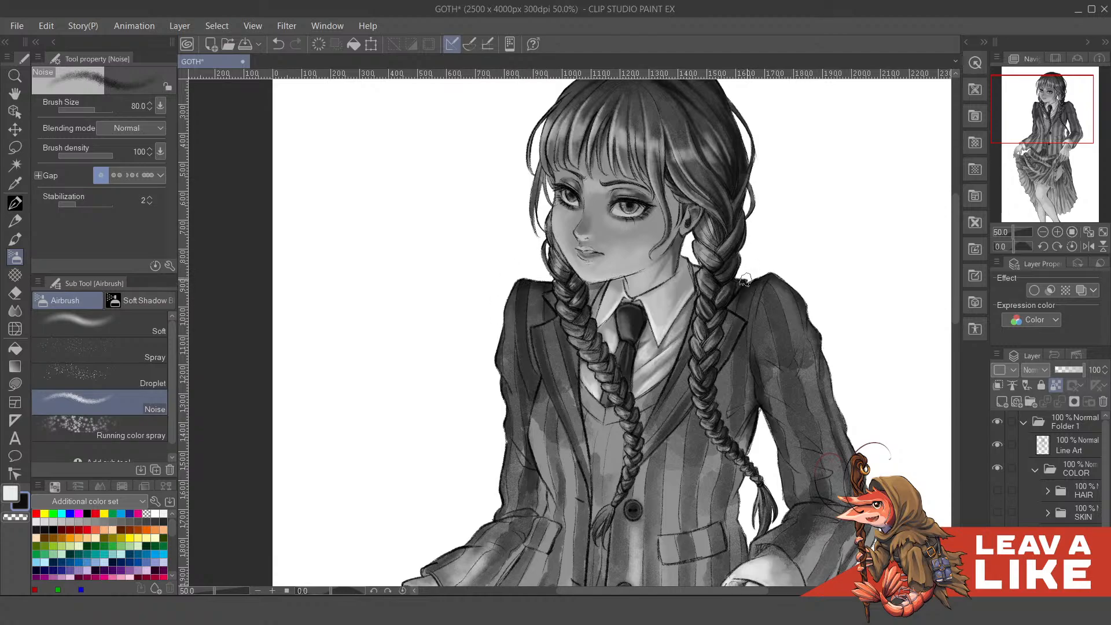
{"action": "left_click_drag", "start_coordinate": [547, 282], "coordinate": [500, 313]}
{"action": "left_click_drag", "start_coordinate": [793, 302], "coordinate": [780, 276]}
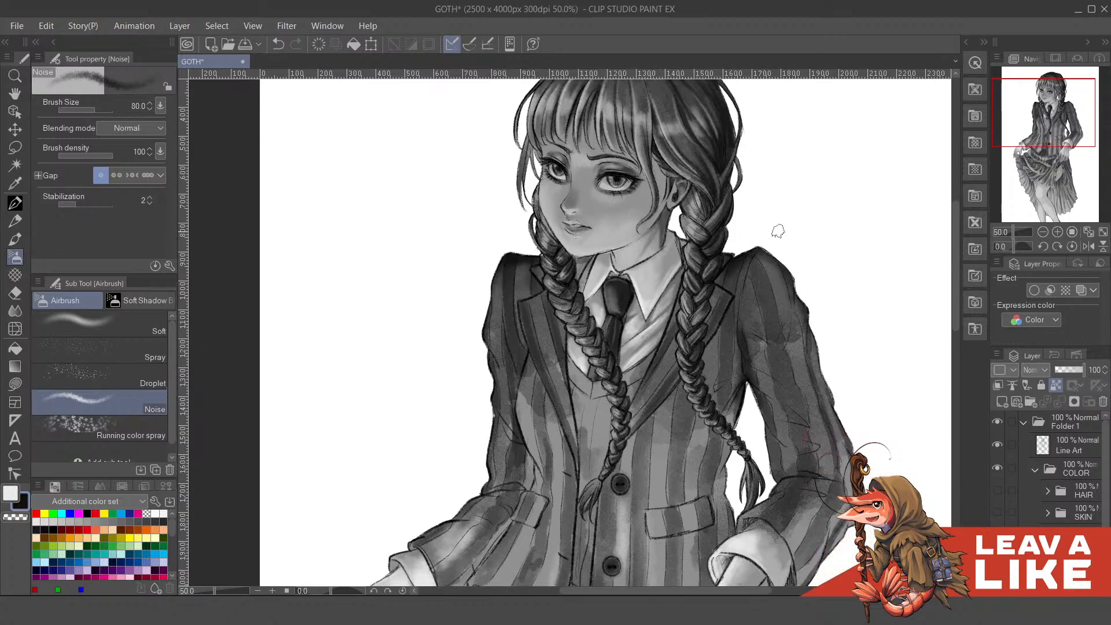
{"action": "scroll", "coordinate": [849, 110], "scroll_direction": "down", "scroll_amount": 1}
{"action": "left_click_drag", "start_coordinate": [828, 236], "coordinate": [801, 381]}
{"action": "scroll", "coordinate": [787, 280], "scroll_direction": "down", "scroll_amount": 3}
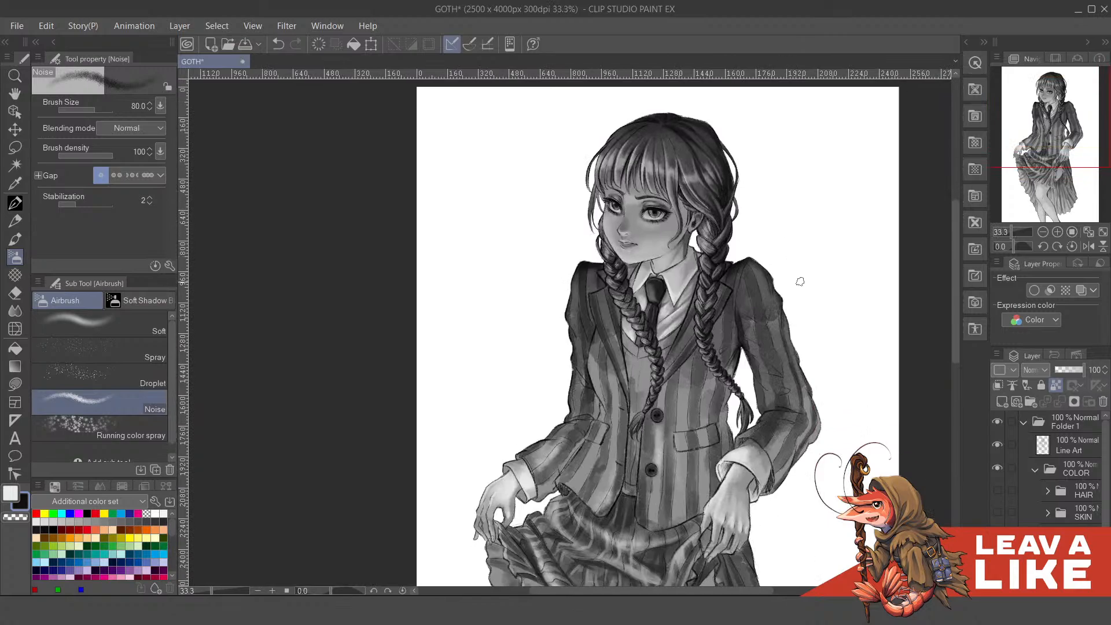
{"action": "scroll", "coordinate": [811, 365], "scroll_direction": "down", "scroll_amount": 3}
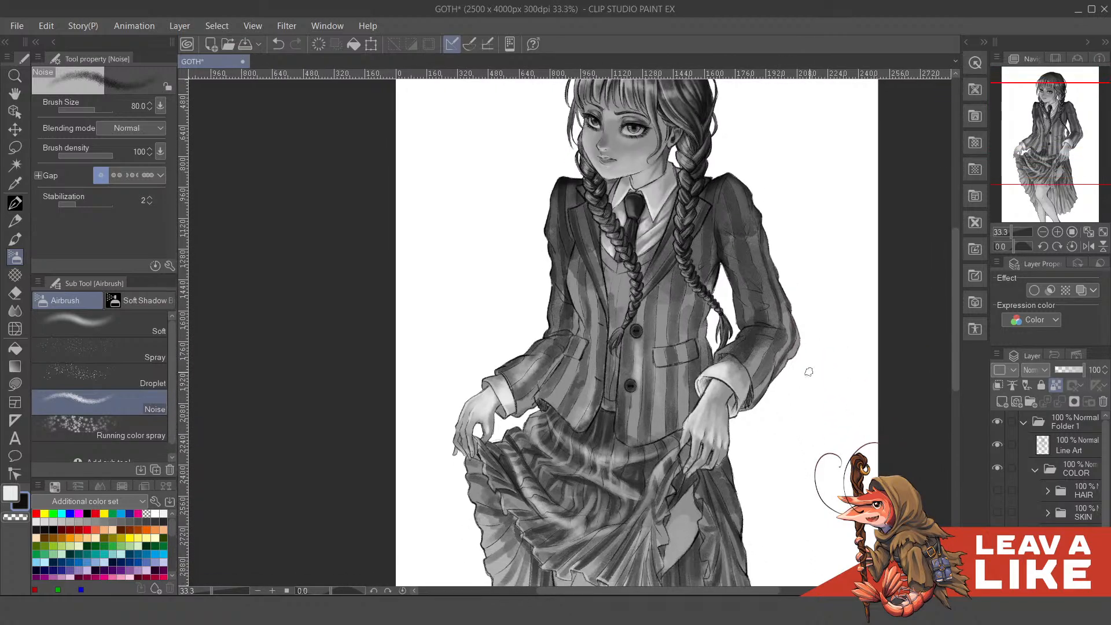
{"action": "scroll", "coordinate": [614, 259], "scroll_direction": "up", "scroll_amount": 1}
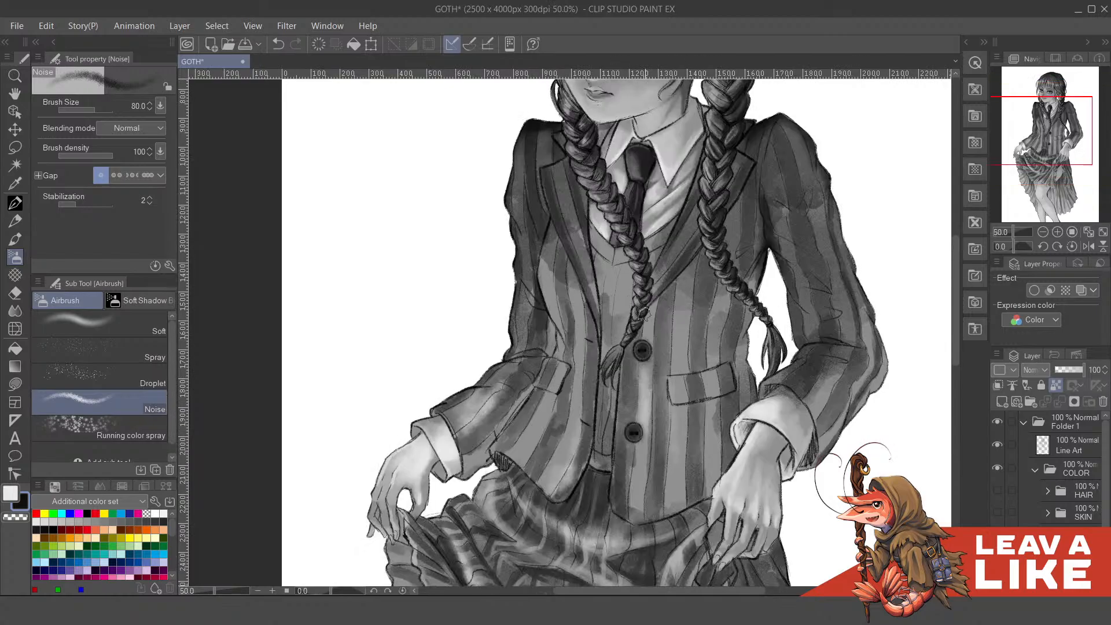
- Darken the vest between the lapels beside the hanging braid and down toward the waist, undoing the unwanted strokes
{"action": "scroll", "coordinate": [622, 324], "scroll_direction": "up", "scroll_amount": 2}
{"action": "left_click_drag", "start_coordinate": [642, 390], "coordinate": [640, 401]}
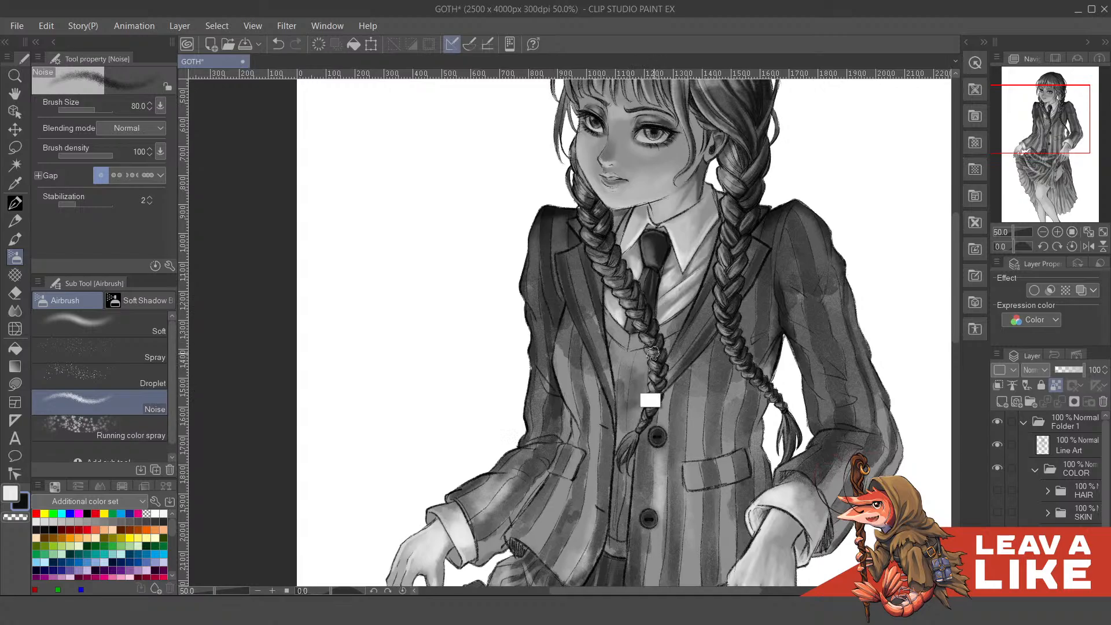
{"action": "key", "text": "ctrl+z"}
{"action": "left_click_drag", "start_coordinate": [625, 361], "coordinate": [628, 417]}
{"action": "key", "text": "ctrl+z"}
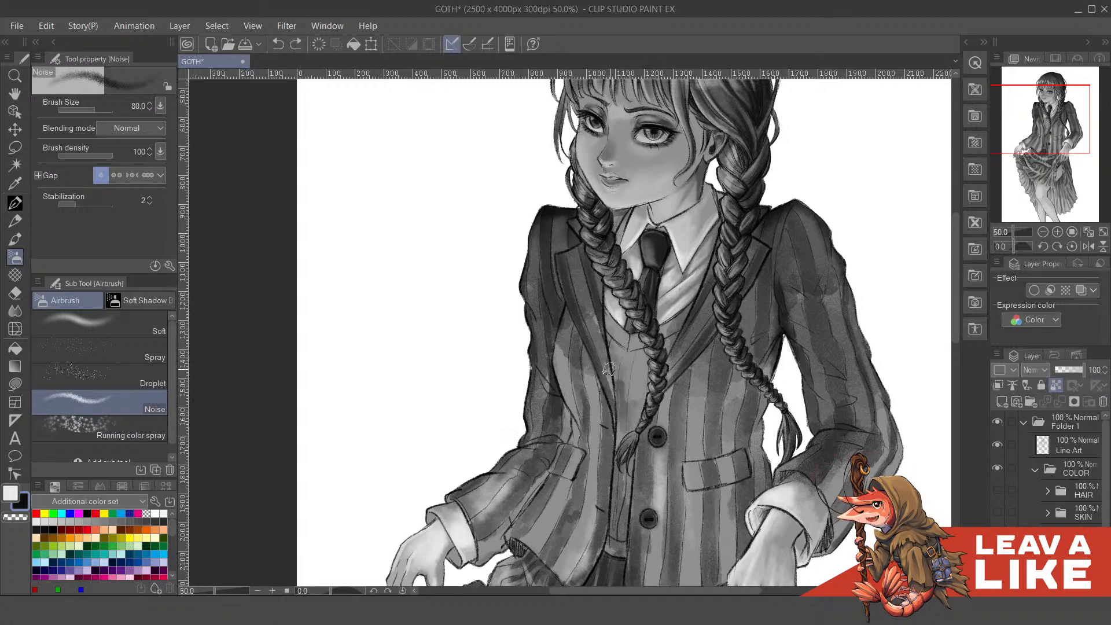
{"action": "mouse_move", "coordinate": [613, 351]}
{"action": "left_mouse_down"}
{"action": "mouse_move", "coordinate": [623, 414]}
{"action": "mouse_move", "coordinate": [633, 369]}
{"action": "mouse_move", "coordinate": [638, 408]}
{"action": "left_mouse_up"}
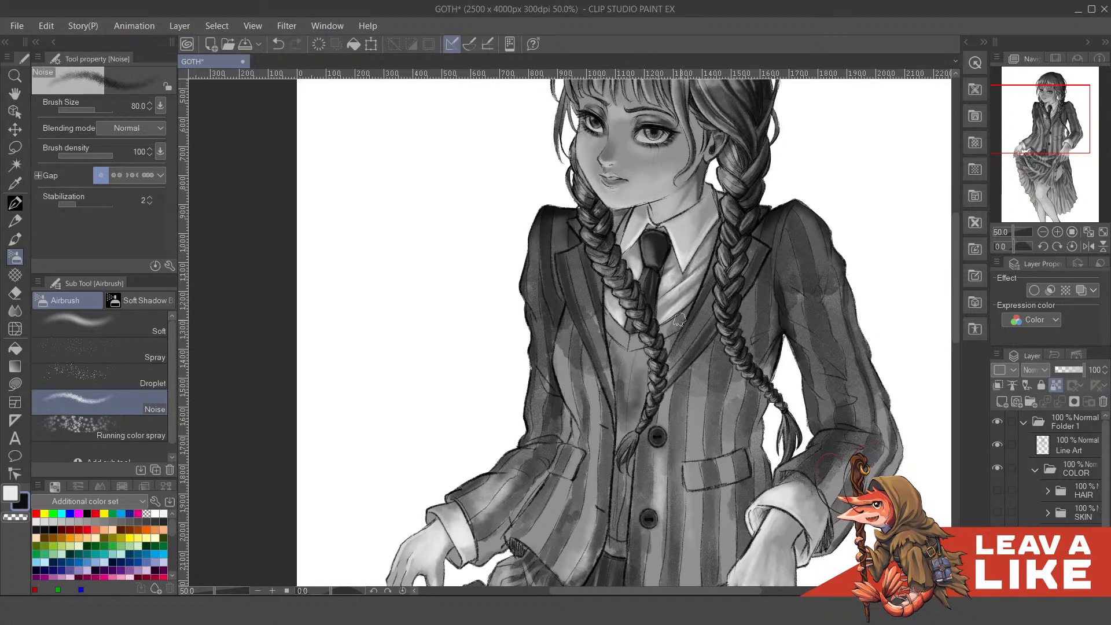
{"action": "left_click_drag", "start_coordinate": [637, 367], "coordinate": [639, 332]}
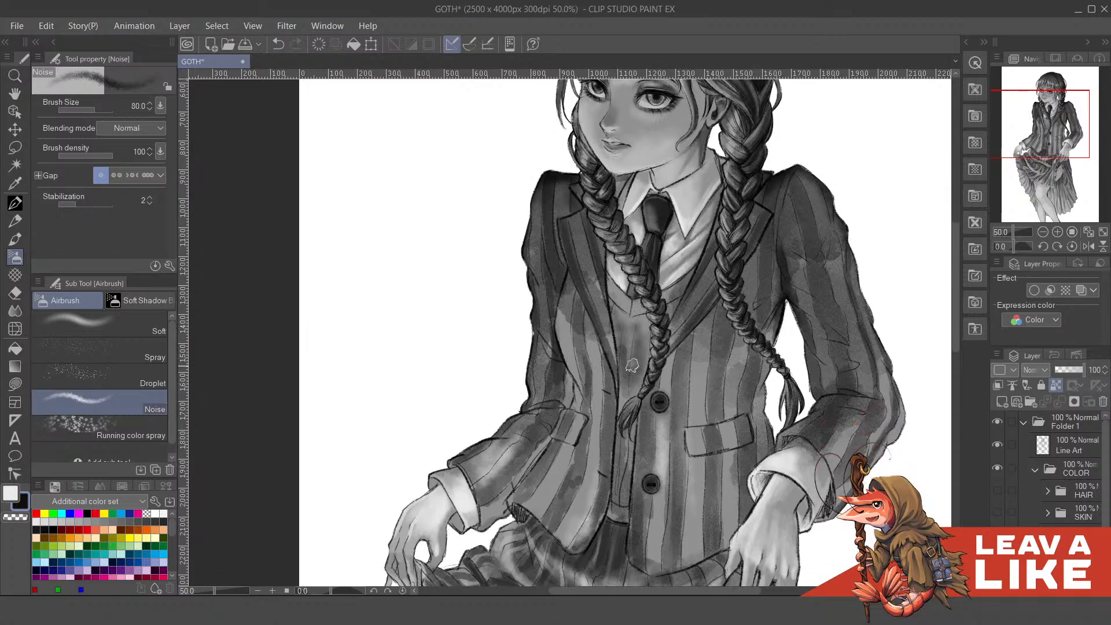
{"action": "key", "text": "ctrl+z"}
{"action": "left_click_drag", "start_coordinate": [629, 391], "coordinate": [621, 436]}
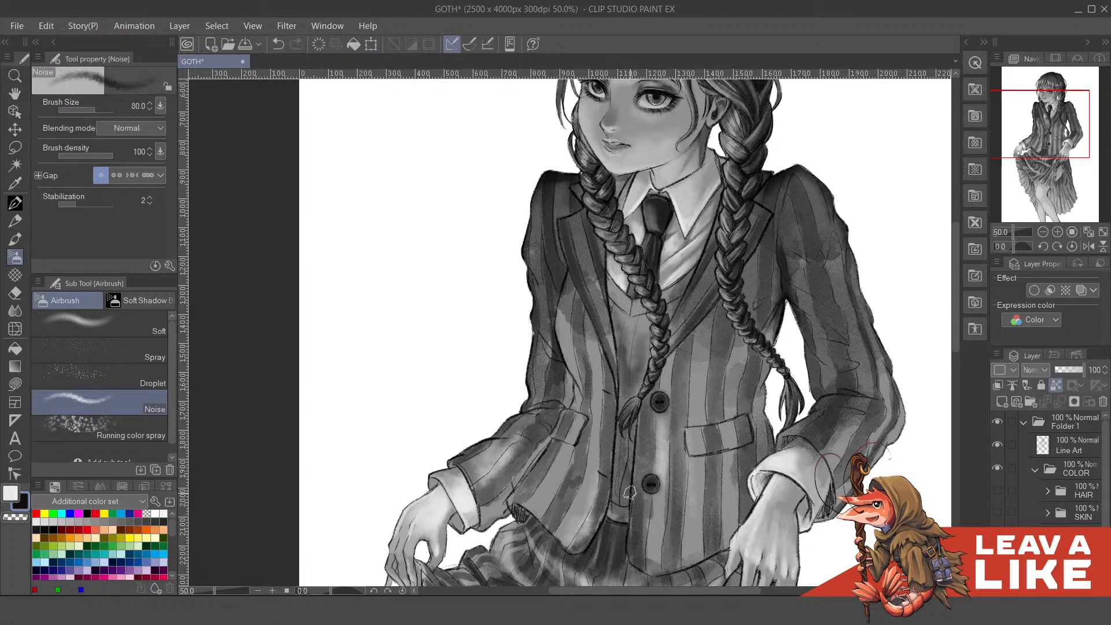
- Try light strokes around the elbow folds of the right sleeve and undo them
{"action": "scroll", "coordinate": [750, 223], "scroll_direction": "down", "scroll_amount": 1}
{"action": "left_click_drag", "start_coordinate": [862, 296], "coordinate": [753, 304]}
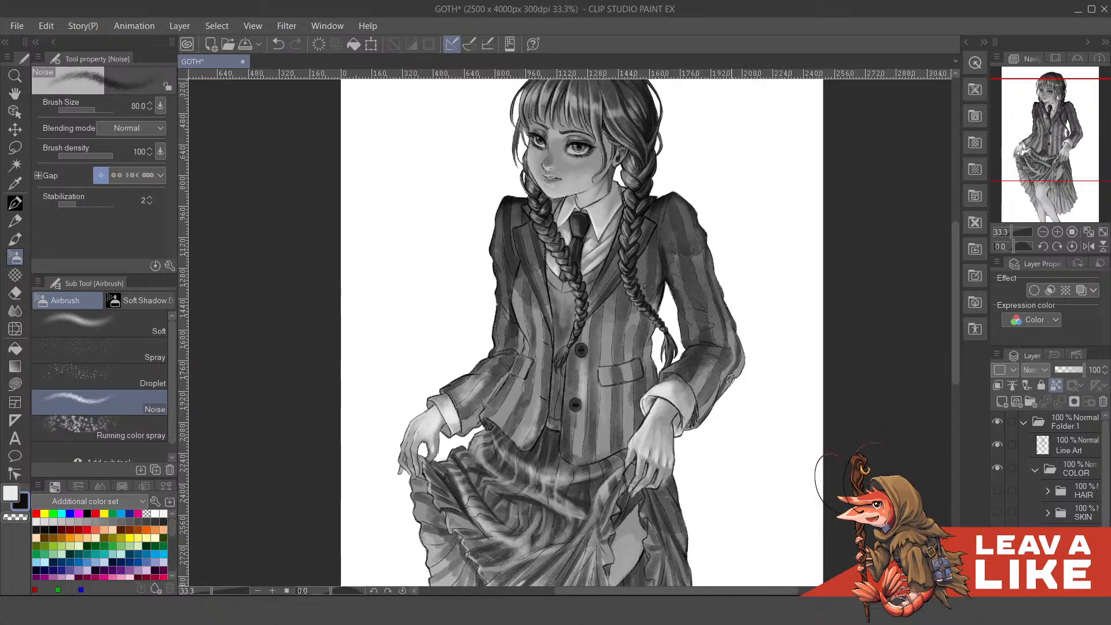
{"action": "scroll", "coordinate": [694, 399], "scroll_direction": "up", "scroll_amount": 2}
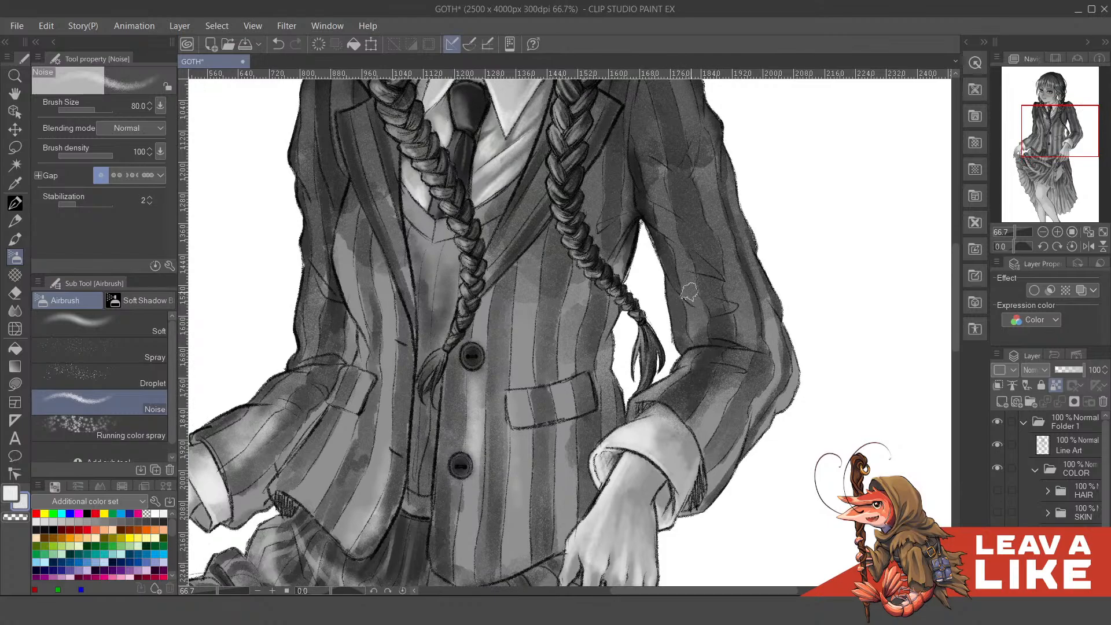
{"action": "left_click_drag", "start_coordinate": [693, 348], "coordinate": [687, 303]}
{"action": "key", "text": "ctrl+z"}
{"action": "mouse_move", "coordinate": [692, 342]}
{"action": "left_mouse_down"}
{"action": "mouse_move", "coordinate": [737, 344]}
{"action": "mouse_move", "coordinate": [689, 357]}
{"action": "mouse_move", "coordinate": [783, 333]}
{"action": "left_mouse_up"}
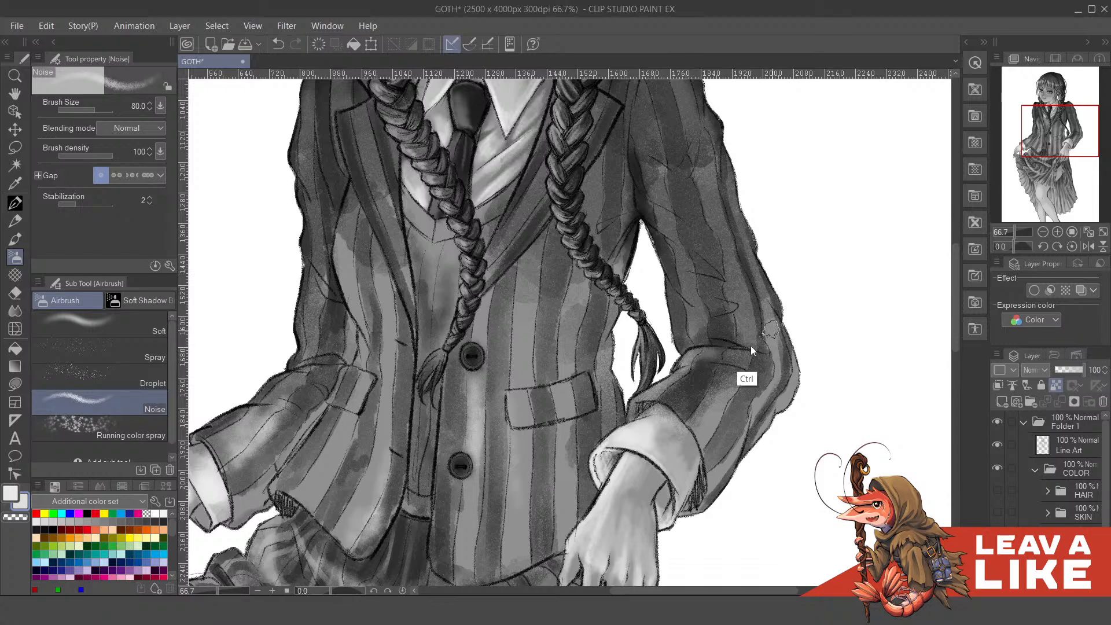
{"action": "key", "text": "ctrl+z"}
{"action": "mouse_move", "coordinate": [669, 375]}
{"action": "left_mouse_down"}
{"action": "mouse_move", "coordinate": [690, 359]}
{"action": "mouse_move", "coordinate": [691, 278]}
{"action": "left_mouse_up"}
{"action": "key", "text": "ctrl+z"}
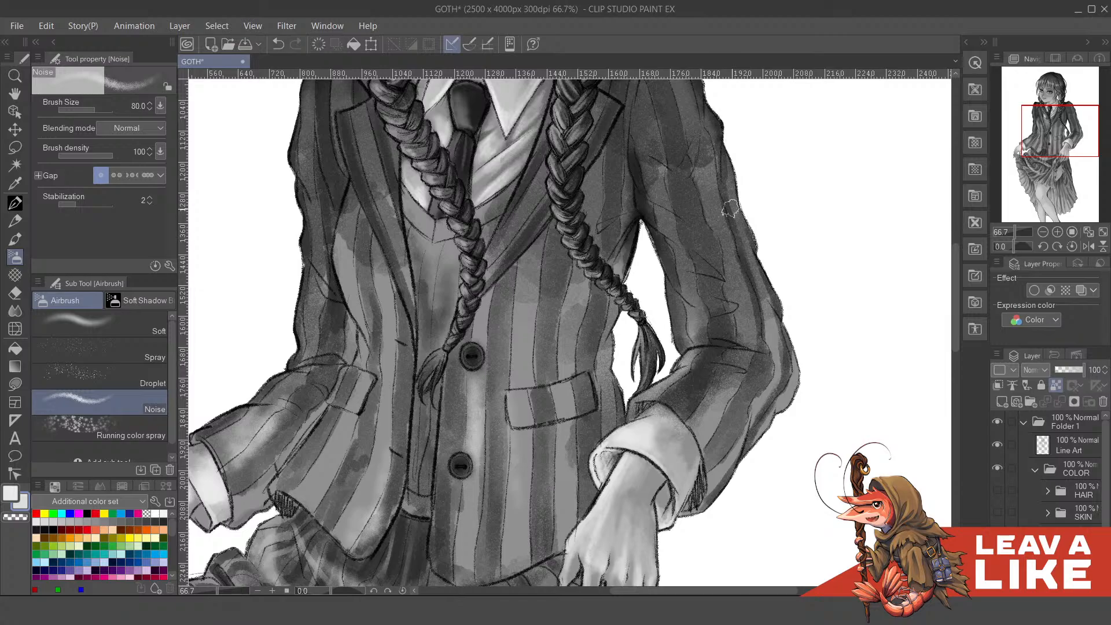
- Flip the canvas view horizontally and refine the forearm shading above the outstretched hand's cuff, alternating dark and light tones
{"action": "scroll", "coordinate": [730, 208], "scroll_direction": "down", "scroll_amount": 2}
{"action": "key", "text": "h"}
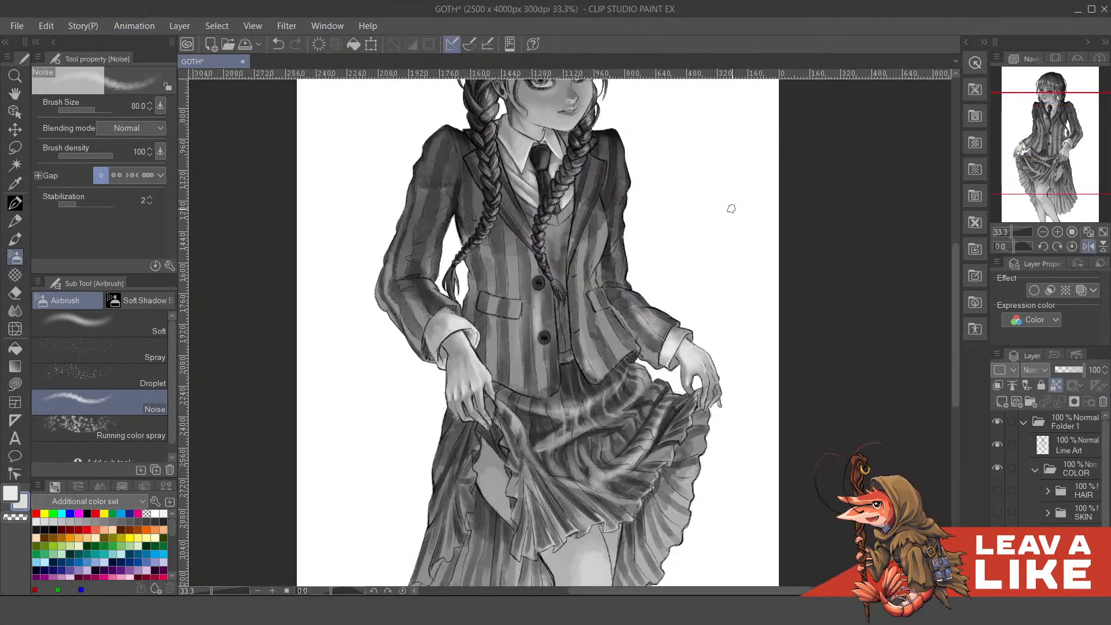
{"action": "left_click_drag", "start_coordinate": [644, 323], "coordinate": [649, 332]}
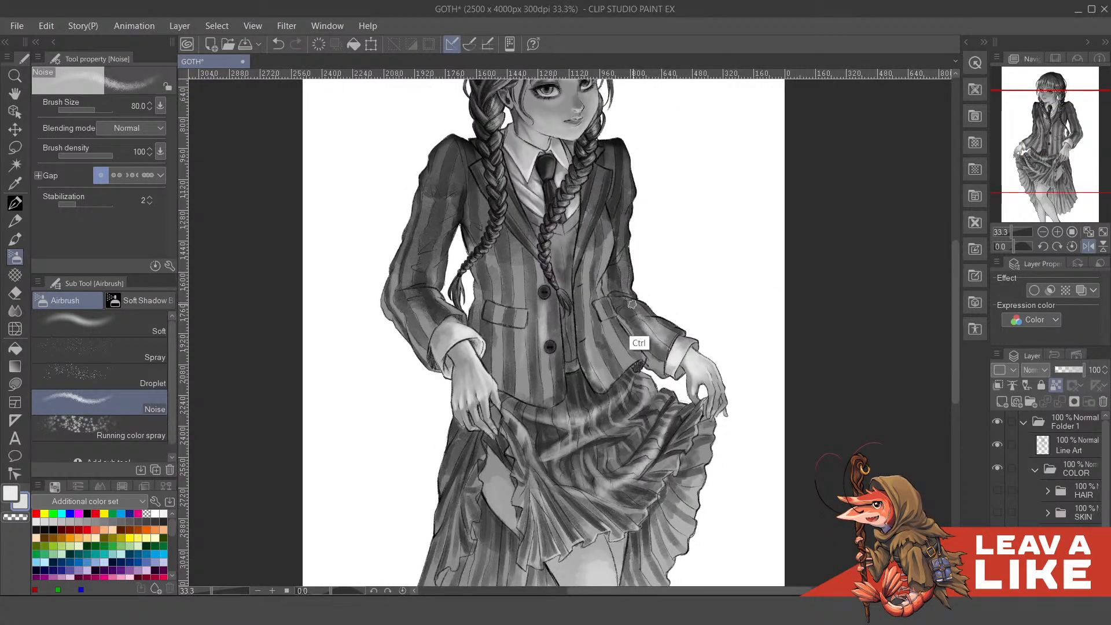
{"action": "scroll", "coordinate": [636, 340], "scroll_direction": "up", "scroll_amount": 2}
{"action": "key", "text": "x"}
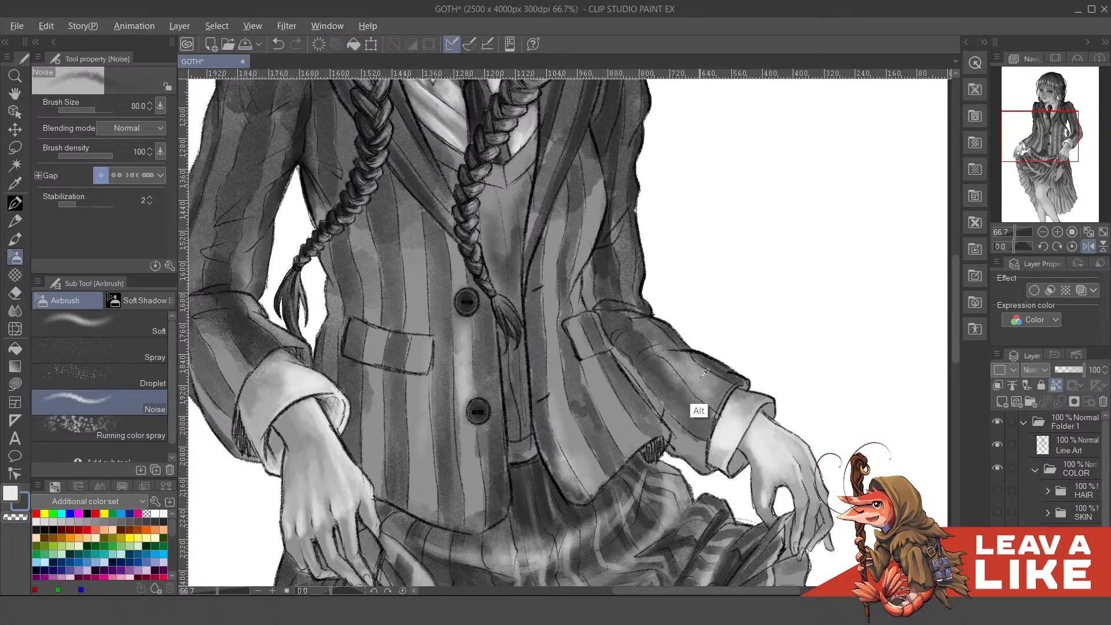
{"action": "key", "text": "x"}
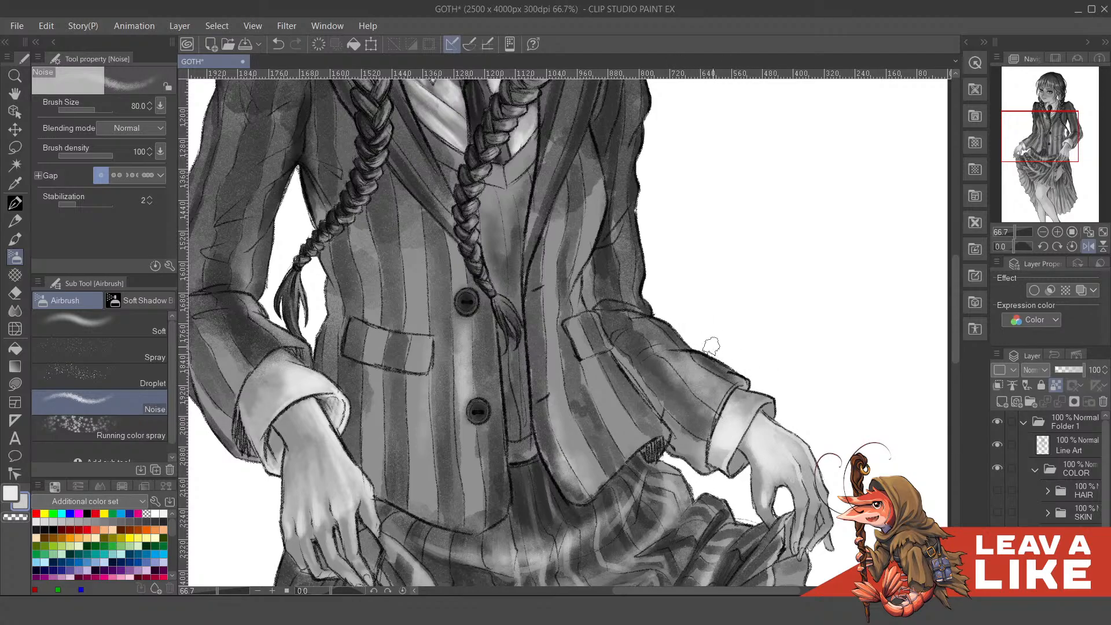
{"action": "scroll", "coordinate": [711, 346], "scroll_direction": "down", "scroll_amount": 1}
{"action": "scroll", "coordinate": [728, 396], "scroll_direction": "up", "scroll_amount": 1}
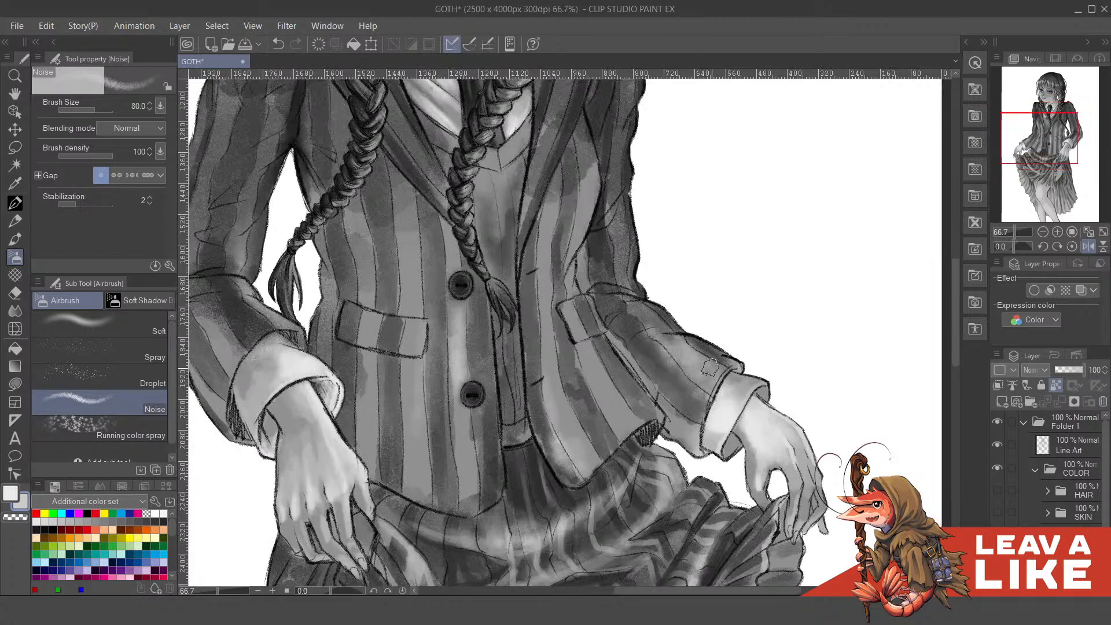
- Sample a dark grey from the skirt and rework the striped highlights on the upper fold below the jacket opening
{"action": "scroll", "coordinate": [710, 365], "scroll_direction": "down", "scroll_amount": 2}
{"action": "left_click_drag", "start_coordinate": [780, 359], "coordinate": [800, 379]}
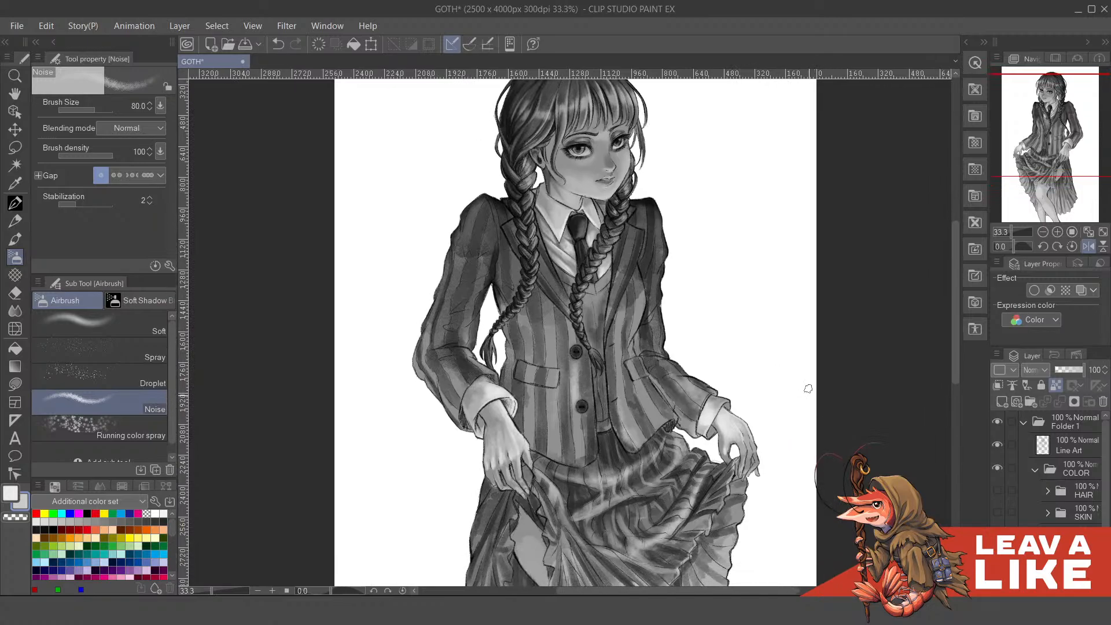
{"action": "scroll", "coordinate": [807, 372], "scroll_direction": "down", "scroll_amount": 1}
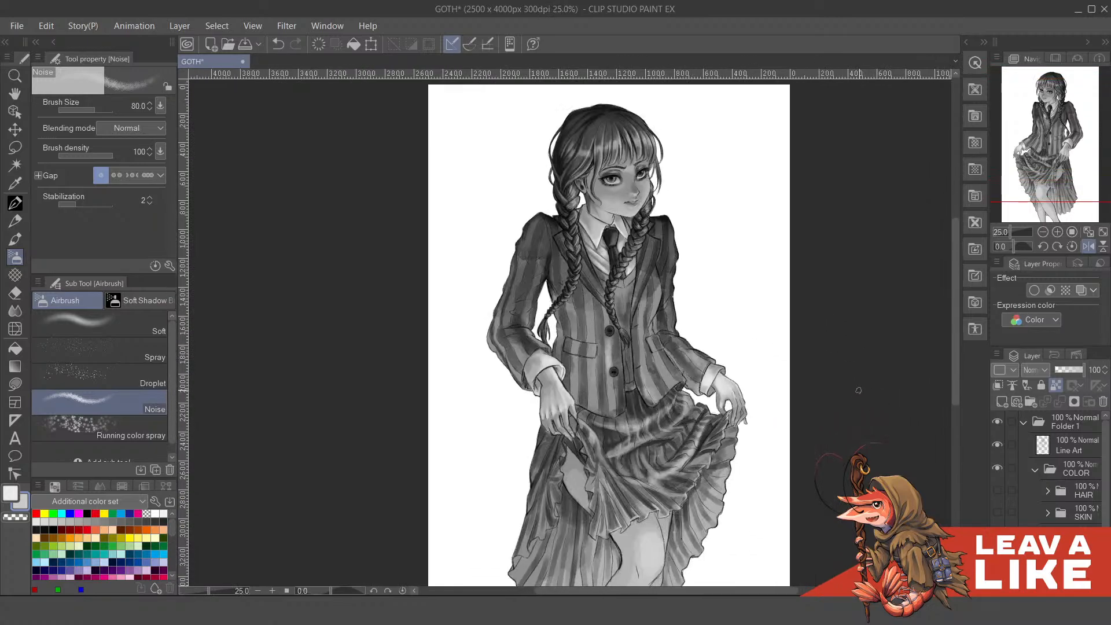
{"action": "scroll", "coordinate": [643, 449], "scroll_direction": "up", "scroll_amount": 3}
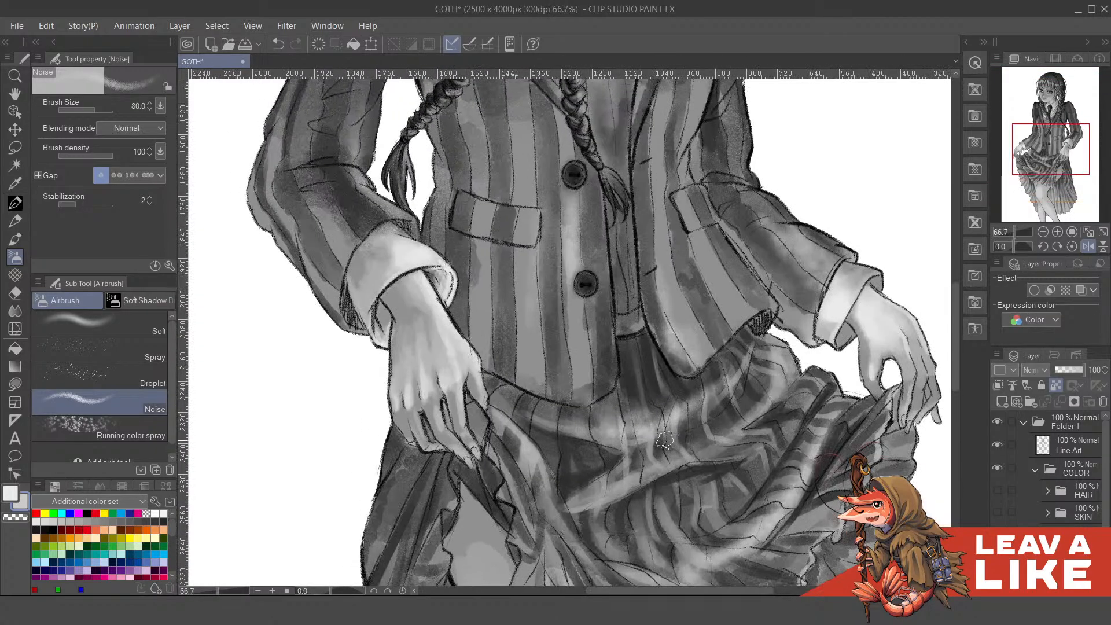
{"action": "key", "text": "x"}
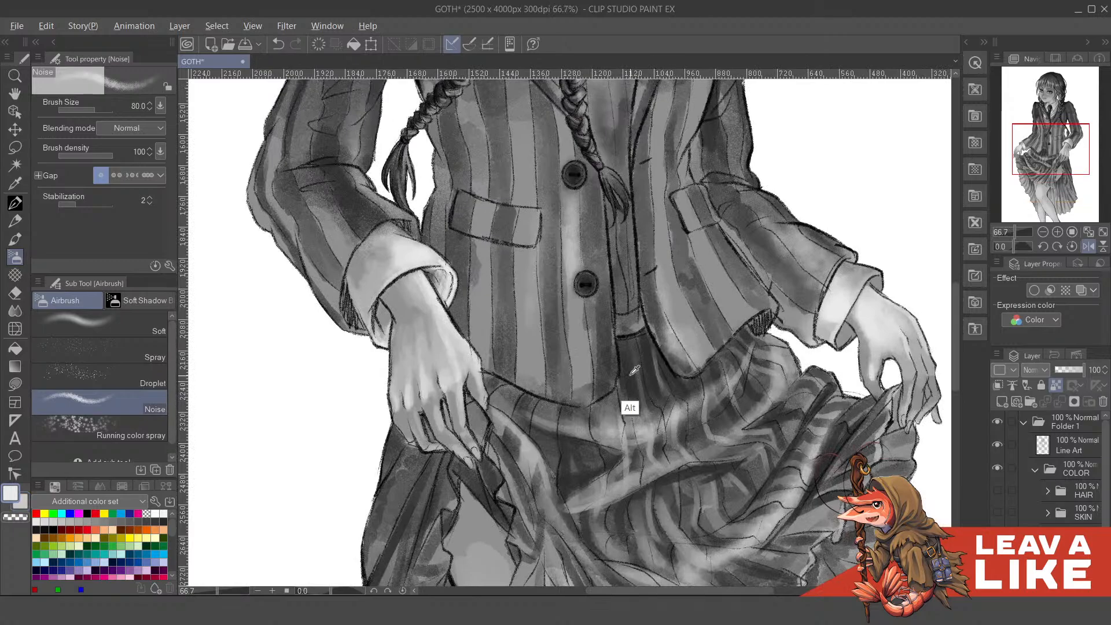
{"action": "left_click", "coordinate": [630, 406], "text": "alt"}
{"action": "mouse_move", "coordinate": [585, 449]}
{"action": "left_mouse_down"}
{"action": "mouse_move", "coordinate": [665, 446]}
{"action": "mouse_move", "coordinate": [659, 412]}
{"action": "mouse_move", "coordinate": [582, 446]}
{"action": "mouse_move", "coordinate": [737, 374]}
{"action": "mouse_move", "coordinate": [646, 424]}
{"action": "mouse_move", "coordinate": [742, 384]}
{"action": "mouse_move", "coordinate": [699, 412]}
{"action": "mouse_move", "coordinate": [754, 347]}
{"action": "mouse_move", "coordinate": [618, 438]}
{"action": "mouse_move", "coordinate": [673, 409]}
{"action": "mouse_move", "coordinate": [744, 330]}
{"action": "left_mouse_up"}
{"action": "key", "text": "x"}
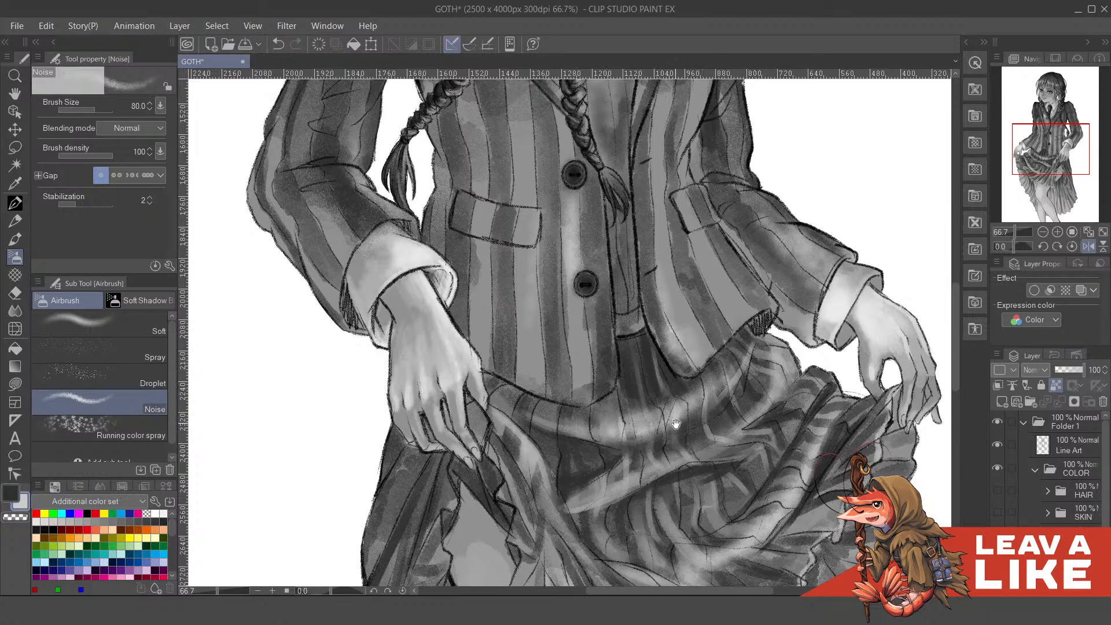
- Soften the upper skirt fold's highlight by alternating dark and light strokes just below the vest
{"action": "left_click_drag", "start_coordinate": [676, 424], "coordinate": [675, 423]}
{"action": "key", "text": "x"}
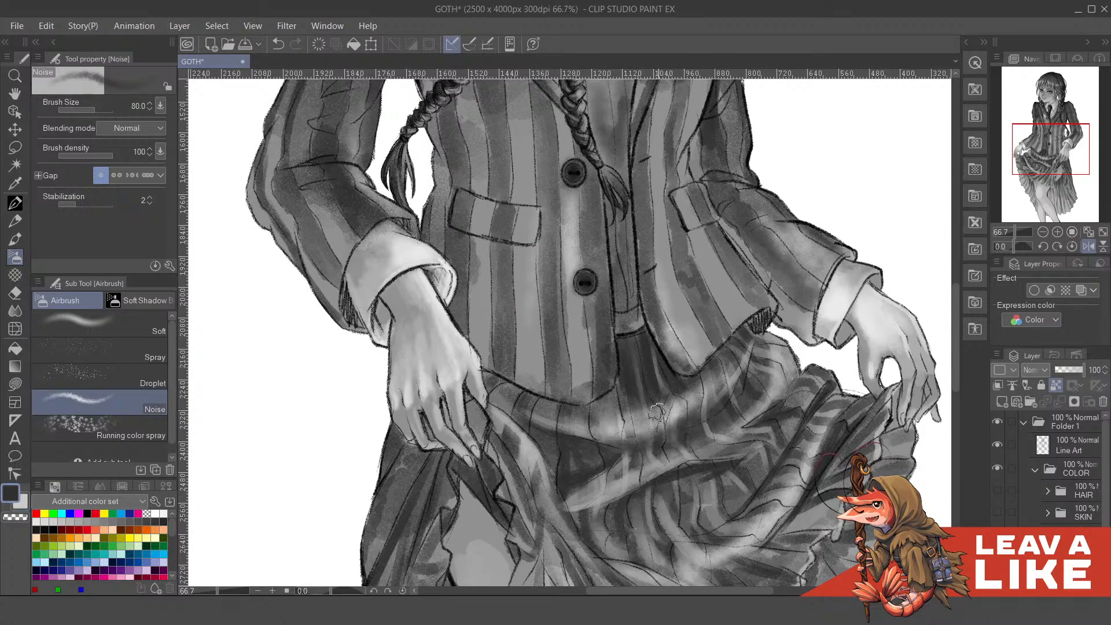
{"action": "key", "text": "x"}
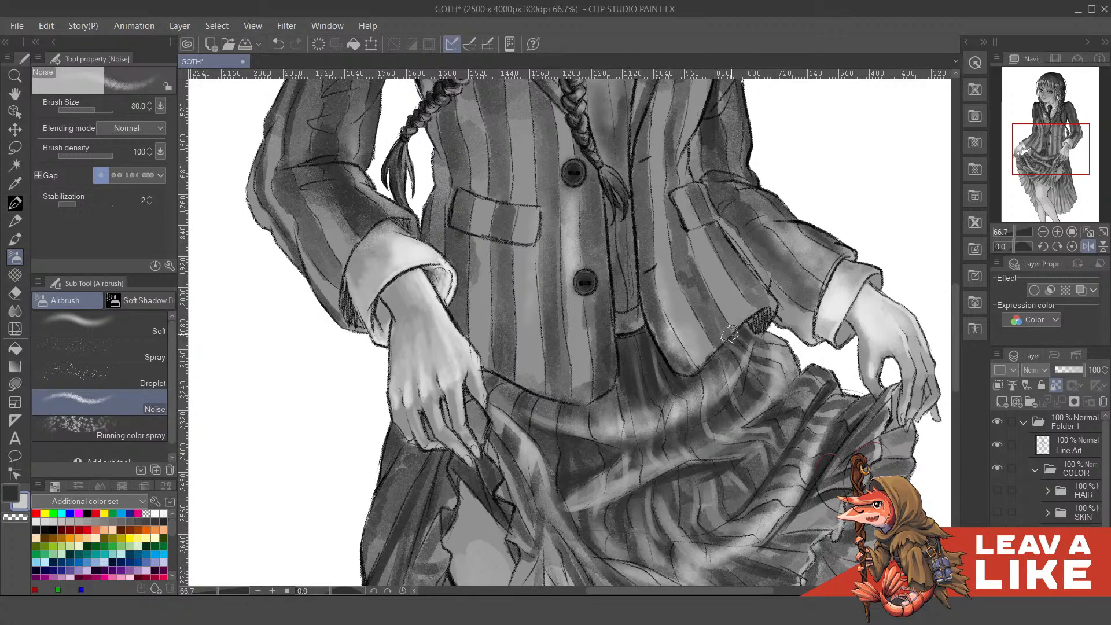
{"action": "left_click_drag", "start_coordinate": [676, 403], "coordinate": [687, 407]}
{"action": "key", "text": "x"}
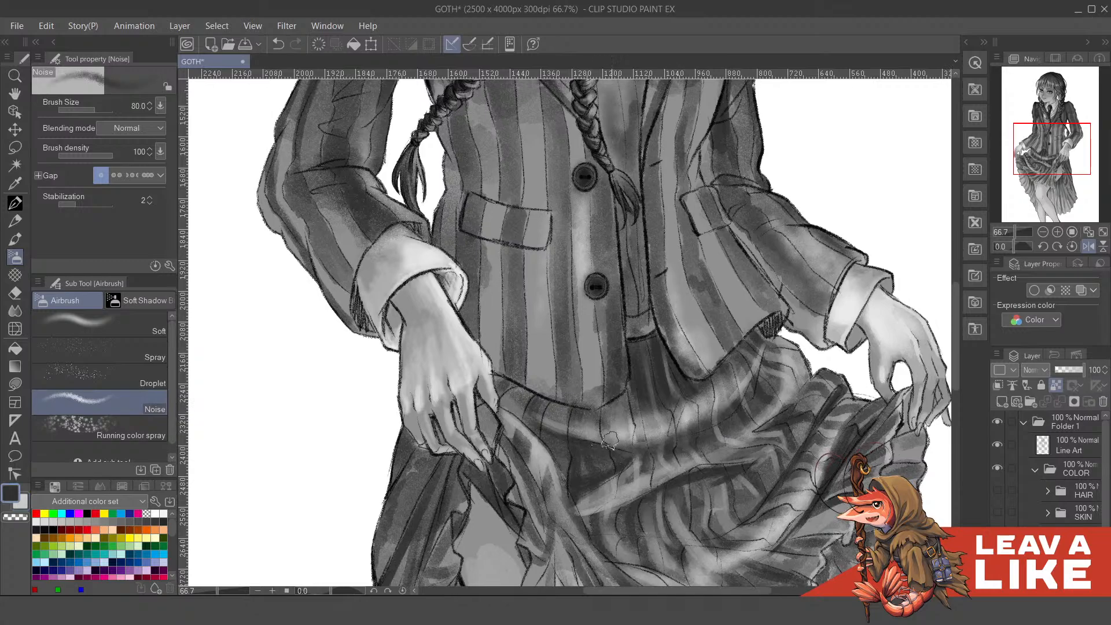
- Blend light and dark strokes into the shadowed skirt area beneath the broad upper fold
{"action": "key", "text": "x"}
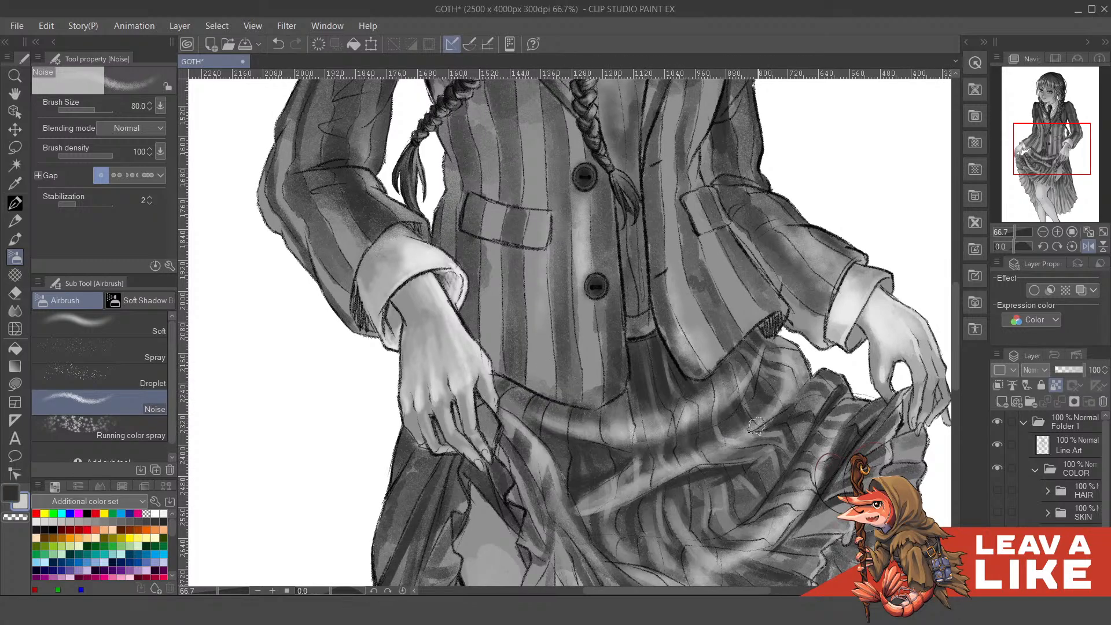
{"action": "left_click_drag", "start_coordinate": [654, 450], "coordinate": [644, 434]}
{"action": "key", "text": "x"}
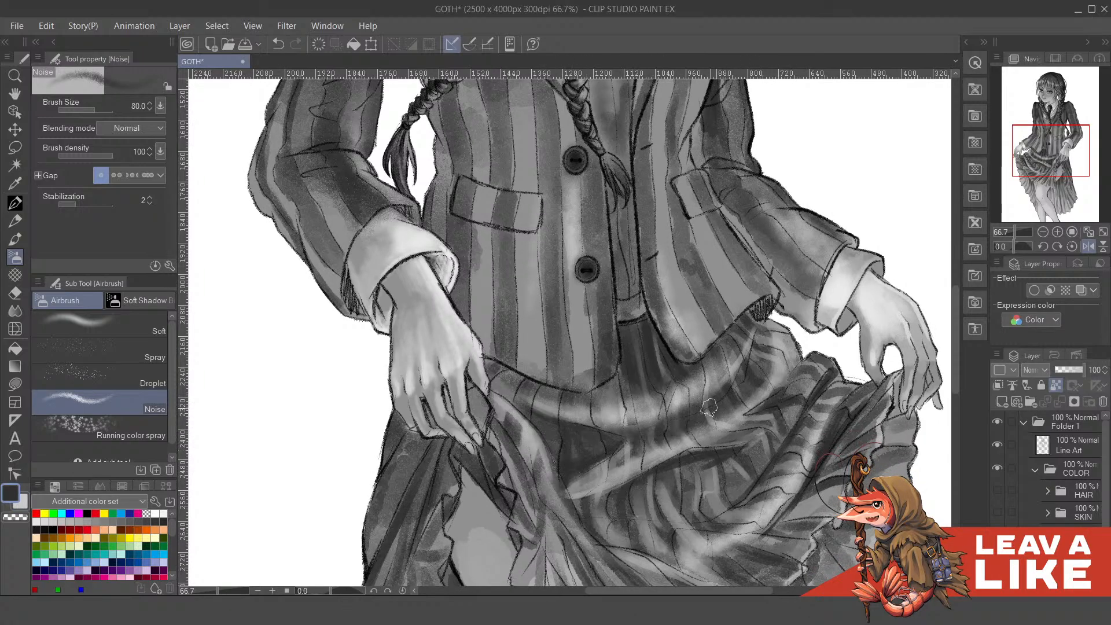
{"action": "mouse_move", "coordinate": [615, 453]}
{"action": "left_mouse_down"}
{"action": "mouse_move", "coordinate": [669, 420]}
{"action": "mouse_move", "coordinate": [617, 470]}
{"action": "mouse_move", "coordinate": [660, 449]}
{"action": "left_mouse_up"}
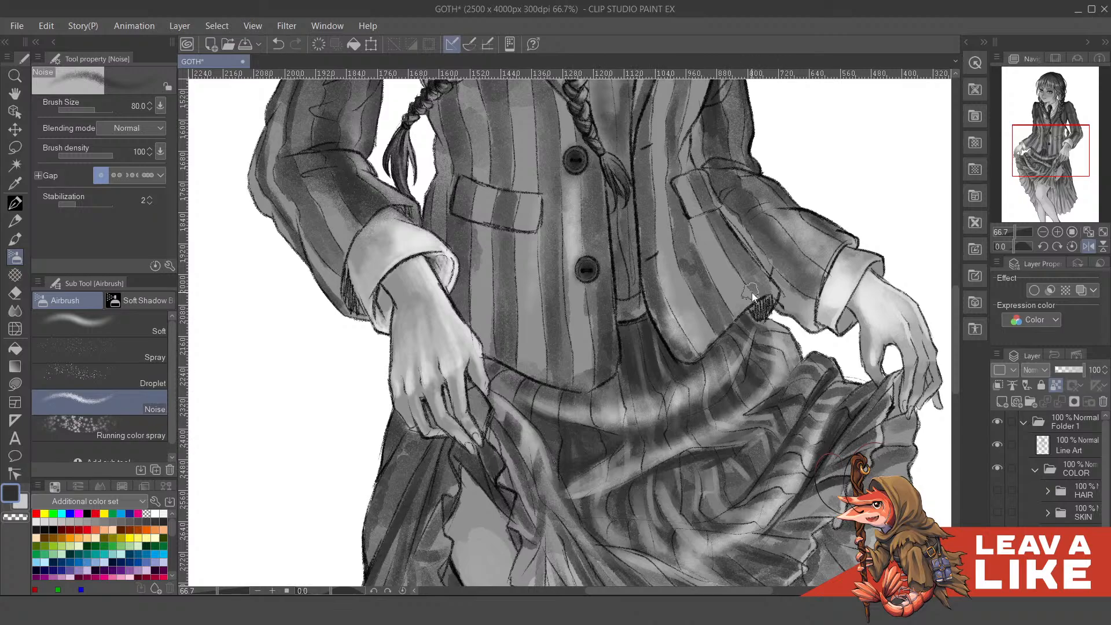
- Flip the canvas view back to its original orientation, focusing on the skirt and the hand holding it
{"action": "scroll", "coordinate": [752, 297], "scroll_direction": "down", "scroll_amount": 2}
{"action": "key", "text": "h"}
{"action": "scroll", "coordinate": [751, 293], "scroll_direction": "up", "scroll_amount": 1}
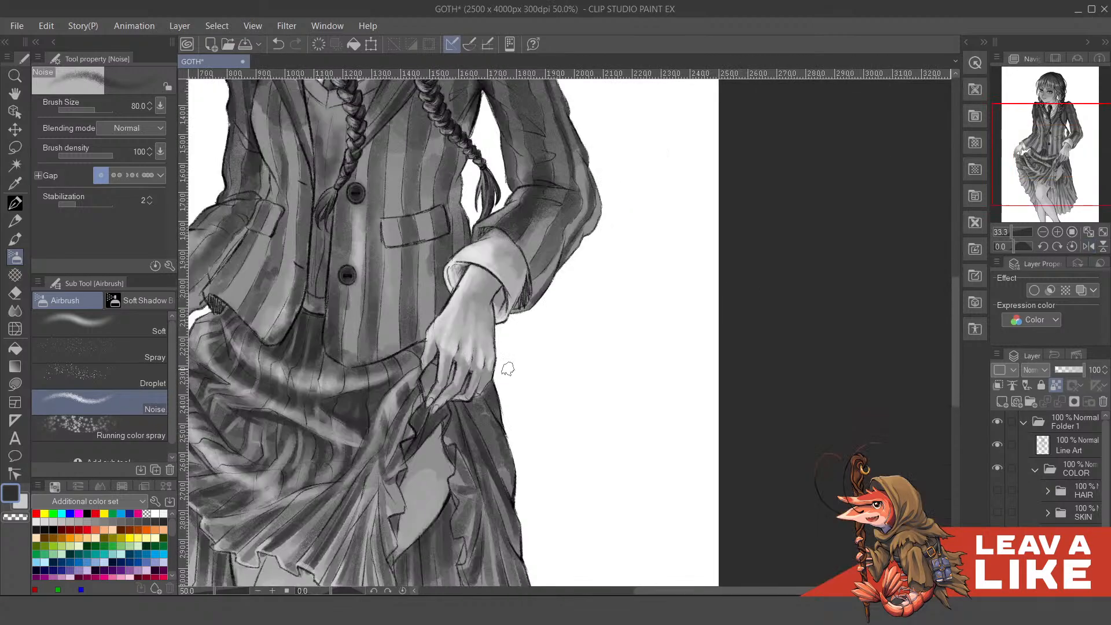
- Enlarge the Noise airbrush to 170 and darken the upper skirt folds beneath the jacket opening and vest hem
{"action": "left_click_drag", "start_coordinate": [508, 369], "coordinate": [711, 455]}
{"action": "left_click_drag", "start_coordinate": [427, 418], "coordinate": [535, 475]}
{"action": "key", "text": "ctrl+z"}
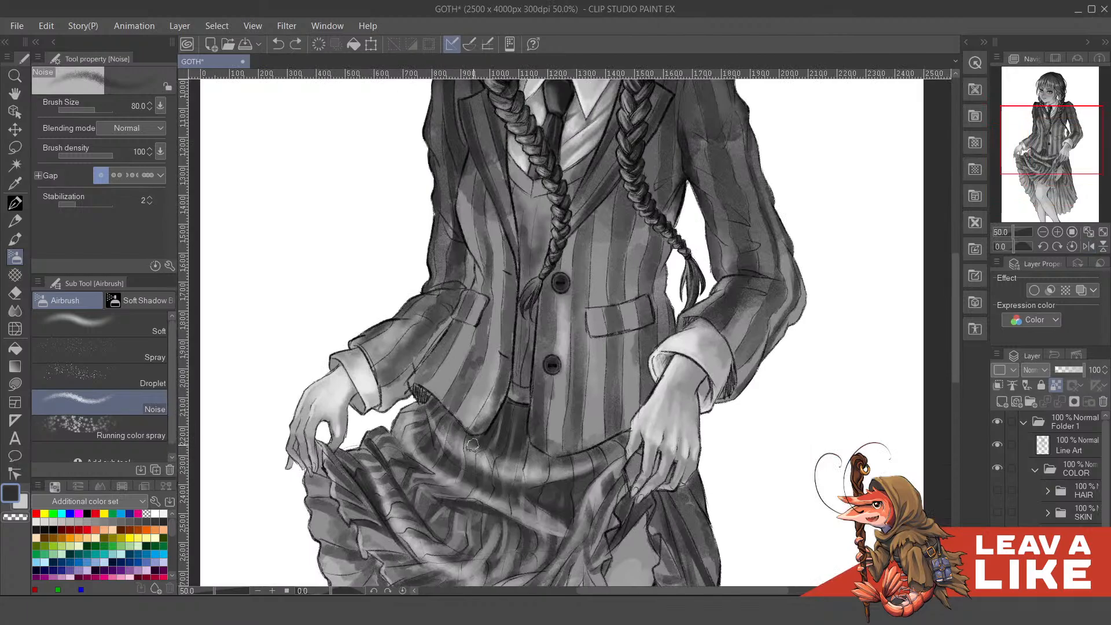
{"action": "key", "text": "bracketright"}
{"action": "key", "text": "bracketright"}
{"action": "key", "text": "bracketright"}
{"action": "mouse_move", "coordinate": [432, 423]}
{"action": "left_mouse_down"}
{"action": "mouse_move", "coordinate": [547, 447]}
{"action": "mouse_move", "coordinate": [518, 452]}
{"action": "mouse_move", "coordinate": [605, 456]}
{"action": "left_mouse_up"}
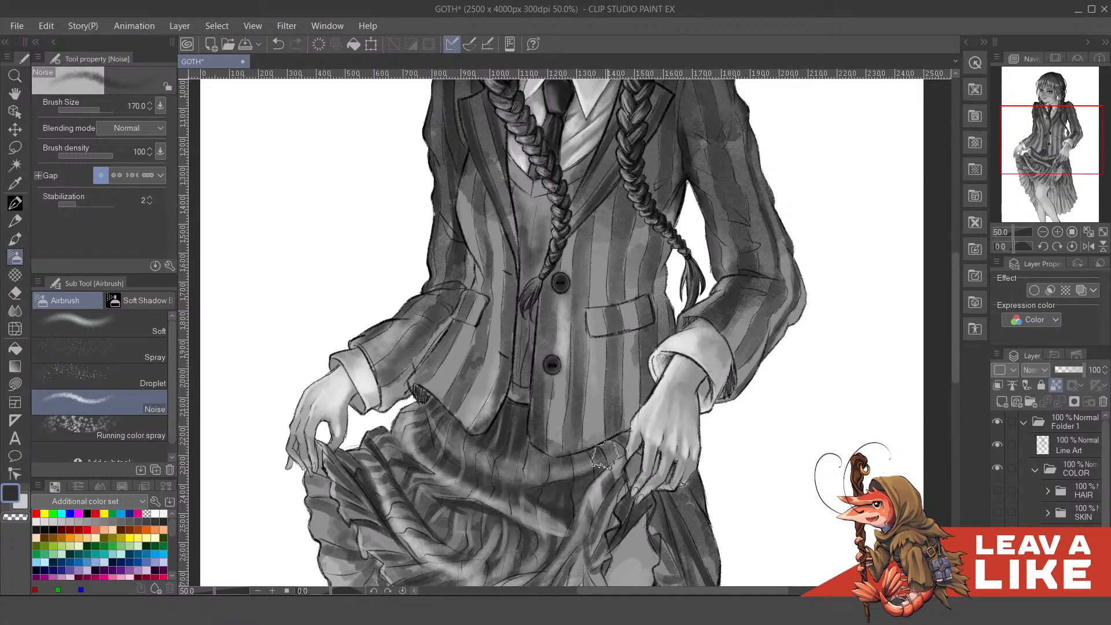
{"action": "left_click_drag", "start_coordinate": [520, 445], "coordinate": [518, 424]}
{"action": "left_click_drag", "start_coordinate": [428, 443], "coordinate": [556, 495]}
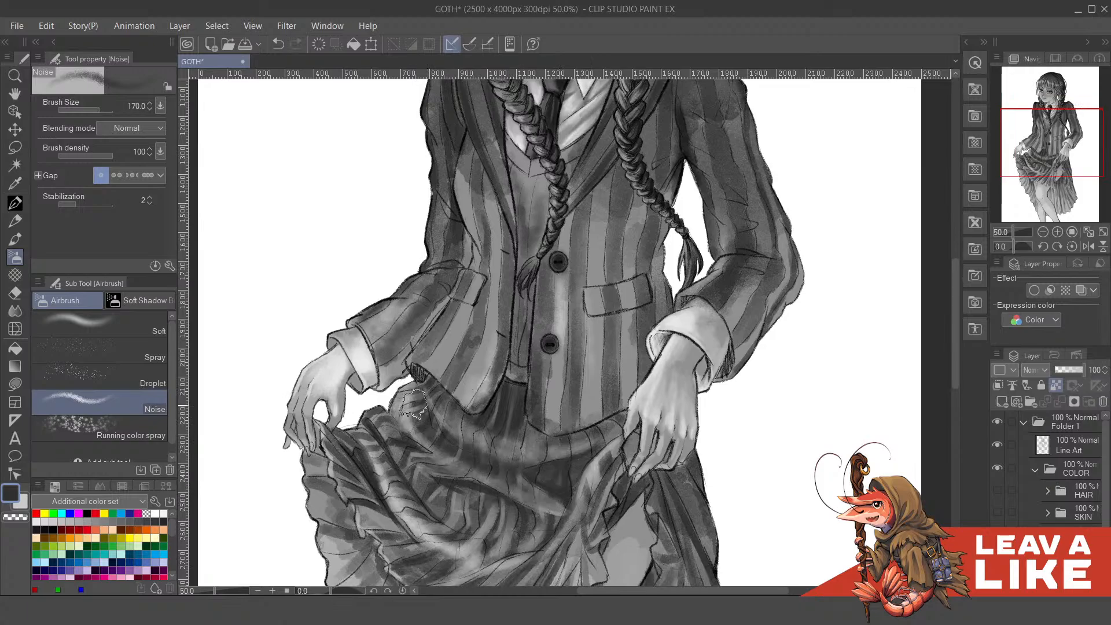
{"action": "left_click_drag", "start_coordinate": [454, 425], "coordinate": [438, 380]}
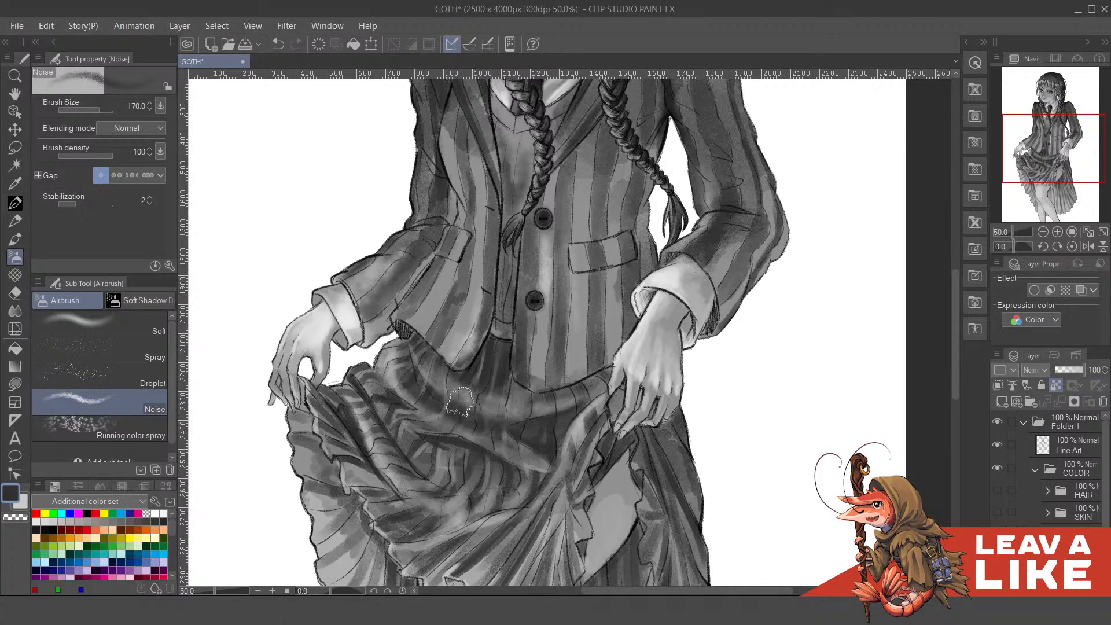
{"action": "scroll", "coordinate": [463, 405], "scroll_direction": "down", "scroll_amount": 1}
{"action": "scroll", "coordinate": [618, 402], "scroll_direction": "up", "scroll_amount": 2}
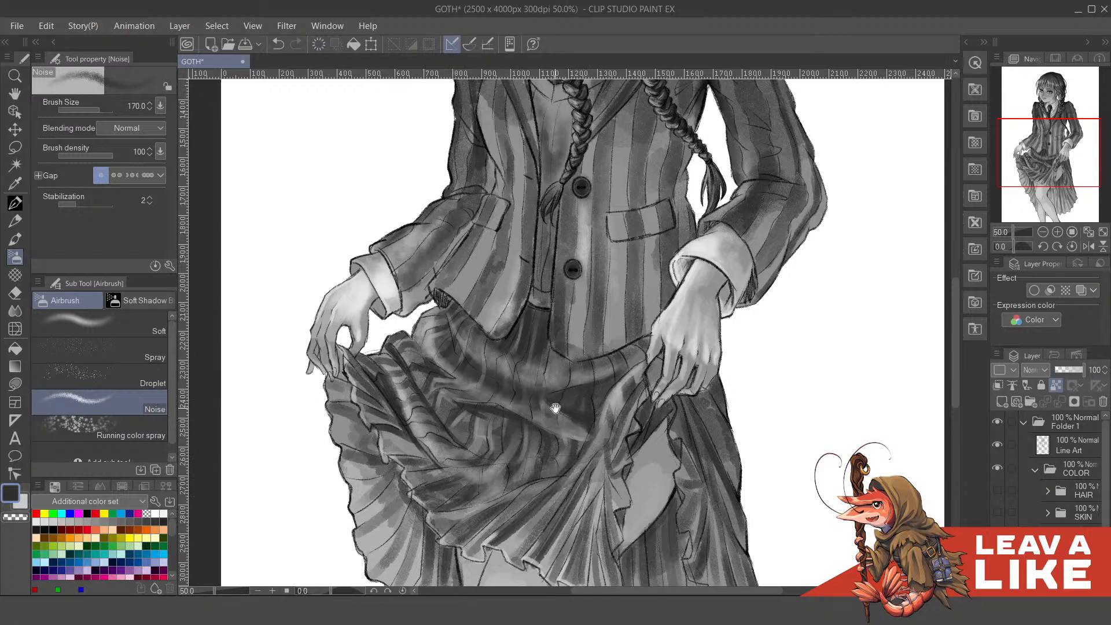
{"action": "left_click_drag", "start_coordinate": [555, 409], "coordinate": [648, 429]}
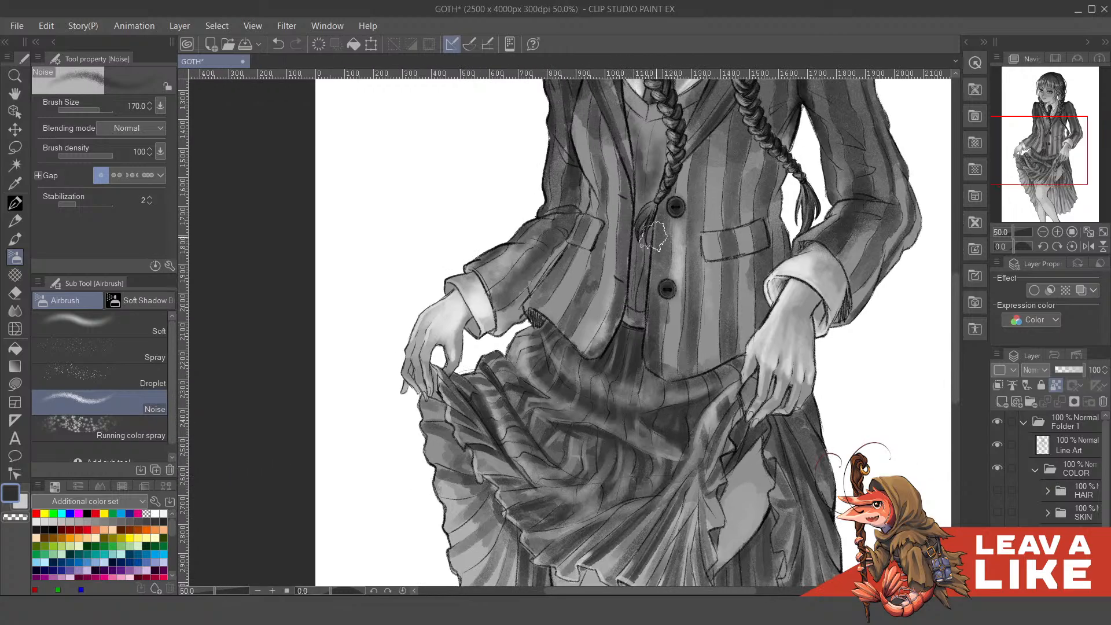
{"action": "scroll", "coordinate": [654, 236], "scroll_direction": "down", "scroll_amount": 1}
{"action": "left_click_drag", "start_coordinate": [827, 267], "coordinate": [808, 305]}
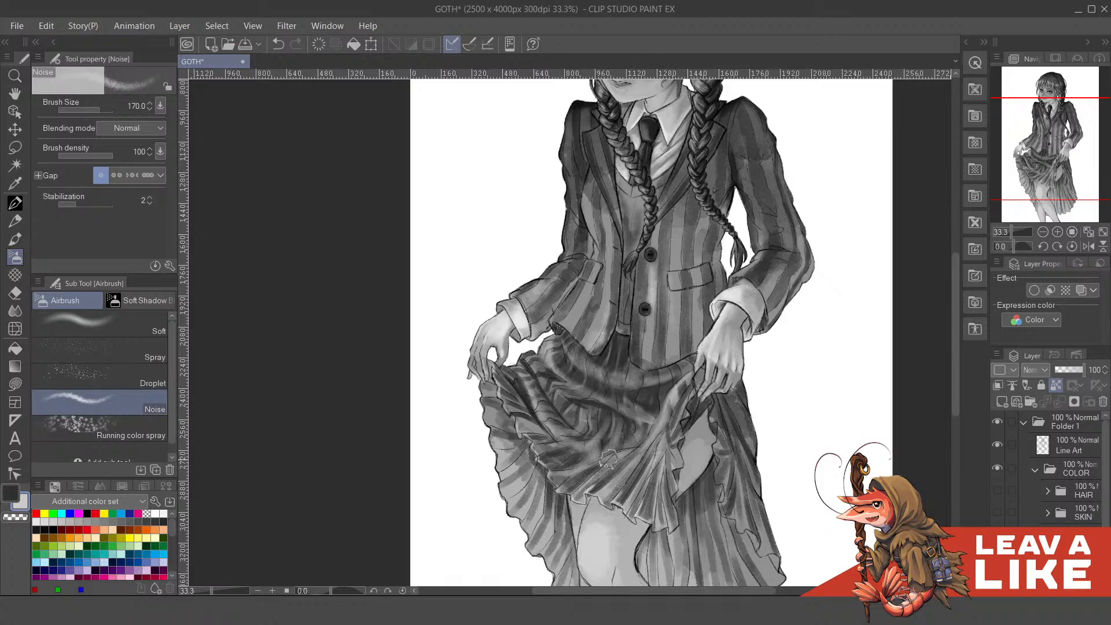
{"action": "key", "text": "x"}
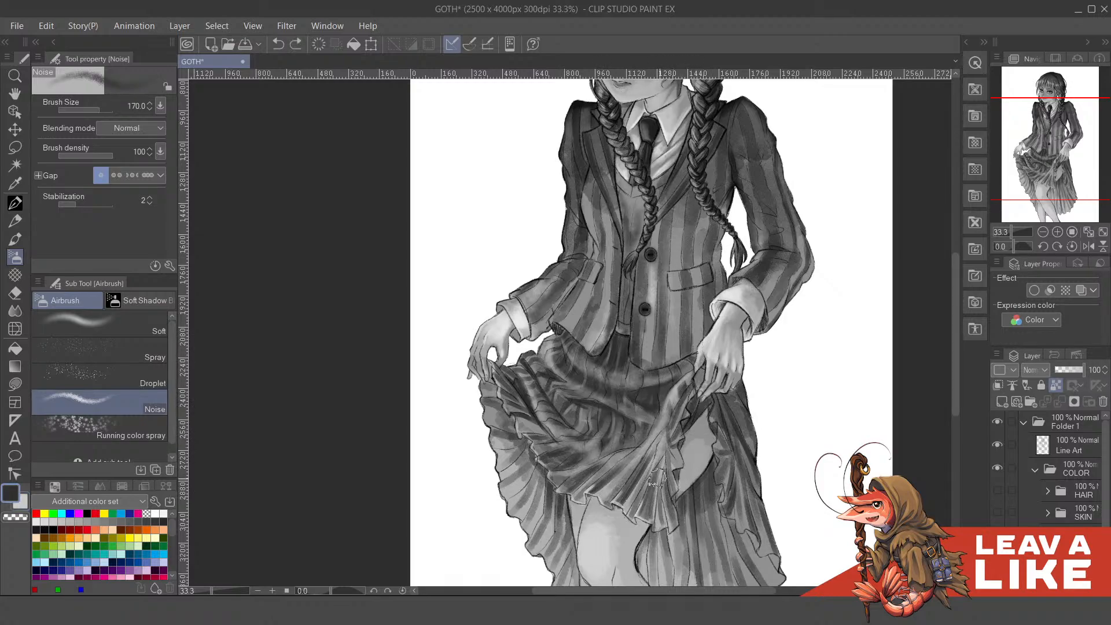
{"action": "key", "text": "ctrl+z"}
- Reduce the Noise airbrush to 70 and darken the gathered fold edge beside the skirt's thigh slit
{"action": "scroll", "coordinate": [624, 156], "scroll_direction": "up", "scroll_amount": 1}
{"action": "left_click_drag", "start_coordinate": [692, 580], "coordinate": [689, 437]}
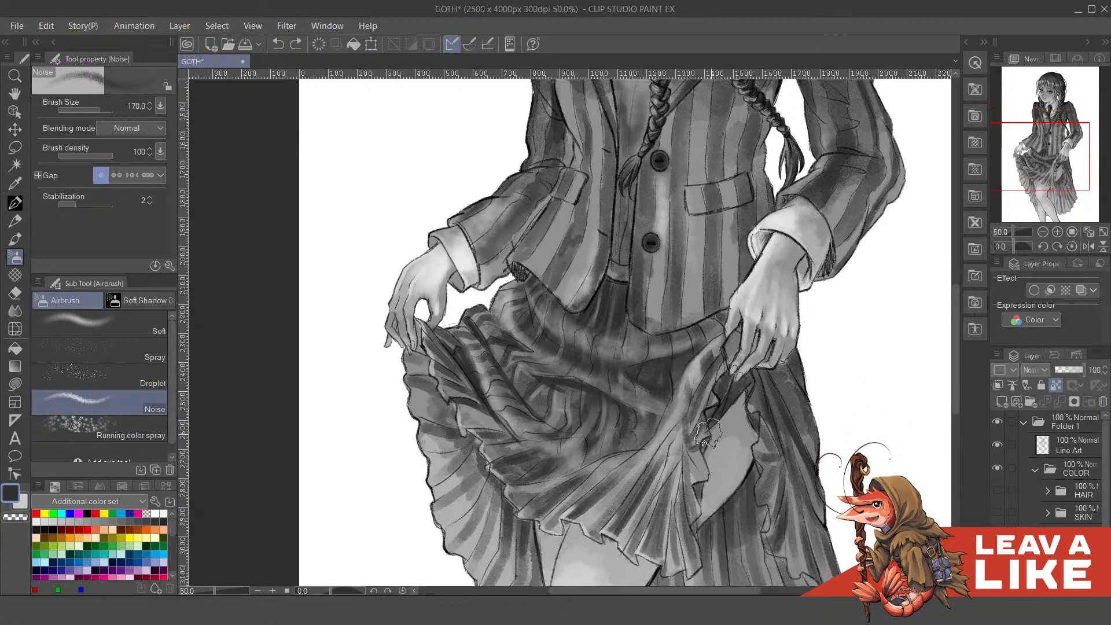
{"action": "key", "text": "bracketleft"}
{"action": "key", "text": "bracketleft"}
{"action": "key", "text": "bracketleft"}
{"action": "key", "text": "bracketleft"}
{"action": "mouse_move", "coordinate": [697, 387]}
{"action": "left_mouse_down"}
{"action": "mouse_move", "coordinate": [689, 409]}
{"action": "mouse_move", "coordinate": [697, 390]}
{"action": "mouse_move", "coordinate": [642, 508]}
{"action": "mouse_move", "coordinate": [704, 347]}
{"action": "mouse_move", "coordinate": [680, 438]}
{"action": "left_mouse_up"}
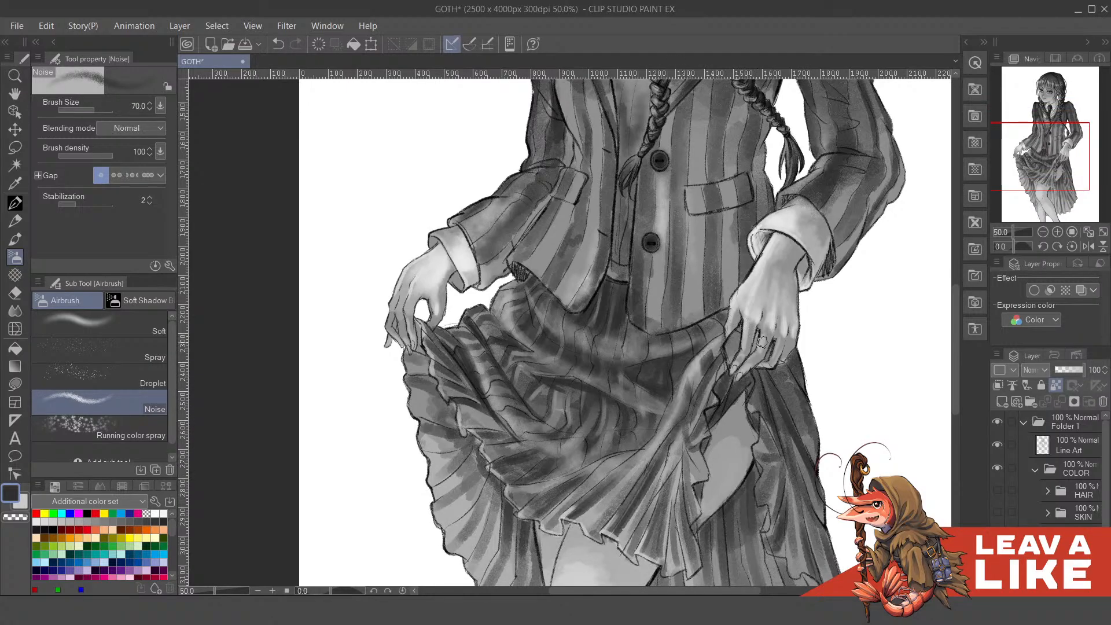
- Darken the skirt drape hanging directly beneath the hand that grips the fabric beside the slit
{"action": "left_click_drag", "start_coordinate": [785, 382], "coordinate": [728, 355]}
{"action": "left_click_drag", "start_coordinate": [699, 319], "coordinate": [726, 405]}
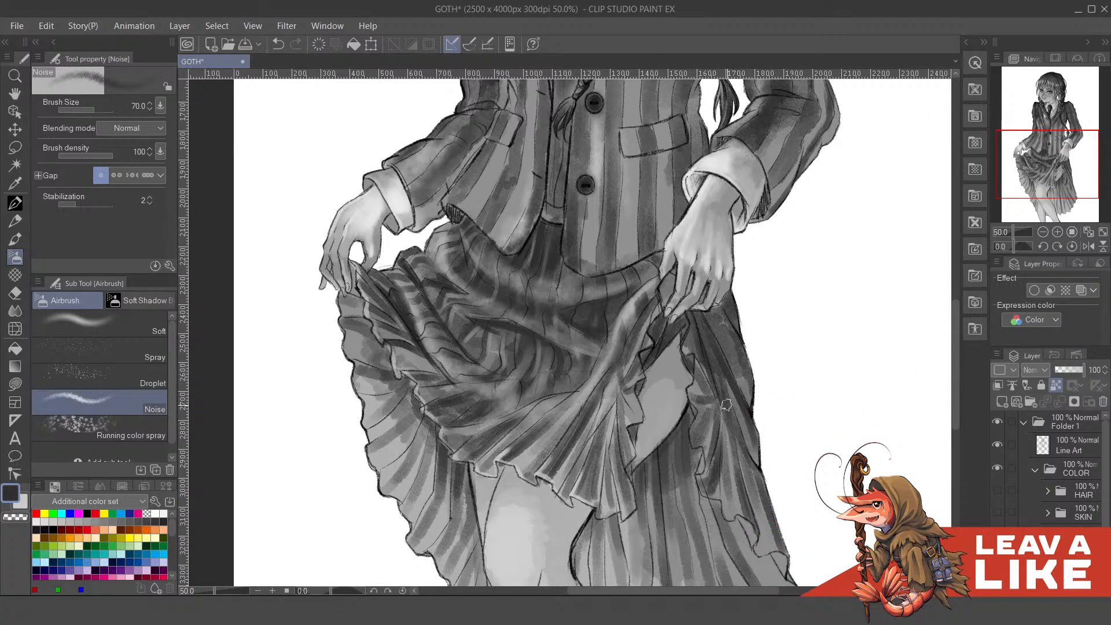
{"action": "mouse_move", "coordinate": [721, 357]}
{"action": "left_mouse_down"}
{"action": "mouse_move", "coordinate": [710, 317]}
{"action": "mouse_move", "coordinate": [716, 327]}
{"action": "mouse_move", "coordinate": [727, 306]}
{"action": "left_mouse_up"}
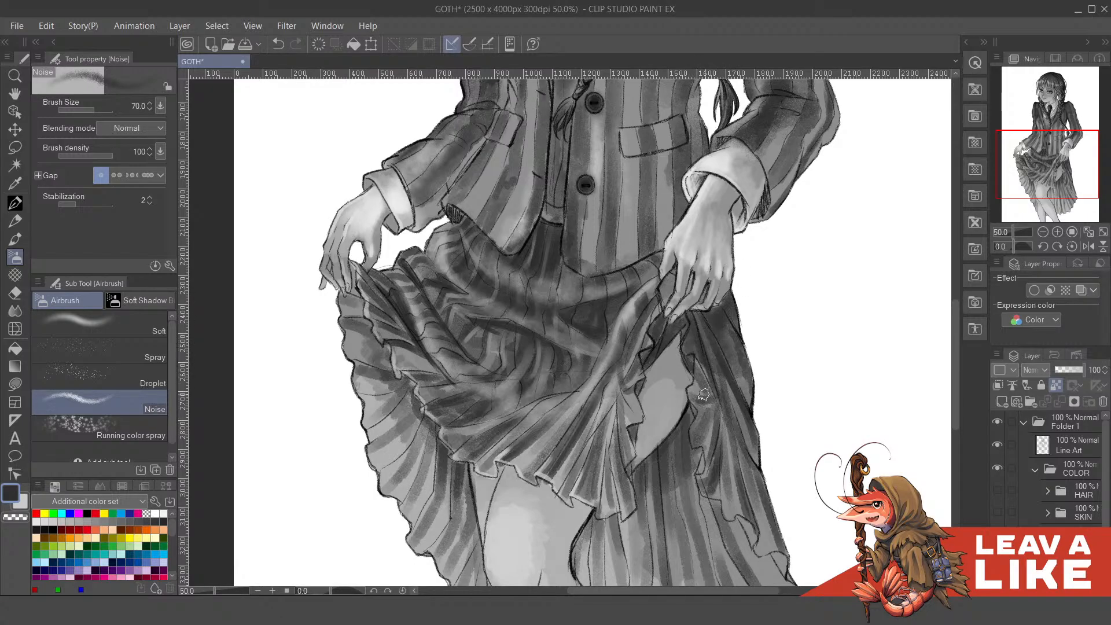
{"action": "key", "text": "x"}
{"action": "mouse_move", "coordinate": [692, 355]}
{"action": "left_mouse_down"}
{"action": "mouse_move", "coordinate": [694, 430]}
{"action": "mouse_move", "coordinate": [711, 418]}
{"action": "left_mouse_up"}
{"action": "key", "text": "ctrl+z"}
{"action": "key", "text": "ctrl+z"}
{"action": "left_click_drag", "start_coordinate": [687, 323], "coordinate": [695, 355]}
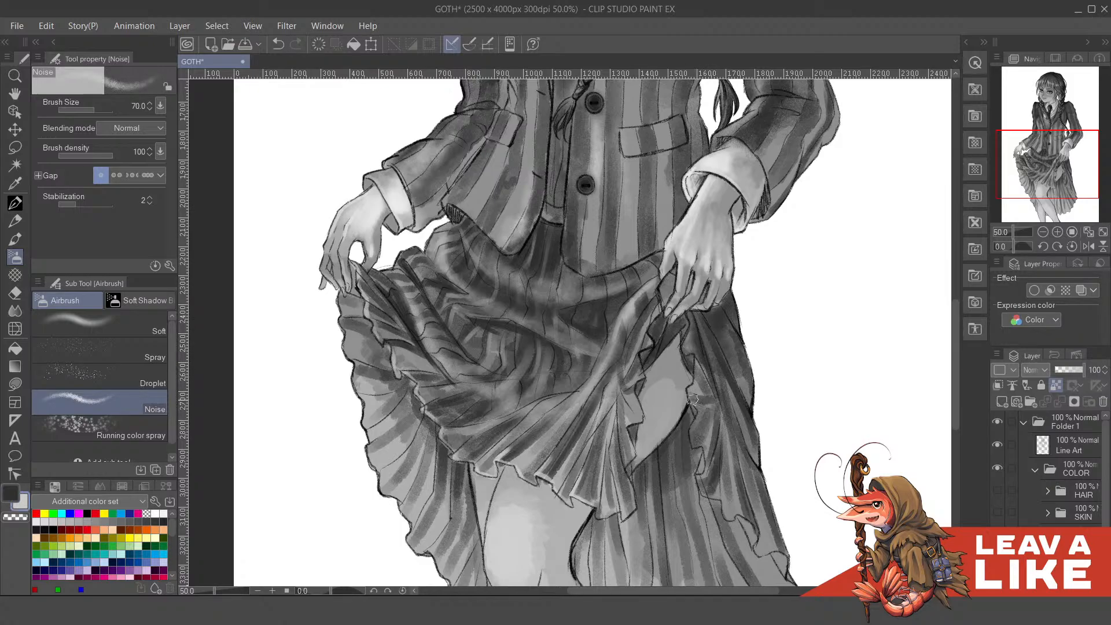
{"action": "key", "text": "ctrl+z"}
{"action": "key", "text": "x"}
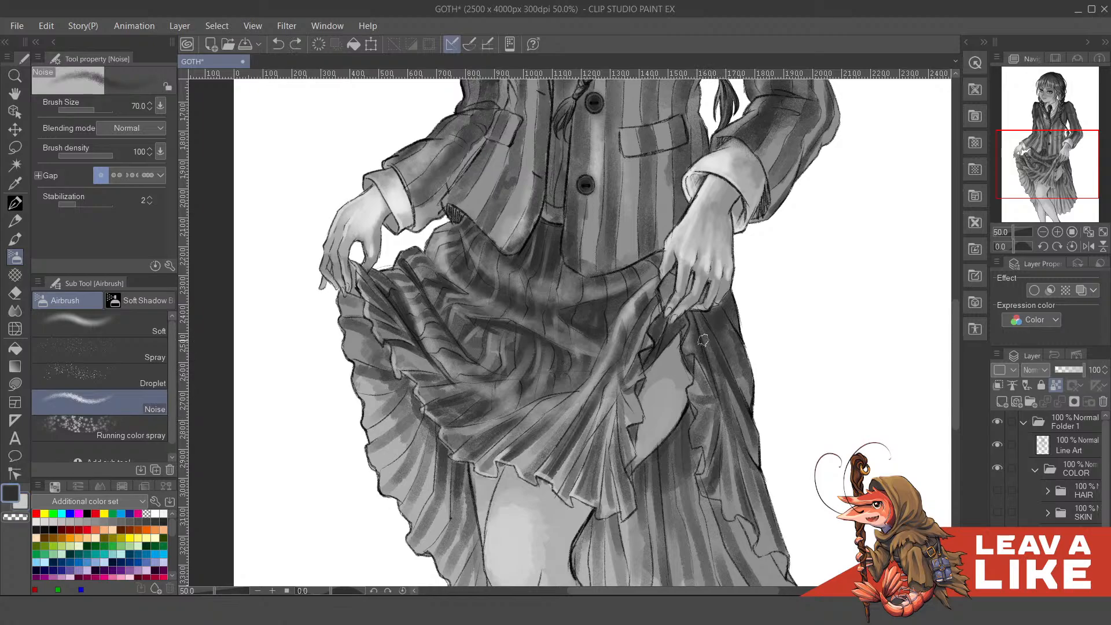
- Mirror the canvas view and deepen the shadows along the outer folds of the drape below the gripping hand
{"action": "left_click_drag", "start_coordinate": [722, 399], "coordinate": [744, 455]}
{"action": "scroll", "coordinate": [752, 341], "scroll_direction": "down", "scroll_amount": 1}
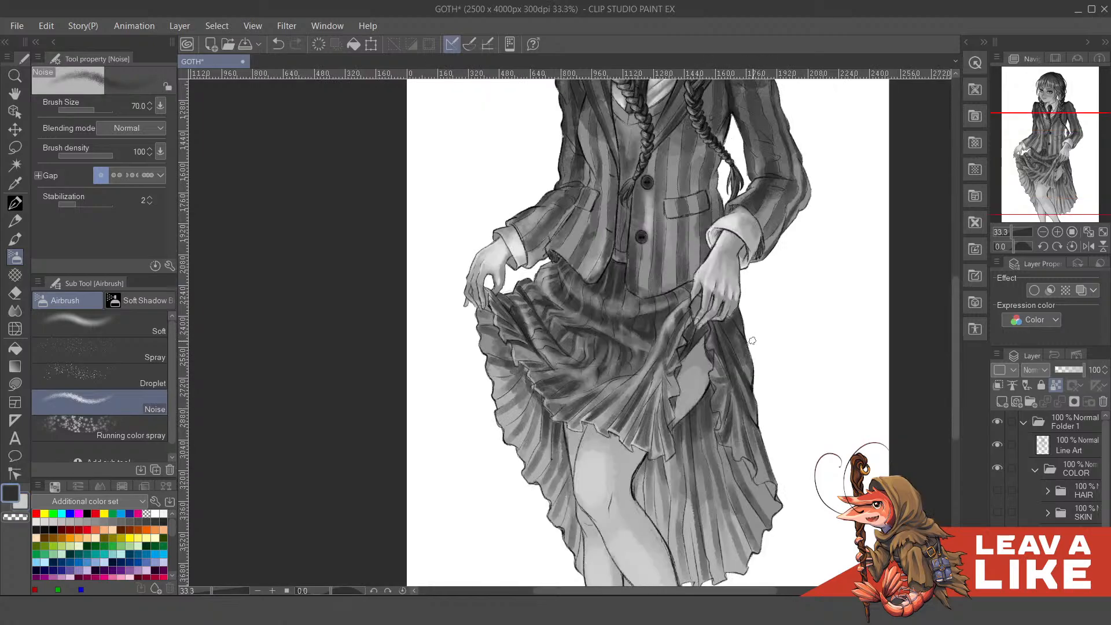
{"action": "key", "text": "h"}
{"action": "scroll", "coordinate": [413, 295], "scroll_direction": "up", "scroll_amount": 1}
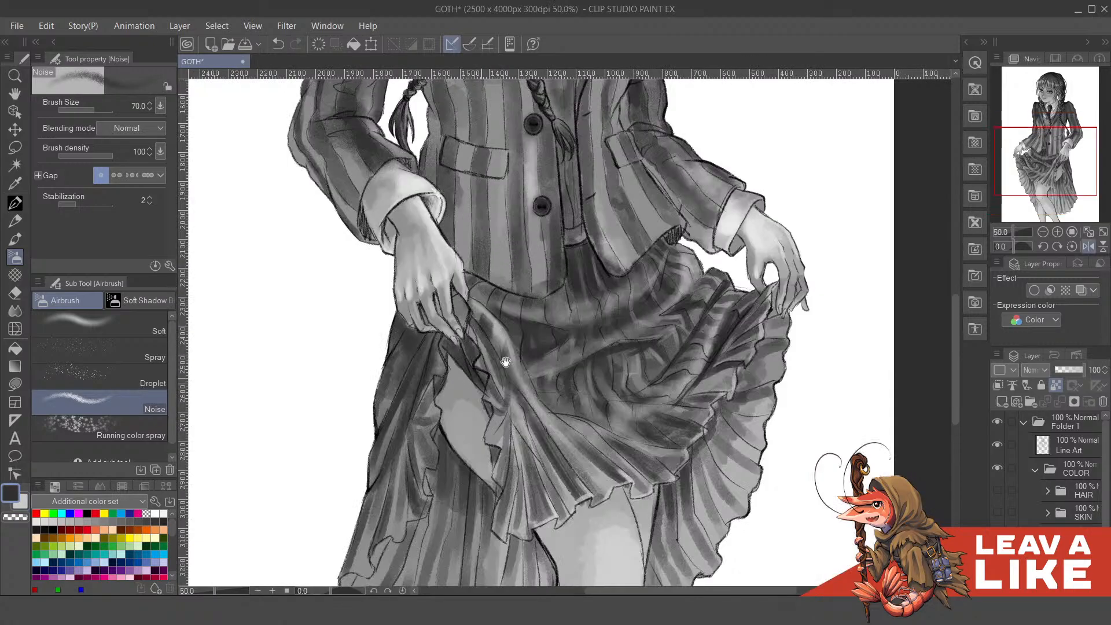
{"action": "left_click_drag", "start_coordinate": [507, 363], "coordinate": [625, 309]}
{"action": "left_click_drag", "start_coordinate": [519, 278], "coordinate": [491, 382]}
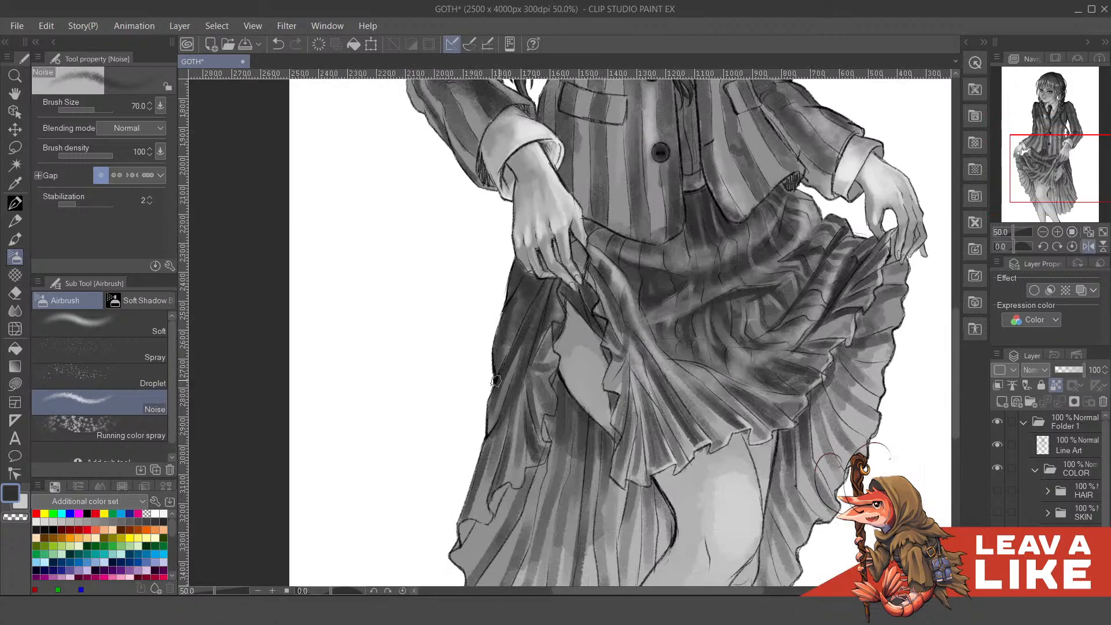
{"action": "mouse_move", "coordinate": [511, 302]}
{"action": "left_mouse_down"}
{"action": "mouse_move", "coordinate": [488, 439]}
{"action": "mouse_move", "coordinate": [541, 338]}
{"action": "mouse_move", "coordinate": [508, 412]}
{"action": "left_mouse_up"}
{"action": "mouse_move", "coordinate": [515, 467]}
{"action": "left_mouse_down"}
{"action": "mouse_move", "coordinate": [527, 413]}
{"action": "mouse_move", "coordinate": [501, 428]}
{"action": "mouse_move", "coordinate": [541, 398]}
{"action": "mouse_move", "coordinate": [537, 381]}
{"action": "left_mouse_up"}
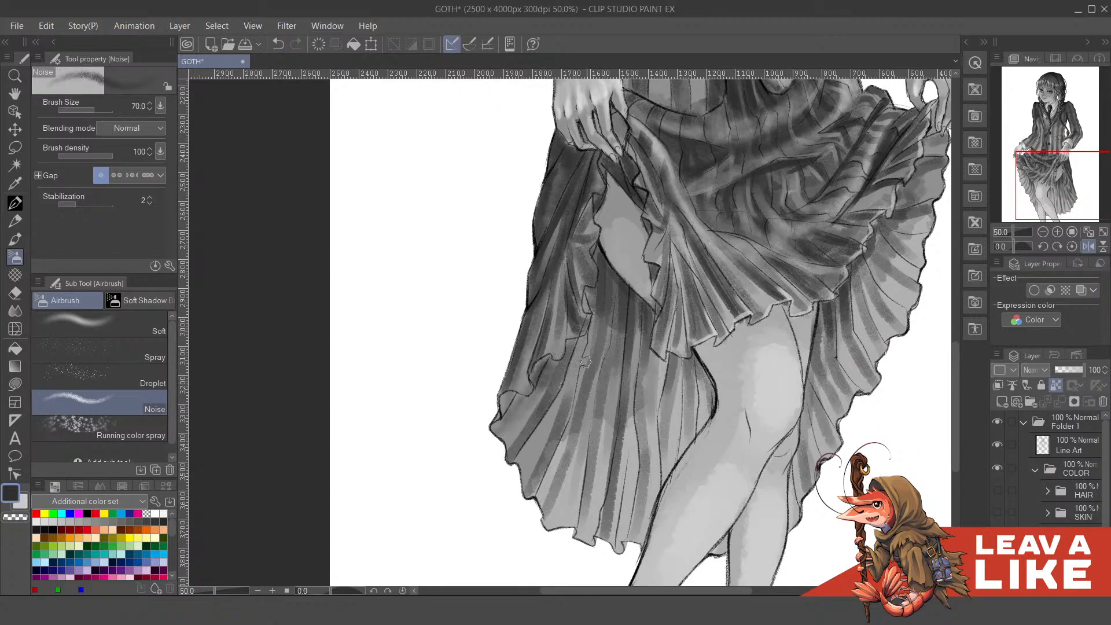
- Darken the inner back pleats of the skirt below the thigh slit with repeated strokes following the pleats
{"action": "mouse_move", "coordinate": [583, 342]}
{"action": "left_mouse_down"}
{"action": "mouse_move", "coordinate": [568, 379]}
{"action": "mouse_move", "coordinate": [576, 387]}
{"action": "left_mouse_up"}
{"action": "left_click_drag", "start_coordinate": [602, 310], "coordinate": [598, 360]}
{"action": "left_click_drag", "start_coordinate": [610, 298], "coordinate": [611, 363]}
{"action": "left_click_drag", "start_coordinate": [627, 337], "coordinate": [626, 372]}
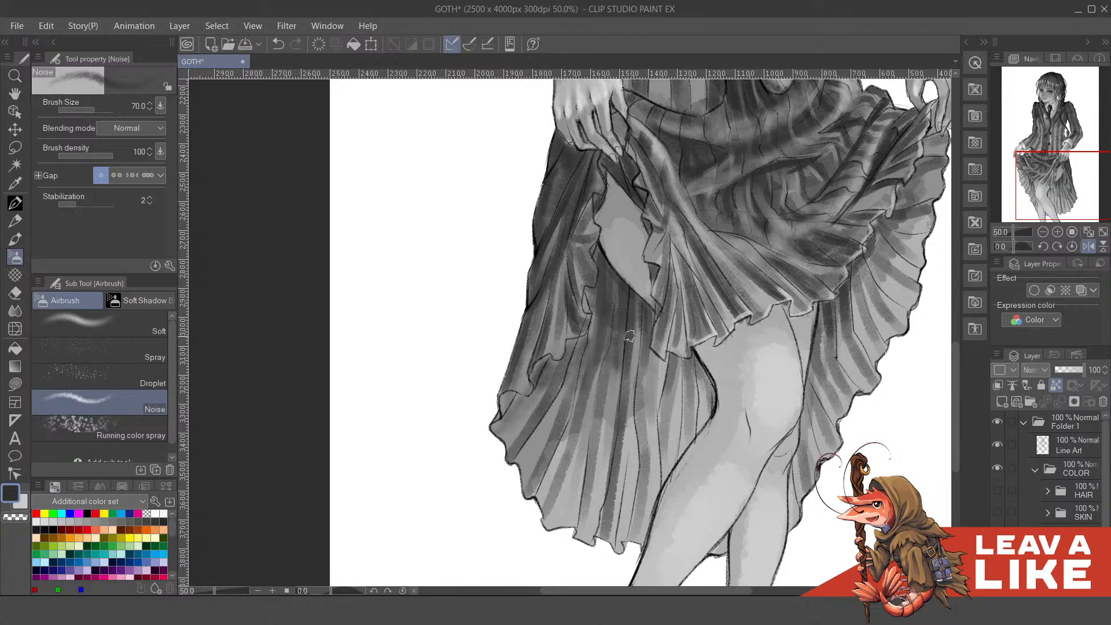
{"action": "left_click_drag", "start_coordinate": [637, 302], "coordinate": [635, 393]}
{"action": "mouse_move", "coordinate": [611, 281]}
{"action": "left_mouse_down"}
{"action": "mouse_move", "coordinate": [607, 333]}
{"action": "mouse_move", "coordinate": [613, 321]}
{"action": "mouse_move", "coordinate": [634, 339]}
{"action": "left_mouse_up"}
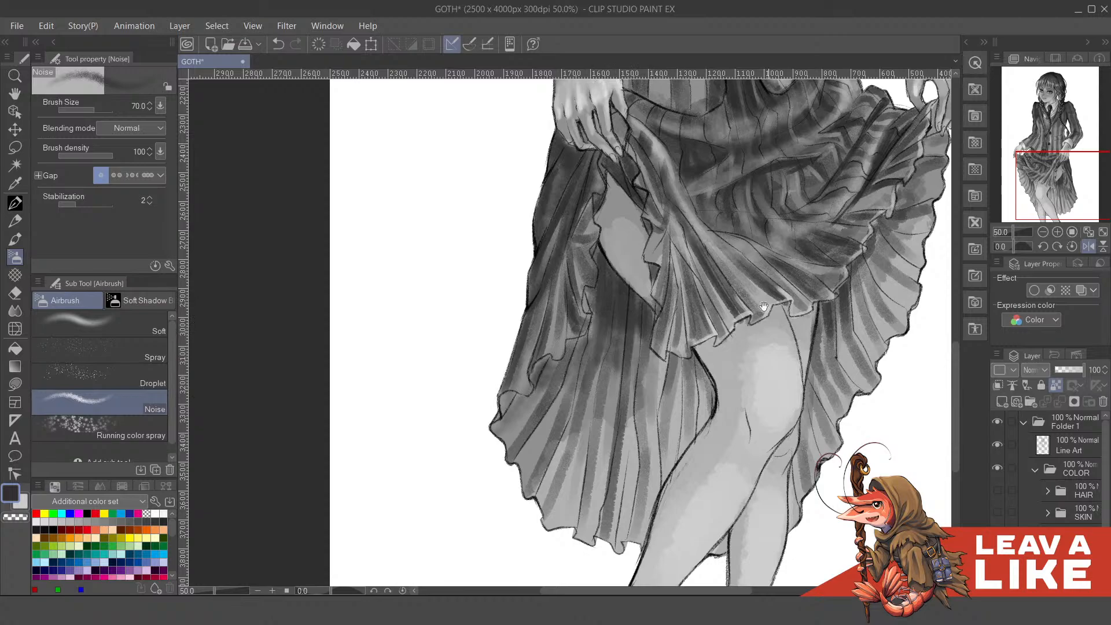
{"action": "left_click_drag", "start_coordinate": [764, 306], "coordinate": [729, 305]}
{"action": "left_click_drag", "start_coordinate": [635, 361], "coordinate": [628, 466]}
{"action": "key", "text": "ctrl+z"}
{"action": "mouse_move", "coordinate": [650, 368]}
{"action": "left_mouse_down"}
{"action": "mouse_move", "coordinate": [654, 434]}
{"action": "mouse_move", "coordinate": [666, 366]}
{"action": "left_mouse_up"}
{"action": "mouse_move", "coordinate": [667, 365]}
{"action": "left_mouse_down"}
{"action": "mouse_move", "coordinate": [671, 412]}
{"action": "mouse_move", "coordinate": [669, 368]}
{"action": "left_mouse_up"}
- Shade the ruffled back pleats on the other side of the legs, beneath the lifted front hem
{"action": "mouse_move", "coordinate": [797, 329]}
{"action": "left_mouse_down"}
{"action": "mouse_move", "coordinate": [737, 386]}
{"action": "mouse_move", "coordinate": [750, 377]}
{"action": "left_mouse_up"}
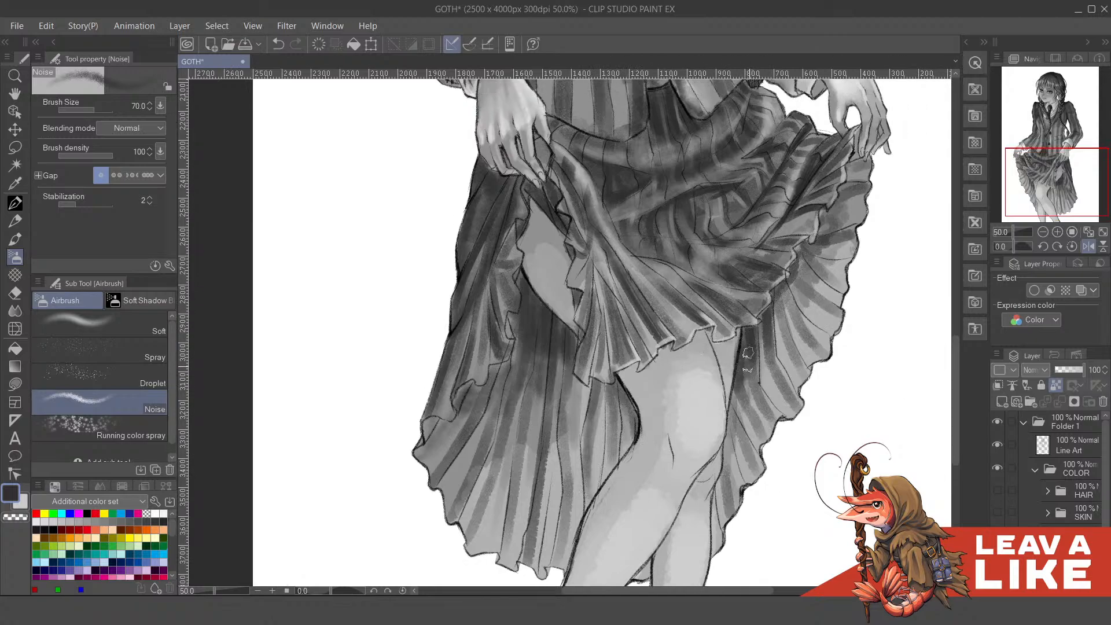
{"action": "key", "text": "ctrl+z"}
{"action": "mouse_move", "coordinate": [747, 331]}
{"action": "left_mouse_down"}
{"action": "mouse_move", "coordinate": [734, 375]}
{"action": "mouse_move", "coordinate": [794, 302]}
{"action": "mouse_move", "coordinate": [817, 243]}
{"action": "mouse_move", "coordinate": [790, 244]}
{"action": "mouse_move", "coordinate": [802, 338]}
{"action": "left_mouse_up"}
{"action": "key", "text": "ctrl+z"}
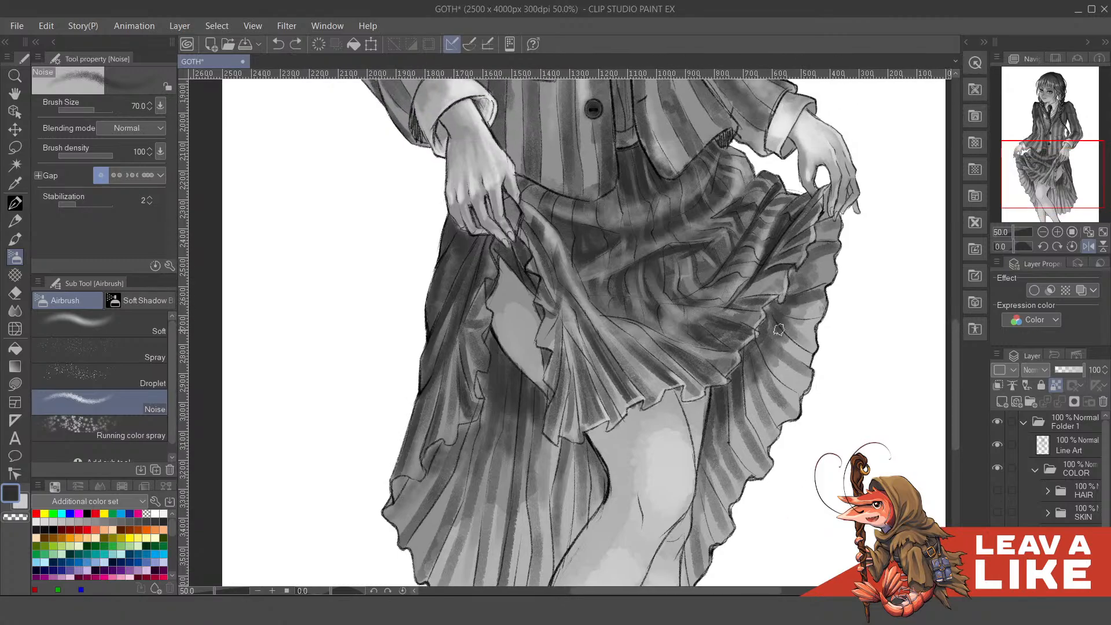
{"action": "mouse_move", "coordinate": [790, 299]}
{"action": "left_mouse_down"}
{"action": "mouse_move", "coordinate": [822, 214]}
{"action": "mouse_move", "coordinate": [799, 447]}
{"action": "left_mouse_up"}
- Save the drawing
{"action": "scroll", "coordinate": [839, 119], "scroll_direction": "down", "scroll_amount": 2}
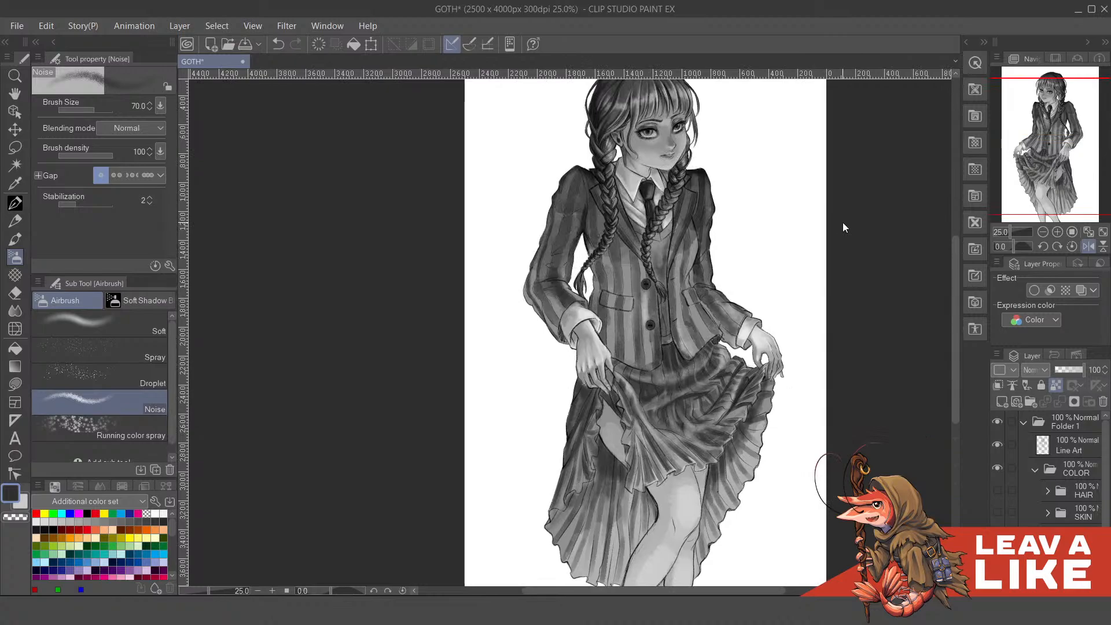
{"action": "key", "text": "ctrl+s"}
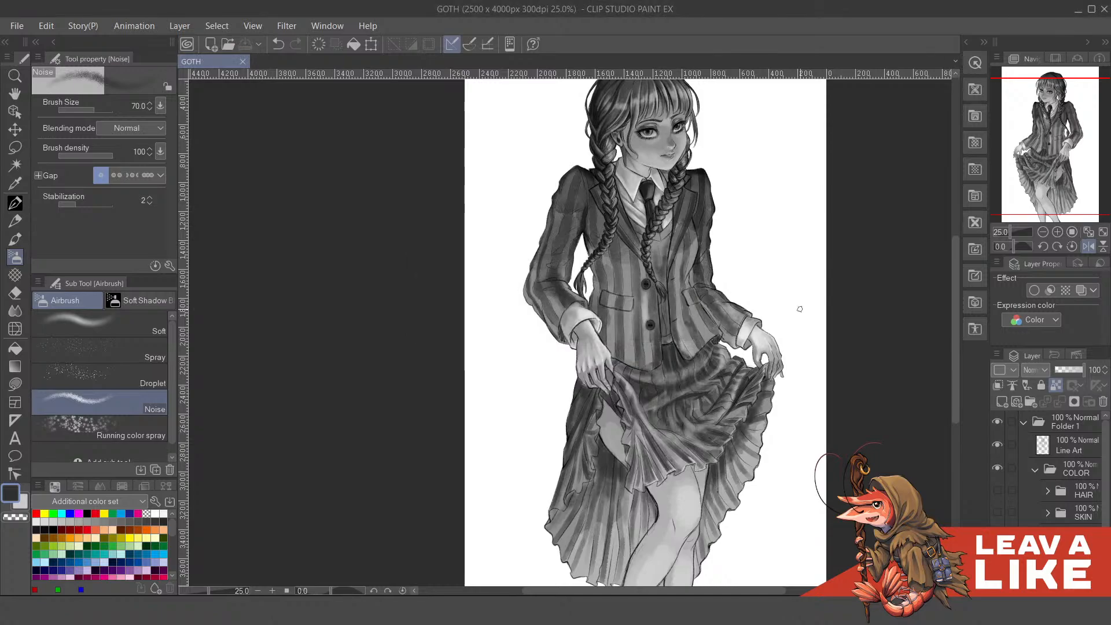
{"action": "scroll", "coordinate": [852, 317], "scroll_direction": "up", "scroll_amount": 2}
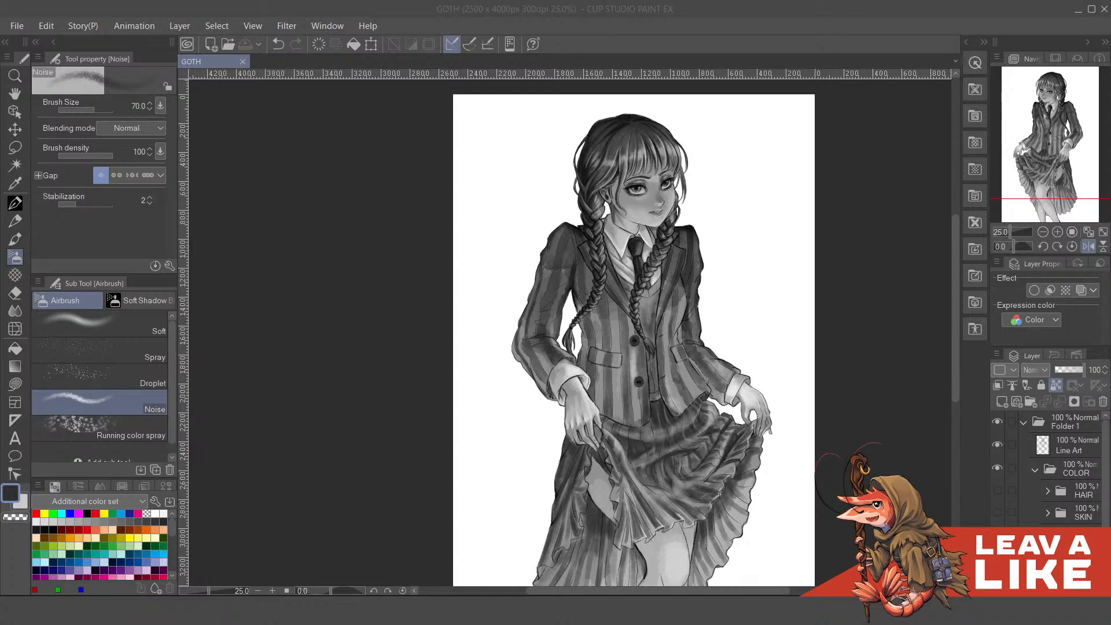
{"action": "left_click", "coordinate": [800, 57]}
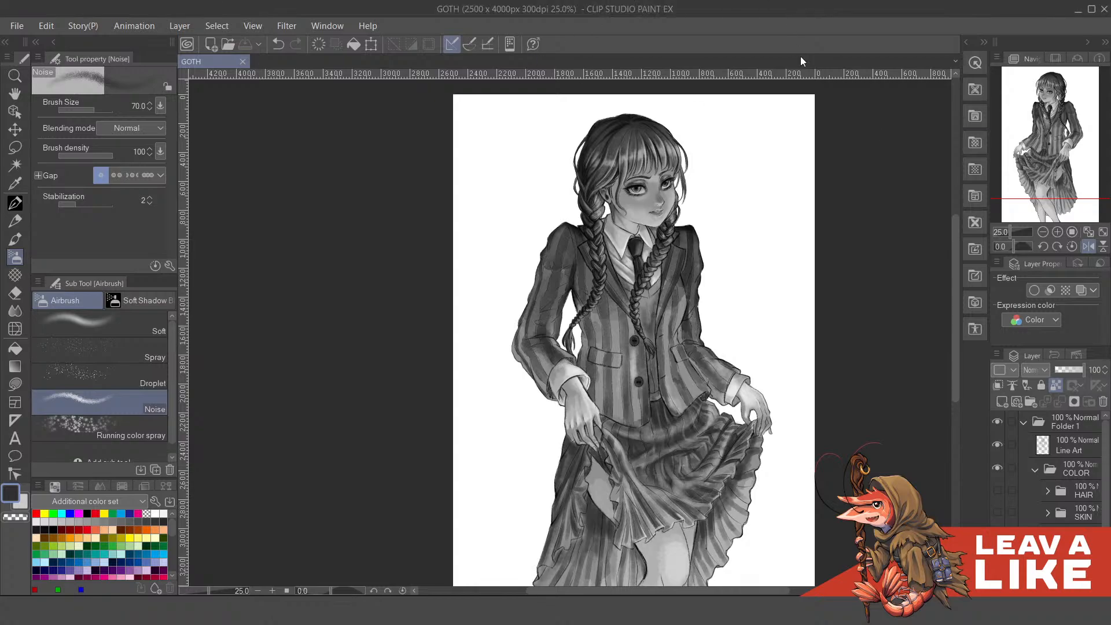
- Flip the canvas view back to its original orientation, focusing on the skirt hem and legs
{"action": "key", "text": "h"}
{"action": "left_click_drag", "start_coordinate": [762, 327], "coordinate": [658, 333]}
{"action": "scroll", "coordinate": [657, 332], "scroll_direction": "up", "scroll_amount": 2}
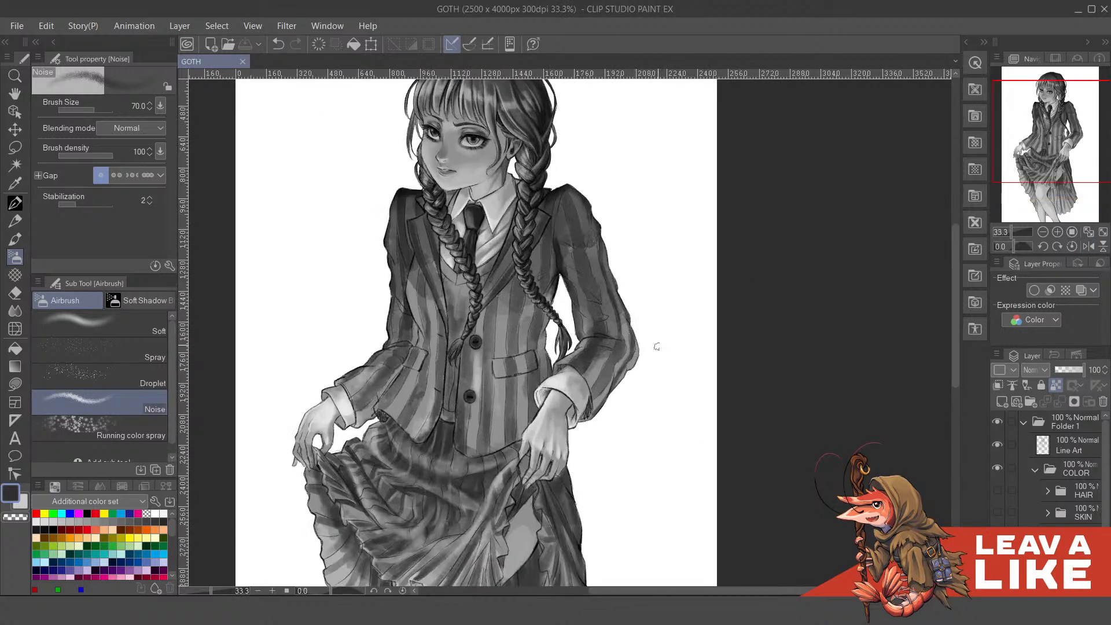
{"action": "left_click_drag", "start_coordinate": [731, 356], "coordinate": [794, 304]}
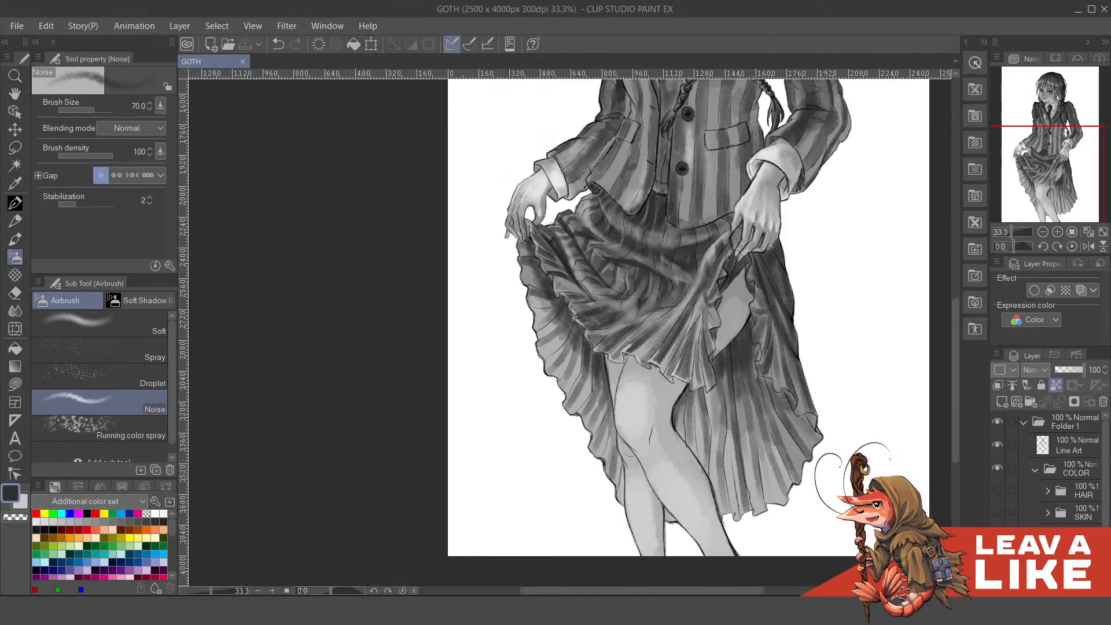
{"action": "scroll", "coordinate": [704, 364], "scroll_direction": "up", "scroll_amount": 1}
{"action": "left_click_drag", "start_coordinate": [666, 360], "coordinate": [664, 328]}
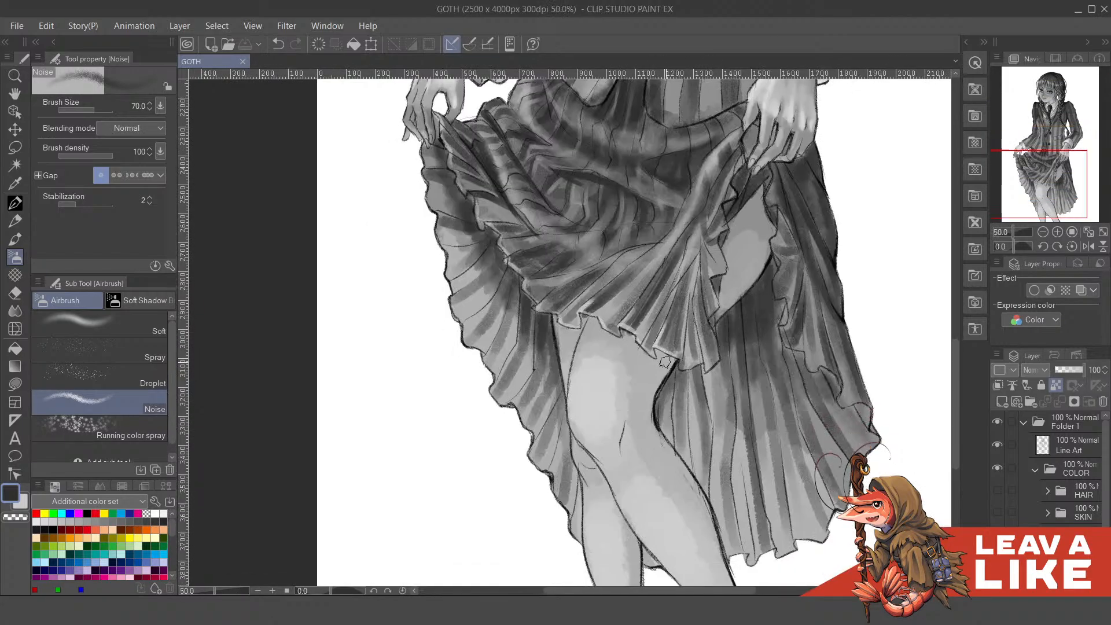
- Switch to the light tone and brighten the edge of the thigh showing through the skirt slit
{"action": "mouse_move", "coordinate": [597, 383]}
{"action": "left_mouse_down"}
{"action": "mouse_move", "coordinate": [587, 417]}
{"action": "mouse_move", "coordinate": [605, 420]}
{"action": "left_mouse_up"}
{"action": "key", "text": "ctrl+z"}
{"action": "key", "text": "x"}
{"action": "left_click_drag", "start_coordinate": [785, 283], "coordinate": [762, 289]}
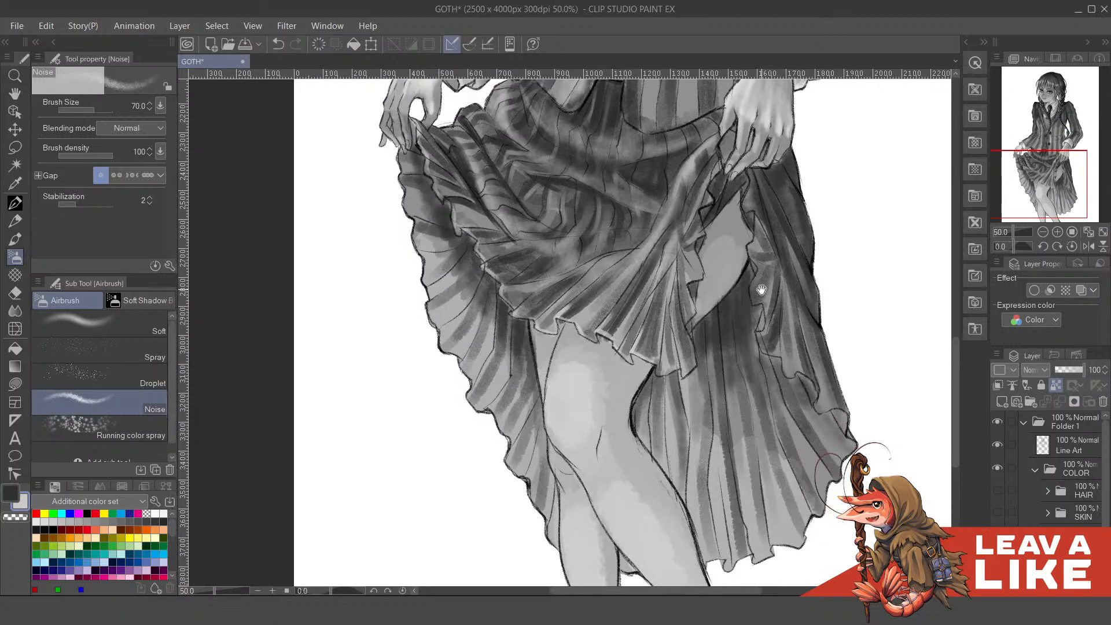
{"action": "left_click_drag", "start_coordinate": [707, 313], "coordinate": [734, 225]}
{"action": "left_click_drag", "start_coordinate": [713, 302], "coordinate": [744, 222]}
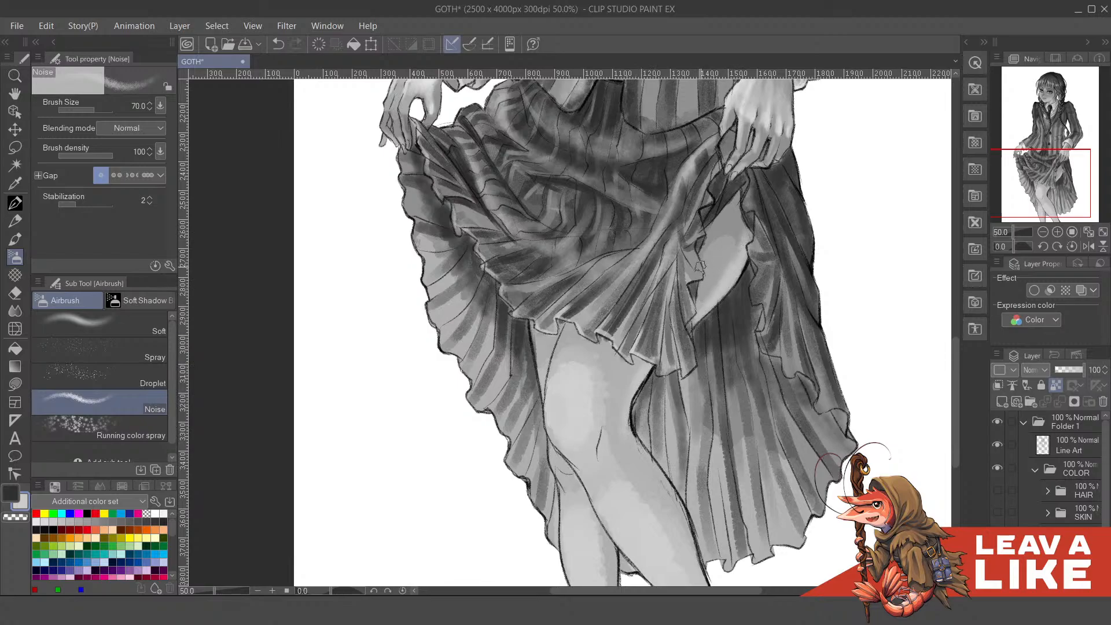
- Mirror the canvas view and sample a light grey from the thigh just below the front skirt hem
{"action": "scroll", "coordinate": [720, 240], "scroll_direction": "down", "scroll_amount": 1}
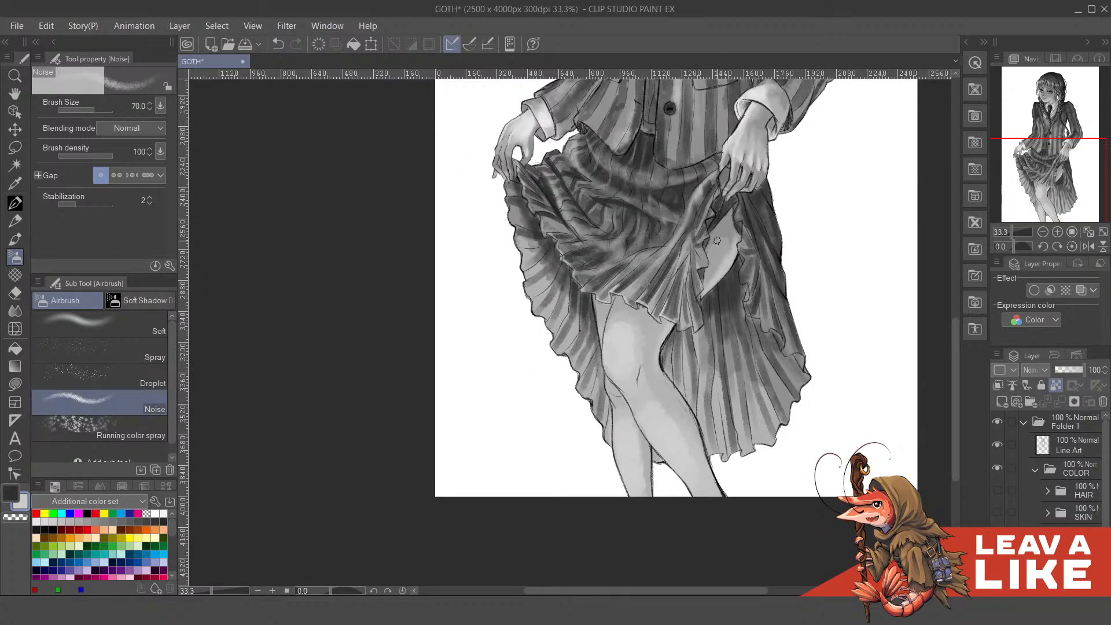
{"action": "key", "text": "h"}
{"action": "scroll", "coordinate": [650, 250], "scroll_direction": "up", "scroll_amount": 1}
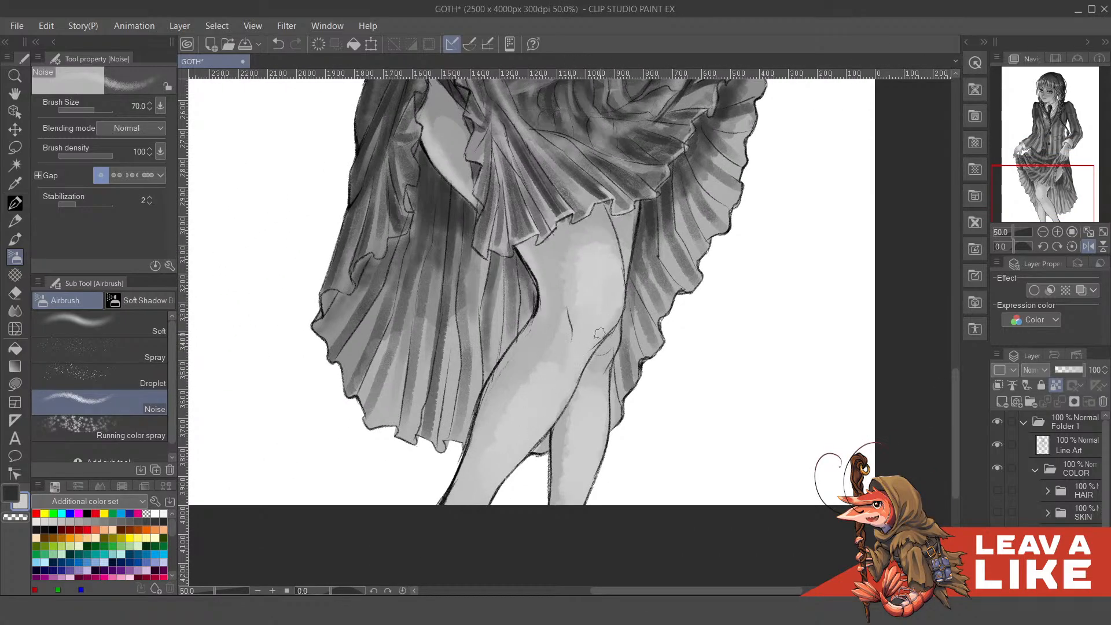
{"action": "key", "text": "x"}
{"action": "mouse_move", "coordinate": [603, 364]}
{"action": "left_mouse_down"}
{"action": "mouse_move", "coordinate": [591, 387]}
{"action": "mouse_move", "coordinate": [604, 360]}
{"action": "left_mouse_up"}
{"action": "key", "text": "ctrl+z"}
{"action": "left_click", "coordinate": [561, 243], "text": "alt"}
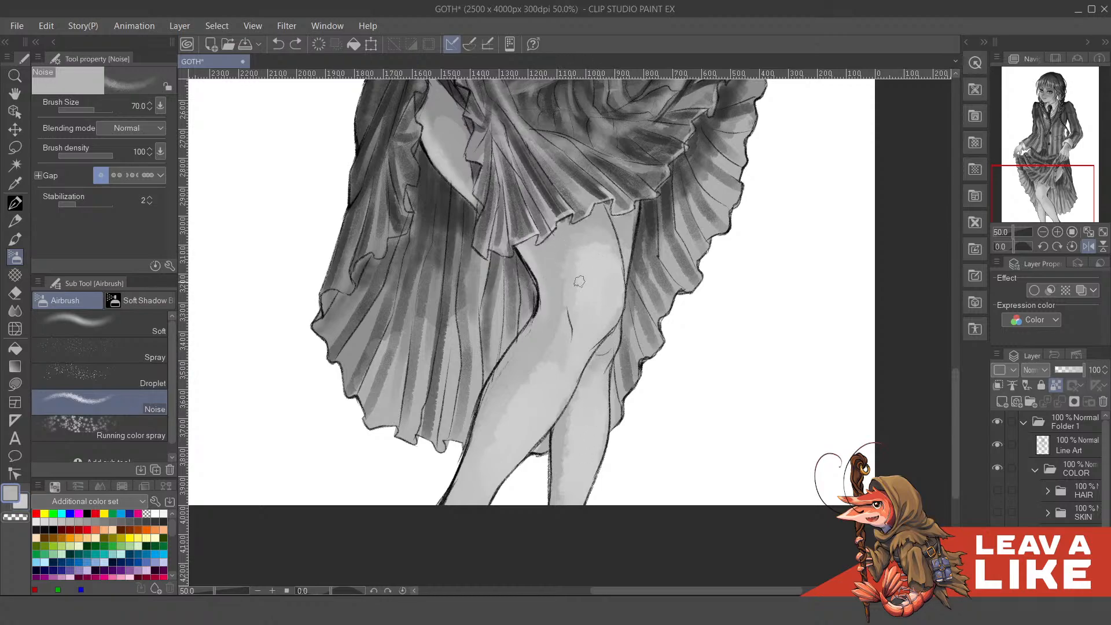
{"action": "left_click_drag", "start_coordinate": [574, 226], "coordinate": [599, 407]}
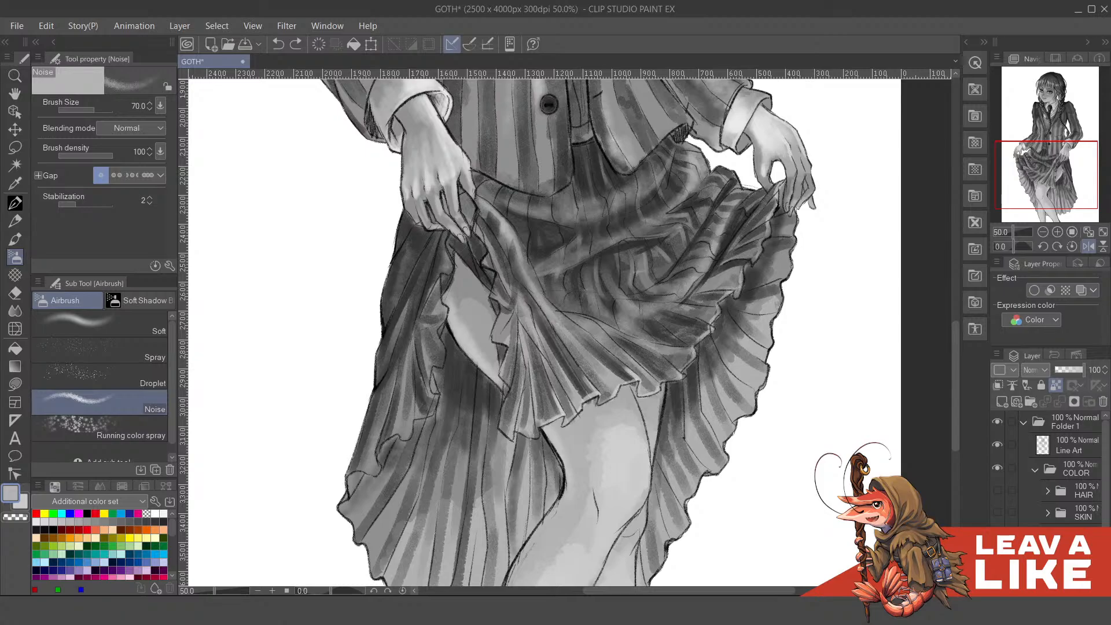
- Sample a dark grey from the front skirt fold and deepen the fold shadows below the gripping hand and the jacket hem
{"action": "scroll", "coordinate": [508, 362], "scroll_direction": "up", "scroll_amount": 5}
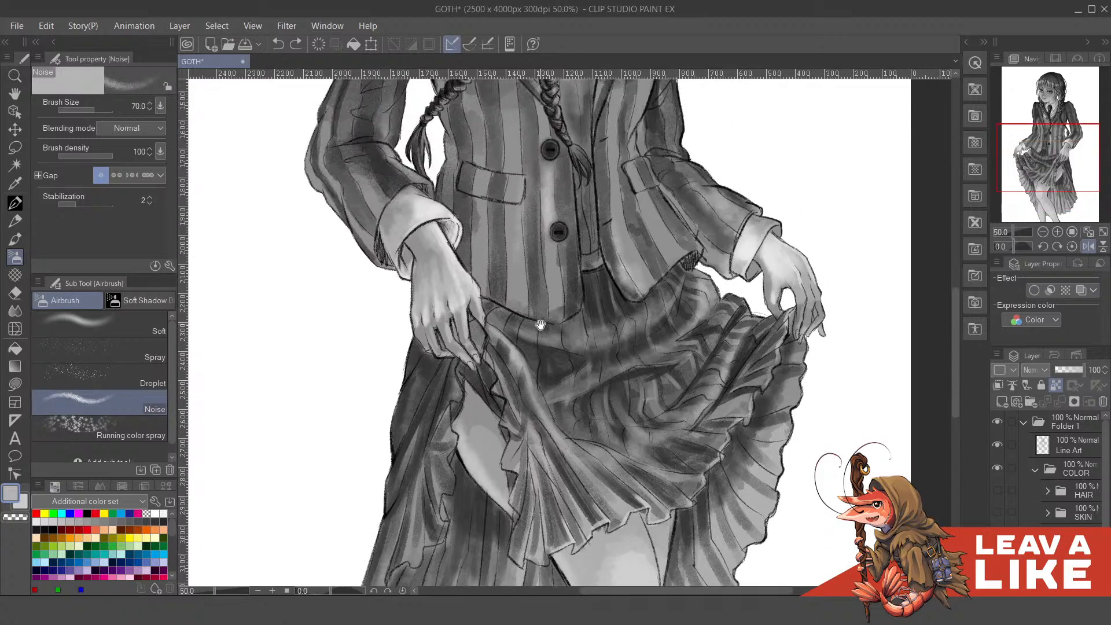
{"action": "left_click_drag", "start_coordinate": [570, 307], "coordinate": [571, 310]}
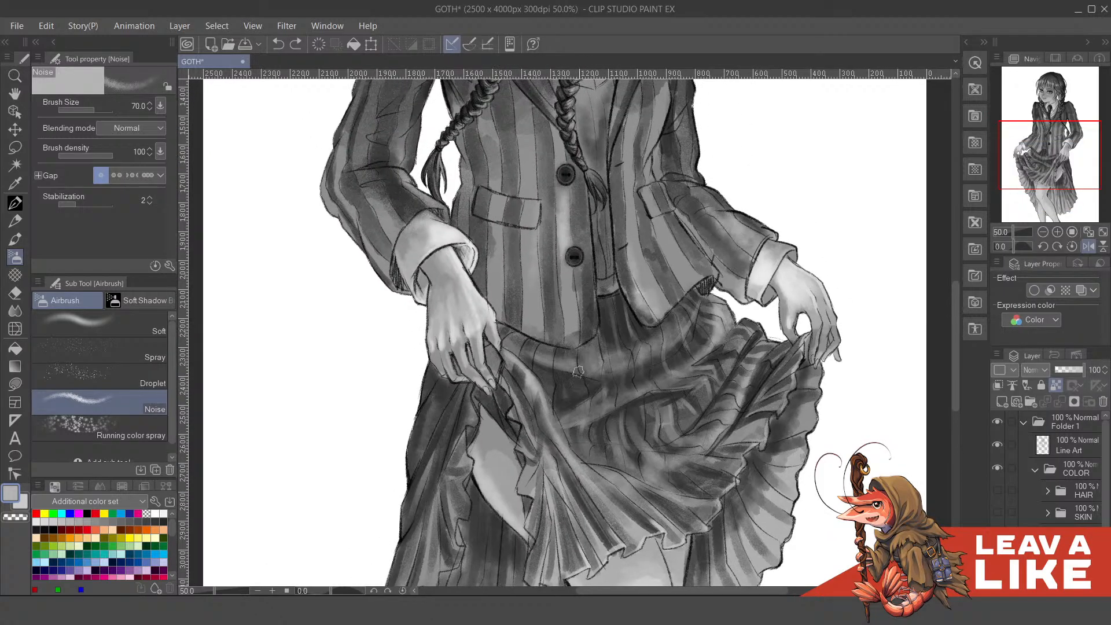
{"action": "left_click", "coordinate": [558, 424], "text": "alt"}
{"action": "left_click_drag", "start_coordinate": [512, 370], "coordinate": [560, 454]}
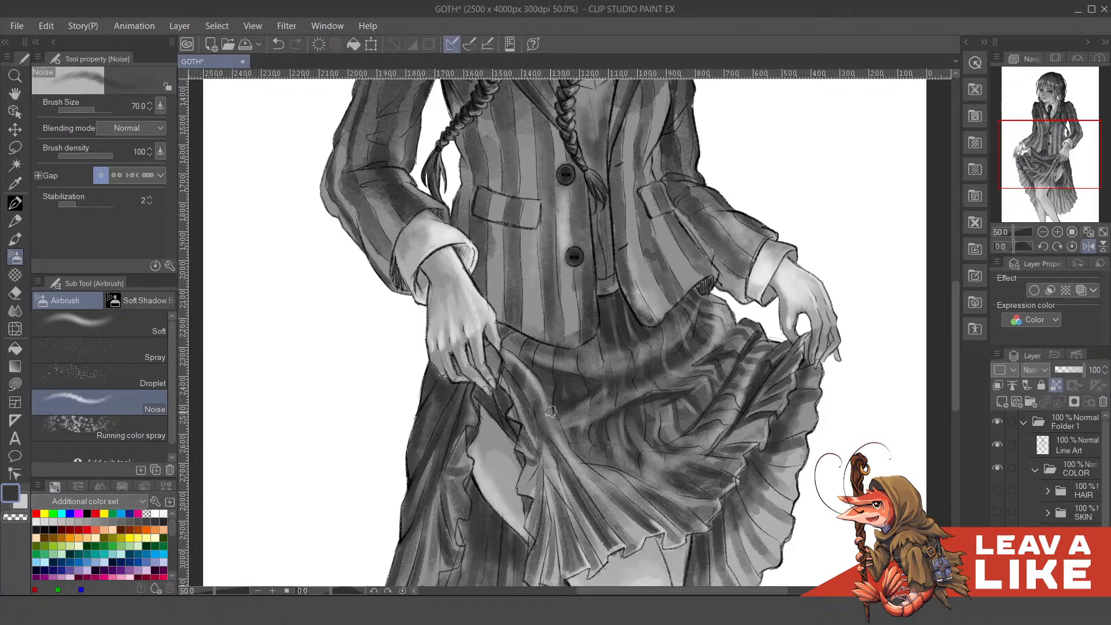
{"action": "left_click_drag", "start_coordinate": [725, 351], "coordinate": [693, 316]}
{"action": "left_click_drag", "start_coordinate": [751, 338], "coordinate": [718, 334]}
{"action": "left_click_drag", "start_coordinate": [635, 343], "coordinate": [638, 353]}
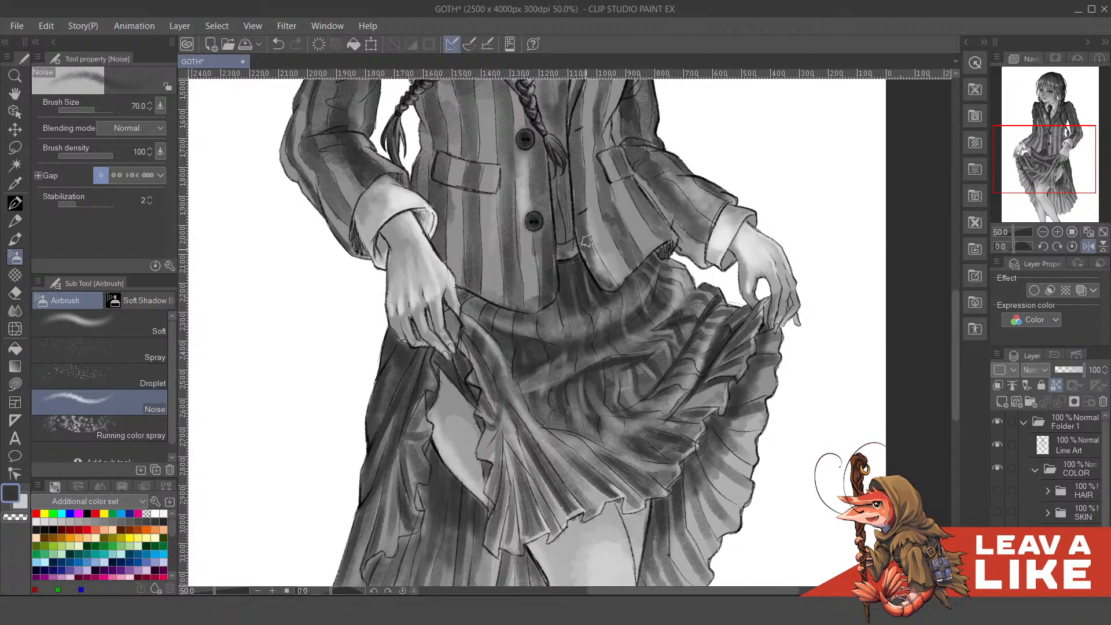
- Darken the shading on the striped jacket sleeve nearest the slit side, from the elbow up to the upper arm
{"action": "scroll", "coordinate": [585, 243], "scroll_direction": "up", "scroll_amount": 3}
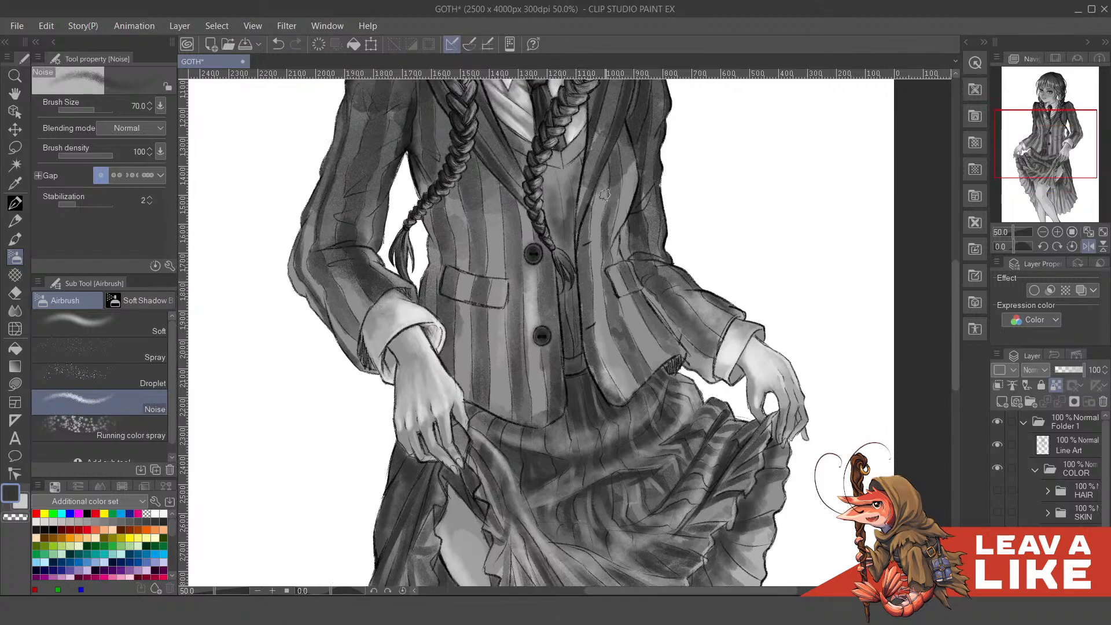
{"action": "scroll", "coordinate": [692, 129], "scroll_direction": "down", "scroll_amount": 1}
{"action": "scroll", "coordinate": [611, 173], "scroll_direction": "up", "scroll_amount": 1}
{"action": "left_click_drag", "start_coordinate": [619, 205], "coordinate": [624, 336]}
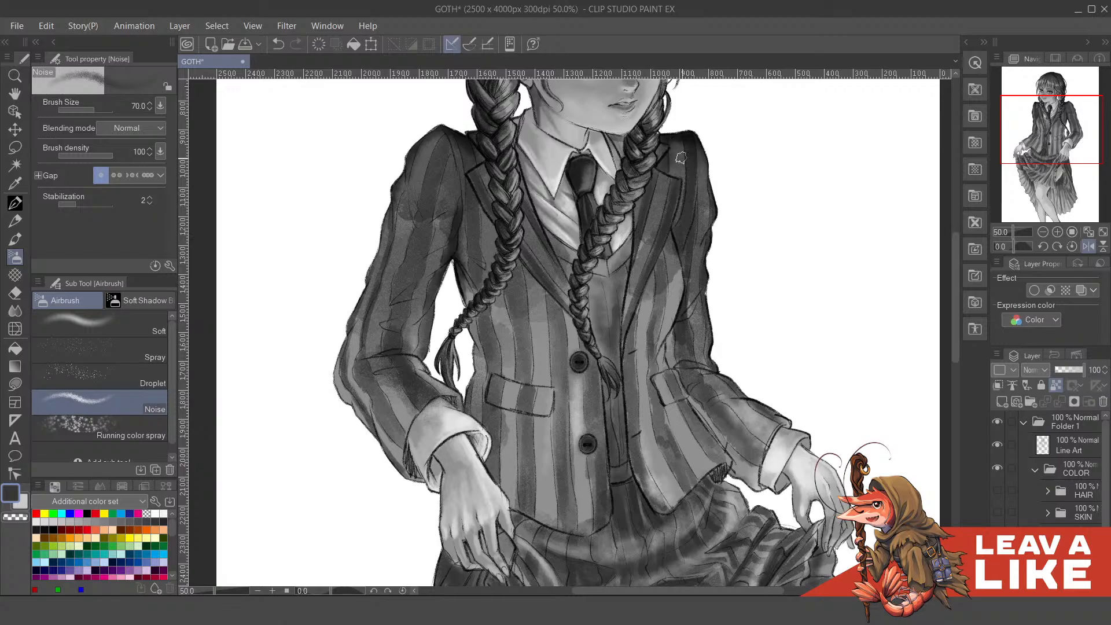
{"action": "scroll", "coordinate": [711, 203], "scroll_direction": "down", "scroll_amount": 1}
{"action": "left_click_drag", "start_coordinate": [711, 203], "coordinate": [721, 365]}
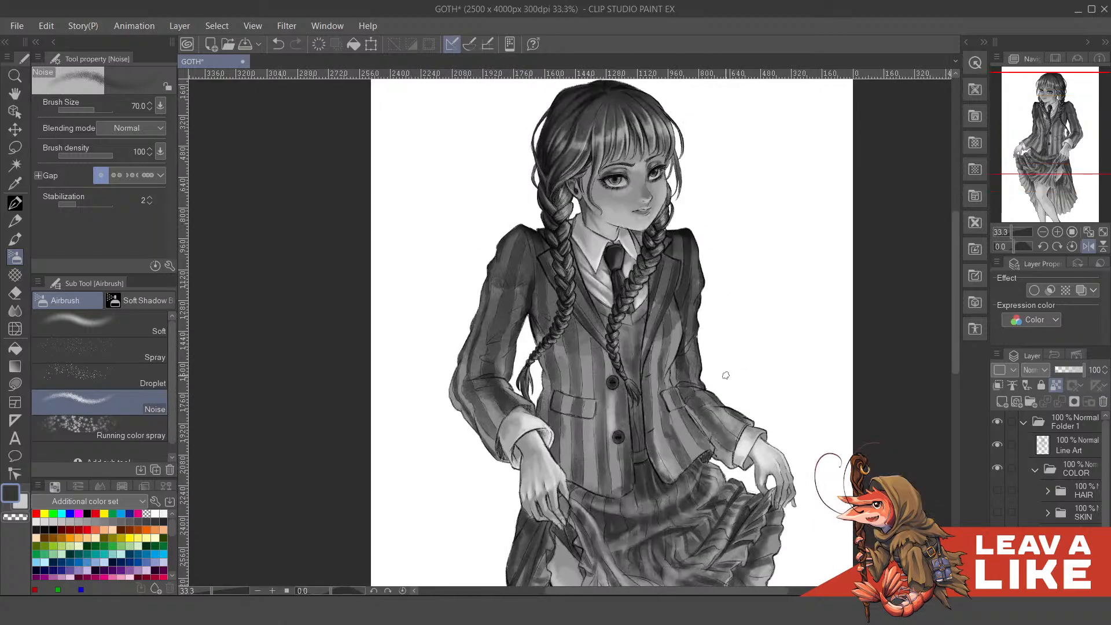
{"action": "left_click_drag", "start_coordinate": [736, 403], "coordinate": [724, 442]}
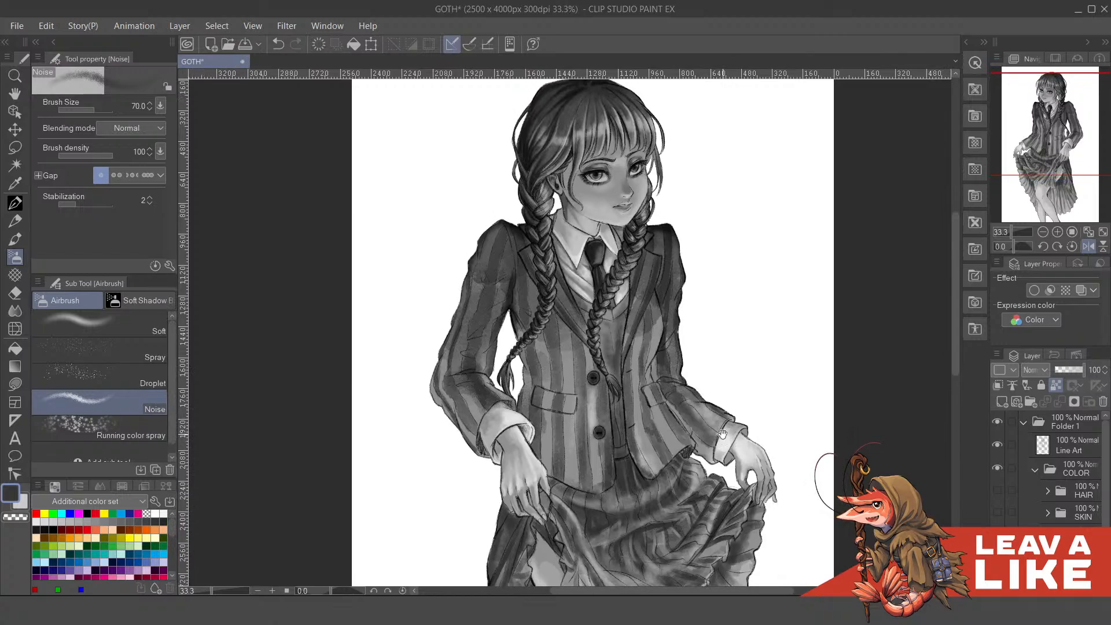
{"action": "scroll", "coordinate": [438, 336], "scroll_direction": "up", "scroll_amount": 2}
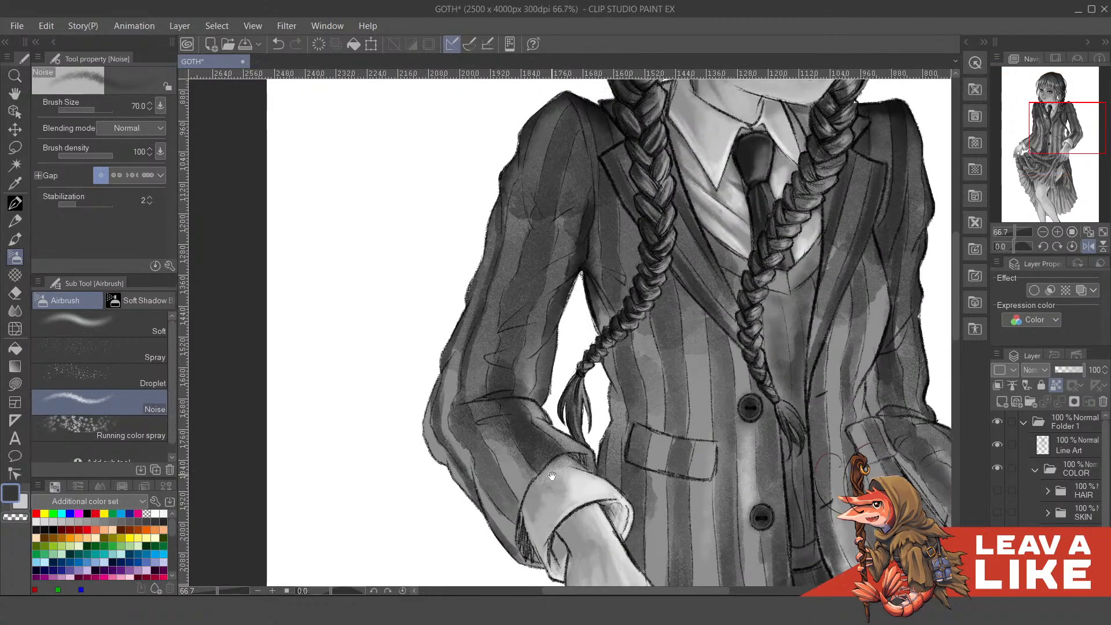
{"action": "left_click_drag", "start_coordinate": [477, 441], "coordinate": [460, 417]}
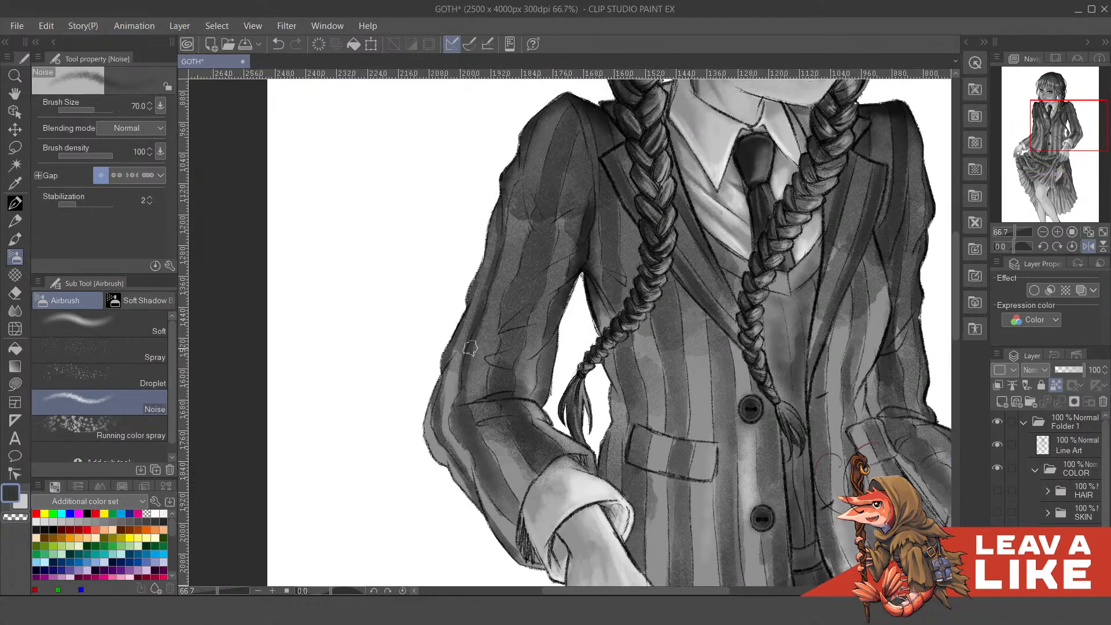
{"action": "left_click_drag", "start_coordinate": [471, 347], "coordinate": [484, 262]}
{"action": "mouse_move", "coordinate": [477, 339]}
{"action": "left_mouse_down"}
{"action": "mouse_move", "coordinate": [543, 259]}
{"action": "mouse_move", "coordinate": [509, 307]}
{"action": "mouse_move", "coordinate": [550, 155]}
{"action": "mouse_move", "coordinate": [532, 270]}
{"action": "mouse_move", "coordinate": [564, 212]}
{"action": "left_mouse_up"}
{"action": "scroll", "coordinate": [782, 170], "scroll_direction": "down", "scroll_amount": 1}
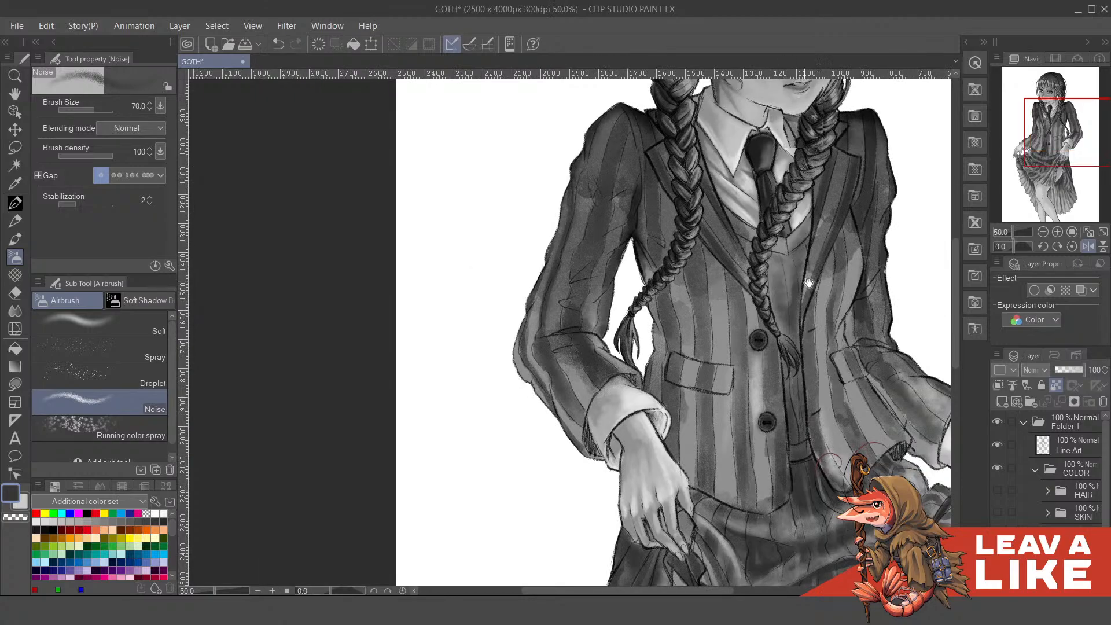
- Shade the opposite jacket sleeve in dark grey from the elbow up towards the shoulder
{"action": "left_click_drag", "start_coordinate": [809, 283], "coordinate": [698, 296]}
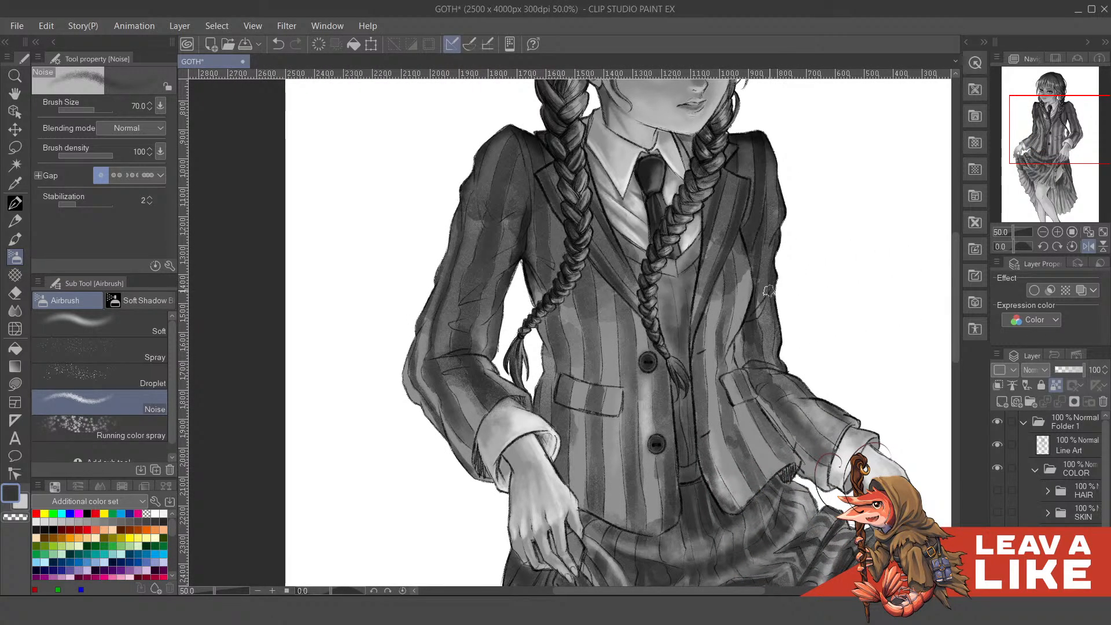
{"action": "left_click_drag", "start_coordinate": [768, 291], "coordinate": [722, 149]}
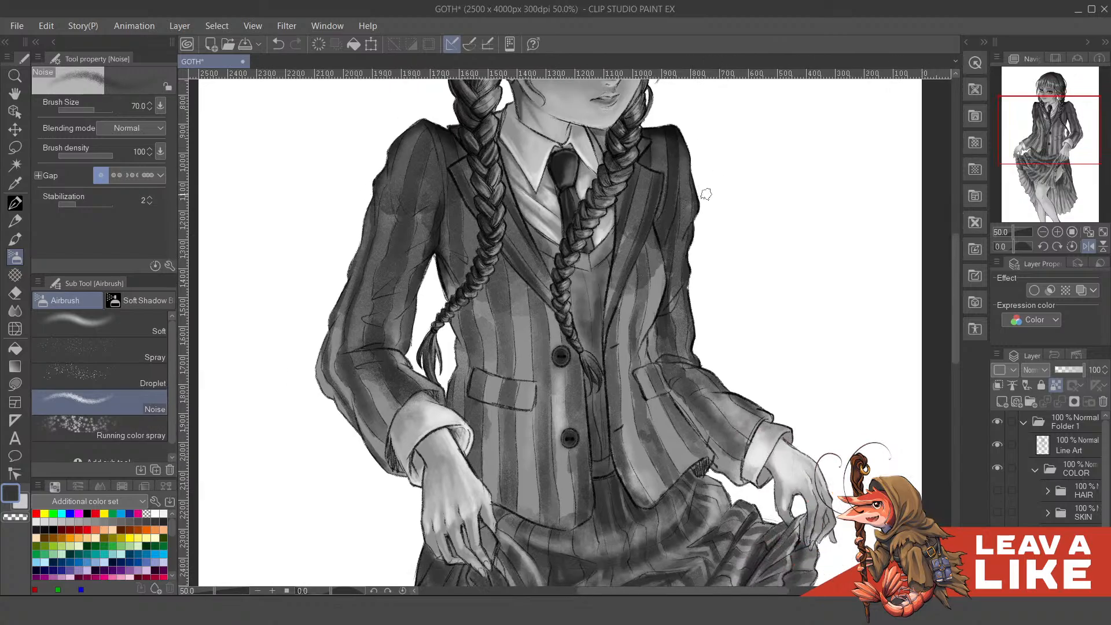
{"action": "scroll", "coordinate": [692, 227], "scroll_direction": "down", "scroll_amount": 1}
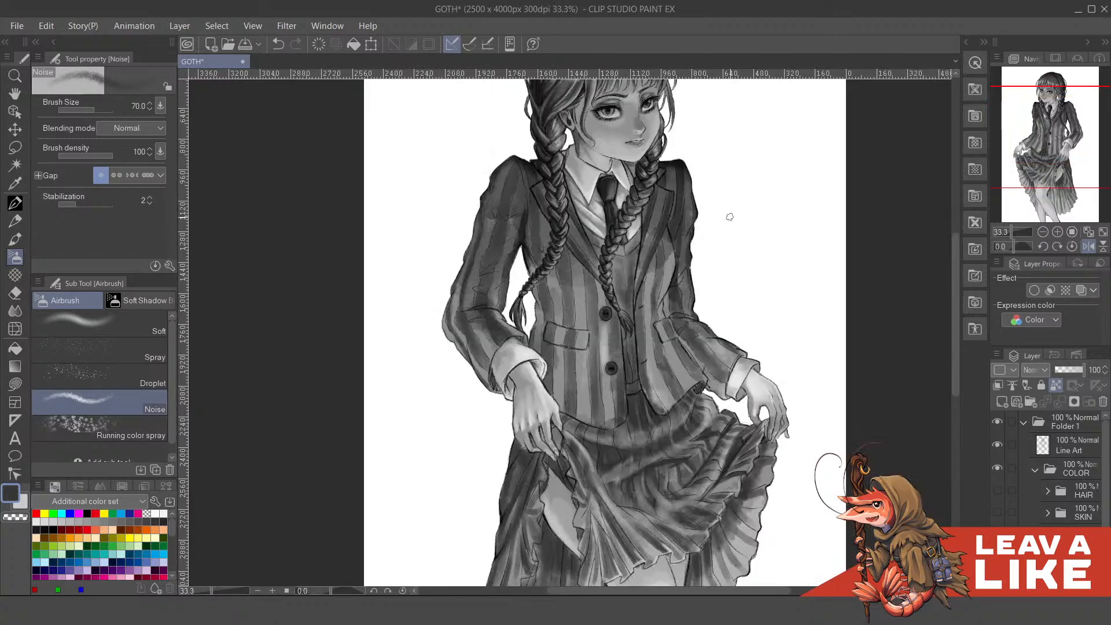
{"action": "scroll", "coordinate": [729, 216], "scroll_direction": "down", "scroll_amount": 1}
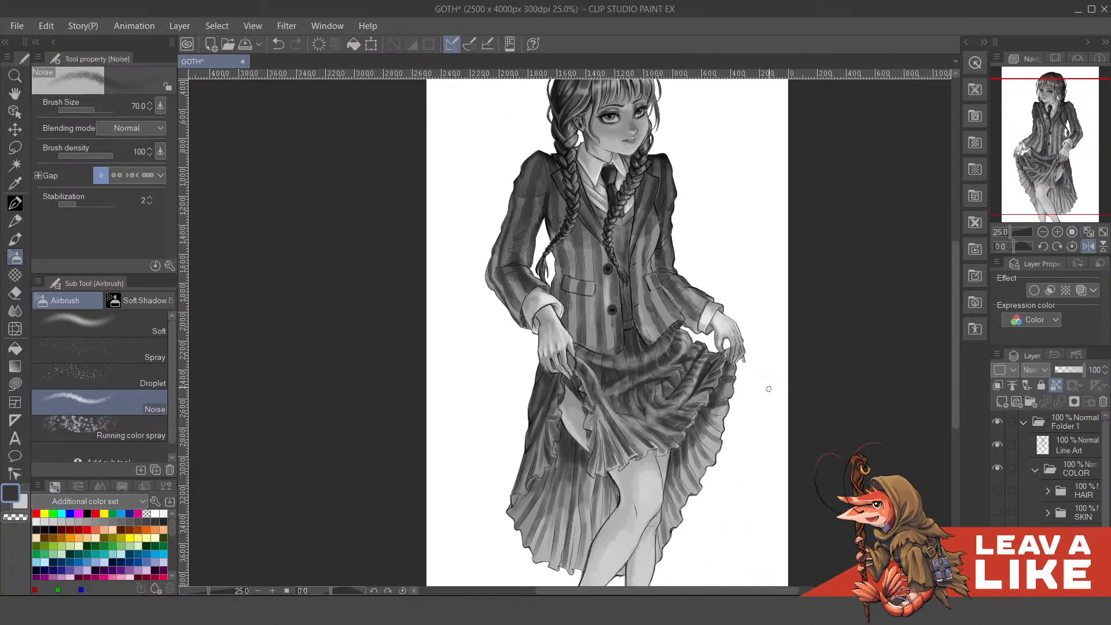
- Refine the tones of the gathered folds across the middle of the skirt and up towards the lifting hand
{"action": "scroll", "coordinate": [637, 427], "scroll_direction": "up", "scroll_amount": 2}
{"action": "left_click_drag", "start_coordinate": [625, 390], "coordinate": [635, 413]}
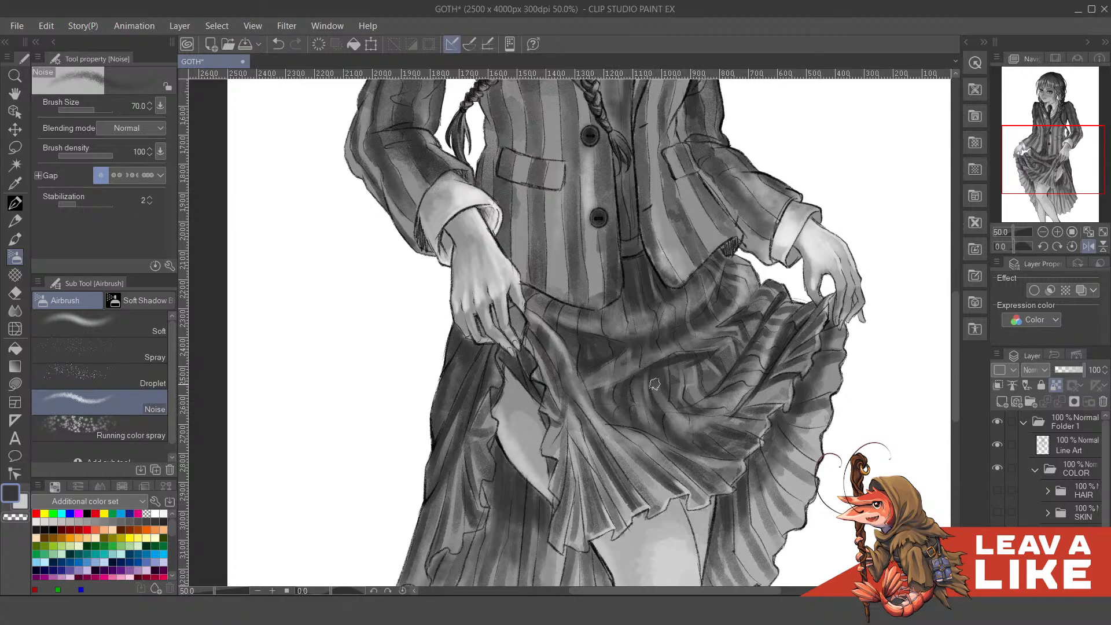
{"action": "left_click_drag", "start_coordinate": [809, 371], "coordinate": [750, 376]}
{"action": "mouse_move", "coordinate": [628, 417]}
{"action": "left_mouse_down"}
{"action": "mouse_move", "coordinate": [647, 403]}
{"action": "mouse_move", "coordinate": [663, 420]}
{"action": "left_mouse_up"}
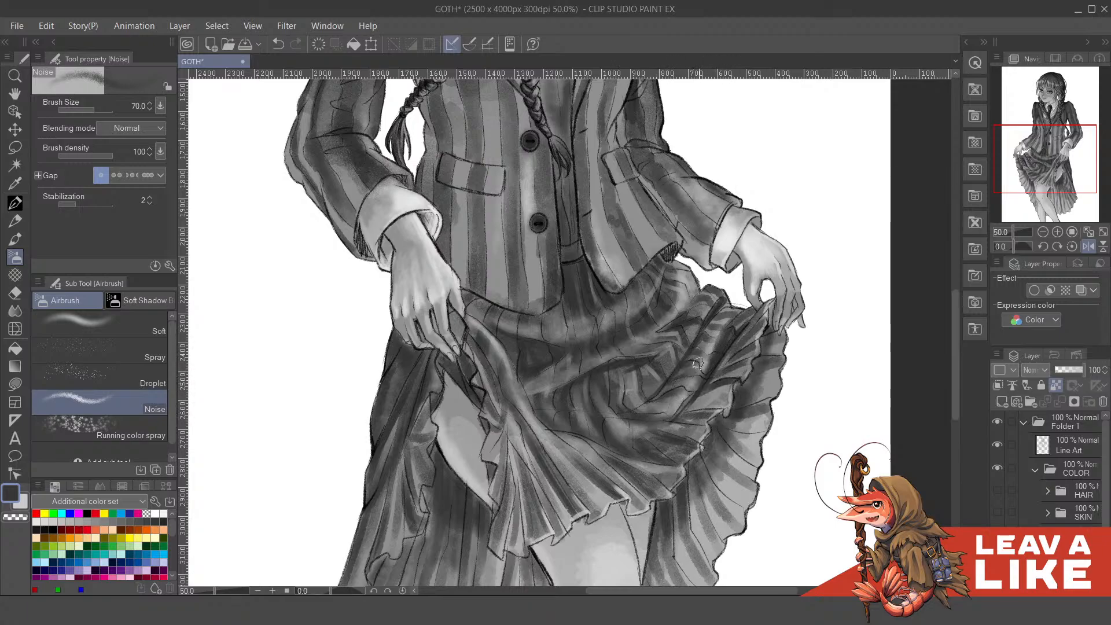
{"action": "left_click_drag", "start_coordinate": [760, 315], "coordinate": [709, 354]}
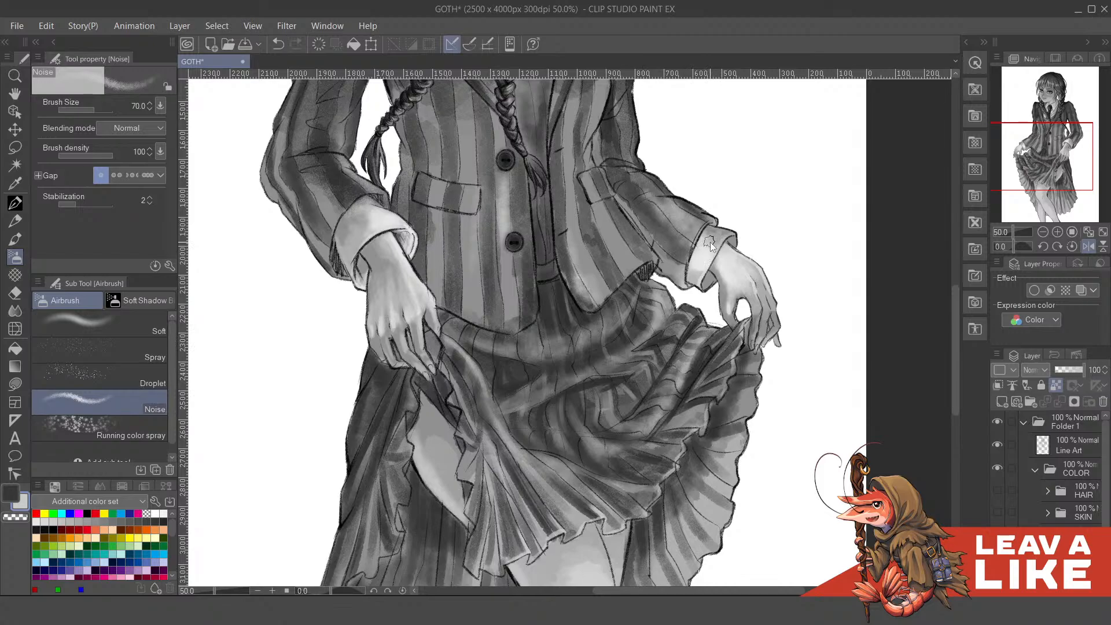
- Mirror the canvas view and rework the diagonal folds beneath the lifting hand, redoing the first stroke and adding dark shading
{"action": "scroll", "coordinate": [710, 242], "scroll_direction": "down", "scroll_amount": 2}
{"action": "key", "text": "h"}
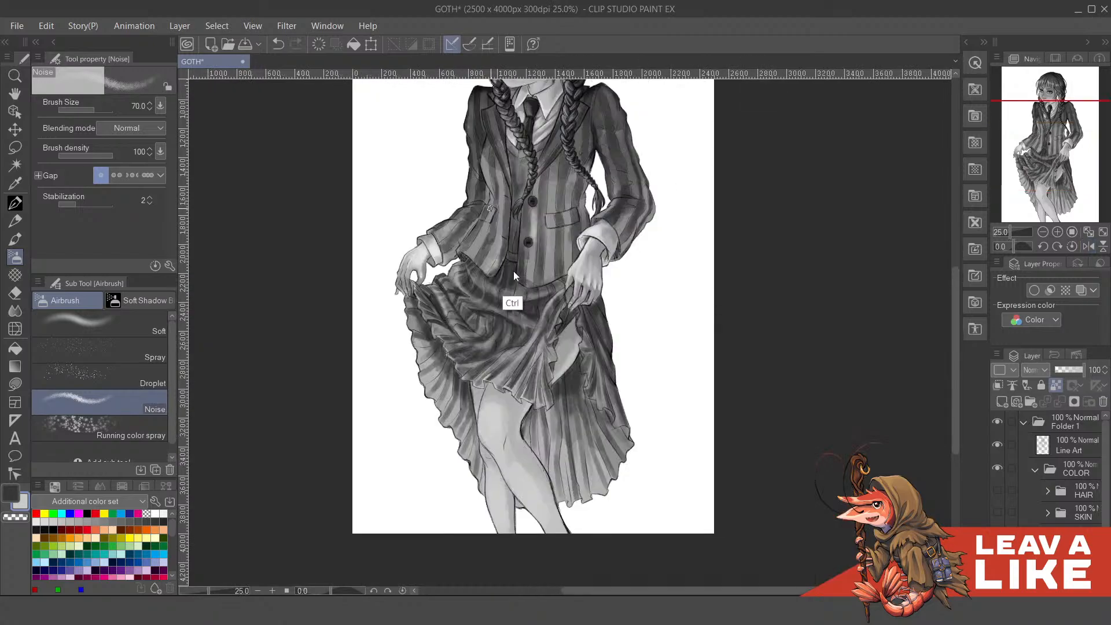
{"action": "scroll", "coordinate": [512, 289], "scroll_direction": "up", "scroll_amount": 2}
{"action": "left_click_drag", "start_coordinate": [447, 333], "coordinate": [457, 351]}
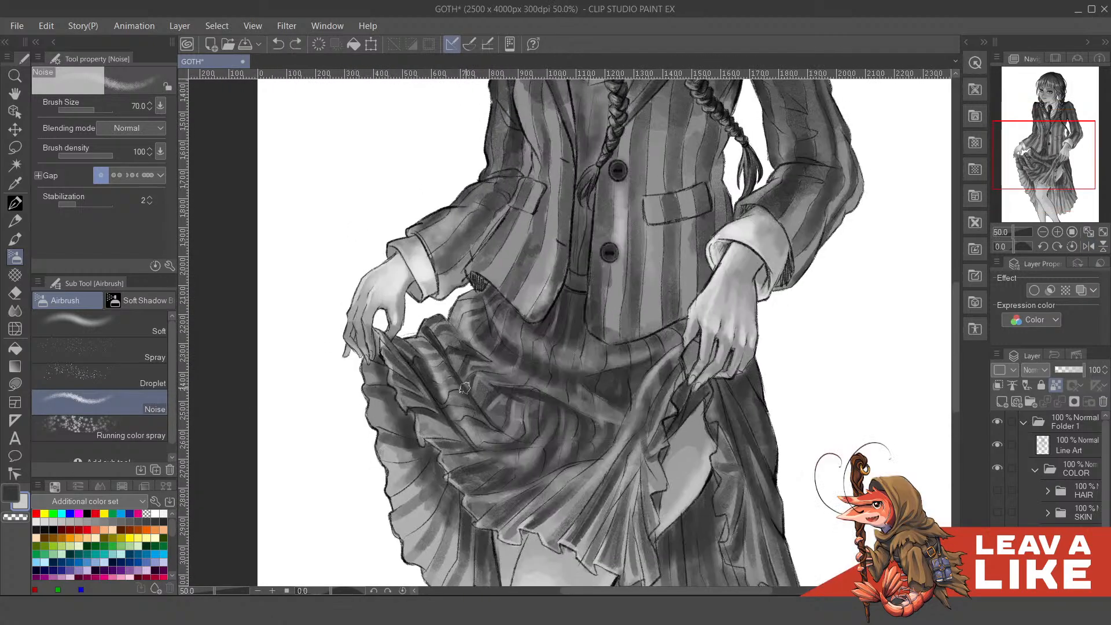
{"action": "key", "text": "ctrl+z"}
{"action": "left_click_drag", "start_coordinate": [467, 408], "coordinate": [462, 385]}
{"action": "key", "text": "c"}
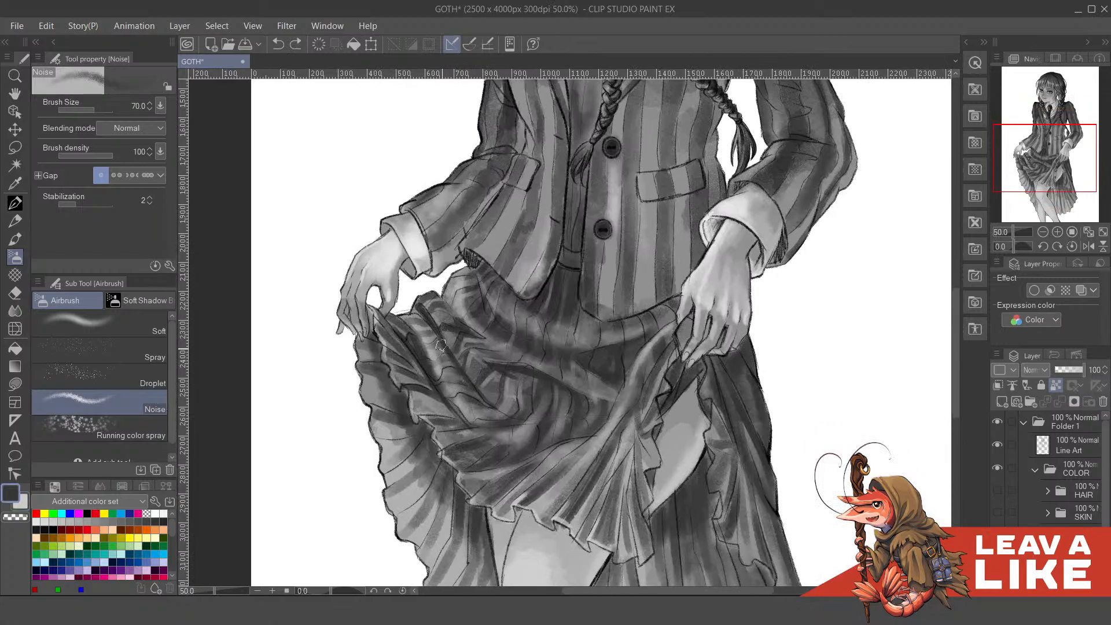
{"action": "left_click_drag", "start_coordinate": [415, 305], "coordinate": [470, 402]}
- Switch to the light tone and highlight the pleat edges along the lifted front hem of the skirt
{"action": "key", "text": "x"}
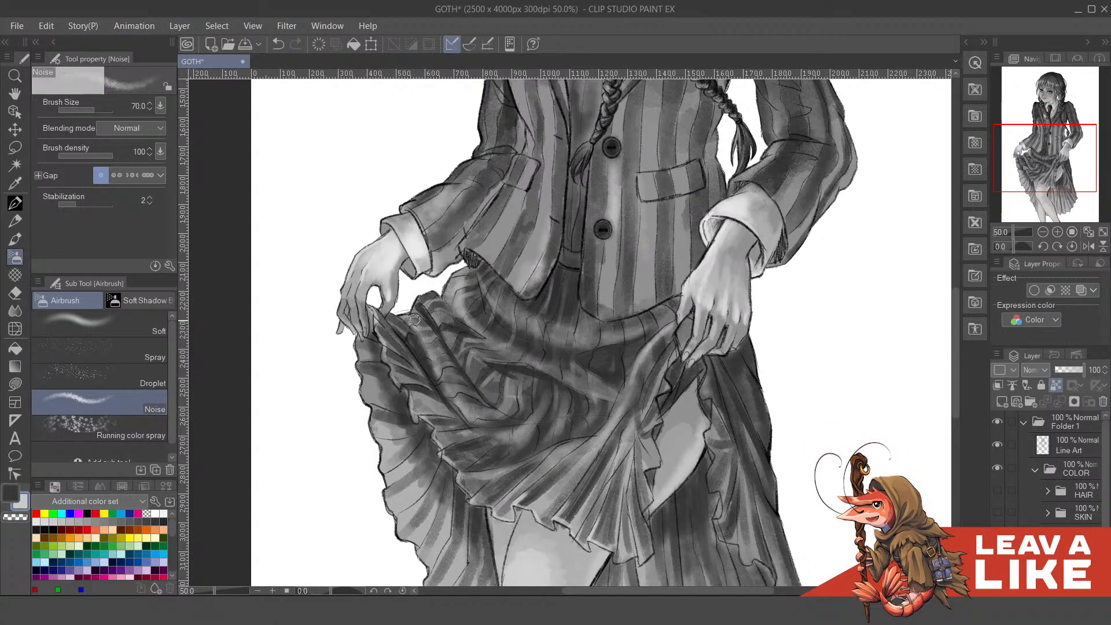
{"action": "scroll", "coordinate": [526, 354], "scroll_direction": "down", "scroll_amount": 1}
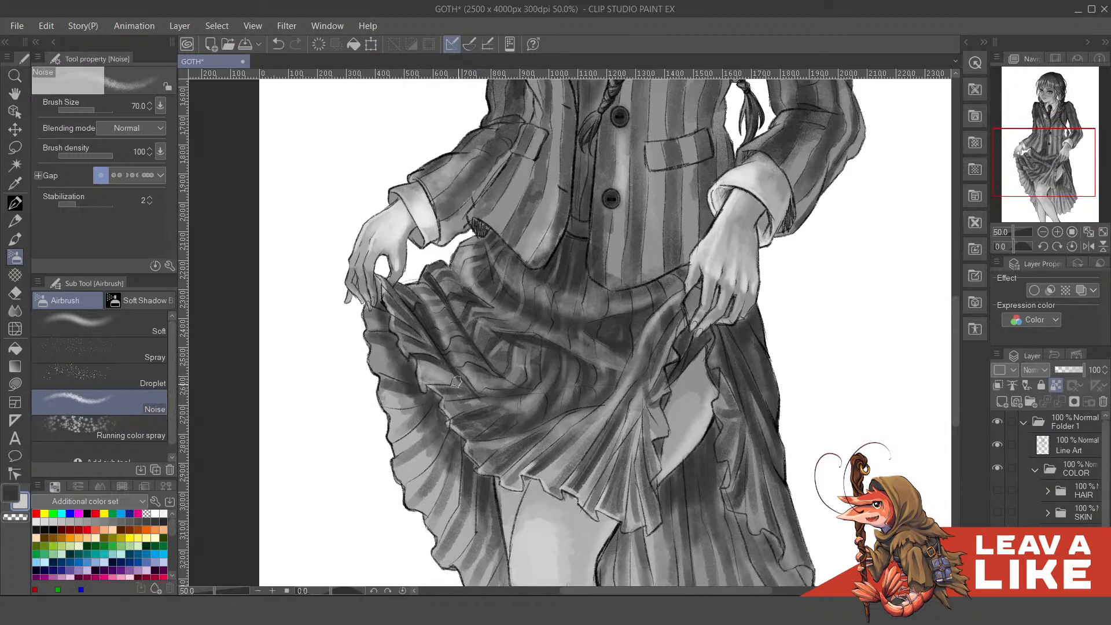
{"action": "scroll", "coordinate": [428, 364], "scroll_direction": "up", "scroll_amount": 1}
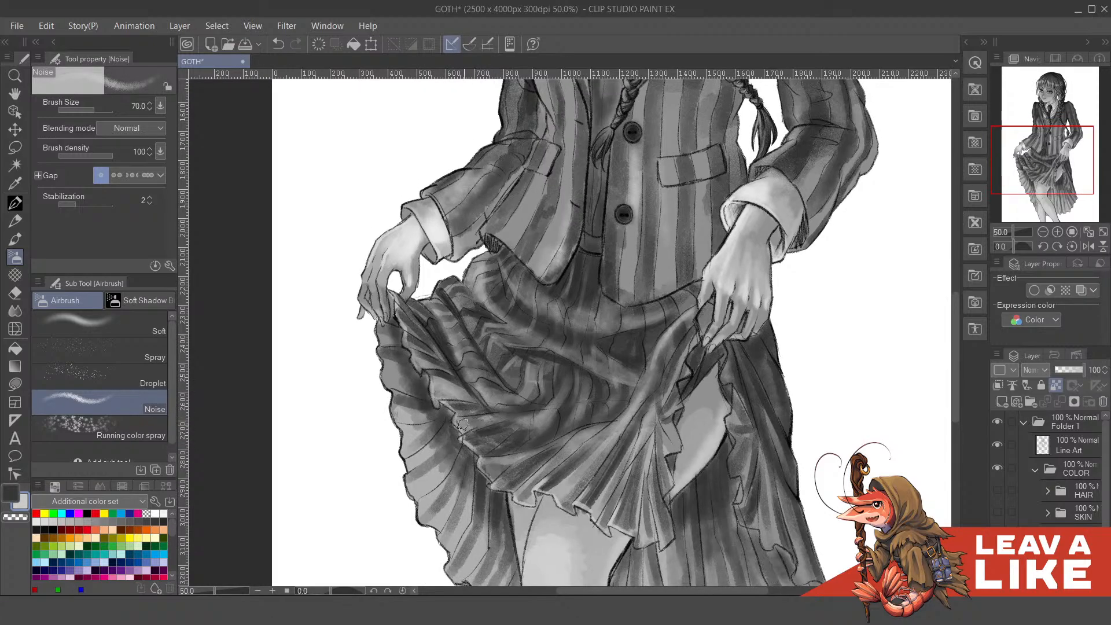
{"action": "scroll", "coordinate": [496, 419], "scroll_direction": "down", "scroll_amount": 1}
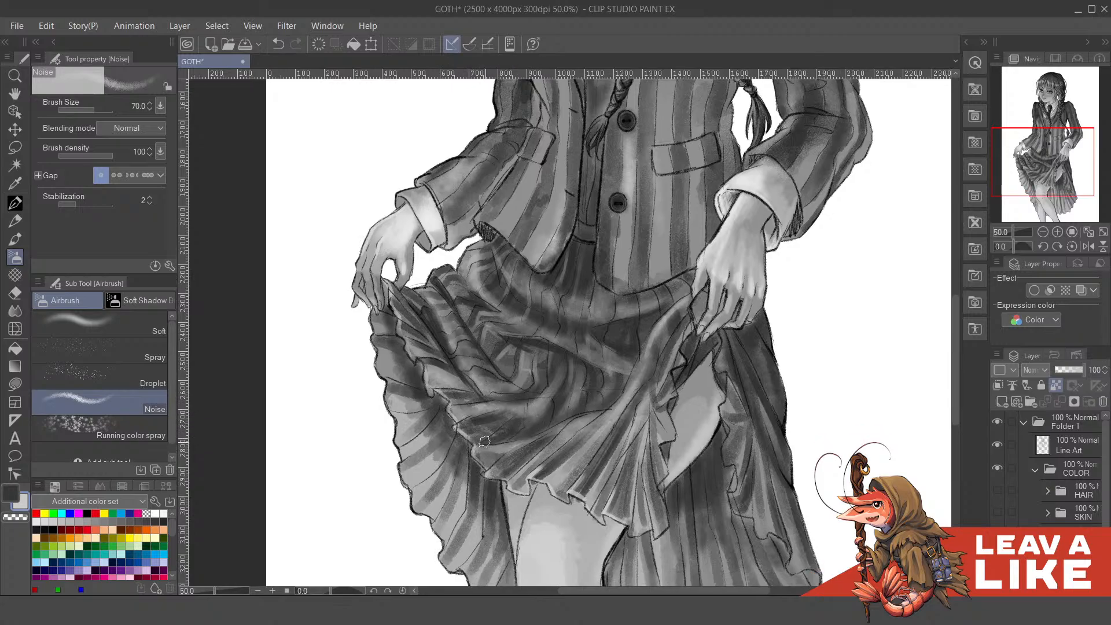
{"action": "left_click_drag", "start_coordinate": [482, 447], "coordinate": [543, 433]}
{"action": "scroll", "coordinate": [641, 169], "scroll_direction": "down", "scroll_amount": 1}
{"action": "left_click_drag", "start_coordinate": [734, 307], "coordinate": [700, 372]}
{"action": "left_click_drag", "start_coordinate": [500, 380], "coordinate": [506, 370]}
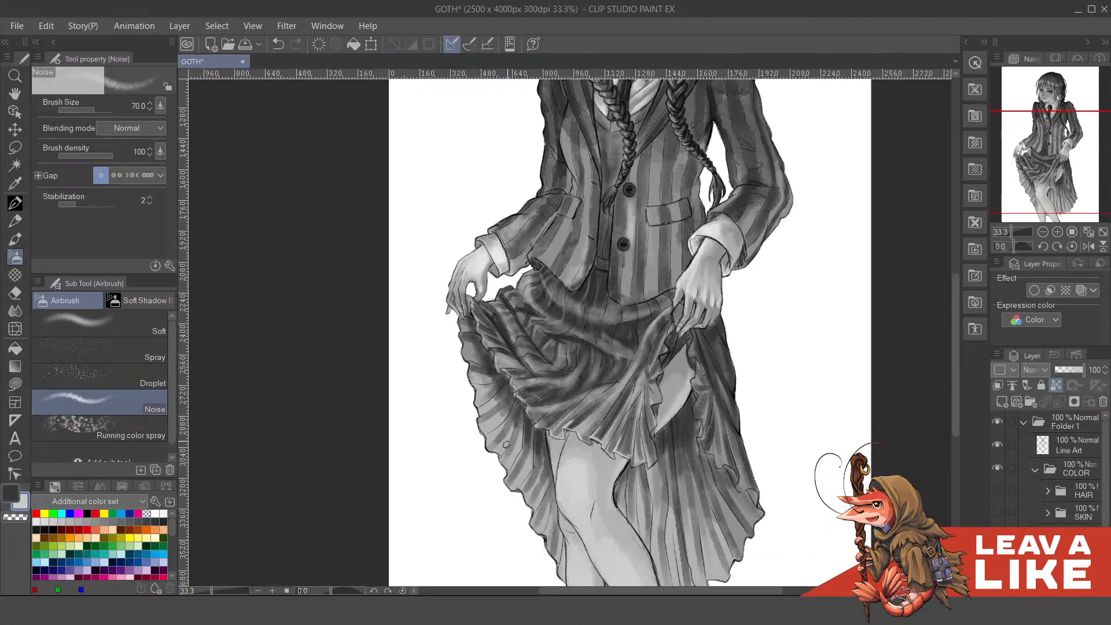
- Darken the back skirt panel directly under the lifted front hem on the lifting-hand side, undoing and redoing one stroke
{"action": "scroll", "coordinate": [505, 448], "scroll_direction": "up", "scroll_amount": 1}
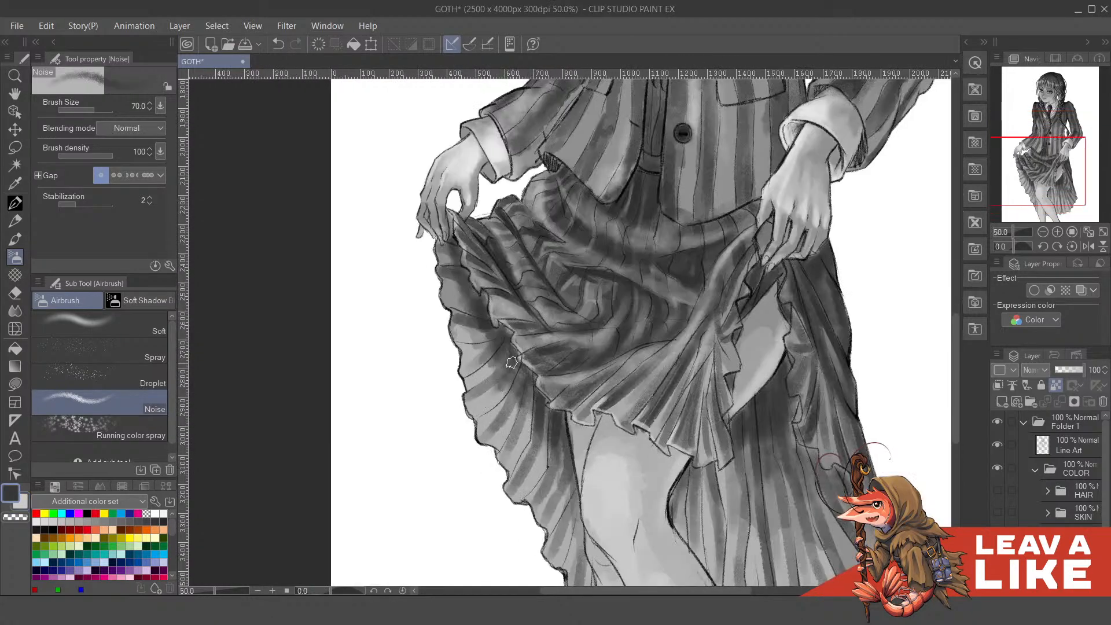
{"action": "left_click_drag", "start_coordinate": [498, 370], "coordinate": [539, 376]}
{"action": "mouse_move", "coordinate": [523, 303]}
{"action": "left_mouse_down"}
{"action": "mouse_move", "coordinate": [539, 349]}
{"action": "mouse_move", "coordinate": [526, 330]}
{"action": "mouse_move", "coordinate": [593, 456]}
{"action": "left_mouse_up"}
{"action": "key", "text": "ctrl+z"}
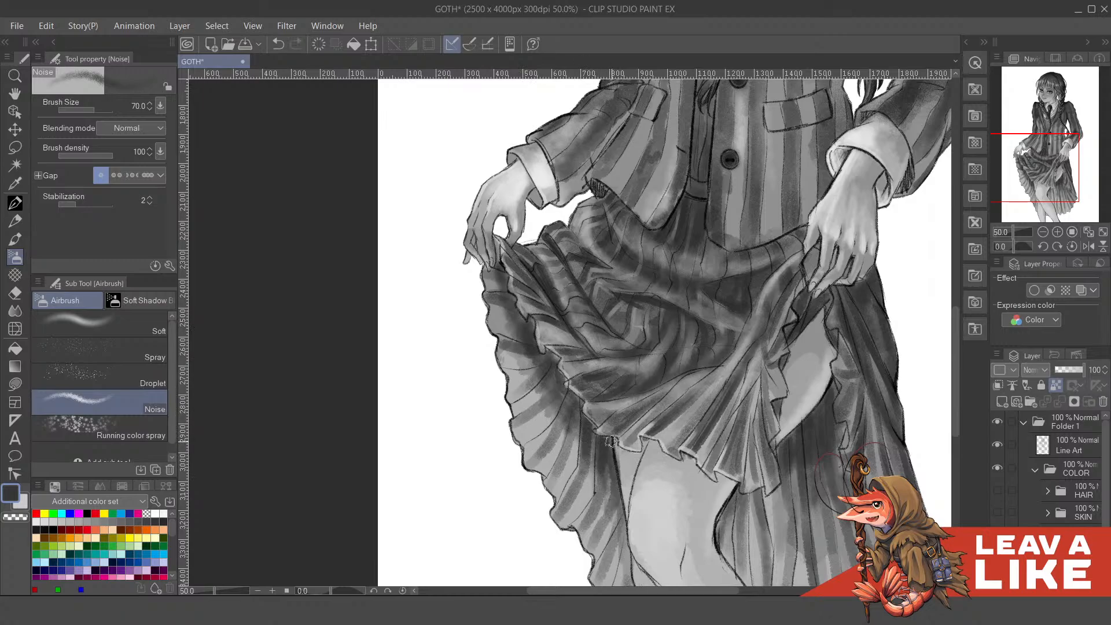
{"action": "mouse_move", "coordinate": [622, 512]}
{"action": "left_mouse_down"}
{"action": "mouse_move", "coordinate": [574, 396]}
{"action": "mouse_move", "coordinate": [571, 442]}
{"action": "left_mouse_up"}
{"action": "mouse_move", "coordinate": [577, 400]}
{"action": "left_mouse_down"}
{"action": "mouse_move", "coordinate": [562, 466]}
{"action": "mouse_move", "coordinate": [580, 459]}
{"action": "mouse_move", "coordinate": [584, 474]}
{"action": "left_mouse_up"}
- Shade the back skirt pleats behind the knee and below the thigh slit in dark grey, replacing unwanted strokes
{"action": "left_click_drag", "start_coordinate": [683, 397], "coordinate": [678, 444]}
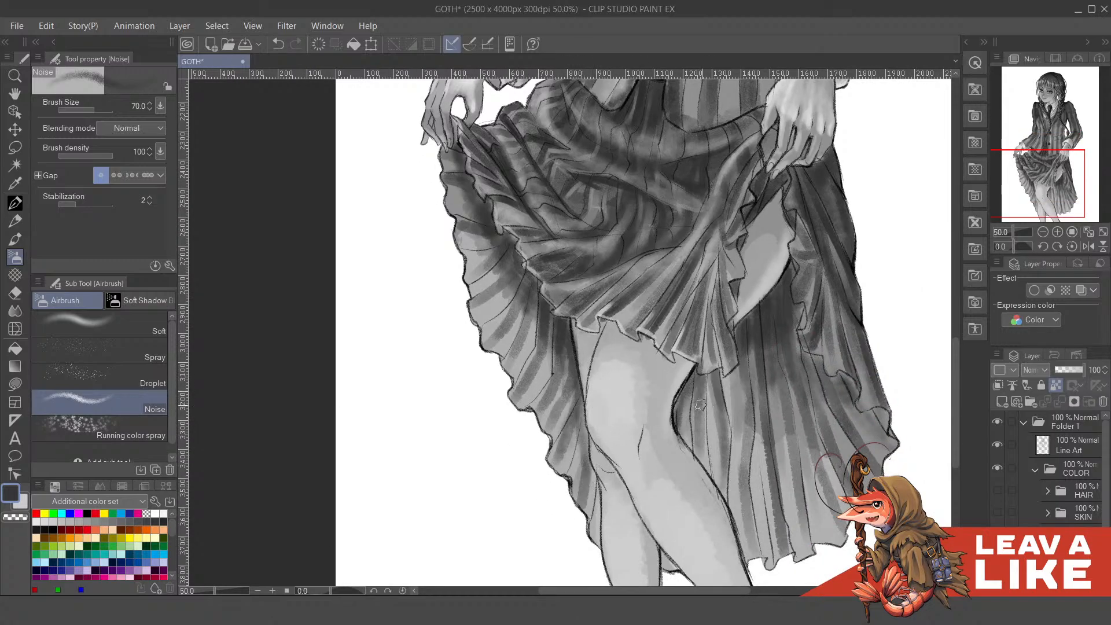
{"action": "key", "text": "ctrl+z"}
{"action": "left_click_drag", "start_coordinate": [706, 380], "coordinate": [713, 457]}
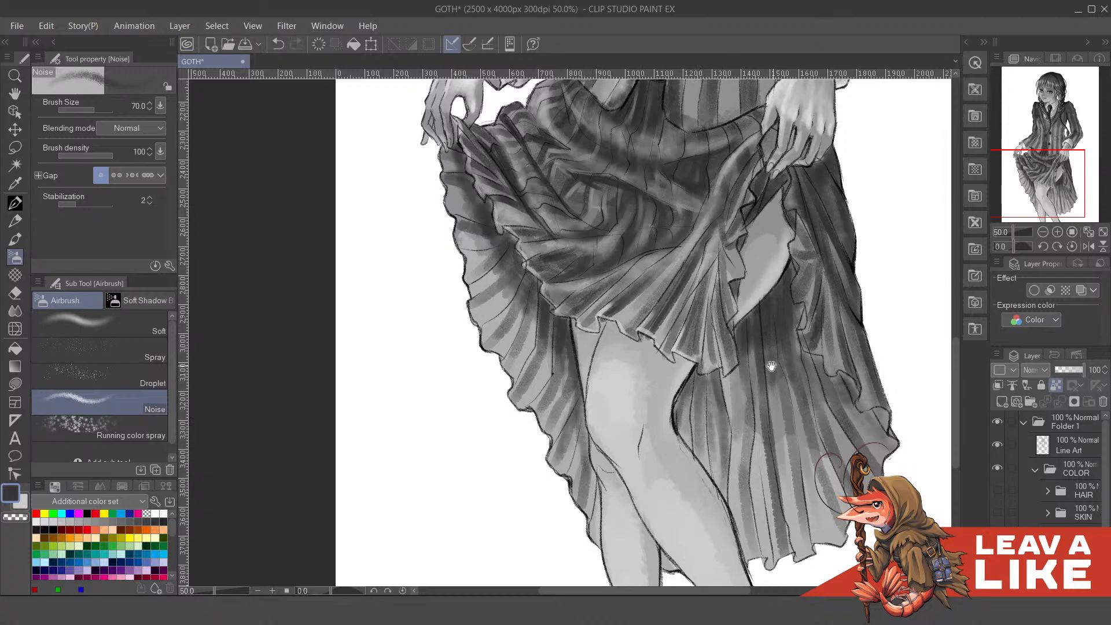
{"action": "mouse_move", "coordinate": [771, 367]}
{"action": "left_mouse_down"}
{"action": "mouse_move", "coordinate": [654, 355]}
{"action": "mouse_move", "coordinate": [656, 393]}
{"action": "left_mouse_up"}
{"action": "key", "text": "ctrl+z"}
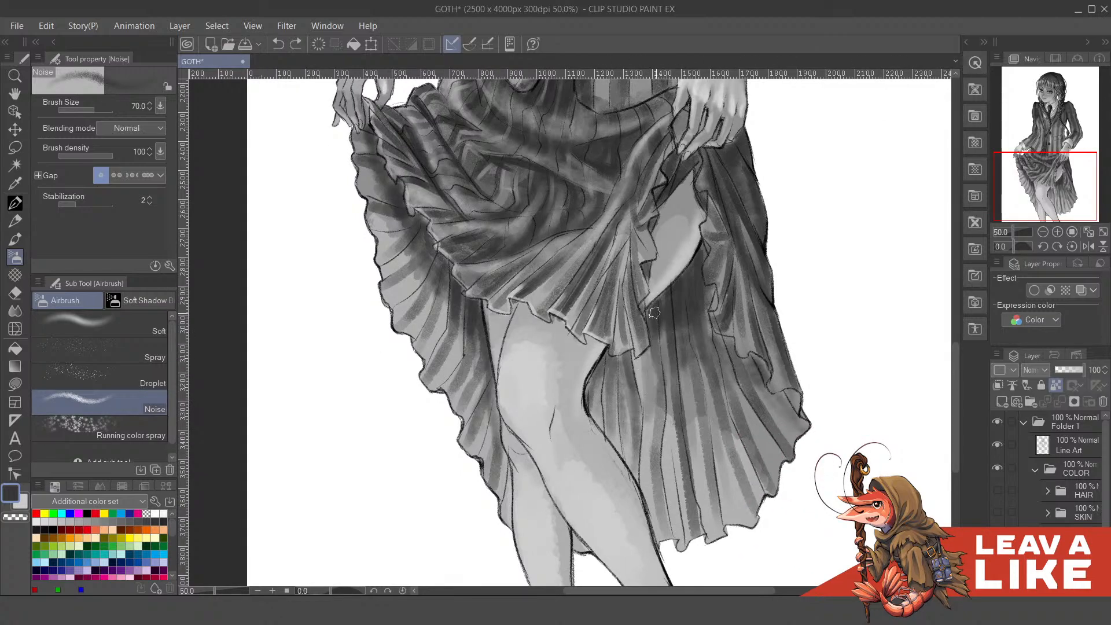
{"action": "left_click_drag", "start_coordinate": [654, 313], "coordinate": [662, 394]}
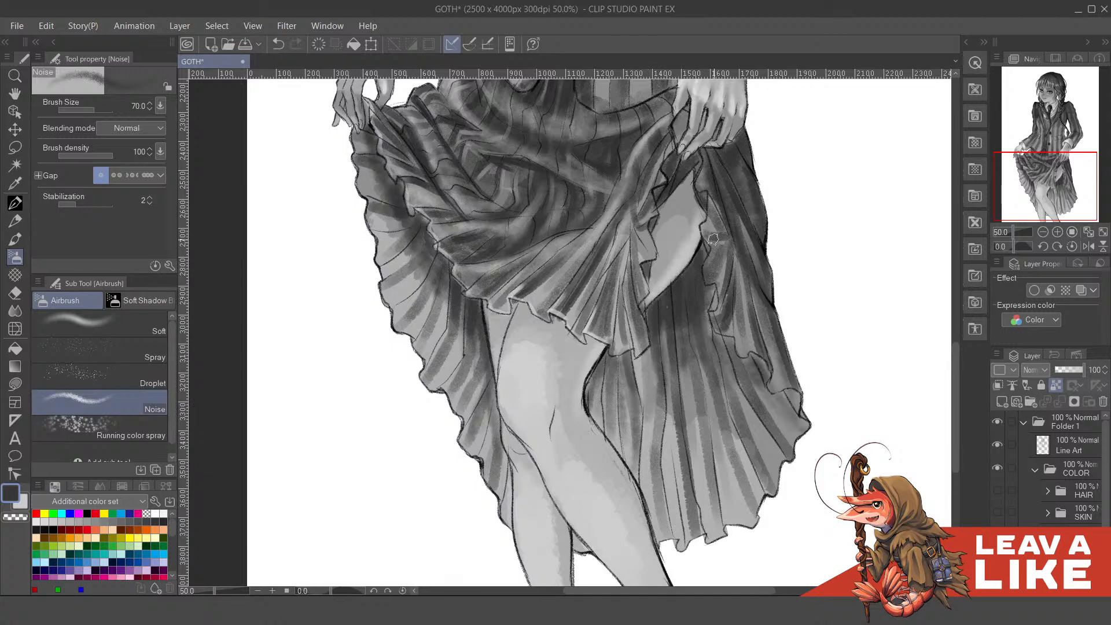
- Pick a near-black tone and deepen the shadow on the back skirt just below the exposed thigh
{"action": "right_click", "coordinate": [711, 271]}
{"action": "left_click", "coordinate": [688, 276]}
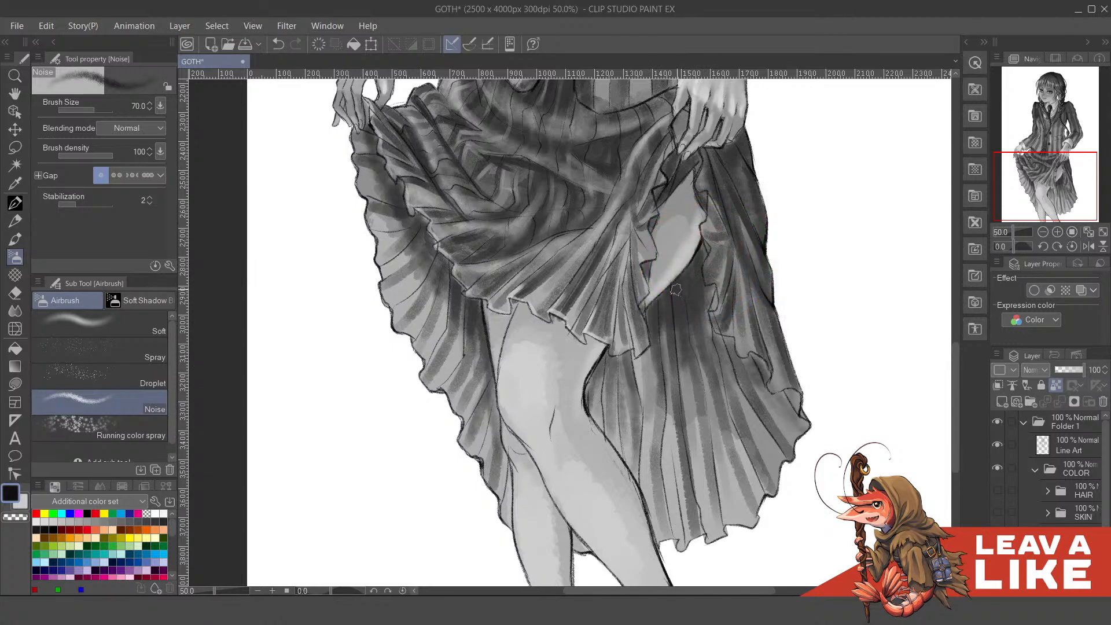
{"action": "key", "text": "ctrl+z"}
{"action": "left_click_drag", "start_coordinate": [678, 278], "coordinate": [691, 354]}
{"action": "mouse_move", "coordinate": [690, 255]}
{"action": "left_mouse_down"}
{"action": "mouse_move", "coordinate": [722, 399]}
{"action": "mouse_move", "coordinate": [699, 245]}
{"action": "mouse_move", "coordinate": [710, 345]}
{"action": "left_mouse_up"}
{"action": "mouse_move", "coordinate": [707, 289]}
{"action": "left_mouse_down"}
{"action": "mouse_move", "coordinate": [708, 313]}
{"action": "mouse_move", "coordinate": [701, 251]}
{"action": "mouse_move", "coordinate": [686, 380]}
{"action": "mouse_move", "coordinate": [650, 314]}
{"action": "mouse_move", "coordinate": [666, 386]}
{"action": "left_mouse_up"}
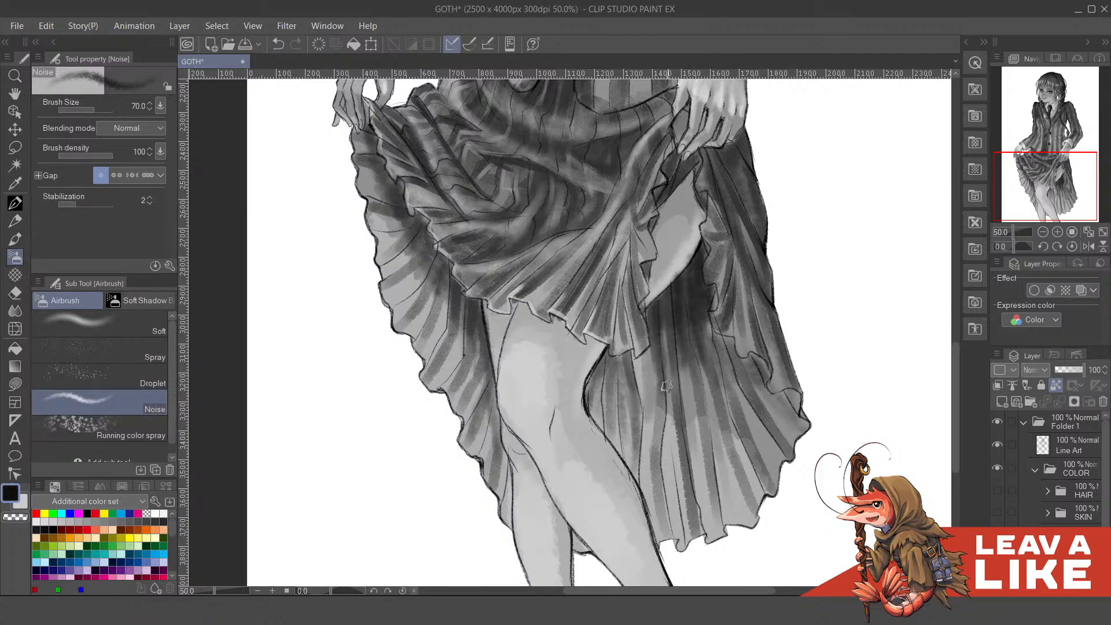
- Darken the back skirt pleats beside the knee under the front hem, undoing and repainting the first stroke
{"action": "left_click_drag", "start_coordinate": [617, 357], "coordinate": [636, 437]}
{"action": "key", "text": "ctrl+z"}
{"action": "left_click_drag", "start_coordinate": [620, 366], "coordinate": [637, 425]}
{"action": "left_click_drag", "start_coordinate": [606, 352], "coordinate": [584, 406]}
{"action": "scroll", "coordinate": [729, 196], "scroll_direction": "down", "scroll_amount": 1}
{"action": "left_click_drag", "start_coordinate": [764, 265], "coordinate": [741, 405]}
{"action": "scroll", "coordinate": [722, 291], "scroll_direction": "down", "scroll_amount": 1}
{"action": "left_click_drag", "start_coordinate": [721, 291], "coordinate": [705, 320]}
{"action": "scroll", "coordinate": [649, 392], "scroll_direction": "up", "scroll_amount": 3}
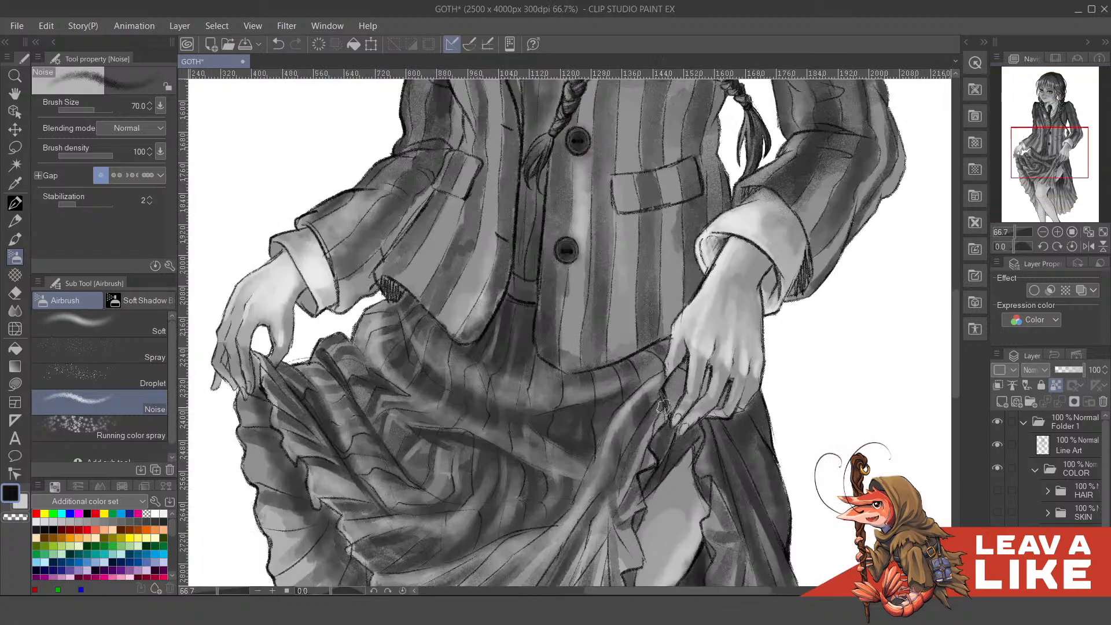
- Sample mid and dark greys from the artwork and shade the front skirt fold beside the hand at the thigh slit
{"action": "key", "text": "c"}
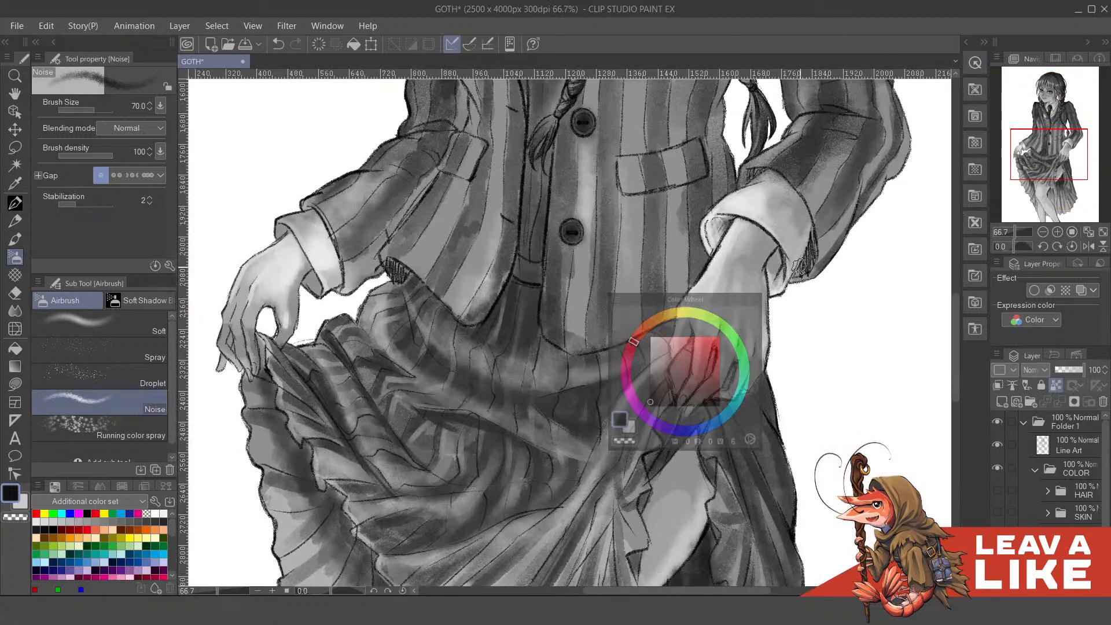
{"action": "left_click", "coordinate": [656, 329], "text": "alt"}
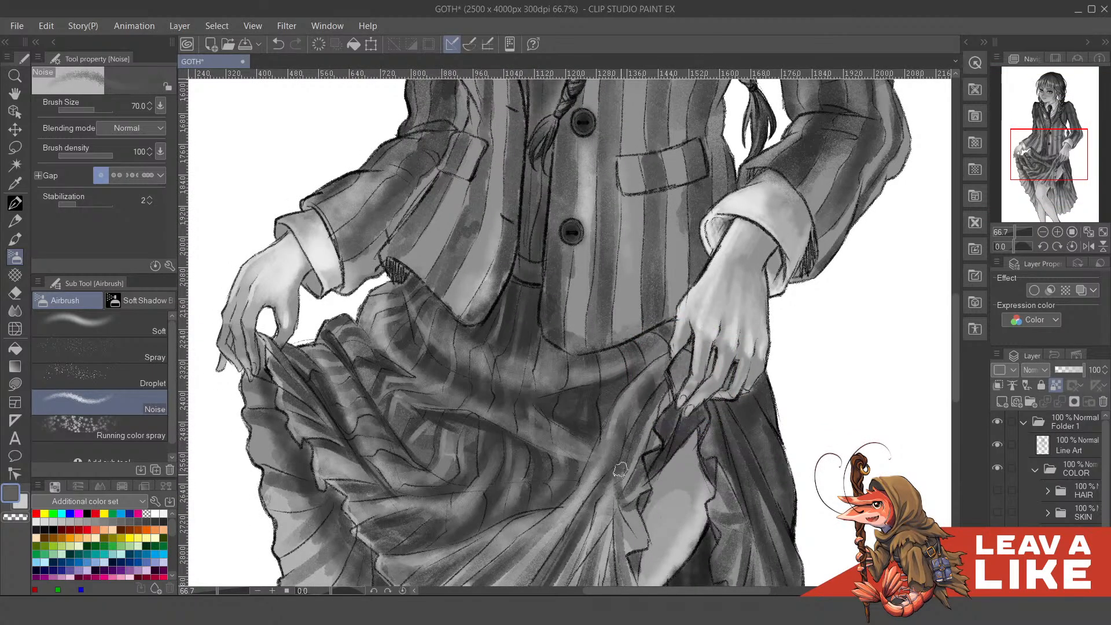
{"action": "key", "text": "x"}
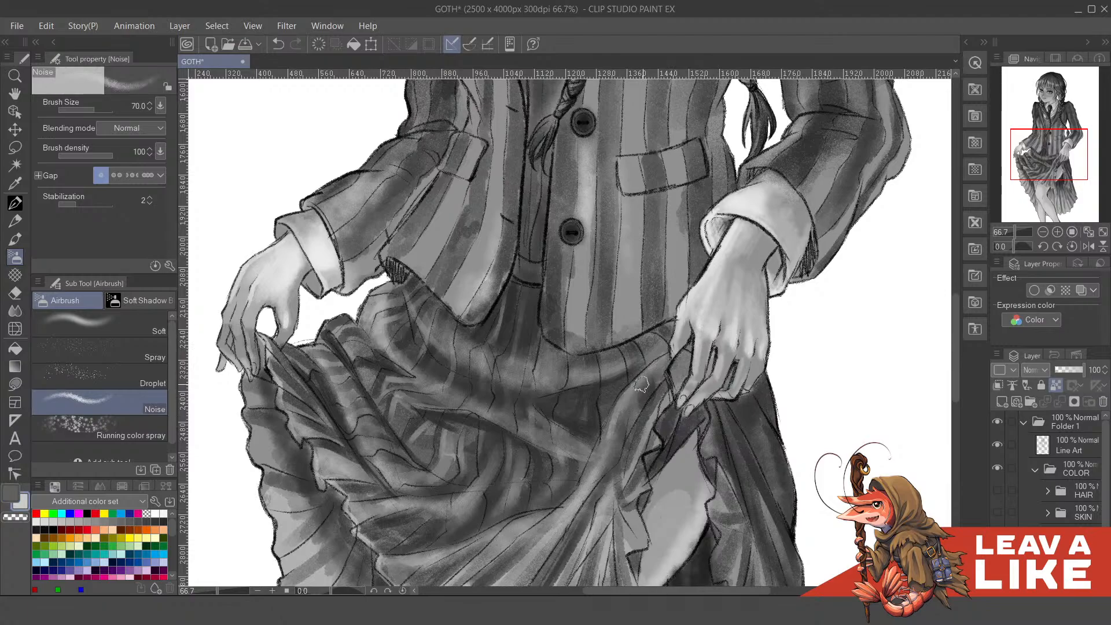
{"action": "key", "text": "x"}
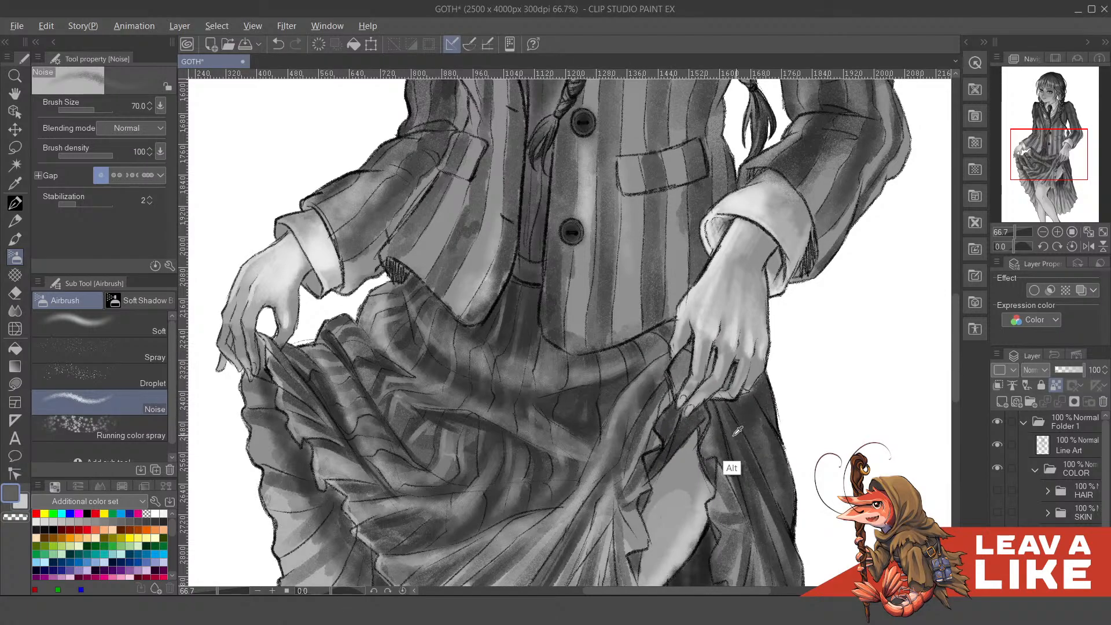
{"action": "left_click", "coordinate": [671, 449], "text": "alt"}
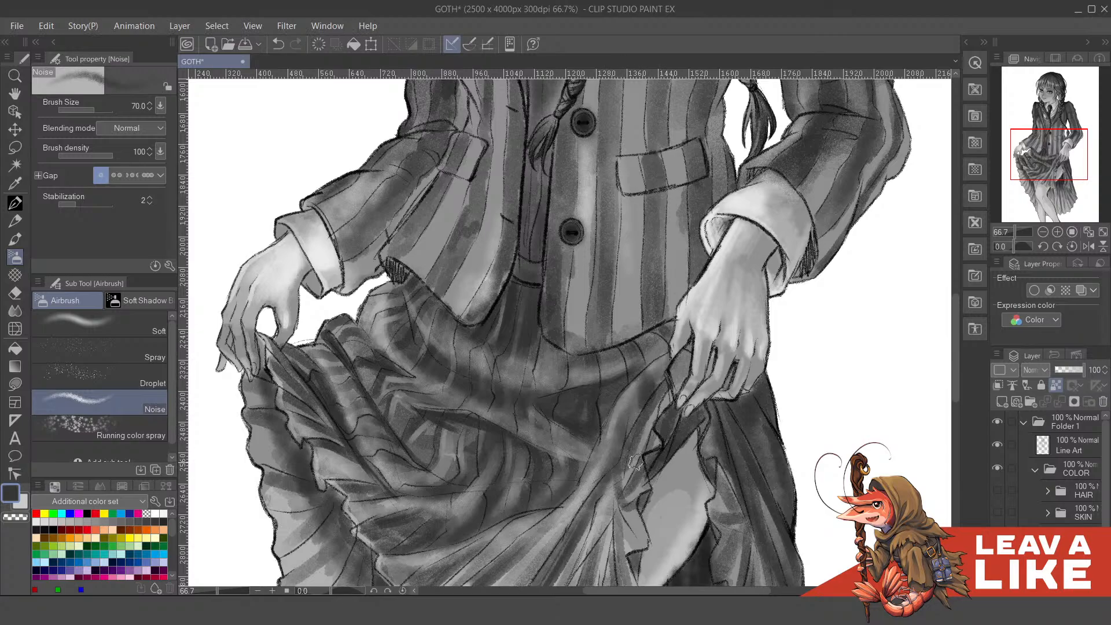
- Examine the skirt folds, jacket and whole figure at different magnifications to judge the balance of the shading
{"action": "scroll", "coordinate": [780, 188], "scroll_direction": "down", "scroll_amount": 1}
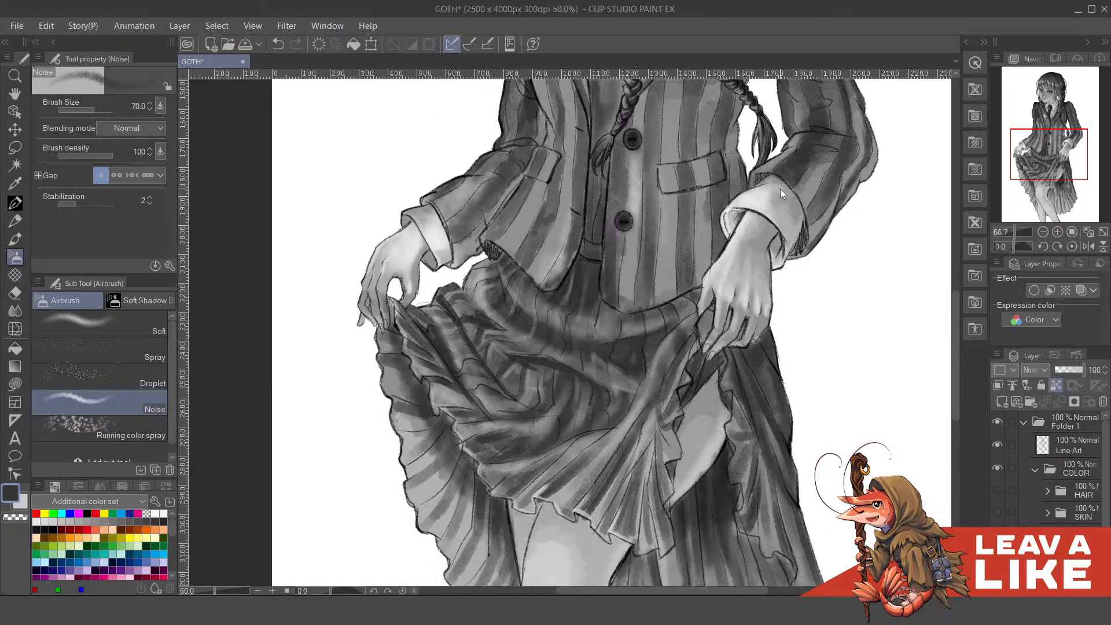
{"action": "scroll", "coordinate": [780, 189], "scroll_direction": "down", "scroll_amount": 1}
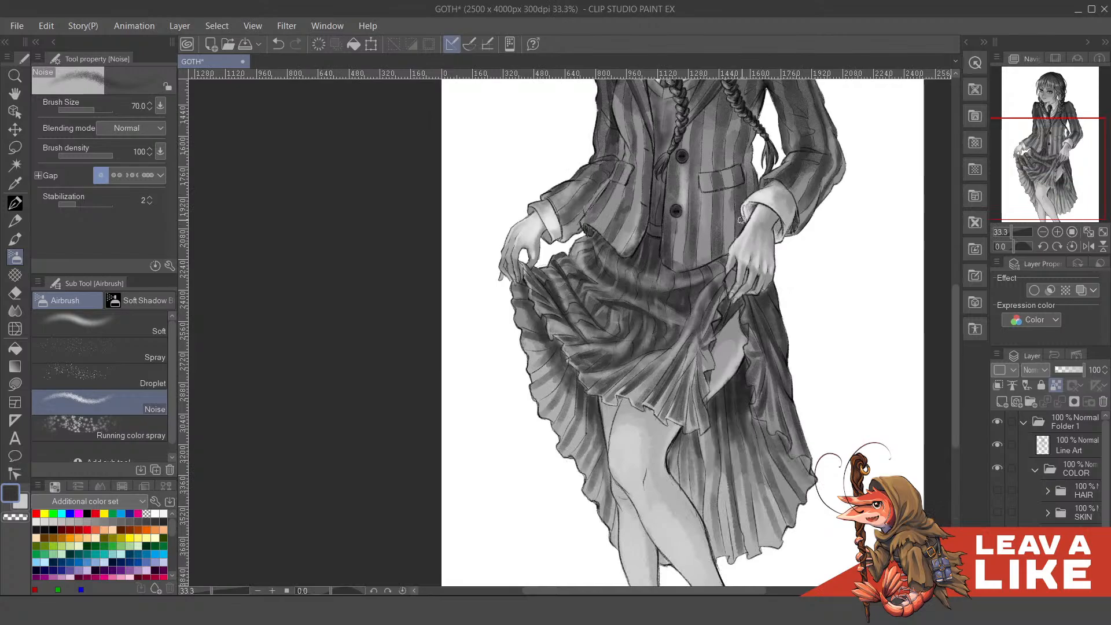
{"action": "scroll", "coordinate": [710, 367], "scroll_direction": "up", "scroll_amount": 2}
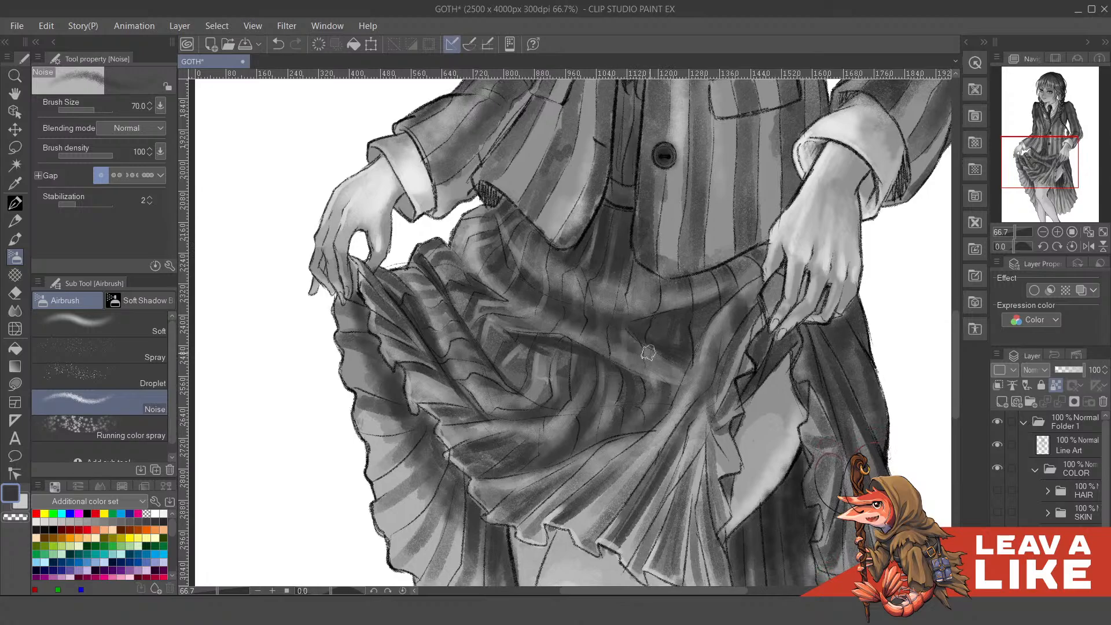
{"action": "left_click_drag", "start_coordinate": [746, 313], "coordinate": [685, 299]}
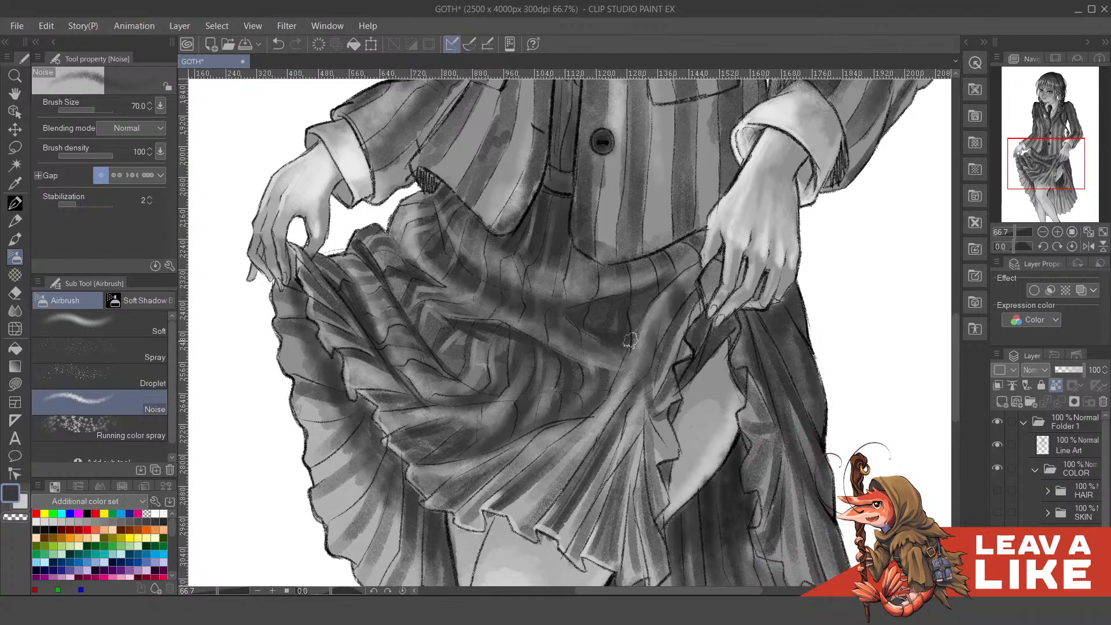
{"action": "left_click_drag", "start_coordinate": [588, 336], "coordinate": [620, 375]}
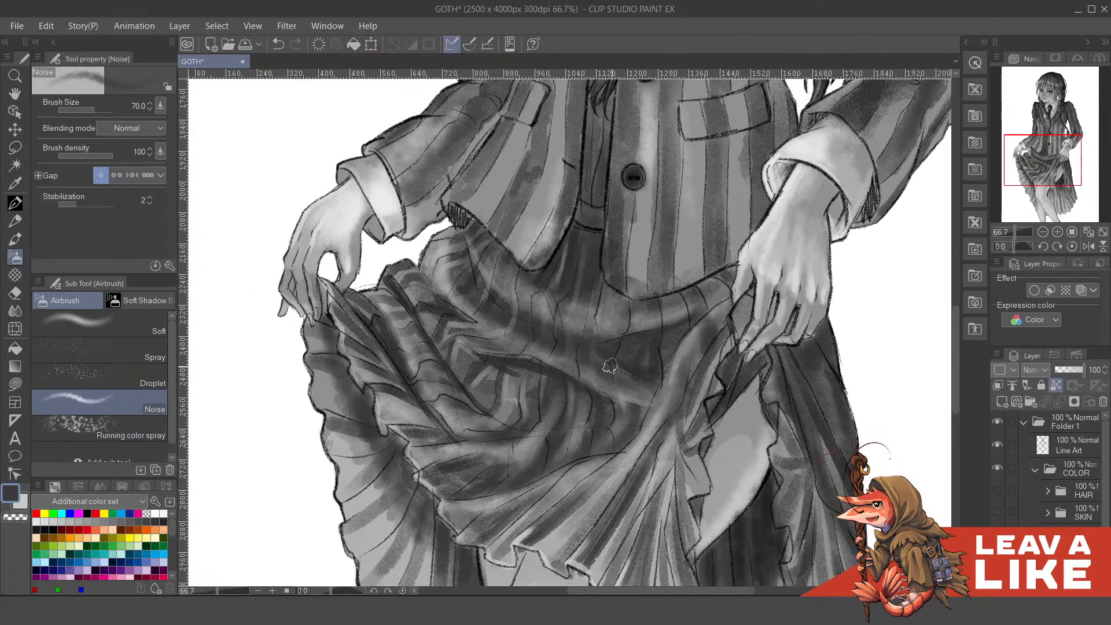
{"action": "scroll", "coordinate": [684, 252], "scroll_direction": "down", "scroll_amount": 3}
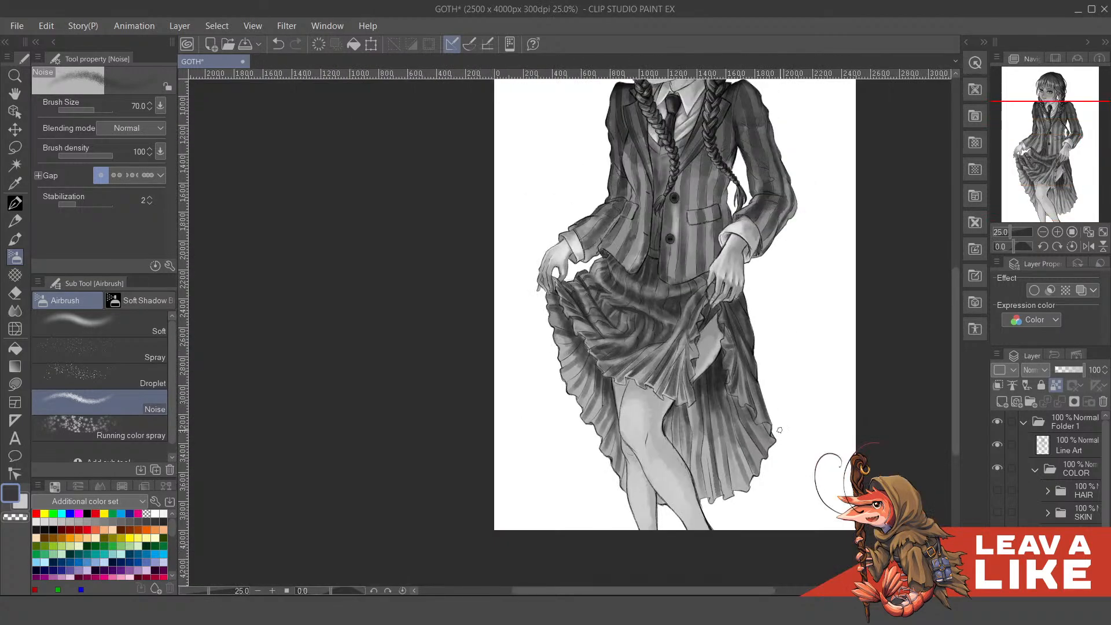
{"action": "left_click_drag", "start_coordinate": [807, 223], "coordinate": [729, 339]}
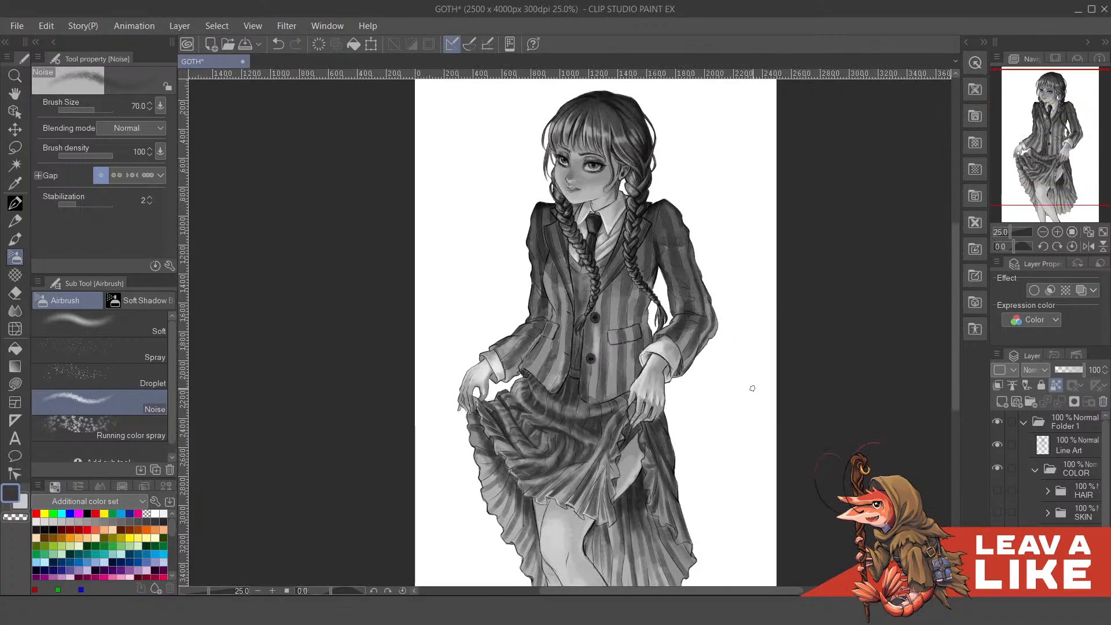
{"action": "scroll", "coordinate": [757, 370], "scroll_direction": "up", "scroll_amount": 1}
{"action": "scroll", "coordinate": [758, 345], "scroll_direction": "up", "scroll_amount": 1}
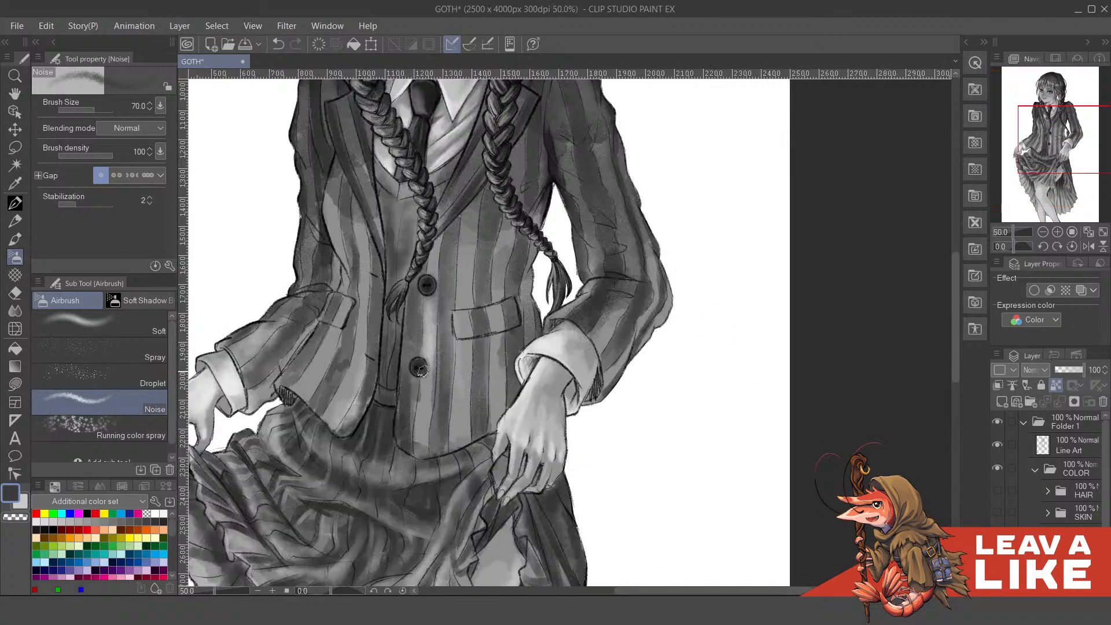
{"action": "left_click_drag", "start_coordinate": [423, 371], "coordinate": [682, 337]}
{"action": "mouse_move", "coordinate": [540, 380]}
{"action": "left_mouse_down"}
{"action": "mouse_move", "coordinate": [526, 410]}
{"action": "mouse_move", "coordinate": [528, 391]}
{"action": "mouse_move", "coordinate": [555, 426]}
{"action": "mouse_move", "coordinate": [538, 384]}
{"action": "left_mouse_up"}
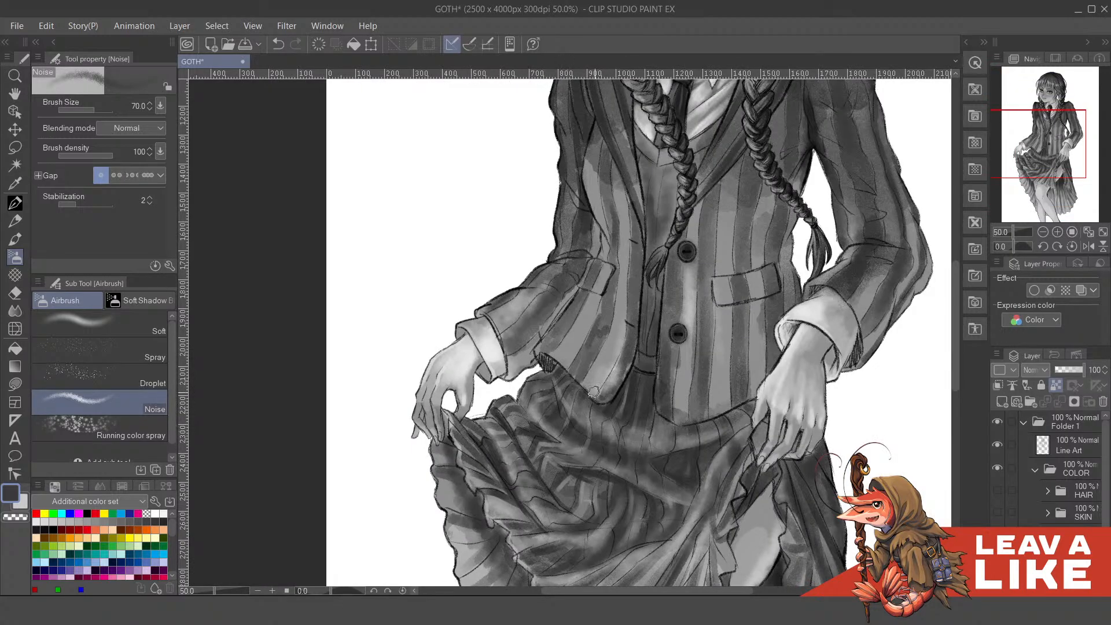
{"action": "scroll", "coordinate": [594, 393], "scroll_direction": "down", "scroll_amount": 3}
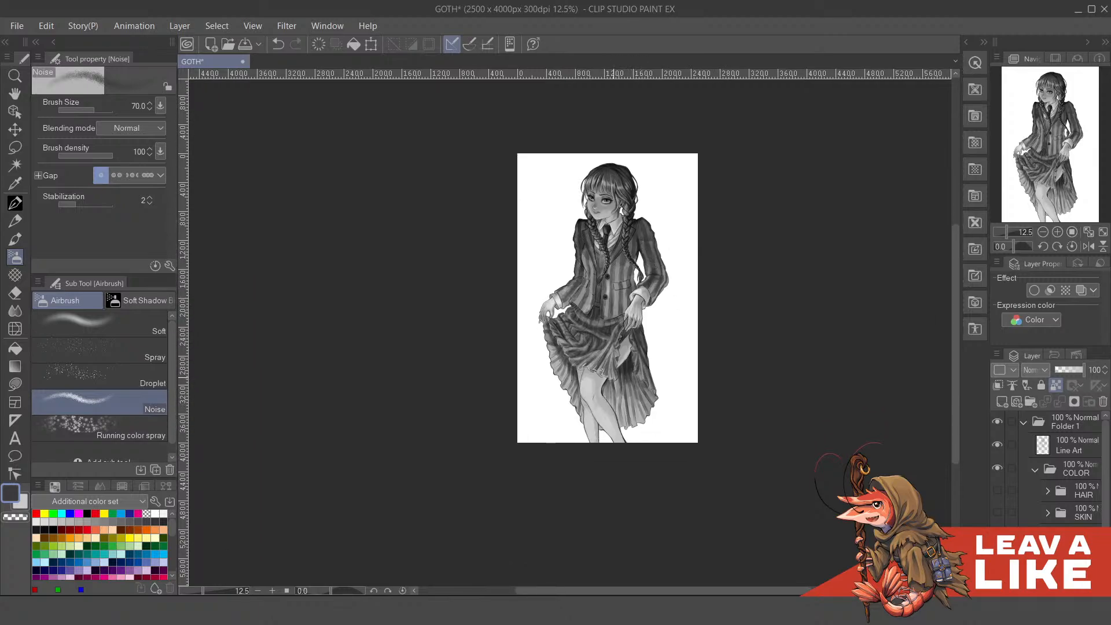
{"action": "scroll", "coordinate": [594, 373], "scroll_direction": "up", "scroll_amount": 3}
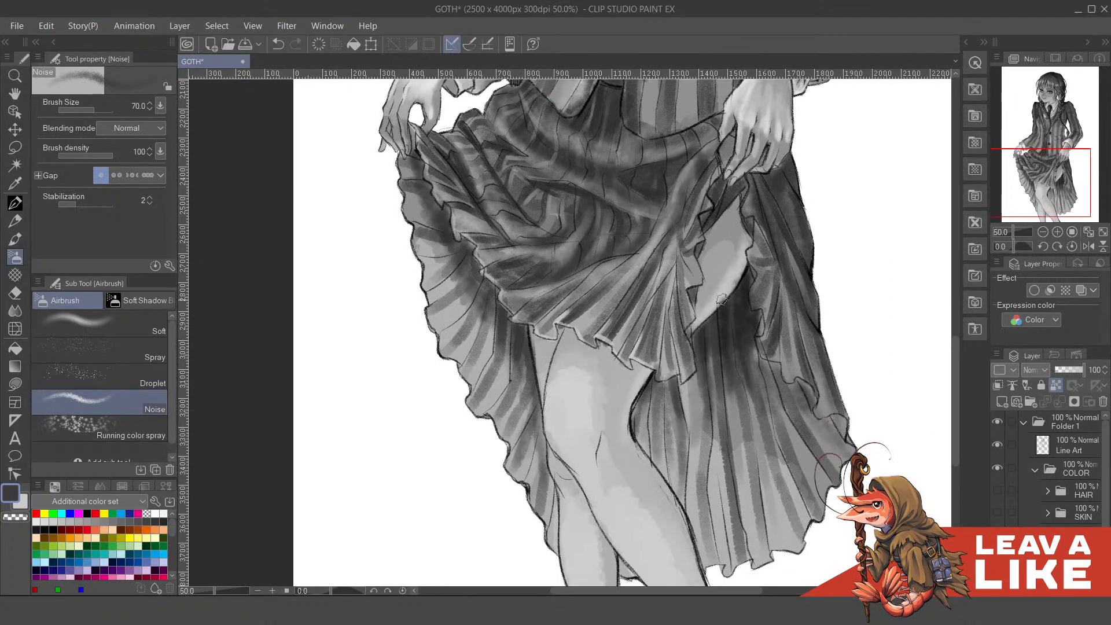
{"action": "left_click_drag", "start_coordinate": [719, 261], "coordinate": [667, 316]}
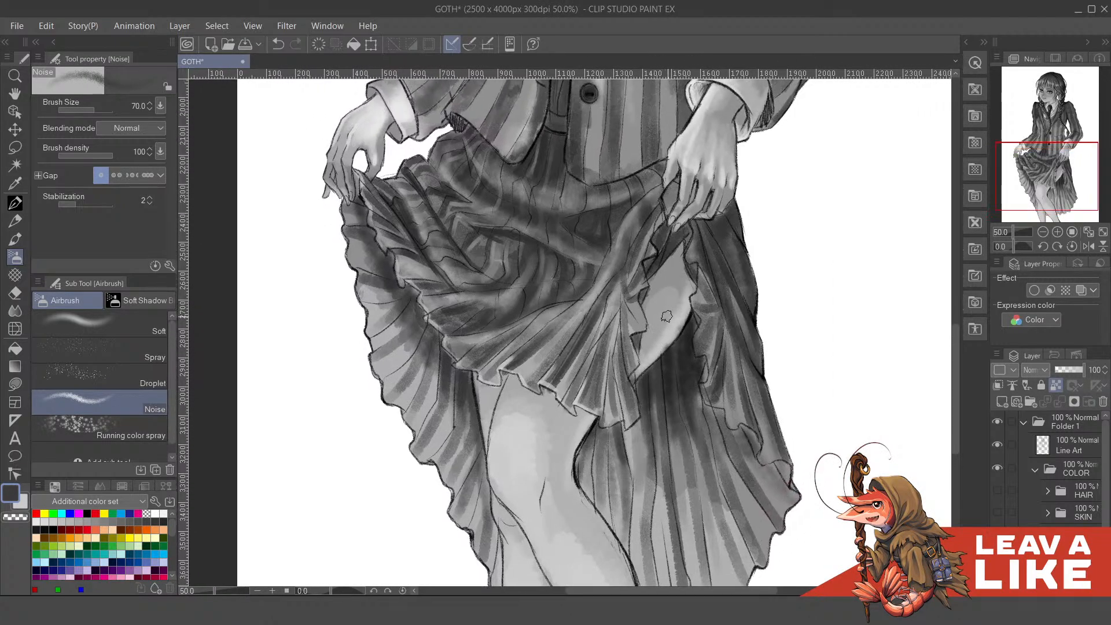
- Sample greys around the exposed thigh and shade its upper part beneath the lifted hem, undoing one stroke
{"action": "left_click", "coordinate": [666, 313], "text": "alt"}
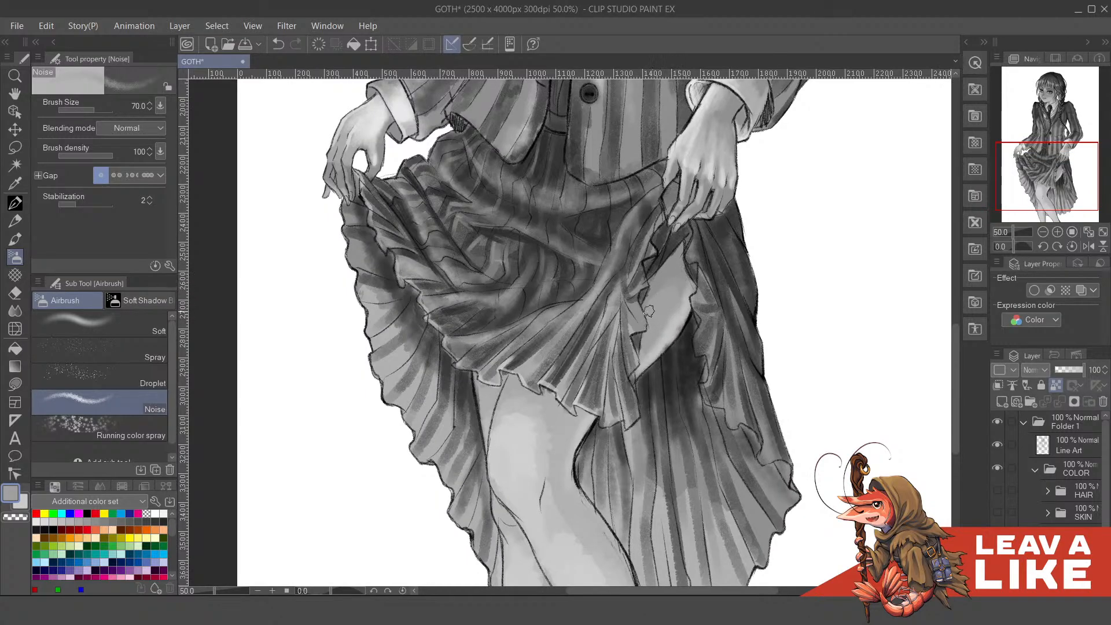
{"action": "left_click_drag", "start_coordinate": [674, 294], "coordinate": [671, 310]}
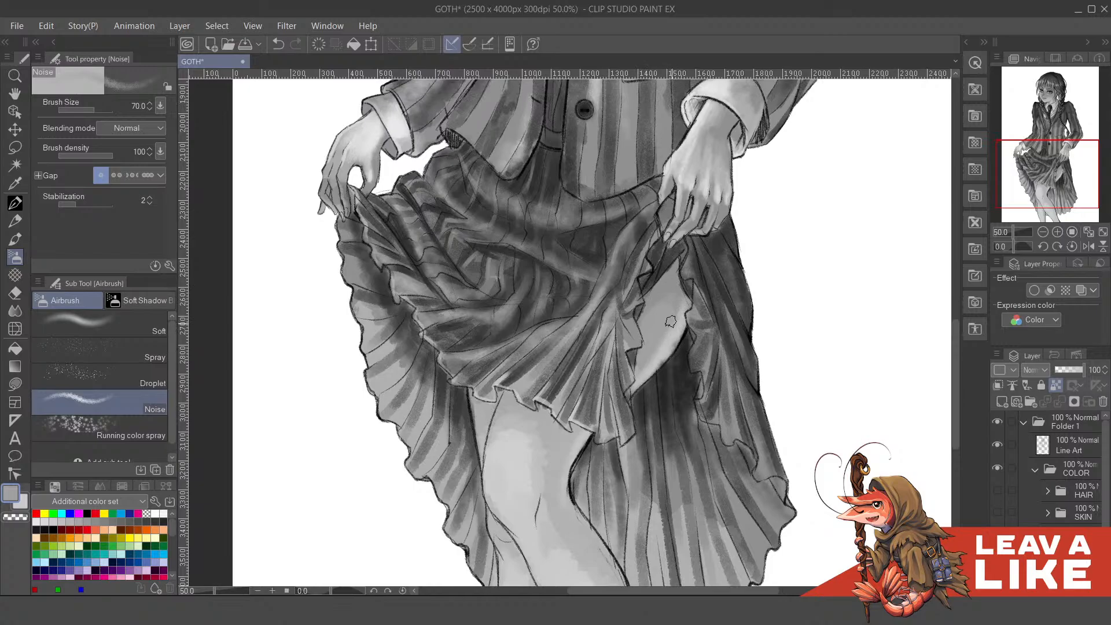
{"action": "left_click", "coordinate": [671, 284], "text": "alt"}
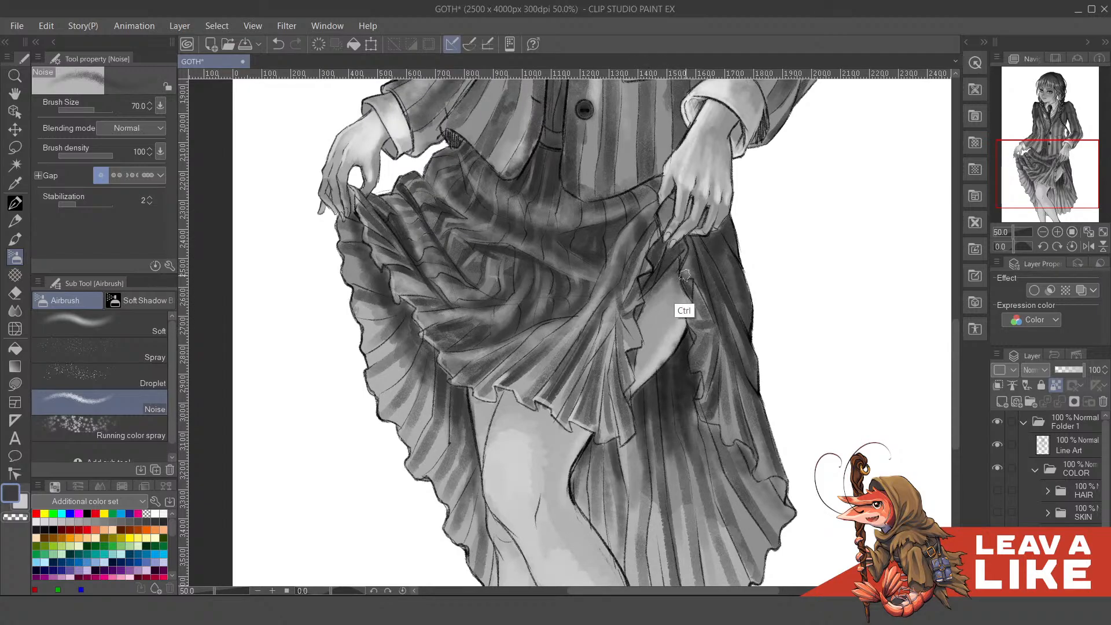
{"action": "key", "text": "ctrl+z"}
{"action": "left_click_drag", "start_coordinate": [677, 272], "coordinate": [654, 295]}
{"action": "scroll", "coordinate": [746, 226], "scroll_direction": "down", "scroll_amount": 1}
{"action": "scroll", "coordinate": [680, 304], "scroll_direction": "up", "scroll_amount": 1}
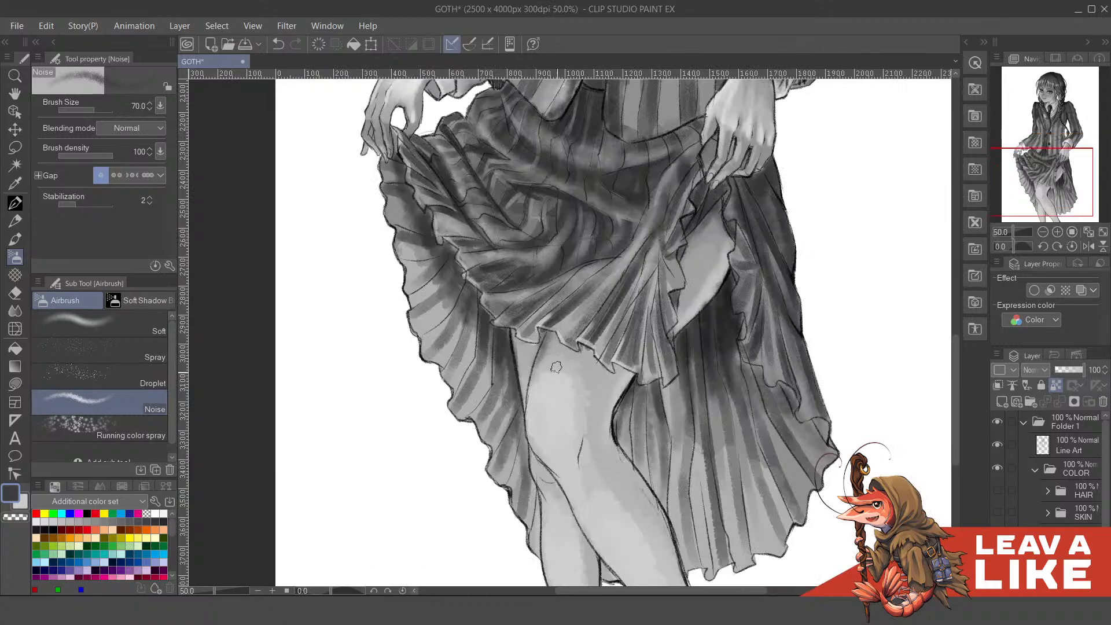
- Mirror the canvas view horizontally and choose a near-white paint colour for the leg highlights
{"action": "scroll", "coordinate": [661, 248], "scroll_direction": "down", "scroll_amount": 2}
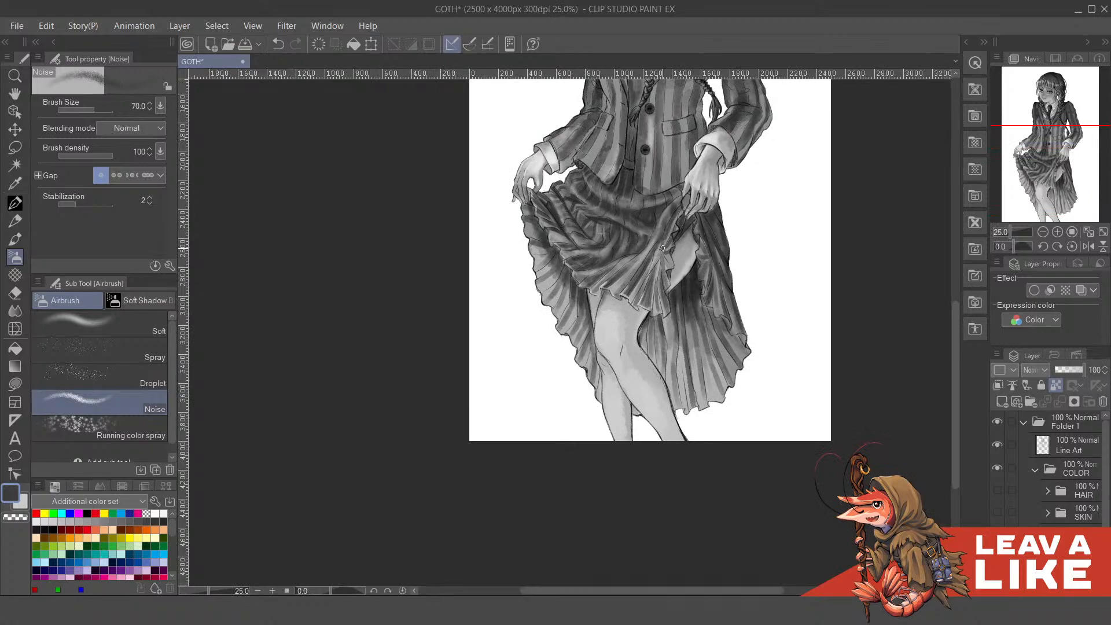
{"action": "scroll", "coordinate": [713, 210], "scroll_direction": "up", "scroll_amount": 2}
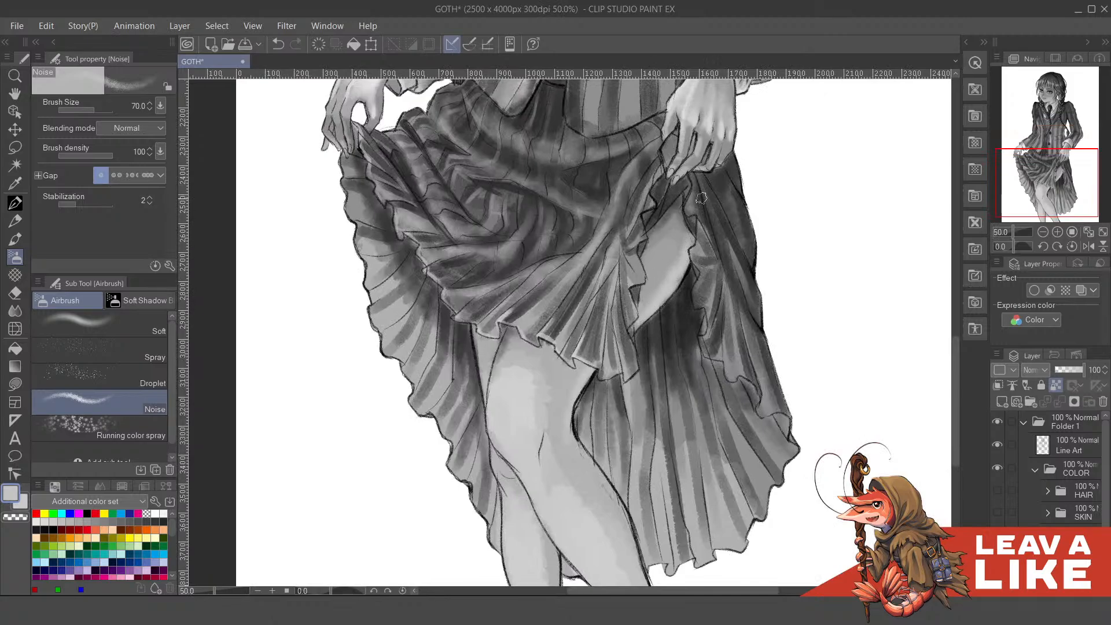
{"action": "key", "text": "h"}
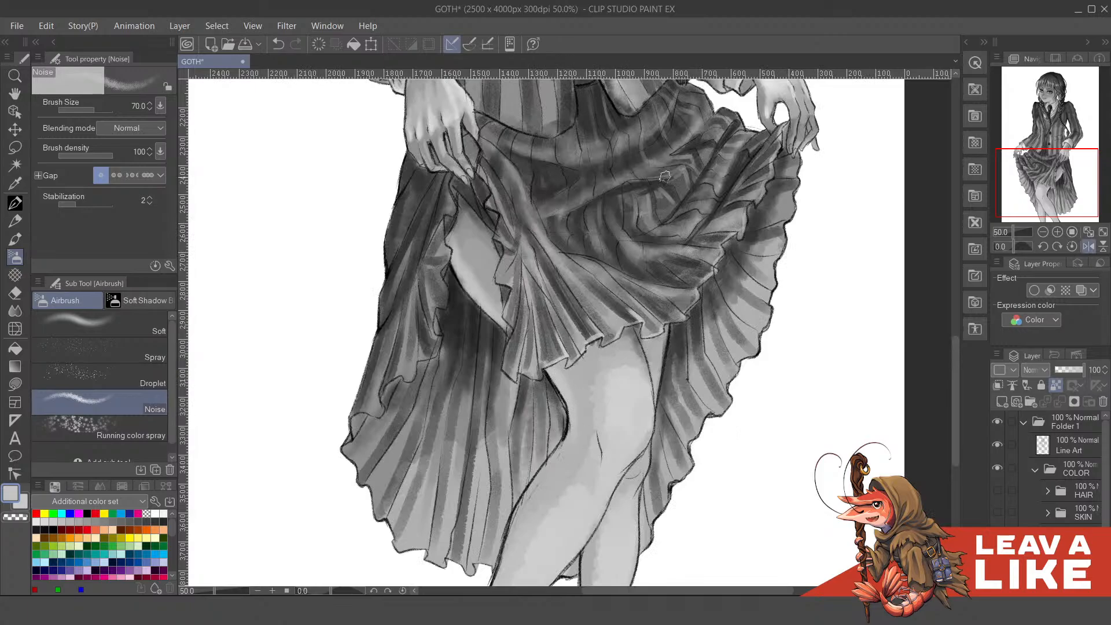
{"action": "scroll", "coordinate": [684, 290], "scroll_direction": "down", "scroll_amount": 3}
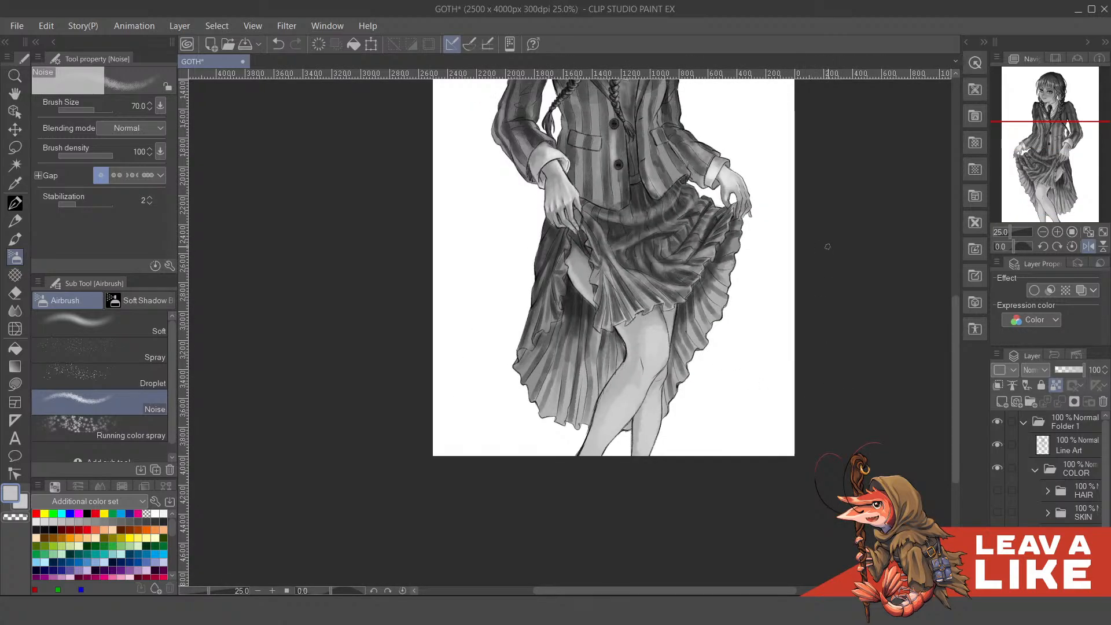
{"action": "left_click_drag", "start_coordinate": [723, 352], "coordinate": [658, 377]}
{"action": "scroll", "coordinate": [688, 375], "scroll_direction": "up", "scroll_amount": 1}
{"action": "key", "text": "c"}
{"action": "left_click_drag", "start_coordinate": [639, 331], "coordinate": [606, 285]}
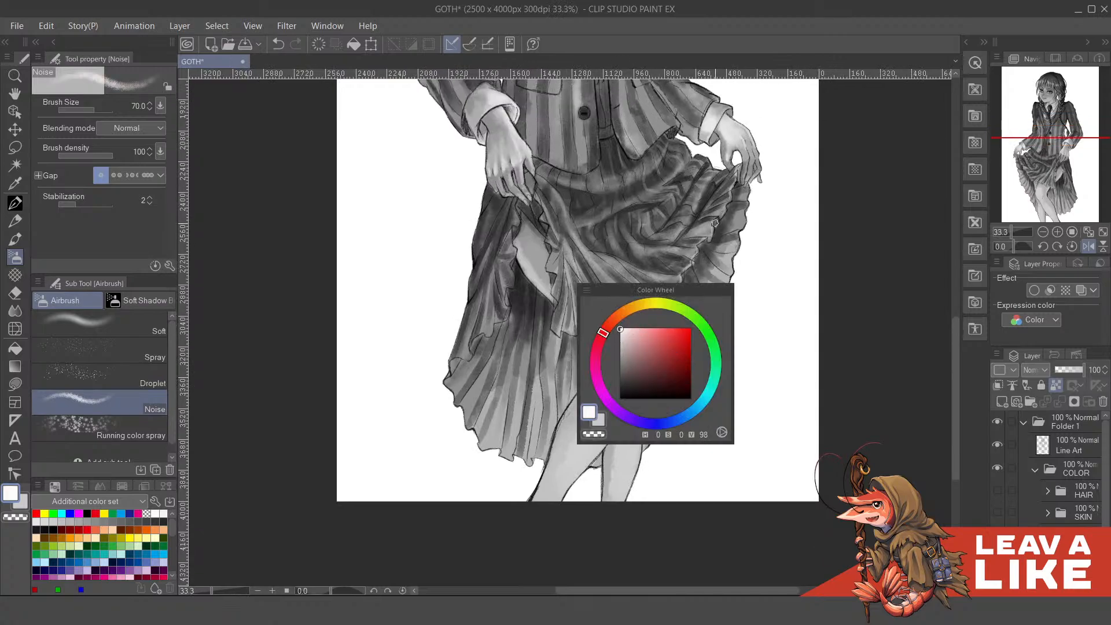
- Airbrush near-white highlights on the front knee and lower legs at brush size 150, replacing the first stroke, and unmirror the view
{"action": "key", "text": "c"}
{"action": "mouse_move", "coordinate": [634, 342]}
{"action": "left_mouse_down"}
{"action": "mouse_move", "coordinate": [635, 380]}
{"action": "mouse_move", "coordinate": [647, 317]}
{"action": "mouse_move", "coordinate": [641, 374]}
{"action": "mouse_move", "coordinate": [642, 340]}
{"action": "mouse_move", "coordinate": [629, 387]}
{"action": "mouse_move", "coordinate": [653, 343]}
{"action": "left_mouse_up"}
{"action": "key", "text": "ctrl+z"}
{"action": "key", "text": "]"}
{"action": "scroll", "coordinate": [653, 344], "scroll_direction": "down", "scroll_amount": 1}
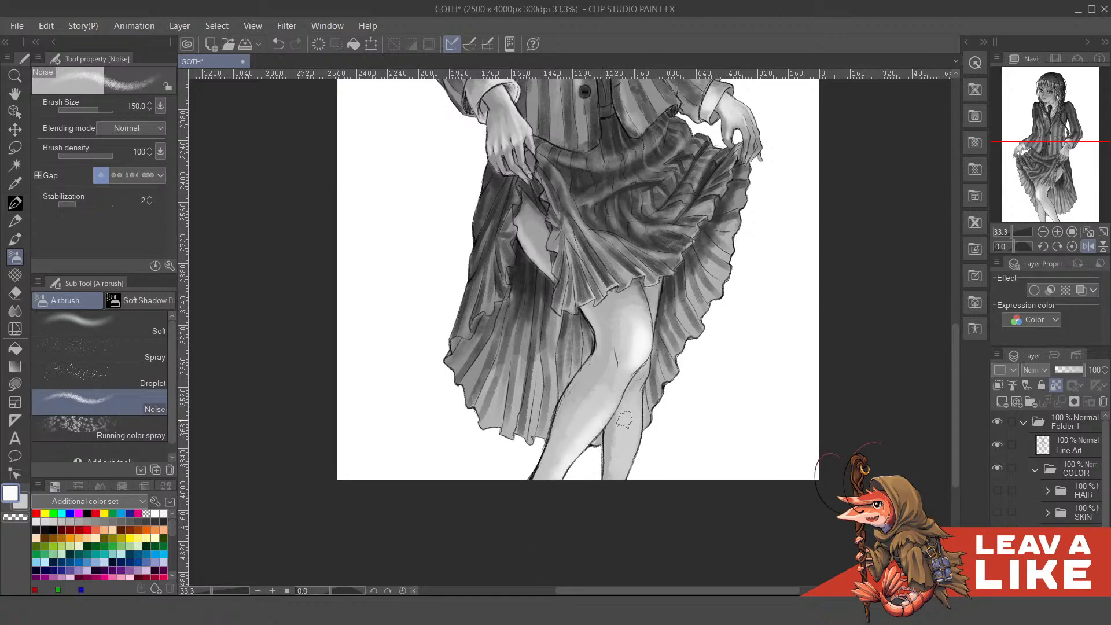
{"action": "left_click_drag", "start_coordinate": [626, 420], "coordinate": [611, 558]}
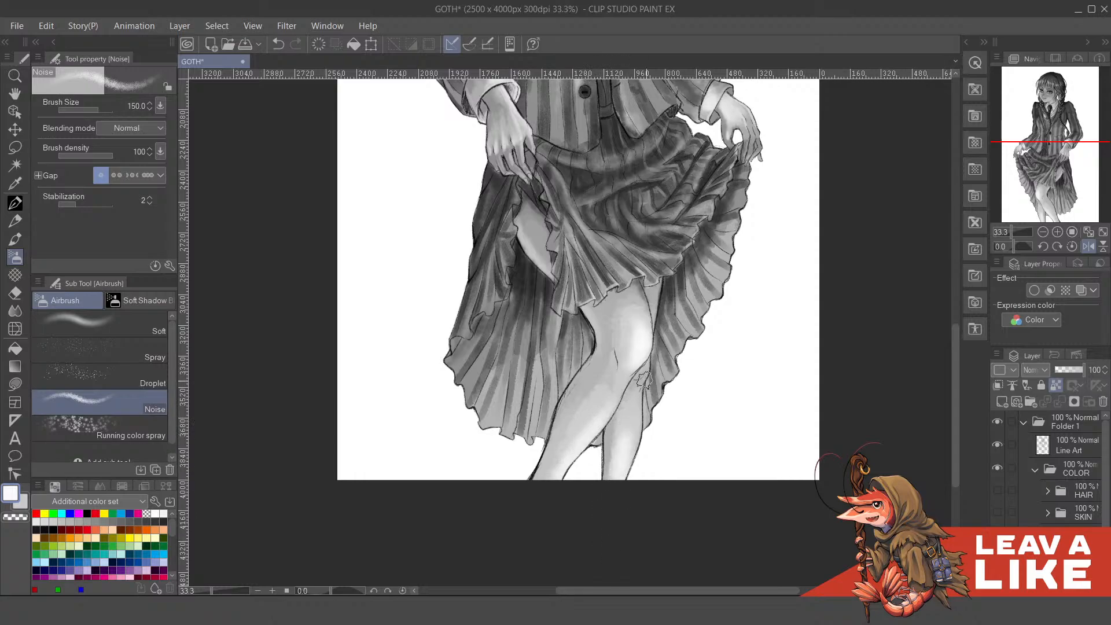
{"action": "key", "text": "h"}
- Enlarge the airbrush to size 800 and spray a broad near-white glow over the lifted skirt front, undoing and redoing strokes
{"action": "scroll", "coordinate": [645, 375], "scroll_direction": "down", "scroll_amount": 1}
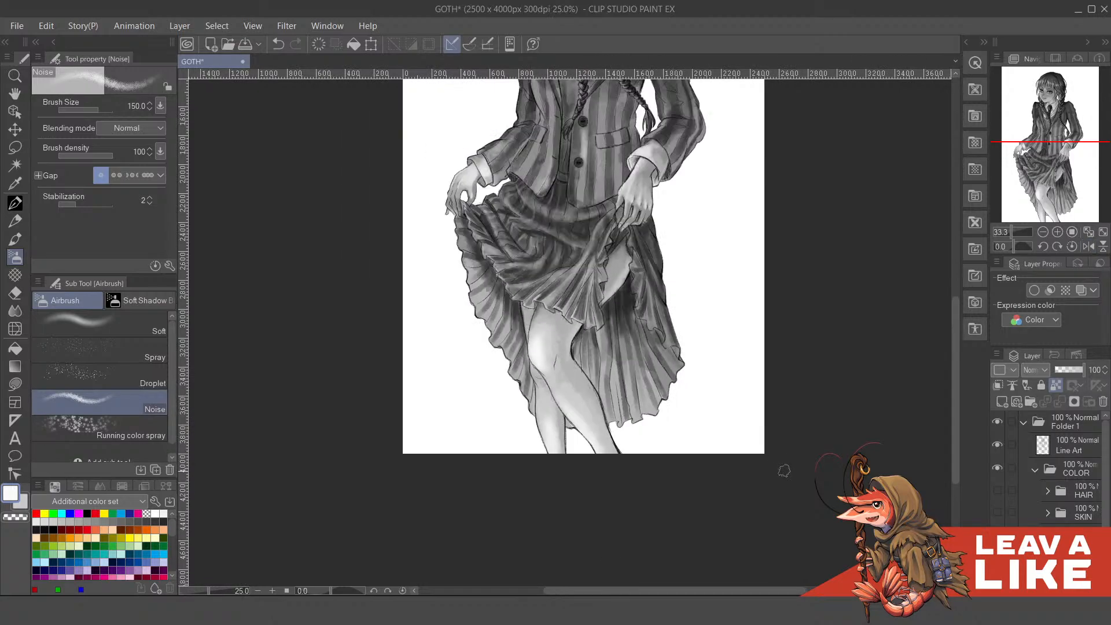
{"action": "left_click_drag", "start_coordinate": [762, 400], "coordinate": [807, 538]}
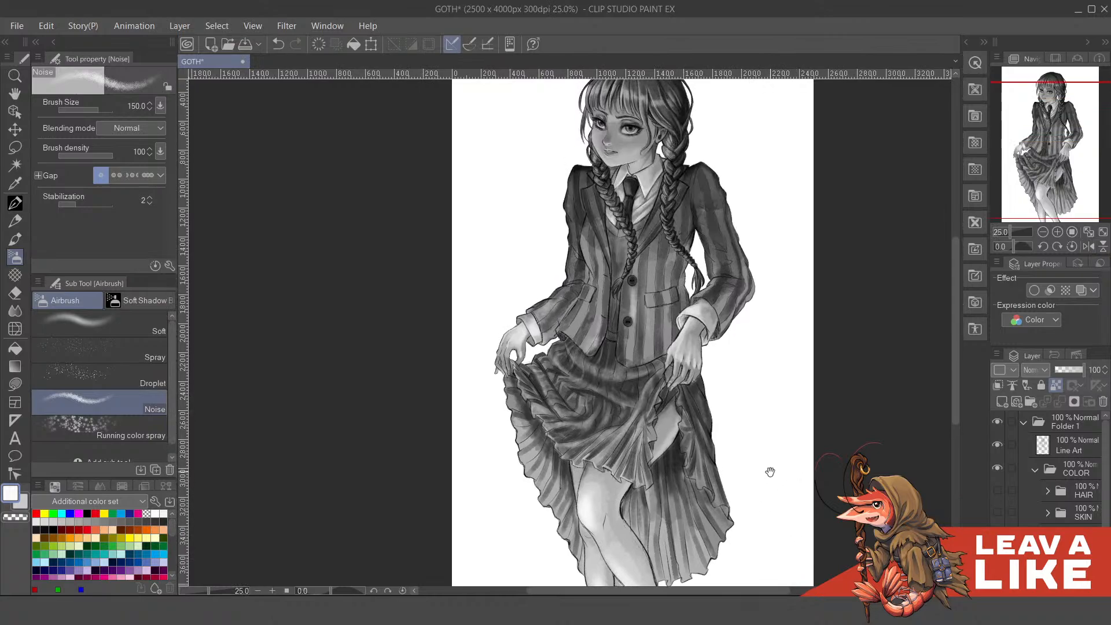
{"action": "left_click_drag", "start_coordinate": [829, 233], "coordinate": [819, 249]}
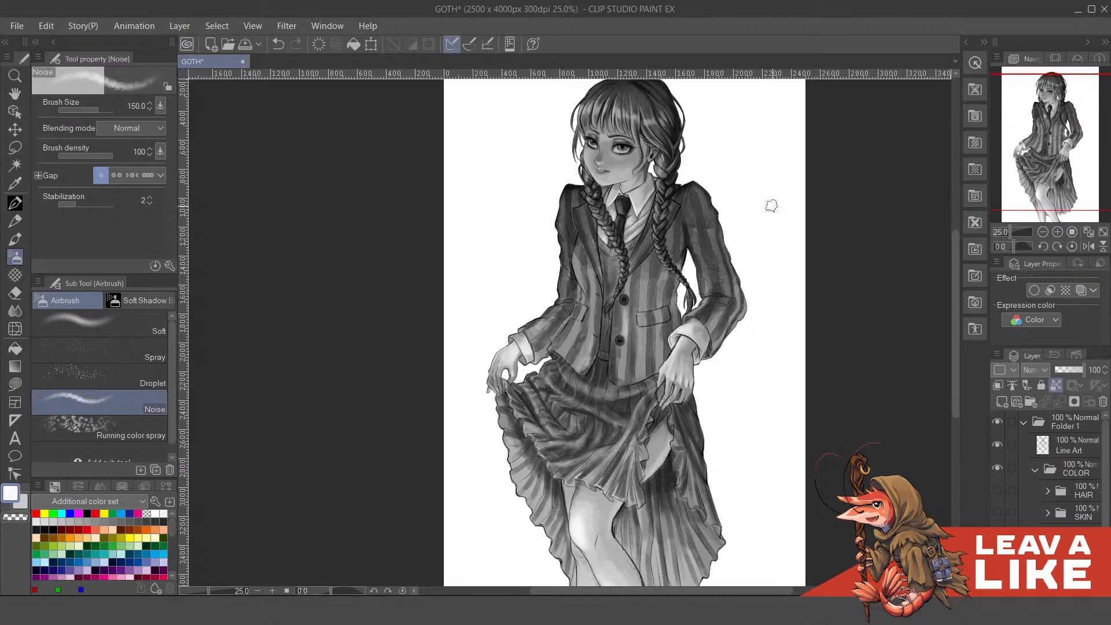
{"action": "key", "text": "bracketright"}
{"action": "key", "text": "bracketright"}
{"action": "key", "text": "bracketright"}
{"action": "key", "text": "bracketright"}
{"action": "key", "text": "bracketright"}
{"action": "key", "text": "bracketright"}
{"action": "key", "text": "bracketright"}
{"action": "key", "text": "bracketright"}
{"action": "key", "text": "bracketright"}
{"action": "mouse_move", "coordinate": [553, 391]}
{"action": "left_mouse_down"}
{"action": "mouse_move", "coordinate": [587, 413]}
{"action": "mouse_move", "coordinate": [594, 441]}
{"action": "left_mouse_up"}
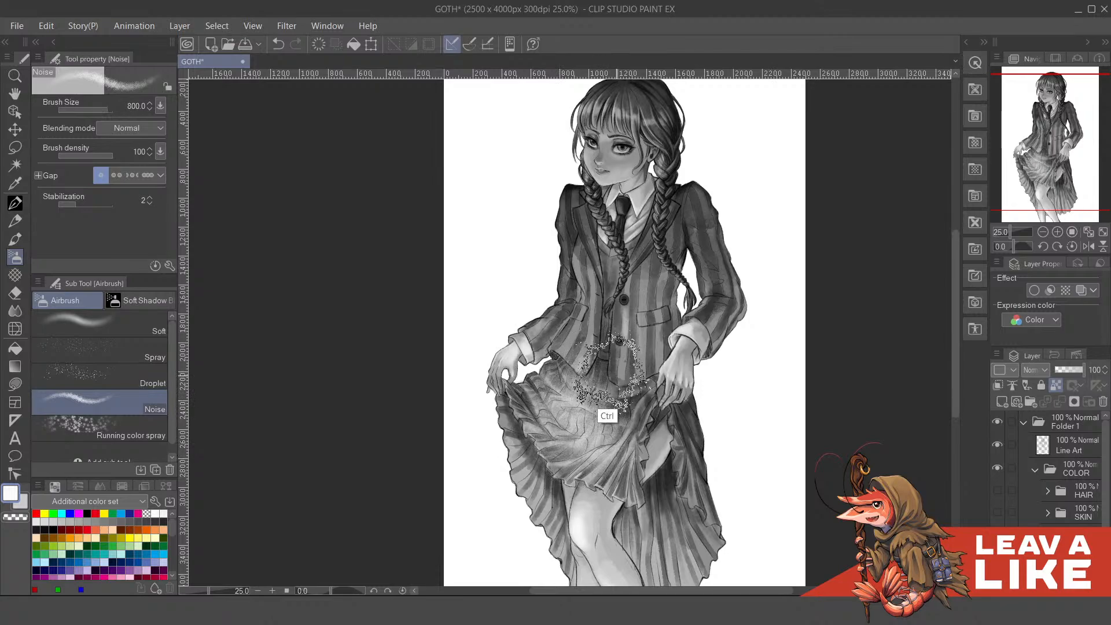
{"action": "key", "text": "ctrl+z"}
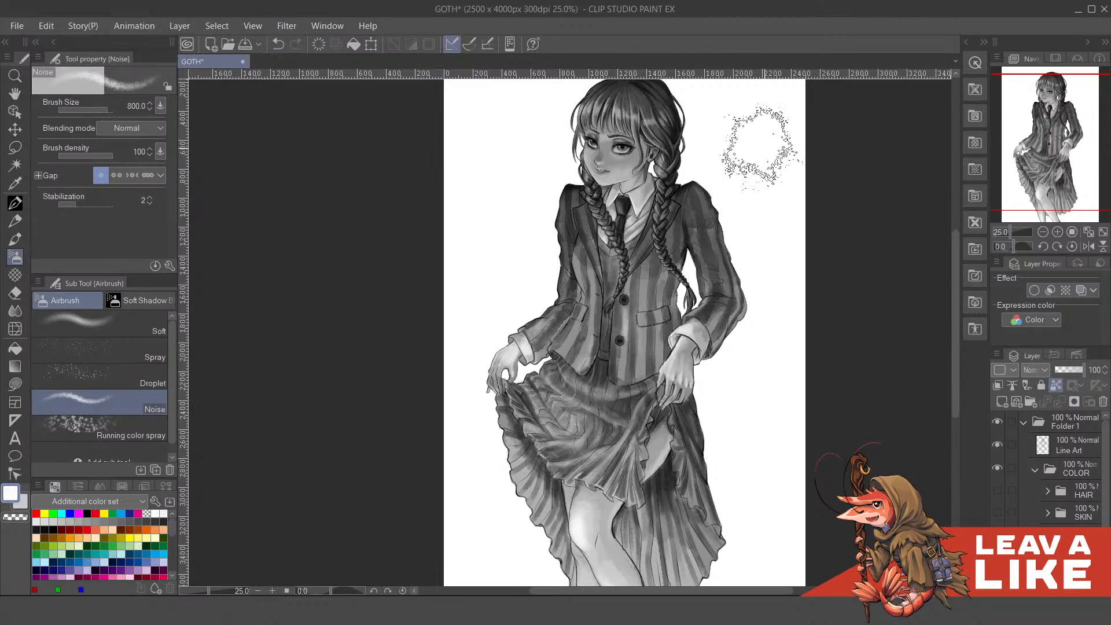
{"action": "key", "text": "ctrl+z"}
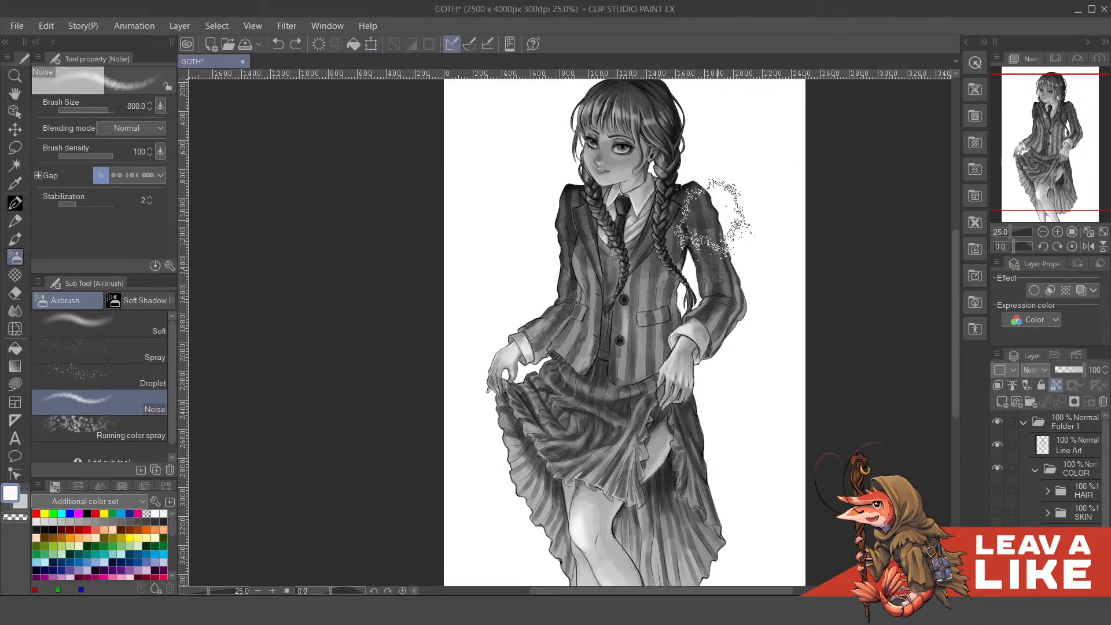
{"action": "key", "text": "ctrl+y"}
{"action": "key", "text": "ctrl+y"}
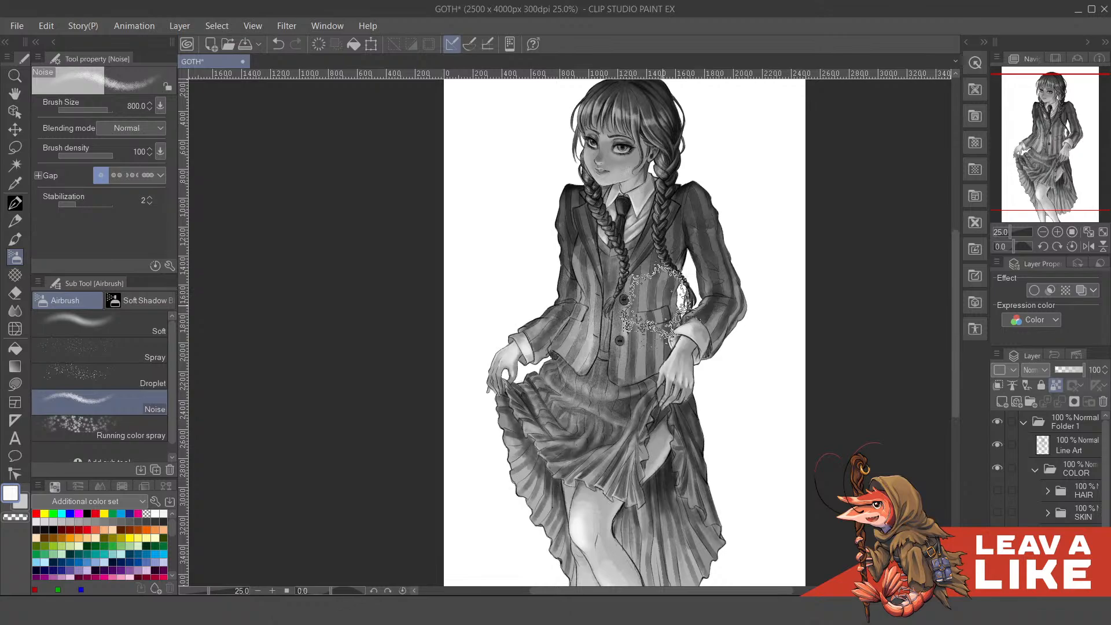
- Check the greyscale shading across the whole figure and save the drawing
{"action": "scroll", "coordinate": [643, 459], "scroll_direction": "up", "scroll_amount": 2}
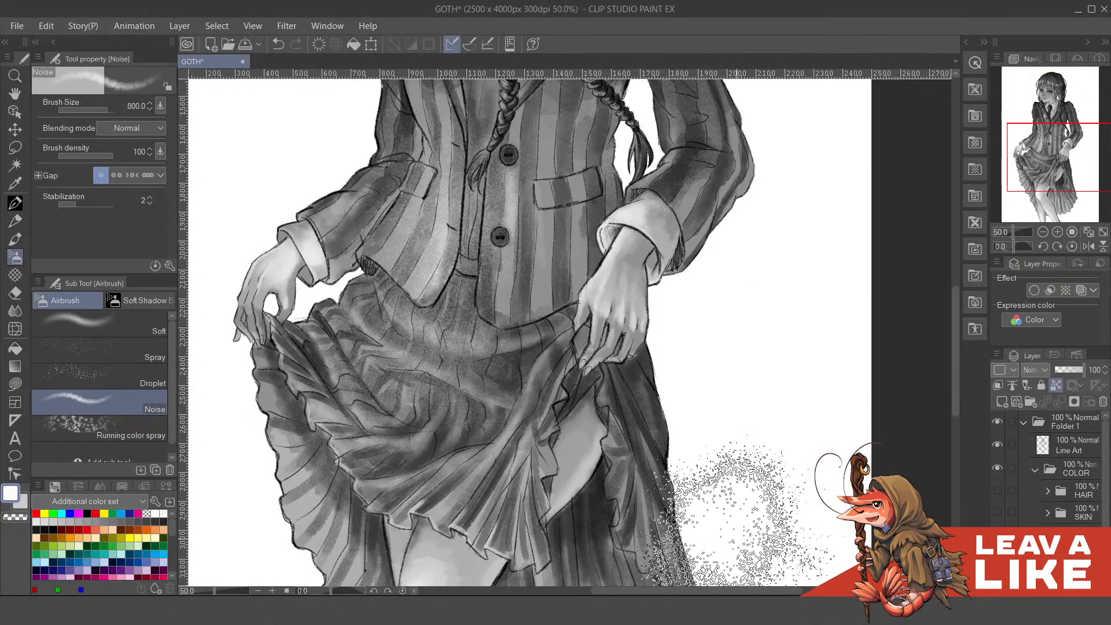
{"action": "scroll", "coordinate": [732, 515], "scroll_direction": "down", "scroll_amount": 2}
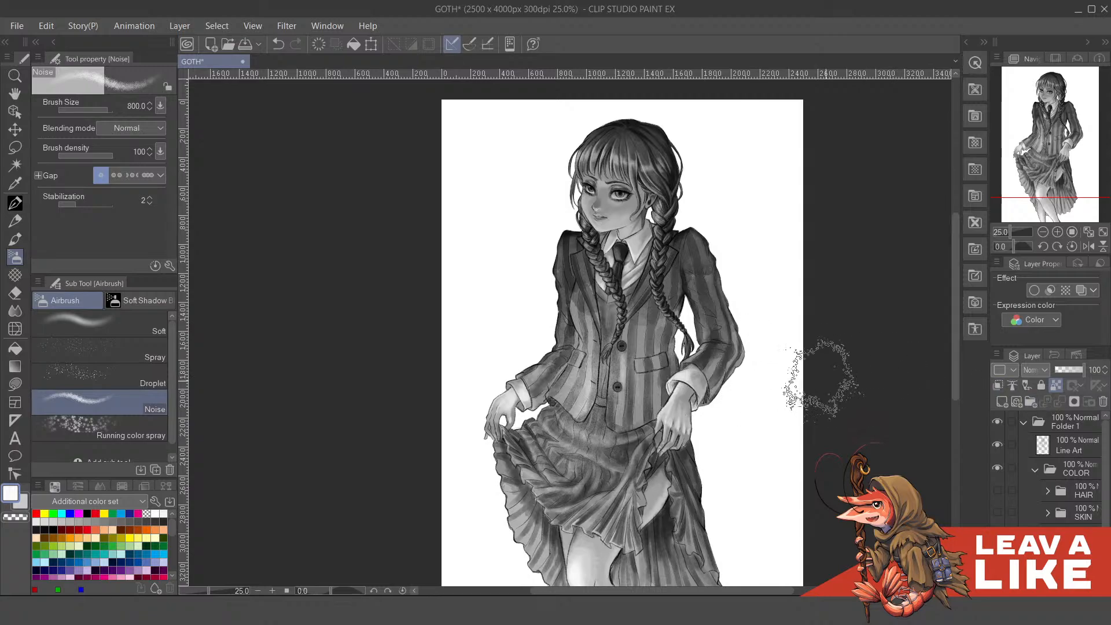
{"action": "scroll", "coordinate": [821, 379], "scroll_direction": "down", "scroll_amount": 3}
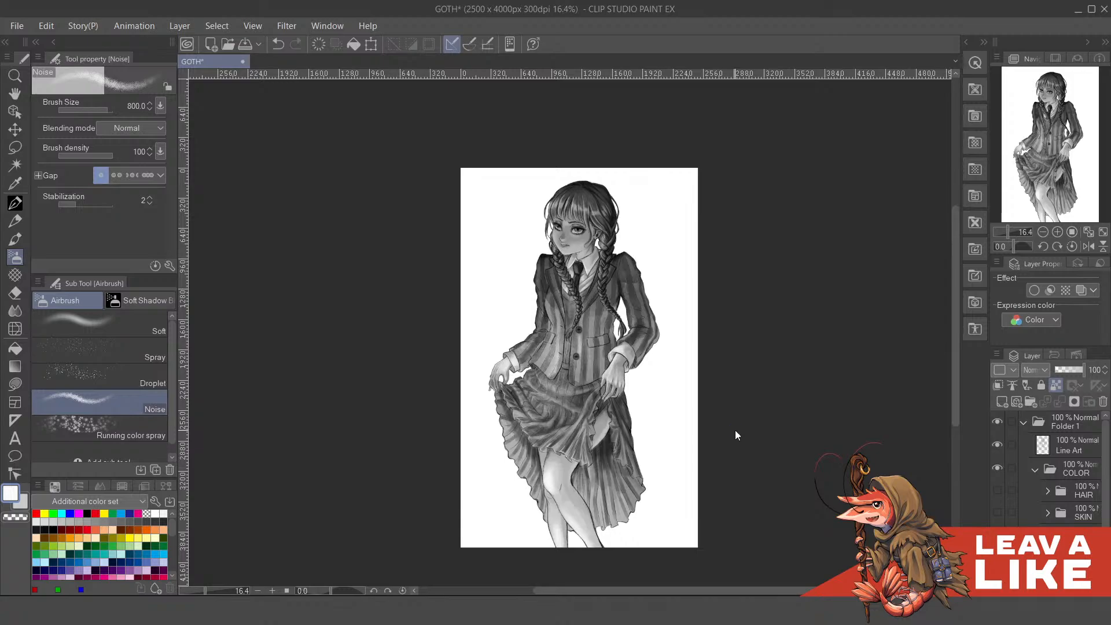
{"action": "key", "text": "ctrl+s"}
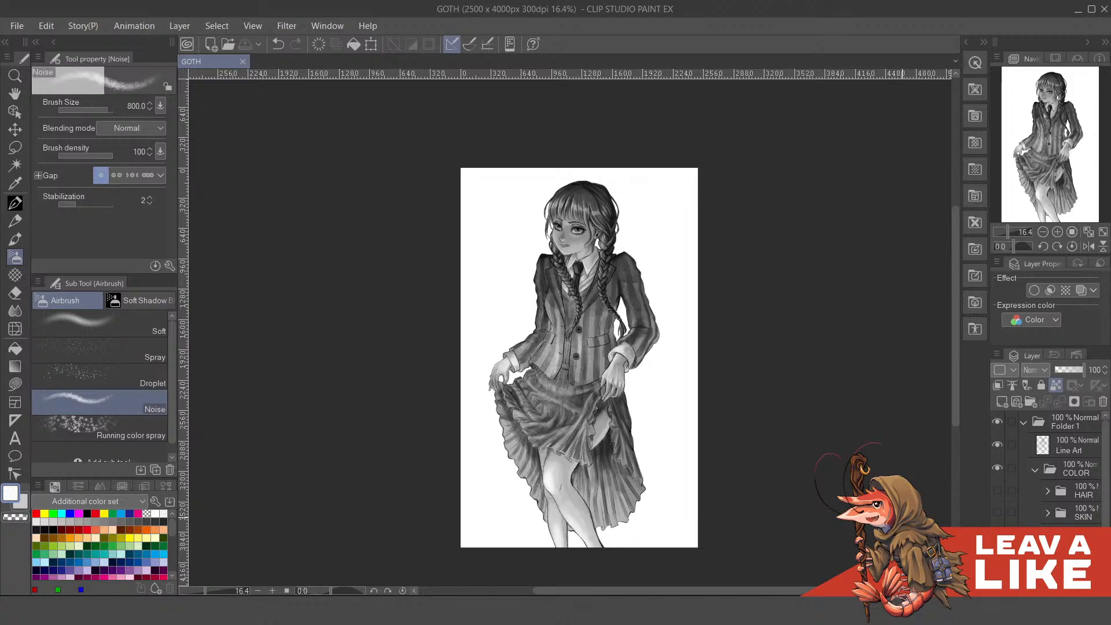
- Make the HAIR folder inside COLOR visible, expand it and activate its BASE layer
{"action": "left_click", "coordinate": [1060, 498], "text": "ctrl"}
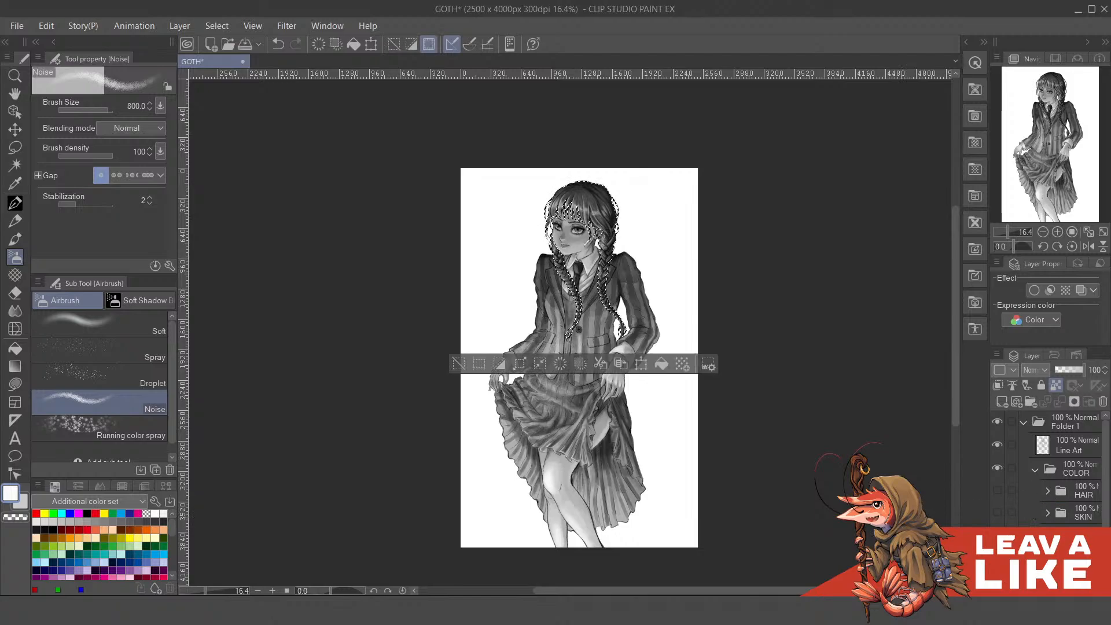
{"action": "key", "text": "ctrl+d"}
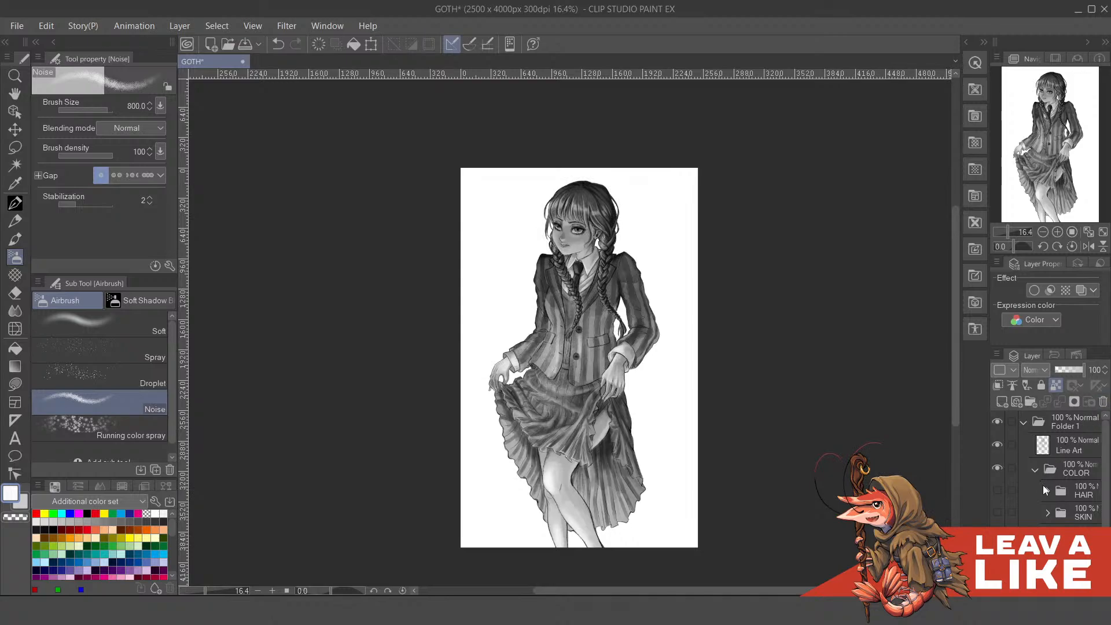
{"action": "left_click", "coordinate": [998, 490]}
{"action": "scroll", "coordinate": [723, 187], "scroll_direction": "up", "scroll_amount": 2}
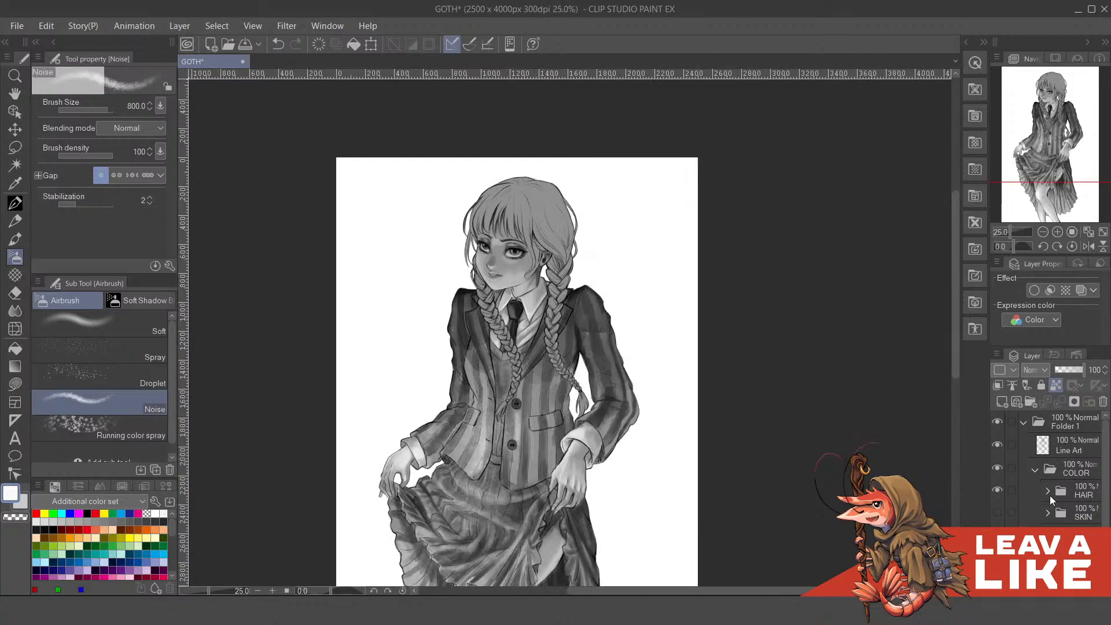
{"action": "left_click", "coordinate": [1048, 490]}
{"action": "left_click", "coordinate": [1057, 516]}
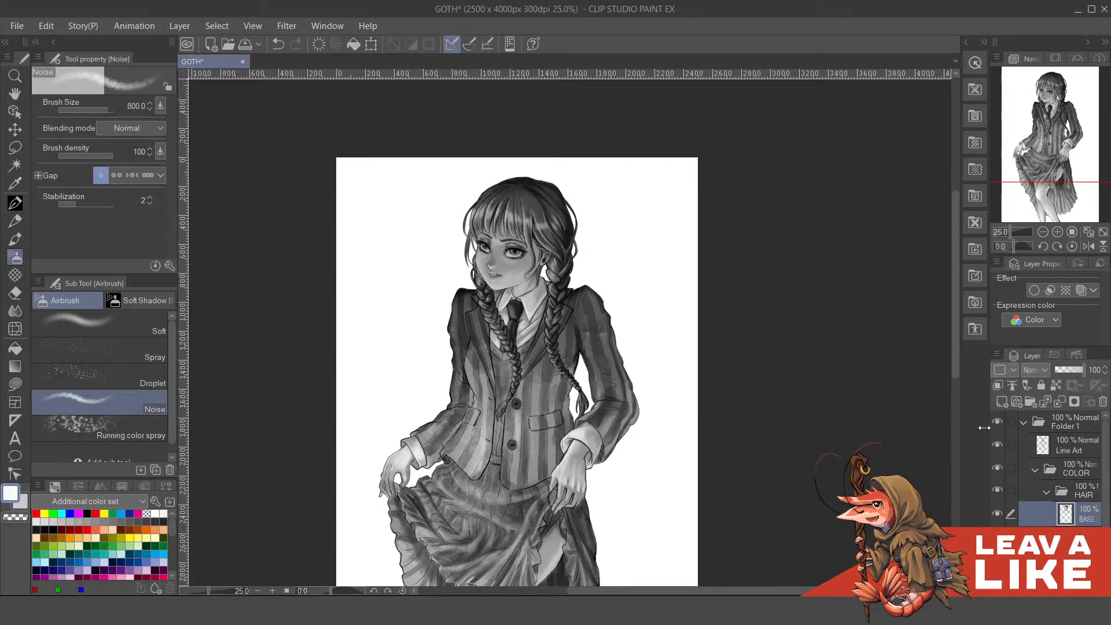
- Reduce the Noise airbrush size to 250 while framing the girl's head and upper body
{"action": "scroll", "coordinate": [793, 385], "scroll_direction": "left", "scroll_amount": 1}
{"action": "scroll", "coordinate": [614, 232], "scroll_direction": "up", "scroll_amount": 1}
{"action": "scroll", "coordinate": [619, 223], "scroll_direction": "up", "scroll_amount": 1}
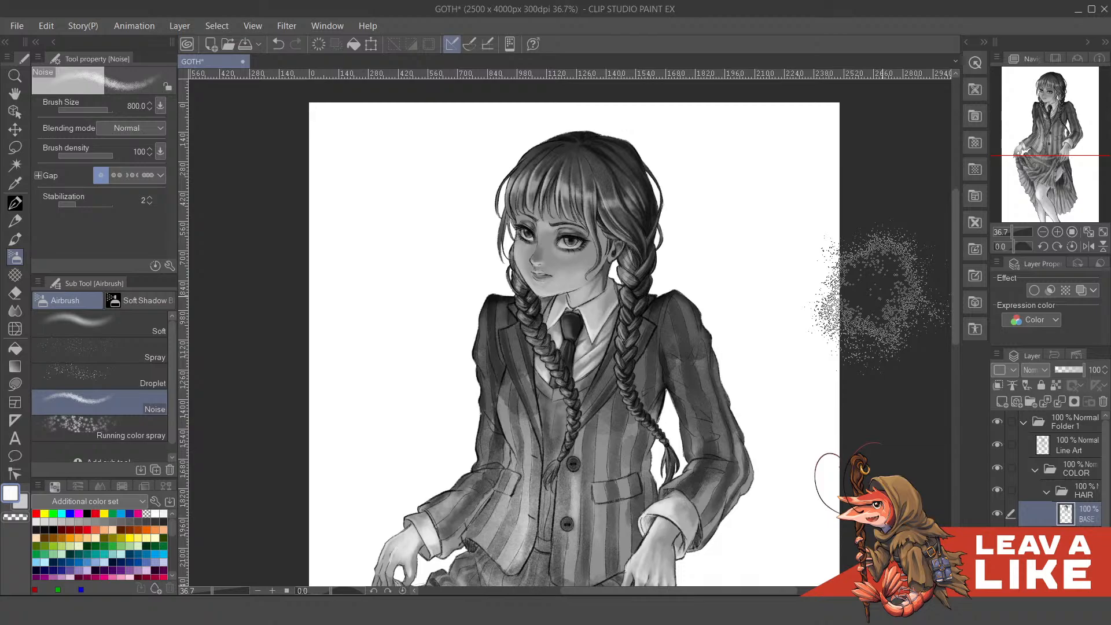
{"action": "scroll", "coordinate": [840, 320], "scroll_direction": "up", "scroll_amount": 1}
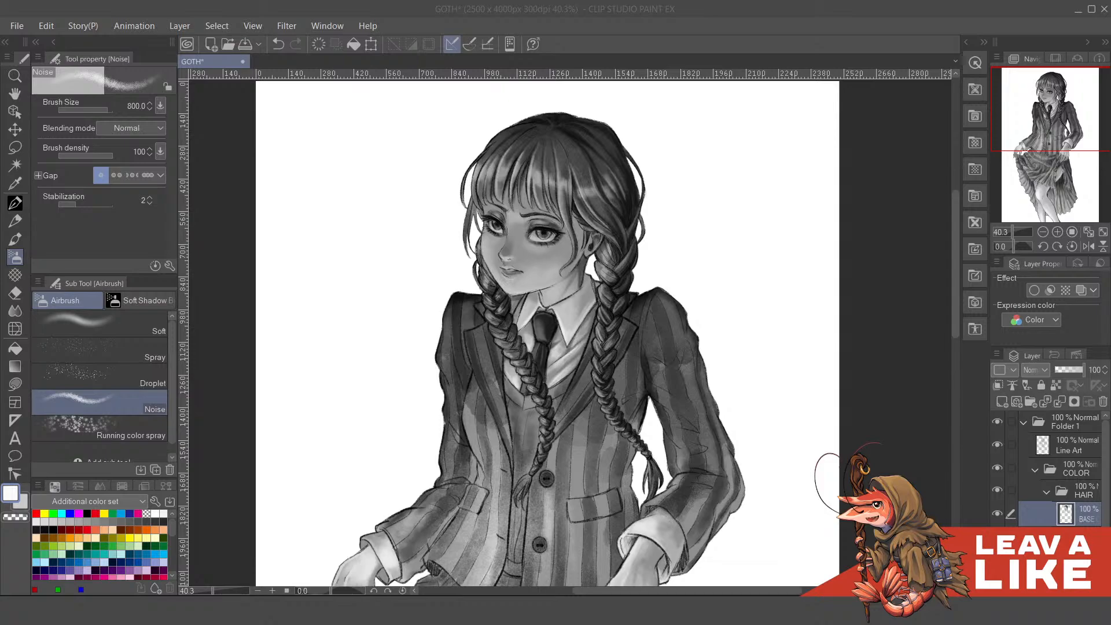
{"action": "left_click", "coordinate": [631, 5]}
{"action": "scroll", "coordinate": [410, 185], "scroll_direction": "up", "scroll_amount": 3}
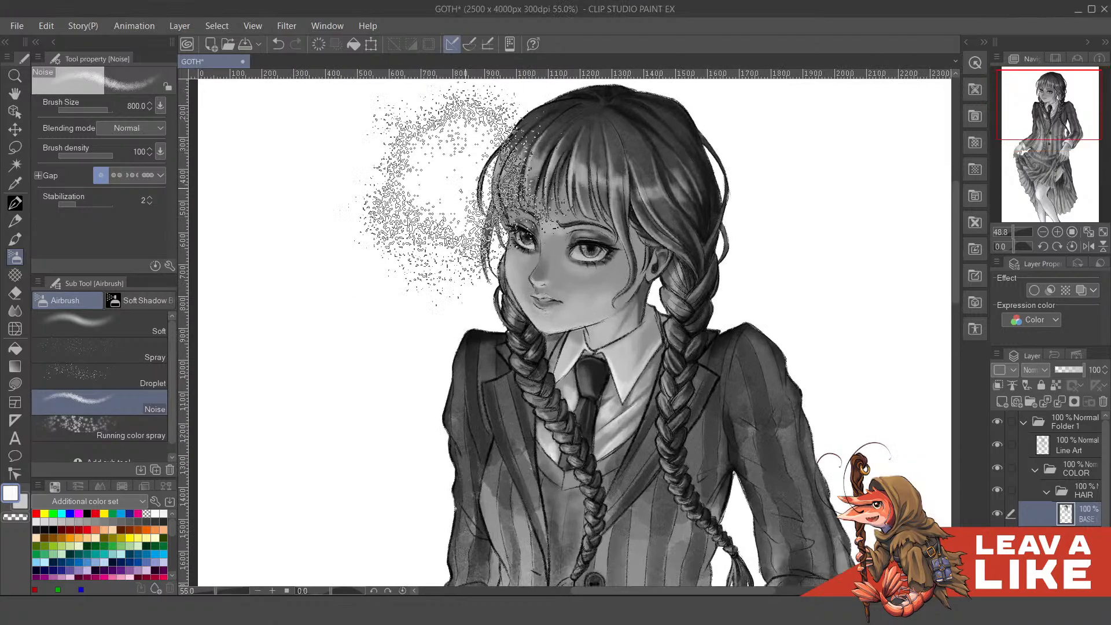
{"action": "key", "text": "["}
{"action": "key", "text": "["}
{"action": "key", "text": "["}
{"action": "key", "text": "["}
{"action": "key", "text": "["}
{"action": "key", "text": "["}
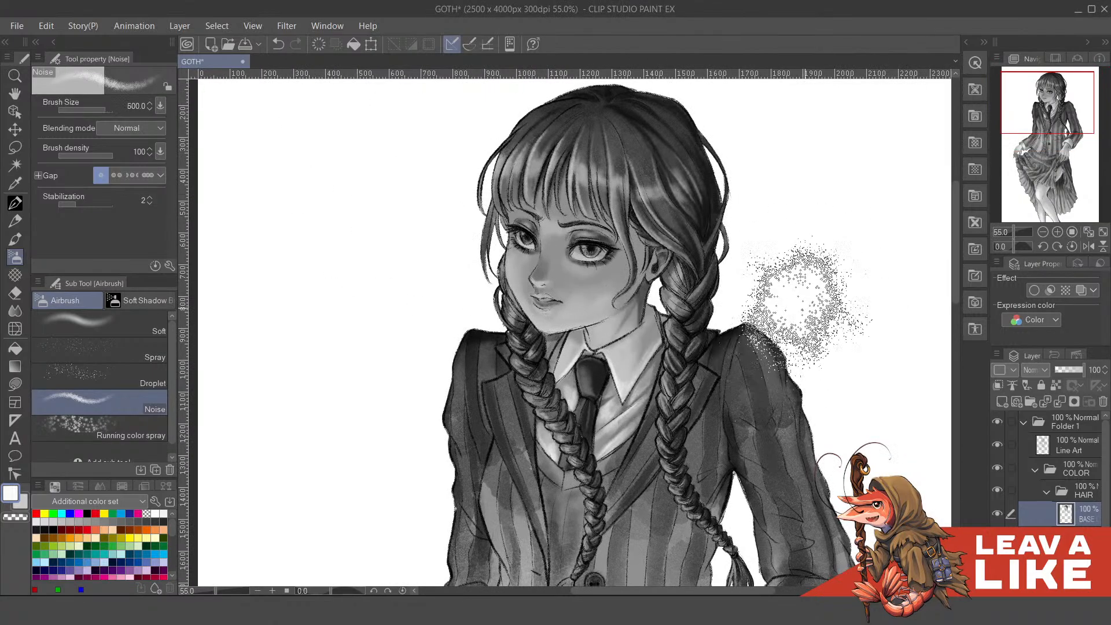
{"action": "left_click_drag", "start_coordinate": [788, 291], "coordinate": [727, 322]}
{"action": "left_click_drag", "start_coordinate": [801, 457], "coordinate": [820, 408]}
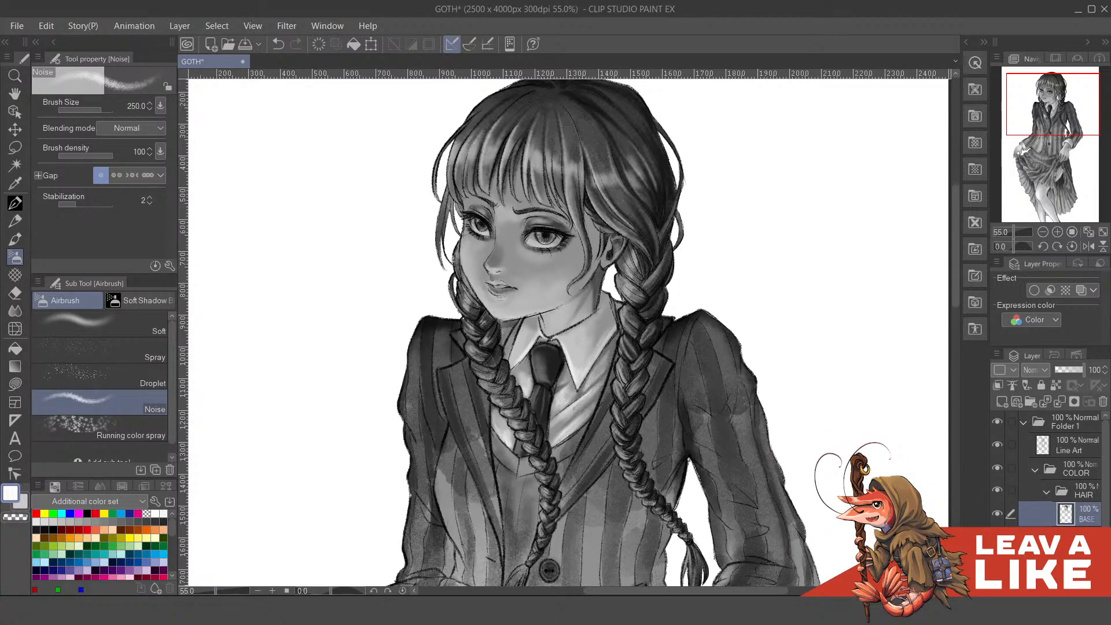
{"action": "left_click_drag", "start_coordinate": [793, 377], "coordinate": [800, 414]}
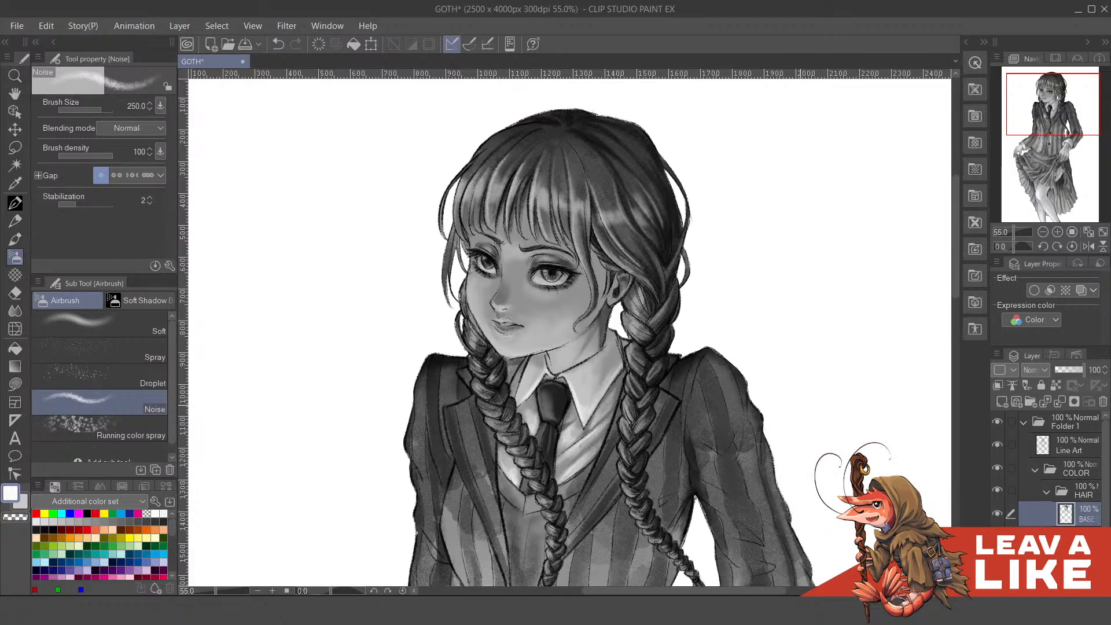
- Set the hair BASE layer's blending mode to Multiply and load the hair shape as a selection
{"action": "left_click", "coordinate": [1037, 370]}
{"action": "left_click", "coordinate": [1045, 31]}
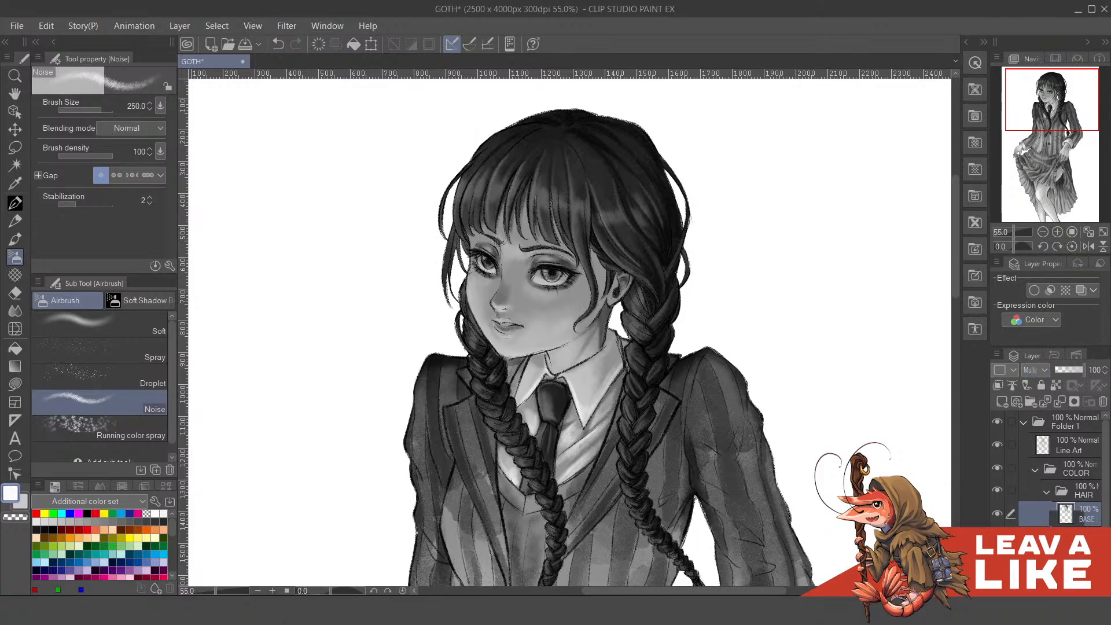
{"action": "left_click", "coordinate": [1071, 538]}
{"action": "left_click", "coordinate": [1065, 513], "text": "ctrl"}
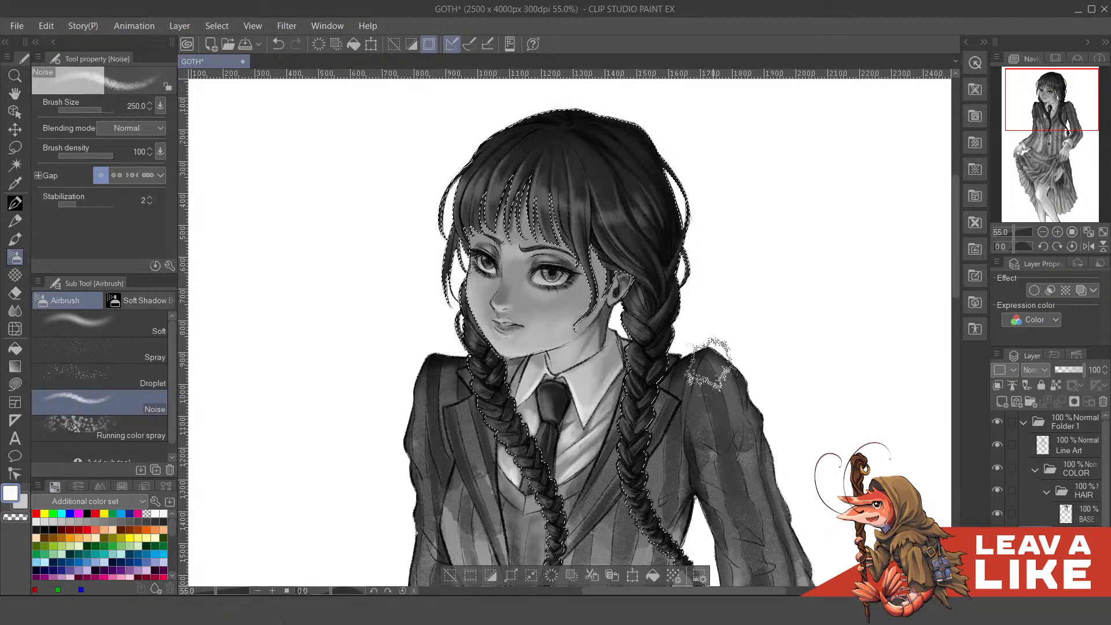
- Choose a dark muted blue with hue 222, fill the hair selection with it and deselect
{"action": "key", "text": "x"}
{"action": "key", "text": "c"}
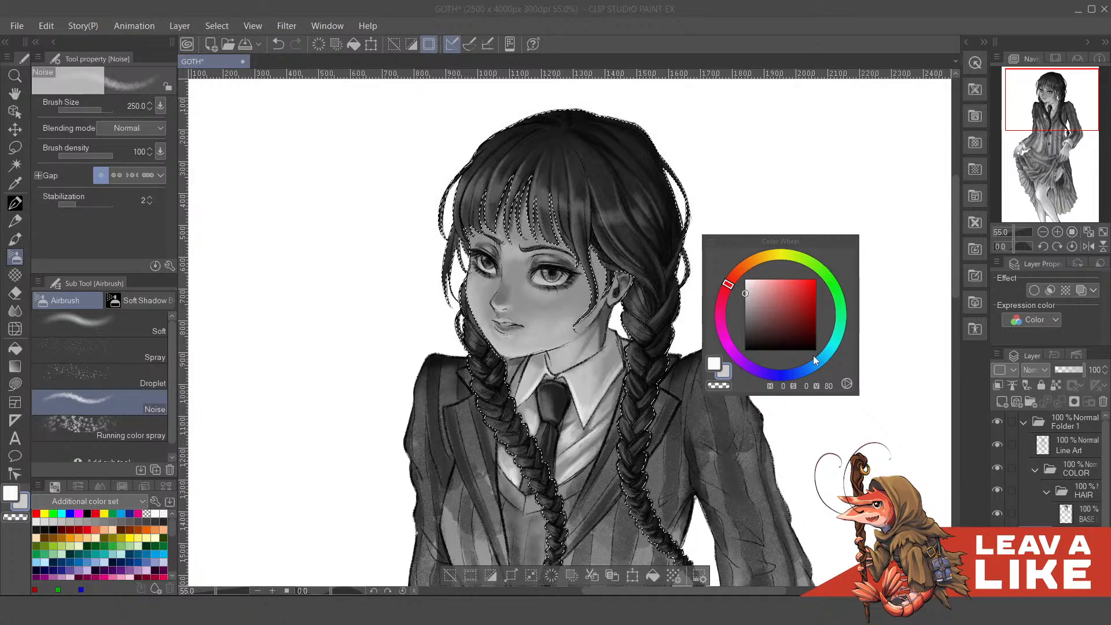
{"action": "left_click", "coordinate": [799, 373]}
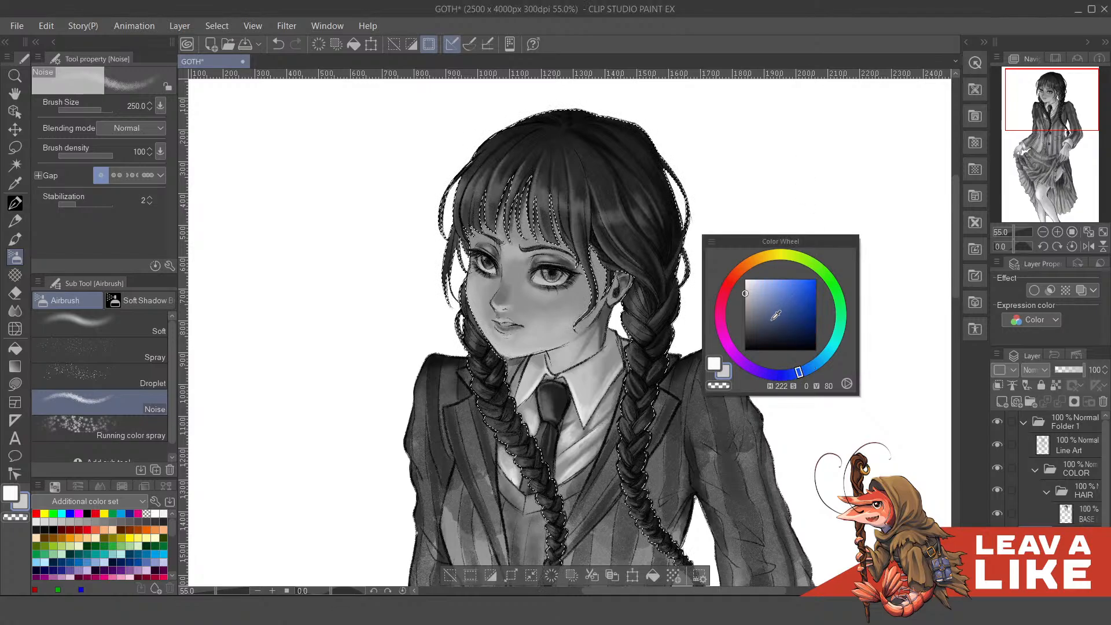
{"action": "left_click", "coordinate": [763, 332]}
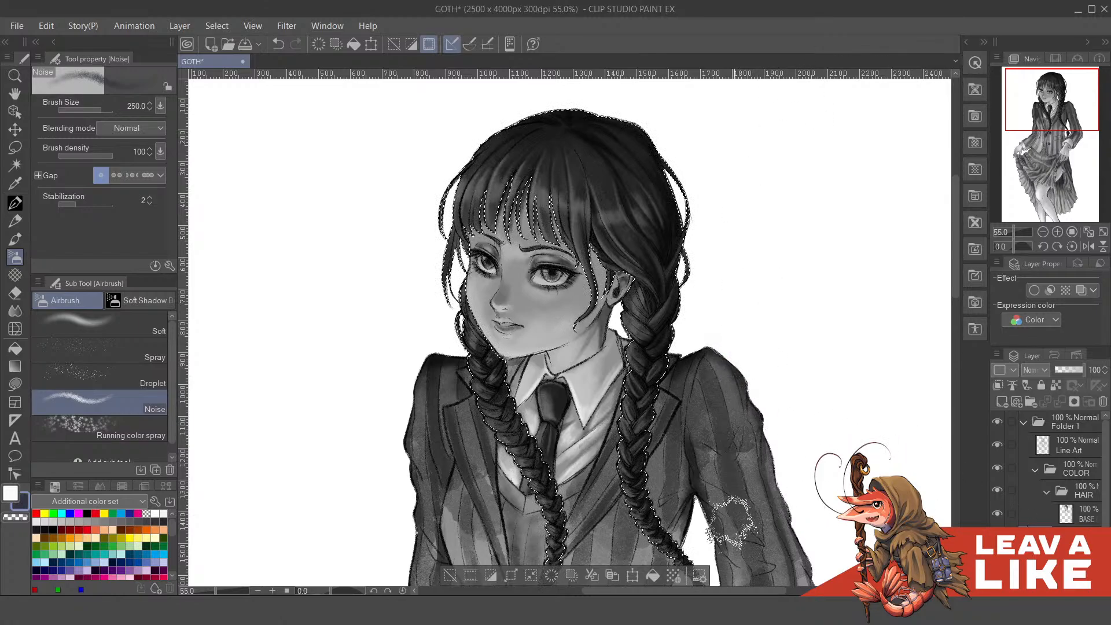
{"action": "left_click", "coordinate": [653, 574]}
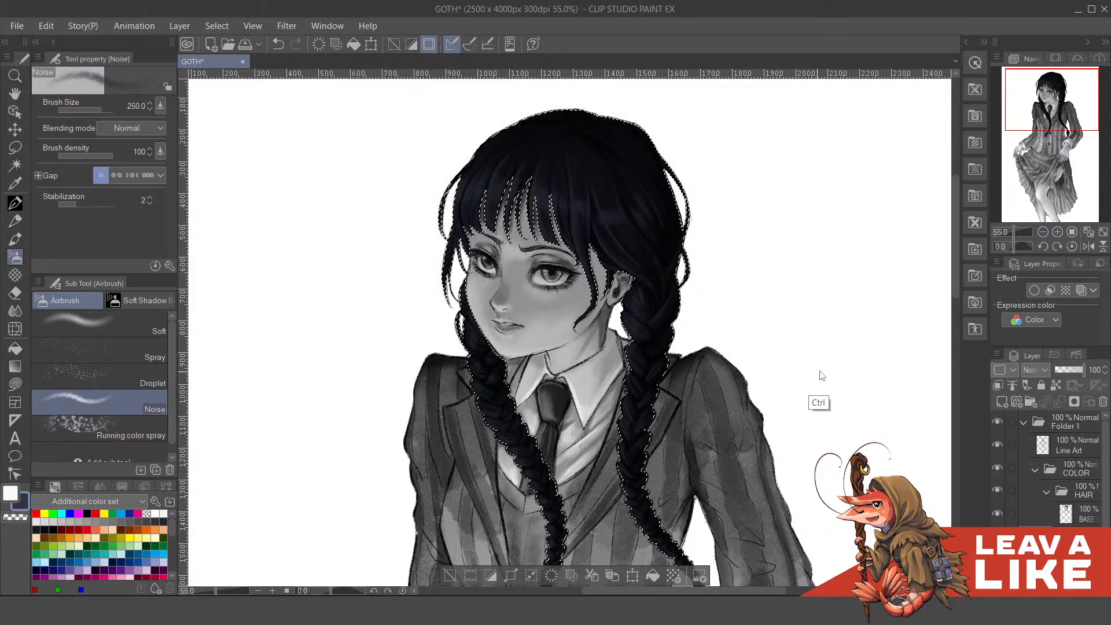
{"action": "key", "text": "ctrl+d"}
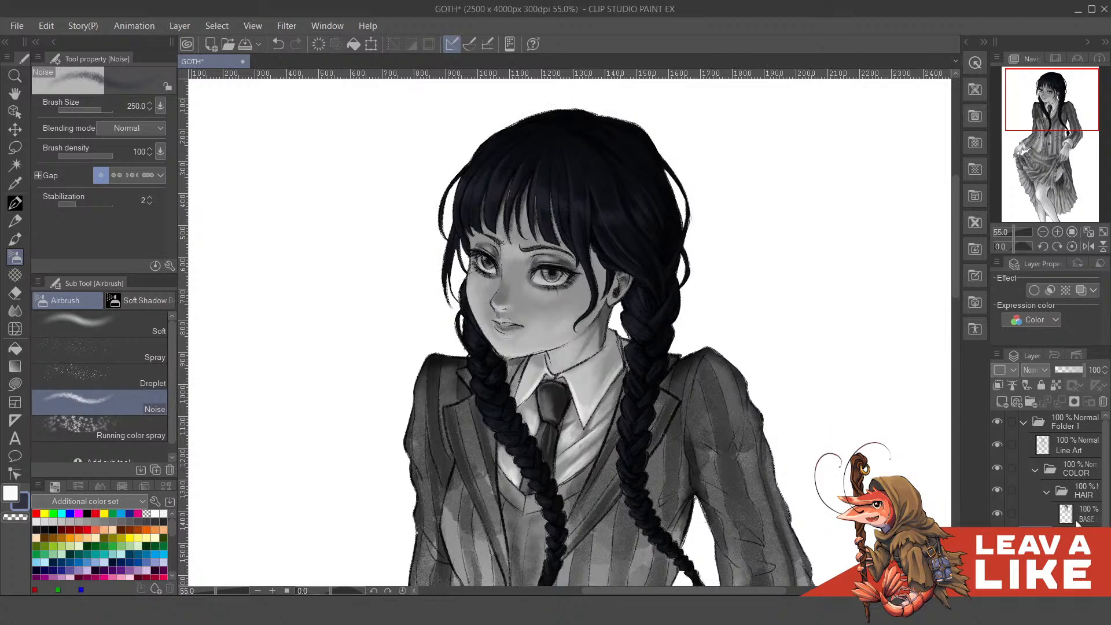
- Change the hair BASE layer's blending mode to Soft light and save the drawing
{"action": "left_click", "coordinate": [1077, 515]}
{"action": "left_click", "coordinate": [1033, 373]}
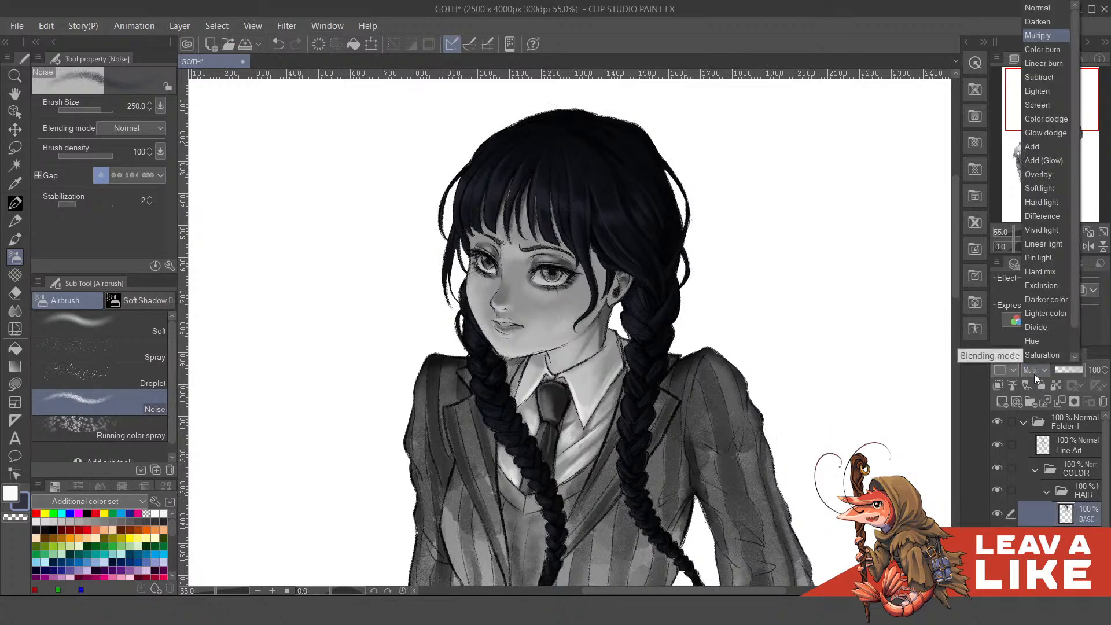
{"action": "left_click", "coordinate": [1043, 189]}
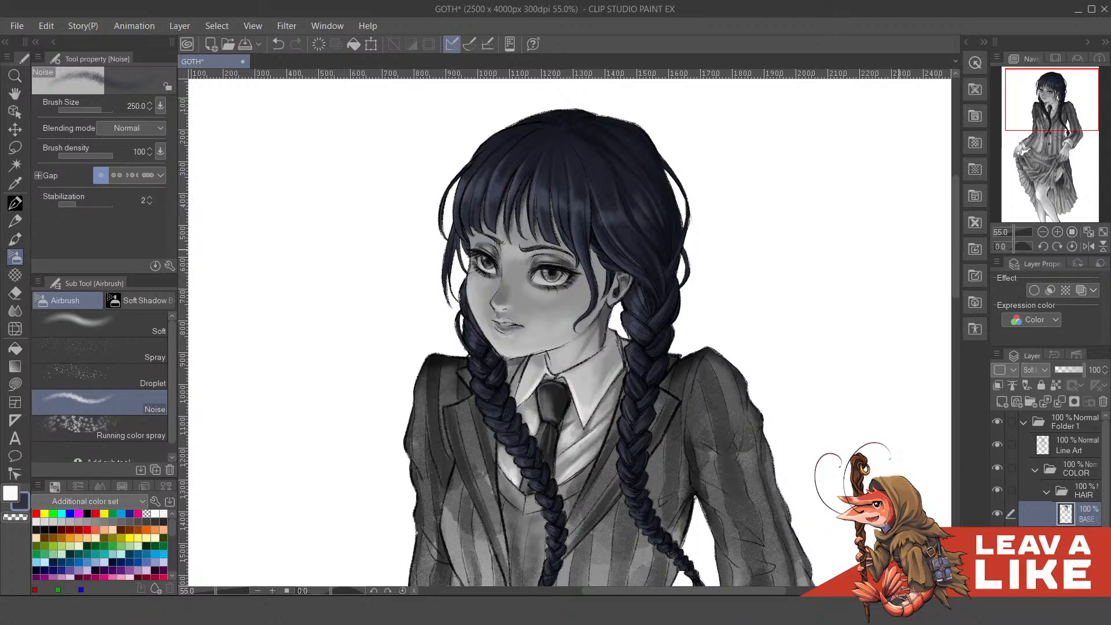
{"action": "key", "text": "ctrl+s"}
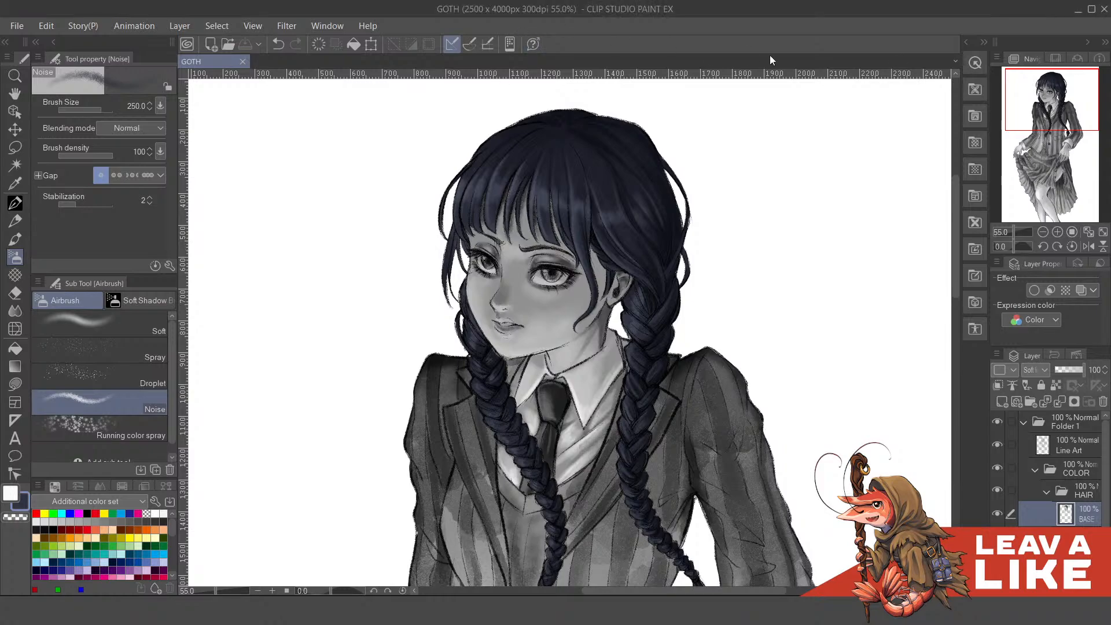
- Examine how the blue hair colour works with the face, jacket, skirt and legs across the whole figure
{"action": "scroll", "coordinate": [819, 247], "scroll_direction": "down", "scroll_amount": 2}
{"action": "scroll", "coordinate": [819, 247], "scroll_direction": "down", "scroll_amount": 3}
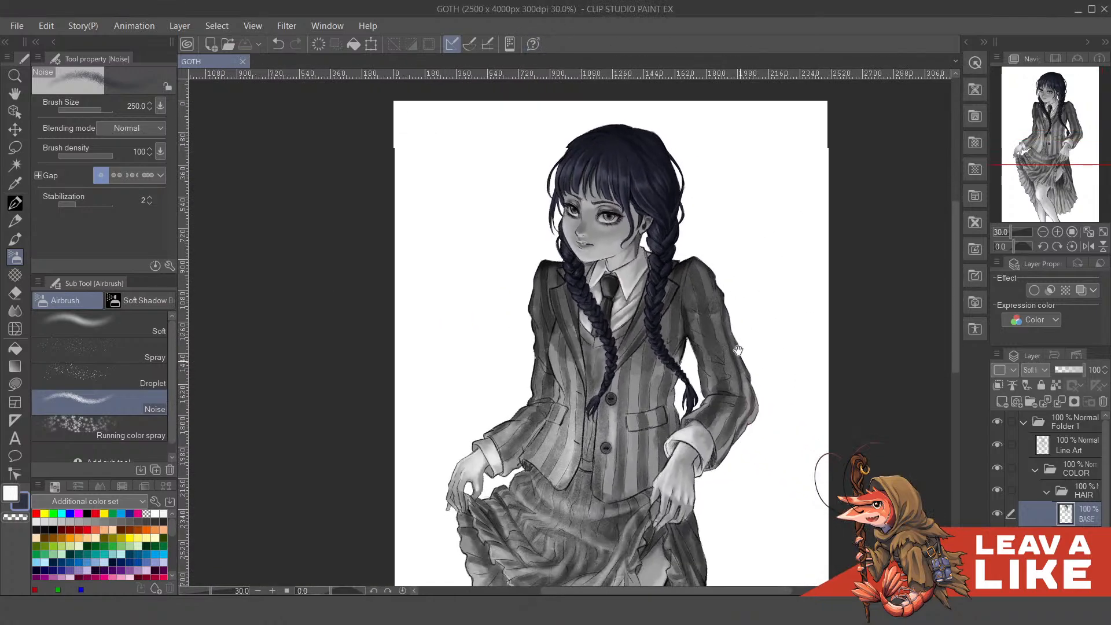
{"action": "left_click_drag", "start_coordinate": [798, 384], "coordinate": [760, 331]}
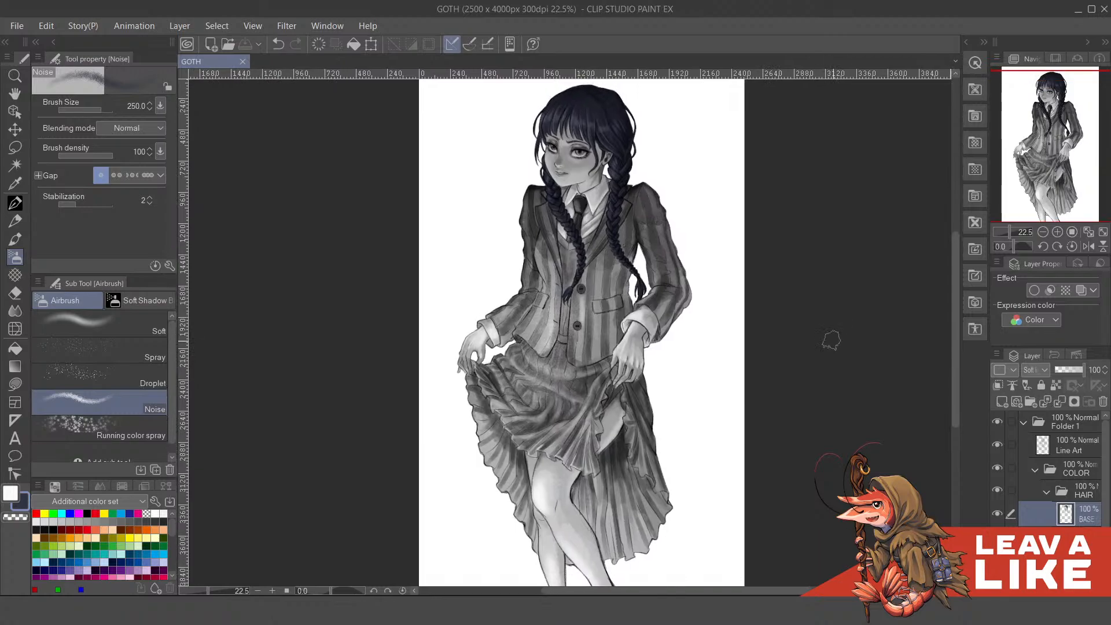
{"action": "scroll", "coordinate": [554, 324], "scroll_direction": "up", "scroll_amount": 3}
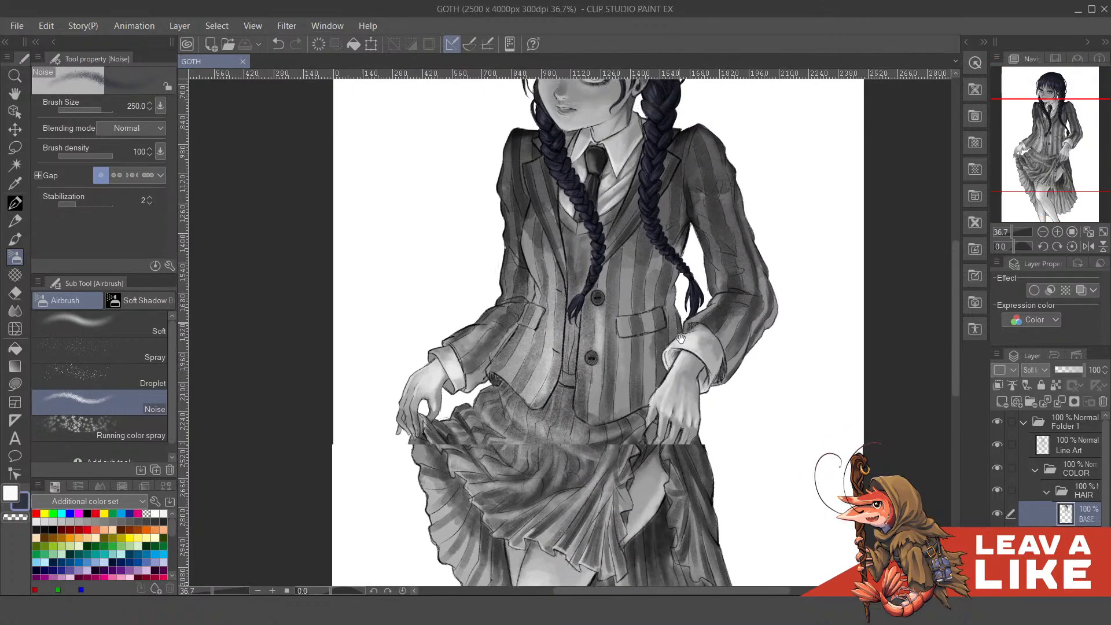
{"action": "left_click_drag", "start_coordinate": [838, 307], "coordinate": [827, 418]}
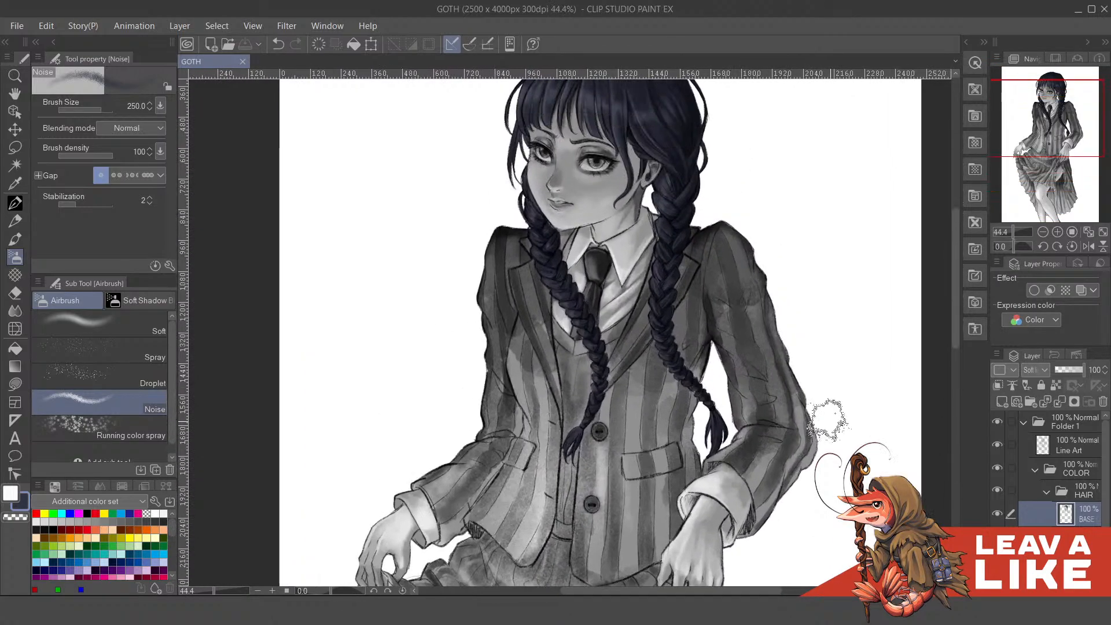
{"action": "scroll", "coordinate": [828, 418], "scroll_direction": "down", "scroll_amount": 1}
{"action": "left_click_drag", "start_coordinate": [832, 540], "coordinate": [691, 276]}
{"action": "scroll", "coordinate": [712, 347], "scroll_direction": "down", "scroll_amount": 1}
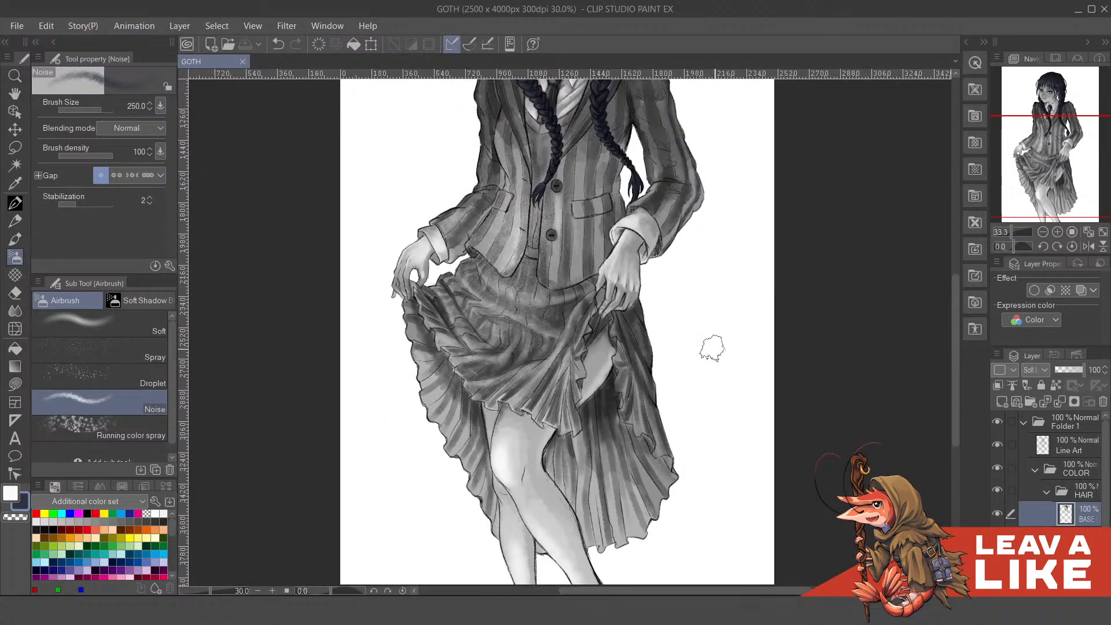
{"action": "left_click_drag", "start_coordinate": [690, 355], "coordinate": [703, 393]}
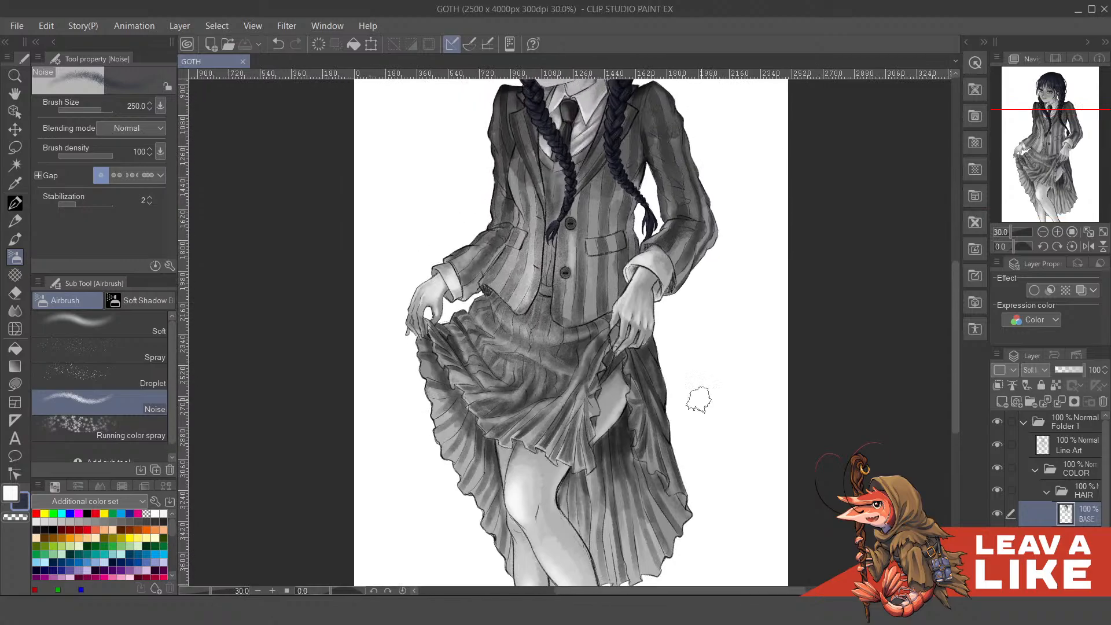
{"action": "scroll", "coordinate": [573, 441], "scroll_direction": "up", "scroll_amount": 1}
{"action": "left_click_drag", "start_coordinate": [545, 346], "coordinate": [568, 427]}
{"action": "left_click_drag", "start_coordinate": [642, 273], "coordinate": [644, 341]}
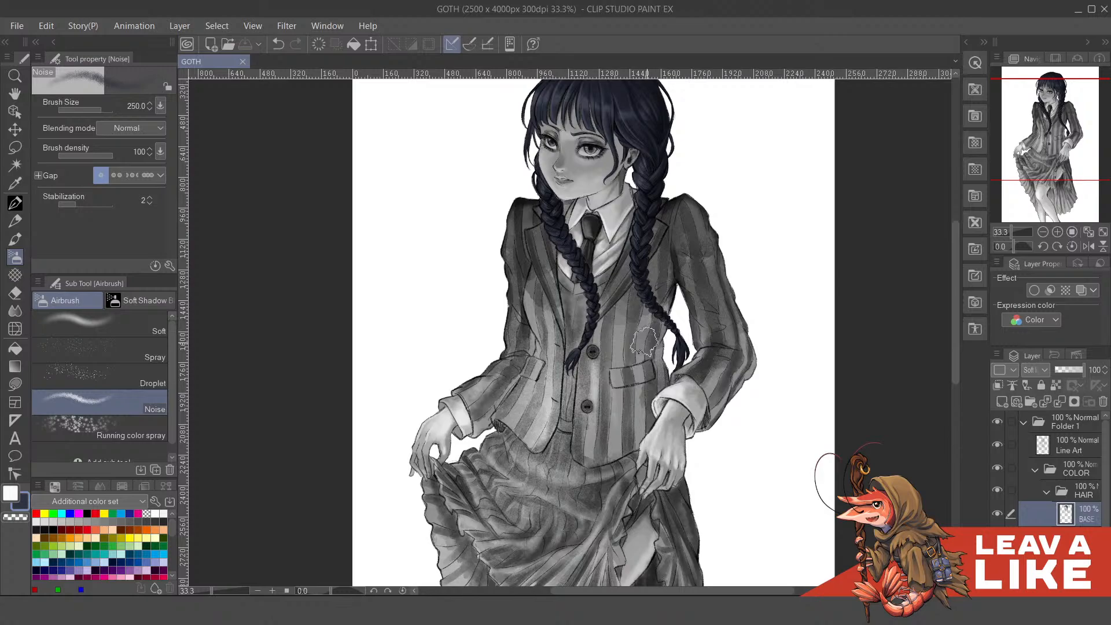
{"action": "scroll", "coordinate": [645, 347], "scroll_direction": "down", "scroll_amount": 4}
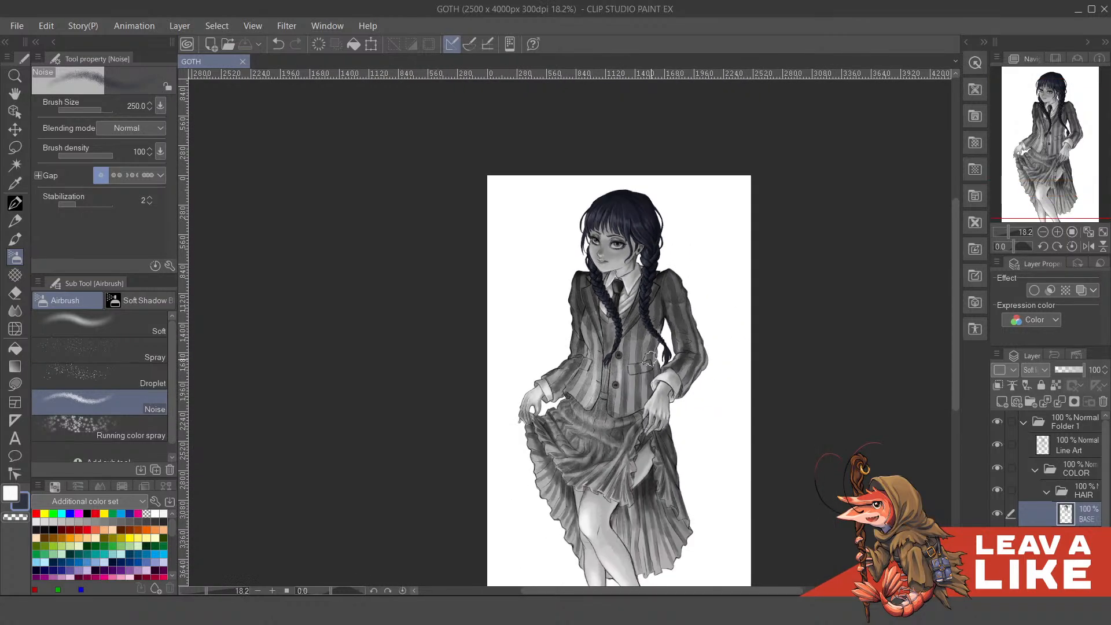
{"action": "left_click_drag", "start_coordinate": [662, 423], "coordinate": [640, 388]}
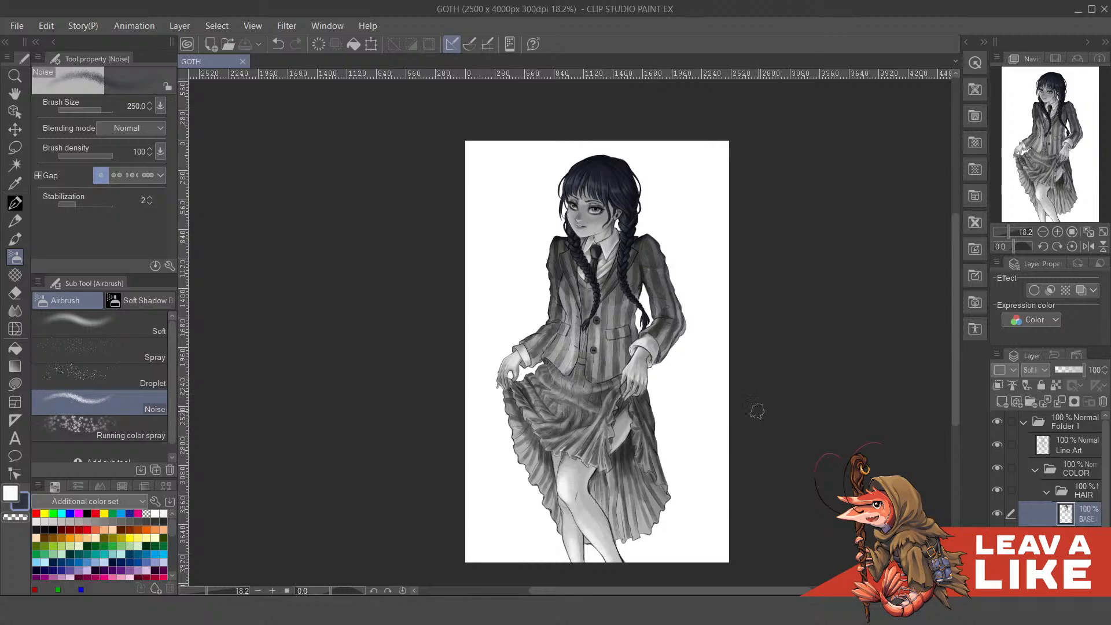
- Sketch thin red lines with the Grainy G-Pen from the canvas's lower left corner across the skirt and up beside the figure
{"action": "key", "text": "p"}
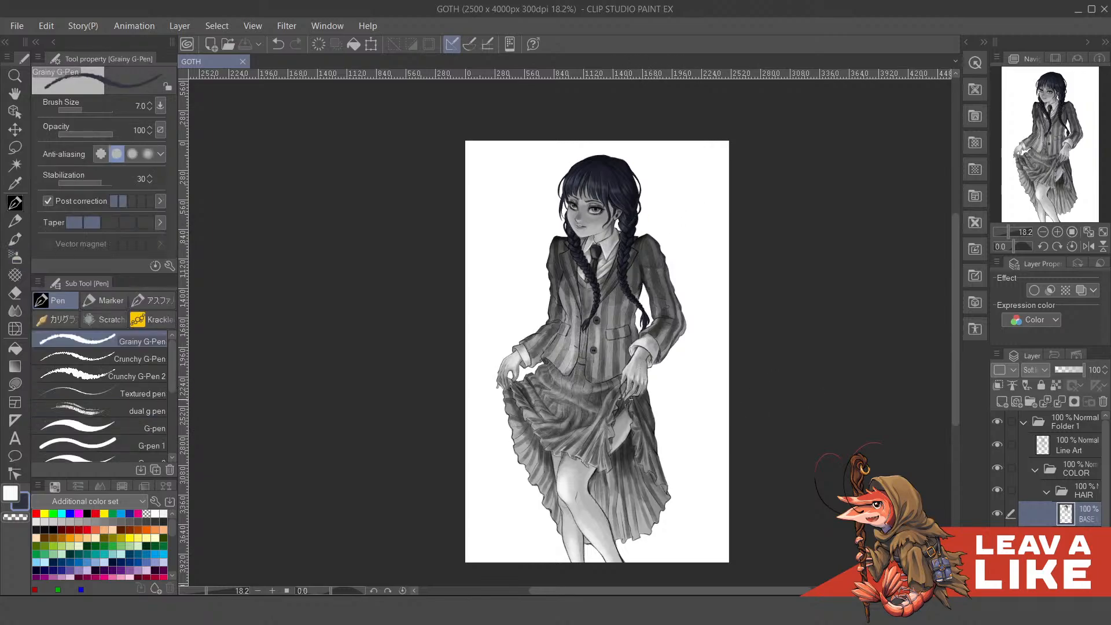
{"action": "left_click_drag", "start_coordinate": [671, 408], "coordinate": [695, 346]}
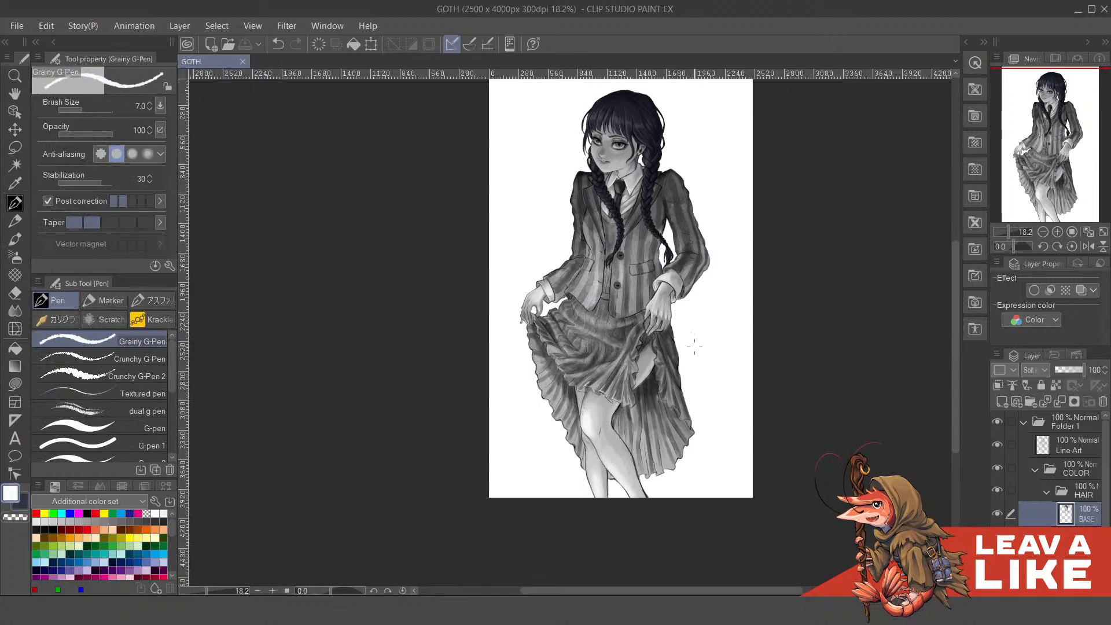
{"action": "key", "text": "c"}
{"action": "left_click_drag", "start_coordinate": [710, 303], "coordinate": [776, 231]}
{"action": "key", "text": "c"}
{"action": "left_click_drag", "start_coordinate": [556, 434], "coordinate": [557, 432]}
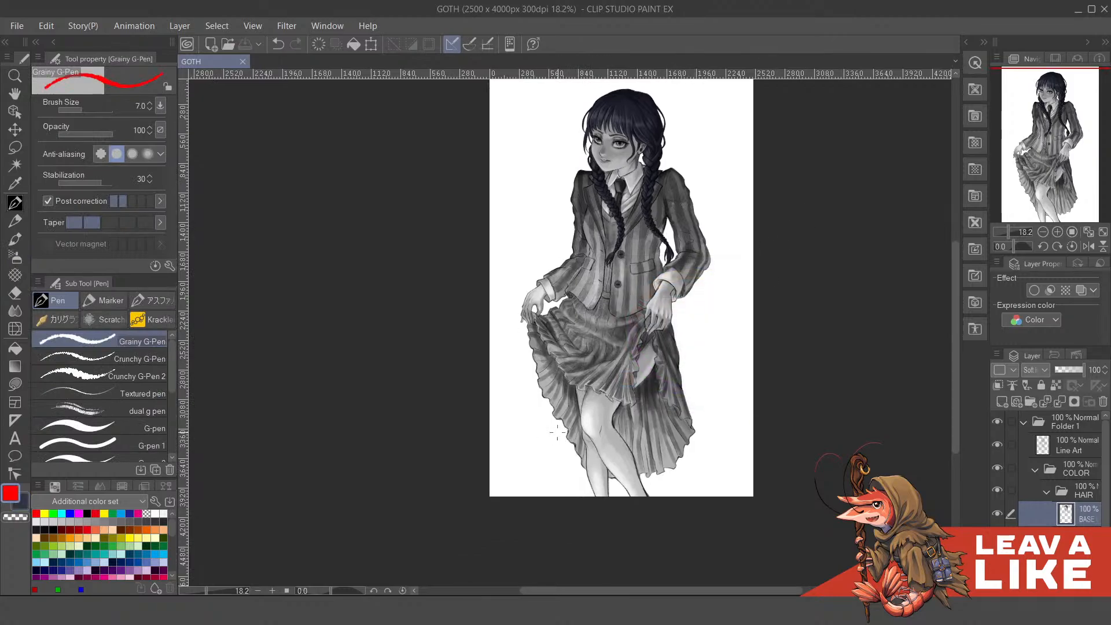
{"action": "mouse_move", "coordinate": [519, 509]}
{"action": "left_mouse_down"}
{"action": "mouse_move", "coordinate": [524, 380]}
{"action": "mouse_move", "coordinate": [574, 445]}
{"action": "mouse_move", "coordinate": [675, 337]}
{"action": "mouse_move", "coordinate": [617, 265]}
{"action": "left_mouse_up"}
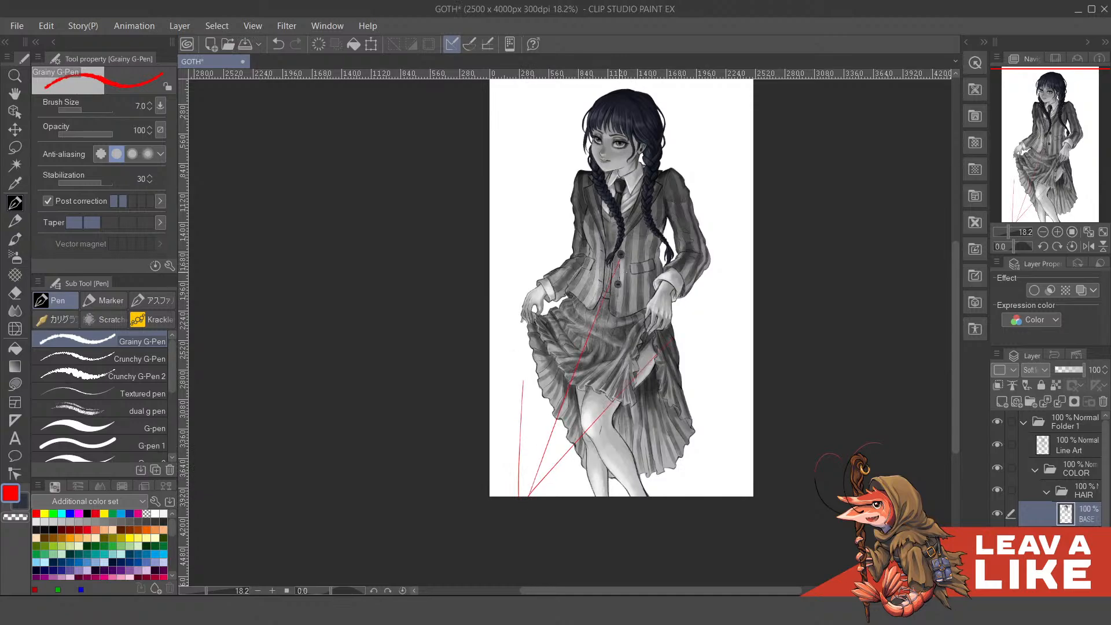
{"action": "left_click_drag", "start_coordinate": [527, 496], "coordinate": [534, 190]}
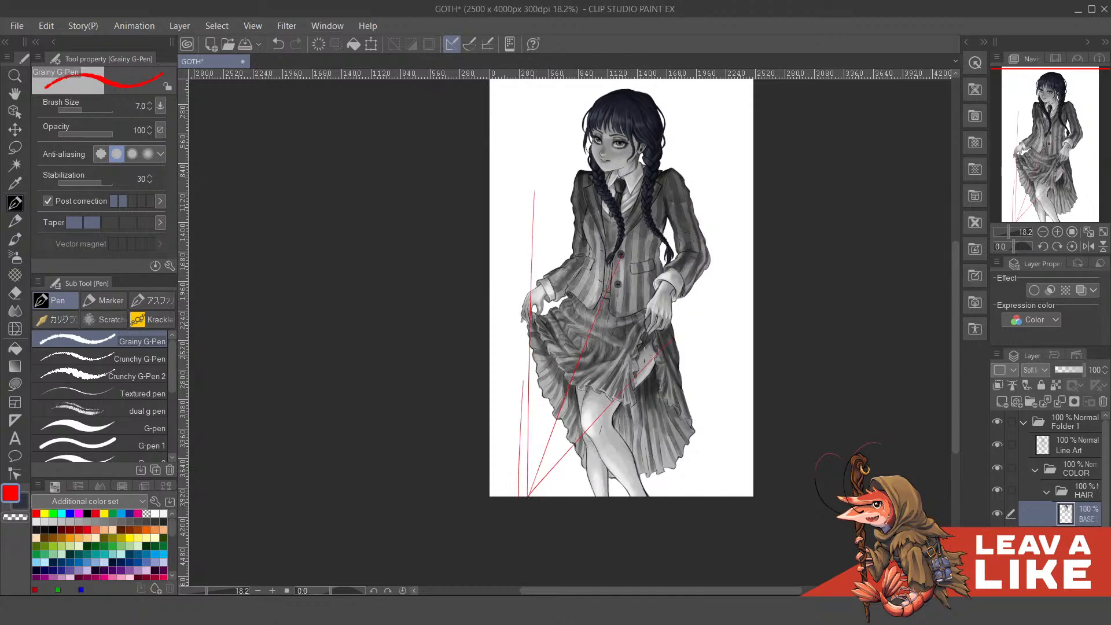
{"action": "left_click_drag", "start_coordinate": [712, 99], "coordinate": [697, 132]}
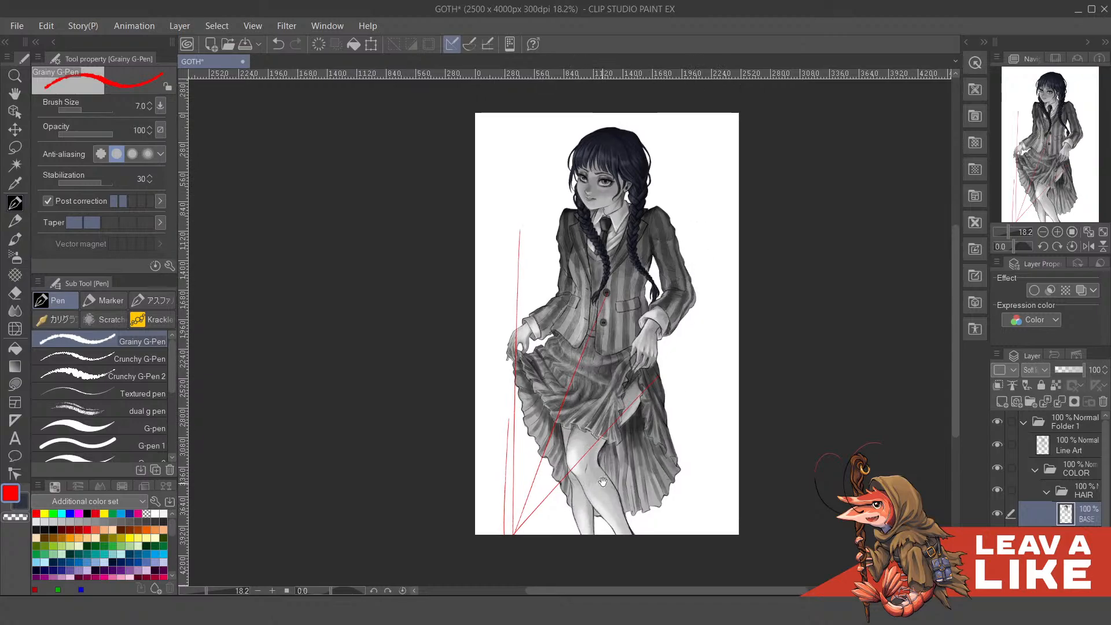
{"action": "left_click_drag", "start_coordinate": [603, 483], "coordinate": [601, 454]}
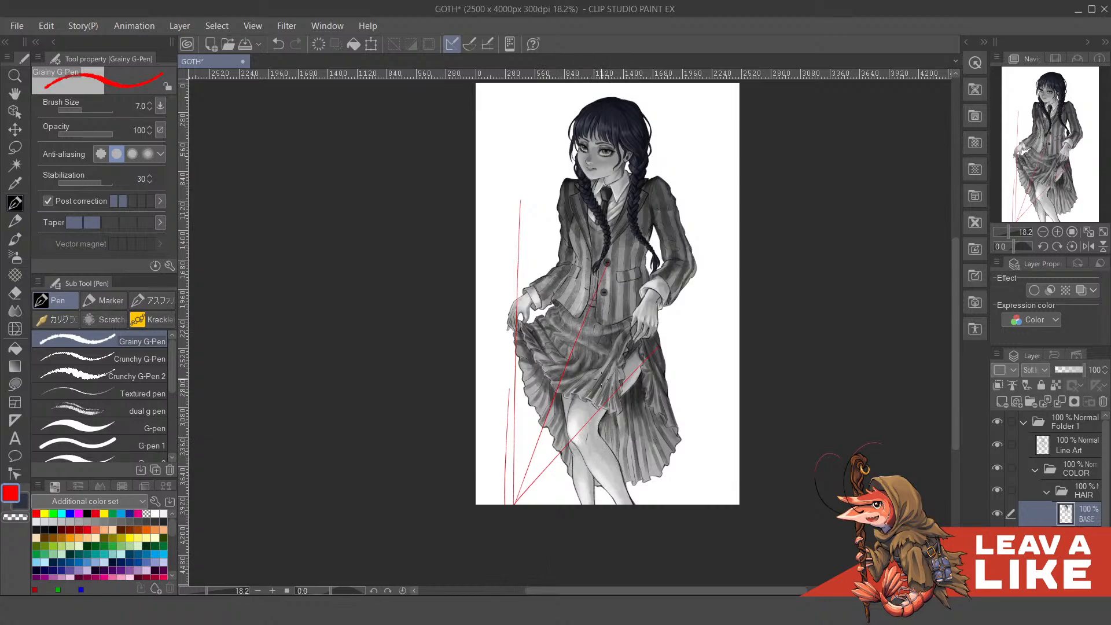
{"action": "left_click_drag", "start_coordinate": [640, 194], "coordinate": [632, 232]}
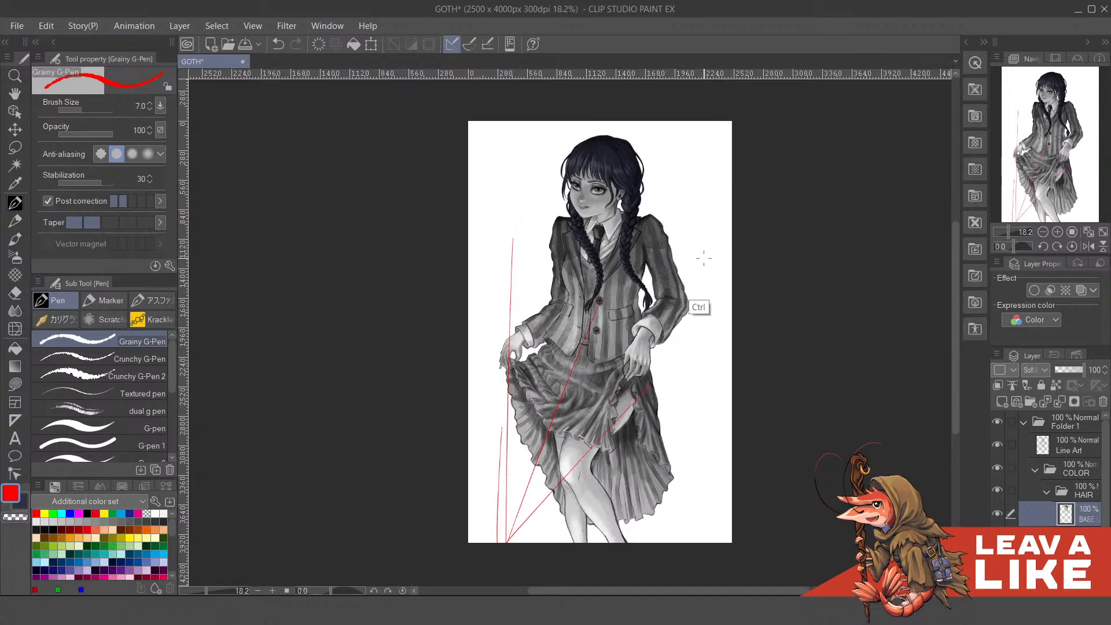
- Undo the red pen lines sketched over the figure
{"action": "key", "text": "ctrl+z"}
{"action": "key", "text": "ctrl+z"}
{"action": "key", "text": "ctrl+z"}
{"action": "key", "text": "ctrl+z"}
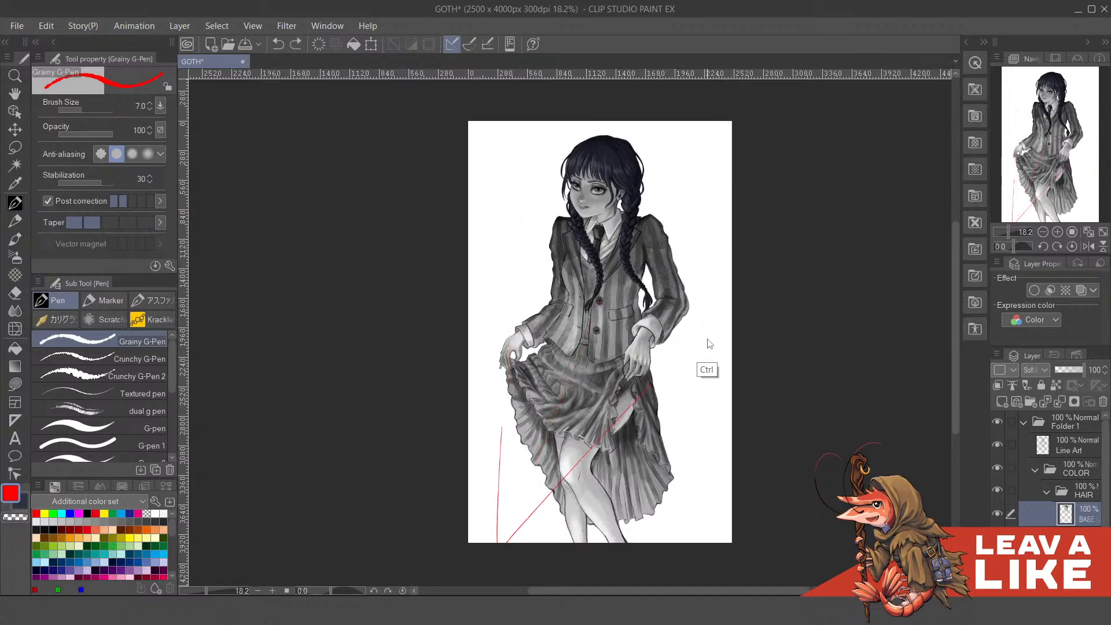
- Examine the blue hair colour up close on the head, bangs and braids and against the face and jacket
{"action": "scroll", "coordinate": [708, 262], "scroll_direction": "up", "scroll_amount": 2}
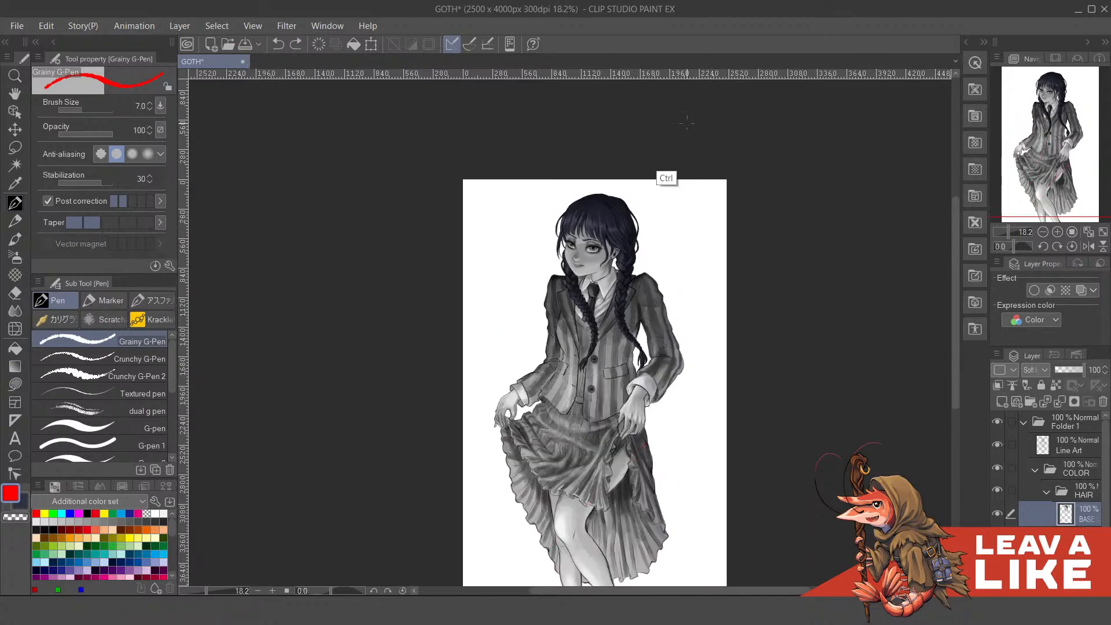
{"action": "scroll", "coordinate": [683, 179], "scroll_direction": "up", "scroll_amount": 3}
{"action": "left_click_drag", "start_coordinate": [687, 409], "coordinate": [764, 330]}
{"action": "left_click_drag", "start_coordinate": [776, 421], "coordinate": [780, 221]}
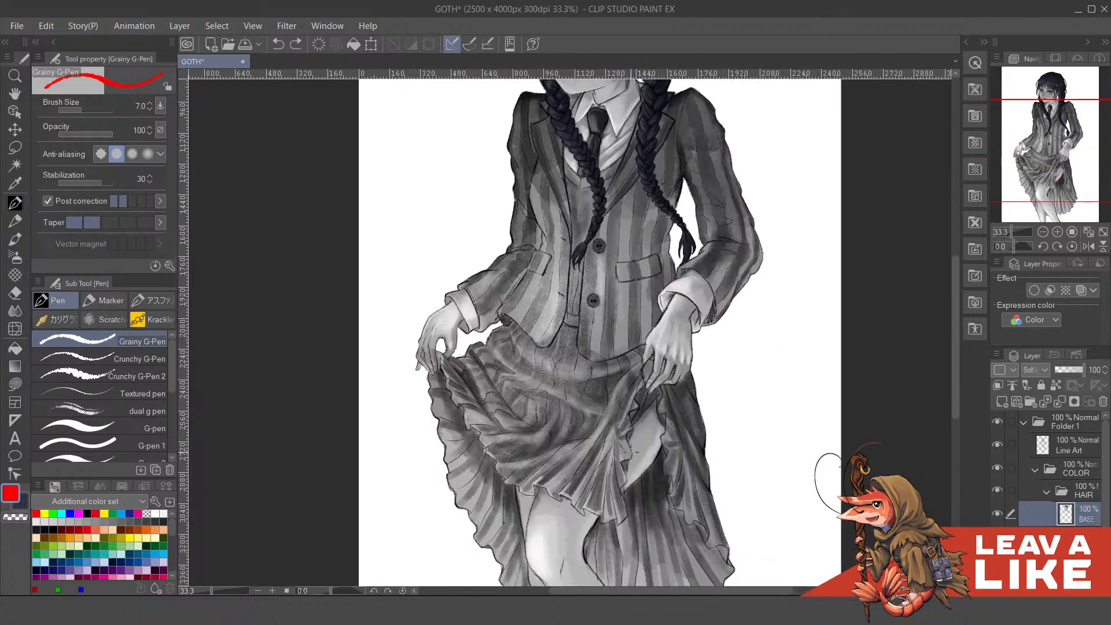
{"action": "left_click_drag", "start_coordinate": [654, 261], "coordinate": [653, 326]}
{"action": "left_click_drag", "start_coordinate": [718, 155], "coordinate": [704, 261]}
{"action": "left_click_drag", "start_coordinate": [687, 203], "coordinate": [687, 255]}
{"action": "scroll", "coordinate": [652, 153], "scroll_direction": "up", "scroll_amount": 1}
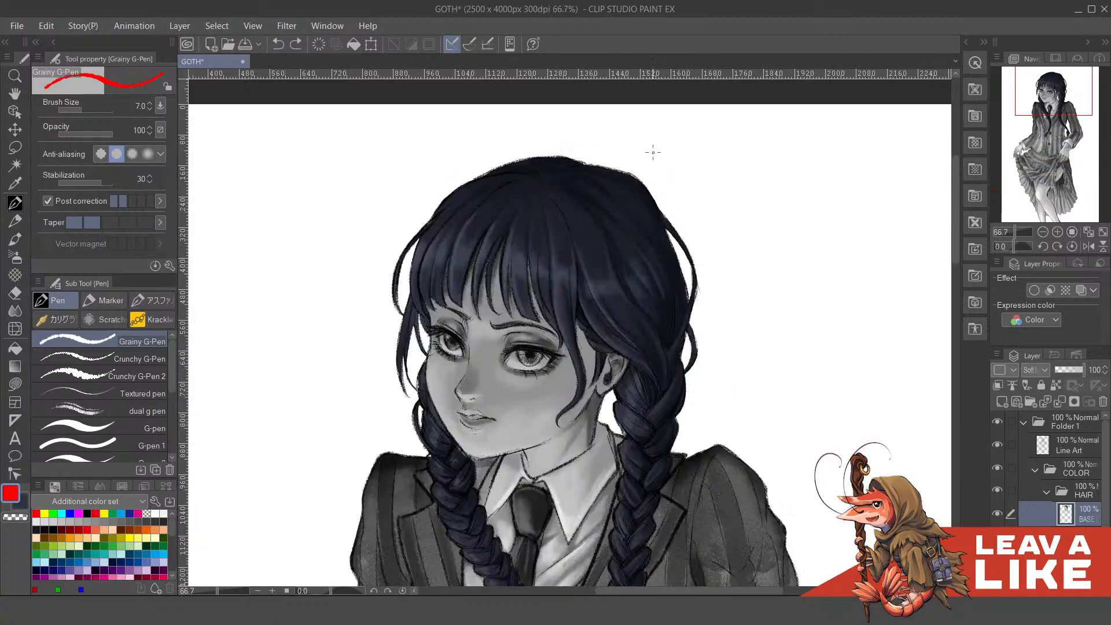
{"action": "scroll", "coordinate": [756, 208], "scroll_direction": "up", "scroll_amount": 1}
{"action": "left_click_drag", "start_coordinate": [787, 321], "coordinate": [801, 196]}
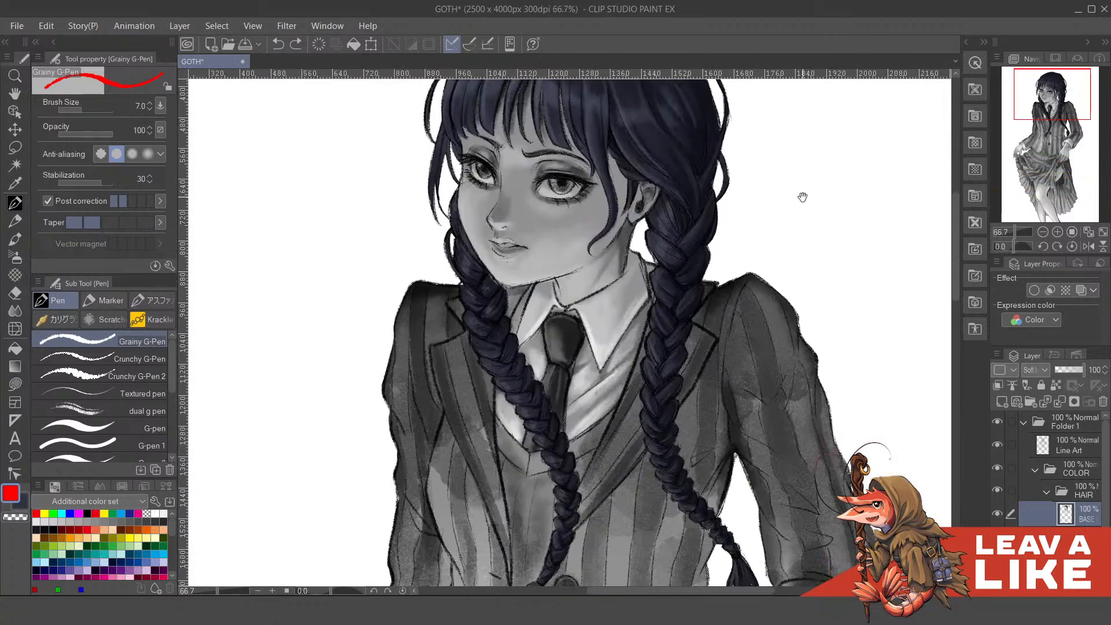
{"action": "left_click_drag", "start_coordinate": [760, 265], "coordinate": [759, 316]}
{"action": "left_click_drag", "start_coordinate": [776, 231], "coordinate": [772, 256]}
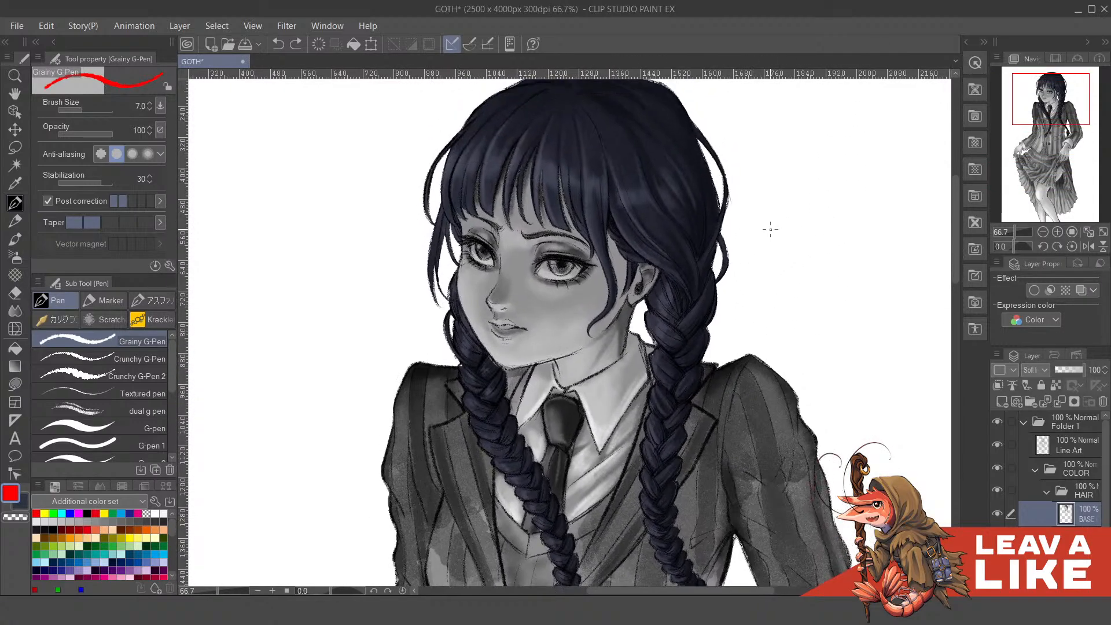
{"action": "left_click_drag", "start_coordinate": [684, 263], "coordinate": [734, 241]}
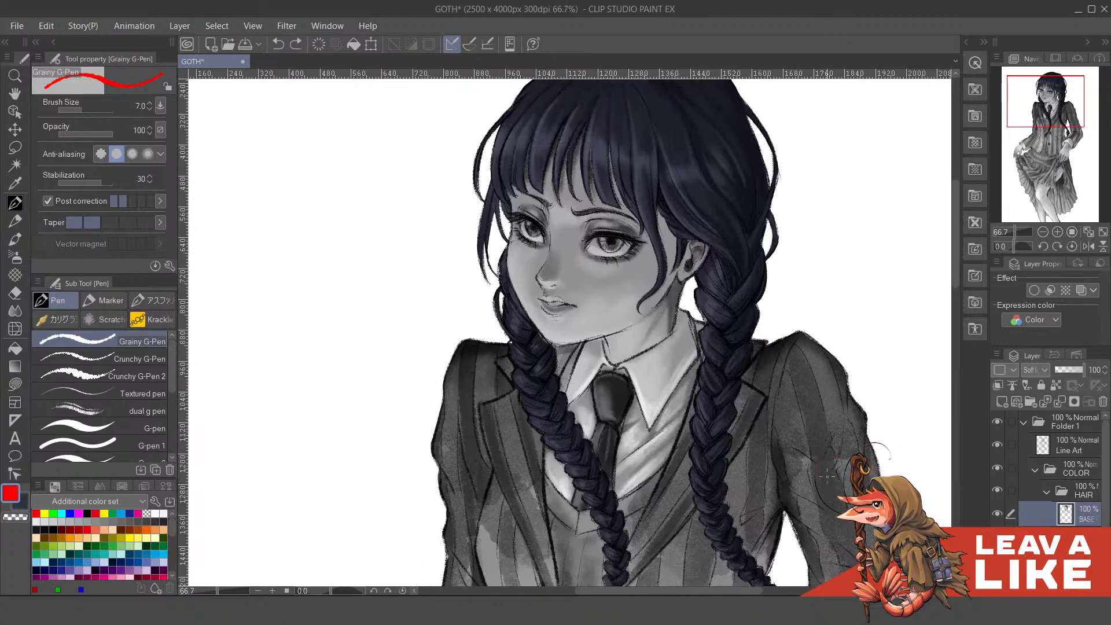
{"action": "left_click_drag", "start_coordinate": [724, 164], "coordinate": [722, 221]}
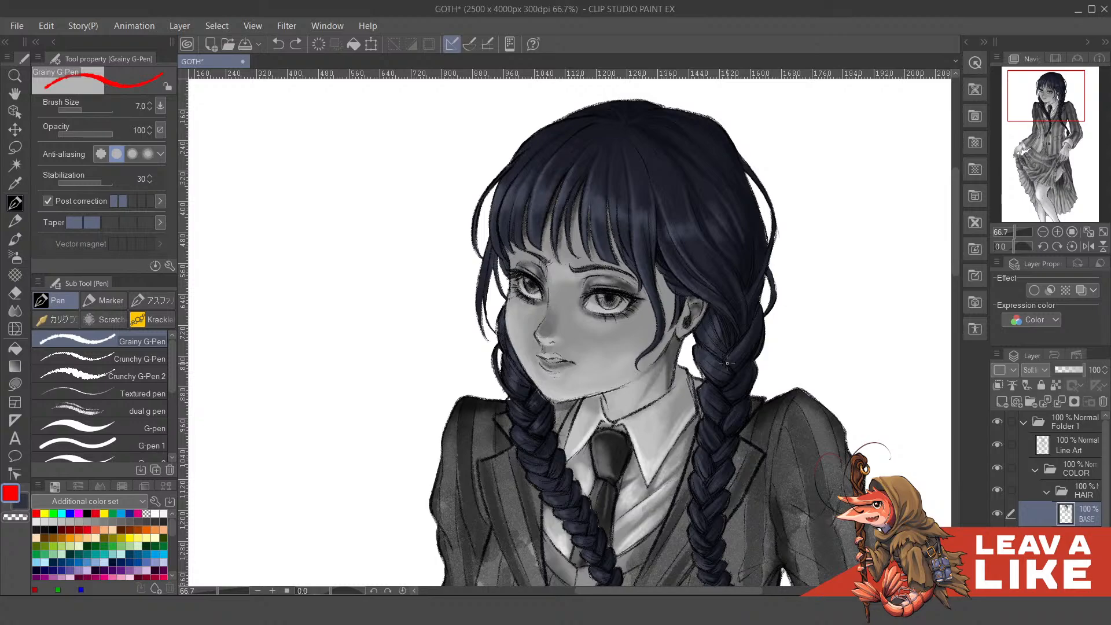
{"action": "left_click_drag", "start_coordinate": [877, 463], "coordinate": [857, 396]}
{"action": "scroll", "coordinate": [833, 327], "scroll_direction": "down", "scroll_amount": 1}
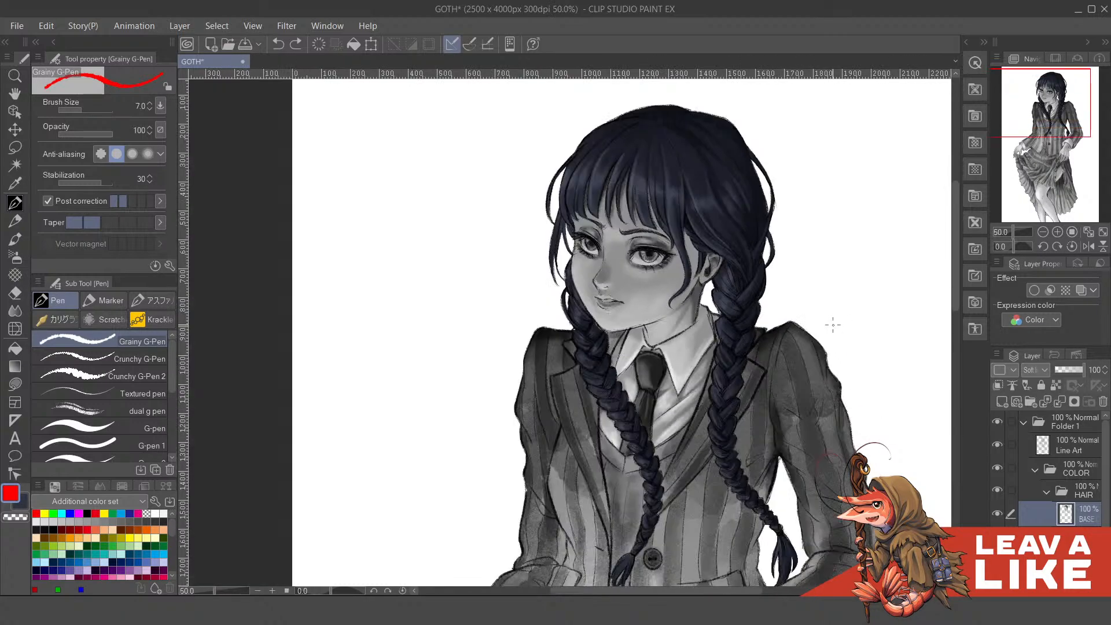
{"action": "left_click_drag", "start_coordinate": [877, 469], "coordinate": [845, 396]}
{"action": "left_click_drag", "start_coordinate": [873, 347], "coordinate": [871, 377]}
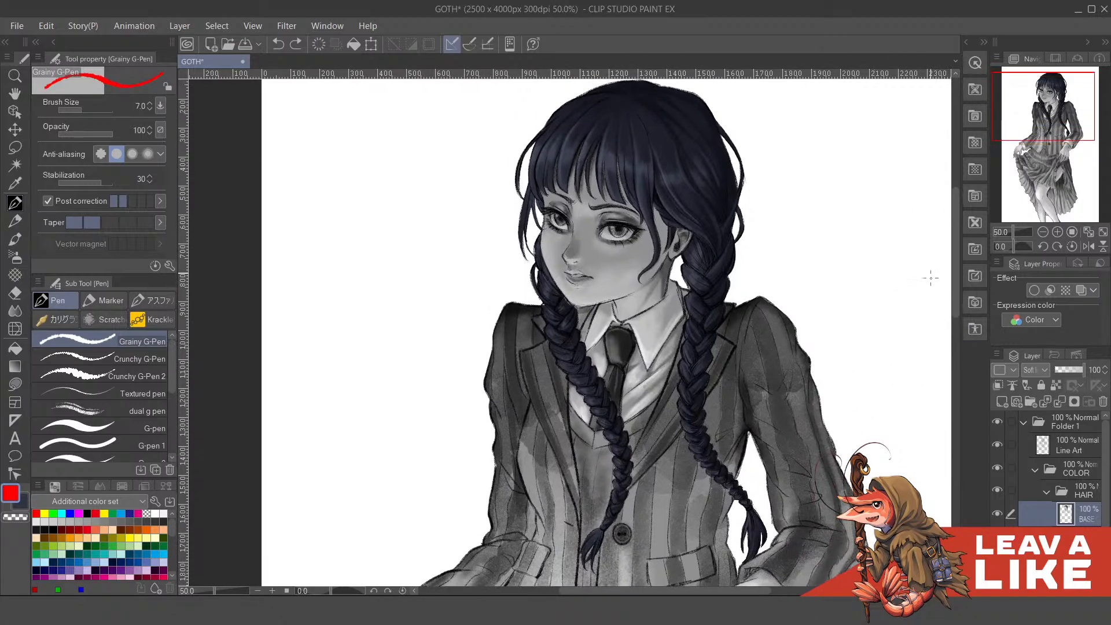
- Collapse the HAIR folder, expand it again and select its BASE layer
{"action": "left_click", "coordinate": [1045, 492]}
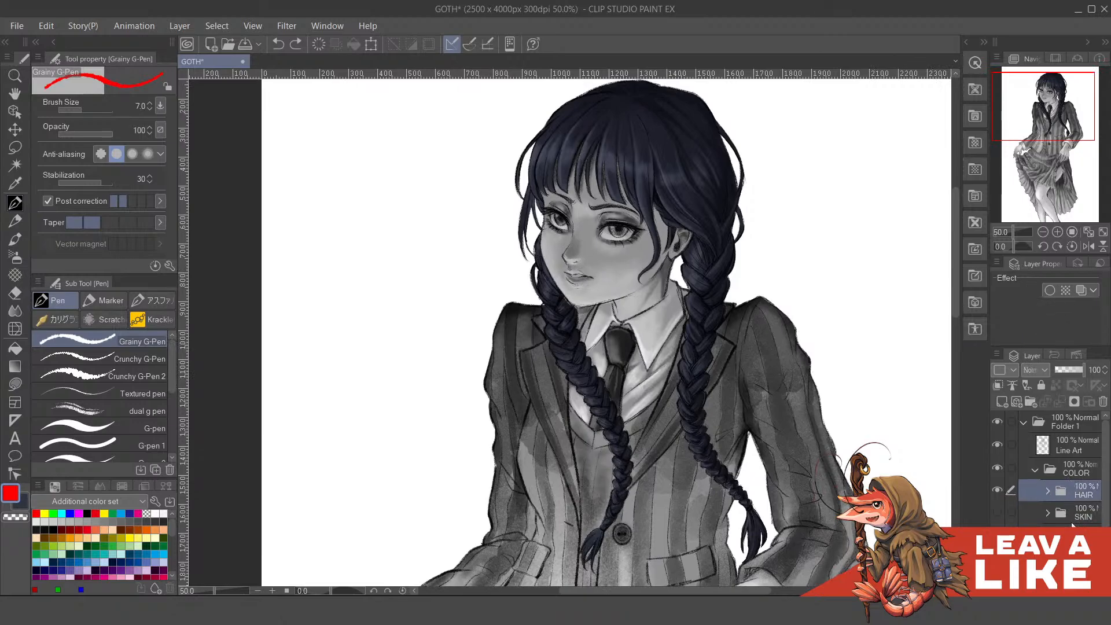
{"action": "left_click_drag", "start_coordinate": [882, 416], "coordinate": [799, 367]}
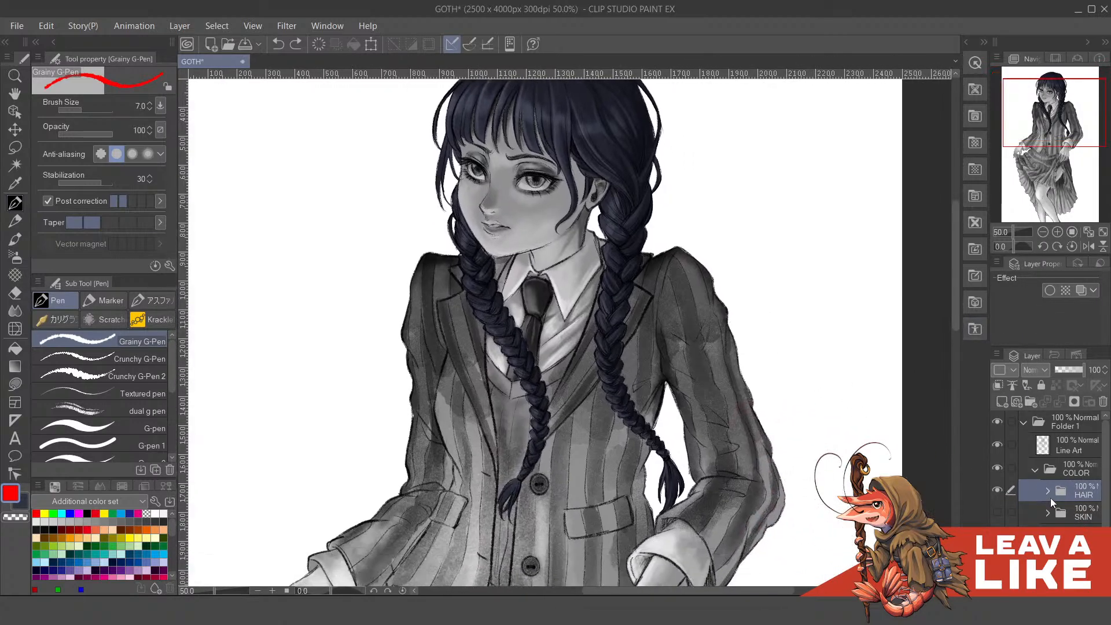
{"action": "left_click_drag", "start_coordinate": [770, 308], "coordinate": [846, 381]}
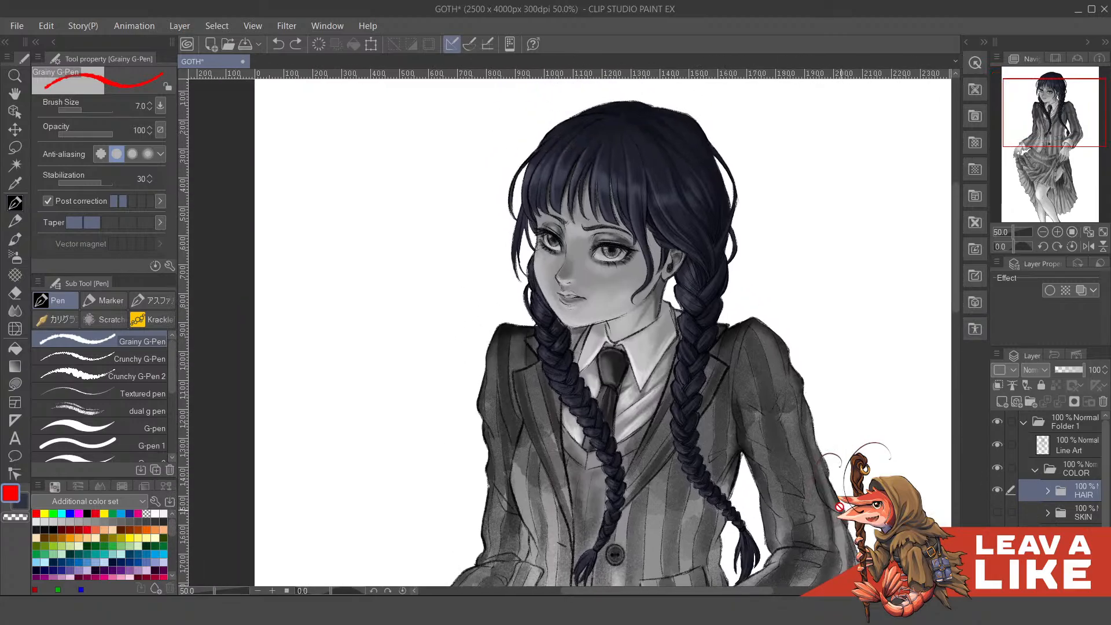
{"action": "left_click", "coordinate": [1049, 493]}
{"action": "left_click", "coordinate": [1074, 515]}
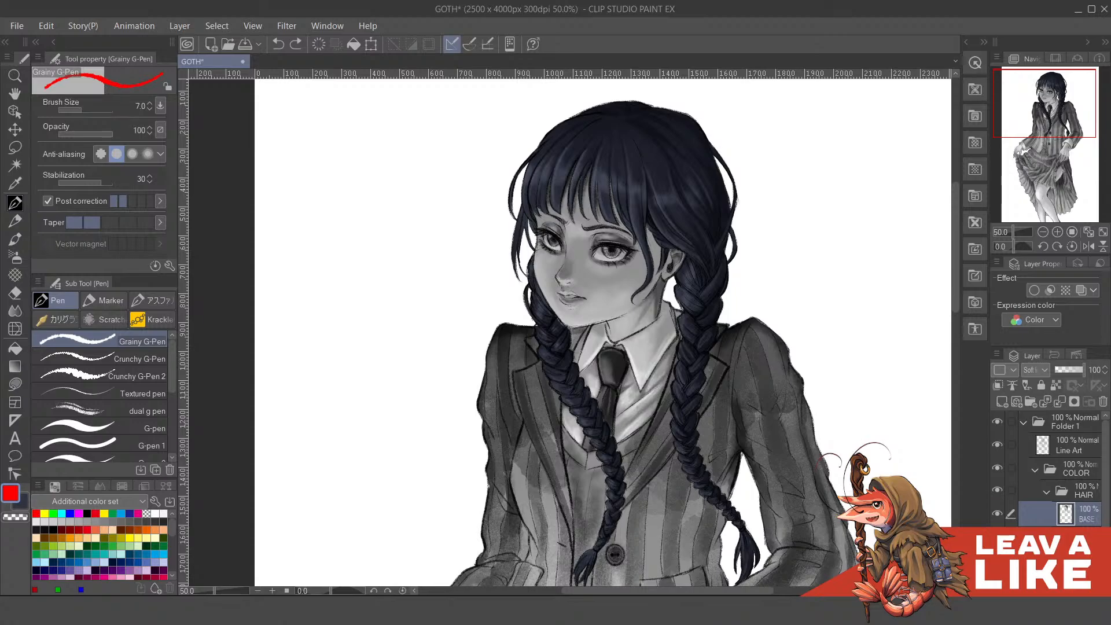
- Hide the hair BASE layer and show it again to compare the bangs and braids with and without its shading
{"action": "left_click", "coordinate": [997, 510]}
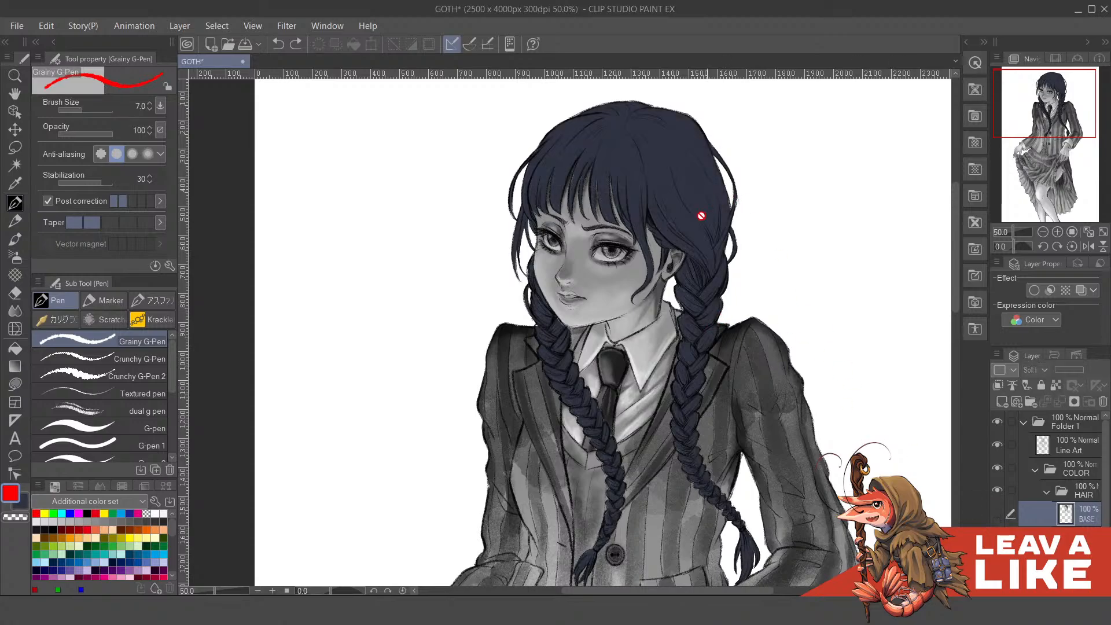
{"action": "scroll", "coordinate": [694, 221], "scroll_direction": "up", "scroll_amount": 1}
{"action": "scroll", "coordinate": [672, 221], "scroll_direction": "up", "scroll_amount": 1}
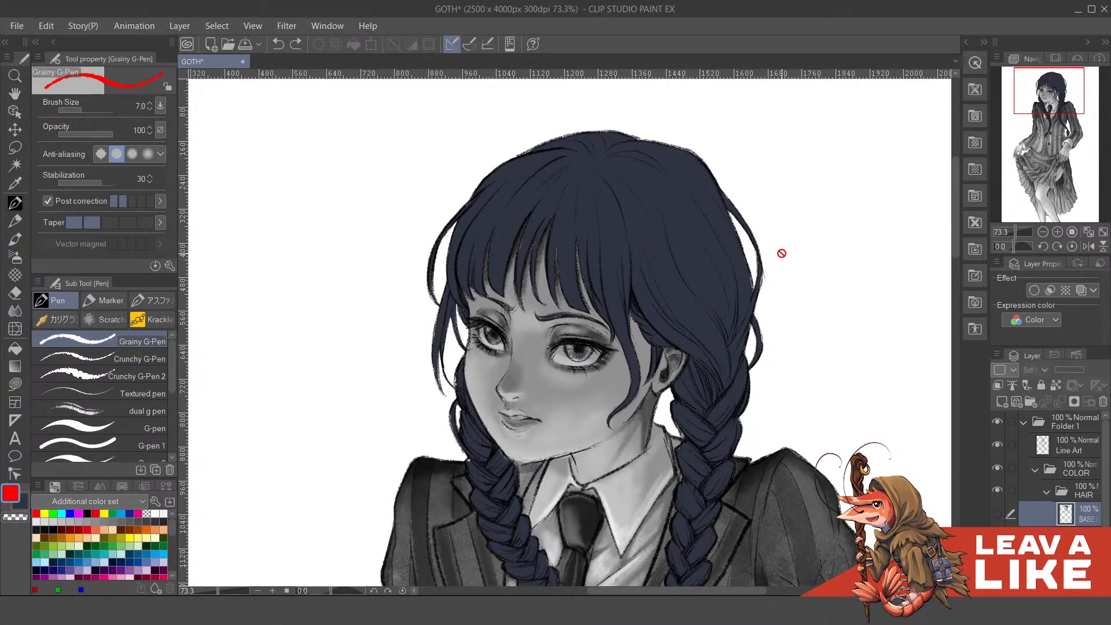
{"action": "scroll", "coordinate": [782, 253], "scroll_direction": "down", "scroll_amount": 1}
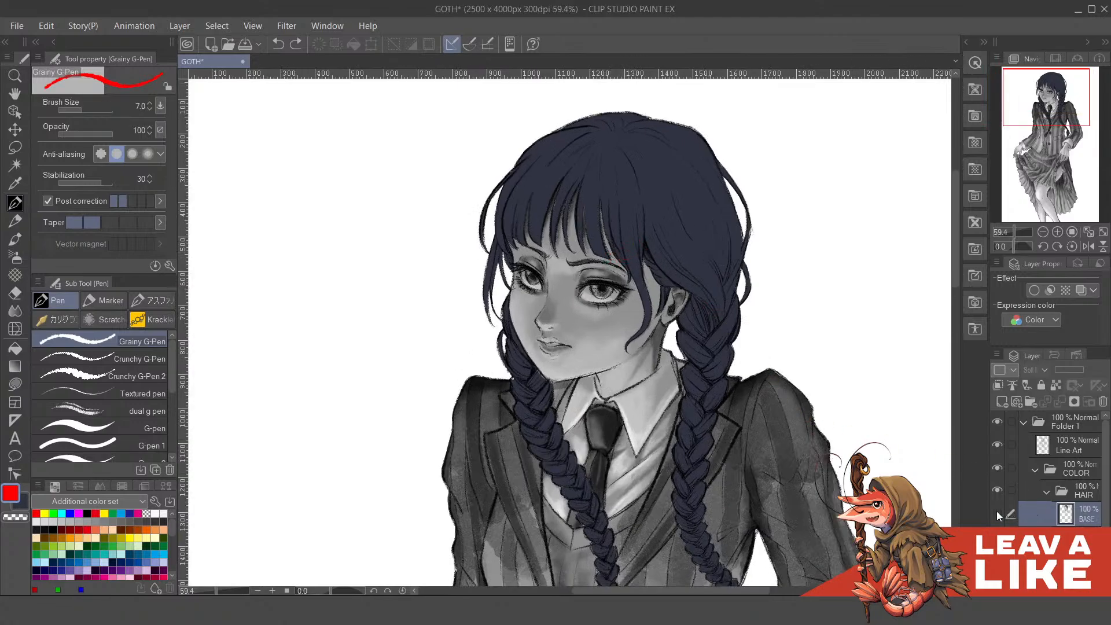
{"action": "left_click", "coordinate": [998, 513]}
{"action": "left_click_drag", "start_coordinate": [783, 308], "coordinate": [777, 314]}
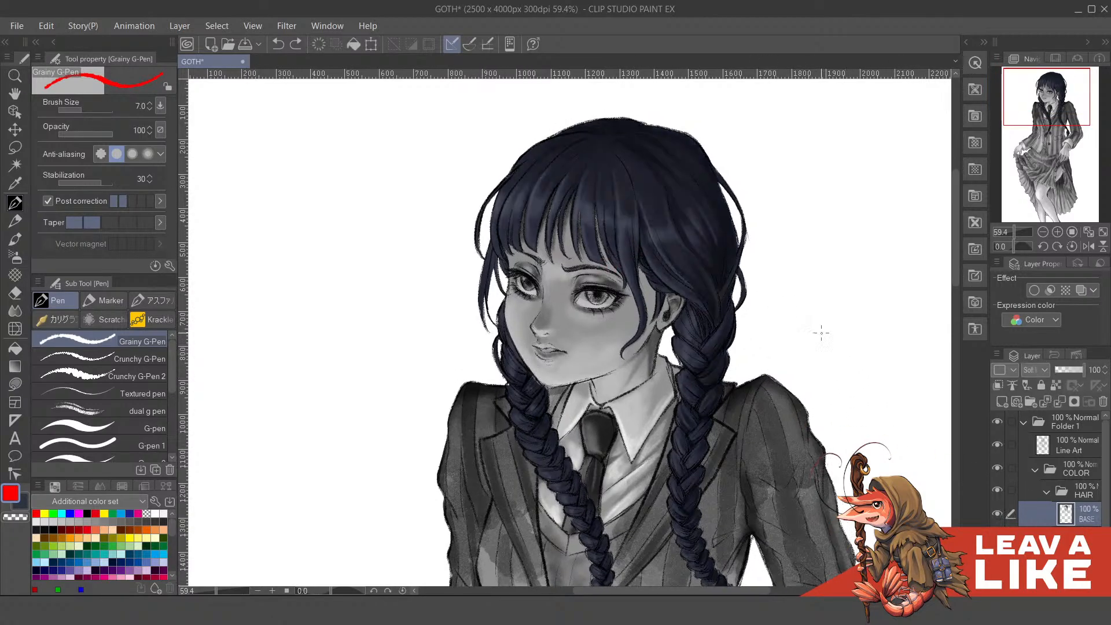
{"action": "scroll", "coordinate": [822, 333], "scroll_direction": "down", "scroll_amount": 1}
{"action": "left_click_drag", "start_coordinate": [802, 413], "coordinate": [771, 269]}
{"action": "left_click_drag", "start_coordinate": [733, 409], "coordinate": [714, 451]}
{"action": "left_click_drag", "start_coordinate": [700, 264], "coordinate": [715, 295]}
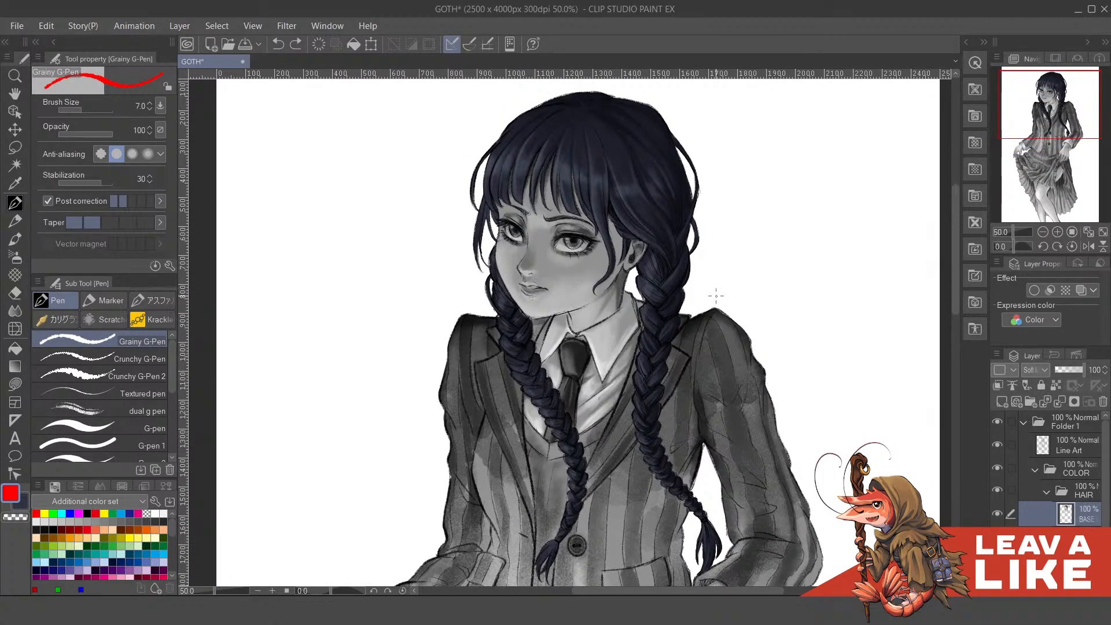
{"action": "scroll", "coordinate": [648, 232], "scroll_direction": "up", "scroll_amount": 1}
{"action": "left_click_drag", "start_coordinate": [648, 232], "coordinate": [704, 312]}
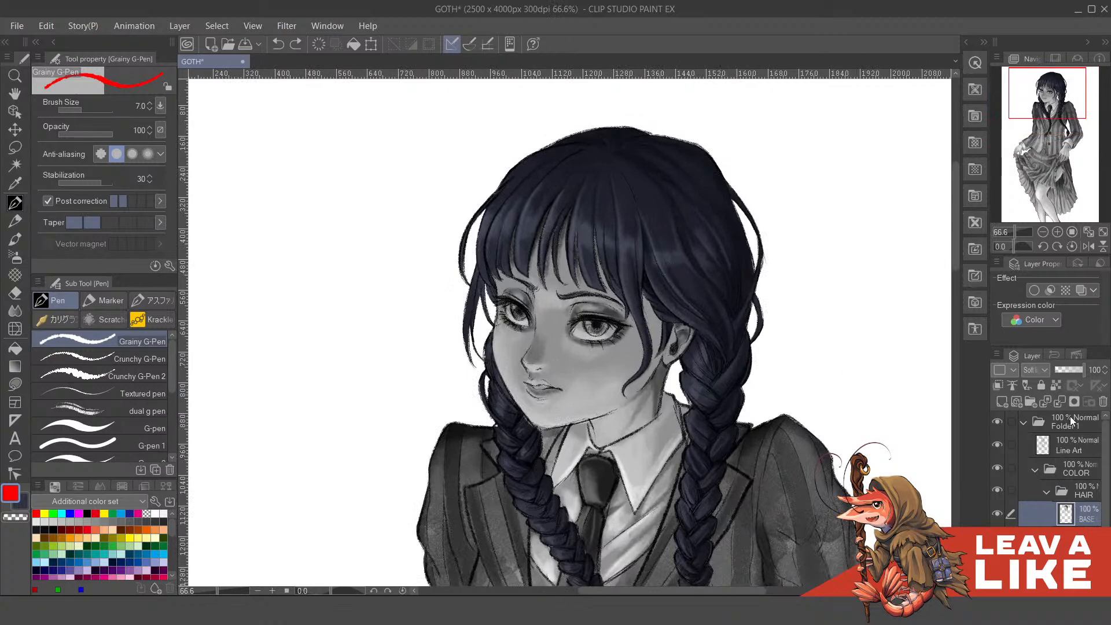
- Try the Normal blending mode on the hair BASE layer
{"action": "left_click", "coordinate": [1044, 370]}
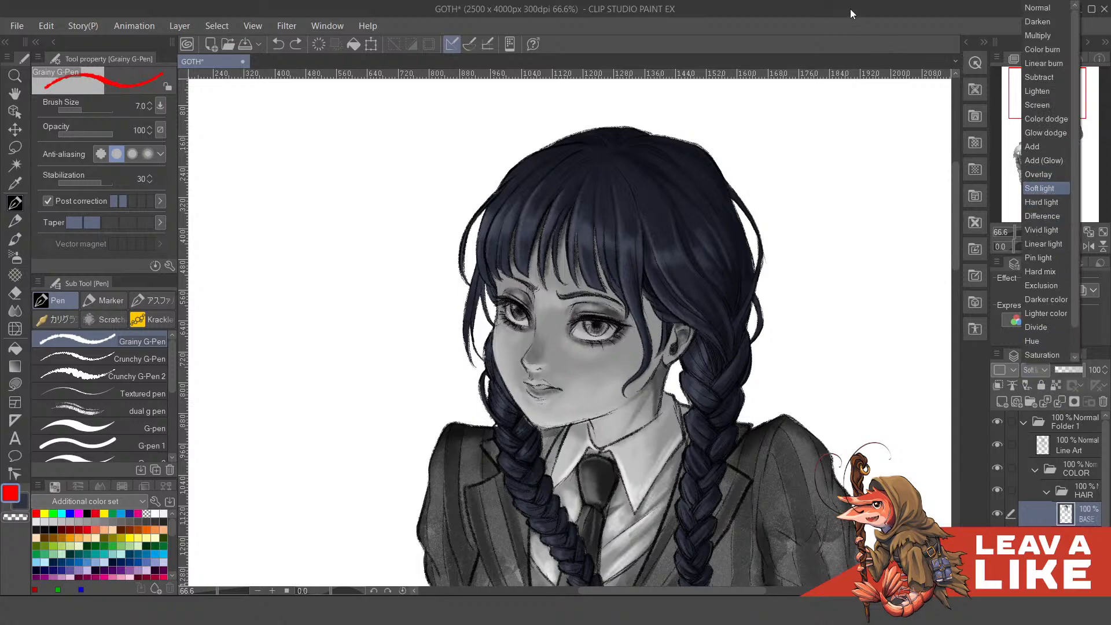
{"action": "left_click", "coordinate": [1033, 190]}
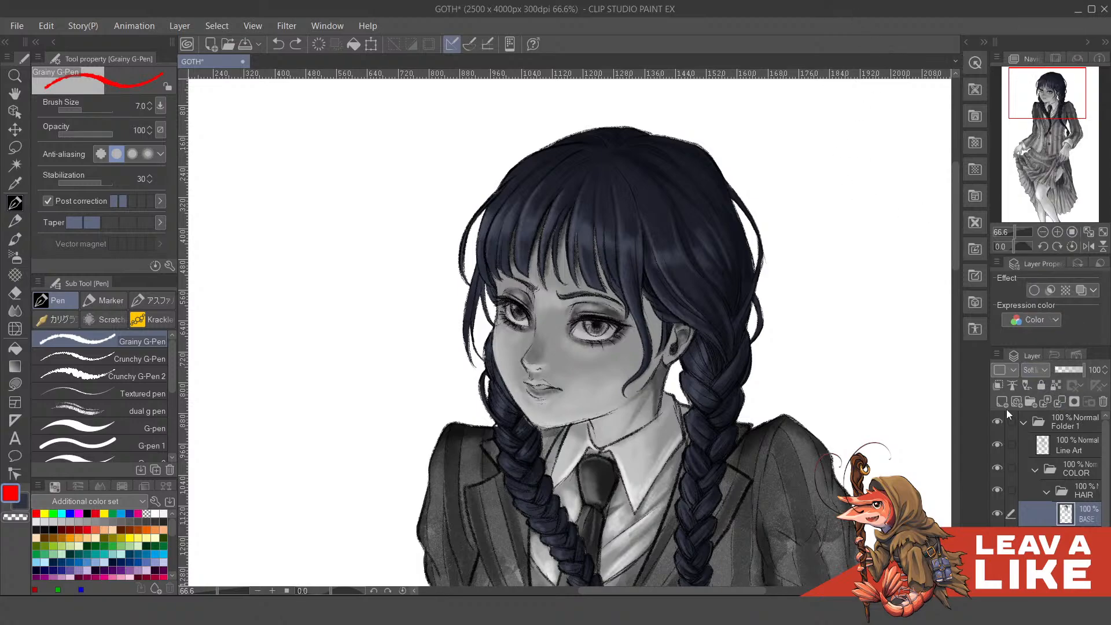
{"action": "left_click", "coordinate": [1043, 369]}
{"action": "left_click", "coordinate": [1036, 12]}
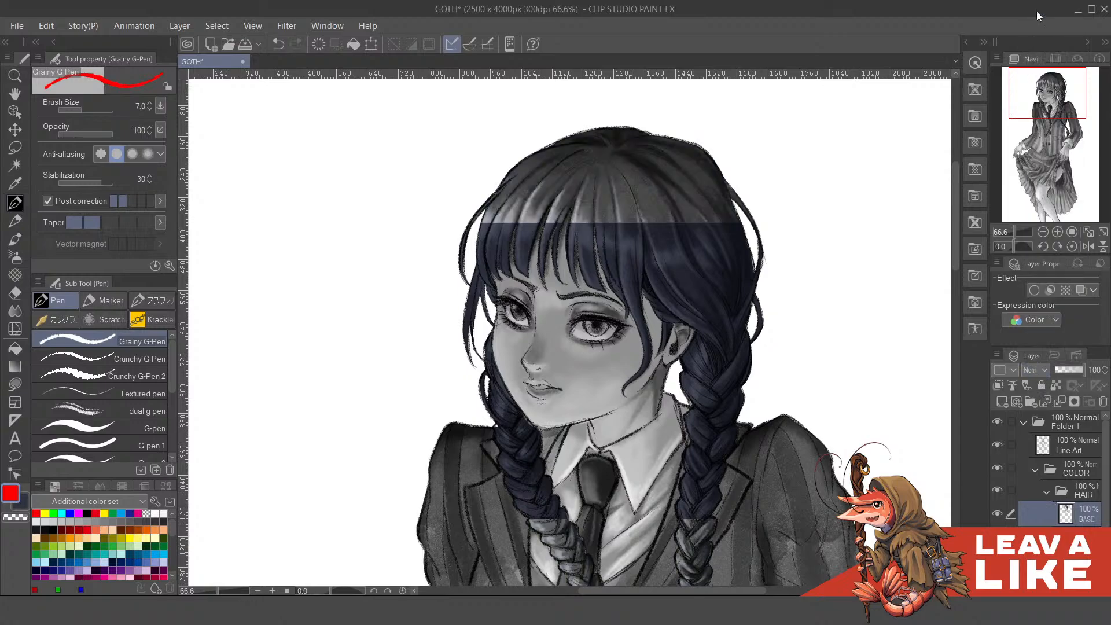
- Change the hair BASE layer's blending mode to Overlay and check the hair against the upper body
{"action": "left_click", "coordinate": [1042, 370]}
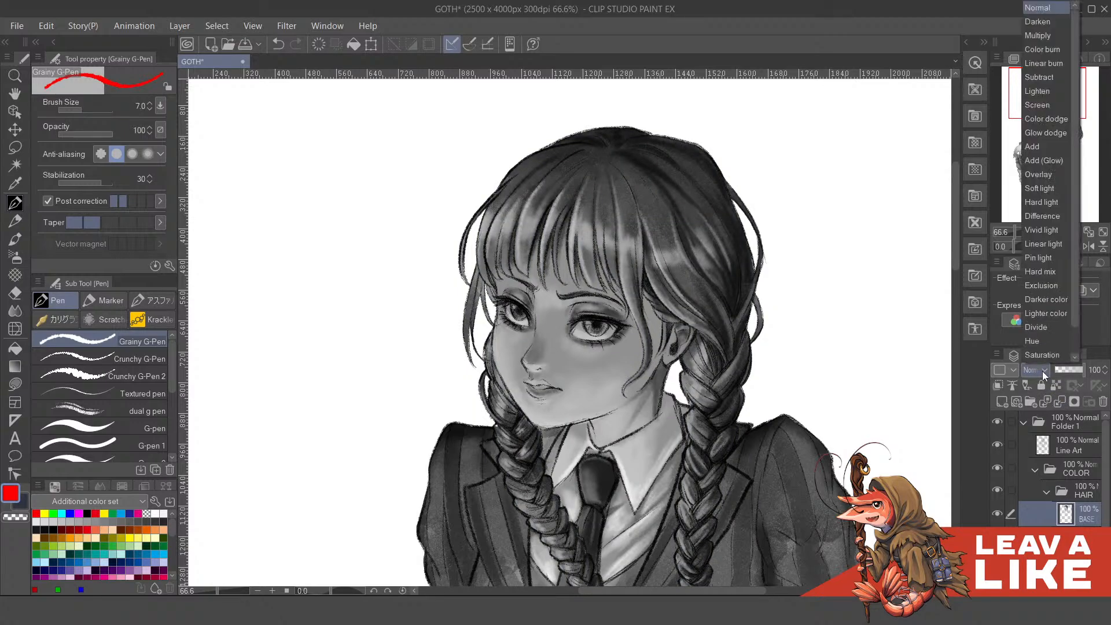
{"action": "left_click", "coordinate": [1050, 178]}
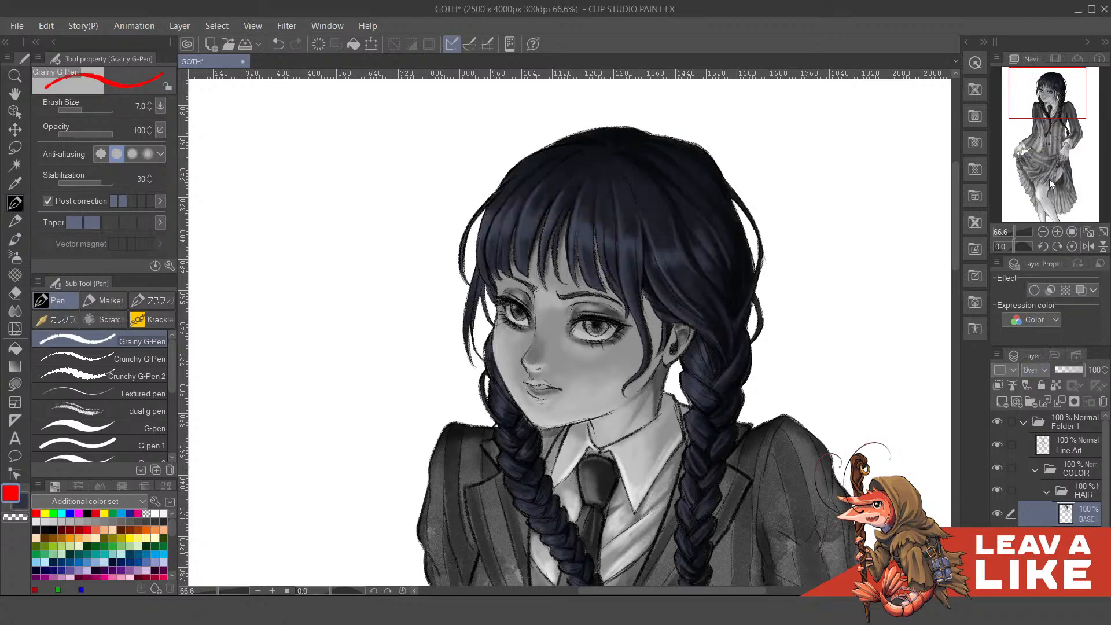
{"action": "scroll", "coordinate": [771, 233], "scroll_direction": "down", "scroll_amount": 5}
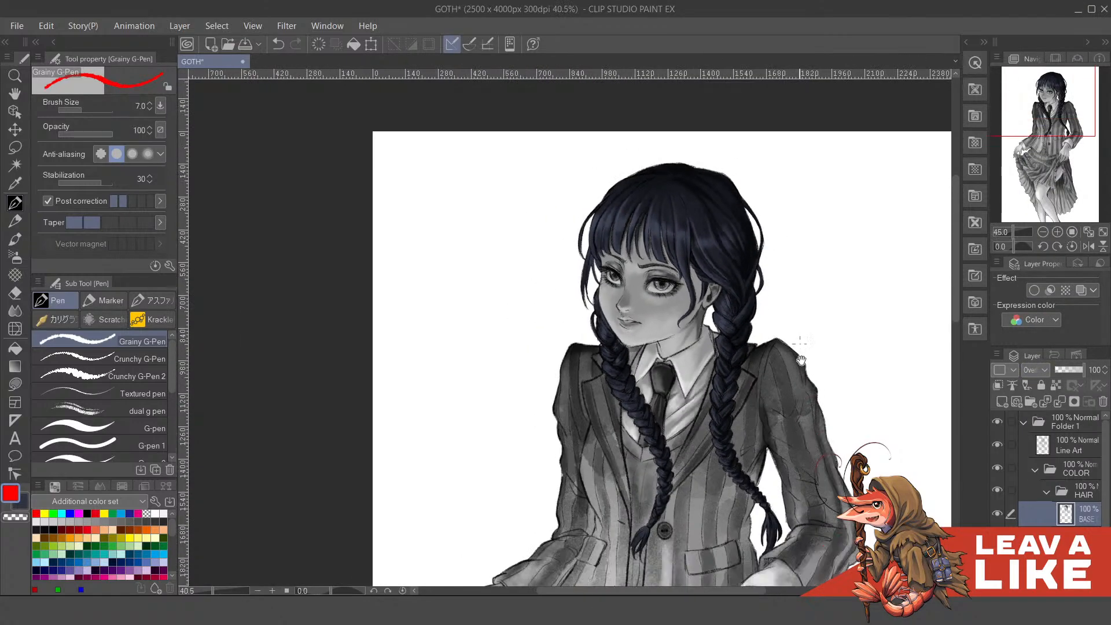
{"action": "left_click_drag", "start_coordinate": [722, 323], "coordinate": [647, 272]}
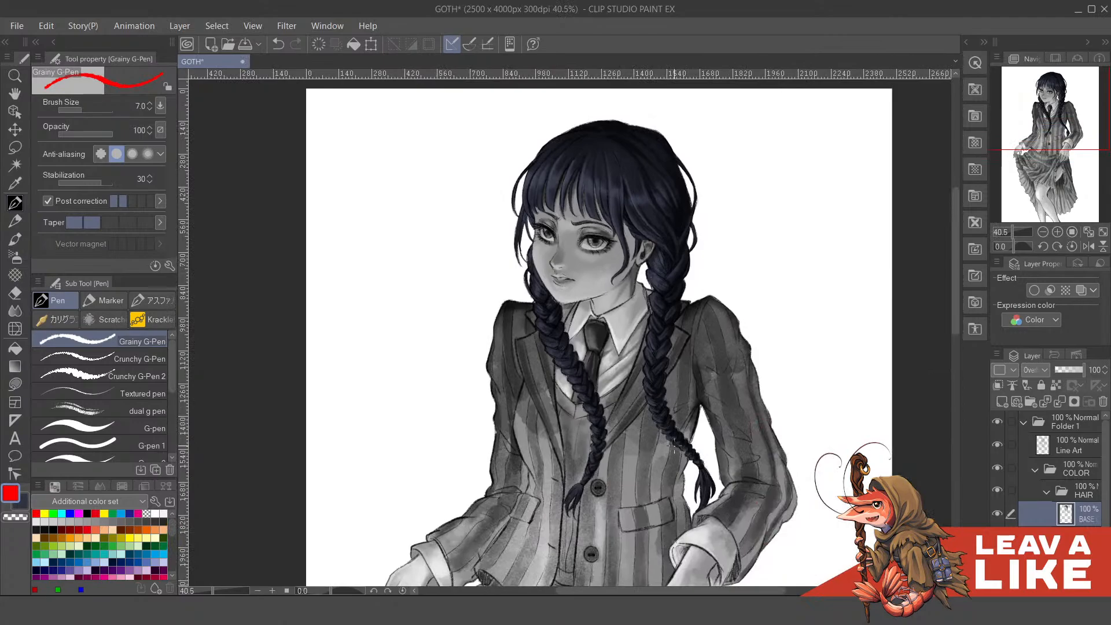
- Set the hair BASE layer's blending mode to Soft light and check the hair against the face and jacket
{"action": "left_click", "coordinate": [1044, 369]}
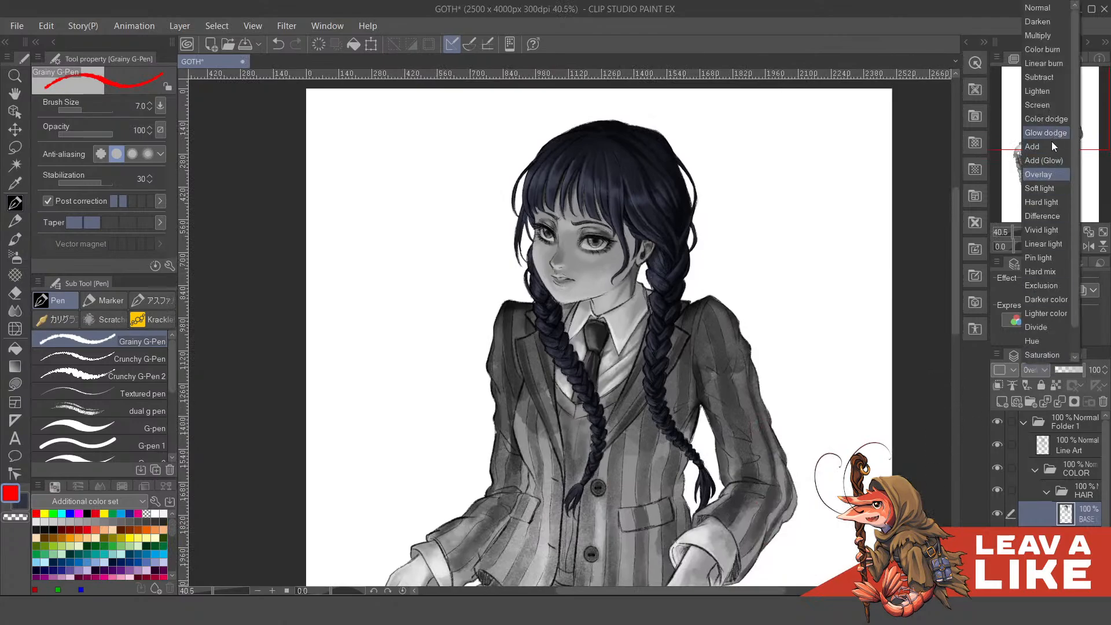
{"action": "key", "text": "Escape"}
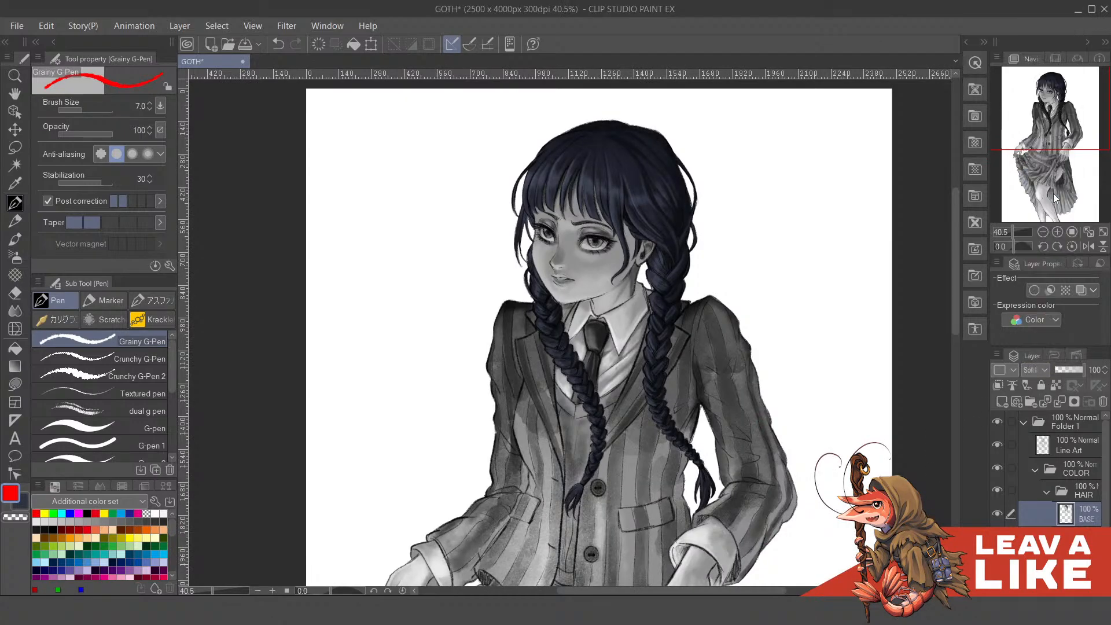
{"action": "scroll", "coordinate": [605, 275], "scroll_direction": "up", "scroll_amount": 1}
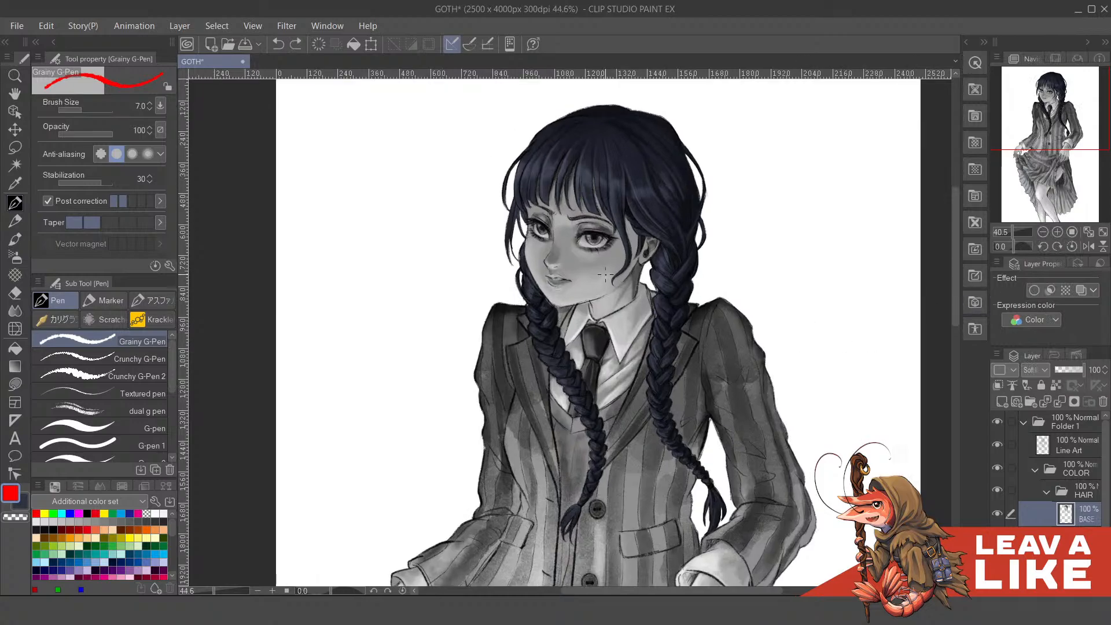
{"action": "scroll", "coordinate": [606, 274], "scroll_direction": "up", "scroll_amount": 2}
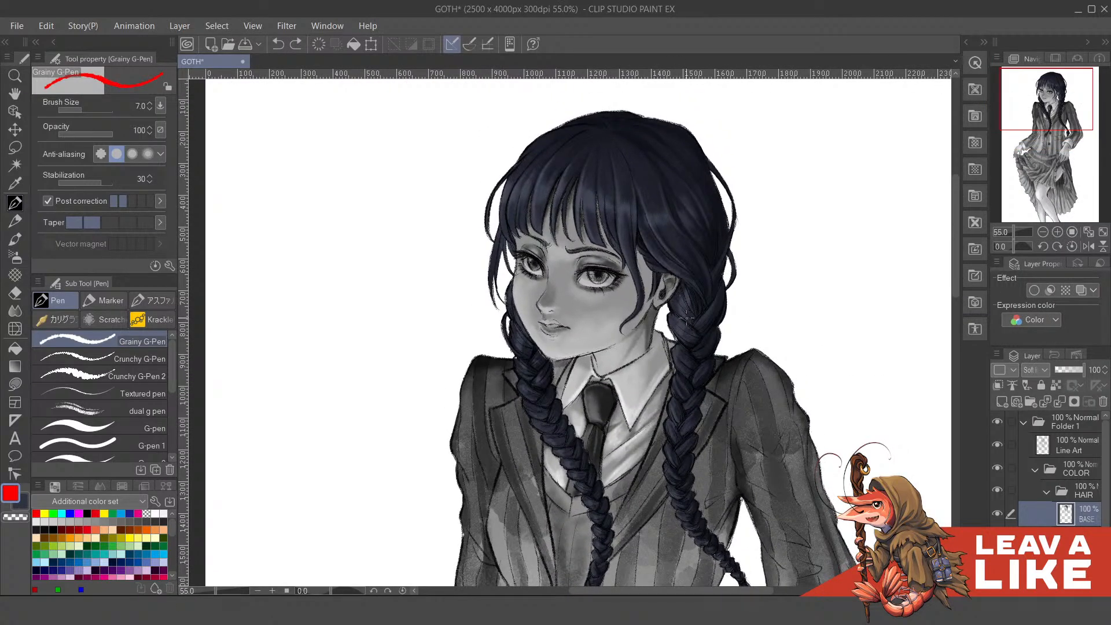
{"action": "scroll", "coordinate": [687, 317], "scroll_direction": "down", "scroll_amount": 2}
{"action": "scroll", "coordinate": [689, 318], "scroll_direction": "down", "scroll_amount": 3}
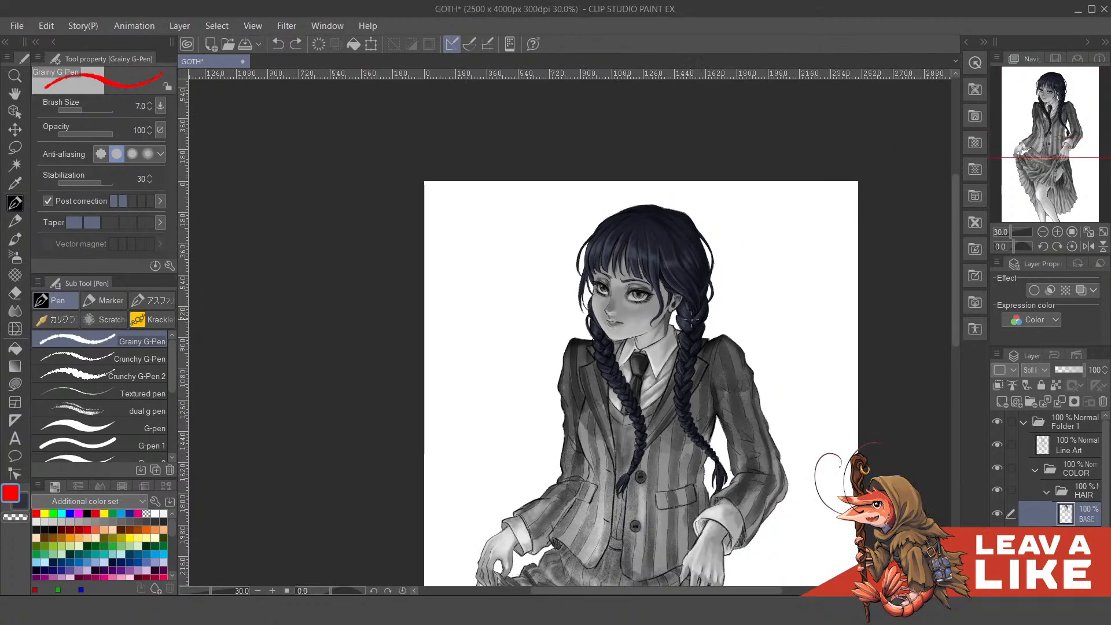
- Examine the bangs, crown and both braids up close and in context with the striped jacket
{"action": "scroll", "coordinate": [718, 324], "scroll_direction": "up", "scroll_amount": 6}
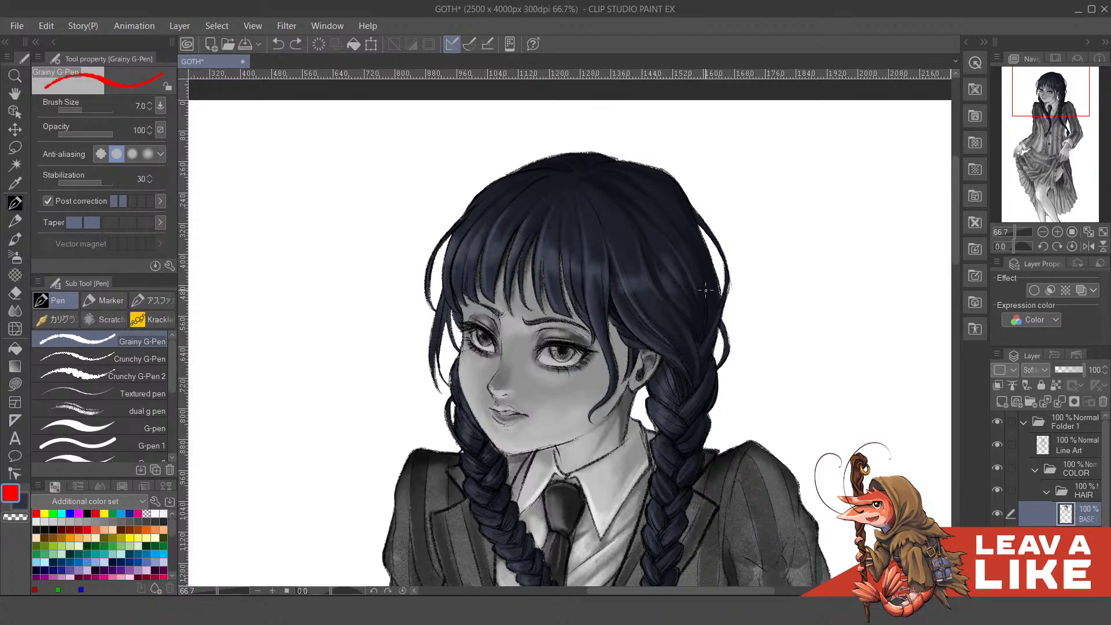
{"action": "left_click_drag", "start_coordinate": [701, 291], "coordinate": [701, 203]}
{"action": "scroll", "coordinate": [687, 379], "scroll_direction": "up", "scroll_amount": 1}
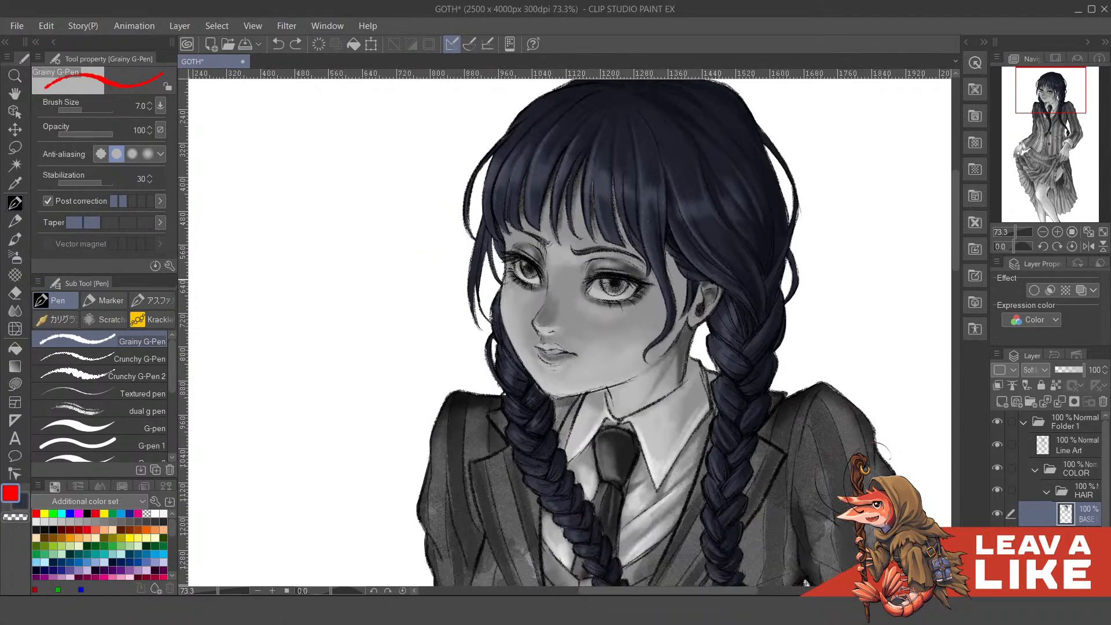
{"action": "scroll", "coordinate": [704, 391], "scroll_direction": "down", "scroll_amount": 2}
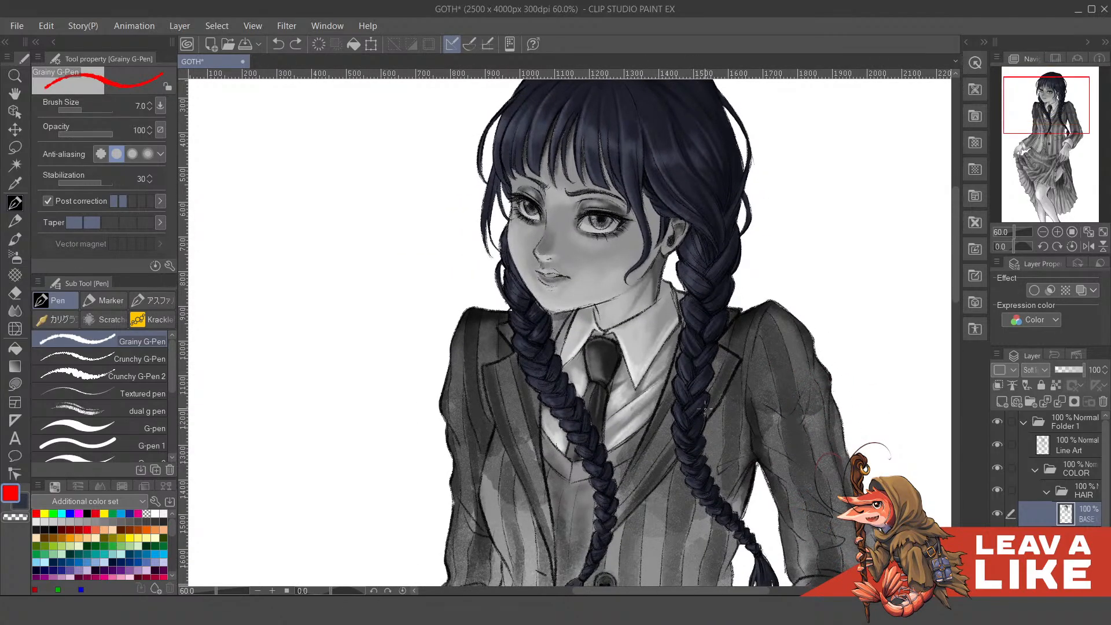
{"action": "left_click_drag", "start_coordinate": [678, 328], "coordinate": [678, 398]}
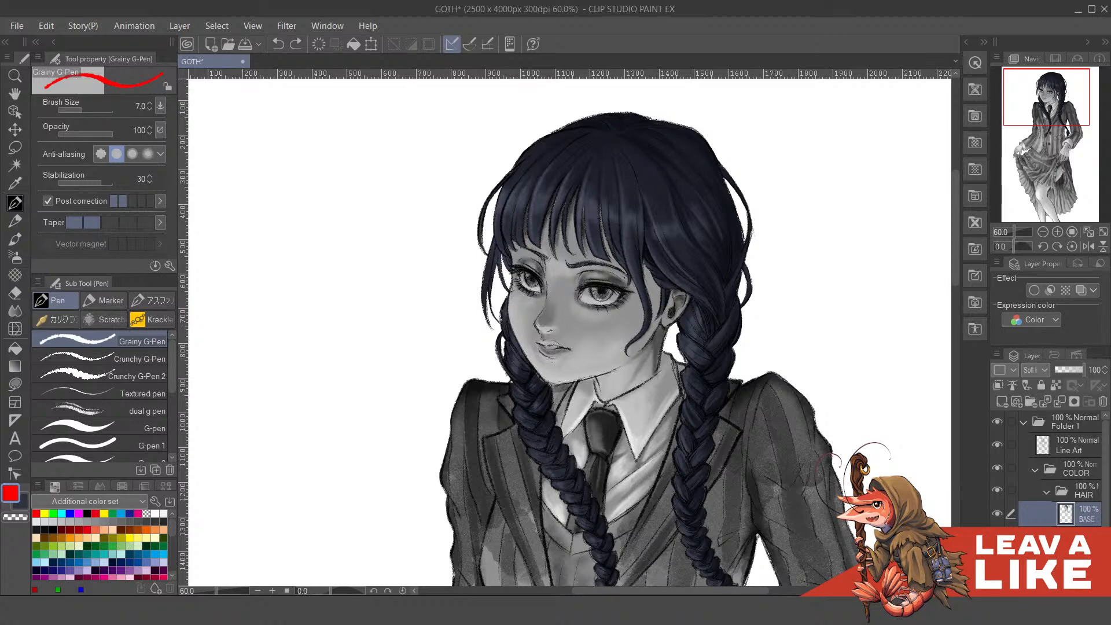
{"action": "scroll", "coordinate": [389, 247], "scroll_direction": "down", "scroll_amount": 1}
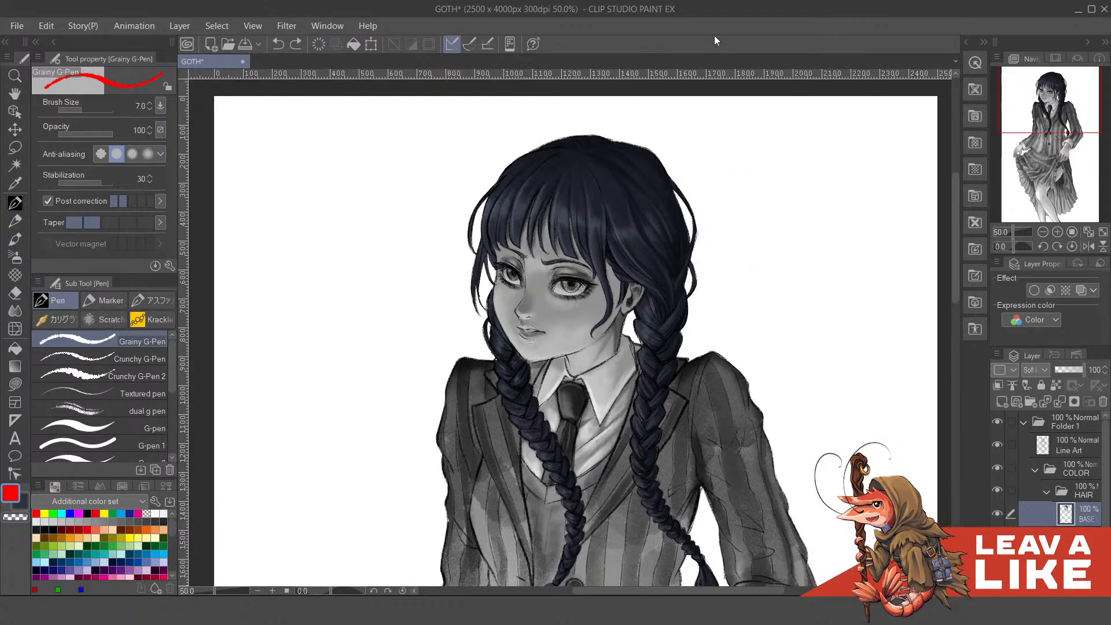
{"action": "scroll", "coordinate": [719, 231], "scroll_direction": "down", "scroll_amount": 1}
{"action": "scroll", "coordinate": [699, 206], "scroll_direction": "down", "scroll_amount": 1}
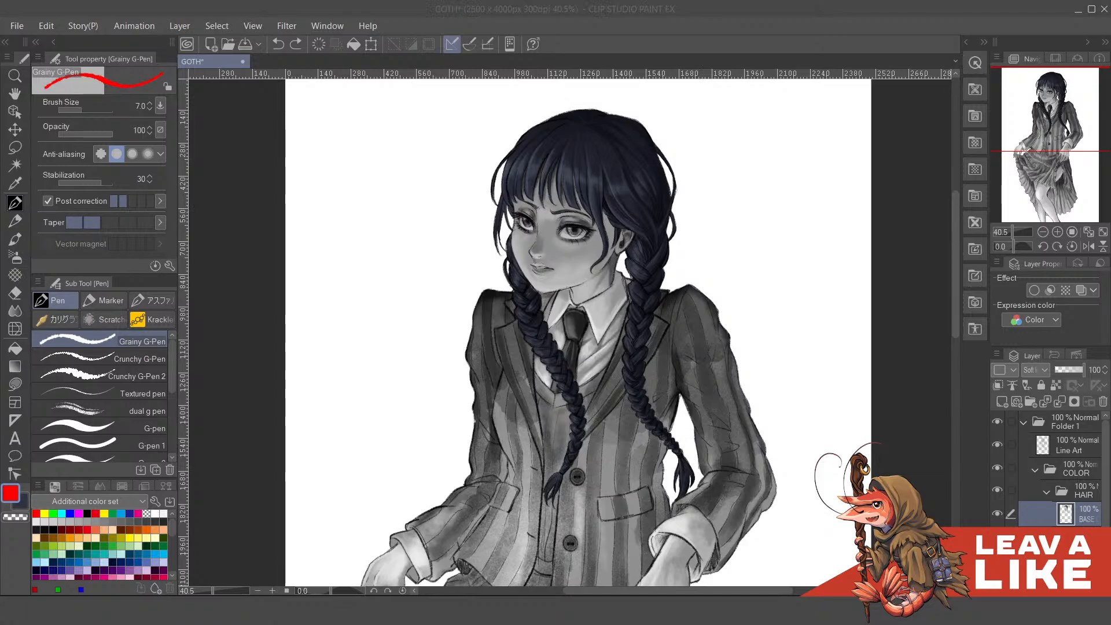
- Switch to the photo viewer and examine the flat-shaded reference 88716345_p1_master1200.jpg of the suited man and the girl
{"action": "left_click_drag", "start_coordinate": [155, 177], "coordinate": [514, 2]}
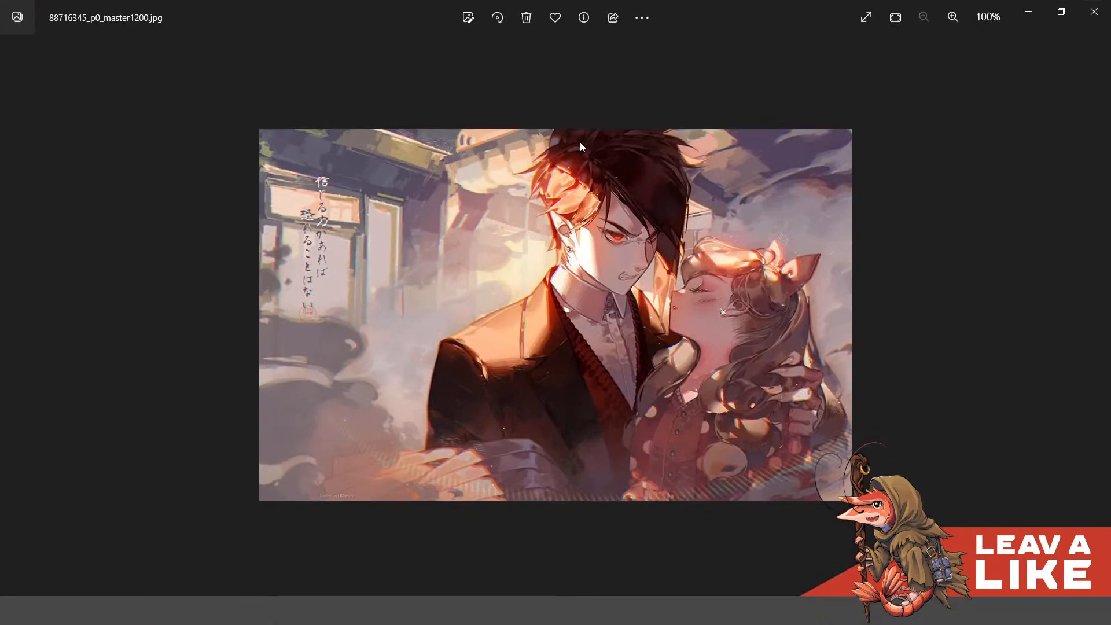
{"action": "key", "text": "Right"}
{"action": "scroll", "coordinate": [578, 158], "scroll_direction": "up", "scroll_amount": 2}
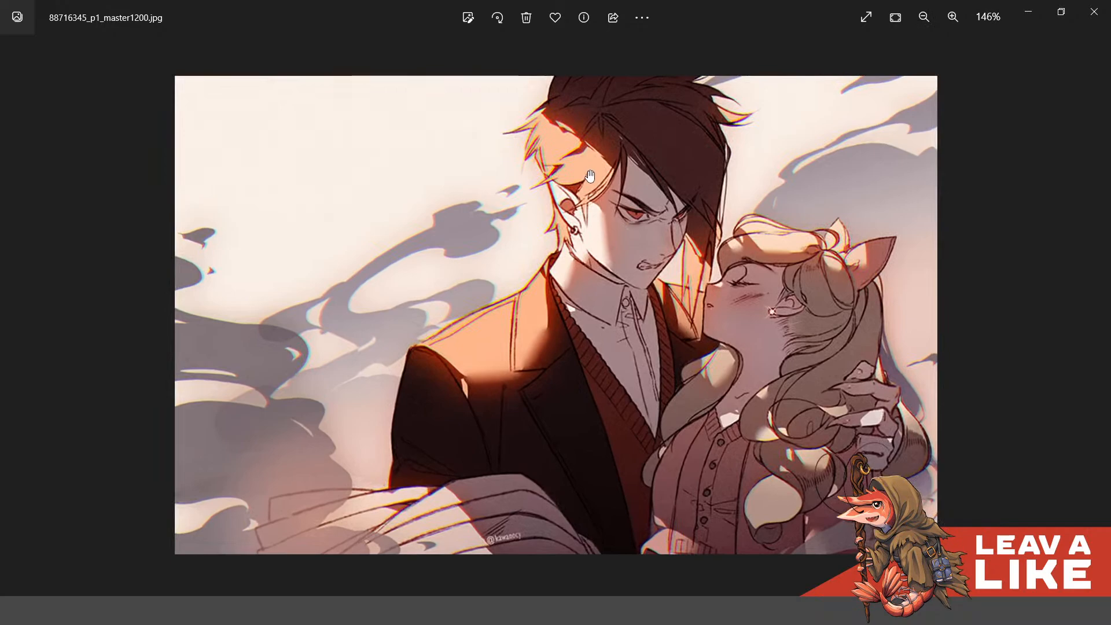
{"action": "scroll", "coordinate": [605, 192], "scroll_direction": "down", "scroll_amount": 2}
{"action": "scroll", "coordinate": [605, 190], "scroll_direction": "up", "scroll_amount": 2}
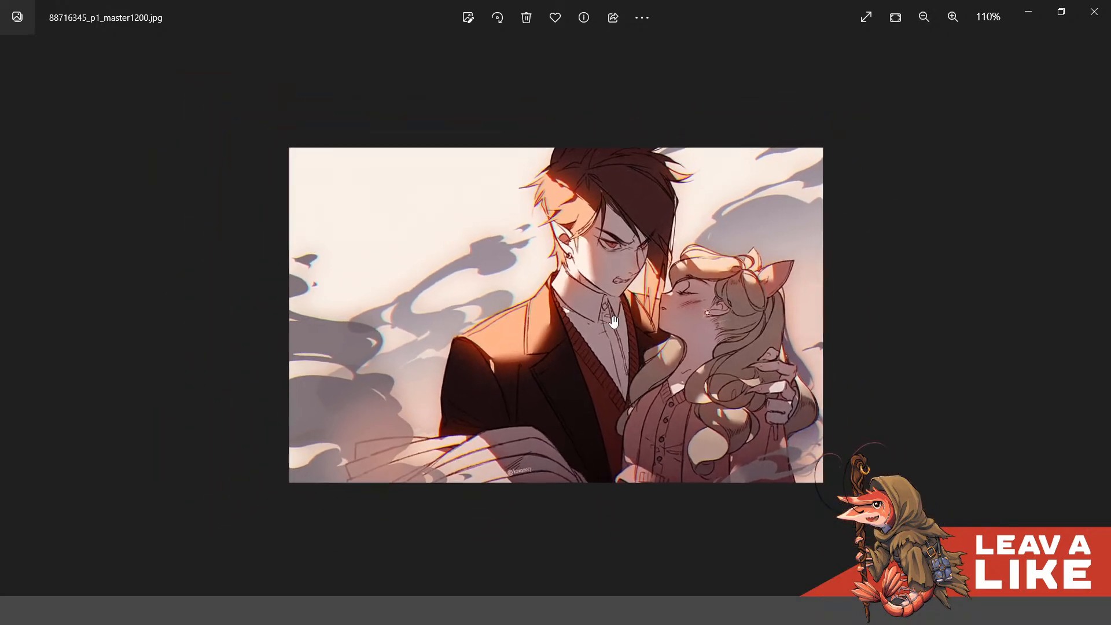
{"action": "scroll", "coordinate": [556, 287], "scroll_direction": "down", "scroll_amount": 2}
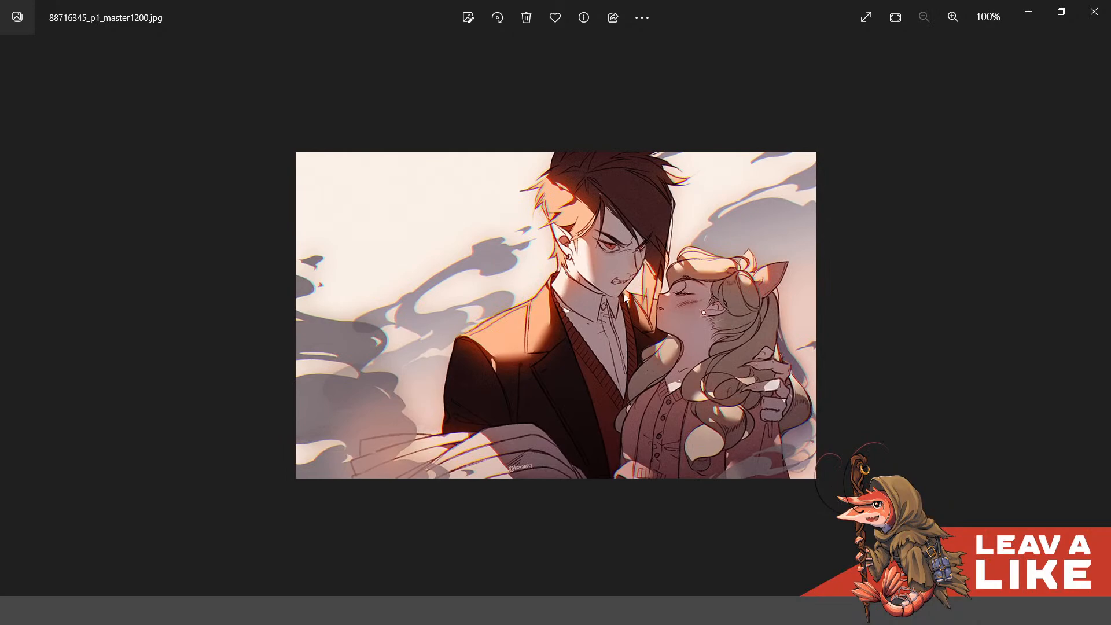
{"action": "scroll", "coordinate": [581, 364], "scroll_direction": "up", "scroll_amount": 2}
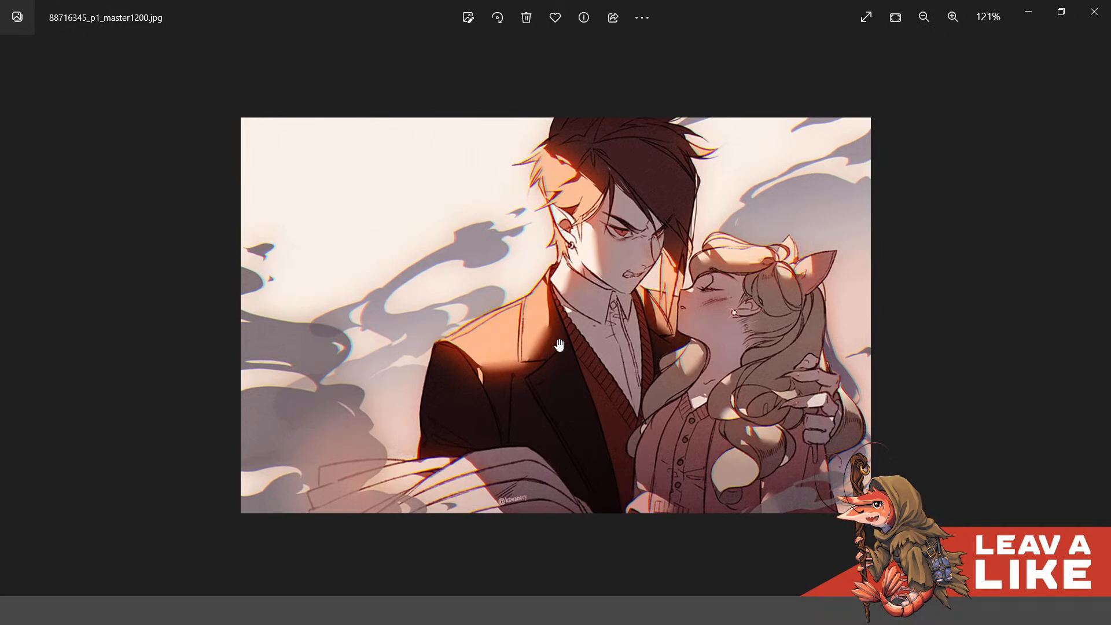
{"action": "scroll", "coordinate": [534, 378], "scroll_direction": "up", "scroll_amount": 3}
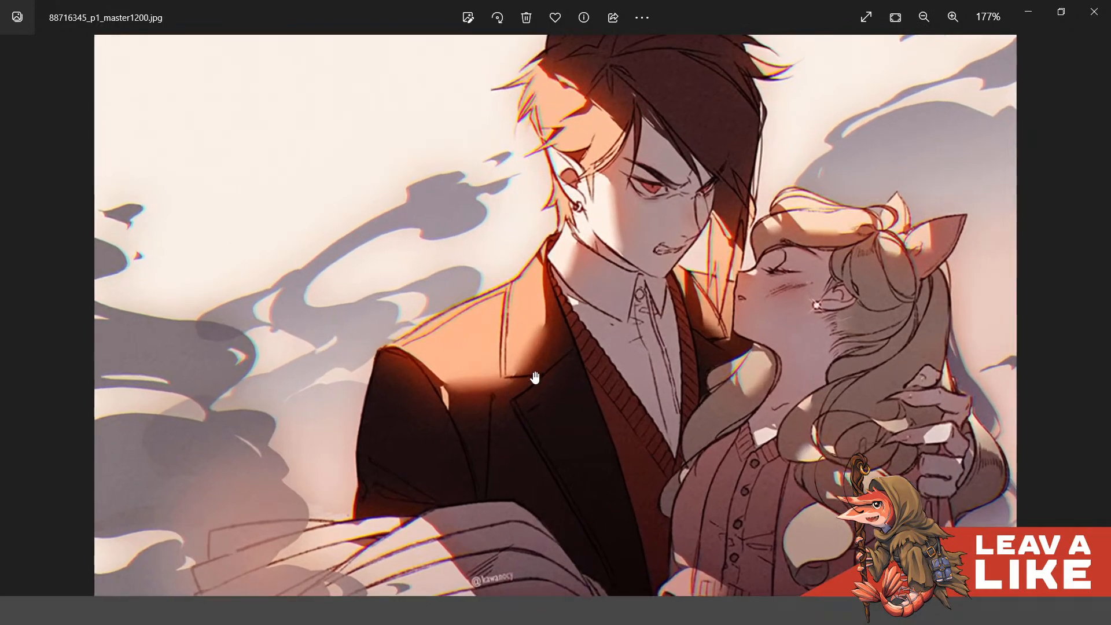
{"action": "scroll", "coordinate": [576, 401], "scroll_direction": "down", "scroll_amount": 5}
- Go back to the rendered reference 88716345_p0_master1200.jpg, study the man's dark hair up close and close the viewer
{"action": "key", "text": "Left"}
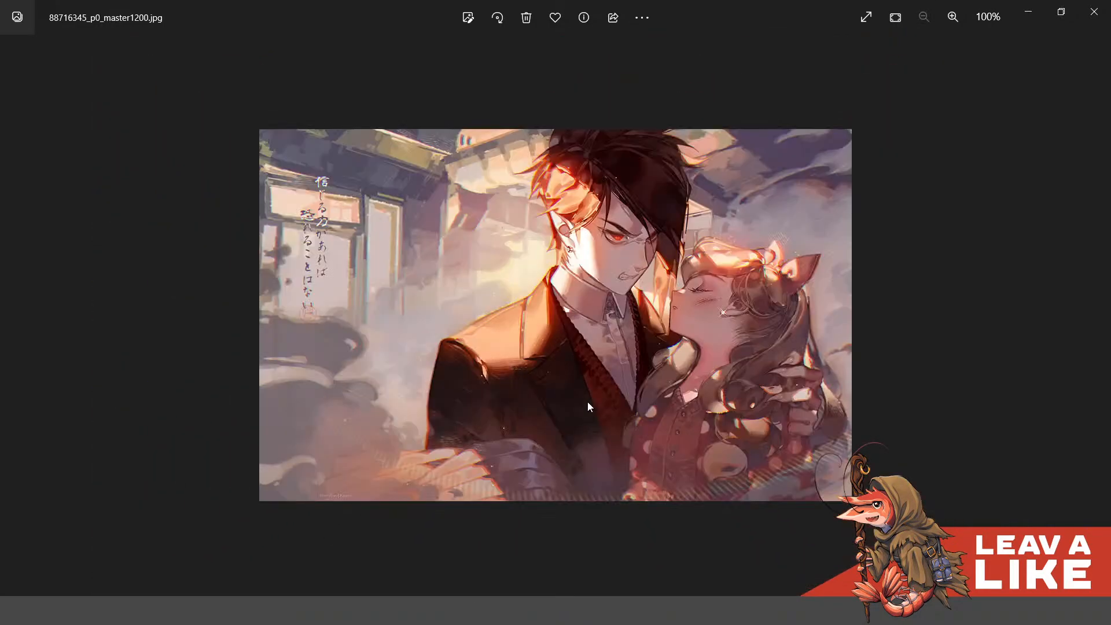
{"action": "scroll", "coordinate": [751, 335], "scroll_direction": "up", "scroll_amount": 1}
{"action": "scroll", "coordinate": [694, 152], "scroll_direction": "up", "scroll_amount": 4}
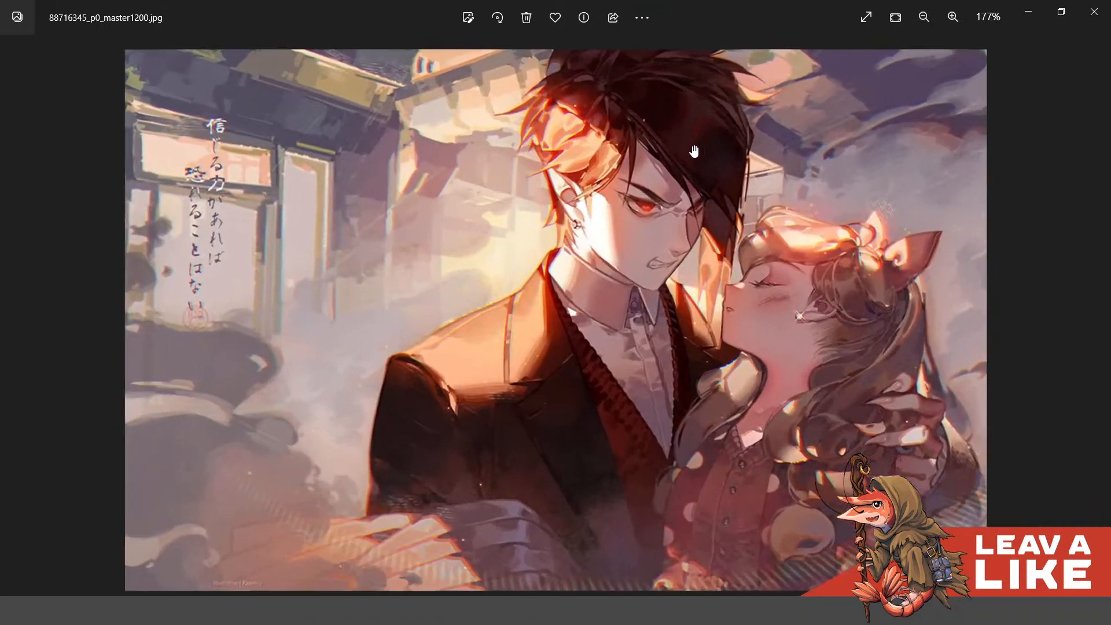
{"action": "scroll", "coordinate": [694, 152], "scroll_direction": "up", "scroll_amount": 6}
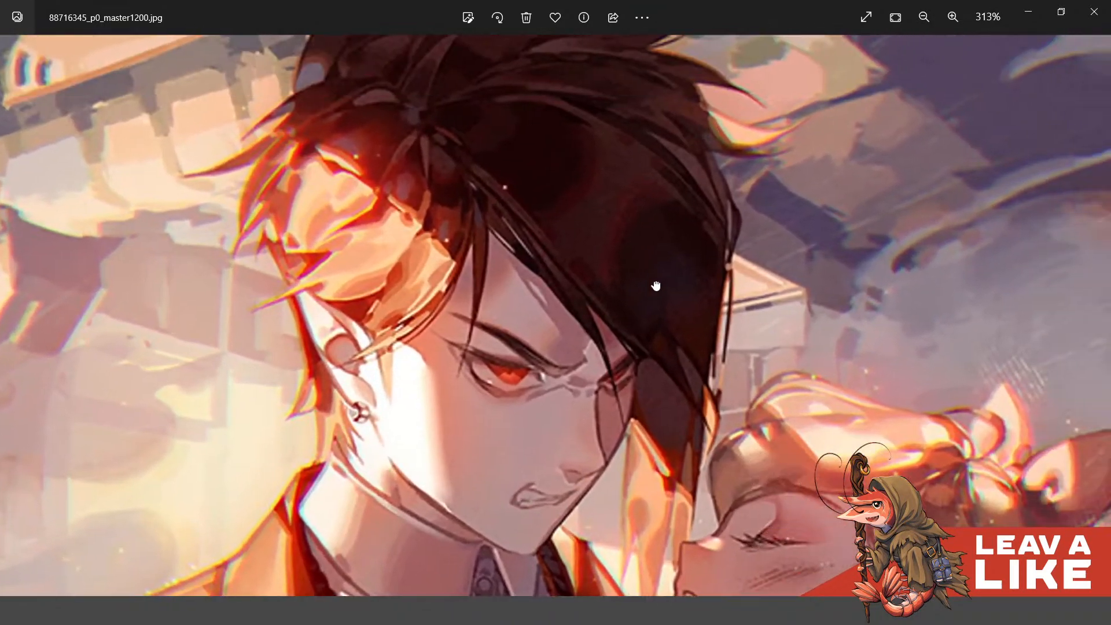
{"action": "scroll", "coordinate": [681, 139], "scroll_direction": "up", "scroll_amount": 1}
{"action": "scroll", "coordinate": [602, 231], "scroll_direction": "up", "scroll_amount": 1}
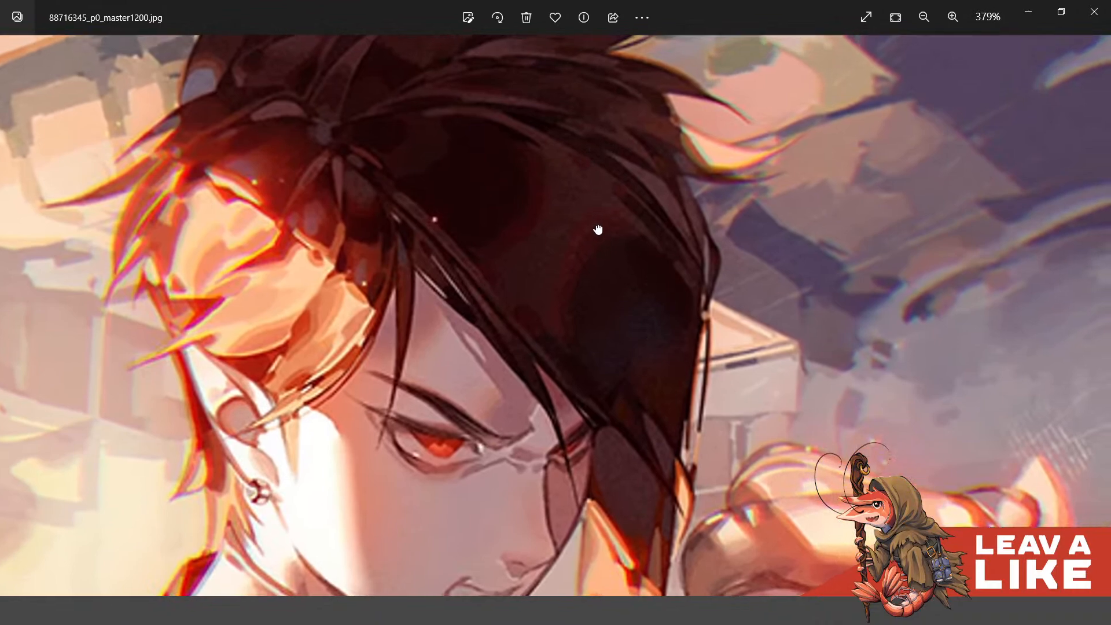
{"action": "left_click_drag", "start_coordinate": [279, 114], "coordinate": [311, 146]}
{"action": "left_click_drag", "start_coordinate": [533, 166], "coordinate": [555, 178]}
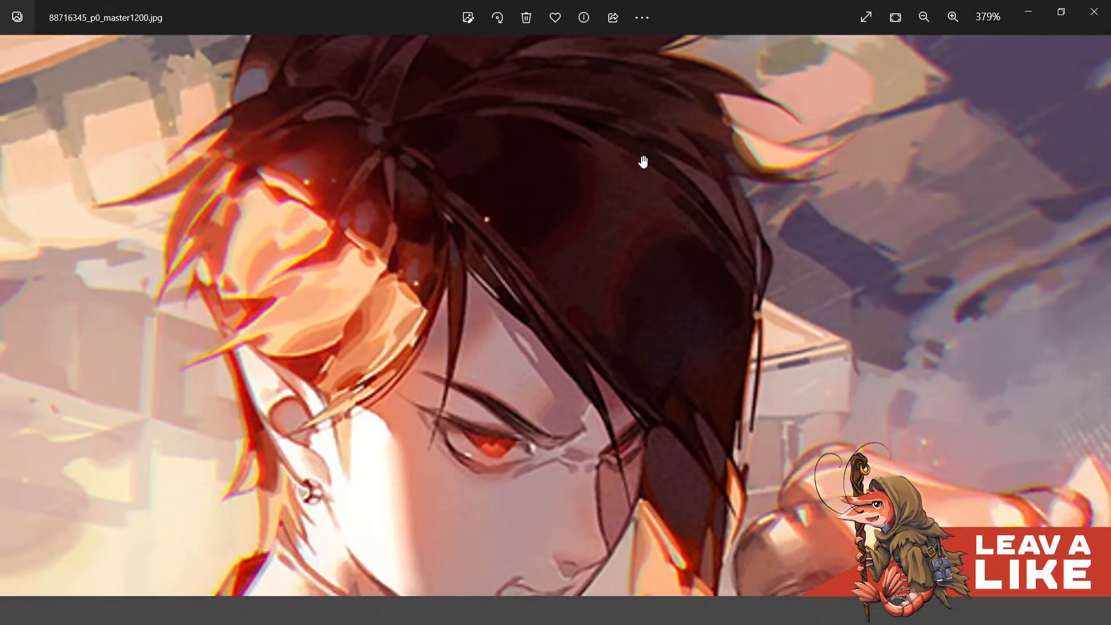
{"action": "left_click", "coordinate": [1094, 11]}
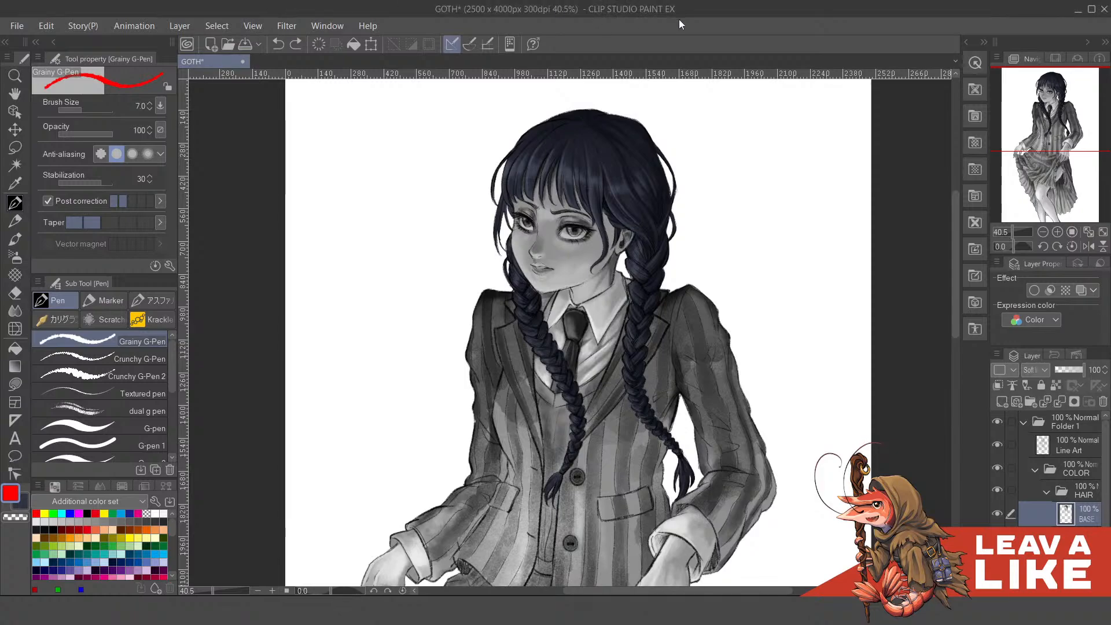
- Examine the tinted hair against the full greyscale figure, then around the face and braids
{"action": "scroll", "coordinate": [711, 265], "scroll_direction": "down", "scroll_amount": 5}
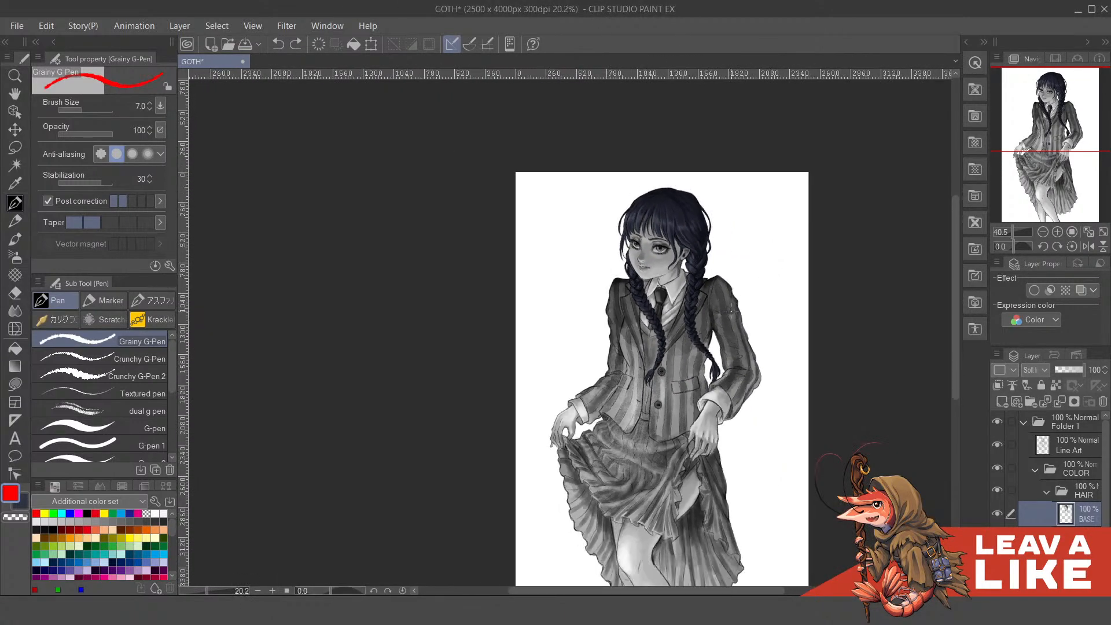
{"action": "scroll", "coordinate": [731, 311], "scroll_direction": "up", "scroll_amount": 3}
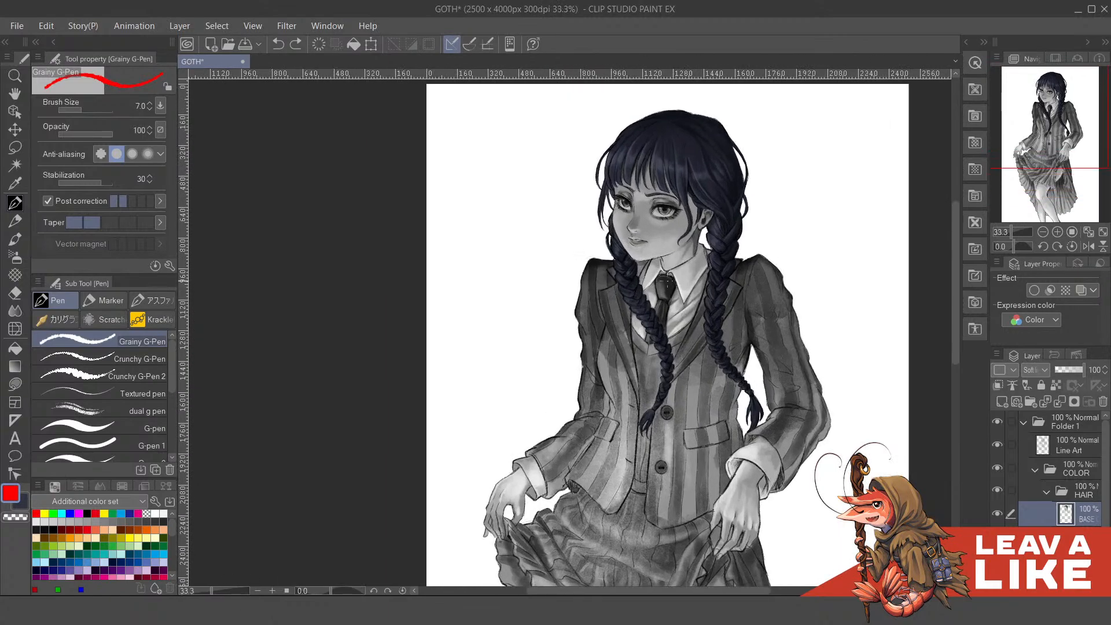
{"action": "scroll", "coordinate": [631, 267], "scroll_direction": "down", "scroll_amount": 1}
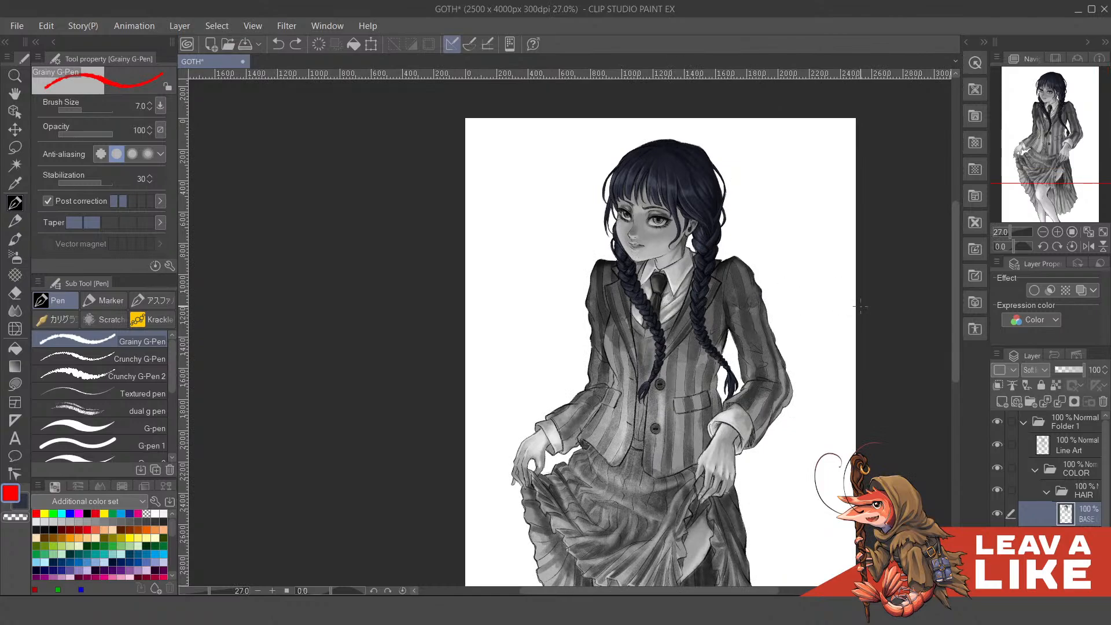
{"action": "left_click_drag", "start_coordinate": [810, 327], "coordinate": [743, 286]}
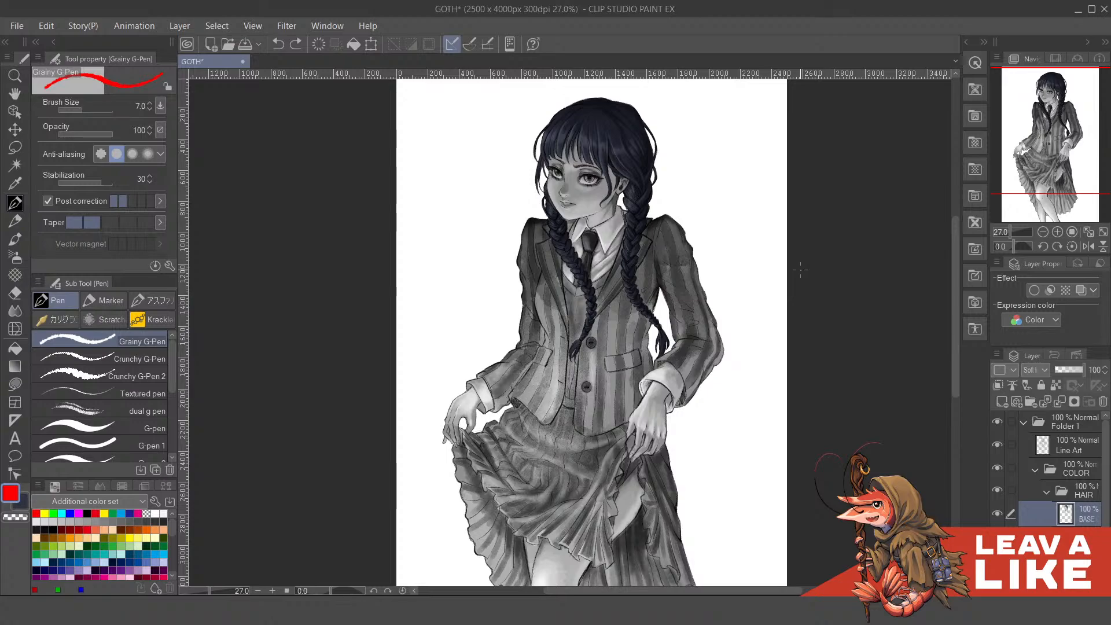
{"action": "scroll", "coordinate": [764, 210], "scroll_direction": "up", "scroll_amount": 2}
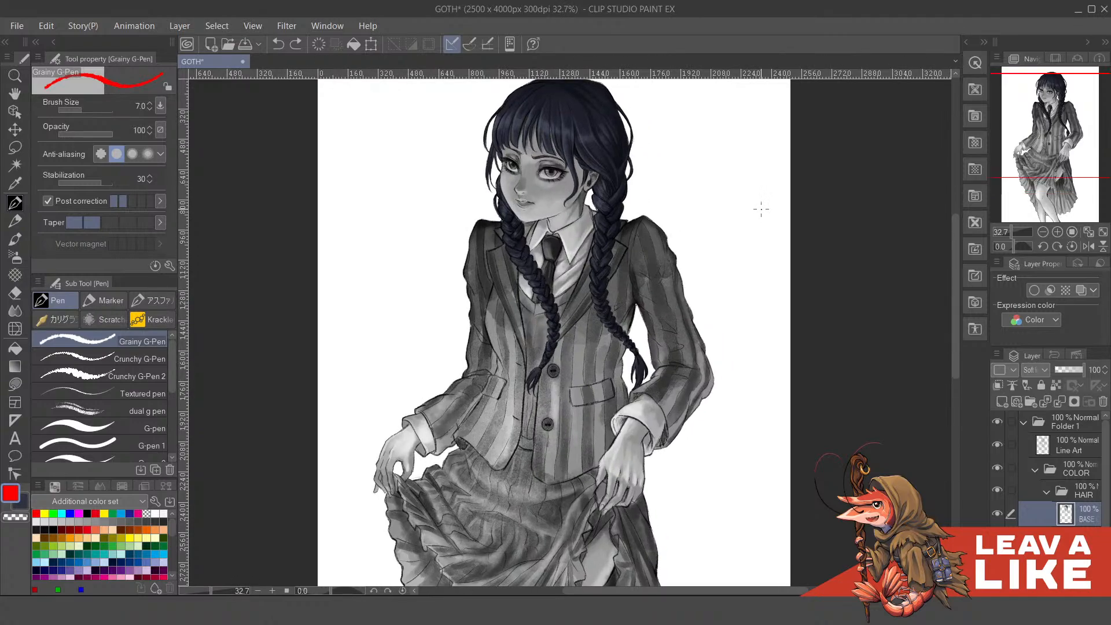
{"action": "left_click_drag", "start_coordinate": [539, 174], "coordinate": [617, 246]}
{"action": "scroll", "coordinate": [551, 197], "scroll_direction": "up", "scroll_amount": 2}
{"action": "scroll", "coordinate": [618, 246], "scroll_direction": "up", "scroll_amount": 1}
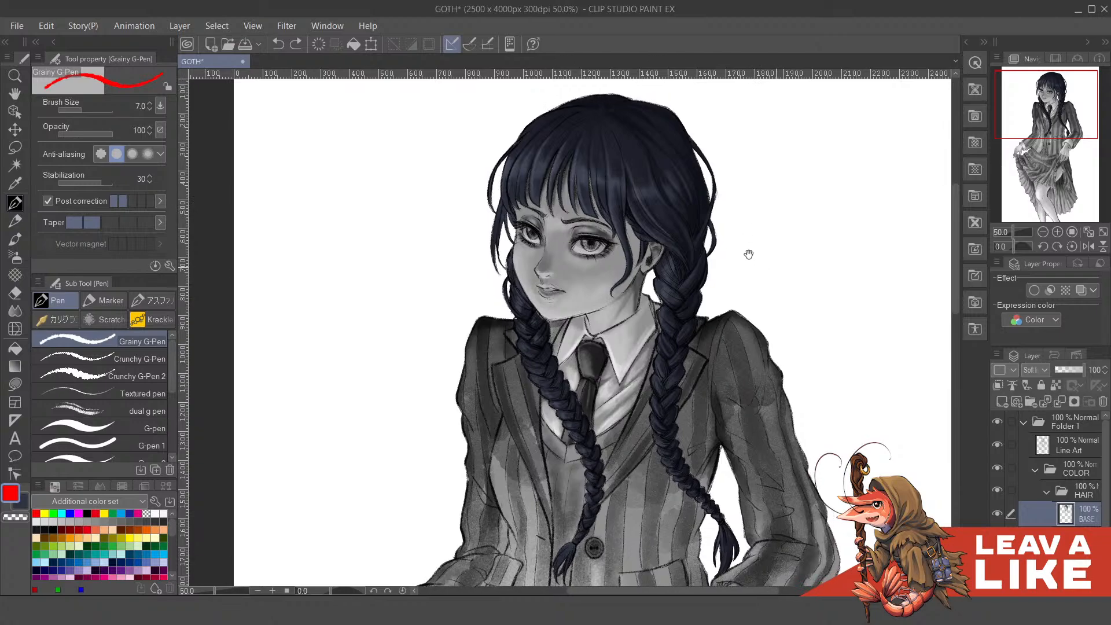
{"action": "scroll", "coordinate": [747, 250], "scroll_direction": "down", "scroll_amount": 3}
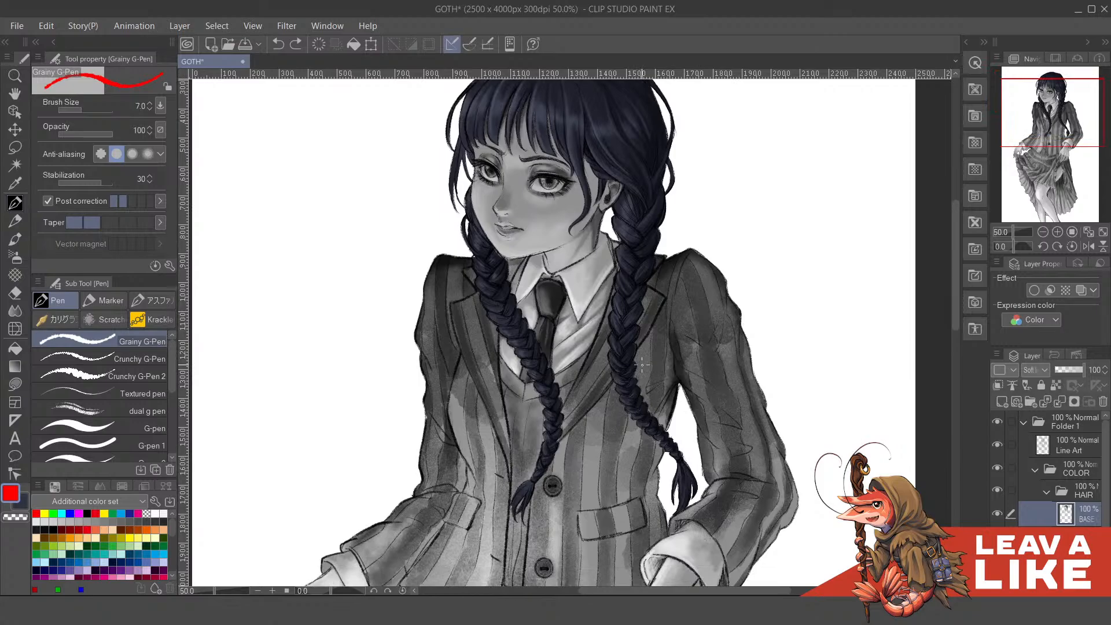
{"action": "scroll", "coordinate": [642, 364], "scroll_direction": "up", "scroll_amount": 3}
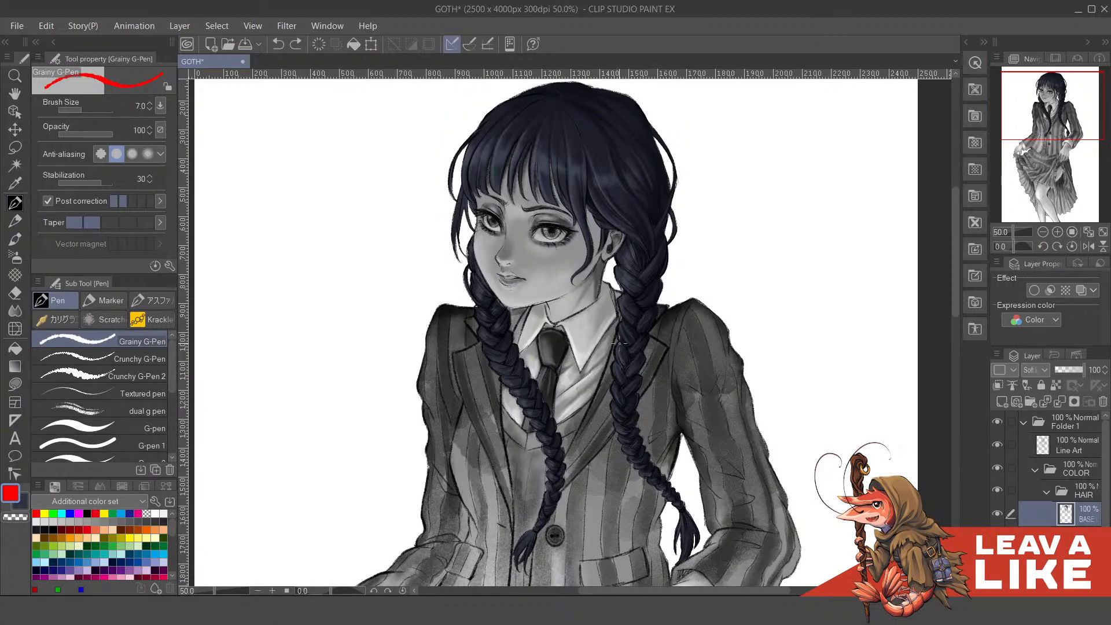
{"action": "key", "text": "ctrl+minus"}
{"action": "left_click_drag", "start_coordinate": [663, 399], "coordinate": [653, 258]}
{"action": "scroll", "coordinate": [549, 371], "scroll_direction": "down", "scroll_amount": 1}
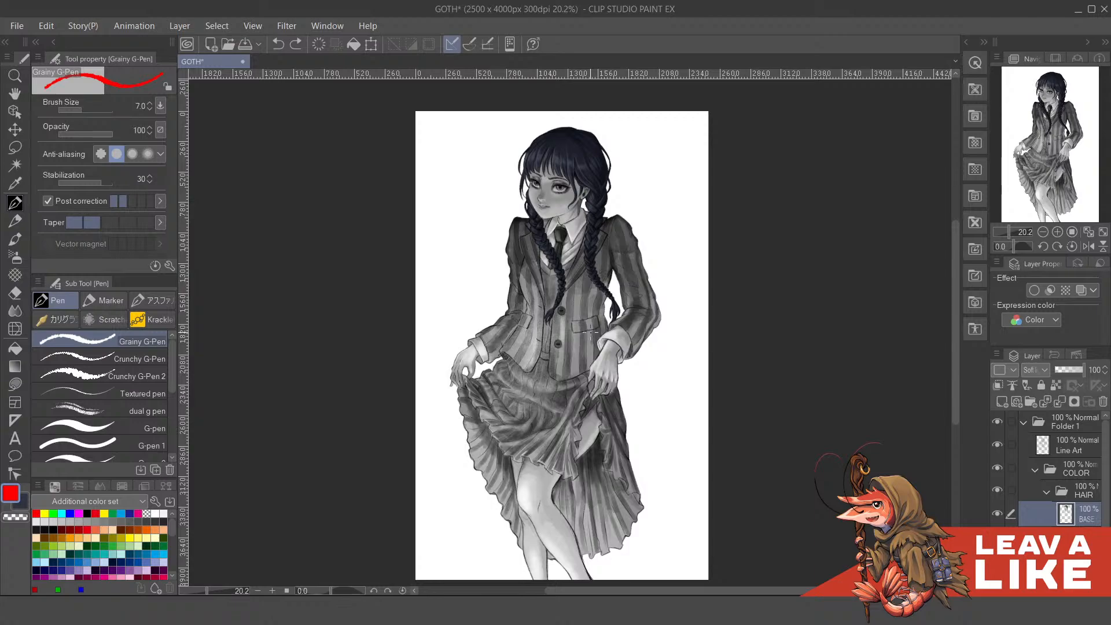
{"action": "scroll", "coordinate": [582, 345], "scroll_direction": "up", "scroll_amount": 1}
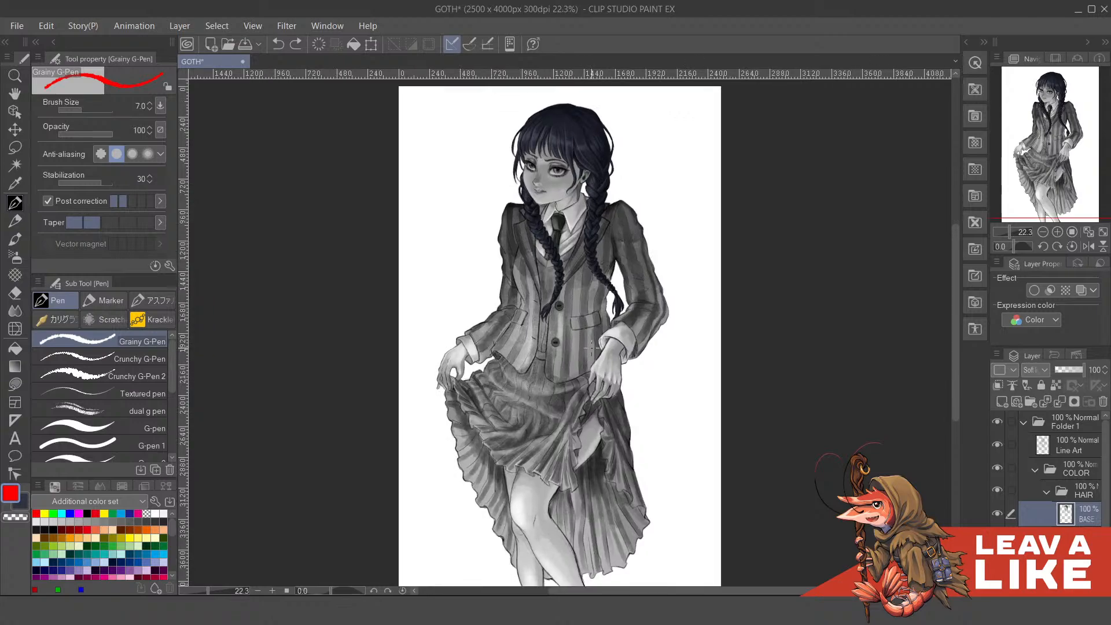
{"action": "scroll", "coordinate": [684, 313], "scroll_direction": "down", "scroll_amount": 1}
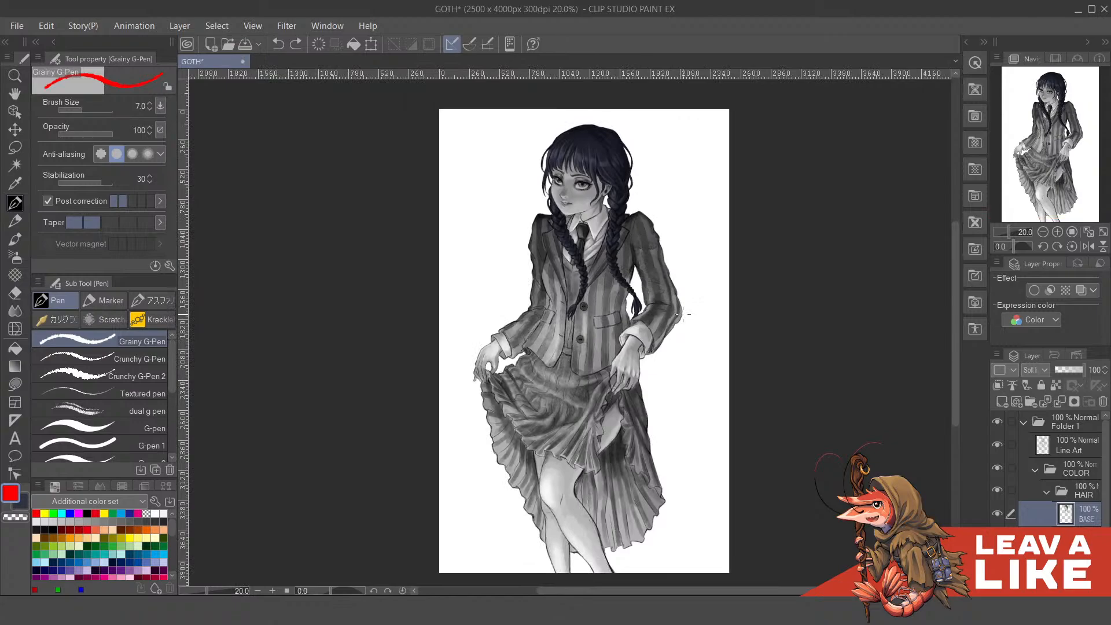
{"action": "left_click_drag", "start_coordinate": [677, 384], "coordinate": [660, 370]}
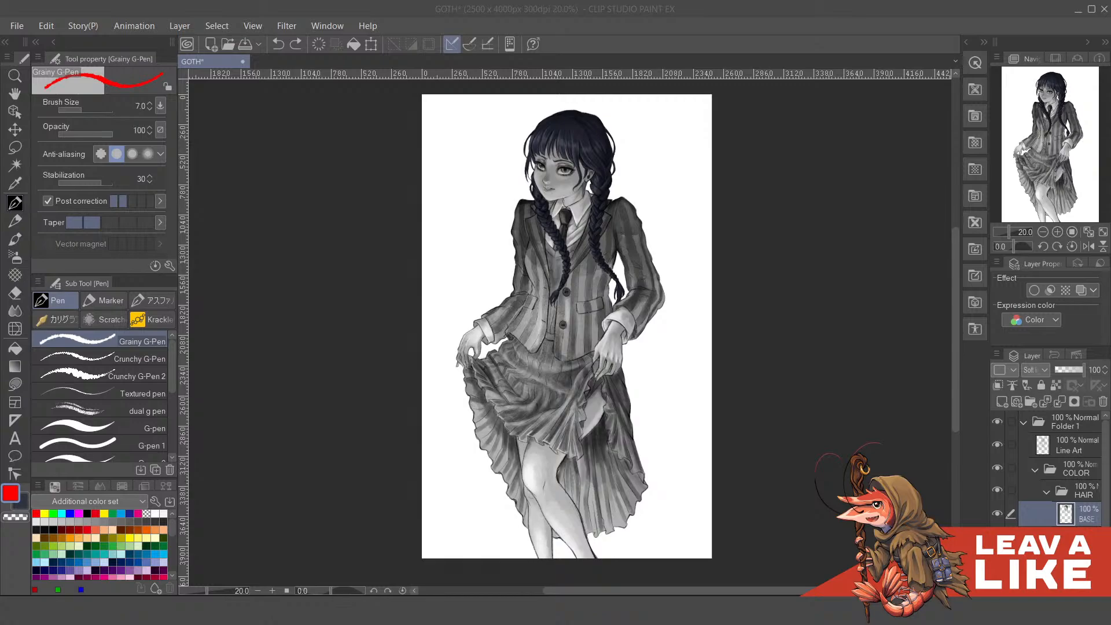
{"action": "left_click", "coordinate": [899, 152]}
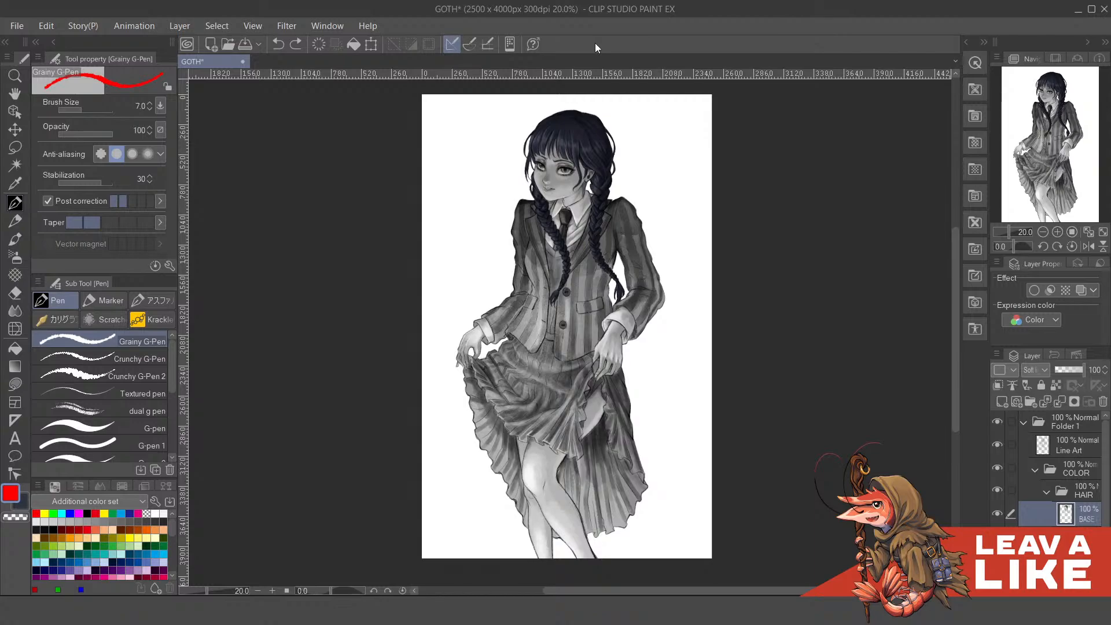
{"action": "scroll", "coordinate": [567, 267], "scroll_direction": "up", "scroll_amount": 1}
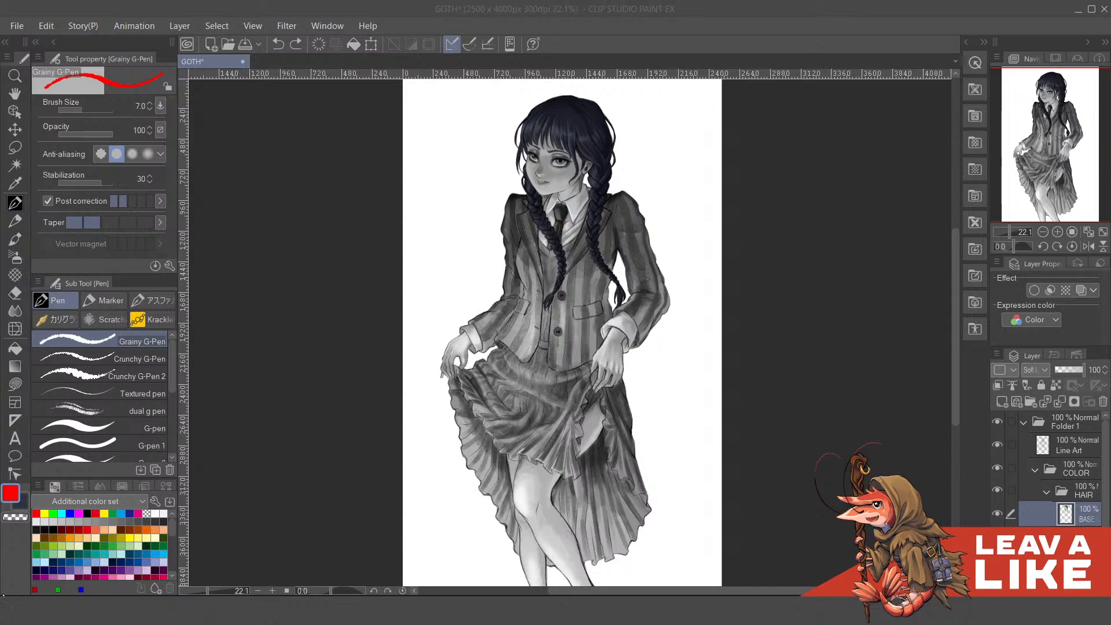
{"action": "key", "text": "alt+Tab"}
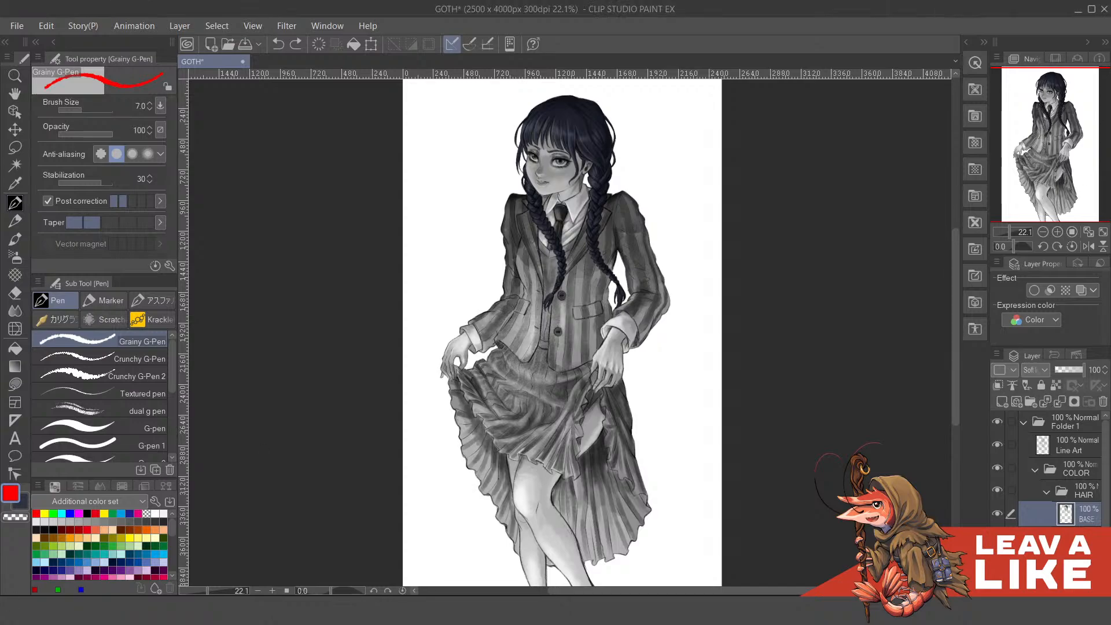